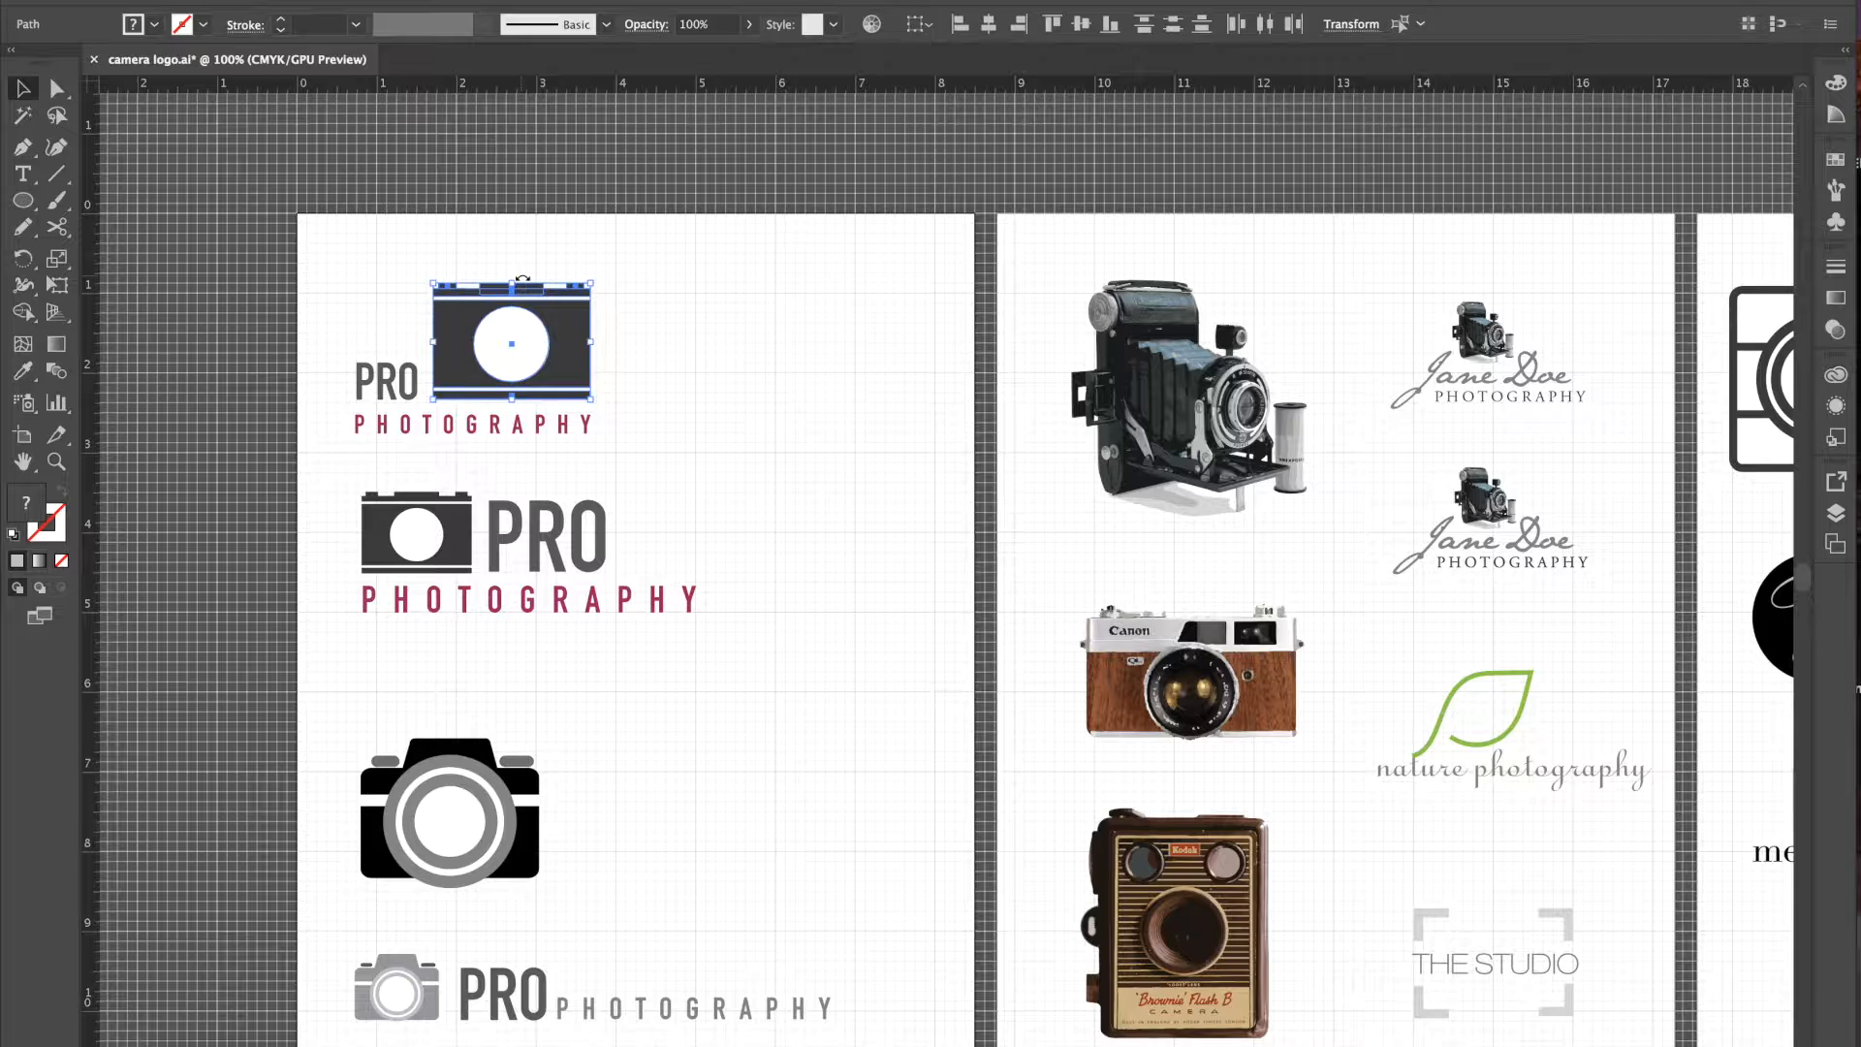
- Pull apart the camera logo's band, stripe, body and lens, then undo to reassemble it
left_click(585, 252)
mouse_move(532, 291)
left_mouse_down()
mouse_move(532, 256)
mouse_move(436, 254)
mouse_move(614, 284)
mouse_move(598, 253)
mouse_move(533, 279)
left_mouse_up()
left_click_drag(582, 394, 794, 438)
left_click_drag(581, 350, 783, 363)
left_click_drag(539, 348, 752, 362)
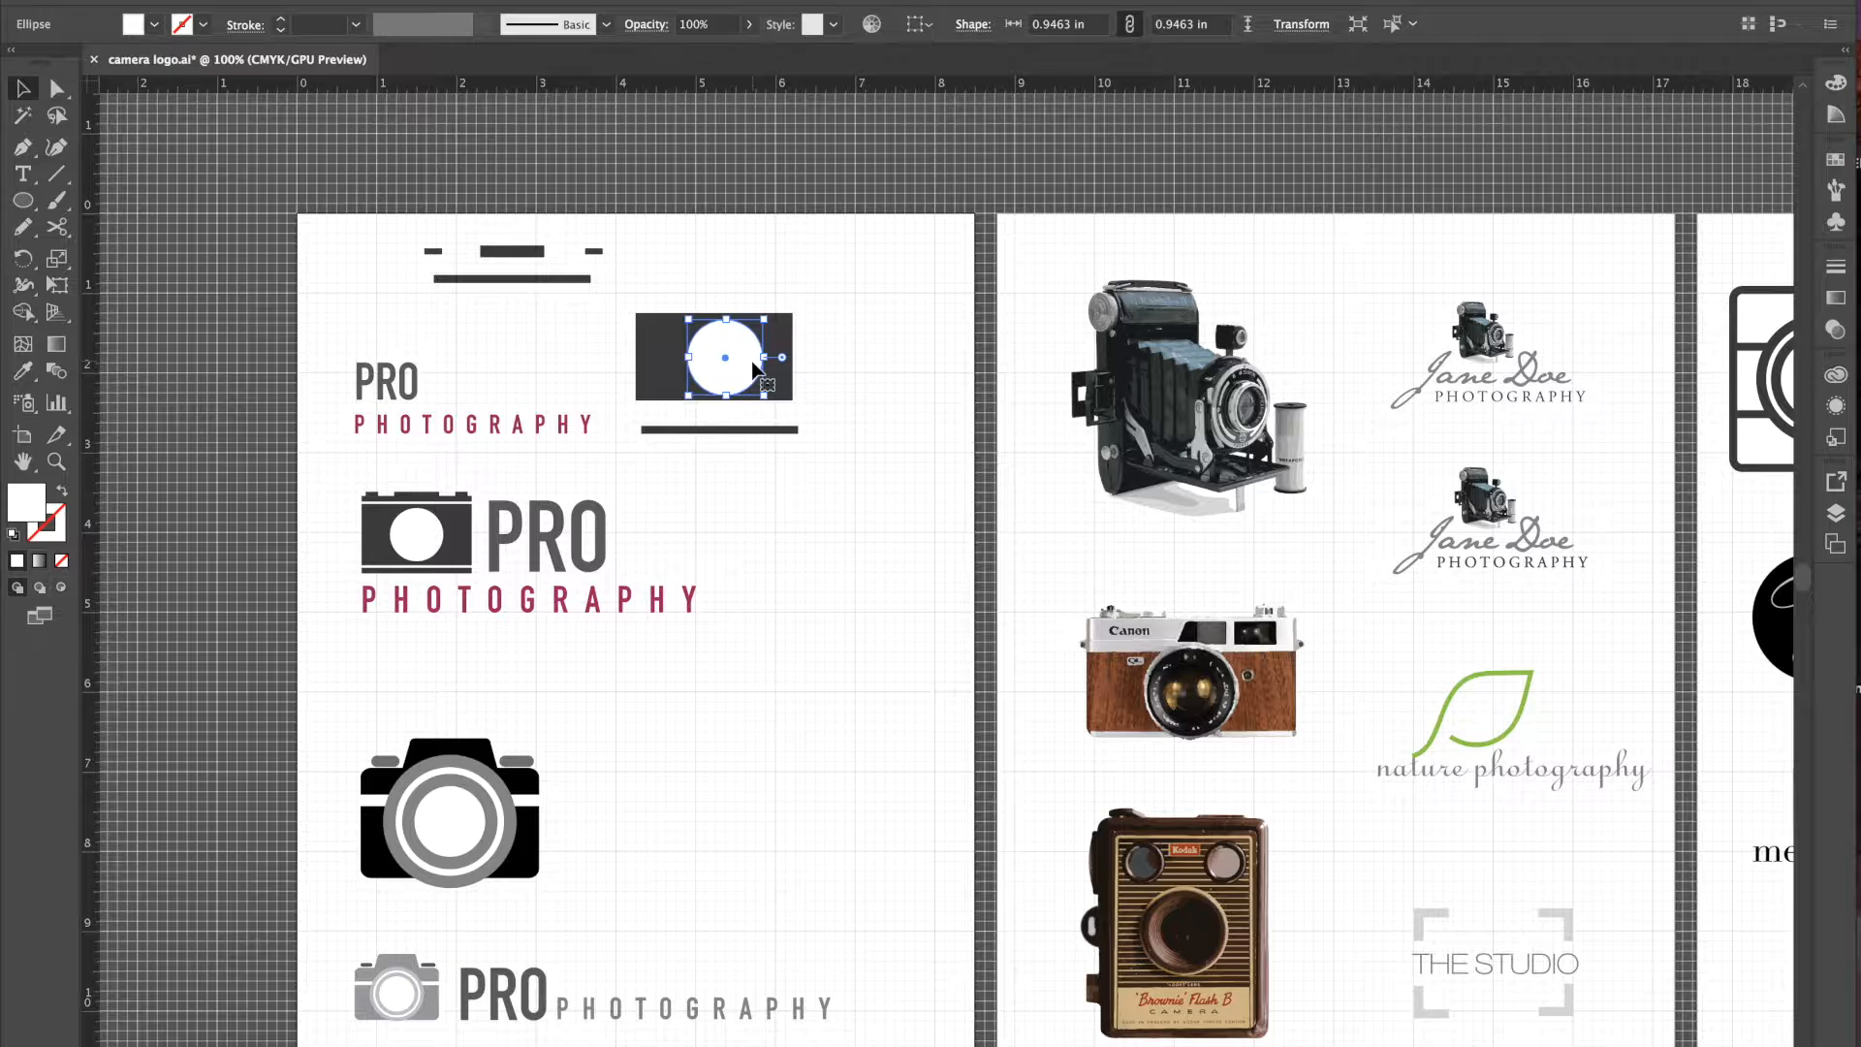
key("super+z")
key("super+z")
key("super+z")
key("super+z")
key("super+z")
key("super+z")
key("super+z")
key("super+z")
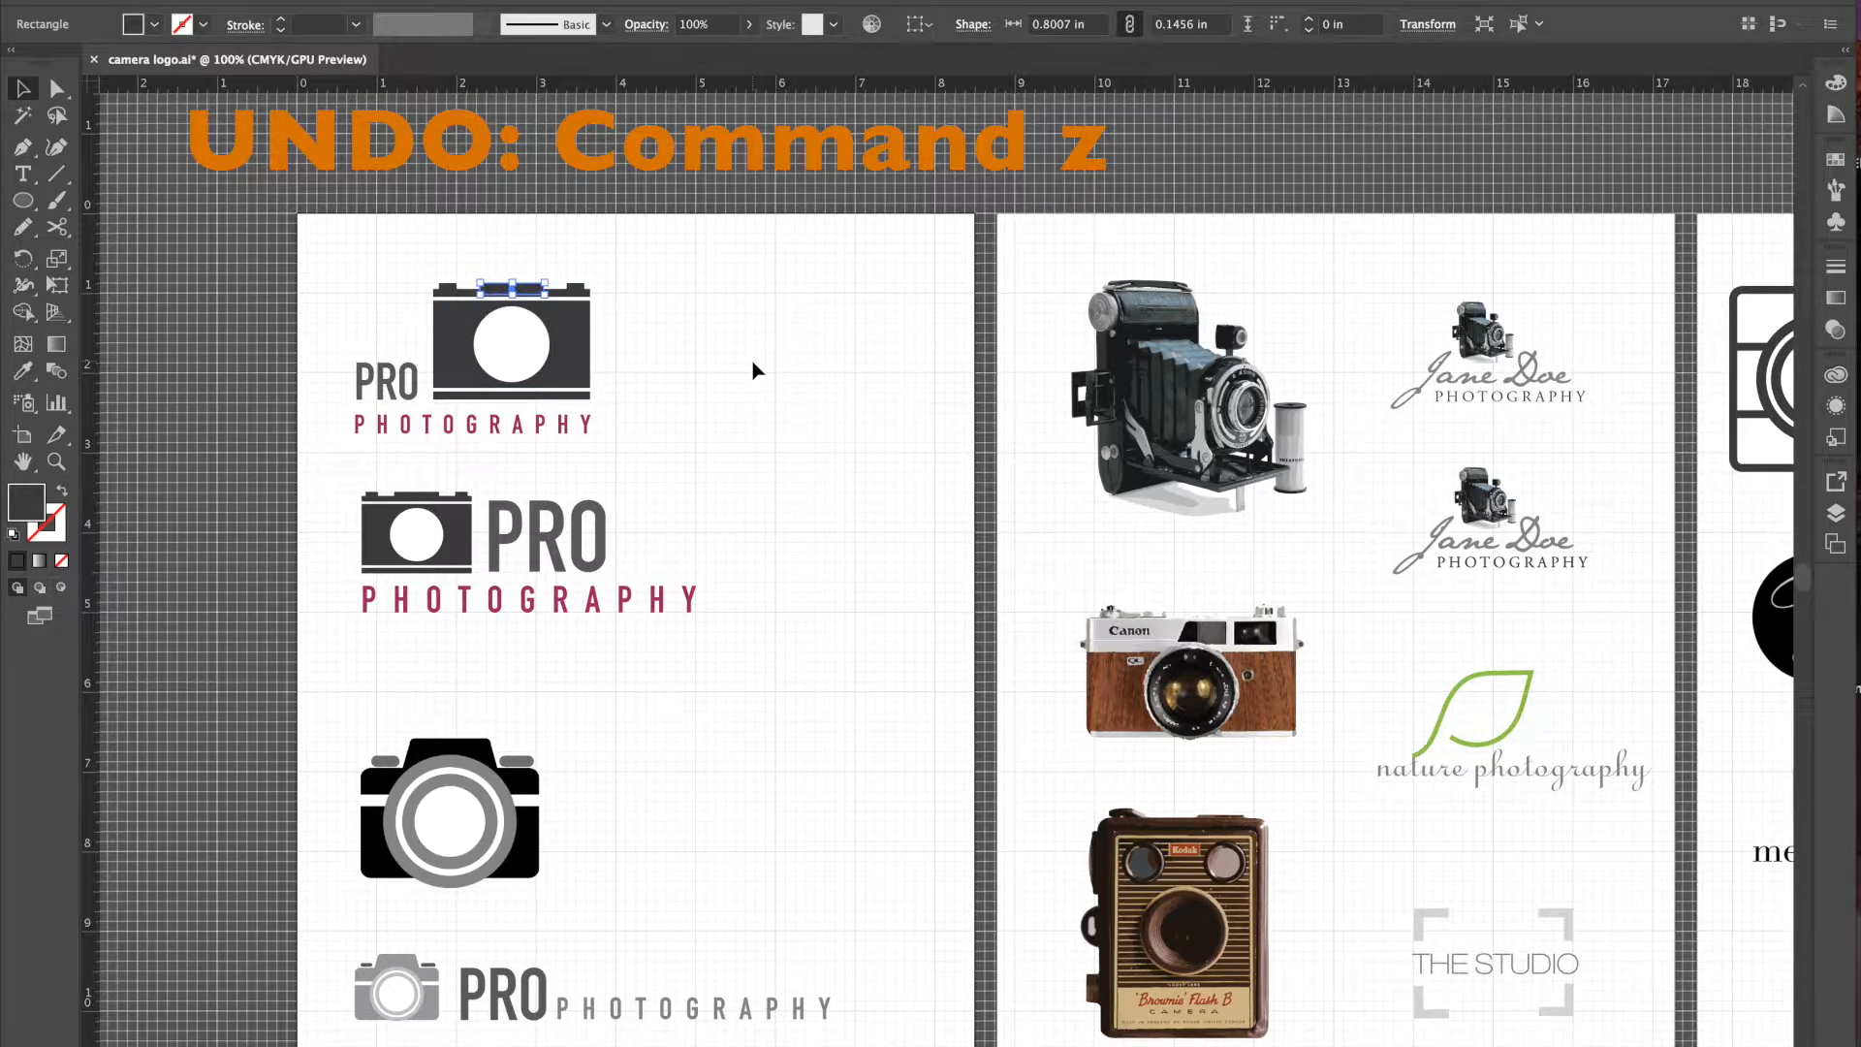
left_click(549, 239)
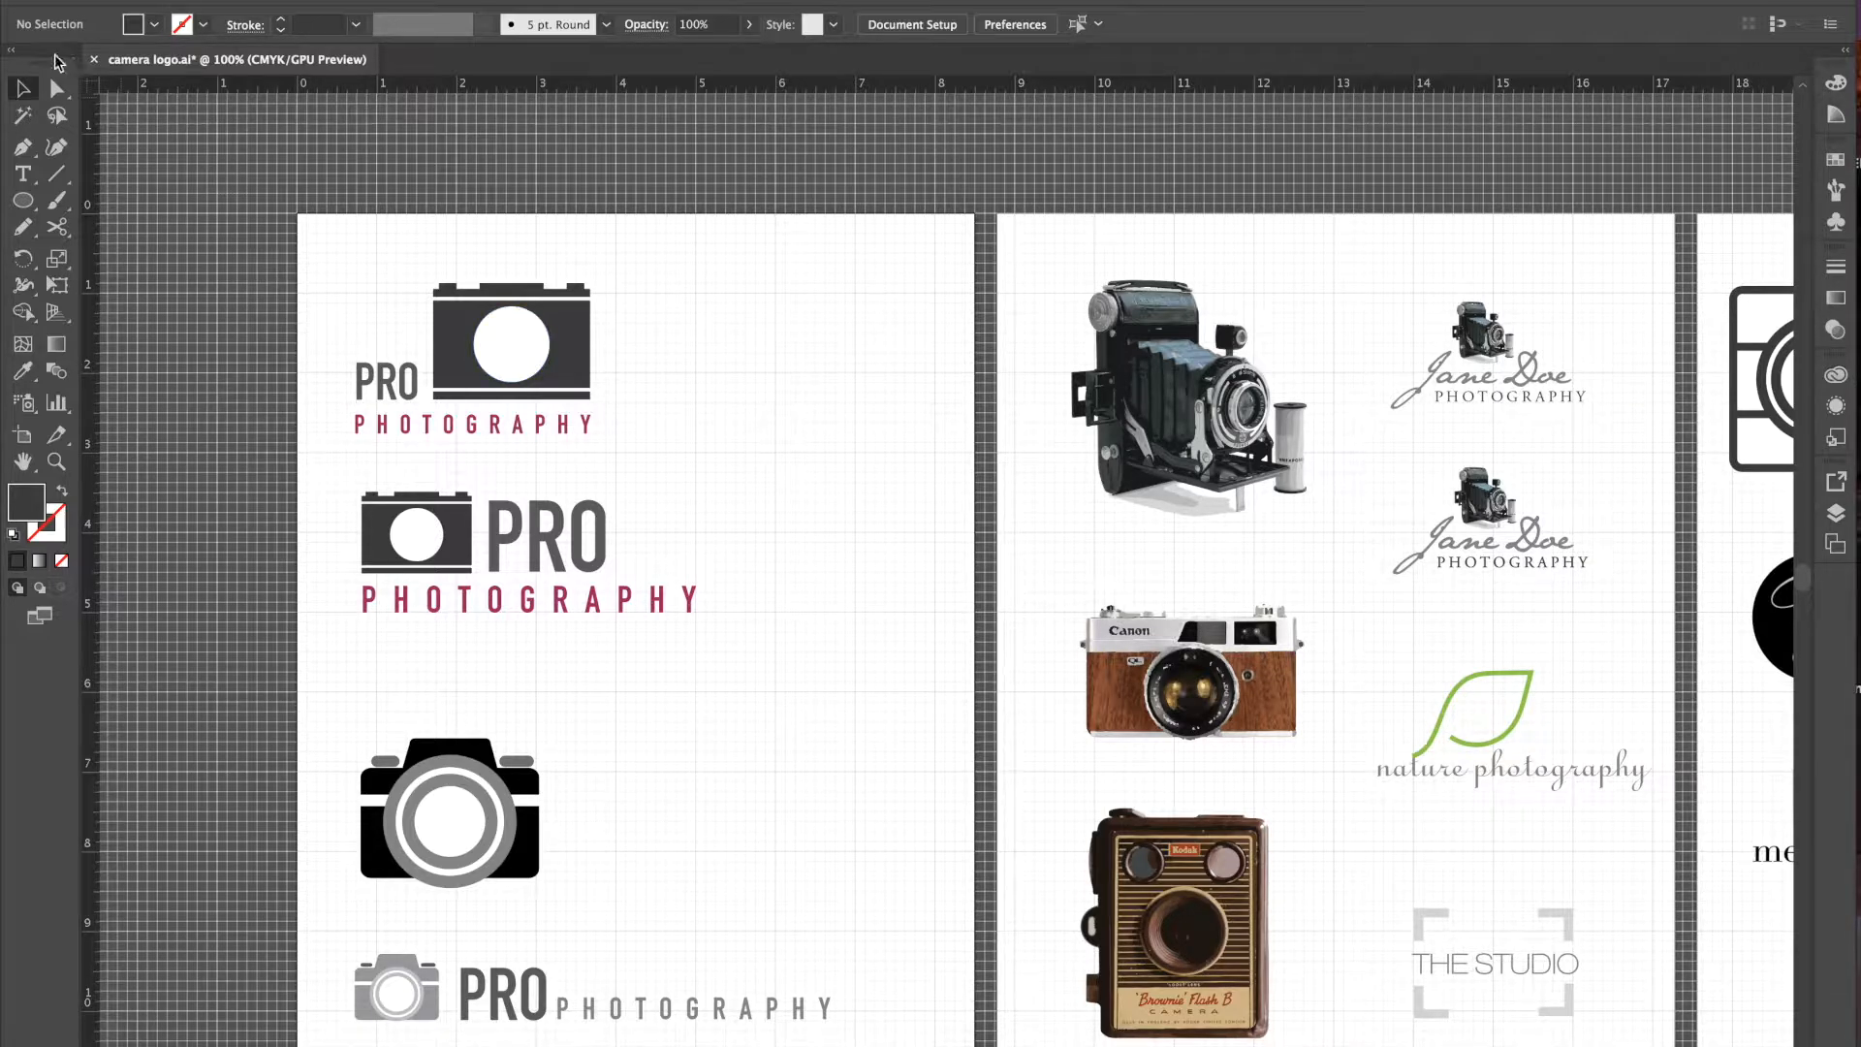
- Float the toolbox over the canvas as a single narrow column and position it
left_click_drag(39, 66, 151, 151)
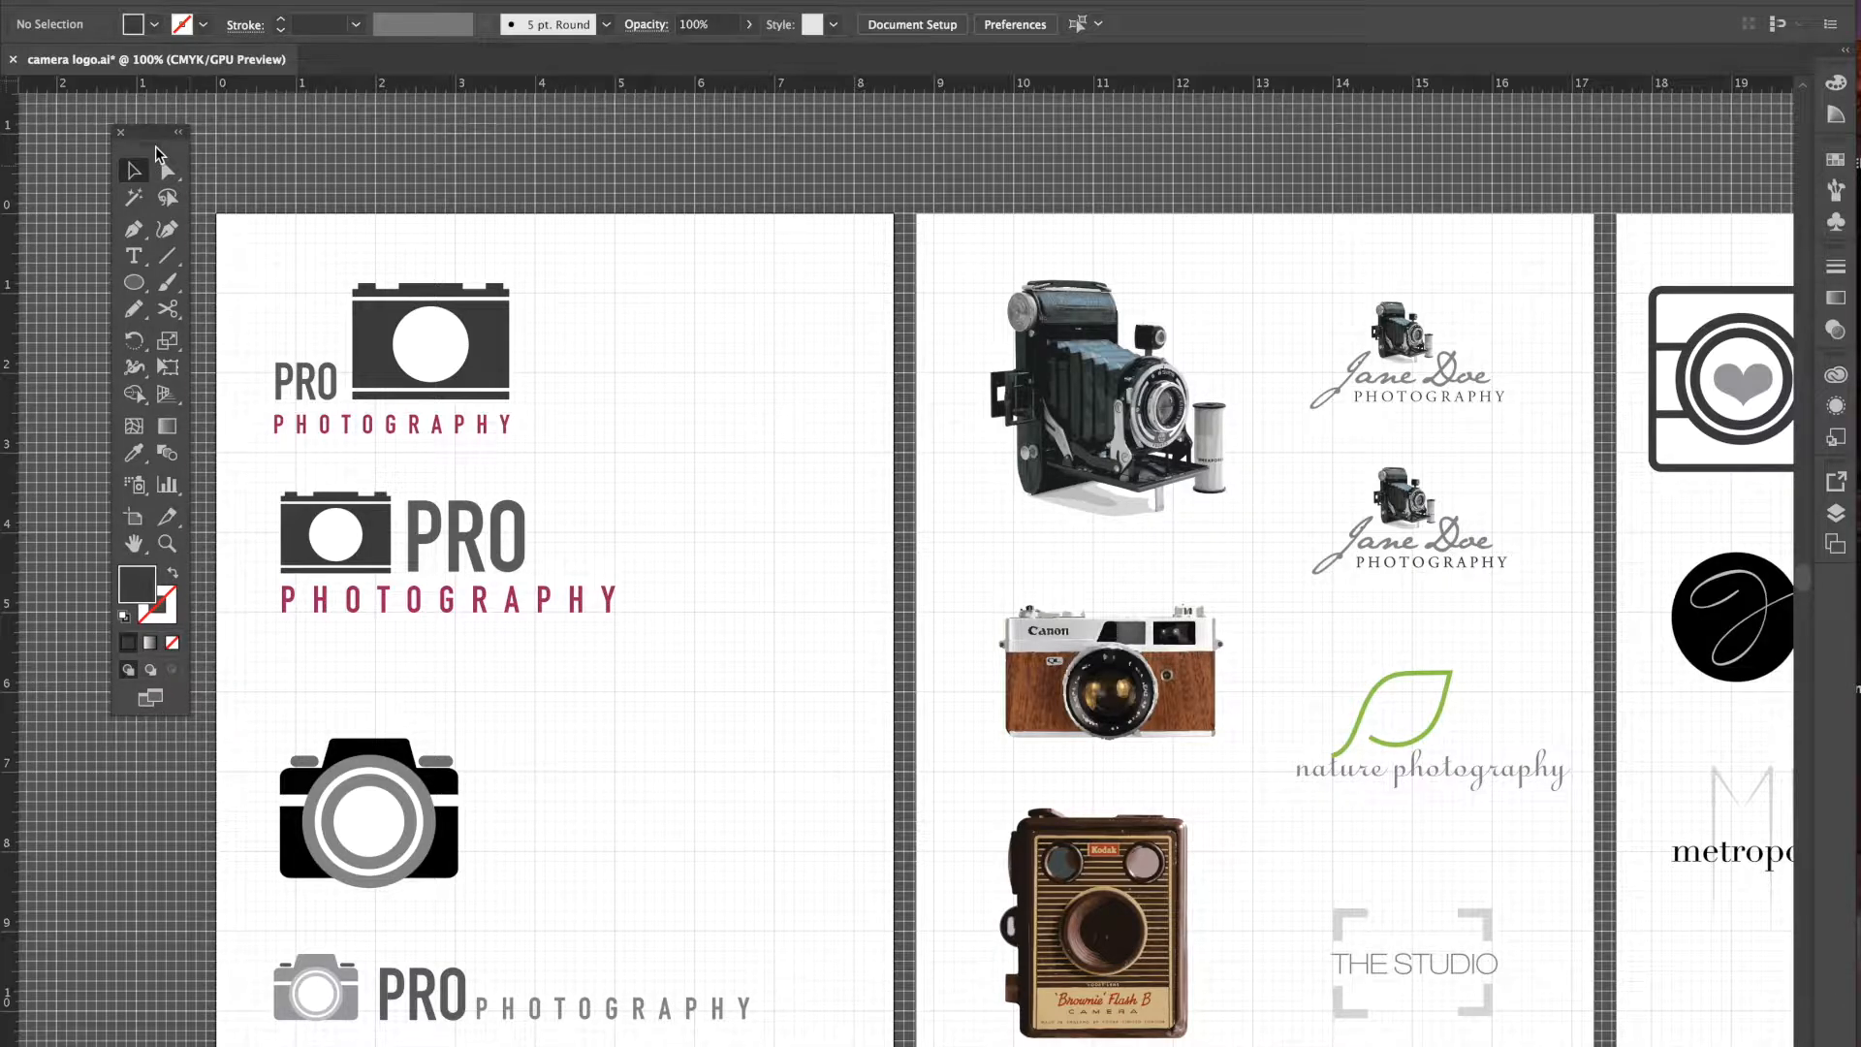
left_click_drag(156, 147, 159, 126)
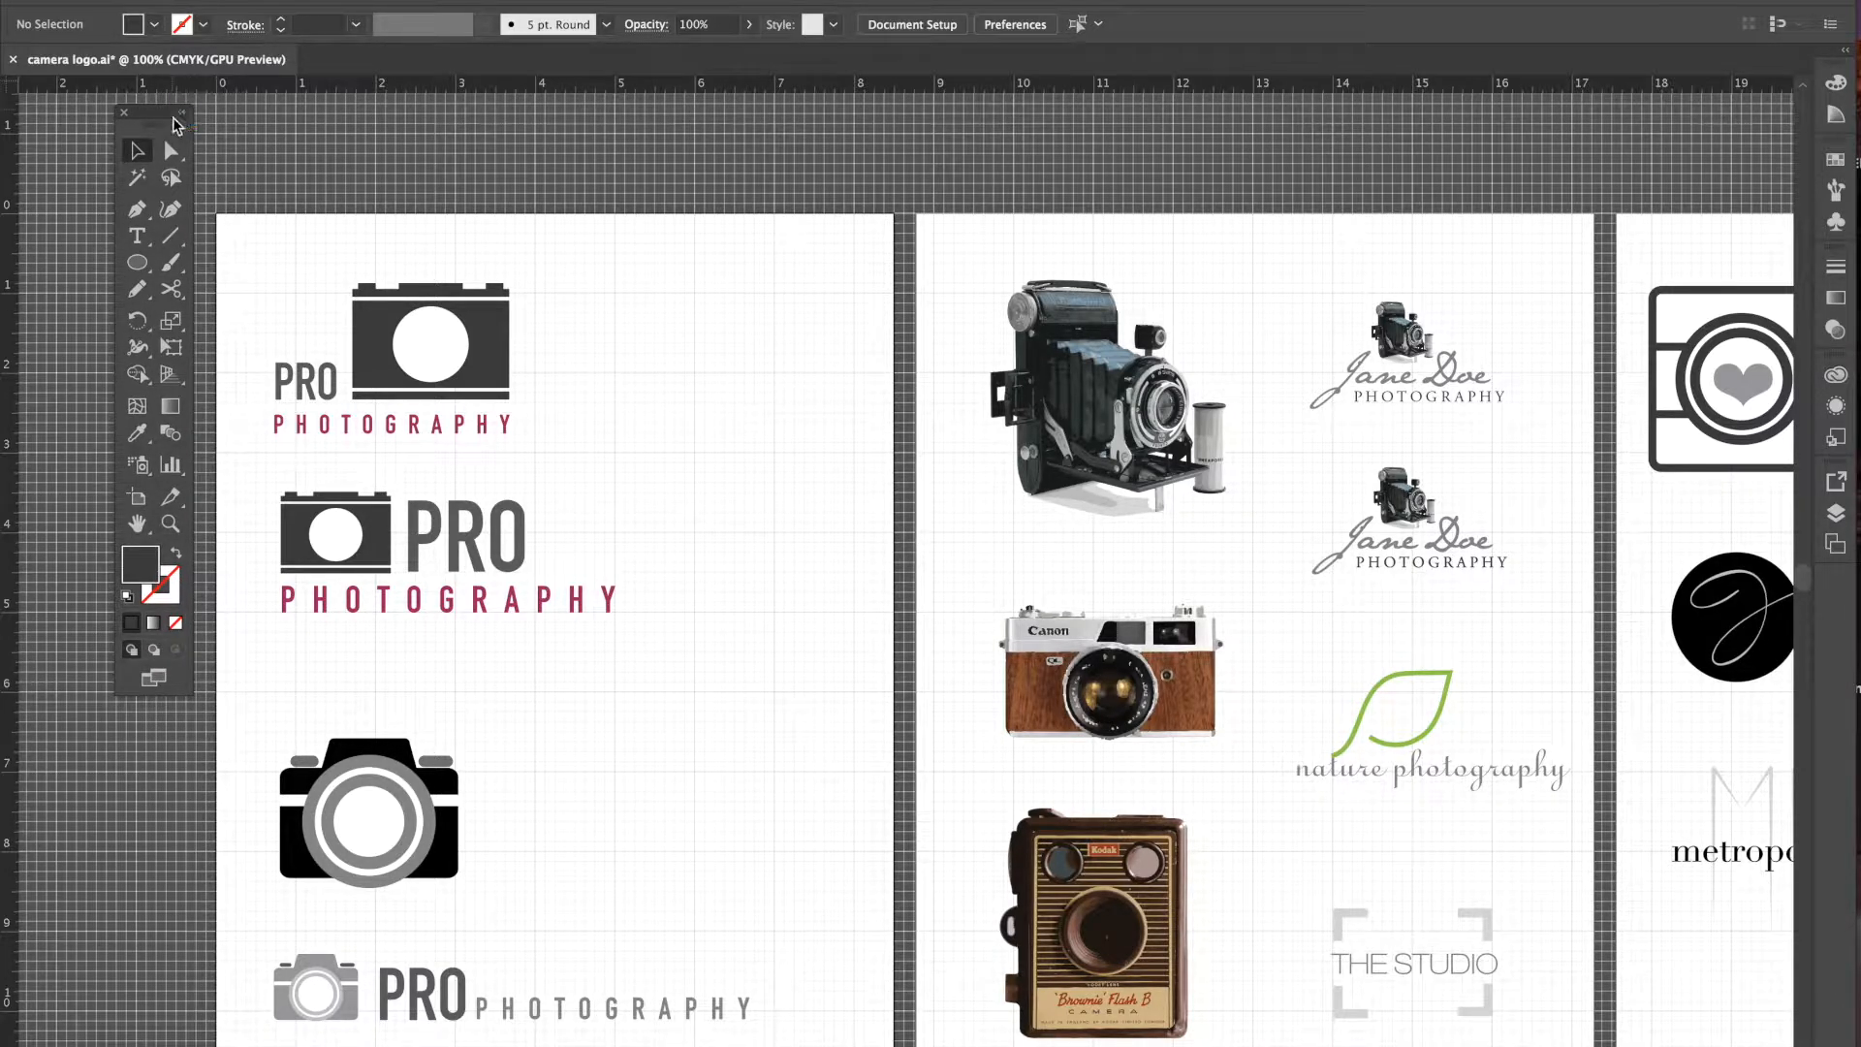
left_click(185, 115)
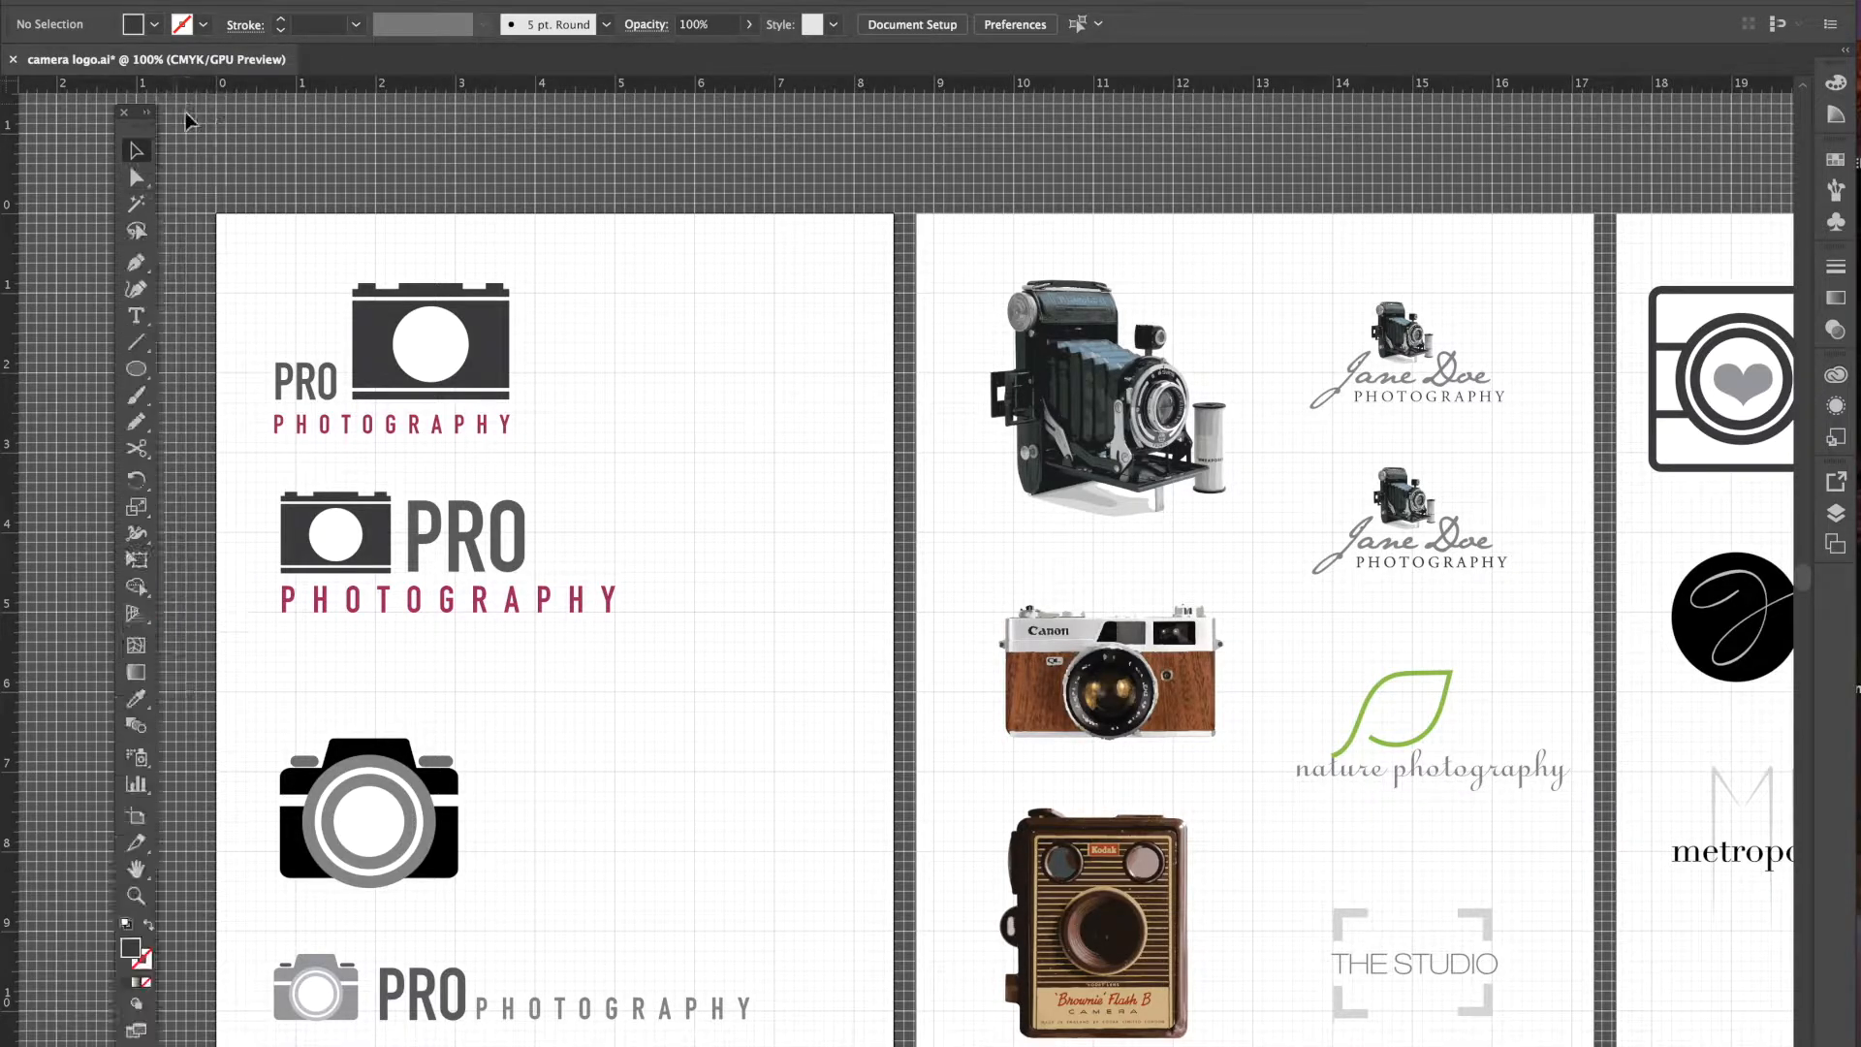
left_click_drag(136, 131, 155, 132)
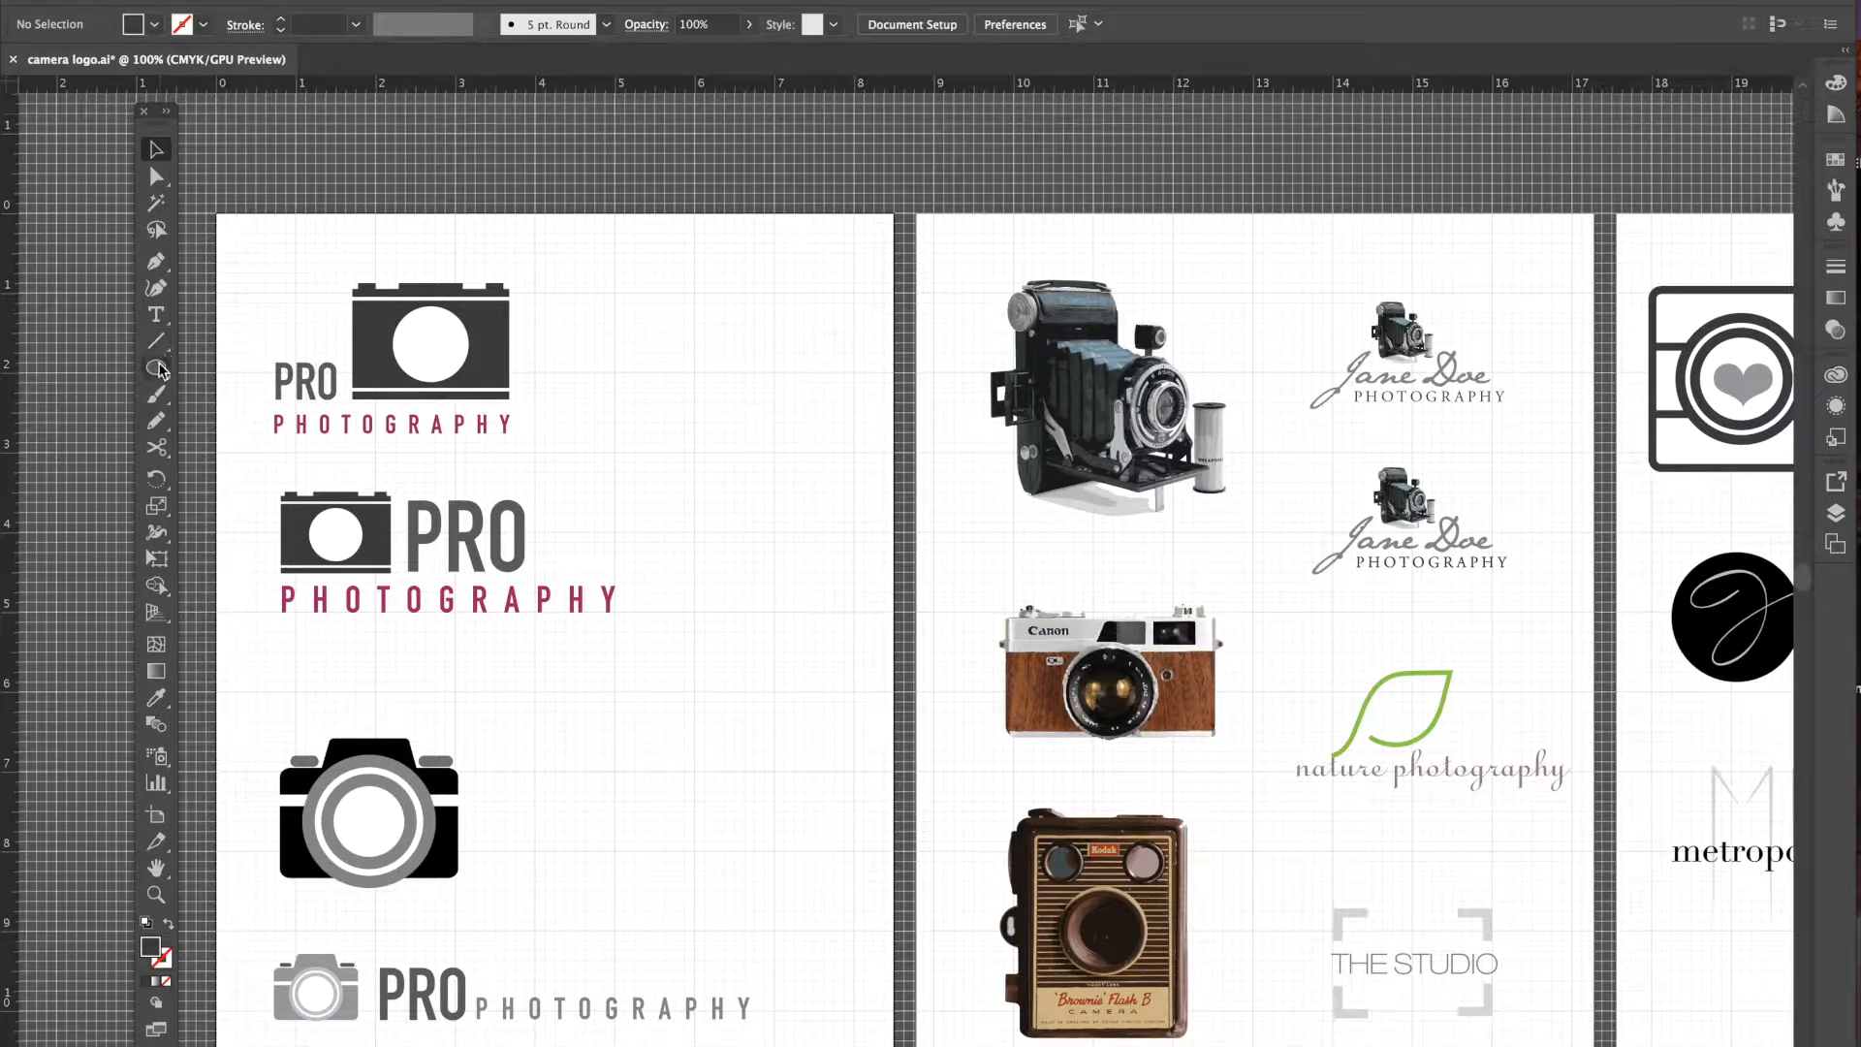
- Draw a dark grey rectangle beside the top PRO PHOTOGRAPHY logo with the Rectangle Tool
left_click(155, 367)
left_click(229, 369)
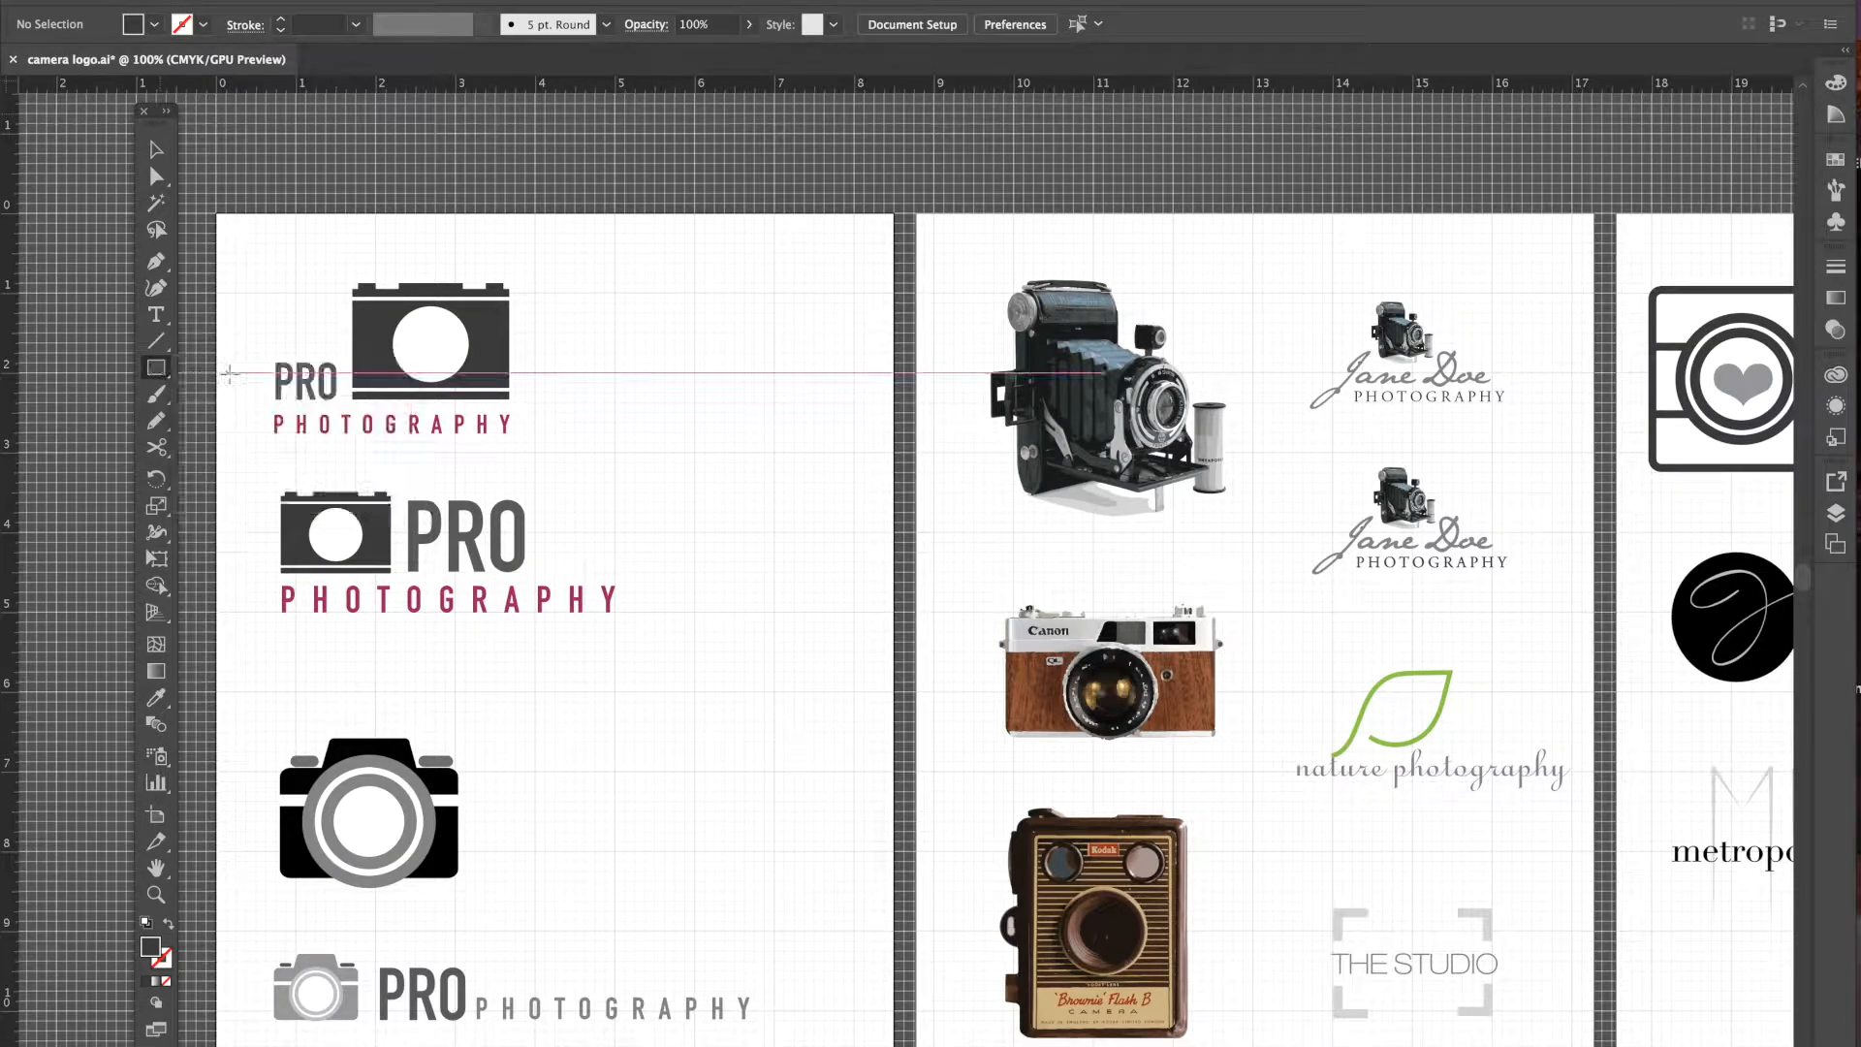
left_click(155, 368)
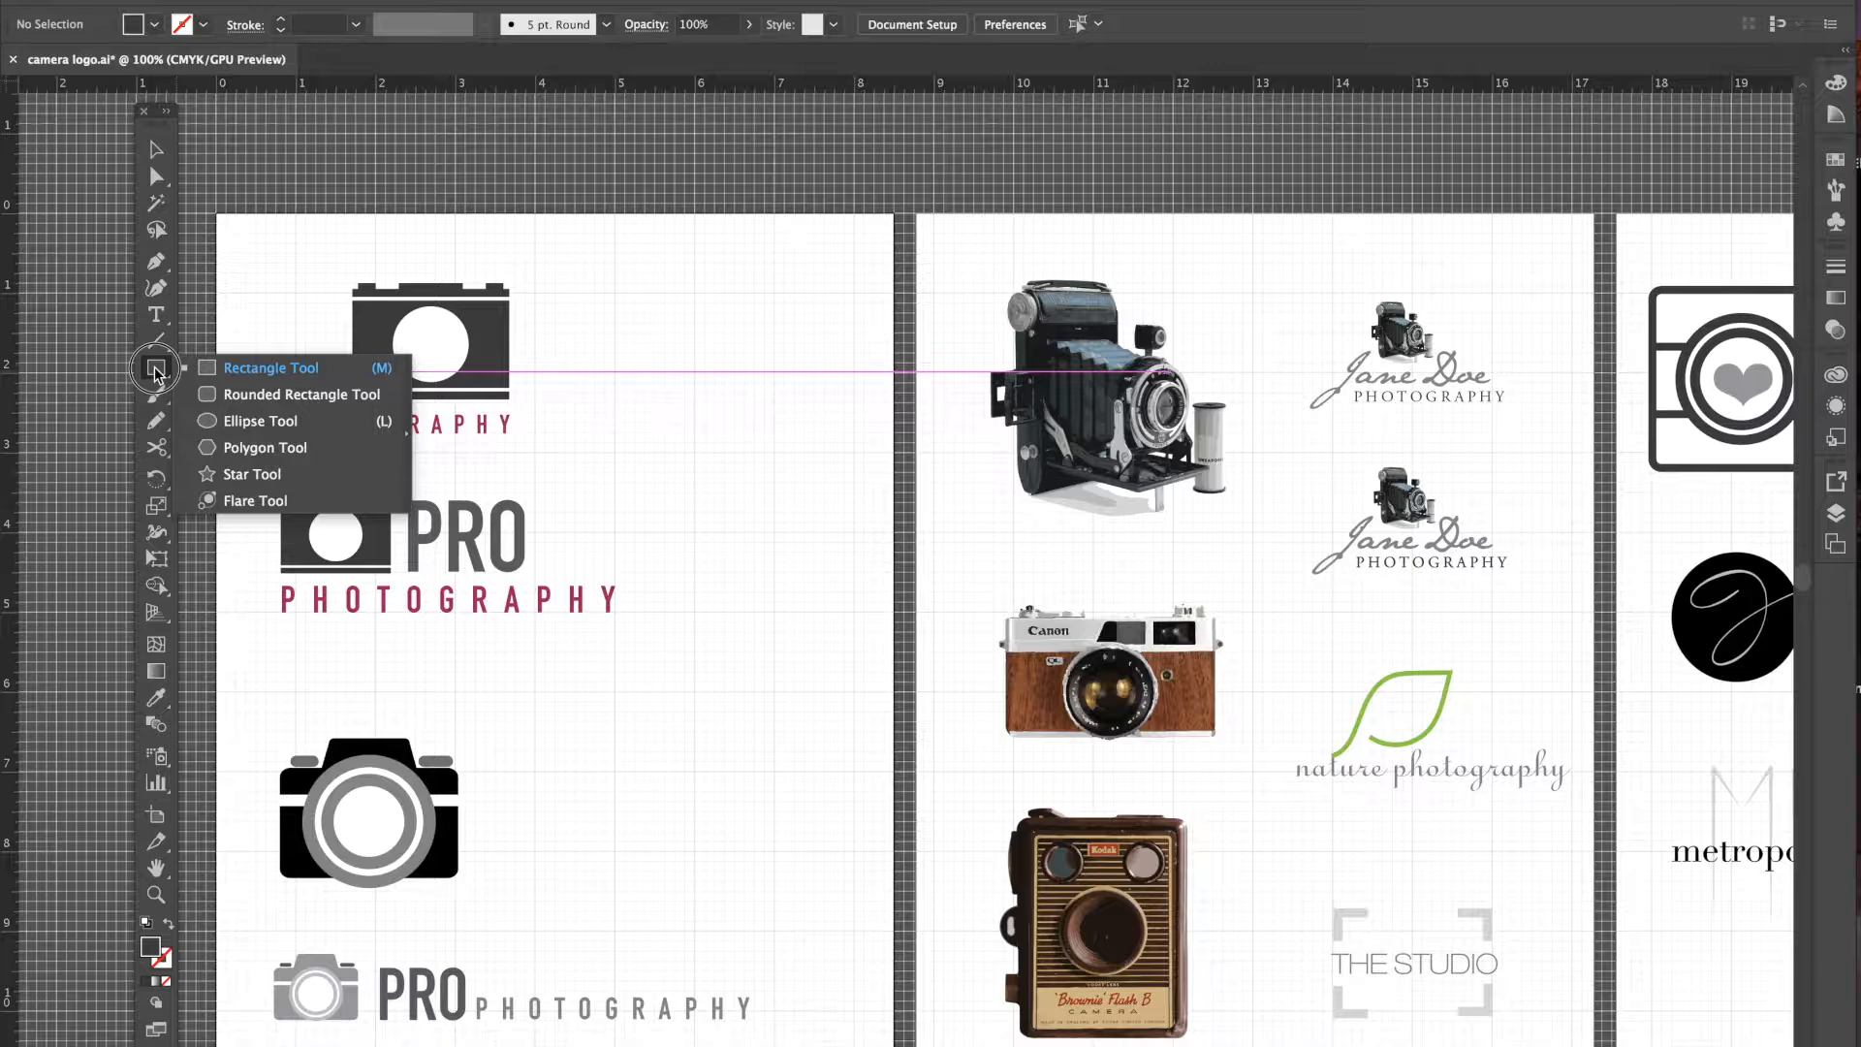
left_click_drag(155, 371, 221, 375)
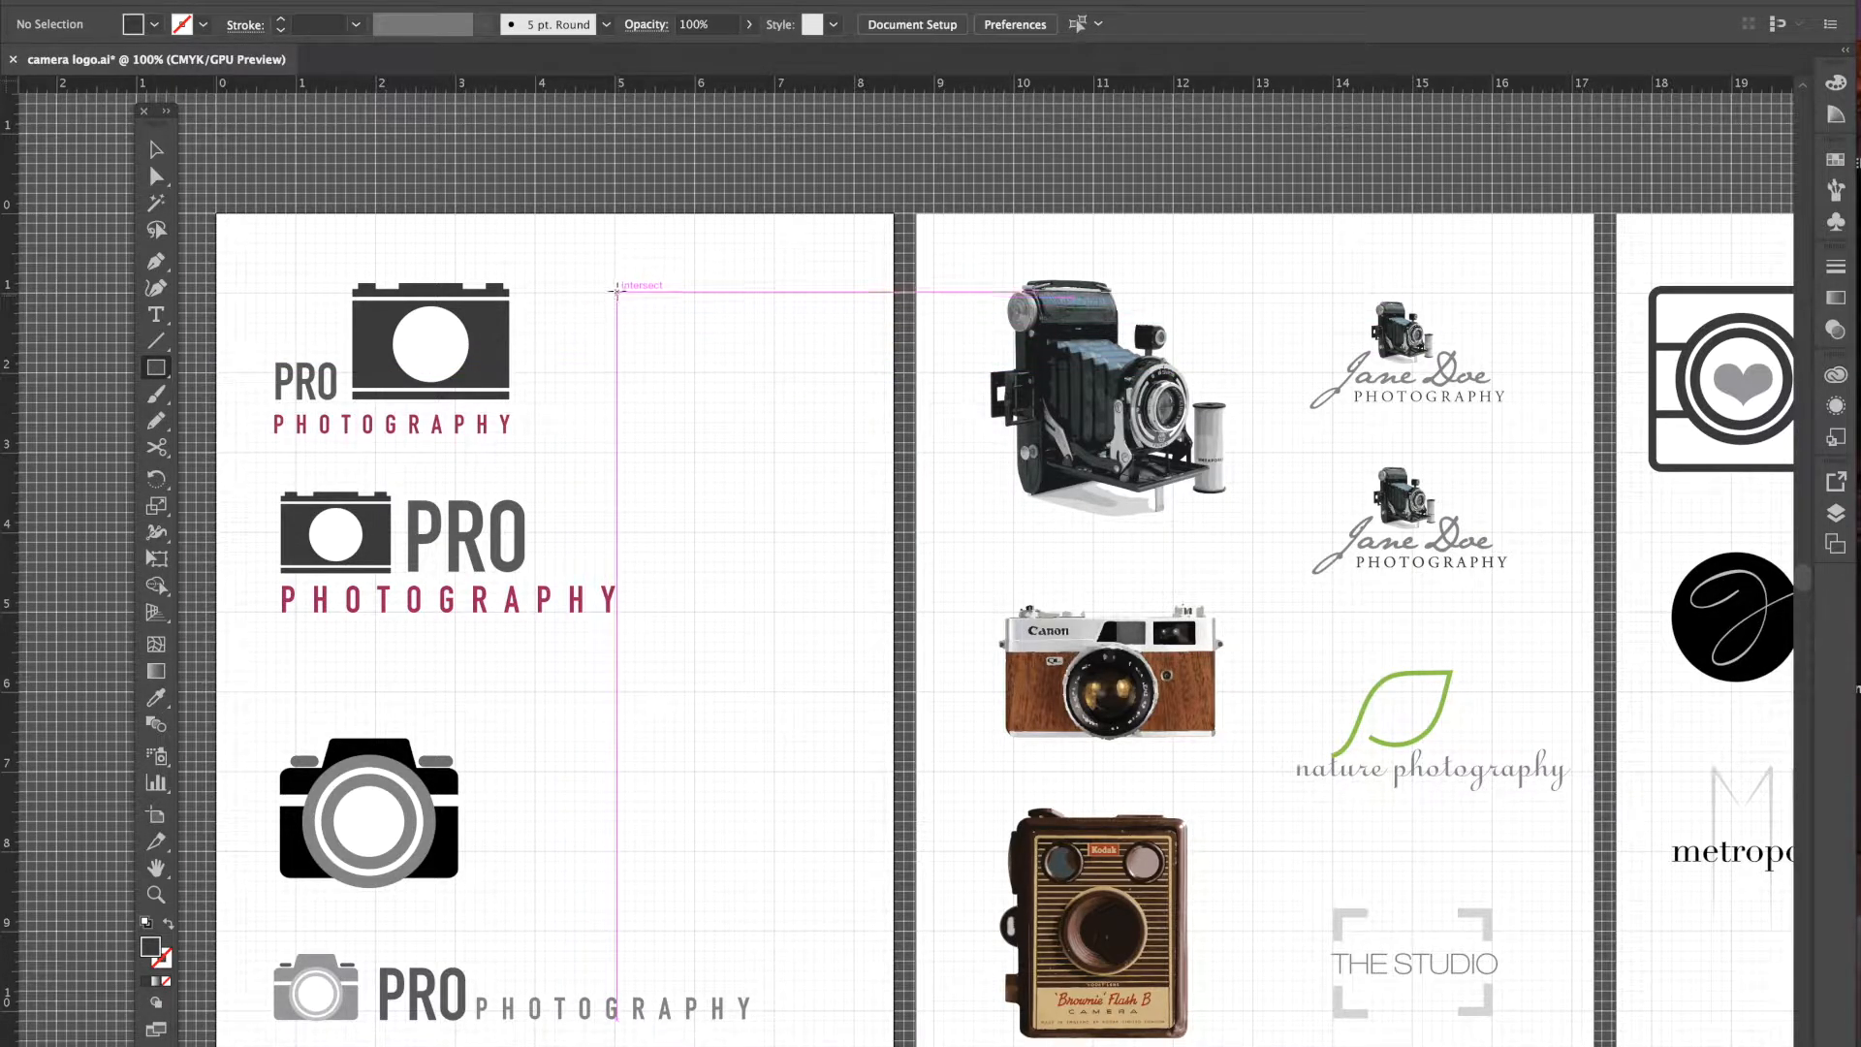
left_click_drag(614, 289, 809, 412)
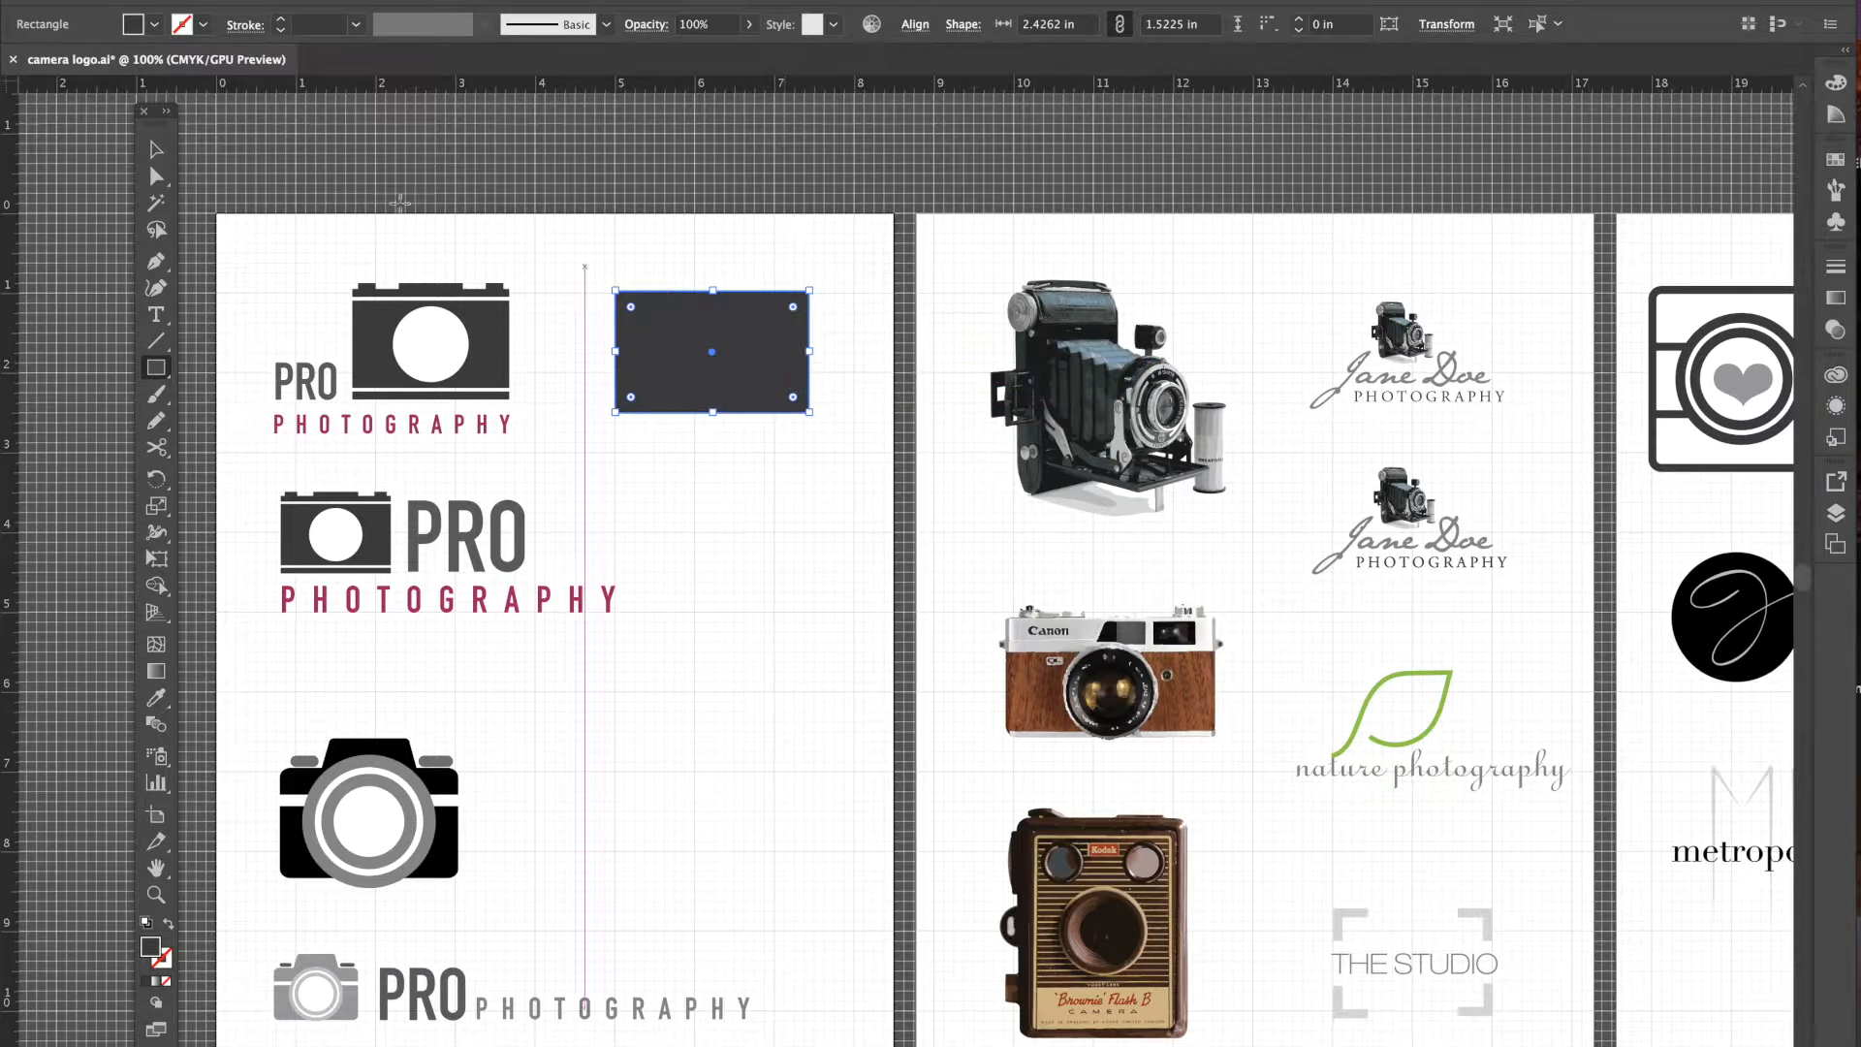
- Shorten the rectangle to about 2.43 by 1.36 inches and deselect it
left_click(155, 152)
left_click_drag(811, 415, 811, 399)
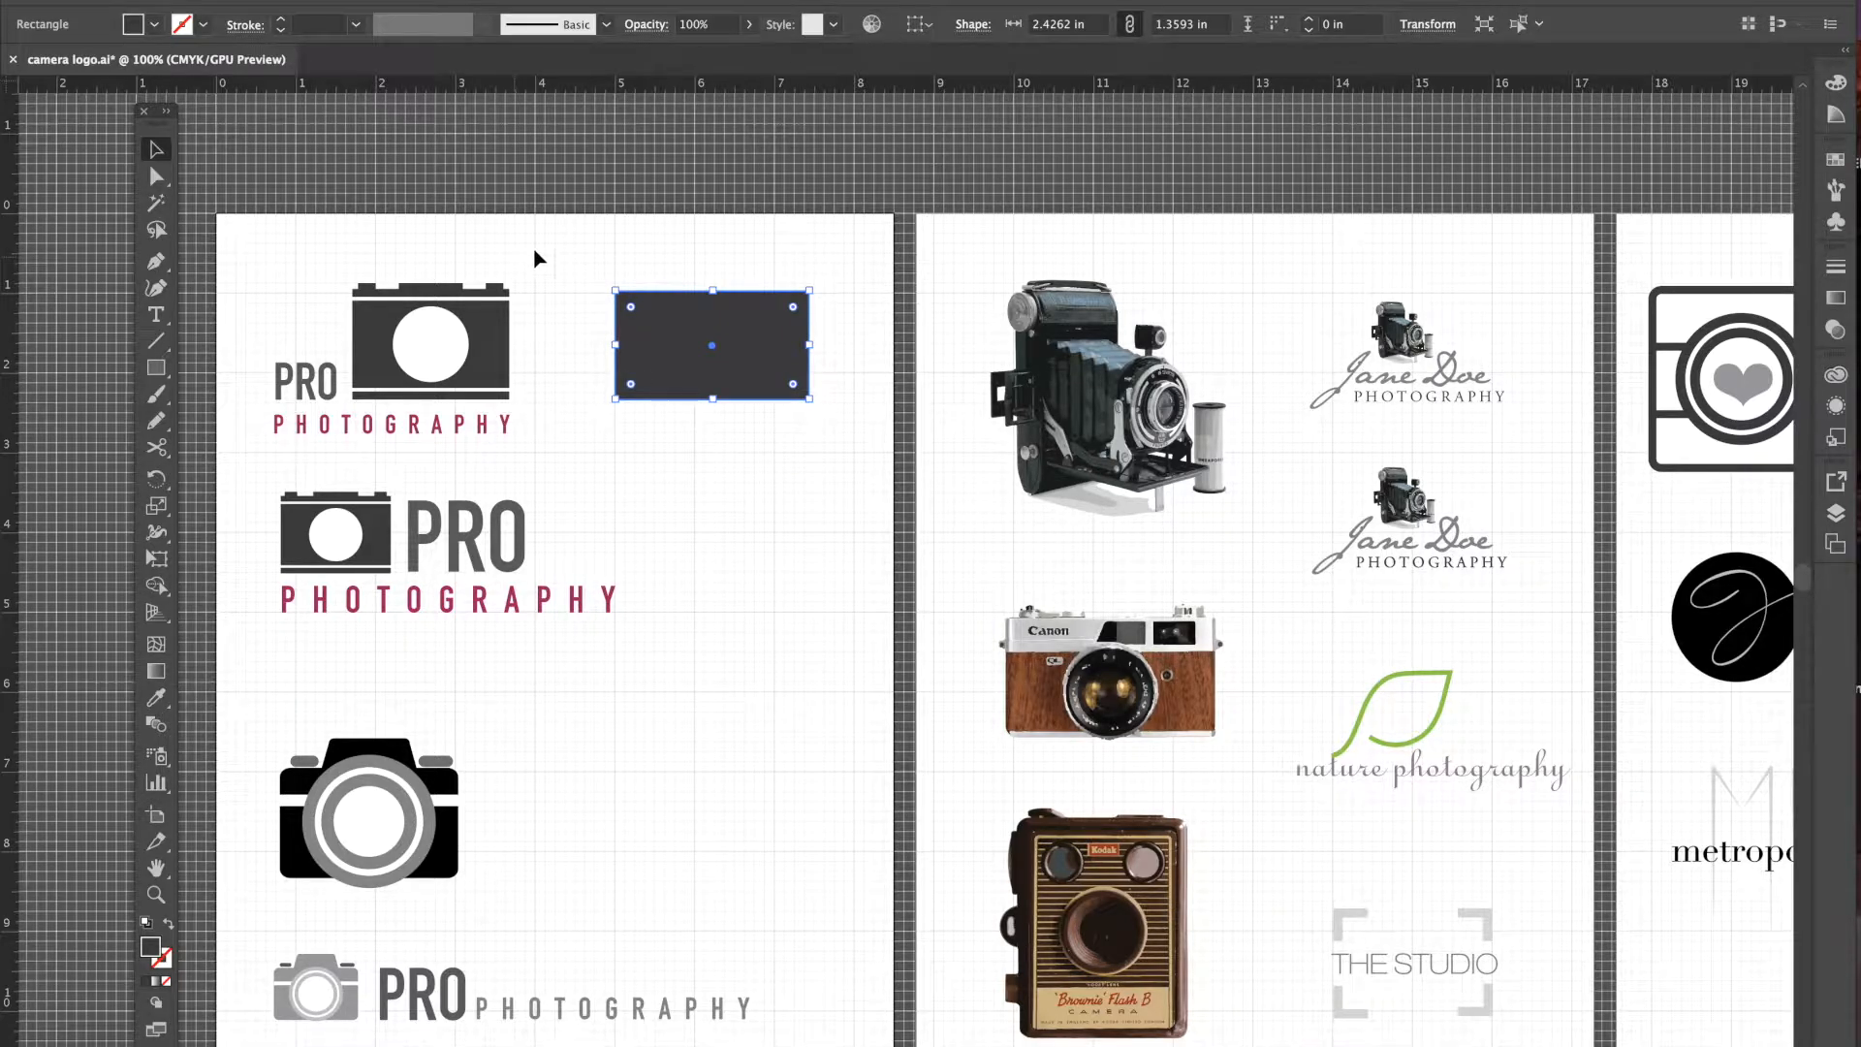
left_click(869, 281)
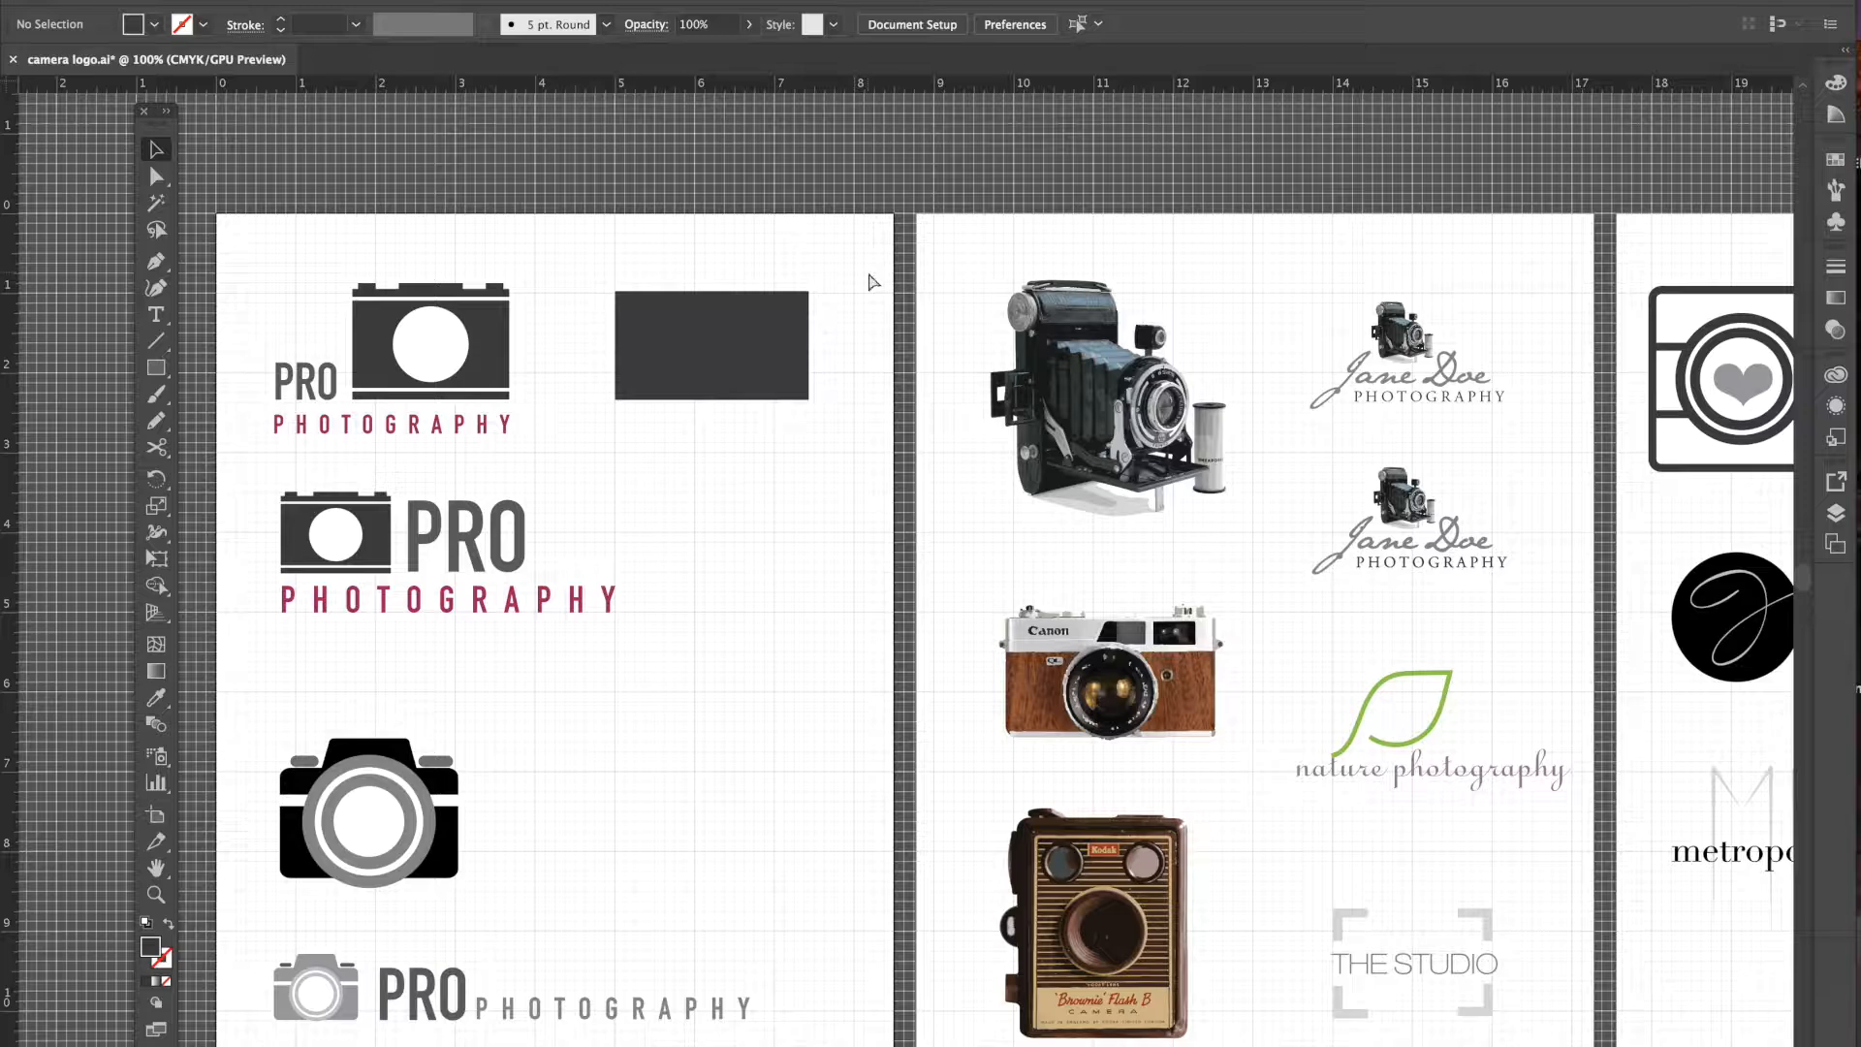
key("ctrl+plus")
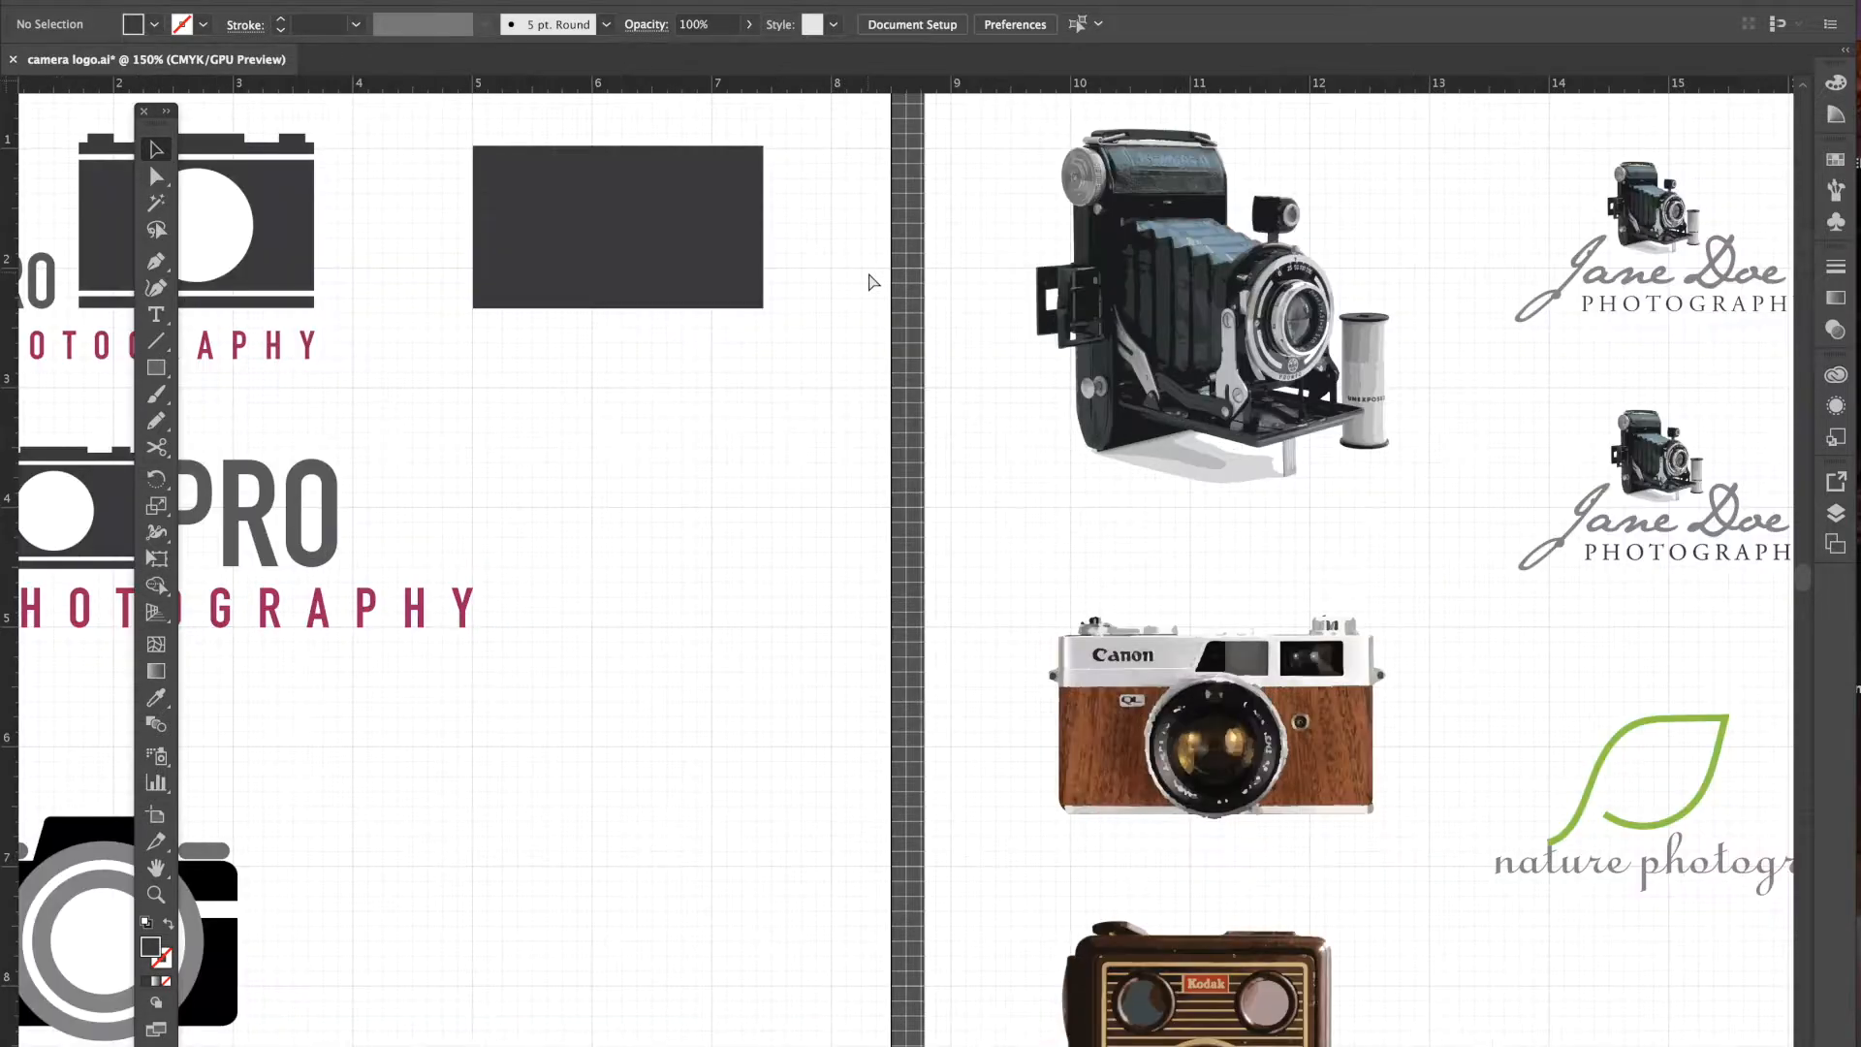
- At 200% zoom, narrow and lengthen the dark rectangle to 2.12 by 1.38 inches
key("ctrl+plus")
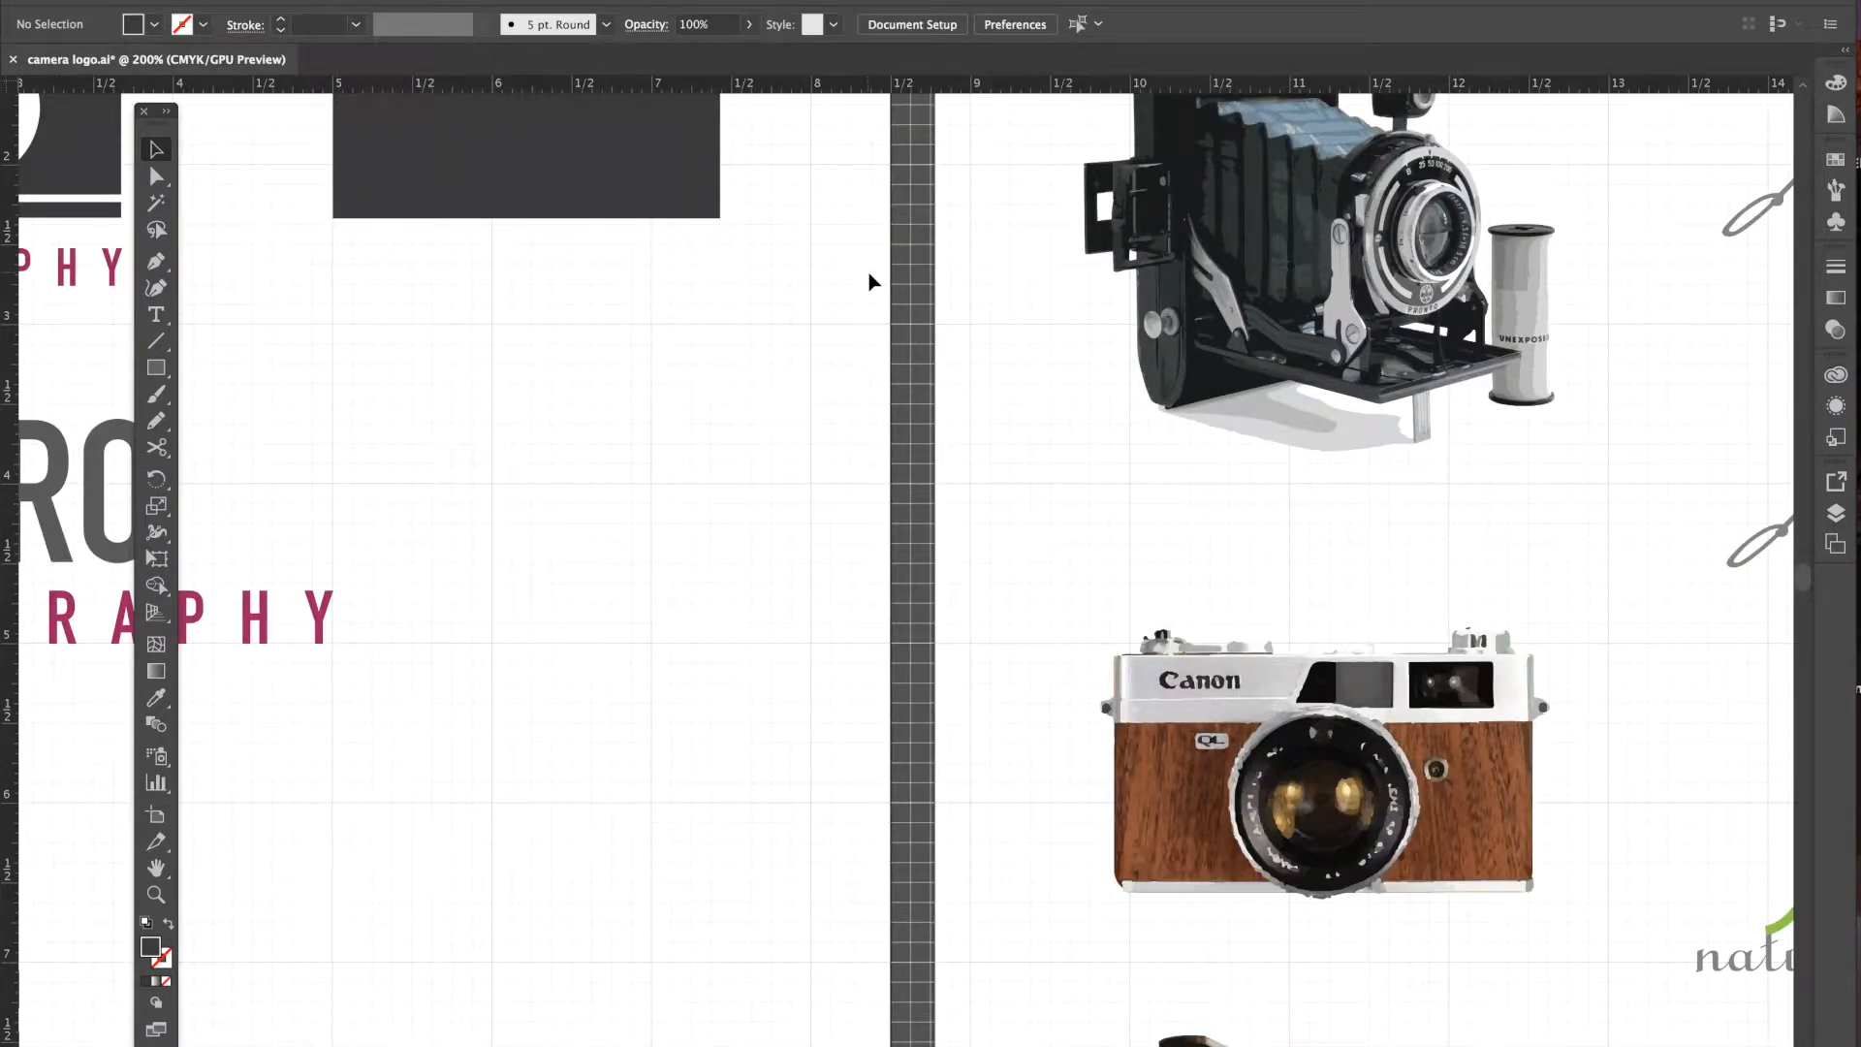
scroll(870, 272, "up", 5)
scroll(870, 271, "left", 4)
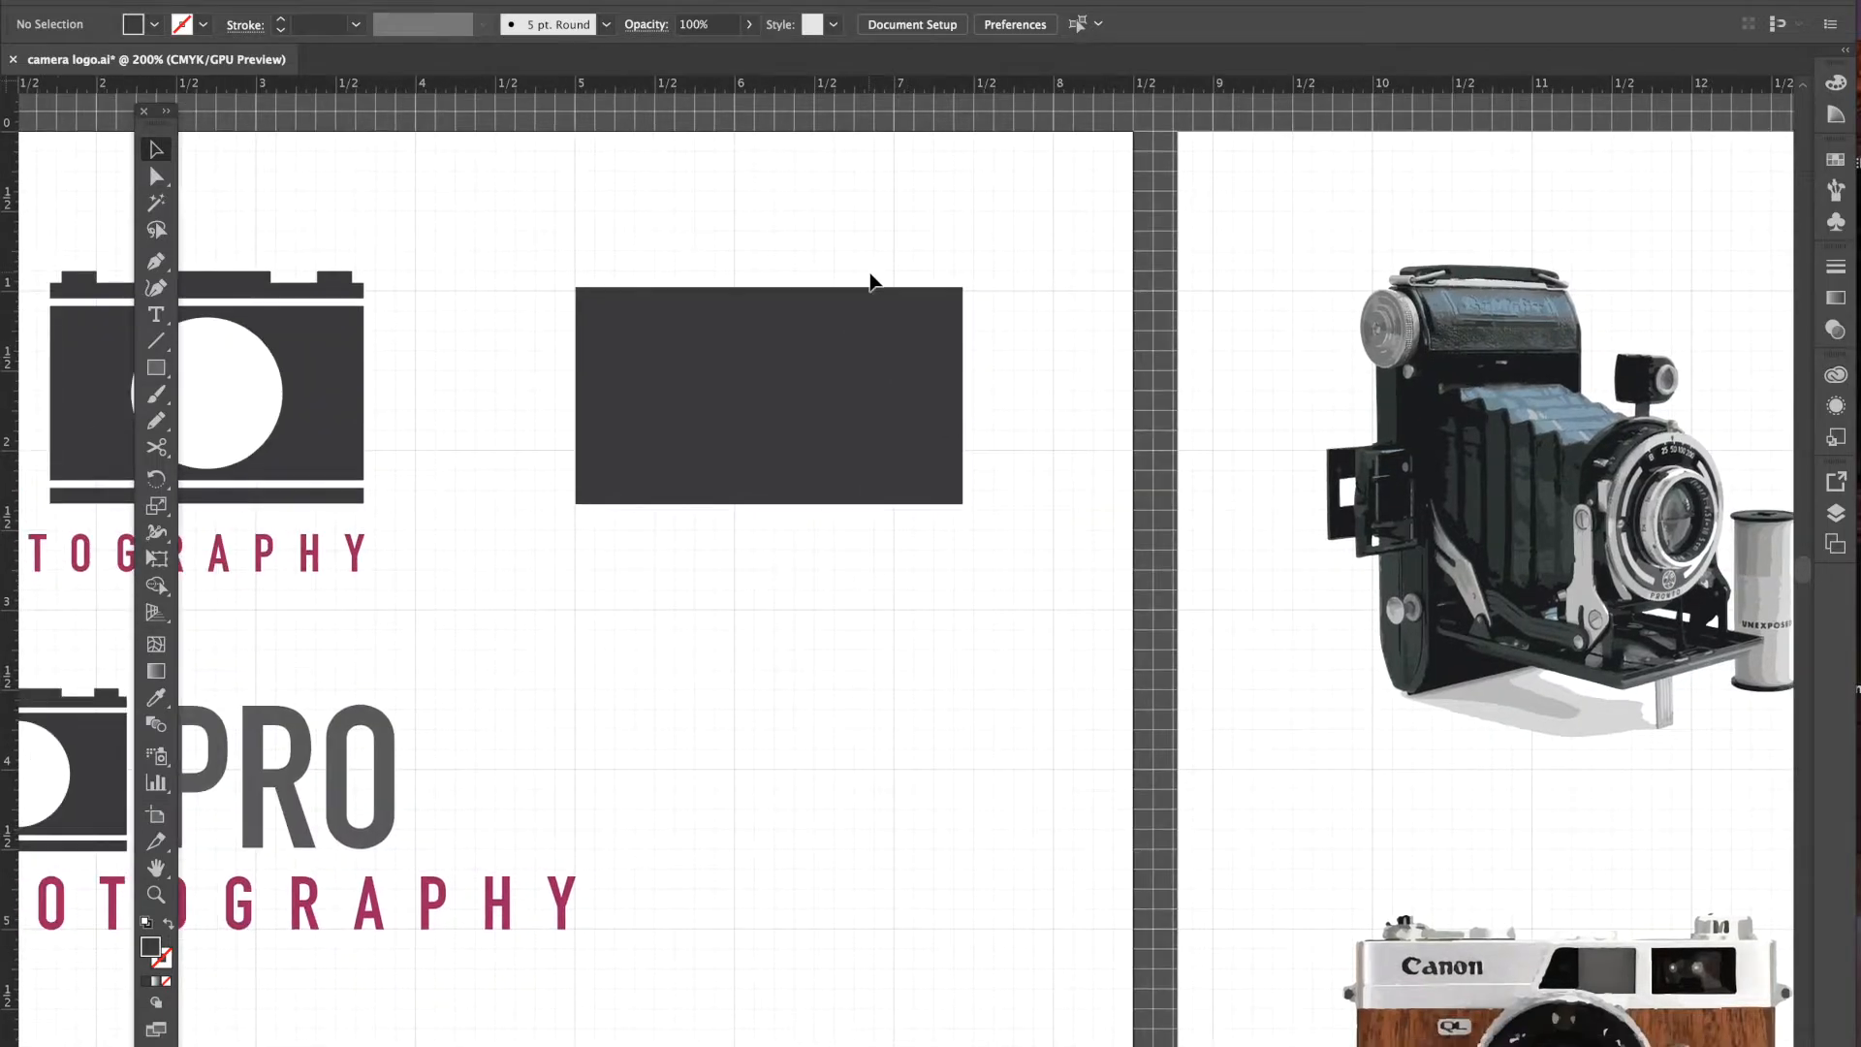
scroll(870, 280, "left", 5)
scroll(870, 280, "down", 1)
scroll(870, 280, "up", 1)
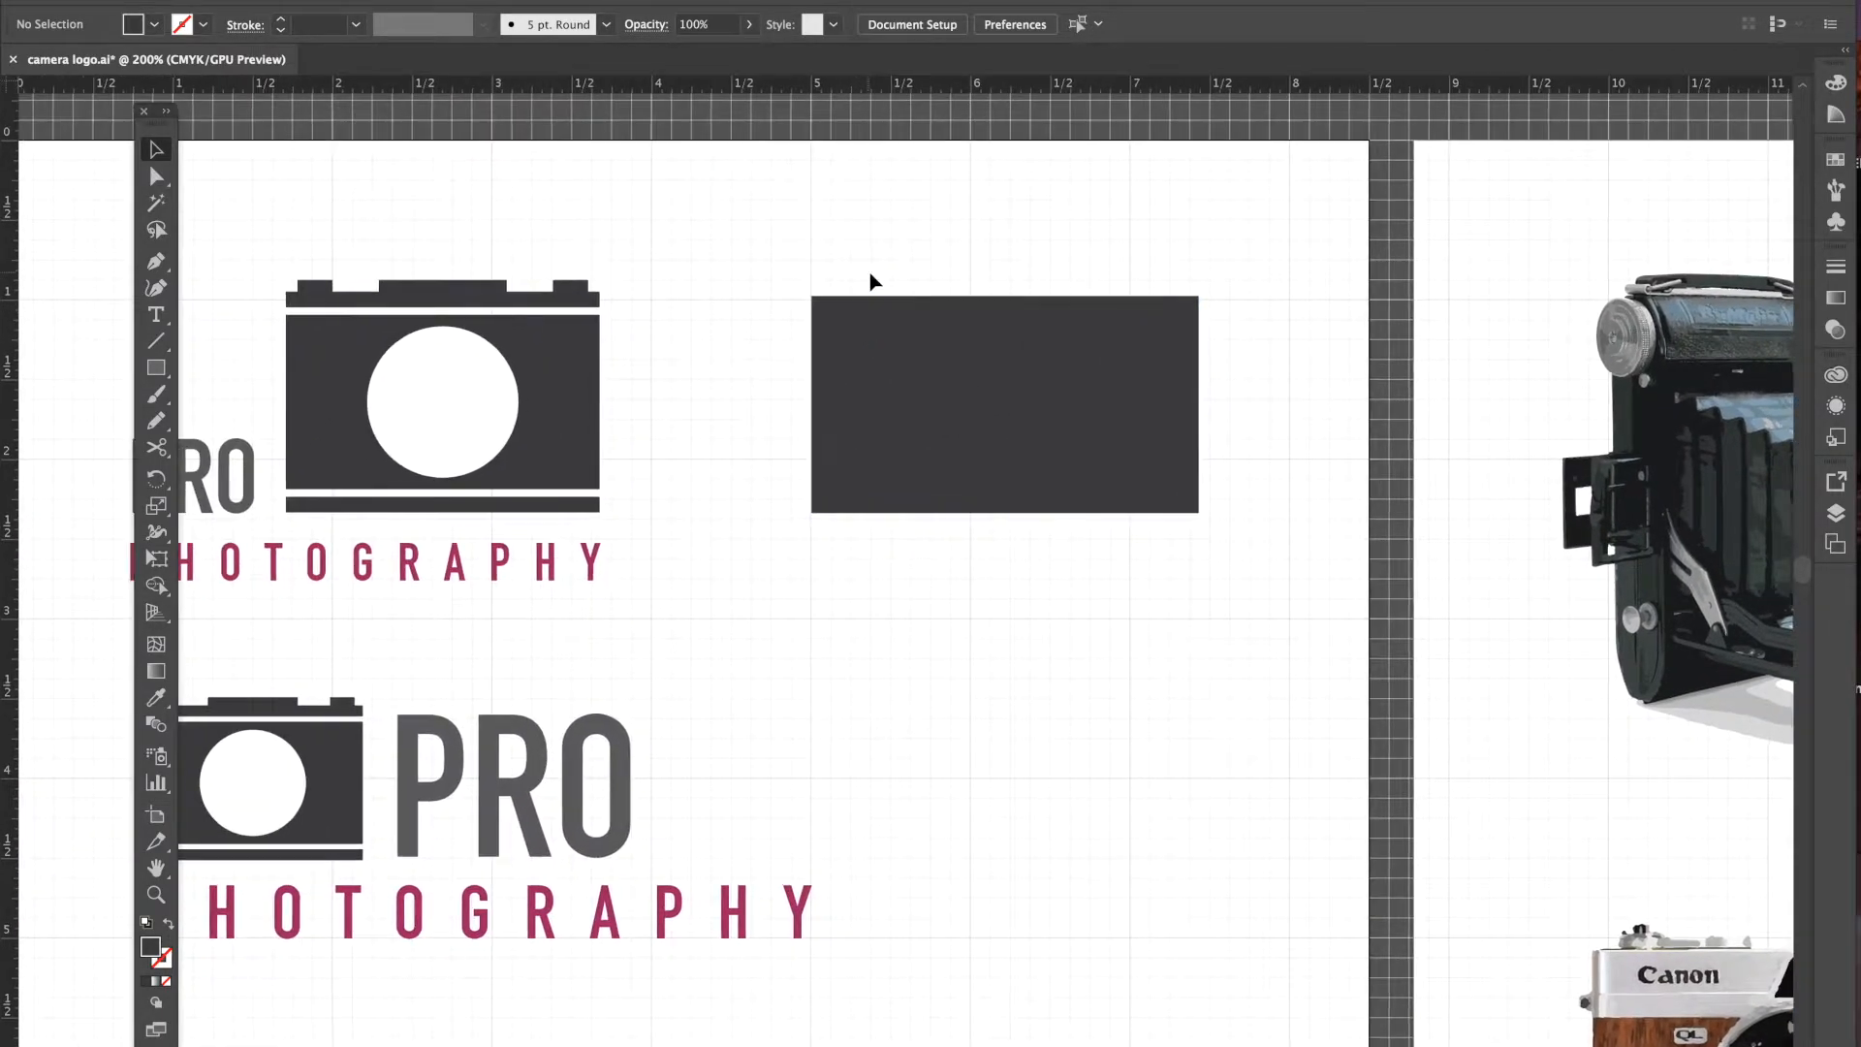
left_click(1031, 456)
left_click_drag(1195, 414, 1149, 415)
left_click_drag(980, 513, 981, 521)
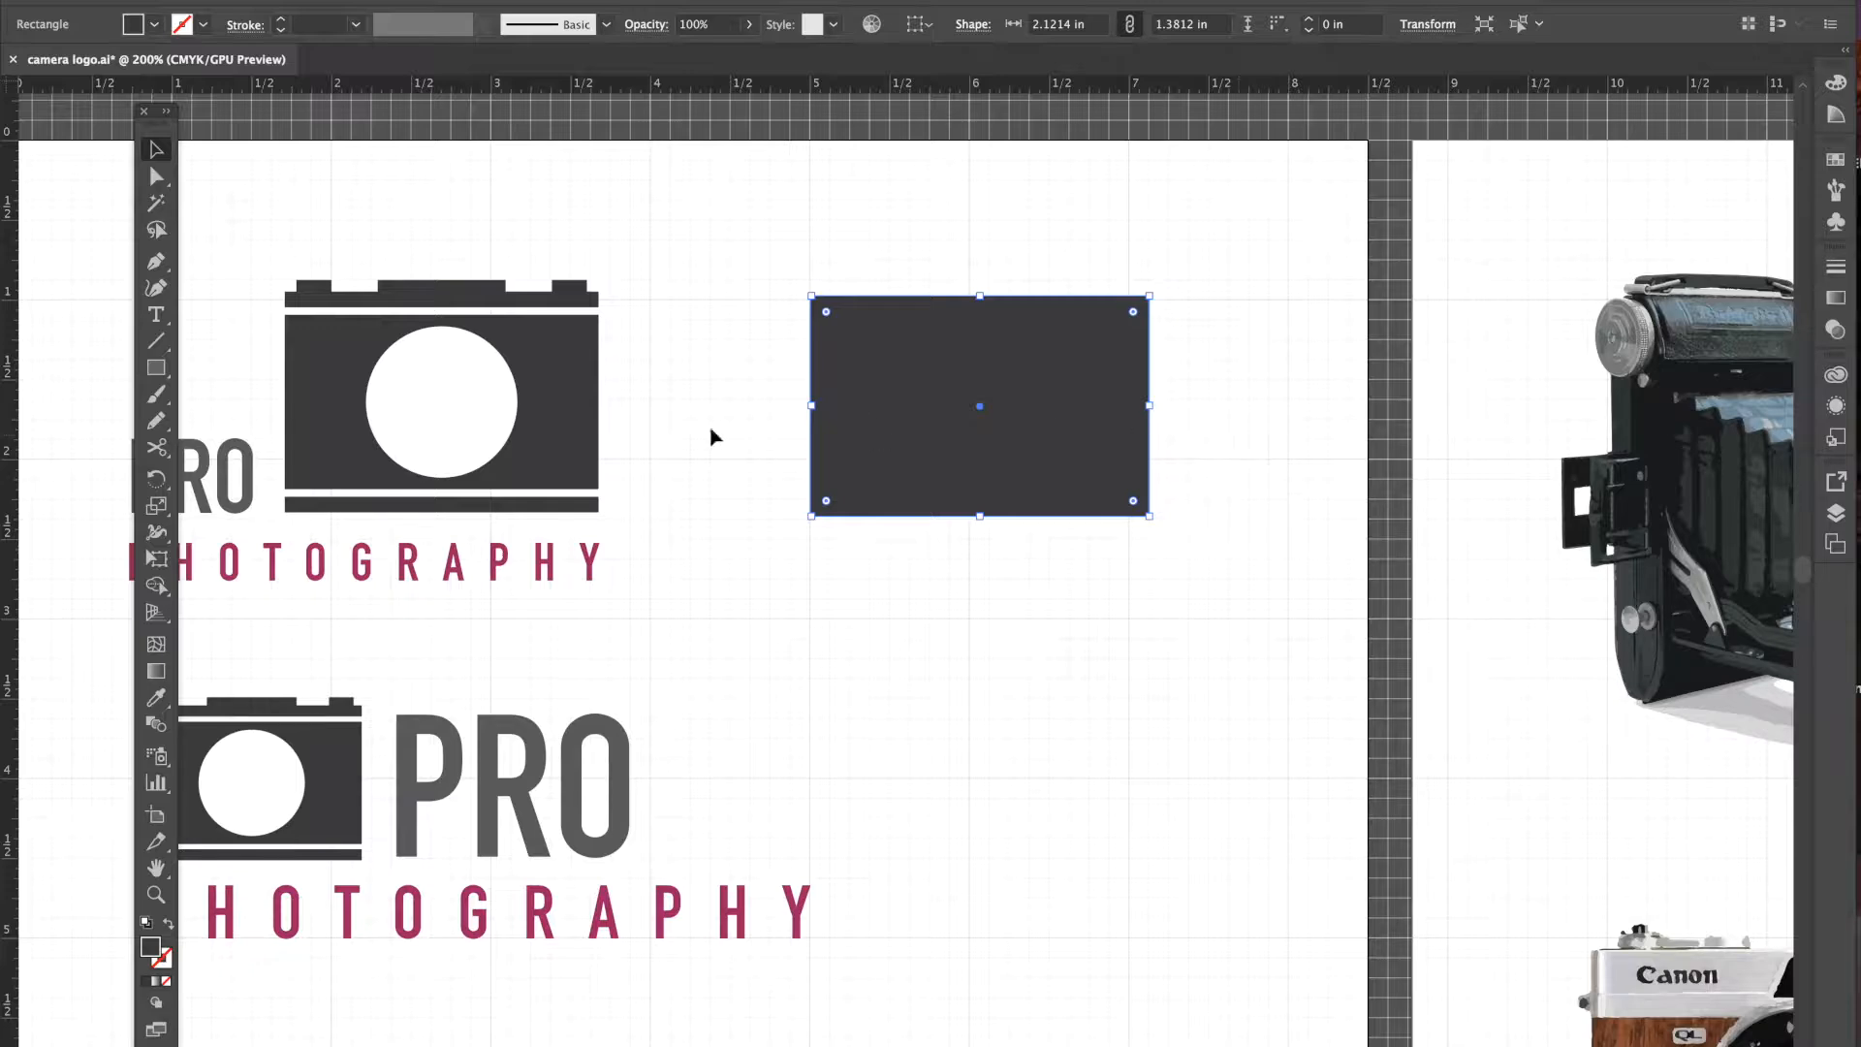
- Draw a thin 2.12 by 0.14 inch bar just above the dark rectangle and select it
left_click(157, 371)
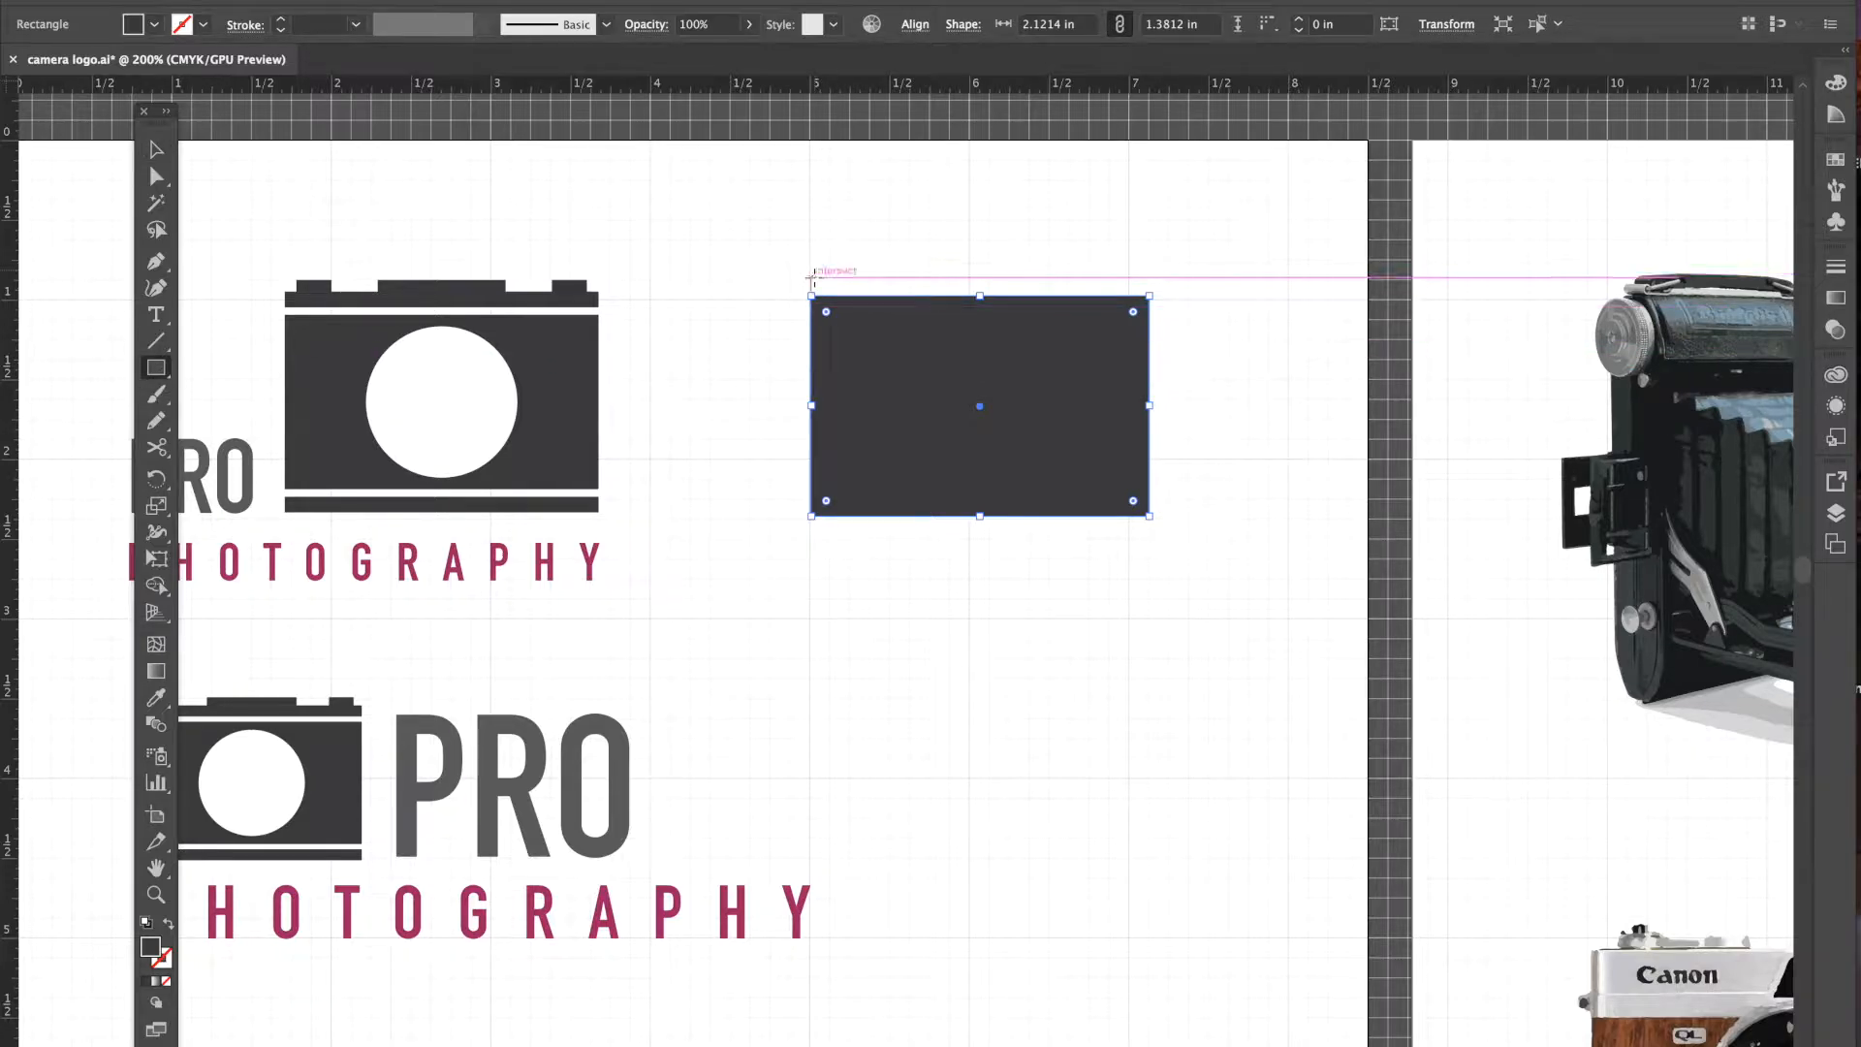
left_click_drag(811, 260, 1149, 281)
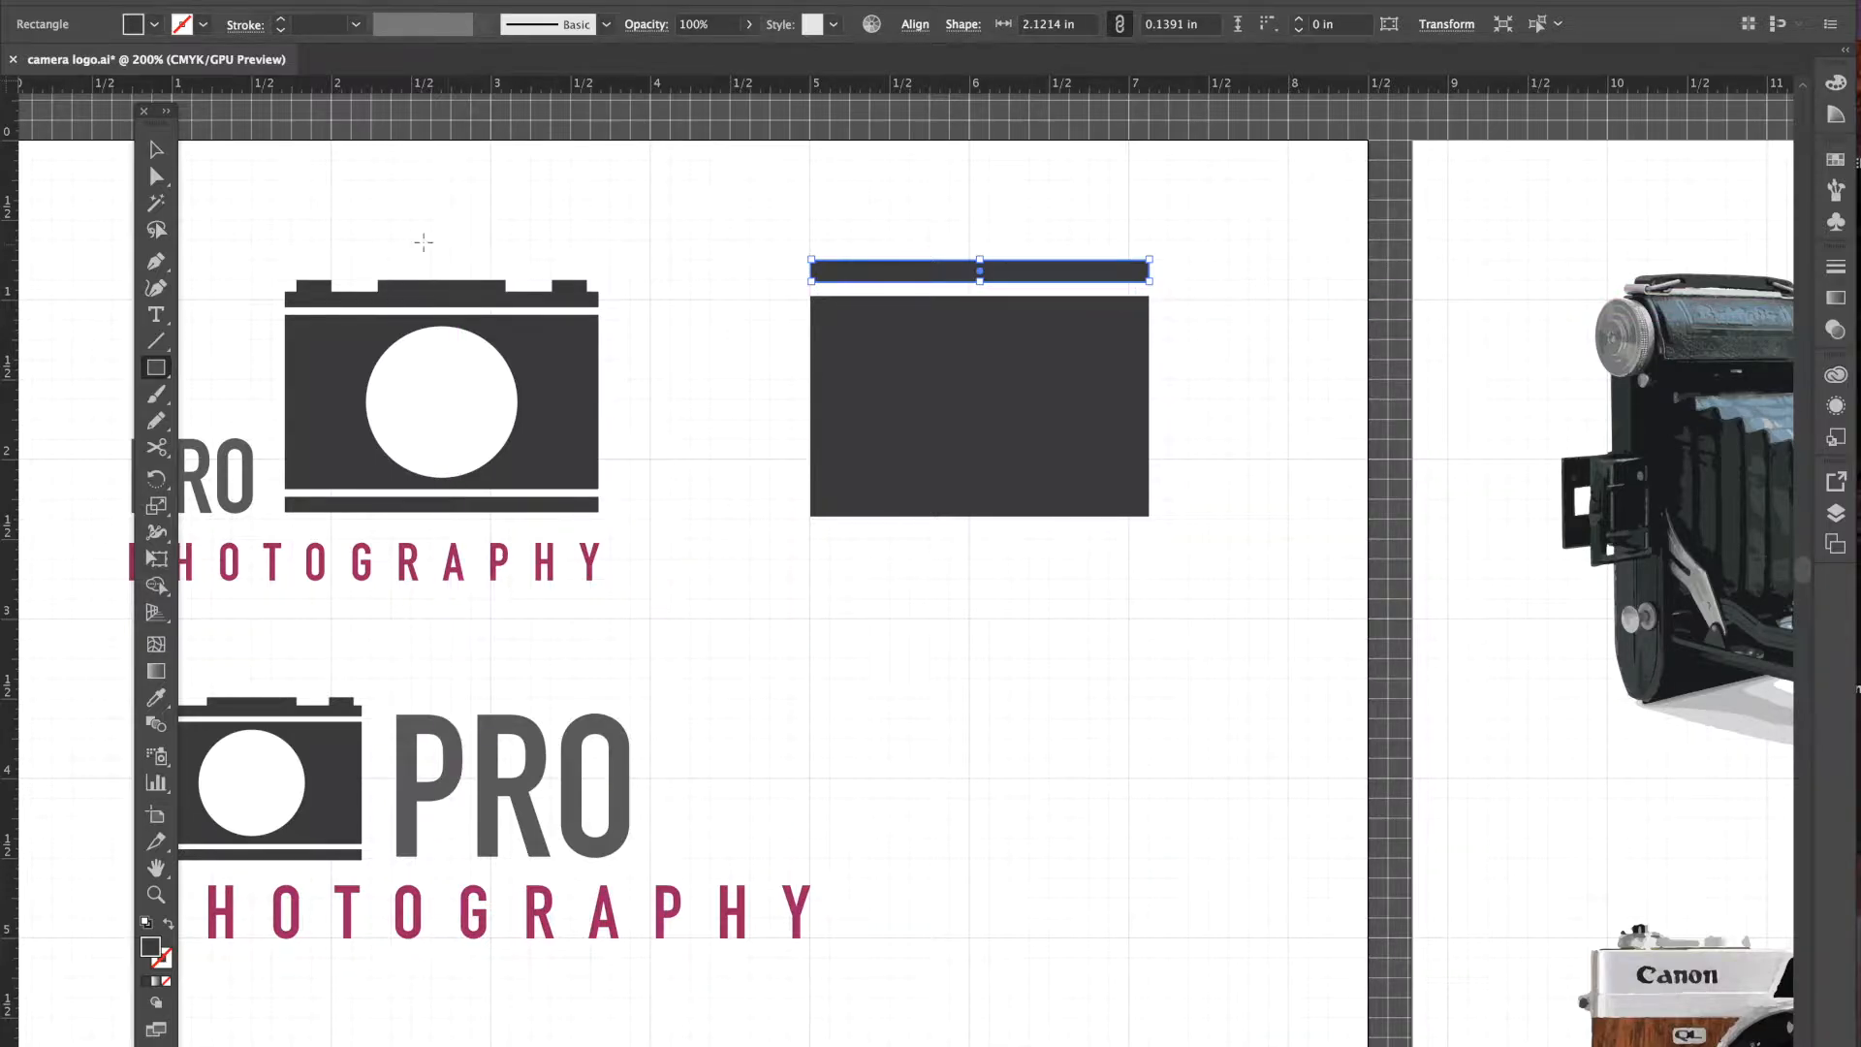
left_click(155, 150)
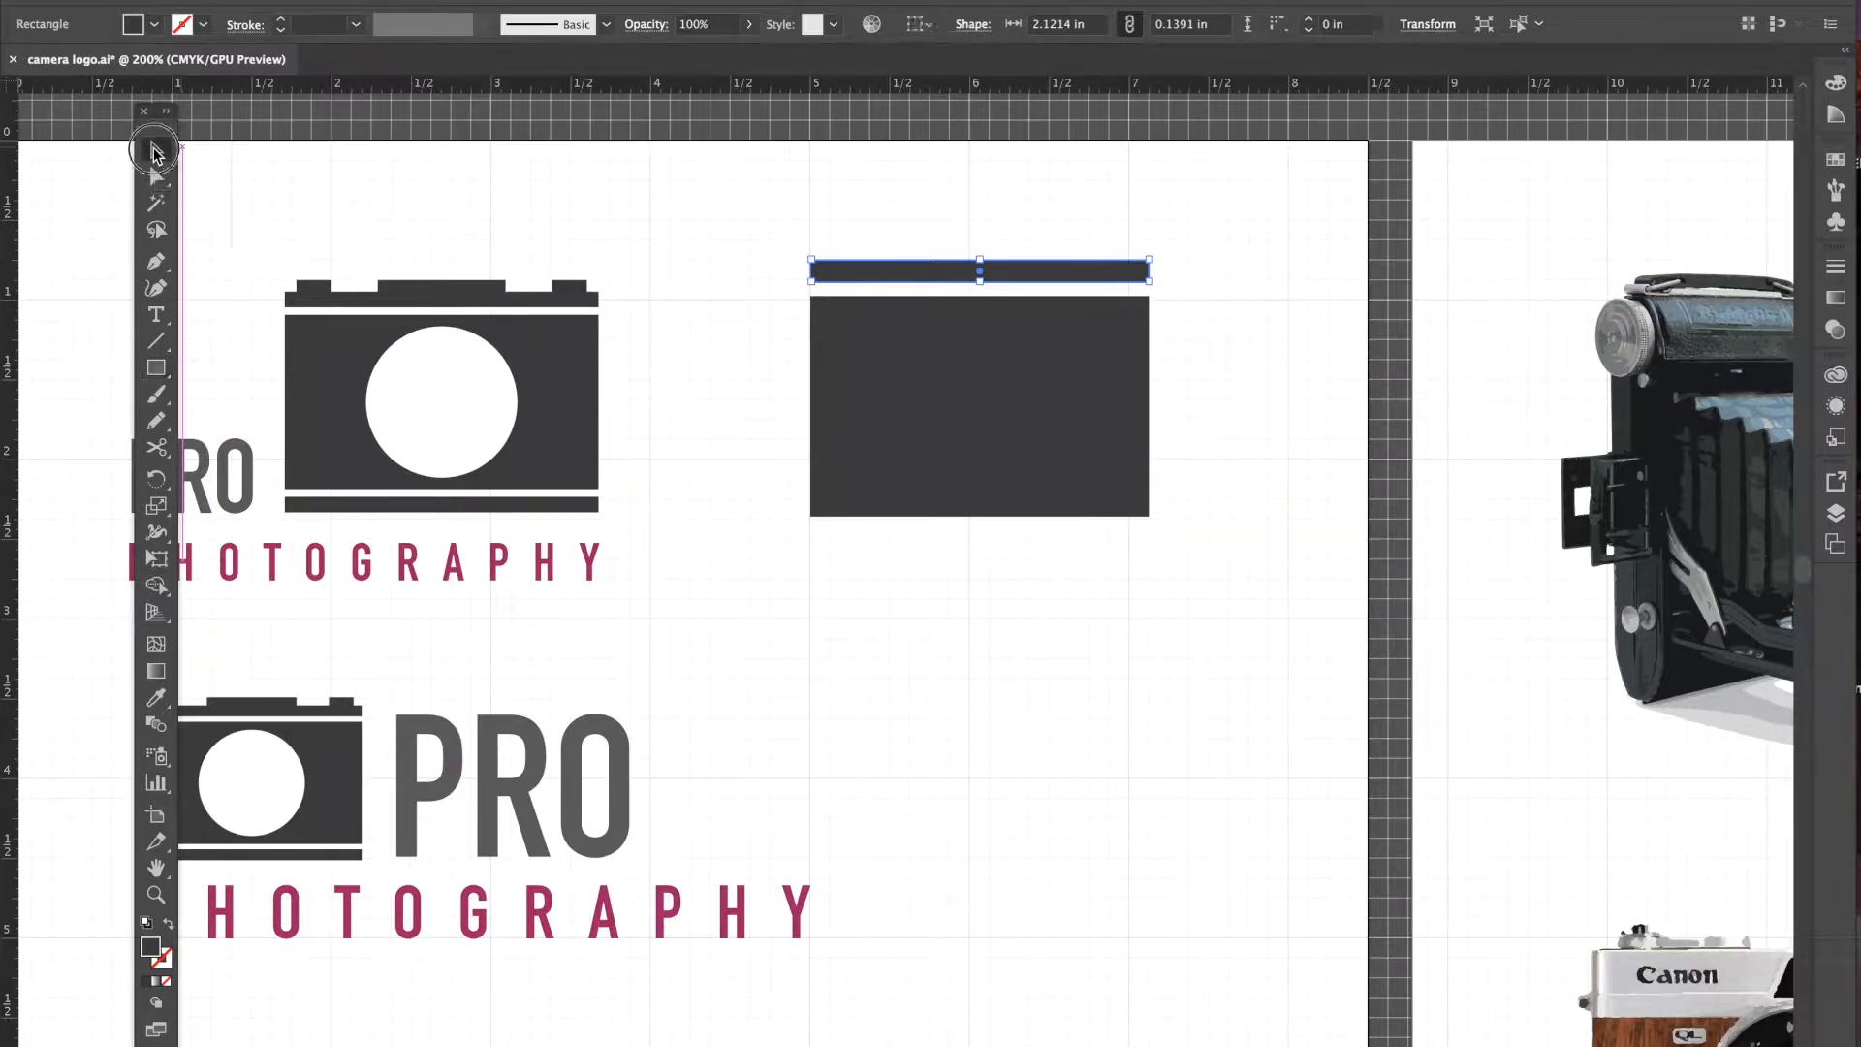
left_click(1068, 250)
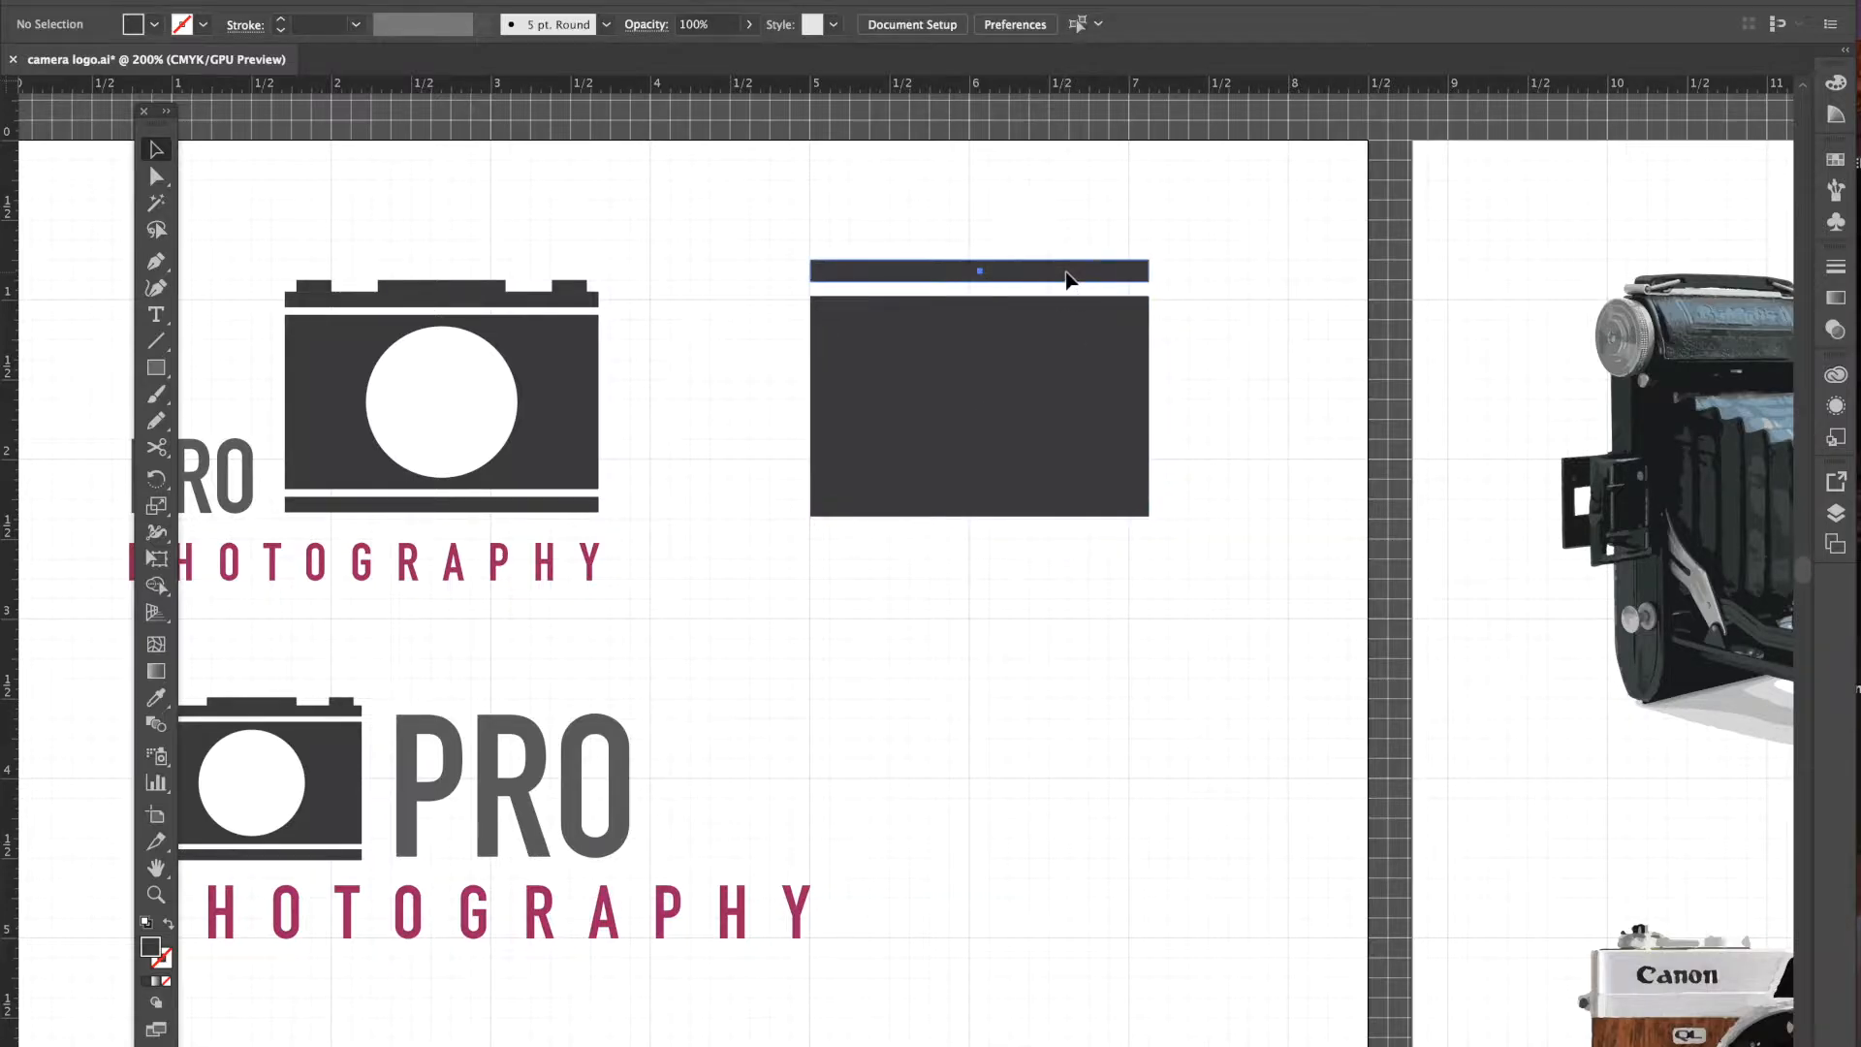
left_click(1067, 278)
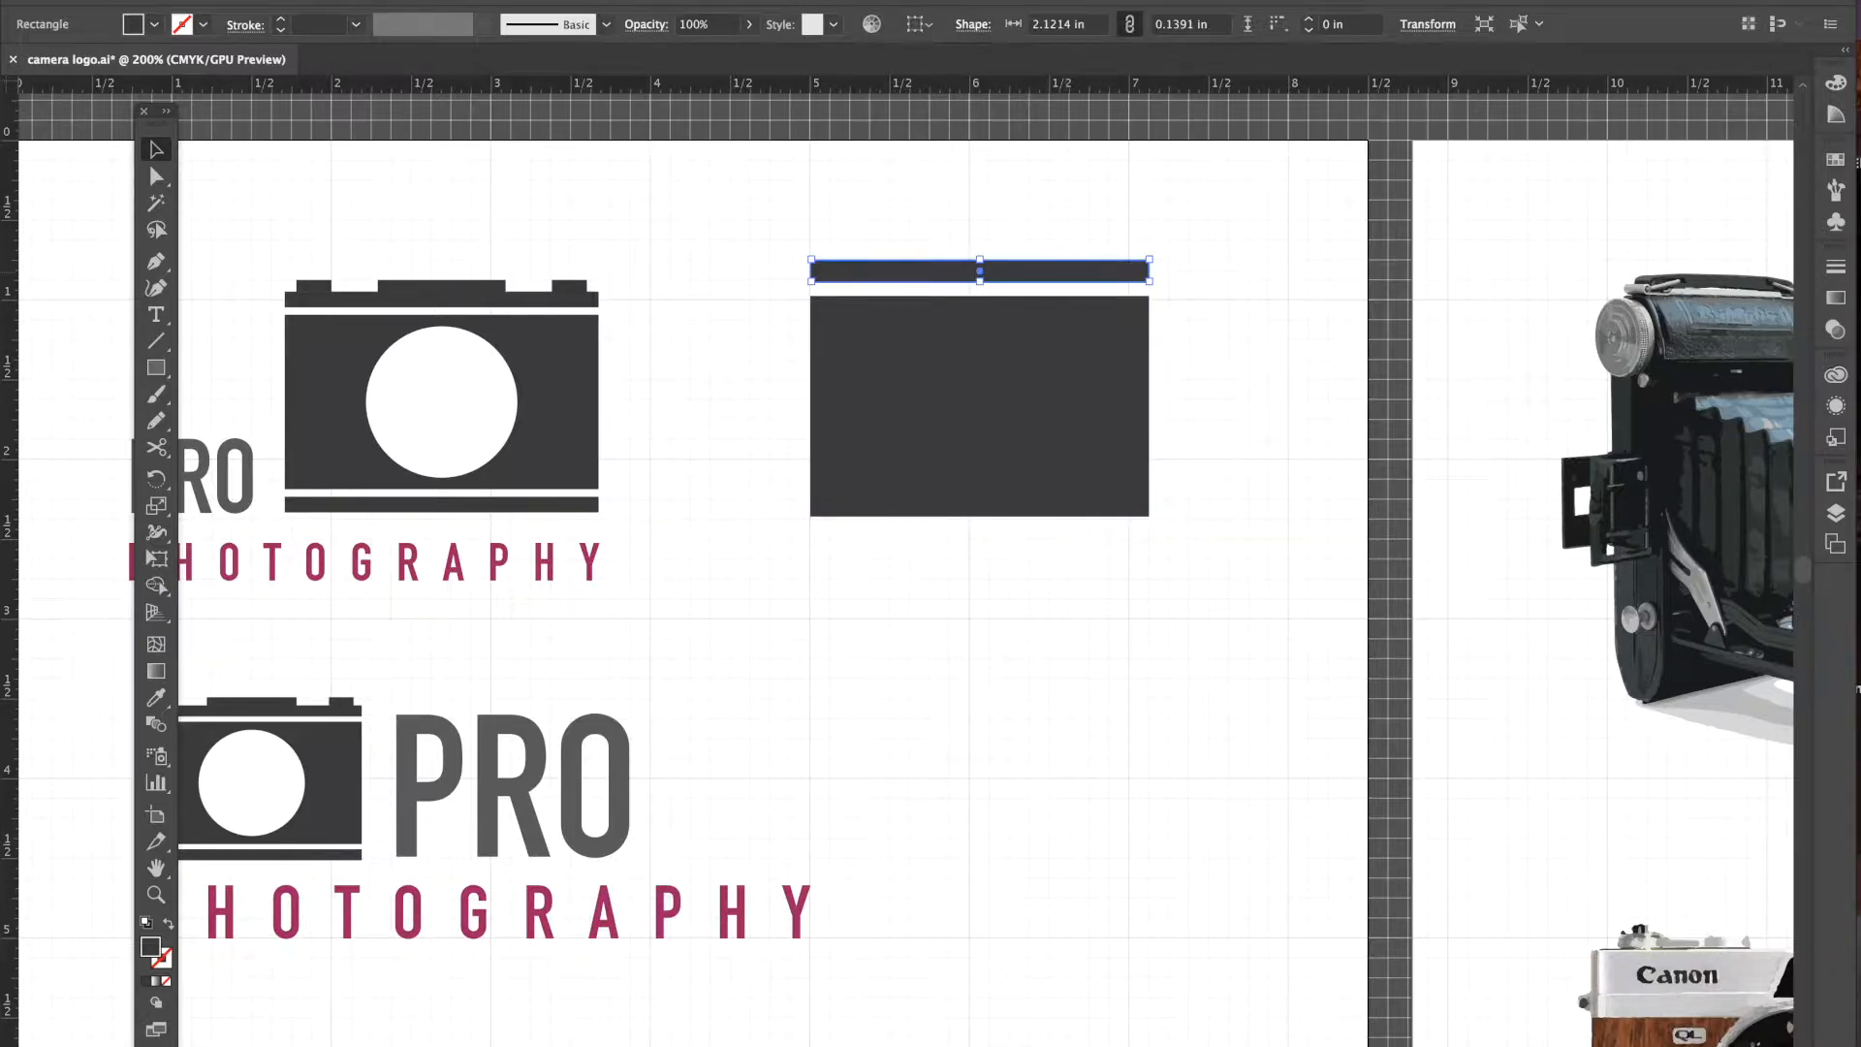
- Fill the thin bar and the large rectangle with the C=0 M=0 Y=0 K=70 grey swatch
left_click(157, 29)
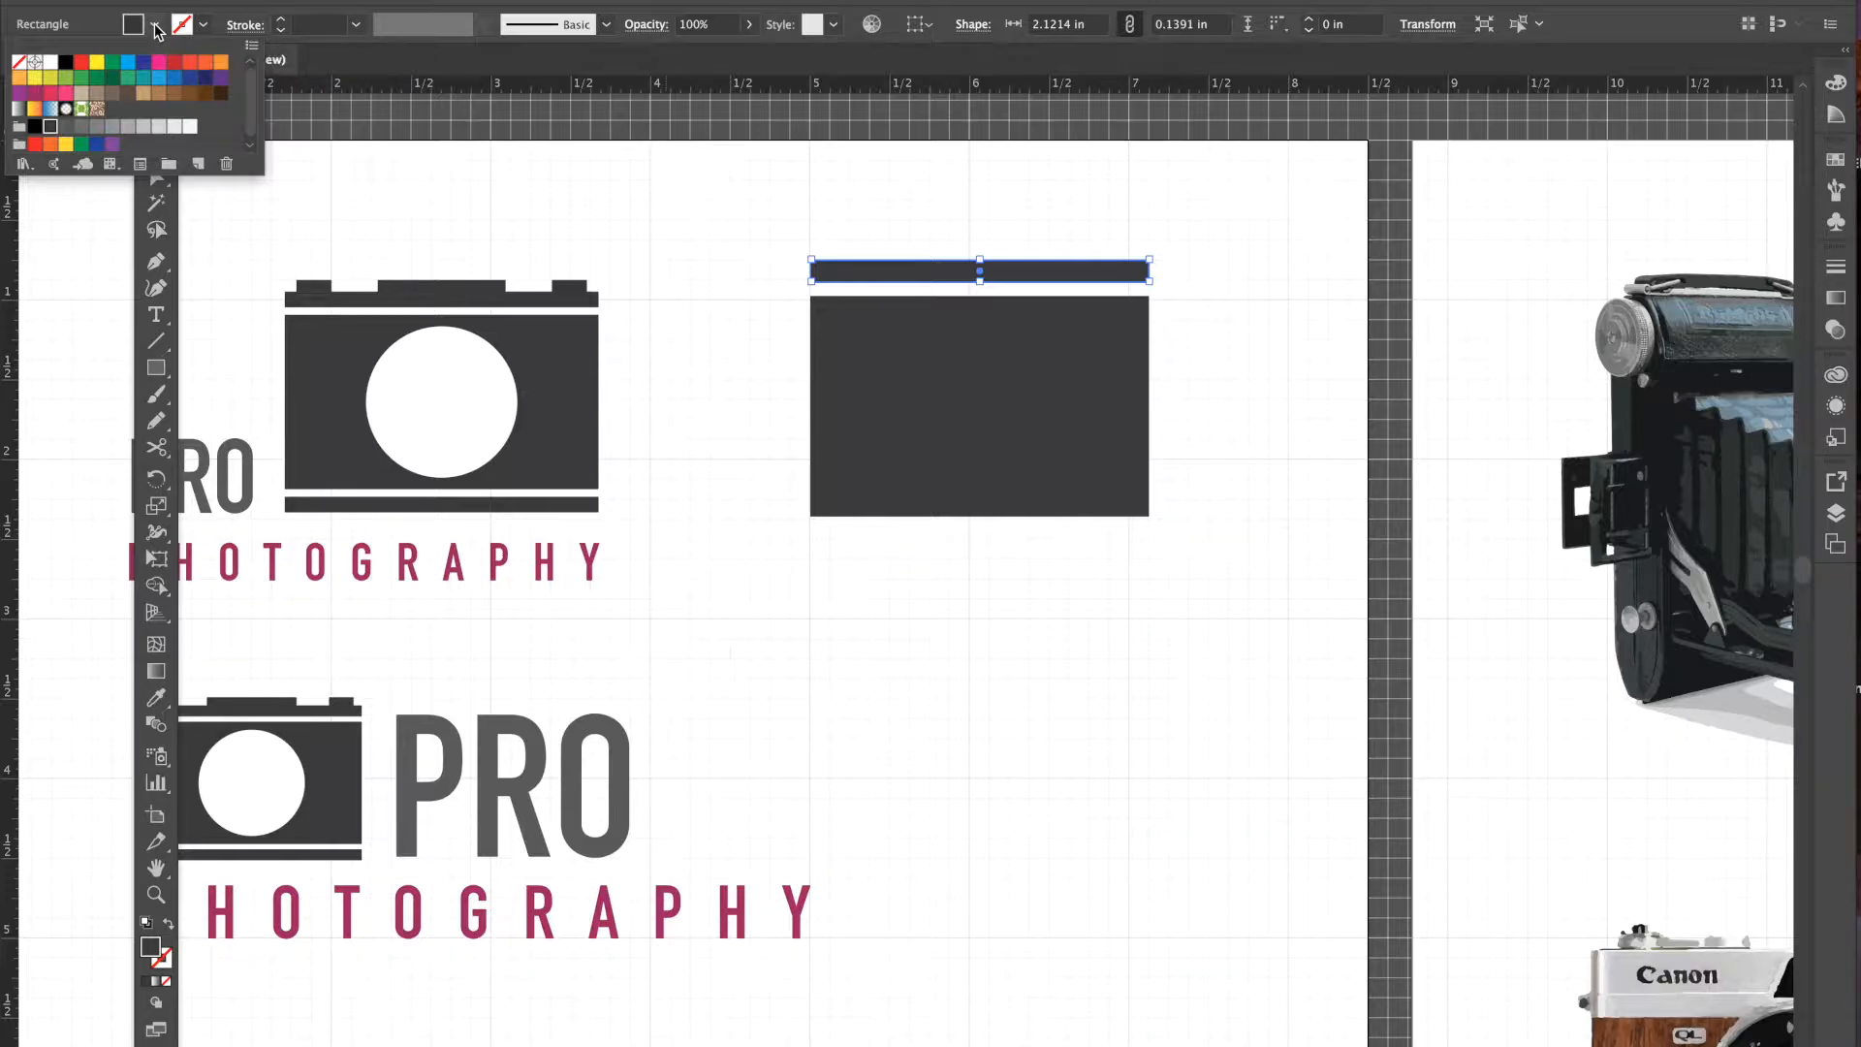
left_click(66, 129)
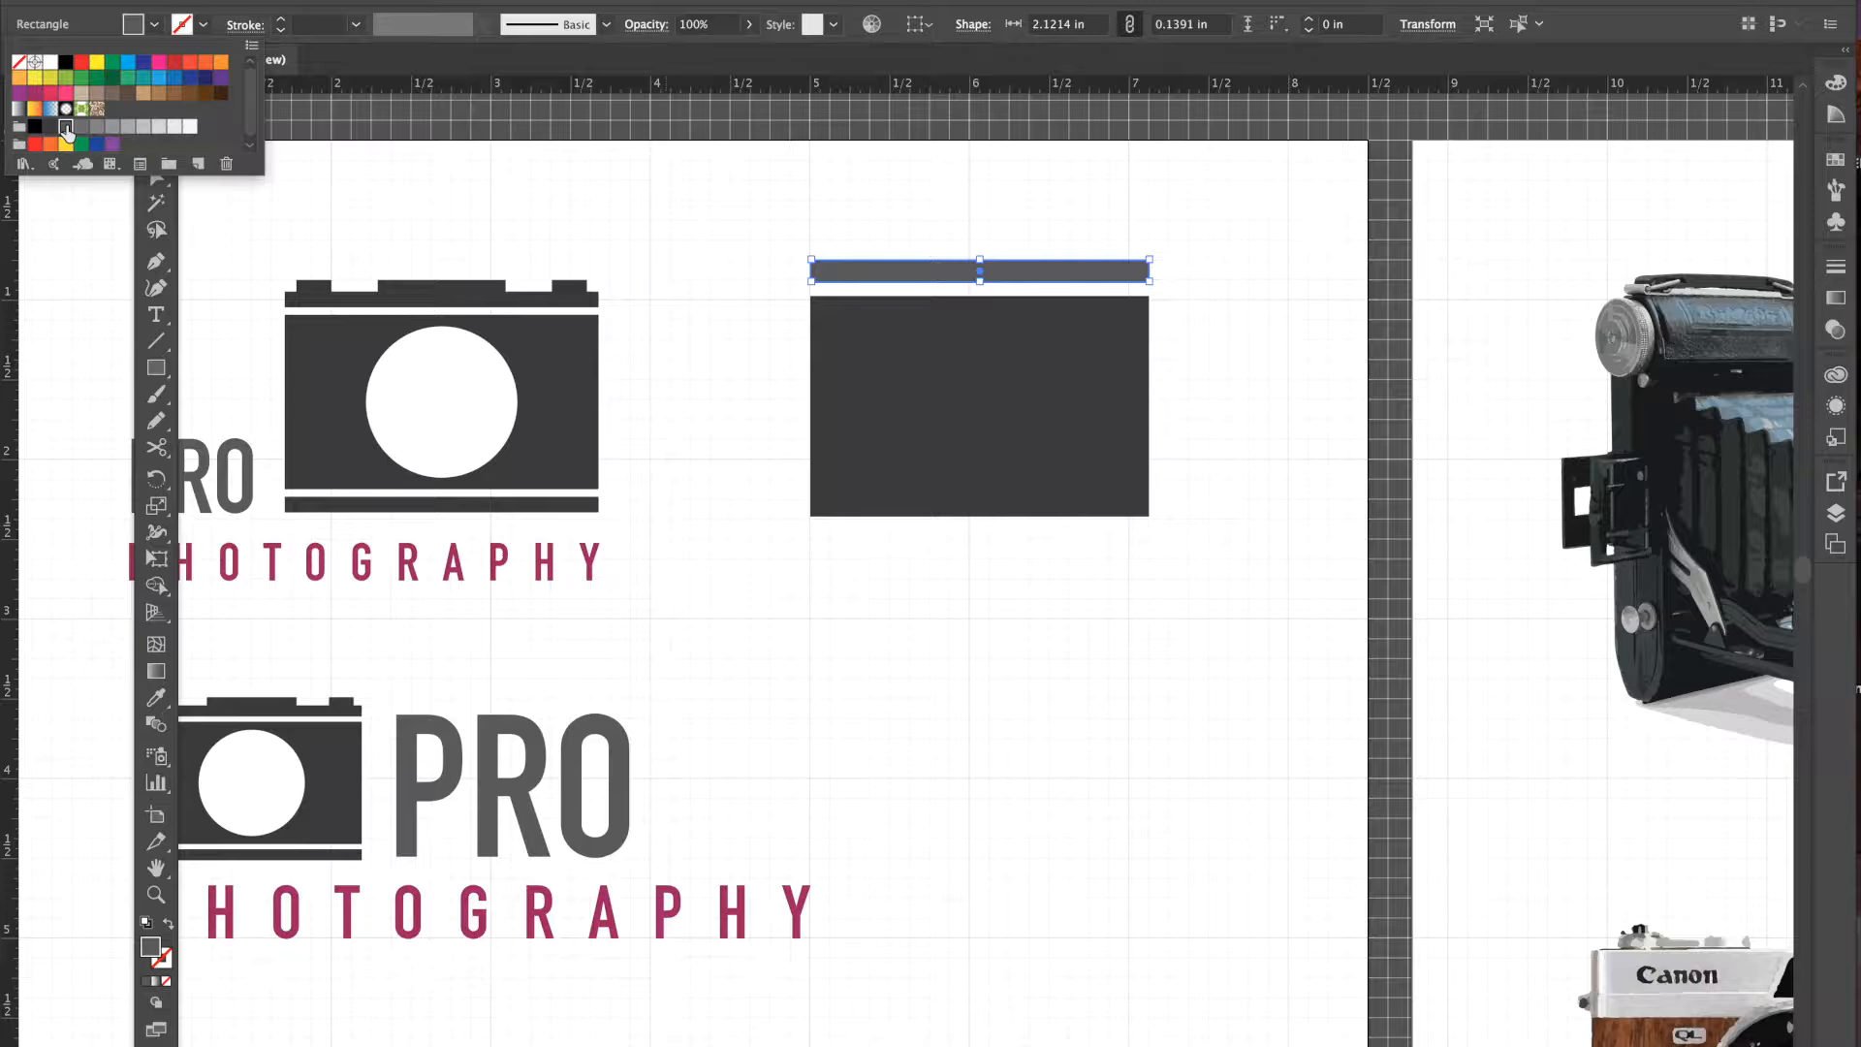
left_click(861, 413)
left_click(863, 415)
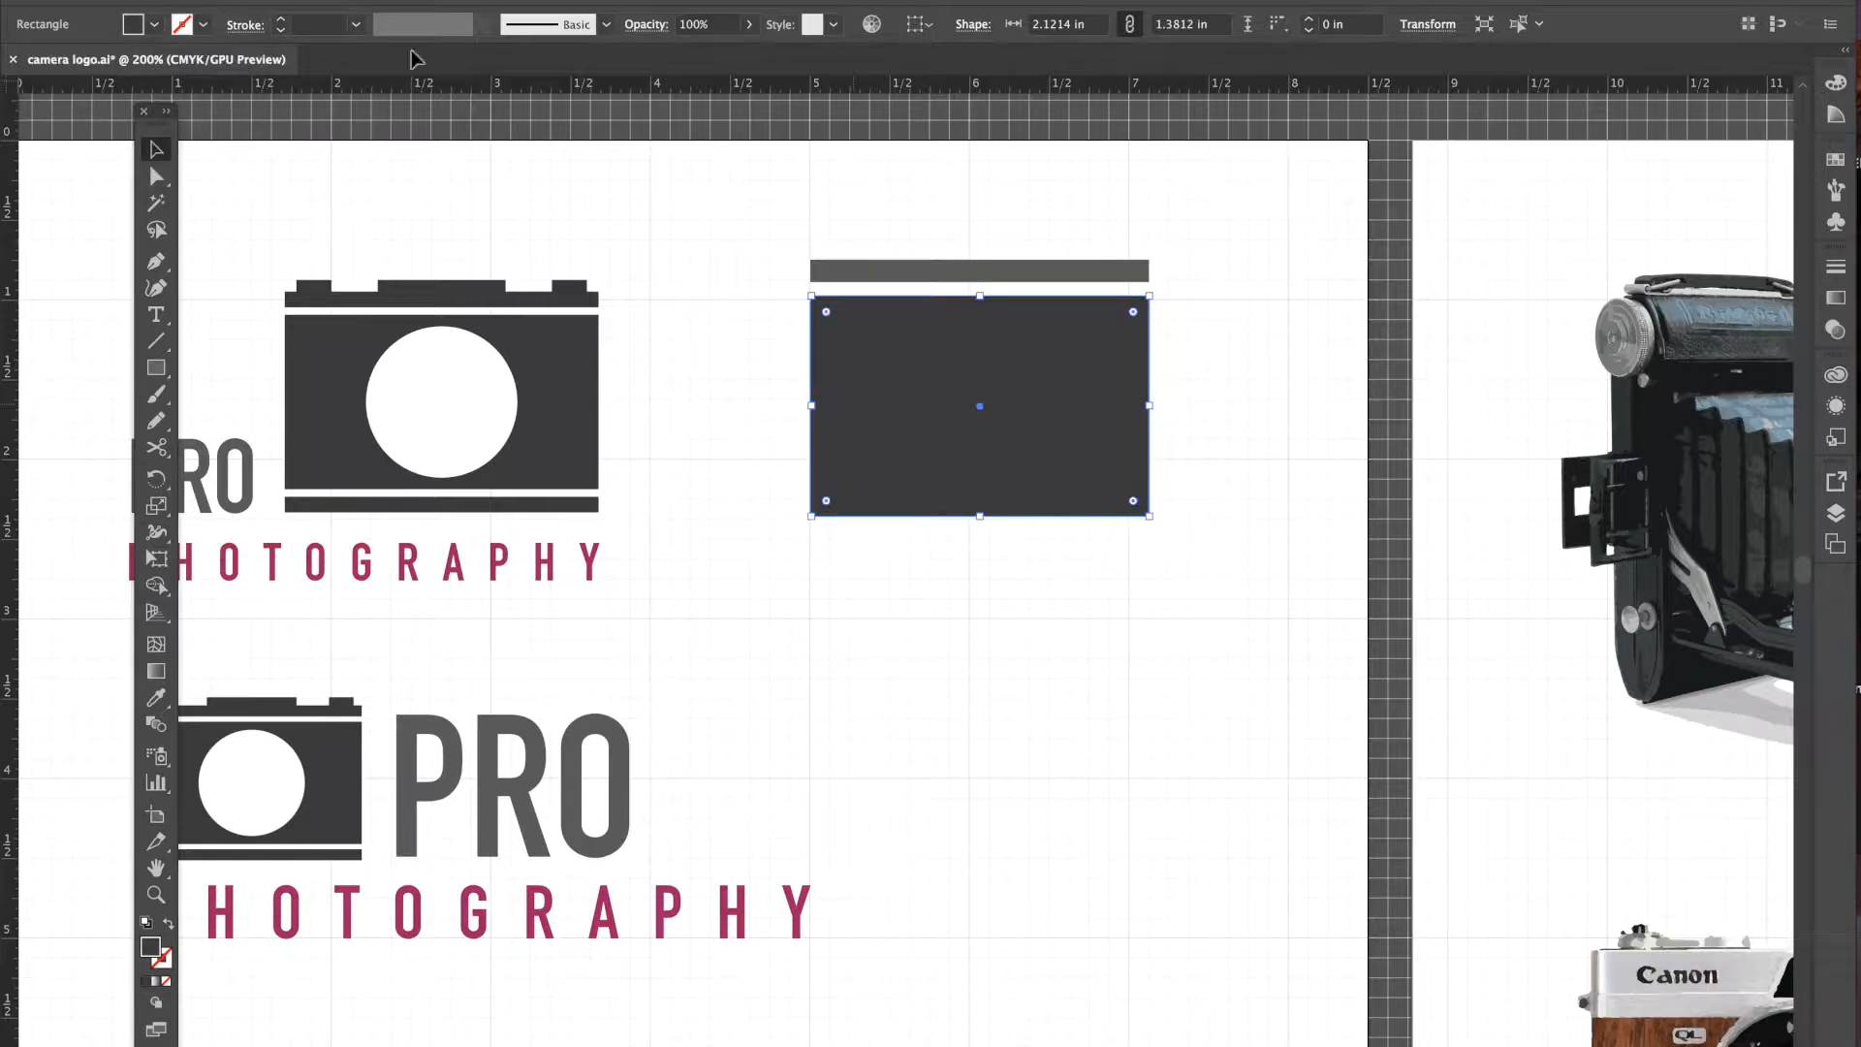
left_click(155, 29)
left_click(88, 146)
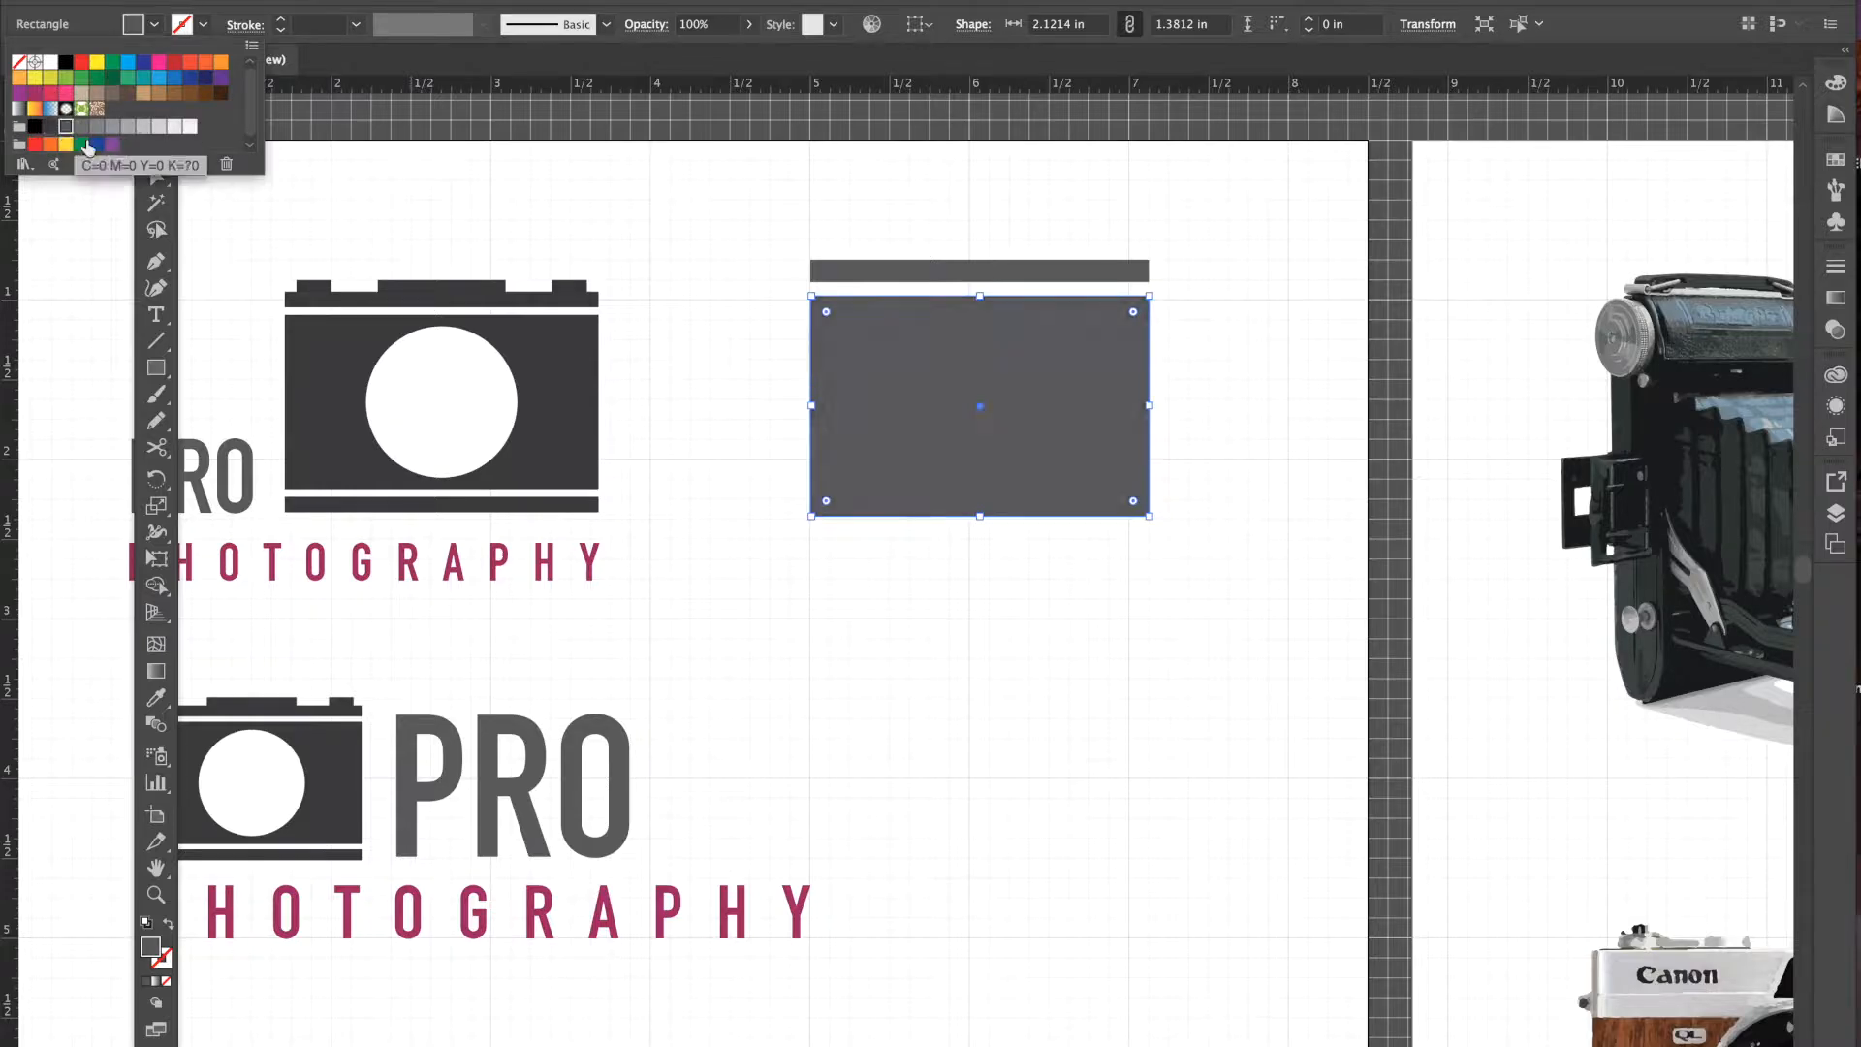
left_click(1238, 330)
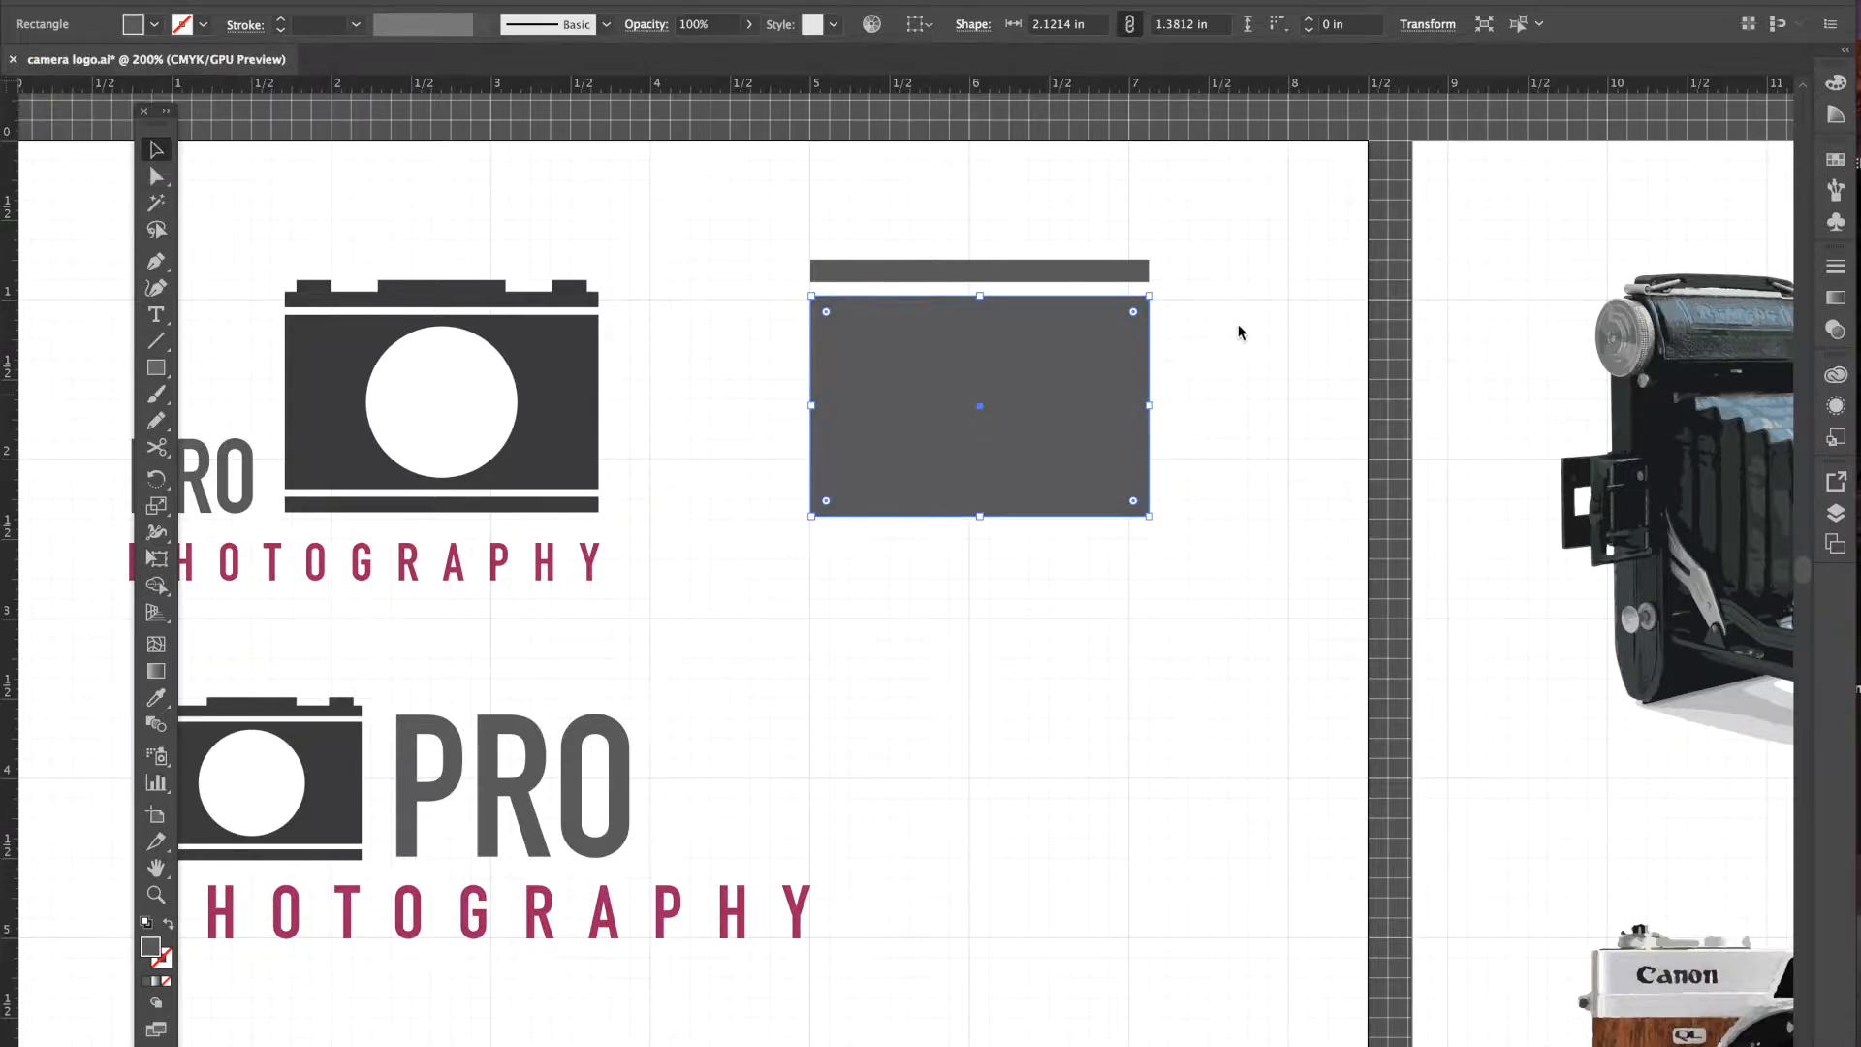
left_click(1249, 375)
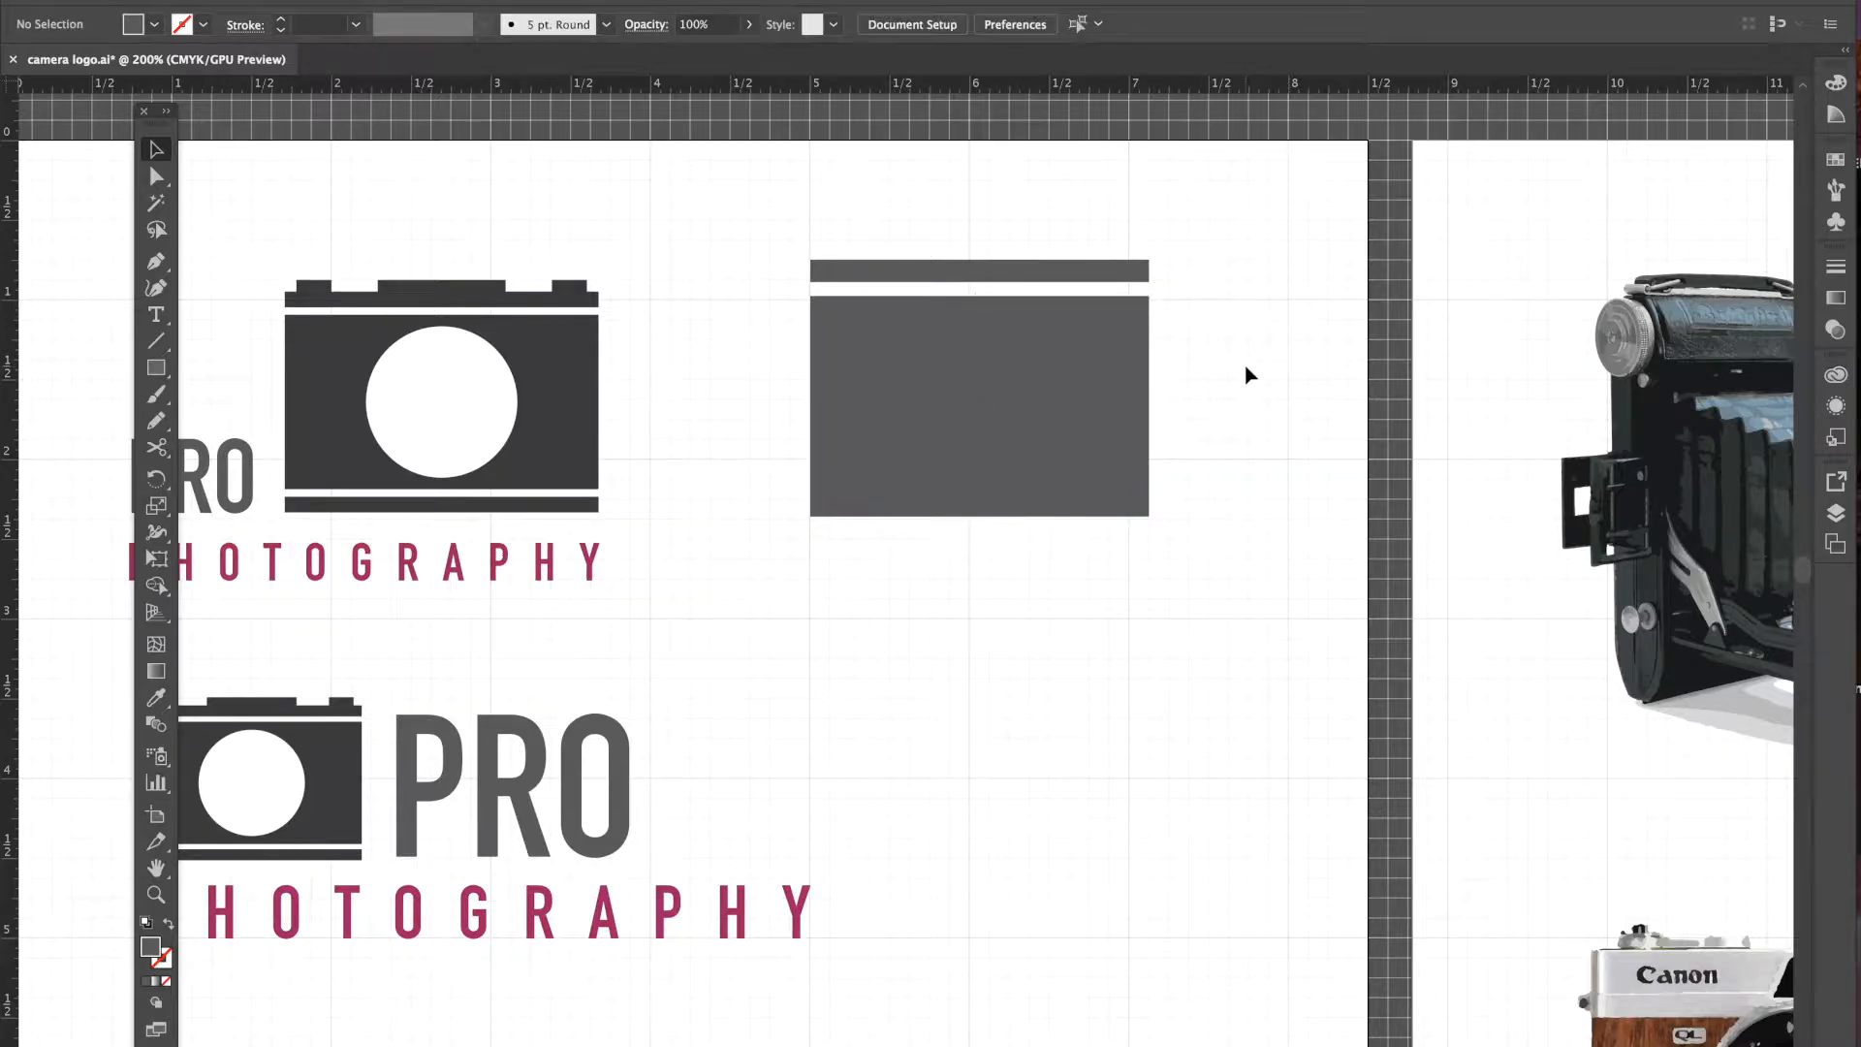
left_click(945, 272)
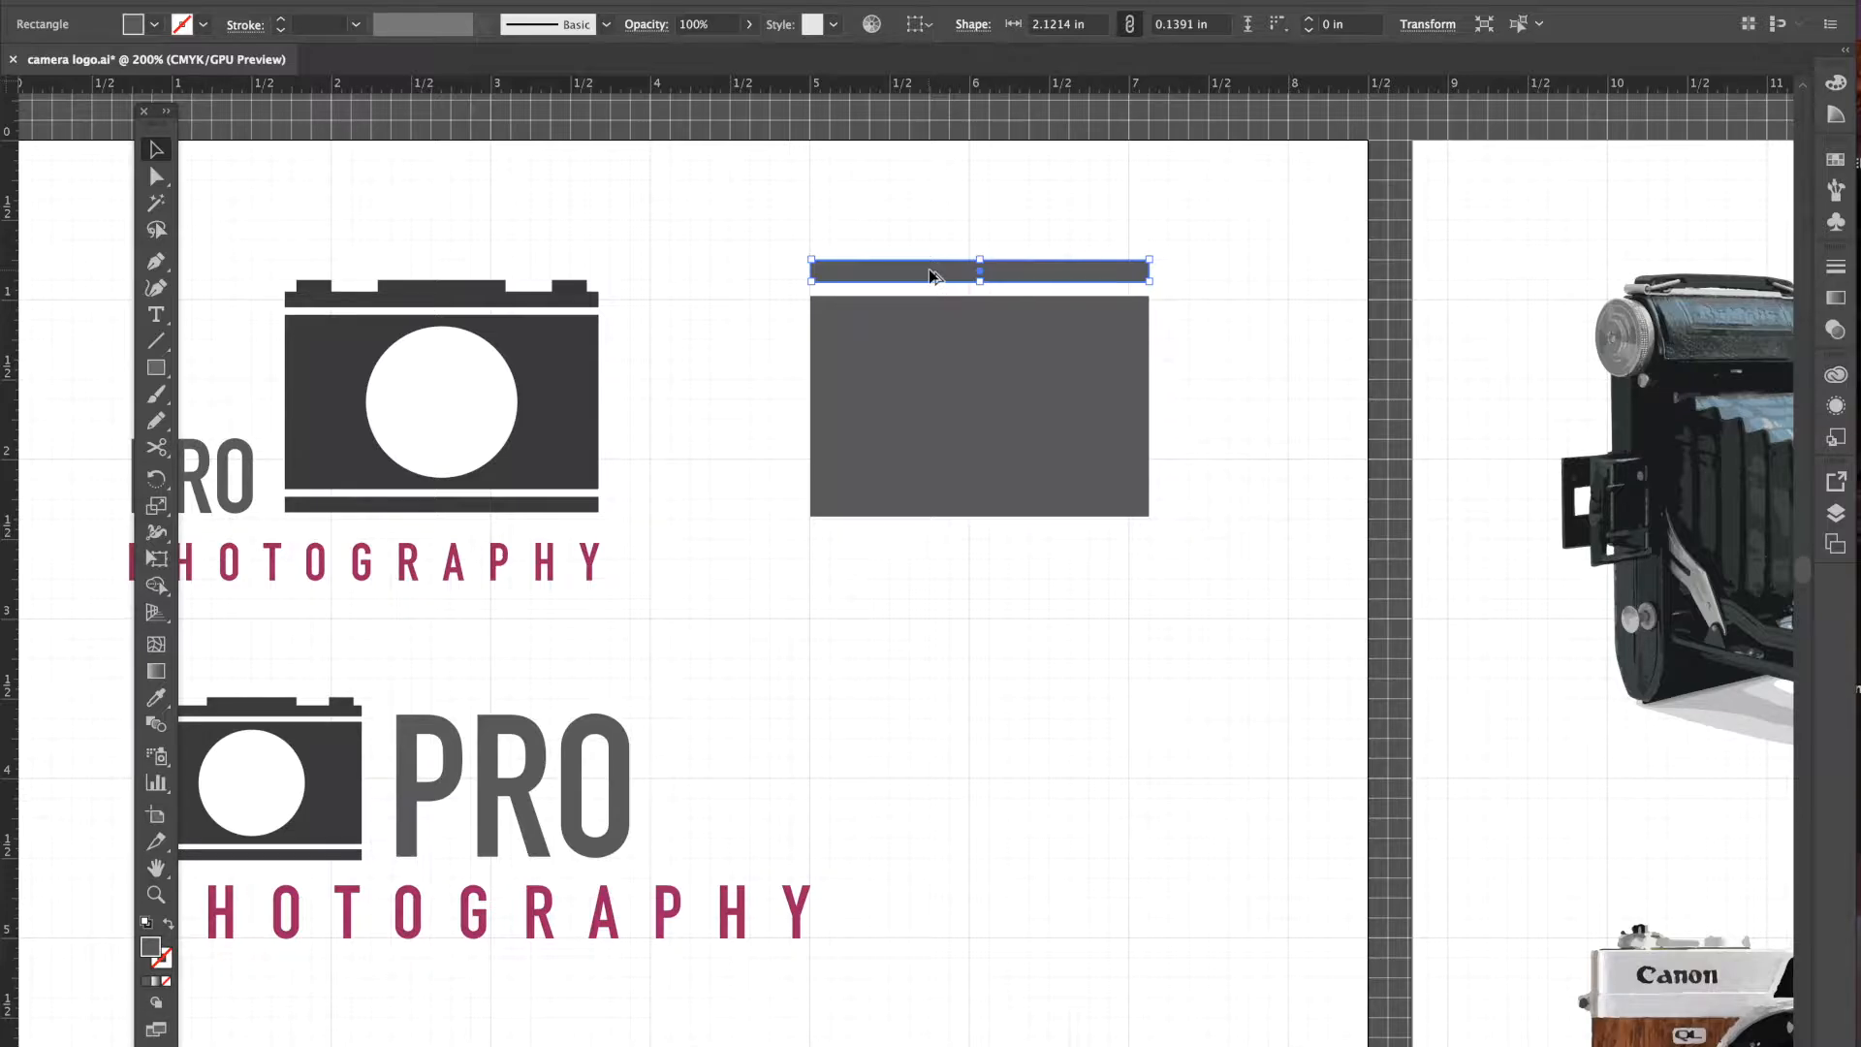
- Duplicate the top bar beneath the camera body and even out both bars' spacing
left_click_drag(927, 271, 927, 549)
left_click_drag(1051, 561, 1054, 549)
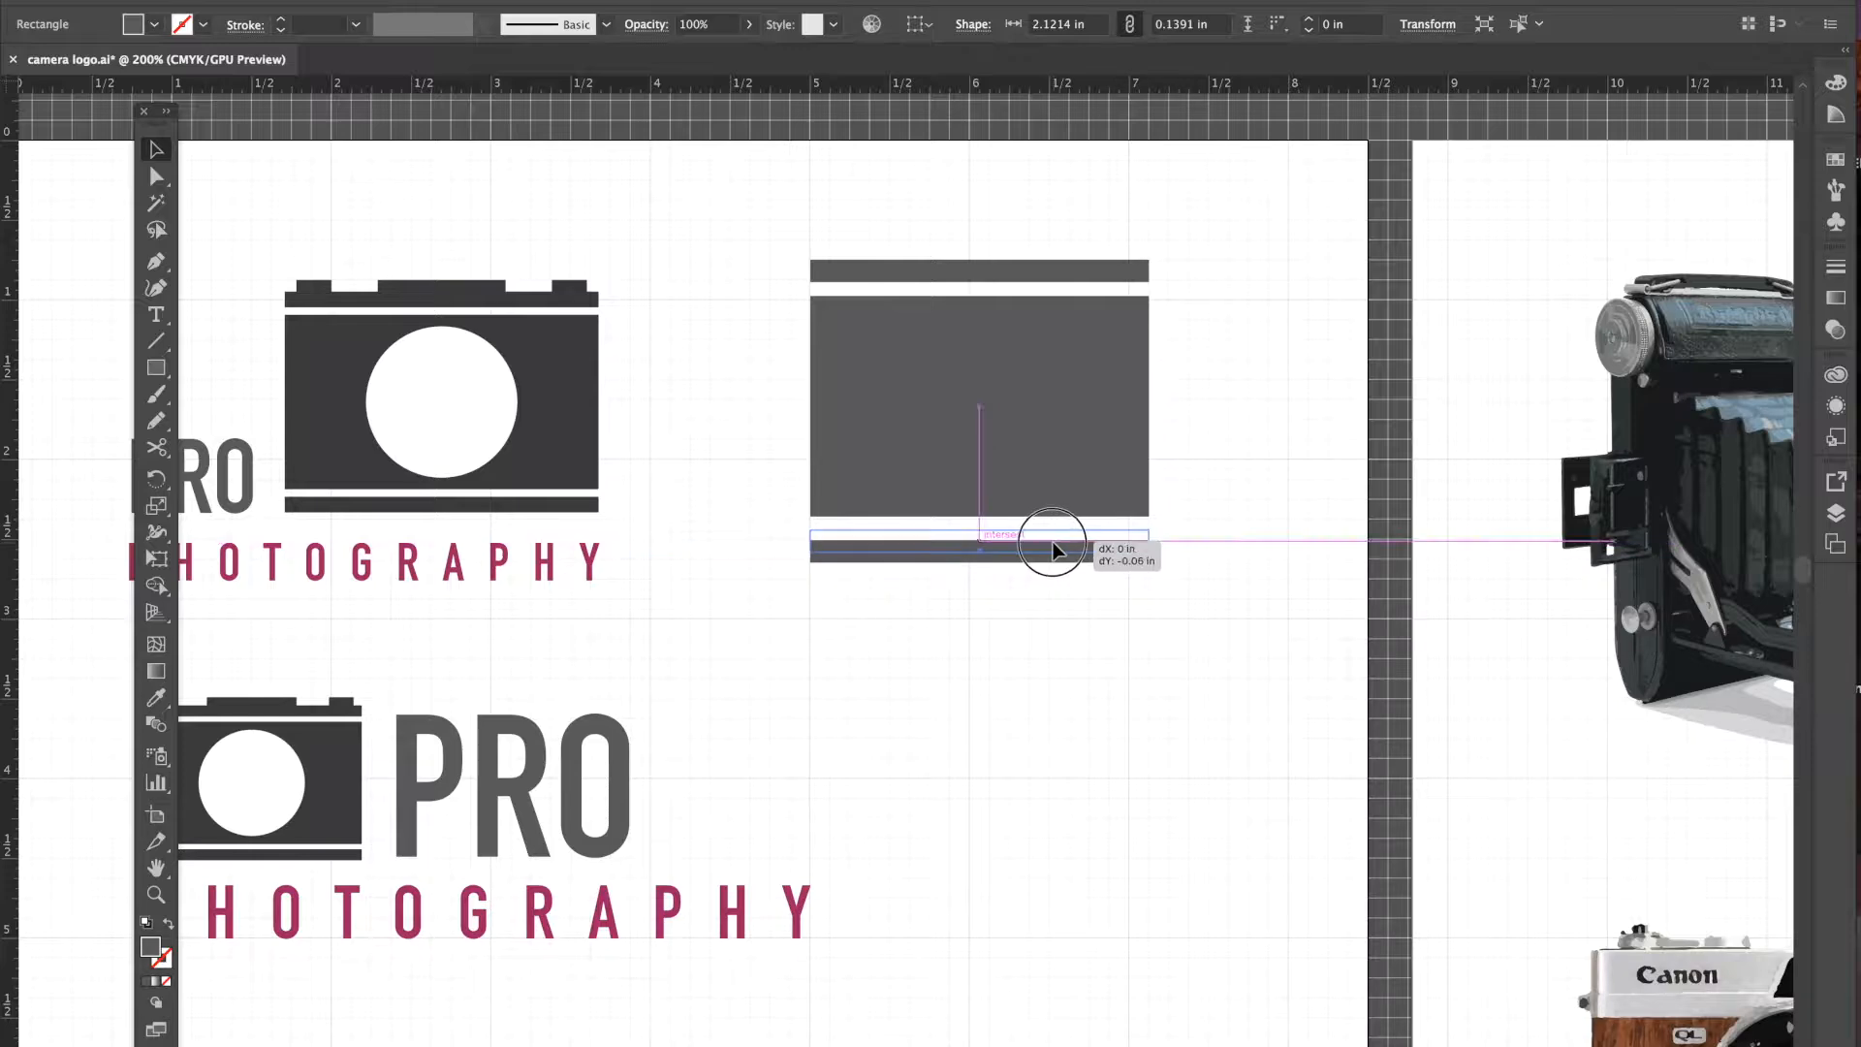
left_click_drag(999, 268, 1002, 285)
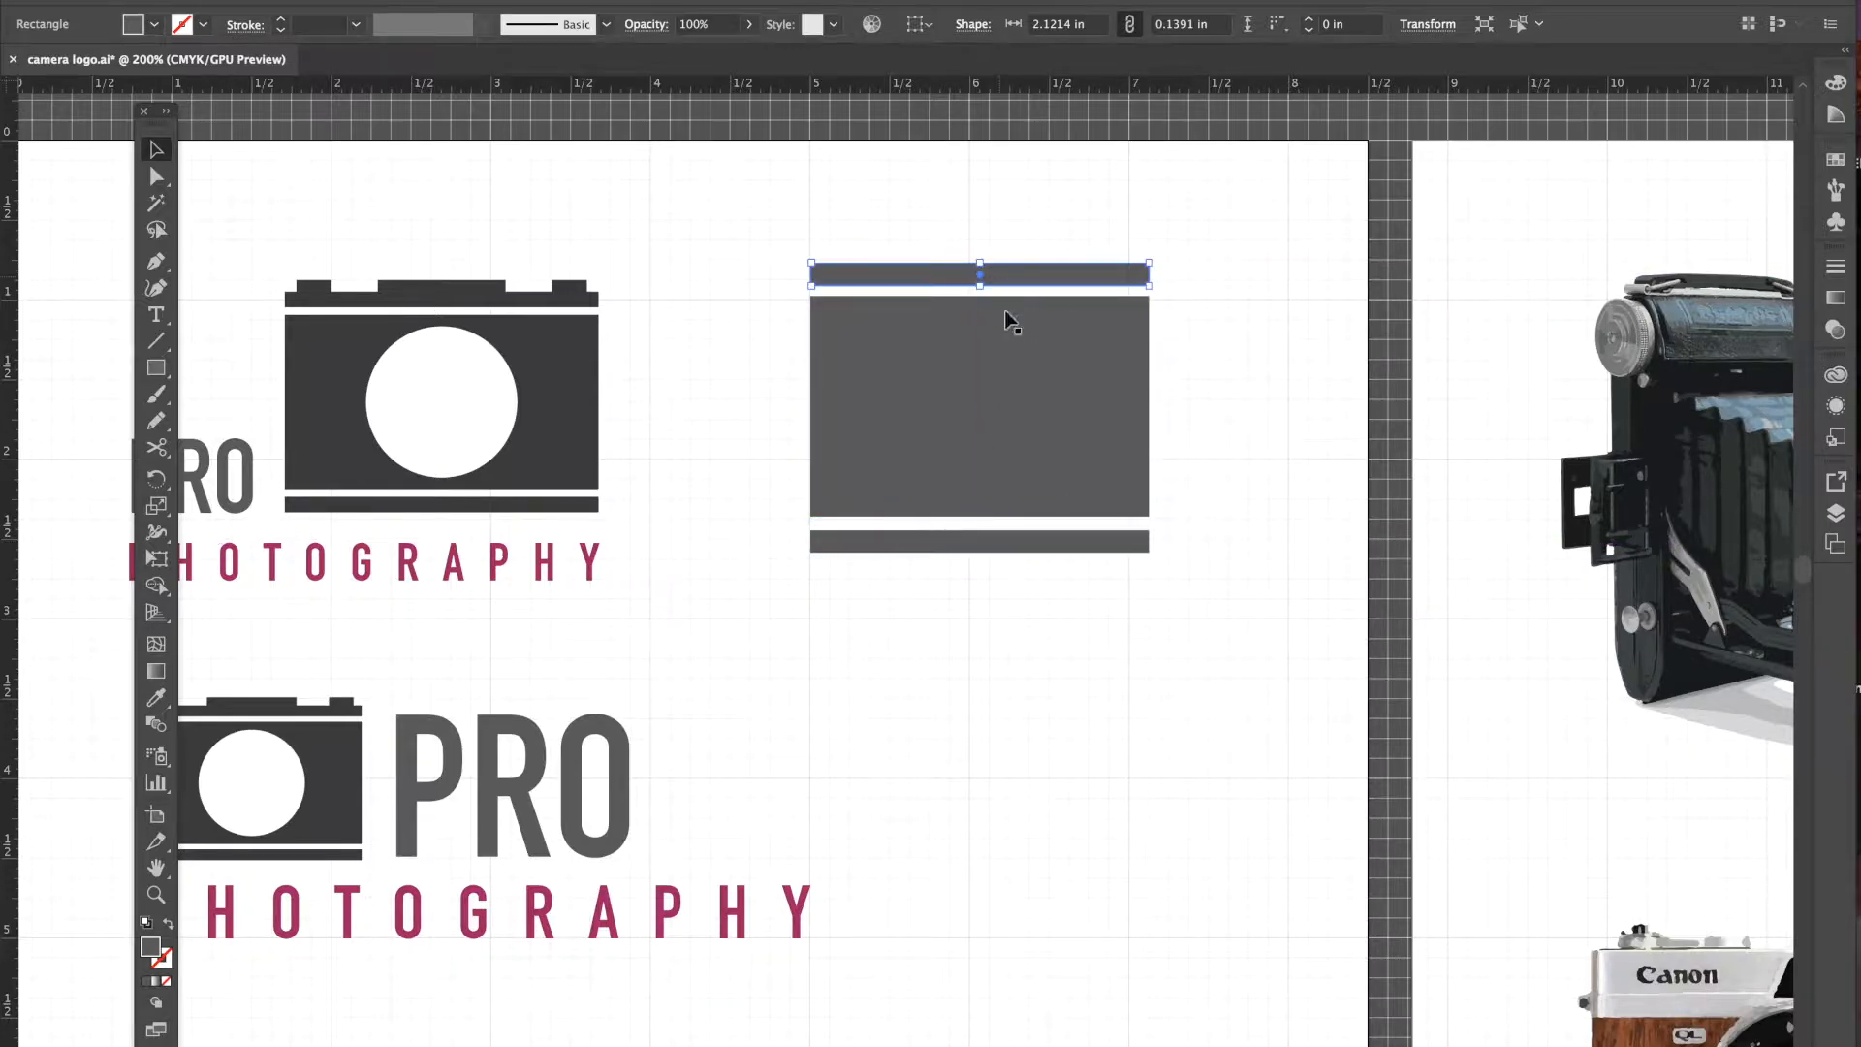
left_click(1003, 545)
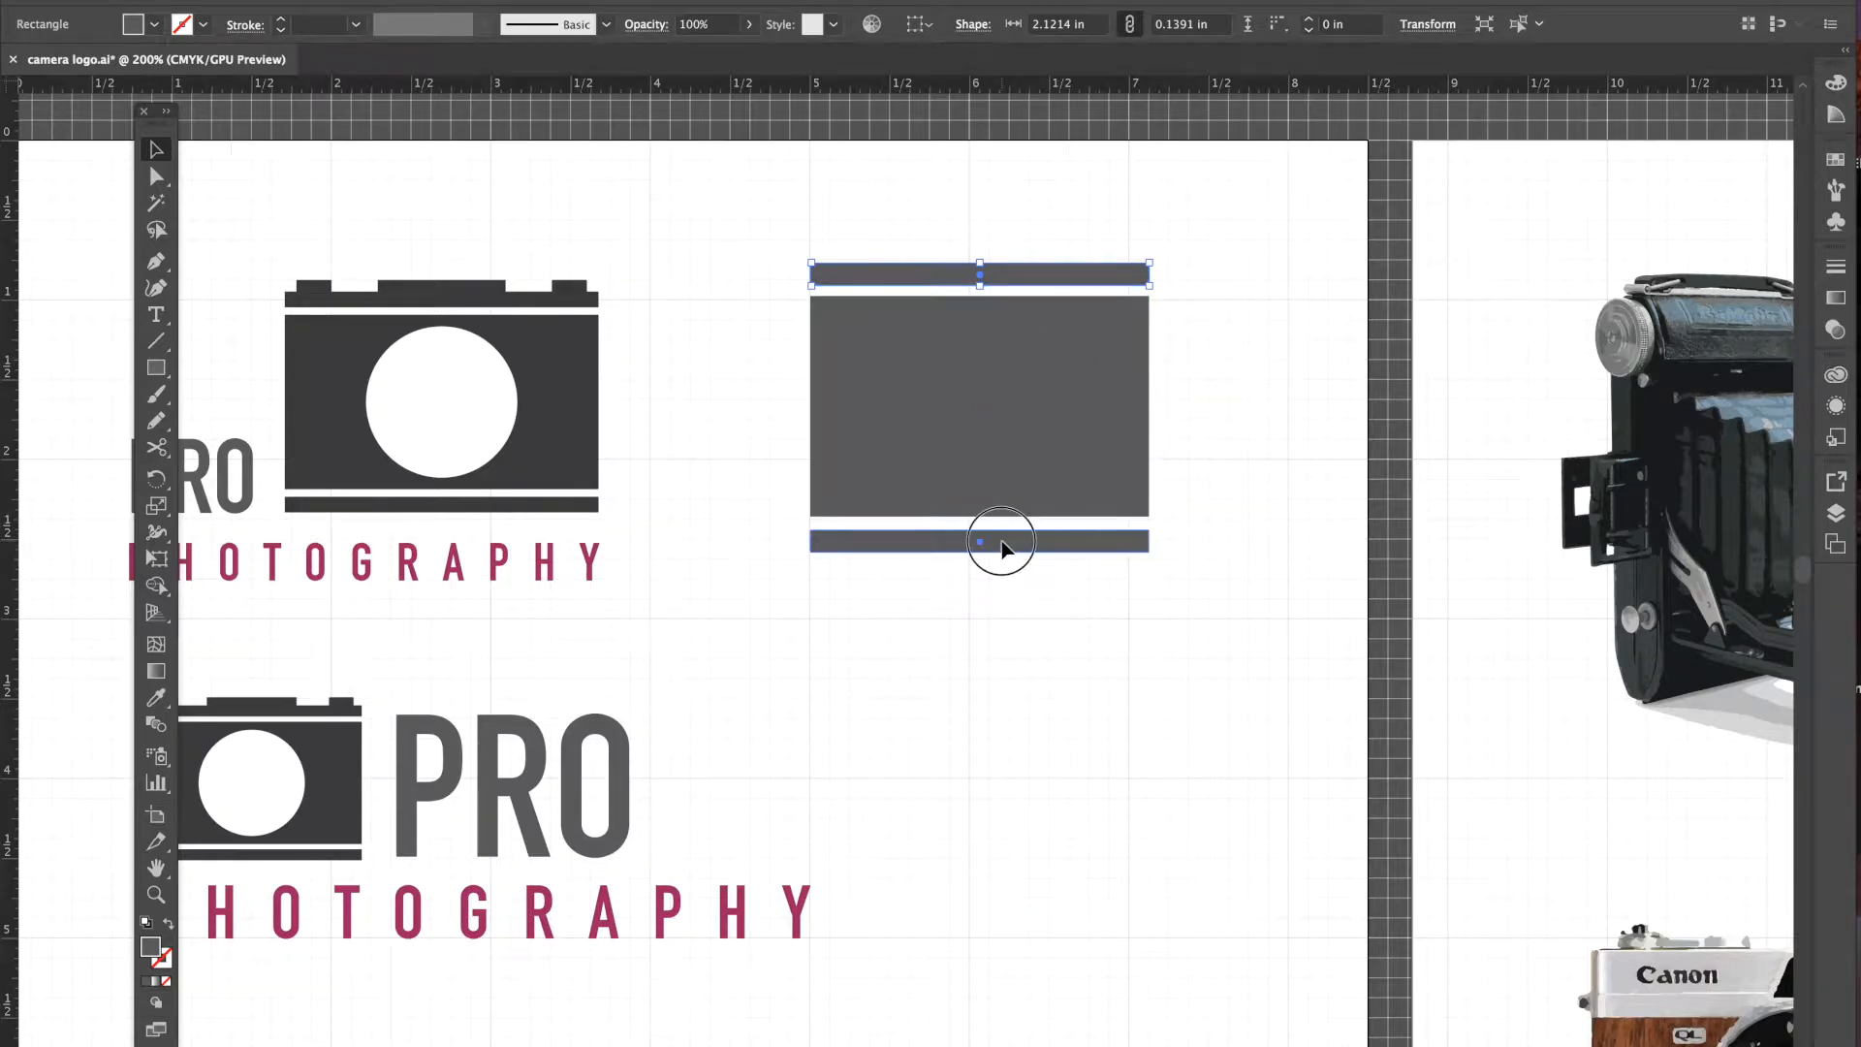
left_click_drag(1002, 546, 1004, 544)
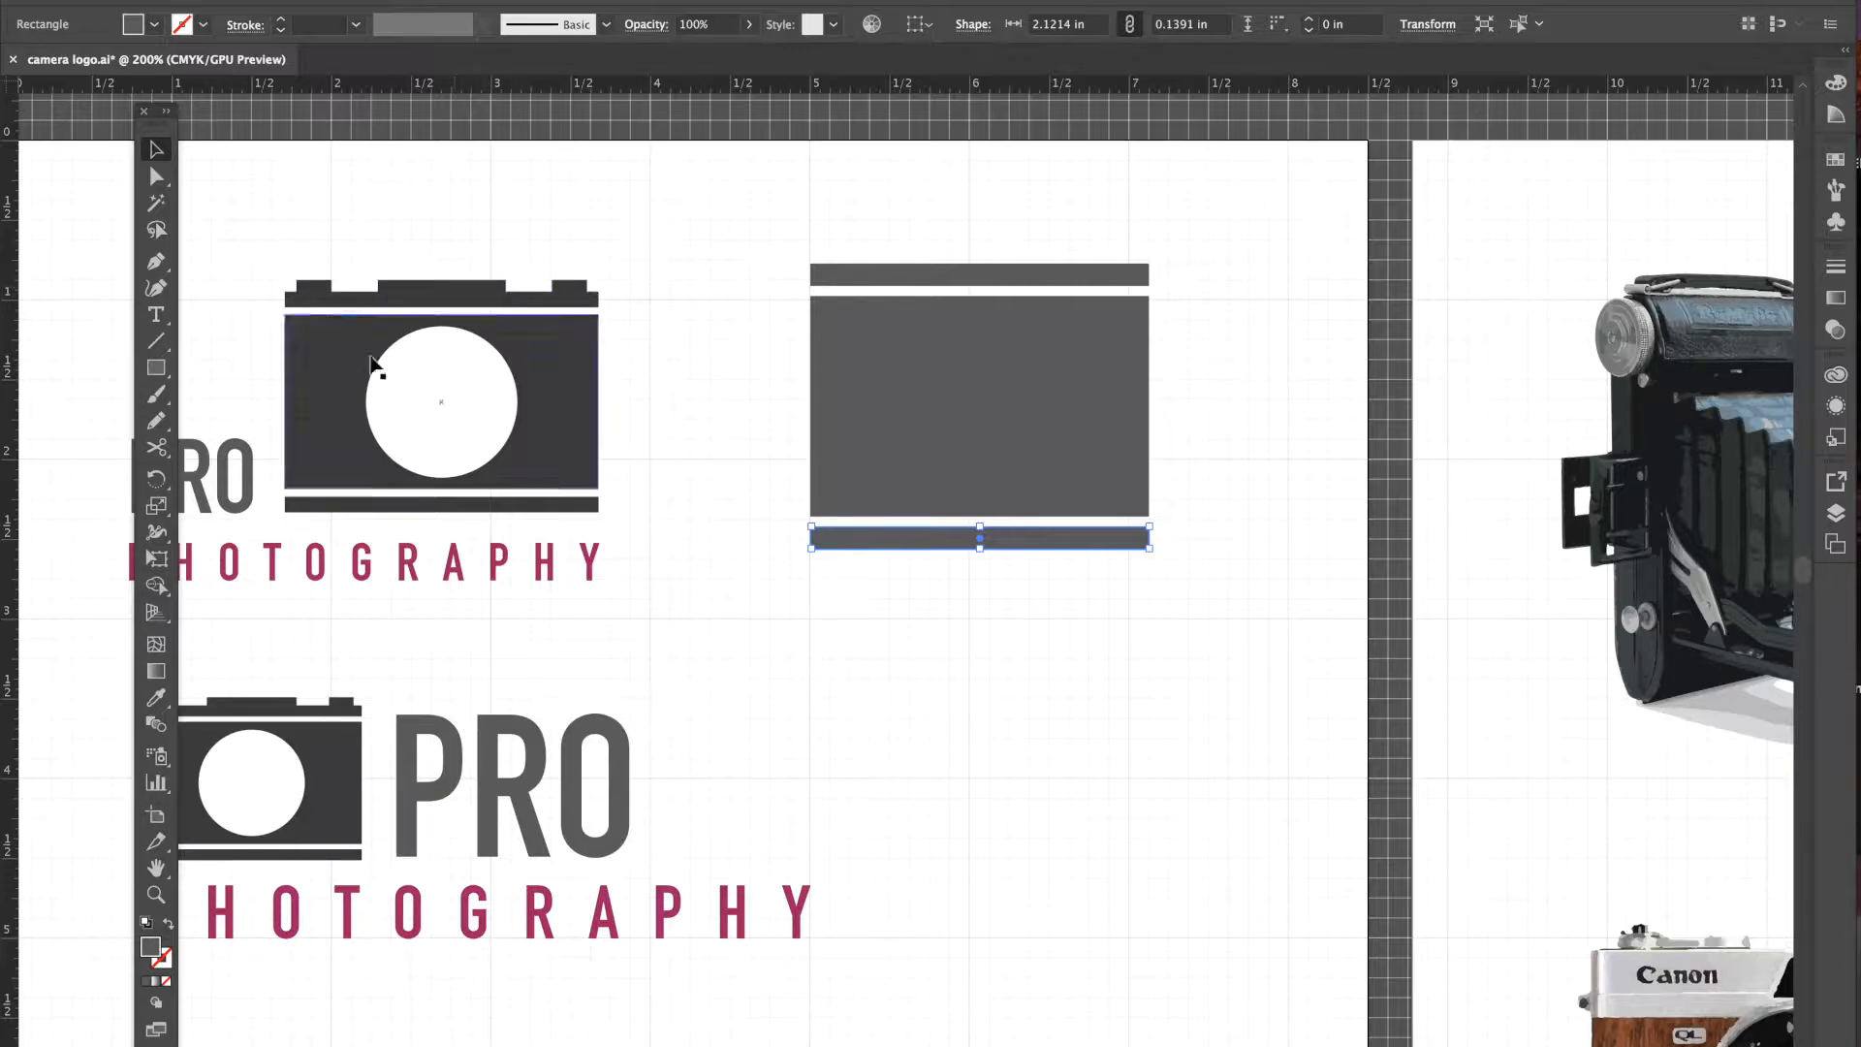
- Draw a wide small block and place it on the middle of the top bar
left_click_drag(155, 368, 194, 372)
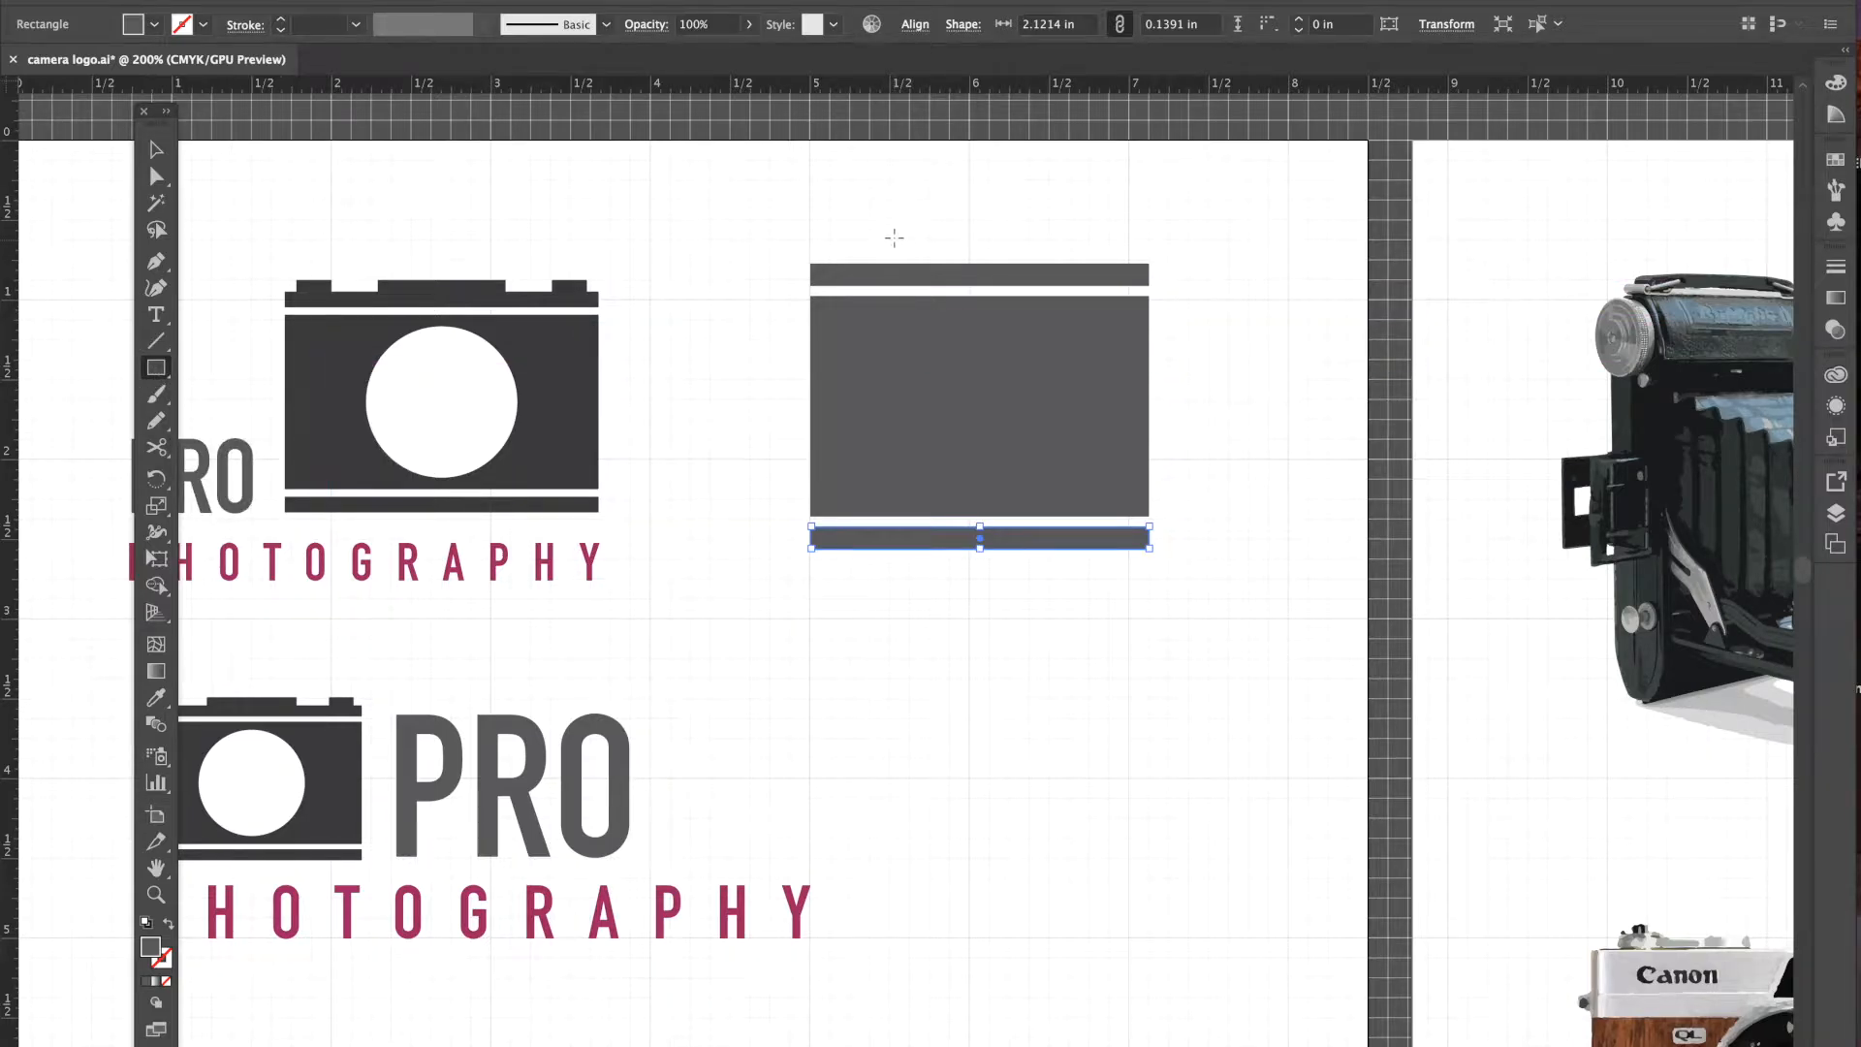
left_click_drag(889, 221, 1010, 240)
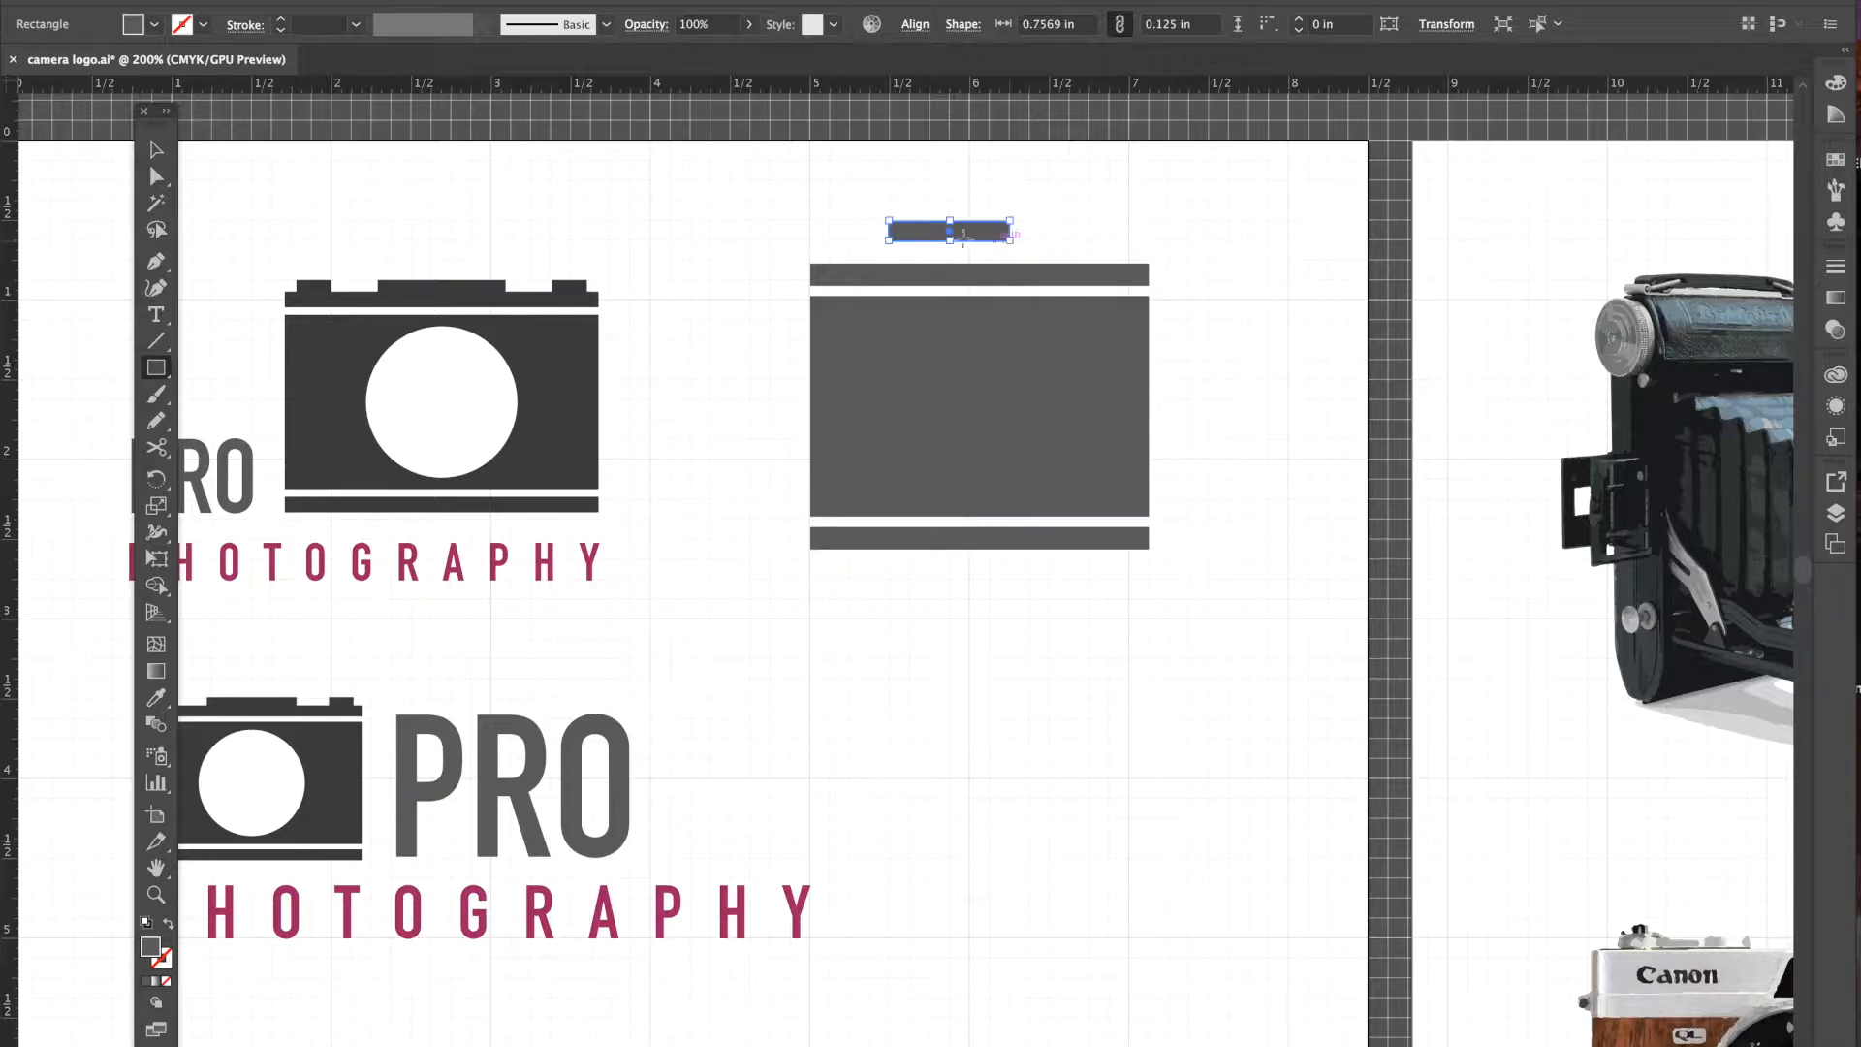
left_click(156, 150)
left_click_drag(979, 240, 997, 263)
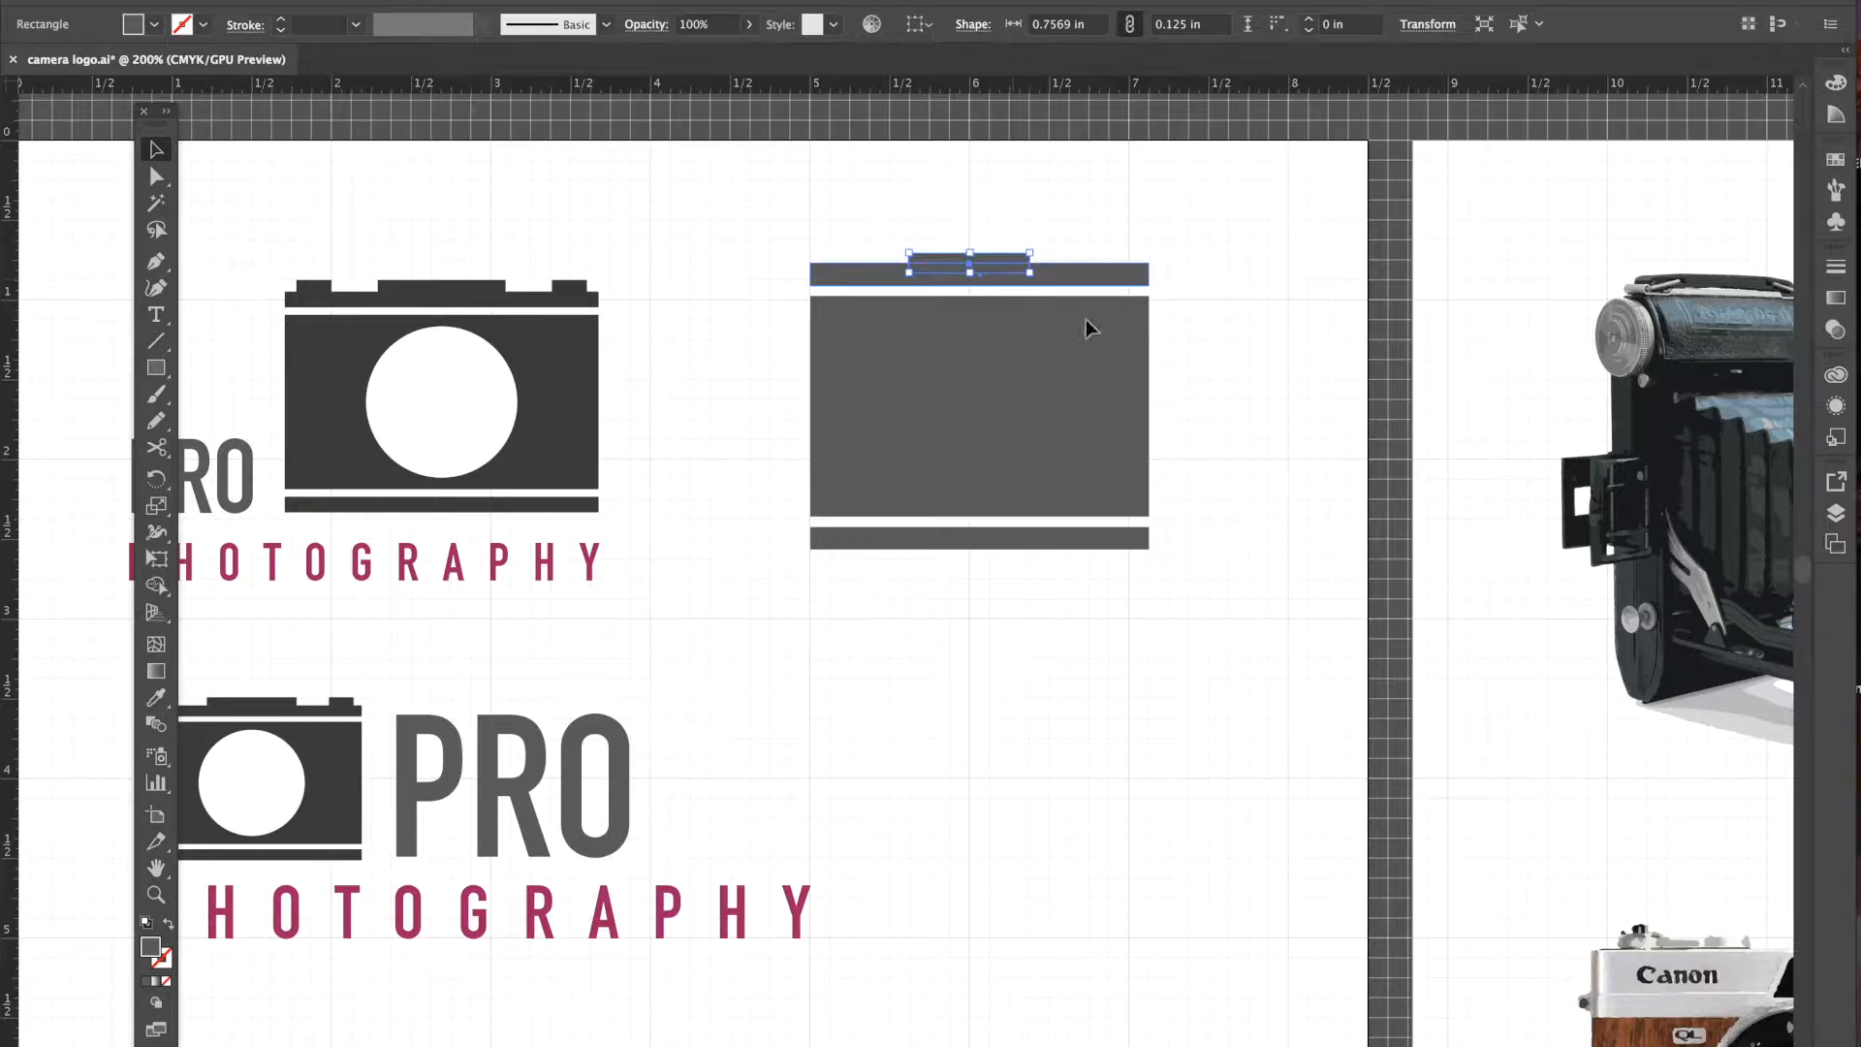
left_click(1243, 314)
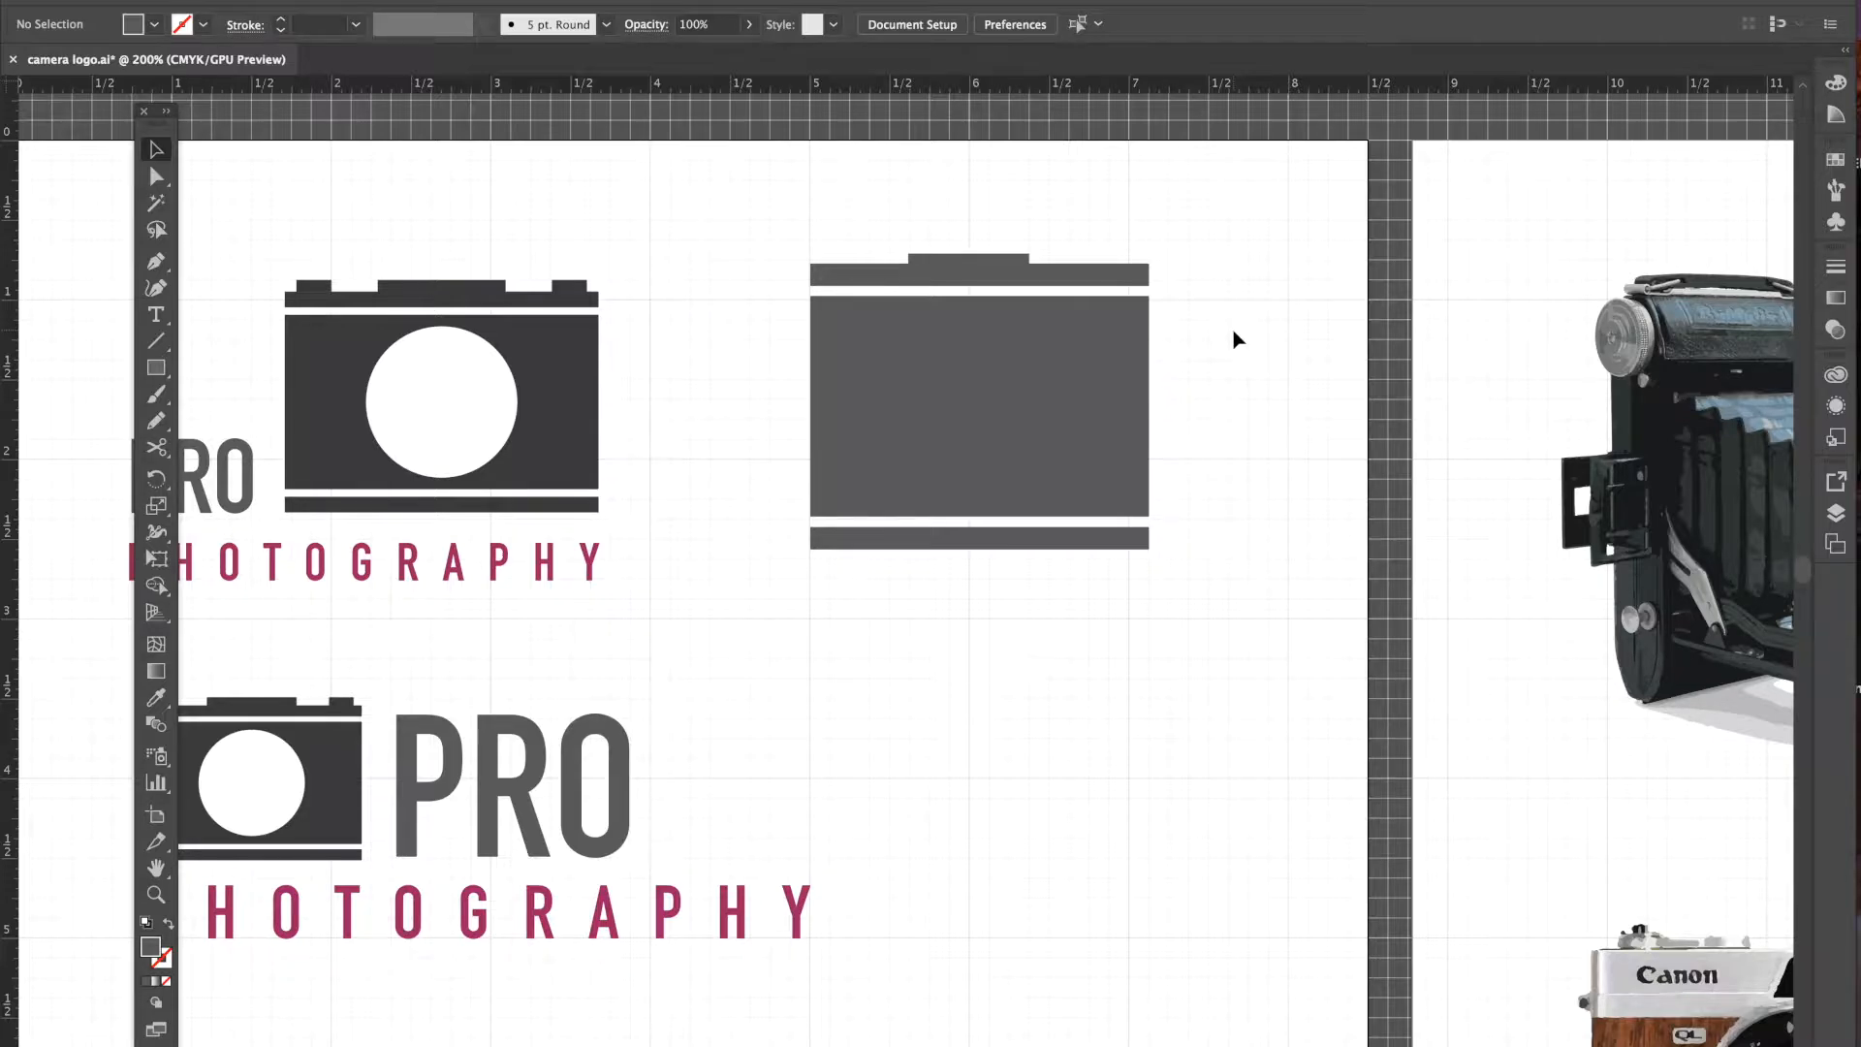
- Add a small block at the bar's left end, copy it to the right end, and nudge the middle block
left_click(156, 372)
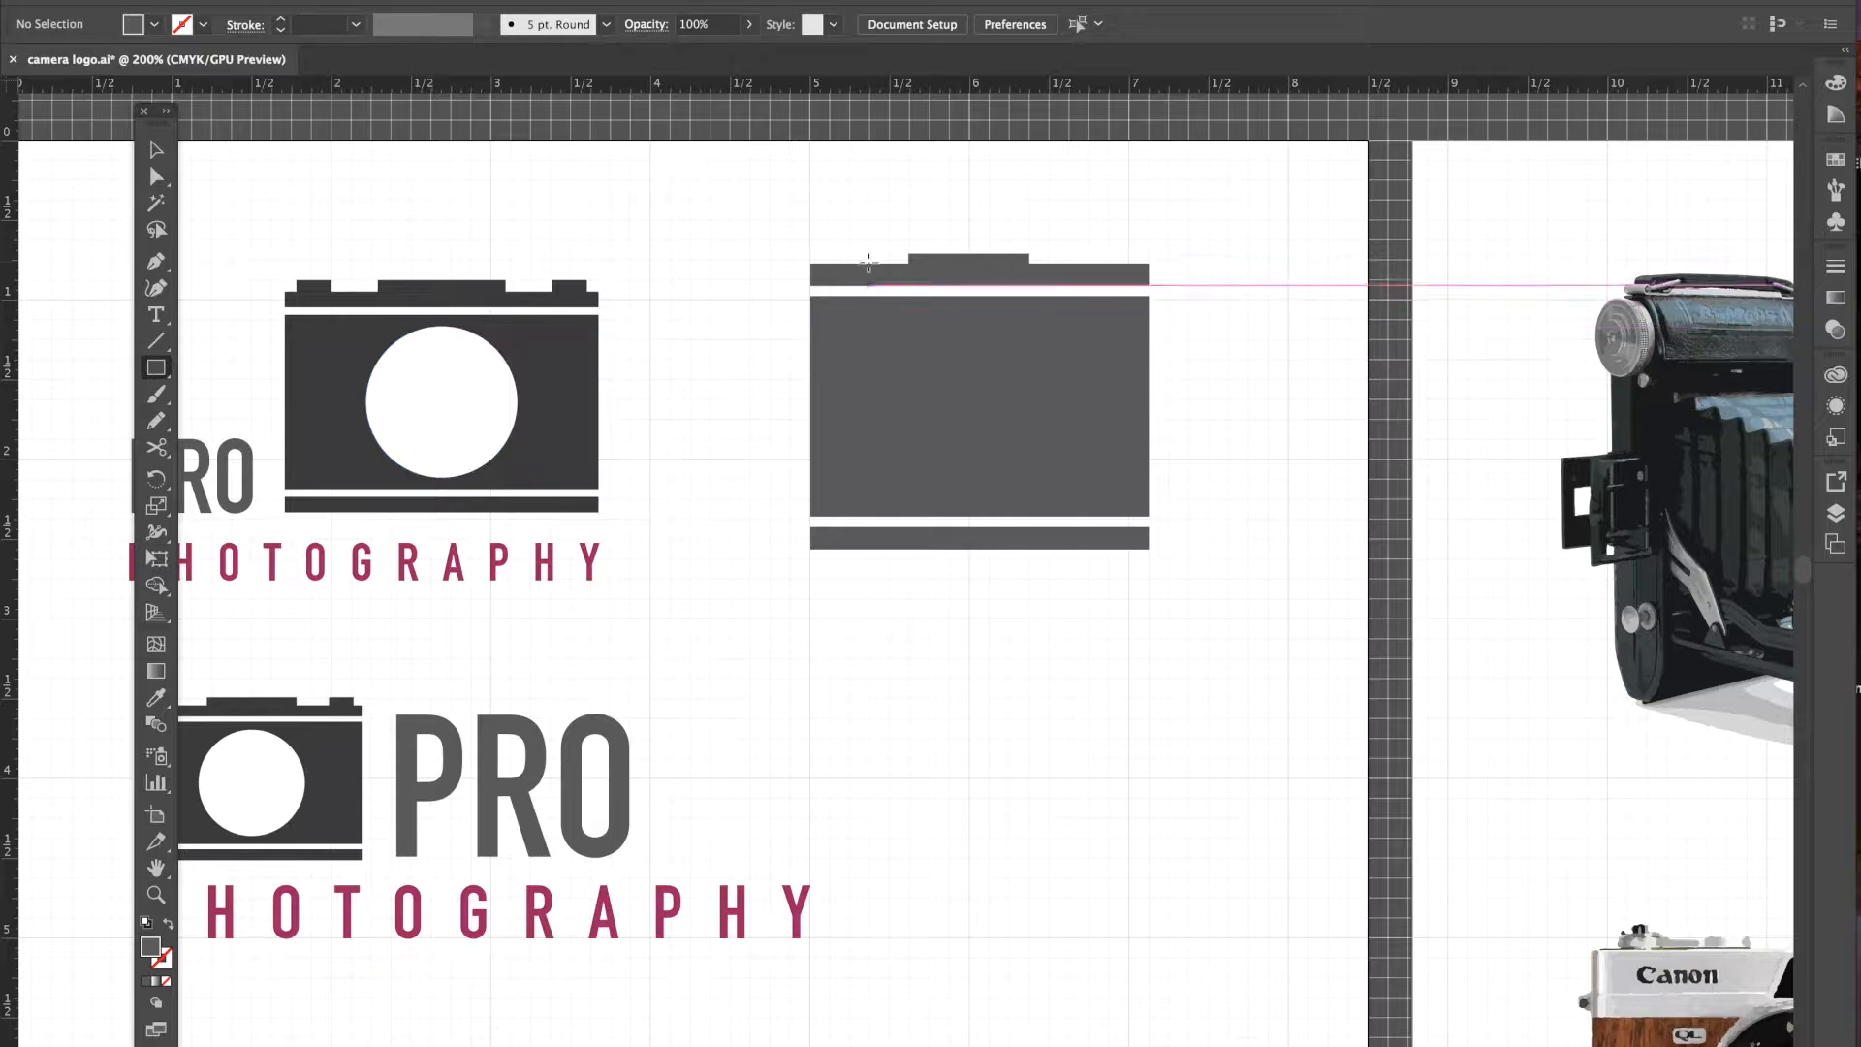
left_click_drag(831, 253, 883, 273)
key("v")
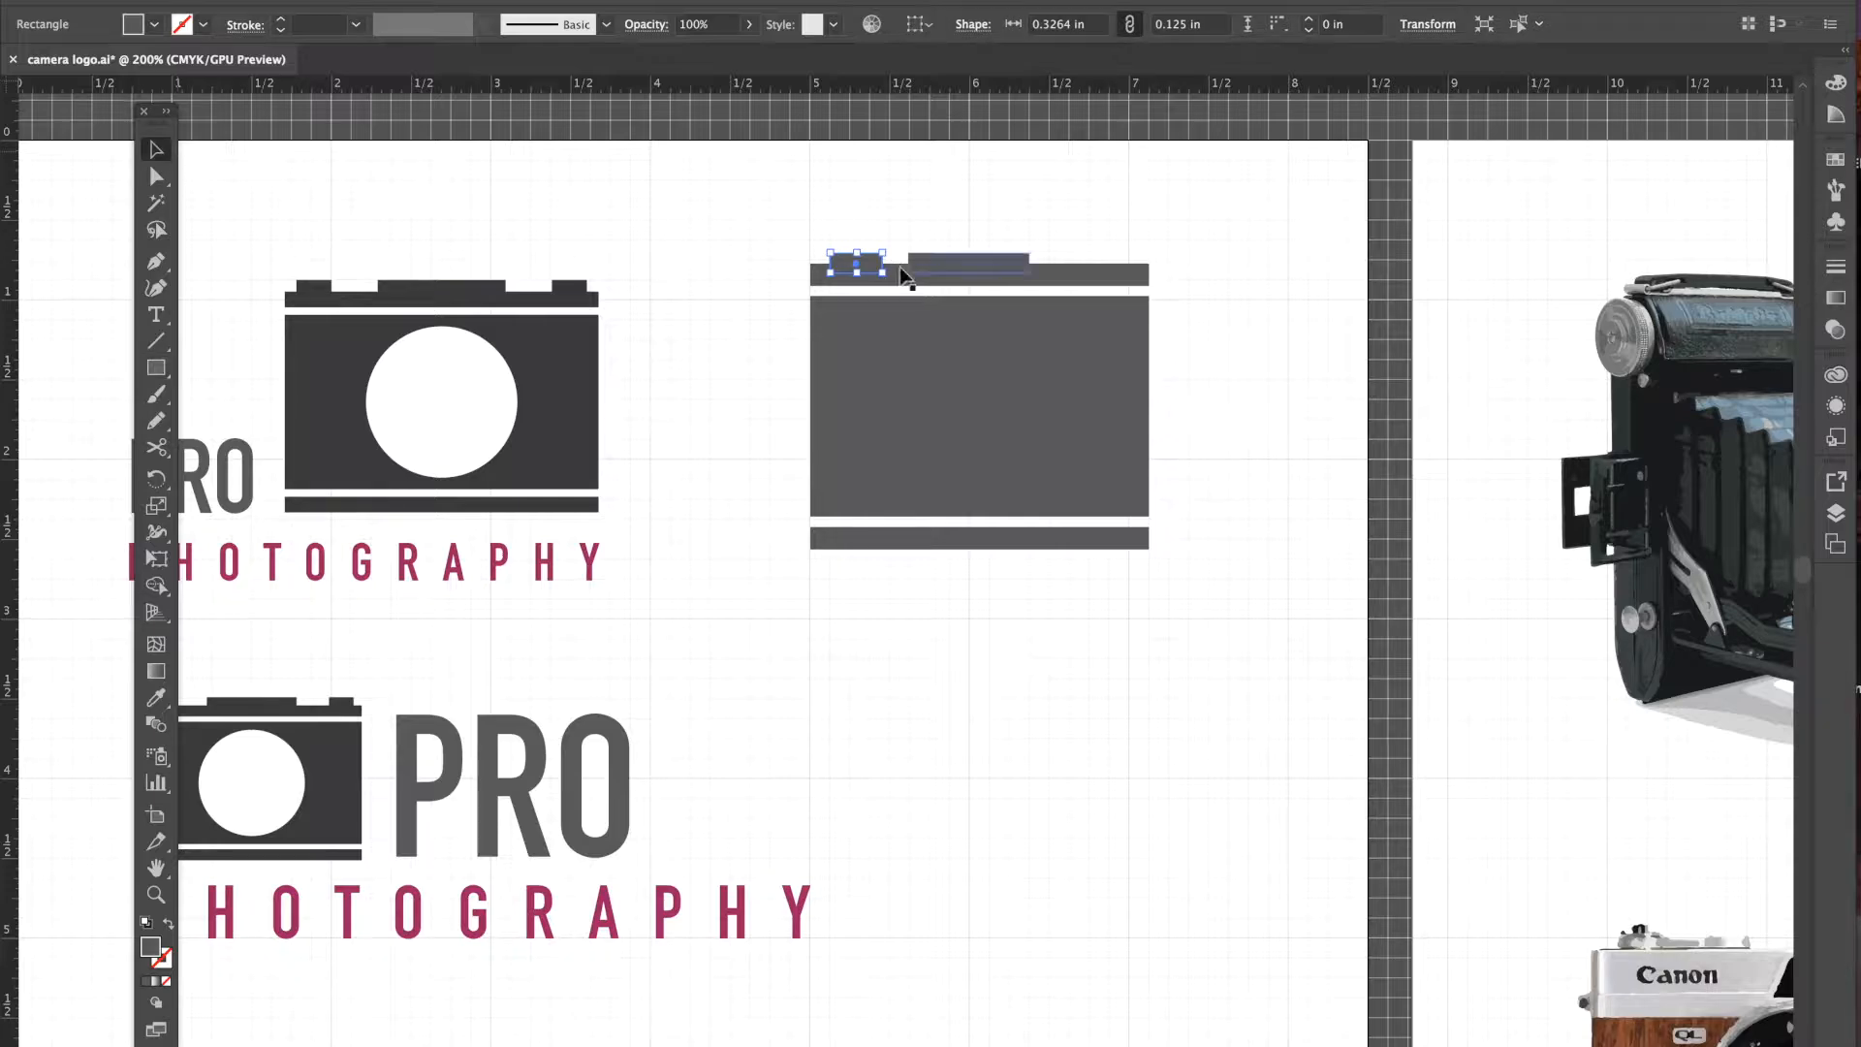
left_click_drag(865, 265, 1113, 264)
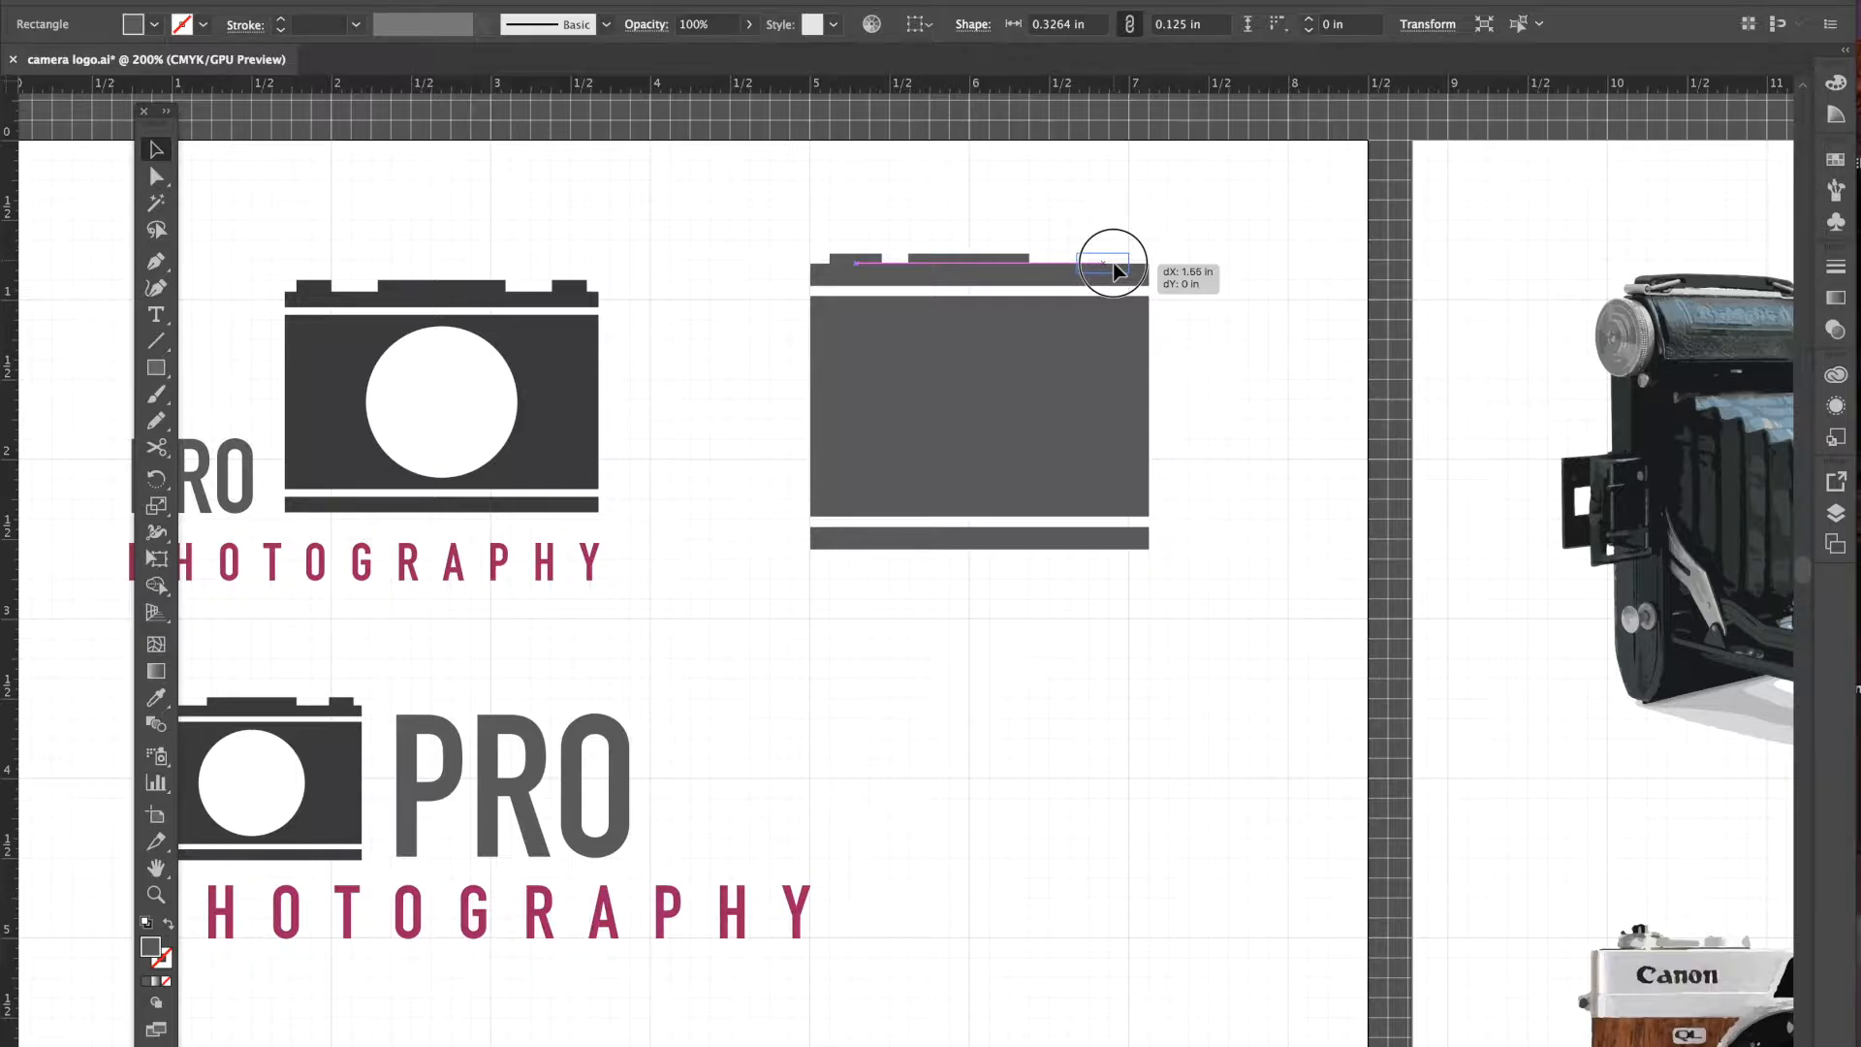
left_click_drag(1115, 265, 1114, 265)
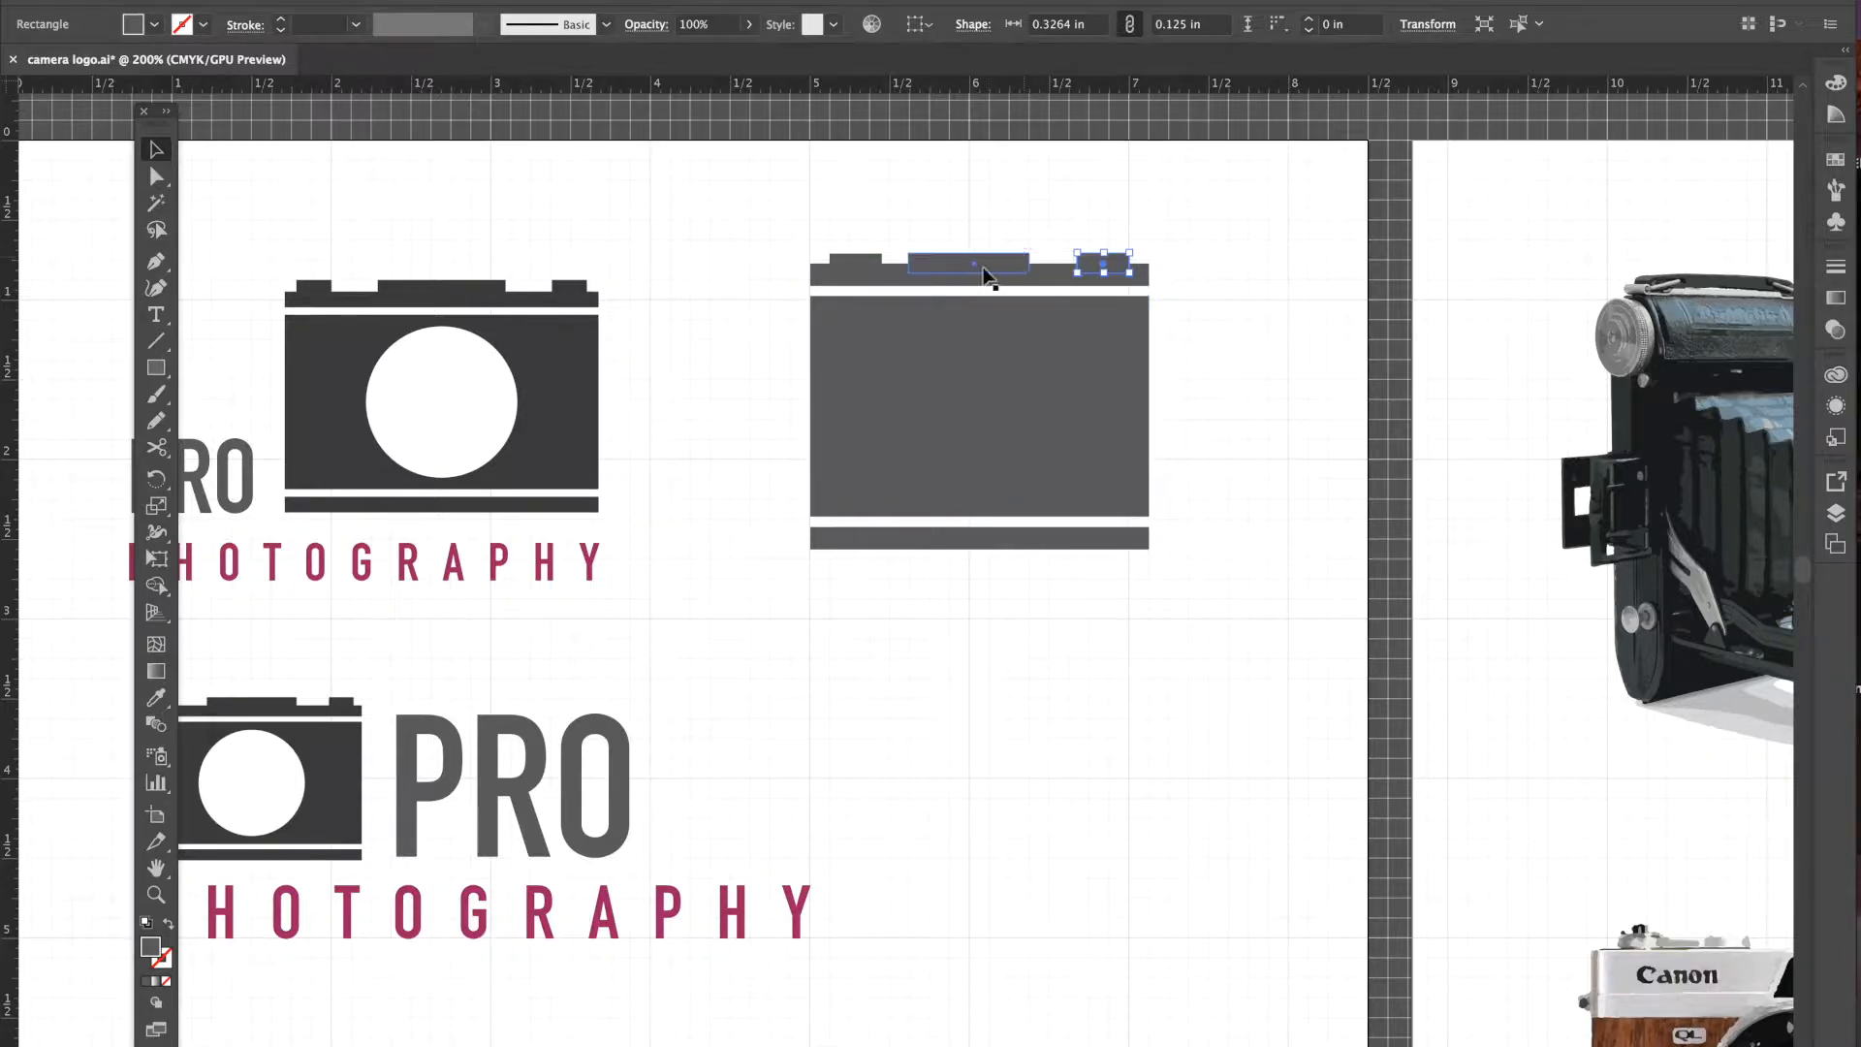
left_click_drag(1002, 264, 1014, 268)
left_click(1283, 306)
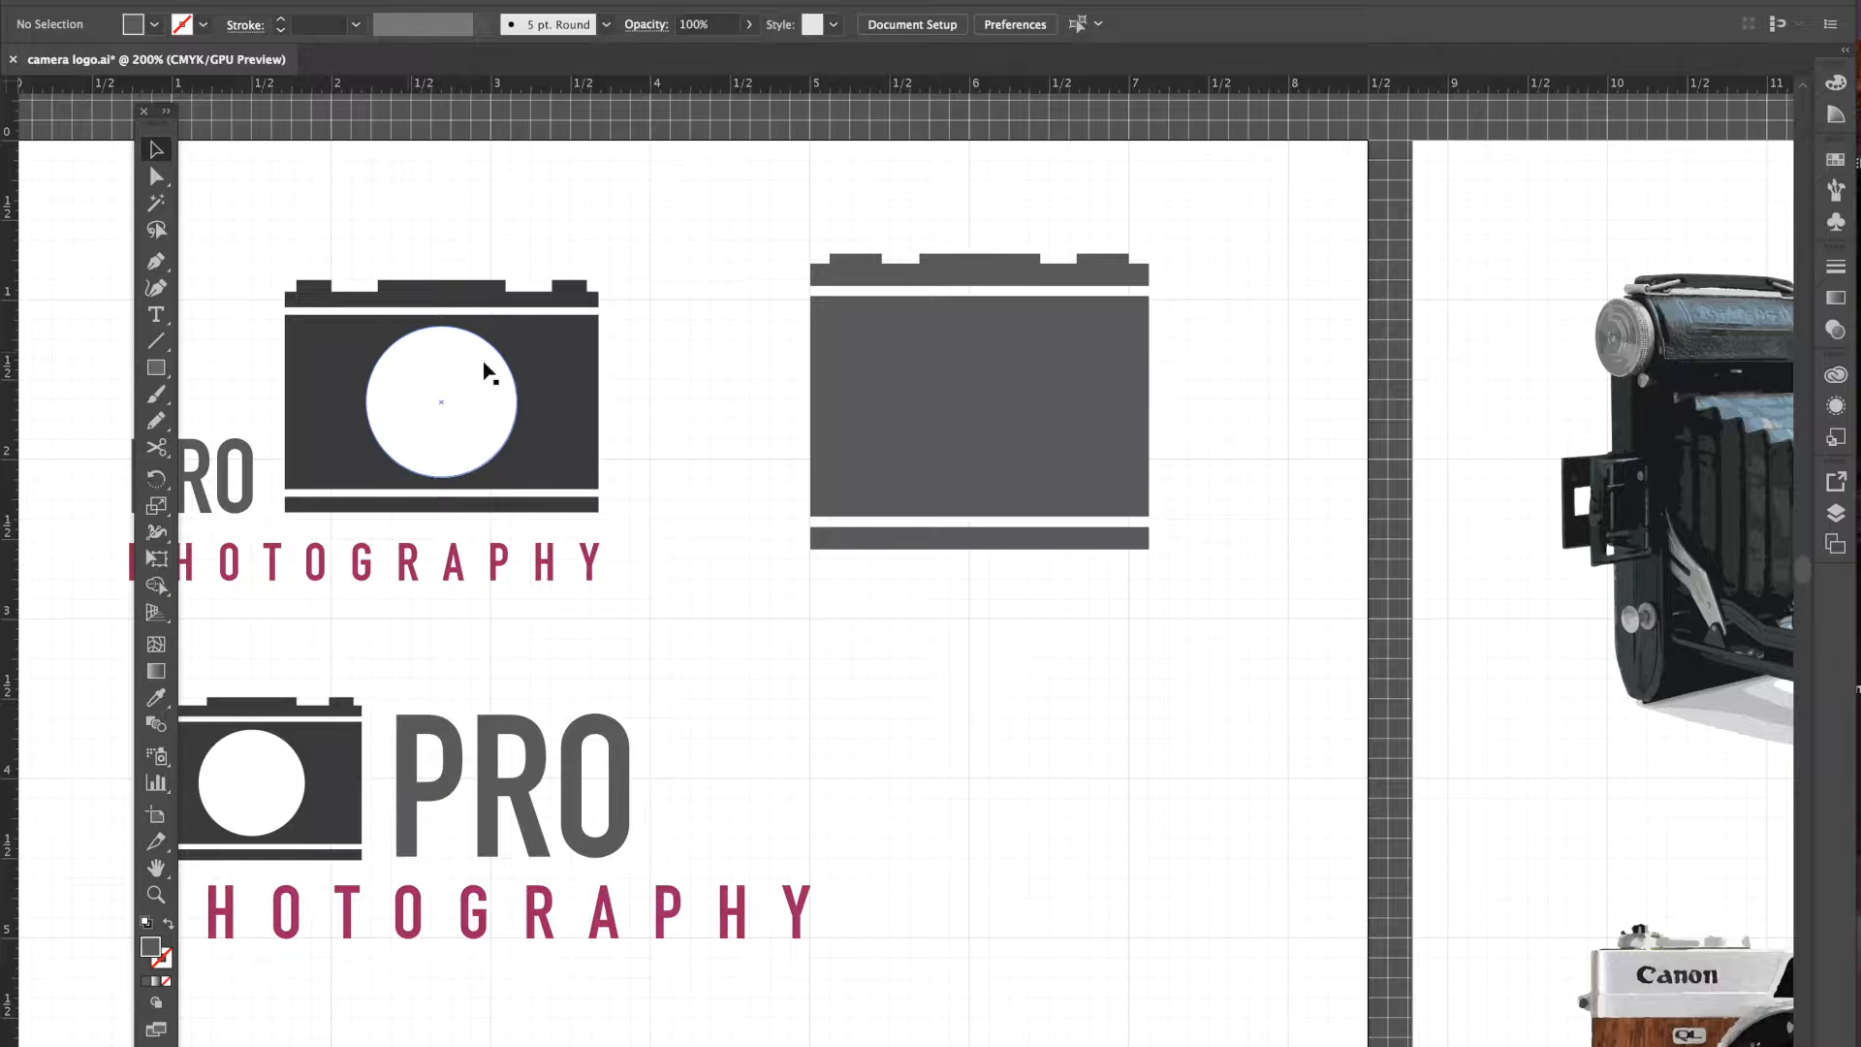
- Draw a circle about 1.30 inches across on the camera body, replacing a misshapen first ellipse
left_click(155, 368)
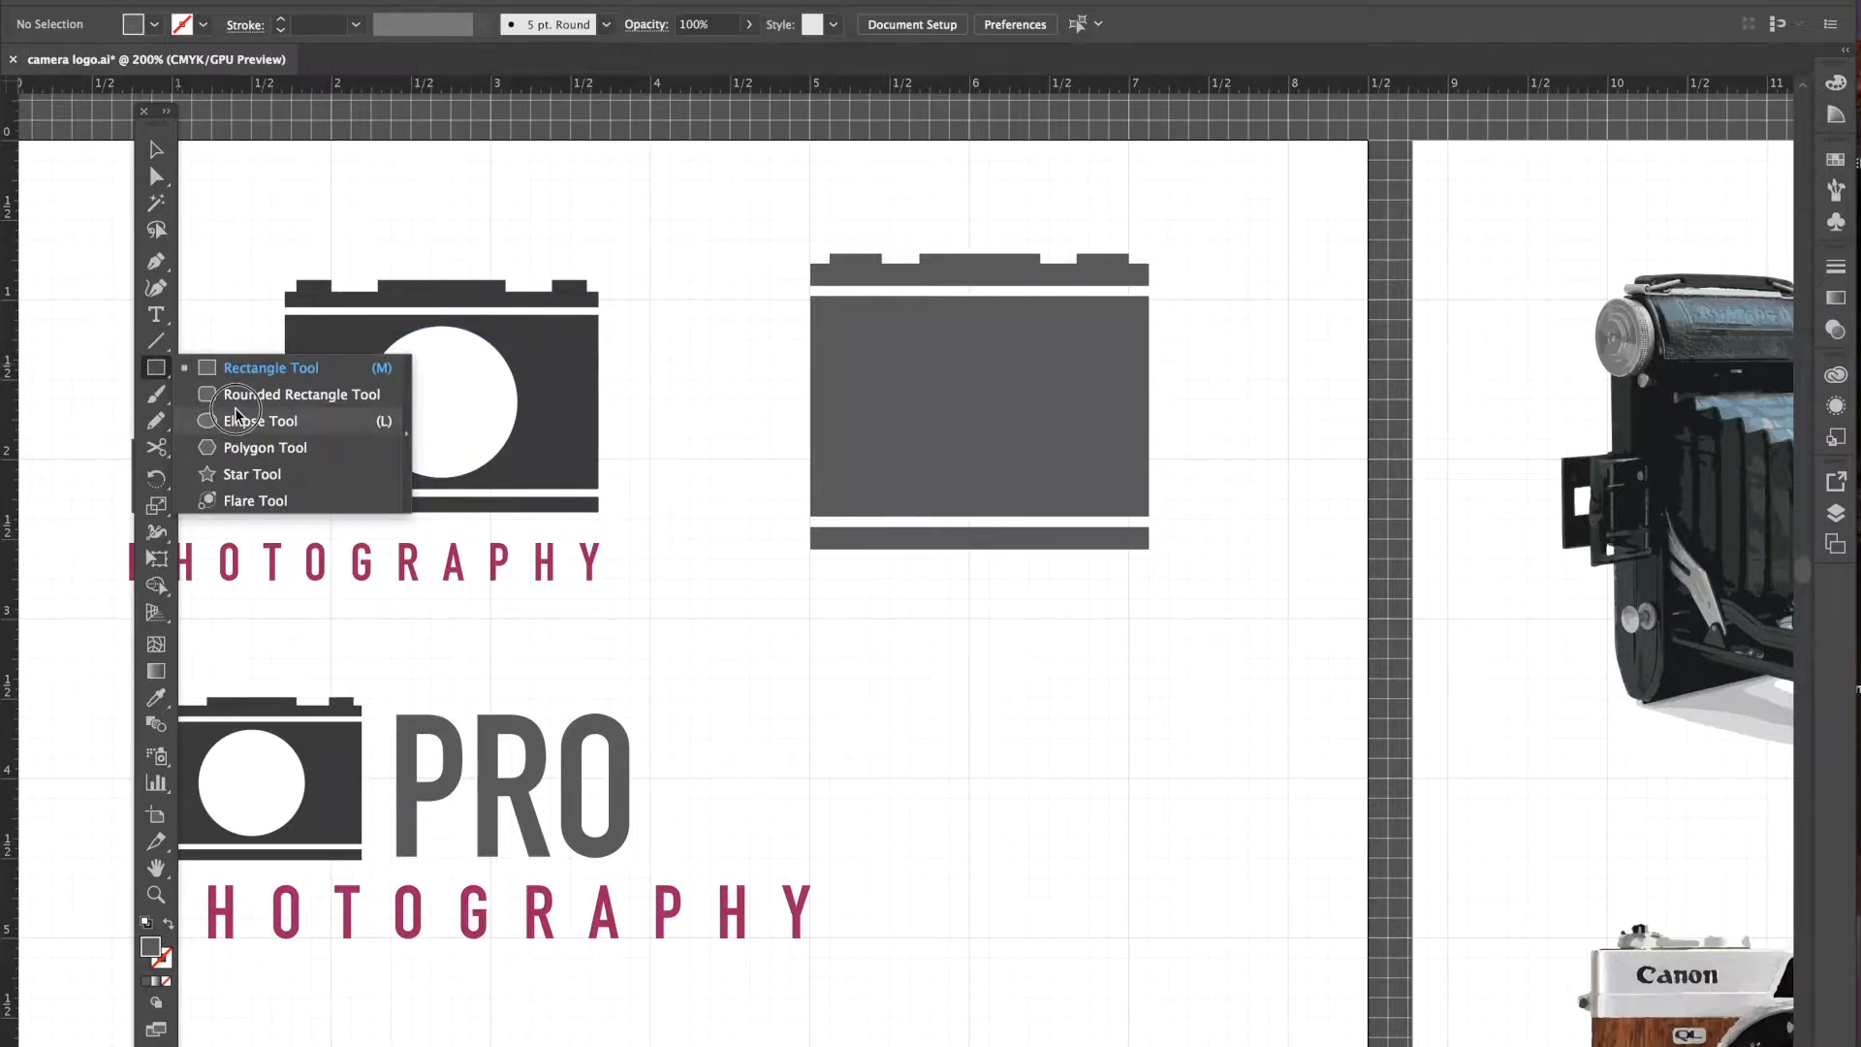
left_click(283, 427)
left_click_drag(881, 349, 1073, 480)
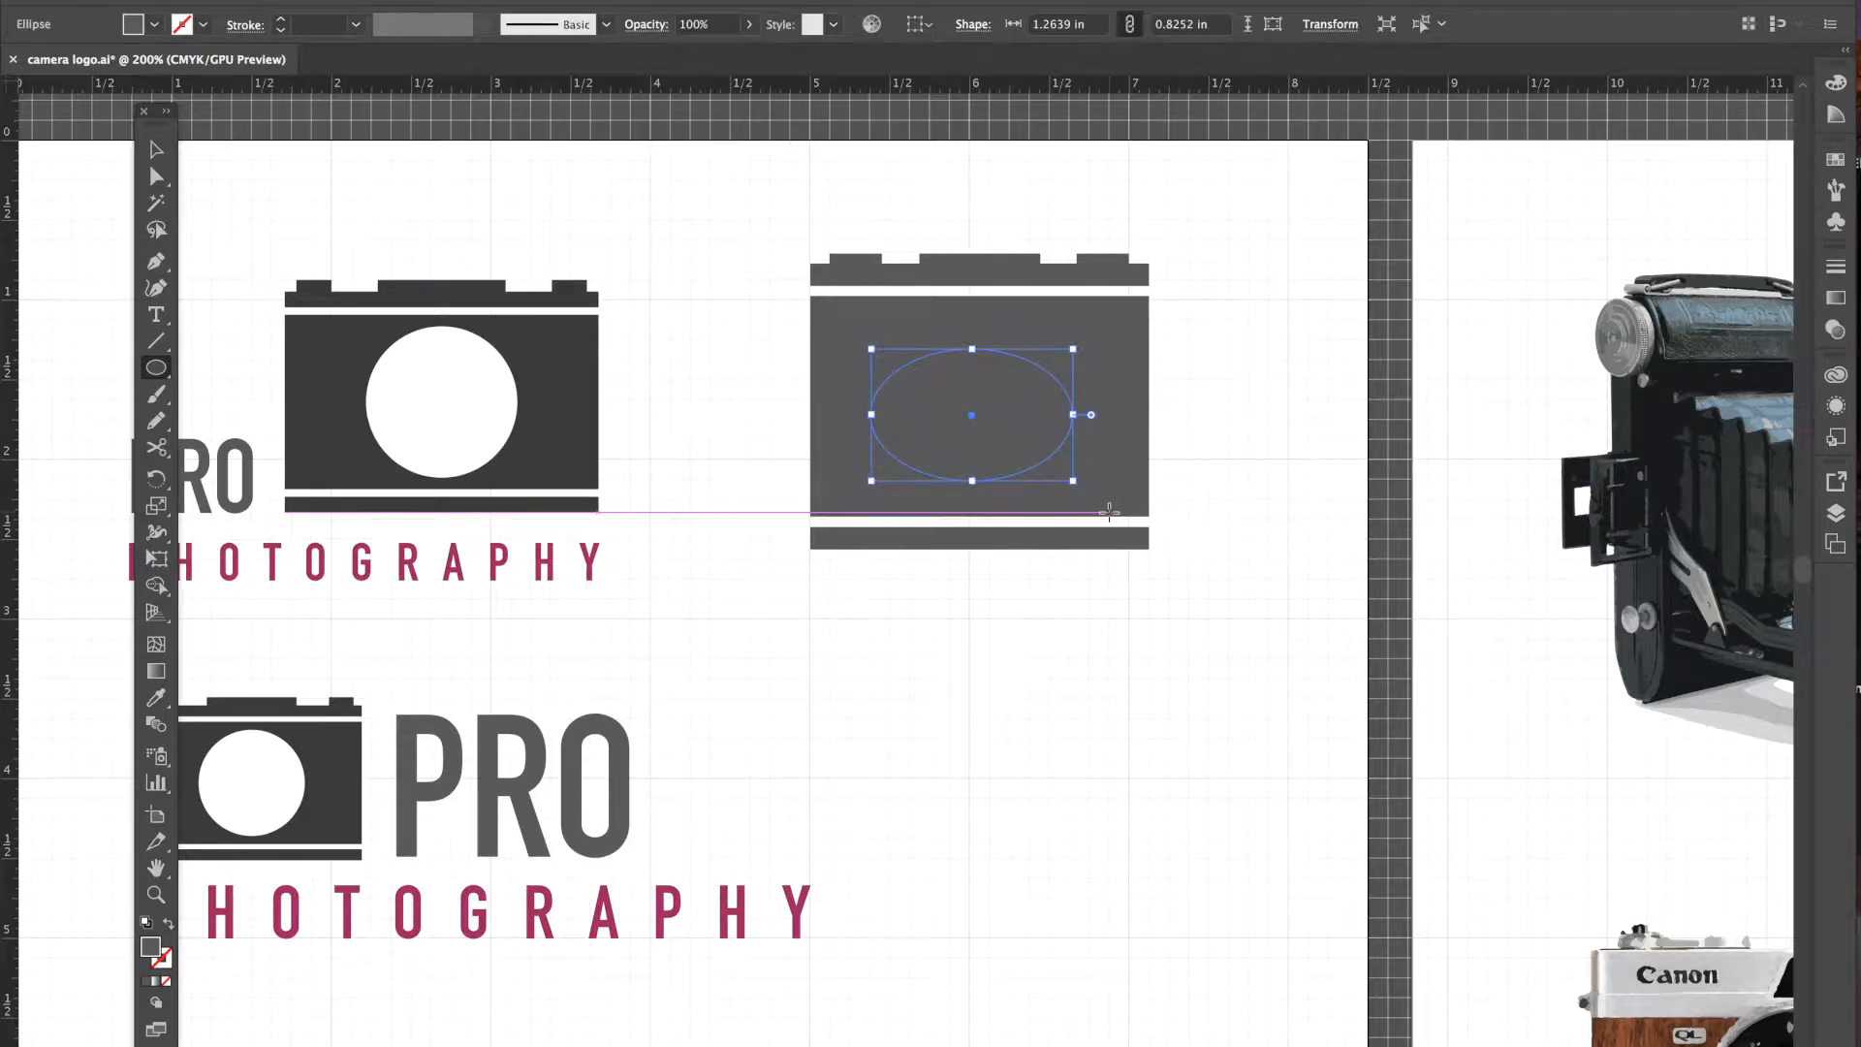
key("Delete")
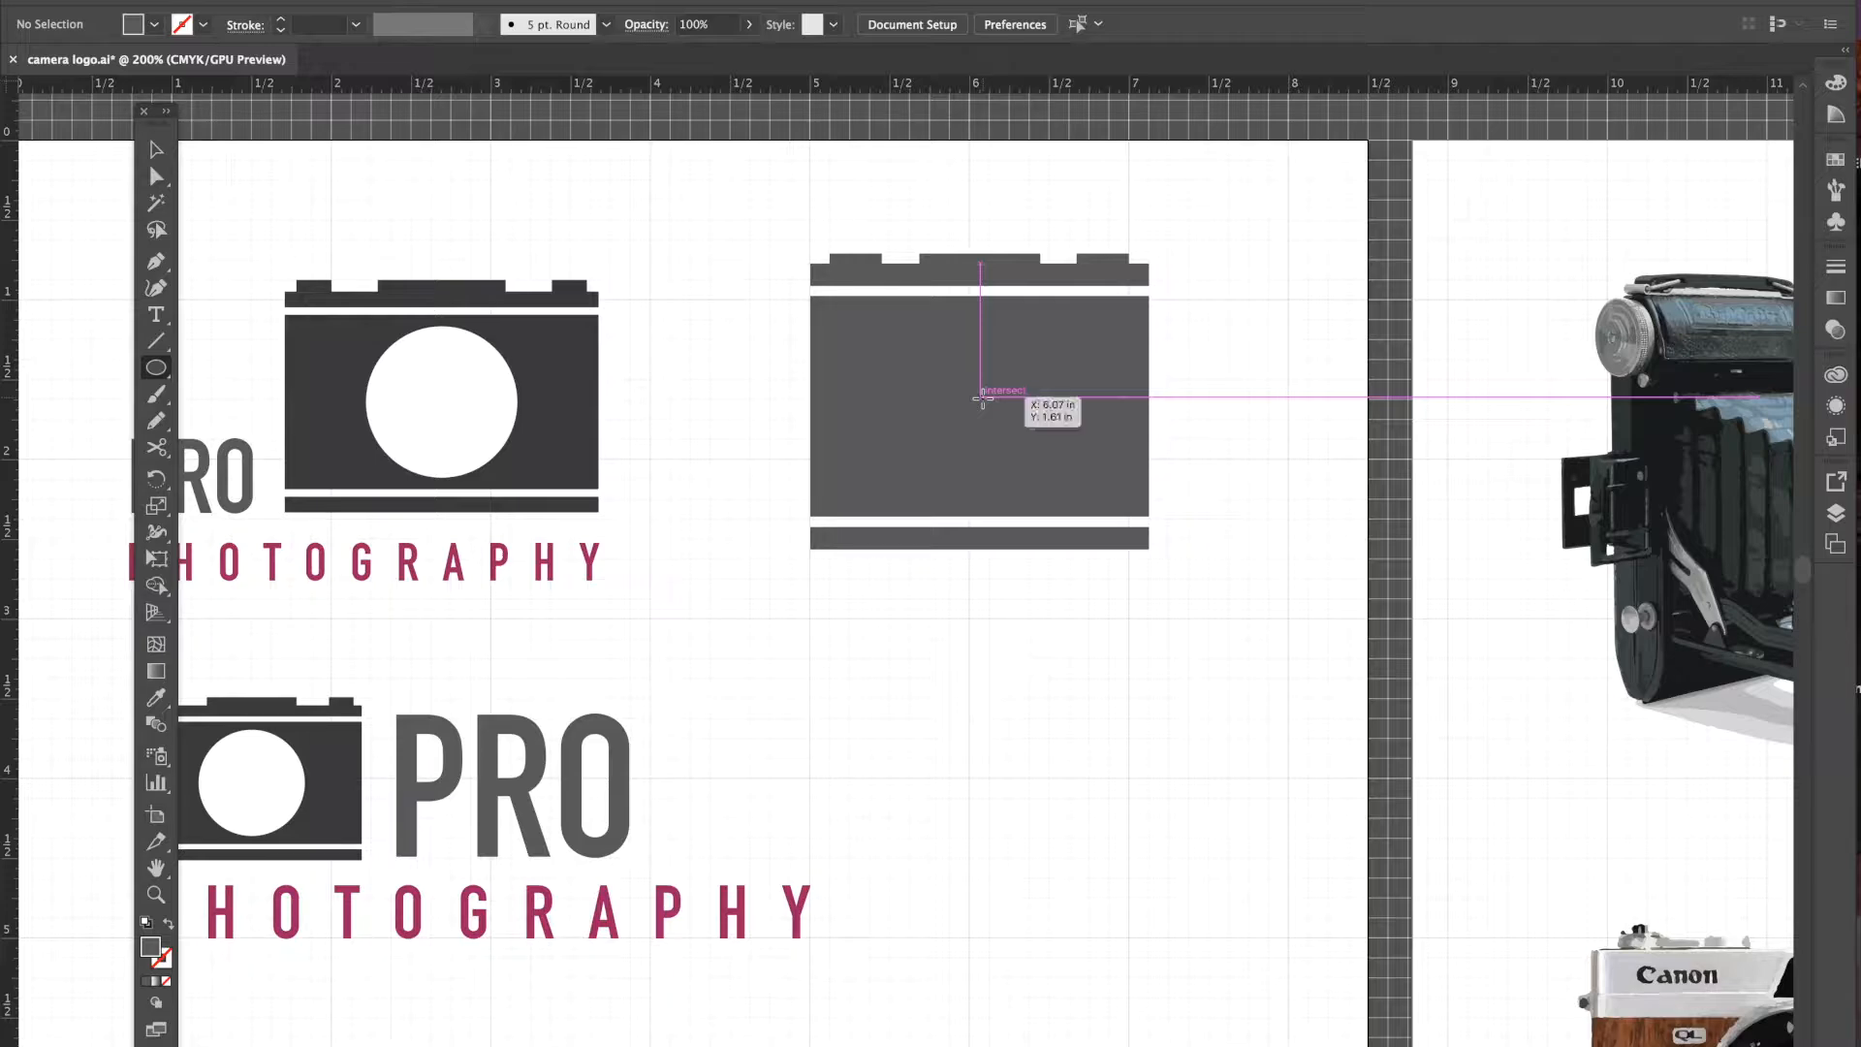
left_click_drag(982, 397, 1065, 502)
left_click(155, 149)
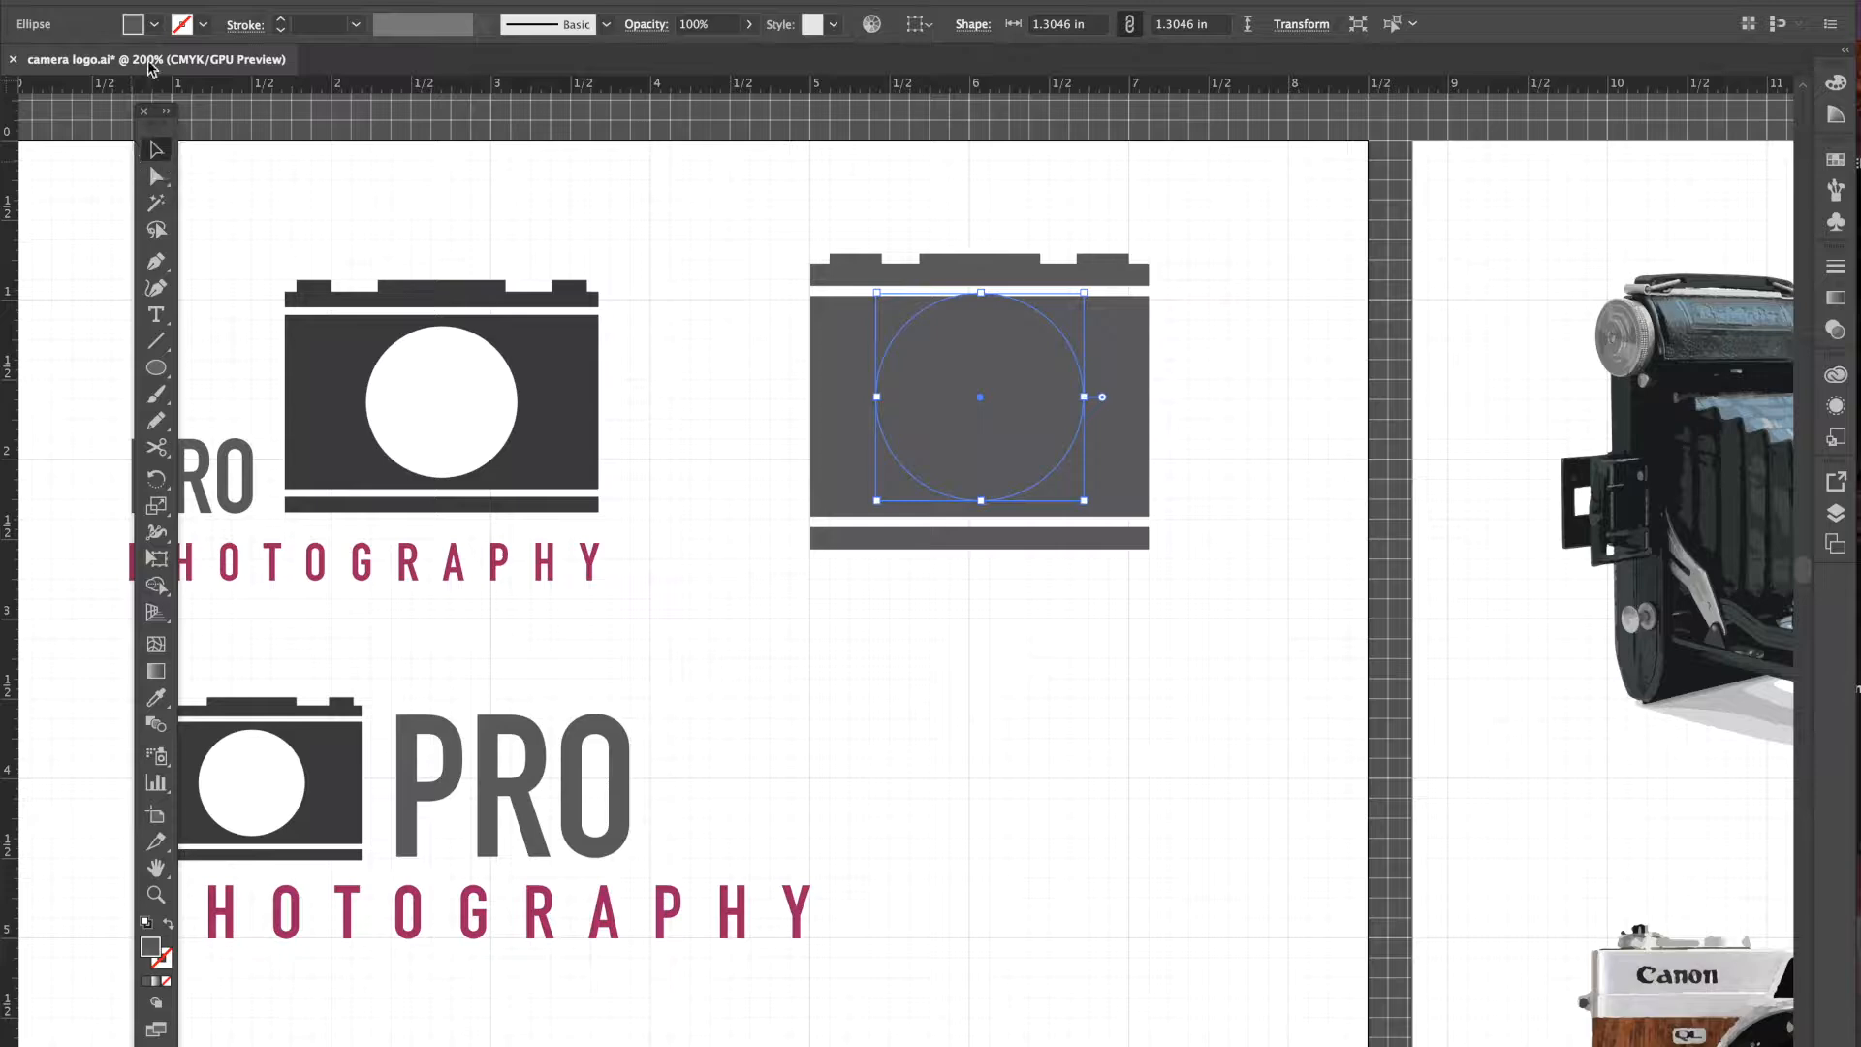
- Fill the circle with white and nudge it into place
left_click(155, 24)
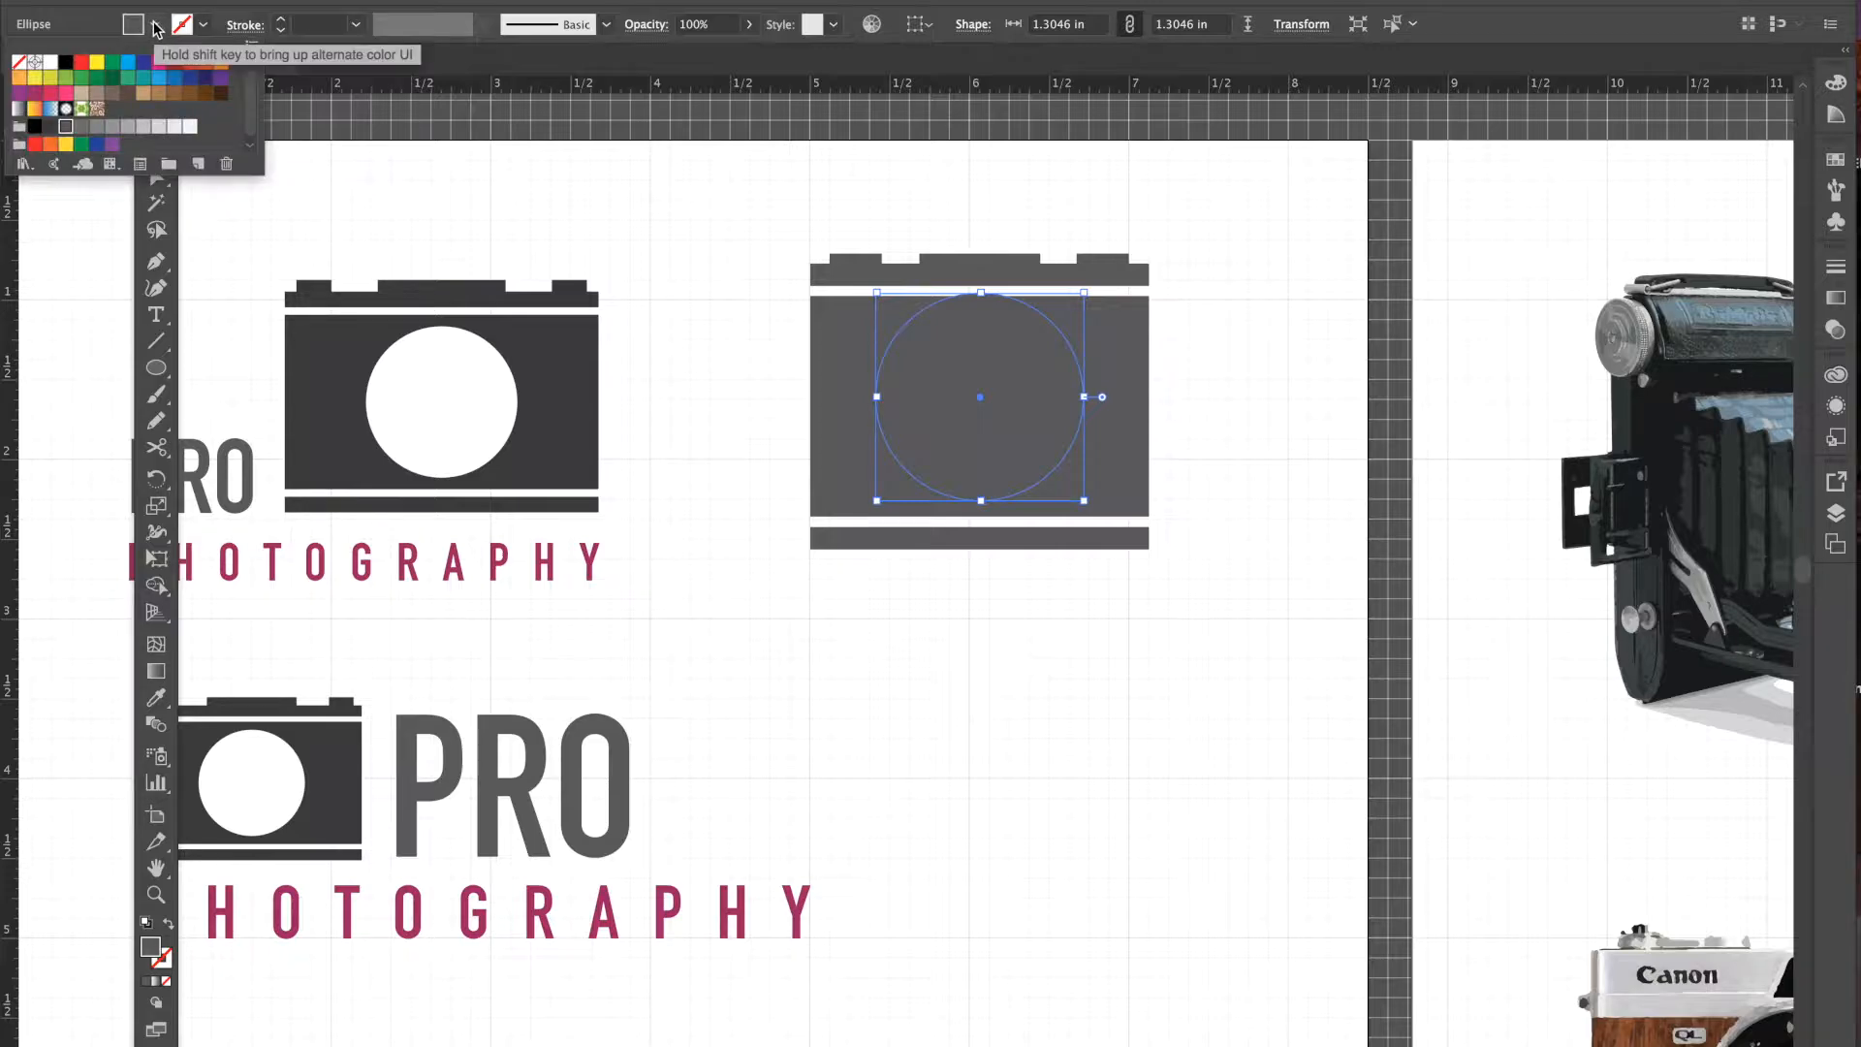
left_click(55, 66)
left_click(330, 177)
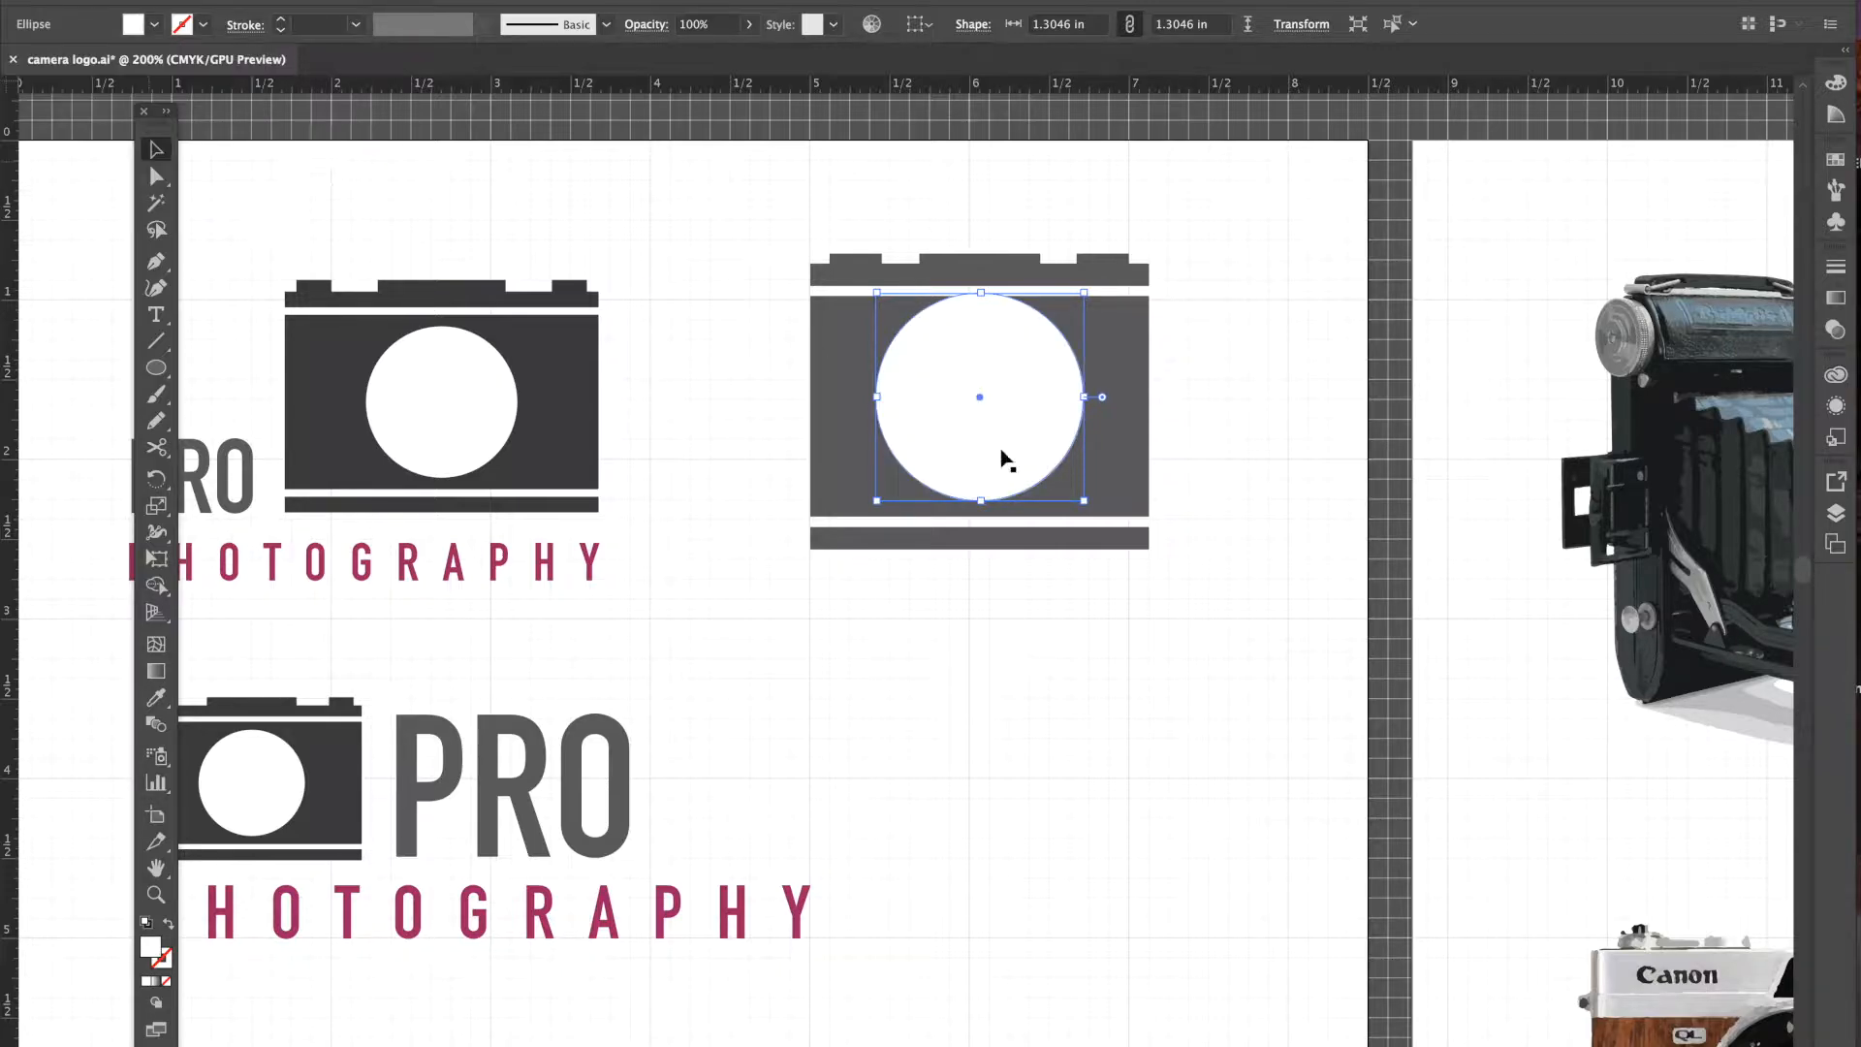
left_click_drag(996, 425, 990, 429)
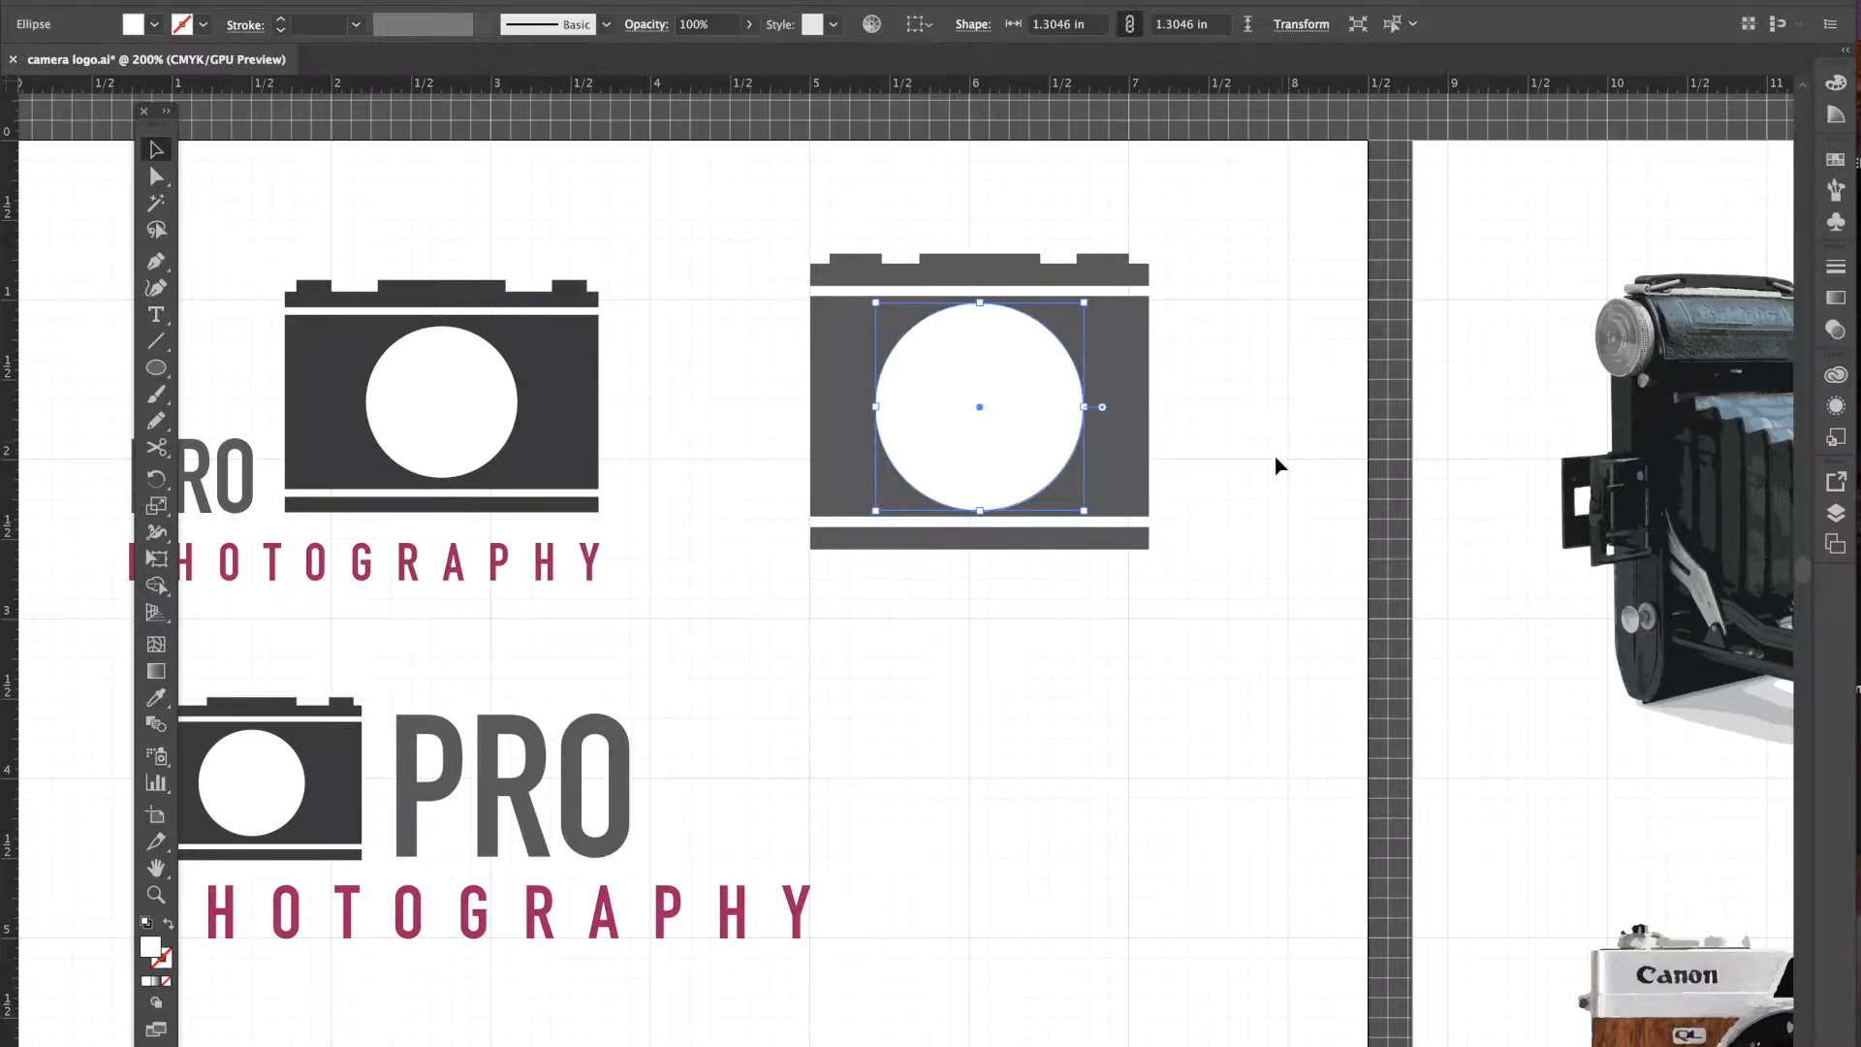
left_click(1212, 412)
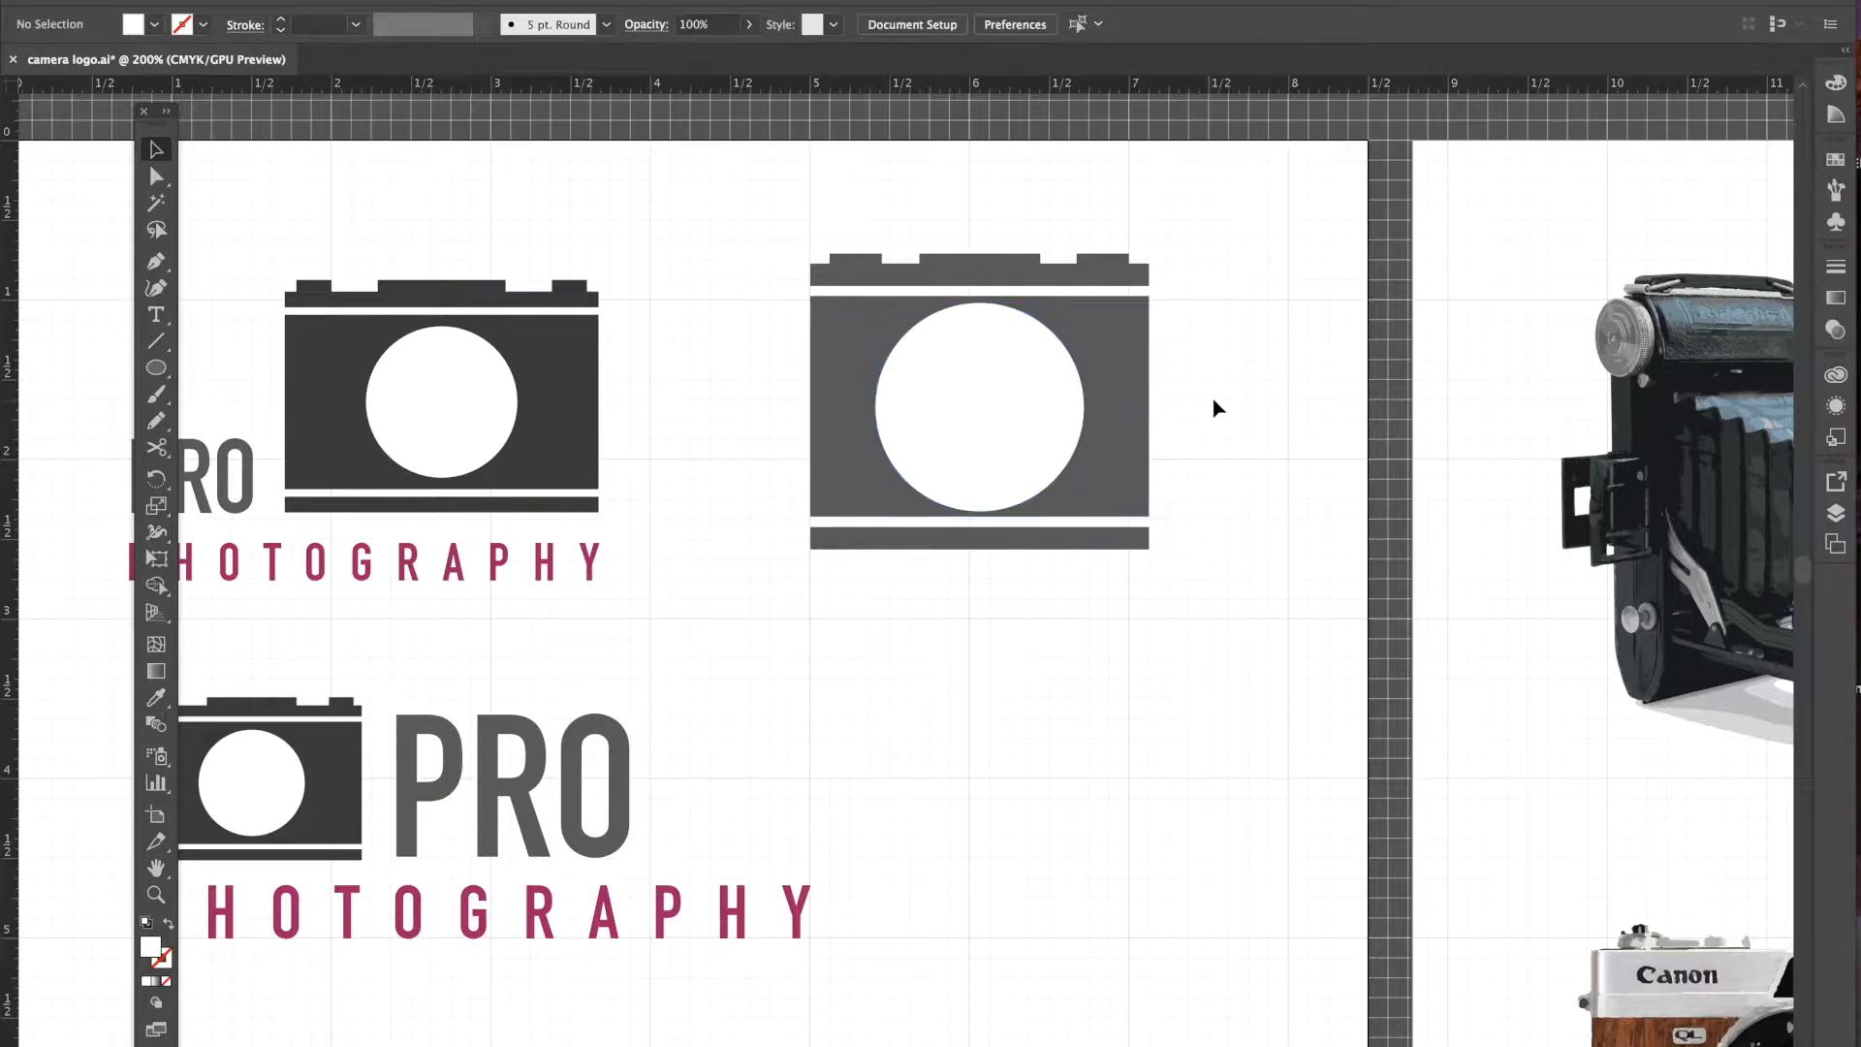
- Align the white circle's horizontal and vertical centres with the camera body
left_click(1049, 397)
left_click(768, 349)
left_click_drag(810, 371, 1142, 444)
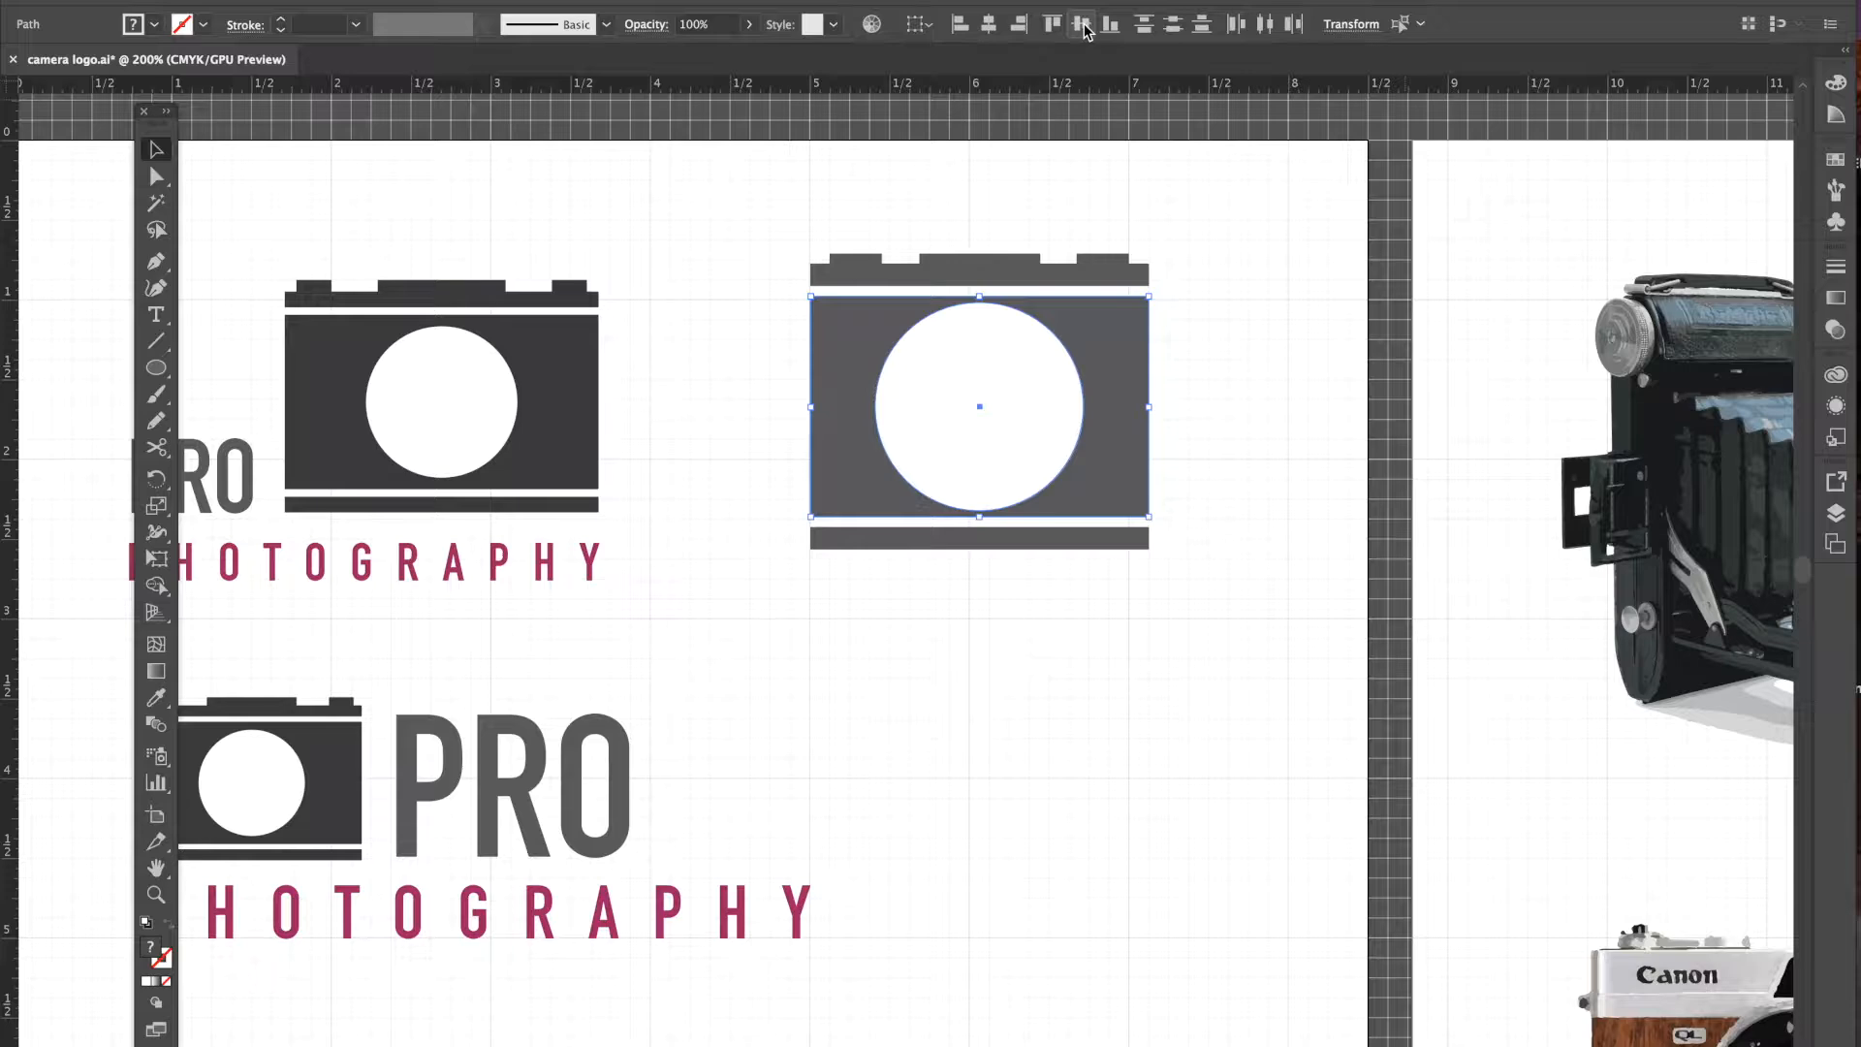
left_click(1238, 487)
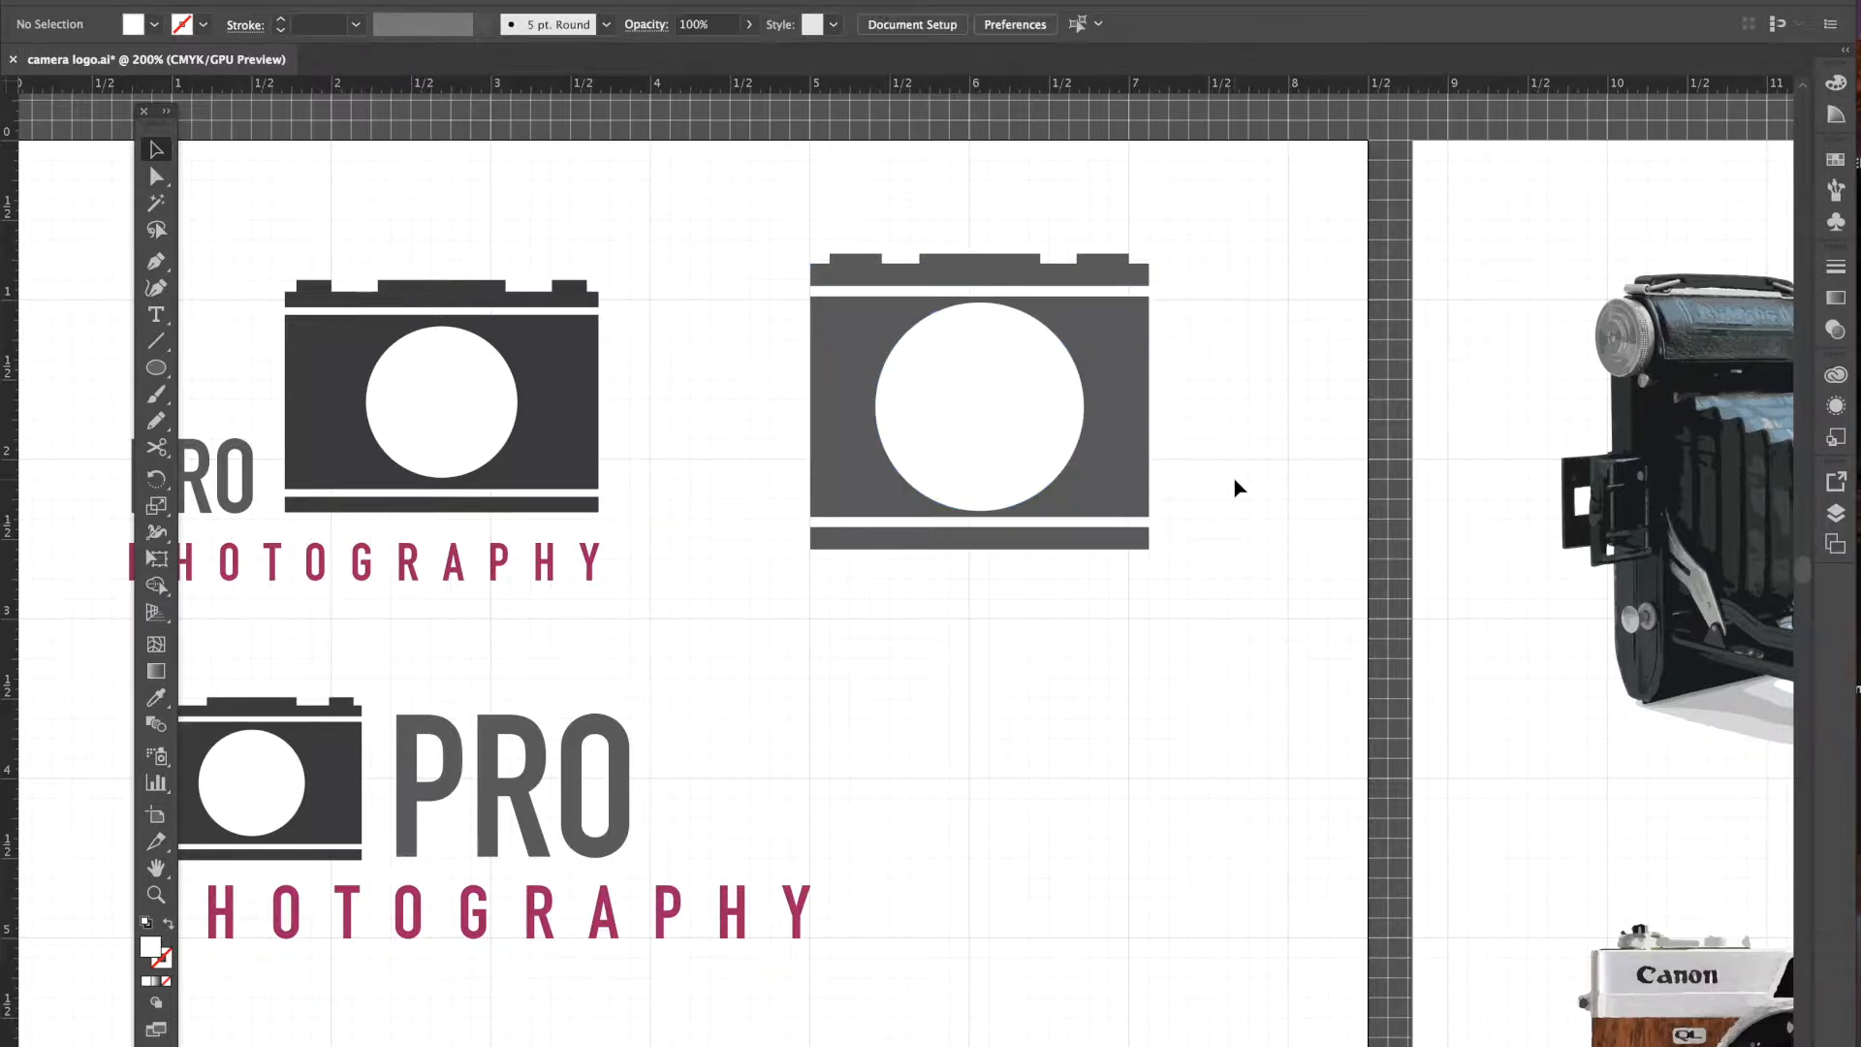
left_click(1024, 415)
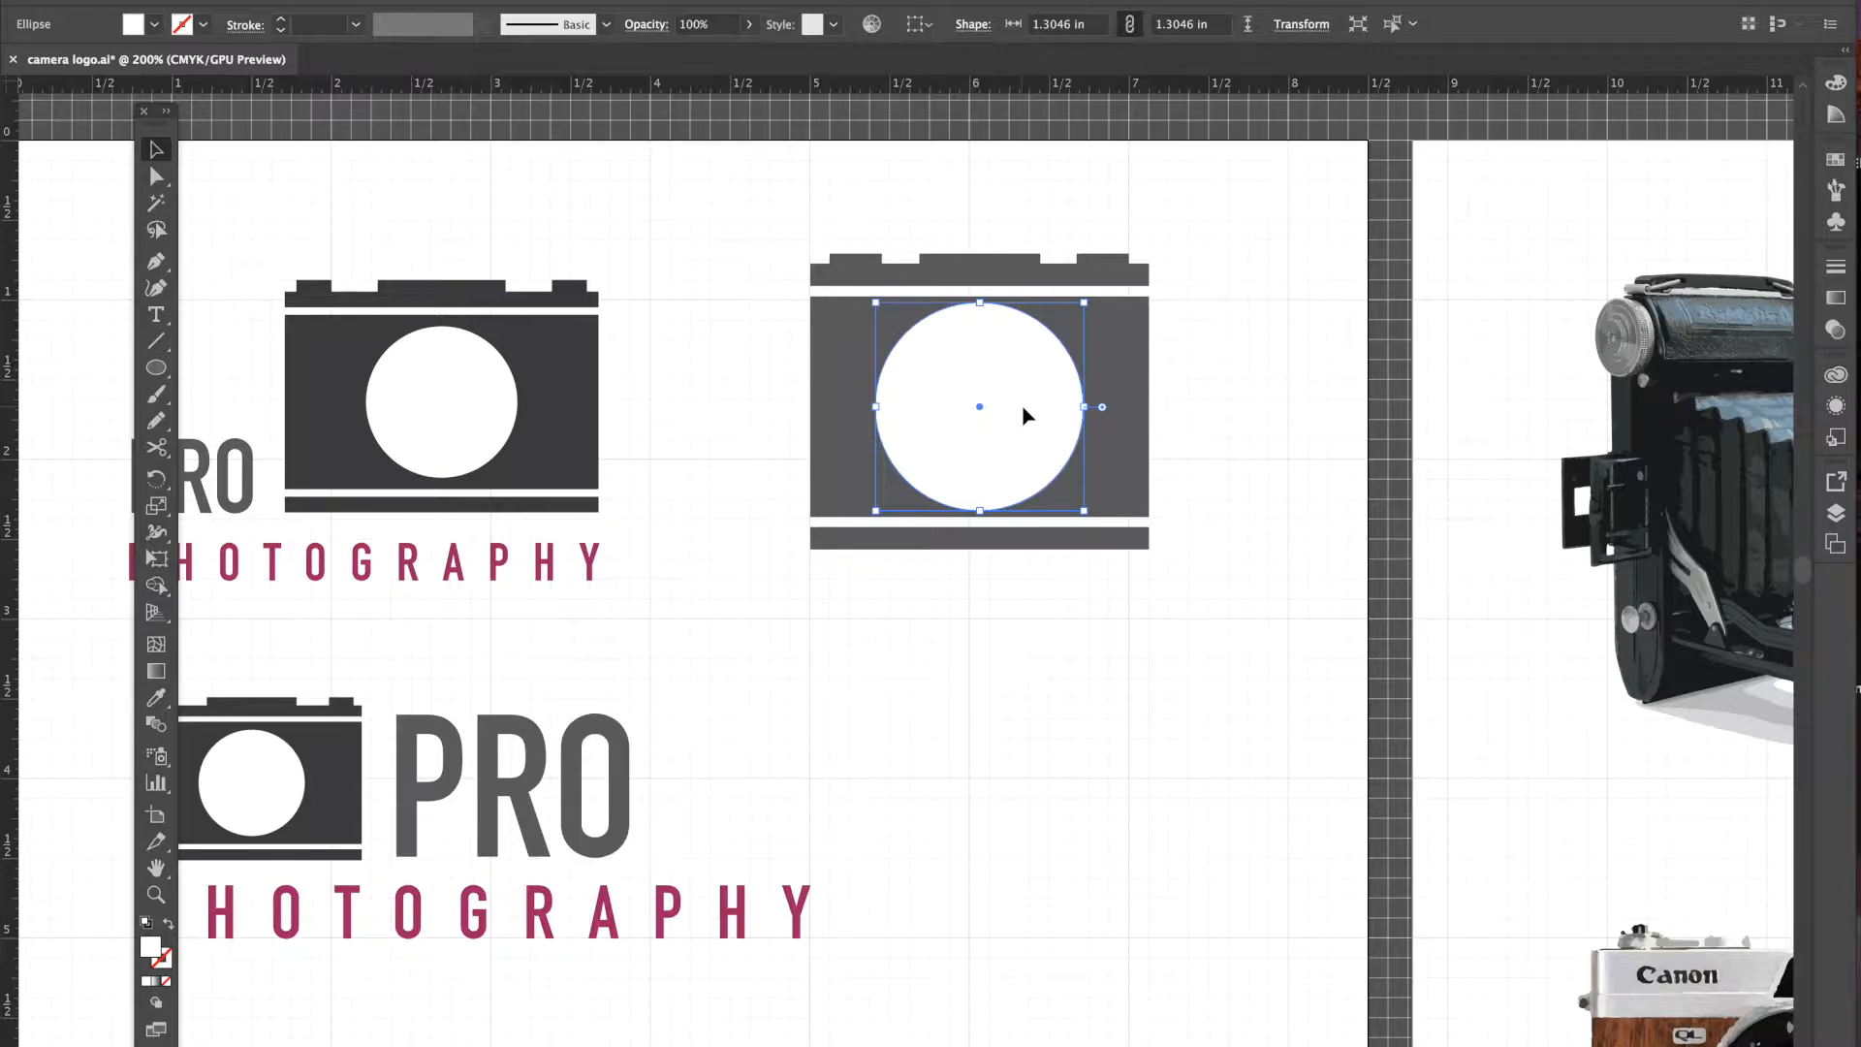
- Shrink the white lens circle slightly and nudge it upward
left_click_drag(1084, 511, 1077, 502)
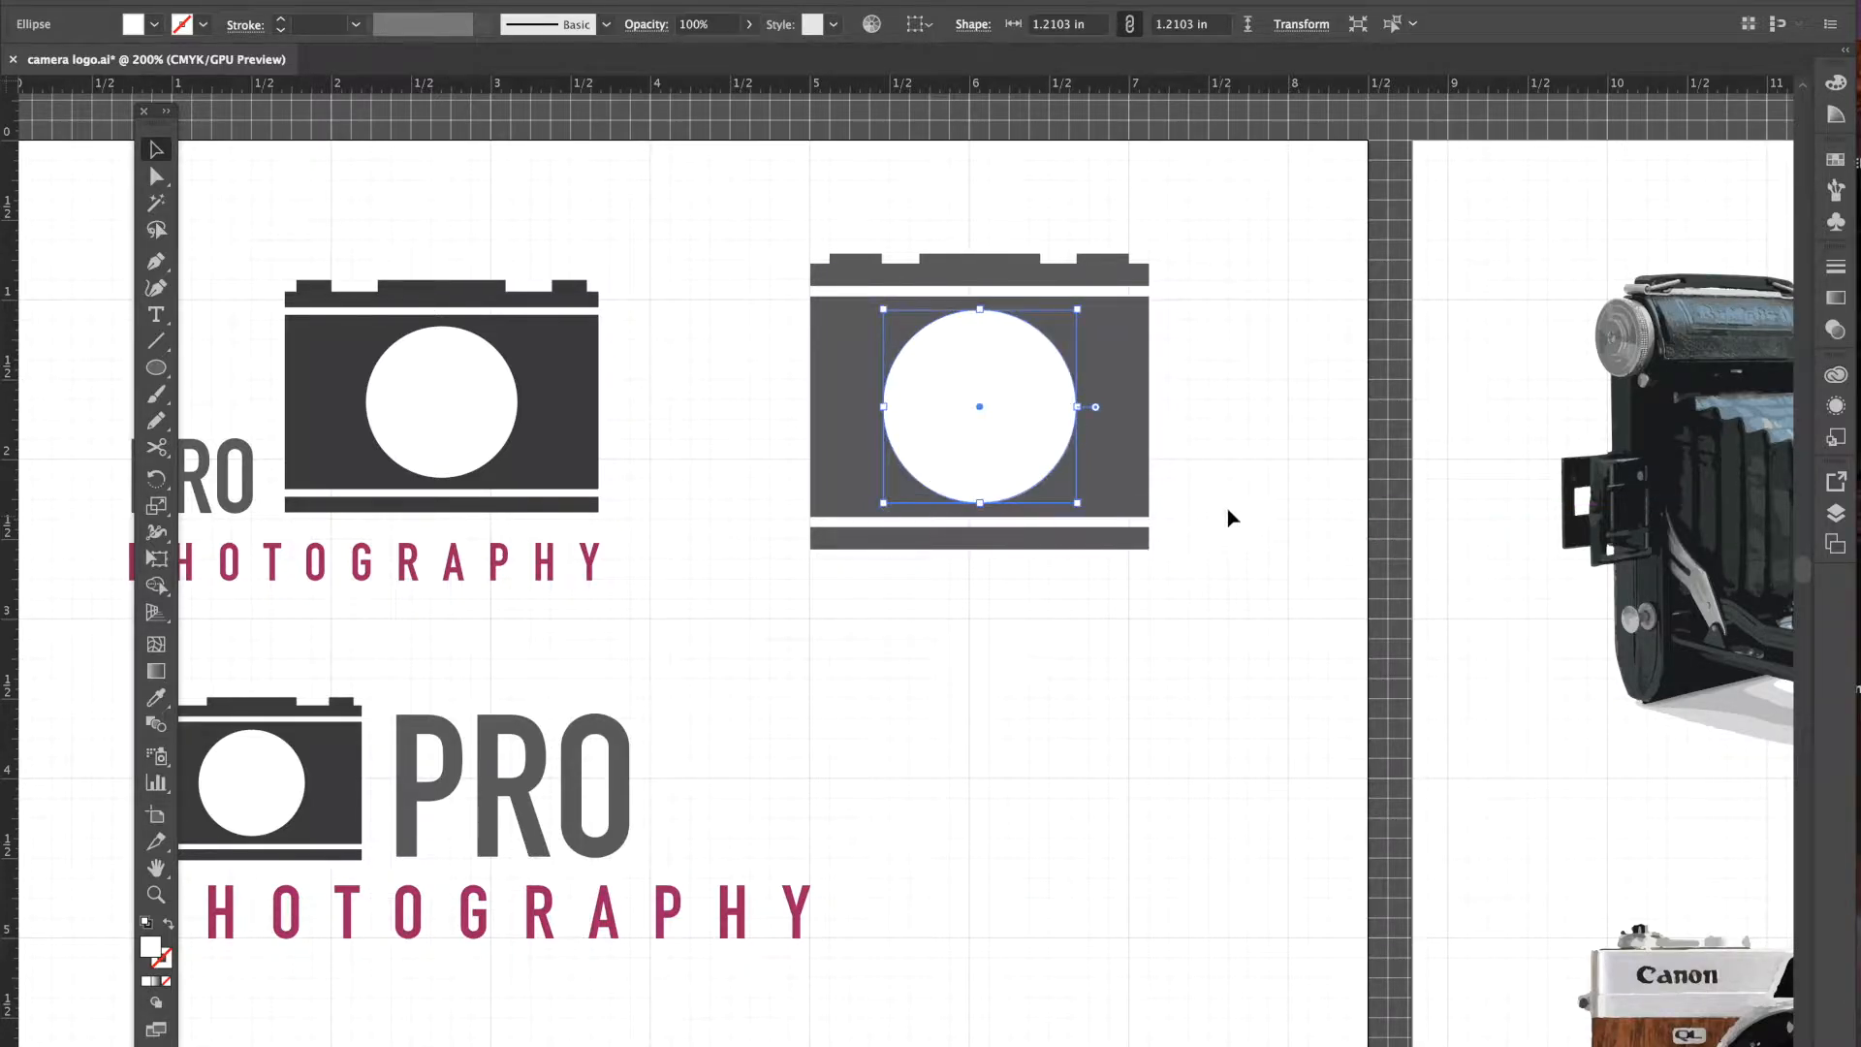
left_click(1204, 622)
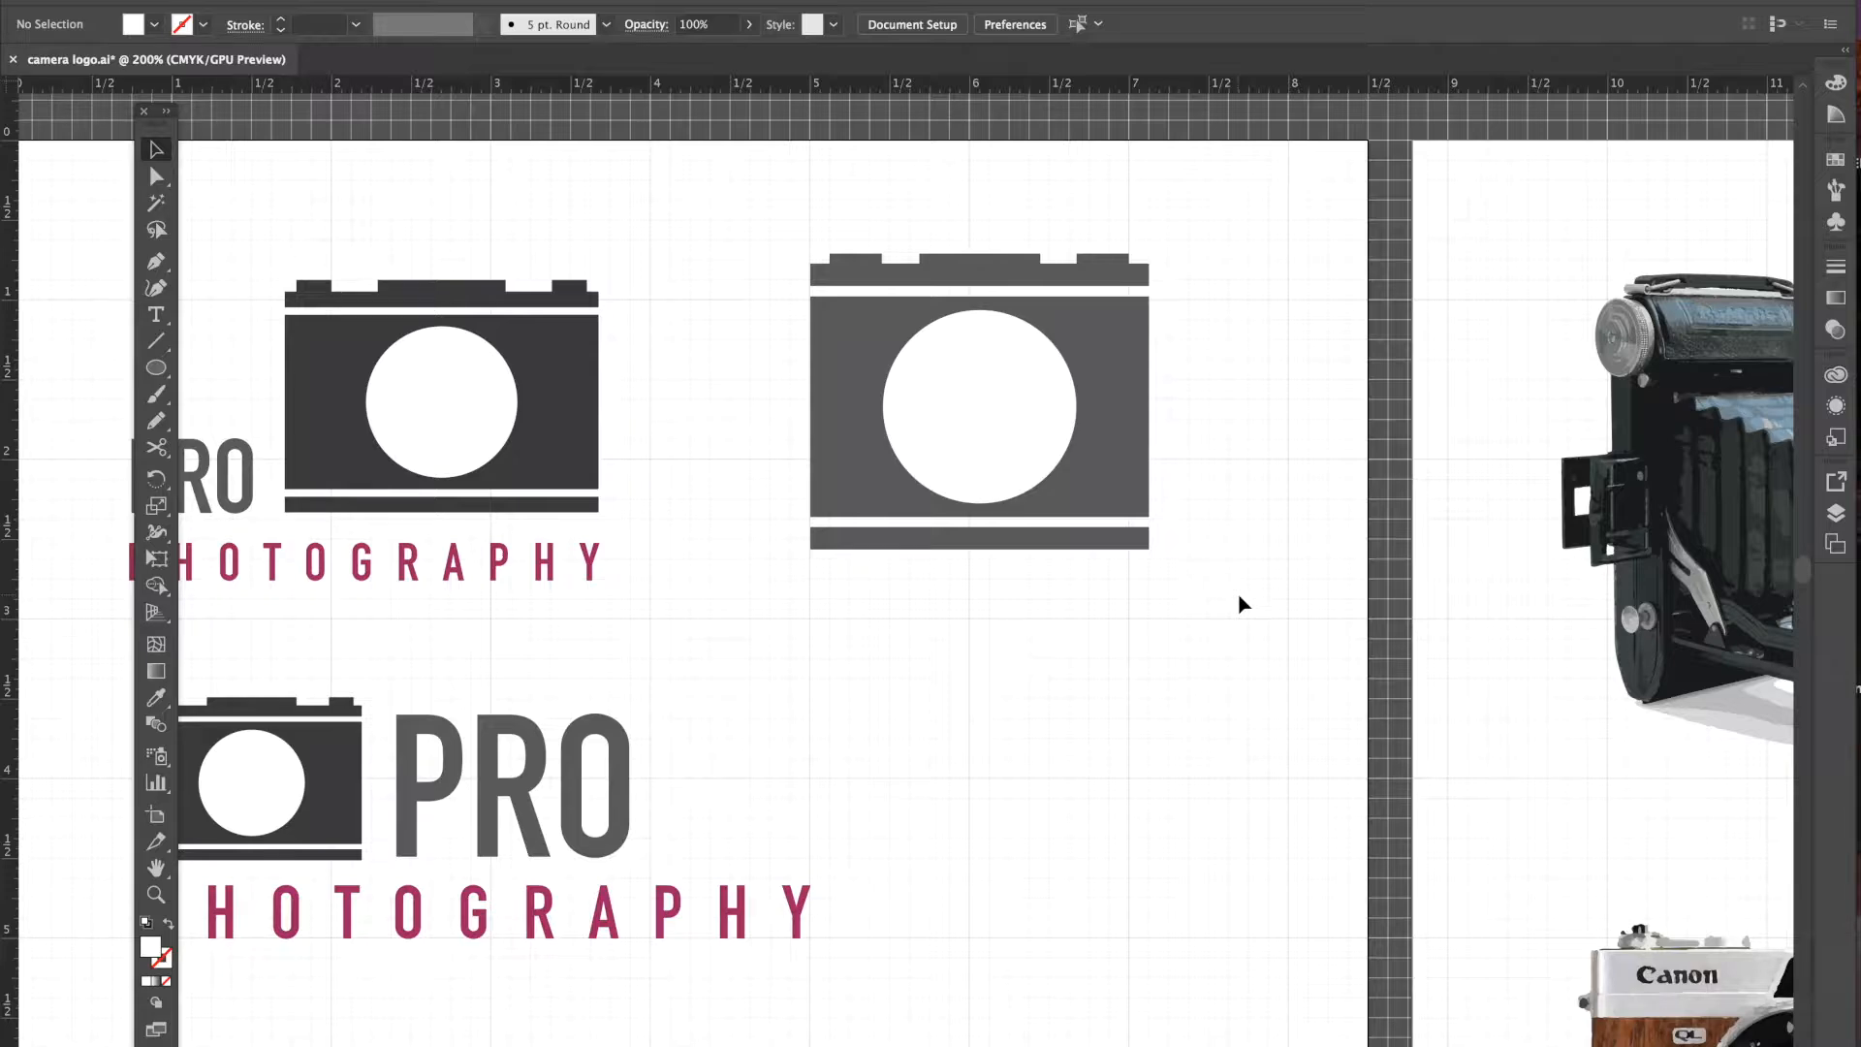
left_click(1035, 445)
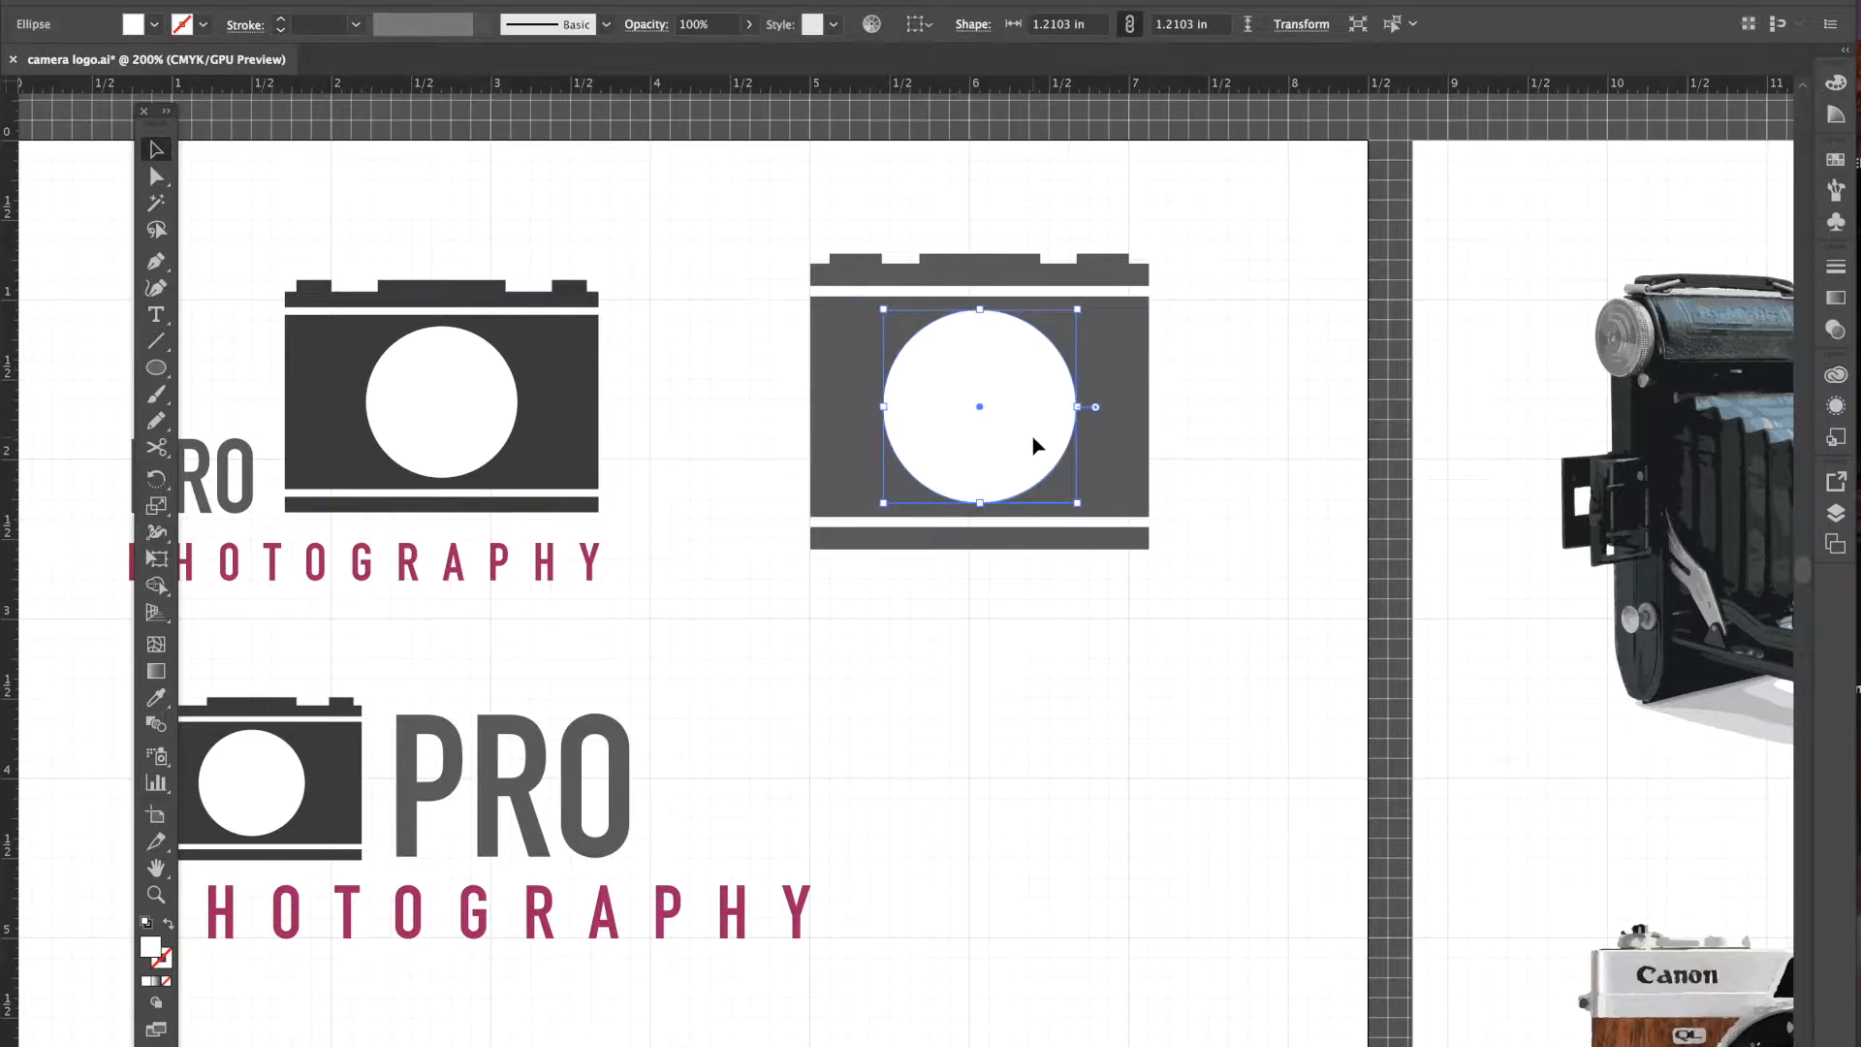
left_click_drag(1077, 502, 1066, 488)
key("Up")
key("Up")
key("Up")
key("Up")
key("Up")
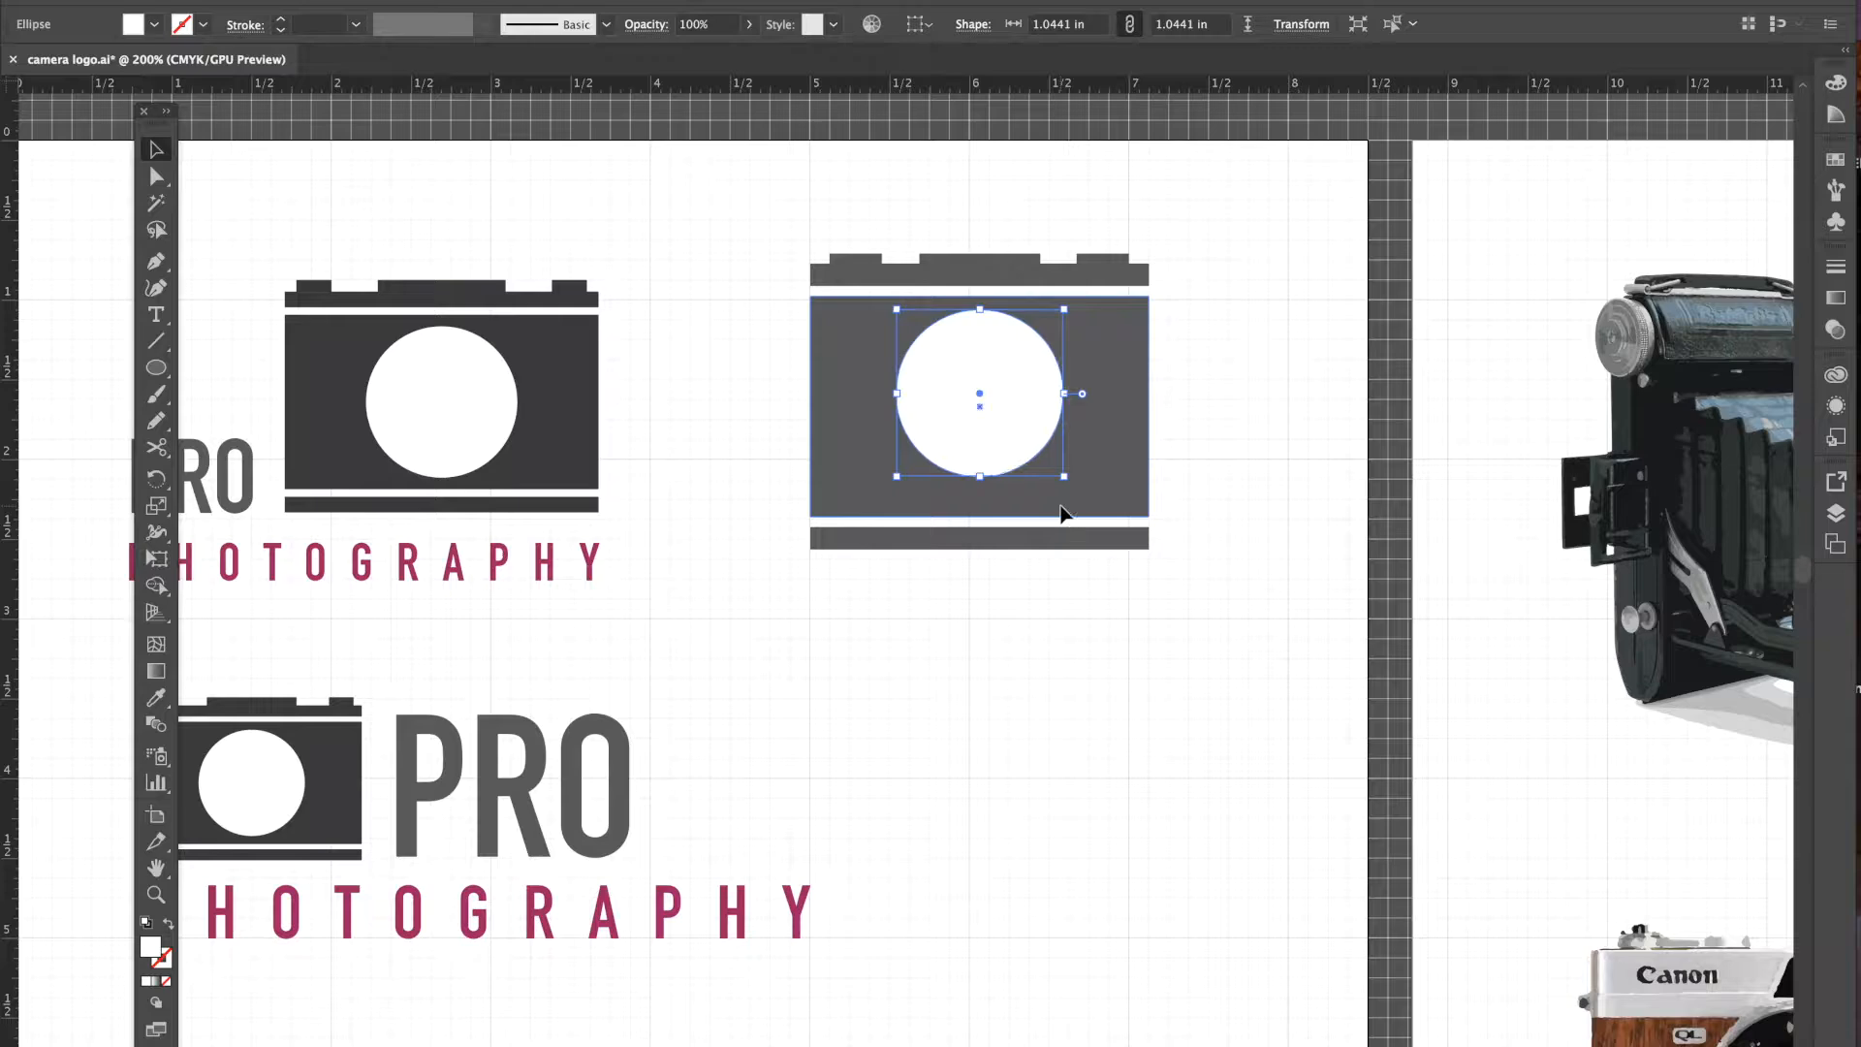
- Shorten the body to about 1.22 inches, raise the bottom bar beneath it, and select all camera pieces
left_click(1027, 506)
left_click_drag(980, 515, 975, 491)
left_click(975, 538)
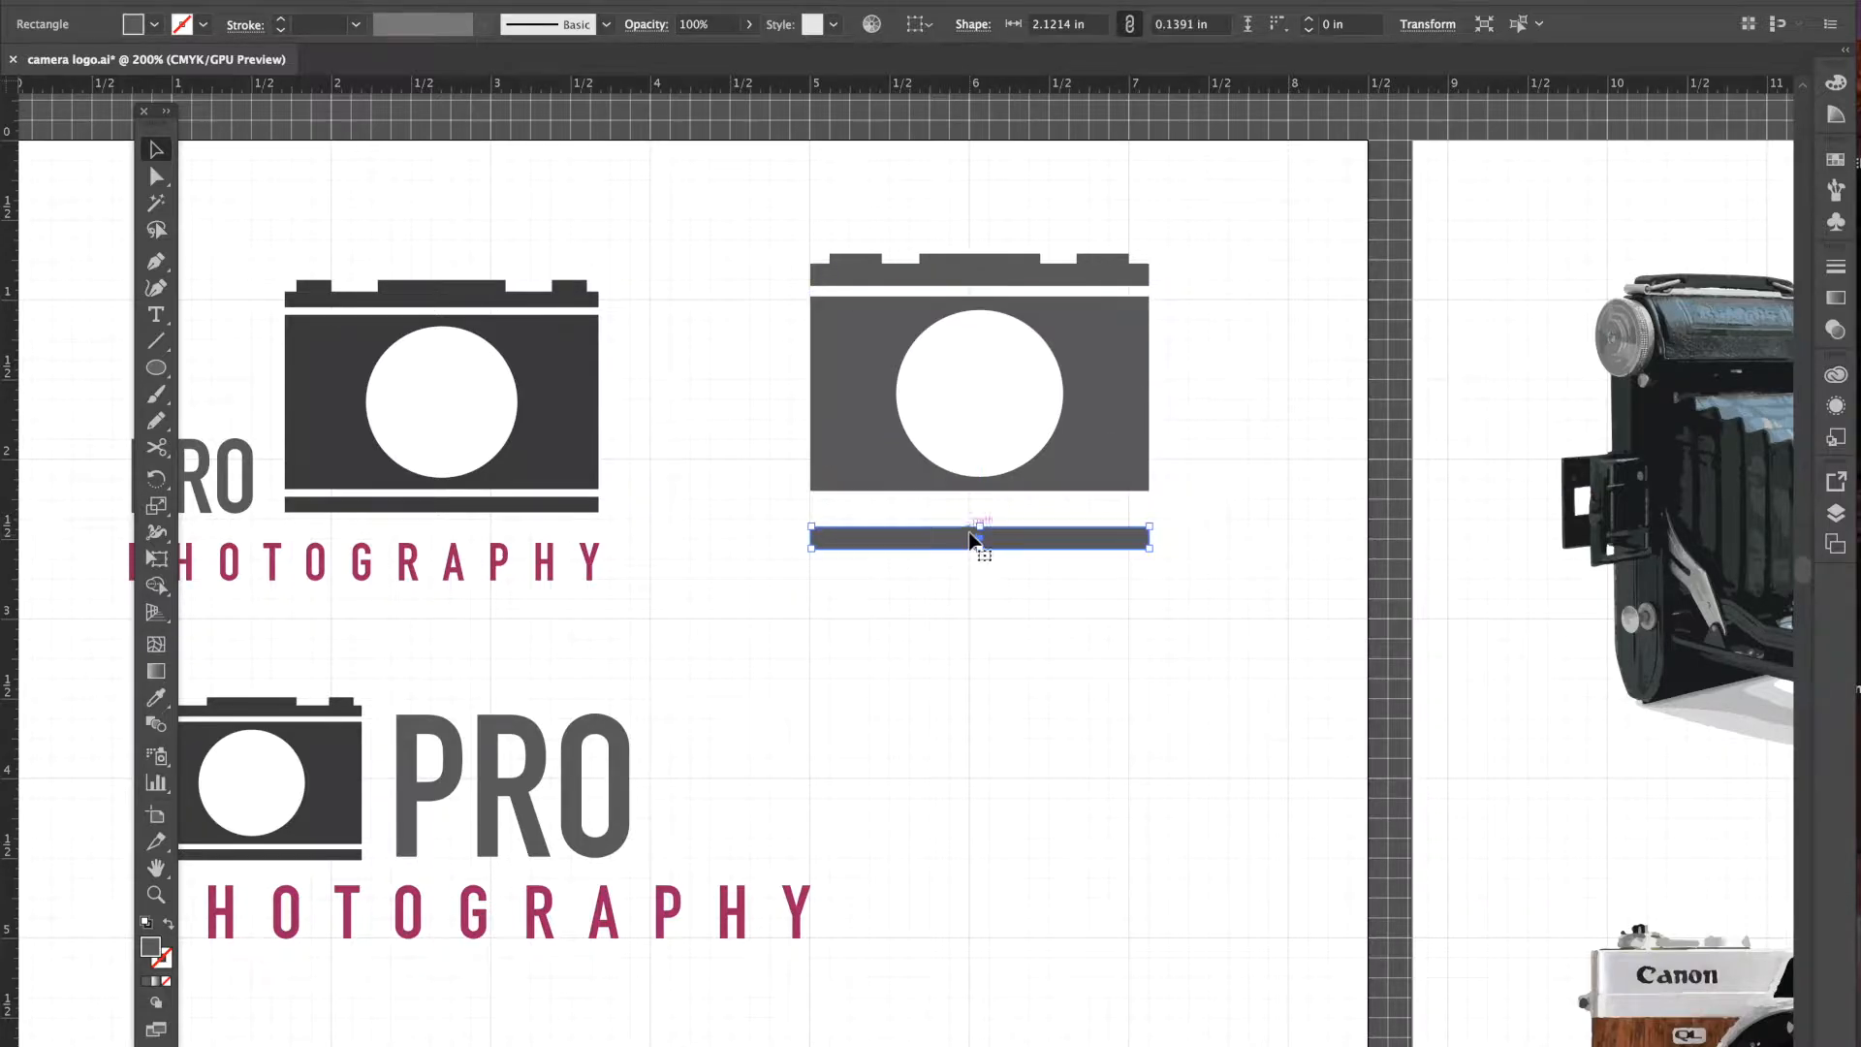
key("Up")
key("Up")
key("Up")
key("Up")
key("Up")
key("Up")
key("Up")
key("Up")
key("Up")
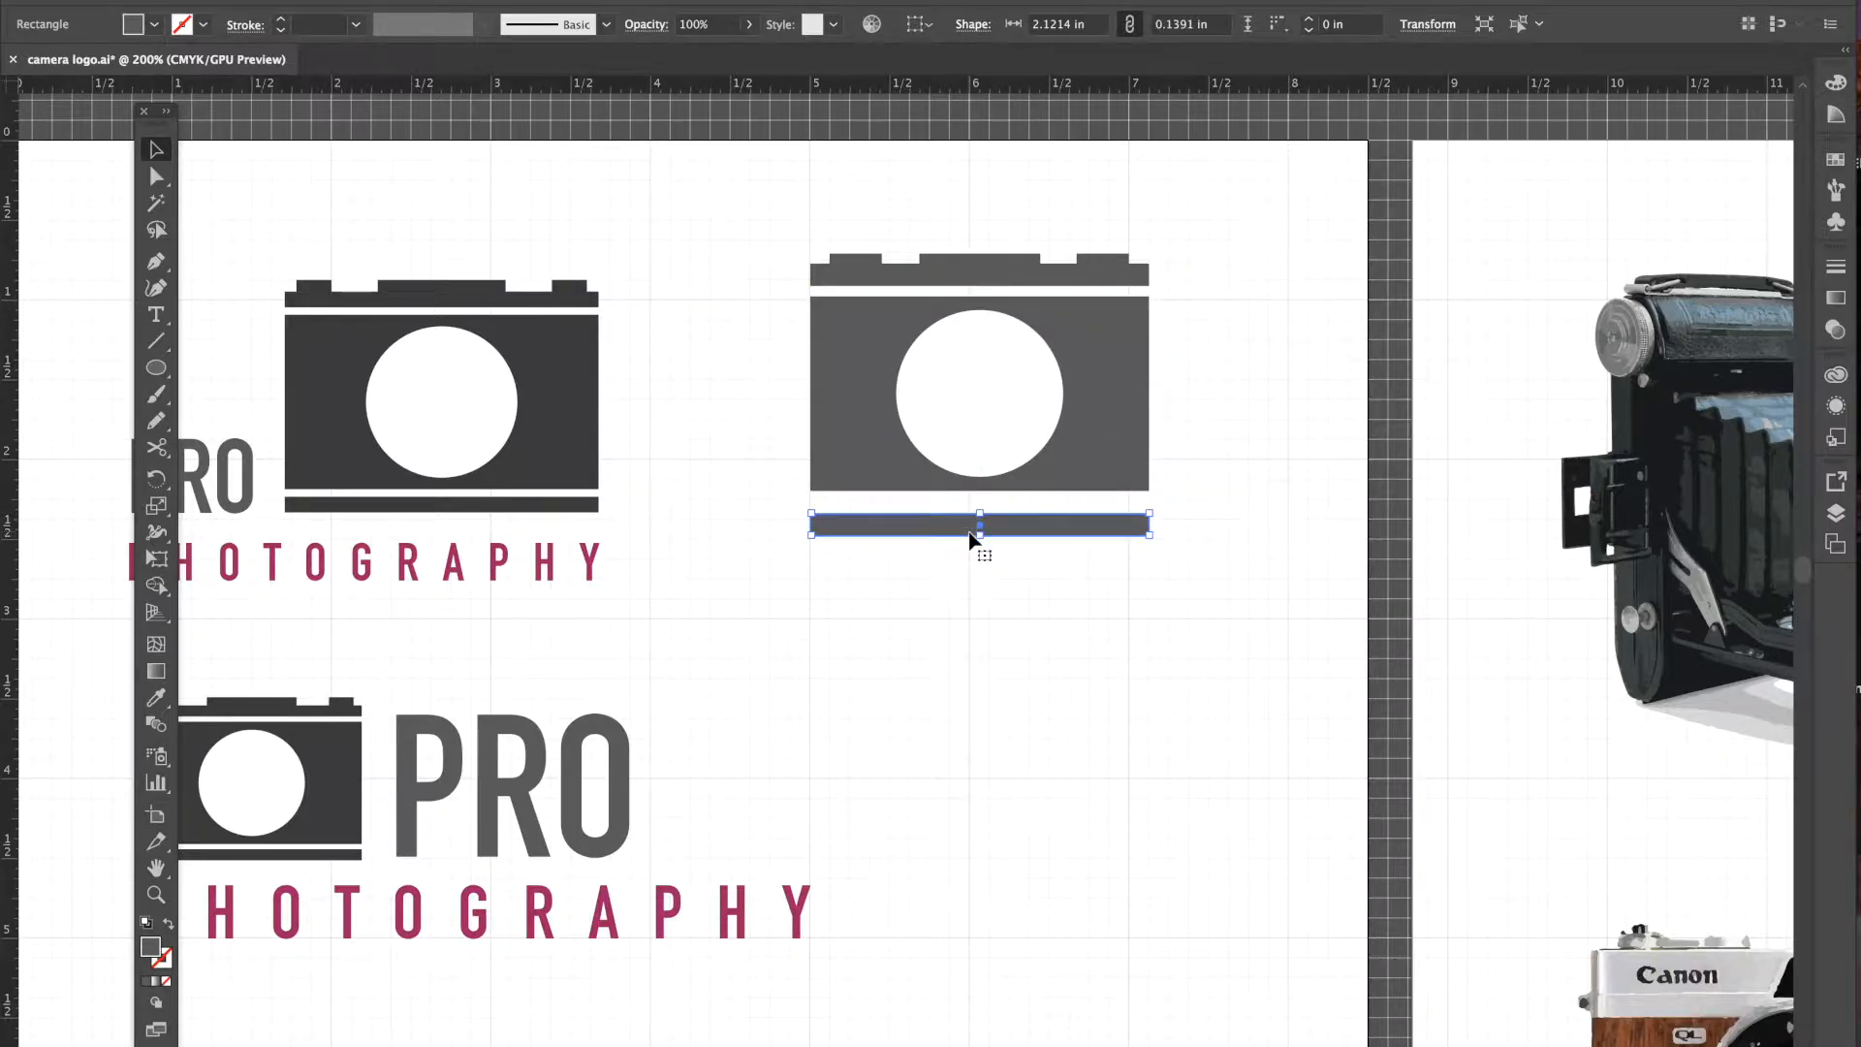
key("Up")
key("Up")
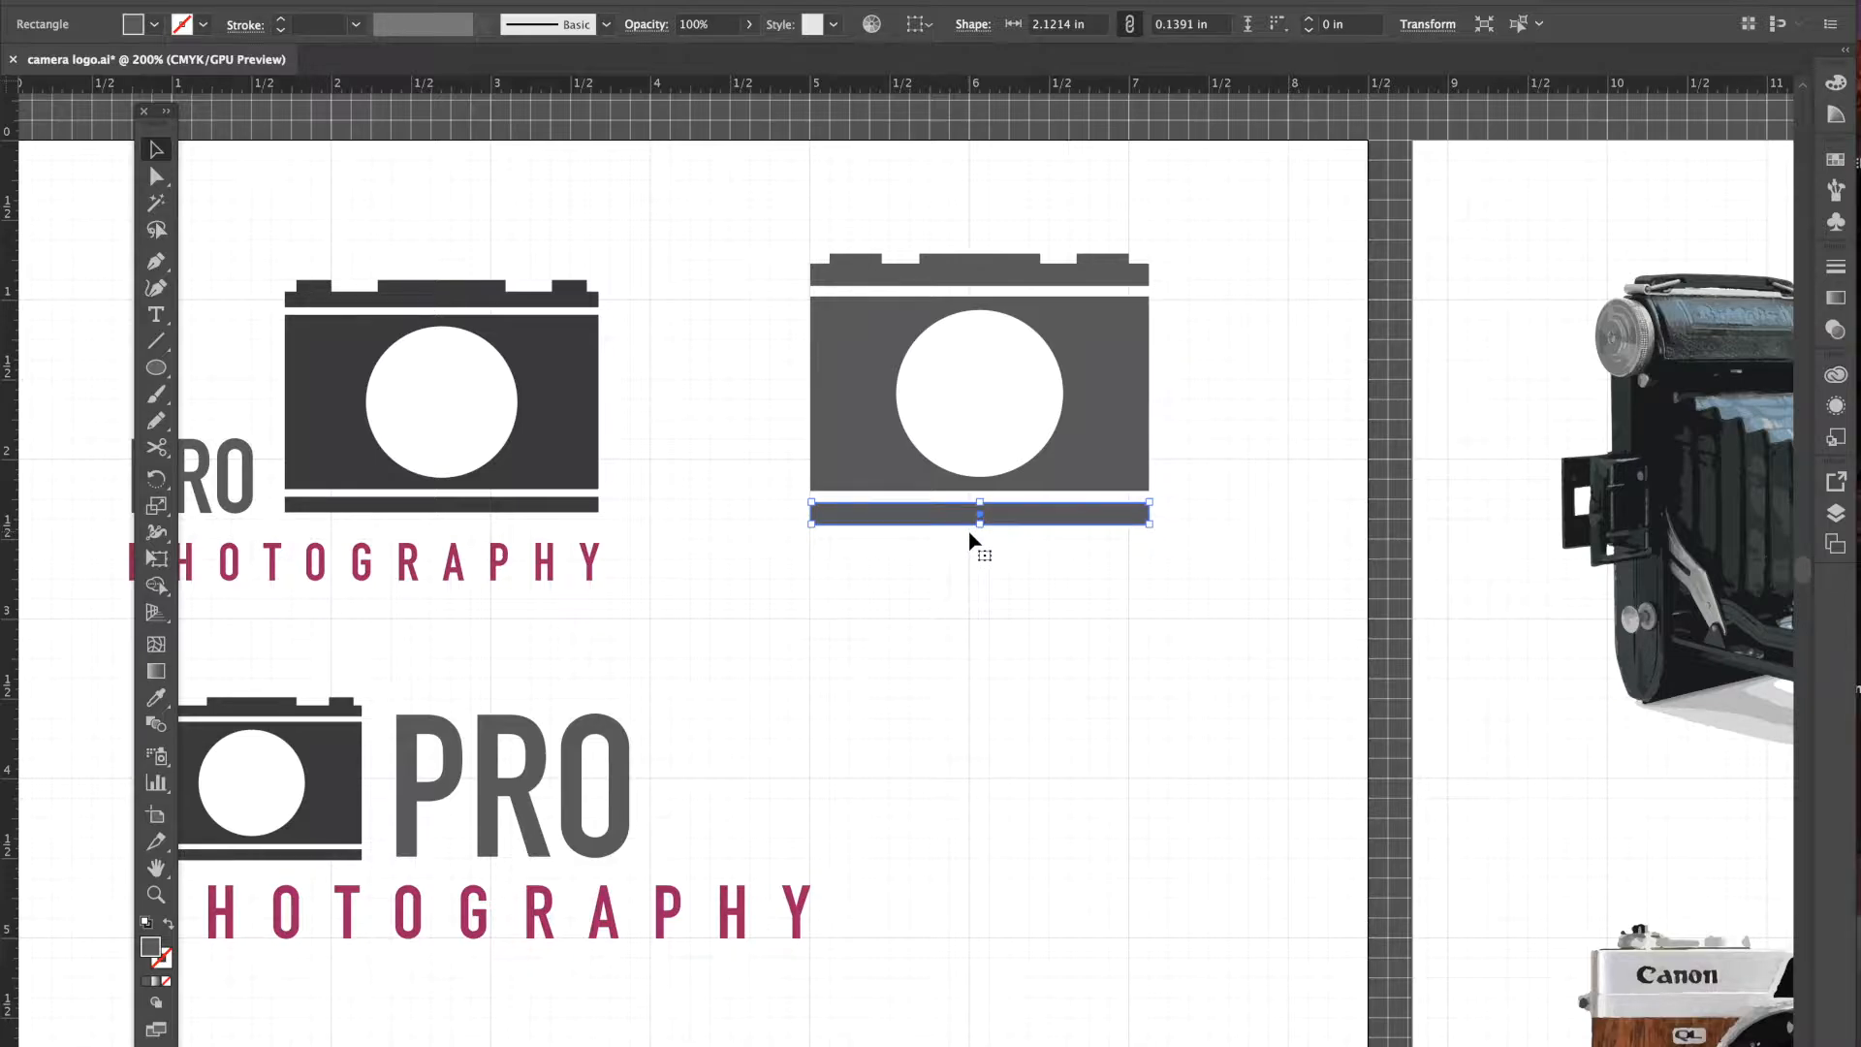
left_click(1277, 501)
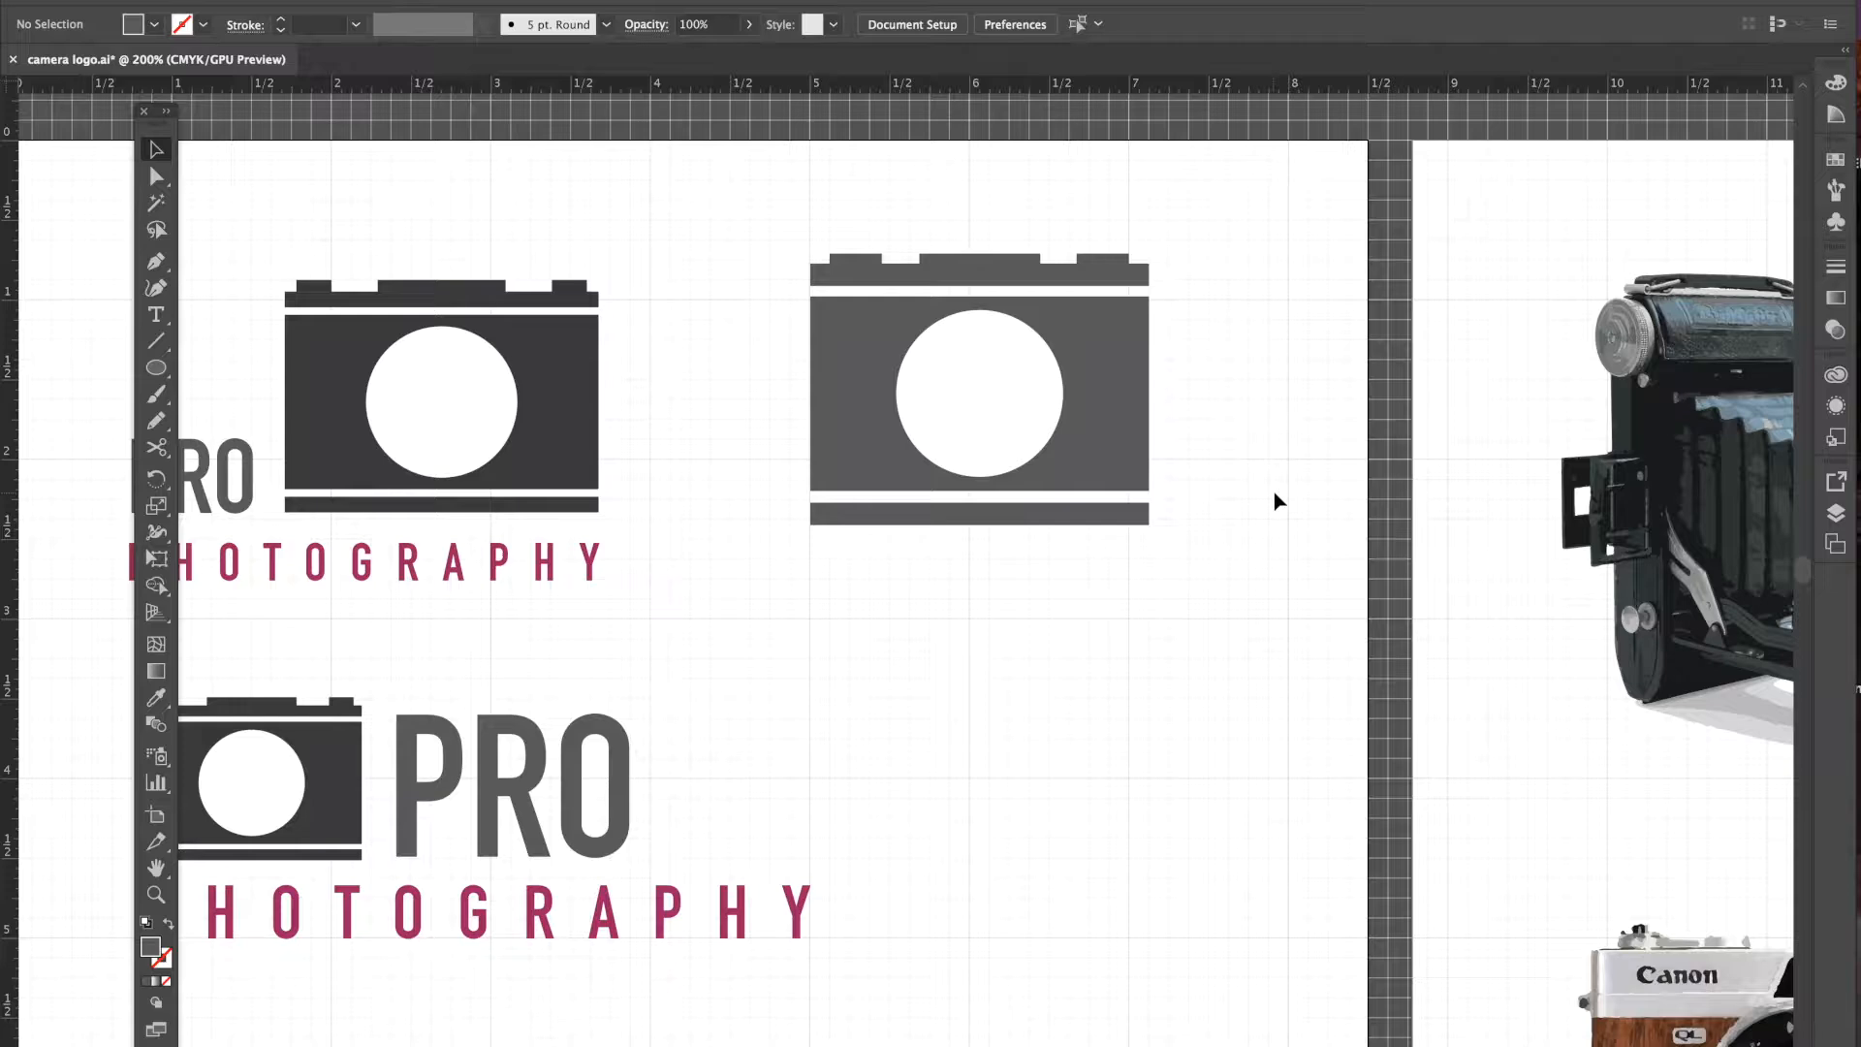
left_click_drag(736, 201, 1315, 609)
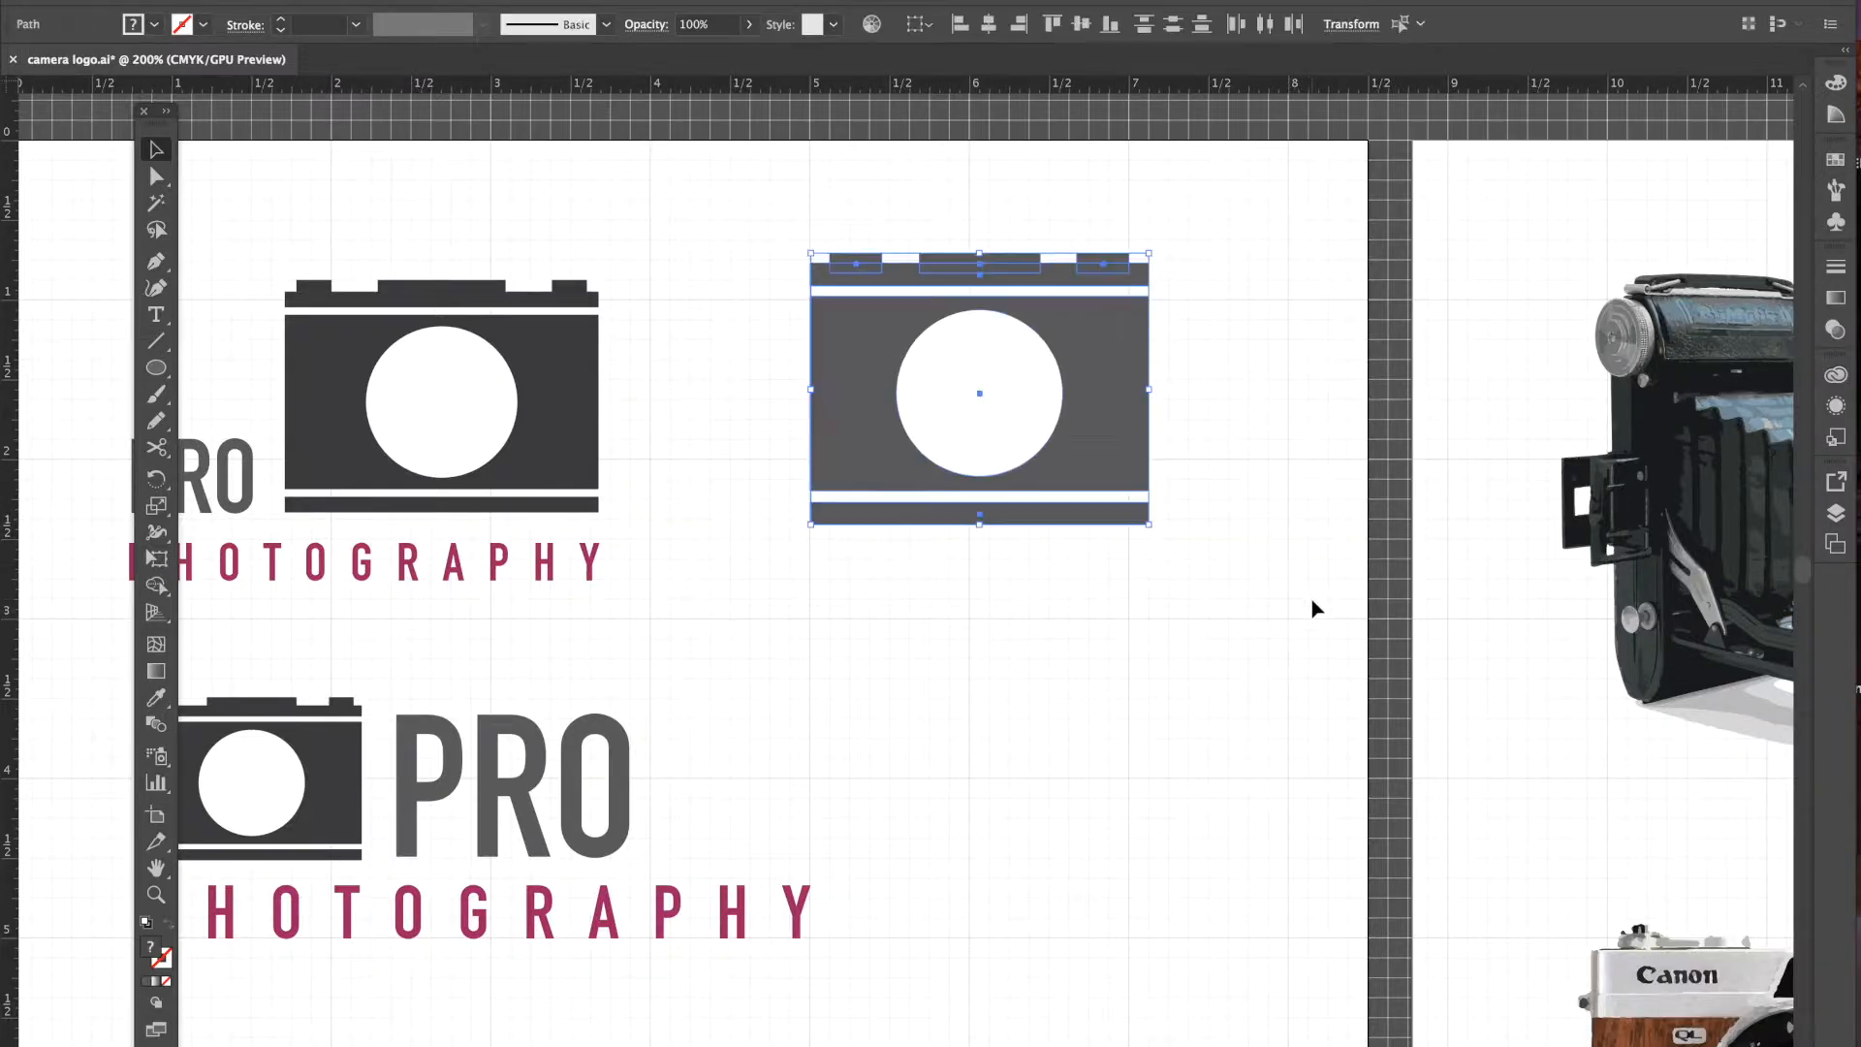
- Group the camera pieces via Object > Group and move the Tools panel beside the artwork
left_click(293, 0)
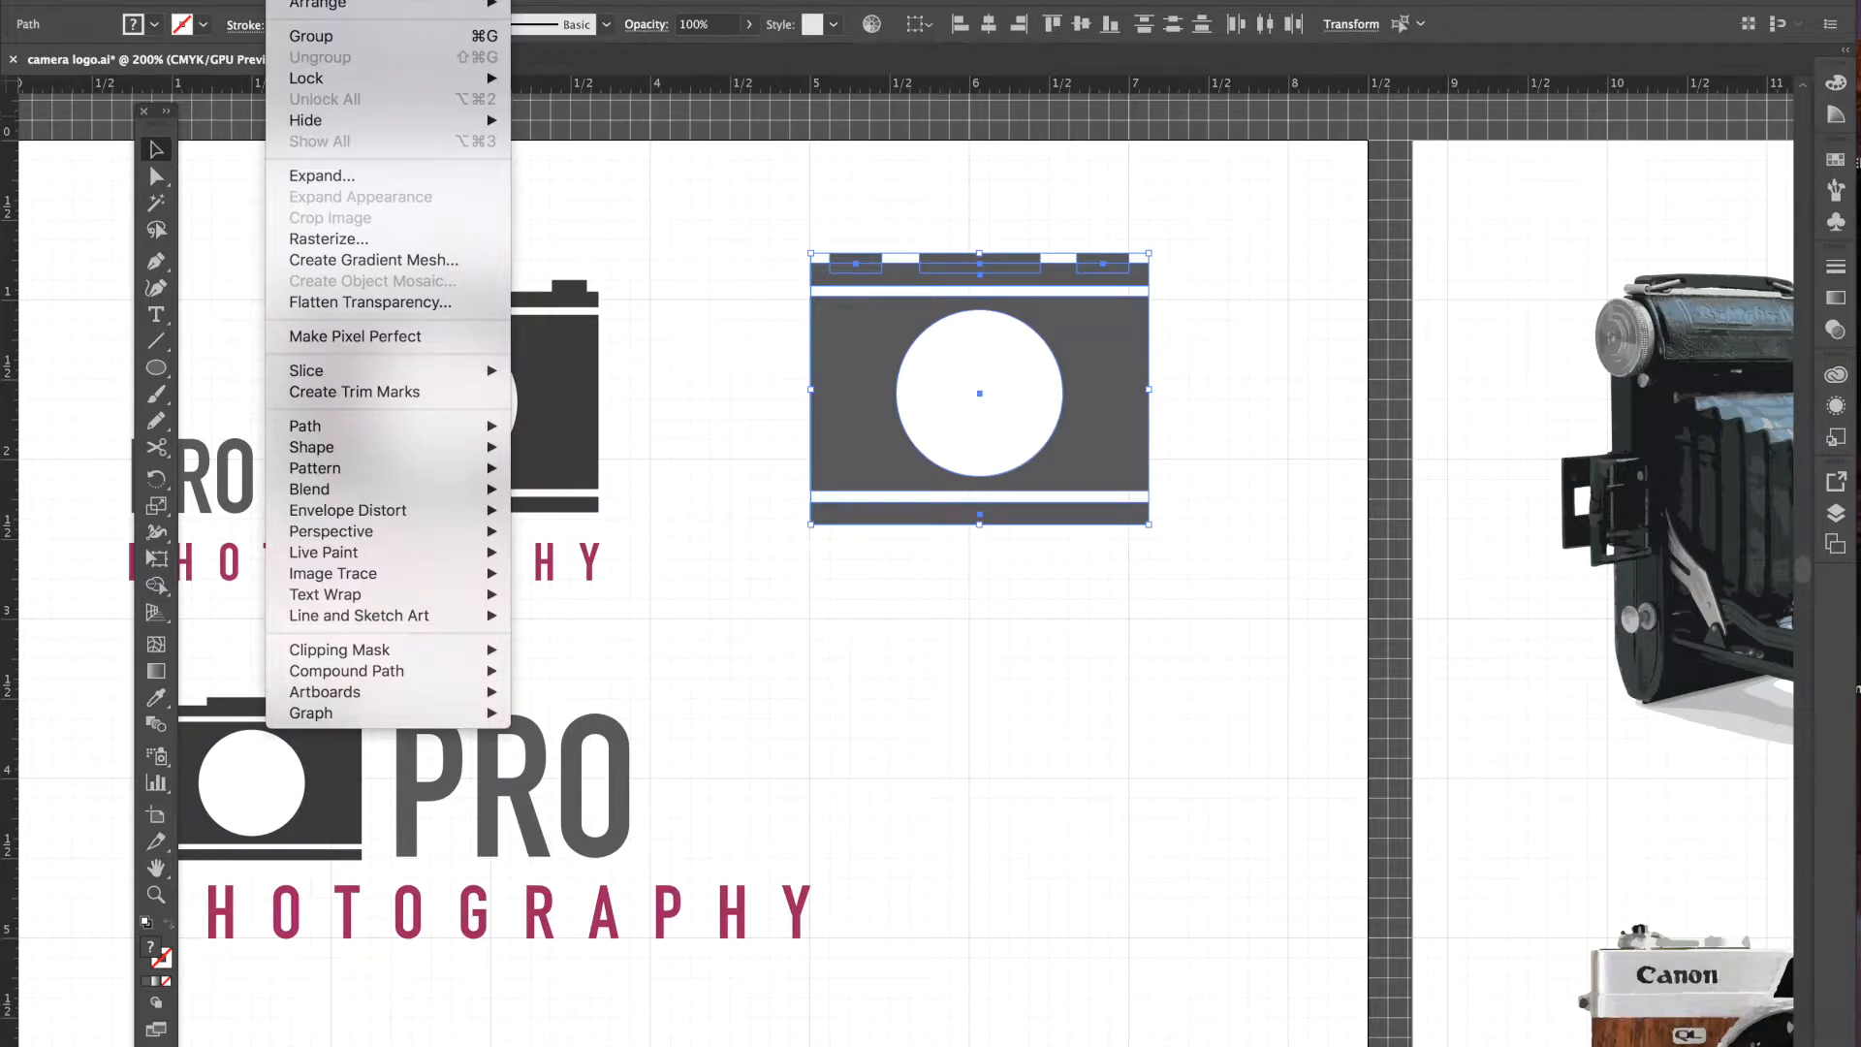
left_click(310, 36)
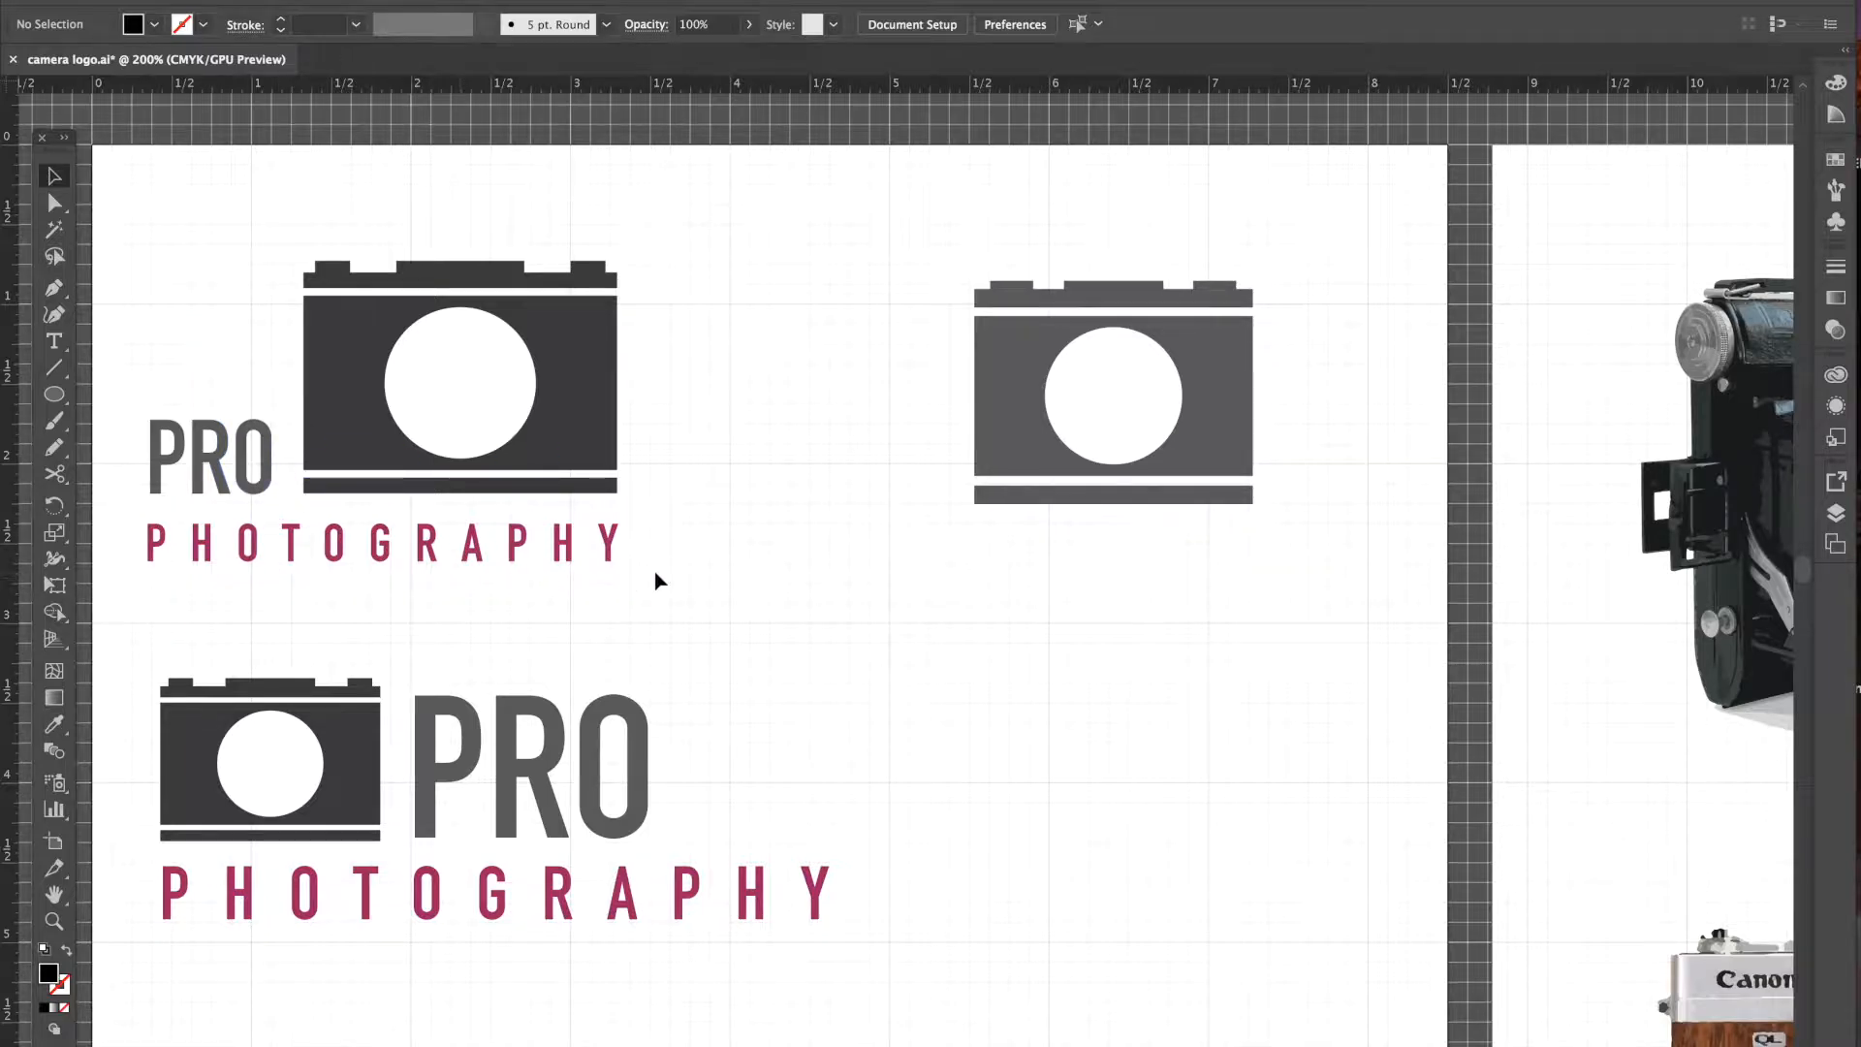
left_click_drag(51, 144, 720, 150)
left_click_drag(711, 147, 673, 162)
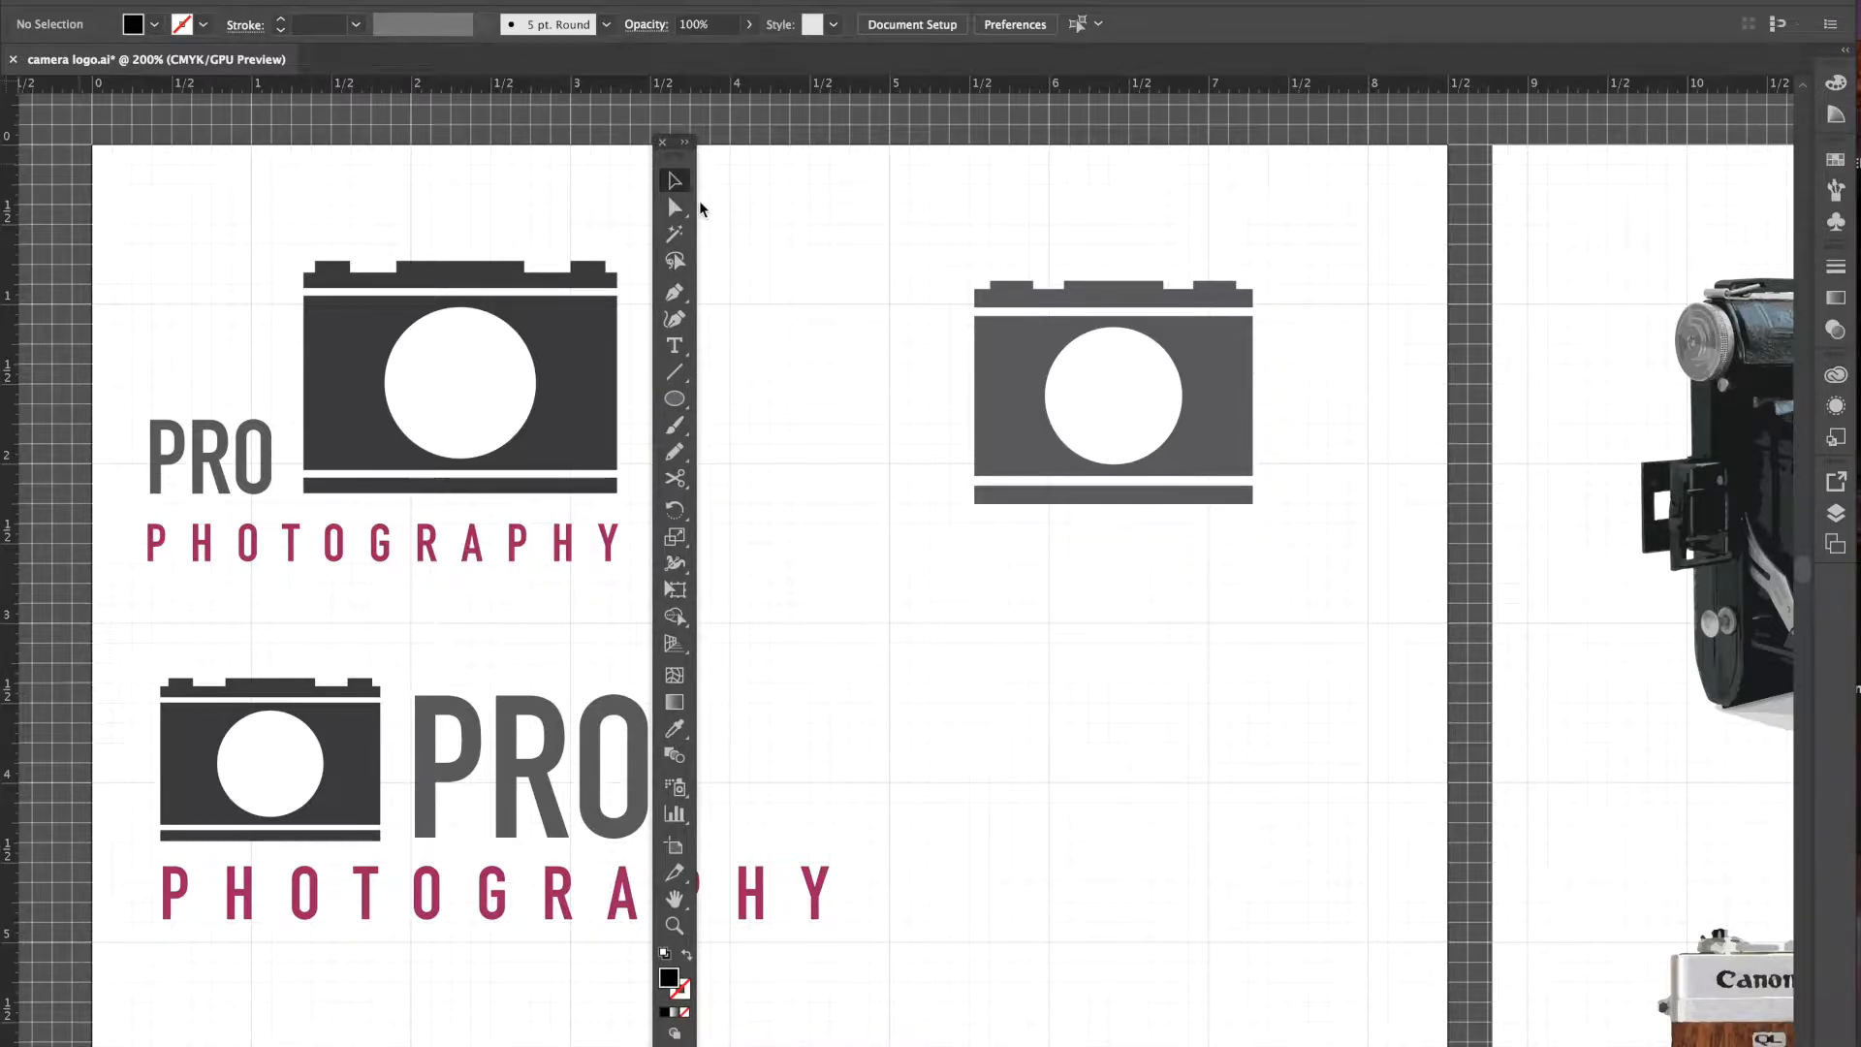
- Type 'PRO' and 'PHOTOGRAPHY' on two lines below the camera and select both lines
left_click(675, 346)
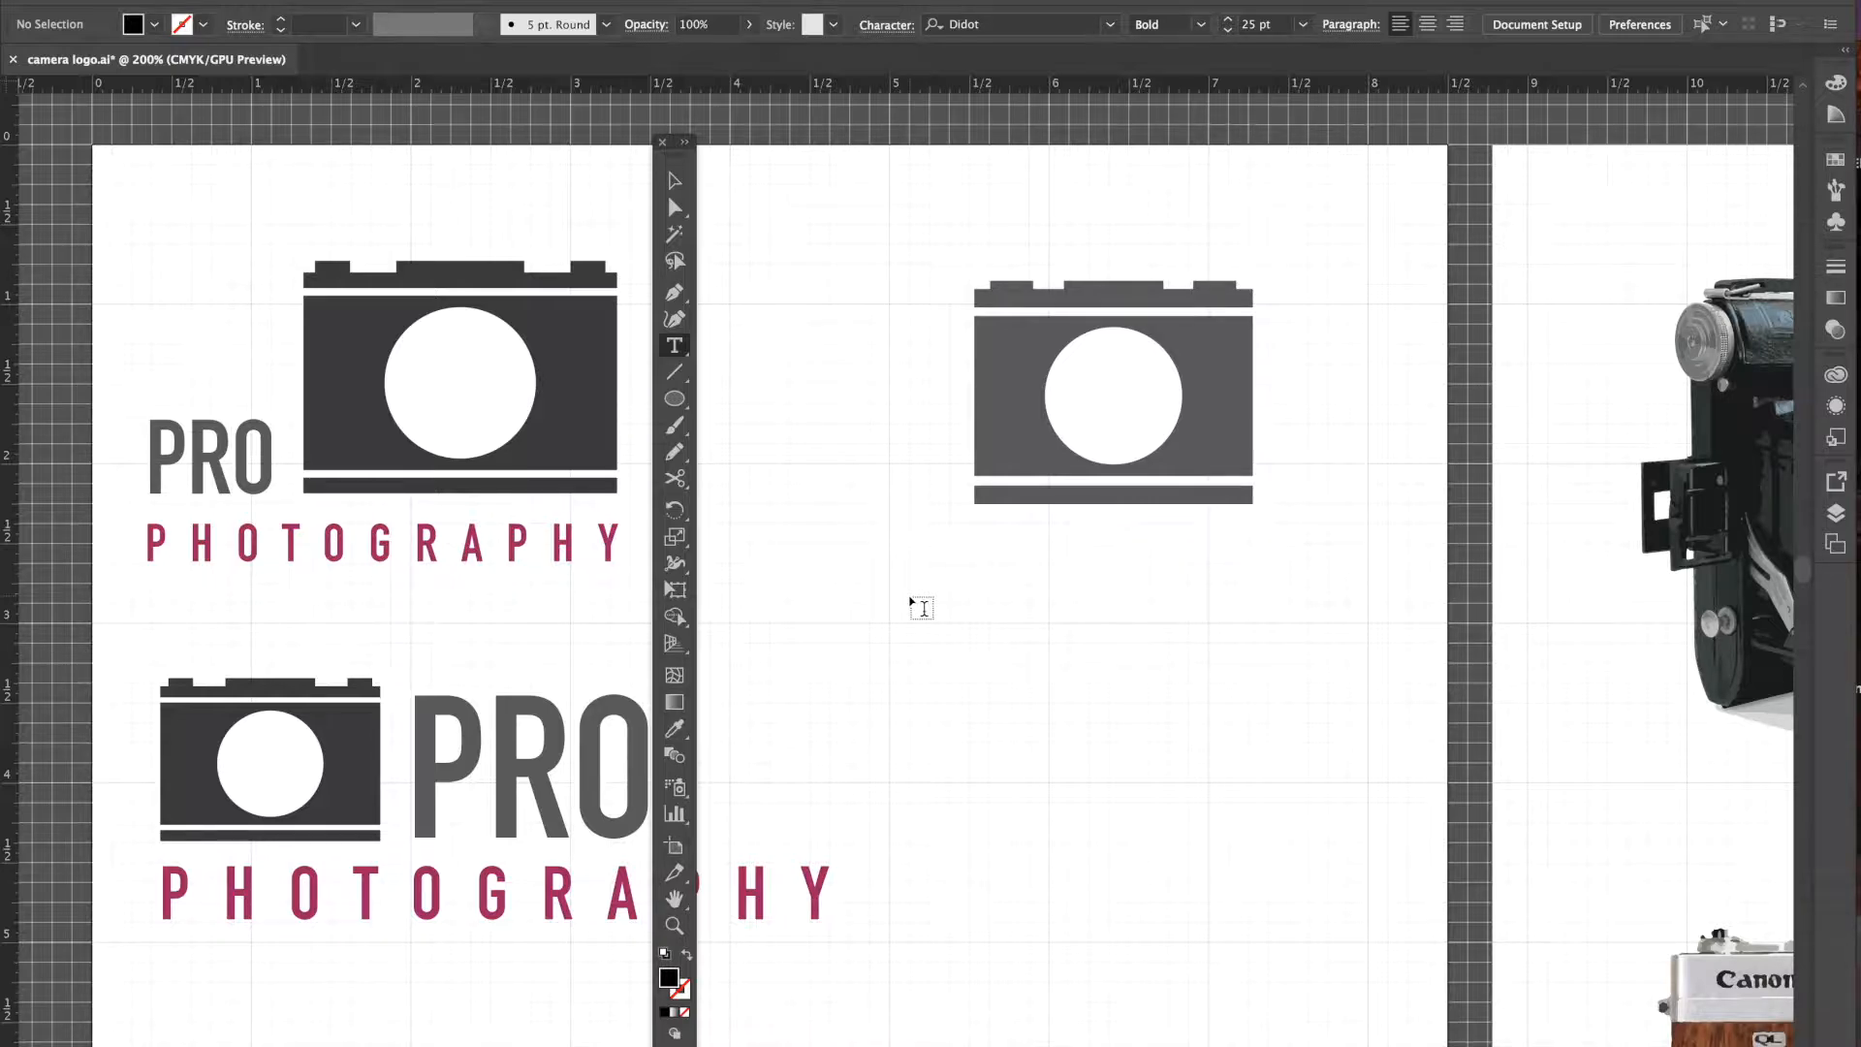
left_click(911, 582)
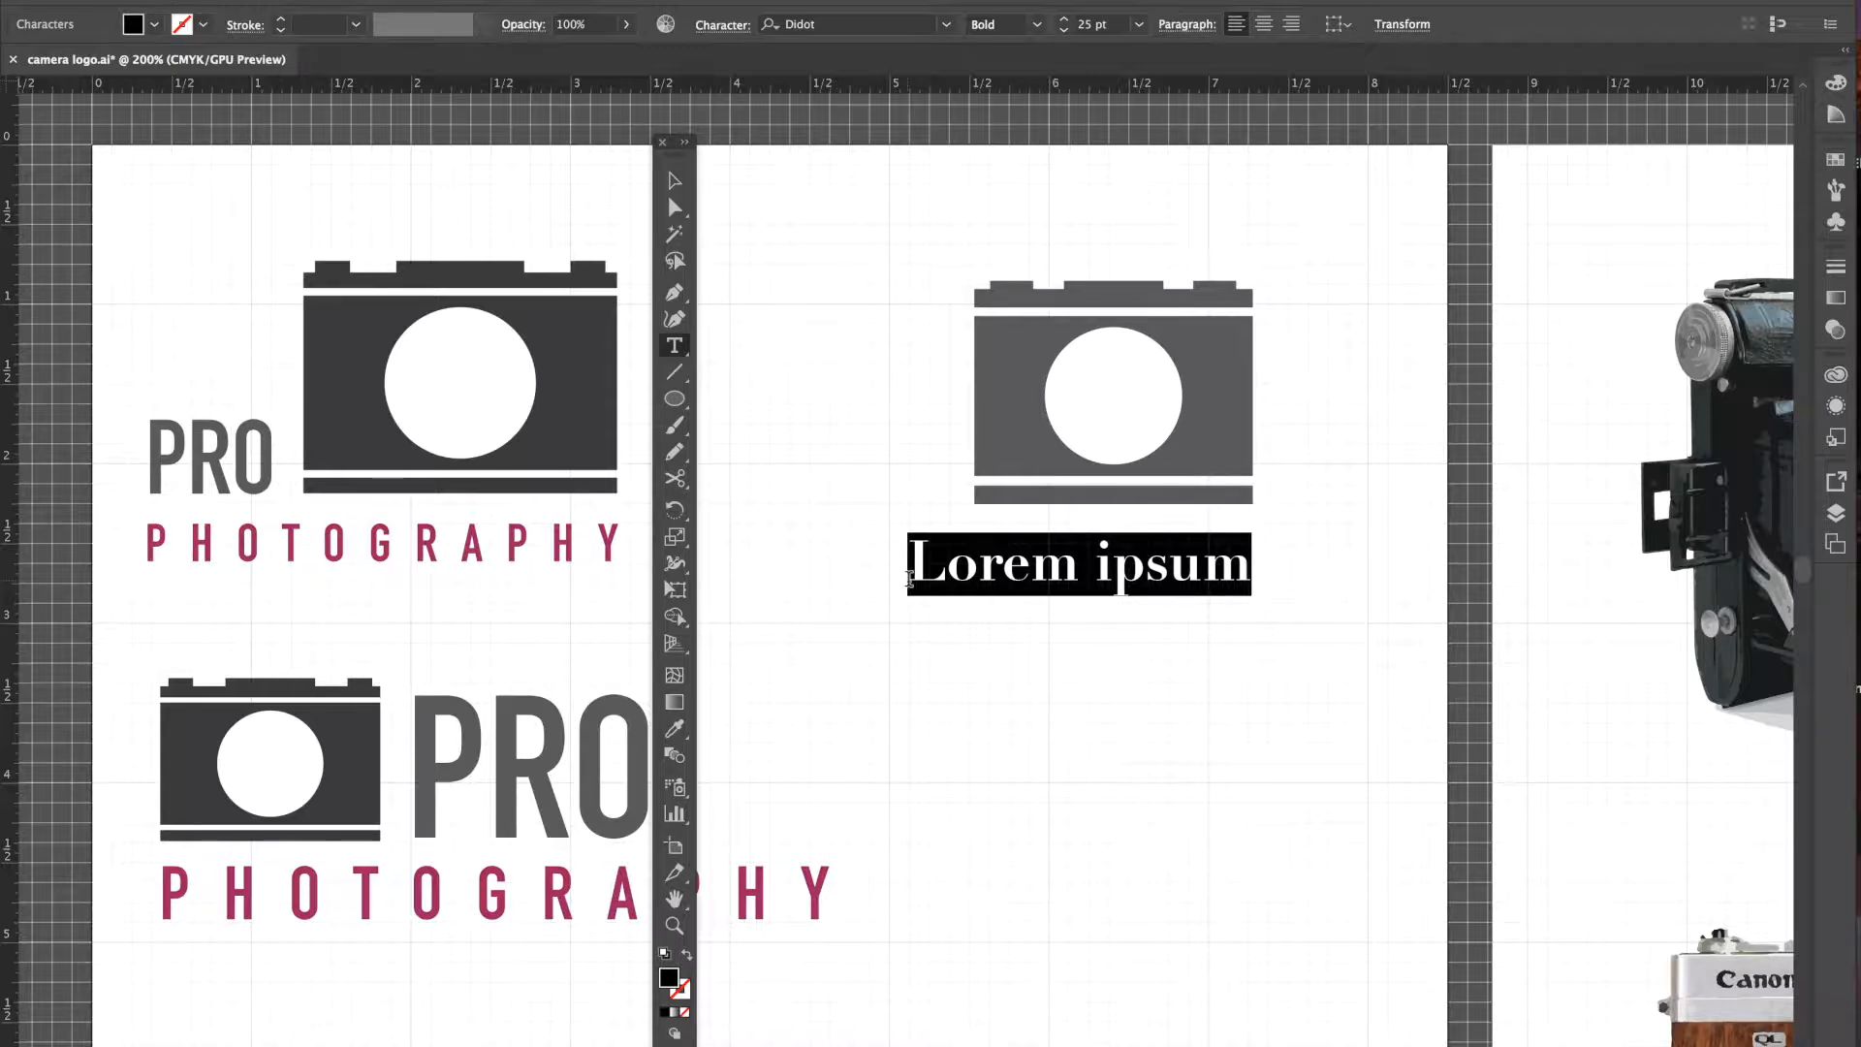
type("PRO")
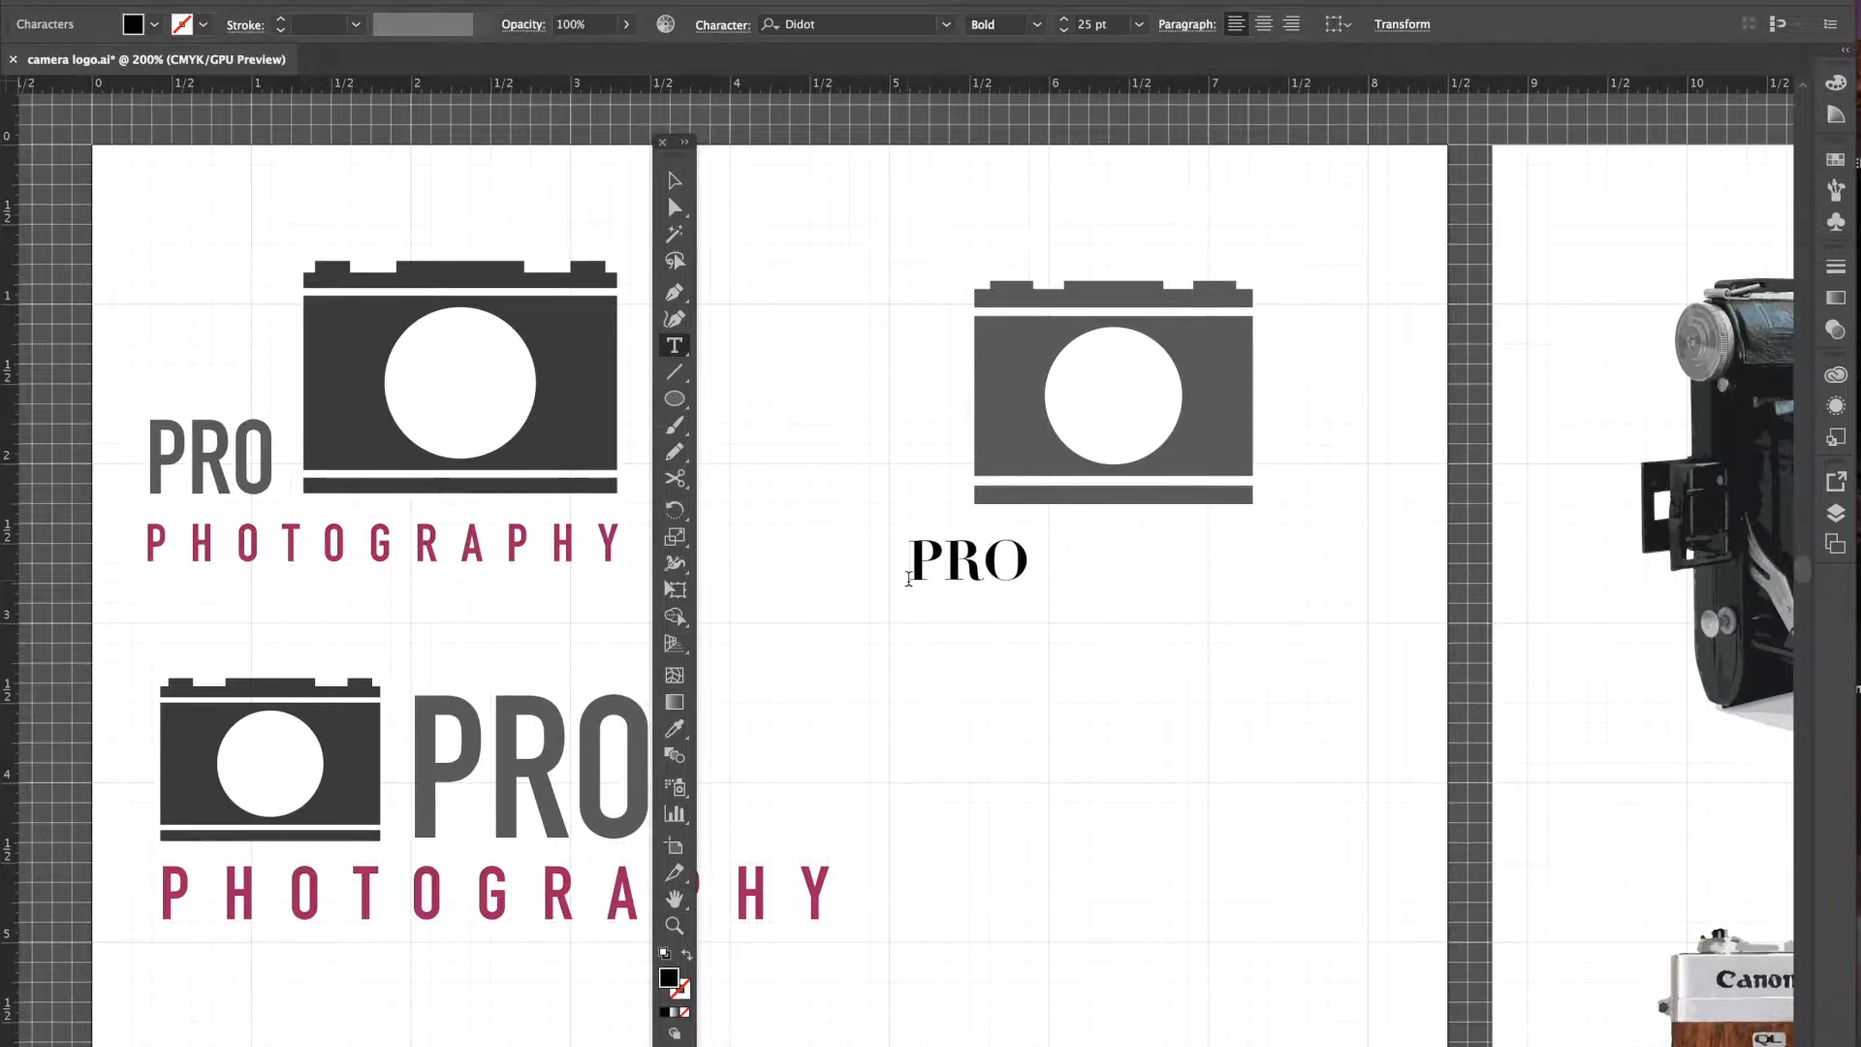
key("Return")
type("PHOT")
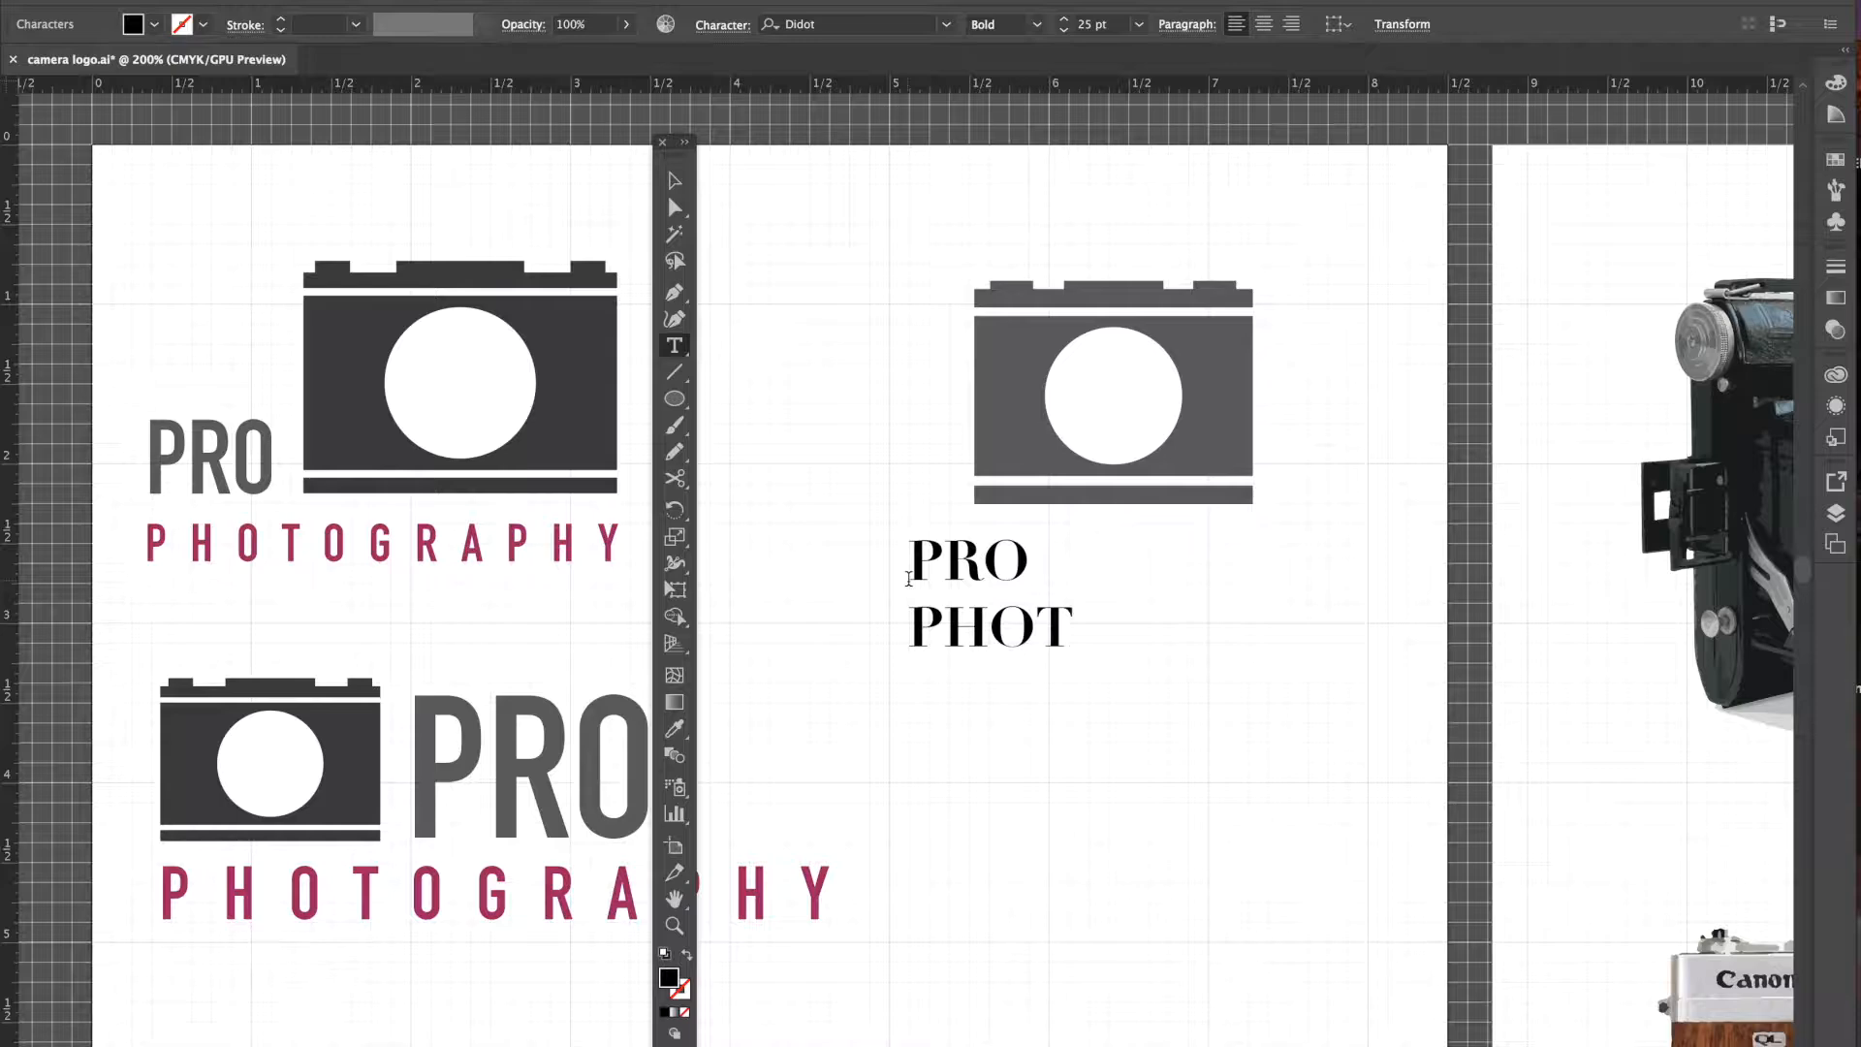
type("OGRAPHY")
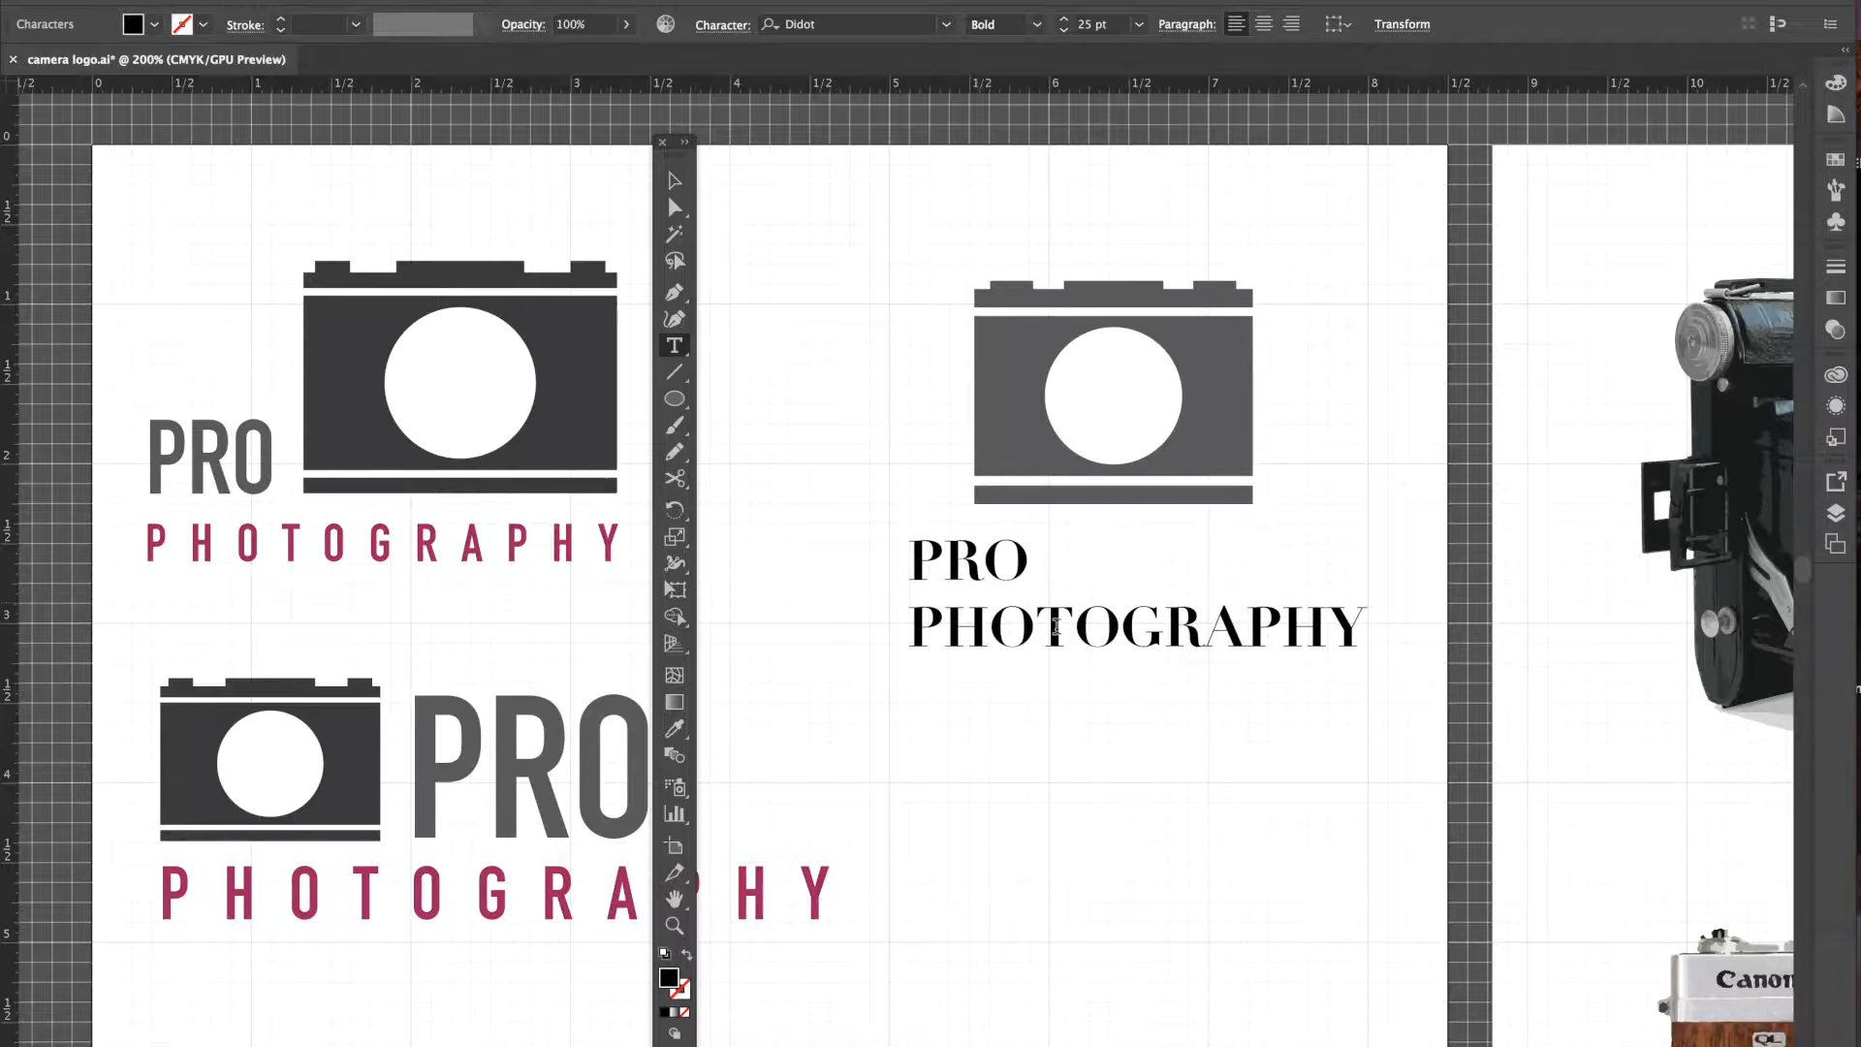
left_click(1369, 630)
left_click_drag(1369, 630, 793, 540)
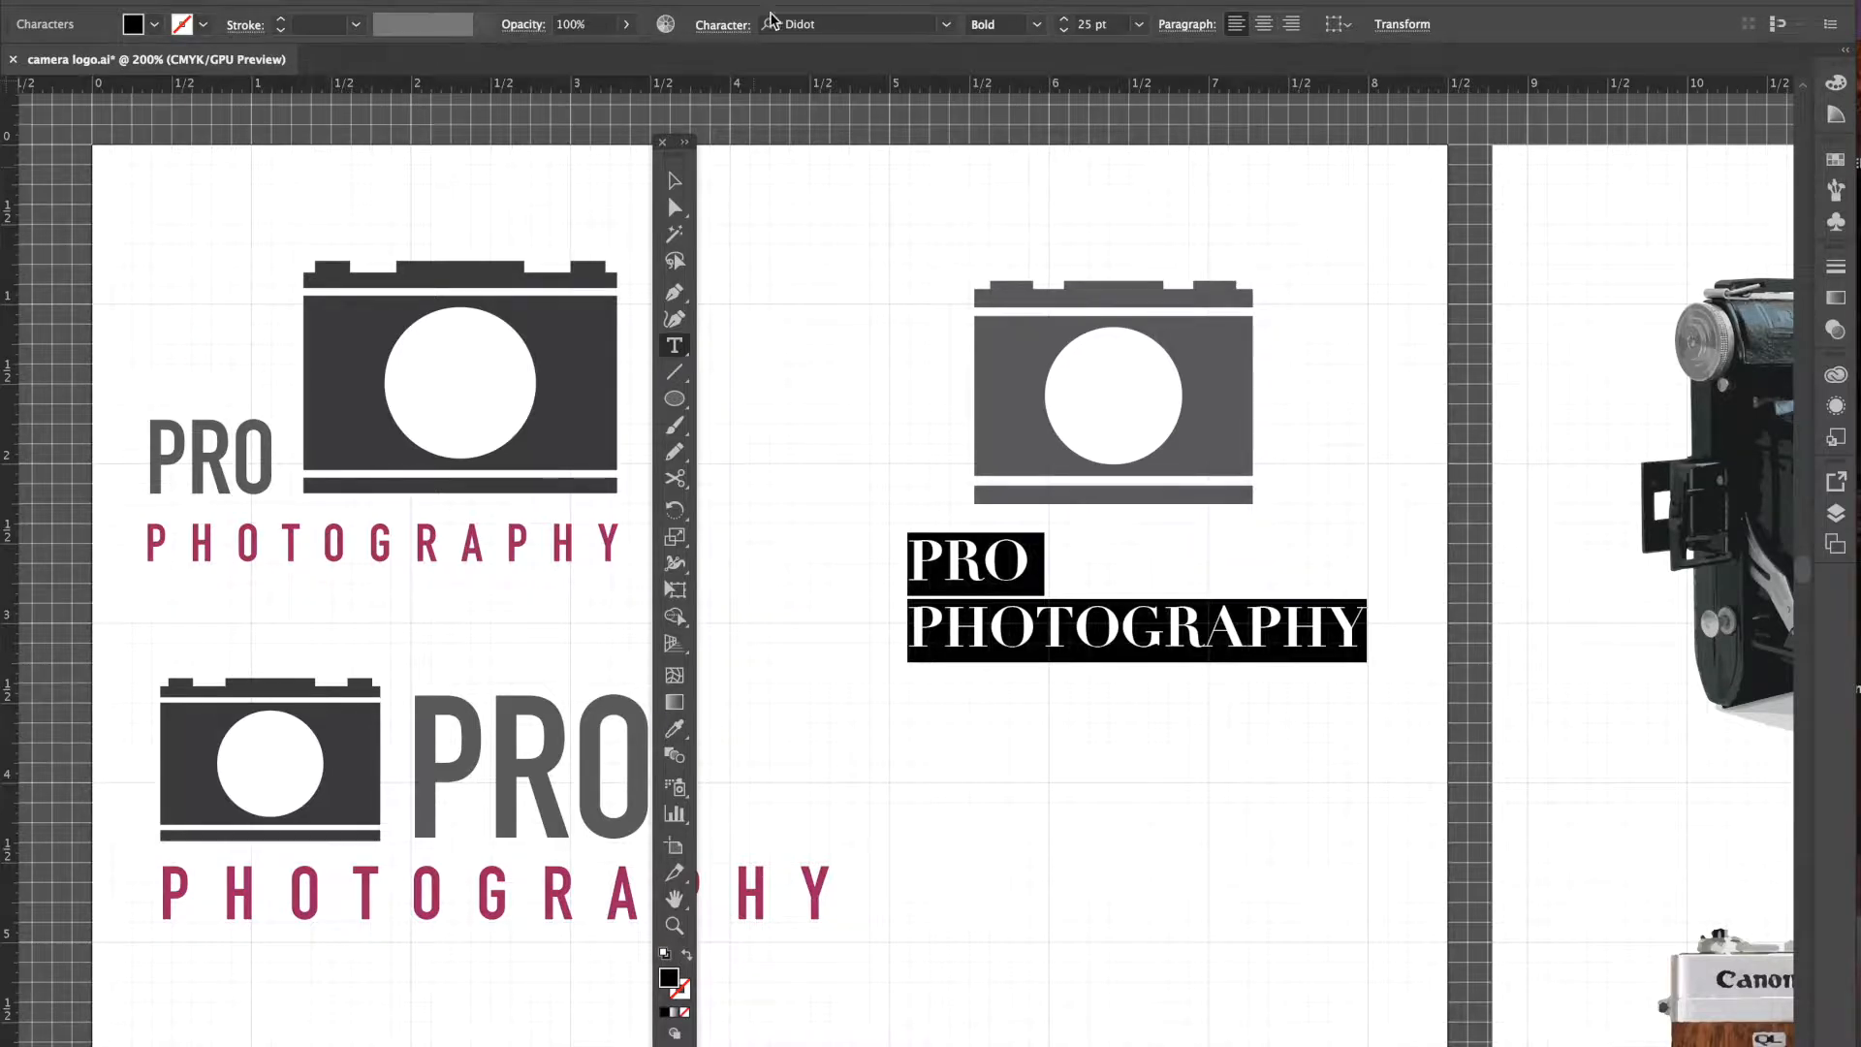
- Set the text font to DIN Condensed Bold at 30 pt
left_click(722, 27)
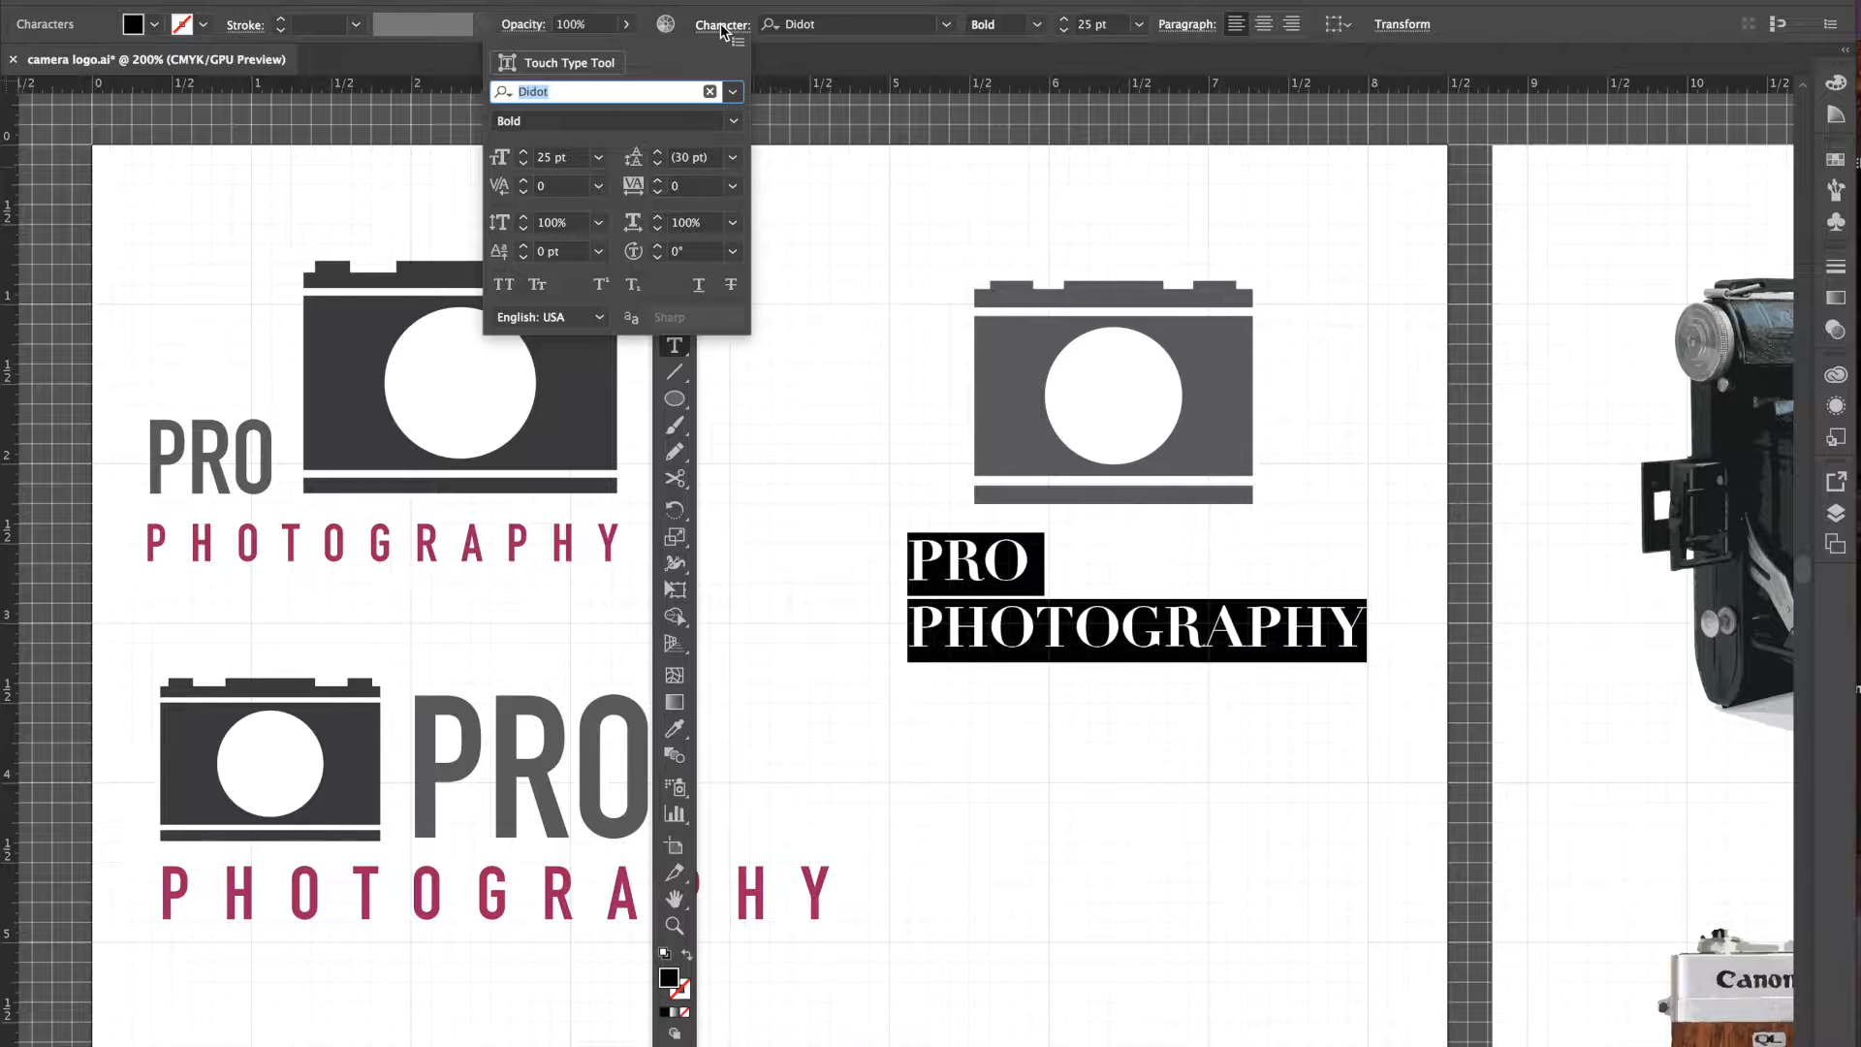
left_click(733, 92)
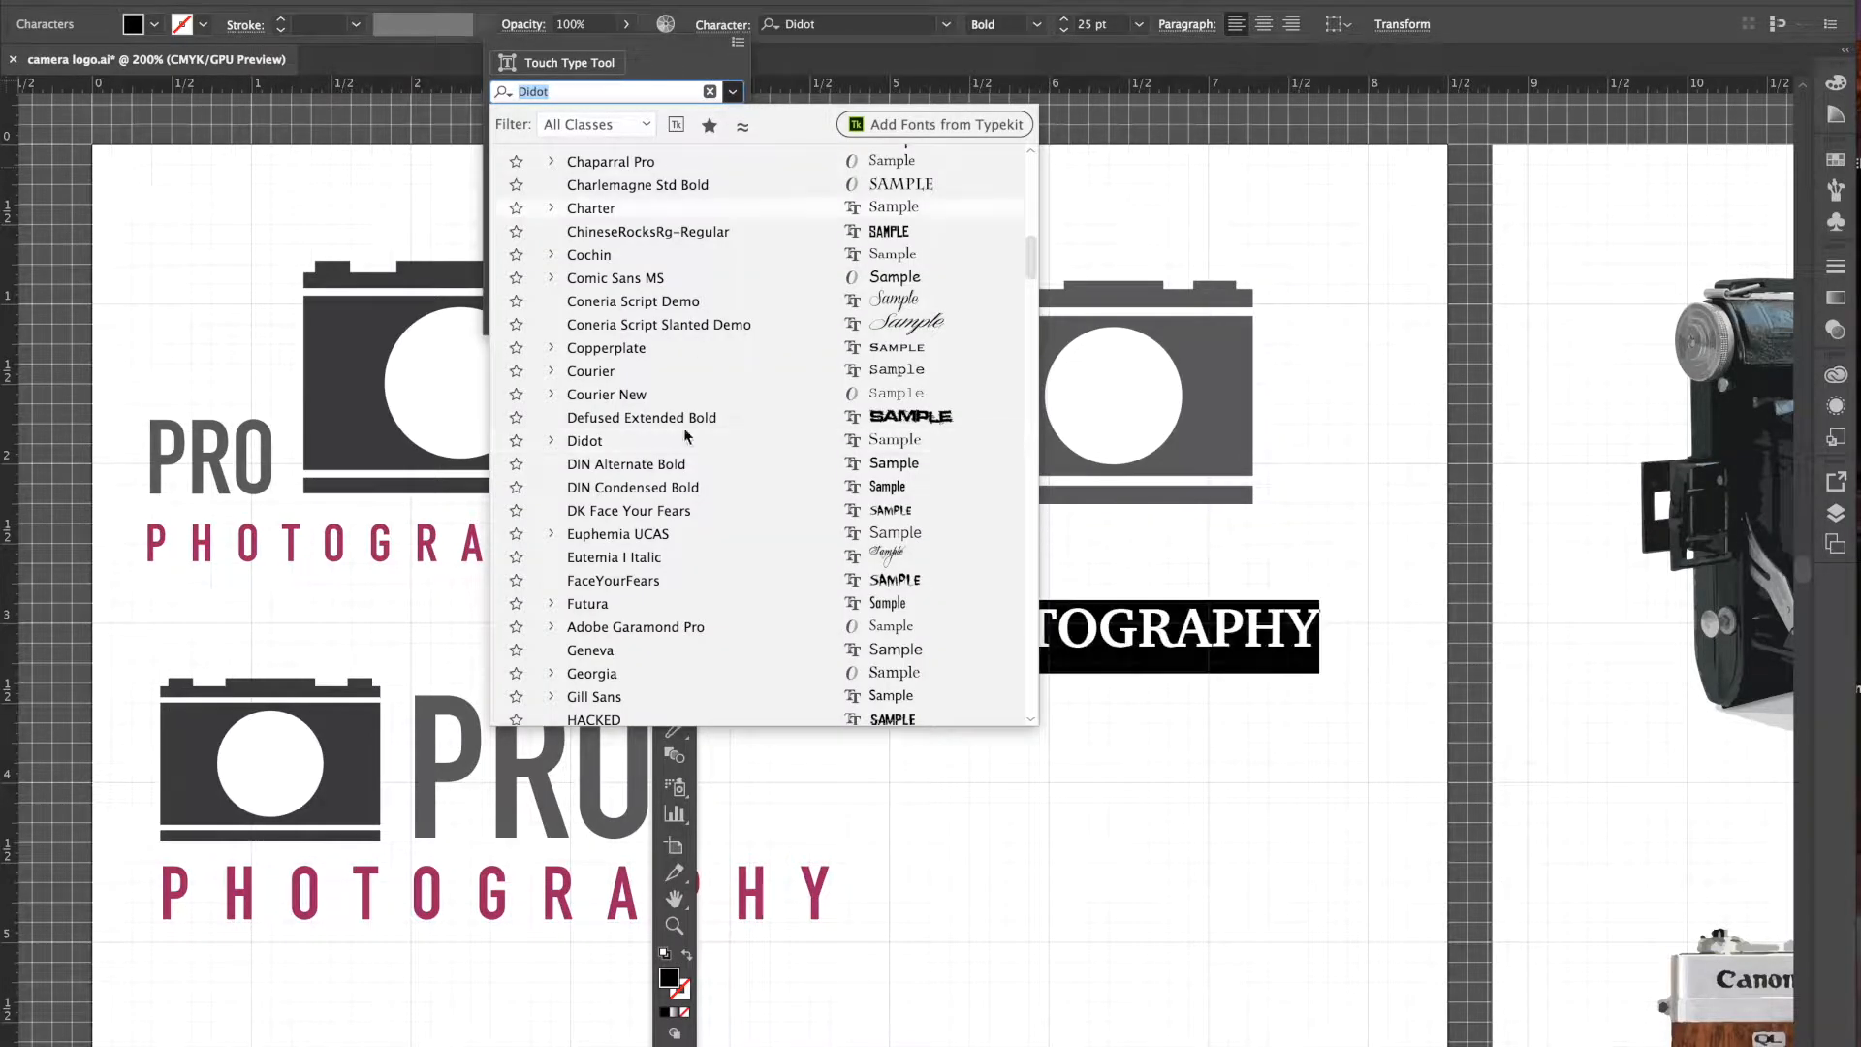
left_click(662, 493)
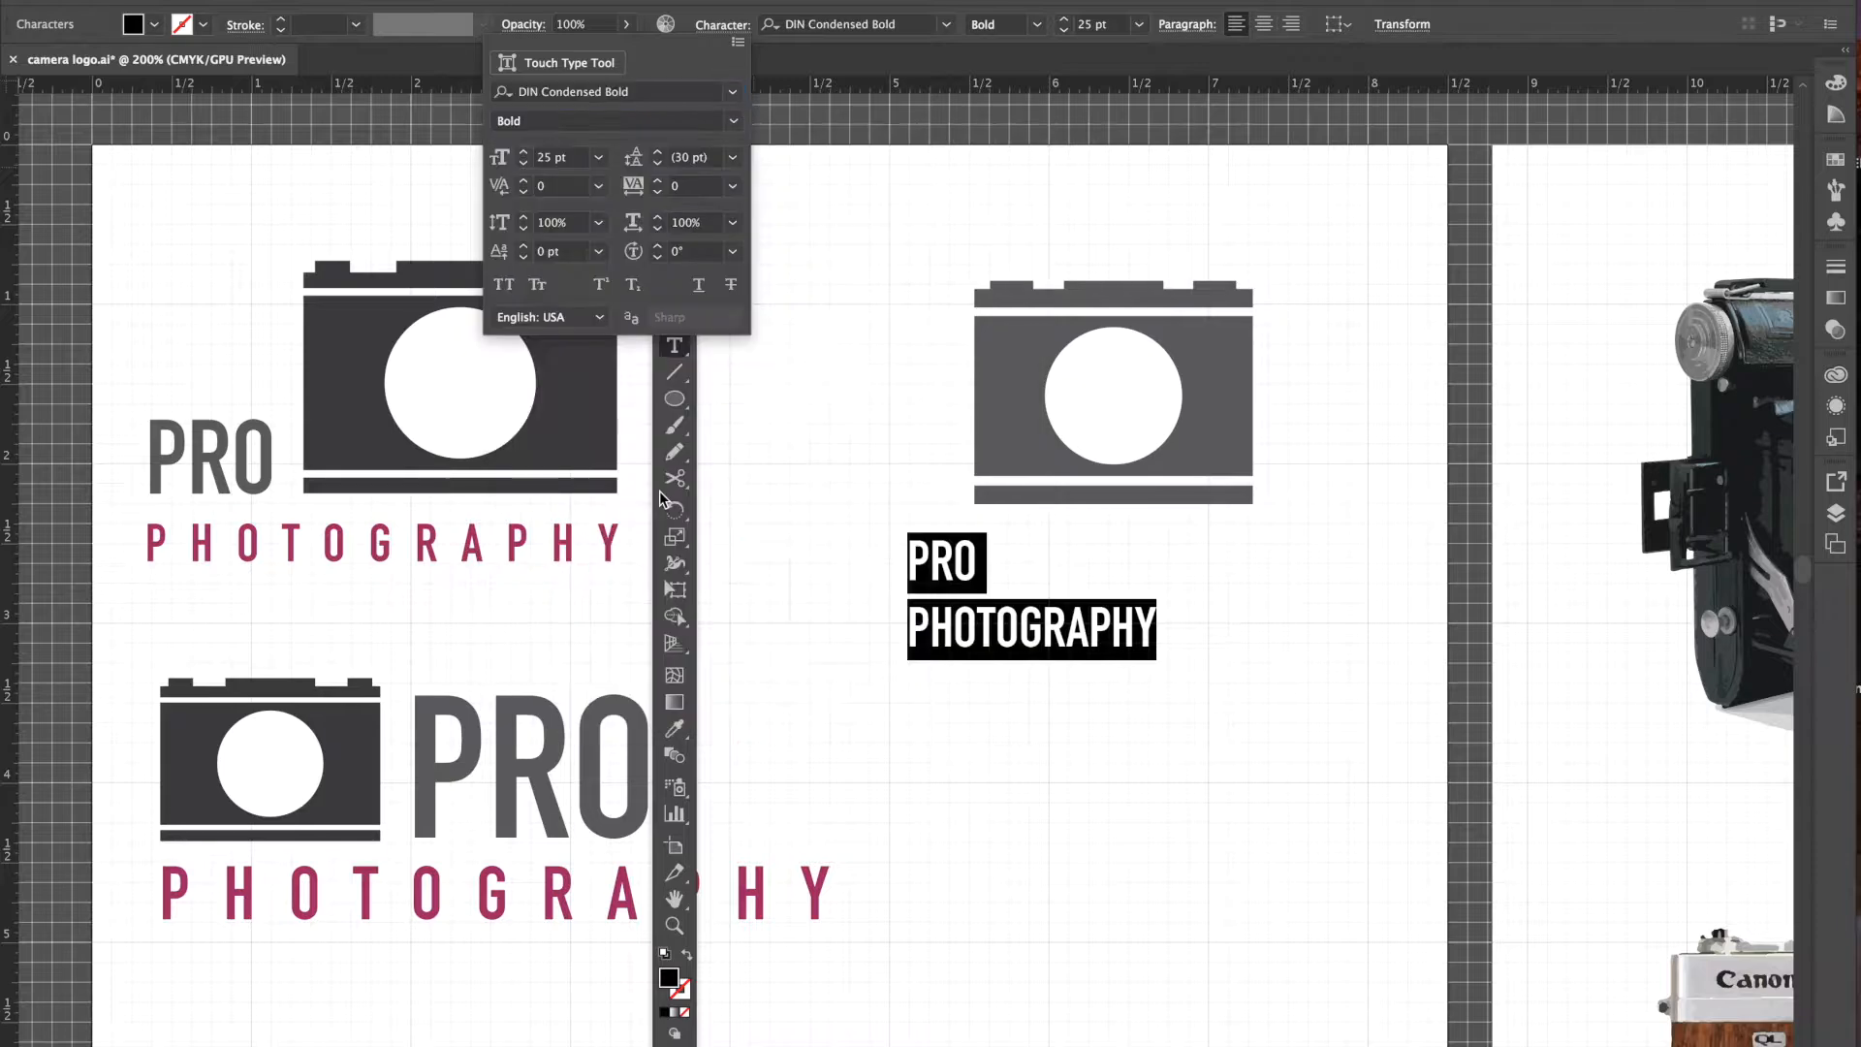
left_click(526, 151)
left_click(525, 152)
left_click(525, 151)
left_click(526, 151)
left_click(525, 152)
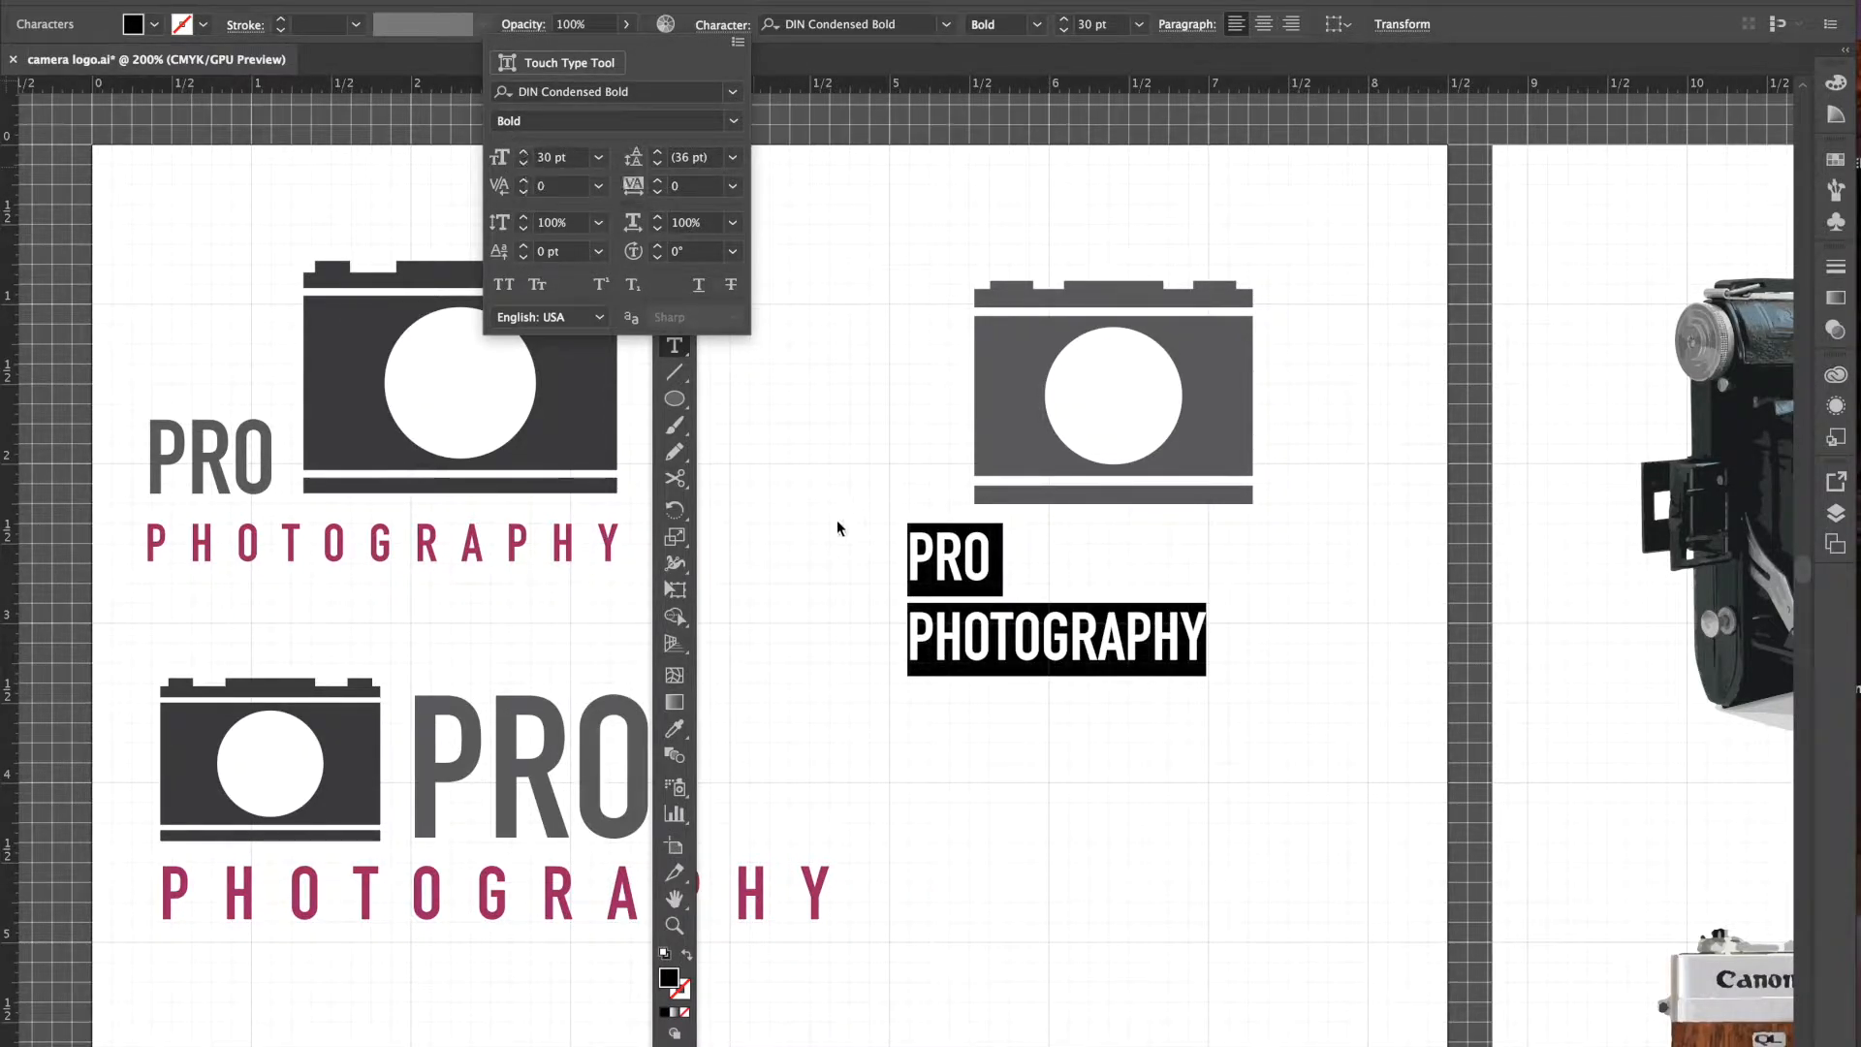
key("shift+t")
- Enlarge the word PRO to 38 pt, then deselect the text
left_click(928, 554)
left_click_drag(929, 554, 901, 553)
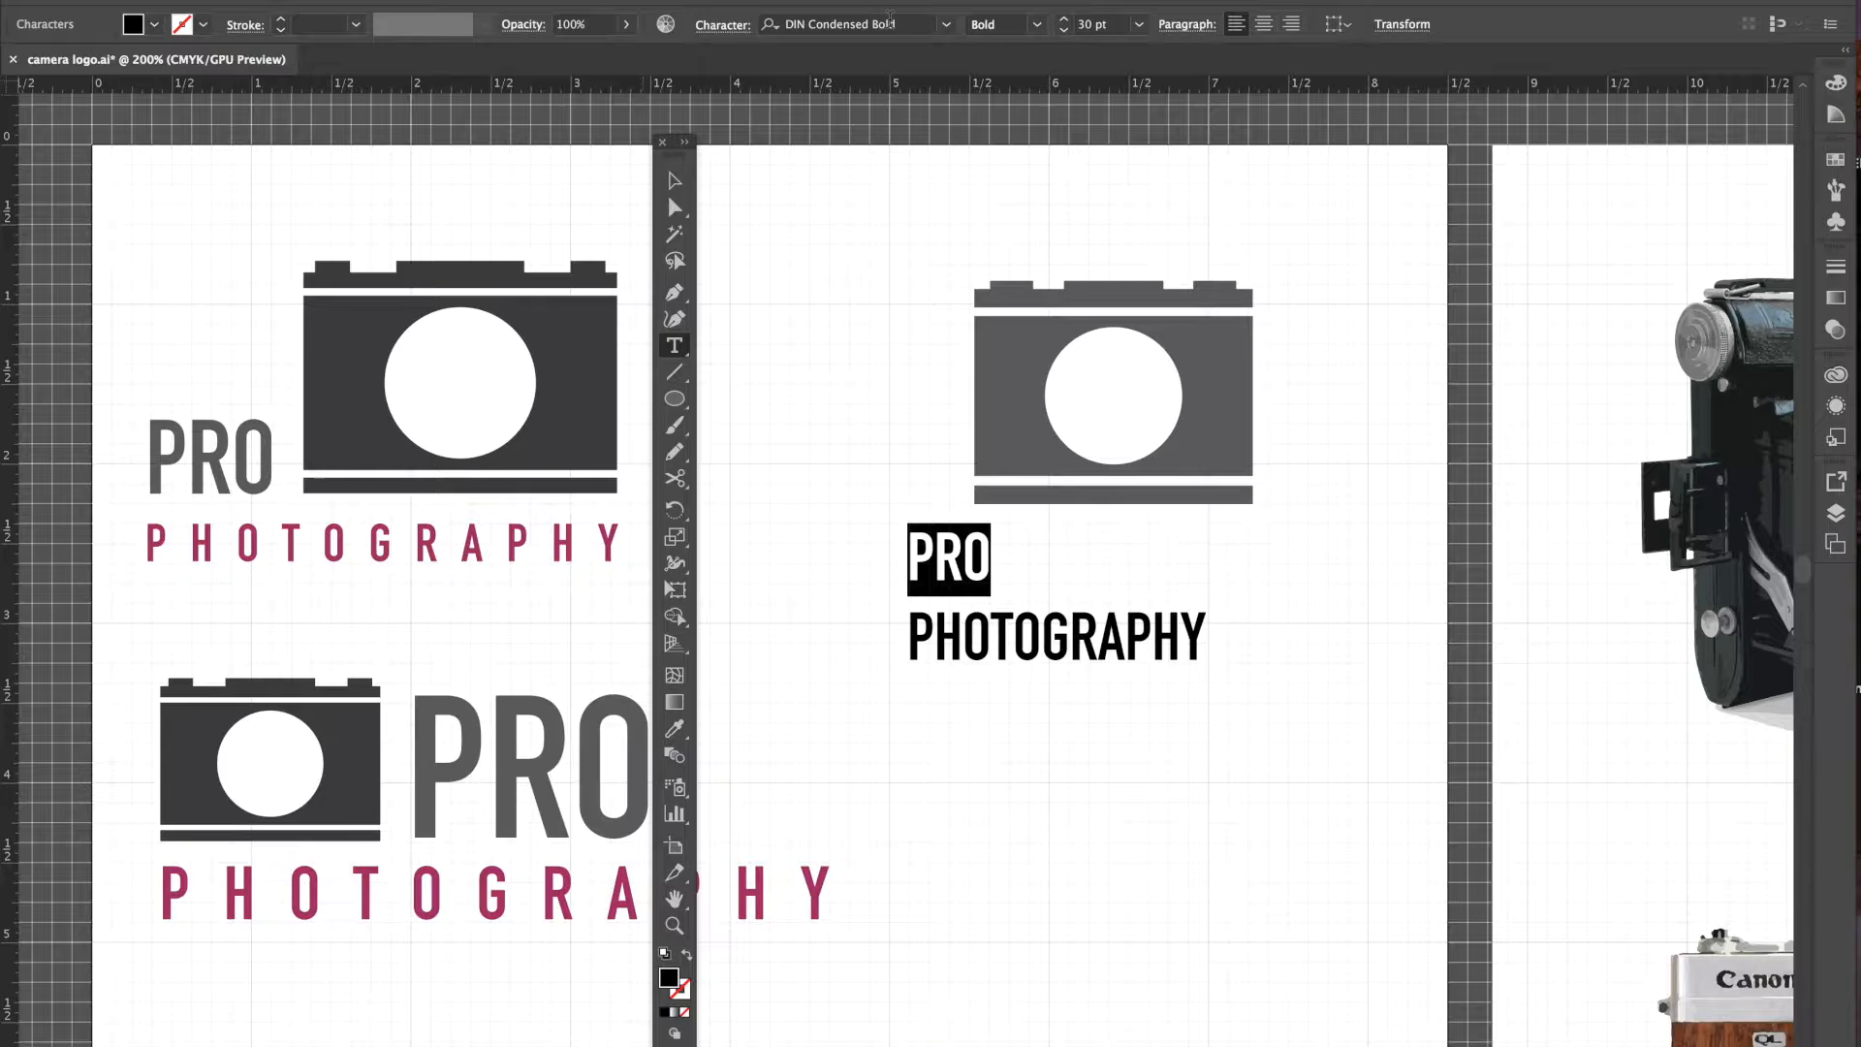
left_click(715, 32)
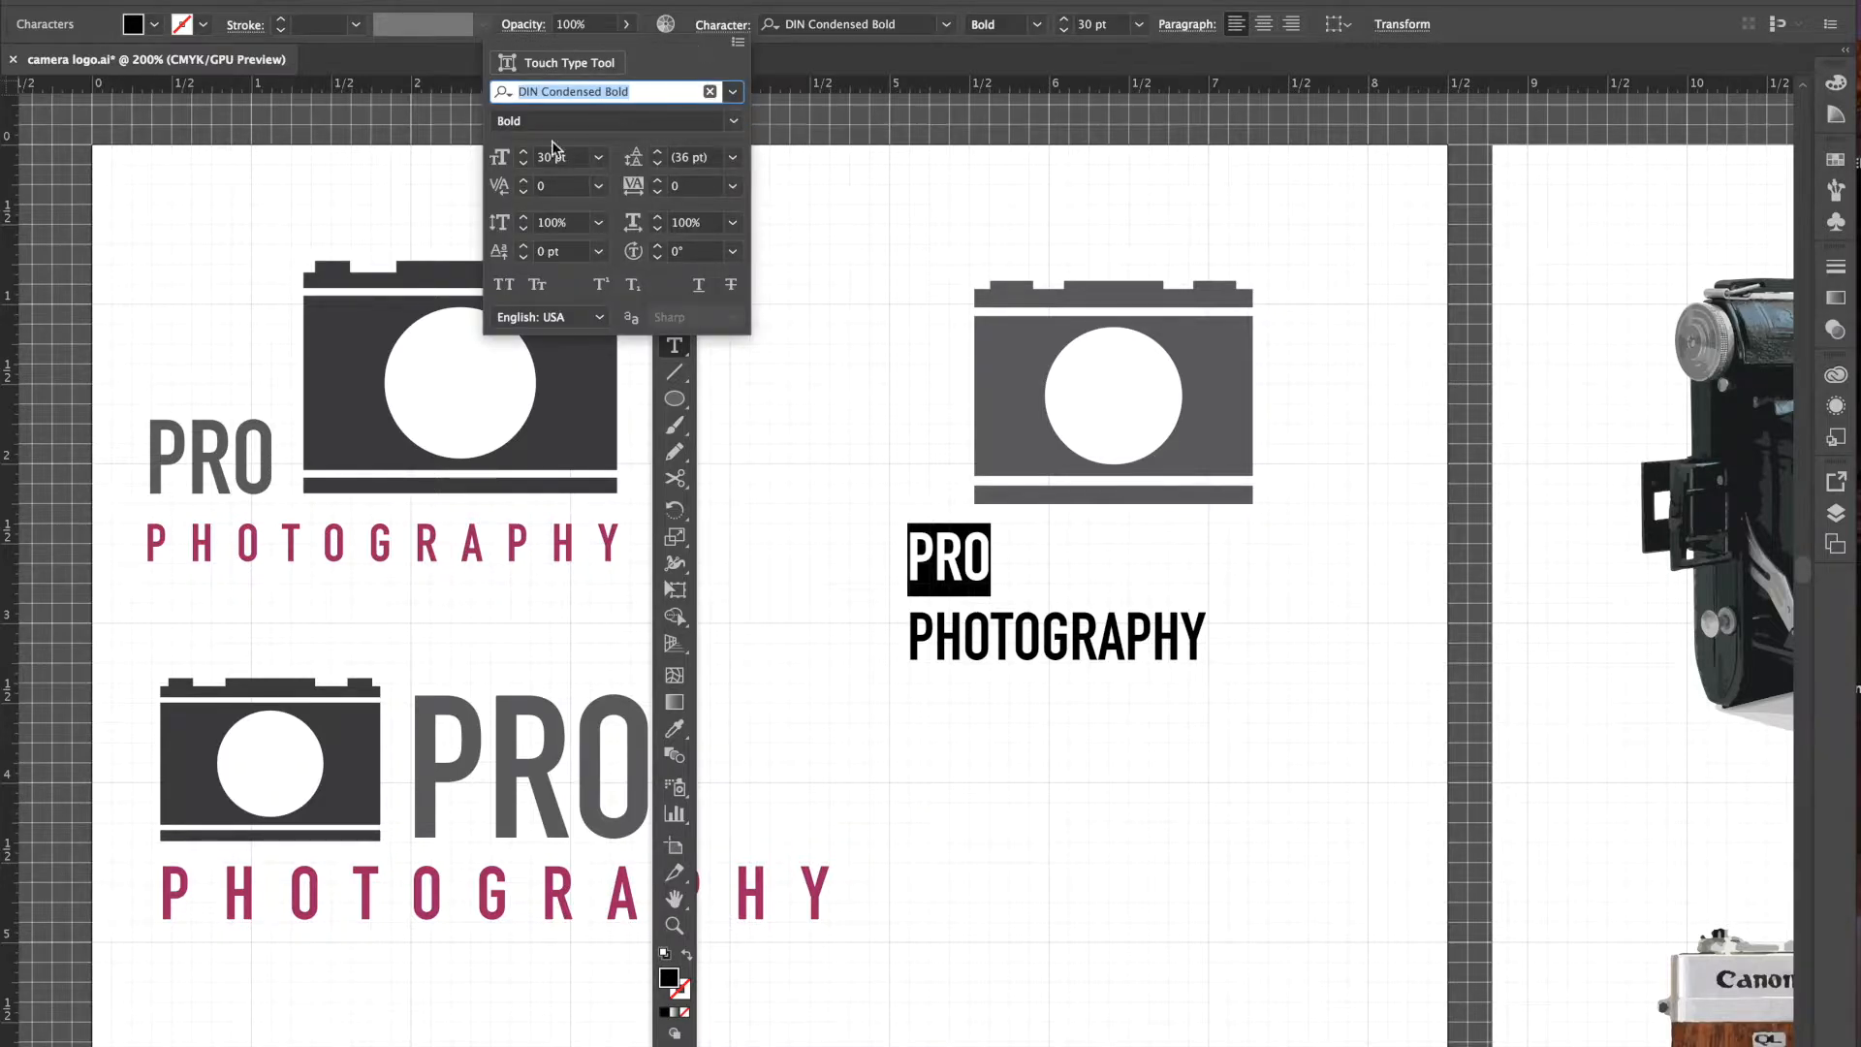
left_click(525, 152)
left_click(524, 153)
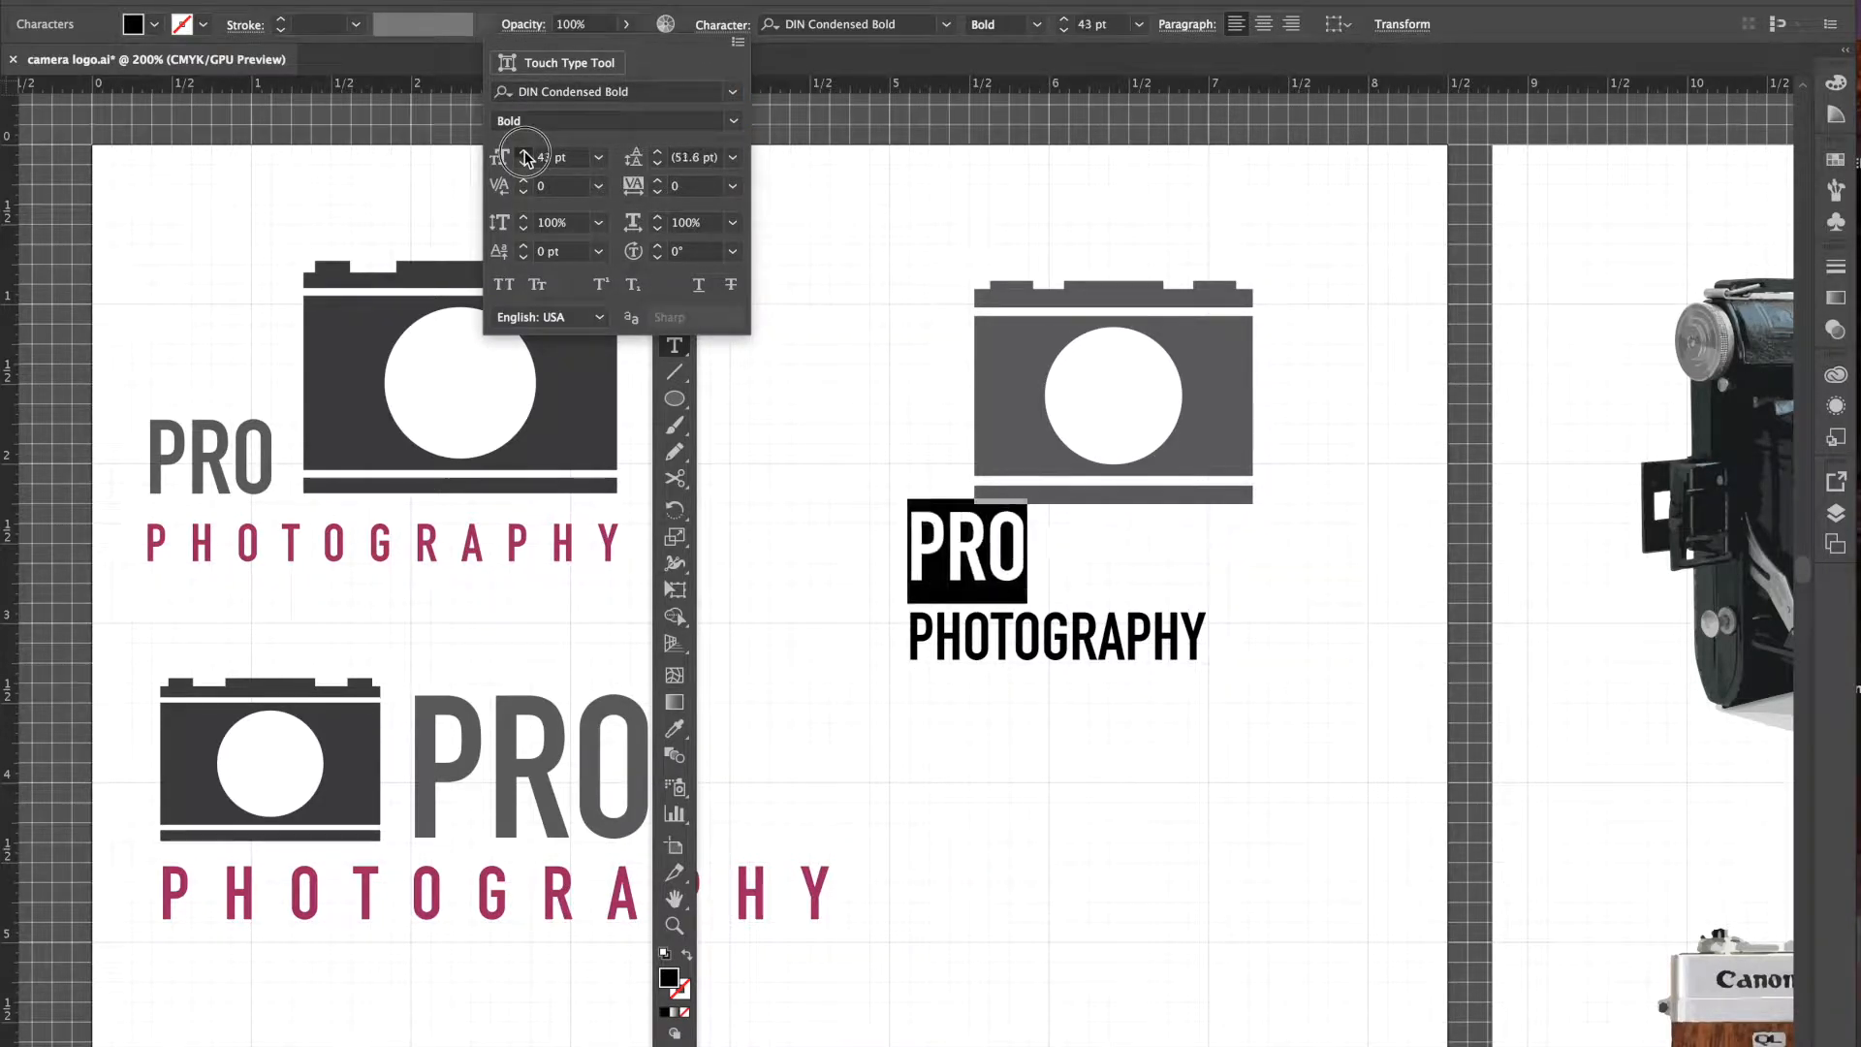
left_click(524, 153)
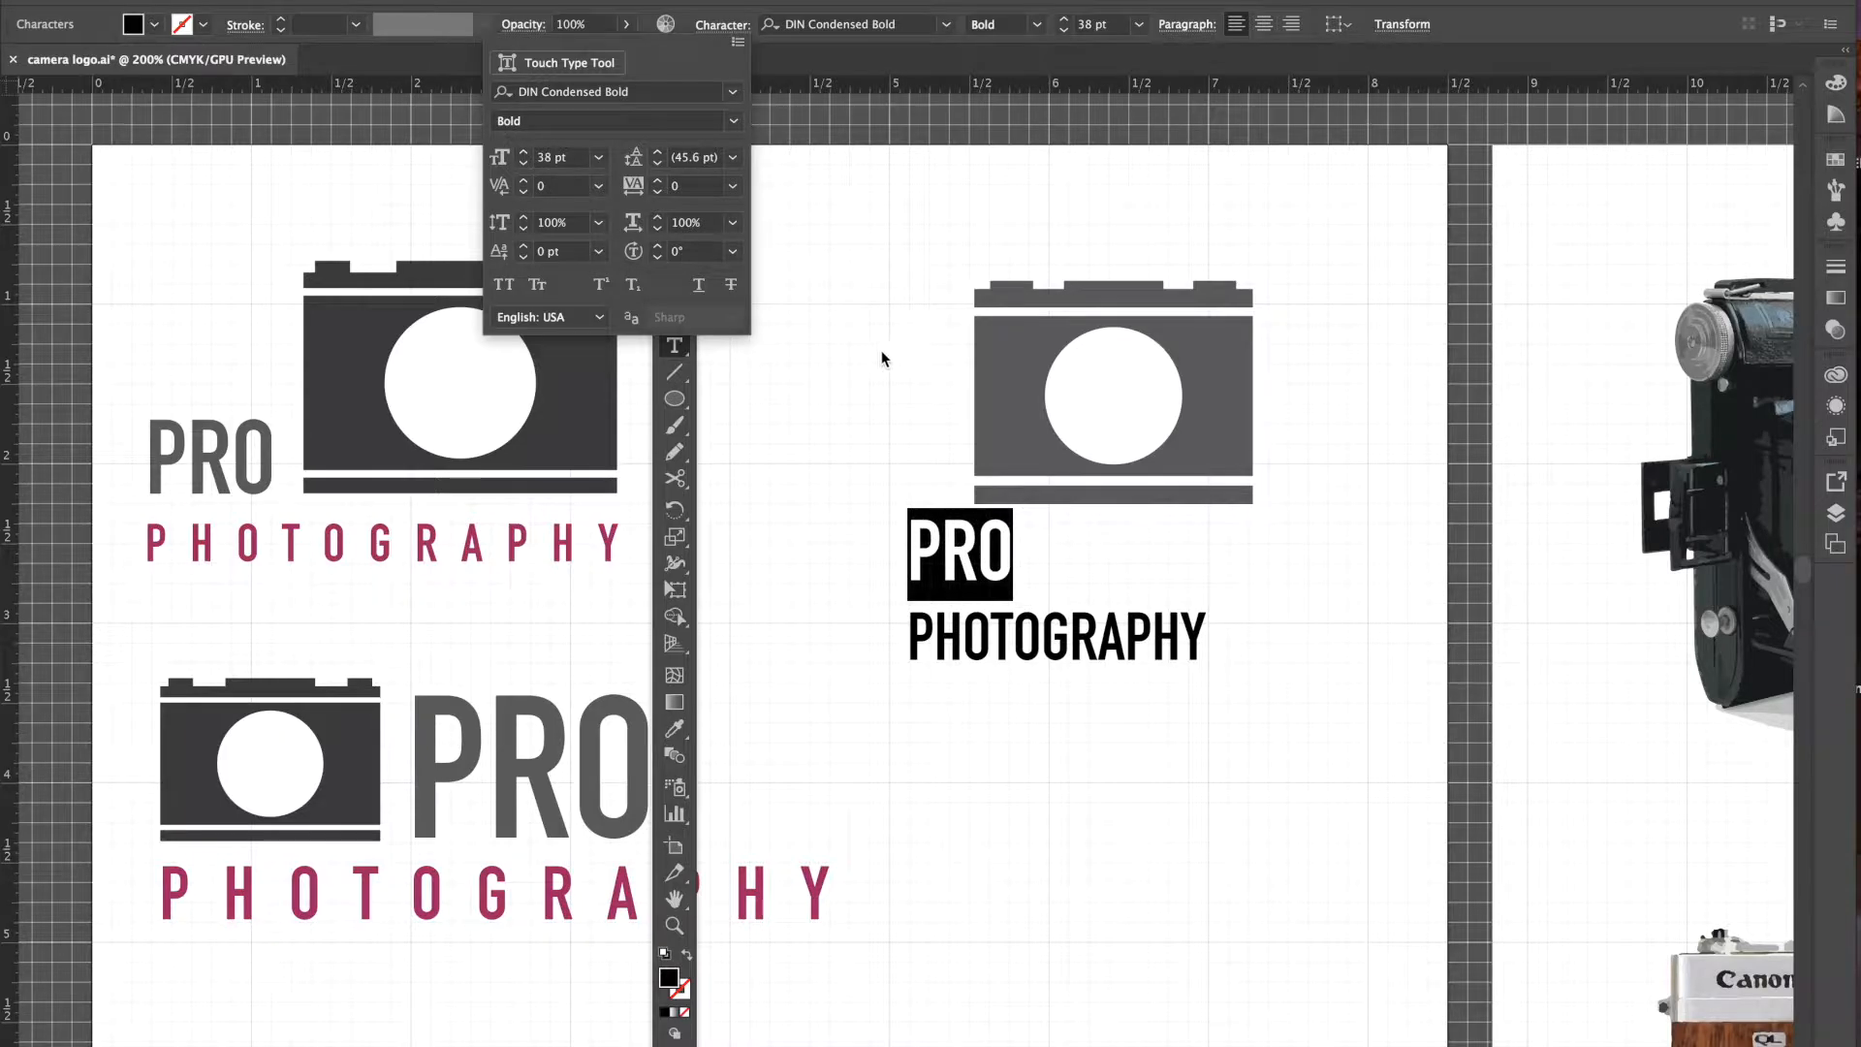
left_click(674, 184)
left_click(811, 489)
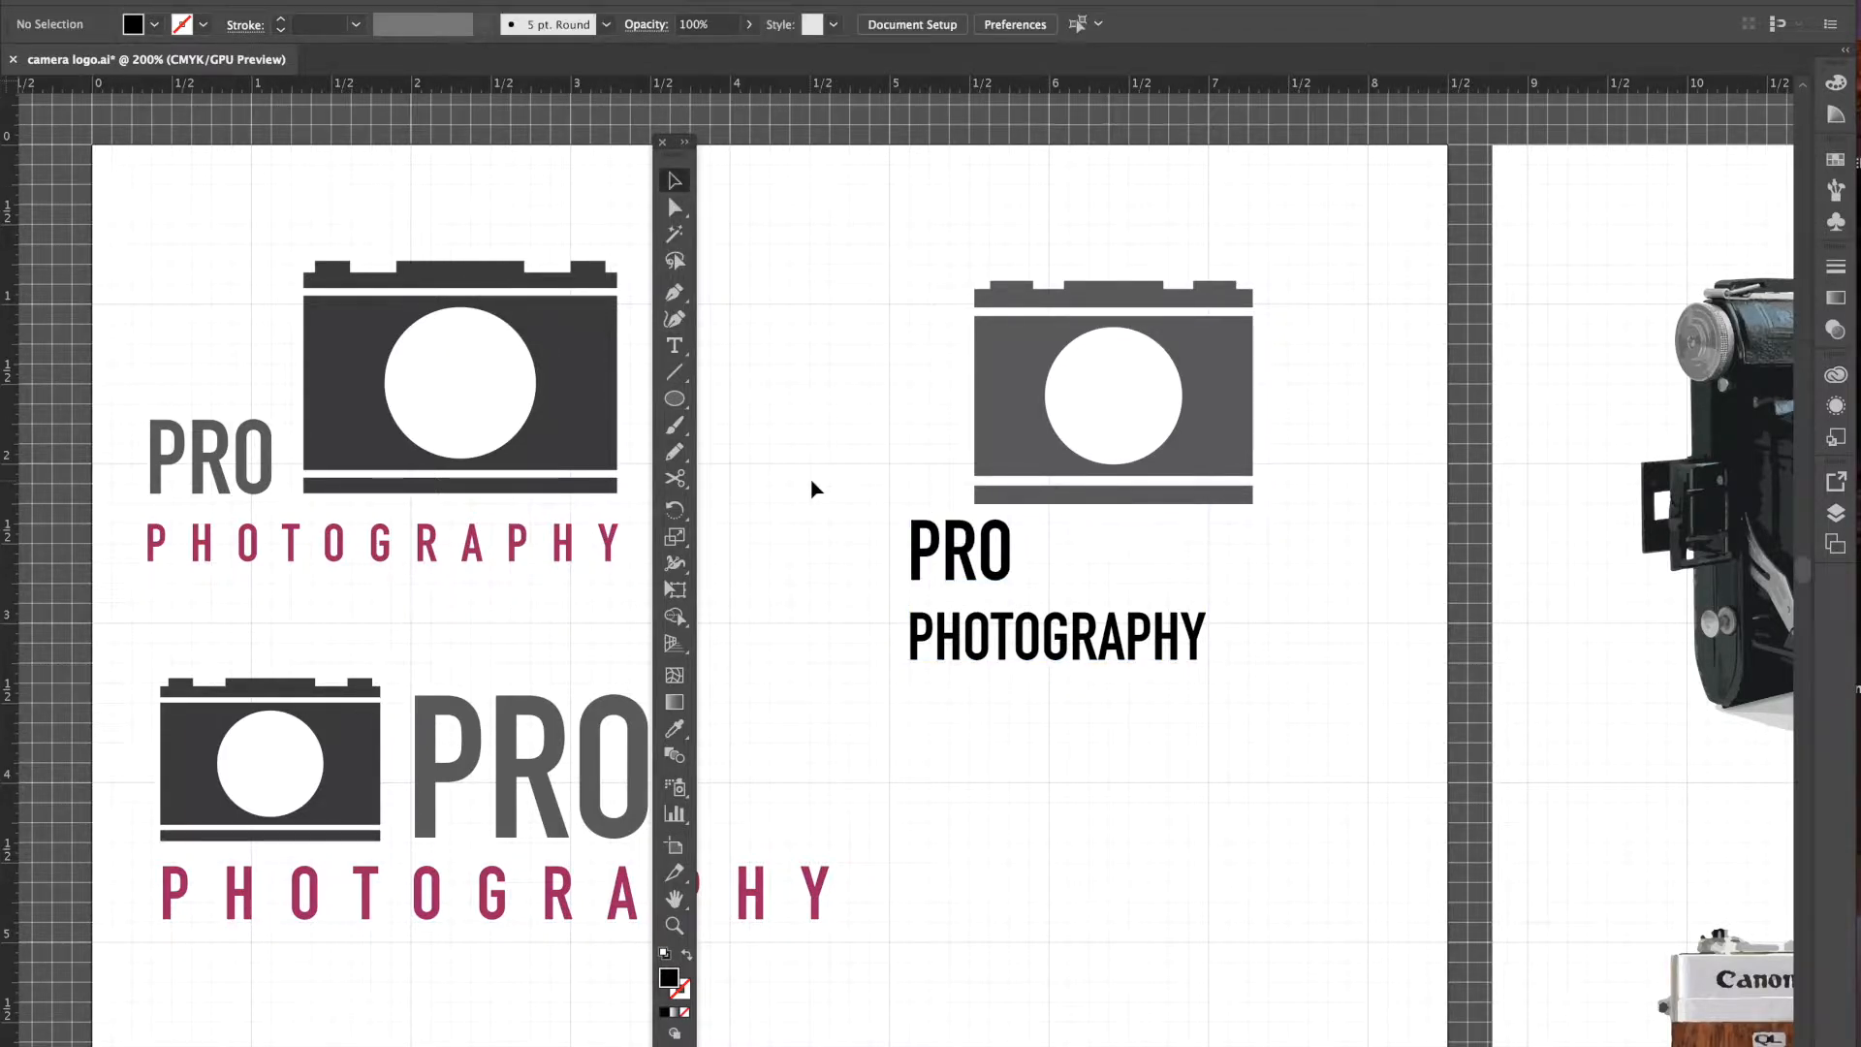
left_click(999, 647)
- Drag the text block up and left beside the camera, then select PRO for editing
left_click_drag(1000, 647, 931, 580)
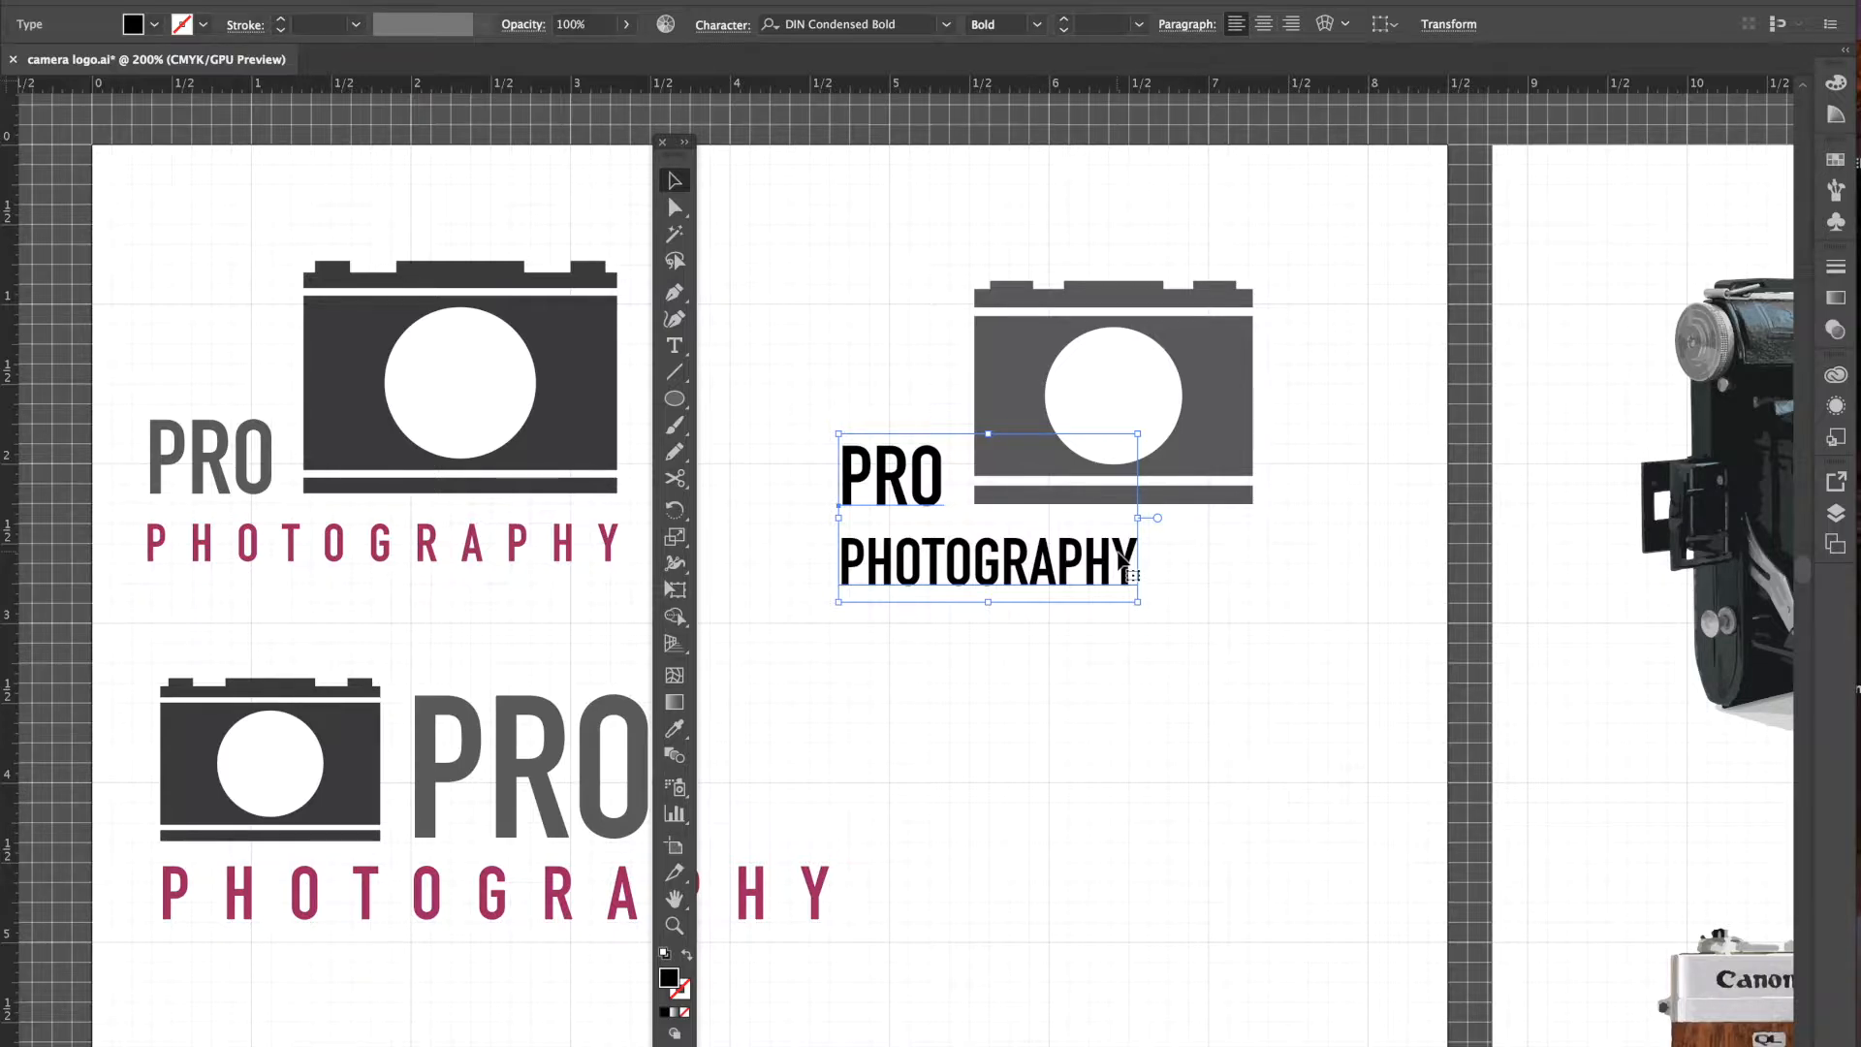
key("t")
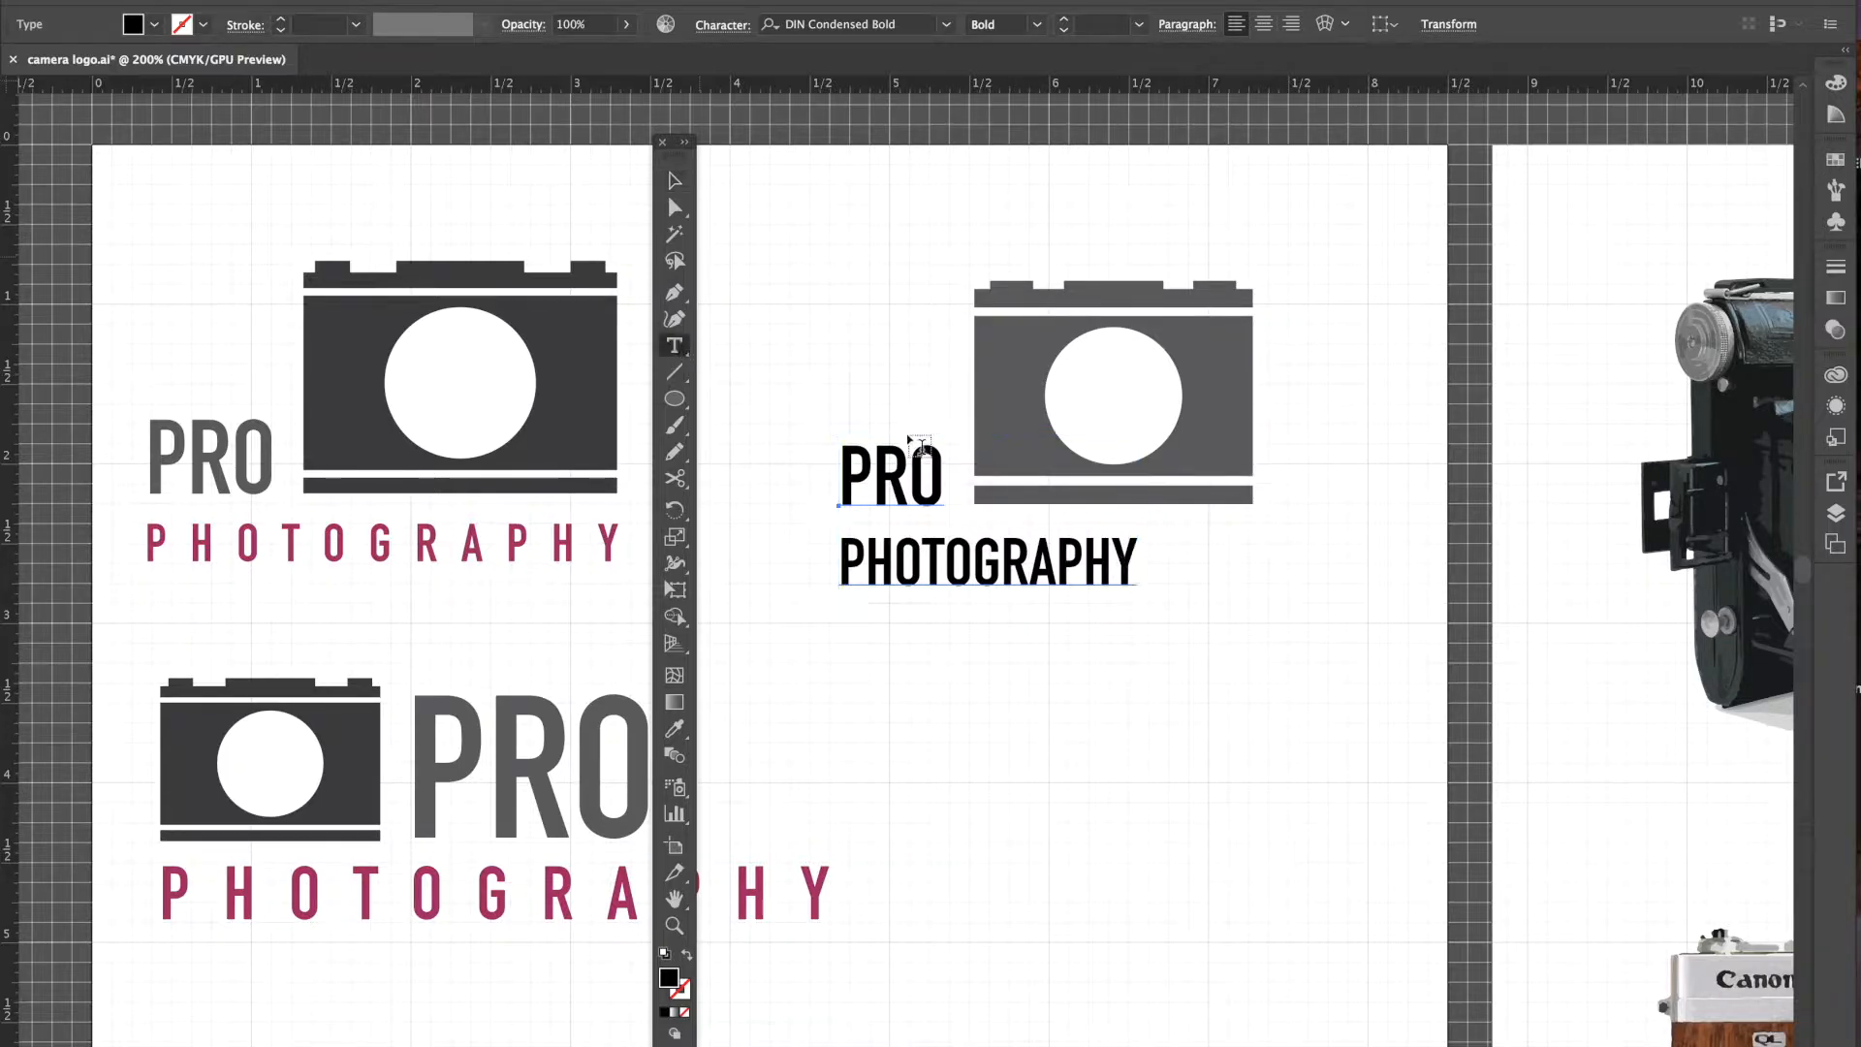
left_click_drag(938, 470, 816, 468)
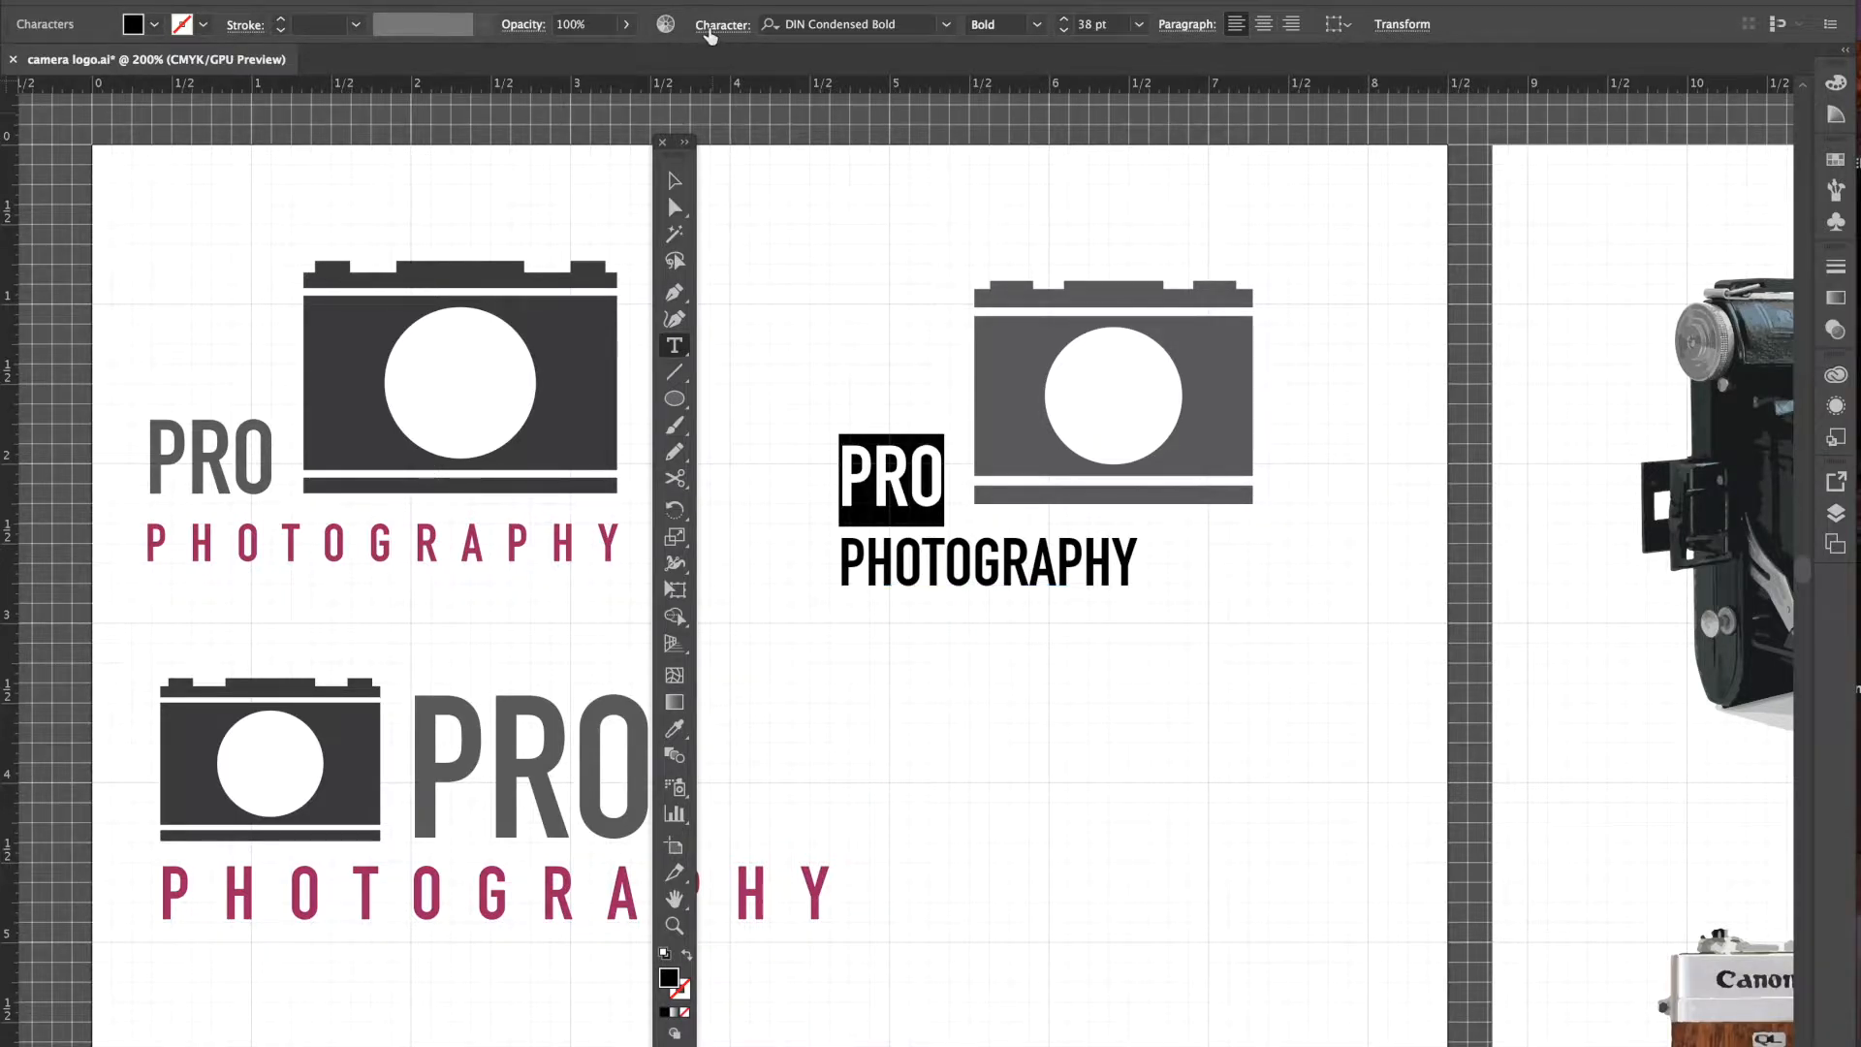
- Enlarge PRO to 44 pt
left_click(1064, 18)
left_click(1063, 20)
left_click(1063, 19)
left_click(1063, 20)
left_click(1064, 20)
left_click(1063, 19)
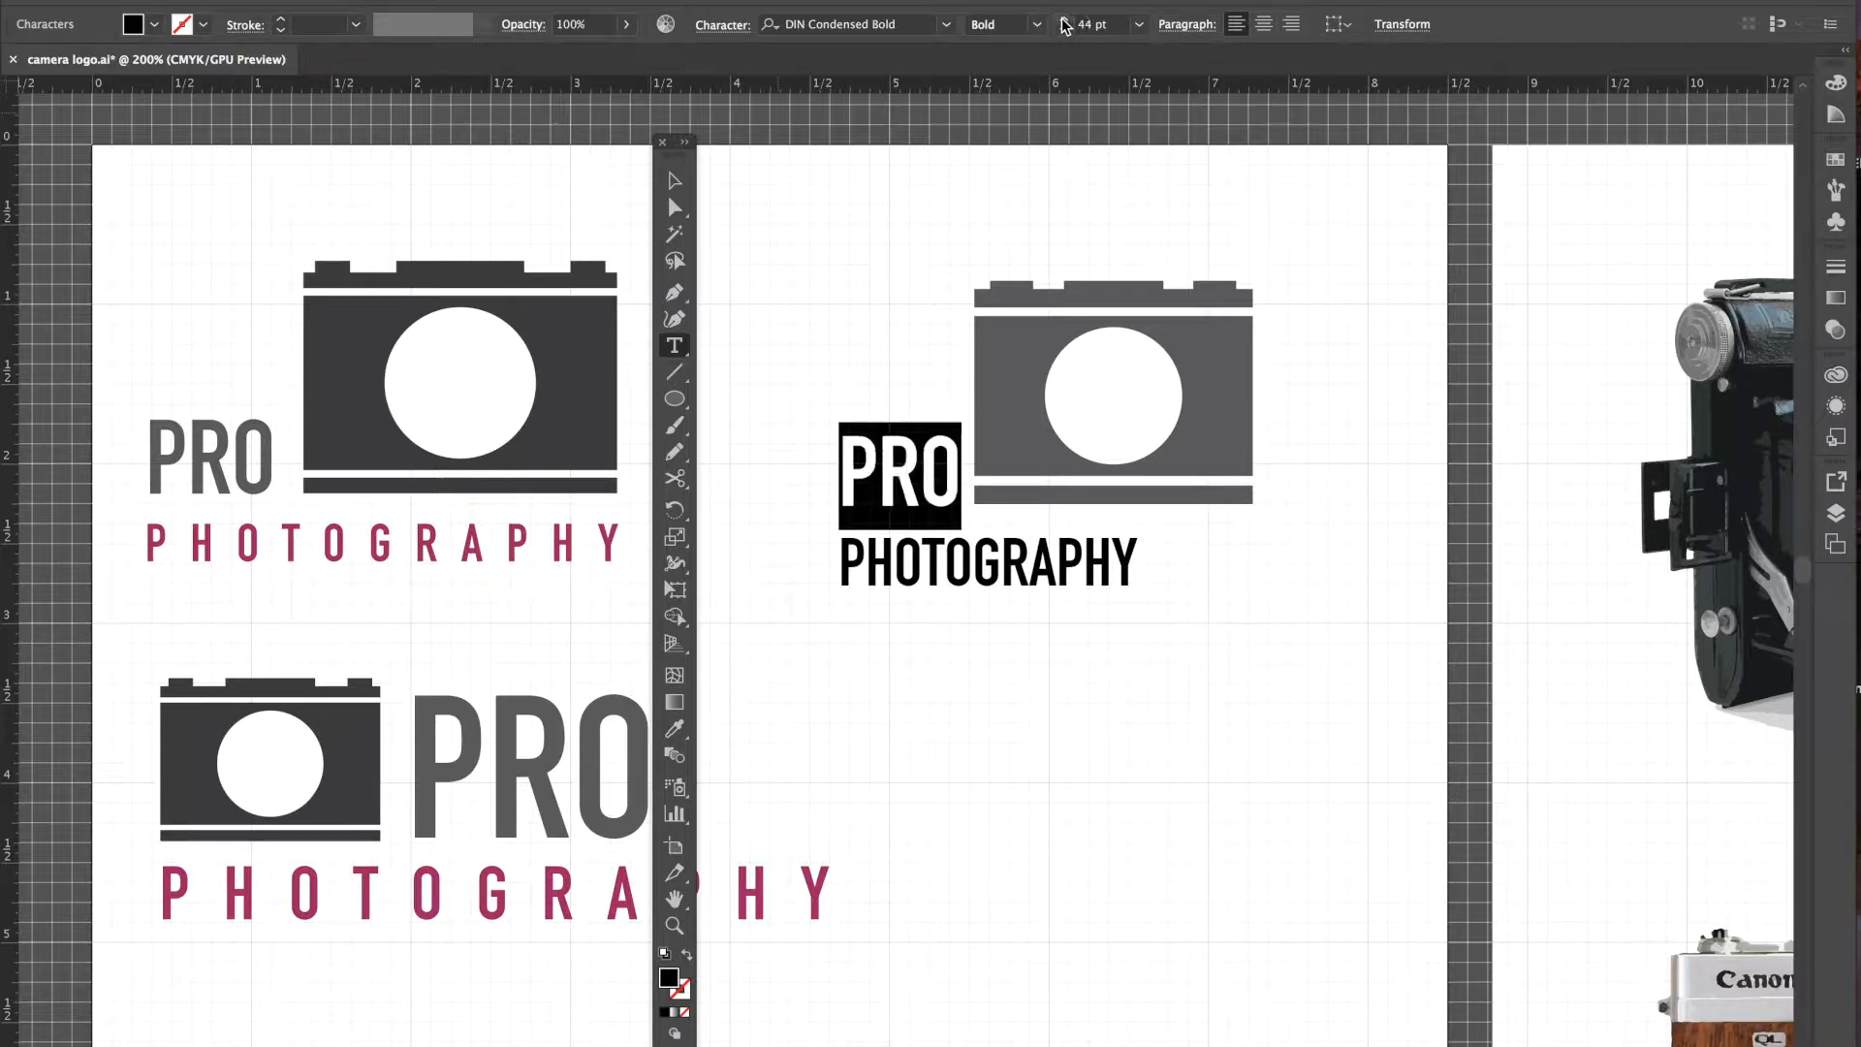
- Select PHOTOGRAPHY and reduce it to 26 pt
left_click(840, 570)
left_click_drag(839, 570, 1184, 573)
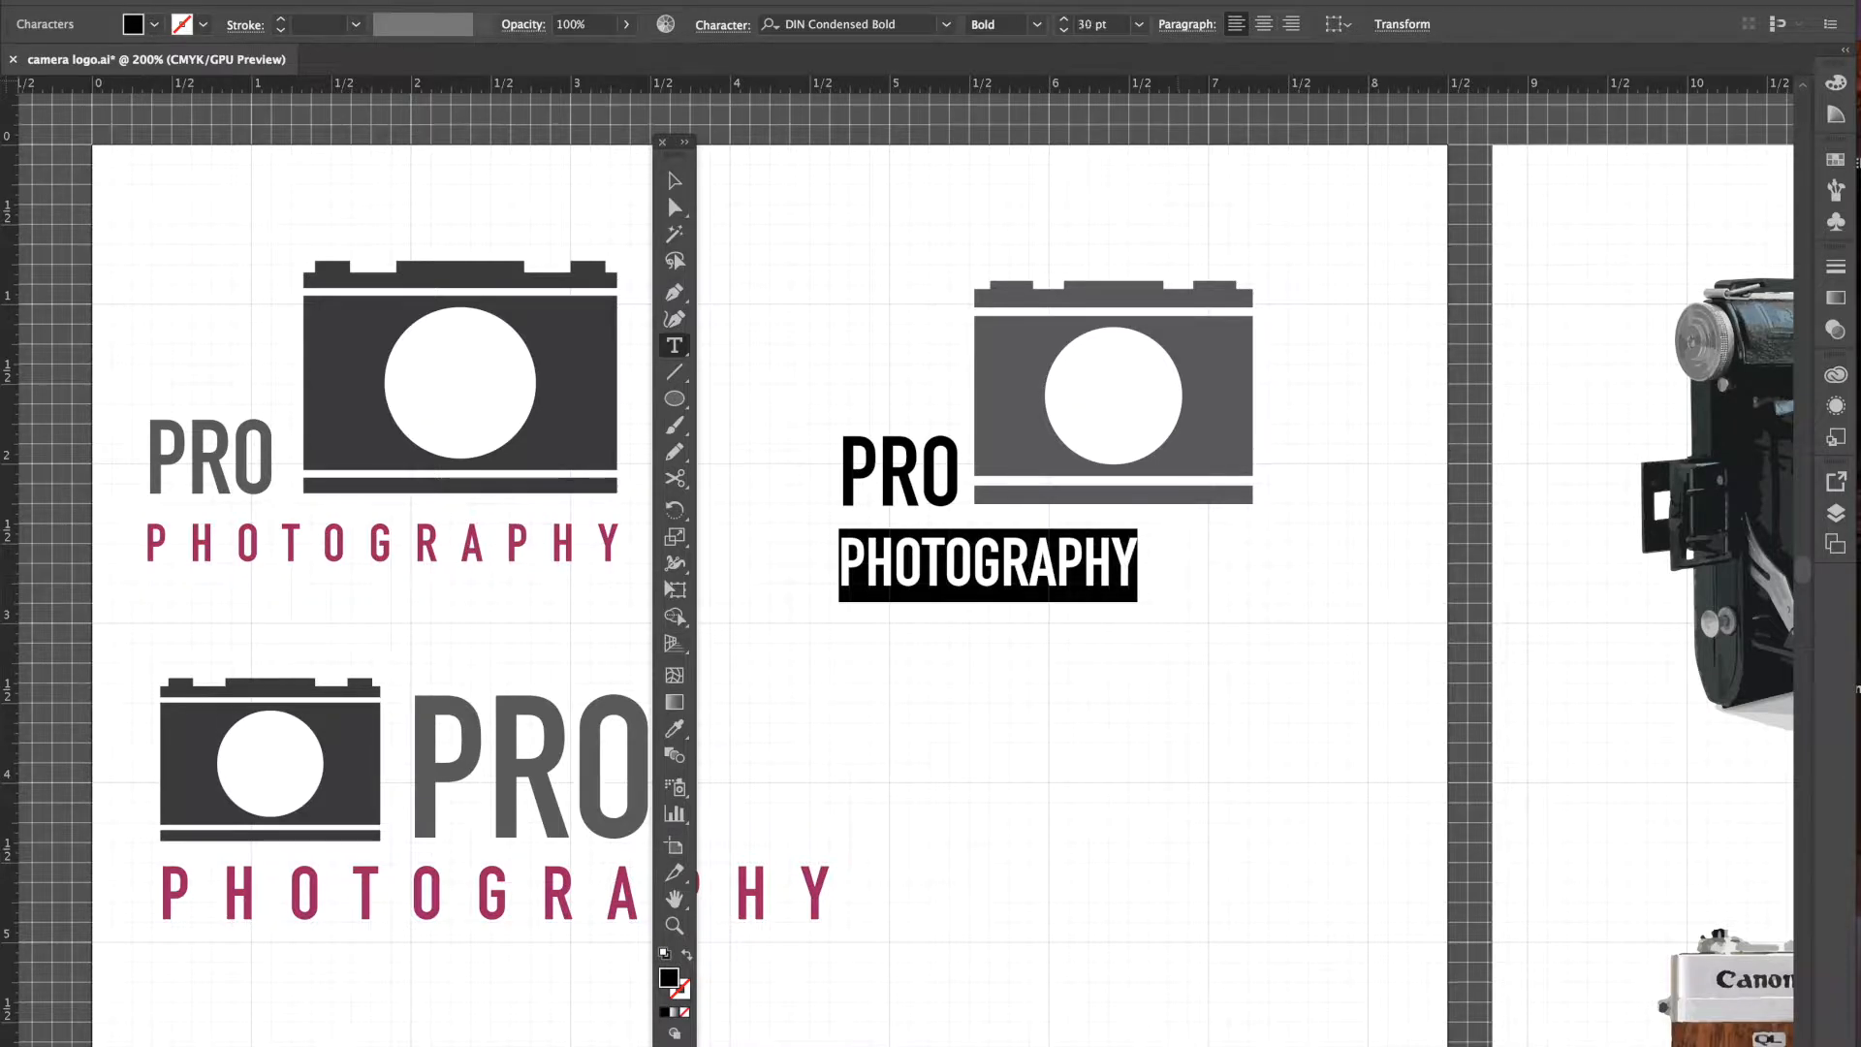
left_click(1064, 30)
left_click(1064, 30)
left_click(1063, 30)
left_click(1064, 30)
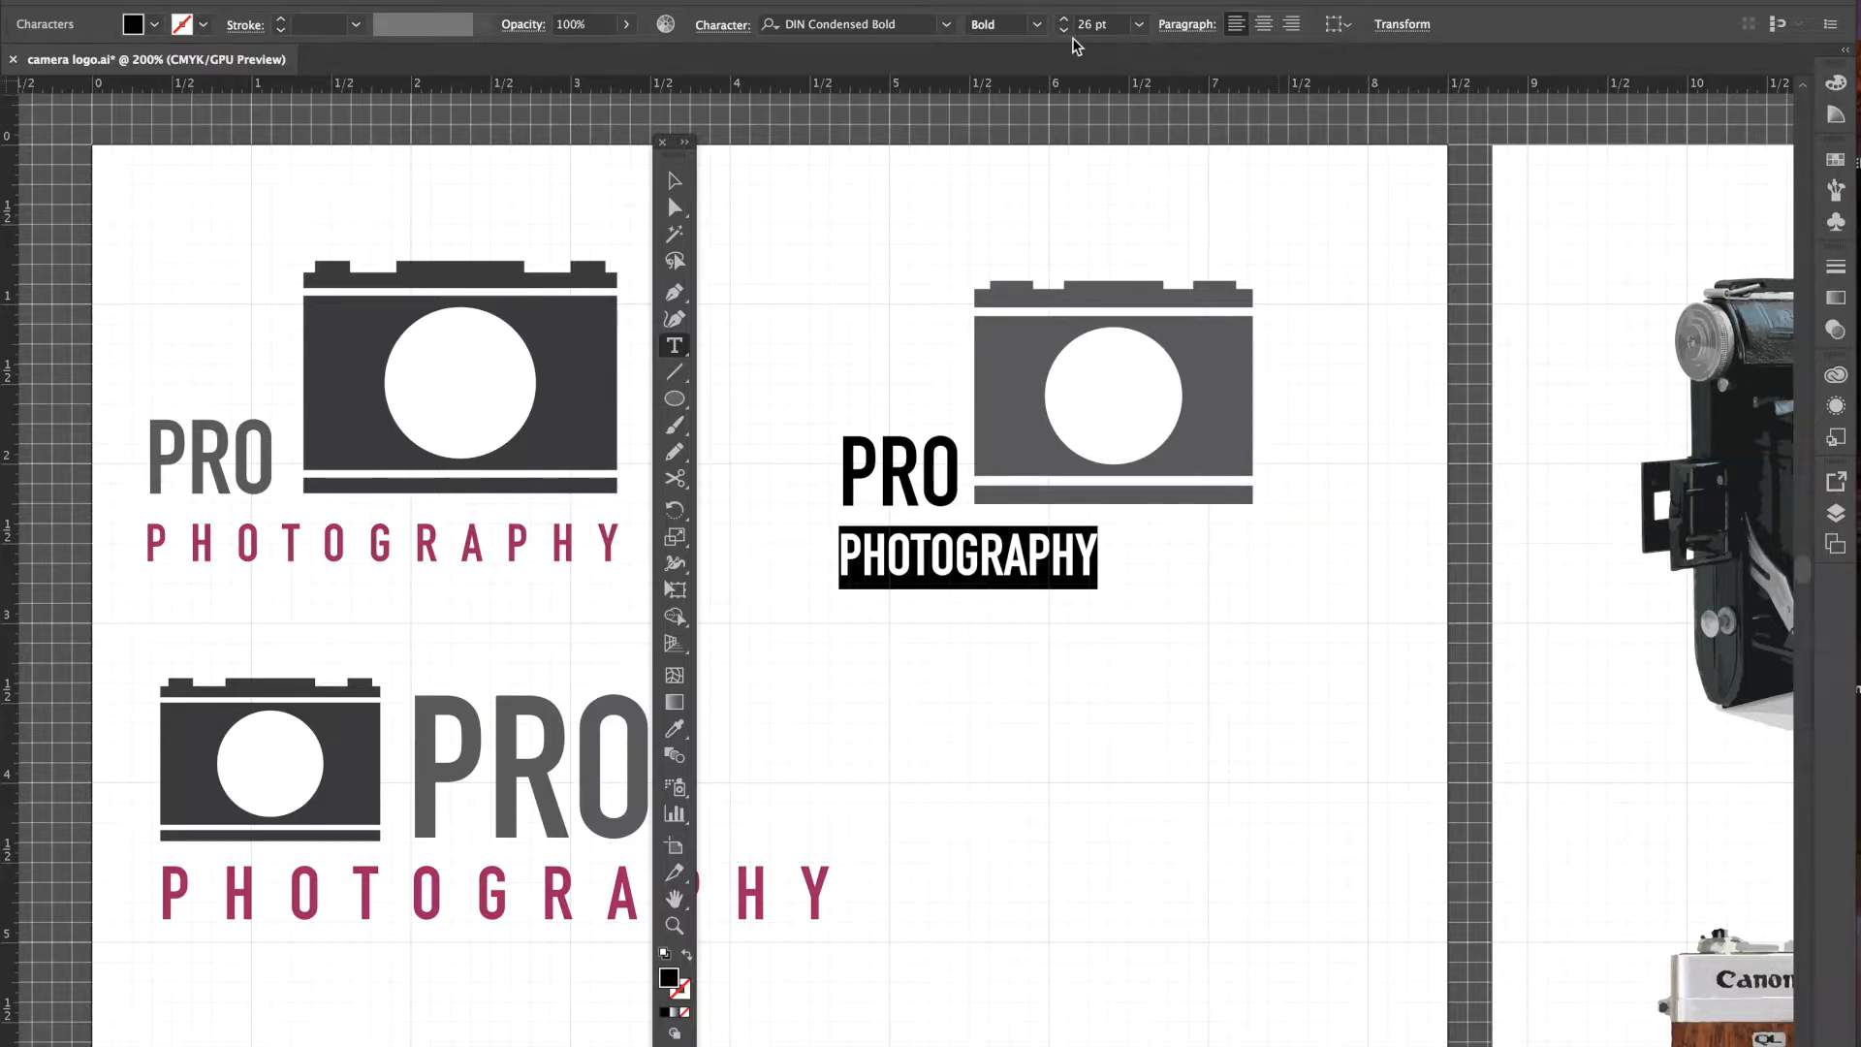
left_click(720, 27)
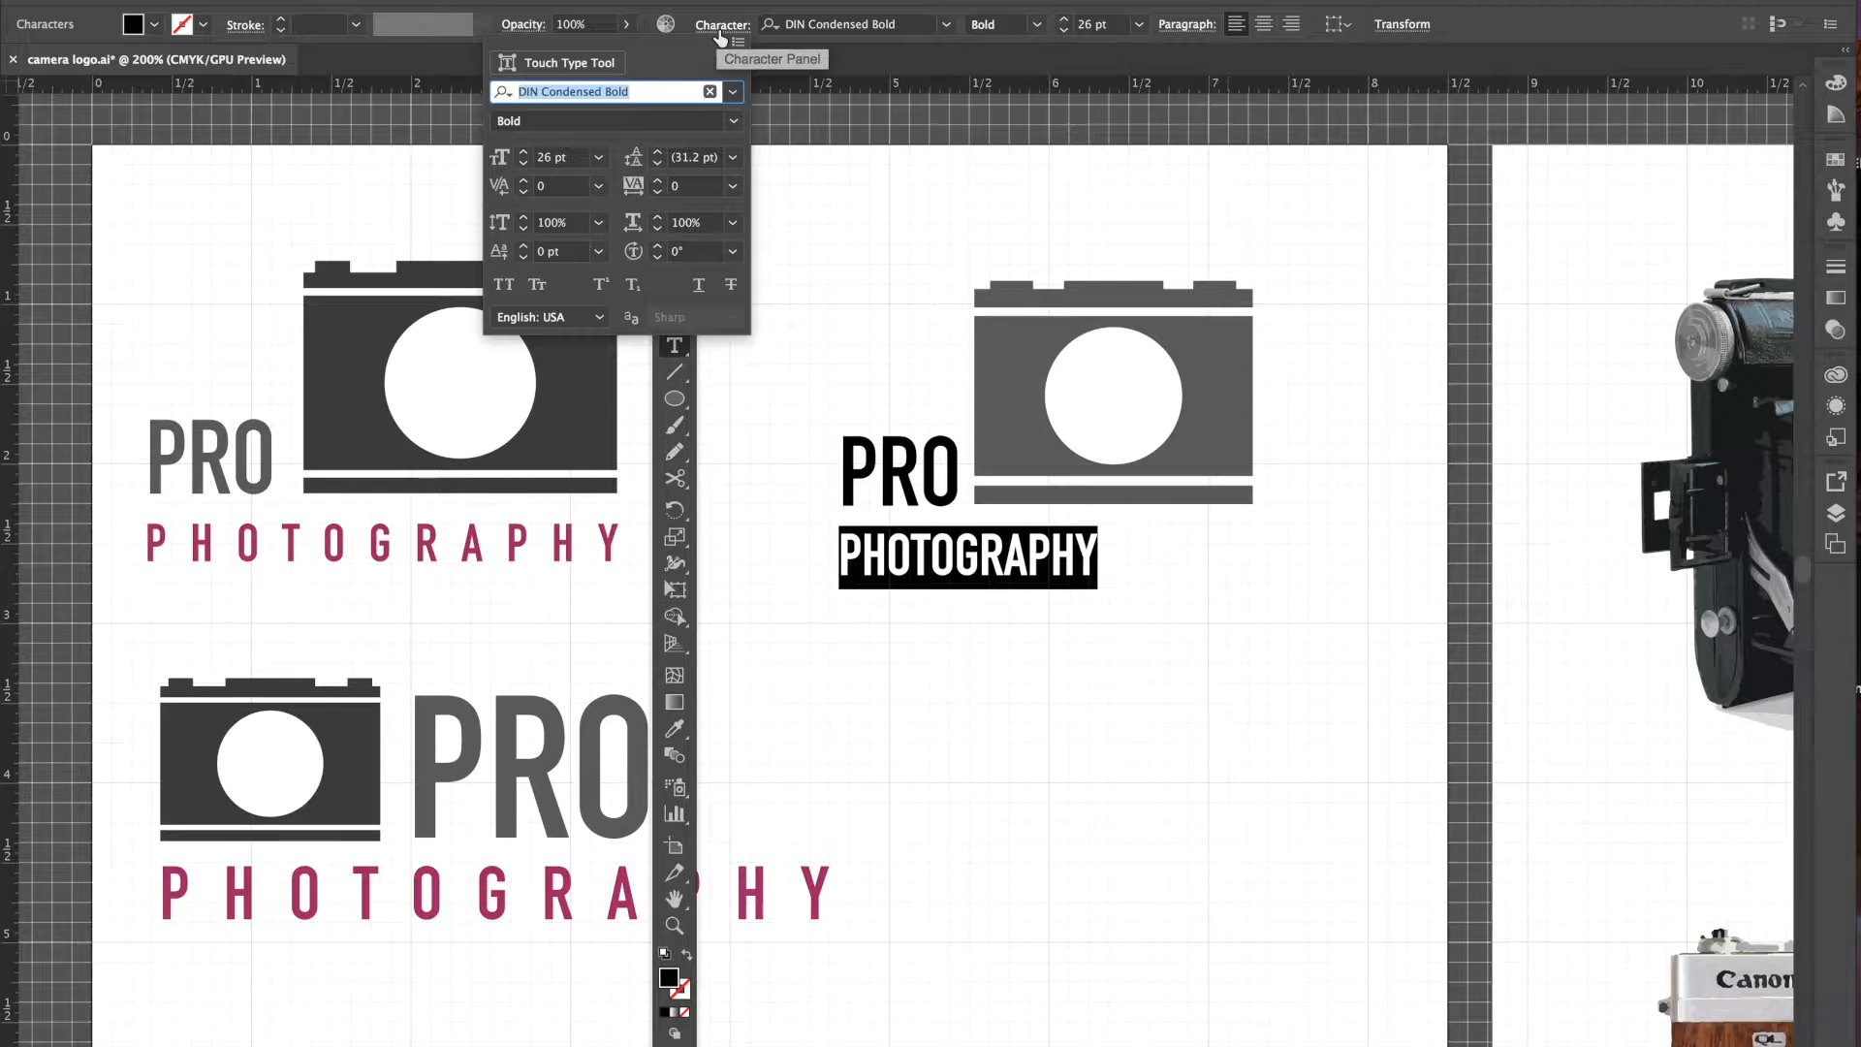
- Raise PHOTOGRAPHY's tracking step by step to 270 in the Character panel
left_click(660, 183)
left_click(660, 184)
left_click(660, 183)
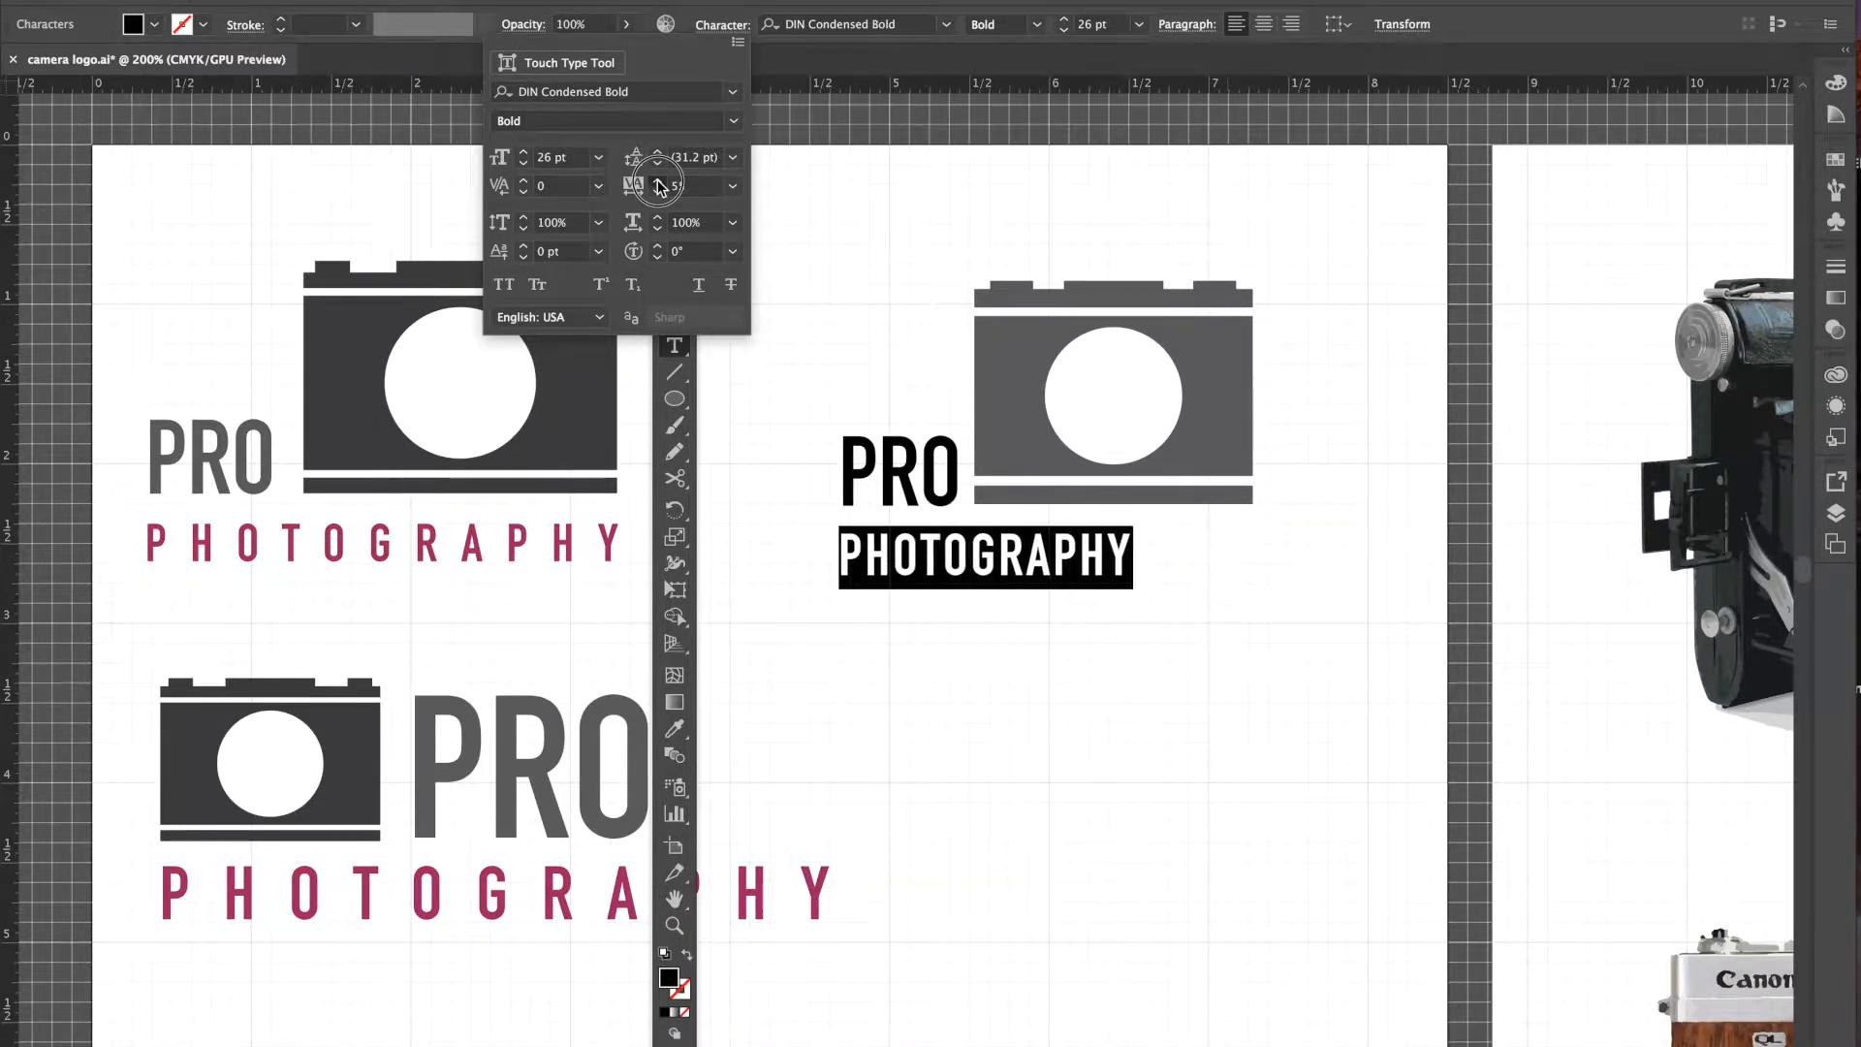
left_click(660, 183)
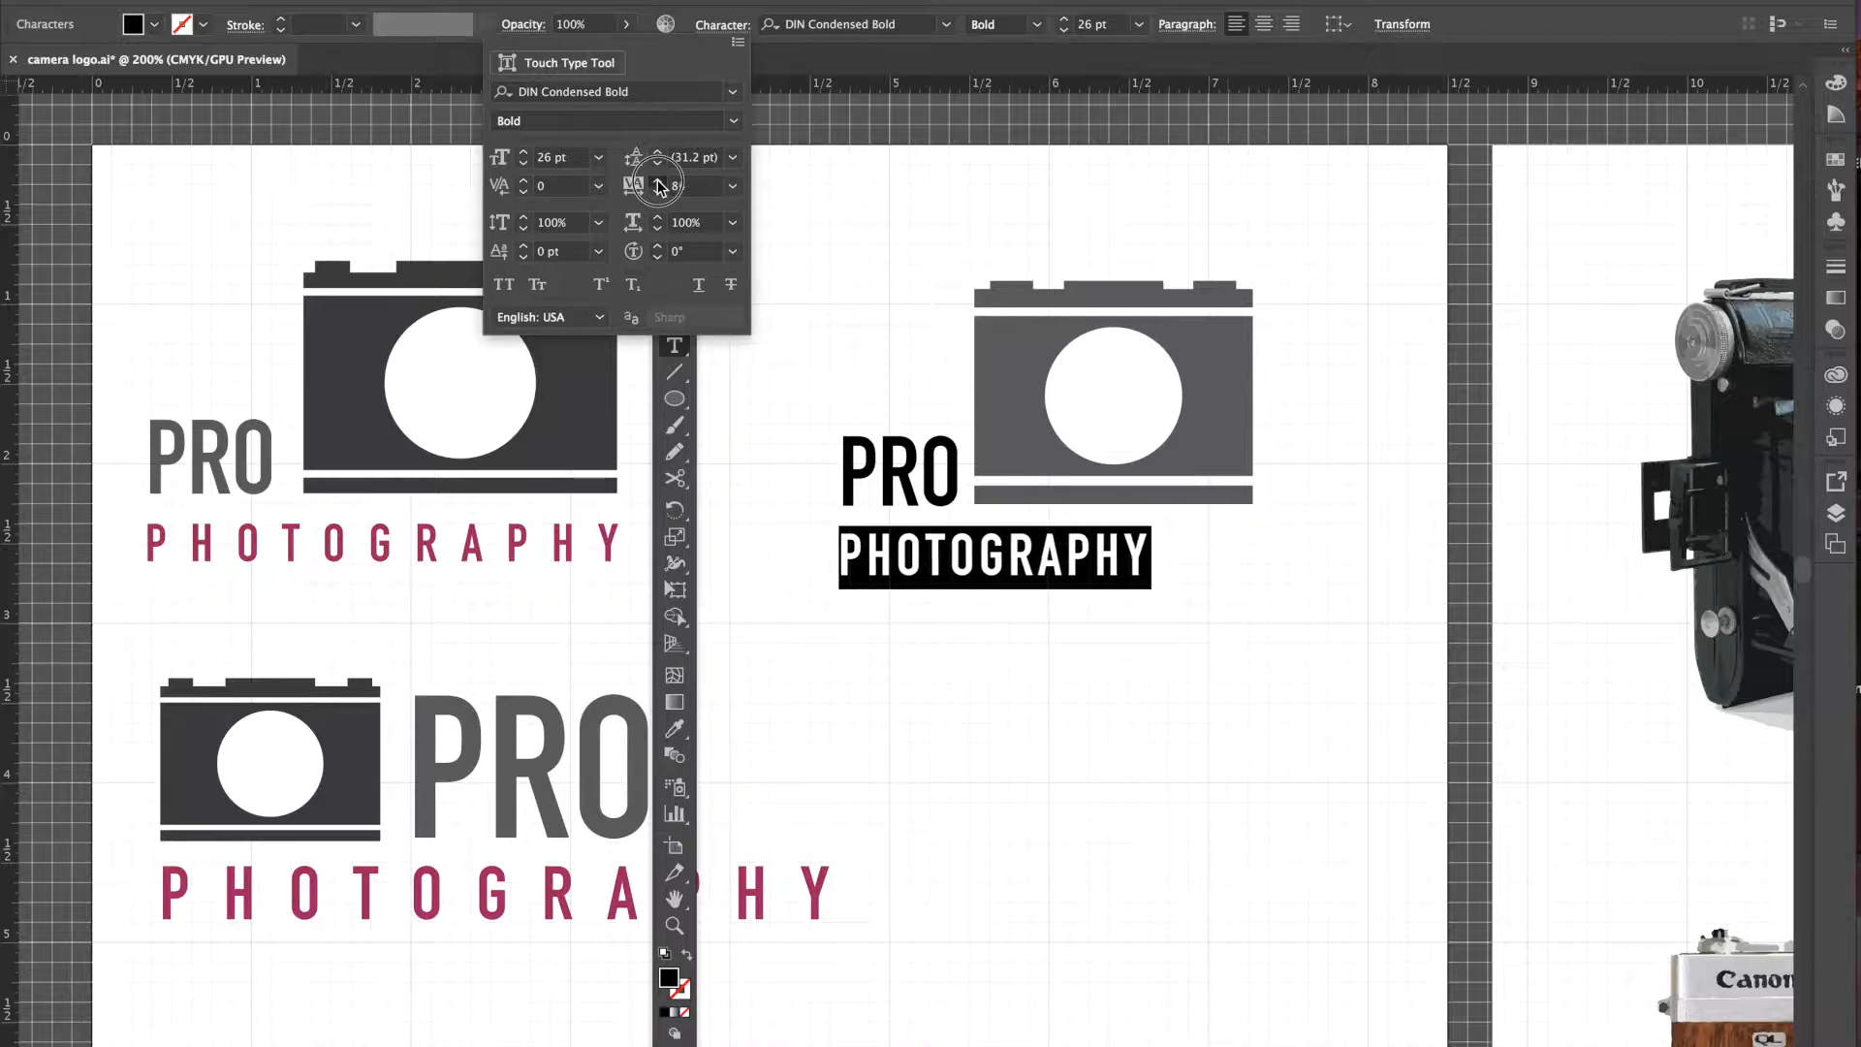
left_click(660, 184)
left_click(660, 183)
left_click(660, 183)
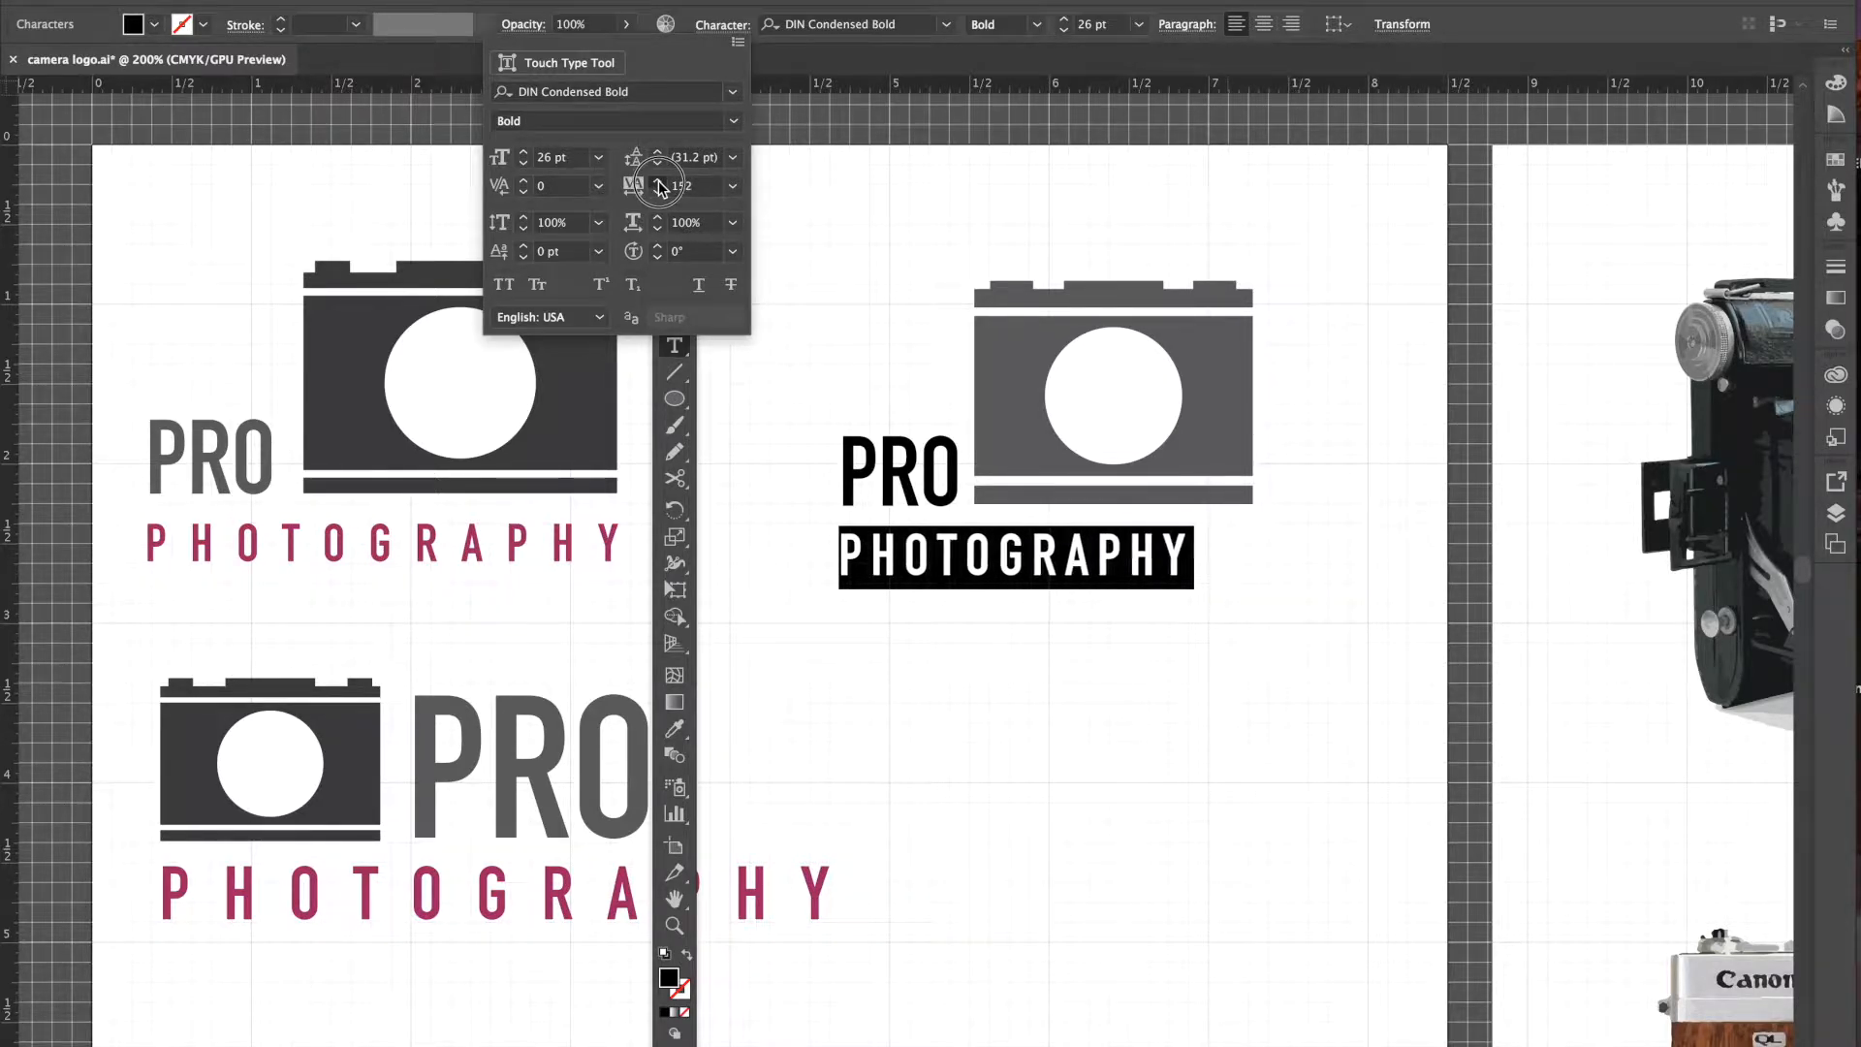
left_click(660, 183)
left_click(660, 183)
left_click(660, 183)
left_click(660, 183)
left_click(660, 183)
left_click(660, 183)
left_click(660, 184)
left_click(660, 183)
left_click(660, 183)
left_click(660, 183)
left_click(660, 184)
left_click(661, 183)
left_click(660, 184)
left_click(660, 183)
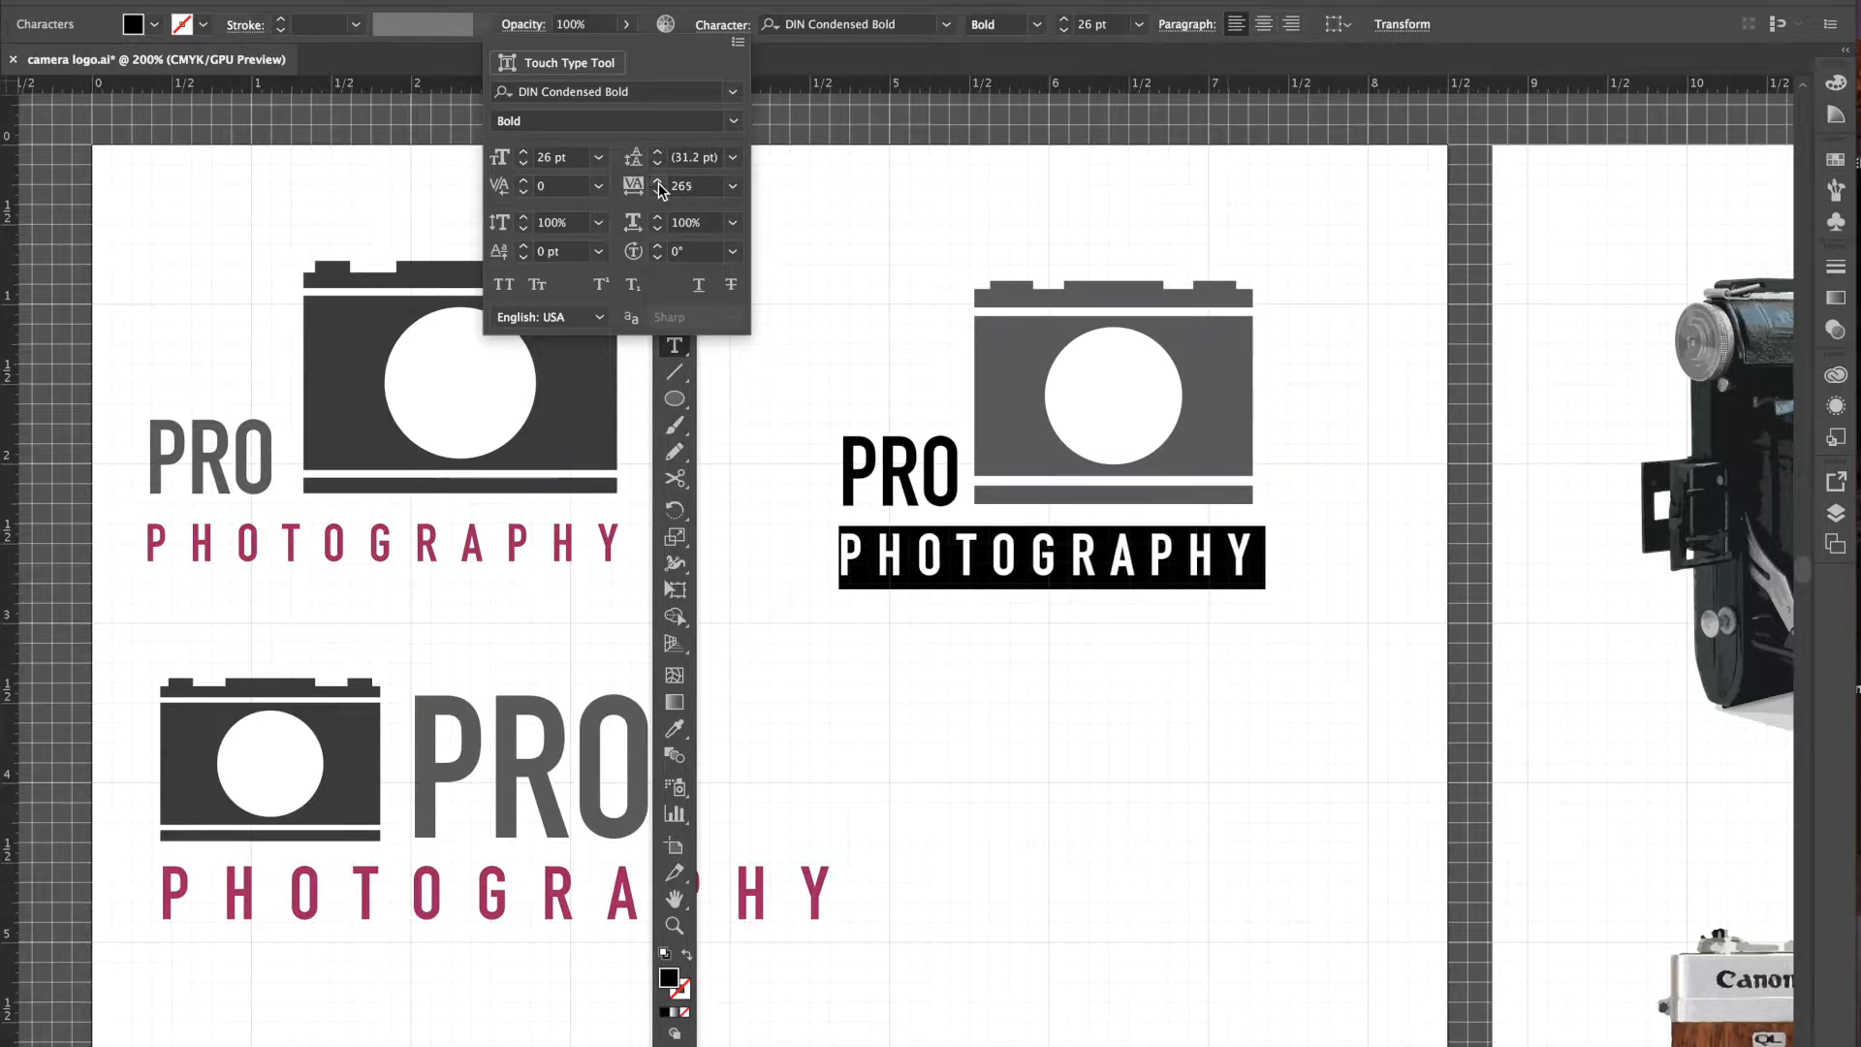
left_click(660, 183)
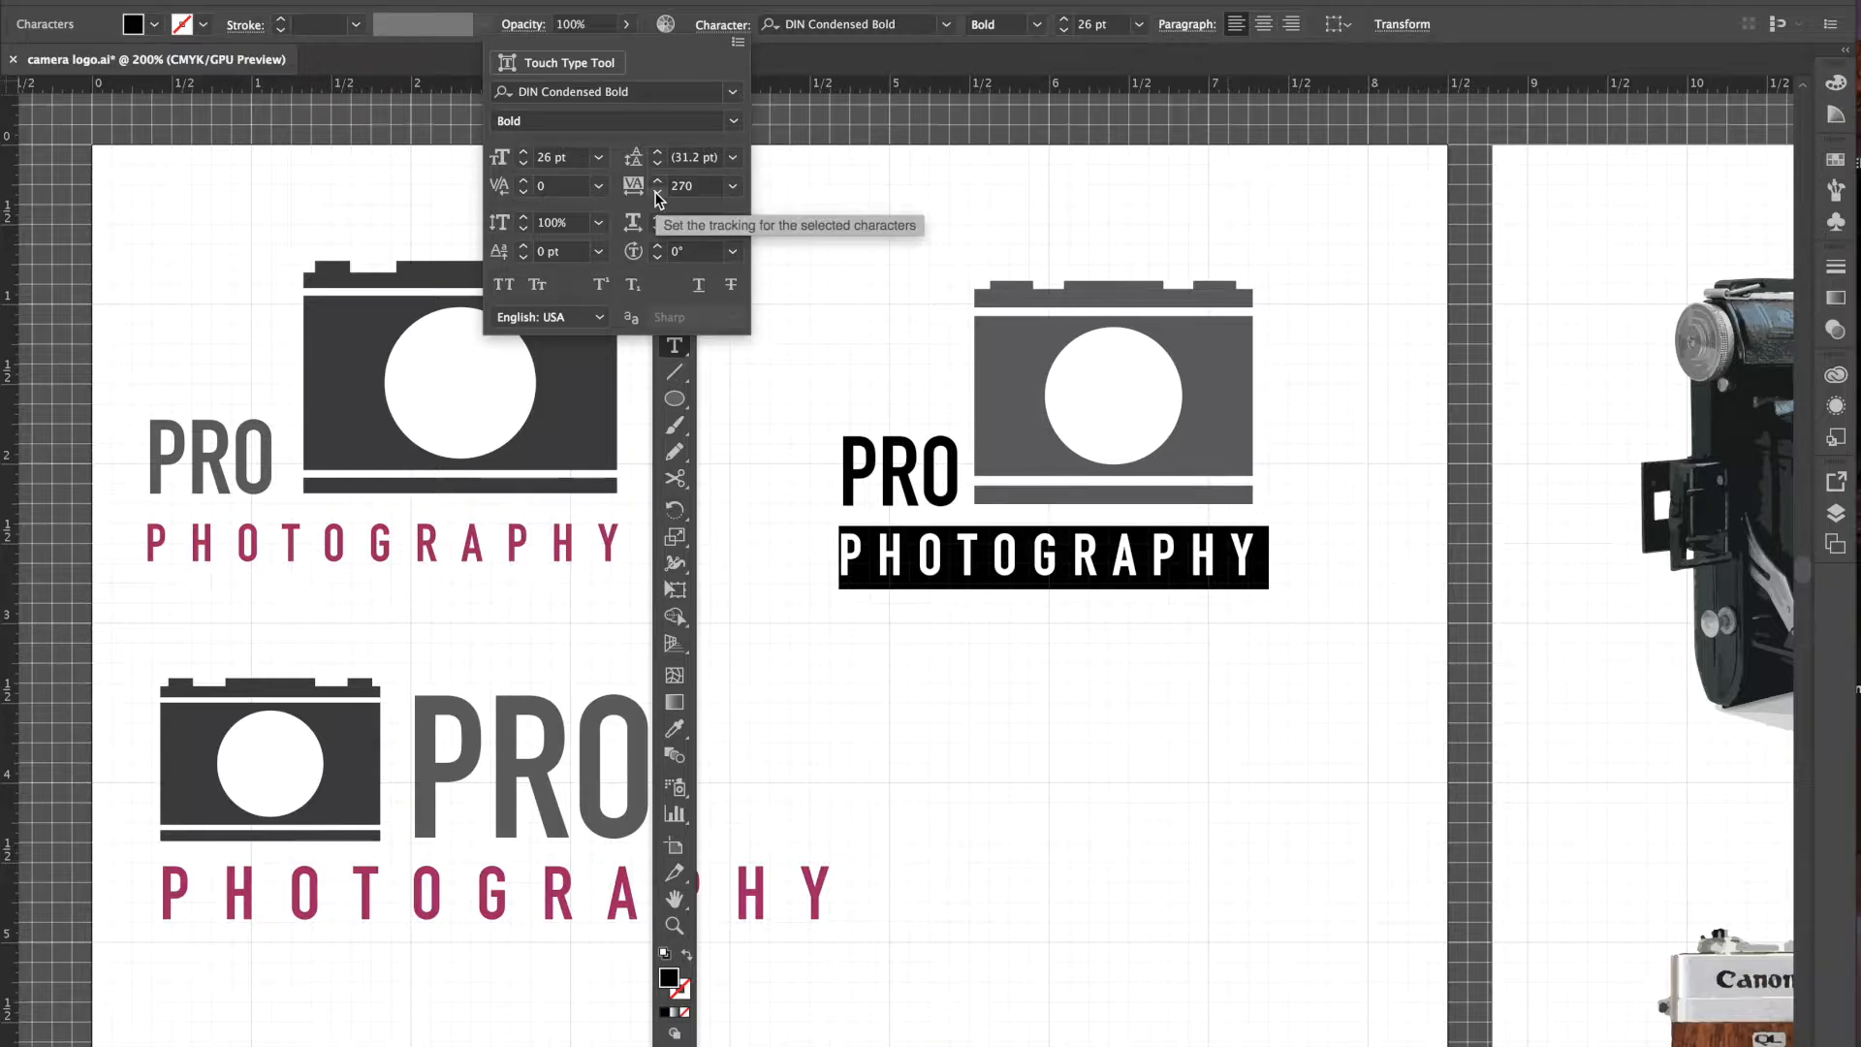
left_click(853, 244)
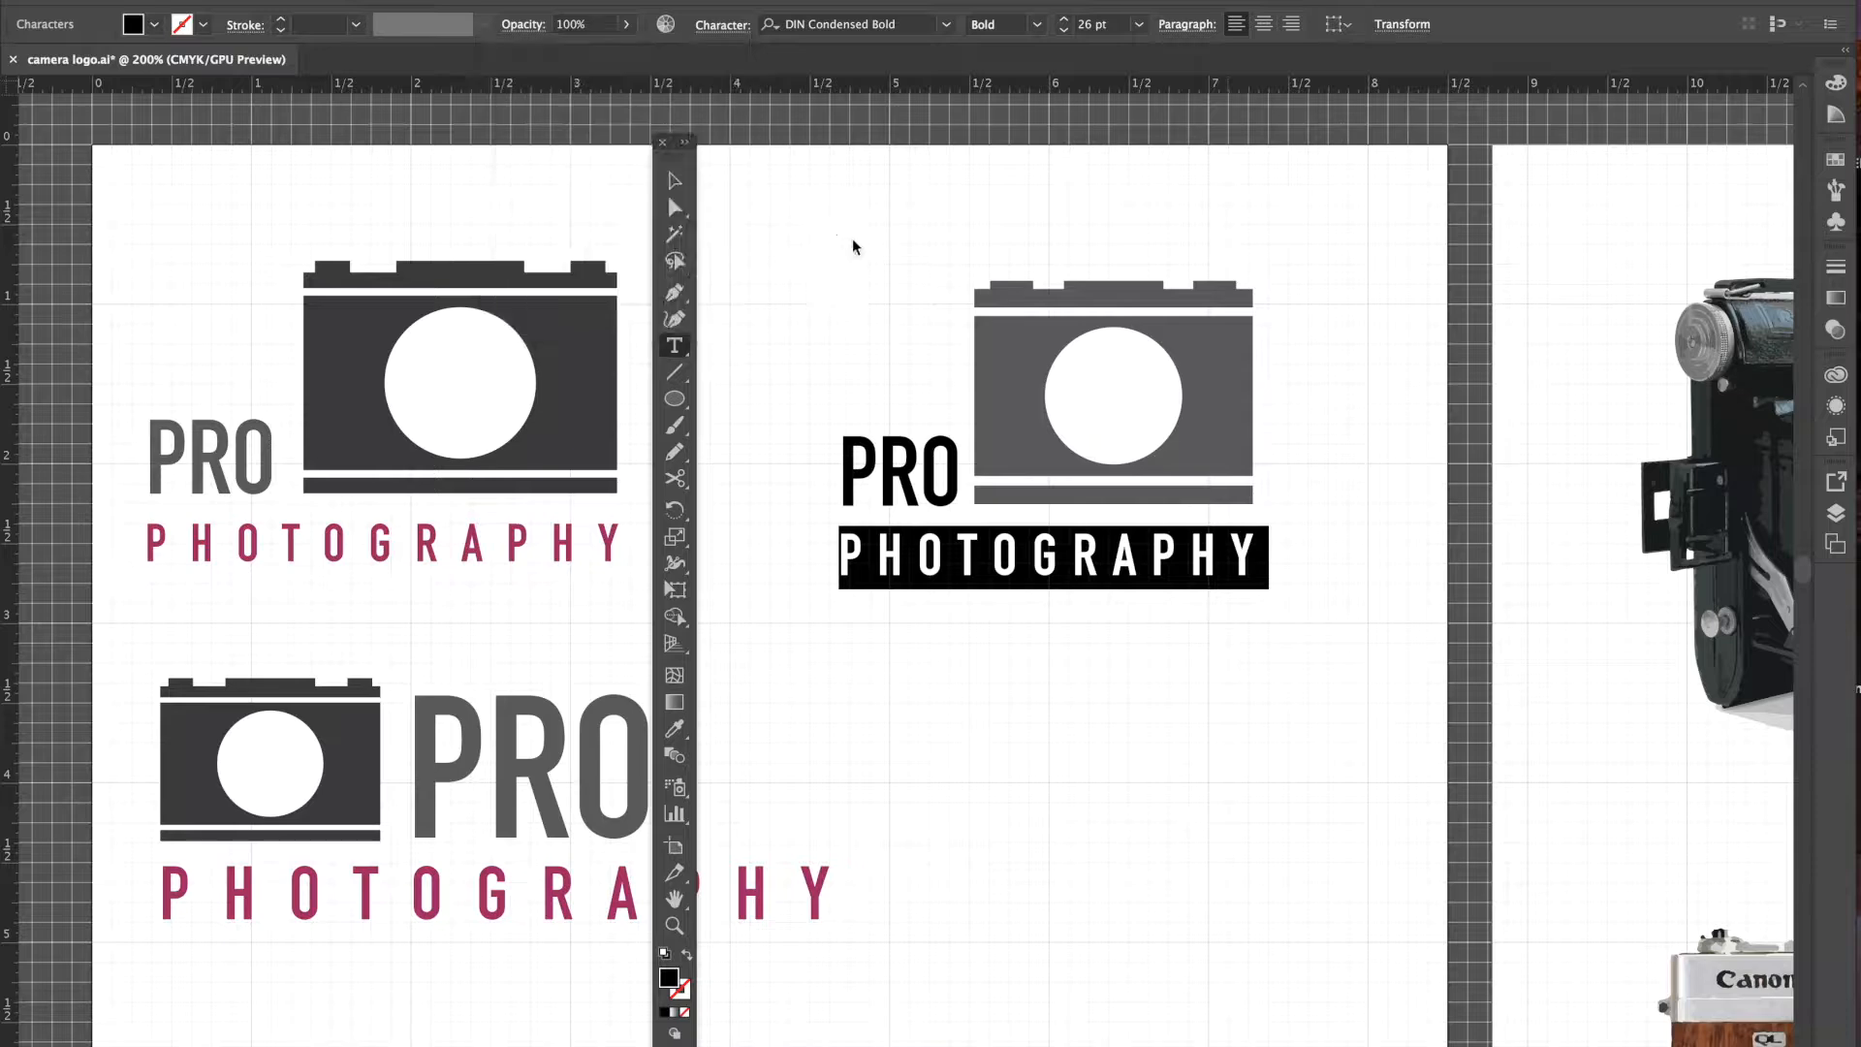
- Scale up the middle logo group by its bounding box, then deselect it and move the Tools panel left
left_click(674, 180)
left_click(766, 247)
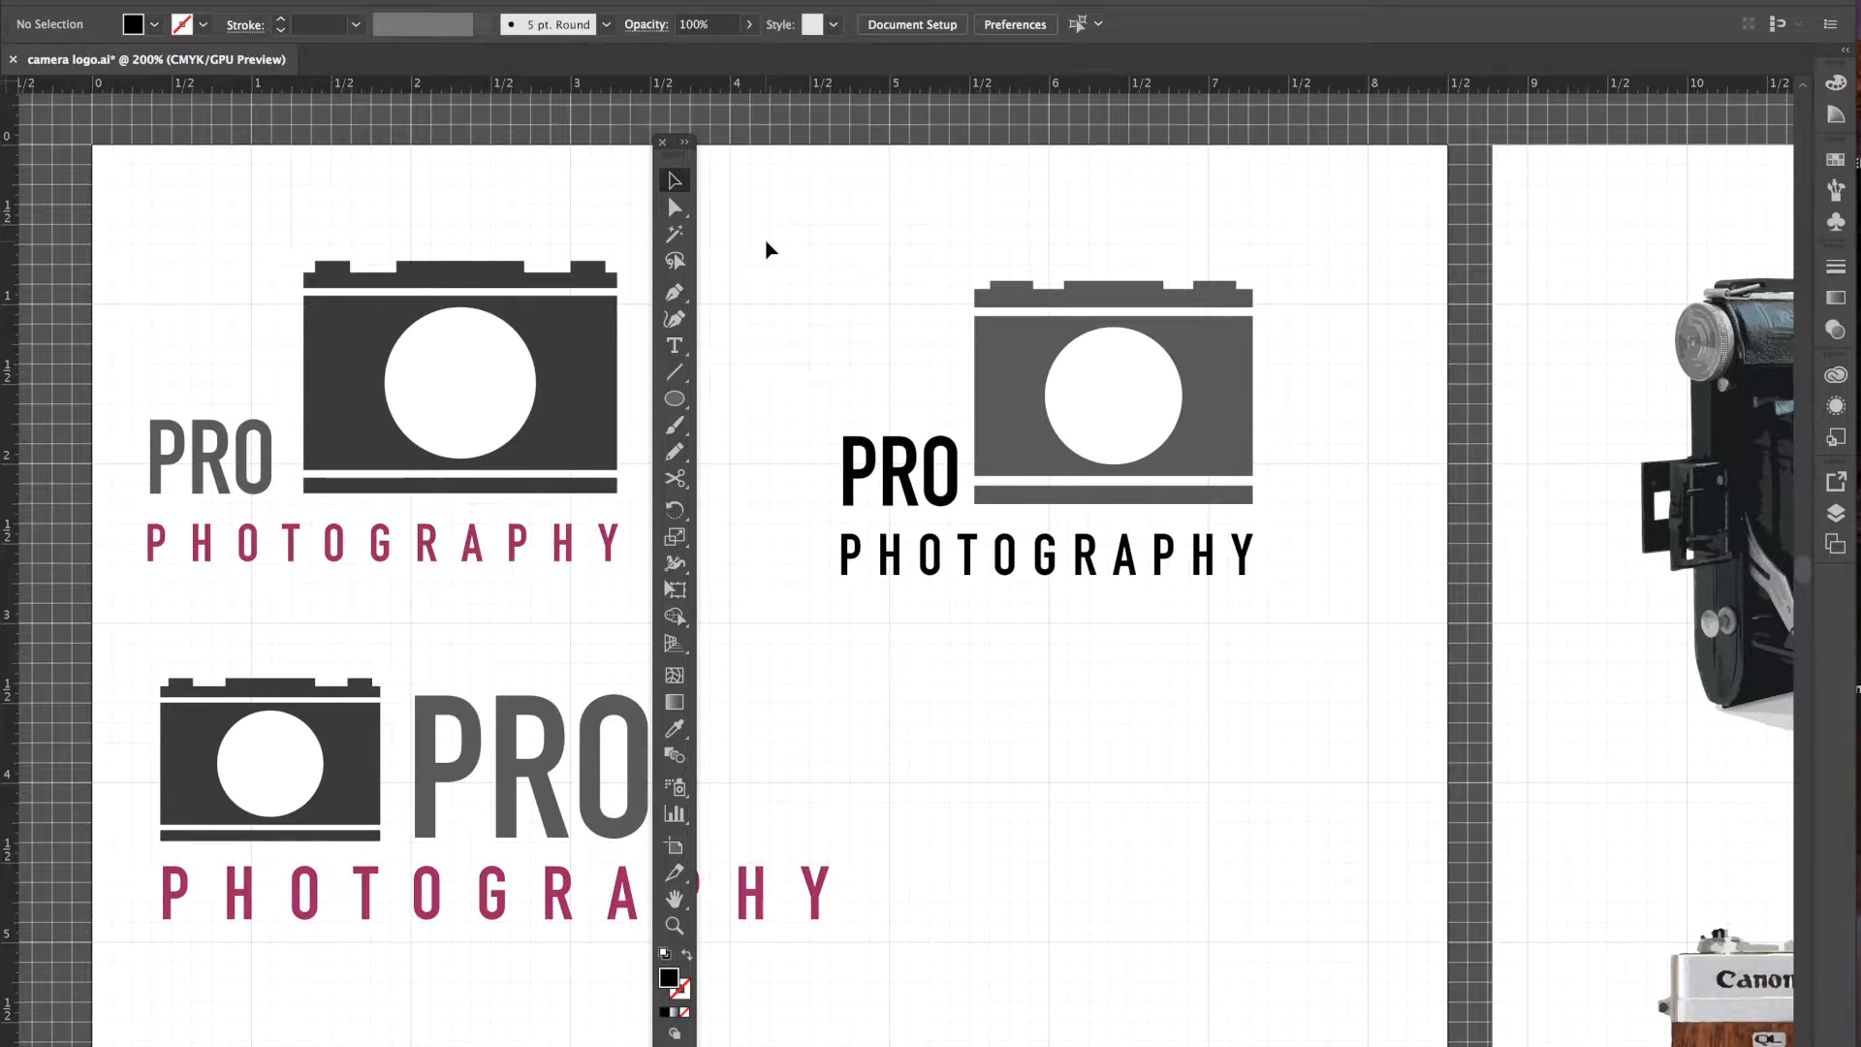
left_click_drag(1312, 303, 1319, 310)
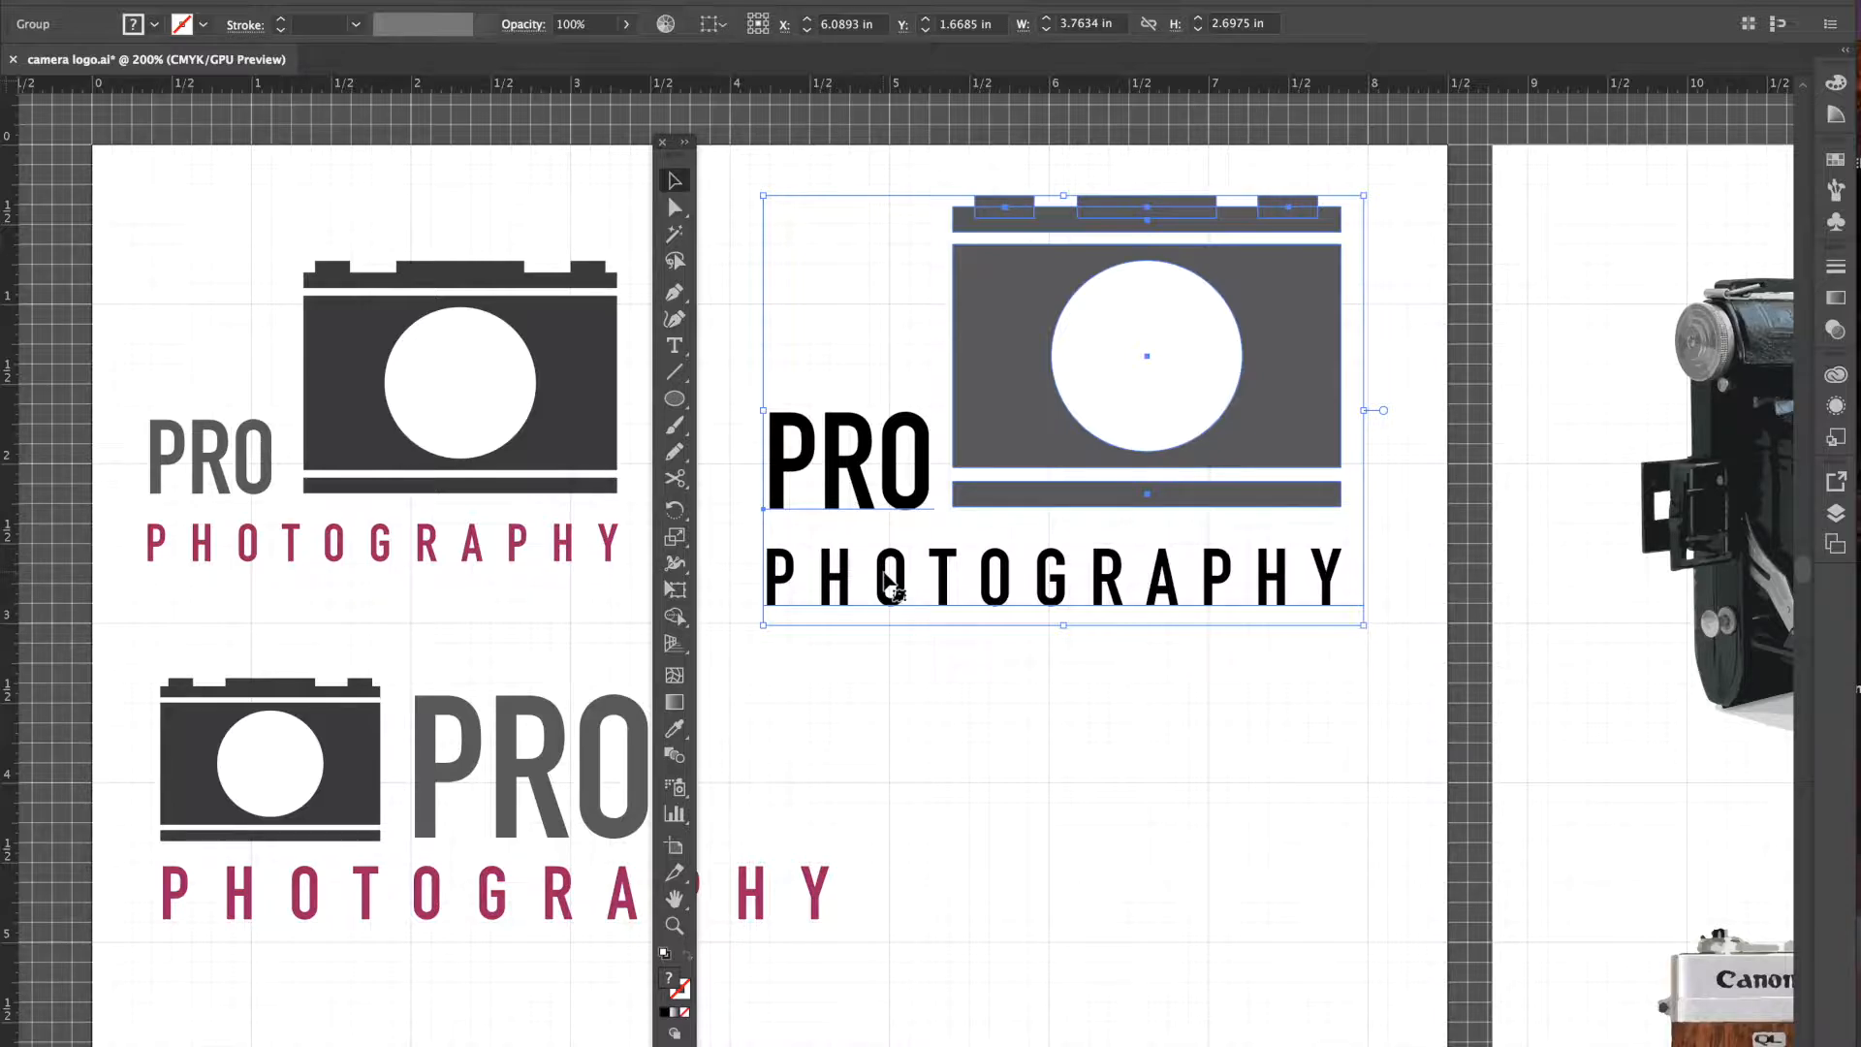
left_click(722, 371)
left_click_drag(673, 161, 612, 161)
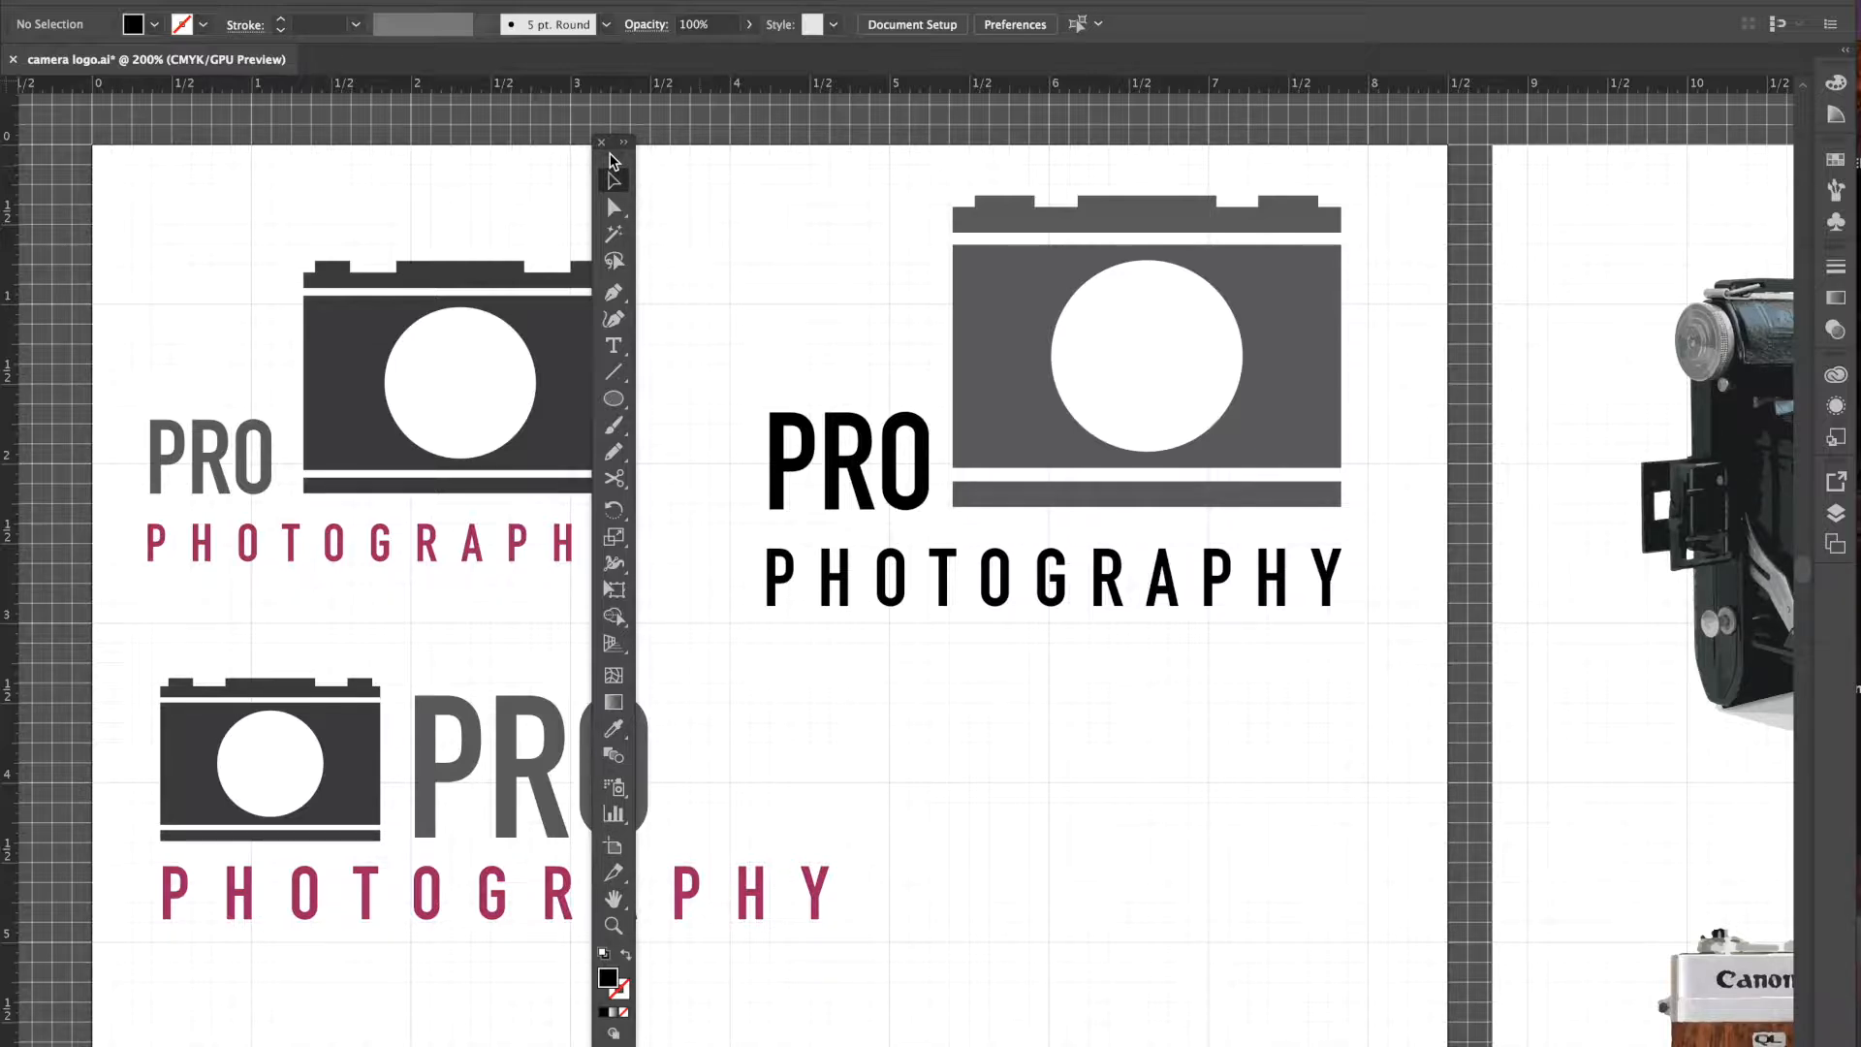
- Select the PRO and PHOTOGRAPHY text and apply Type > Create Outlines
left_click(866, 514)
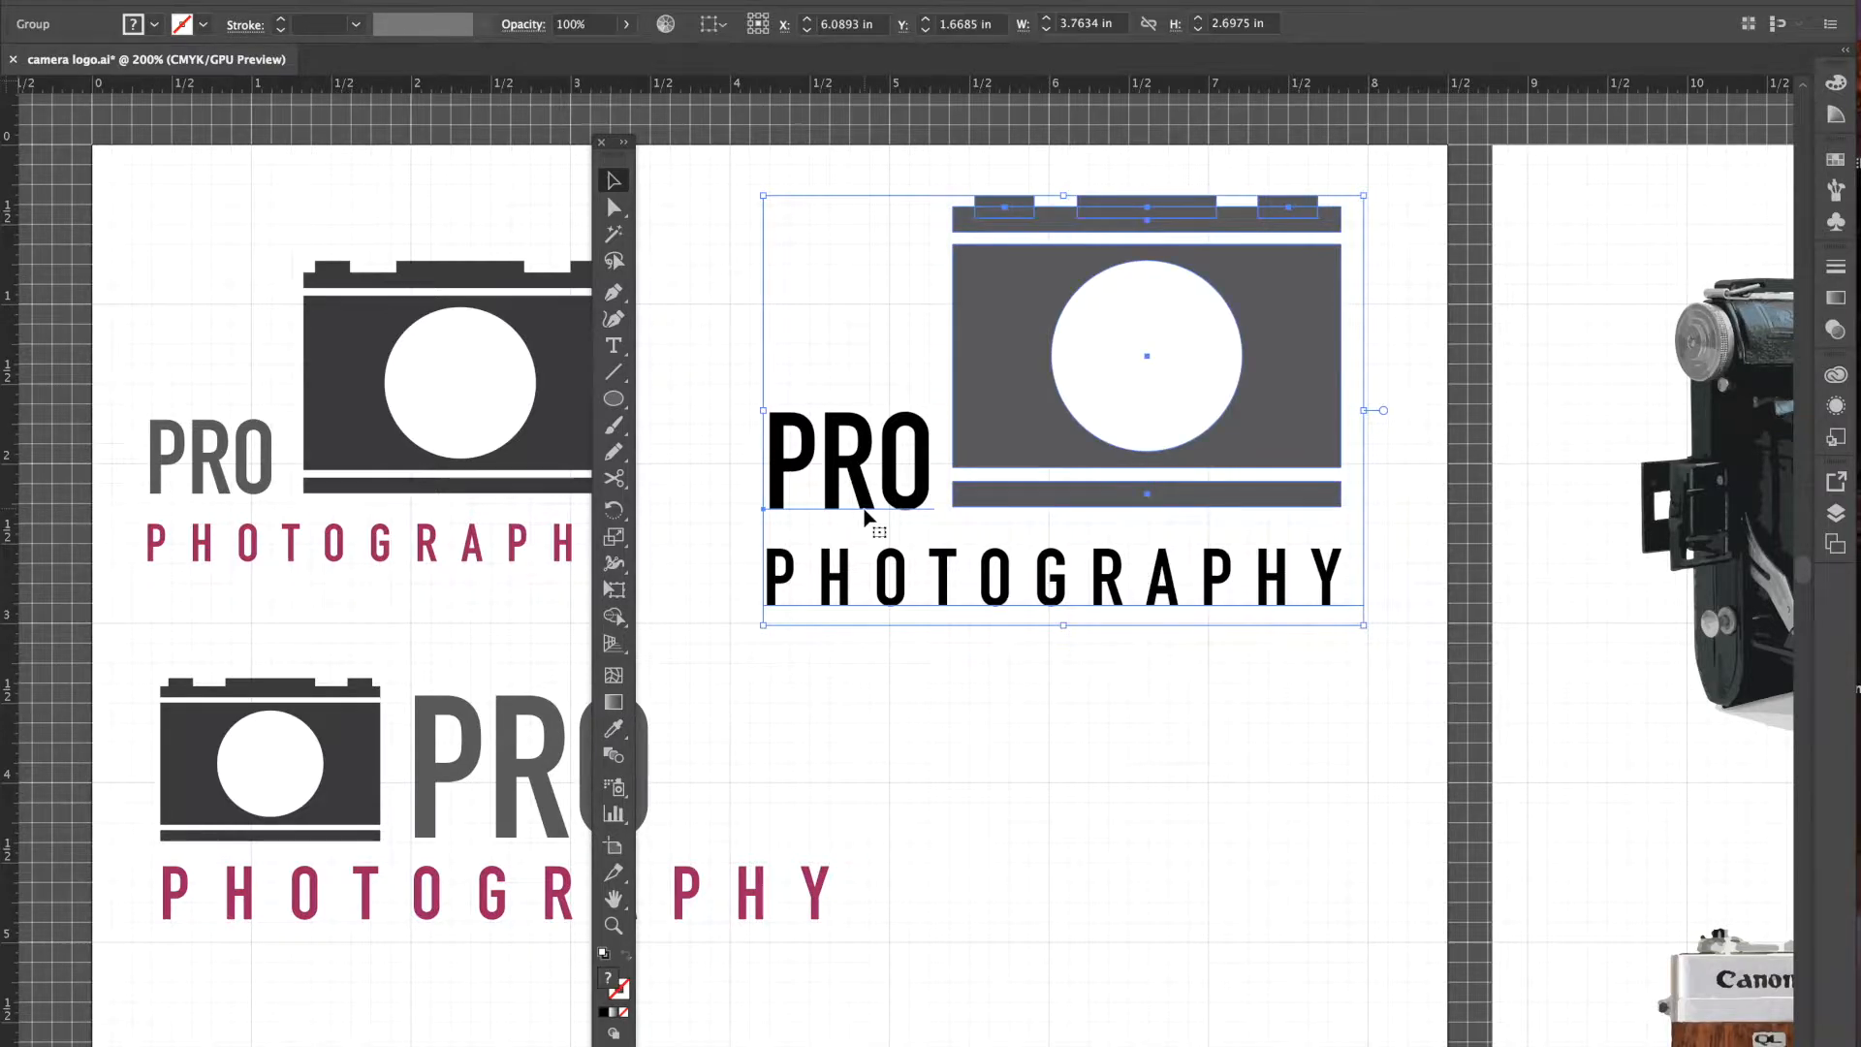
key("ctrl+shift+a")
left_click(872, 489)
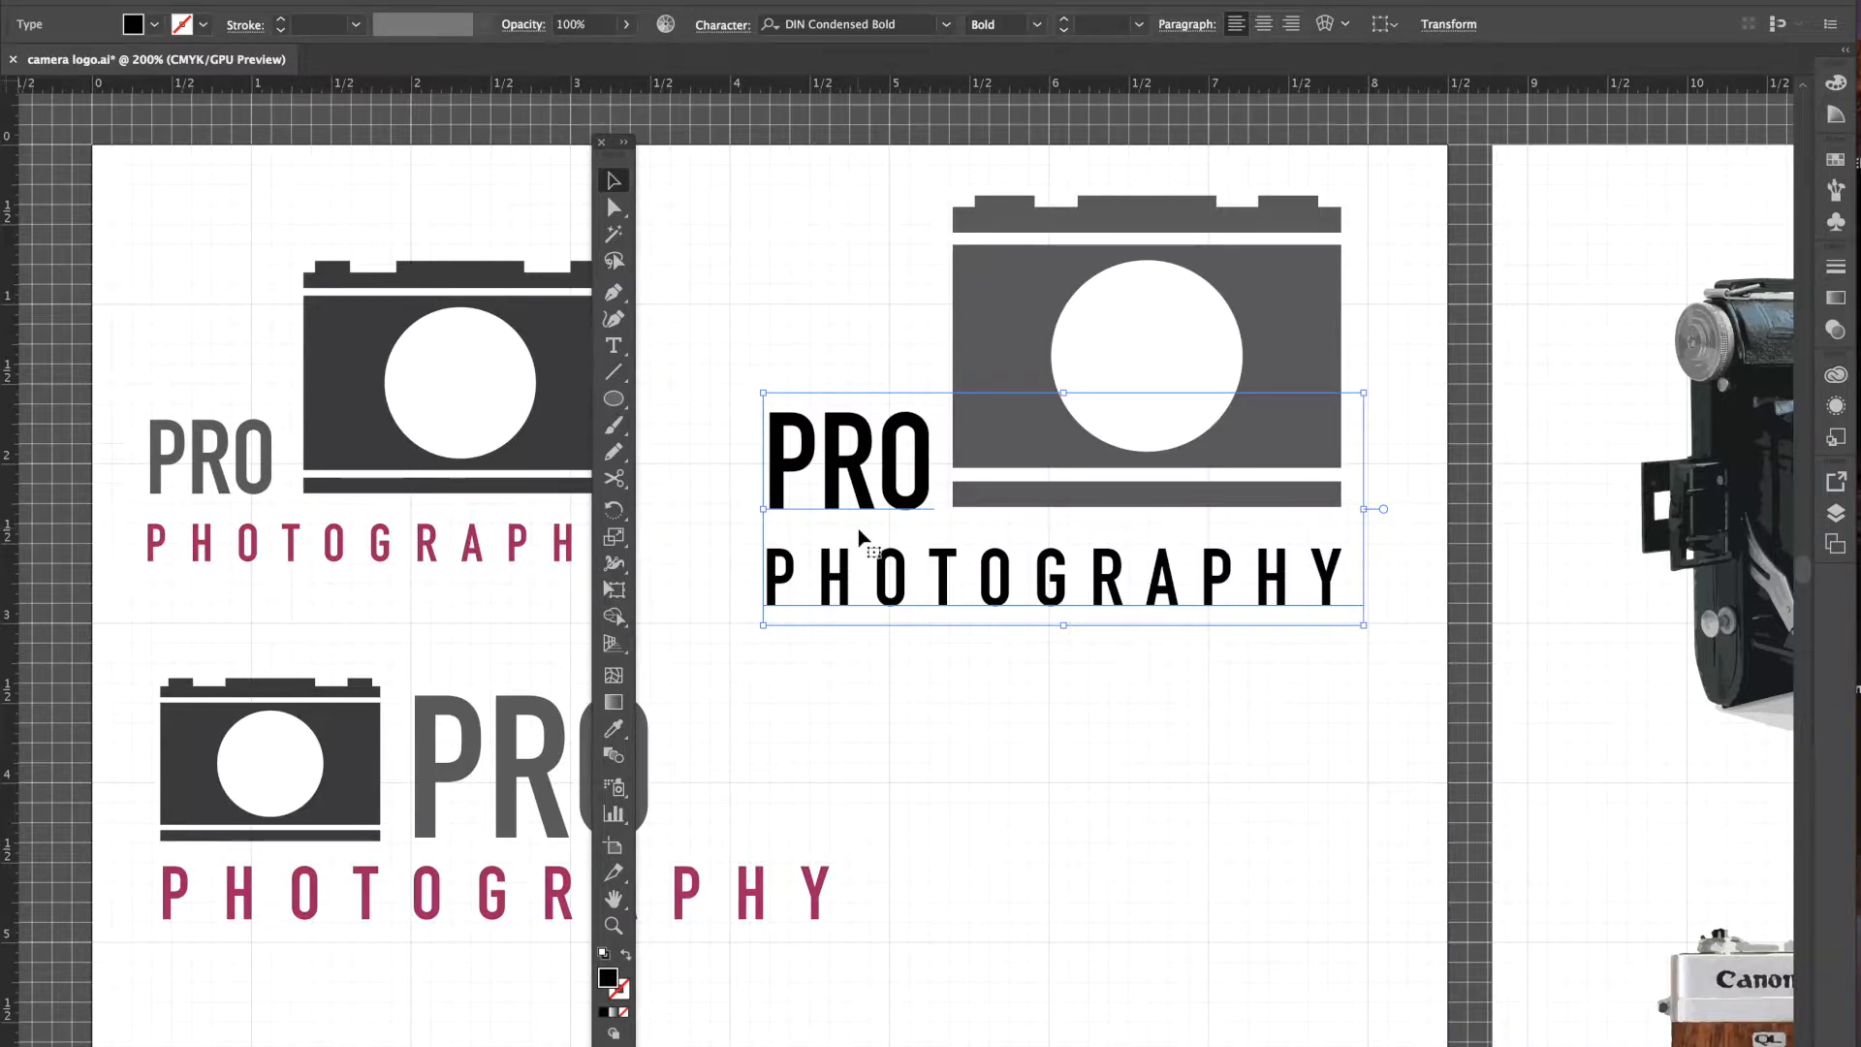
left_click(357, 0)
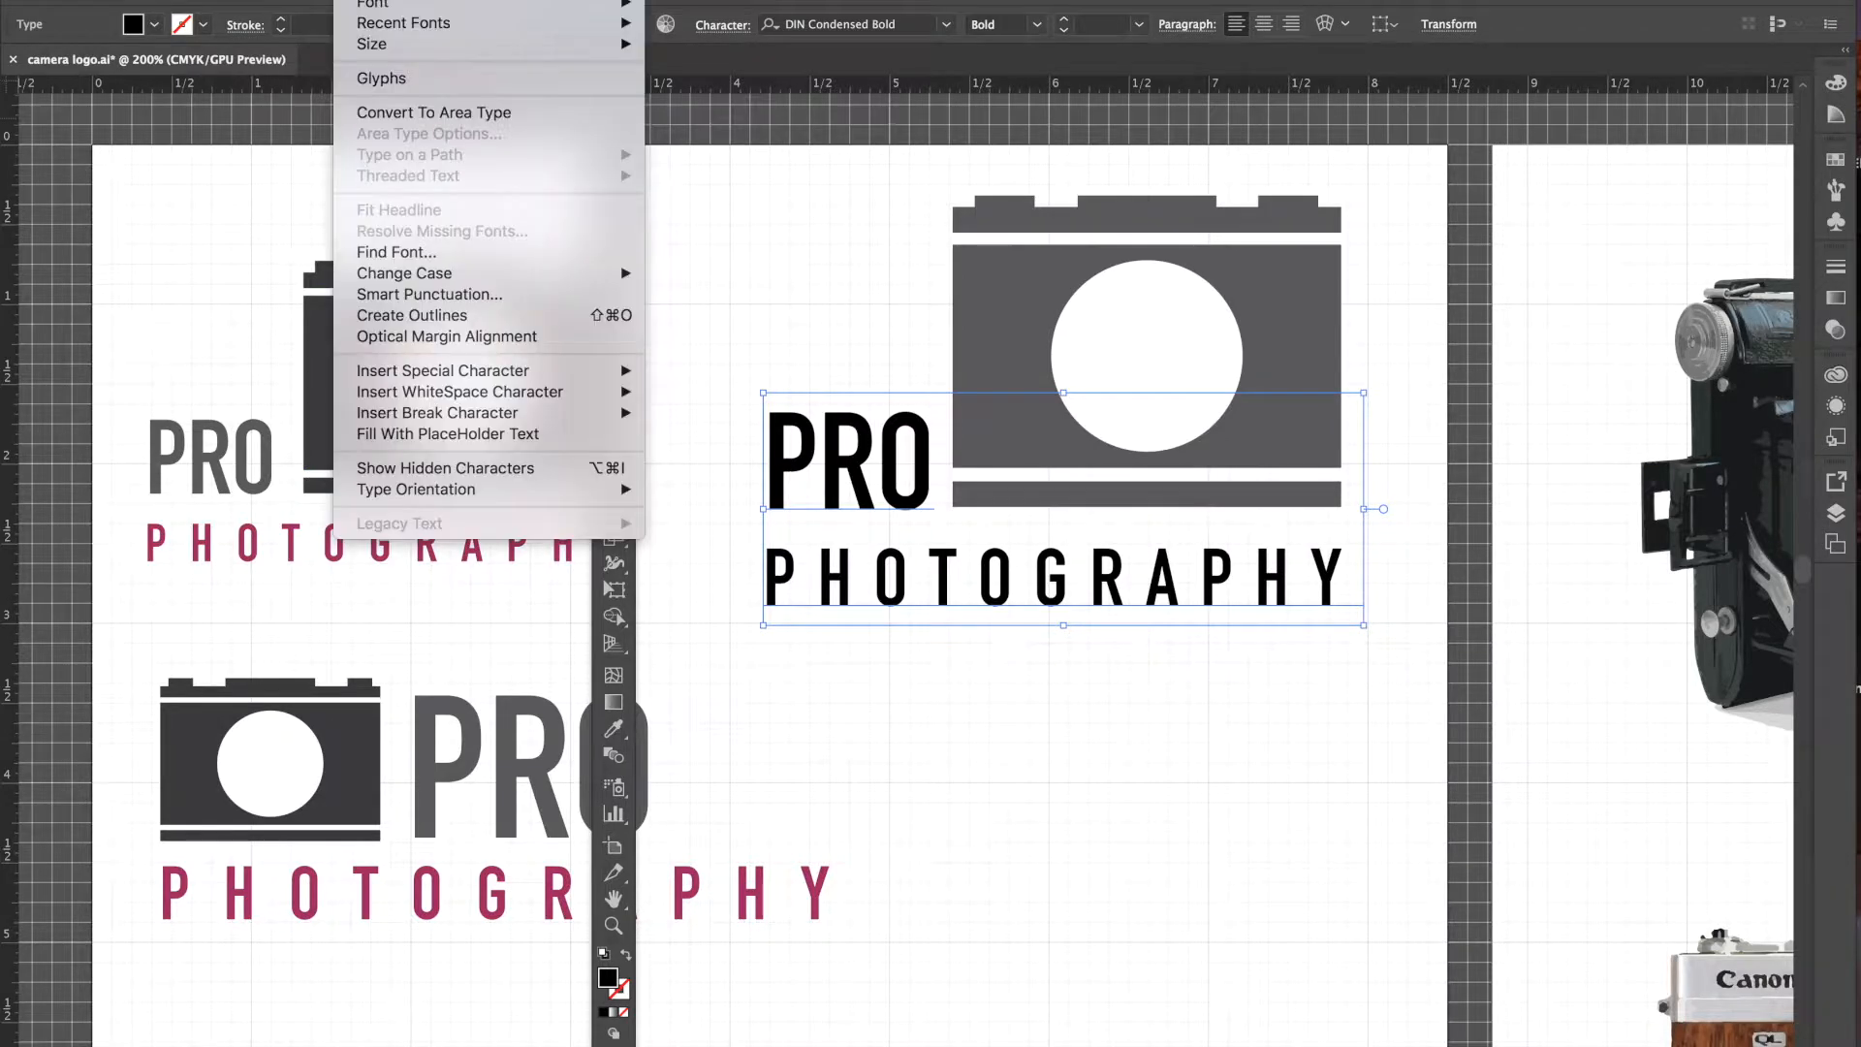
left_click(397, 316)
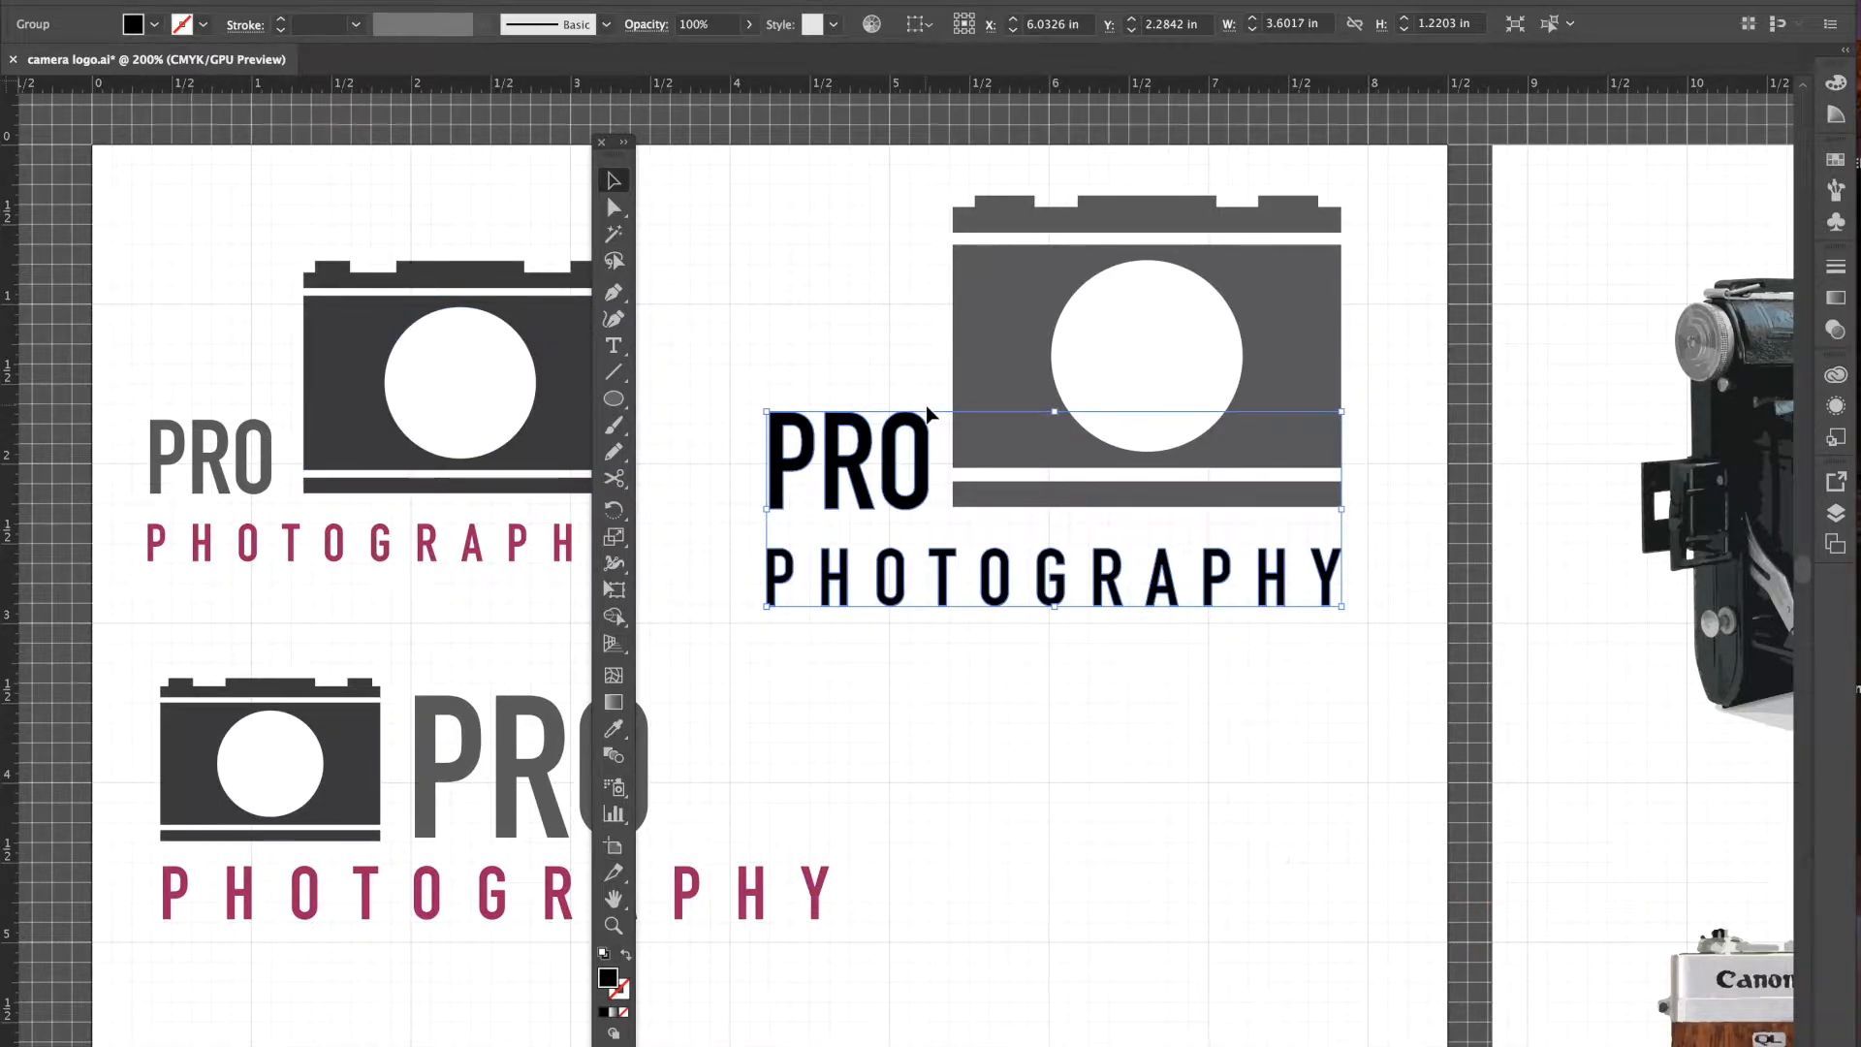
left_click(815, 356)
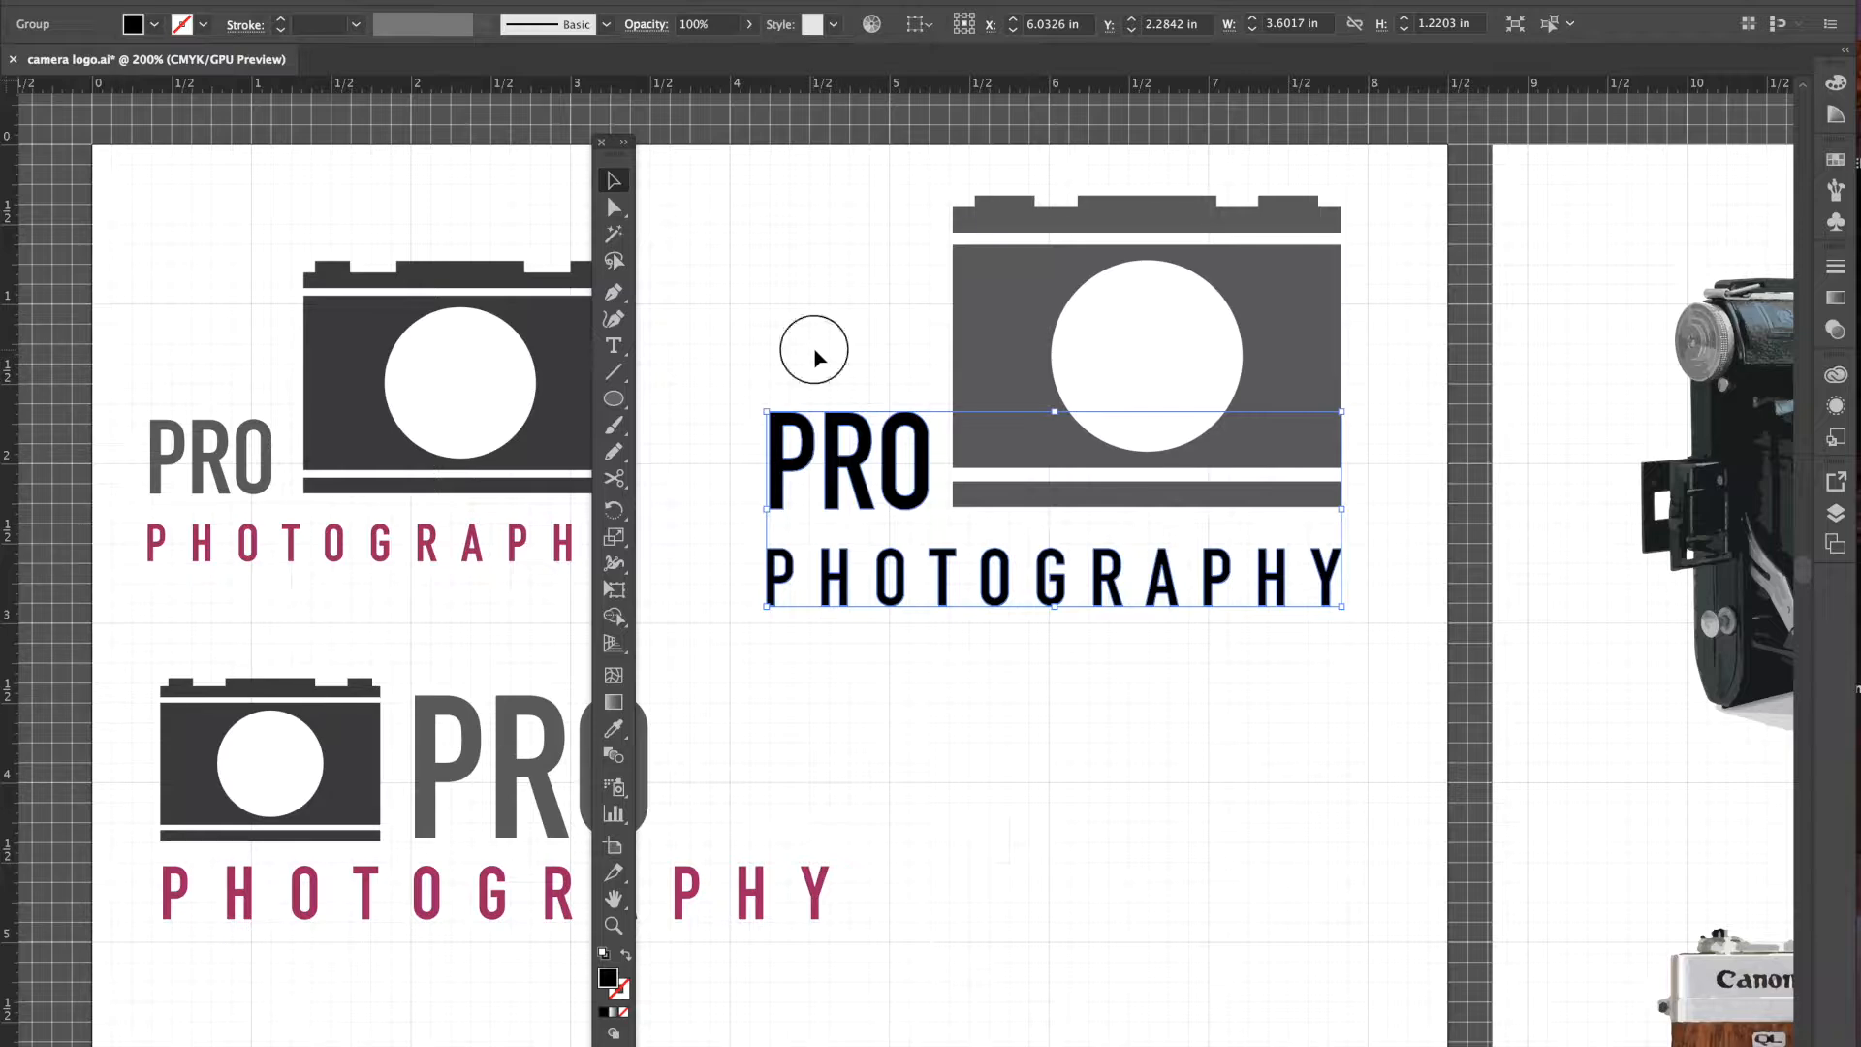
left_click(615, 213)
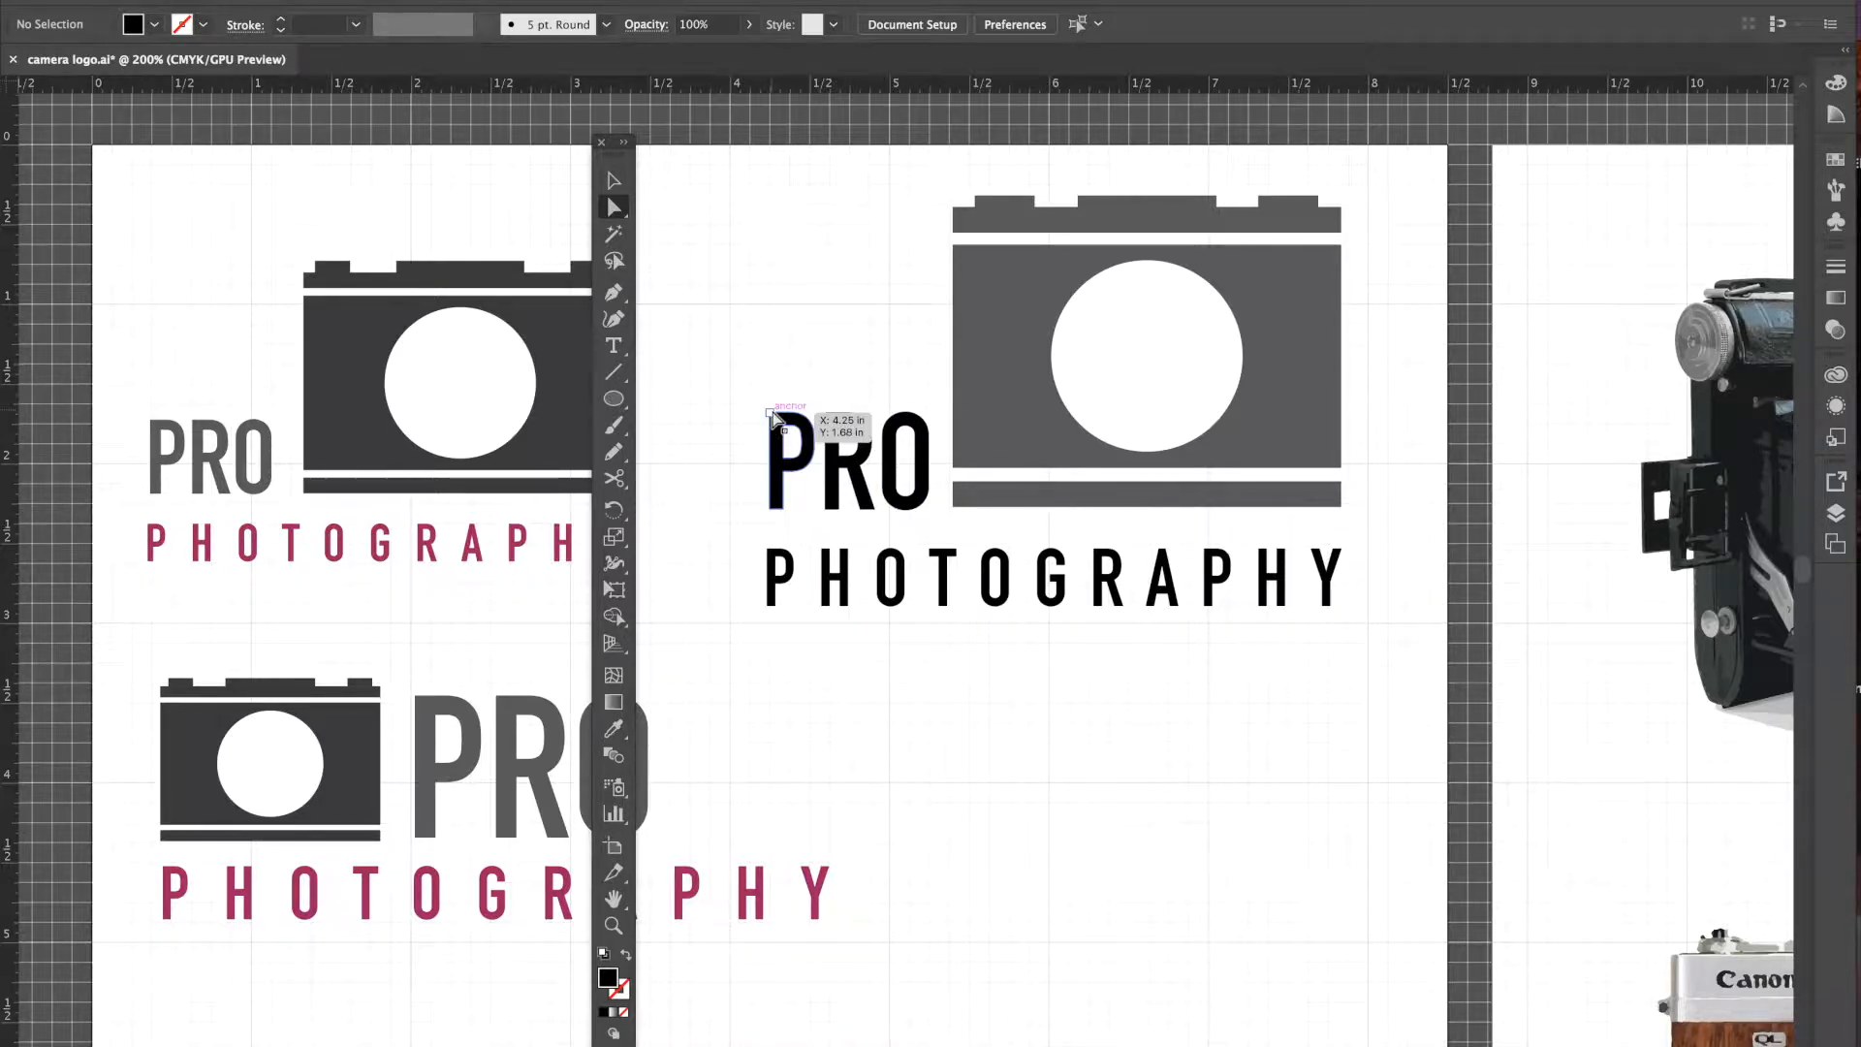
left_click_drag(772, 415, 771, 336)
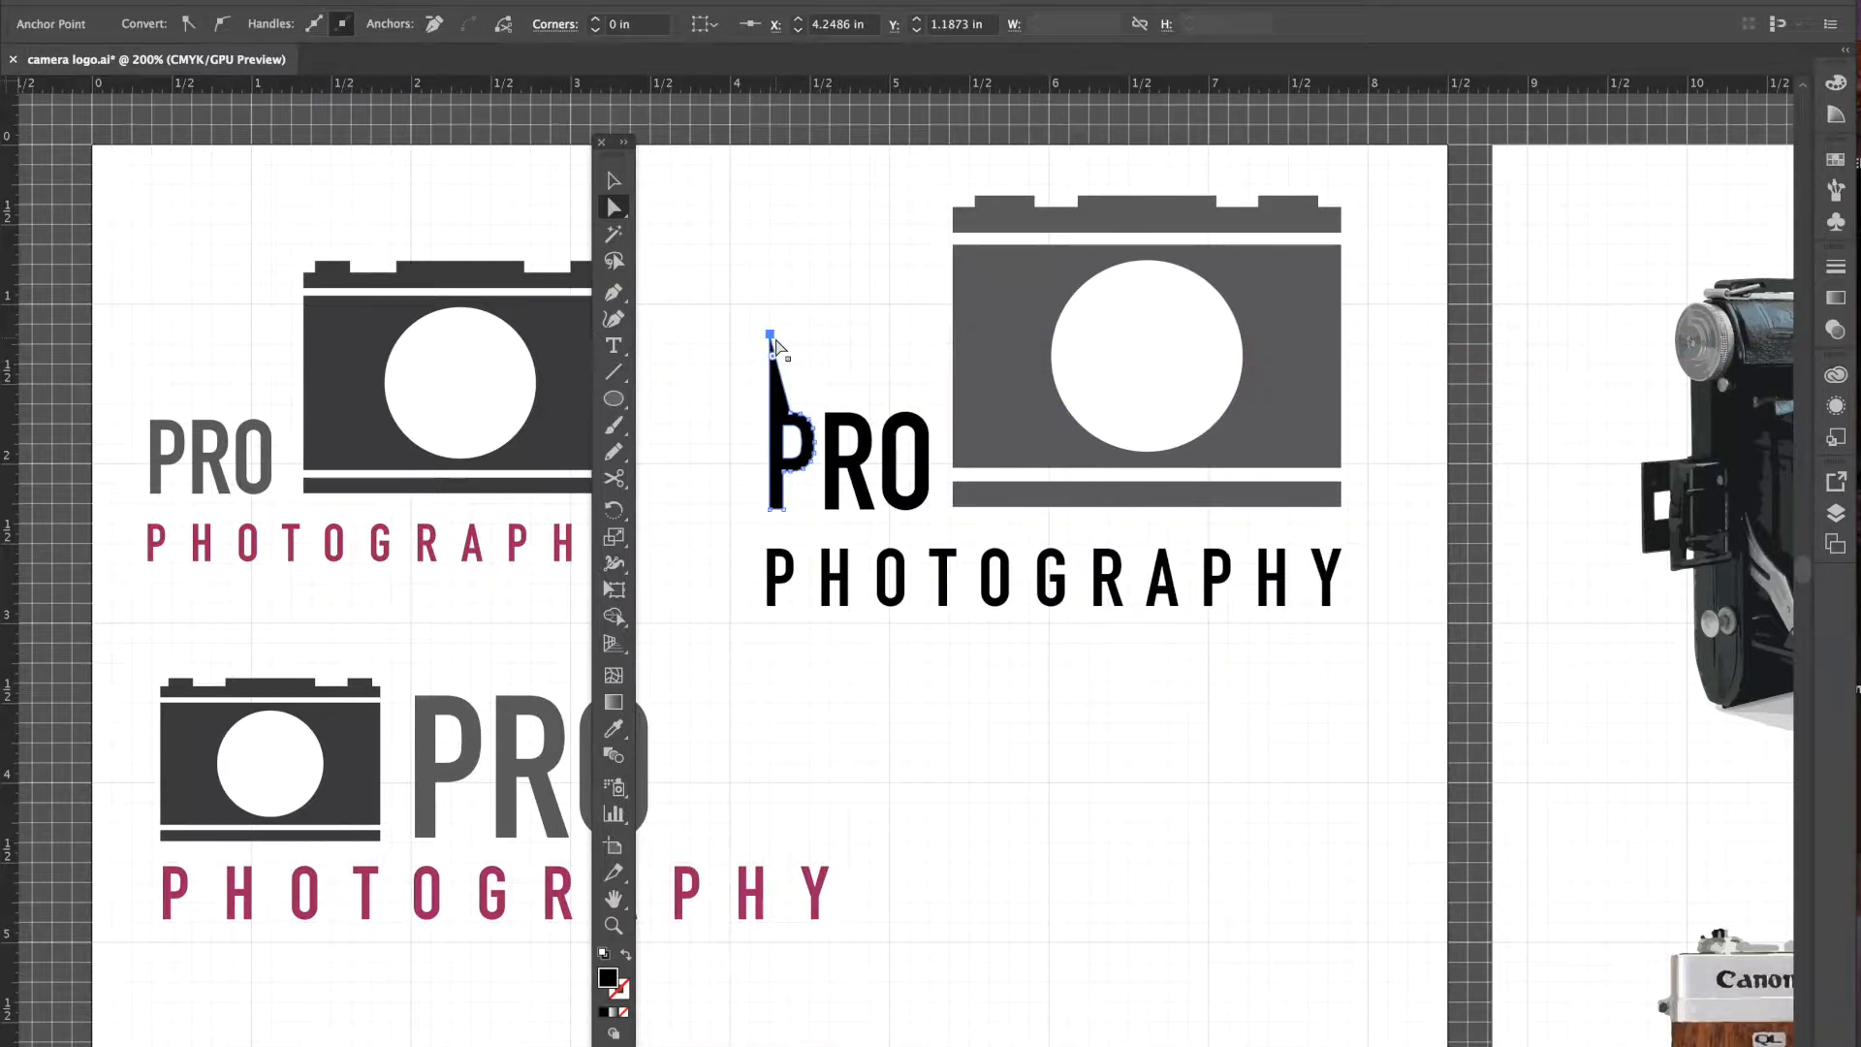
left_click(843, 338)
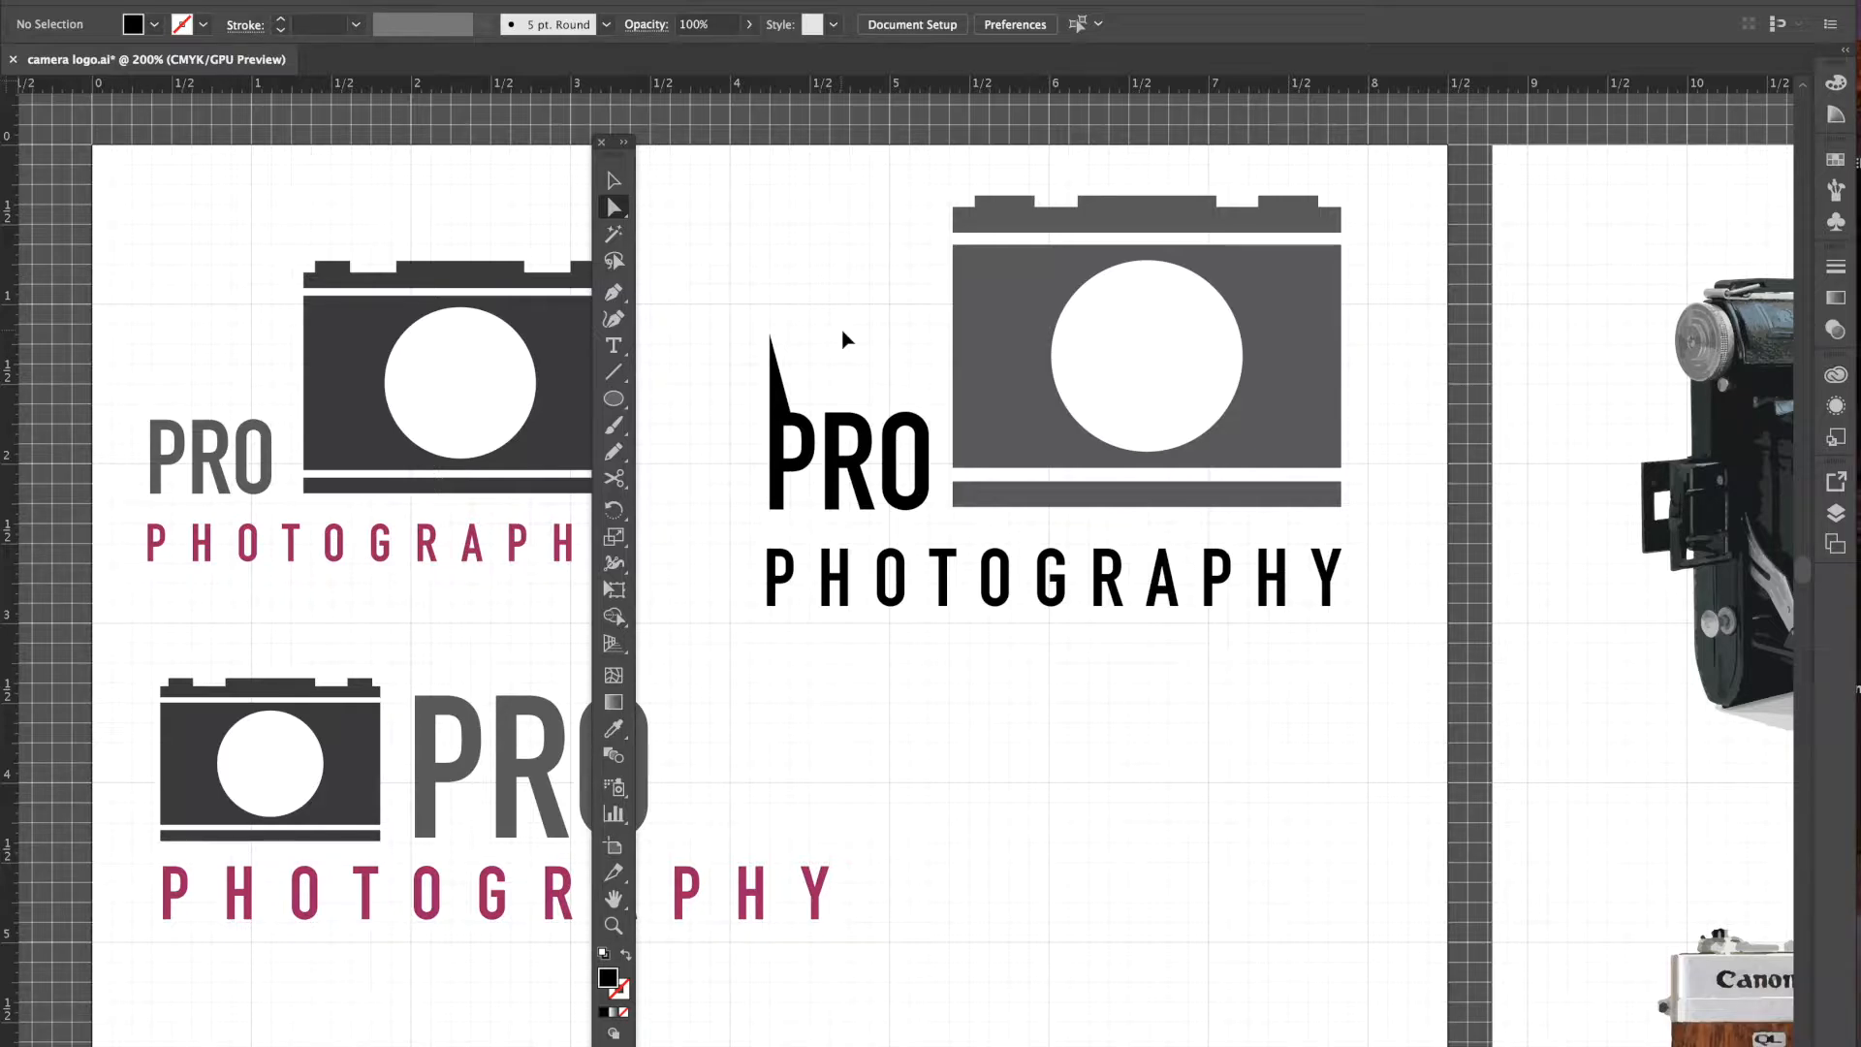
key("ctrl+z")
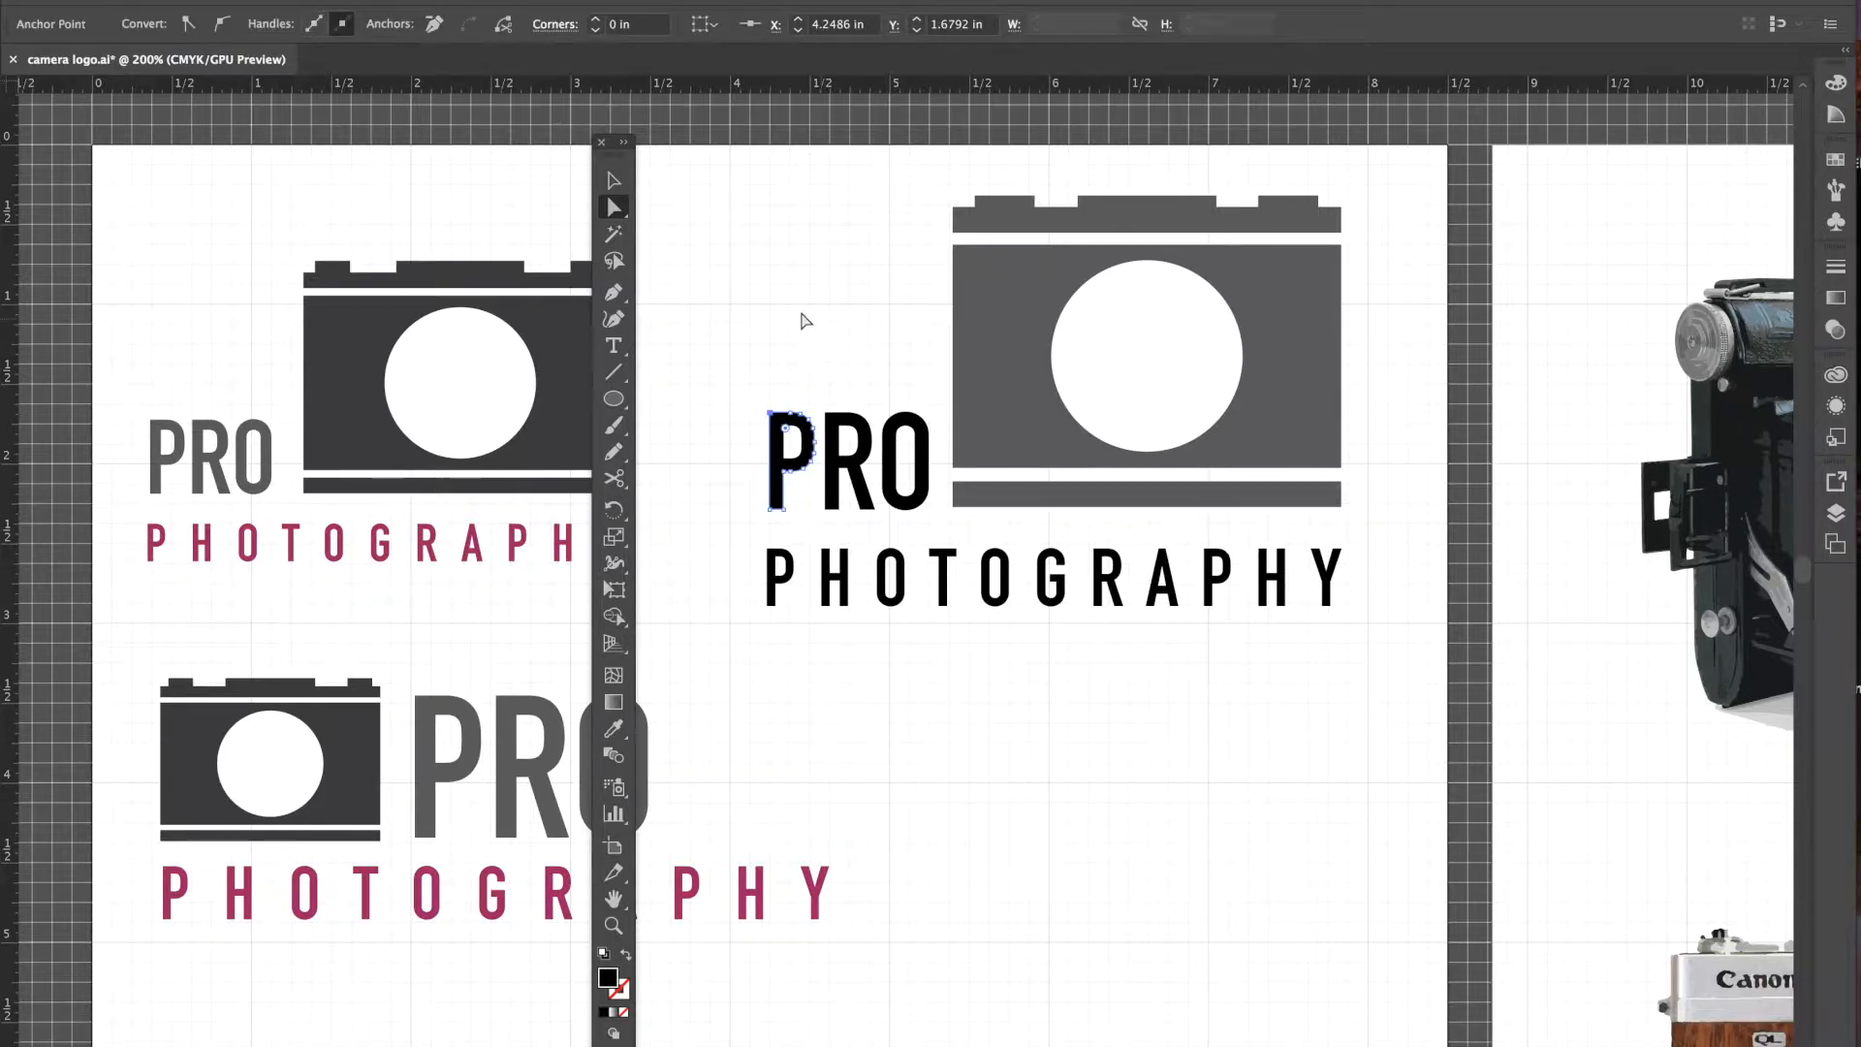
left_click(798, 321)
left_click(613, 180)
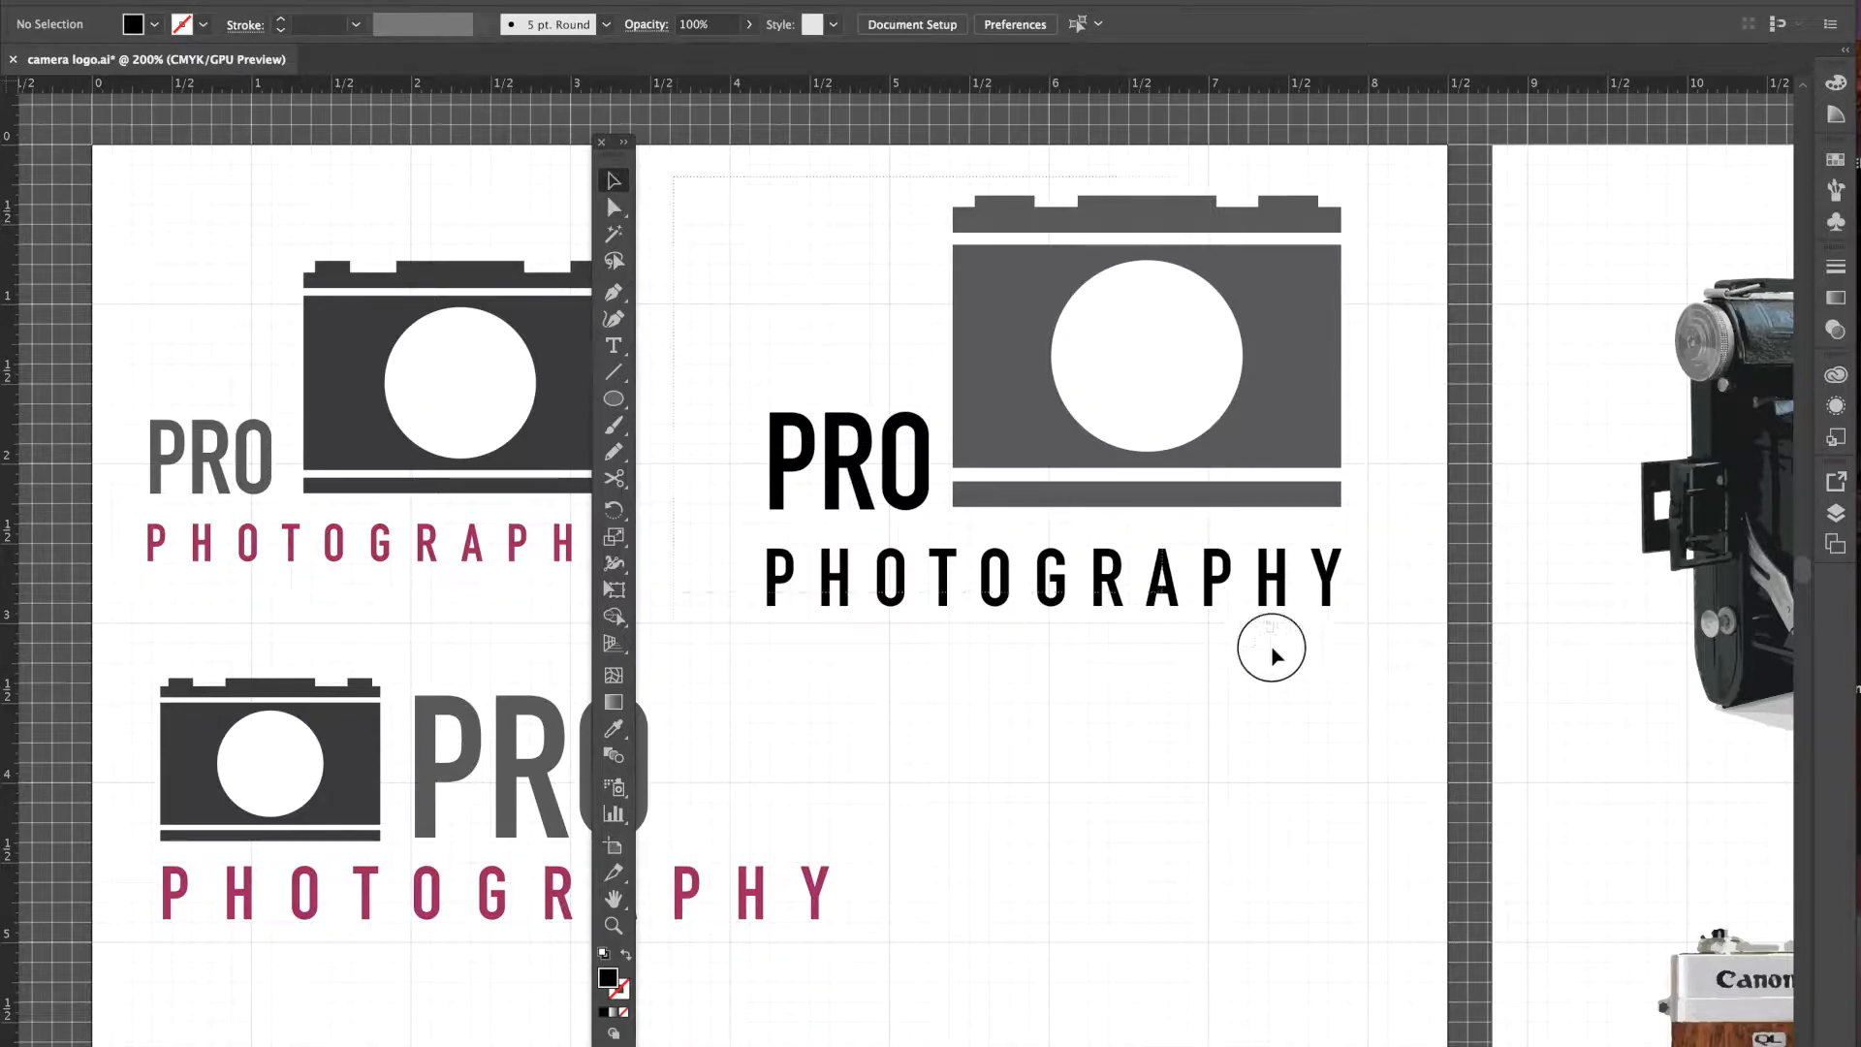
- Marquee-select the middle logo's outlined text and camera and apply Object > Group
left_click_drag(1425, 656, 1216, 535)
left_click(289, 2)
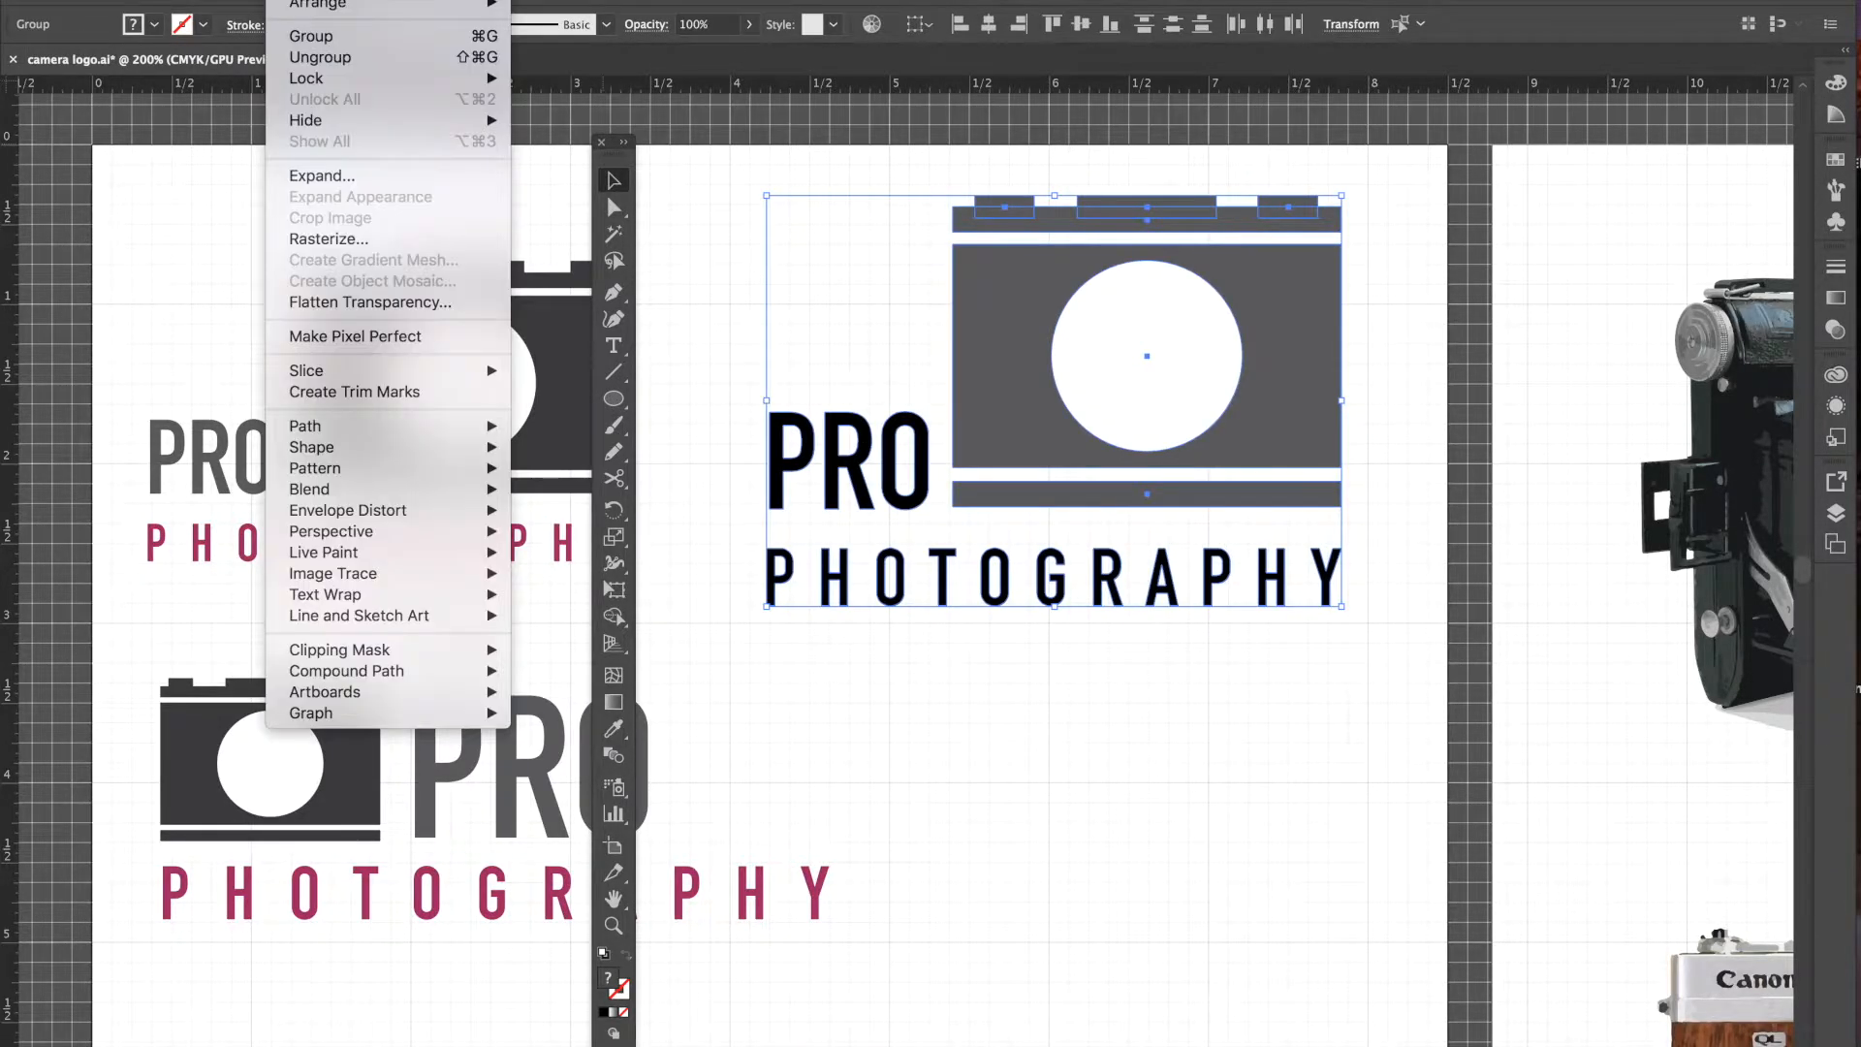
left_click(305, 35)
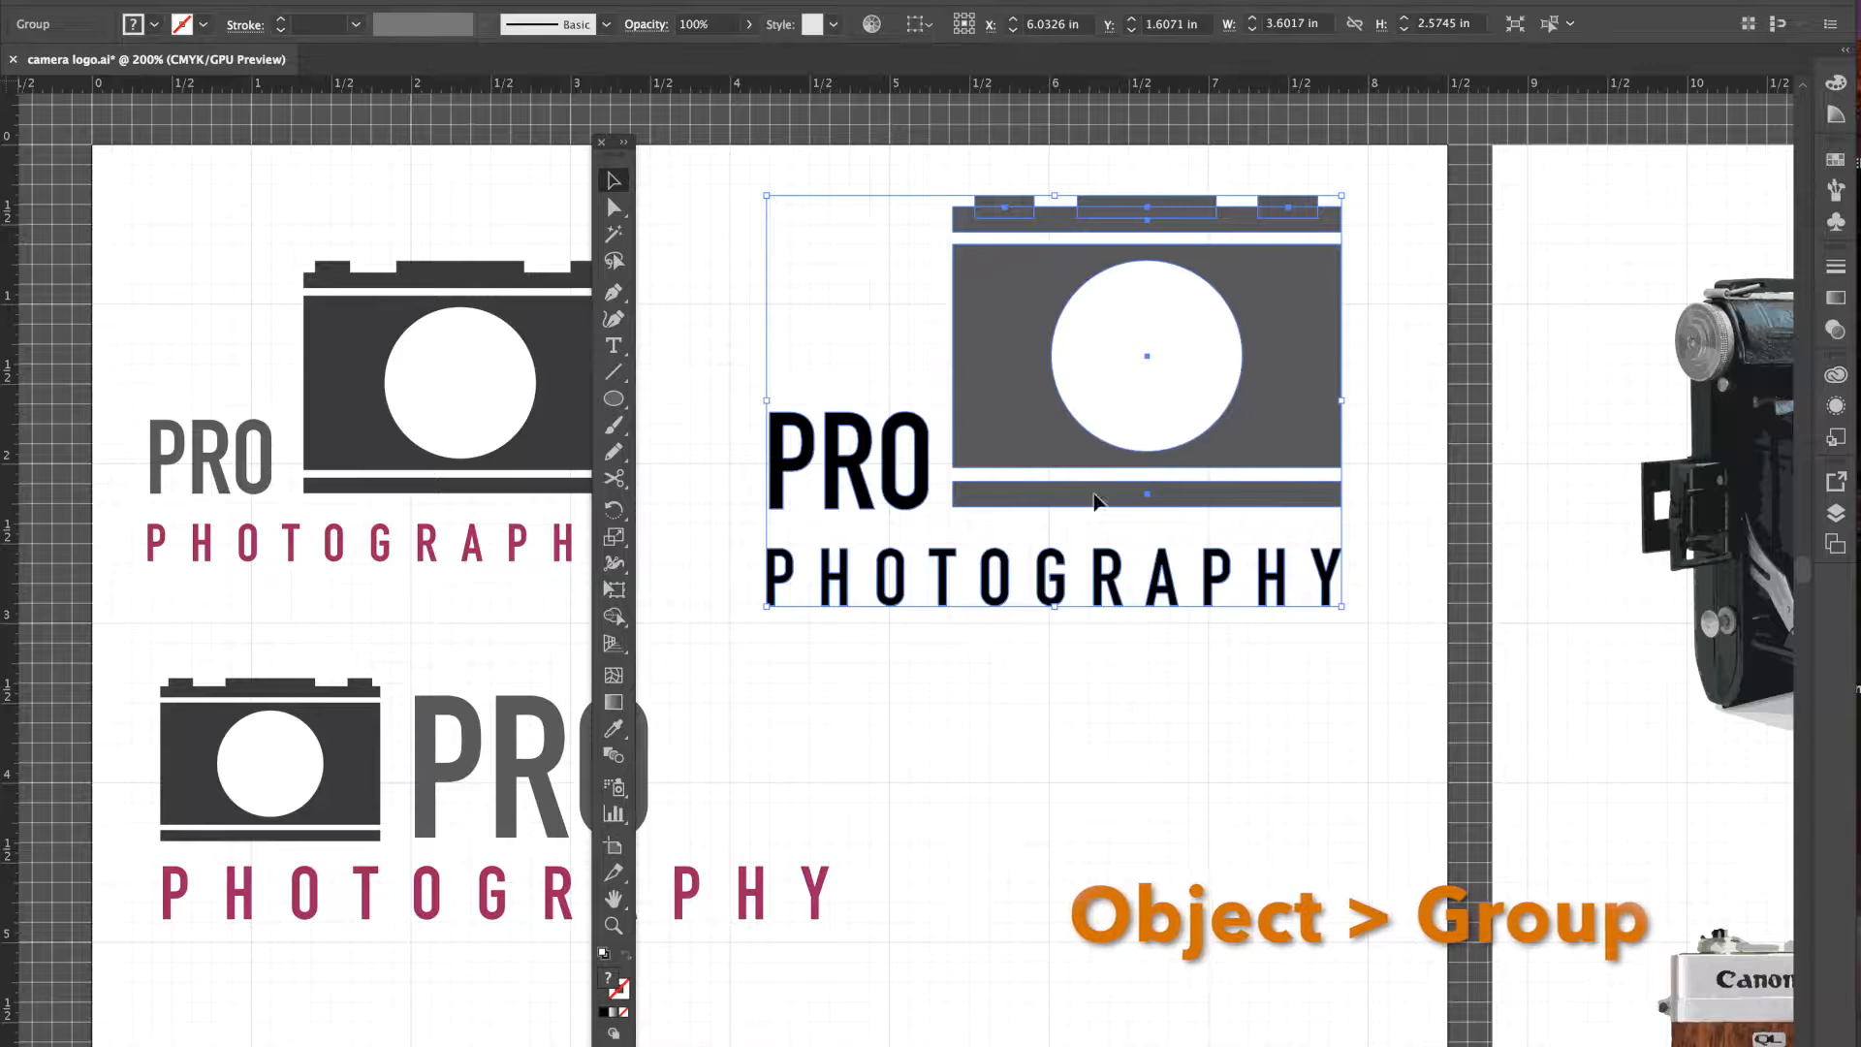
left_click(980, 657)
left_click(1012, 384)
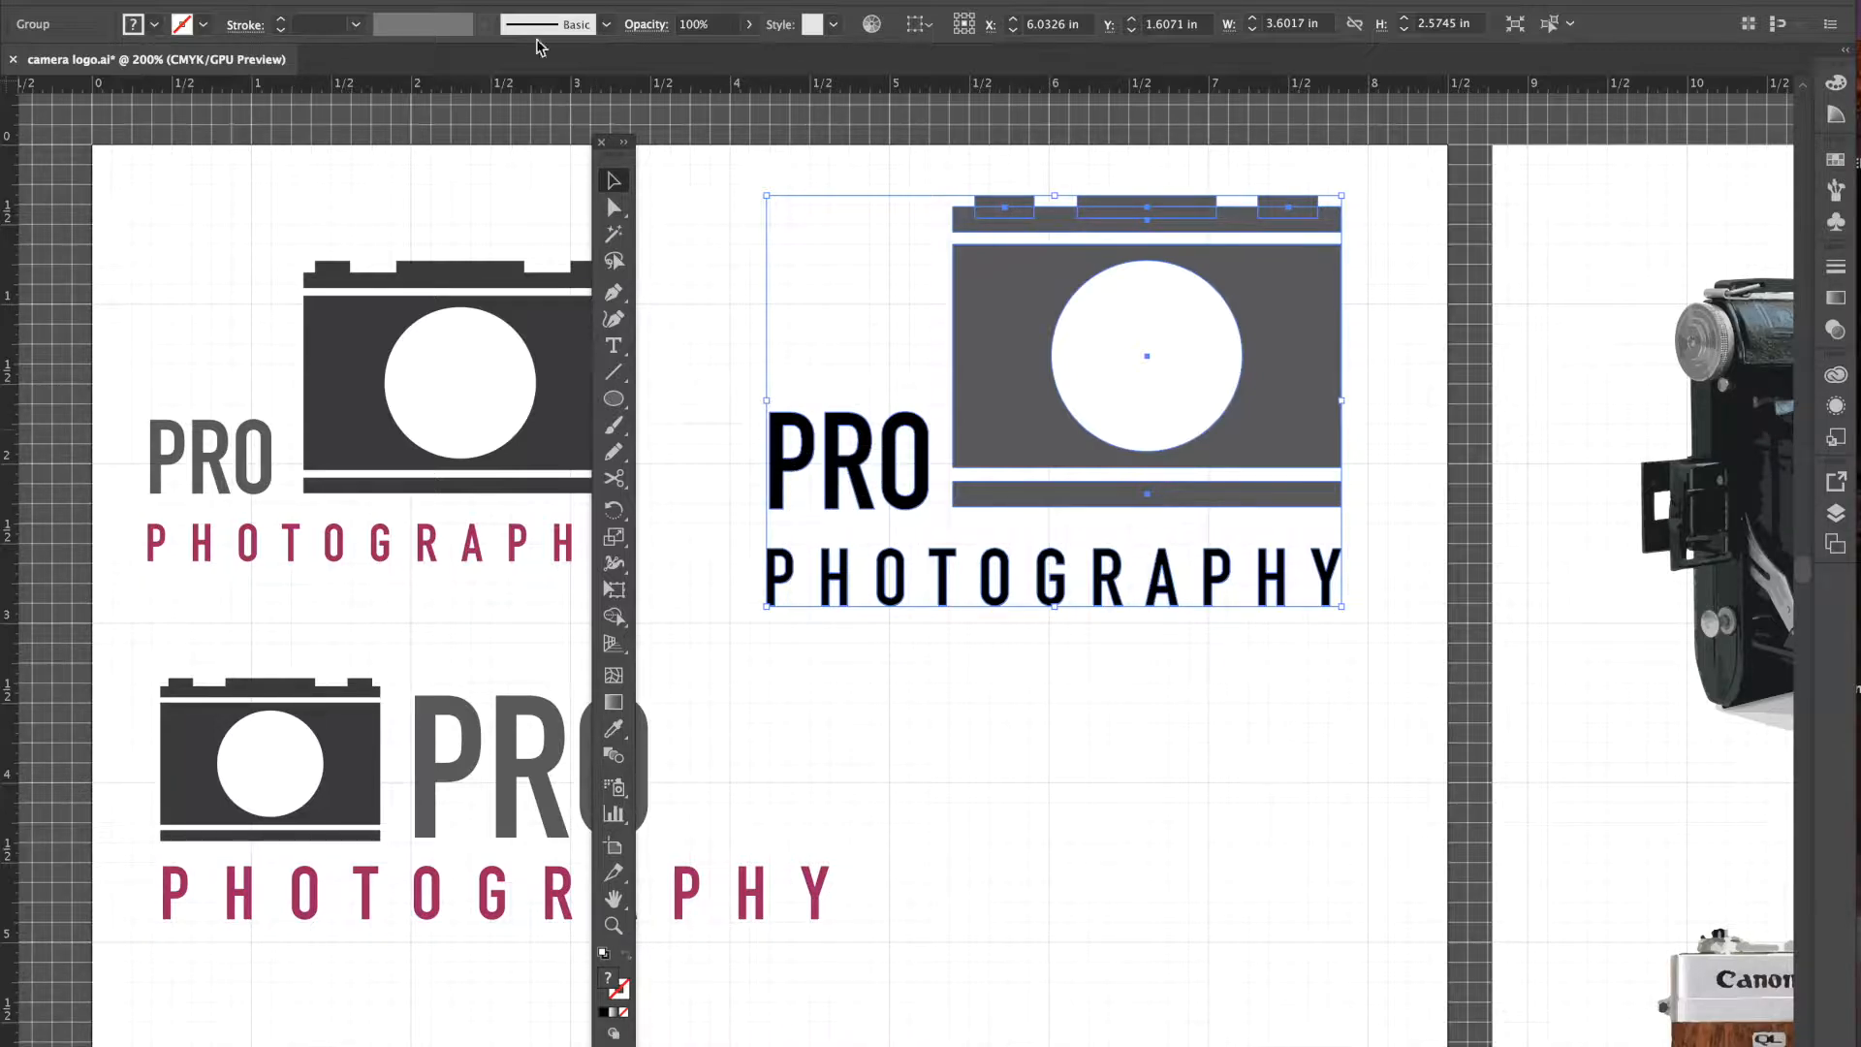
left_click(356, 0)
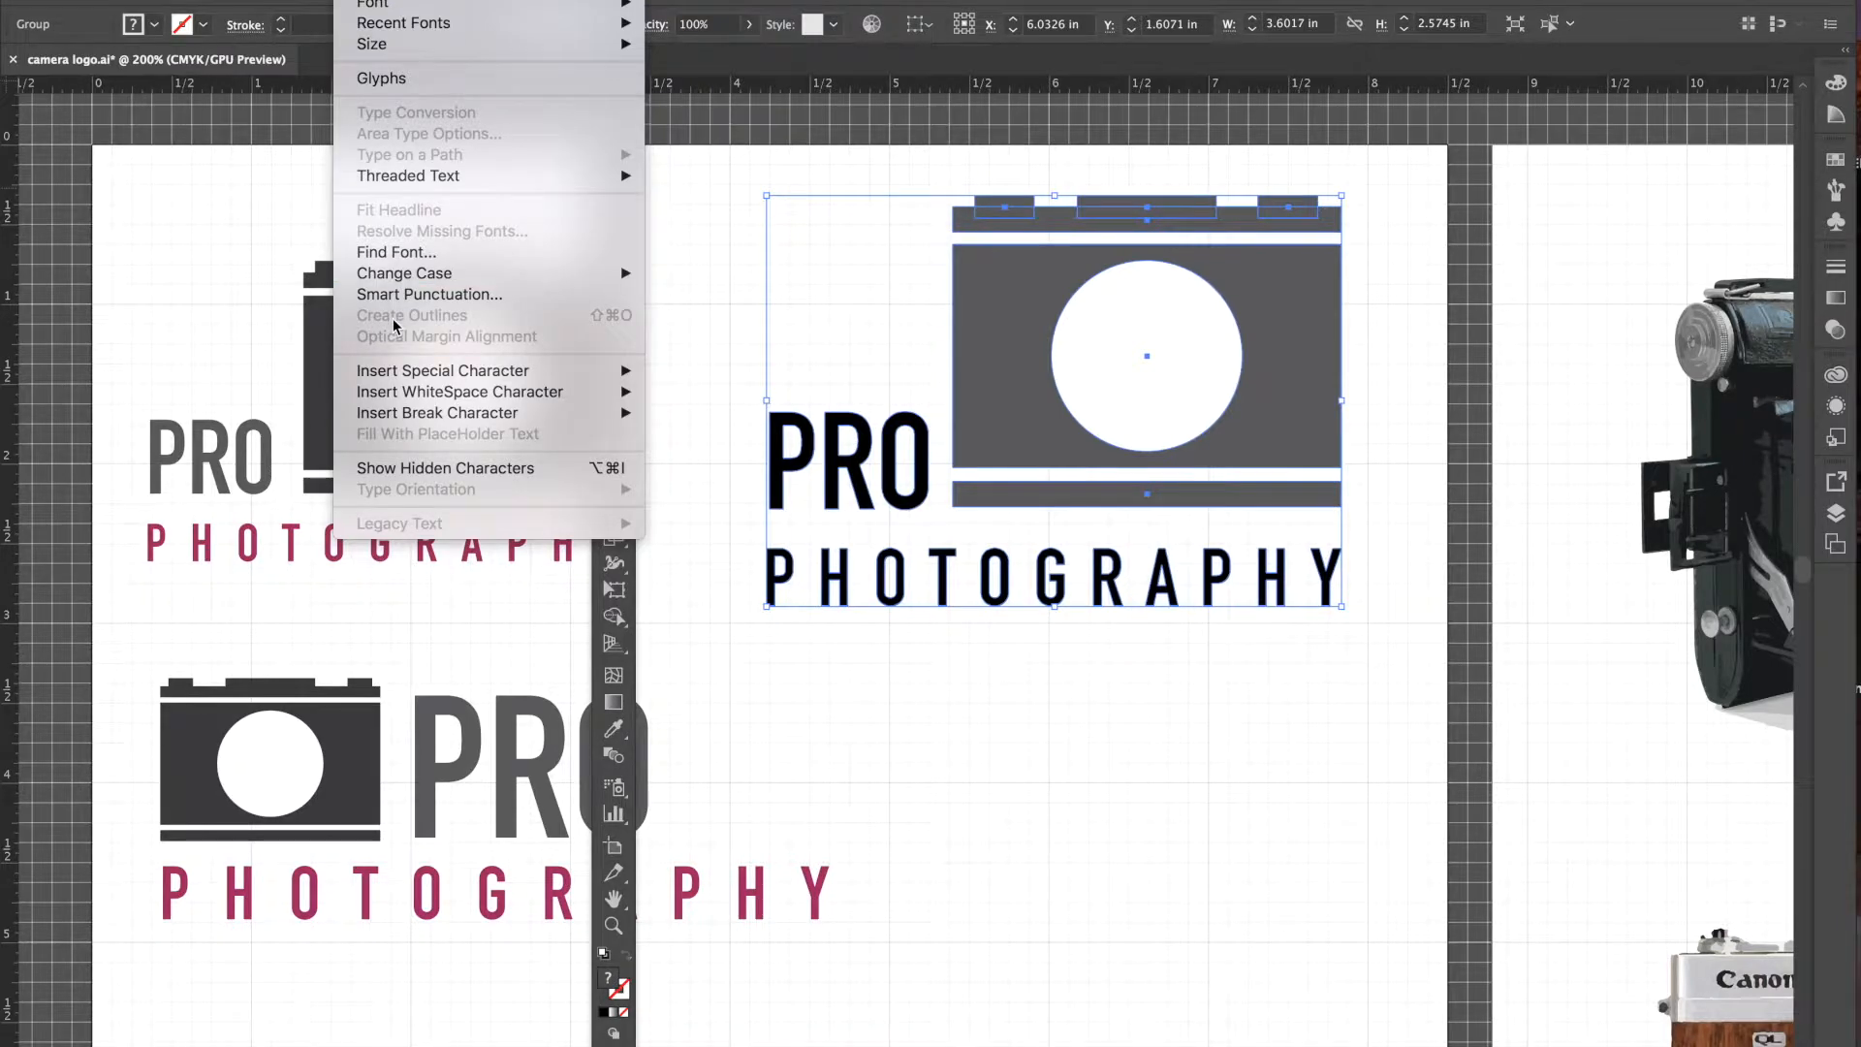
left_click(936, 679)
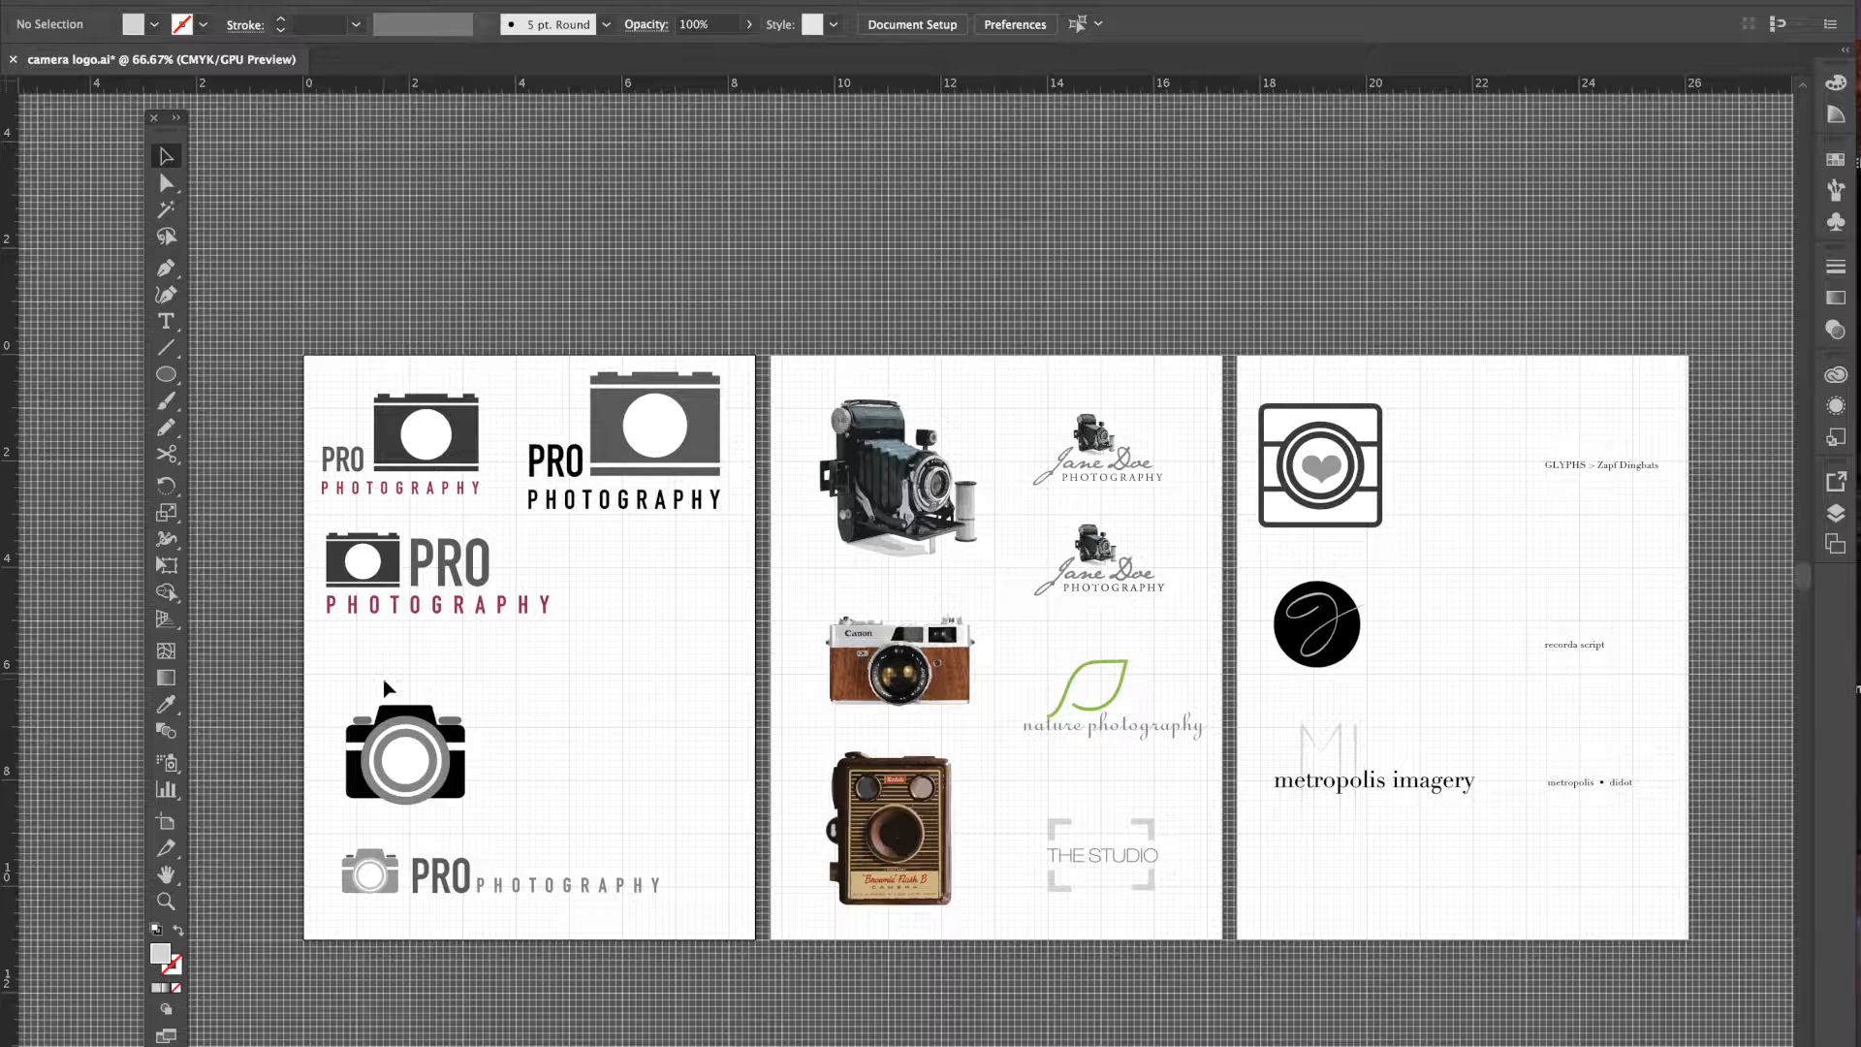
- Zoom to 150%, scroll to the black camera icon and select it
key("super+equal")
key("super+equal")
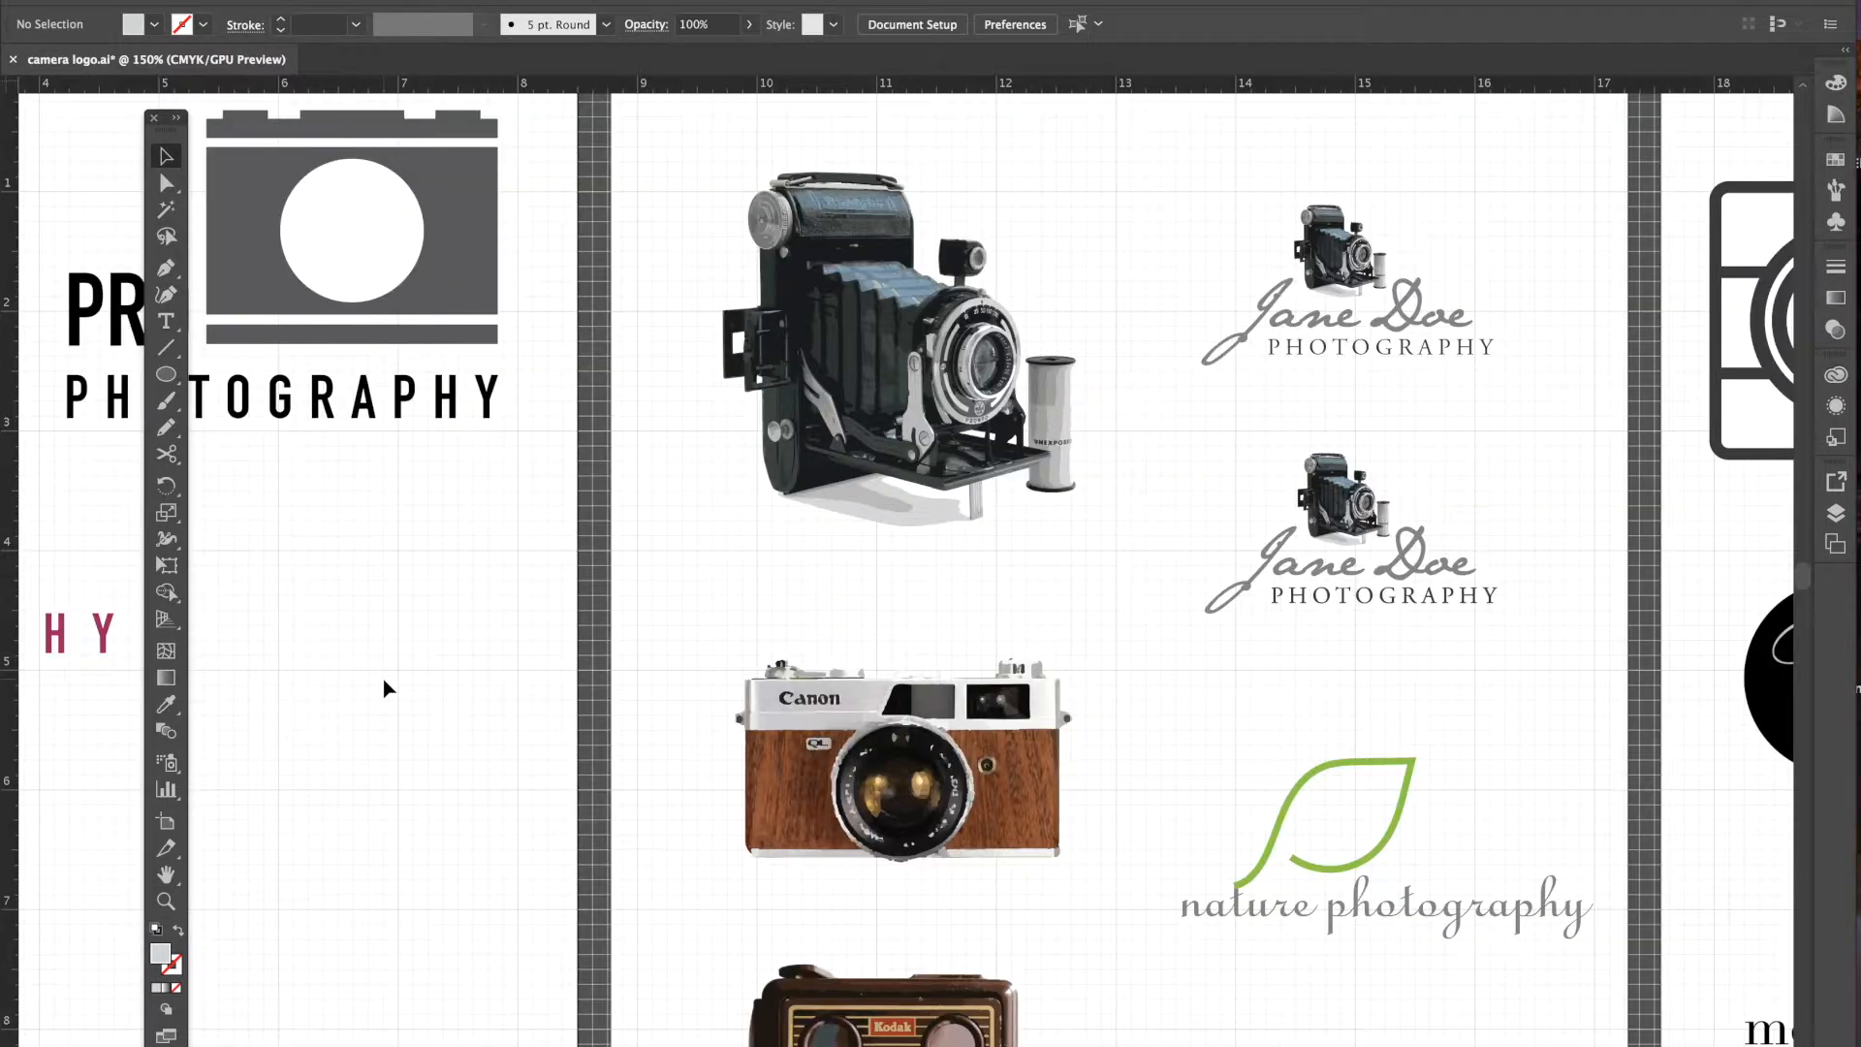
scroll(478, 594, "left", 10)
scroll(478, 594, "down", 5)
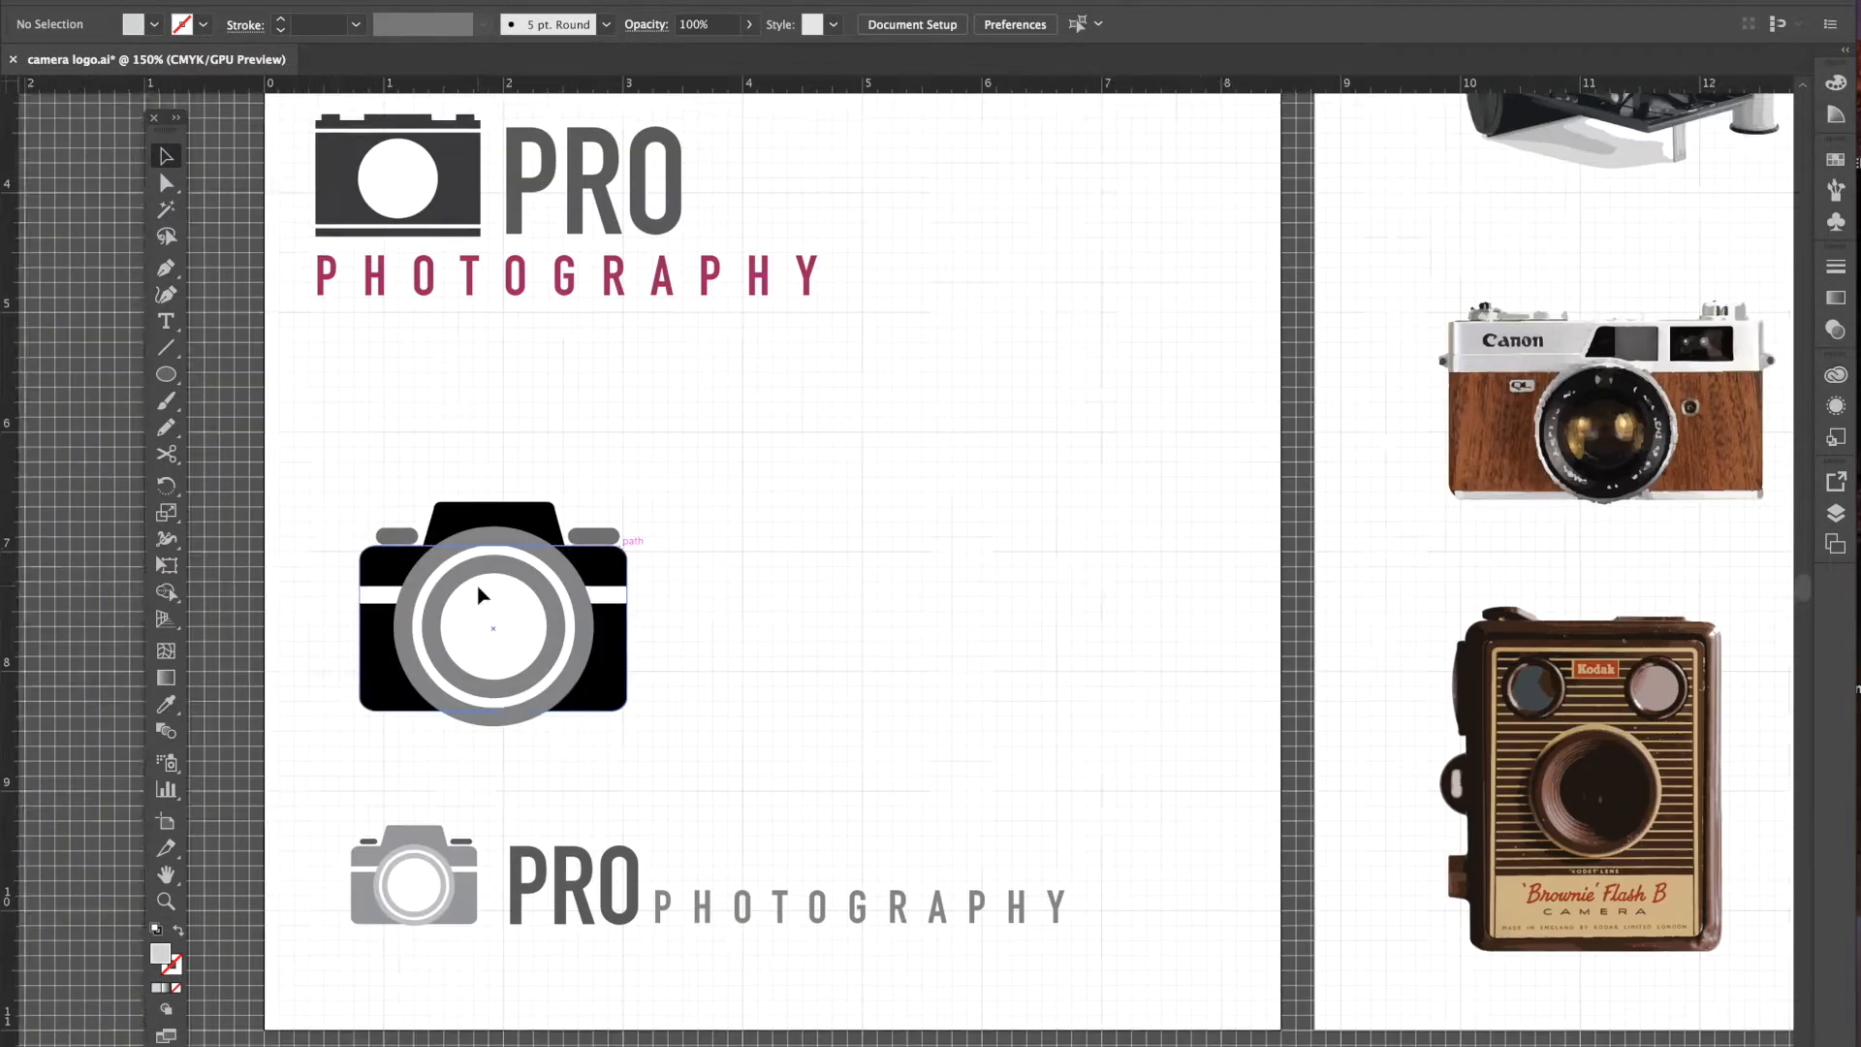
scroll(478, 594, "down", 2)
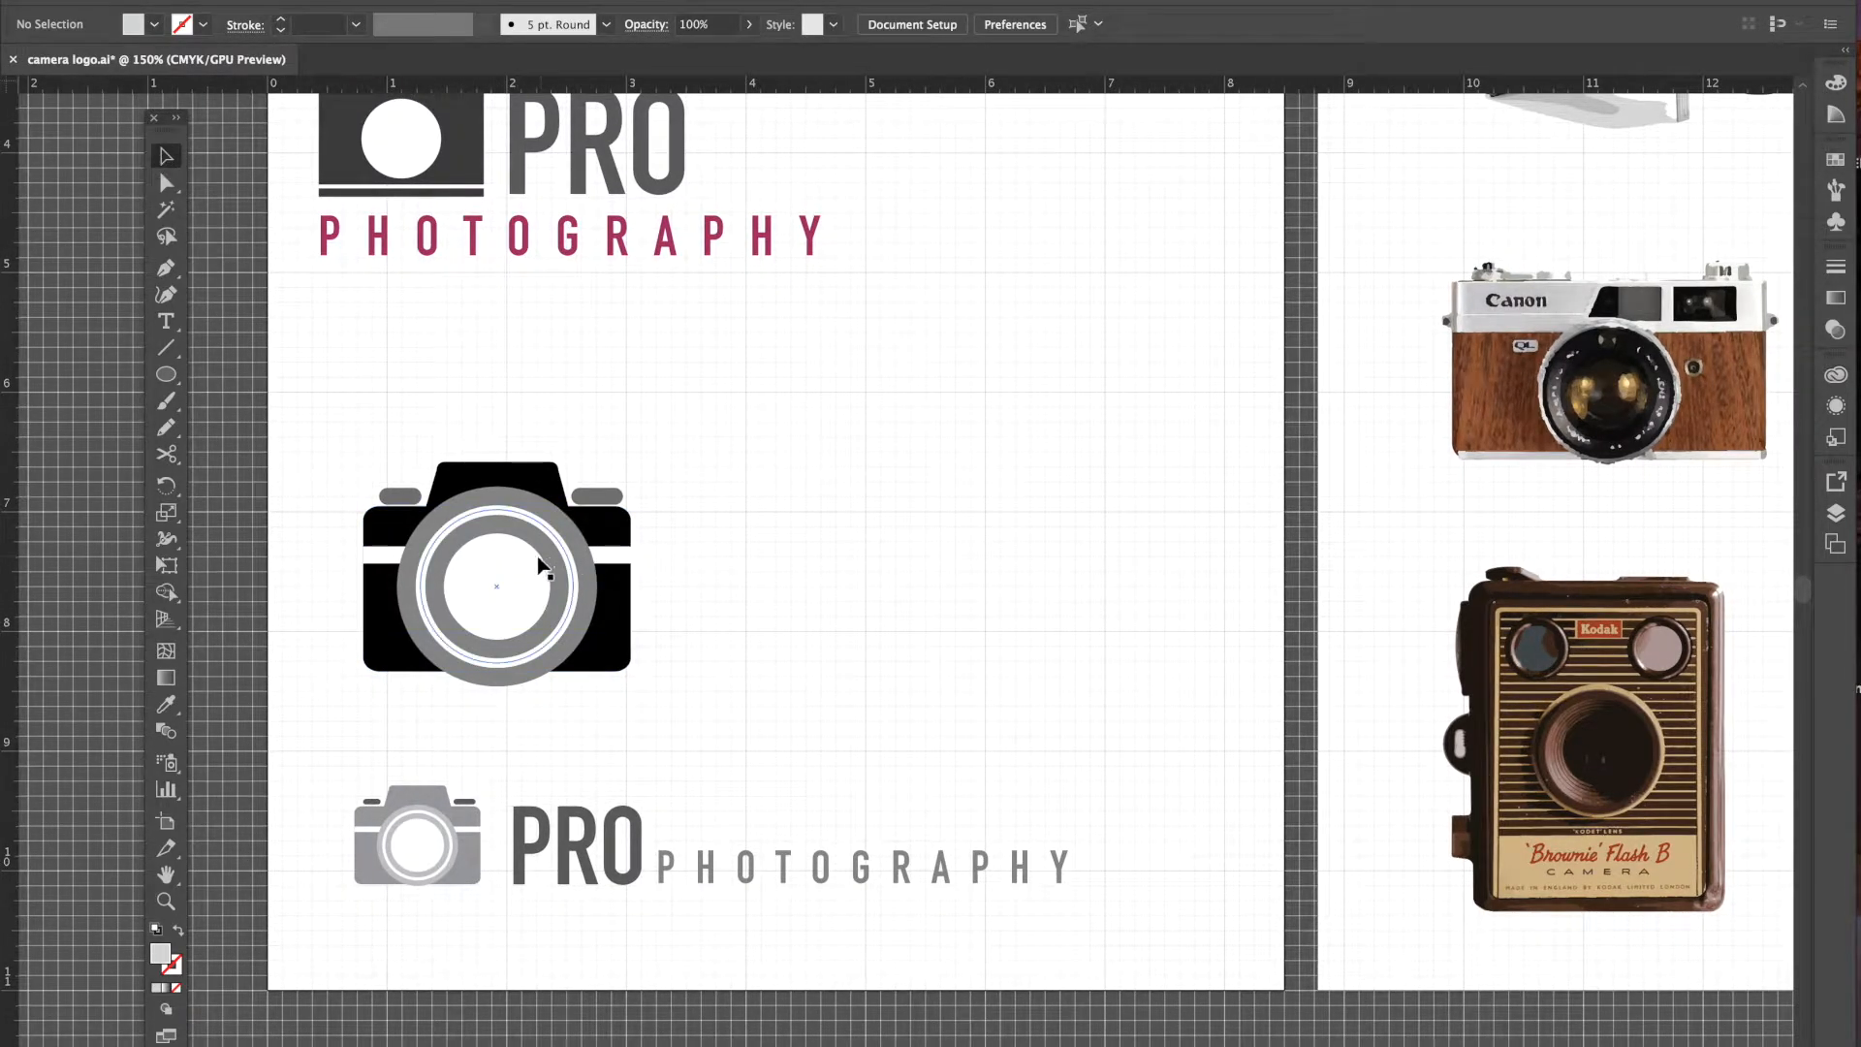
left_click(523, 548)
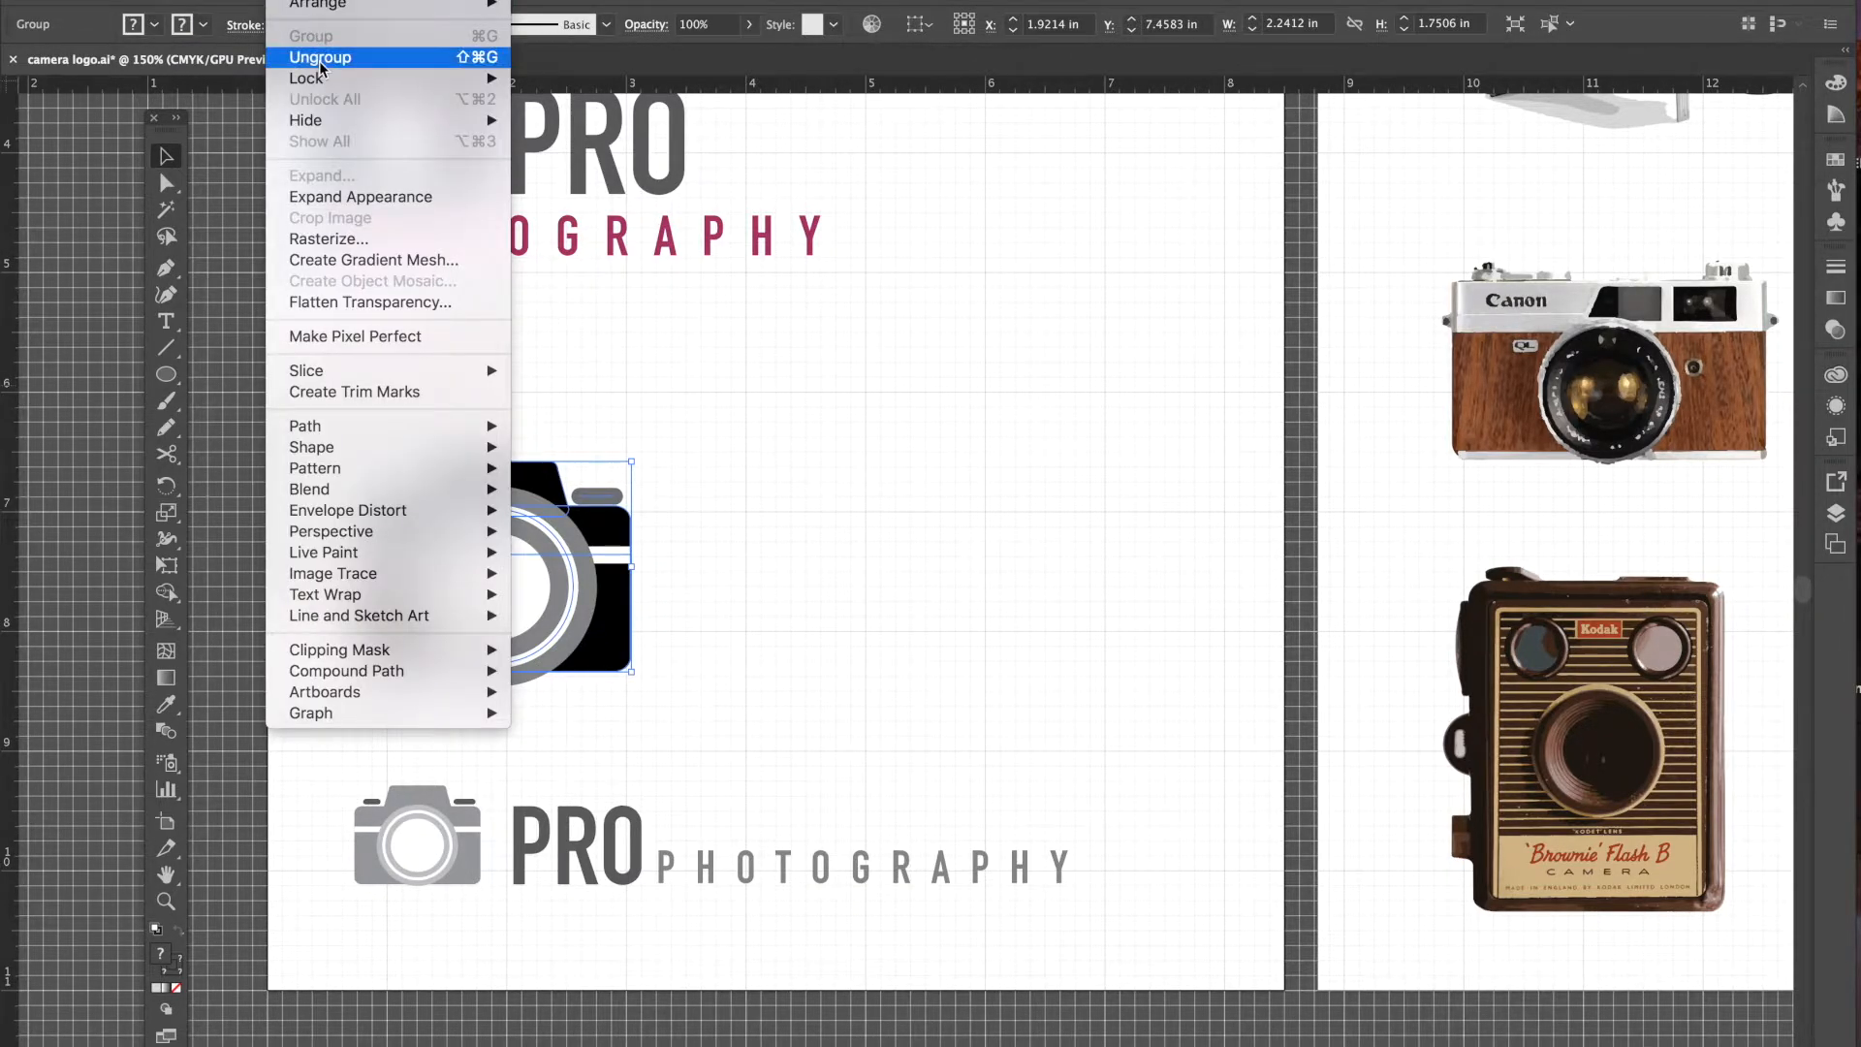
- Ungroup the black camera, pull the lens ring out sideways and lift the top piece
left_click(320, 61)
left_click(700, 485)
left_click_drag(565, 596, 853, 595)
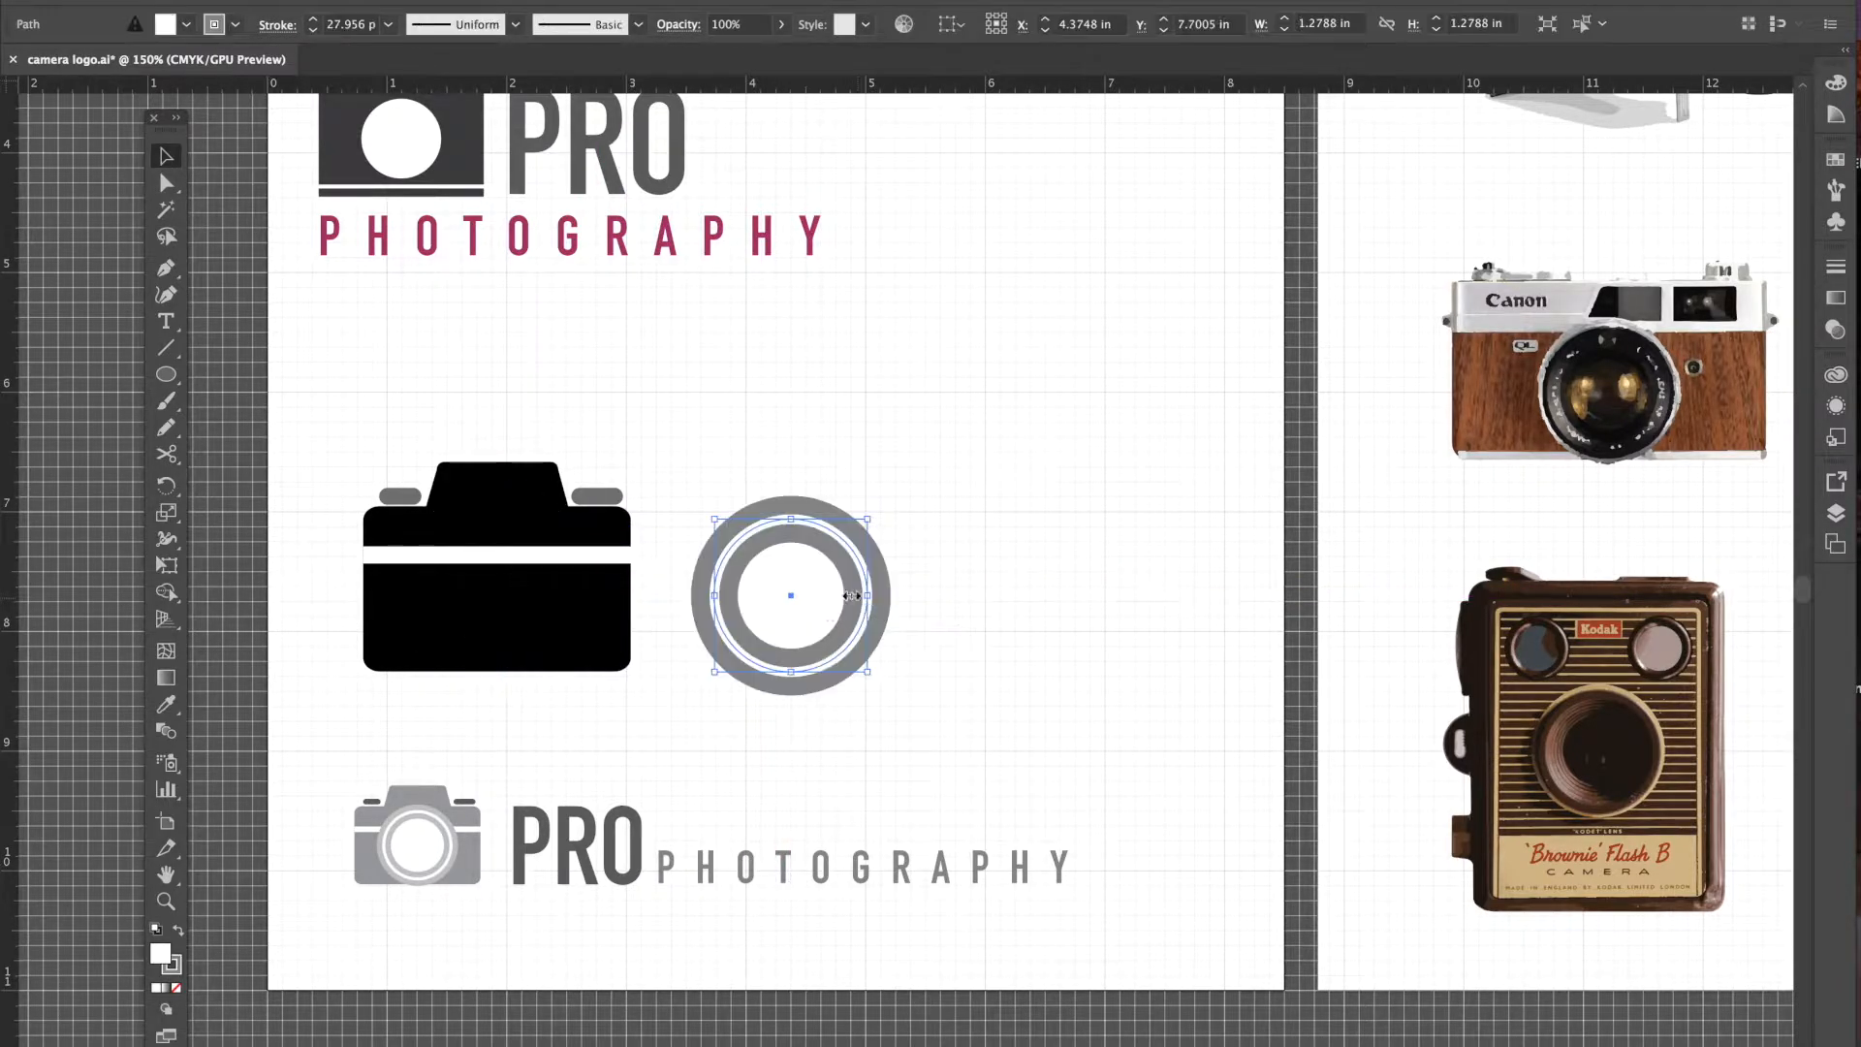
left_click_drag(532, 509, 531, 393)
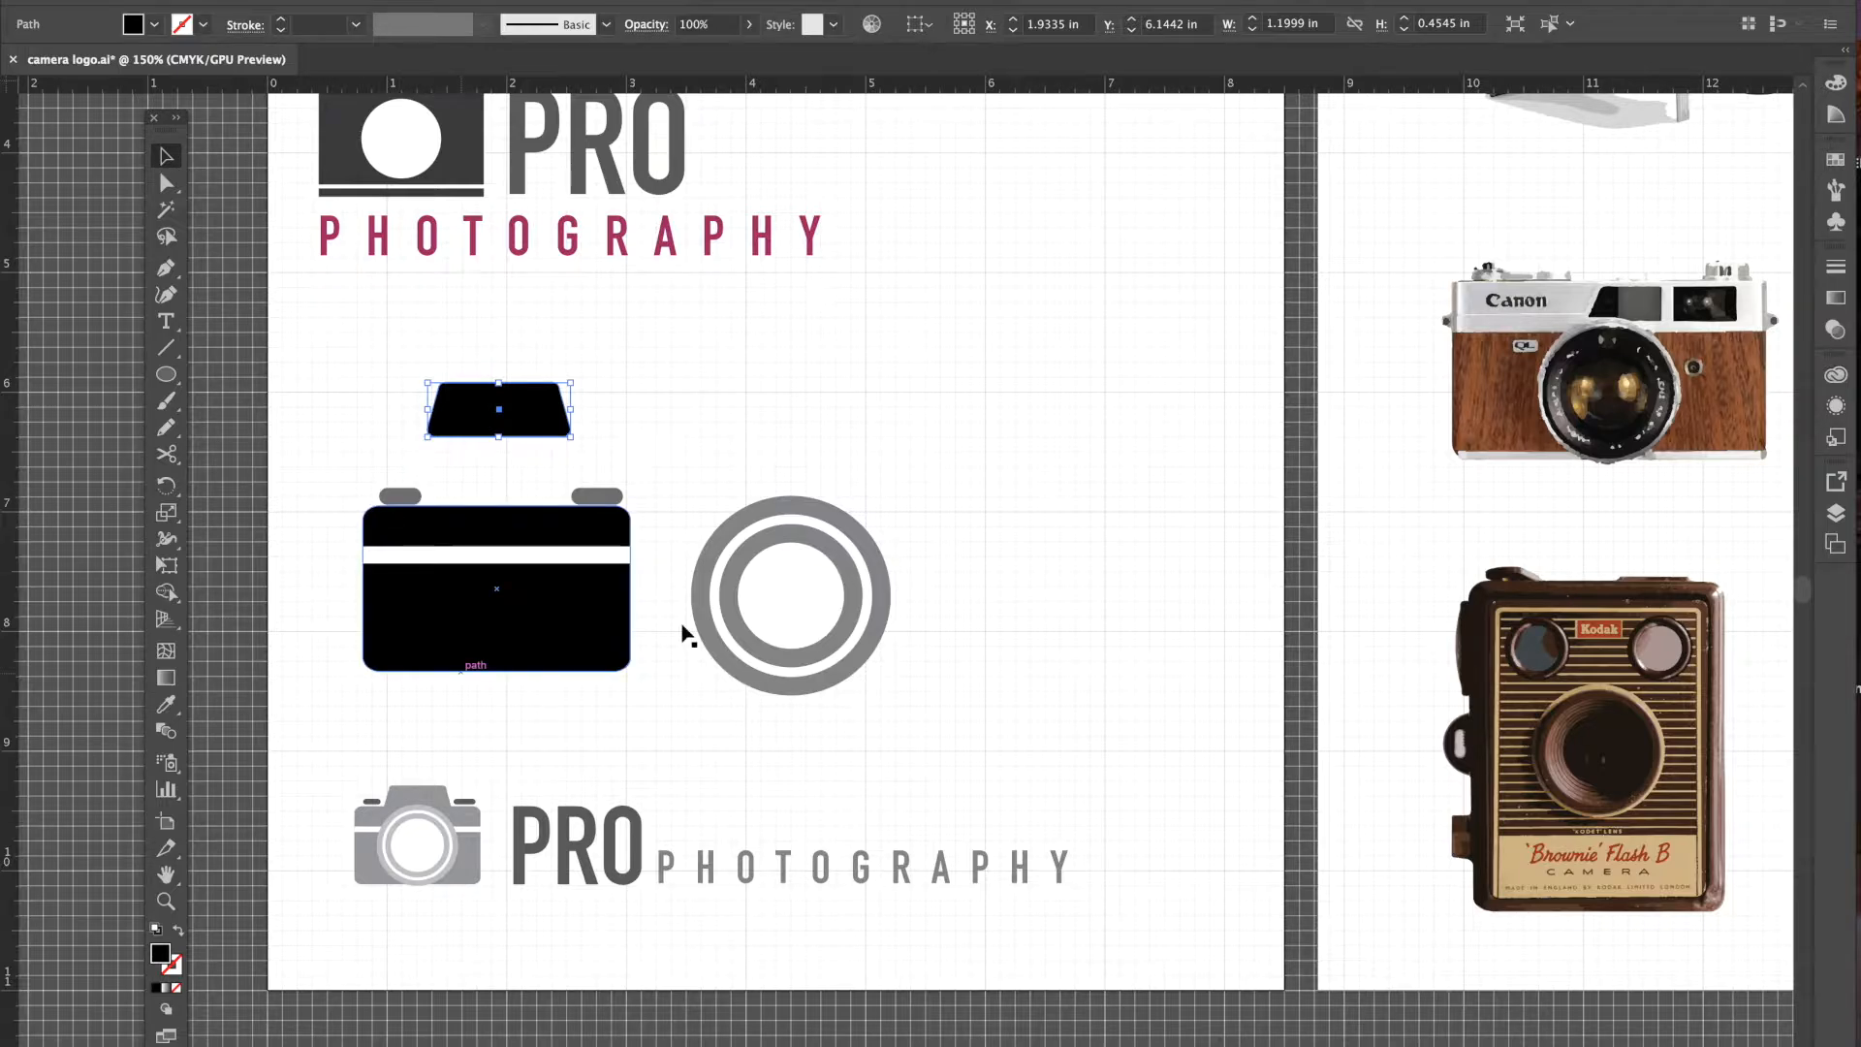
- Move the grey ring and black trapezoid further right, then zoom to 200%
left_click(539, 628)
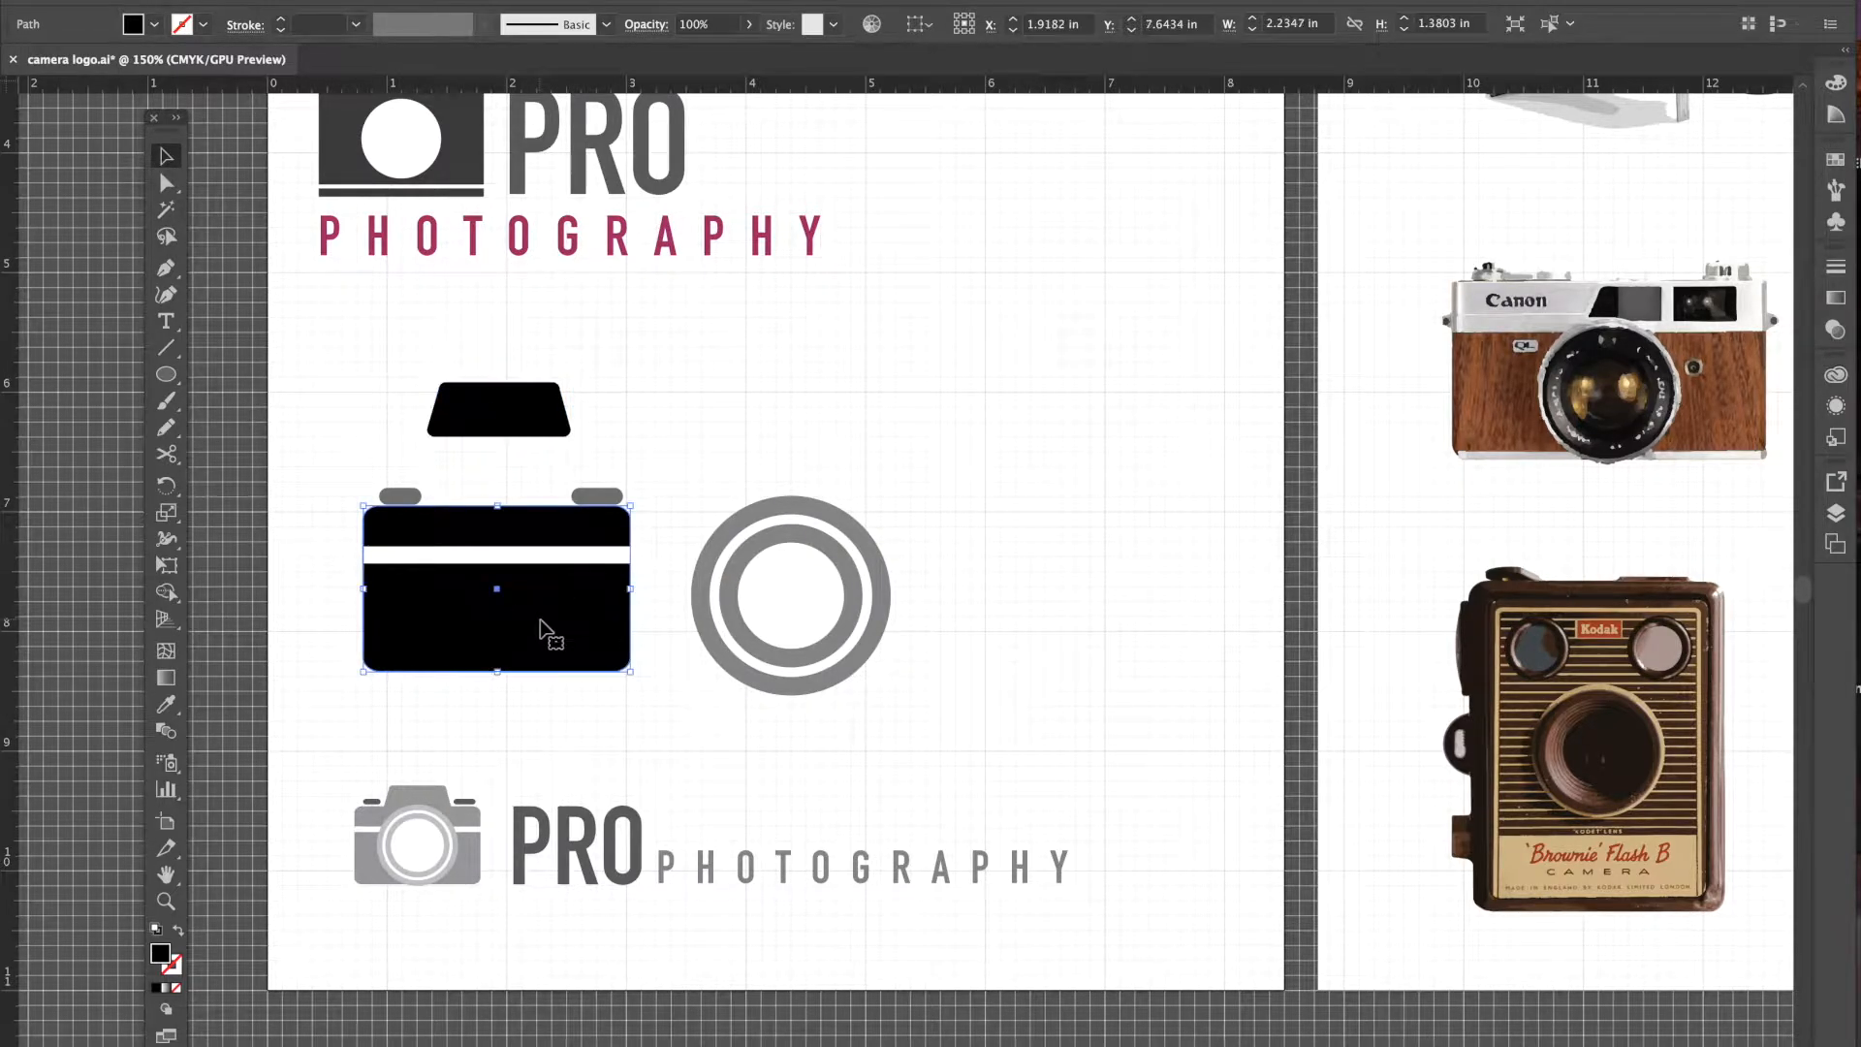
left_click(499, 555)
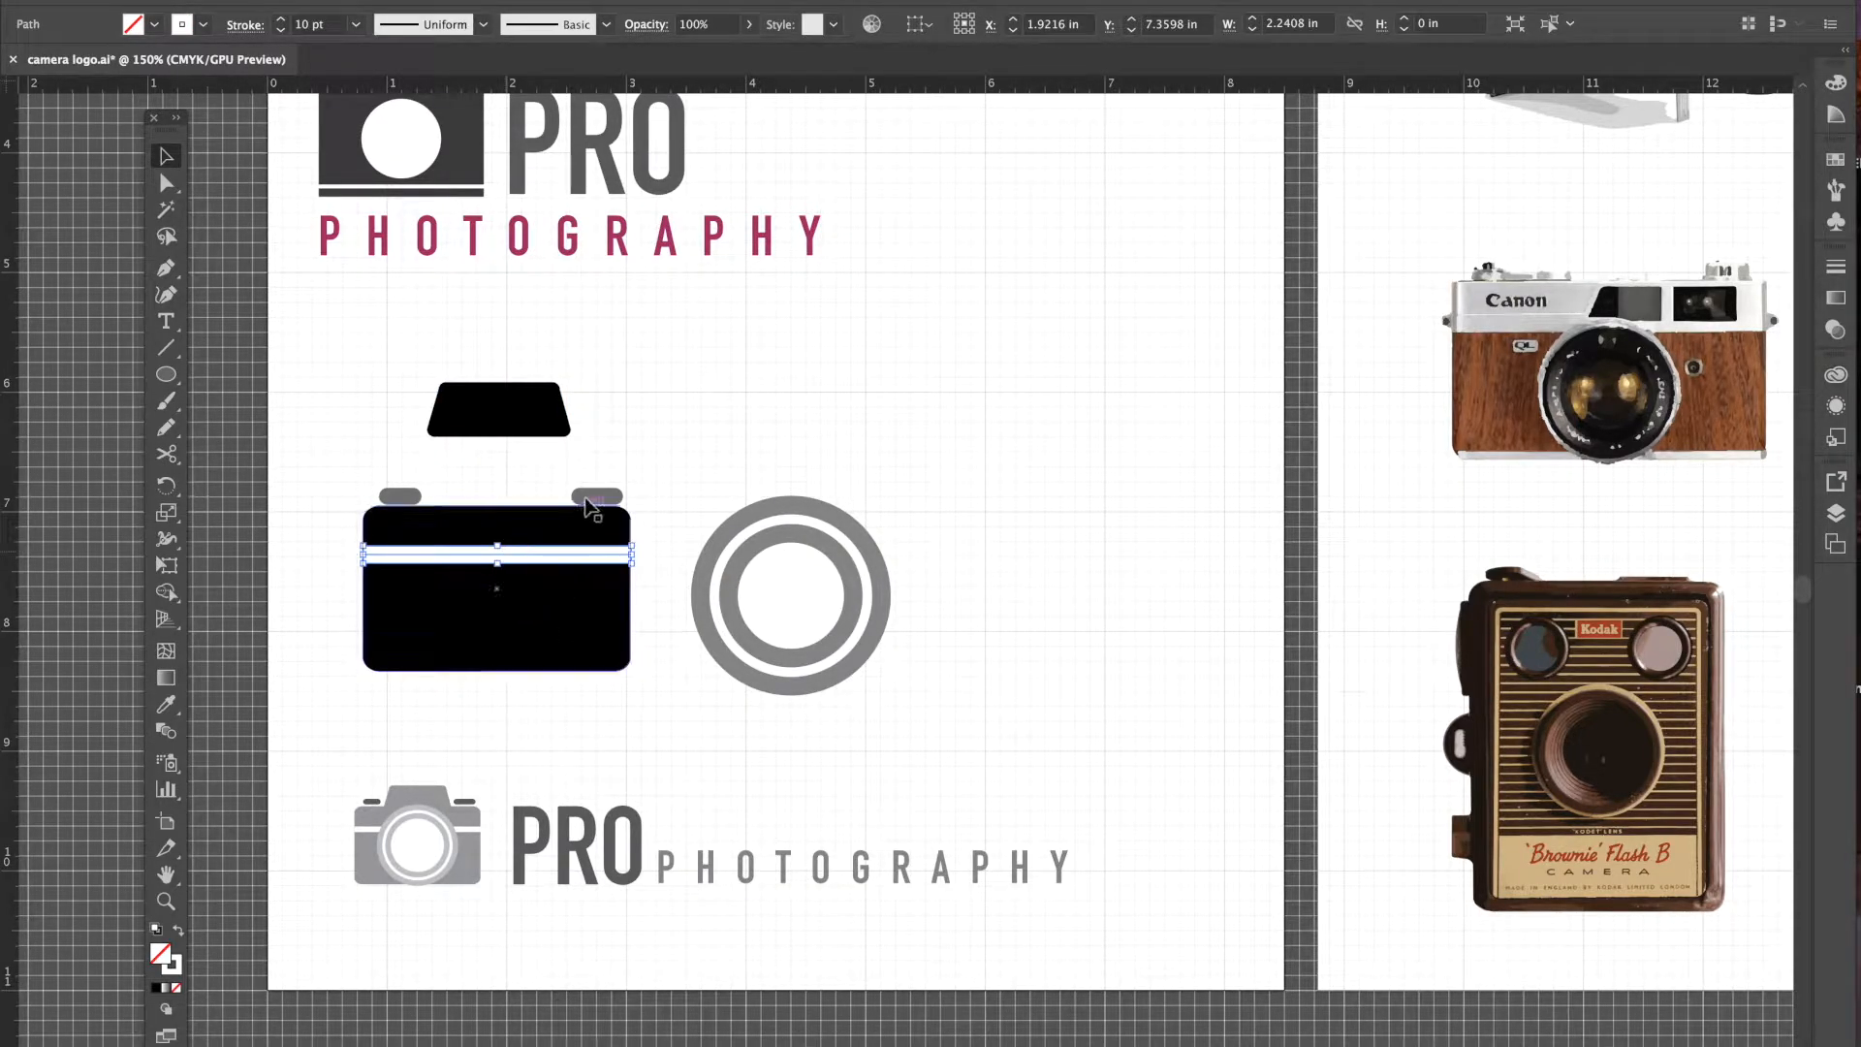
left_click(587, 498)
left_click(402, 498)
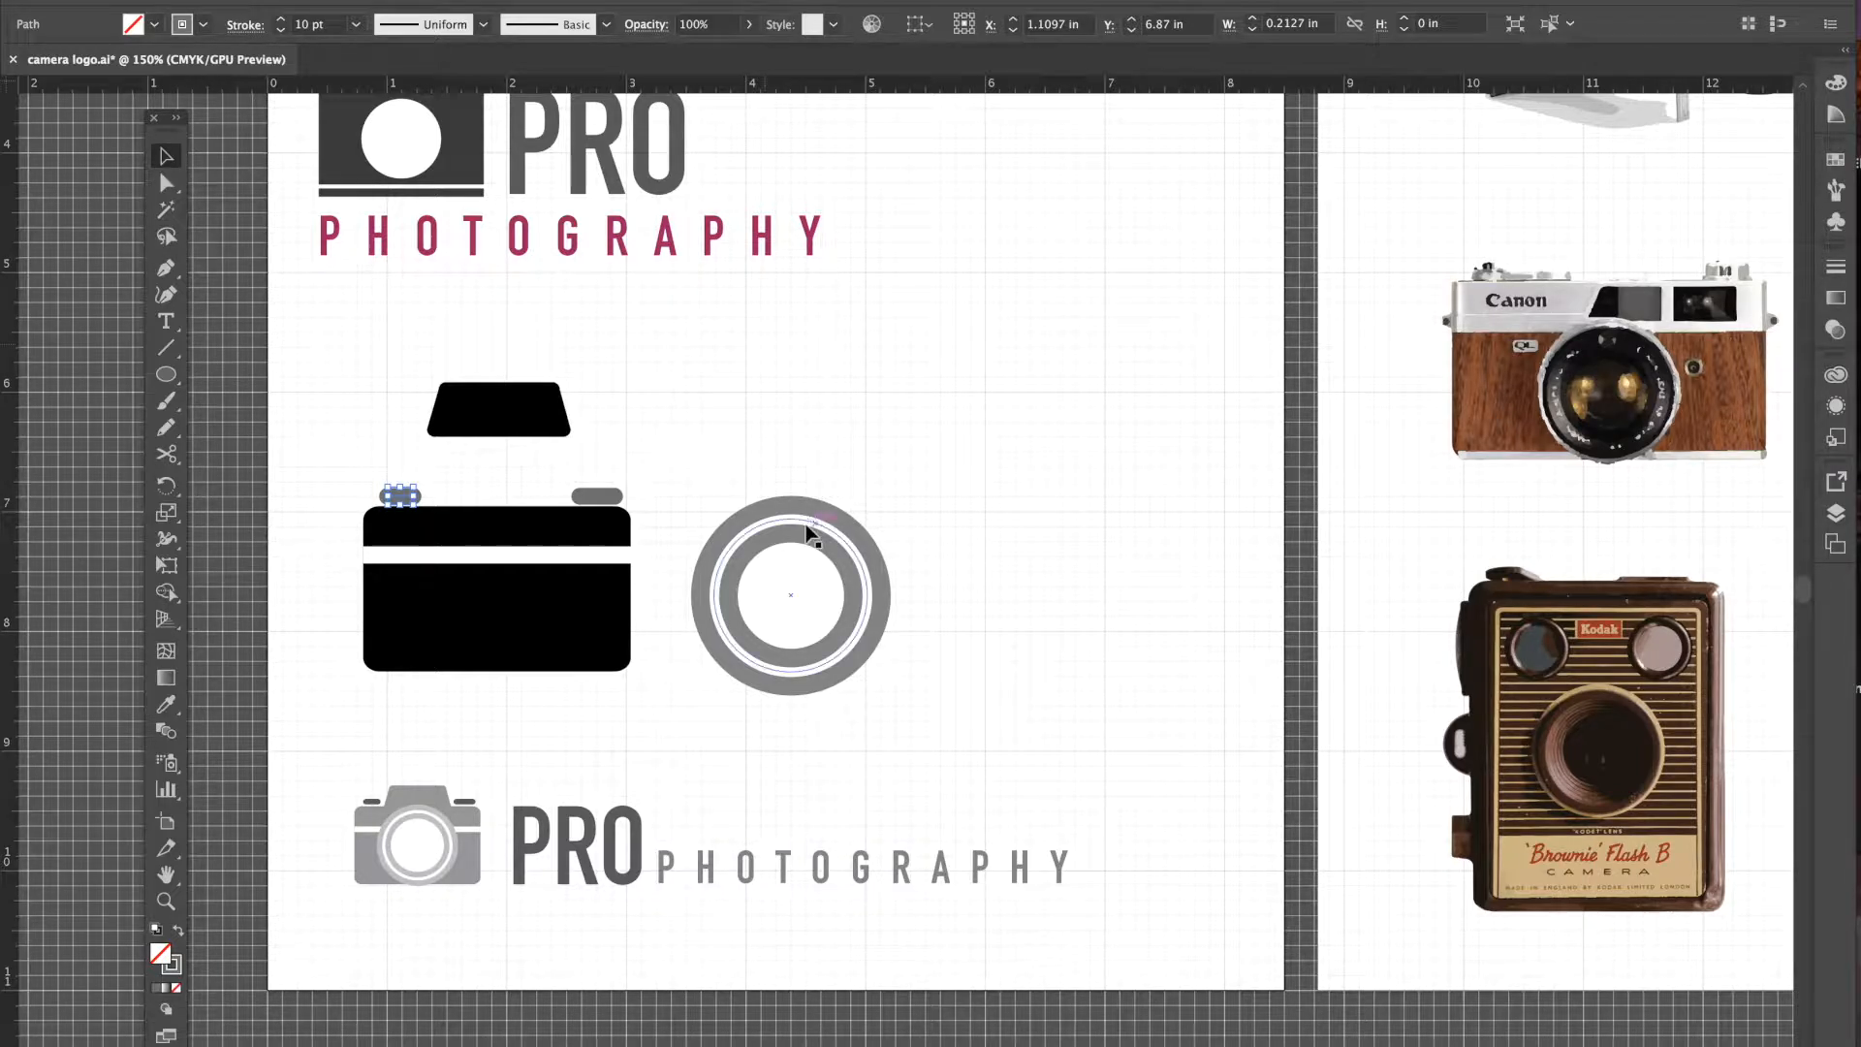
left_click_drag(790, 528, 991, 516)
left_click_drag(562, 423, 1095, 424)
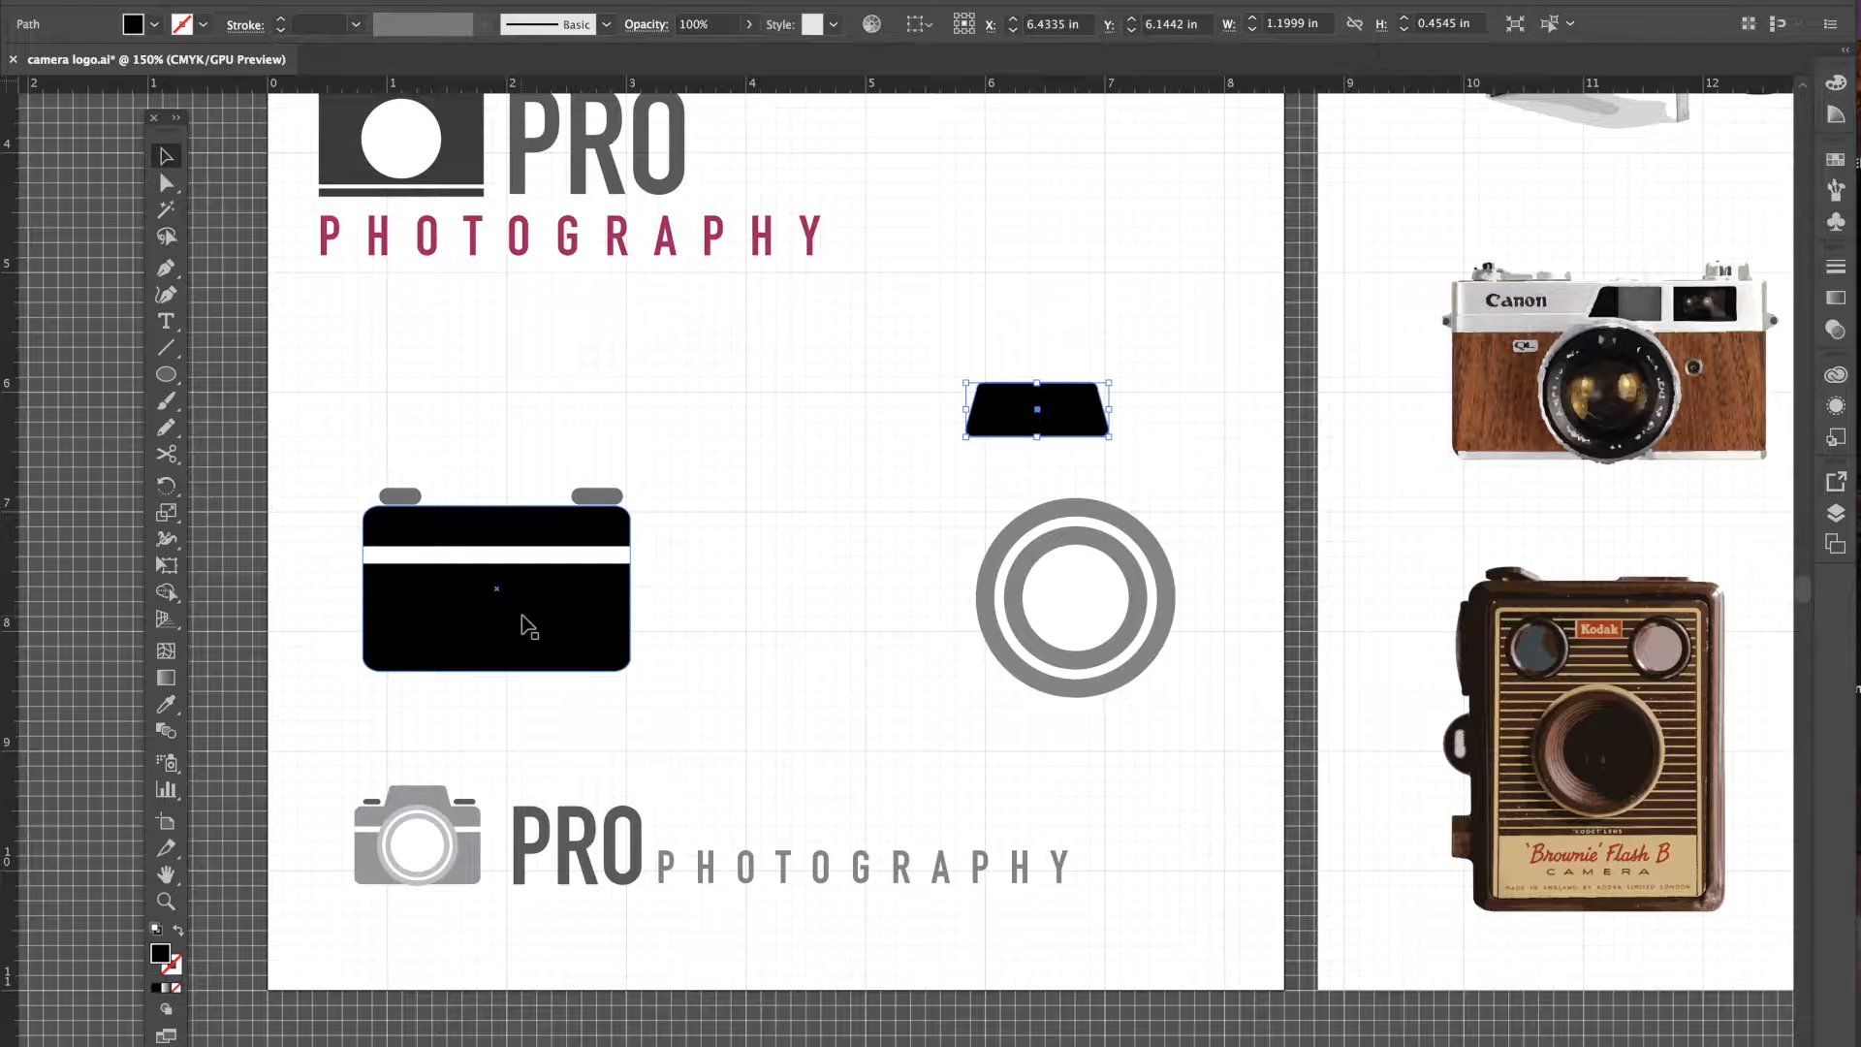
key("ctrl+=")
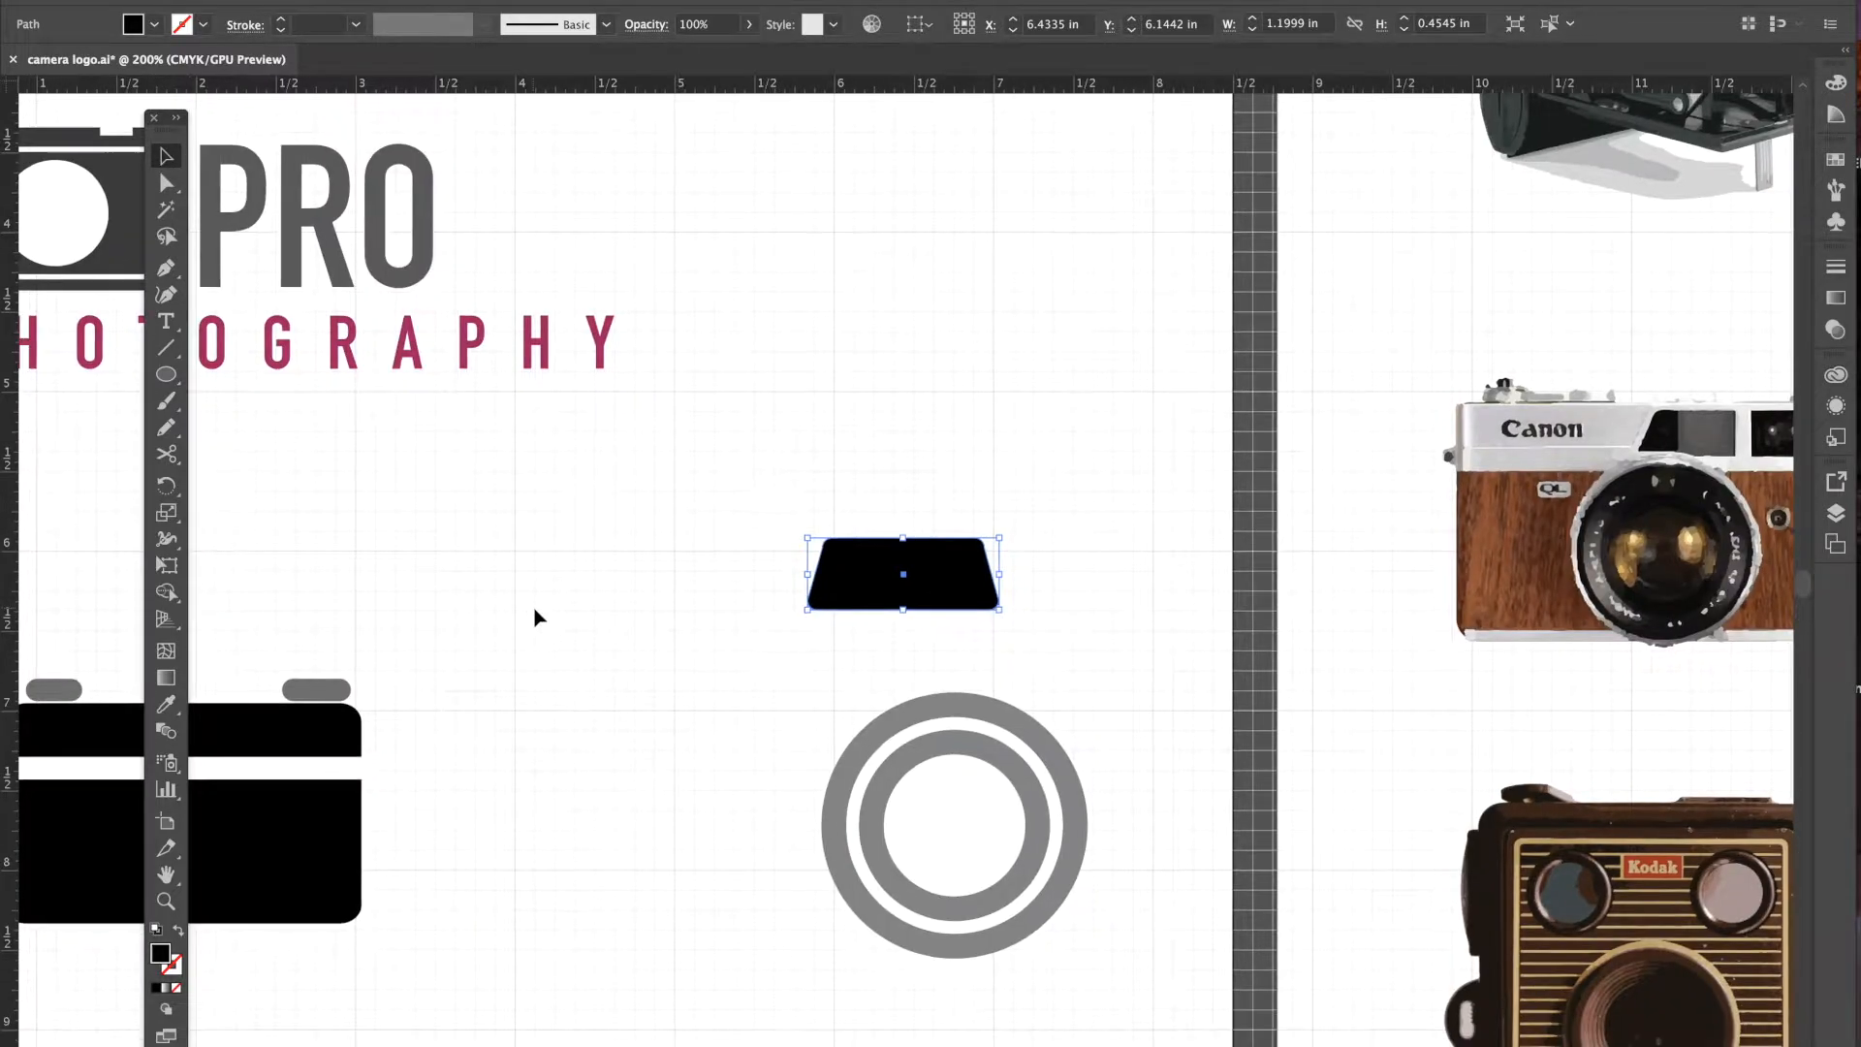
scroll(534, 617, "down", 3)
scroll(534, 618, "left", 8)
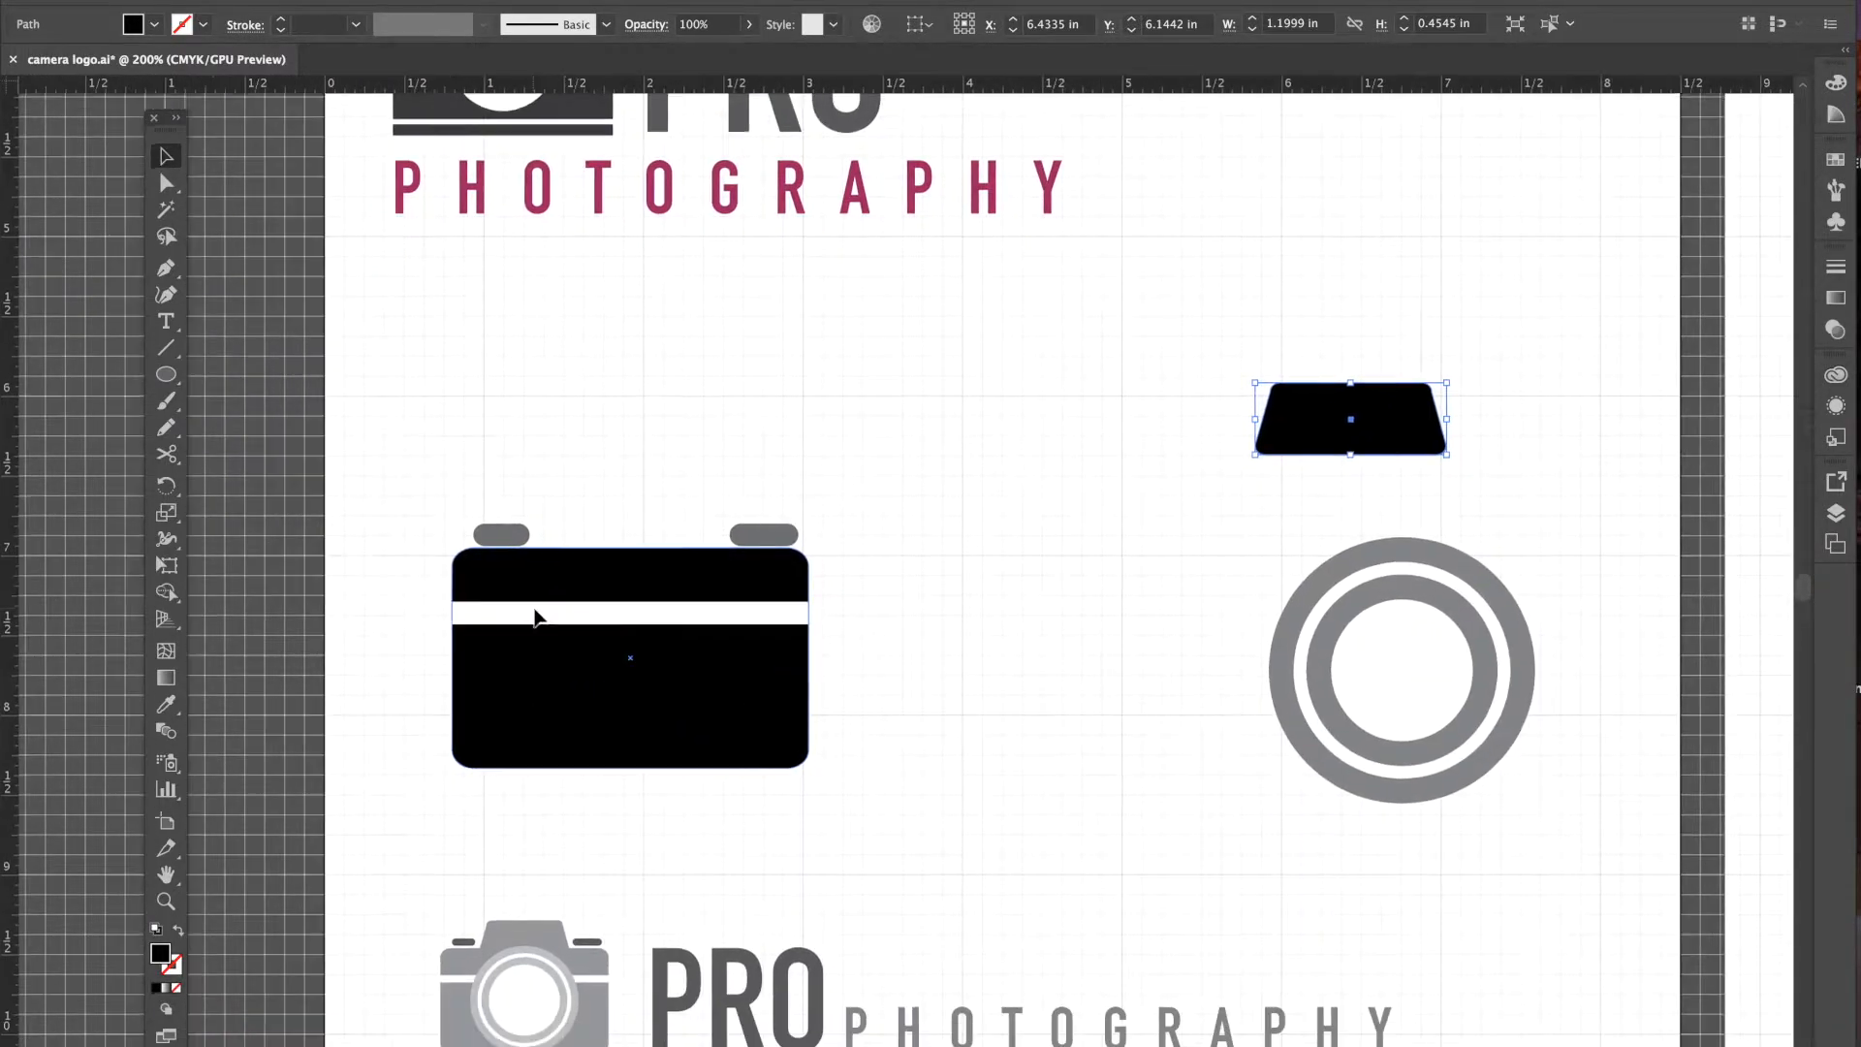
left_click(531, 655)
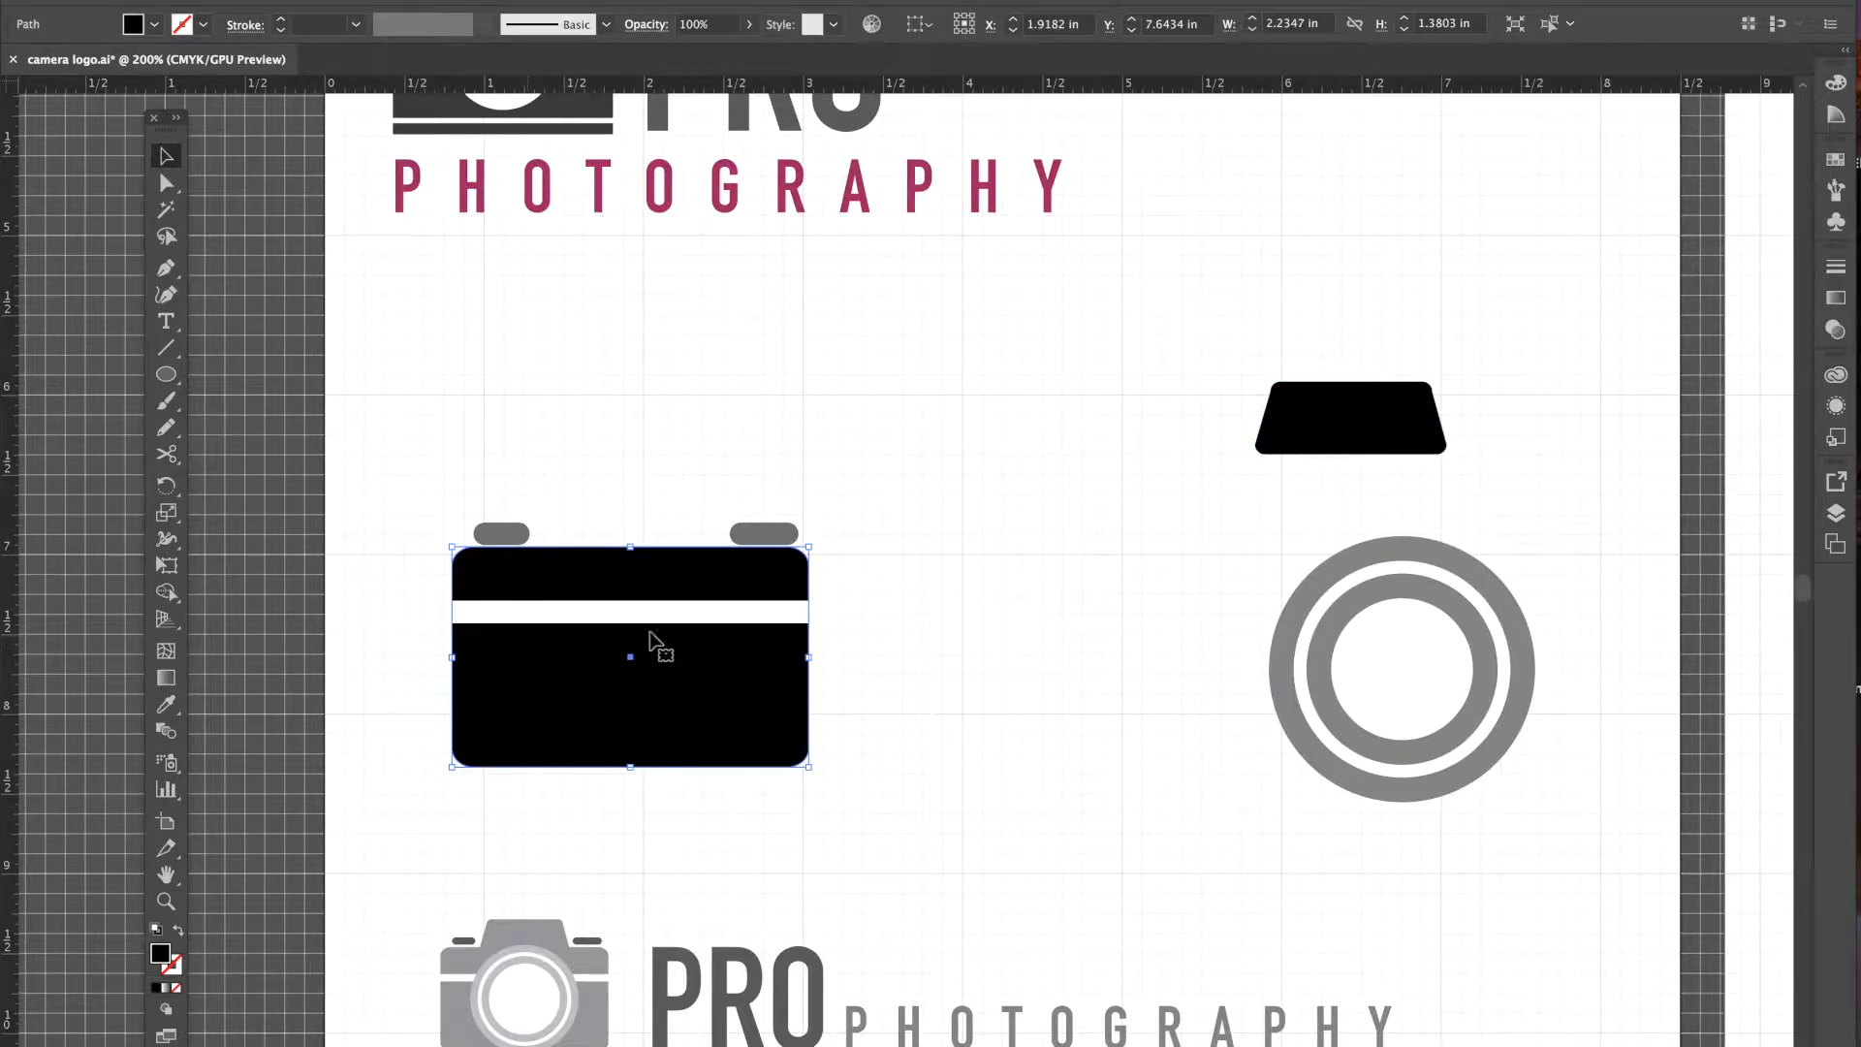
left_click(532, 614)
left_click_drag(678, 614, 1121, 686)
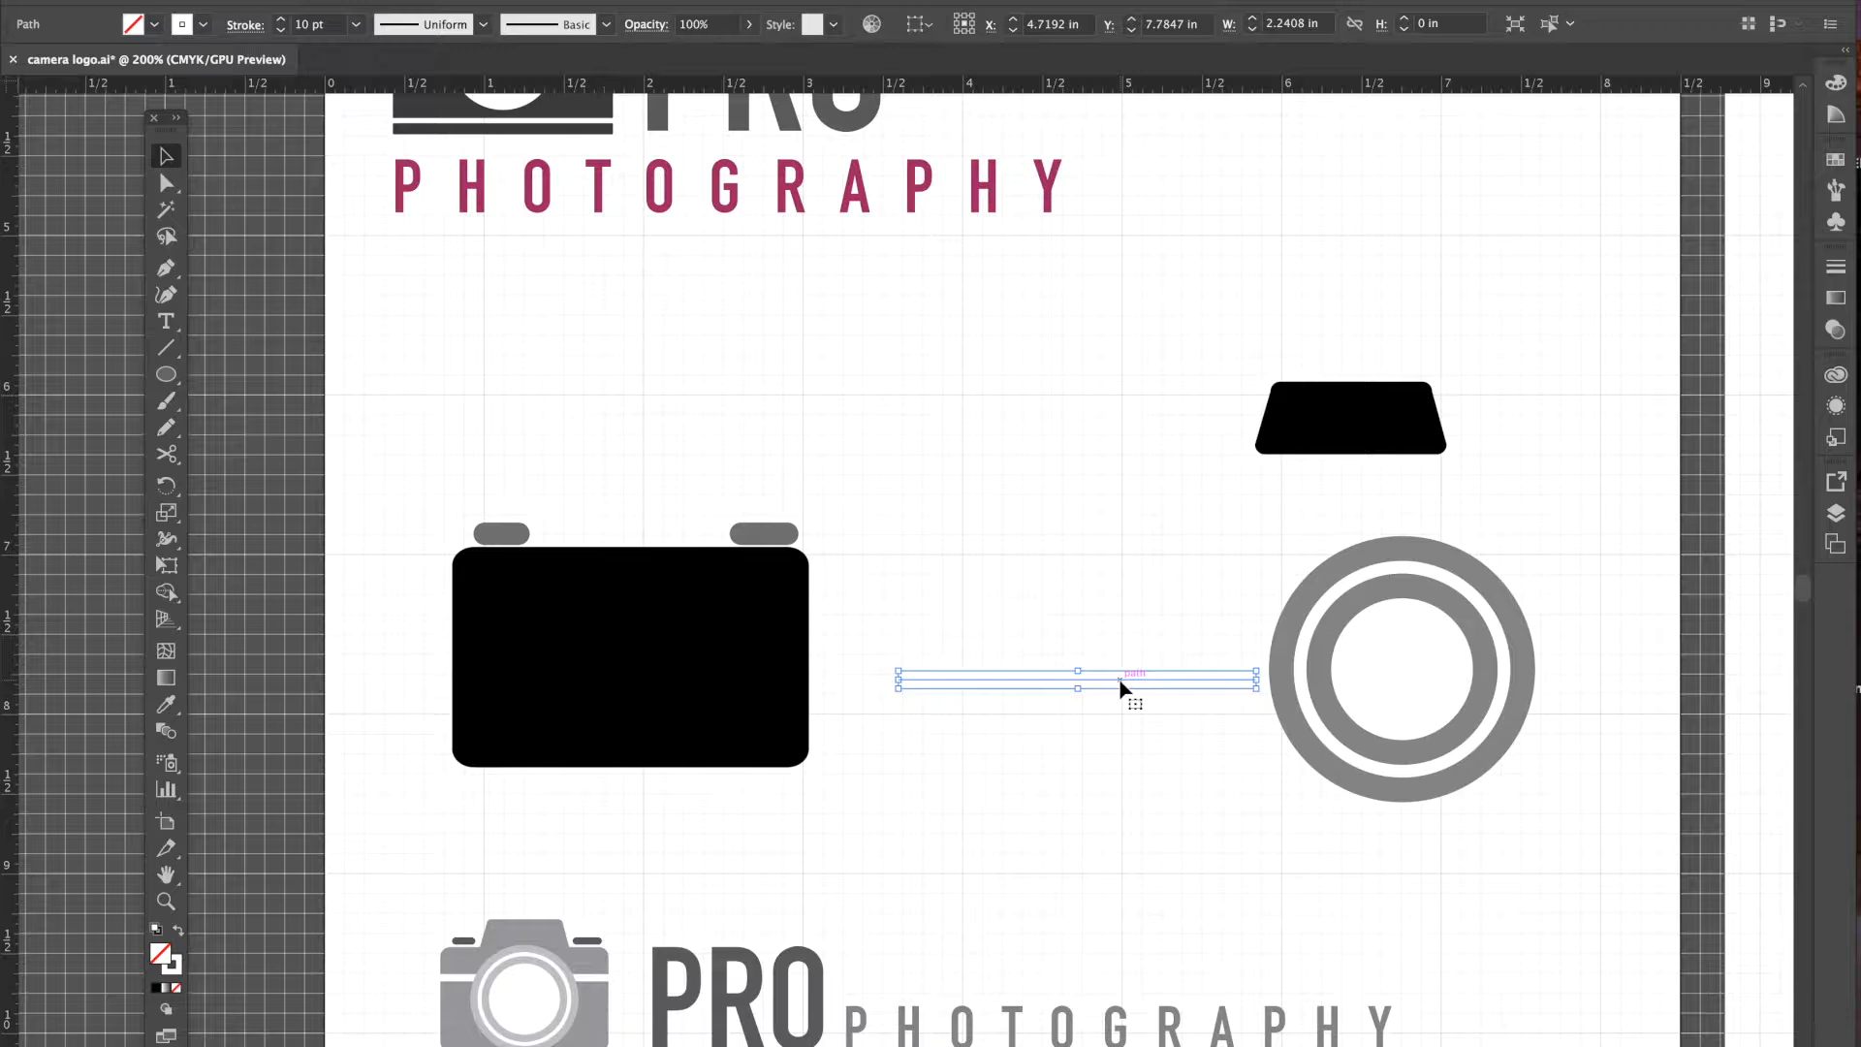
key("ctrl+z")
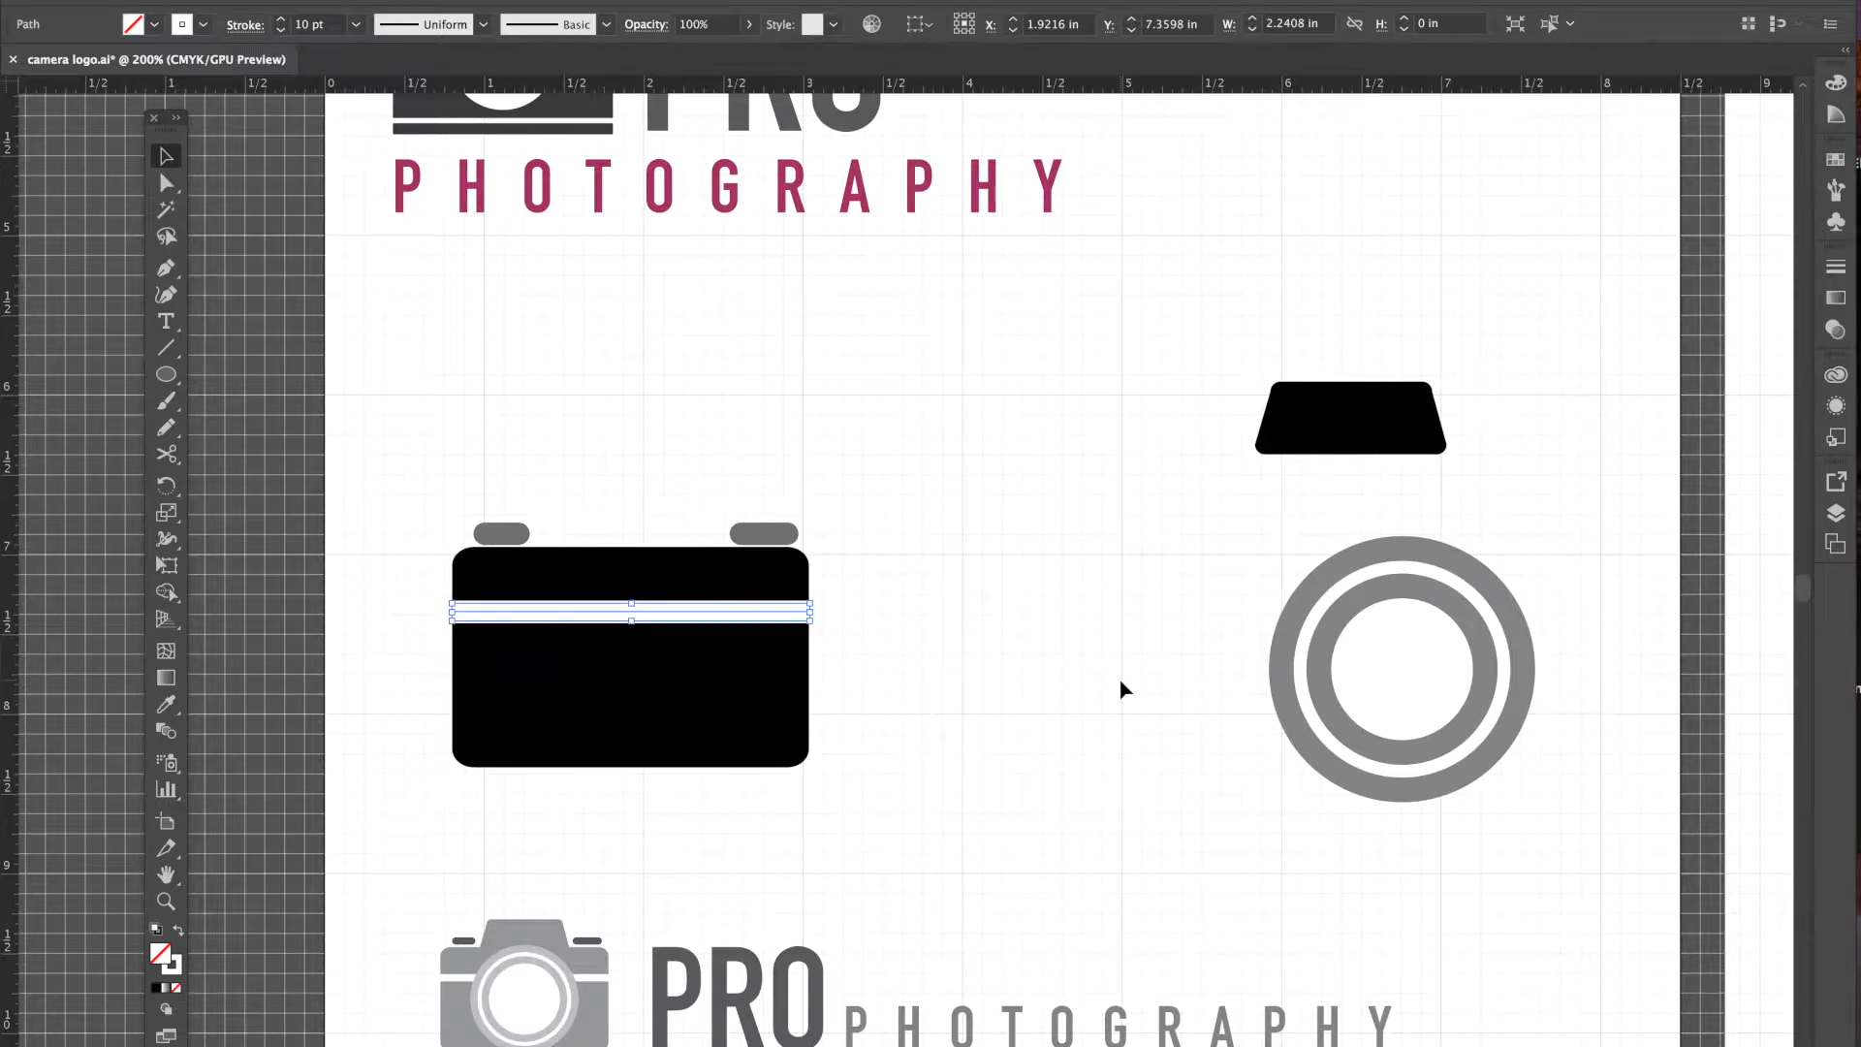
left_click(521, 534)
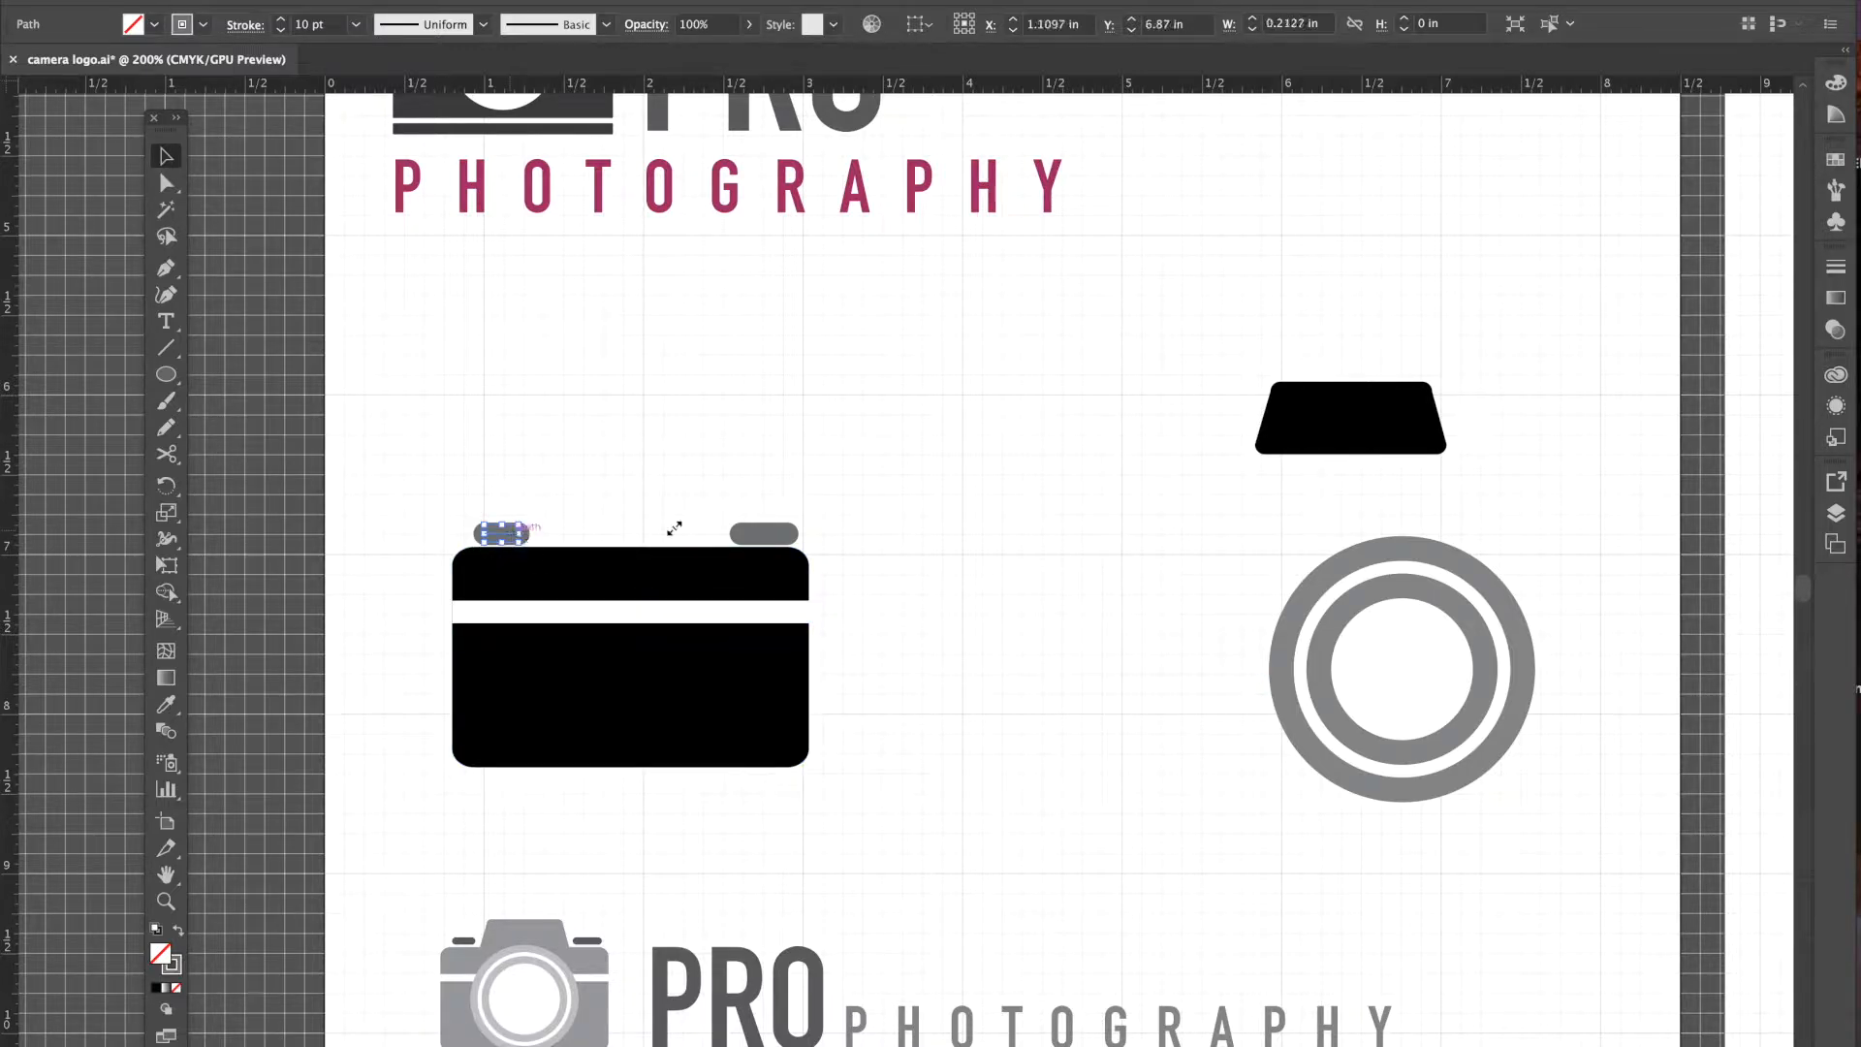
left_click(771, 528)
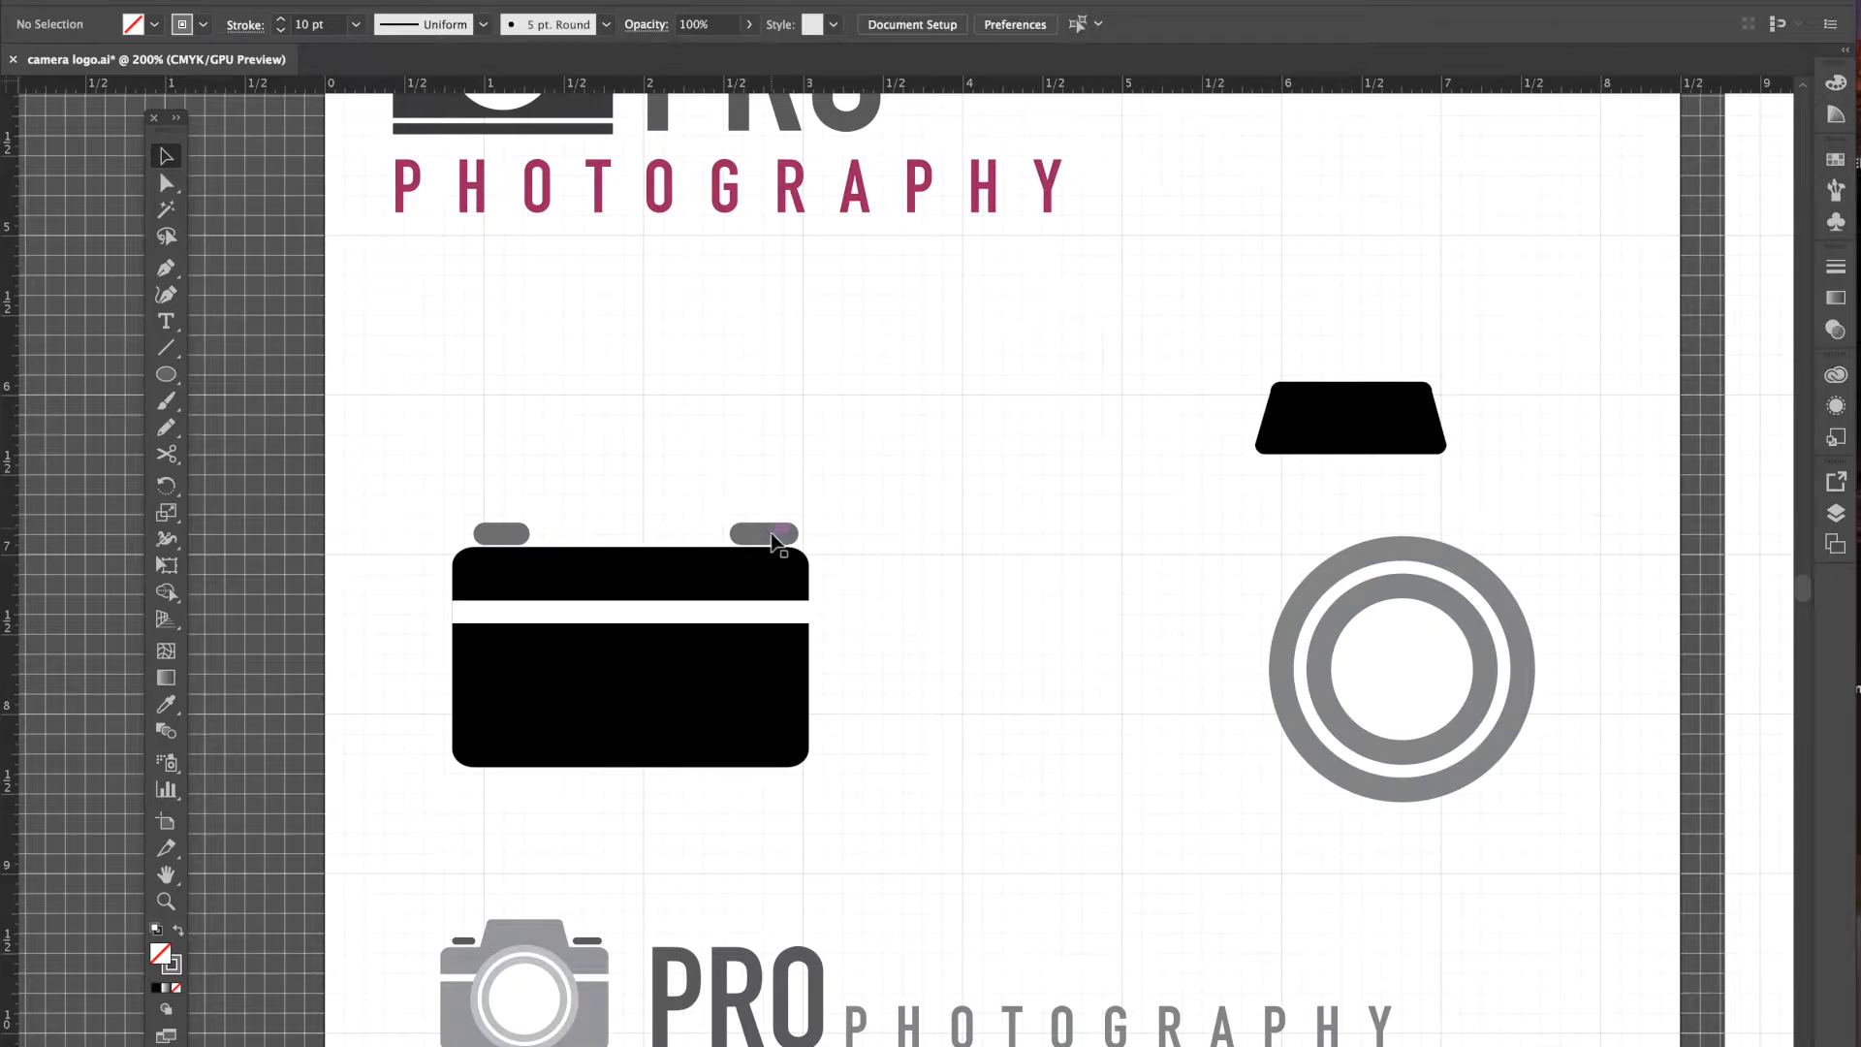
left_click(772, 536)
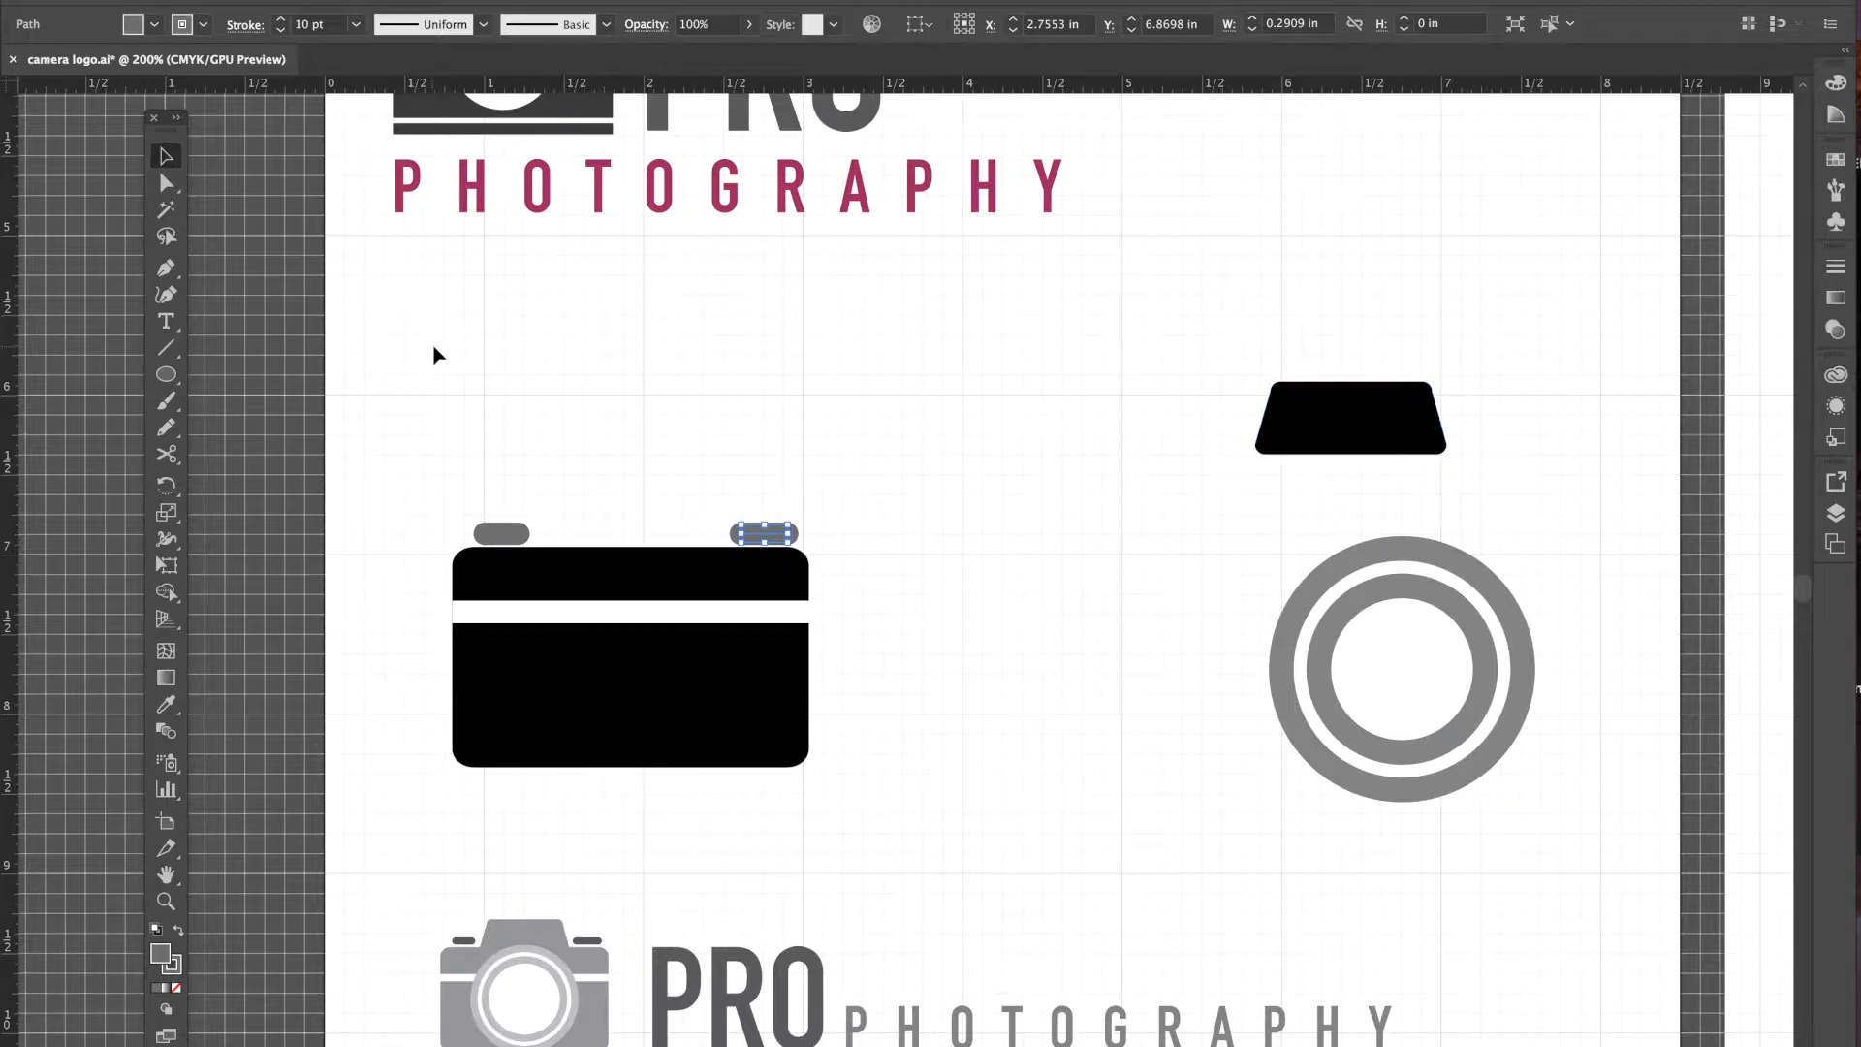
- Draw a rounded rectangle about 0.98 by 0.47 in above the camera body
left_click(171, 374)
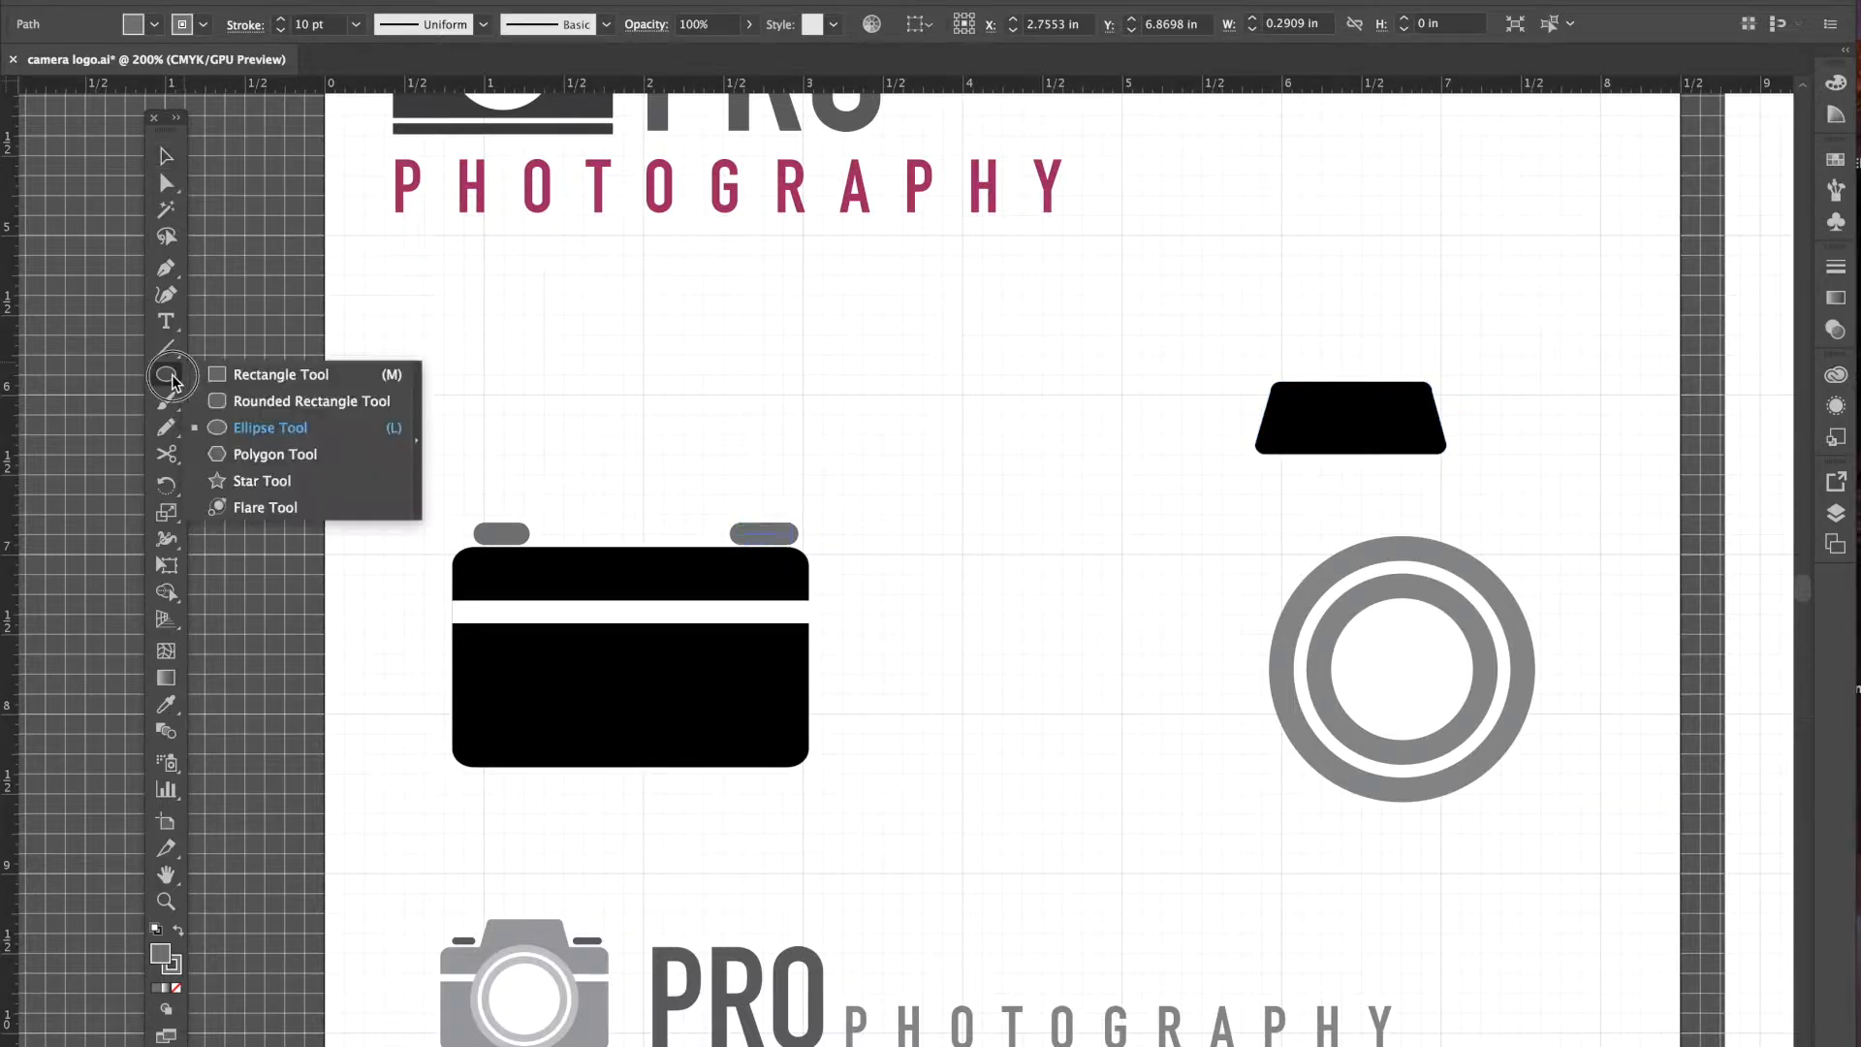
left_click(244, 374)
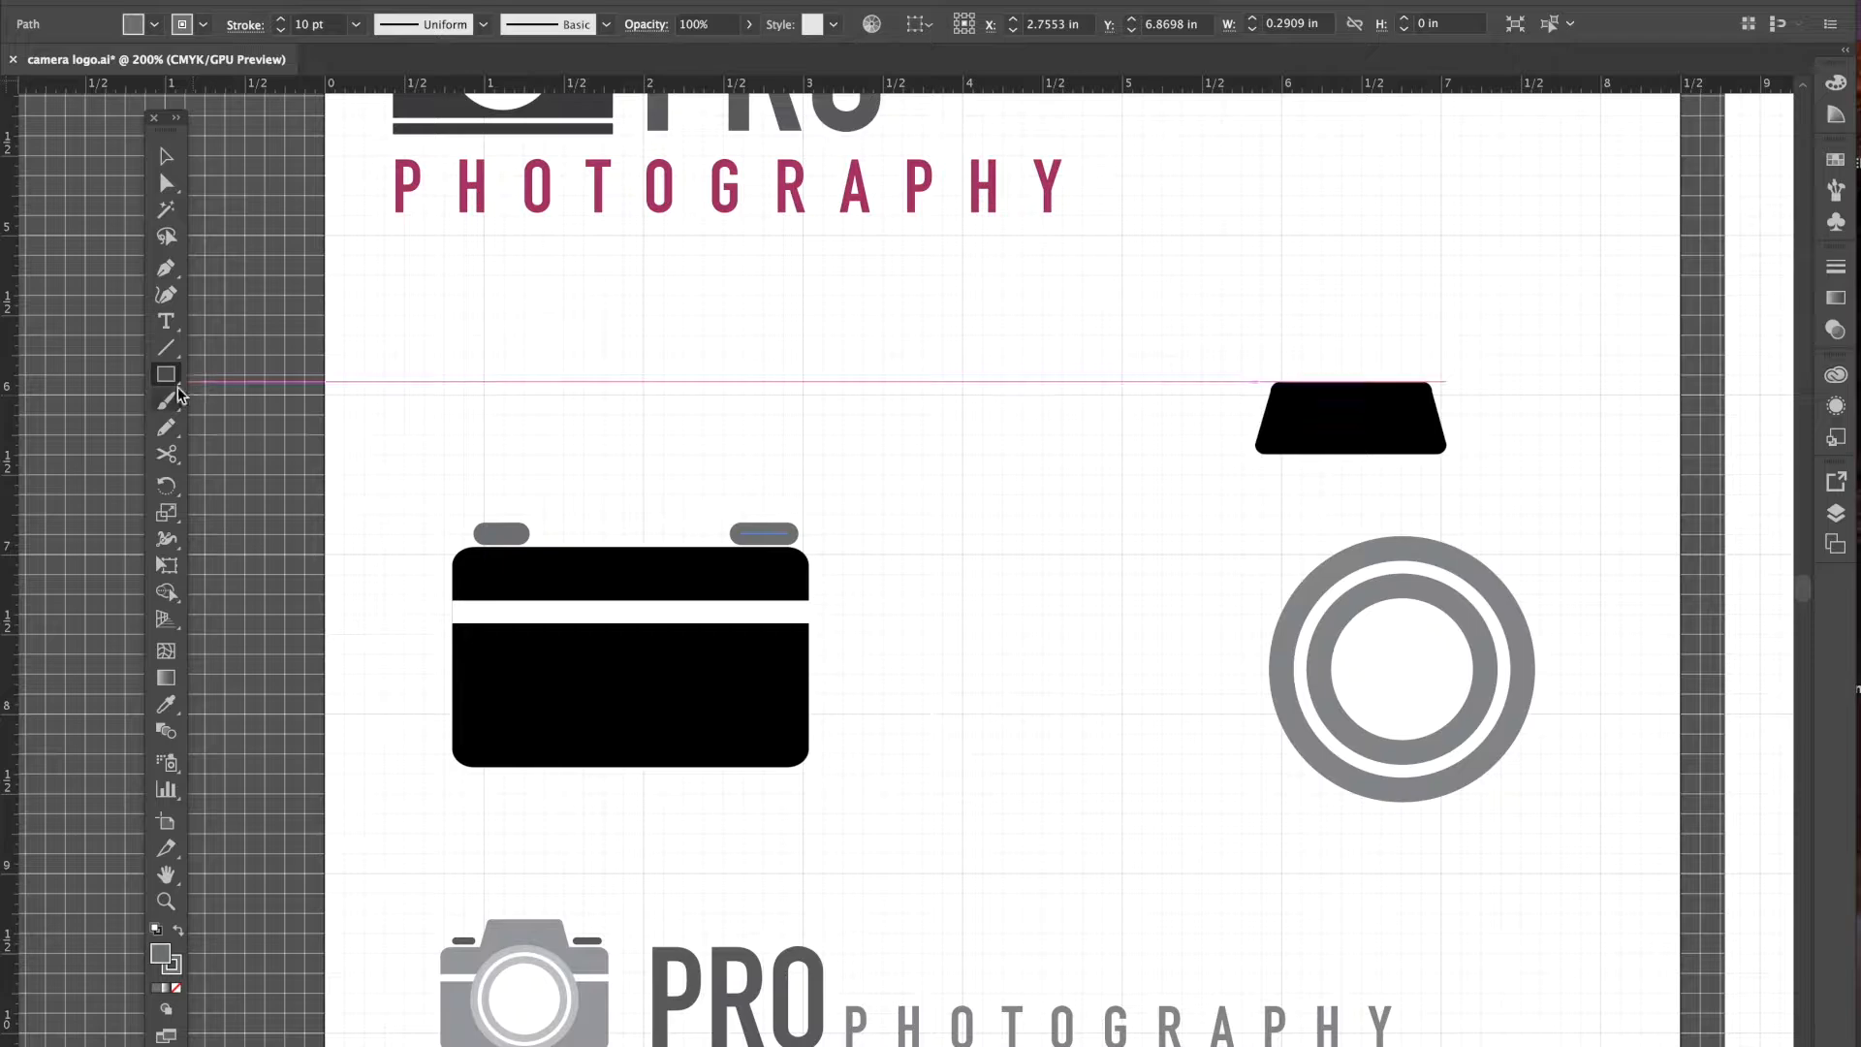
left_click(173, 376)
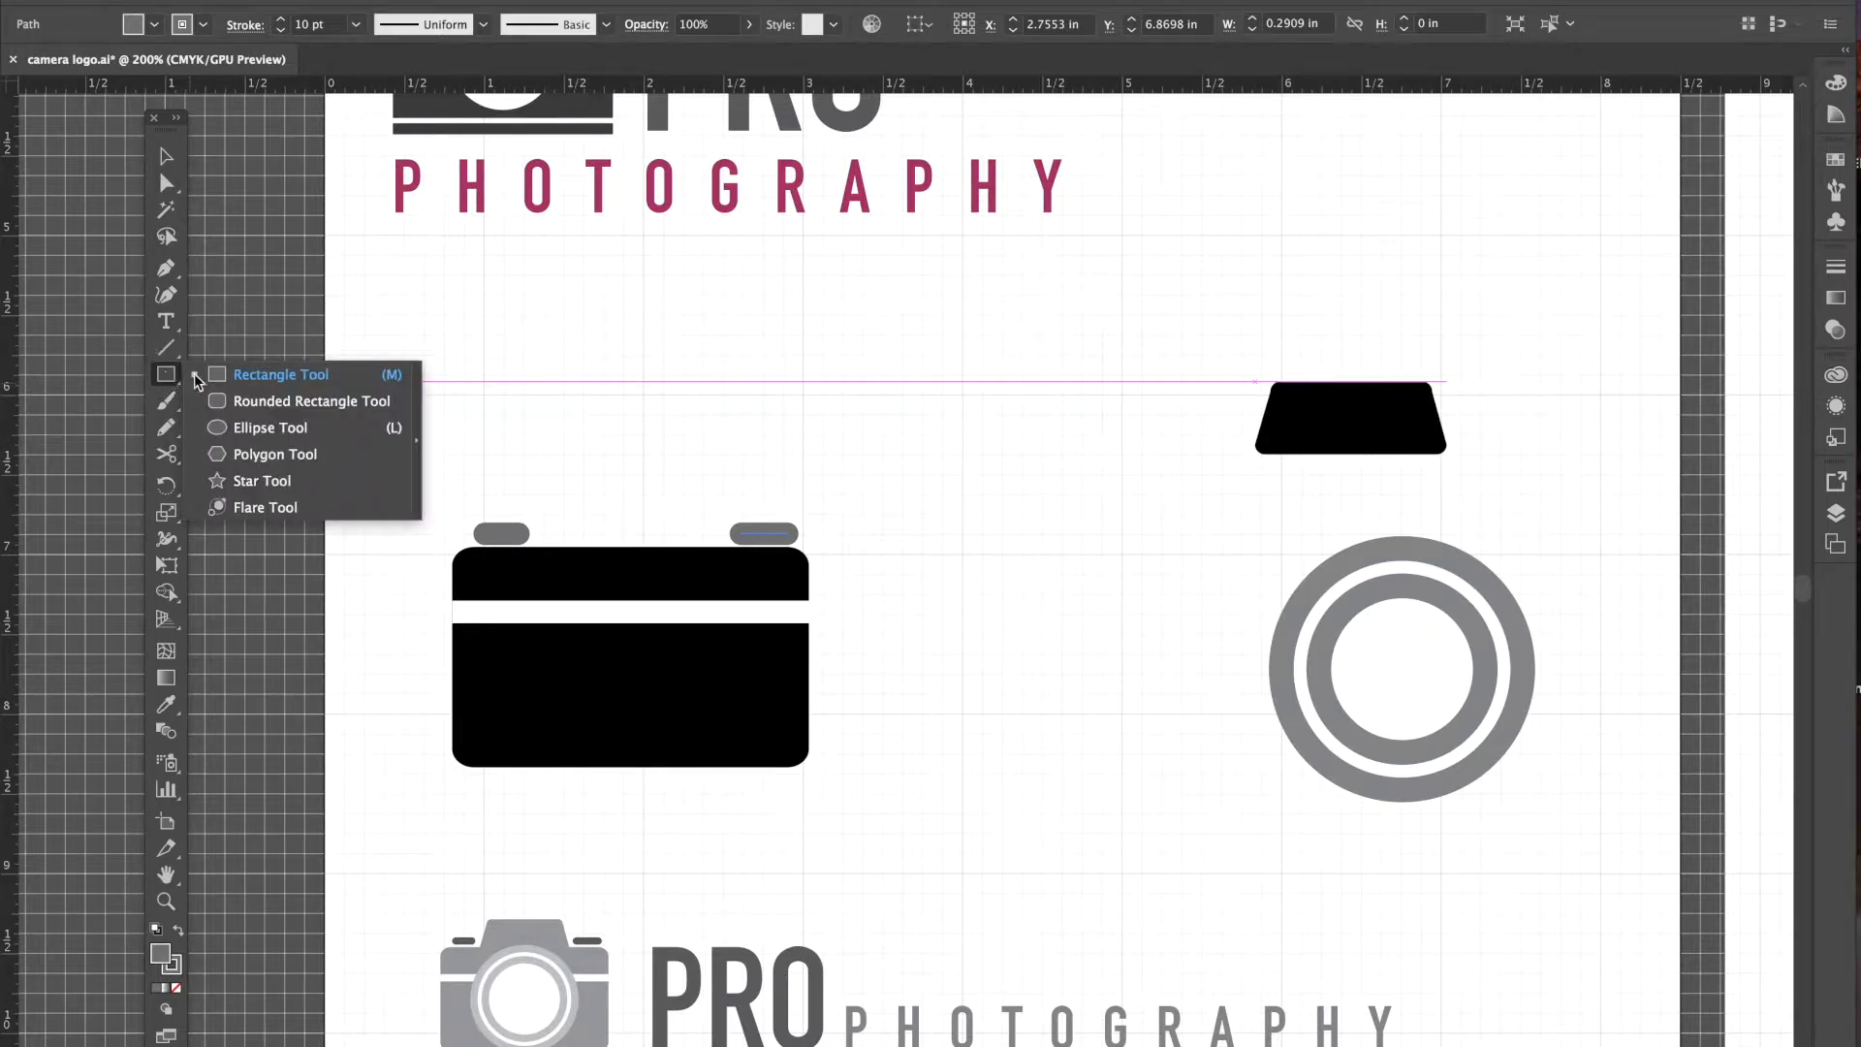
left_click(258, 399)
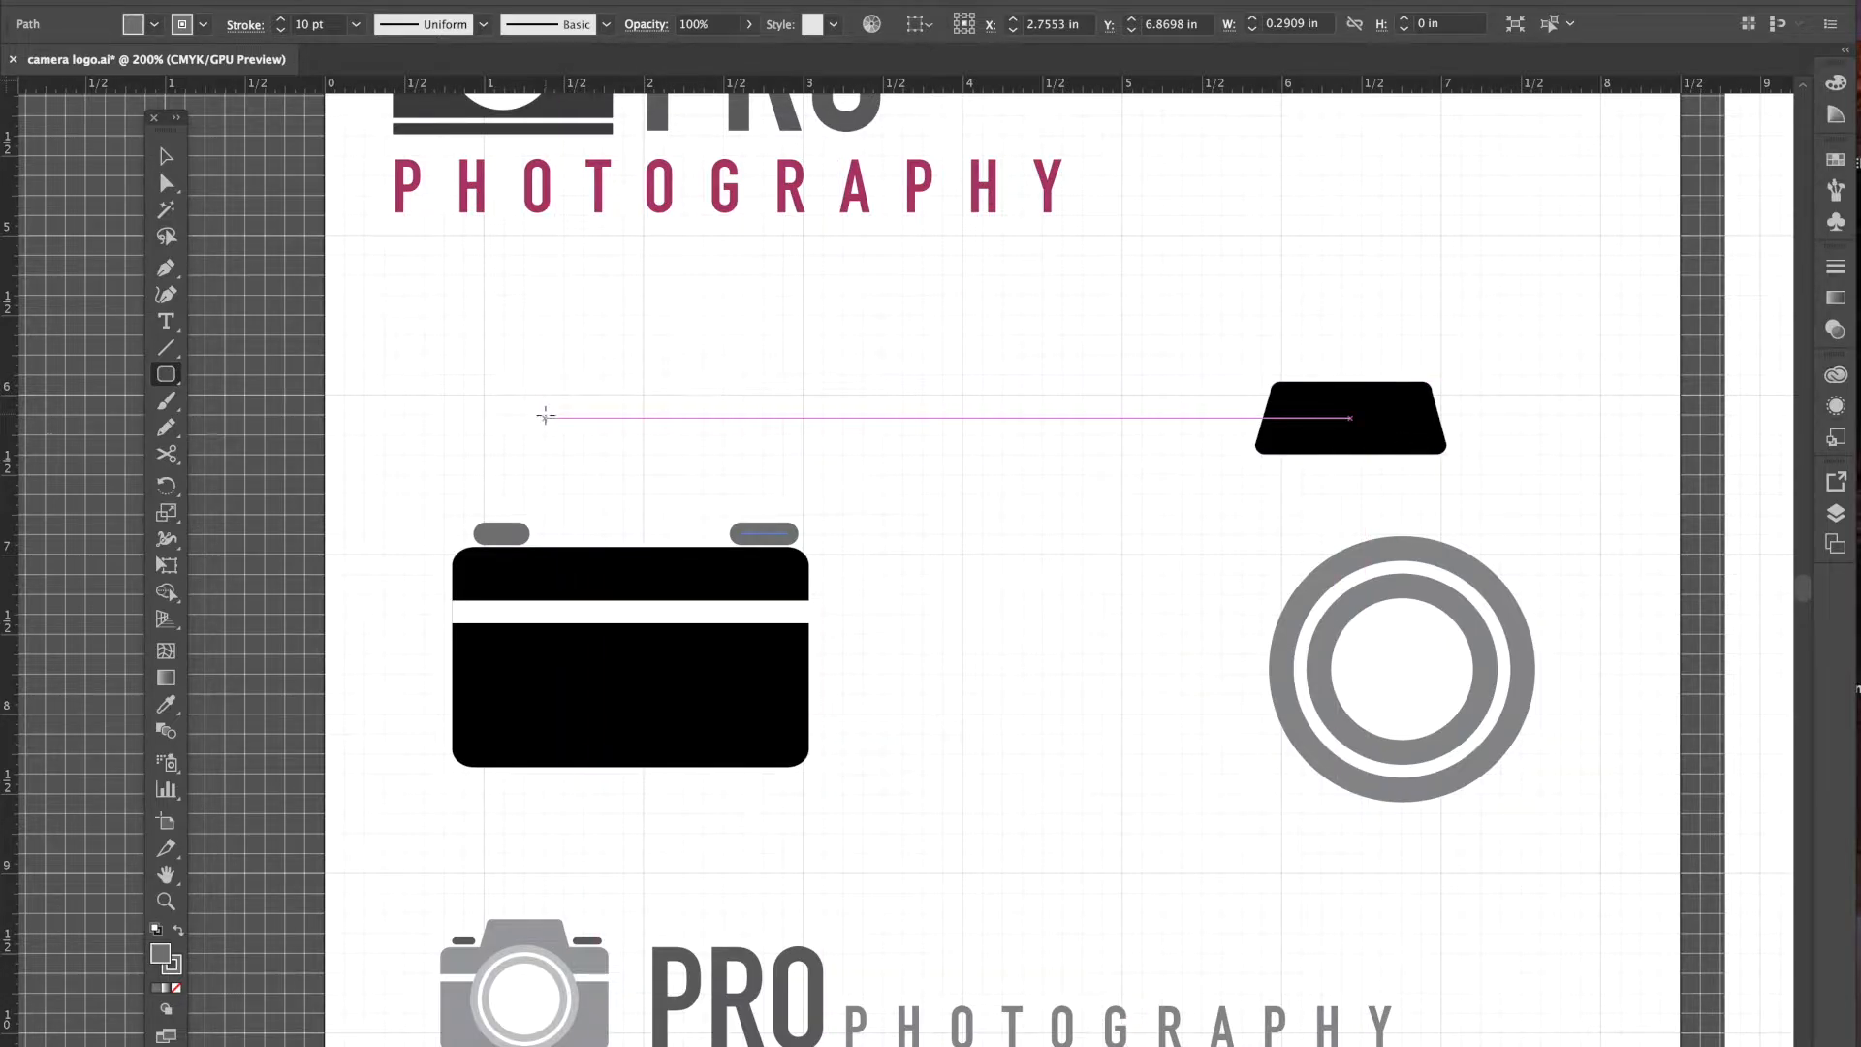
left_click_drag(545, 414, 730, 488)
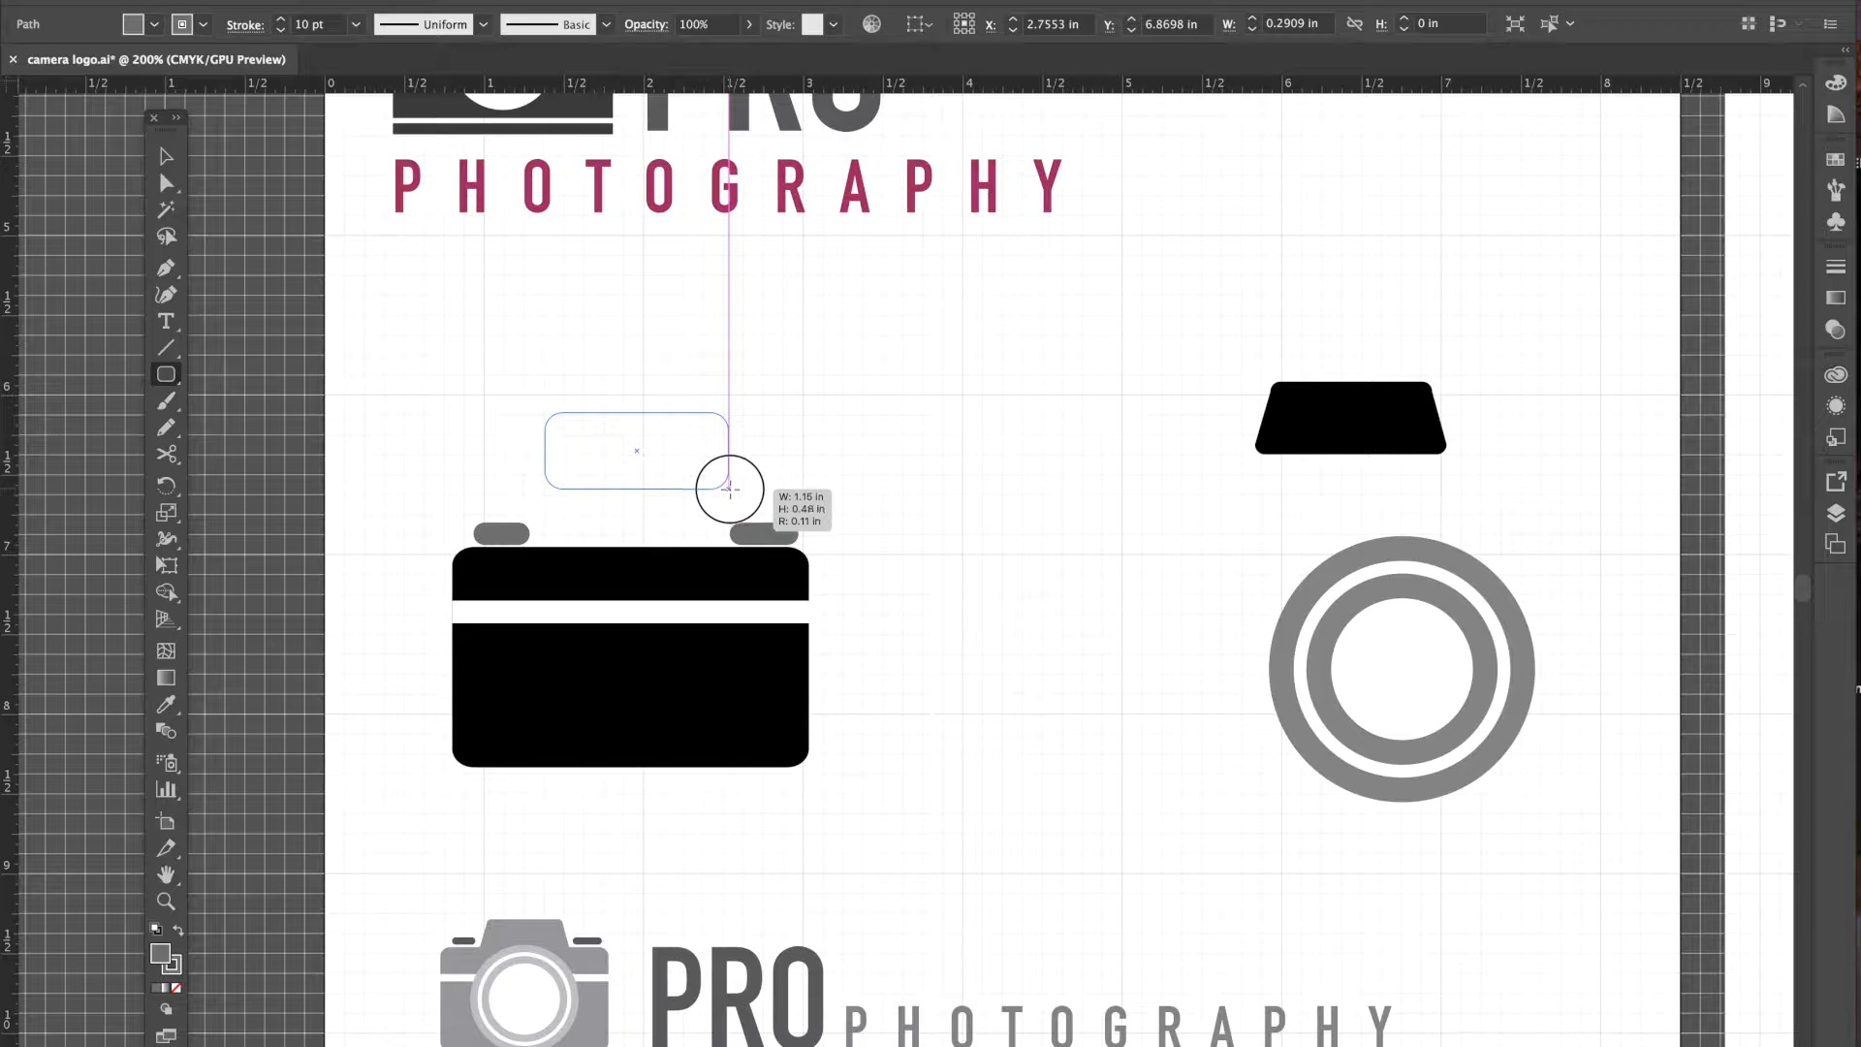
left_click_drag(730, 489, 704, 488)
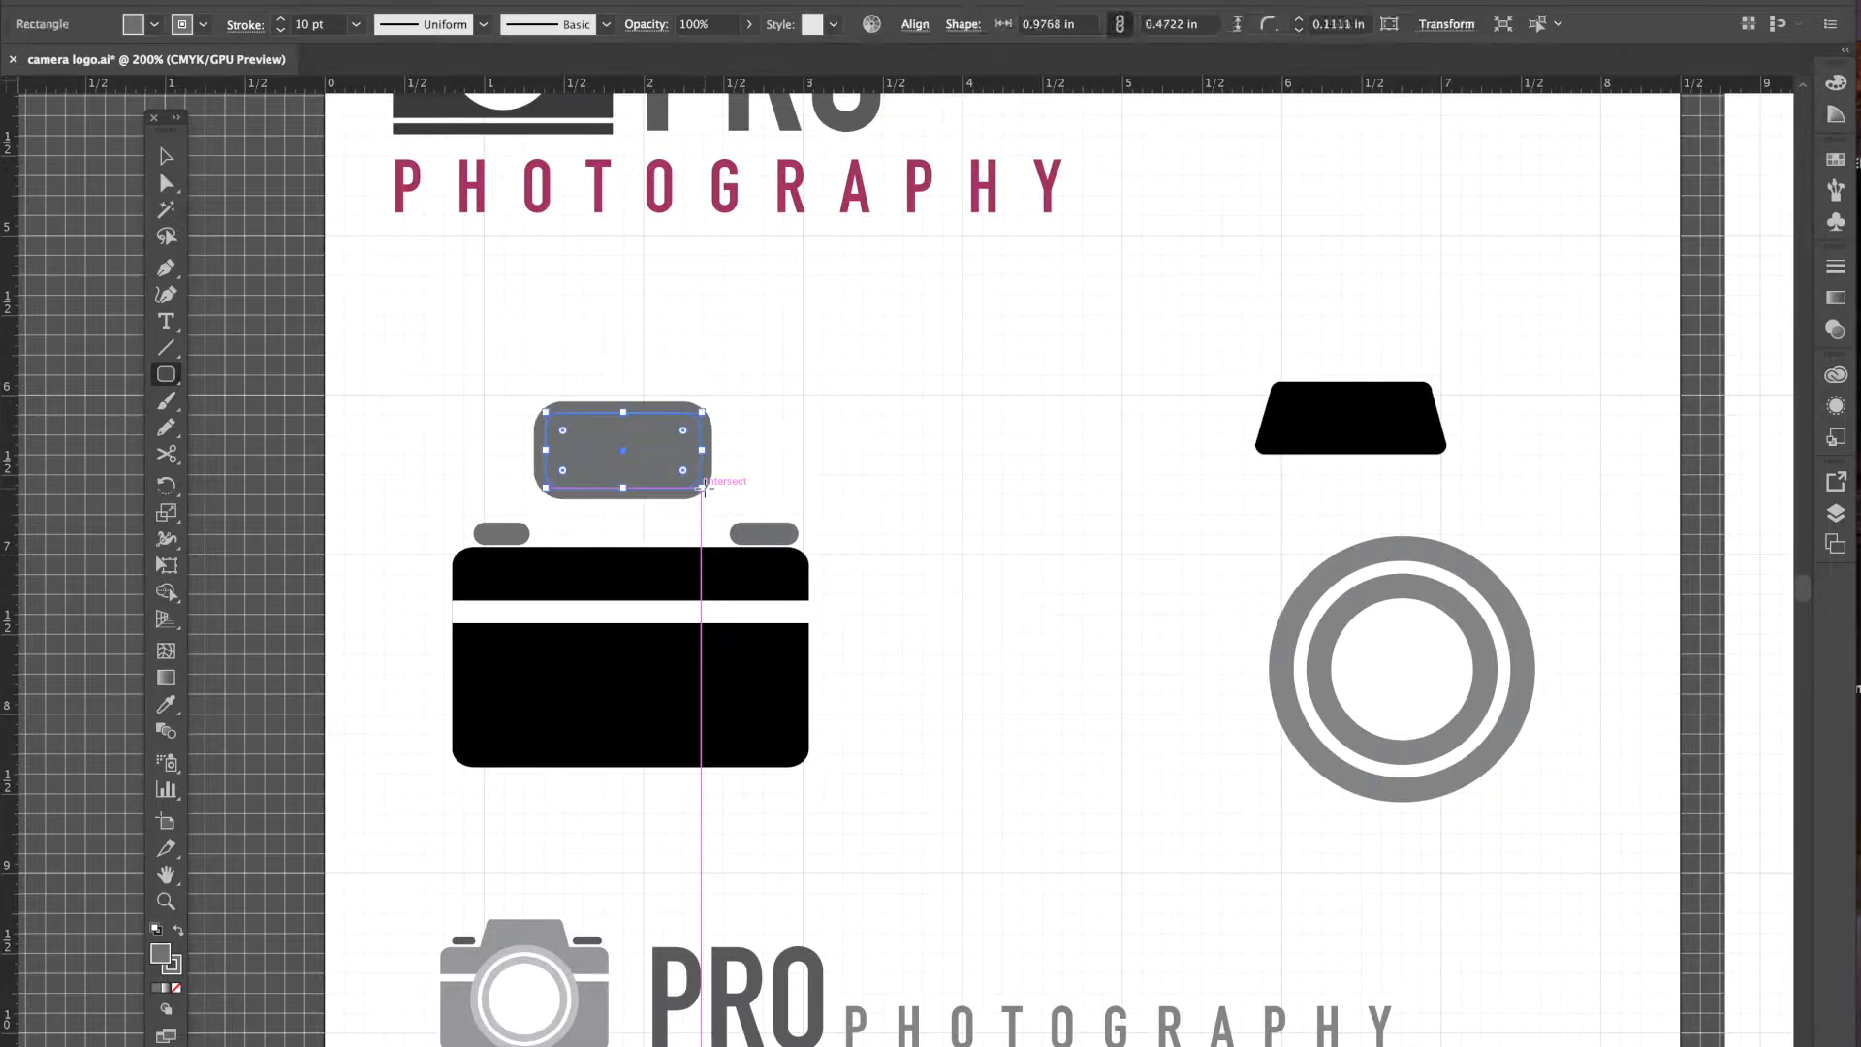
- Set the rounded rectangle's stroke to None and its fill to black
left_click(203, 24)
left_click(19, 61)
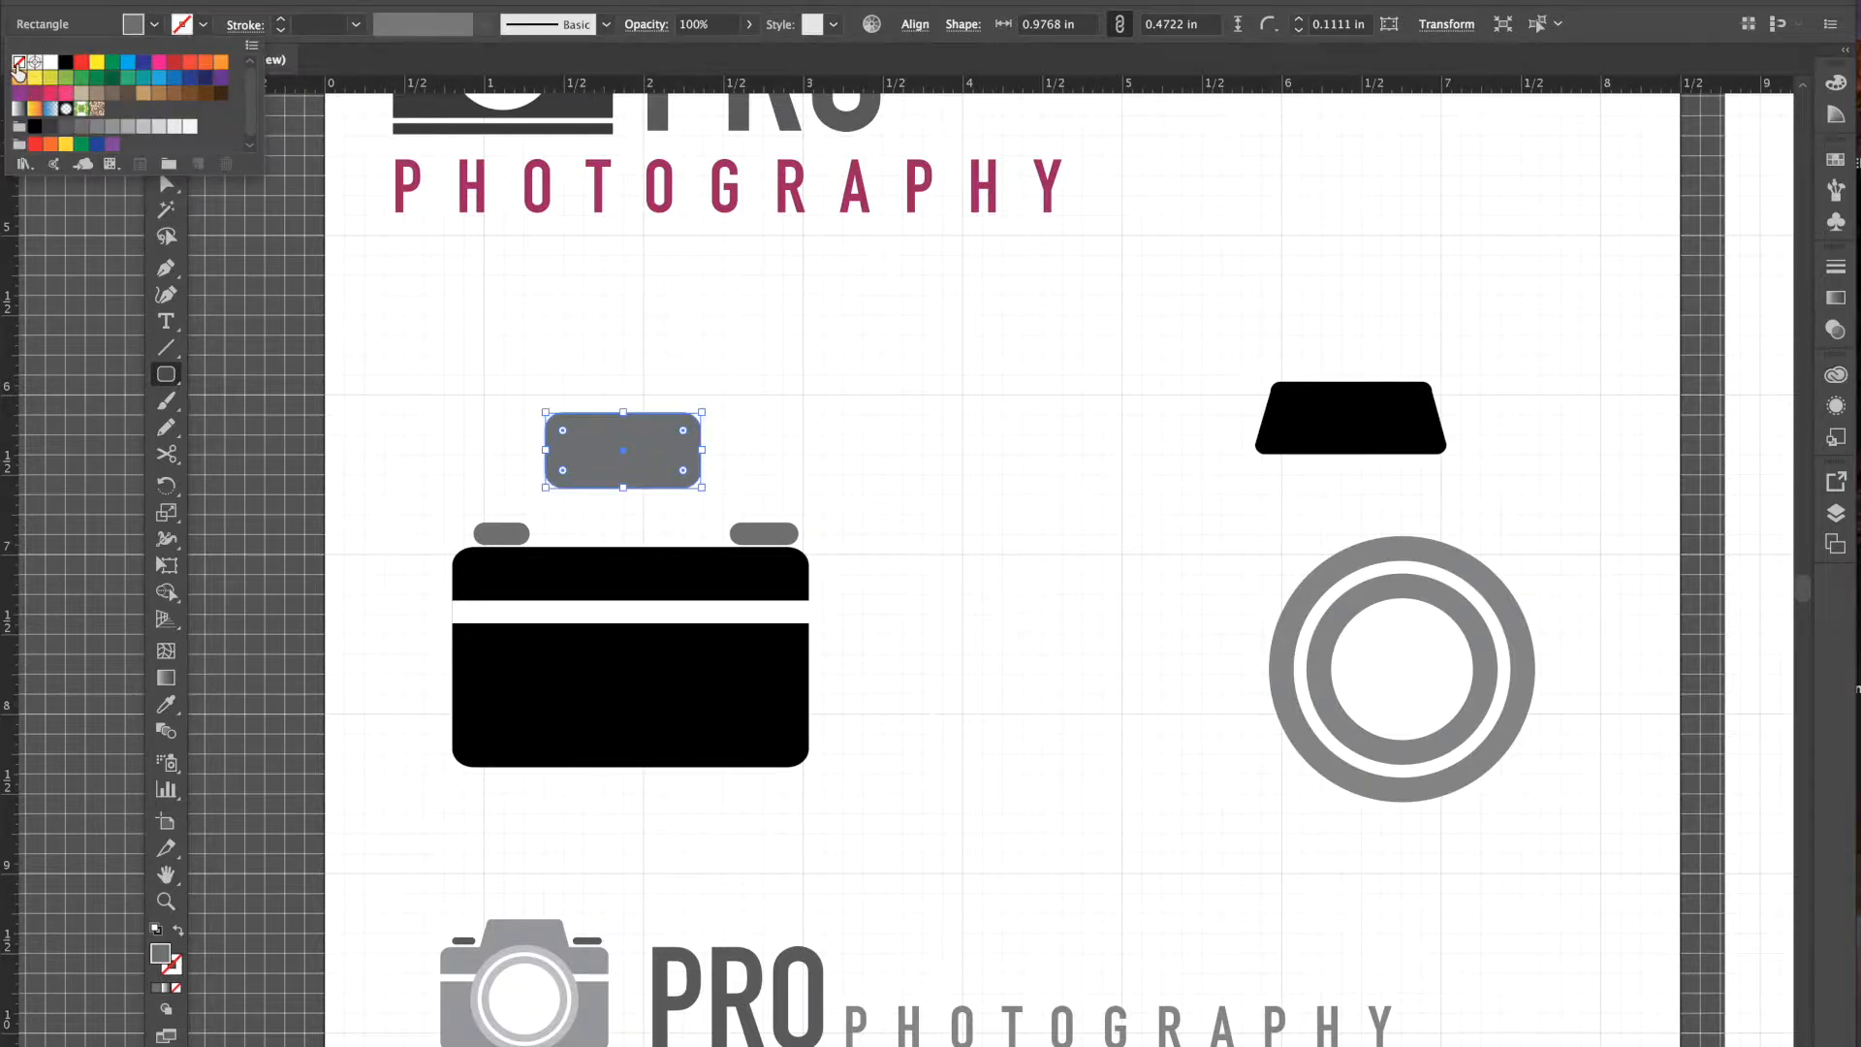
left_click(156, 34)
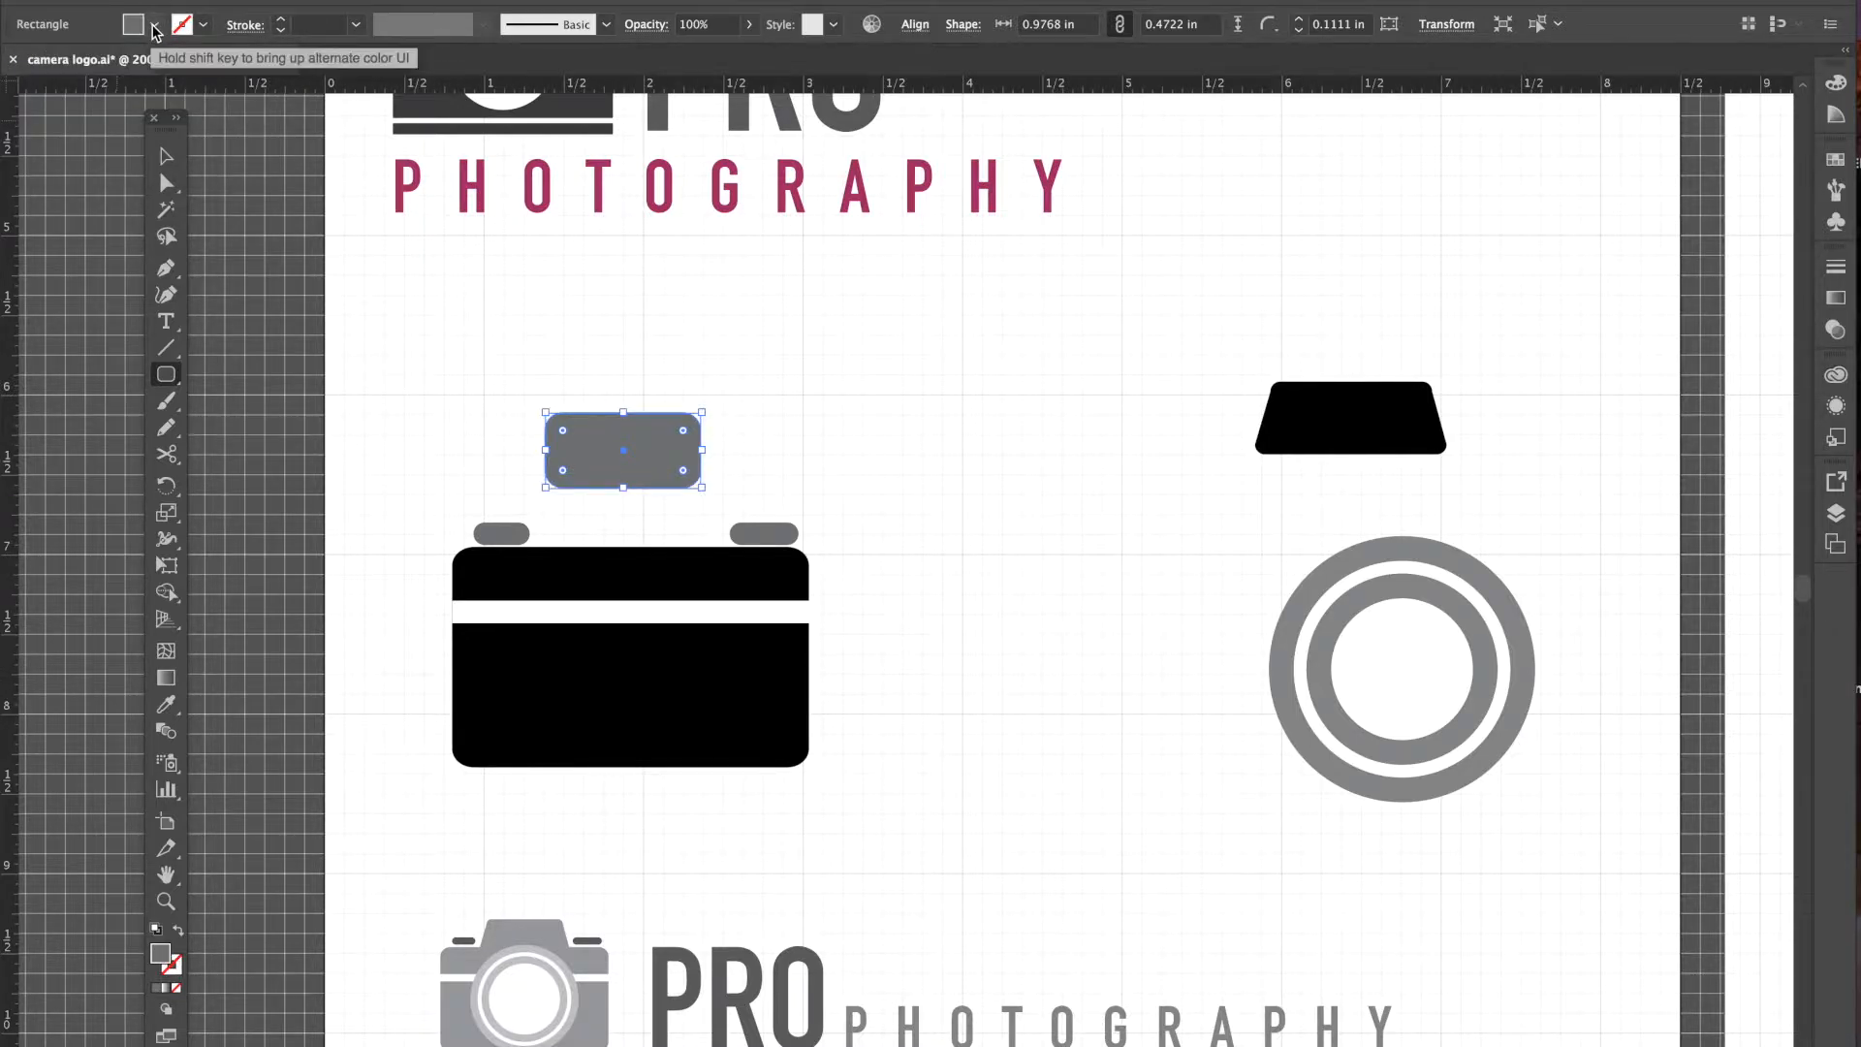
left_click(156, 30)
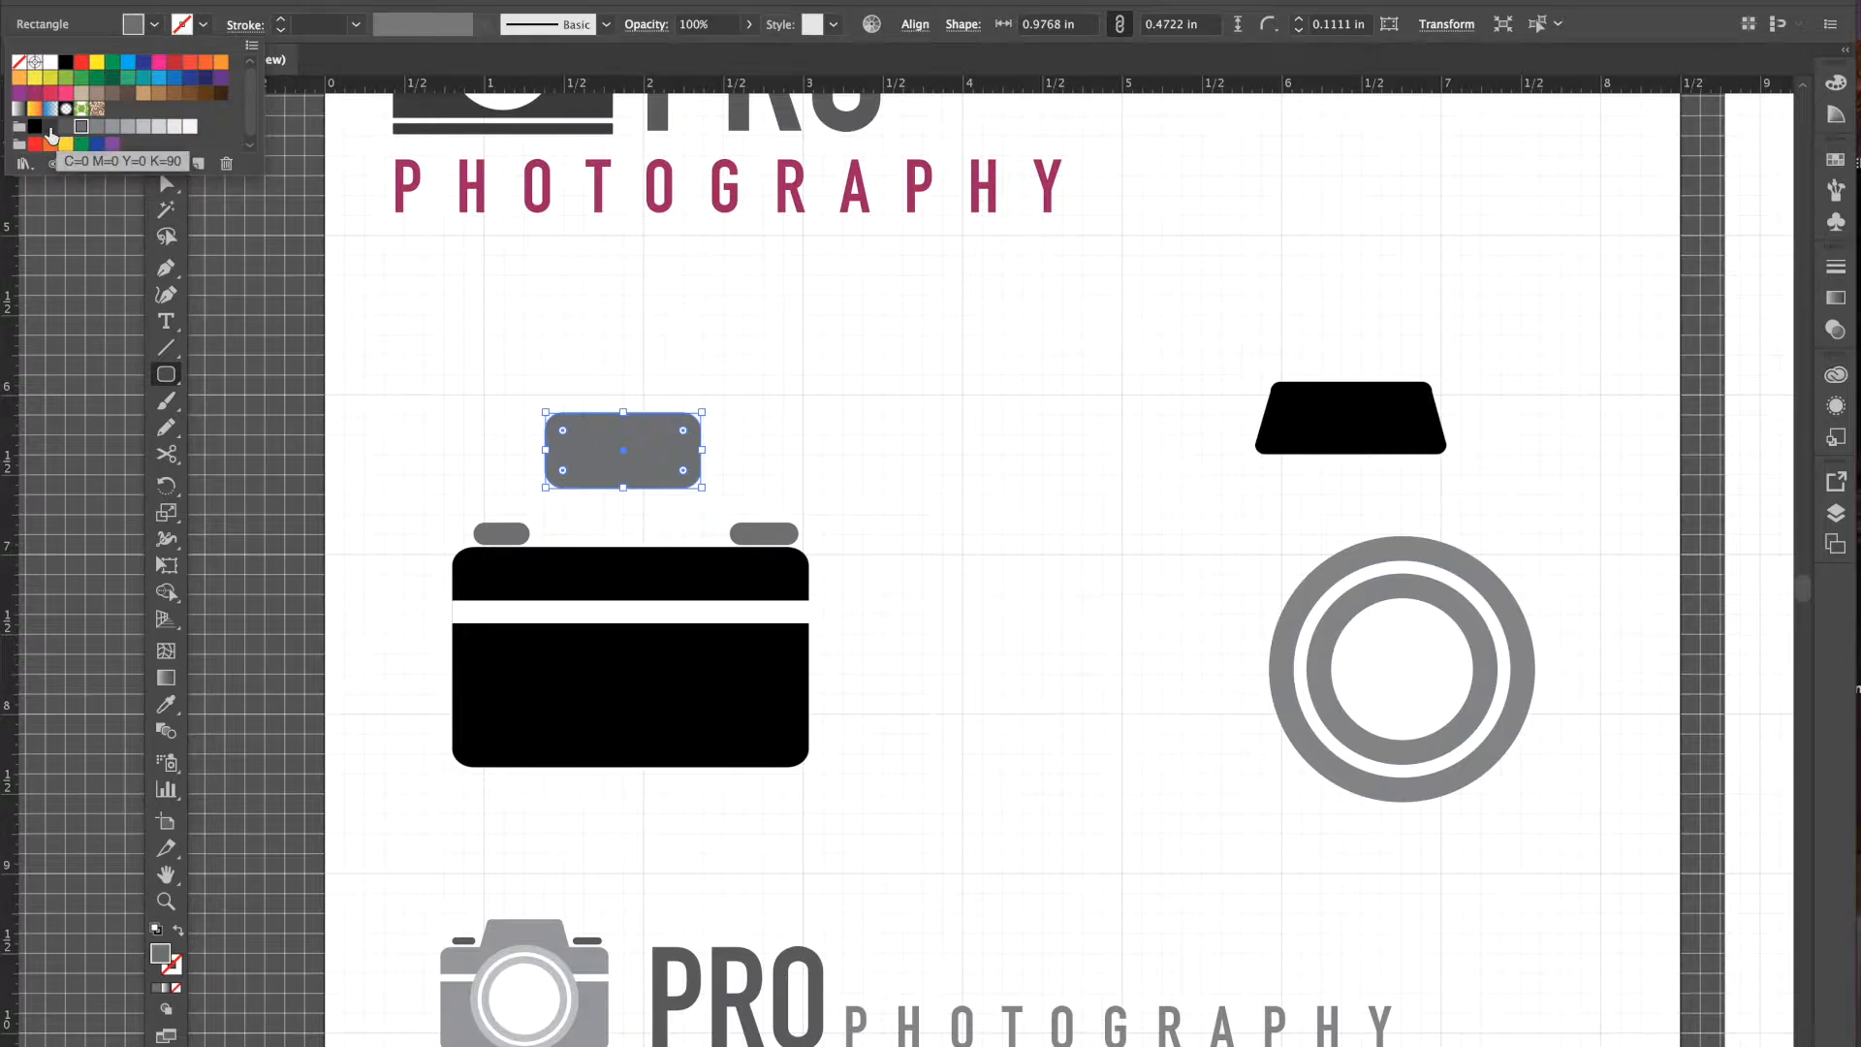
left_click(52, 131)
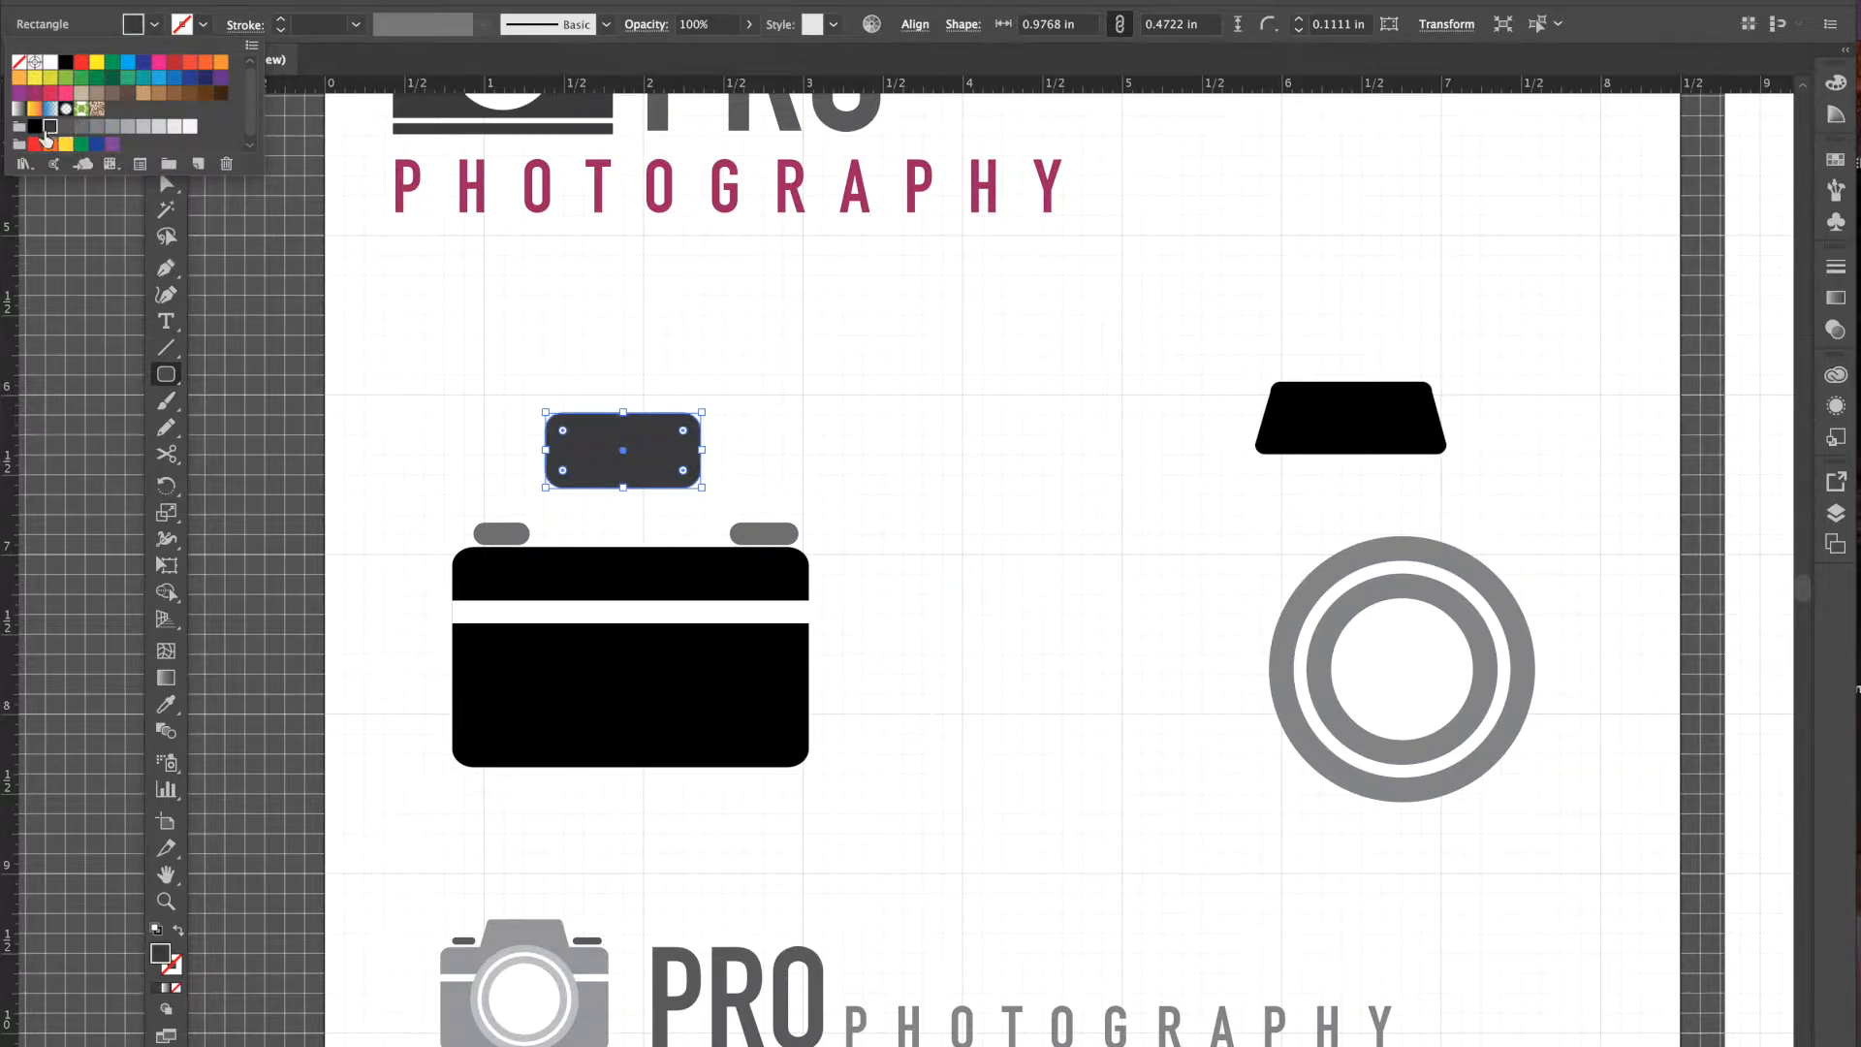
left_click(35, 128)
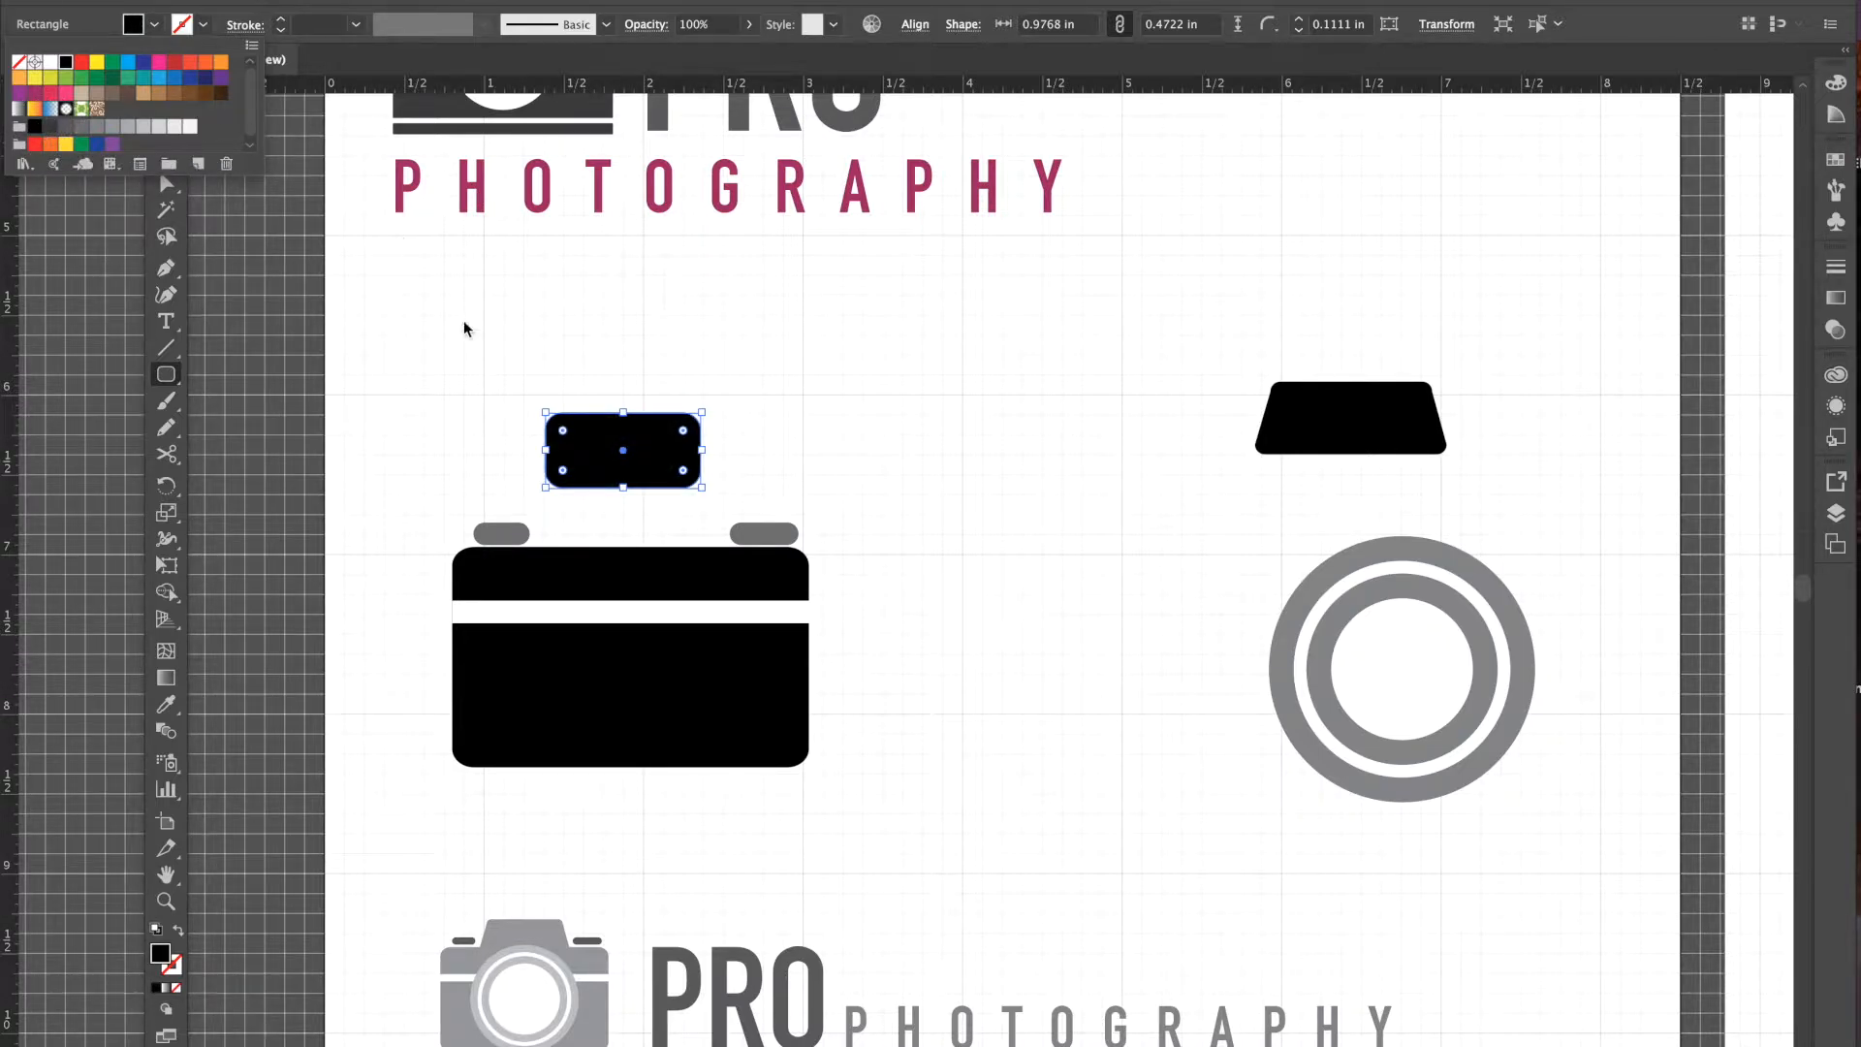
- Move the black rounded rectangle down above the camera body, between the knobs
left_click(166, 155)
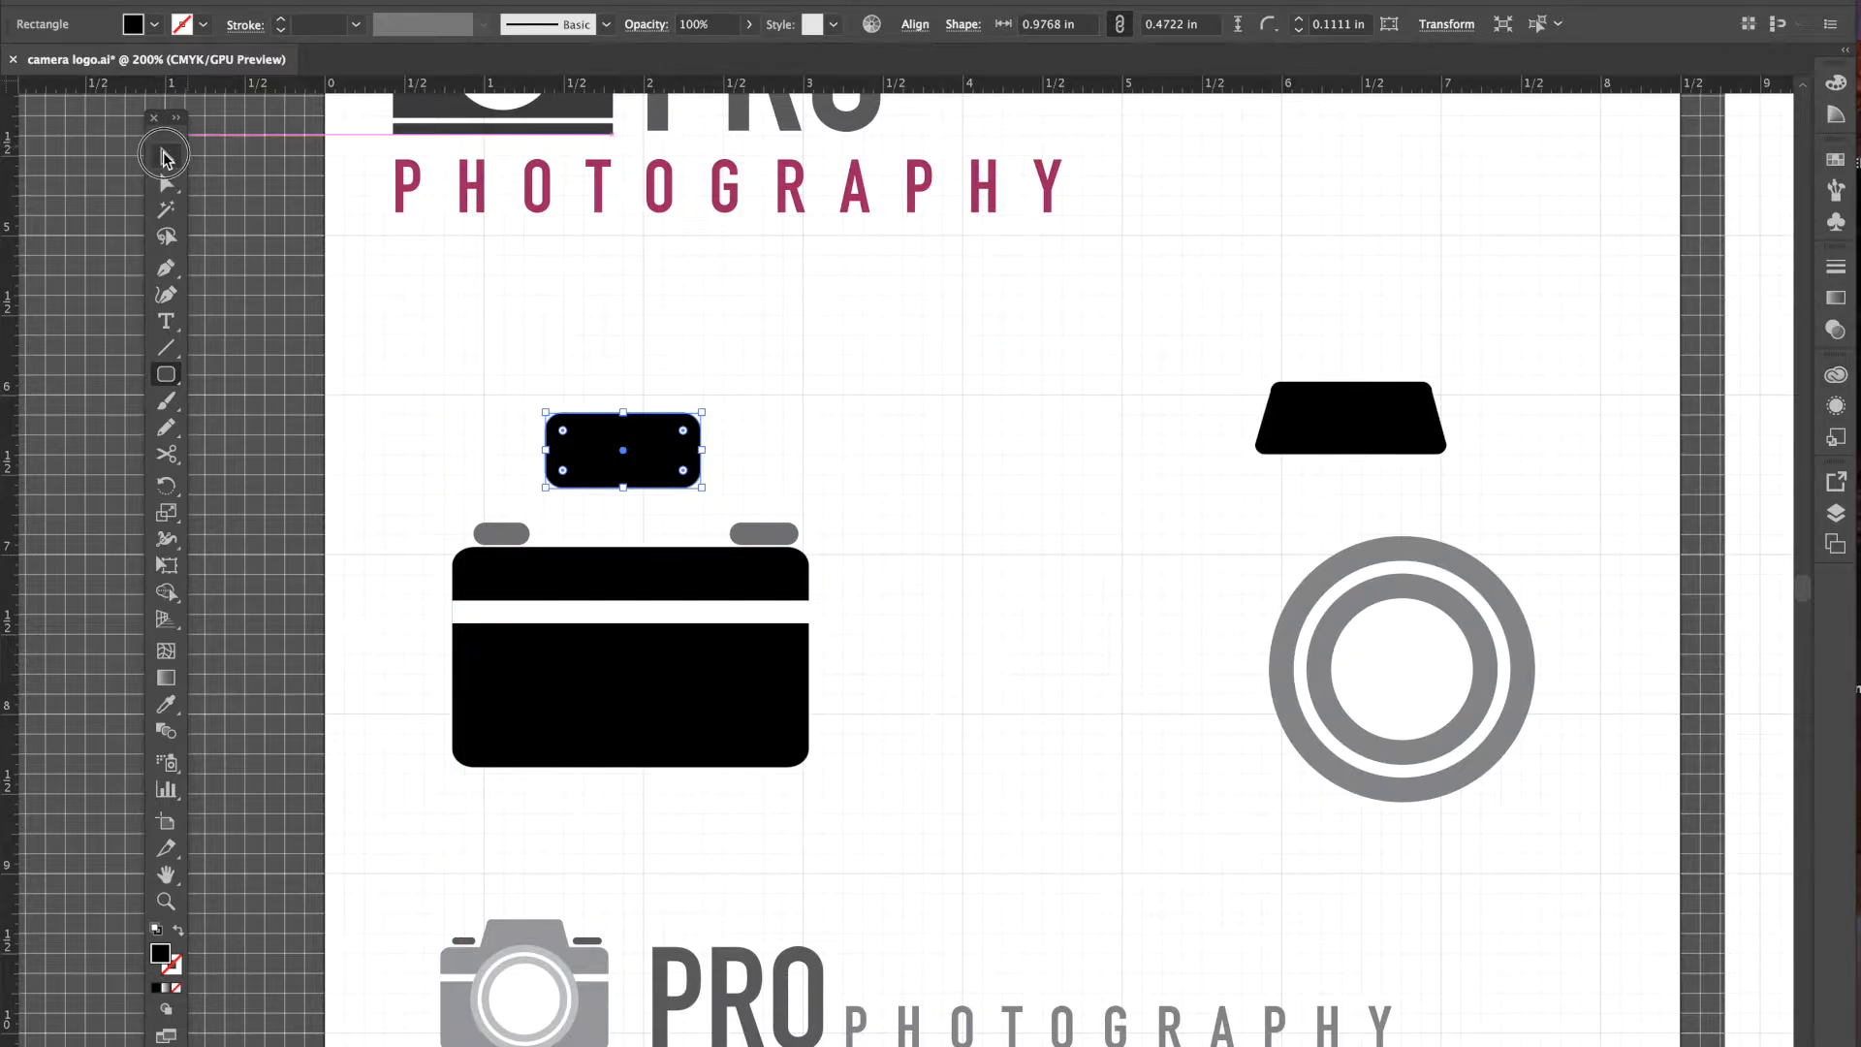
mouse_move(659, 456)
left_mouse_down()
mouse_move(671, 548)
mouse_move(665, 473)
left_mouse_up()
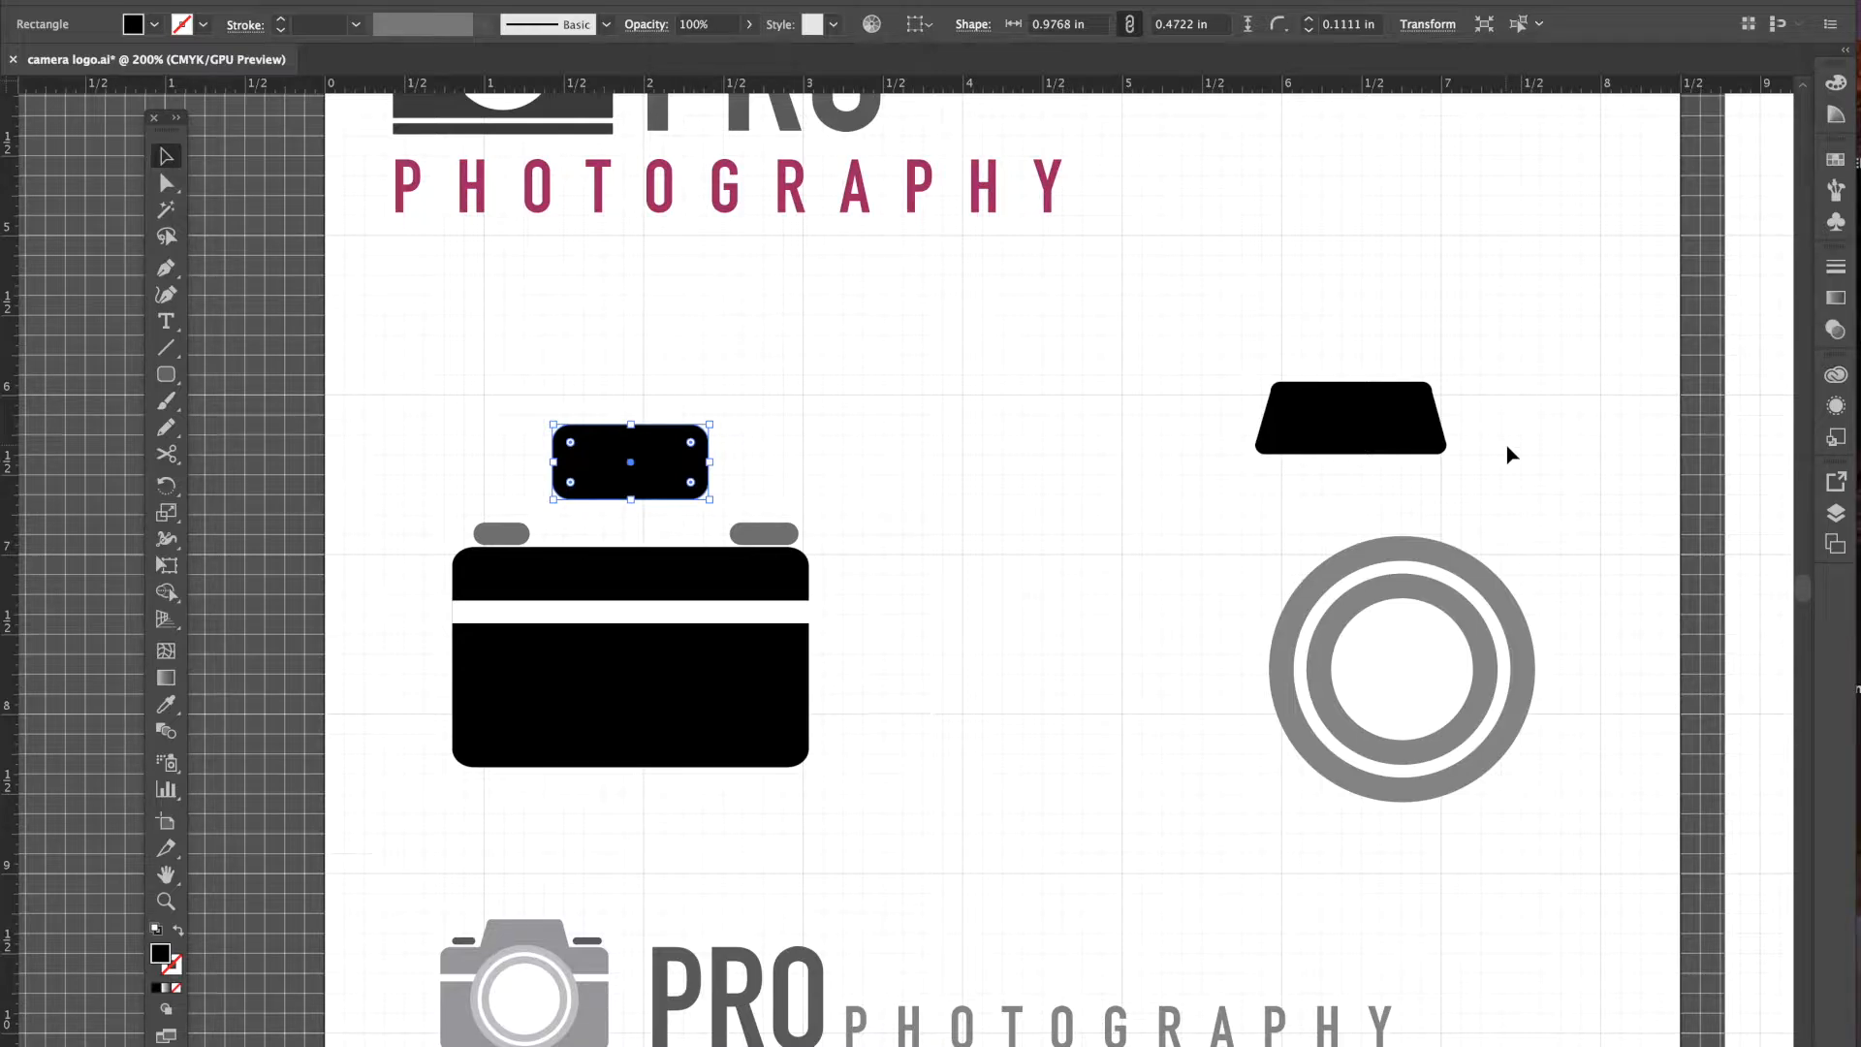
left_click(166, 184)
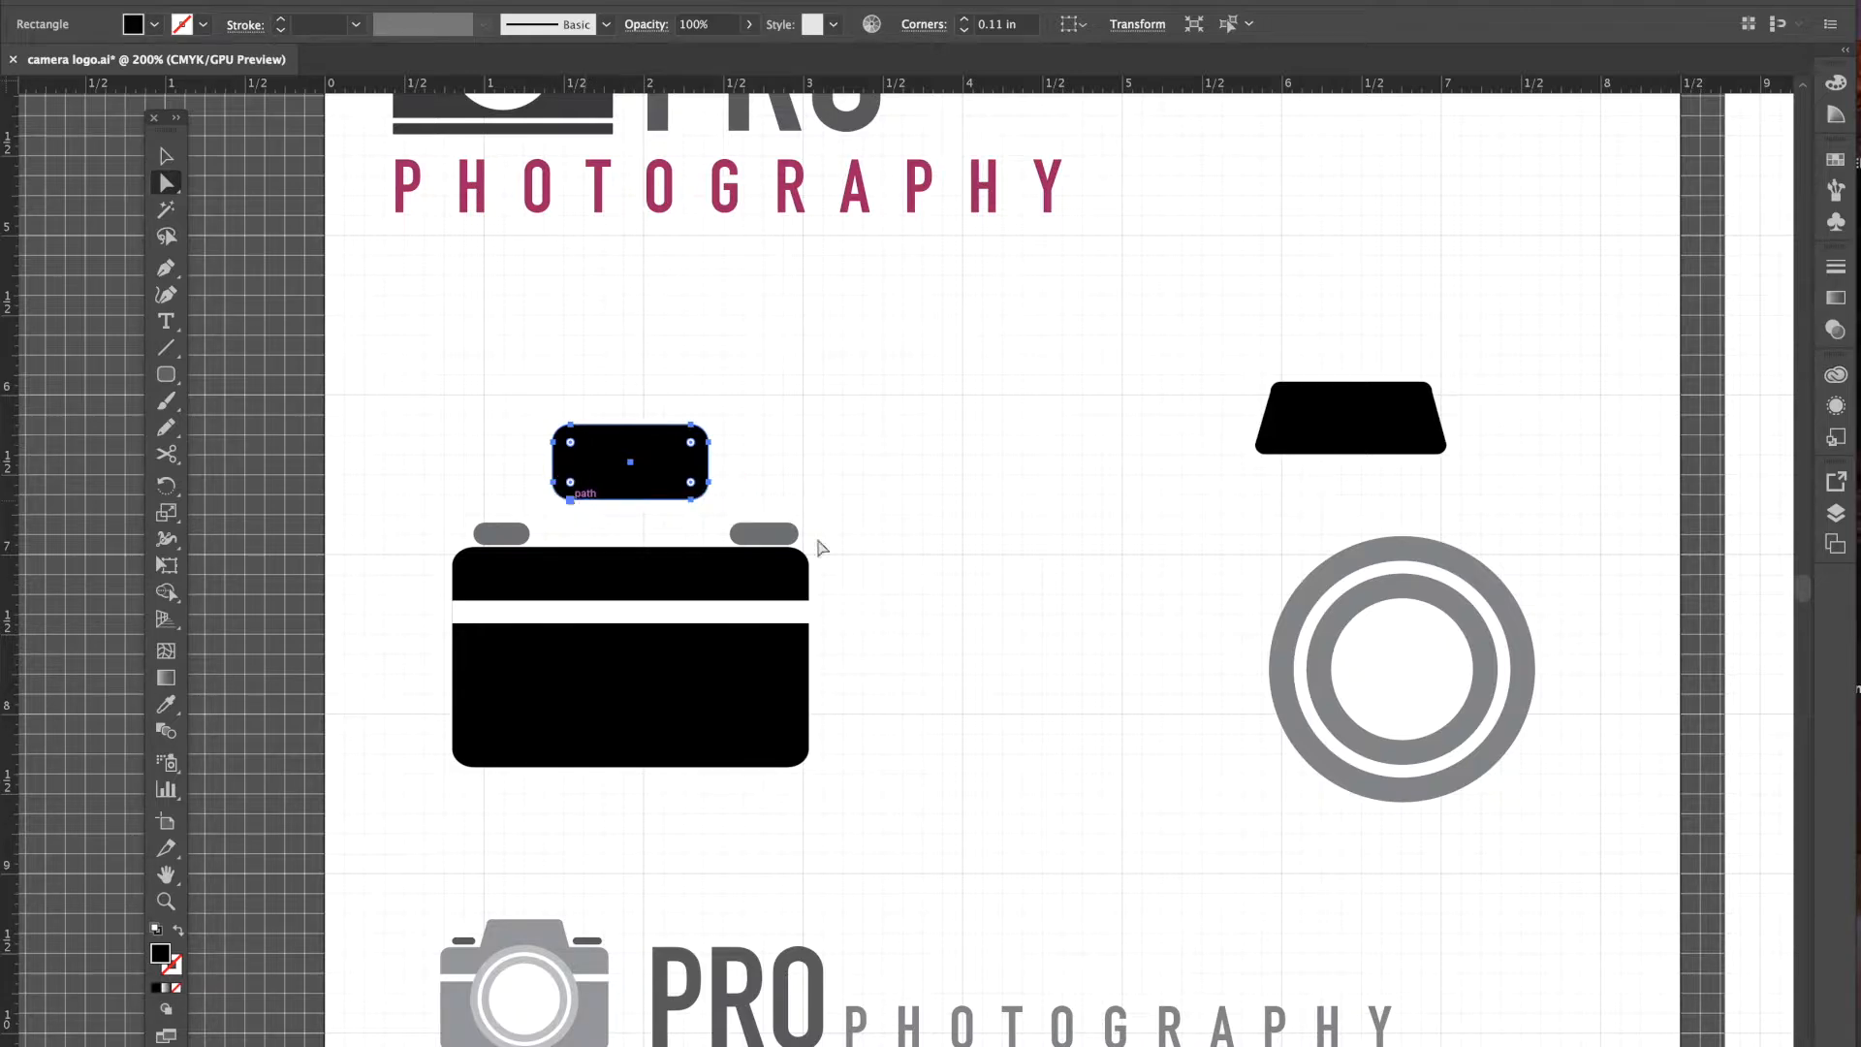
left_click(829, 444)
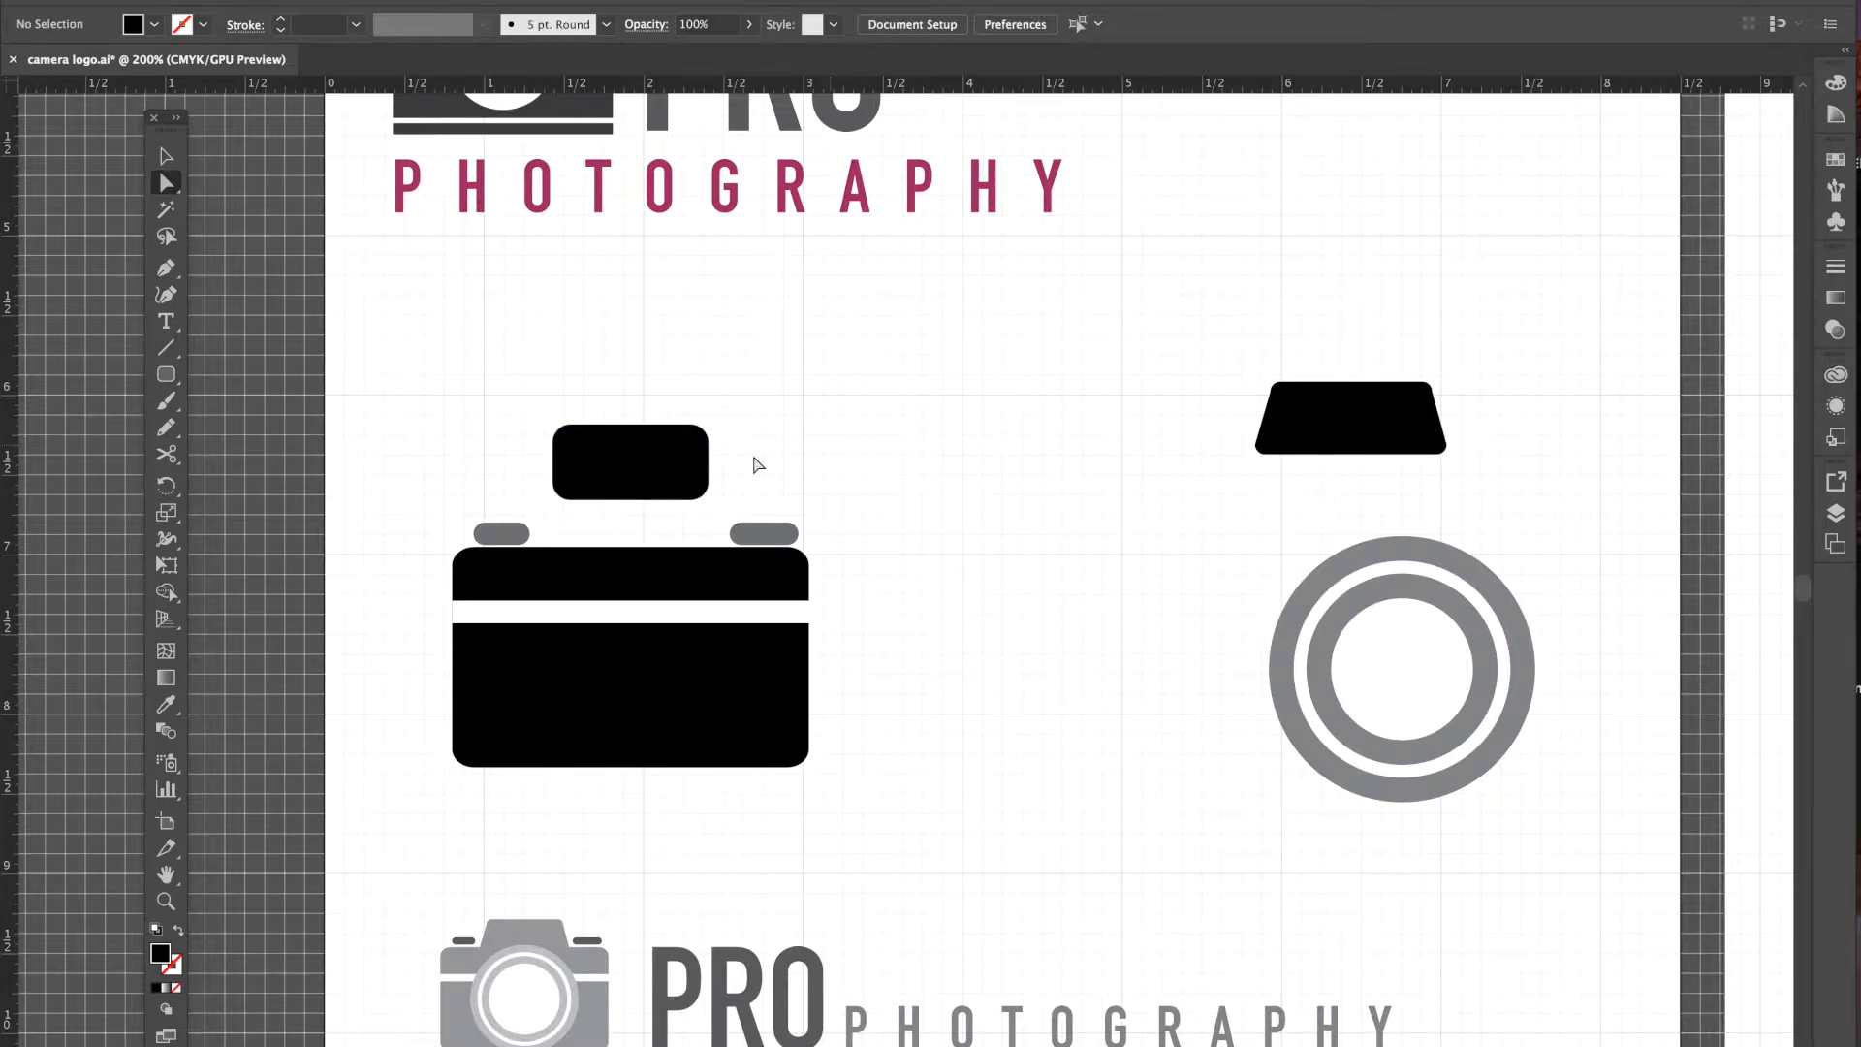
- Nudge the bottom-left anchor left and bottom-right anchor right, making a 1.12 in-wide trapezoid
left_click(545, 477)
left_click_drag(545, 477, 586, 526)
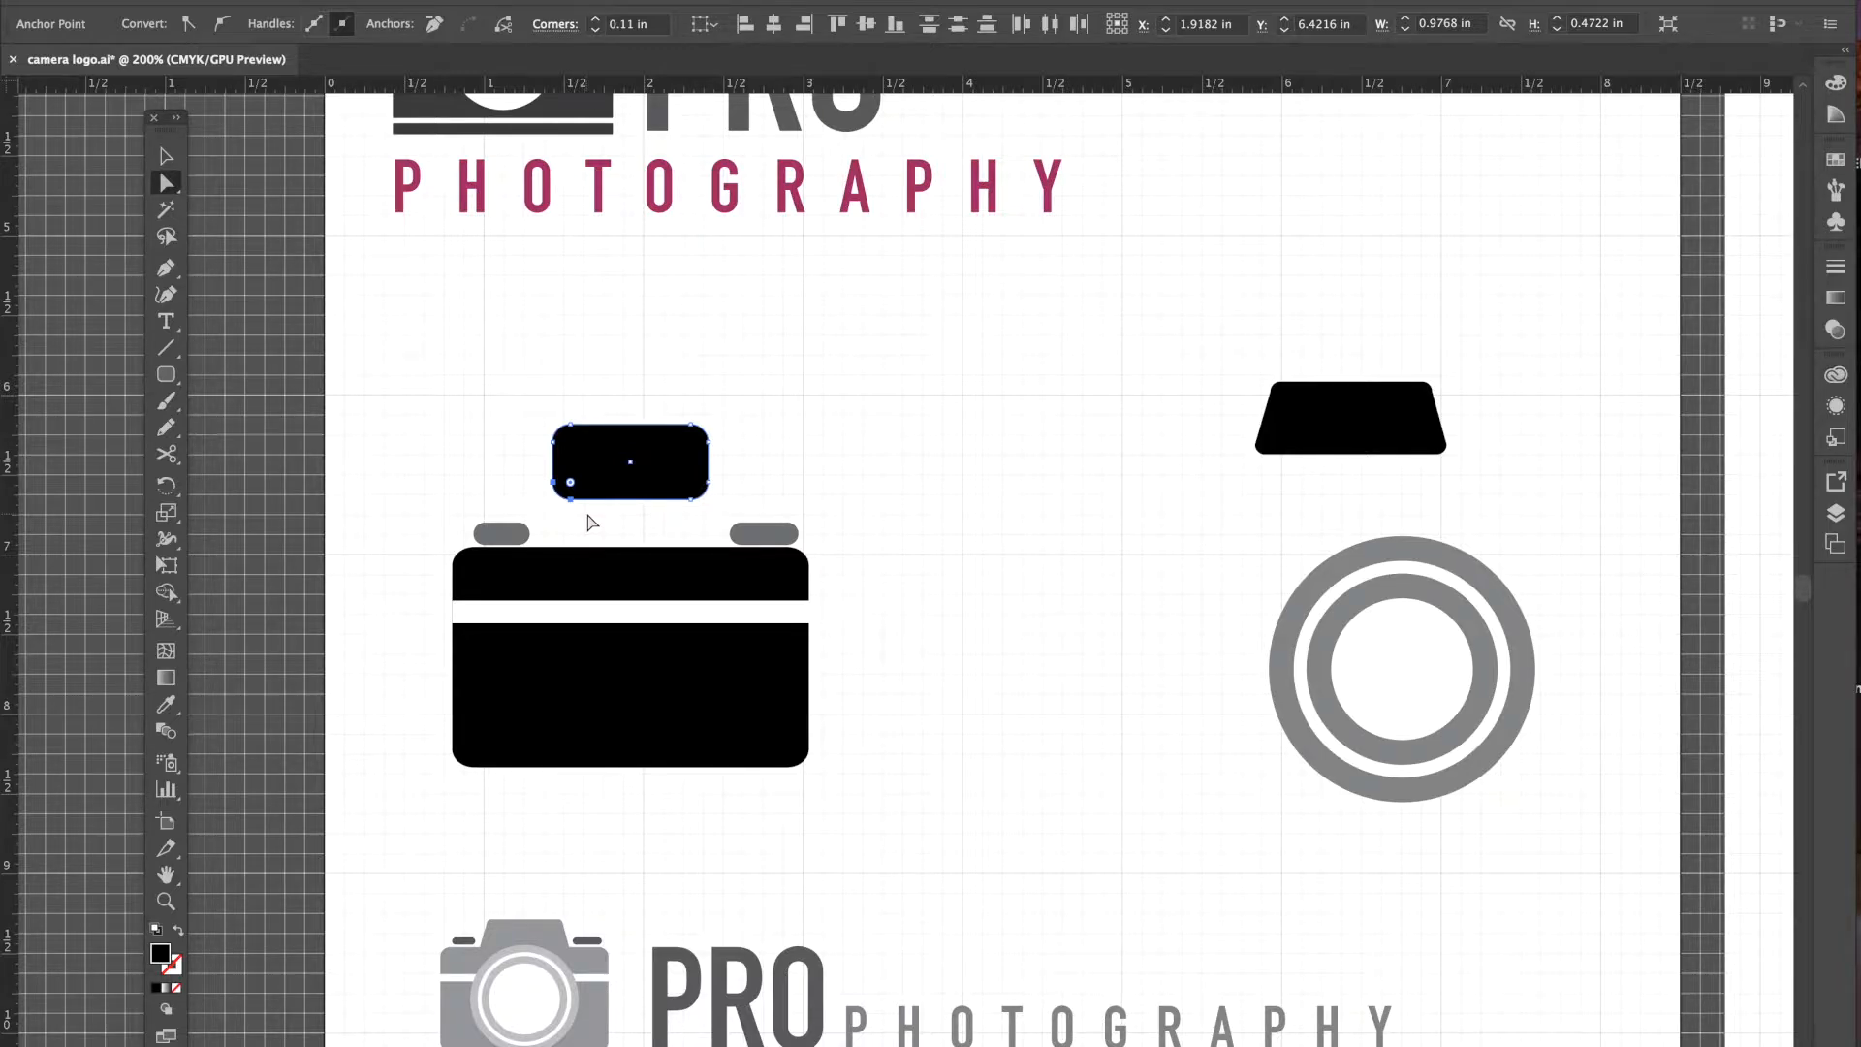
key("Left")
key("Left")
key("Left")
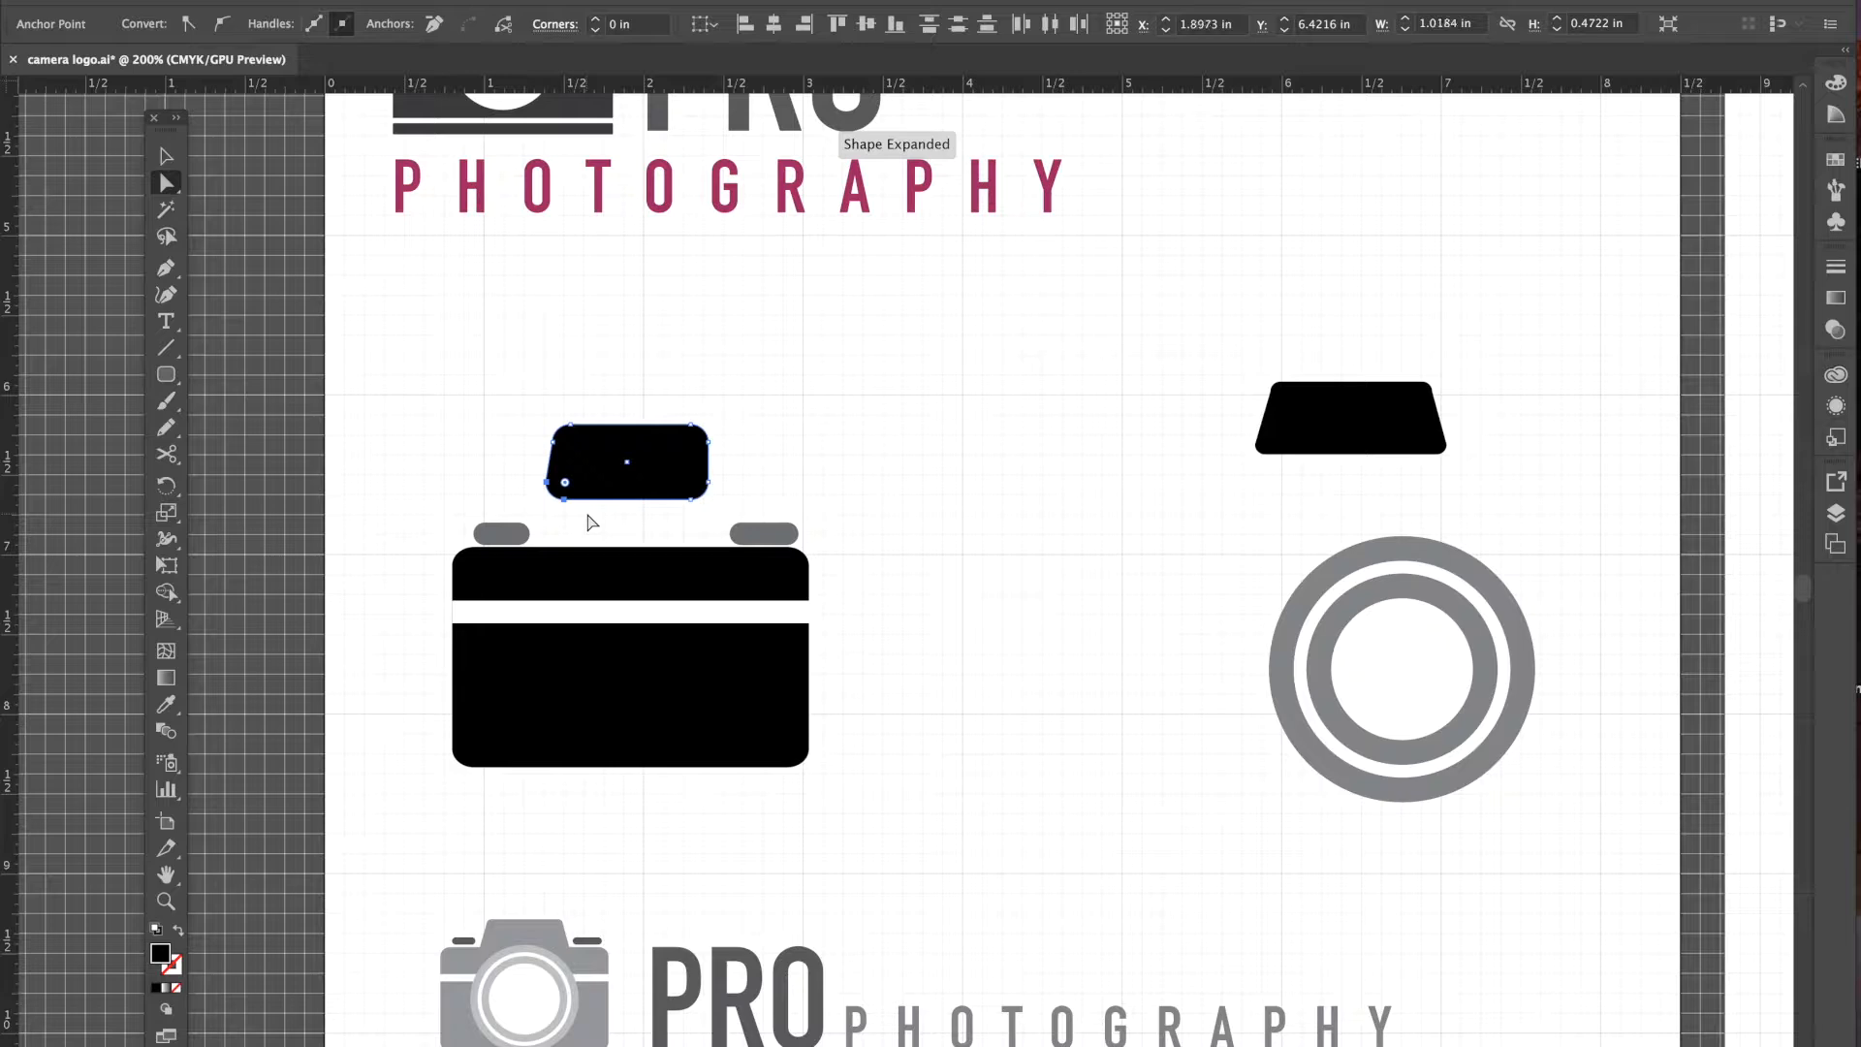
key("Left")
key("Left")
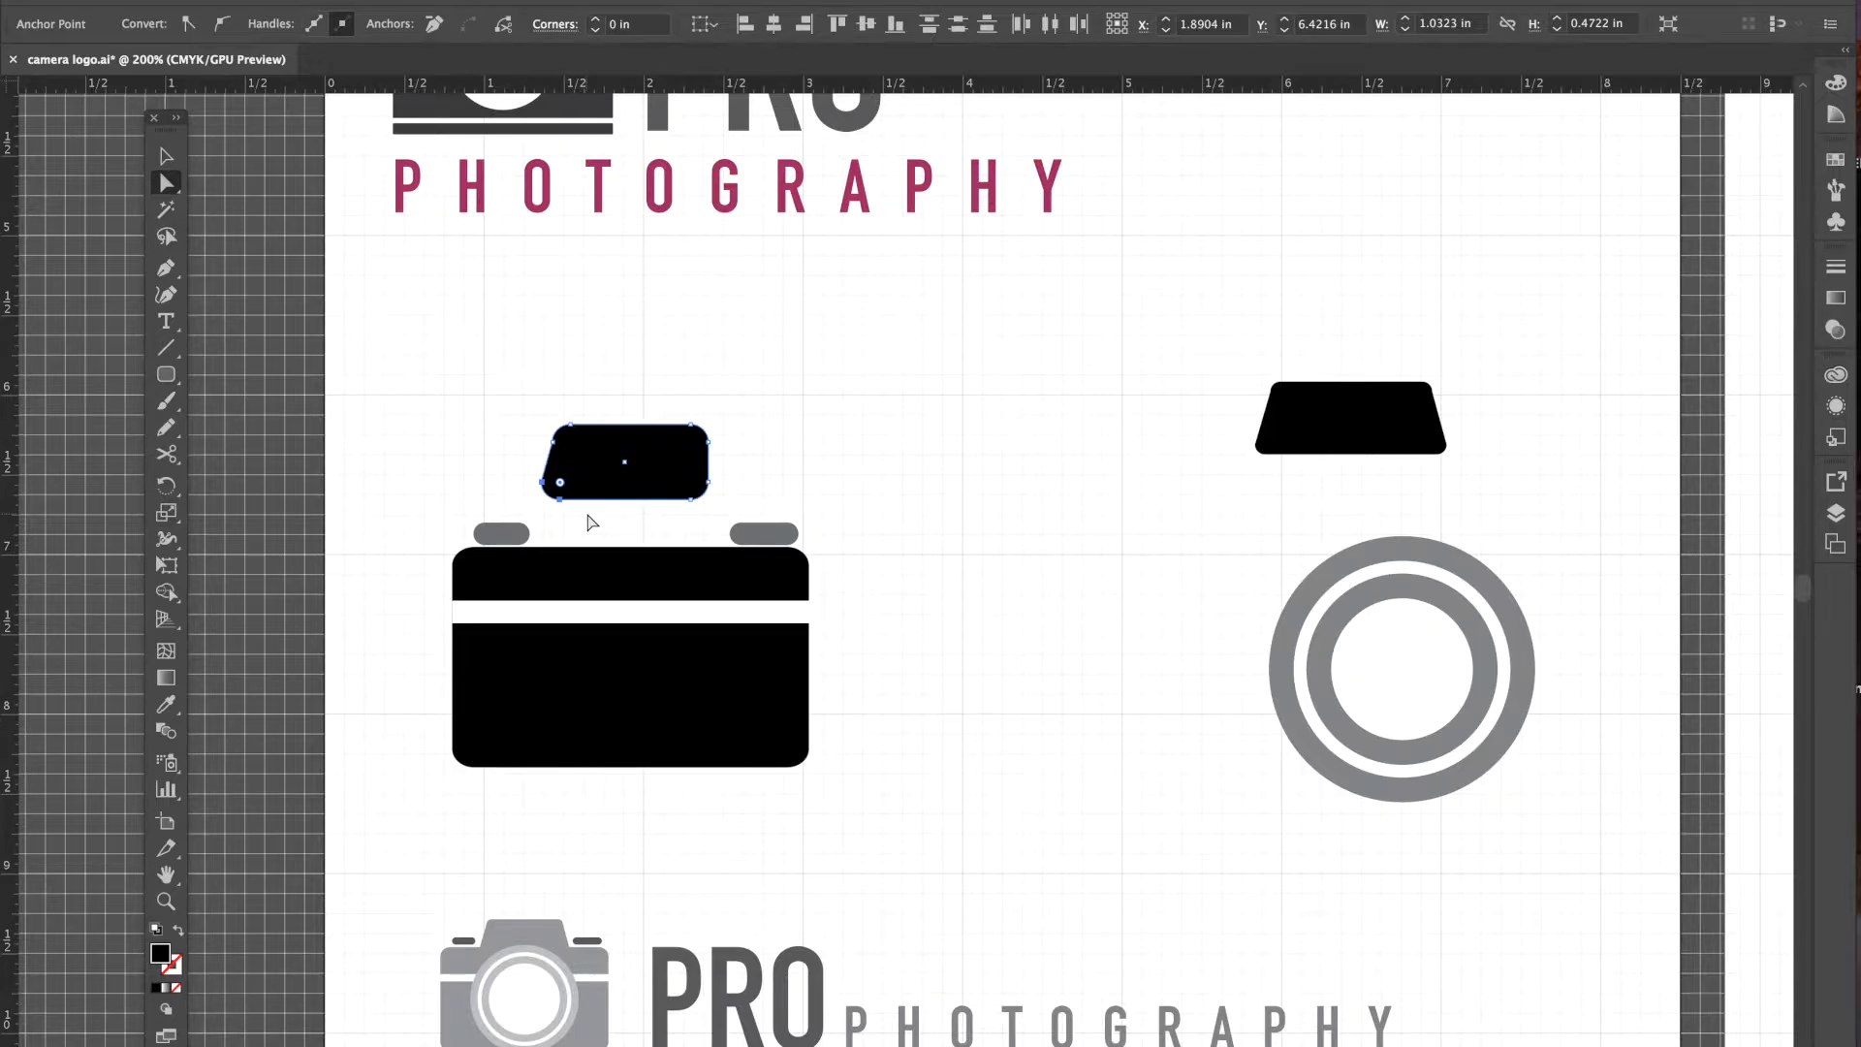
left_click(733, 492)
left_click_drag(727, 475, 679, 527)
key("Right")
key("Right")
key("Right")
key("Right")
key("Right")
left_click(866, 466)
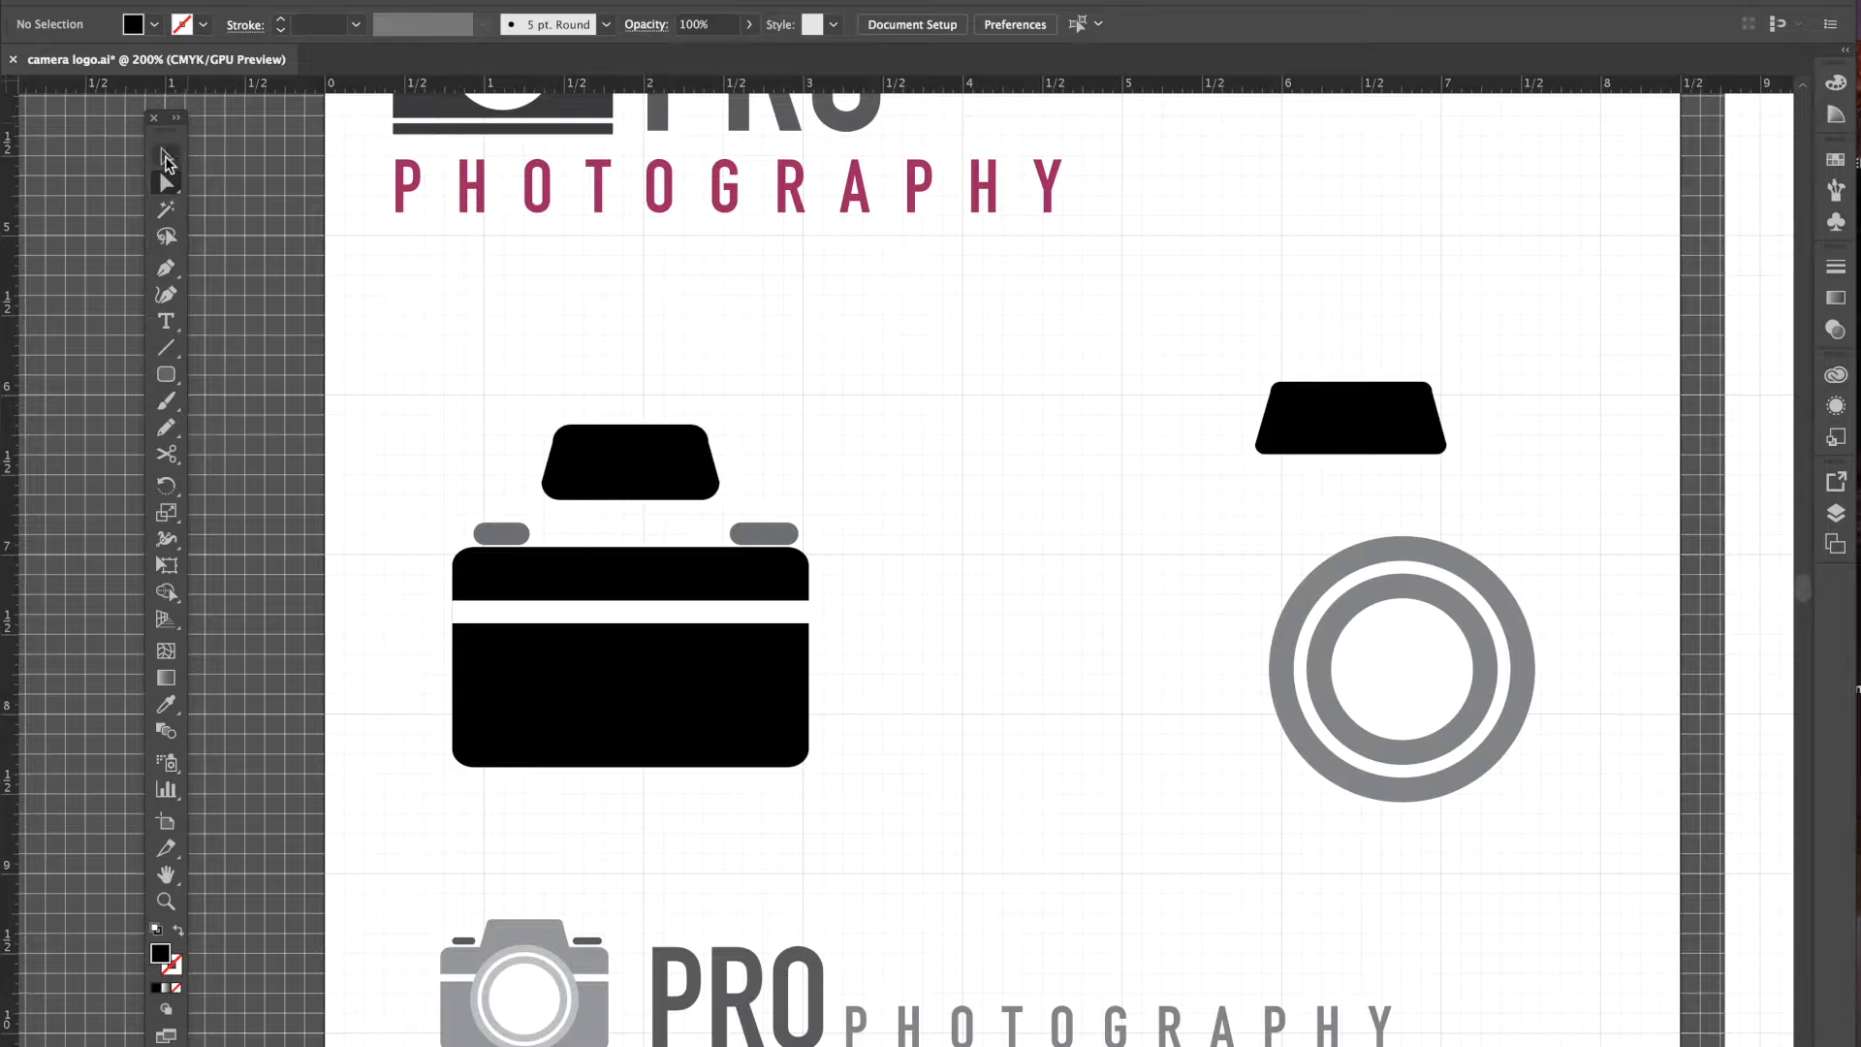
- Drag the trapezoid down until it snaps onto the camera body's top edge
left_click(167, 160)
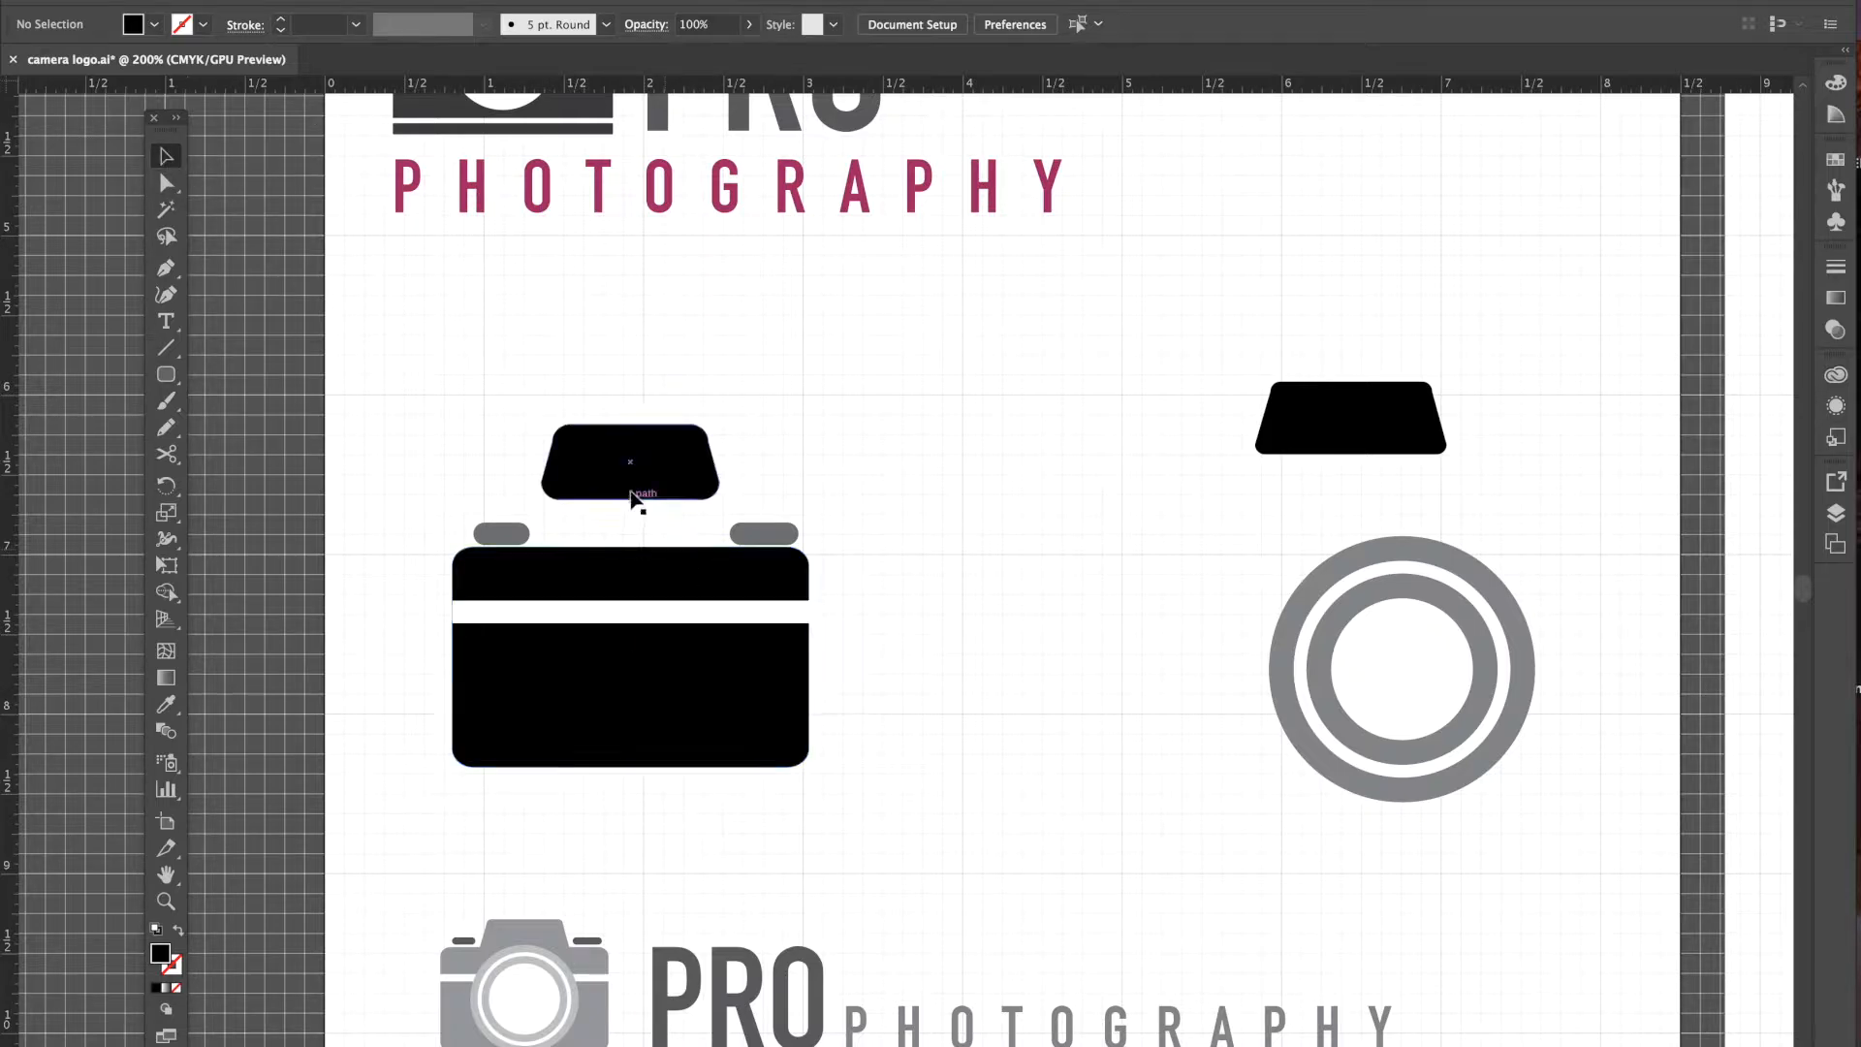
left_click_drag(637, 482, 635, 558)
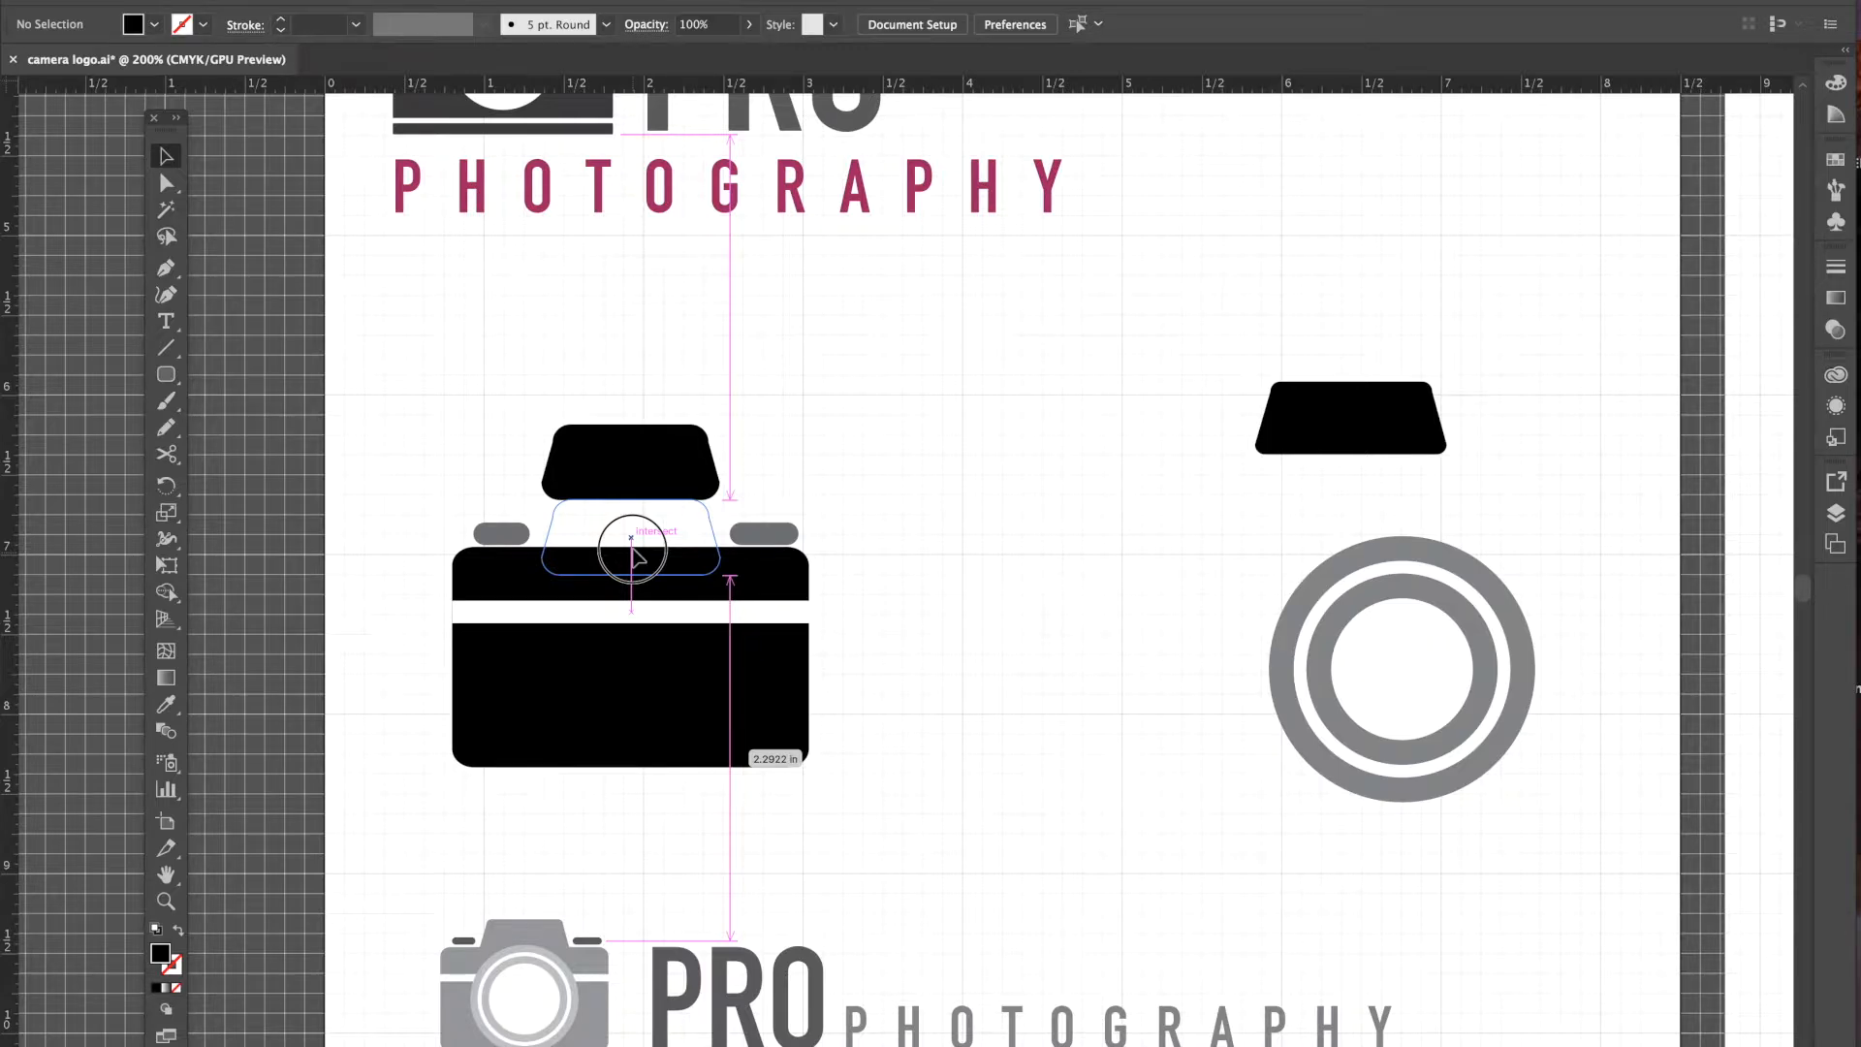
left_click_drag(631, 549, 632, 551)
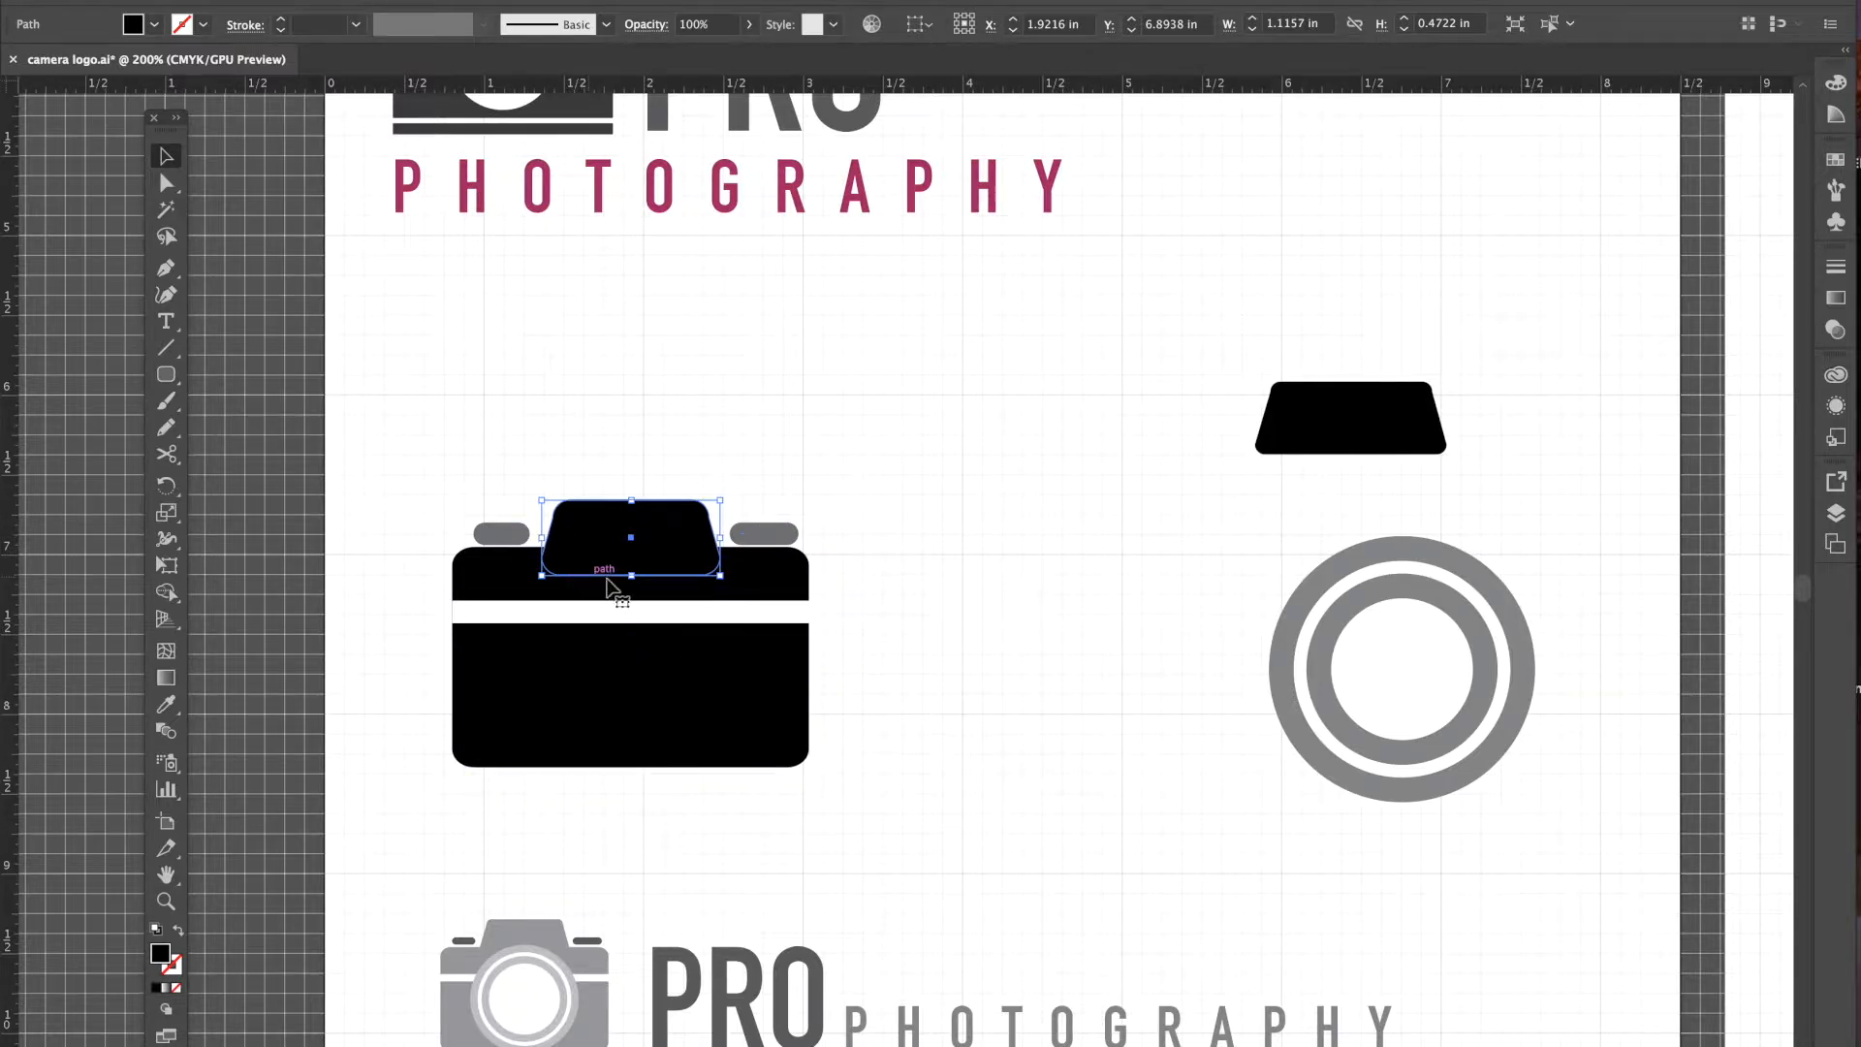
left_click(866, 606)
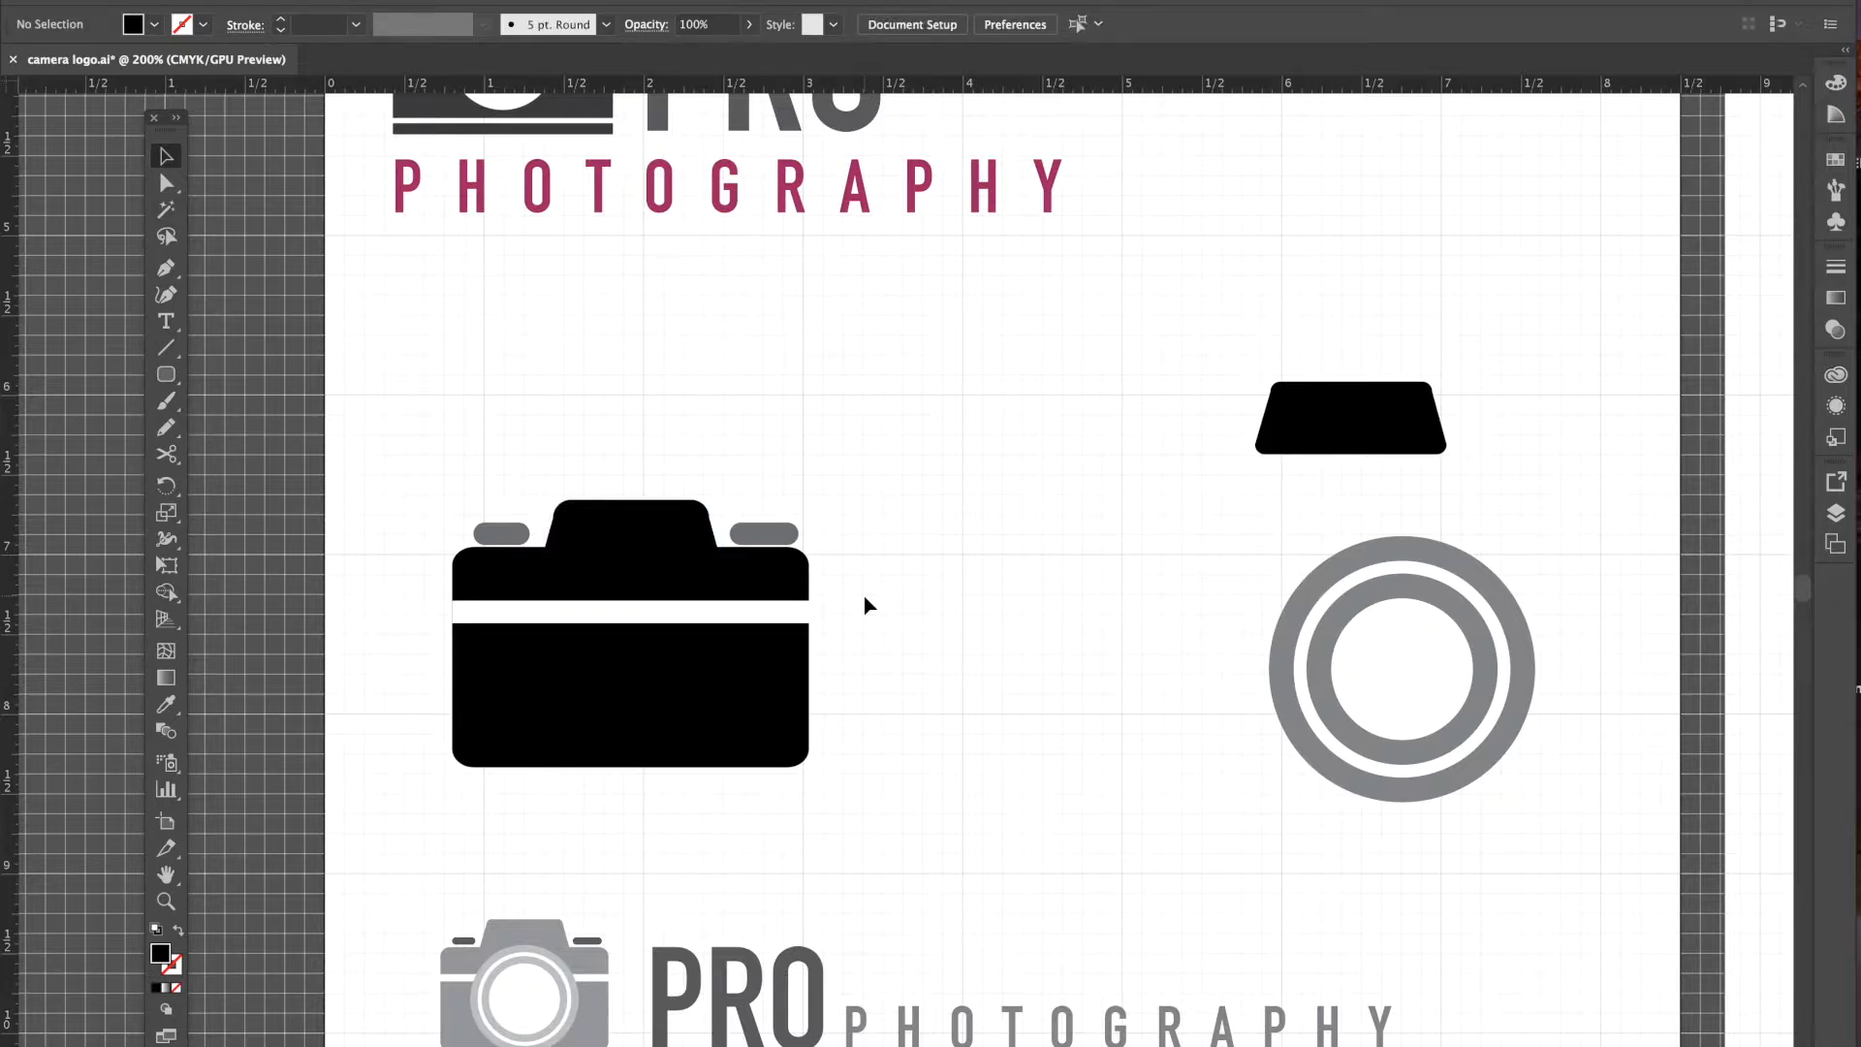
left_click(690, 585)
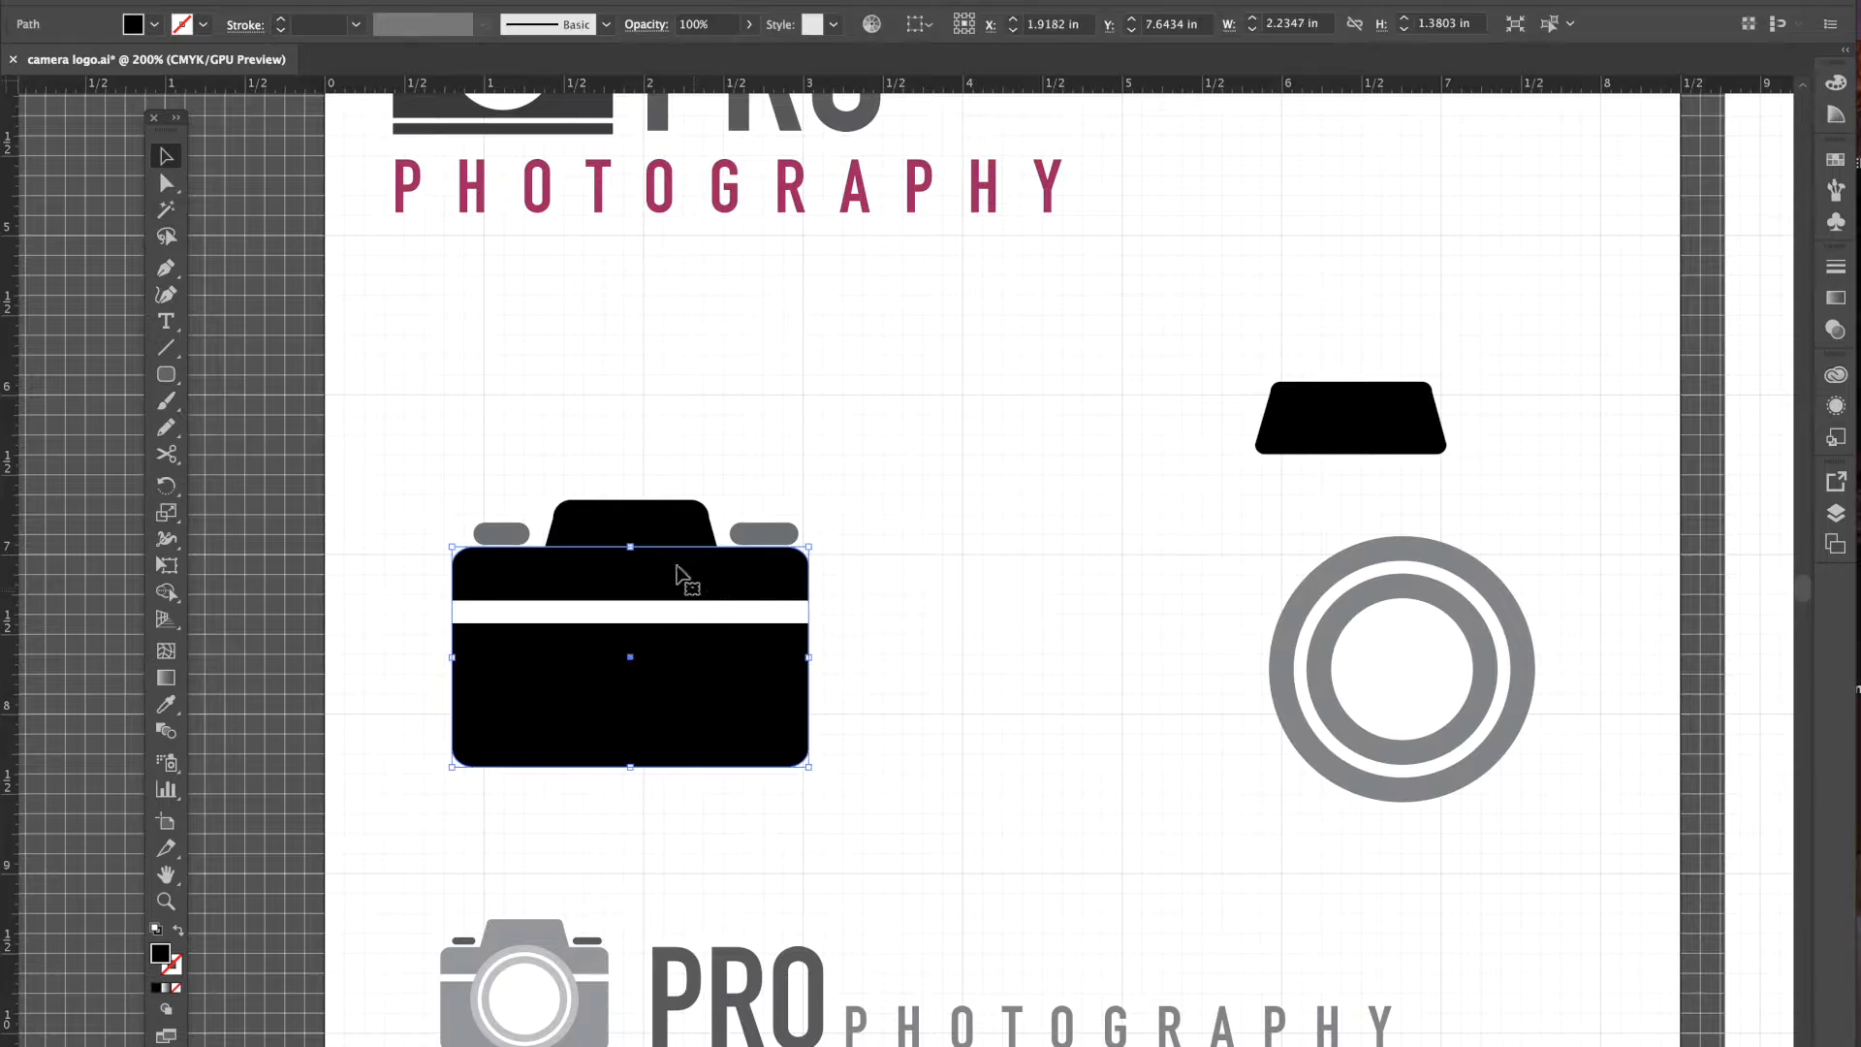
left_click(672, 536)
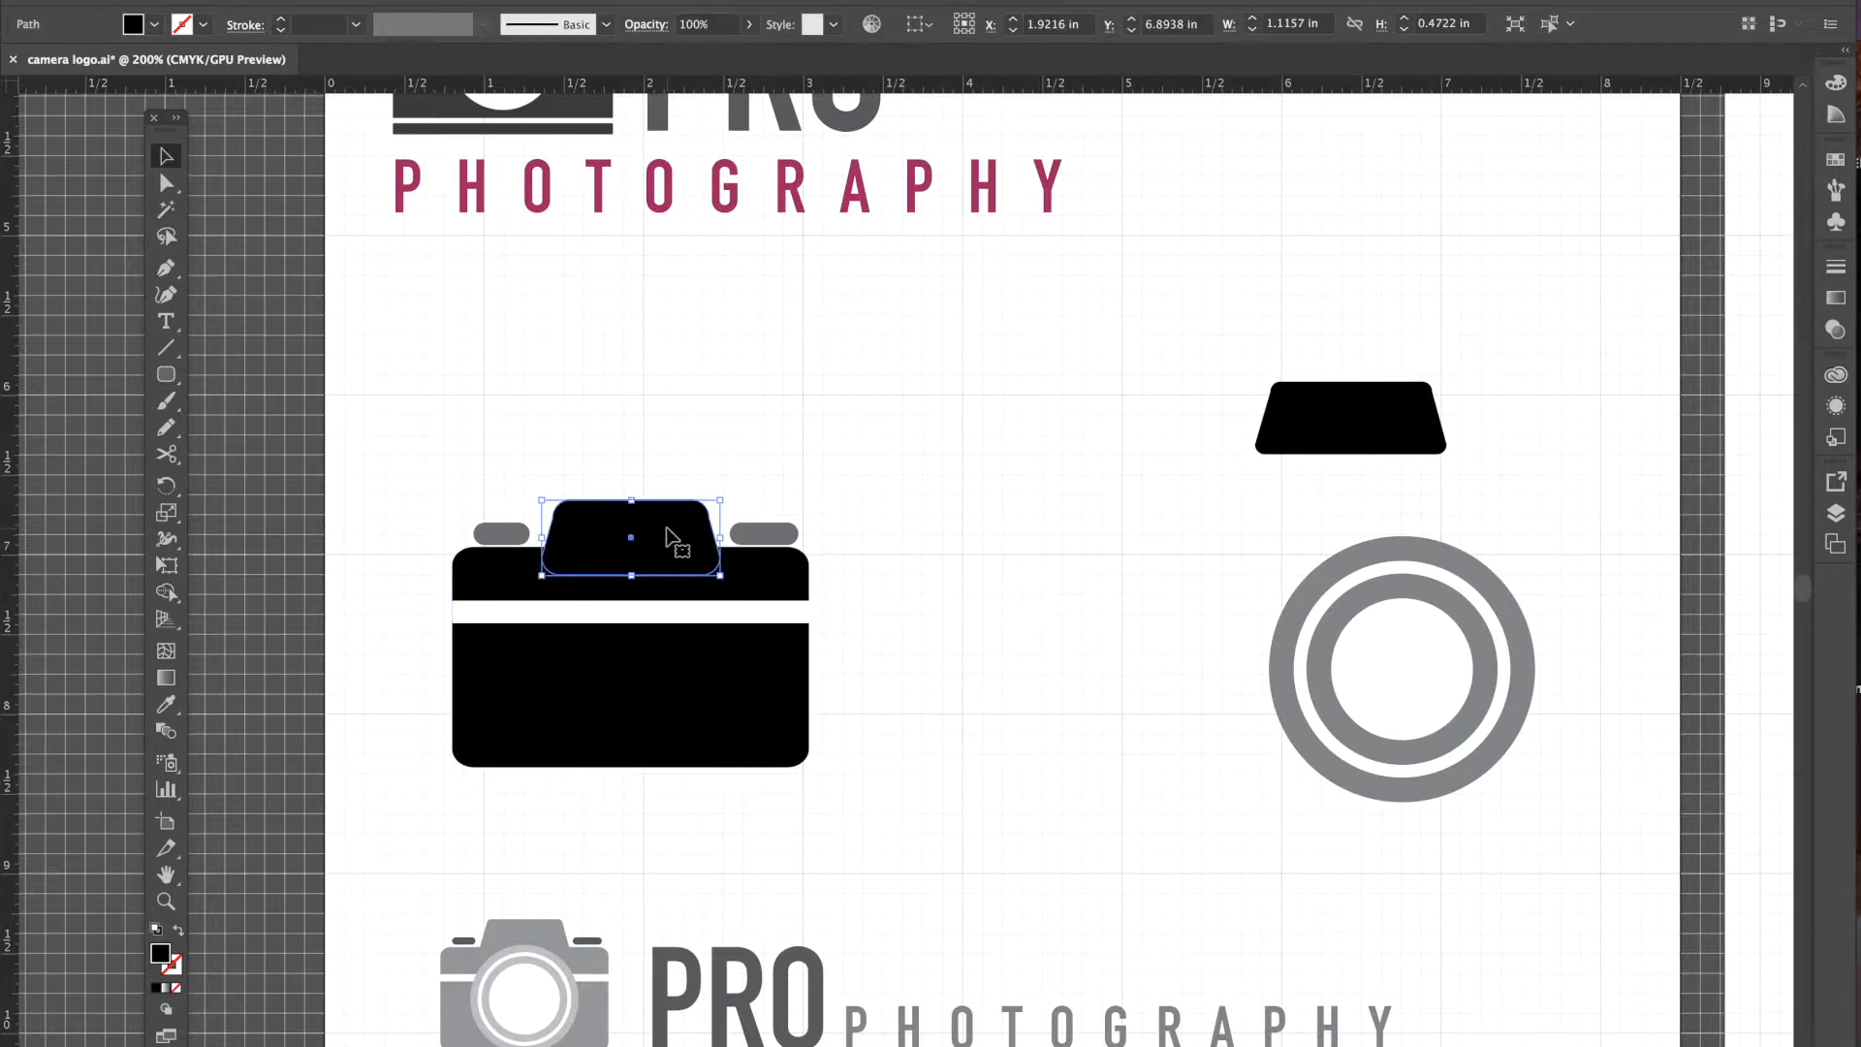
left_click(978, 535)
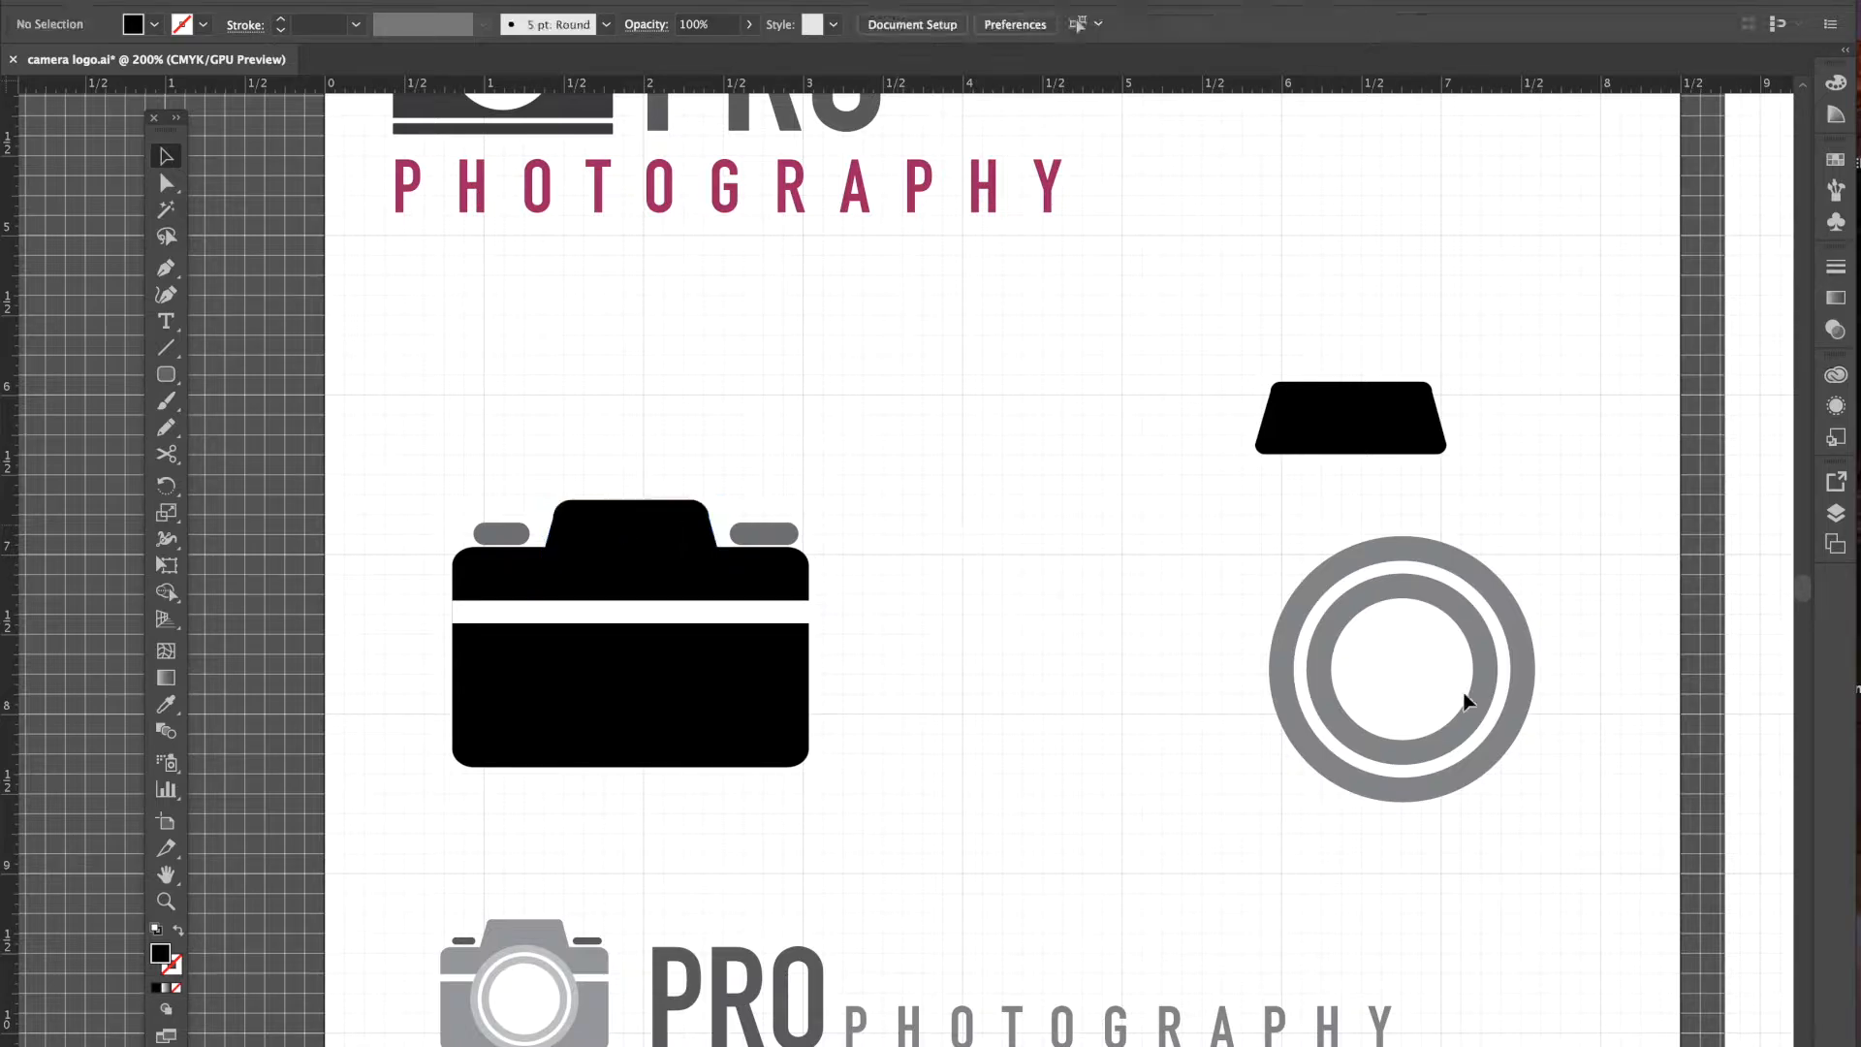
- Shift the double-ring reference right and draw a 1.75 in grey circle beside the camera
left_click_drag(1349, 619, 1157, 589)
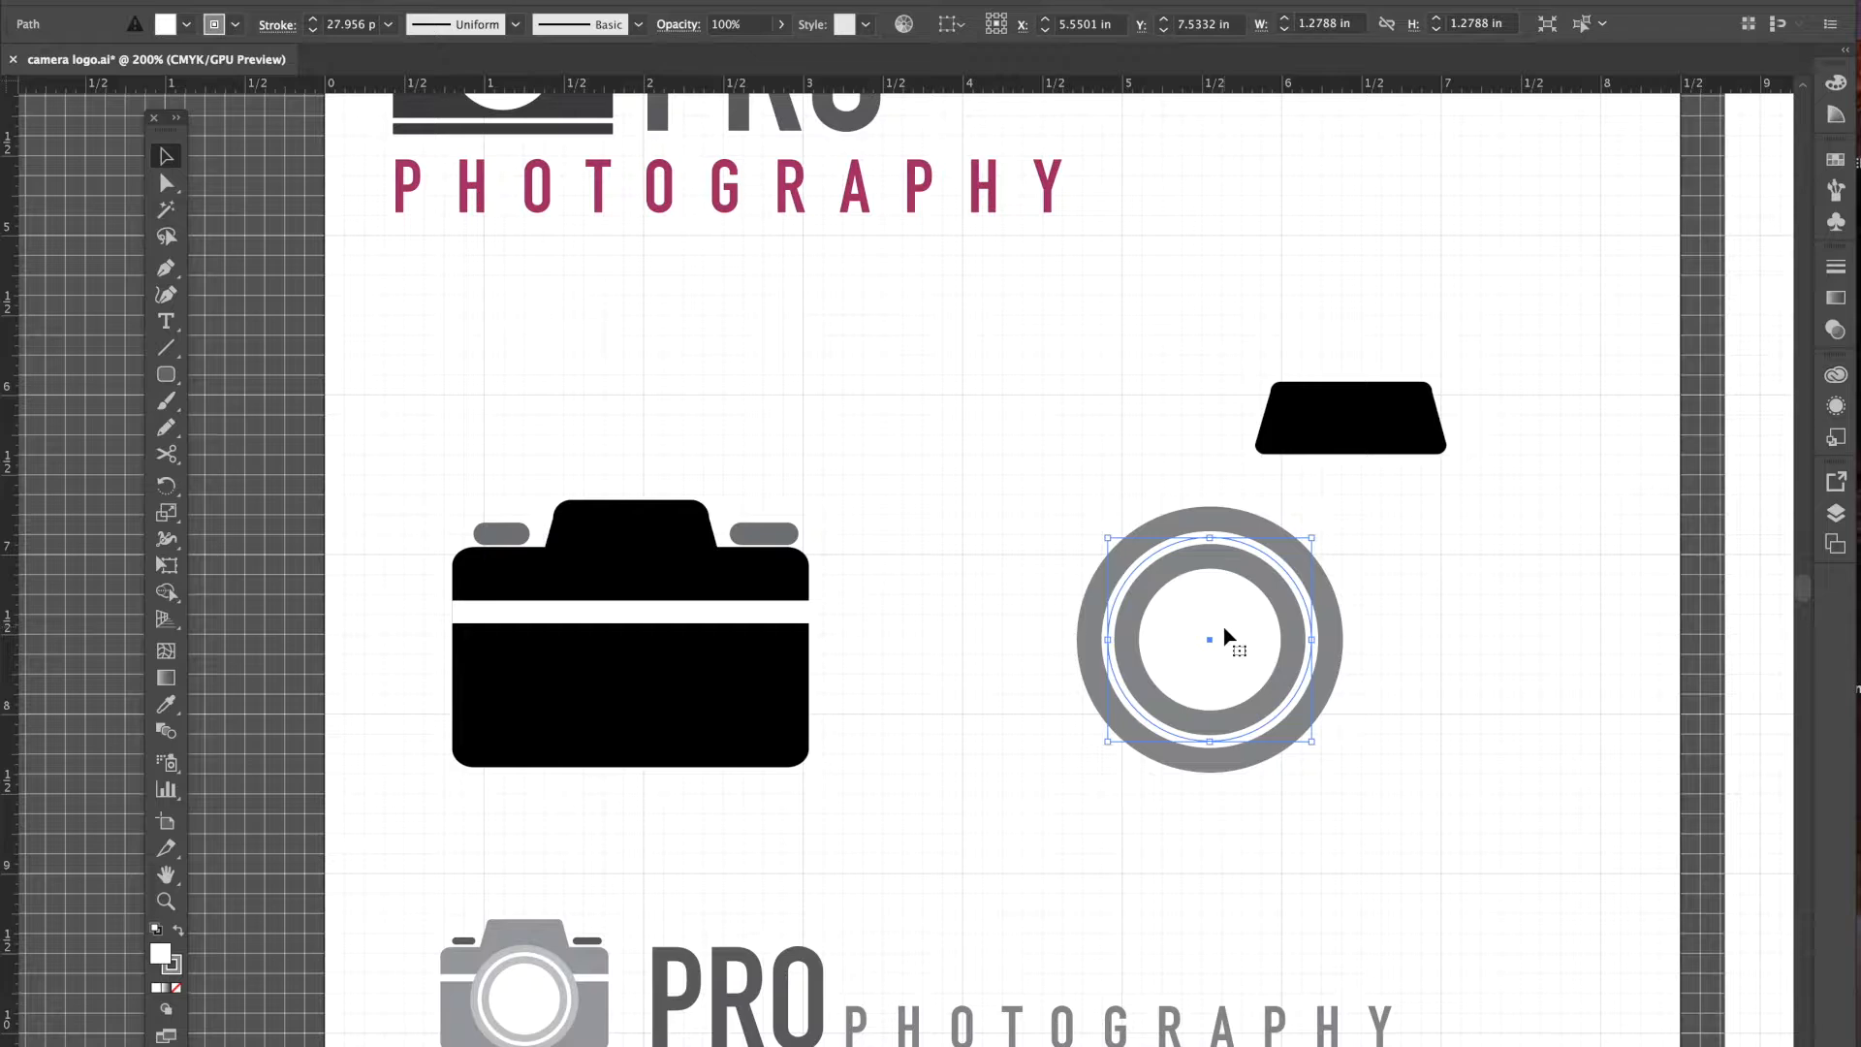
left_click_drag(1194, 572, 1466, 572)
left_click_drag(166, 376, 257, 424)
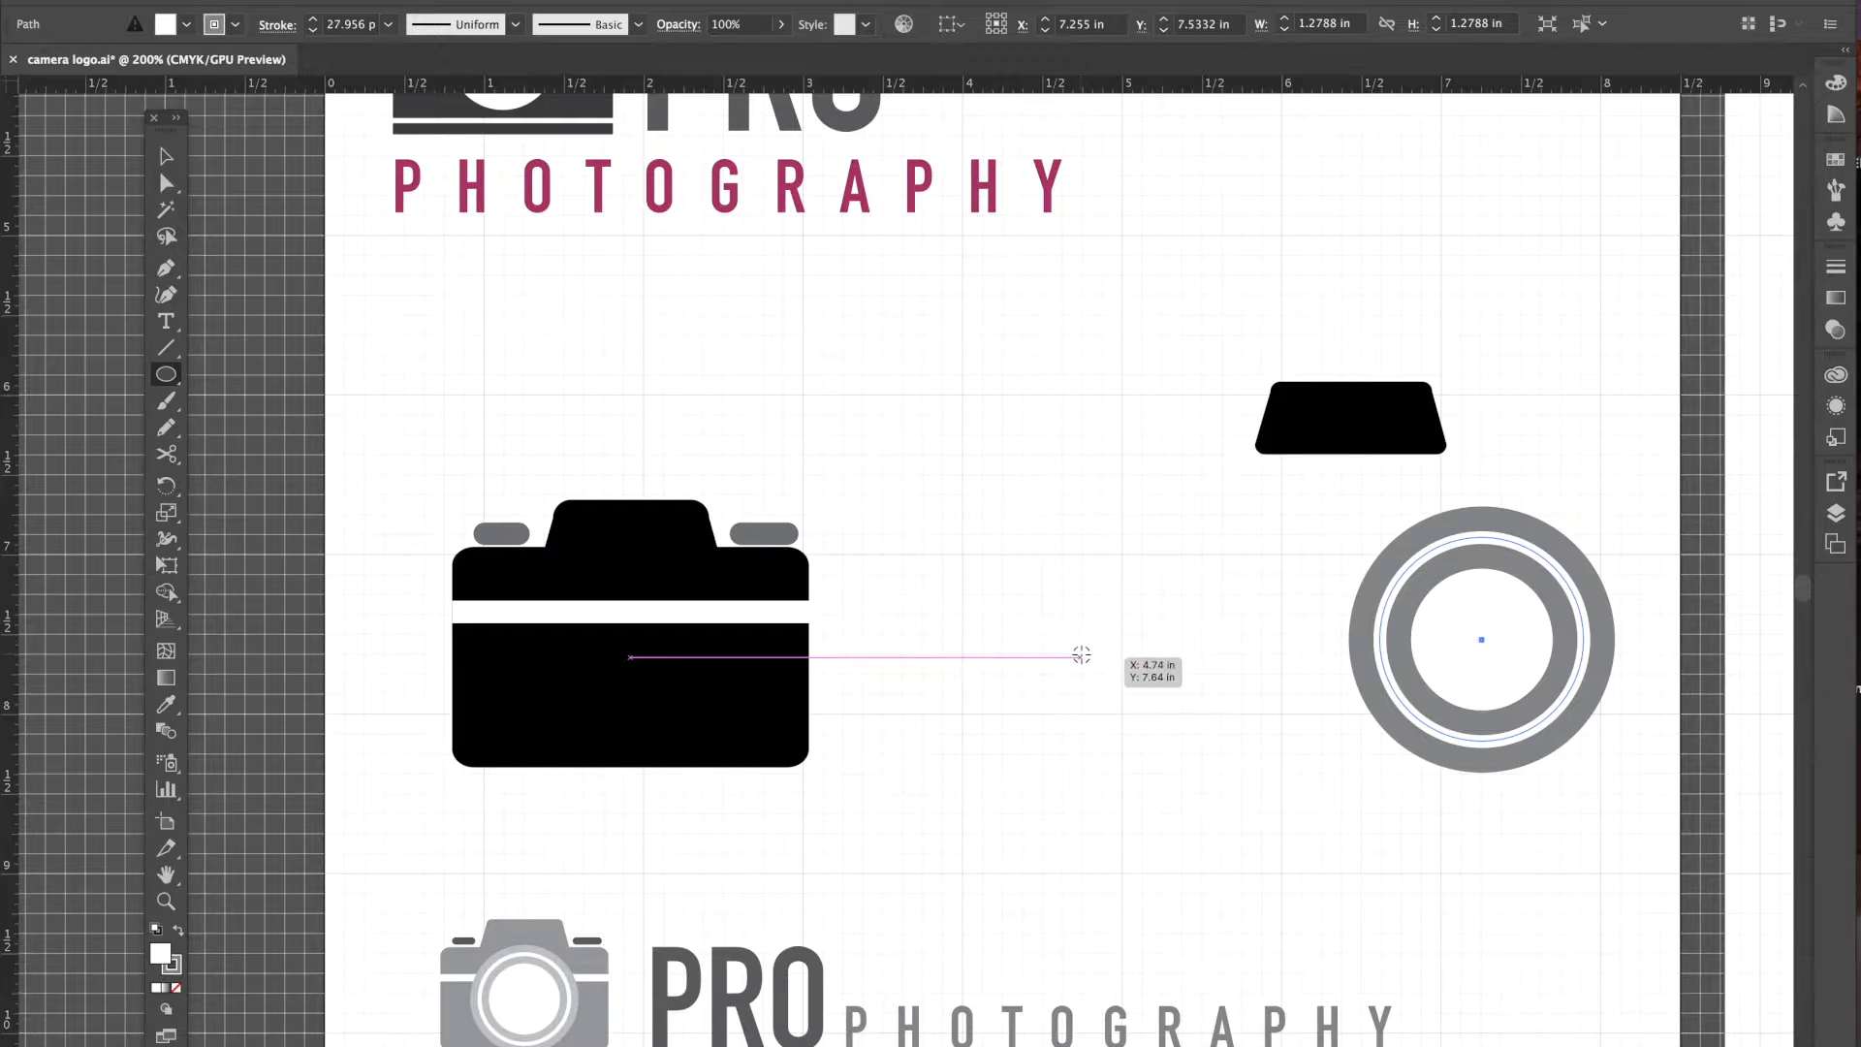
left_click_drag(1081, 656, 985, 518)
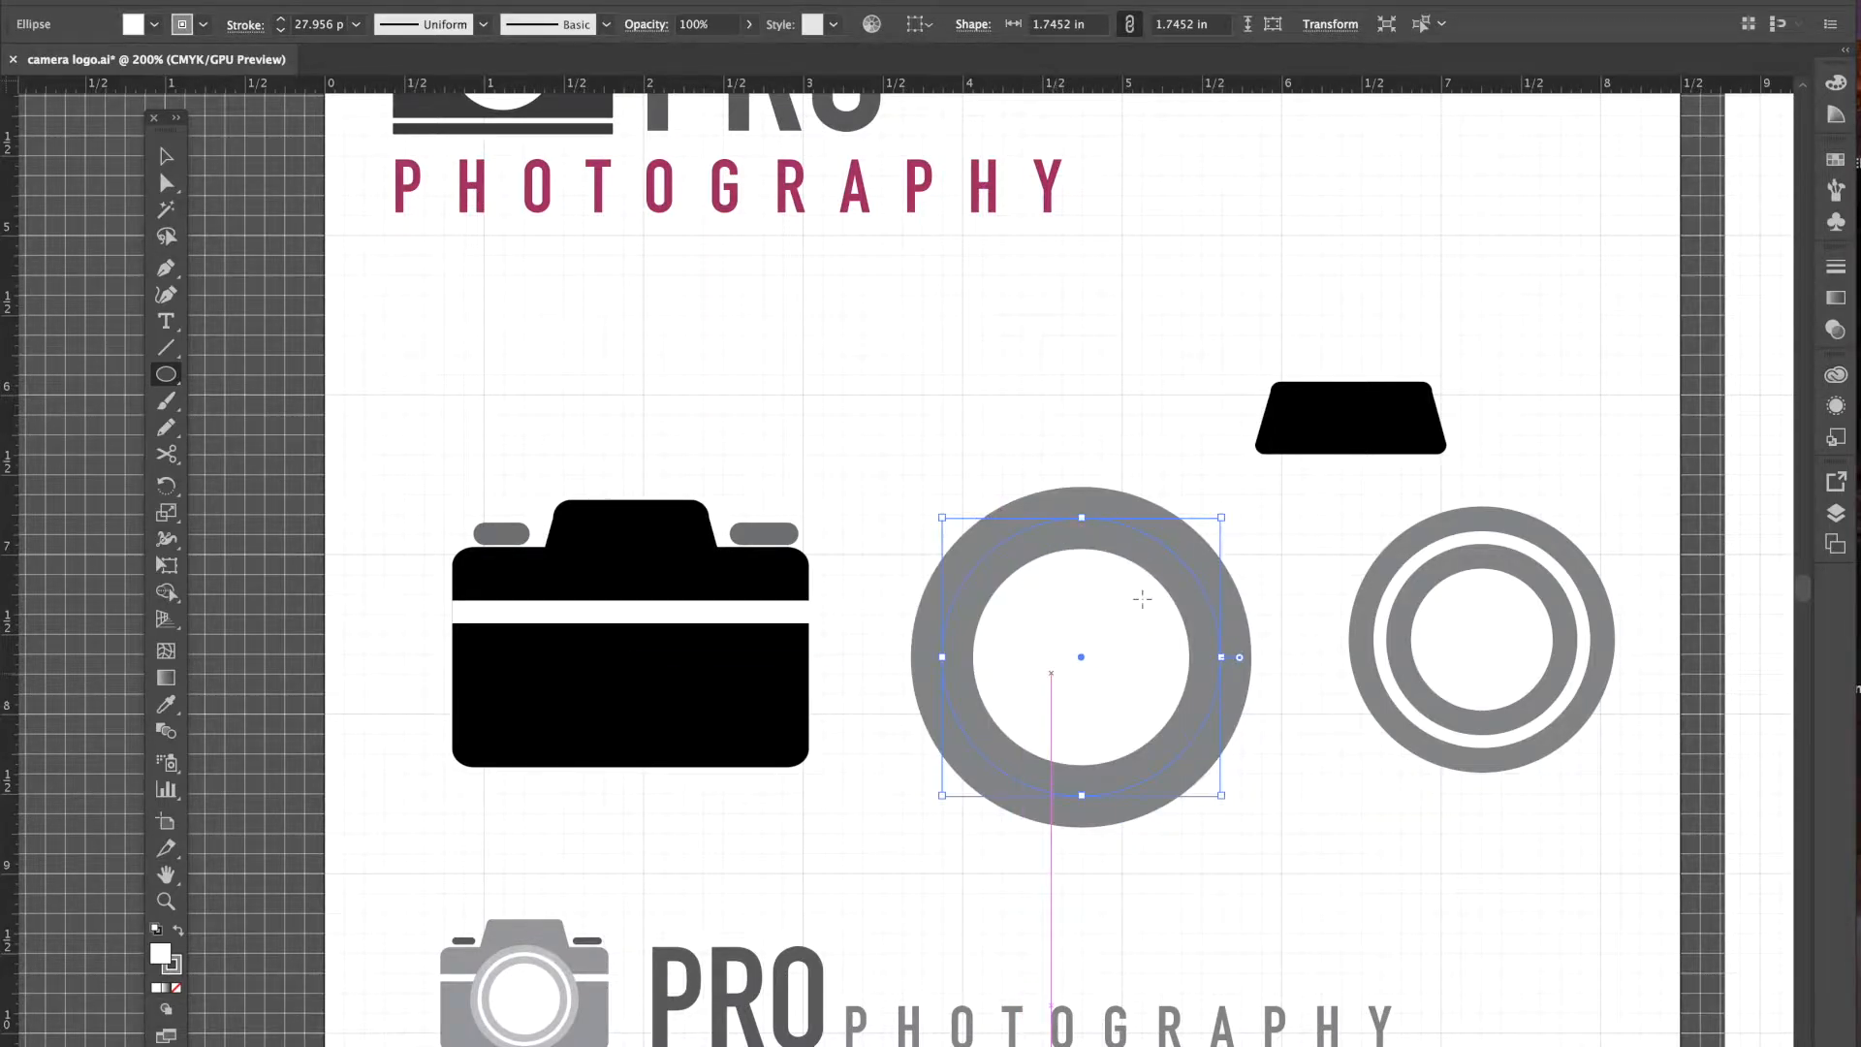
- Set the new ring's stroke weight to 28 pt and scale it down to about 1.25 in
left_click(165, 156)
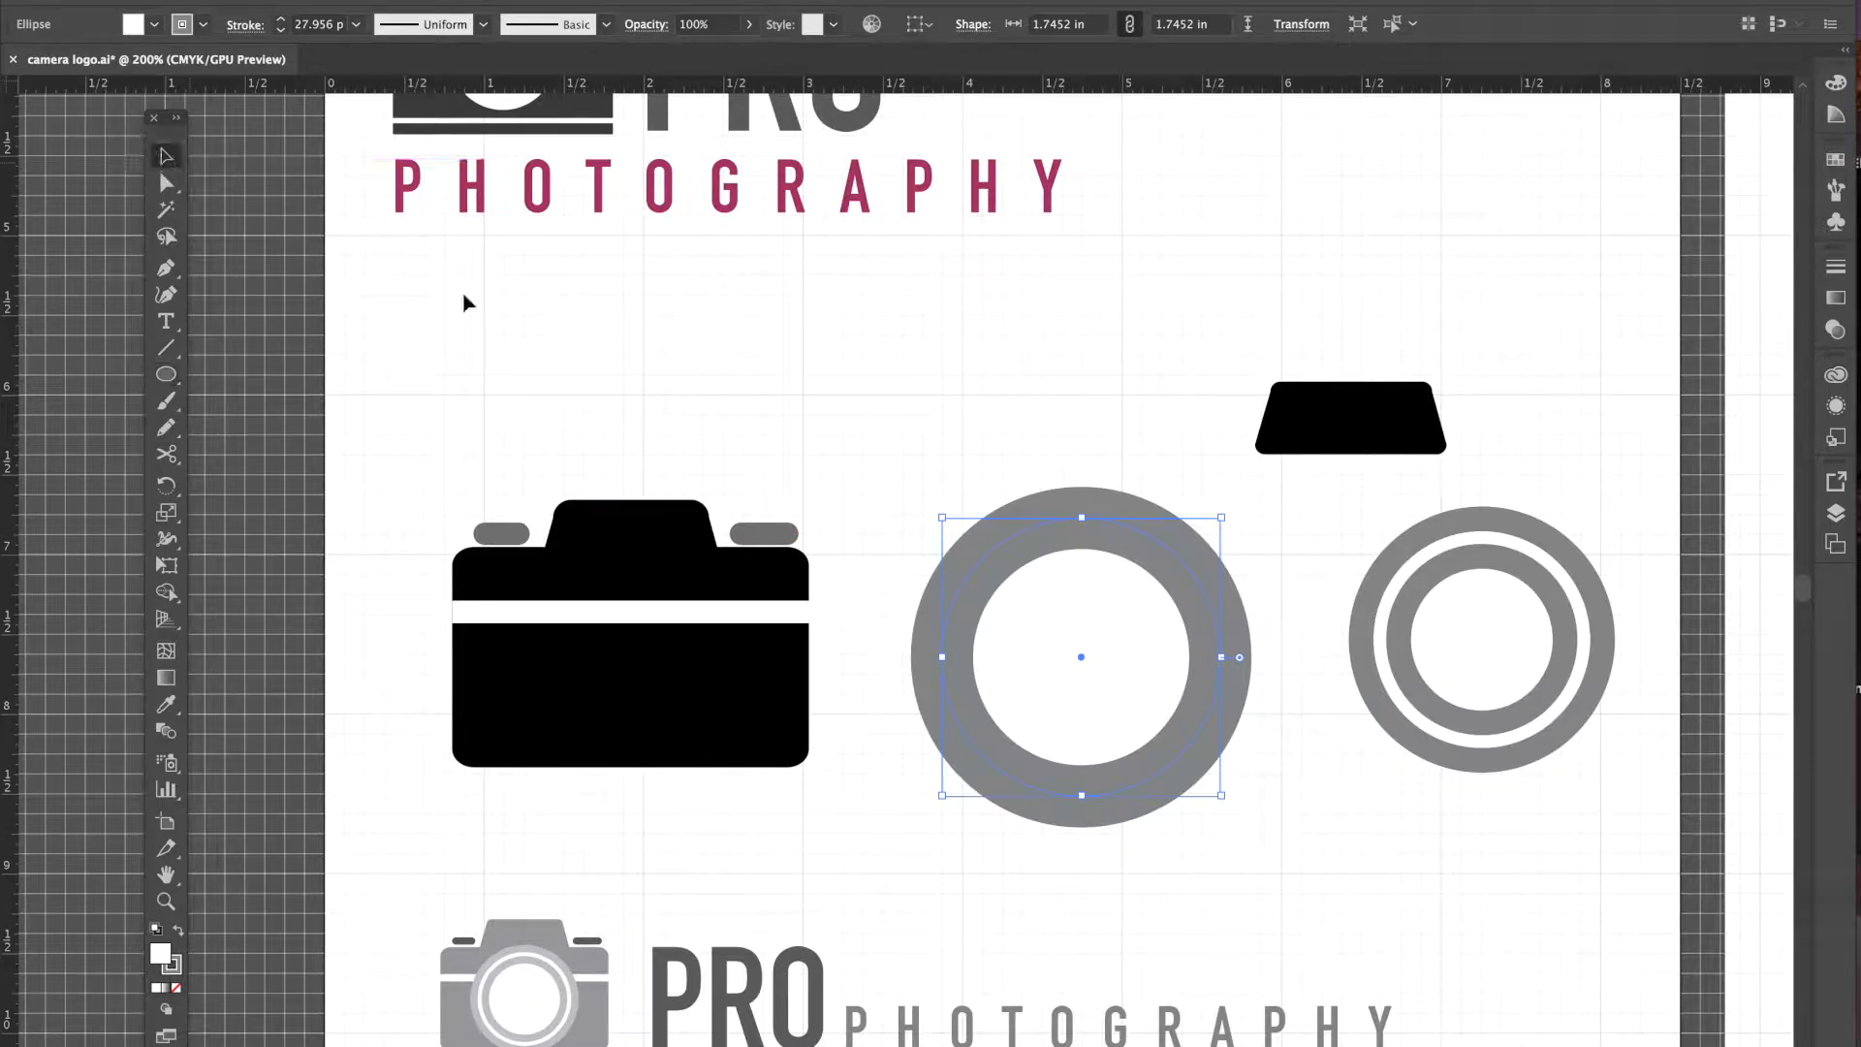
left_click(136, 26)
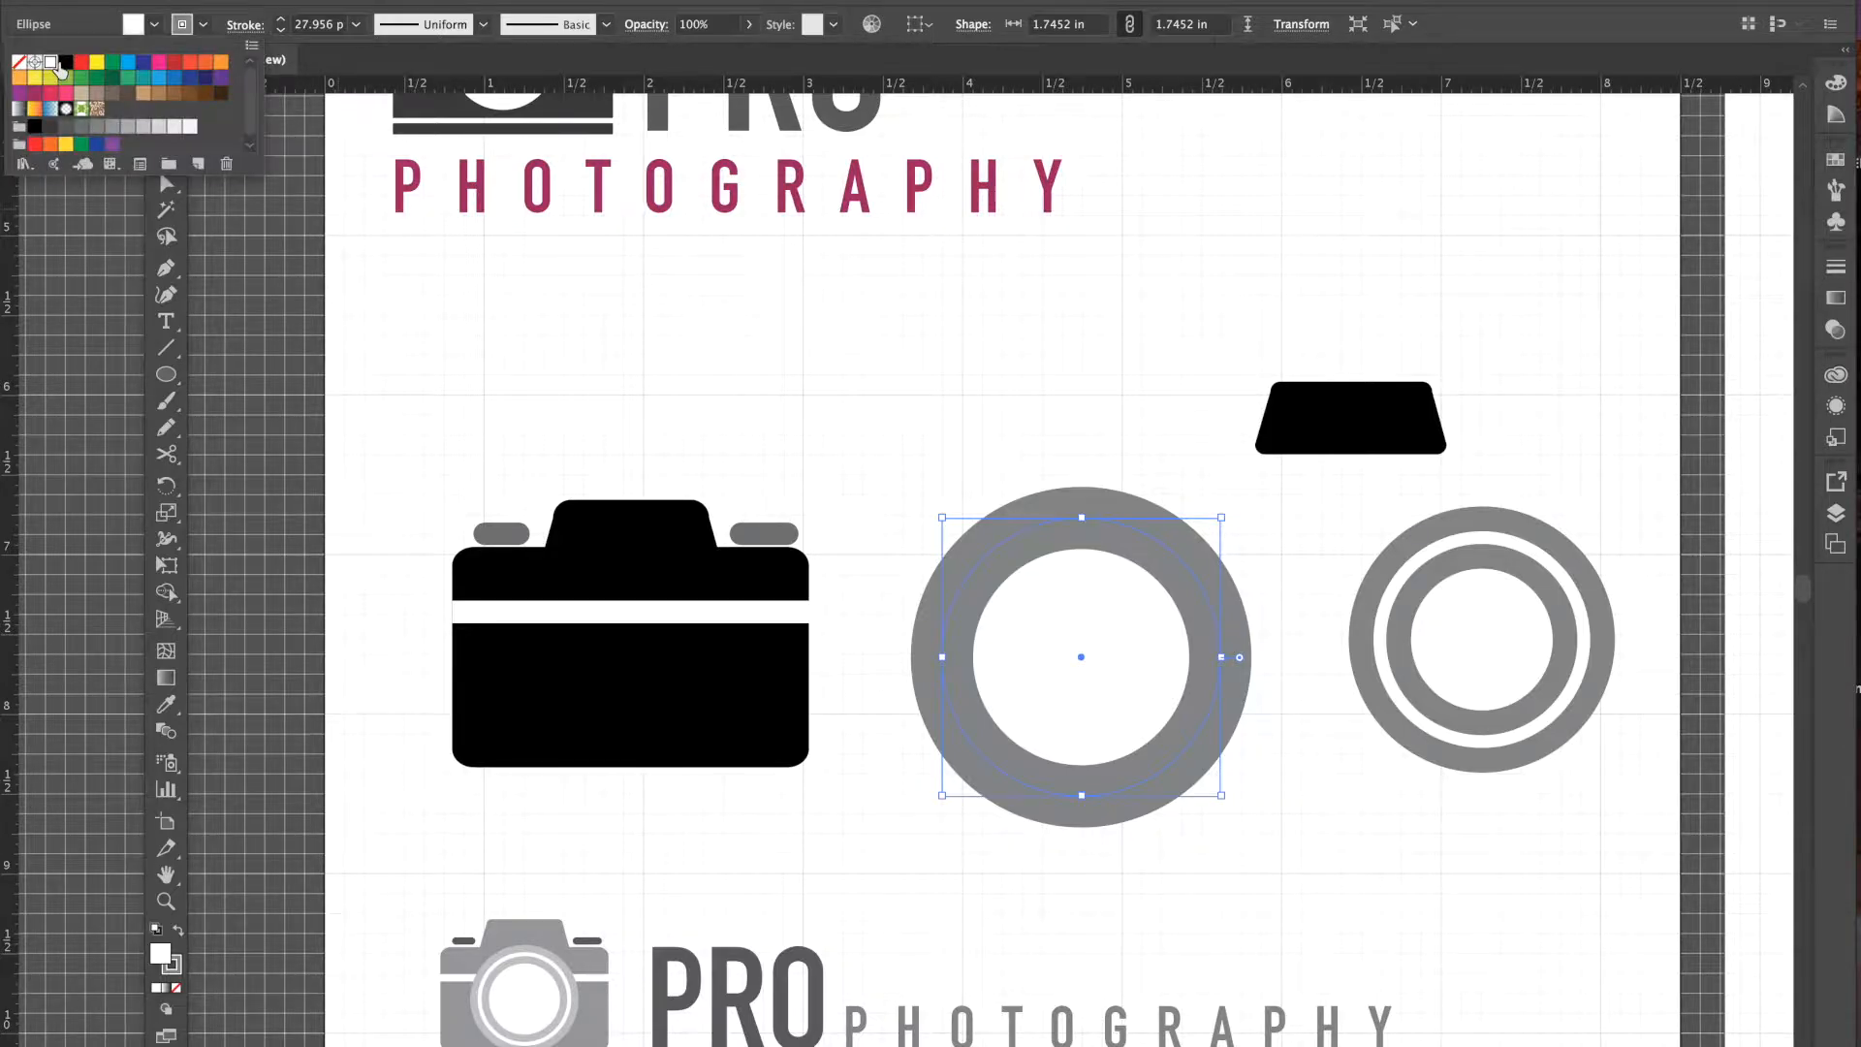
left_click(204, 27)
left_click(282, 25)
left_click(282, 21)
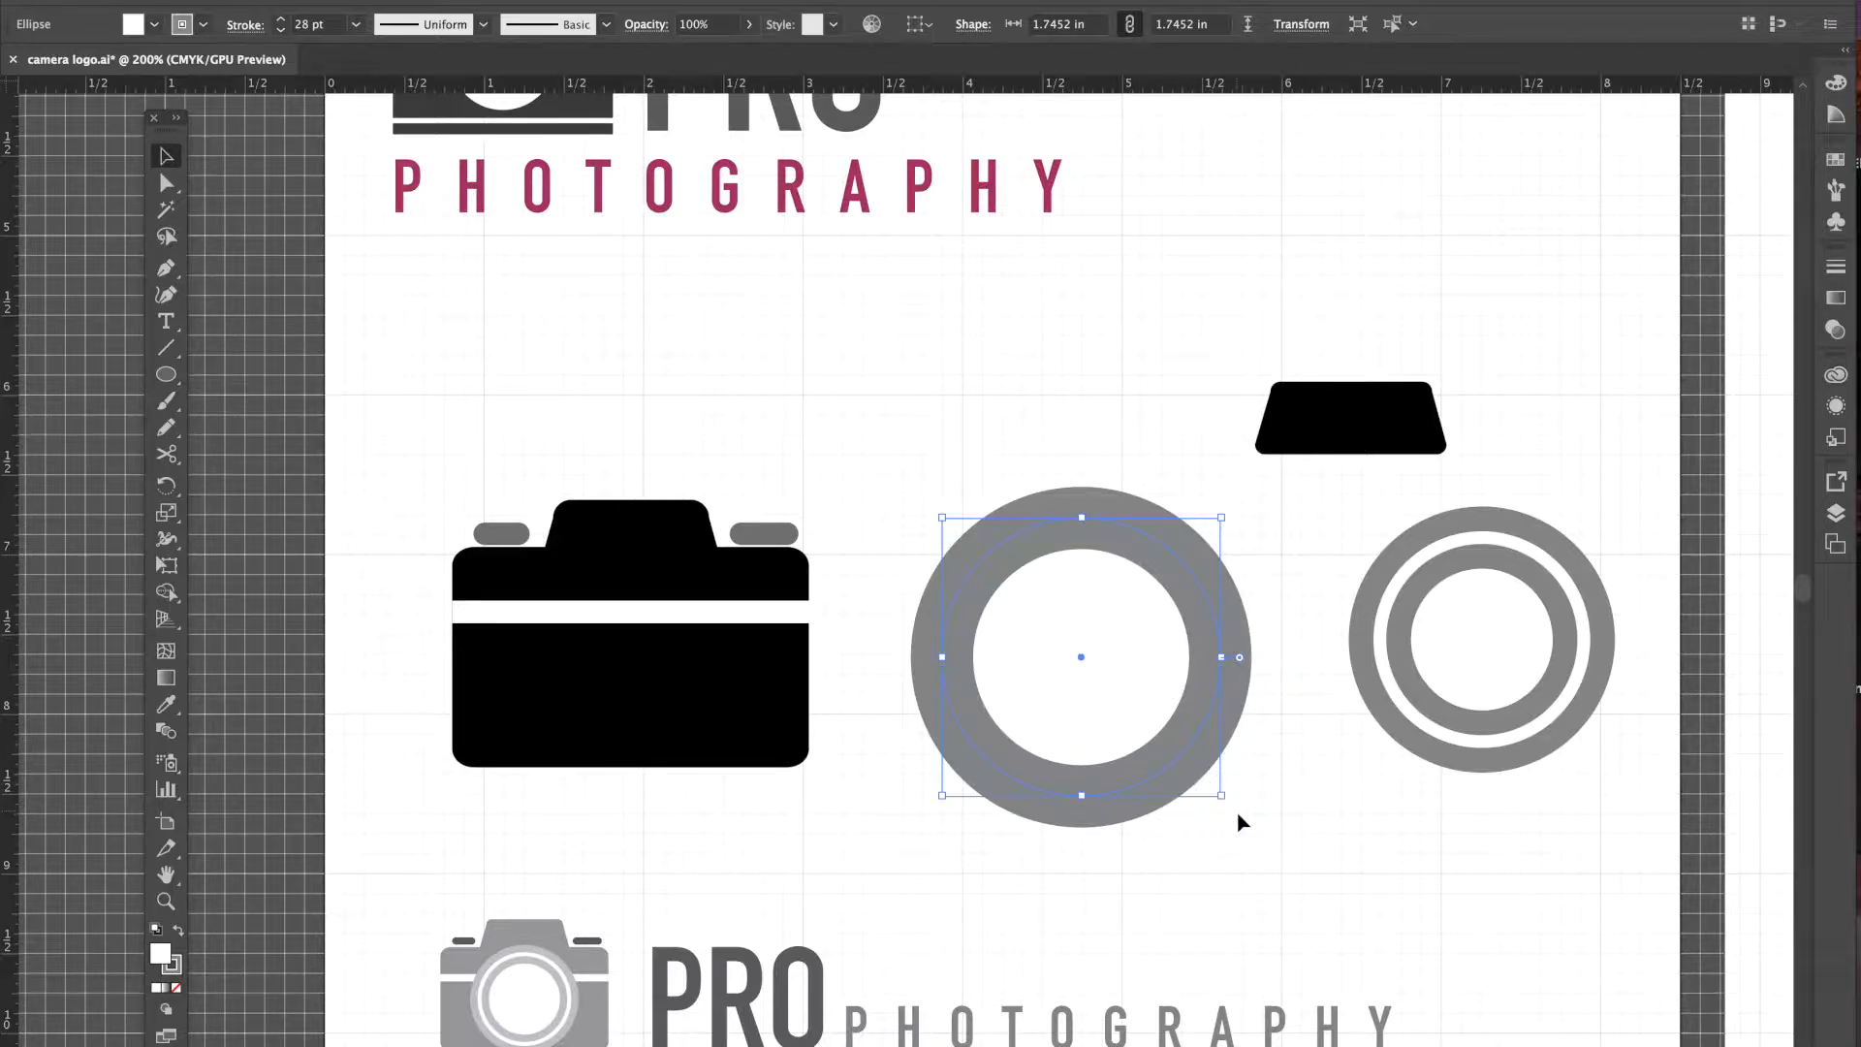
left_click_drag(1219, 794, 1130, 713)
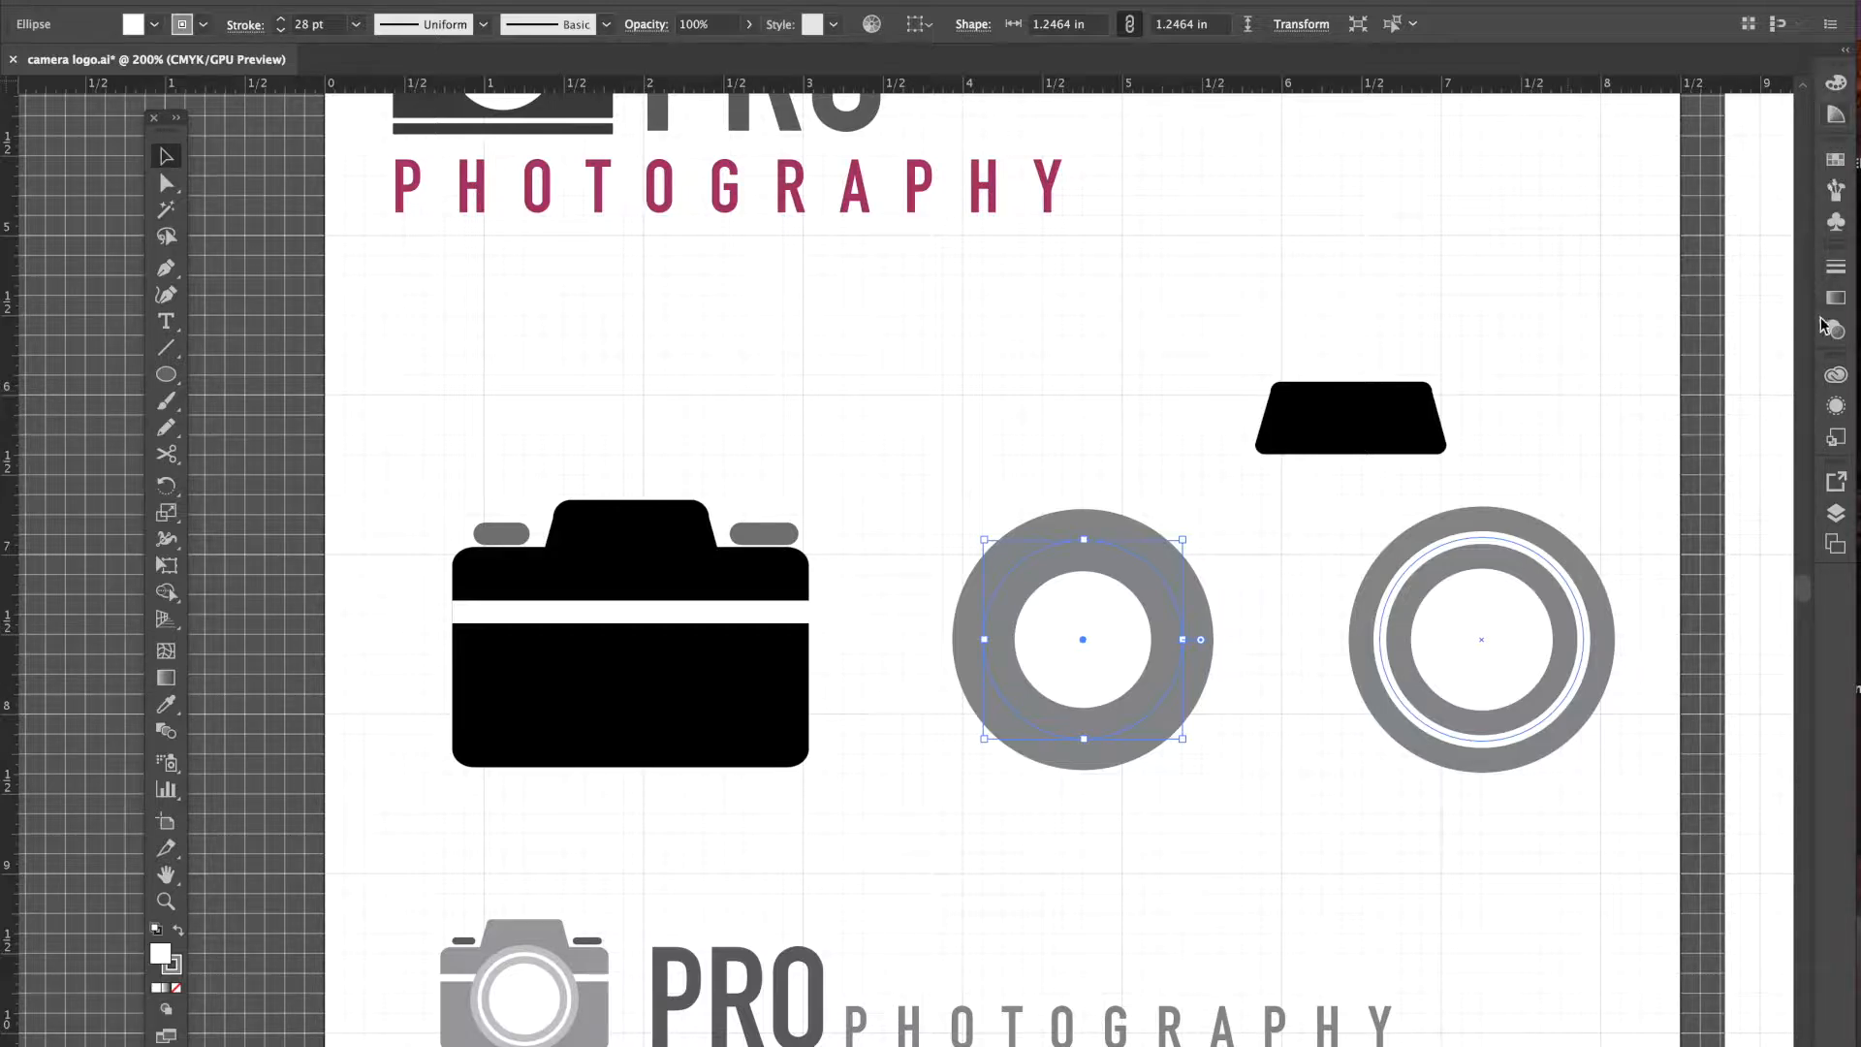
- Widen the panel dock and float the ring's Appearance panel onto the workspace, enlarged
left_click(1817, 287)
left_click_drag(1817, 287, 1780, 283)
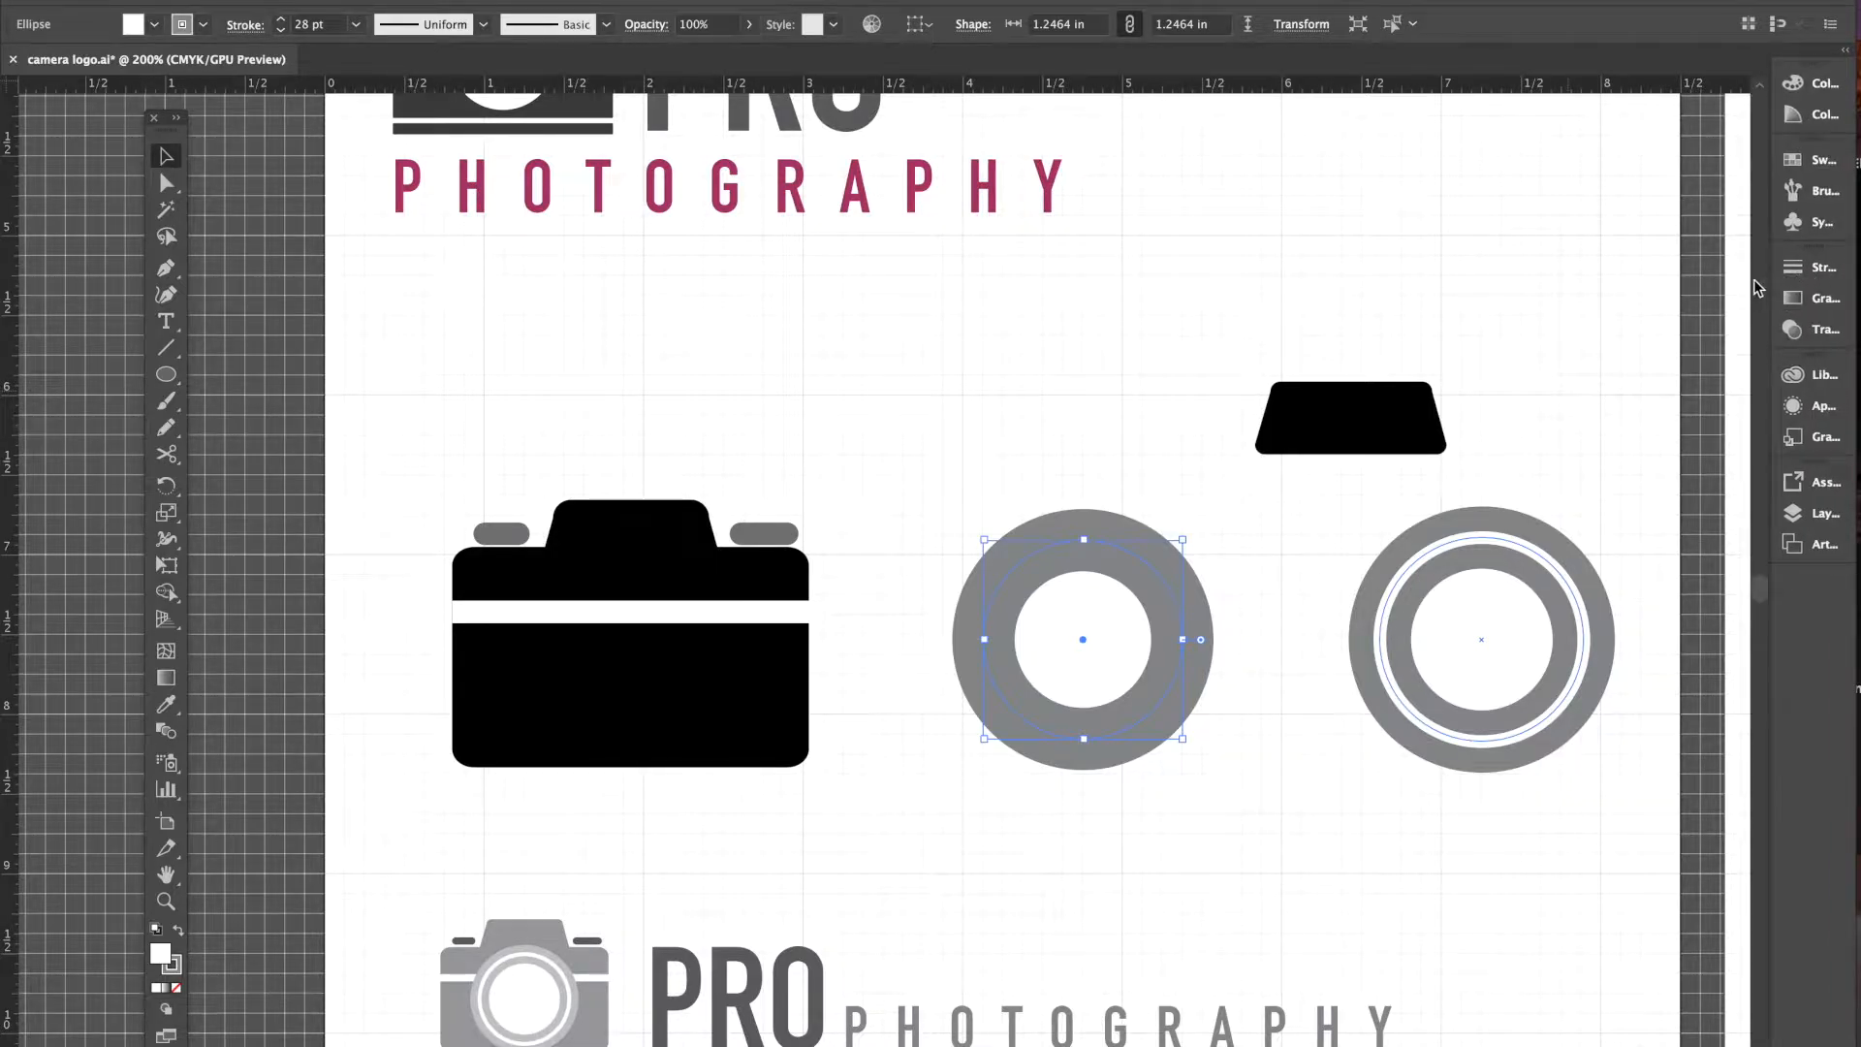
mouse_move(1772, 278)
left_mouse_down()
mouse_move(1730, 271)
mouse_move(1745, 256)
left_mouse_up()
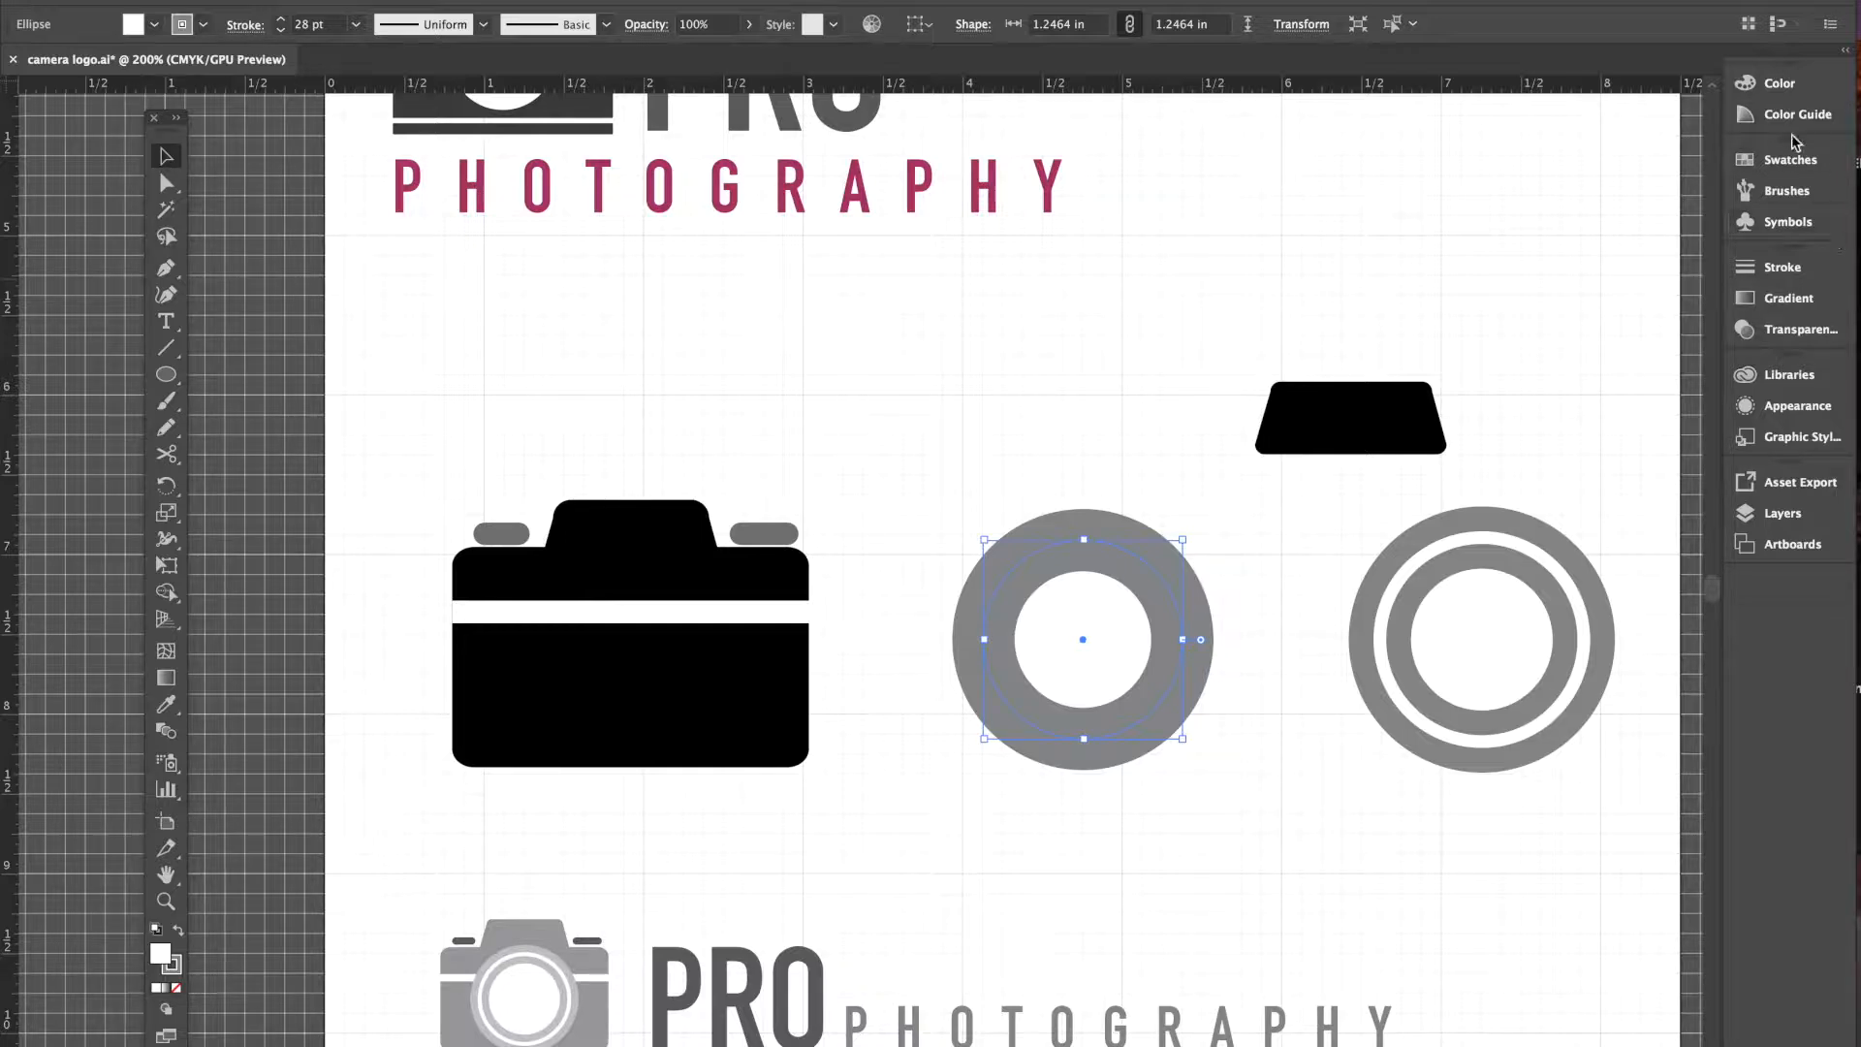
left_click(1798, 405)
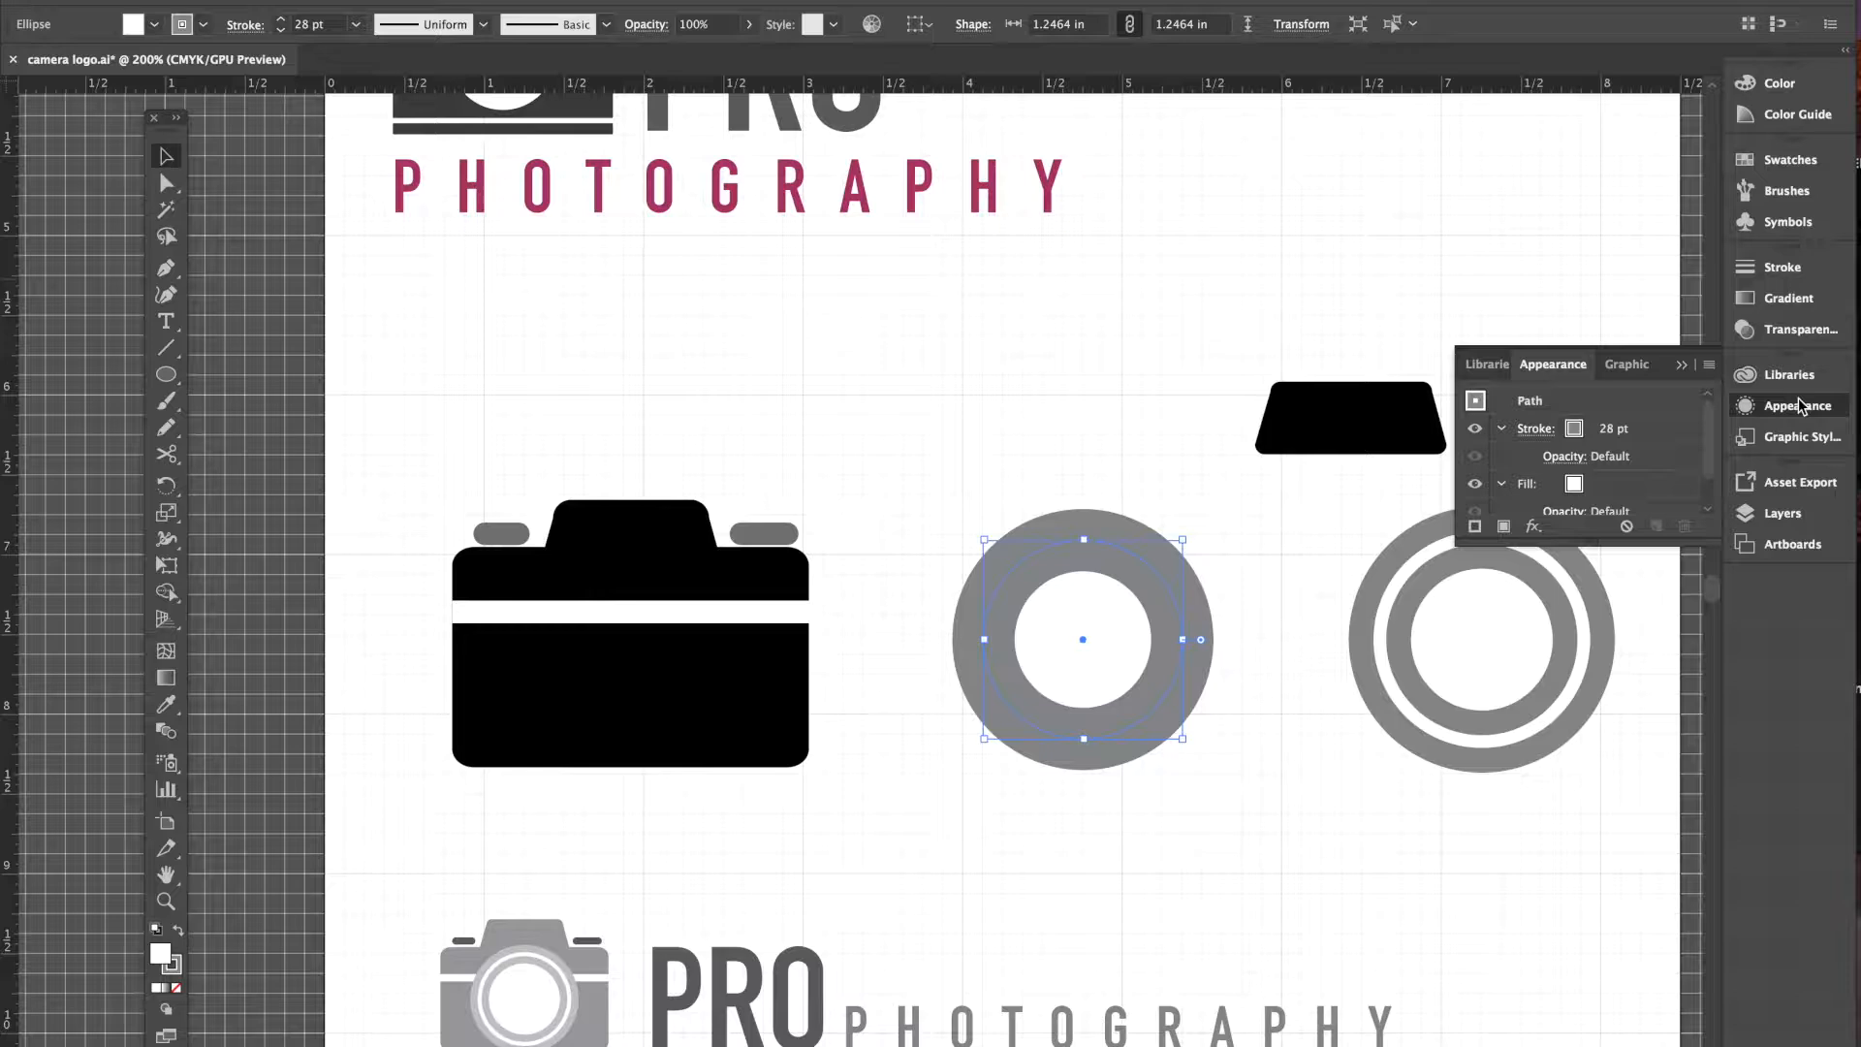
left_click_drag(1666, 368, 1302, 167)
left_click_drag(1225, 349, 1212, 415)
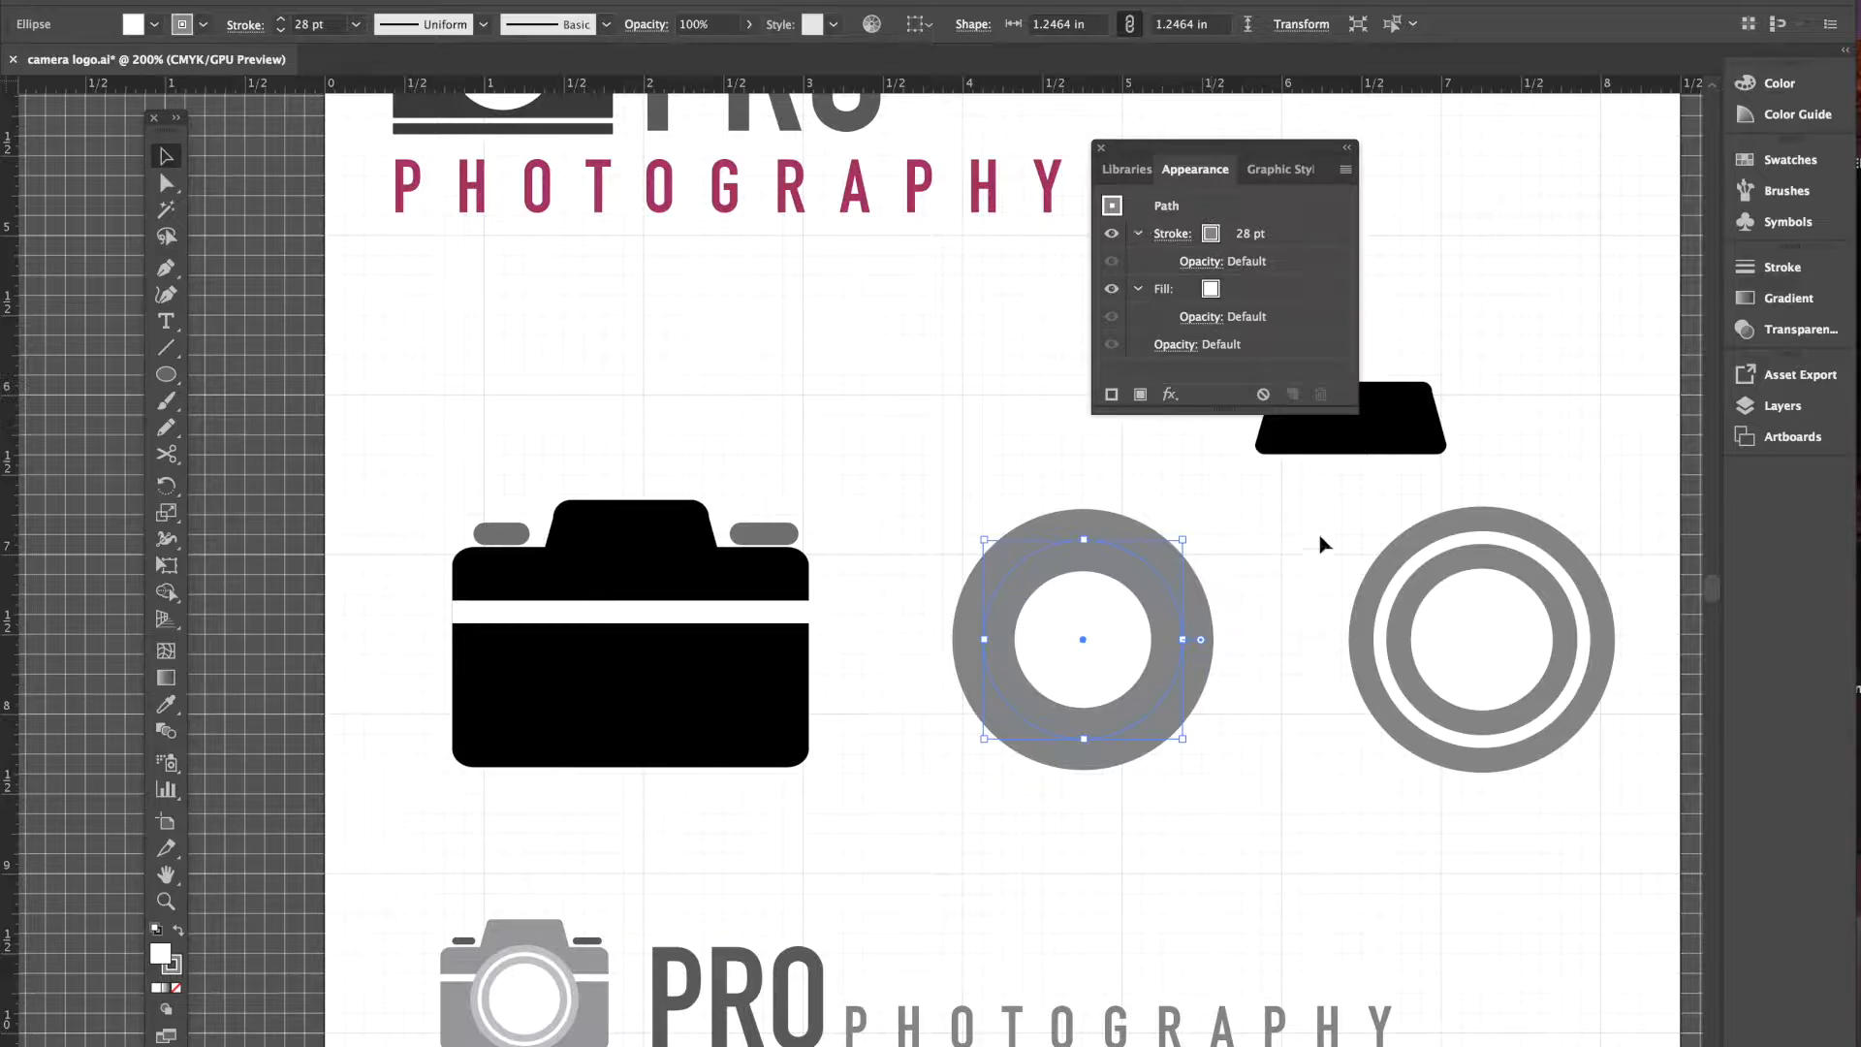
- Add a second stroke to the ring, coloured white with a 6 pt weight
left_click(1112, 395)
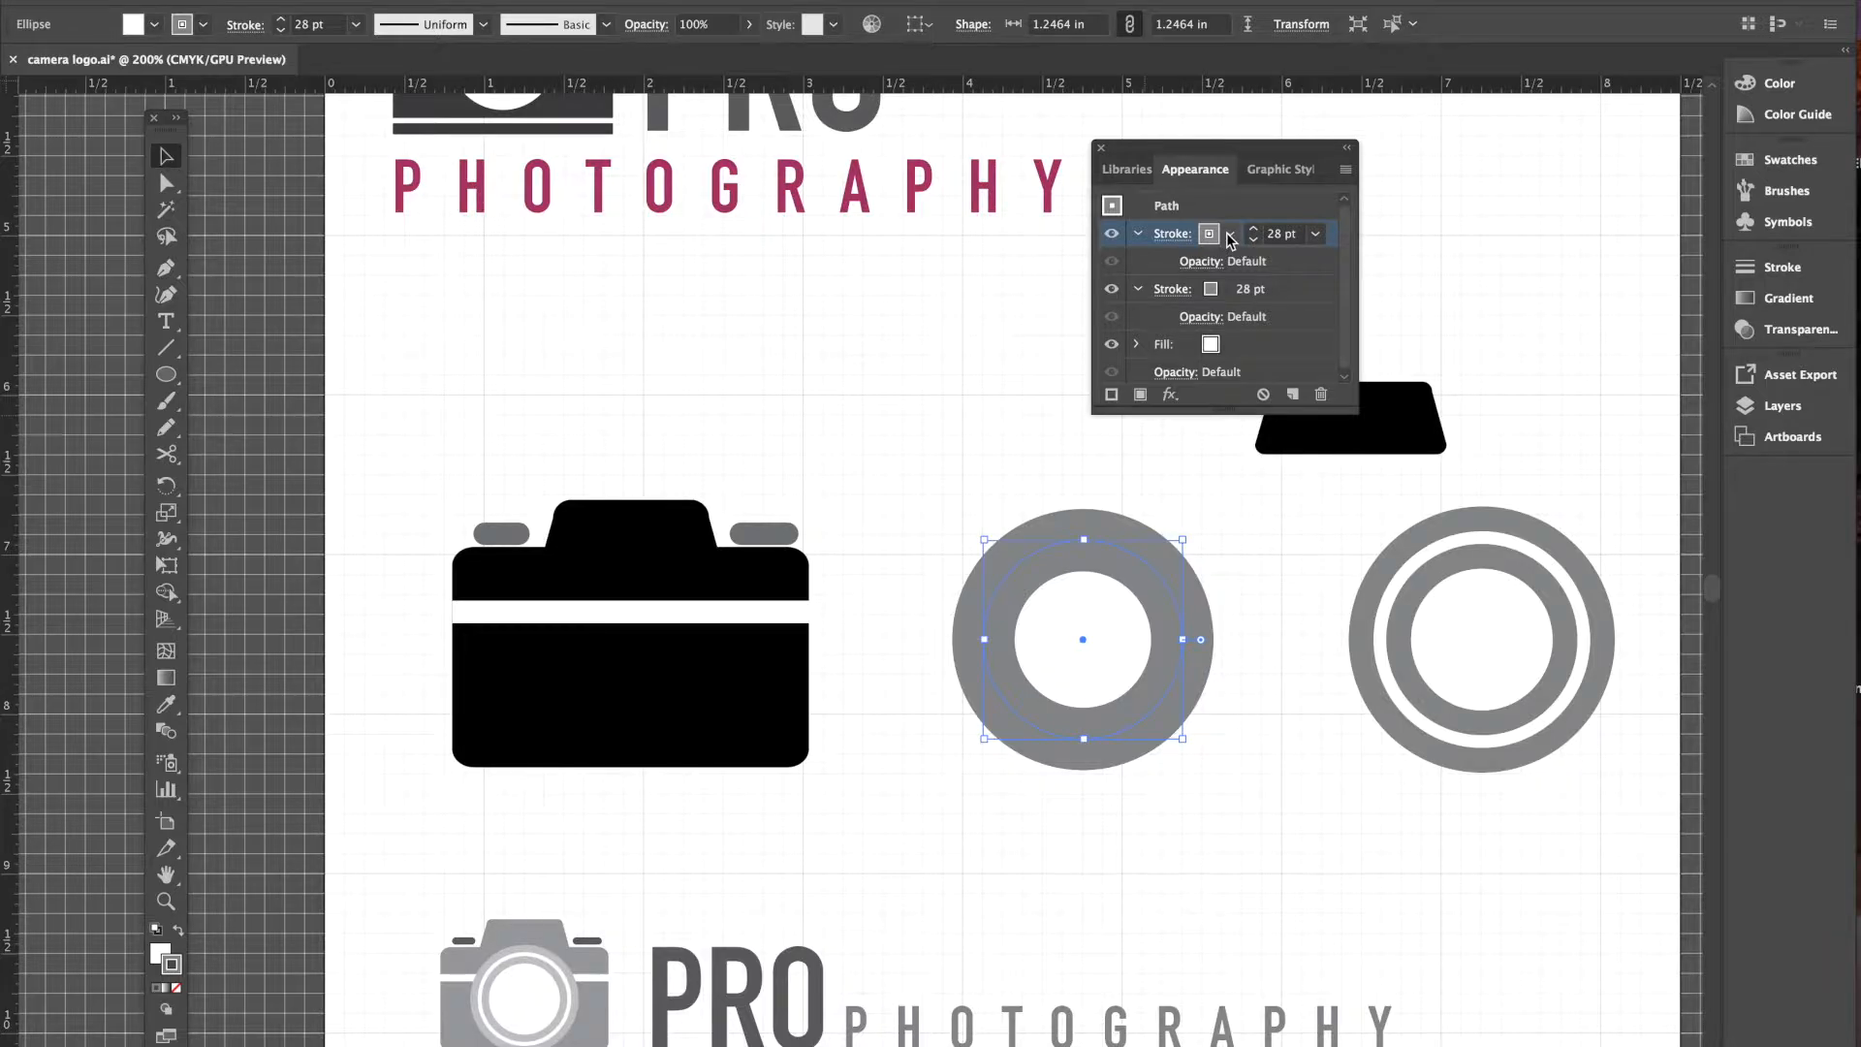
left_click(1230, 236)
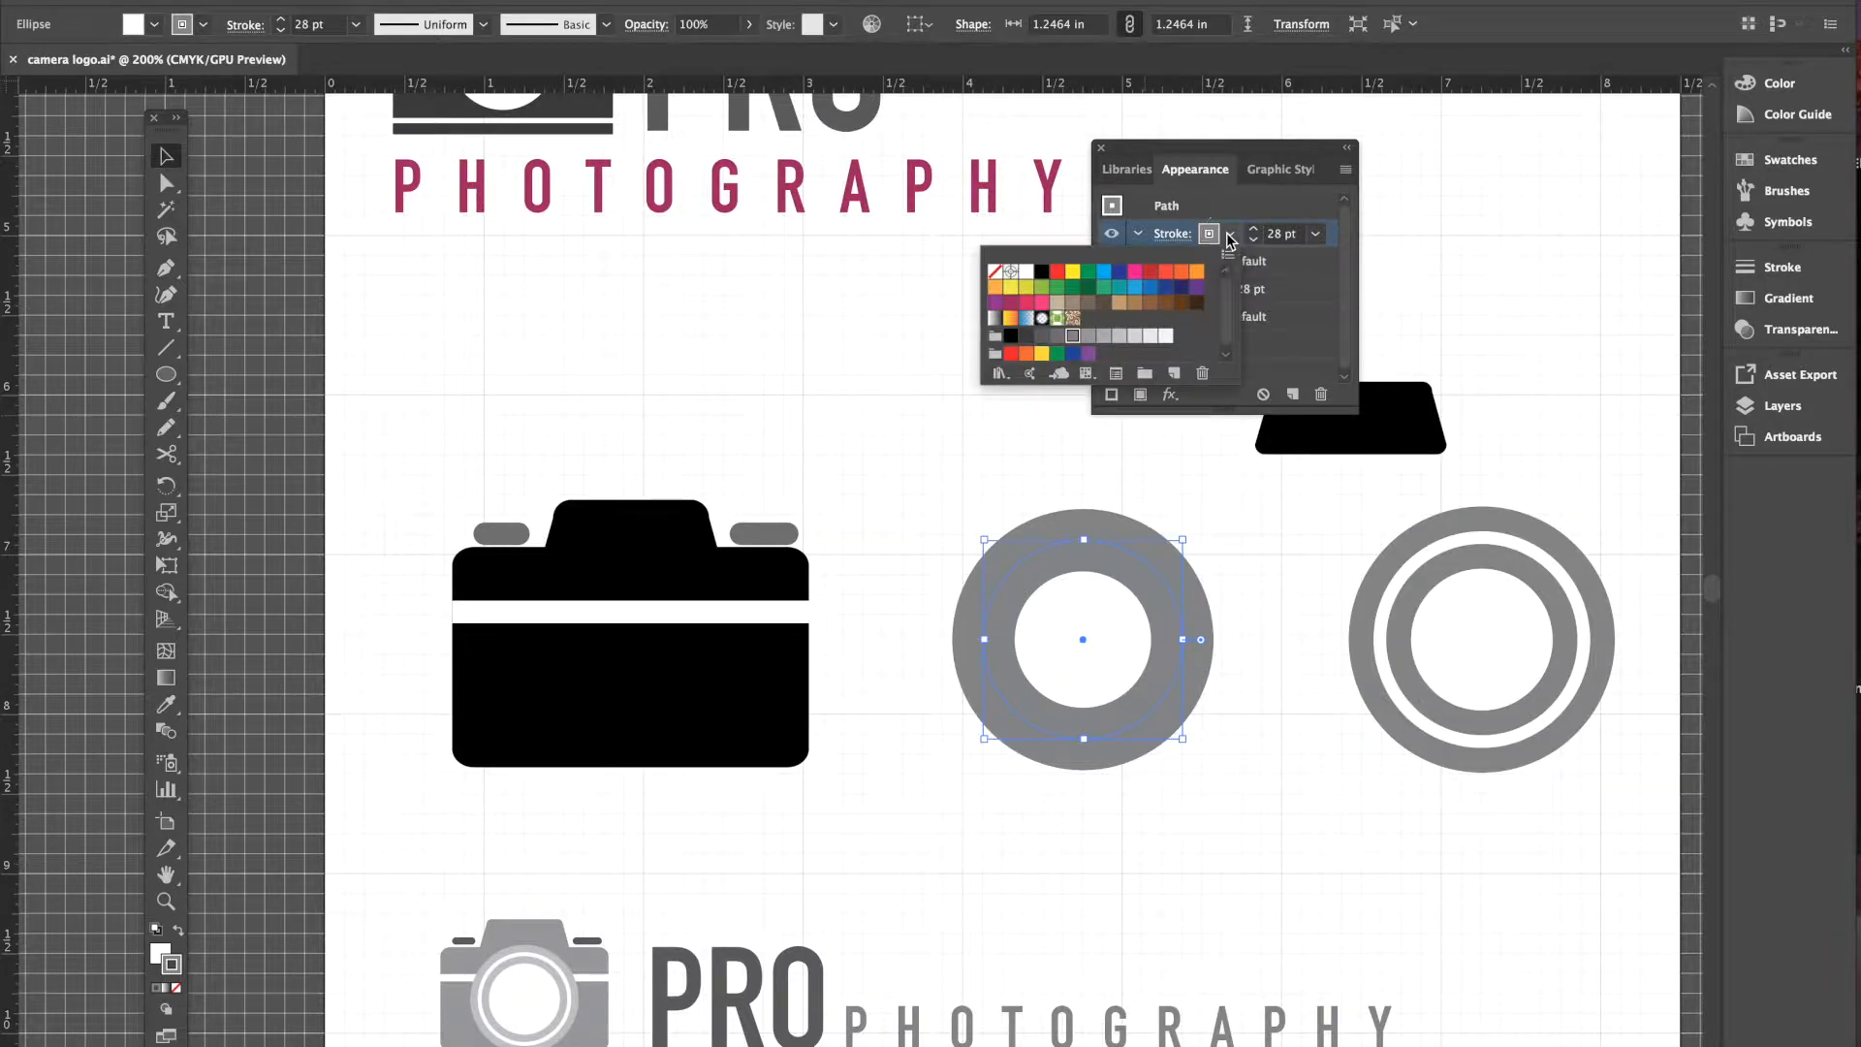
left_click(1027, 274)
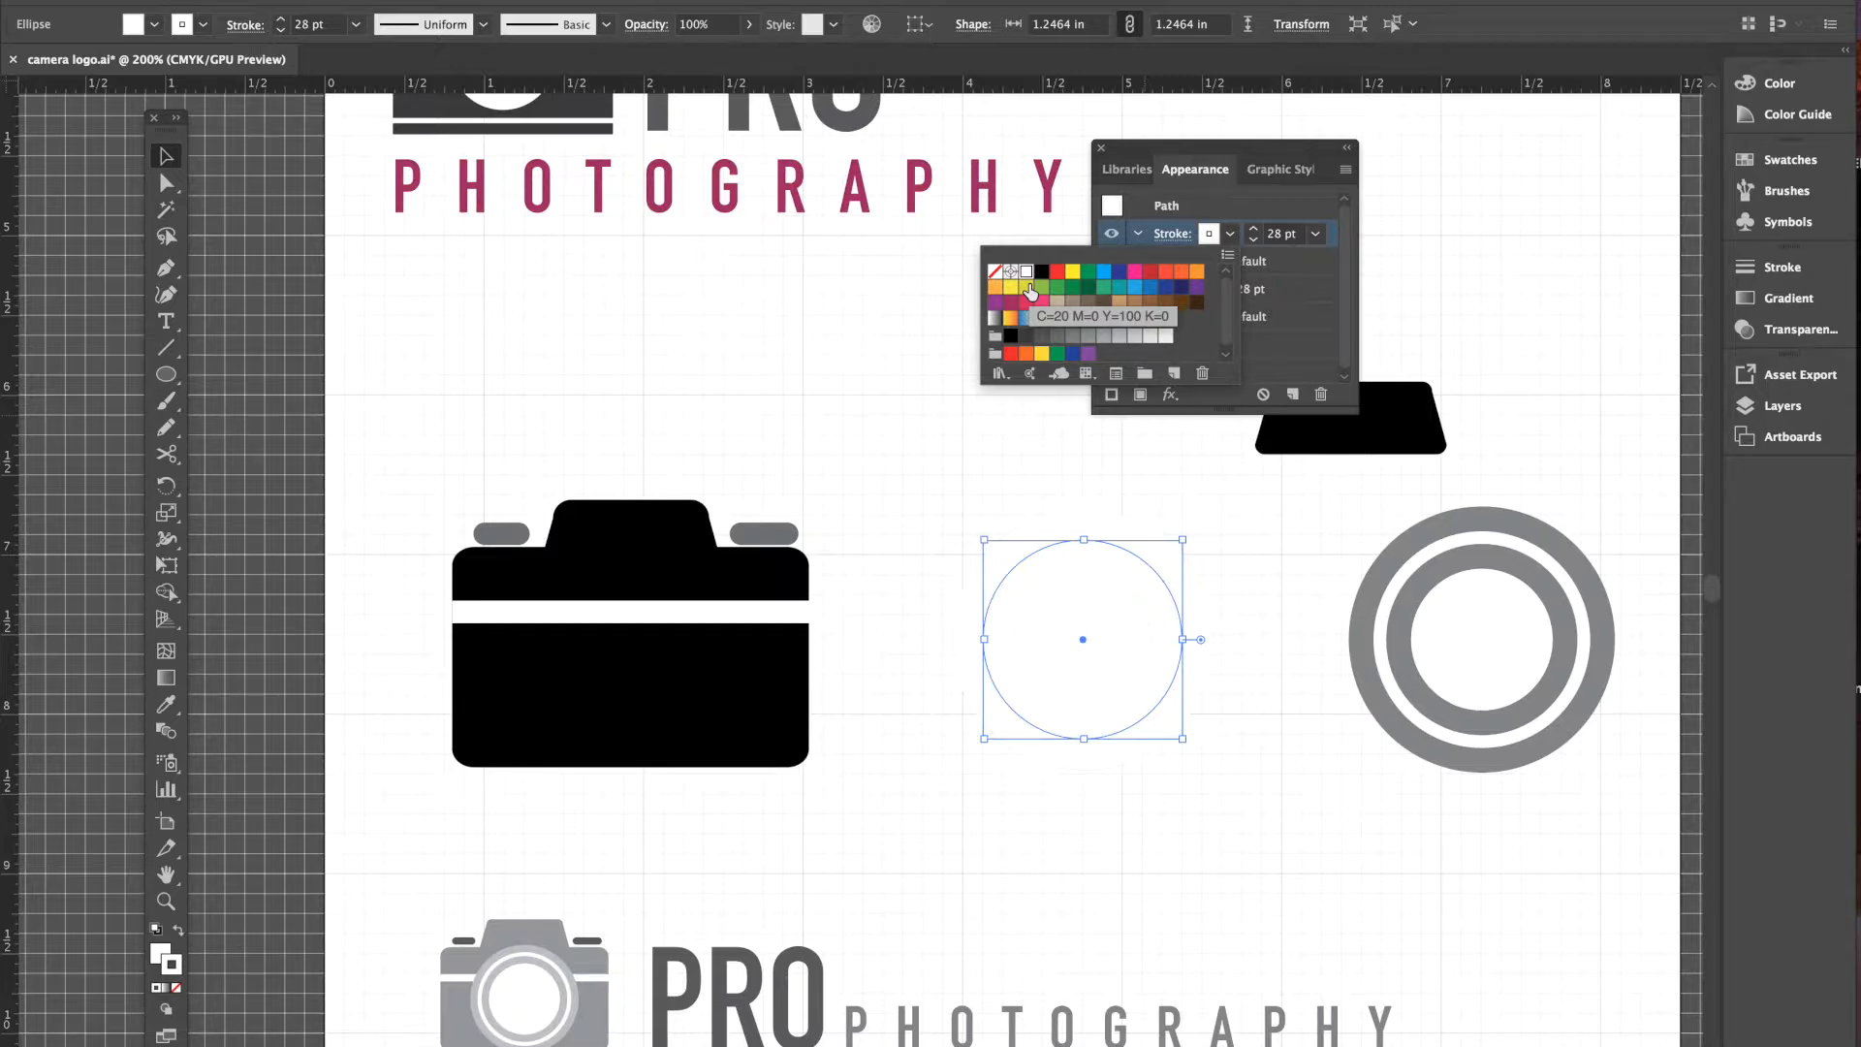
left_click(1256, 241)
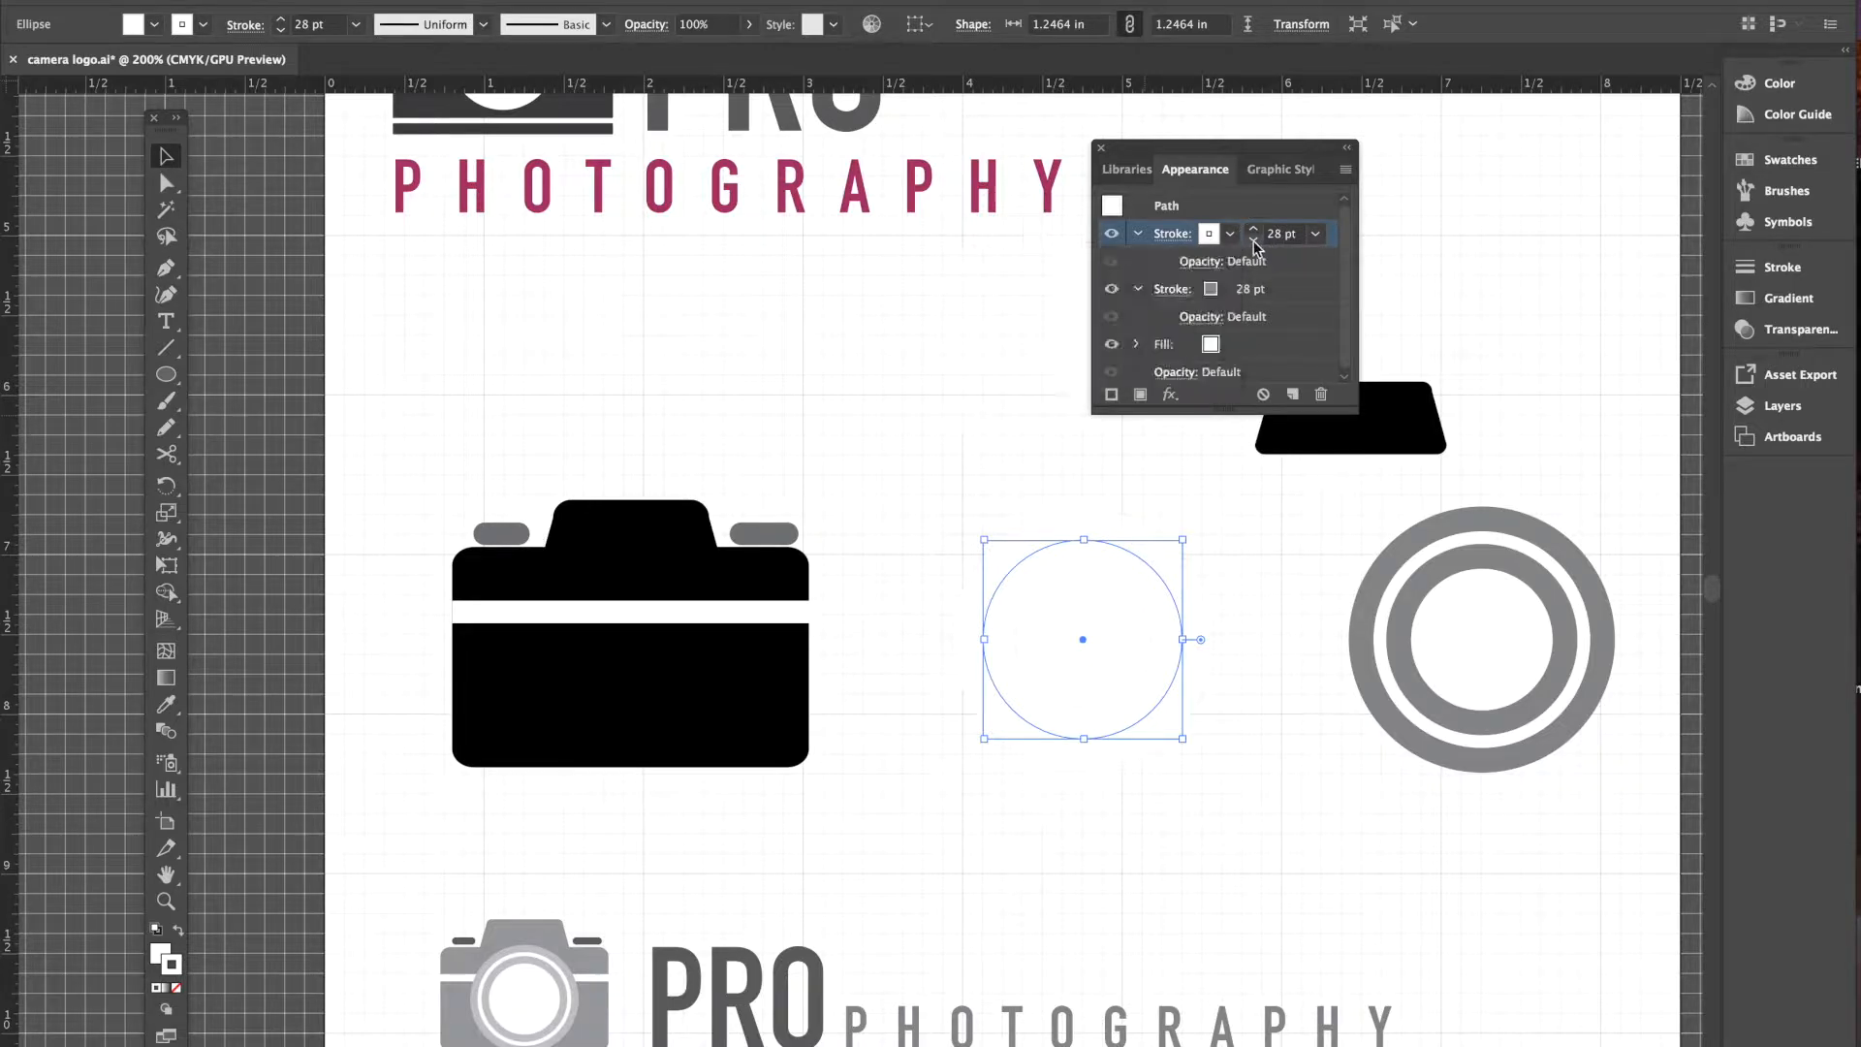
left_click(1253, 242)
left_click(1253, 242)
left_click(1254, 241)
left_click(1254, 242)
left_click(1253, 242)
left_click(1254, 241)
left_click(1254, 241)
left_click(1253, 242)
left_click(1254, 241)
left_click(1254, 242)
left_click(1253, 241)
left_click(1254, 241)
left_click(1253, 242)
left_click(1253, 241)
left_click(1254, 242)
left_click(1253, 241)
left_click(1253, 241)
left_click(1253, 241)
left_click(1254, 242)
left_click(1253, 241)
left_click(1254, 242)
left_click(1253, 241)
left_click(1253, 242)
left_click(1254, 241)
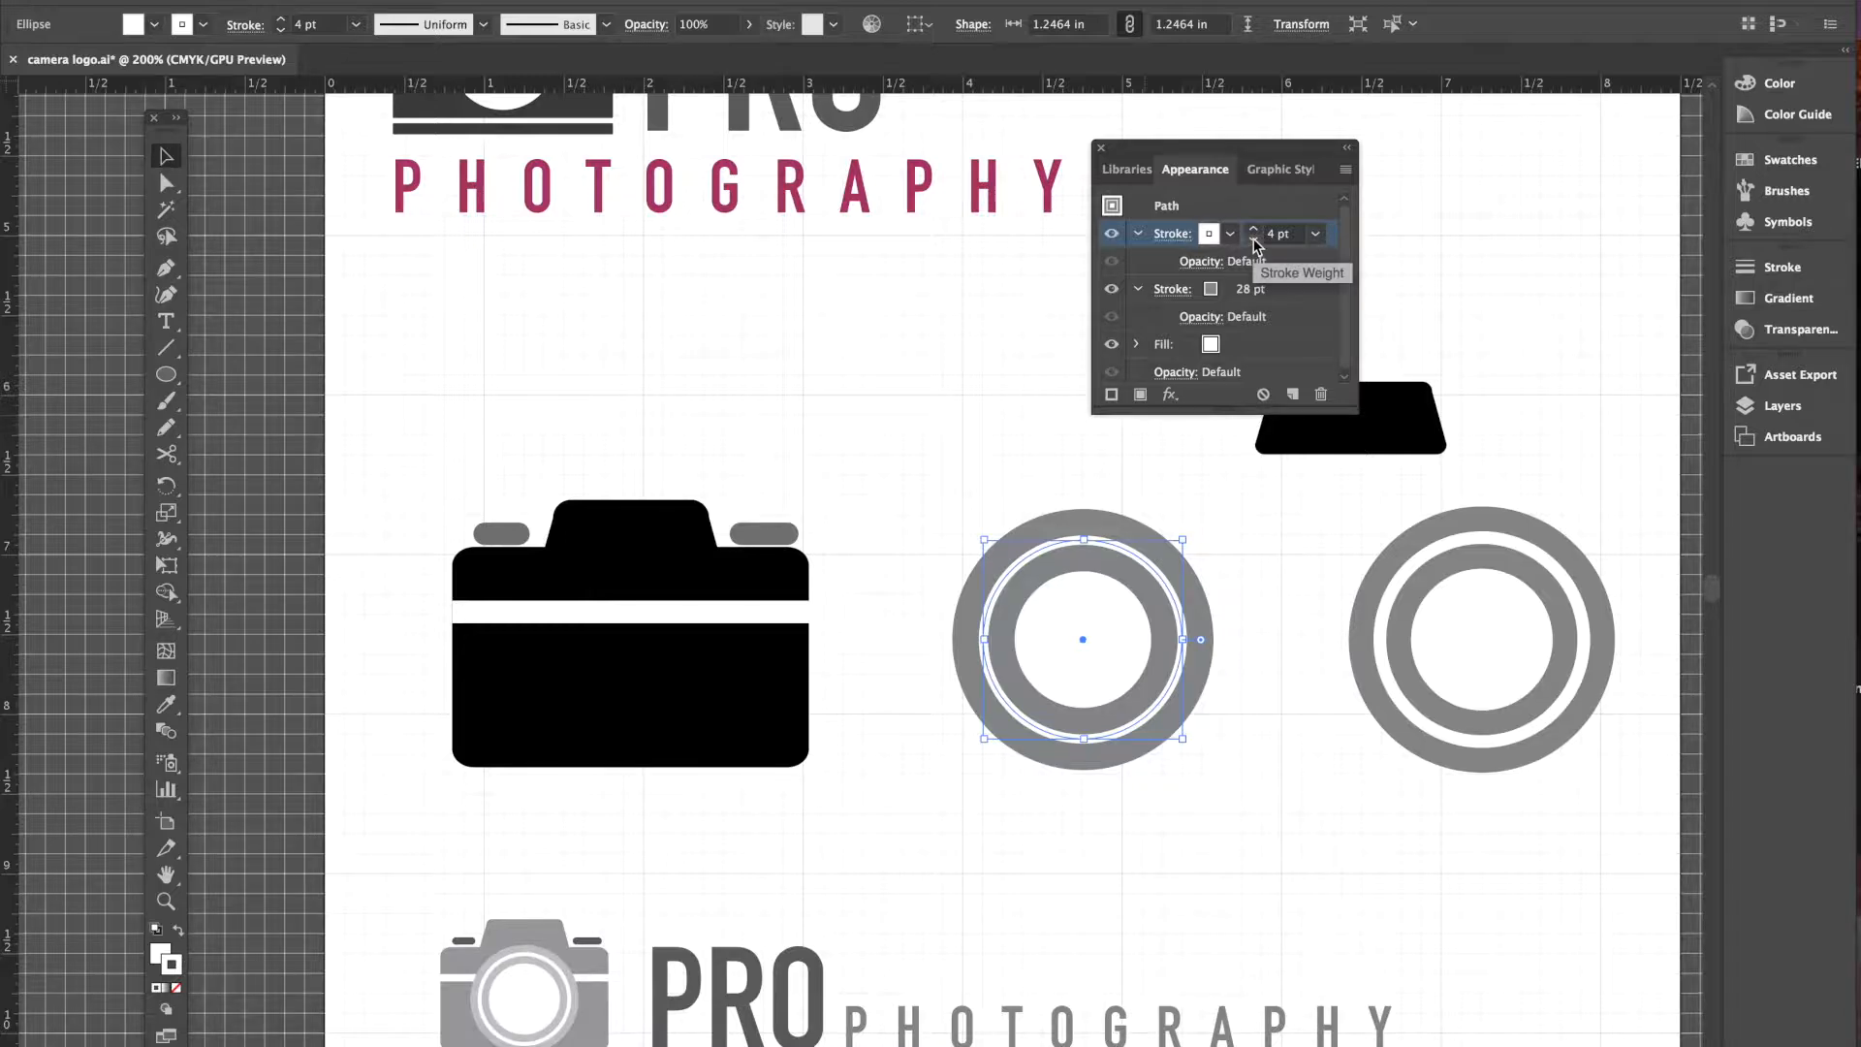
left_click(1254, 230)
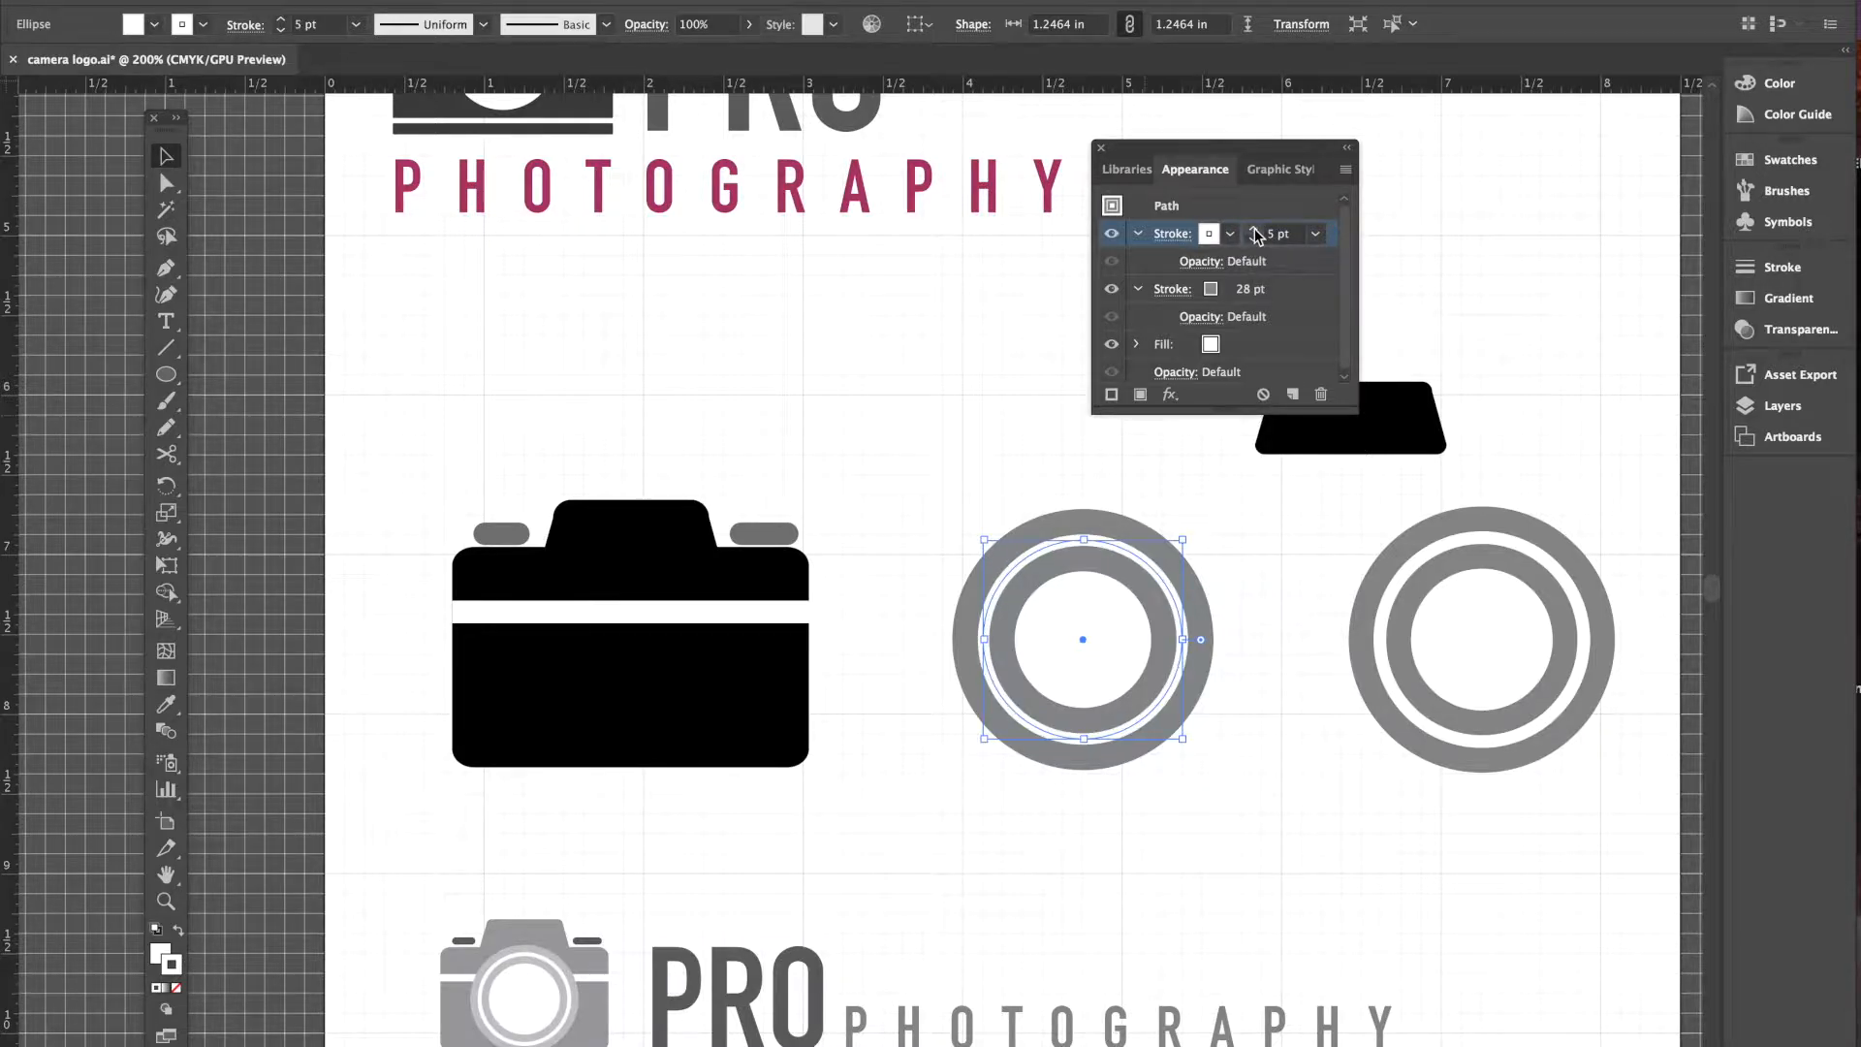
left_click(1255, 231)
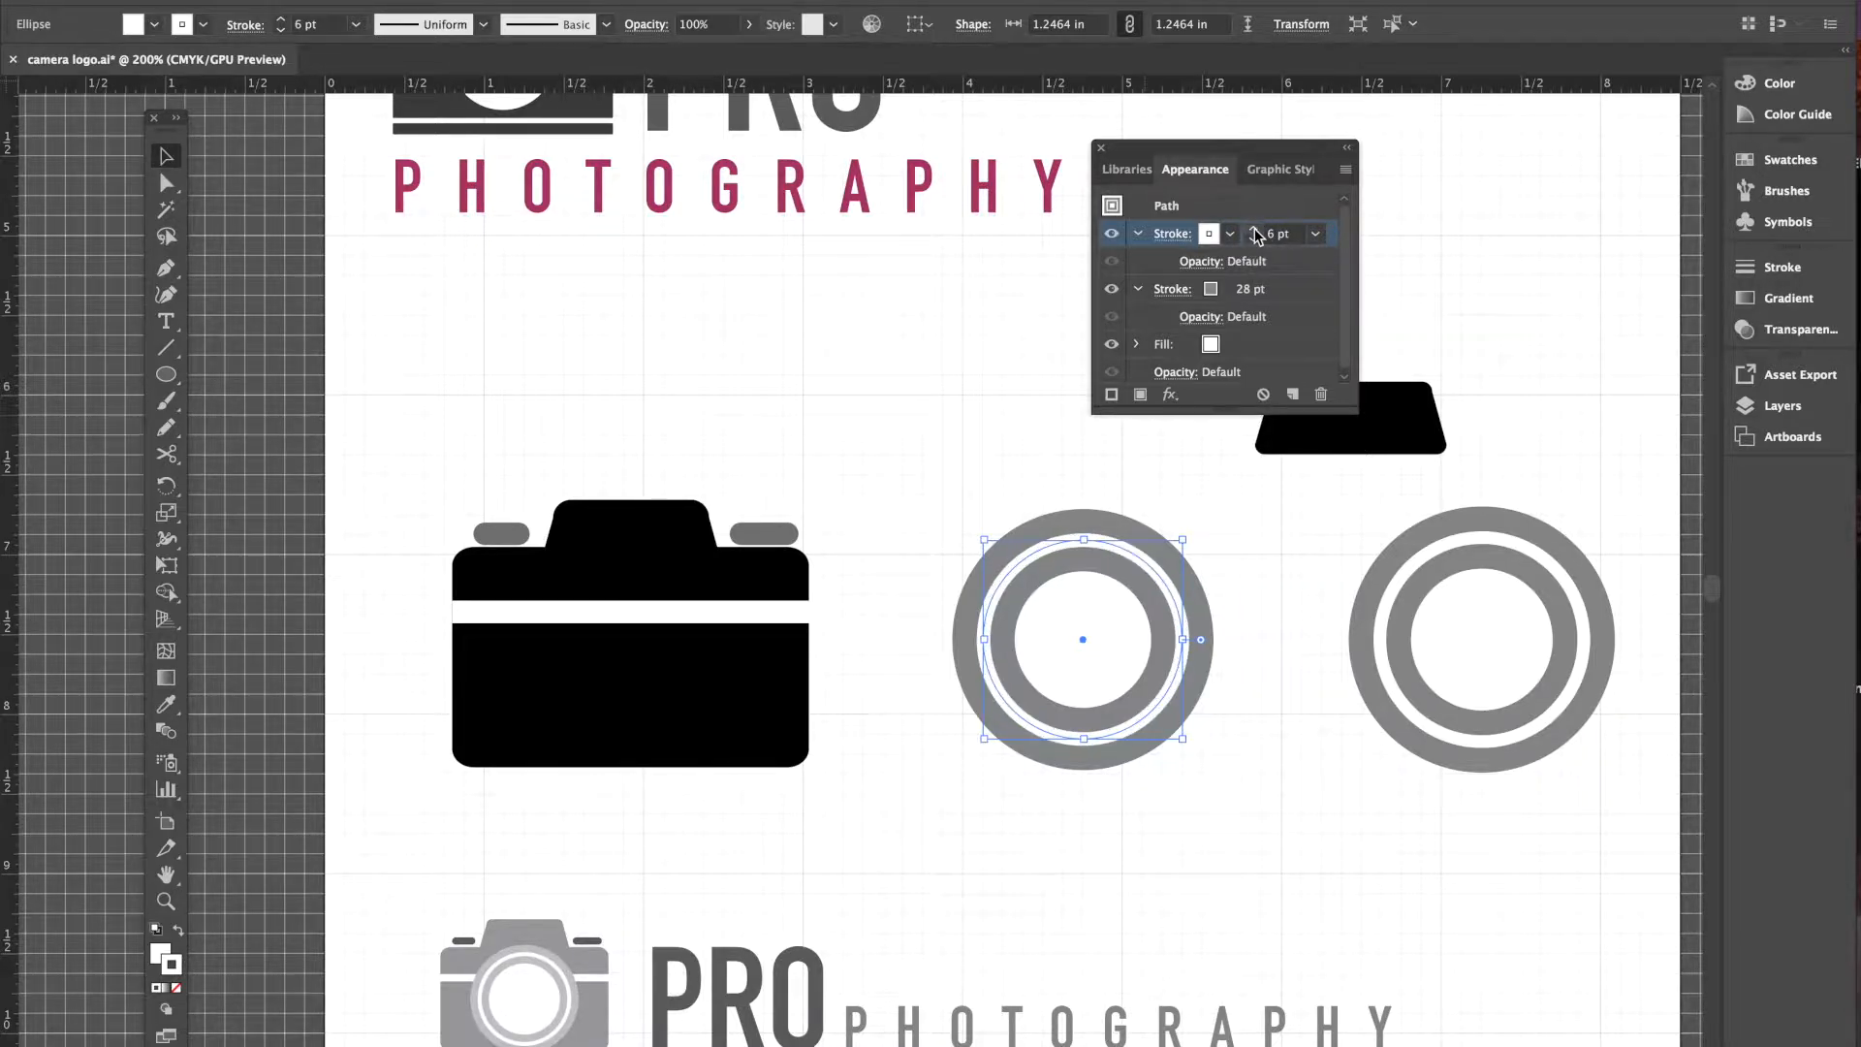
left_click(1248, 729)
key("shift+b")
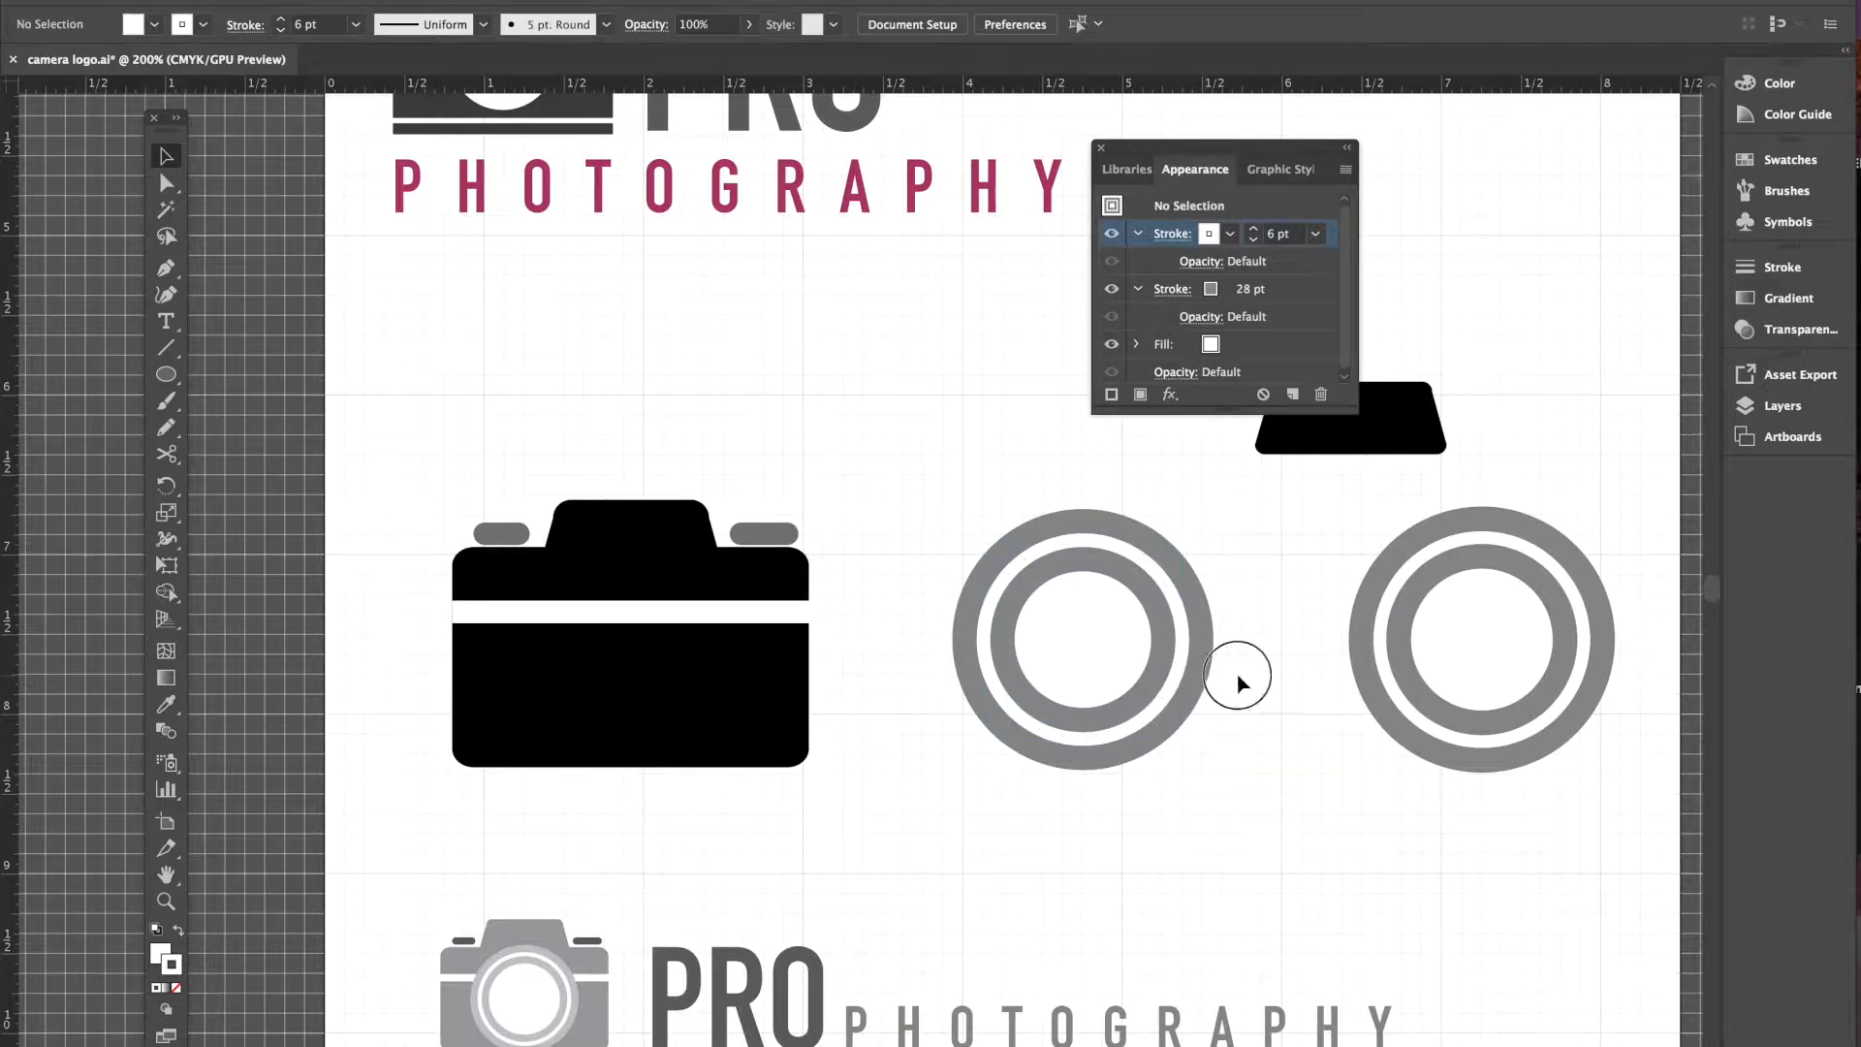
- Move the double ring onto the camera body, shrink it to 1.0405 in and nudge it down
key("v")
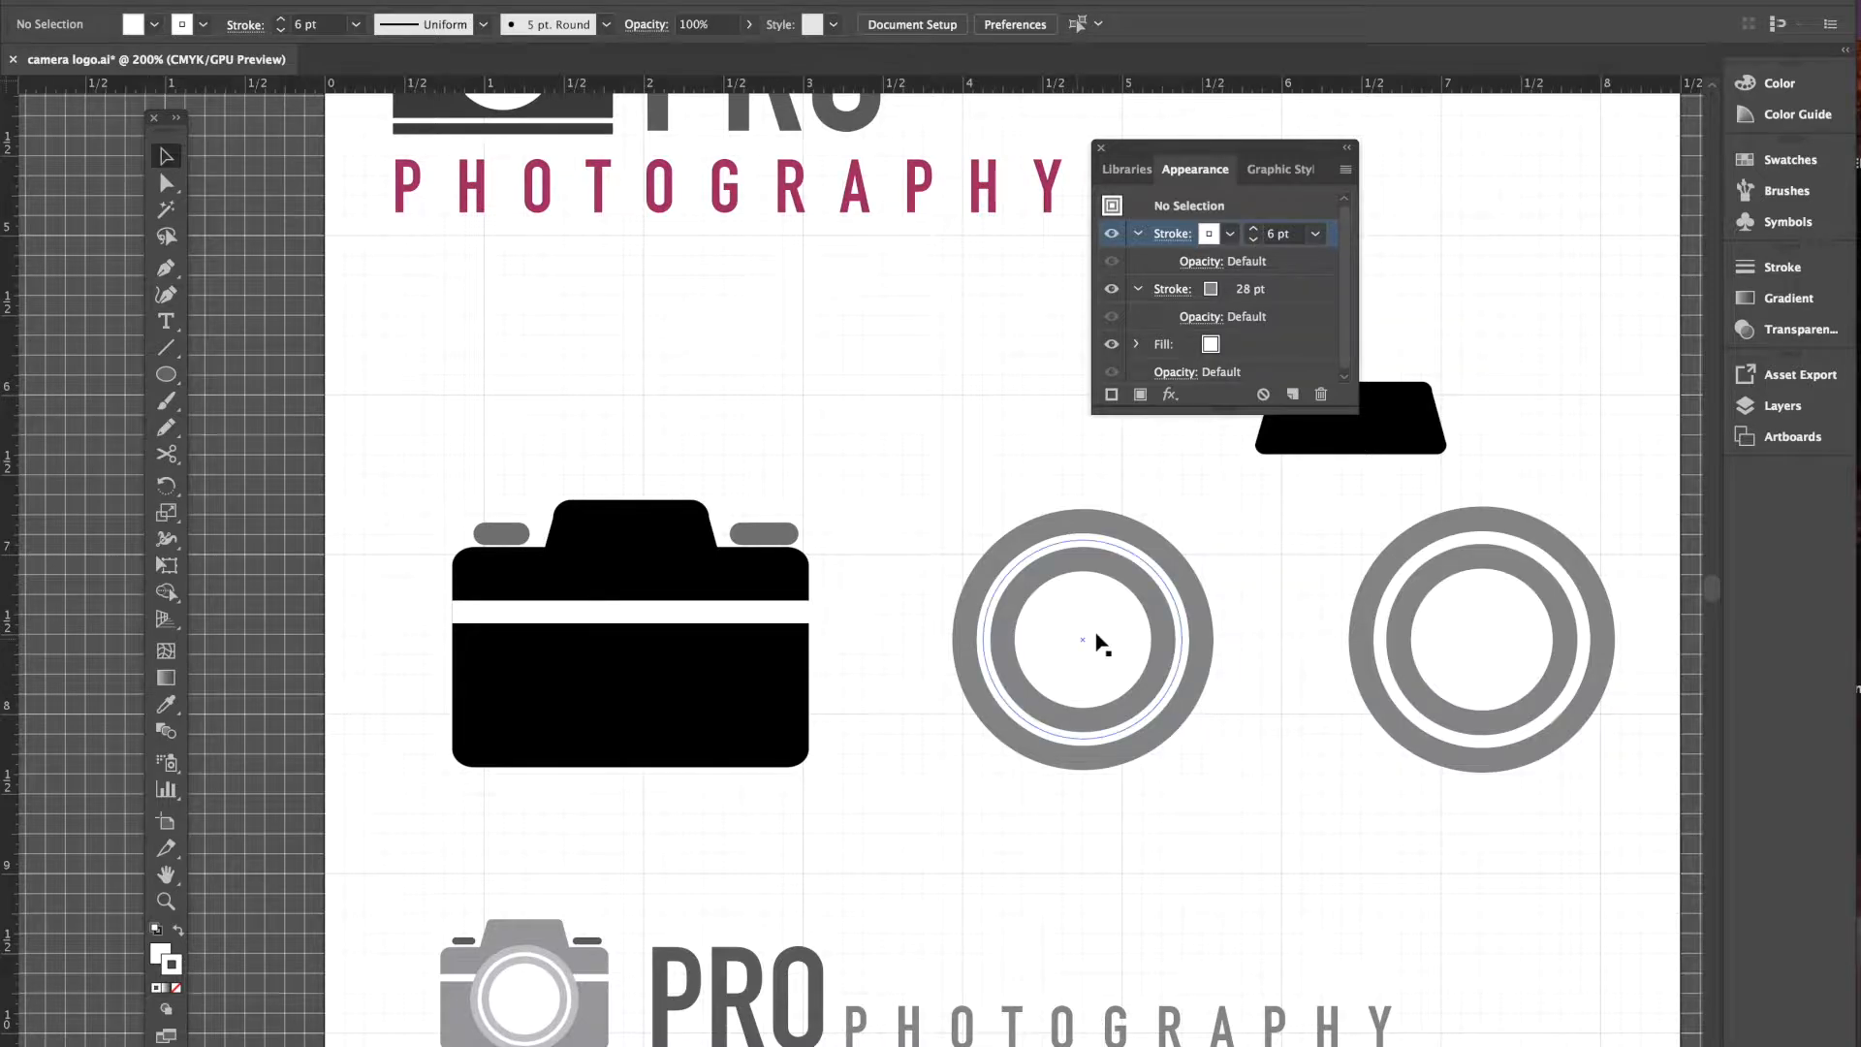
left_click_drag(1002, 637, 1078, 630)
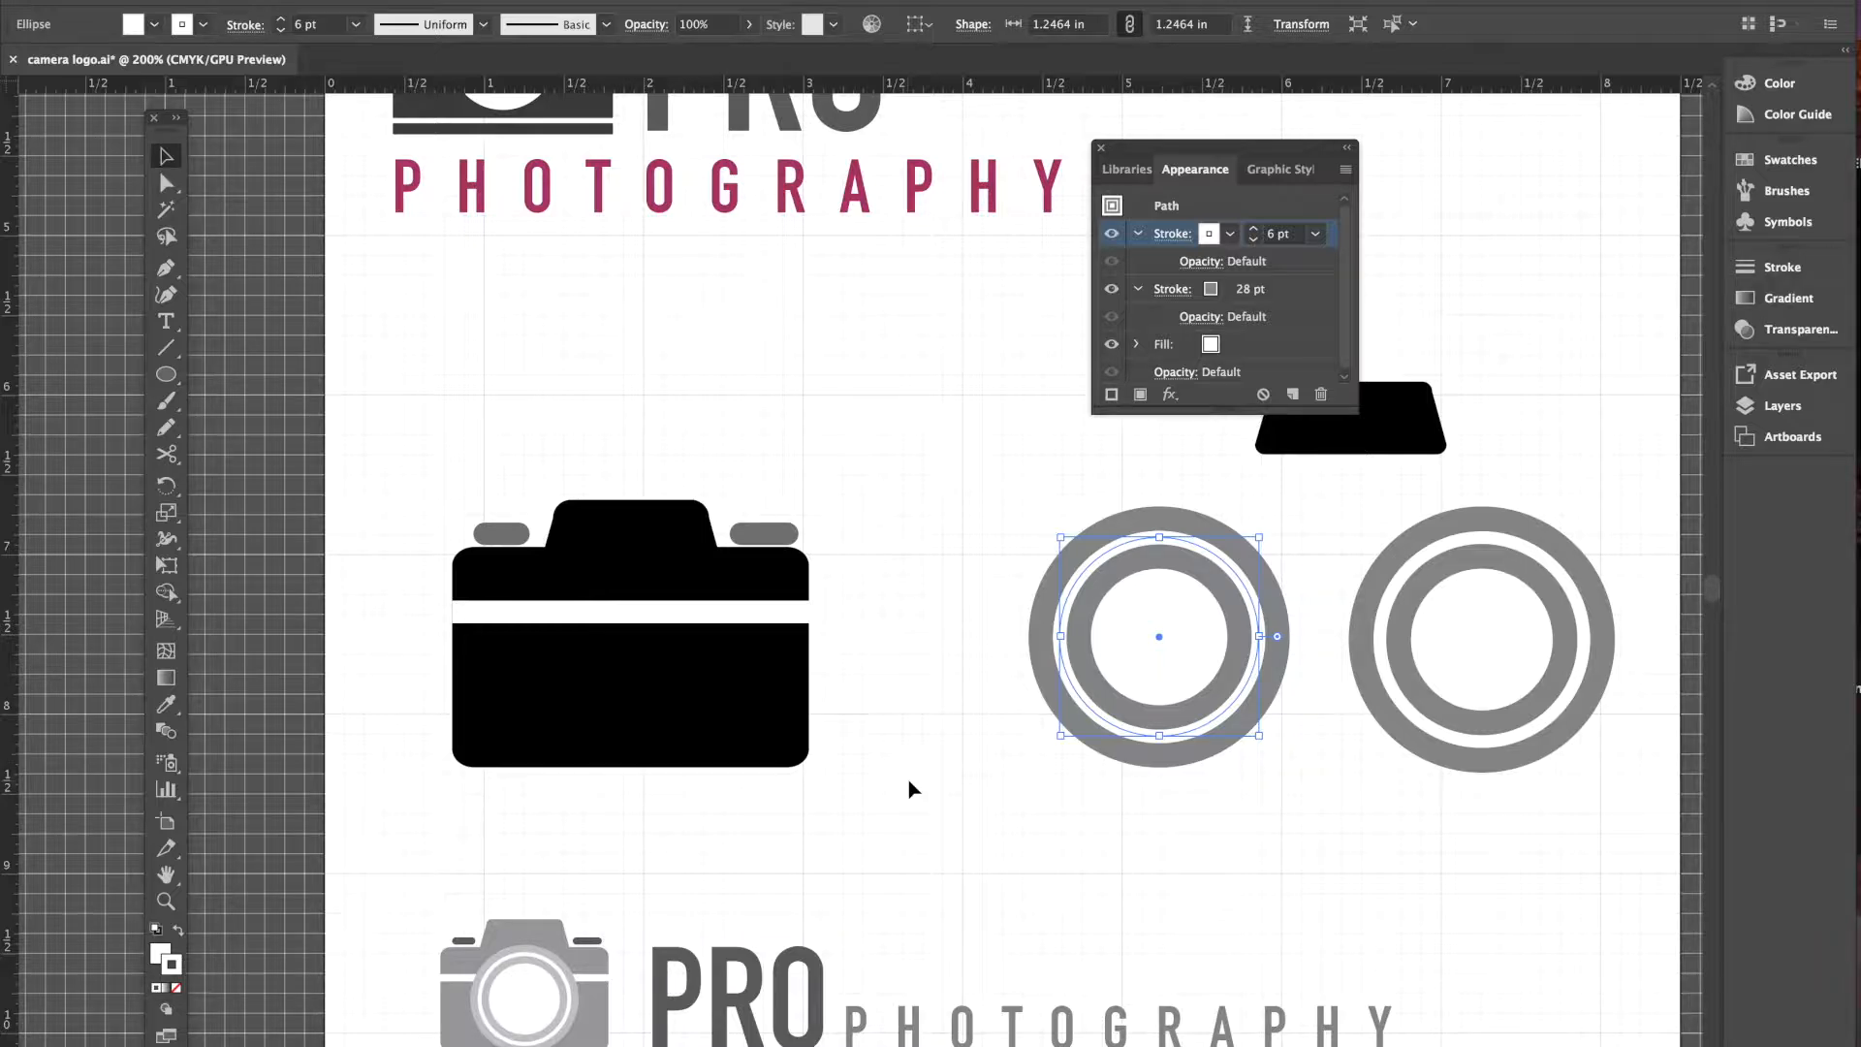
left_click_drag(1222, 686, 691, 689)
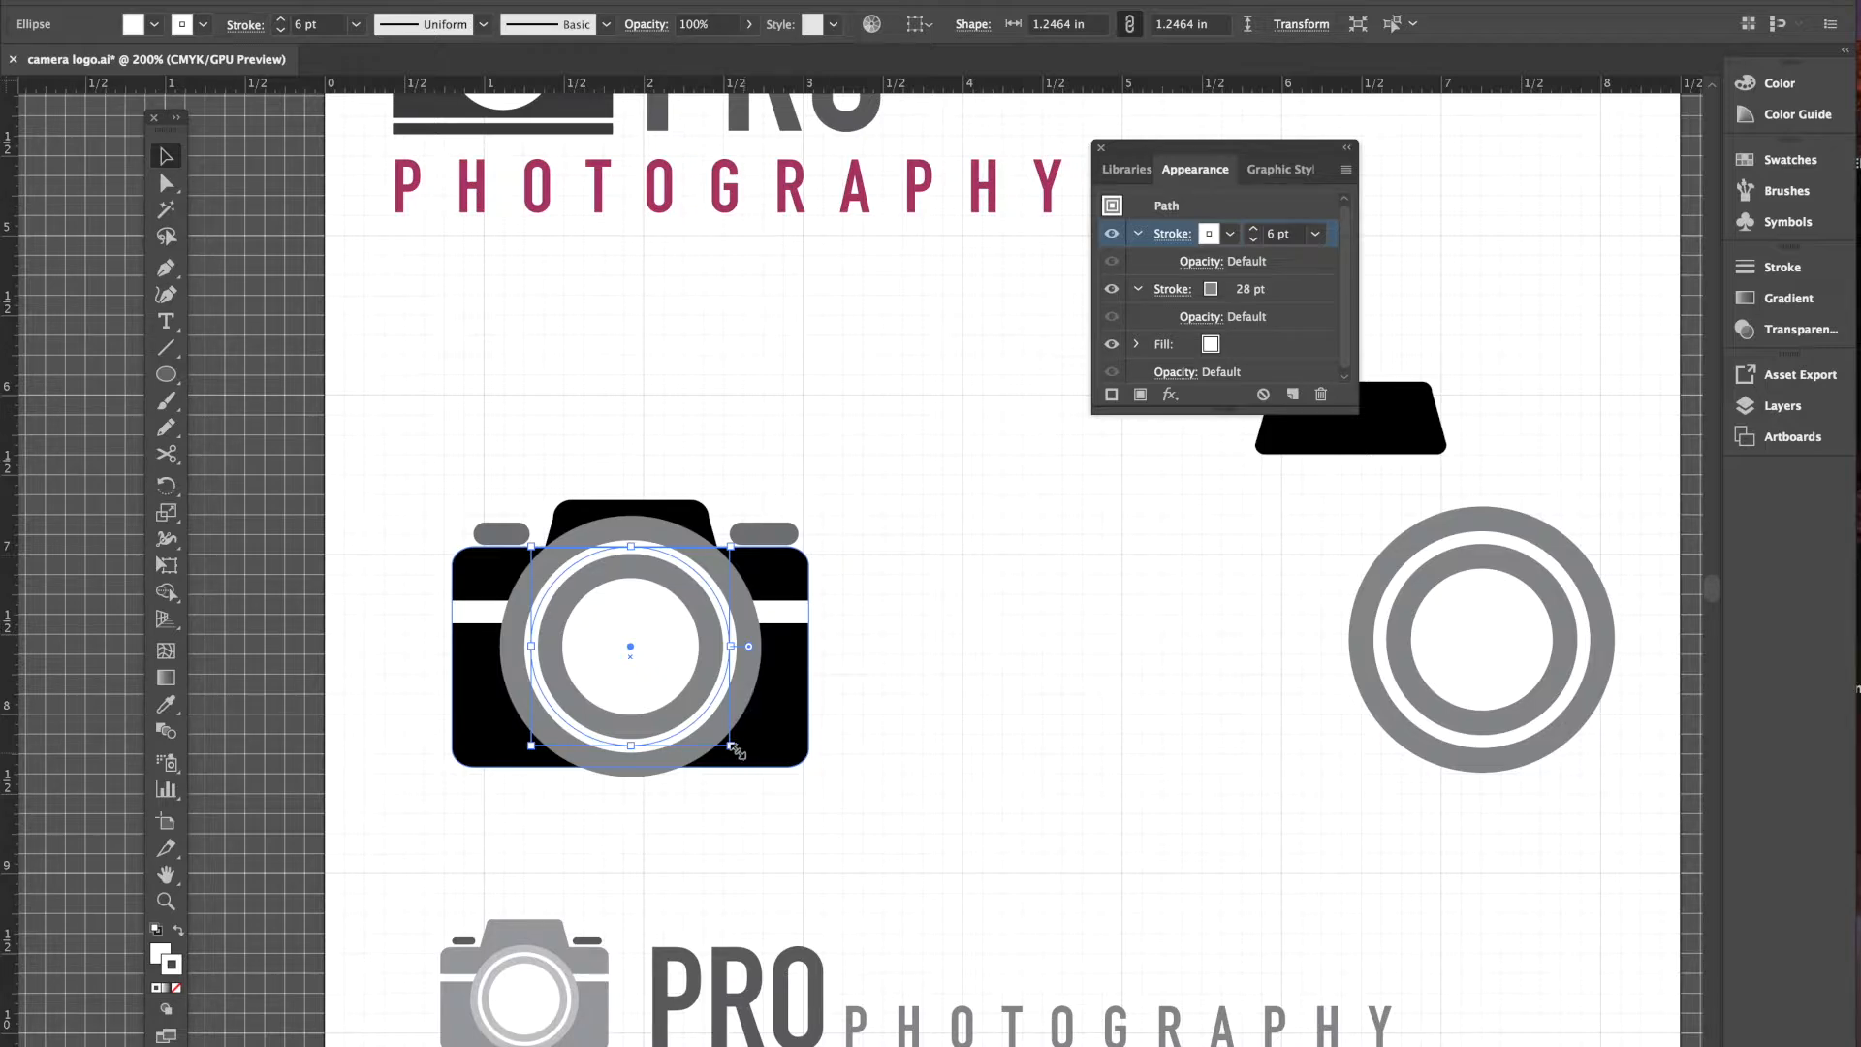
left_click_drag(730, 747, 718, 737)
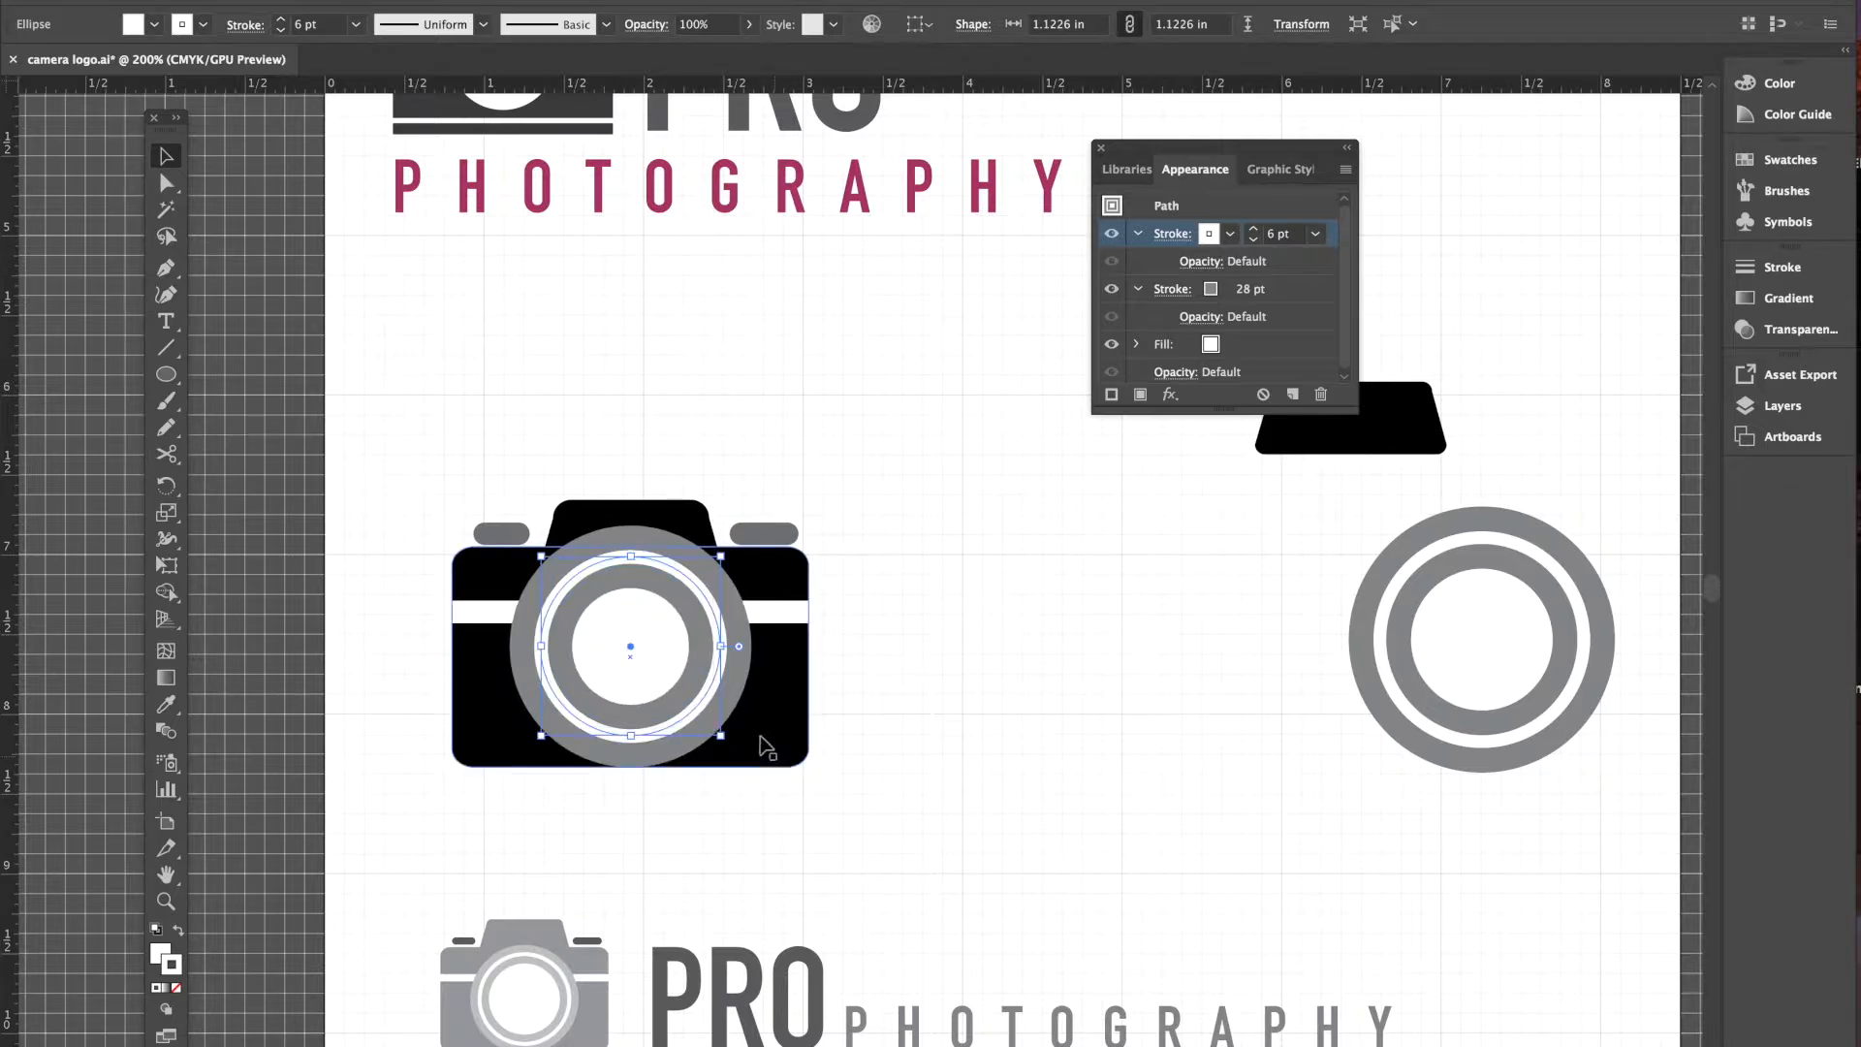
left_click_drag(719, 736, 715, 729)
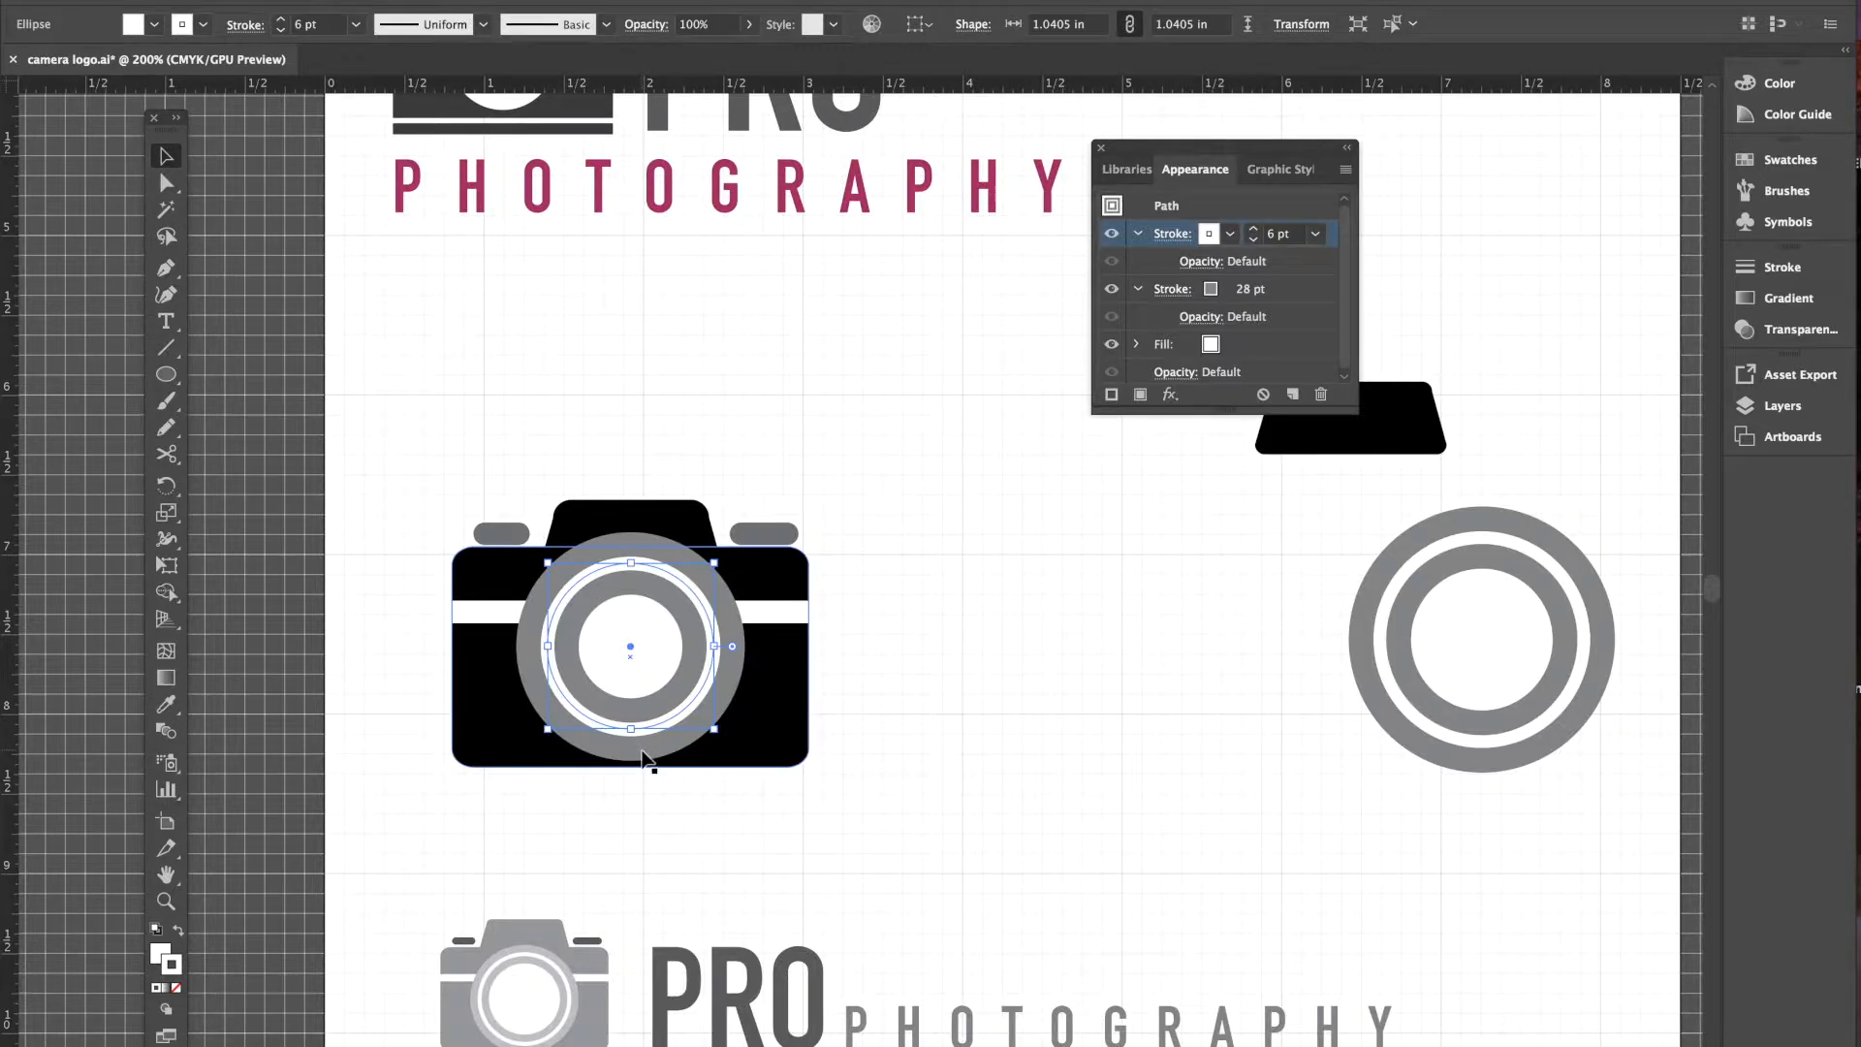
key("Down")
key("Down")
key("Down")
key("Down")
key("Down")
key("Down")
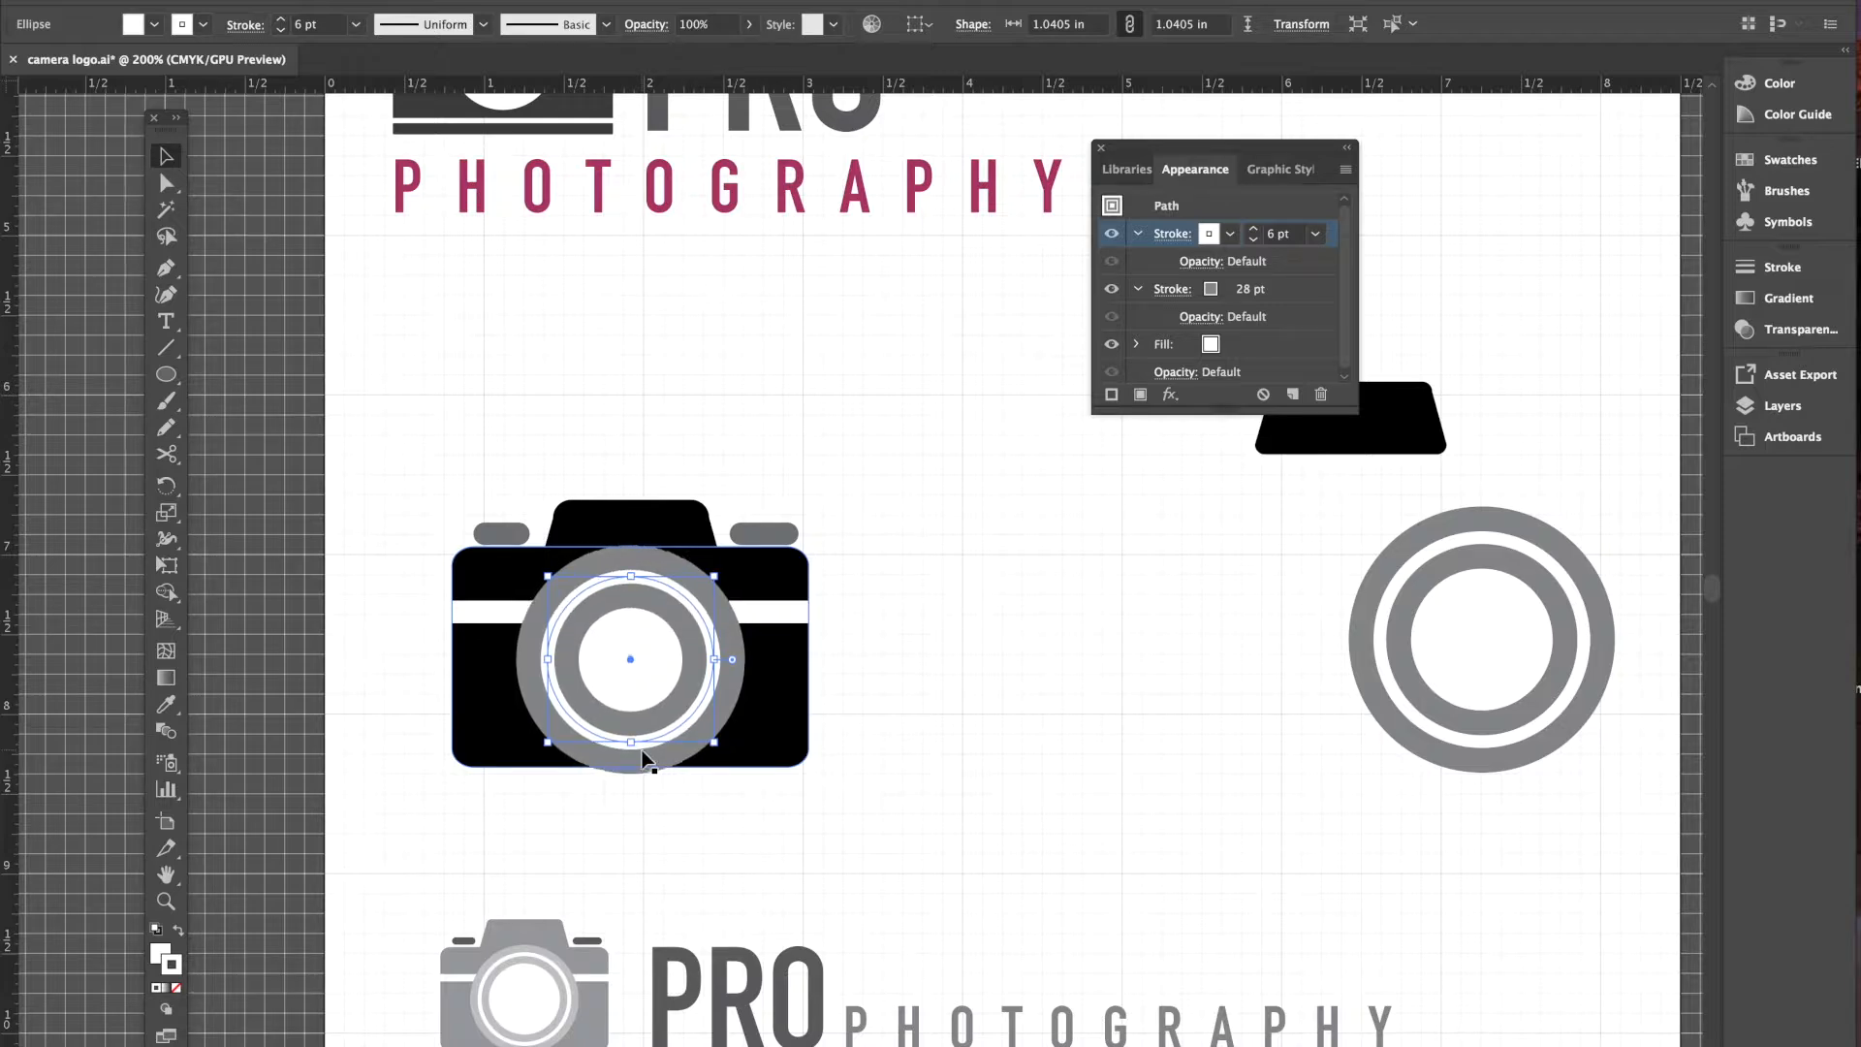
key("Down")
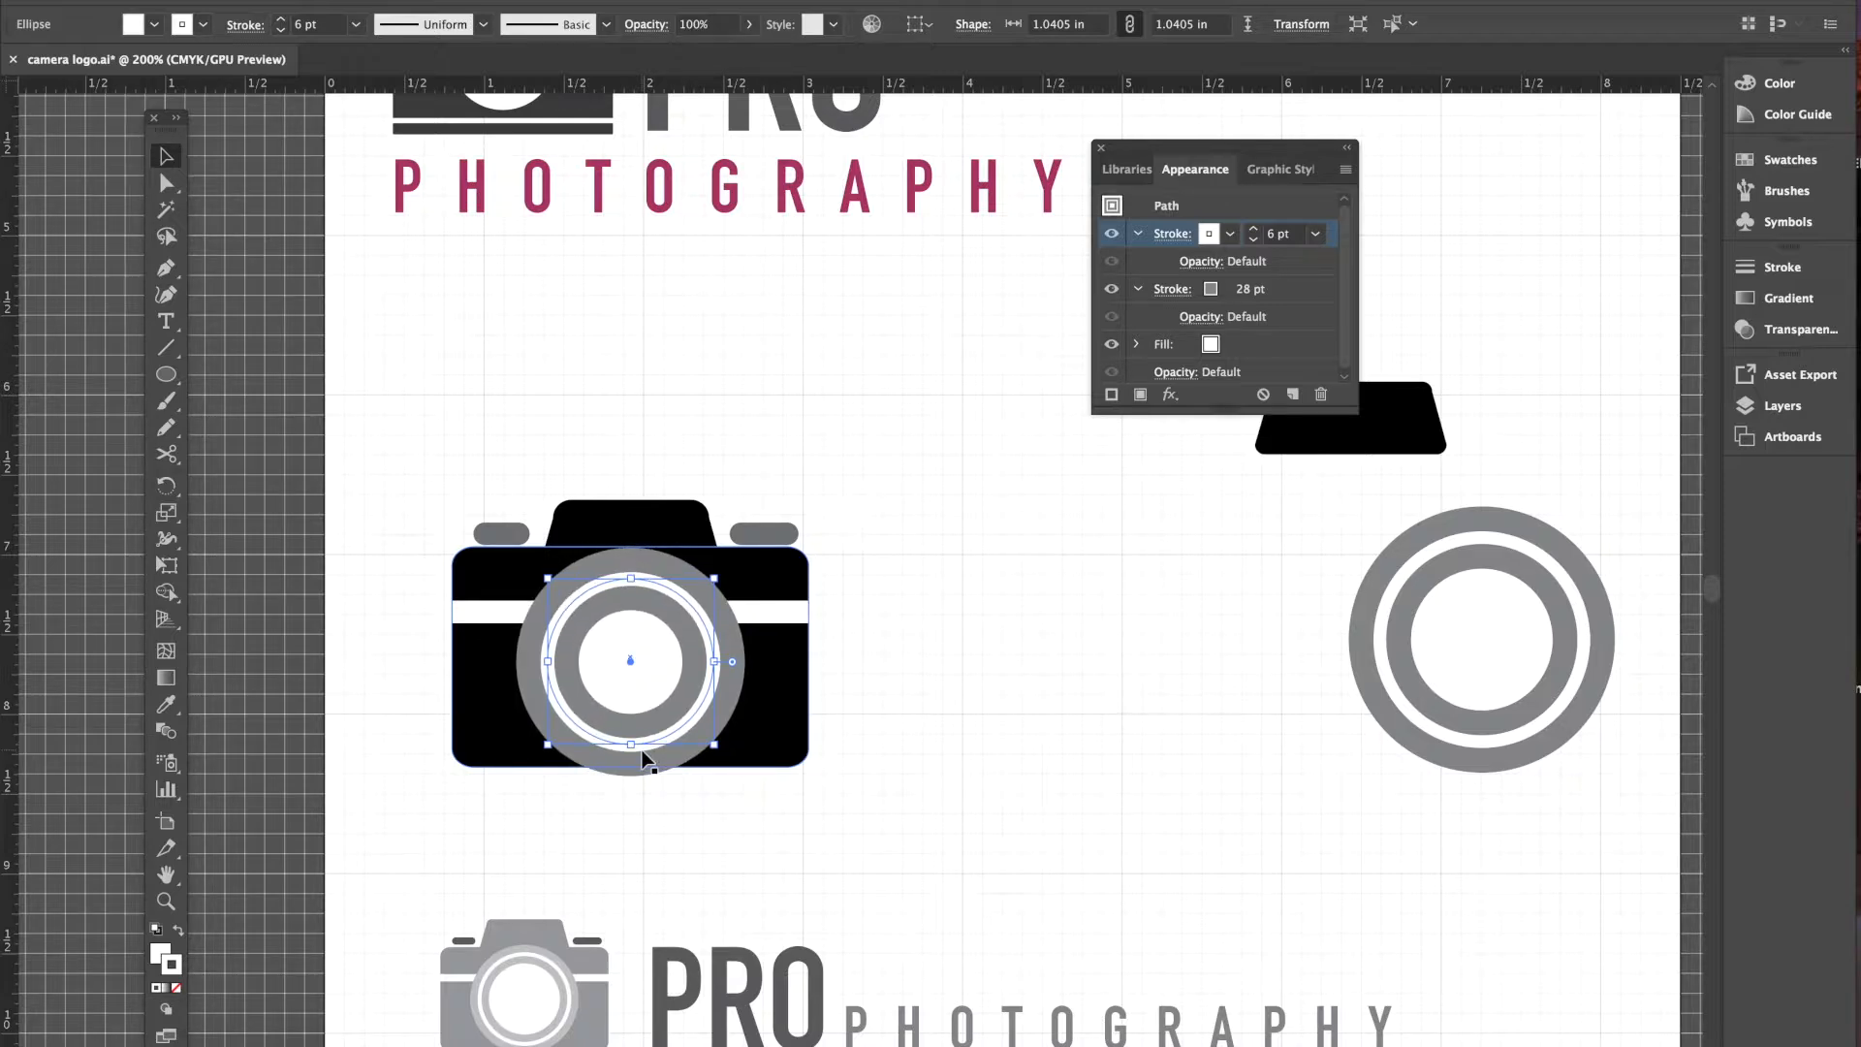
left_click(947, 727)
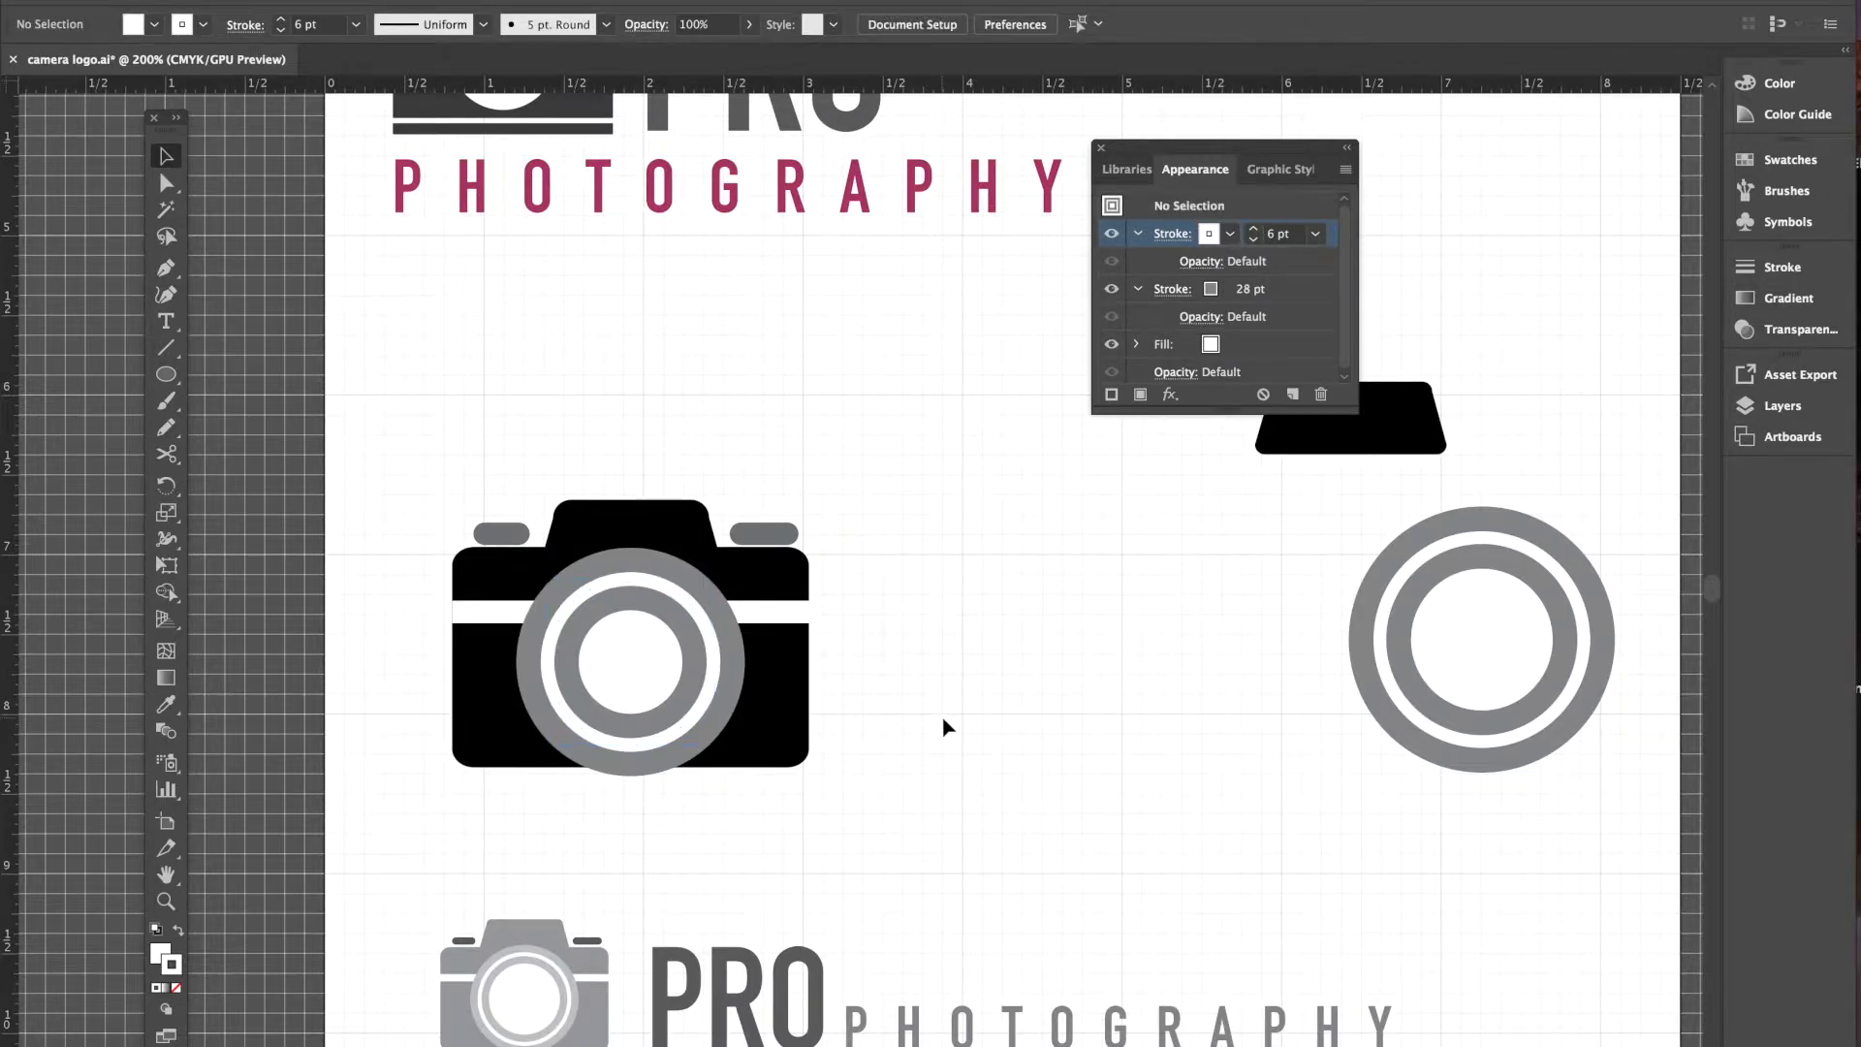
- Marquee-select the camera's body, stripe, knobs, hump and lens, then apply Object > Group
left_click(411, 454)
left_click_drag(411, 454, 1009, 885)
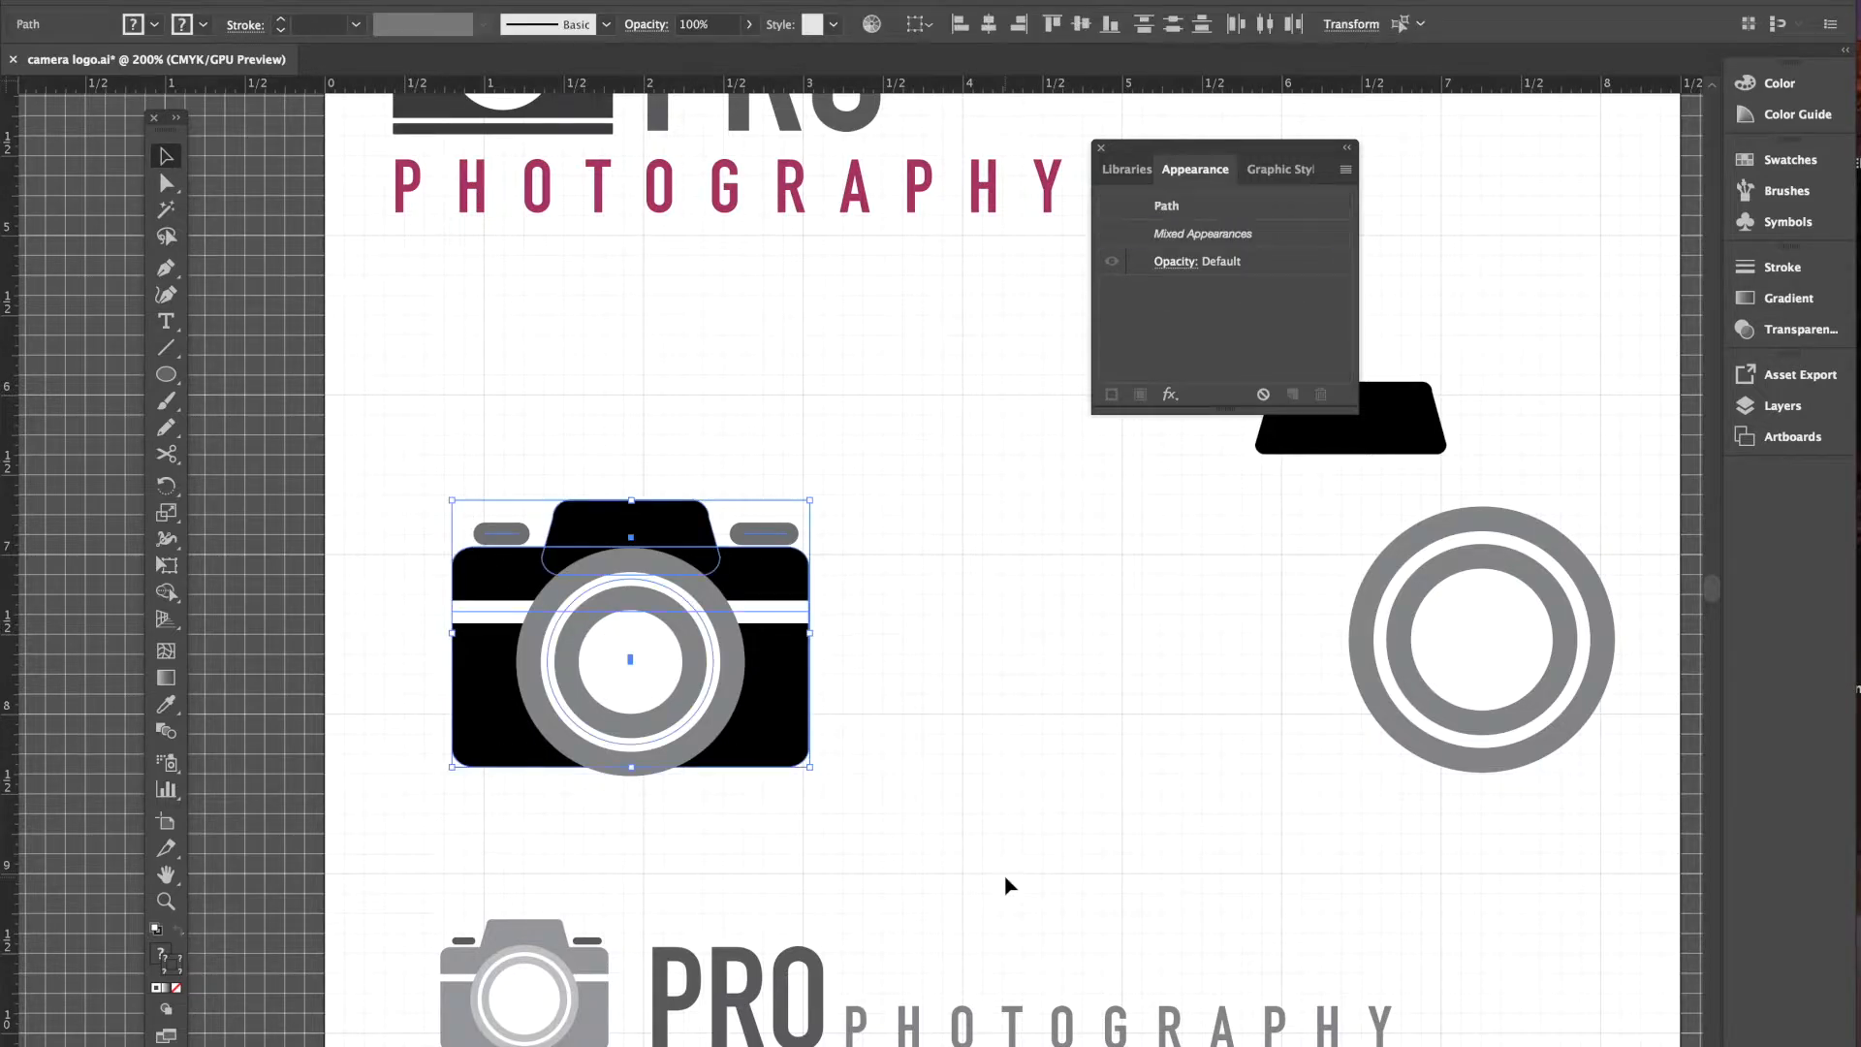
left_click(297, 1)
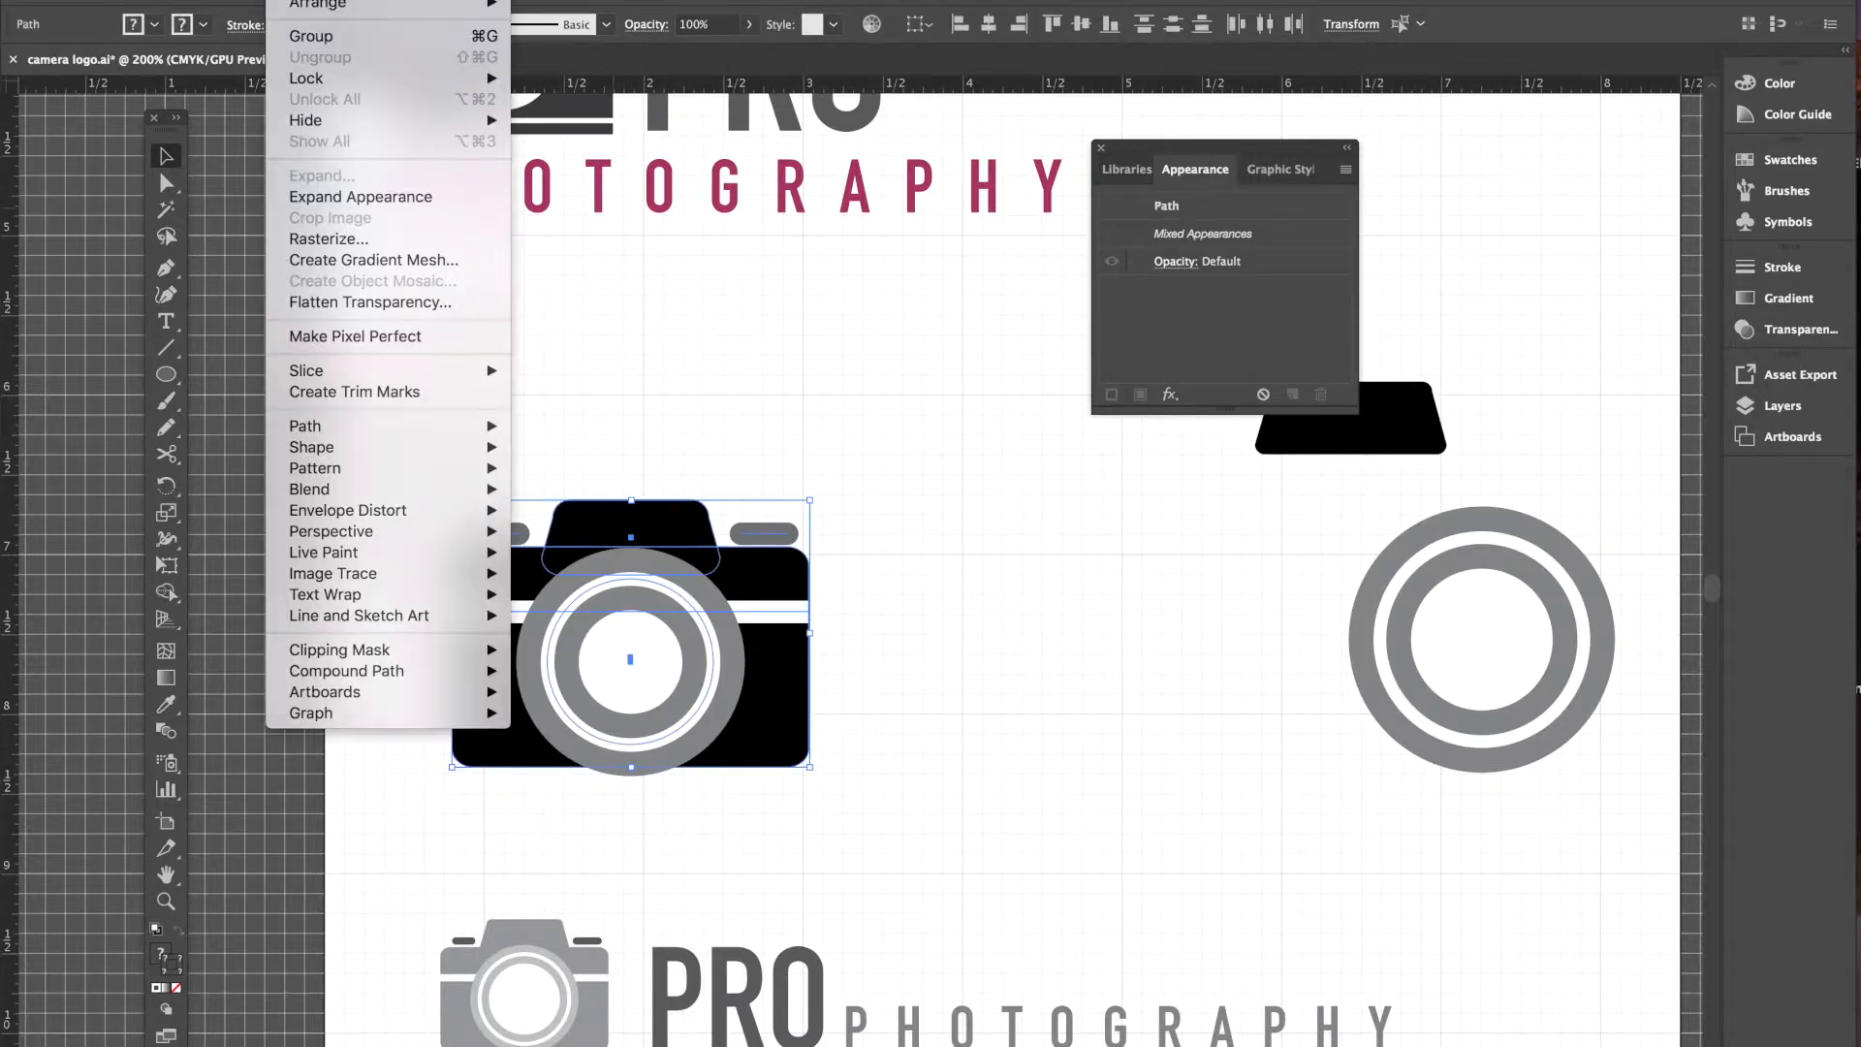
left_click(310, 36)
left_click(1031, 611)
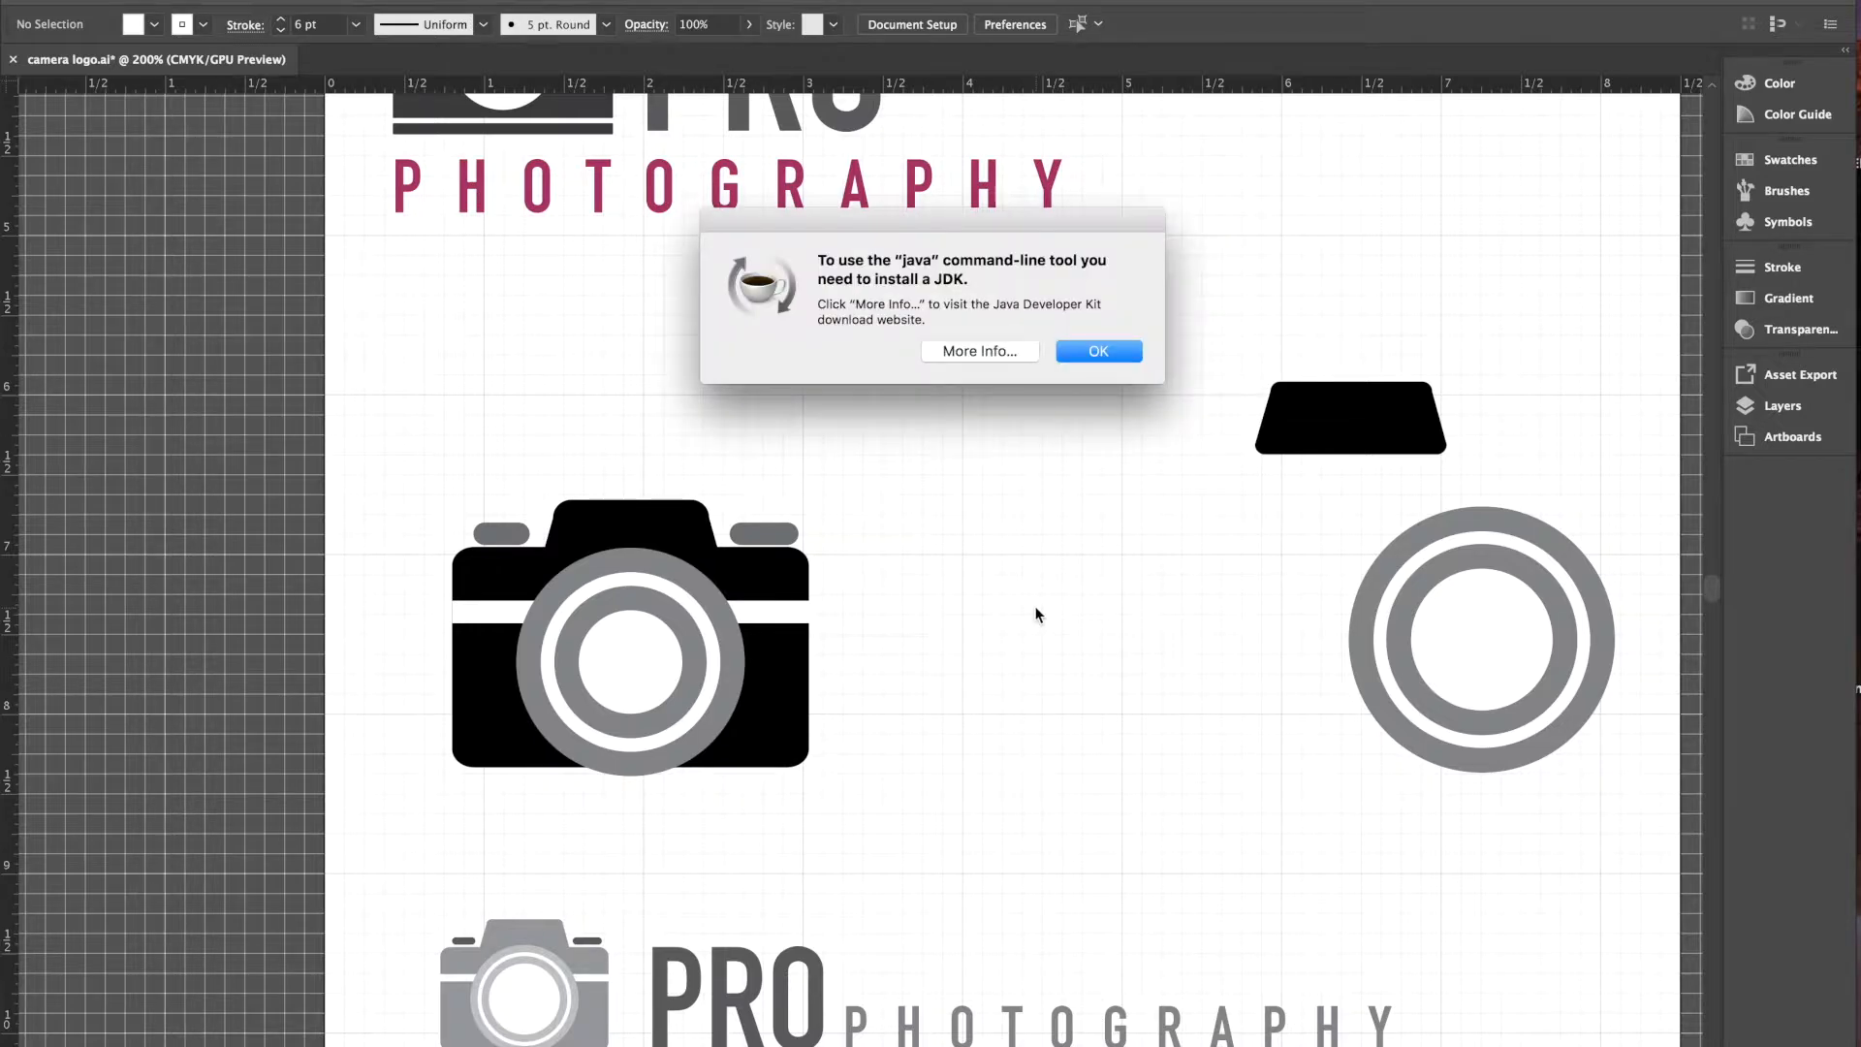
- Dismiss the Java JDK installation warning with OK
left_click(1098, 353)
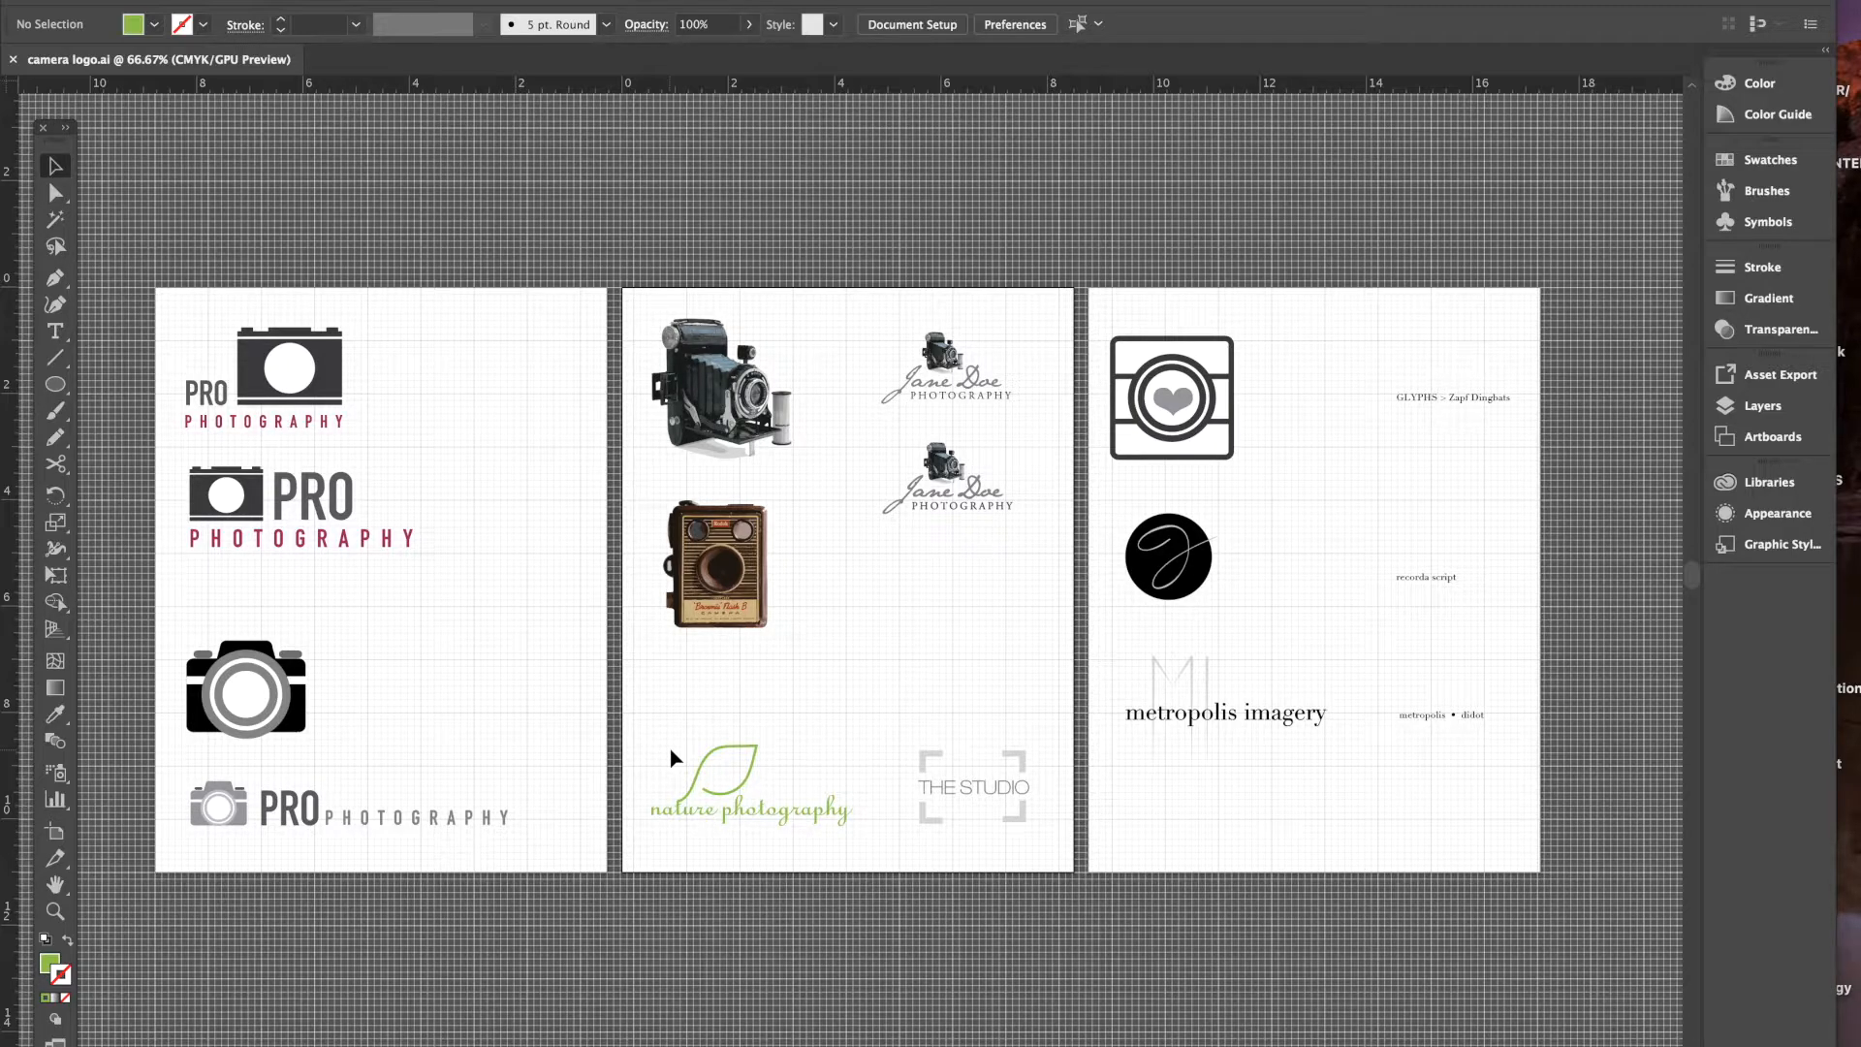
- Zoom to 200% and scroll down to the green nature photography logo
key("ctrl+equal")
key("ctrl+equal")
key("ctrl+equal")
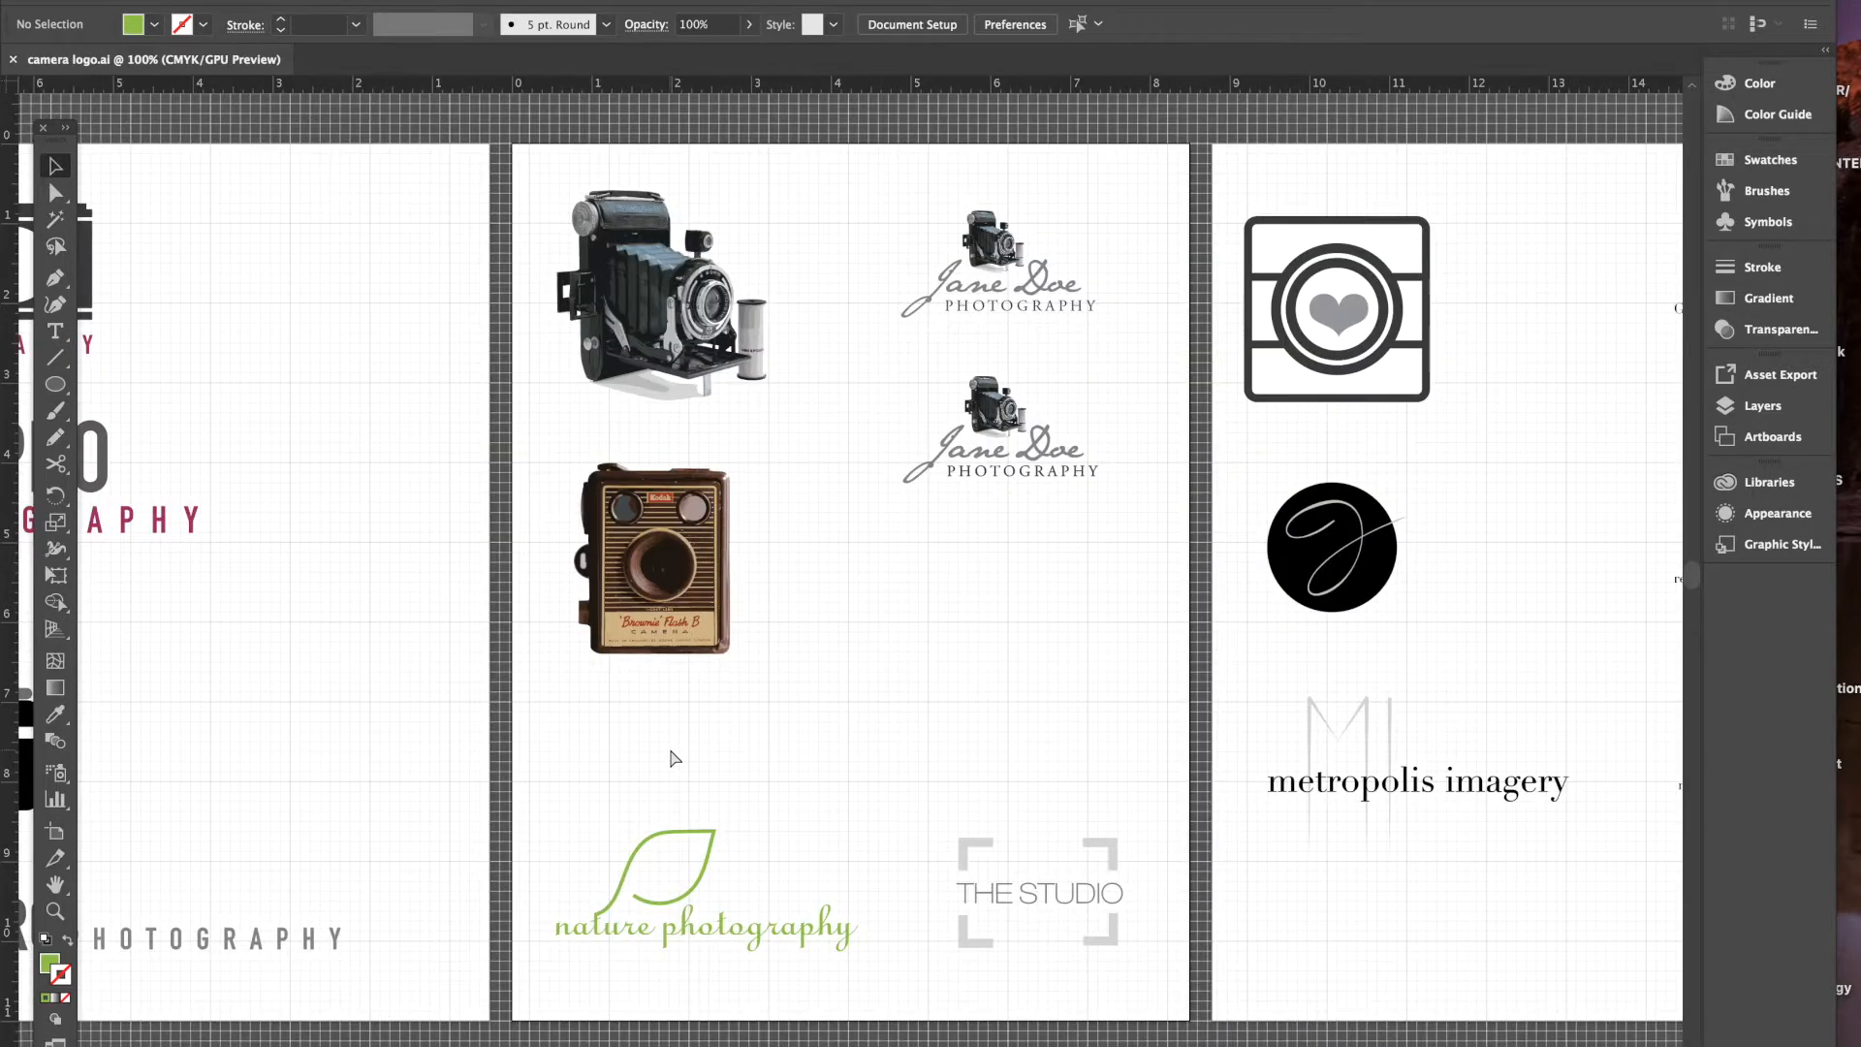
scroll(676, 759, "down", 8)
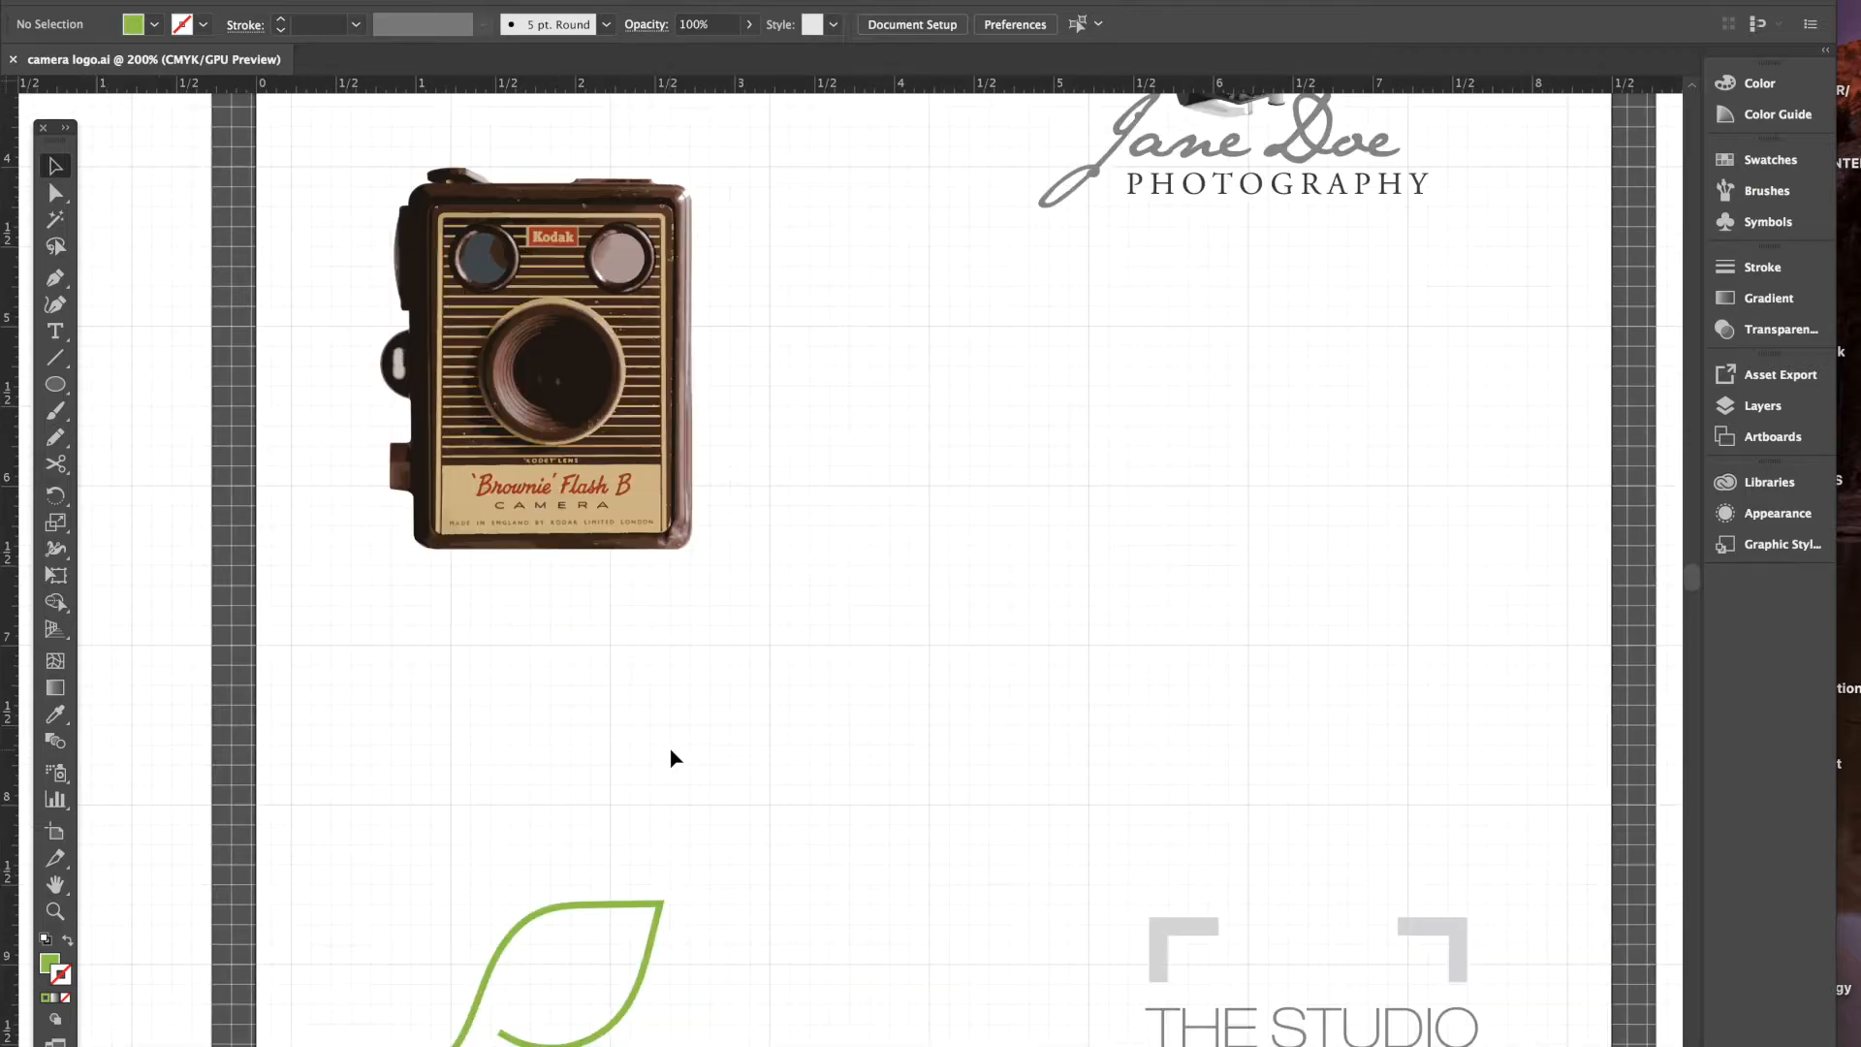
scroll(675, 758, "down", 8)
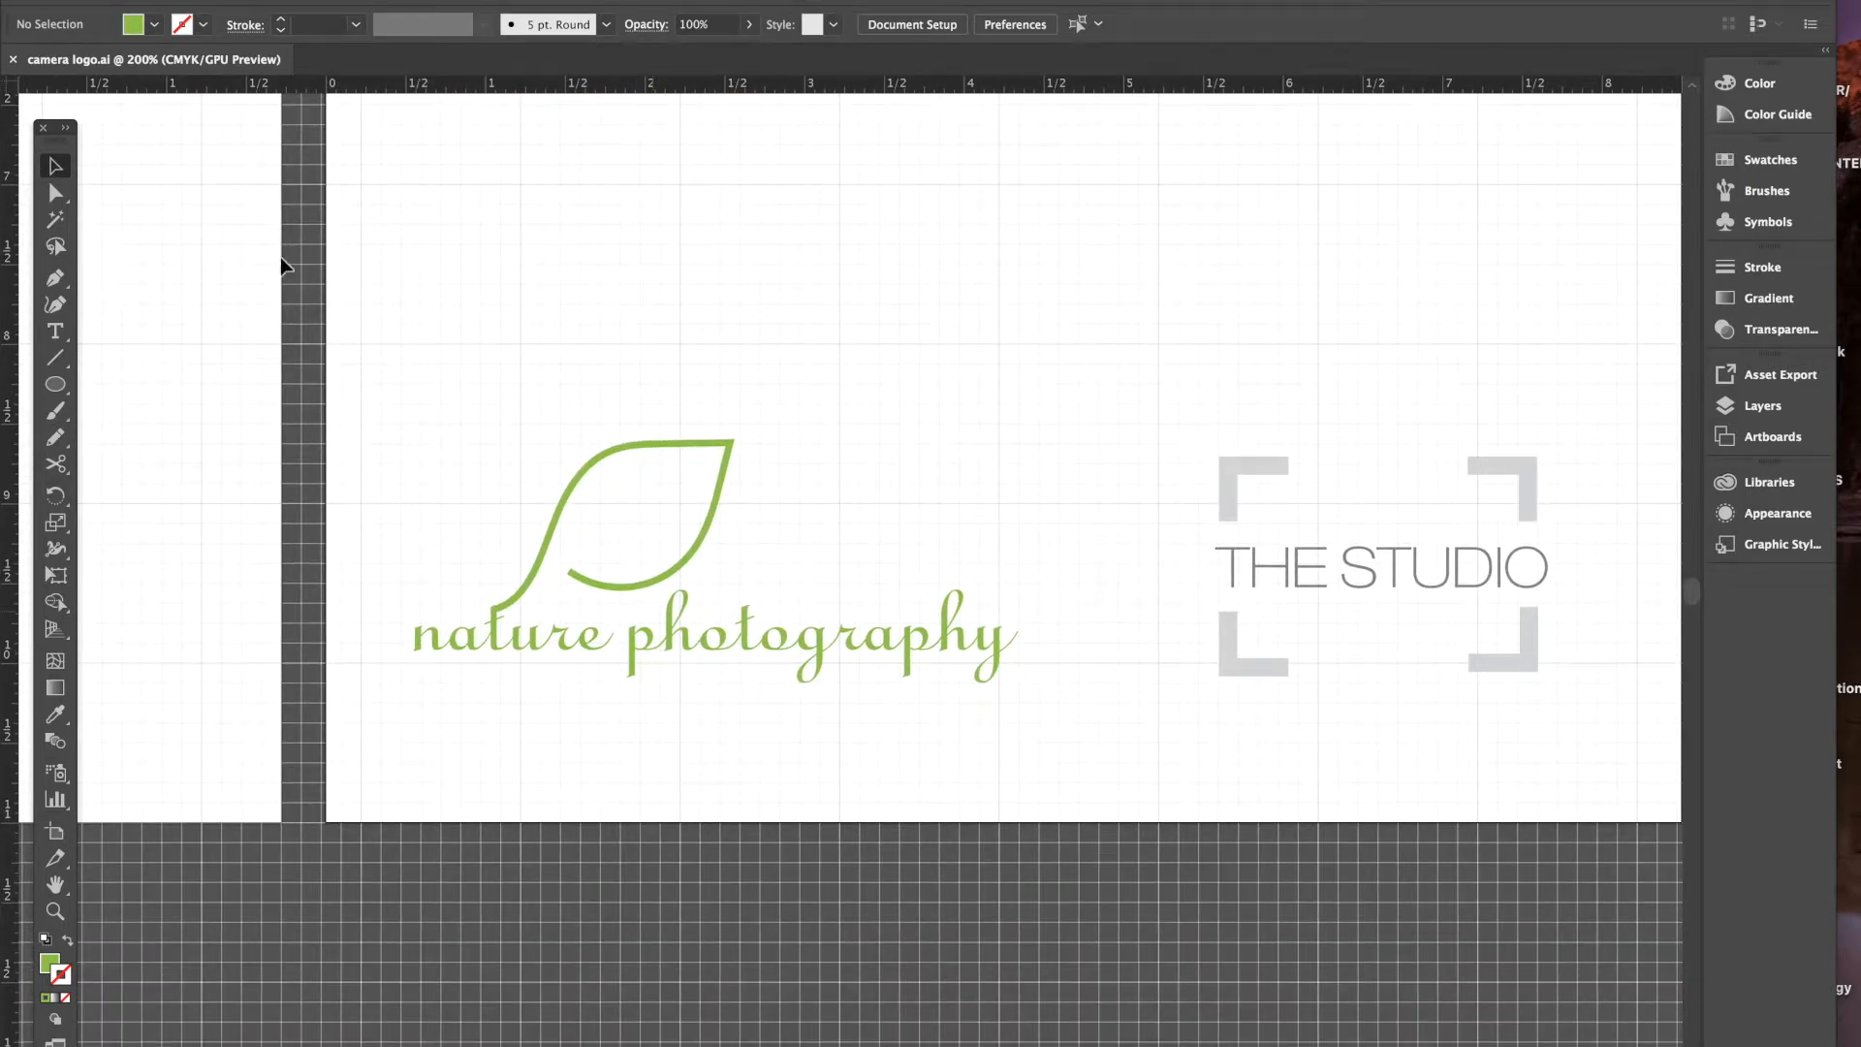
left_click(545, 557)
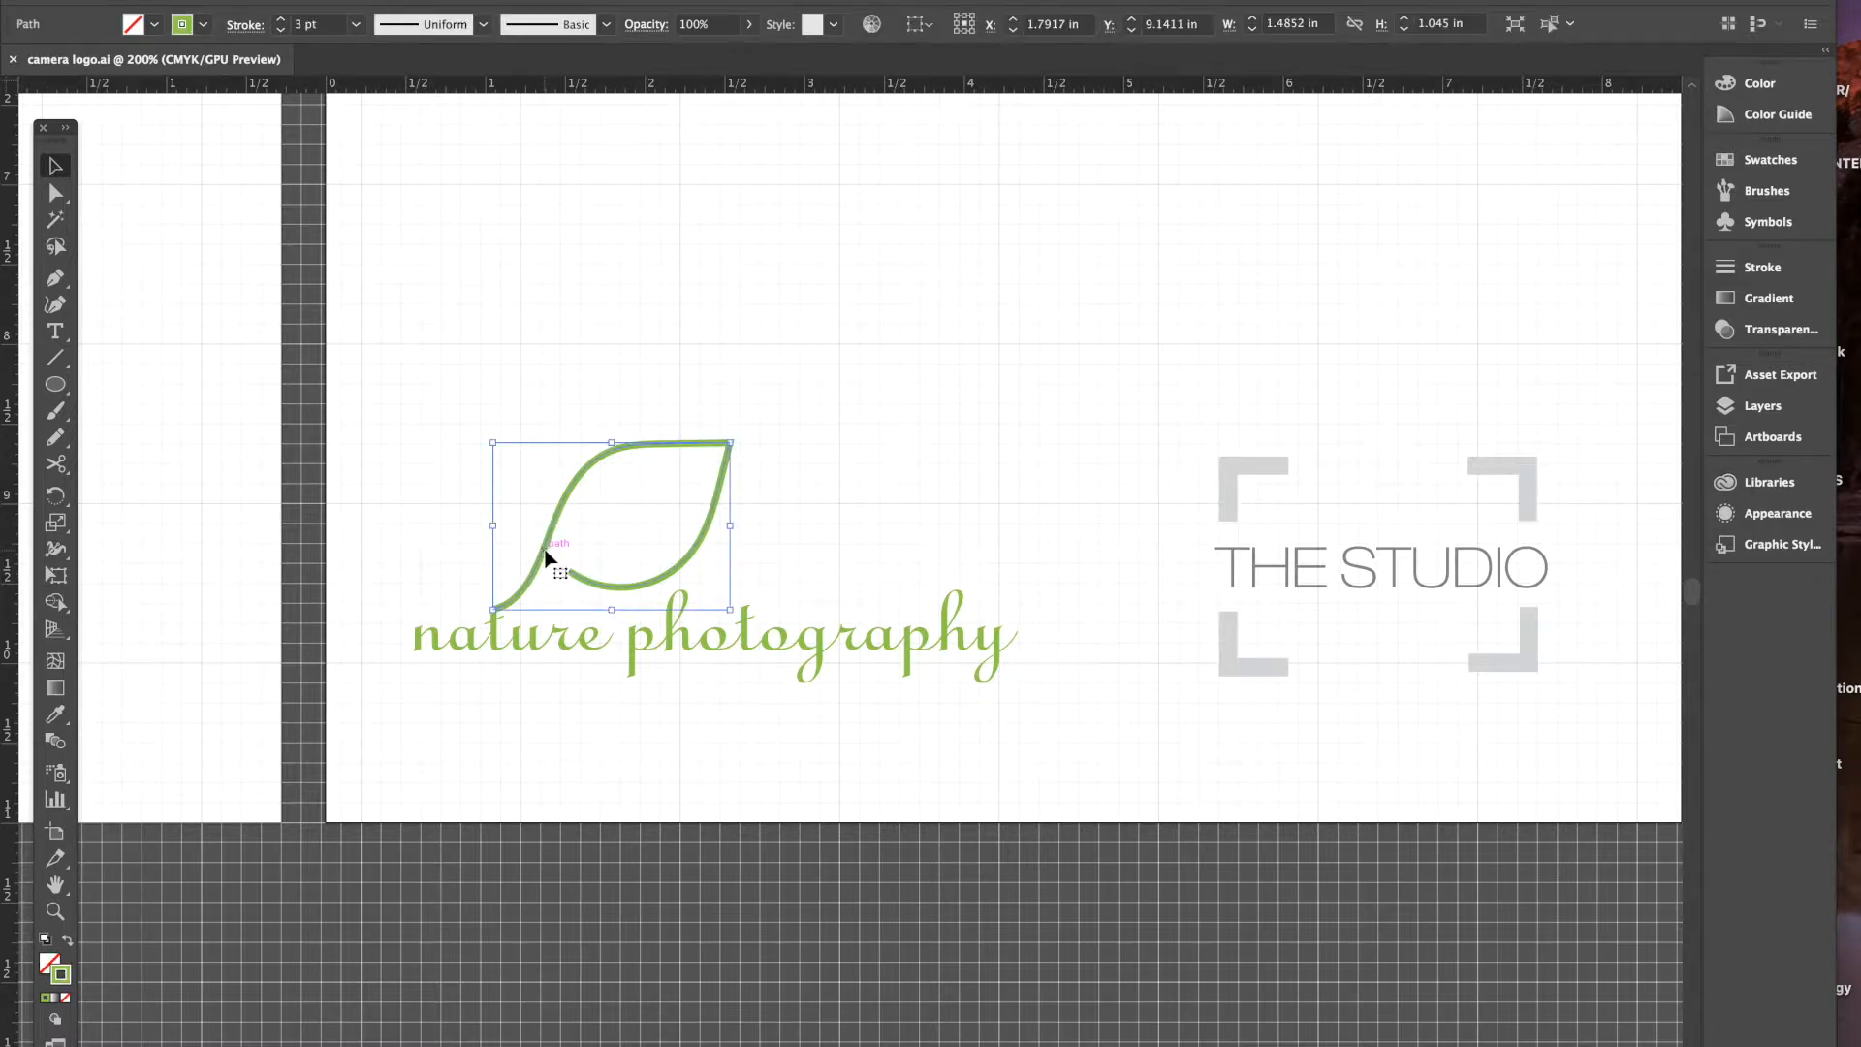
key("Up")
key("Up")
key("Up")
key("Up")
key("Up")
key("Up")
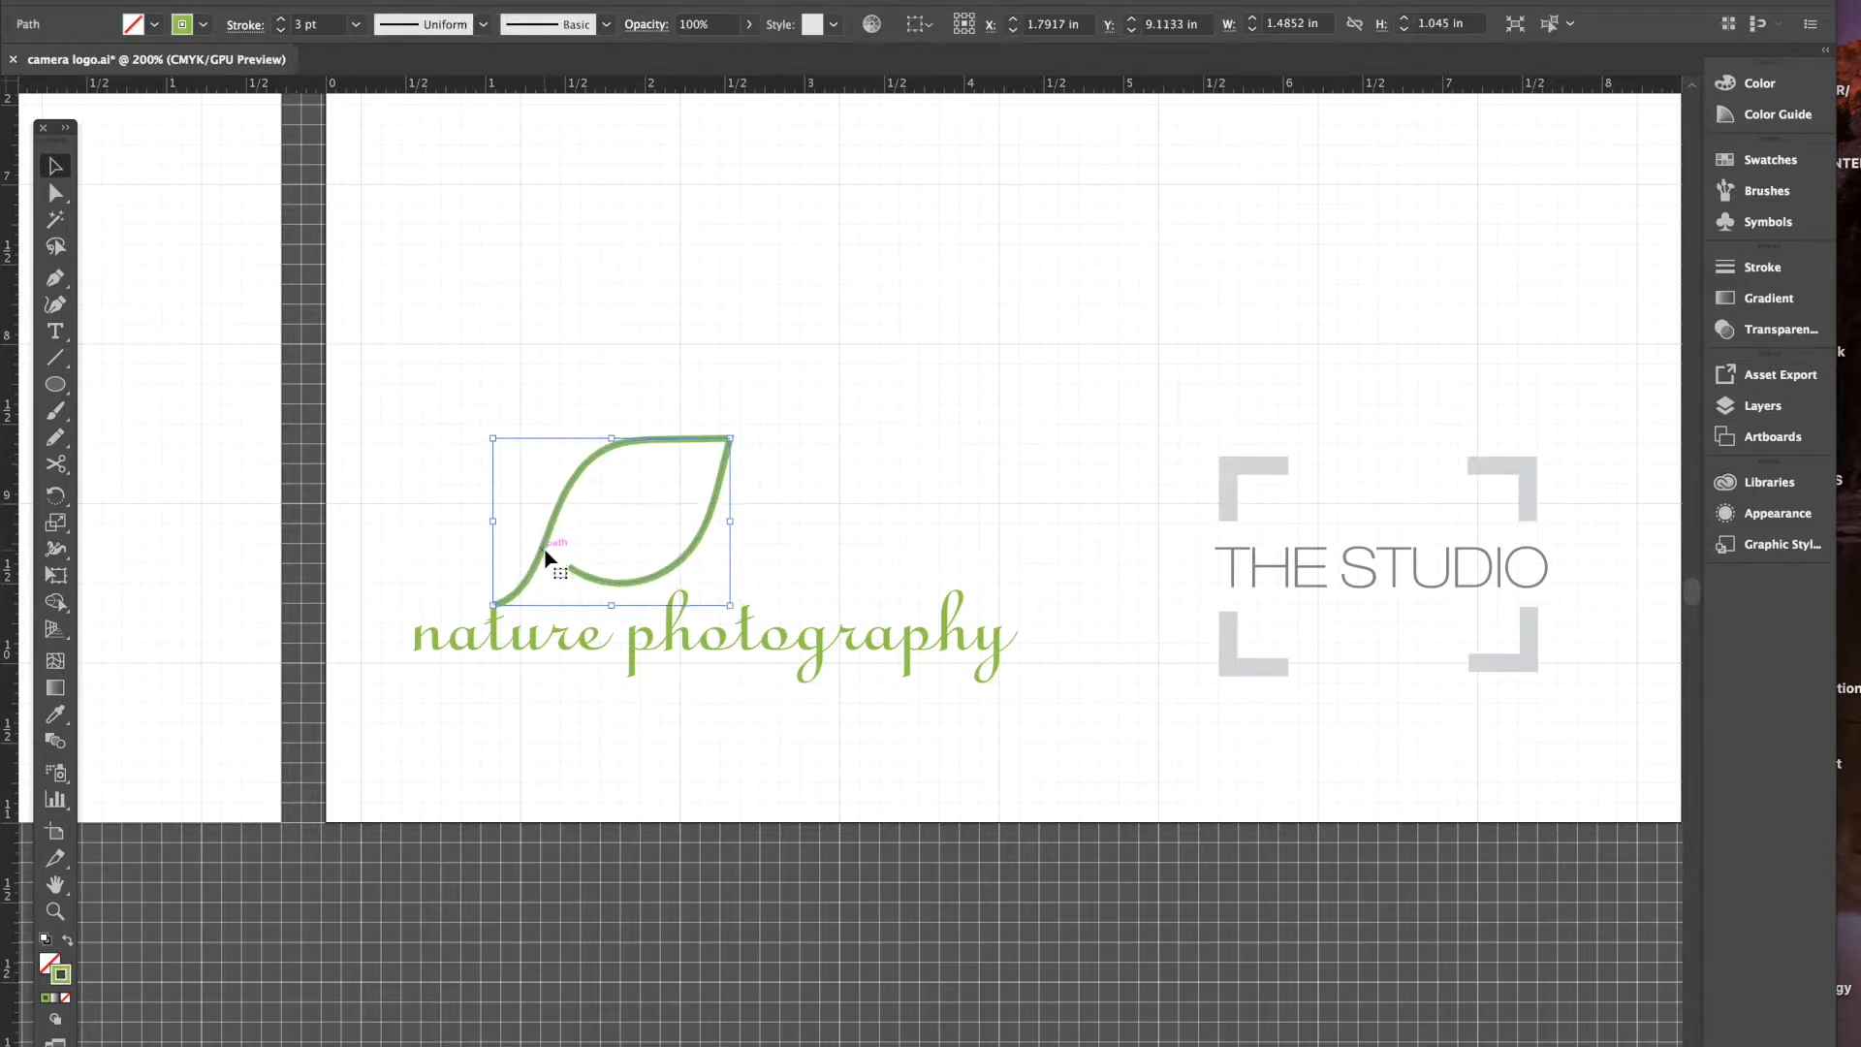
key("Up")
key("Up")
key("Up")
key("Up")
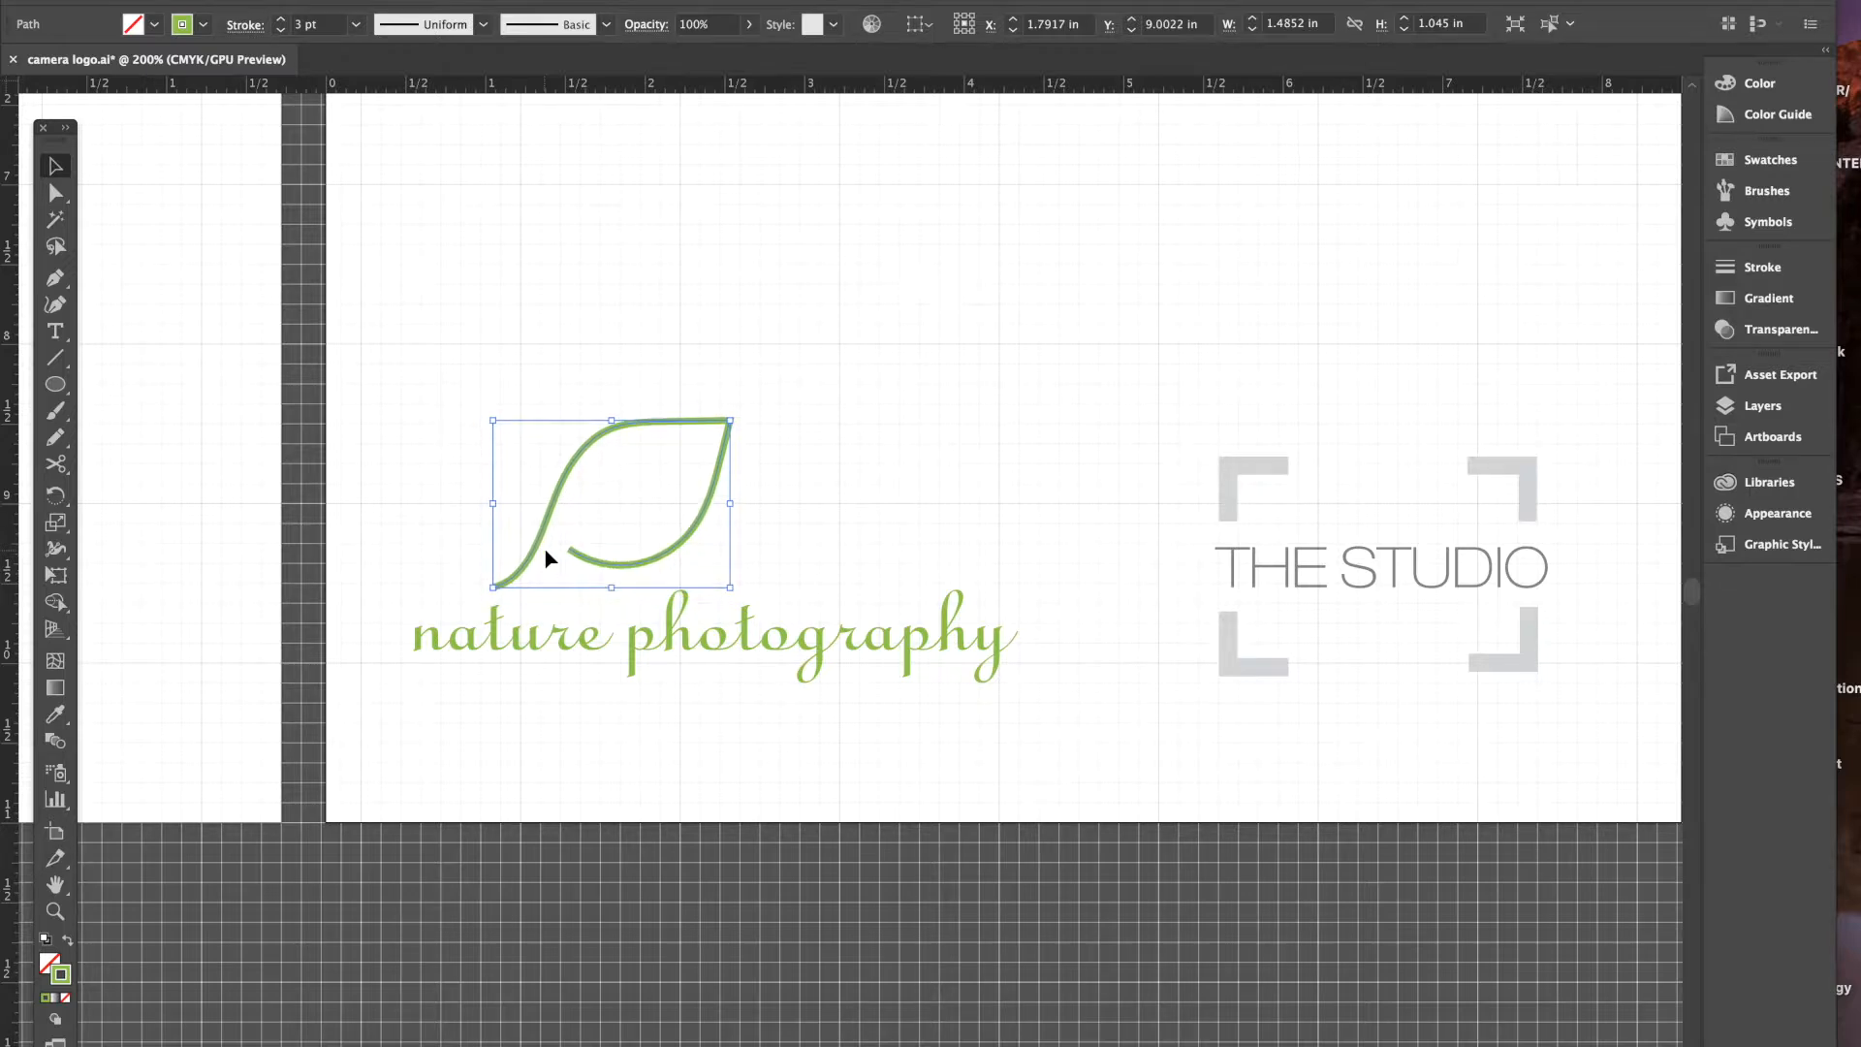
left_click(569, 652)
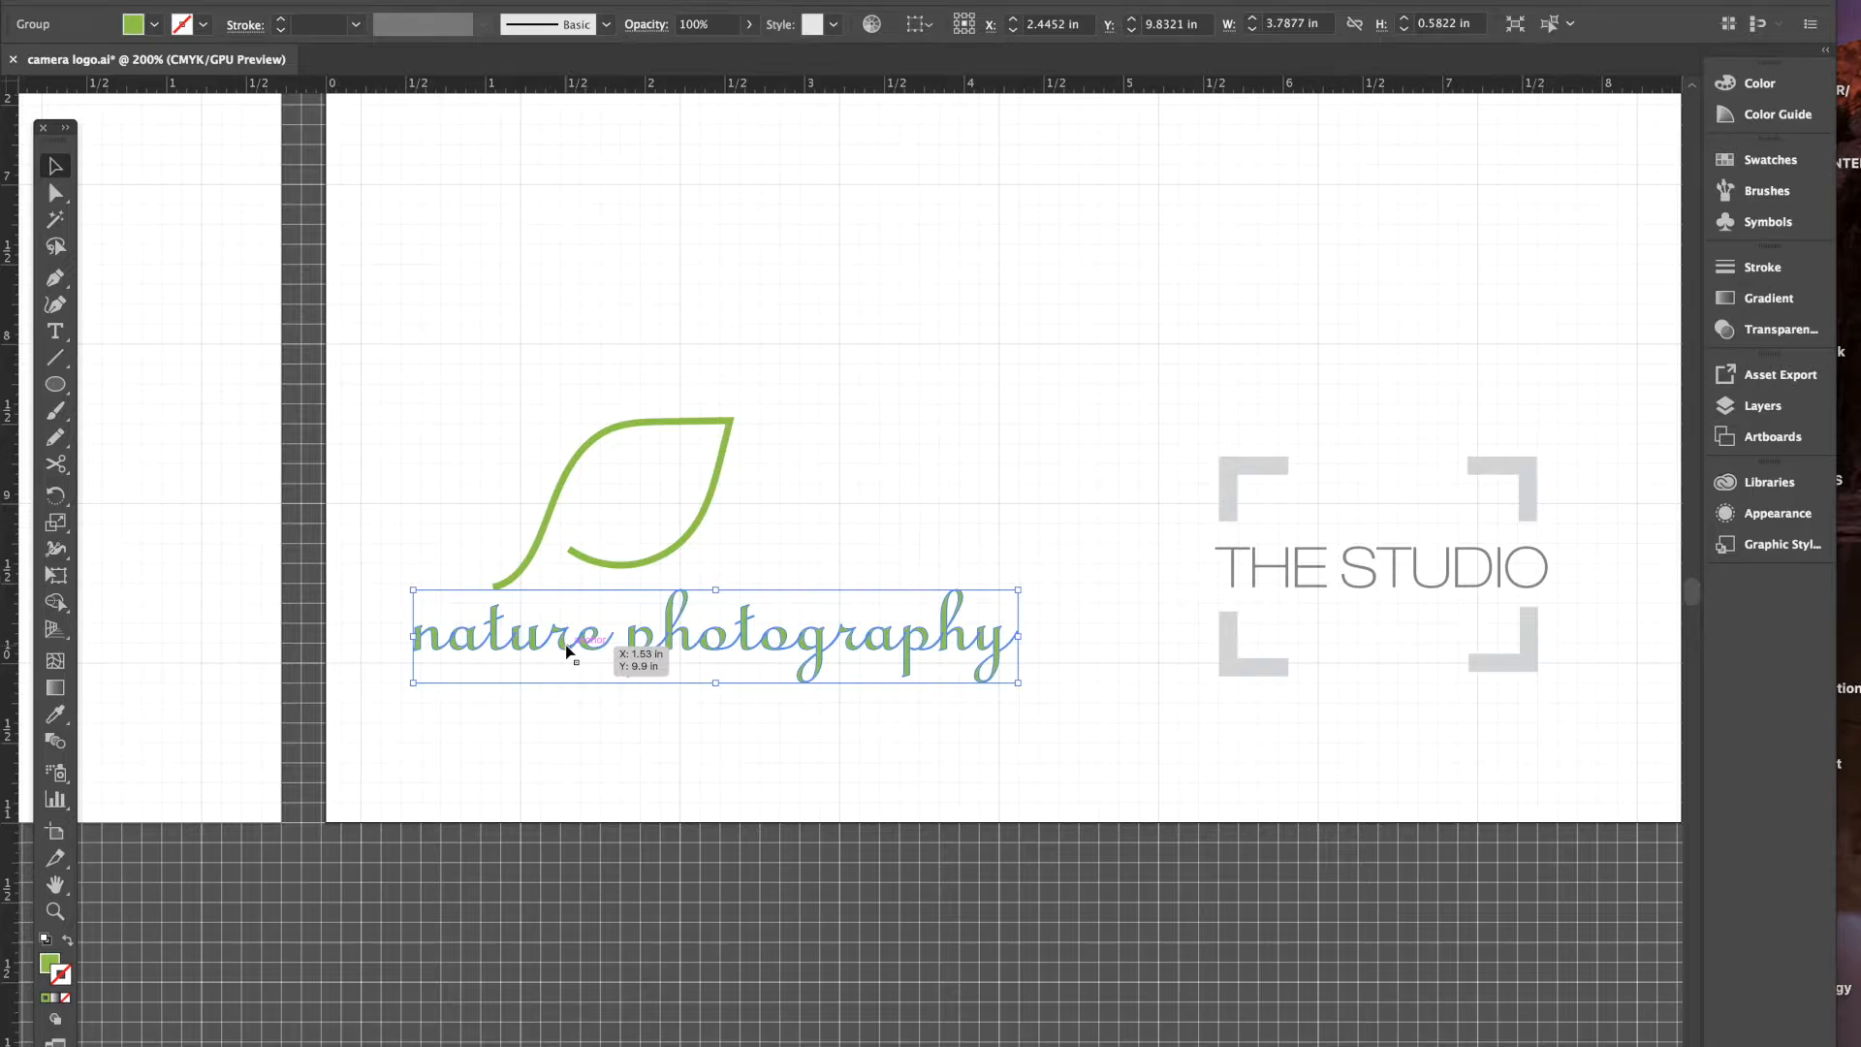
key("super+z")
key("super+z")
key("super+z")
key("super+z")
key("super+z")
key("super+z")
key("super+z")
key("super+z")
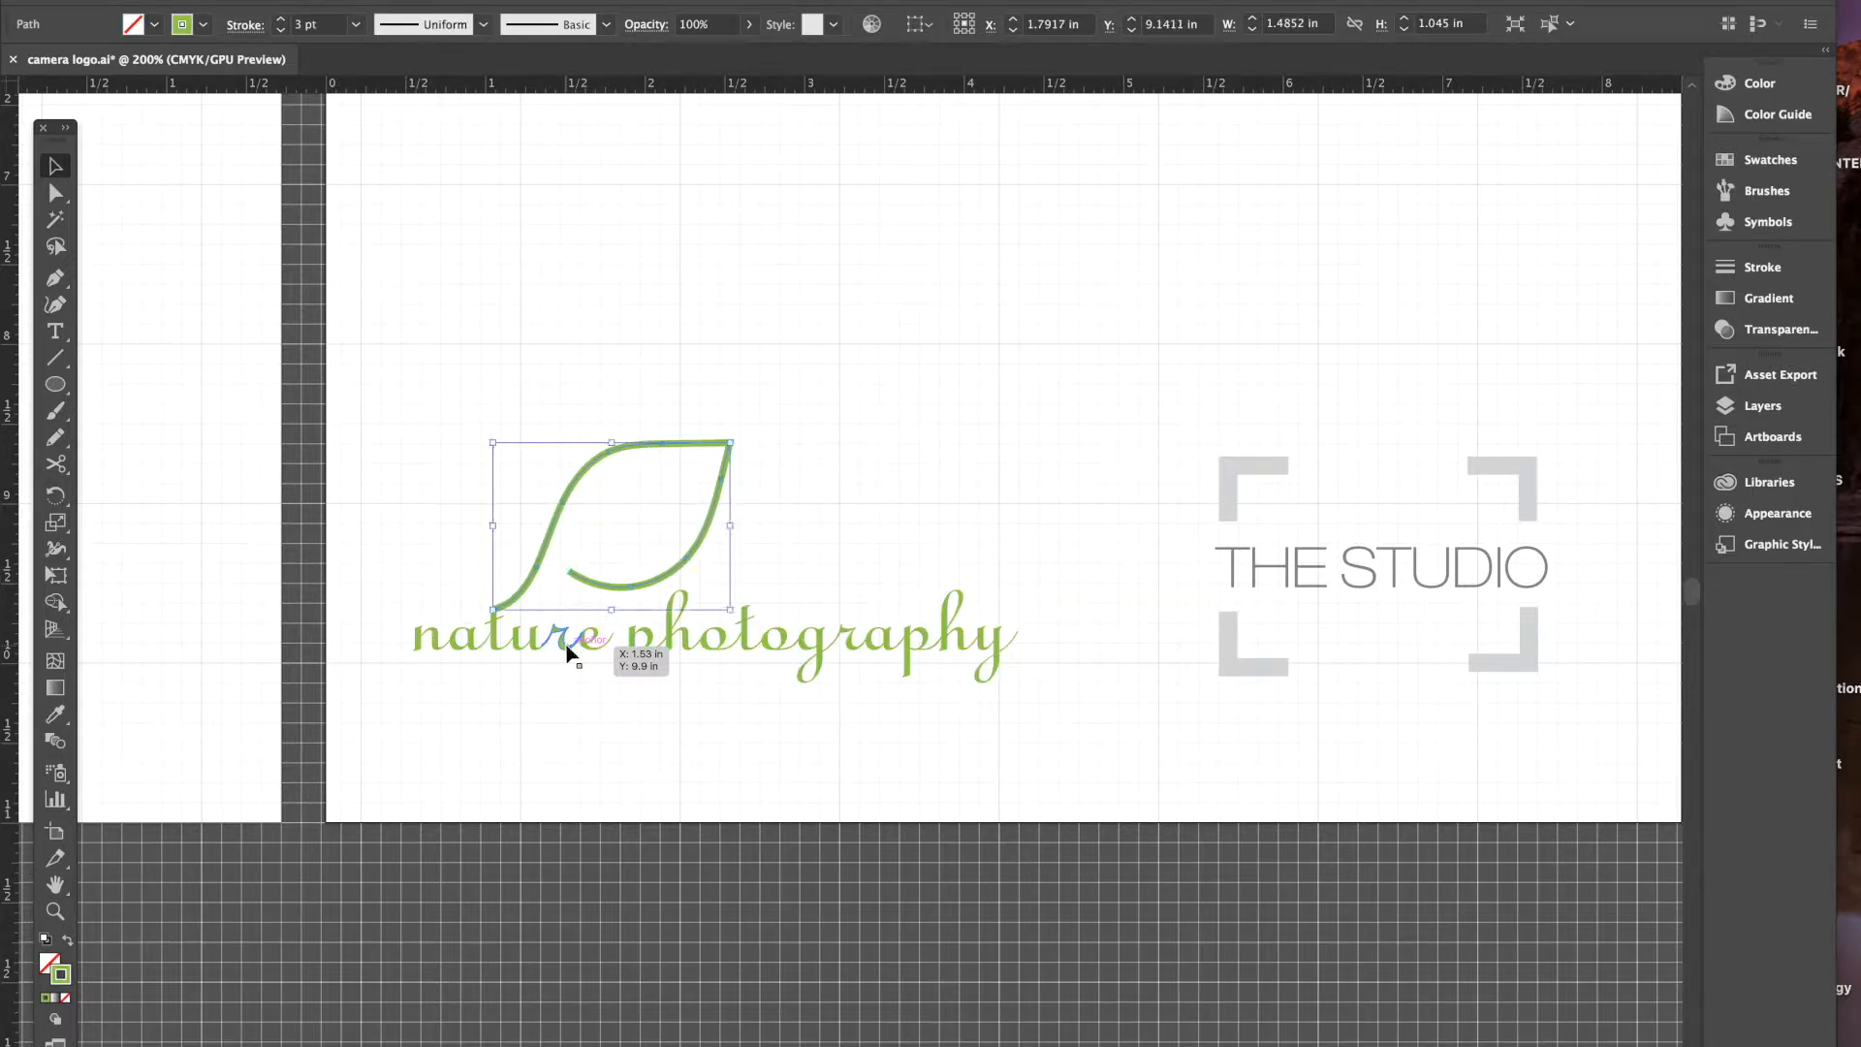
left_click(719, 734)
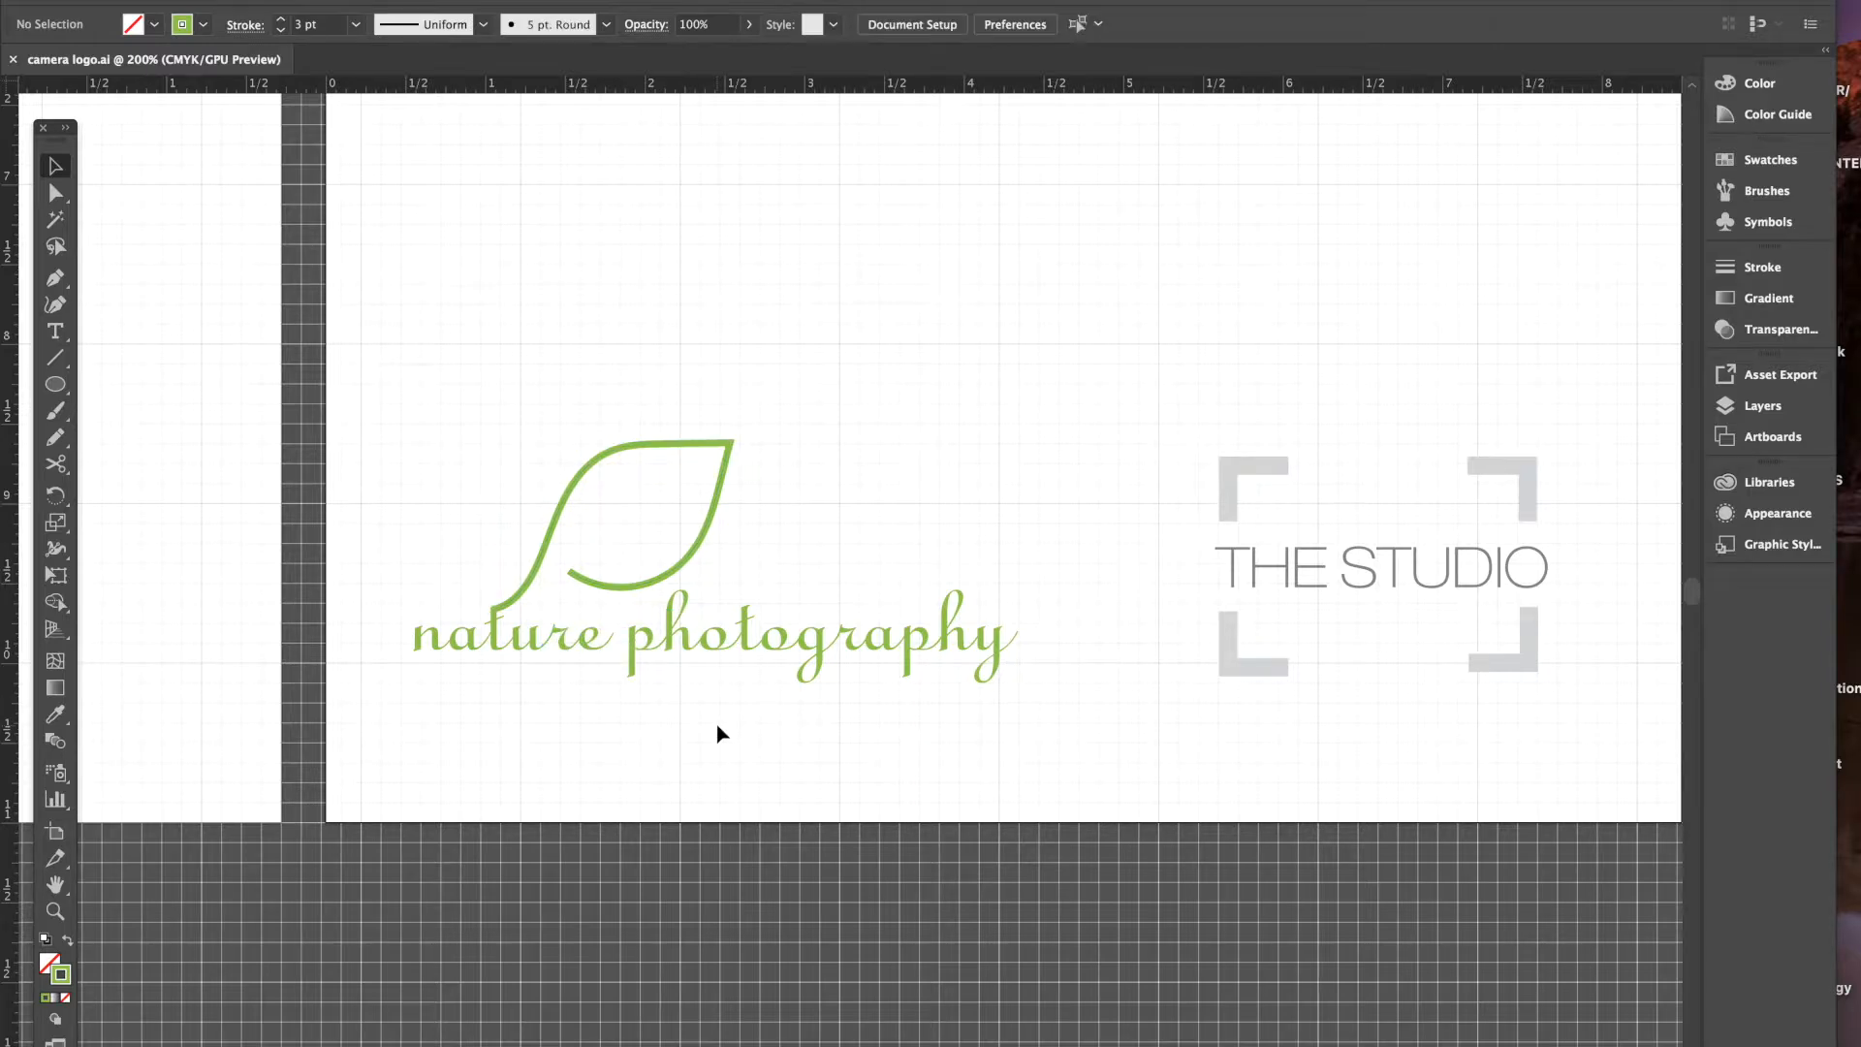
scroll(776, 725, "up", 2)
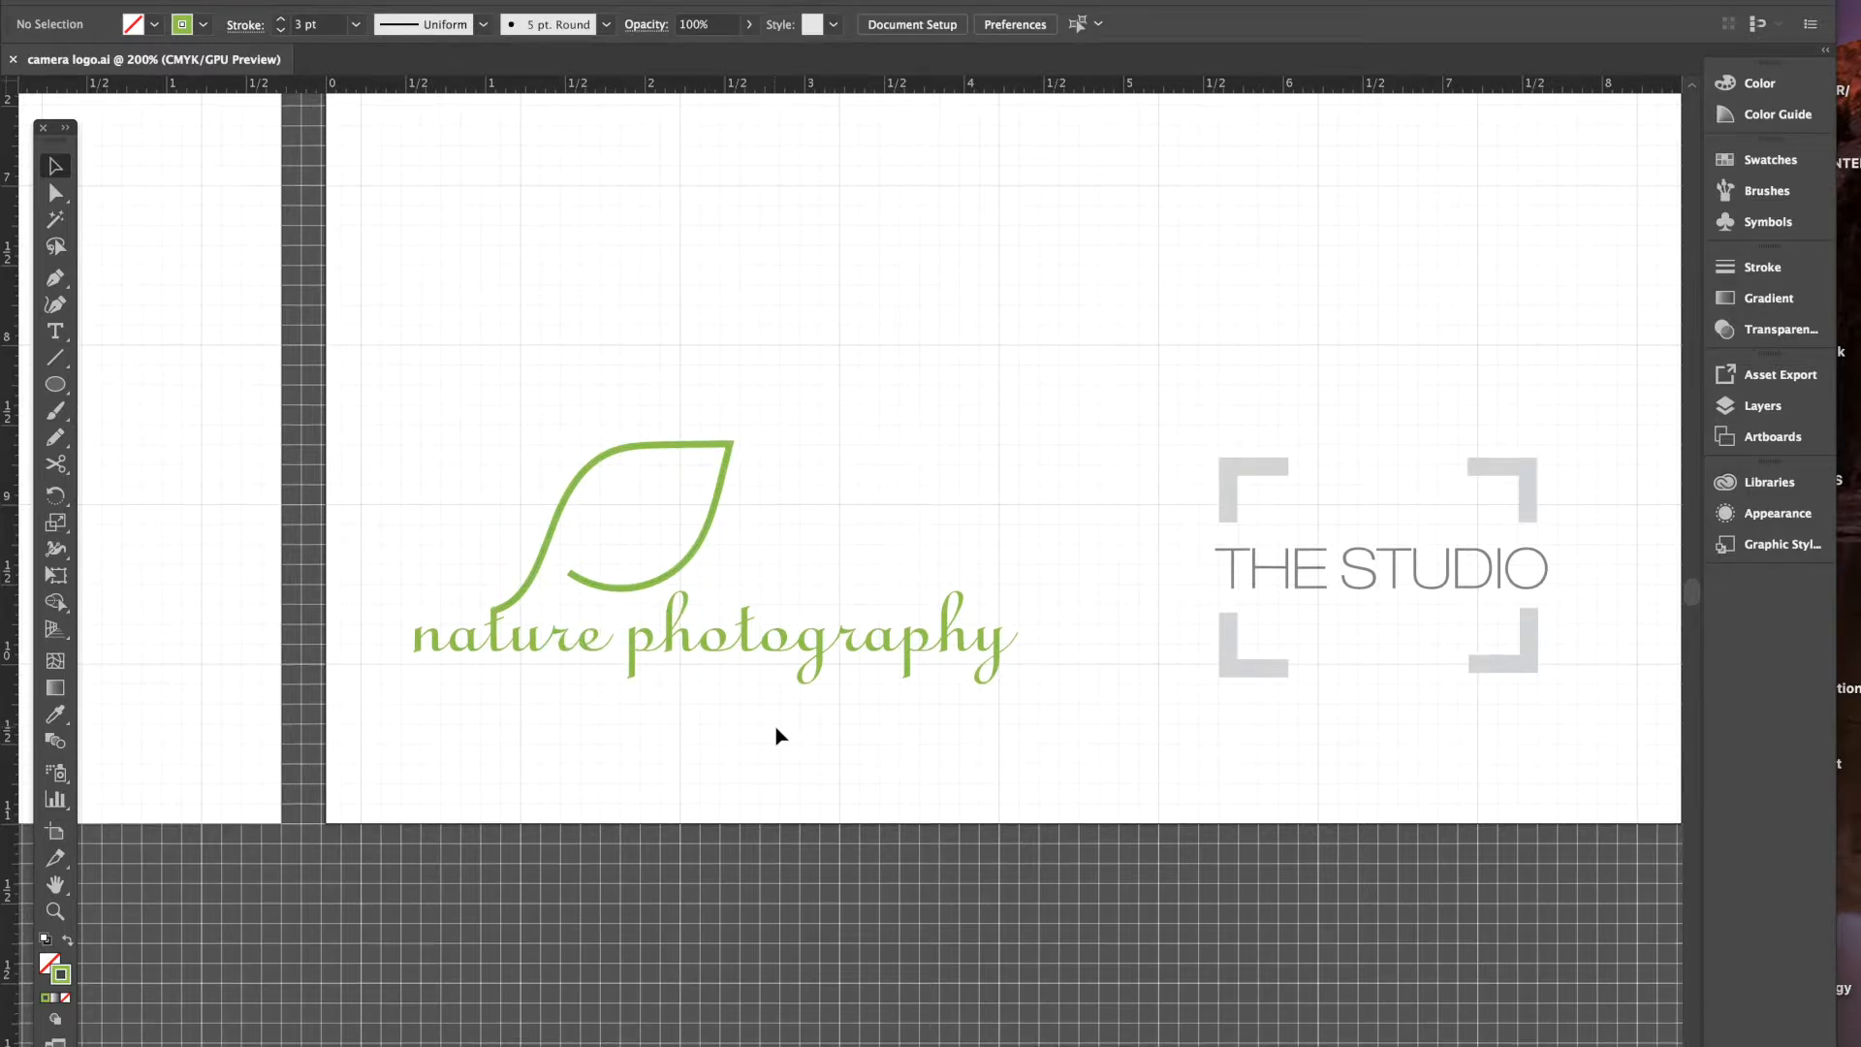
scroll(780, 739, "up", 3)
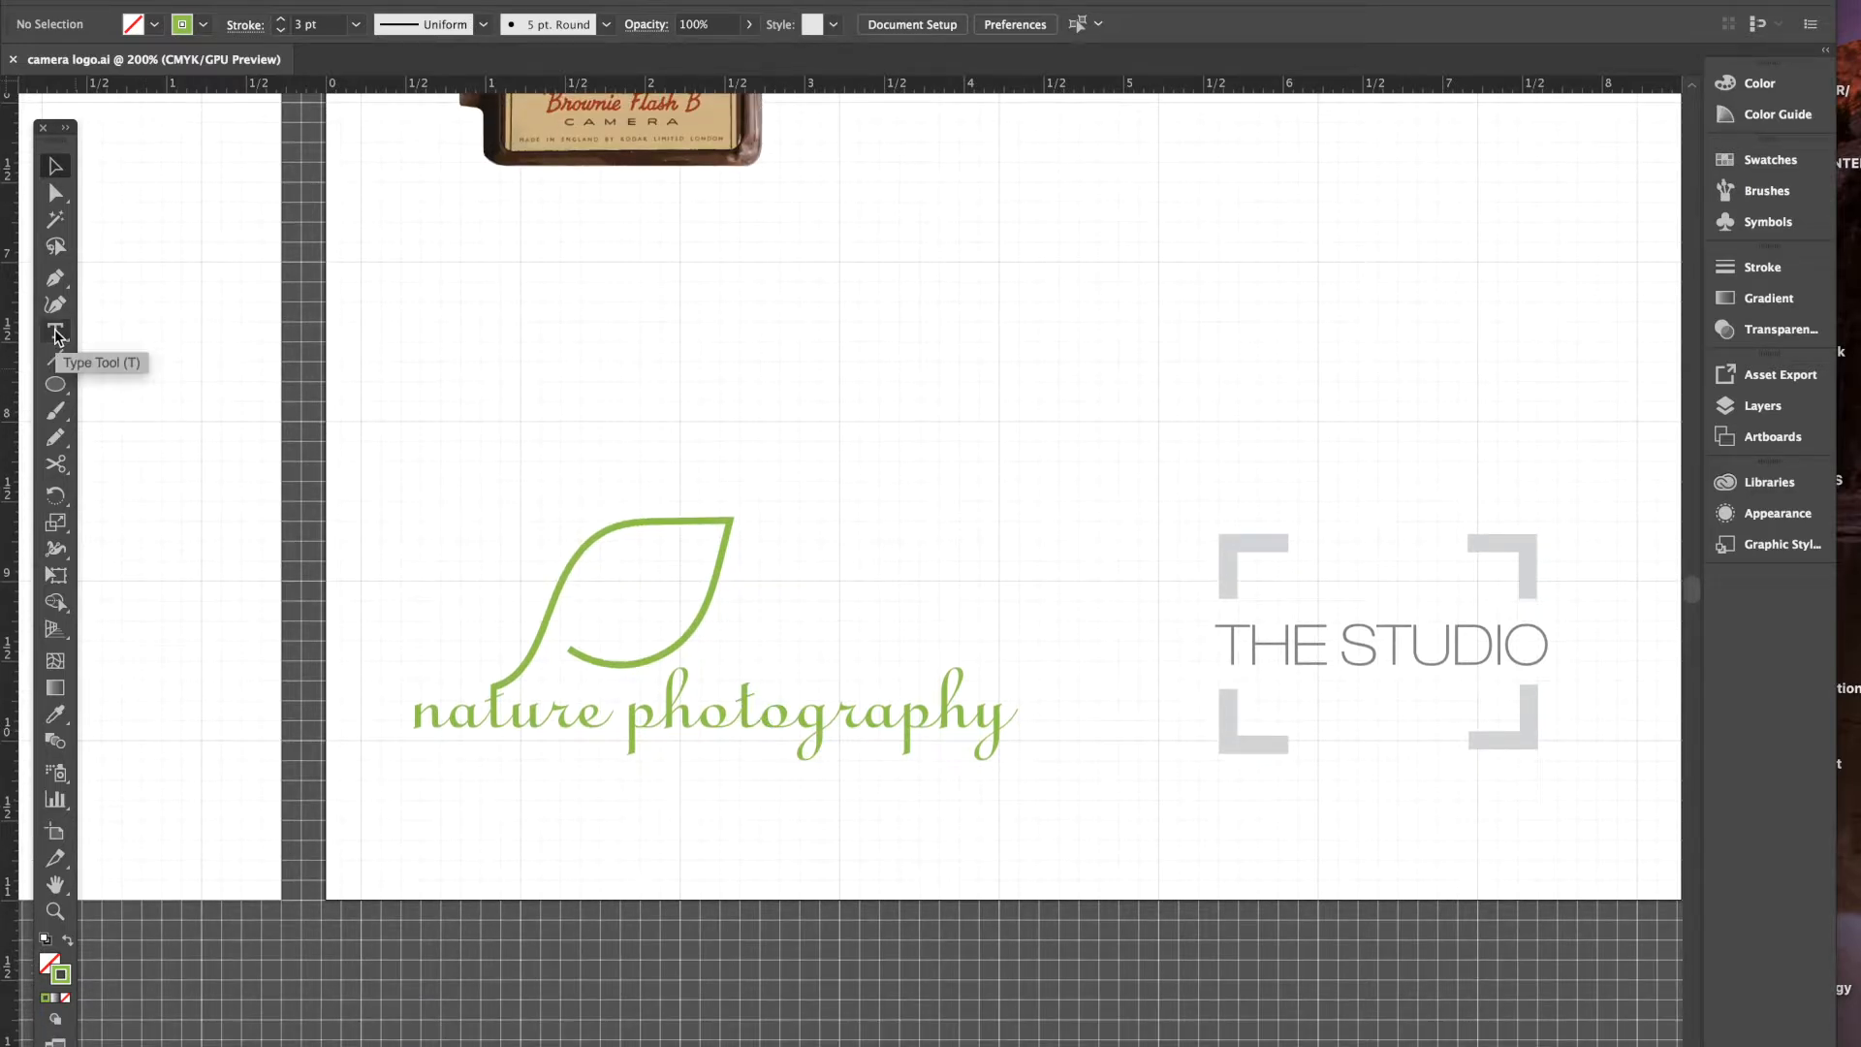
- Select the leaf logo and its text and move them lower on the artboard
left_click(398, 533)
left_click_drag(398, 534, 1051, 827)
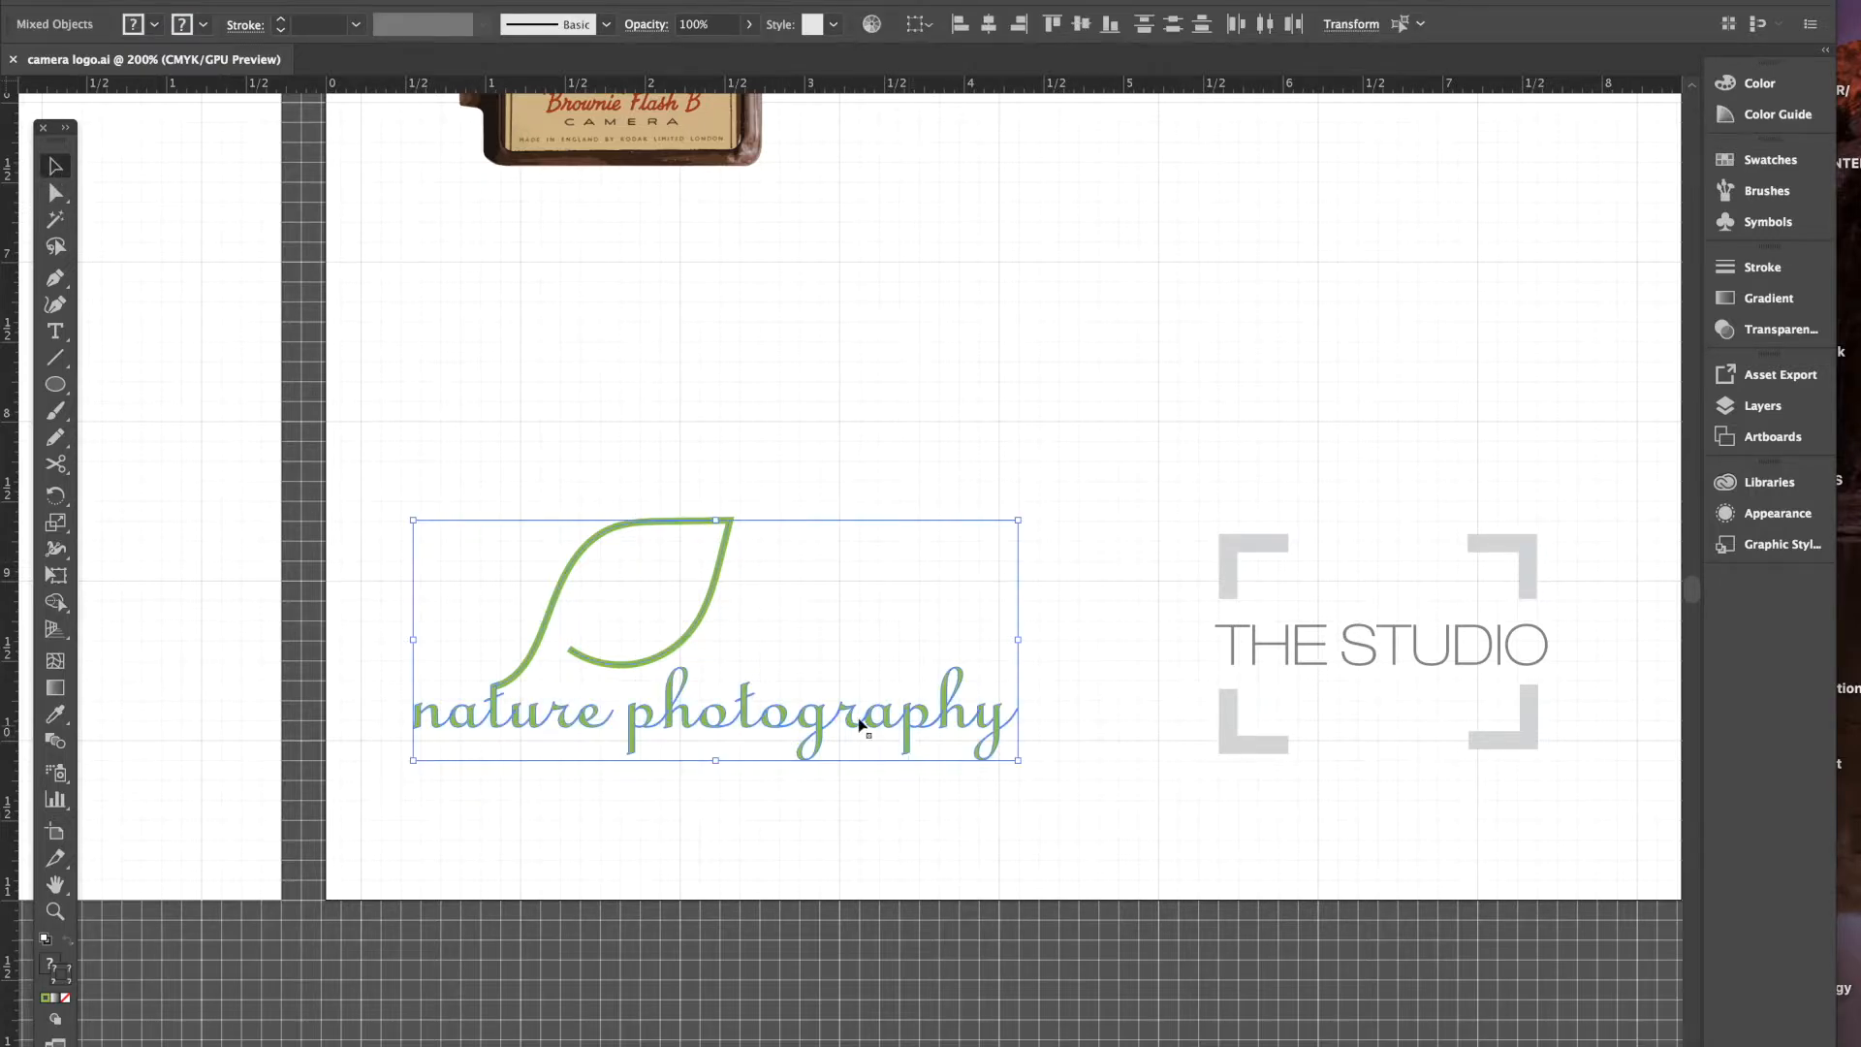
left_click_drag(849, 745, 841, 825)
- Type a new 'nature photography' line above the leaf and select it for character formatting
key("a")
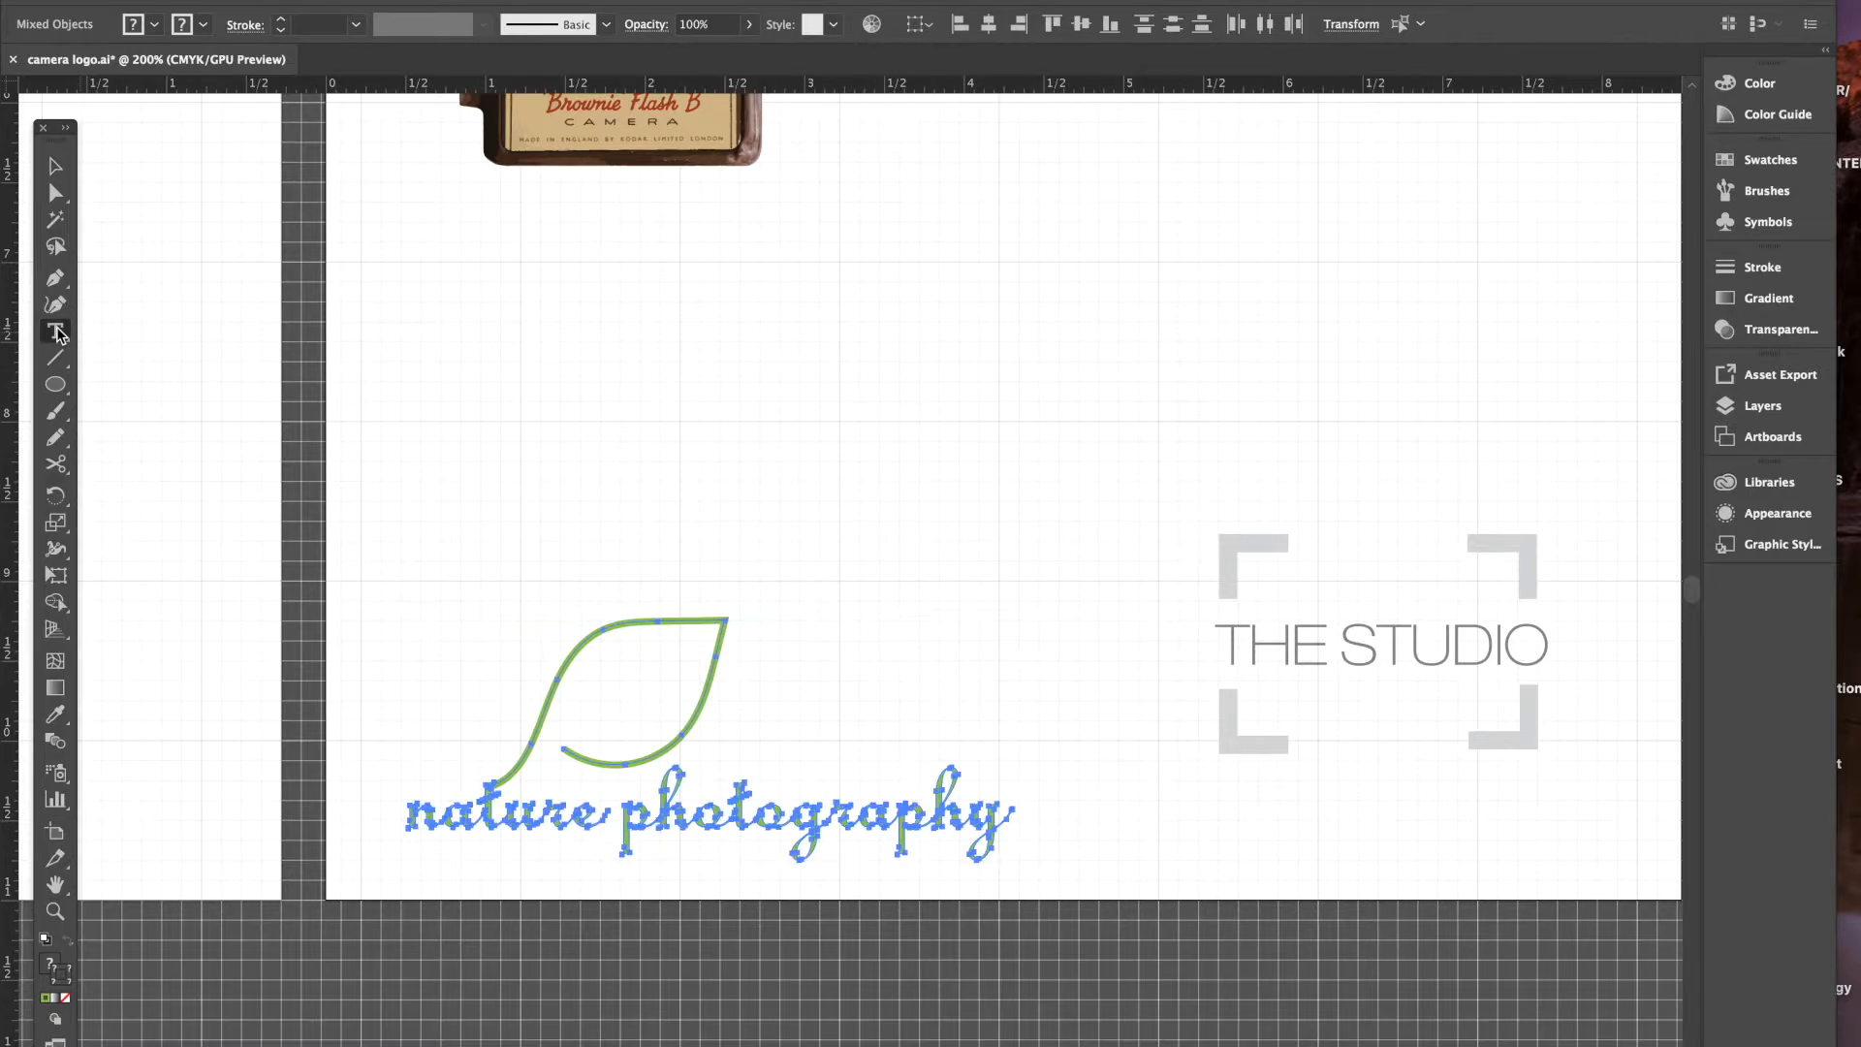
left_click(56, 332)
left_click(436, 475)
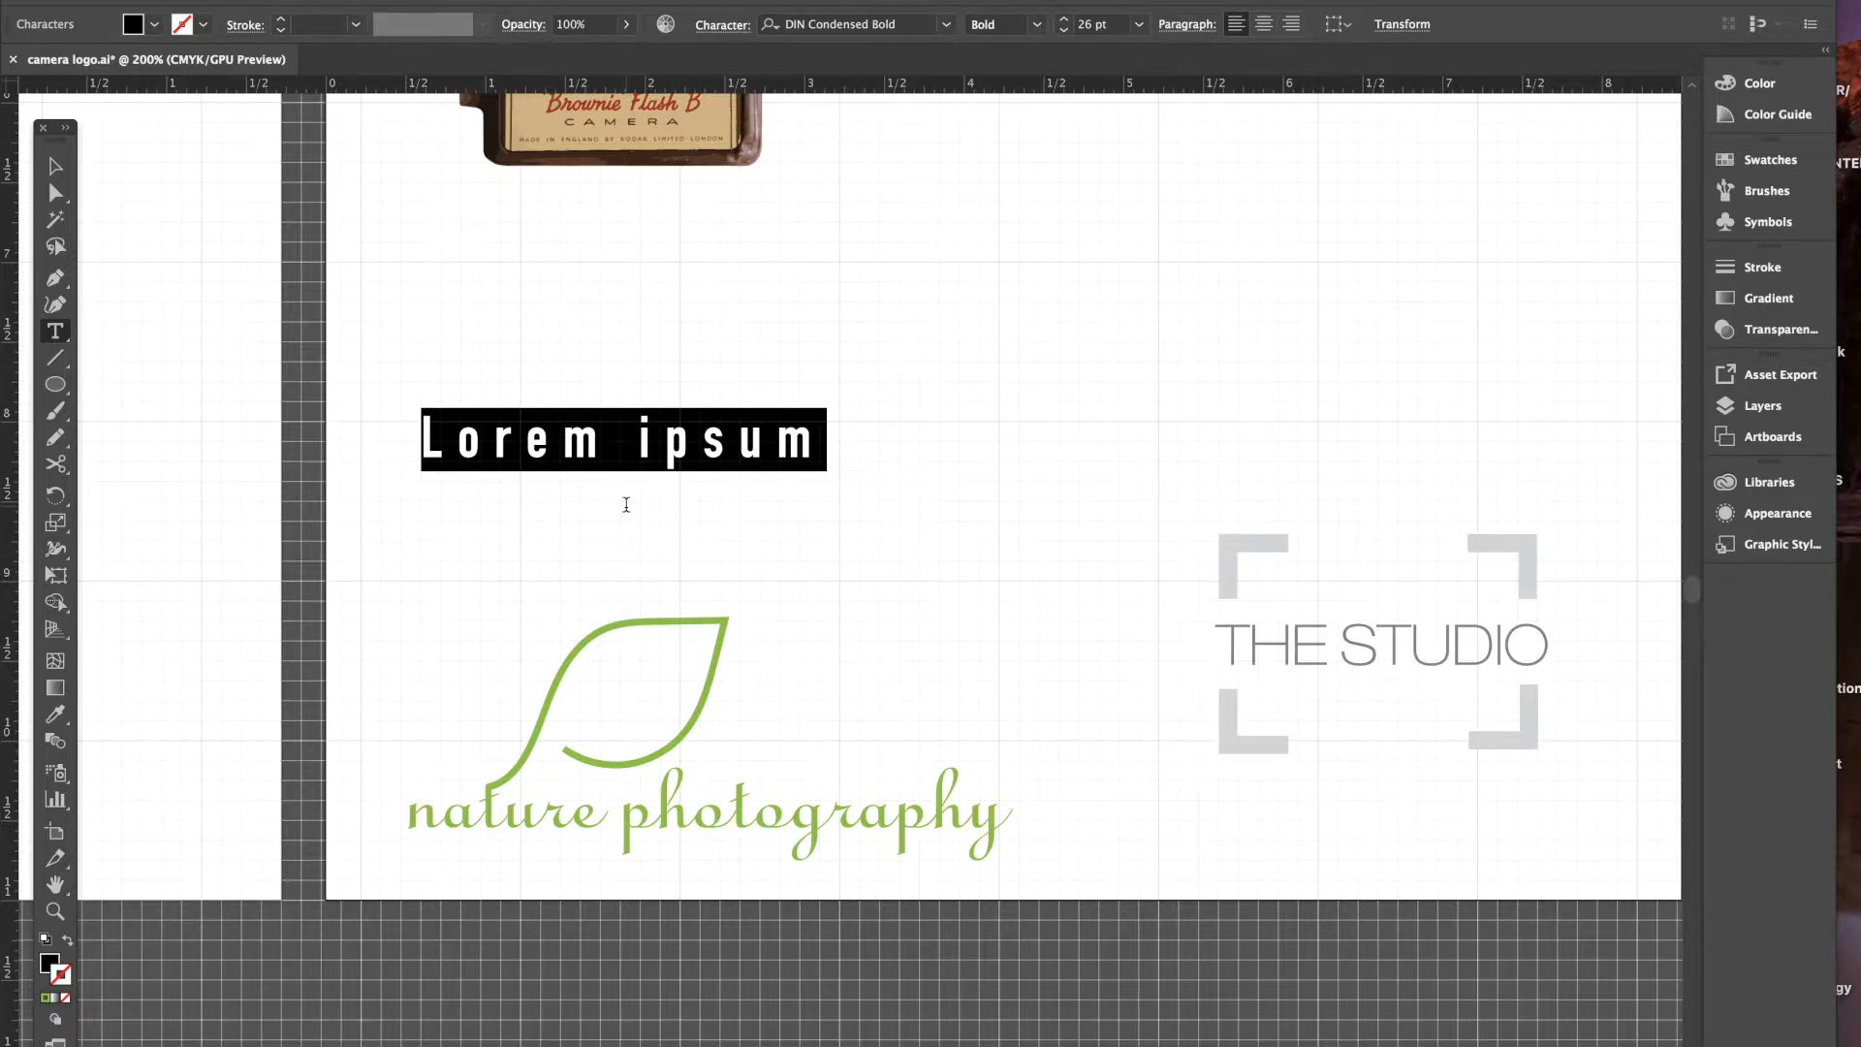
type("nature photo")
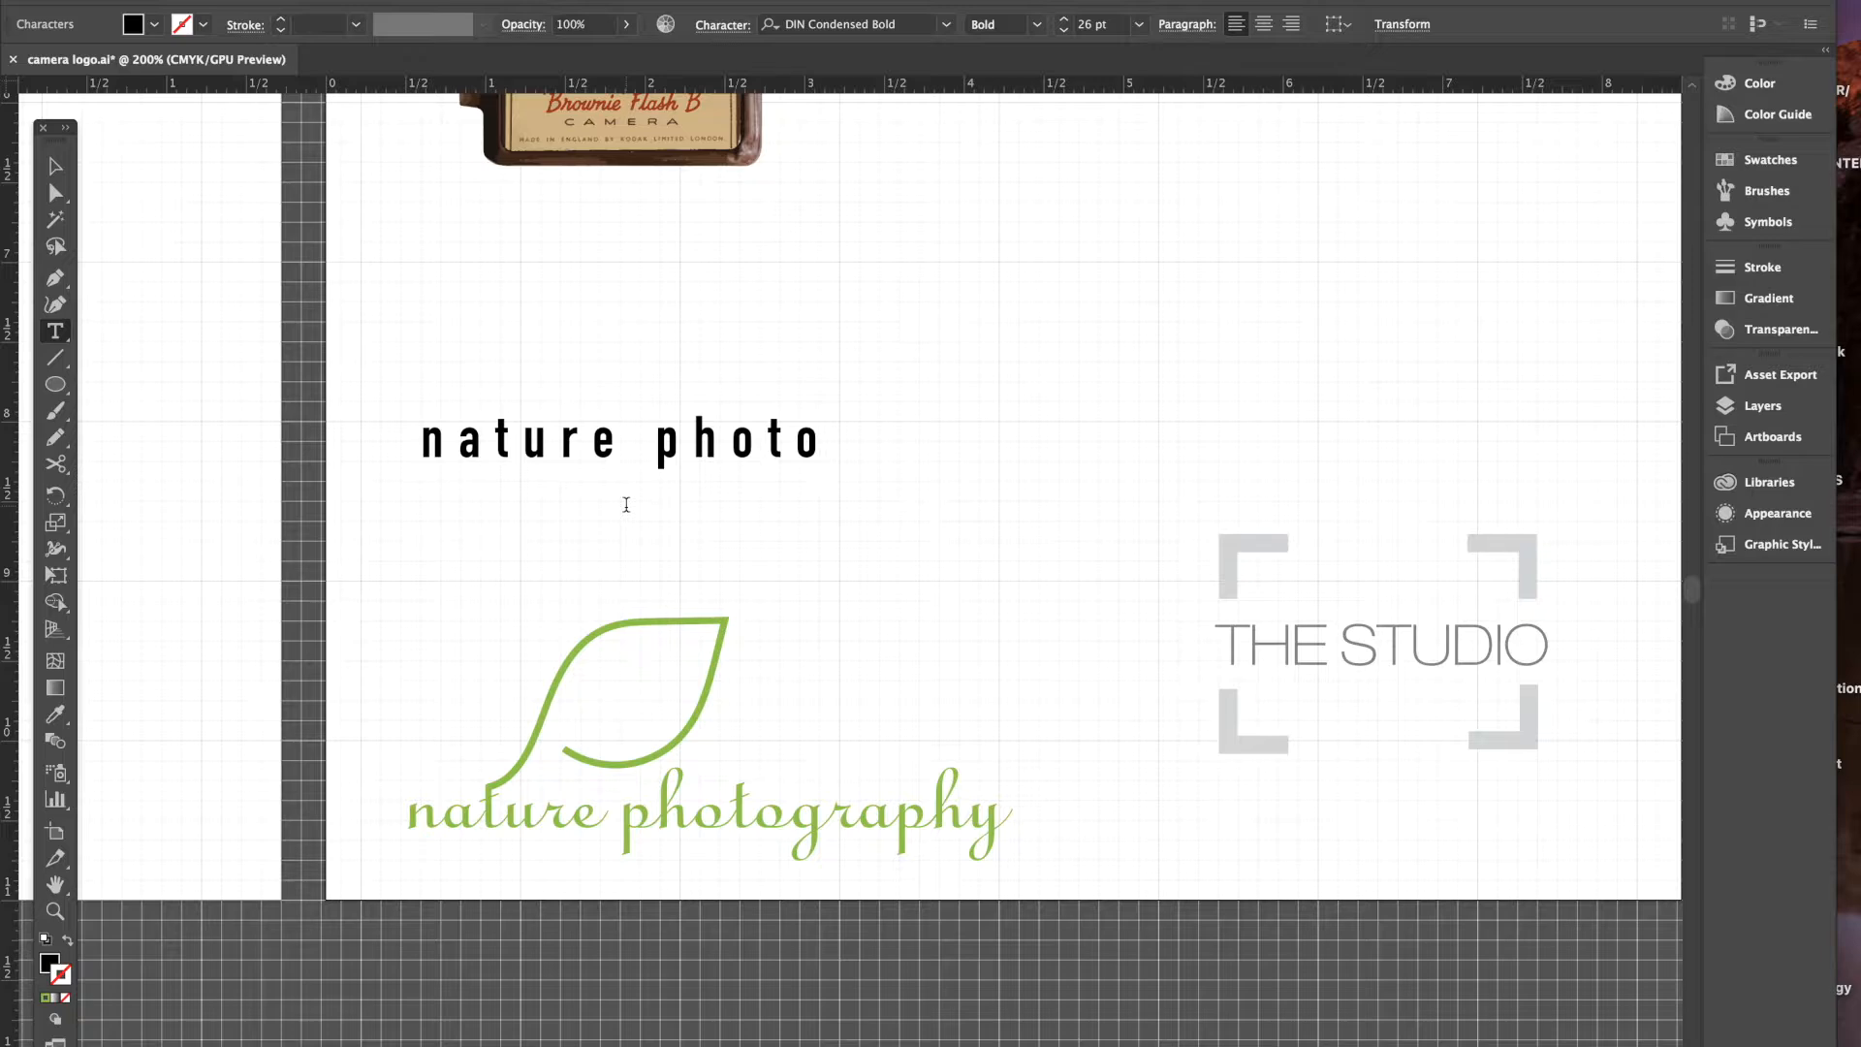
type("graphy")
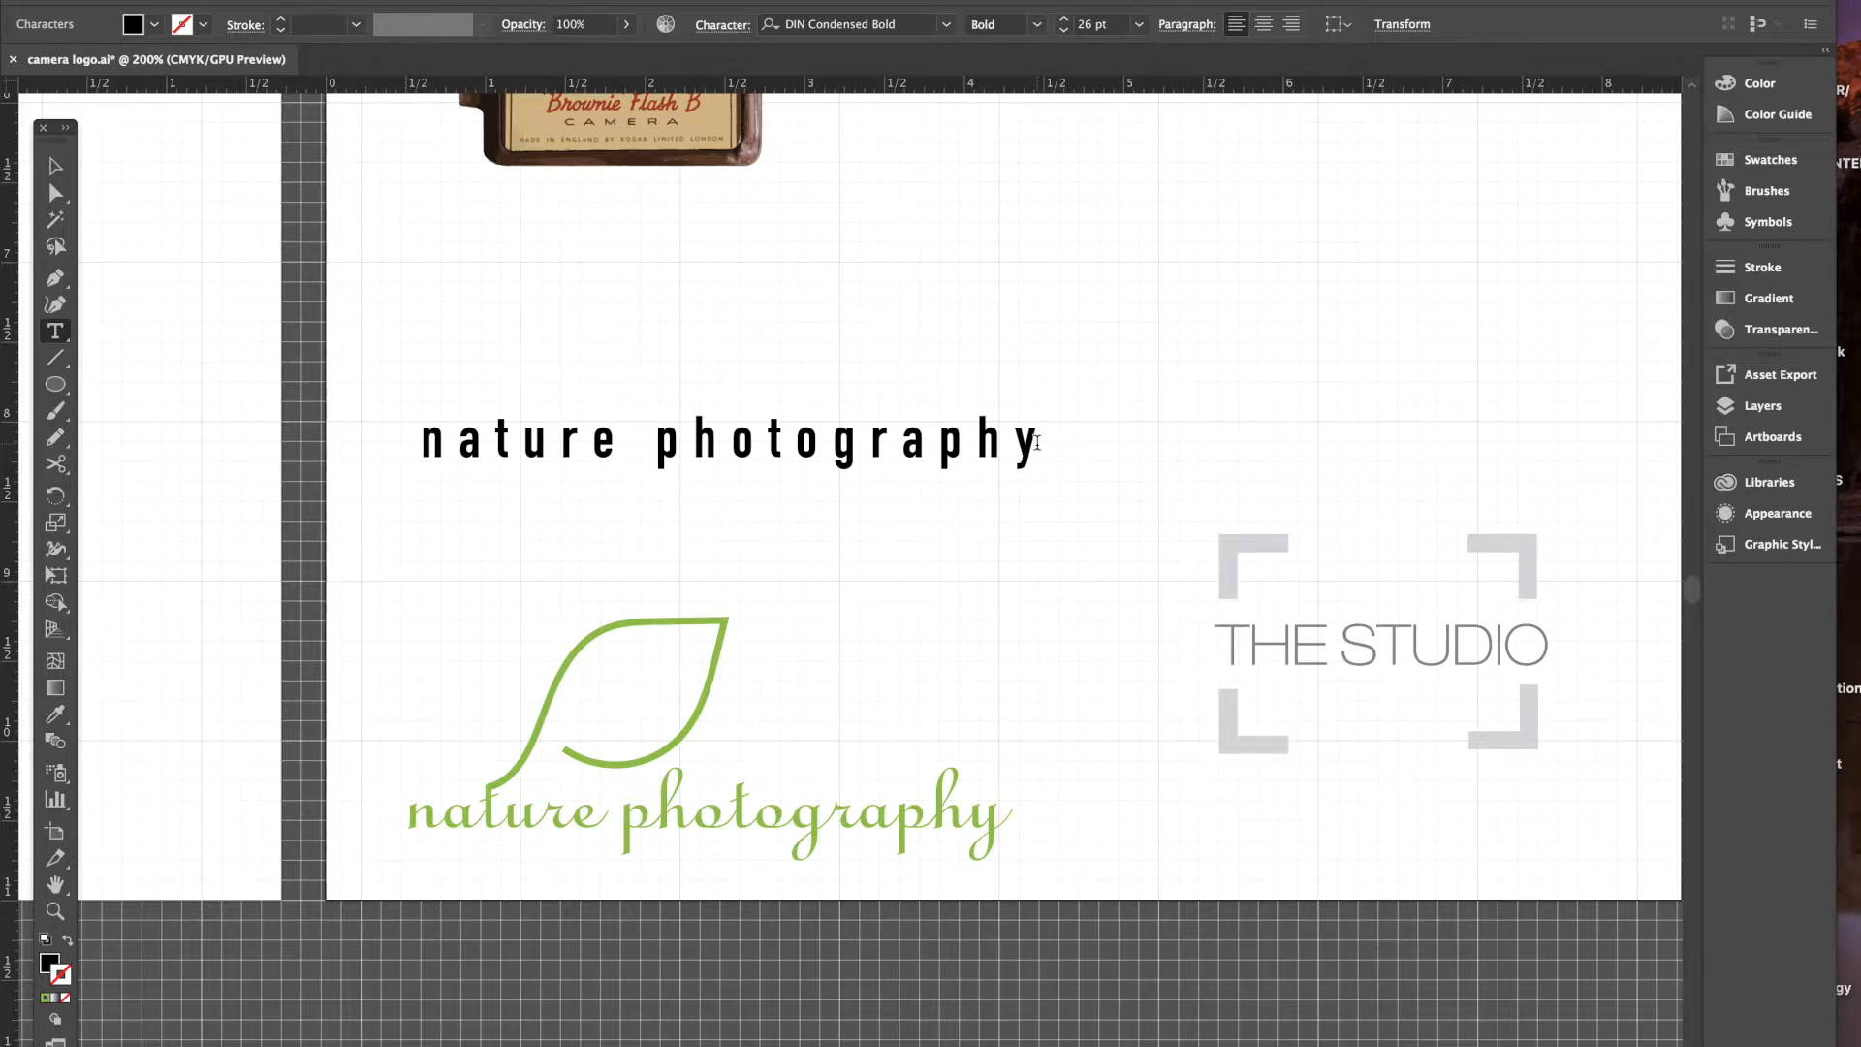
left_click(1037, 444)
left_click_drag(1047, 441, 354, 437)
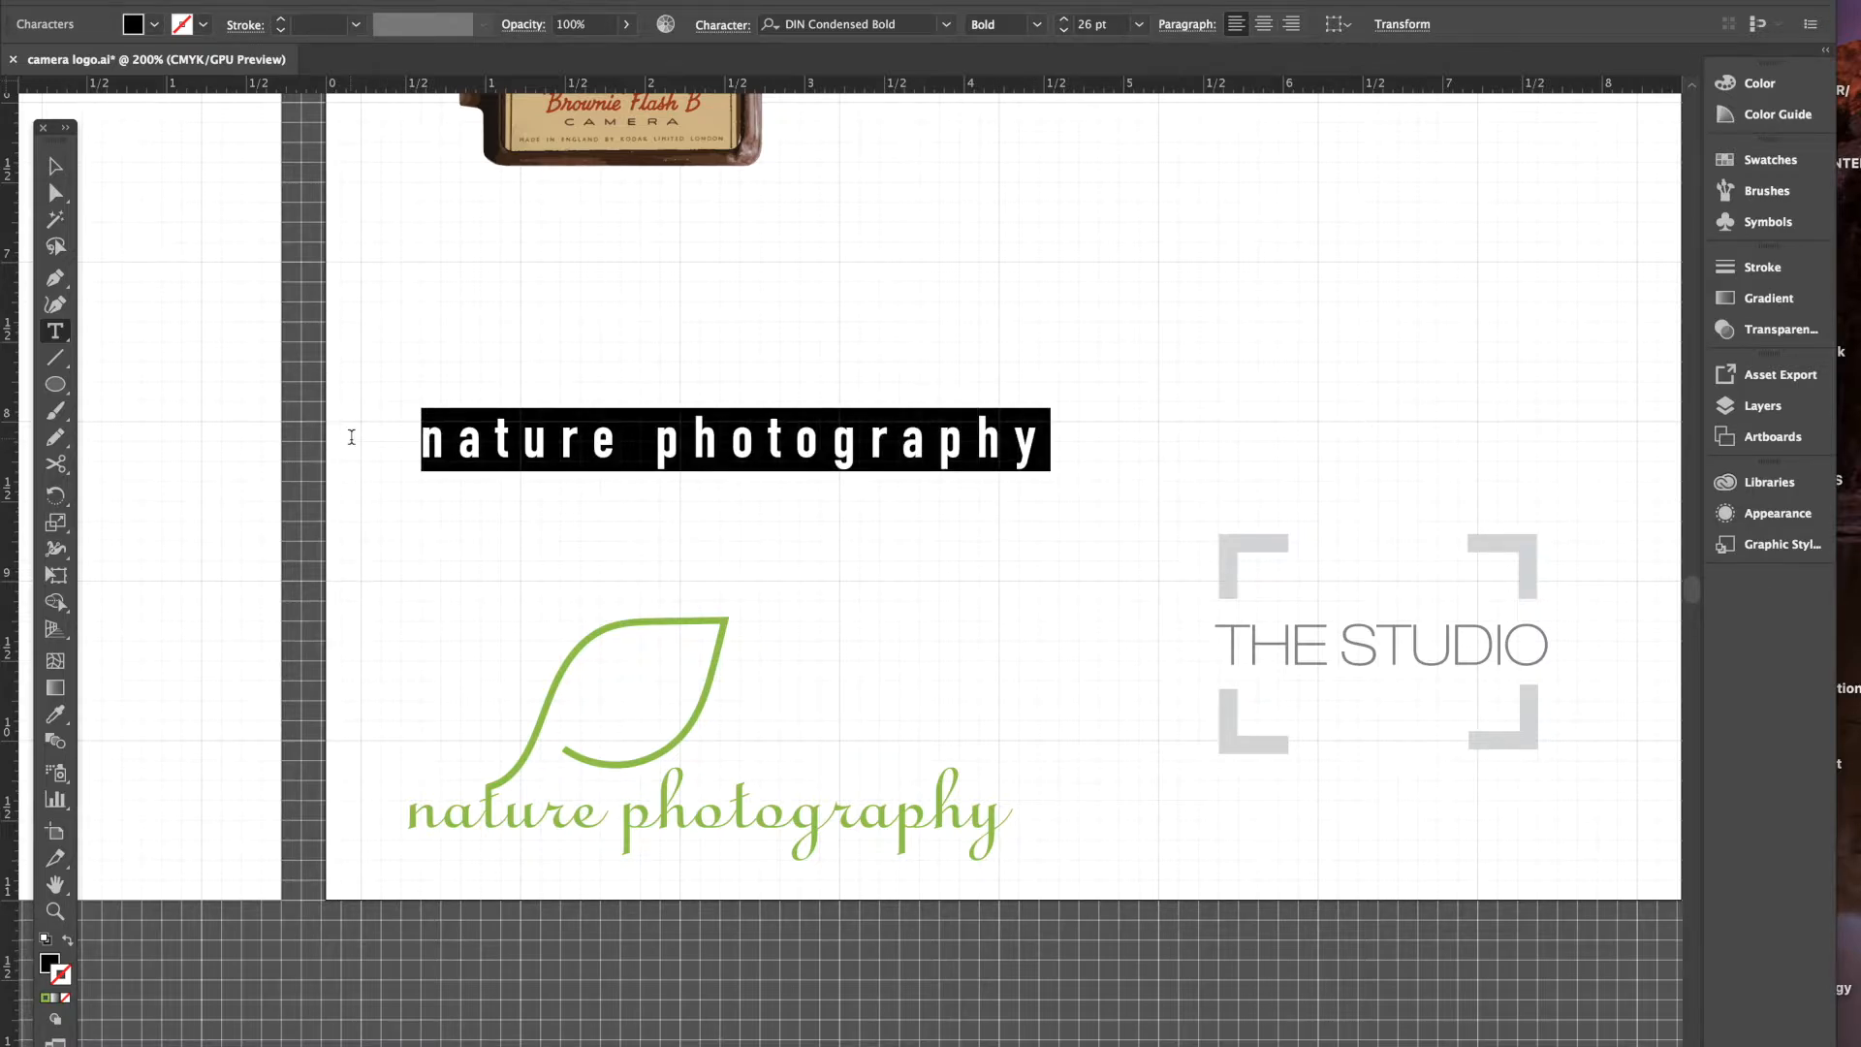
left_click(722, 26)
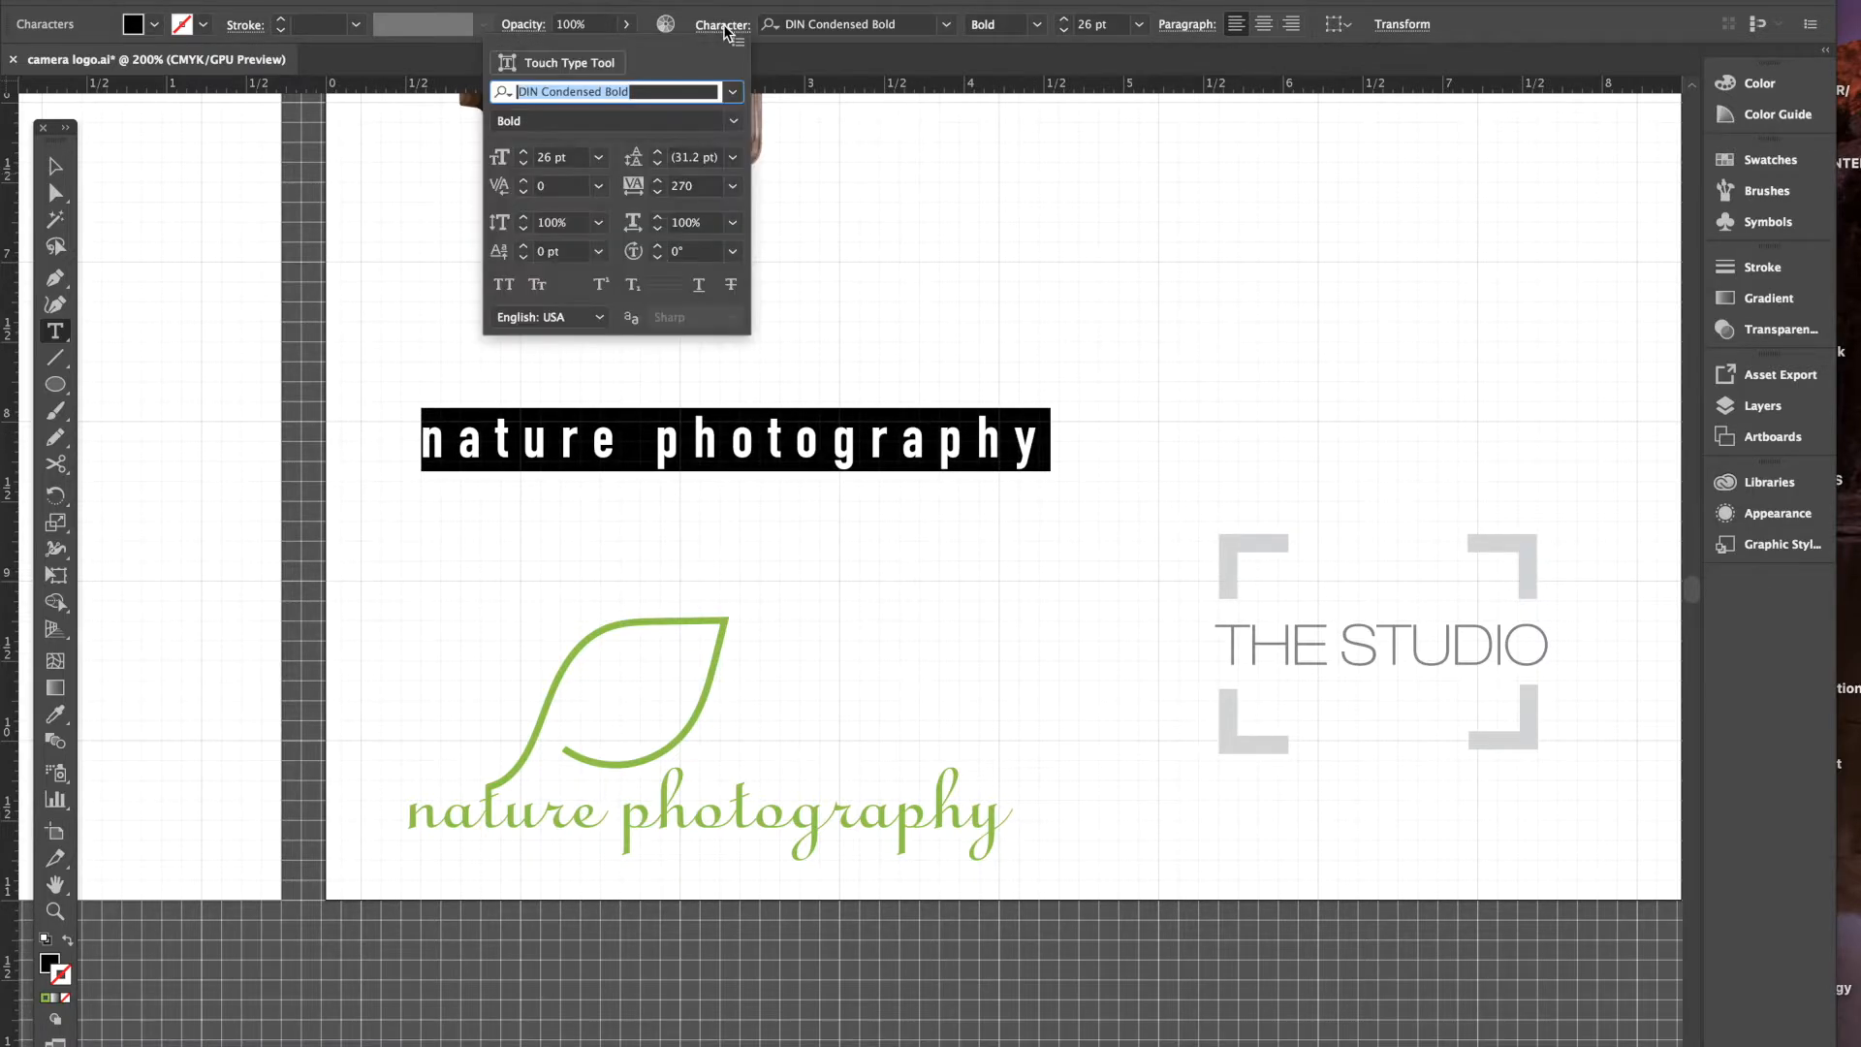
- Set the tracking of the new text line to 0
left_click(660, 190)
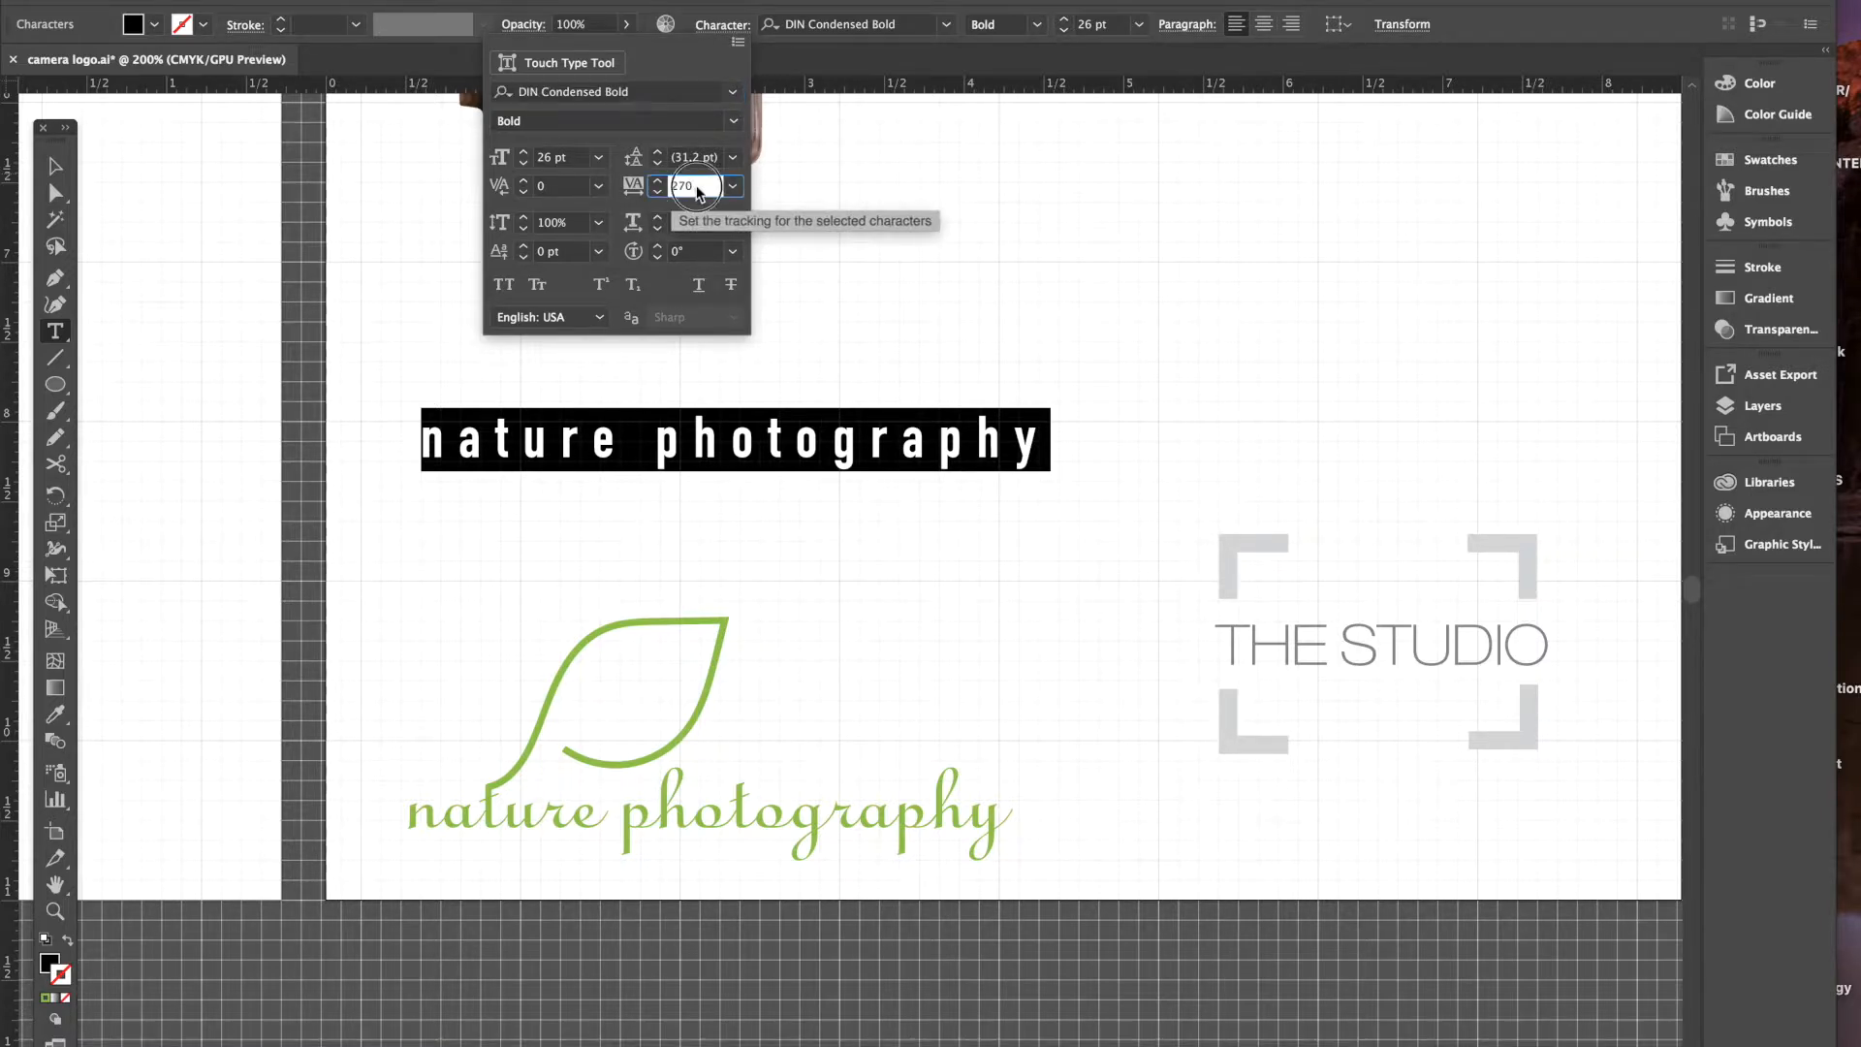
type("0")
key("Return")
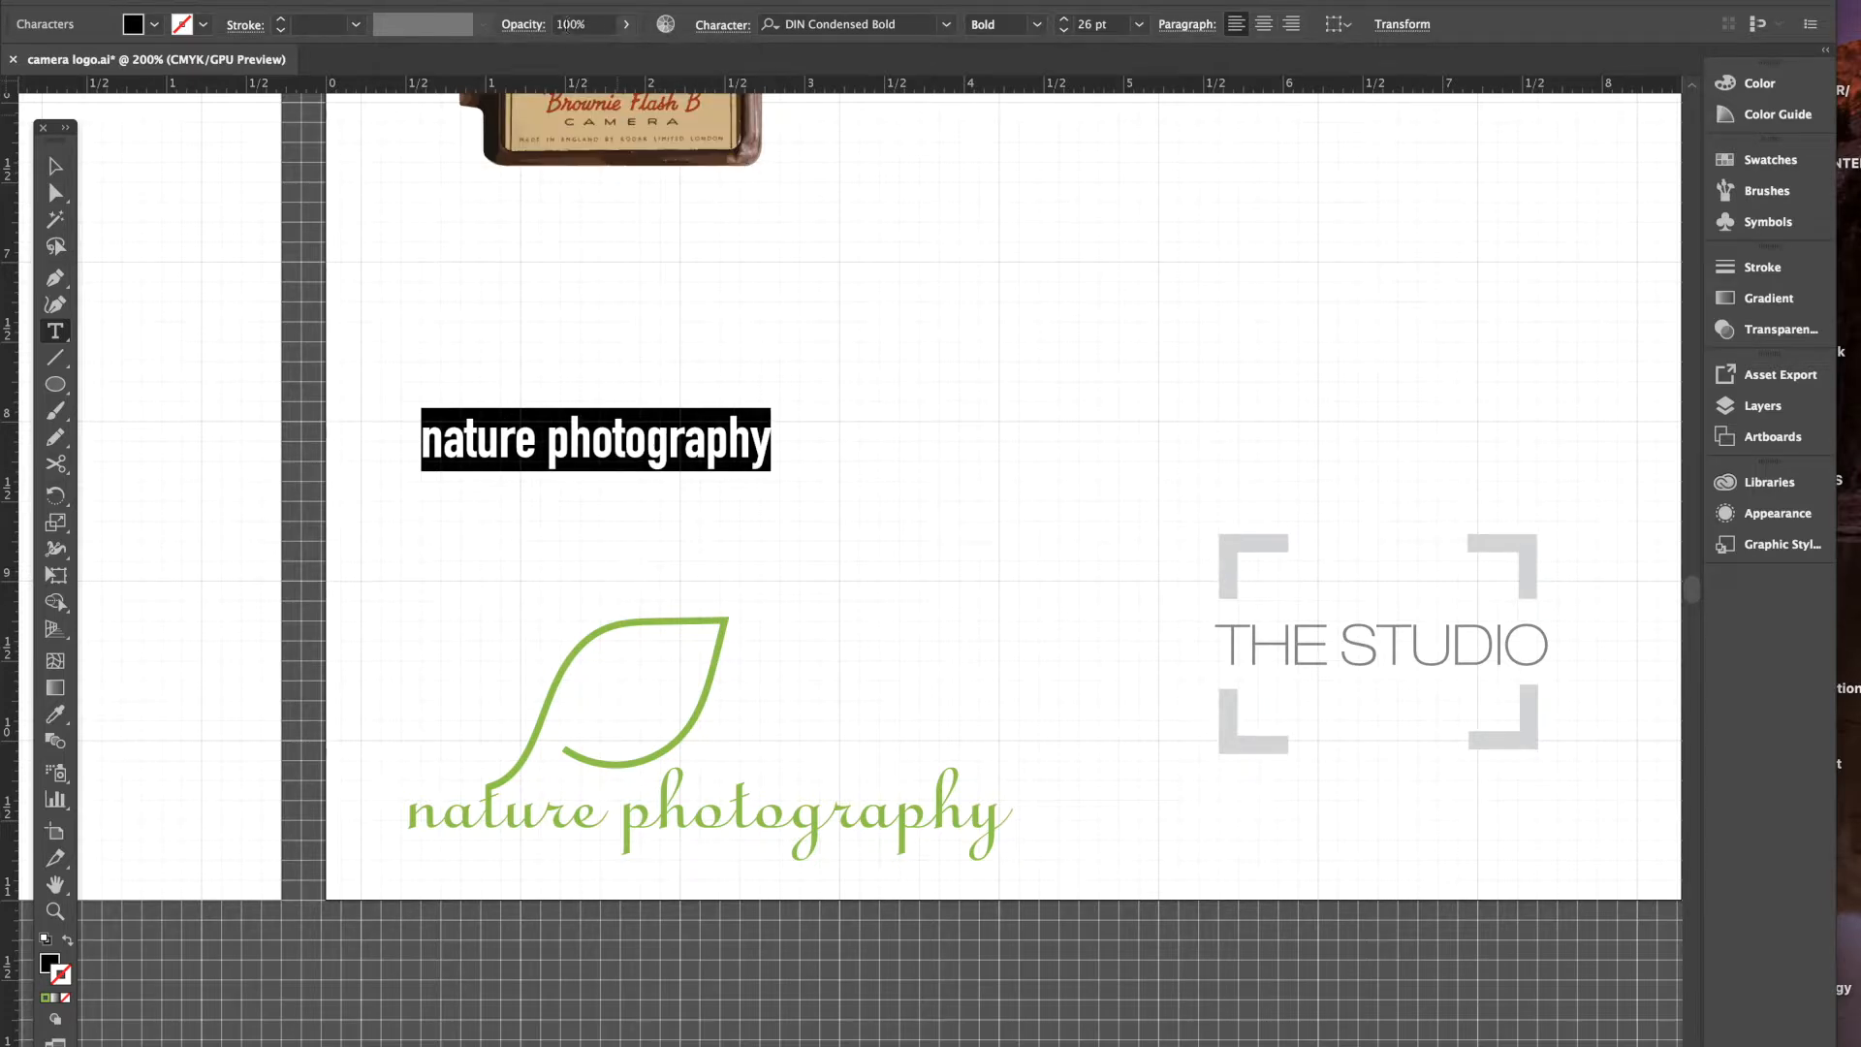
- Change the font to Linoscript and raise the size to 49 pt
left_click(723, 26)
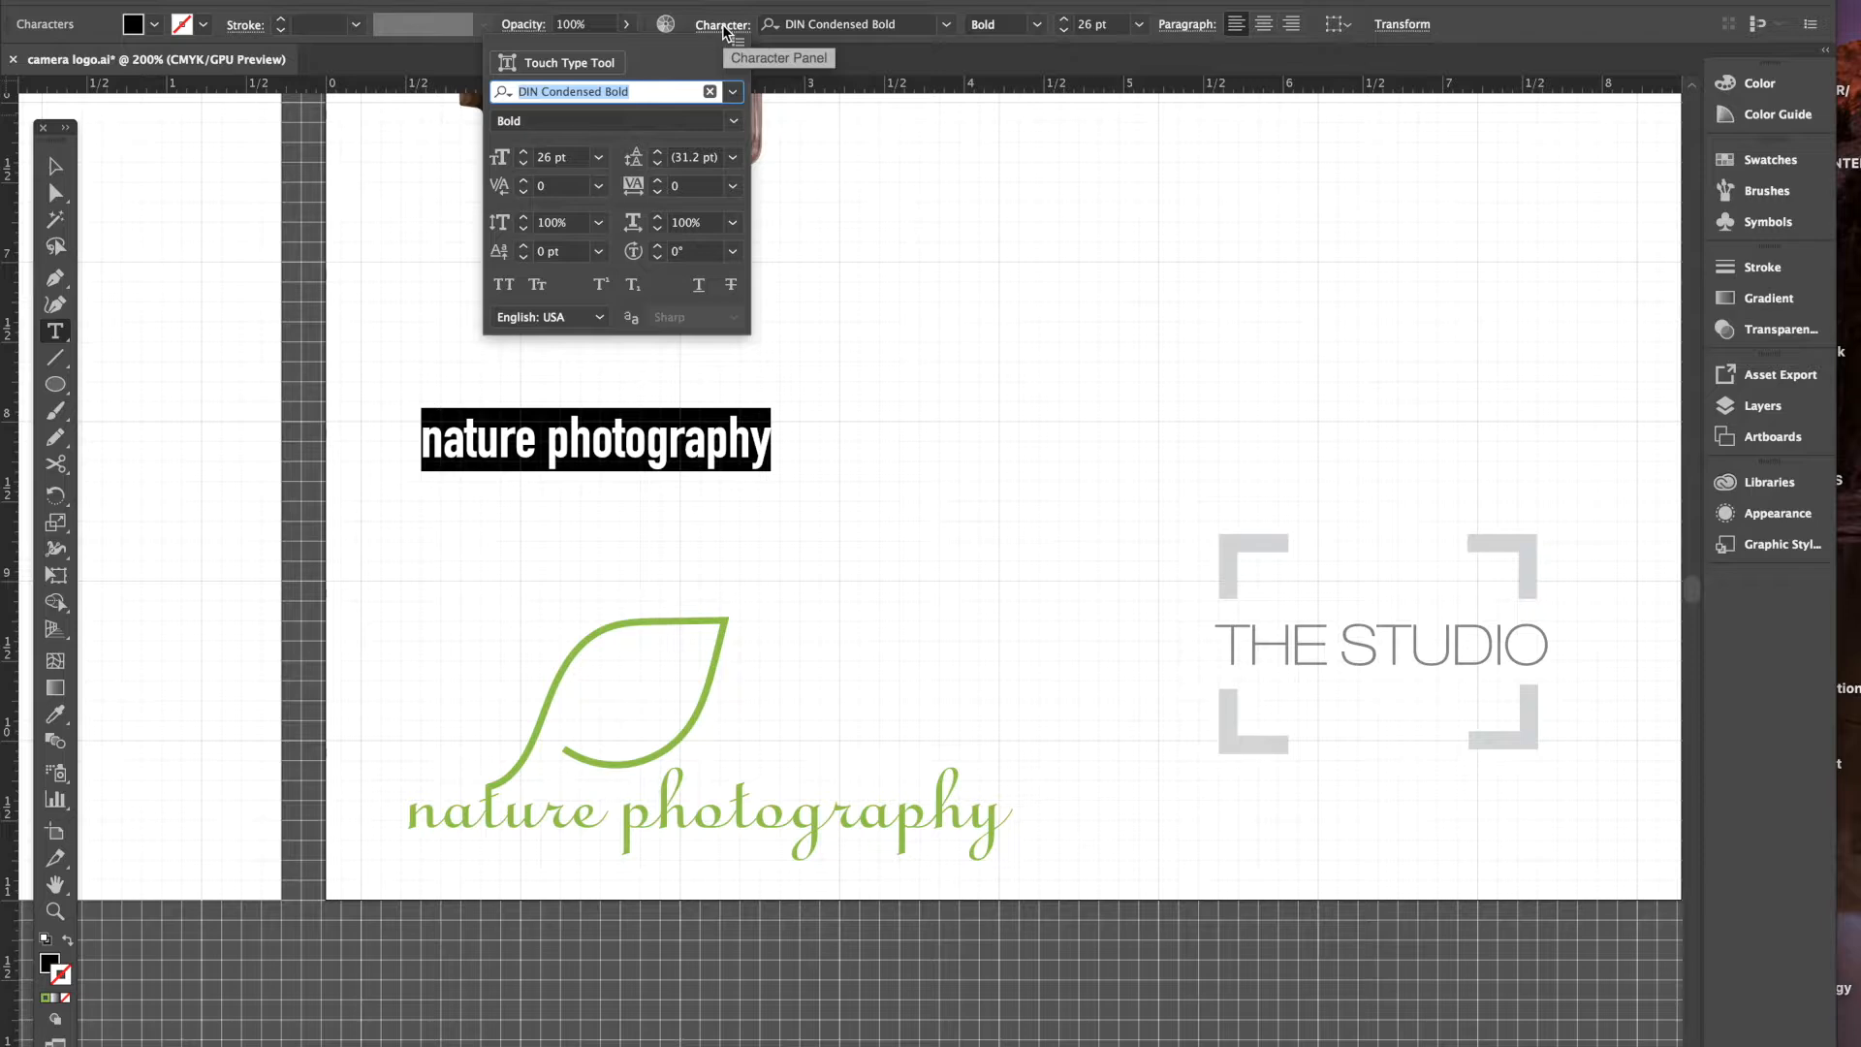
left_click(735, 92)
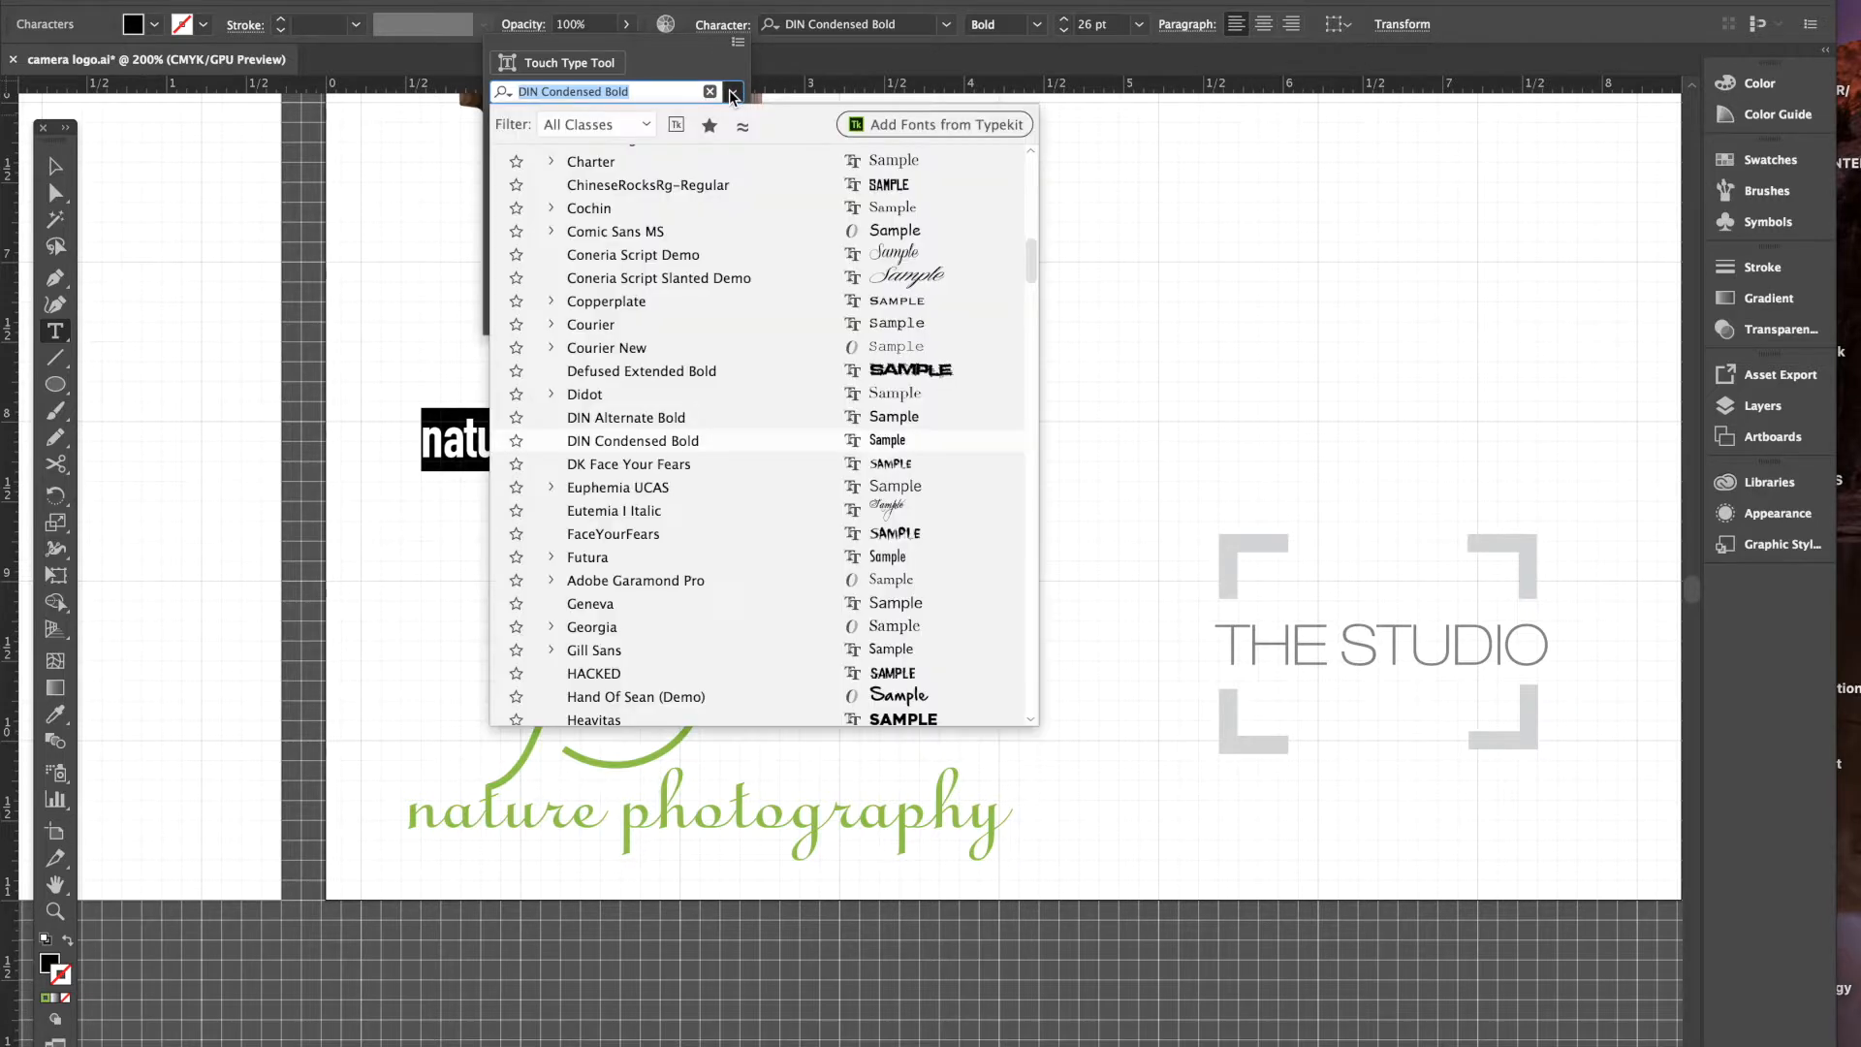
scroll(761, 352, "down", 5)
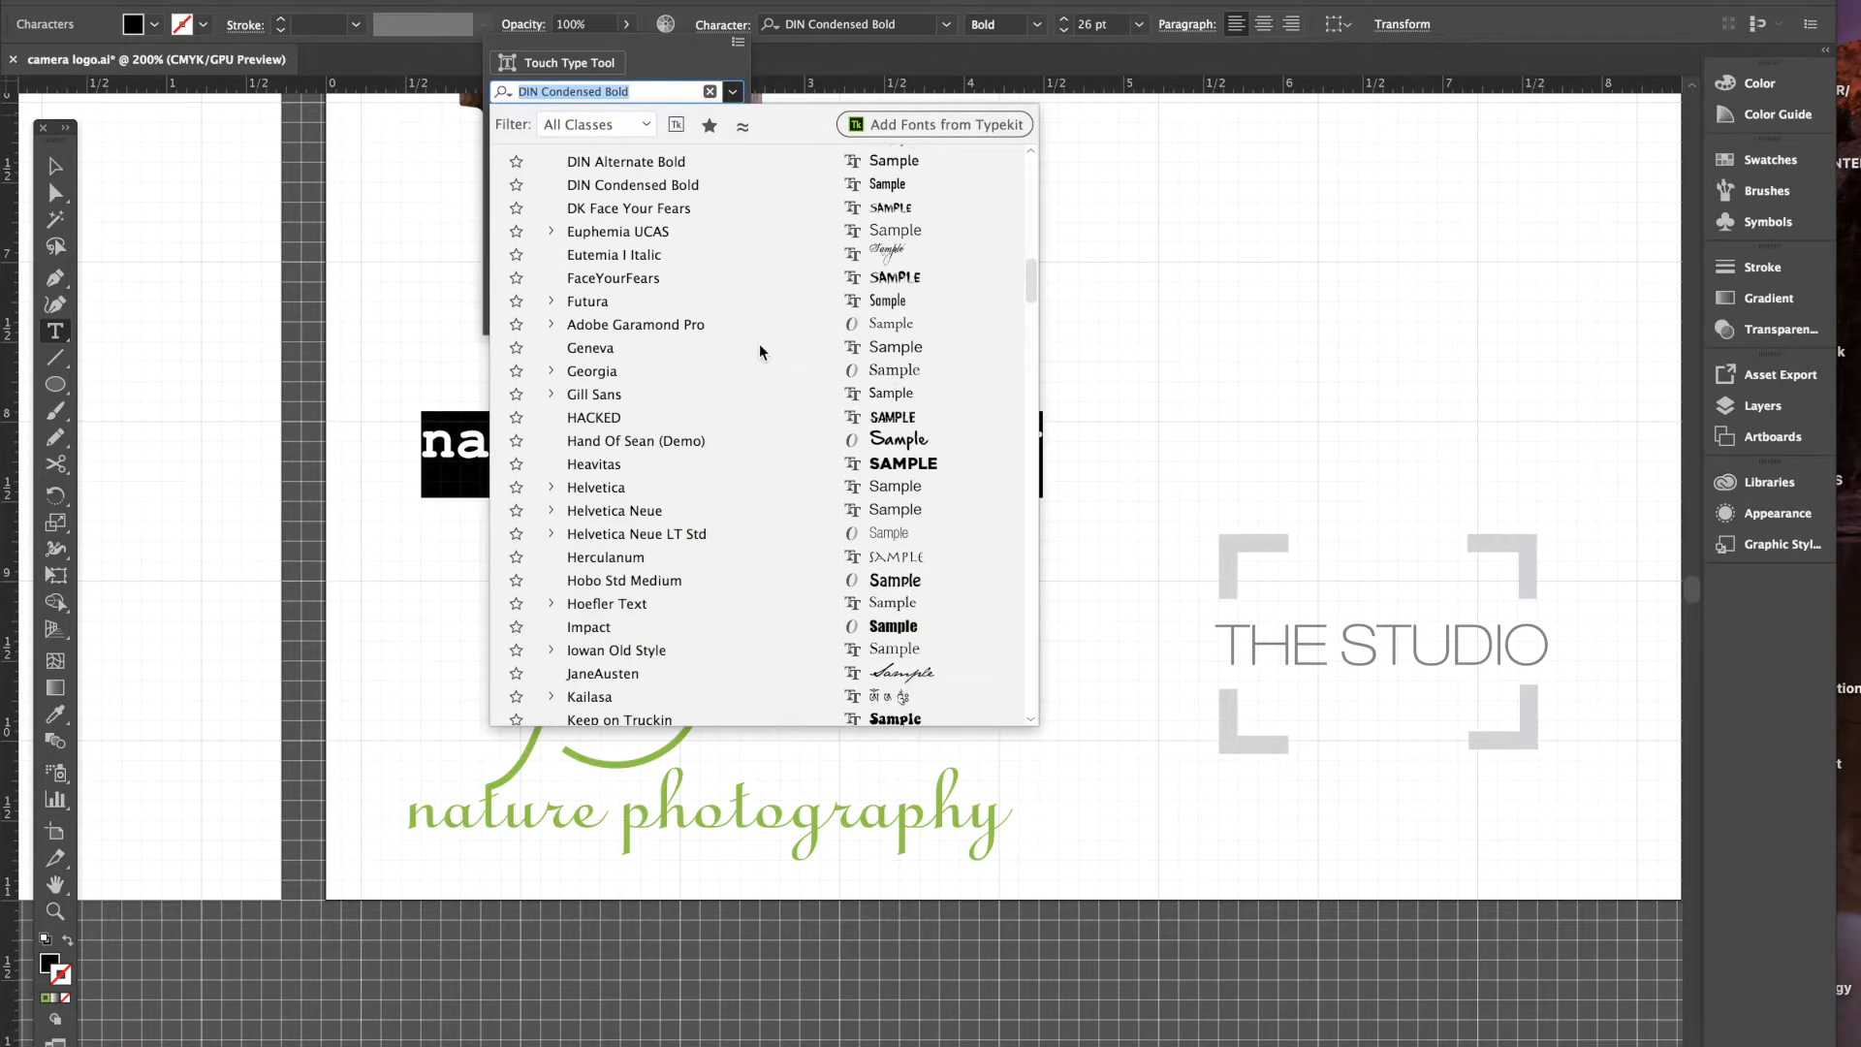
scroll(761, 352, "down", 2)
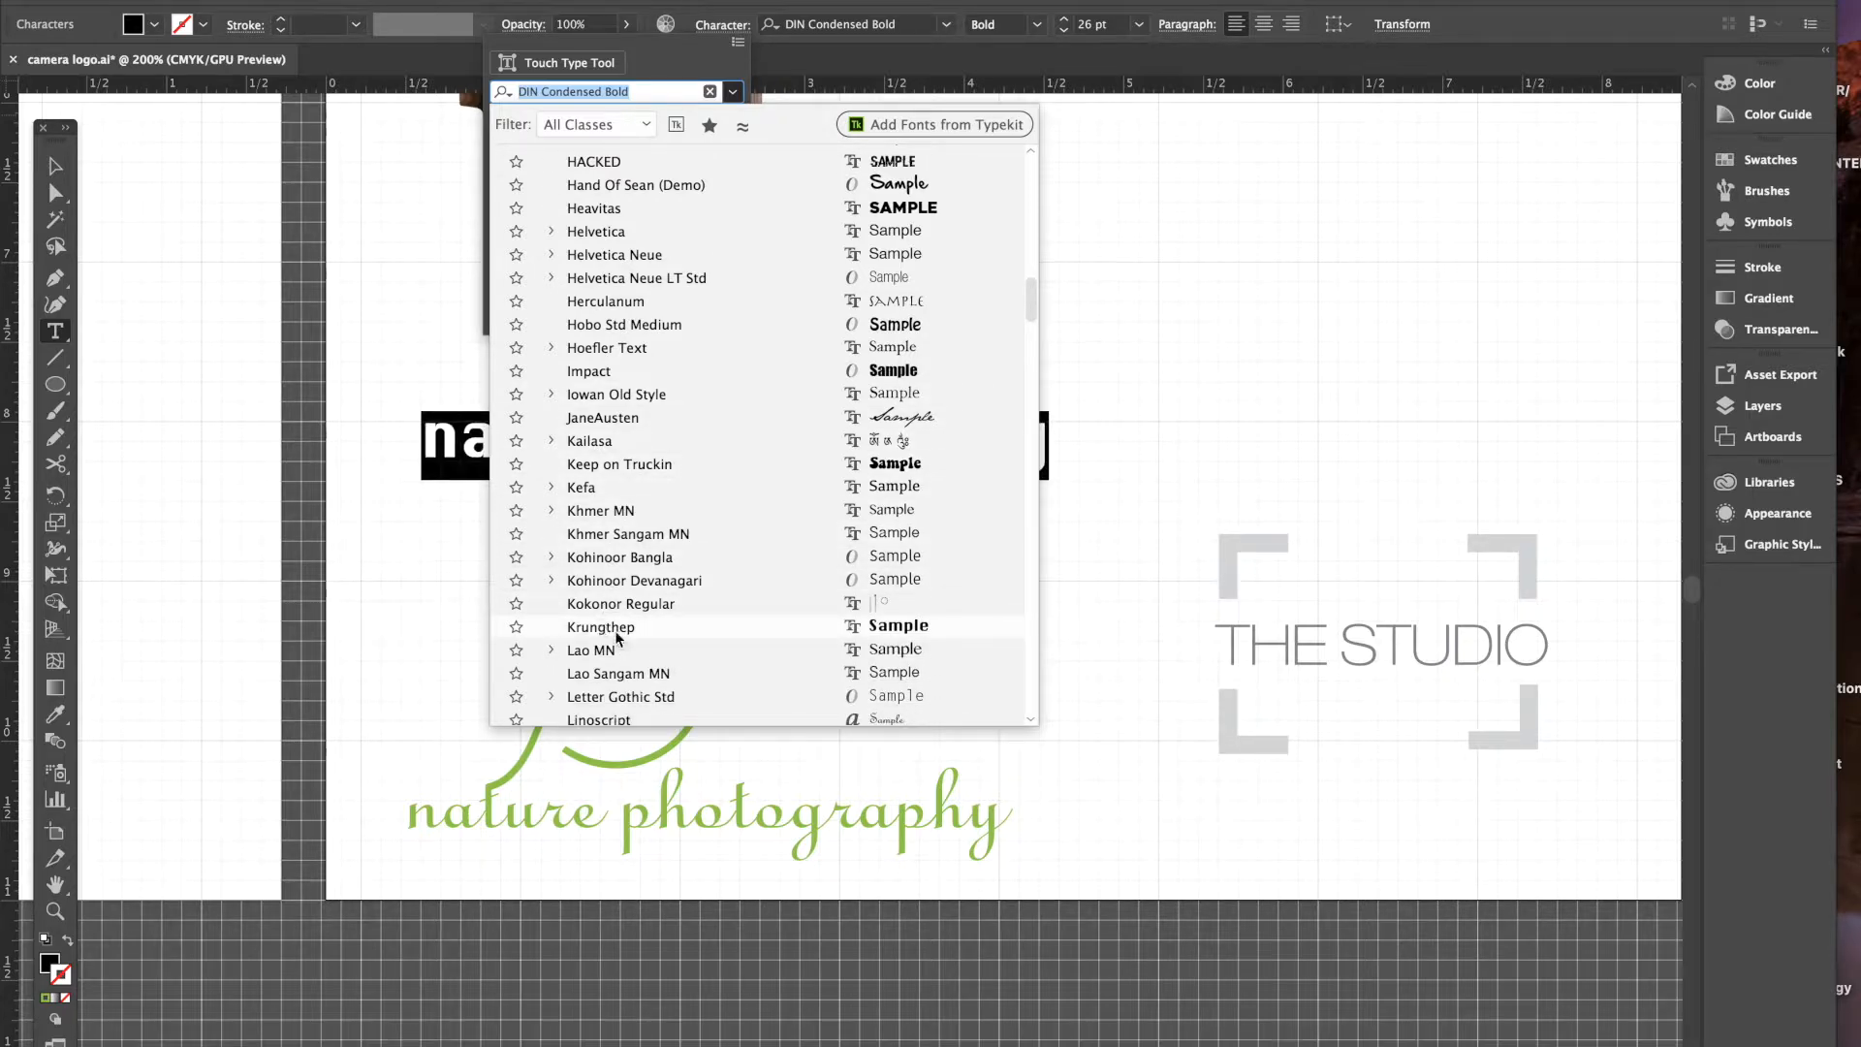
scroll(624, 640, "down", 1)
scroll(623, 640, "down", 1)
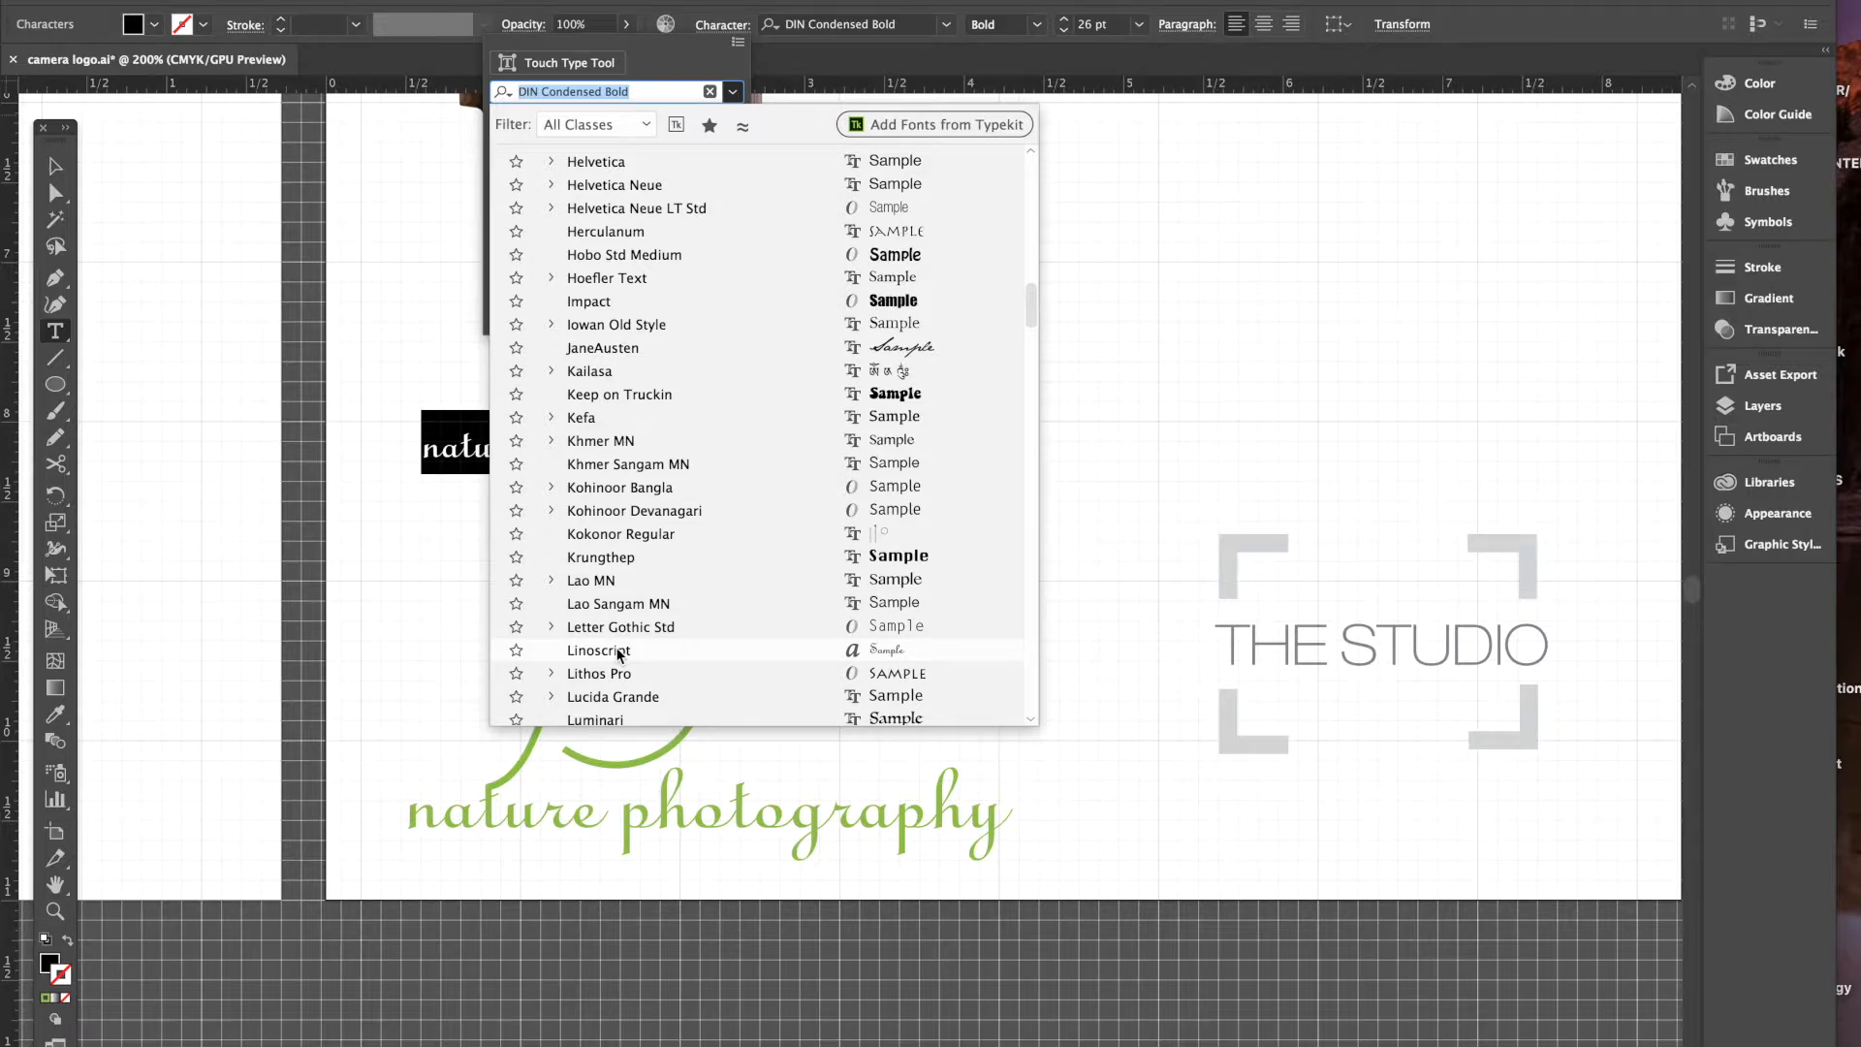
left_click(598, 651)
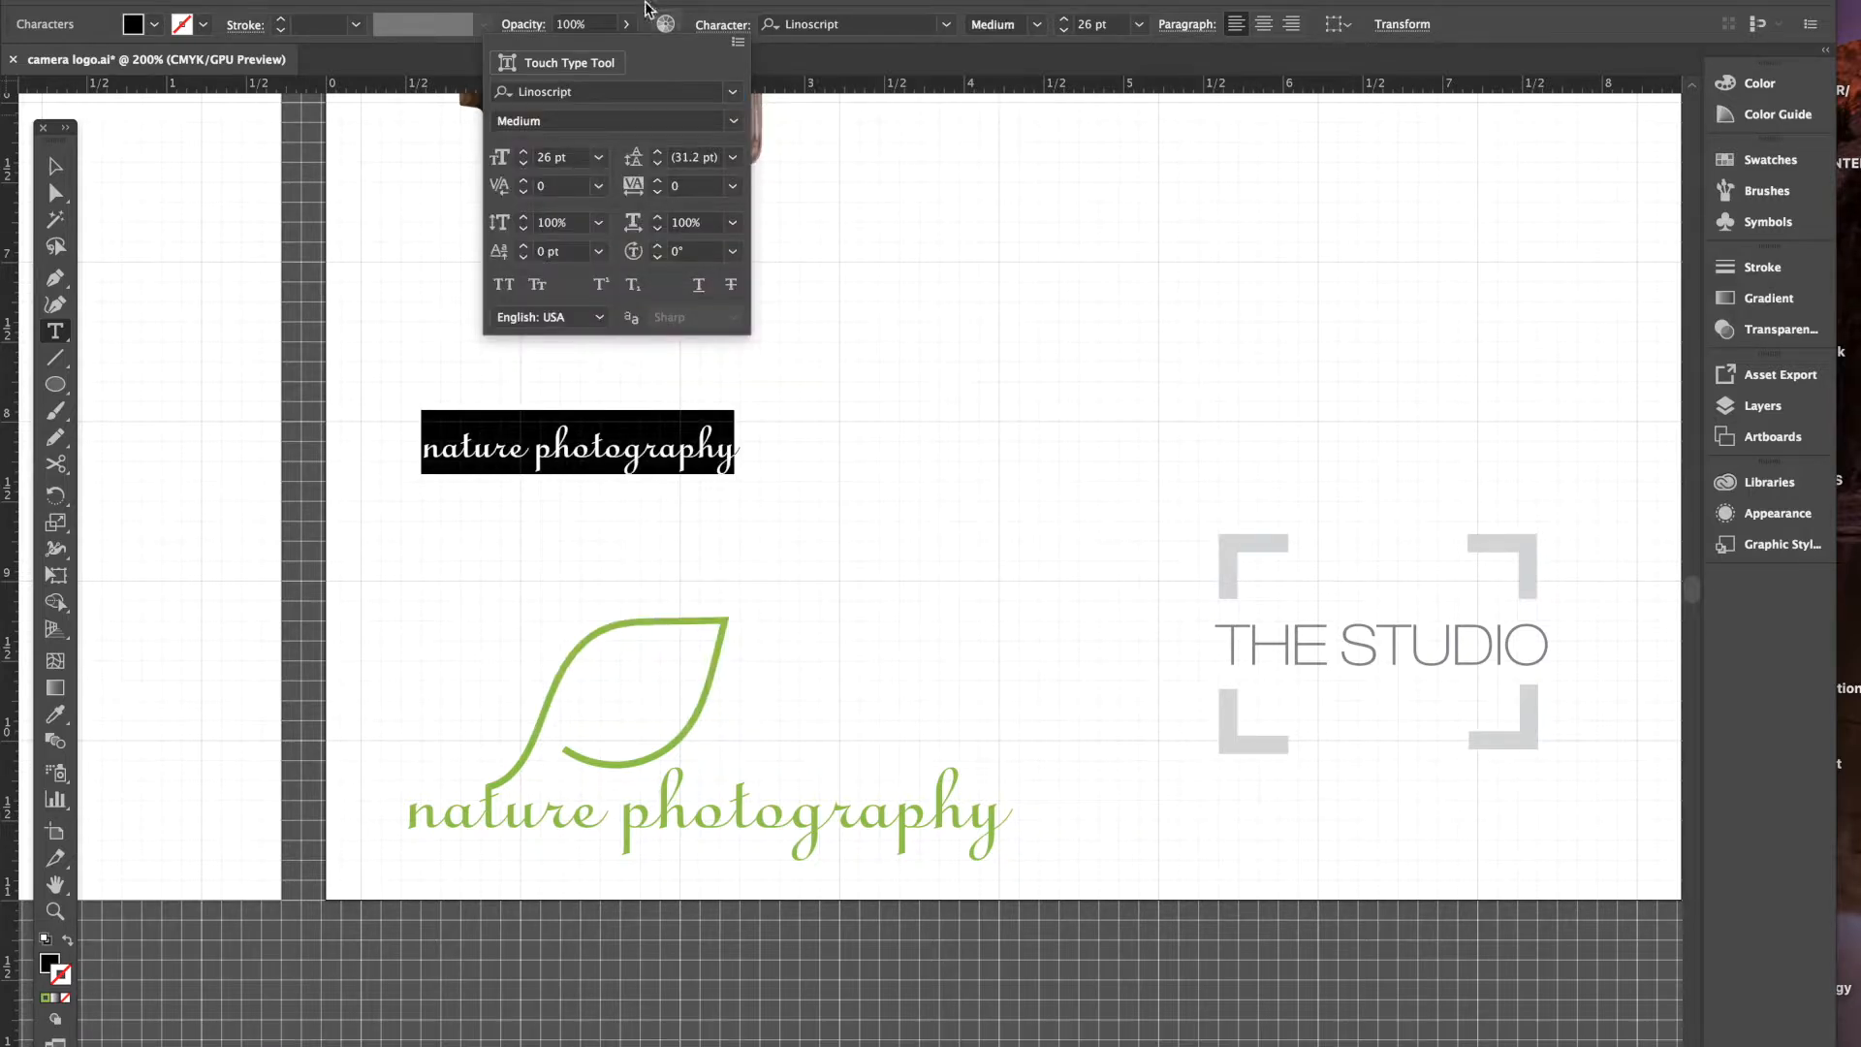
left_click(524, 152)
left_click(526, 154)
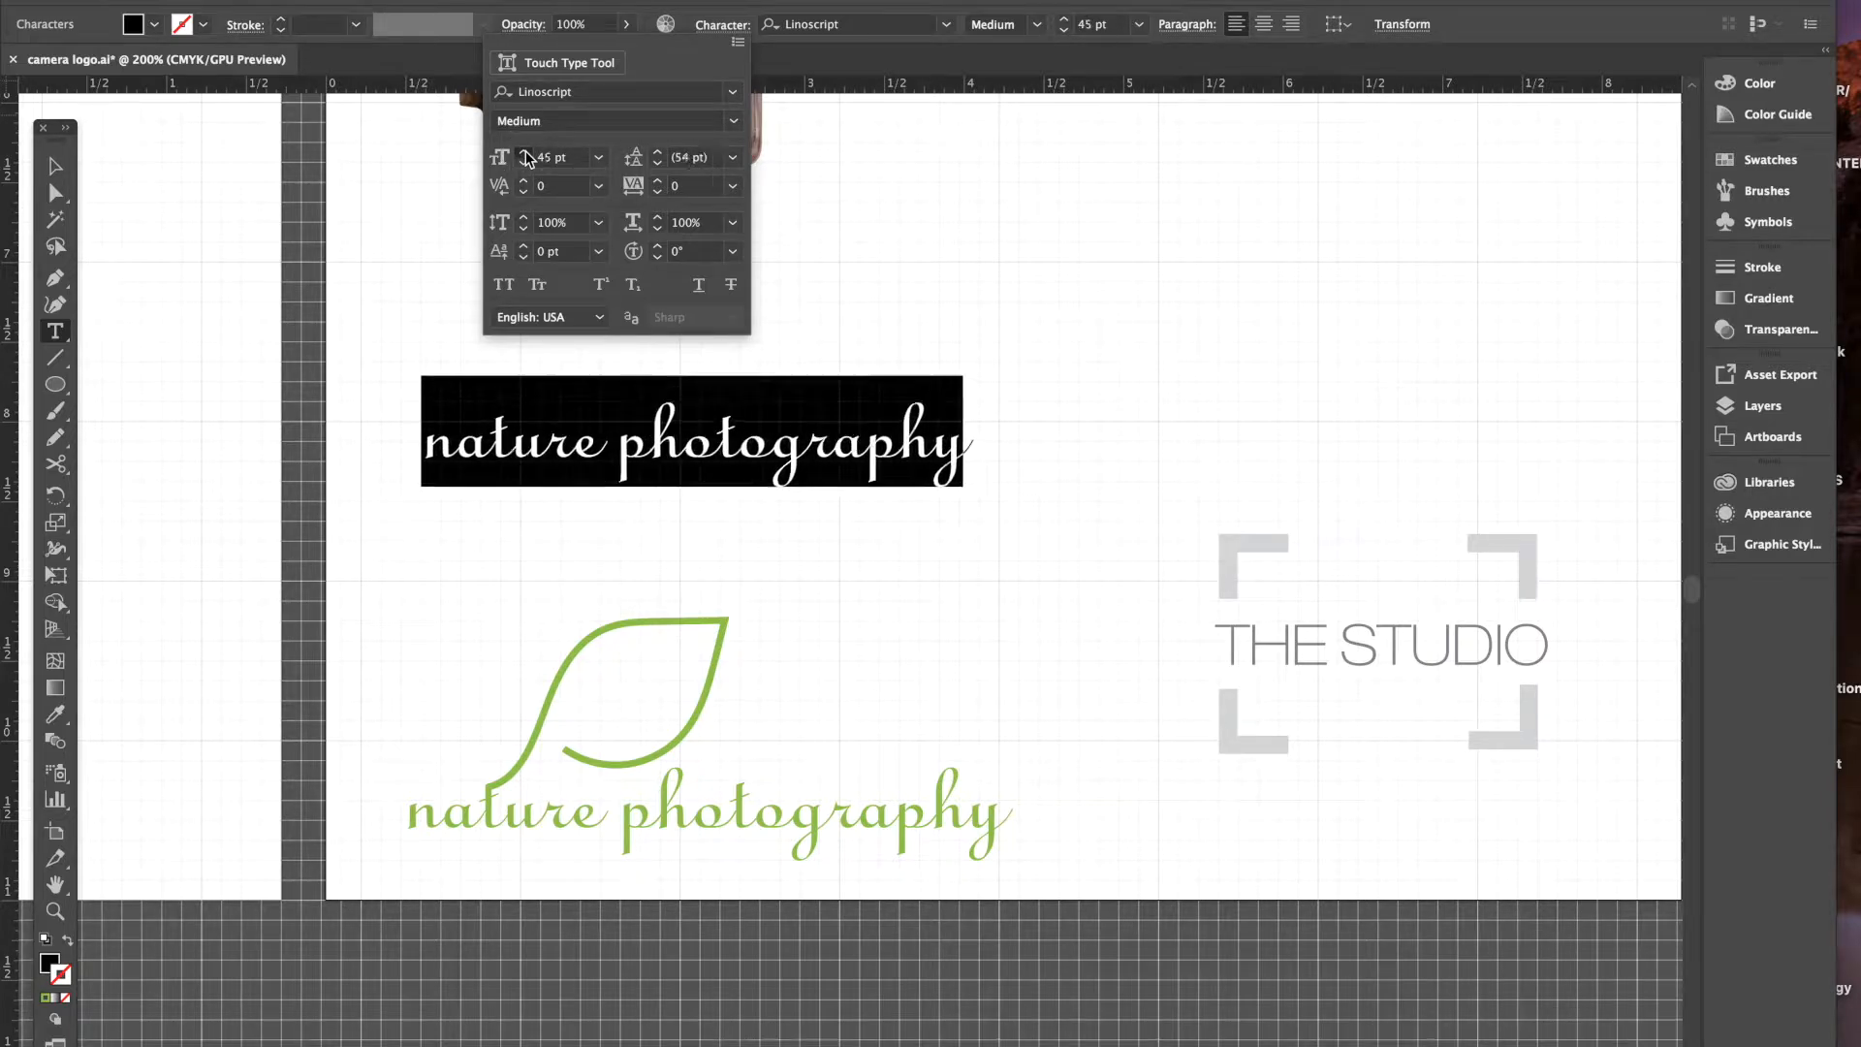
left_click(525, 154)
left_click(526, 155)
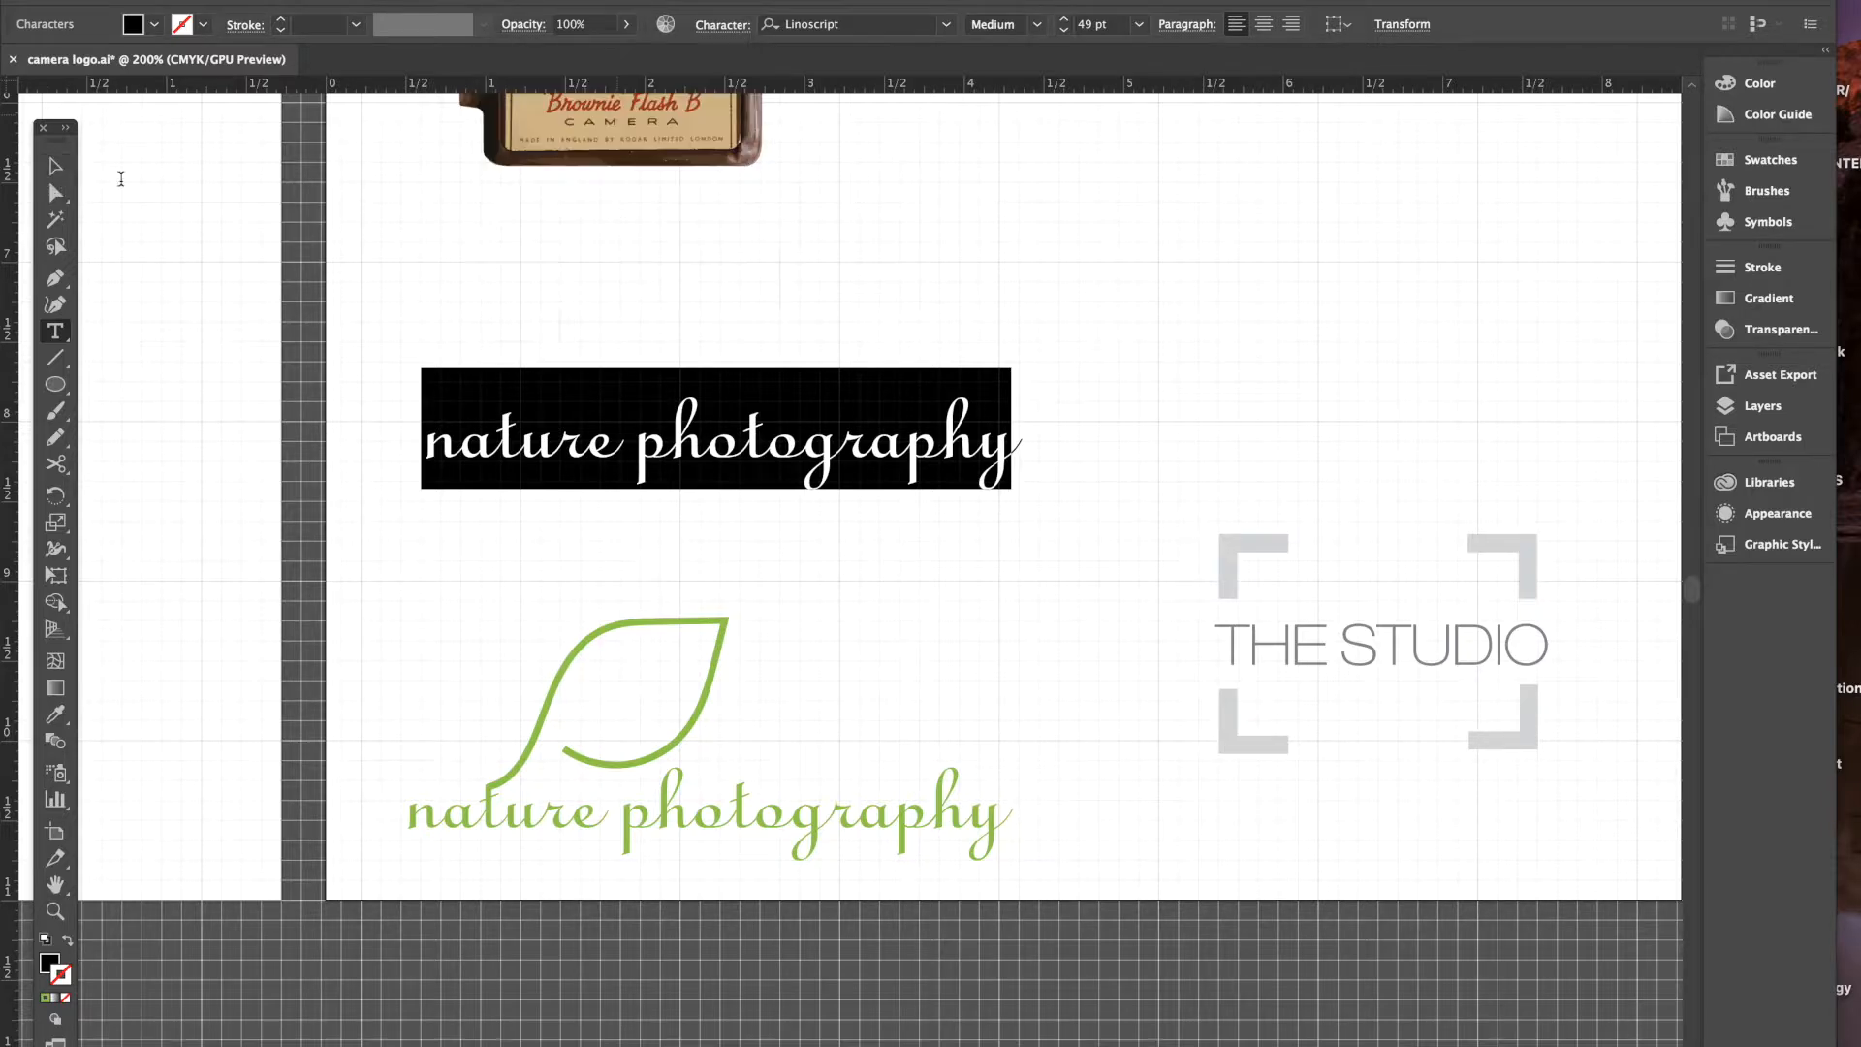
- Drag the black 'nature photography' line down to sit just above the green leaf
left_click(57, 171)
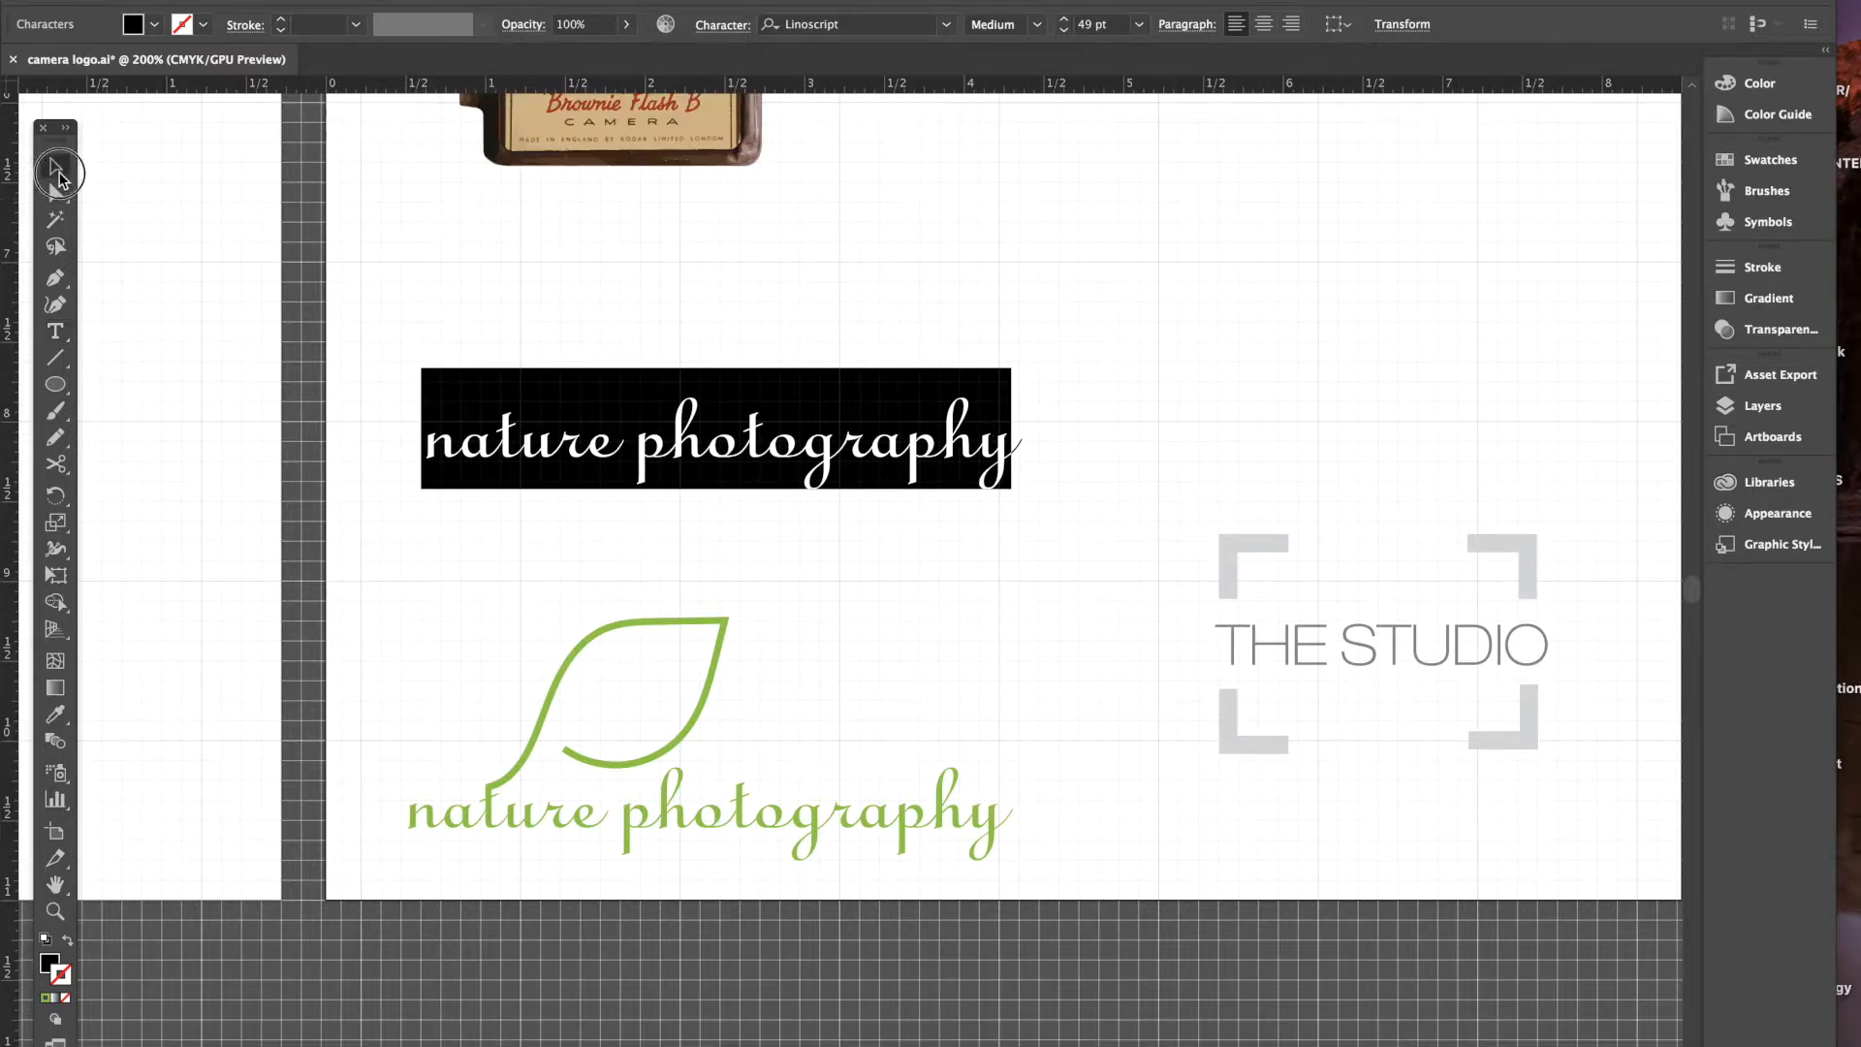
left_click(595, 249)
left_click_drag(640, 464, 613, 529)
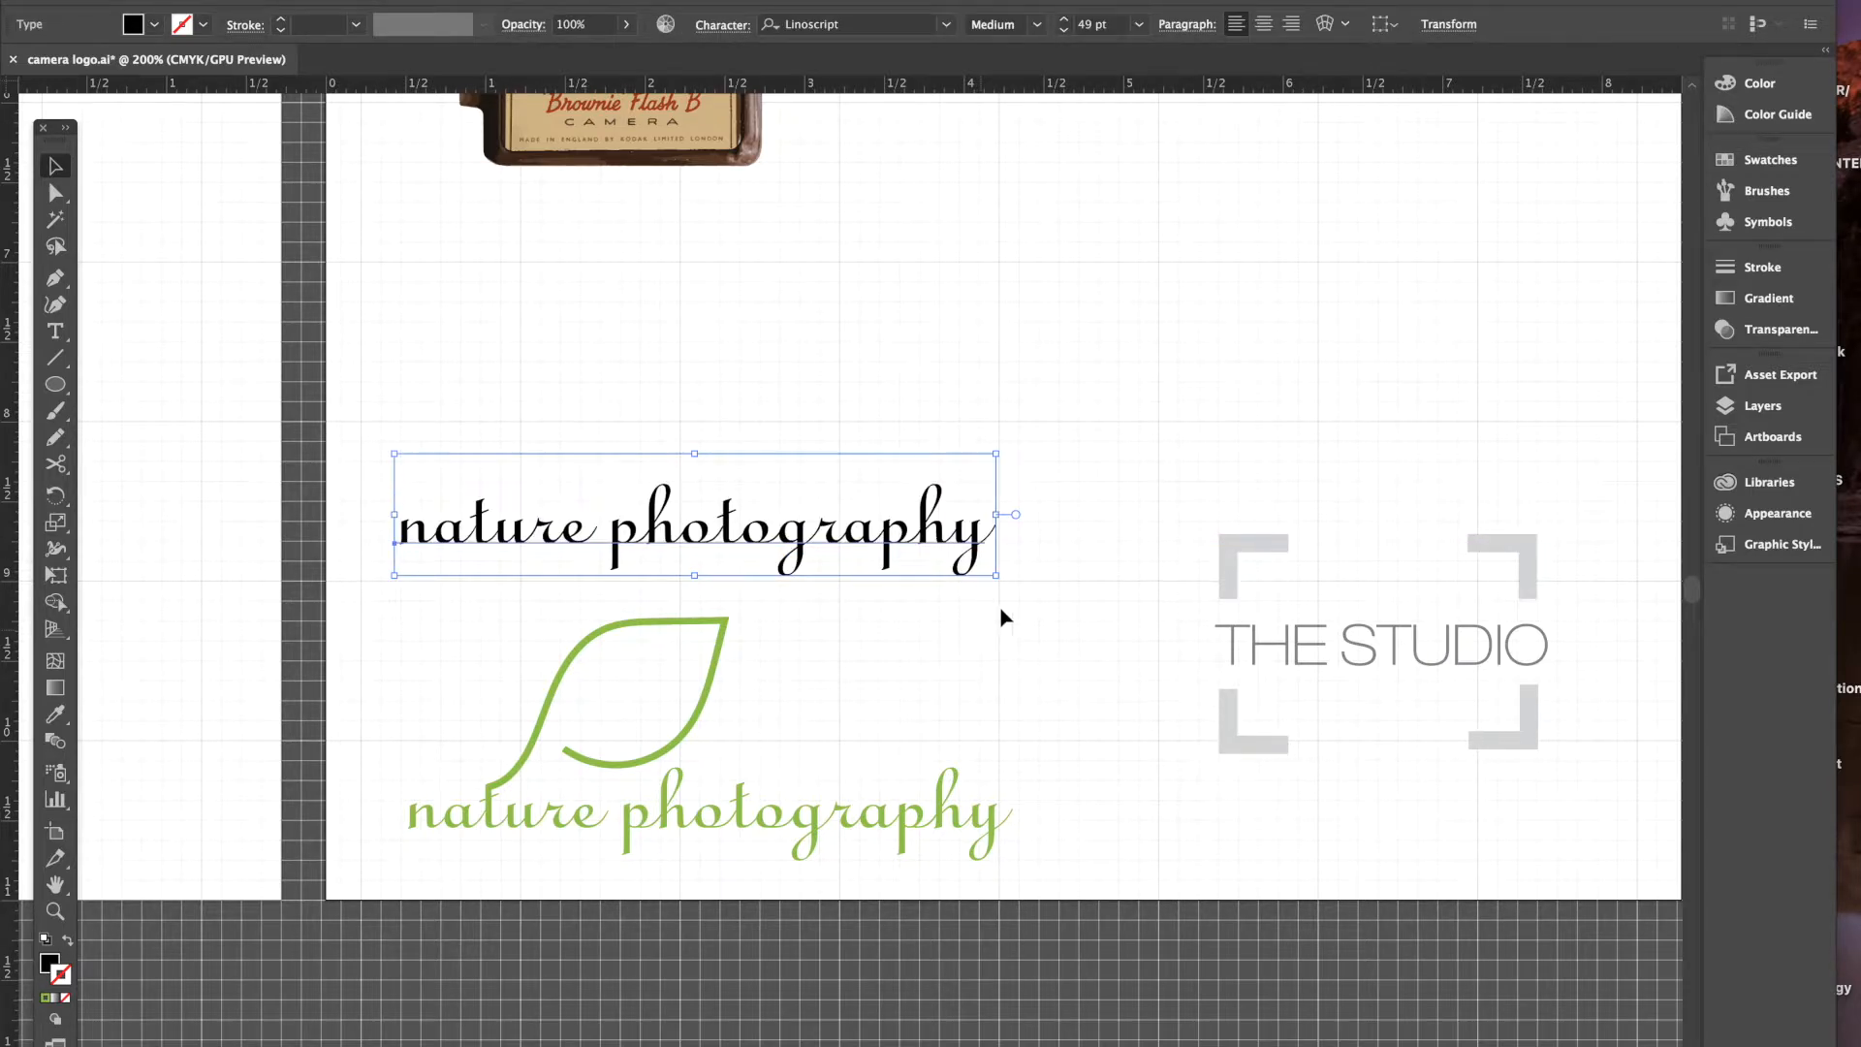
left_click(976, 659)
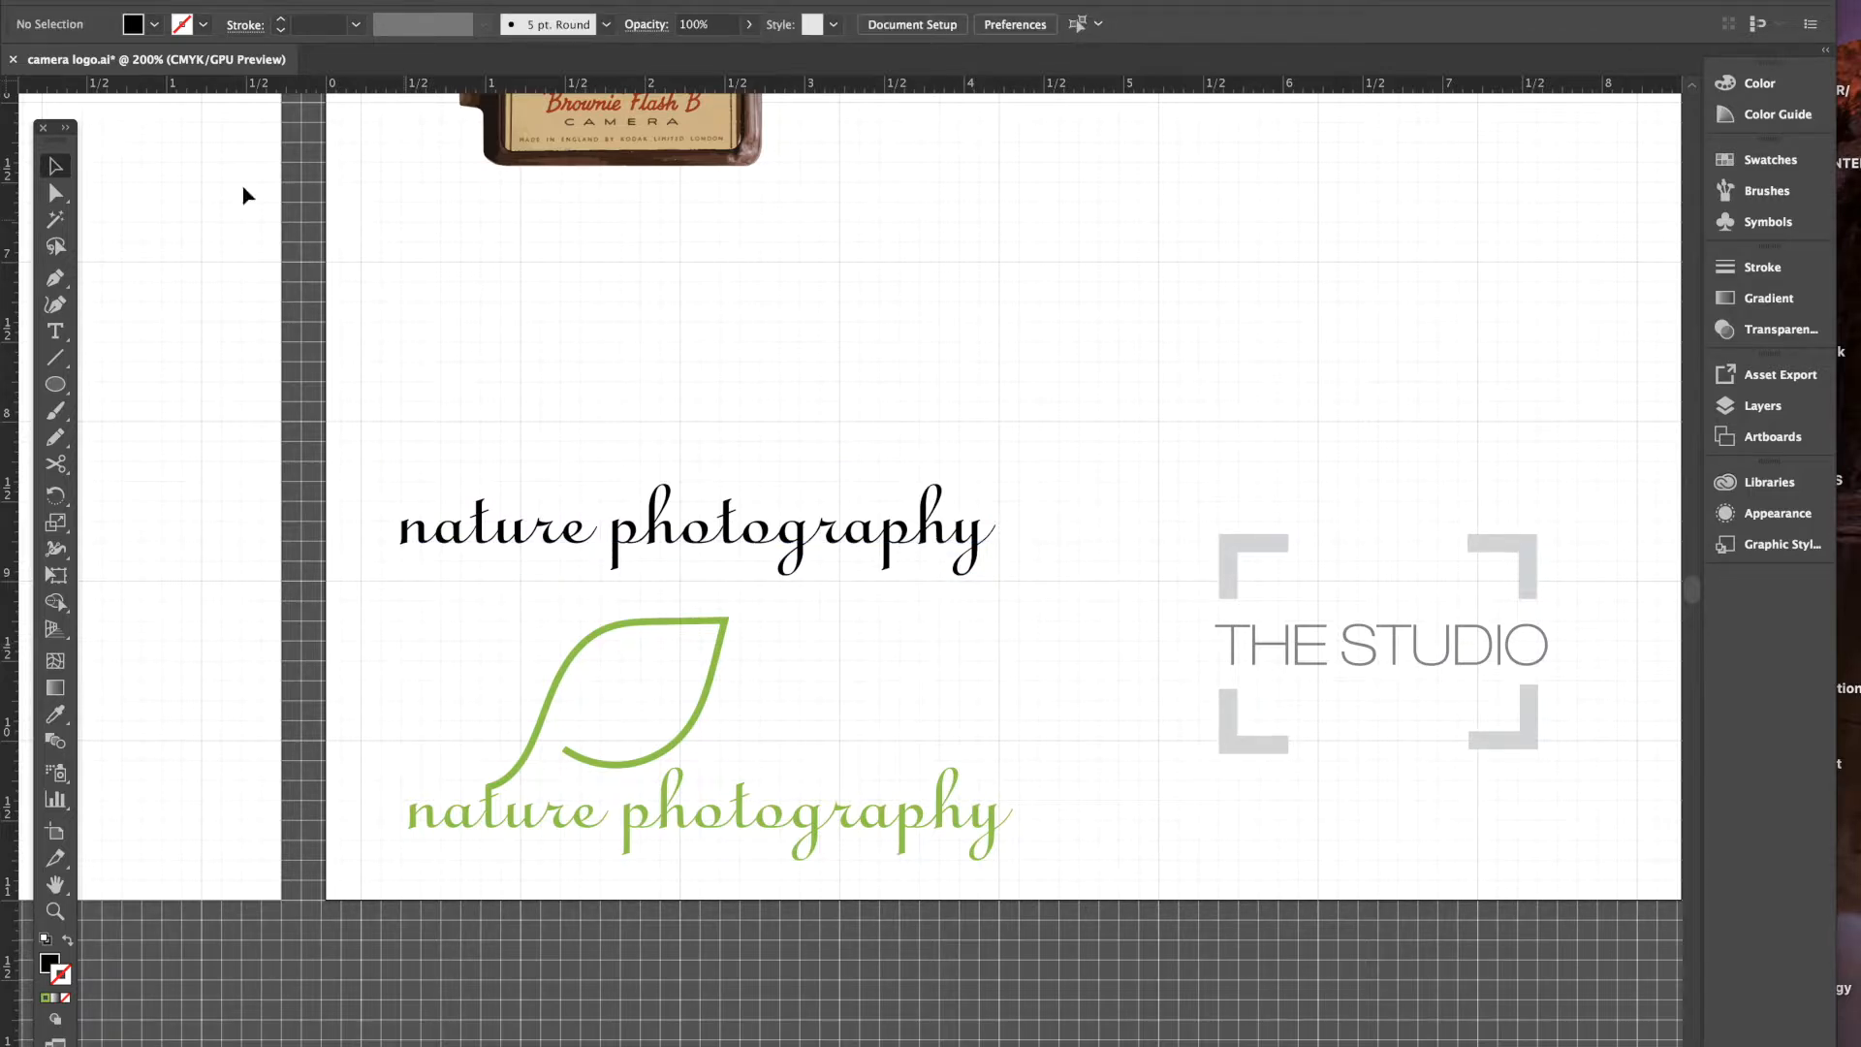
- Reposition the Tools panel beside the artwork
left_click_drag(79, 134, 247, 116)
left_click_drag(350, 97, 331, 113)
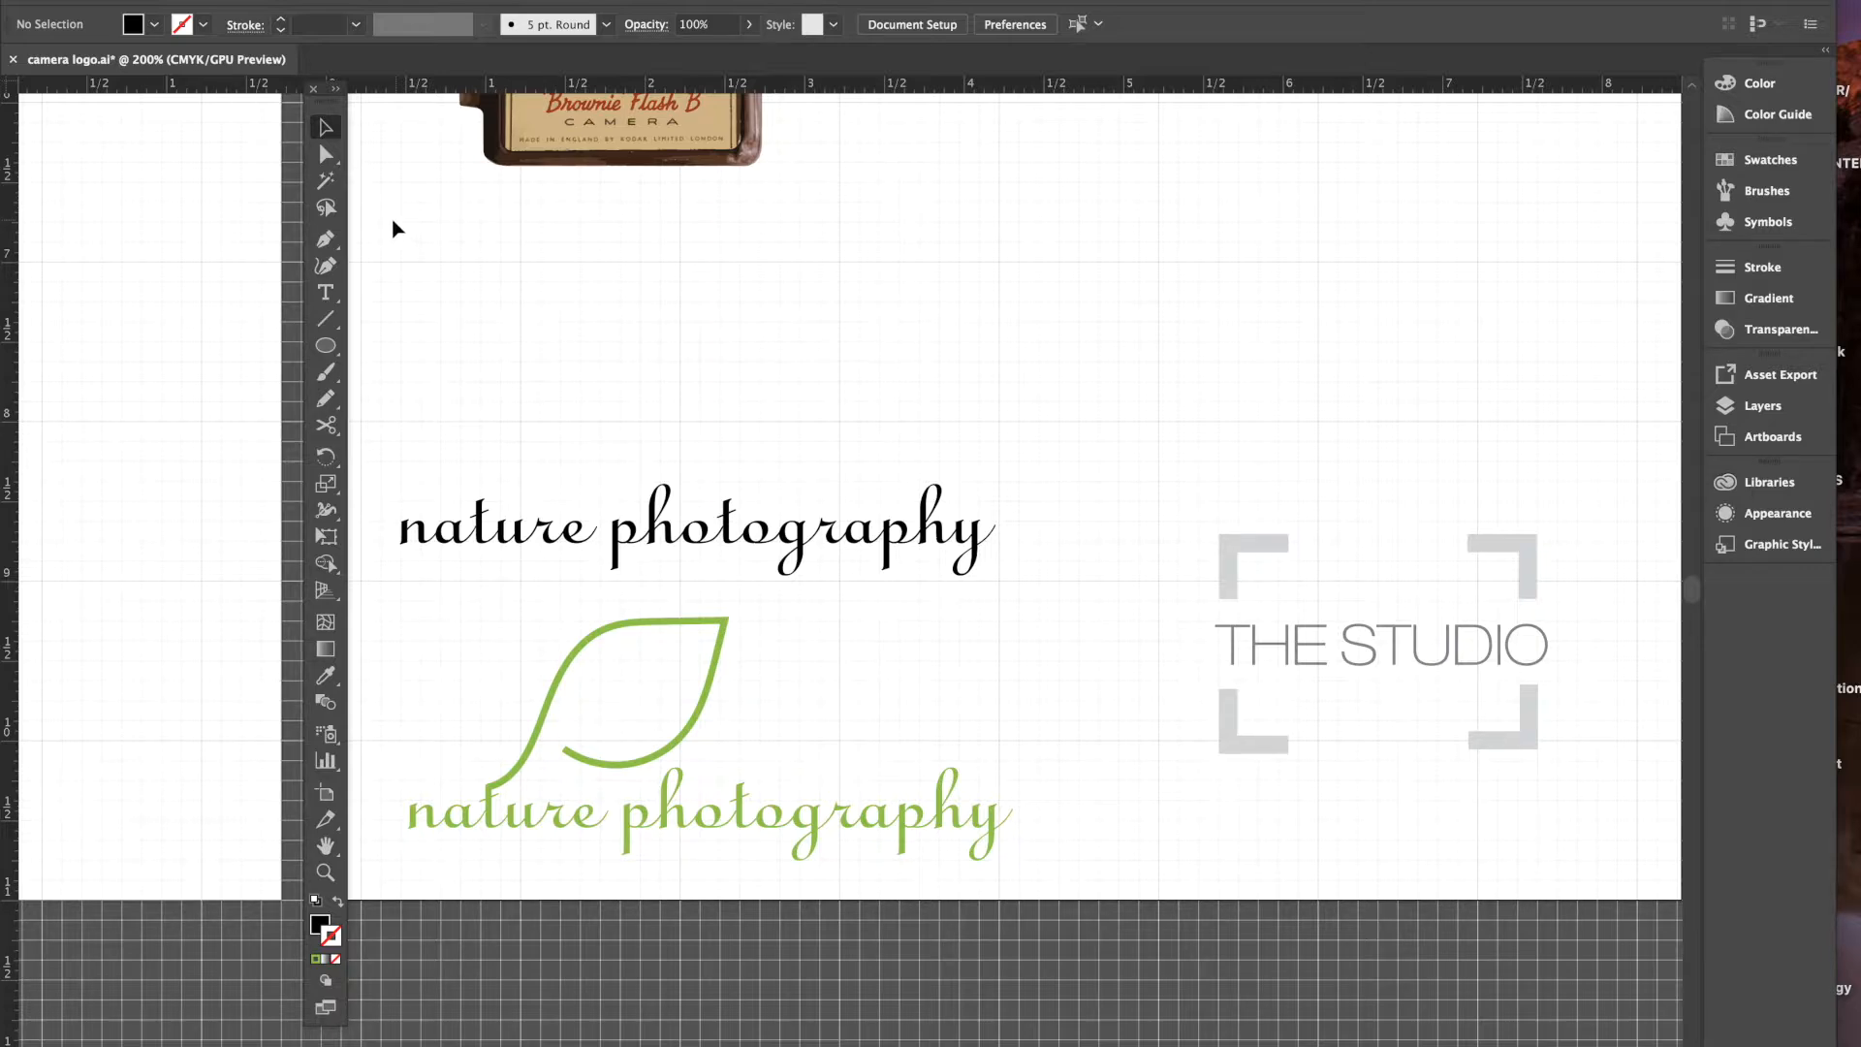
left_click(329, 242)
- Switch to the Pencil tool, then draw and undo a test stroke
left_click(324, 405)
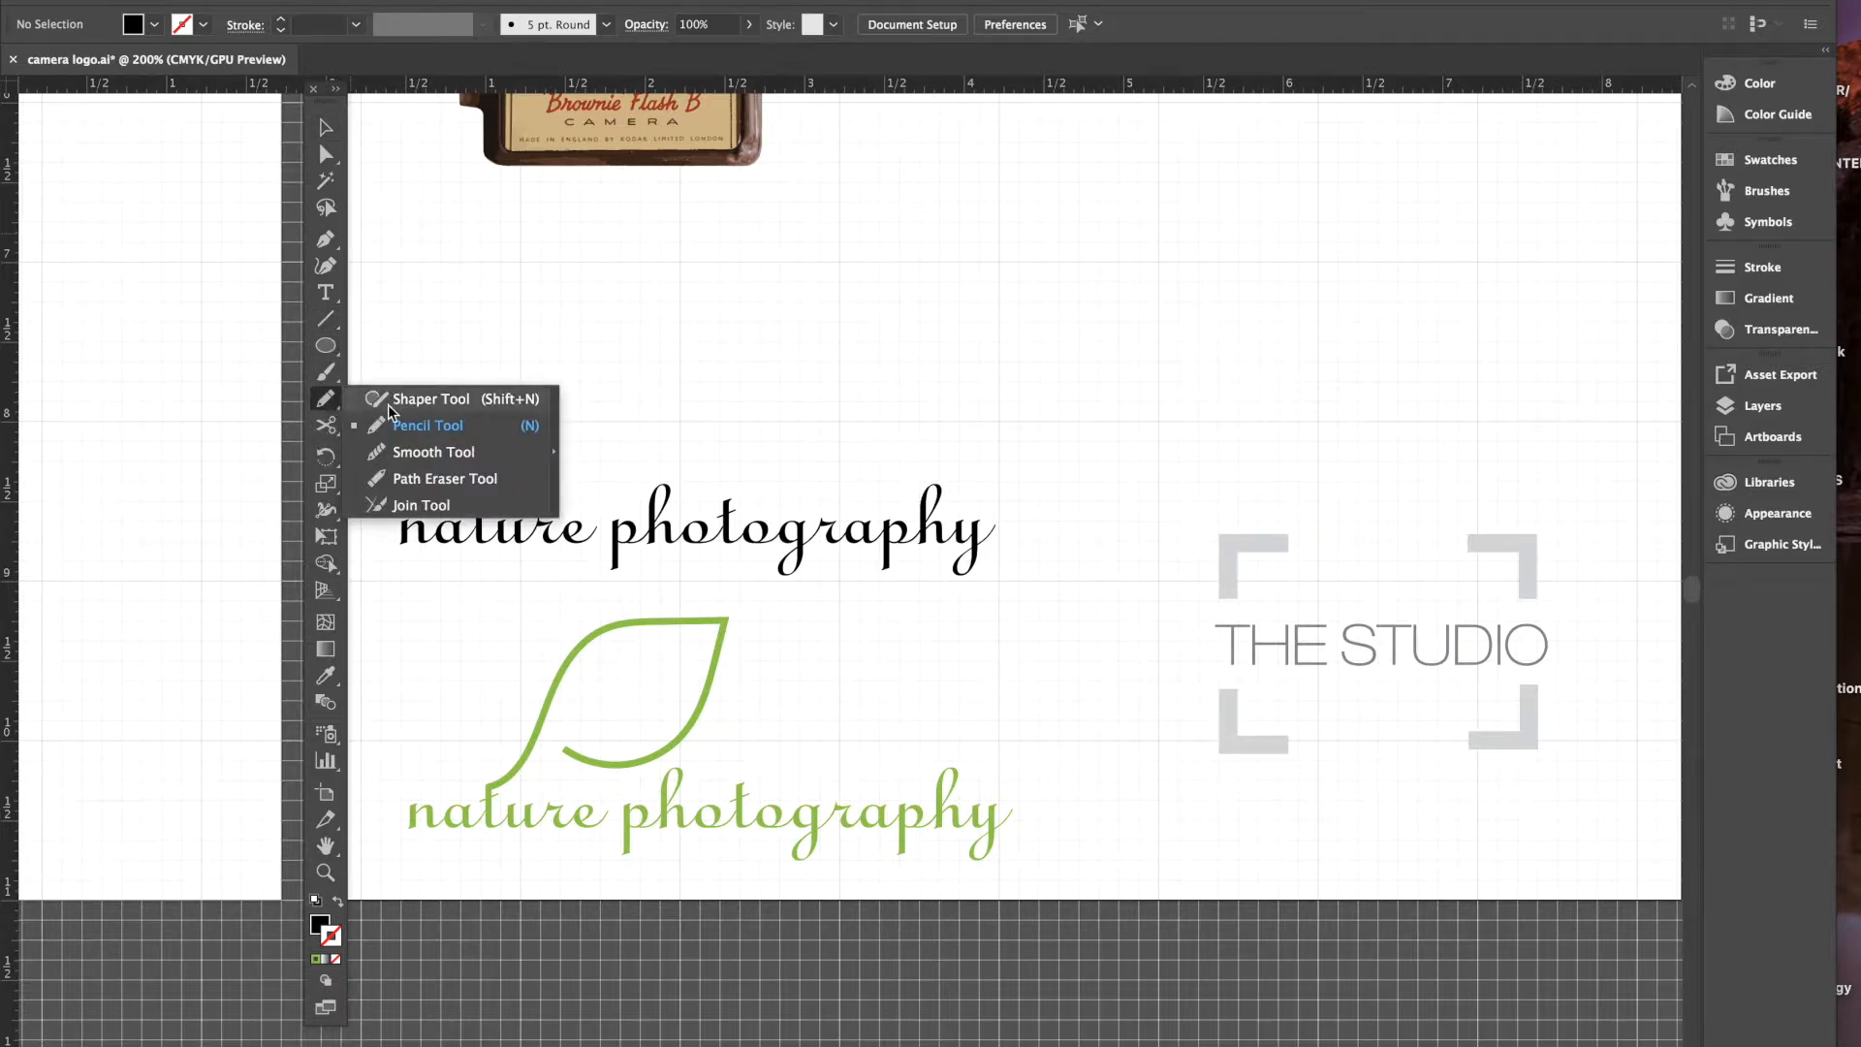
left_click(434, 399)
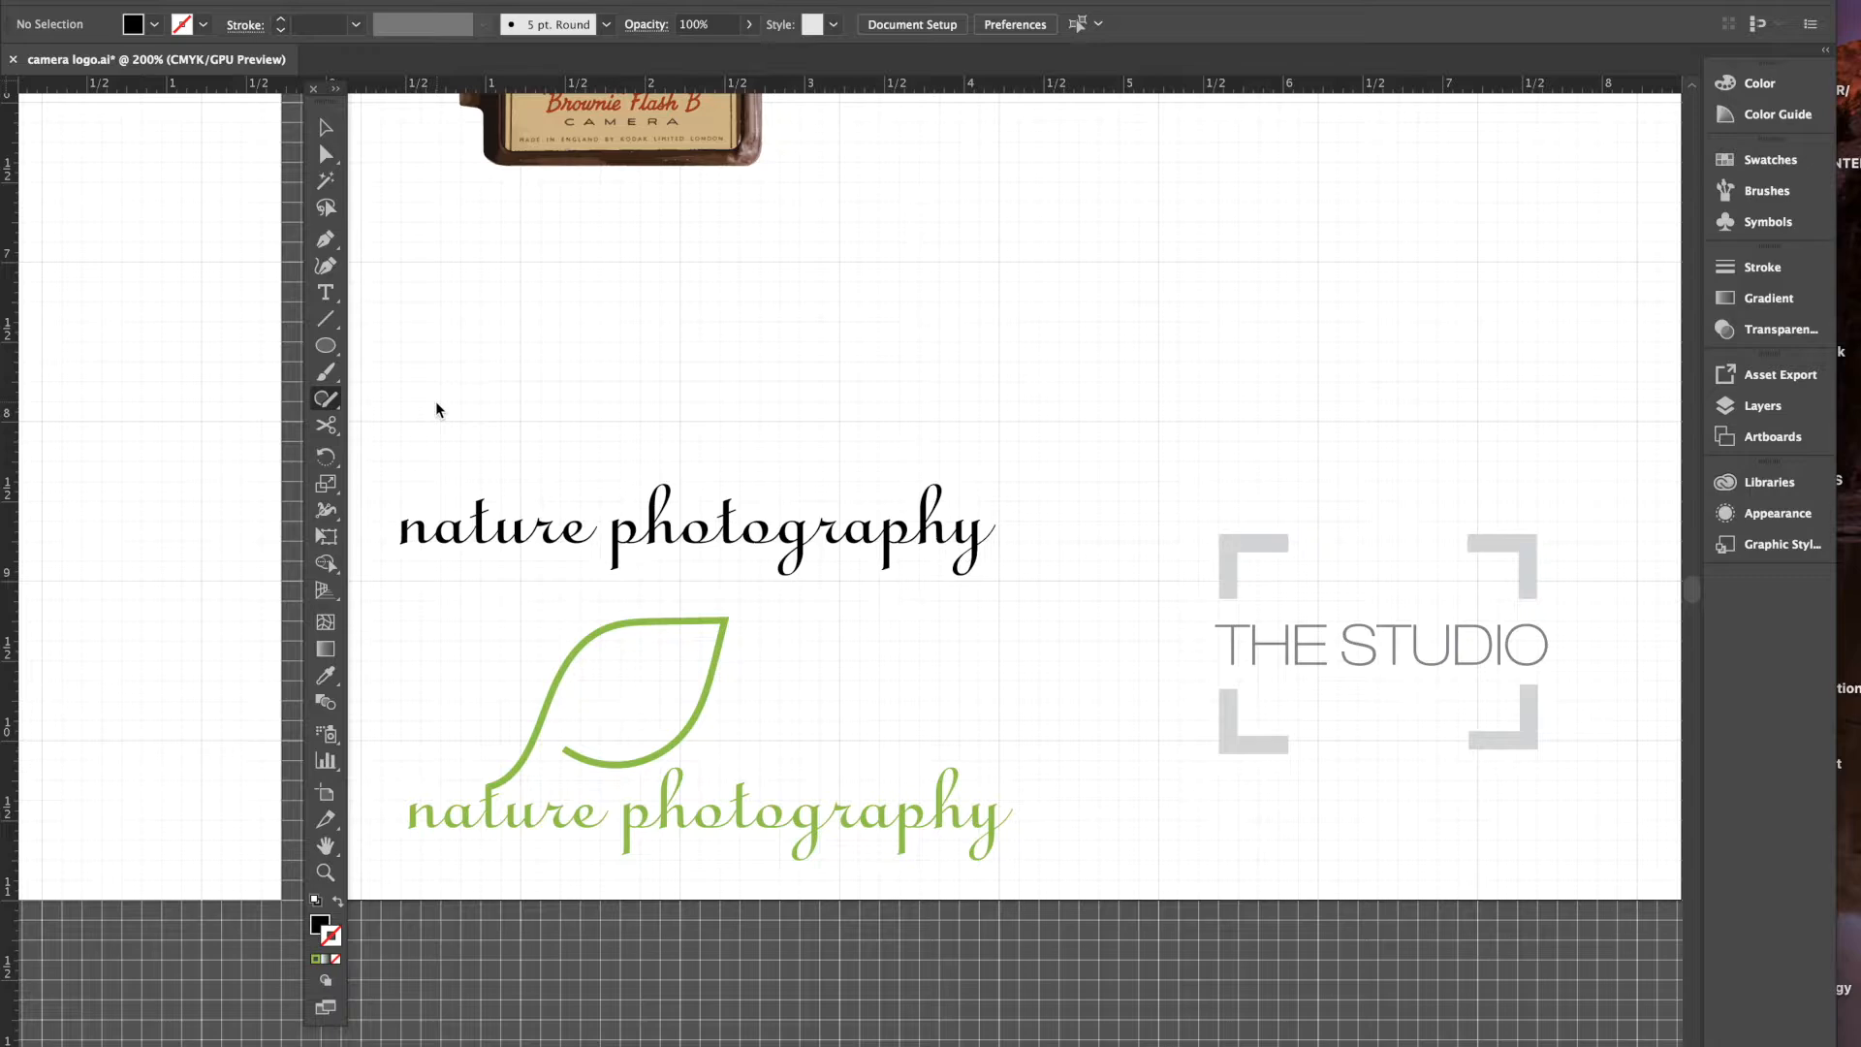
left_click(326, 406)
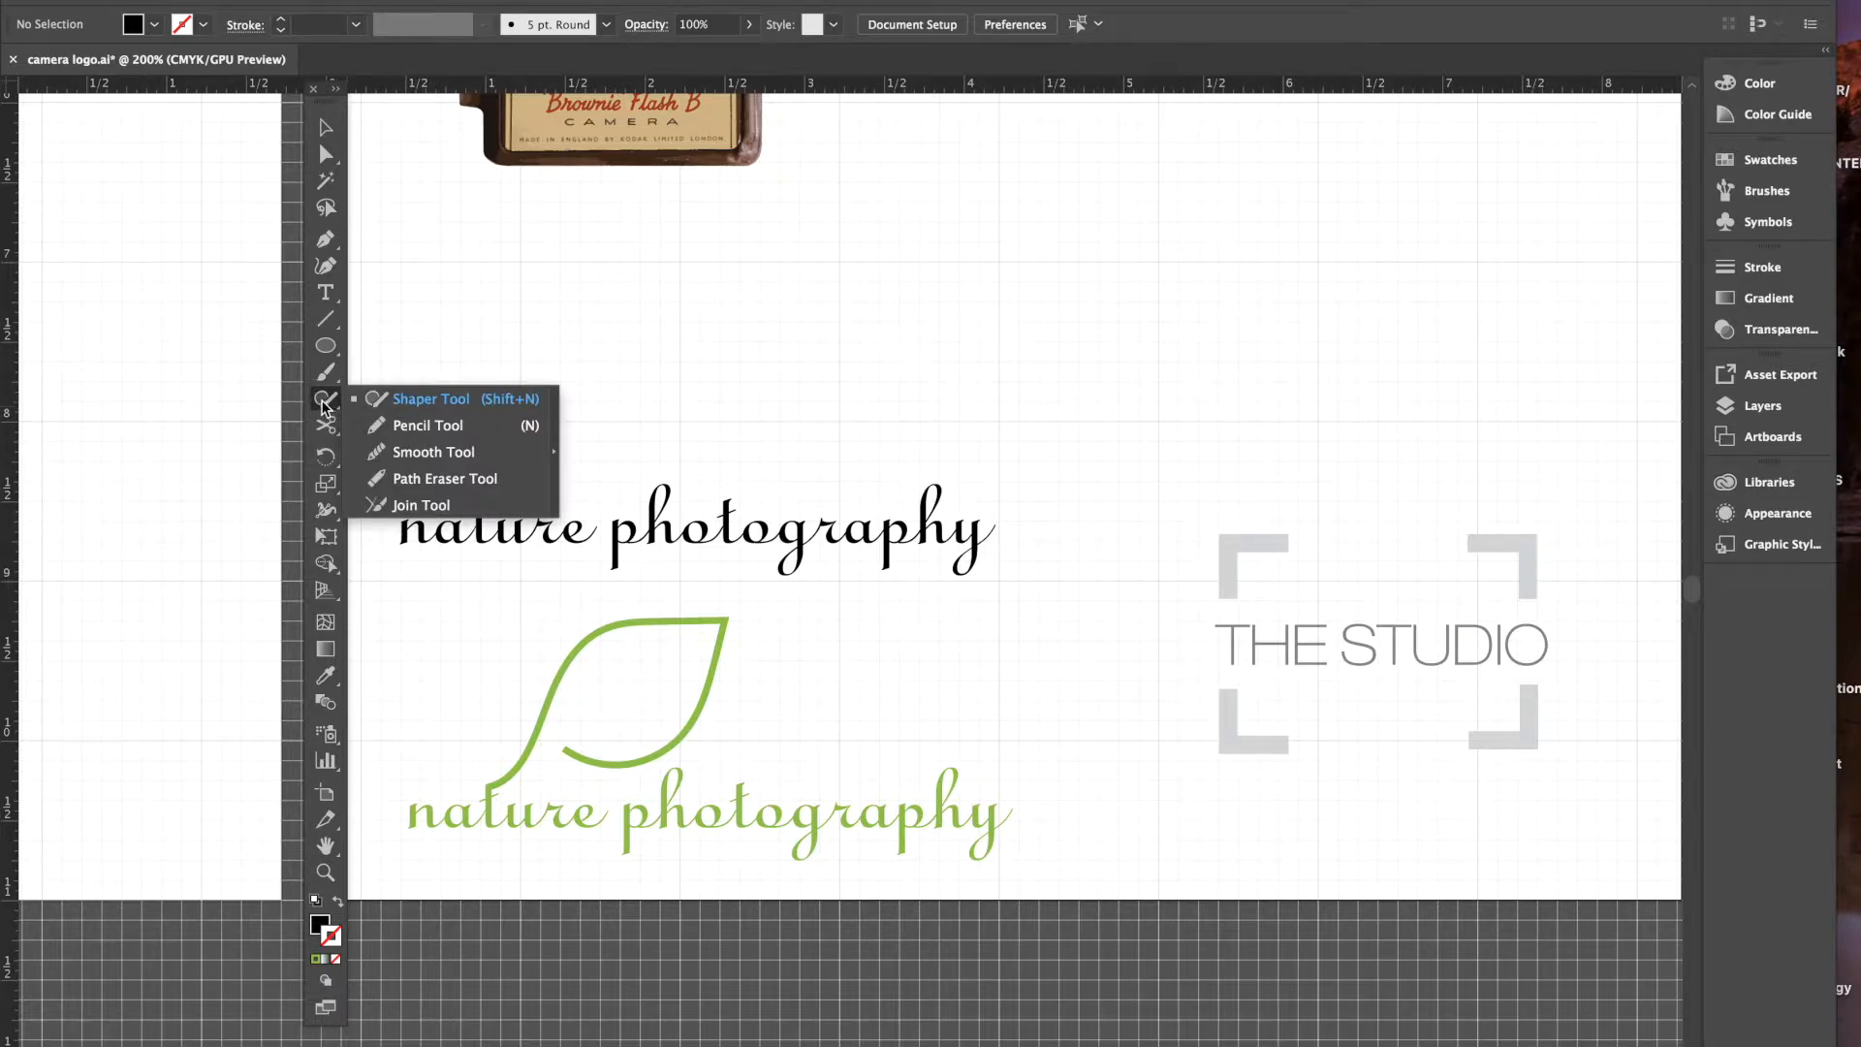
left_click(428, 424)
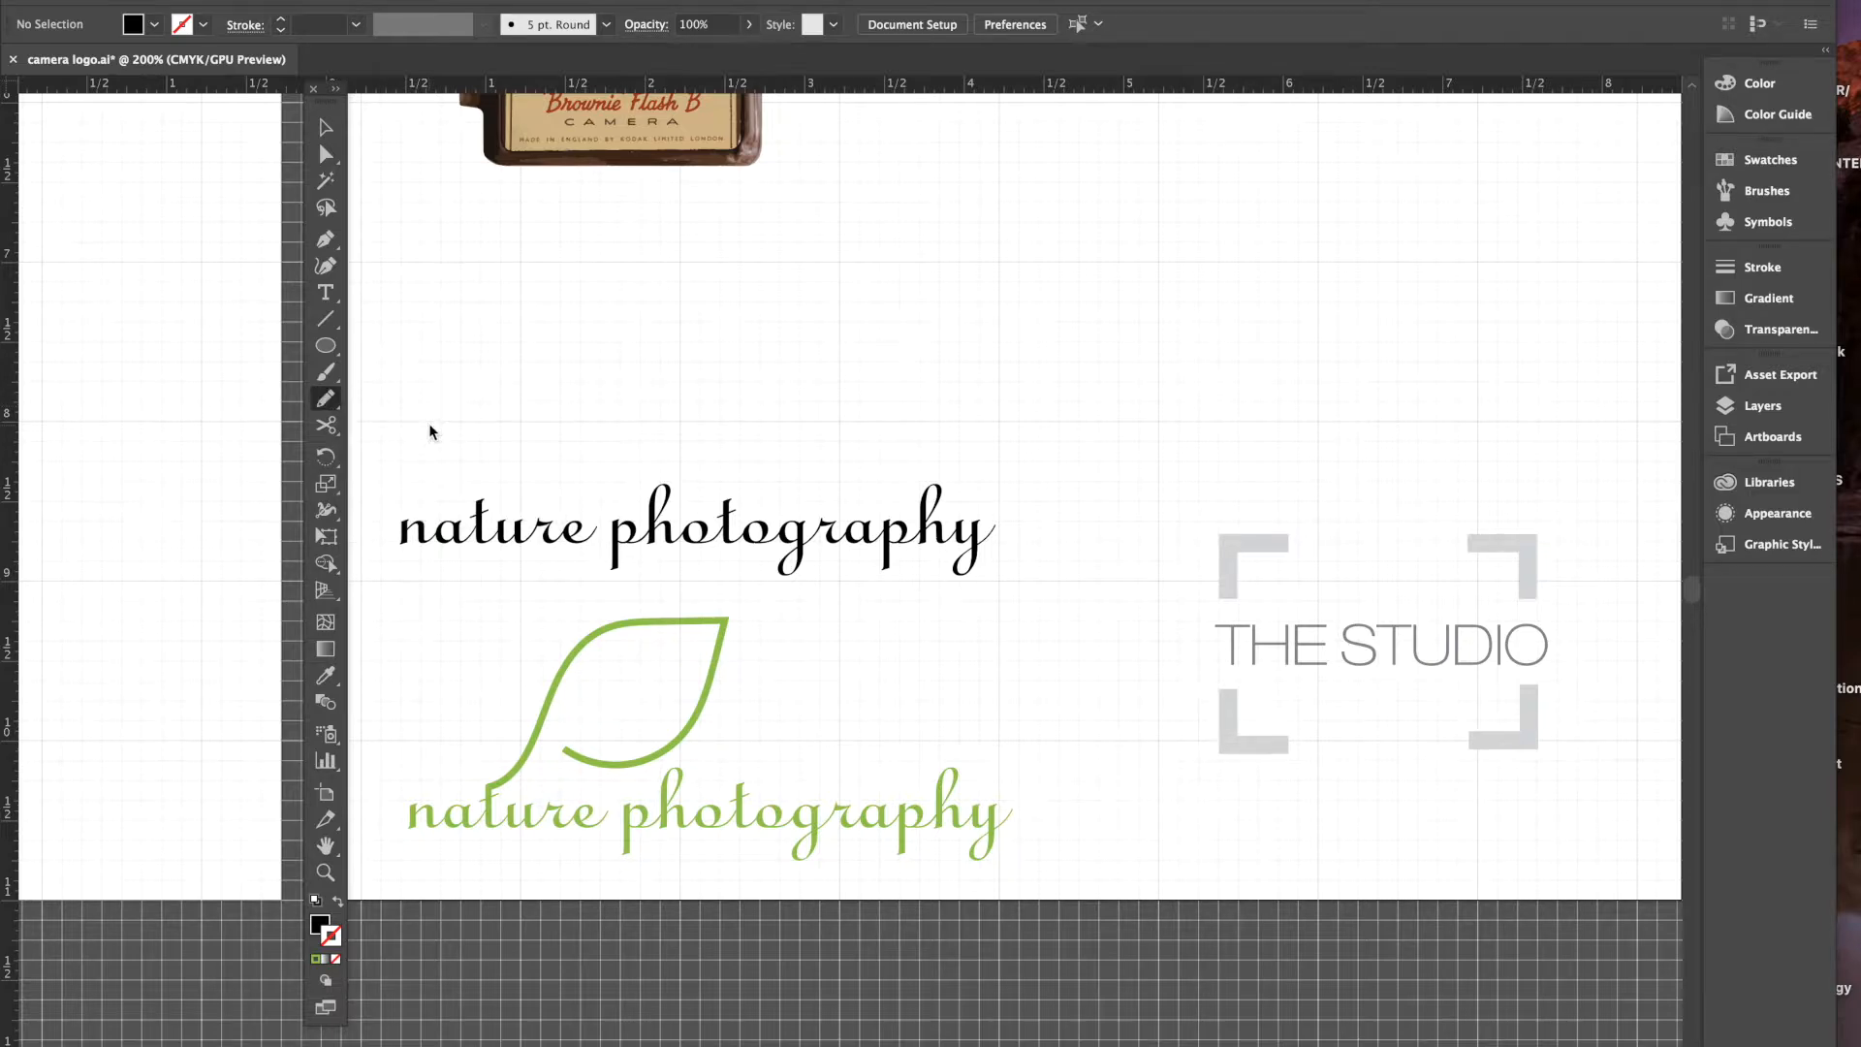
mouse_move(500, 378)
left_mouse_down()
mouse_move(536, 300)
mouse_move(547, 347)
mouse_move(967, 393)
left_mouse_up()
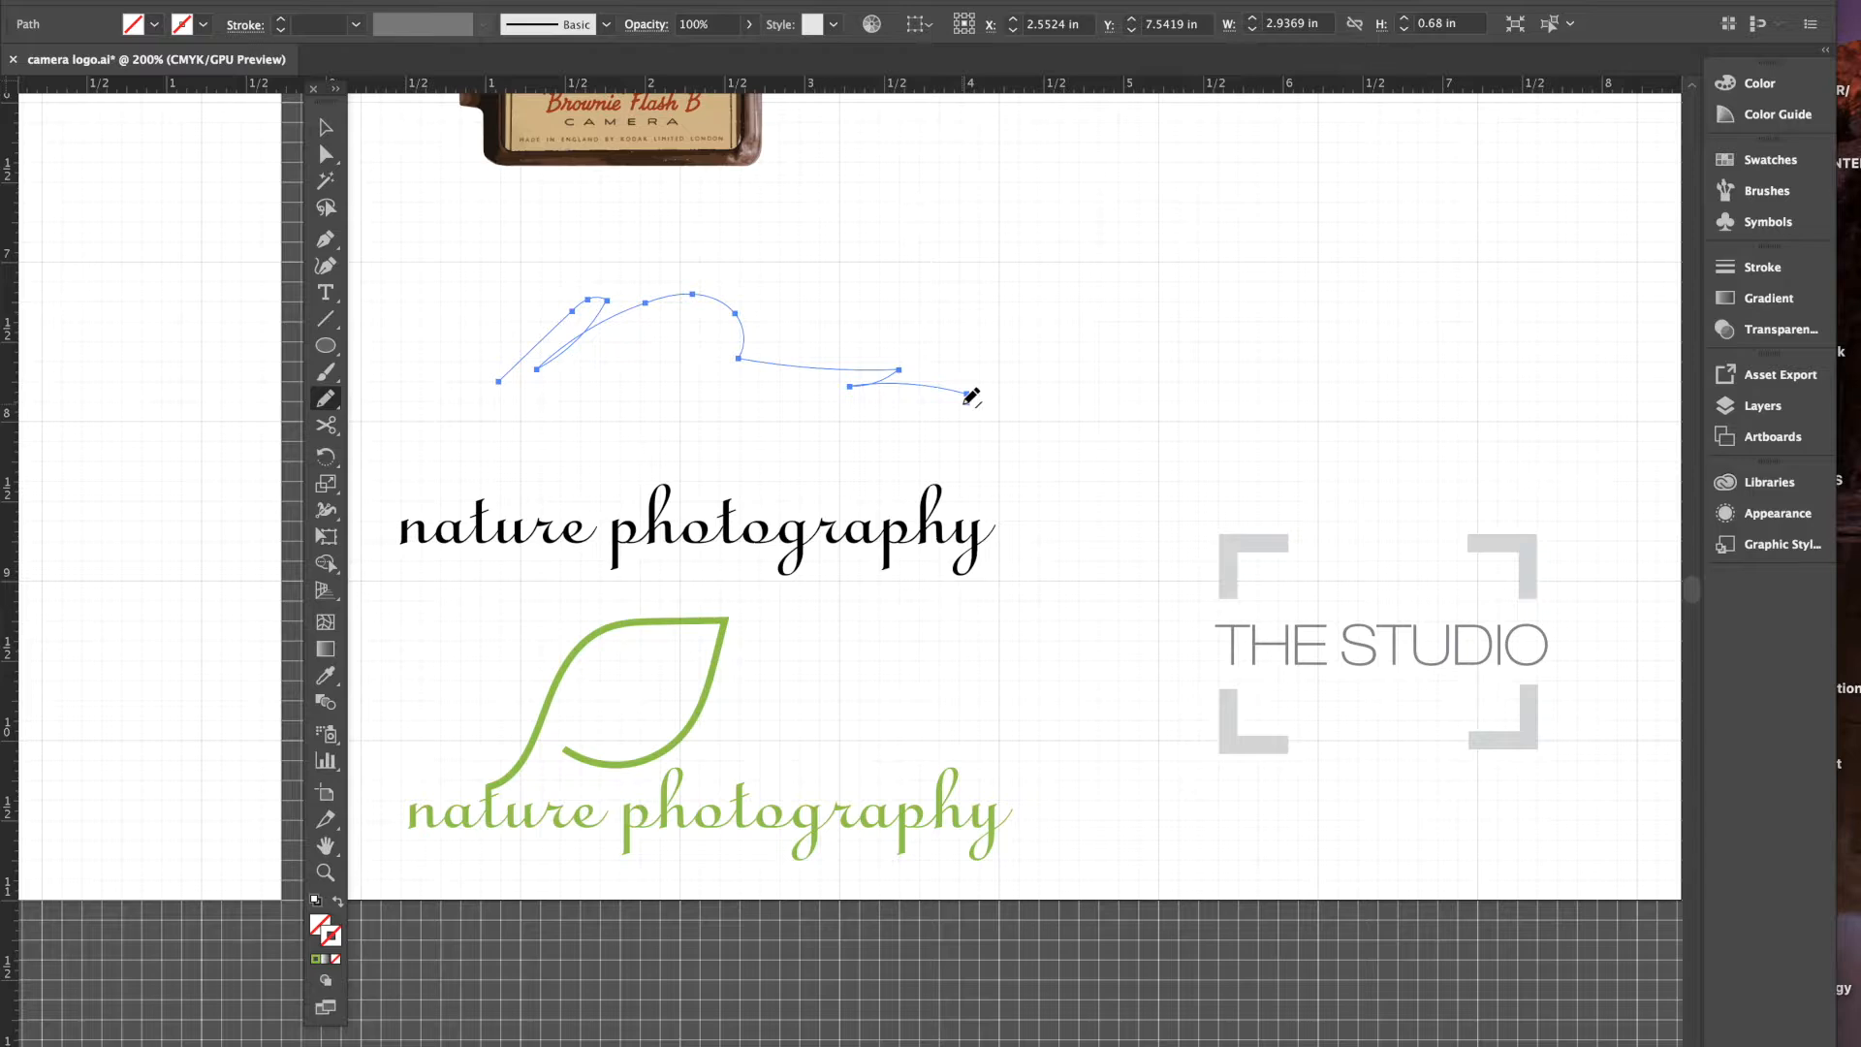
key("super+z")
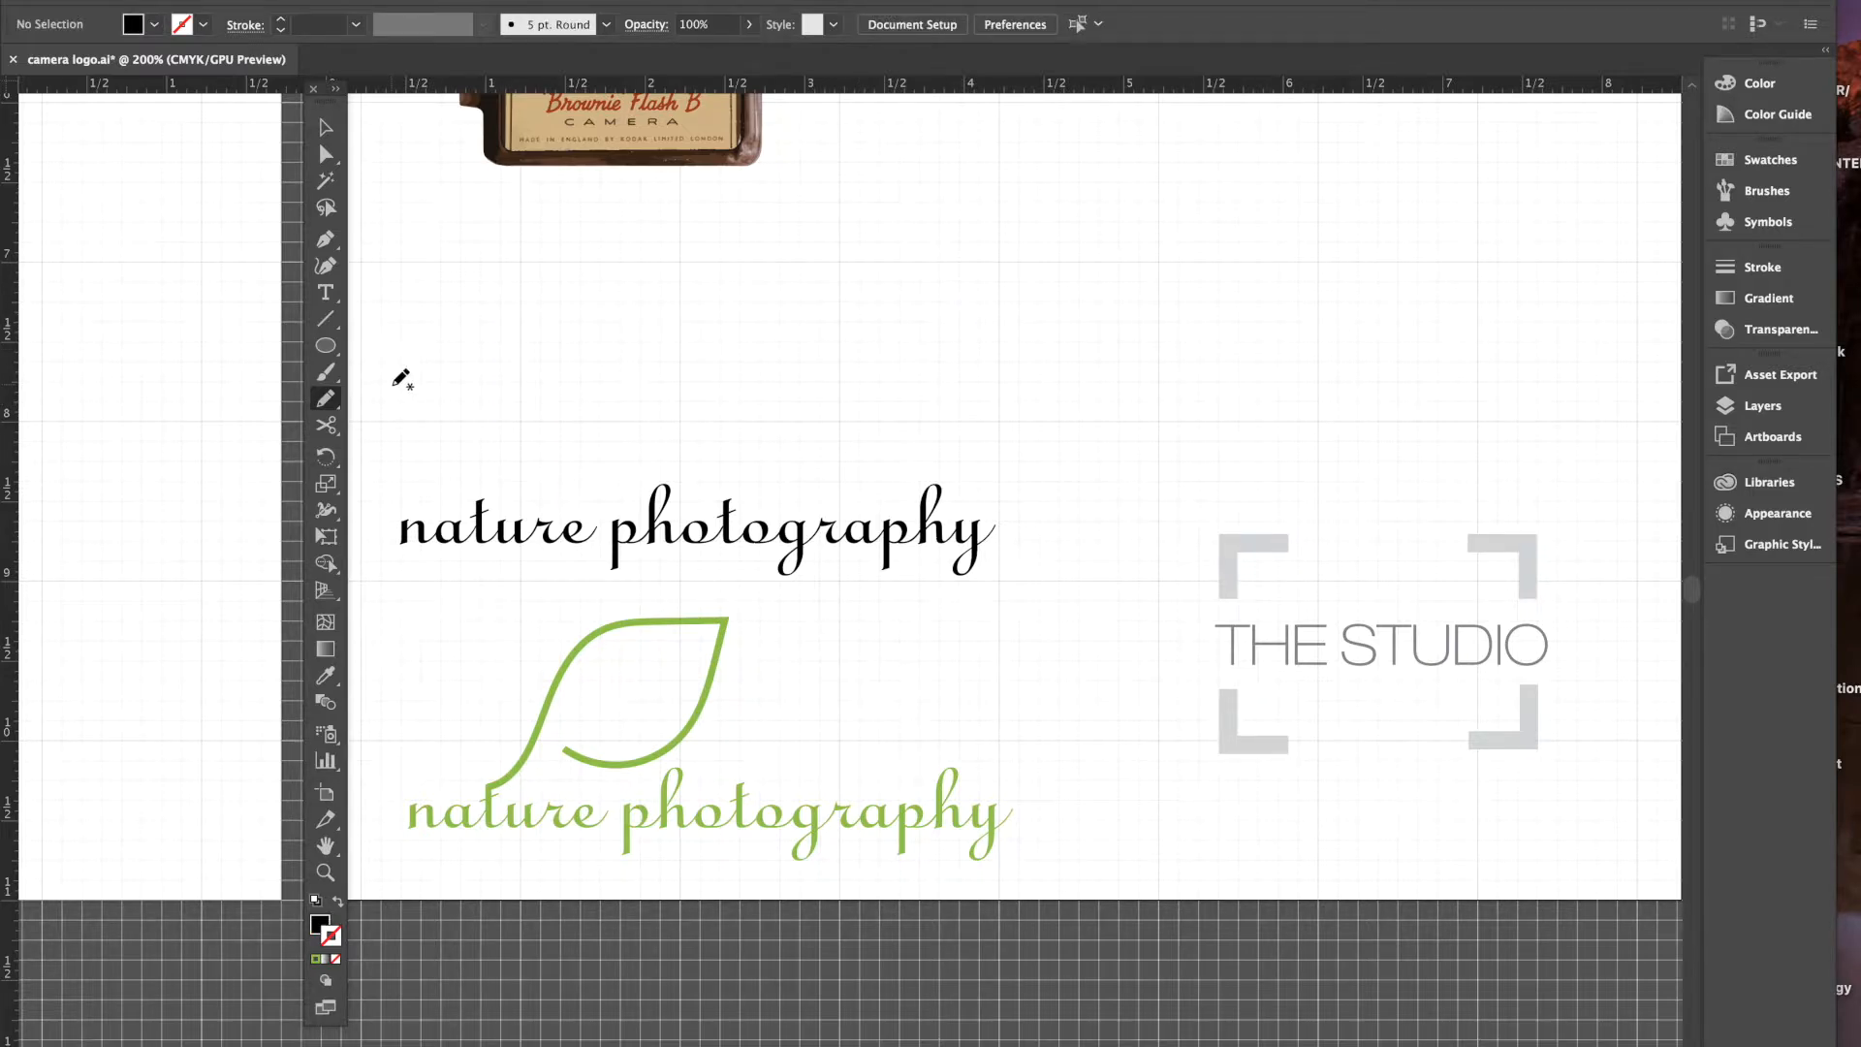
- In Pencil Tool Options, push Fidelity toward Smooth
left_click(326, 401)
double_click(327, 401)
mouse_move(743, 384)
left_mouse_down()
mouse_move(568, 383)
mouse_move(737, 389)
left_mouse_up()
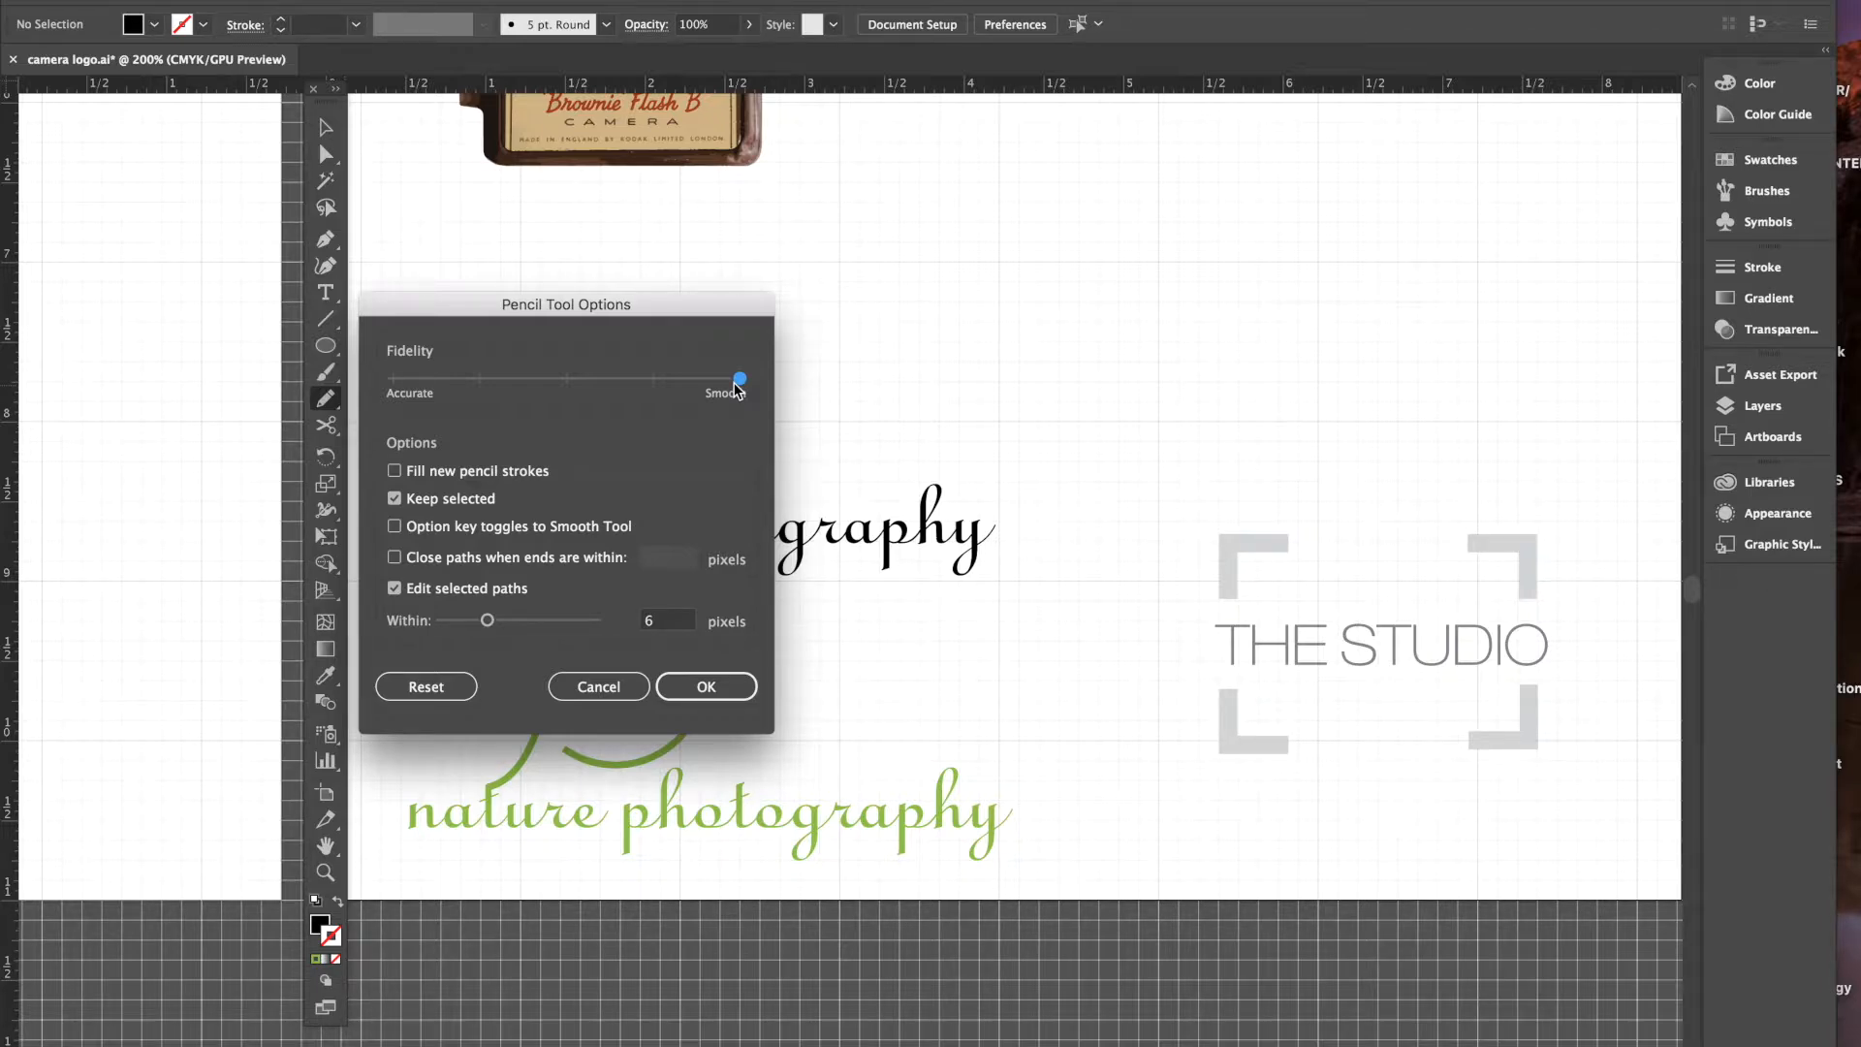
- Confirm the Pencil options and set the fill to None
left_click(713, 686)
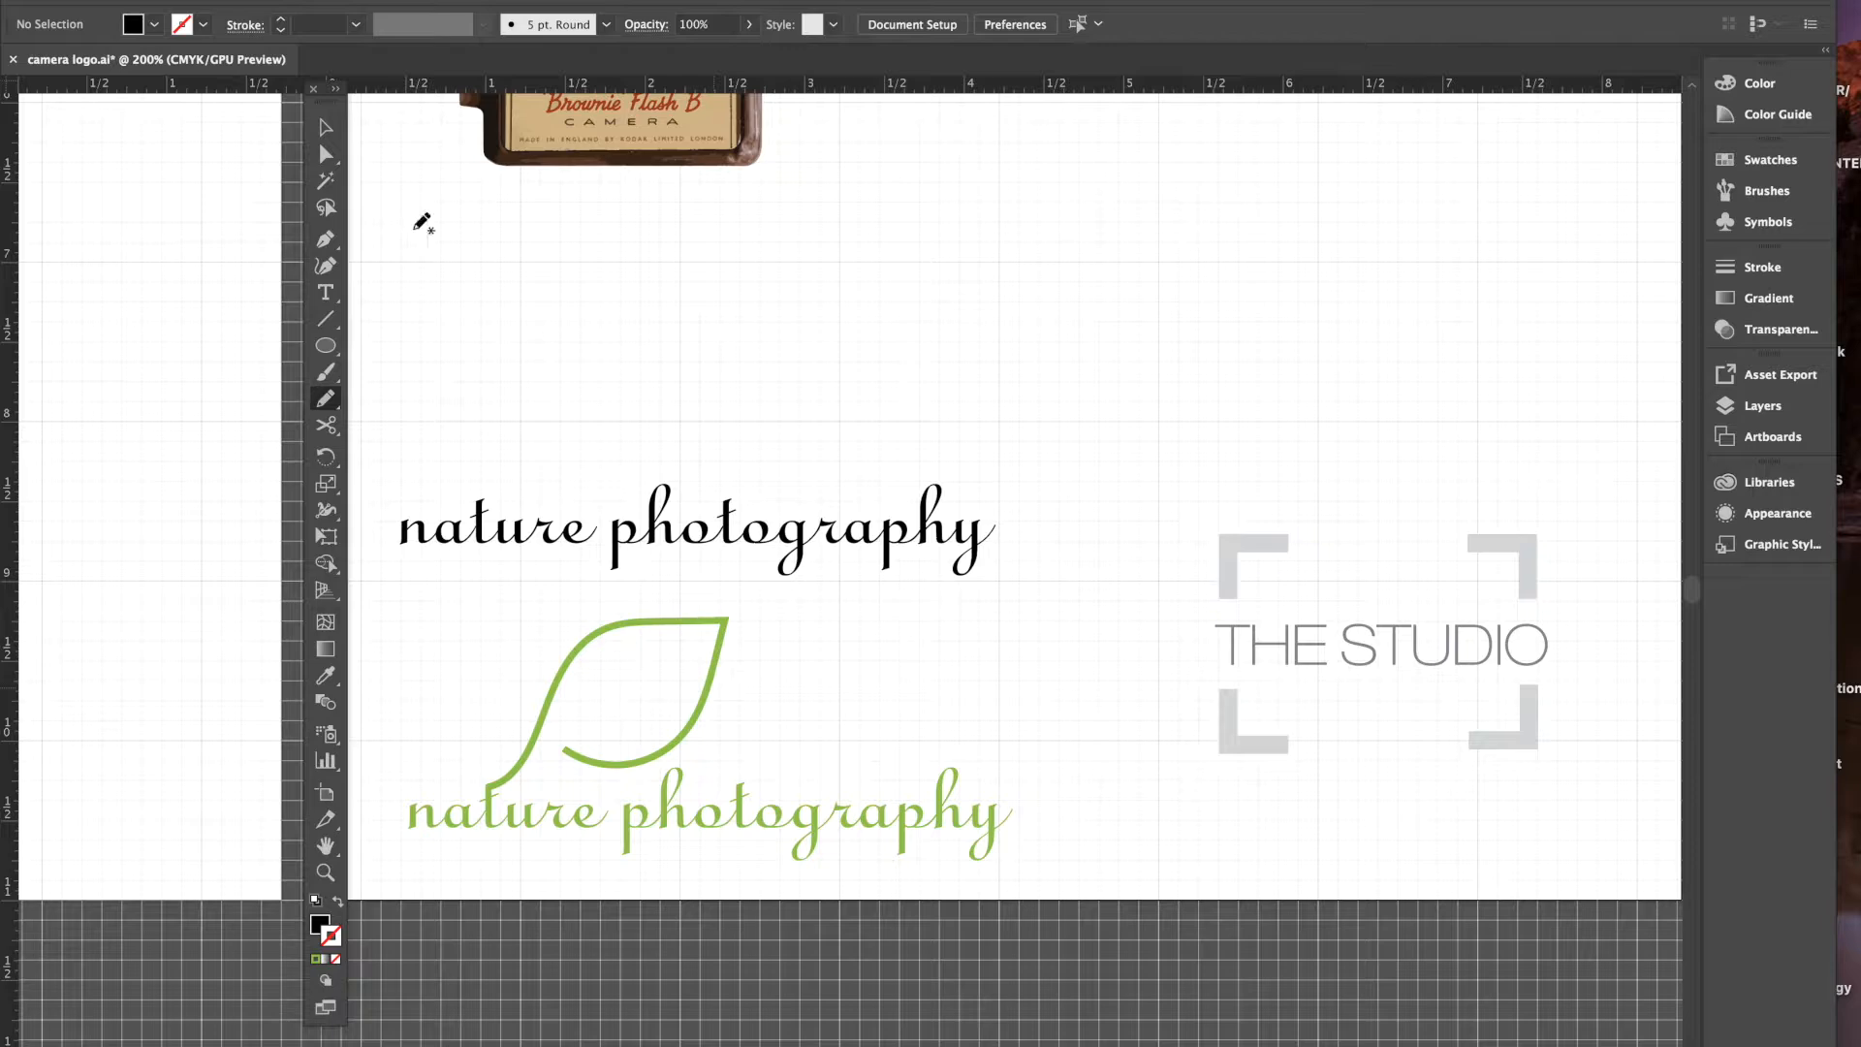
left_click(155, 26)
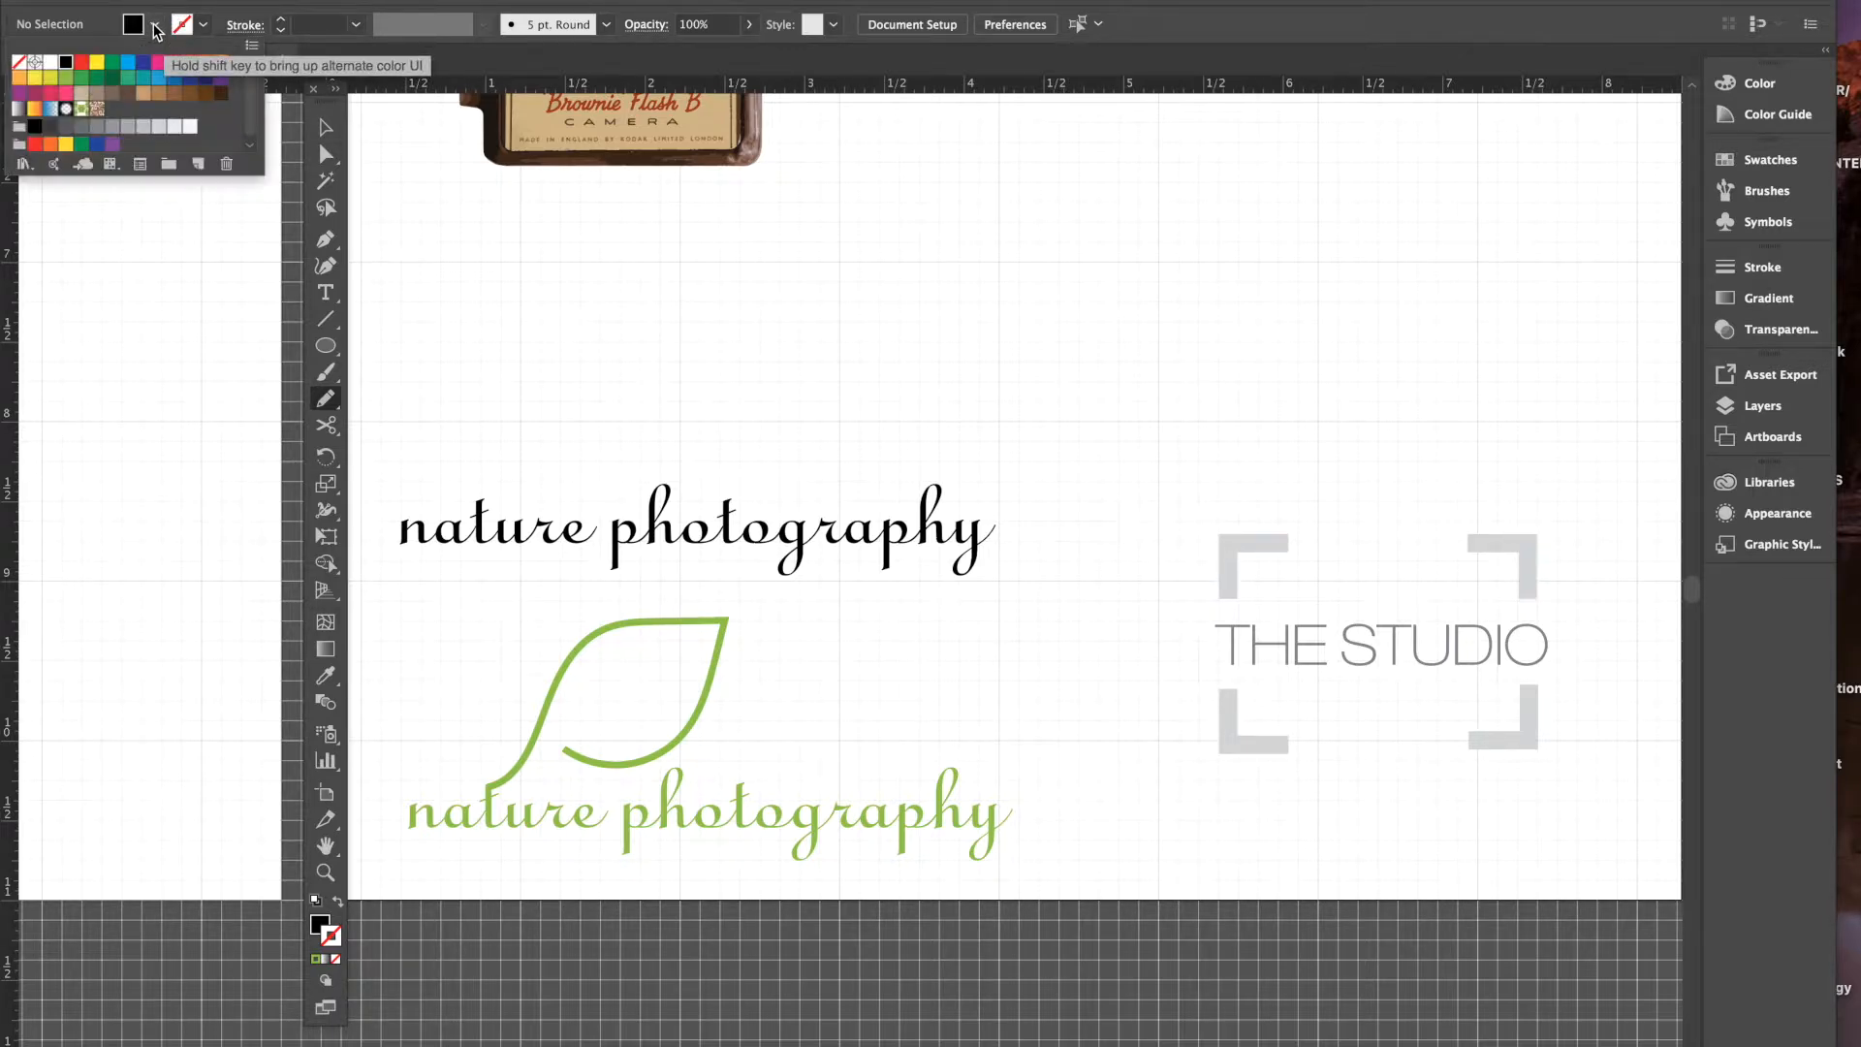
left_click(19, 65)
left_click(205, 29)
- Give the stroke a green colour and a 3 pt weight
left_click(206, 30)
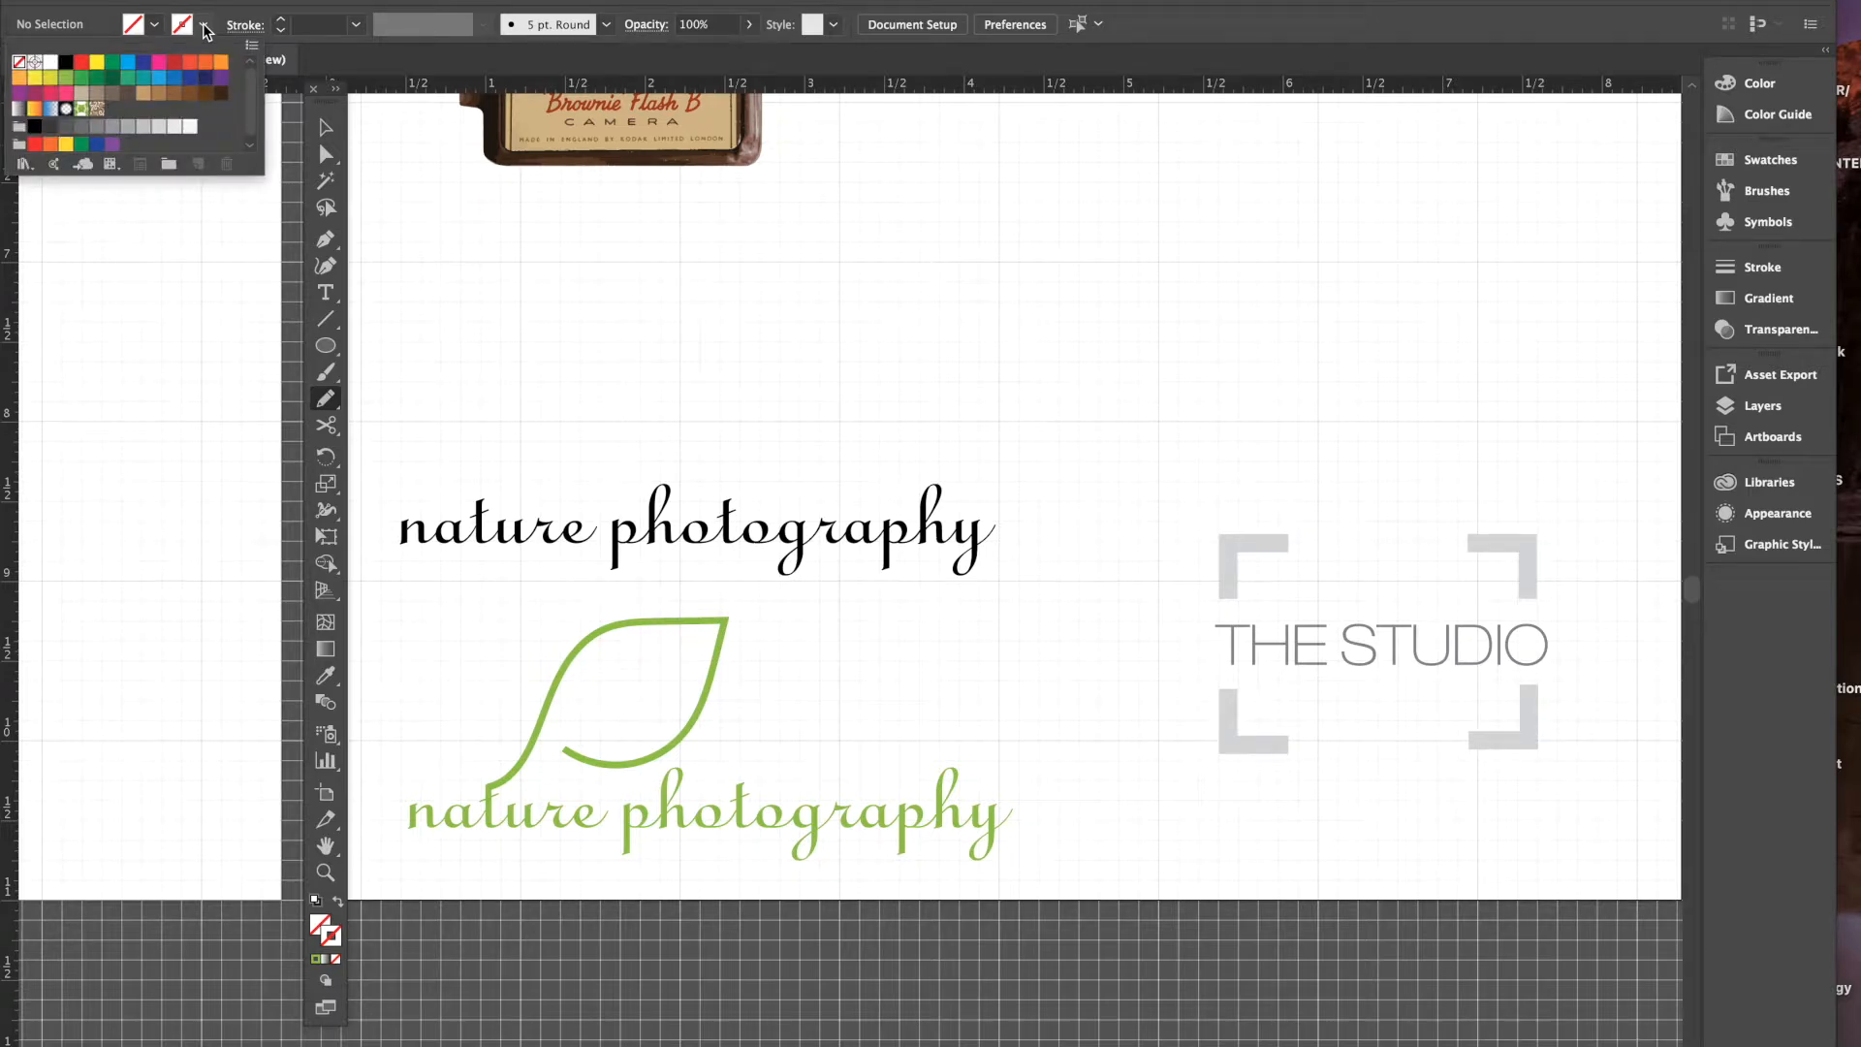
left_click(64, 83)
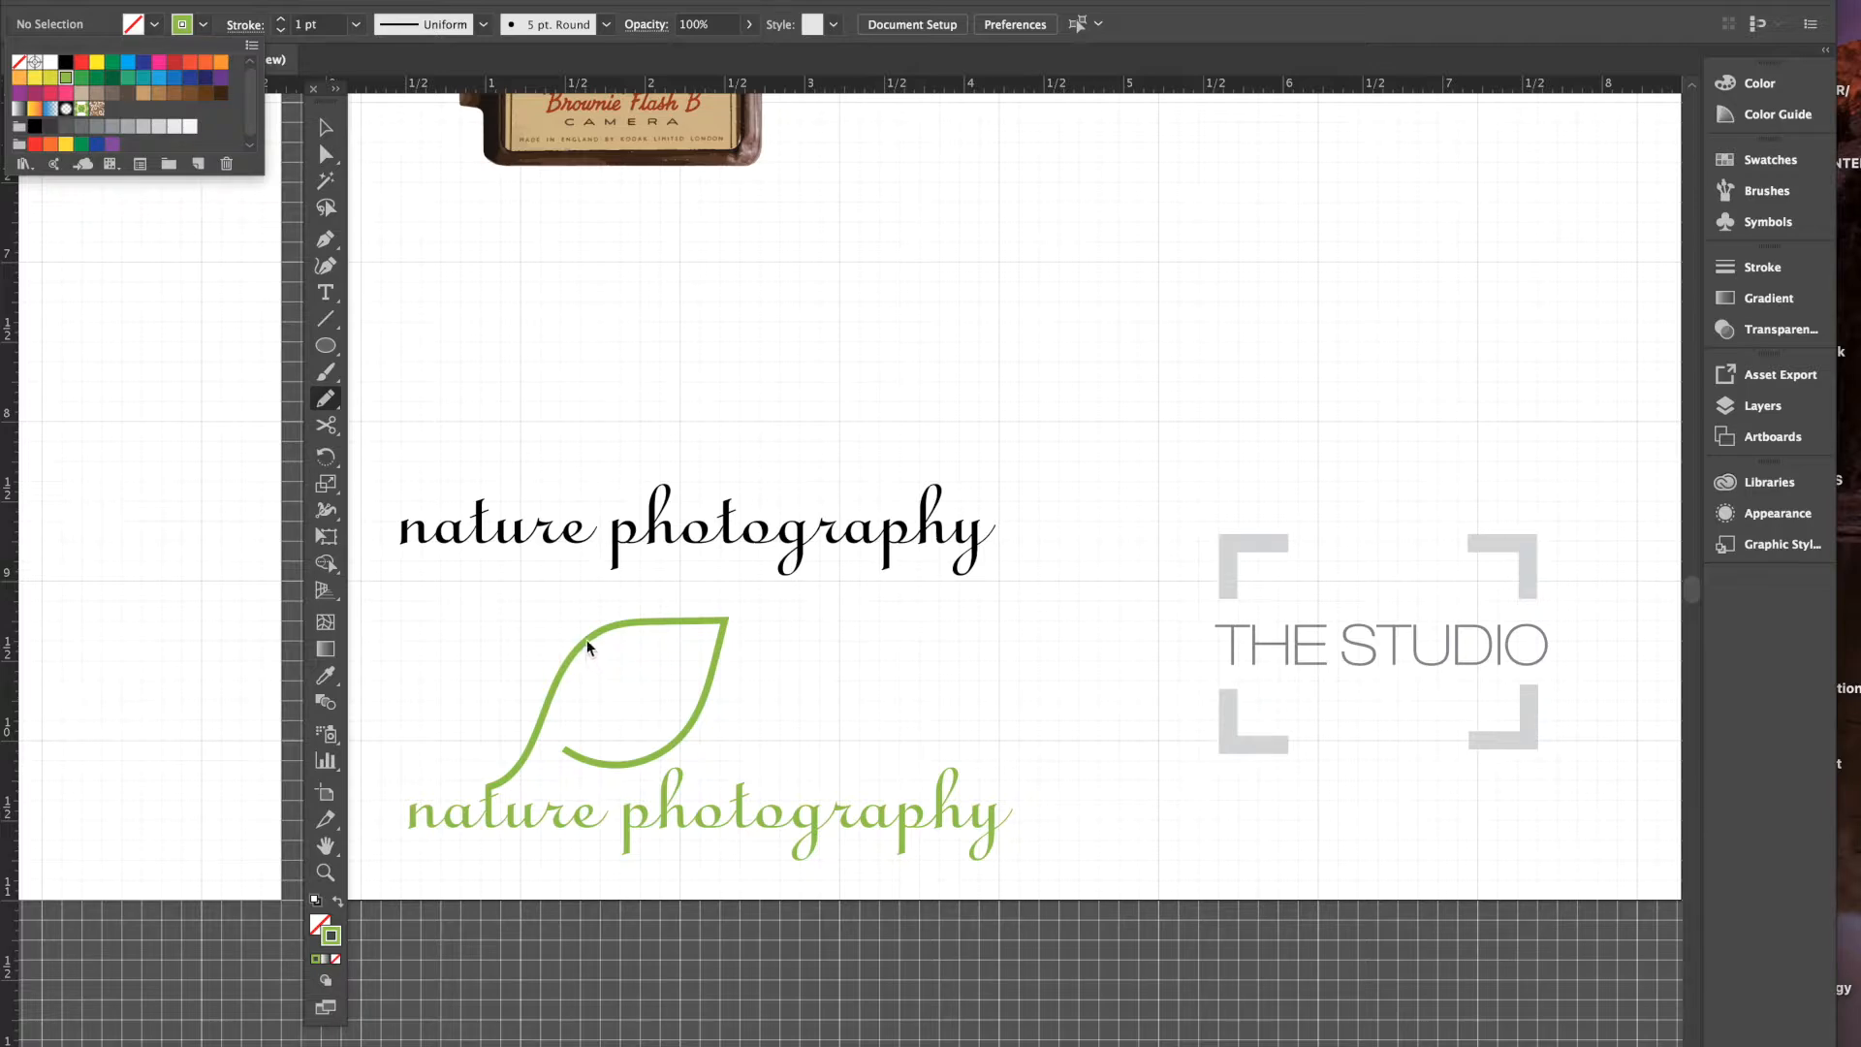
left_click(281, 19)
left_click(281, 20)
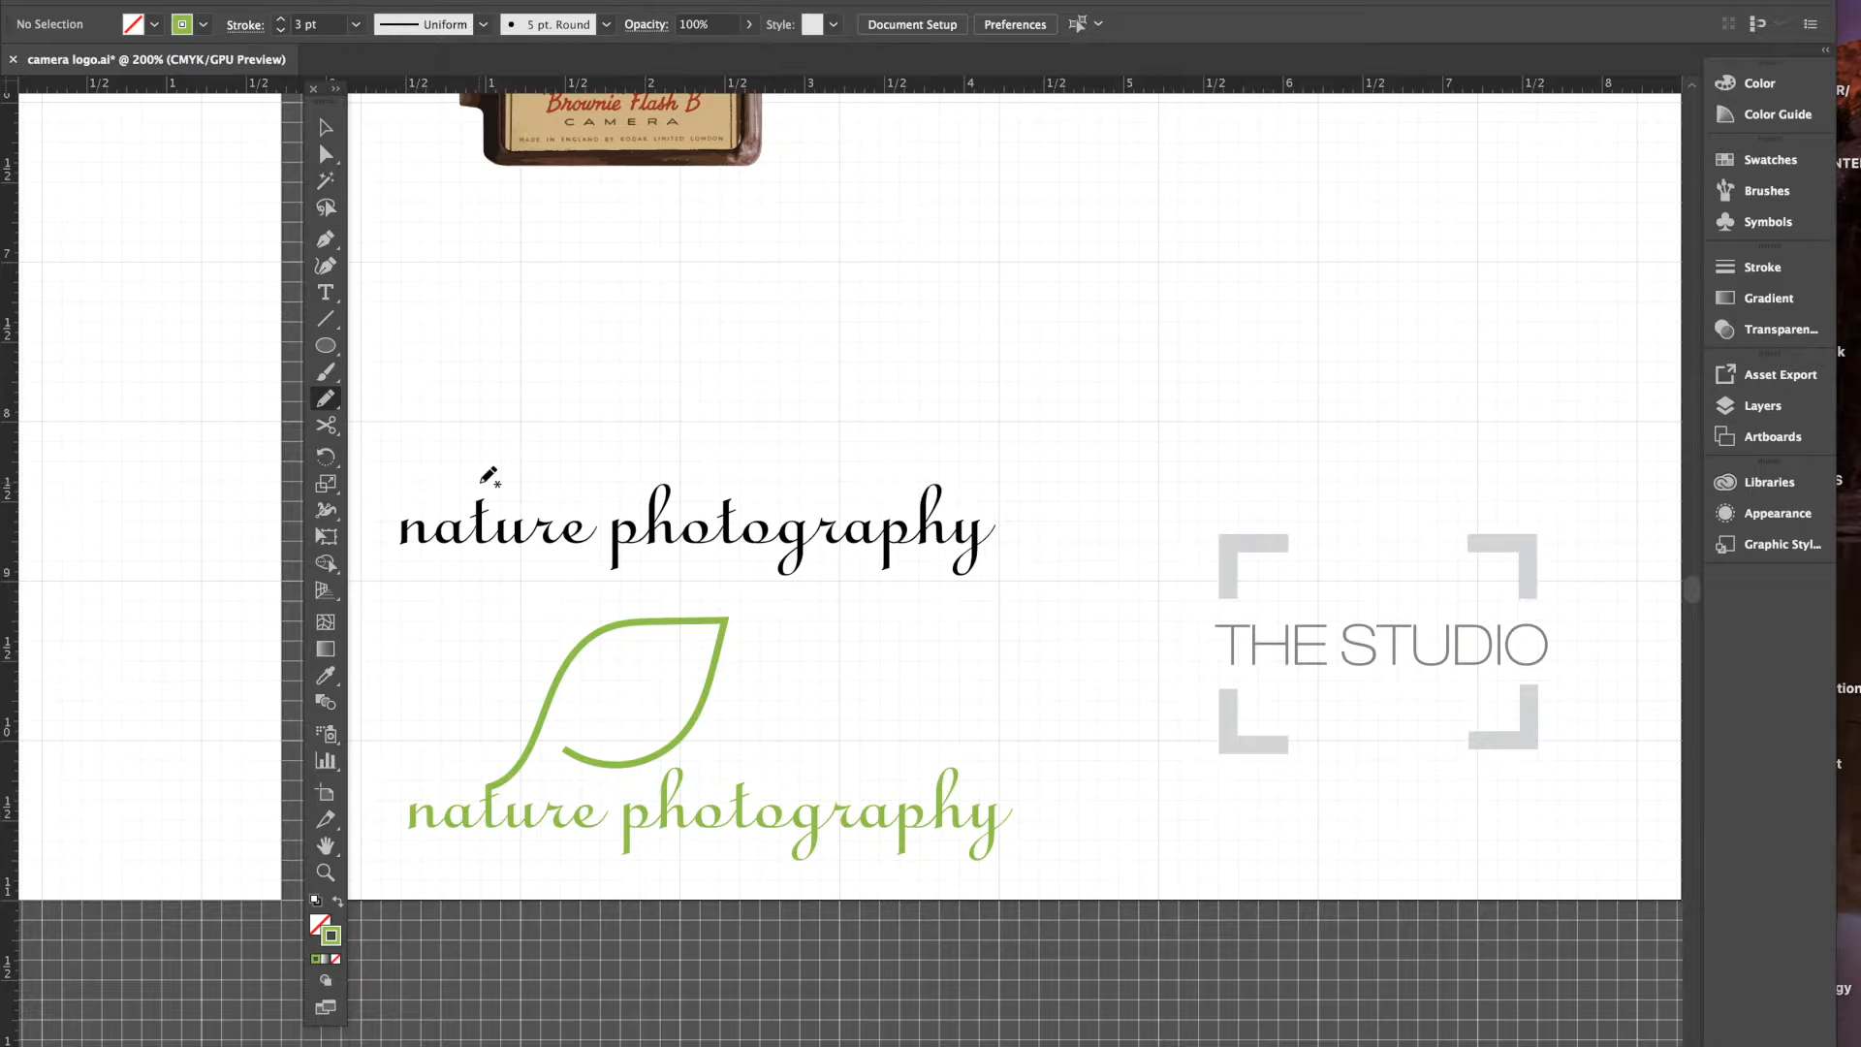
- Draw a green leaf-shaped pencil stroke above the black 'nature photography' text
left_click(480, 485)
mouse_move(480, 485)
left_mouse_down()
mouse_move(553, 445)
mouse_move(595, 374)
mouse_move(675, 339)
mouse_move(817, 342)
mouse_move(736, 433)
mouse_move(690, 449)
mouse_move(595, 433)
left_mouse_up()
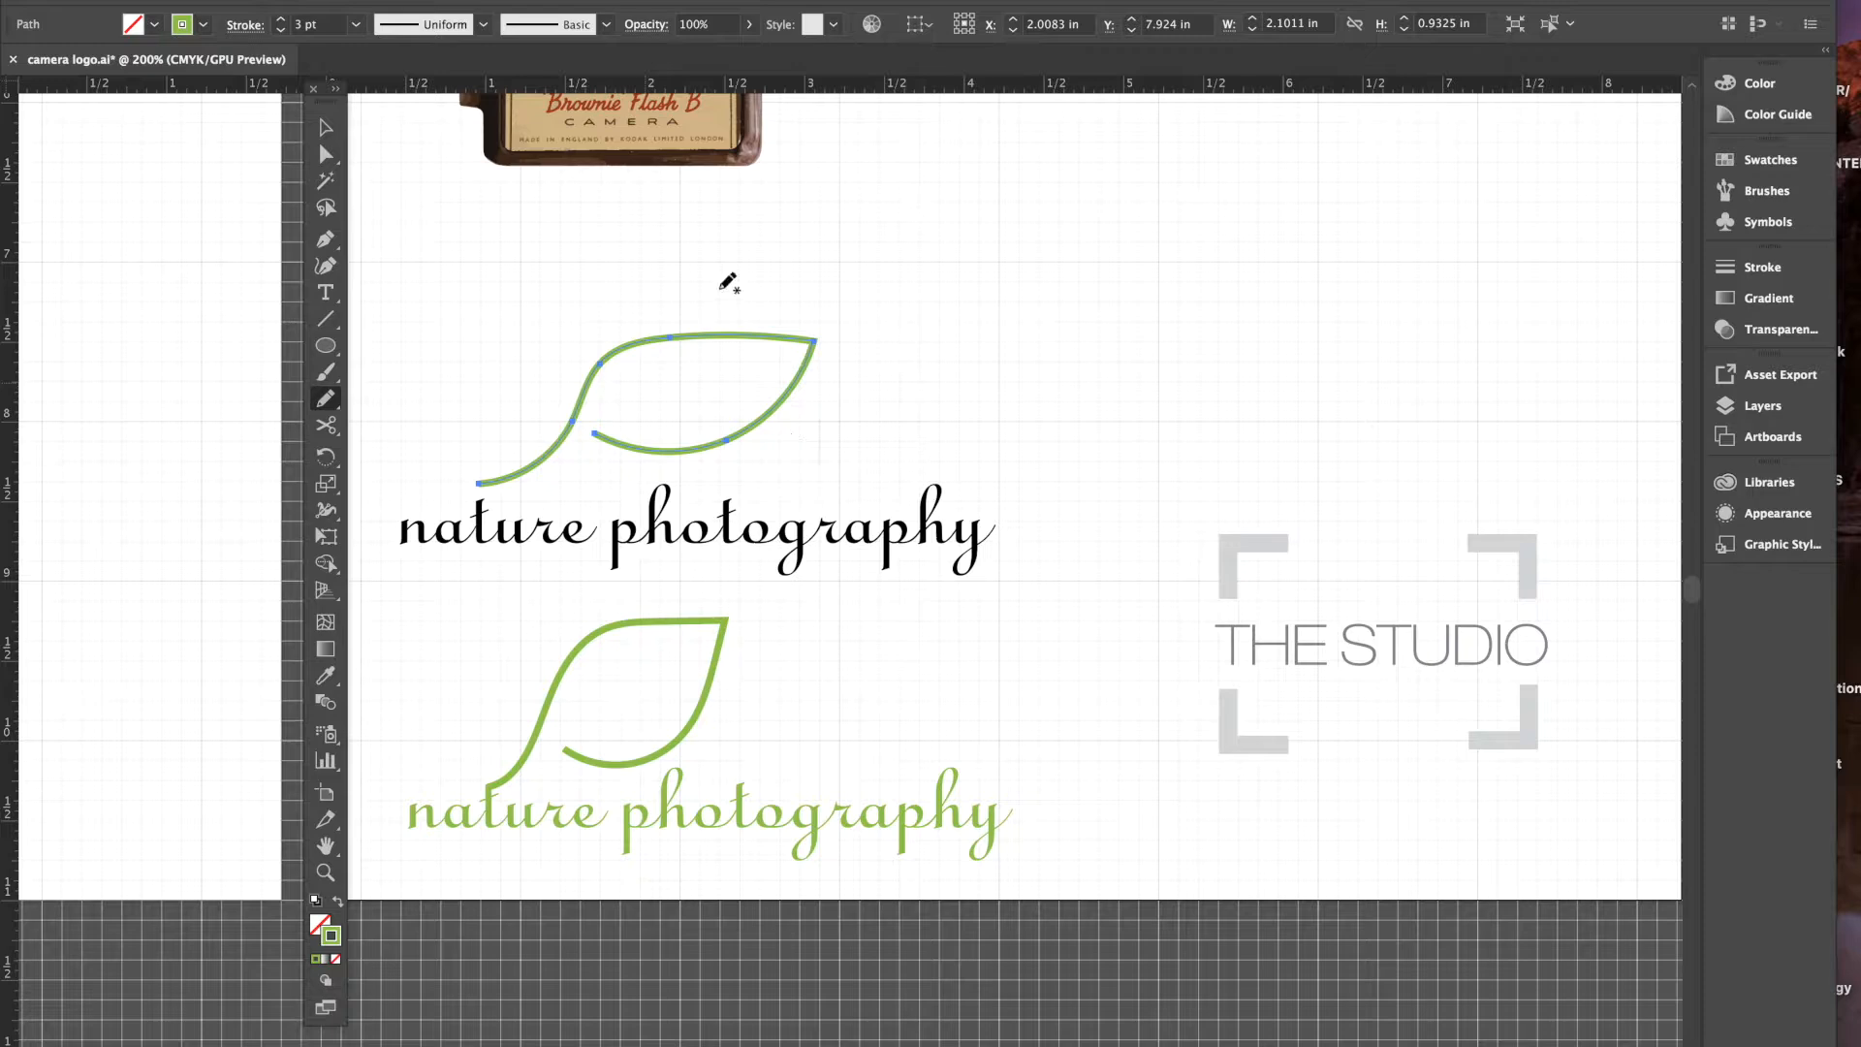
- With Direct Selection, pull the leaf's right tip up-left and raise its top anchor
left_click(328, 158)
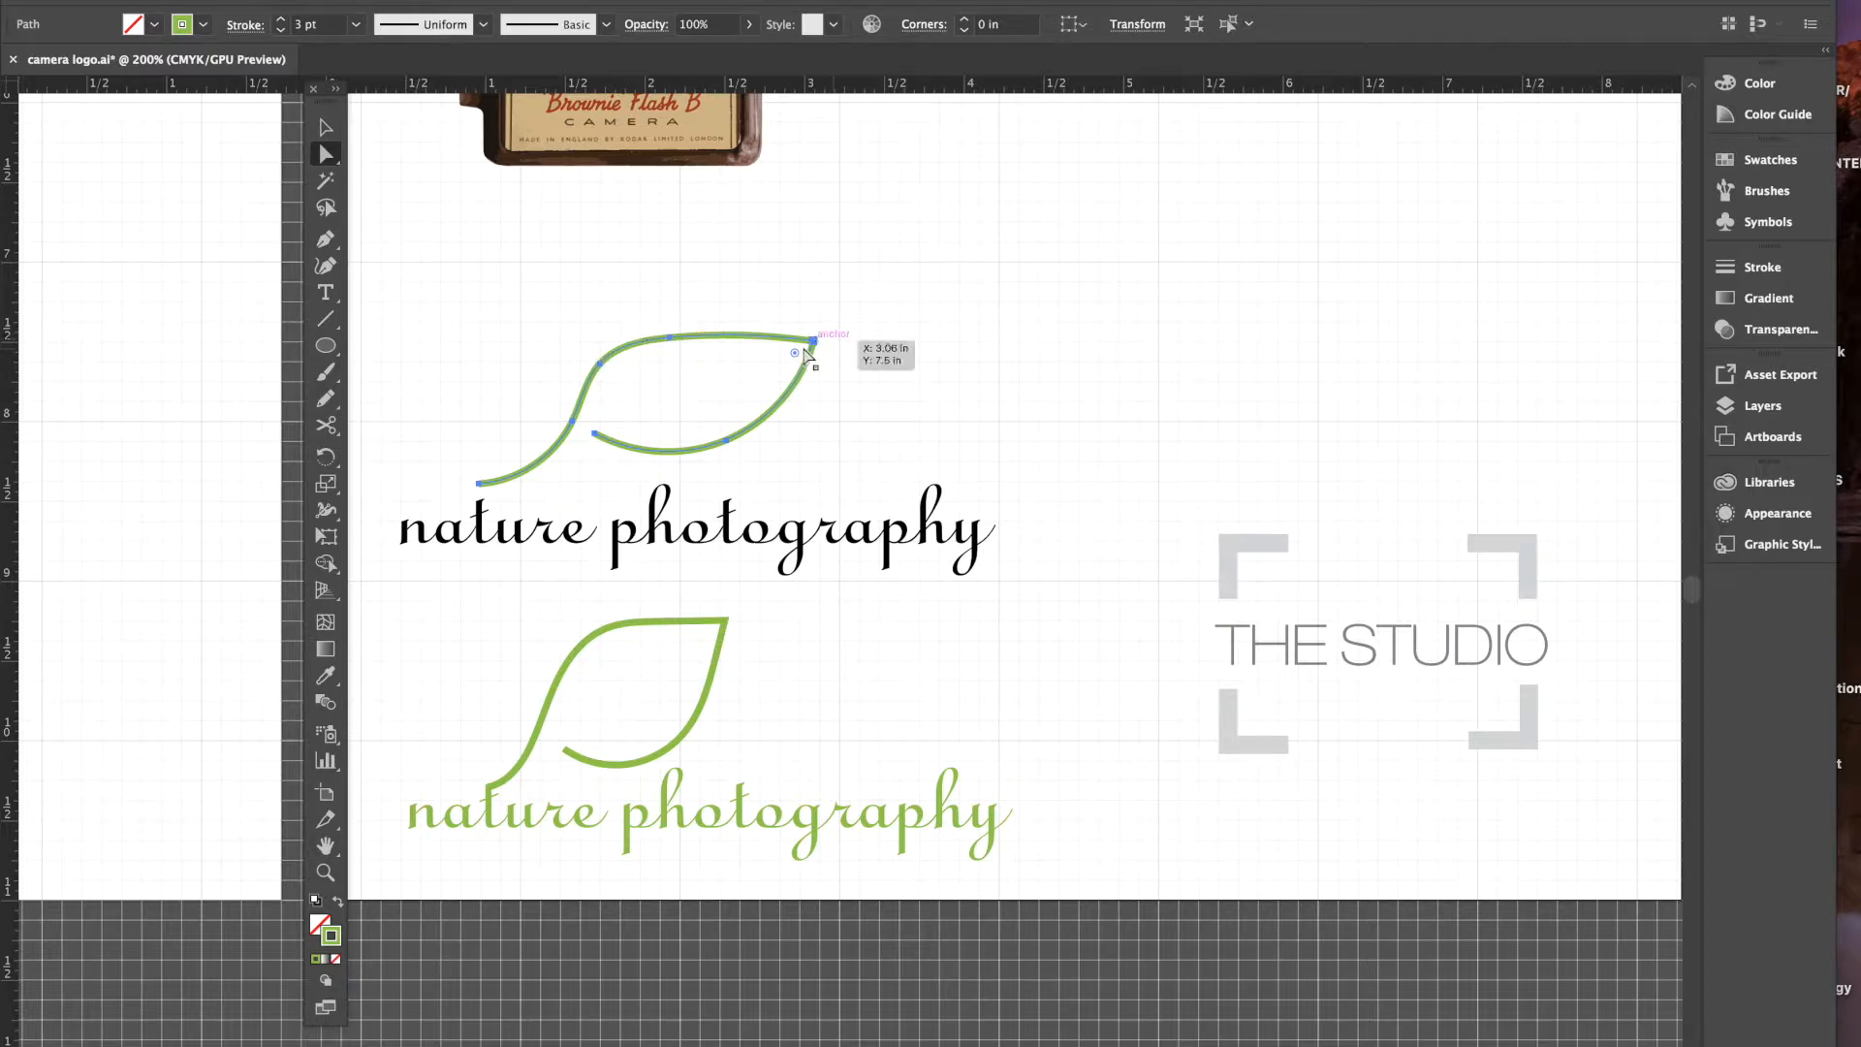
left_click(600, 439)
left_click(803, 301)
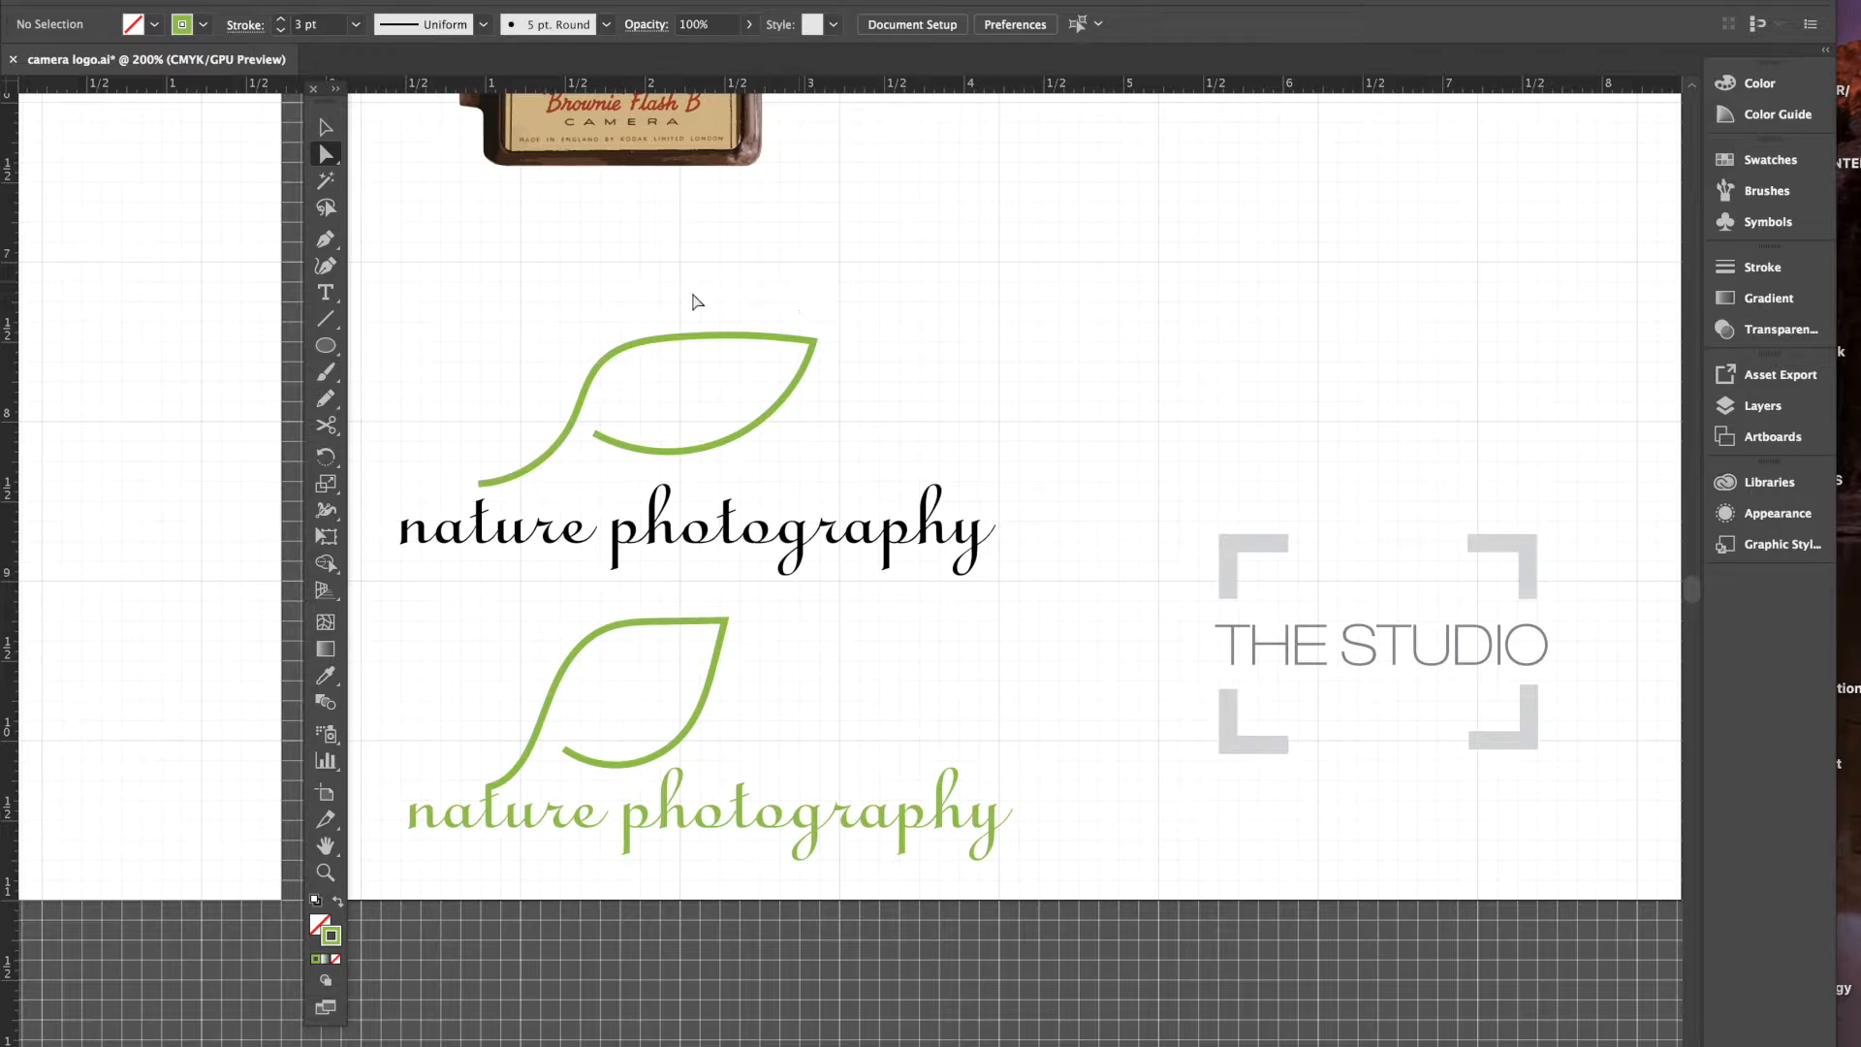
left_click(814, 341)
left_click_drag(814, 341, 803, 300)
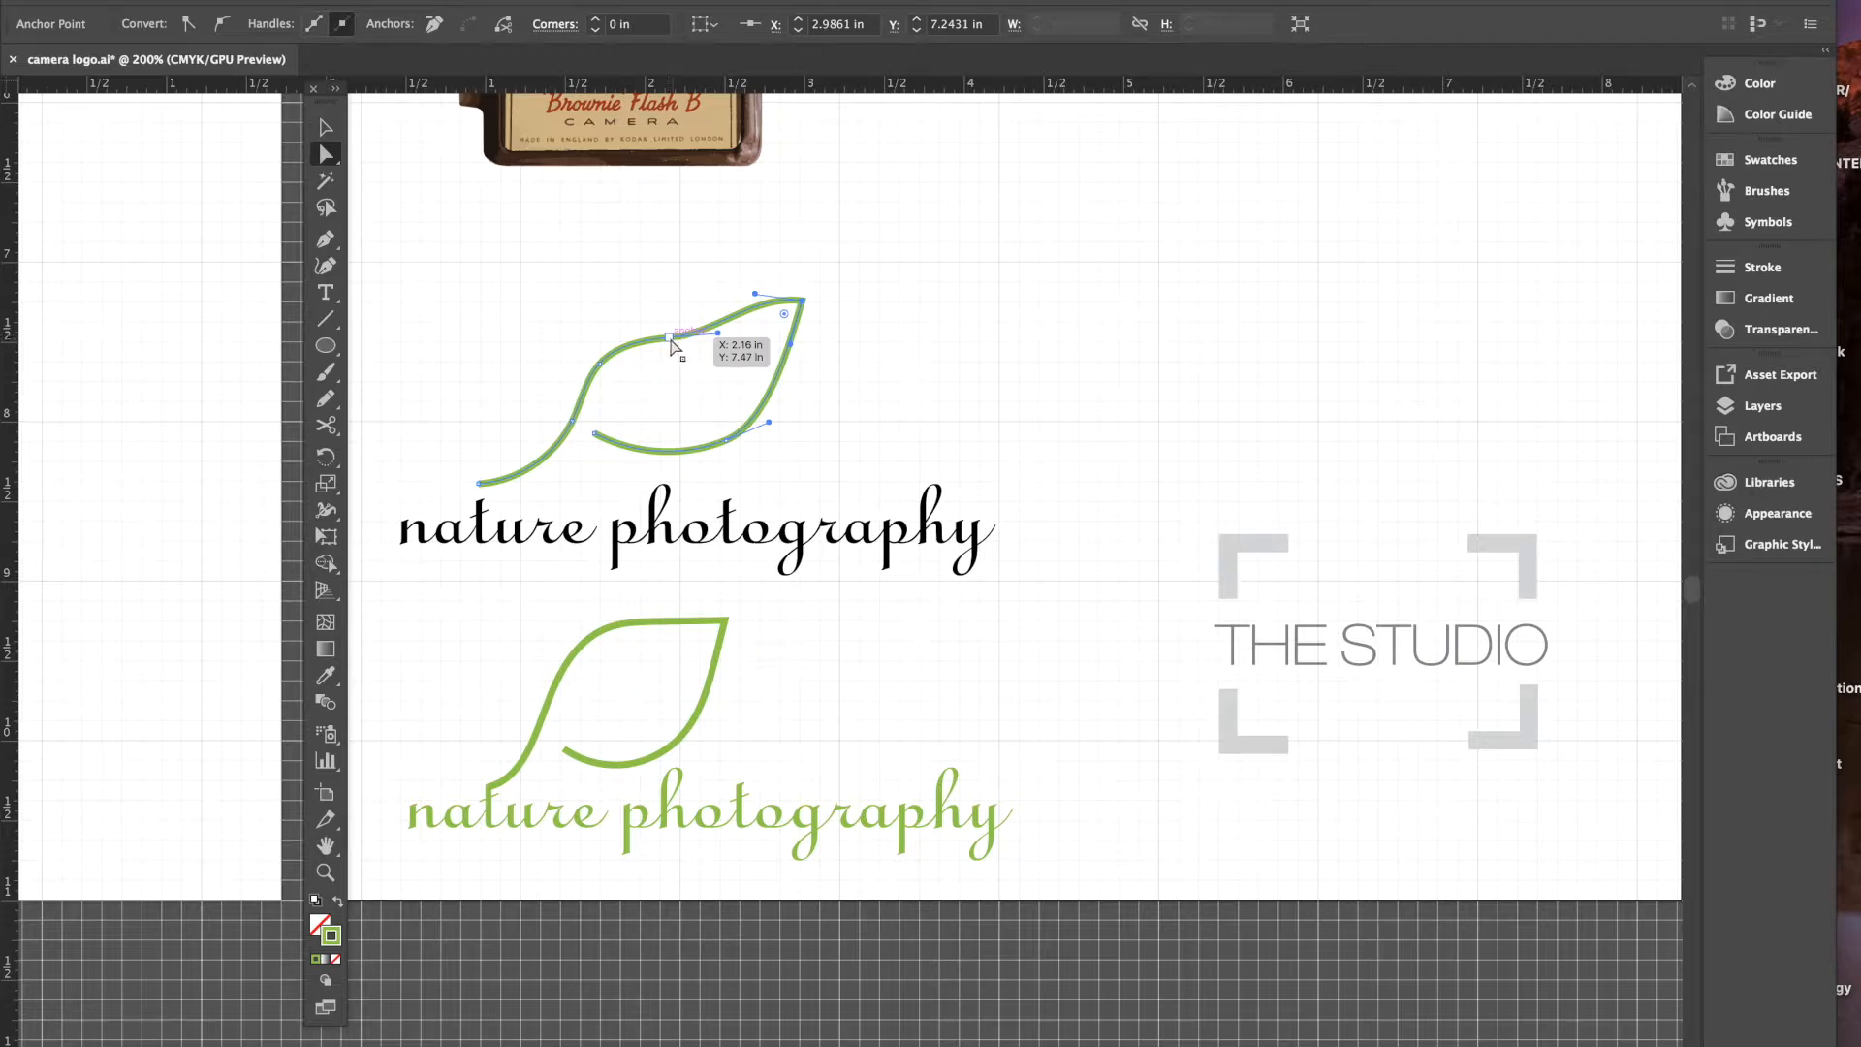
left_click_drag(673, 345, 669, 300)
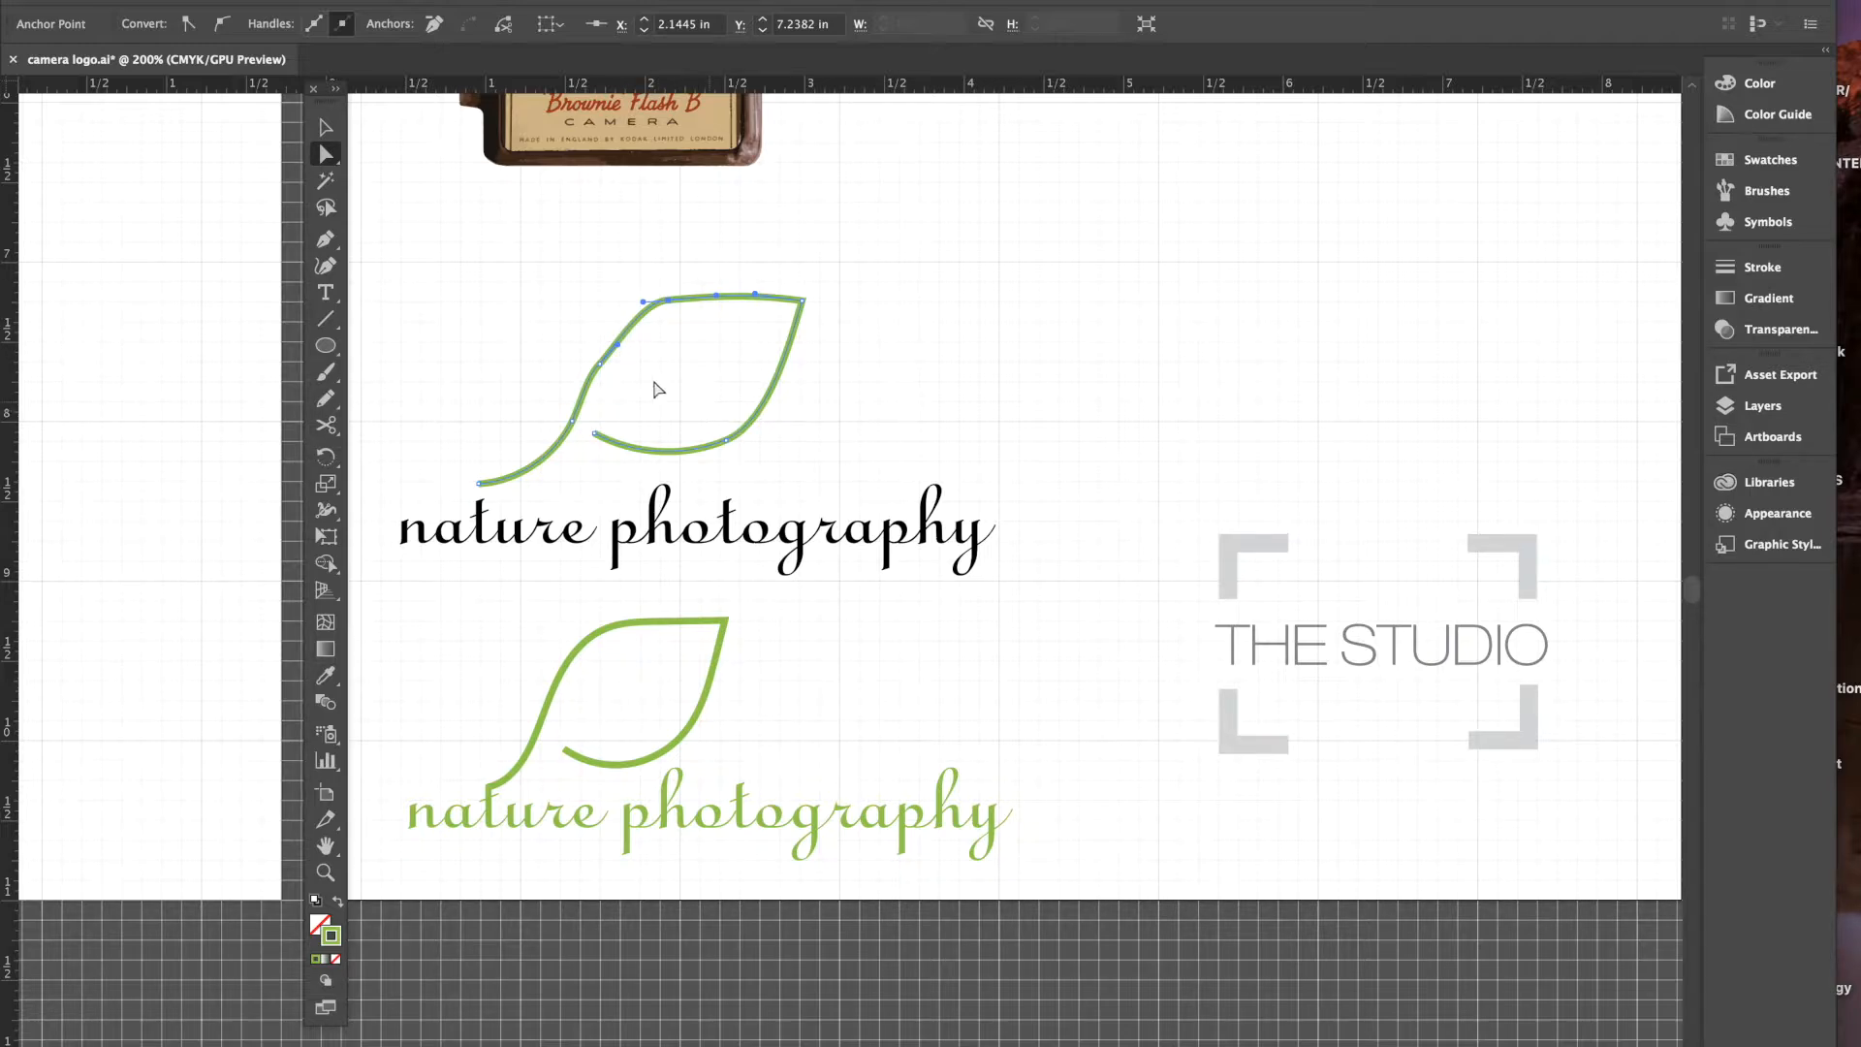
- Nudge the leaf's left-edge anchor and select its top, inner and bottom anchors
left_click(601, 378)
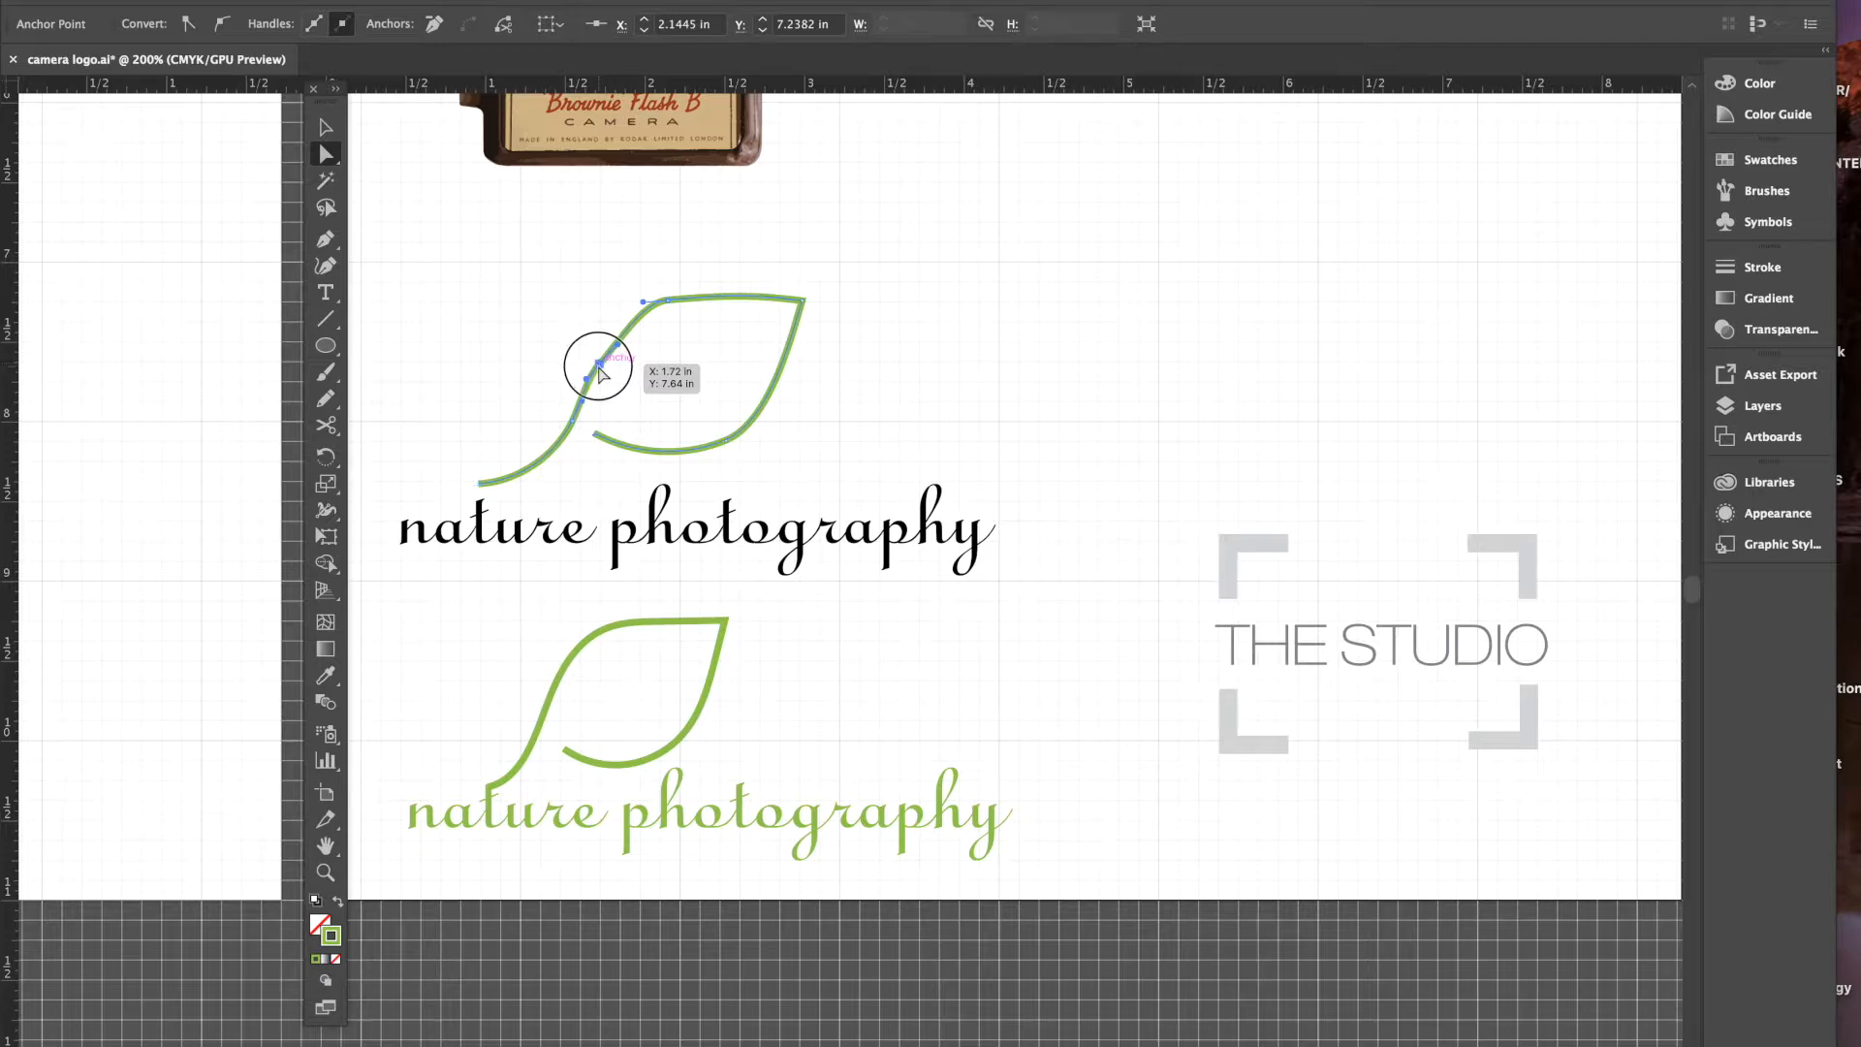
left_click_drag(598, 372, 606, 373)
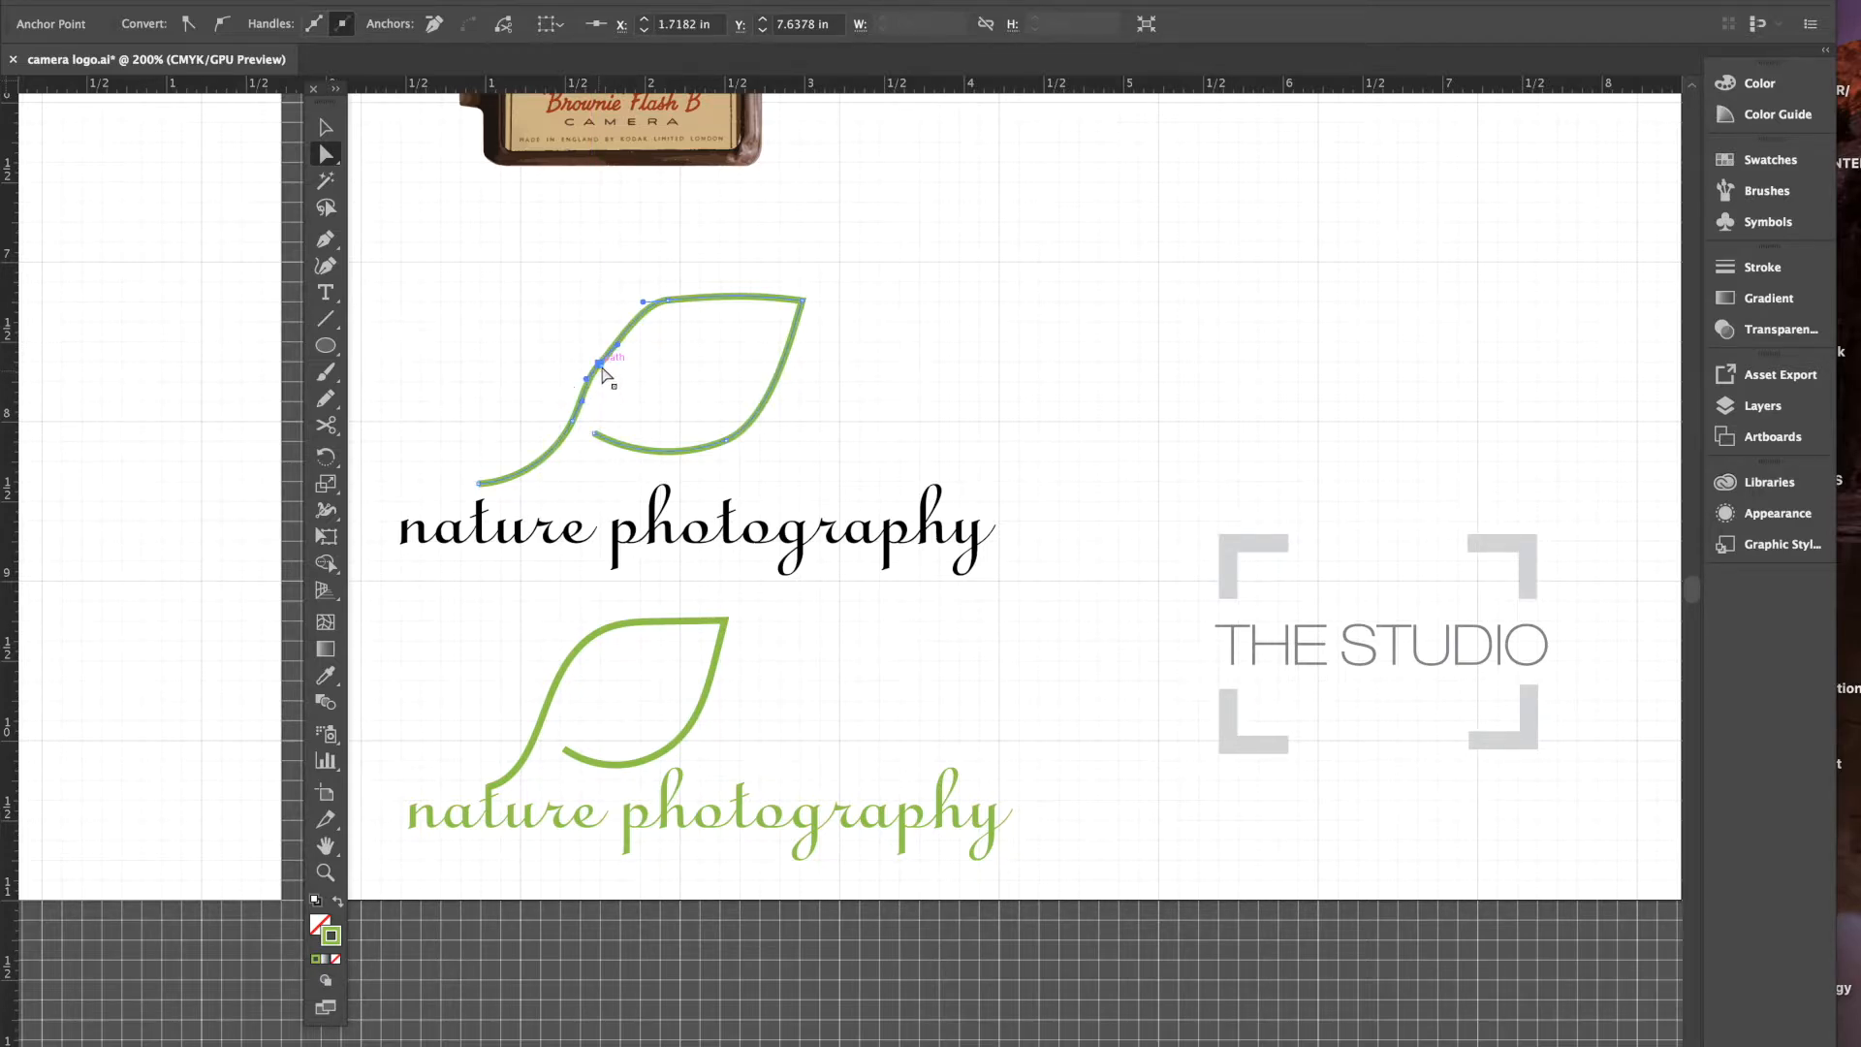
left_click(669, 302)
left_click(600, 366)
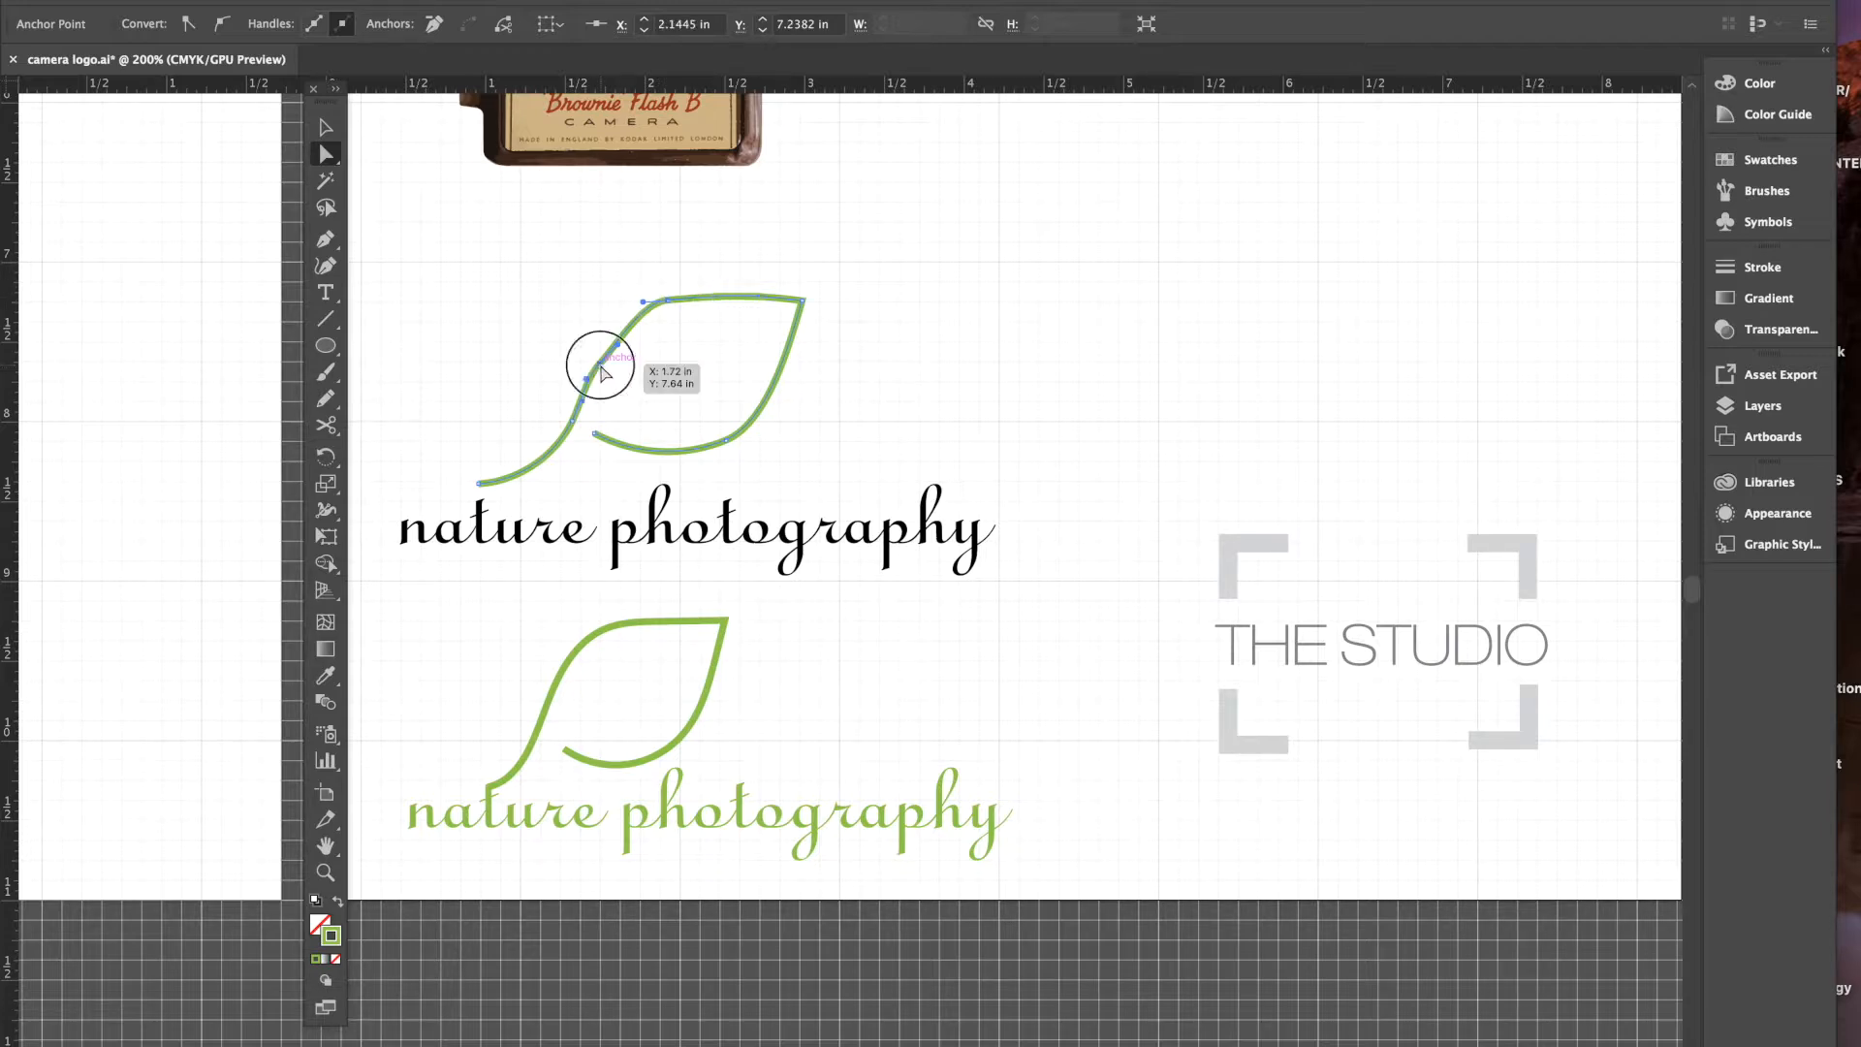
left_click(595, 434)
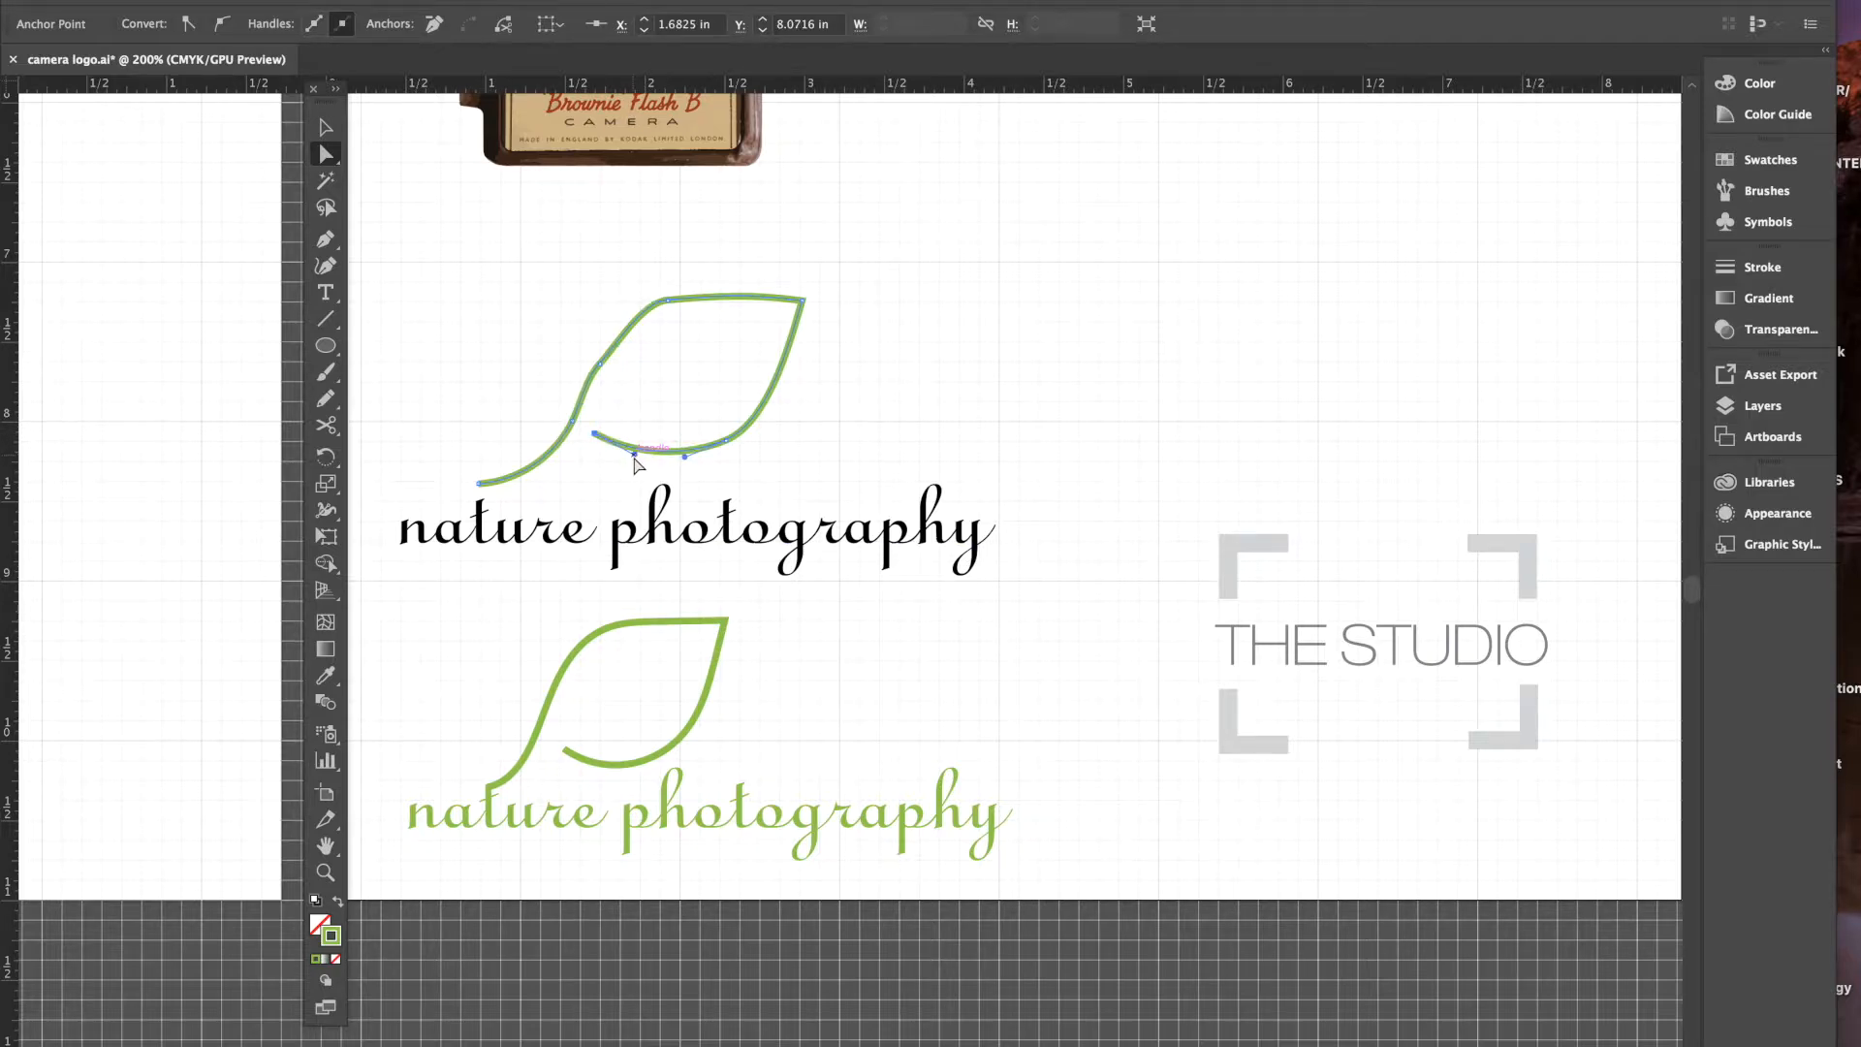
left_click(726, 441)
- Raise the left anchor and angle its handles upward to round the stem's curve
left_click(600, 365)
left_click(621, 351)
left_click_drag(620, 351, 613, 335)
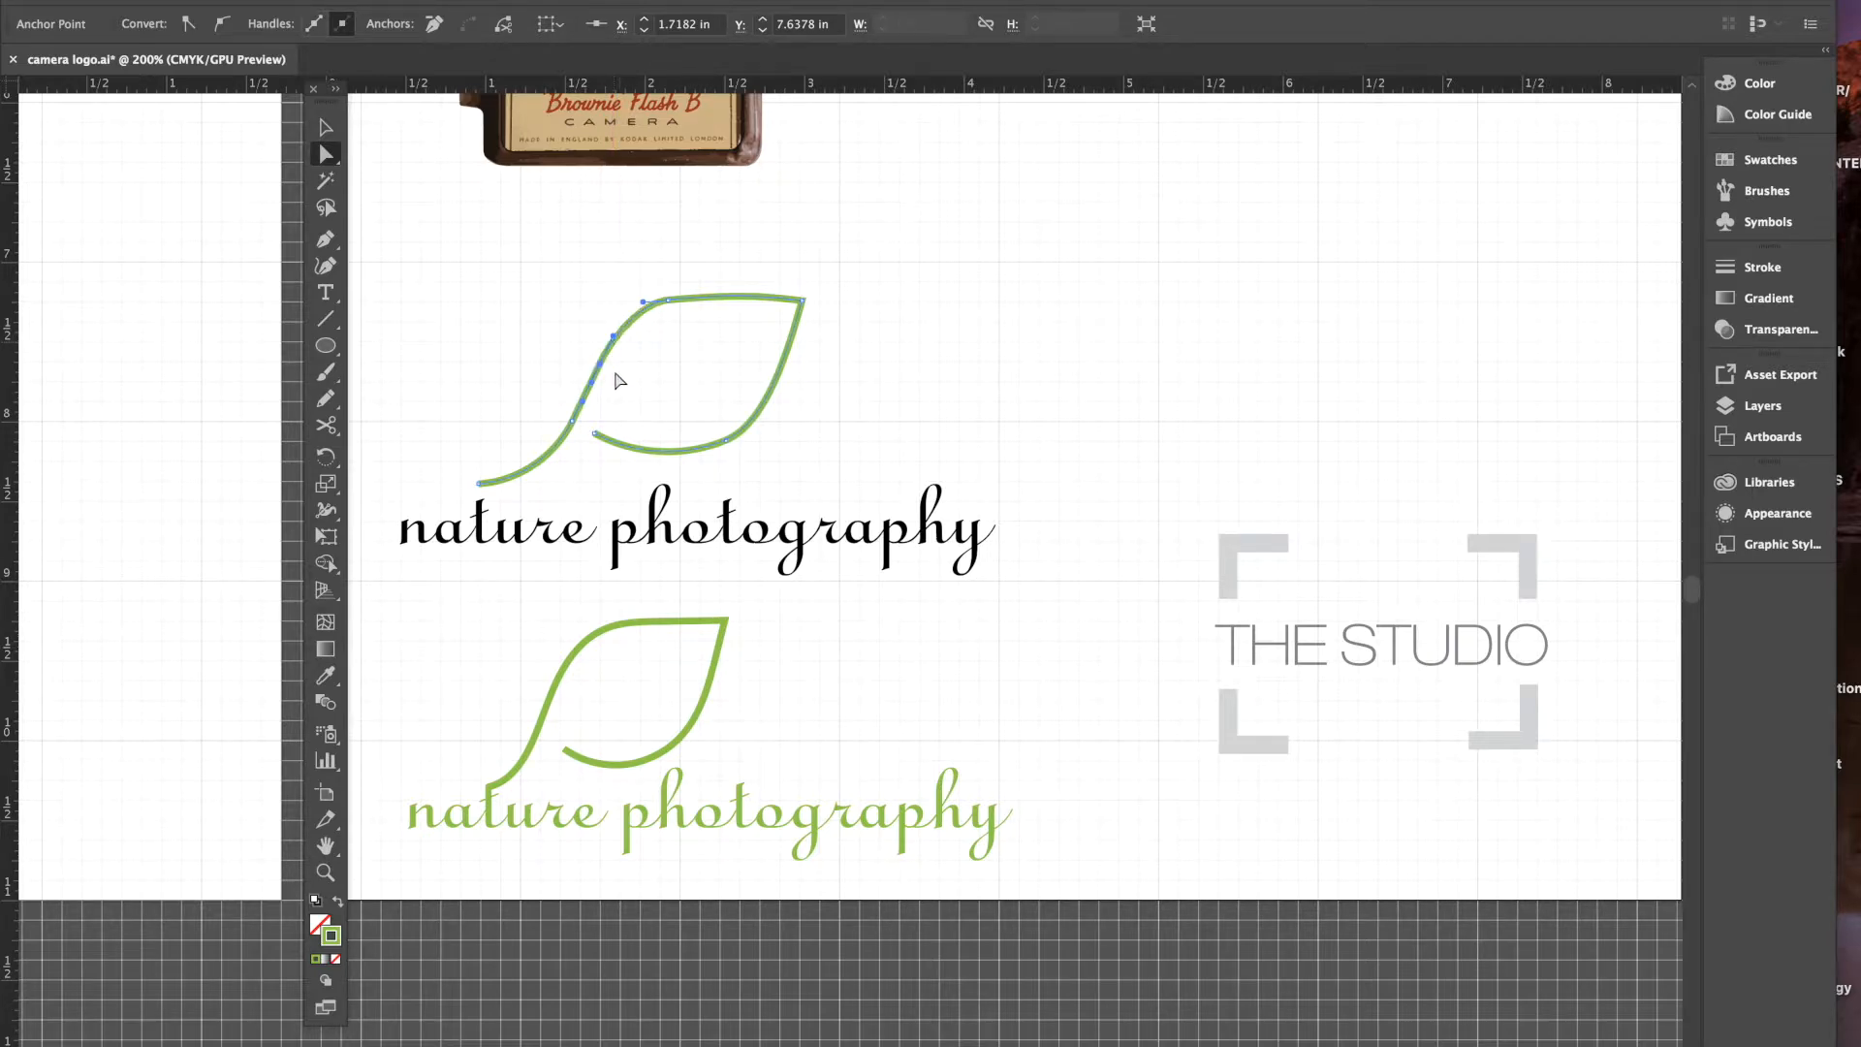
left_click(601, 365)
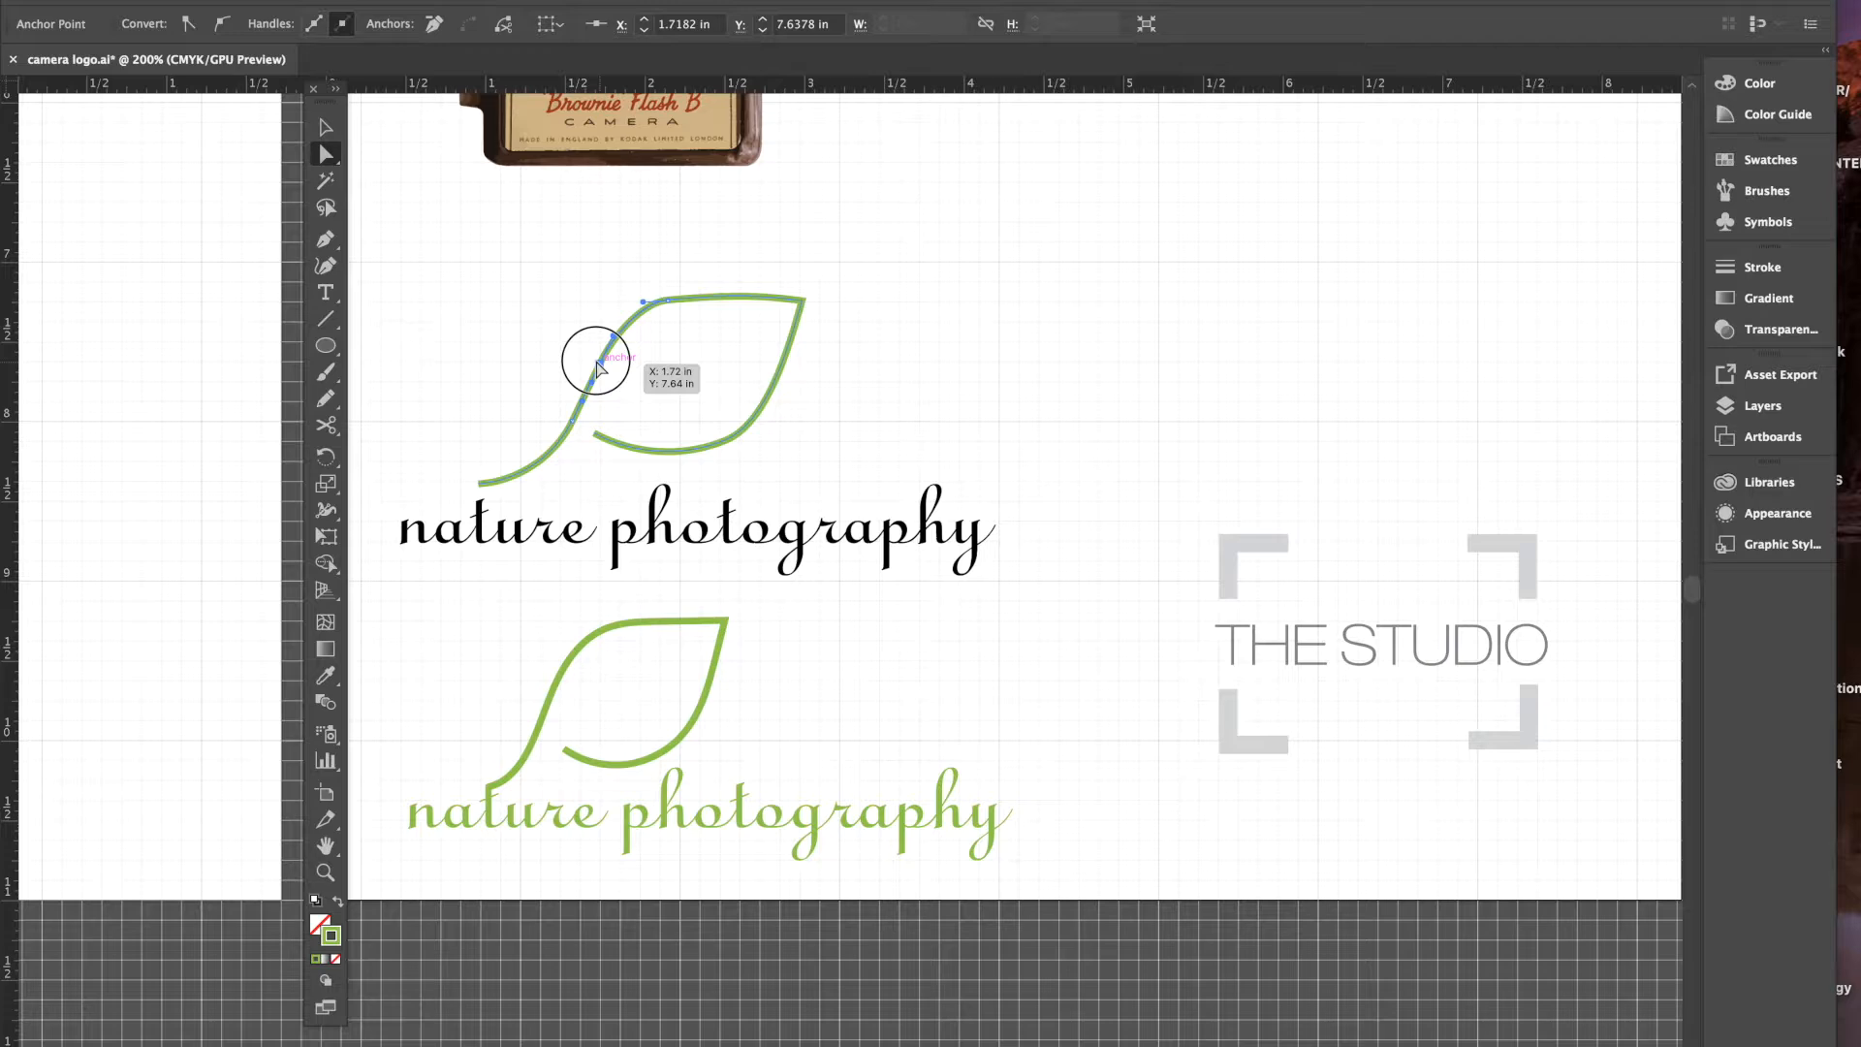
left_click_drag(601, 367, 606, 311)
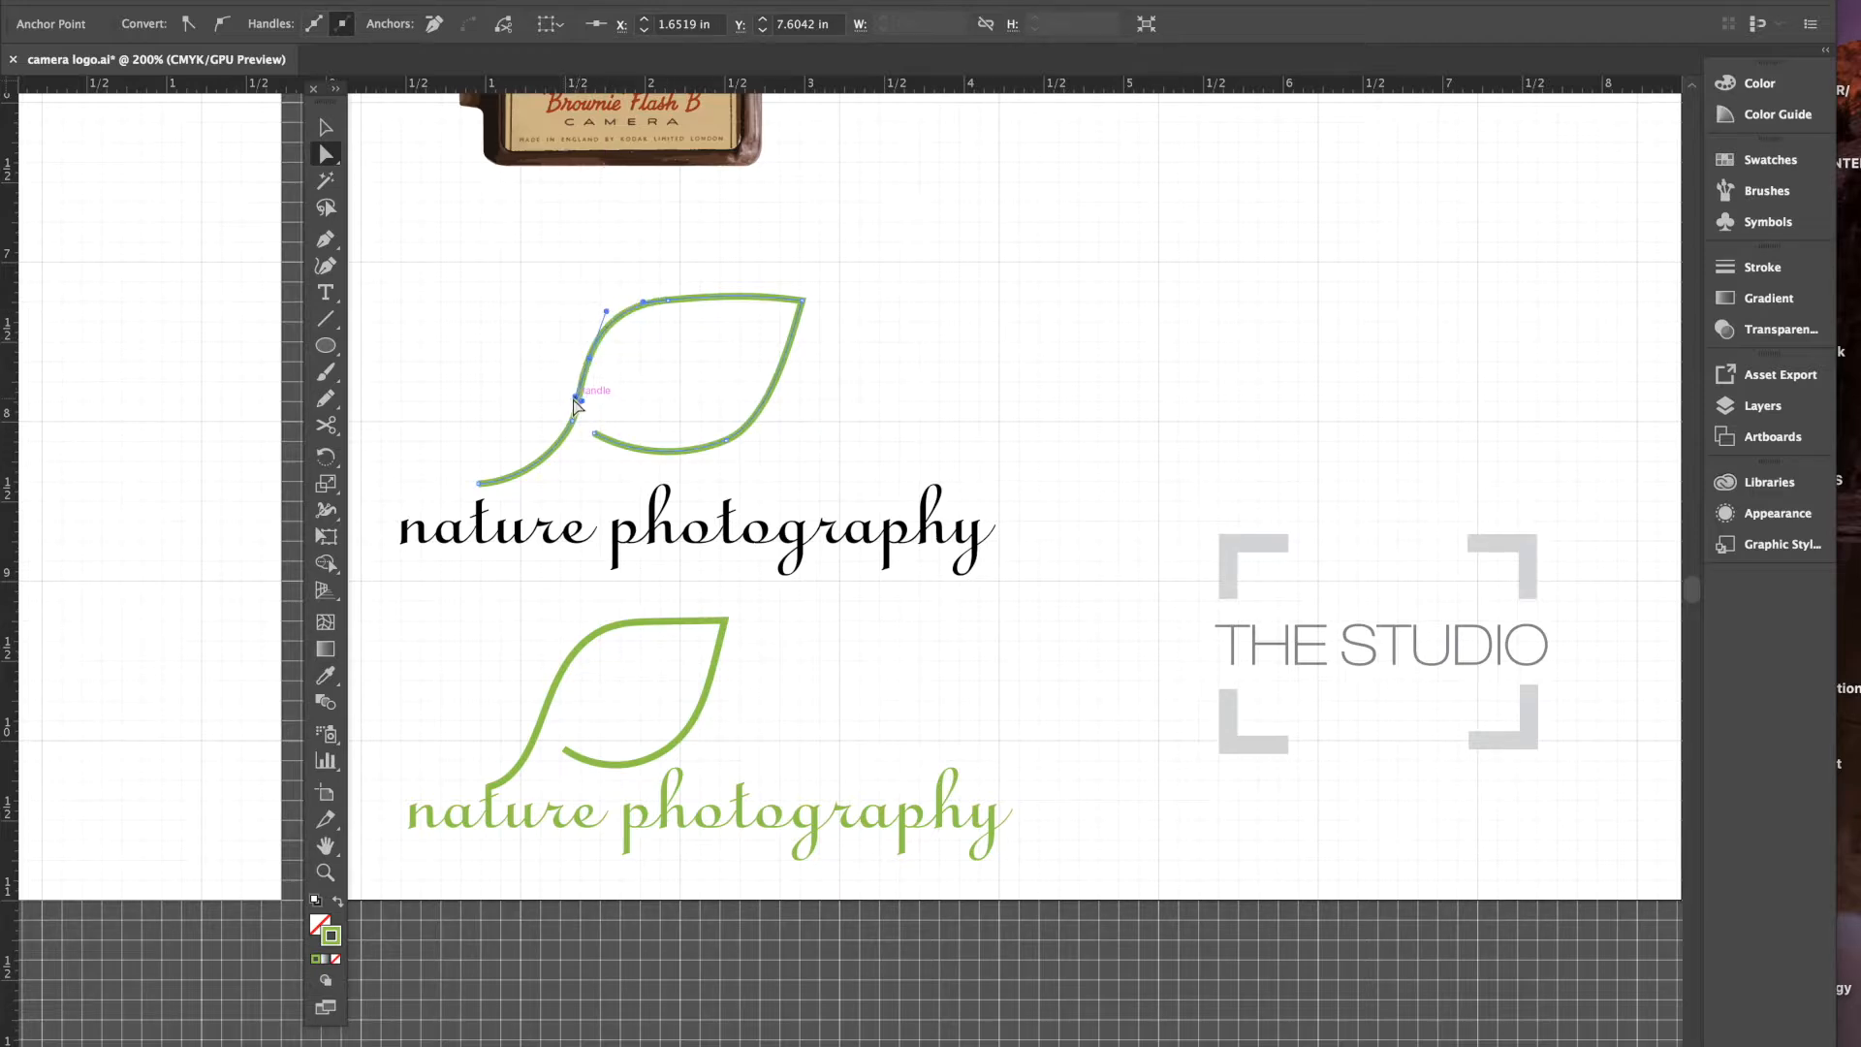
left_click_drag(574, 400, 593, 347)
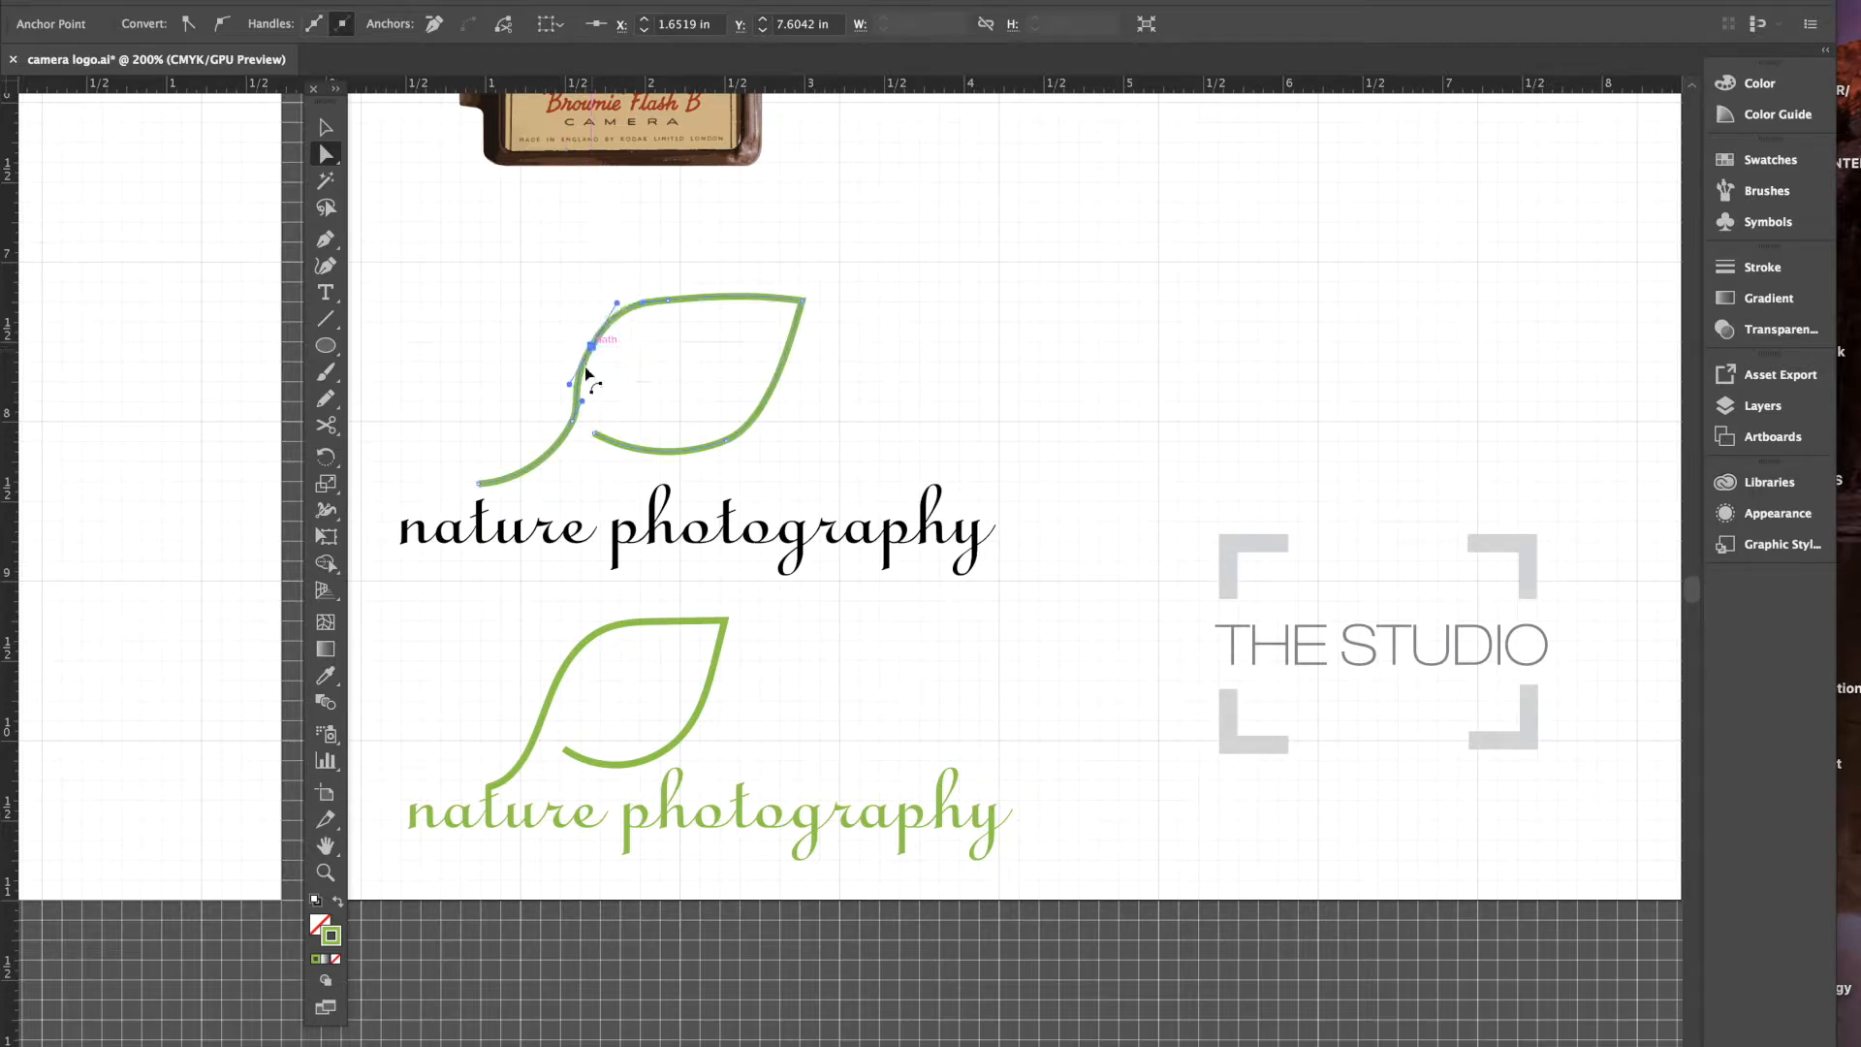
- Push the leaf's top curve up-right, reshape the bottom anchor and bend the junction curve
left_click_drag(669, 299, 718, 289)
left_click(659, 298)
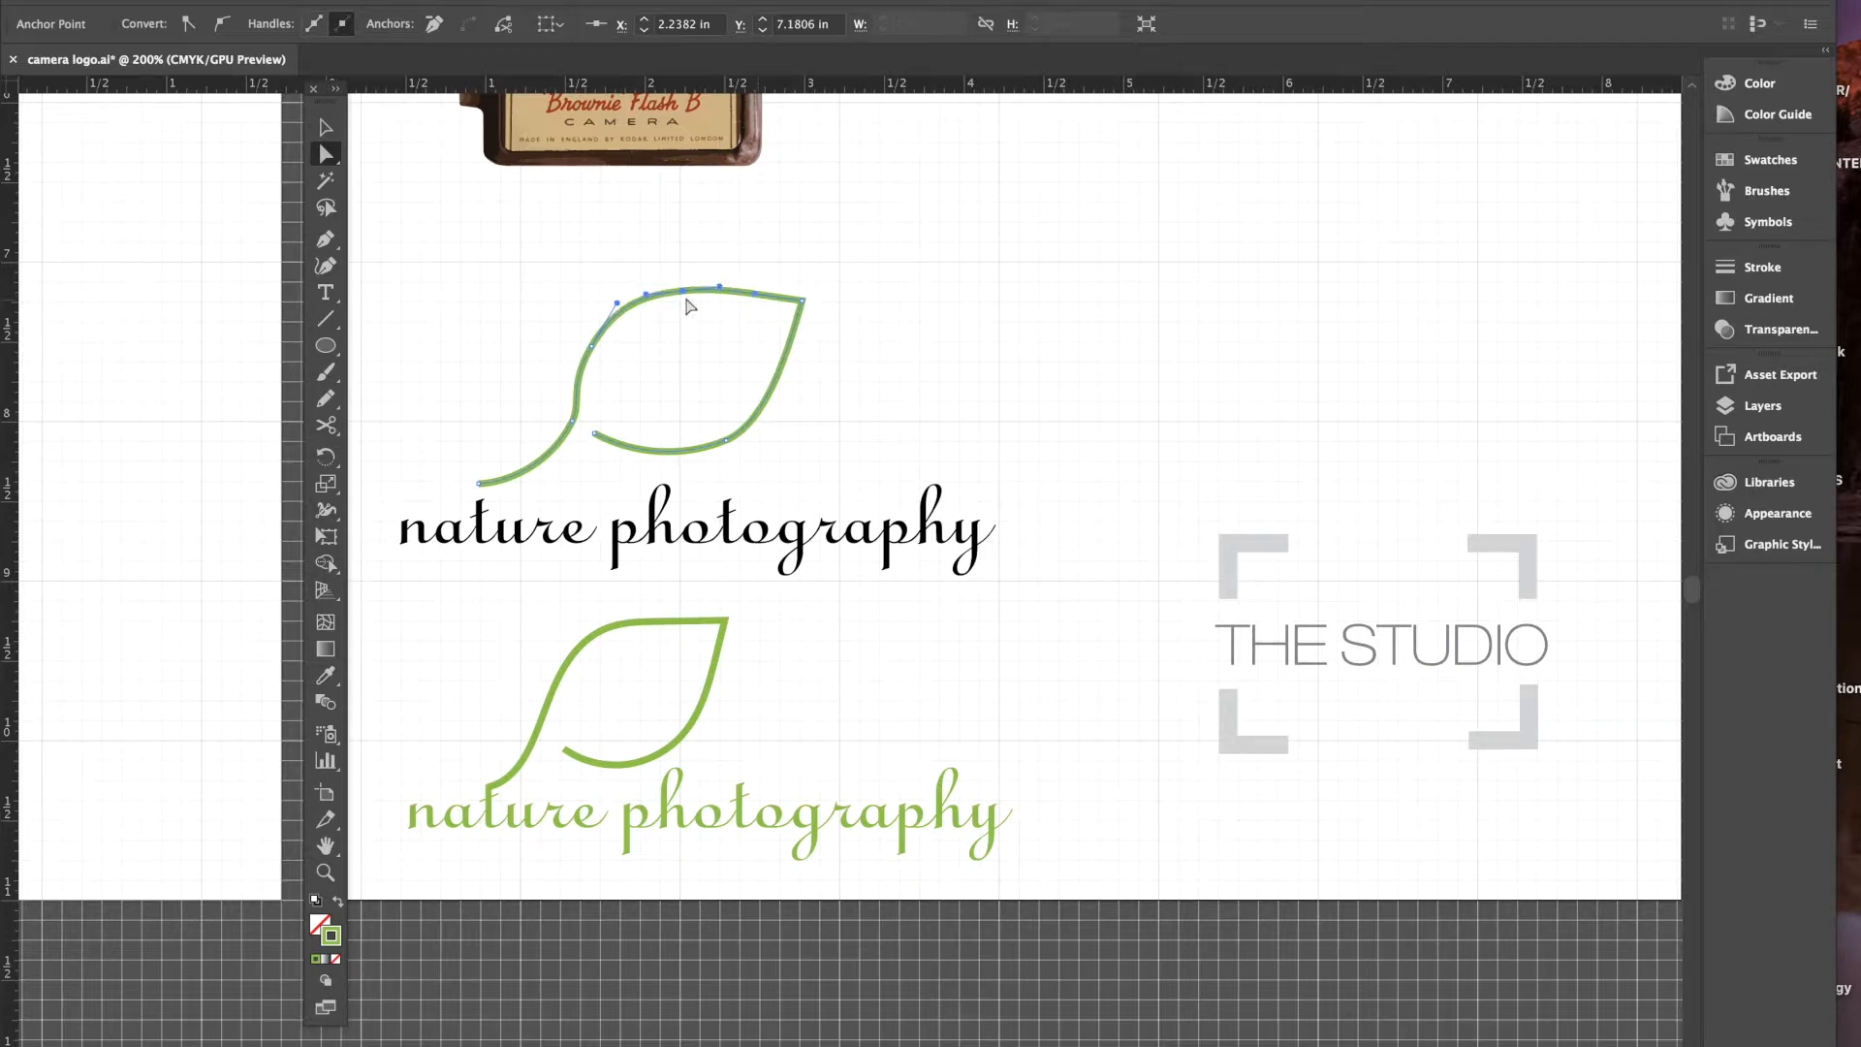
left_click_drag(727, 443, 715, 438)
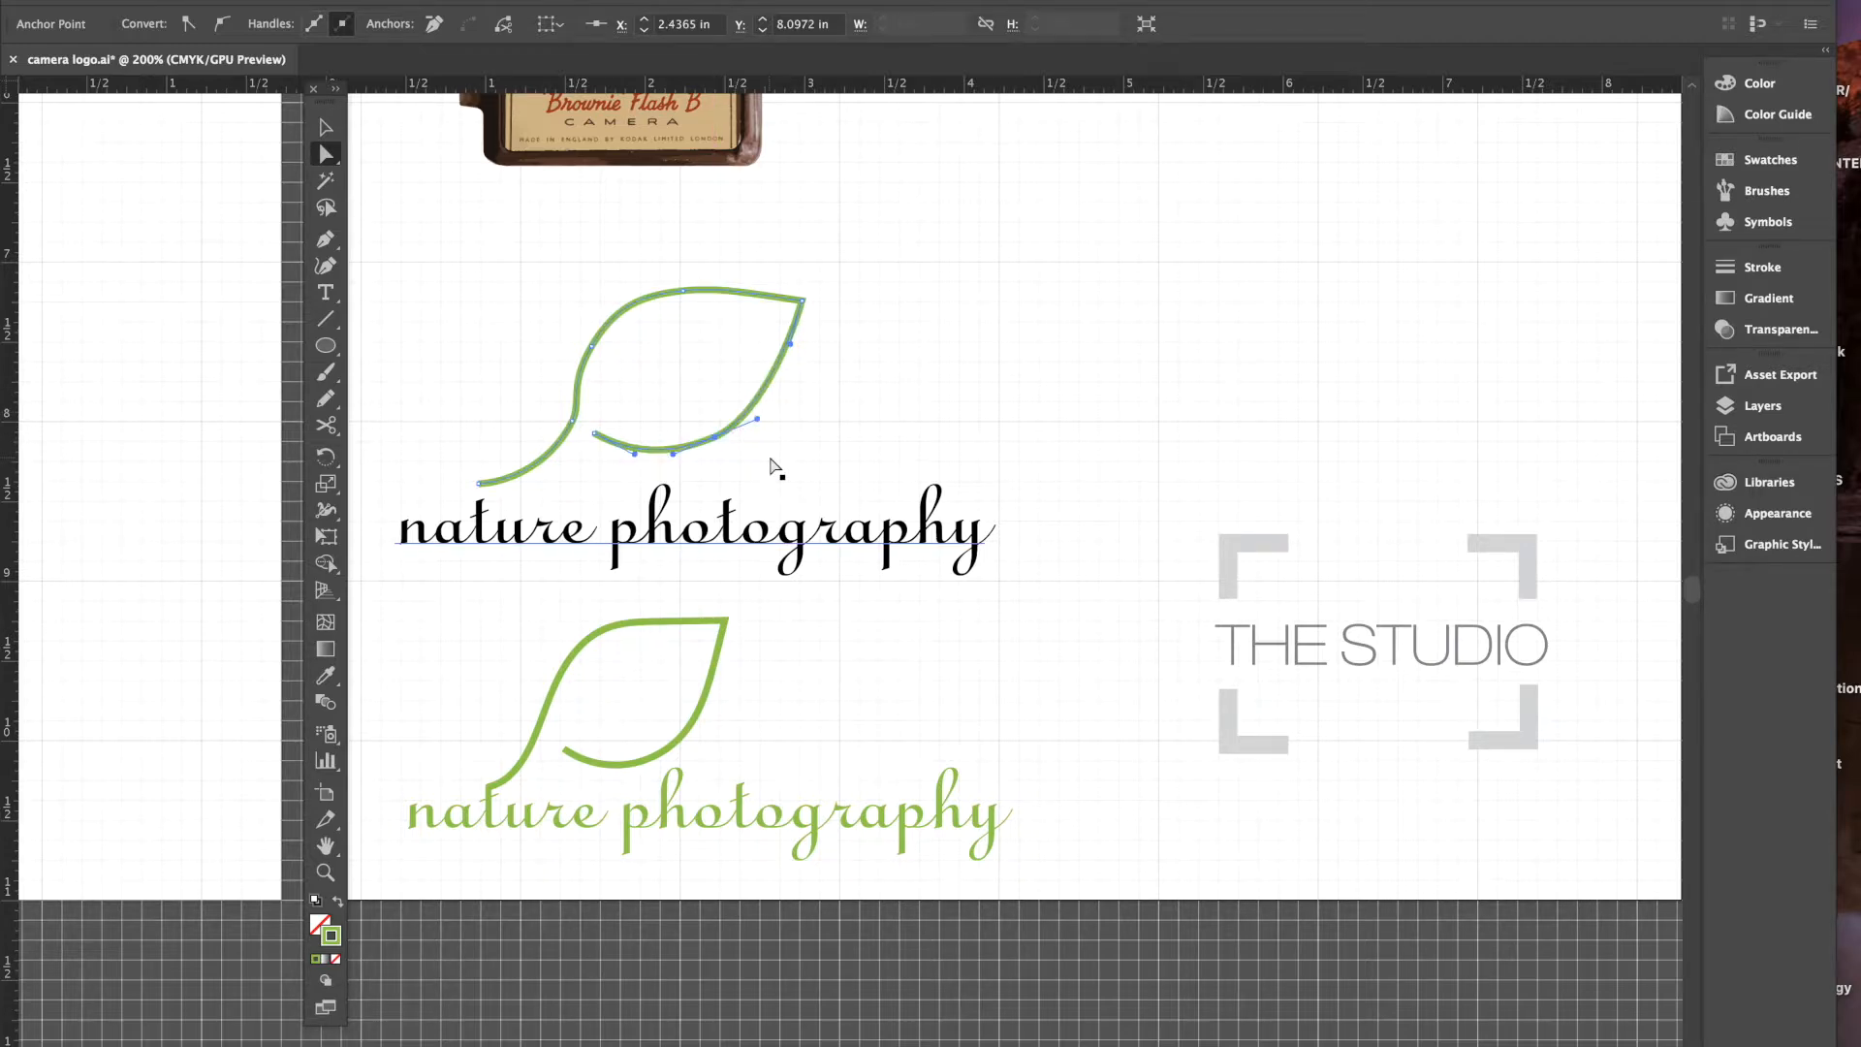
left_click(574, 420)
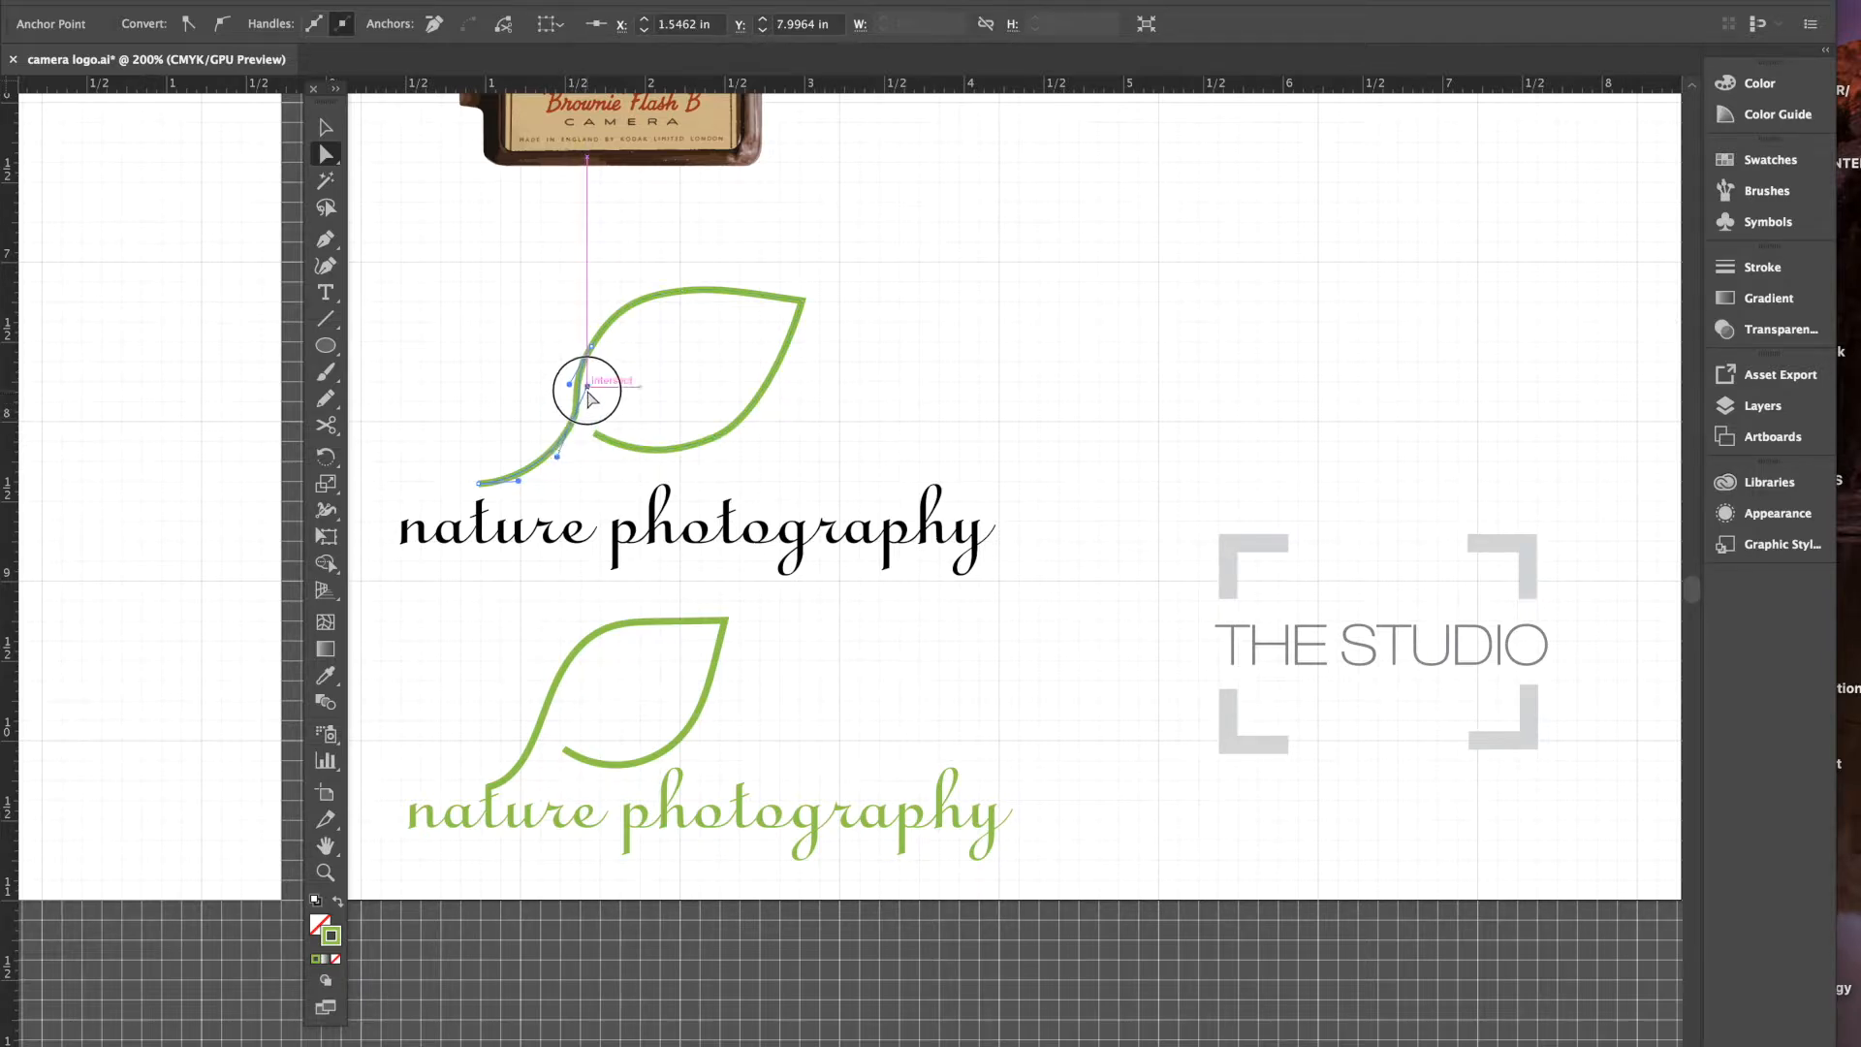
left_click_drag(571, 384, 581, 384)
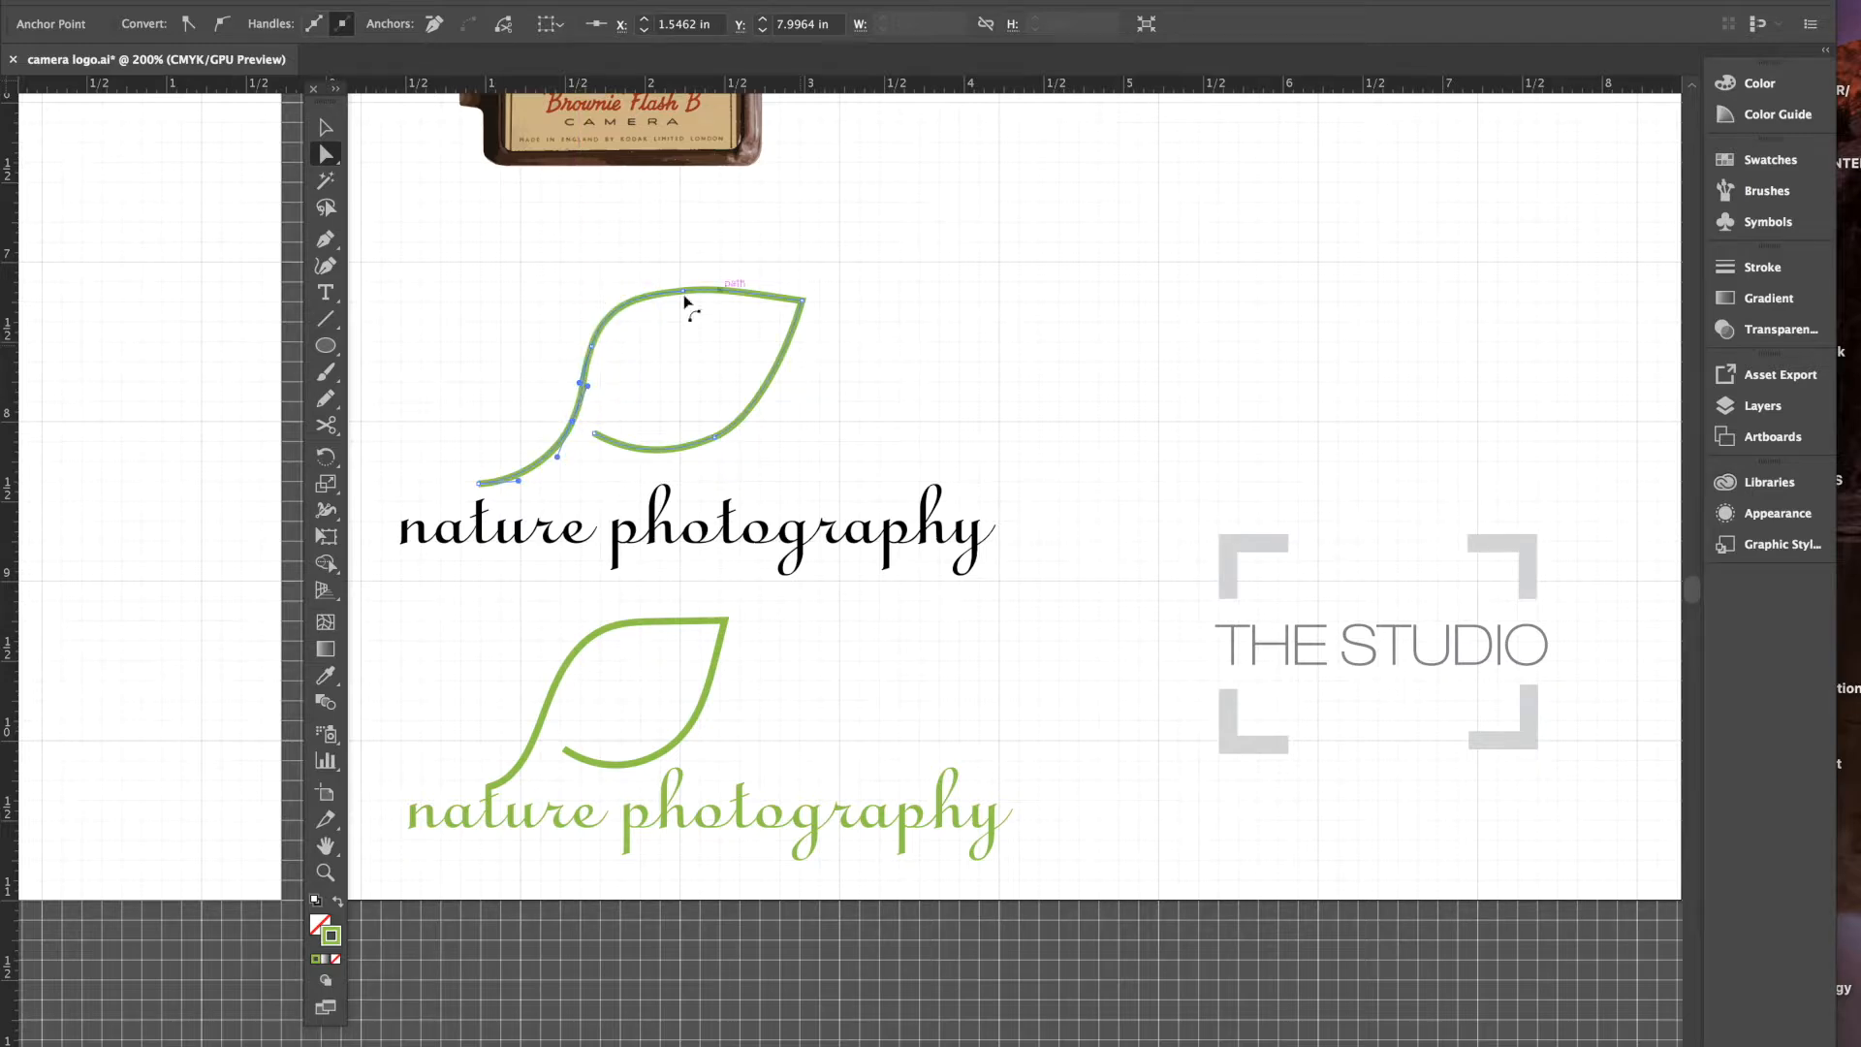
- Refine the upper-left top curve's handle, then deselect to check the leaf's outline
left_click(655, 299)
left_click(607, 301)
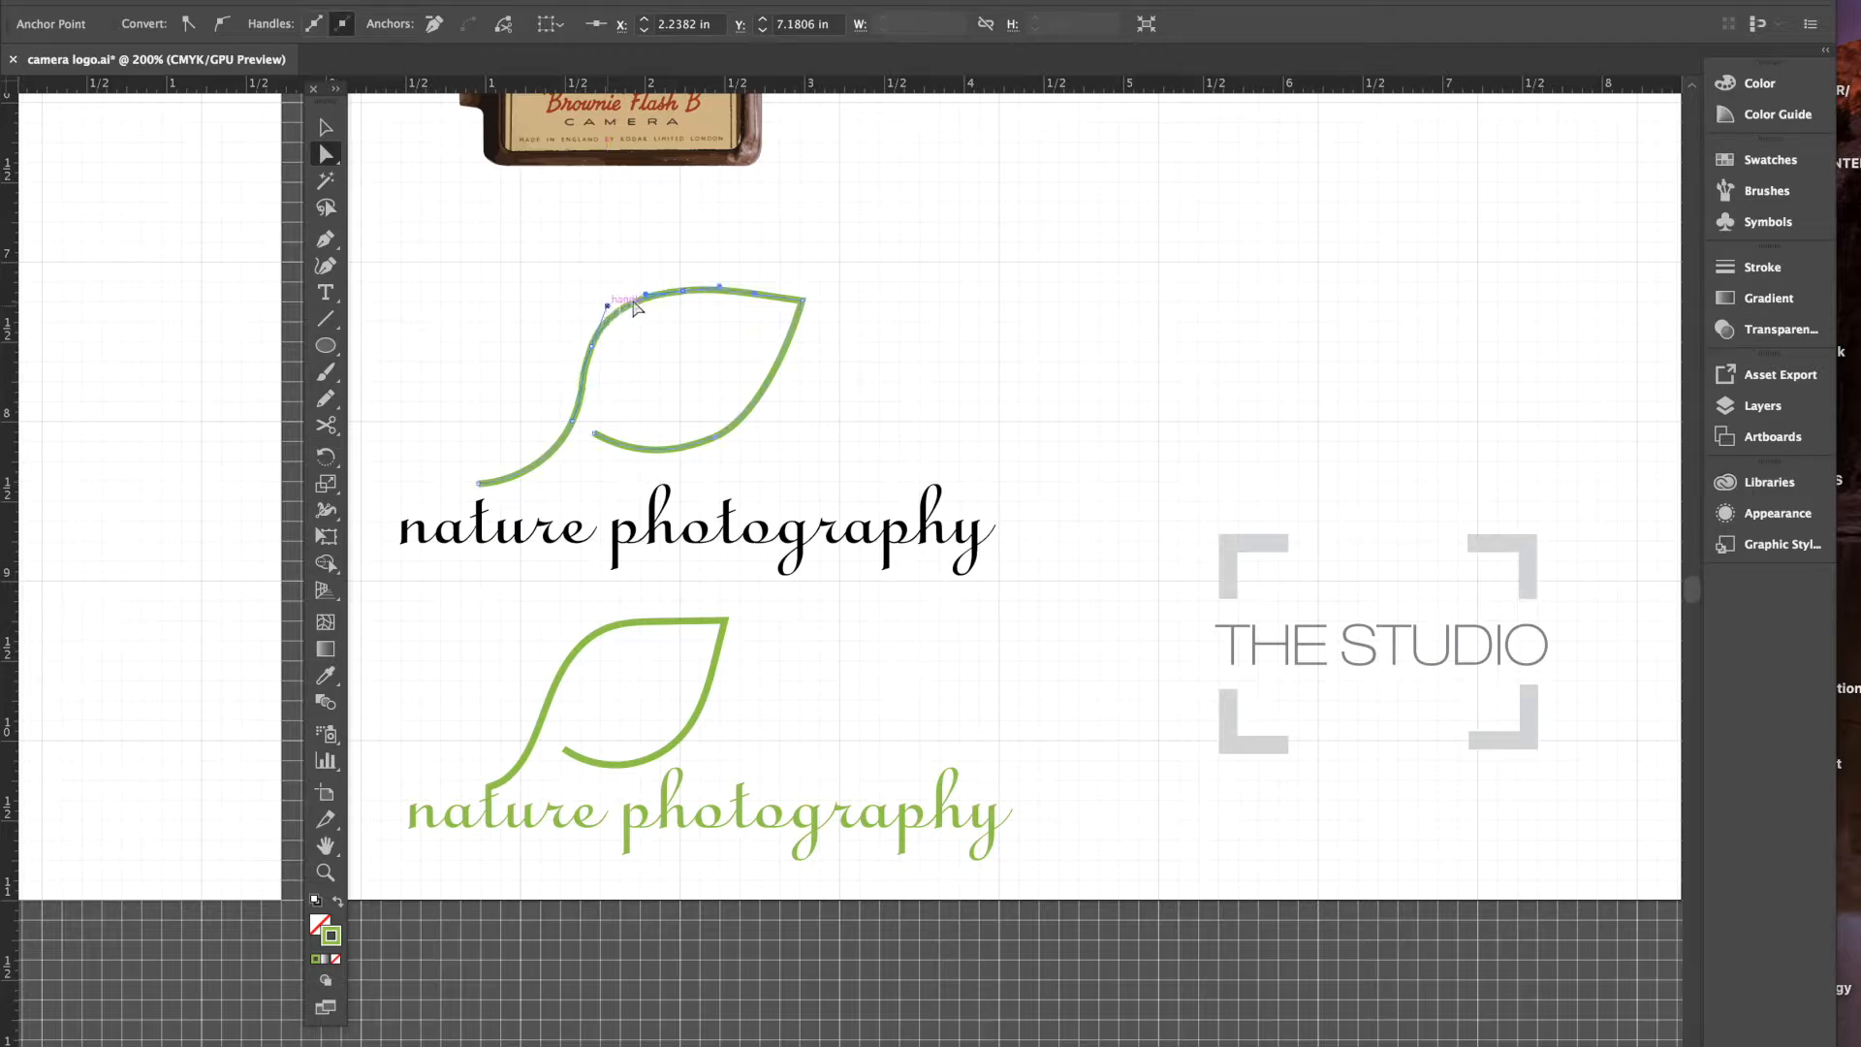
left_click(645, 298)
left_click_drag(644, 294, 641, 290)
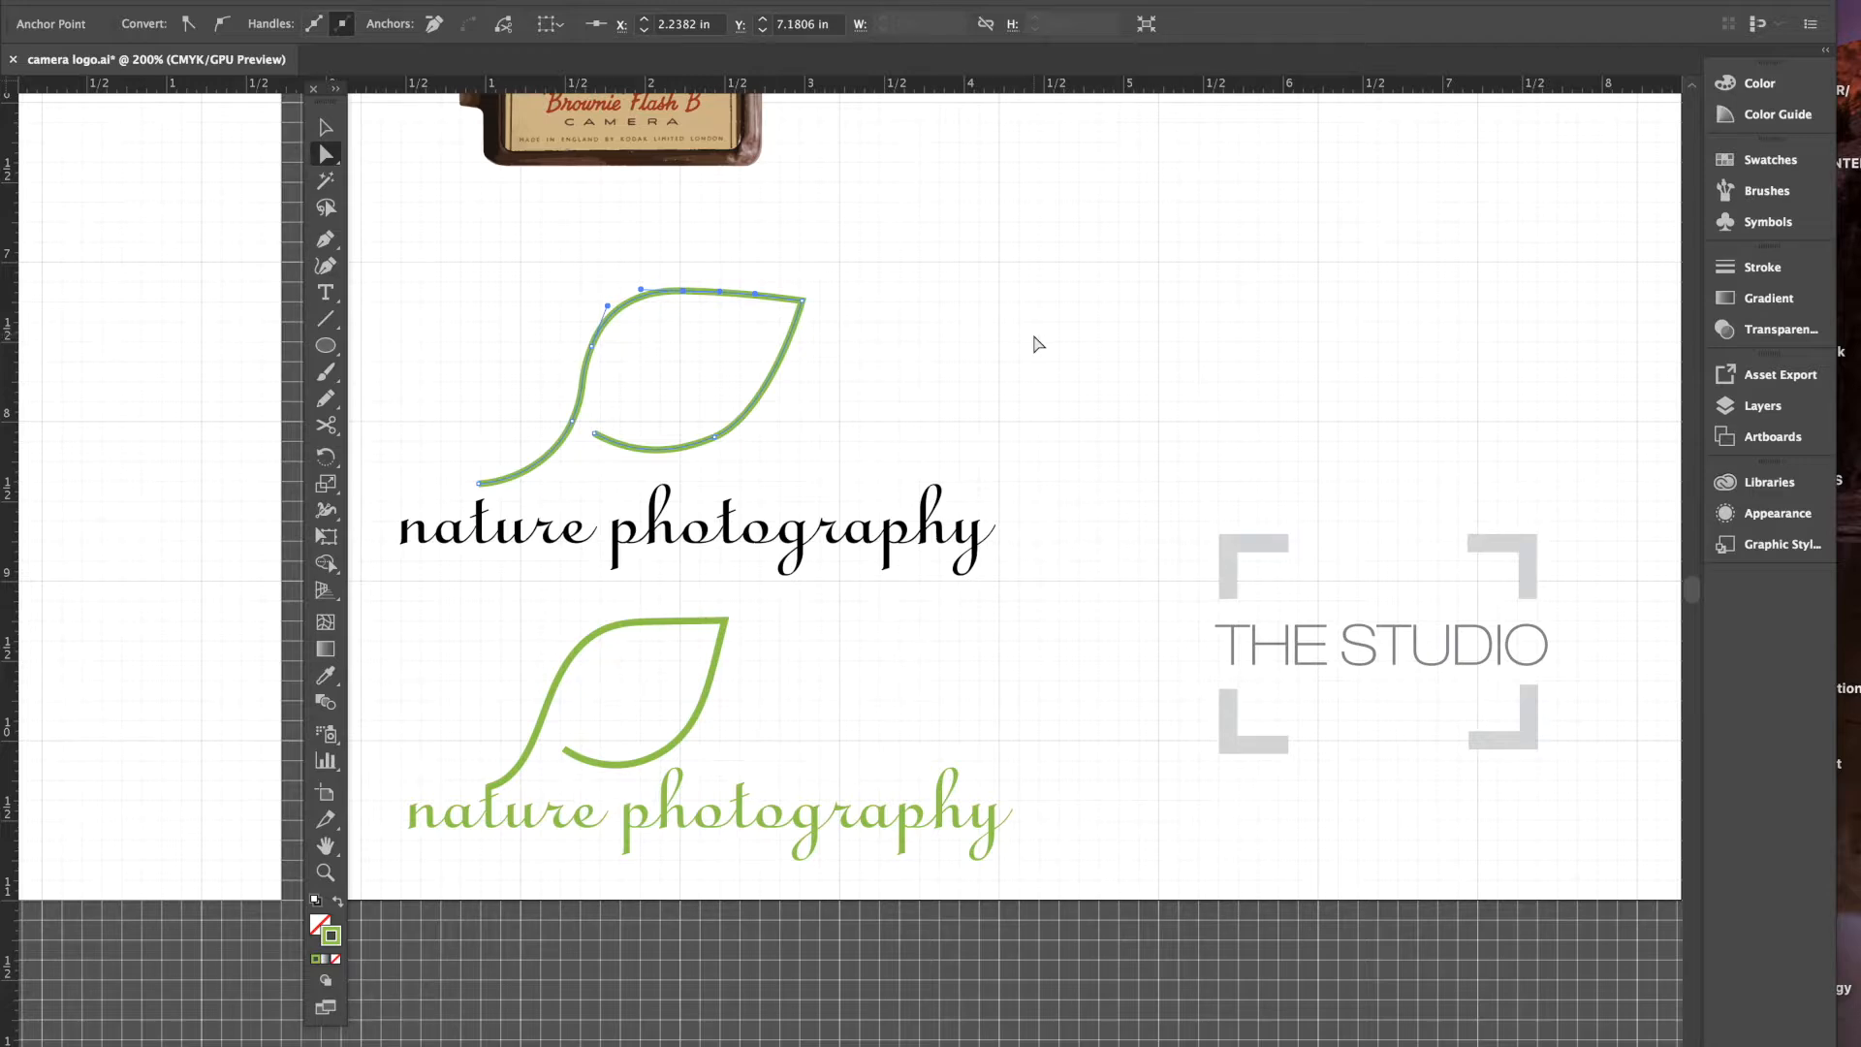
left_click(881, 328)
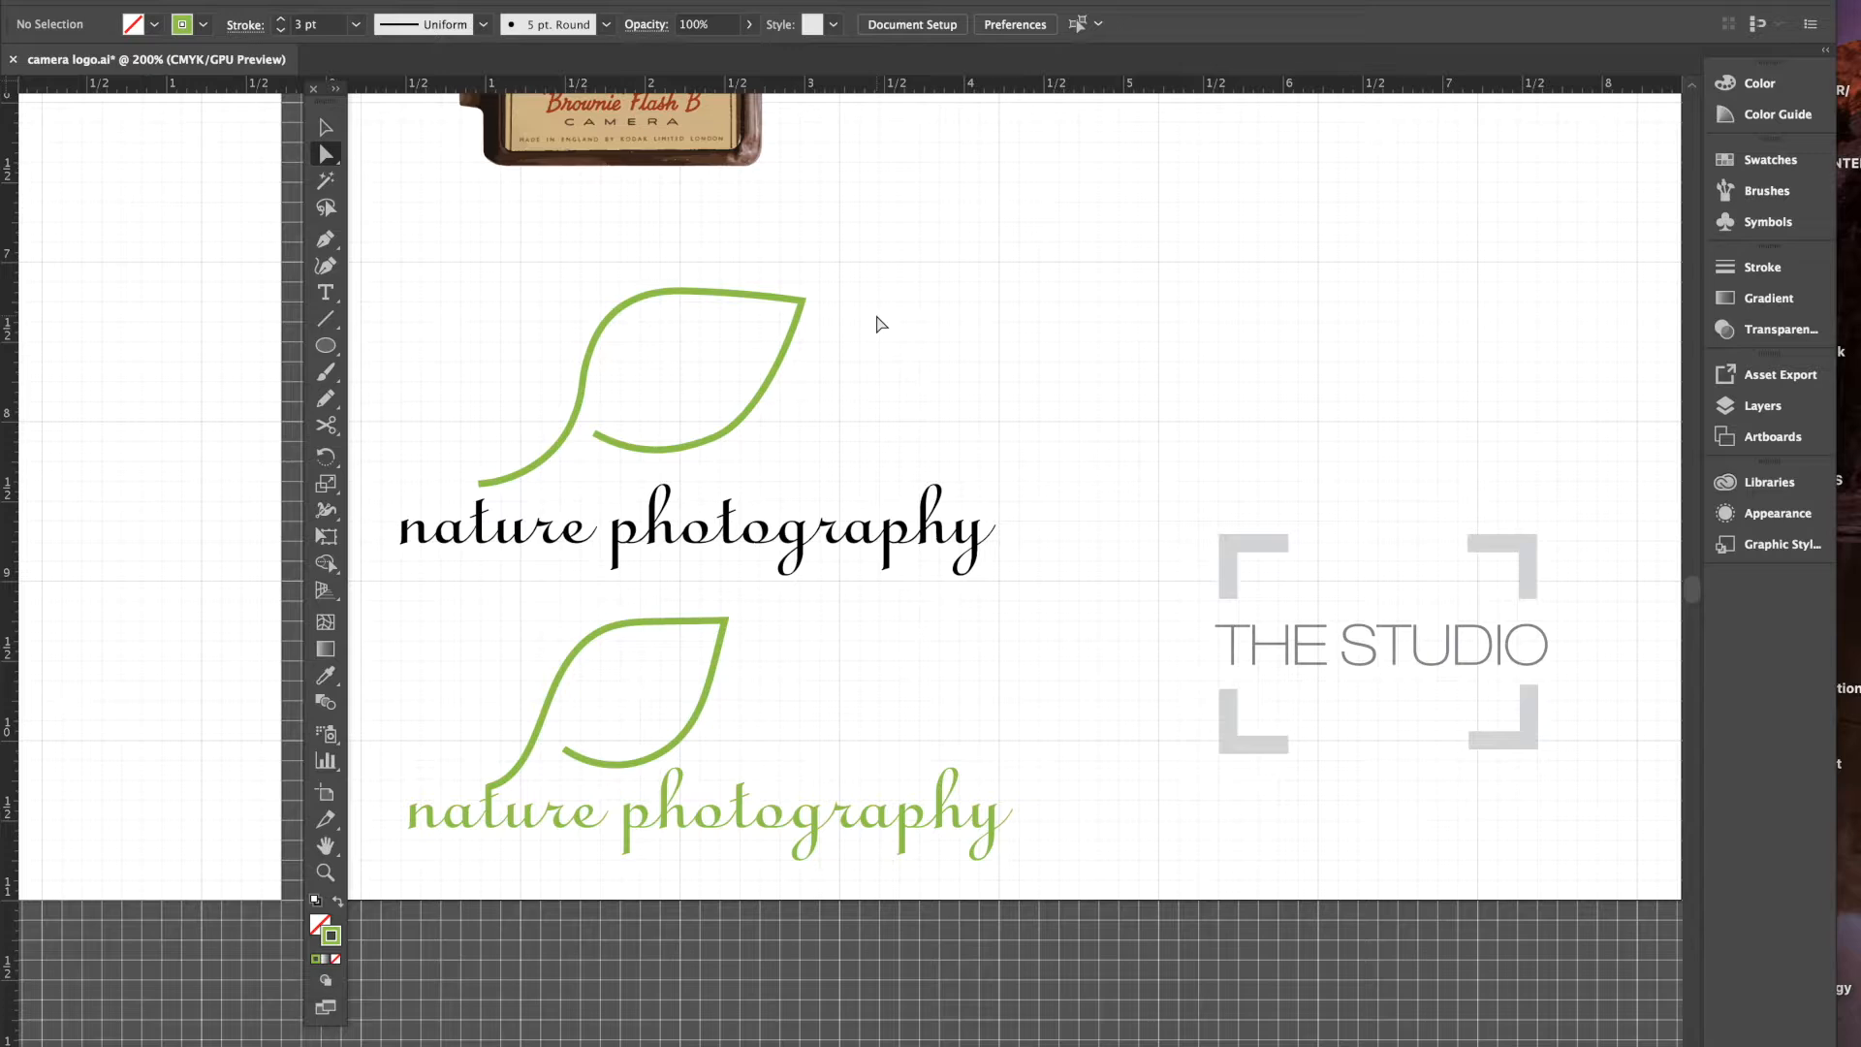
- Scale the leaf down to about 1.75 × 1.04 in and move it toward the text
left_click(752, 411)
left_click(325, 128)
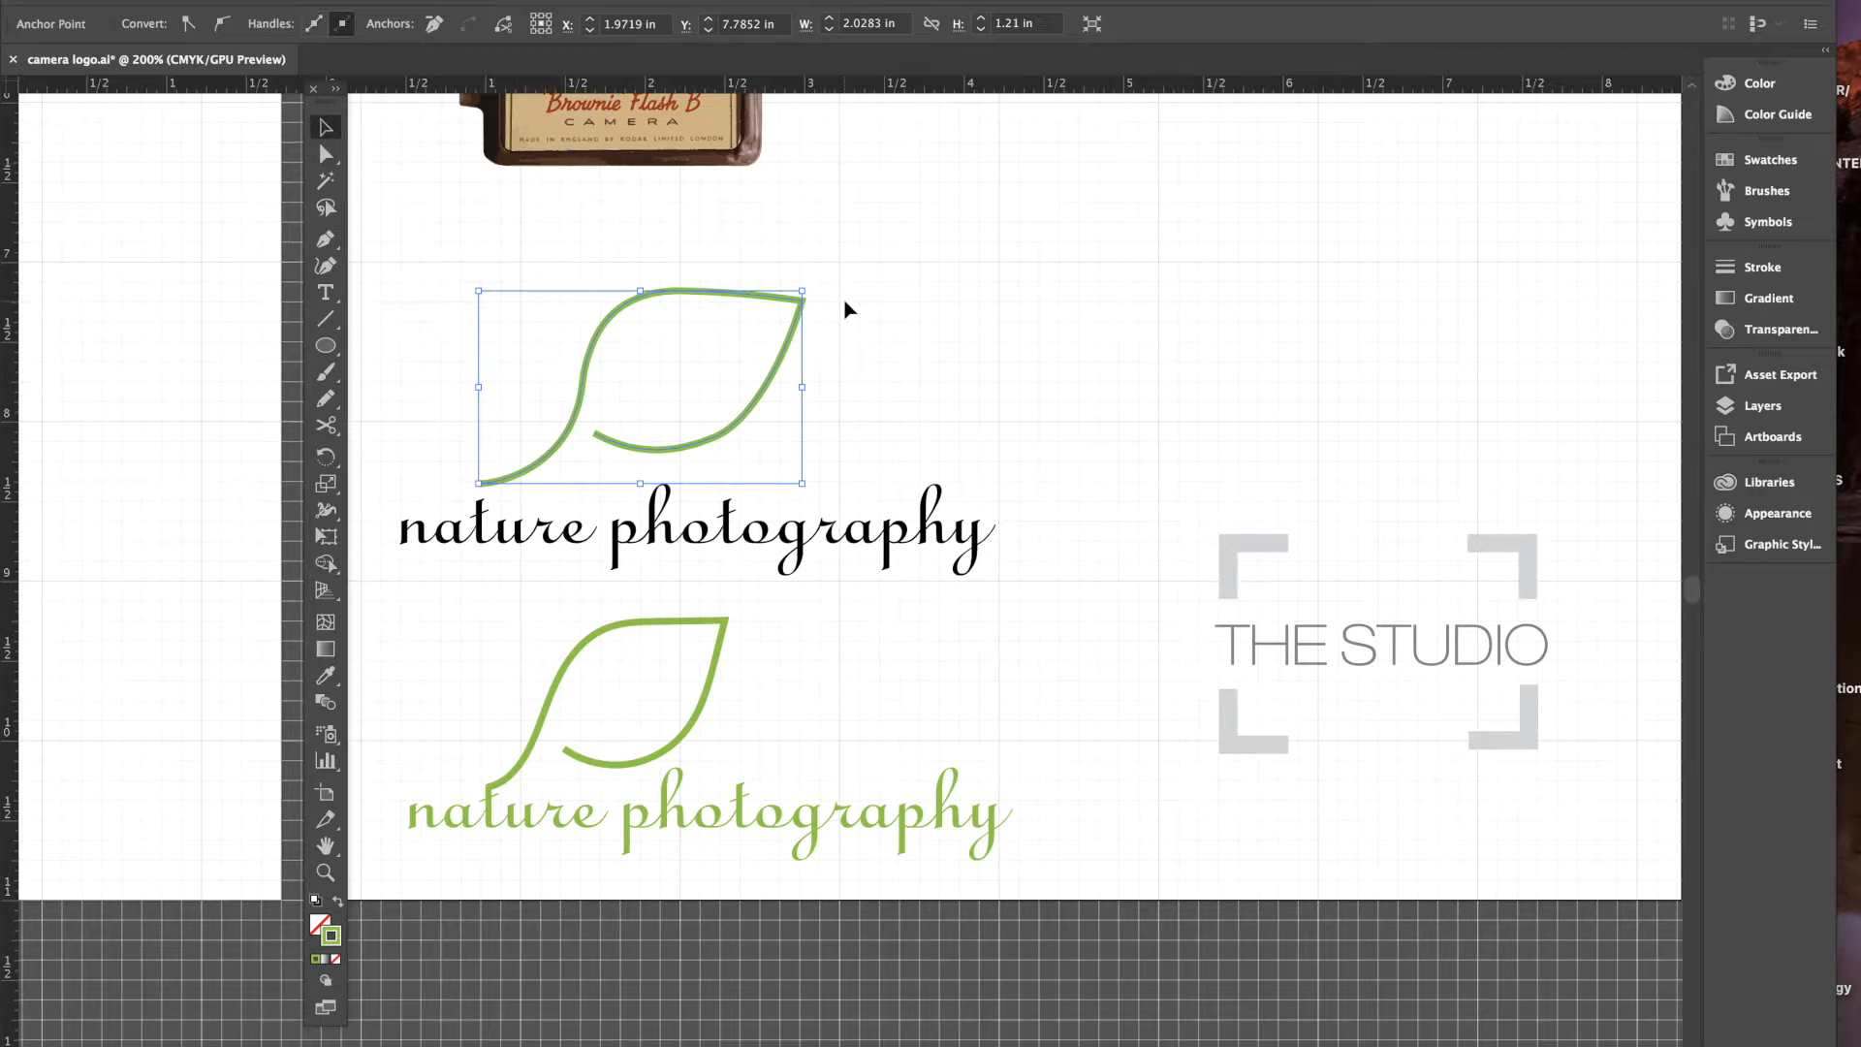
left_click(839, 324)
left_click(799, 306)
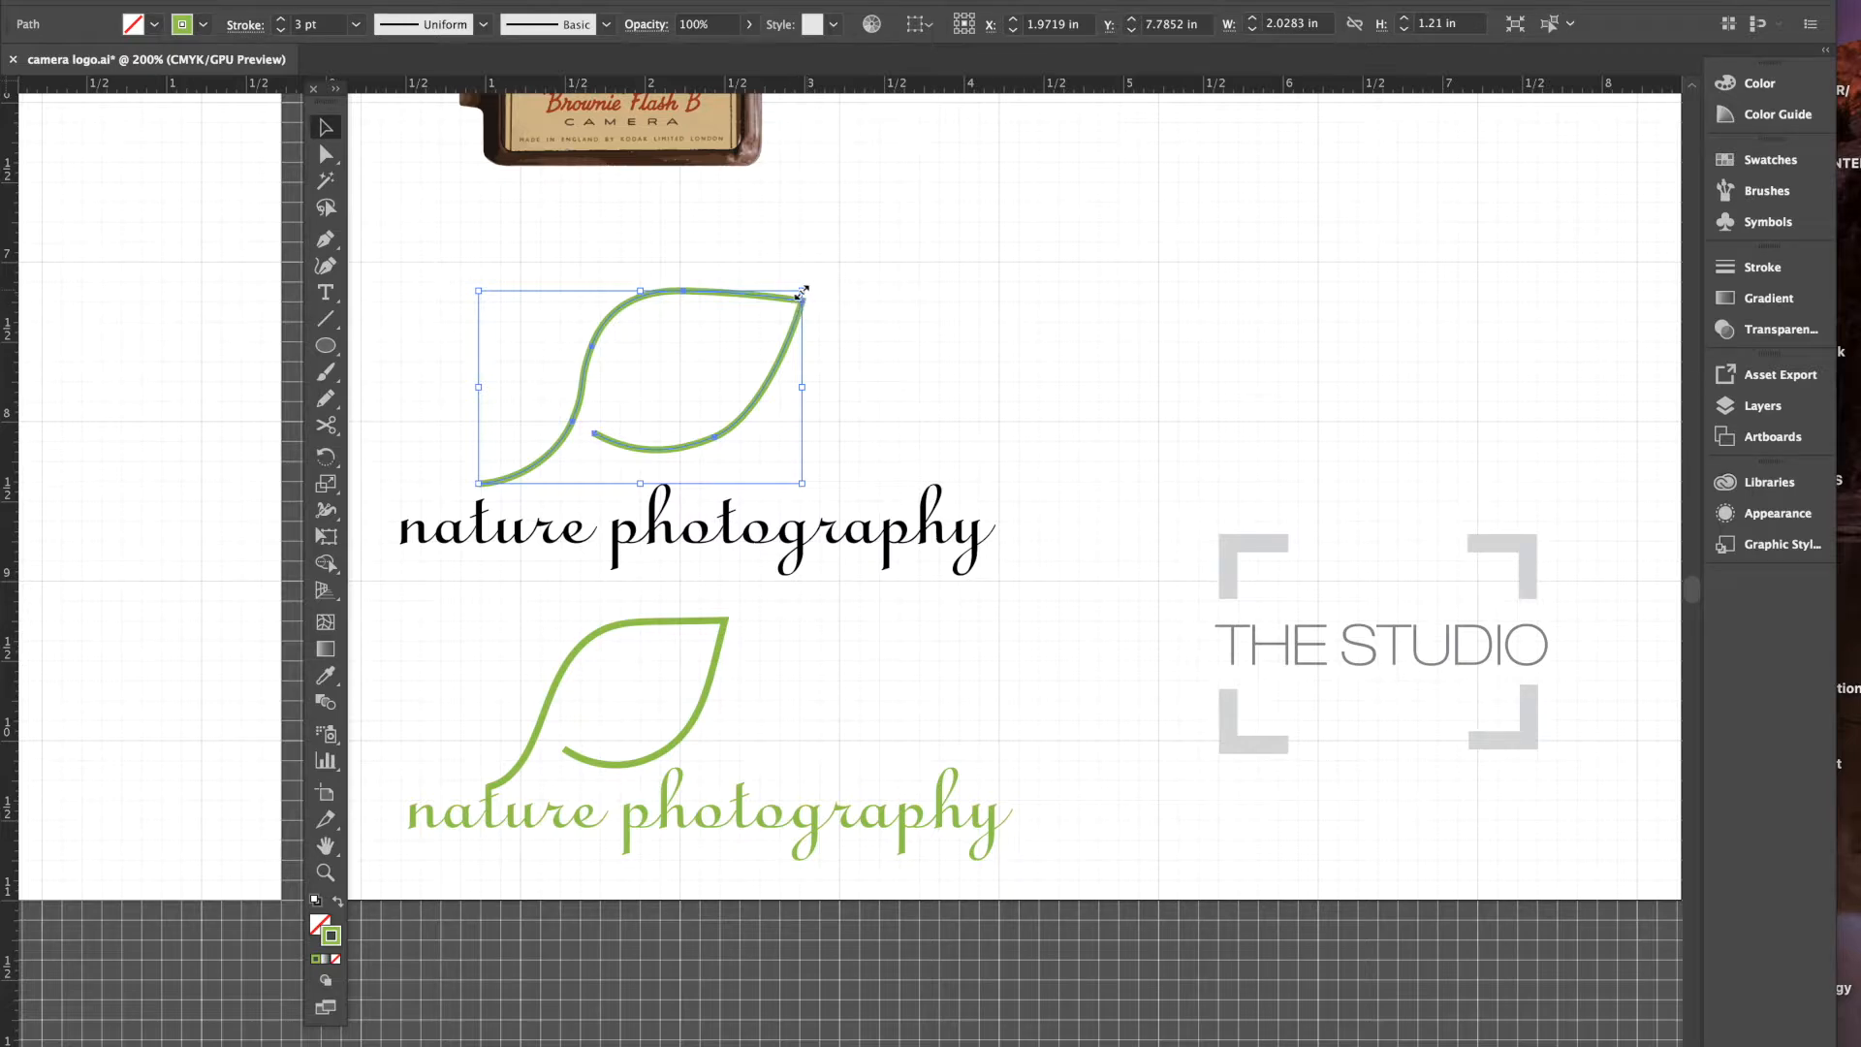
left_click_drag(803, 290, 759, 317)
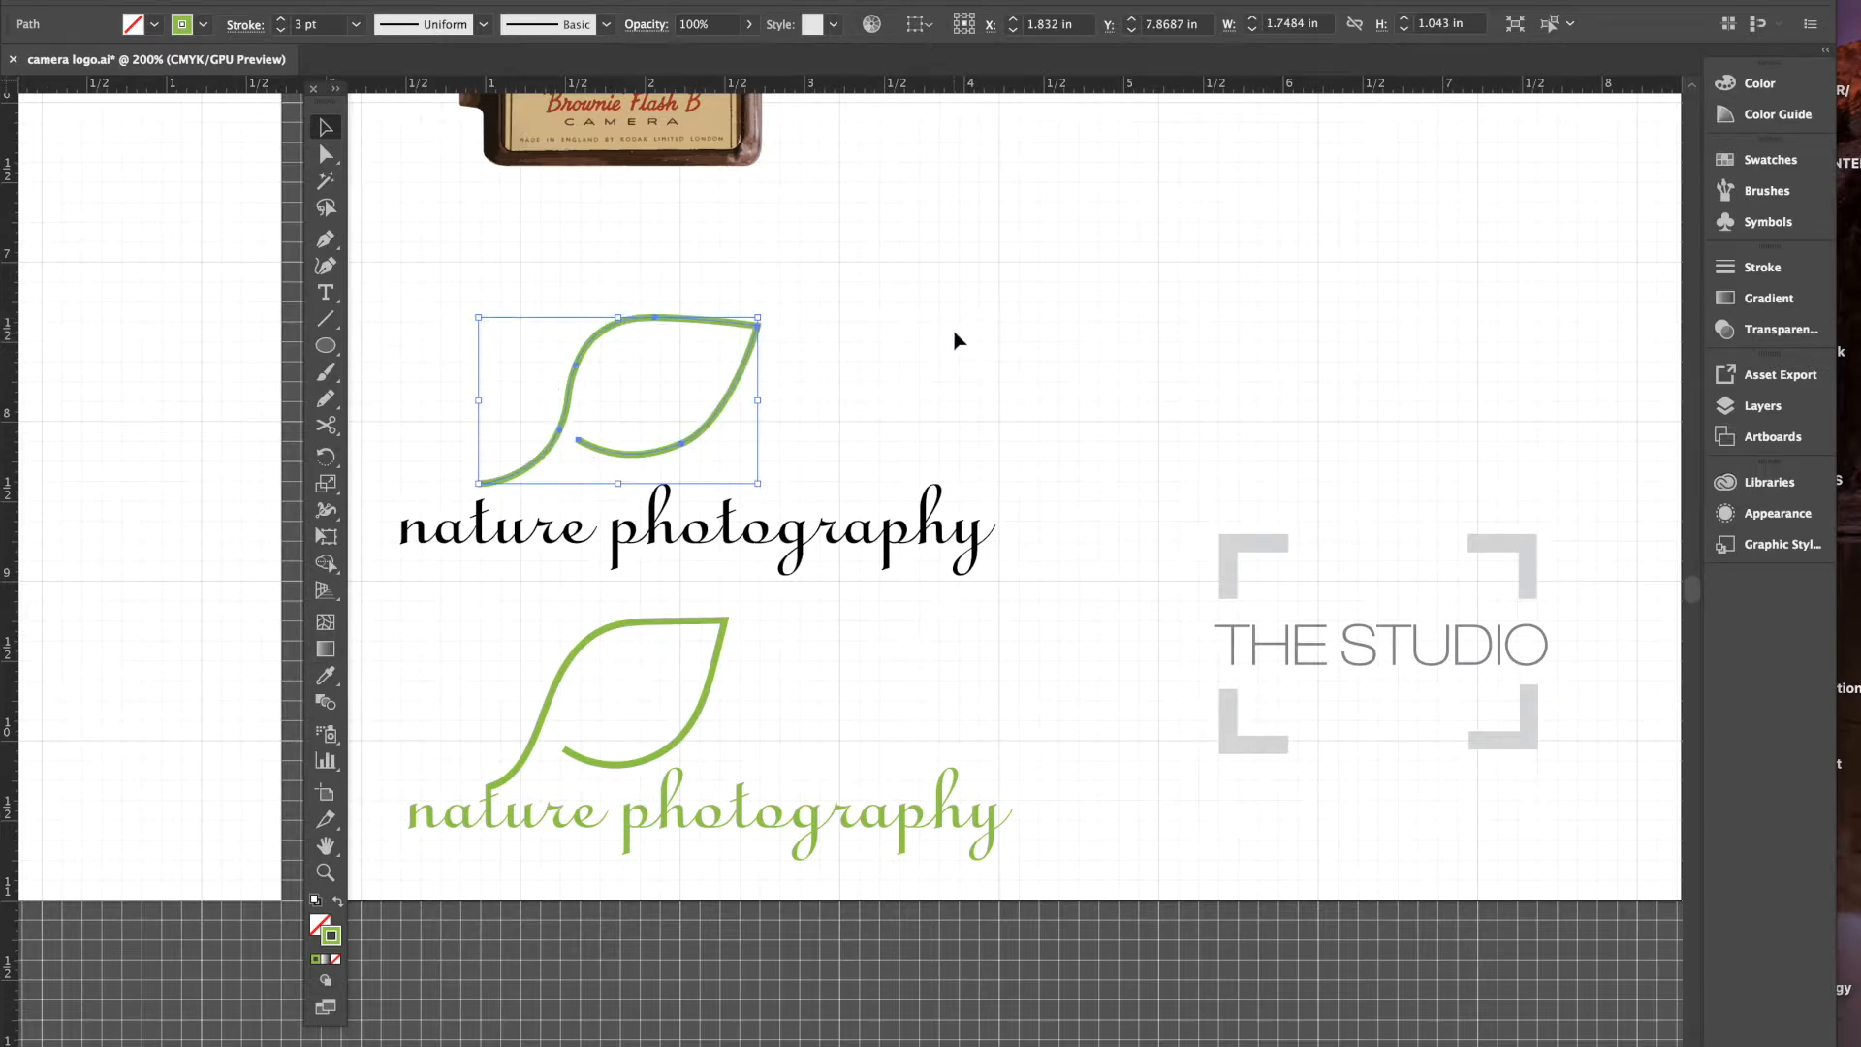
left_click(808, 281)
left_click_drag(656, 326, 657, 335)
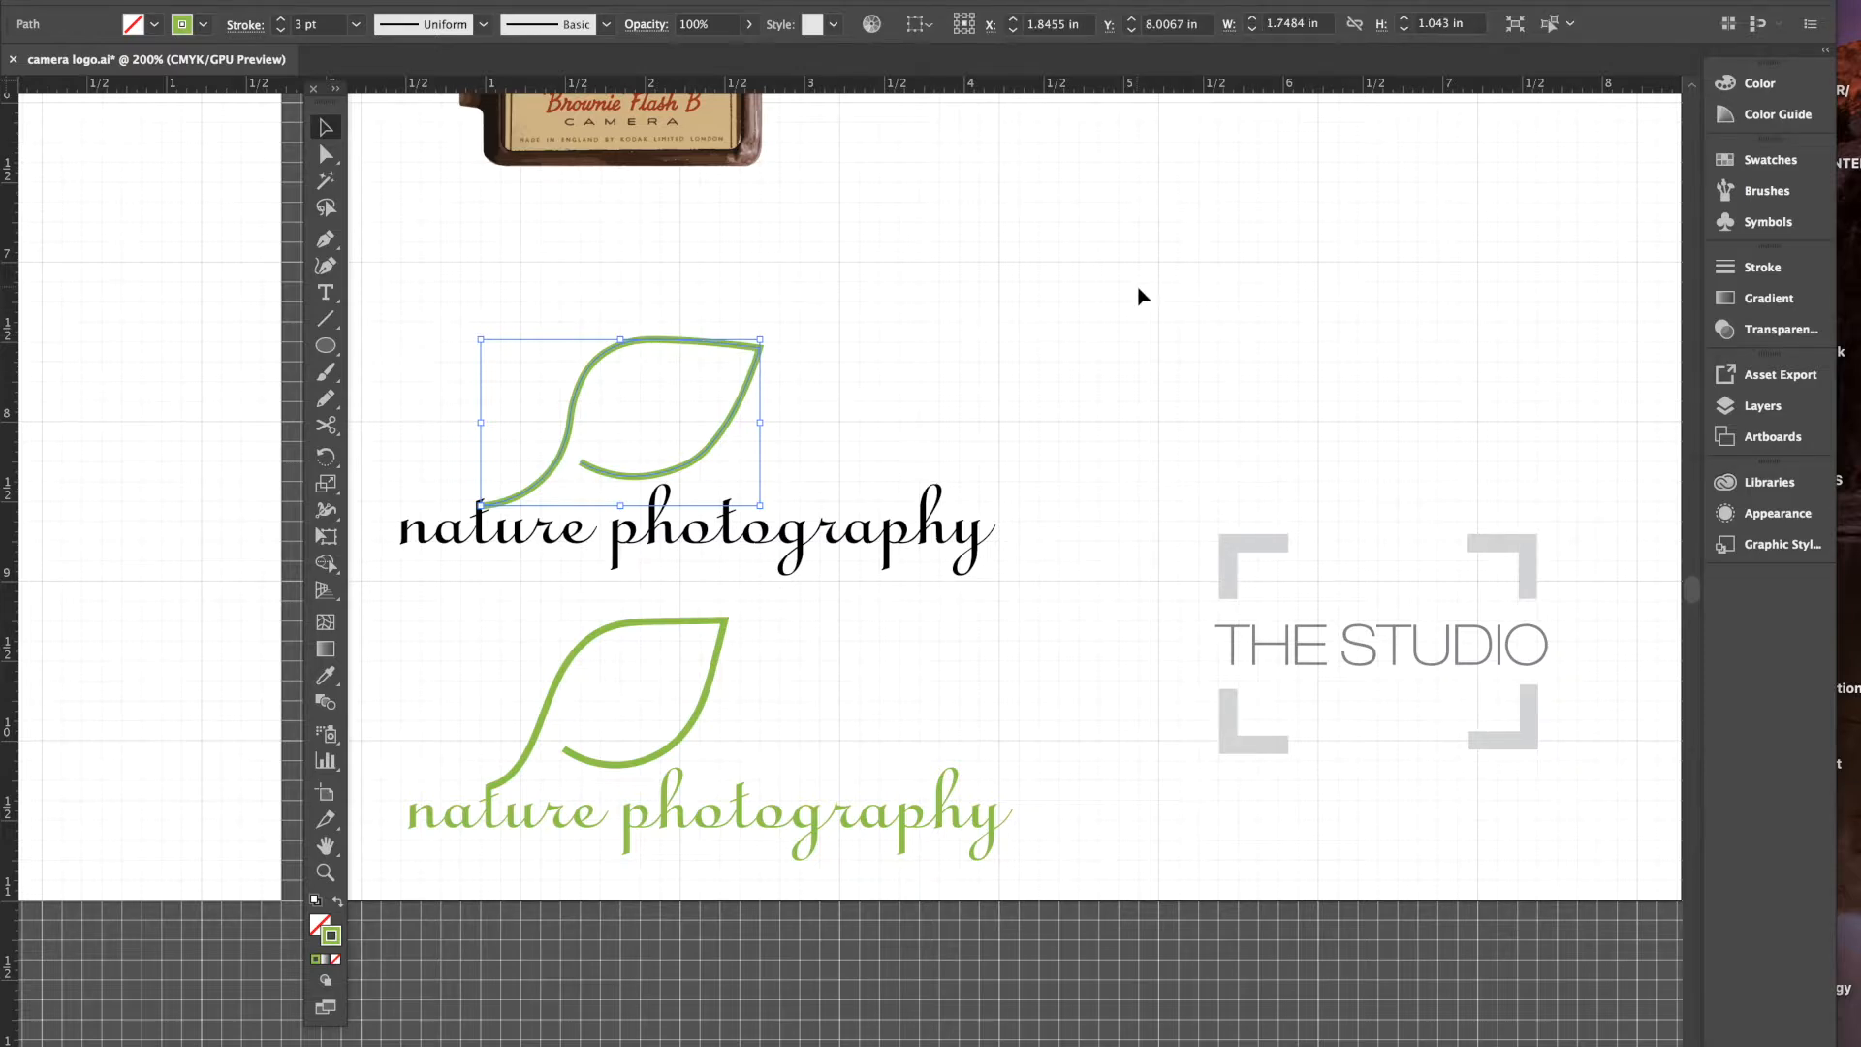
- Position the leaf at Y ≈ 8.004 in so its stem tip meets the text's first letter
key("Up")
key("Up")
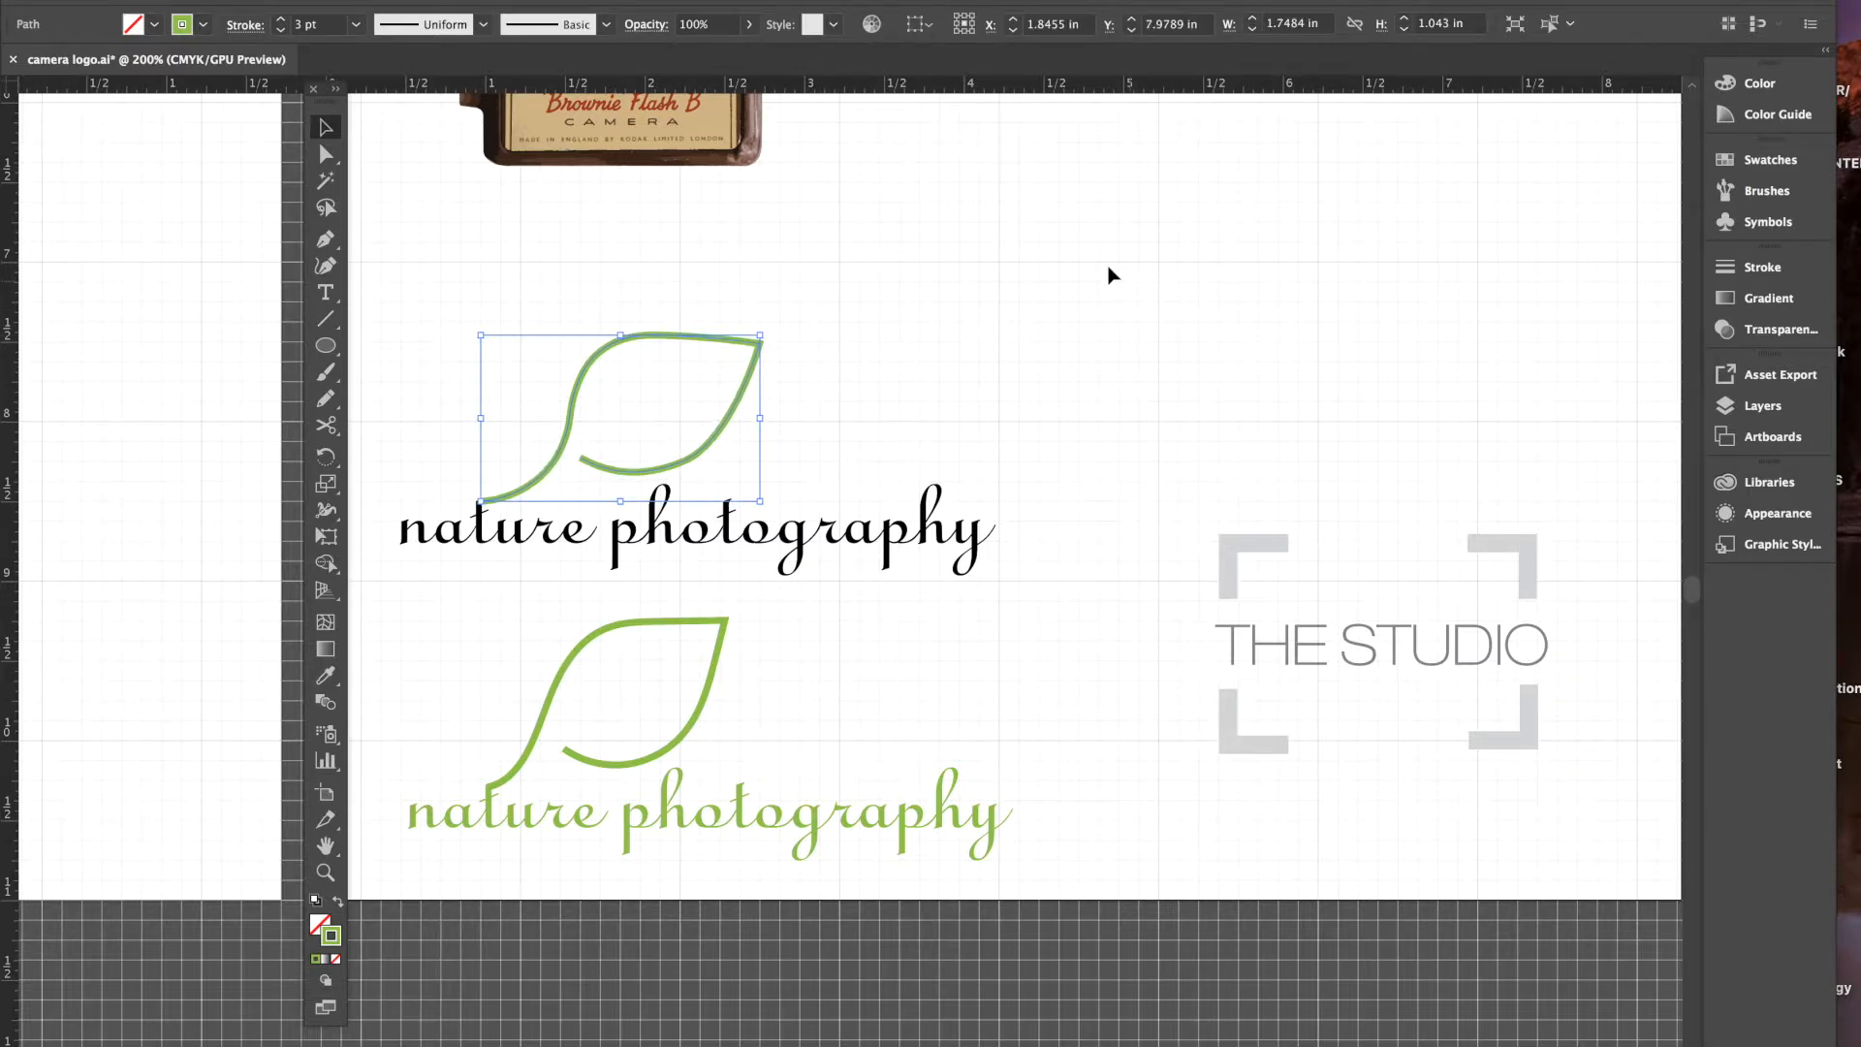
key("ctrl+=")
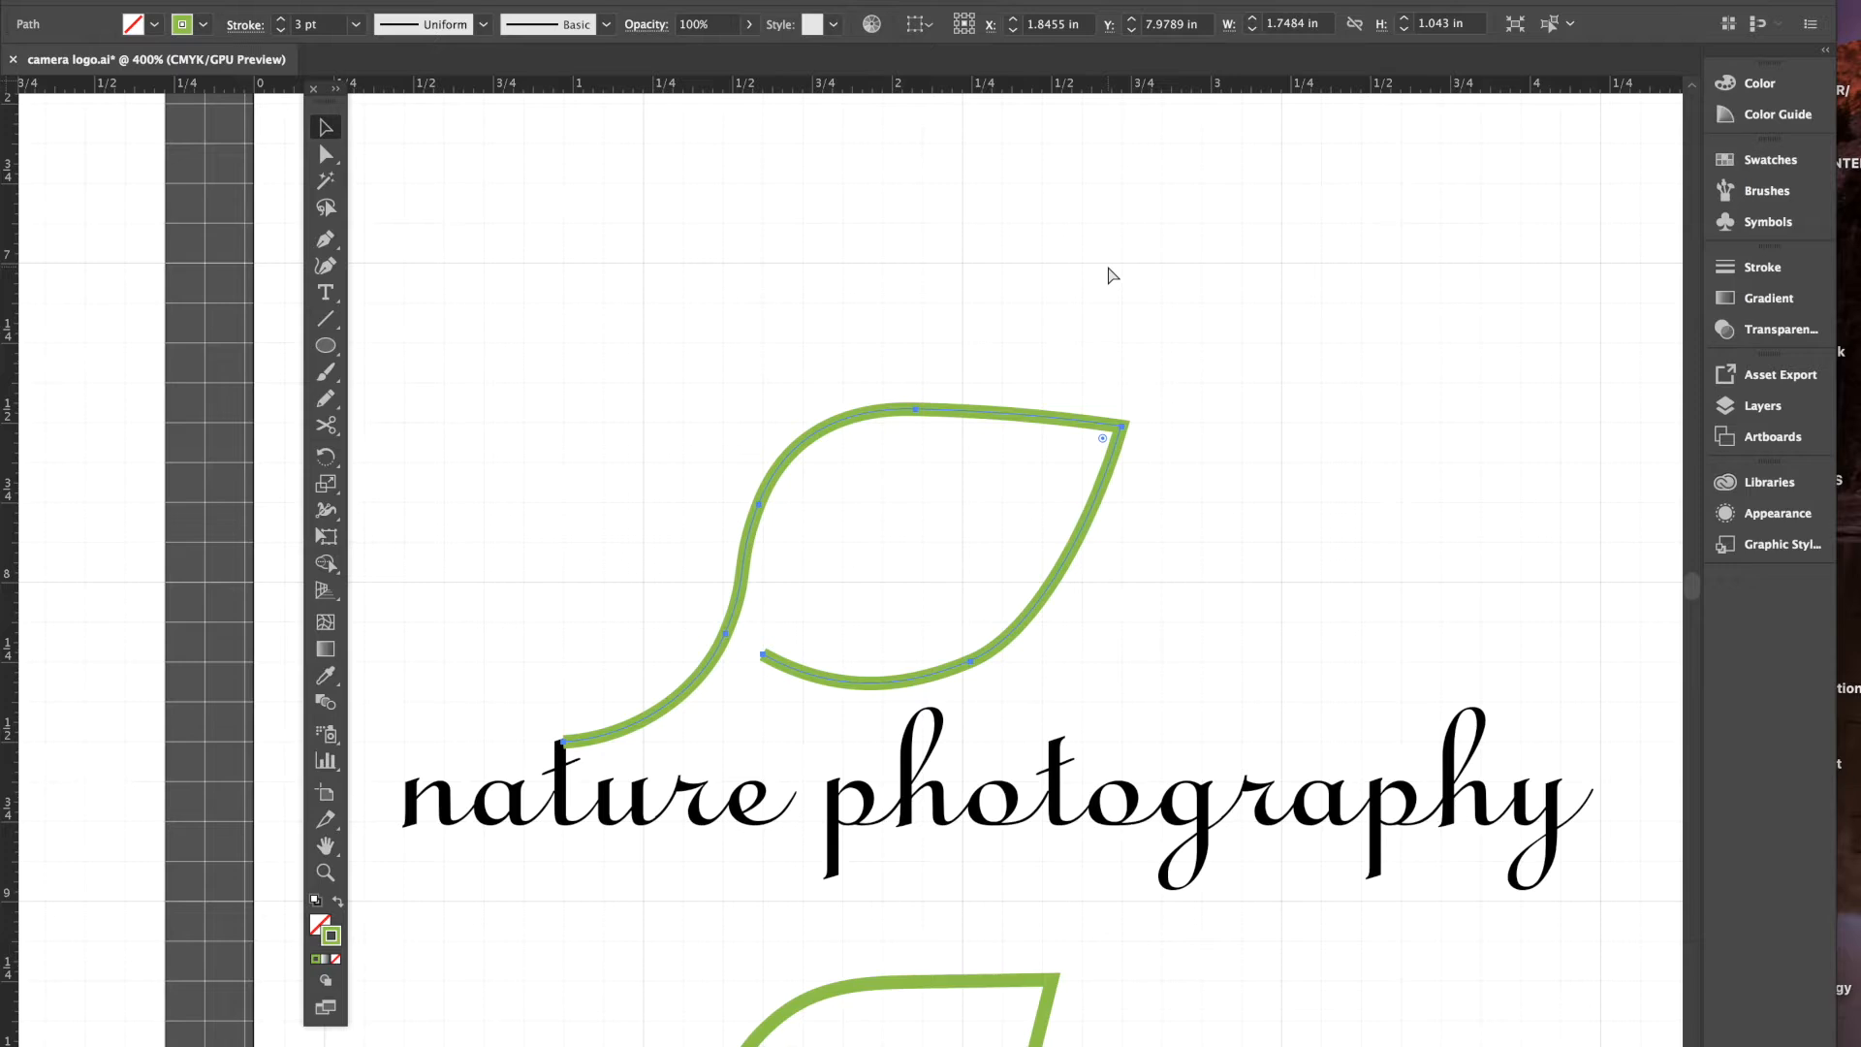
key("ctrl+=")
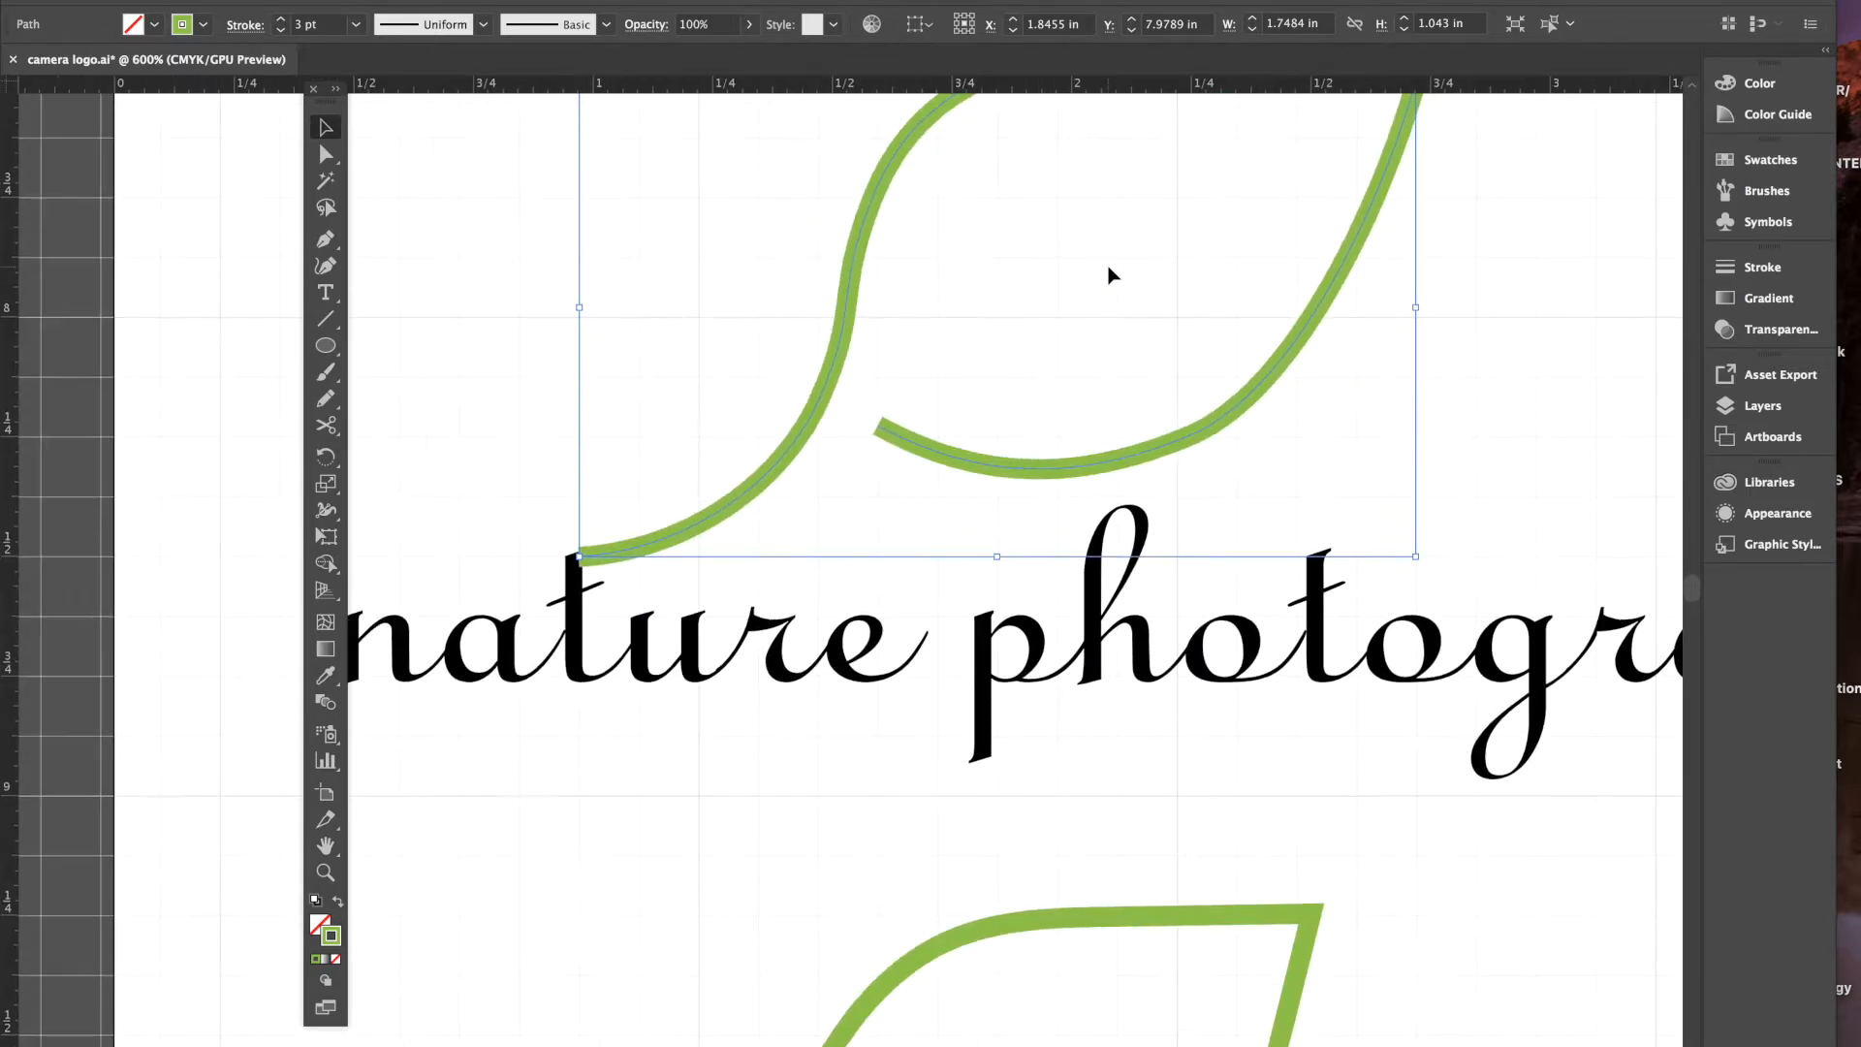
scroll(1111, 275, "up", 2)
scroll(1111, 275, "left", 3)
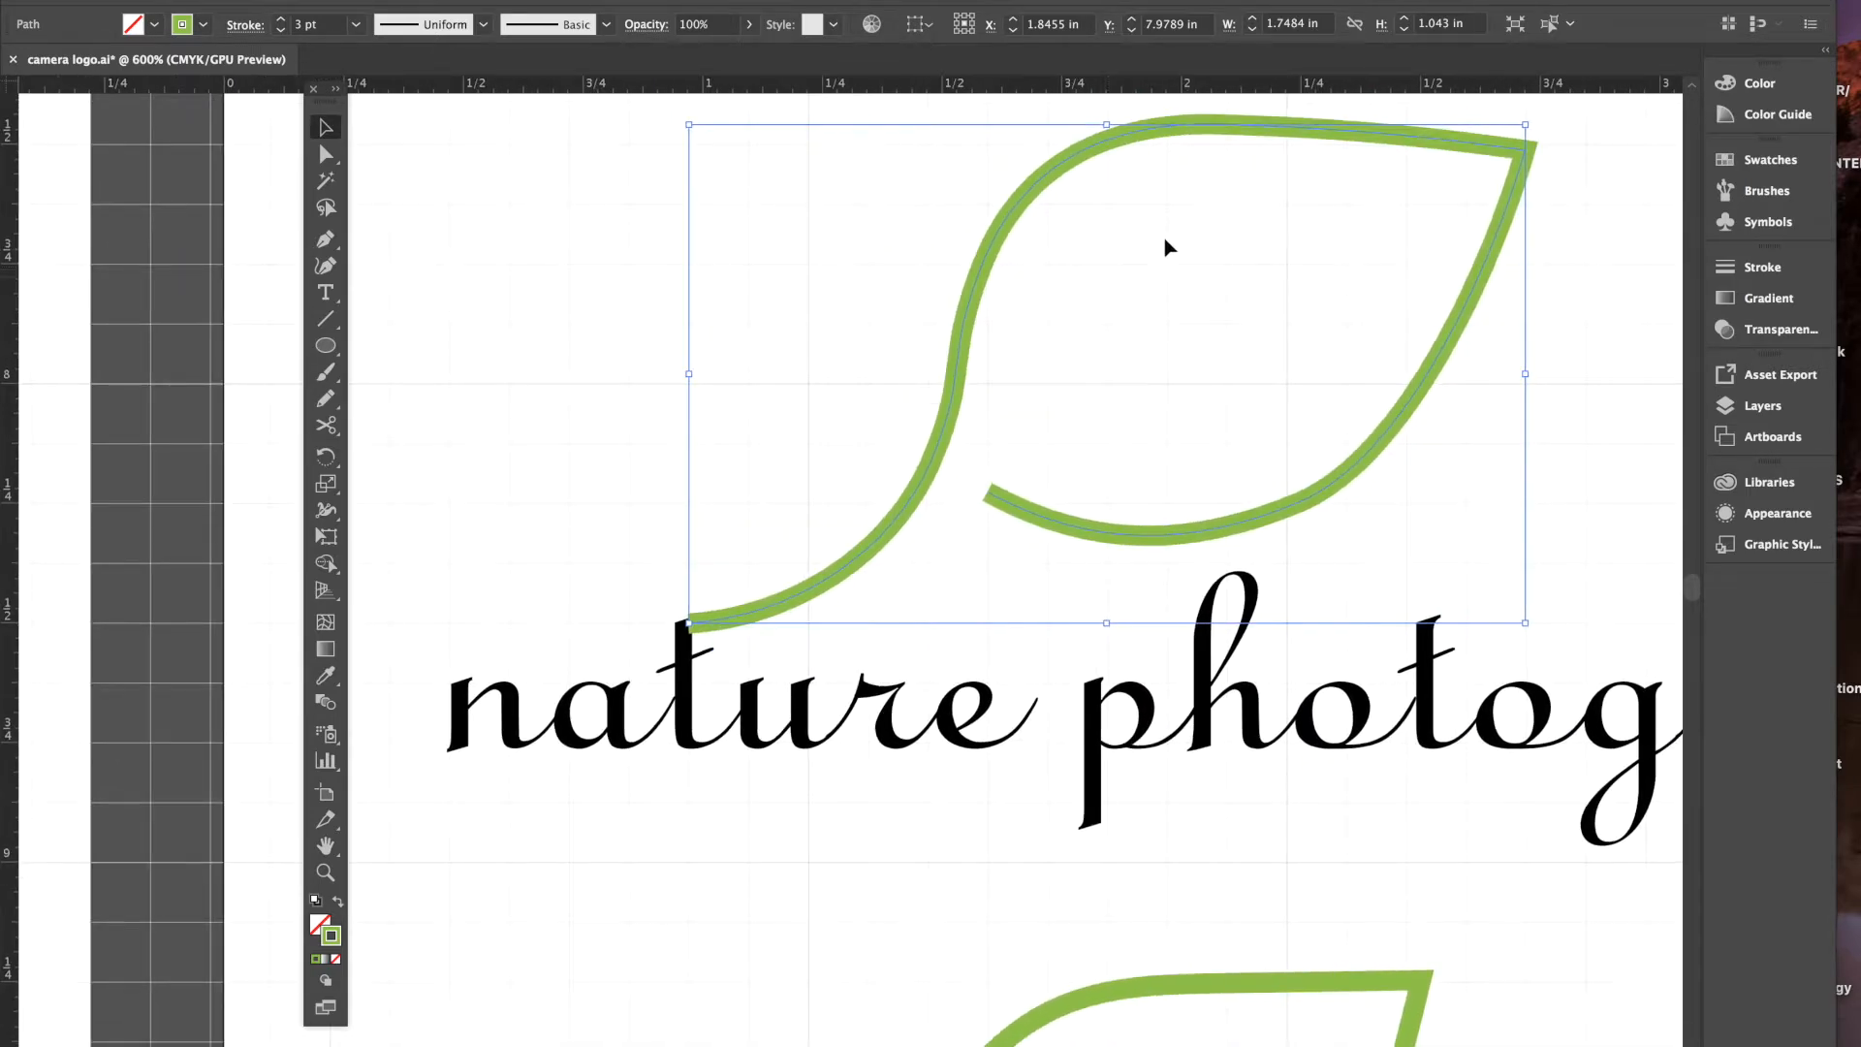
left_click_drag(906, 511, 892, 524)
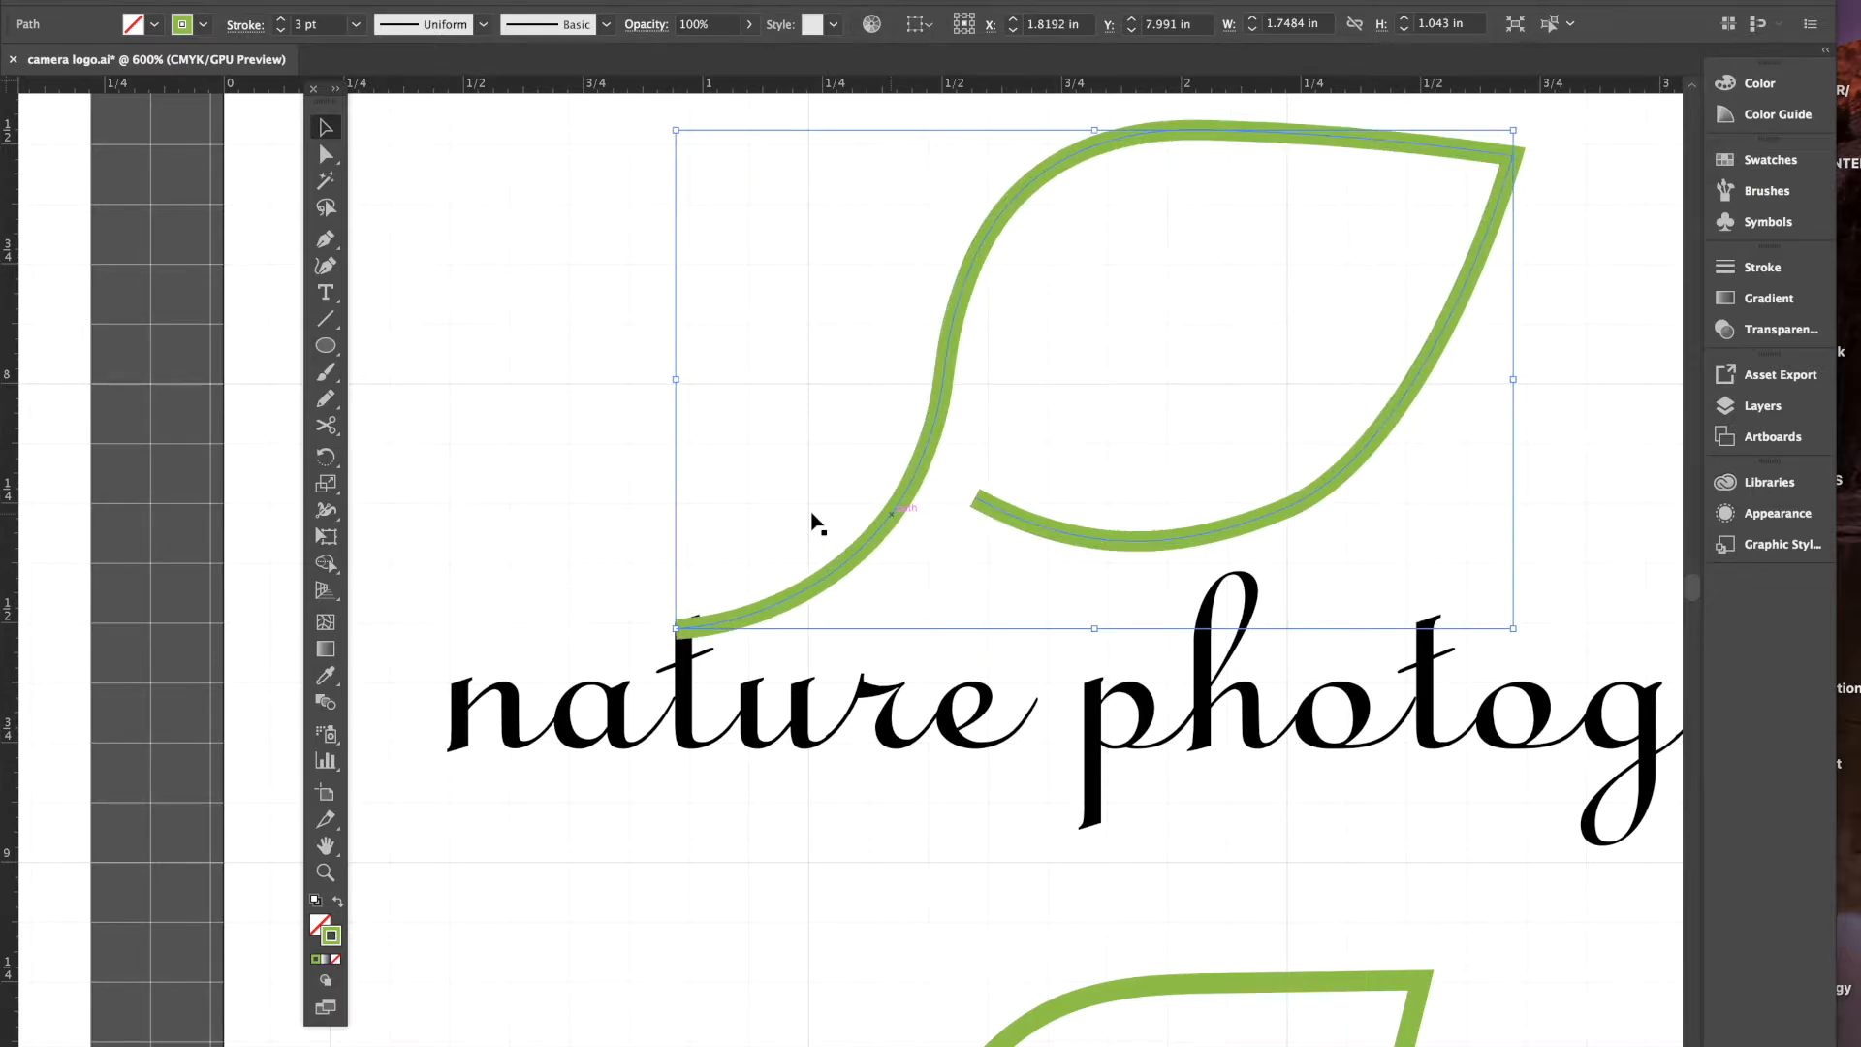
left_click_drag(724, 620, 724, 630)
left_click_drag(725, 633, 726, 641)
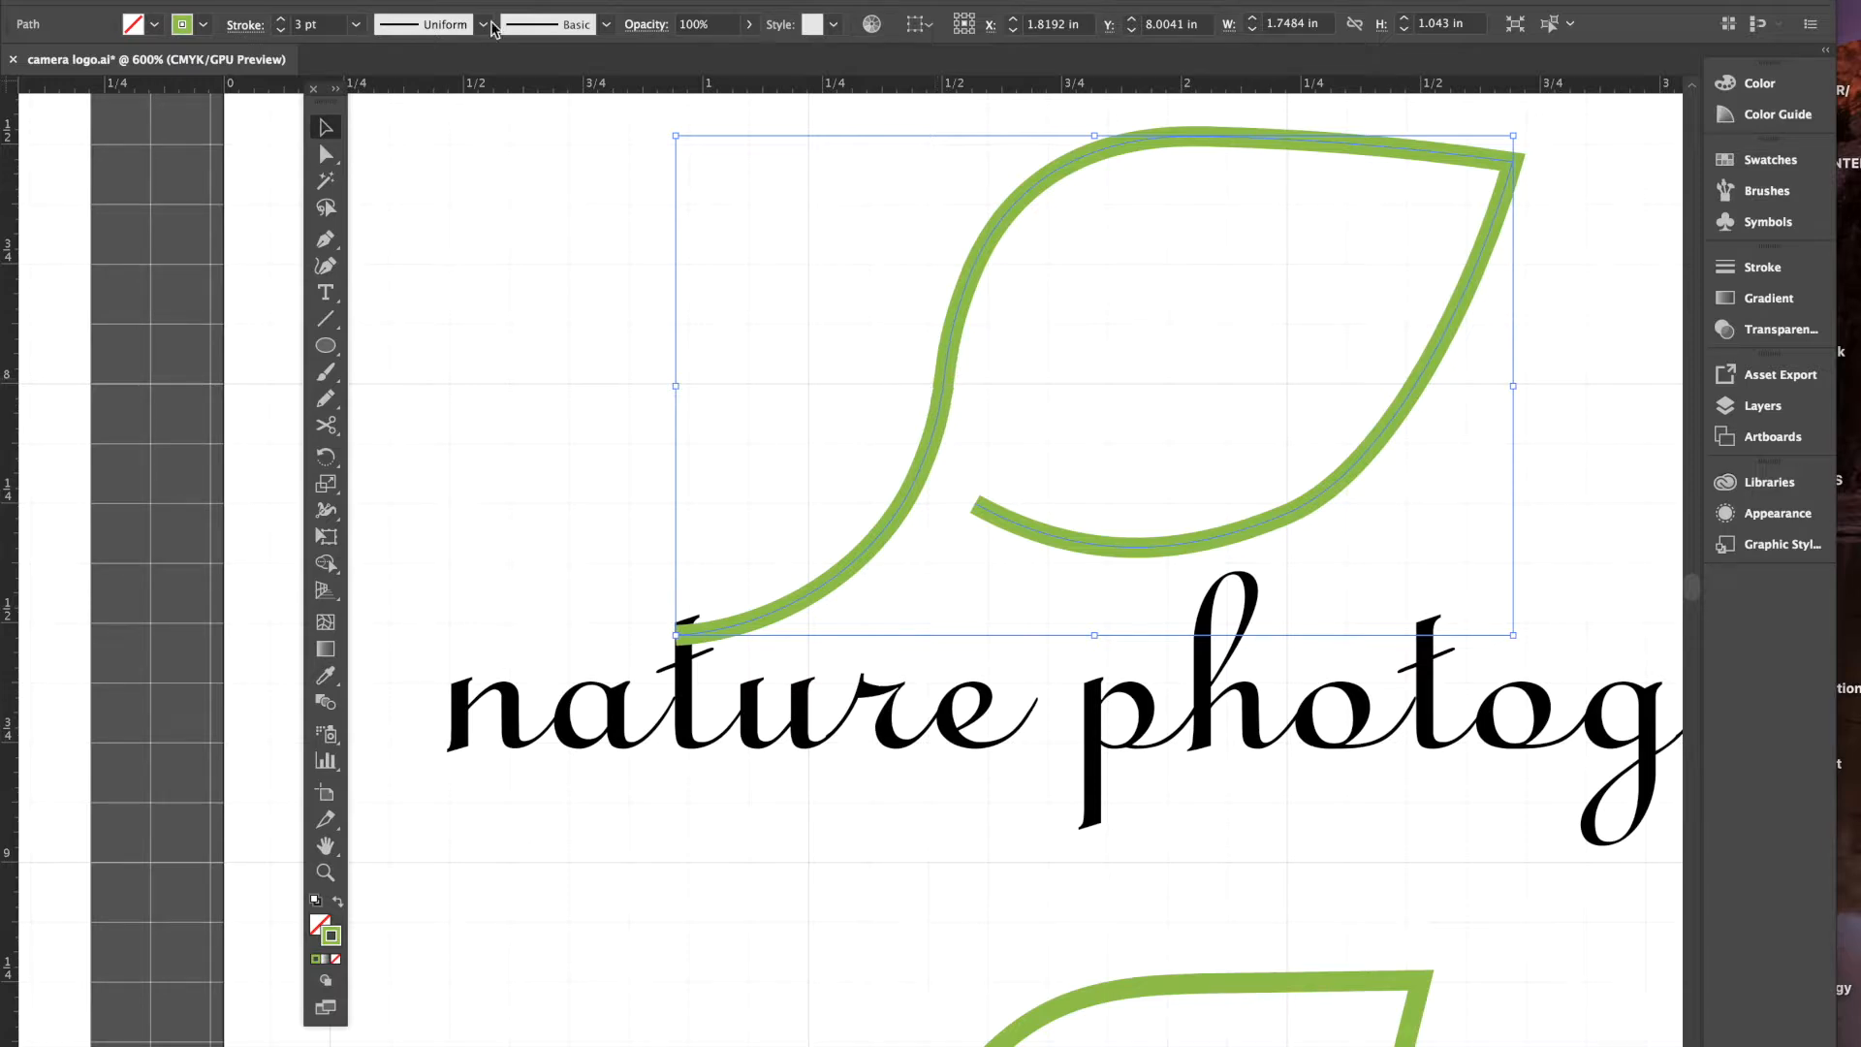
- Send the leaf path to the back, behind the script lettering
left_click(296, 0)
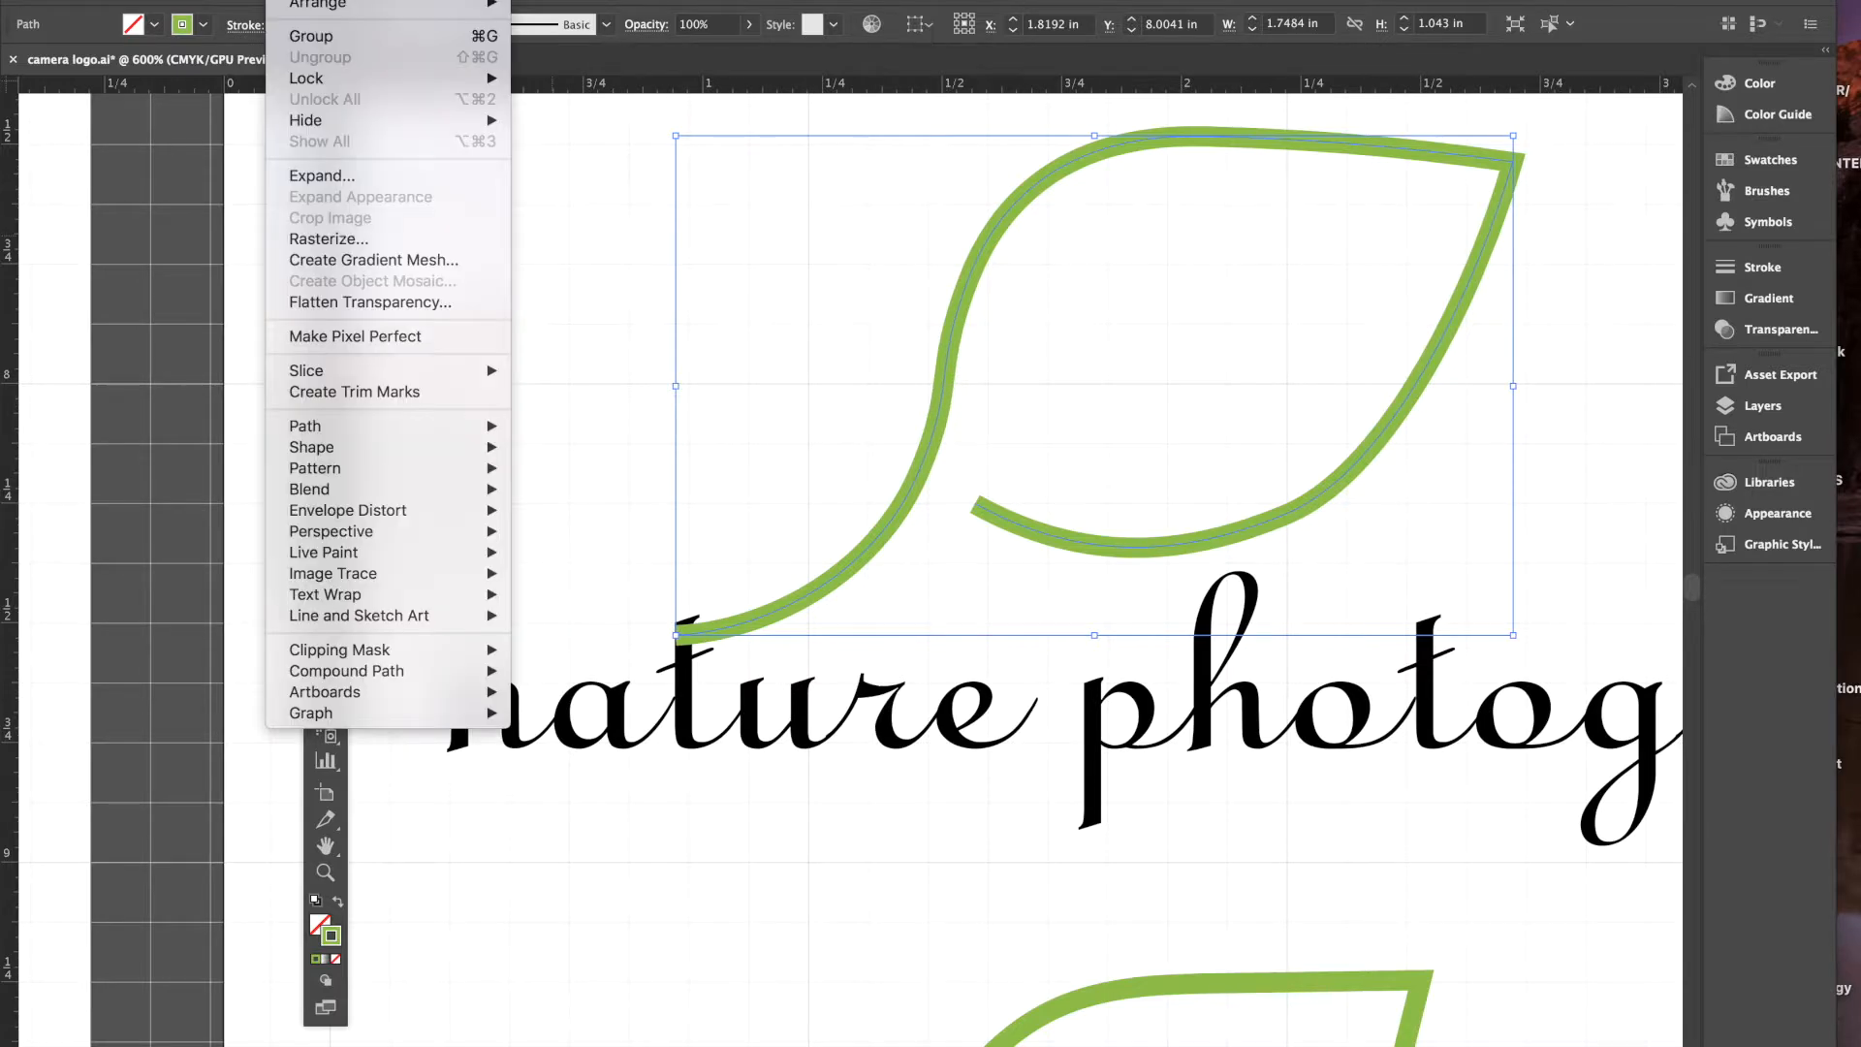
mouse_move(301, 10)
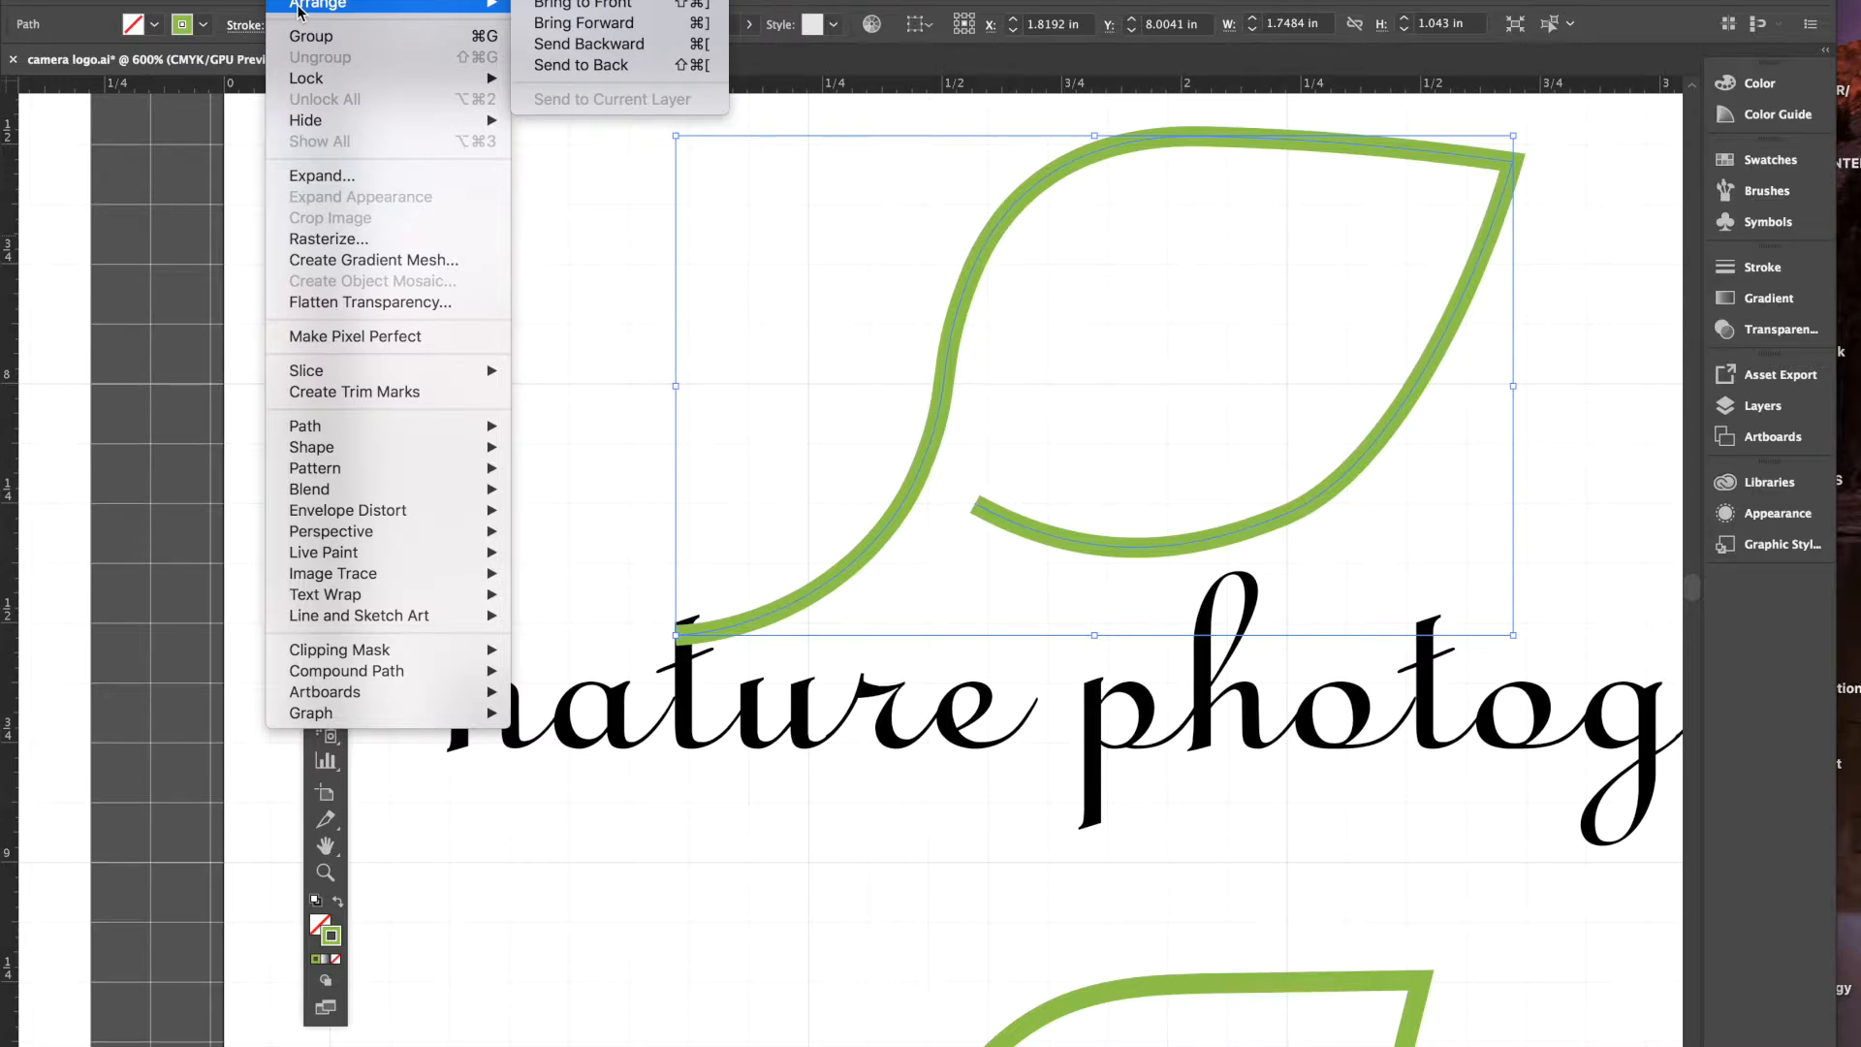
left_click(595, 70)
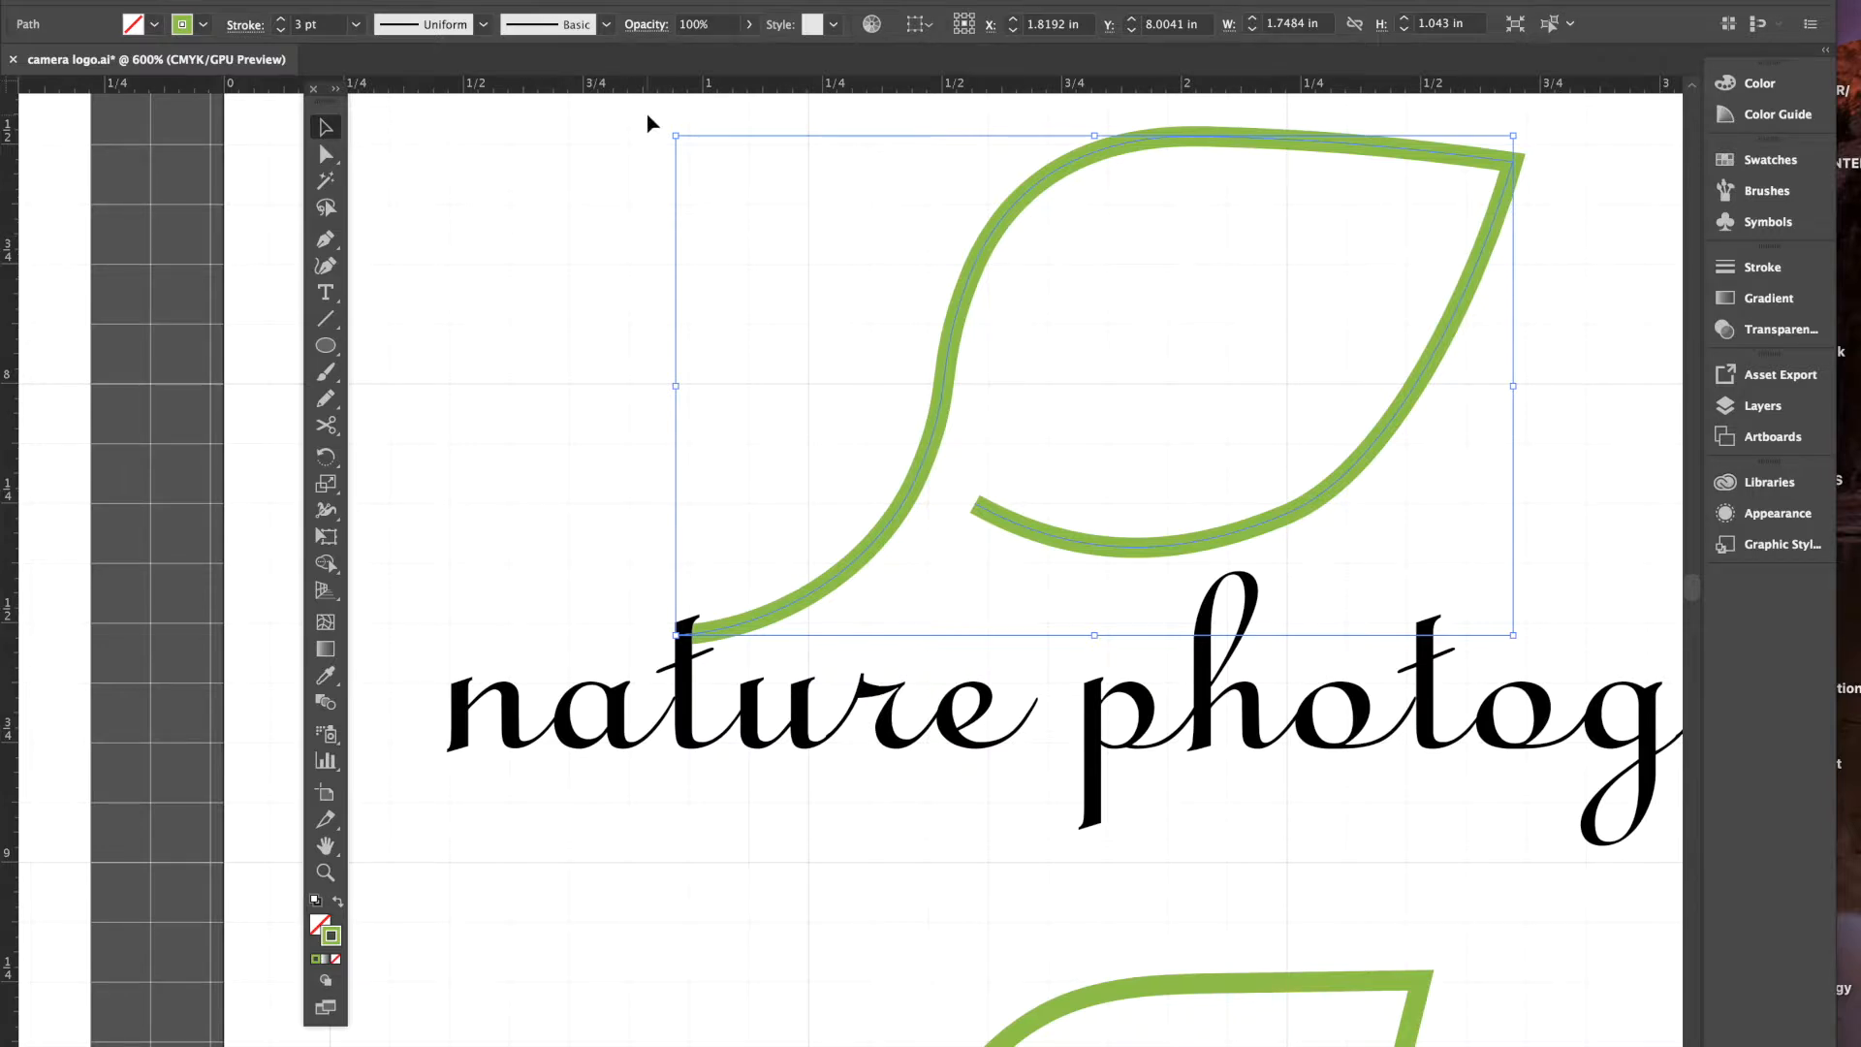
- Fill the 'nature photography' text with the C=0 M=0 Y=0 K=80 dark grey swatch
left_click(684, 718)
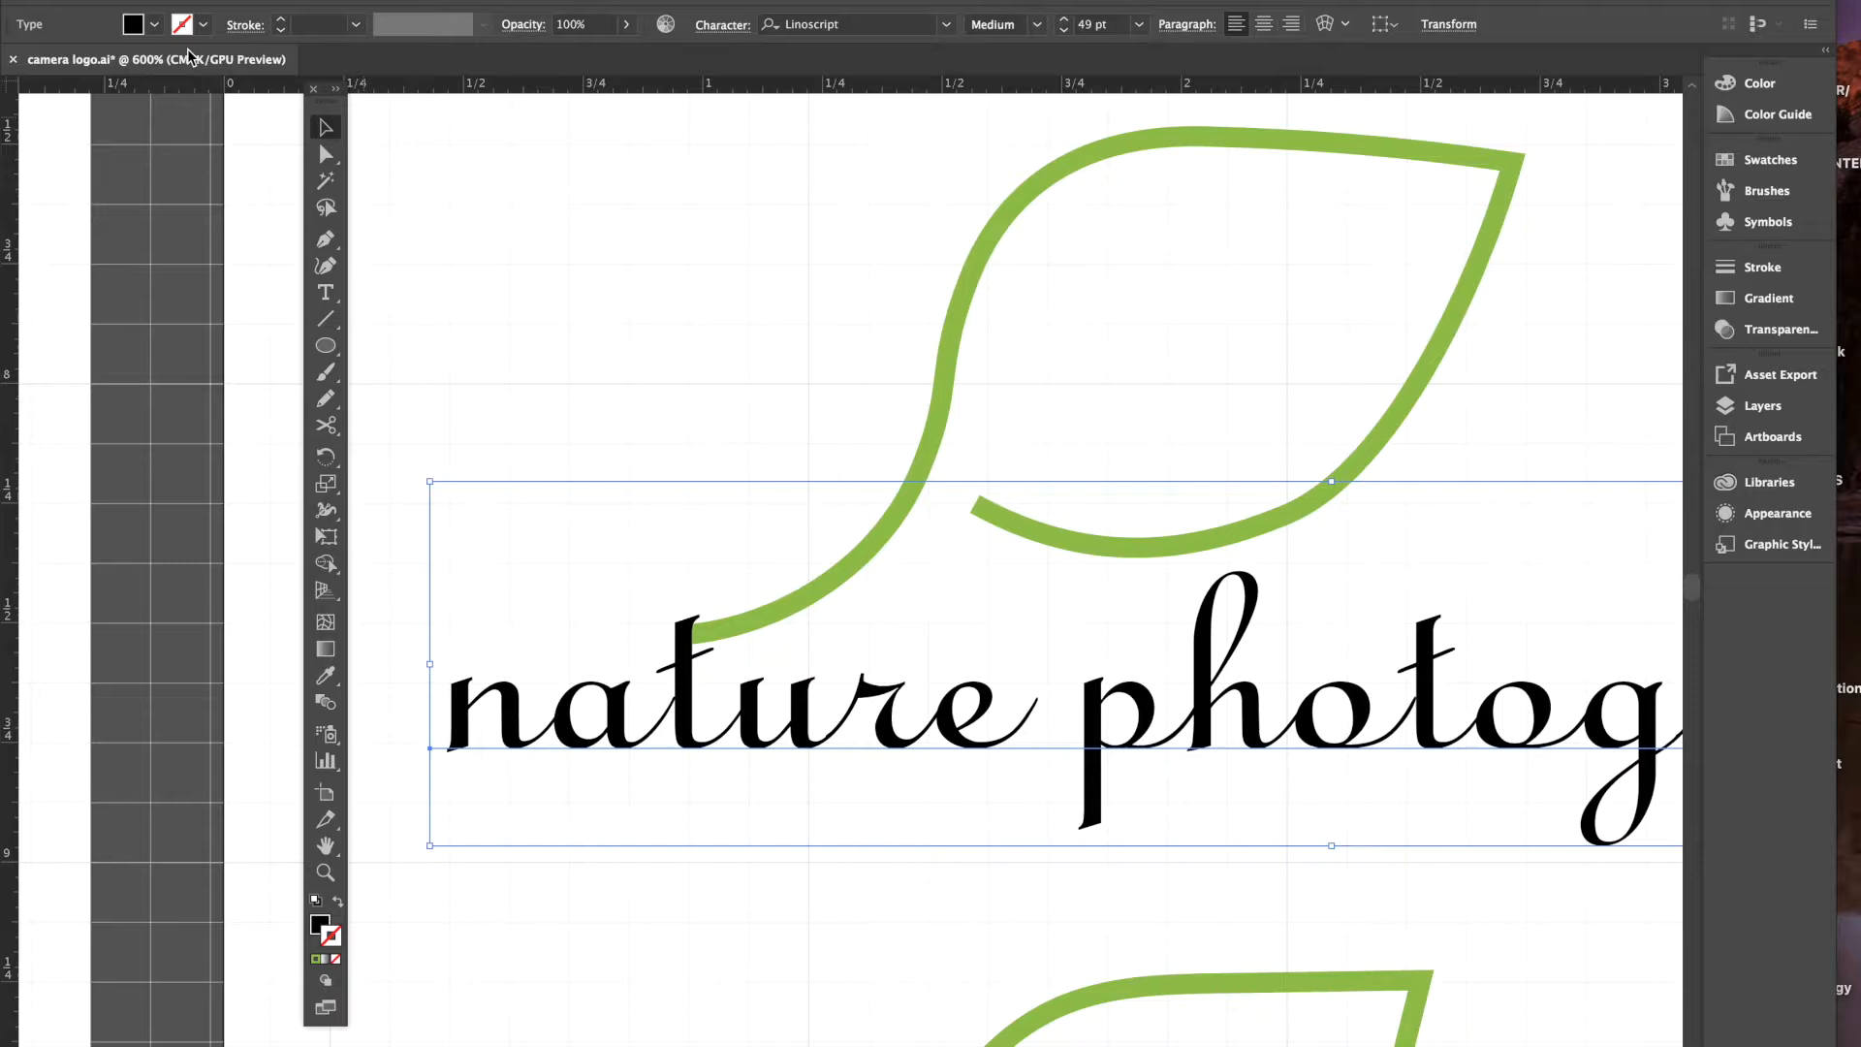
left_click(153, 26)
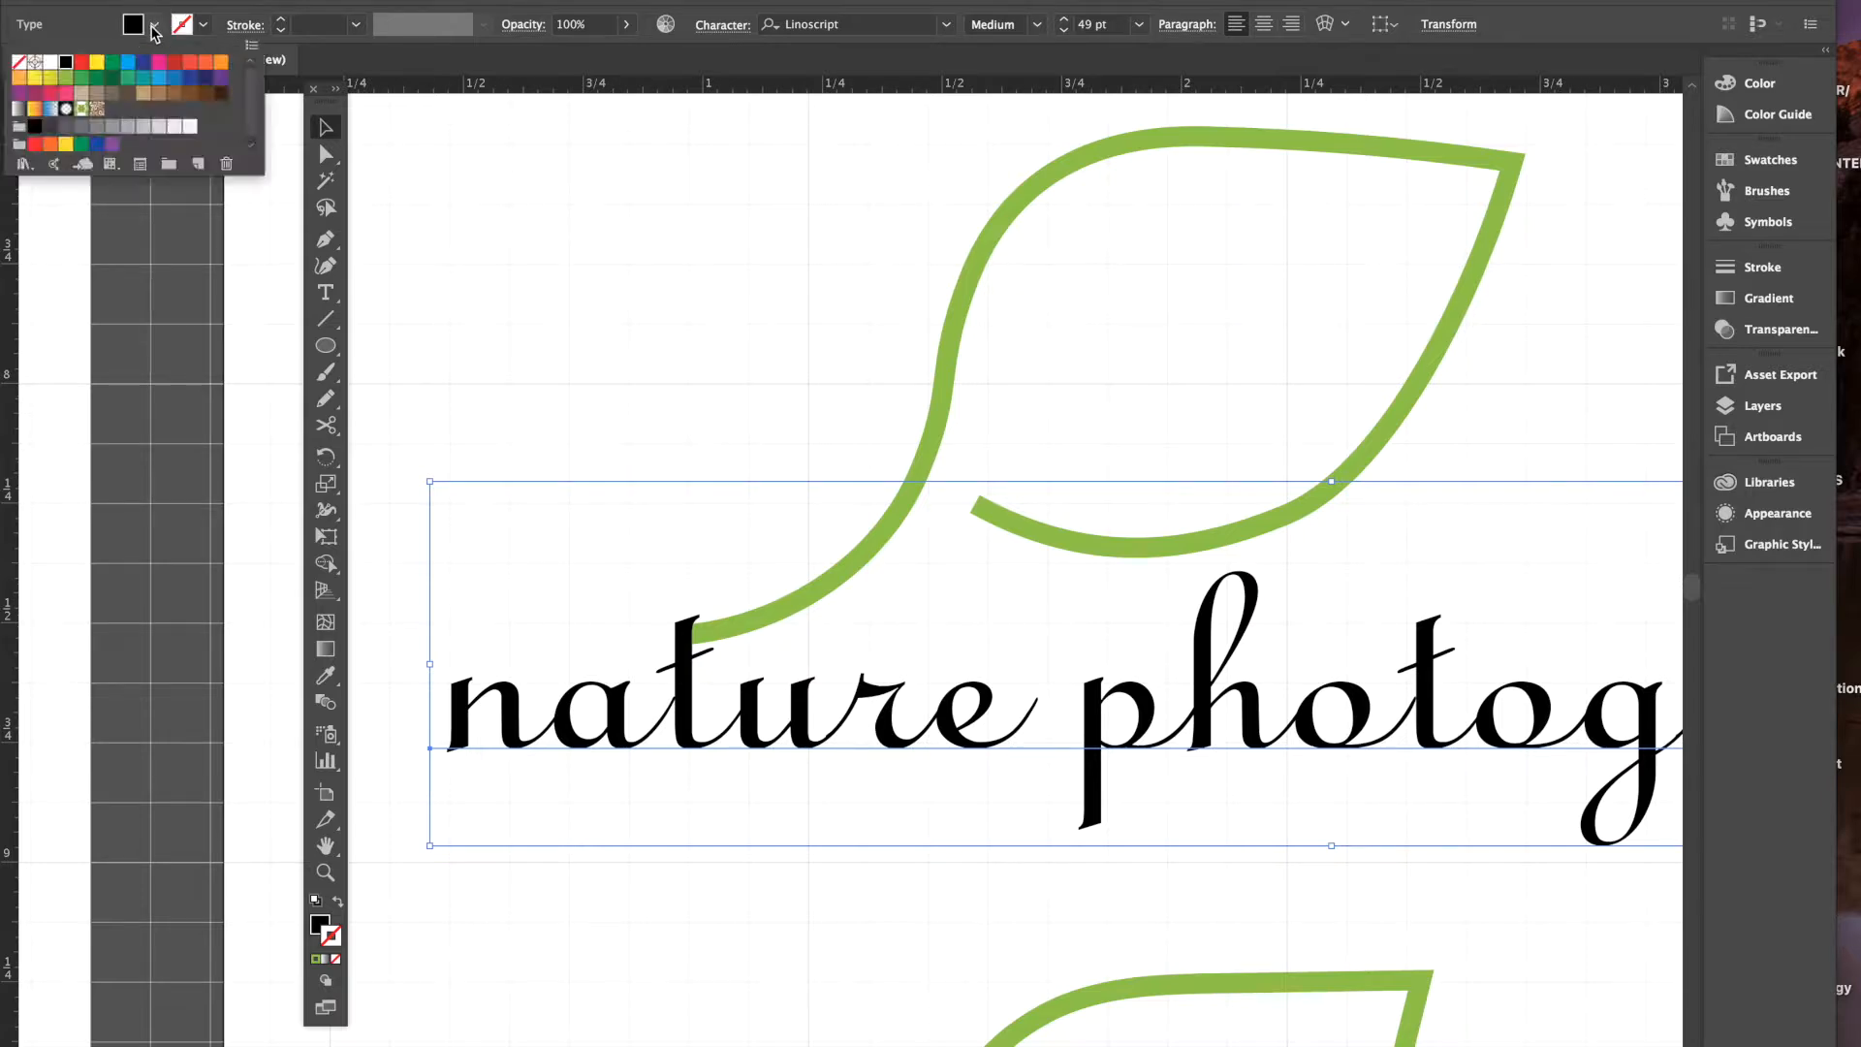
left_click(66, 78)
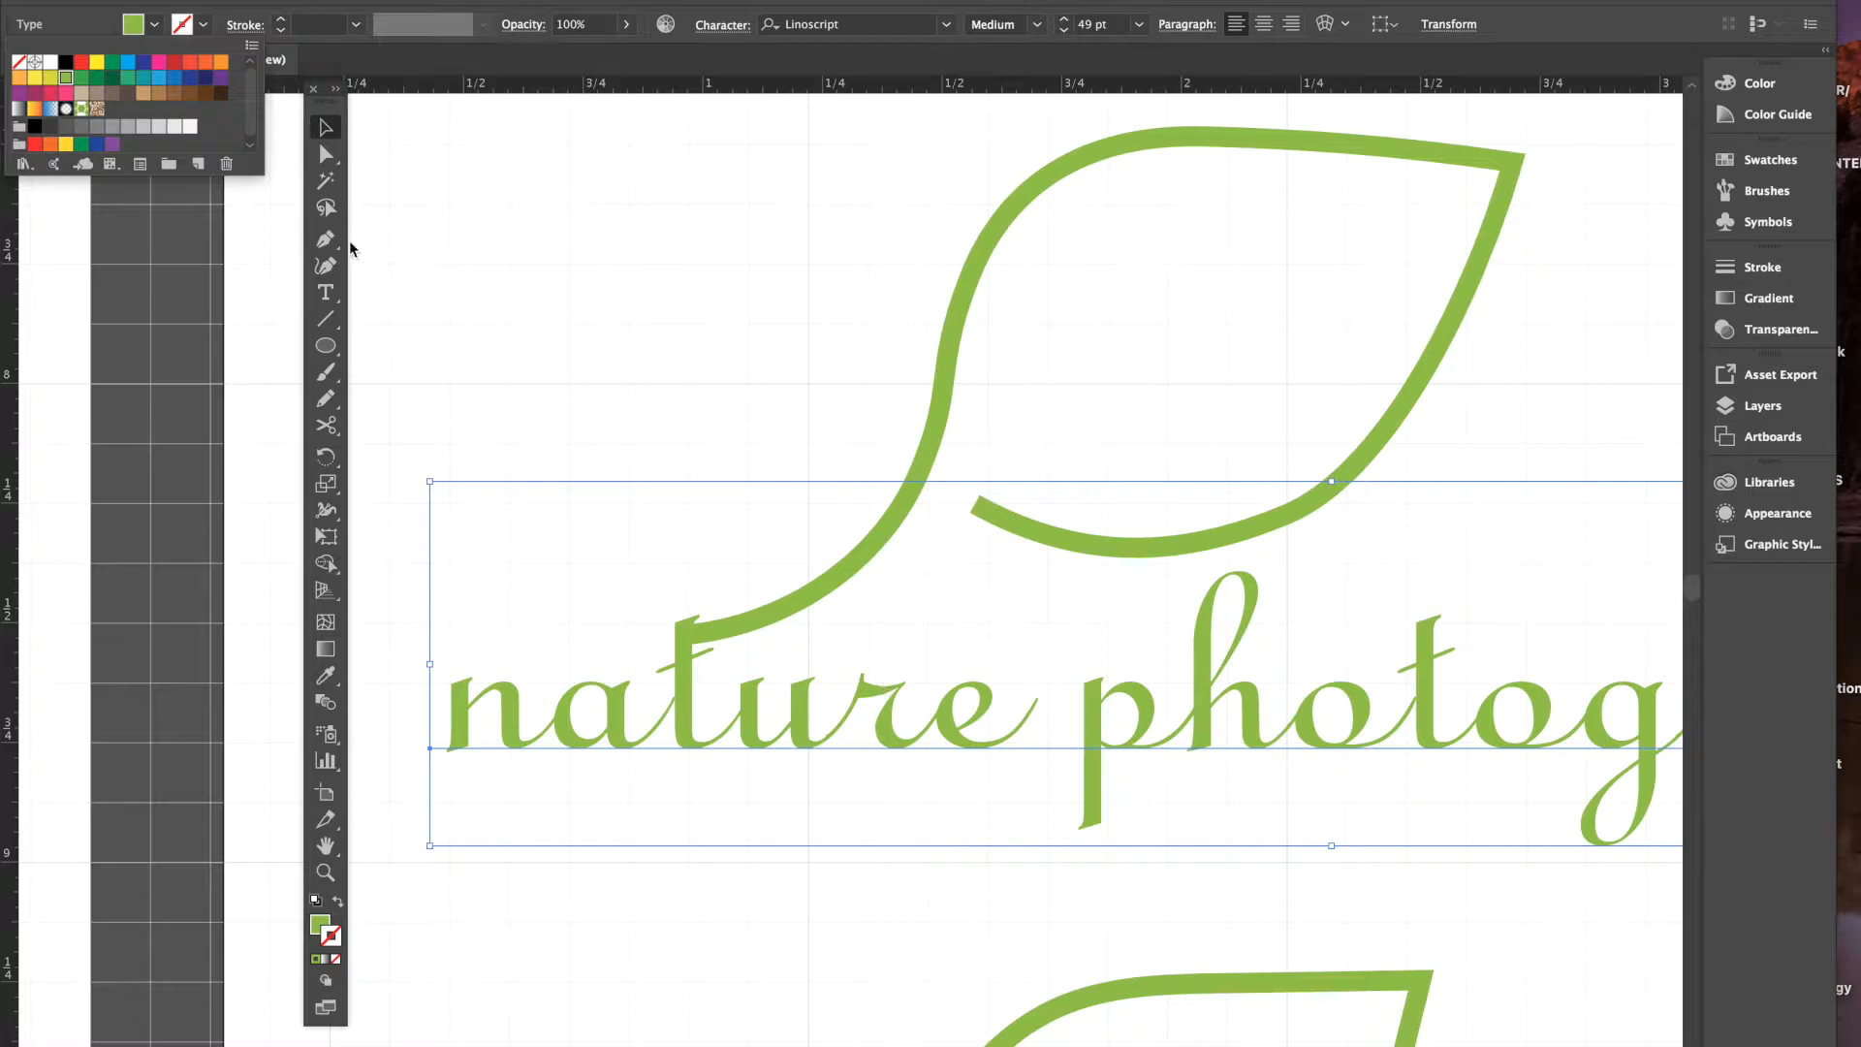
left_click(97, 78)
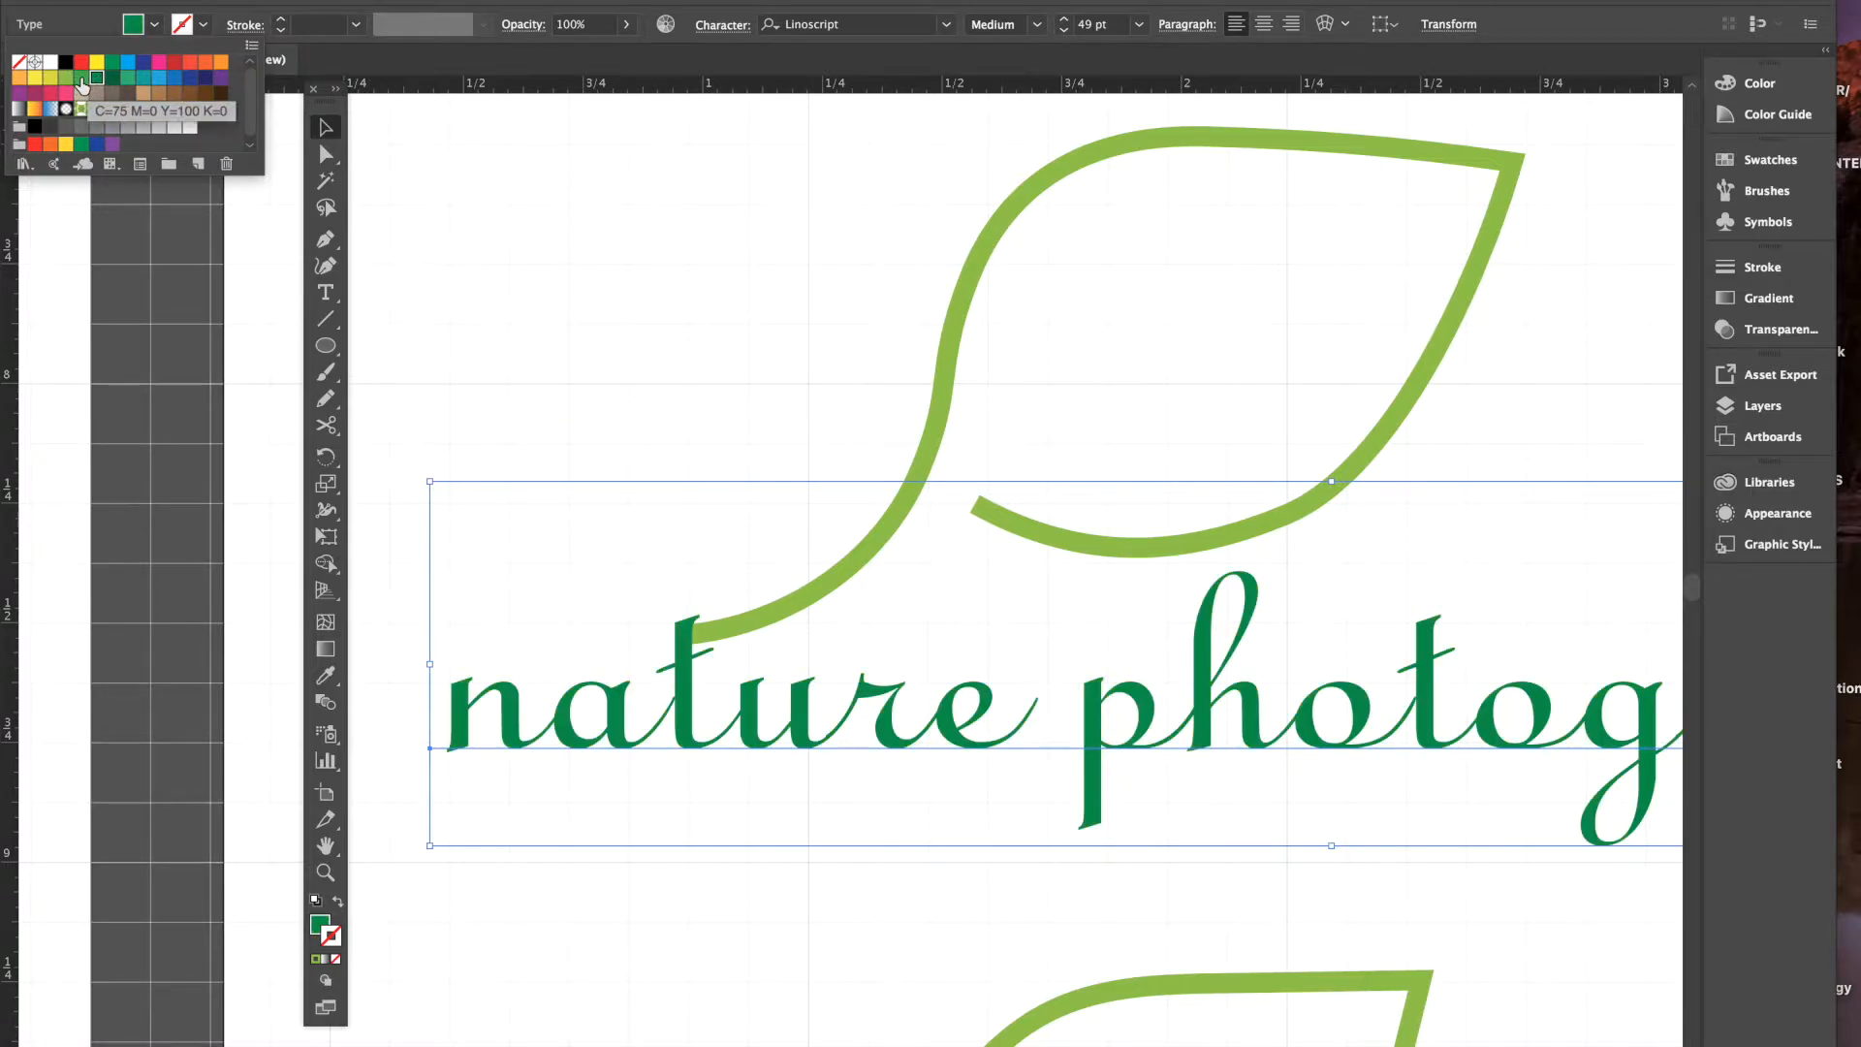
left_click(113, 77)
left_click(66, 127)
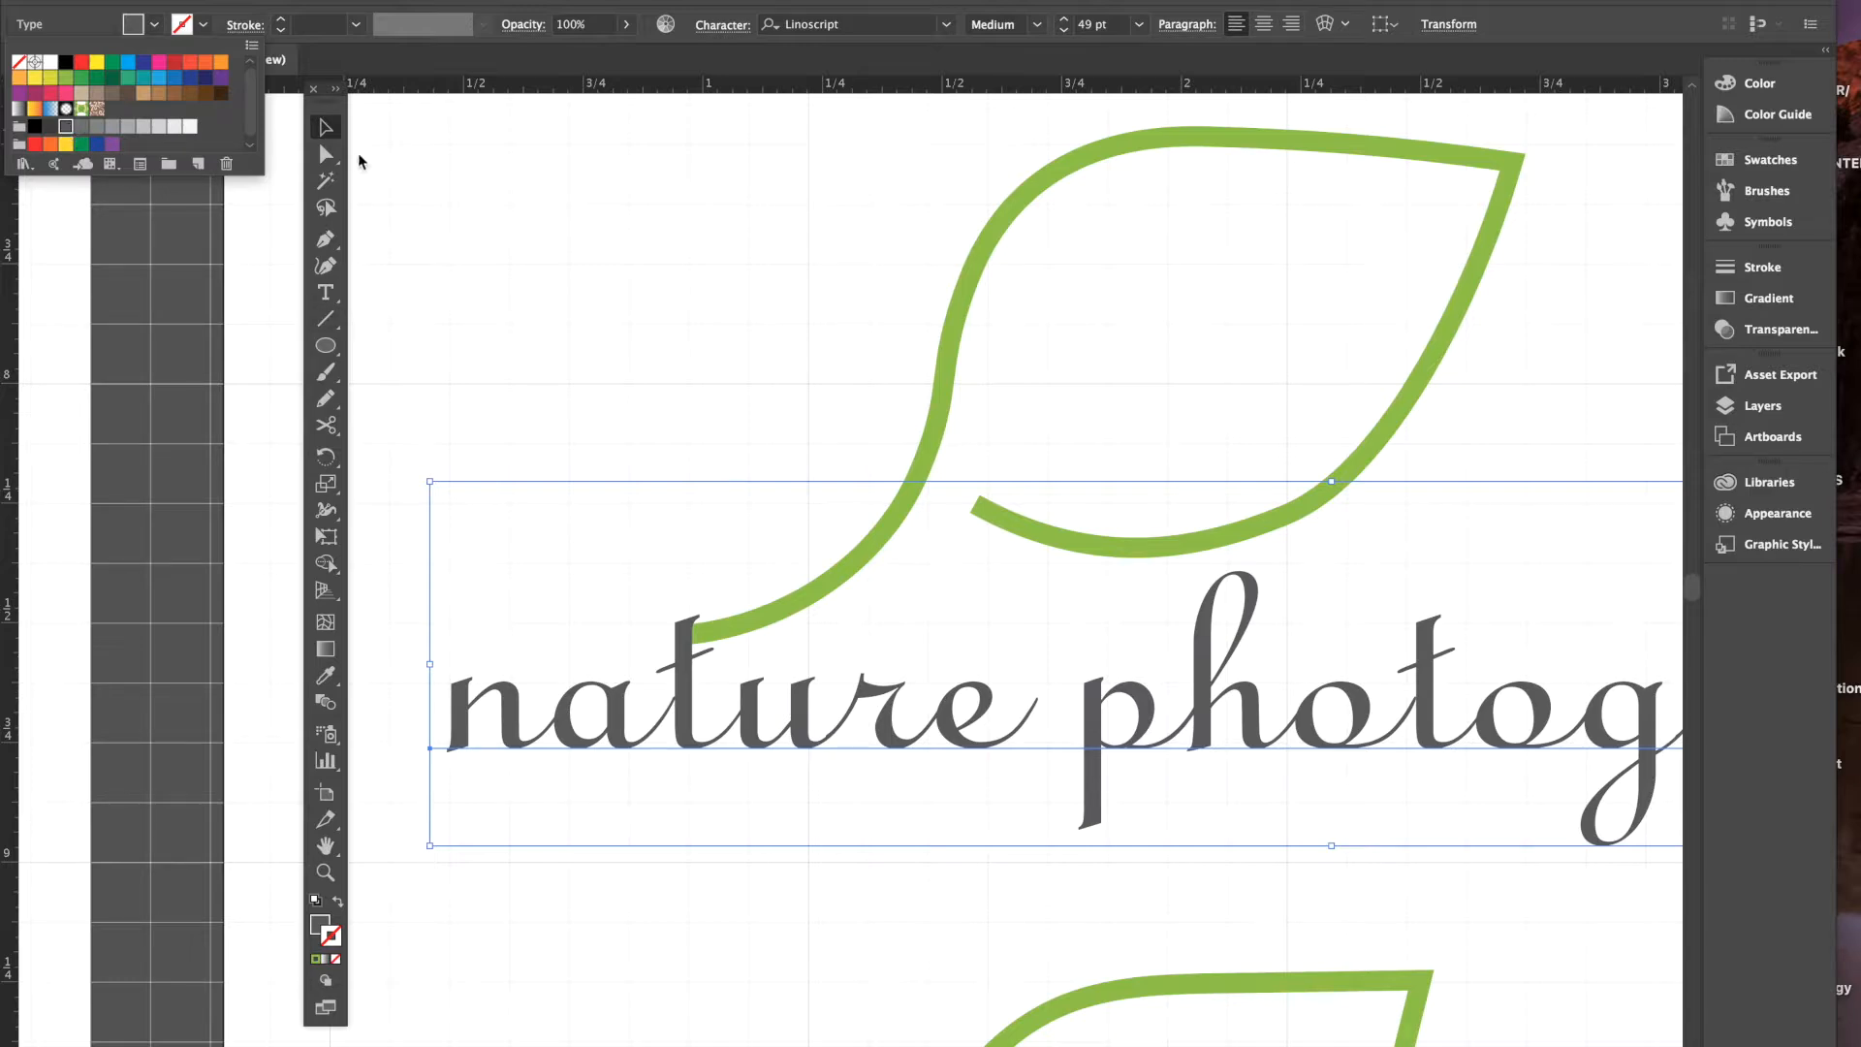
left_click(685, 686)
left_click_drag(686, 686, 690, 690)
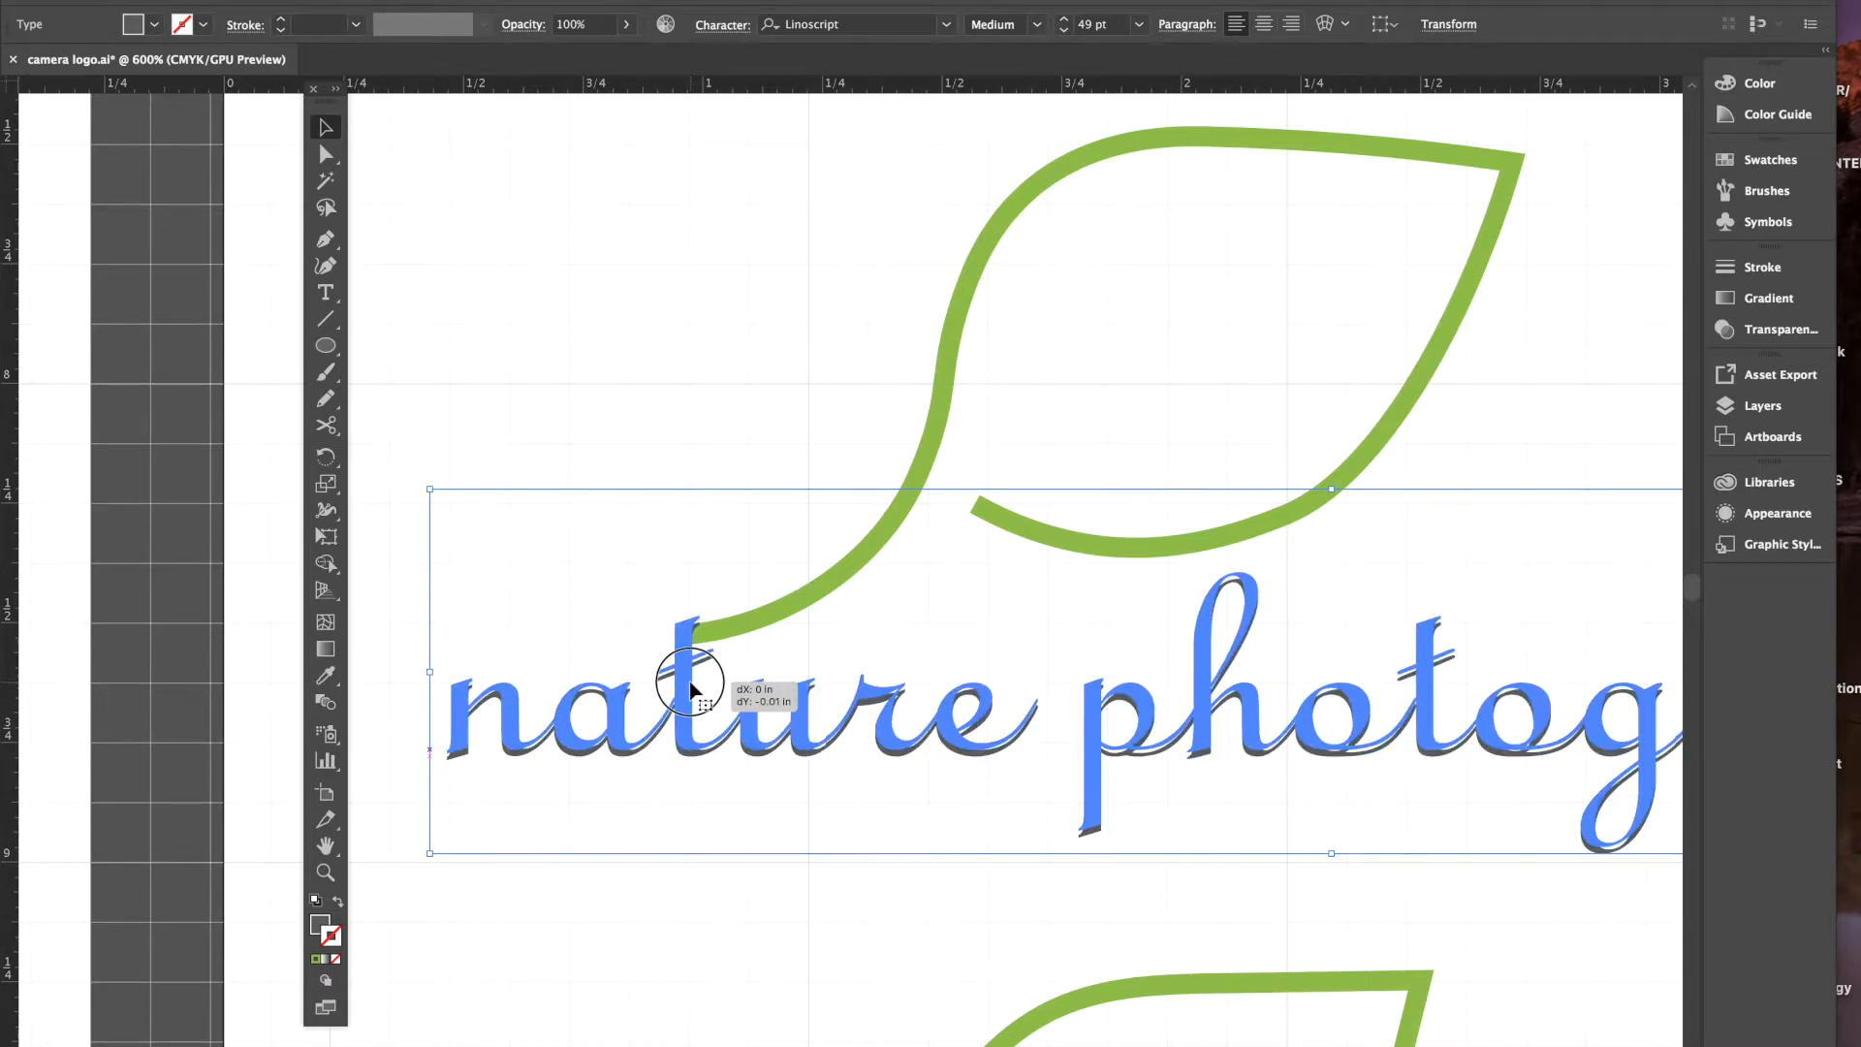
left_click_drag(690, 687, 694, 691)
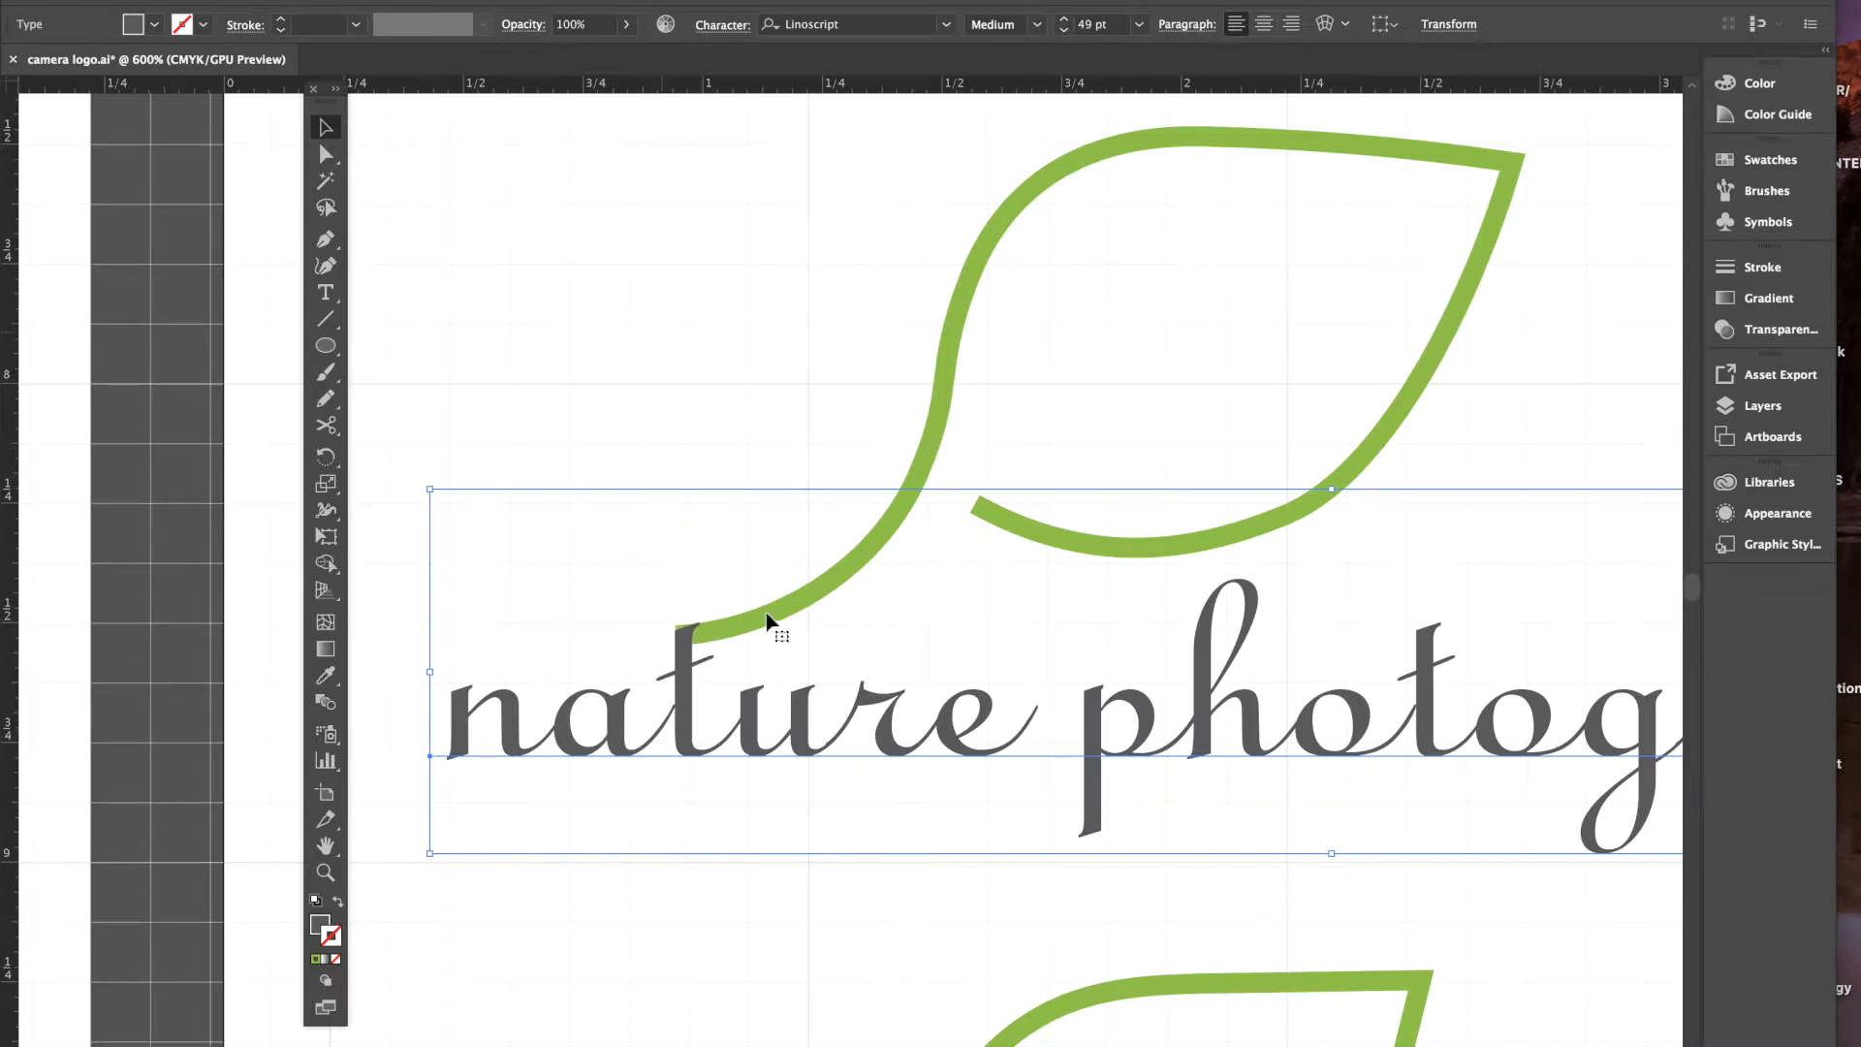
- Convert the lettering to outlines with Type > Create Outlines
left_click(675, 426)
left_click(682, 692)
key("super+minus")
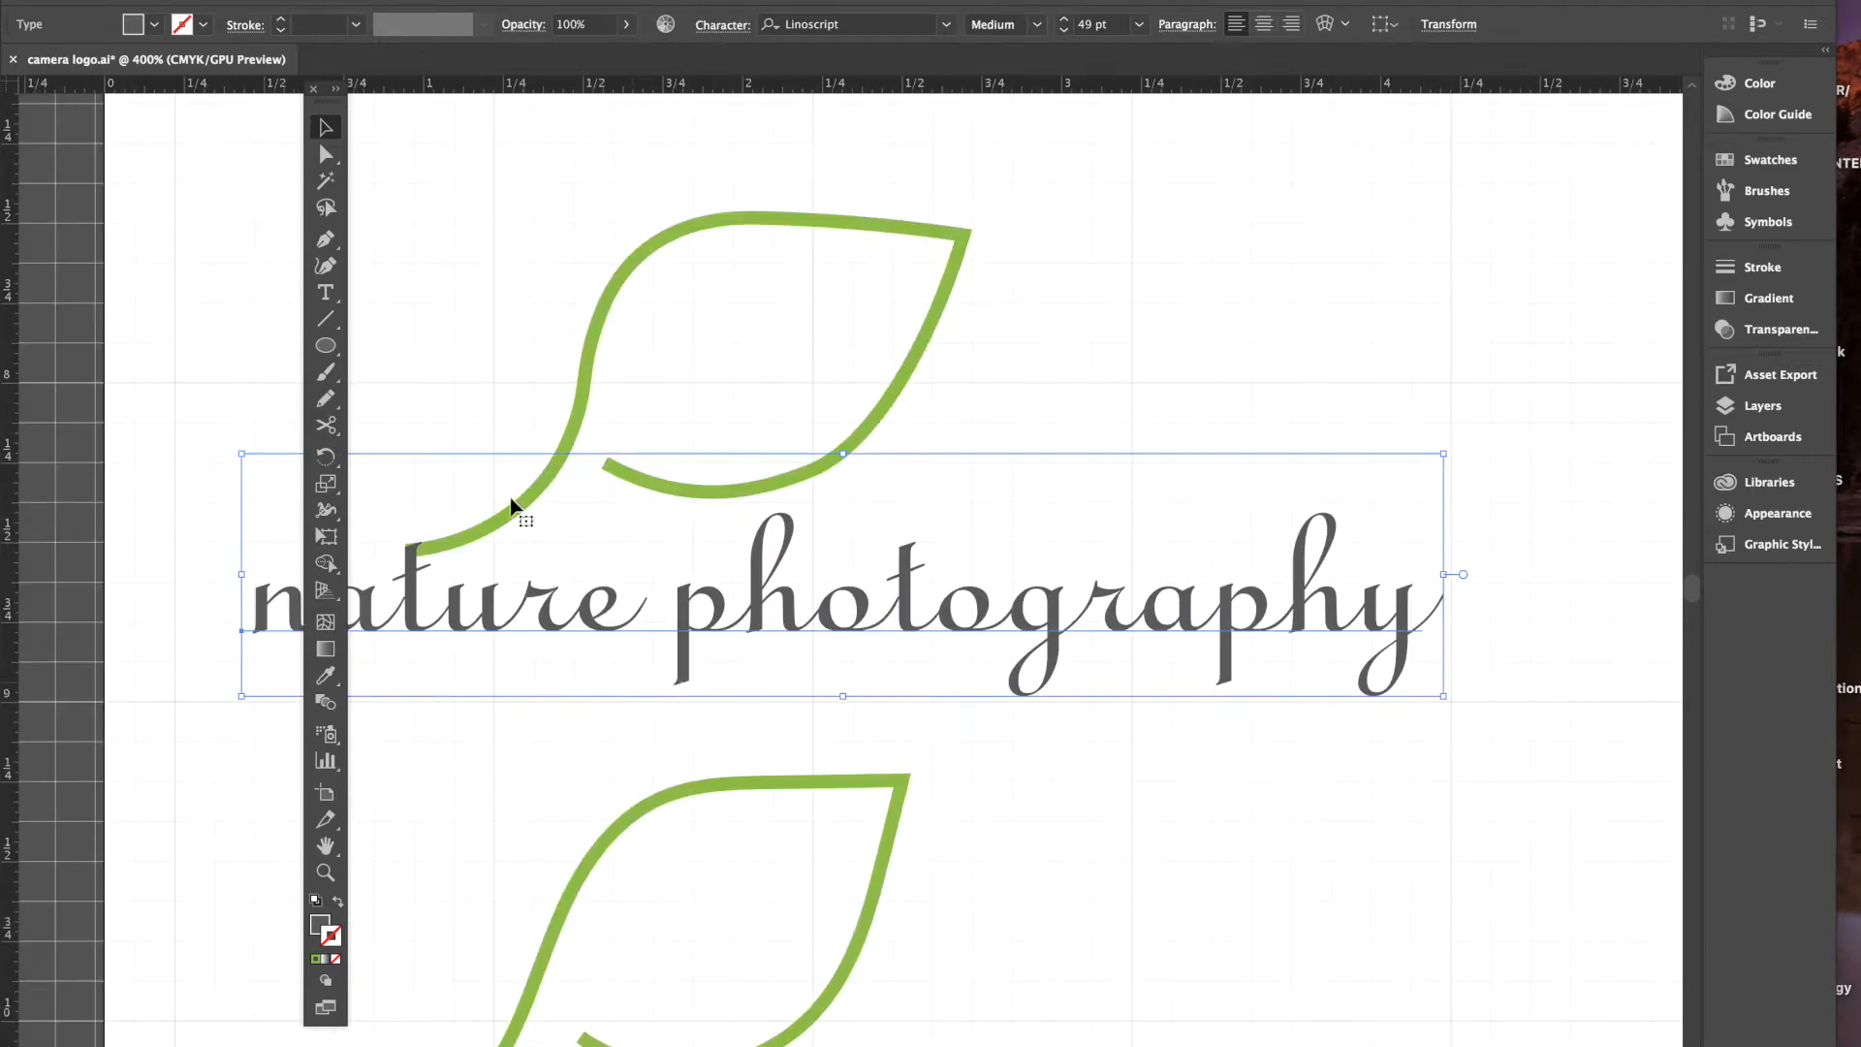
left_click_drag(325, 90, 149, 112)
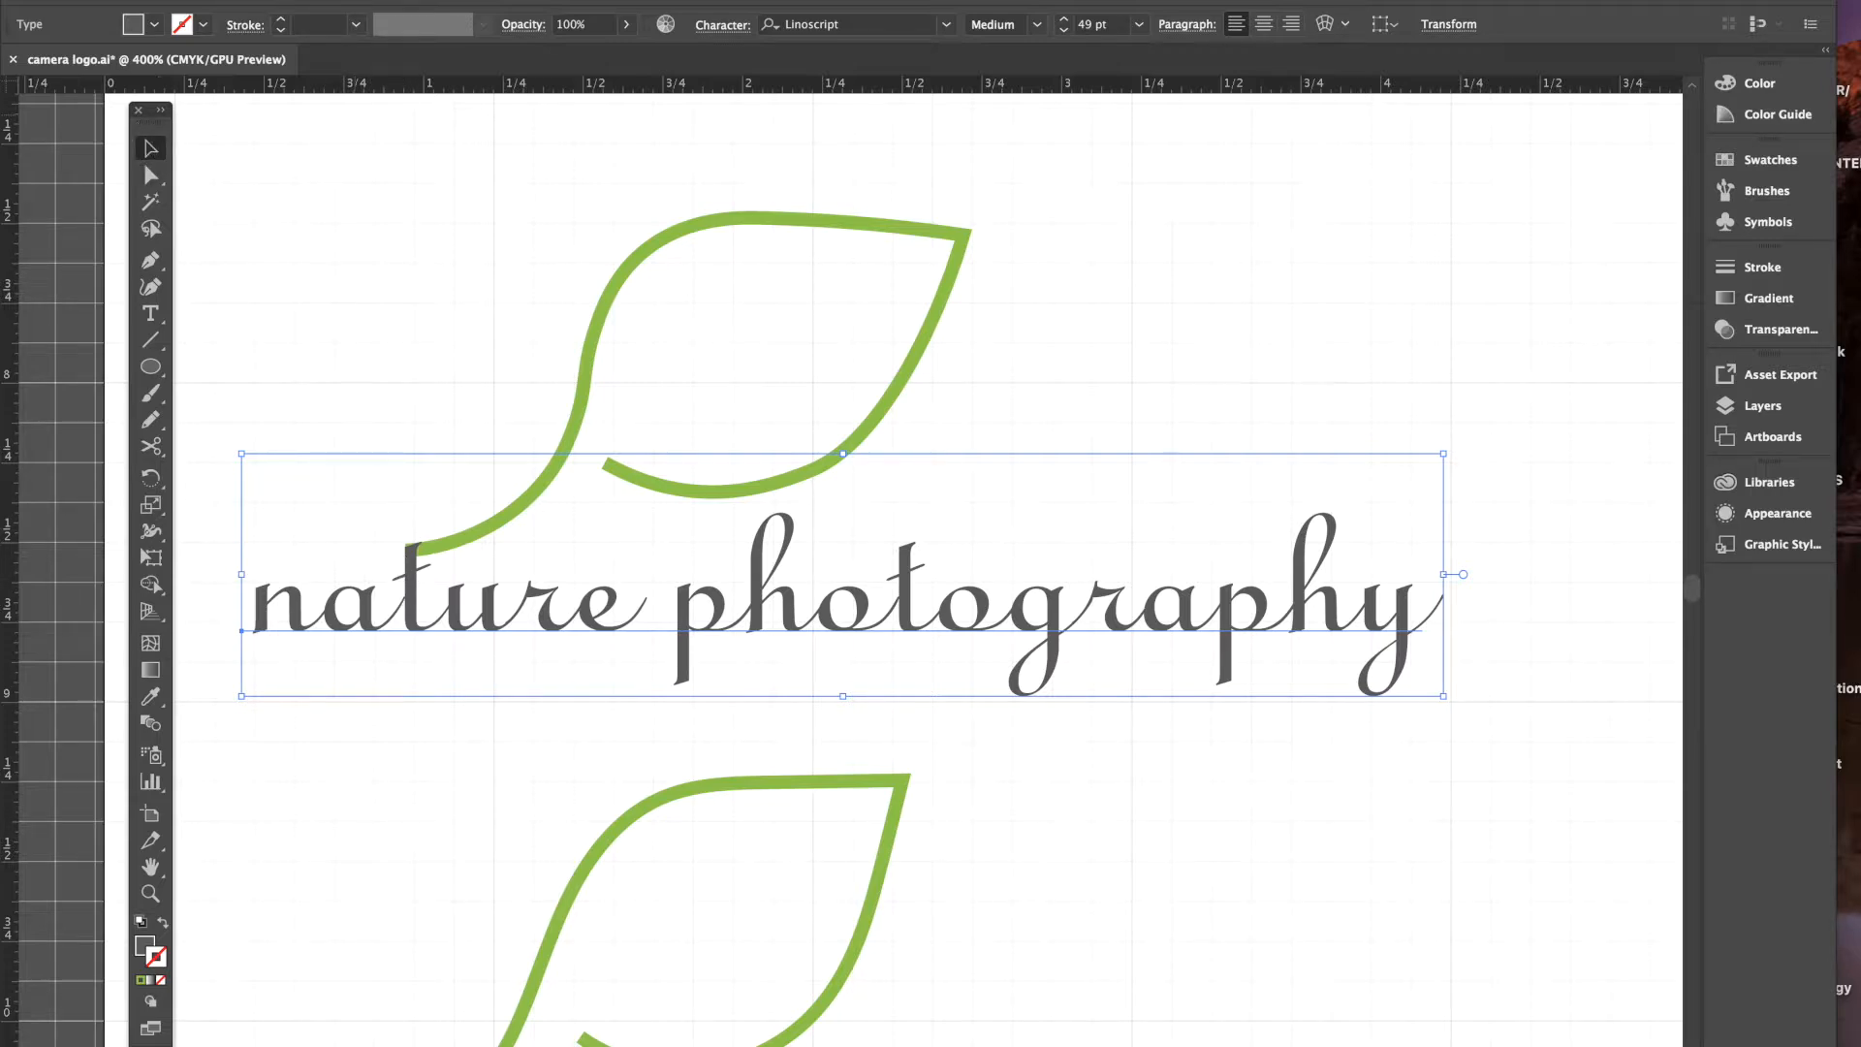
left_click(360, 0)
left_click(361, 0)
left_click(360, 0)
left_click(399, 315)
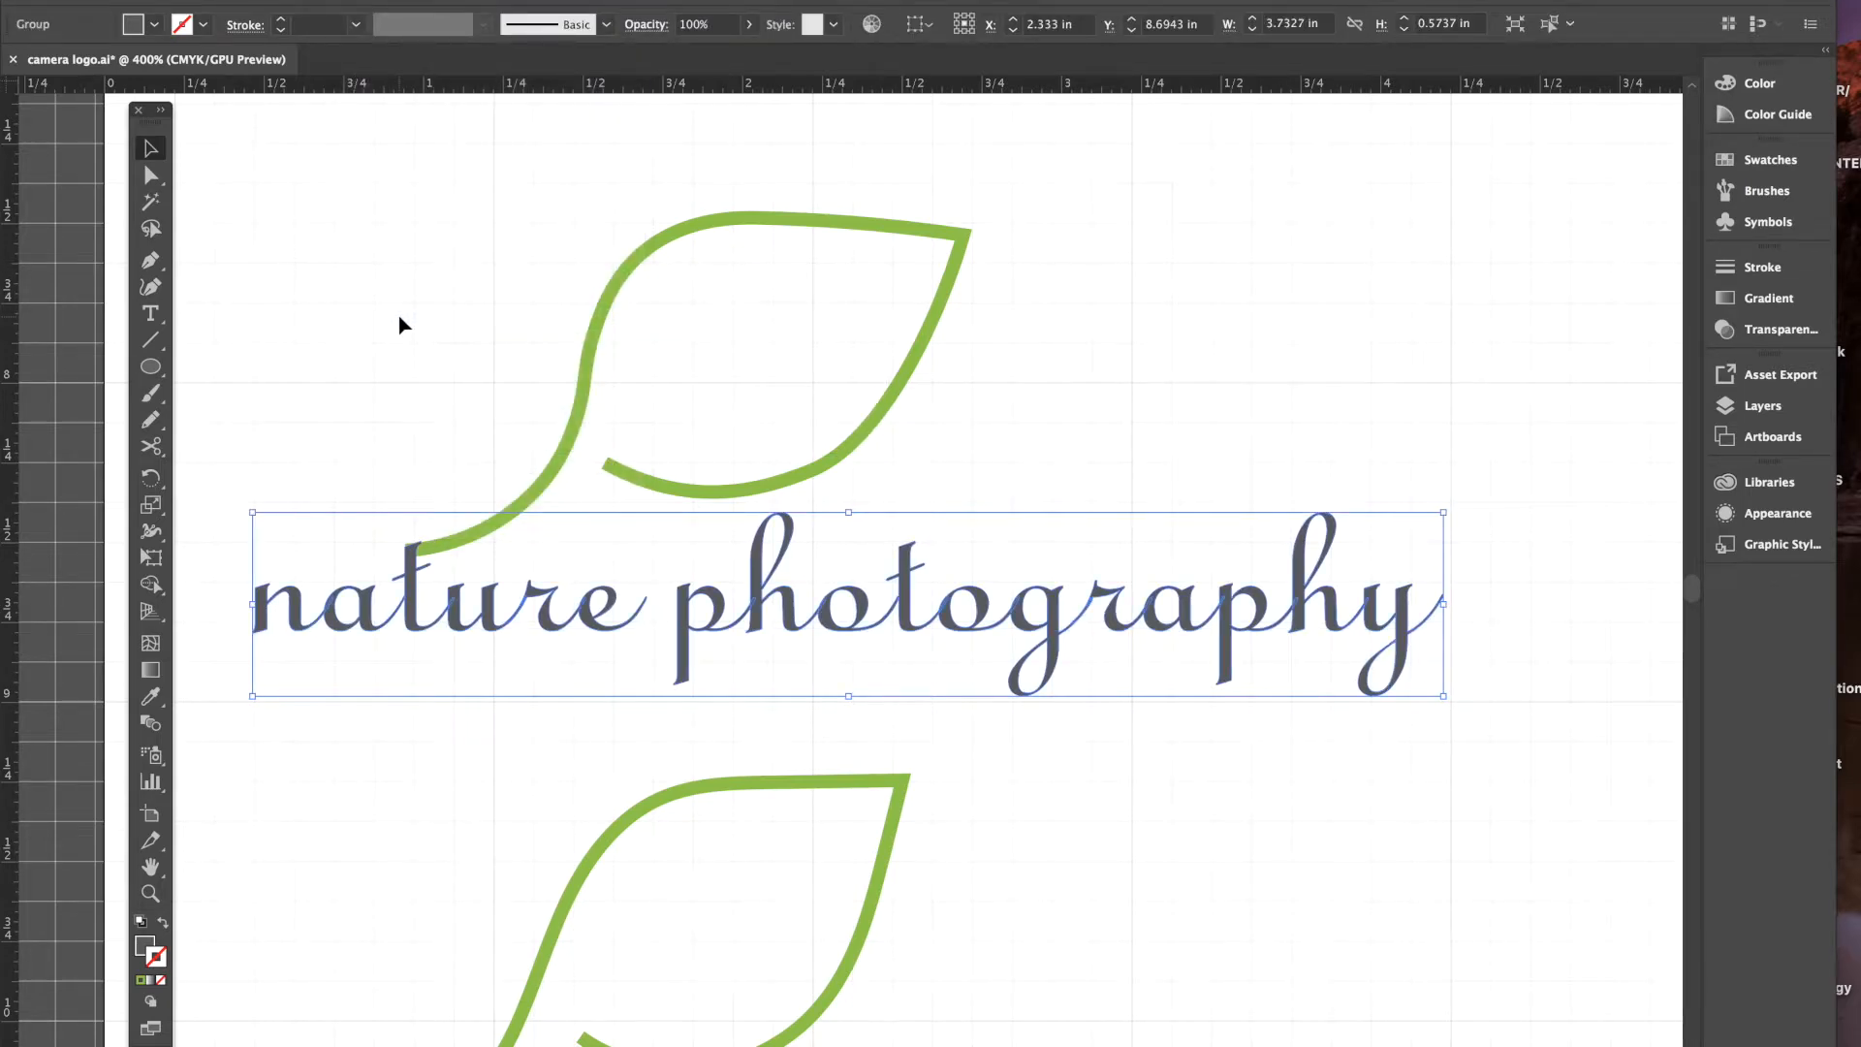
- Zoom in on the outlined letter t and begin adjusting its top anchor
key("super+equal")
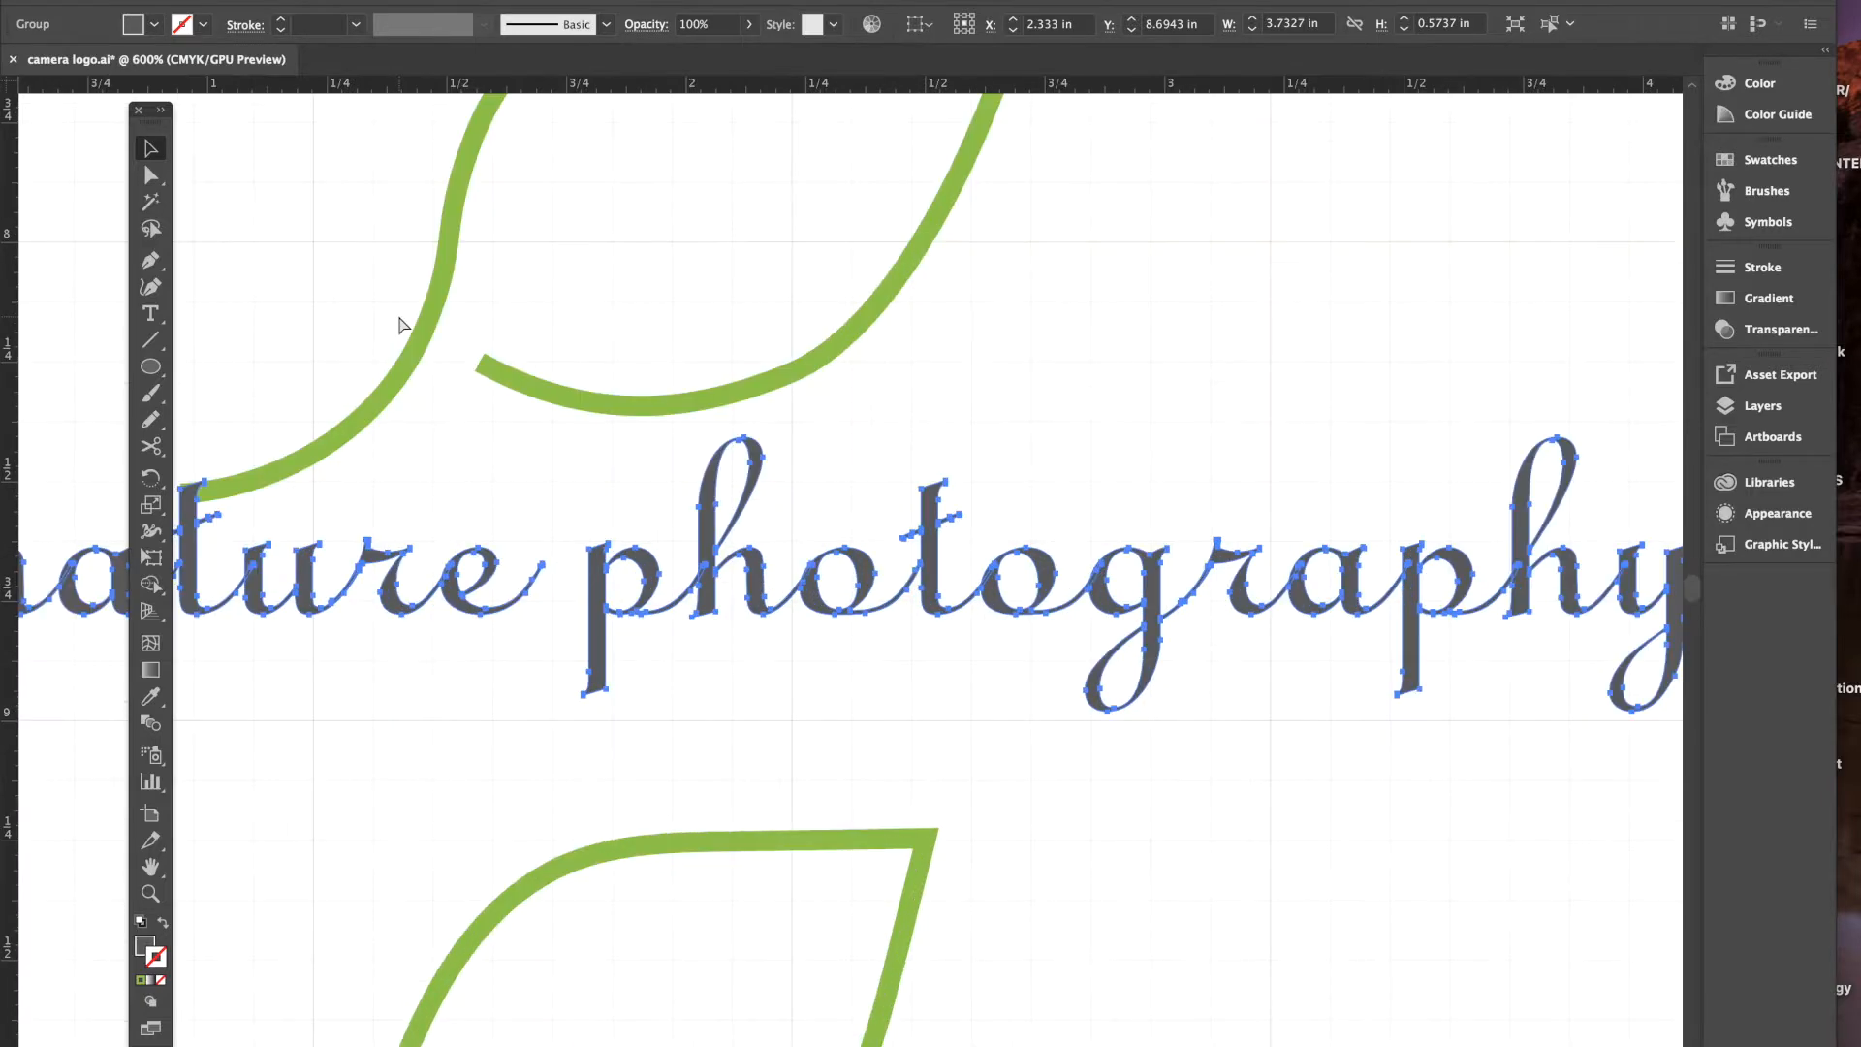
key("super+equal")
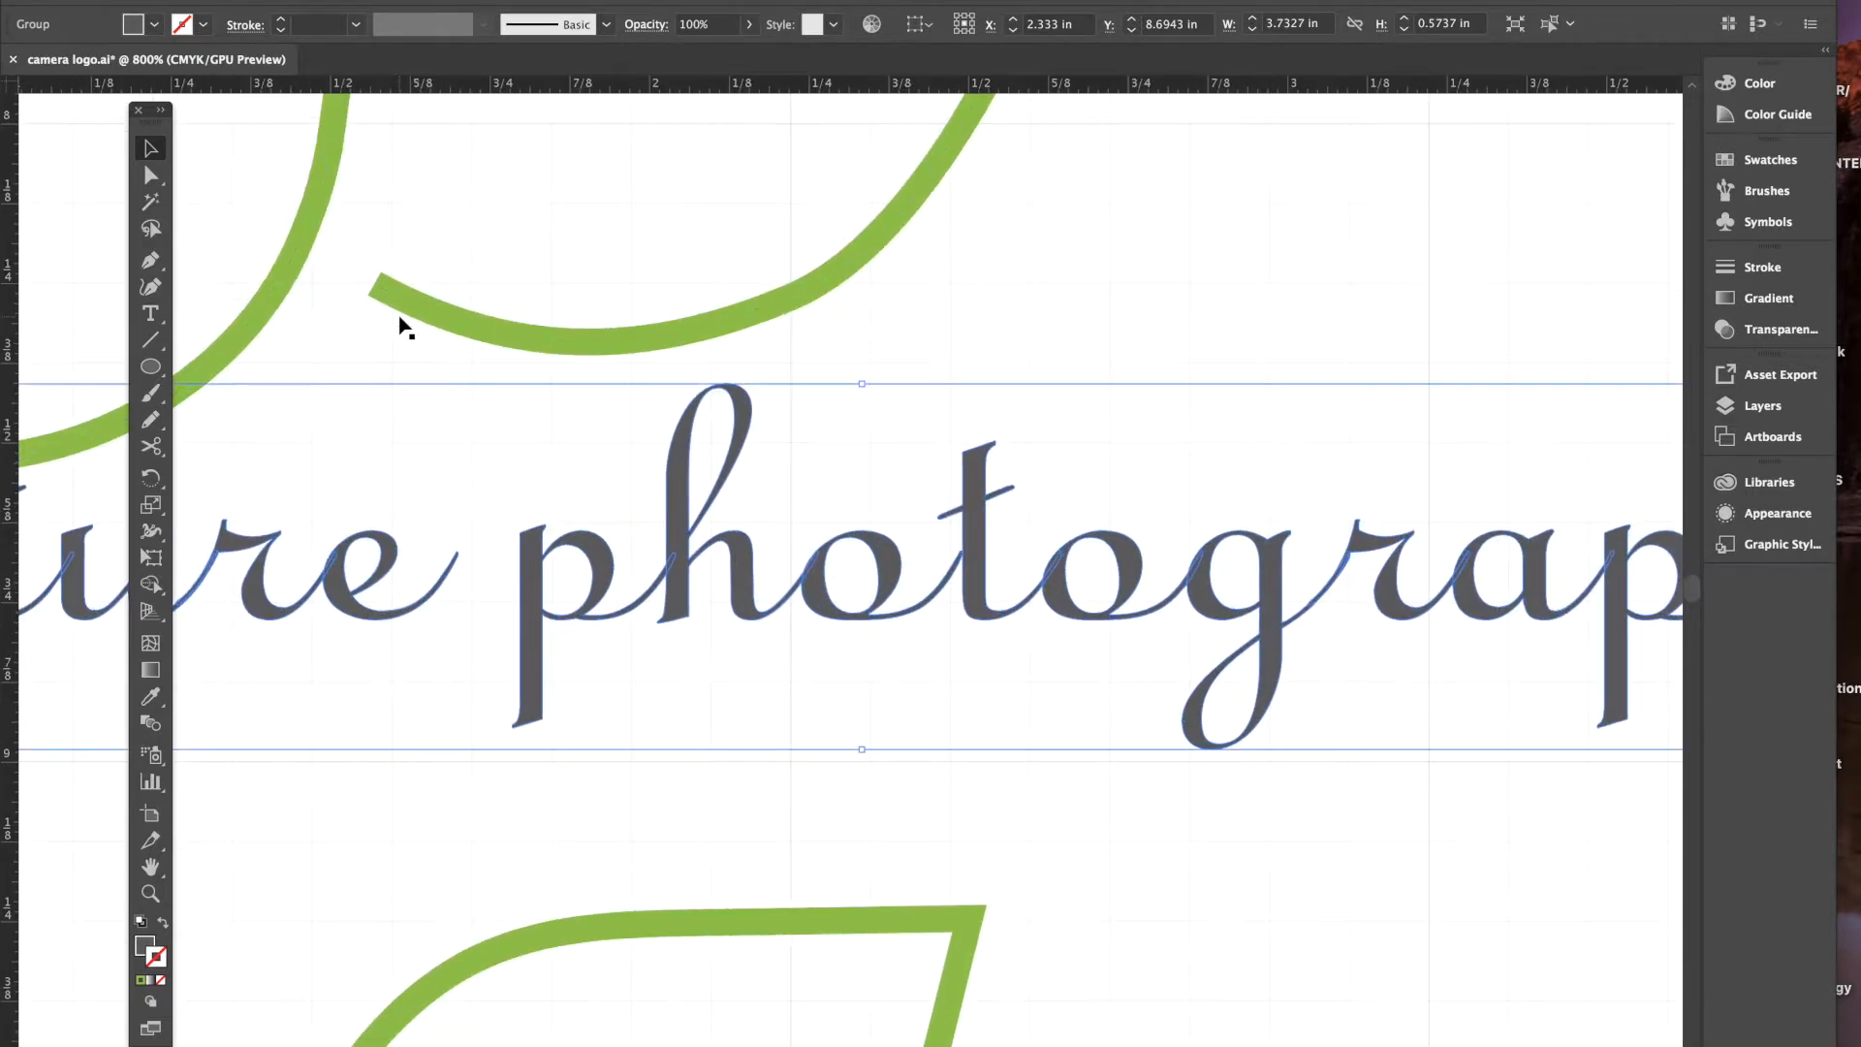
scroll(398, 327, "left", 10)
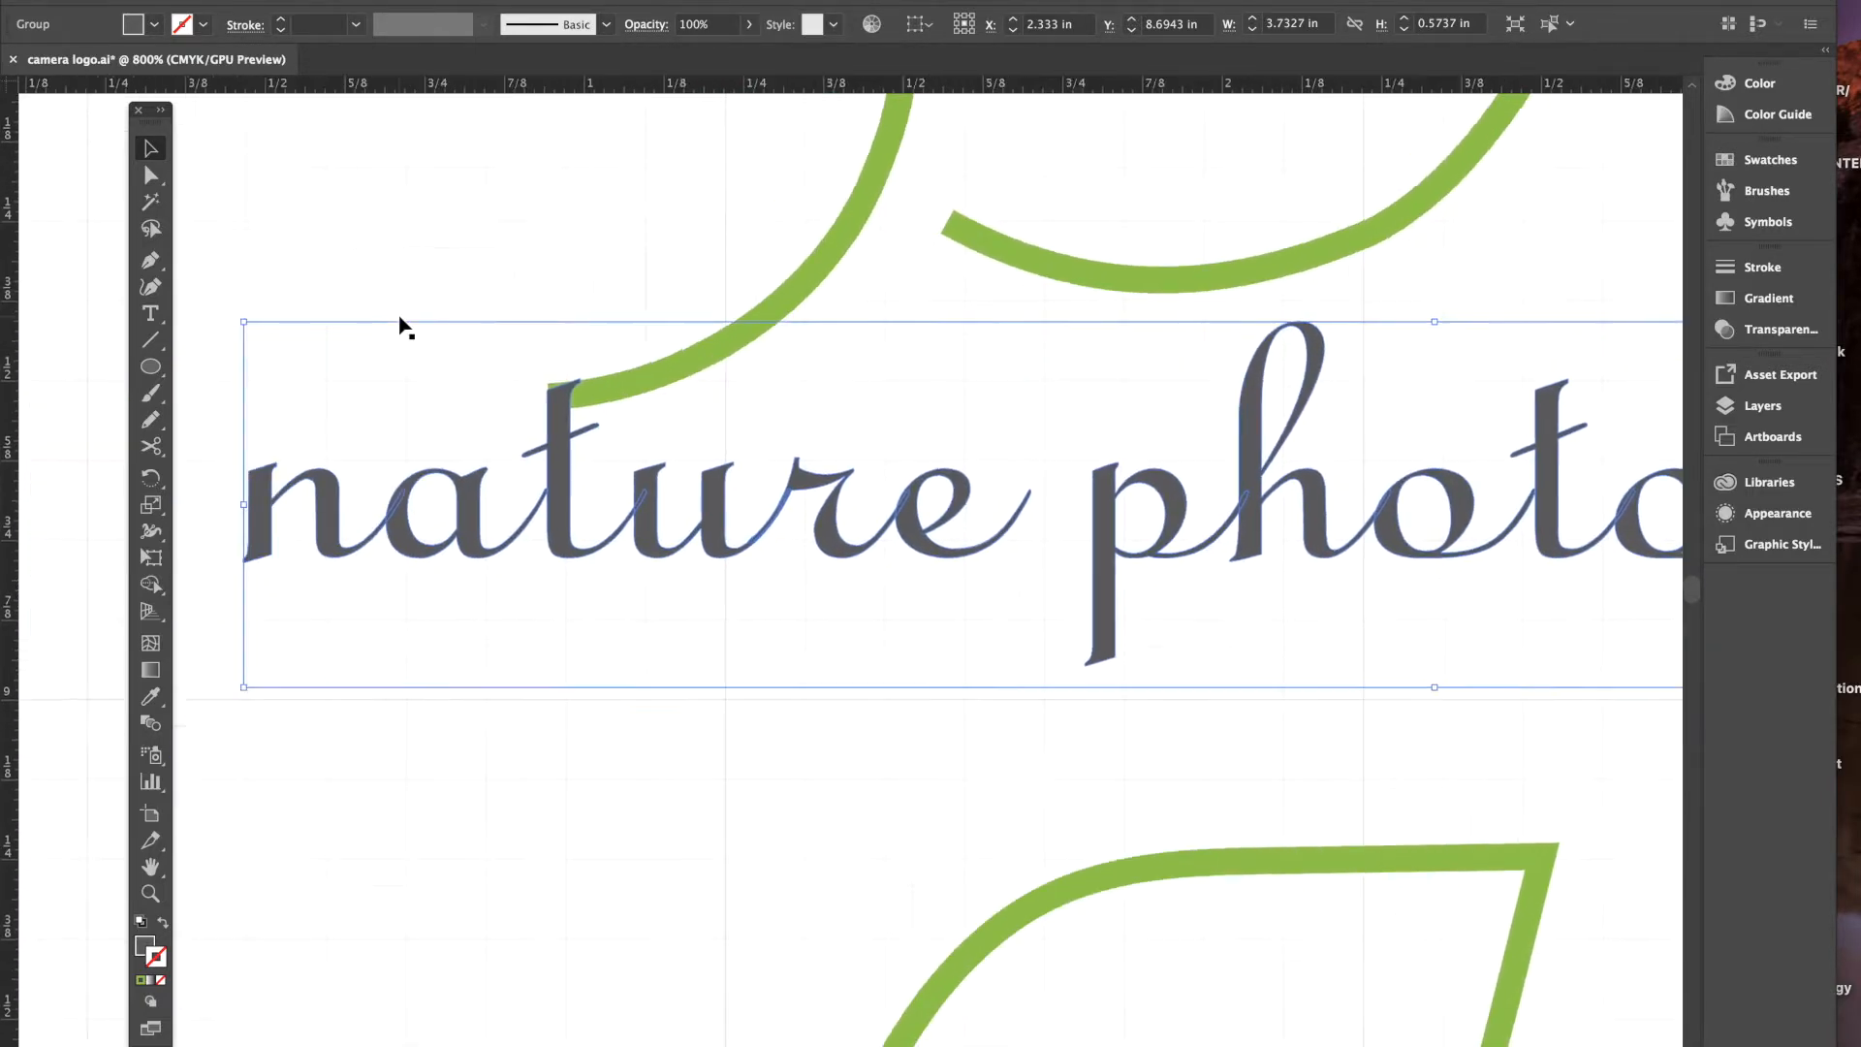
scroll(400, 320, "left", 2)
scroll(401, 320, "up", 2)
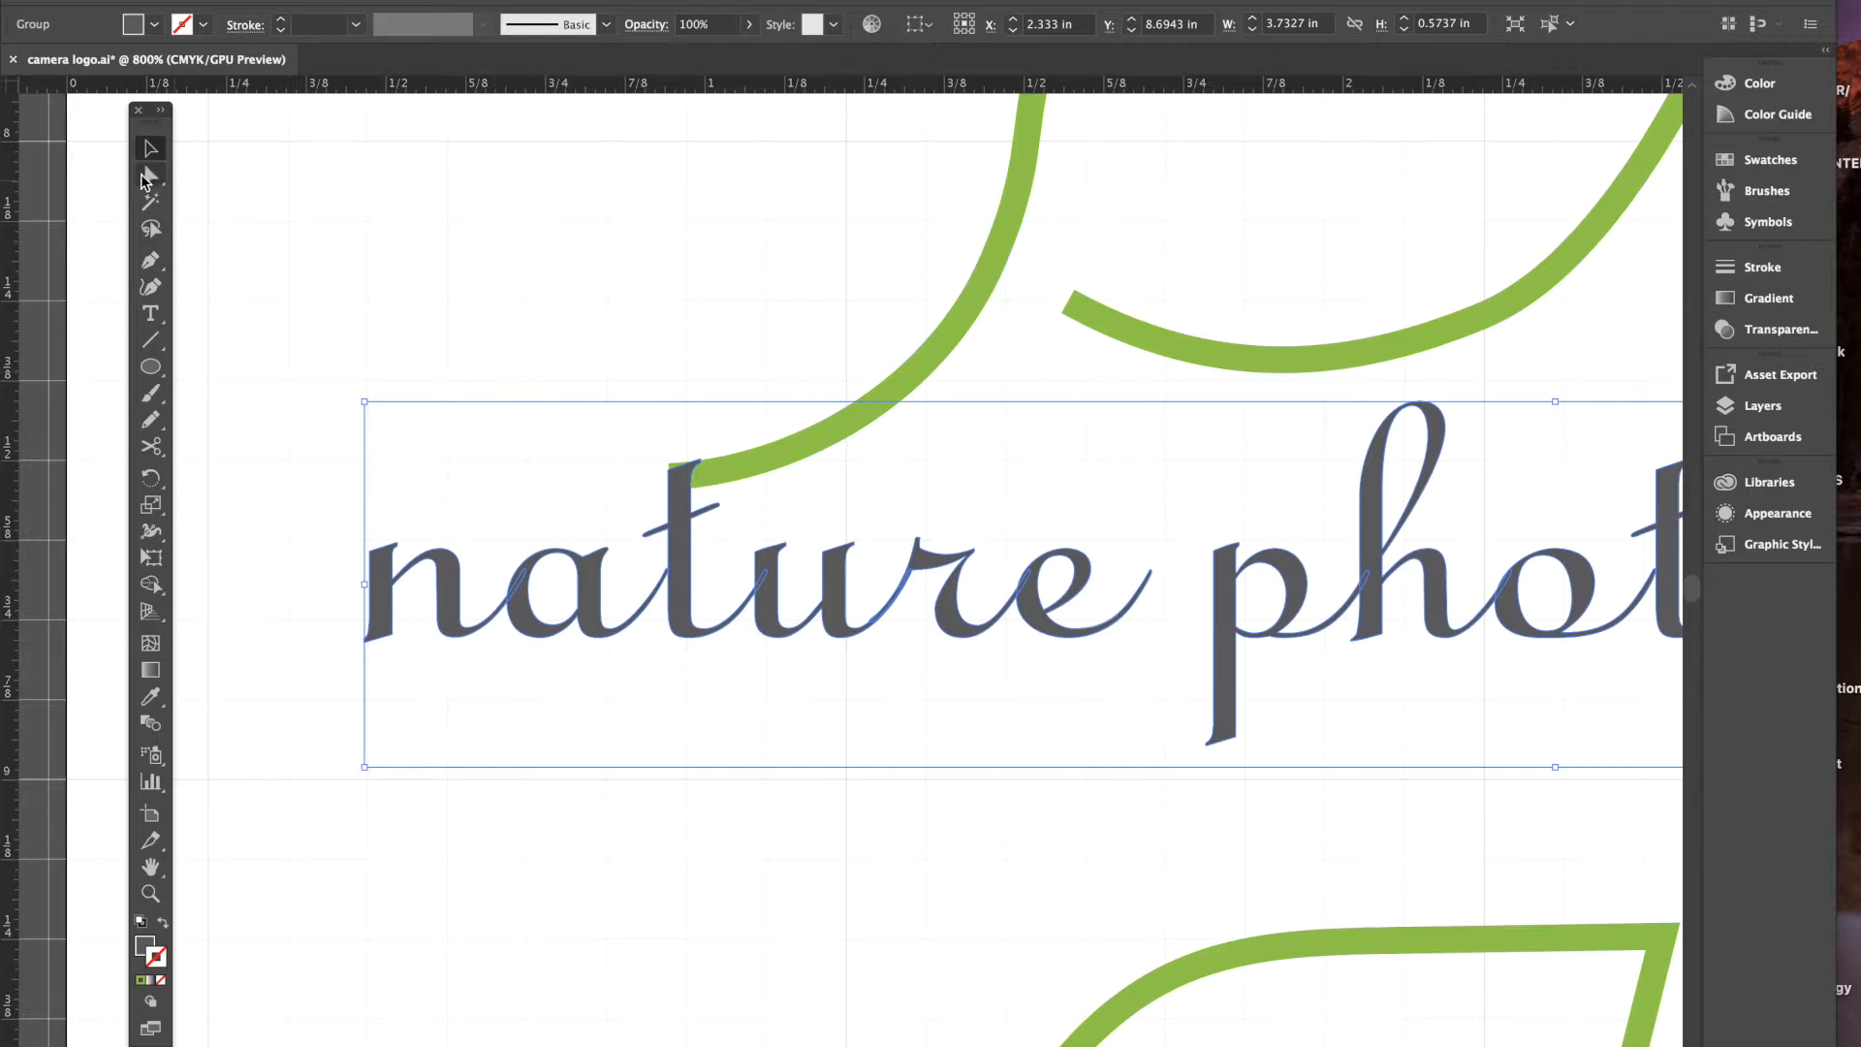
left_click(146, 177)
key("super+equal")
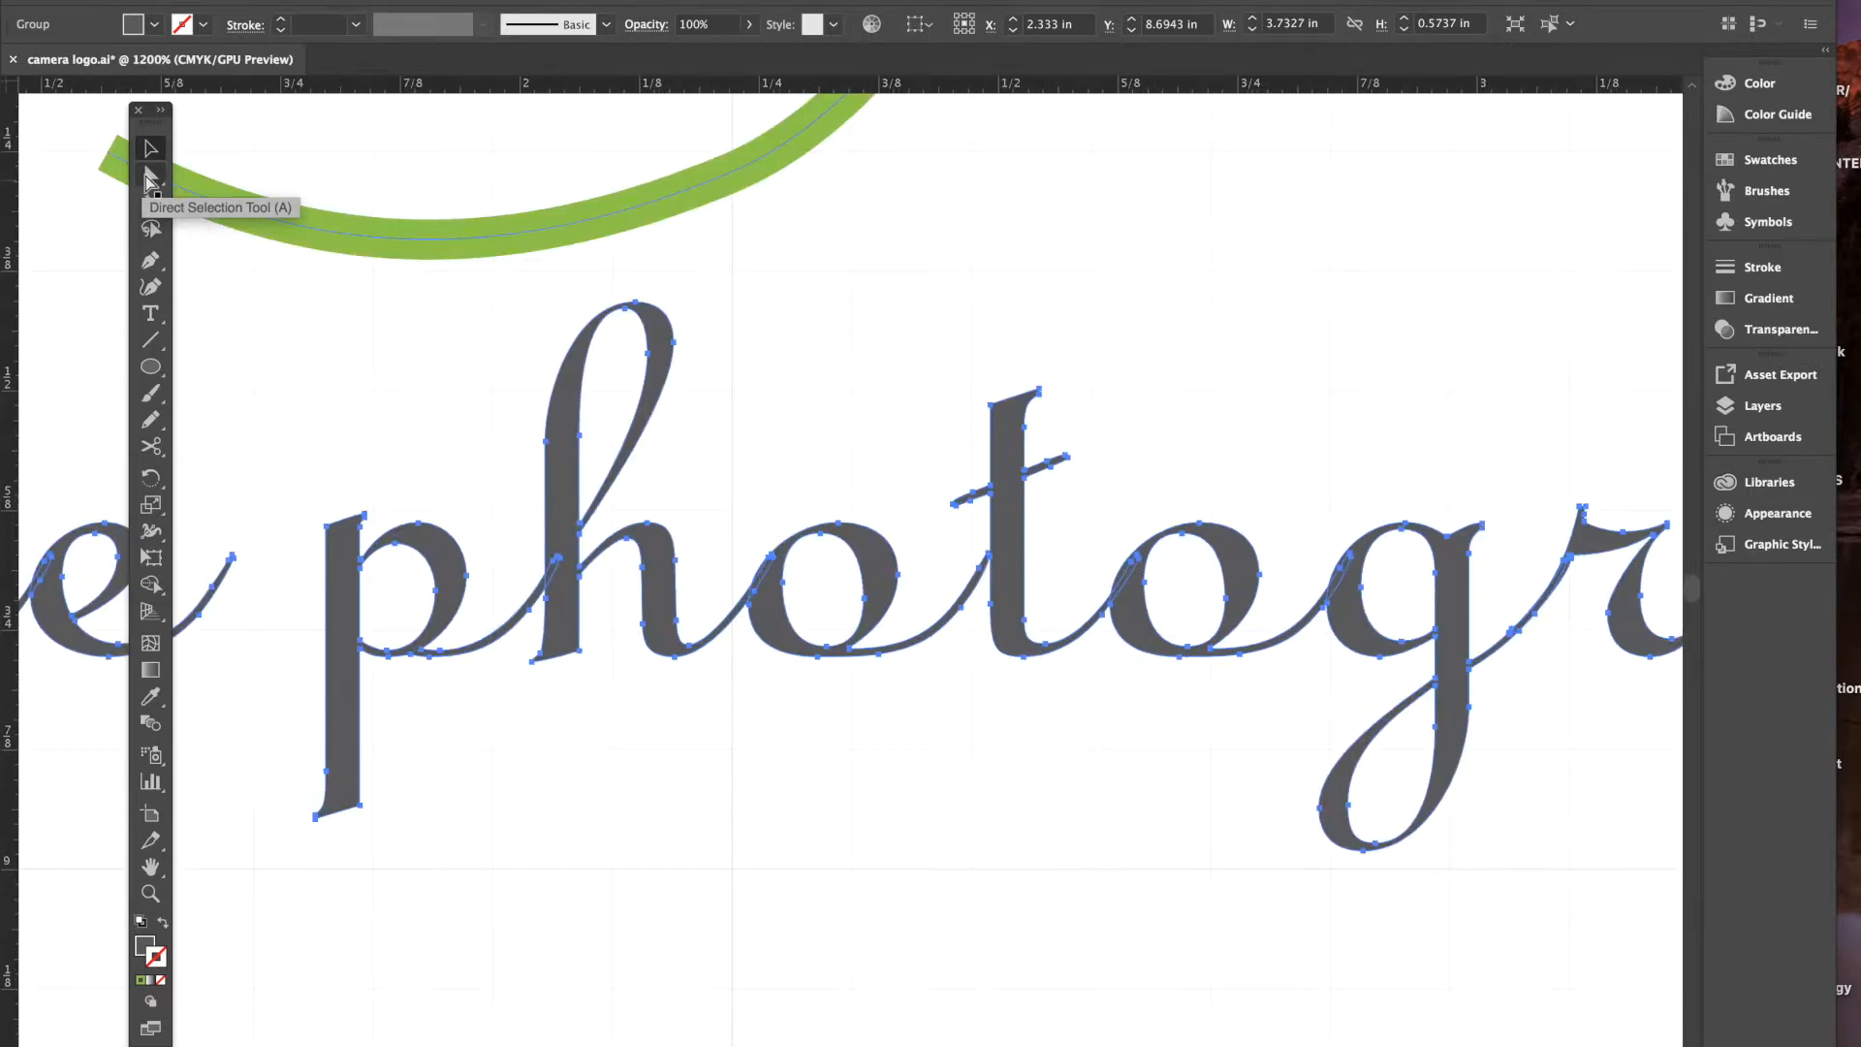
key("v")
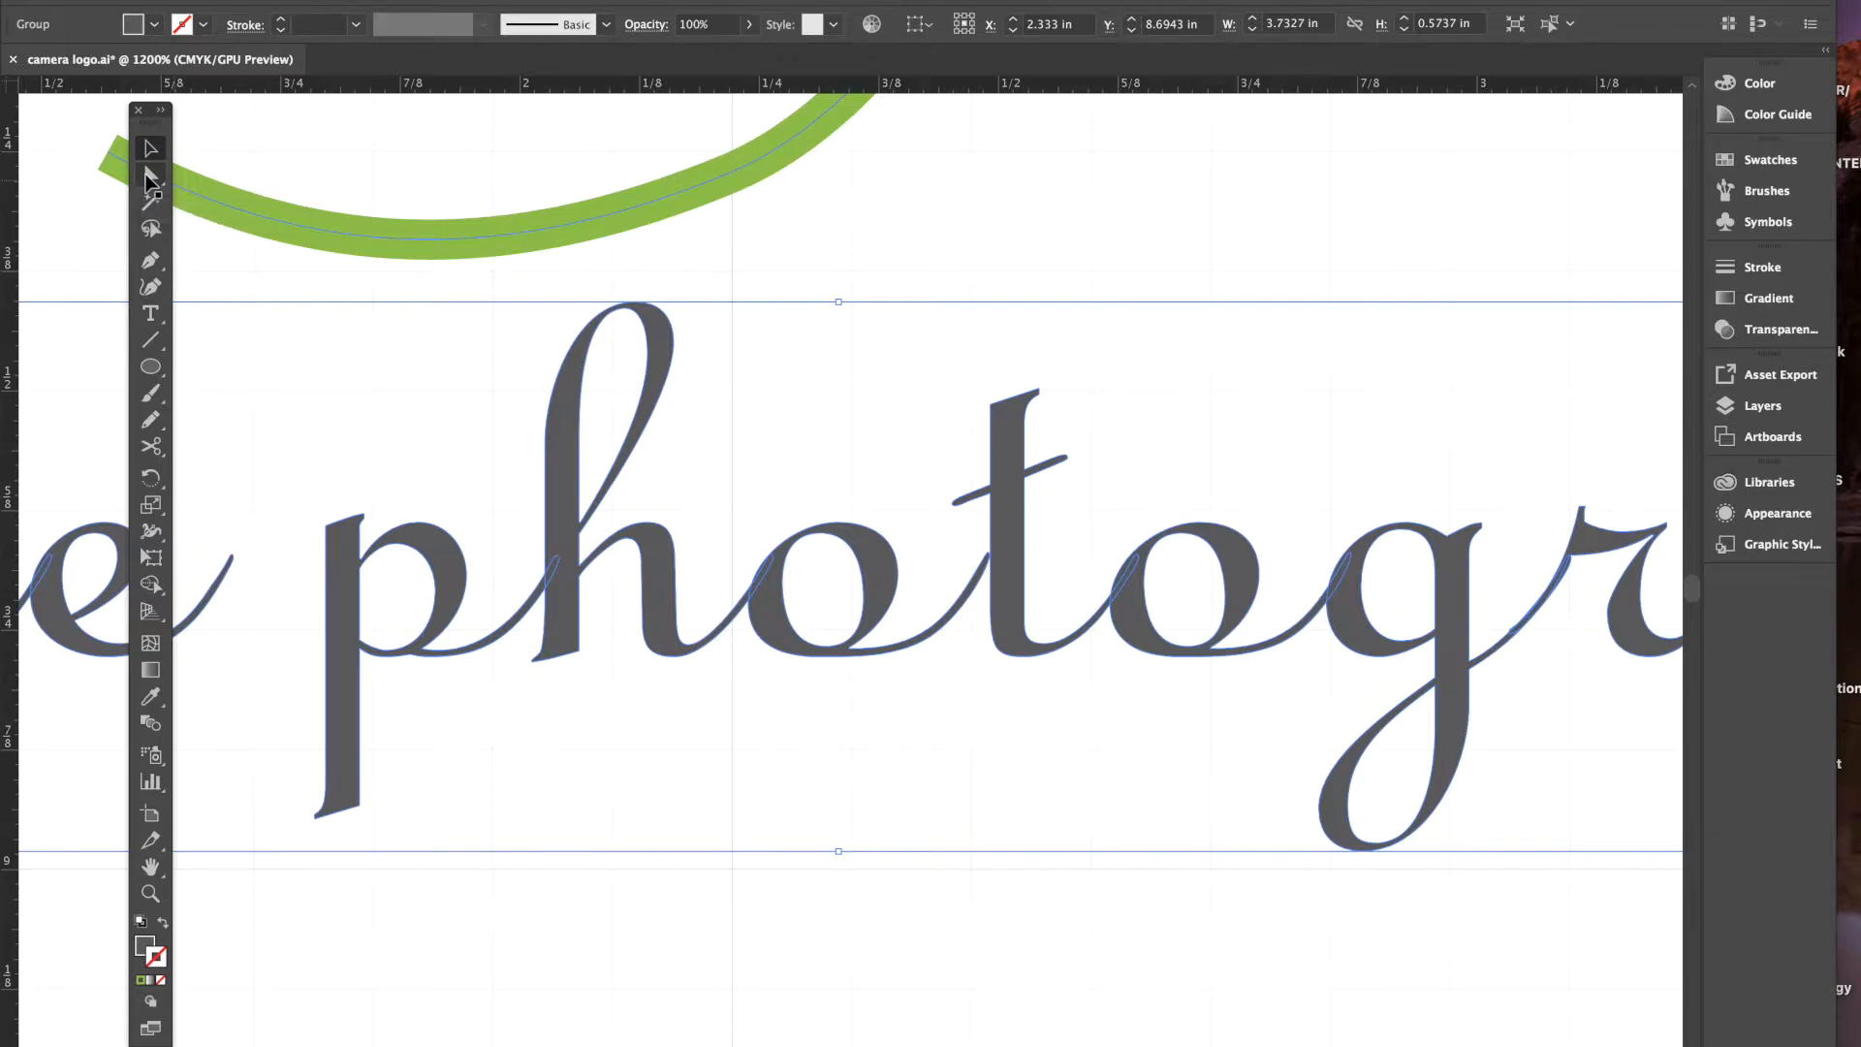
scroll(446, 419, "left", 3)
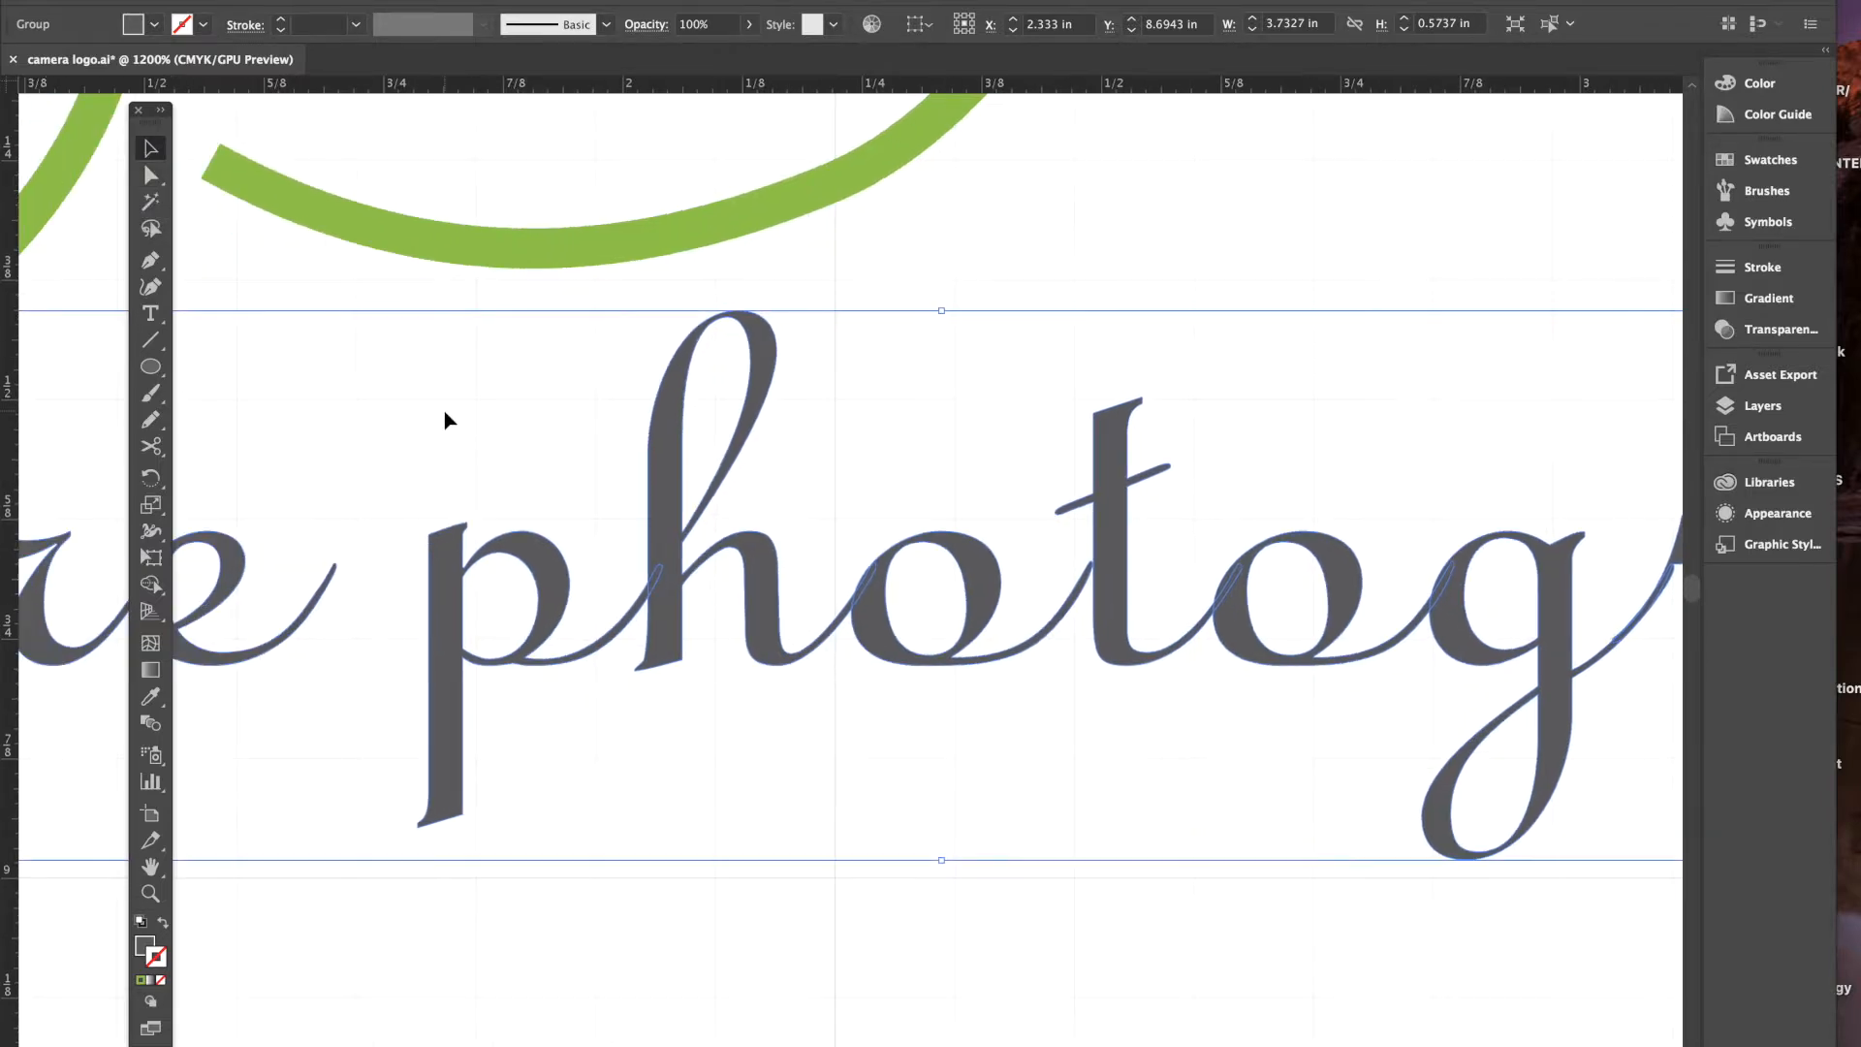
scroll(446, 418, "left", 10)
scroll(446, 419, "left", 4)
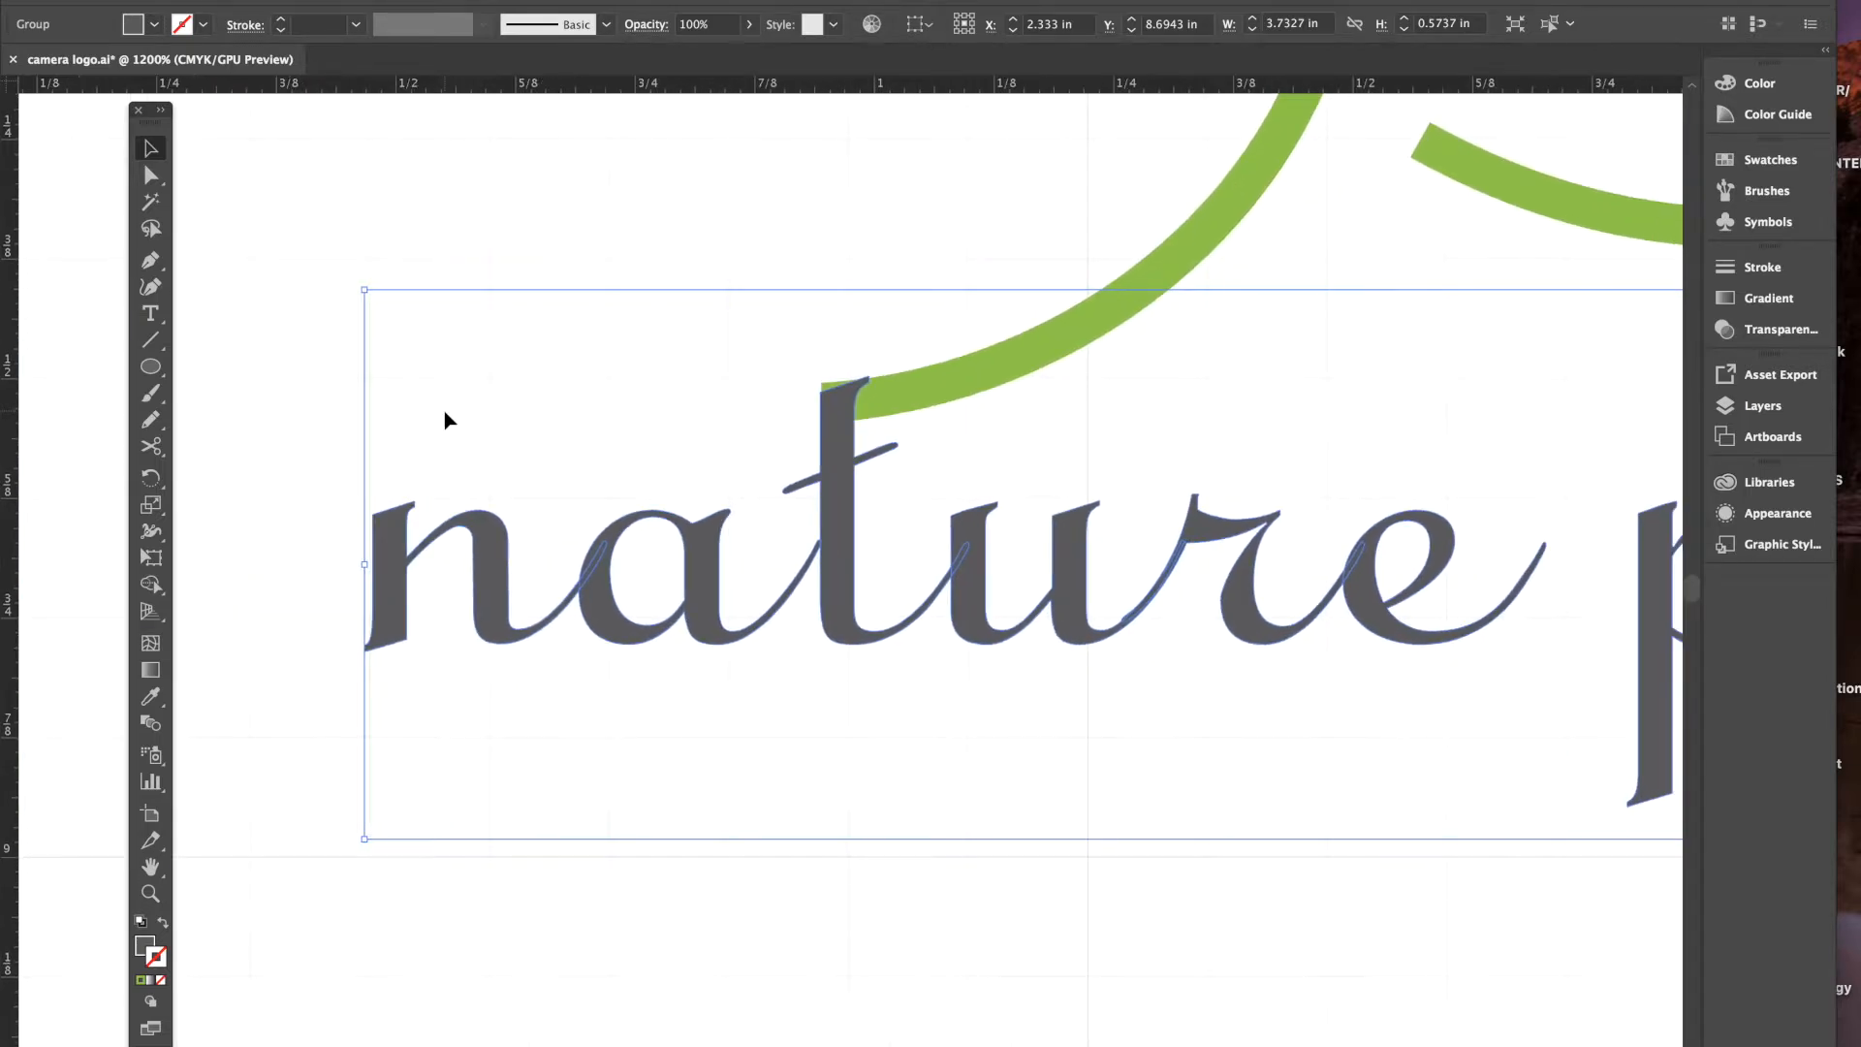
left_click(150, 176)
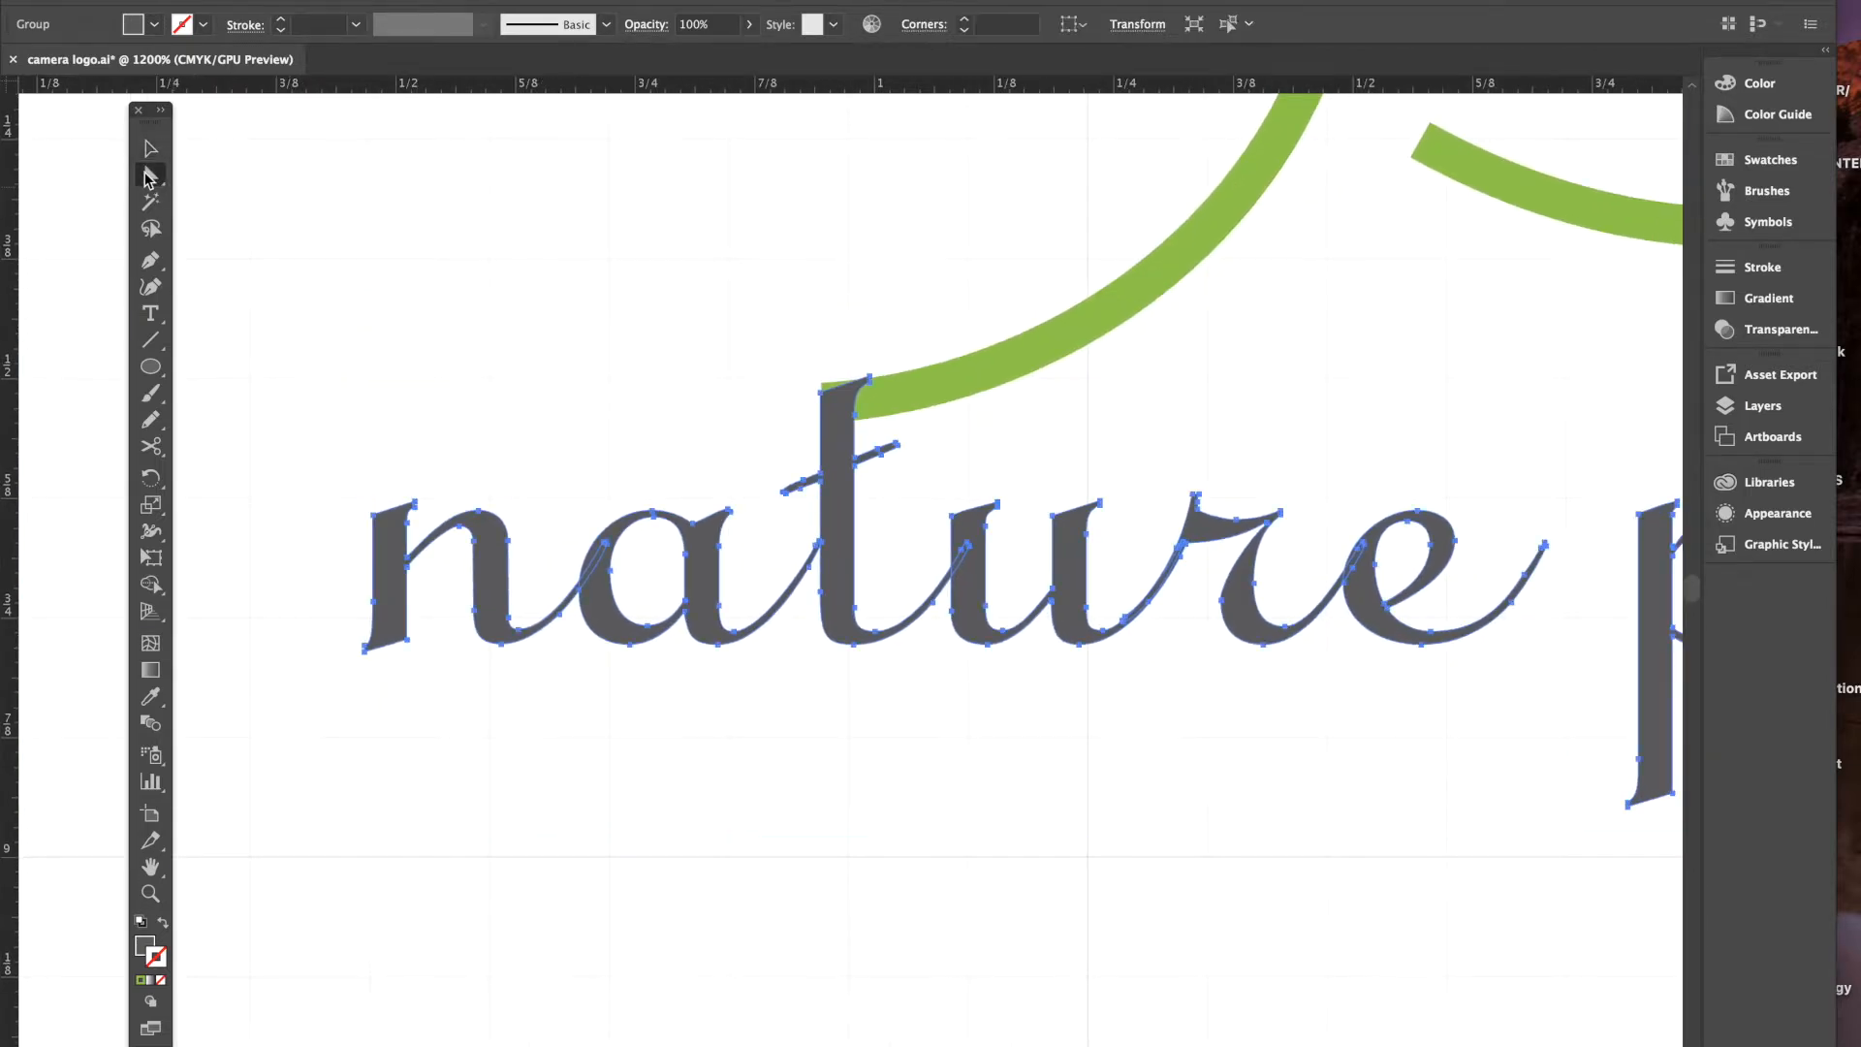
left_click(824, 347)
left_click_drag(821, 393, 820, 381)
left_click(916, 314)
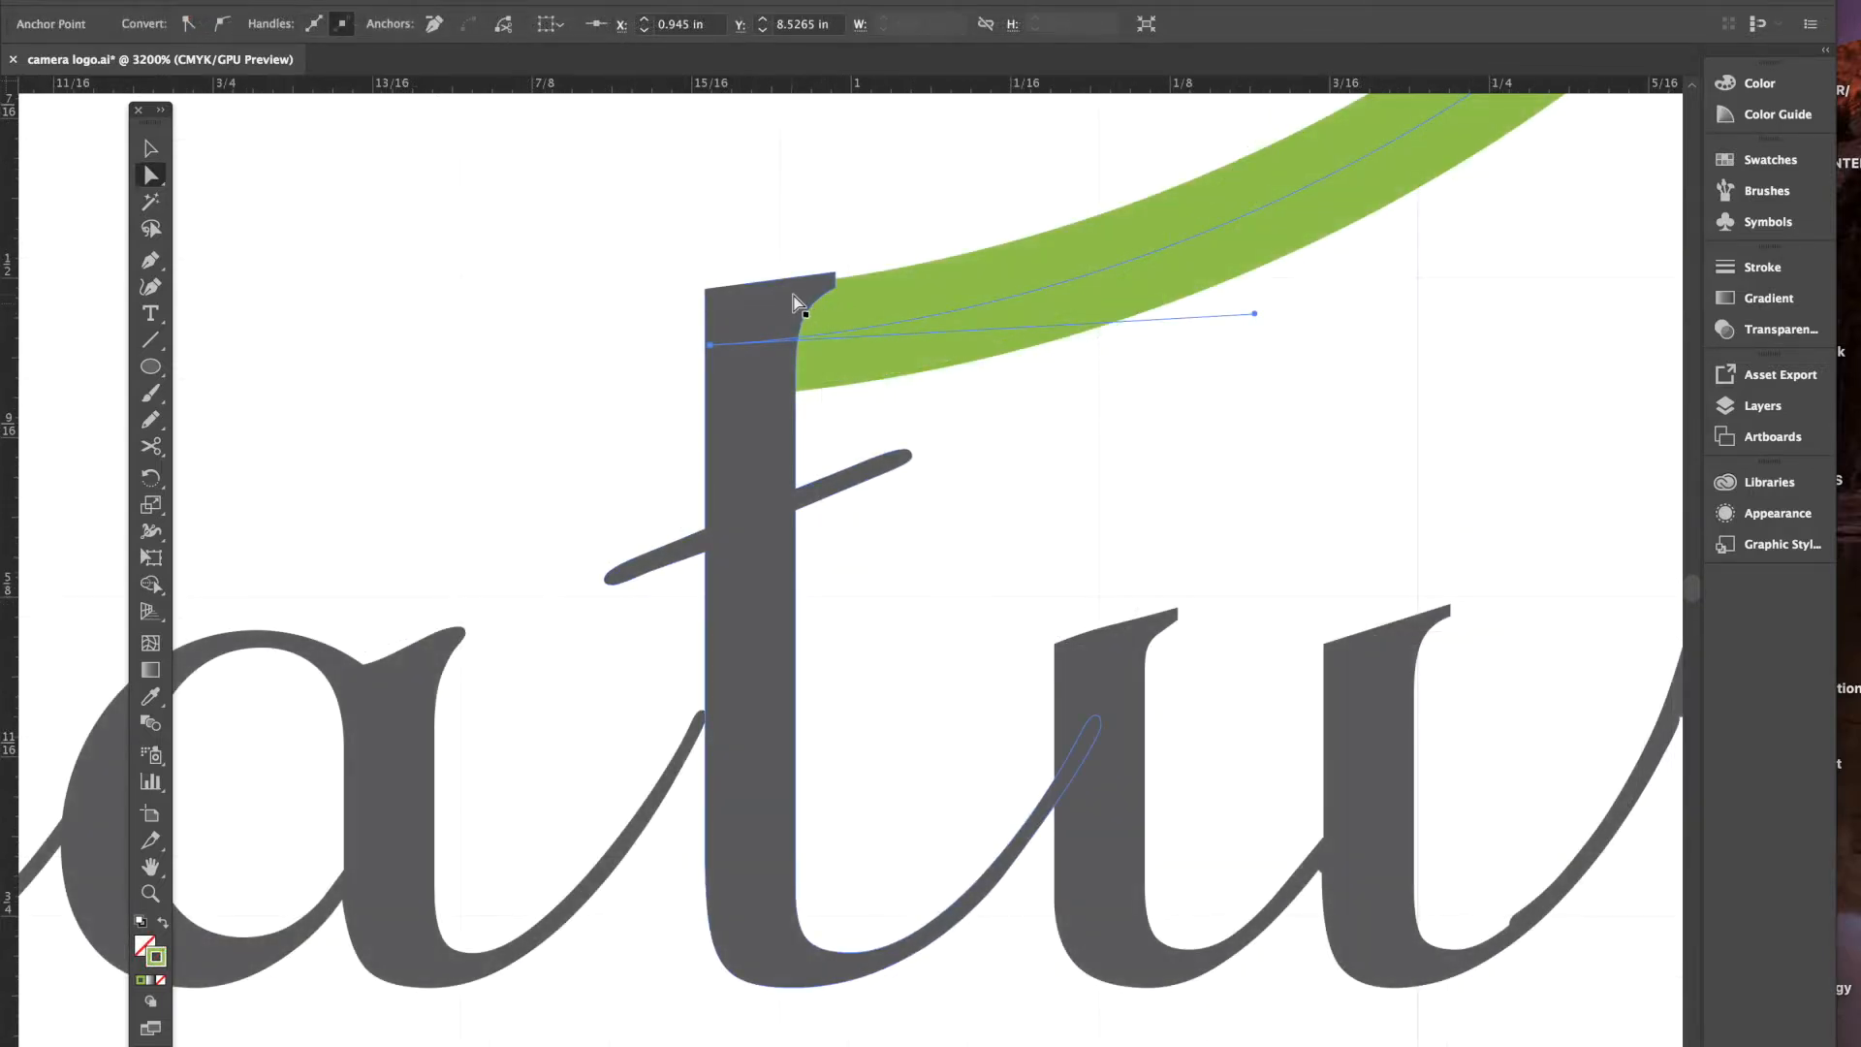
- Drag the t's top-right corner out to about 1.0008 × 8.5004 in, meeting the leaf
left_click(834, 272)
left_click_drag(835, 275, 857, 281)
left_click(869, 246)
left_click(836, 284)
left_click(907, 238)
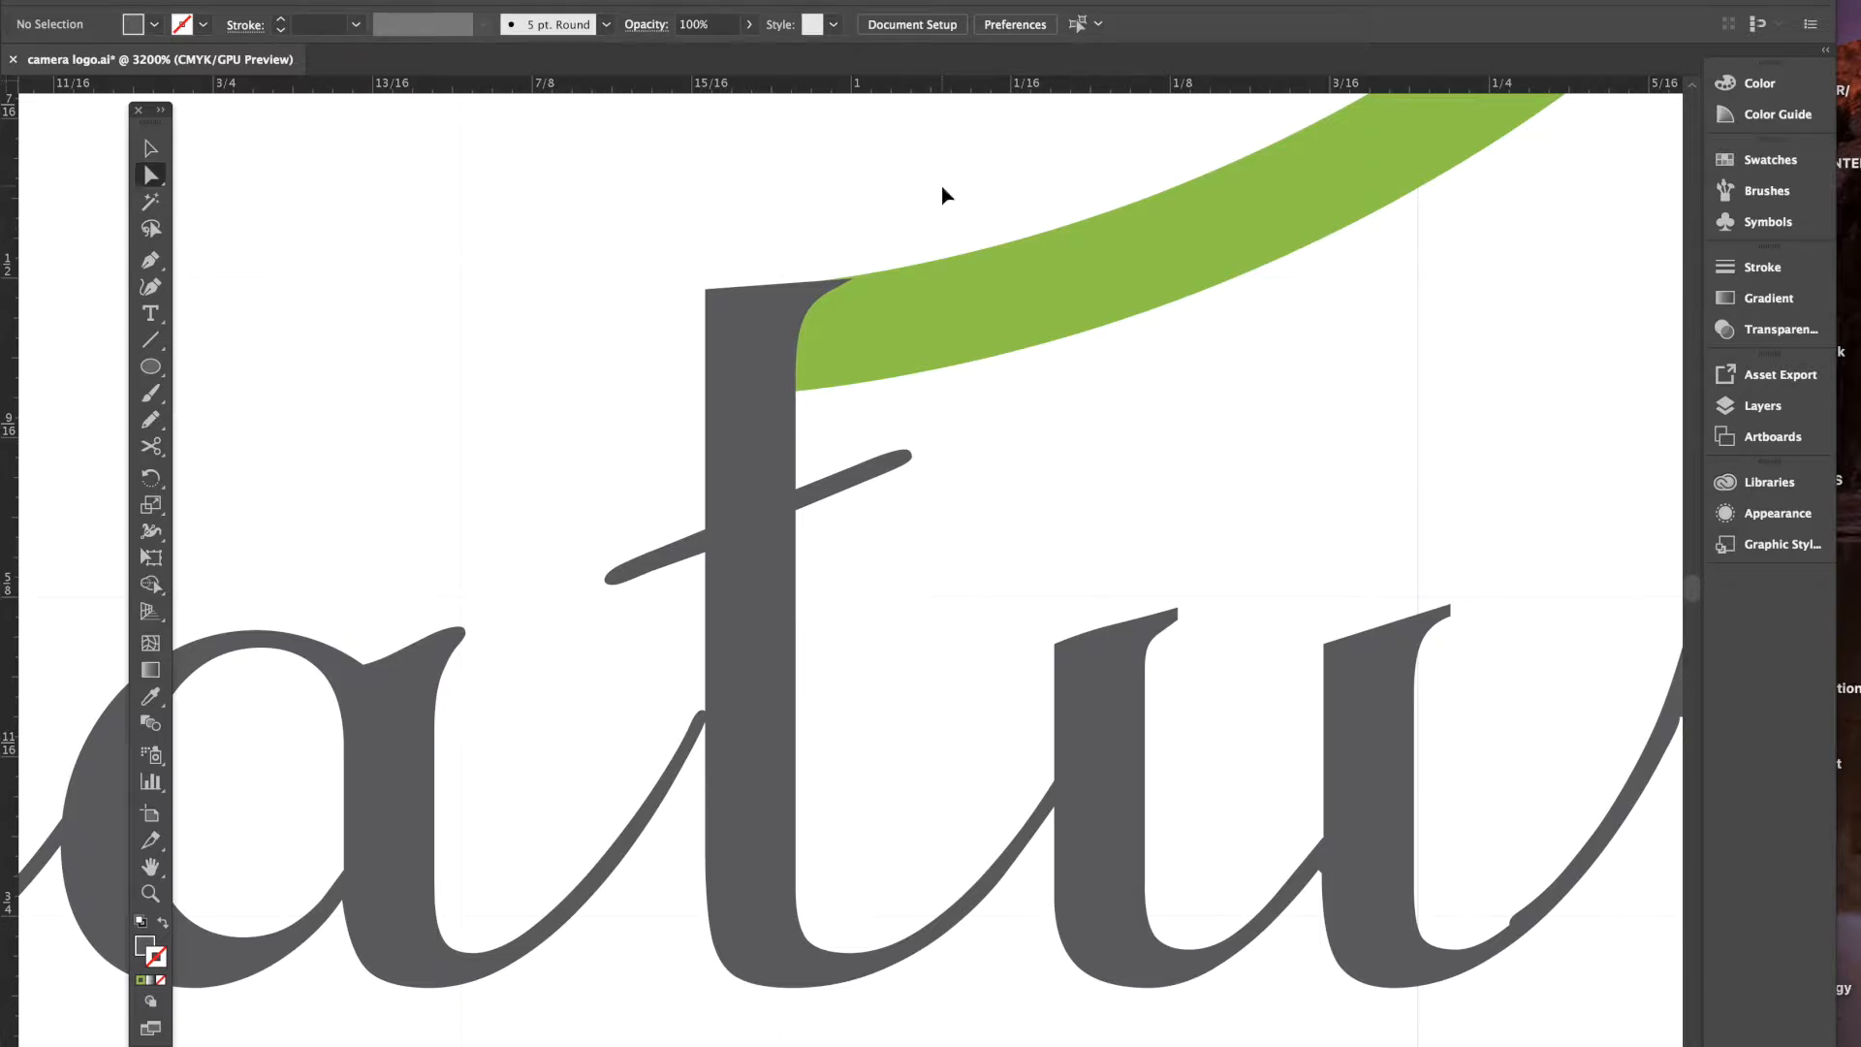
- Marquee-select the leaf and outlined lettering and group them with Object > Group
key("ctrl+minus")
key("ctrl+minus")
key("ctrl+minus")
key("ctrl+minus")
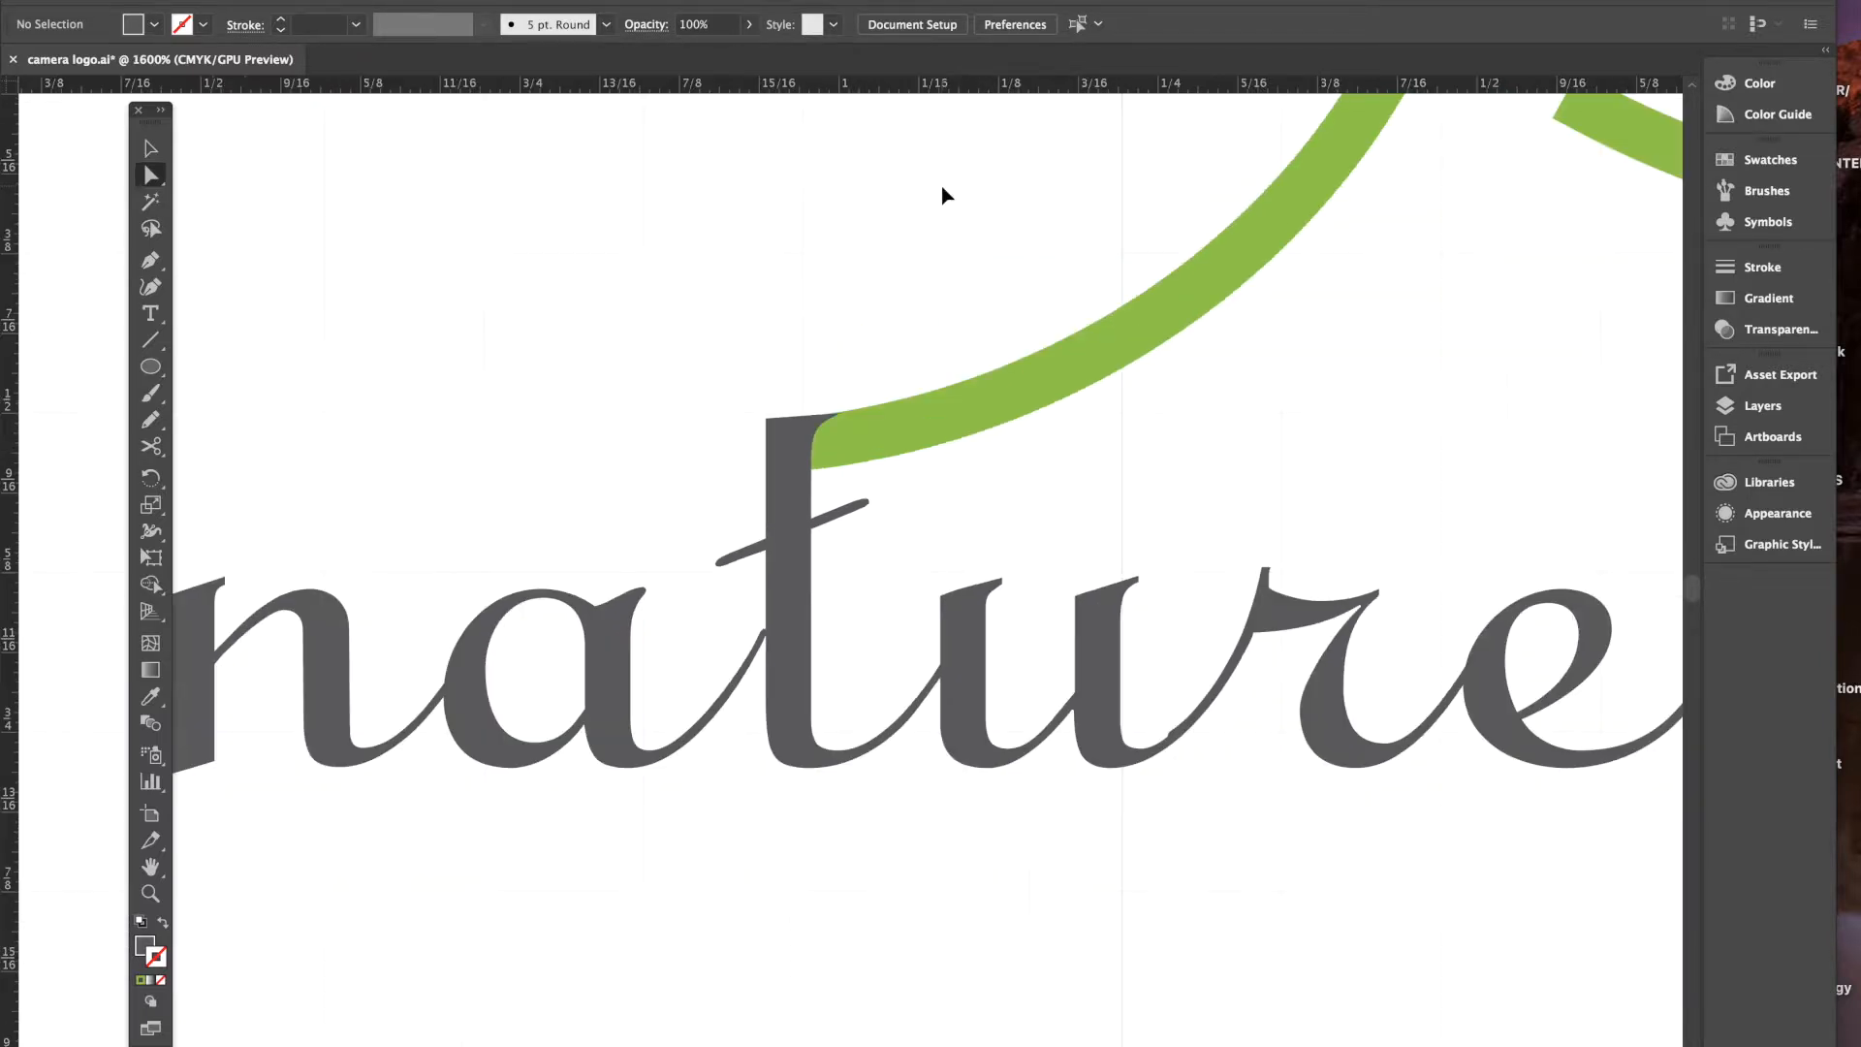
key("ctrl+minus")
key("ctrl+minus")
key("ctrl+minus")
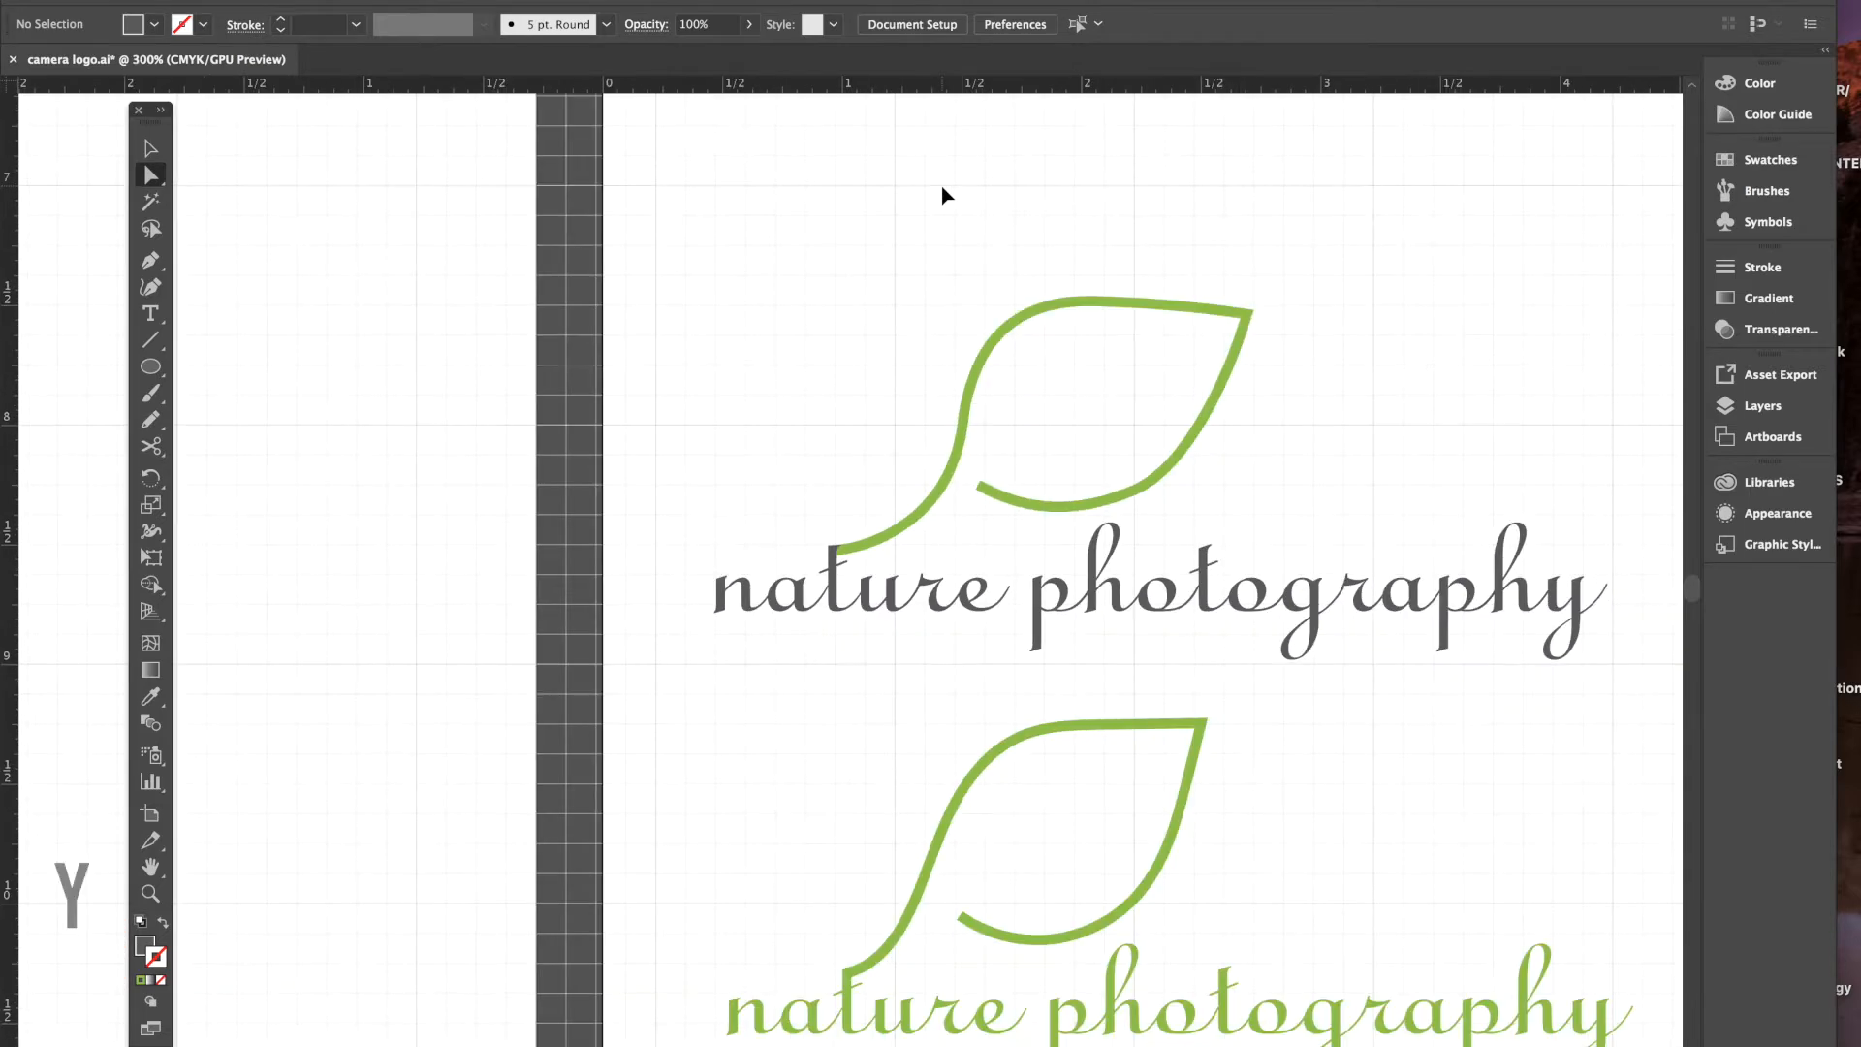
key("ctrl+minus")
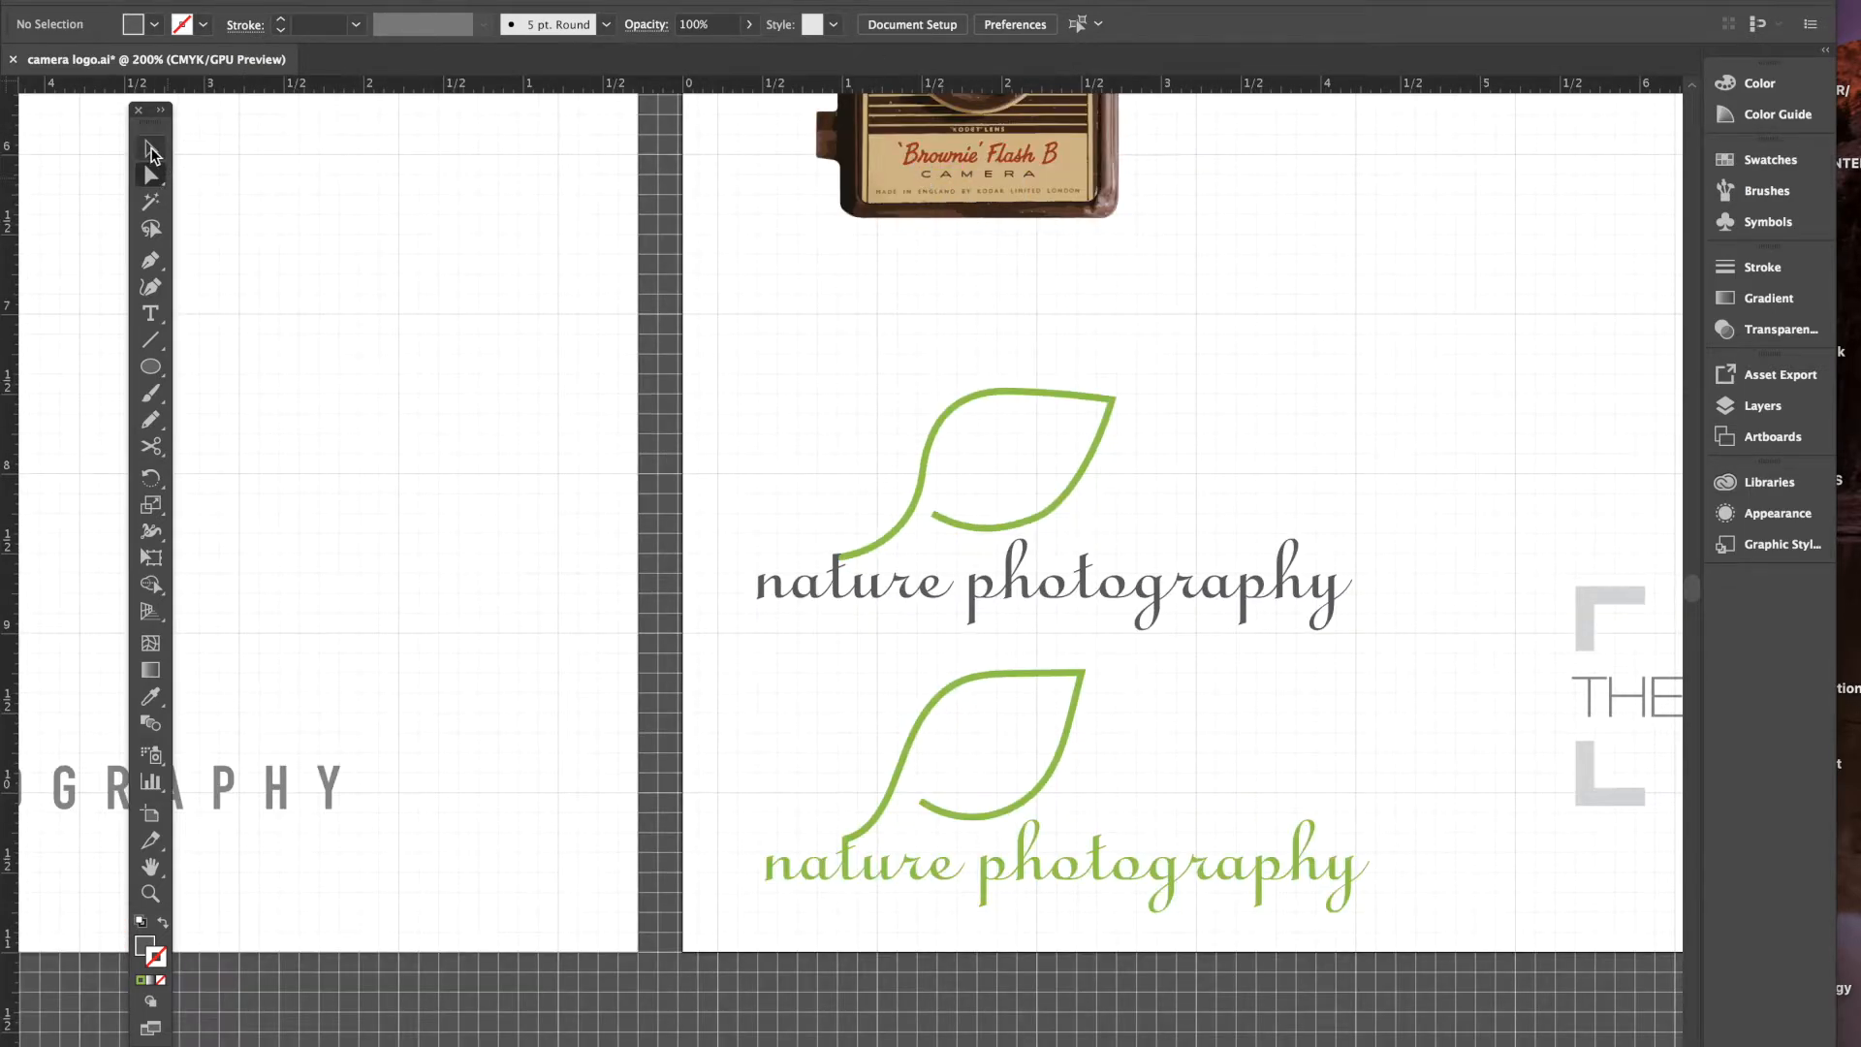
left_click_drag(705, 321, 1415, 649)
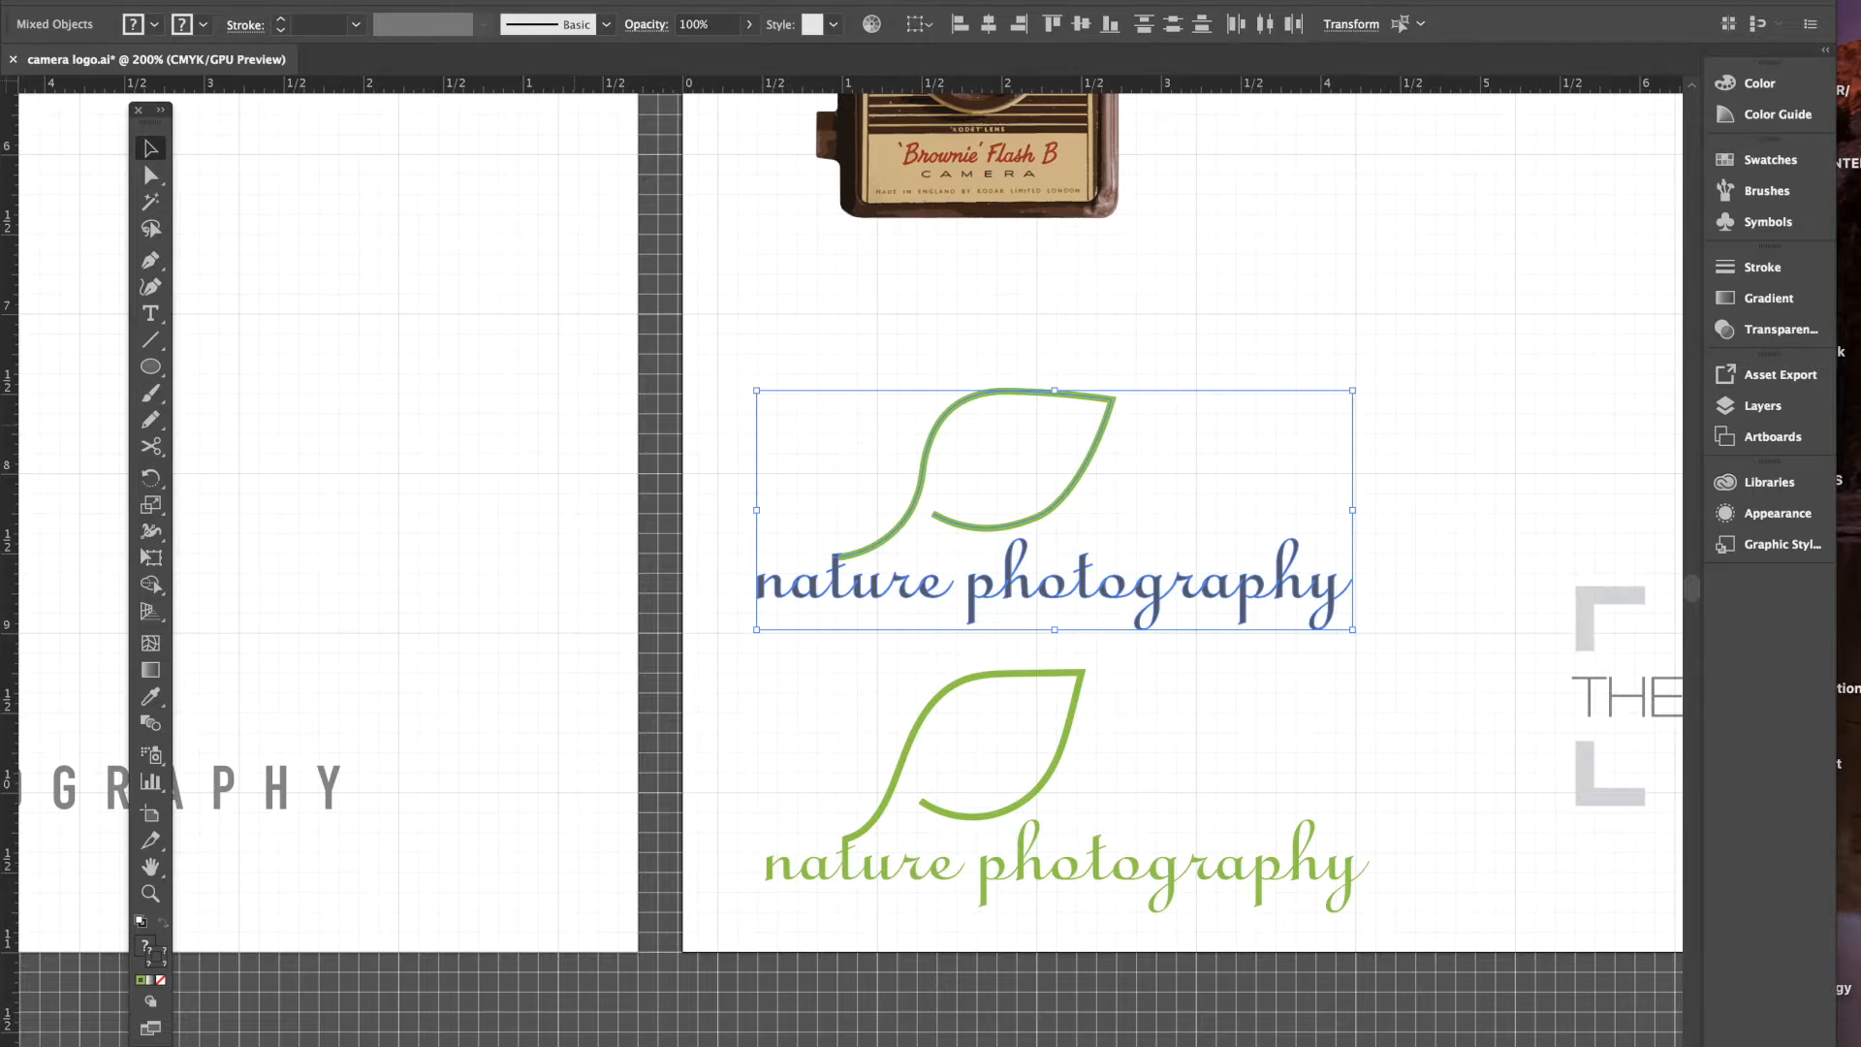
left_click(295, 0)
left_click(311, 40)
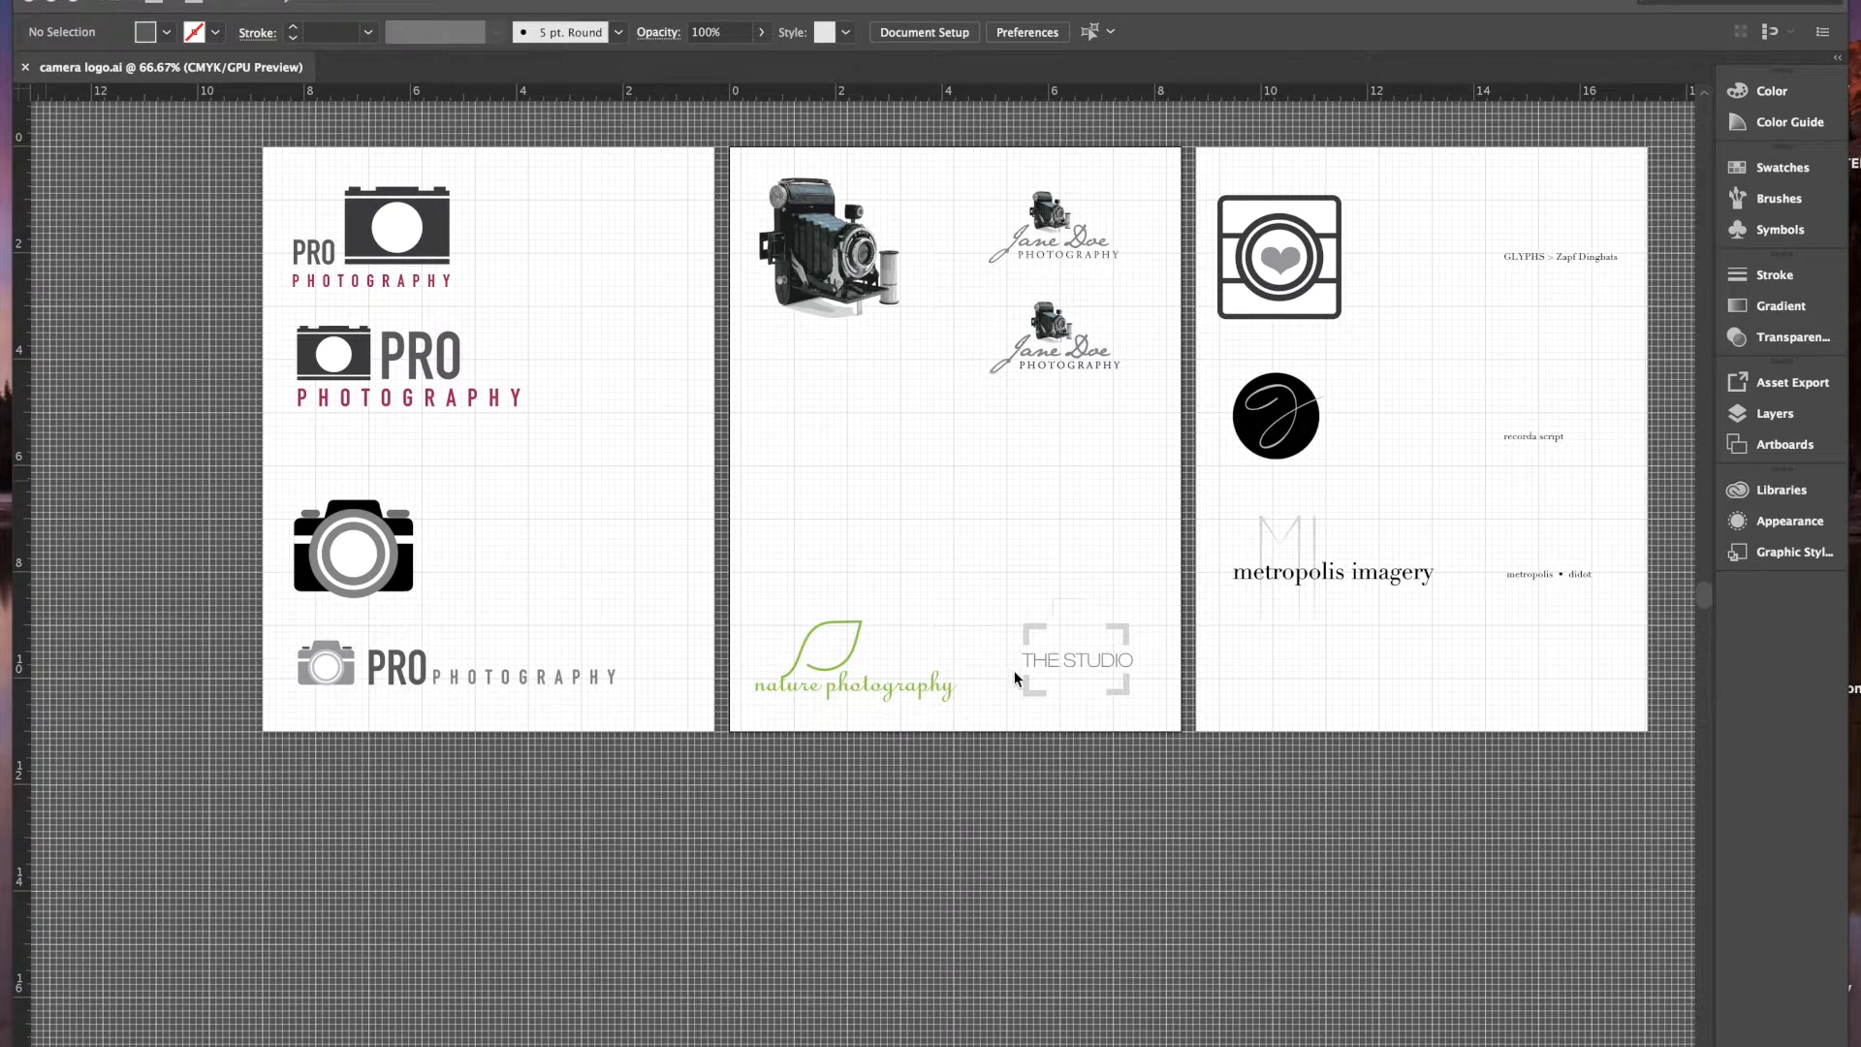
- Zoom in and pan around to inspect the grouped nature photography logo
left_click(1125, 589)
key("super+plus")
key("super+plus")
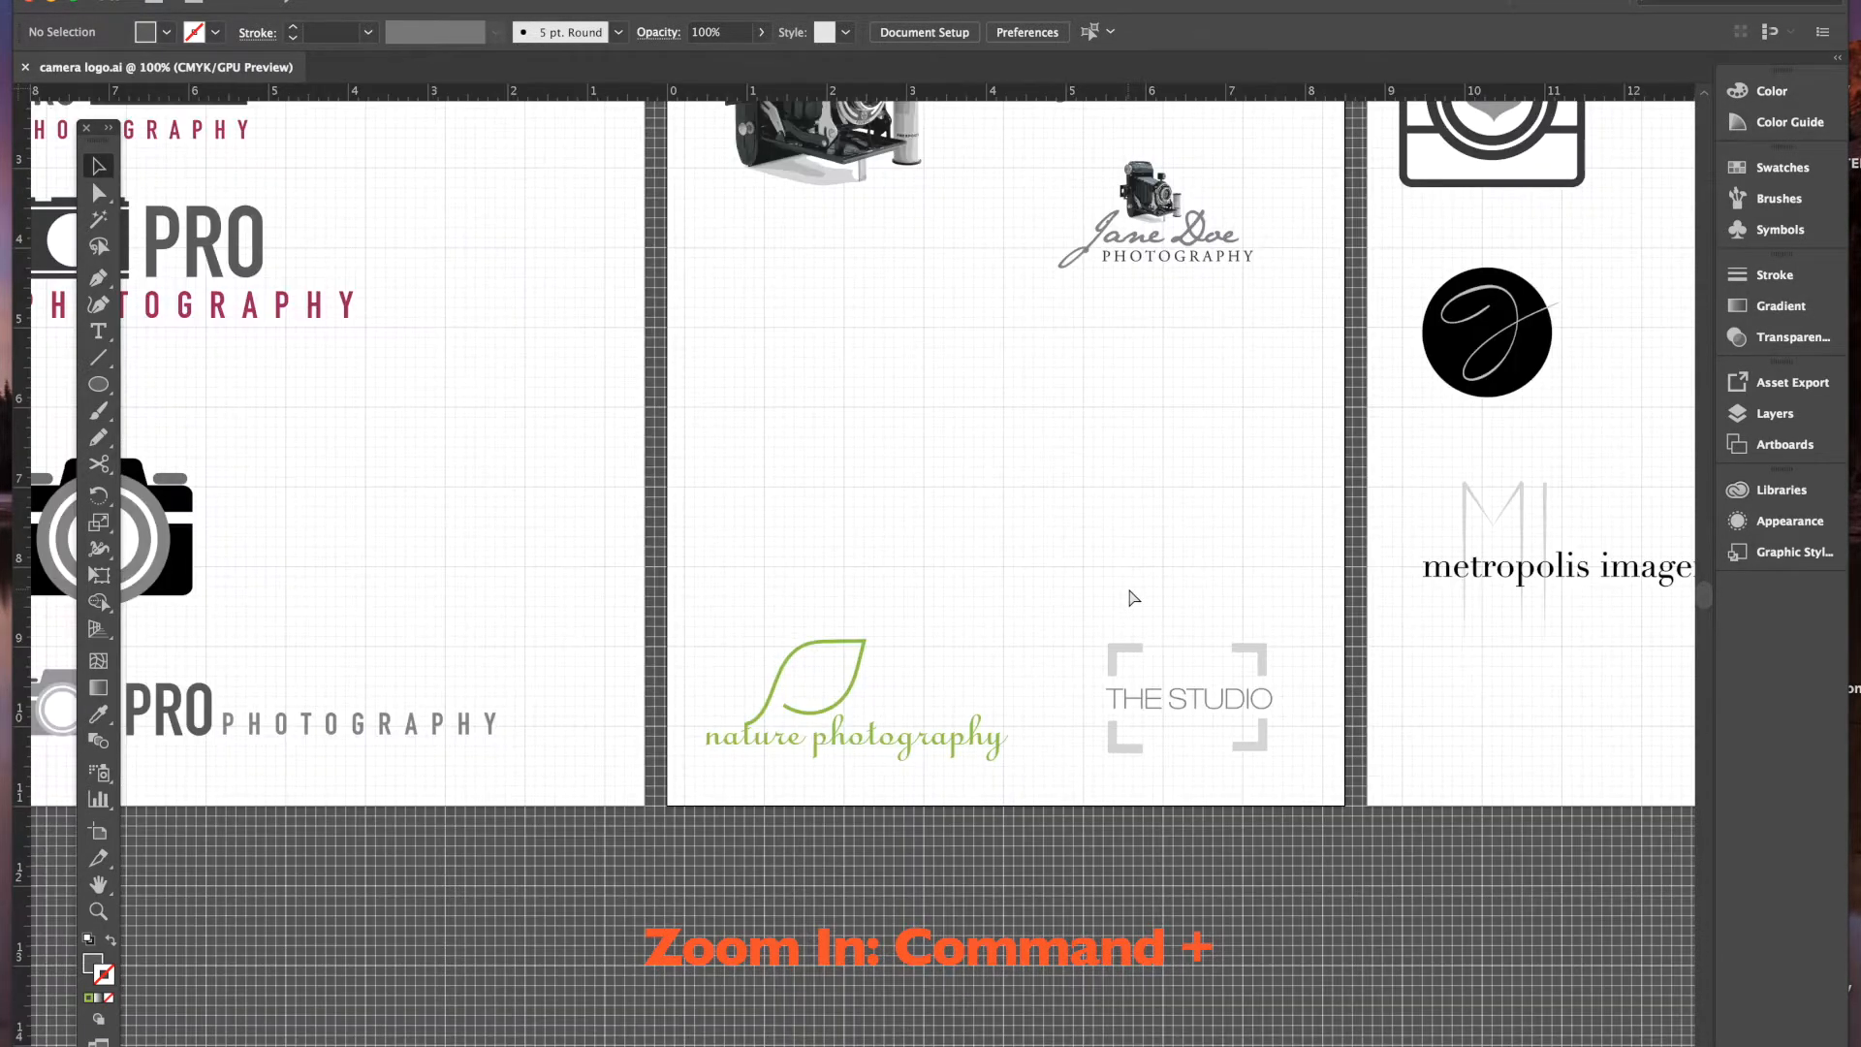
scroll(1064, 602, "right", 5)
scroll(1065, 602, "down", 2)
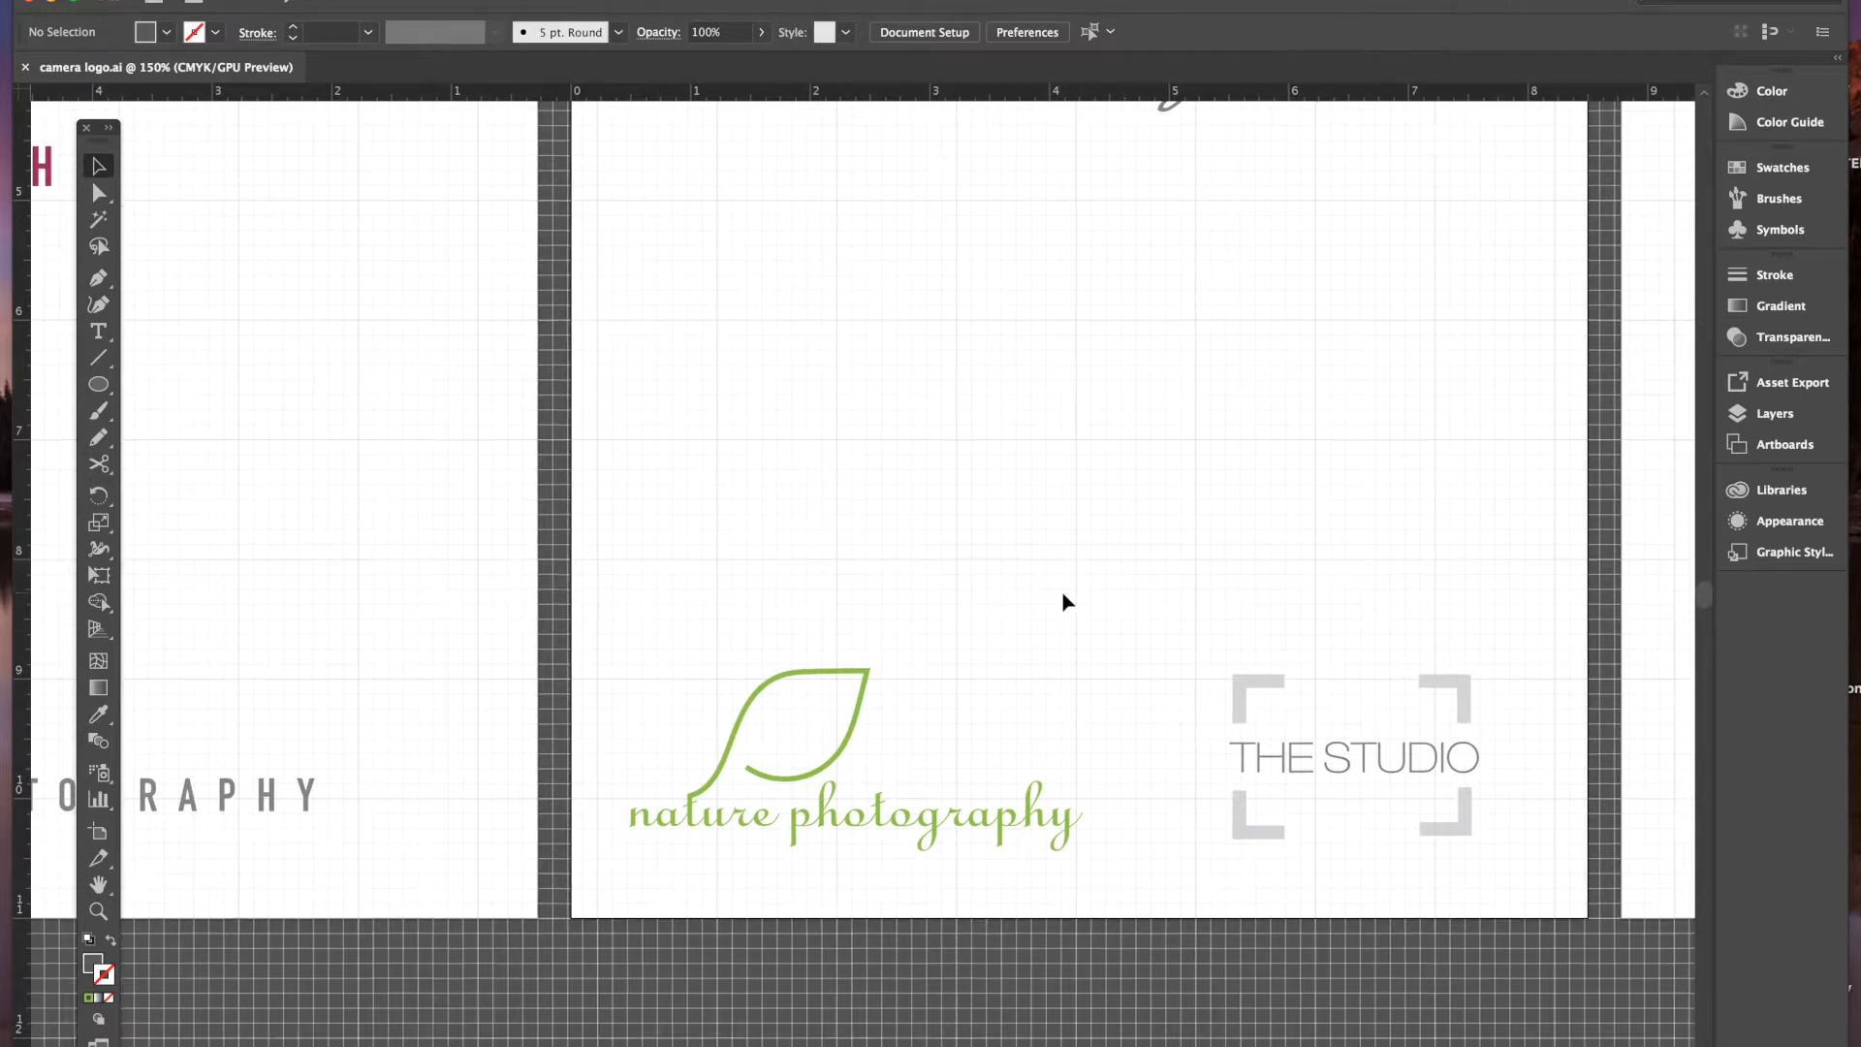
scroll(1065, 602, "up", 1)
scroll(1065, 602, "left", 1)
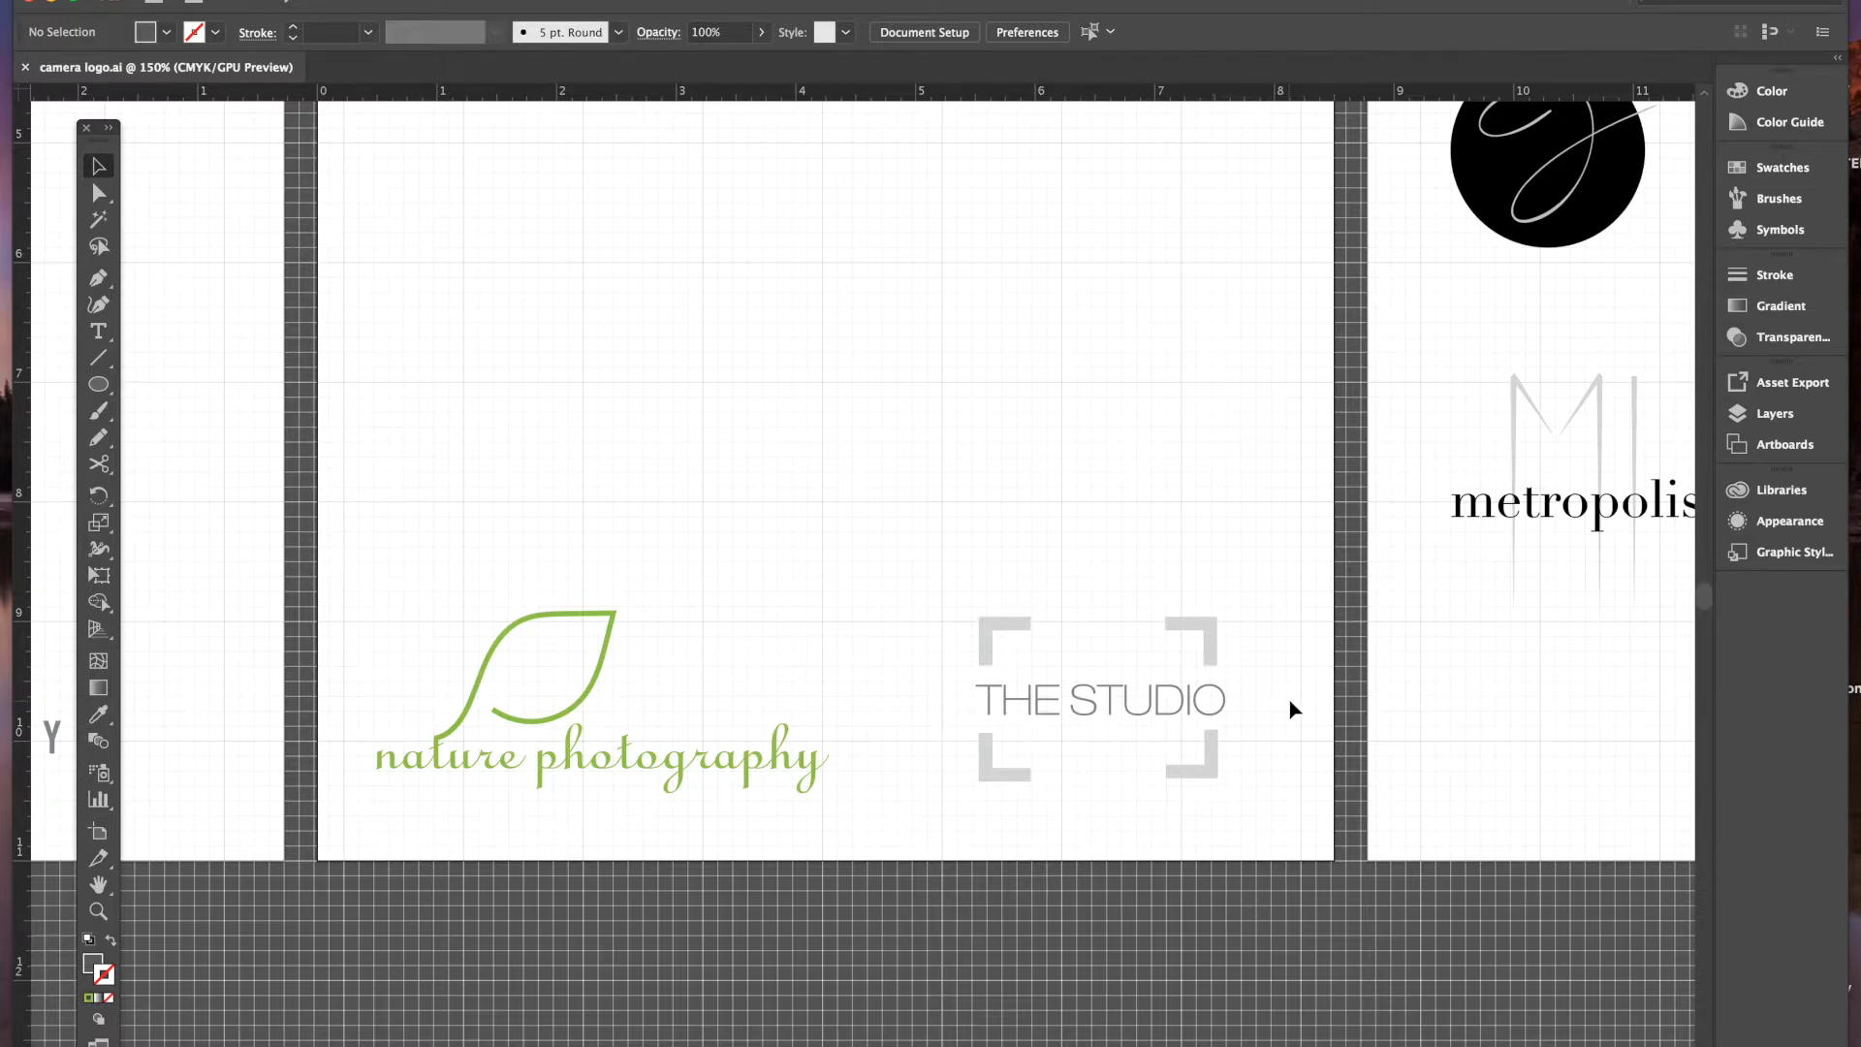
- Draw a dark grey rectangle of roughly 3 × 2 in above THE STUDIO logo
left_click(98, 386)
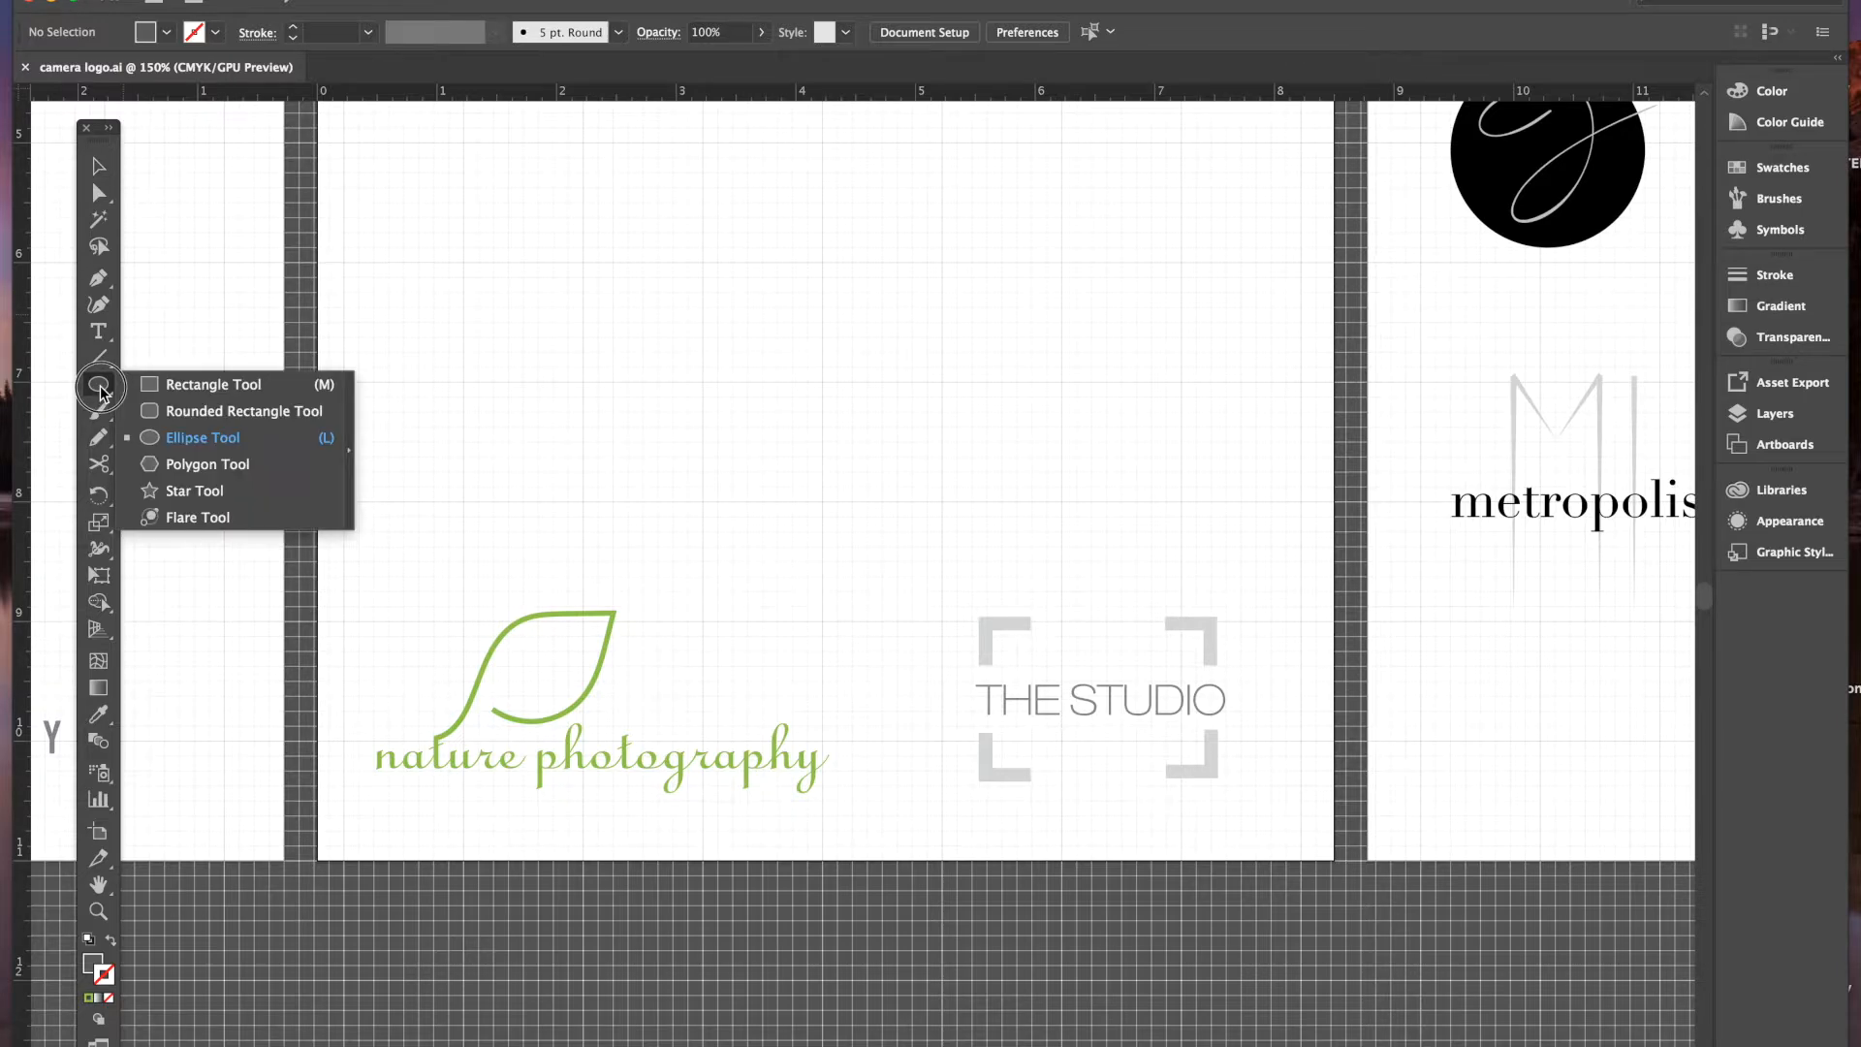
left_click(170, 386)
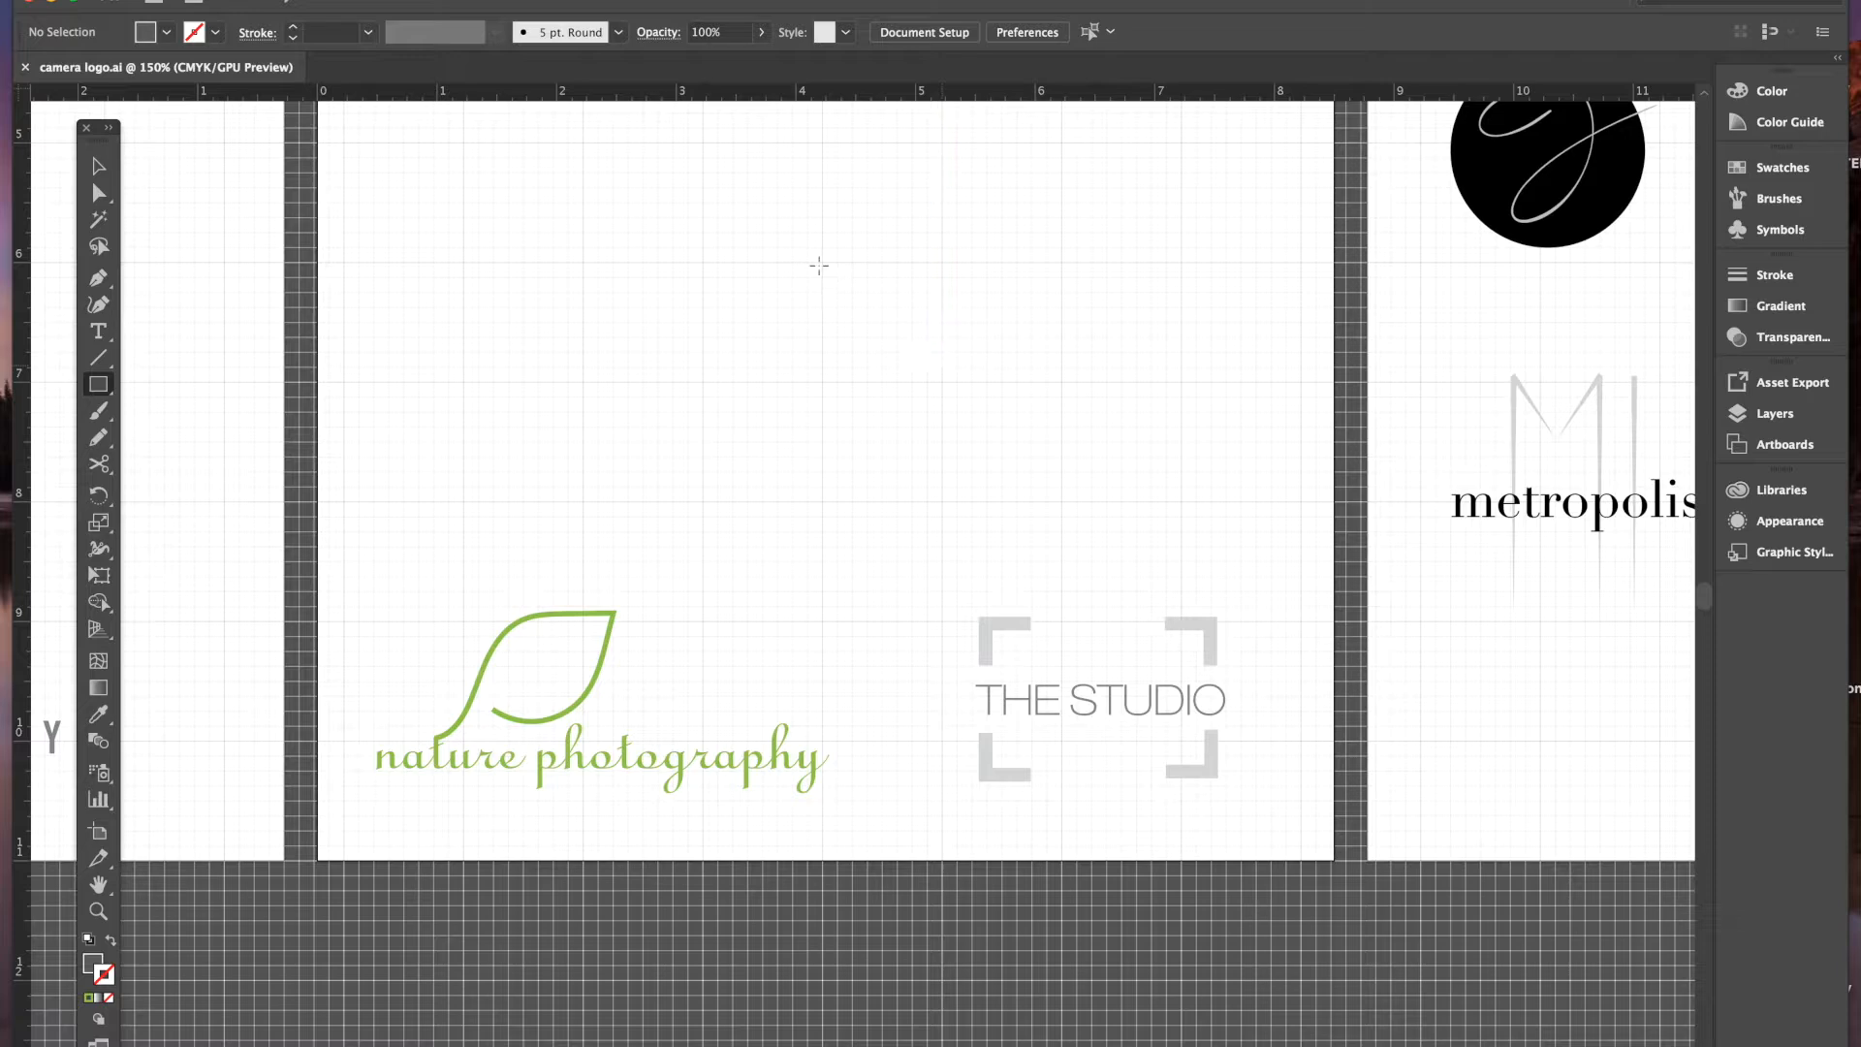
left_click_drag(824, 262, 1183, 503)
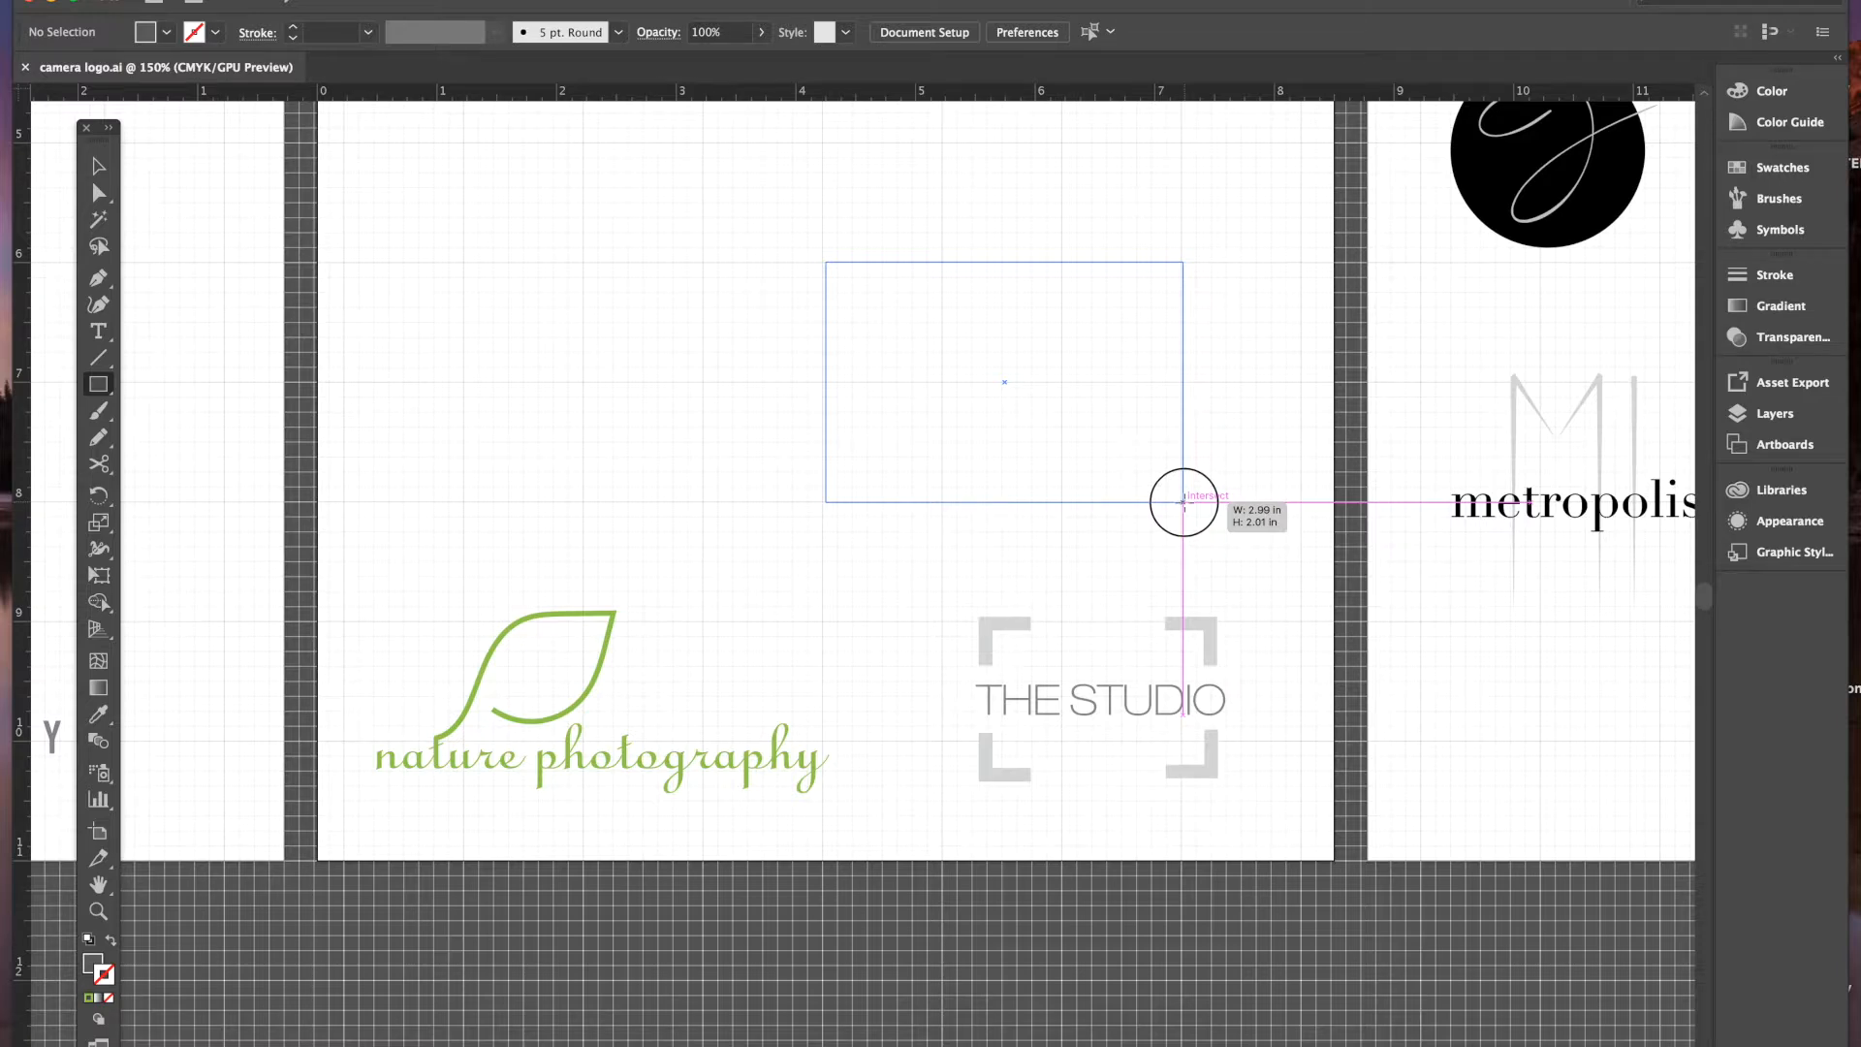
left_click_drag(1183, 502, 1183, 503)
left_click(99, 167)
left_click_drag(1010, 347, 1006, 352)
left_click_drag(1185, 497, 1188, 498)
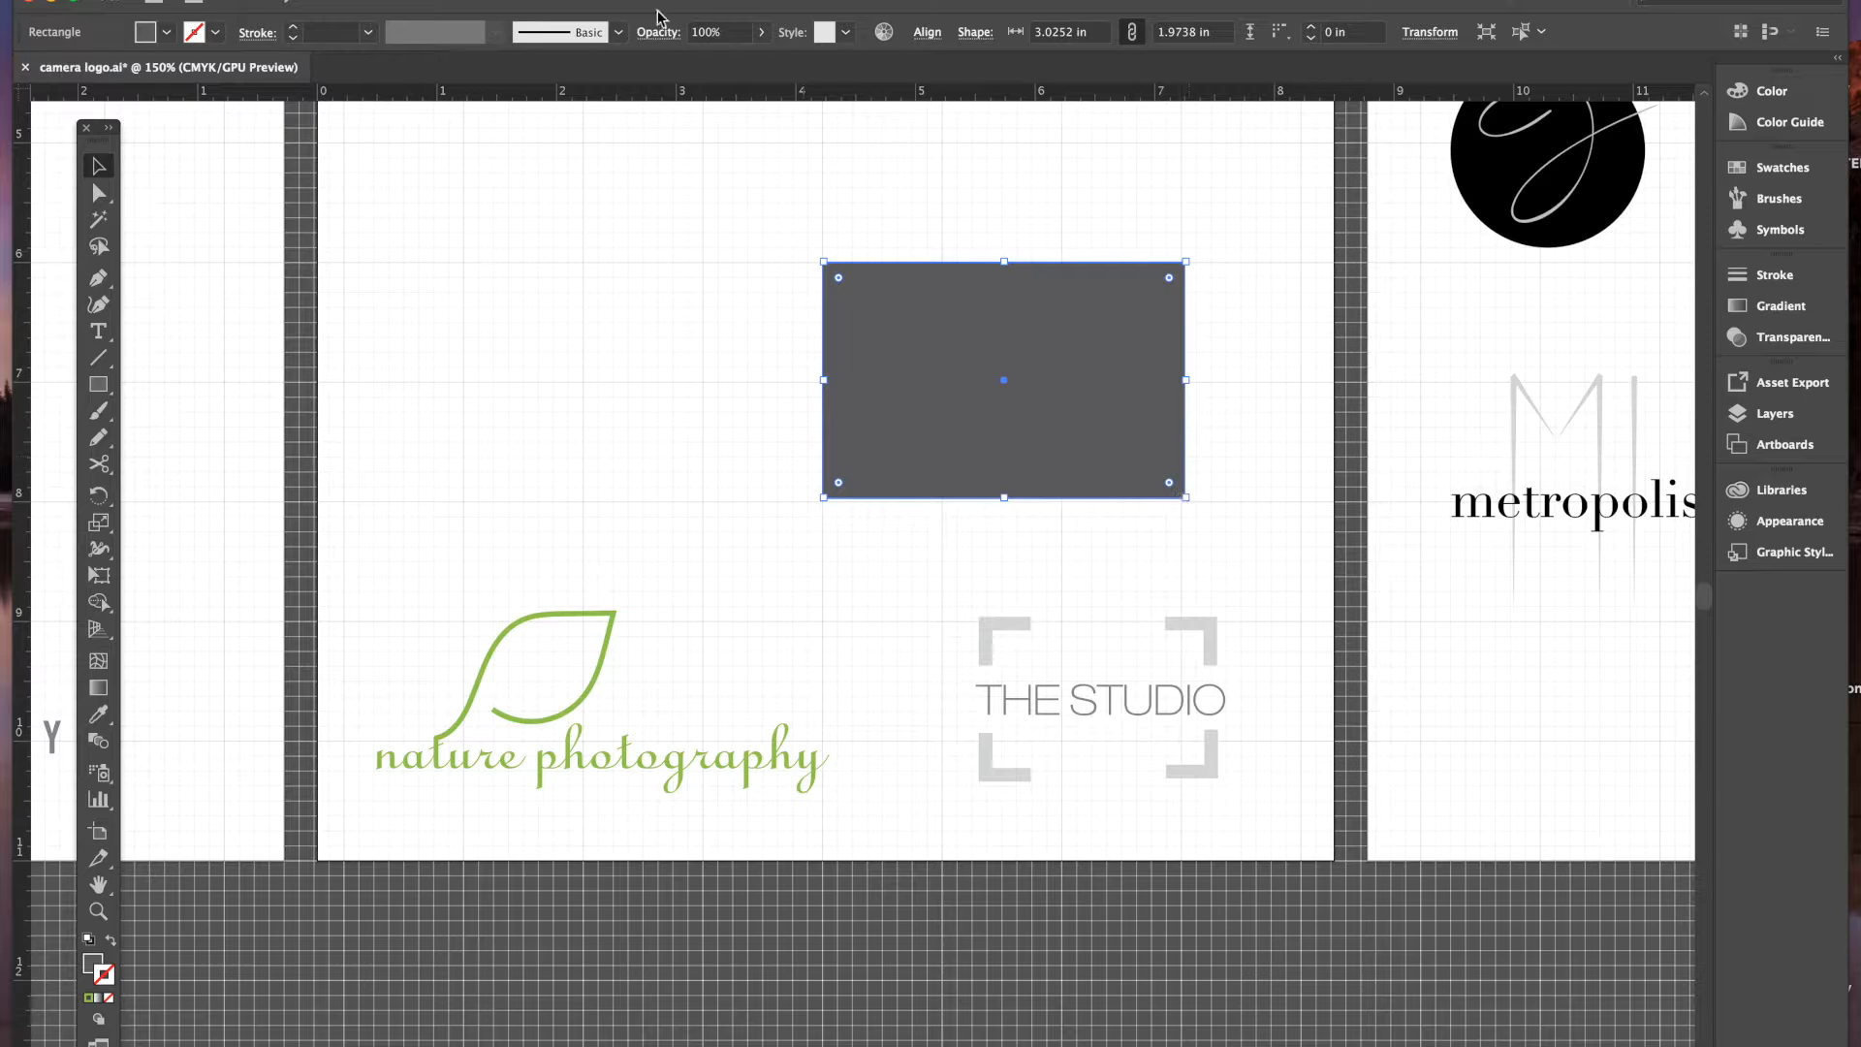
- Turn on Snap to Grid and snap the rectangle's corner to about 2.9971 × 2.0046 in
left_click(543, 1)
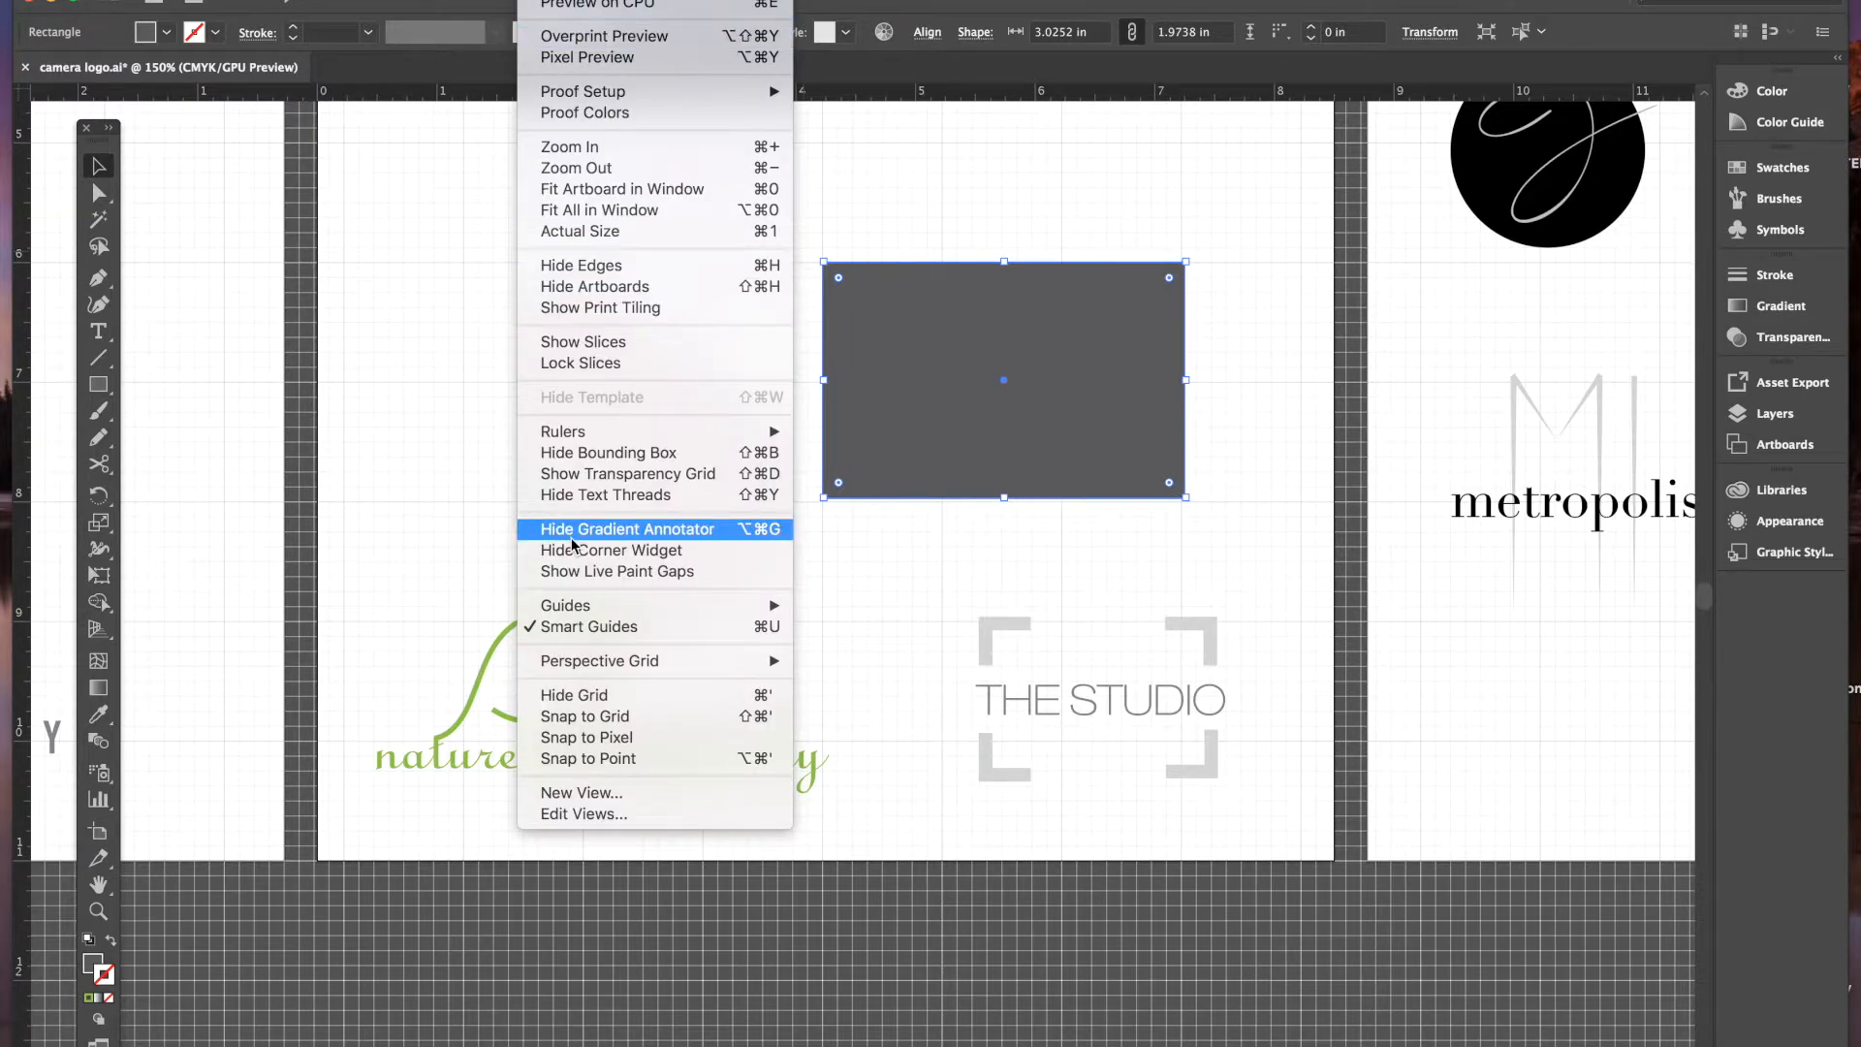
mouse_move(603, 605)
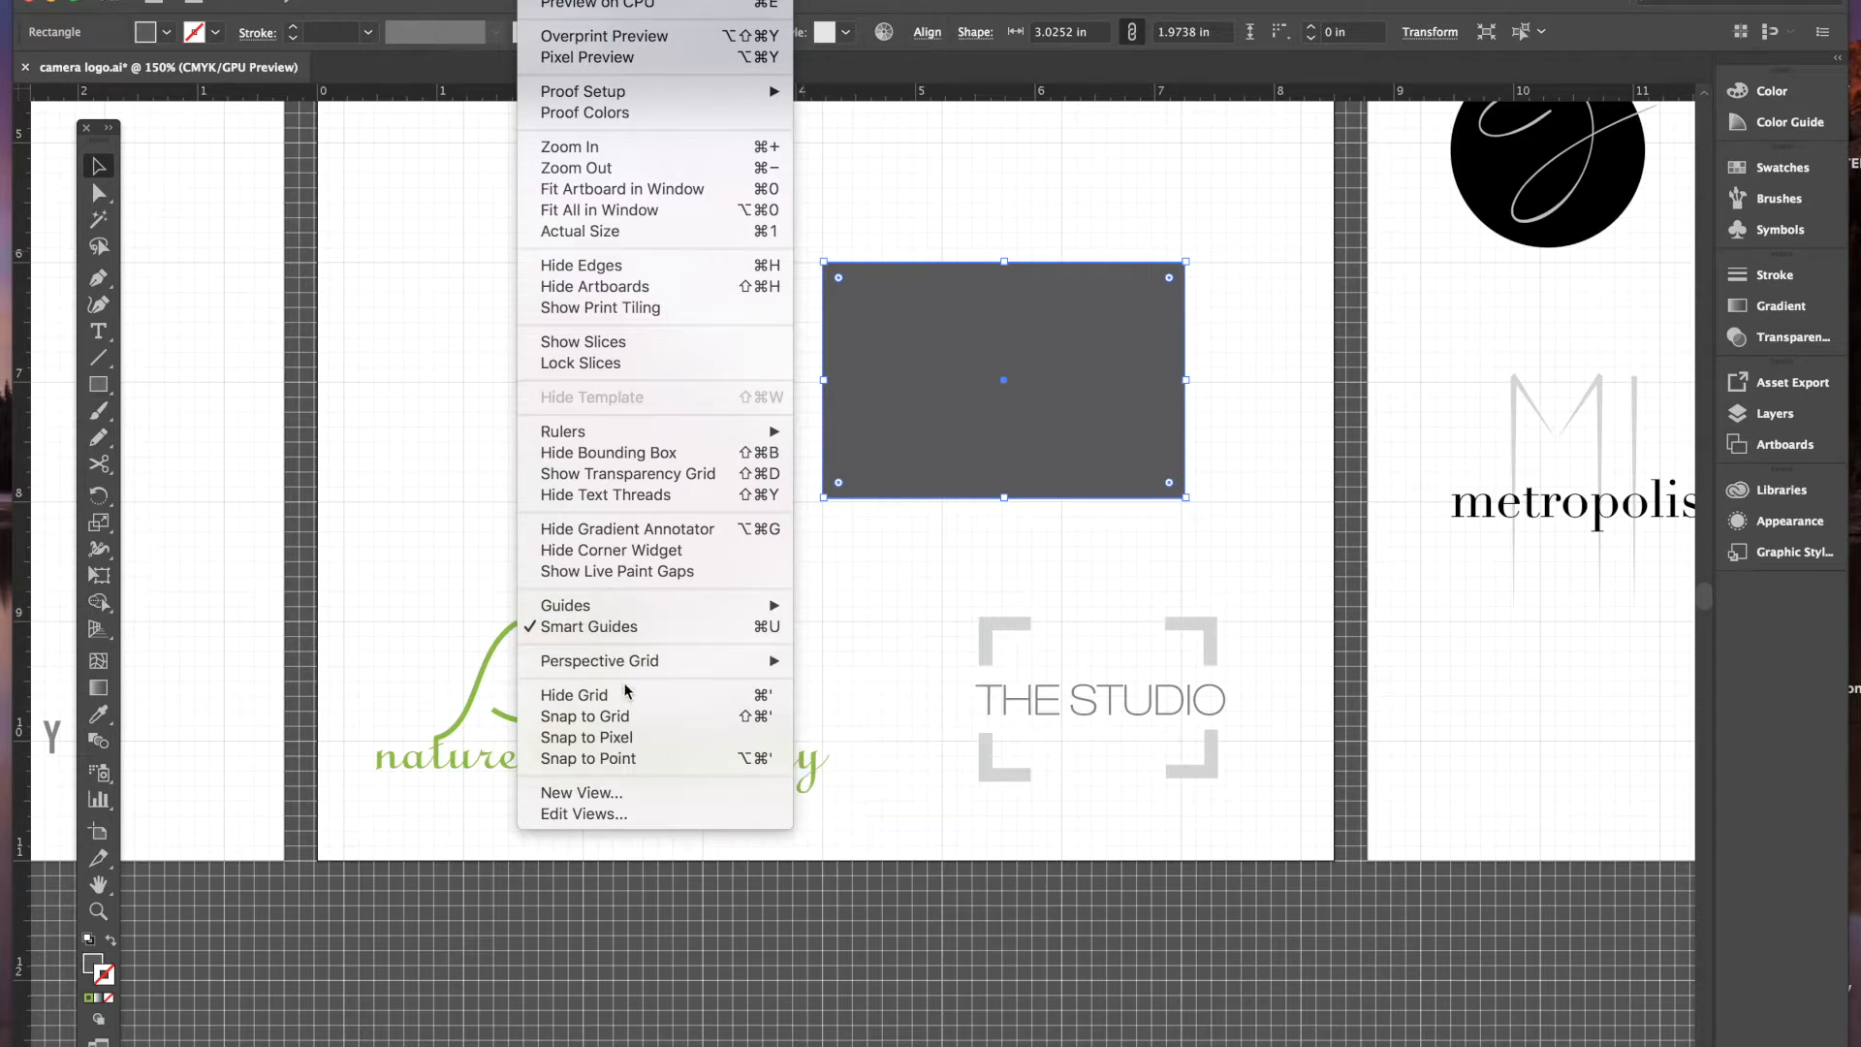
left_click(626, 719)
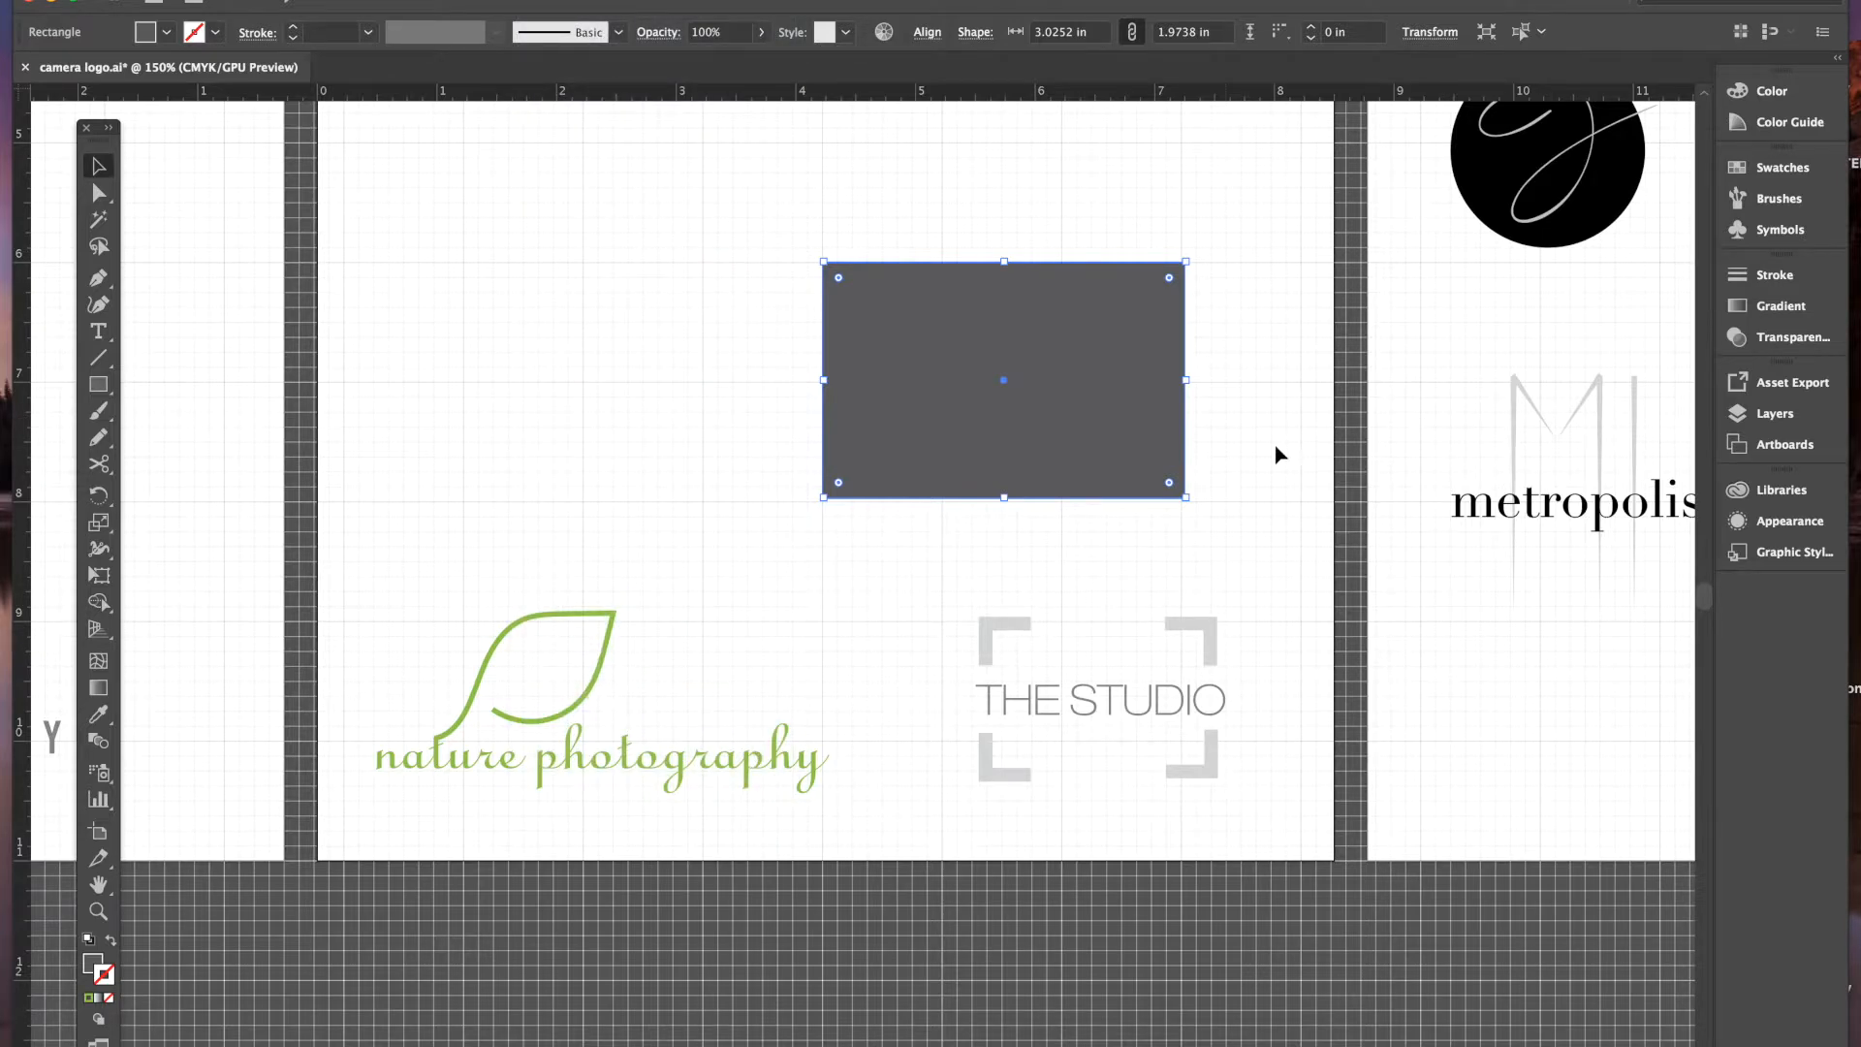
left_click_drag(1185, 496, 1183, 501)
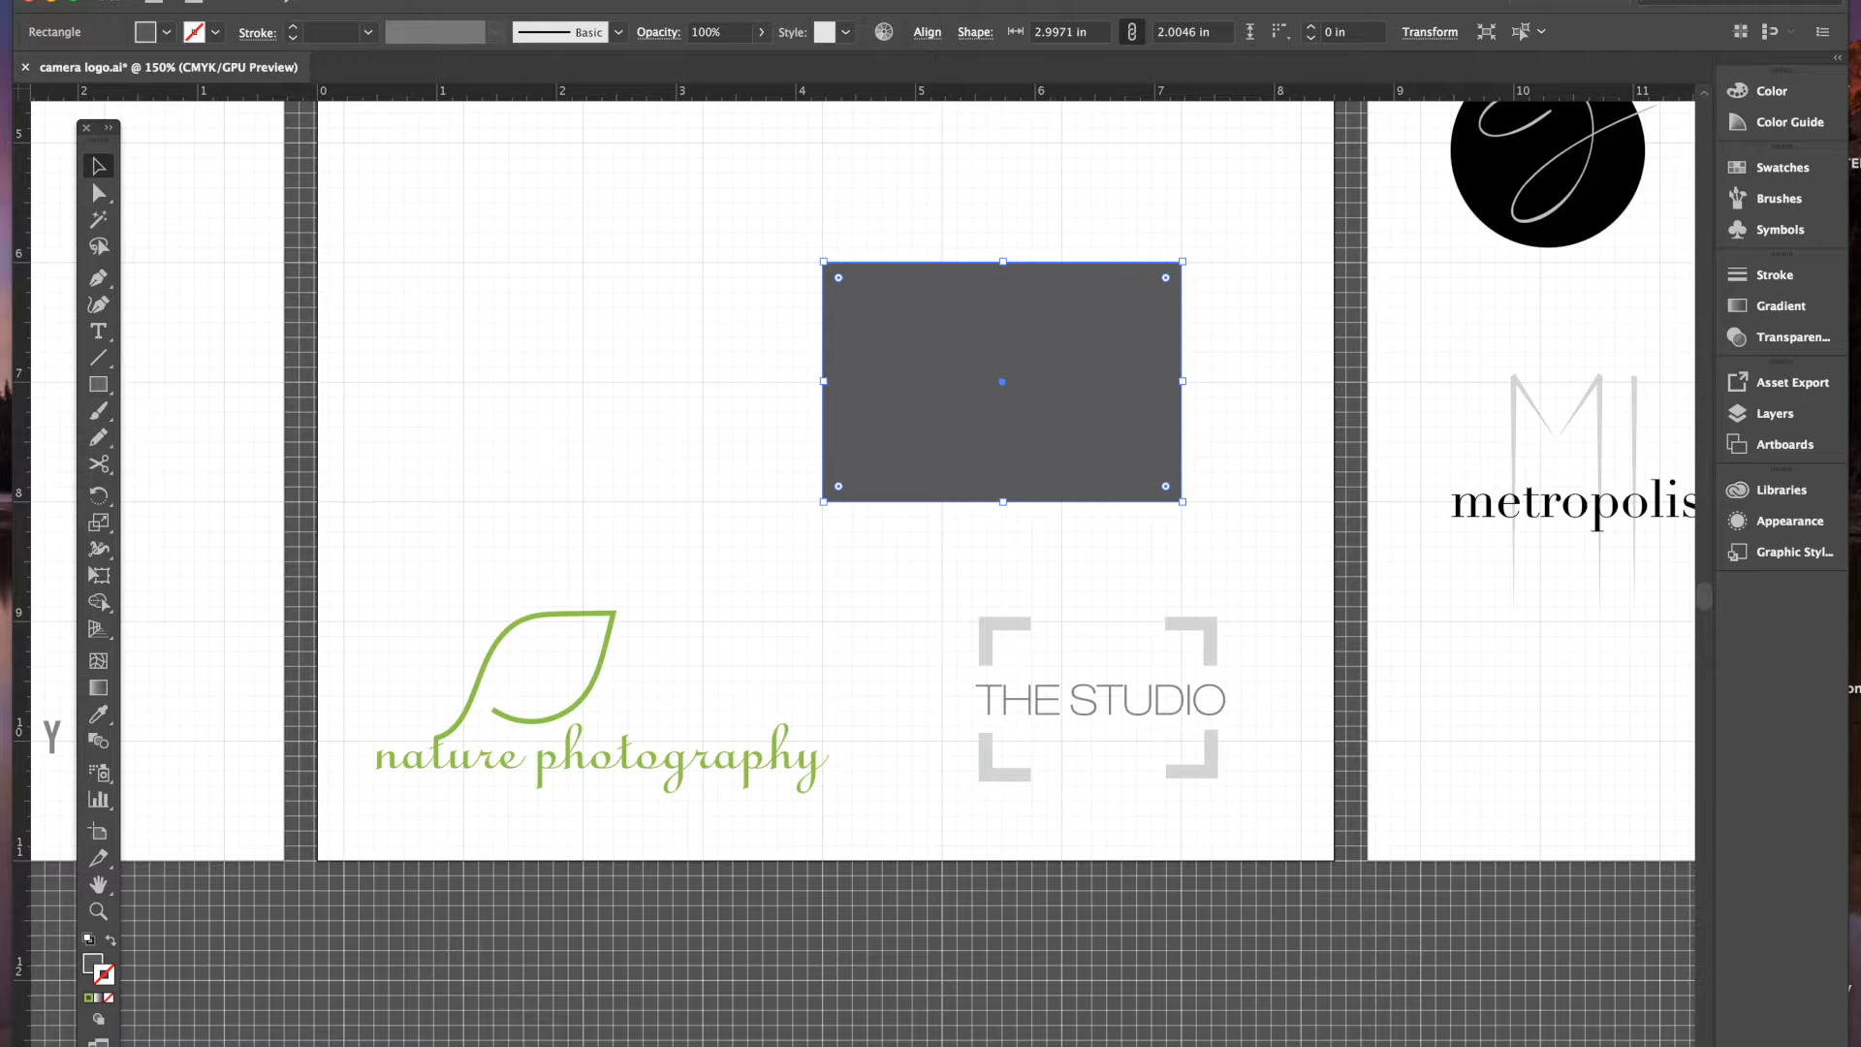
- Remove the rectangle's fill and give it a dark grey stroke
left_click(167, 32)
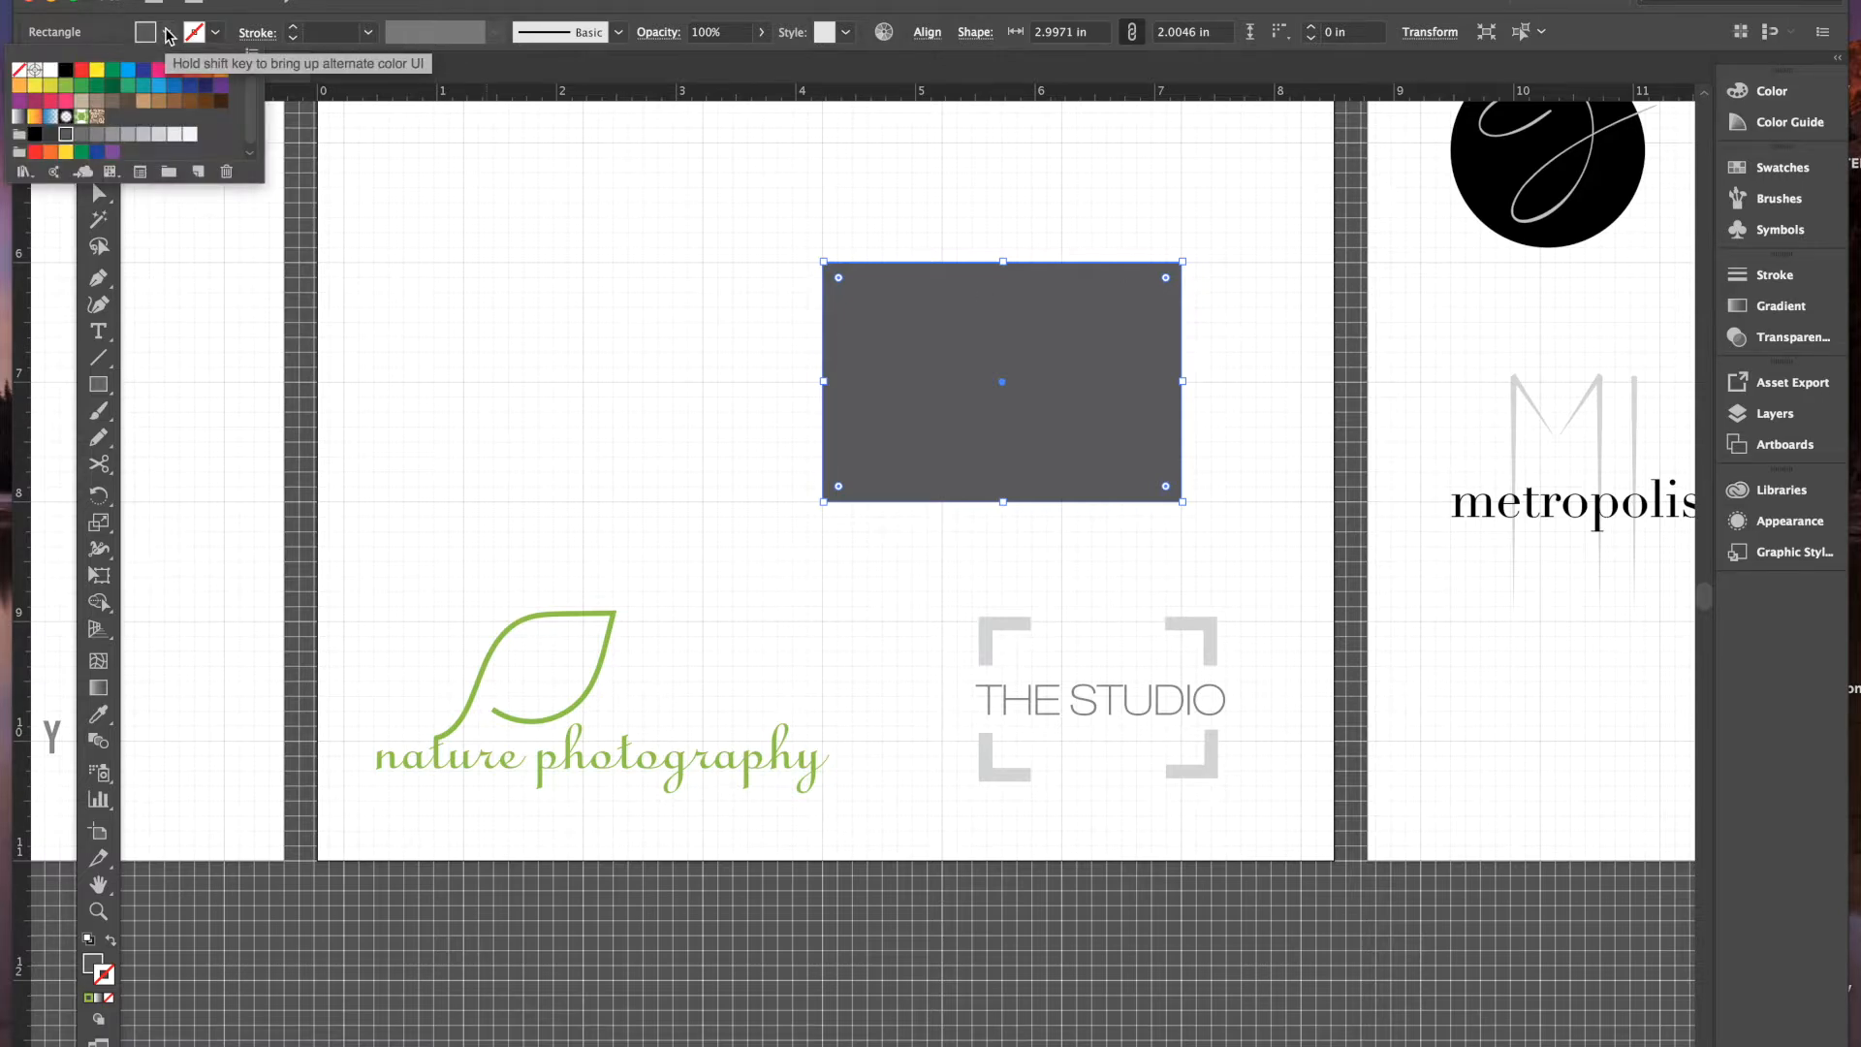
left_click(19, 70)
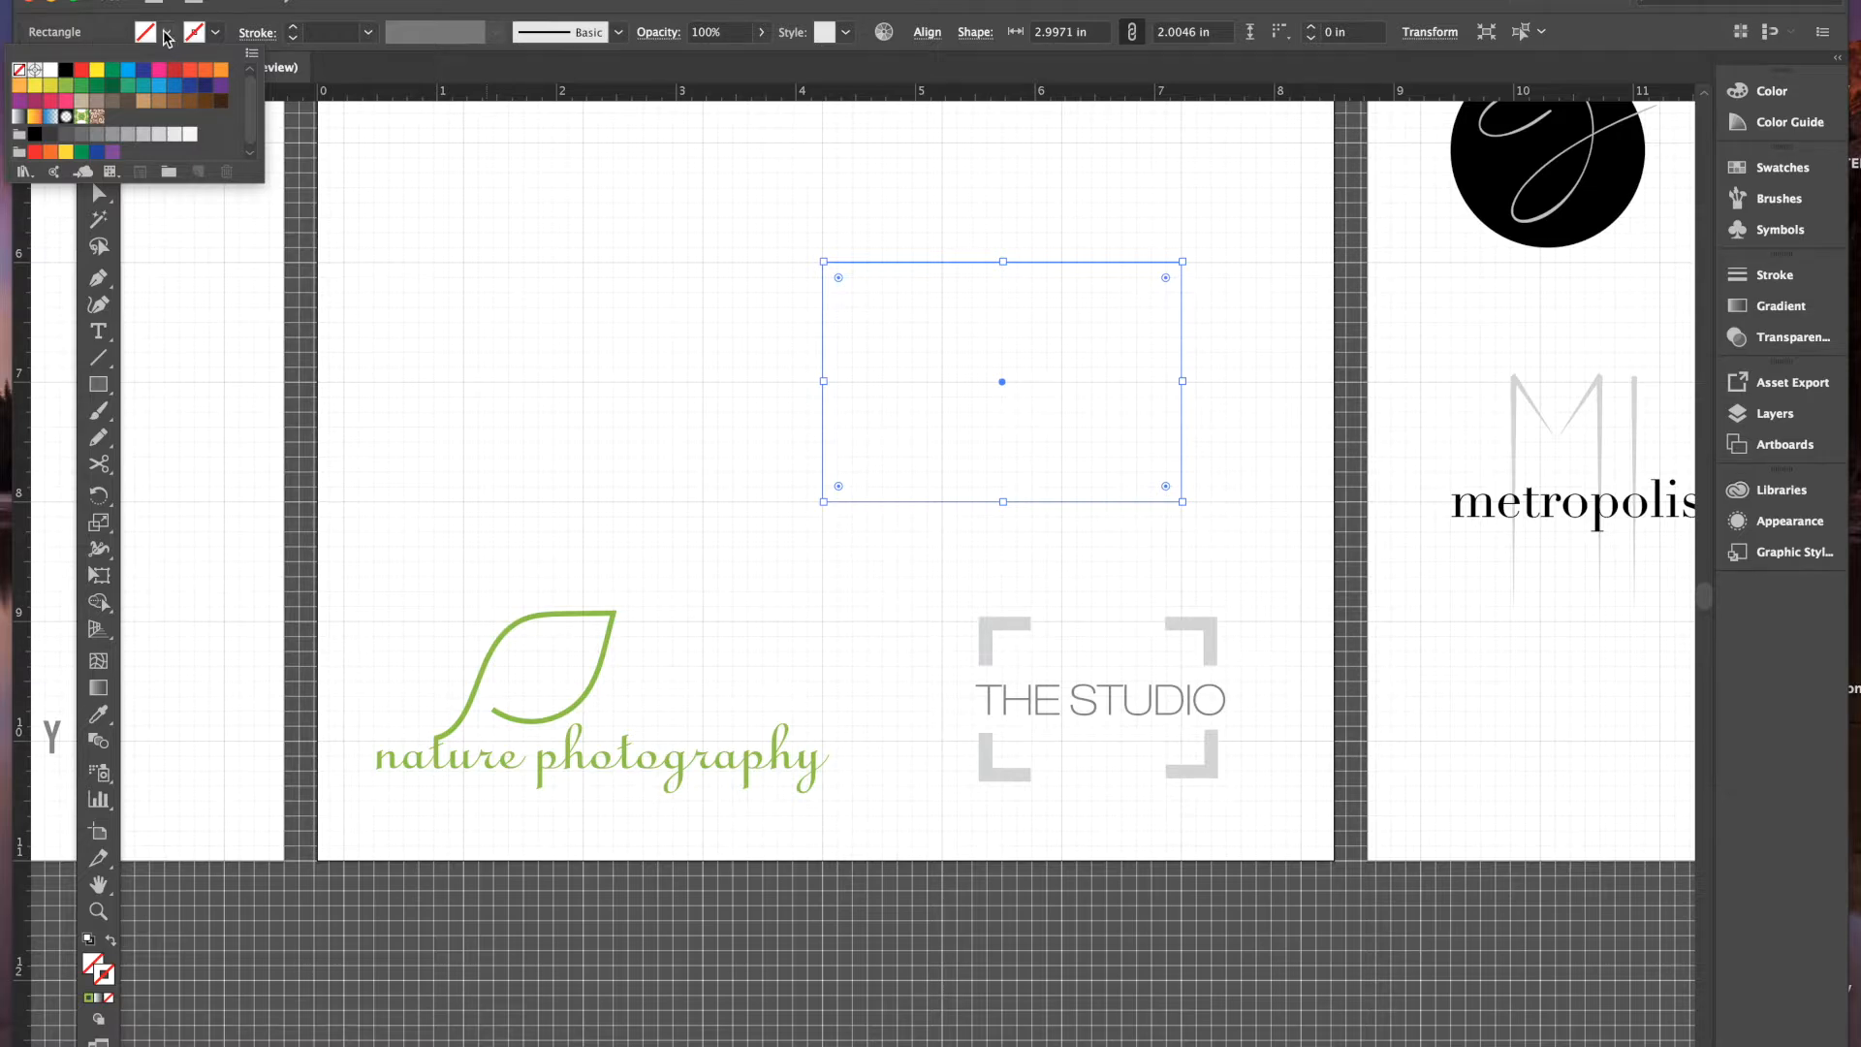
left_click(215, 34)
left_click(216, 35)
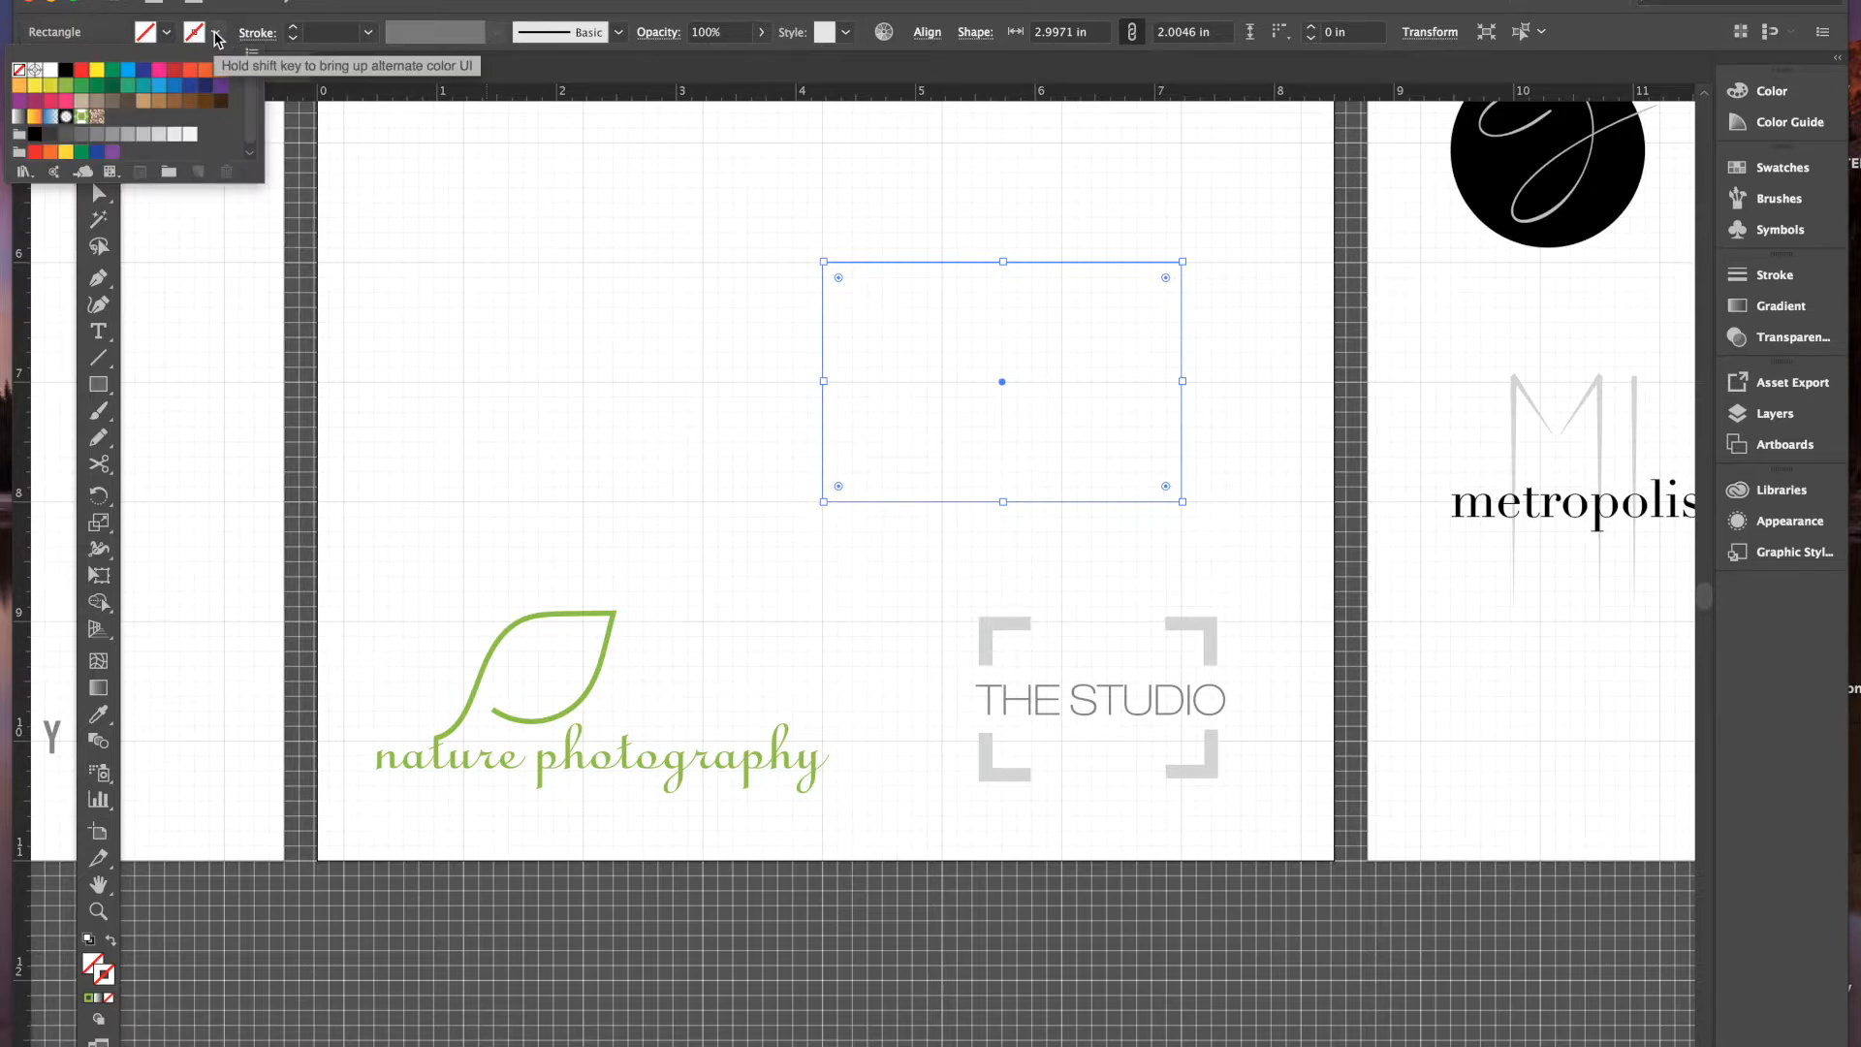
left_click(65, 136)
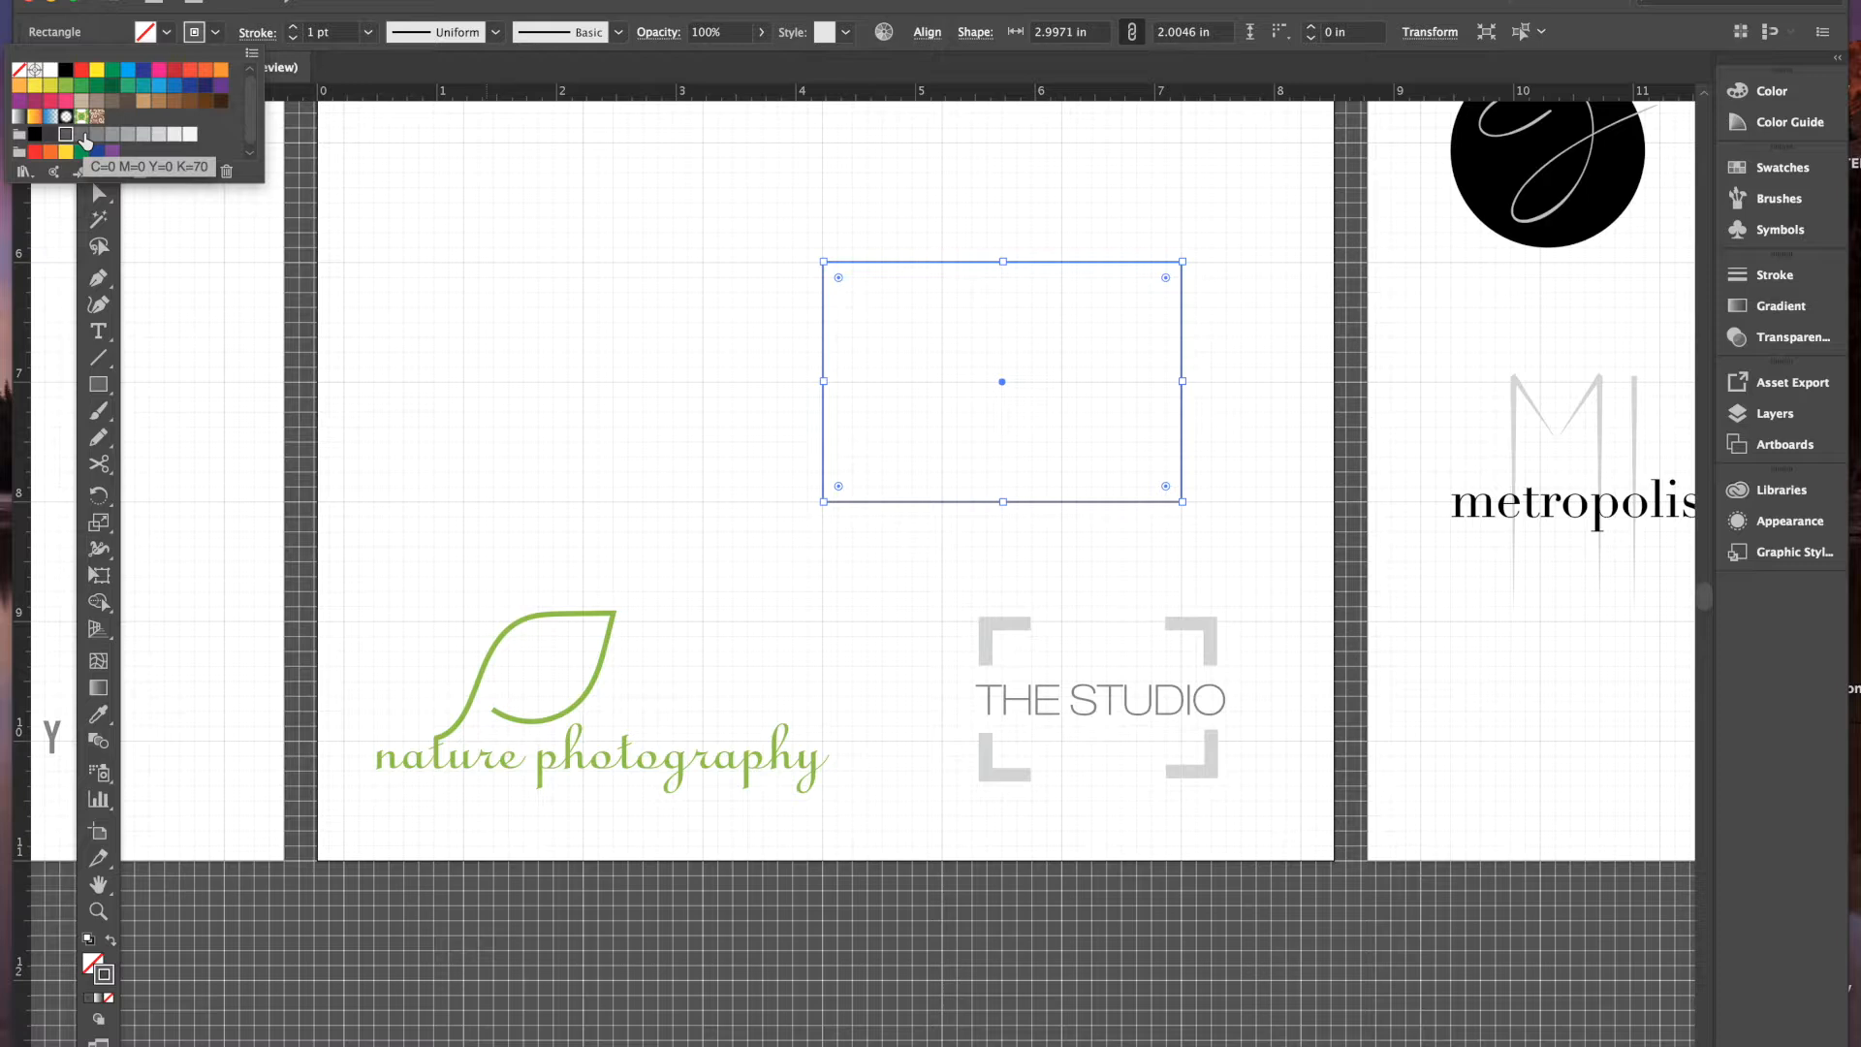
- Set the rectangle's stroke weight to 10 pt
left_click(293, 29)
left_click(292, 29)
left_click(293, 29)
left_click(293, 29)
left_click(293, 40)
left_click(293, 40)
left_click(293, 40)
left_click(293, 40)
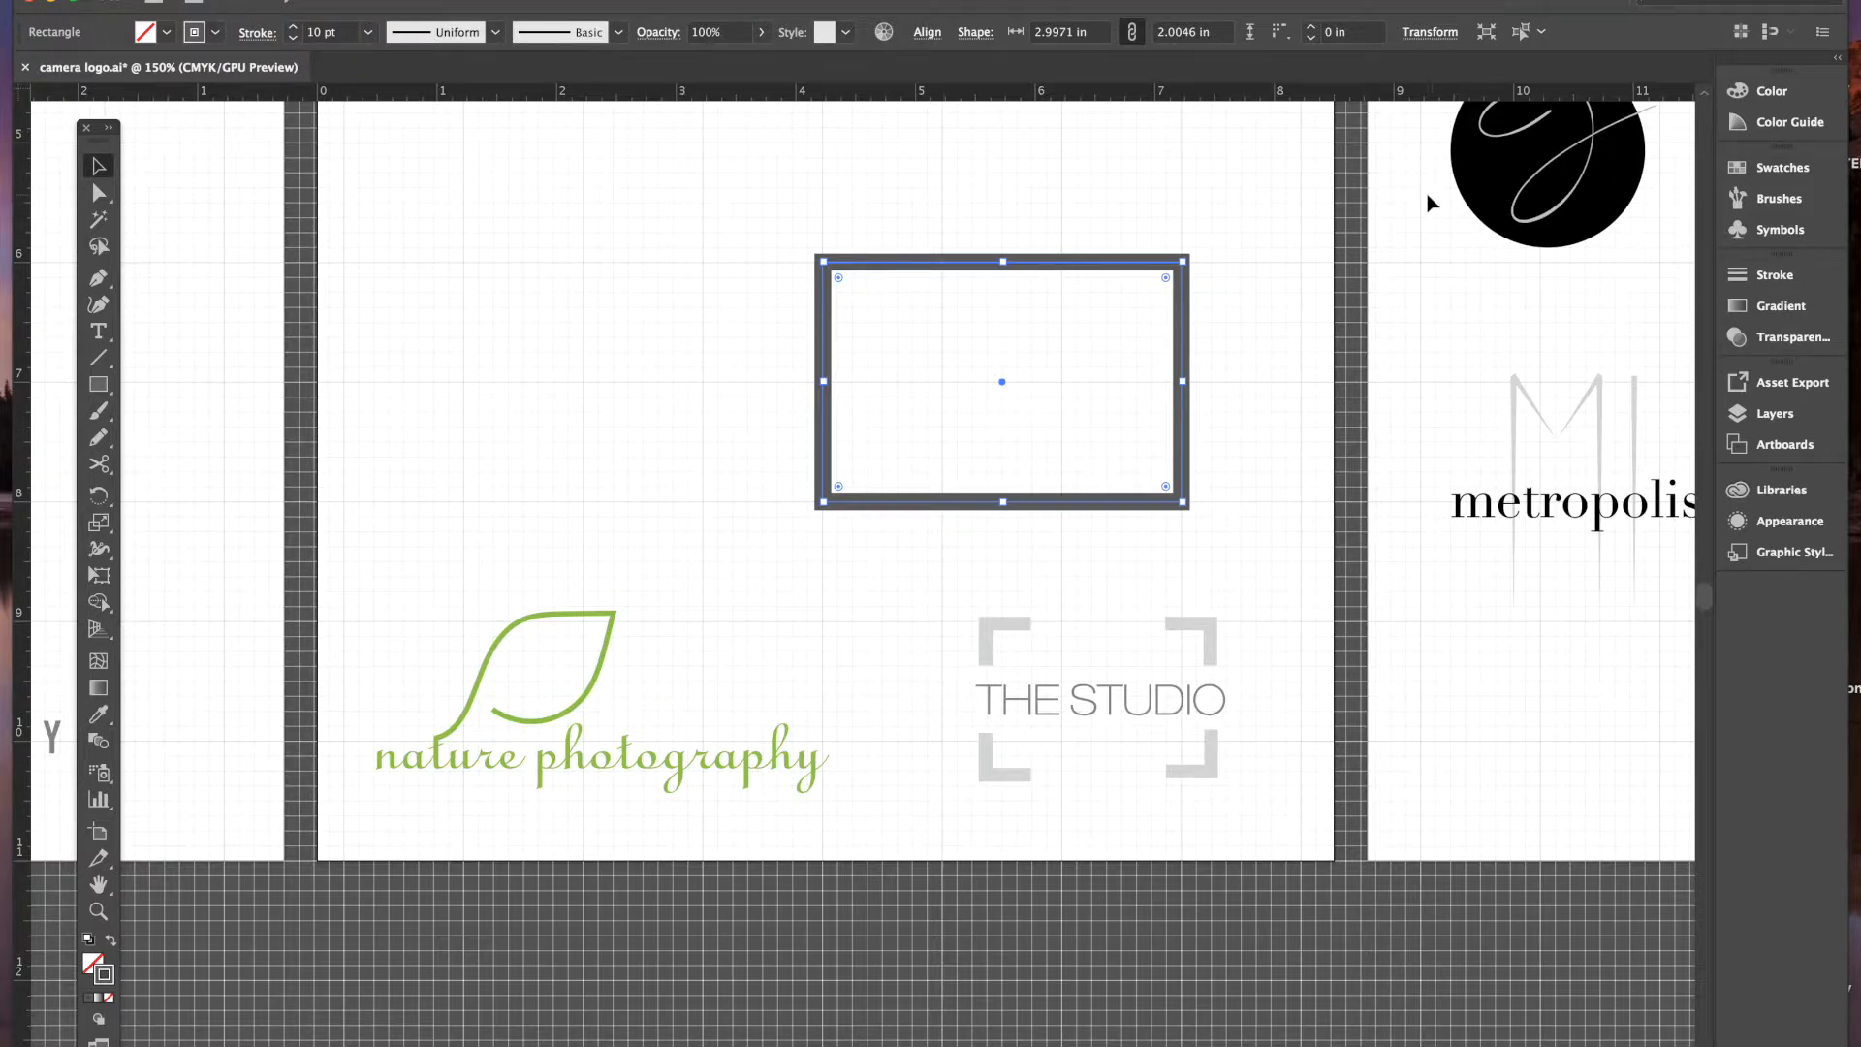
- In the Stroke panel, align the frame's 10 pt stroke to the inside
left_click(1749, 276)
mouse_move(1652, 265)
left_mouse_down()
mouse_move(1483, 323)
mouse_move(1438, 269)
mouse_move(1459, 276)
left_mouse_up()
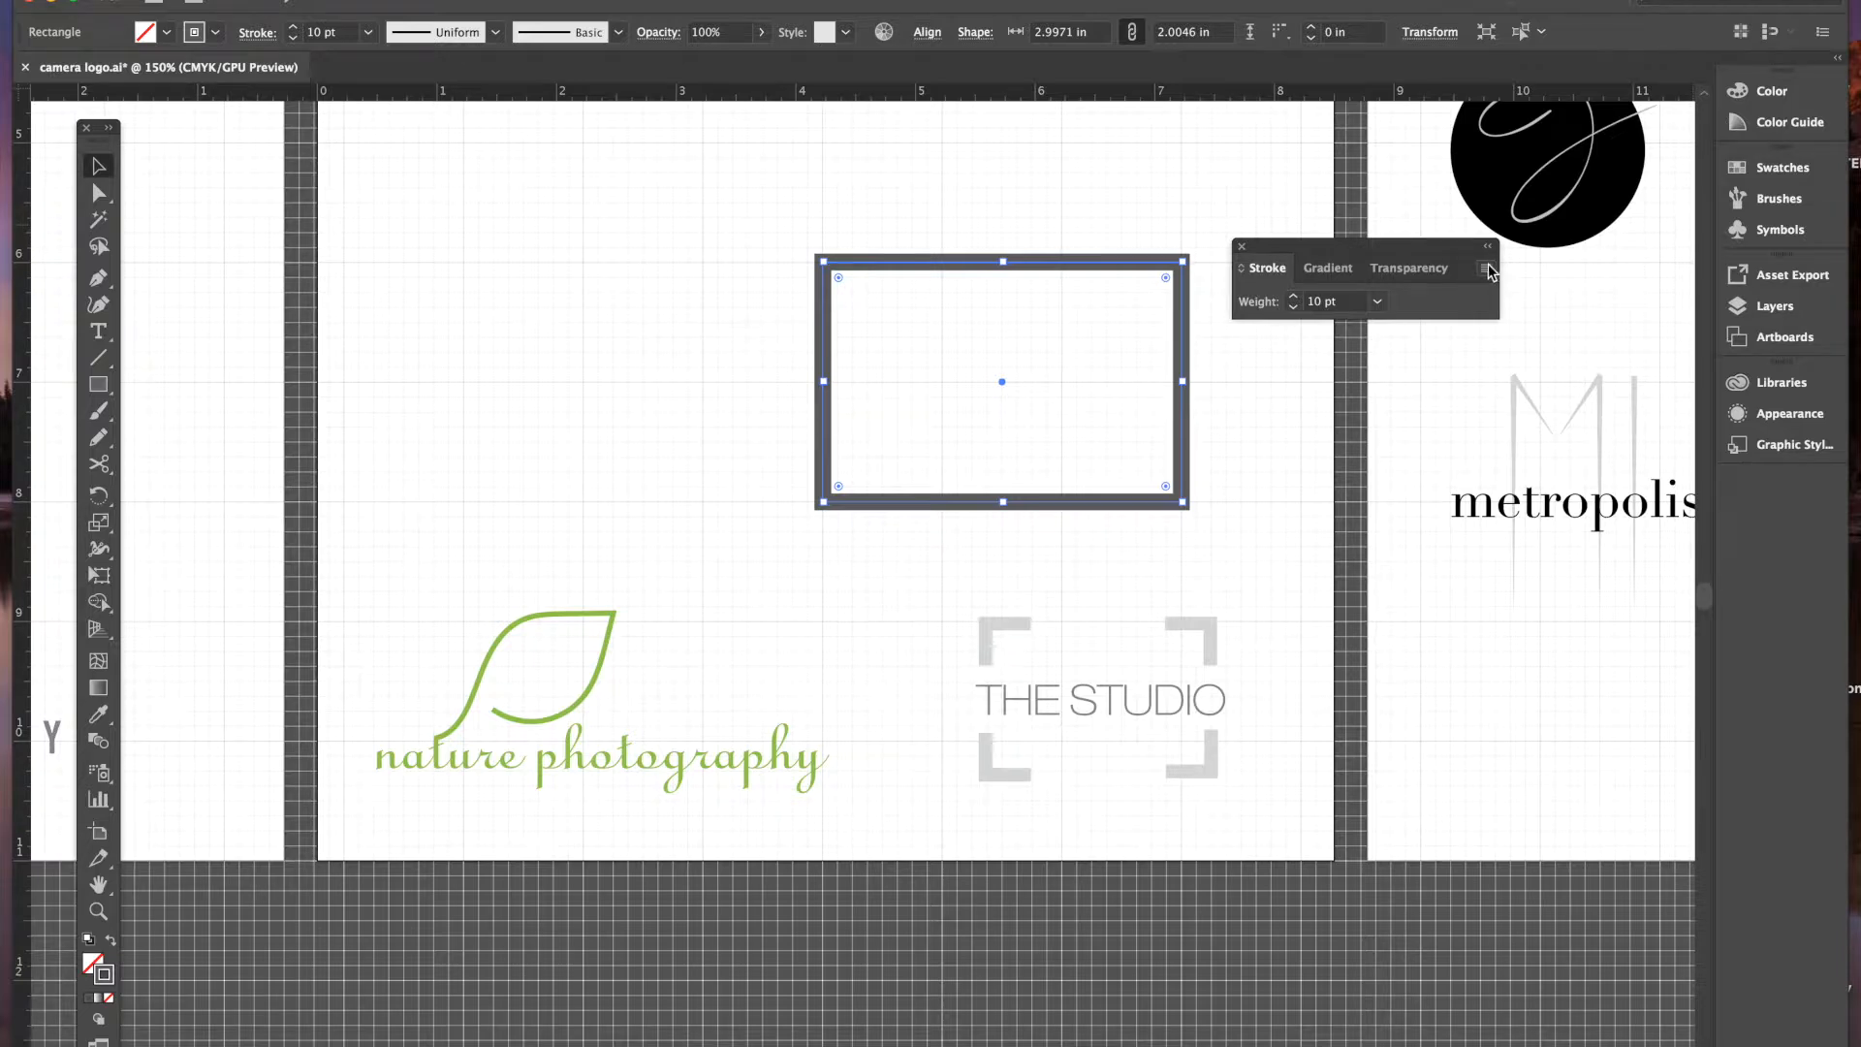
left_click(1487, 269)
left_click(1536, 275)
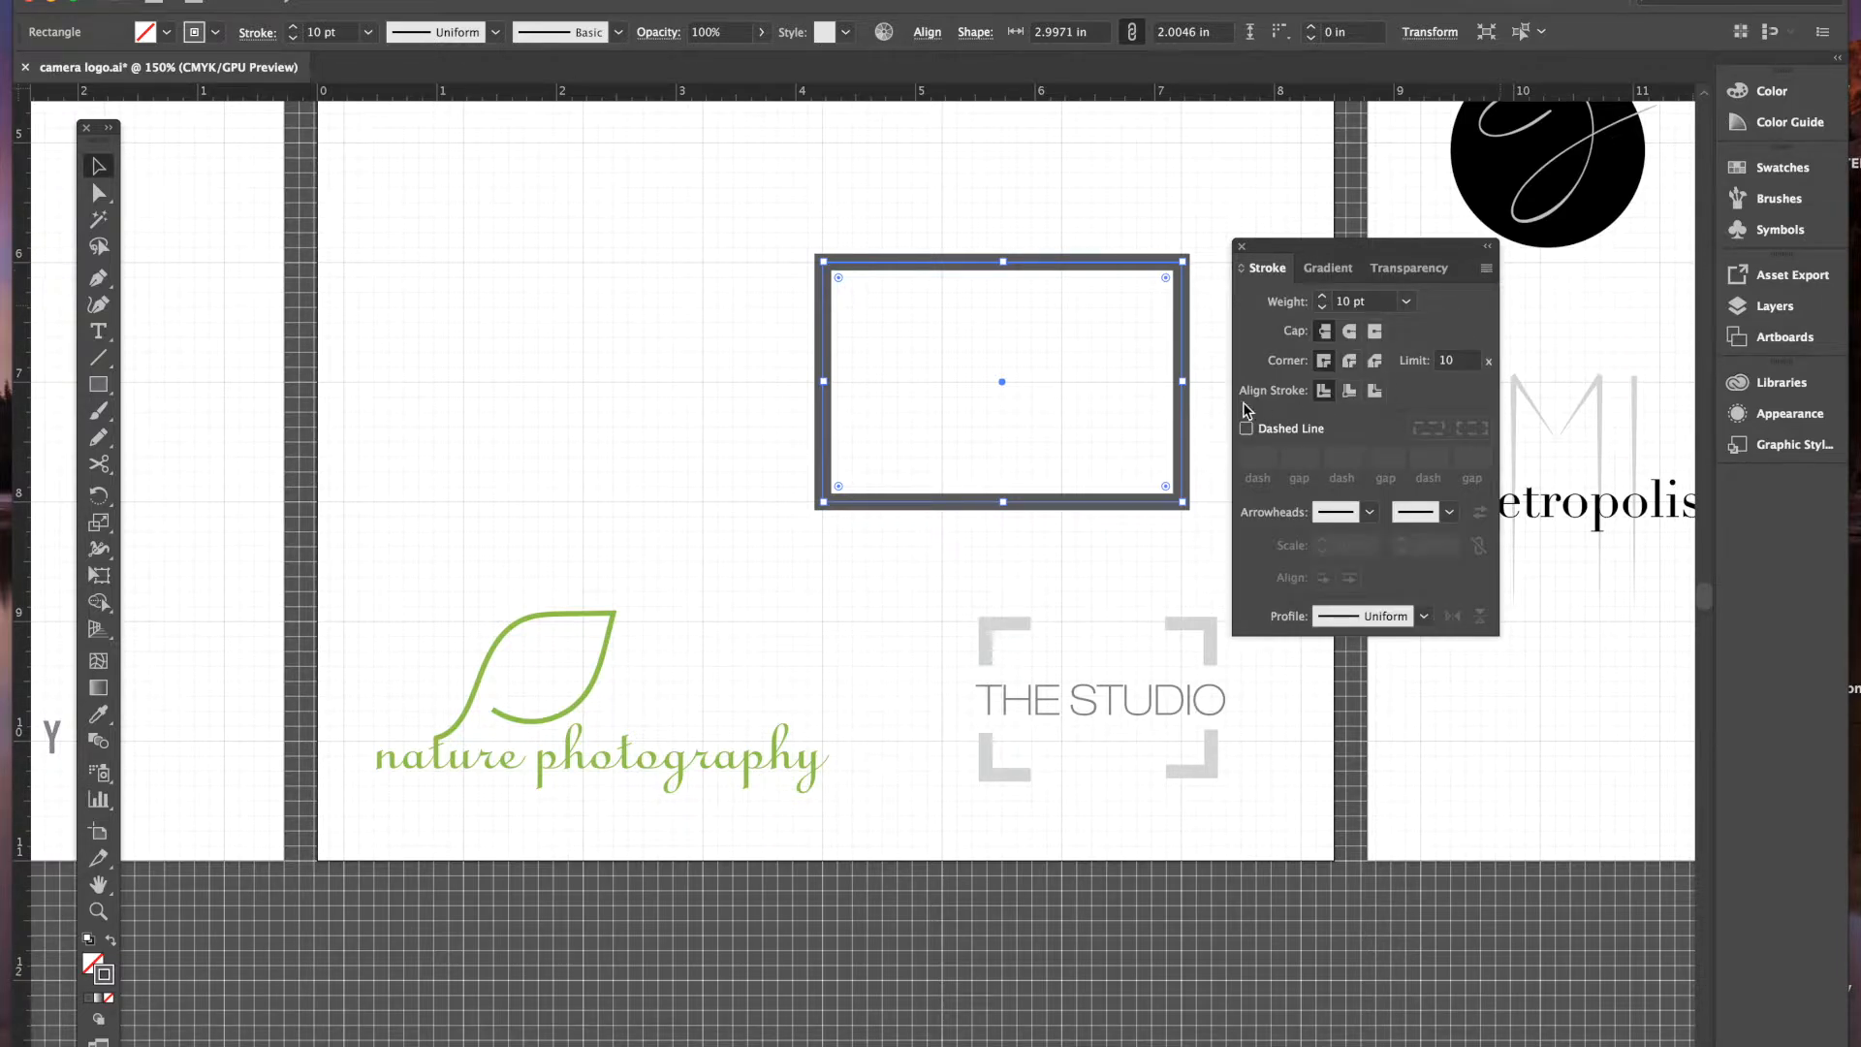
left_click(1350, 393)
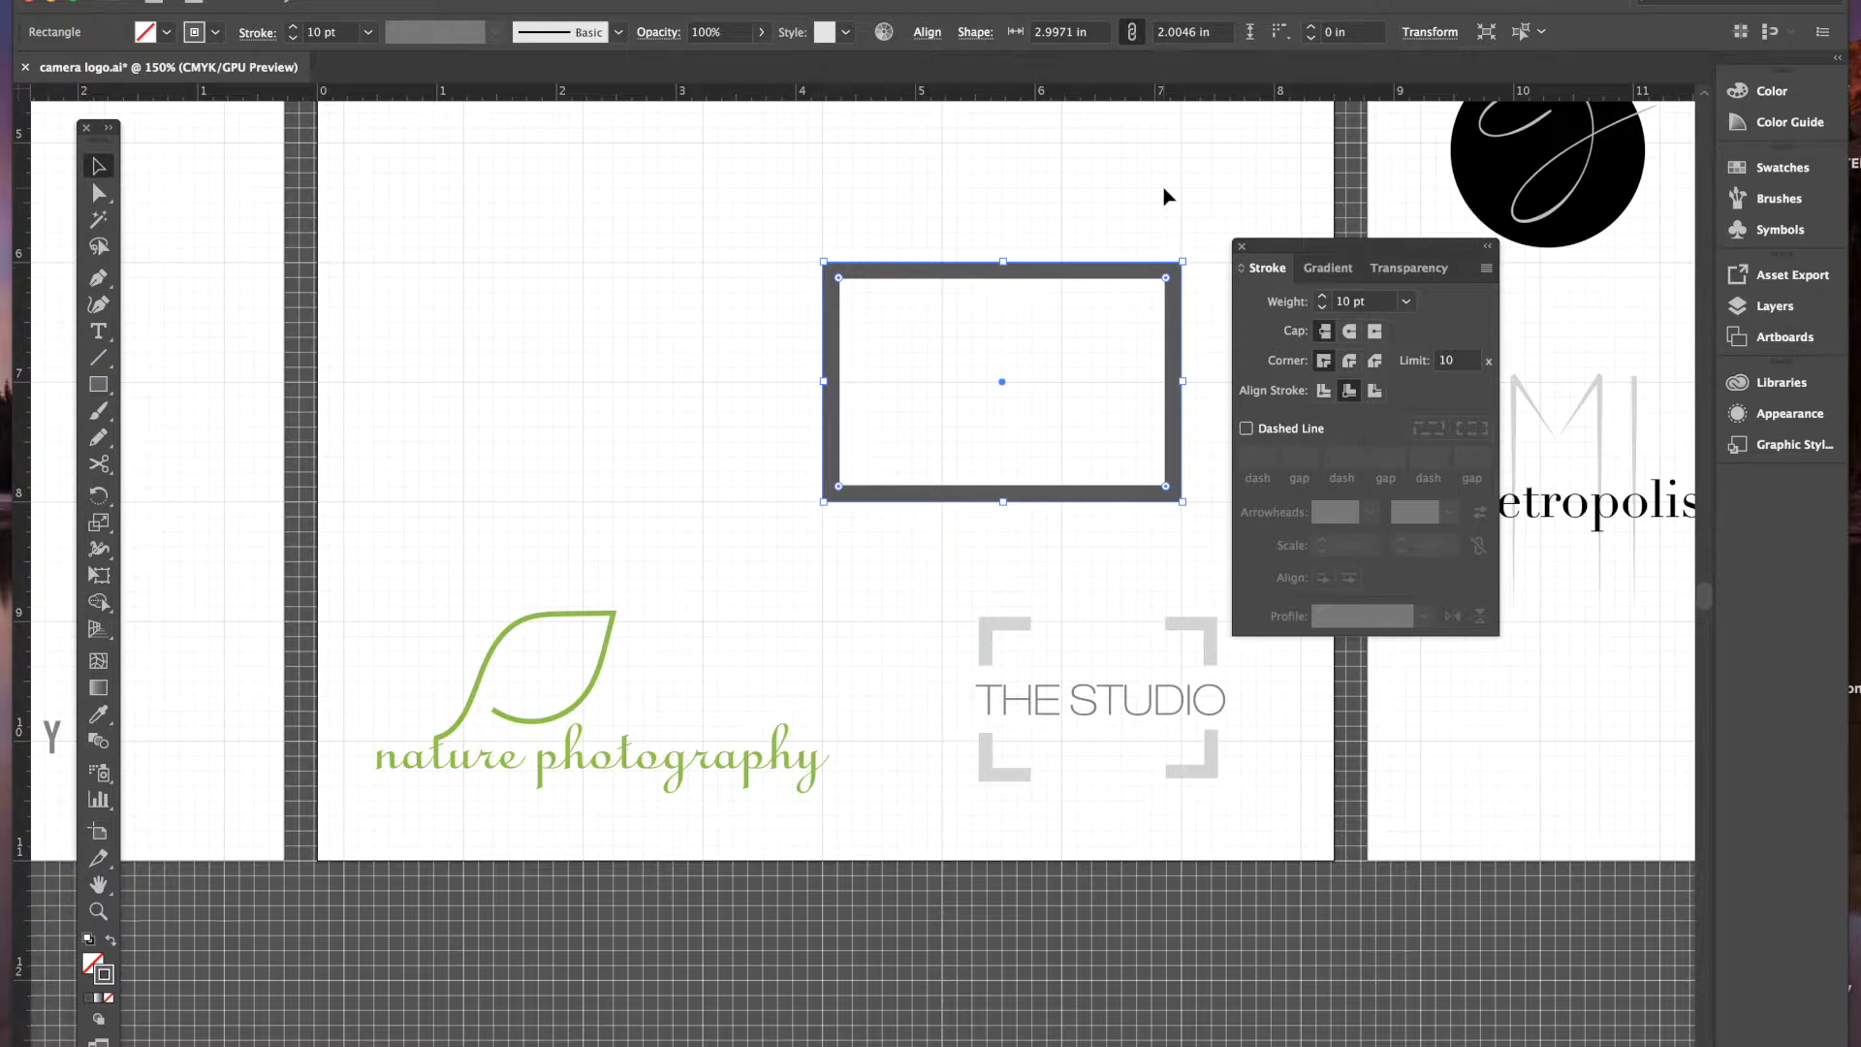
mouse_move(1284, 250)
left_mouse_down()
mouse_move(1381, 570)
mouse_move(1590, 658)
left_mouse_up()
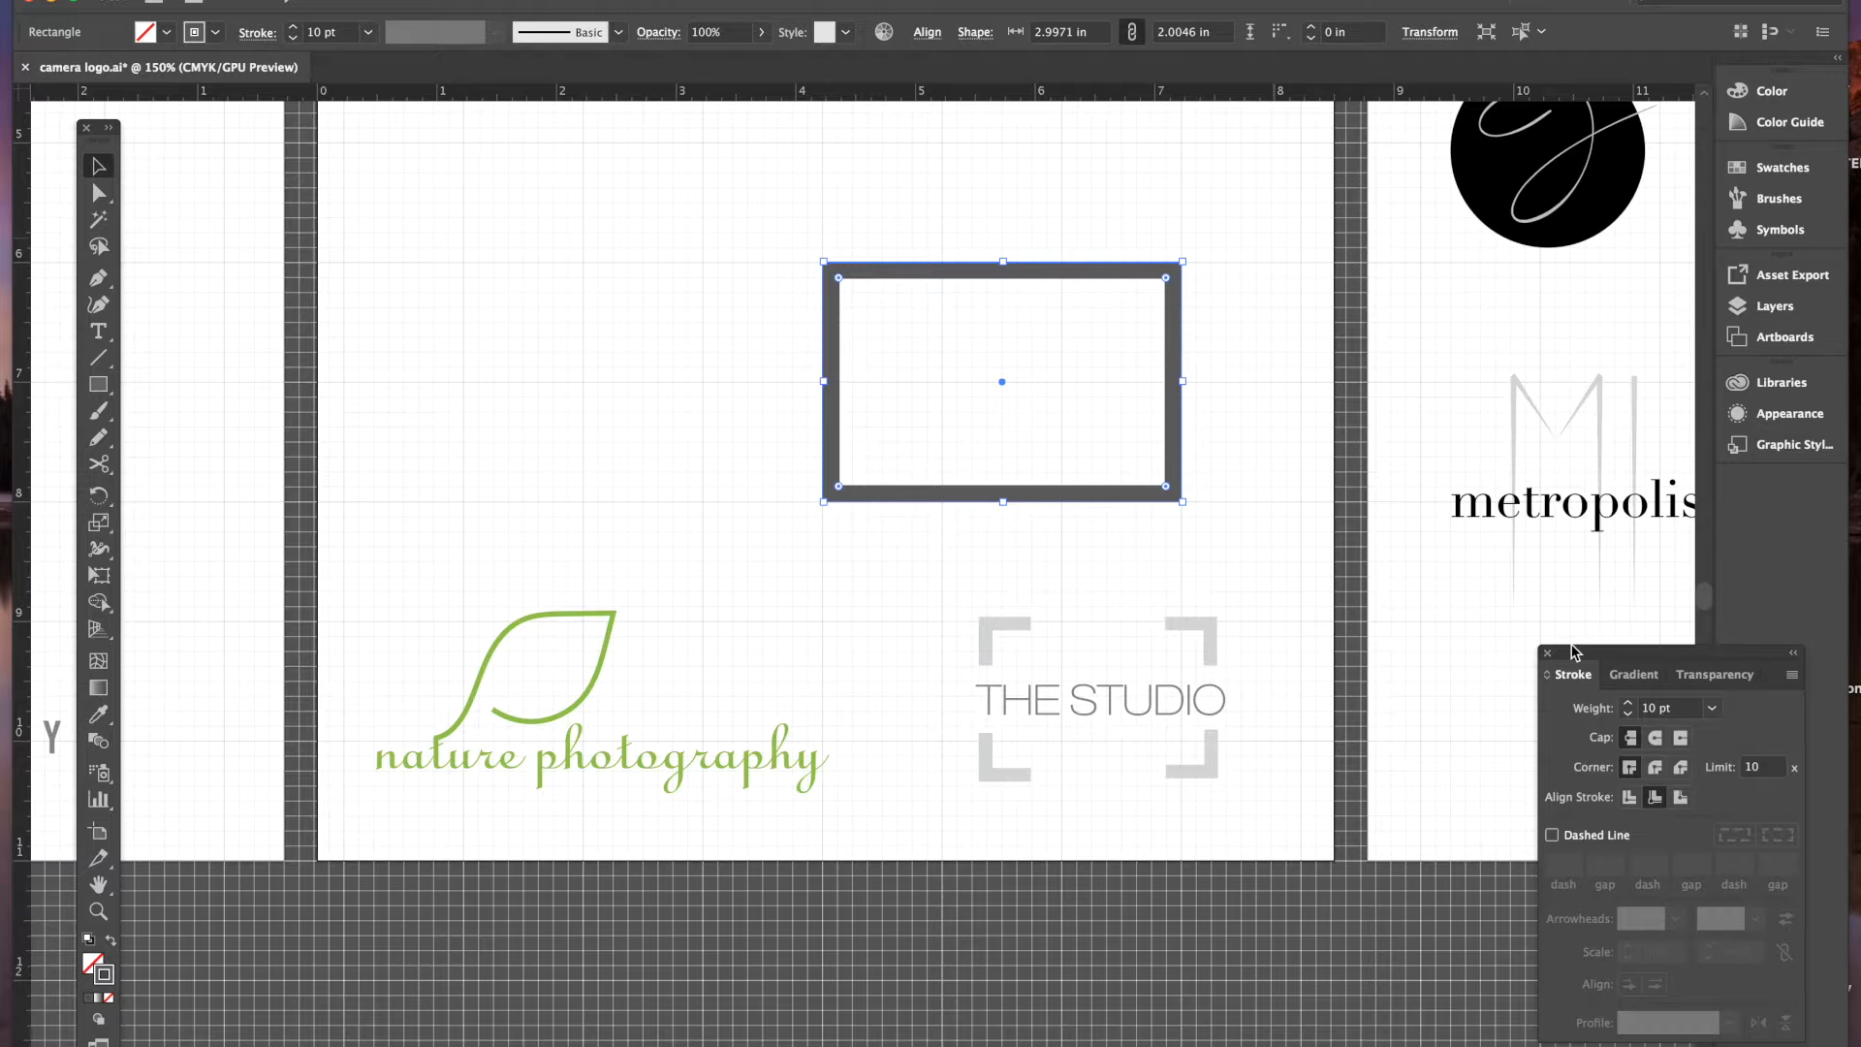
- Change the frame's stroke to a lighter mid-grey swatch
left_click(215, 33)
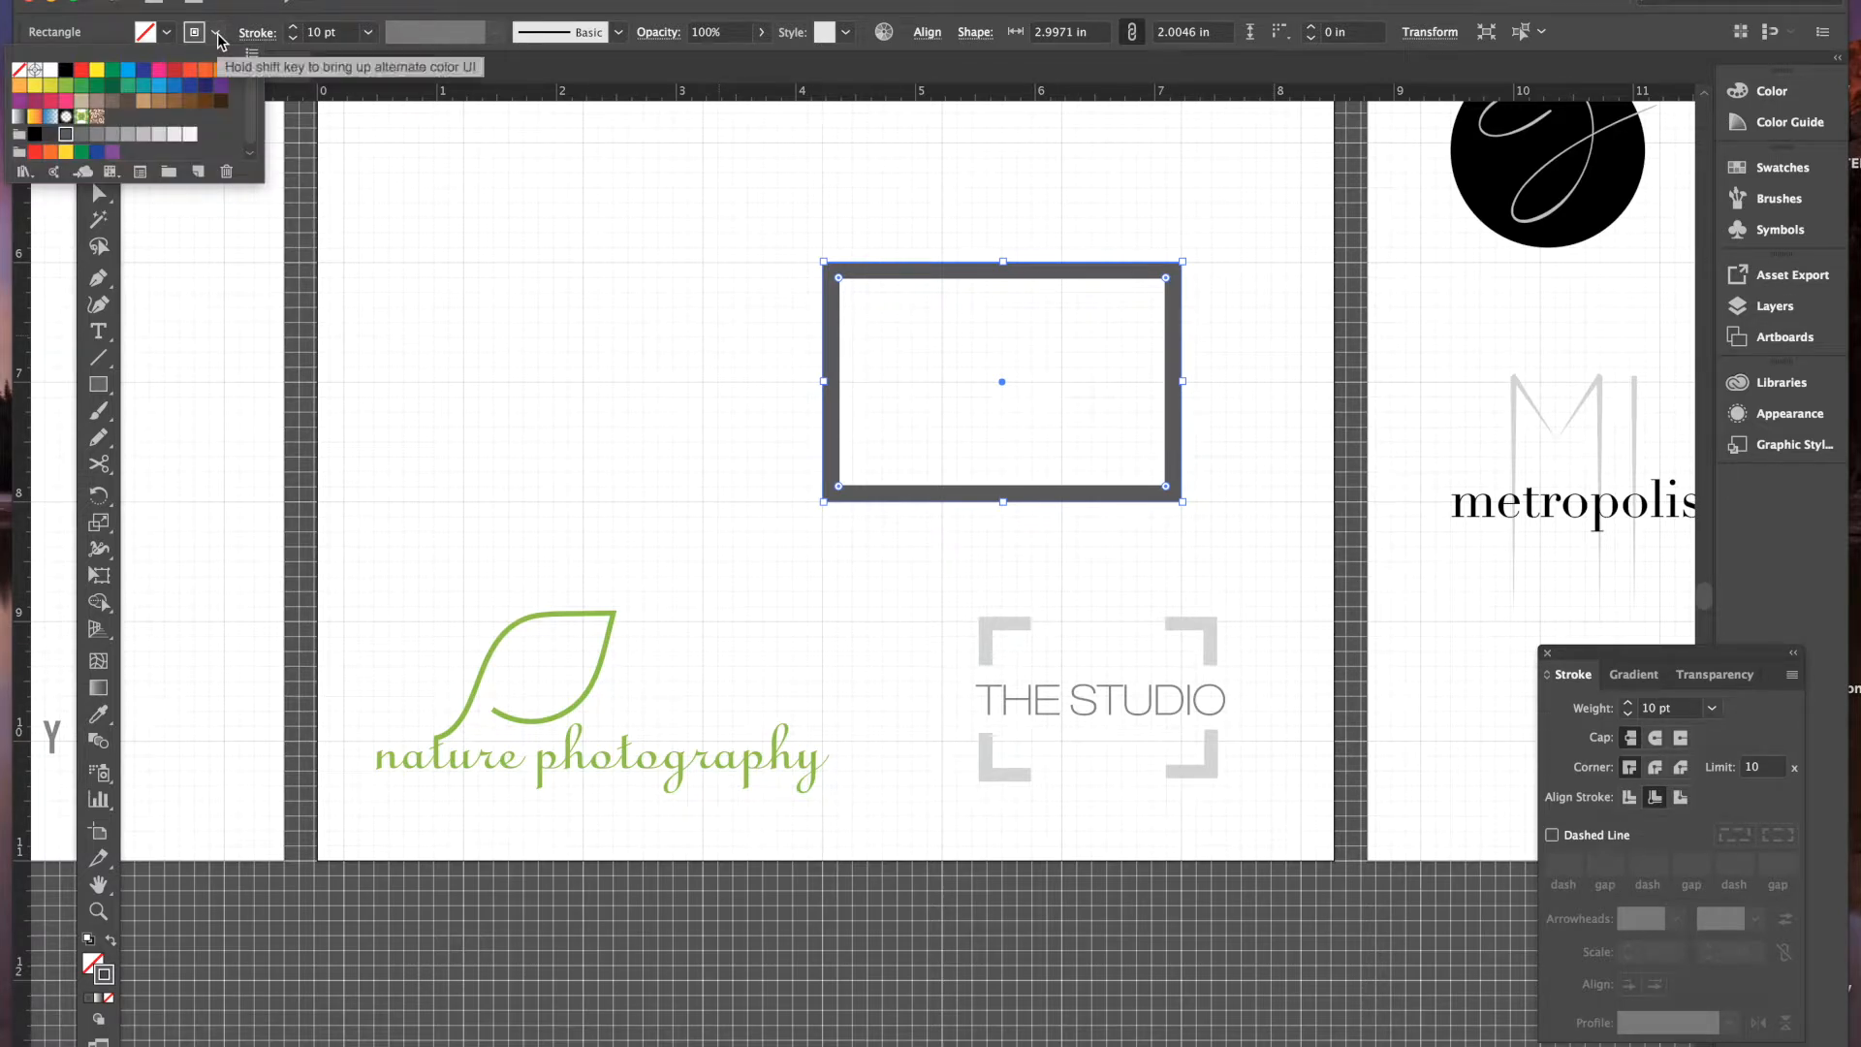
left_click(81, 135)
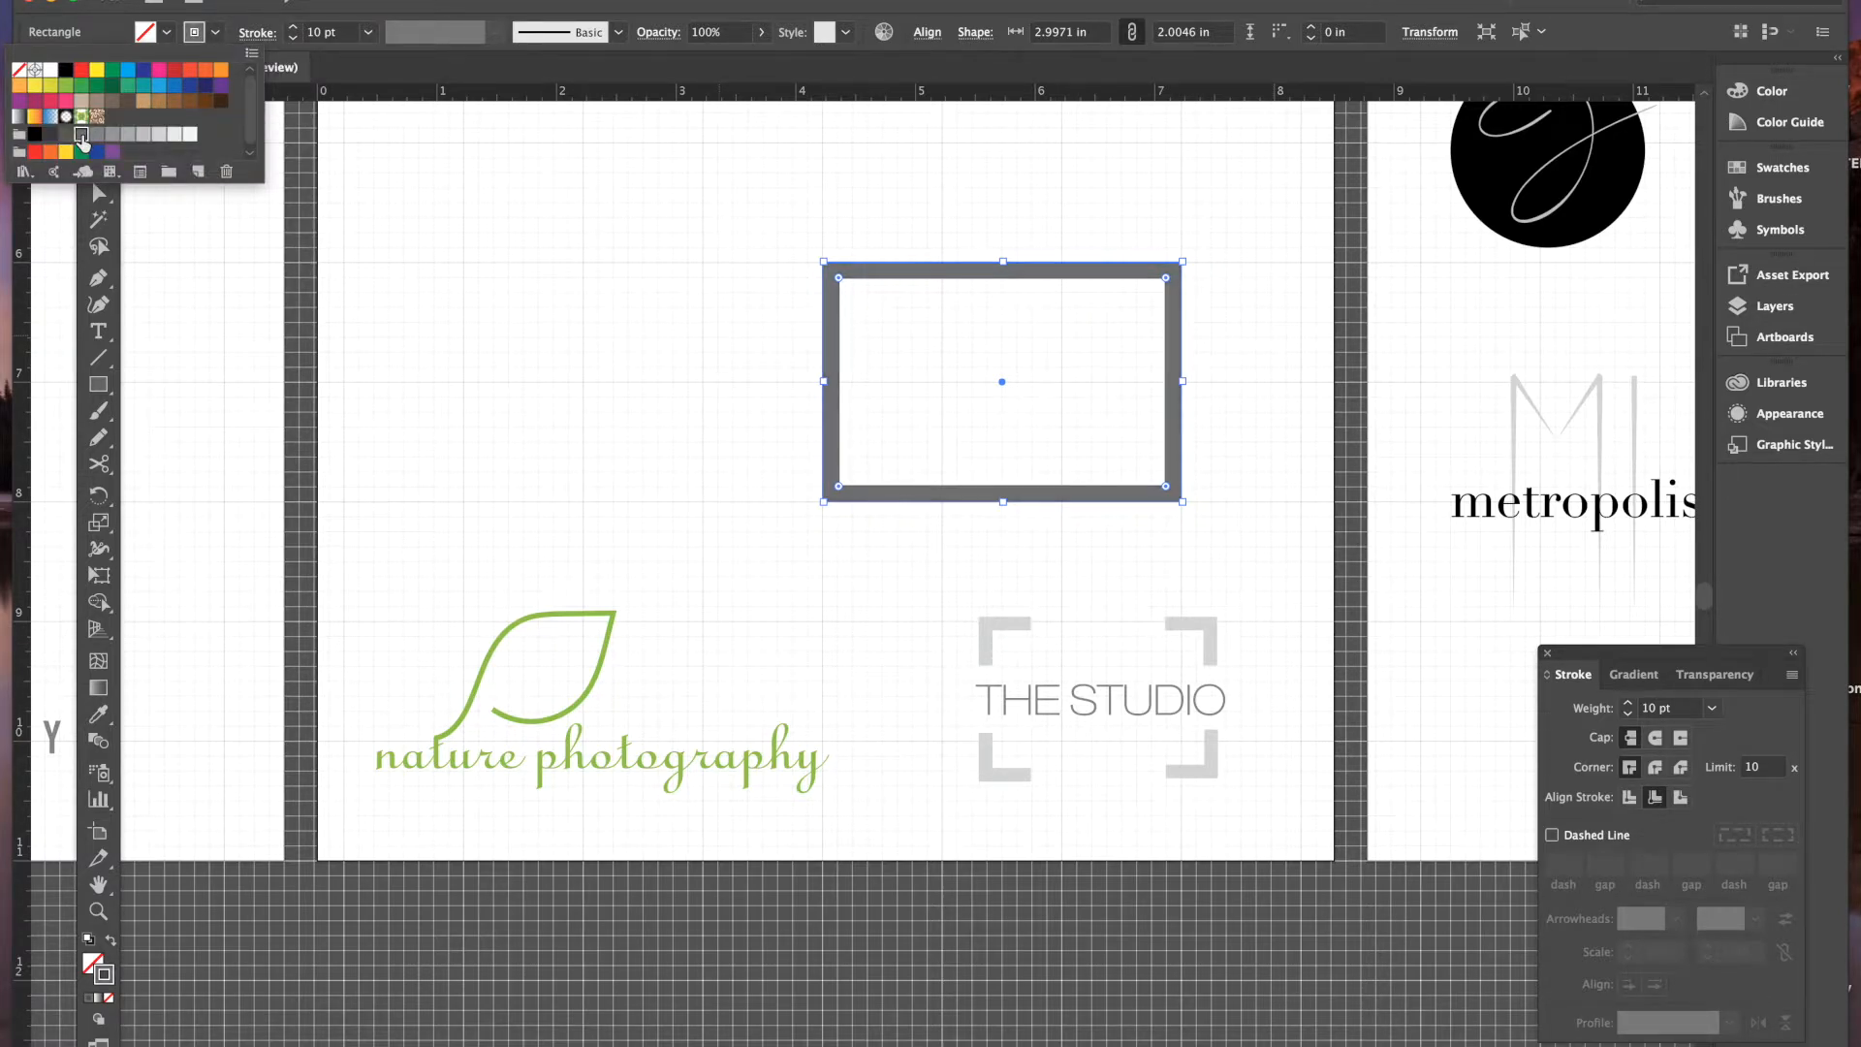
left_click(98, 137)
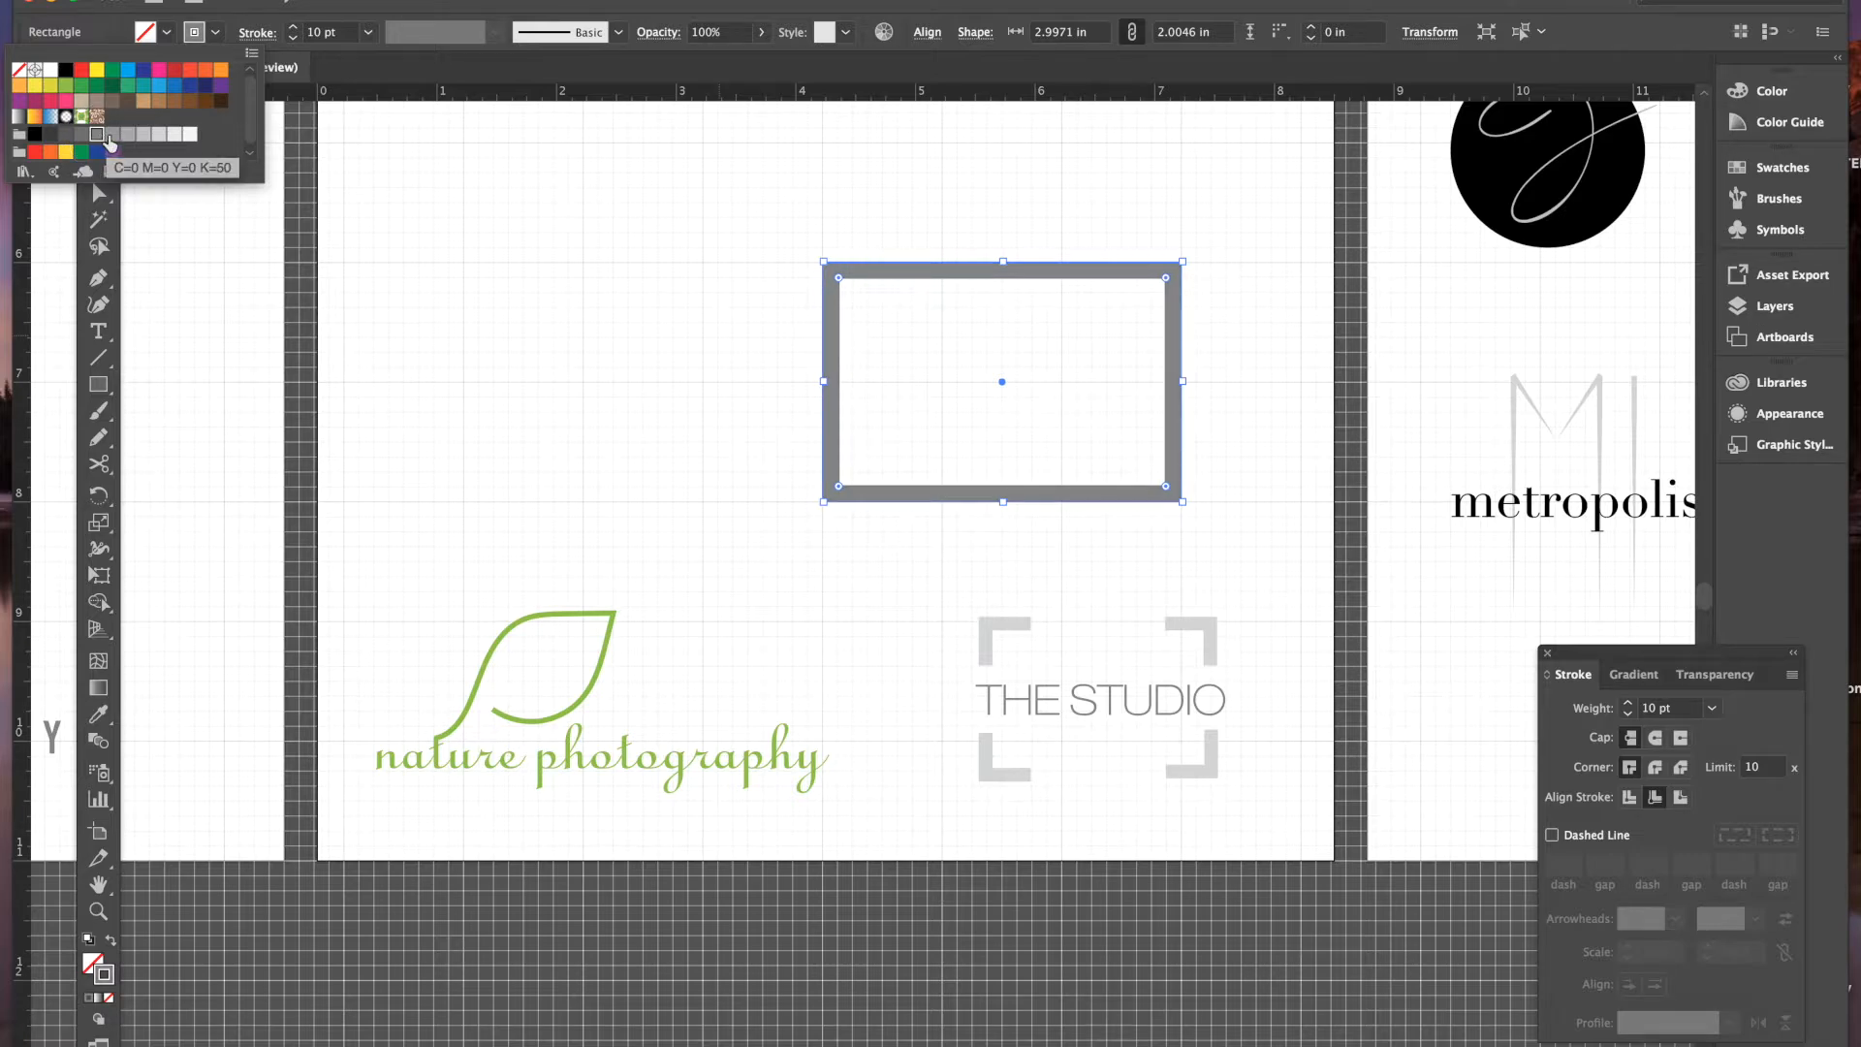
left_click(112, 135)
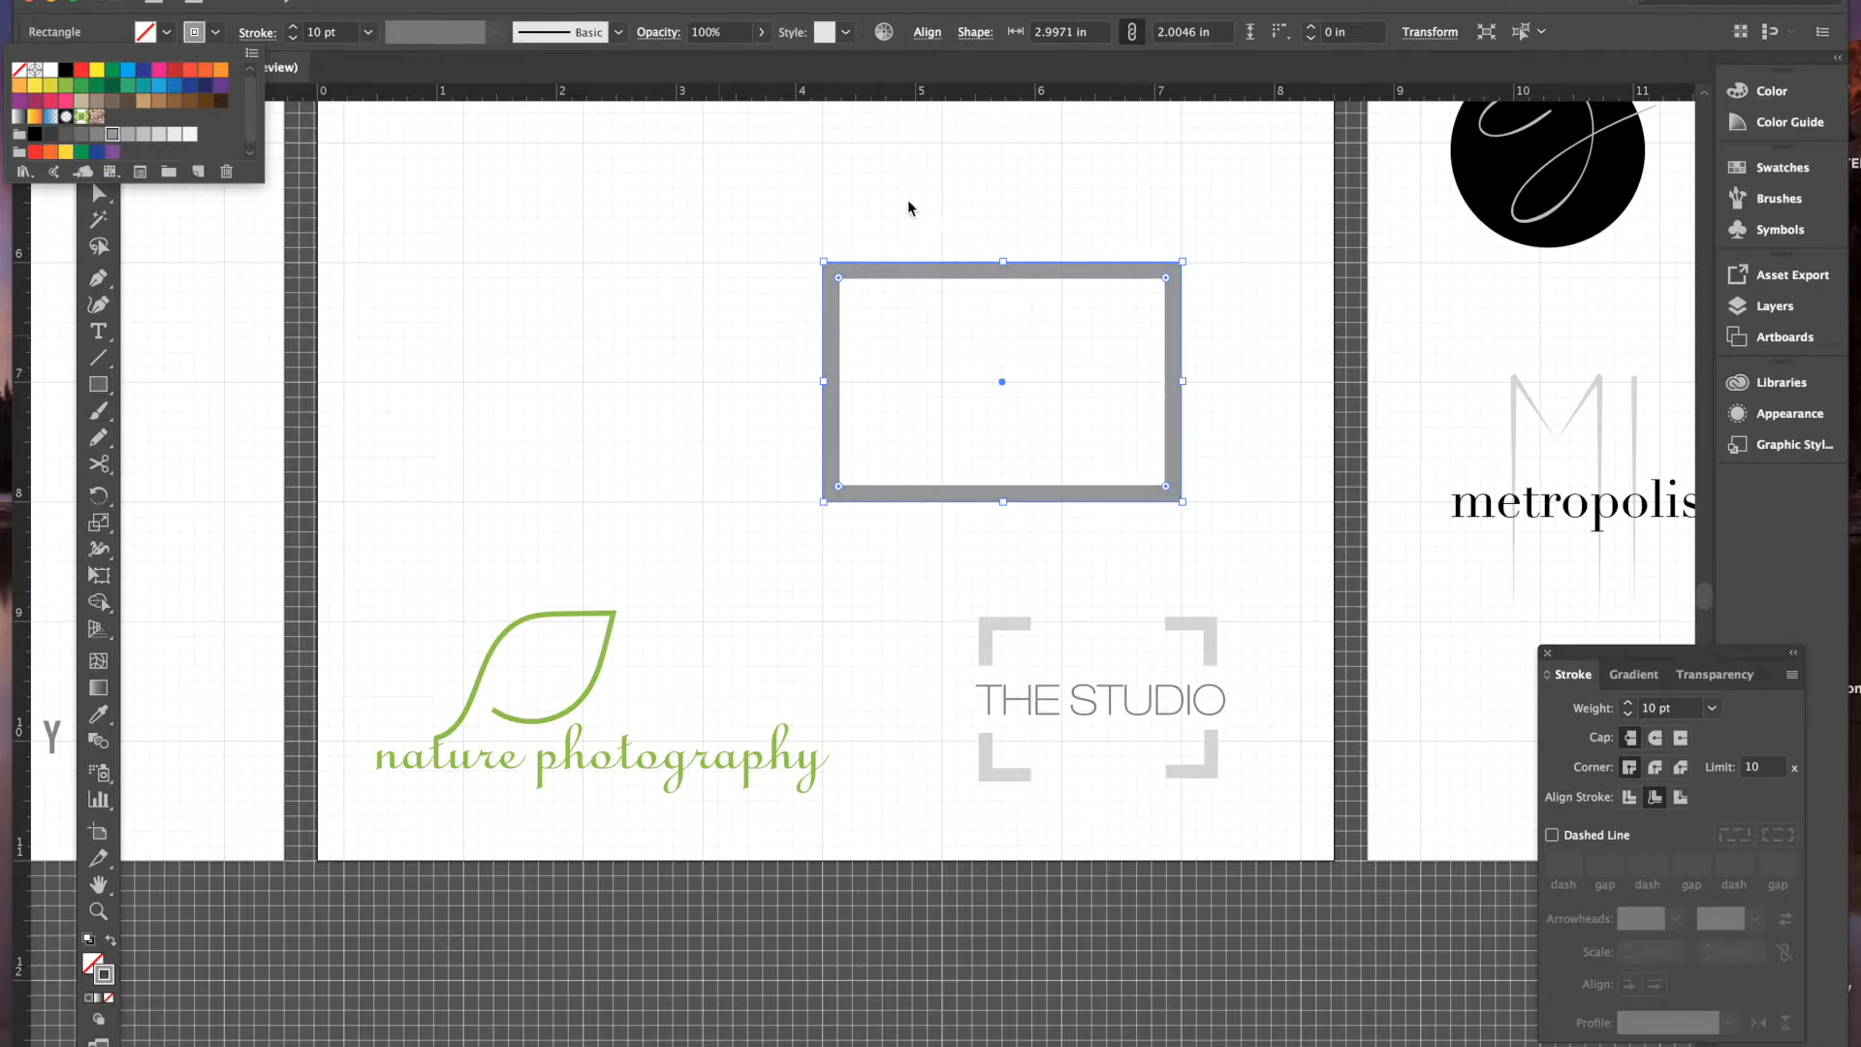
left_click(521, 165)
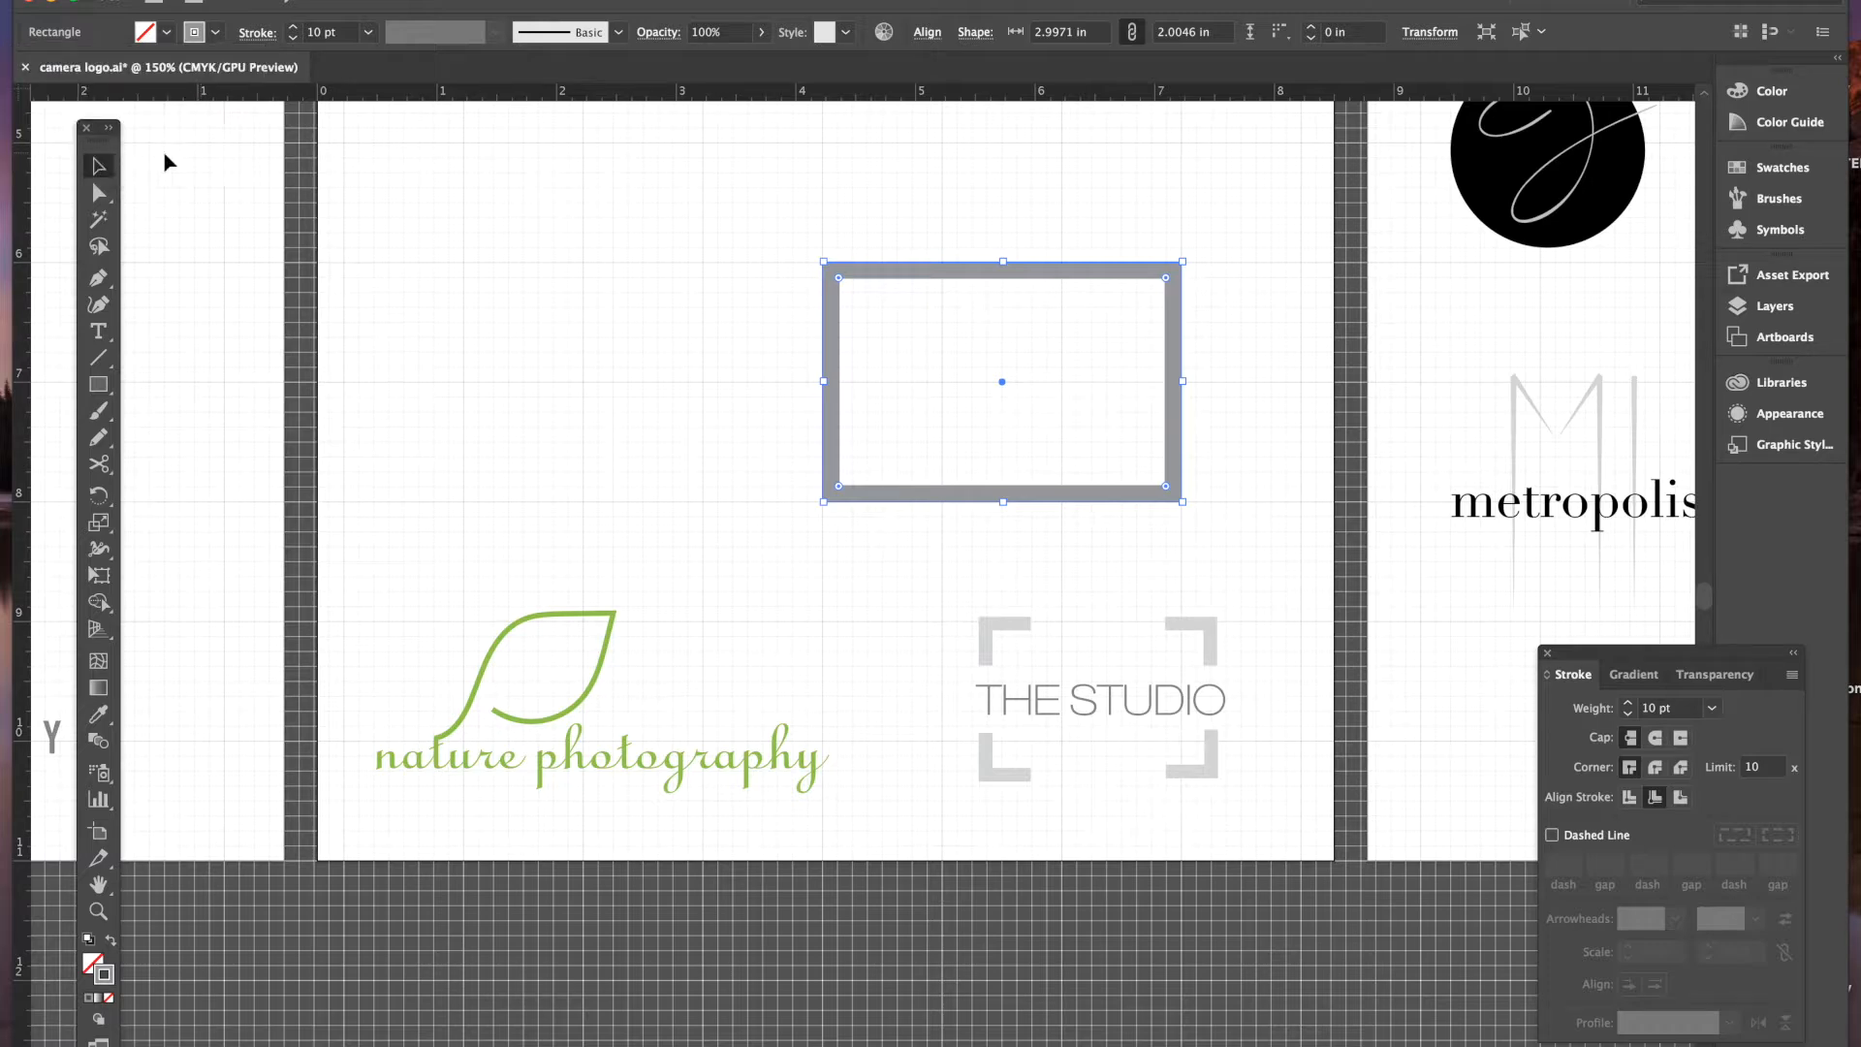
left_click_drag(98, 127, 617, 146)
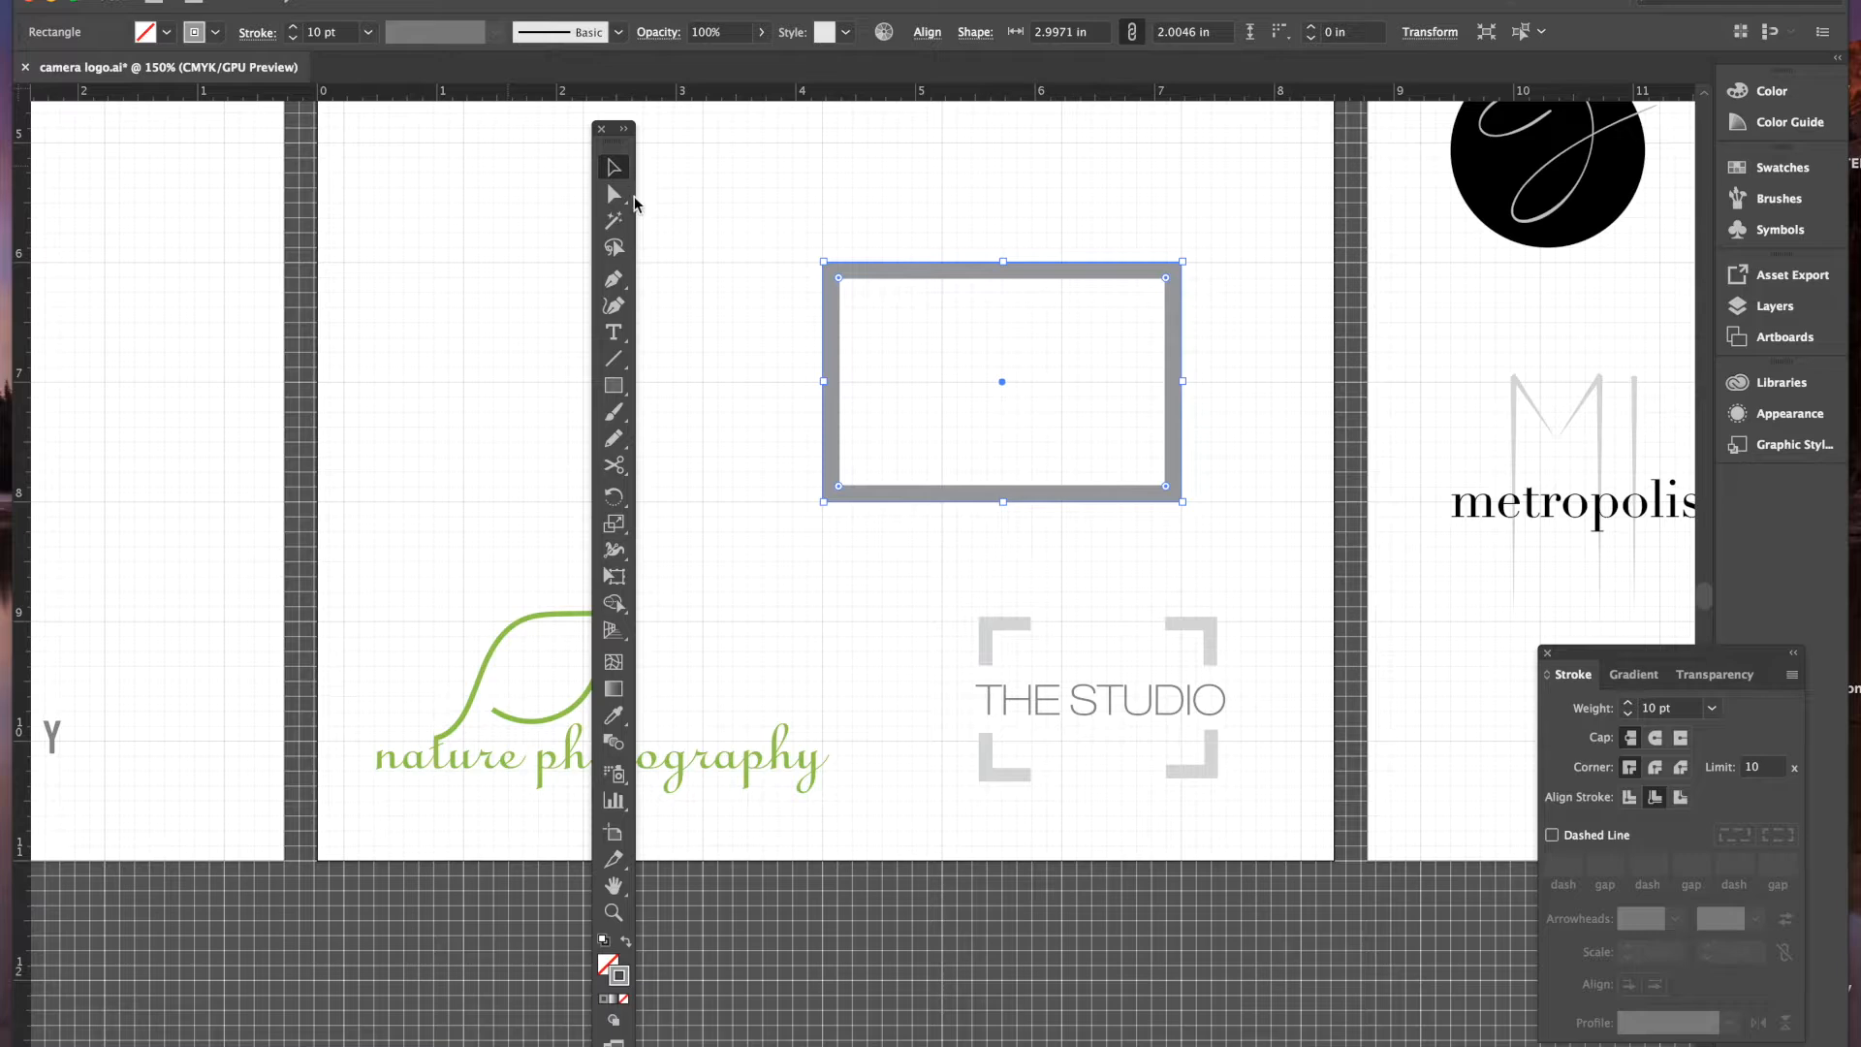
mouse_move(620, 465)
left_mouse_down()
mouse_move(669, 485)
mouse_move(644, 461)
left_mouse_up()
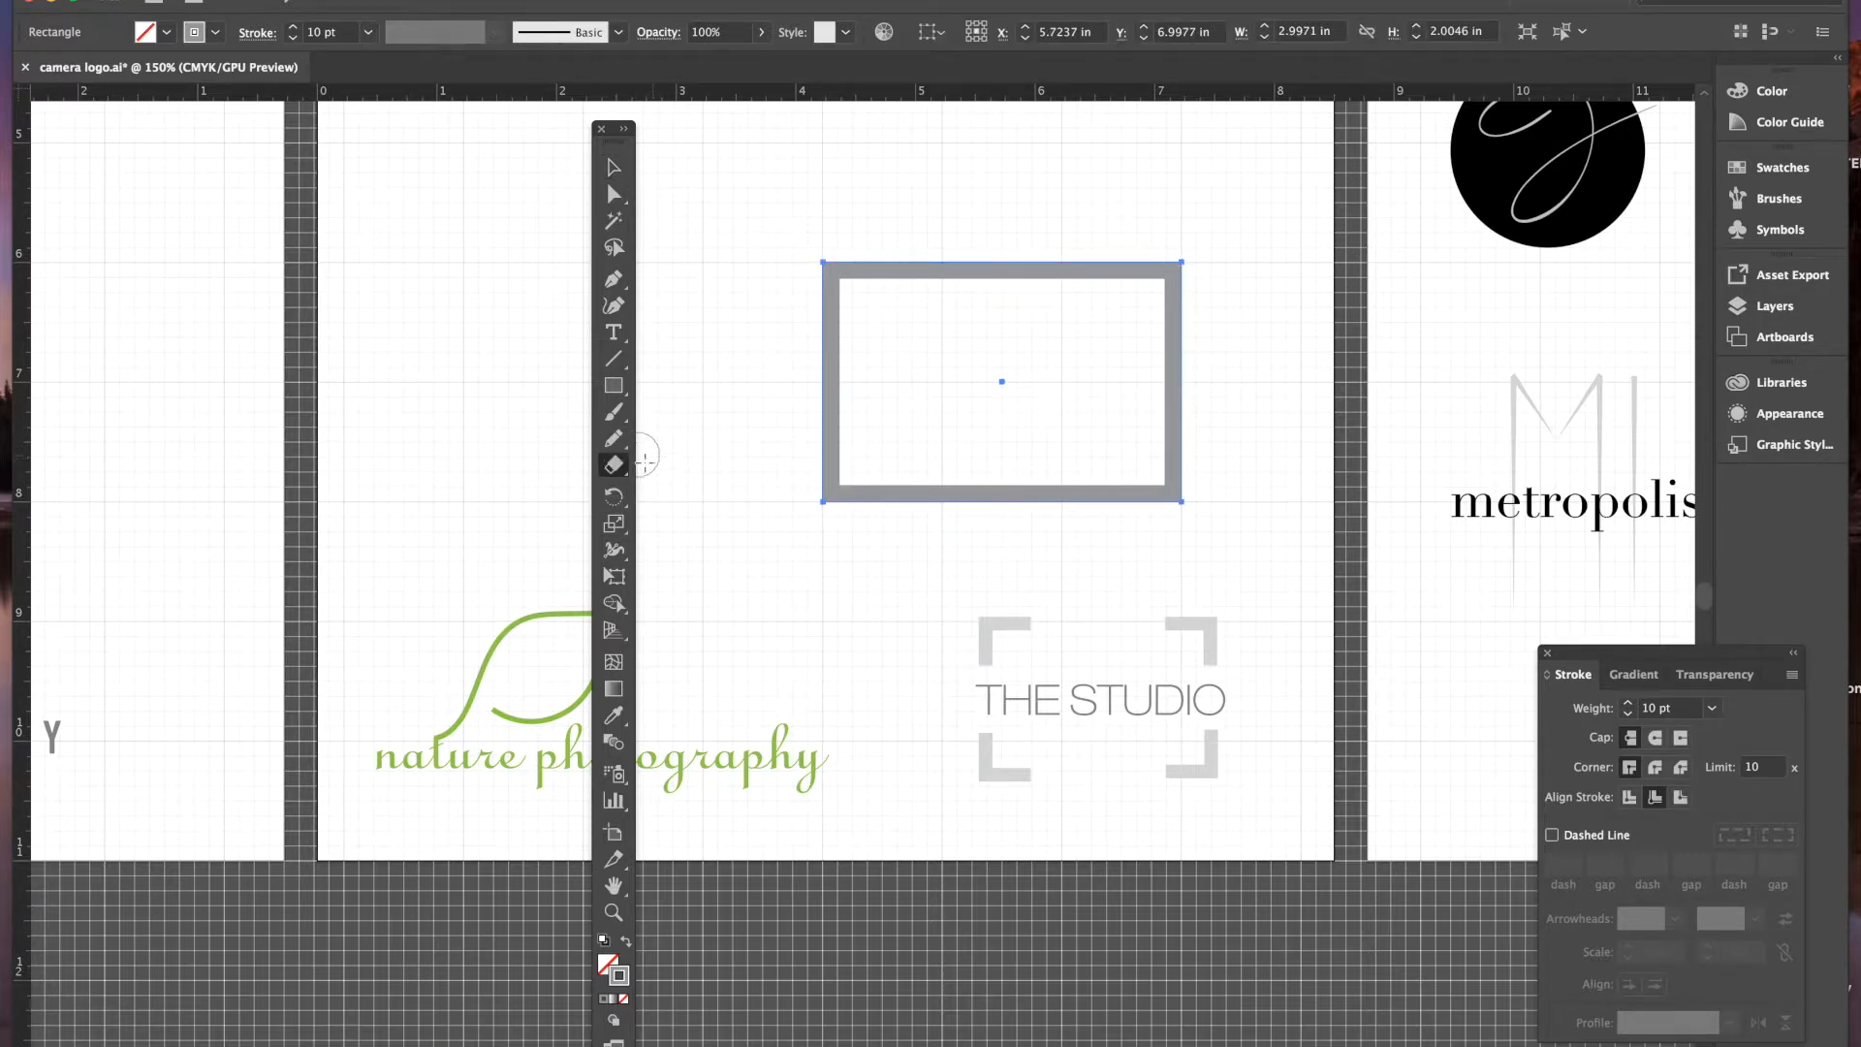
left_click_drag(899, 262, 915, 315)
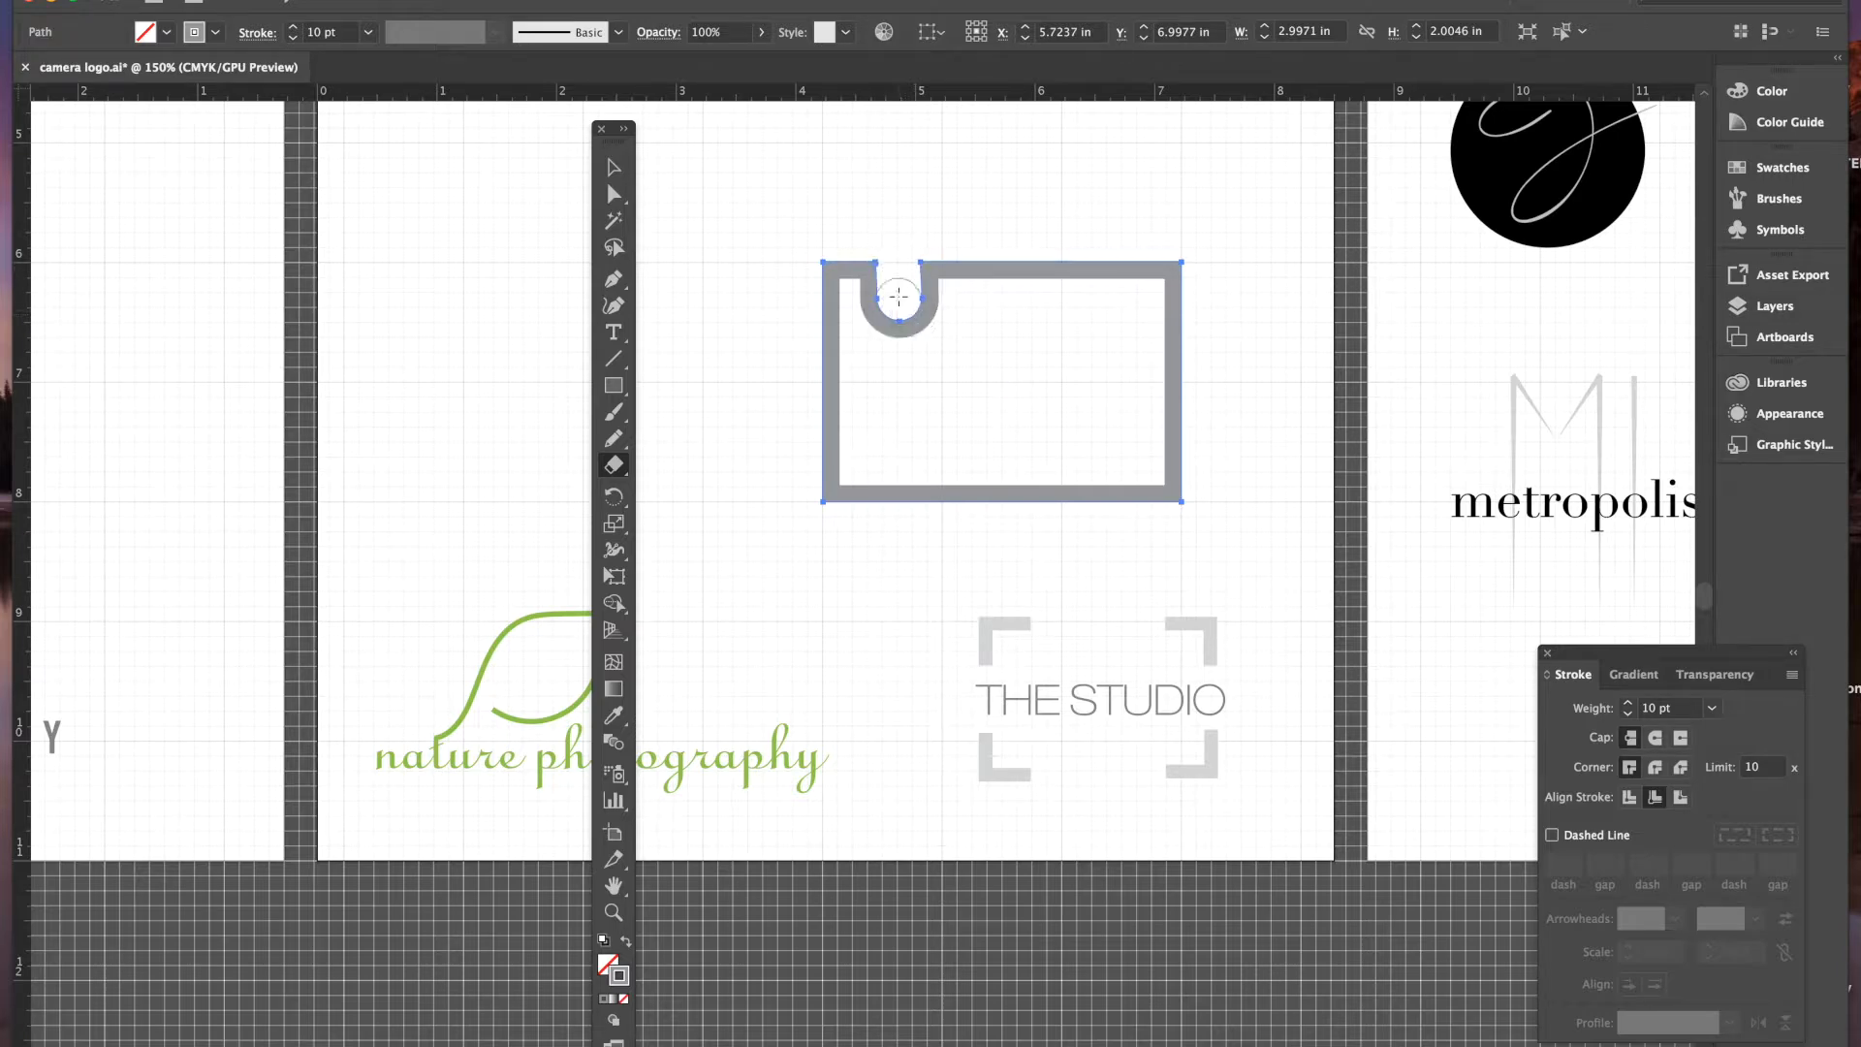
left_click_drag(881, 520, 897, 458)
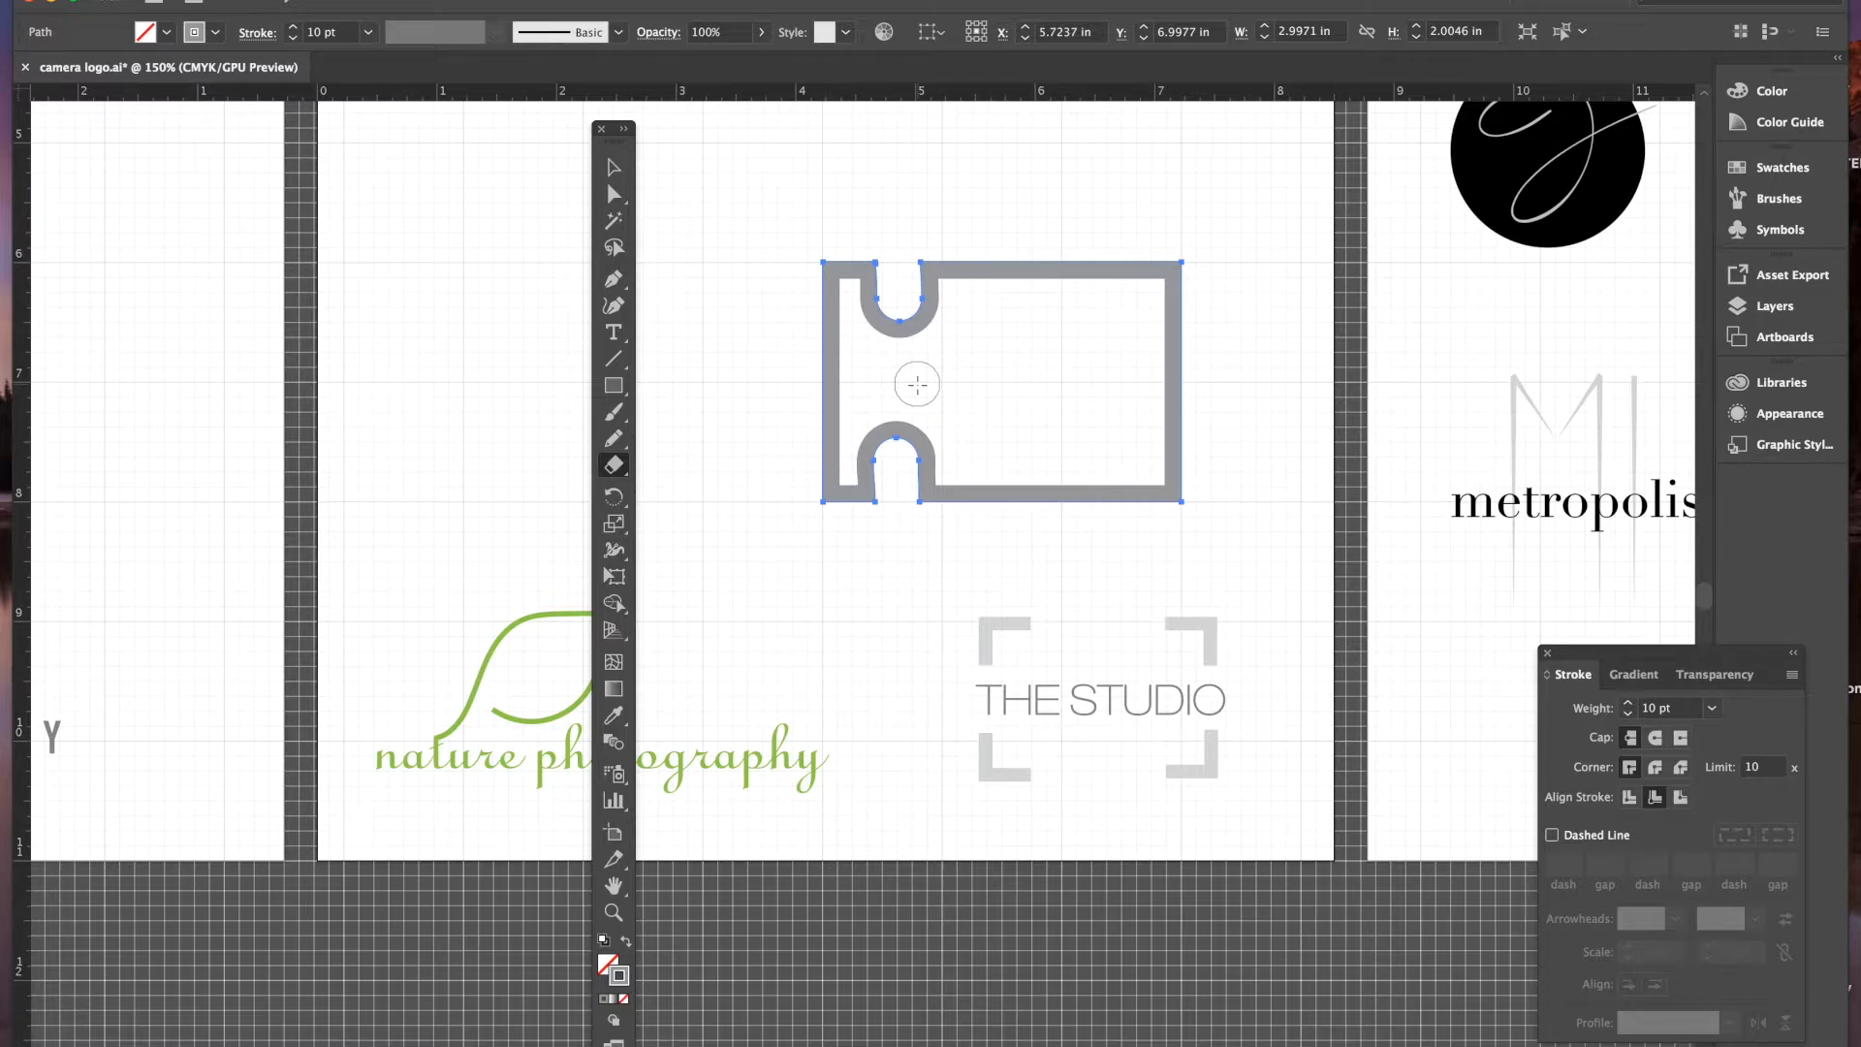
key("super+z")
key("super+z")
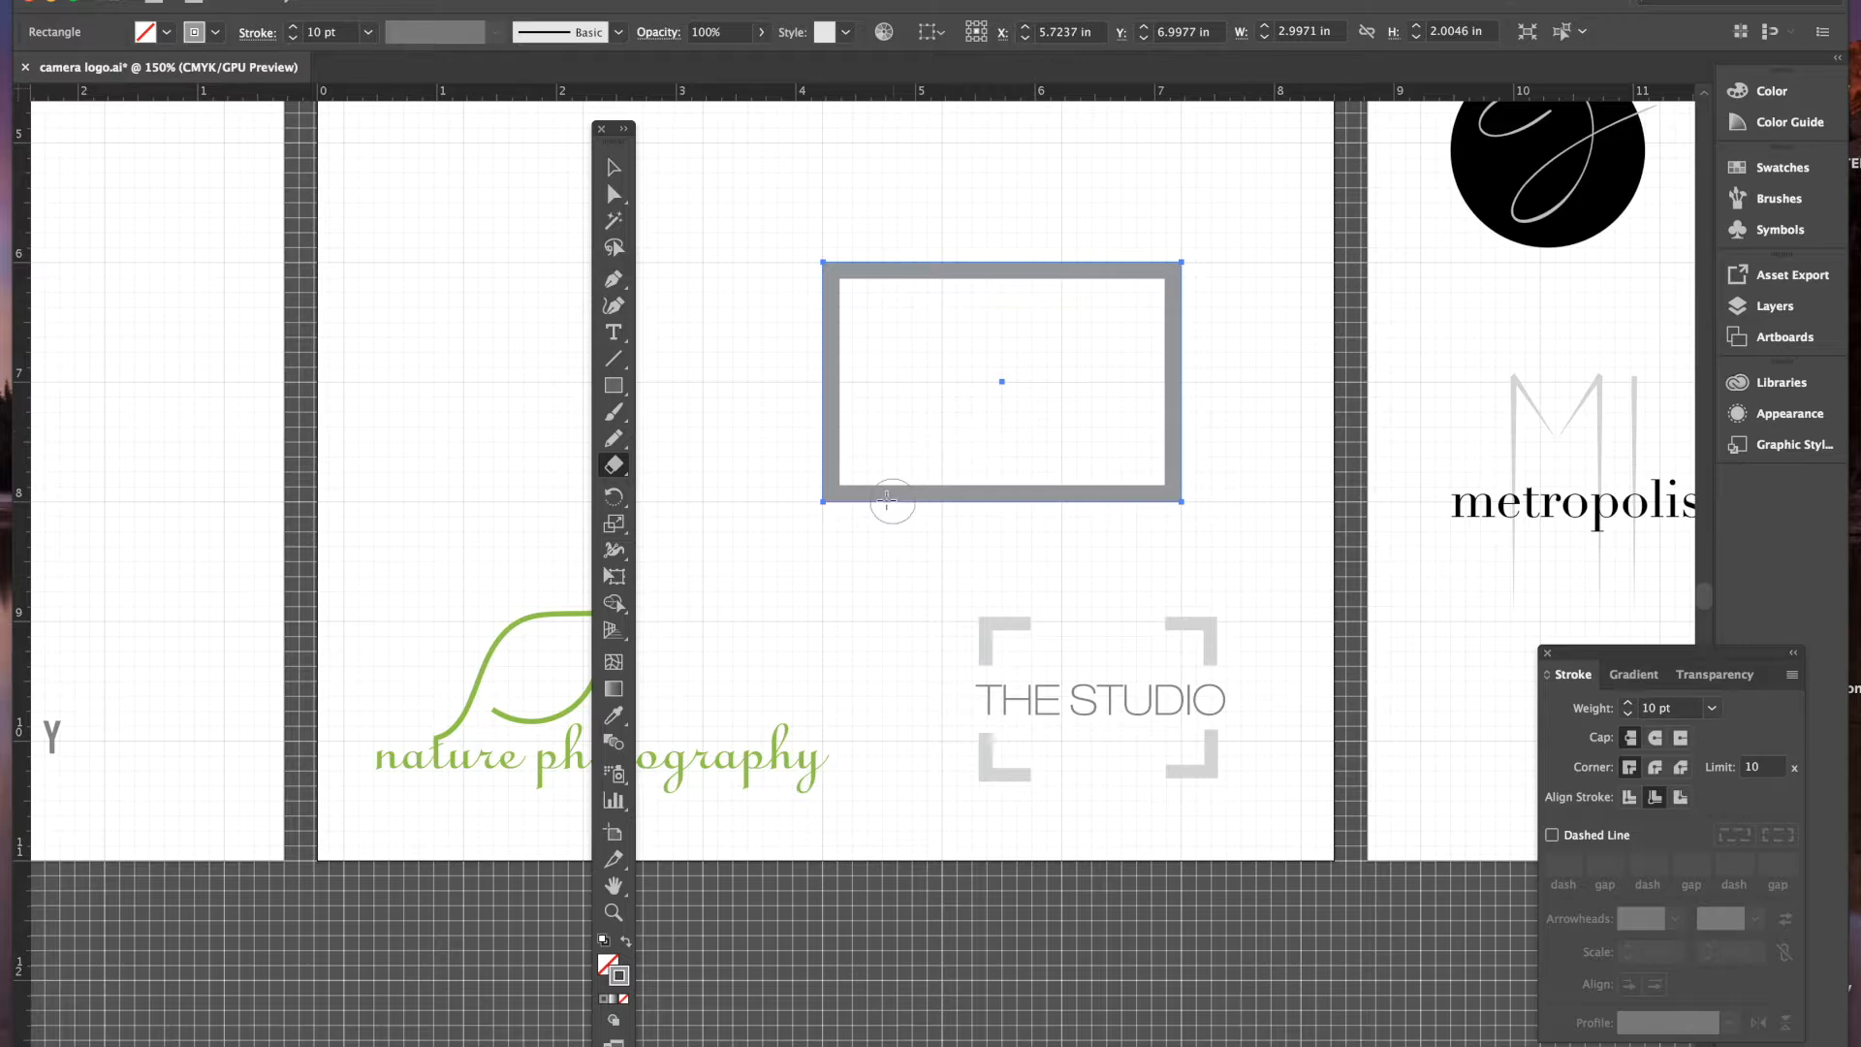
- Select the frame with Direct Selection, then choose the Add Anchor Point Tool from the Pen flyout
left_click(612, 196)
left_click(698, 192)
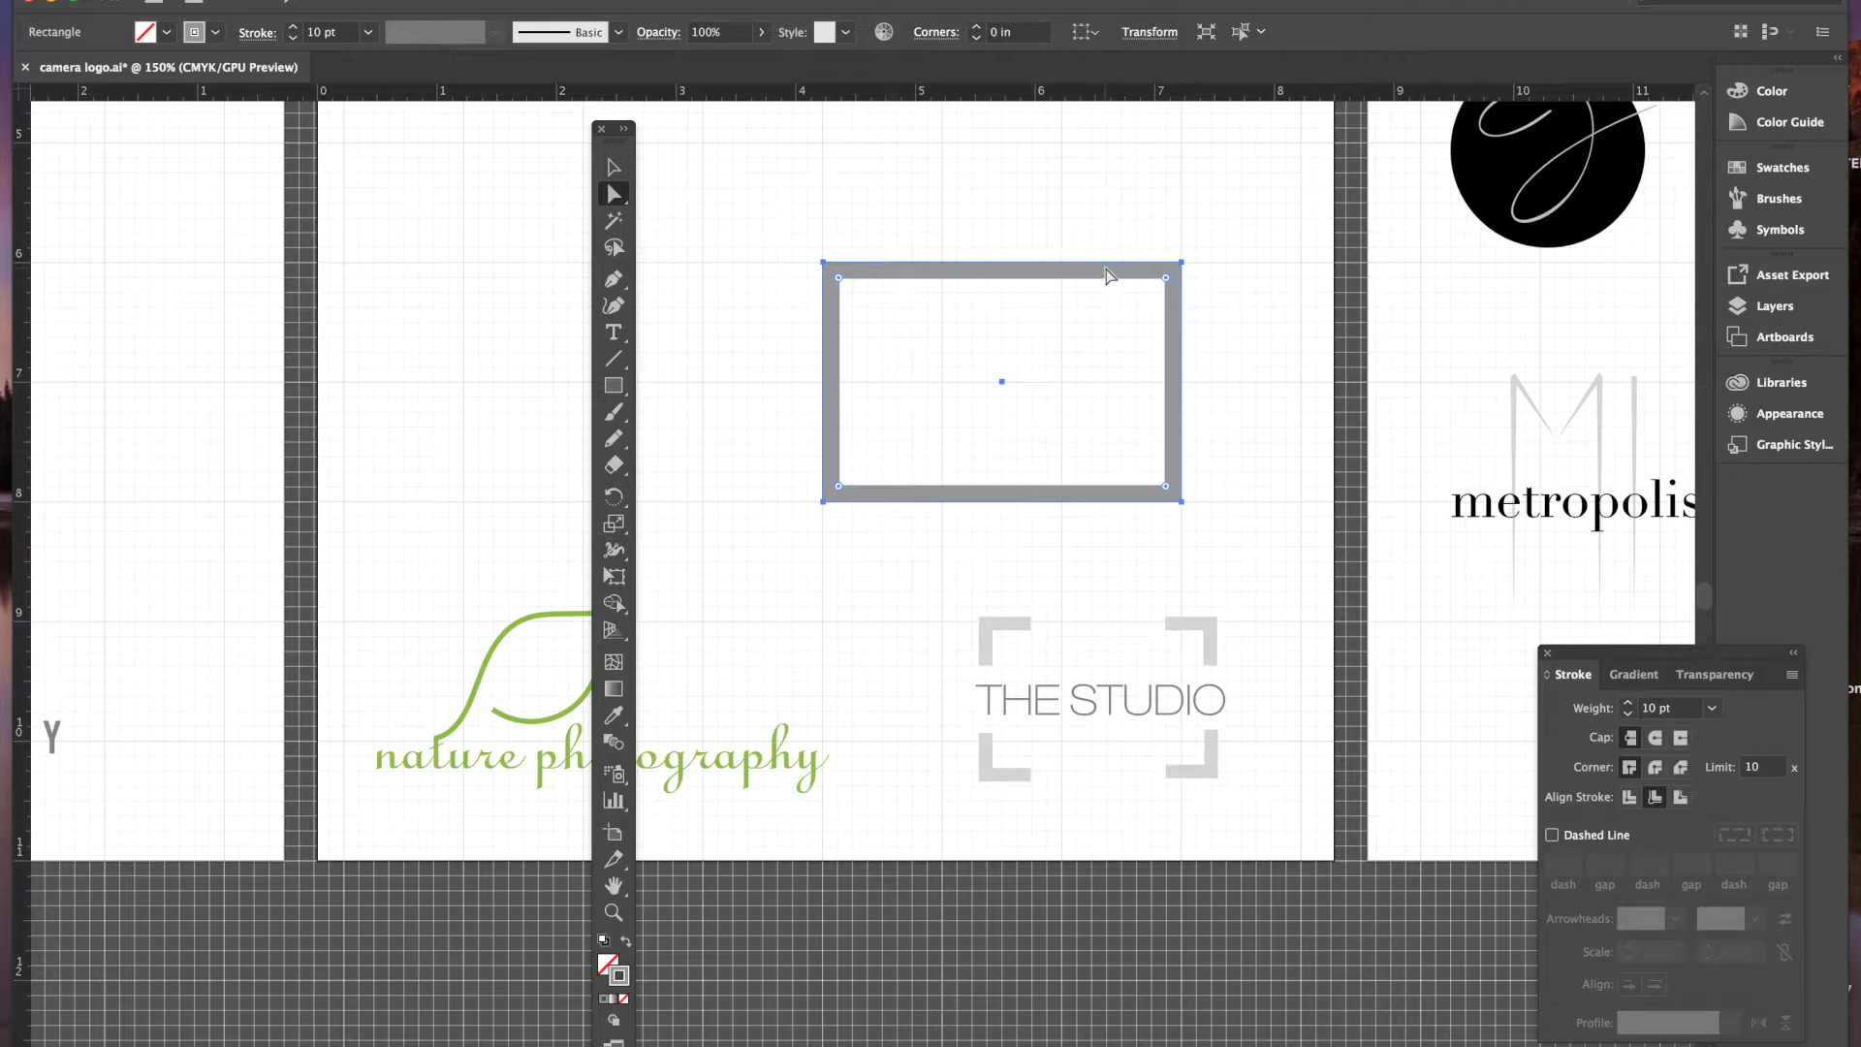
left_click(614, 282)
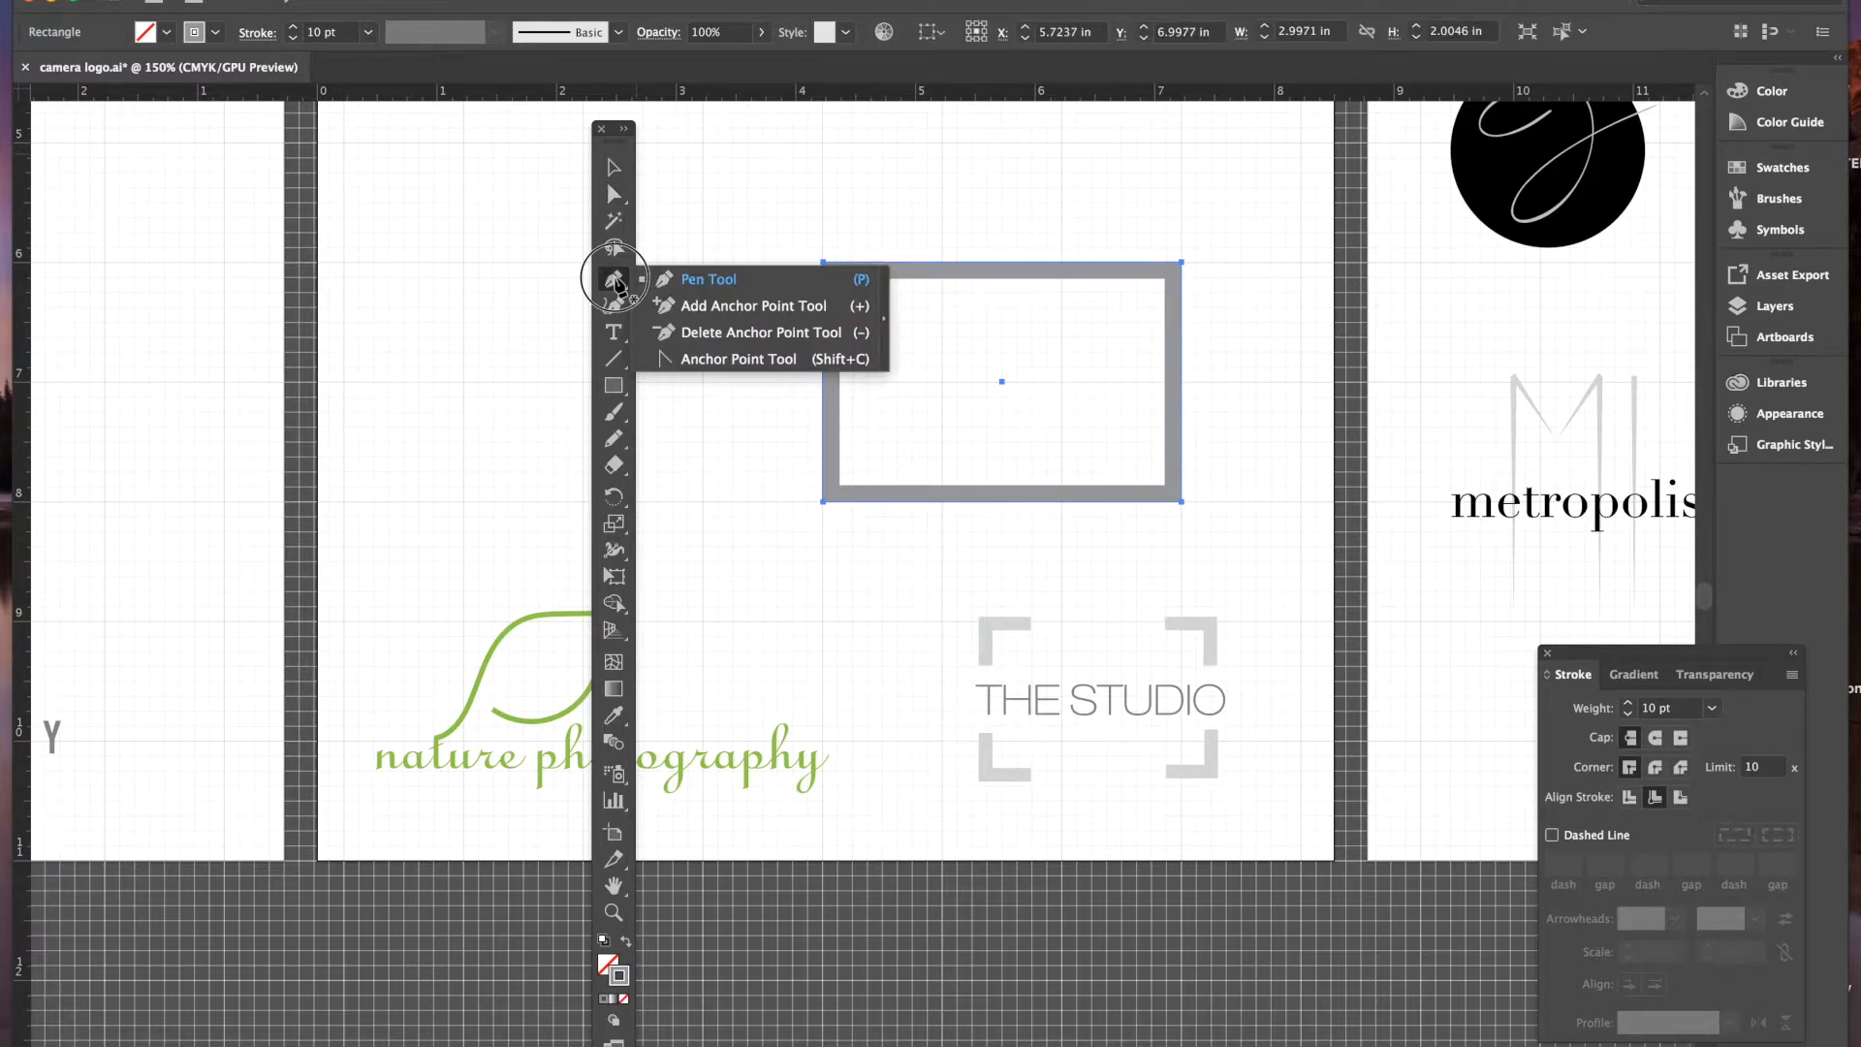
left_click(728, 308)
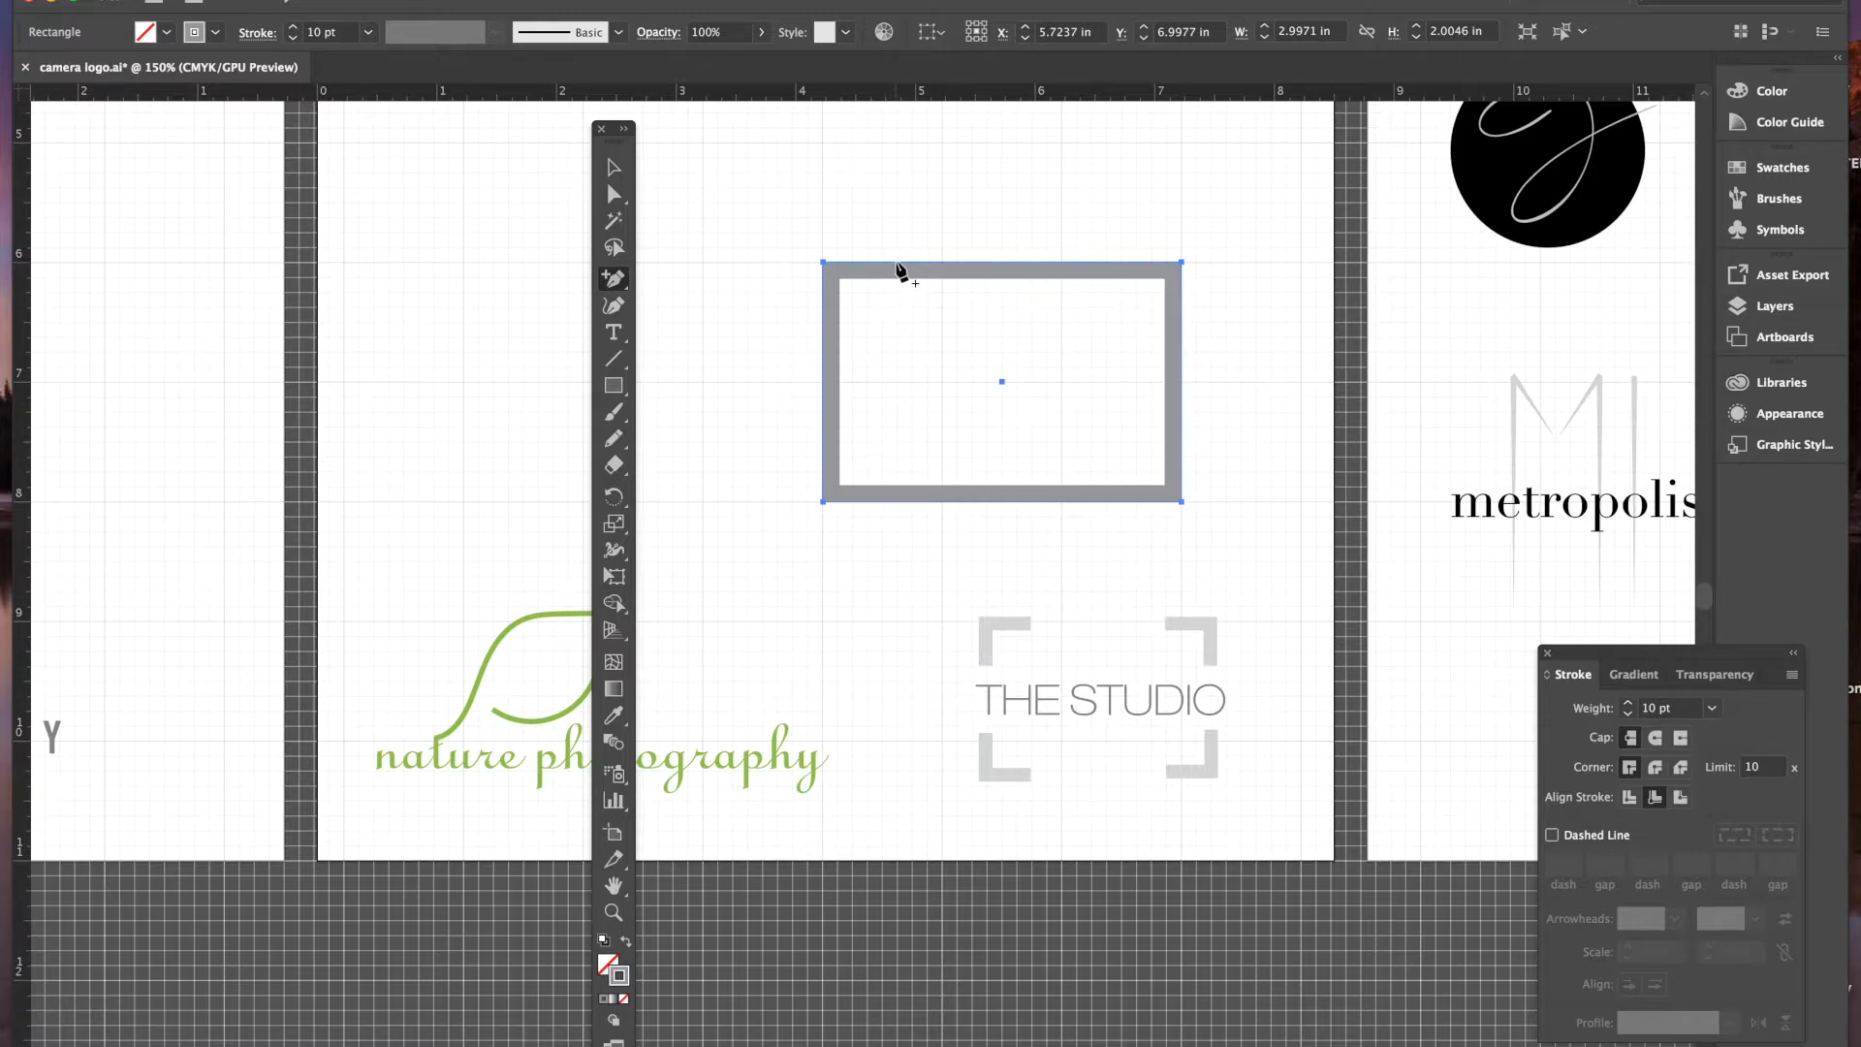
- Add two anchor points each on the top, bottom, left and right edges of the frame
left_click(898, 267)
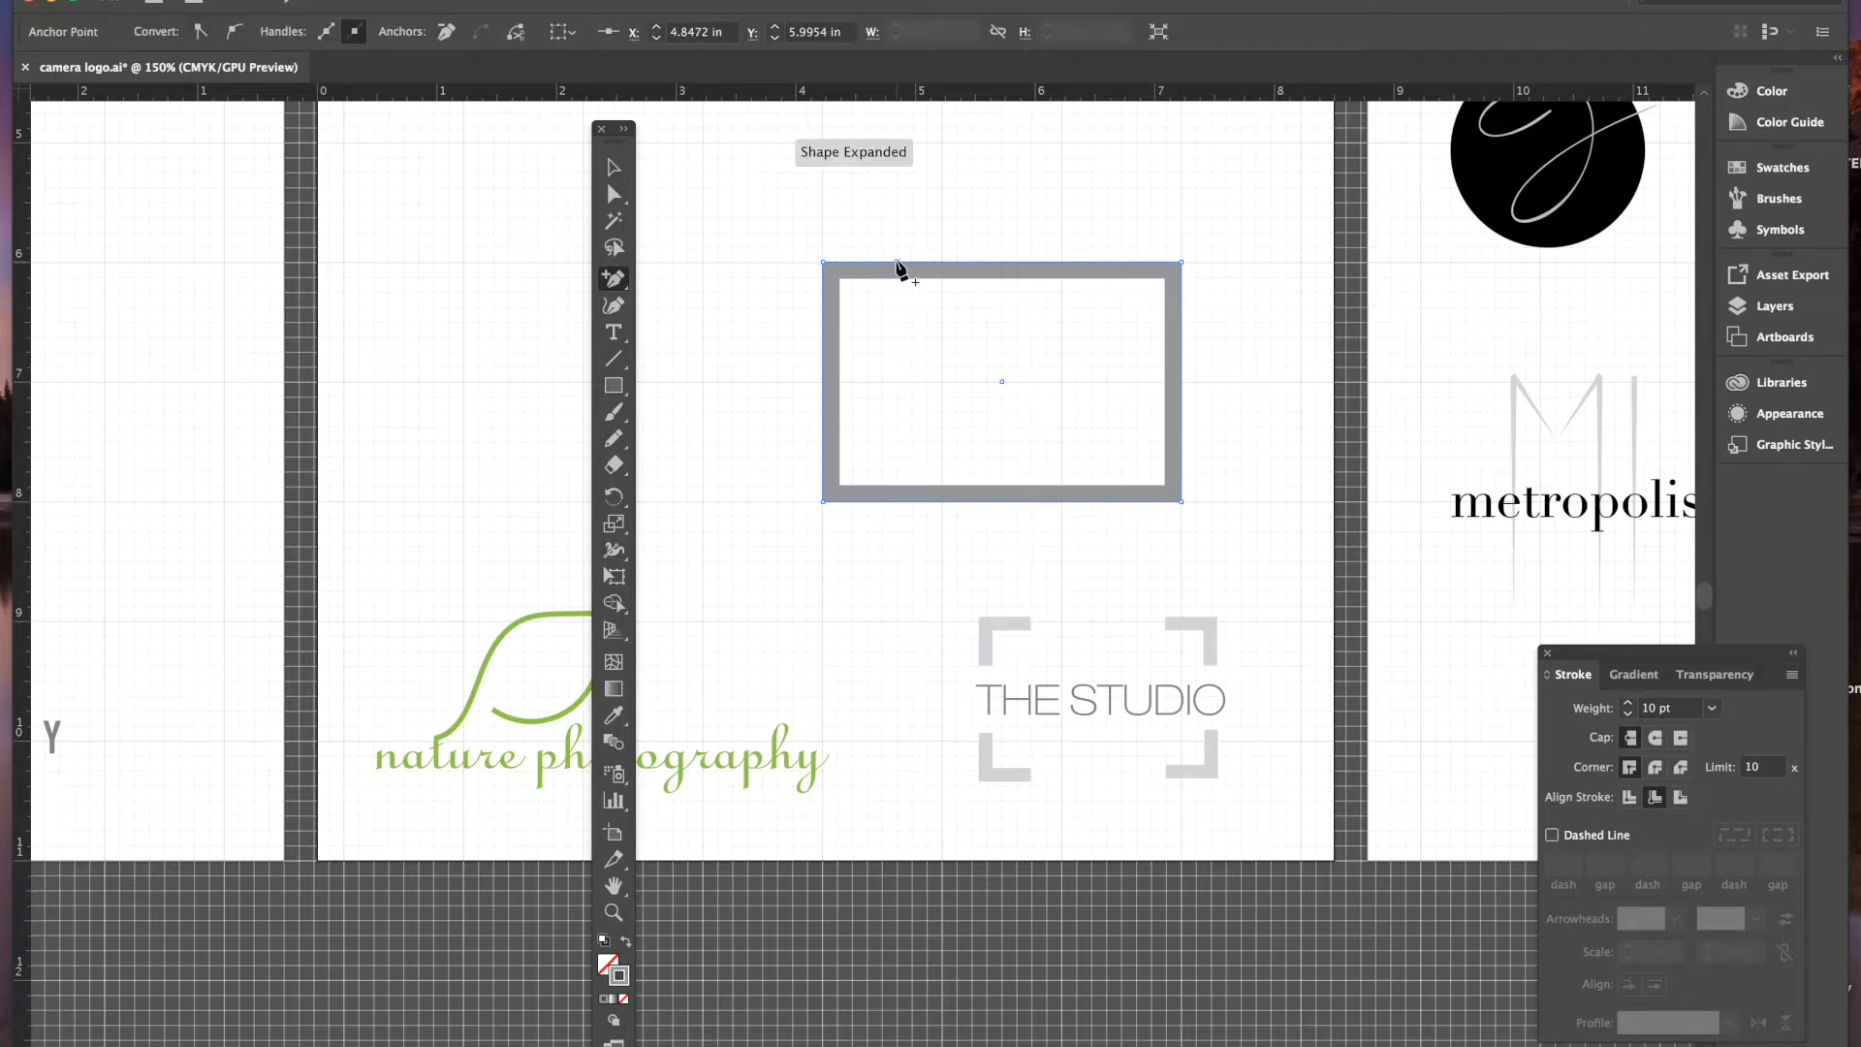
left_click(898, 502)
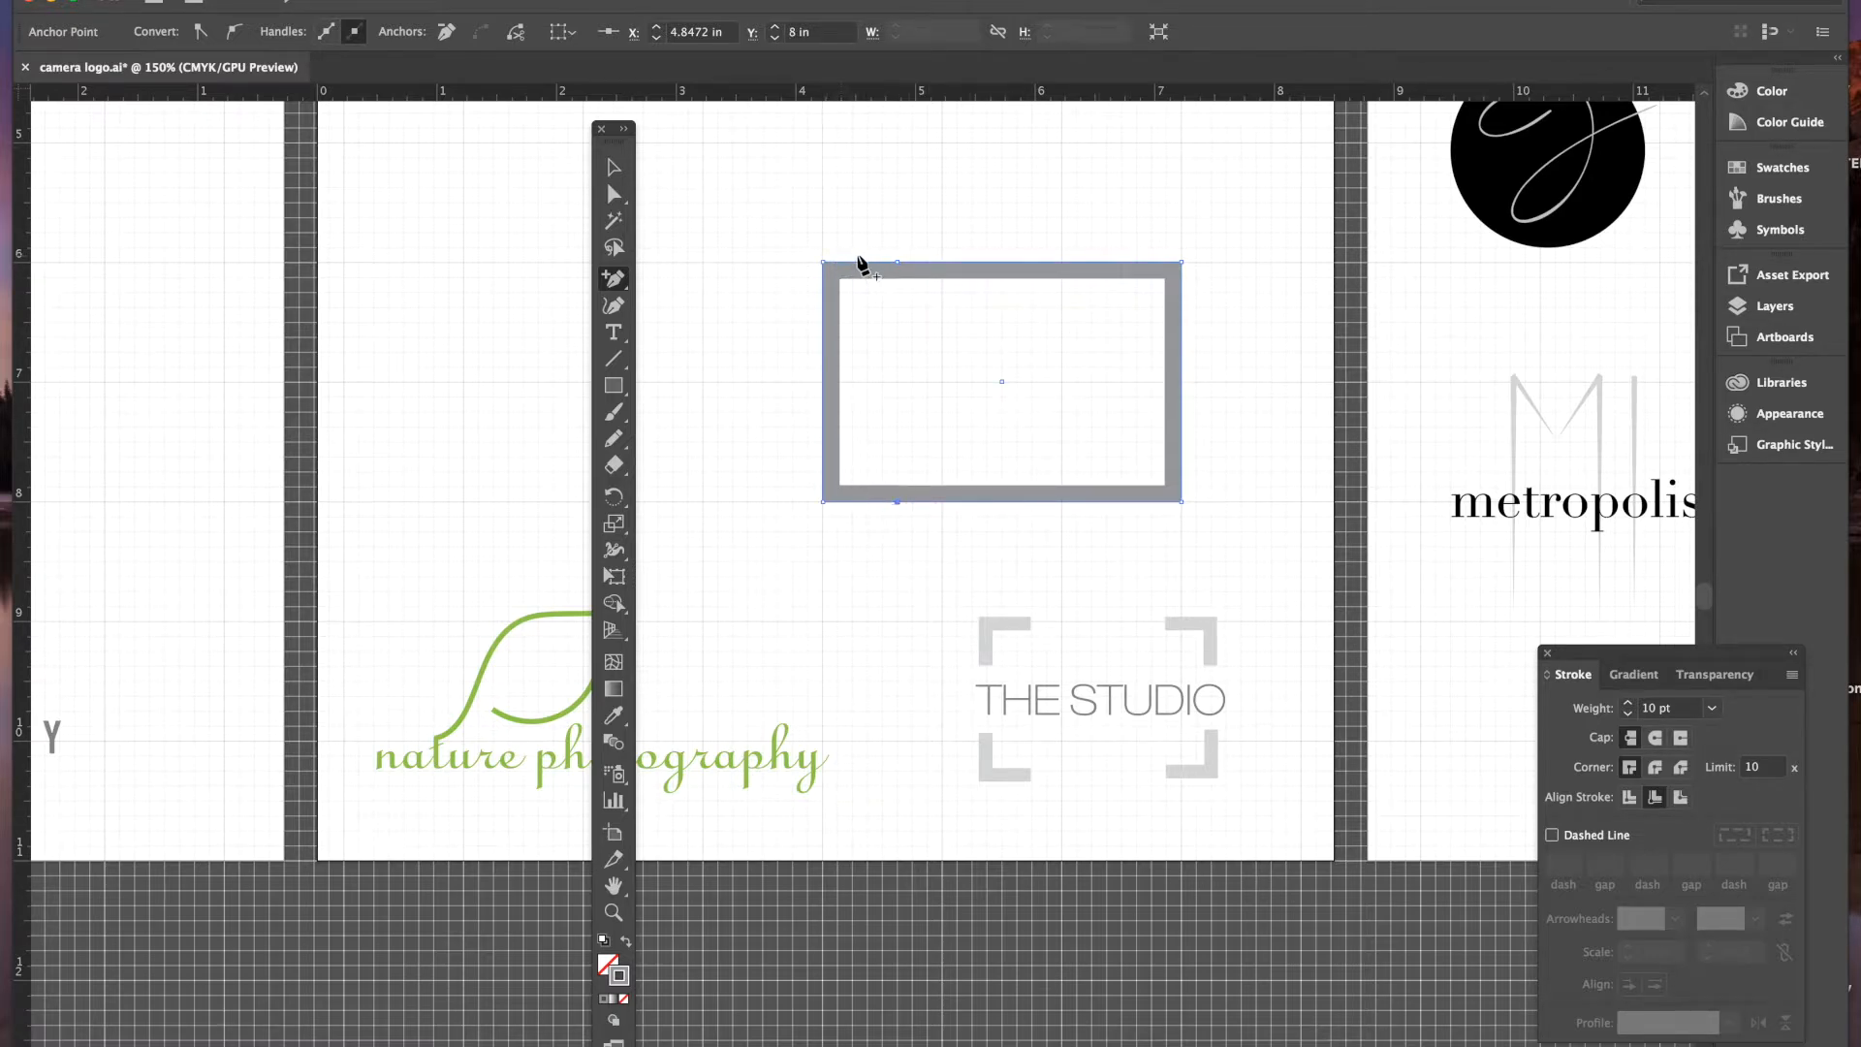
left_click(1107, 263)
left_click(1107, 501)
left_click(823, 426)
left_click(823, 338)
left_click(1180, 337)
left_click(1181, 428)
key("a")
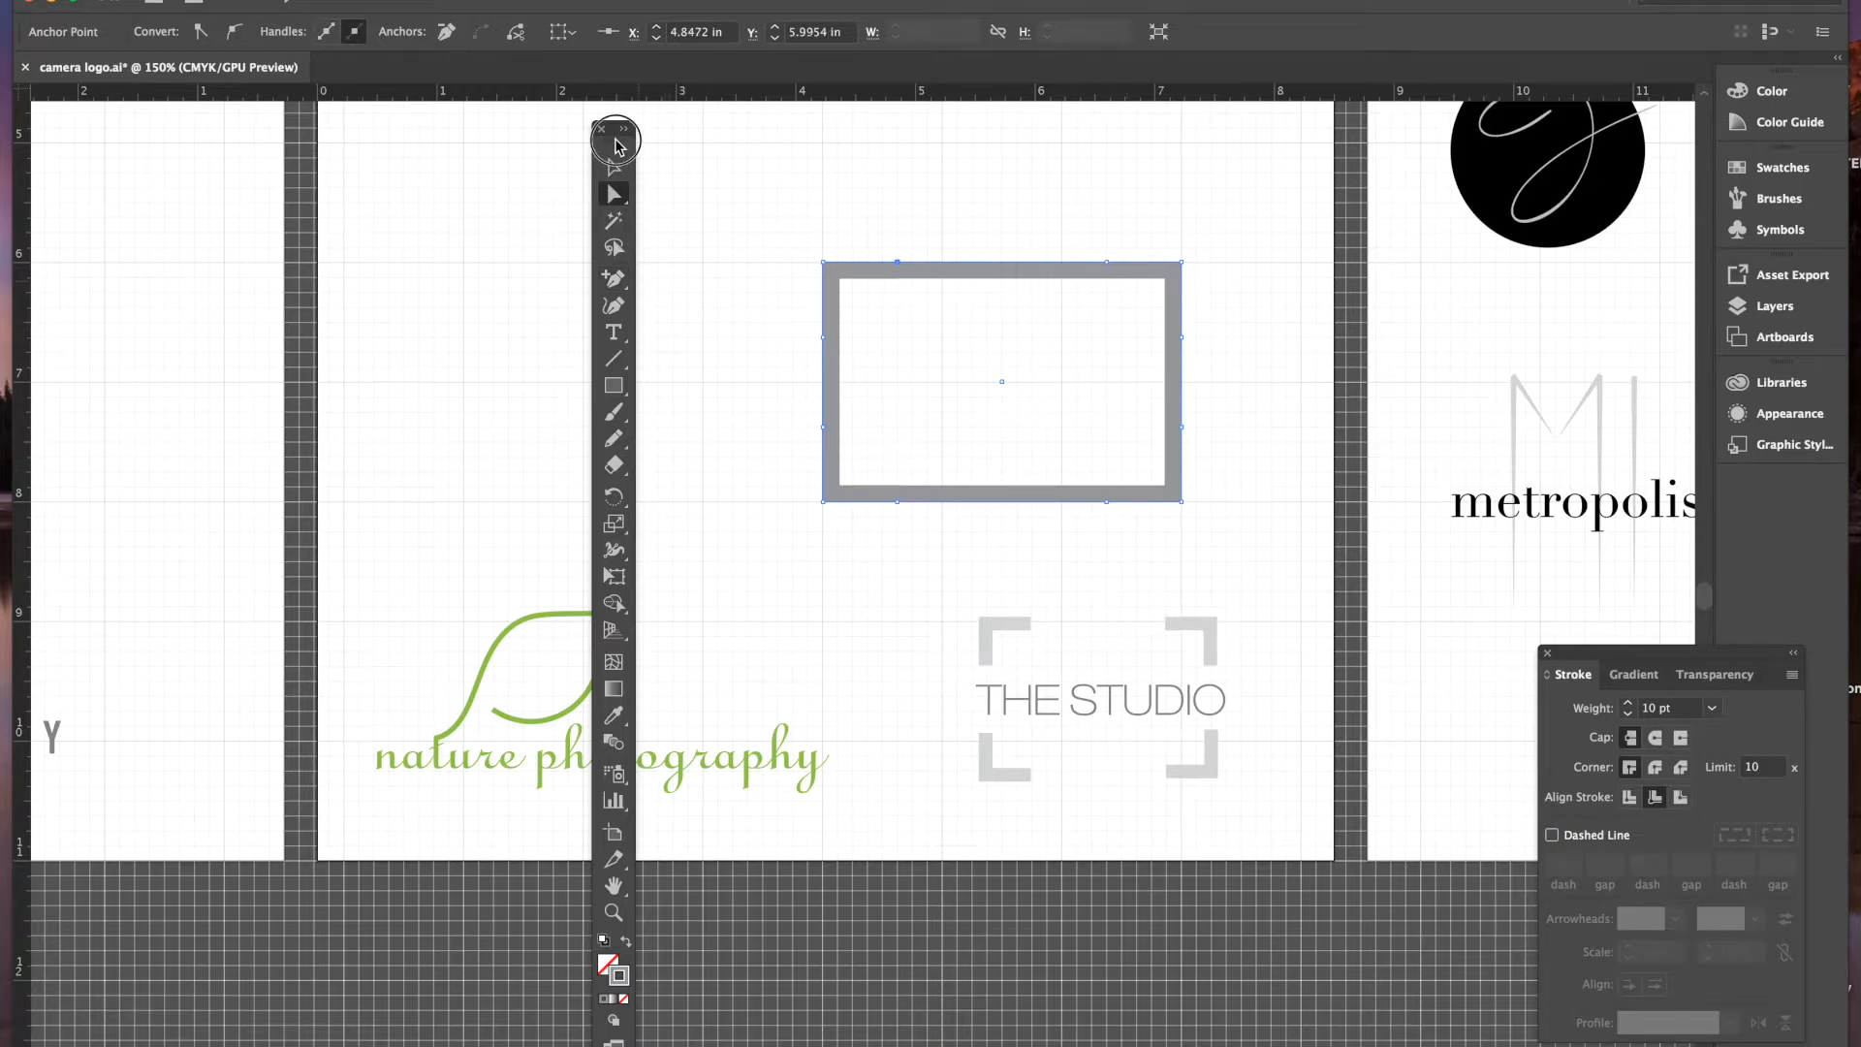
- With the Scissors tool, cut the frame at the two added points on all four sides
left_click_drag(618, 139, 712, 127)
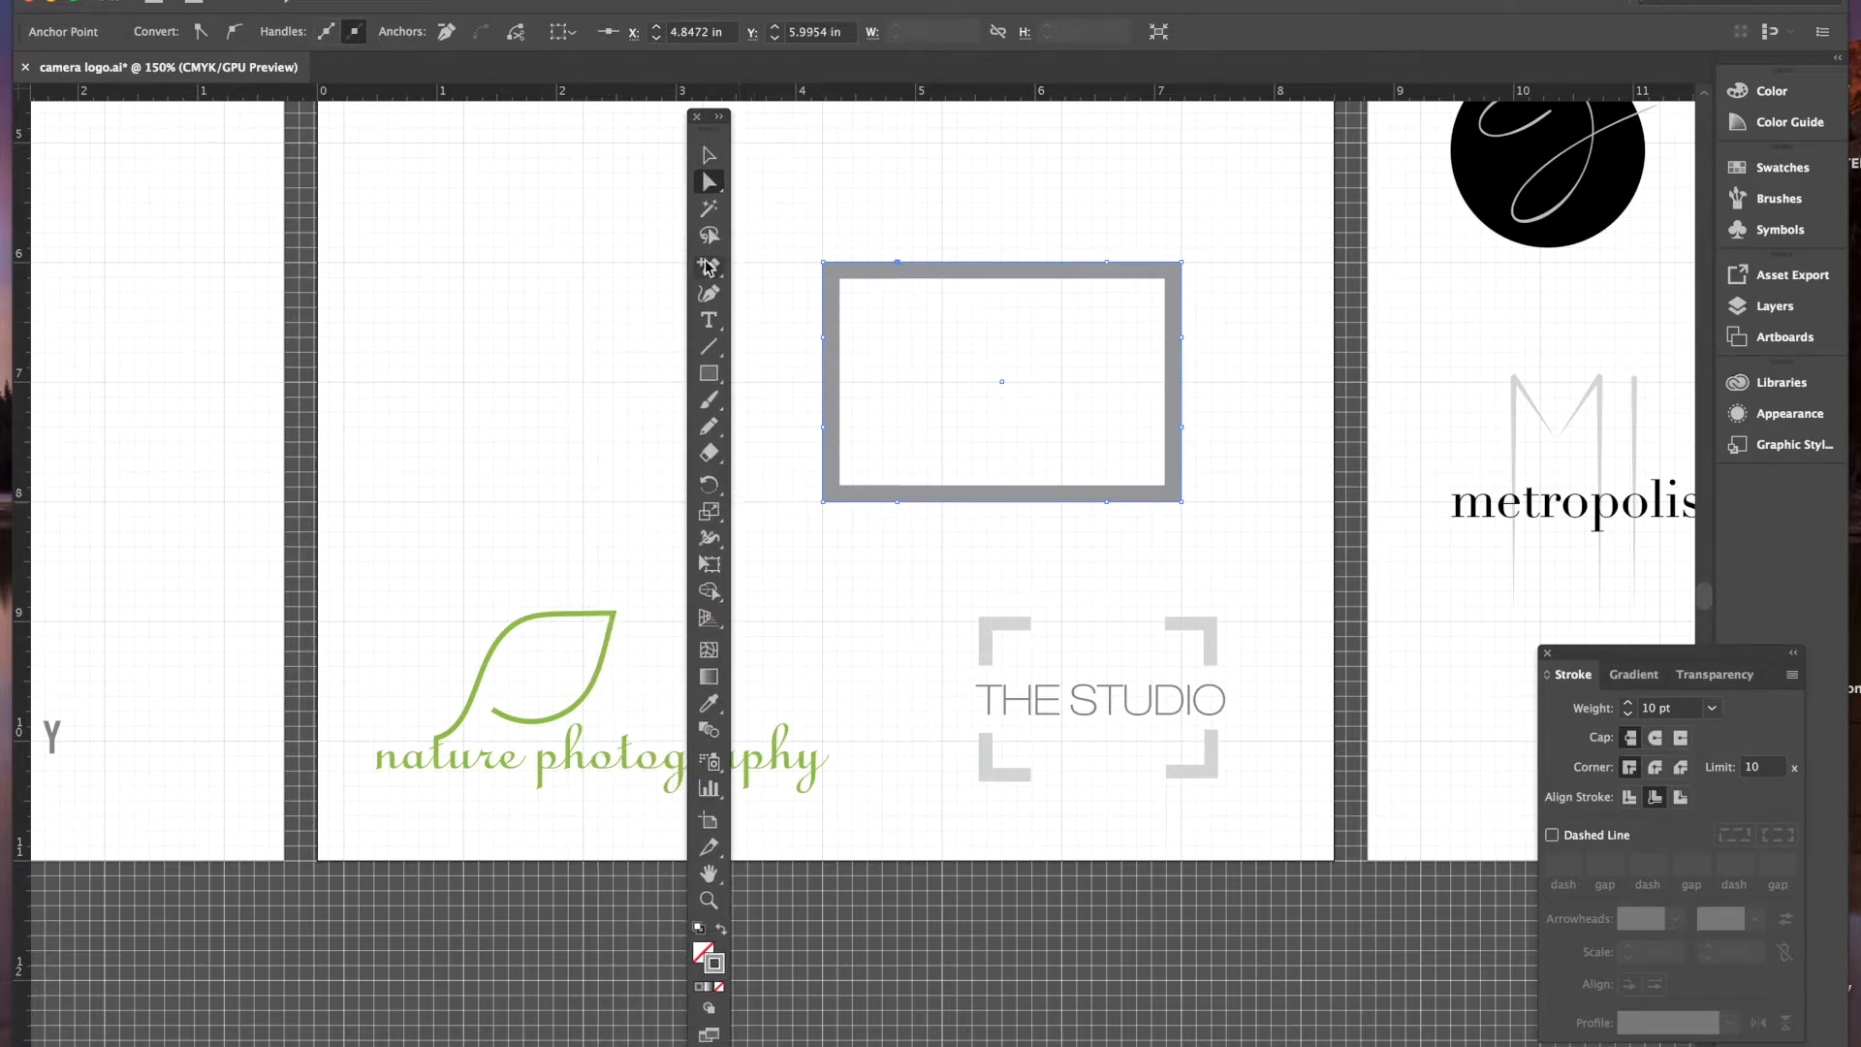
left_click(711, 453)
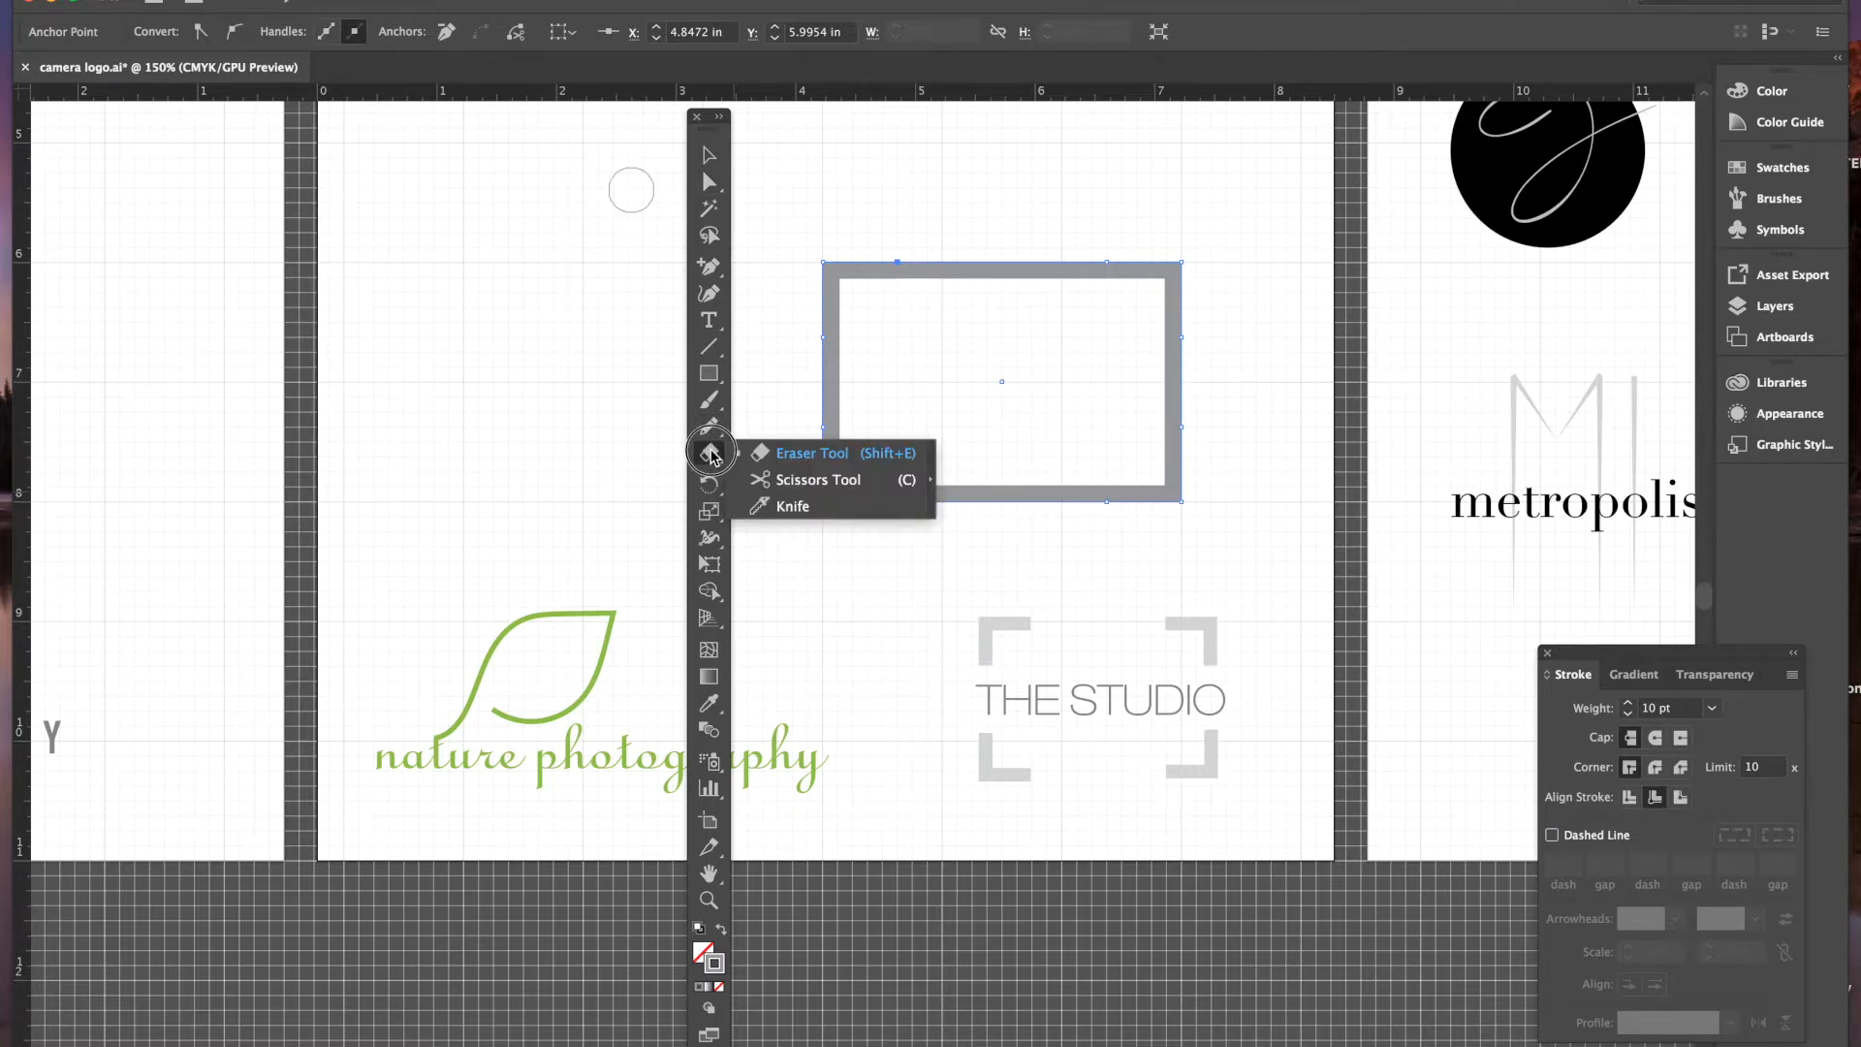
left_click_drag(711, 454, 793, 485)
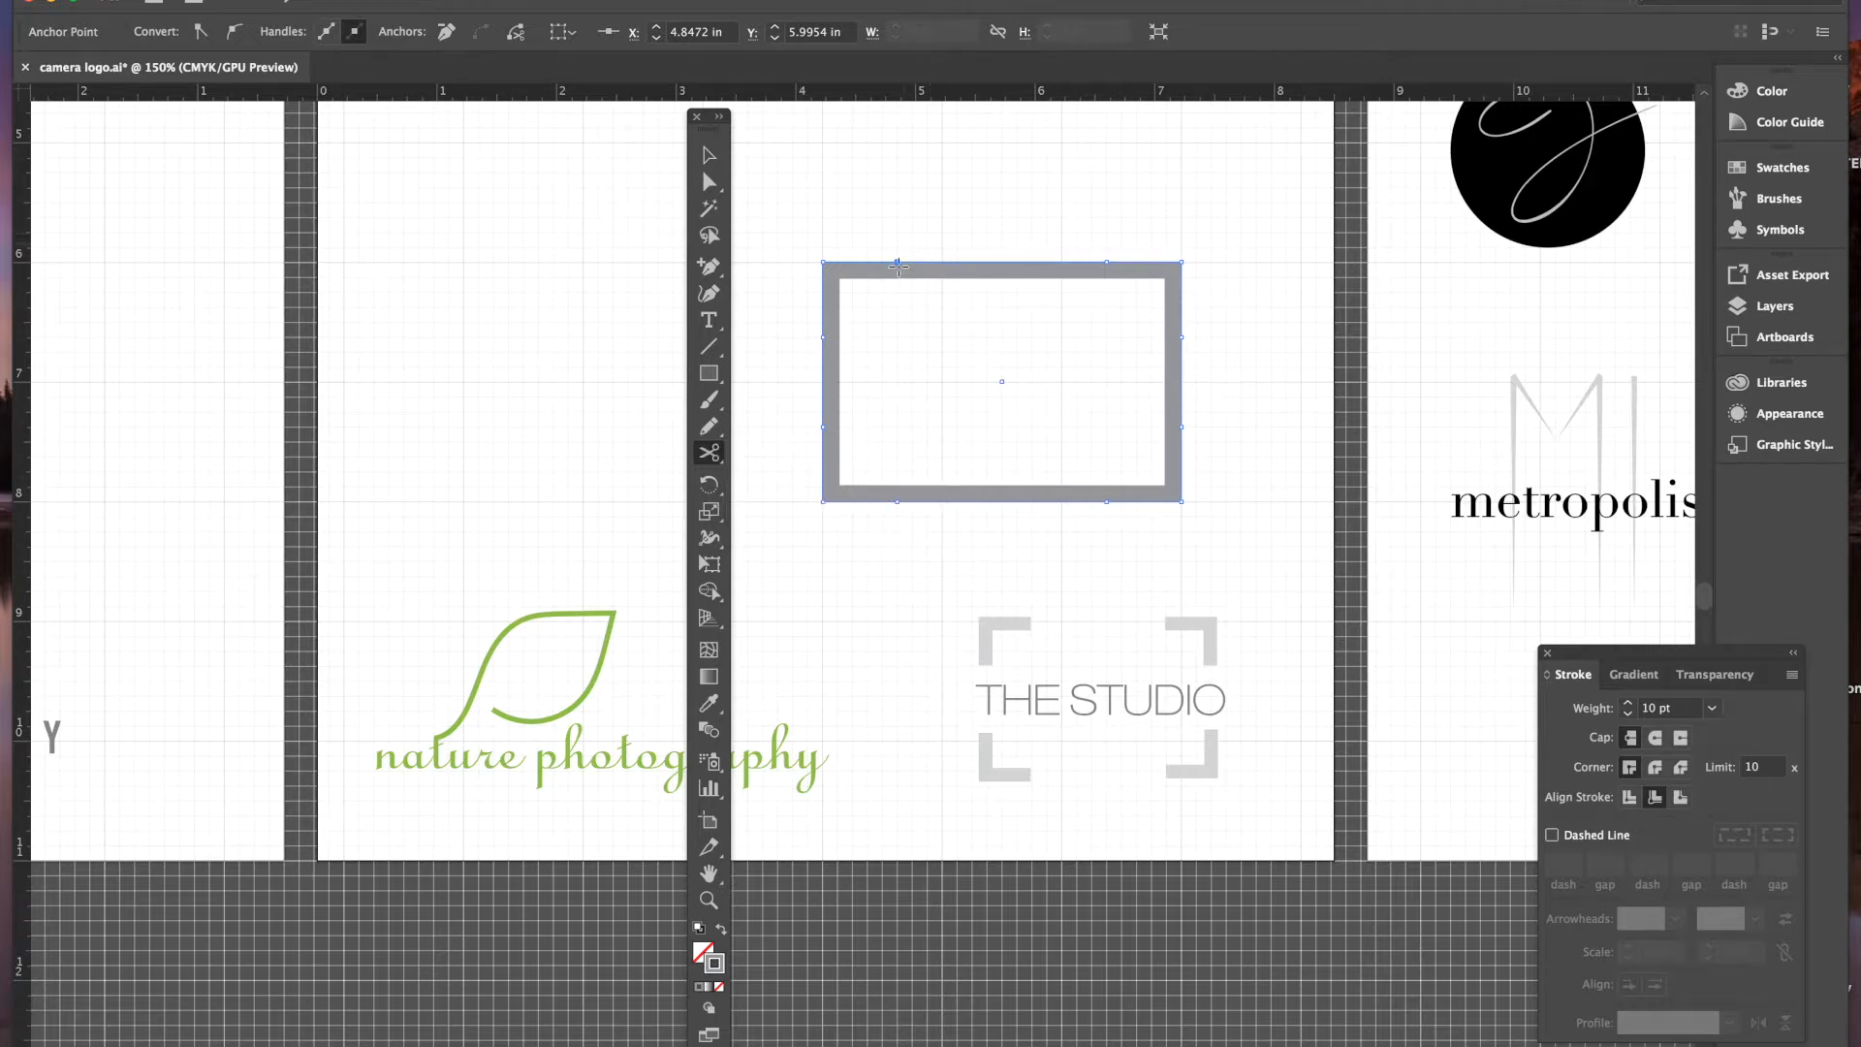
left_click(898, 260)
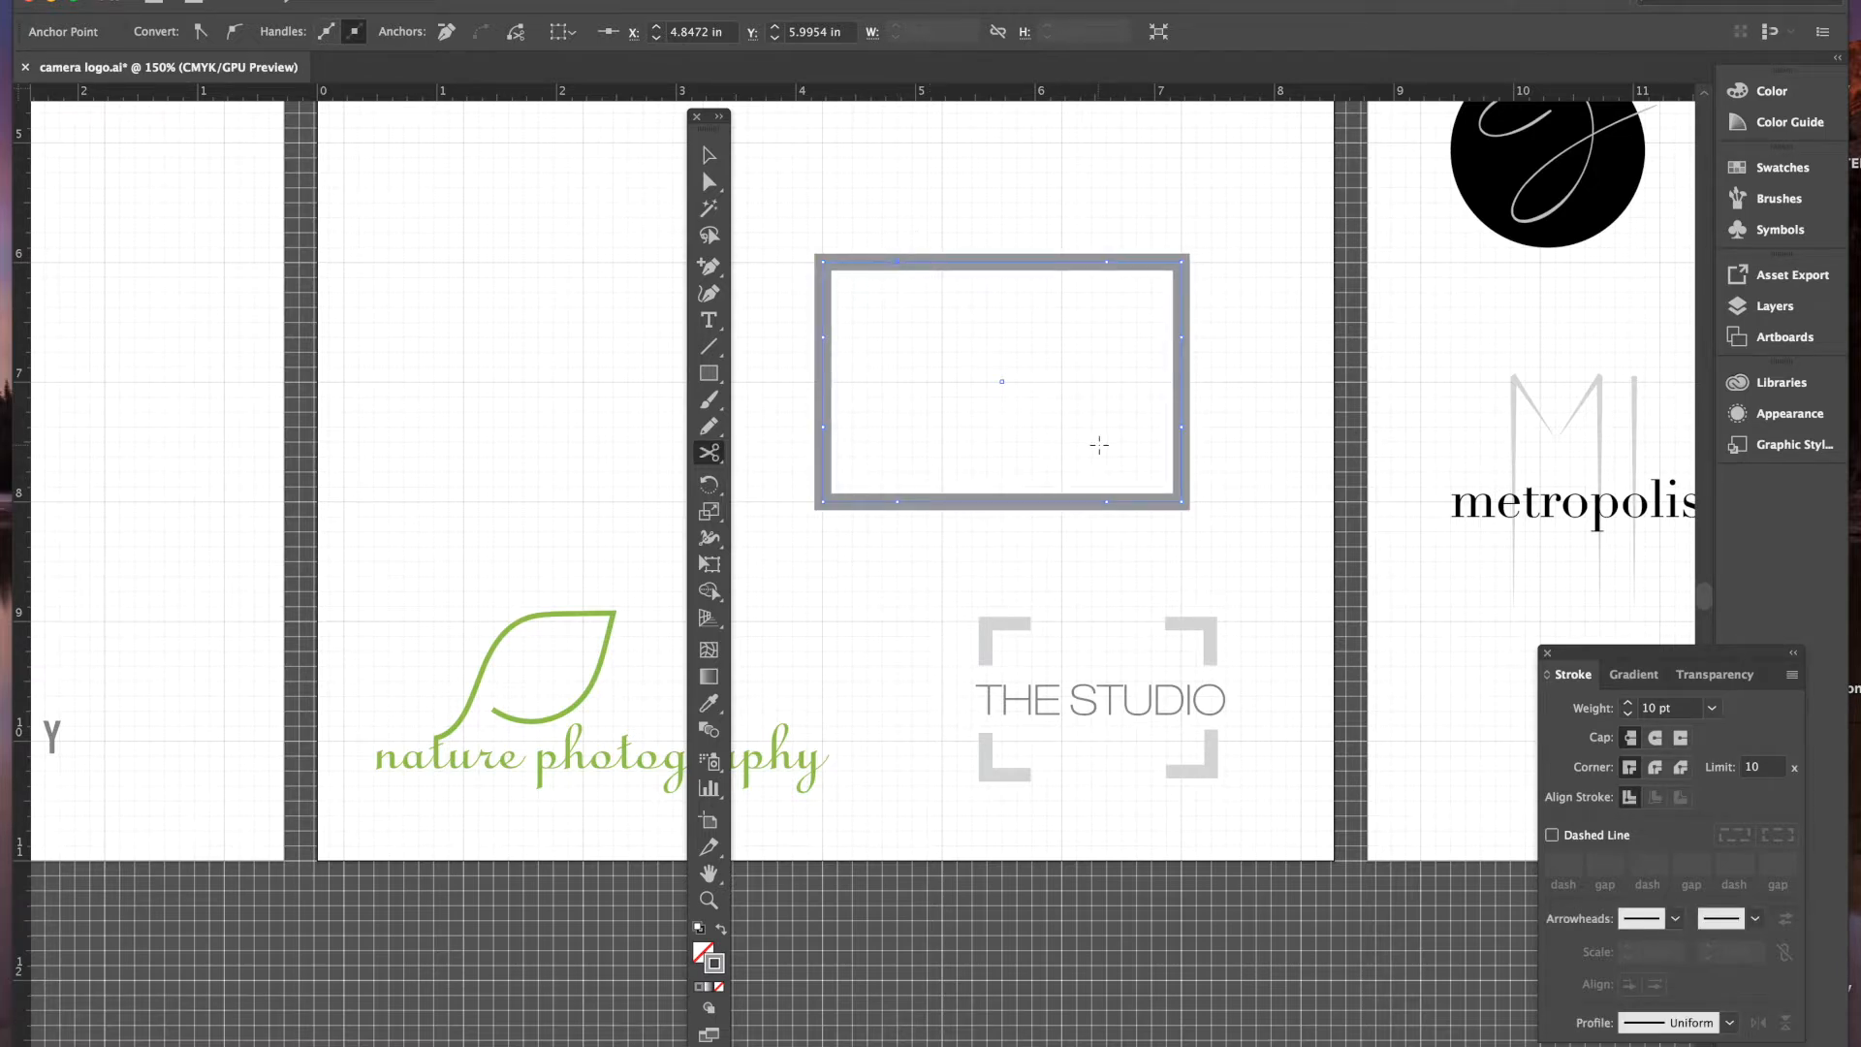
left_click(1107, 262)
left_click(1182, 336)
left_click(1182, 426)
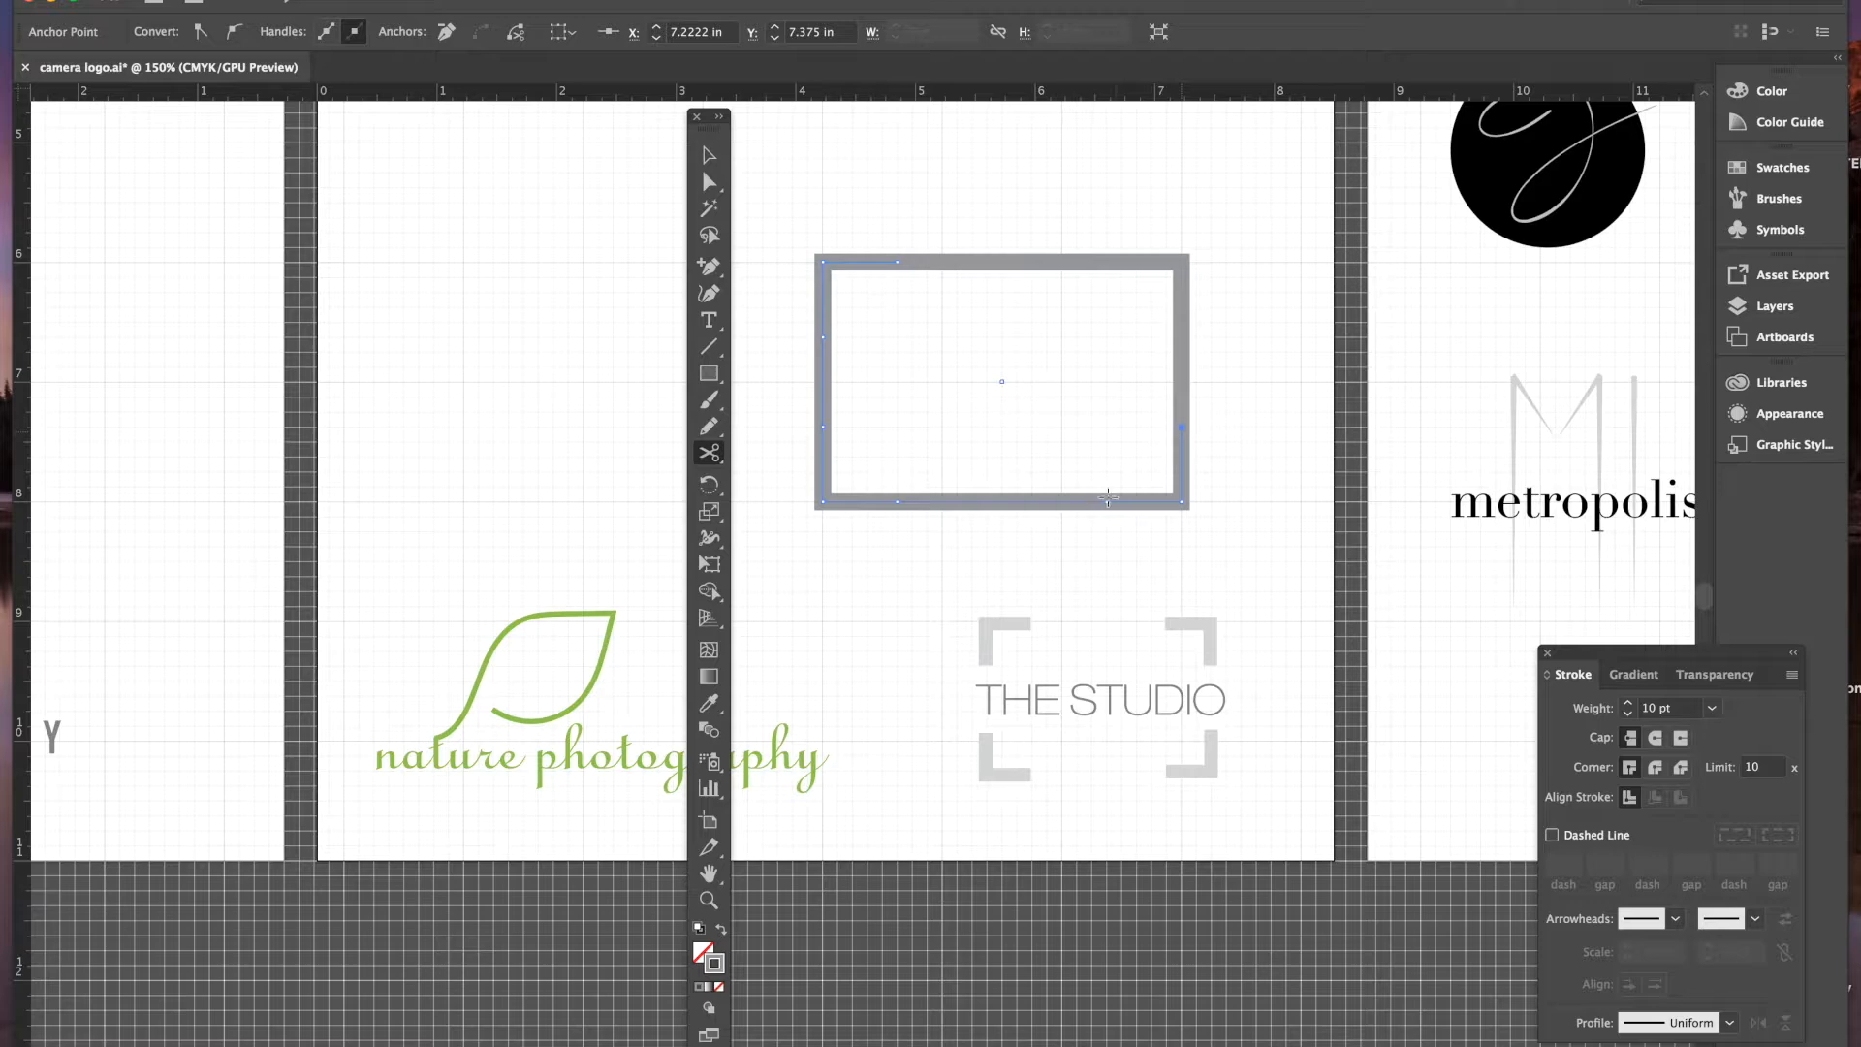
left_click(1108, 501)
left_click(898, 502)
left_click(824, 427)
left_click(824, 337)
left_click(704, 160)
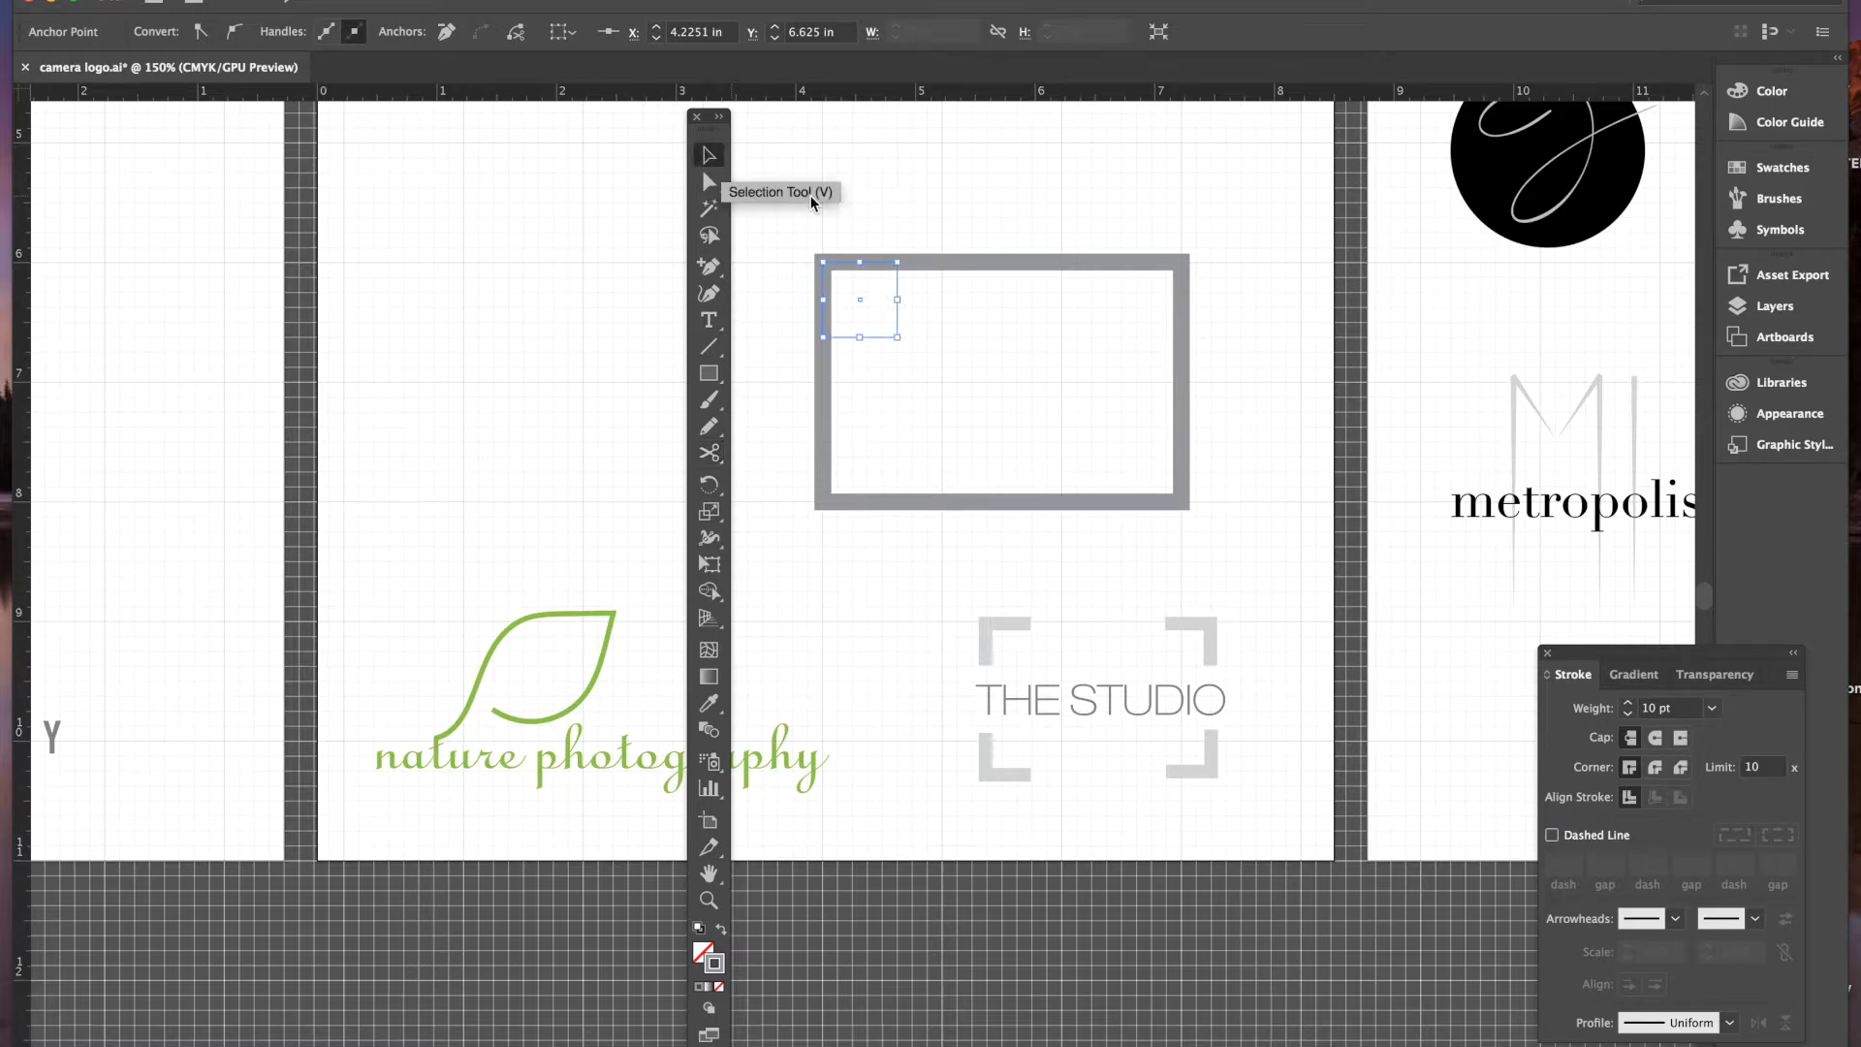
- Delete the middle segments of the top, left, bottom and right edges
left_click(936, 264)
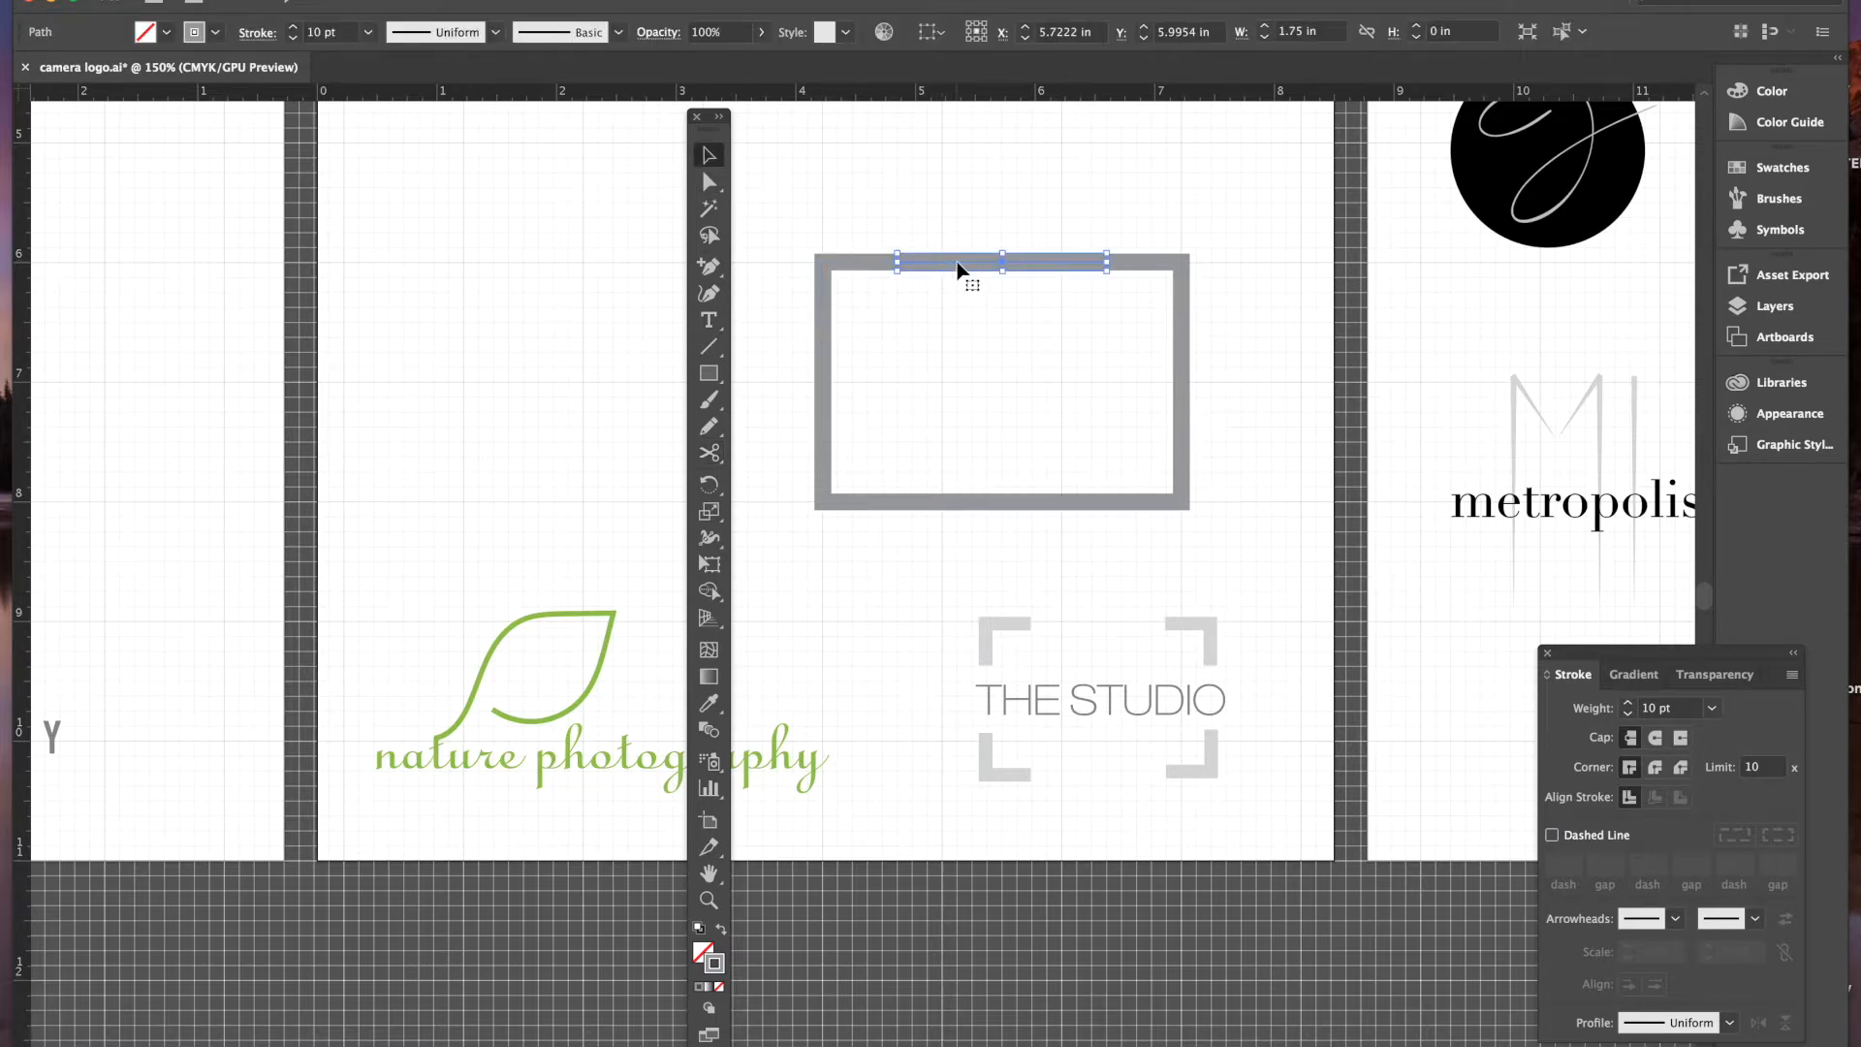
key("Delete")
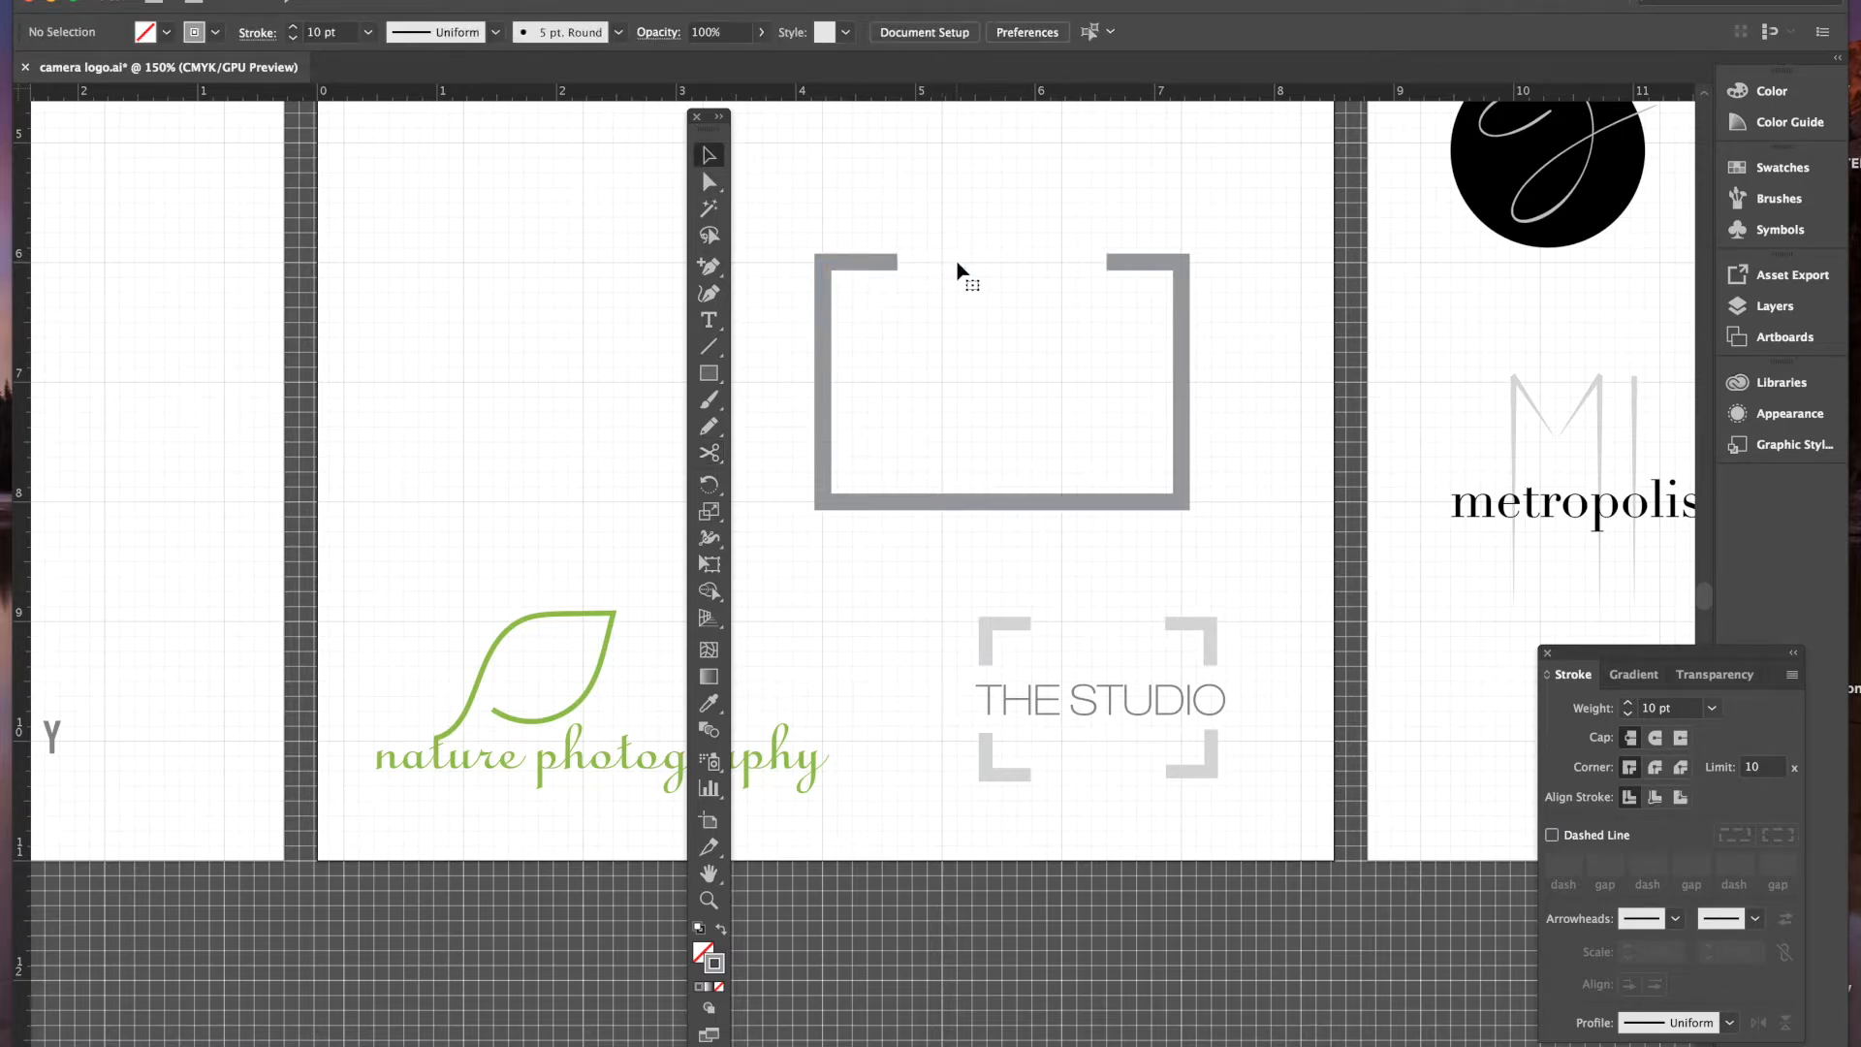
left_click(822, 392)
key("Delete")
left_click(980, 502)
key("Delete")
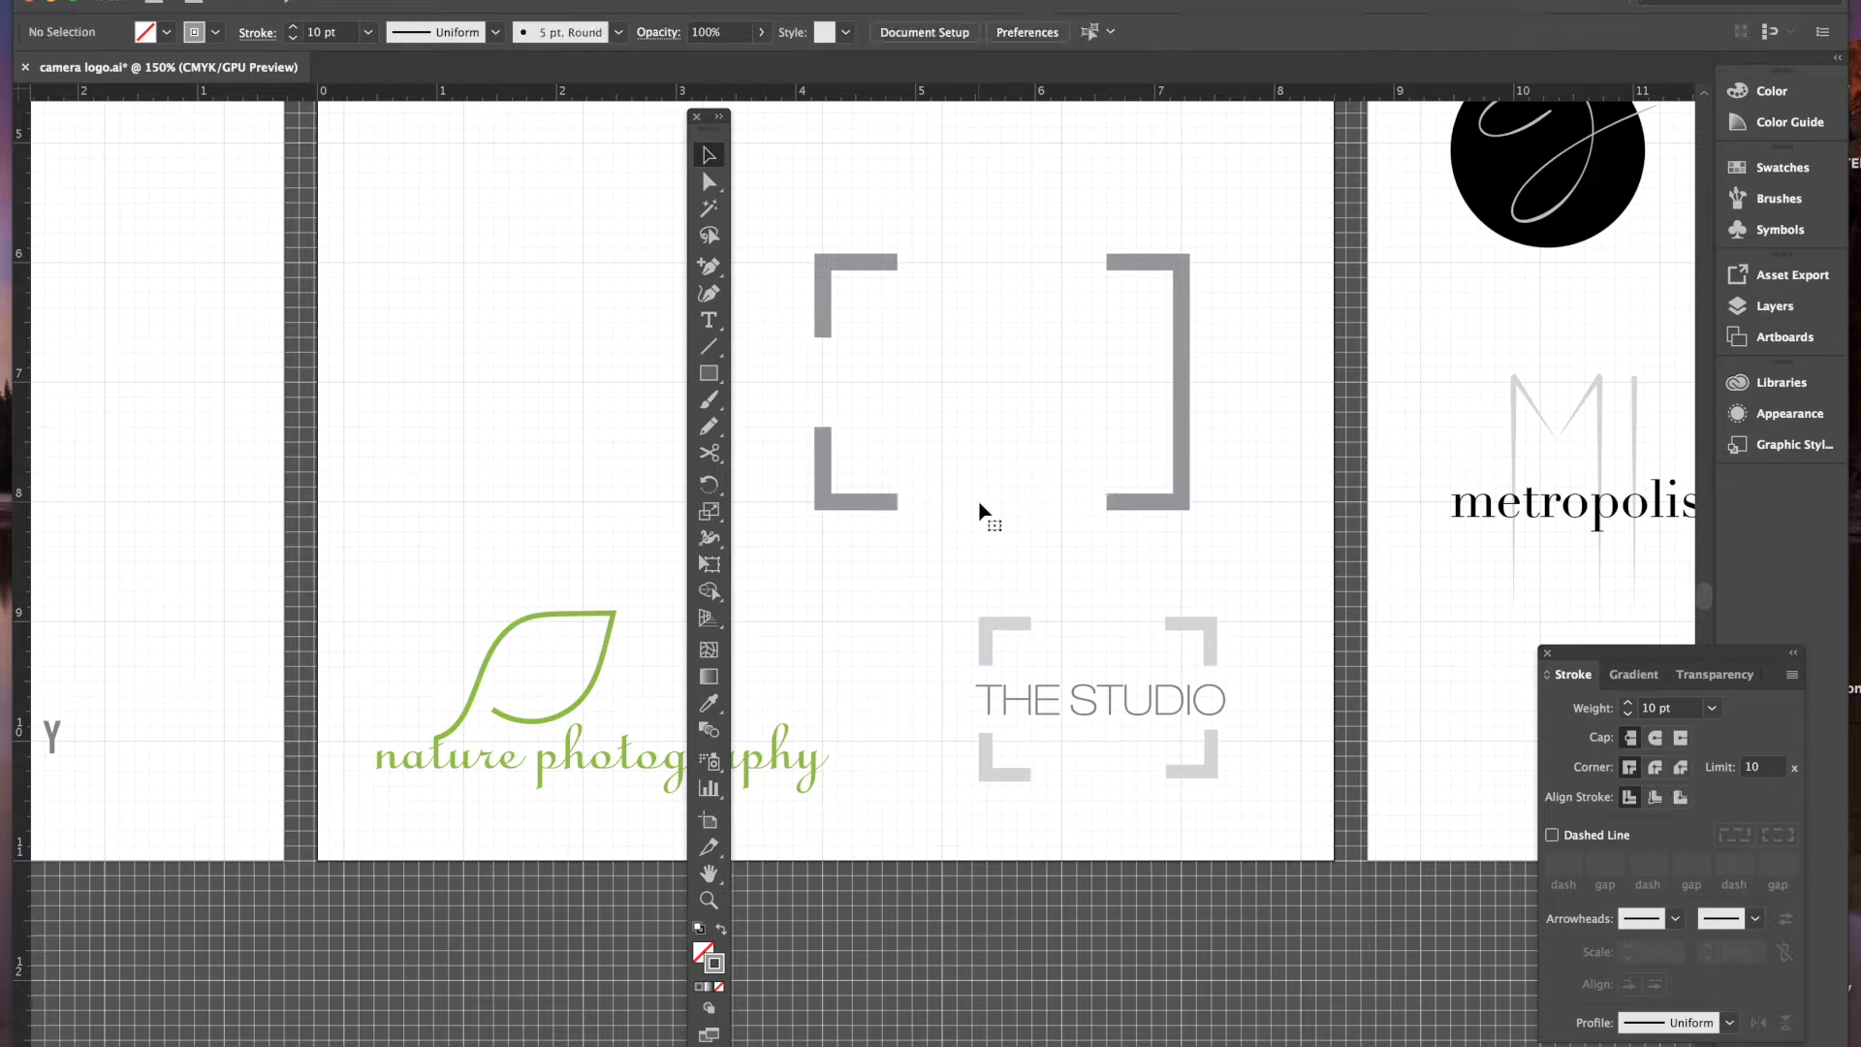
left_click(1183, 393)
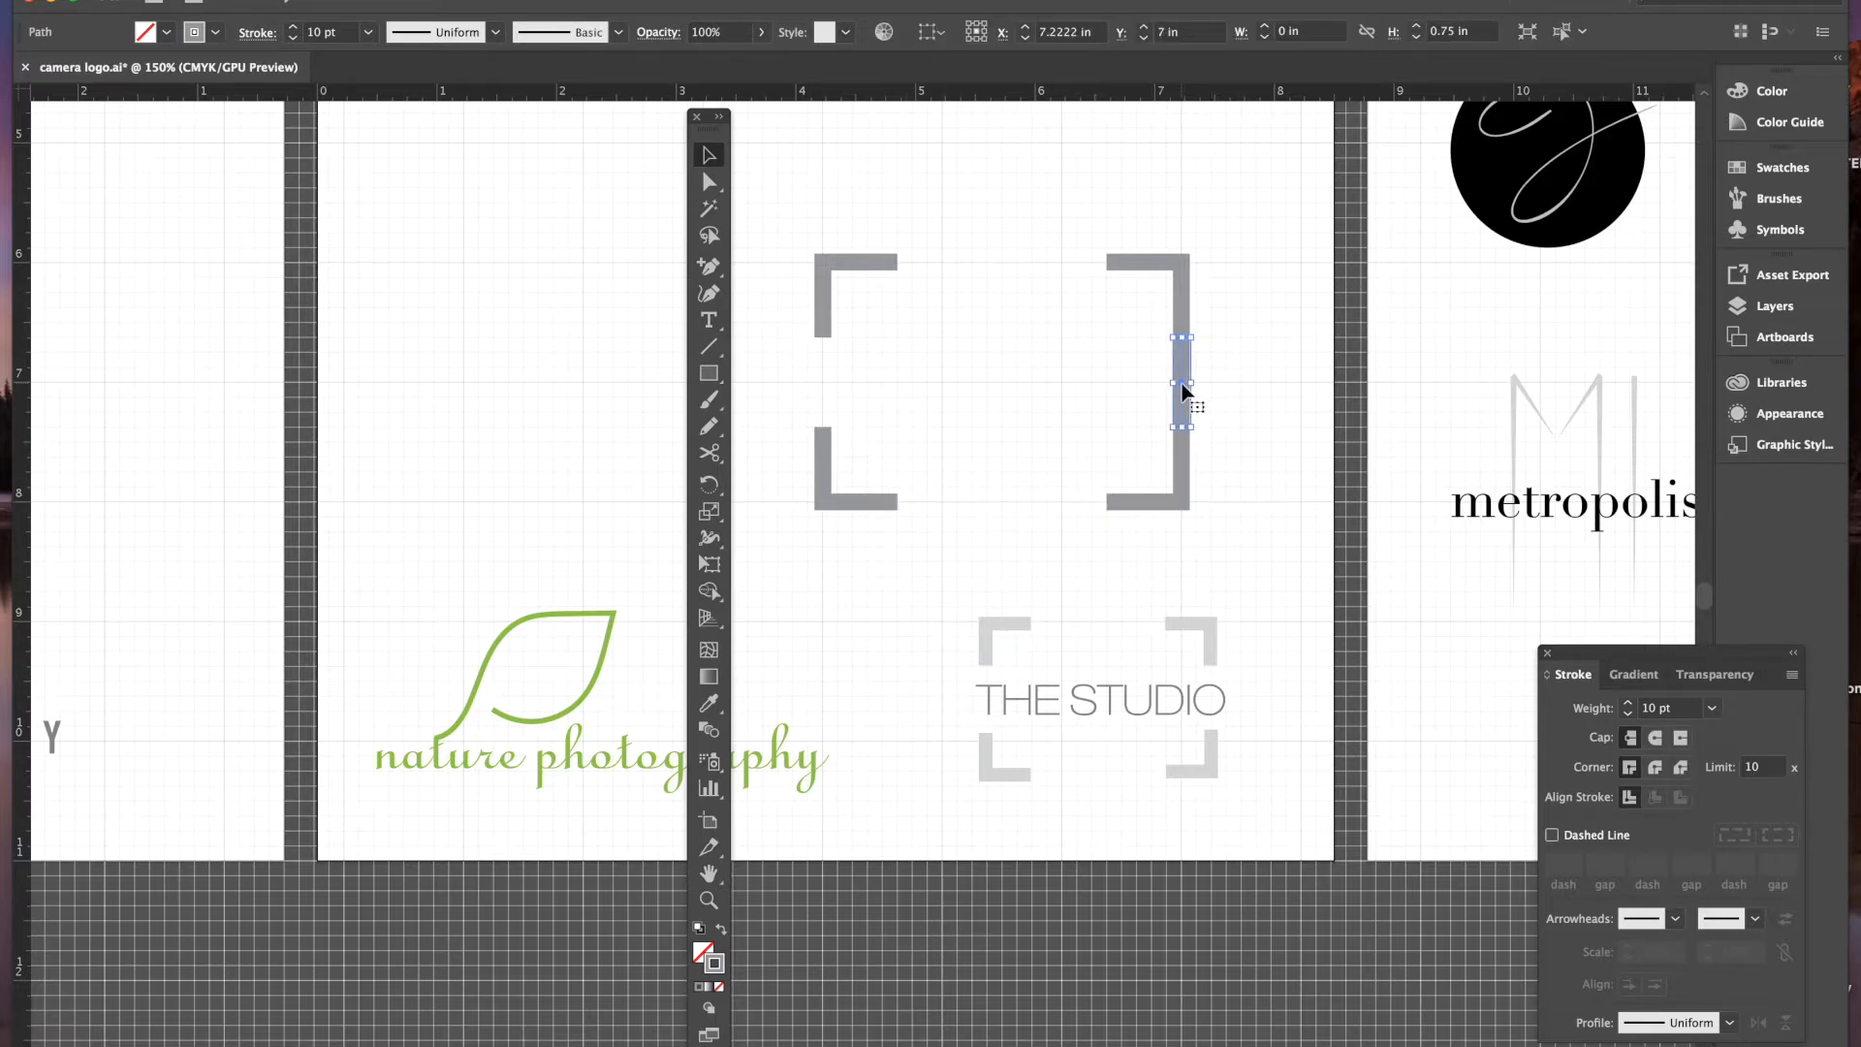
key("Delete")
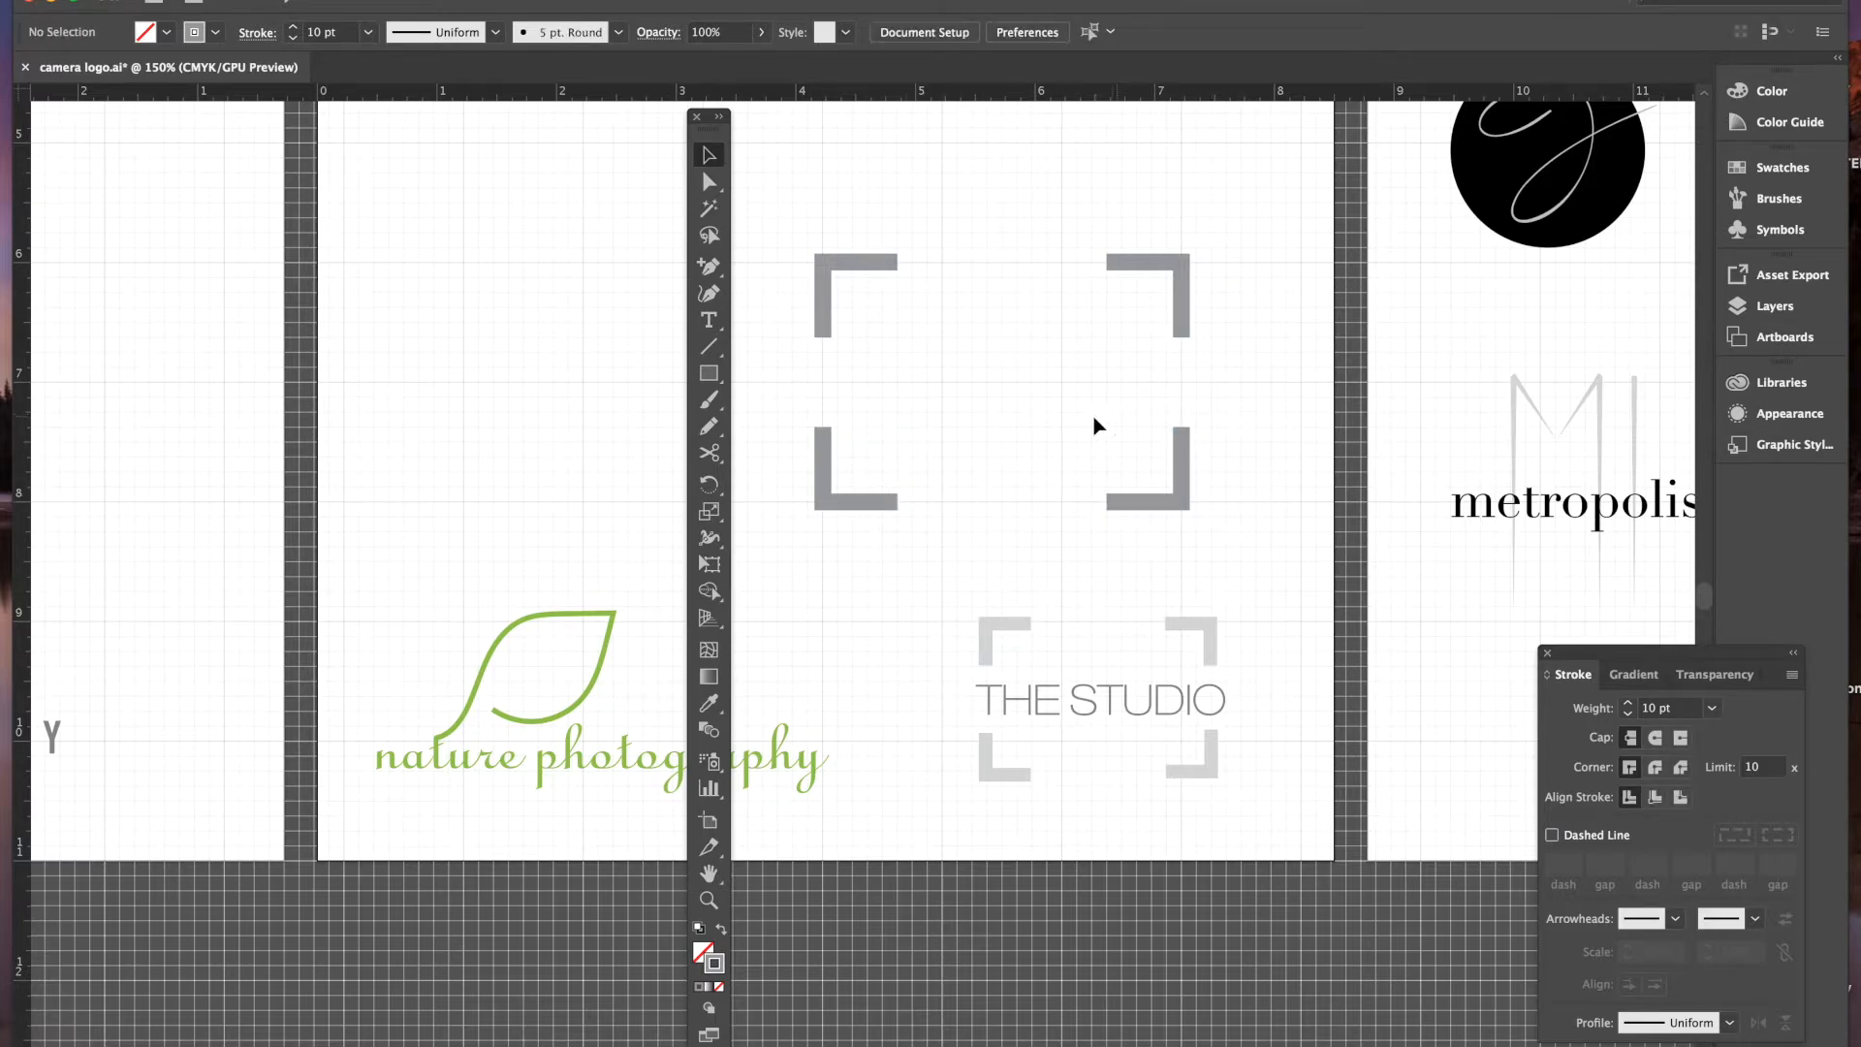
left_click(709, 320)
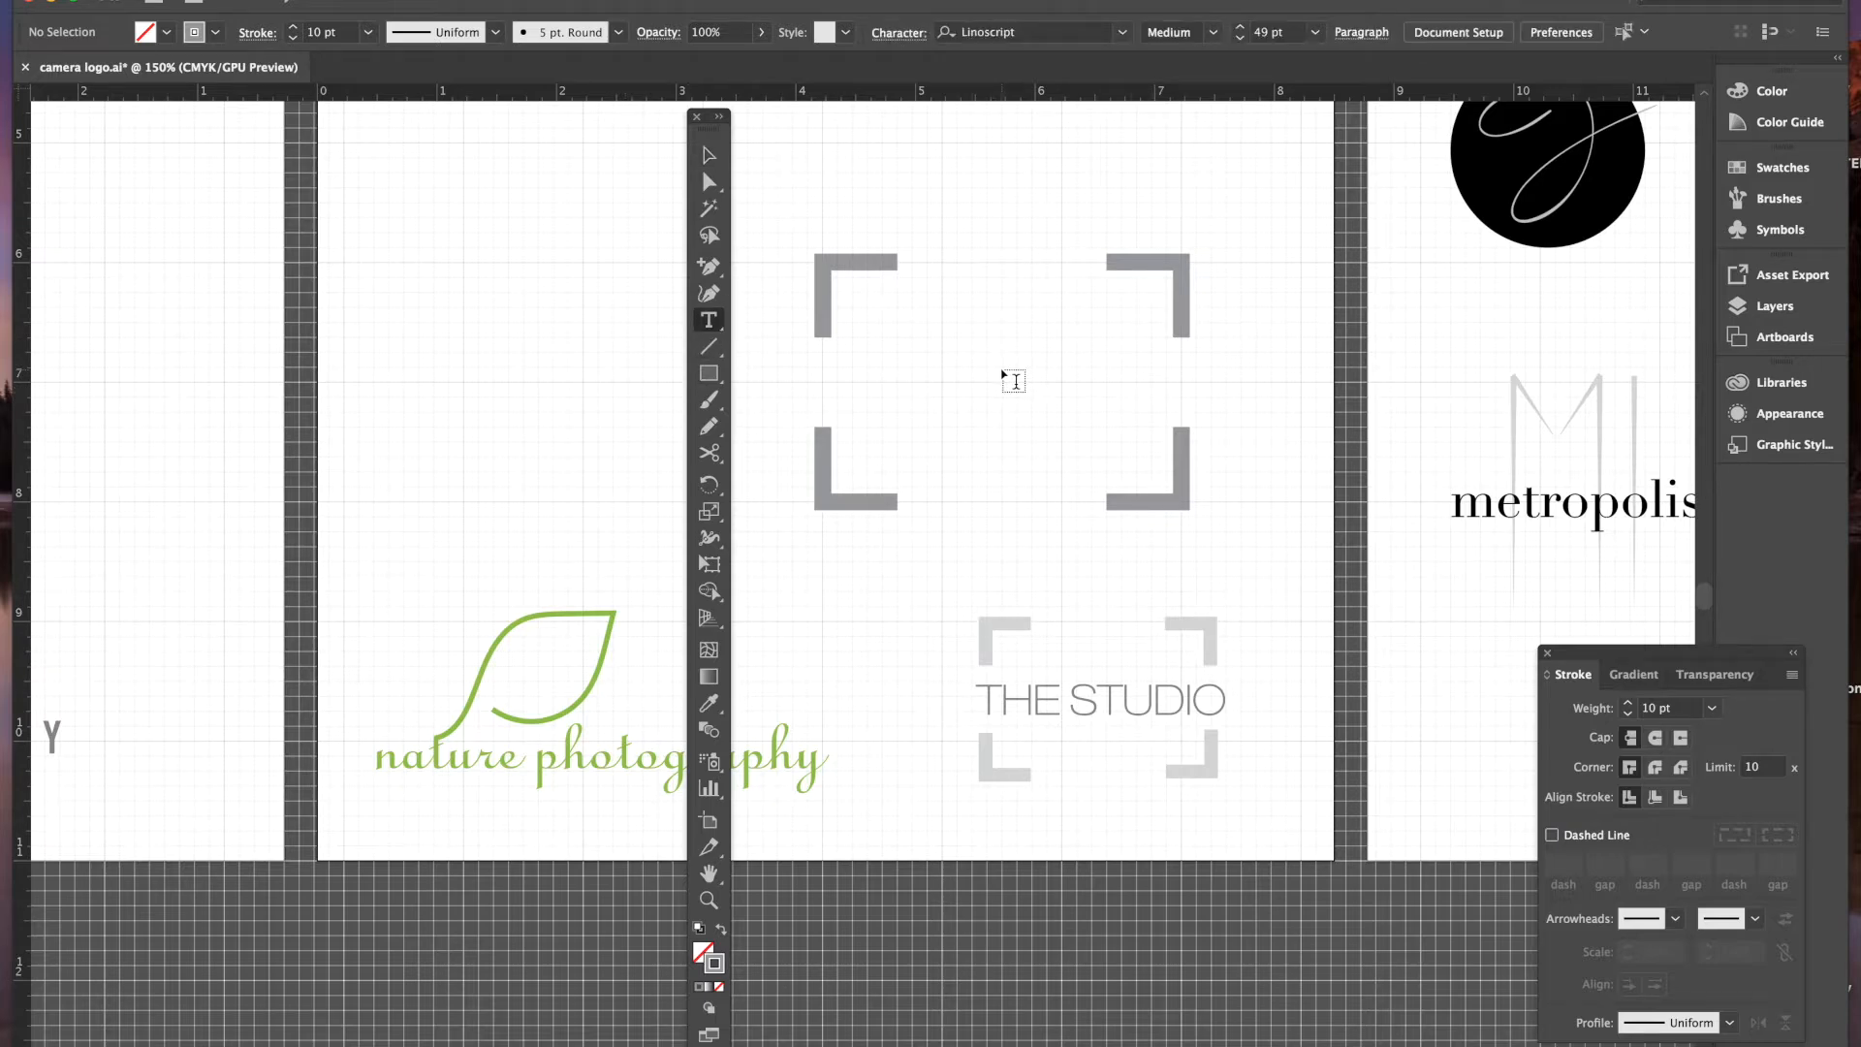
- Type 'THE STUDIO' near the brackets and select the text
left_click(1008, 380)
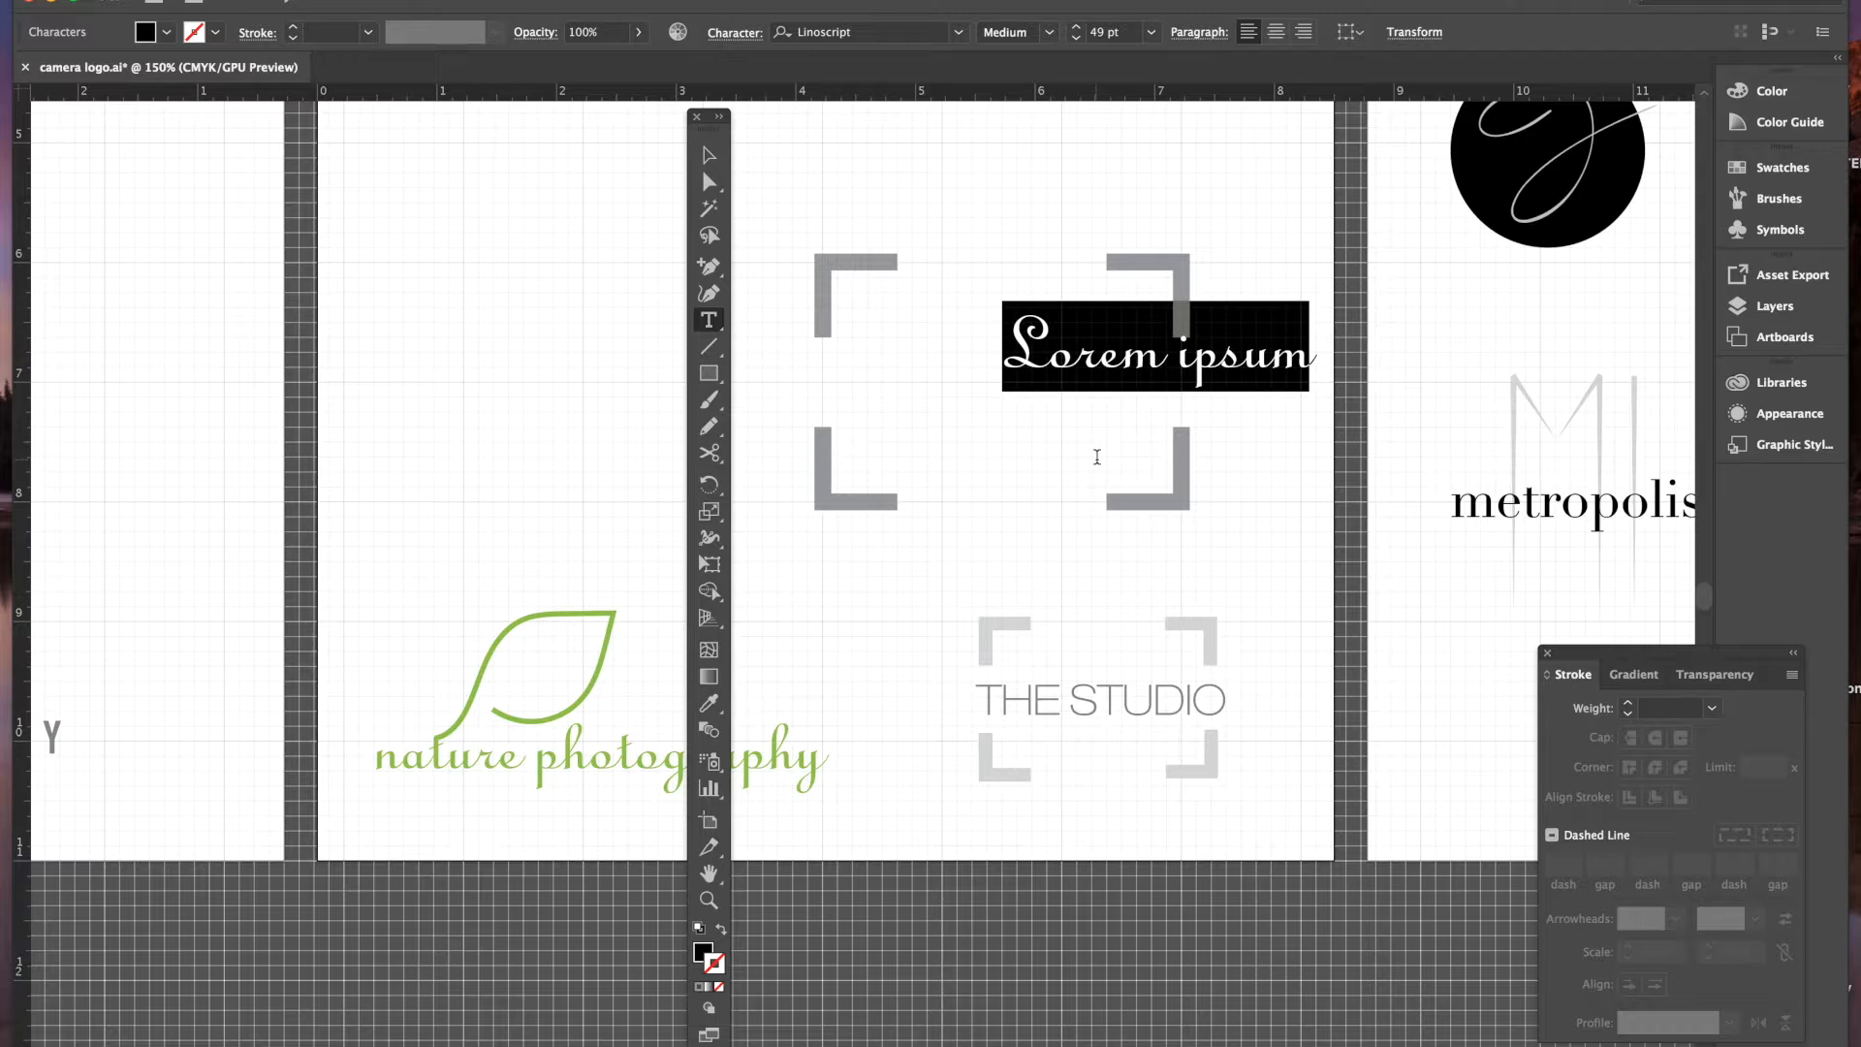
type("THE STUDIO")
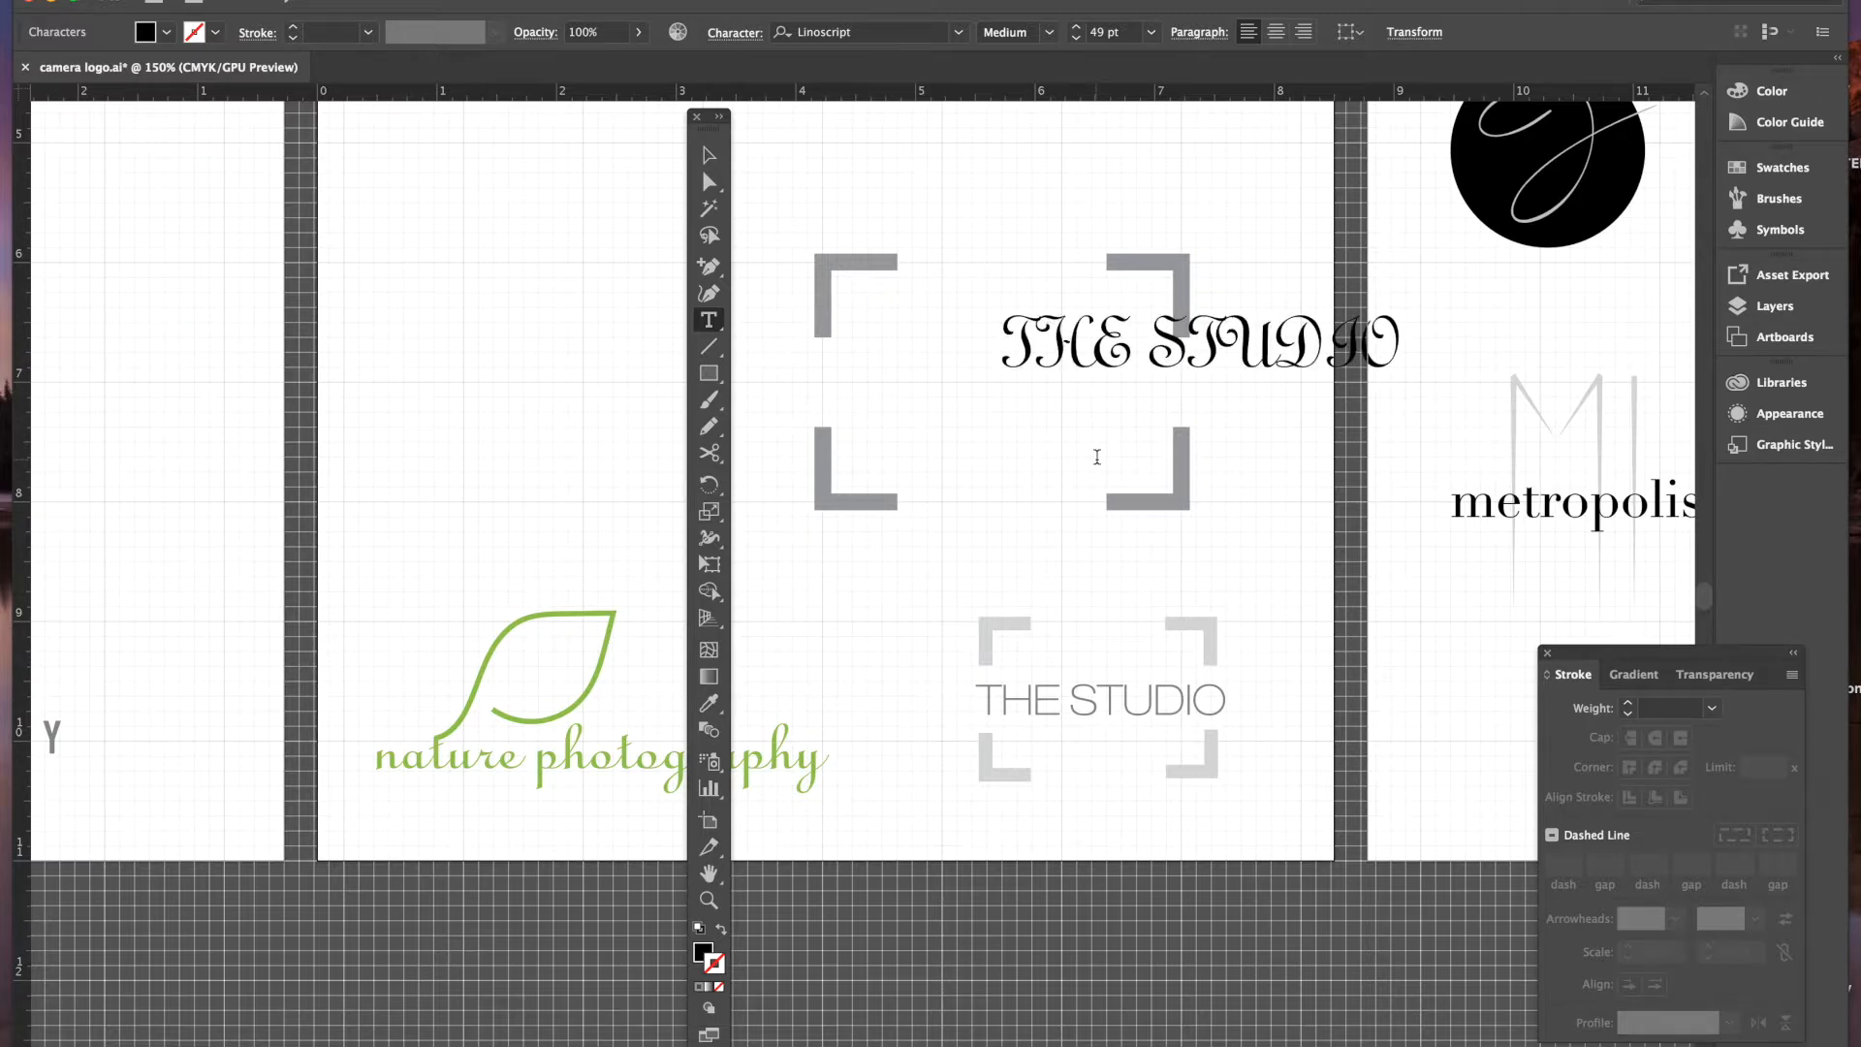
left_click_drag(1008, 354, 1425, 345)
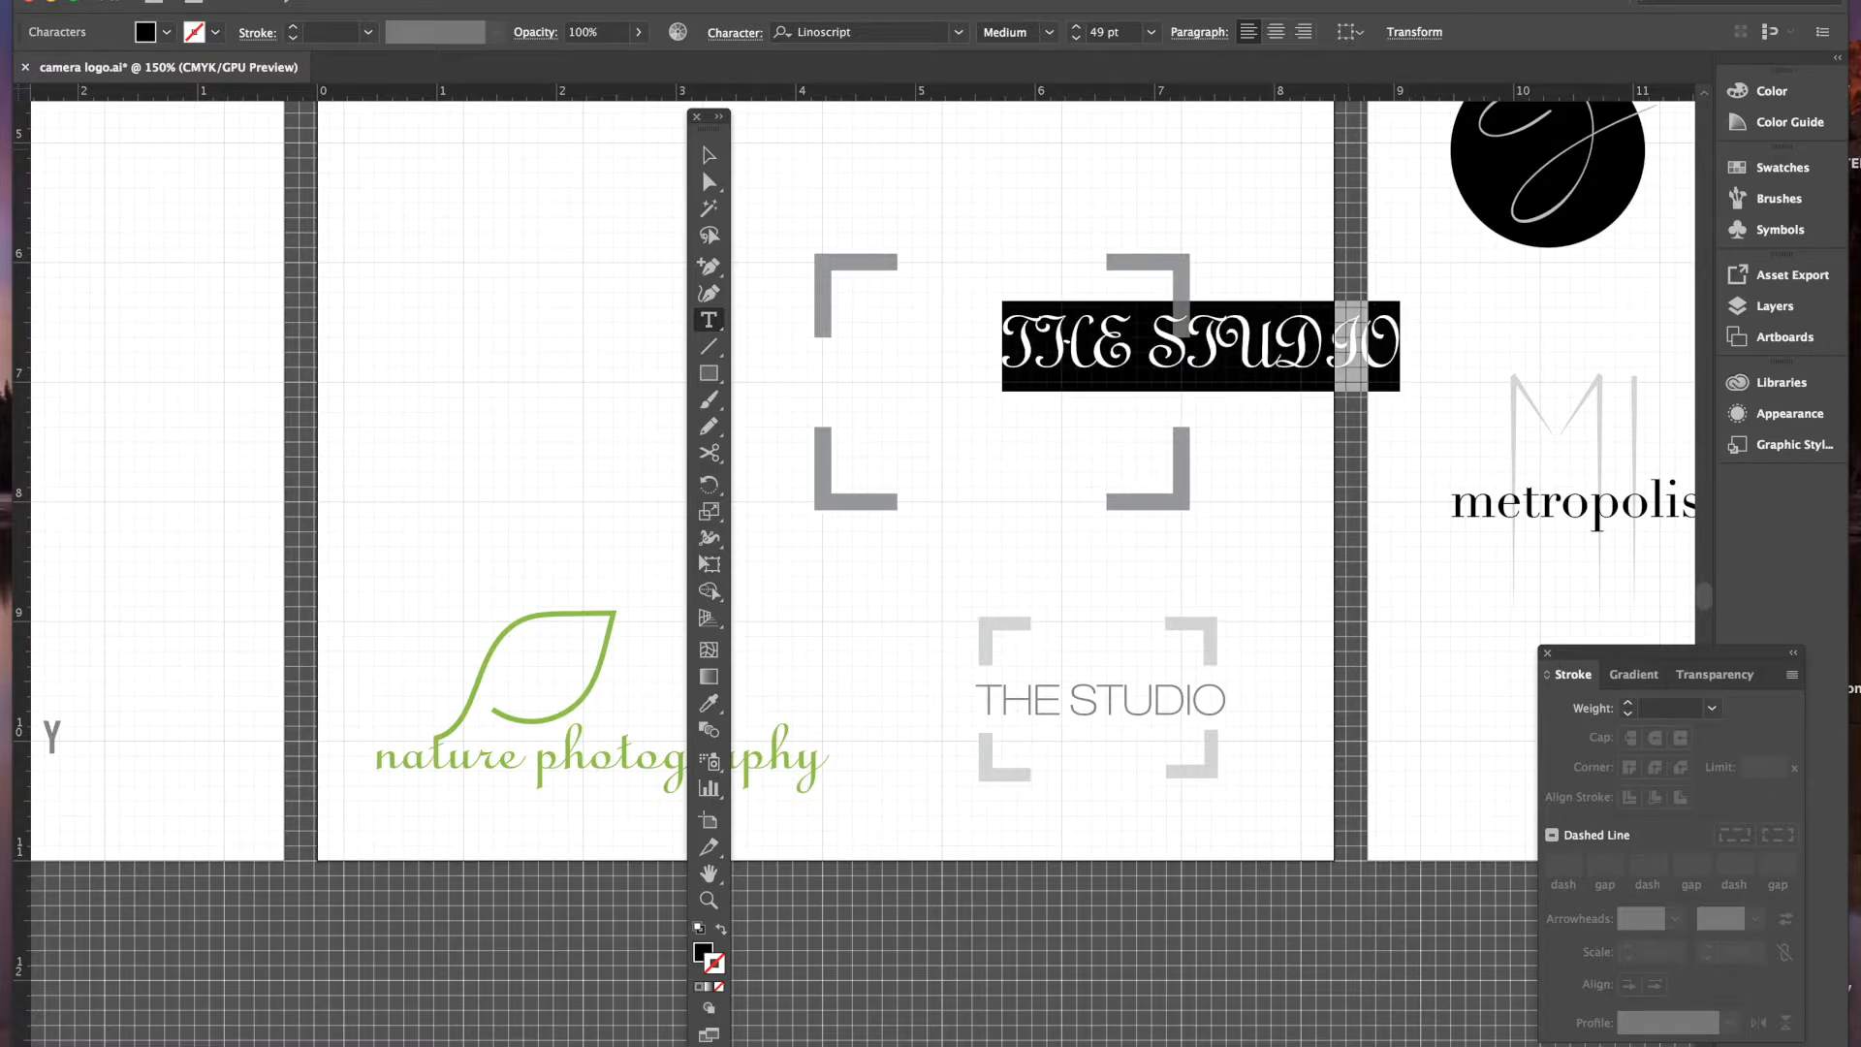
- Set the THE STUDIO text to Futura Medium at 38 pt
left_click(959, 32)
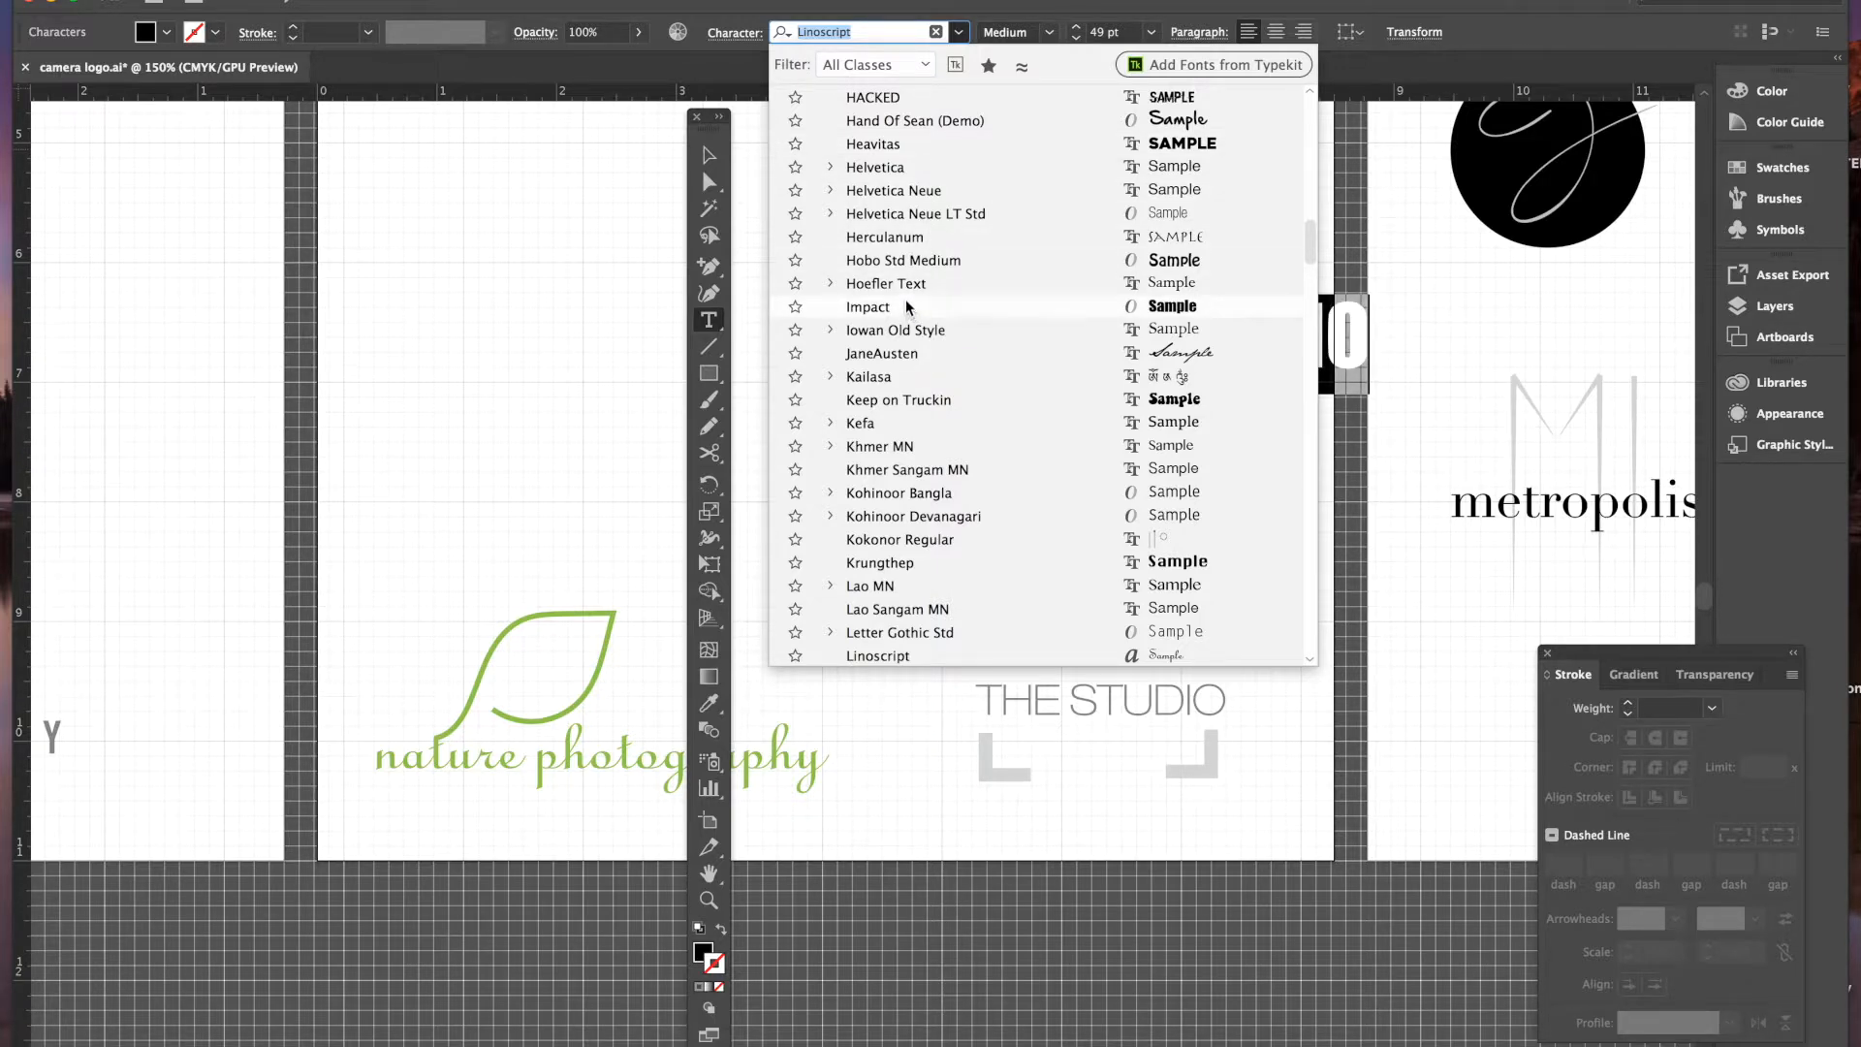
scroll(909, 308, "up", 7)
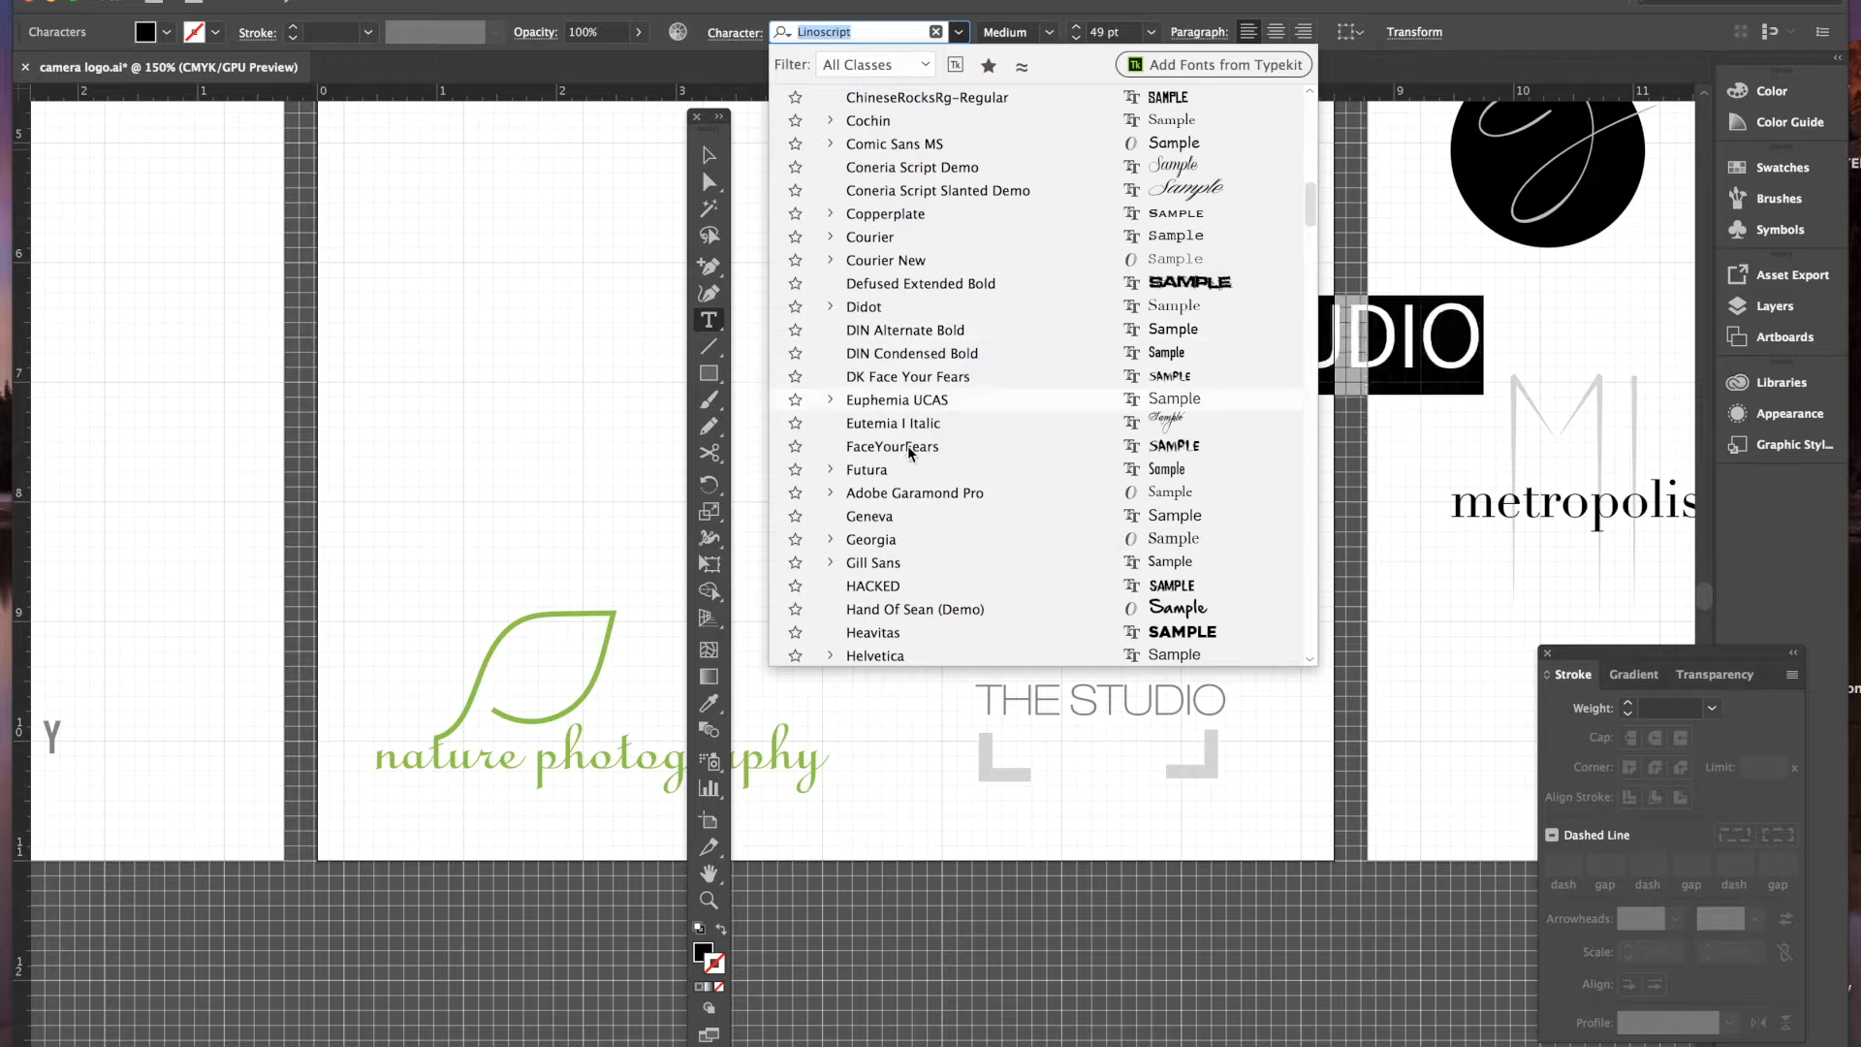
left_click(911, 469)
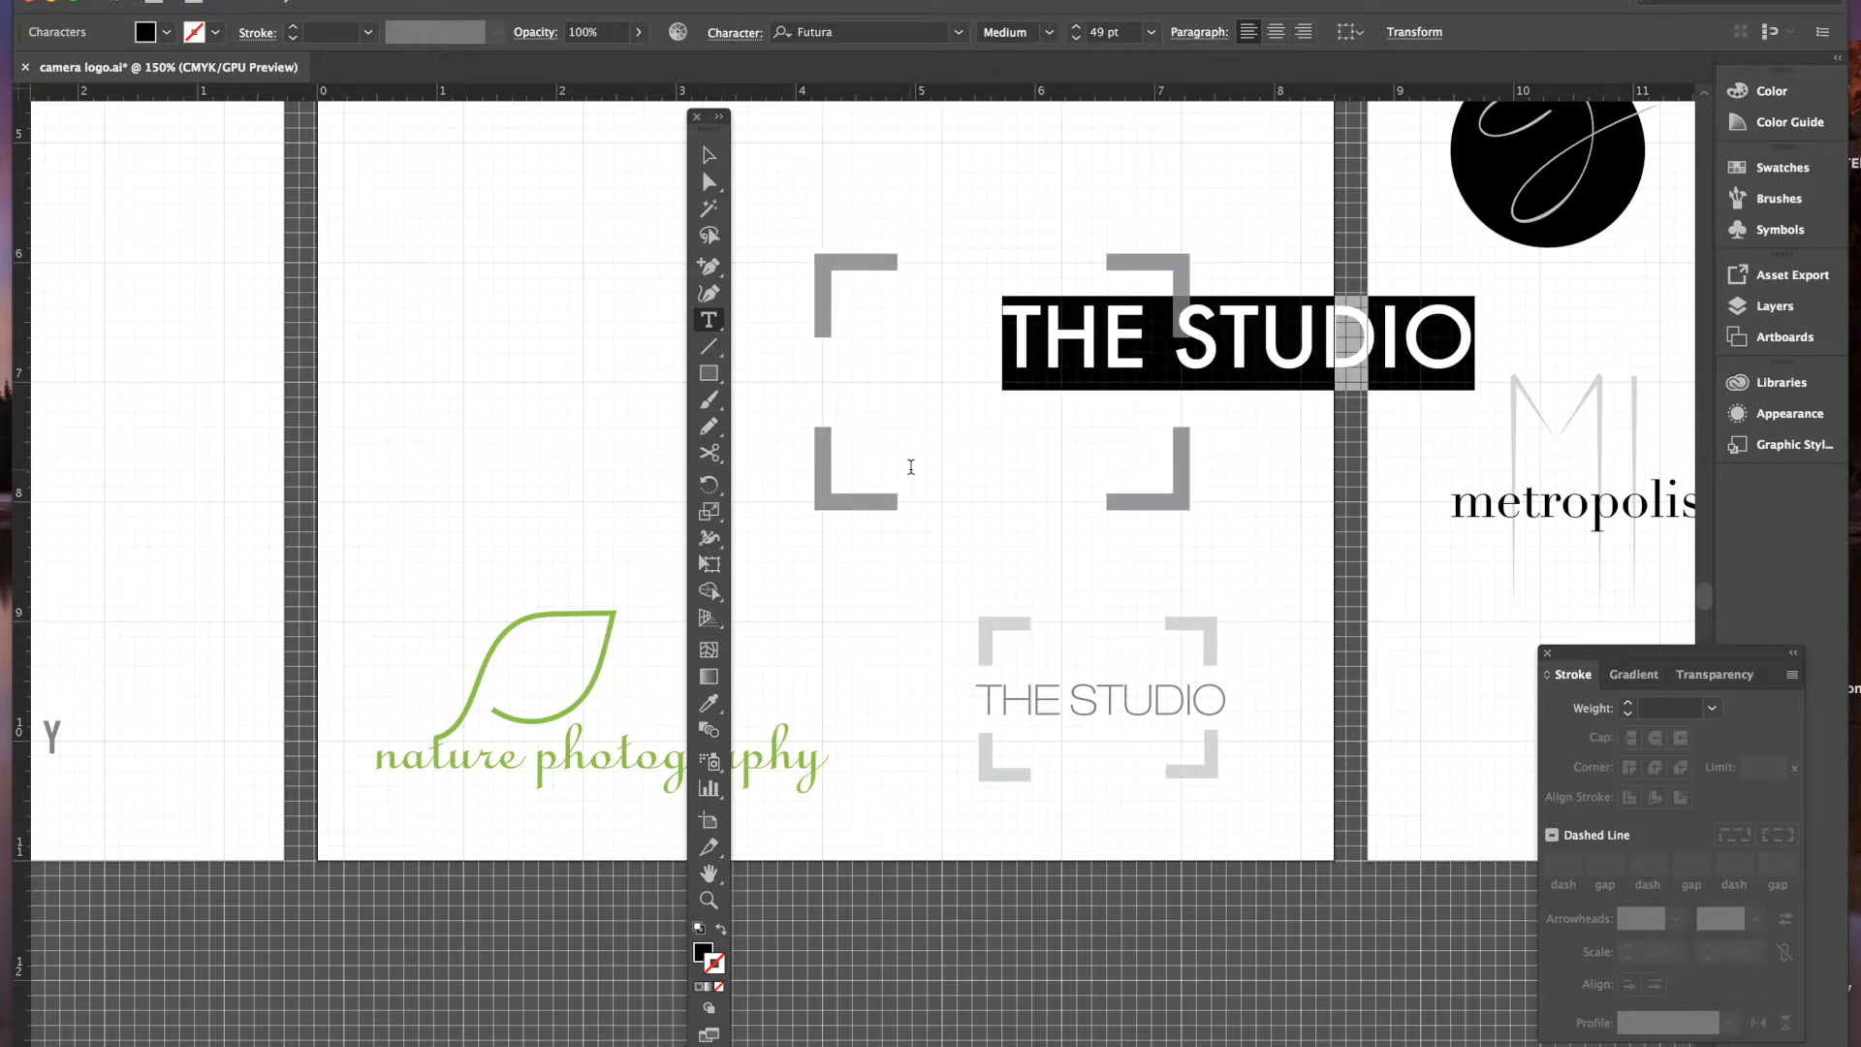
left_click(1074, 40)
left_click(1074, 40)
left_click(1074, 39)
left_click(1074, 40)
left_click(1074, 39)
left_click(1074, 40)
left_click(1074, 39)
left_click(1074, 40)
left_click(1074, 40)
left_click(1074, 39)
left_click(1074, 40)
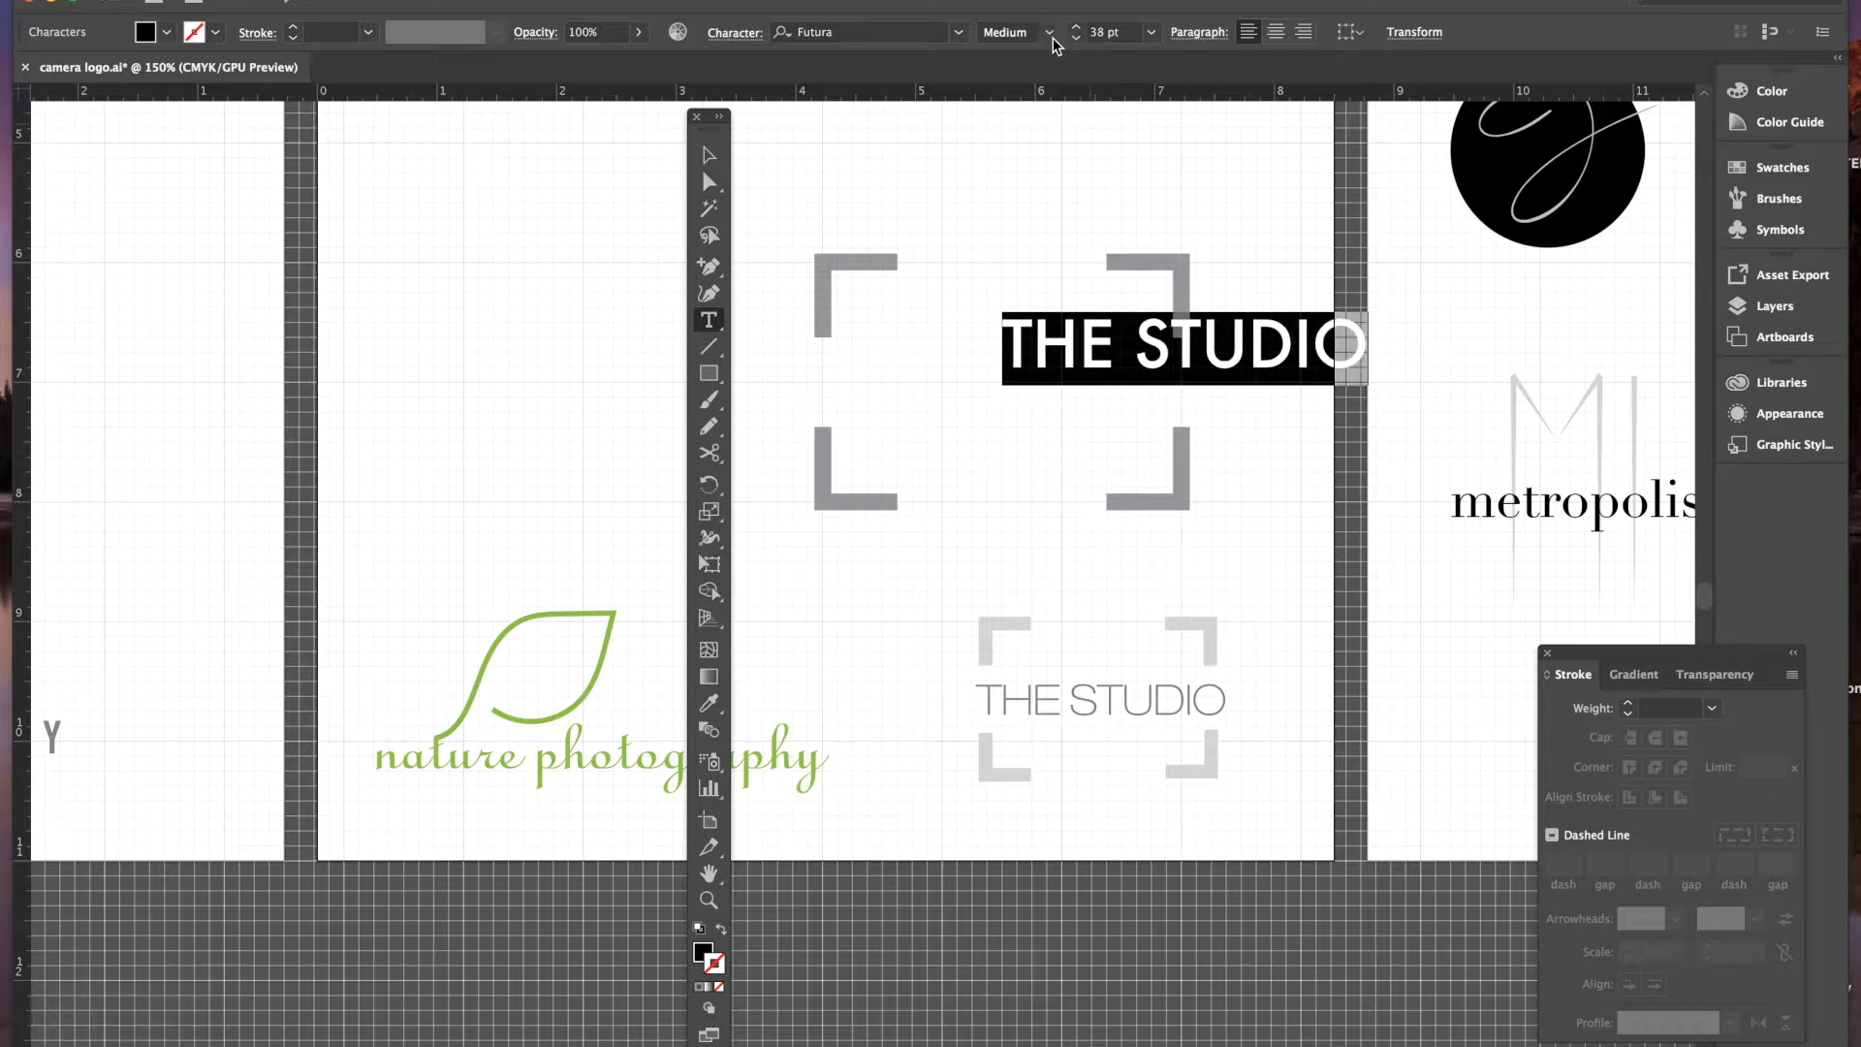
left_click(1049, 32)
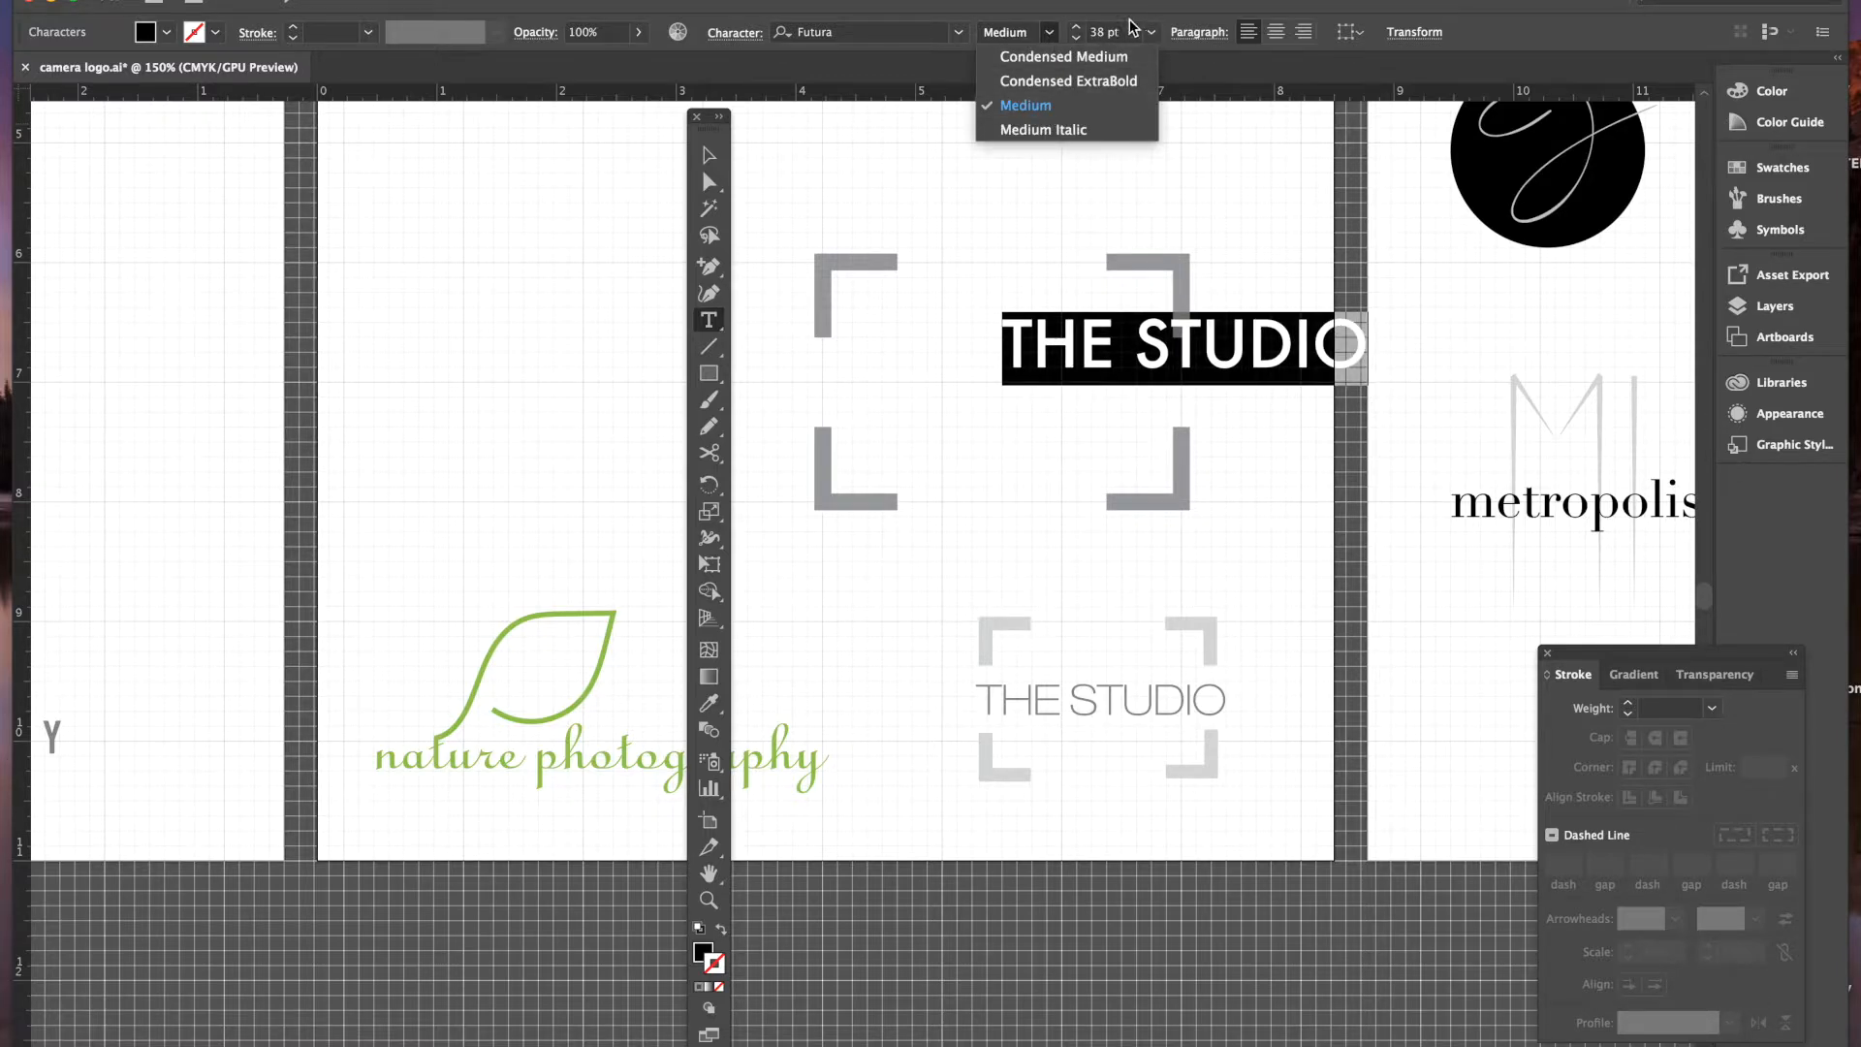
left_click(1153, 35)
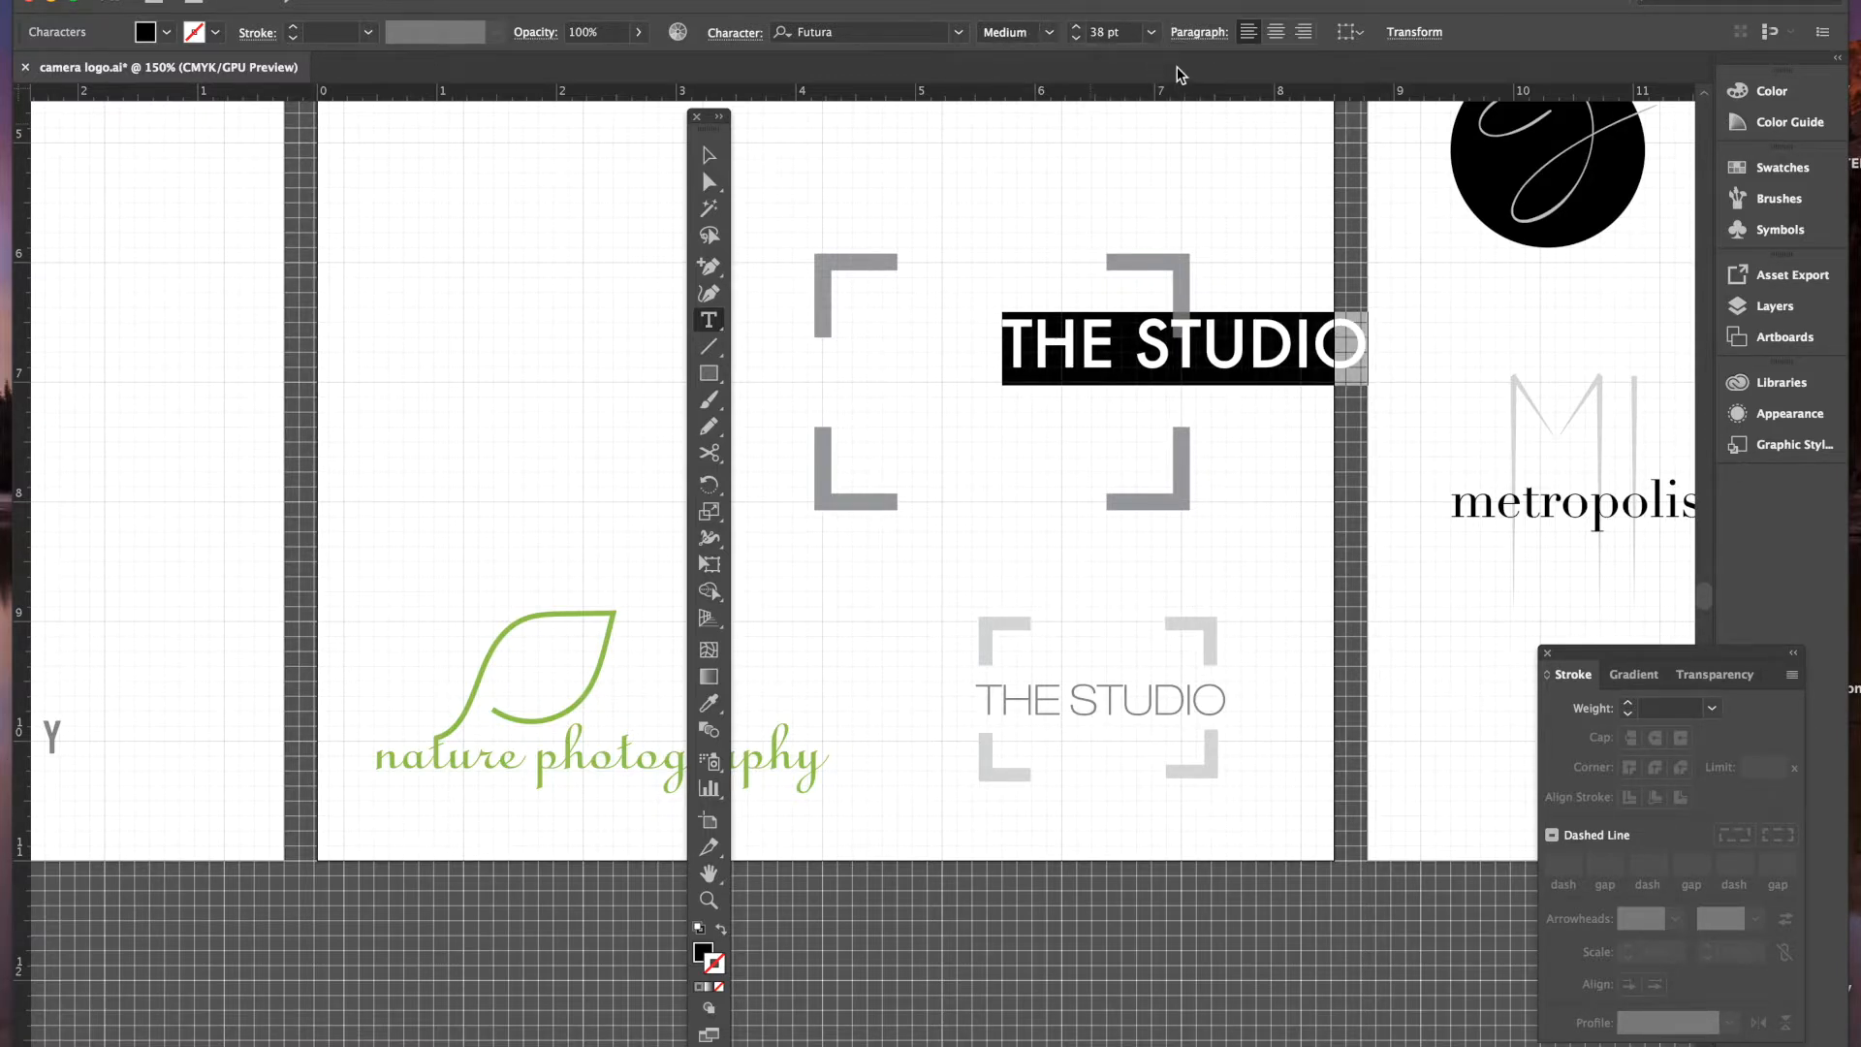
left_click(708, 157)
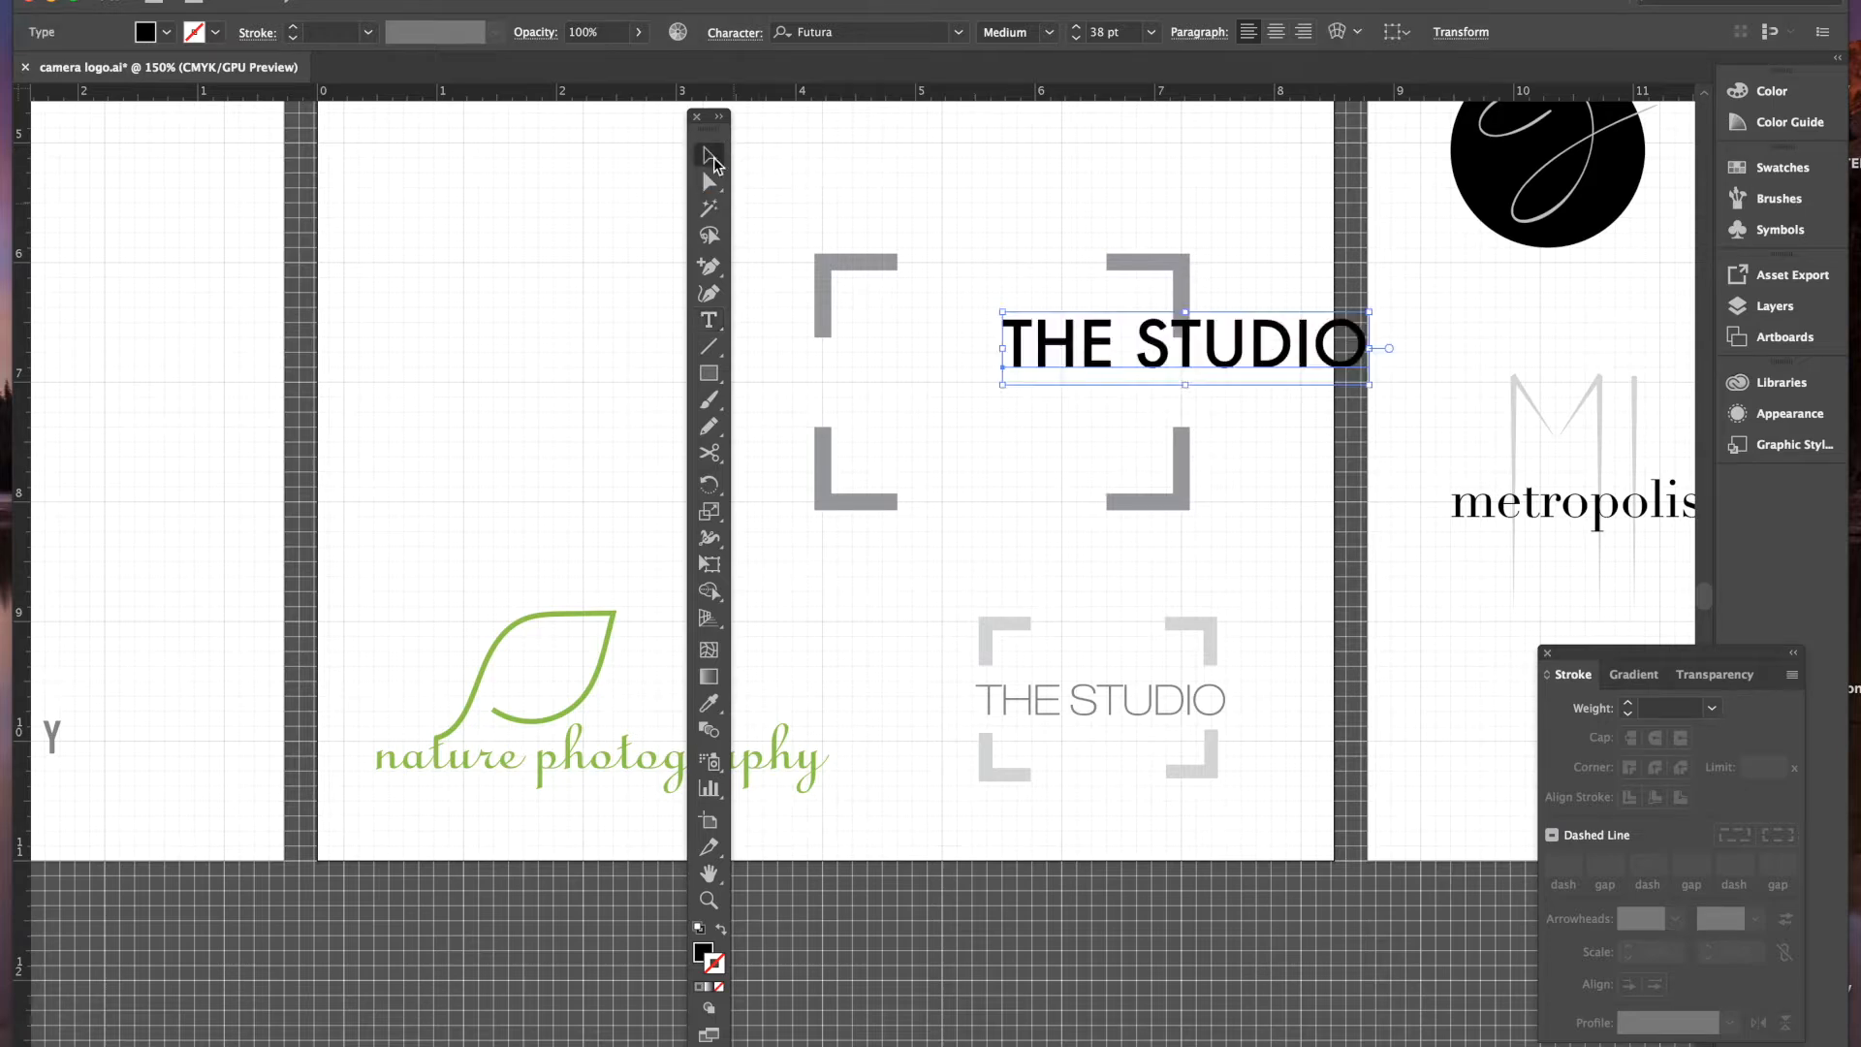
- Move THE STUDIO inside the brackets and scale it up to about 41.83 pt
left_click_drag(1126, 357, 976, 411)
key("shift+Up")
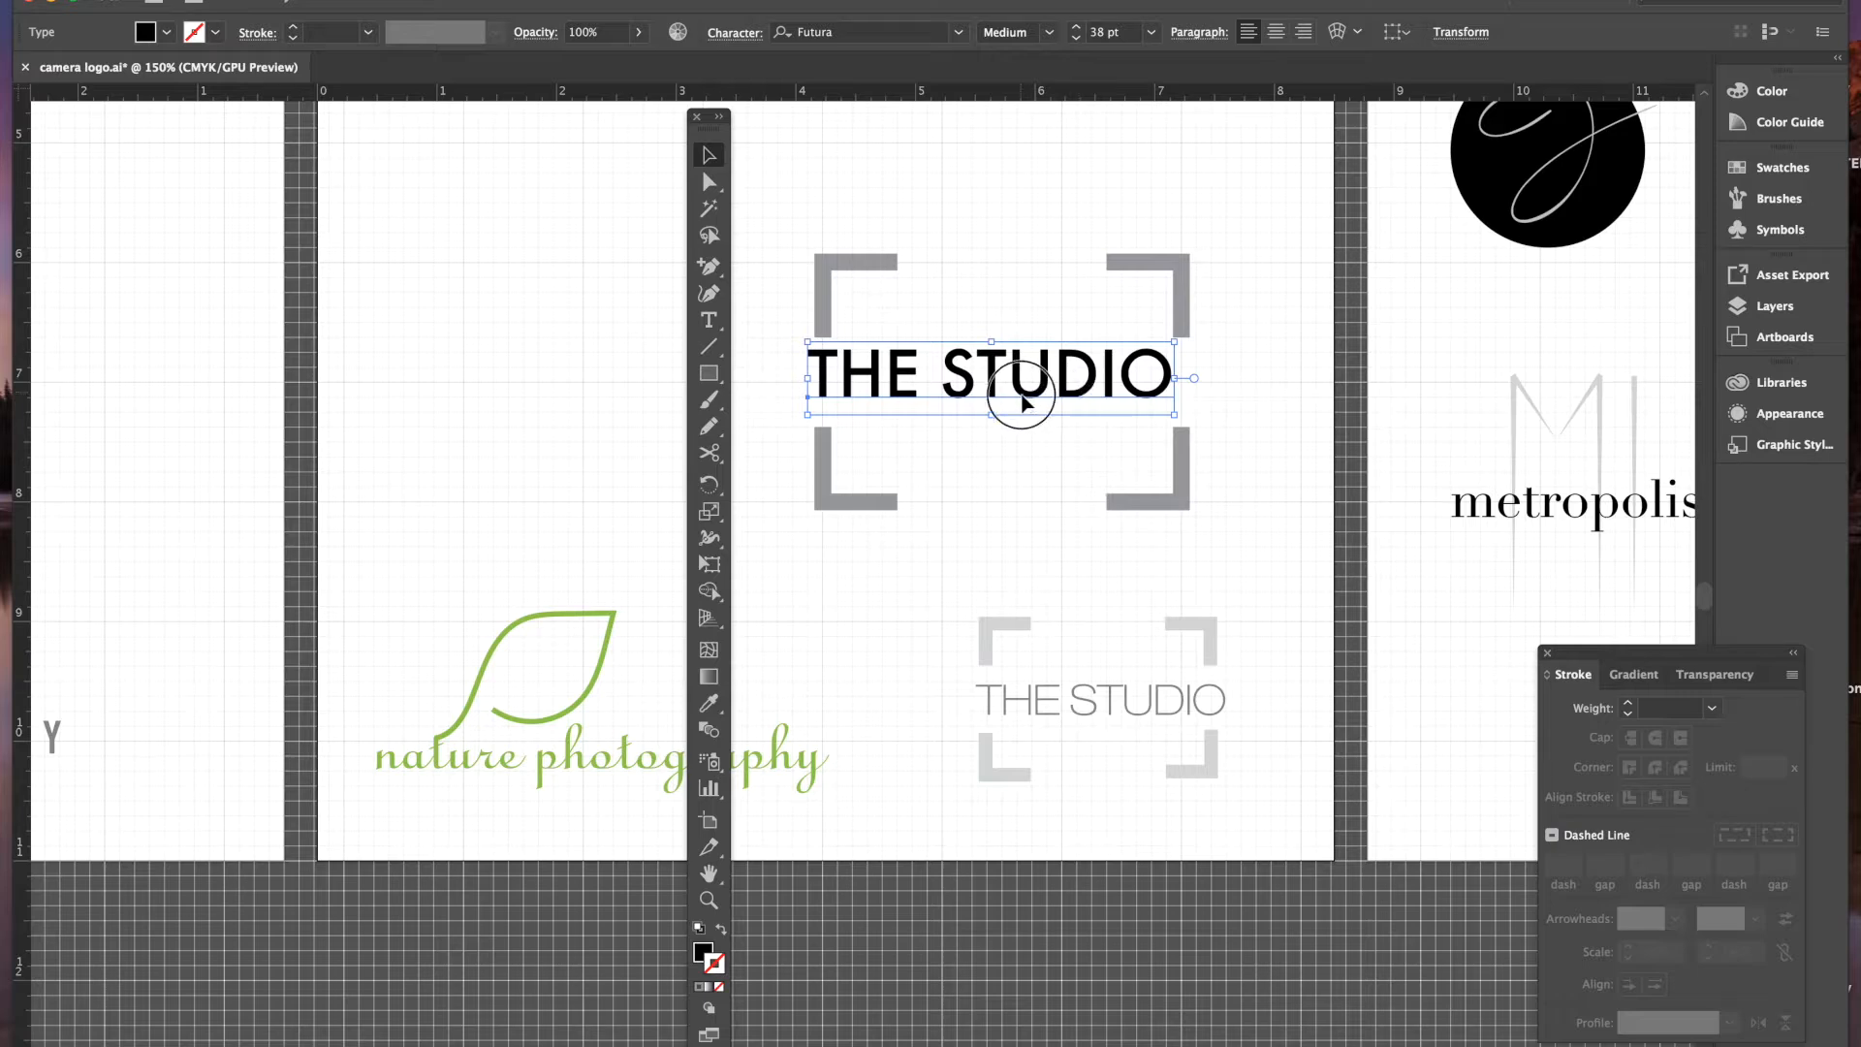
left_click_drag(1013, 400, 998, 401)
left_click_drag(1163, 418, 1199, 426)
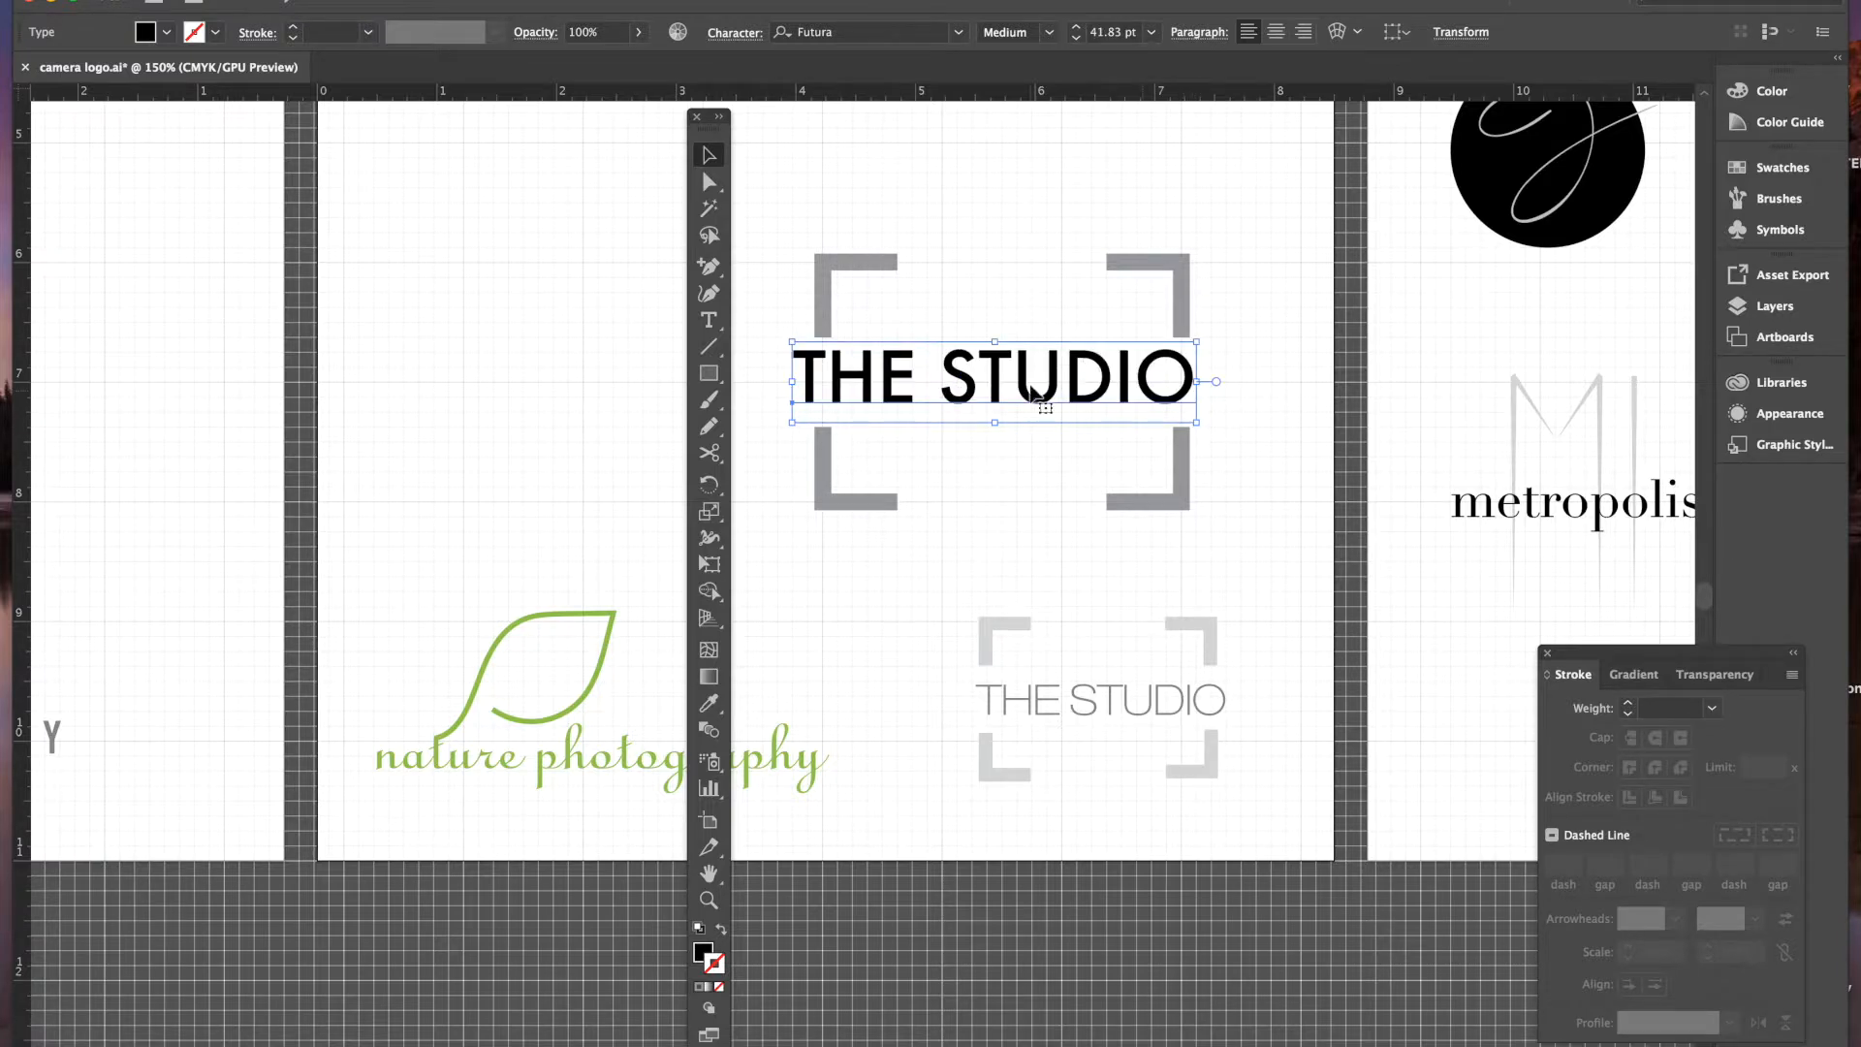
- Turn off View > Snap to Grid and centre THE STUDIO between the brackets
left_click(896, 200)
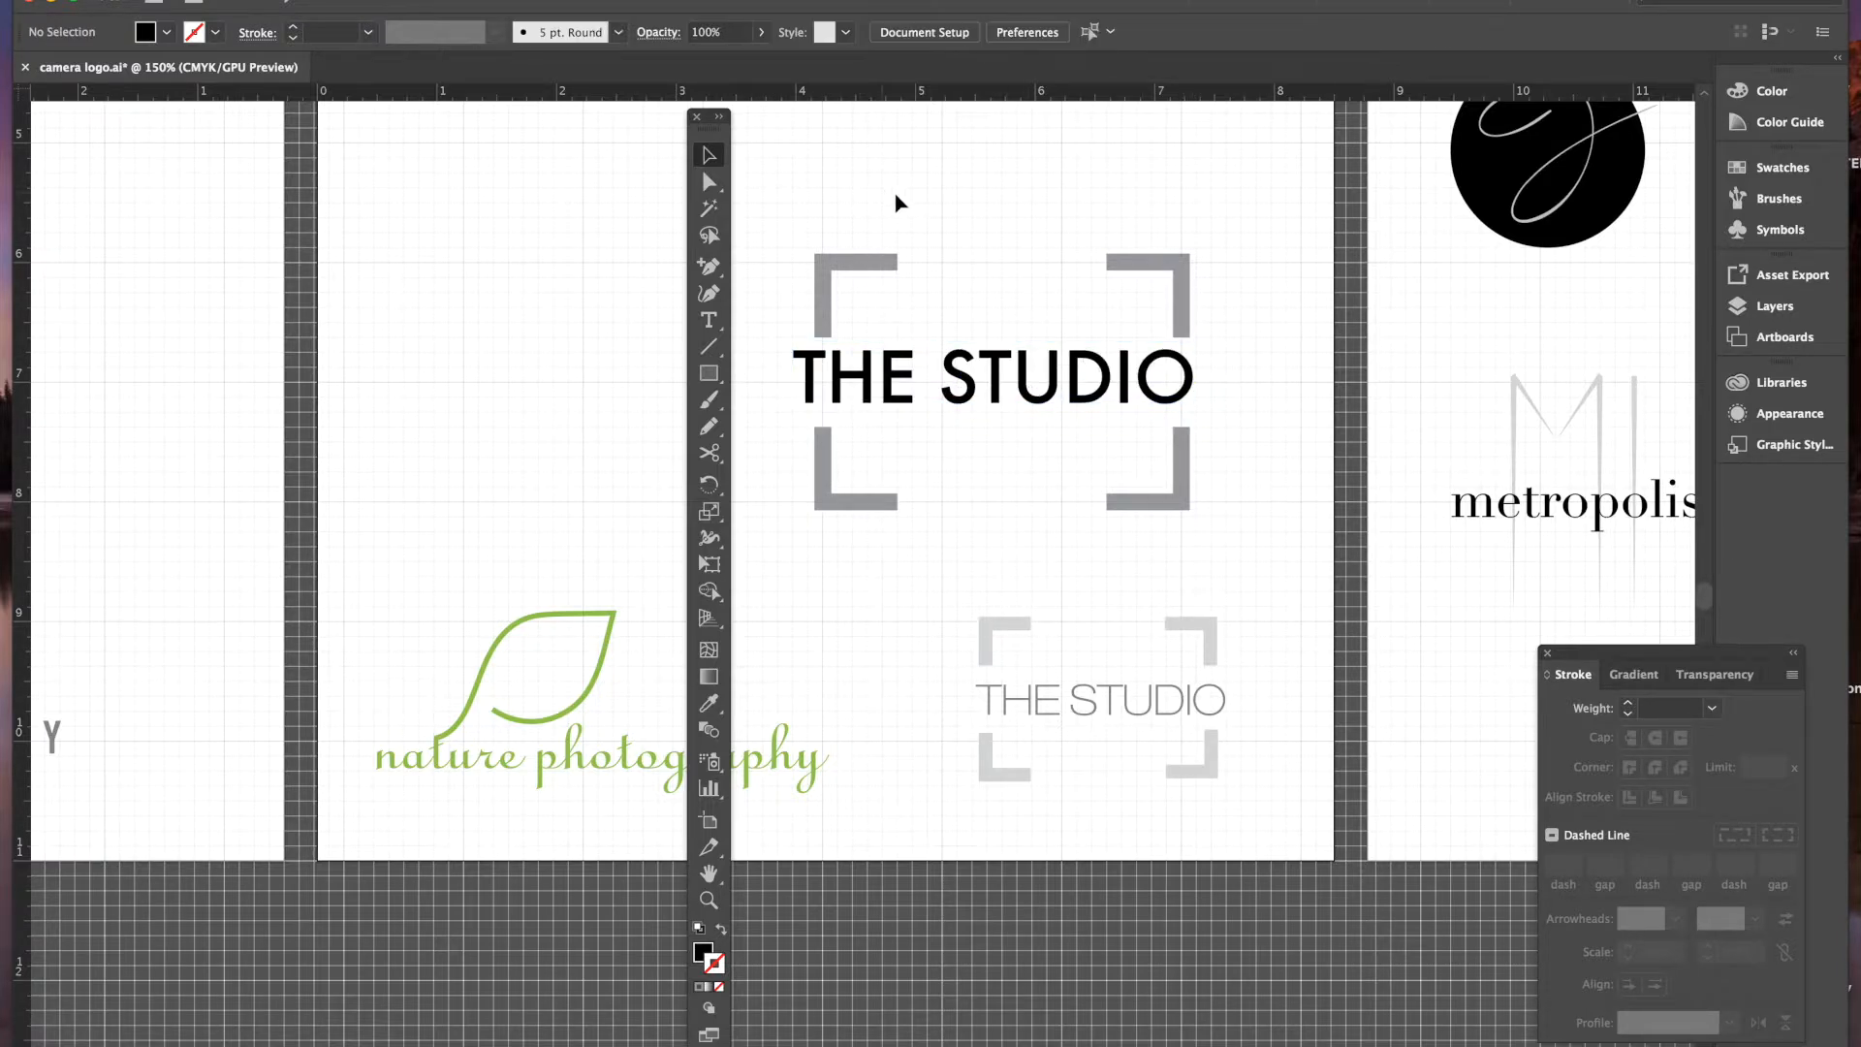
left_click(998, 395)
left_click(543, 0)
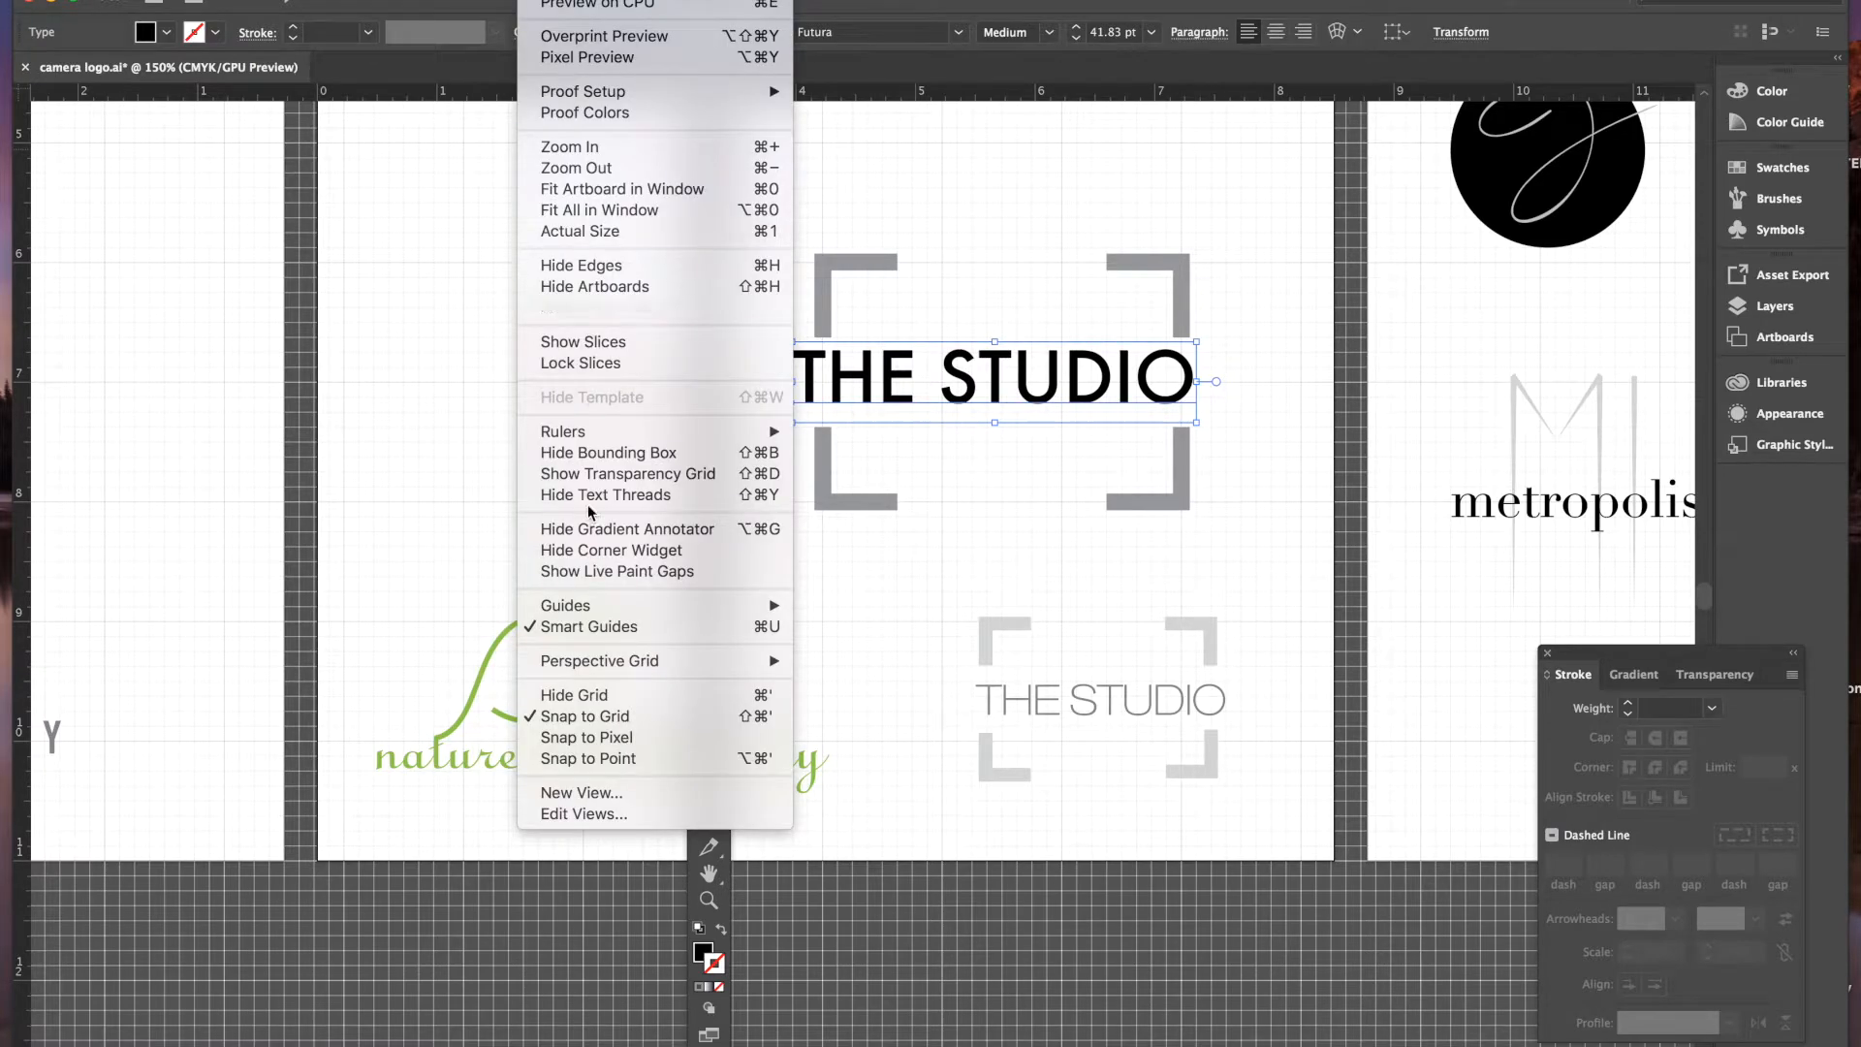
left_click(617, 725)
left_click_drag(999, 389, 1003, 395)
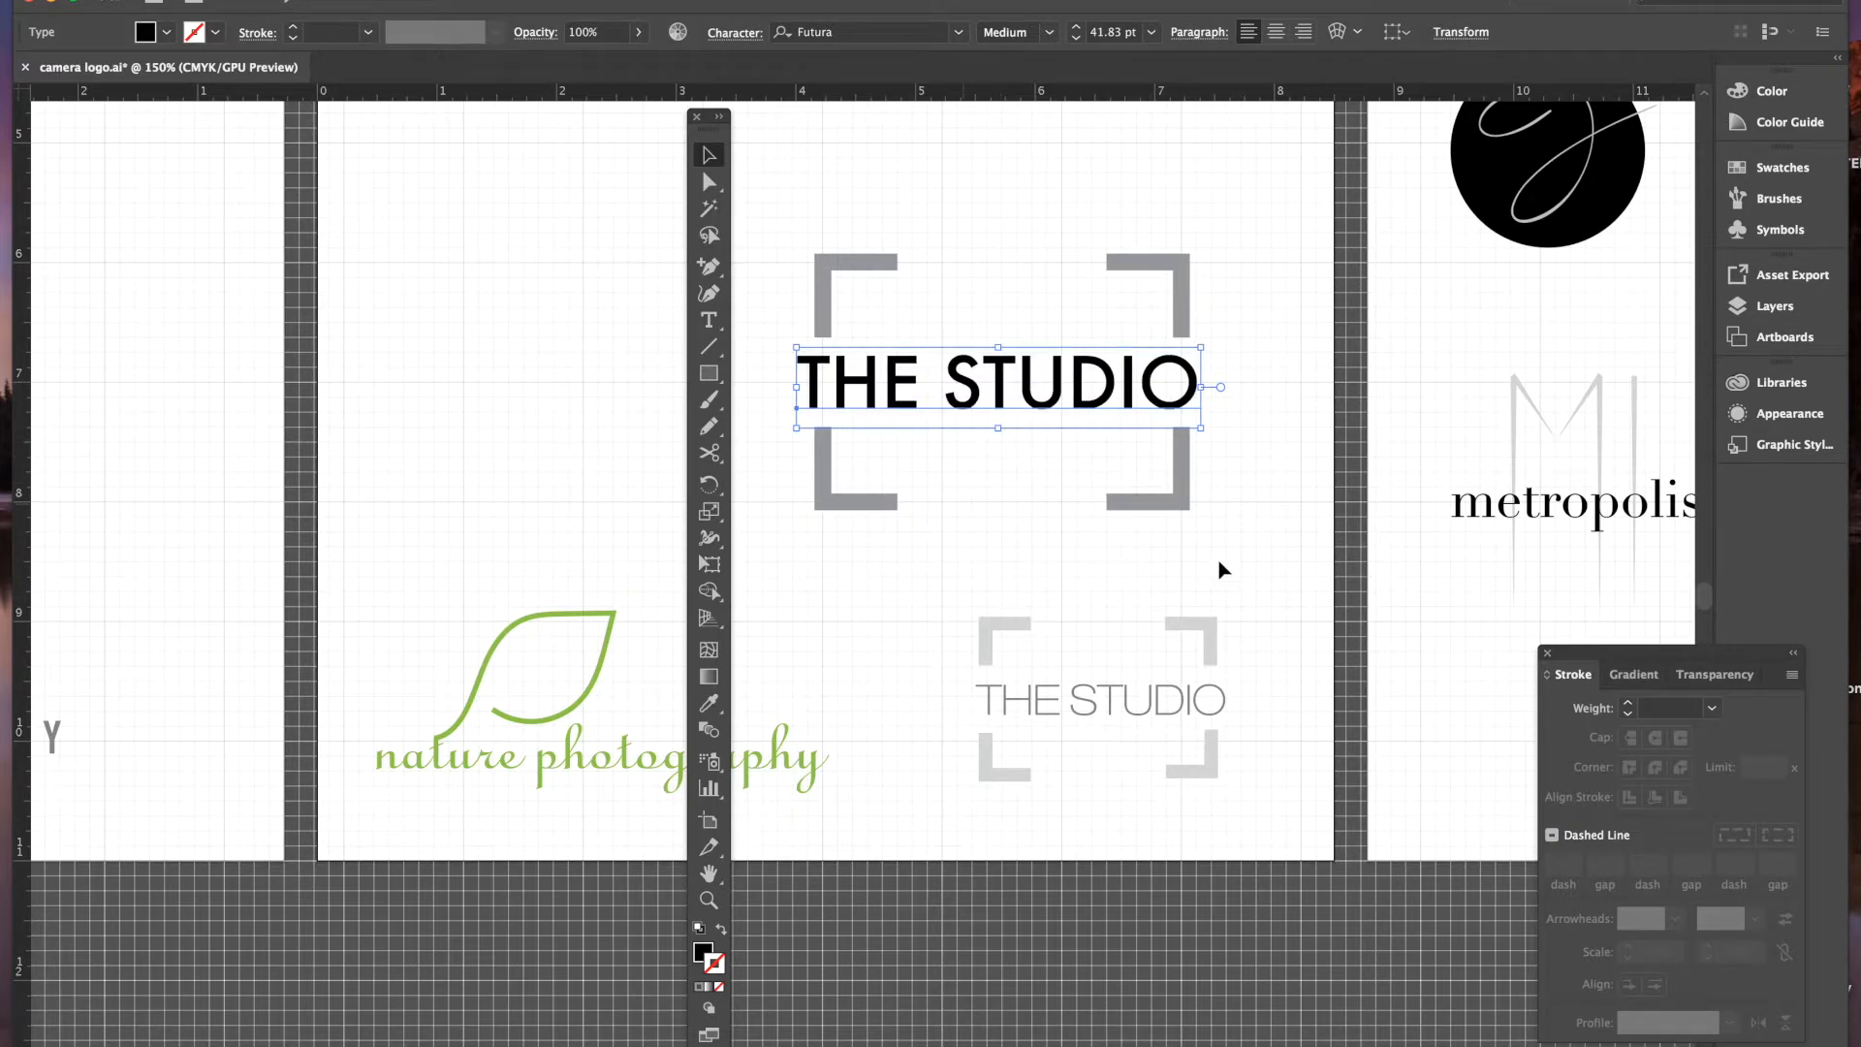
- Fill the THE STUDIO text with dark grey
left_click(167, 32)
left_click(52, 136)
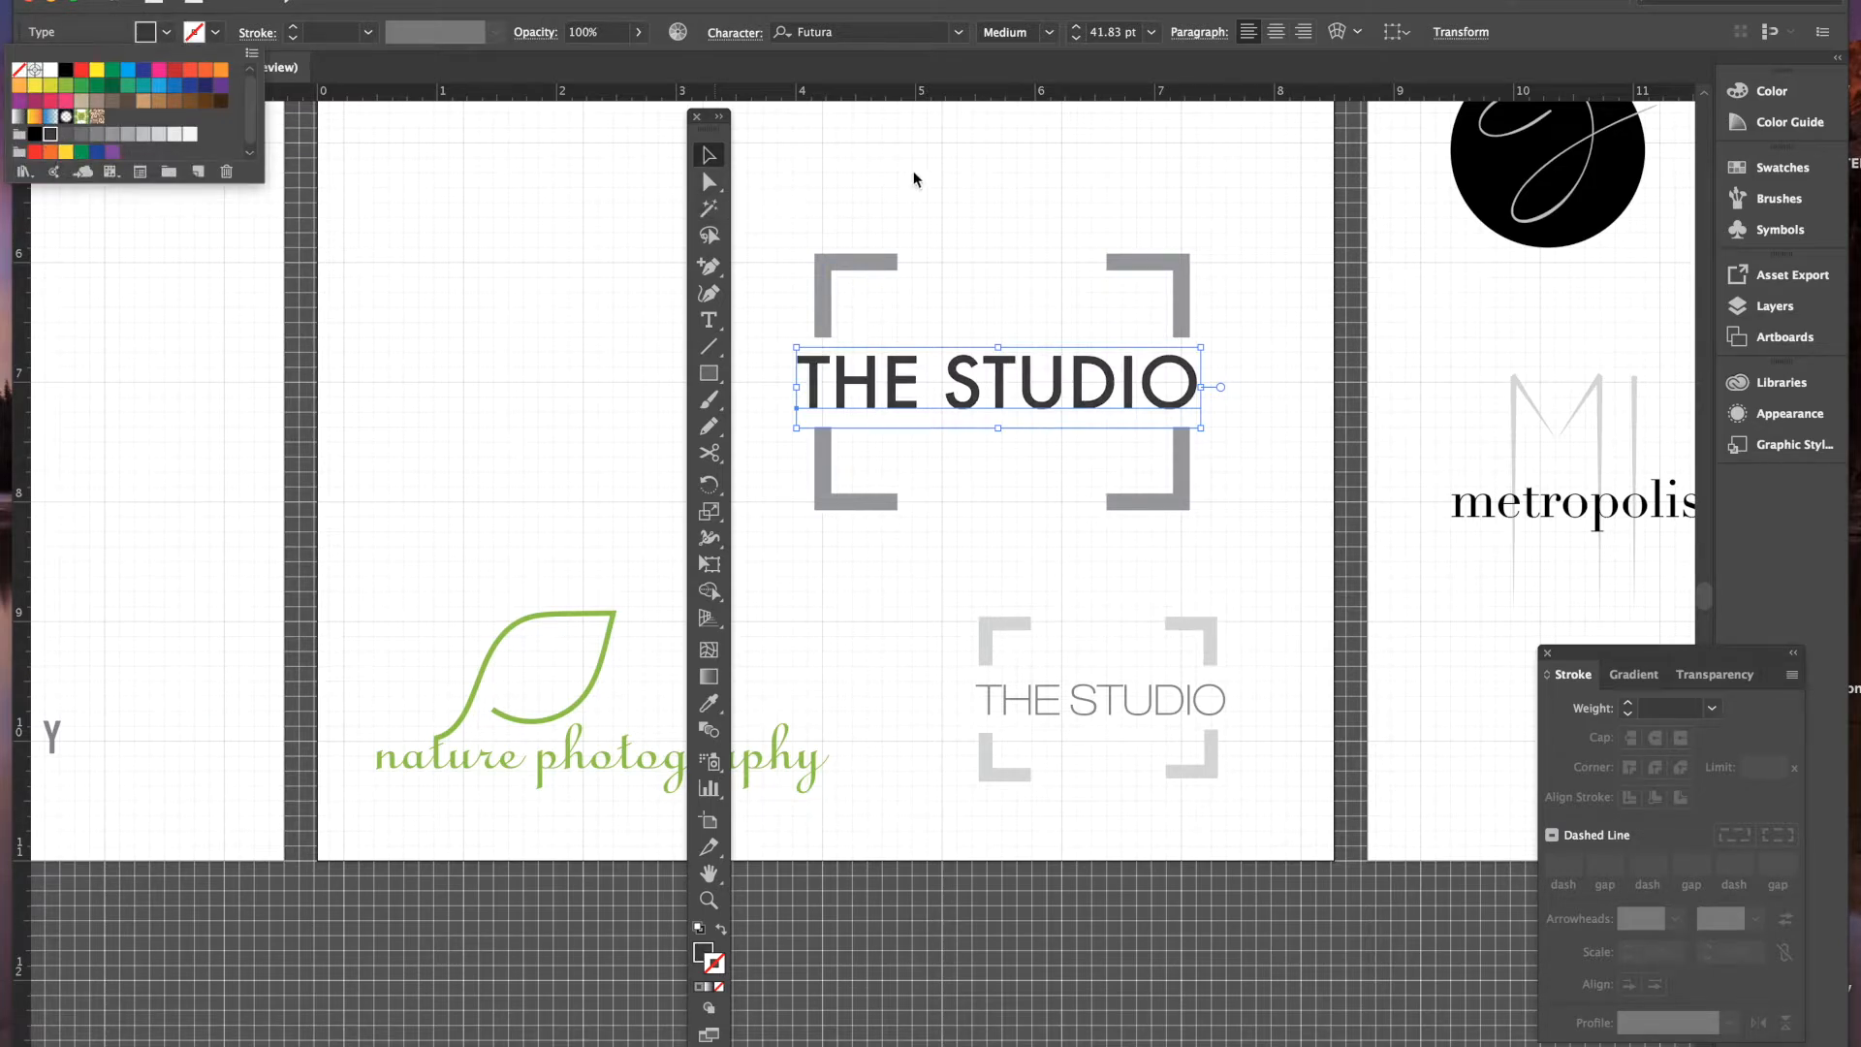
left_click(922, 176)
left_click(1275, 453)
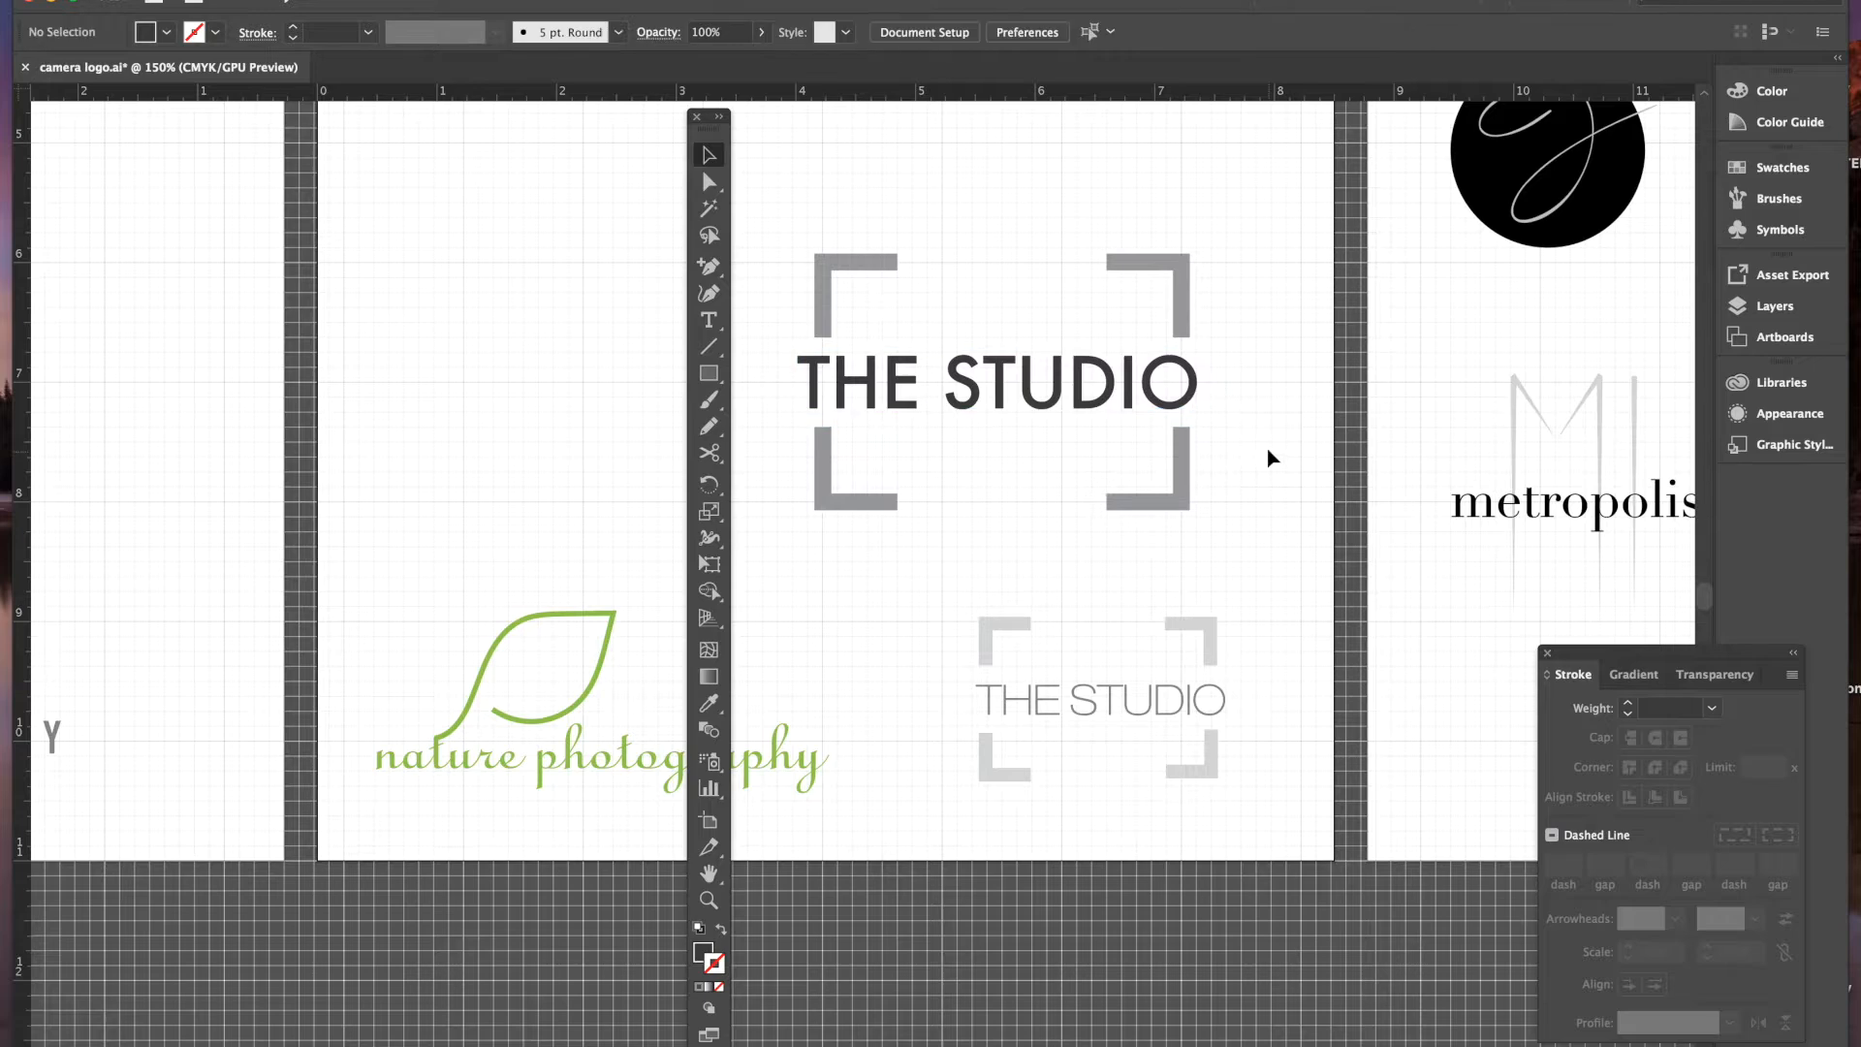
- Convert THE STUDIO text to outlines with Type > Create Outlines
left_click(1095, 410)
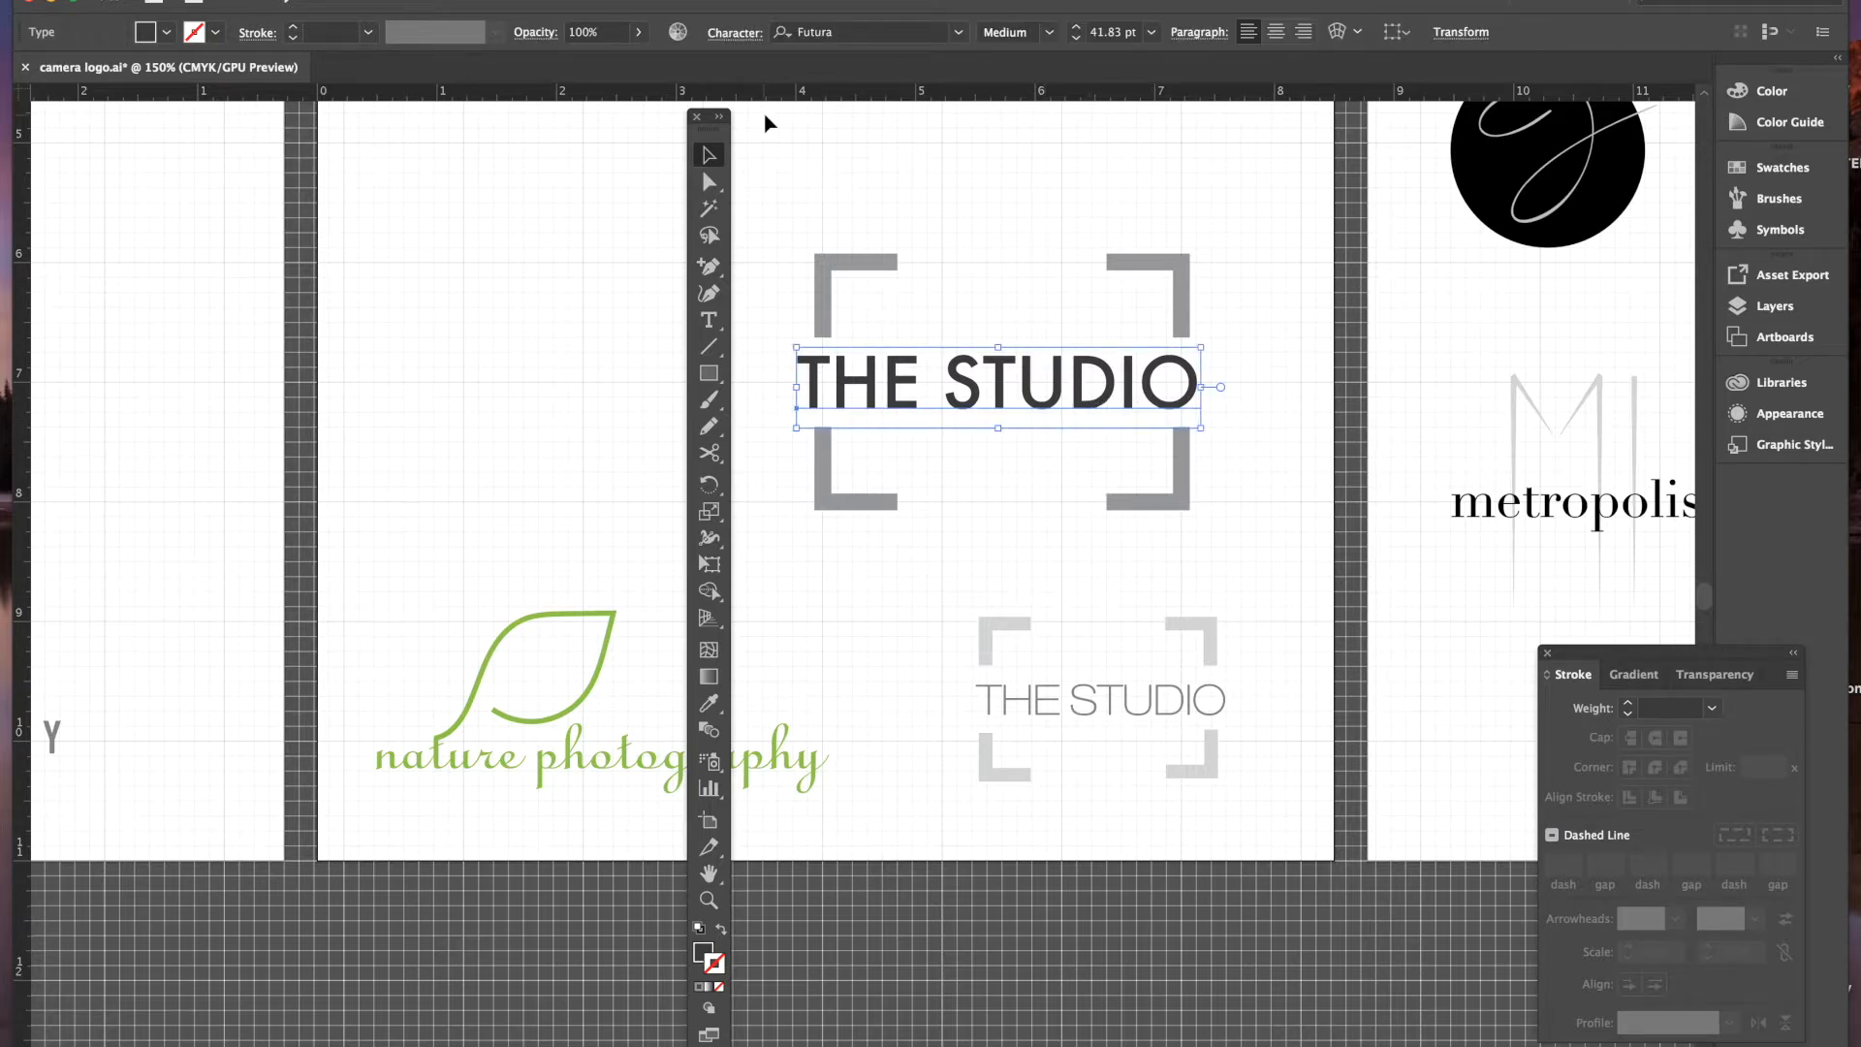
left_click(507, 4)
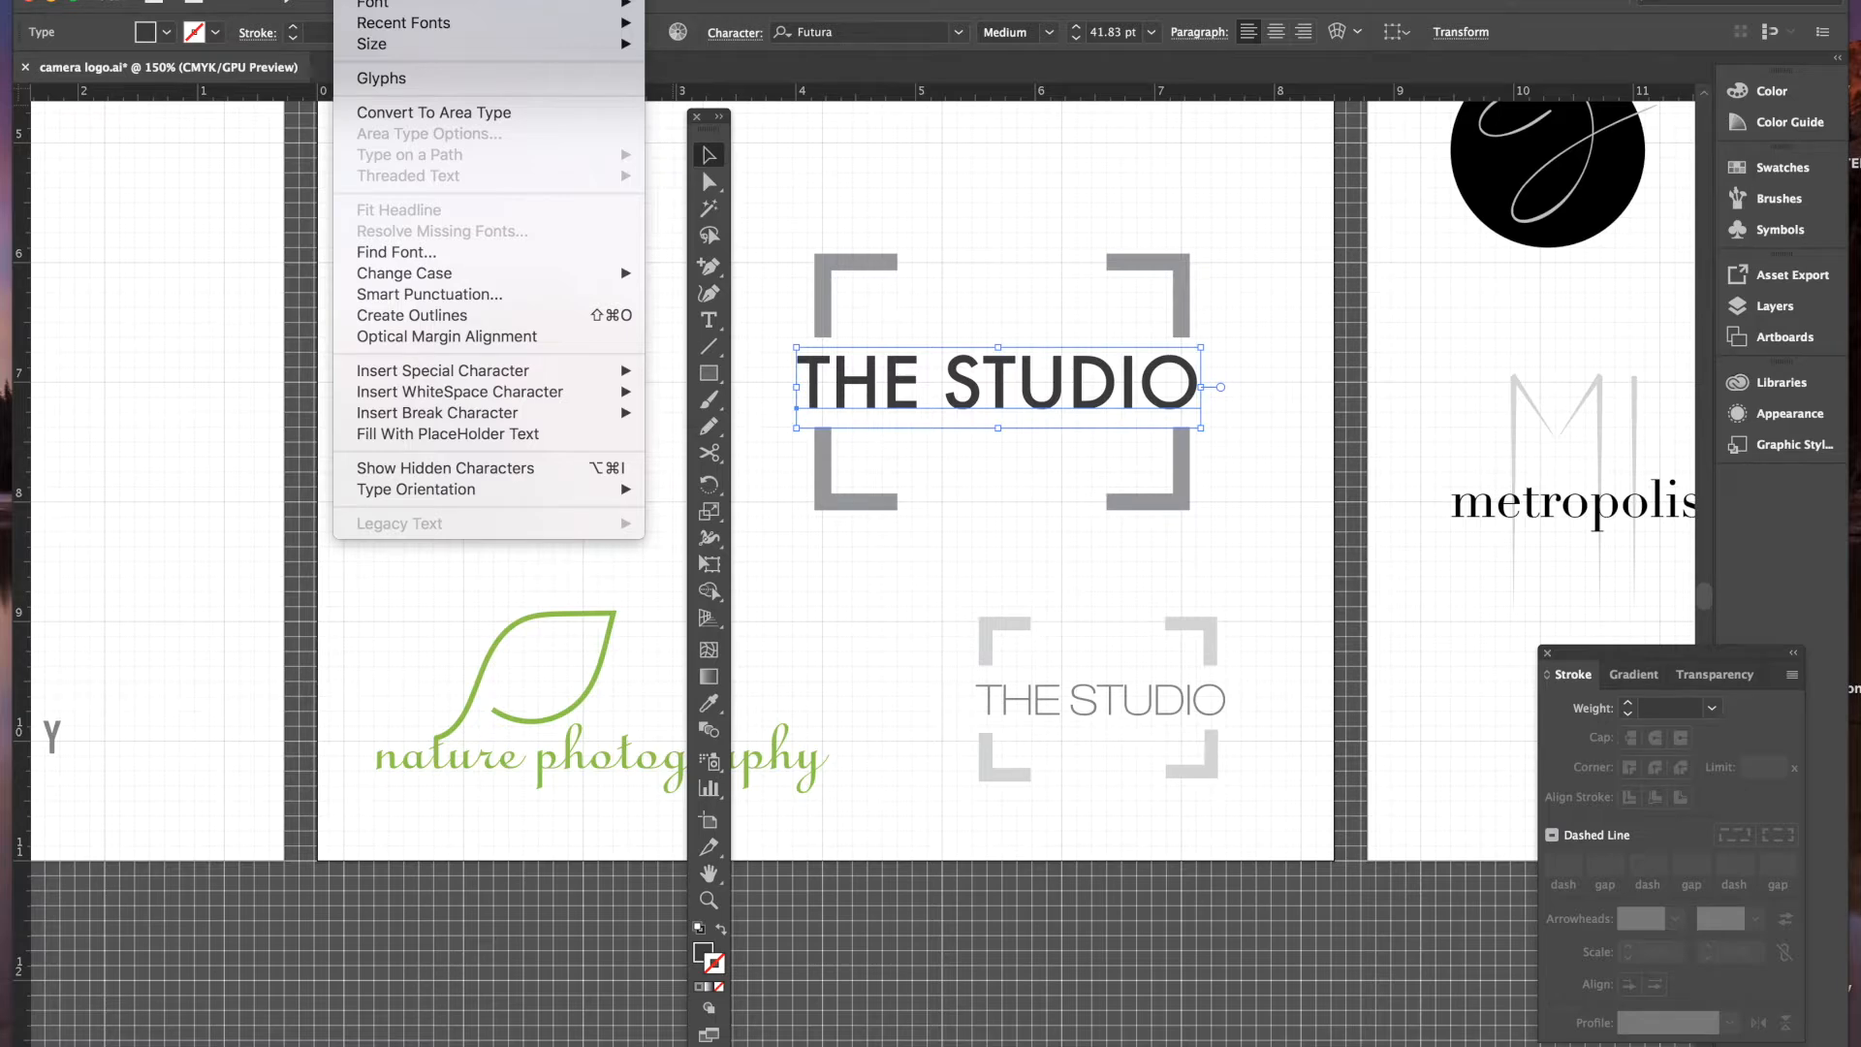
left_click(446, 315)
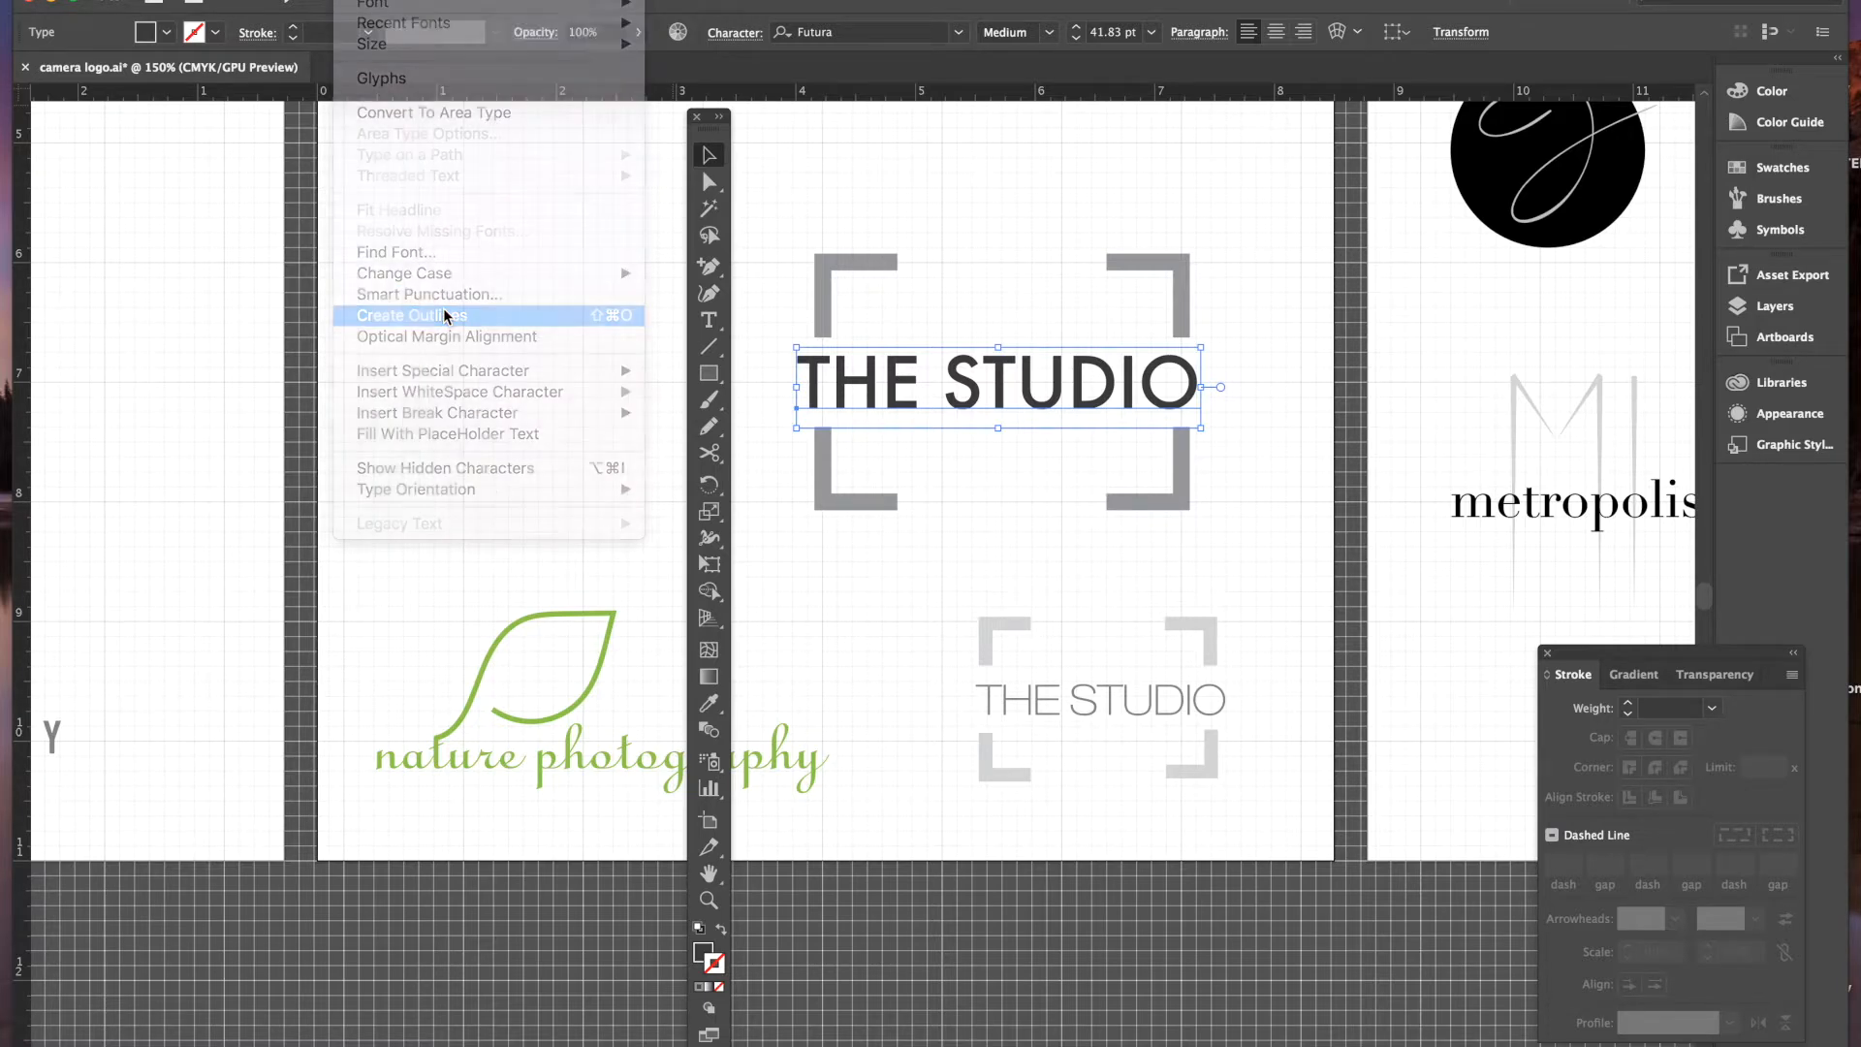
left_click(805, 320)
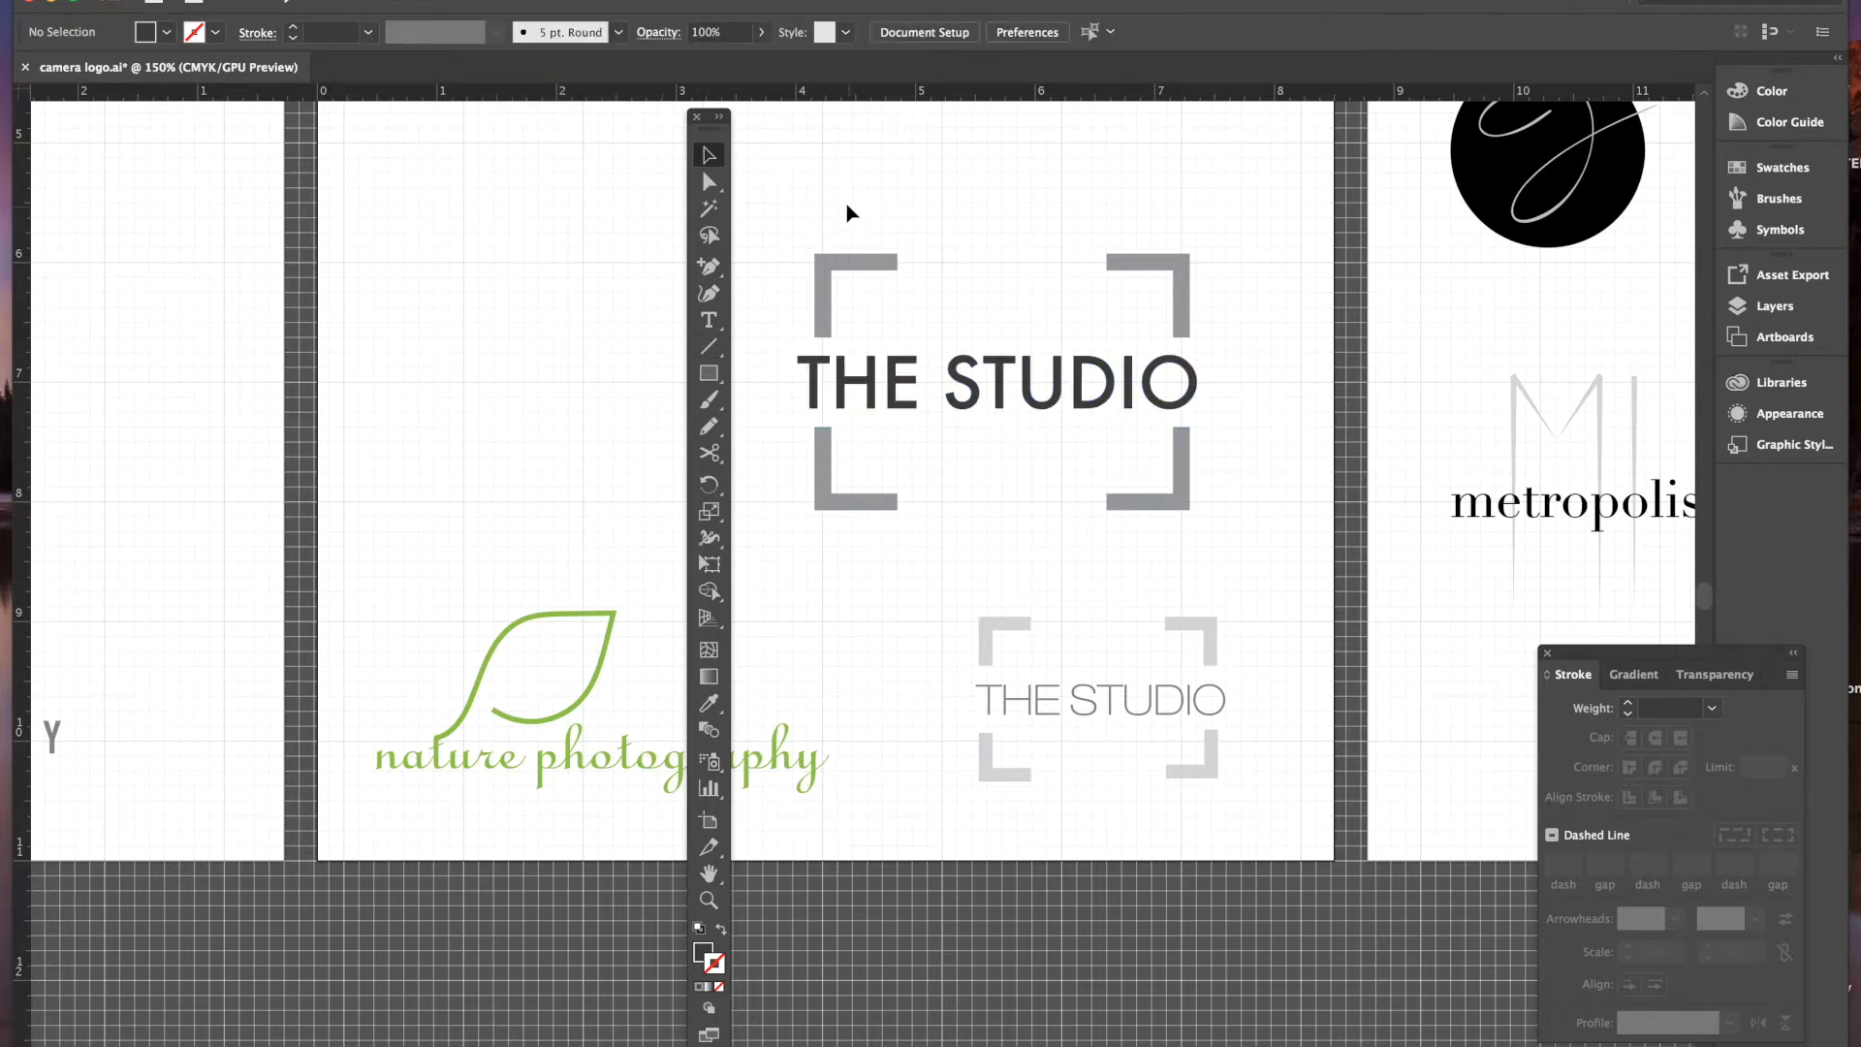
- Marquee-select the outlined text and four brackets and group them
left_click_drag(813, 278, 1212, 528)
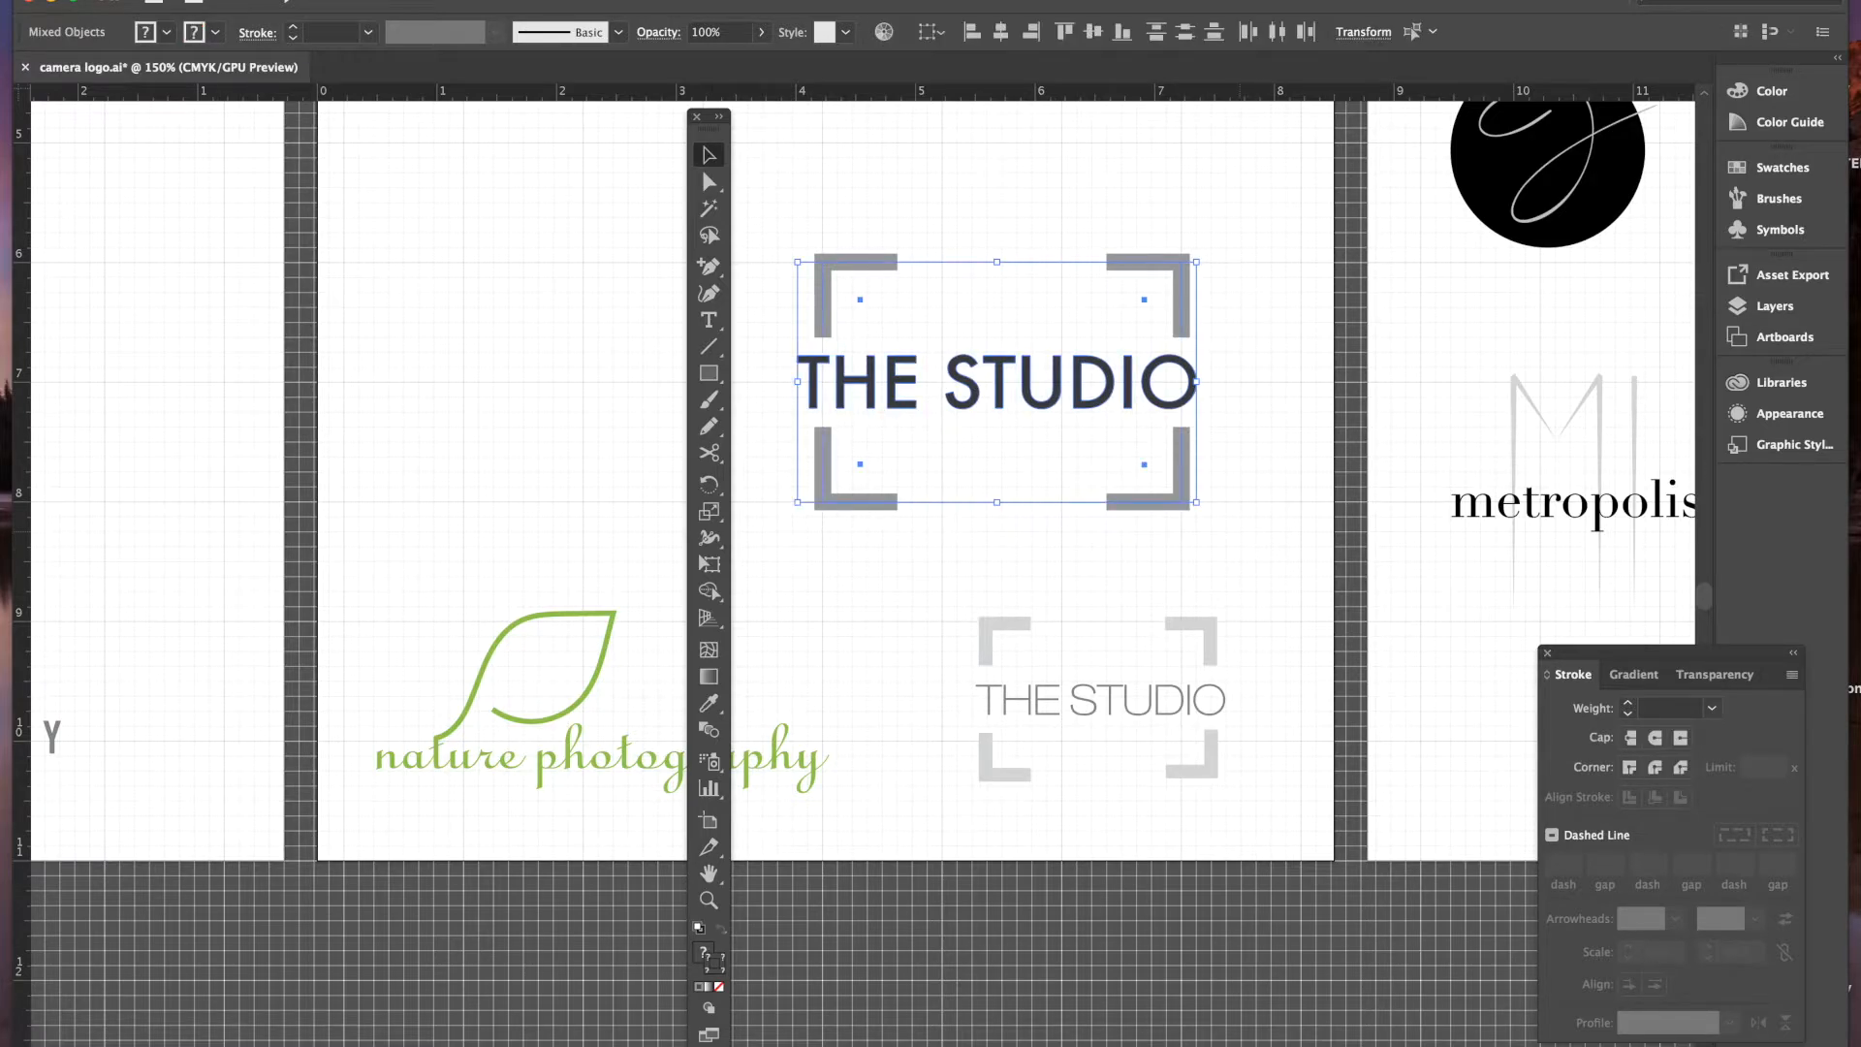
left_click(281, 1)
left_click(301, 29)
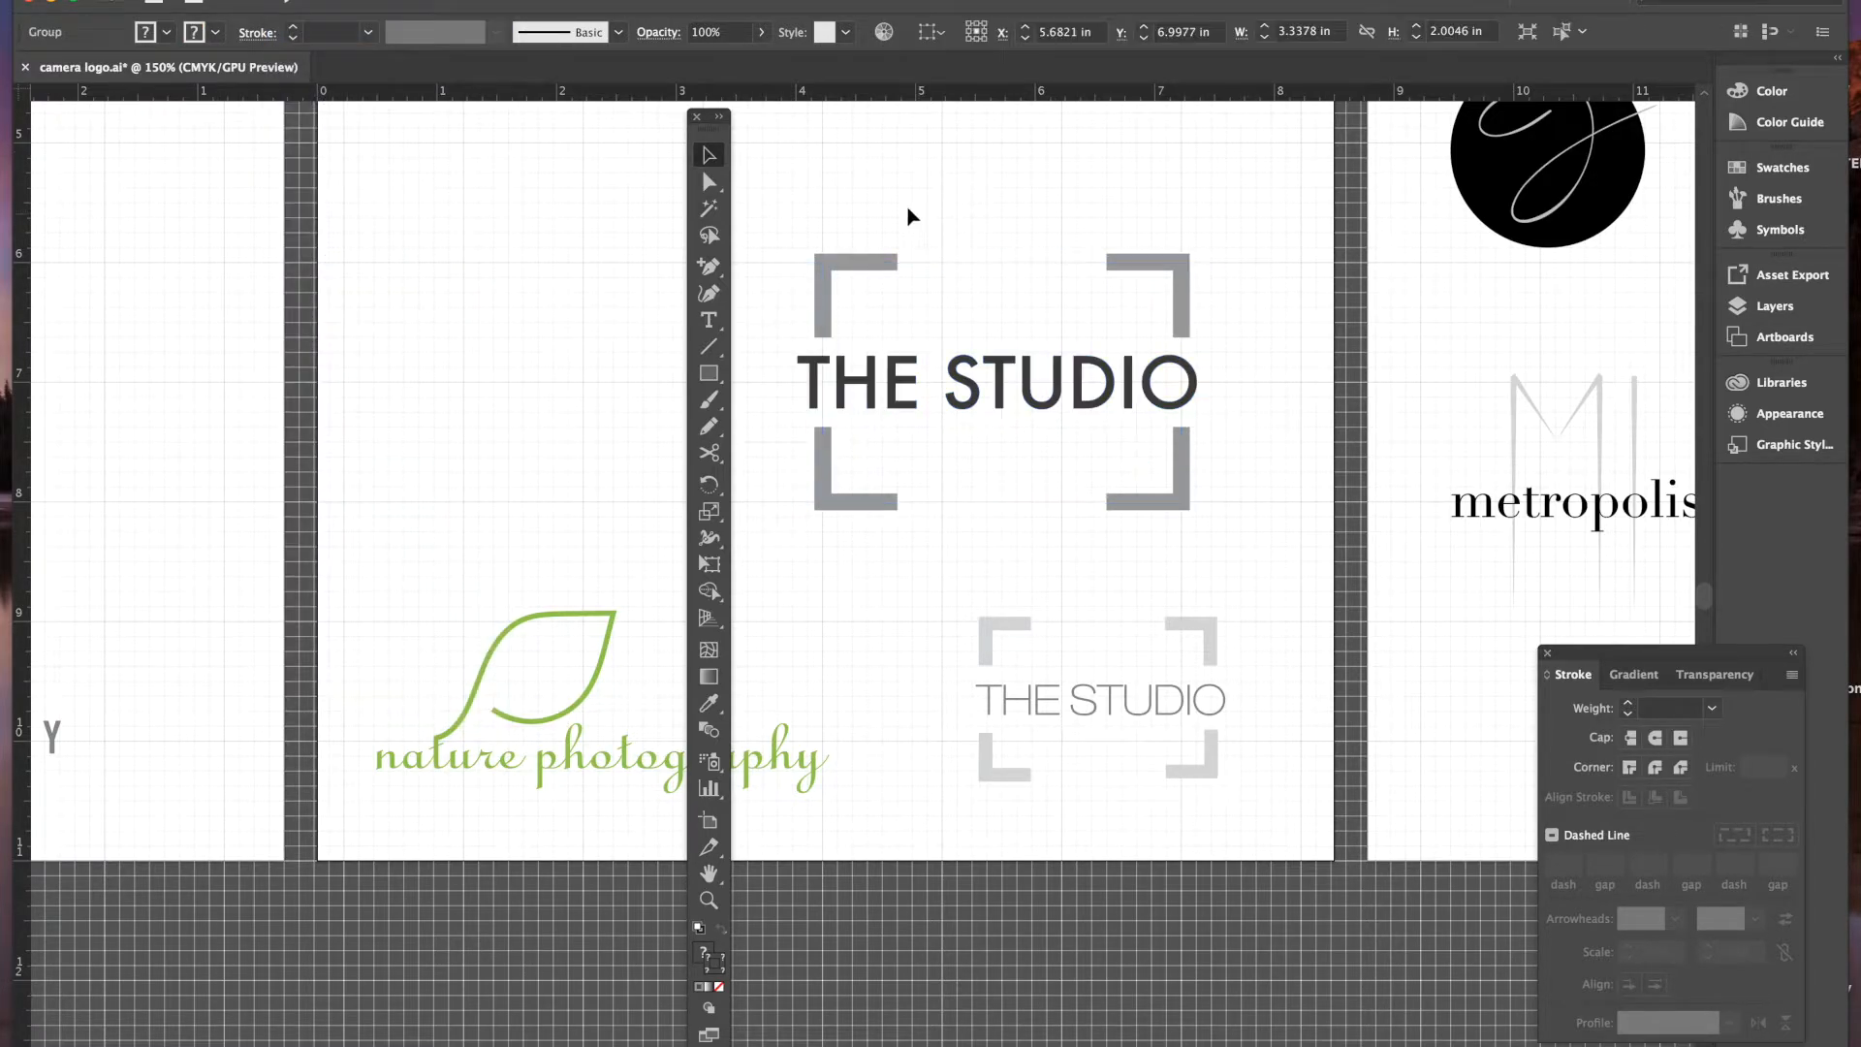
left_click(912, 216)
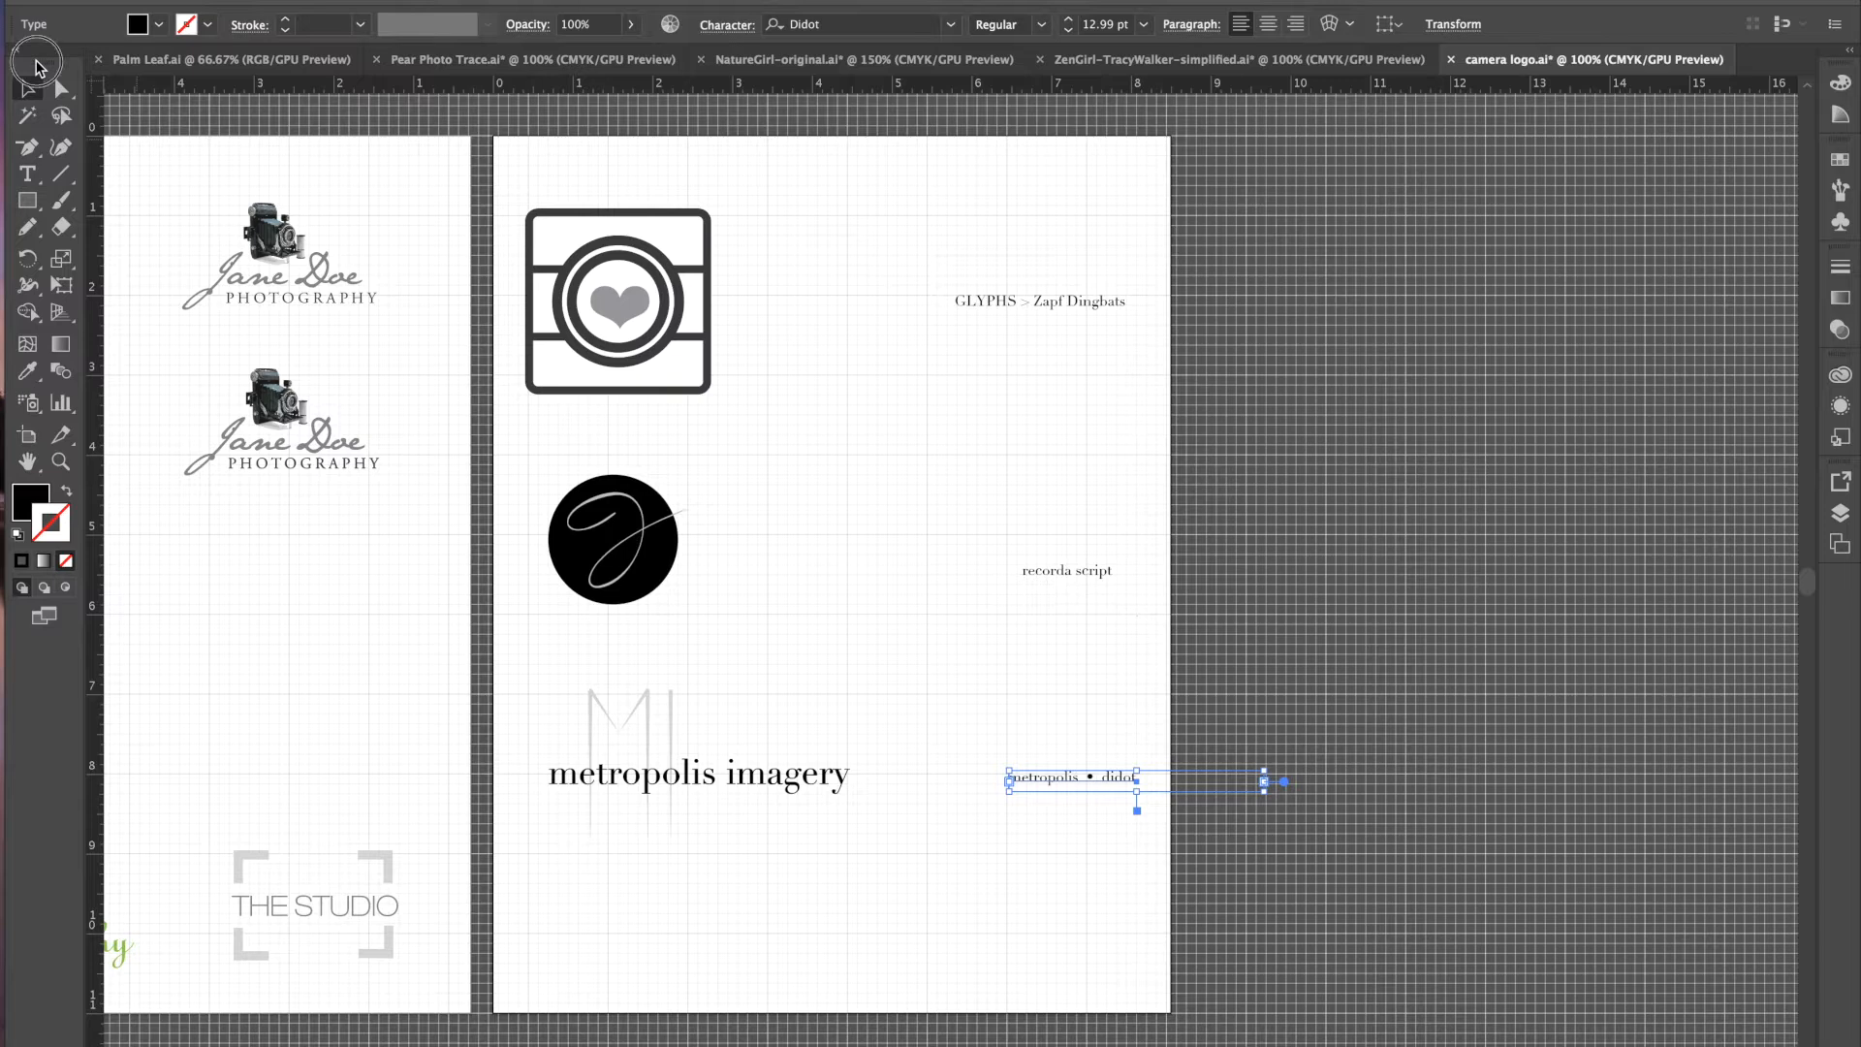
- Undock the Tools panel and collapse it into a single floating column near the artboard
left_click_drag(41, 66, 1245, 143)
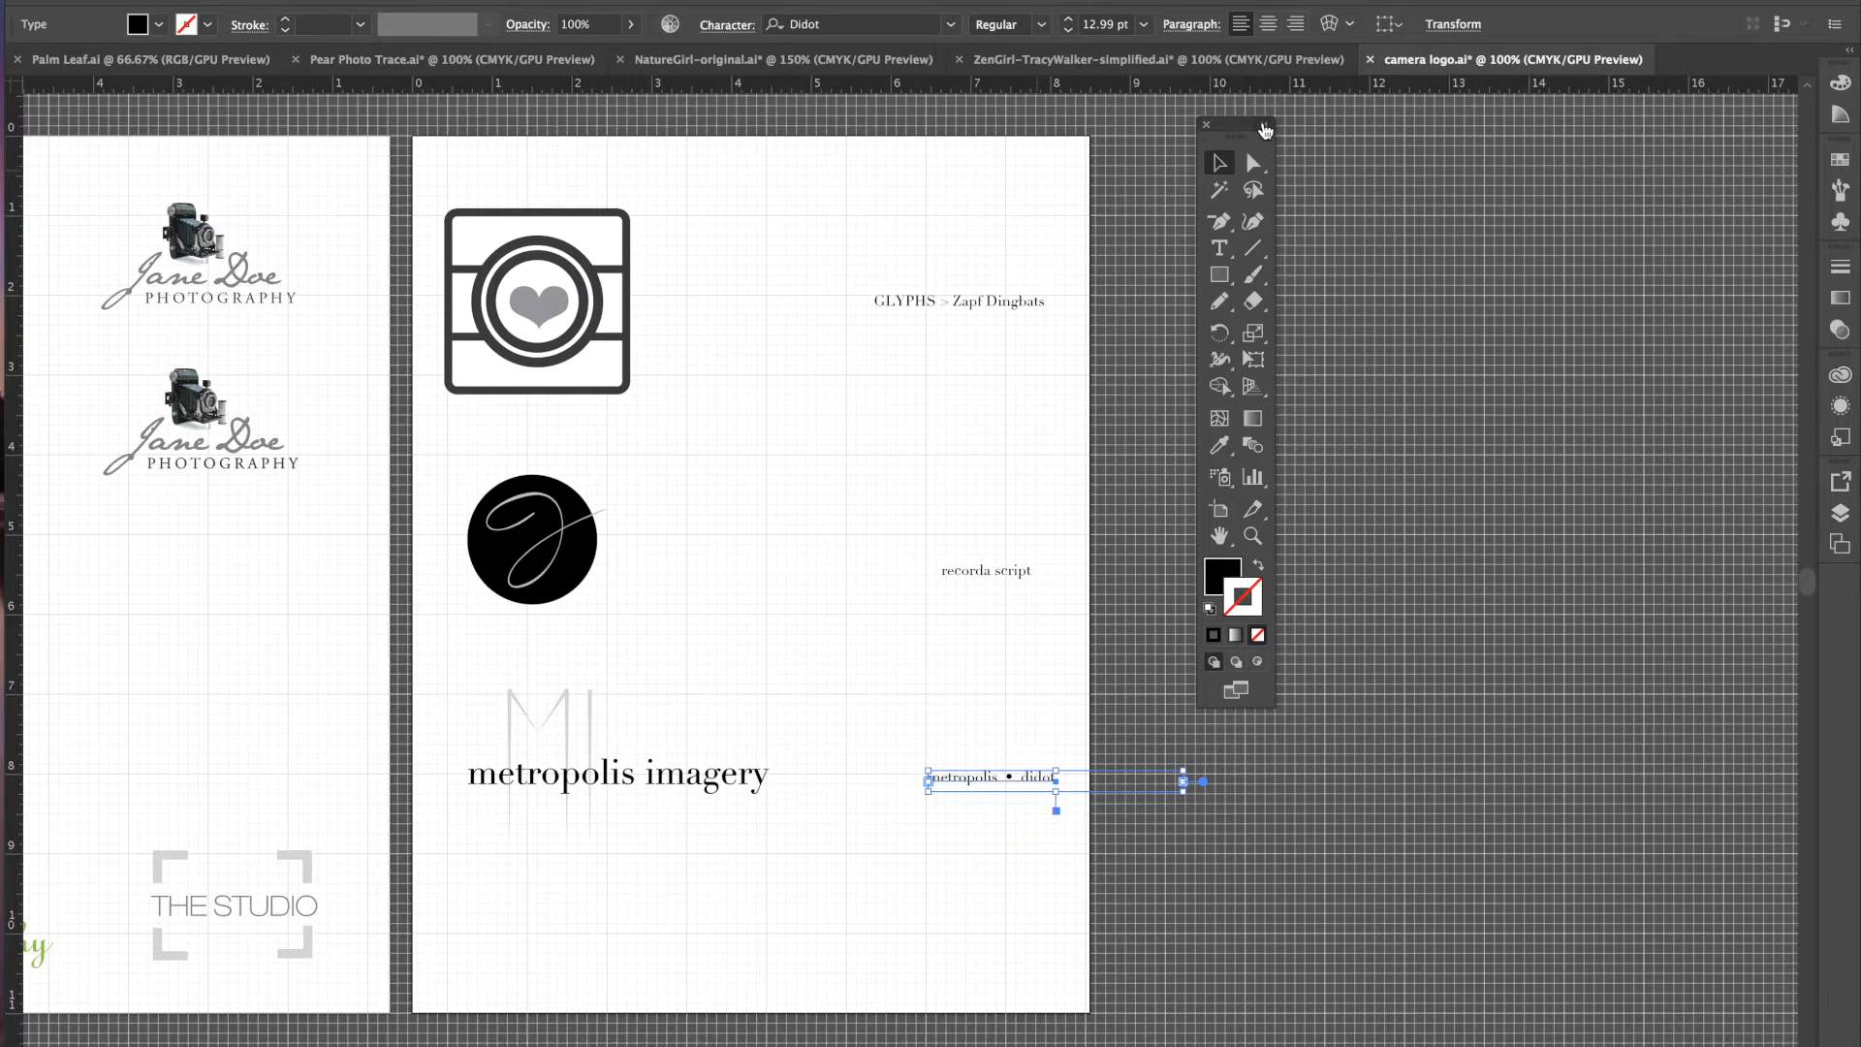
left_click(1265, 126)
left_click_drag(1229, 129, 1132, 130)
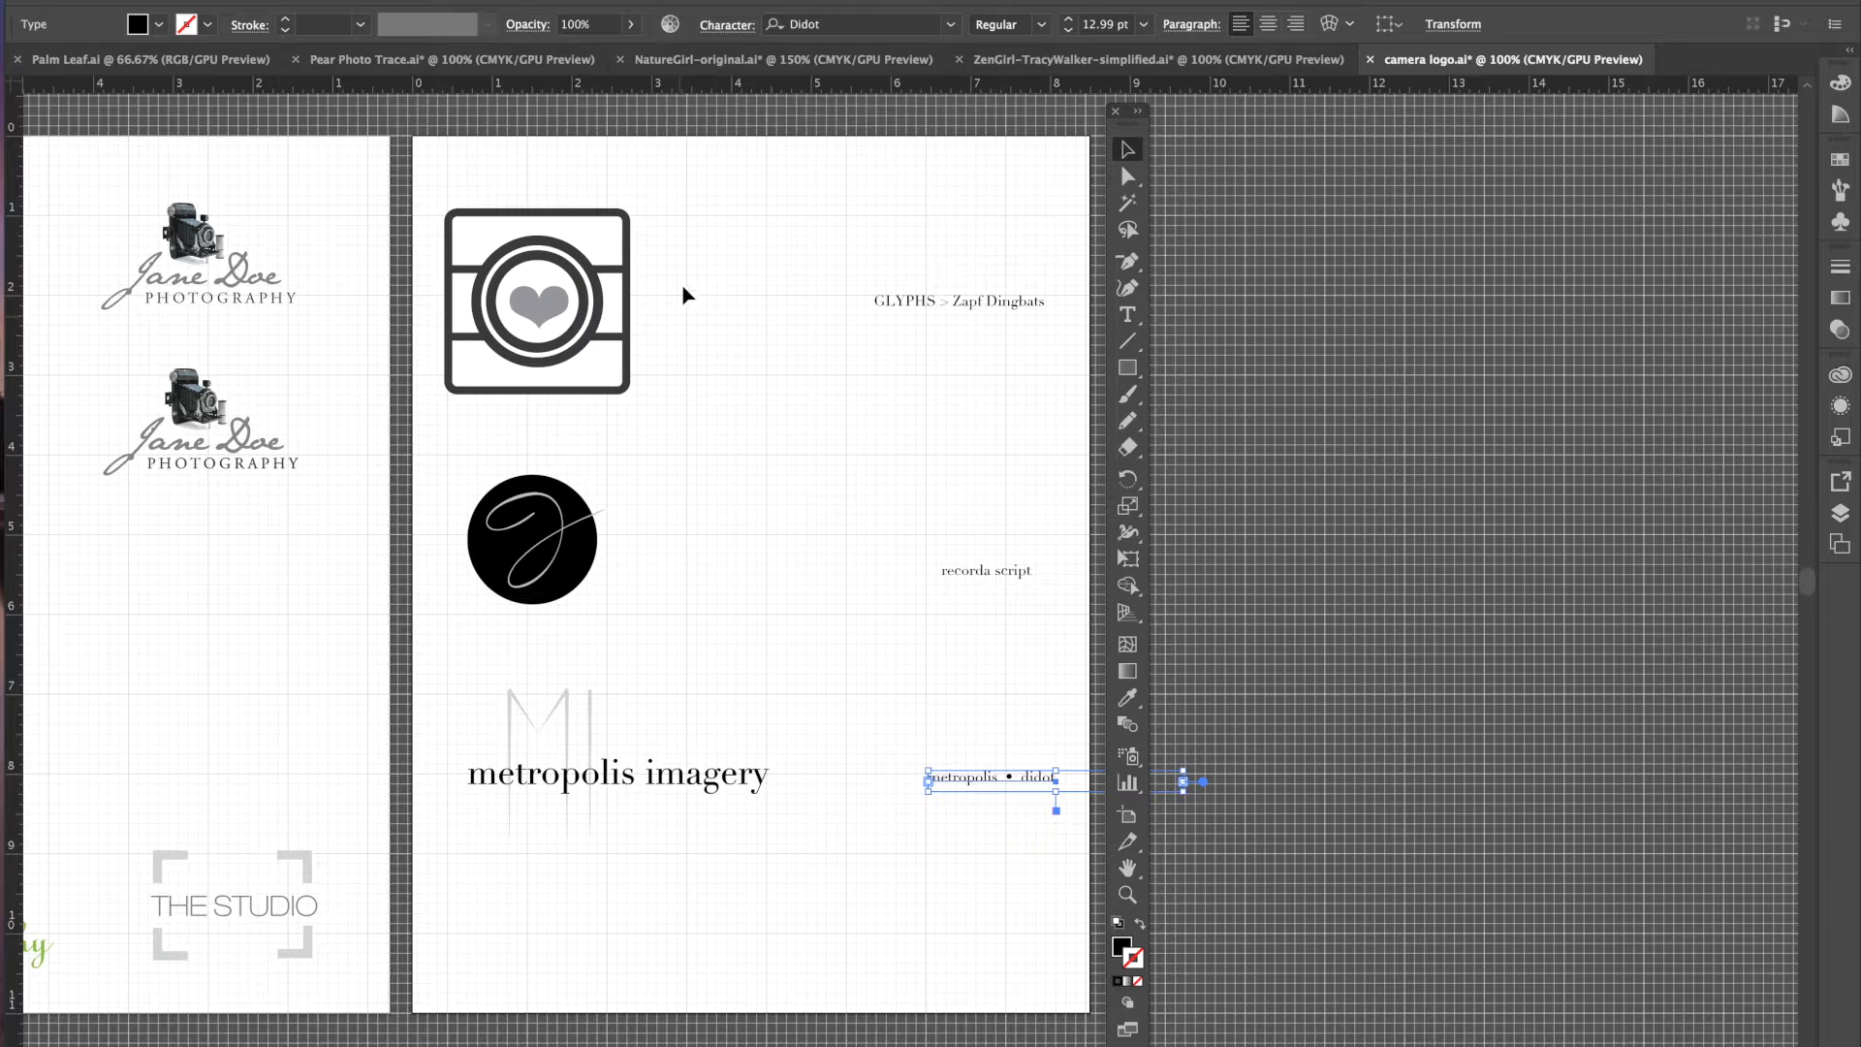
- Move the GLYPHS > Zapf Dingbats note down level with the black circle and pick the Rounded Rectangle tool
left_click_drag(924, 309, 921, 492)
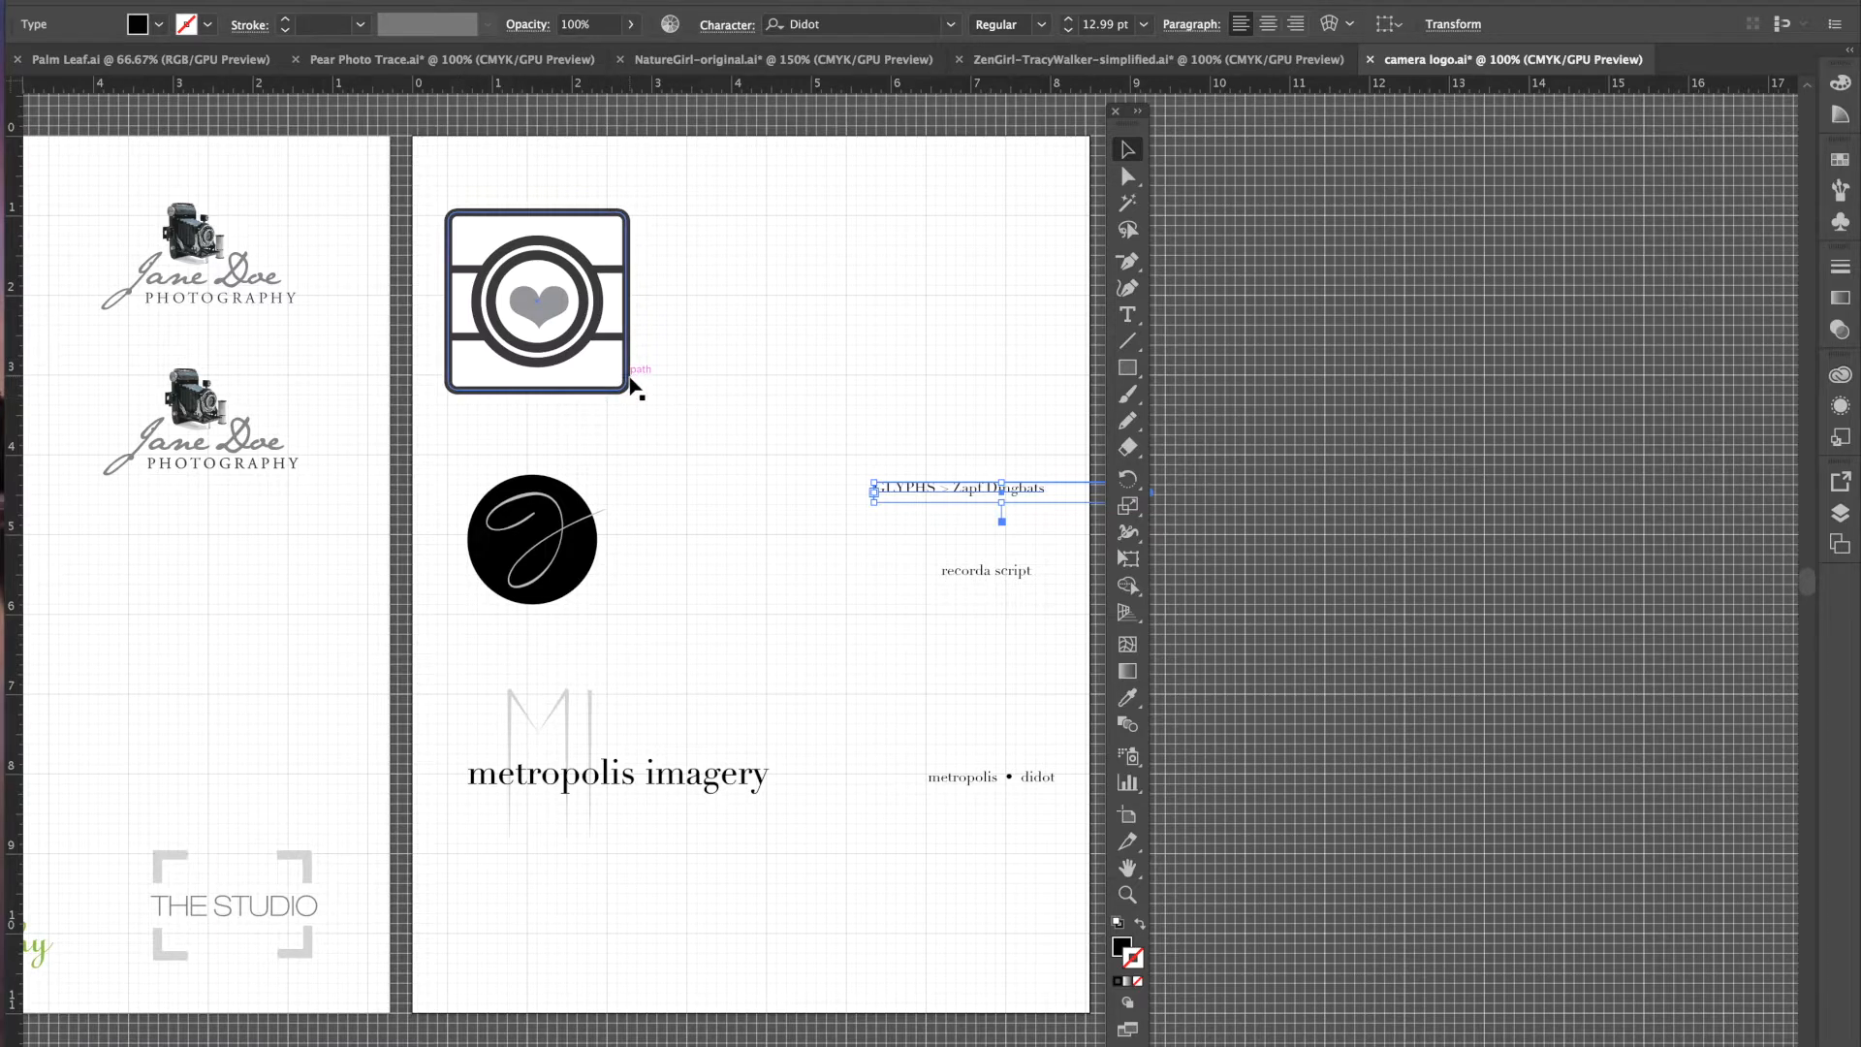
left_click(1127, 370)
left_click_drag(1129, 373, 1210, 400)
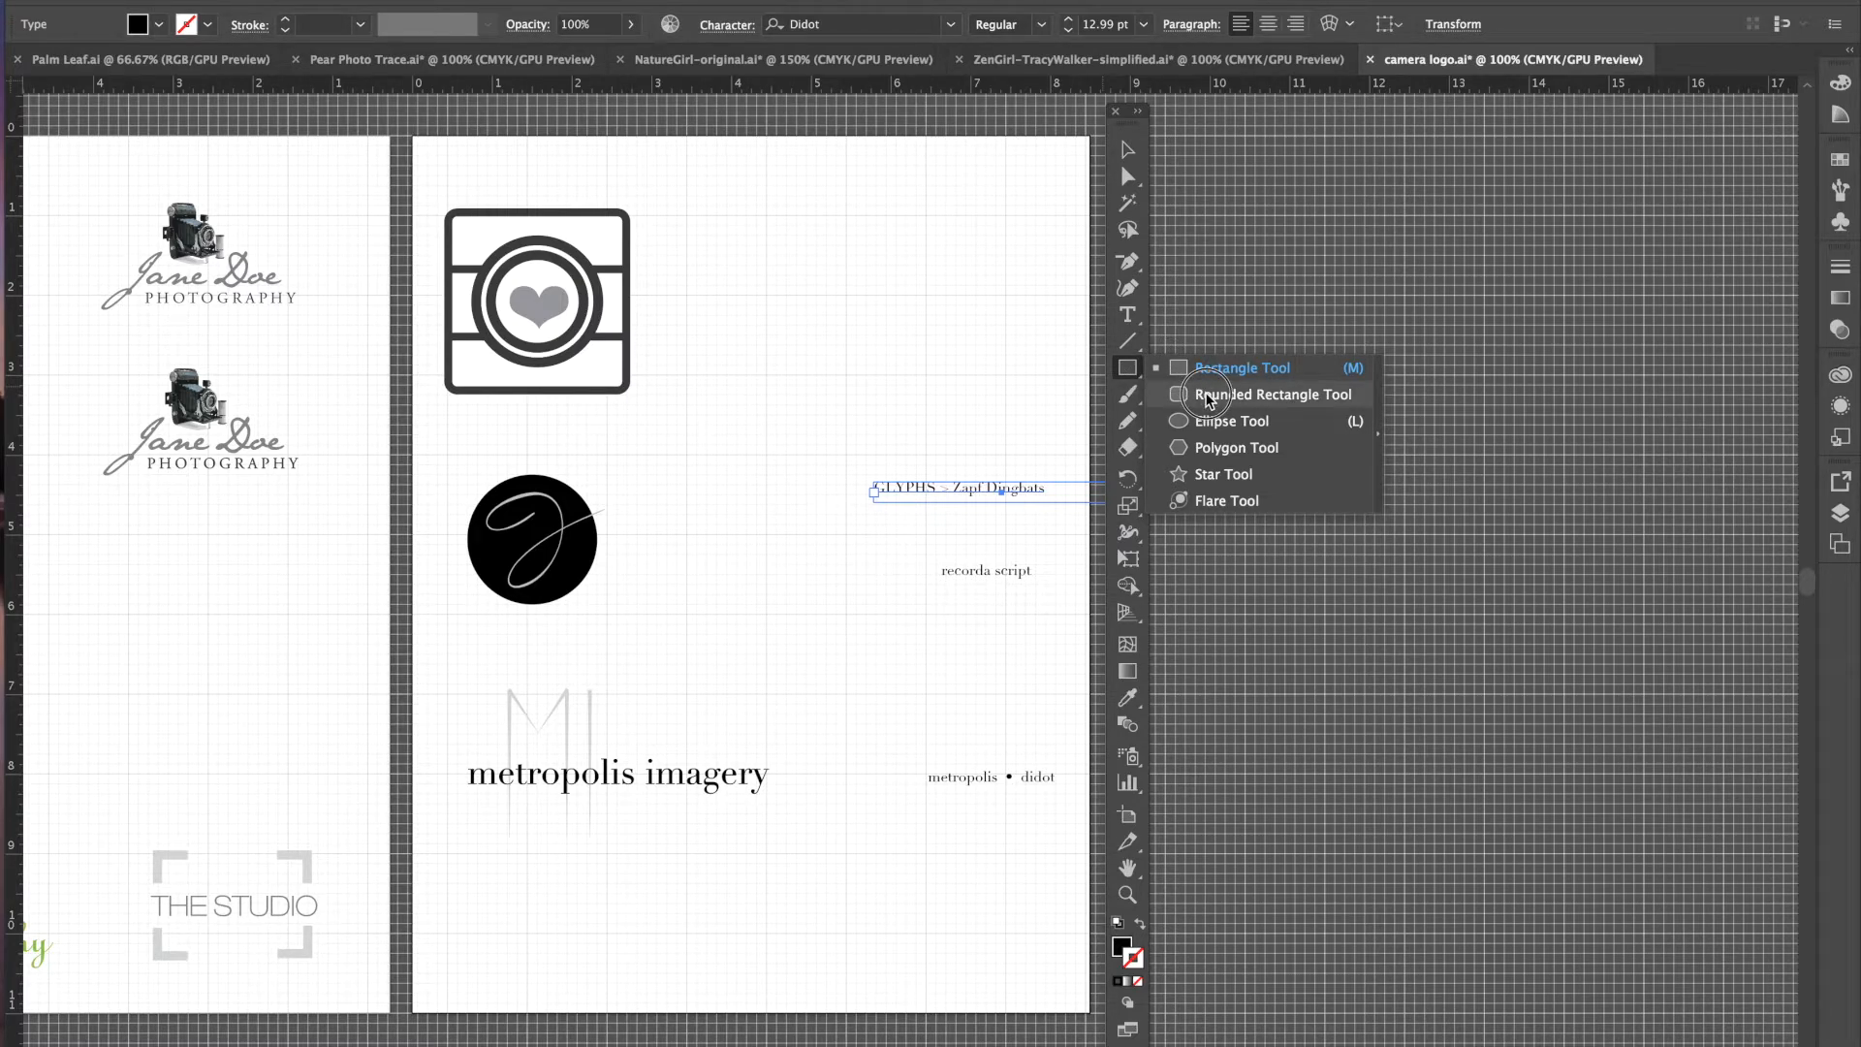
- Draw a rounded square beside the camera-heart logo
left_click_drag(1210, 401, 1209, 401)
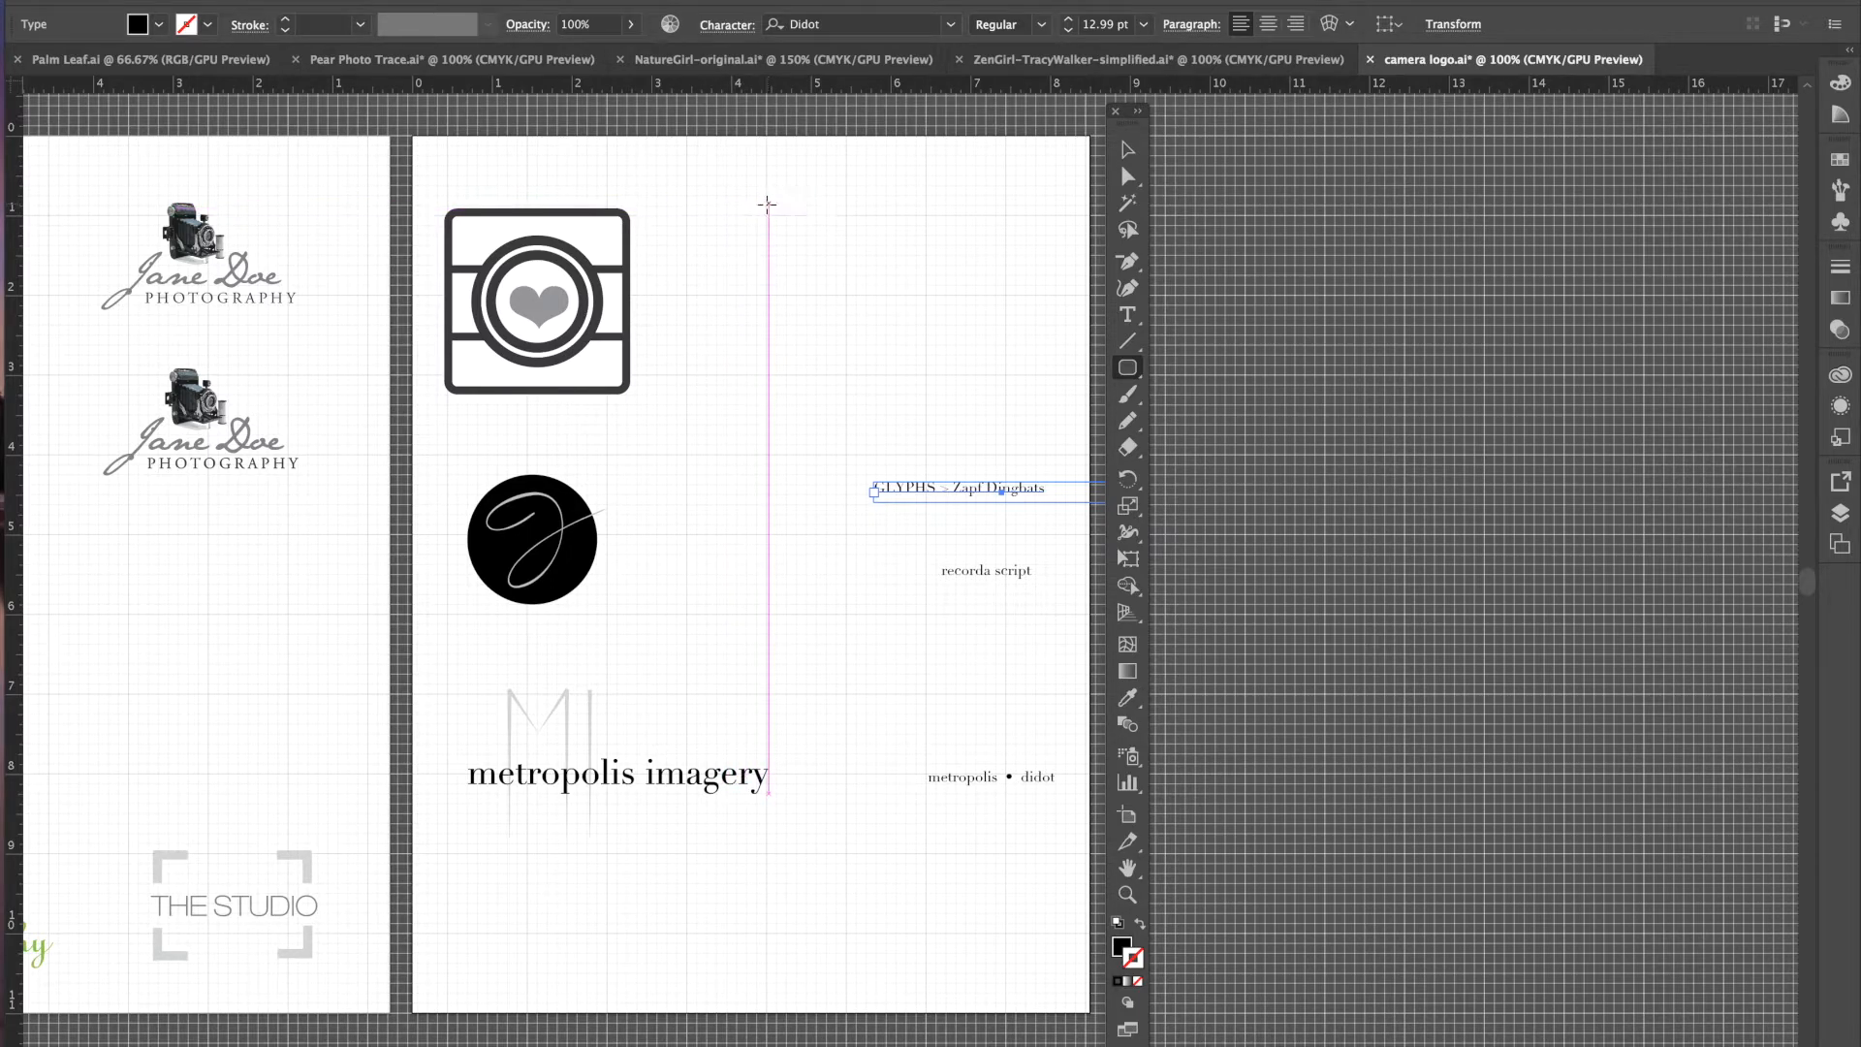
left_click_drag(767, 204, 964, 324)
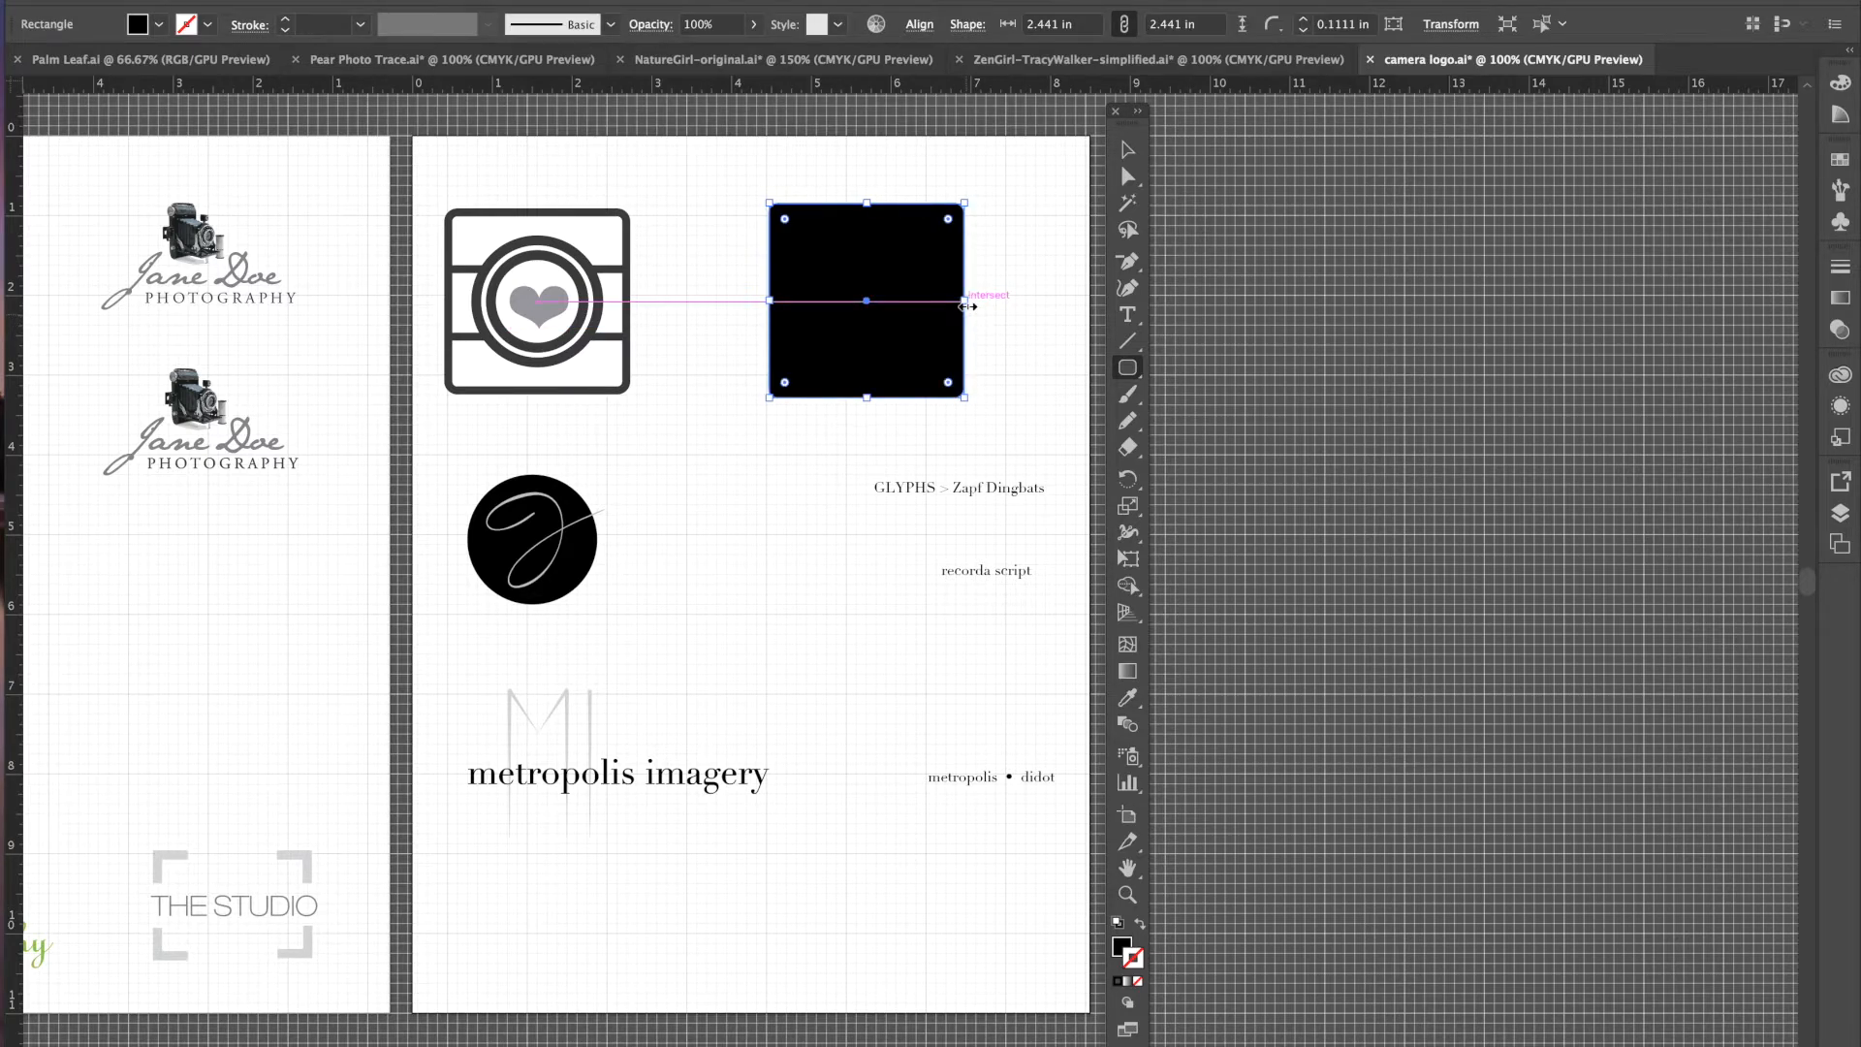
left_click(1127, 150)
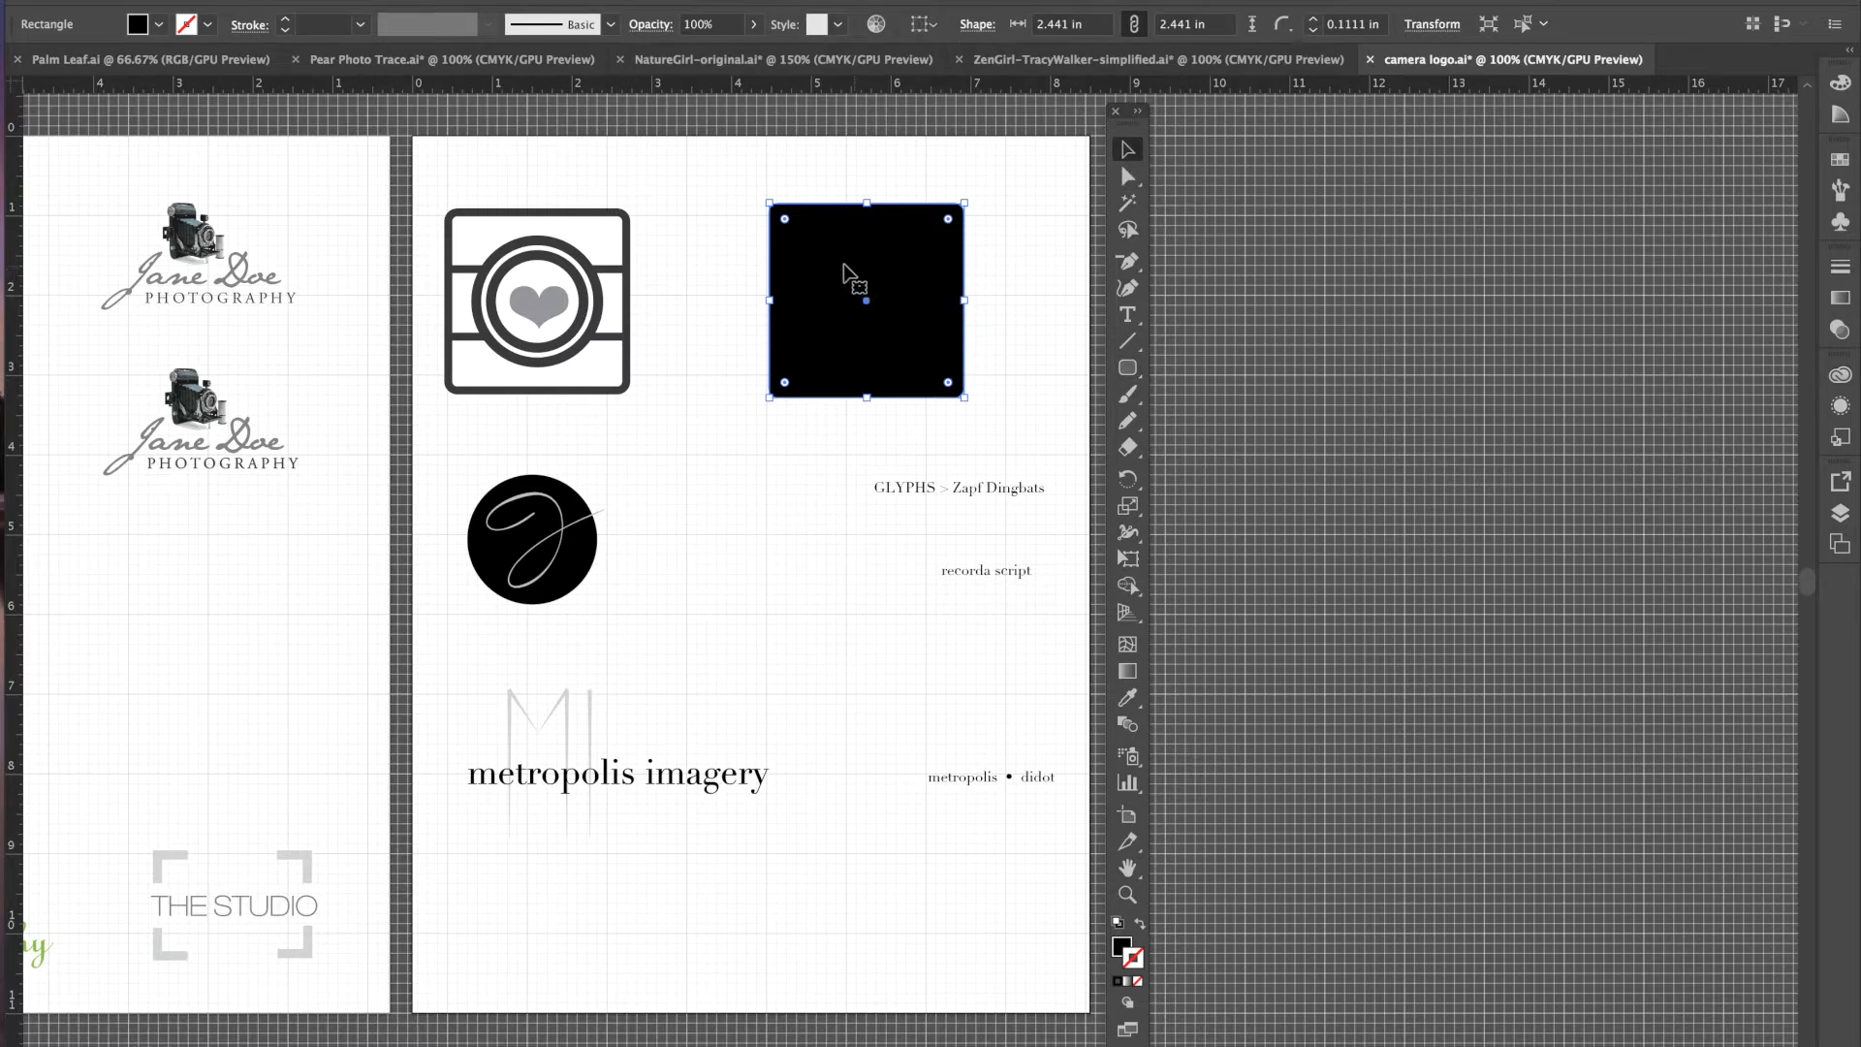
- Give the rounded square a white fill and a black 8 pt outline
left_click(159, 27)
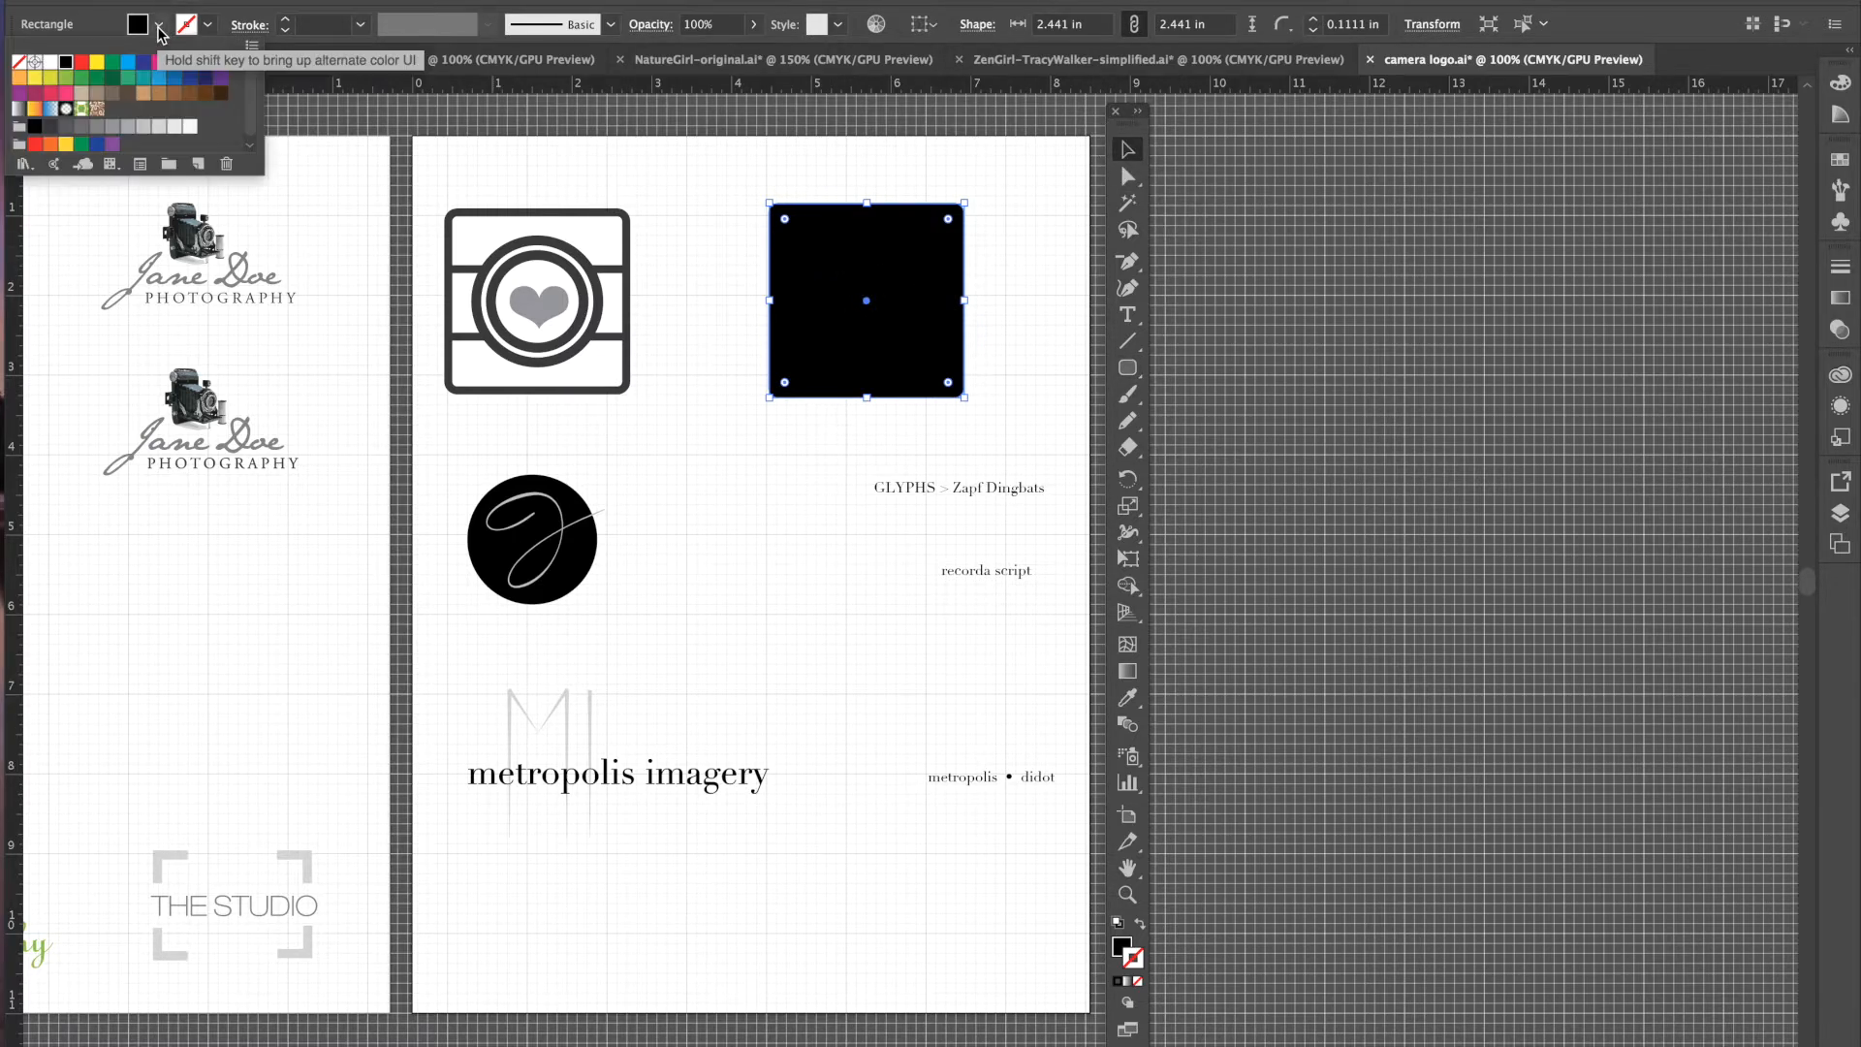
left_click(50, 64)
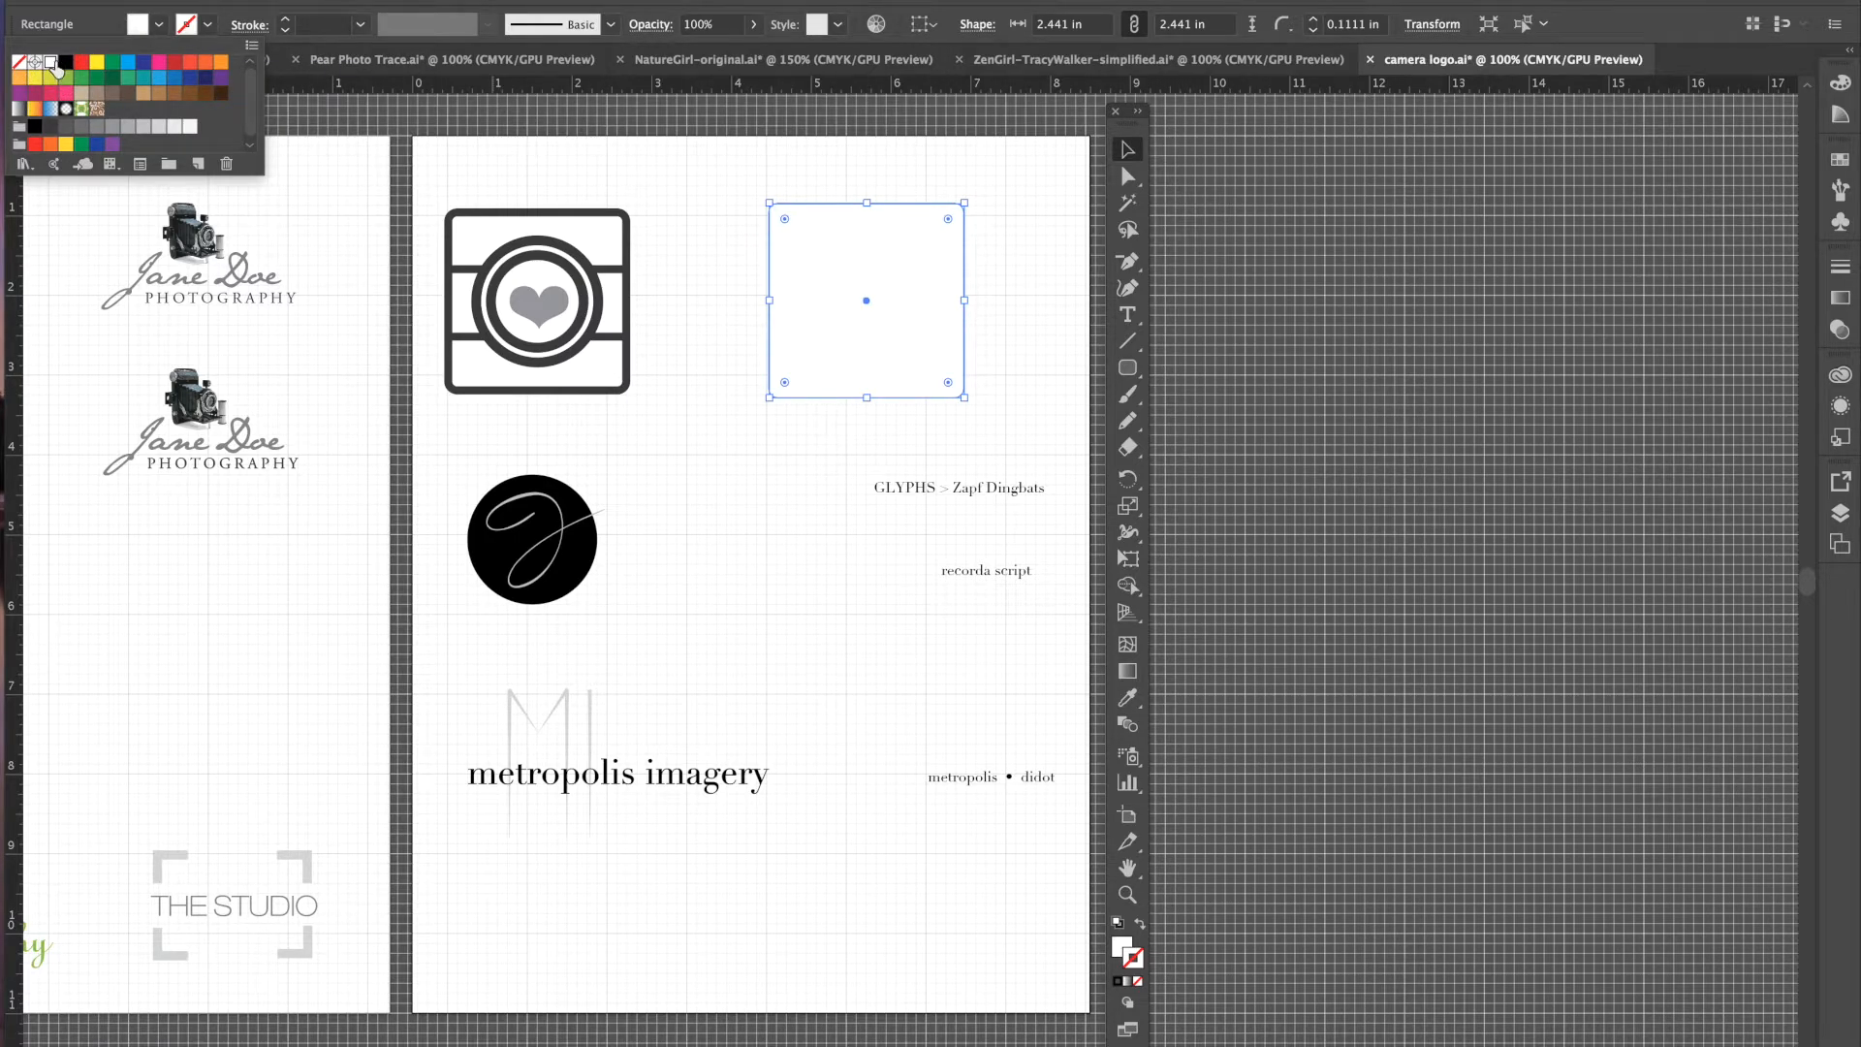
left_click(205, 27)
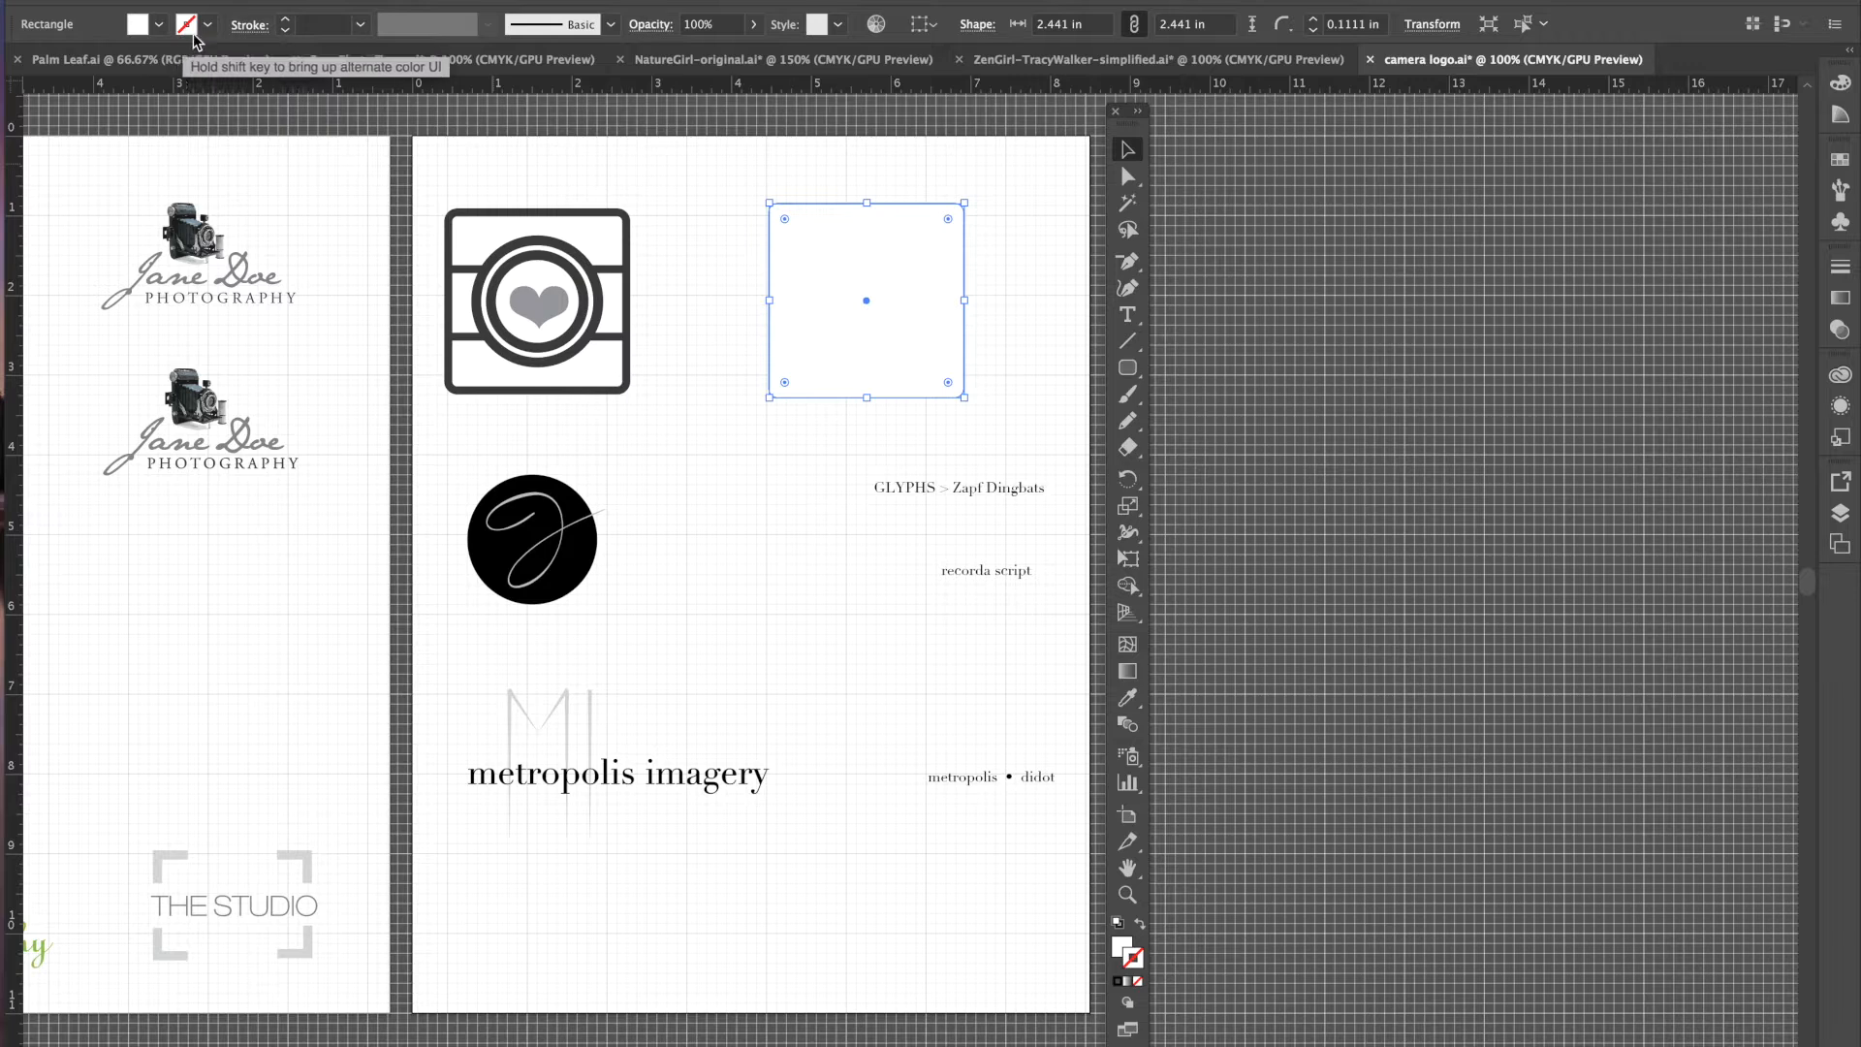
left_click(207, 24)
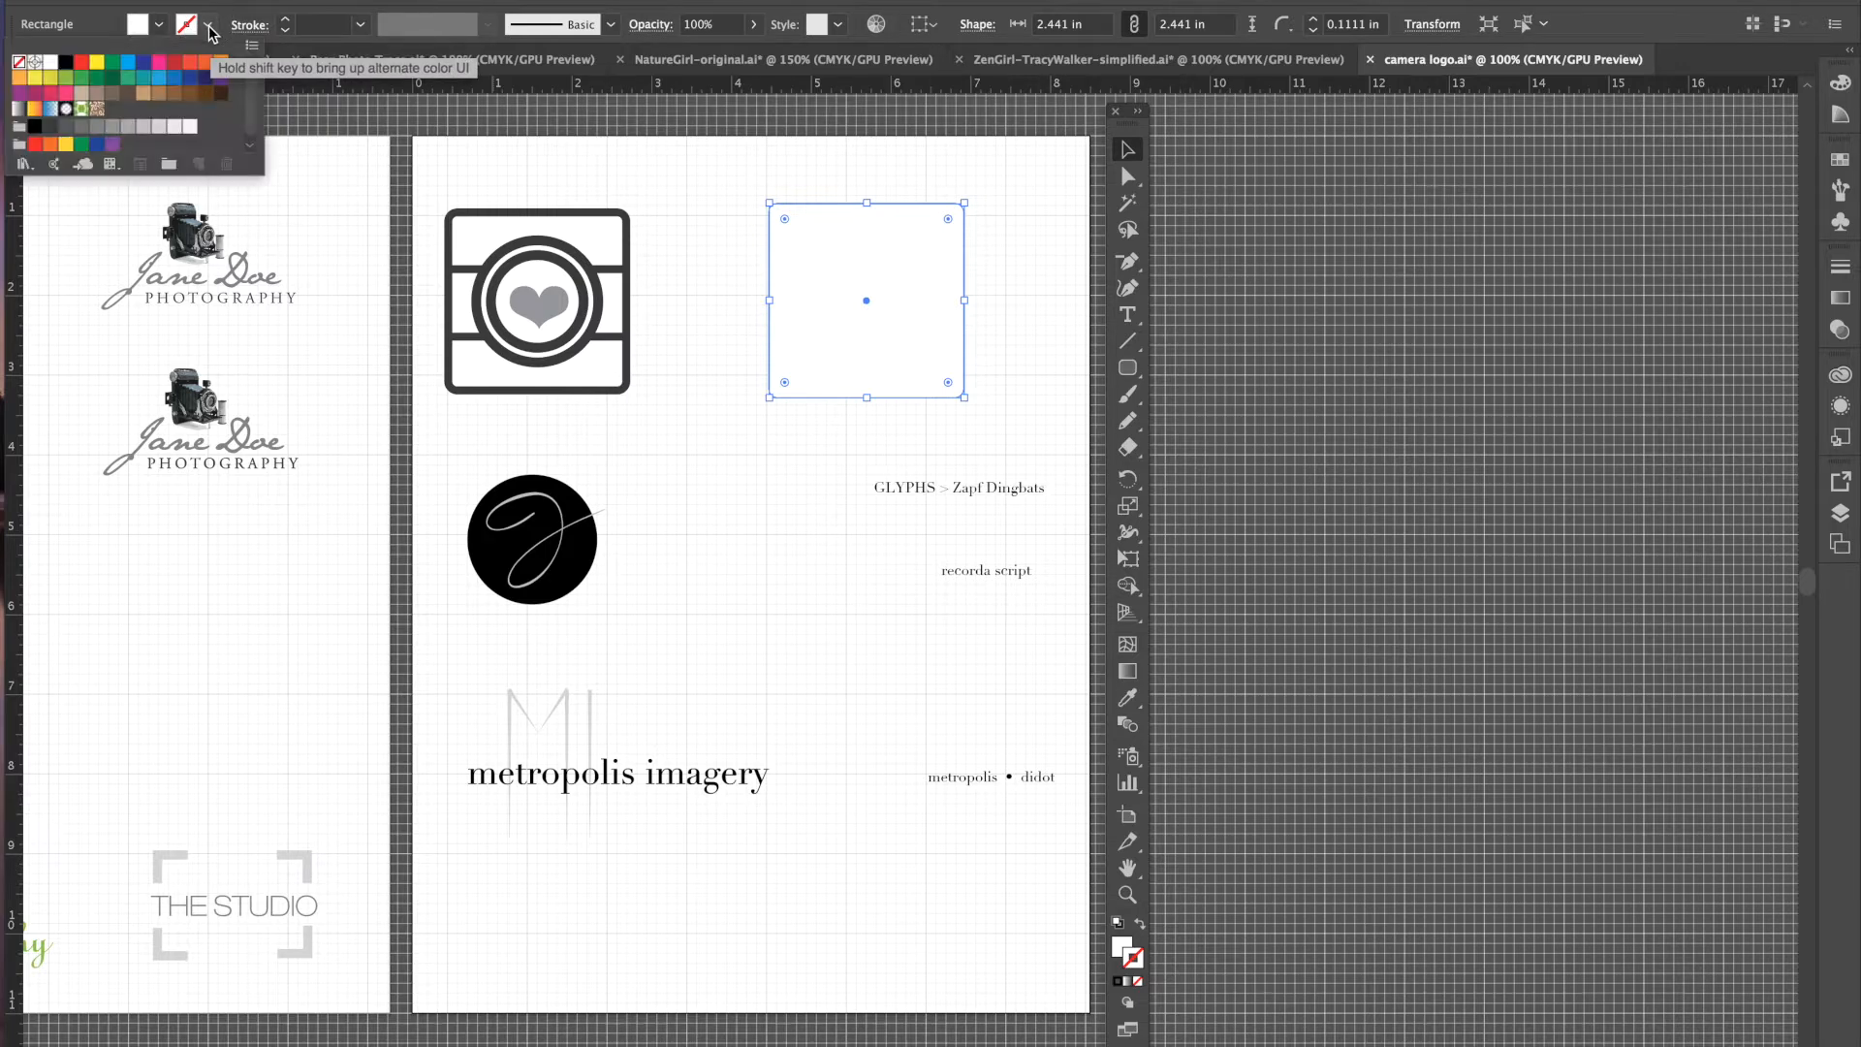
left_click(66, 64)
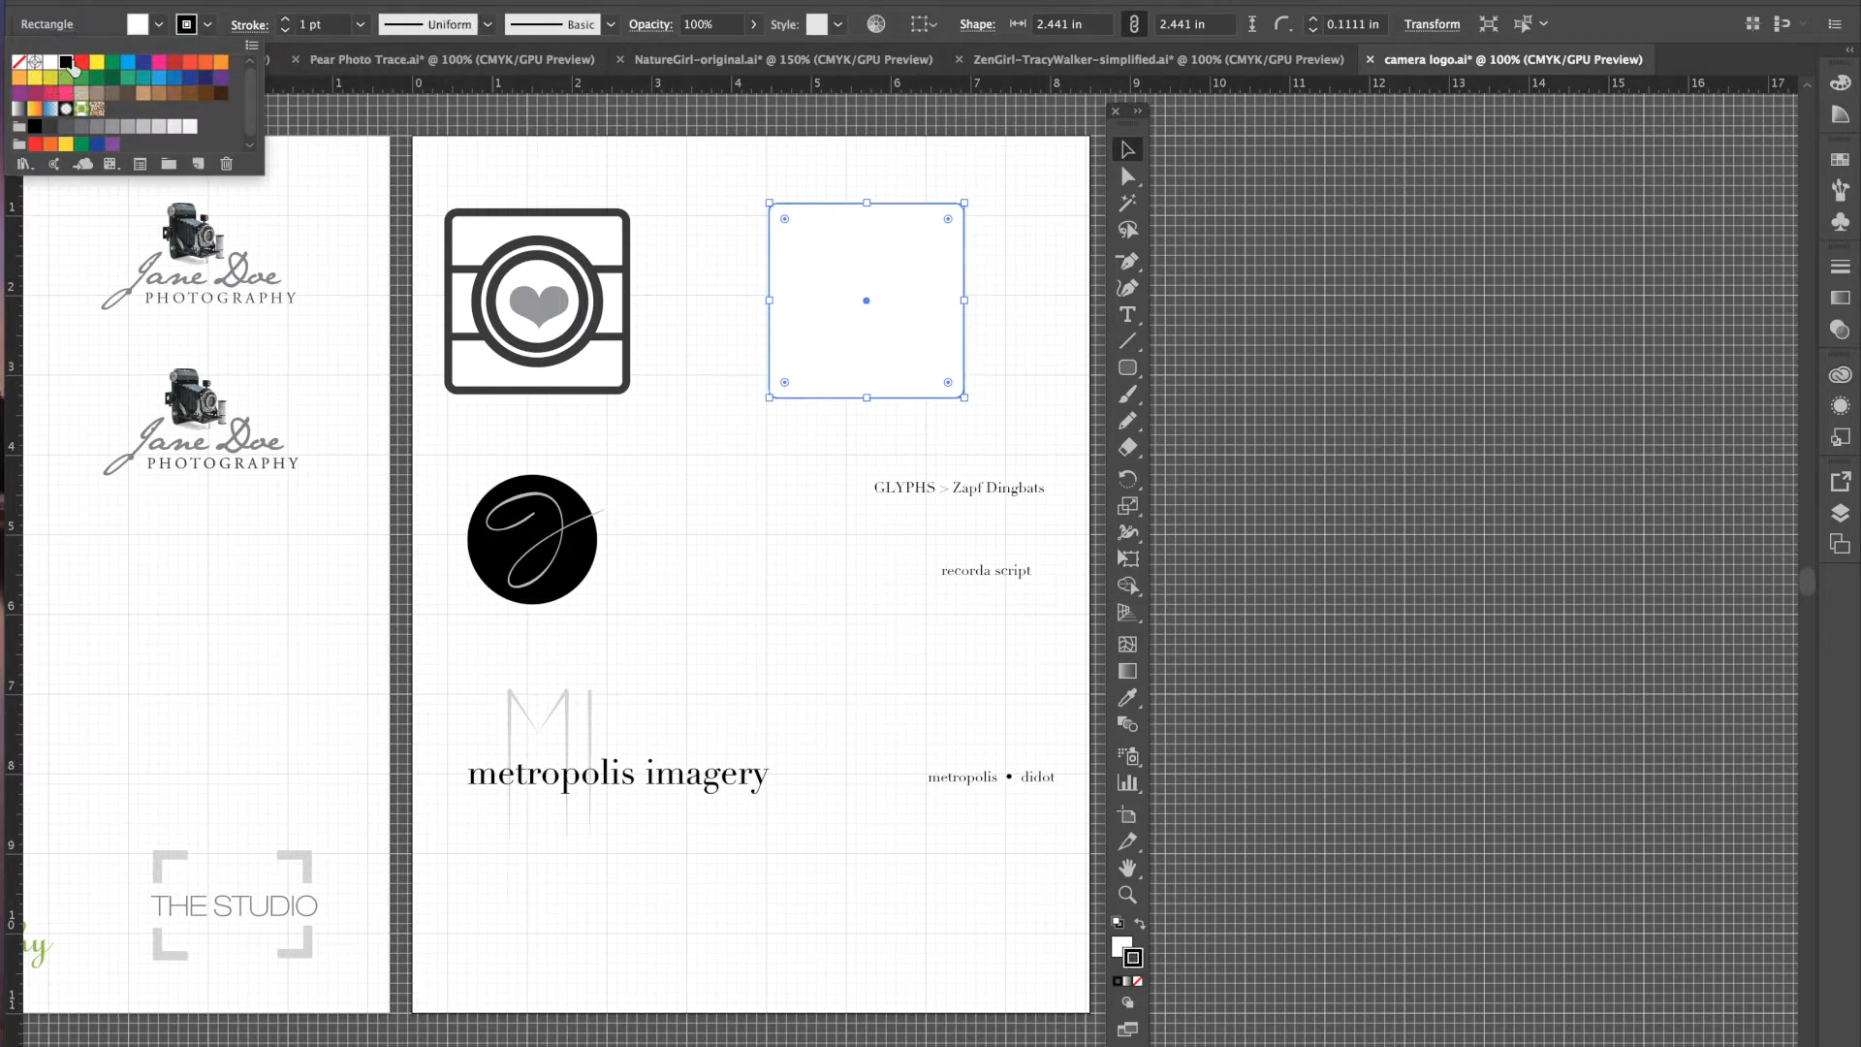
left_click(286, 20)
left_click(287, 21)
left_click(287, 21)
left_click(286, 20)
left_click(287, 20)
left_click(287, 21)
left_click(287, 21)
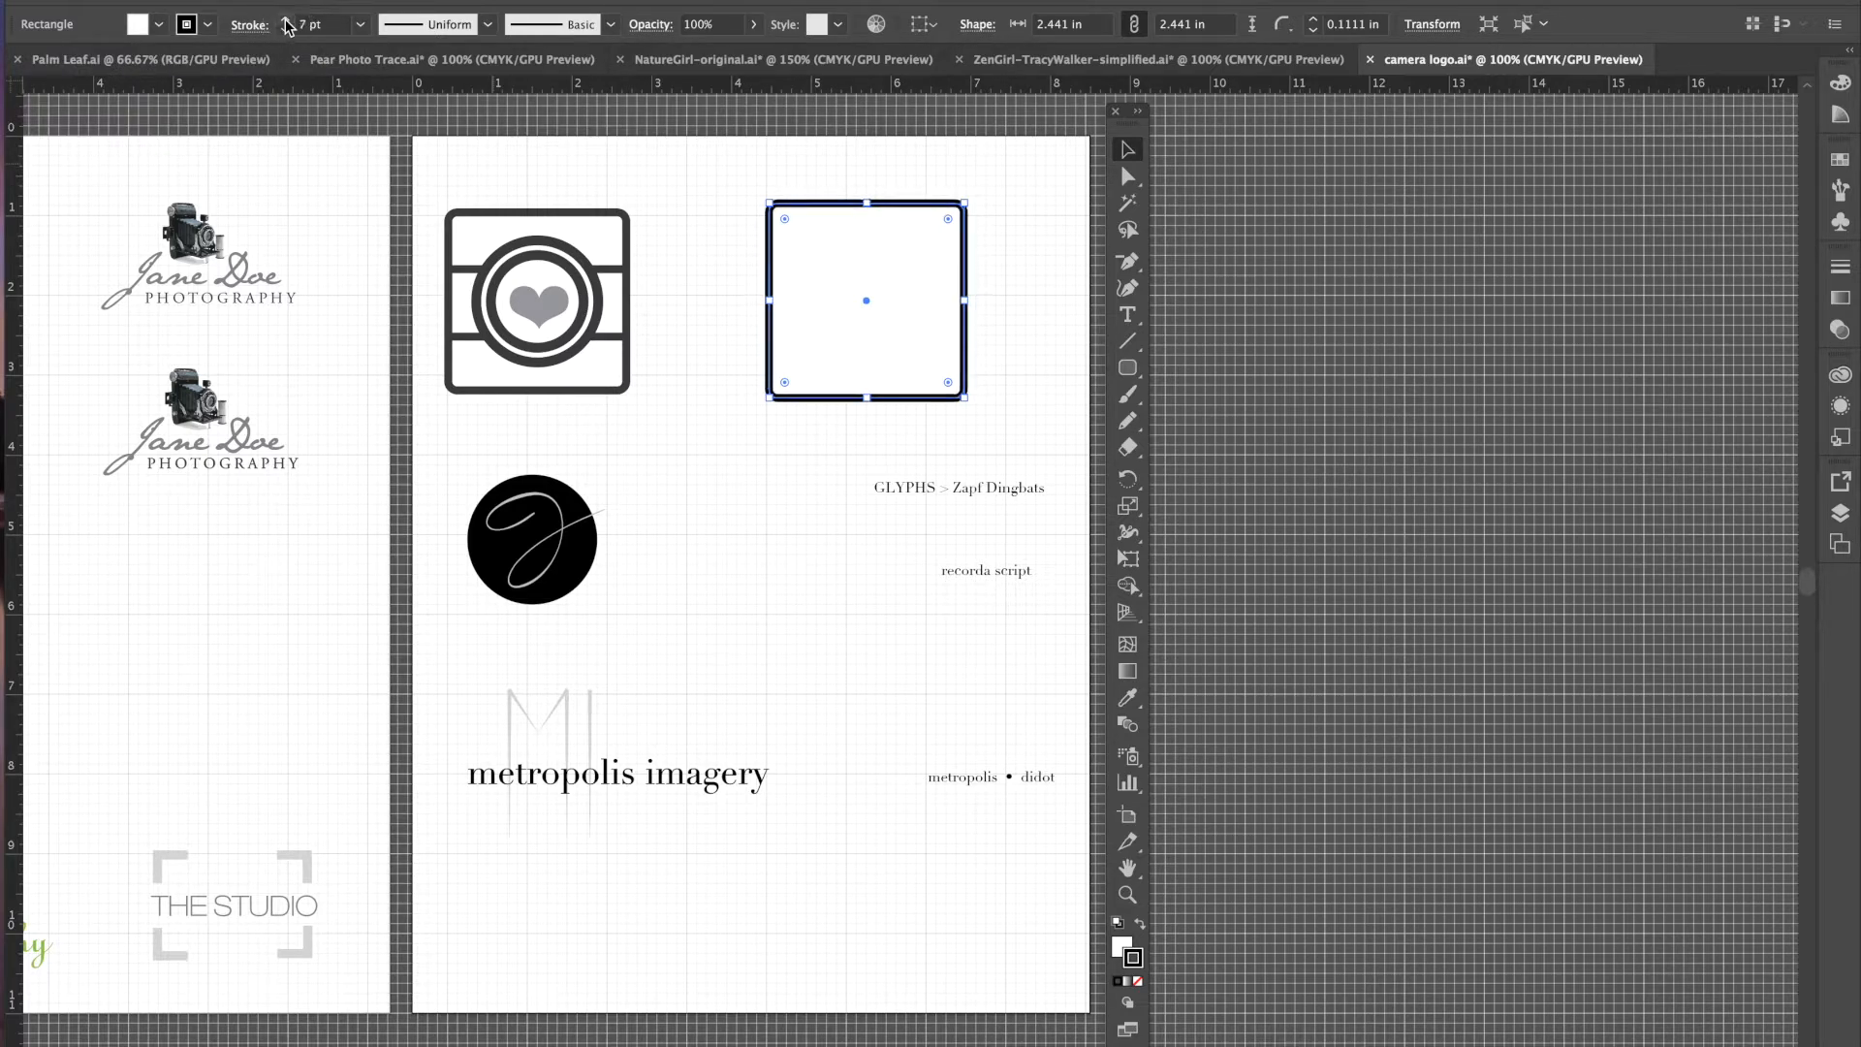
left_click(287, 20)
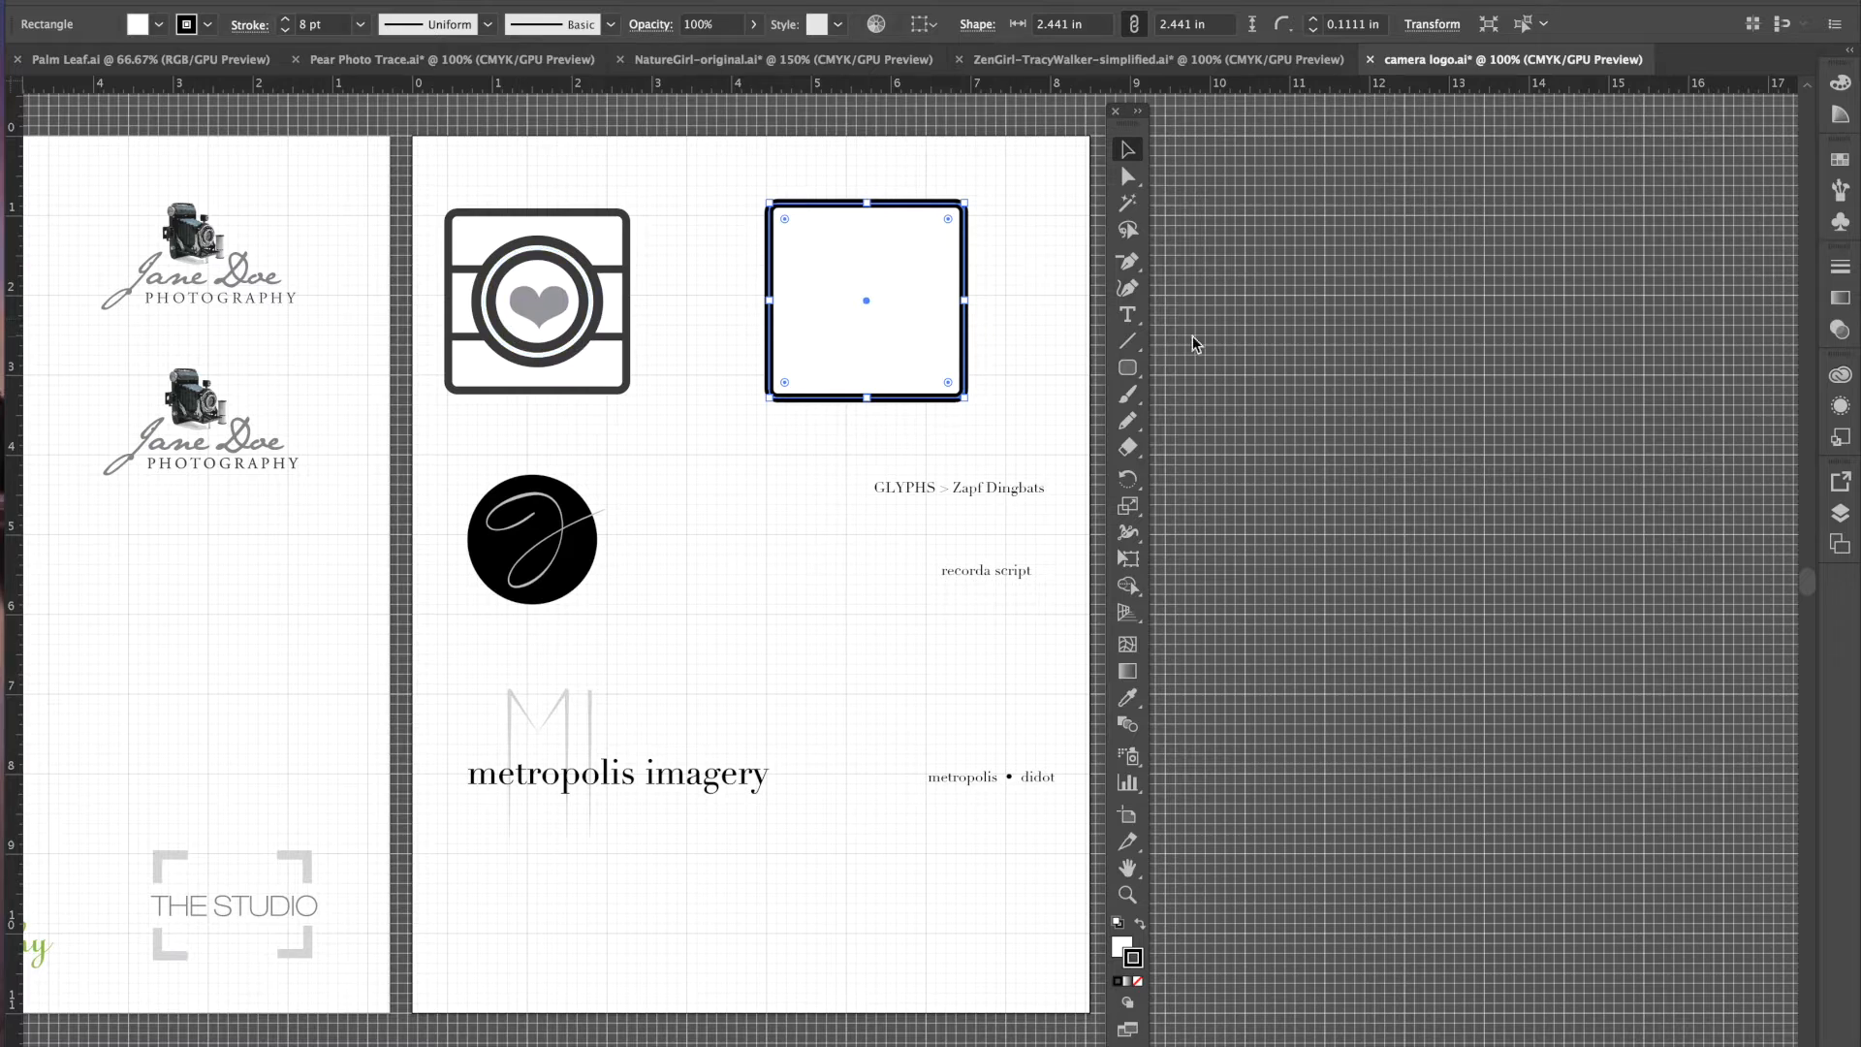
left_click(1129, 343)
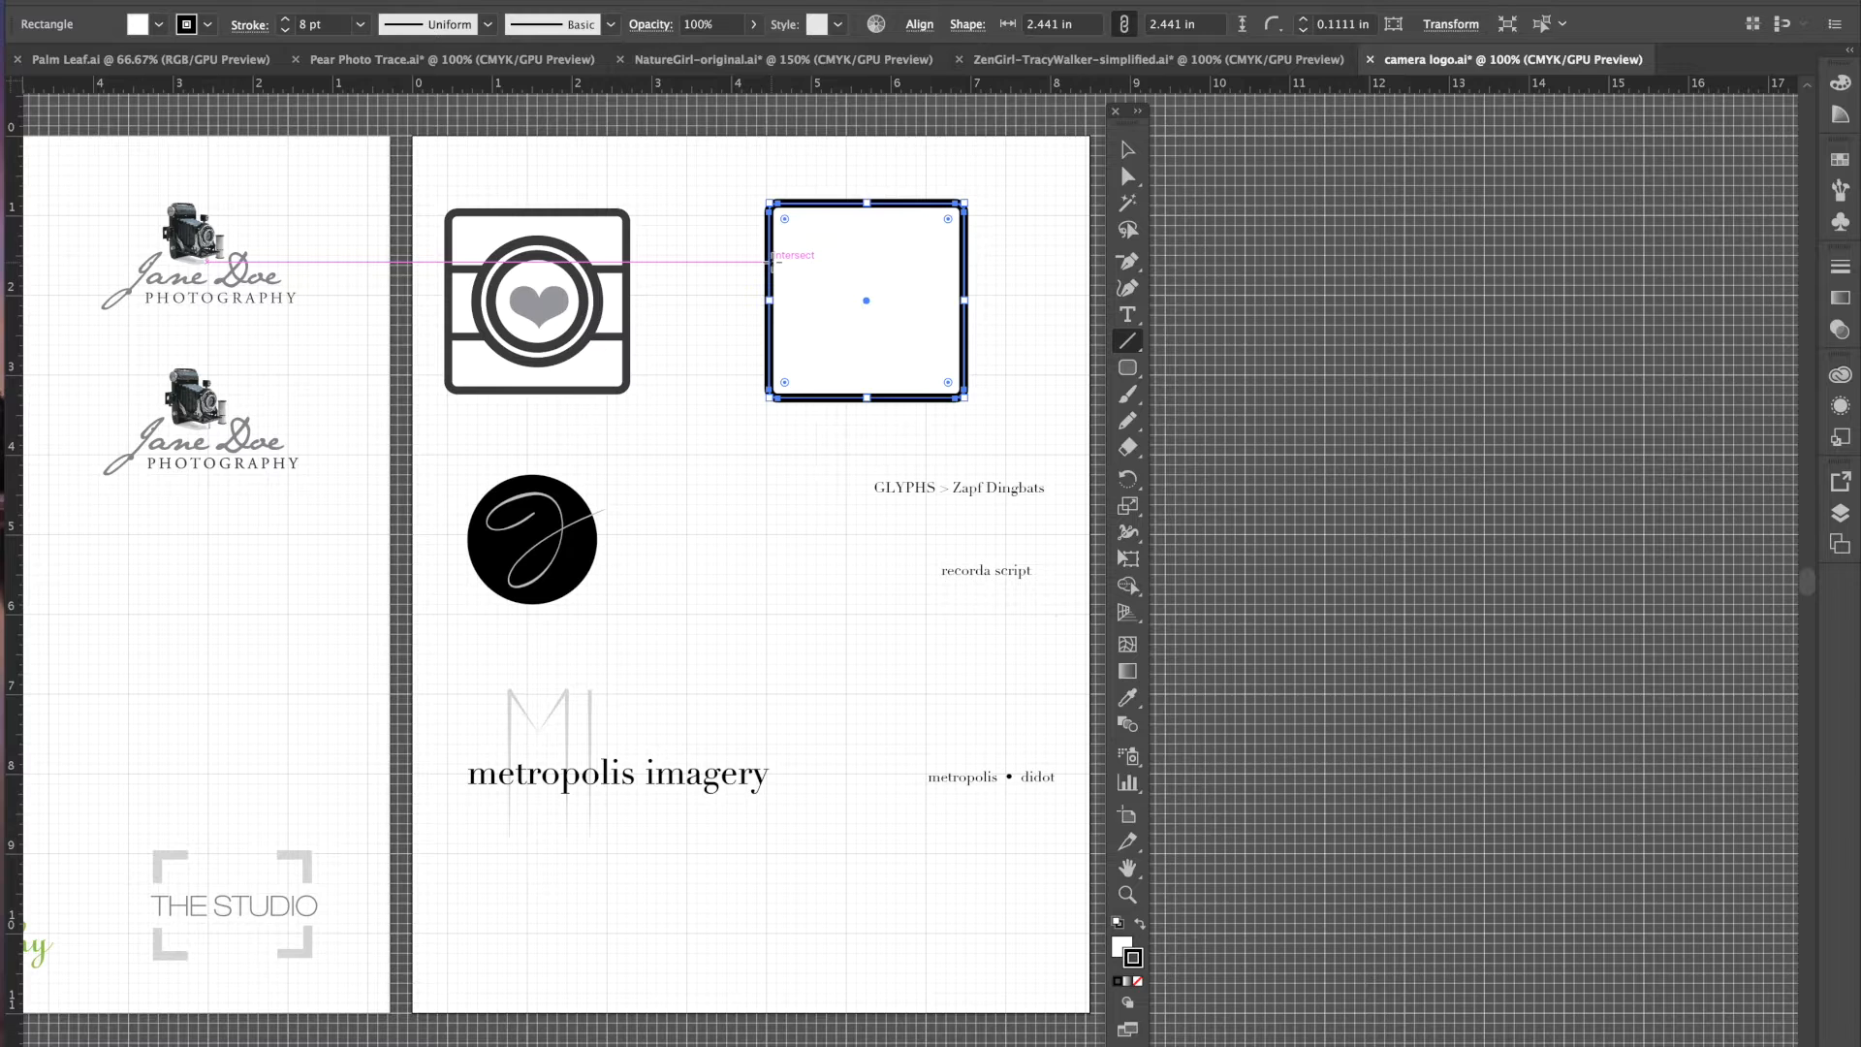
- Draw a horizontal bar across the square and copy it lower down
left_click_drag(767, 257, 965, 271)
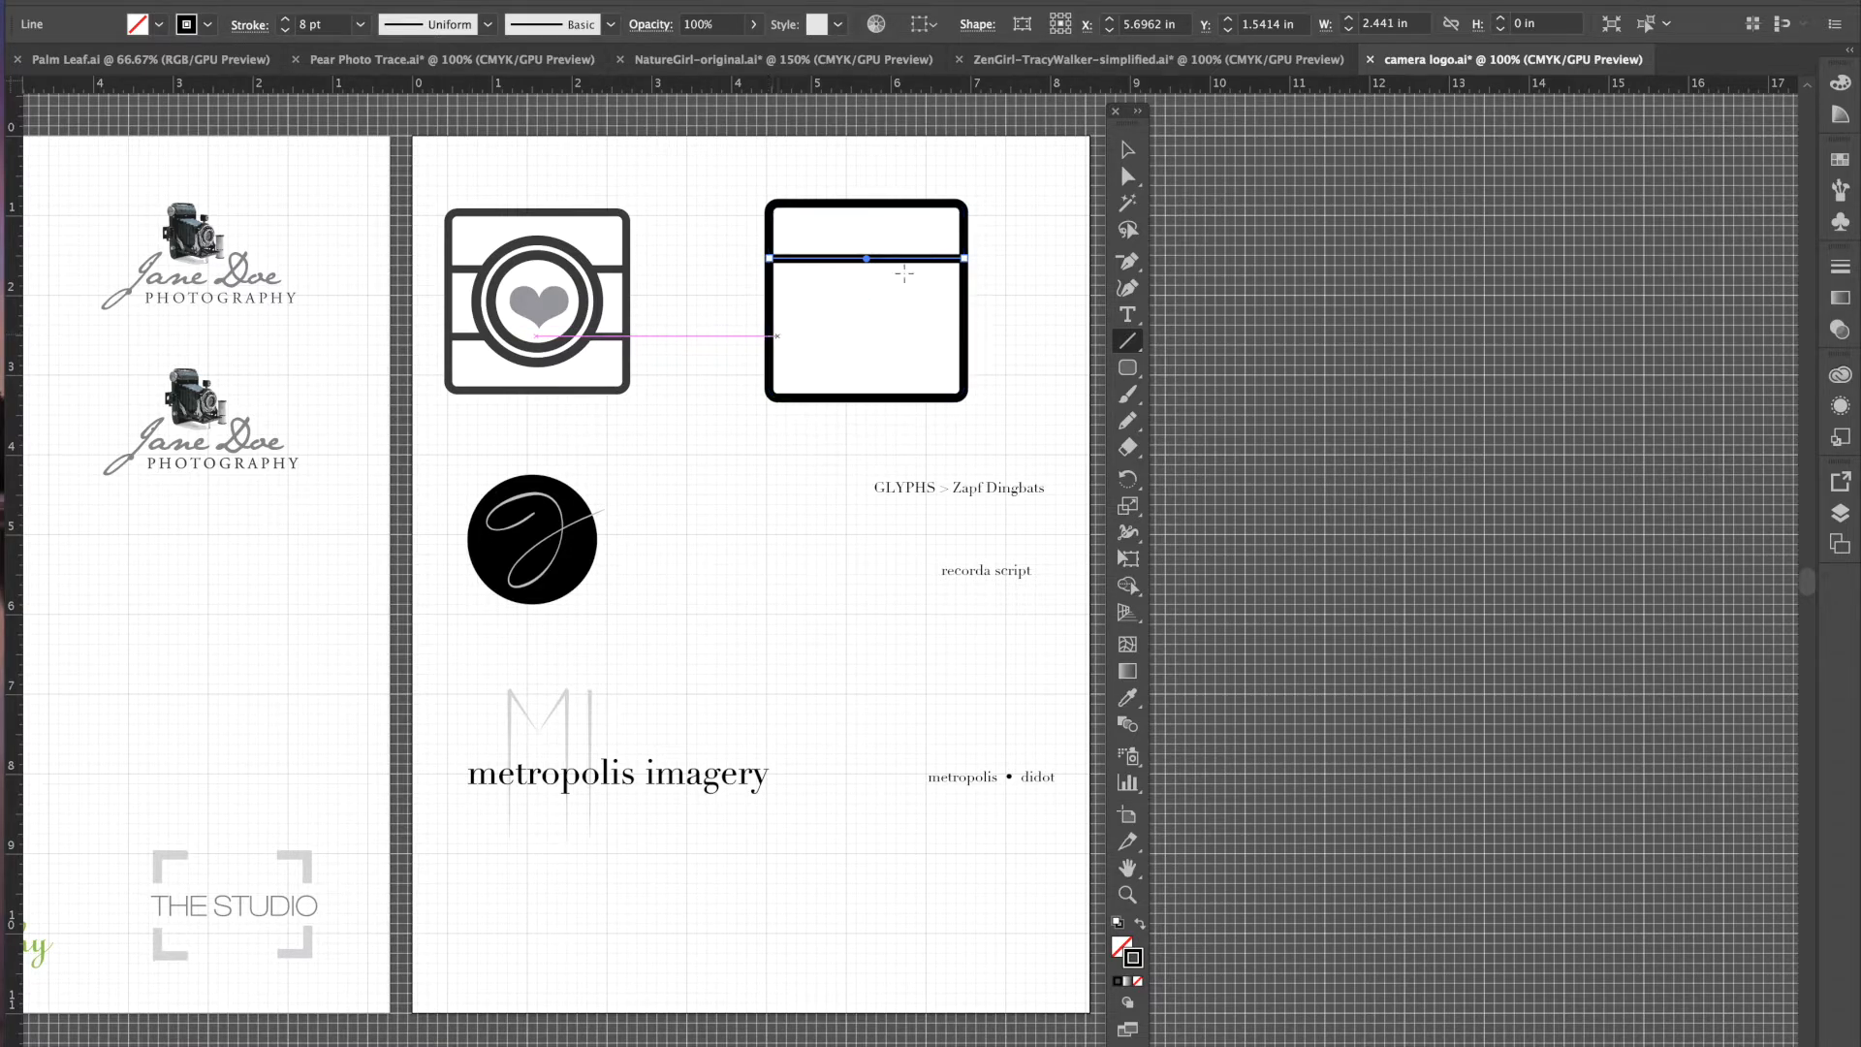
left_click(1128, 150)
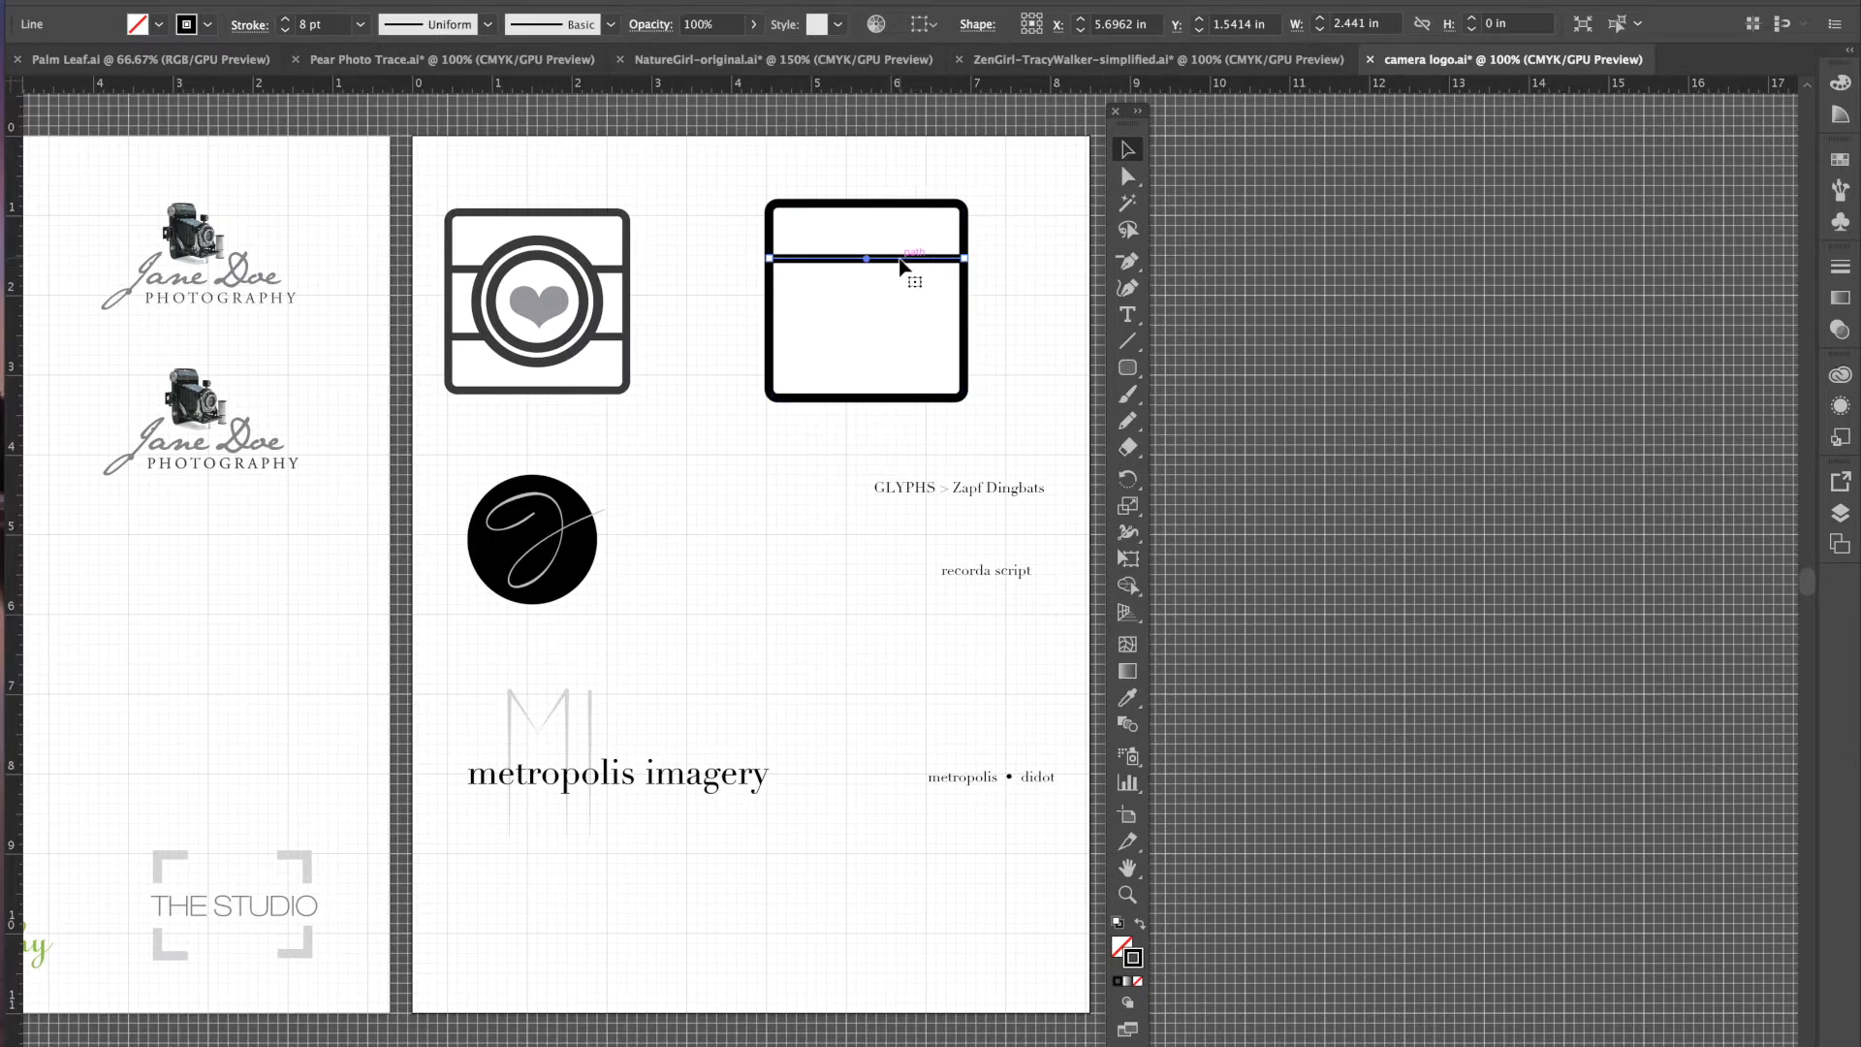
left_click_drag(902, 264, 910, 338)
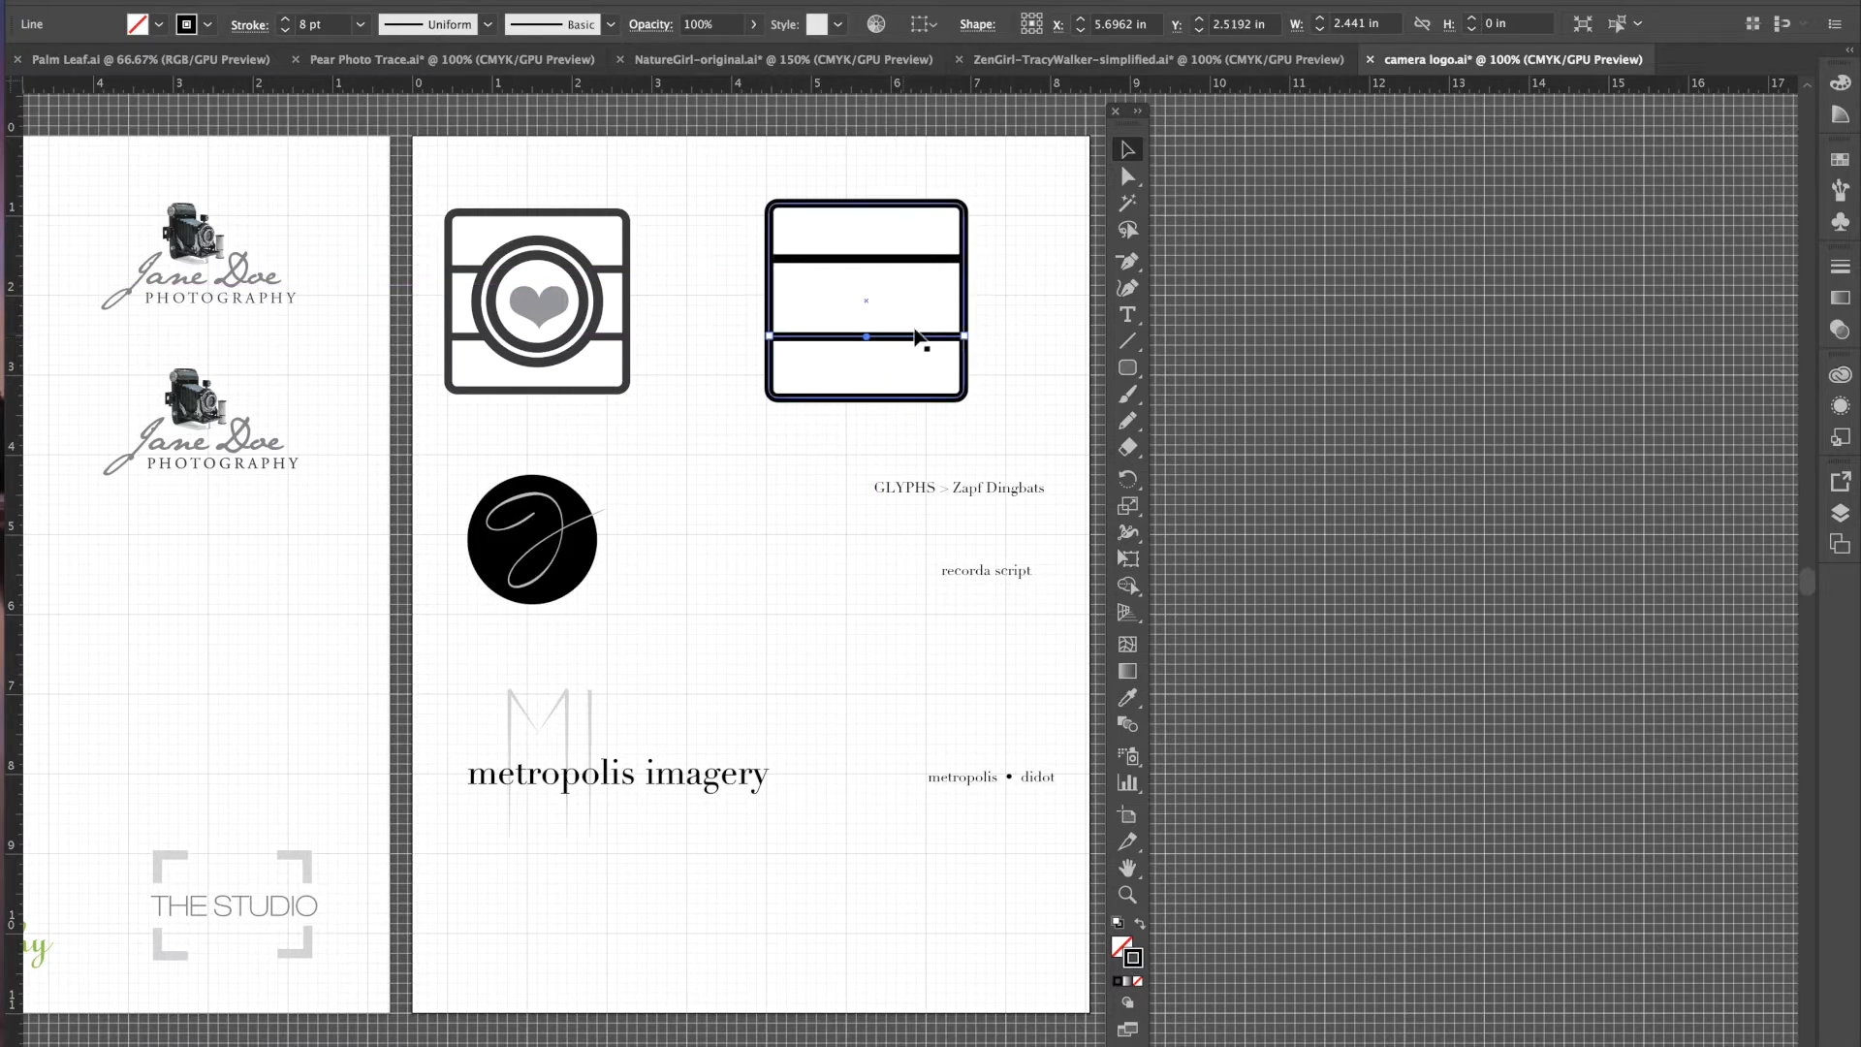
- Adjust both bars so they split the square into three bands, then select the reference logo
left_click_drag(906, 344, 905, 338)
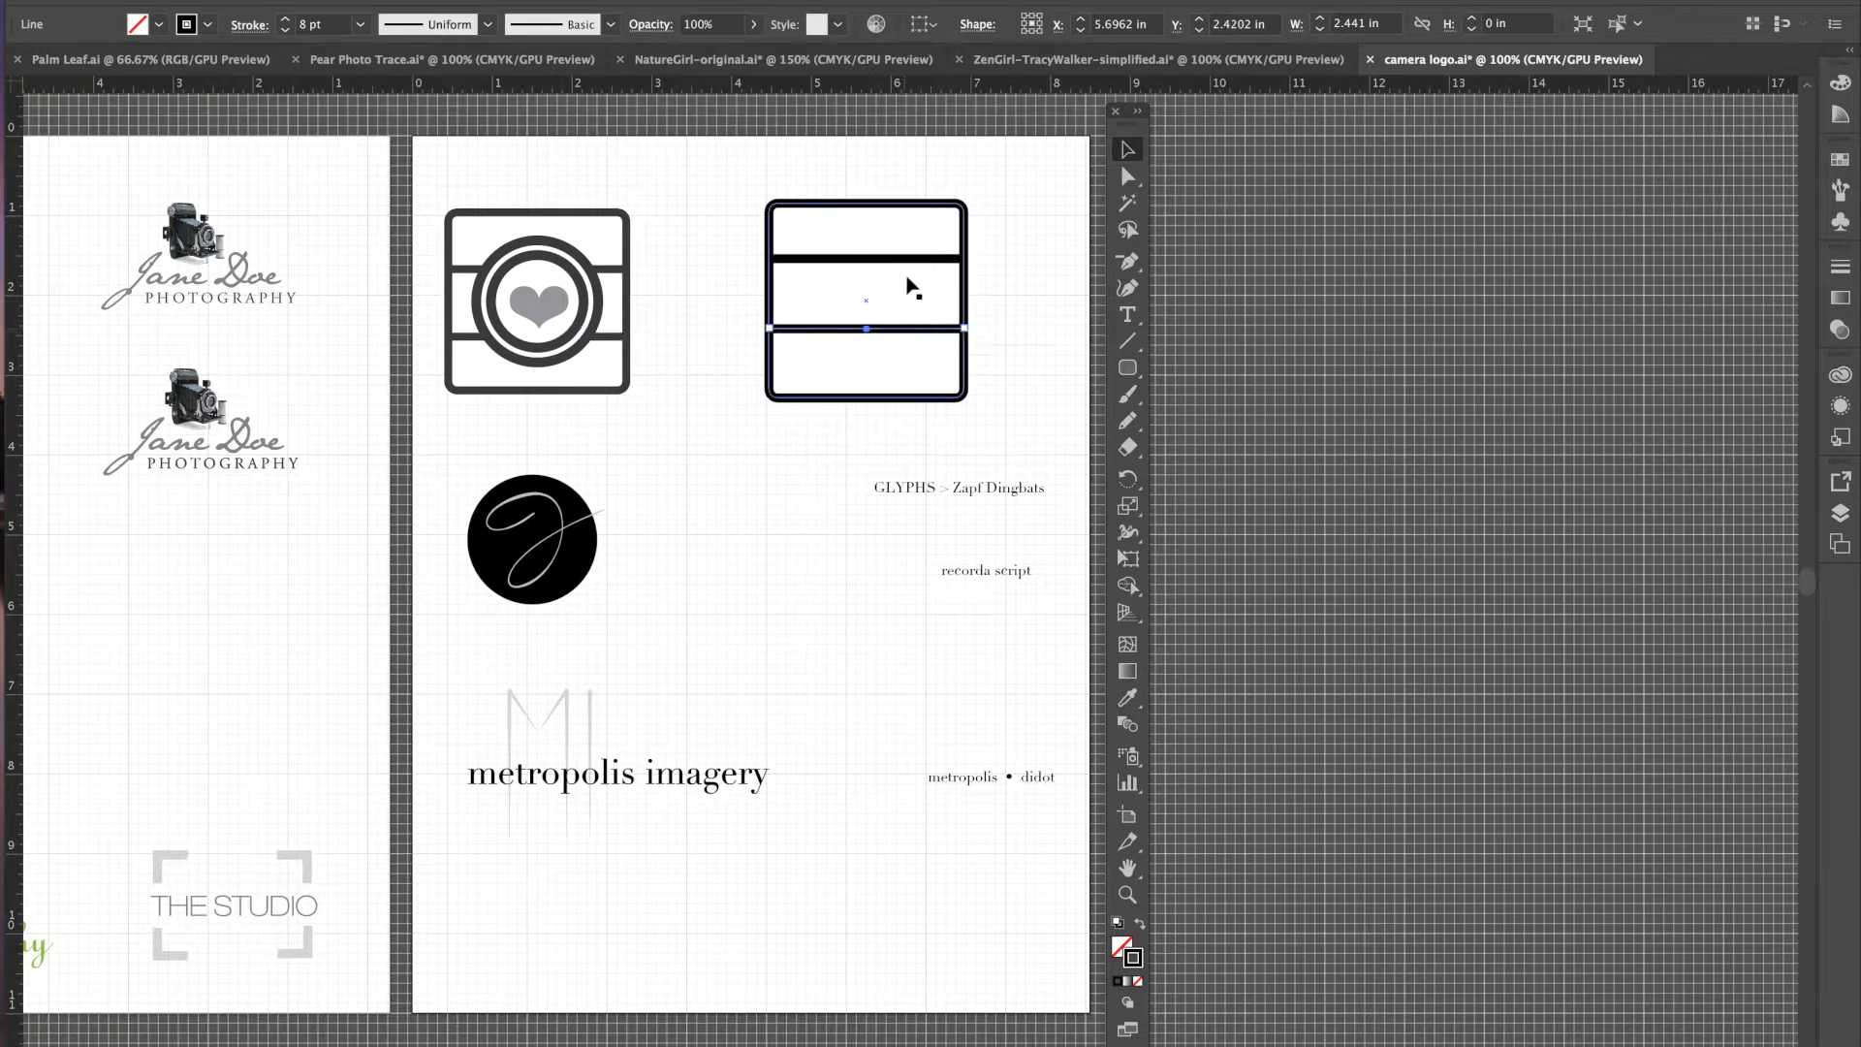
left_click_drag(905, 262, 892, 336)
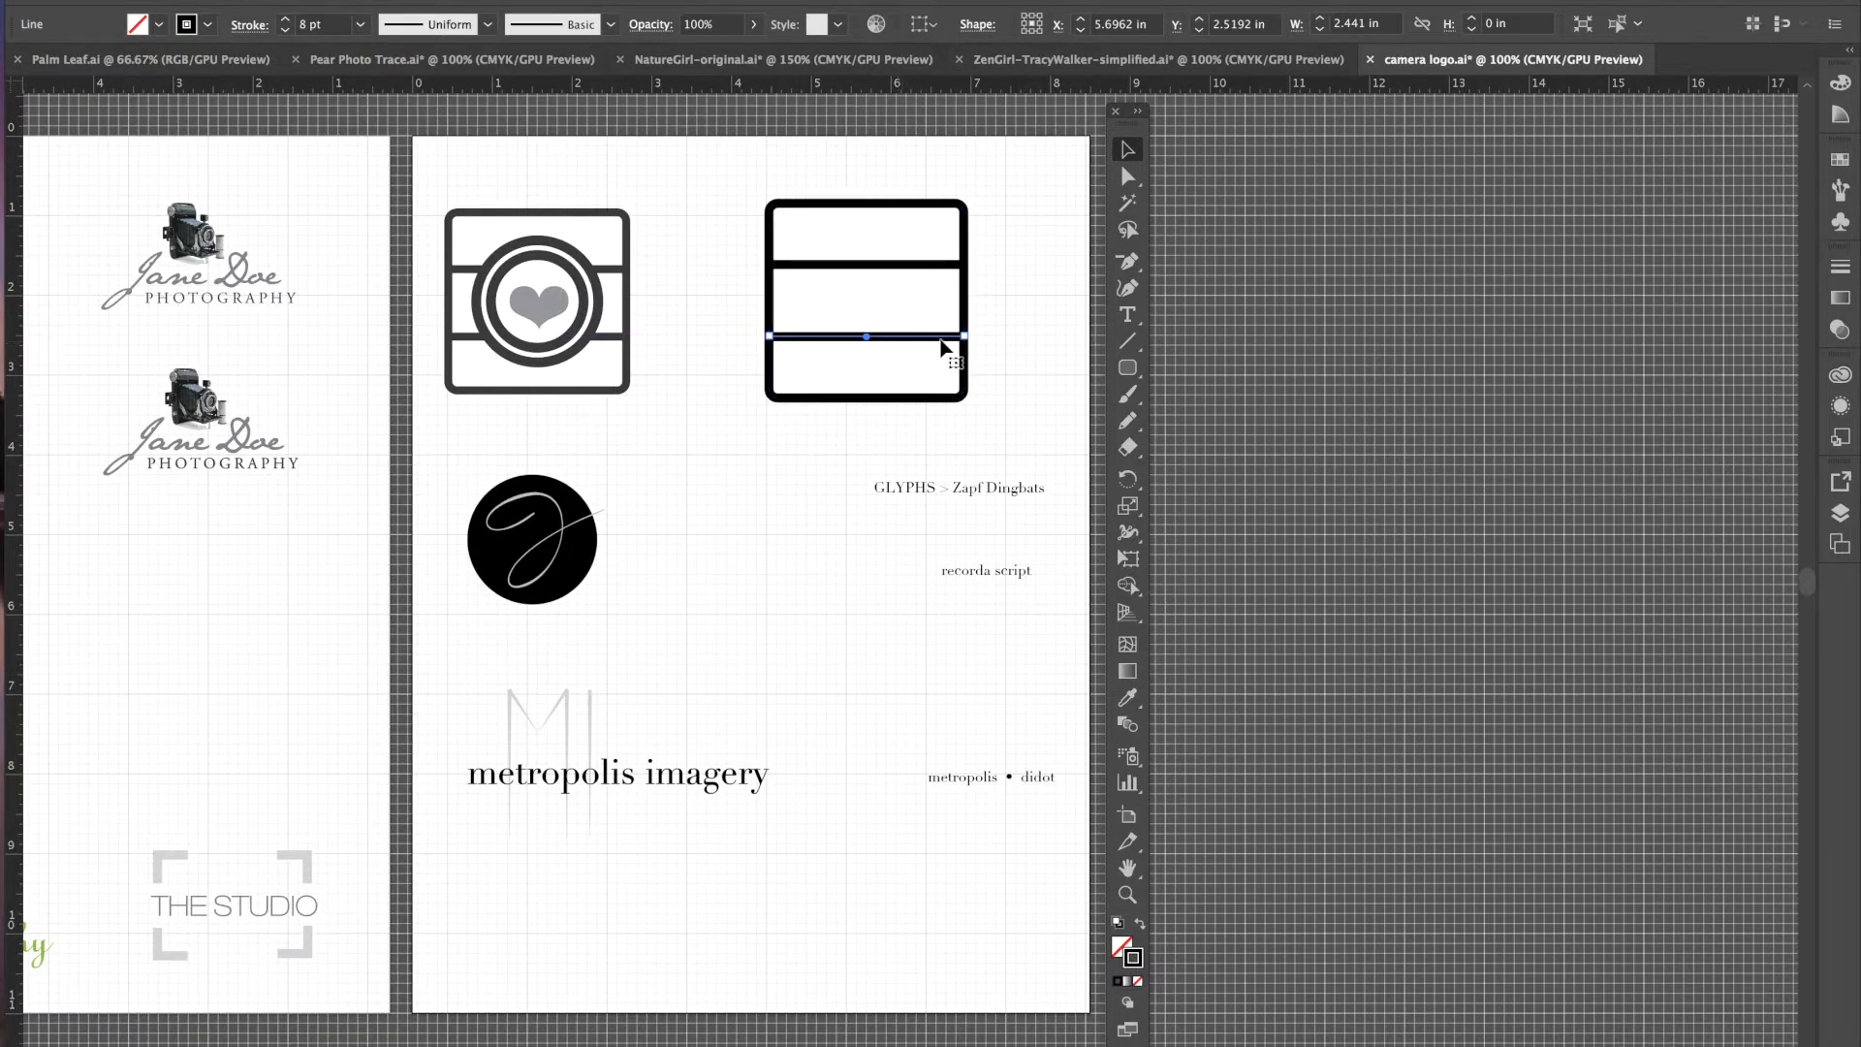
left_click(1019, 276)
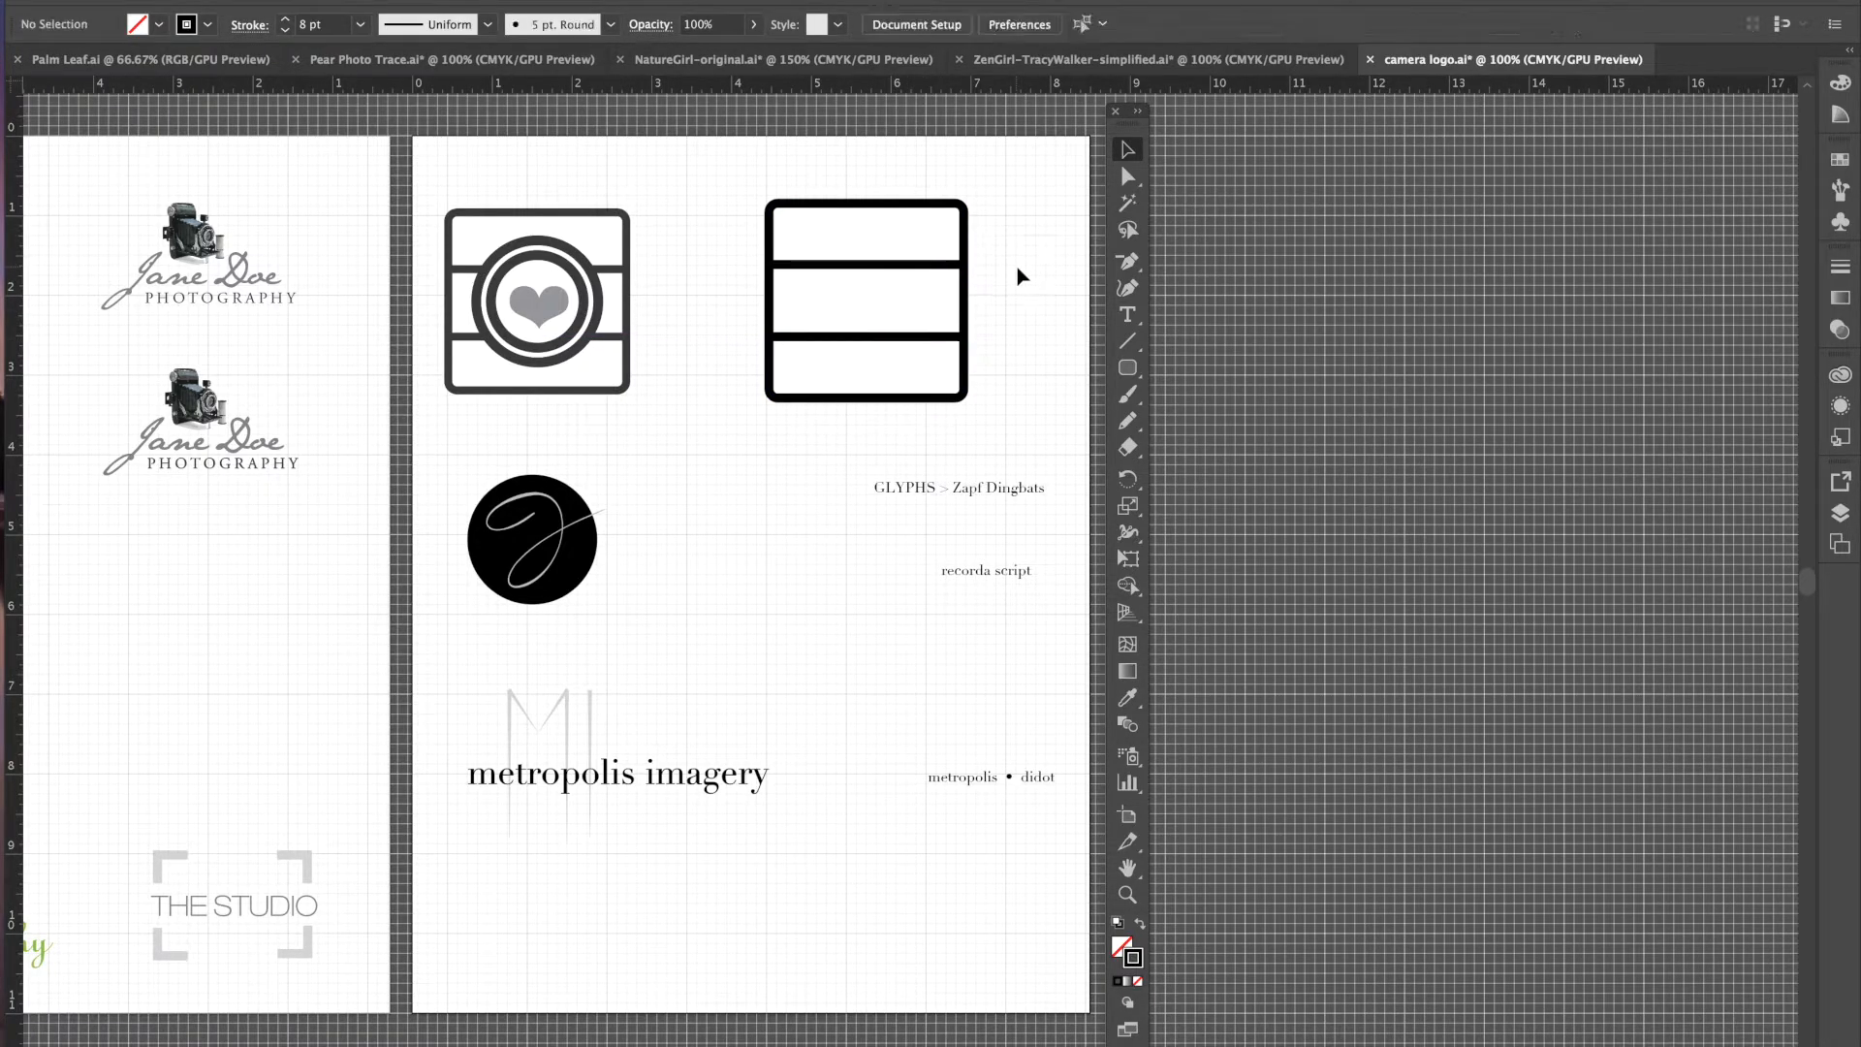
left_click_drag(882, 341, 881, 337)
left_click(1018, 349)
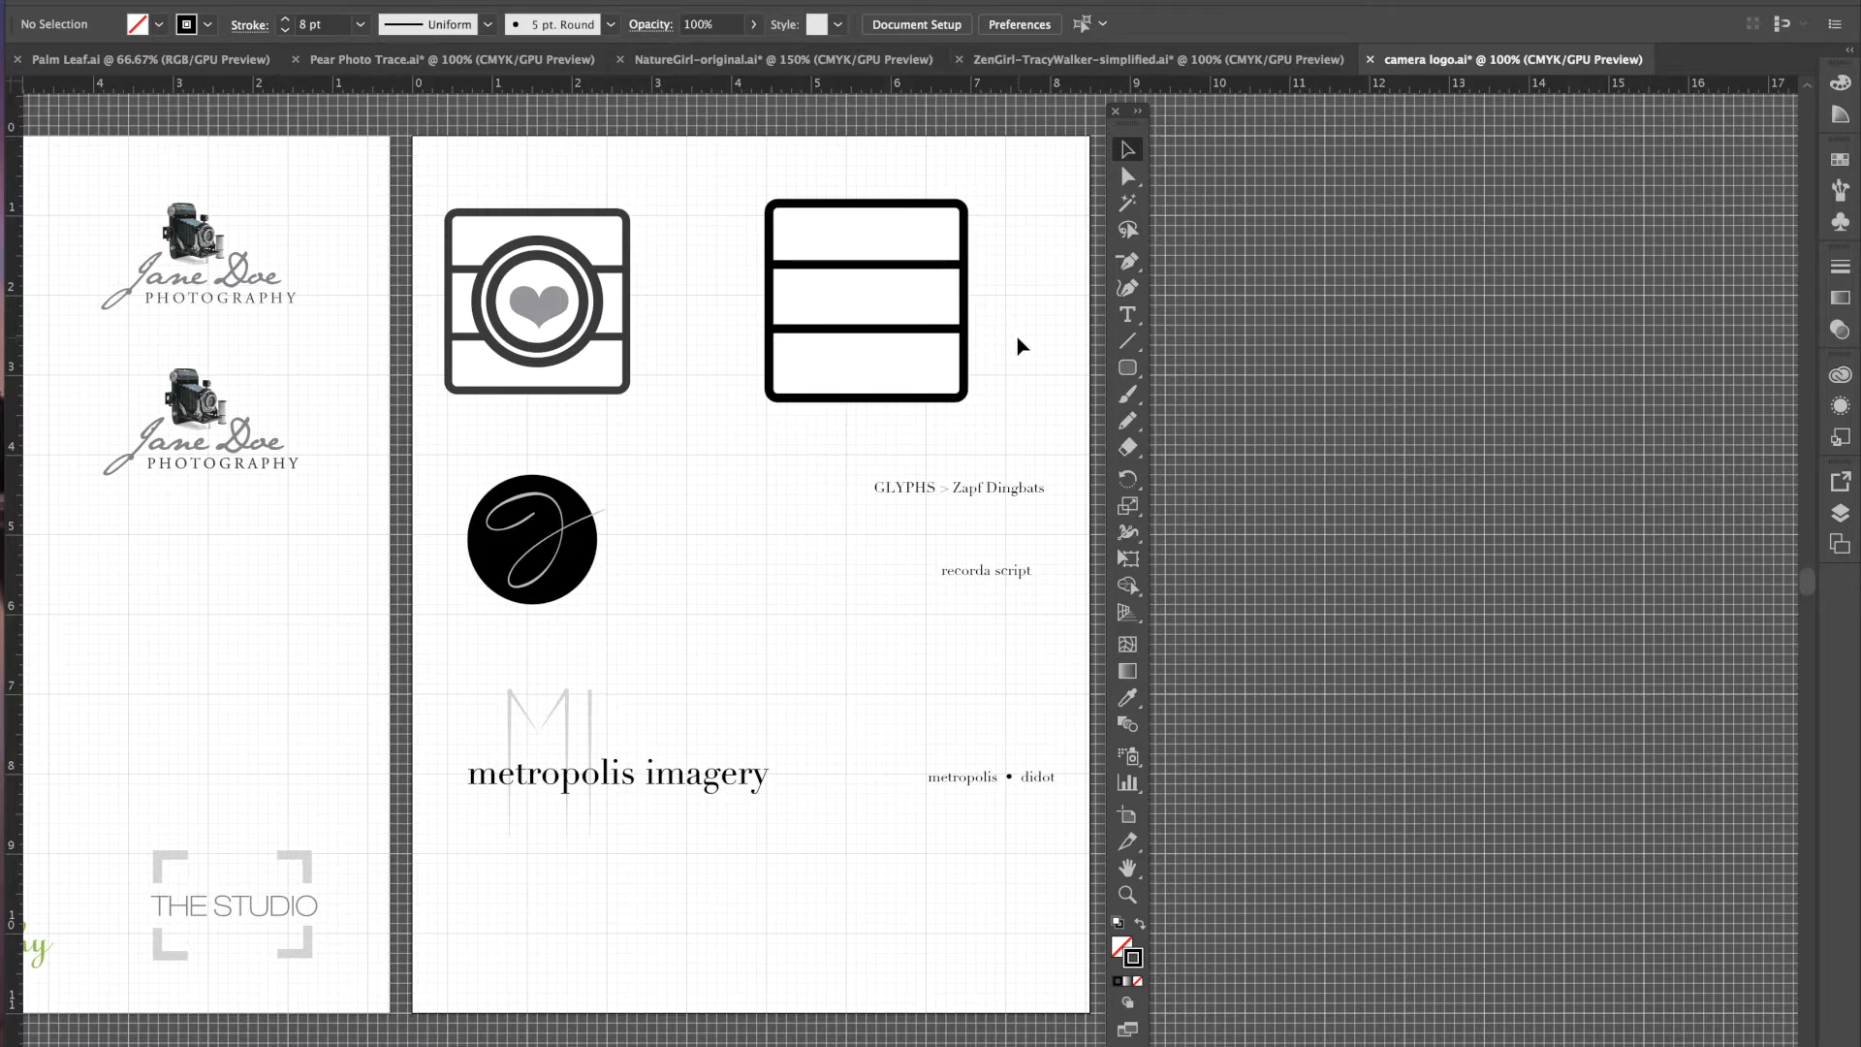
left_click(881, 264)
left_click(867, 329, "shift")
key("Down")
key("Down")
key("Down")
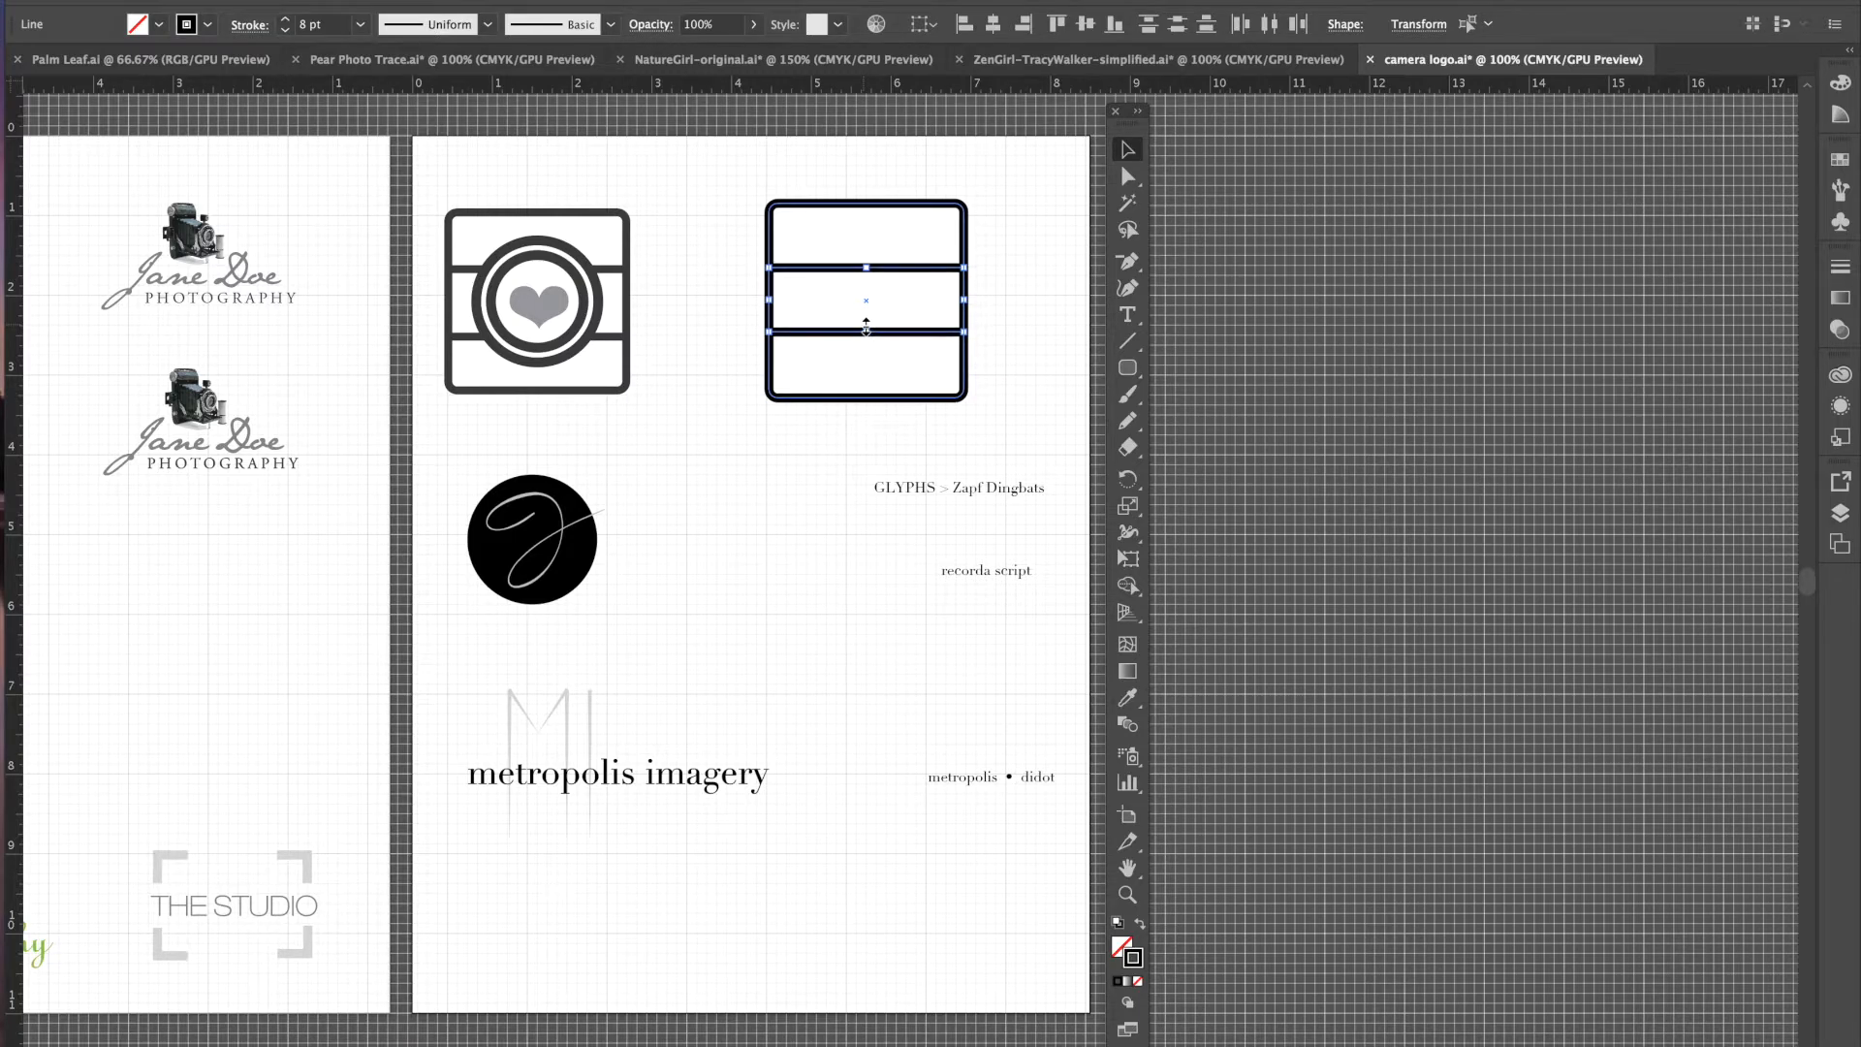
left_click(1008, 254)
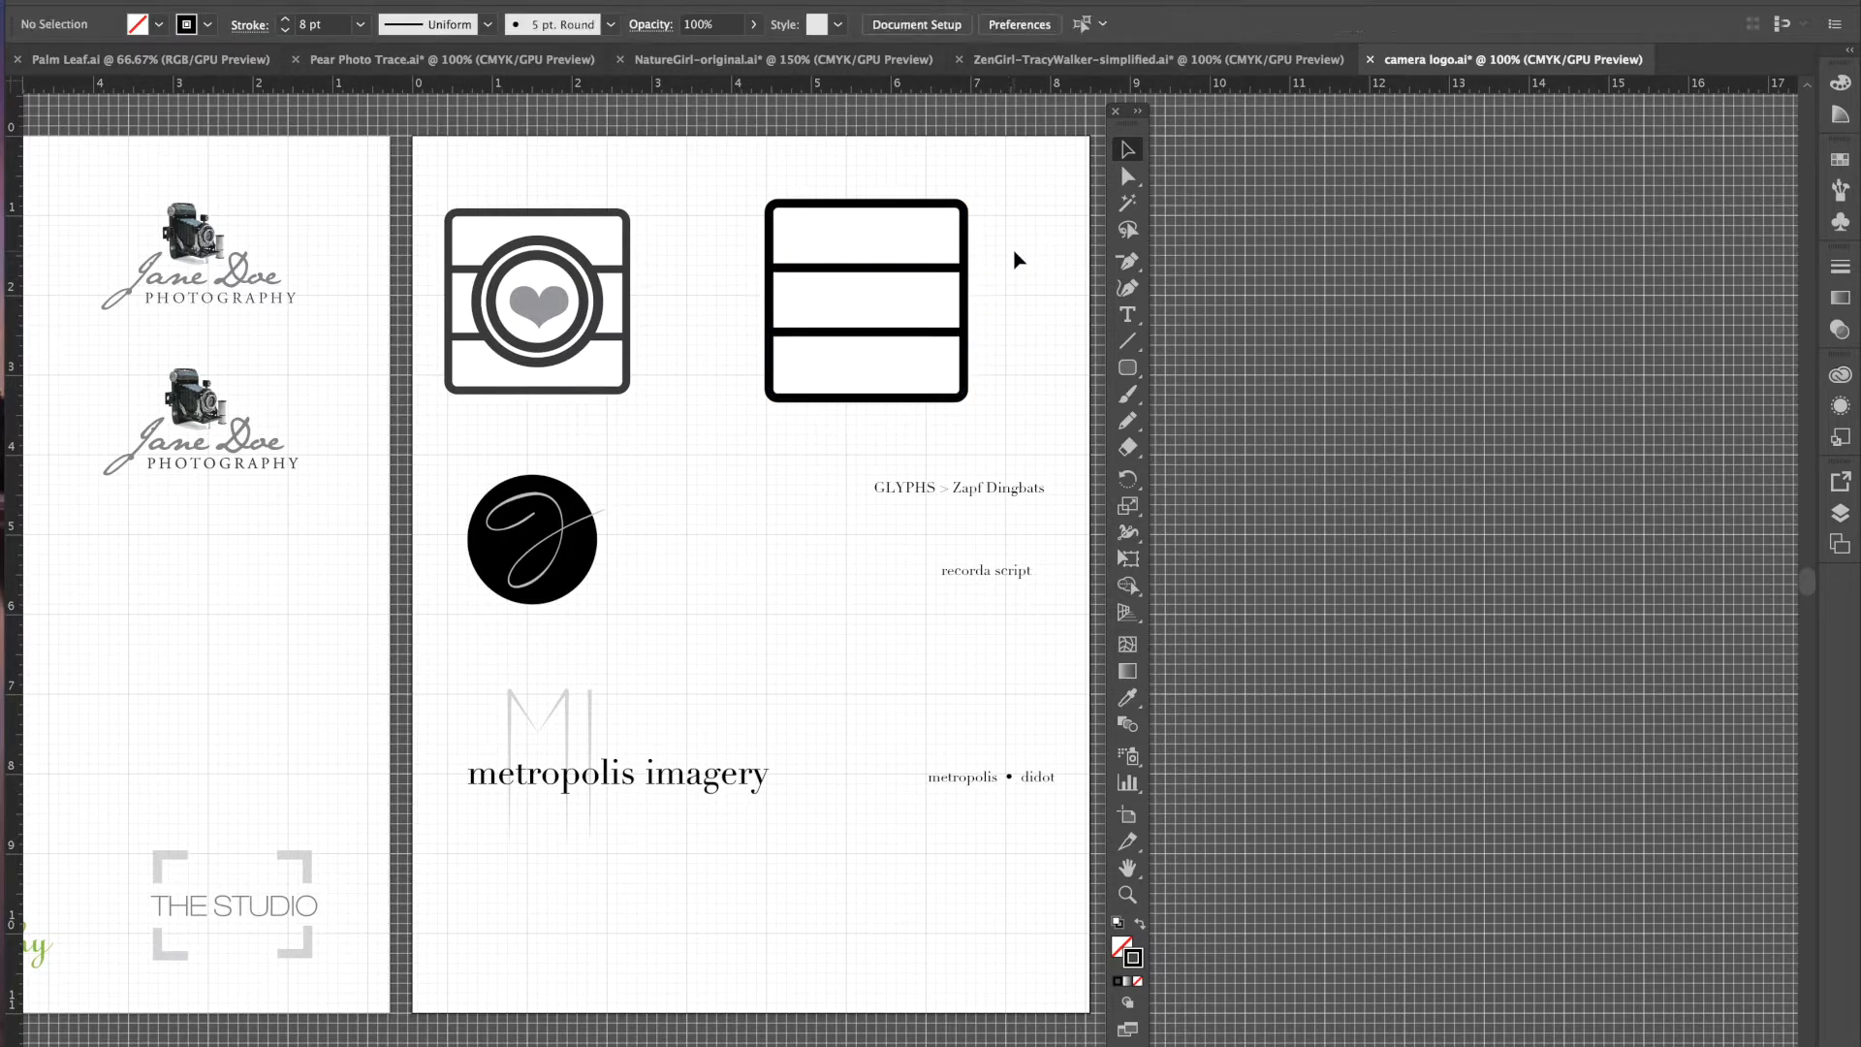
left_click(533, 264)
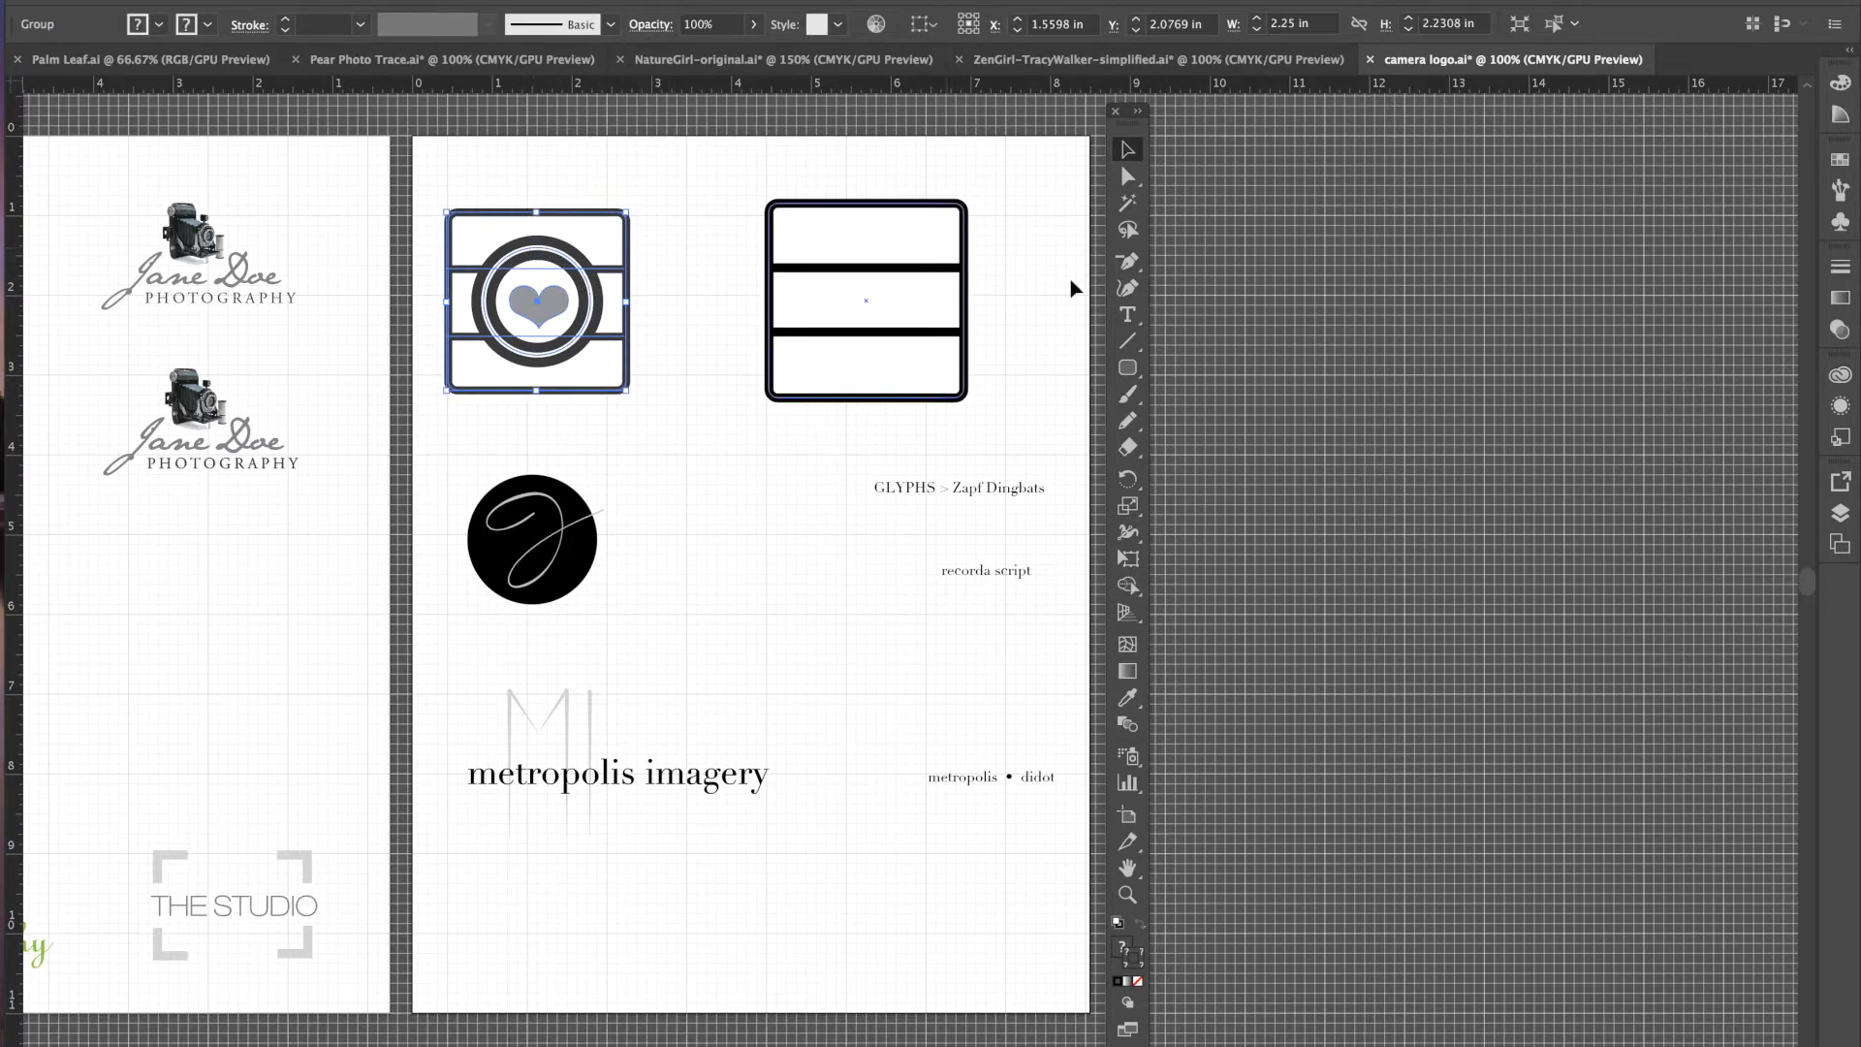
left_click(1130, 374)
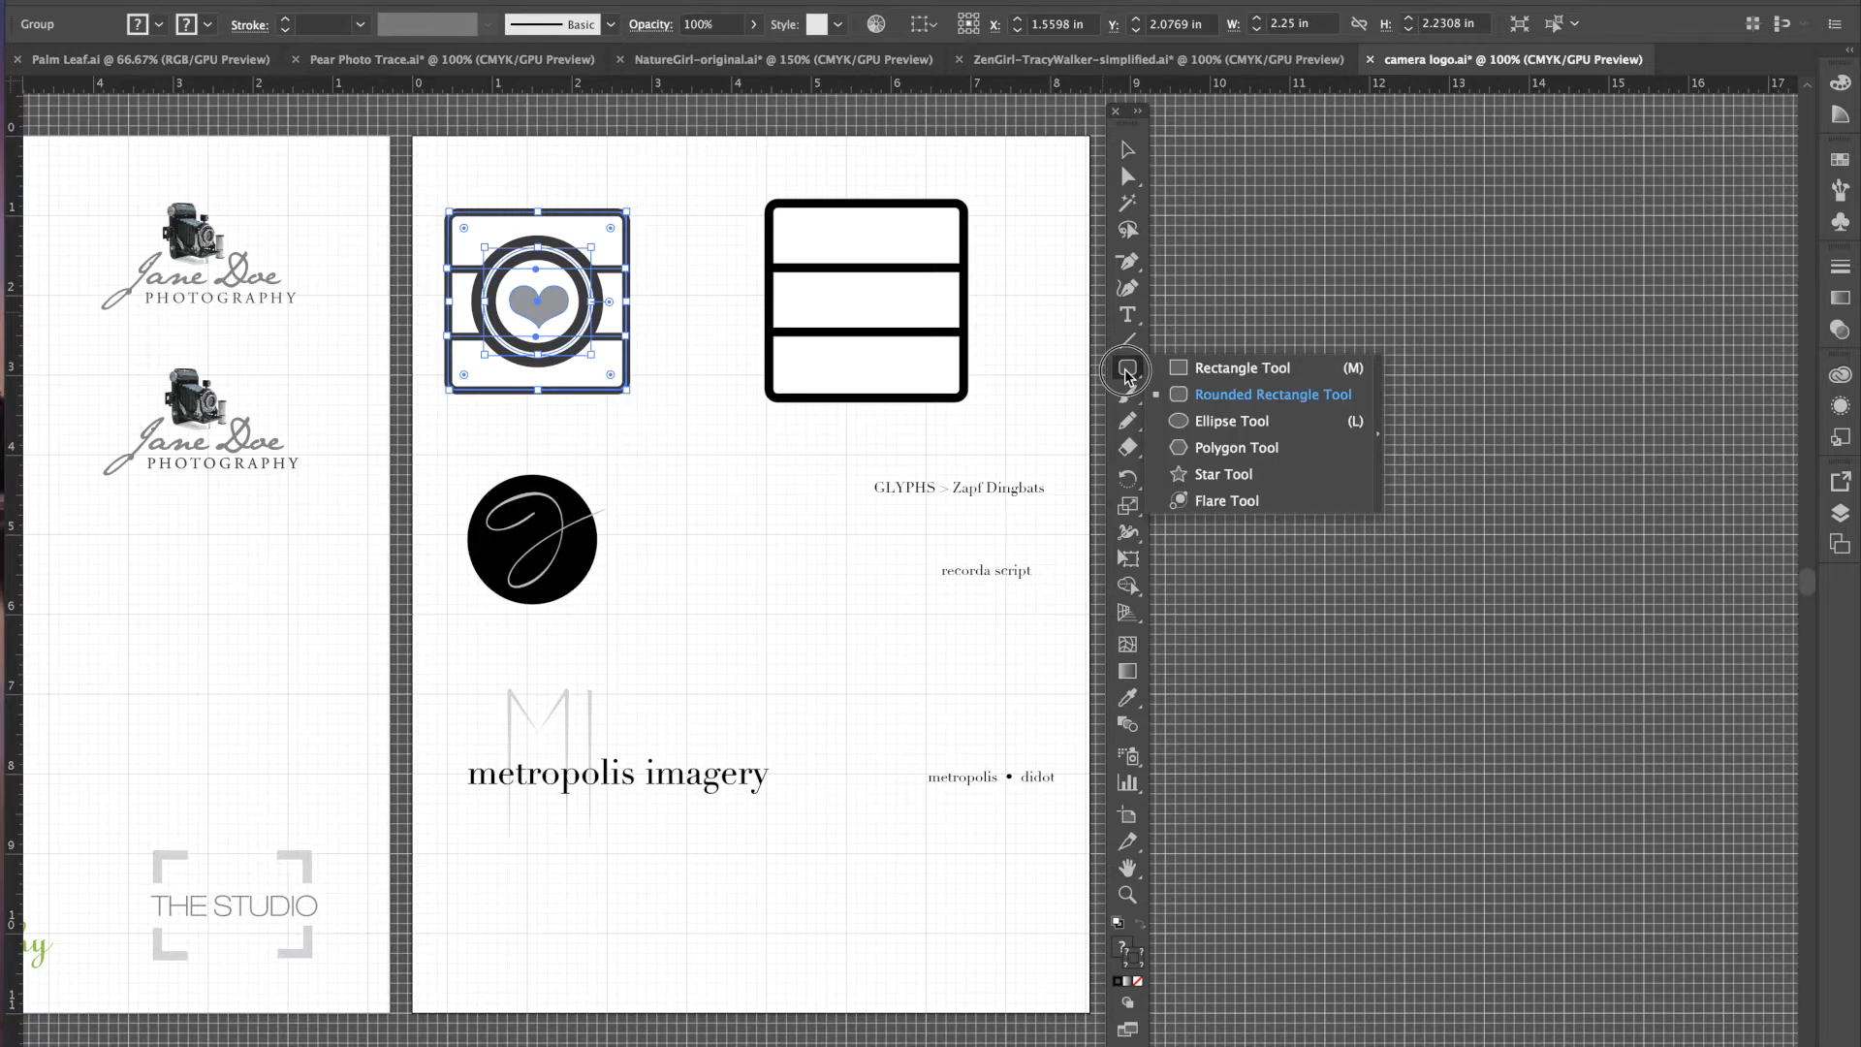
- Draw a lens circle centred in the square with white fill and a 25 pt black outline
left_click(1217, 424)
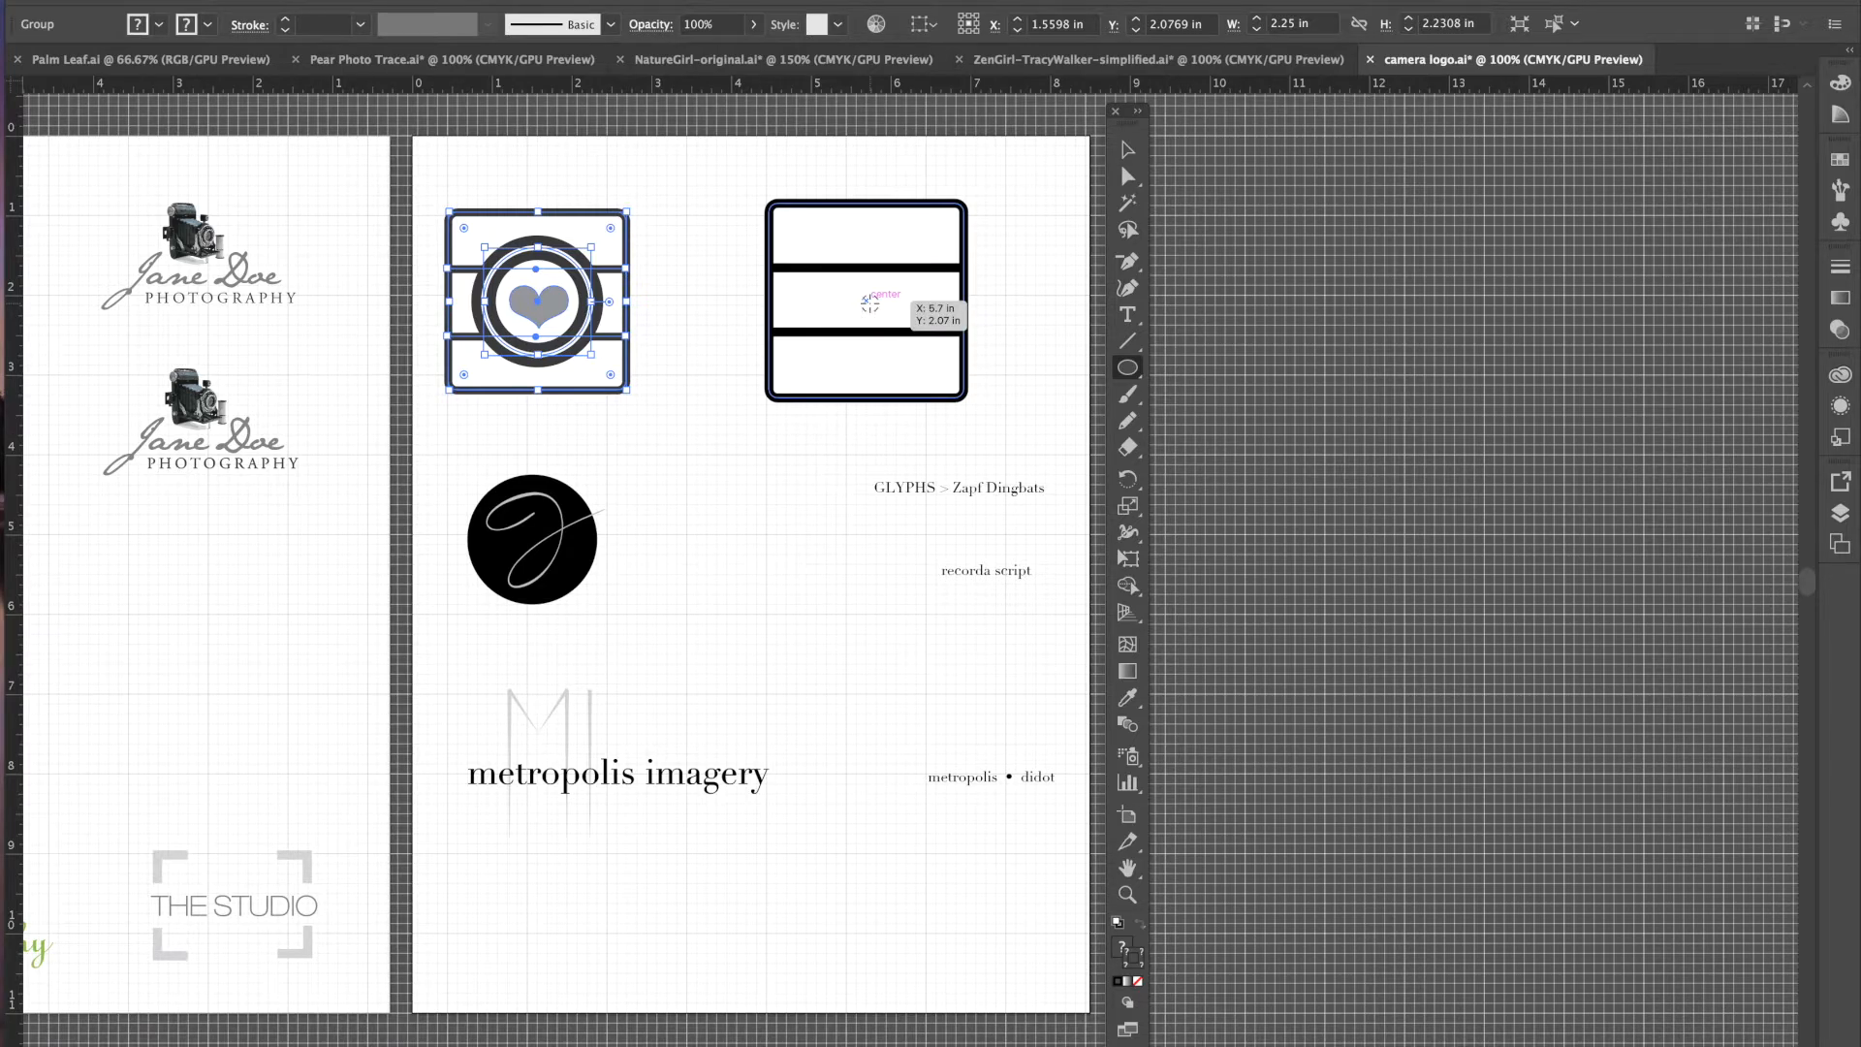
mouse_move(869, 302)
left_mouse_down()
mouse_move(877, 320)
mouse_move(806, 229)
left_mouse_up()
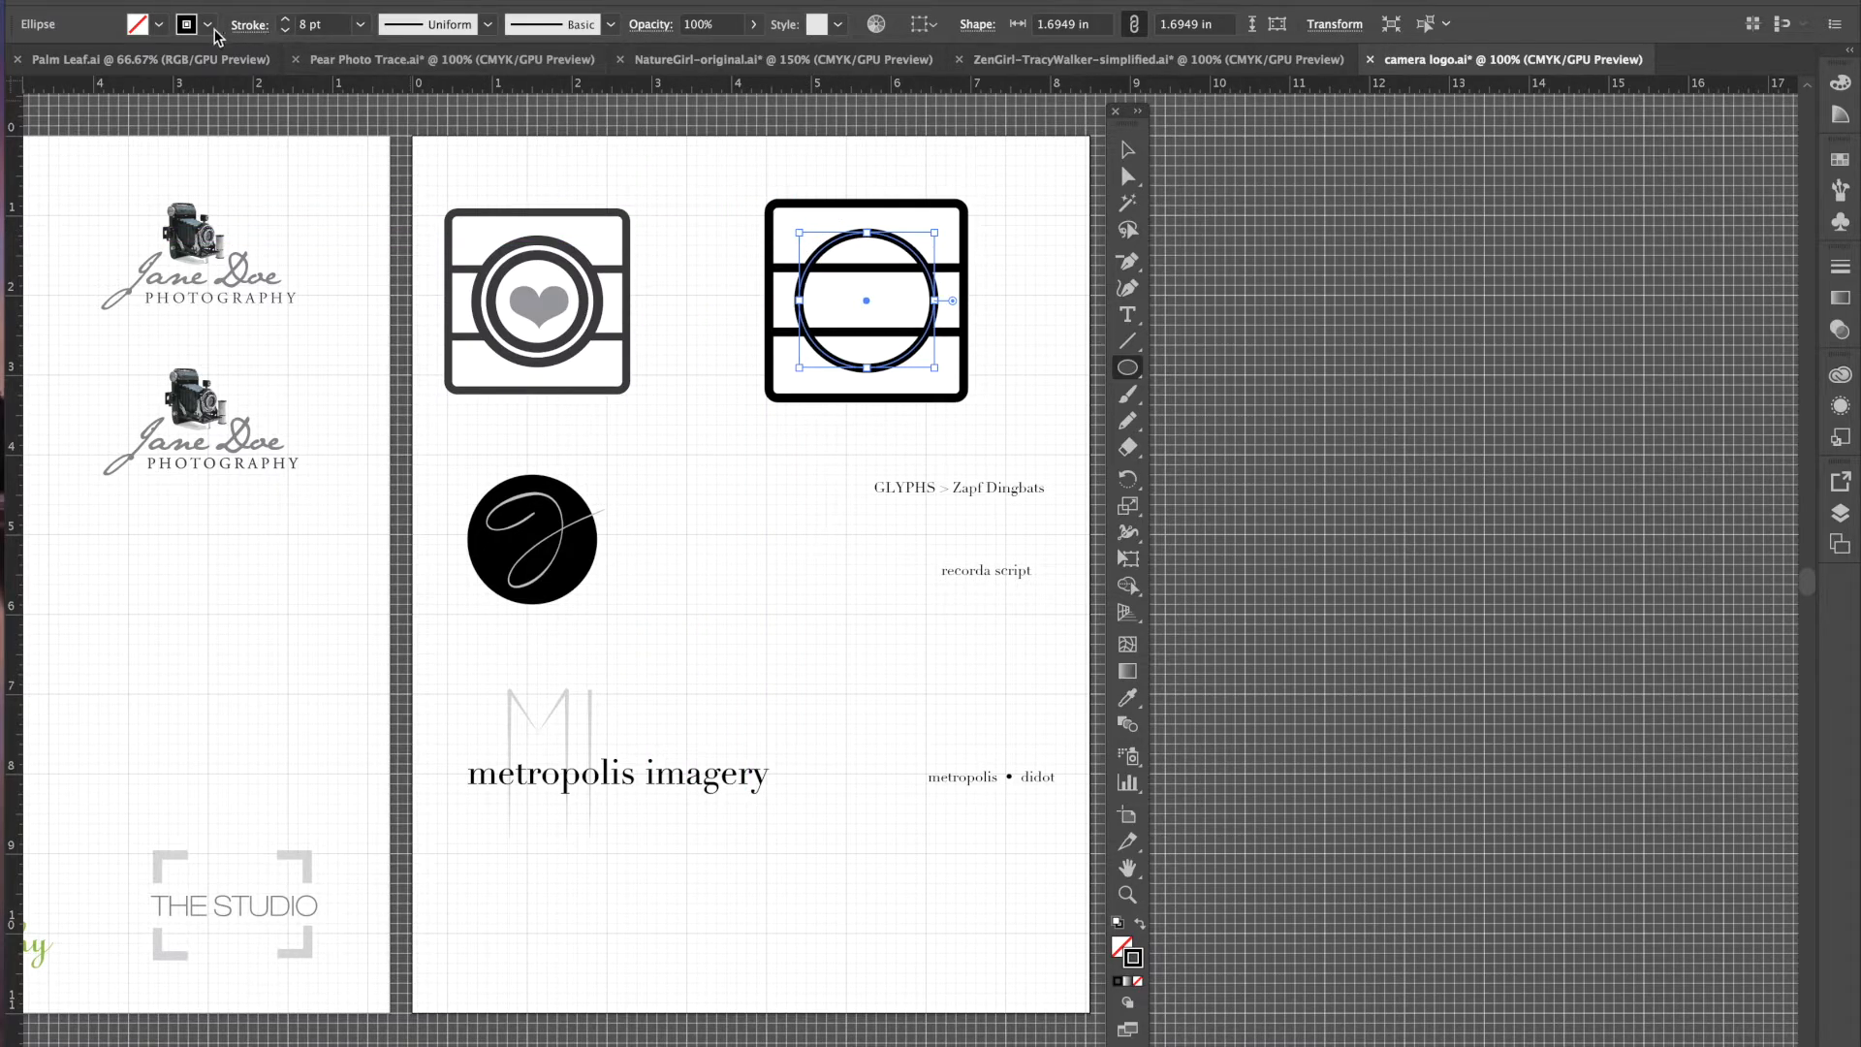
left_click(157, 25)
left_click(51, 63)
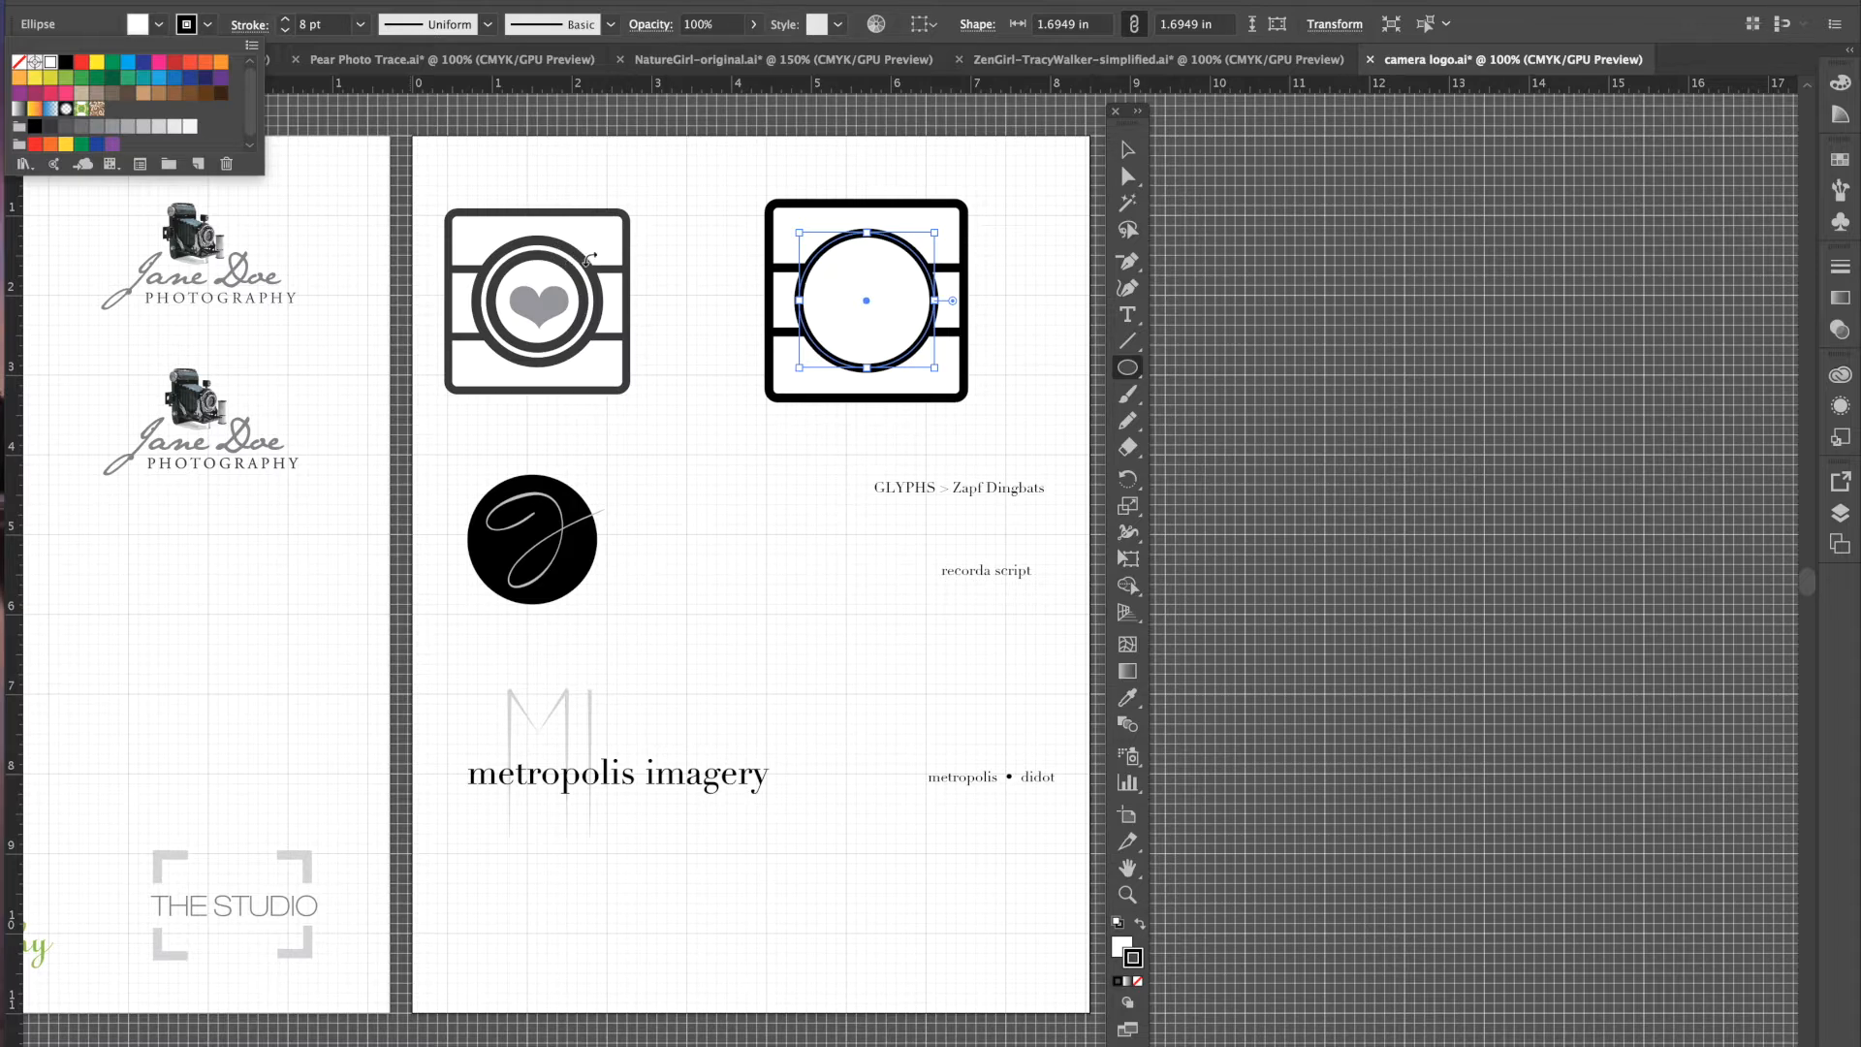
left_click(287, 21)
left_click(288, 21)
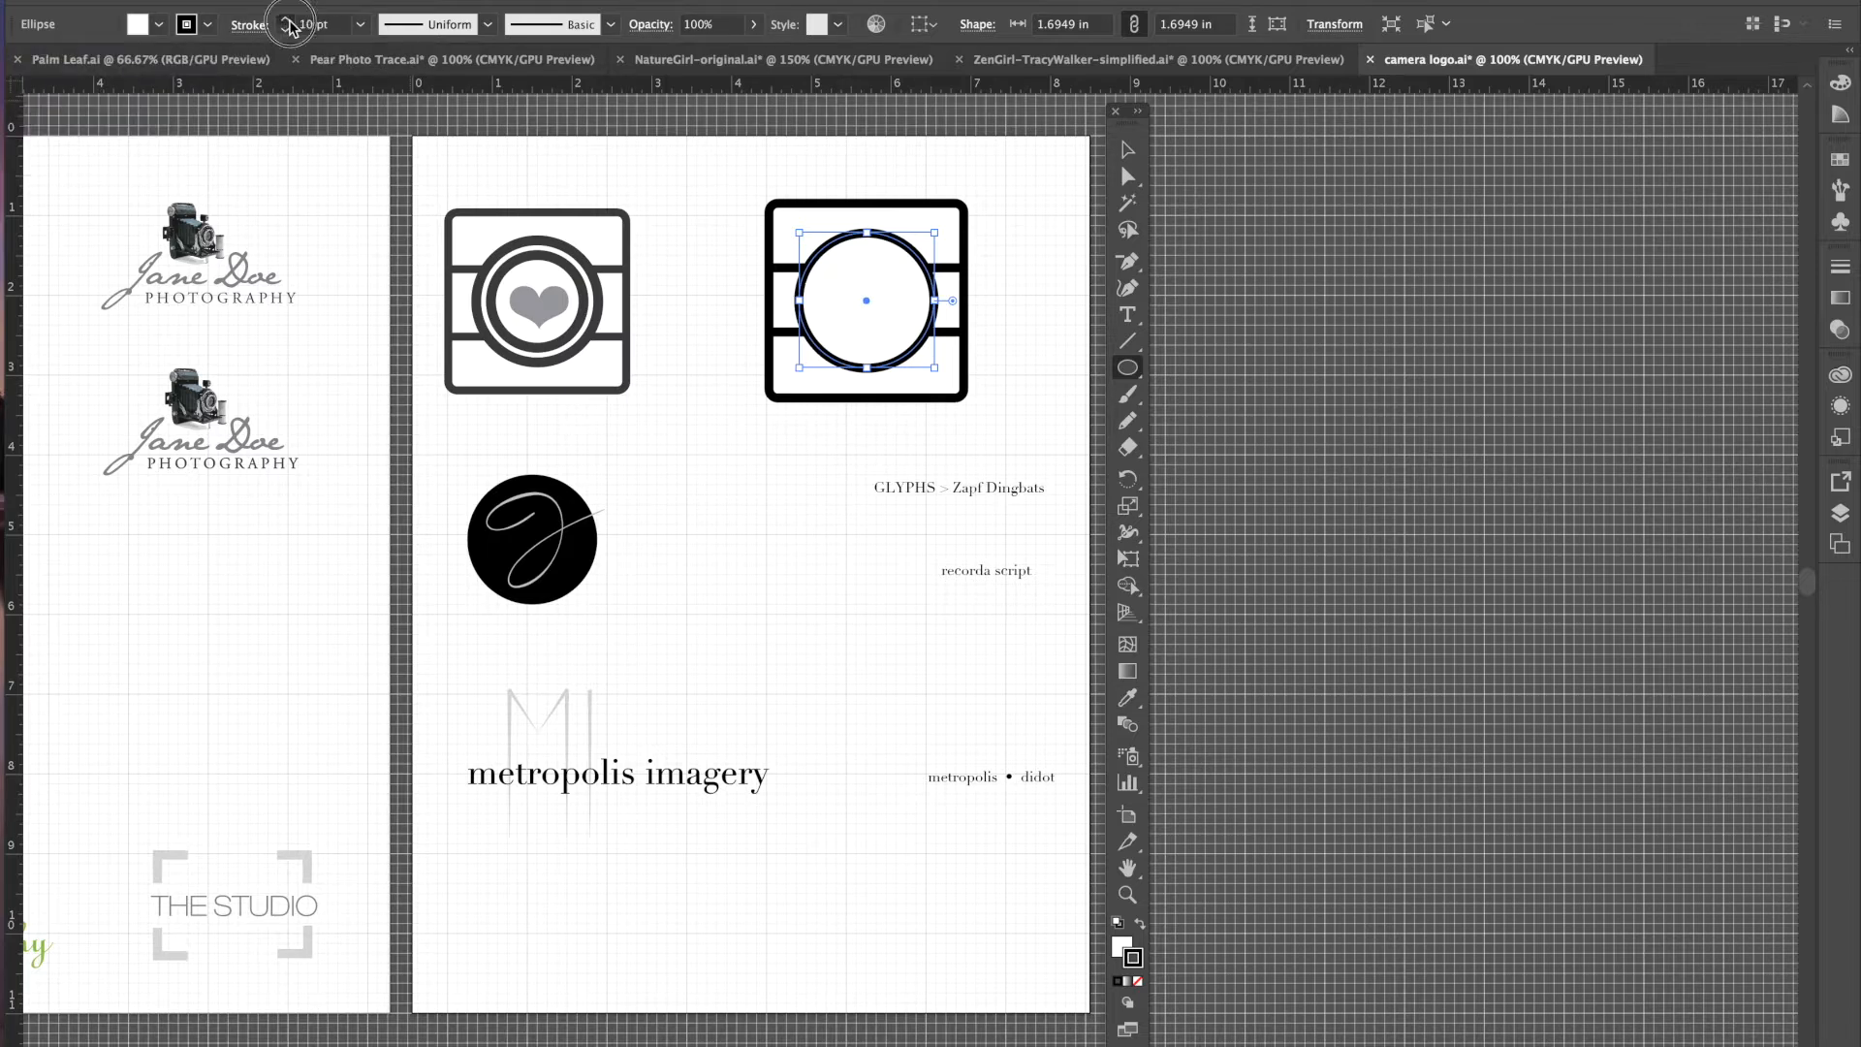
left_click(286, 19)
left_click(287, 21)
left_click(287, 21)
left_click(287, 21)
left_click(287, 22)
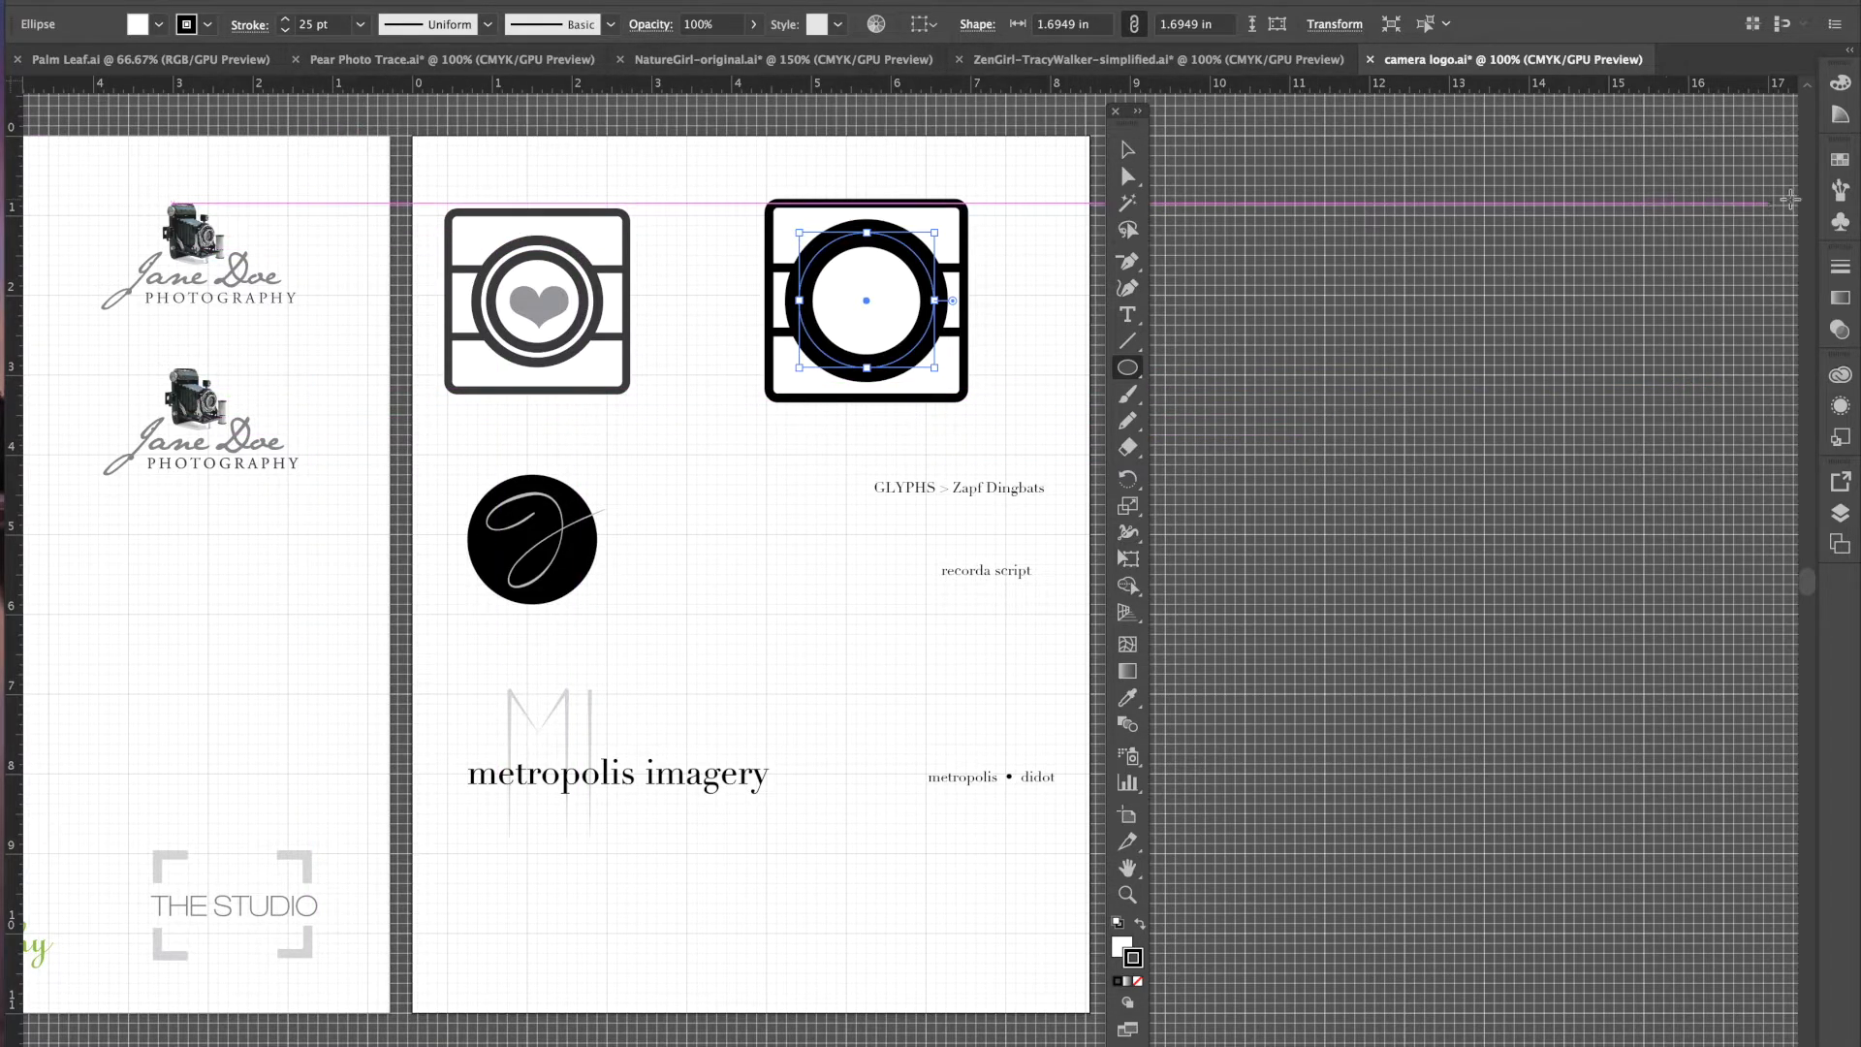
left_click_drag(1820, 199, 1666, 207)
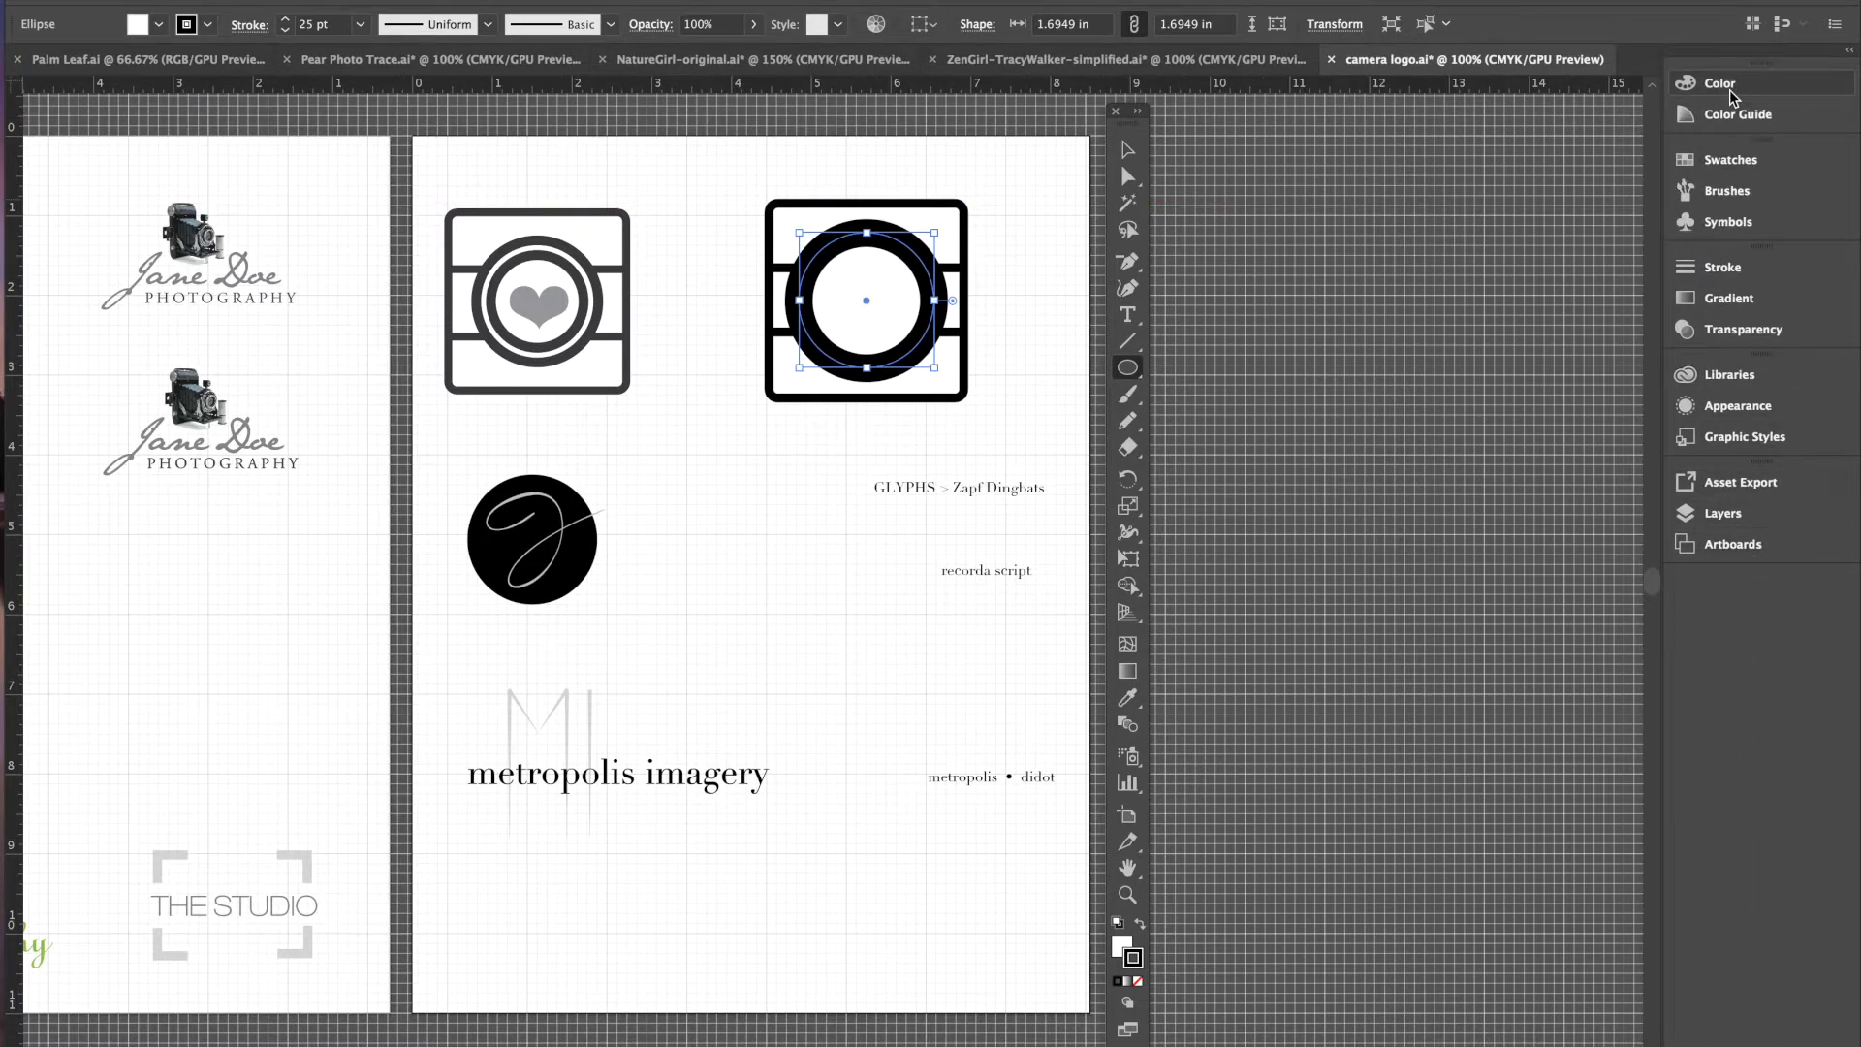
- Open the Appearance panel and add a second stroke to the lens circle
left_click(1730, 409)
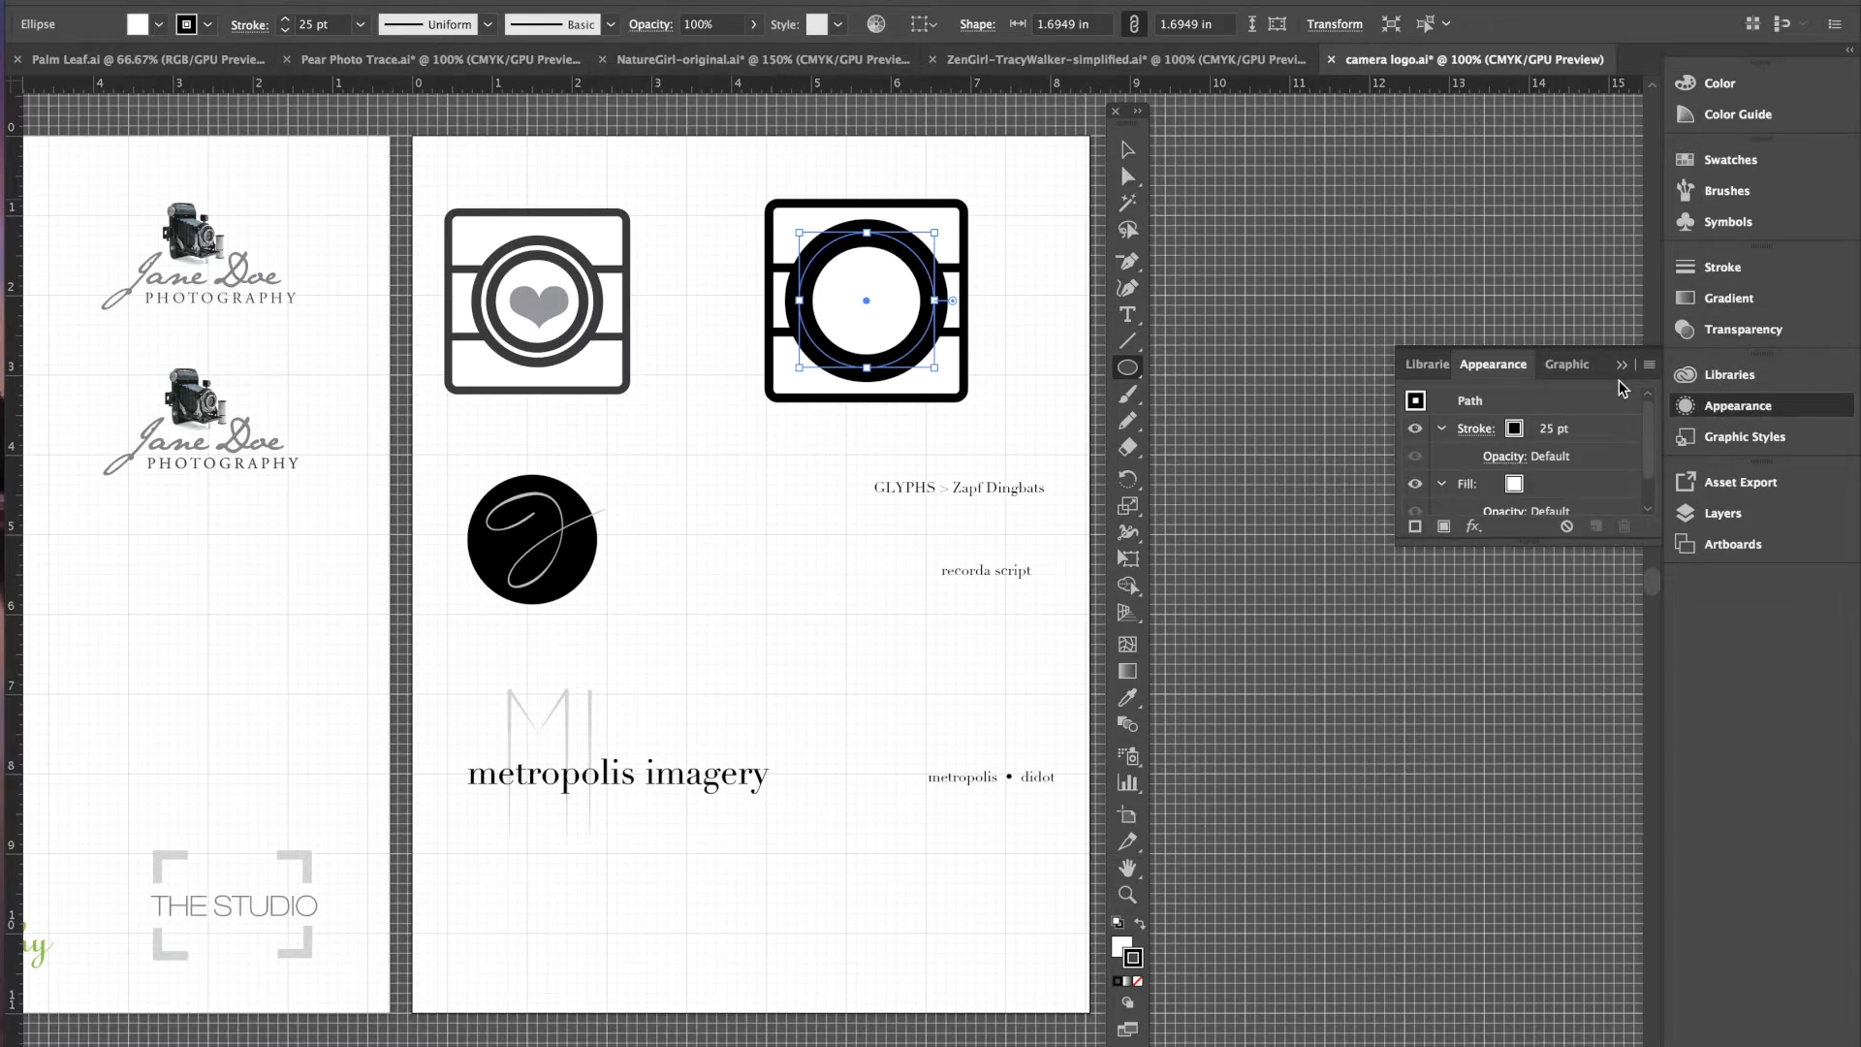
left_click_drag(1607, 371, 1404, 228)
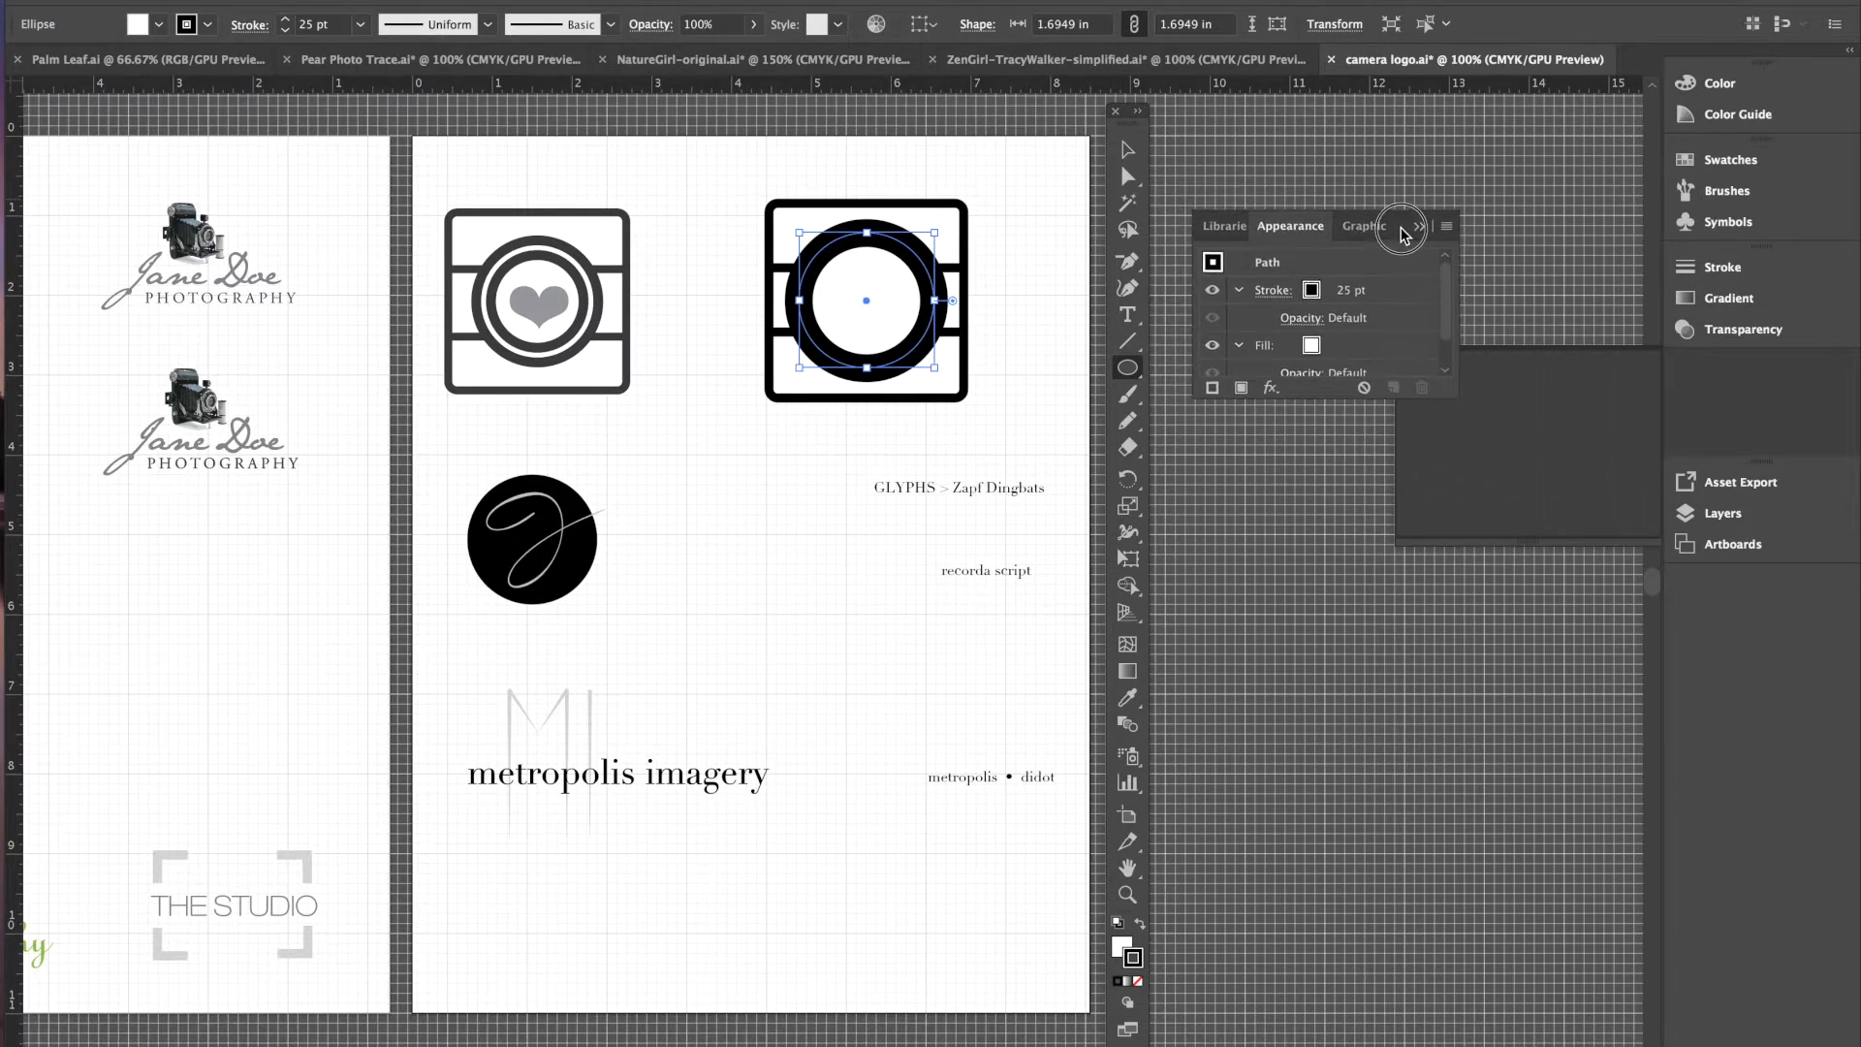
left_click_drag(1336, 407, 1352, 524)
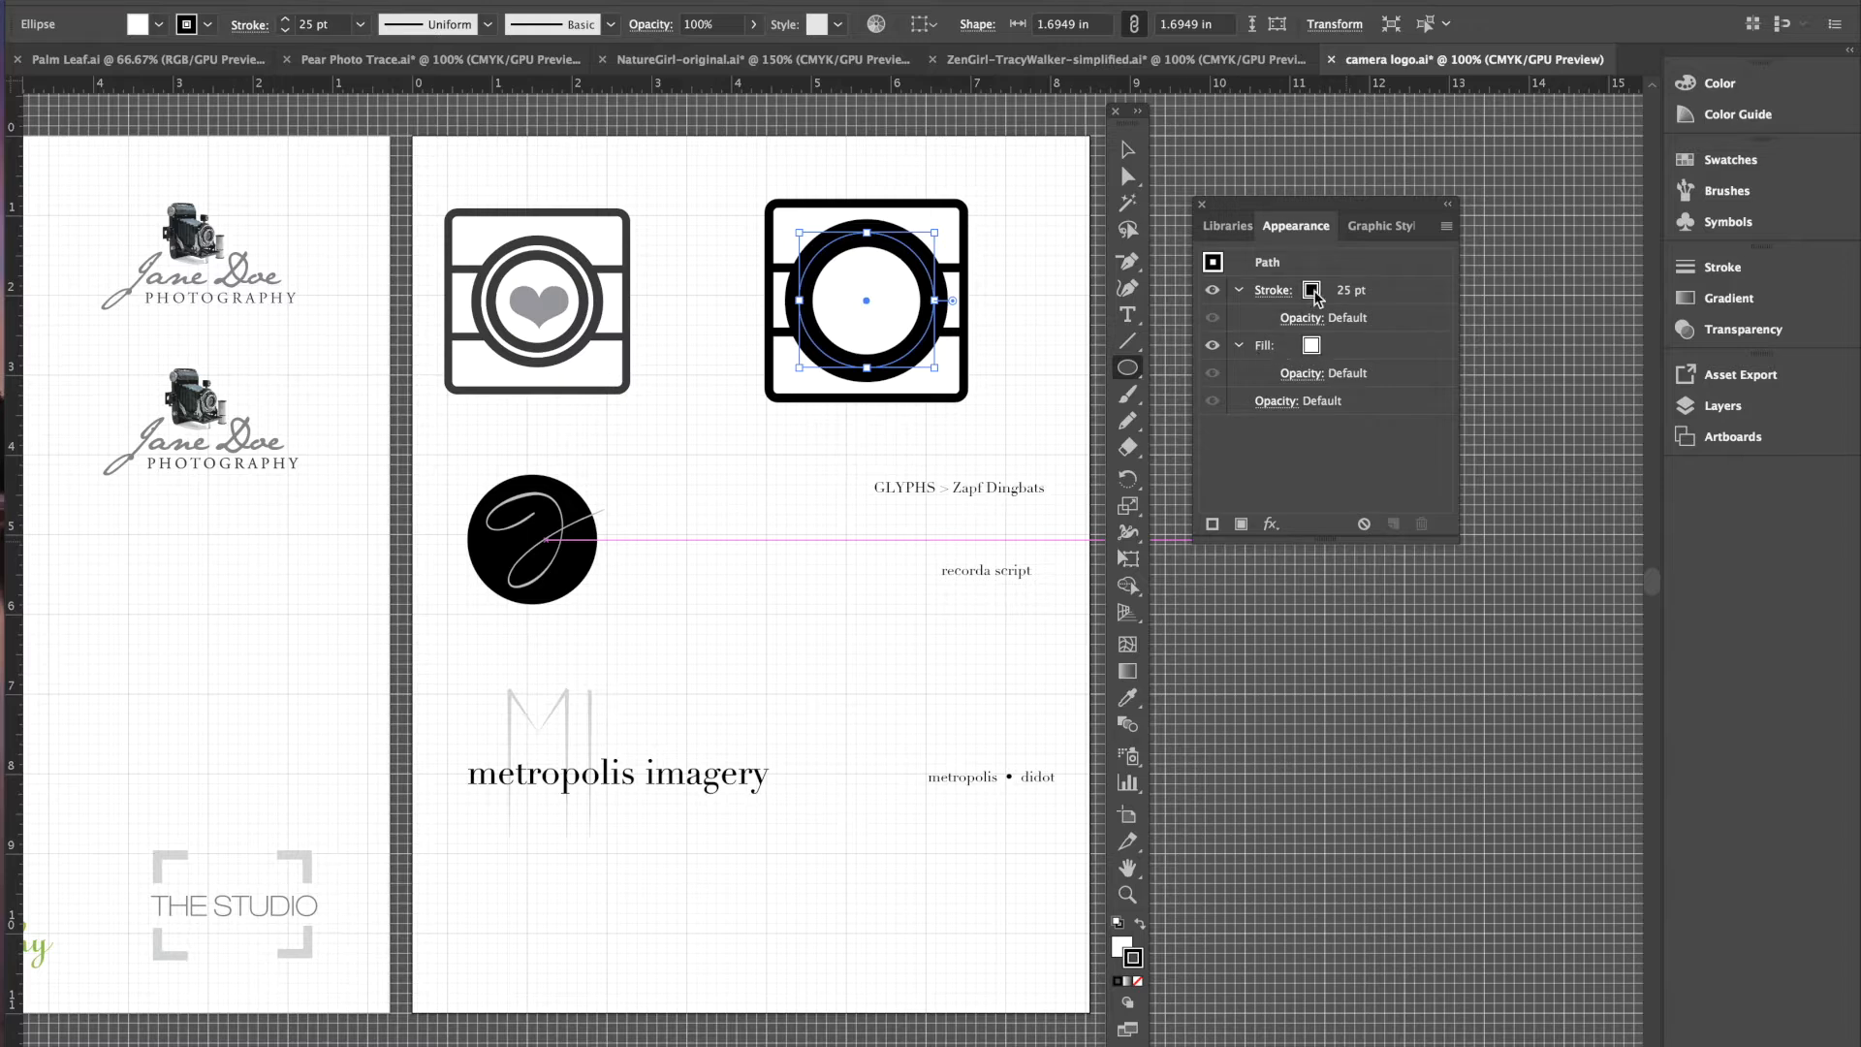
left_click(1212, 524)
- Make the new stroke white at 6 pt, then deselect the circle
left_click(1331, 291)
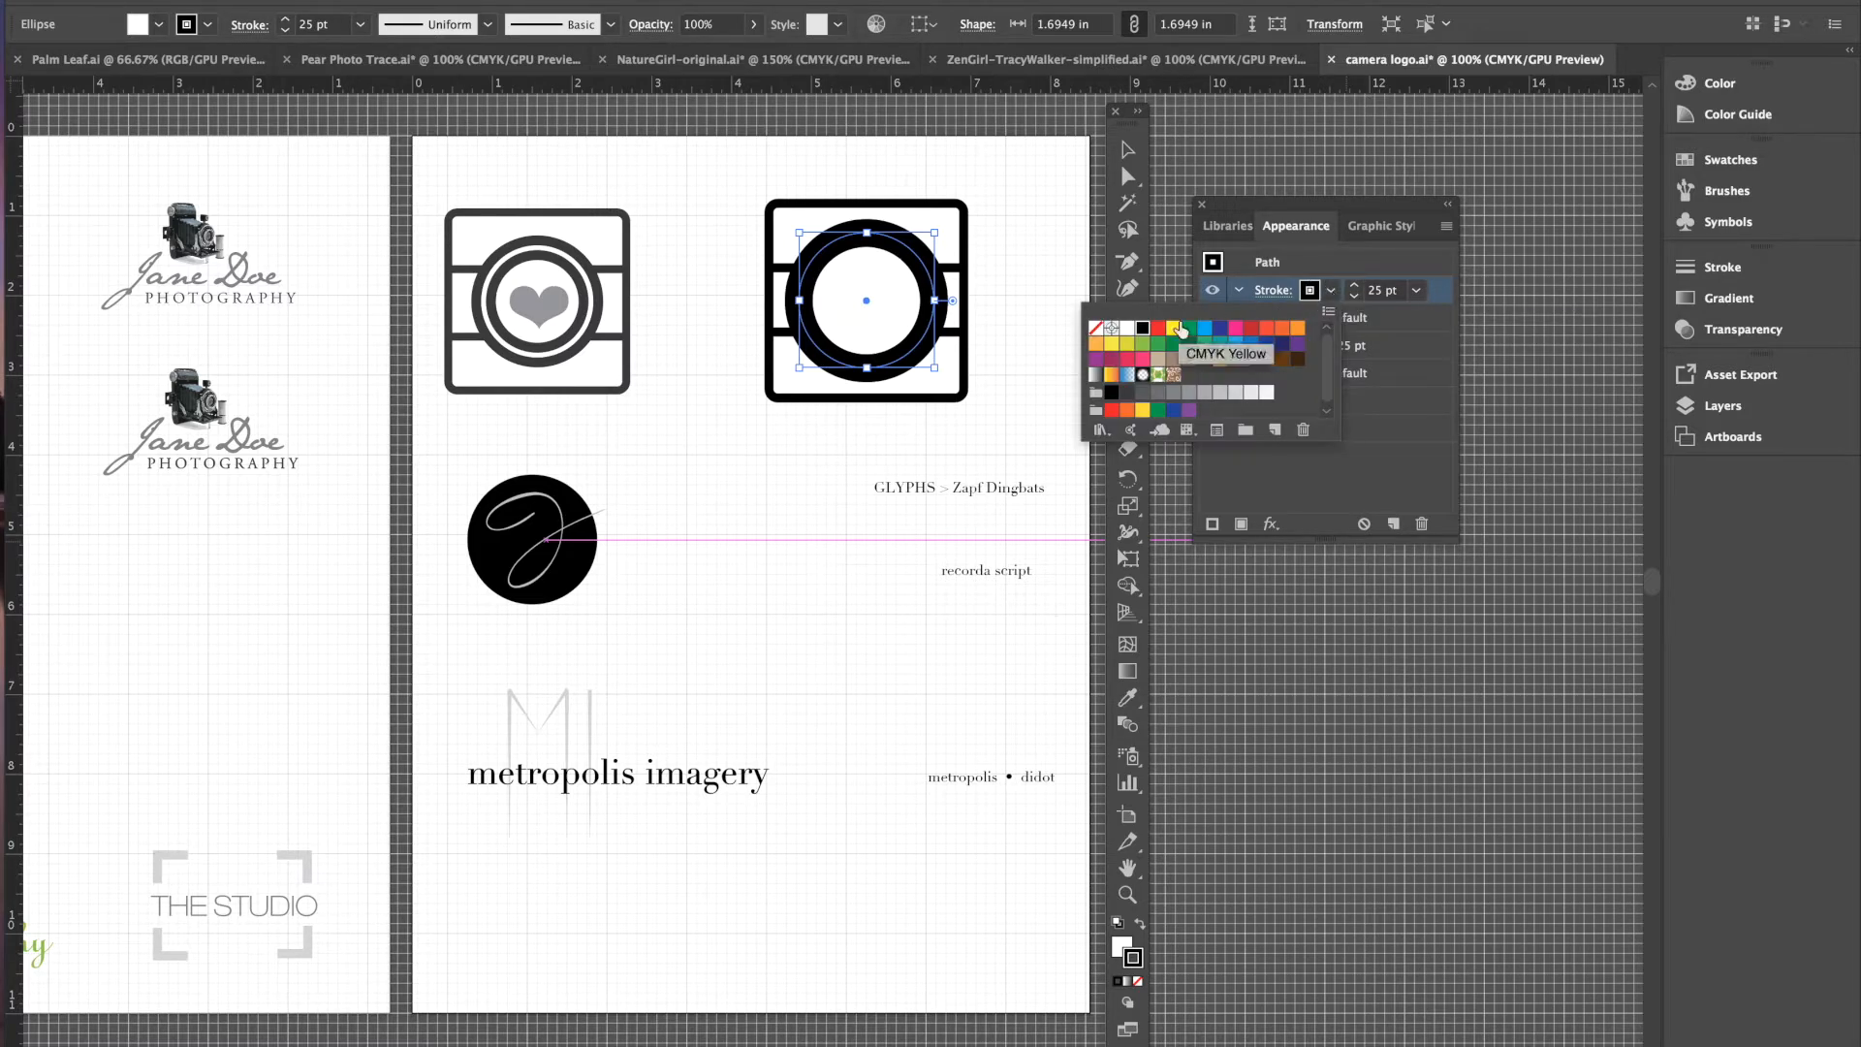
left_click(1128, 330)
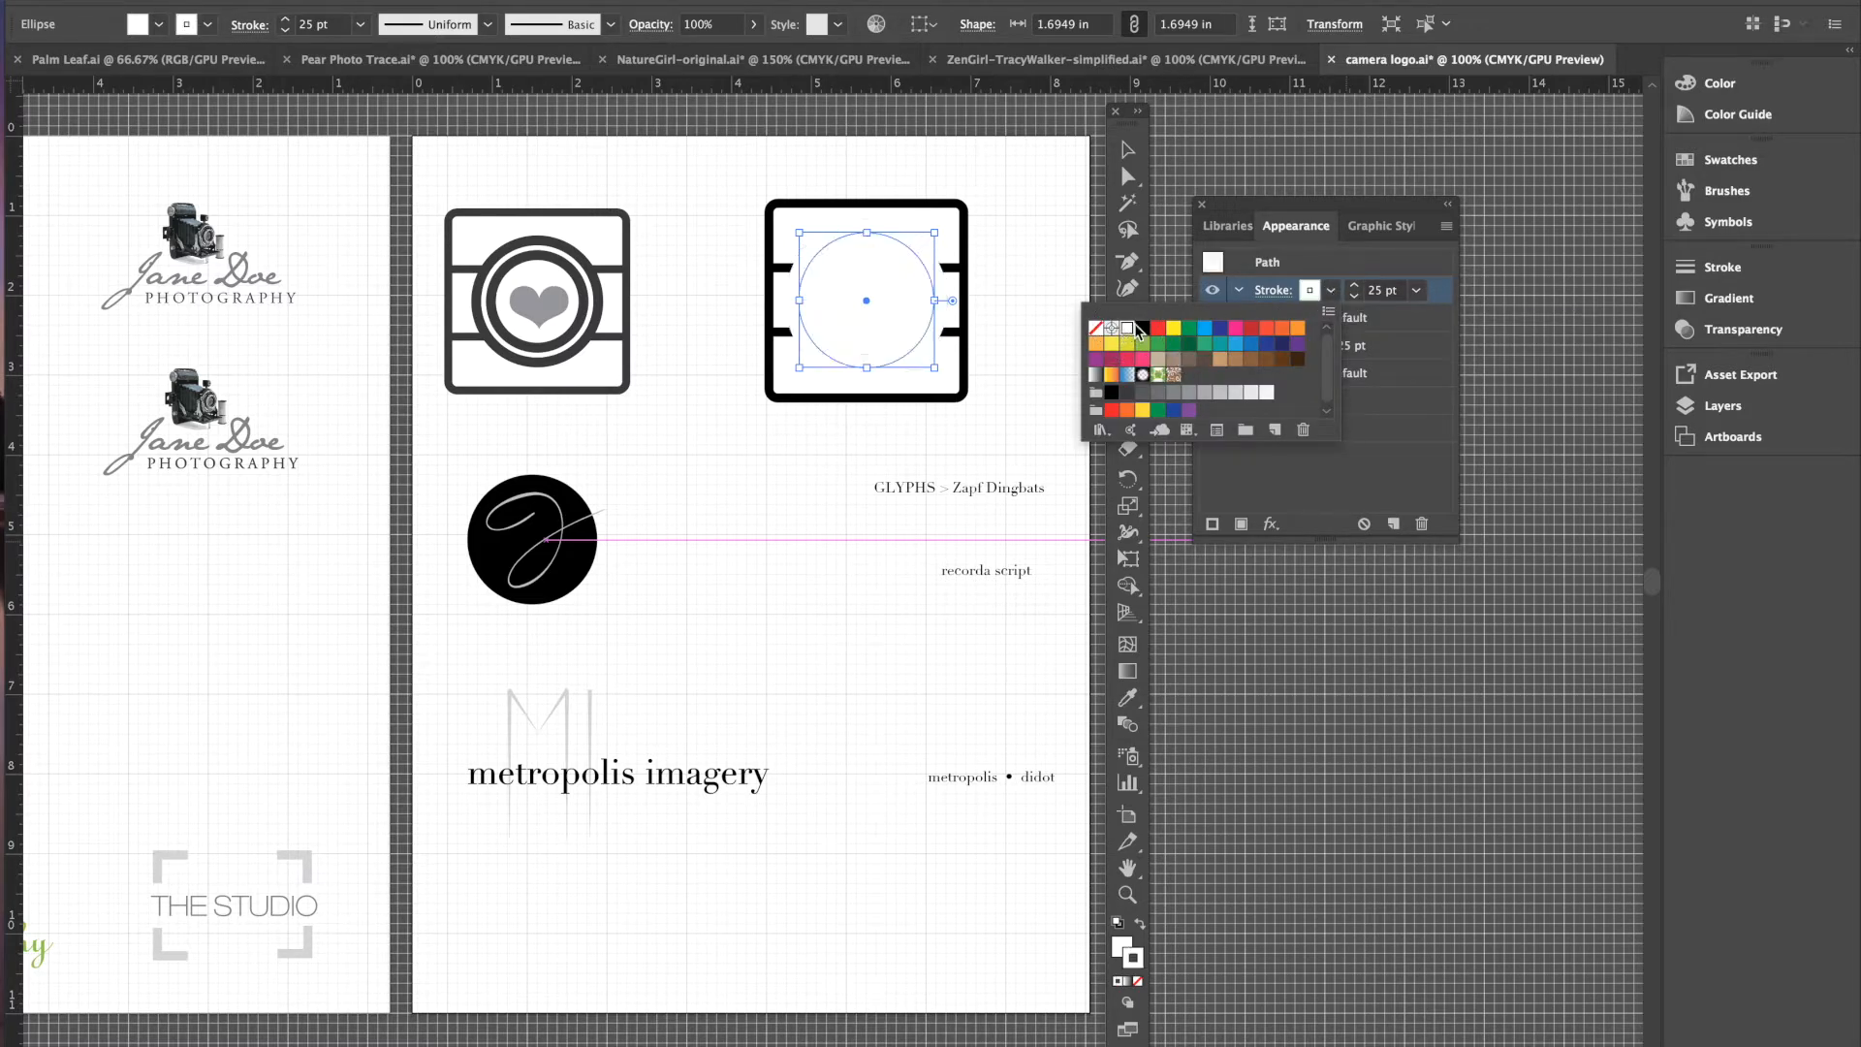
left_click(1357, 299)
left_click(1357, 299)
left_click(1357, 298)
left_click(1357, 298)
left_click(1357, 298)
left_click(1358, 299)
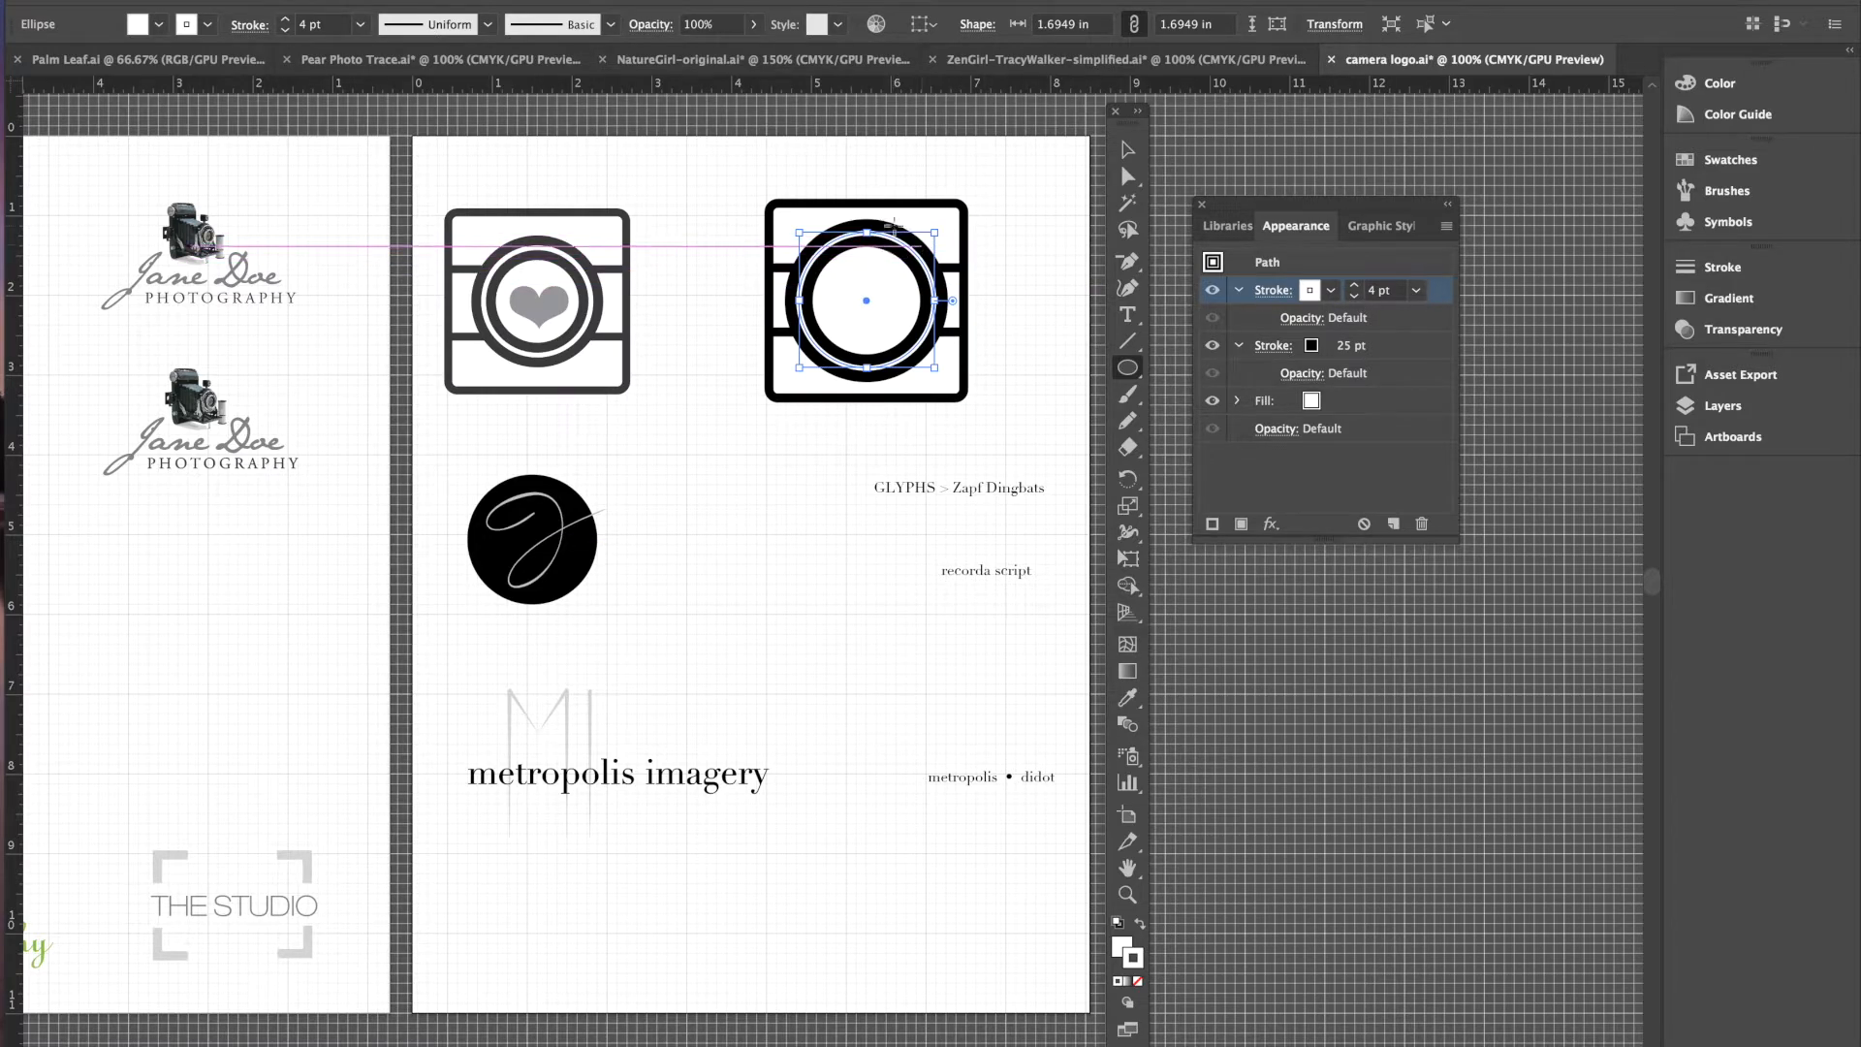
left_click(1354, 286)
left_click(1354, 286)
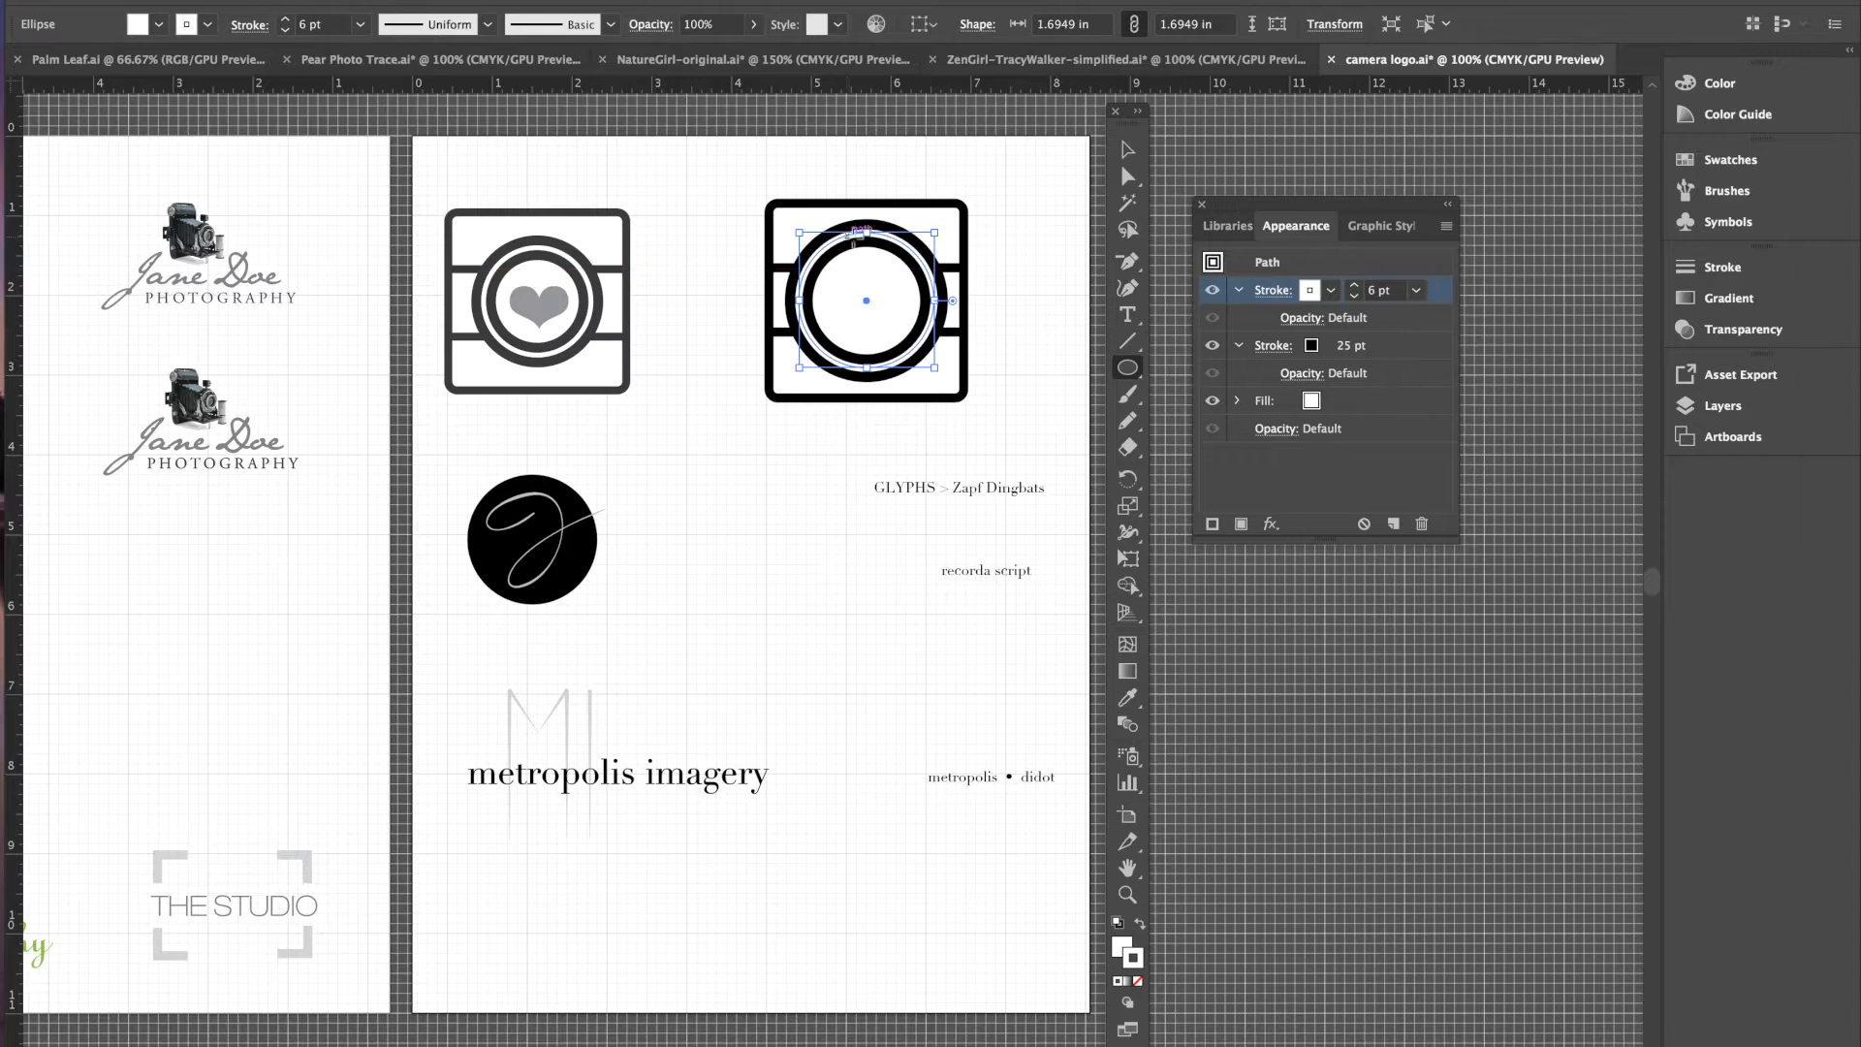
left_click(1128, 149)
left_click(1032, 249)
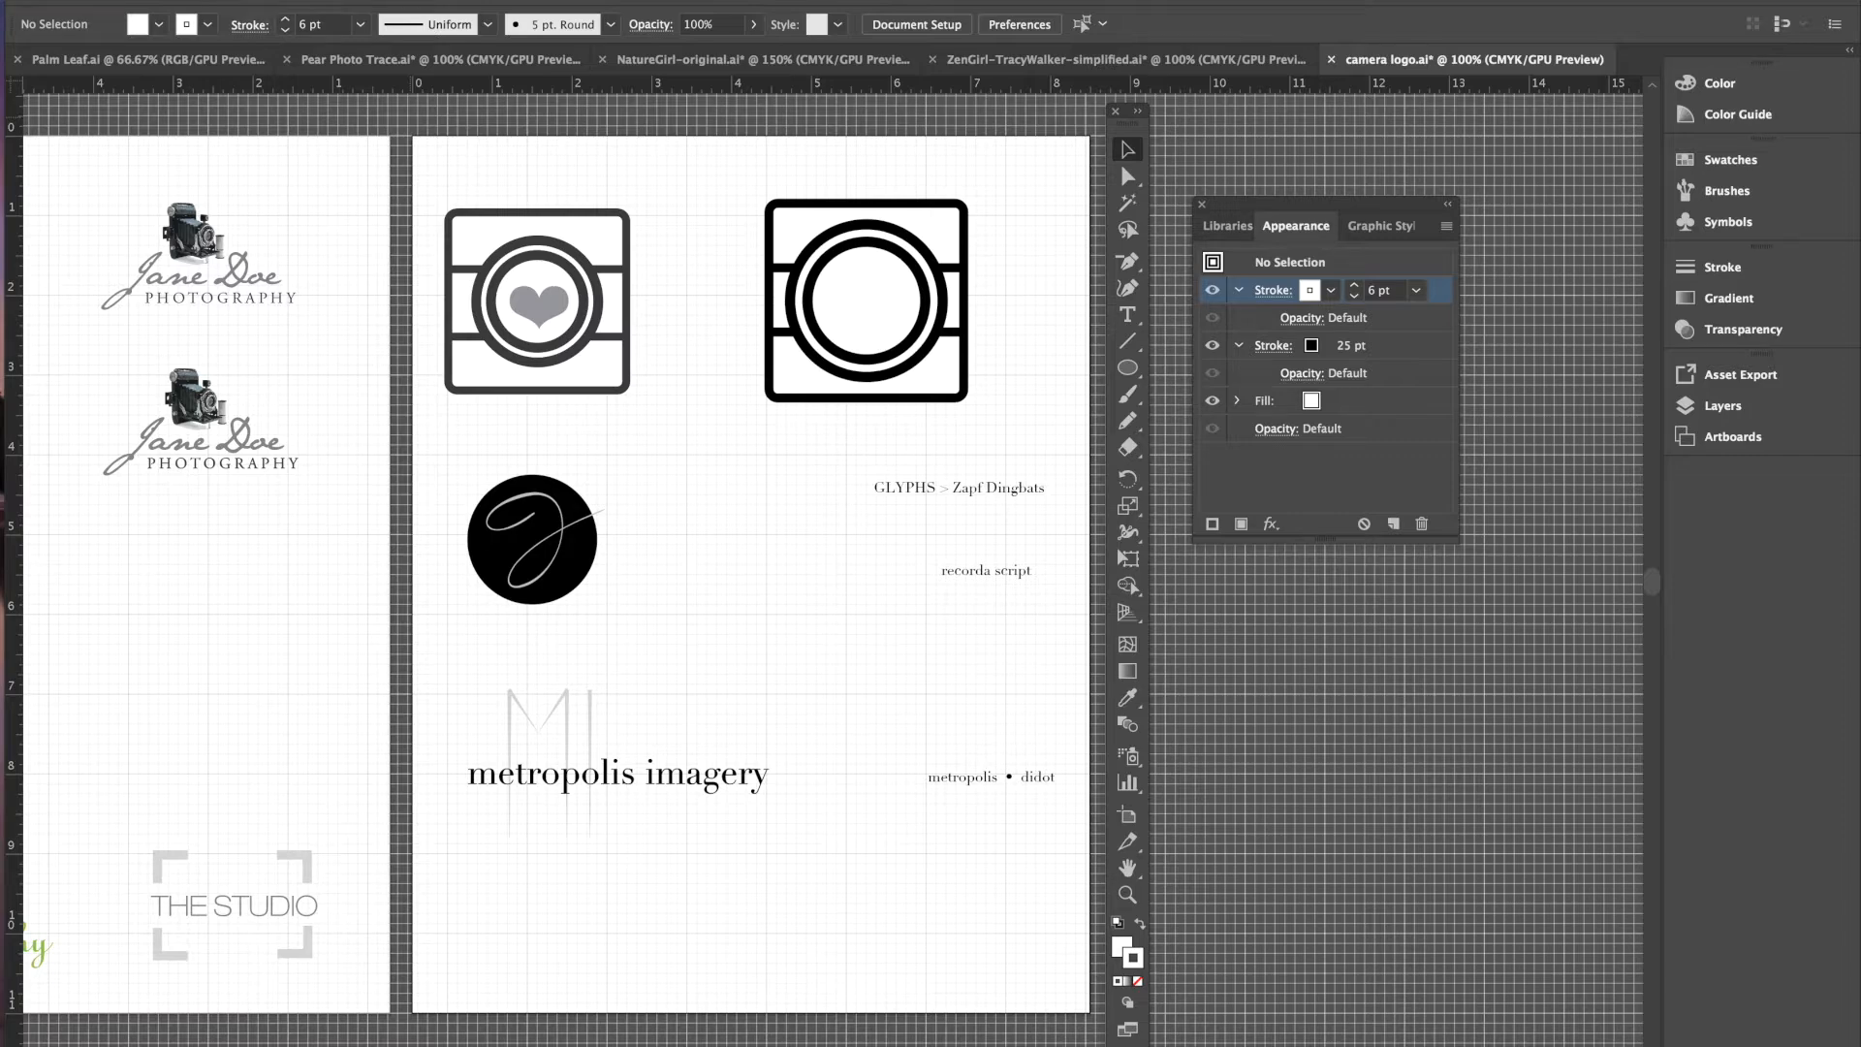
- Open the Glyphs panel from the Type menu, enlarge it, and switch its font to Zapf Dingbats
left_click(358, 0)
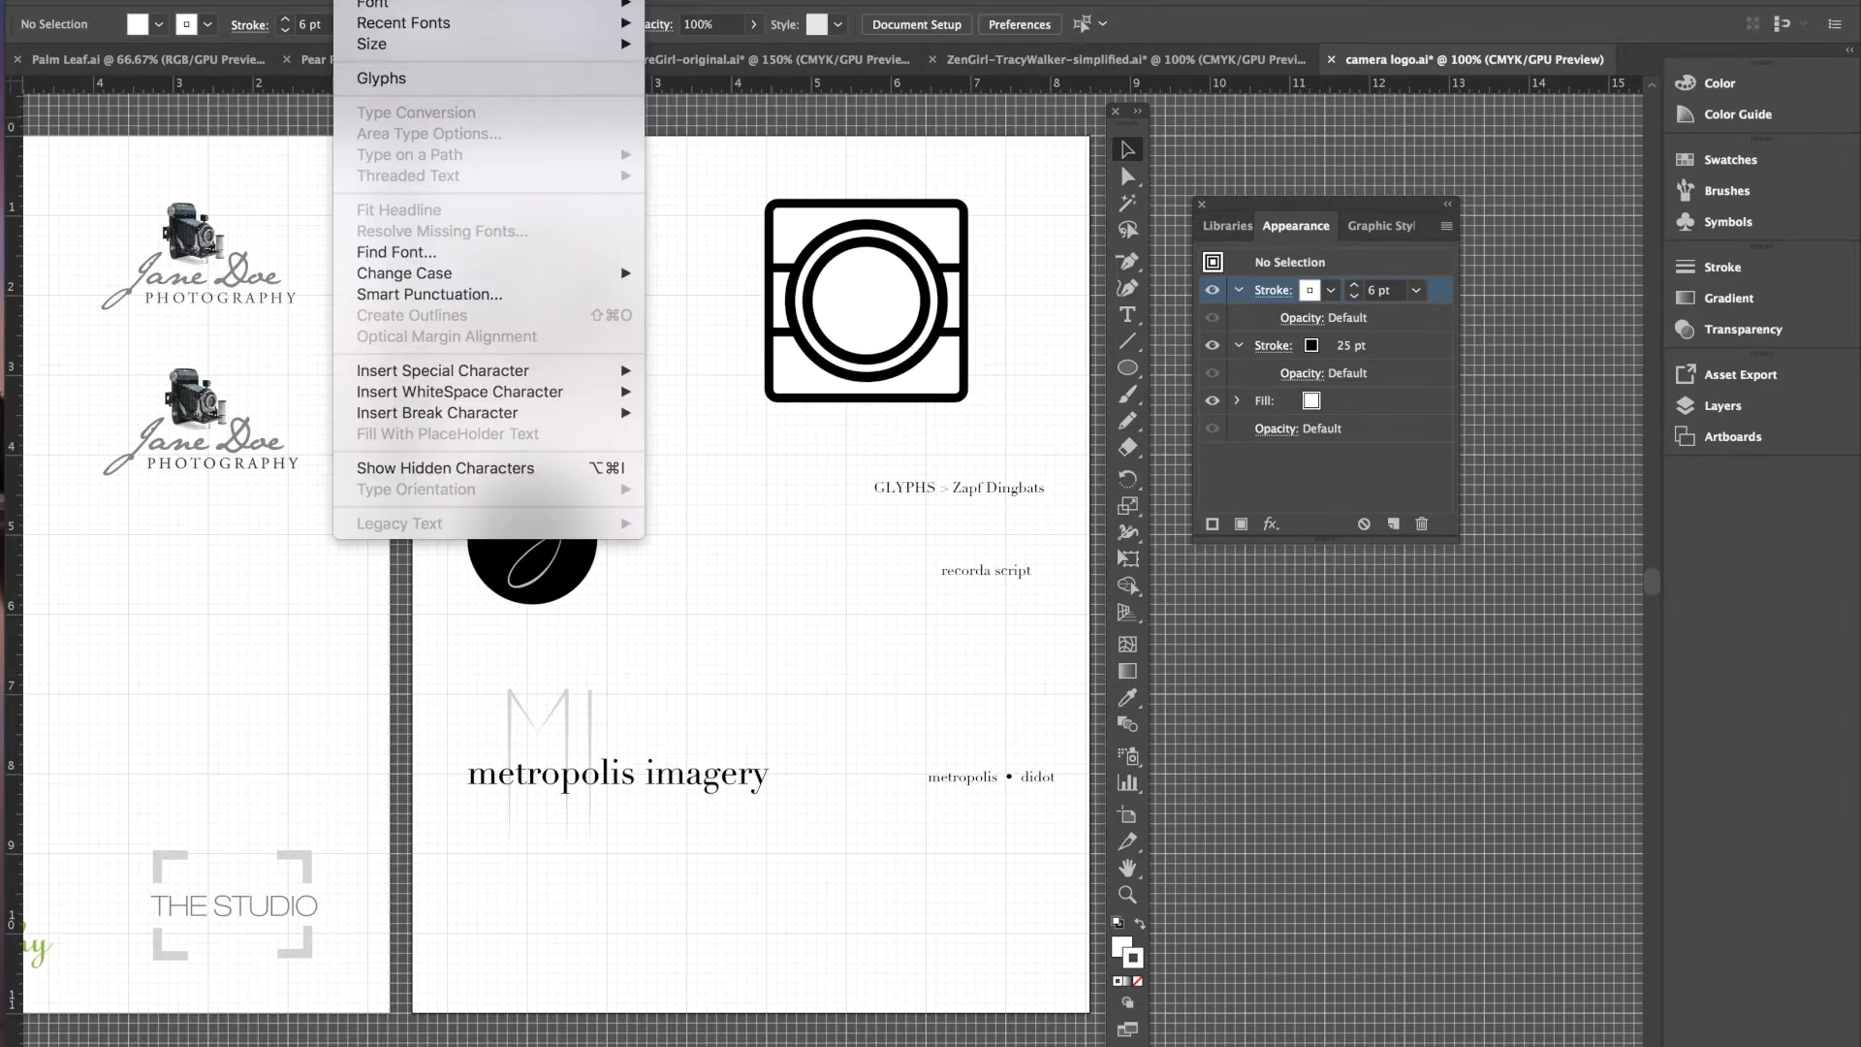
left_click(370, 79)
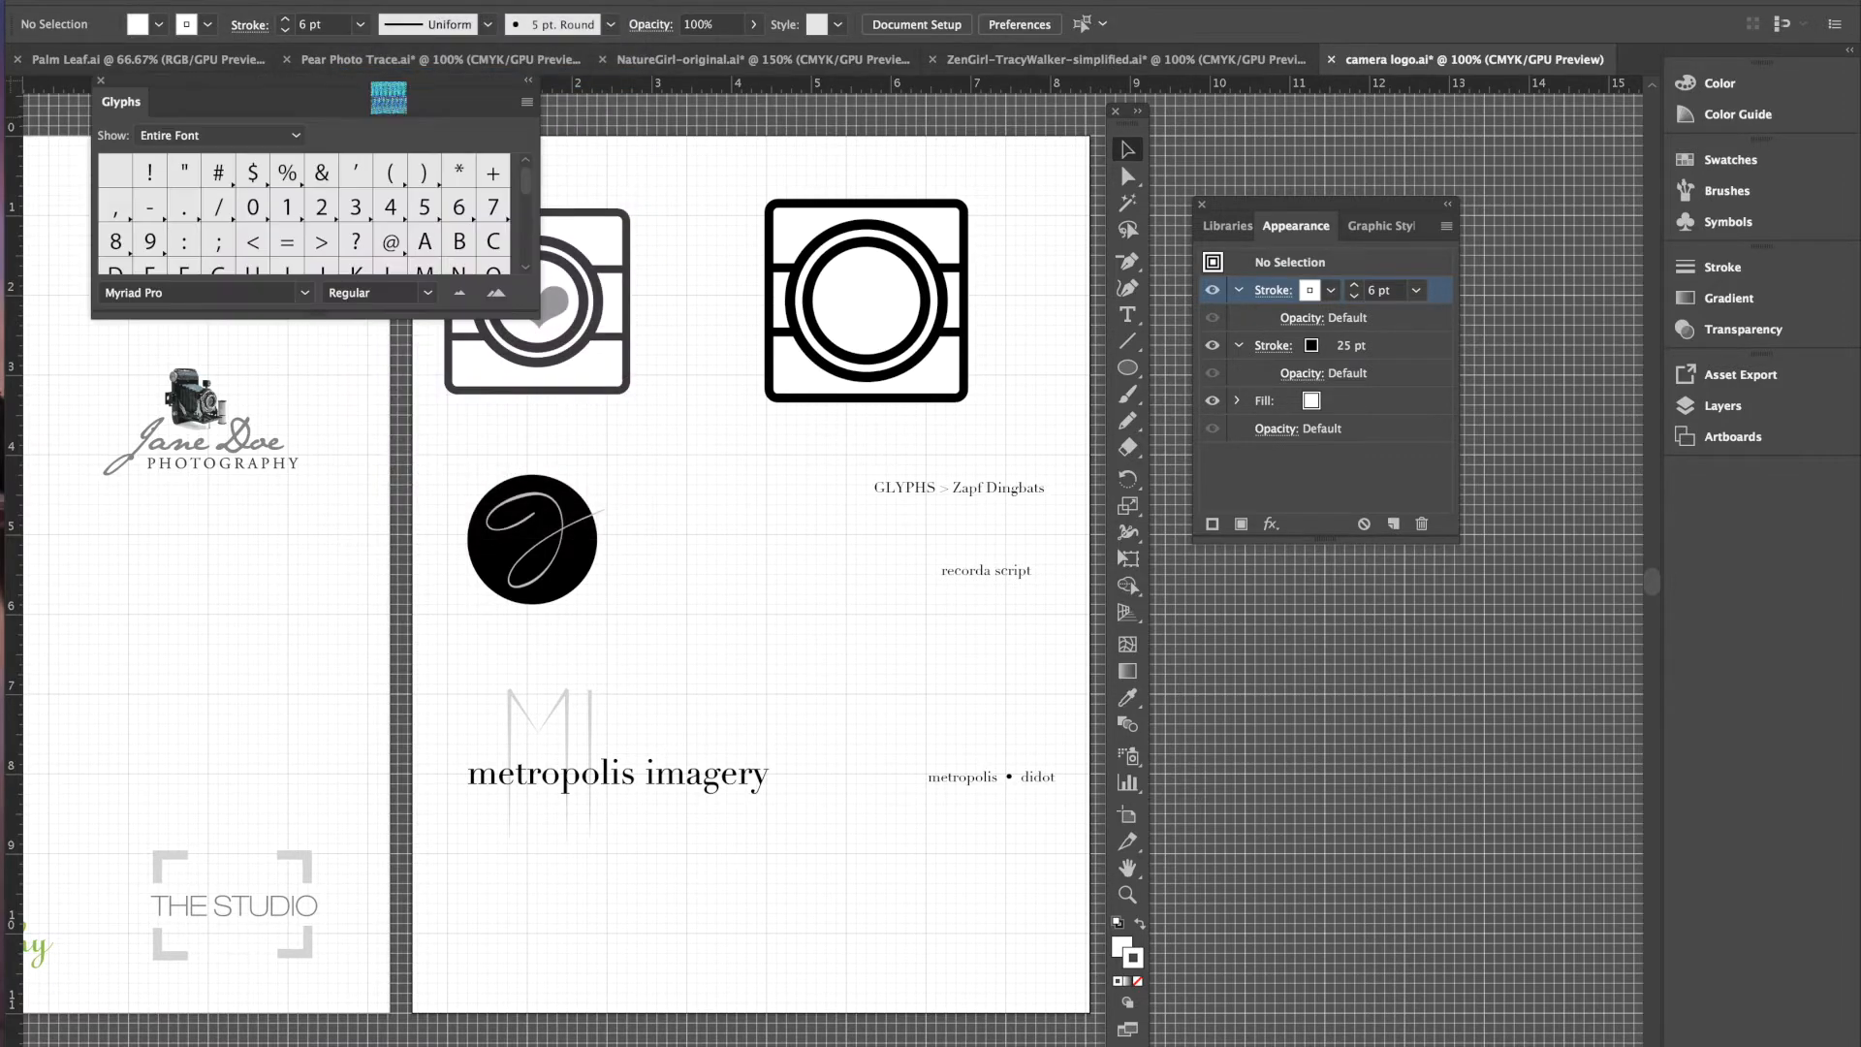
left_click_drag(536, 315, 718, 953)
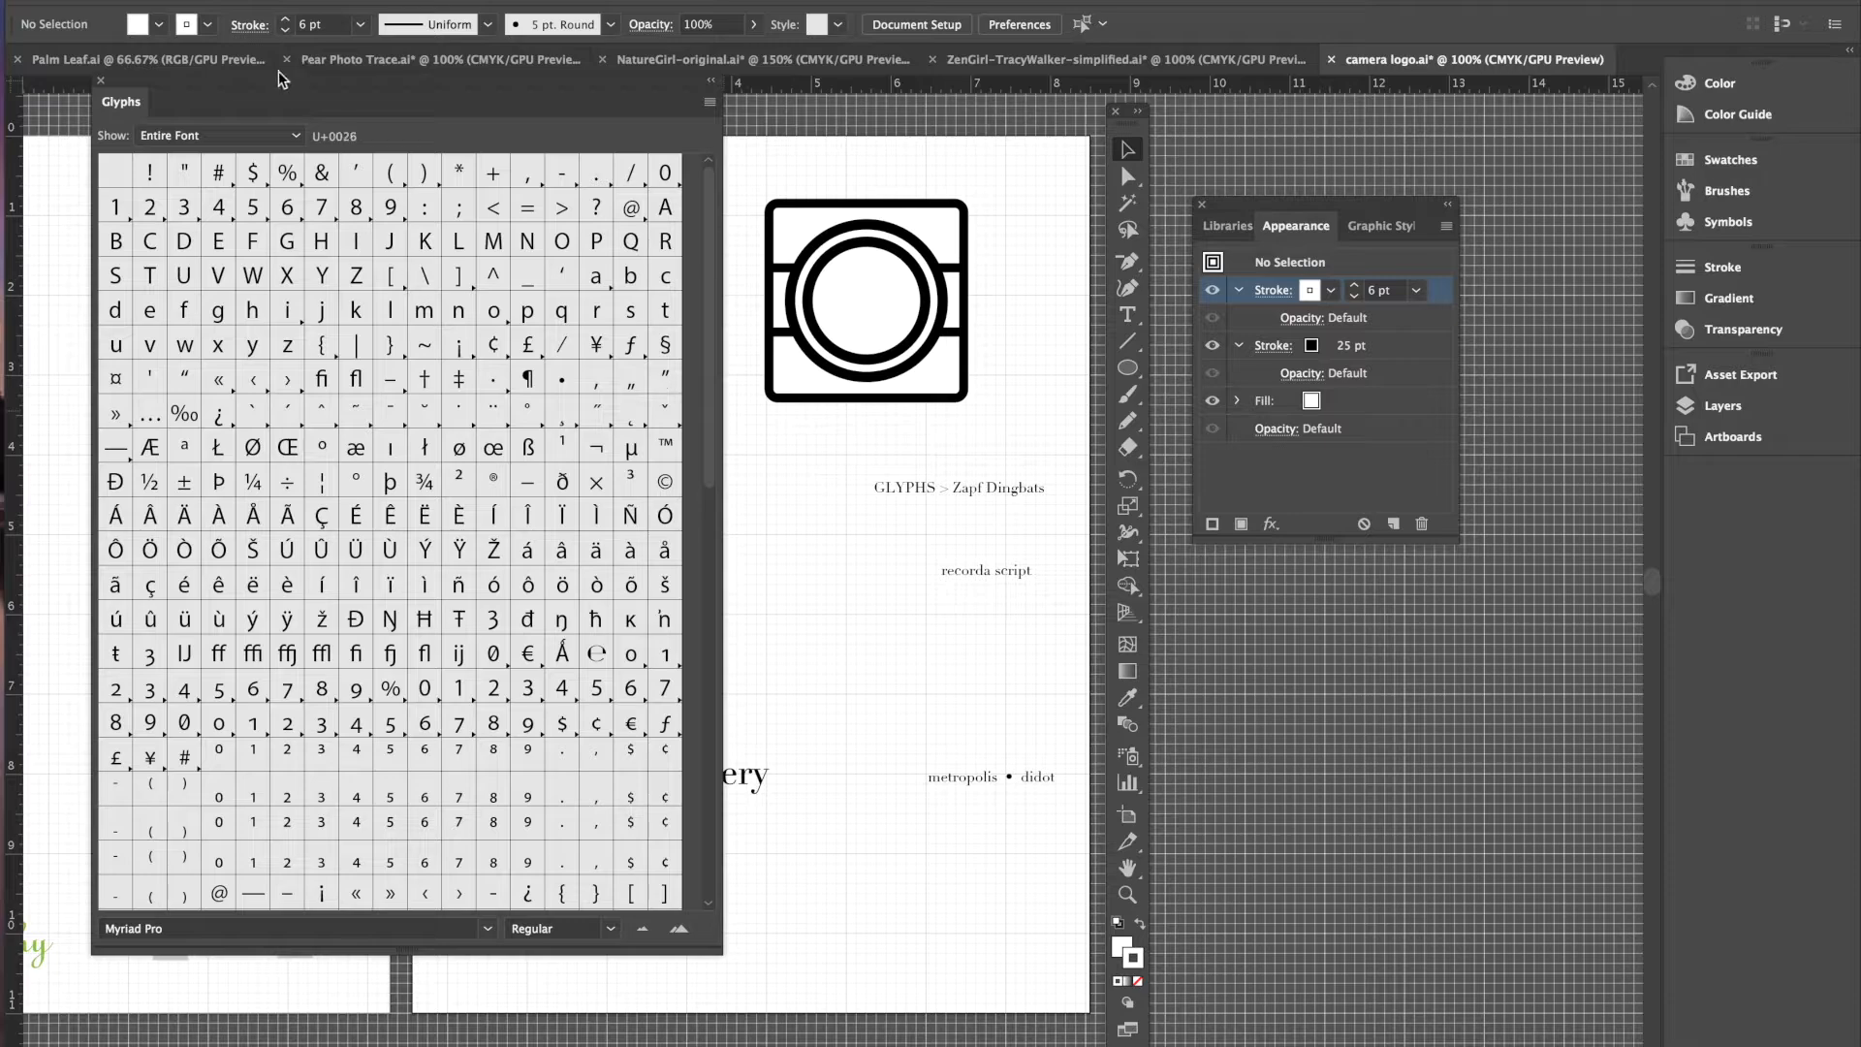
left_click_drag(170, 97, 155, 2)
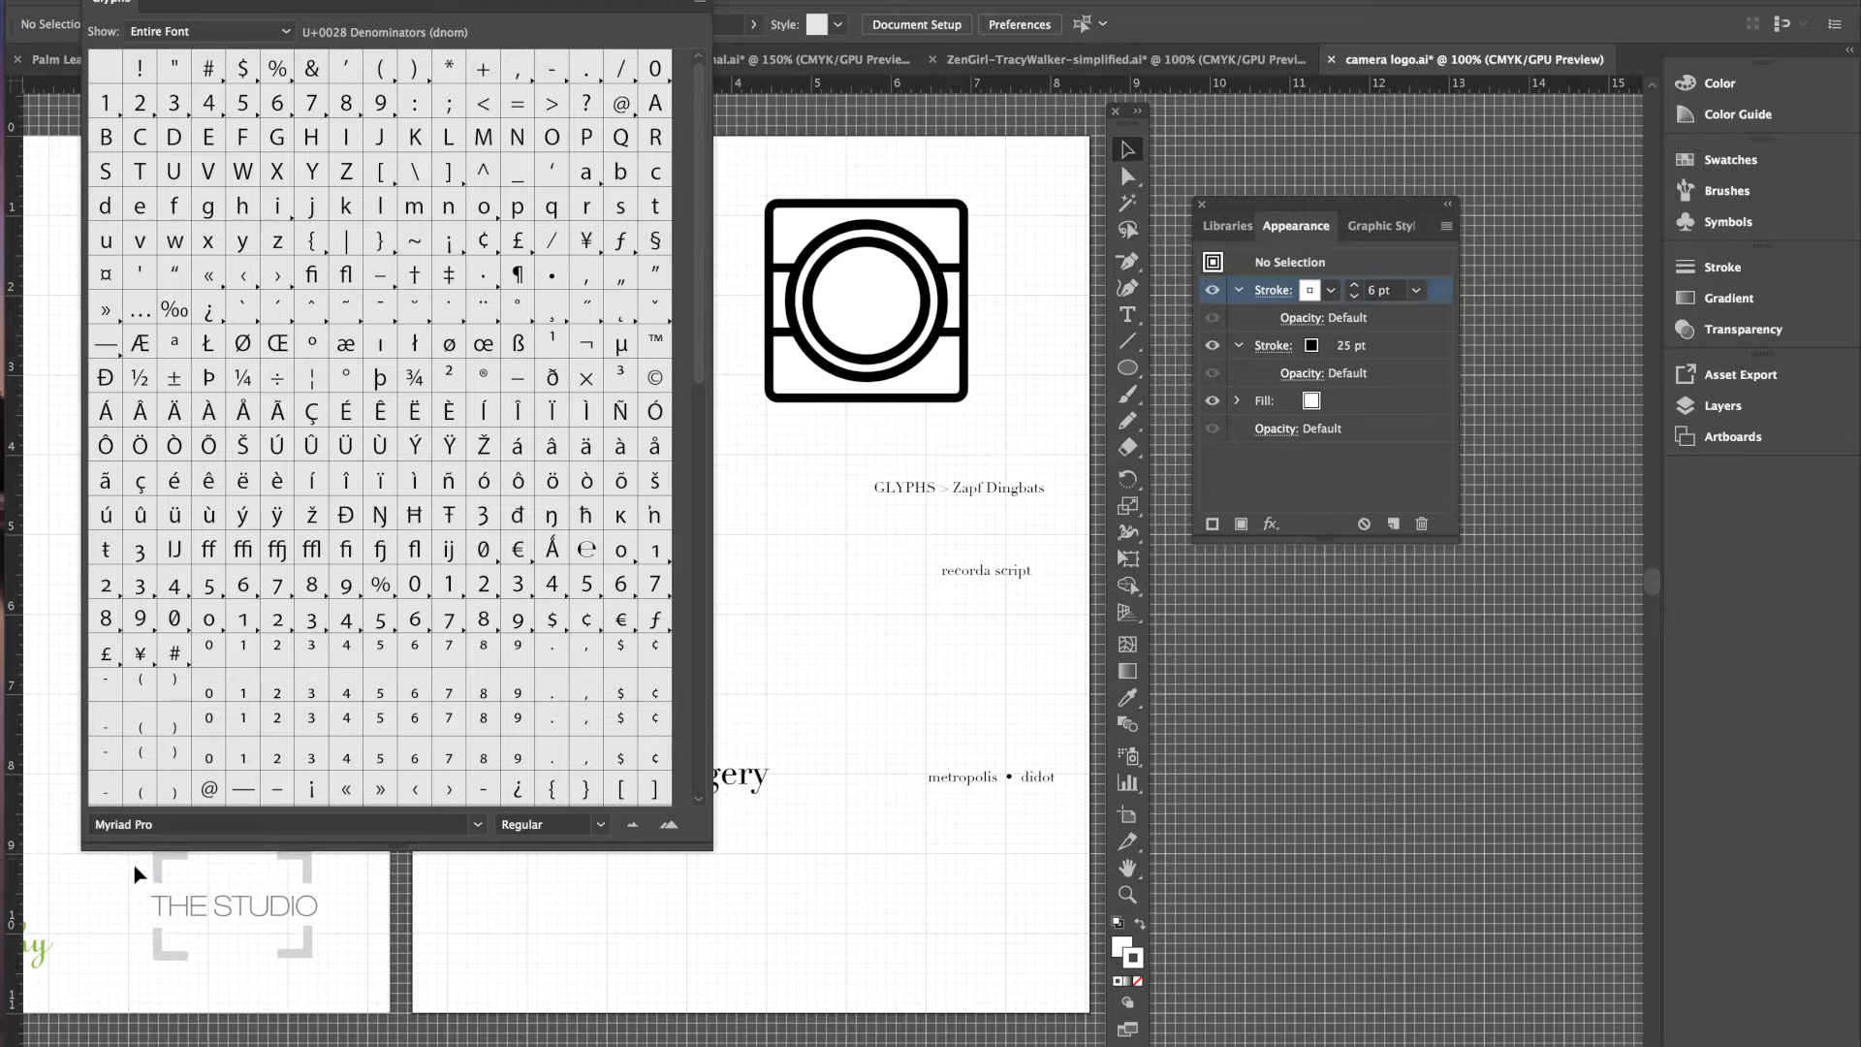
left_click(479, 824)
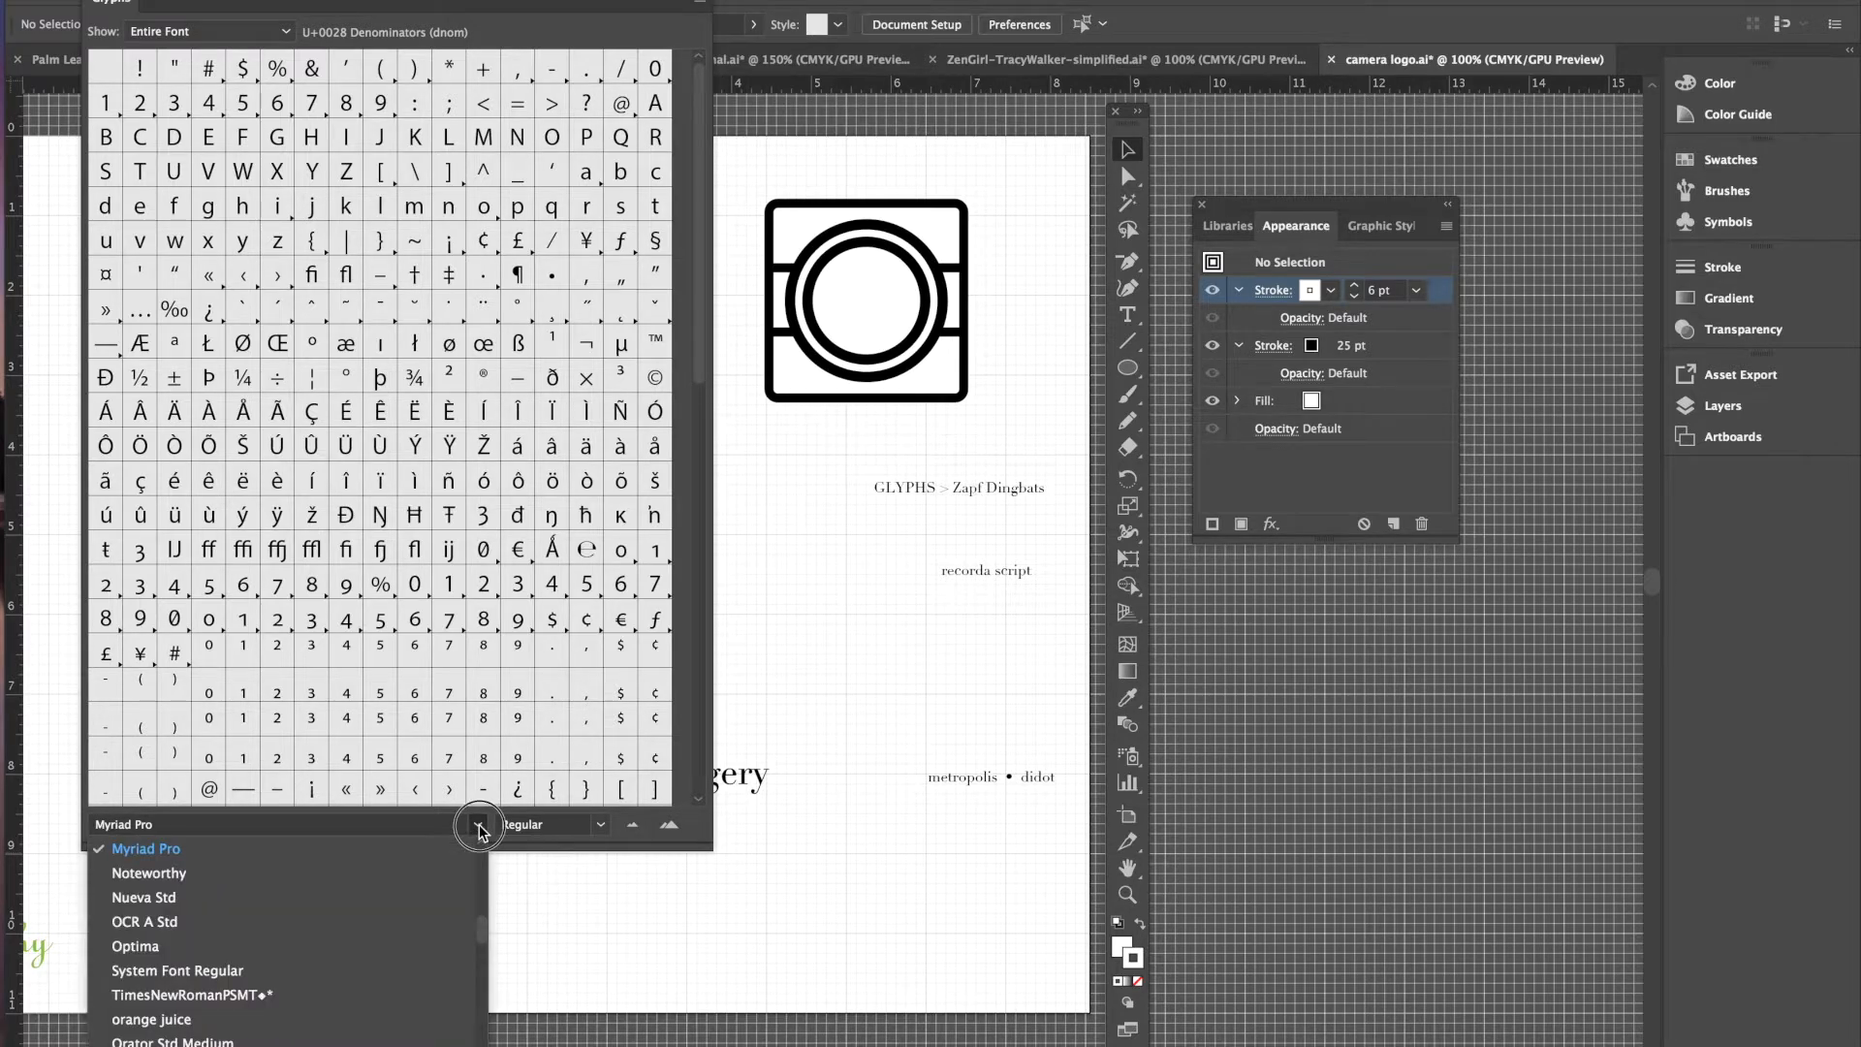
left_click(431, 972)
left_click(477, 824)
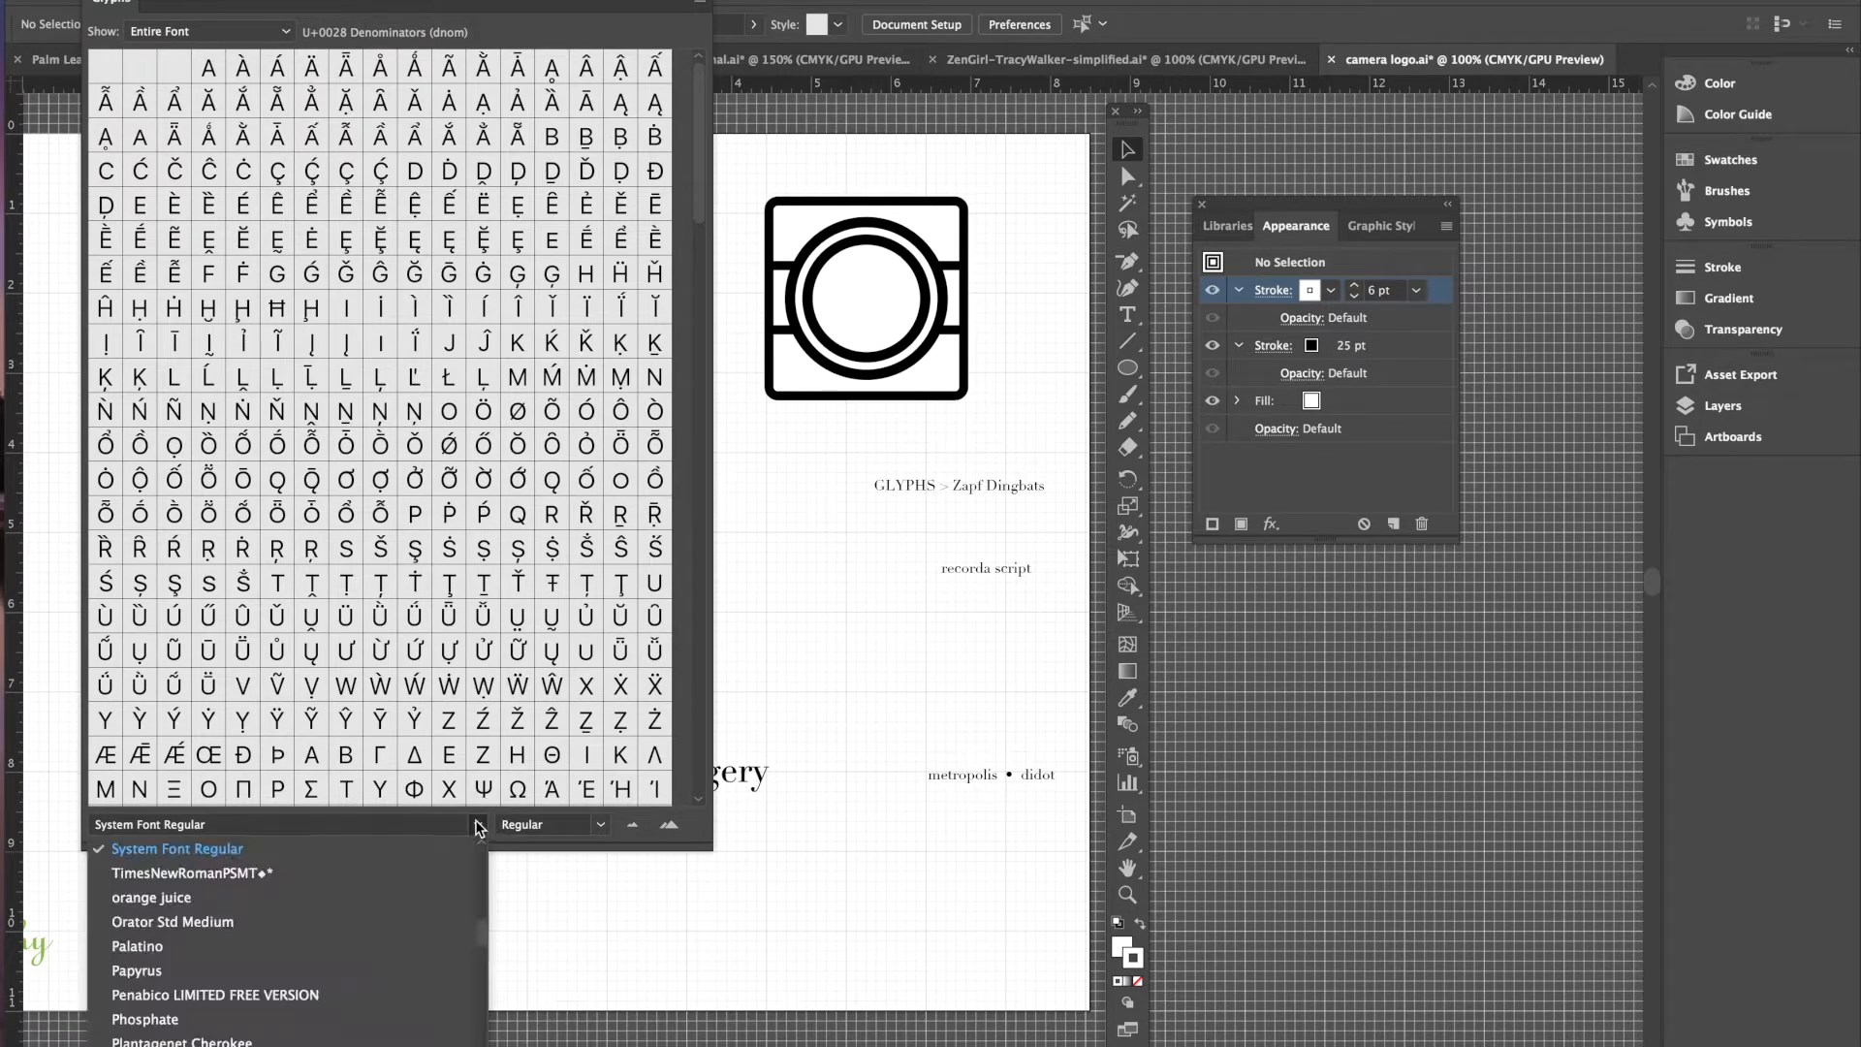
scroll(425, 884, "down", 15)
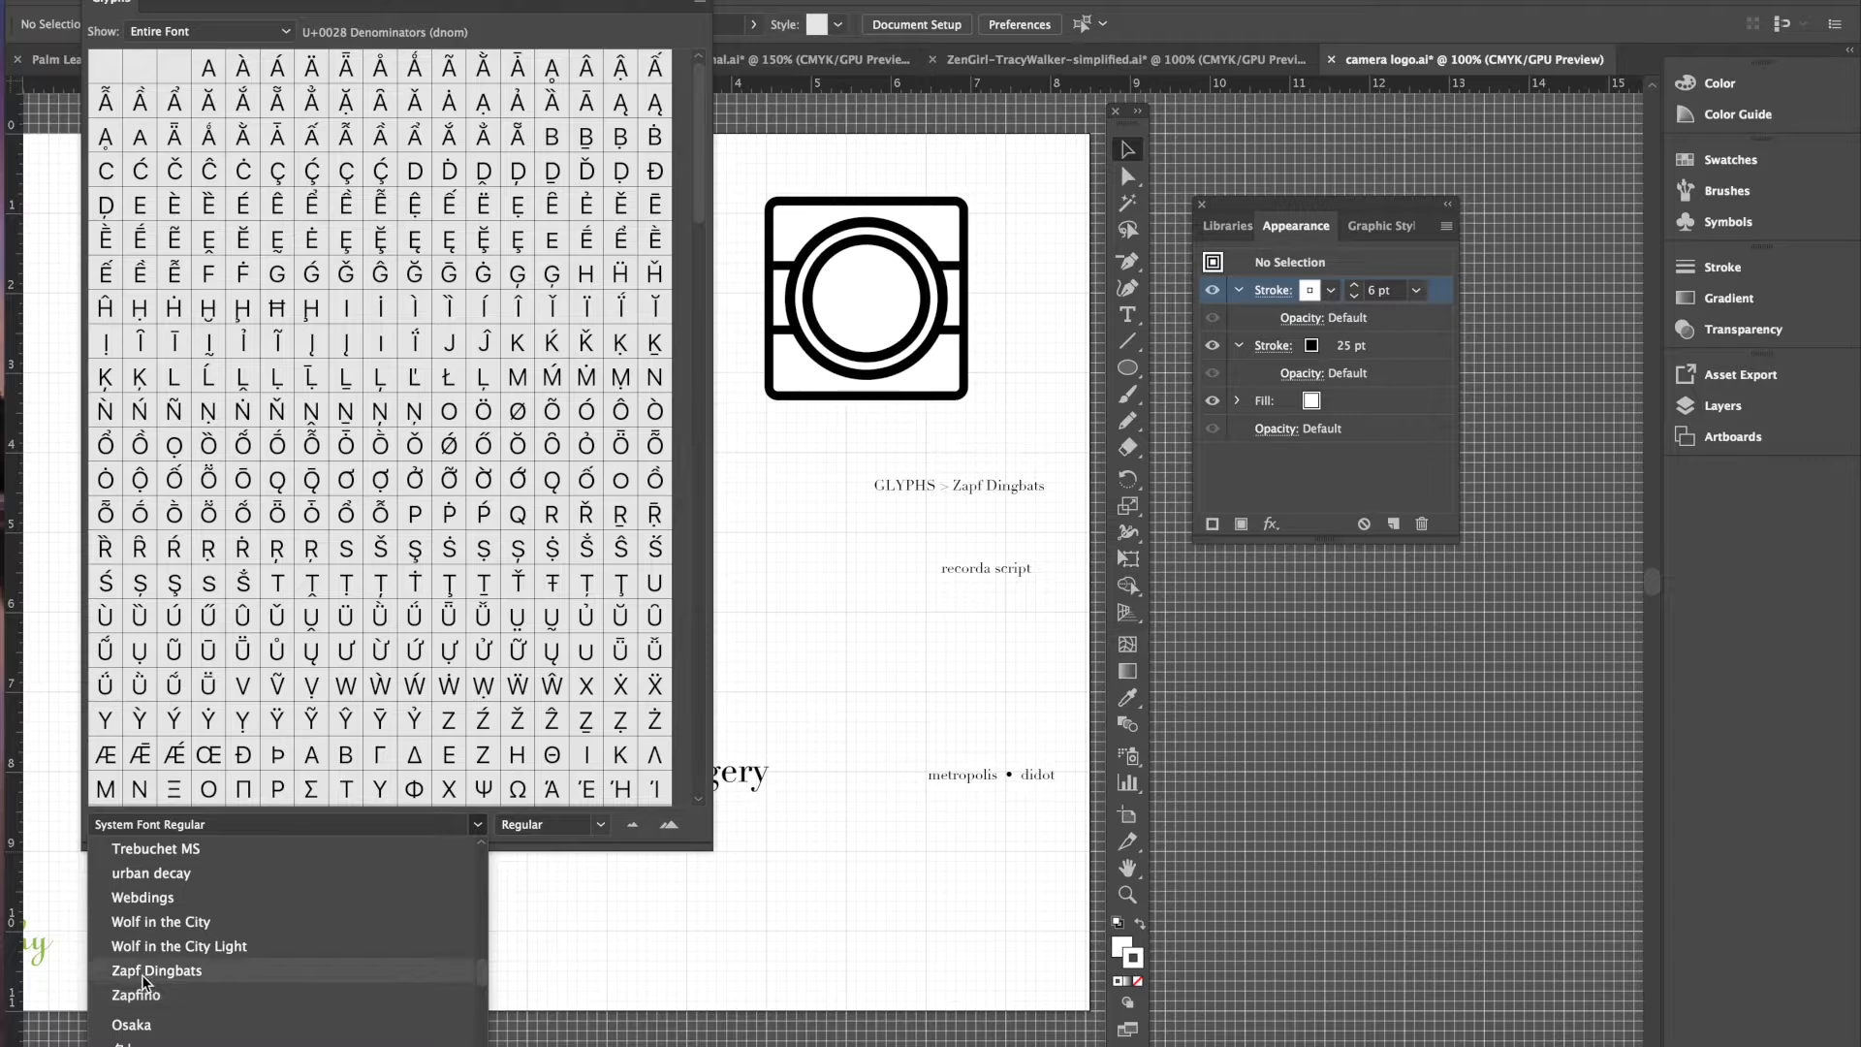
left_click(167, 974)
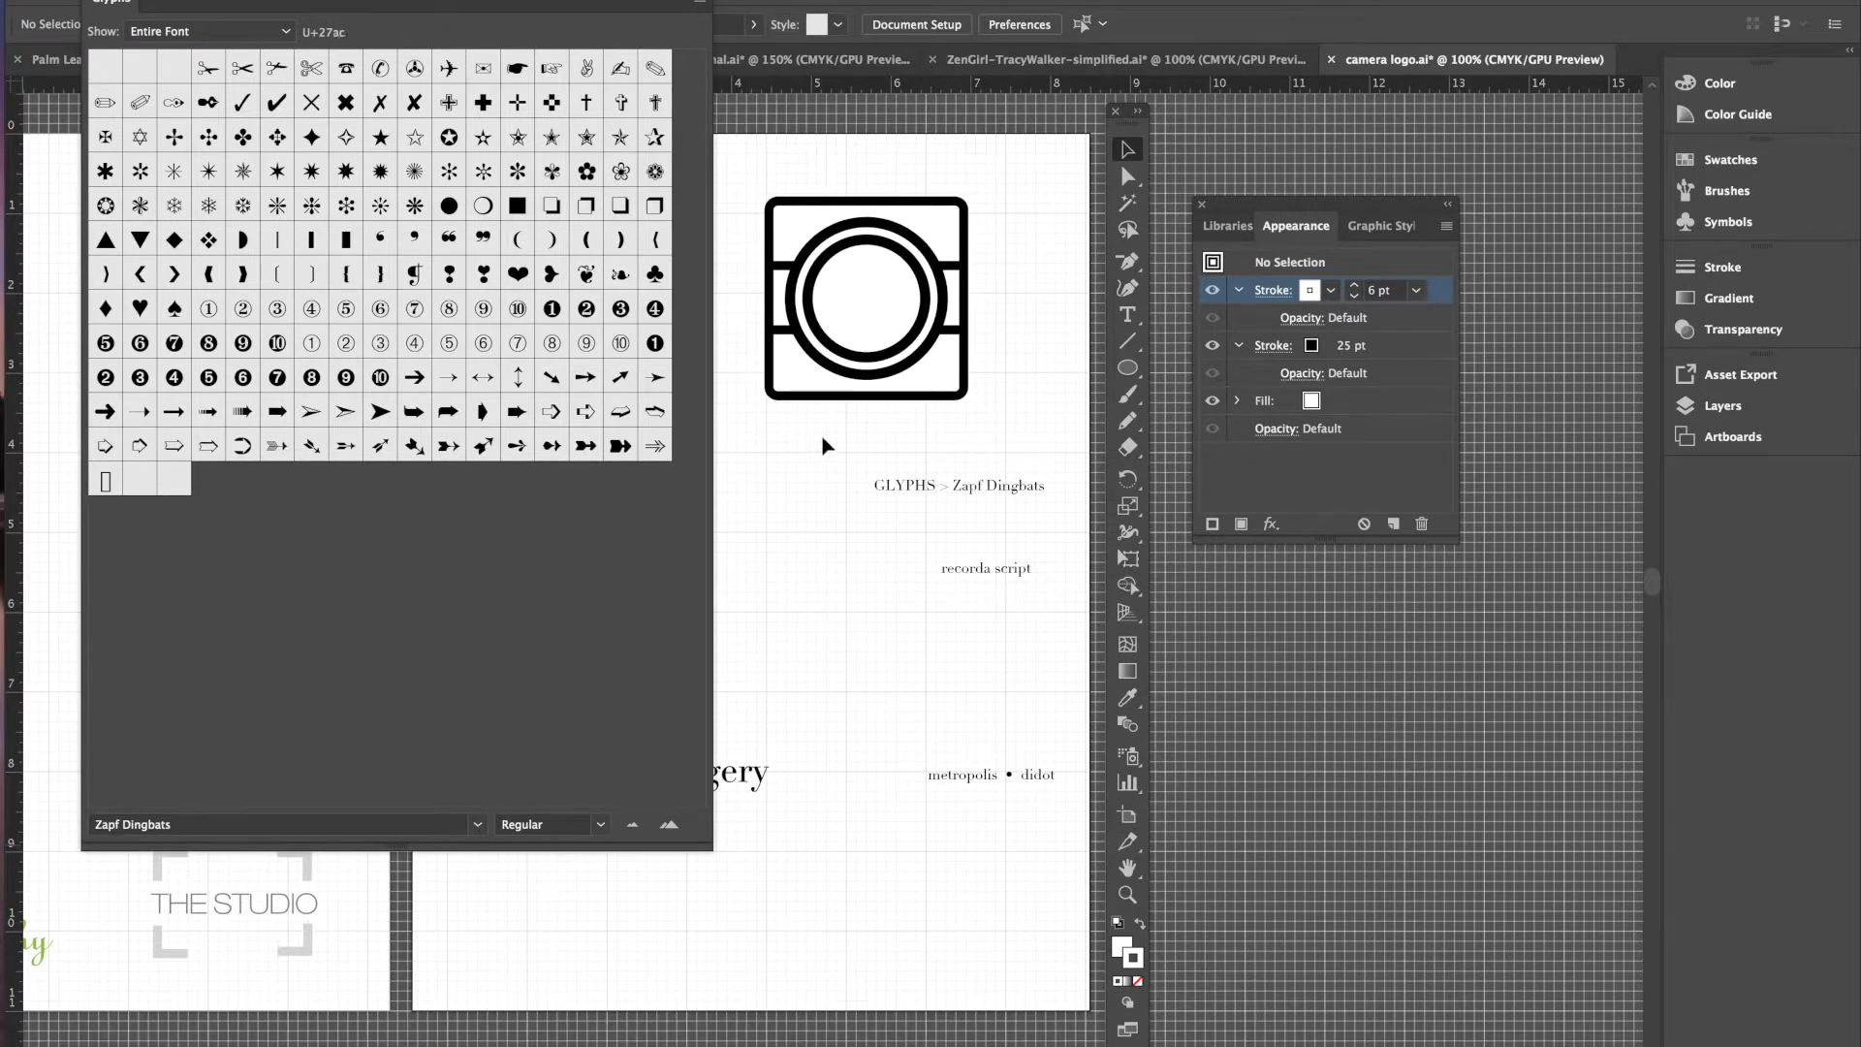
left_click_drag(1130, 323, 1164, 345)
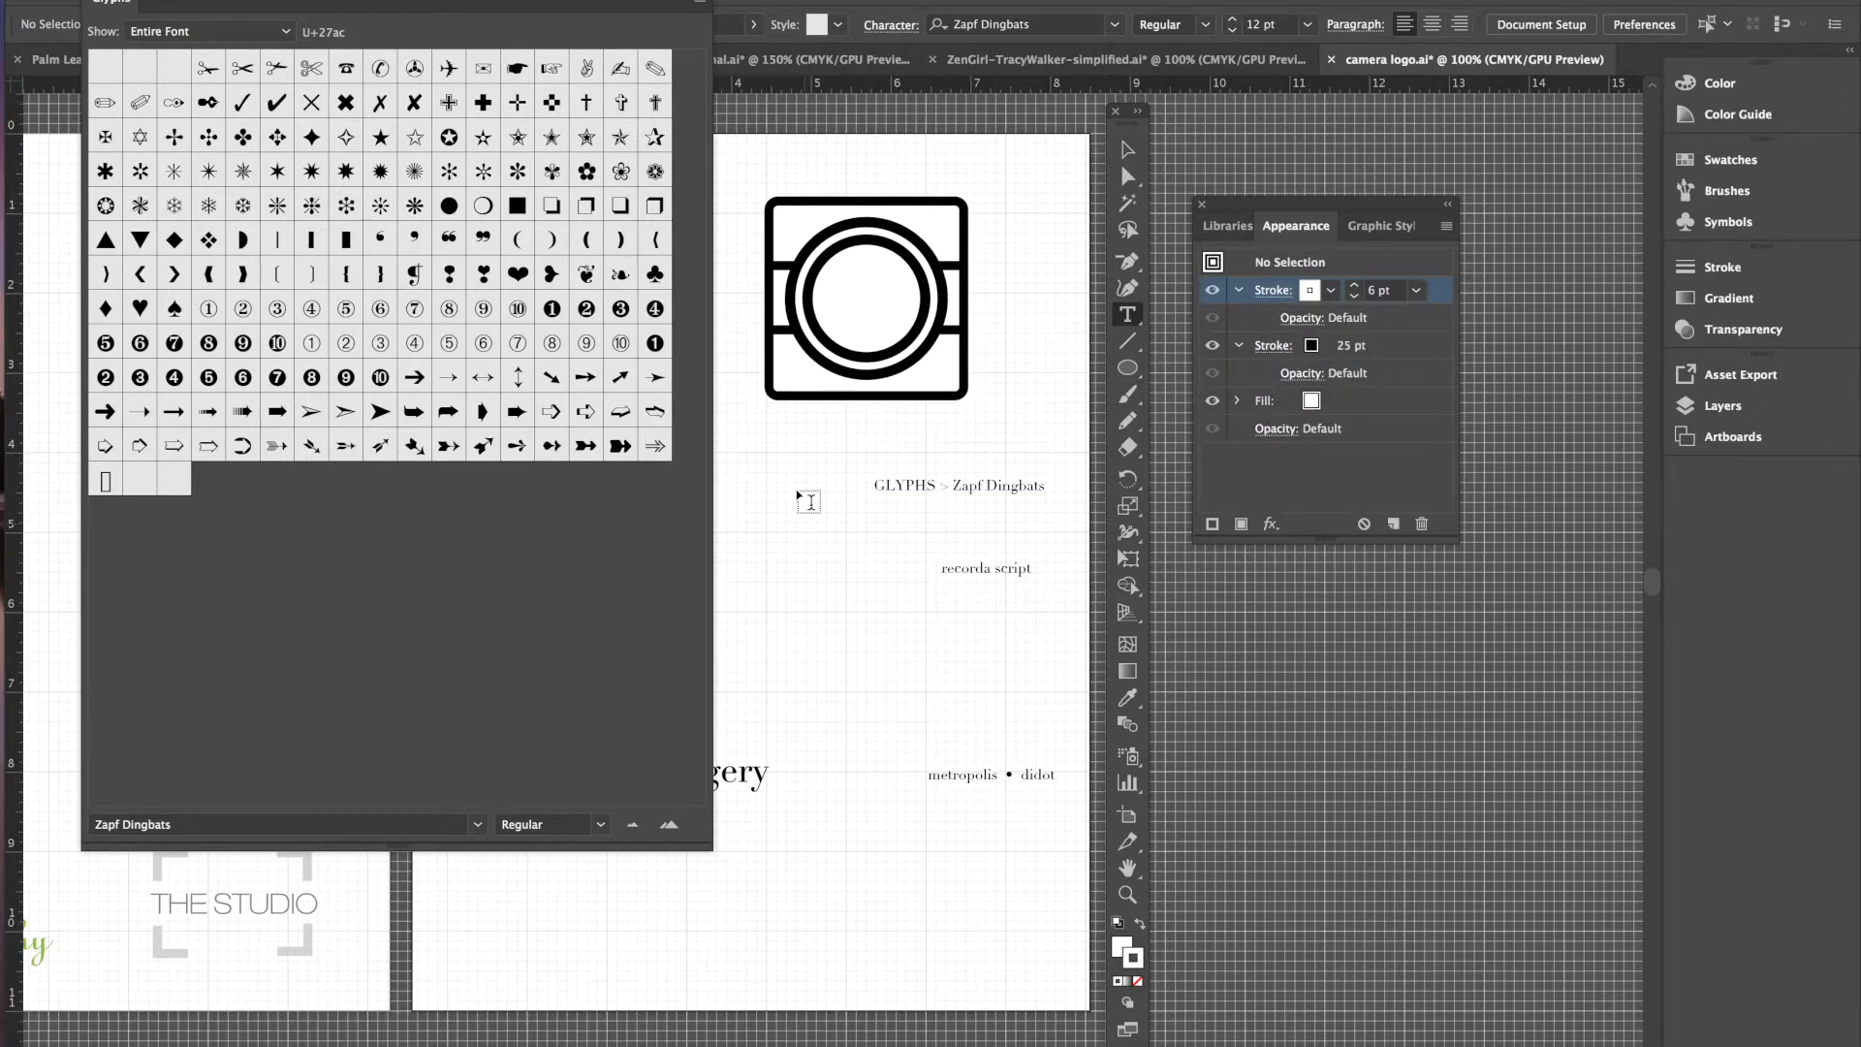
- Insert the Zapf Dingbats heart glyph as text and enlarge it to 77 pt
left_click(1024, 284)
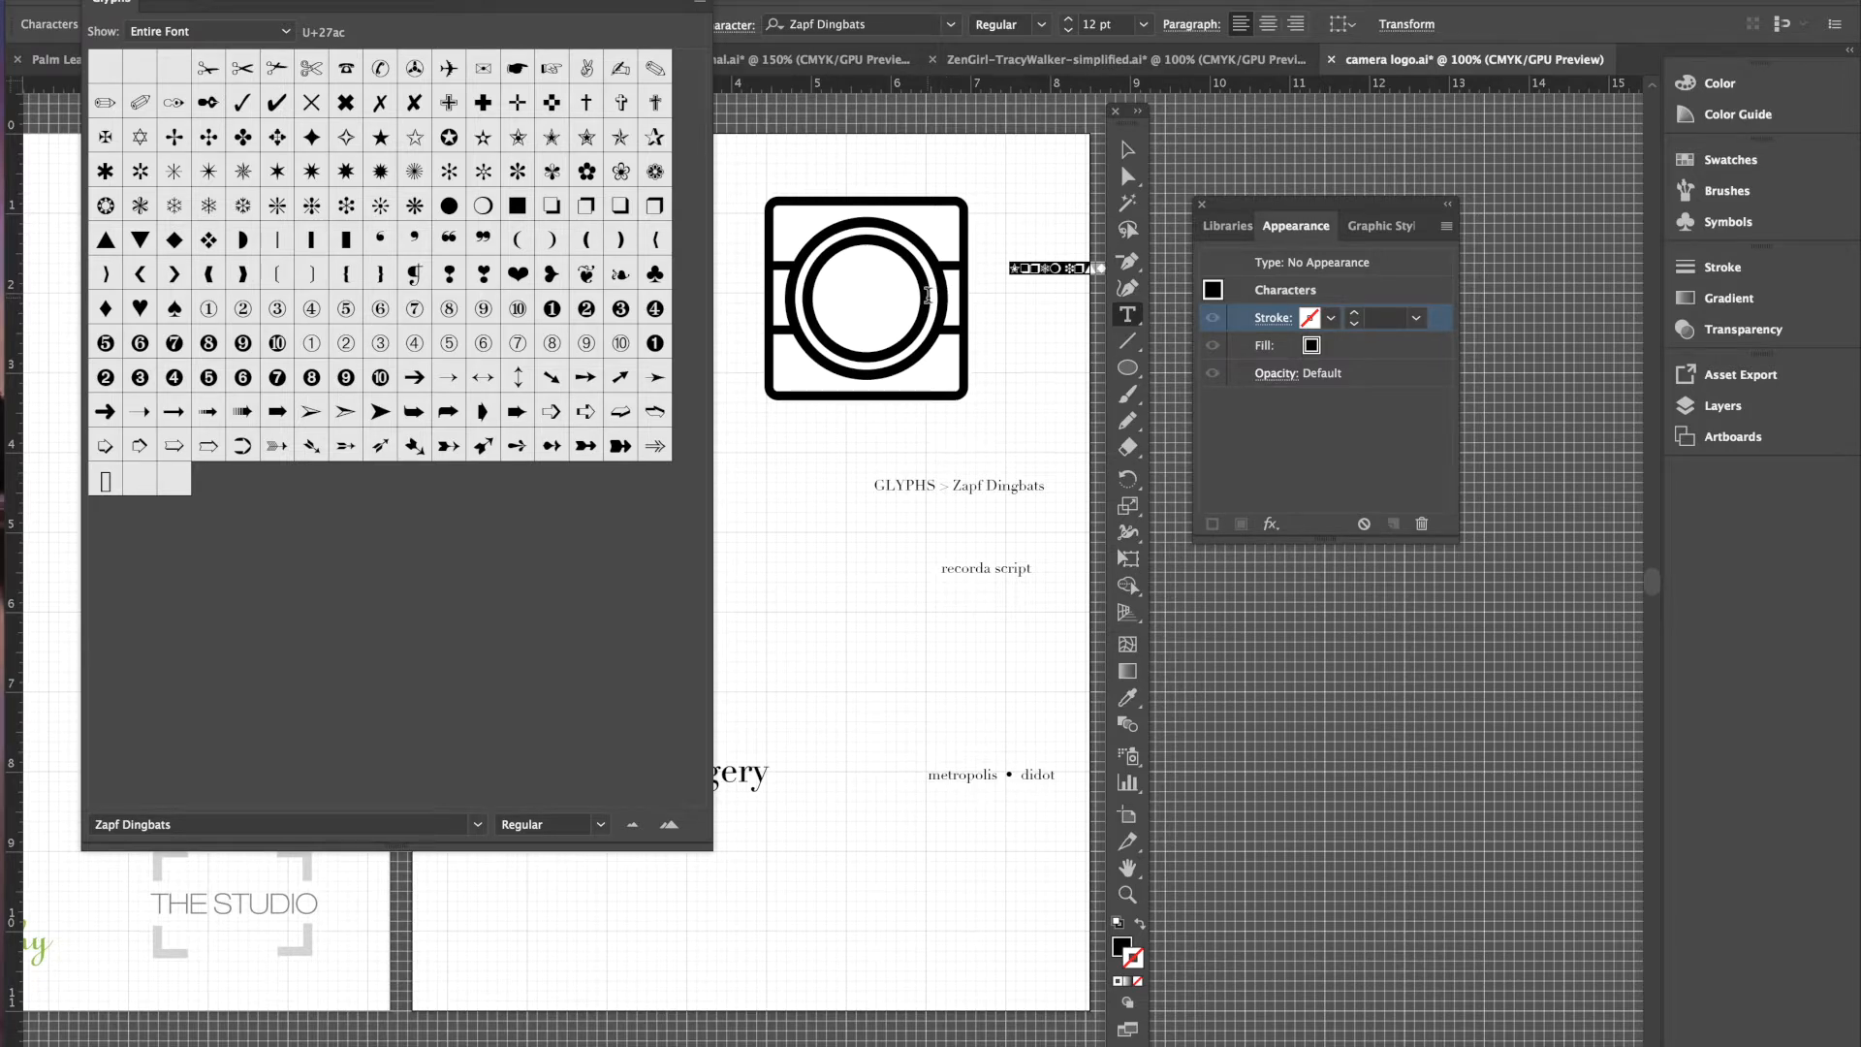
double_click(518, 276)
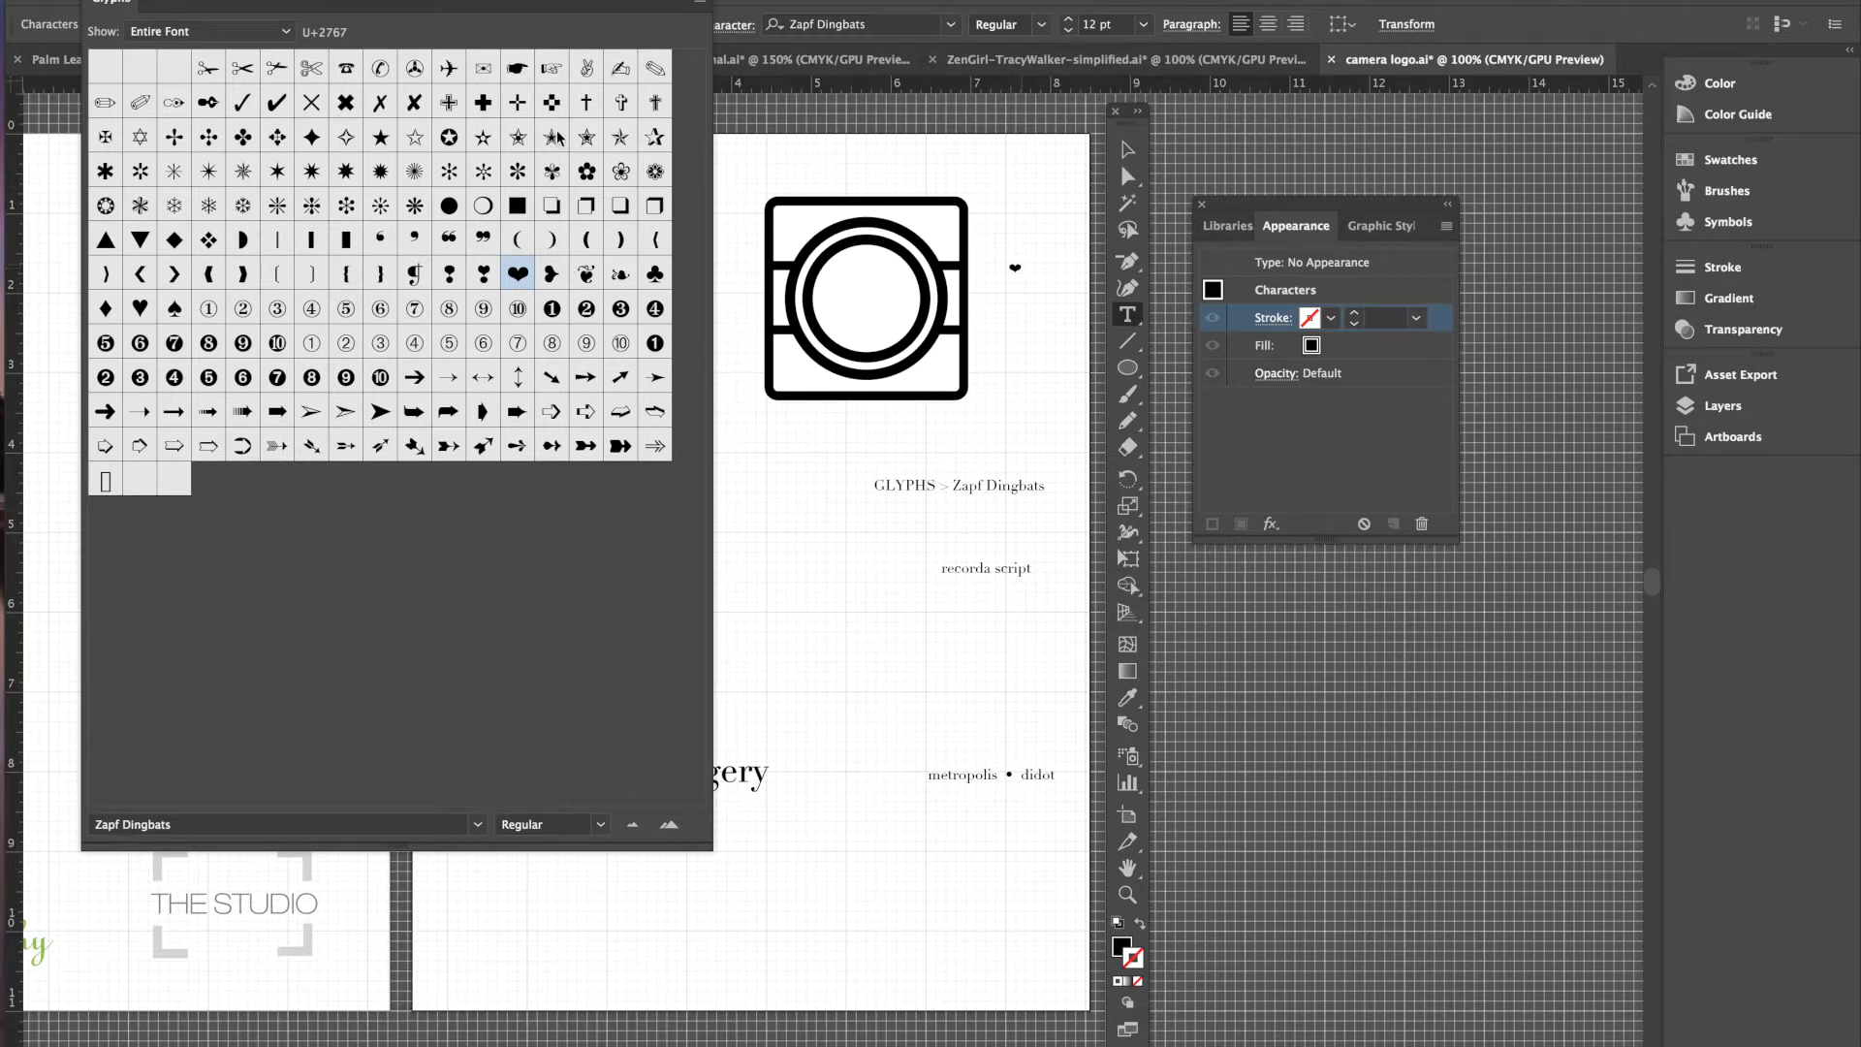
left_click(91, 0)
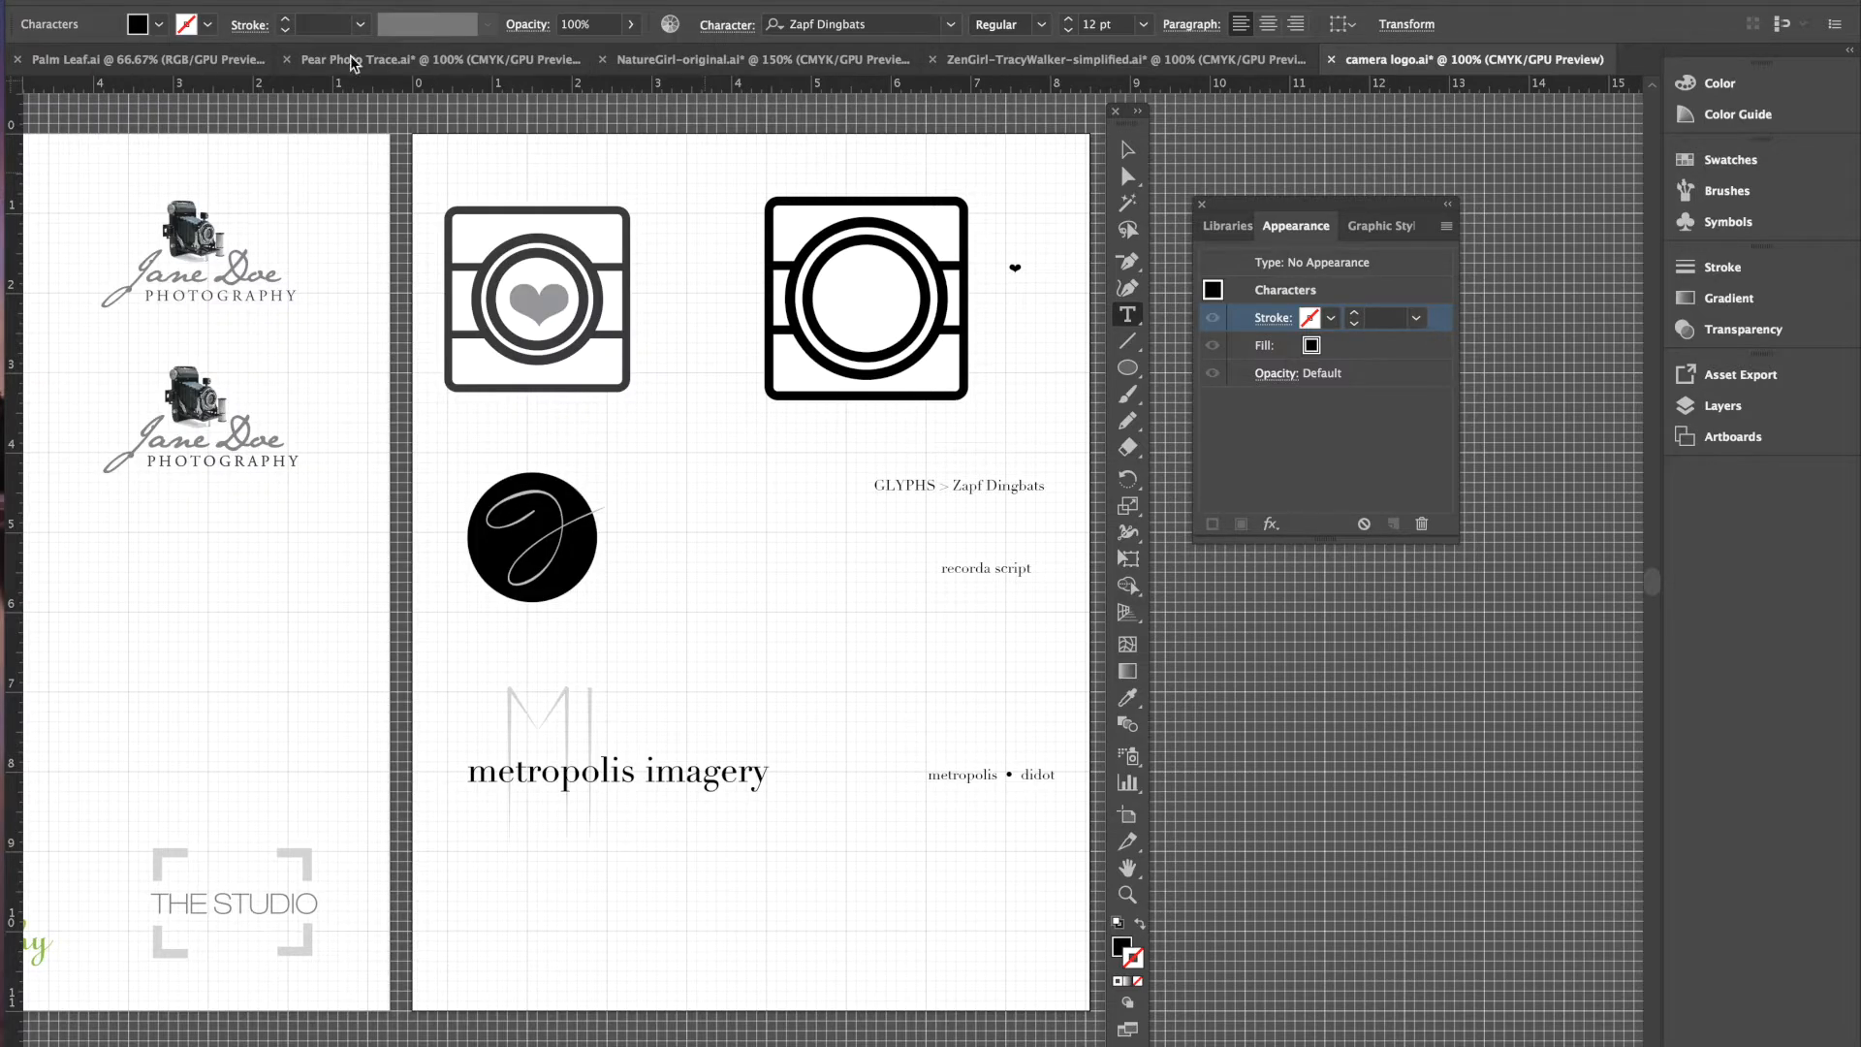
left_click_drag(1024, 266, 1006, 269)
left_click(1069, 19)
left_click_drag(1070, 20, 1069, 19)
- Move the heart into the centre of the camera lens
left_click(1127, 153)
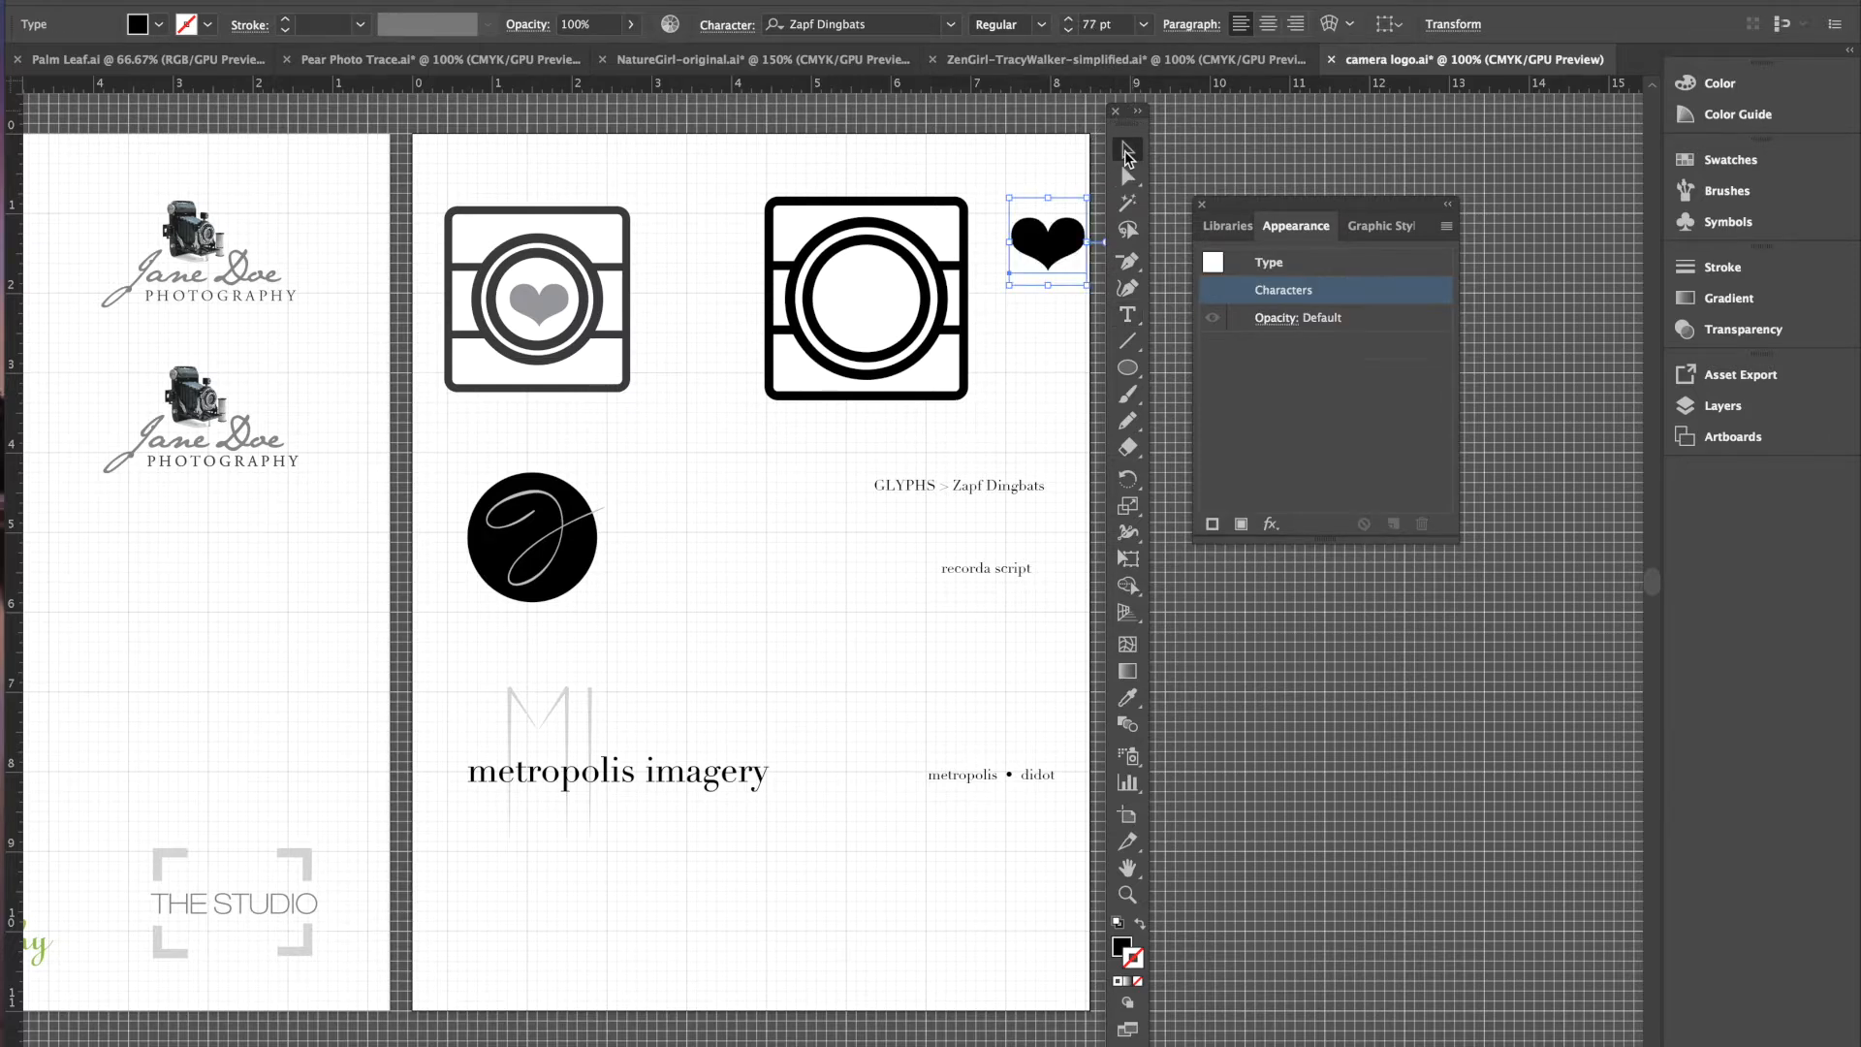
left_click_drag(1041, 263, 867, 317)
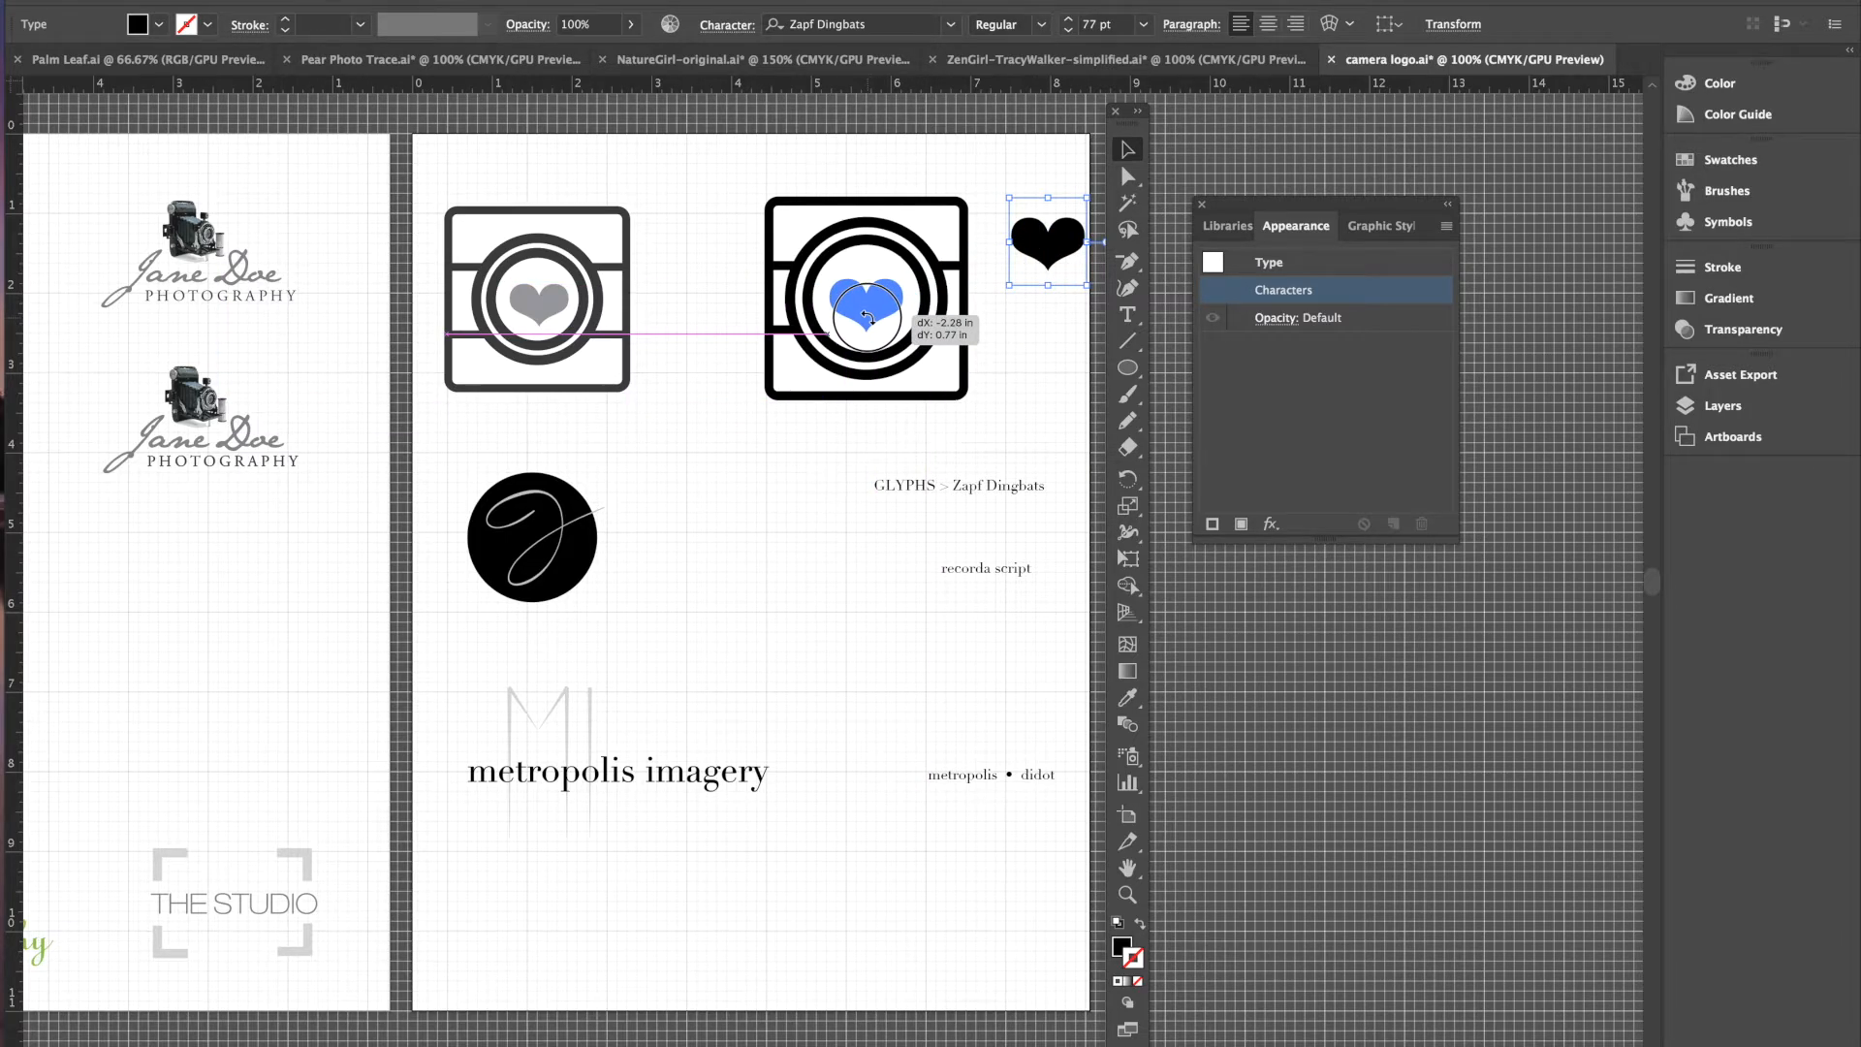
left_click_drag(868, 317, 867, 317)
left_click(1018, 351)
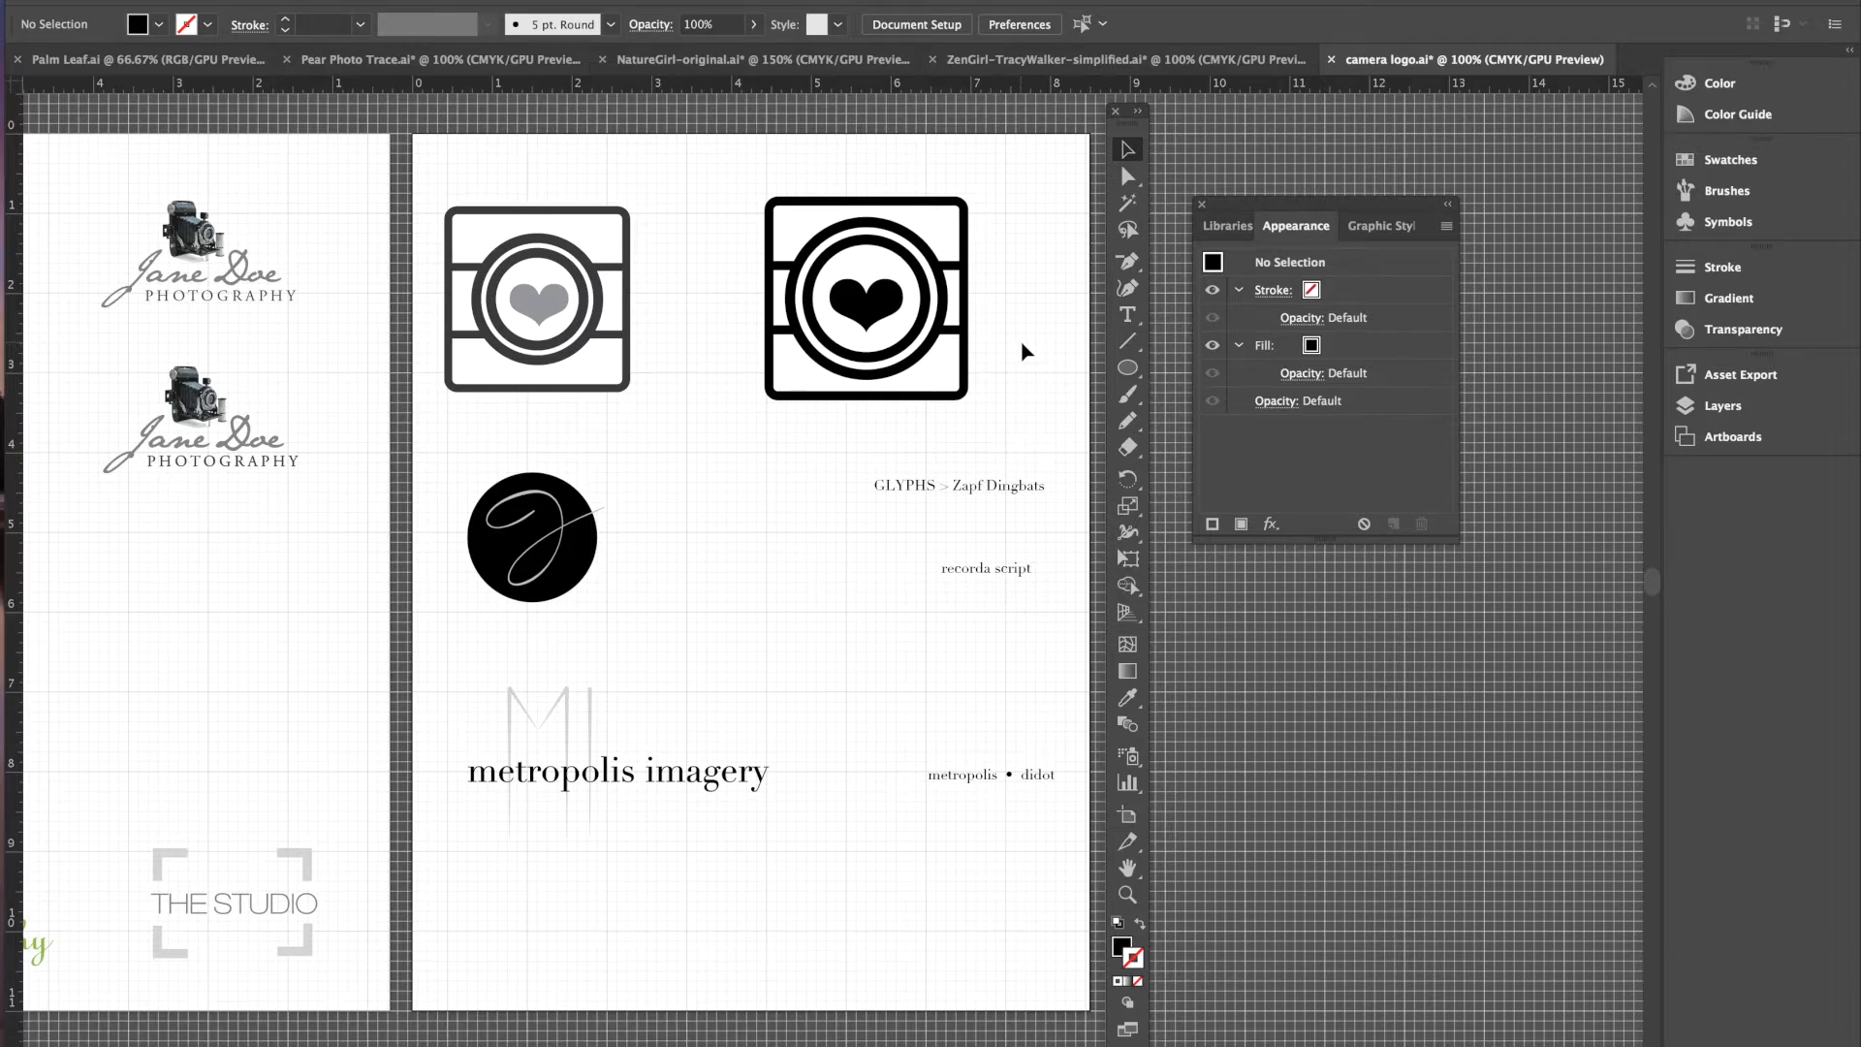
- Fill the lens heart with a crimson swatch
left_click(887, 309)
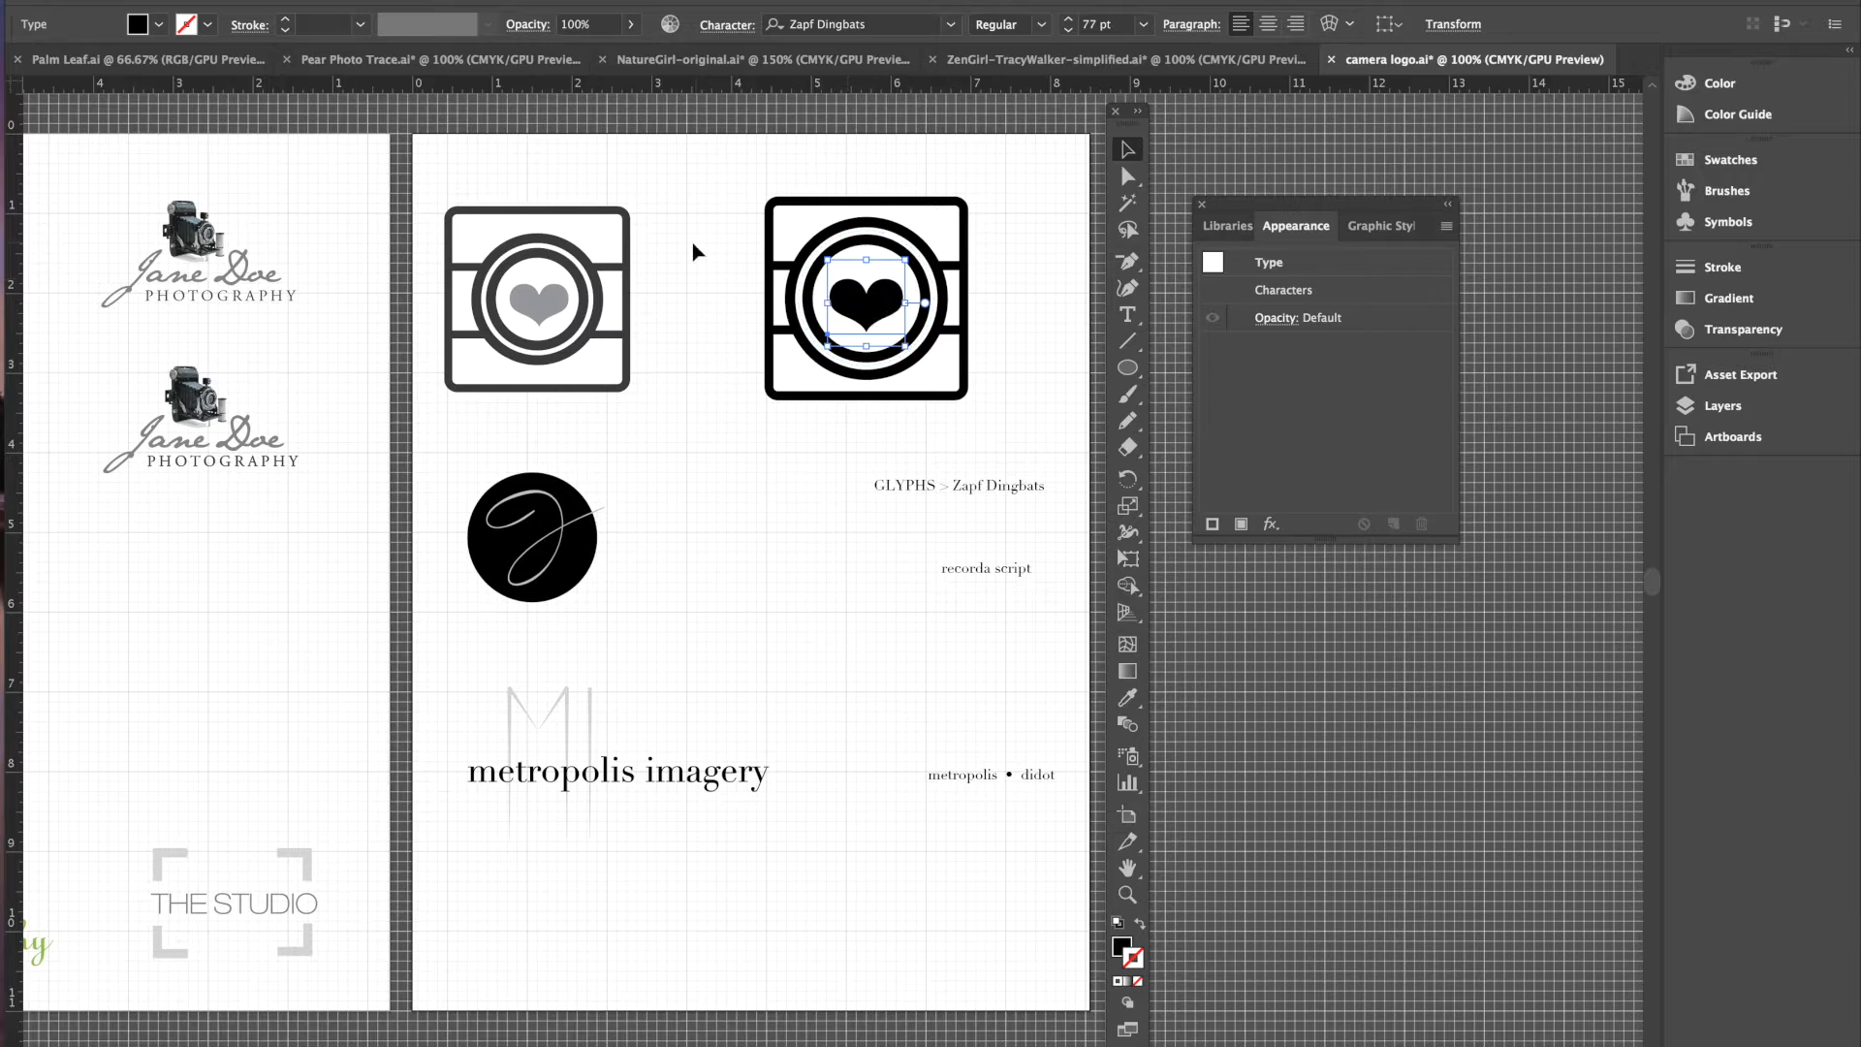
left_click(159, 24)
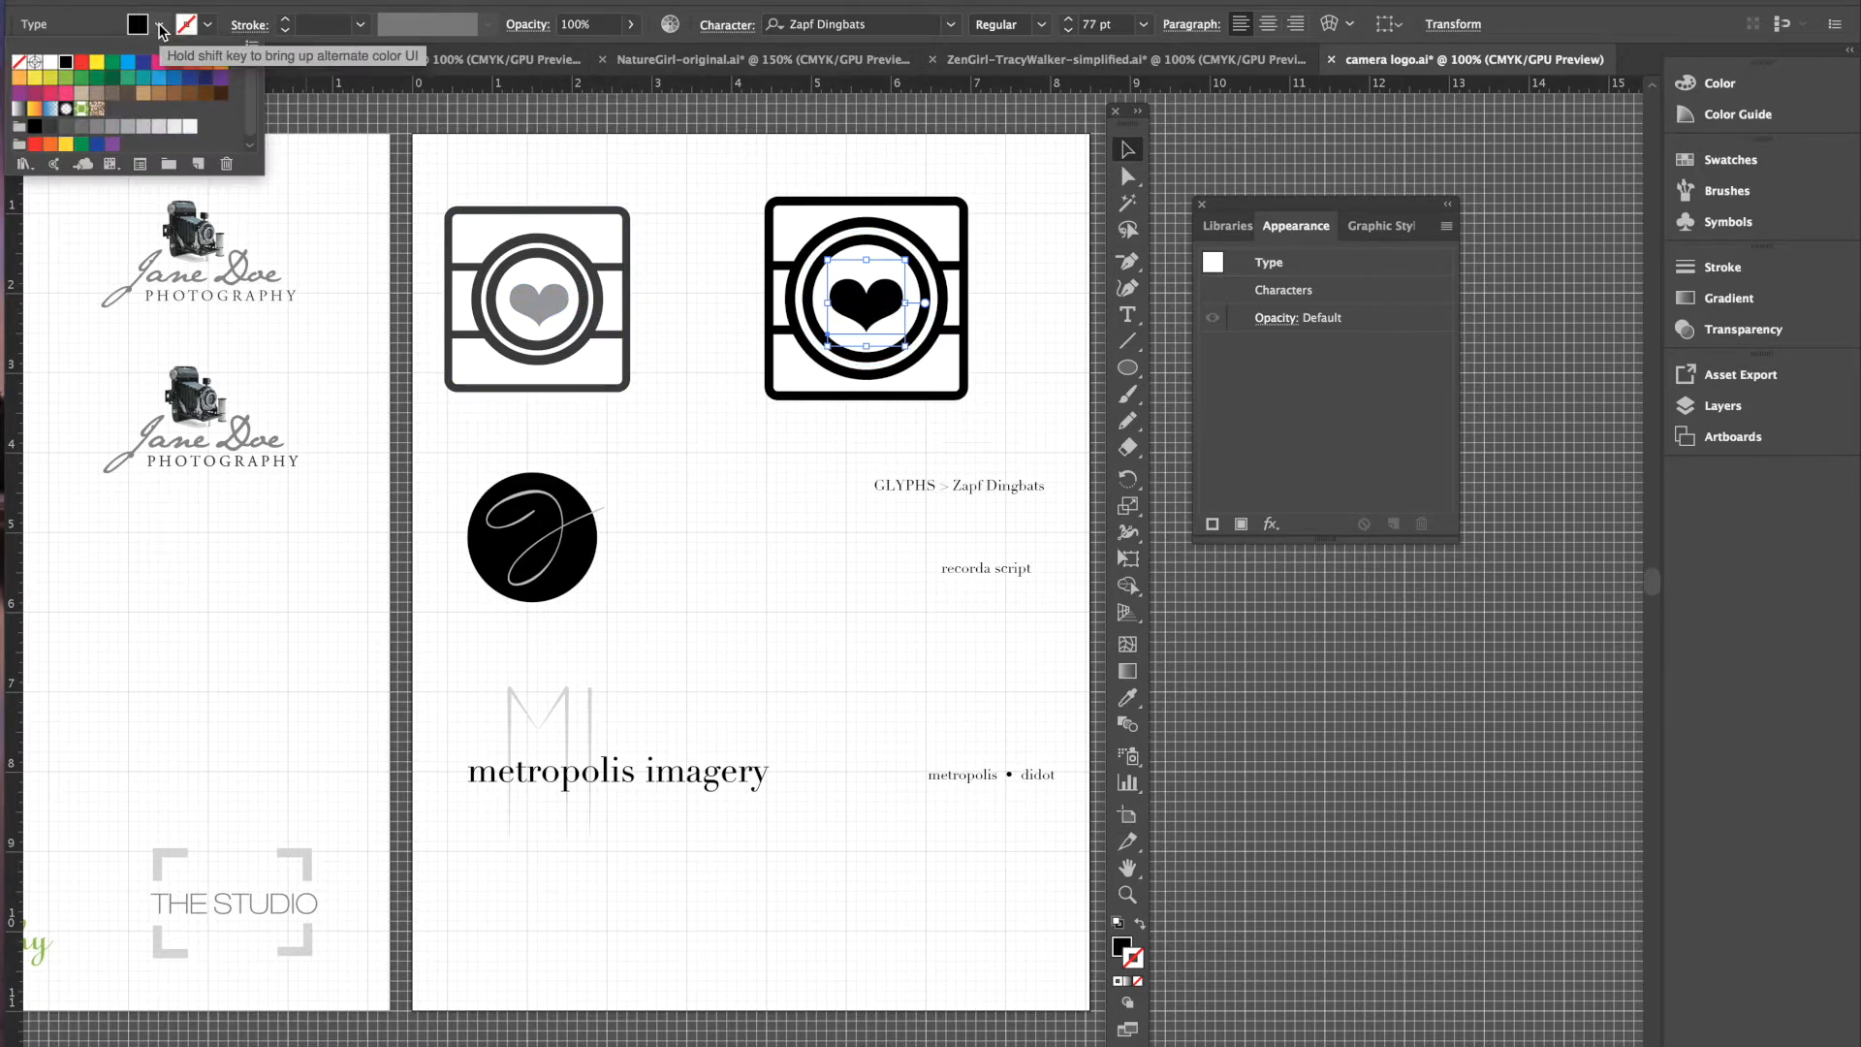
left_click(35, 93)
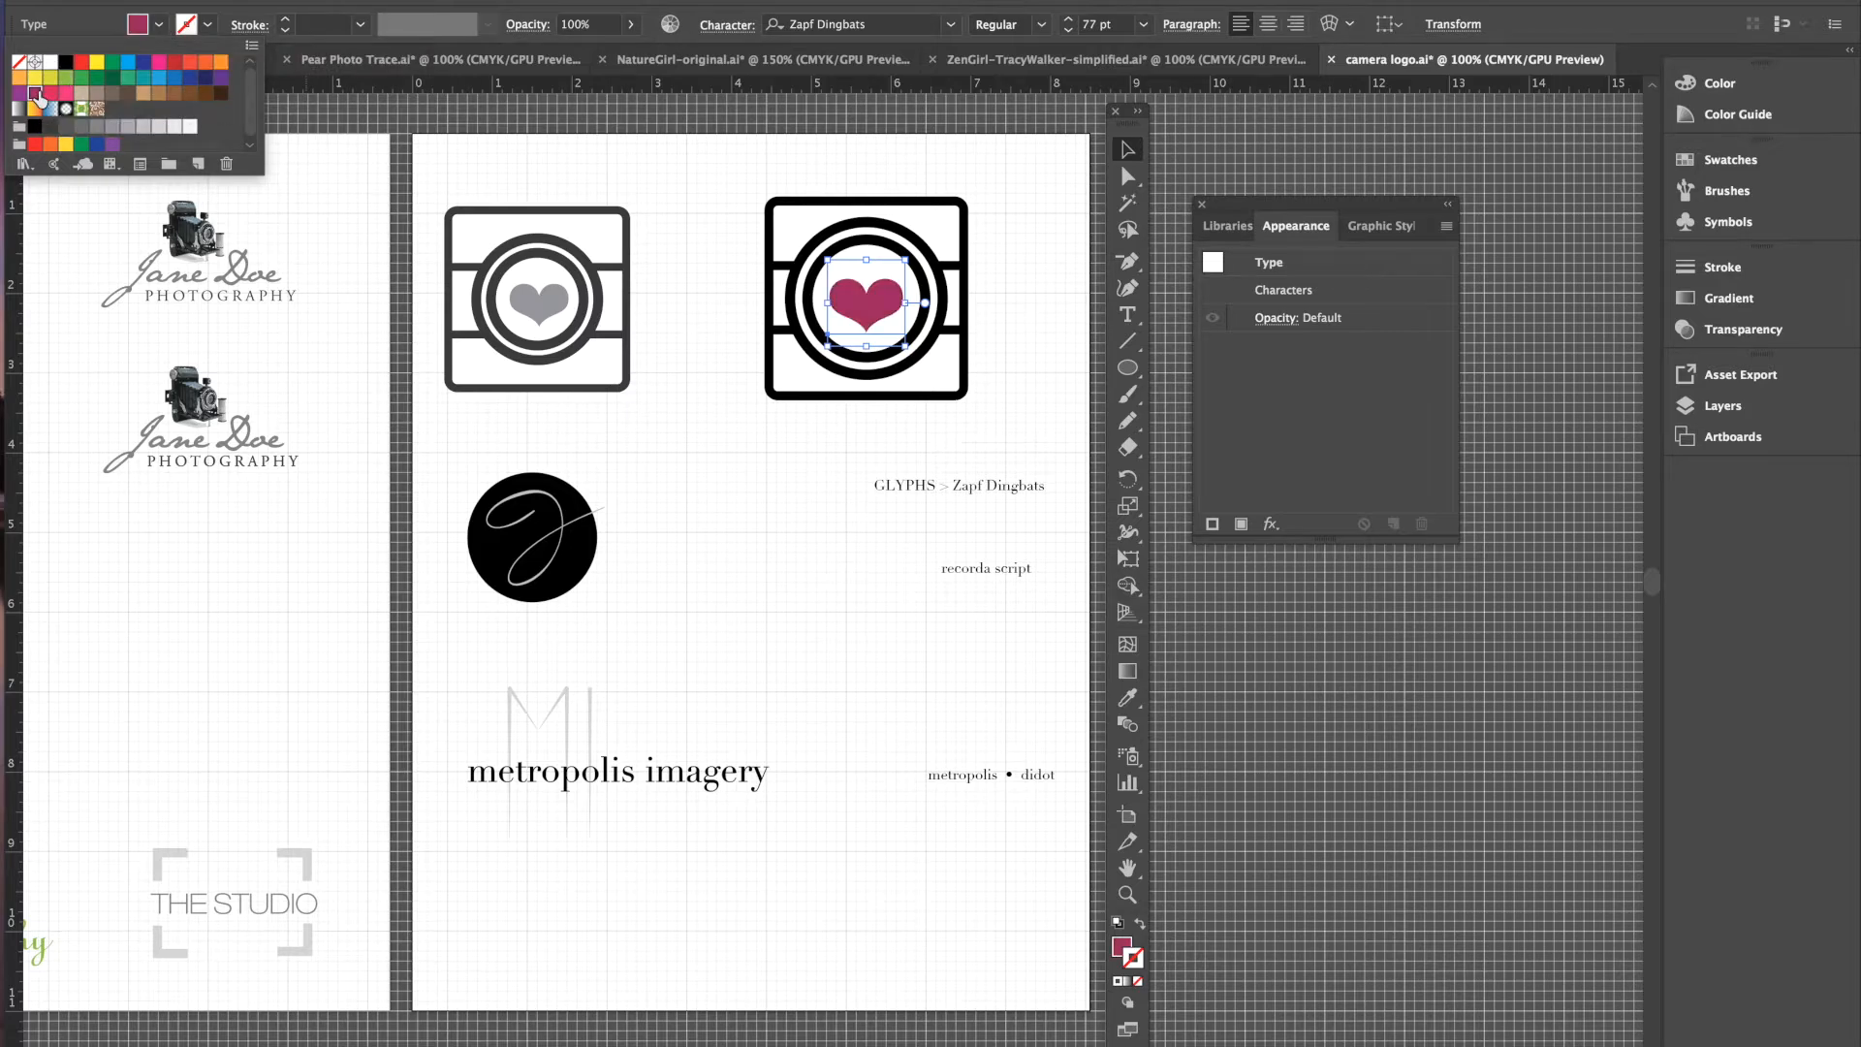
left_click(729, 203)
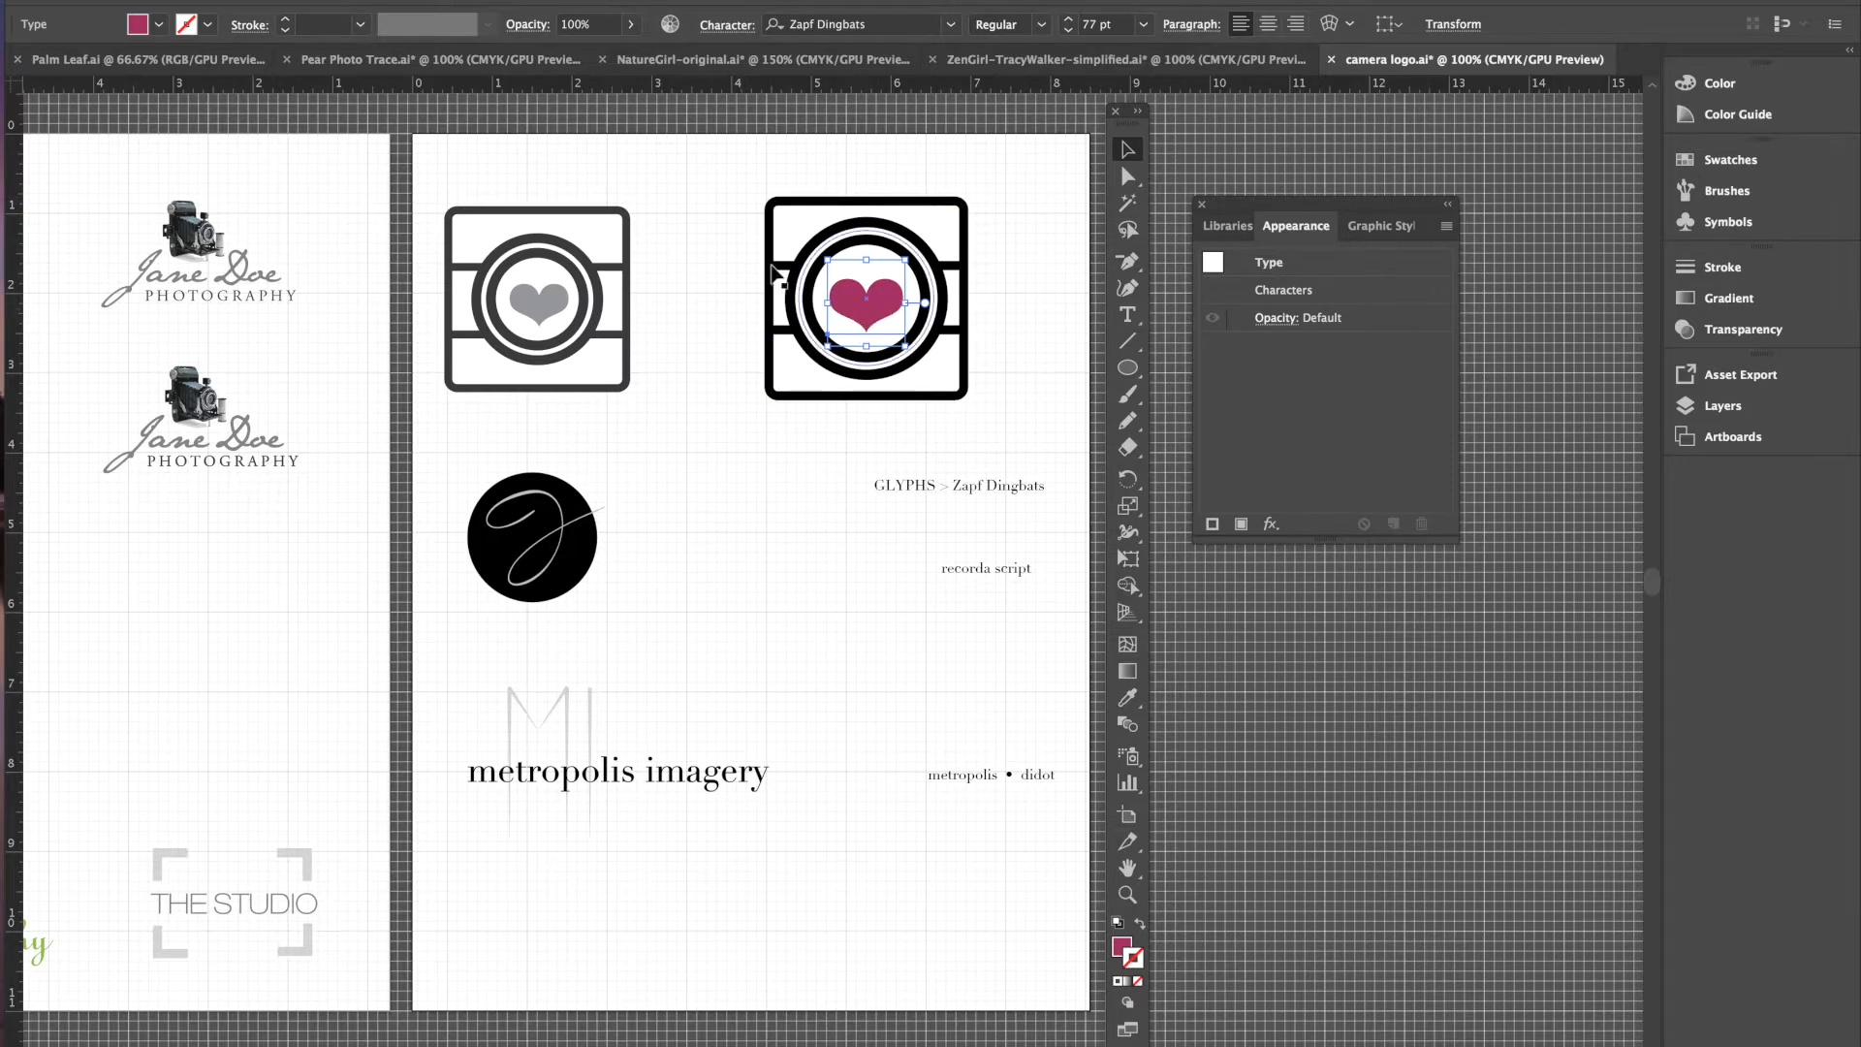
- Convert the heart to outlines with Create Outlines and select the whole camera icon
left_click(359, 0)
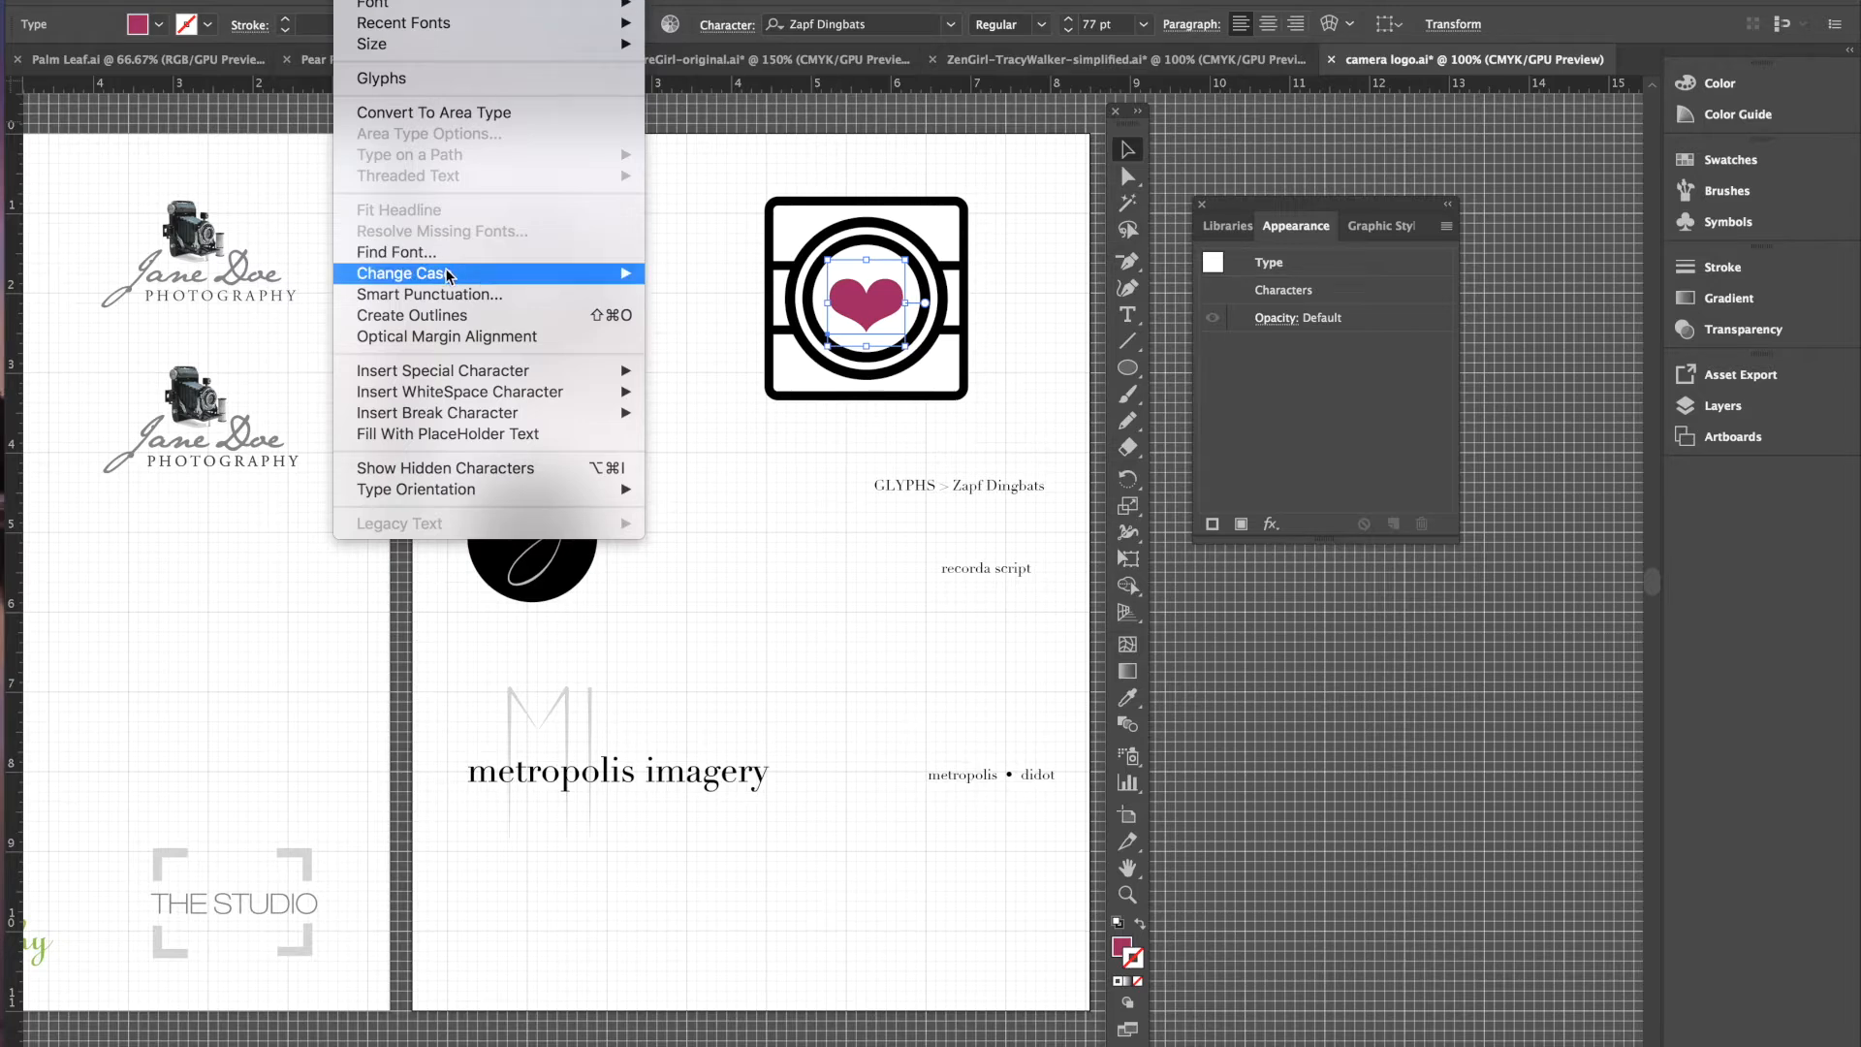
left_click(436, 318)
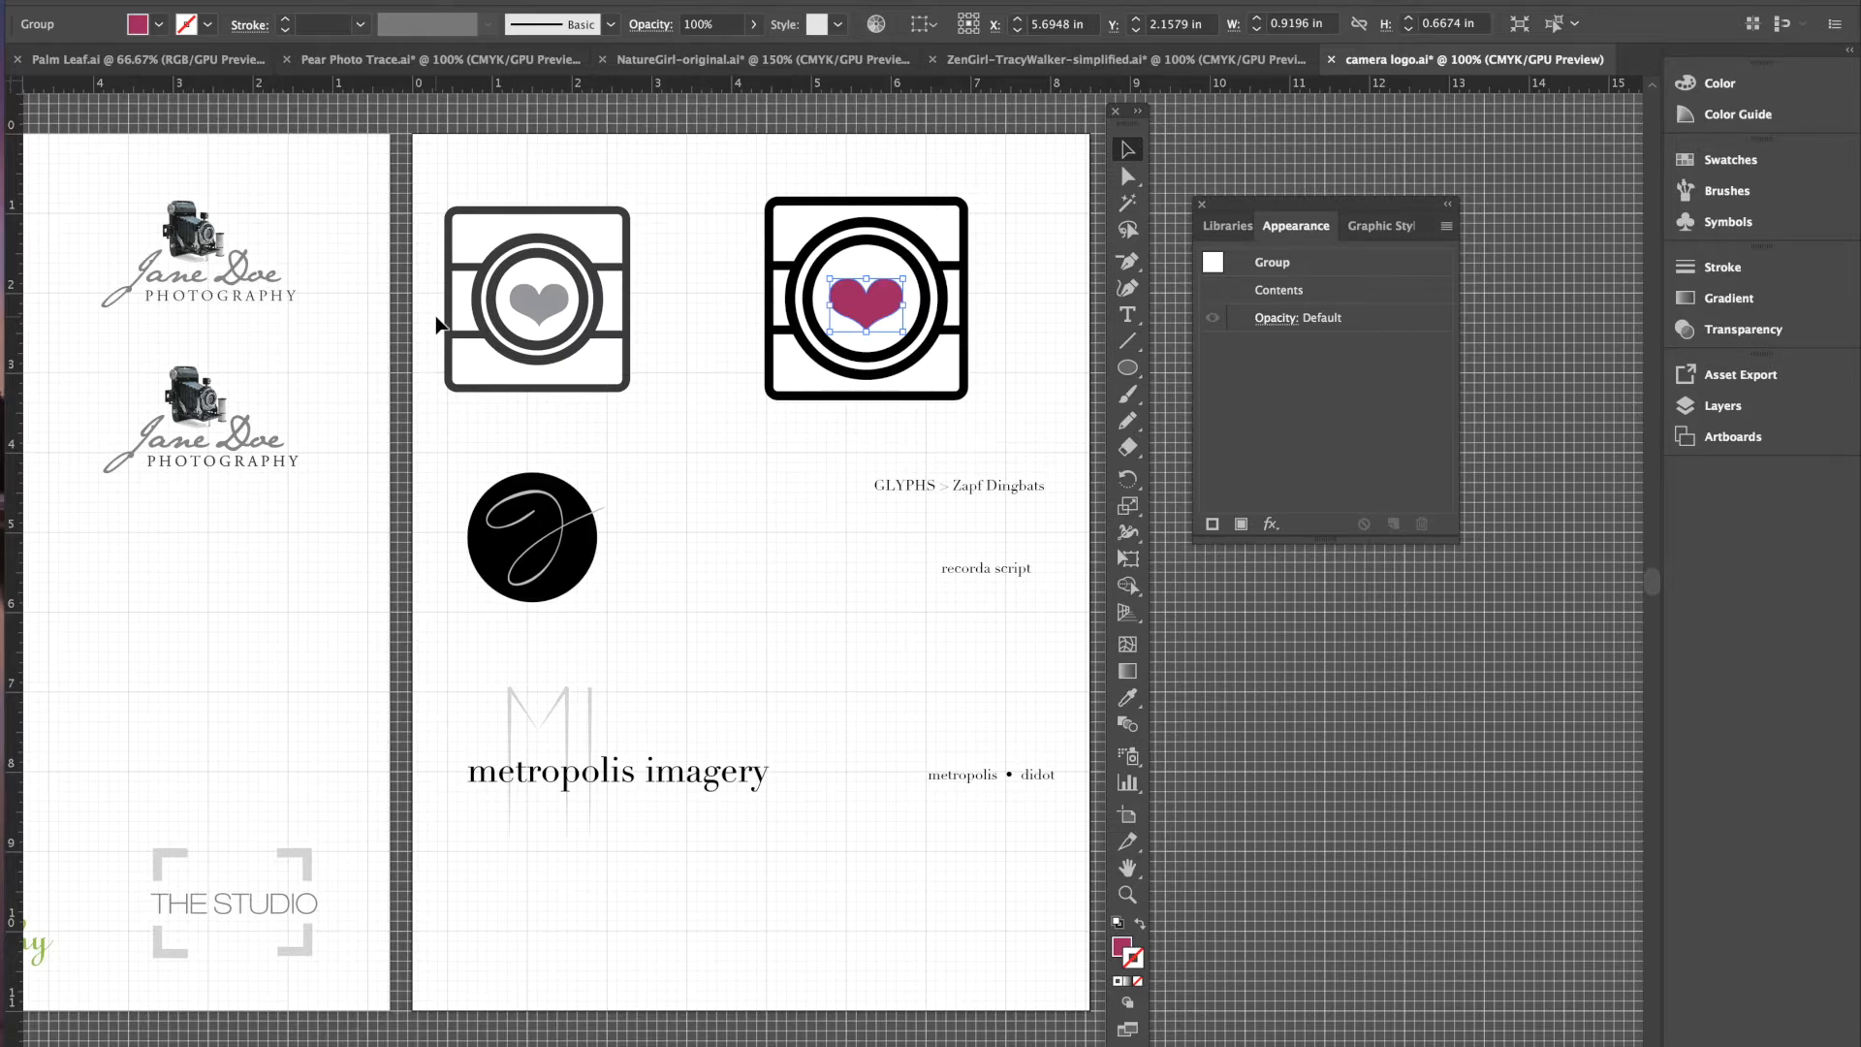
left_click(739, 170)
left_click_drag(715, 168, 1029, 438)
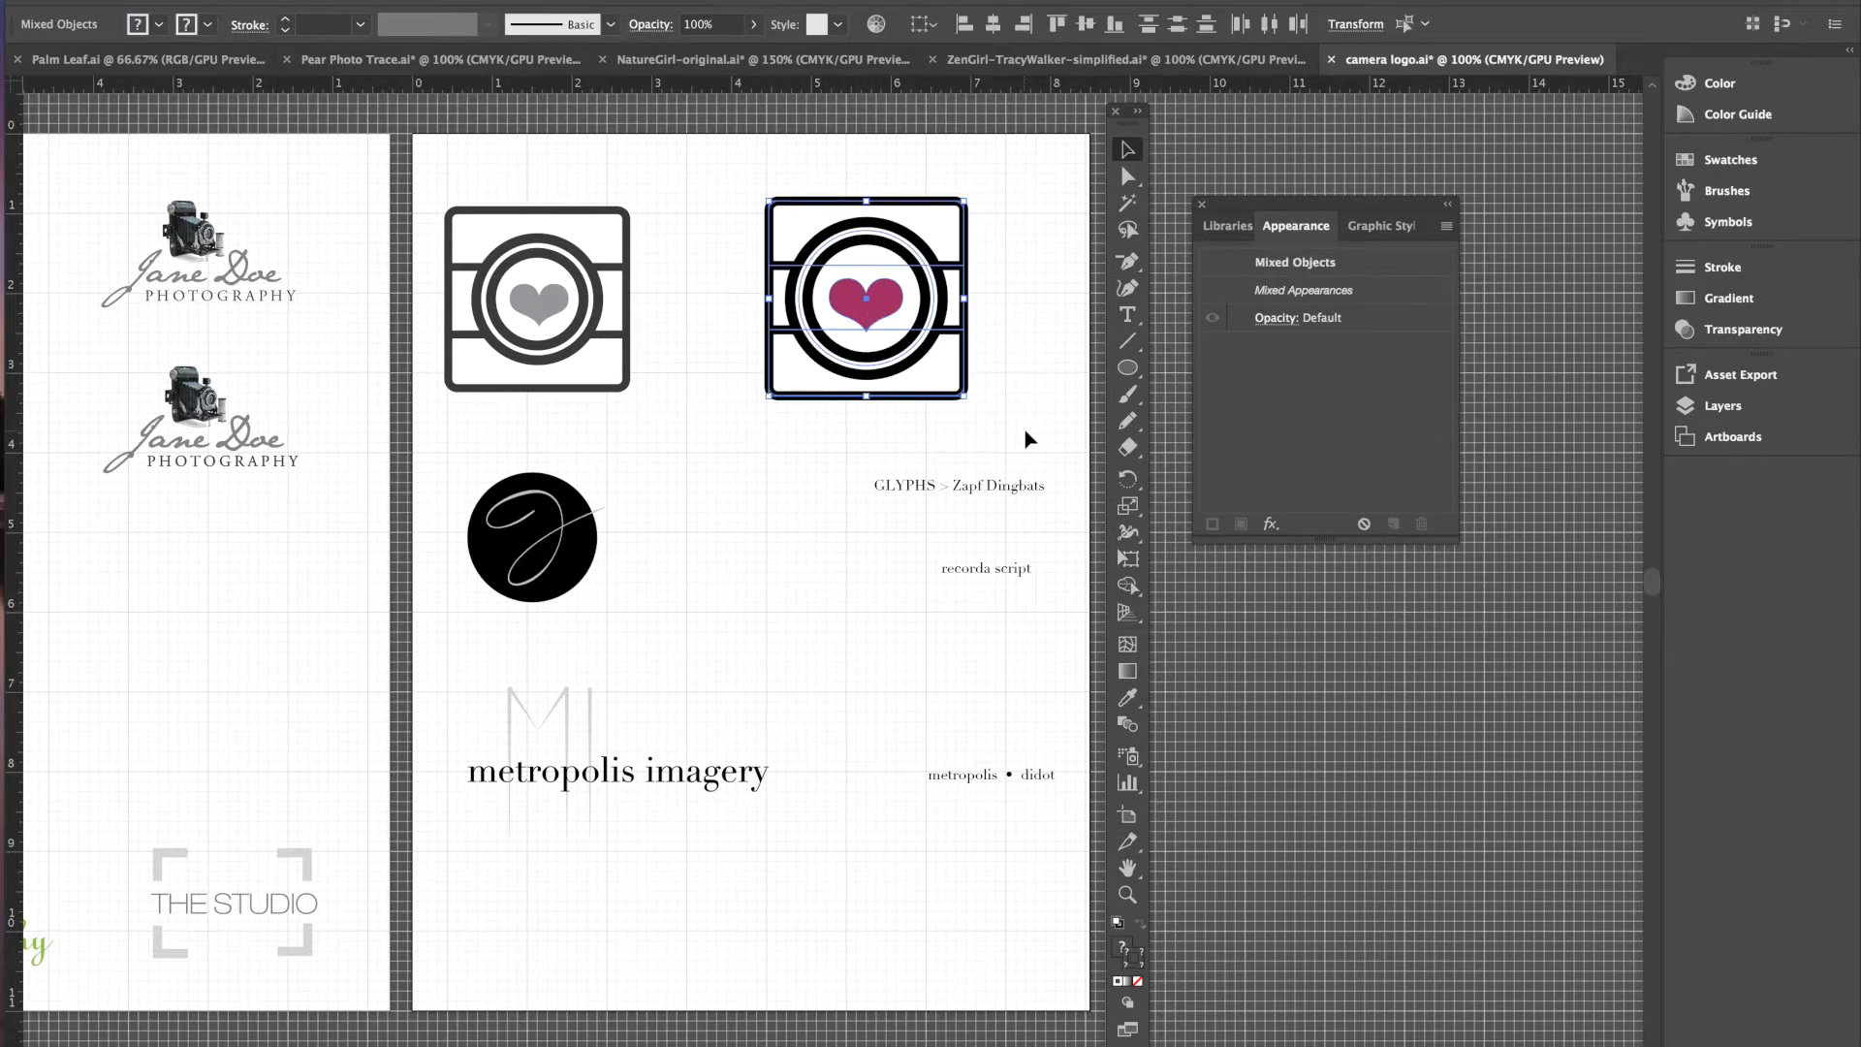
- Group all parts of the crimson-heart camera icon
left_click(298, 0)
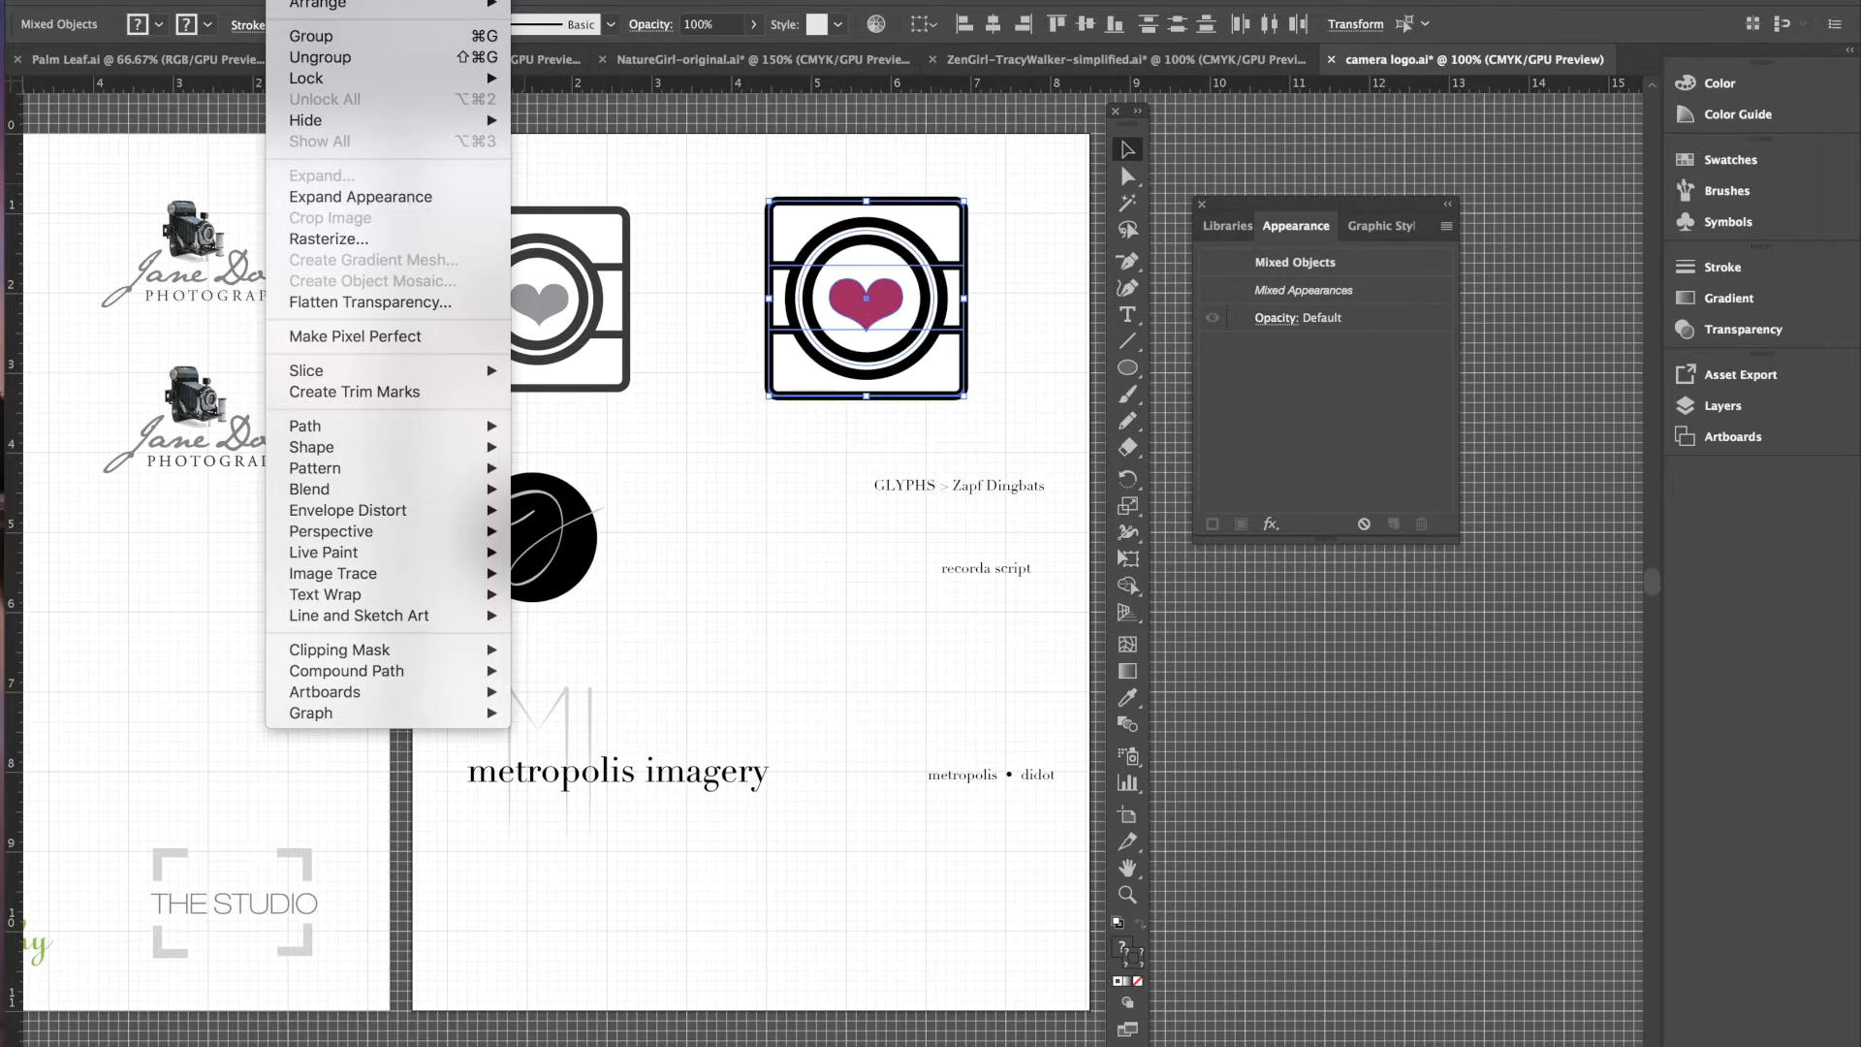
left_click(310, 36)
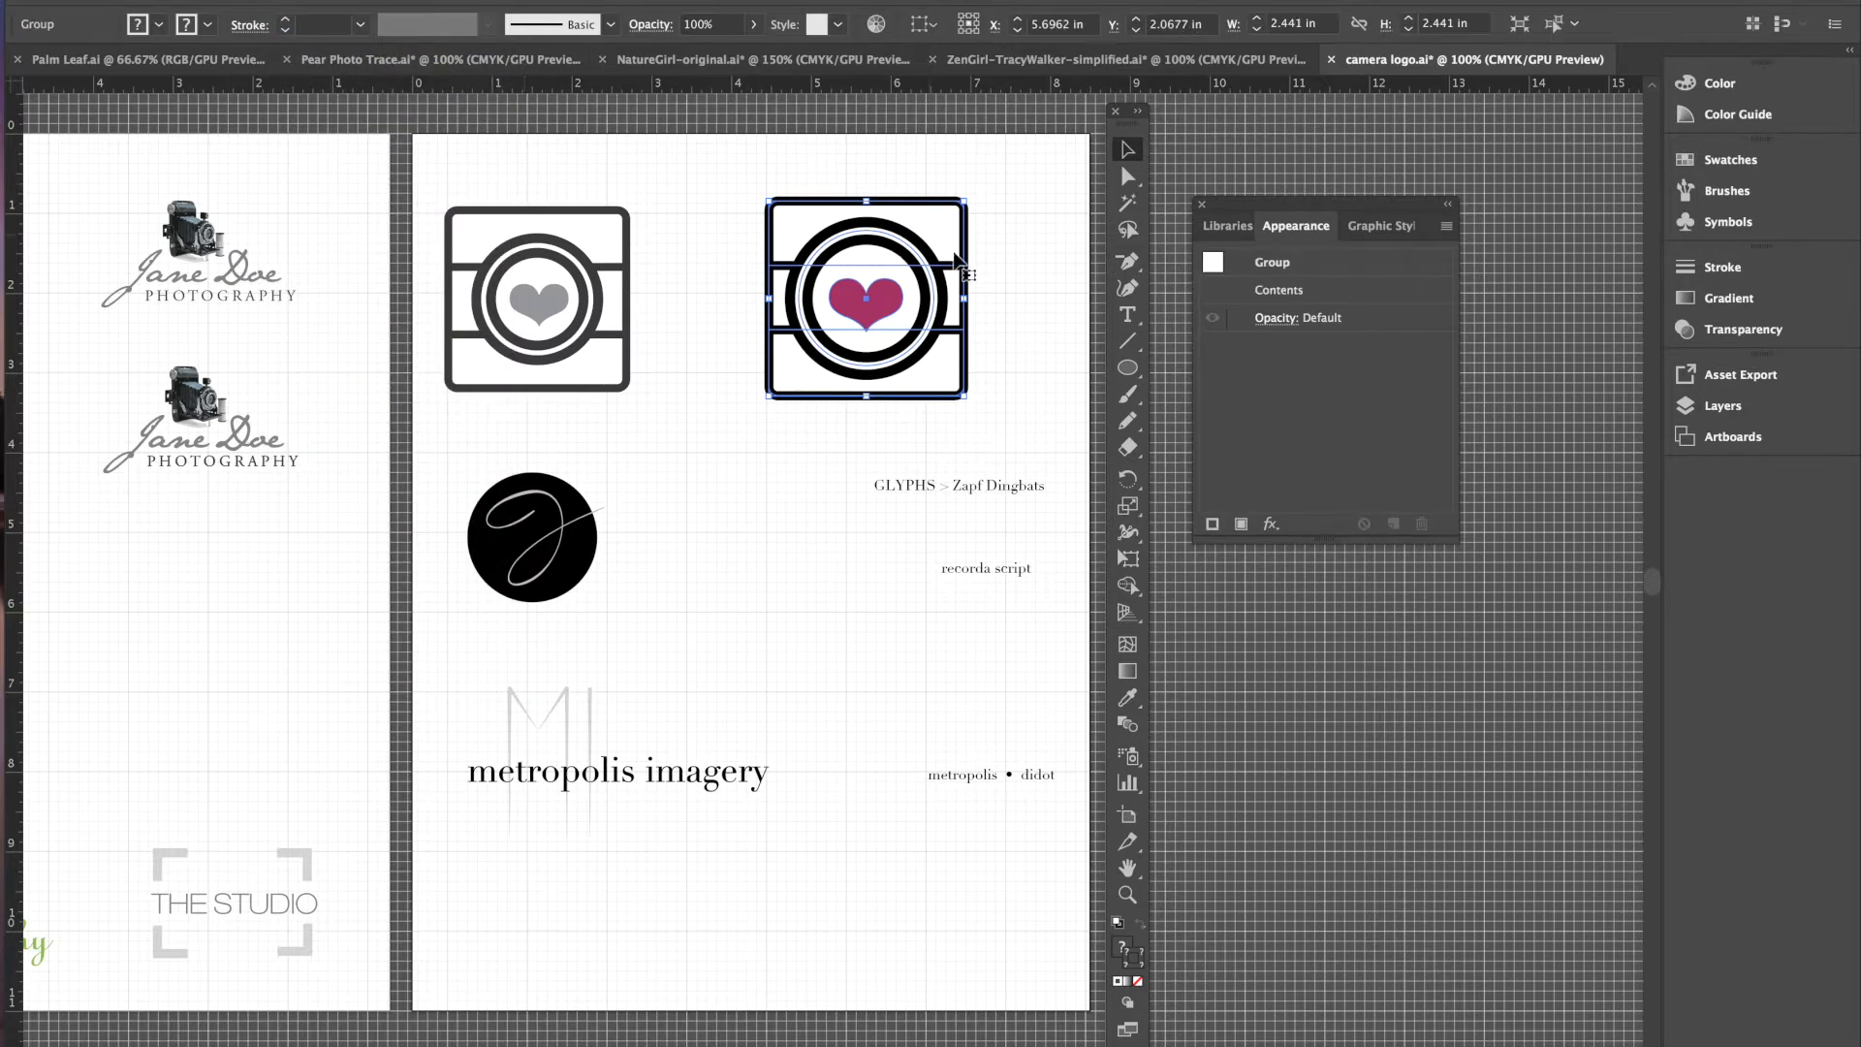
left_click(1026, 315)
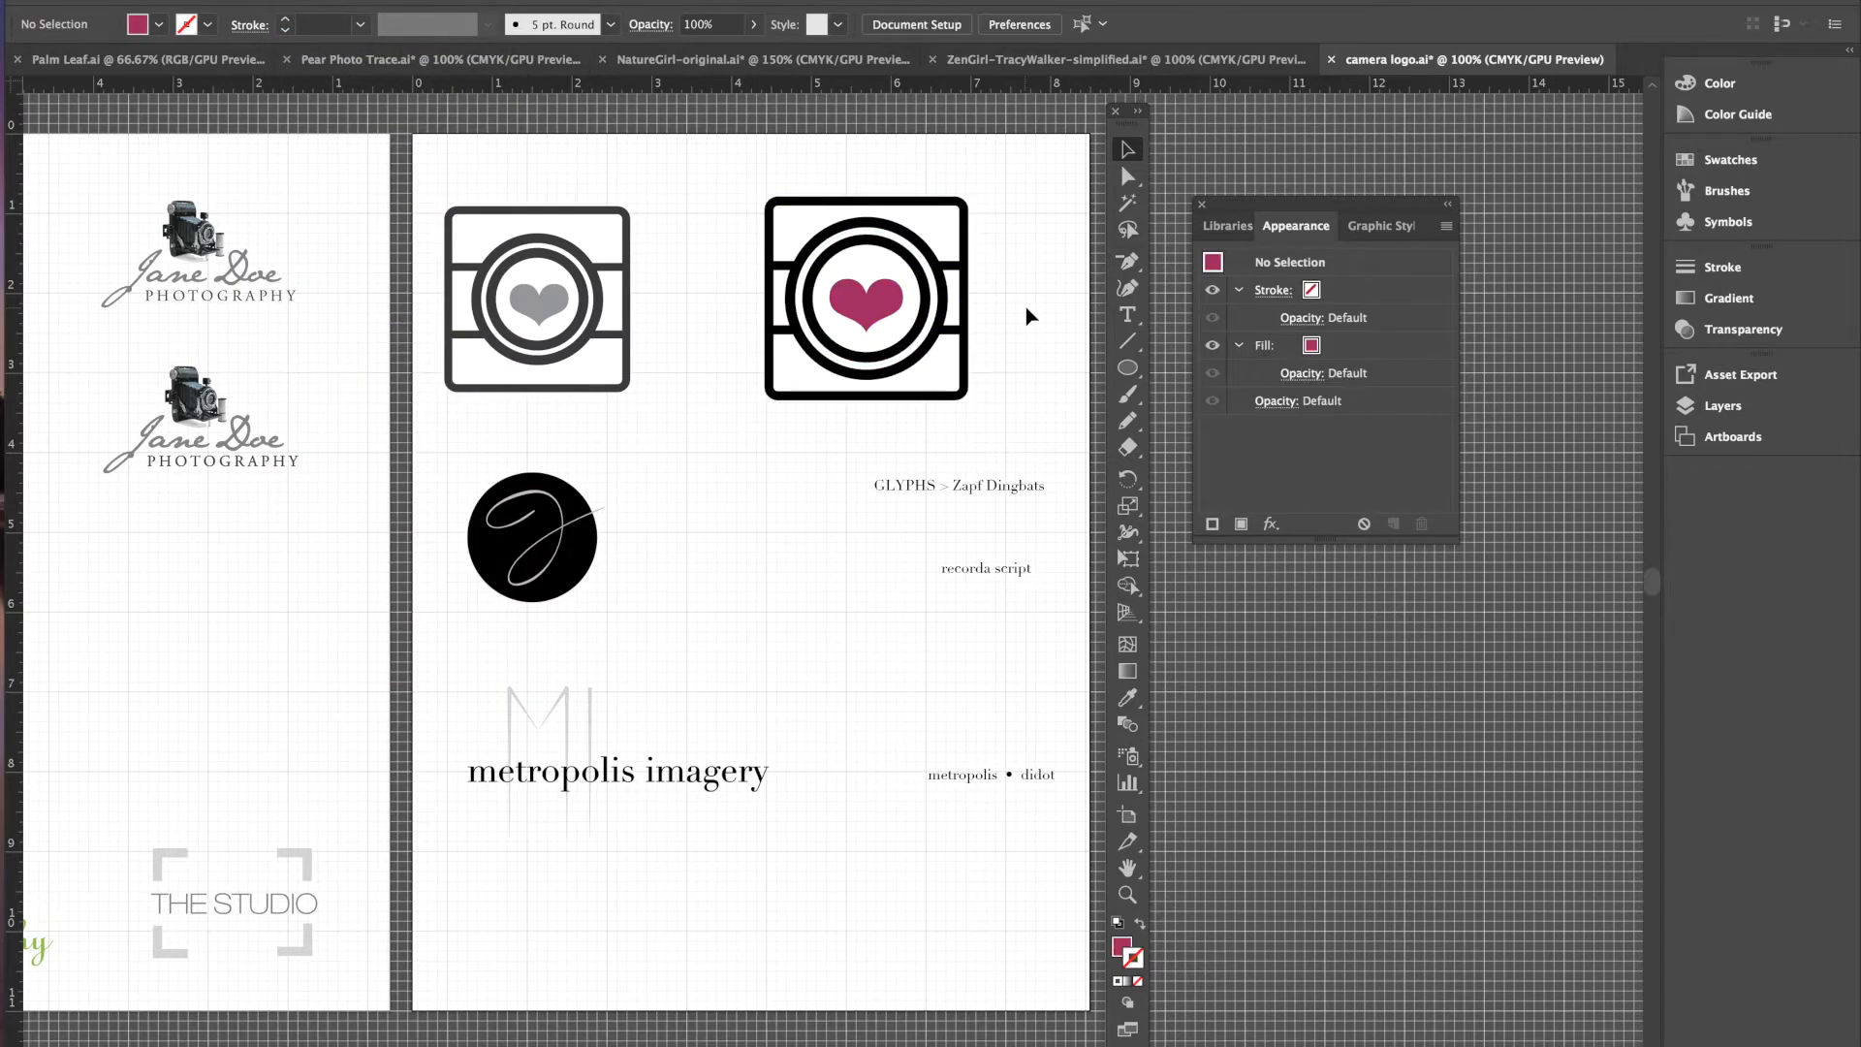
- Scale the camera group down to about 1.3 in and place it beneath the Zapf Dingbats label
left_click(919, 355)
left_click_drag(887, 309, 903, 307)
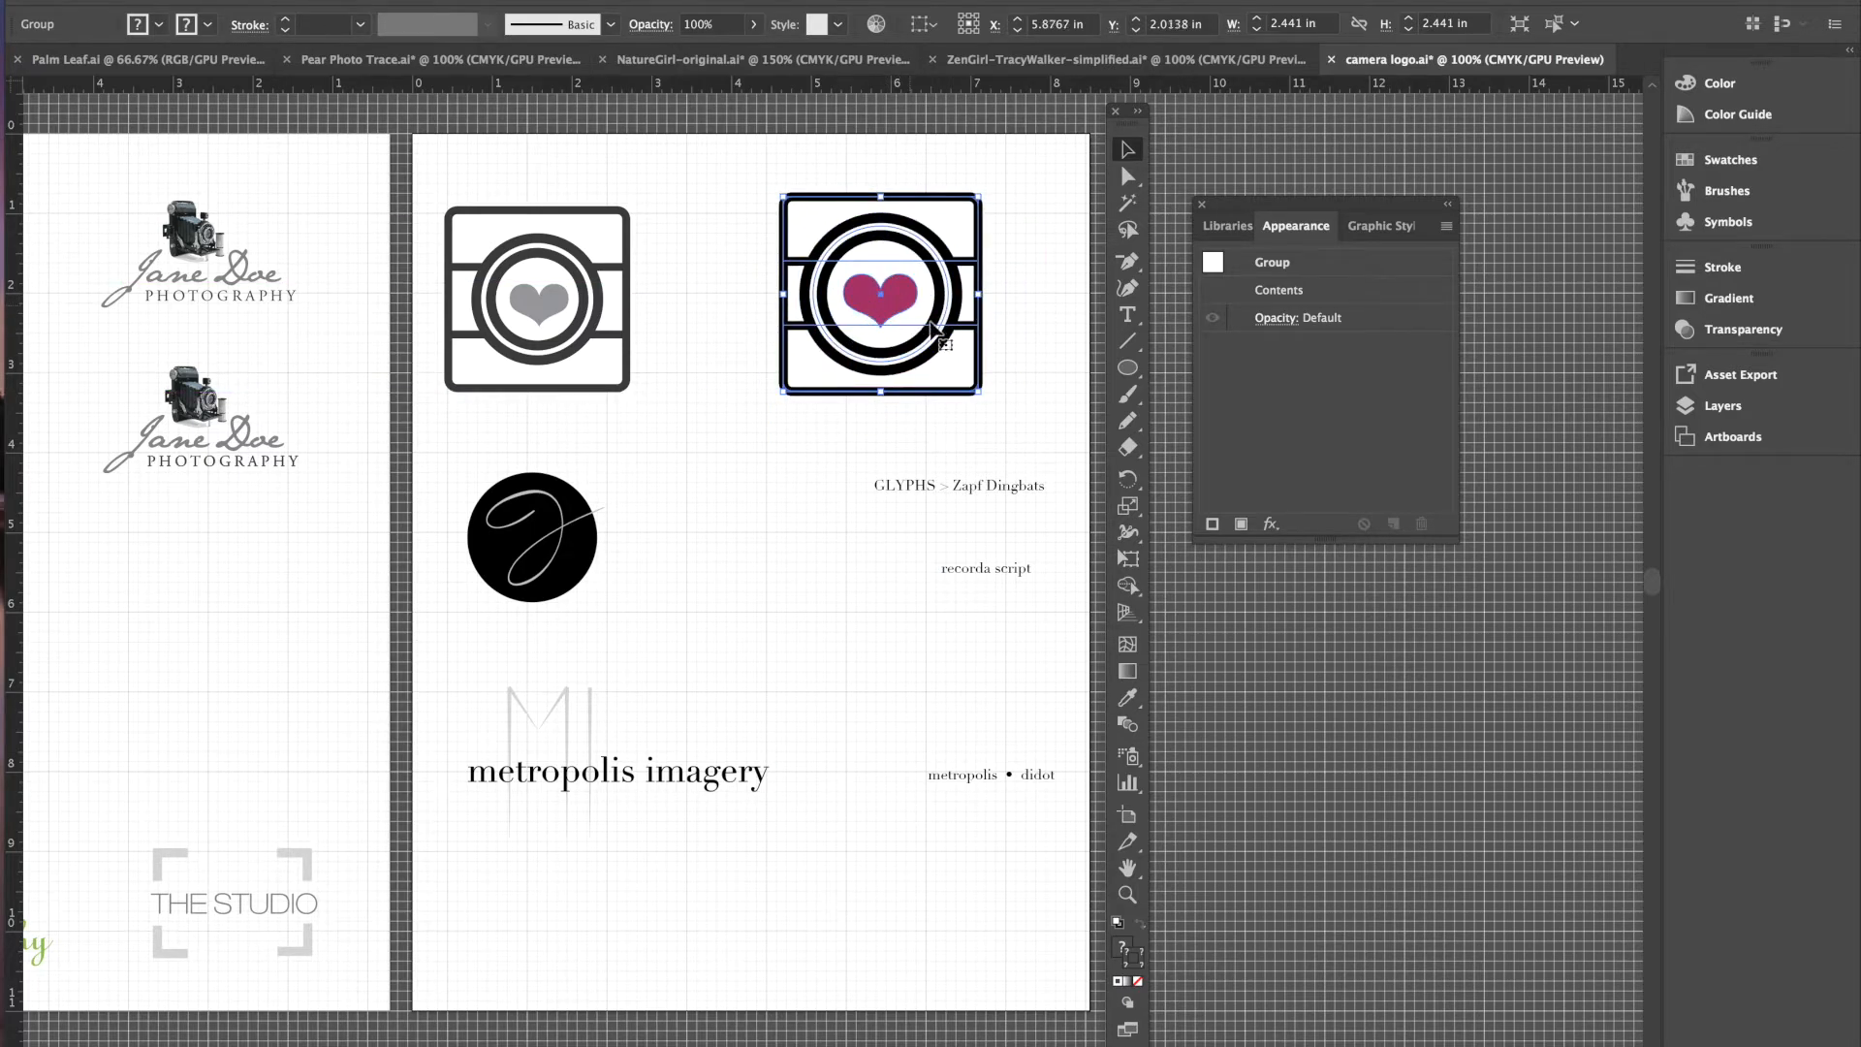
left_click_drag(977, 388, 917, 331)
key("super+shift+a")
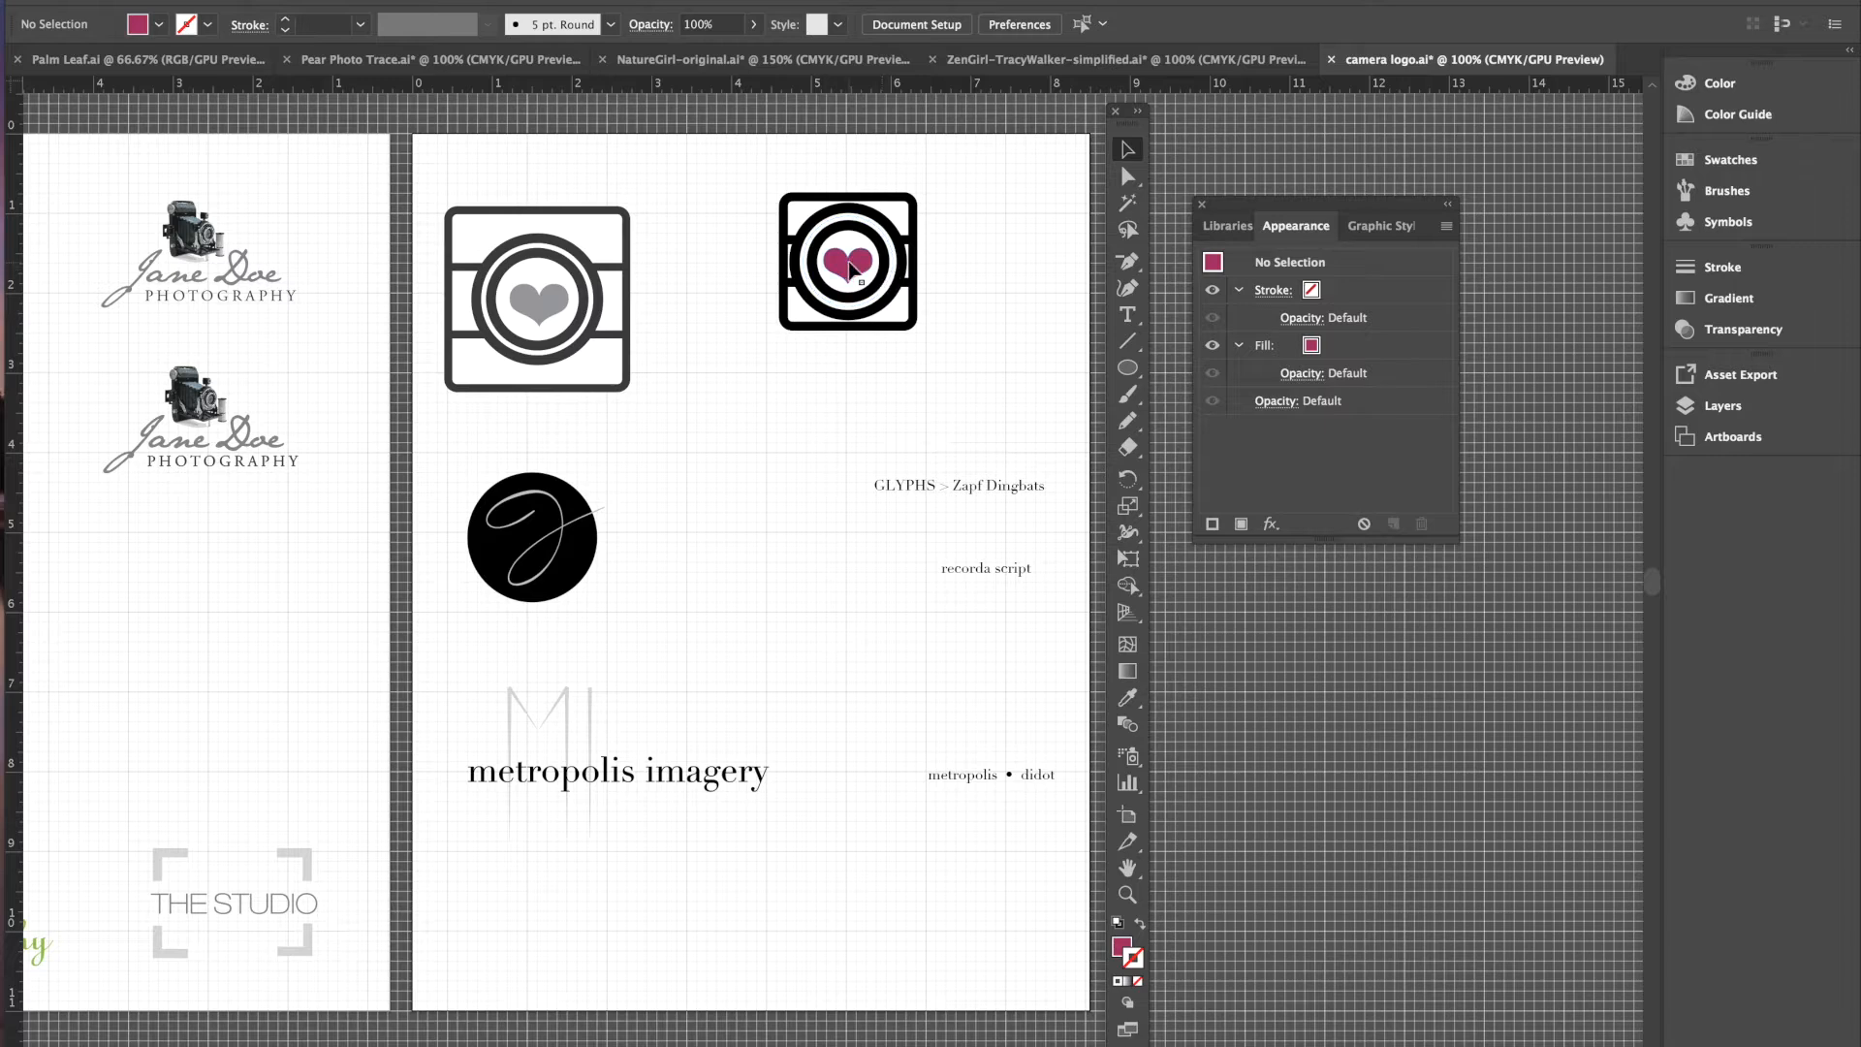
left_click_drag(854, 264, 905, 309)
left_click(1036, 402)
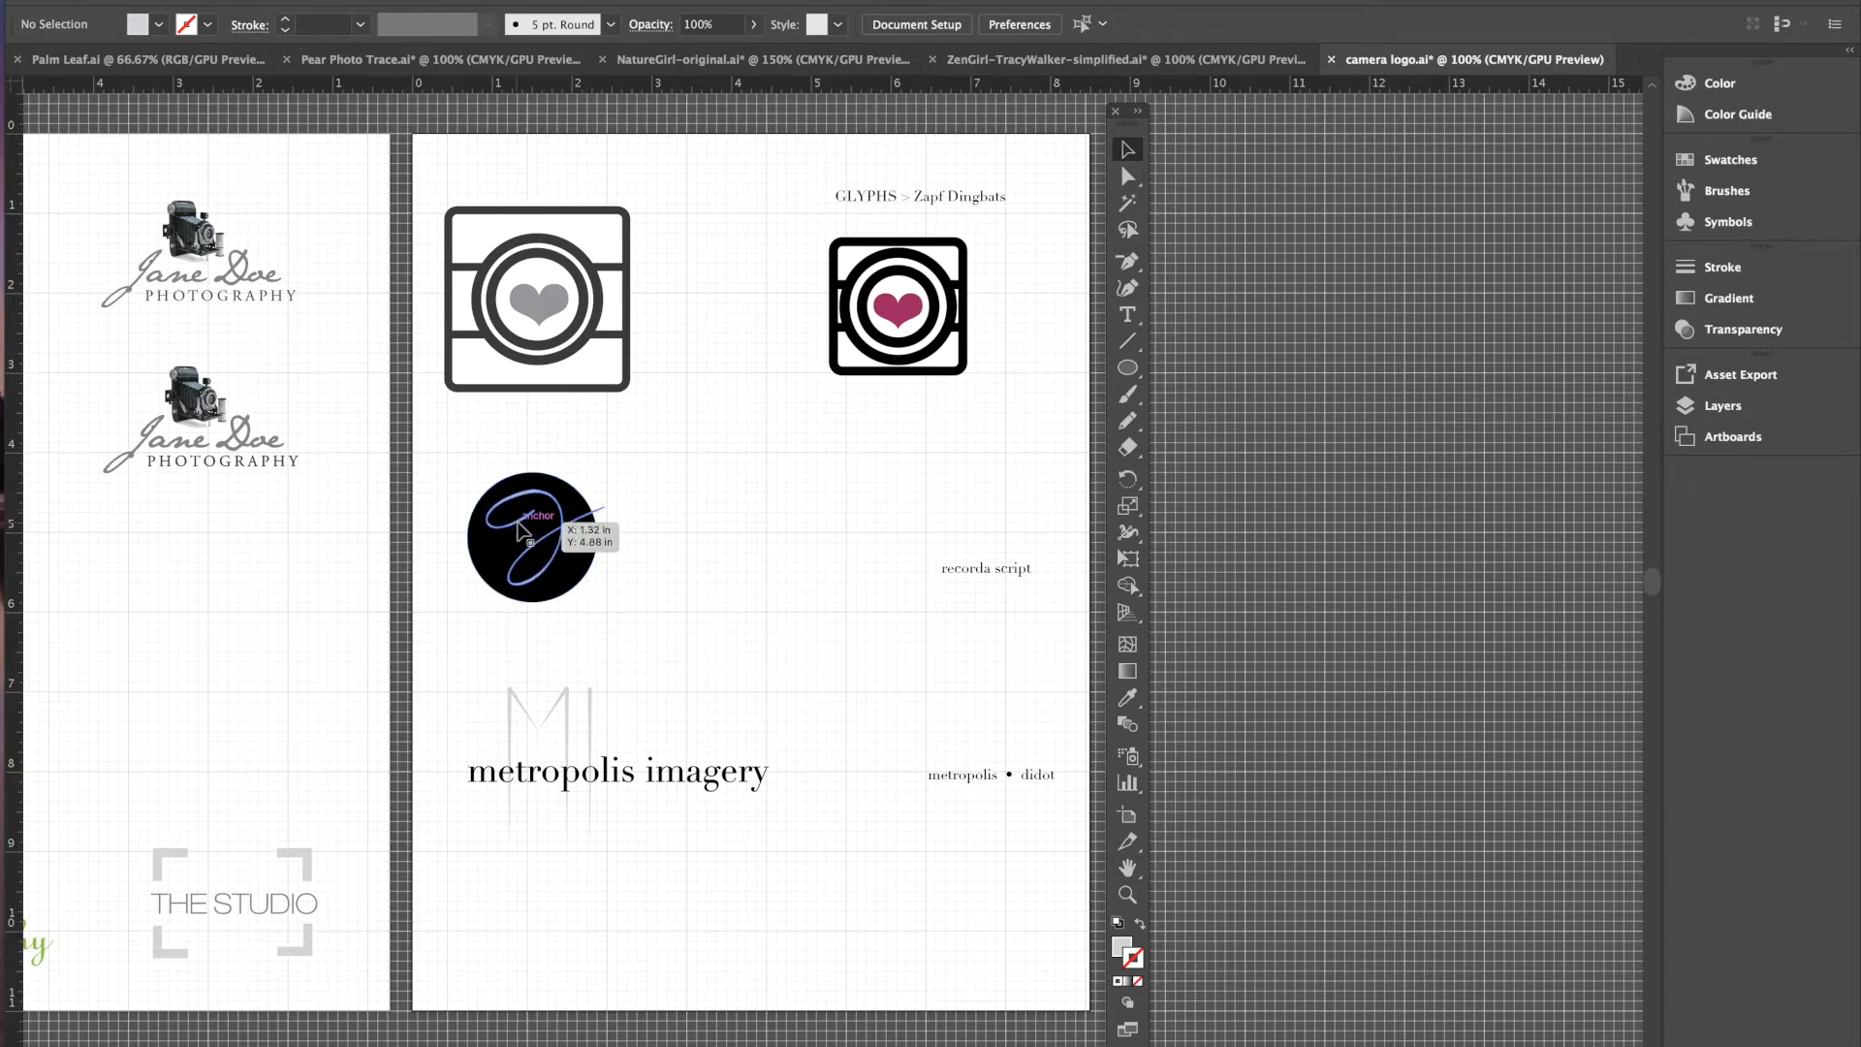
- Draw a 1.7118 in circle right of the black logo and fill it dark gray K=90
left_click(1129, 369)
left_click_drag(1129, 370, 1191, 425)
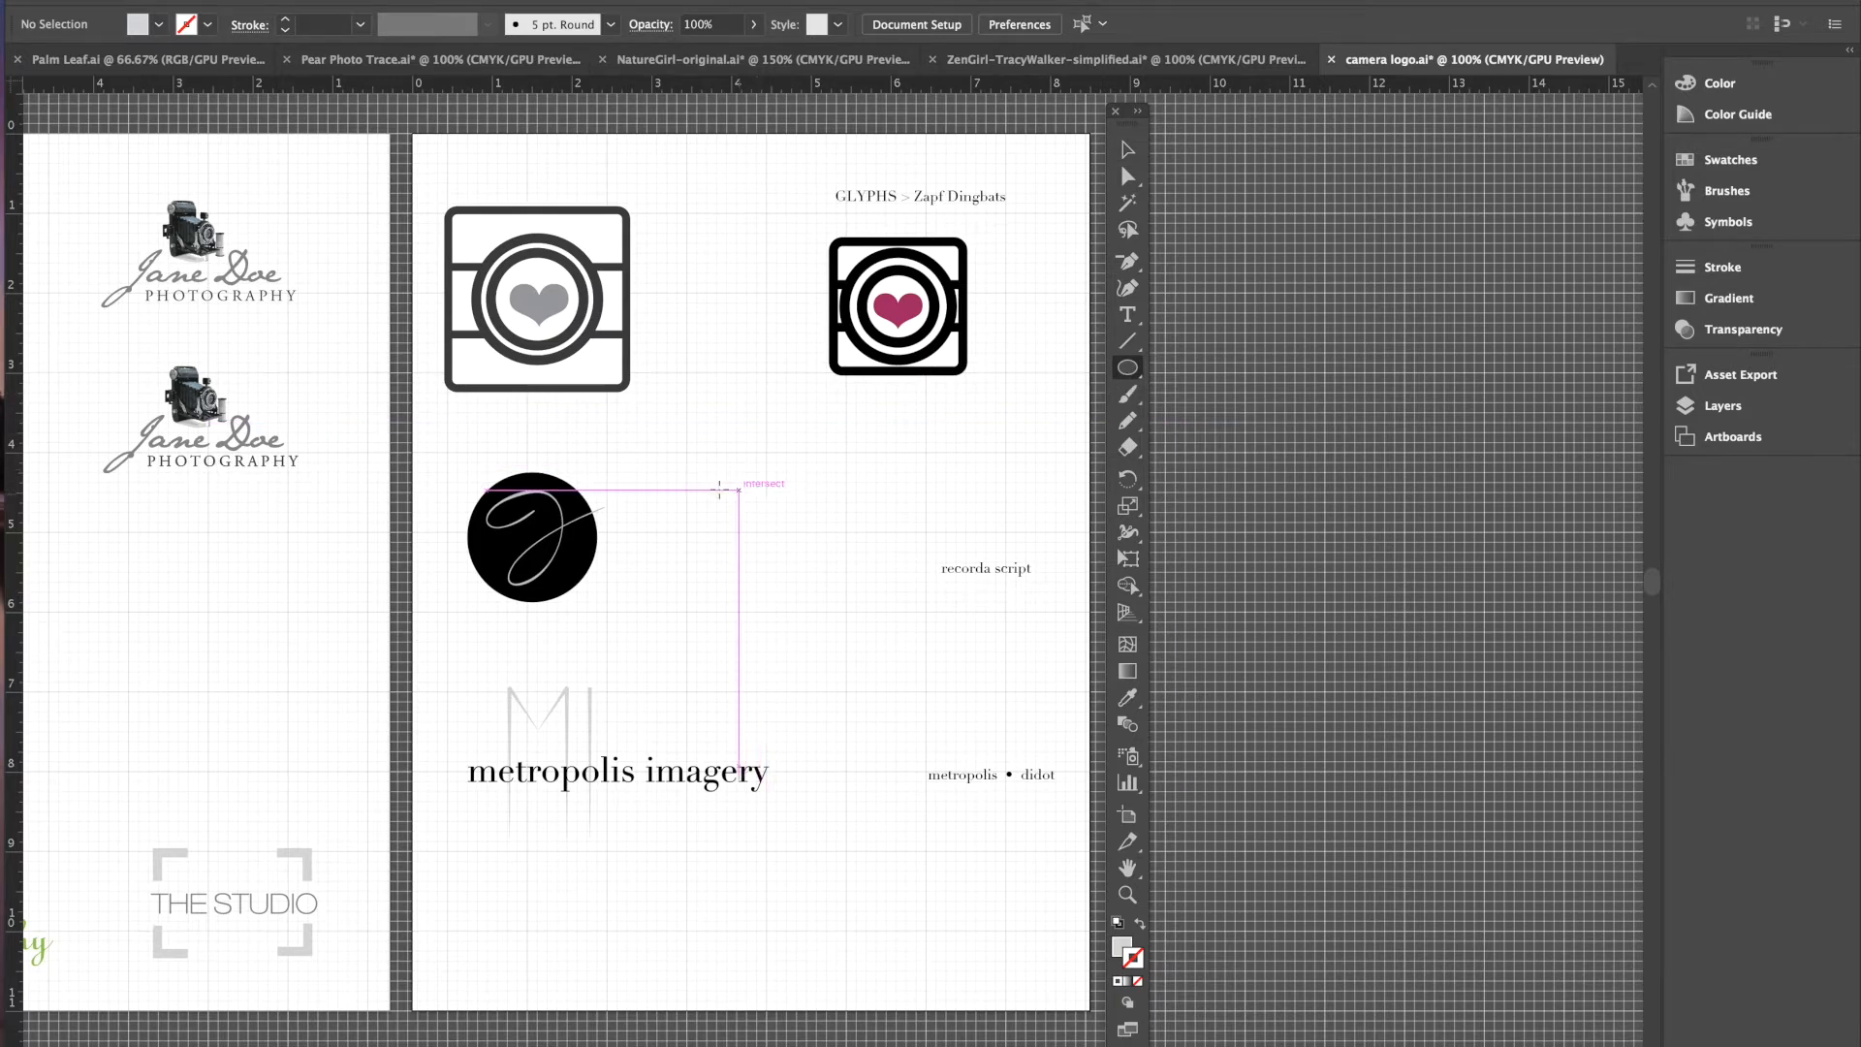
left_click_drag(716, 474, 857, 602)
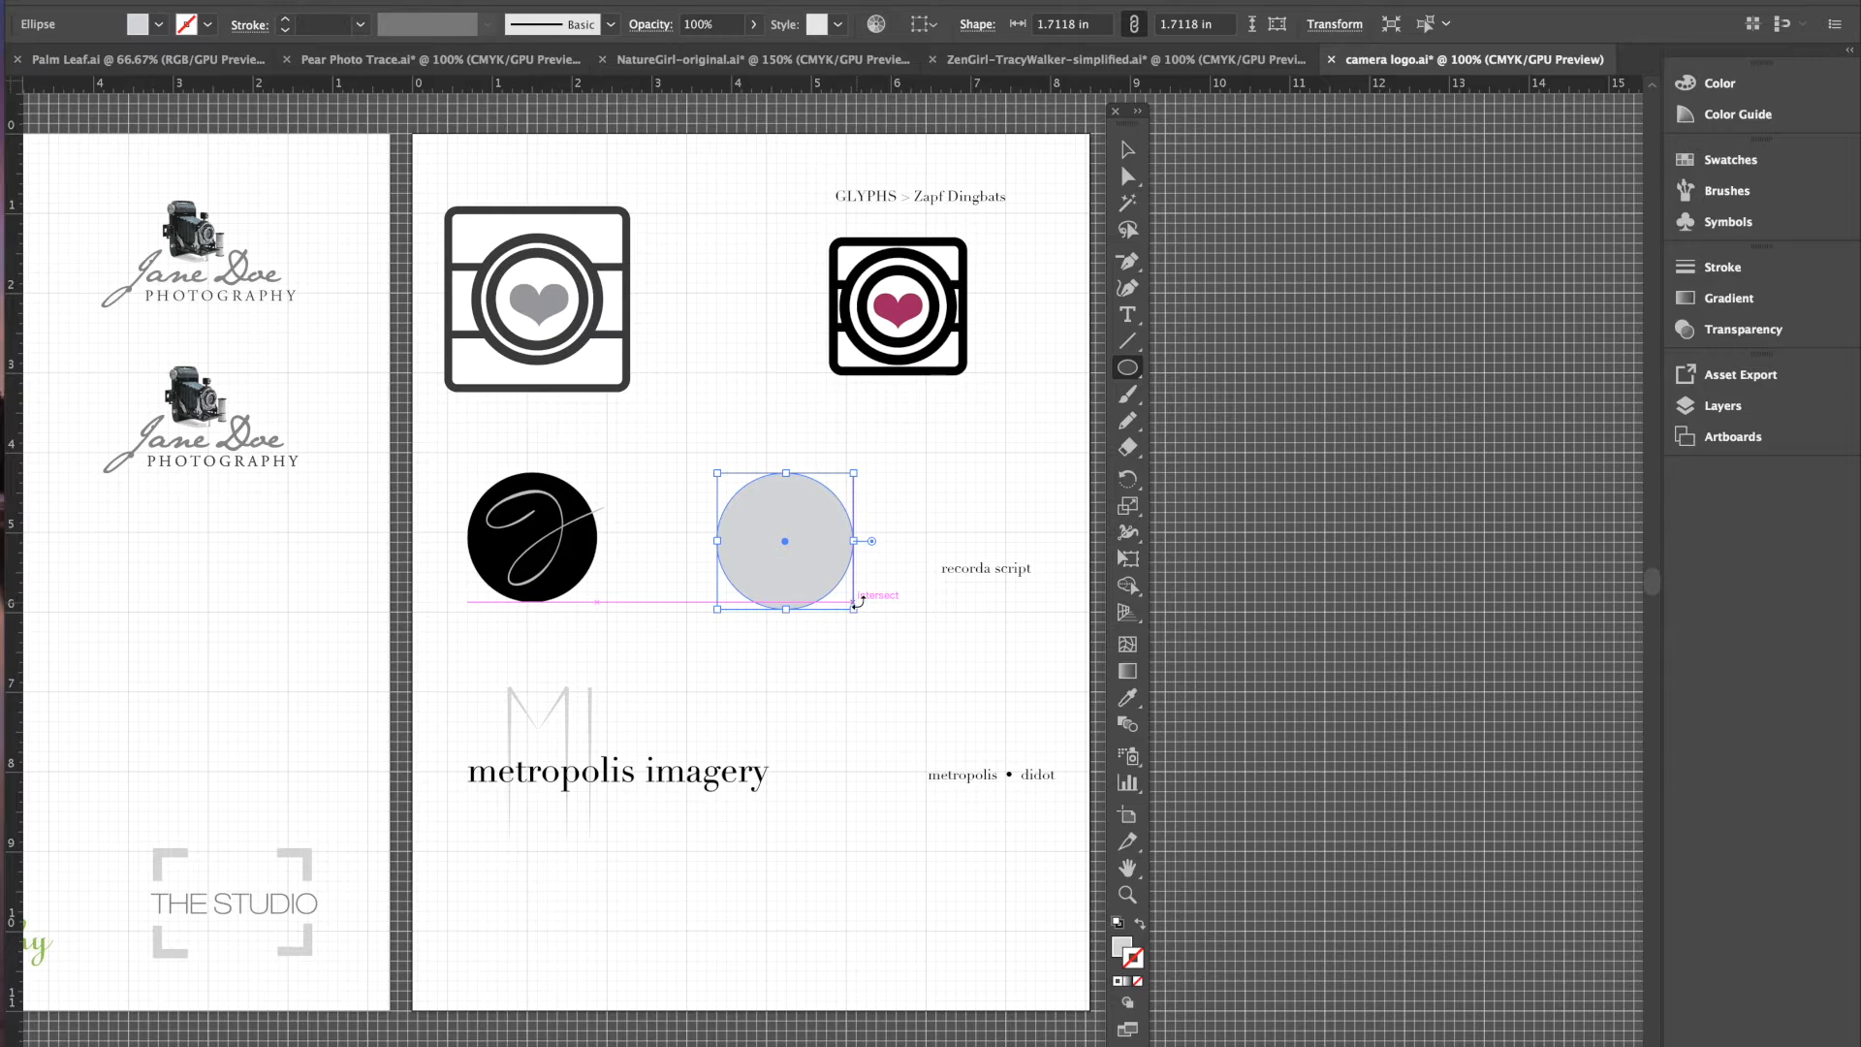
left_click(158, 24)
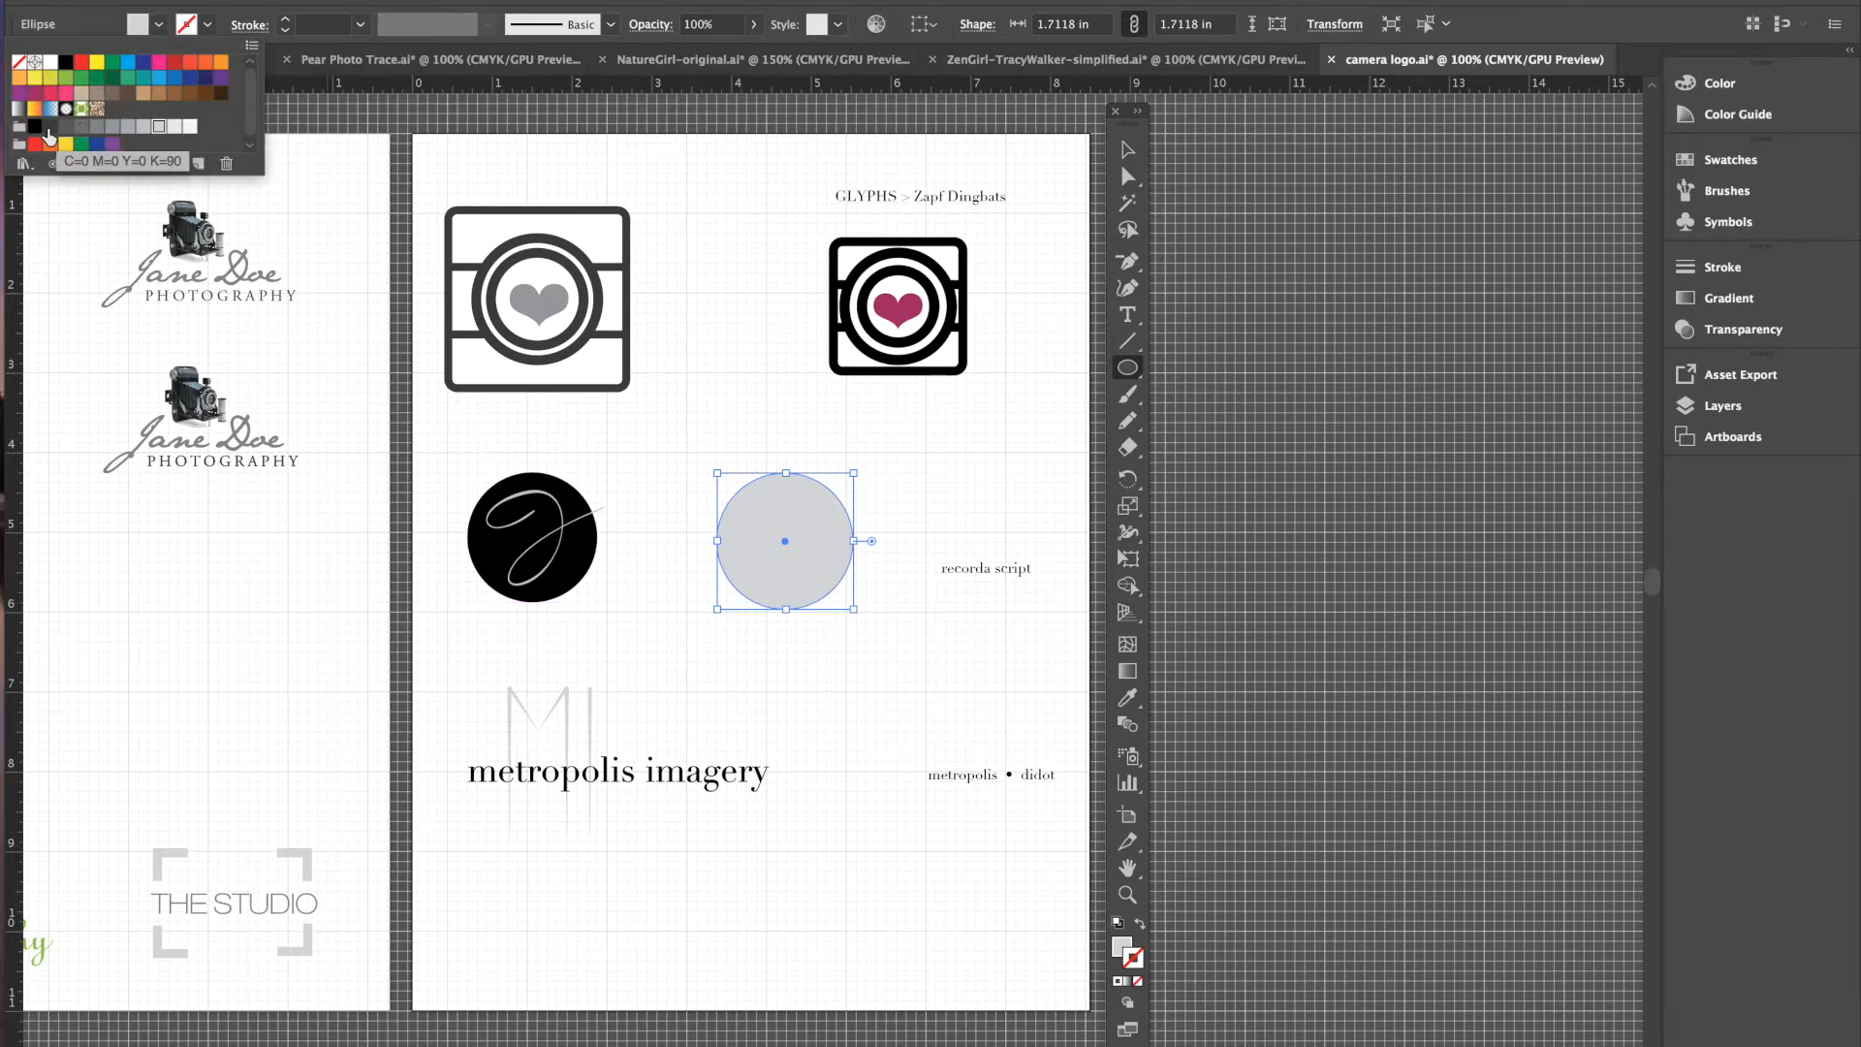
left_click(48, 129)
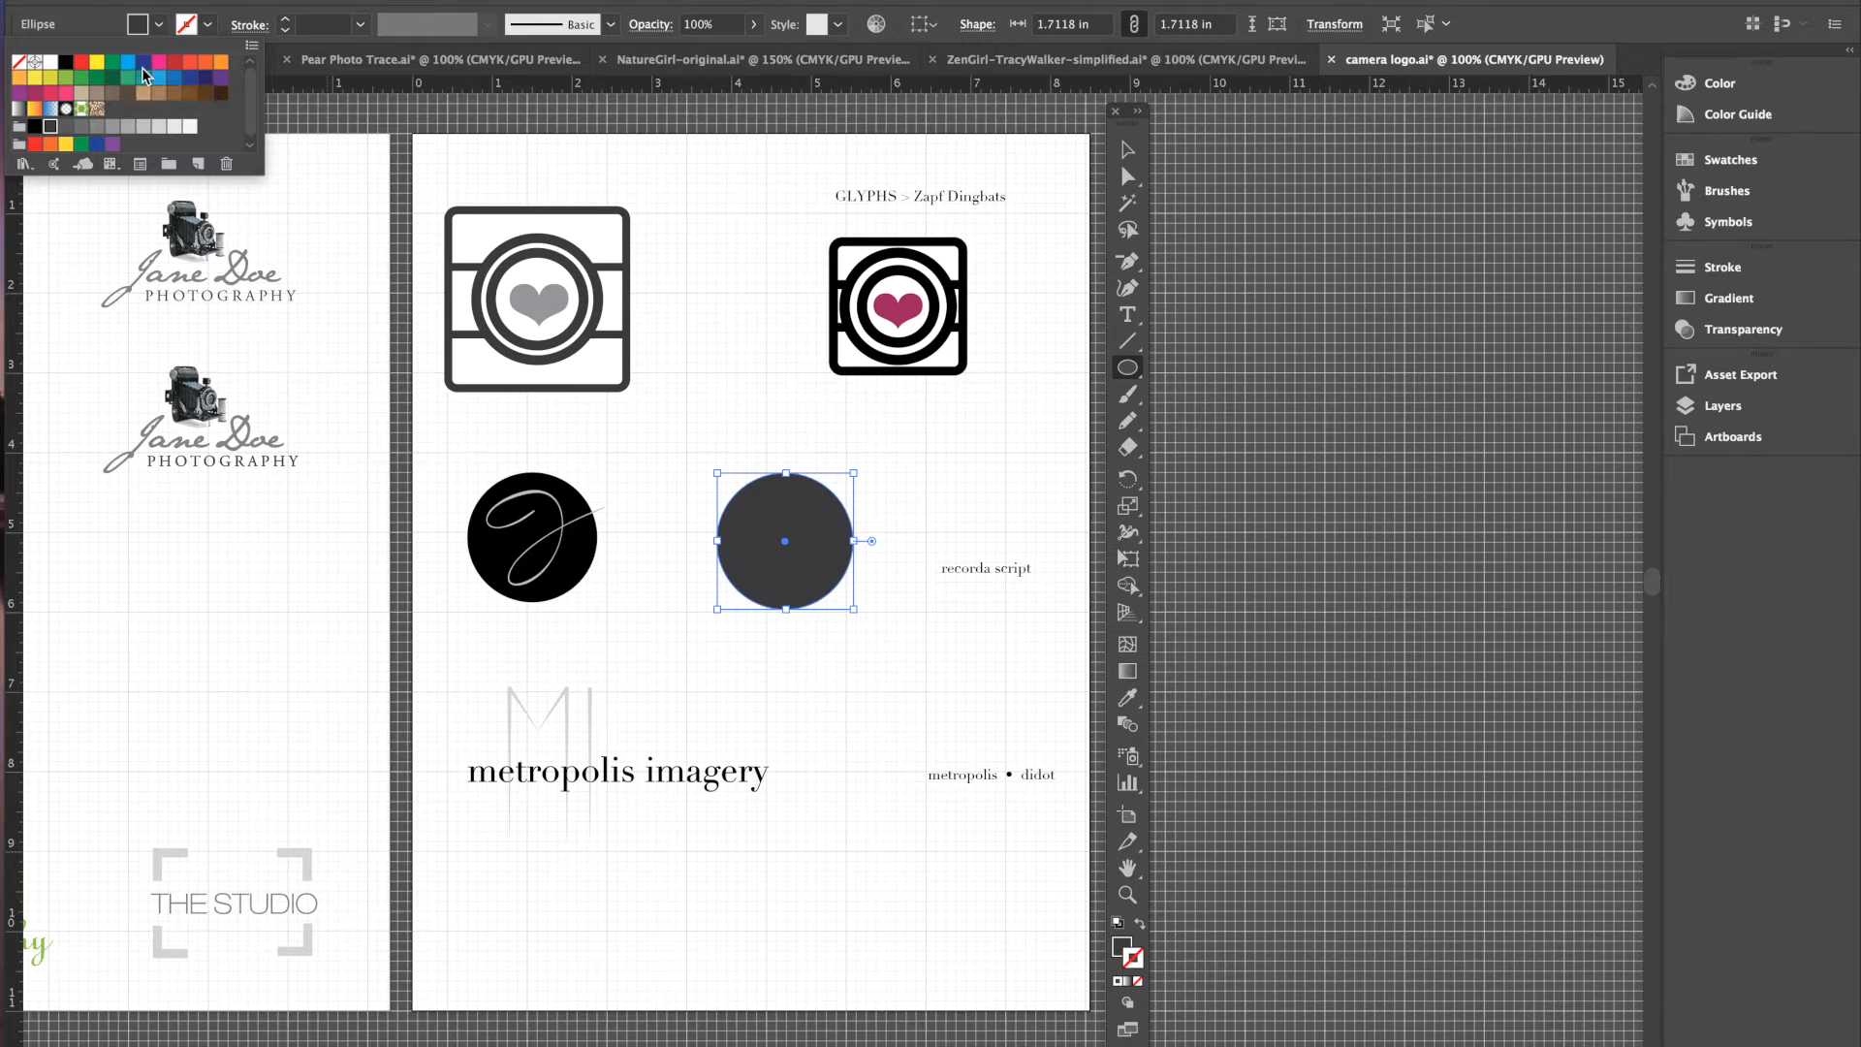
left_click(1132, 155)
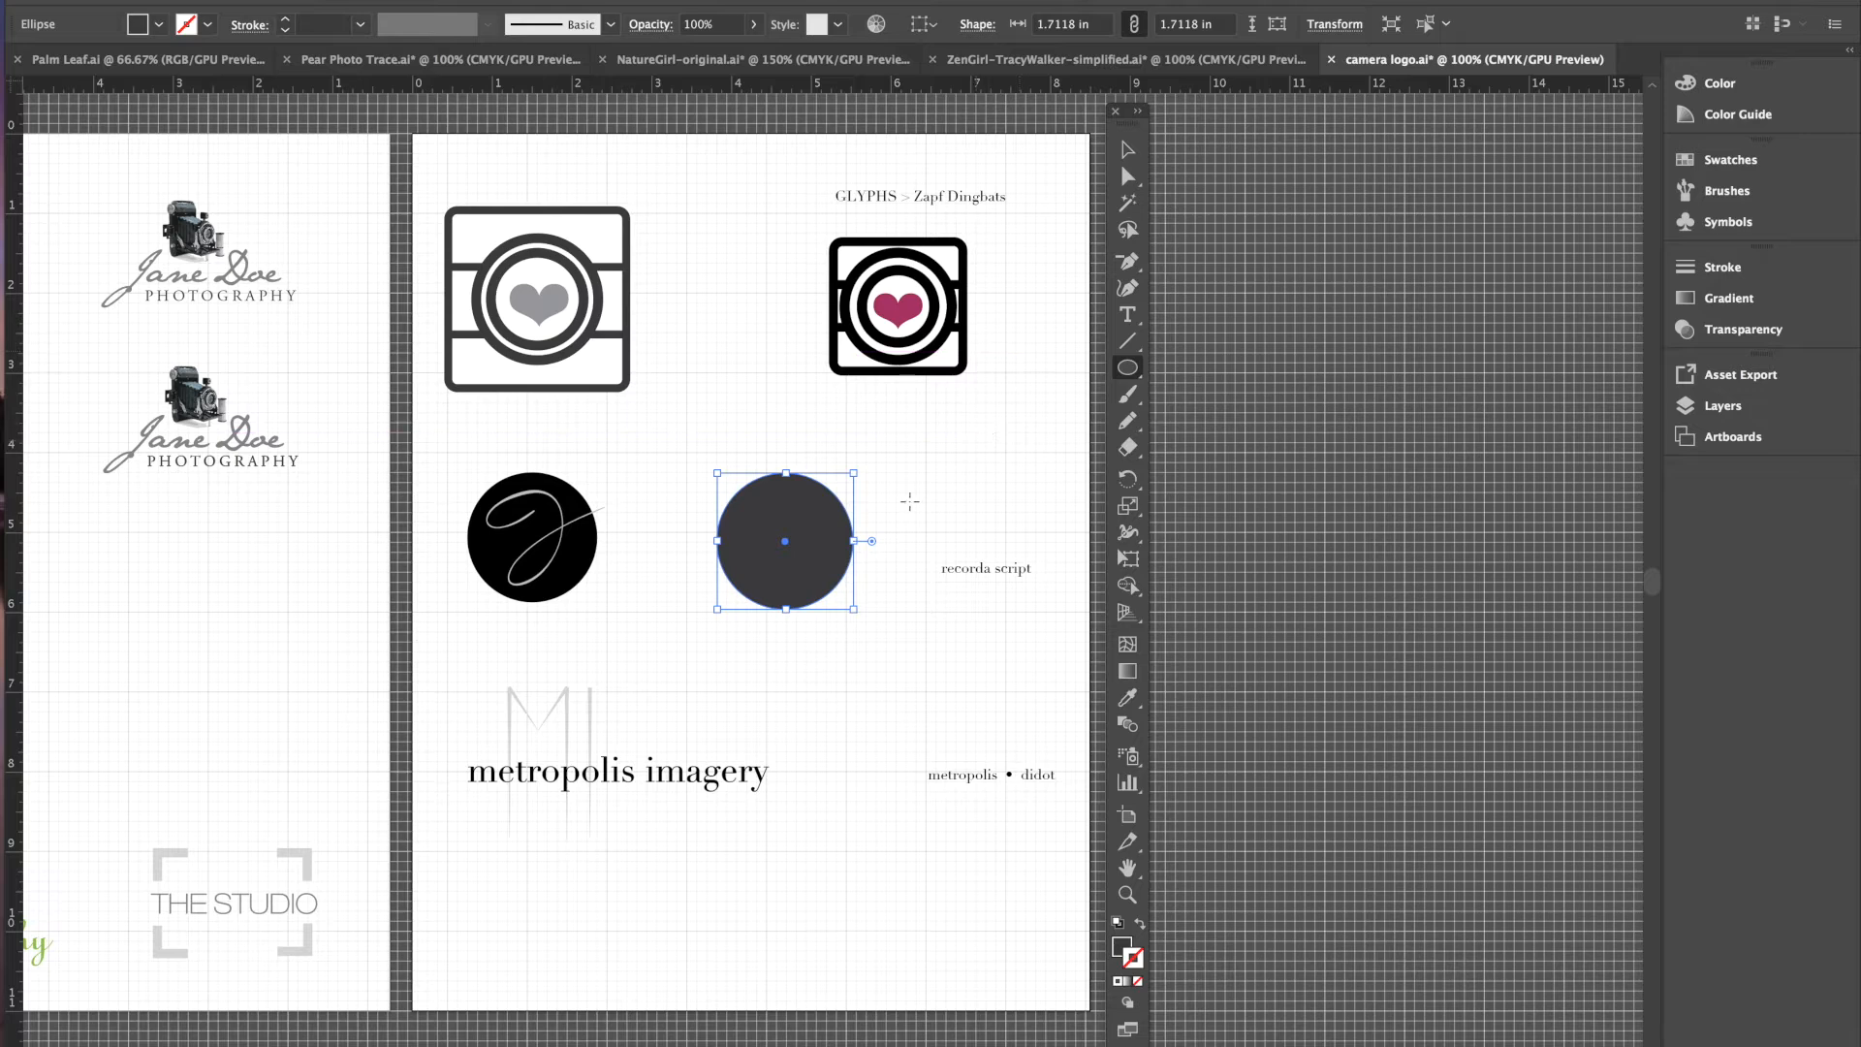
key("v")
left_click(873, 466)
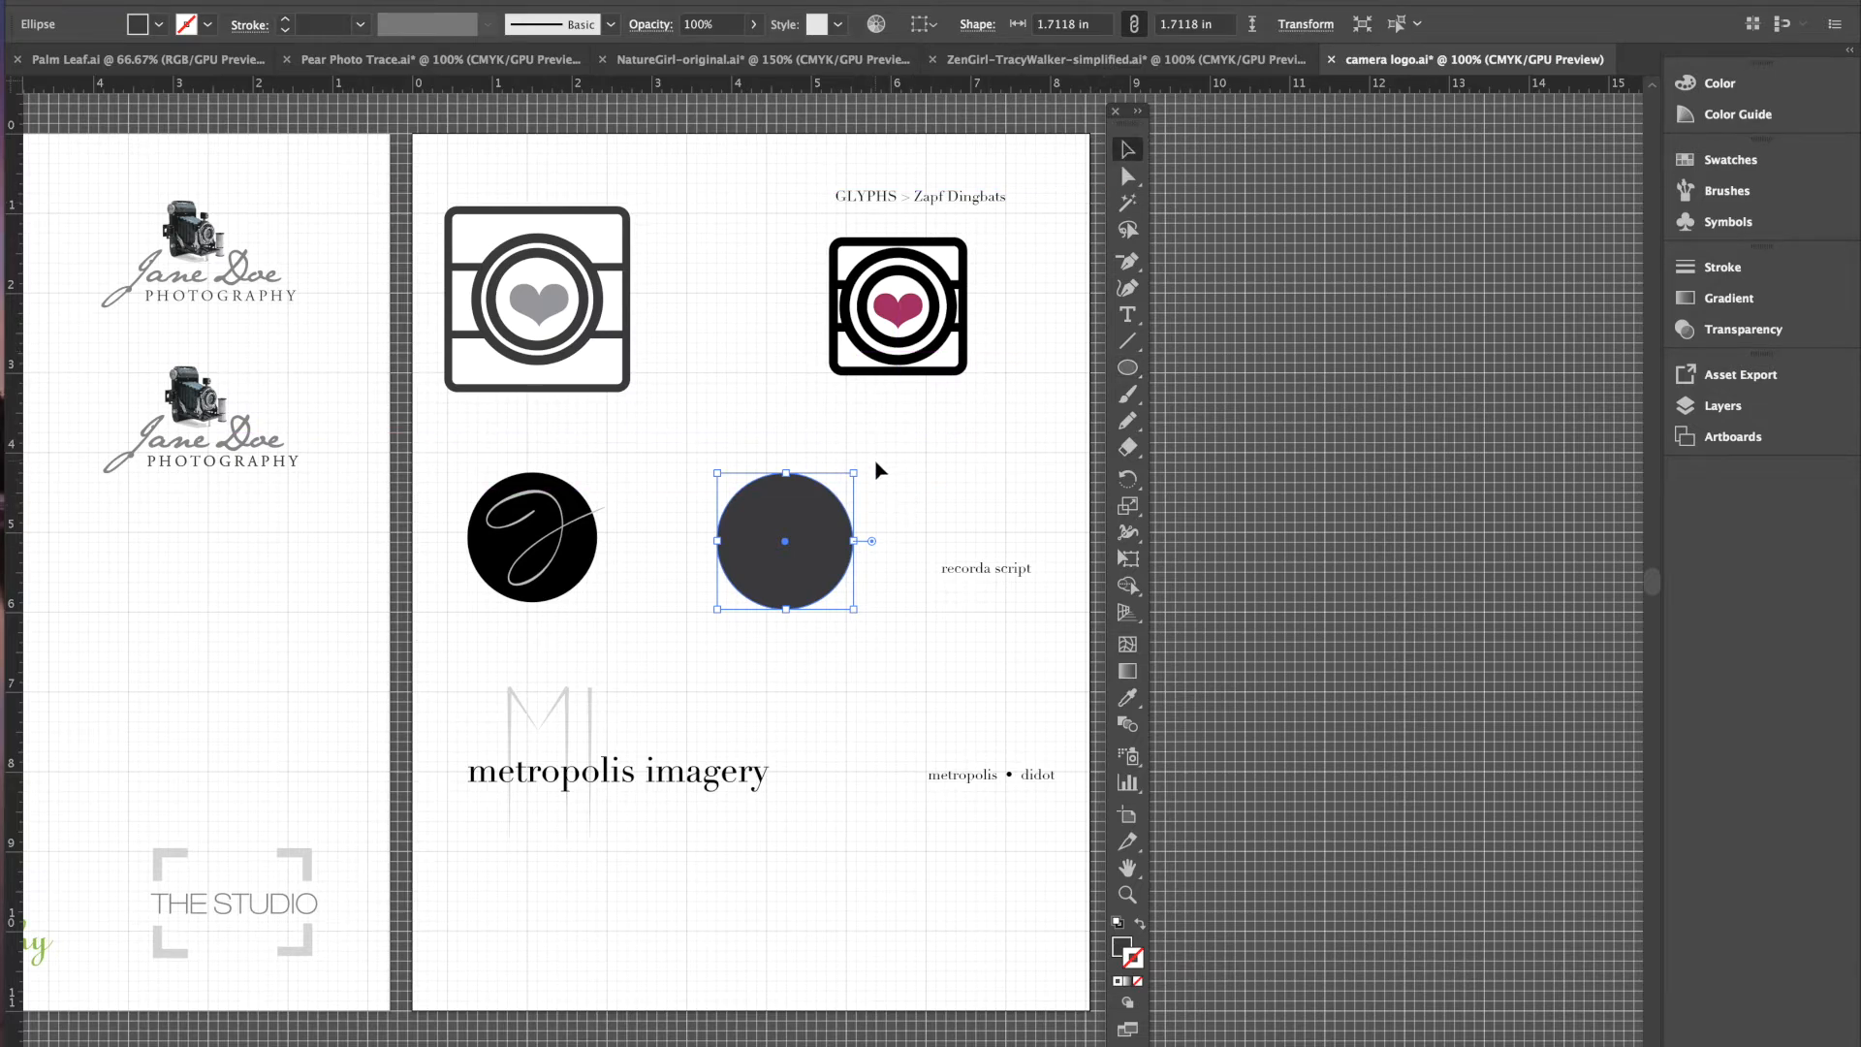
left_click(552, 543)
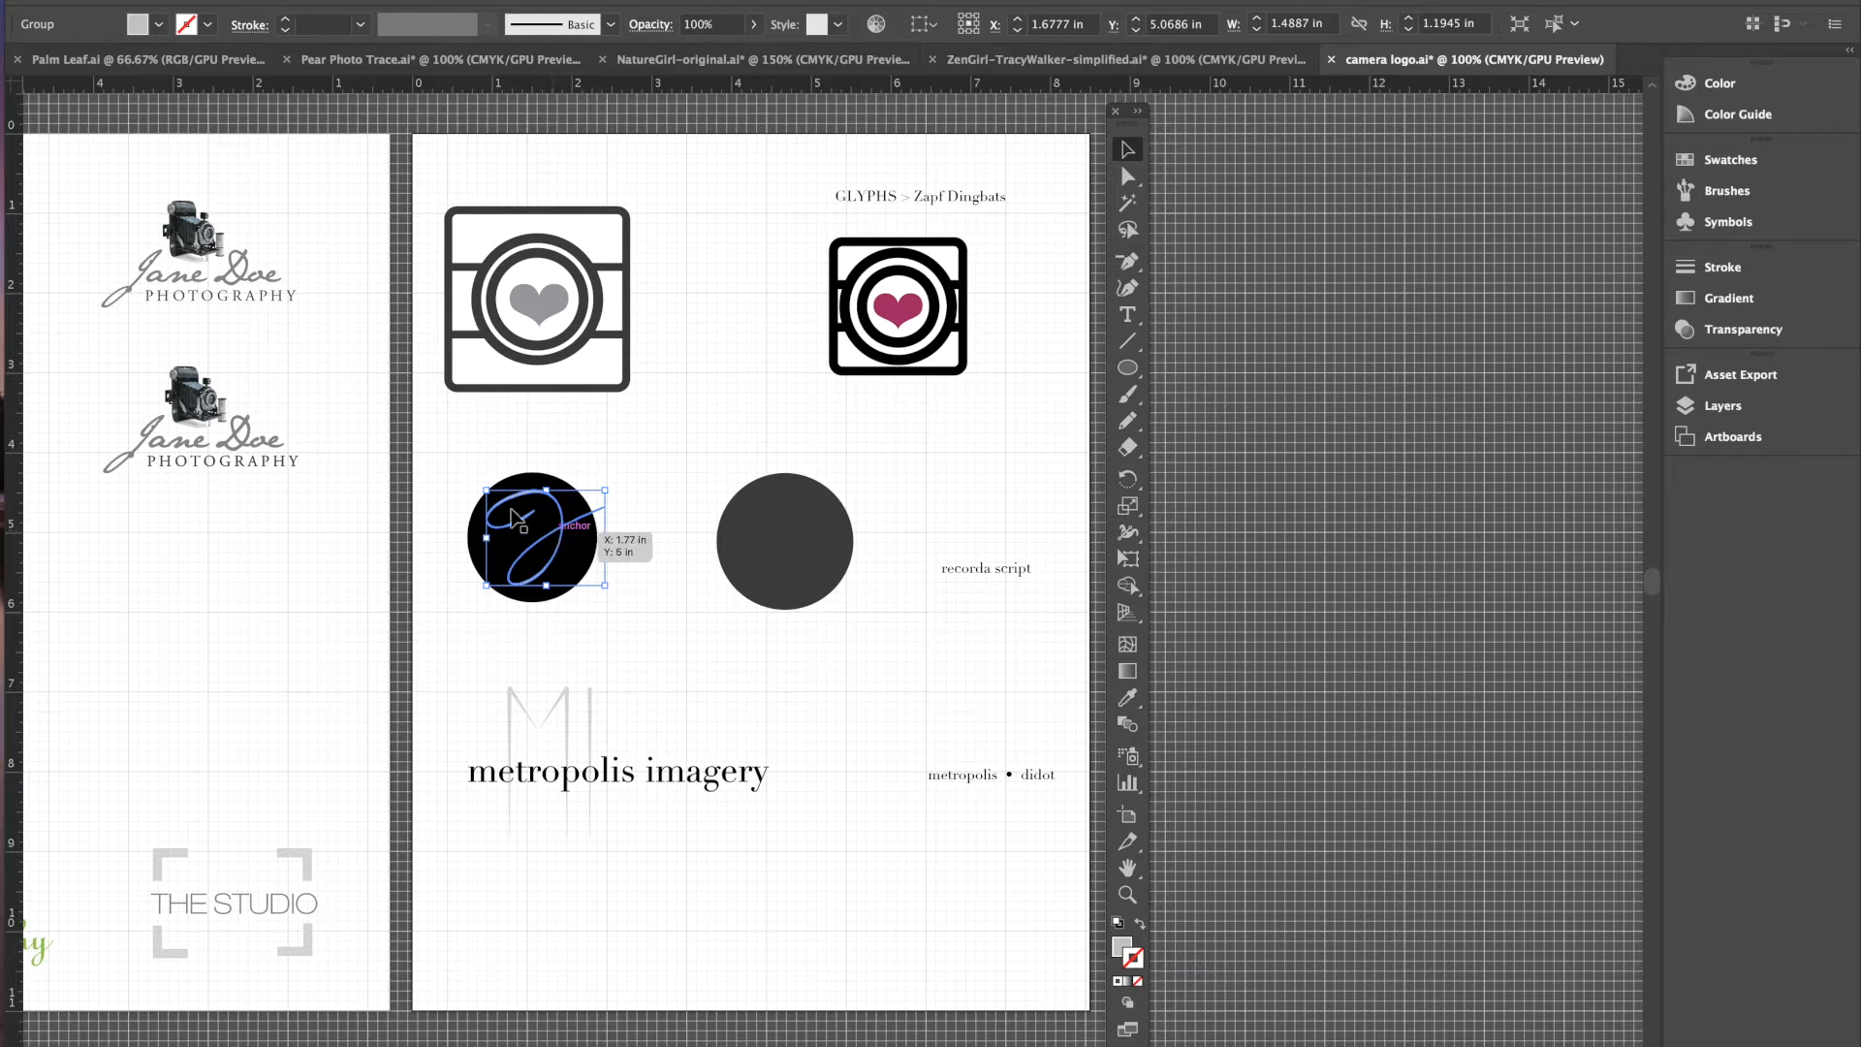
left_click(1128, 315)
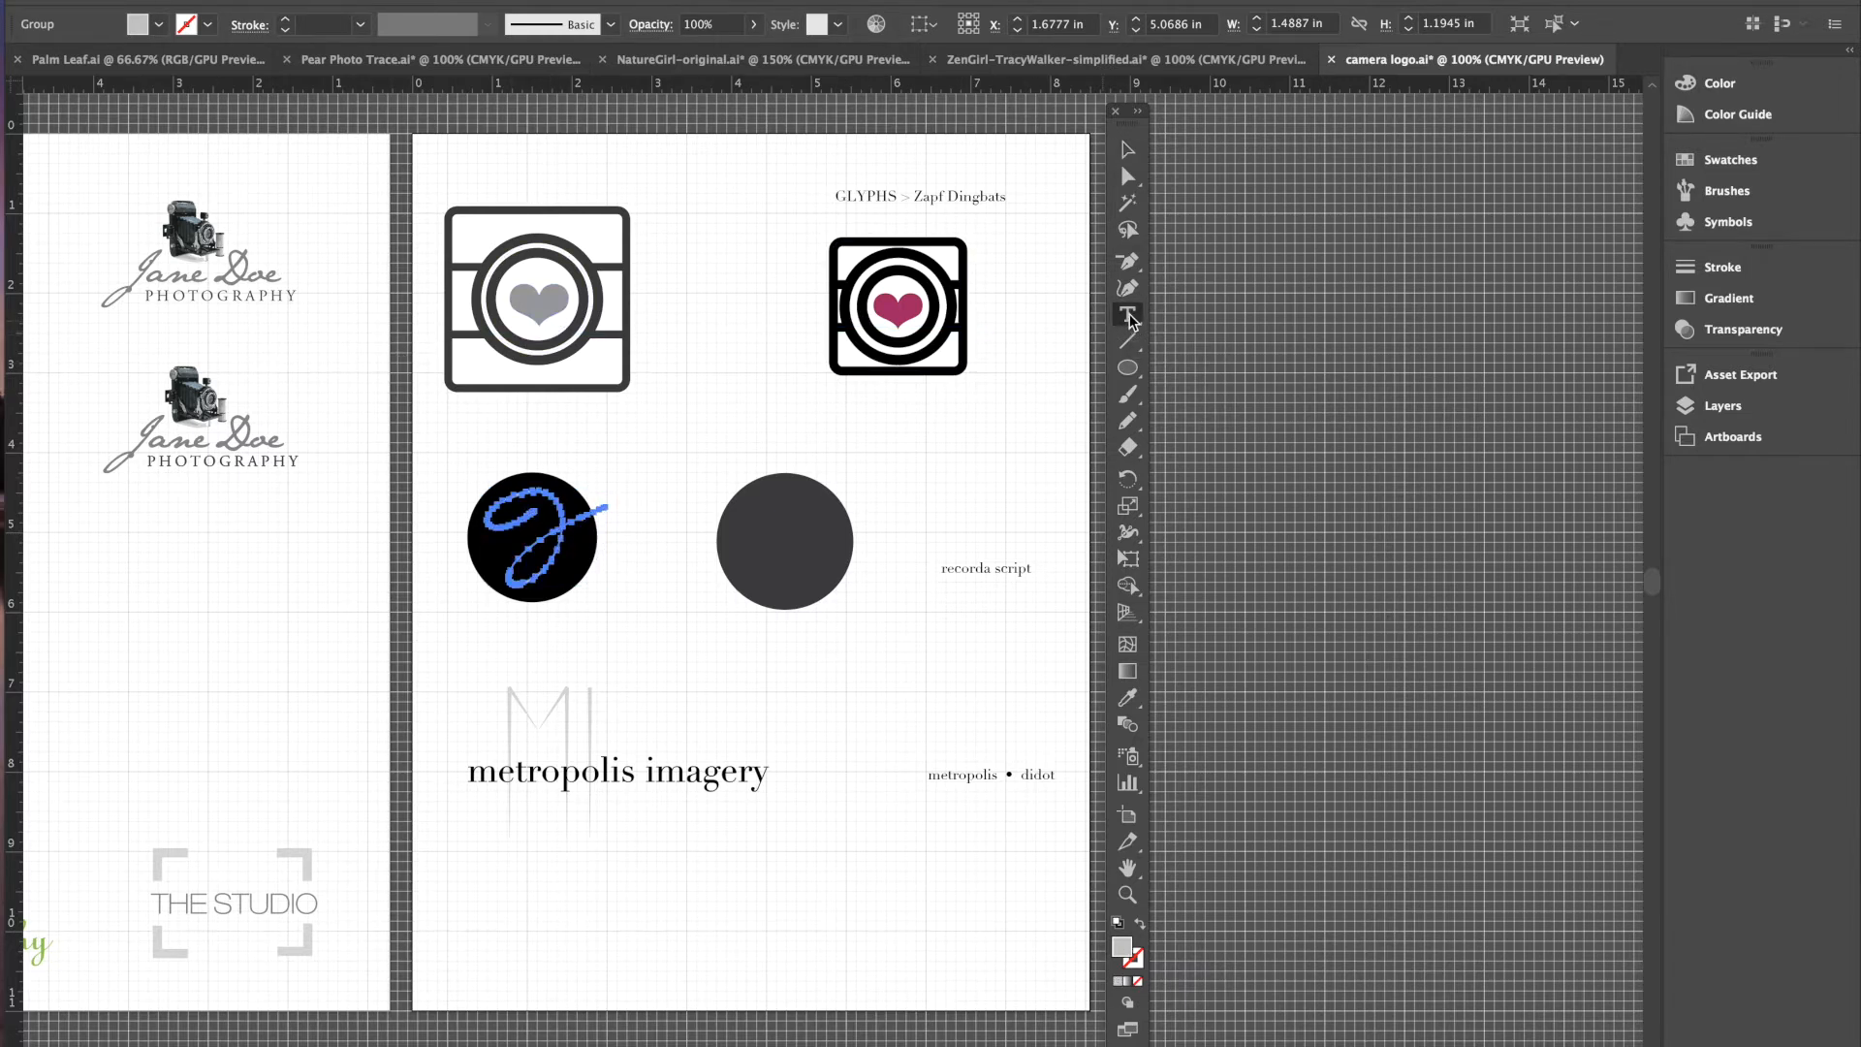
- Type 'J' as a new text object, select it, and open the Character settings
left_click(914, 482)
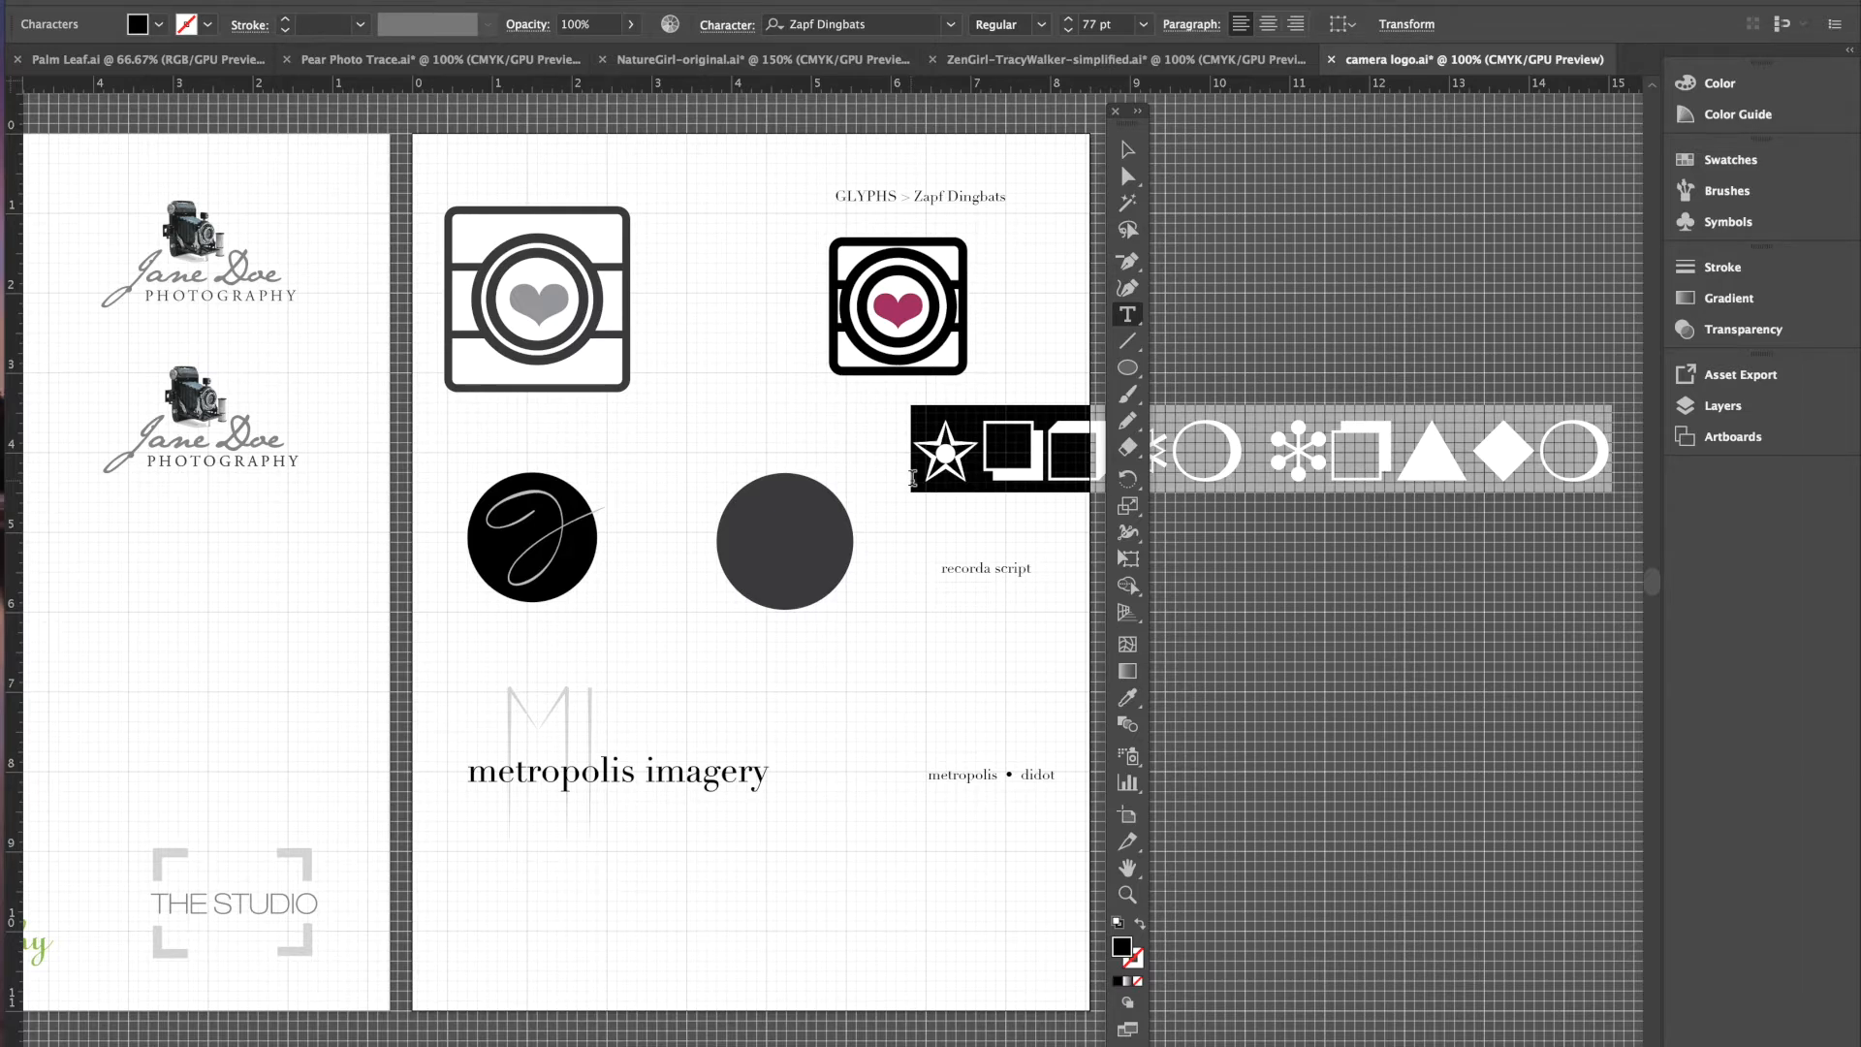
type("J")
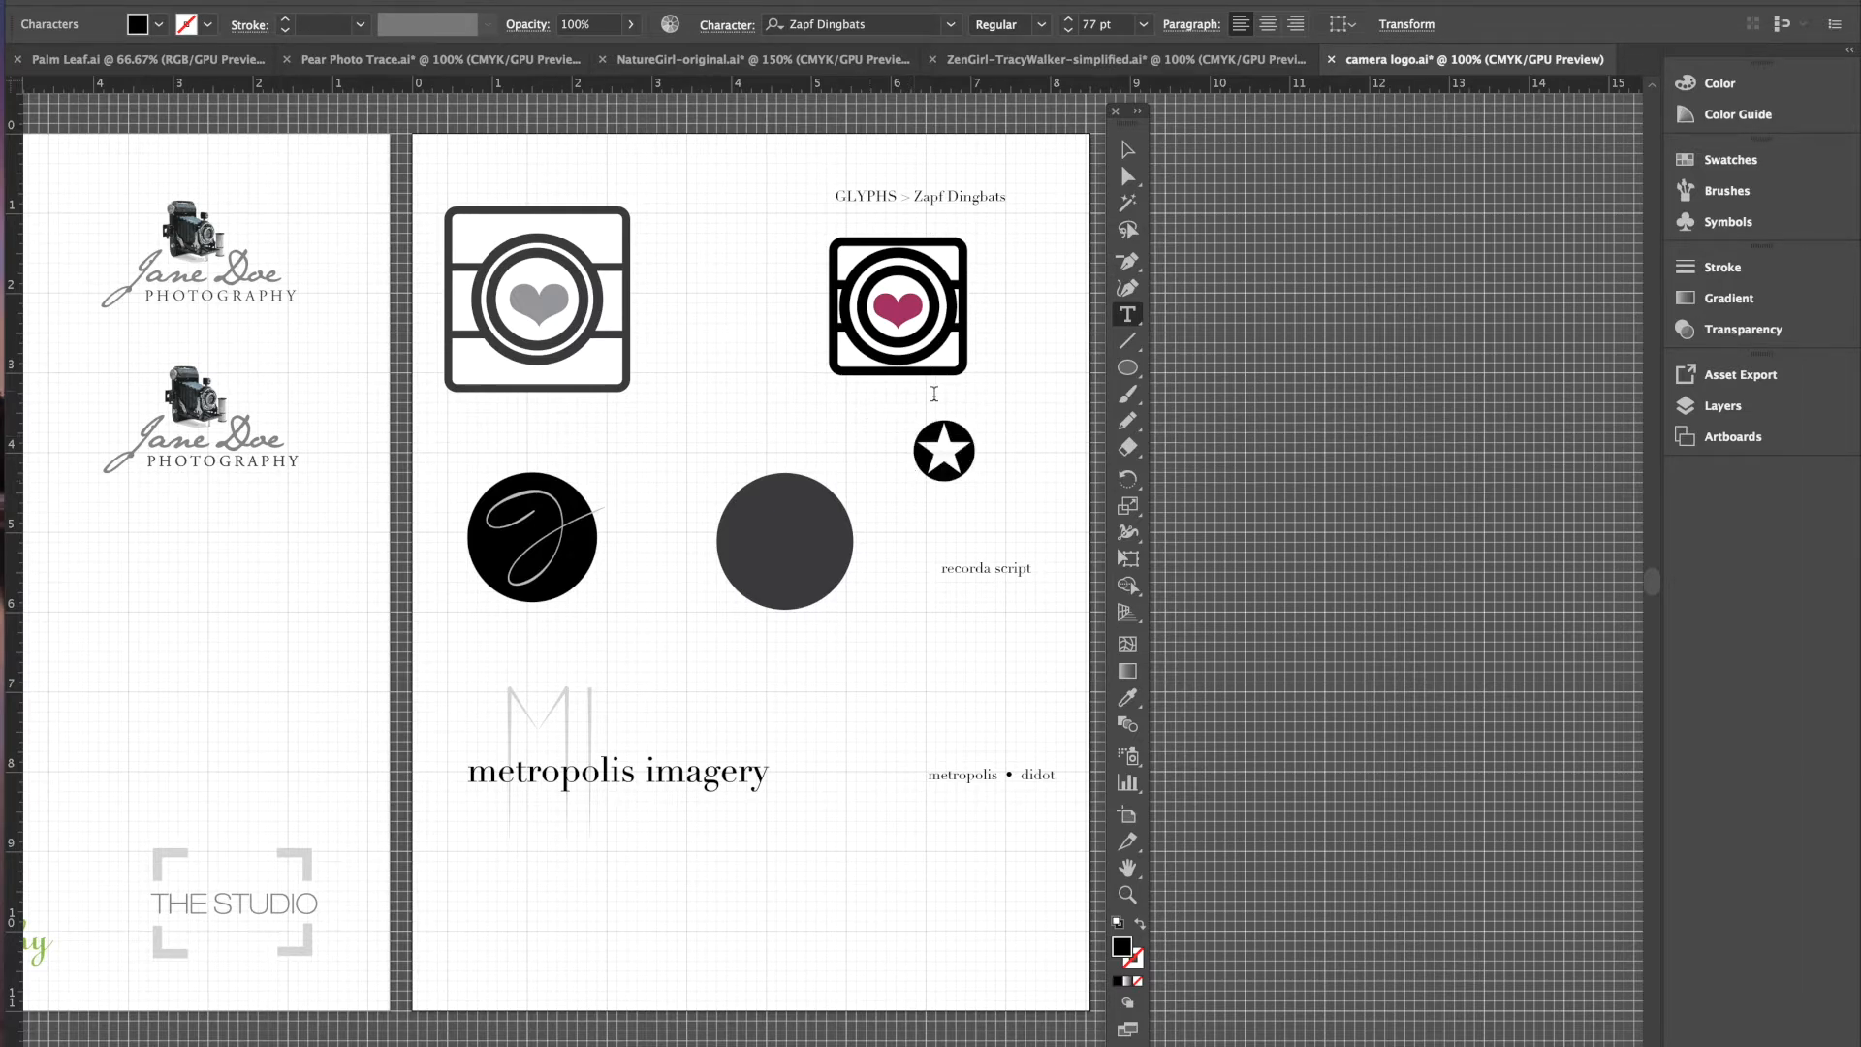
left_click_drag(979, 460, 884, 448)
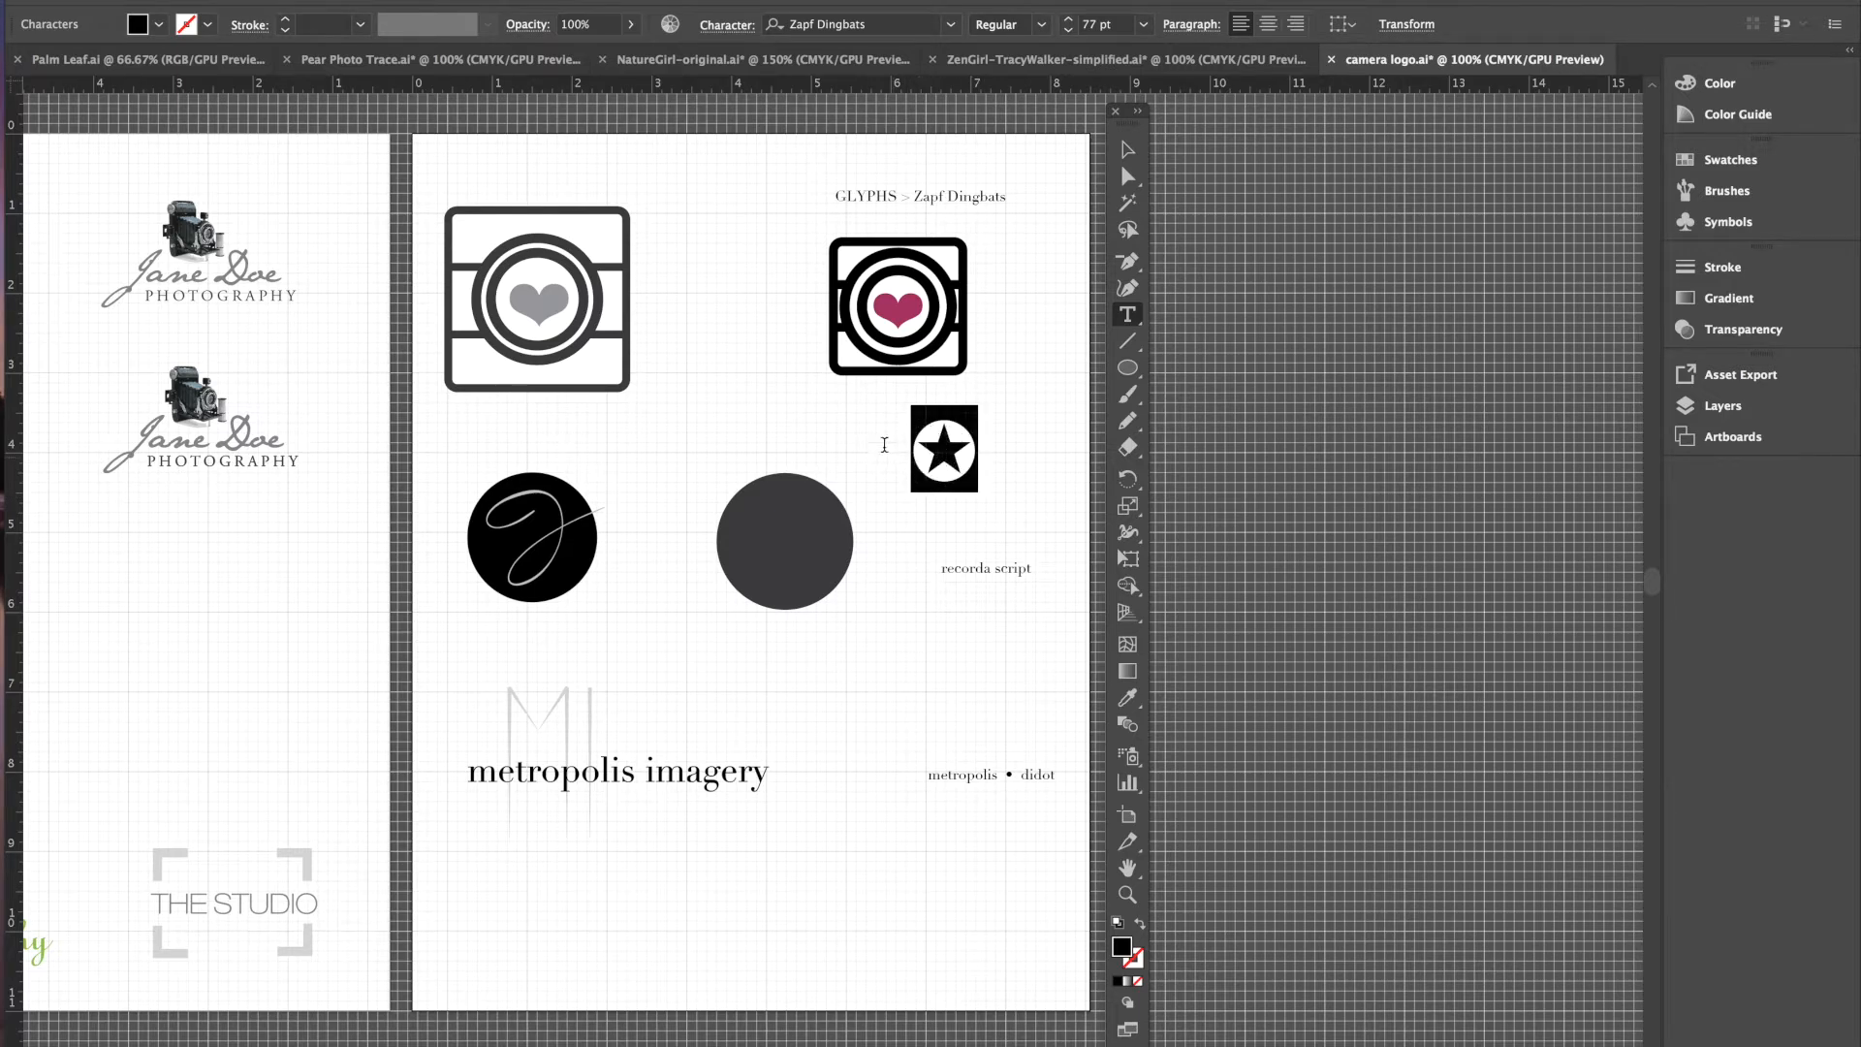
left_click(723, 29)
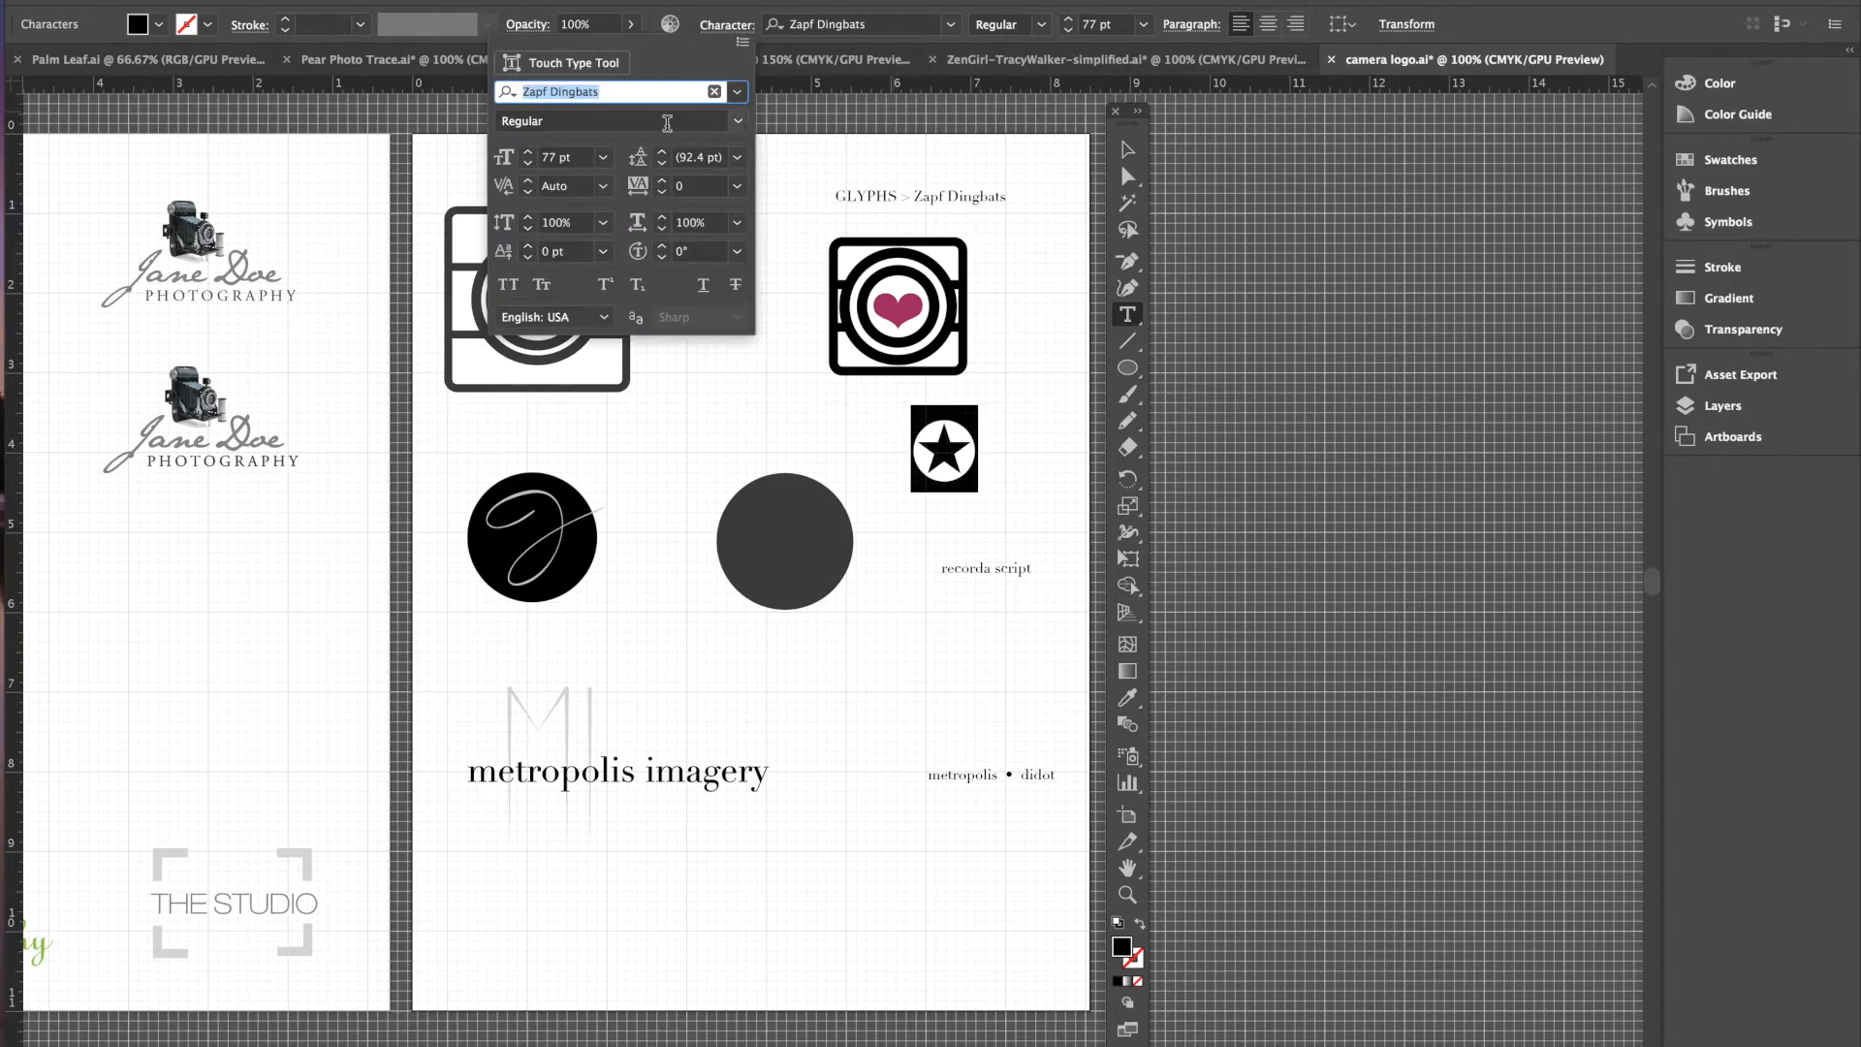
- Set the new letter's font to Recorda Script Personal Use Only
left_click(737, 92)
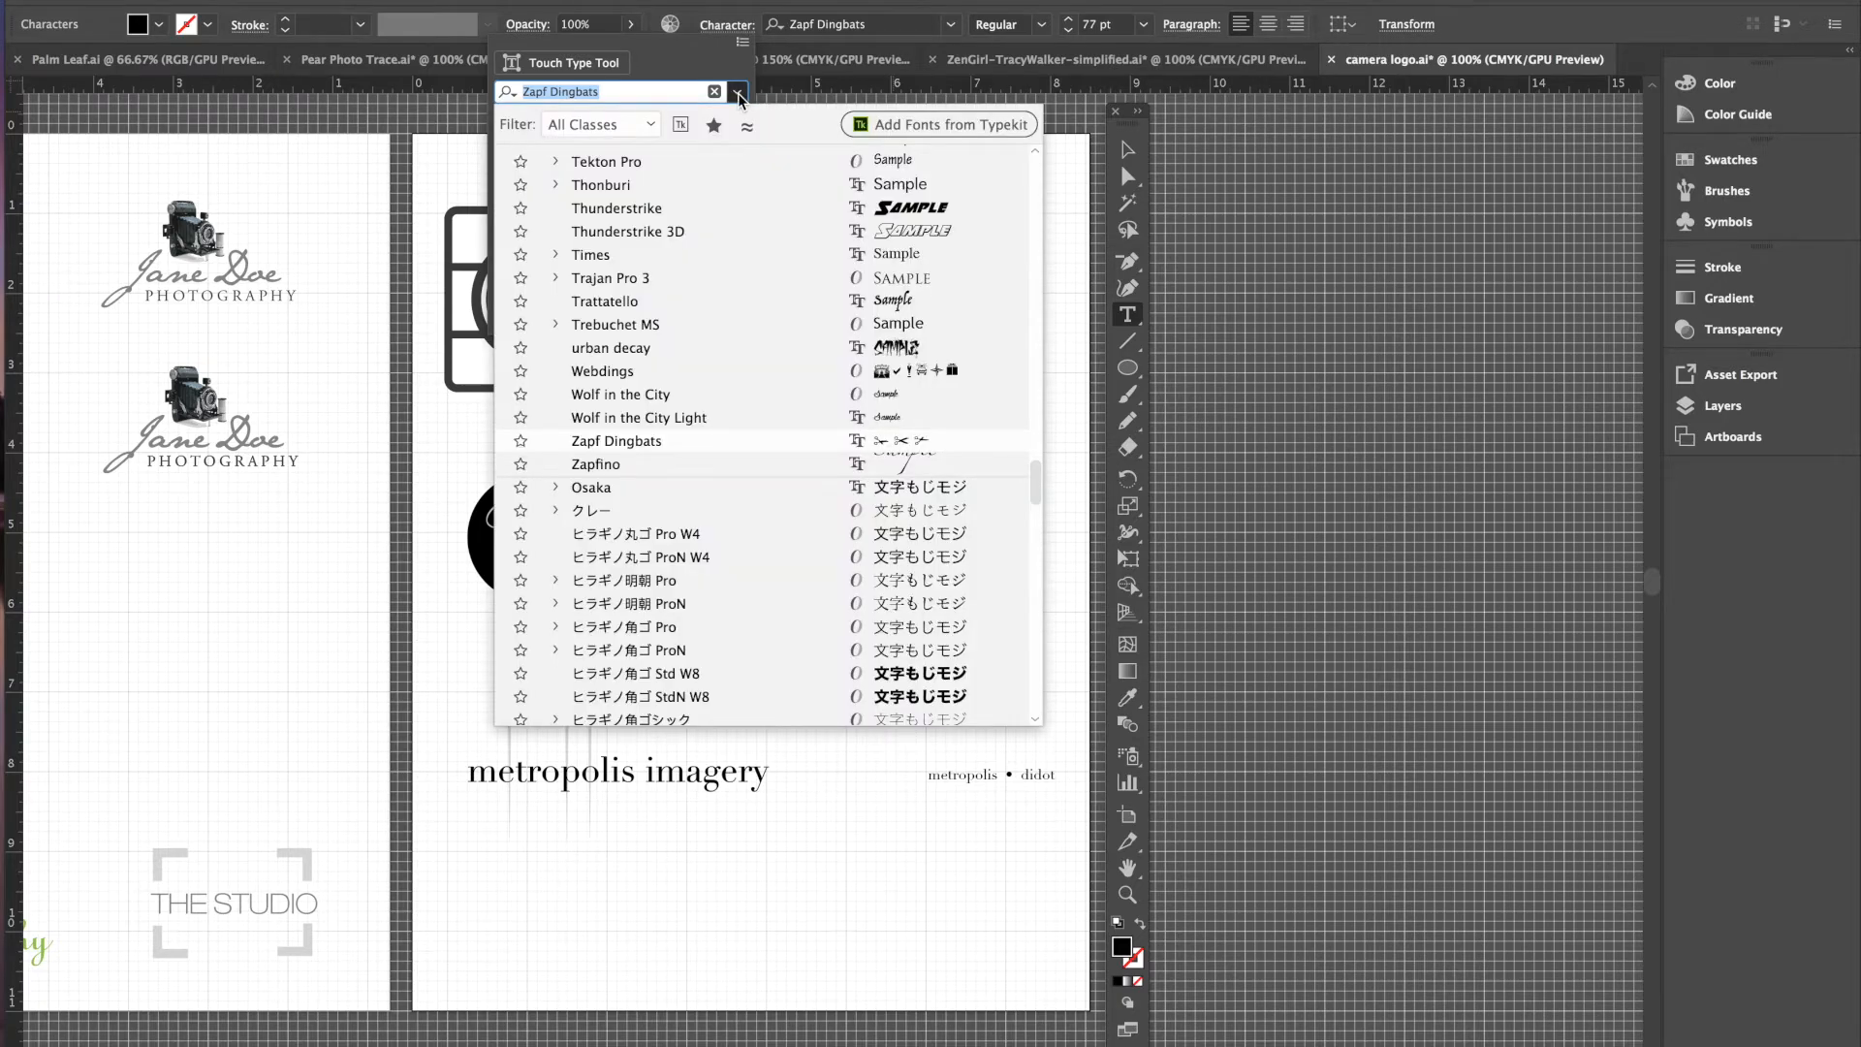
scroll(731, 232, "up", 5)
scroll(729, 226, "up", 10)
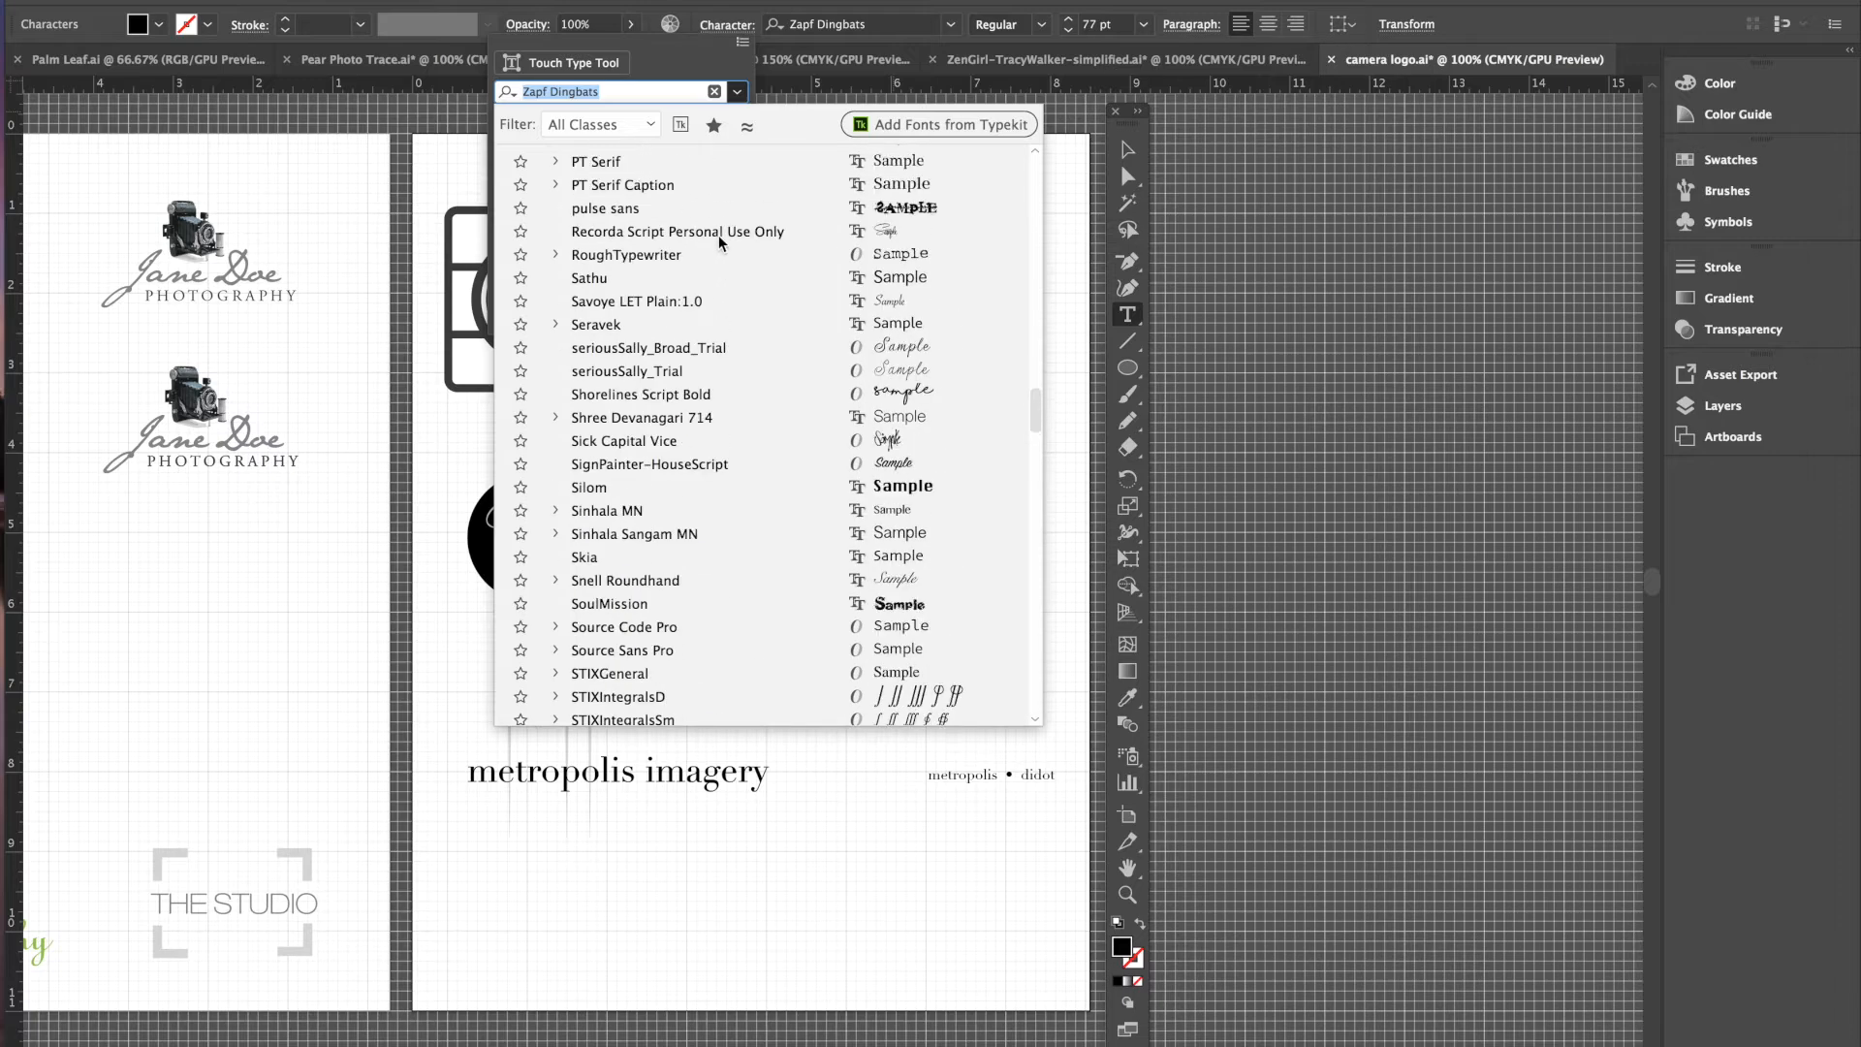
left_click(690, 229)
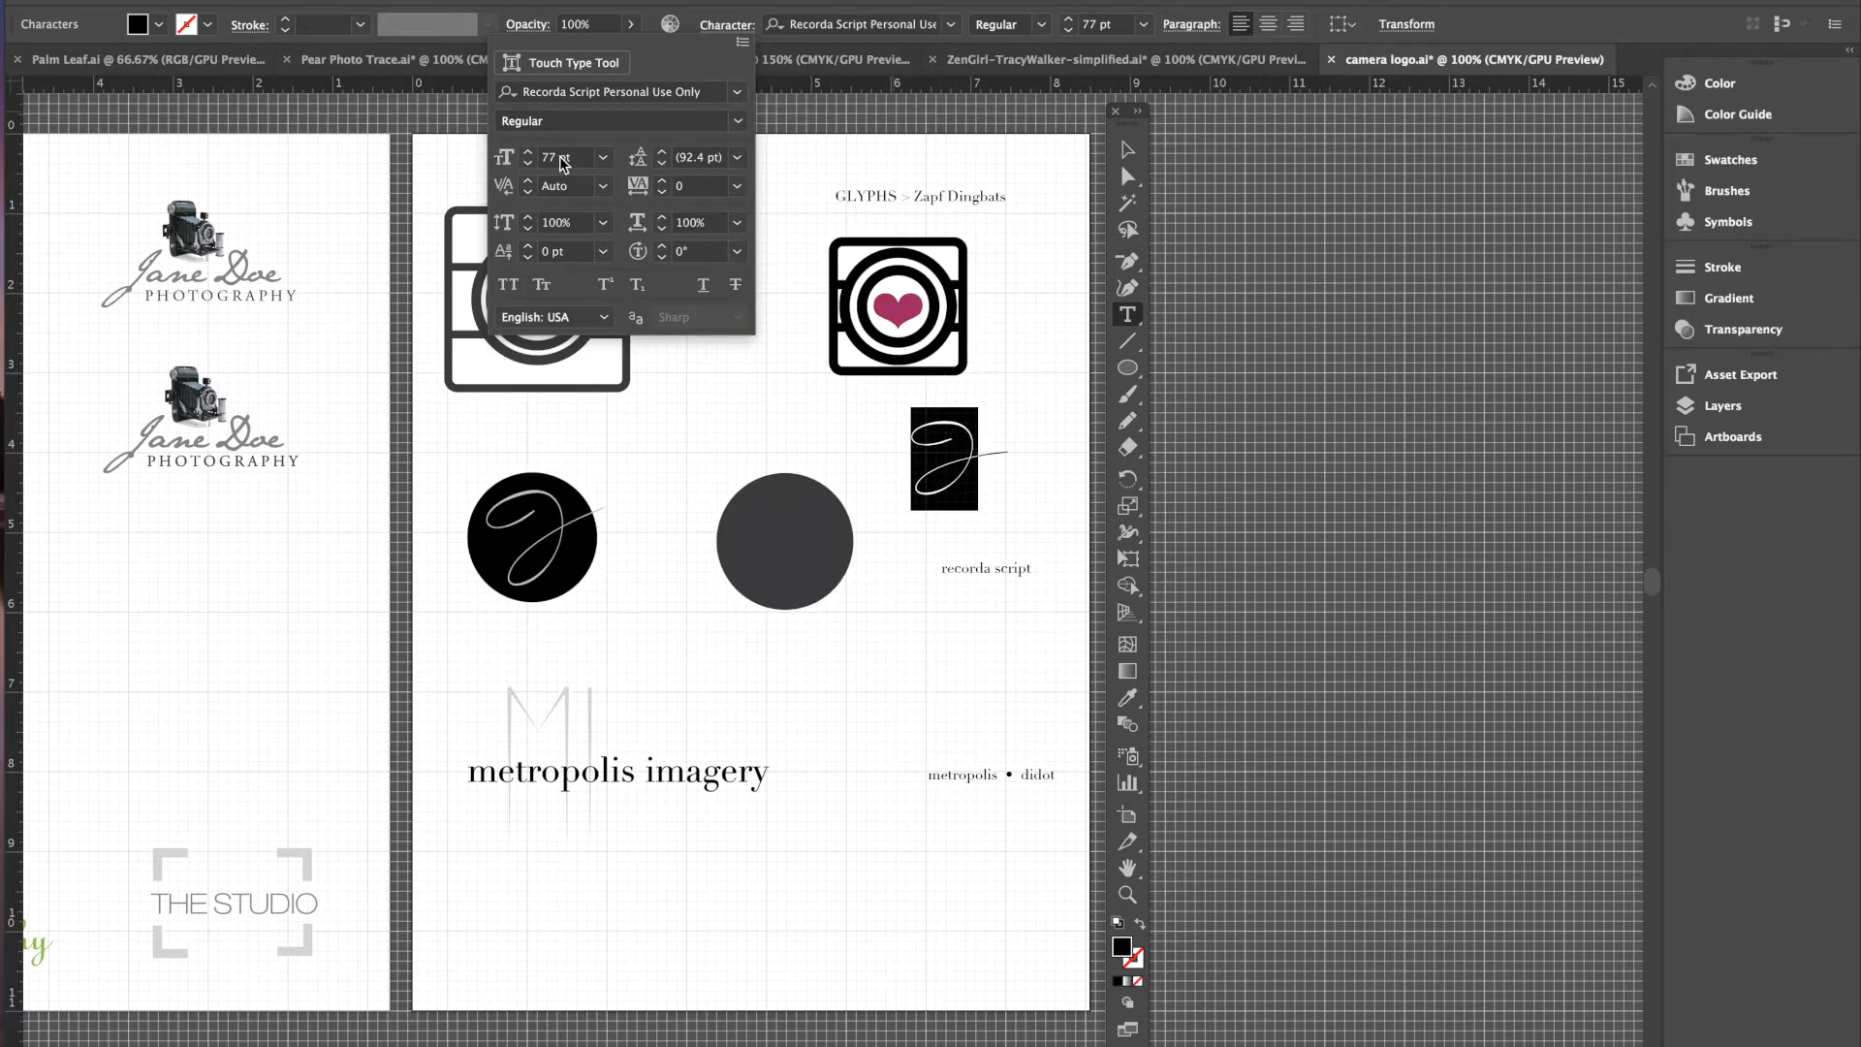
- Increase the letter's font size to 100 pt
left_click(530, 153)
left_click(529, 152)
left_click(530, 152)
left_click(529, 152)
left_click(528, 151)
left_click(528, 151)
left_click(528, 151)
left_click(529, 151)
left_click(529, 152)
left_click(528, 151)
left_click(528, 152)
left_click(529, 151)
left_click(529, 152)
left_click(529, 152)
left_click(528, 152)
left_click(529, 152)
left_click(528, 152)
left_click(529, 153)
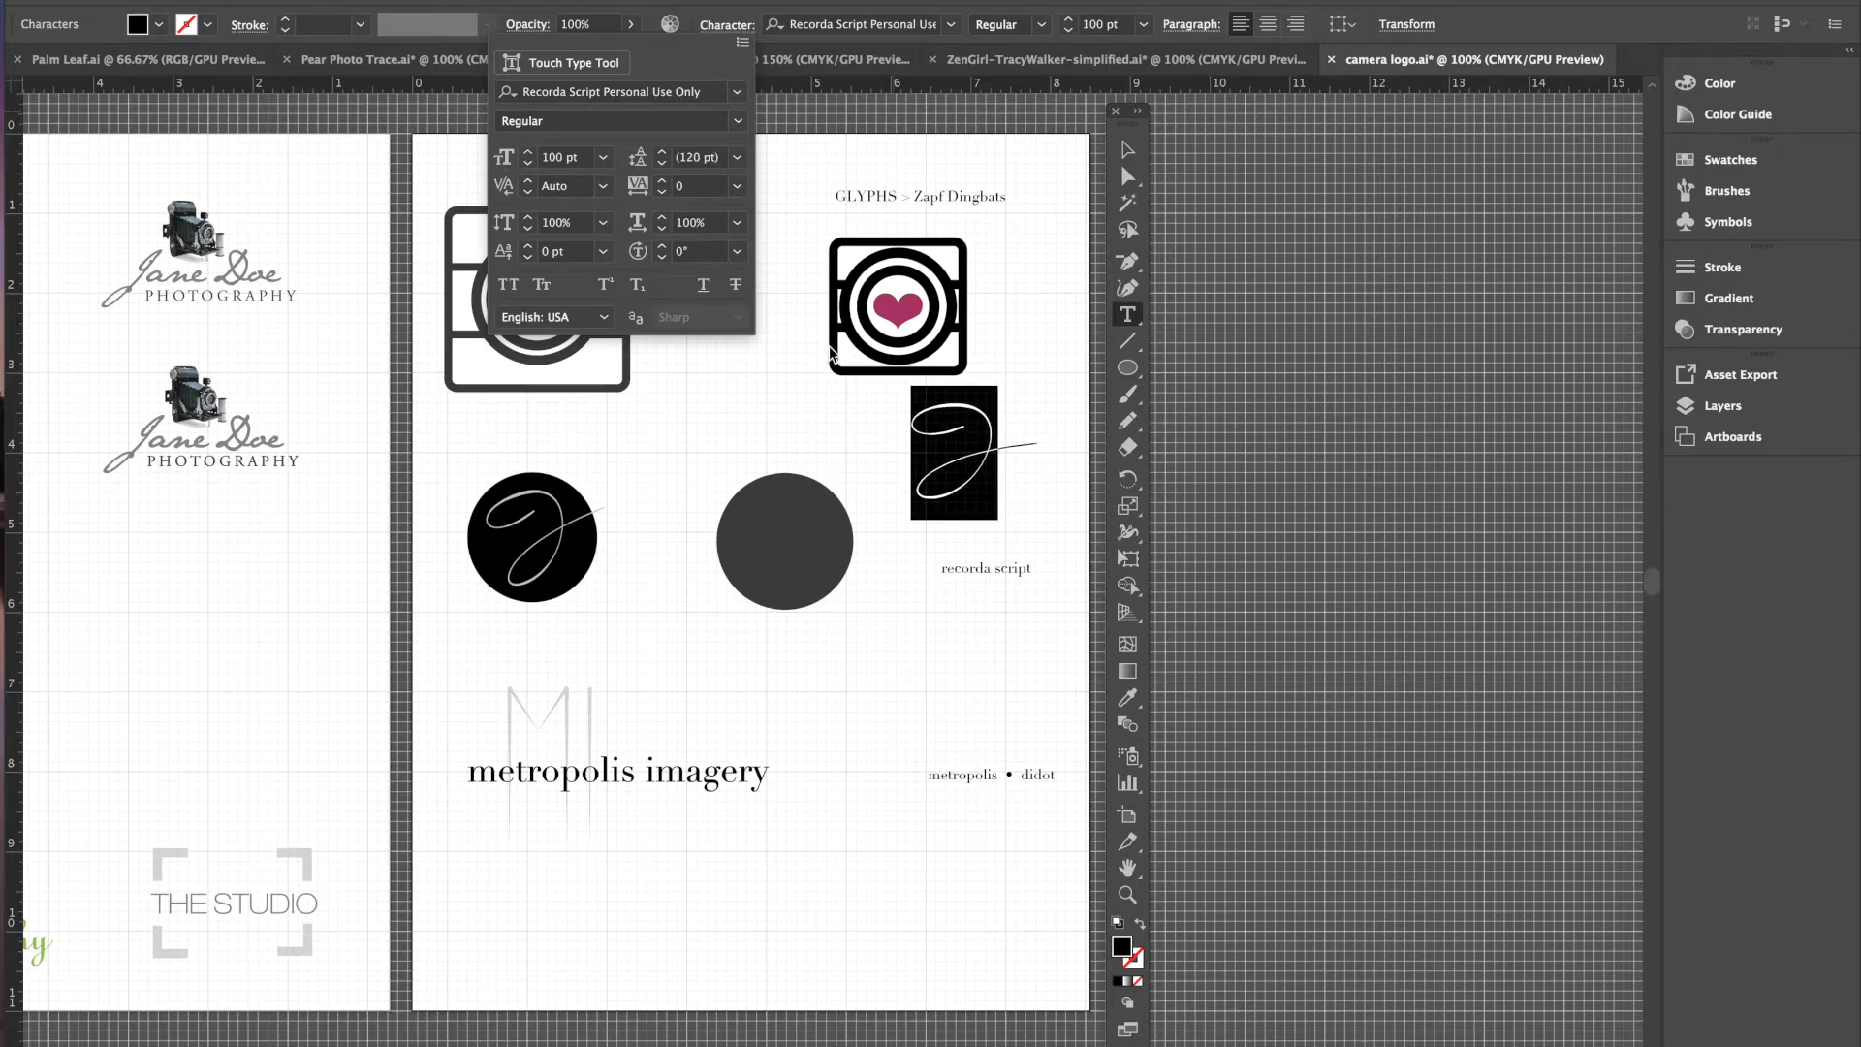
- Place the large script letter just above the recorda script label
left_click(1127, 148)
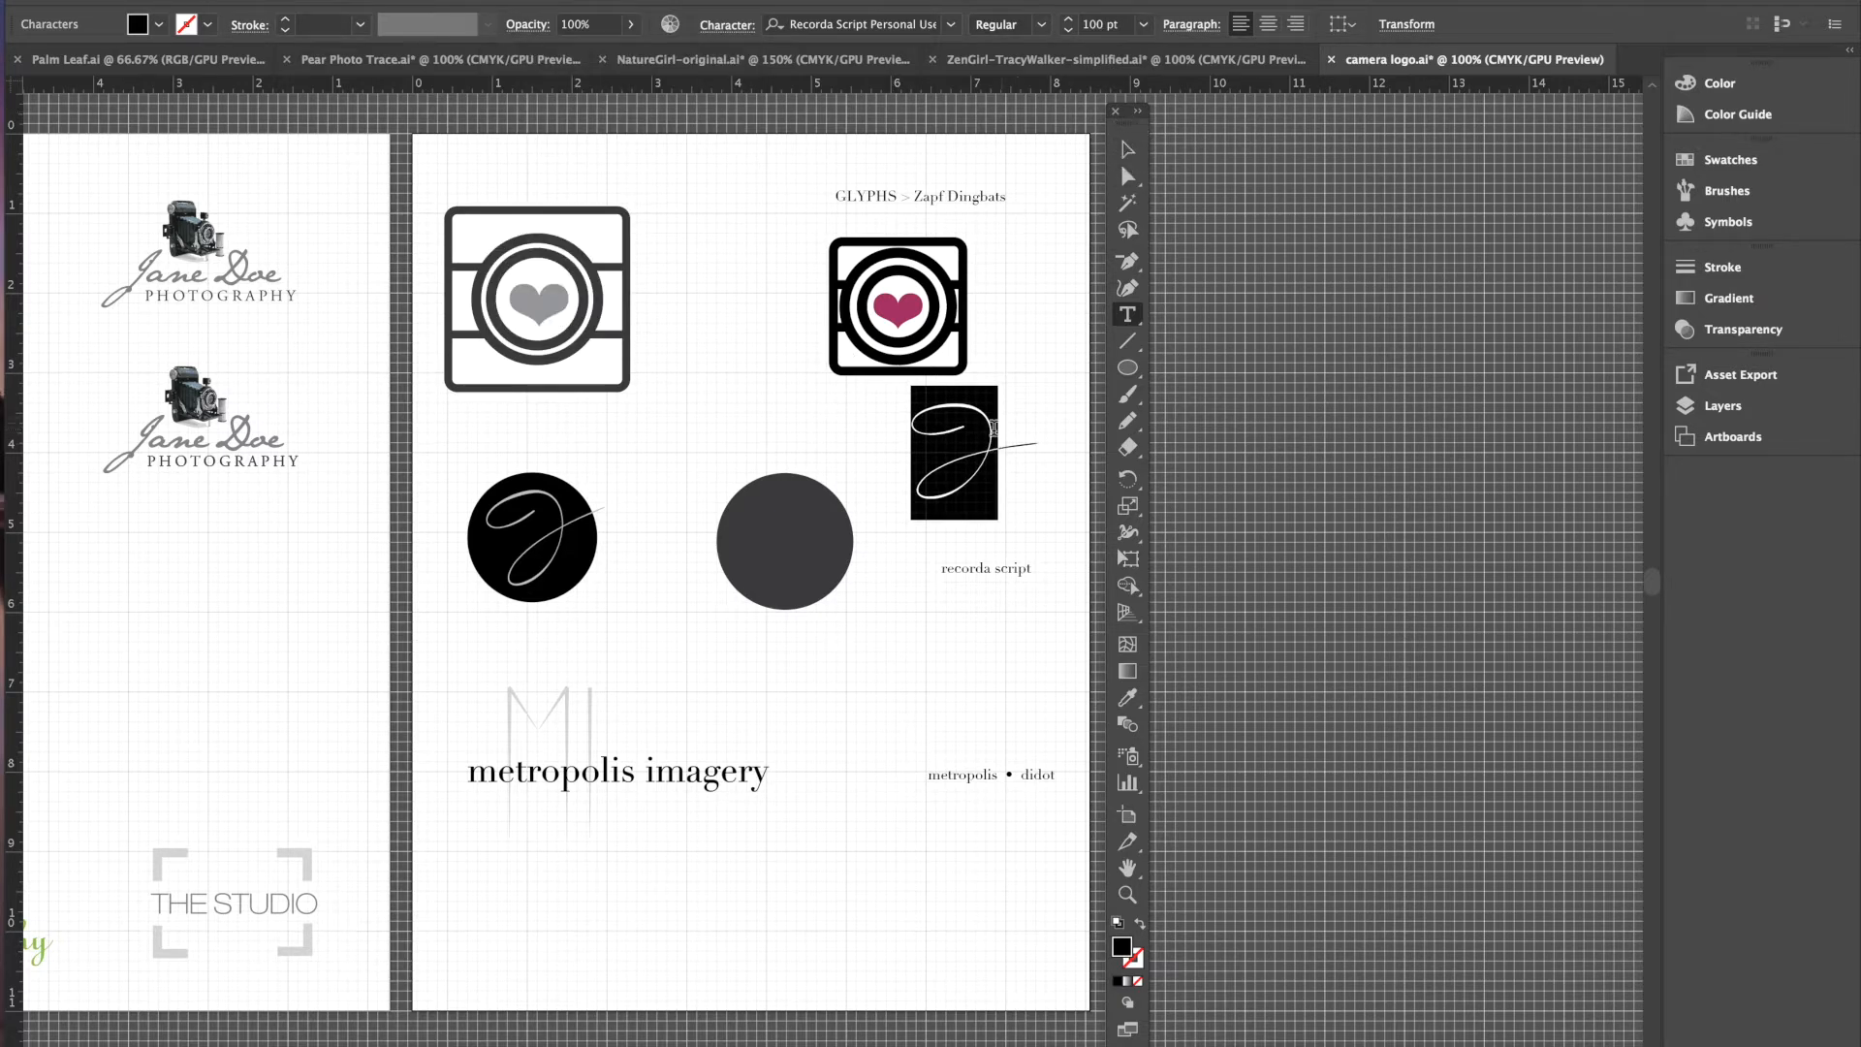
left_click(1128, 148)
left_click_drag(981, 455, 935, 476)
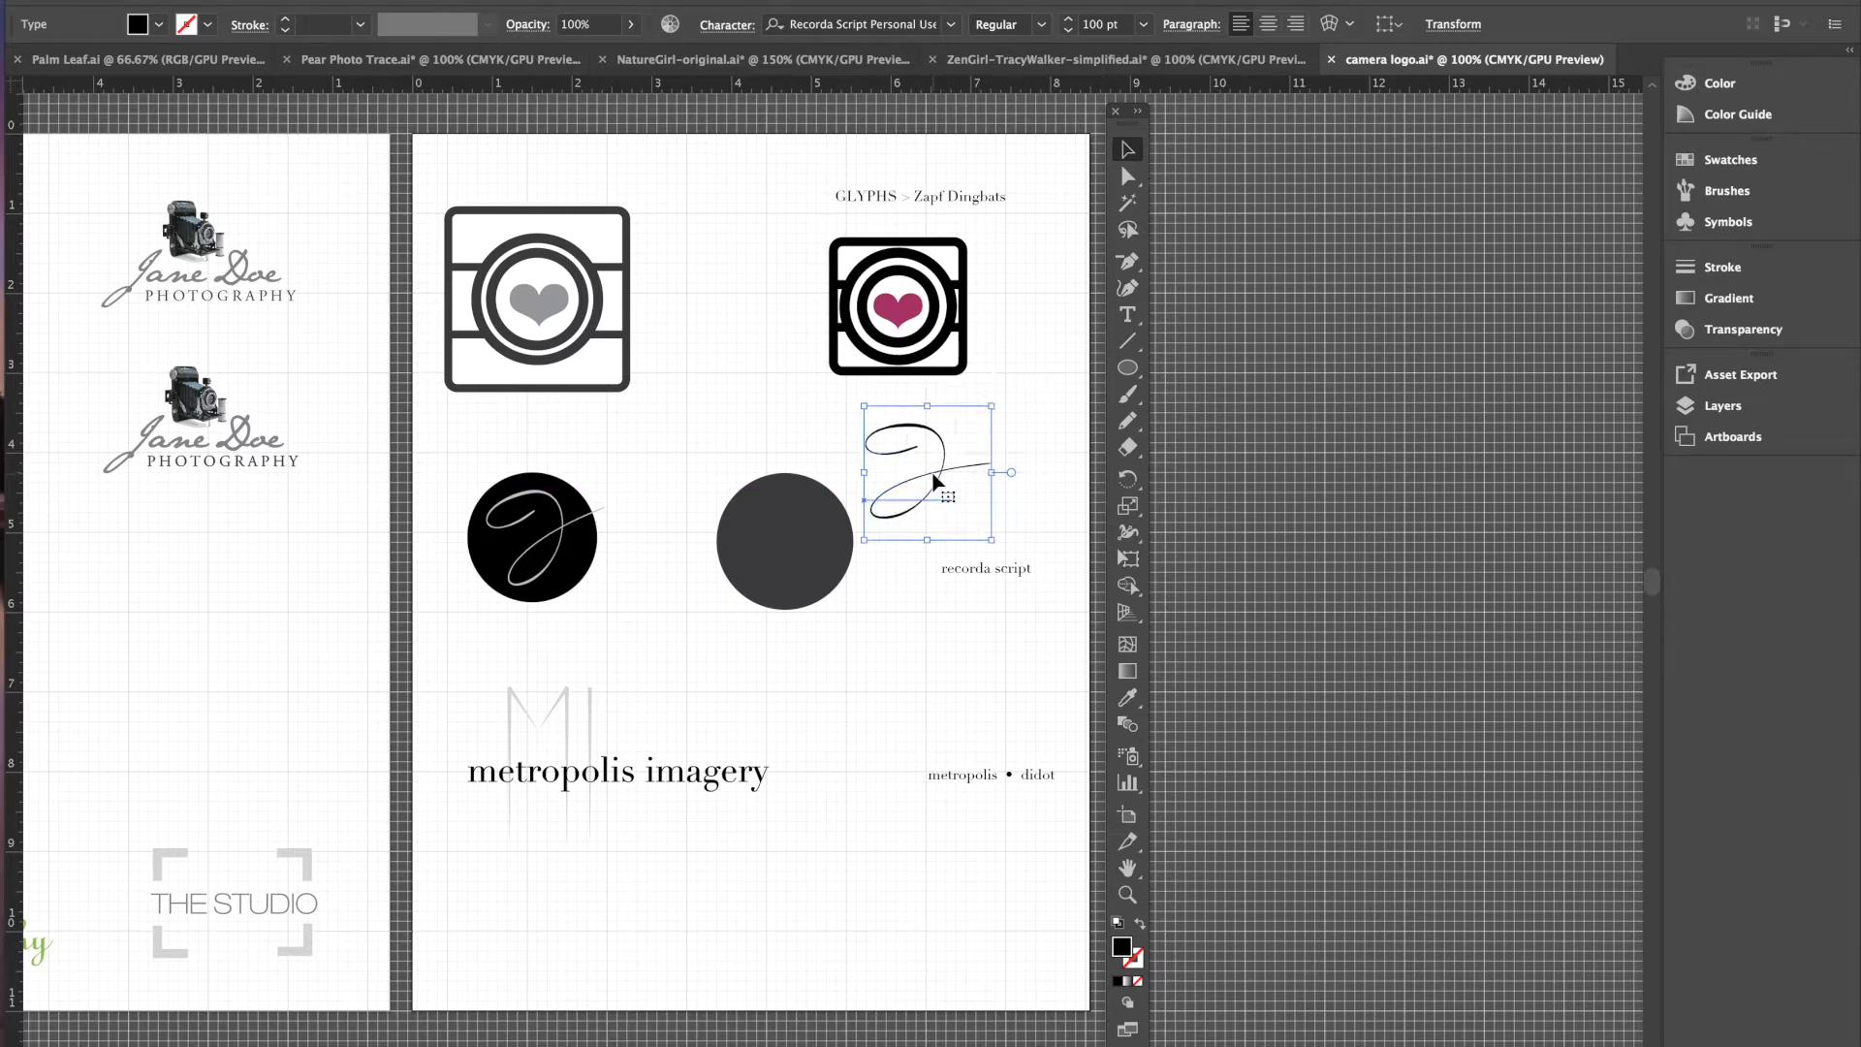
- Fill the script letter with the blue C=70 M=15 swatch and move it onto the dark gray circle
left_click(159, 26)
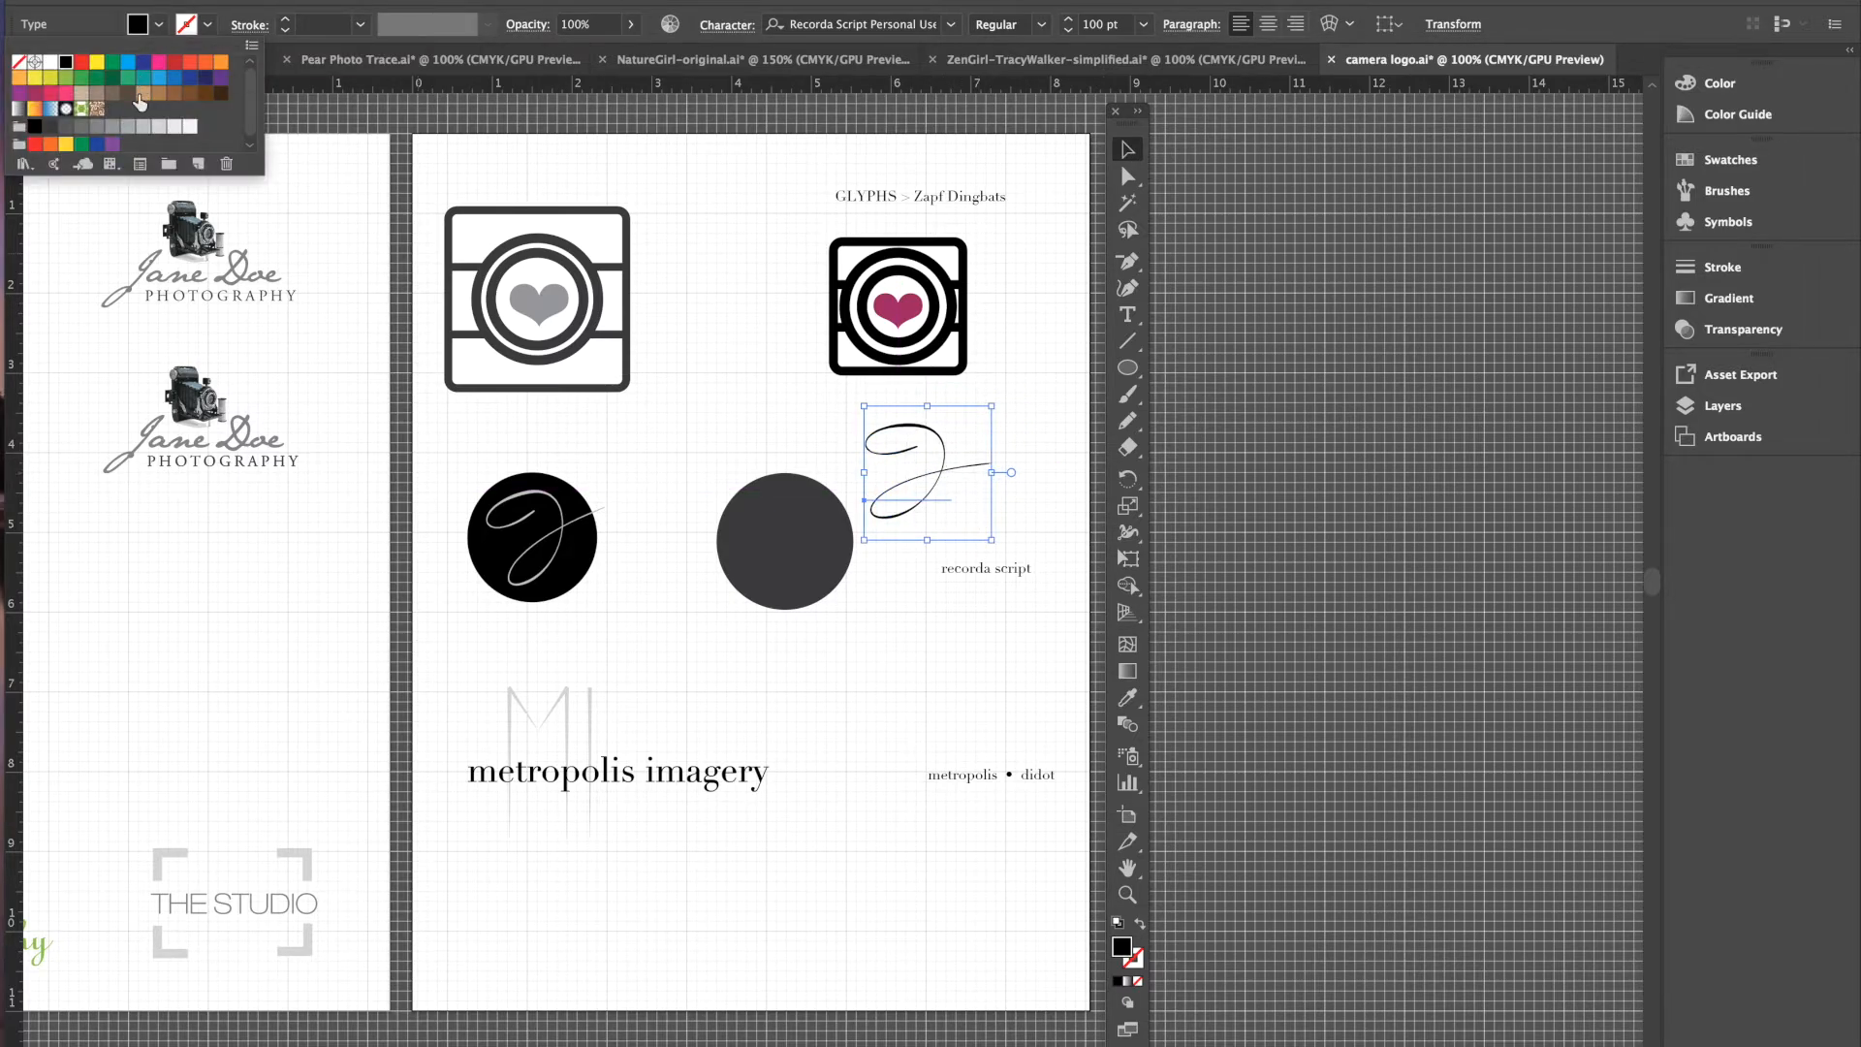
left_click(112, 127)
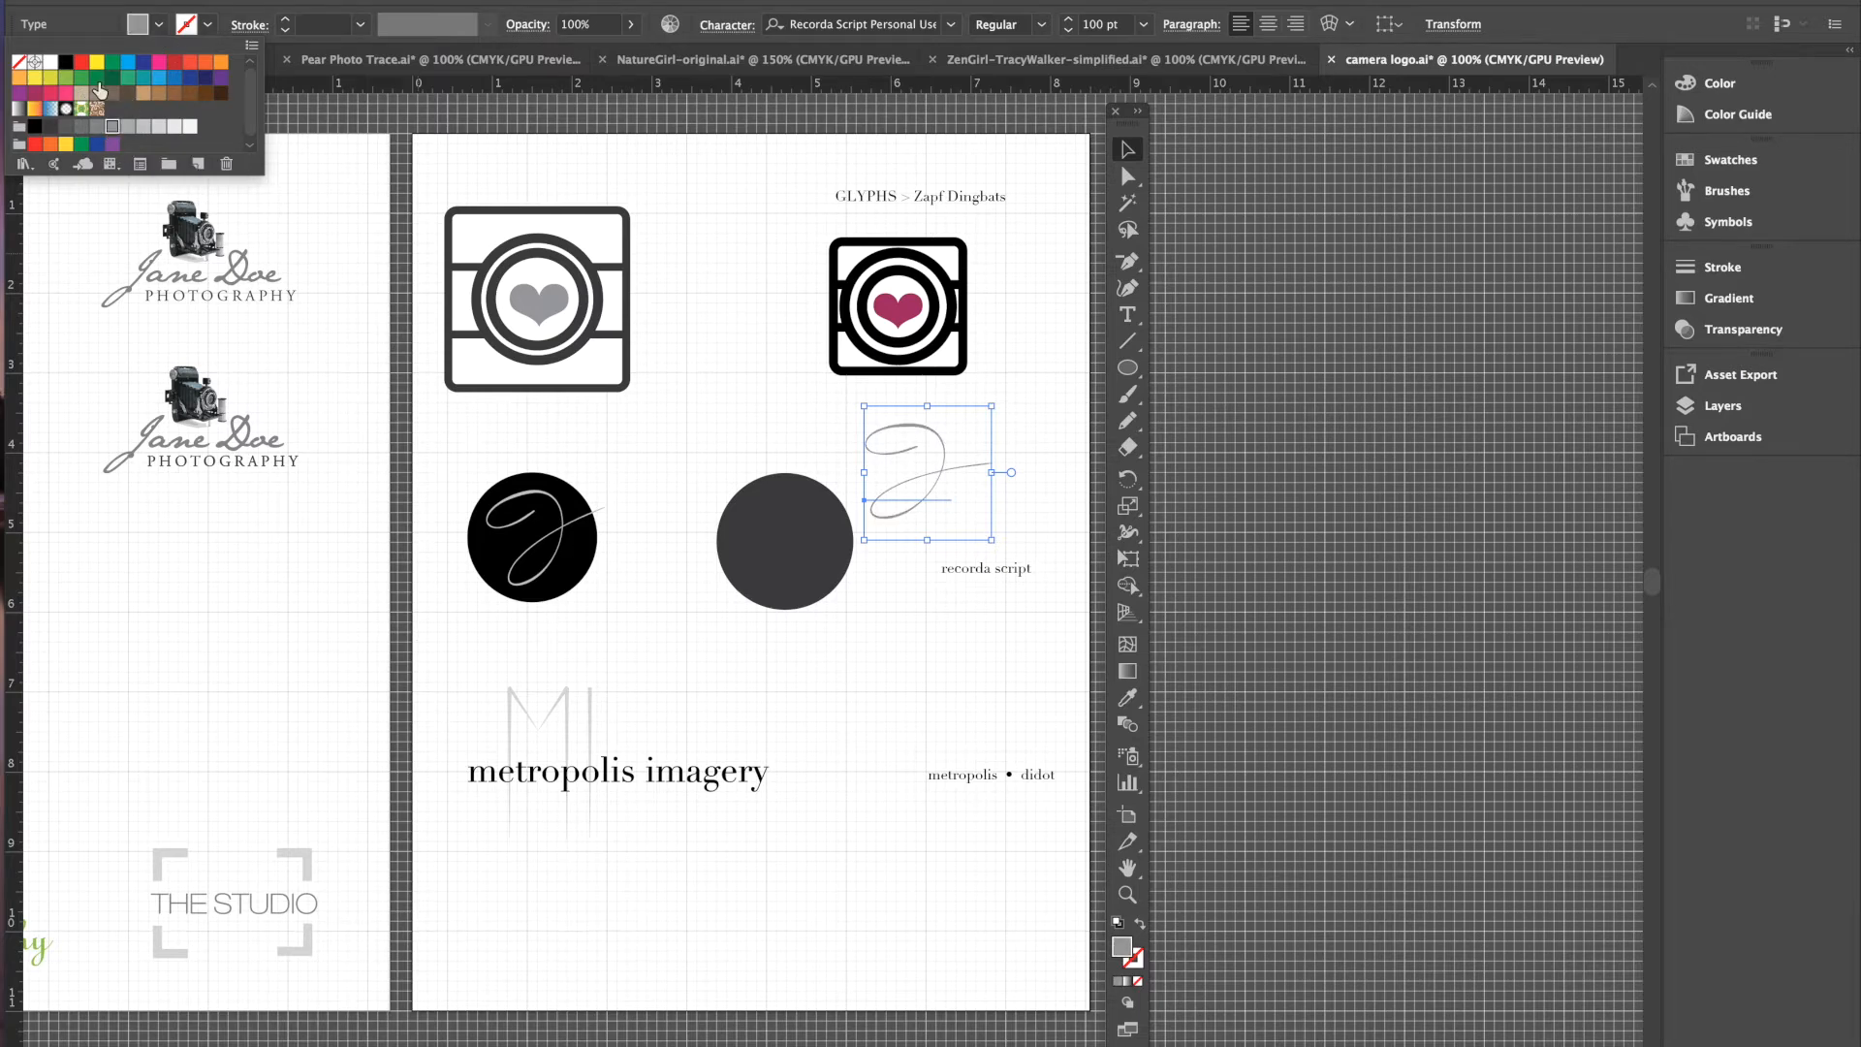
left_click(158, 78)
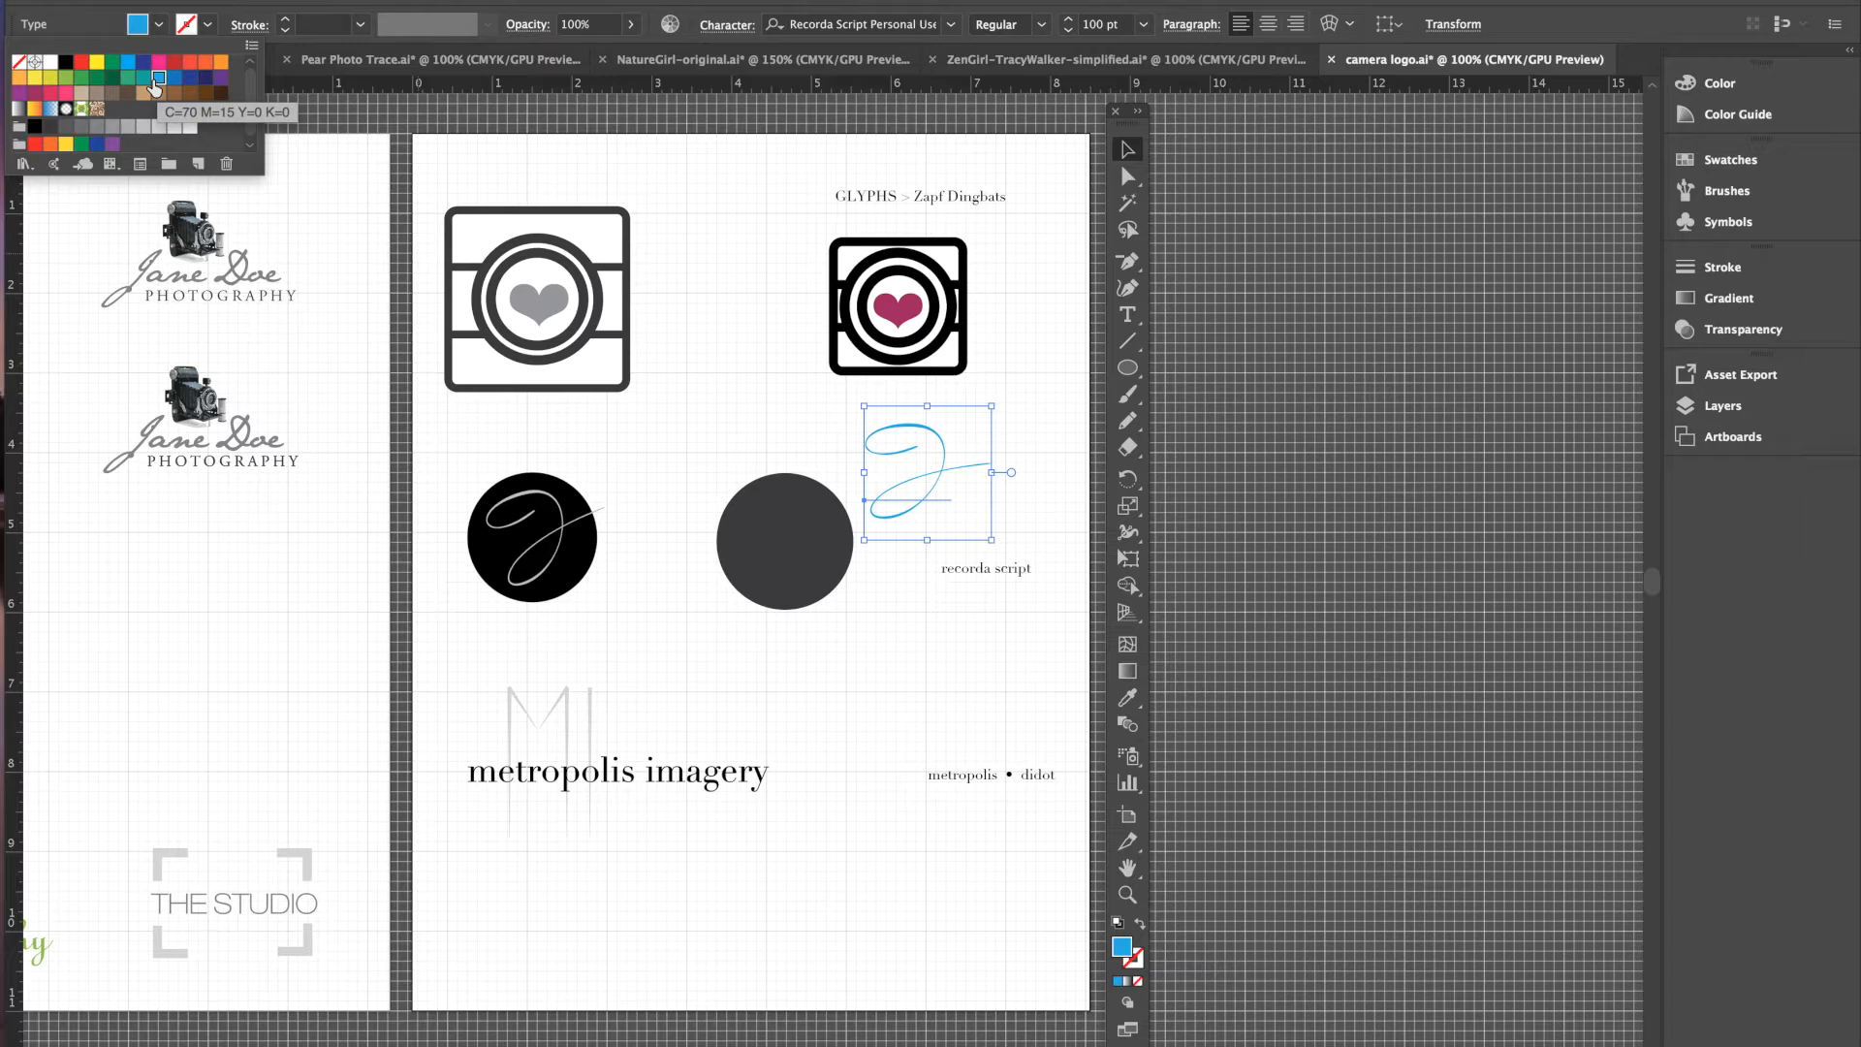
left_click_drag(941, 472, 806, 505)
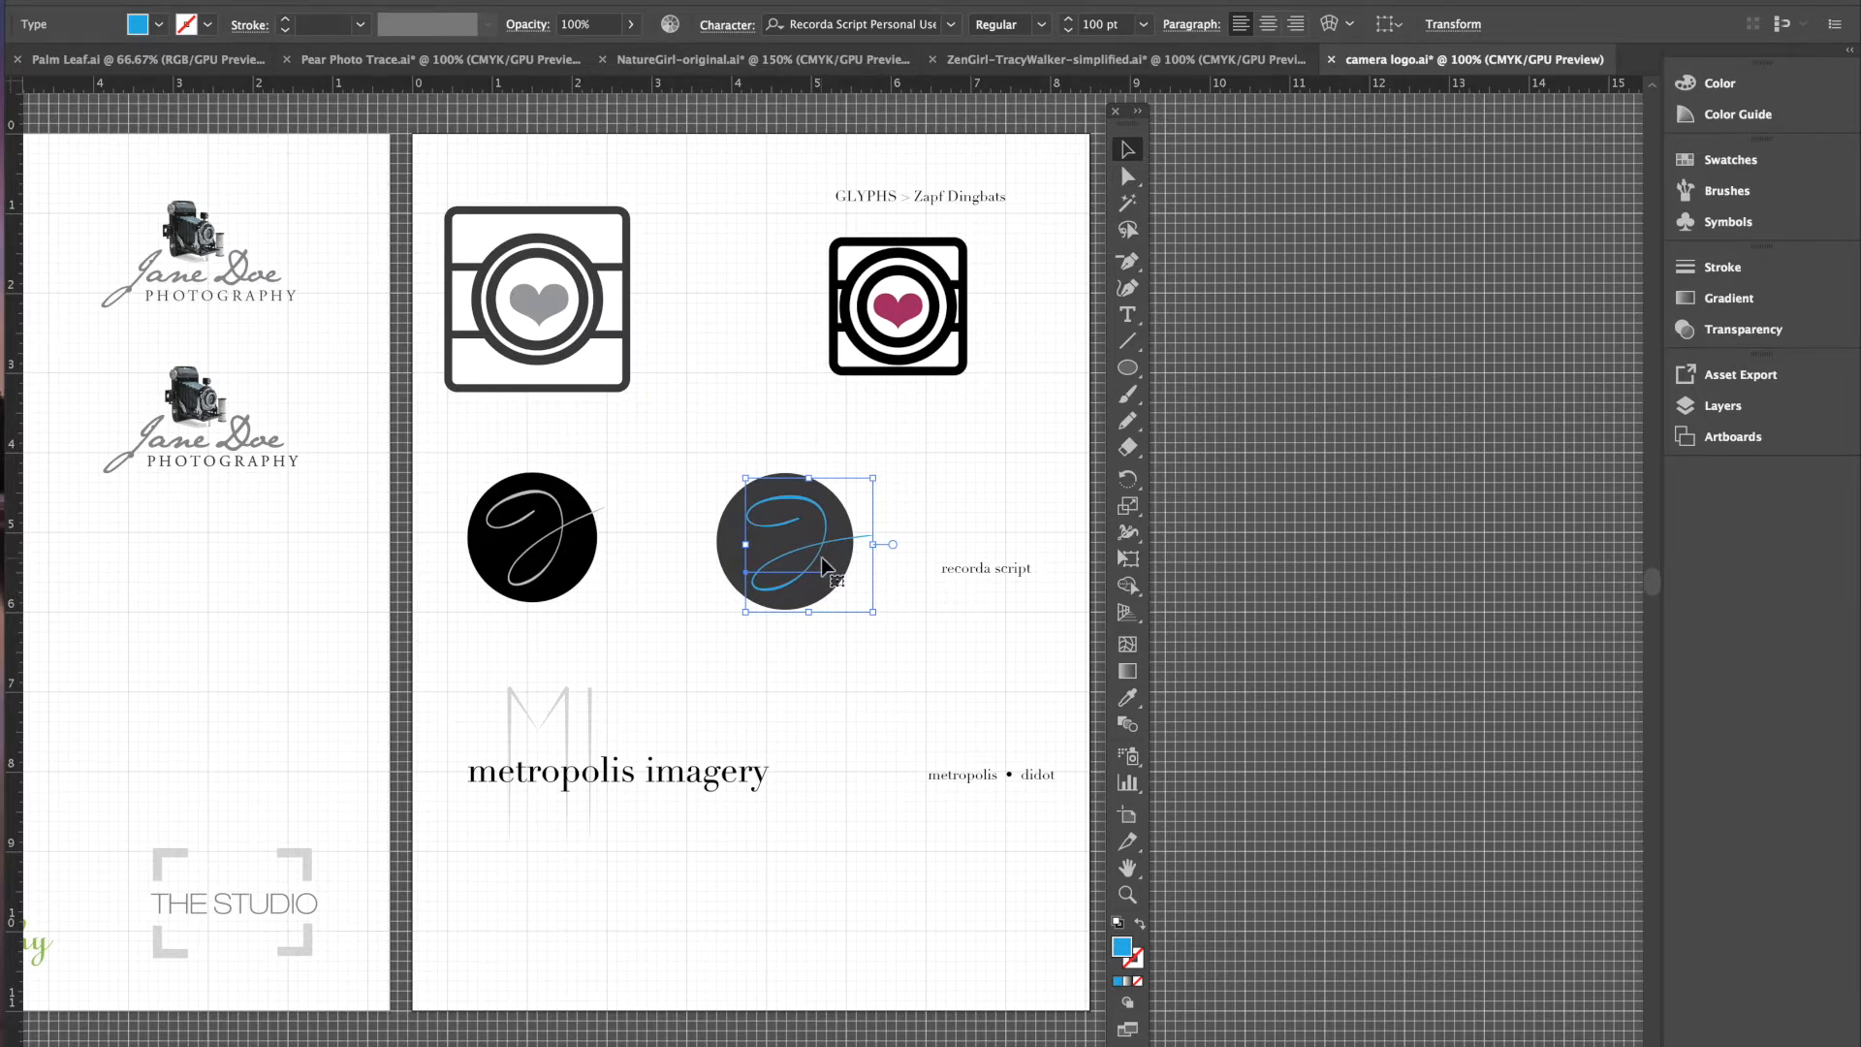
- Rotate the script letter about 14° and nudge it slightly higher on the circle
left_click(882, 617)
left_click_drag(882, 618, 899, 587)
left_click_drag(782, 570, 781, 564)
left_click_drag(783, 572, 795, 589)
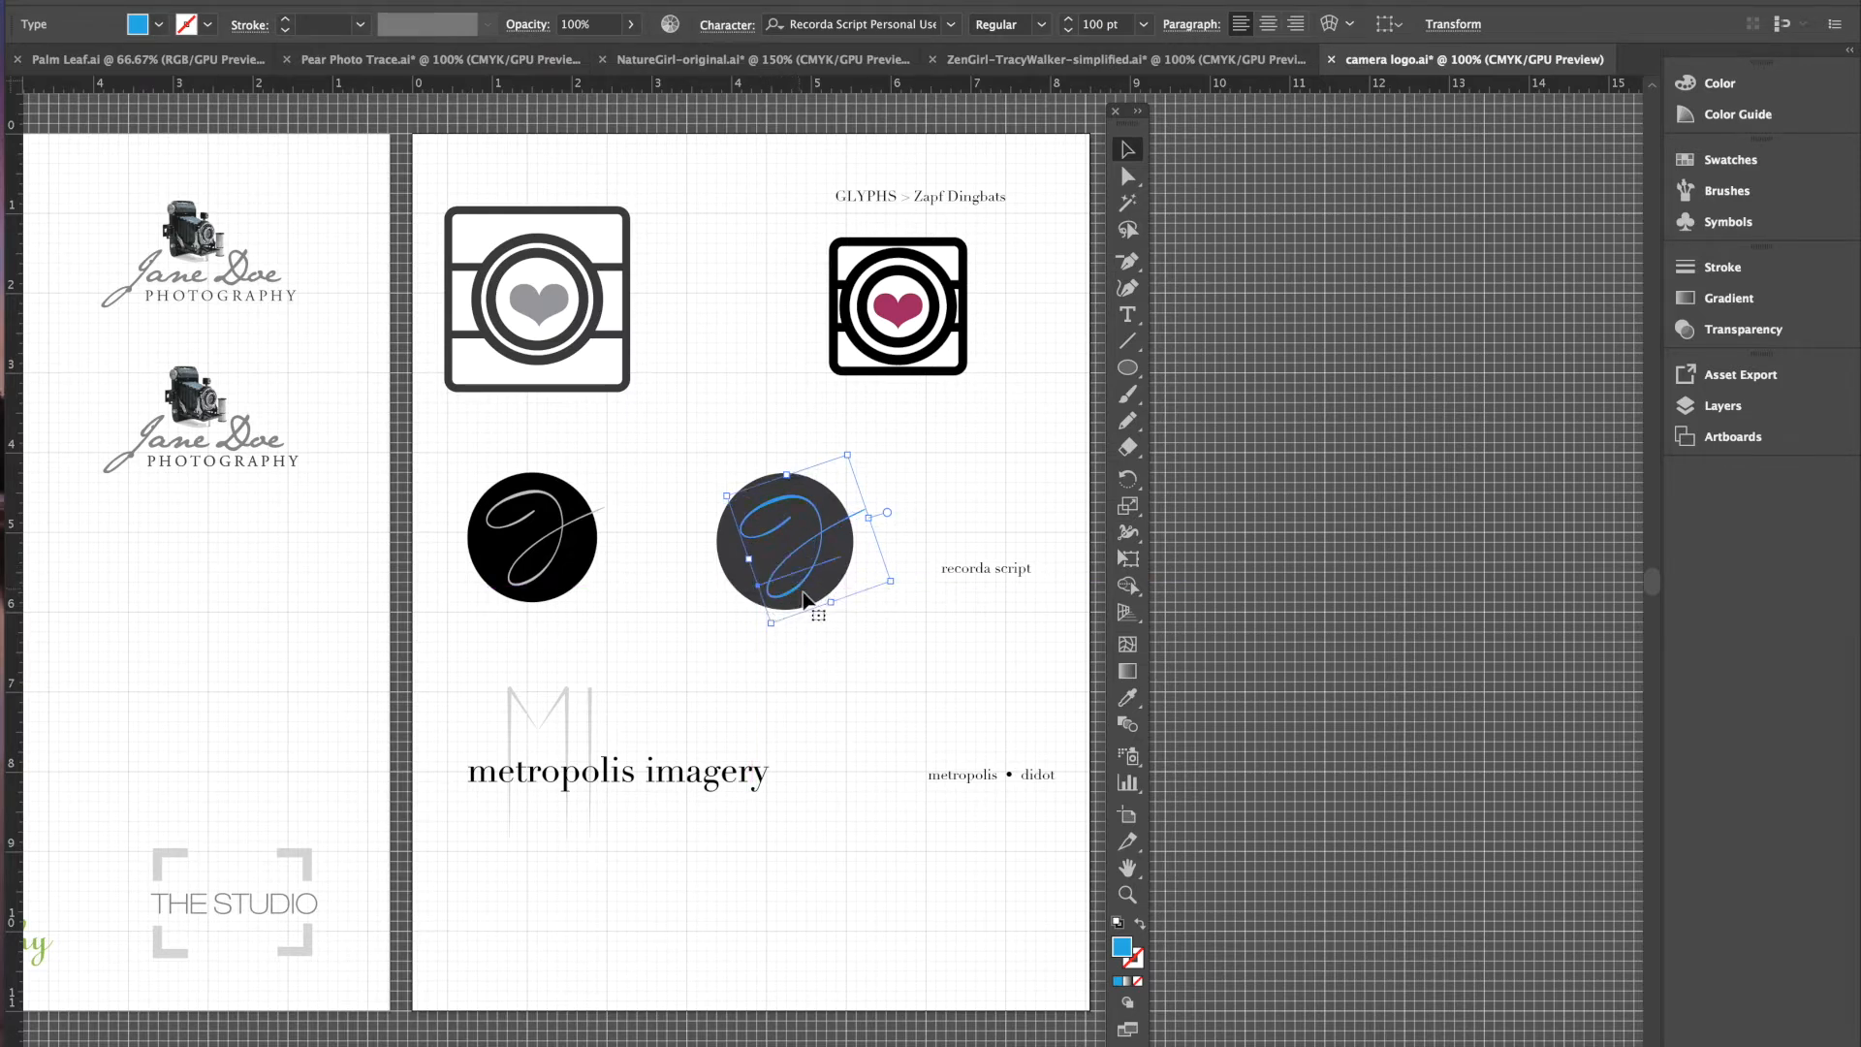
- Check the result at 200% zoom and reselect the blue script letter
left_click(866, 631)
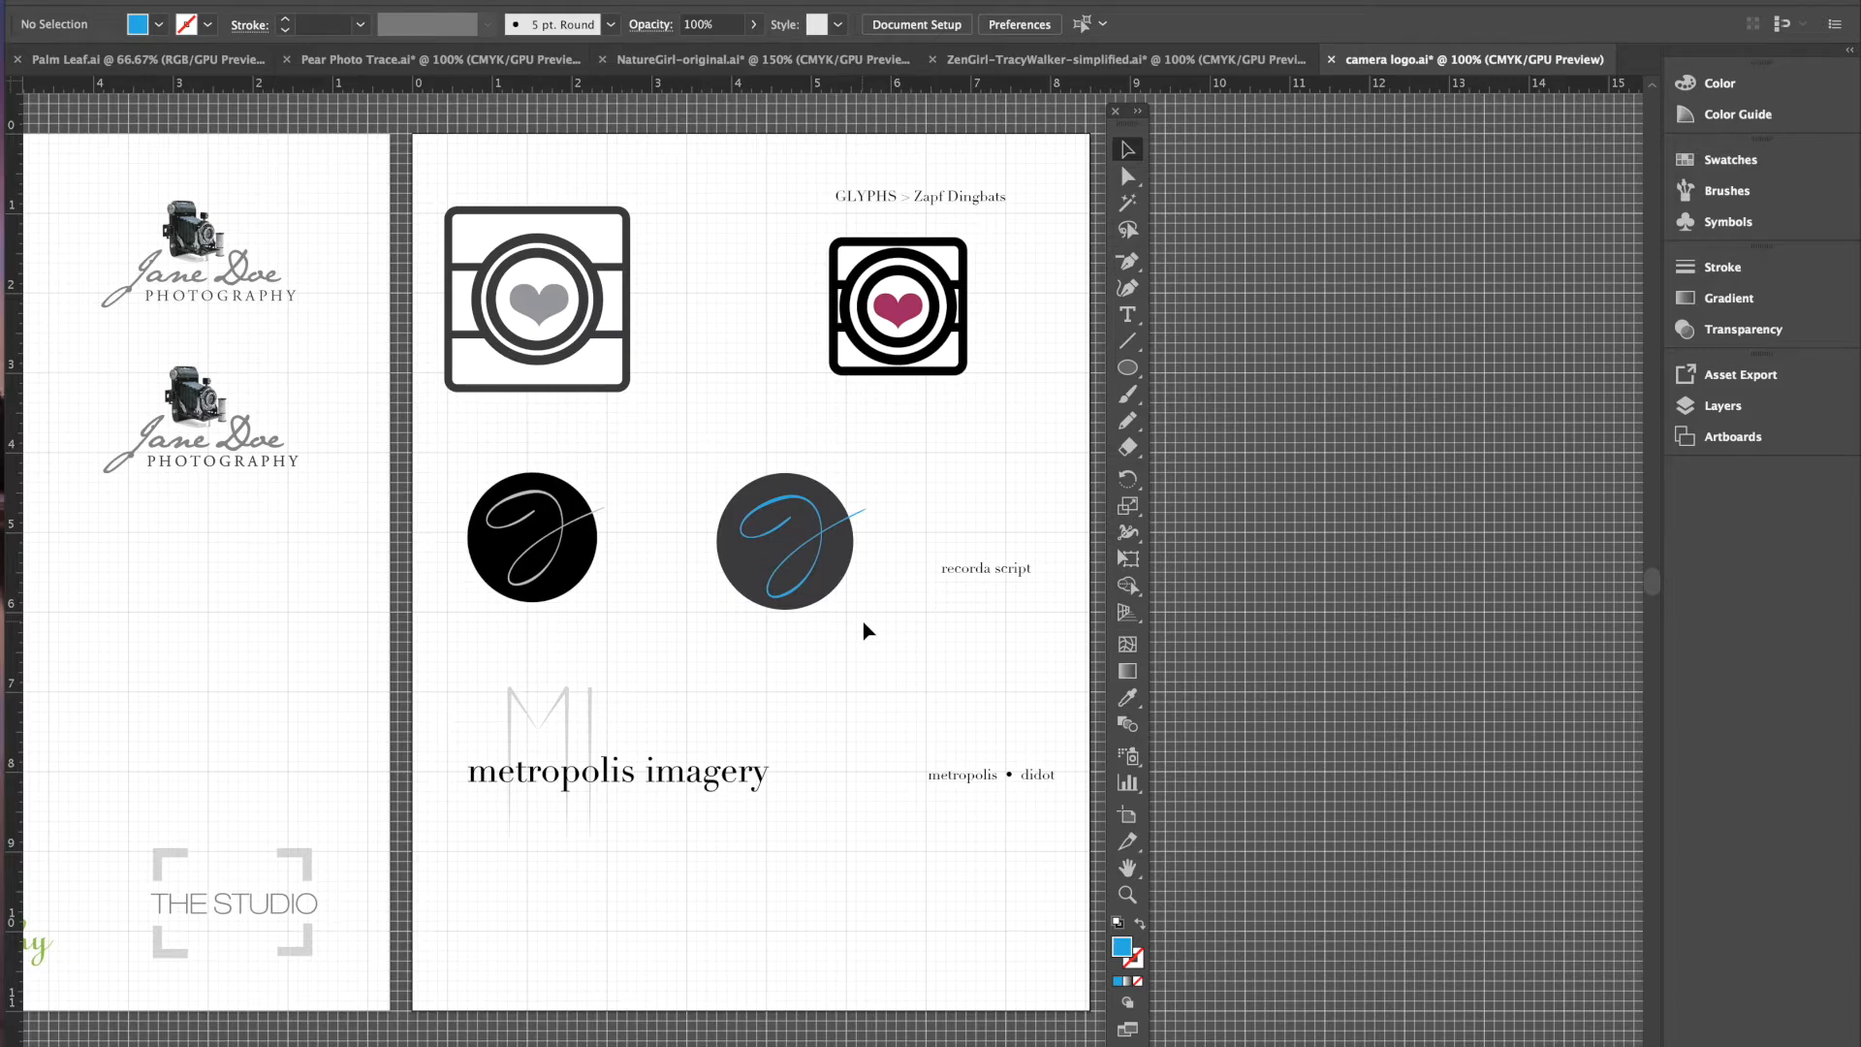
key("ctrl+equal")
key("ctrl+equal")
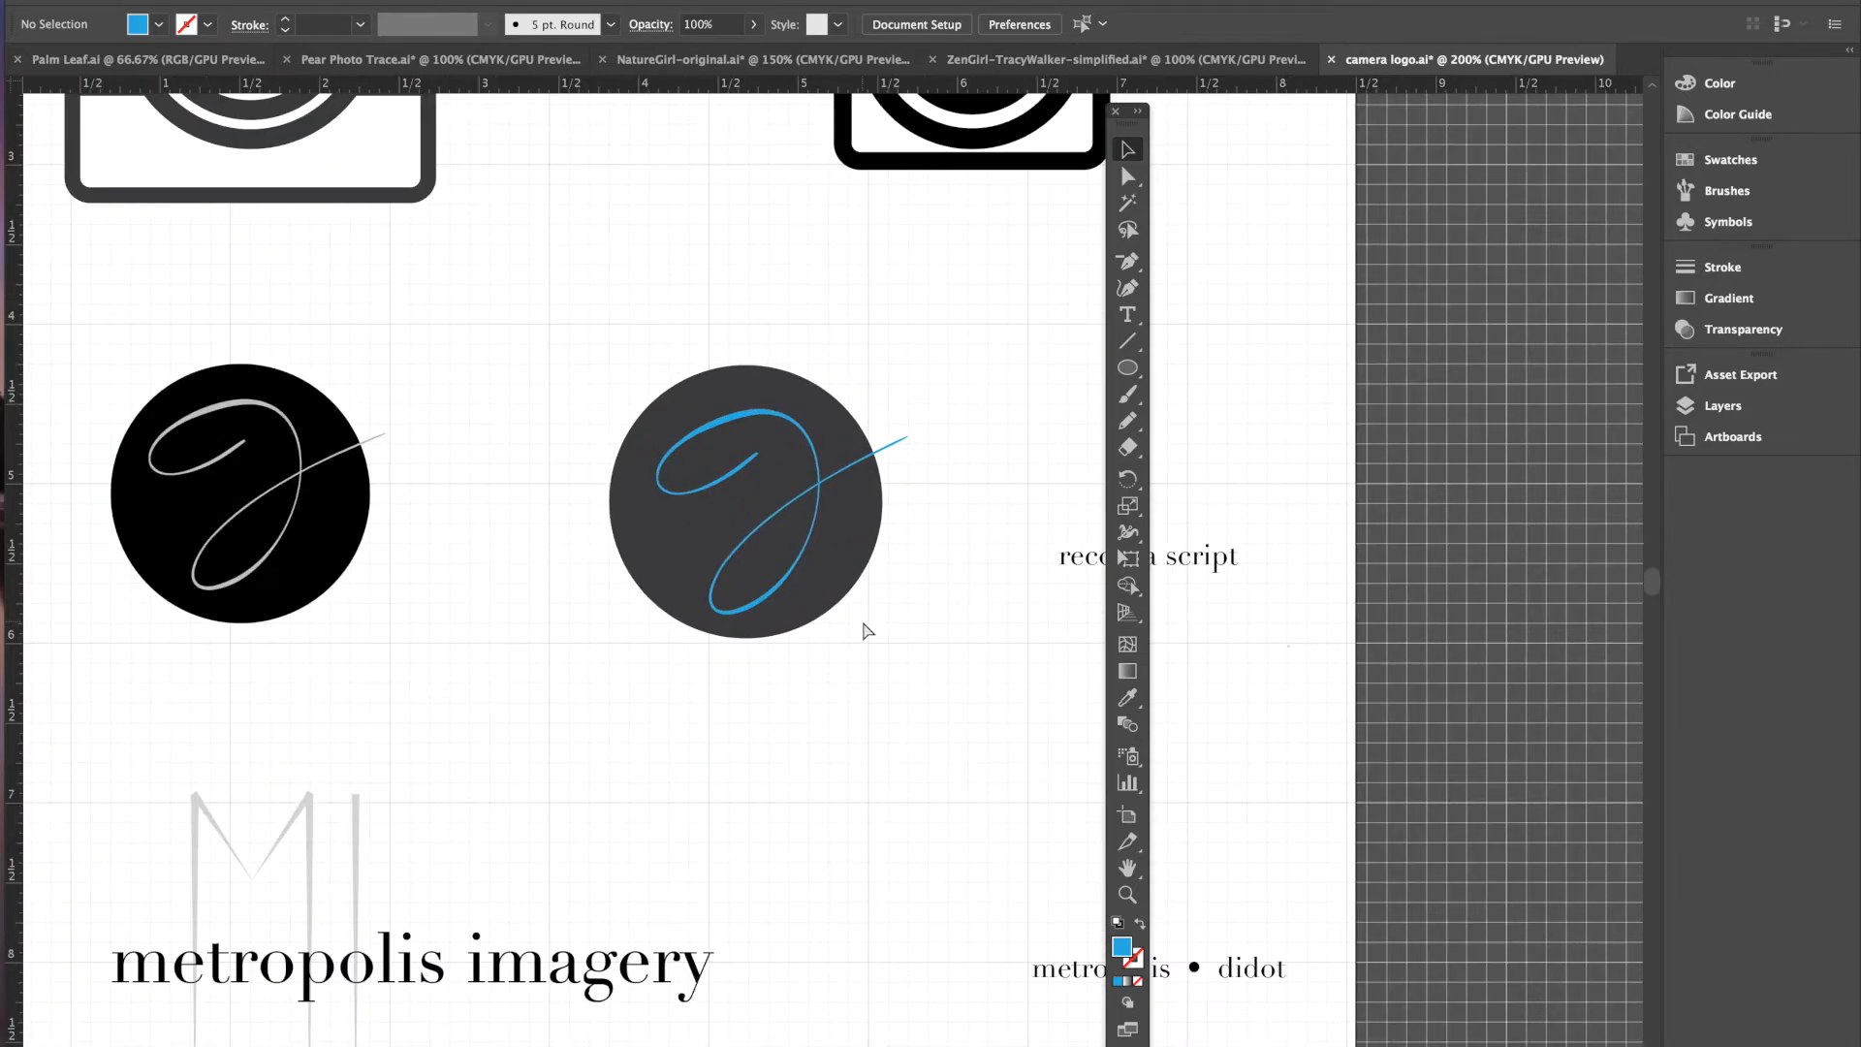
left_click(709, 427)
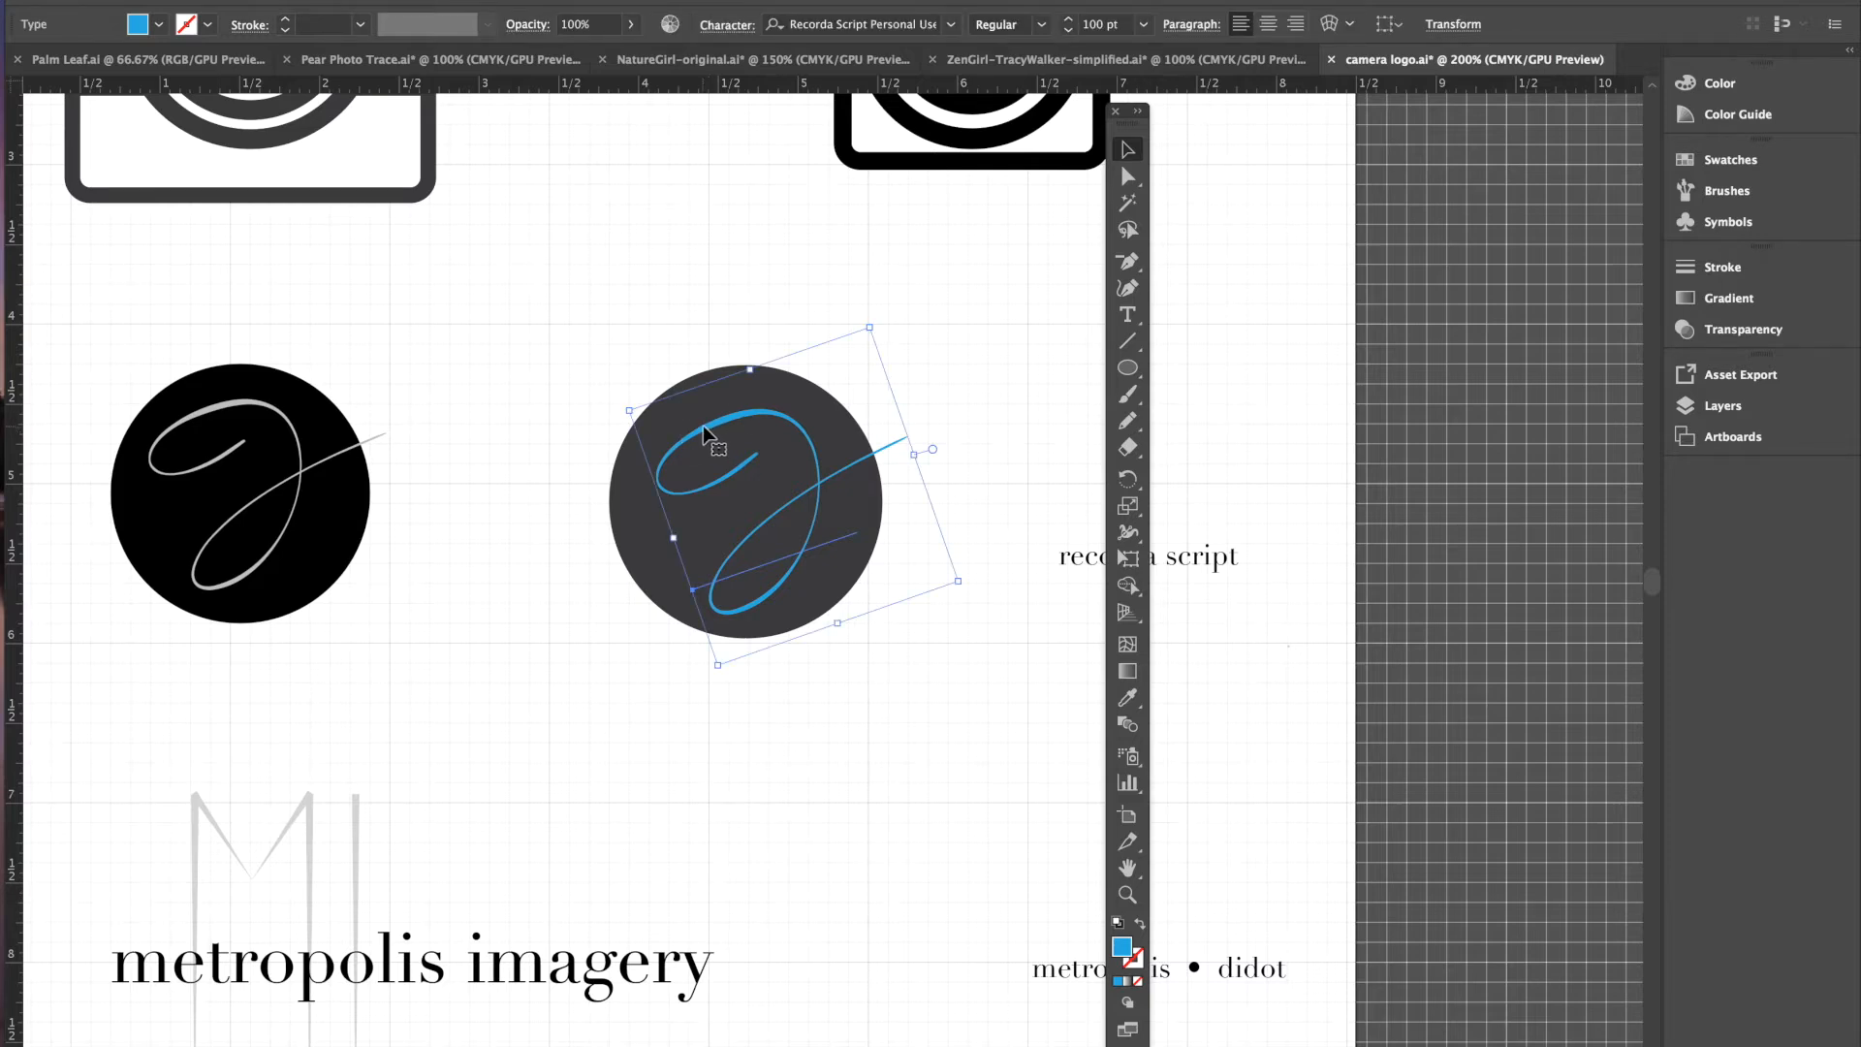
- Change the script letter's fill to a light gray swatch
left_click(158, 26)
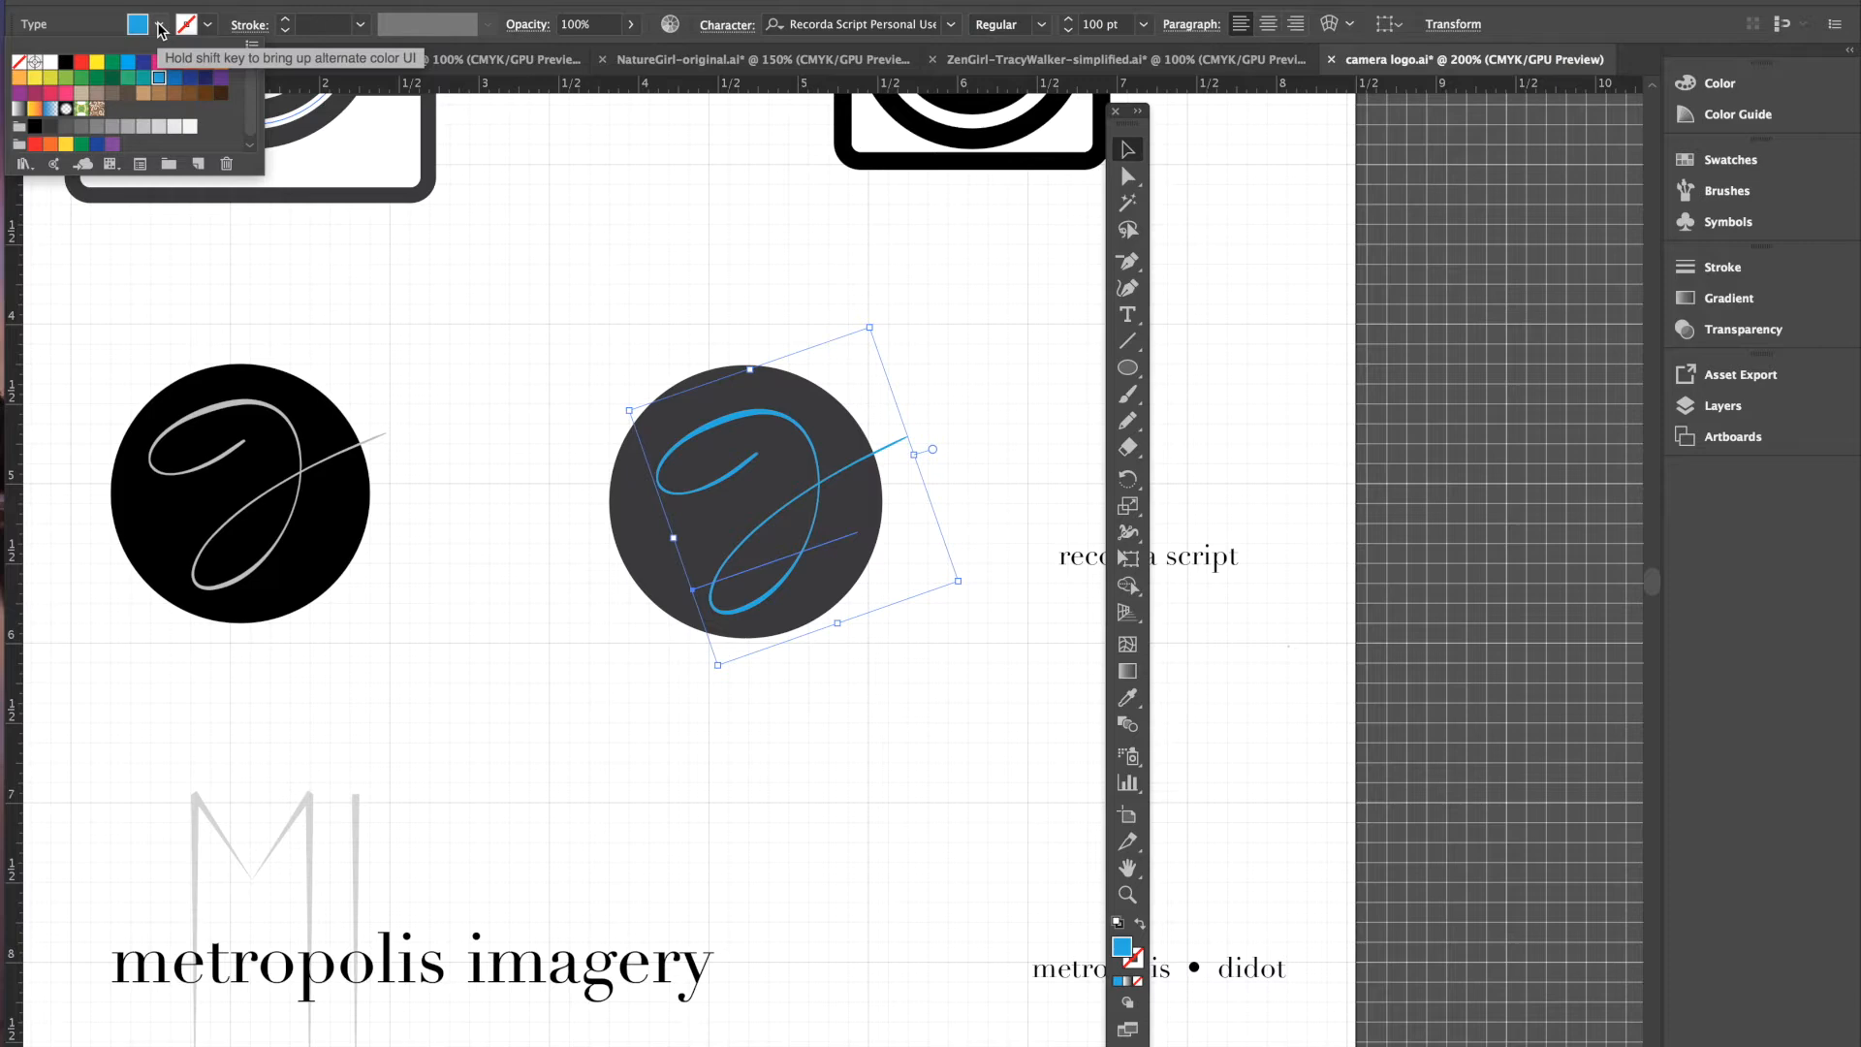
left_click(65, 78)
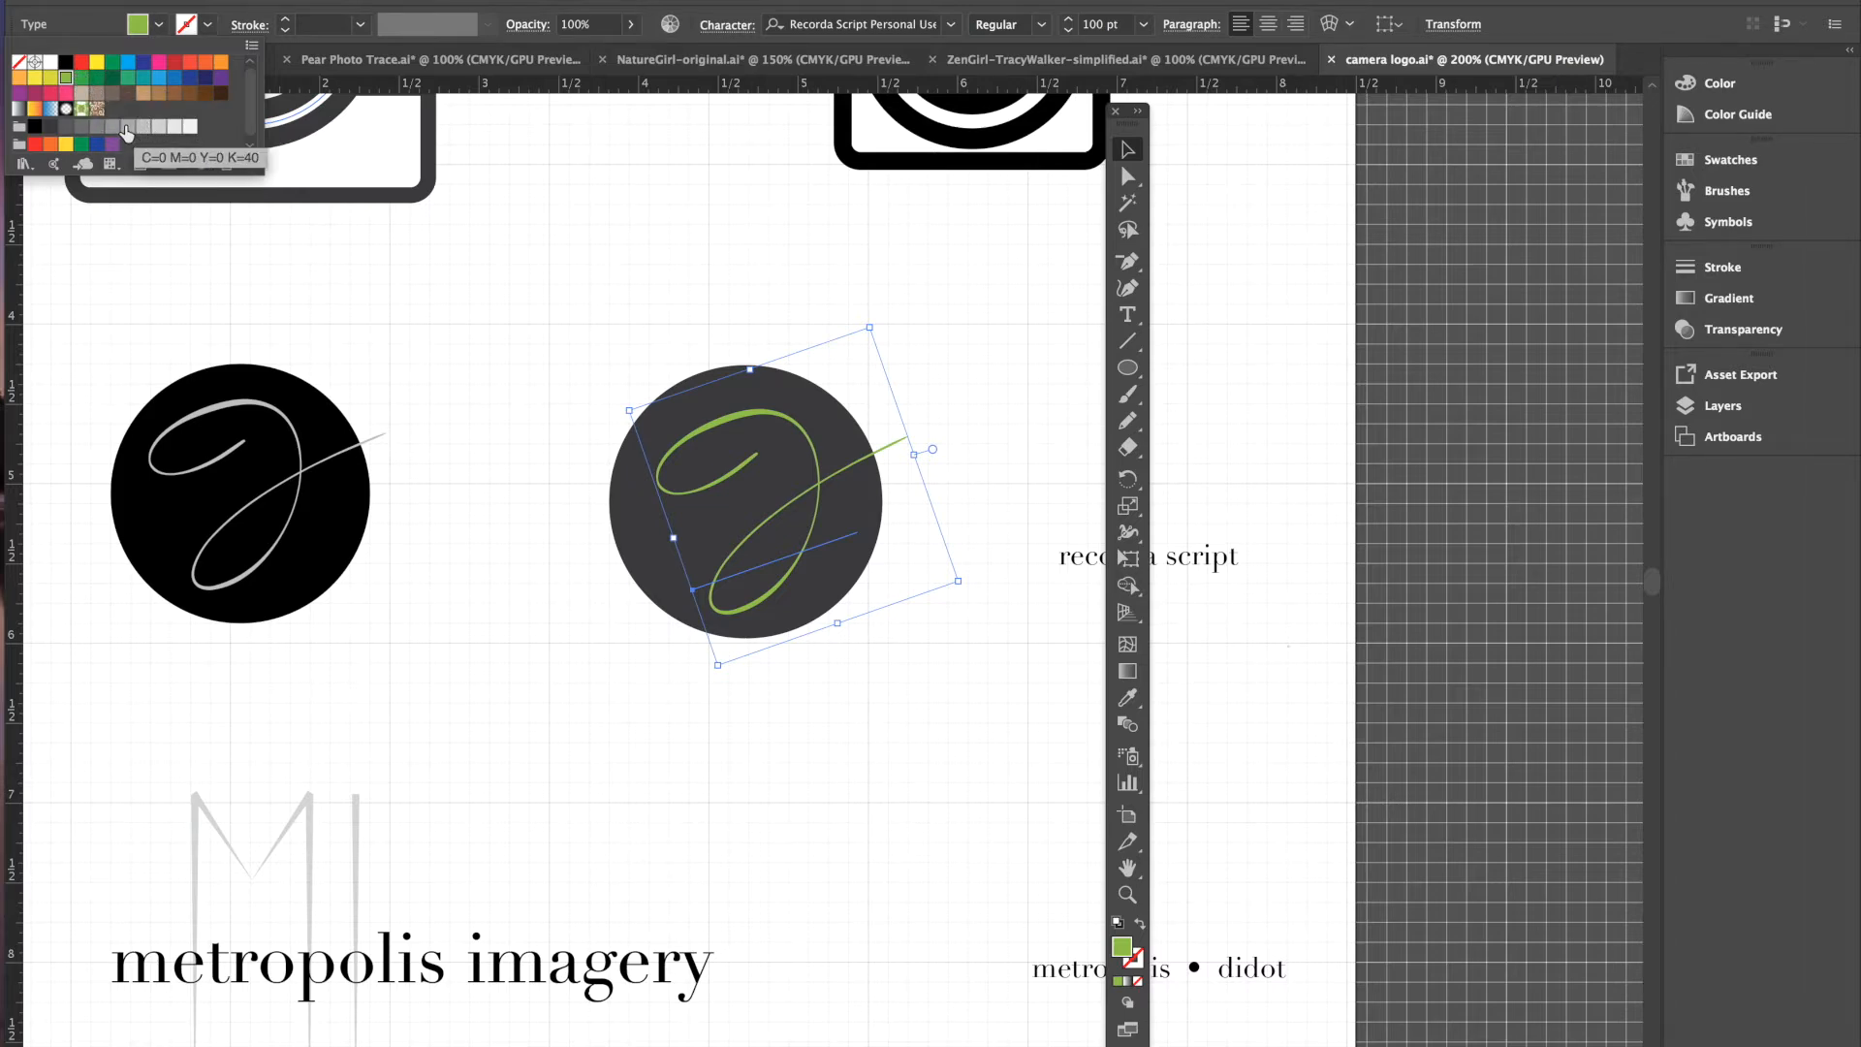
left_click(112, 129)
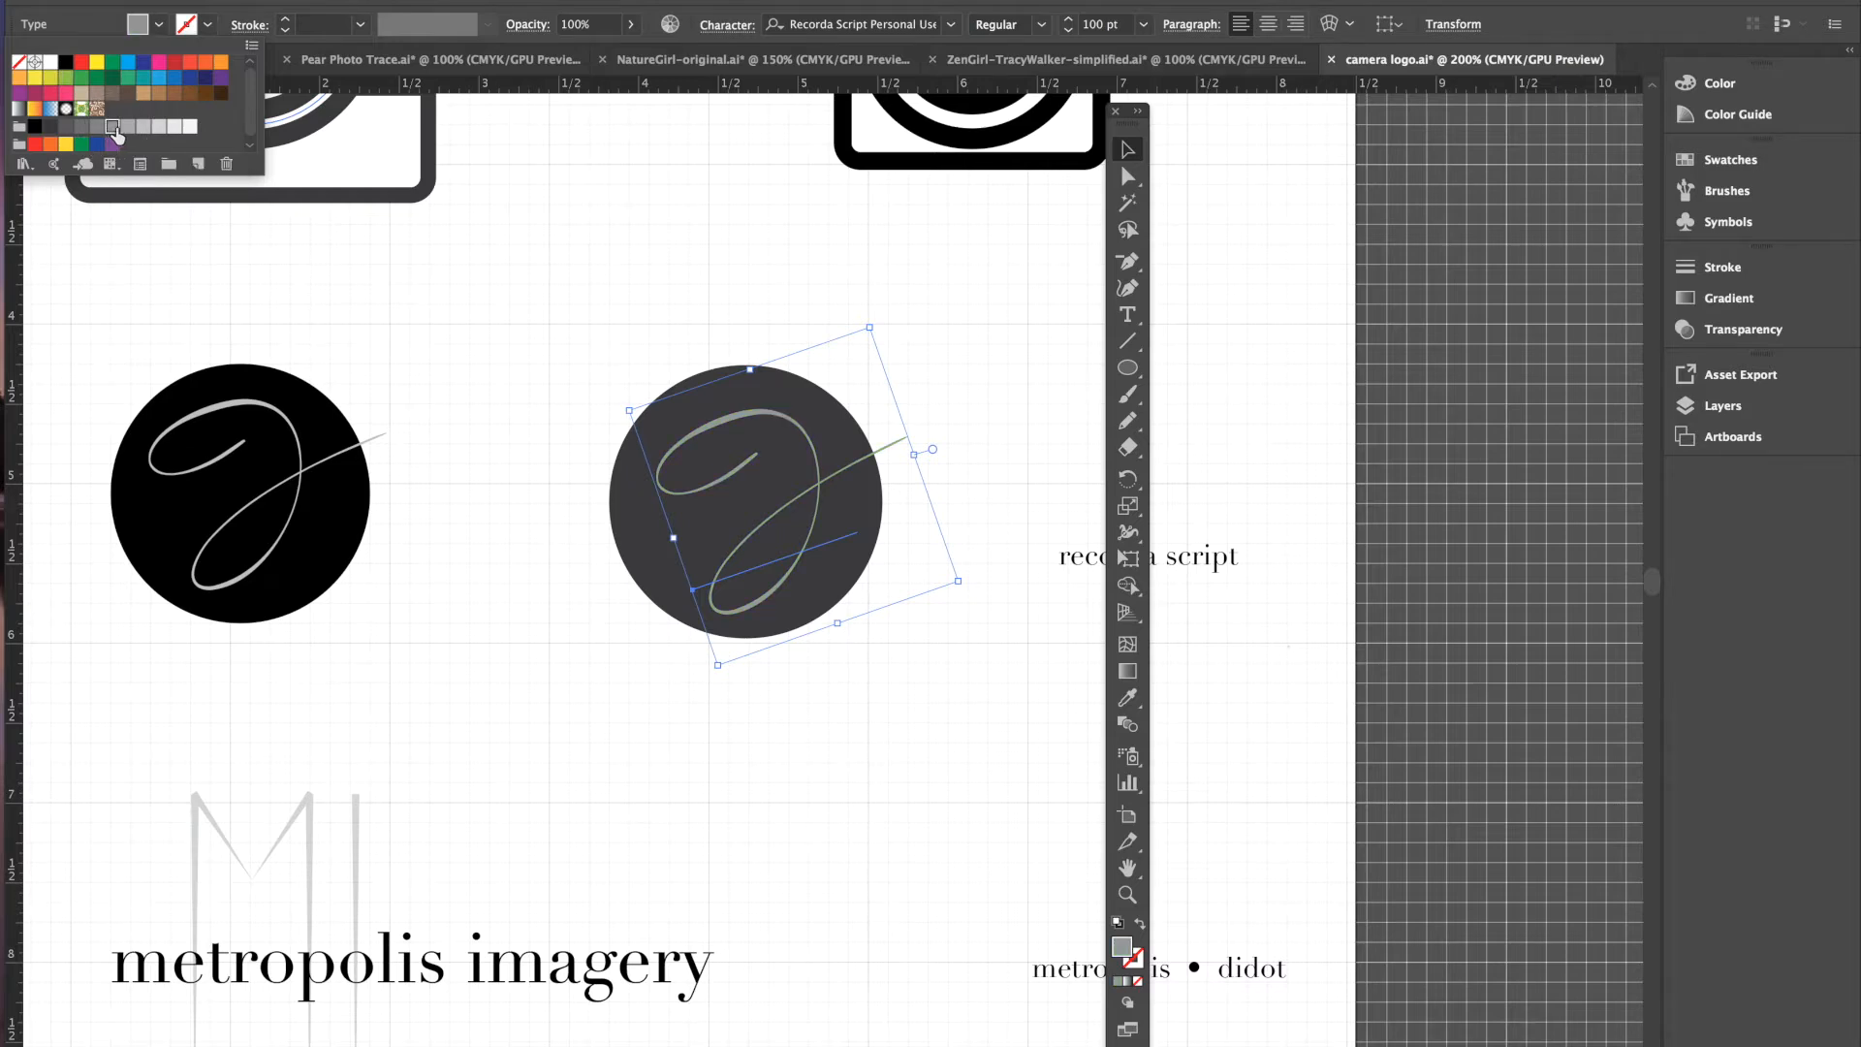
left_click(141, 132)
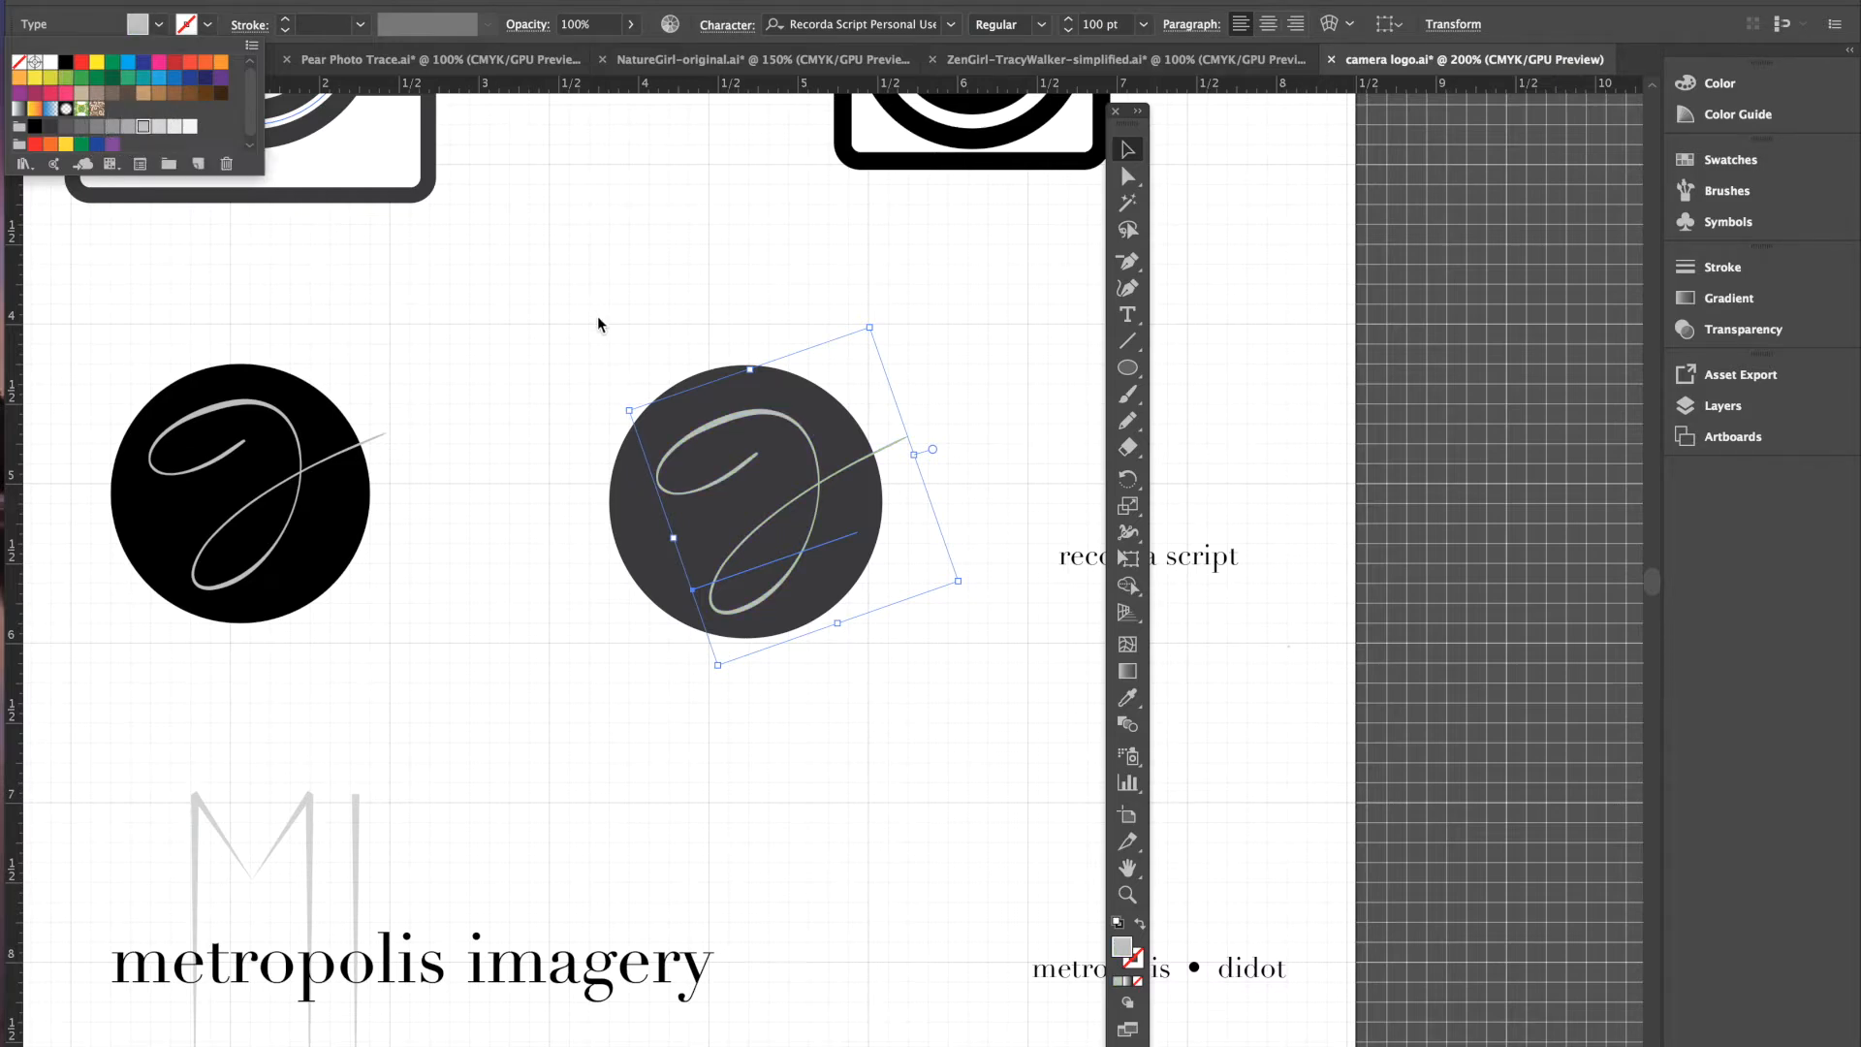
left_click(984, 359)
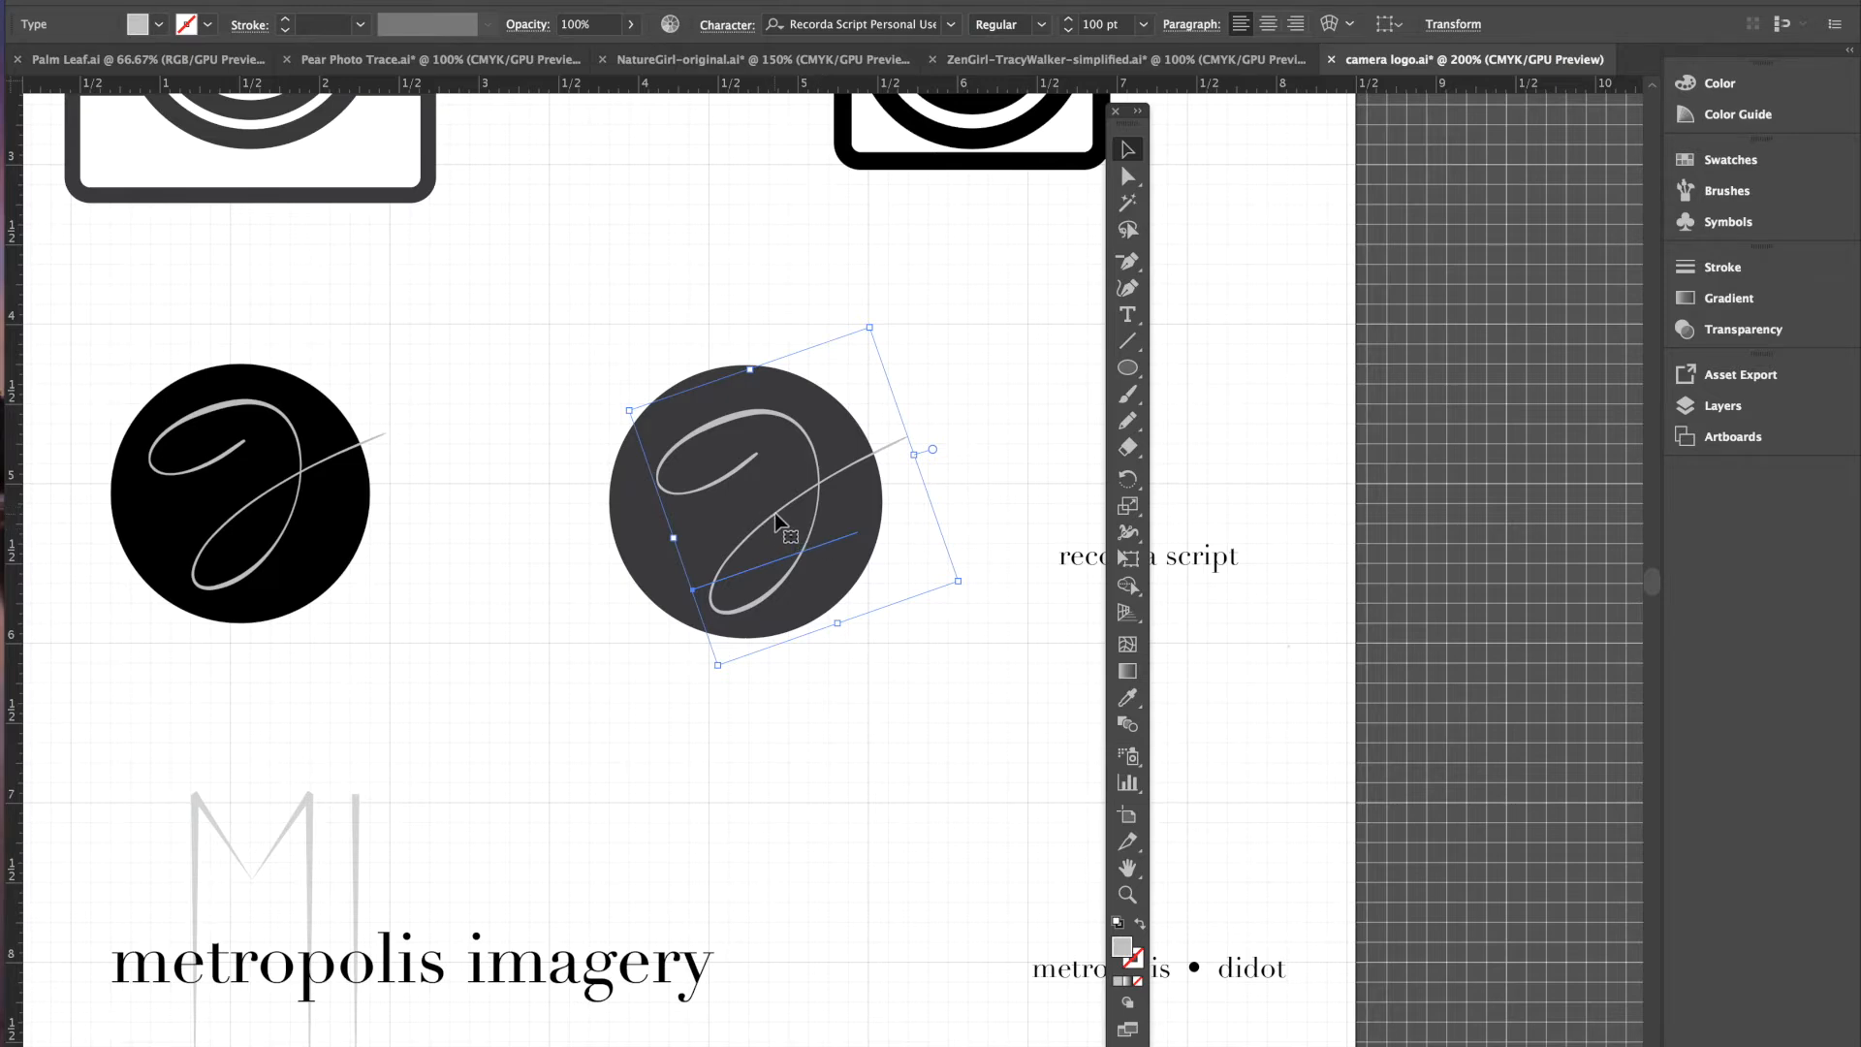
- Nudge the letter one step left and up so it sits centred in the circle
key("Left")
key("Left")
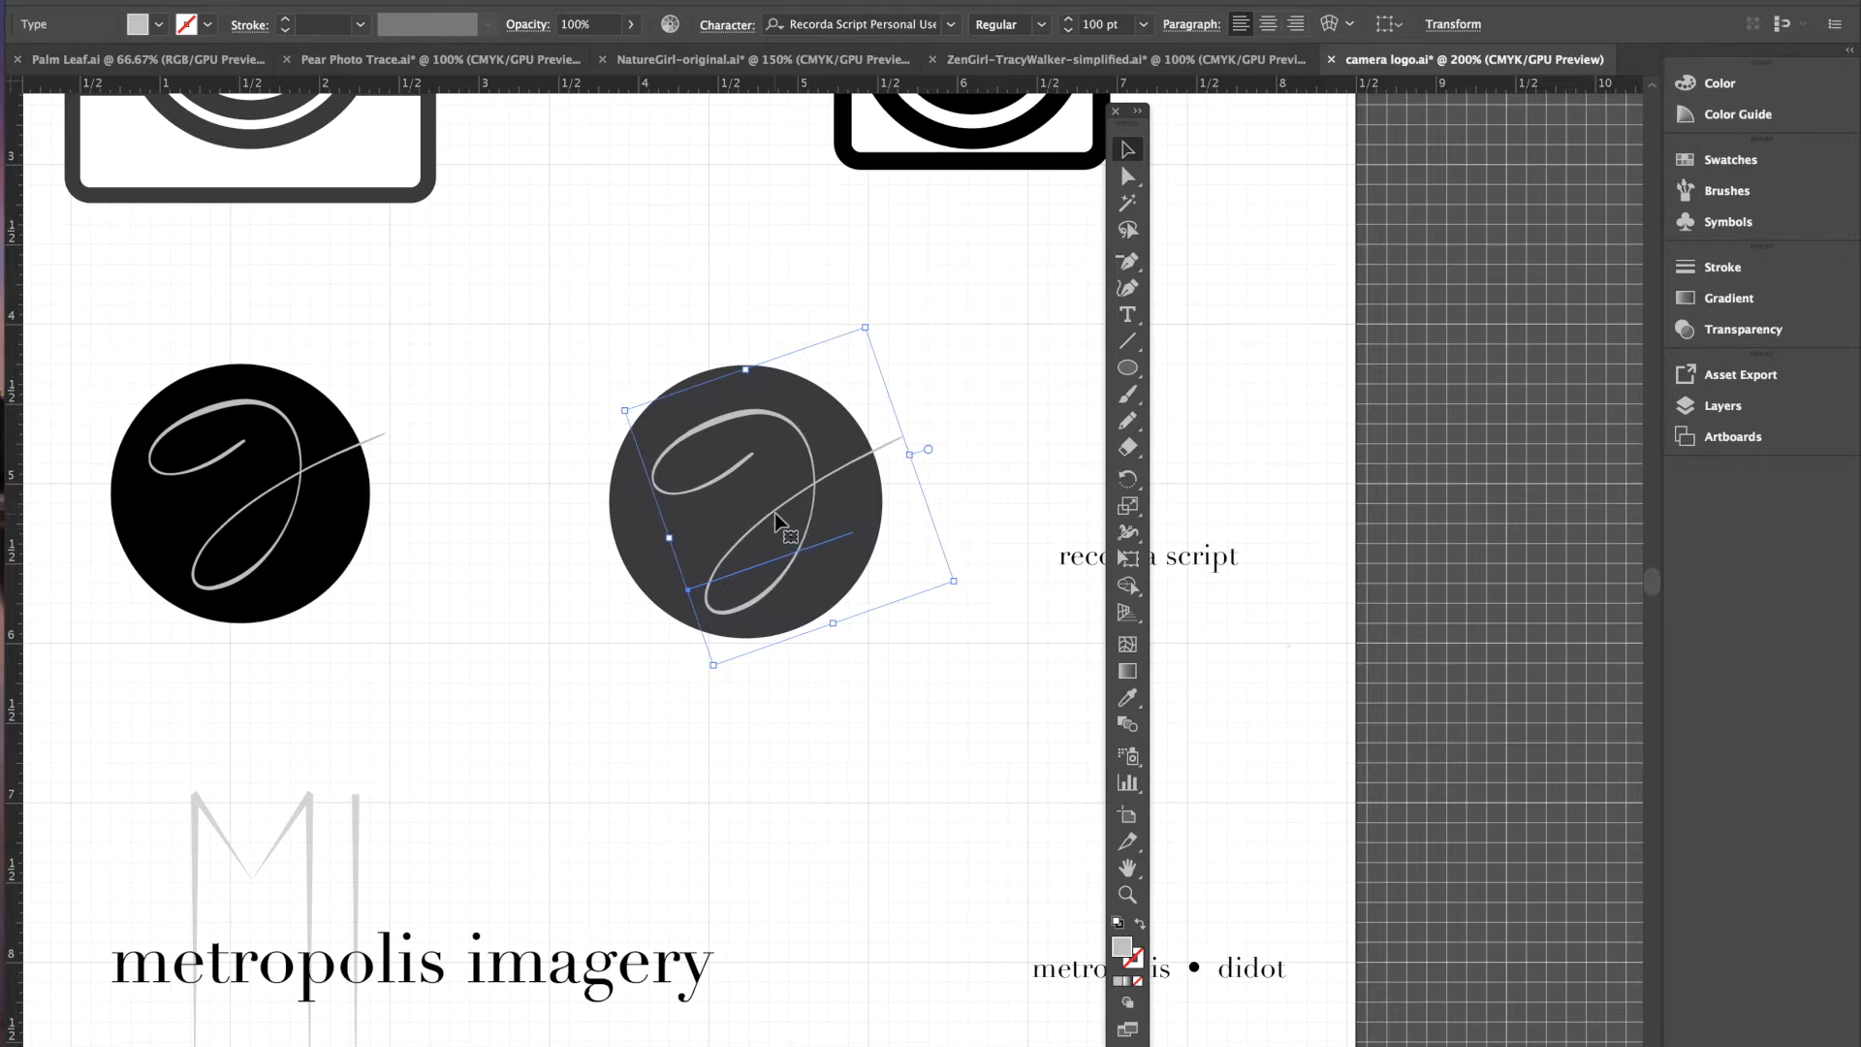
key("Up")
key("Up")
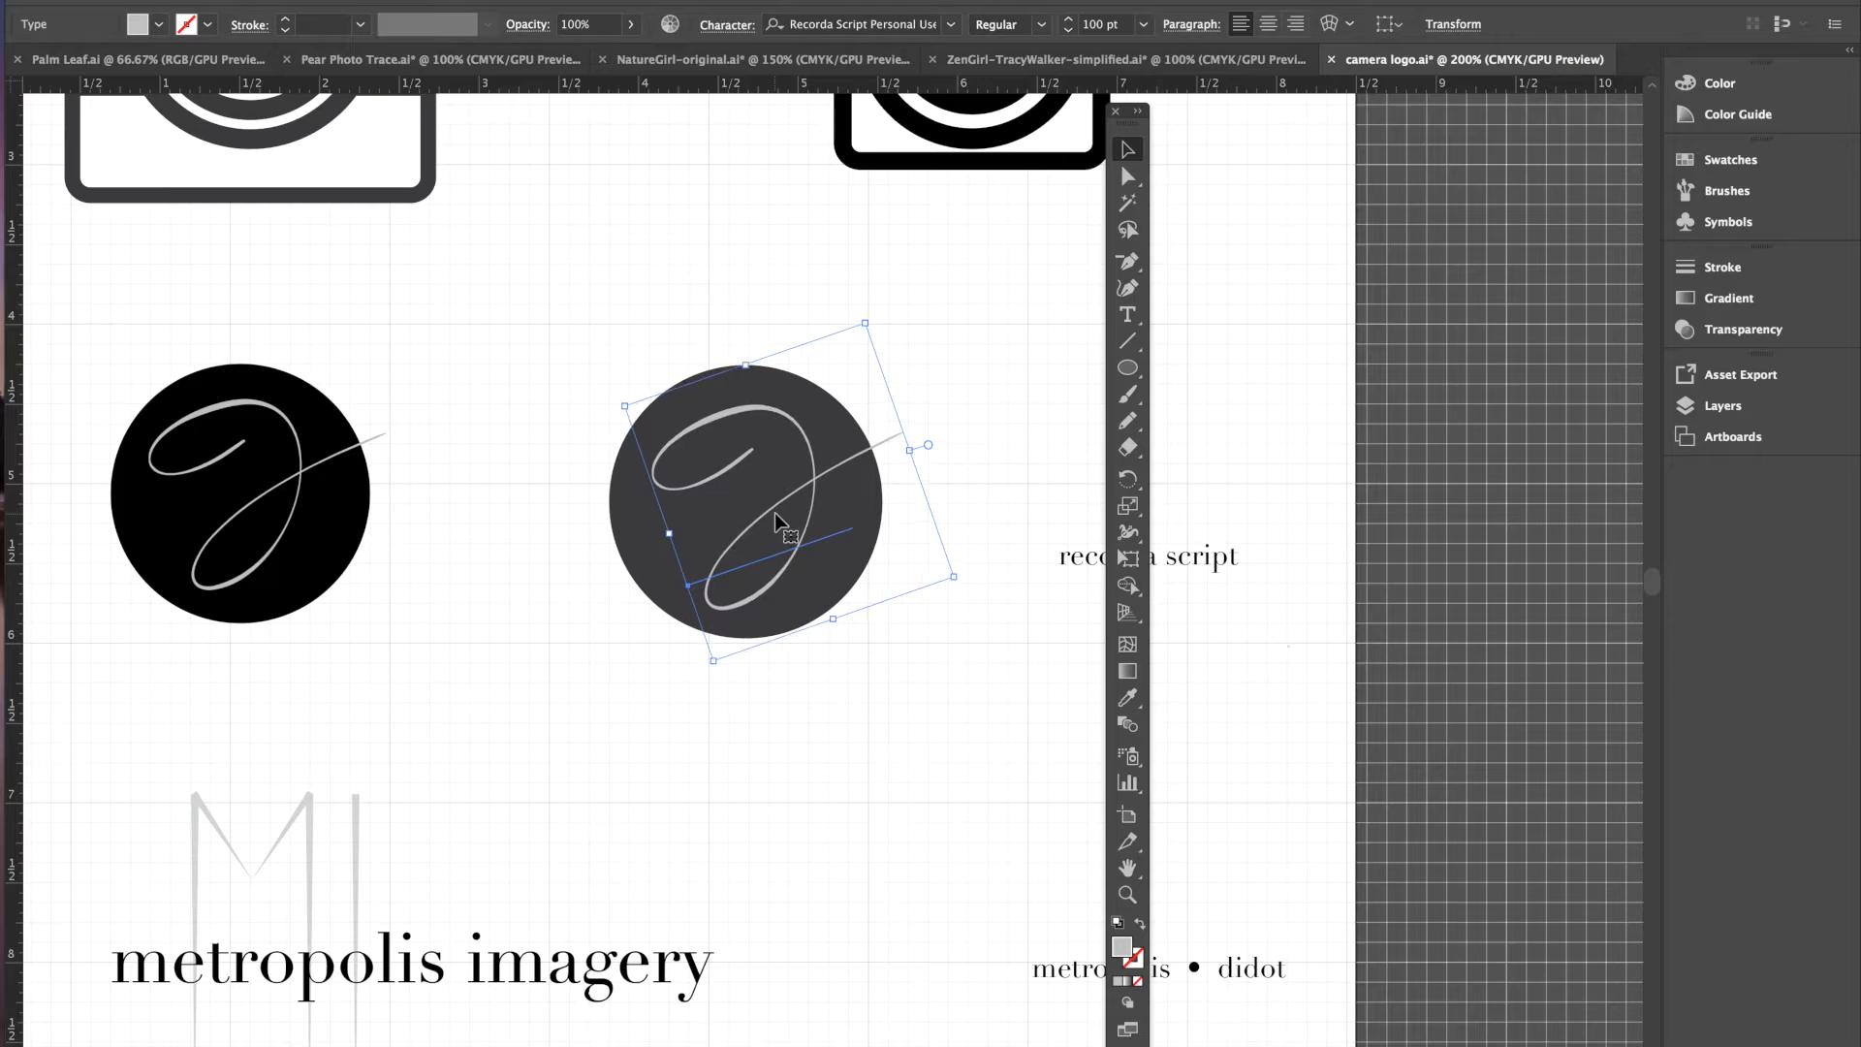
left_click(967, 383)
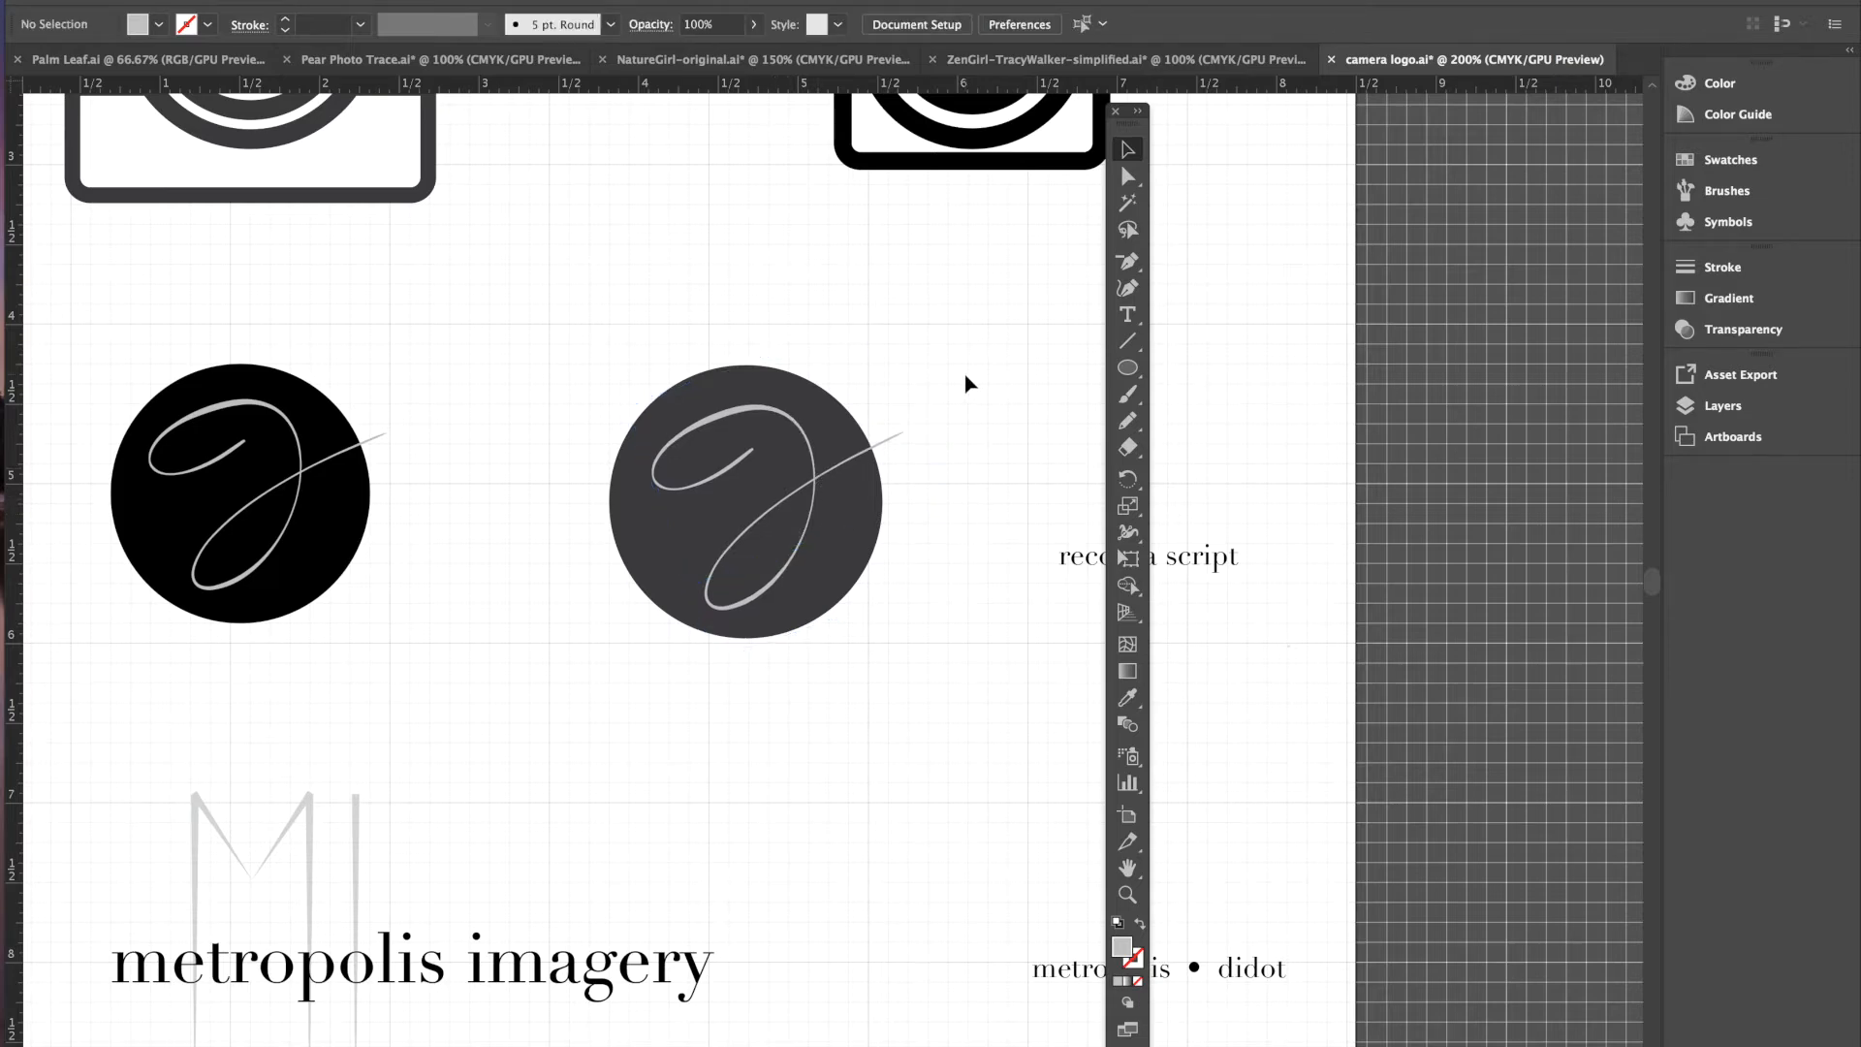
left_click(751, 419)
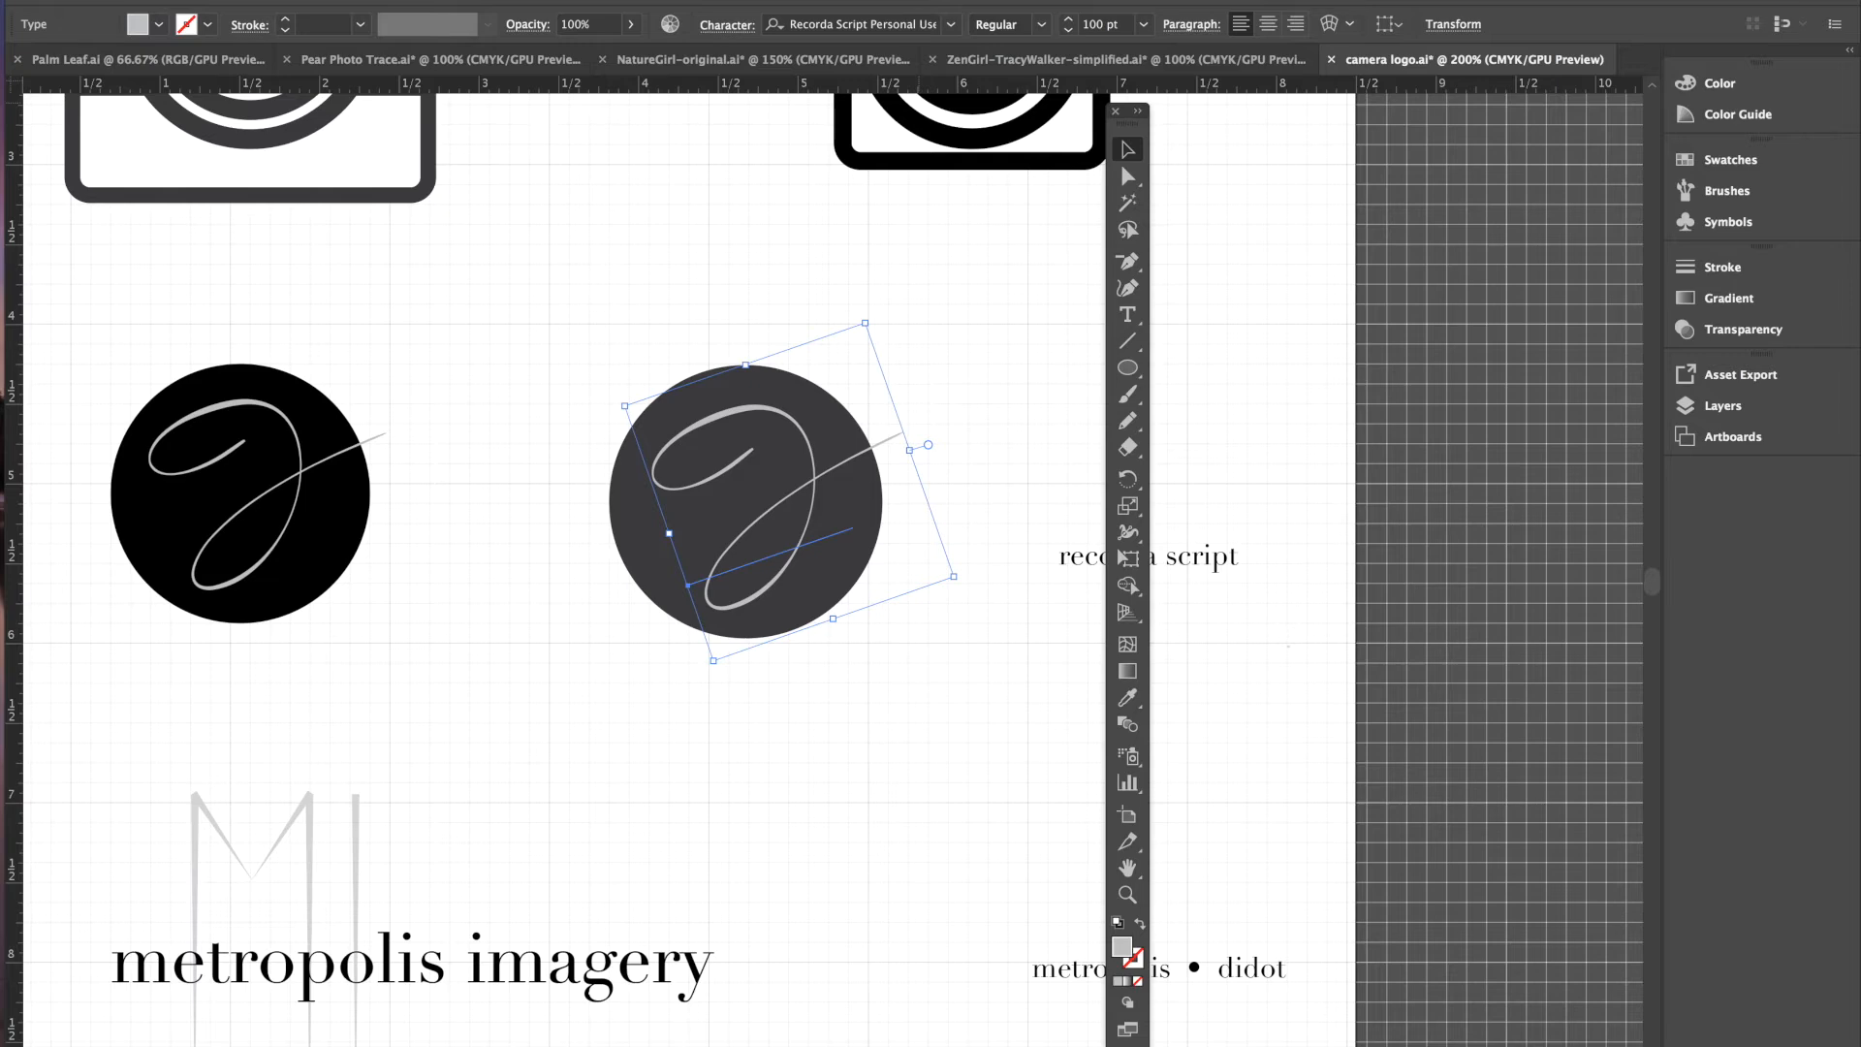
- Convert the light gray script letter to outlines with Type > Create Outlines
left_click(355, 0)
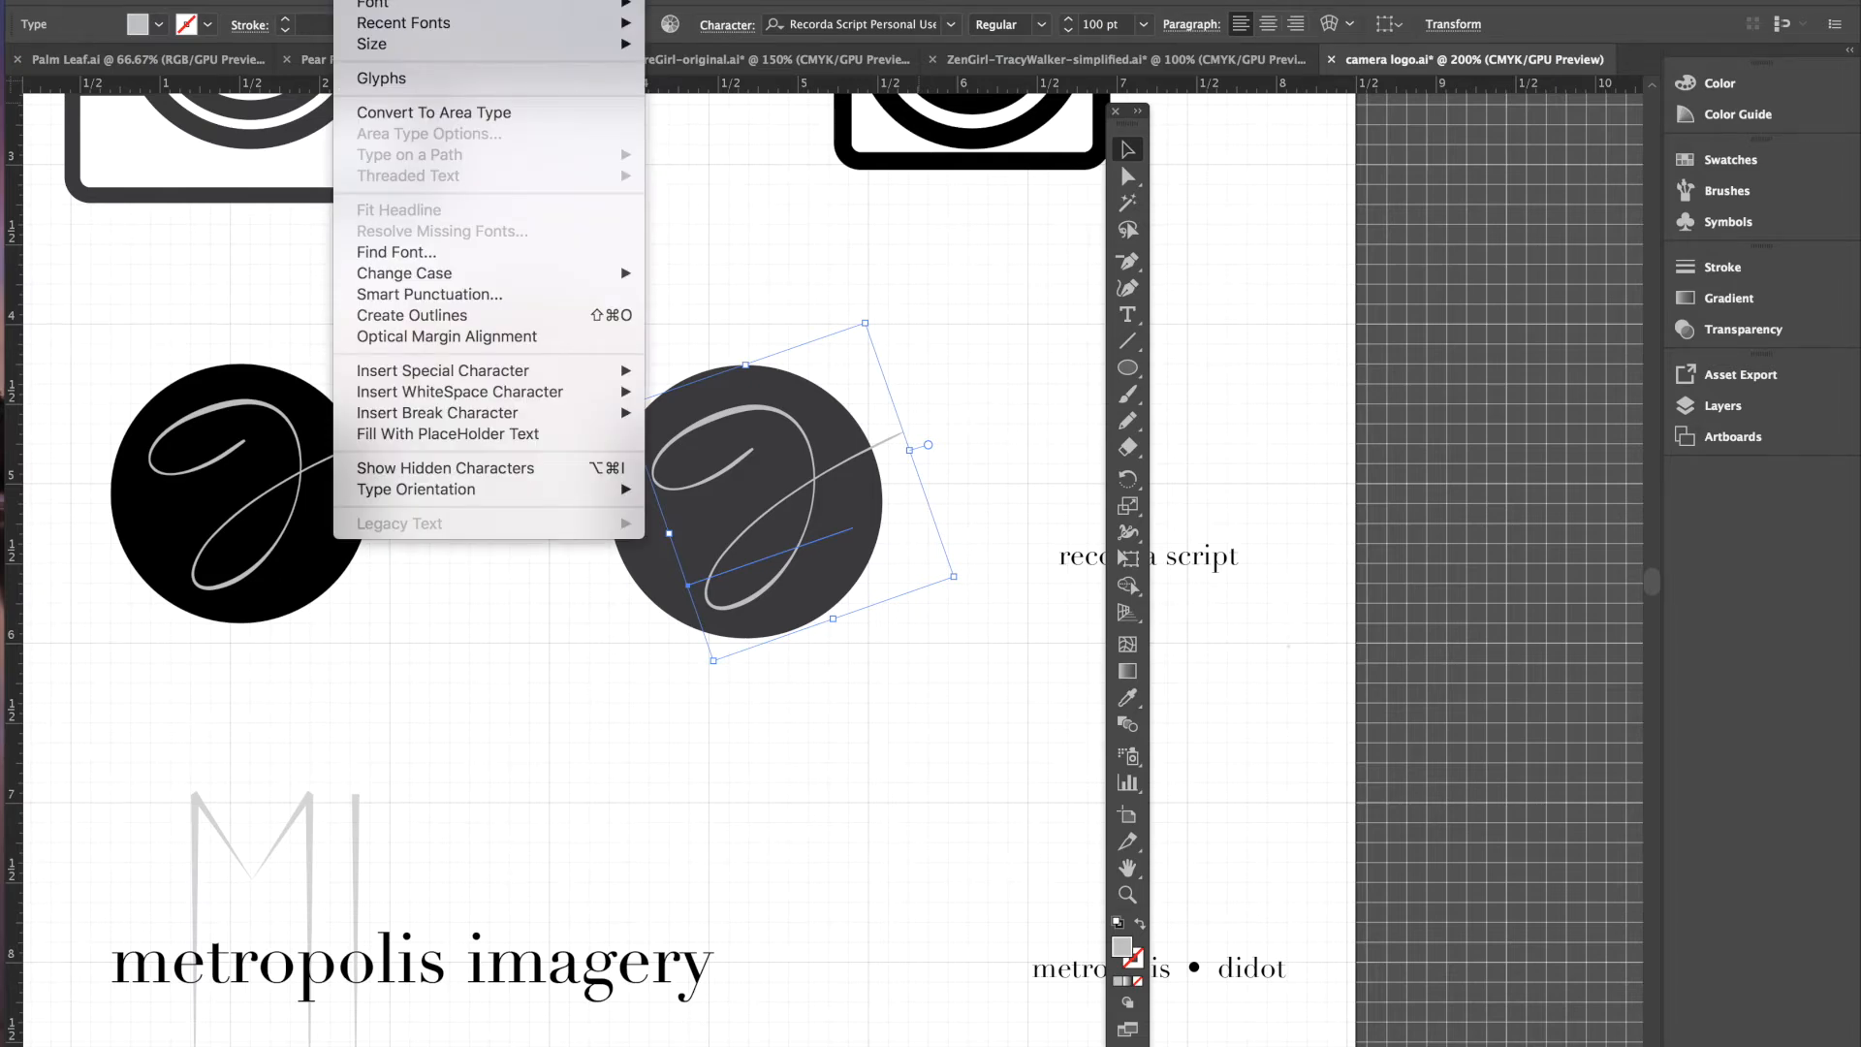
left_click(444, 316)
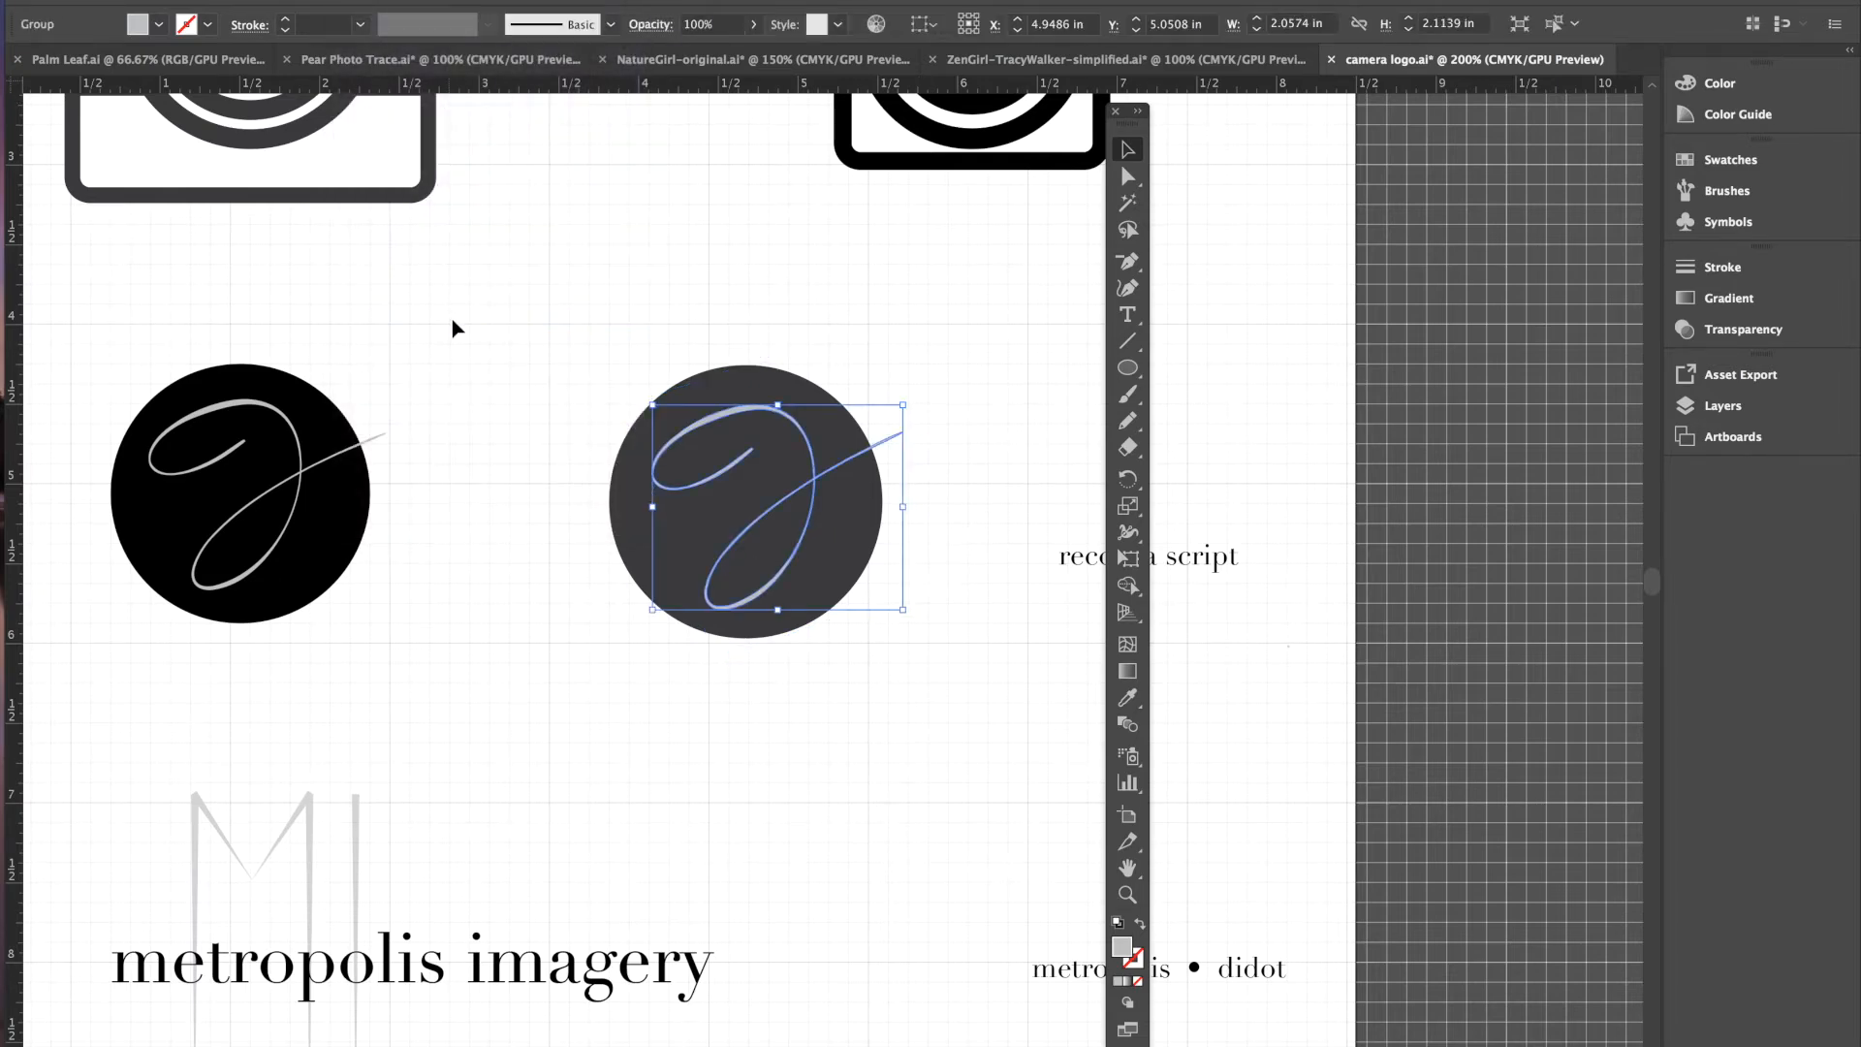
left_click(668, 294)
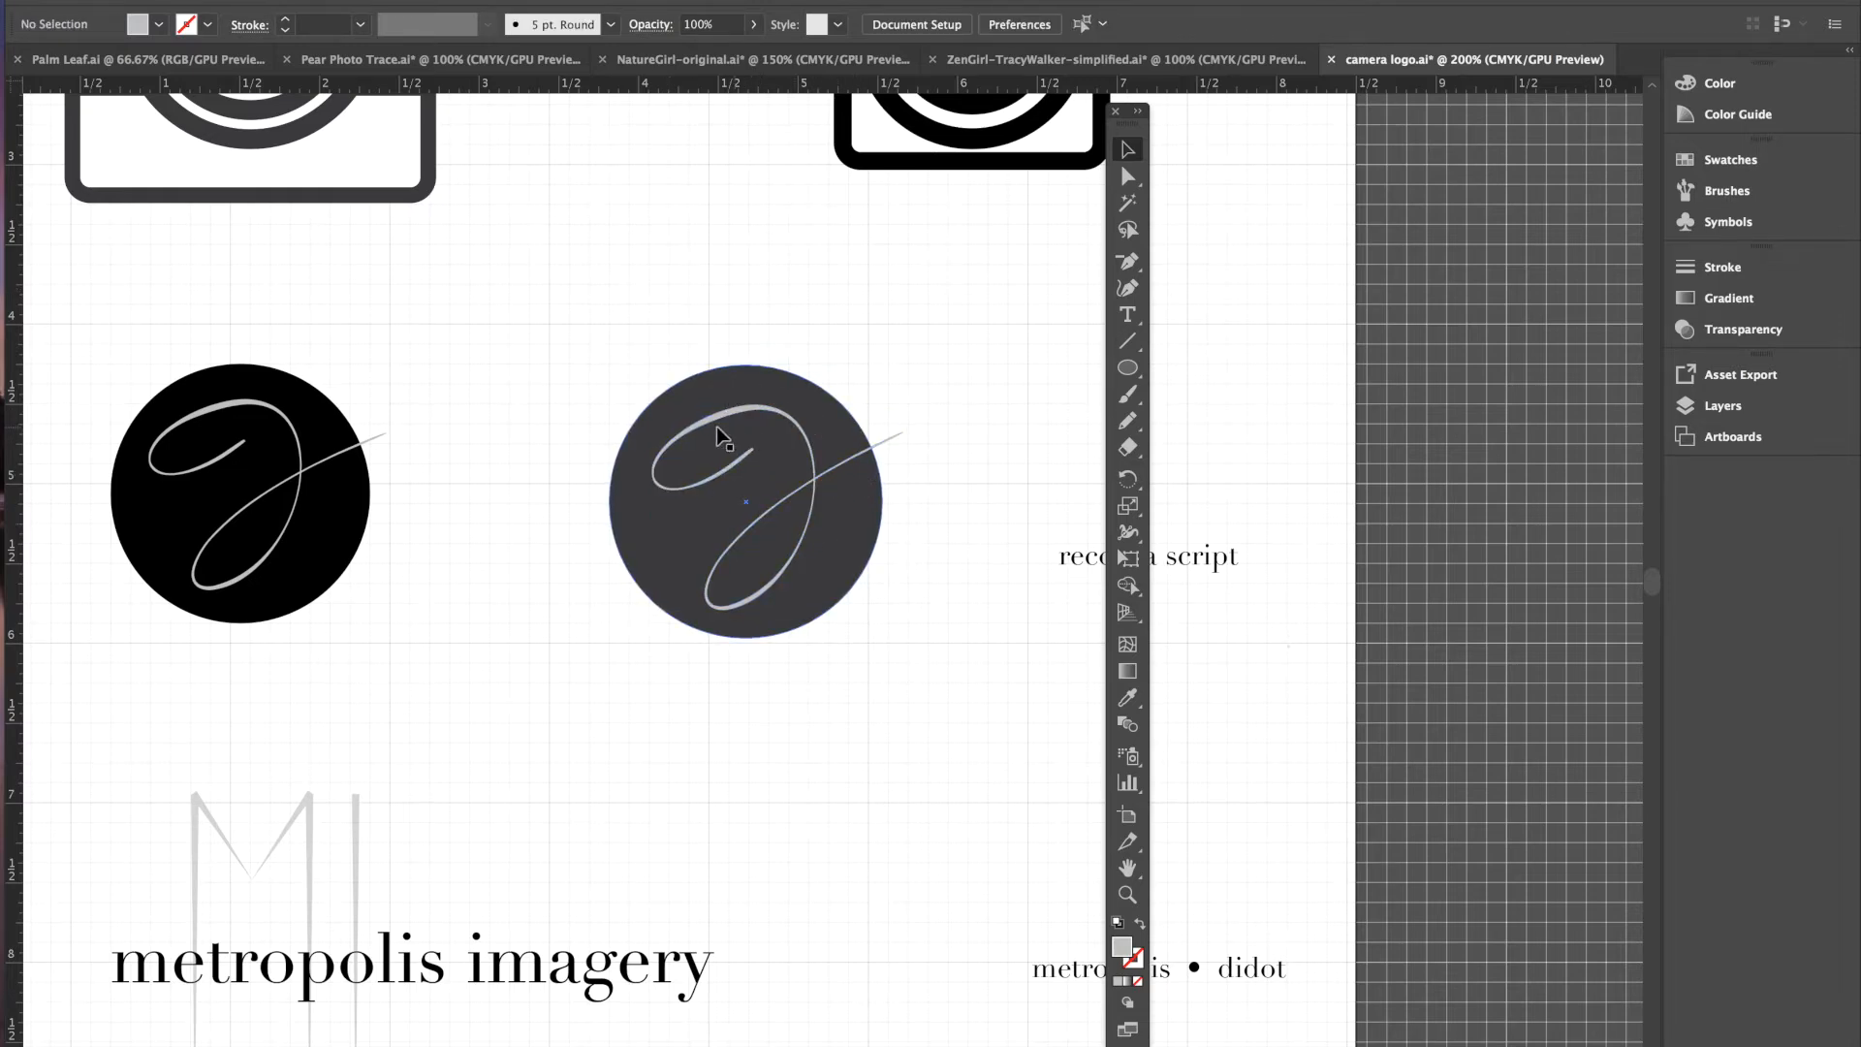
- Group the dark gray circle and outlined letter, moving the Tools panel off the label
left_click_drag(590, 361, 993, 691)
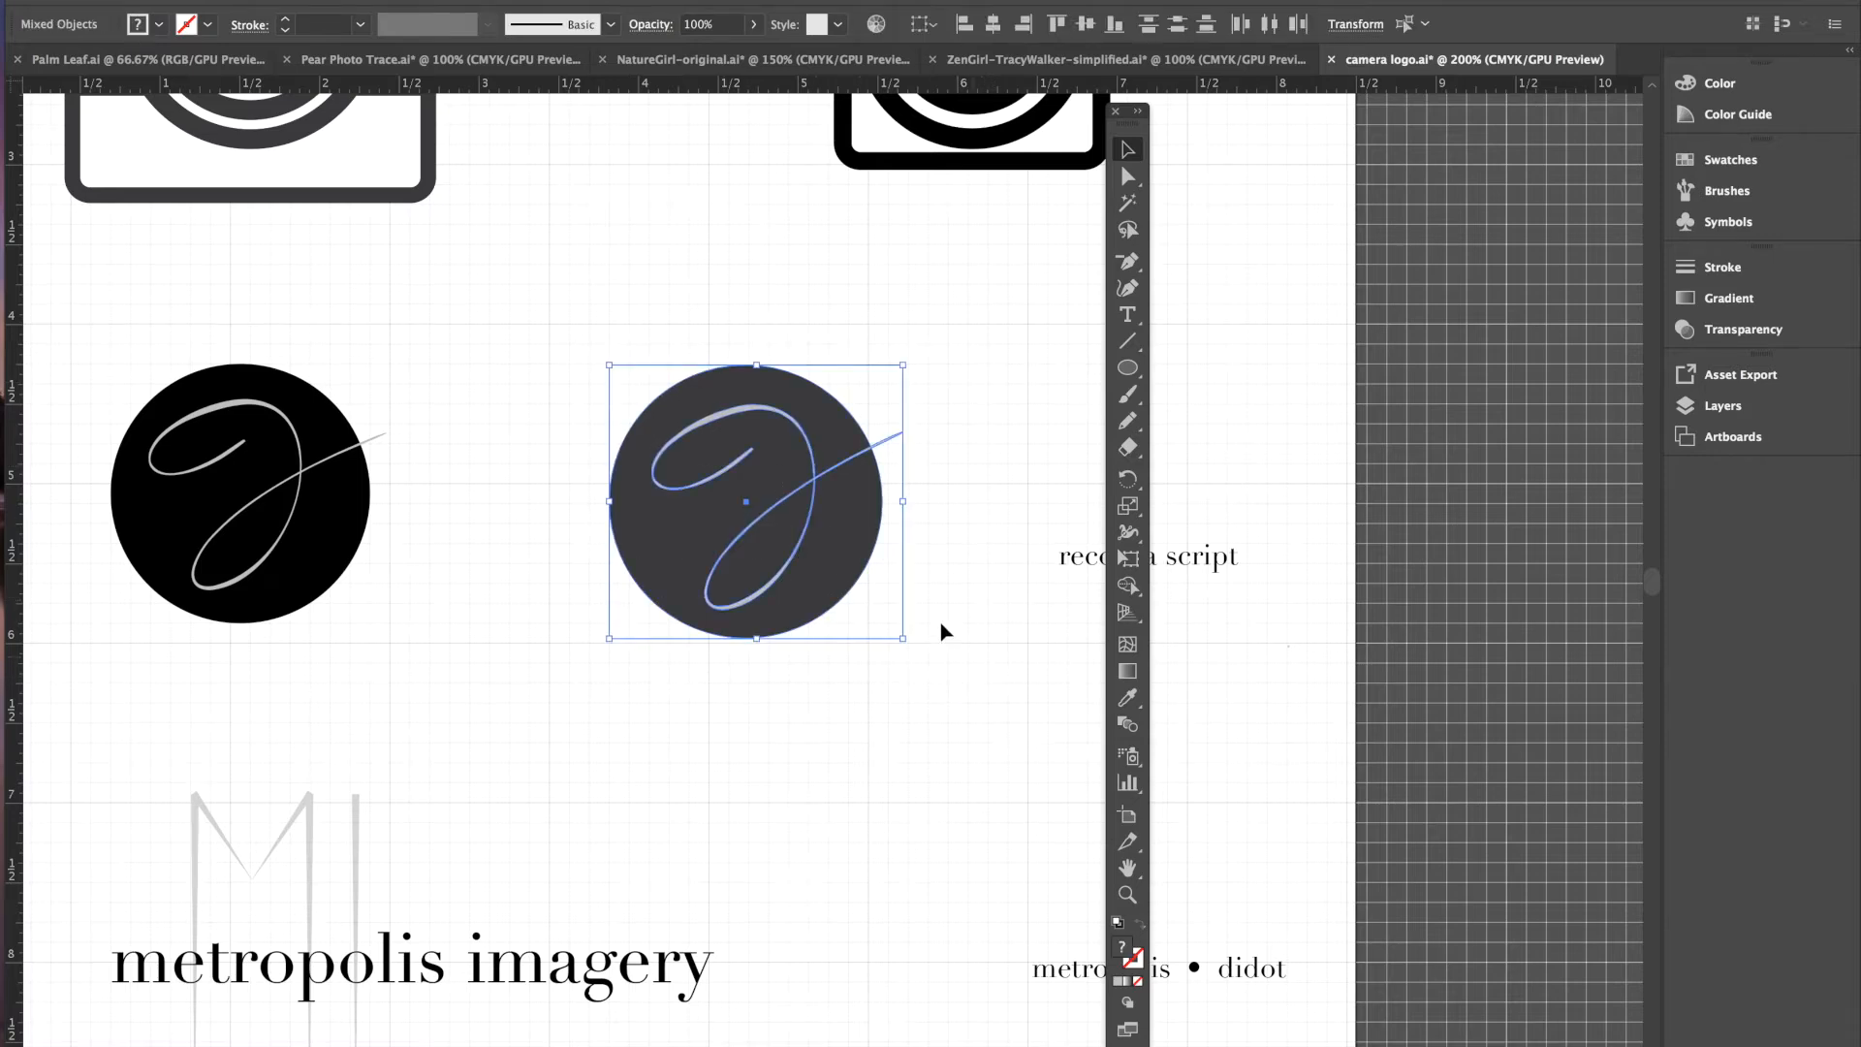
left_click(281, 0)
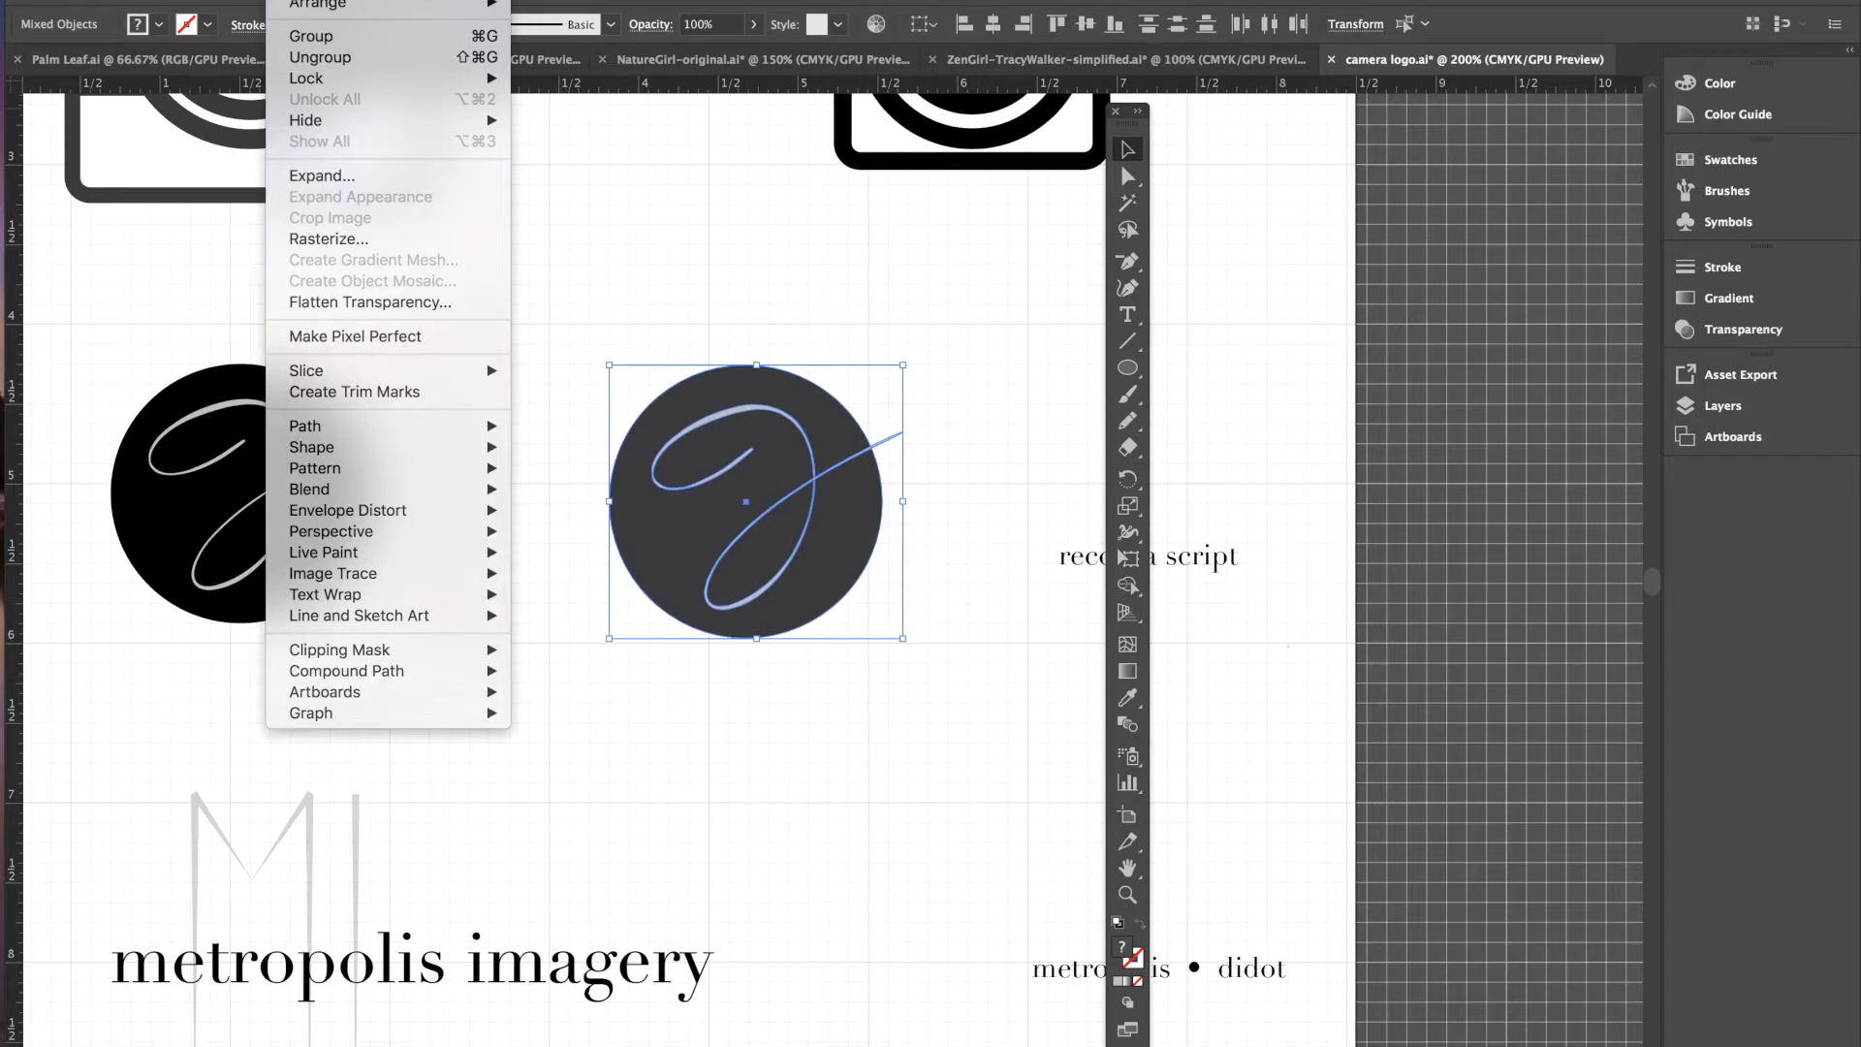
left_click(312, 35)
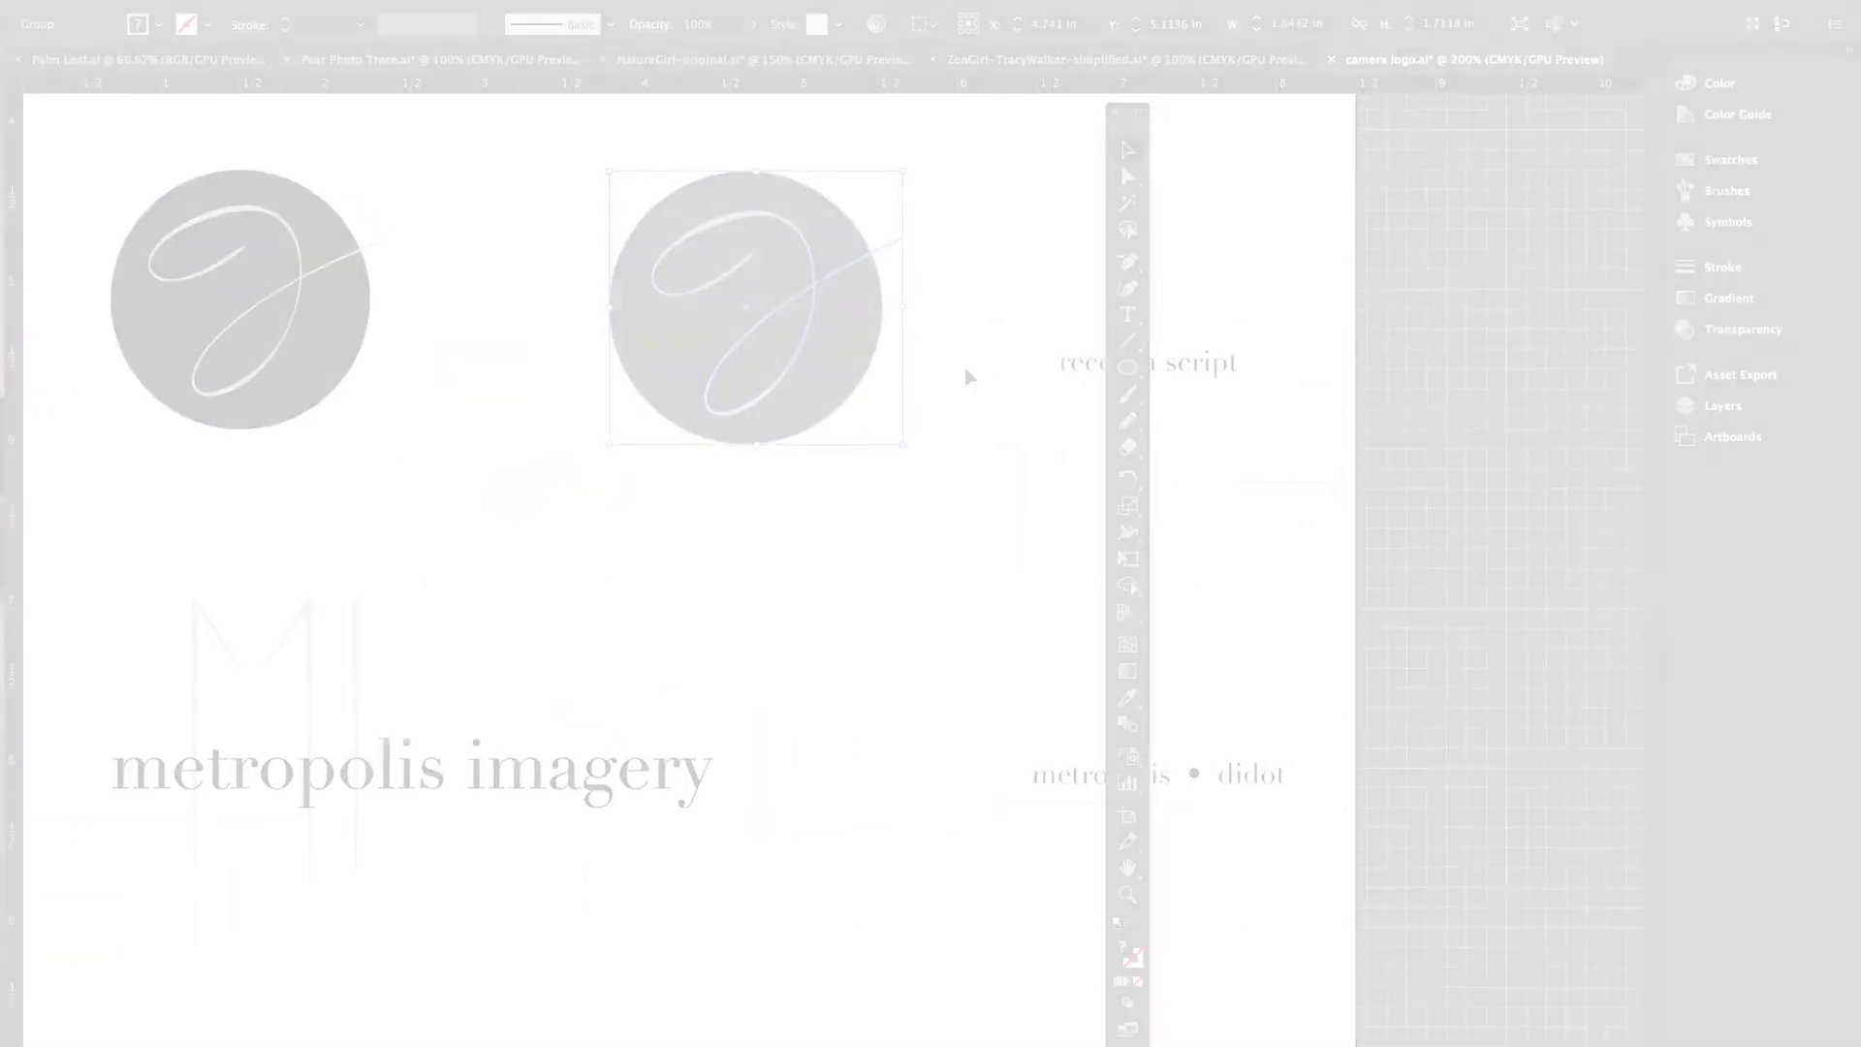
scroll(966, 375, "down", 3)
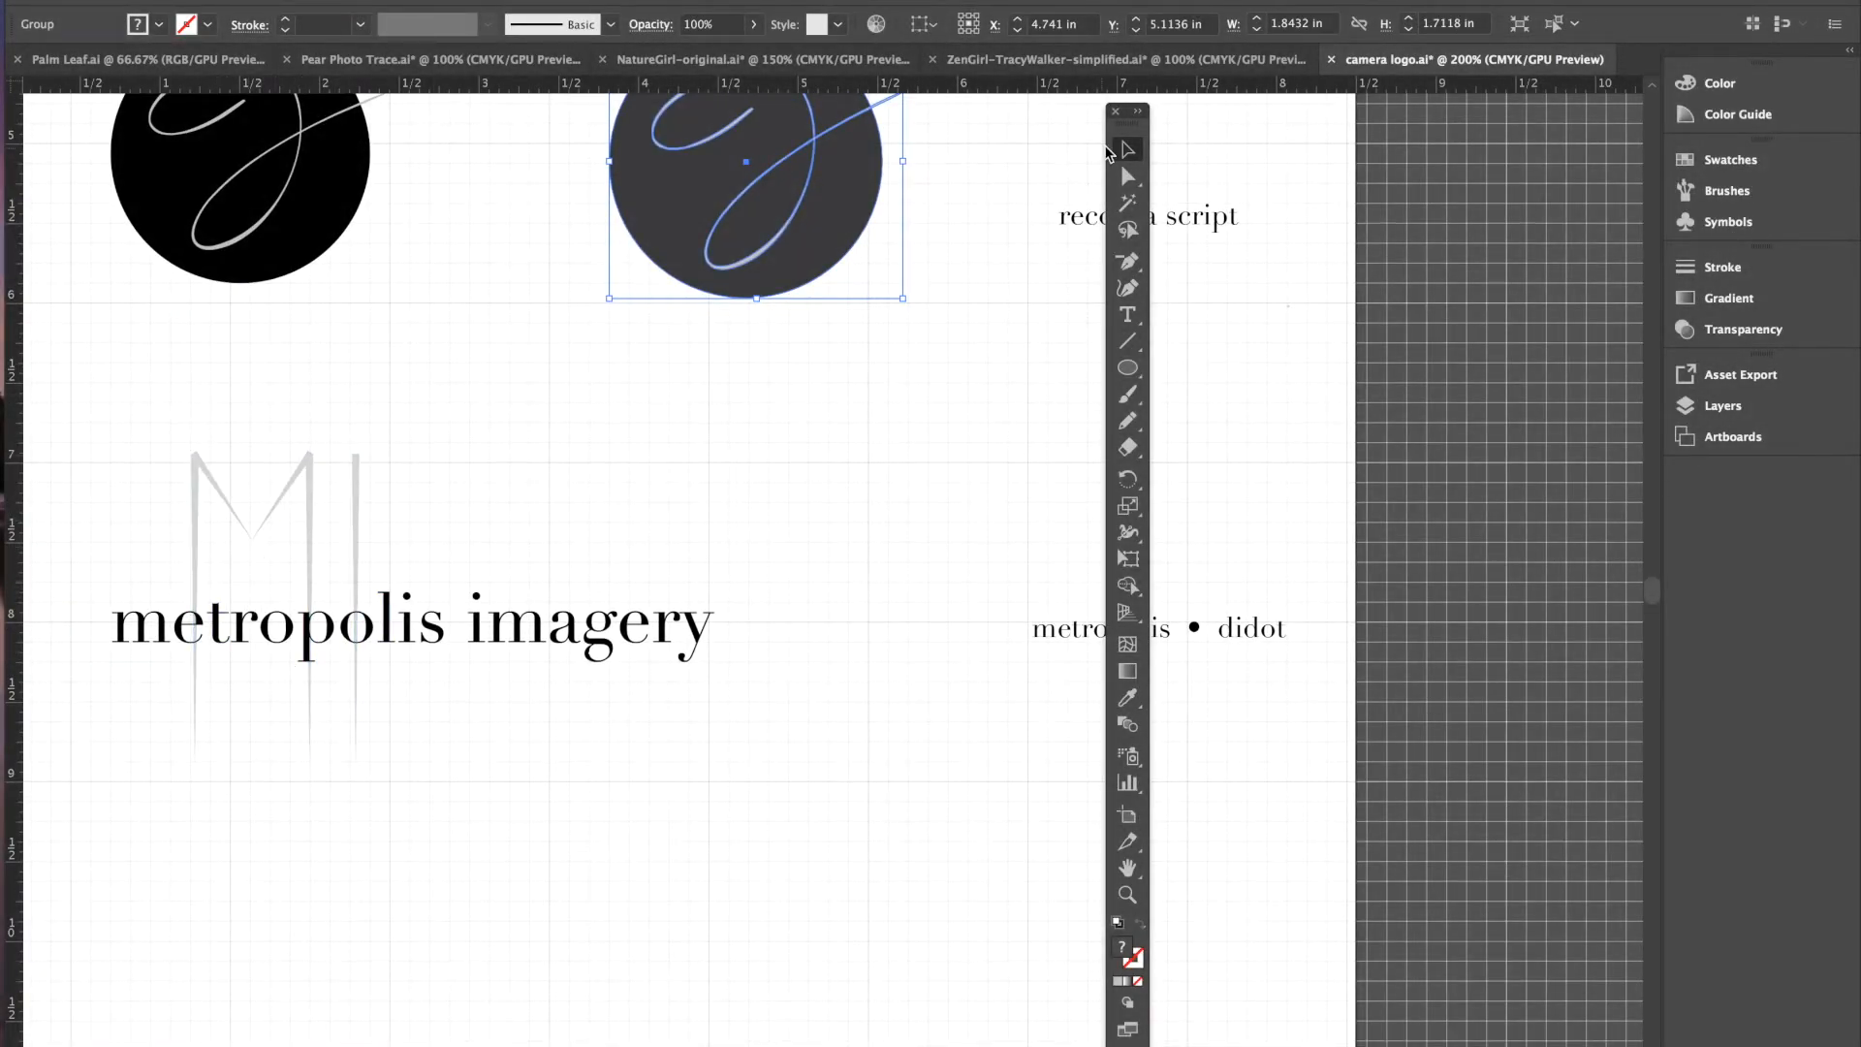
left_click_drag(1123, 124, 1410, 133)
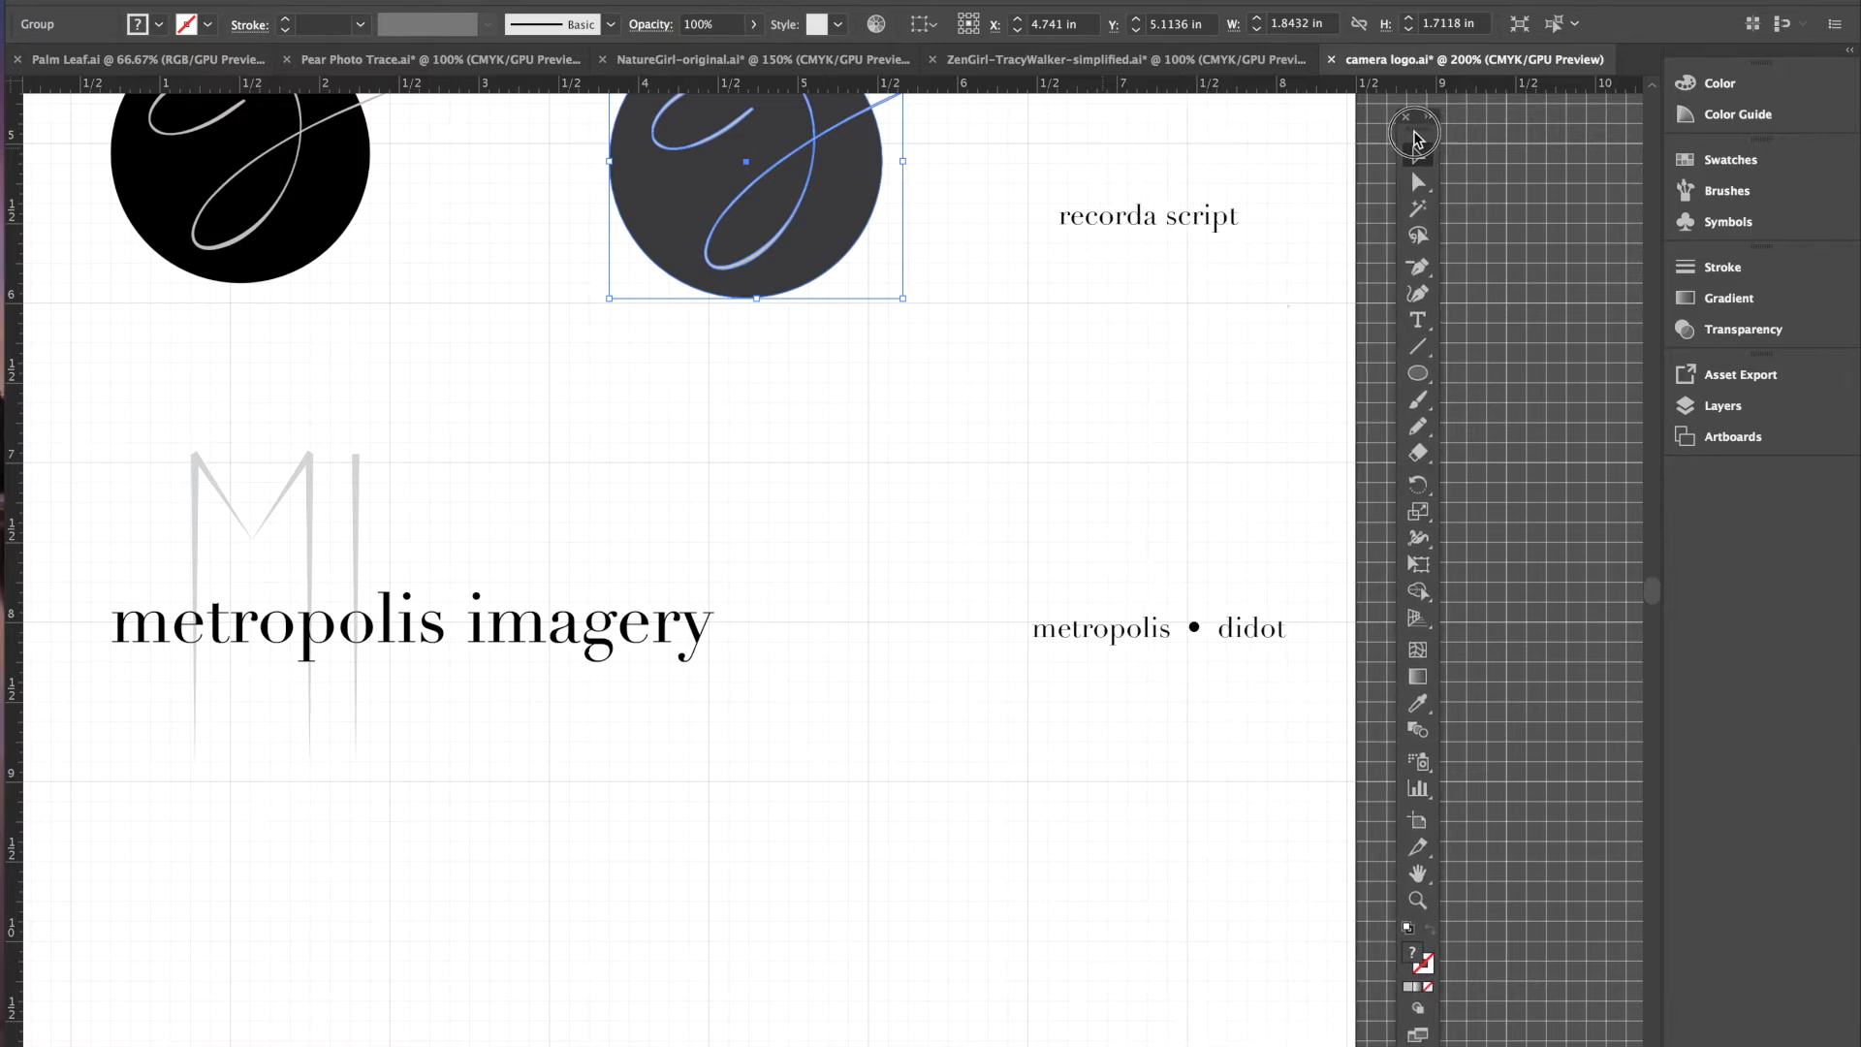
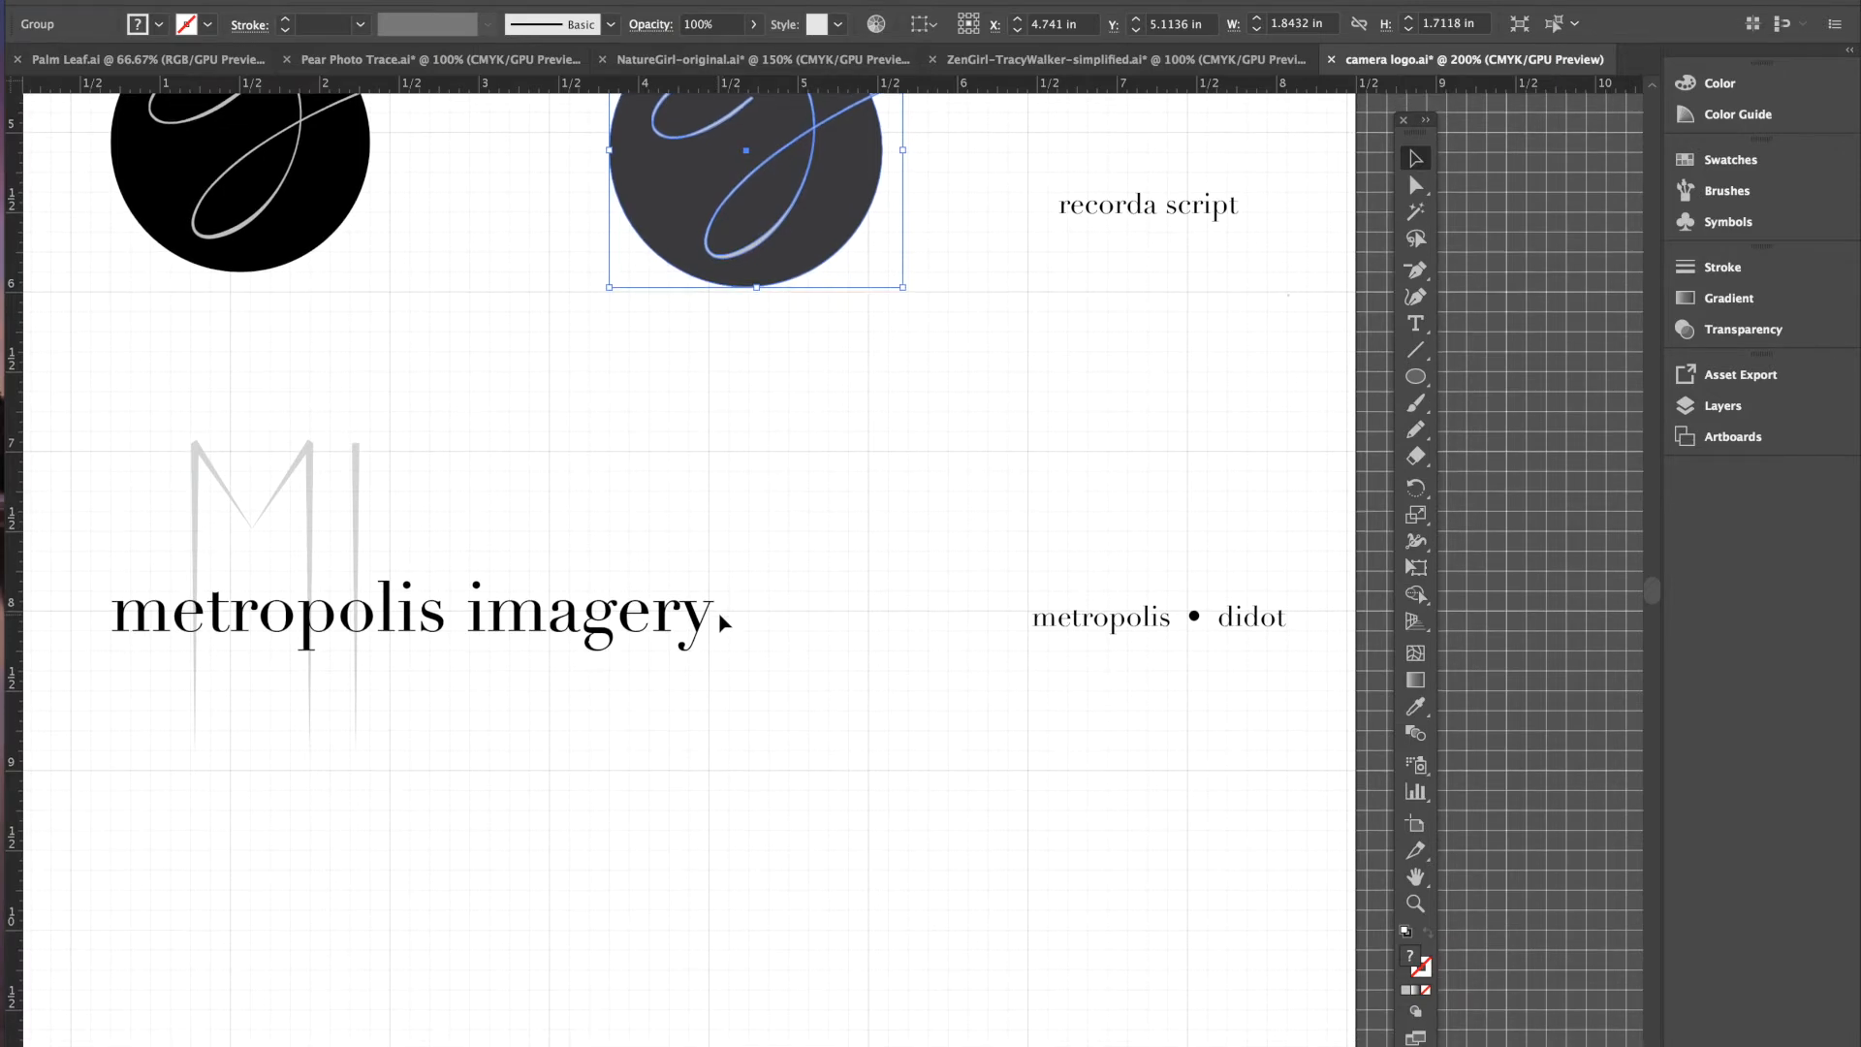
- Type 'MI' as a new text object on the artboard beside metropolis • didot
scroll(1103, 676, "down", 2)
scroll(1218, 623, "down", 4)
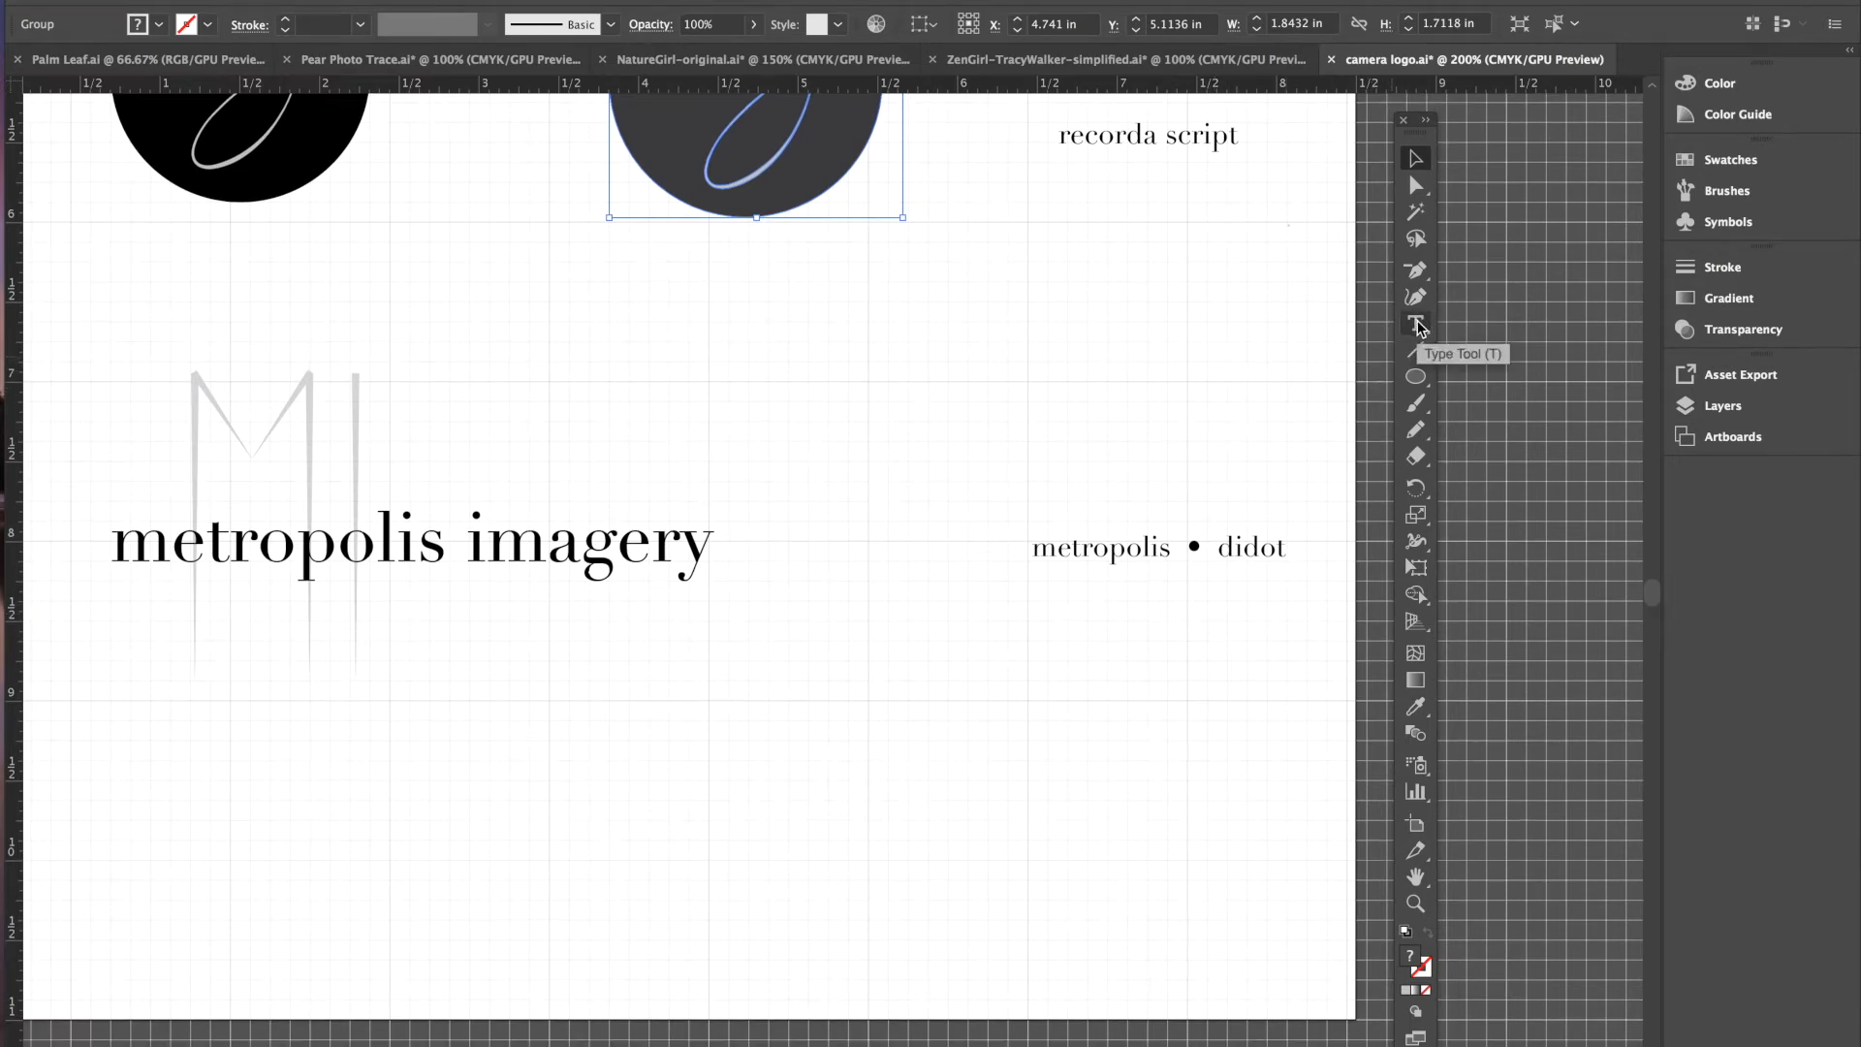
left_click(1416, 326)
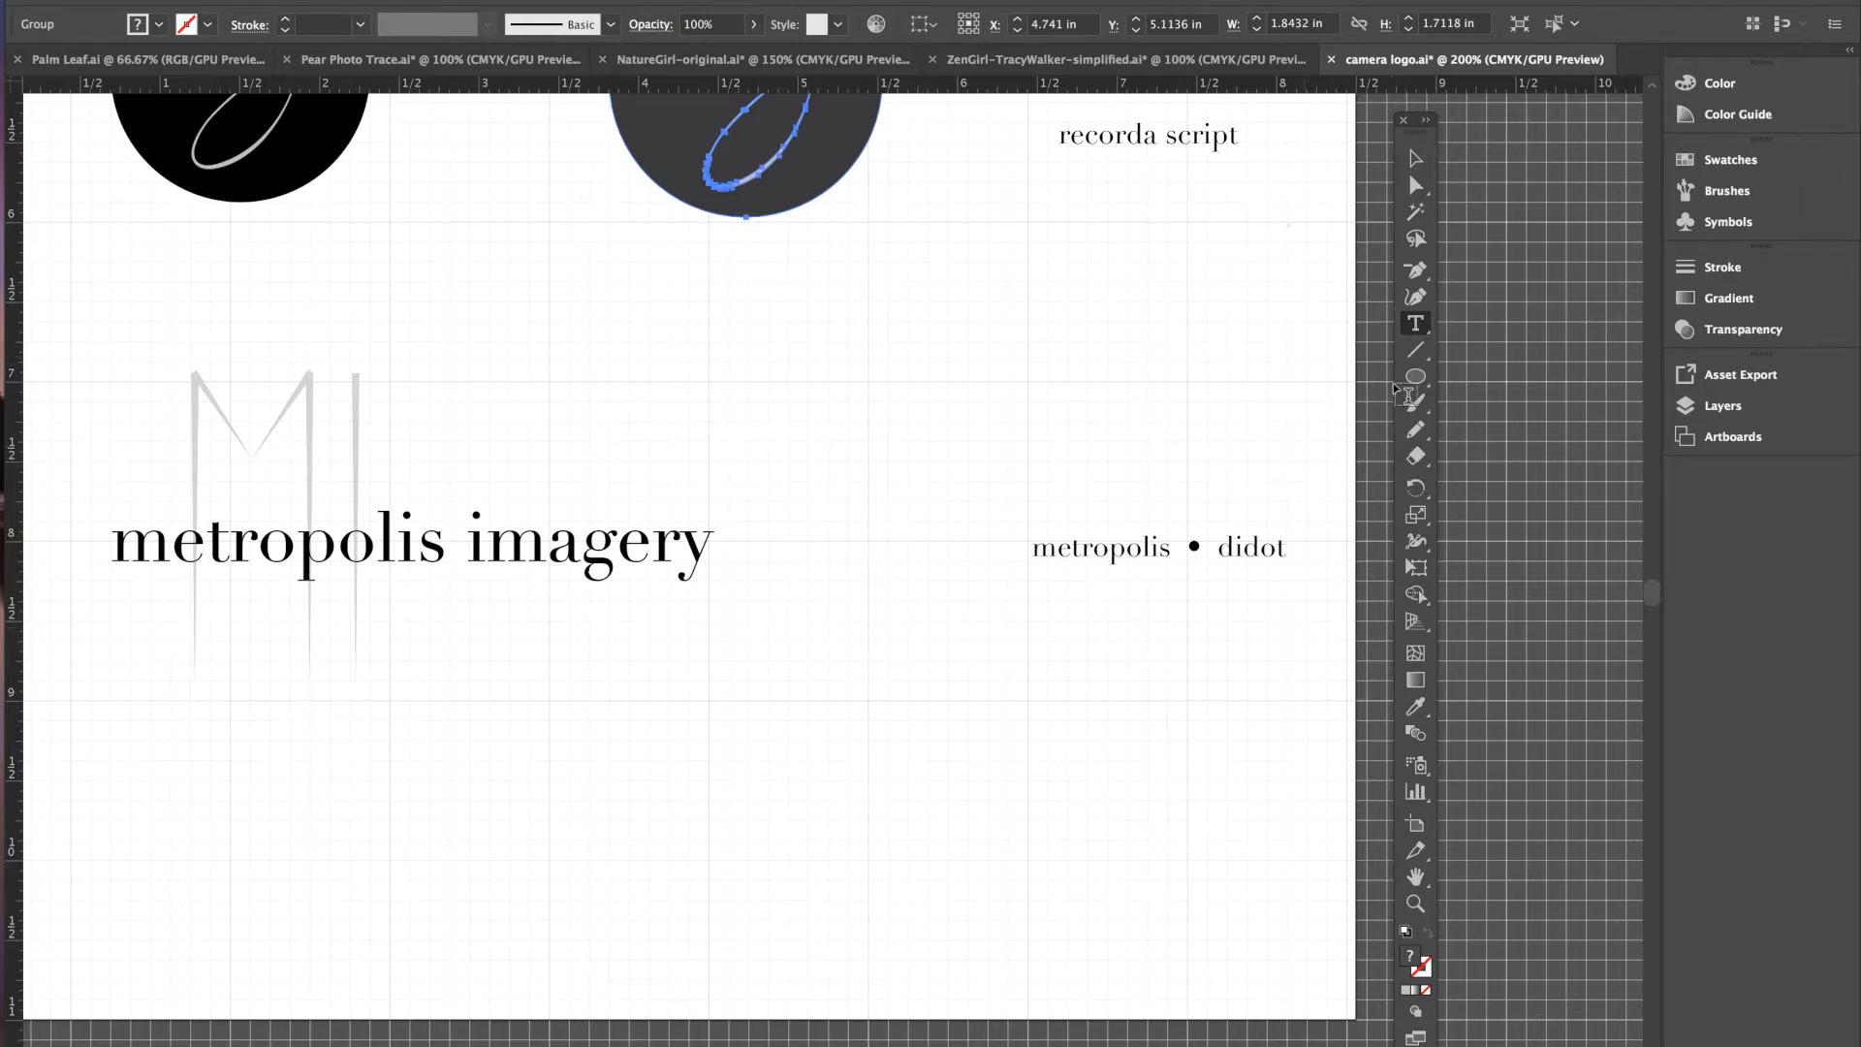
left_click(835, 717)
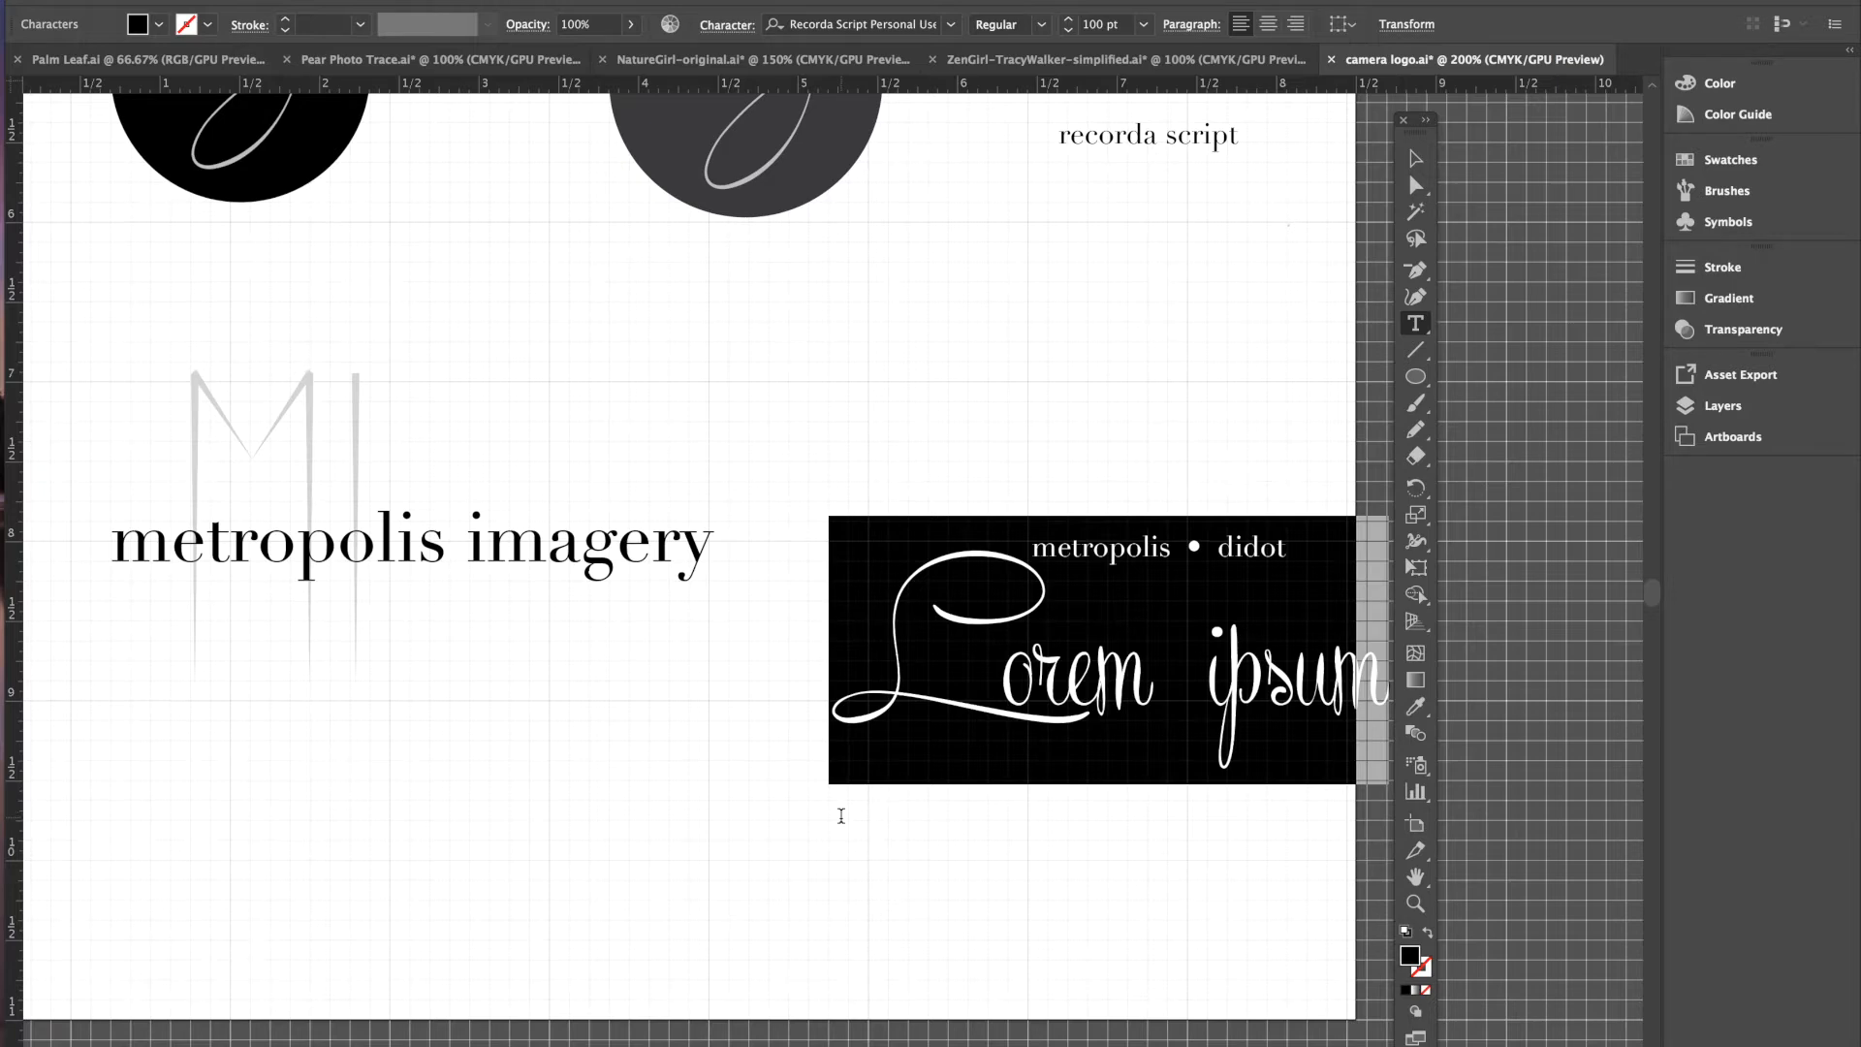
type("MI")
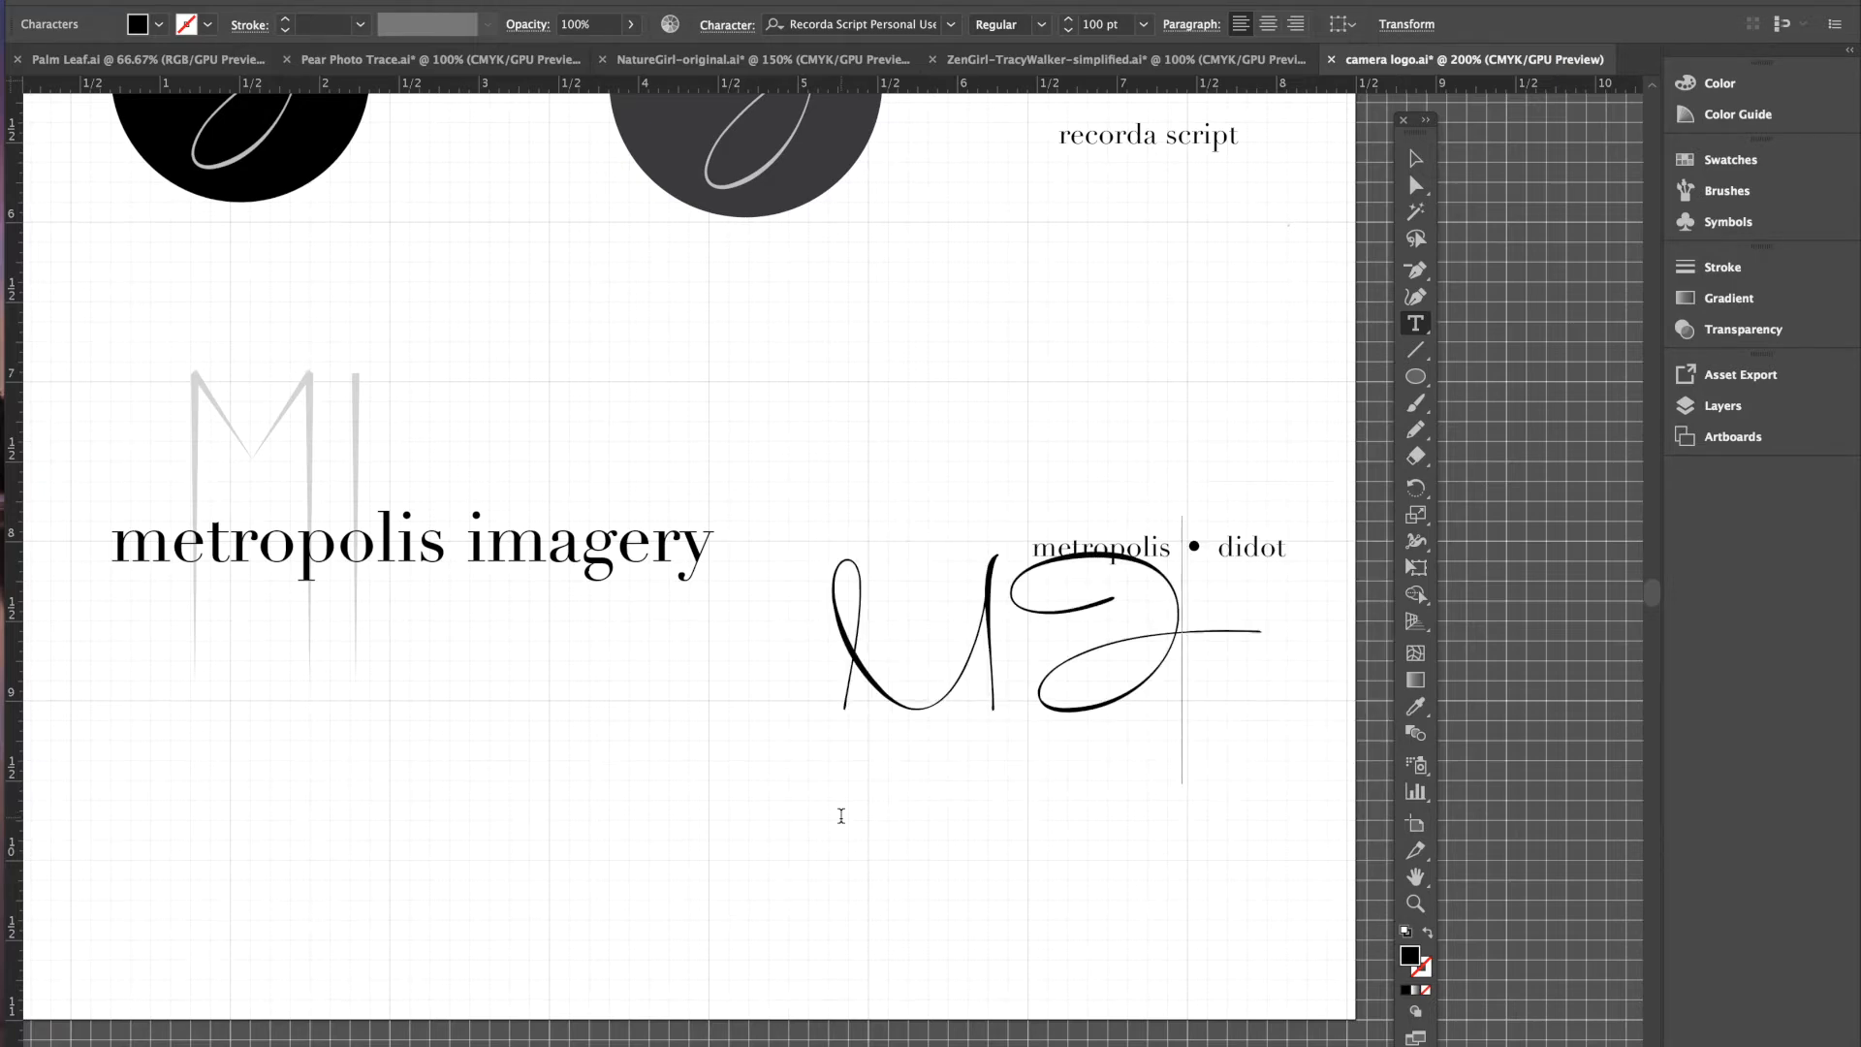
- Set the MI letters to Metropolis Medium at 190 pt
left_click_drag(1217, 652, 791, 666)
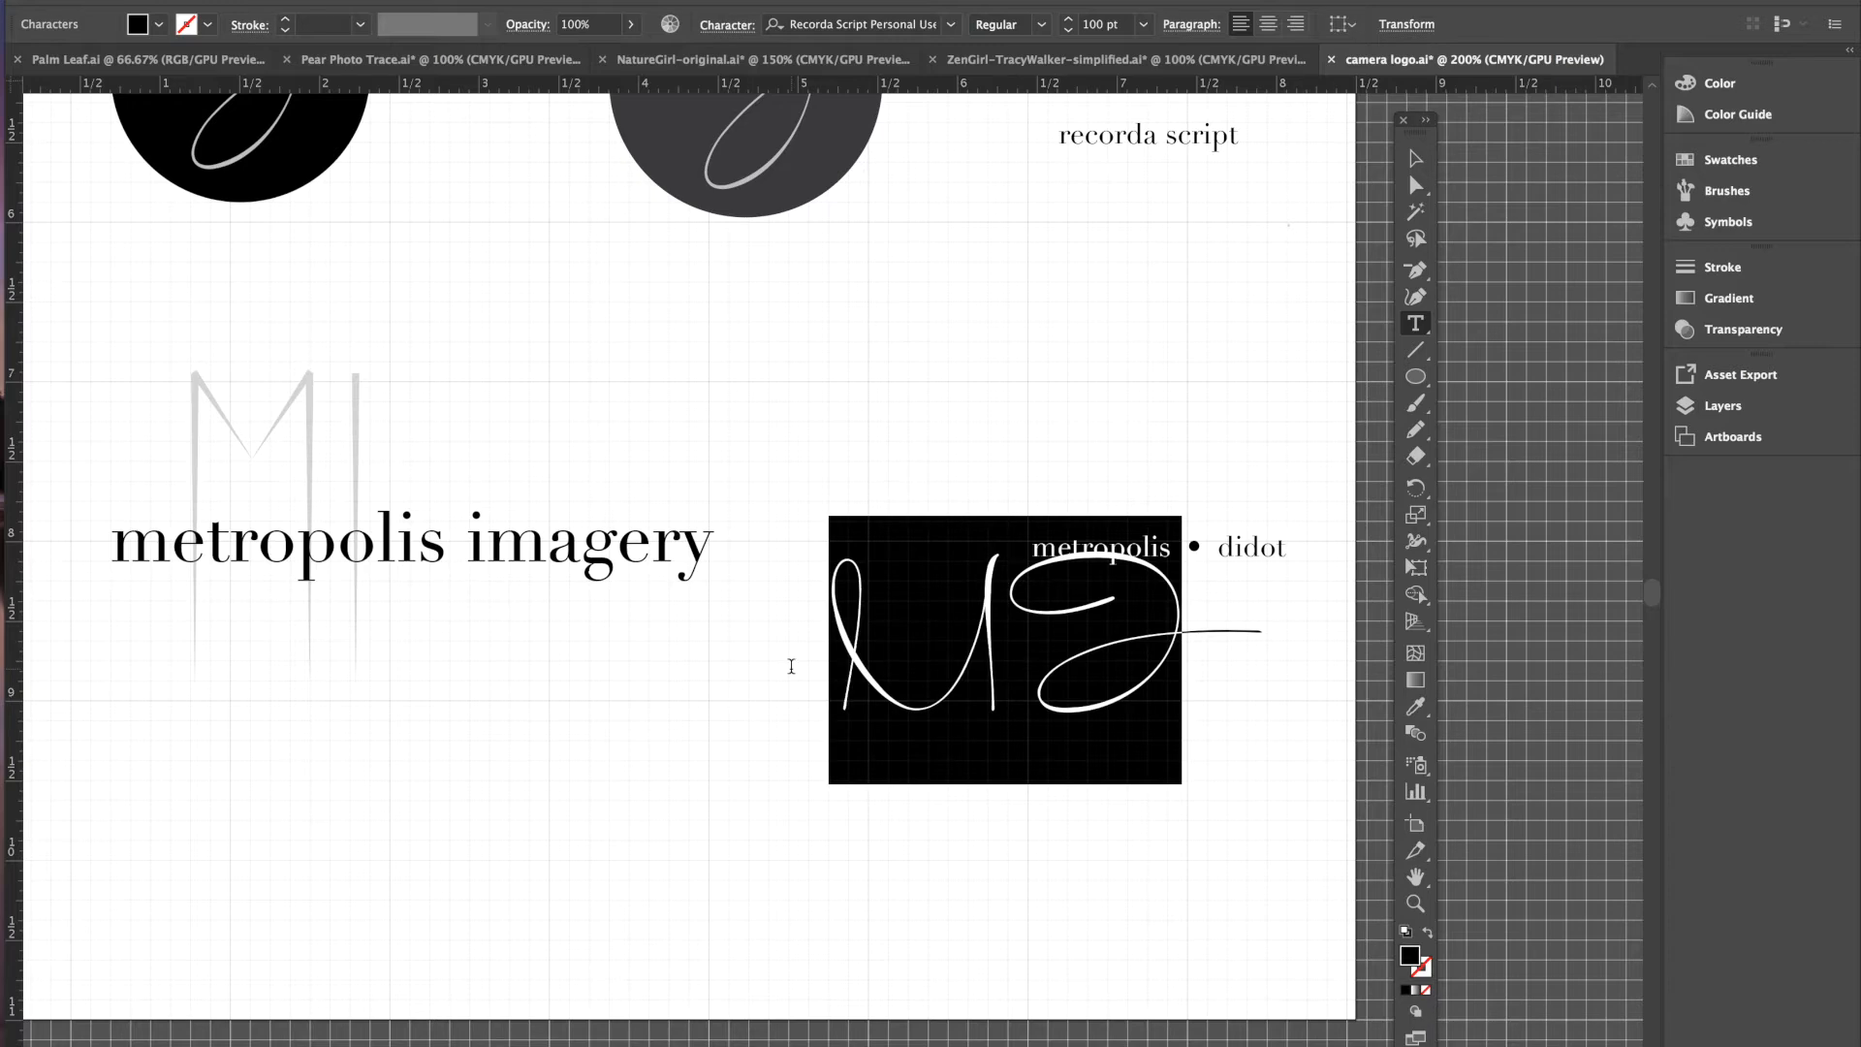
left_click(727, 25)
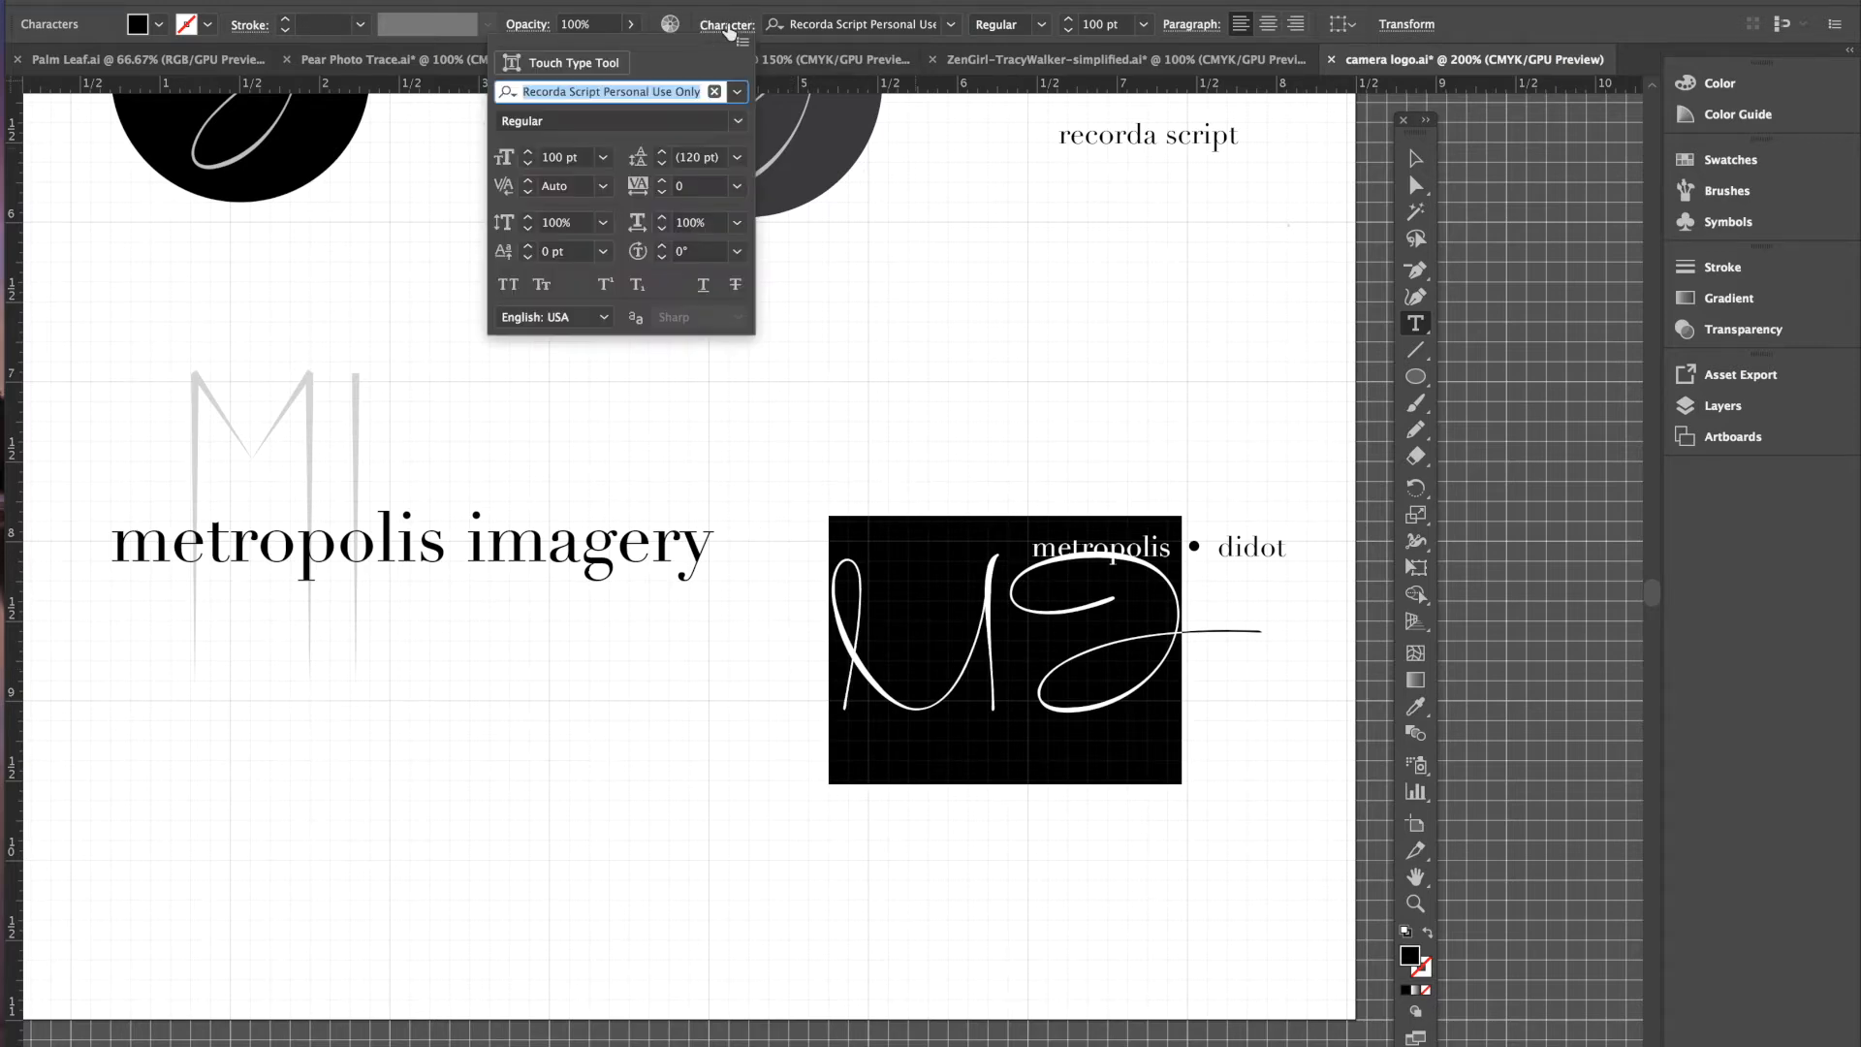
left_click(737, 91)
scroll(732, 388, "up", 5)
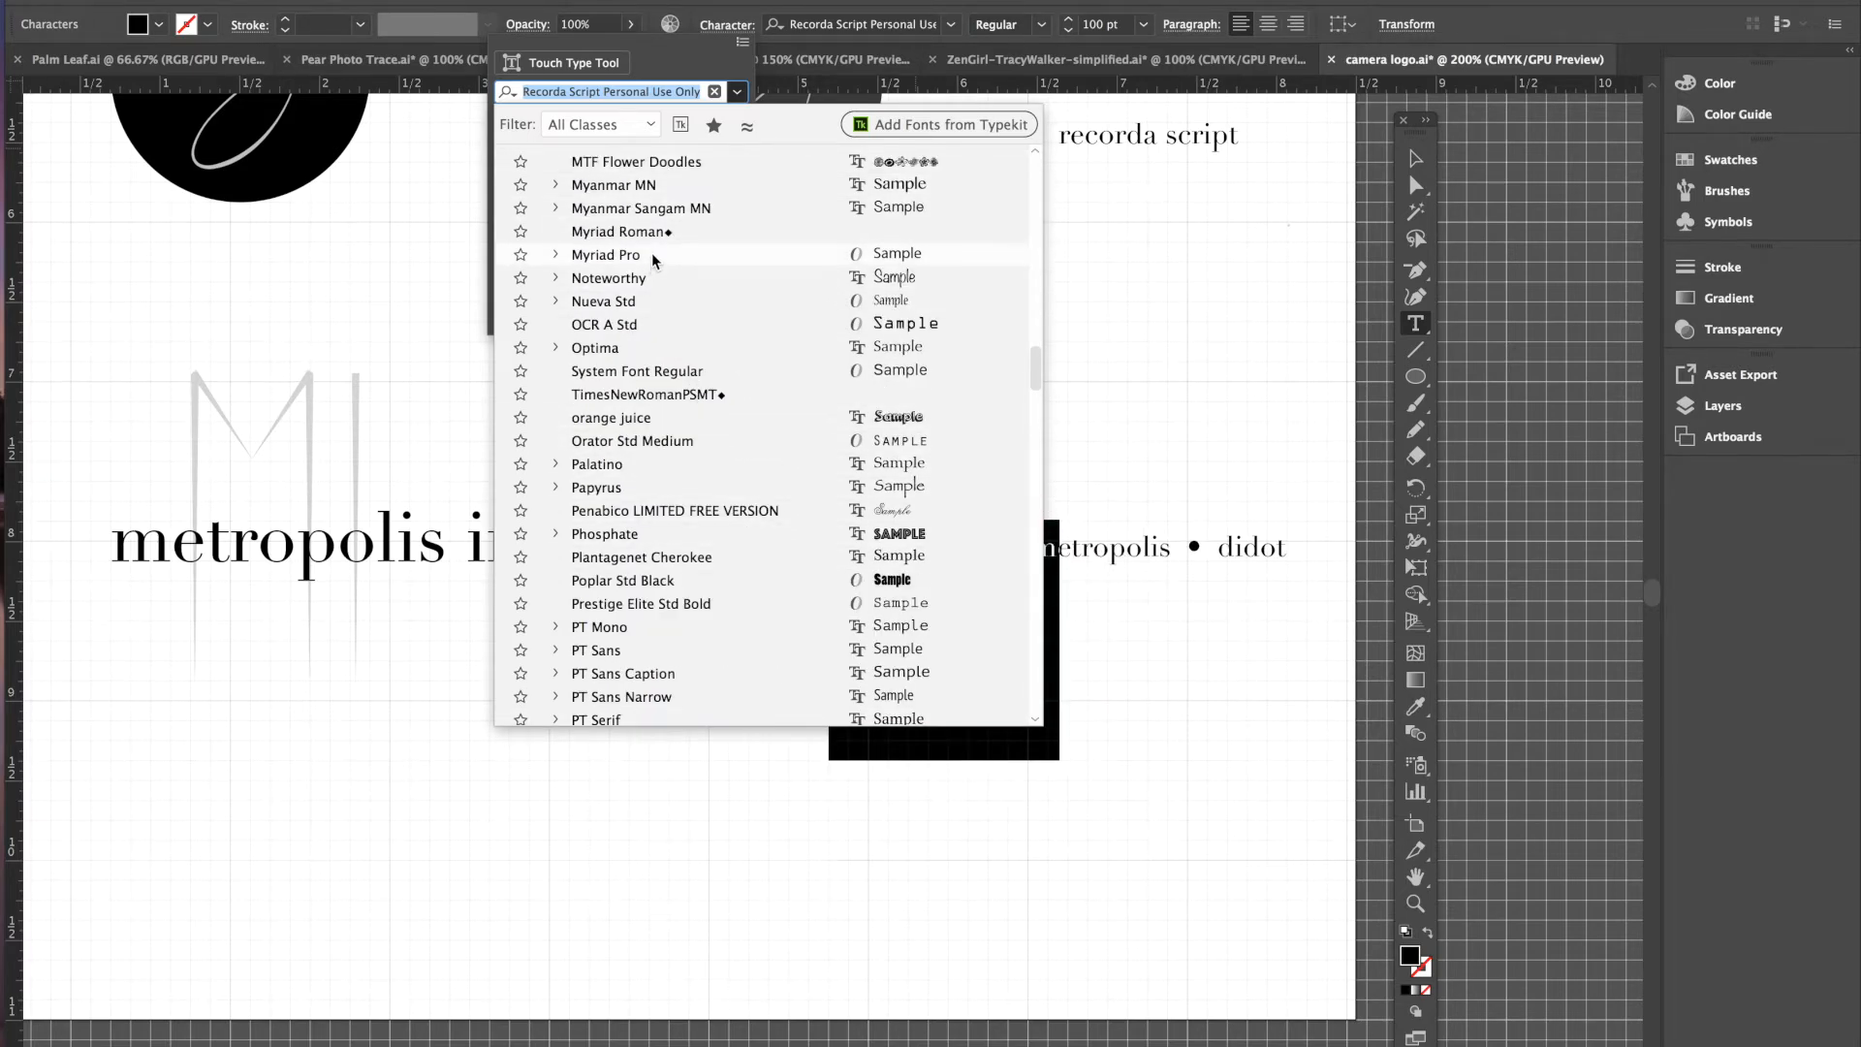
scroll(646, 257, "up", 3)
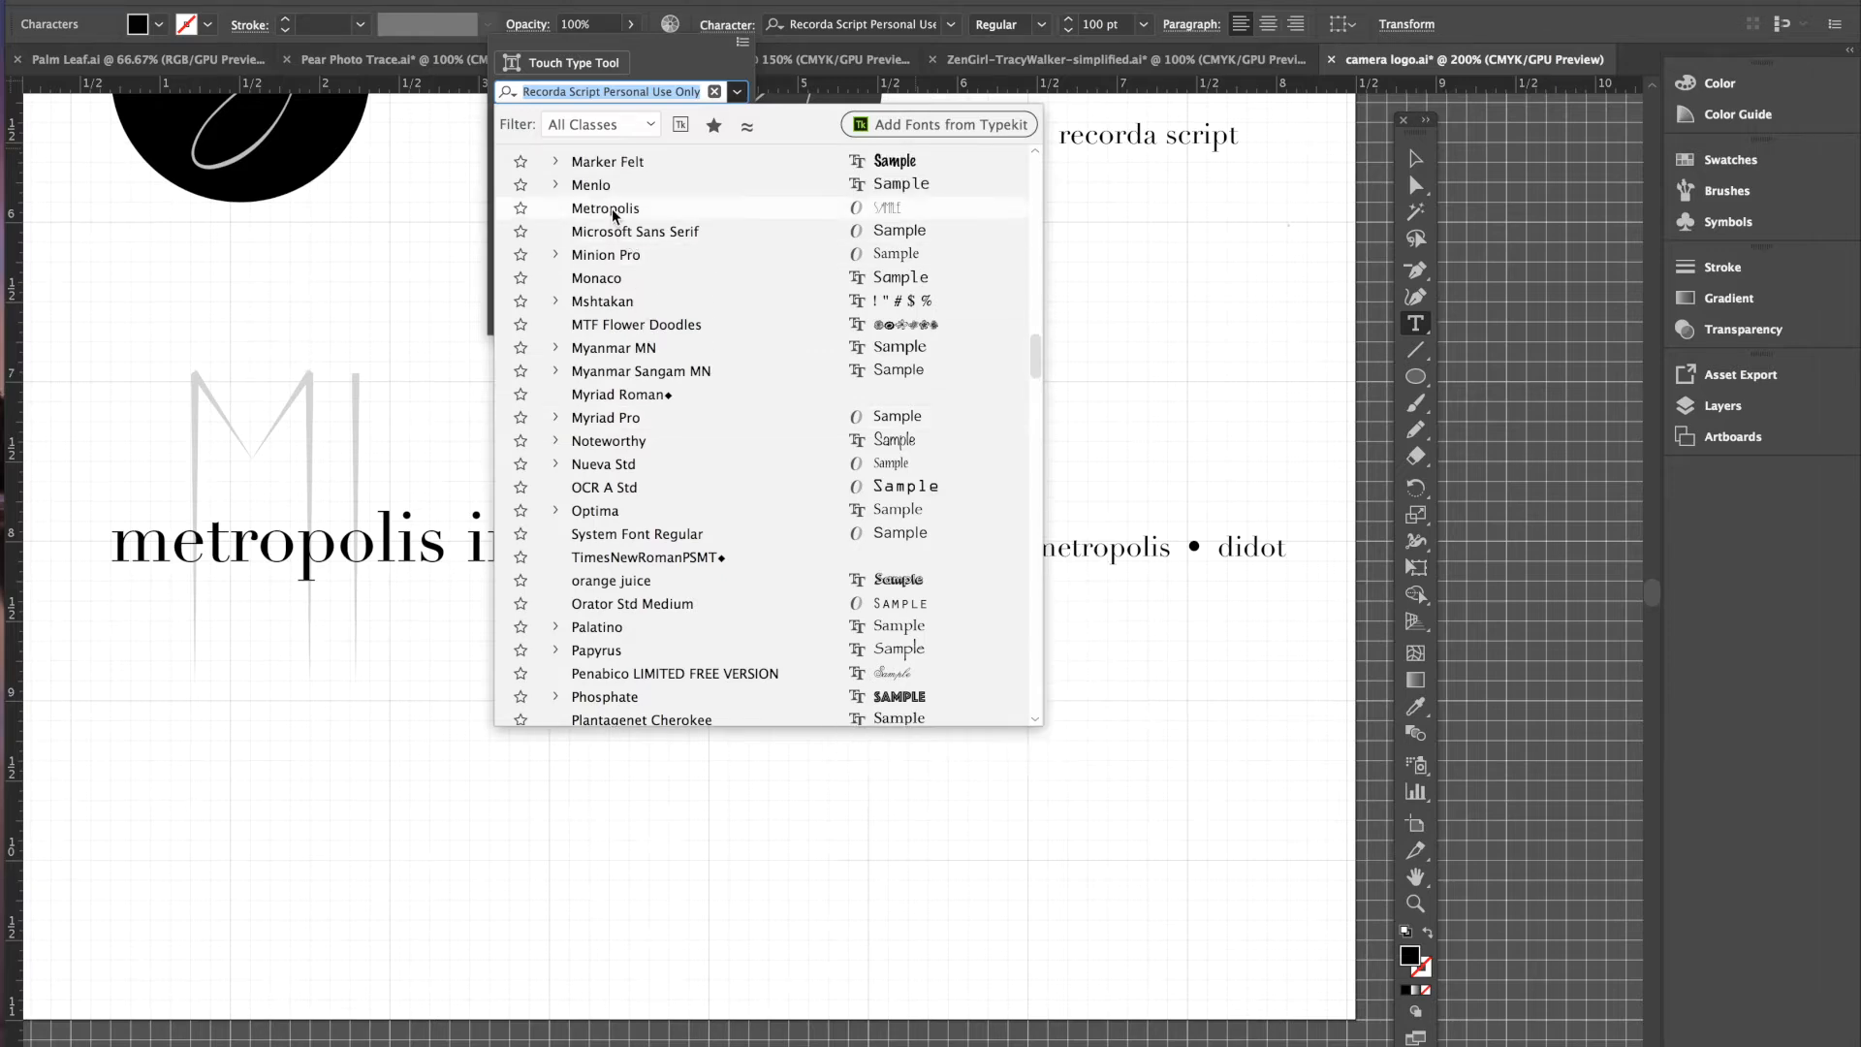
left_click(606, 208)
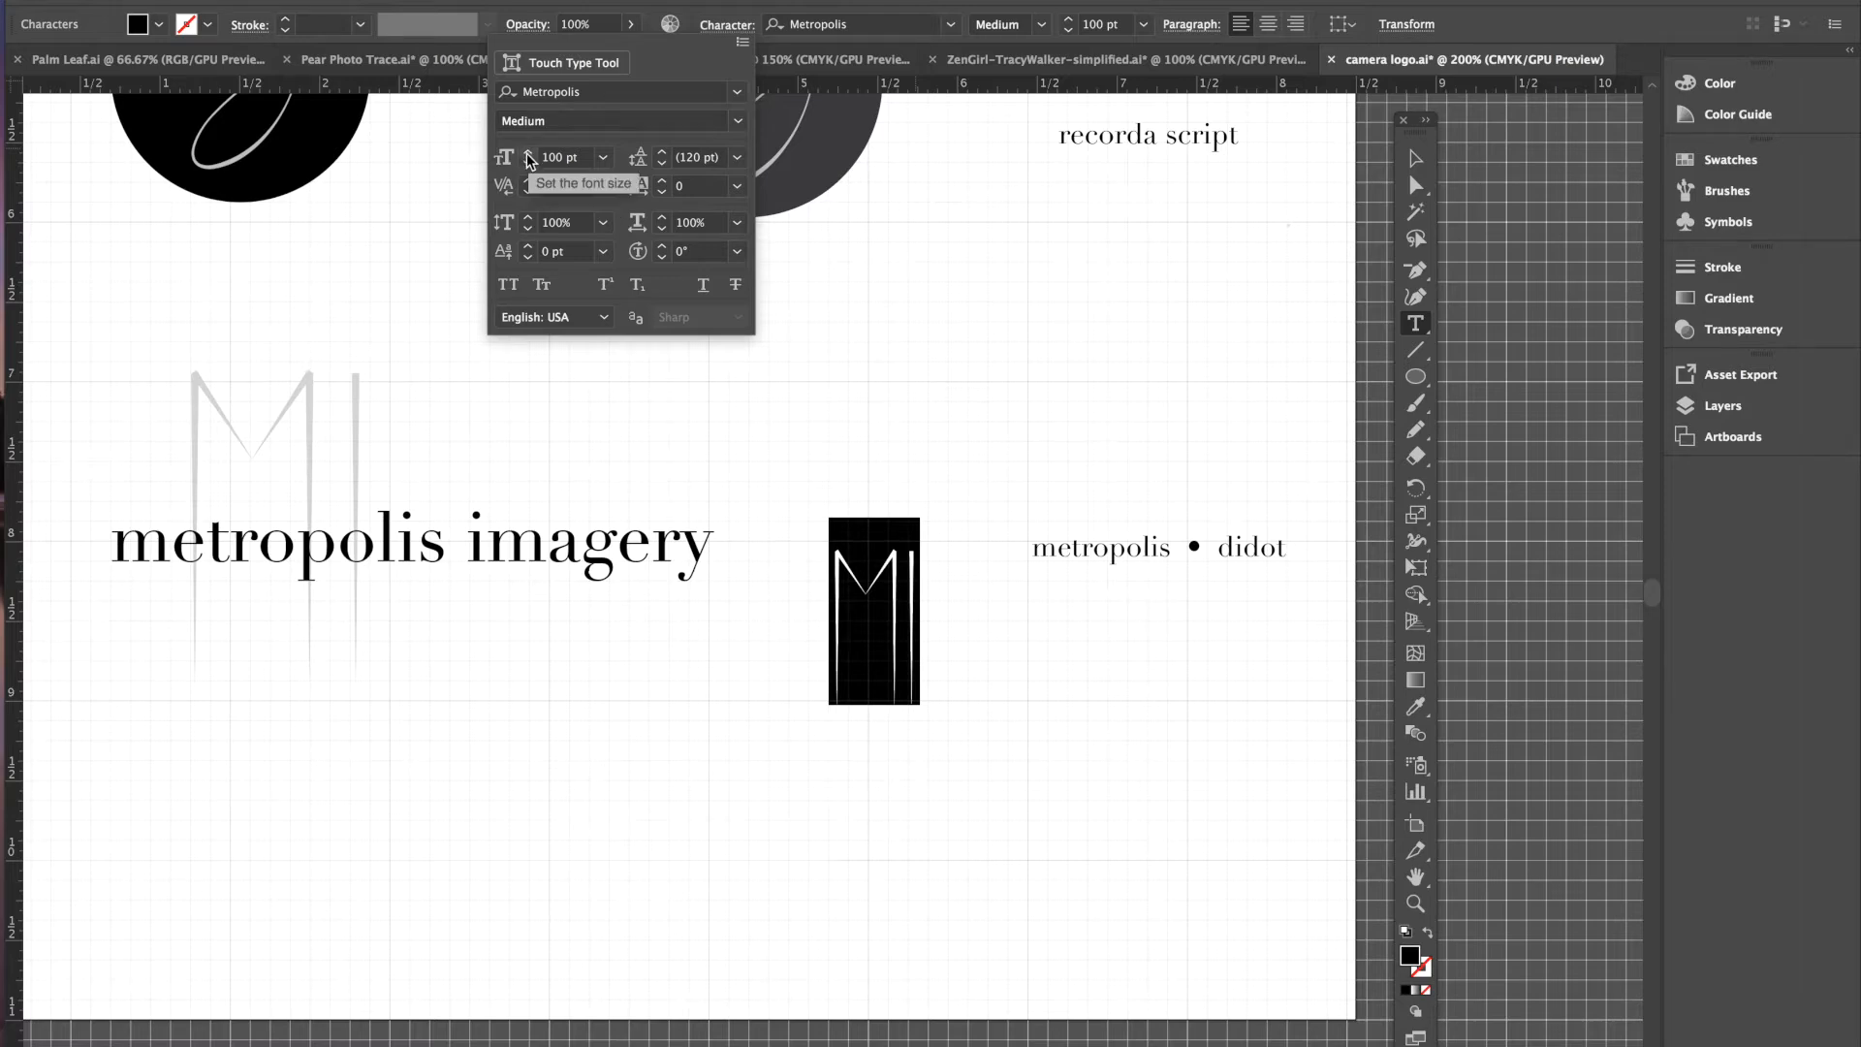
left_click_drag(530, 155, 530, 157)
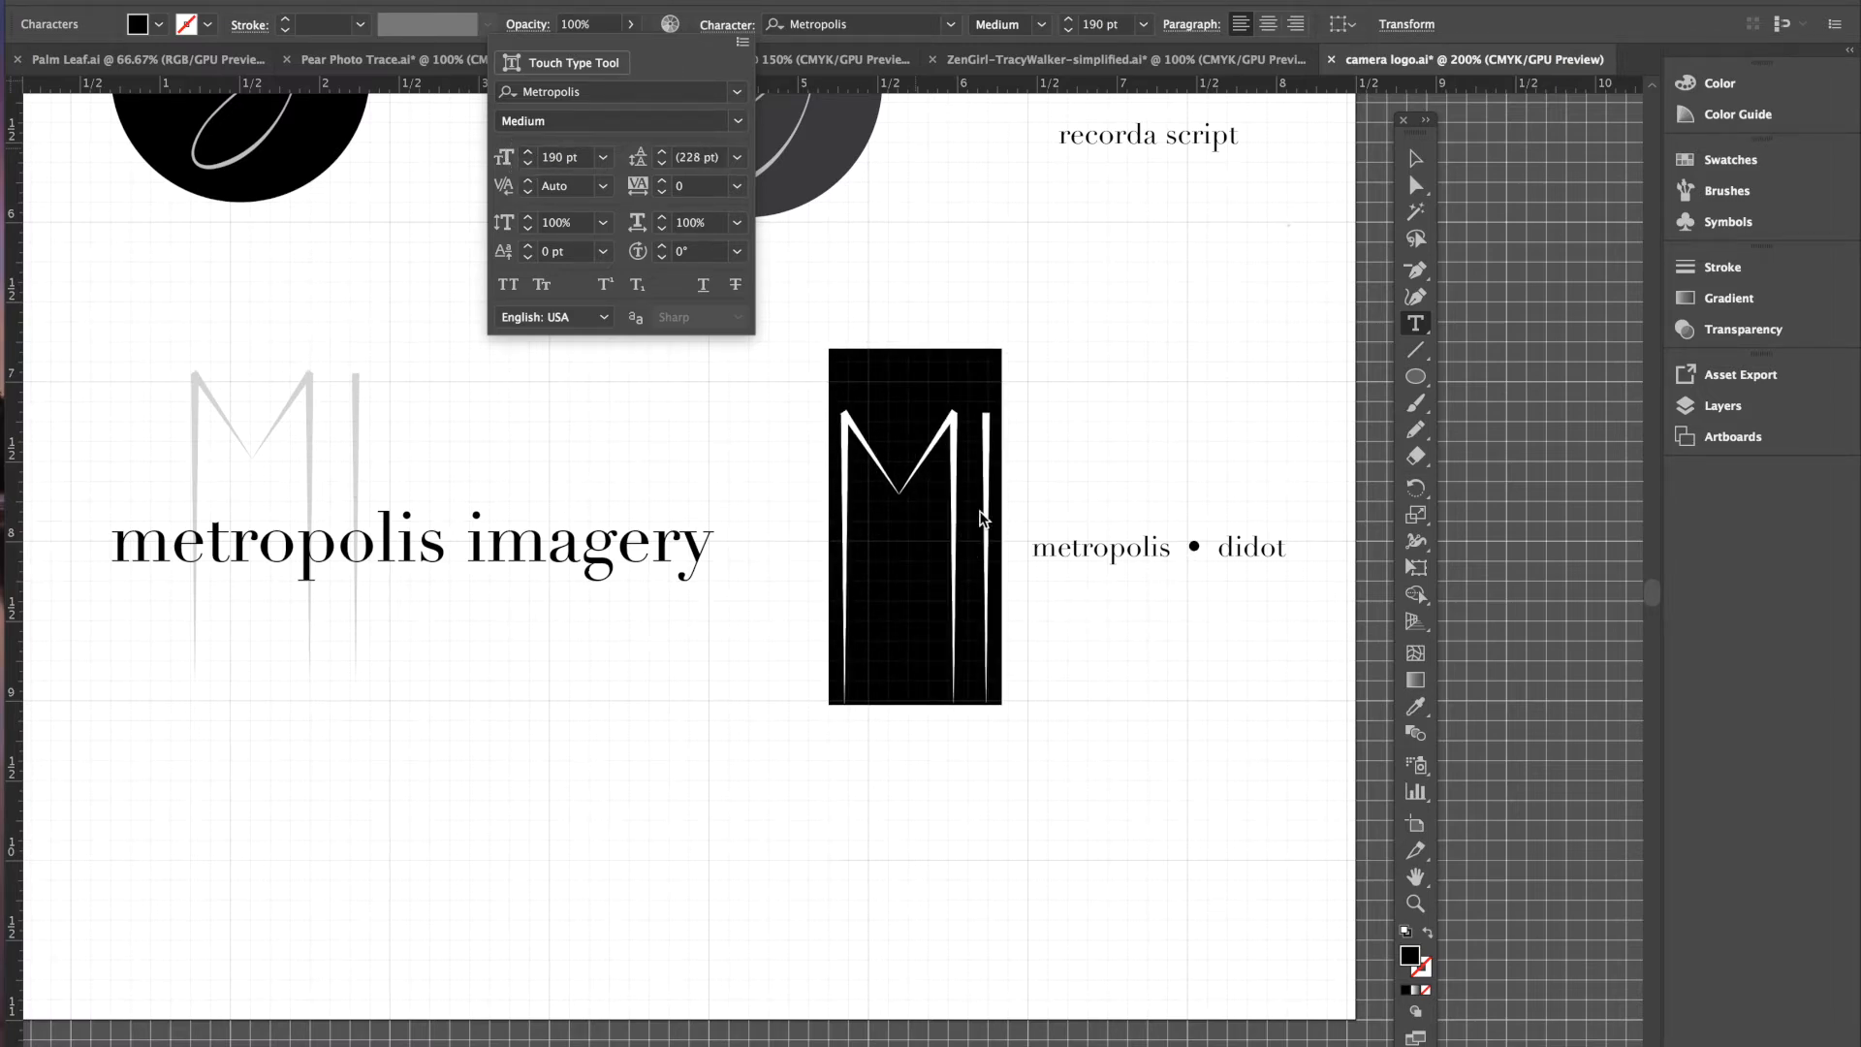
- Put the insertion point between the M and I, ready for kerning
left_click(977, 514)
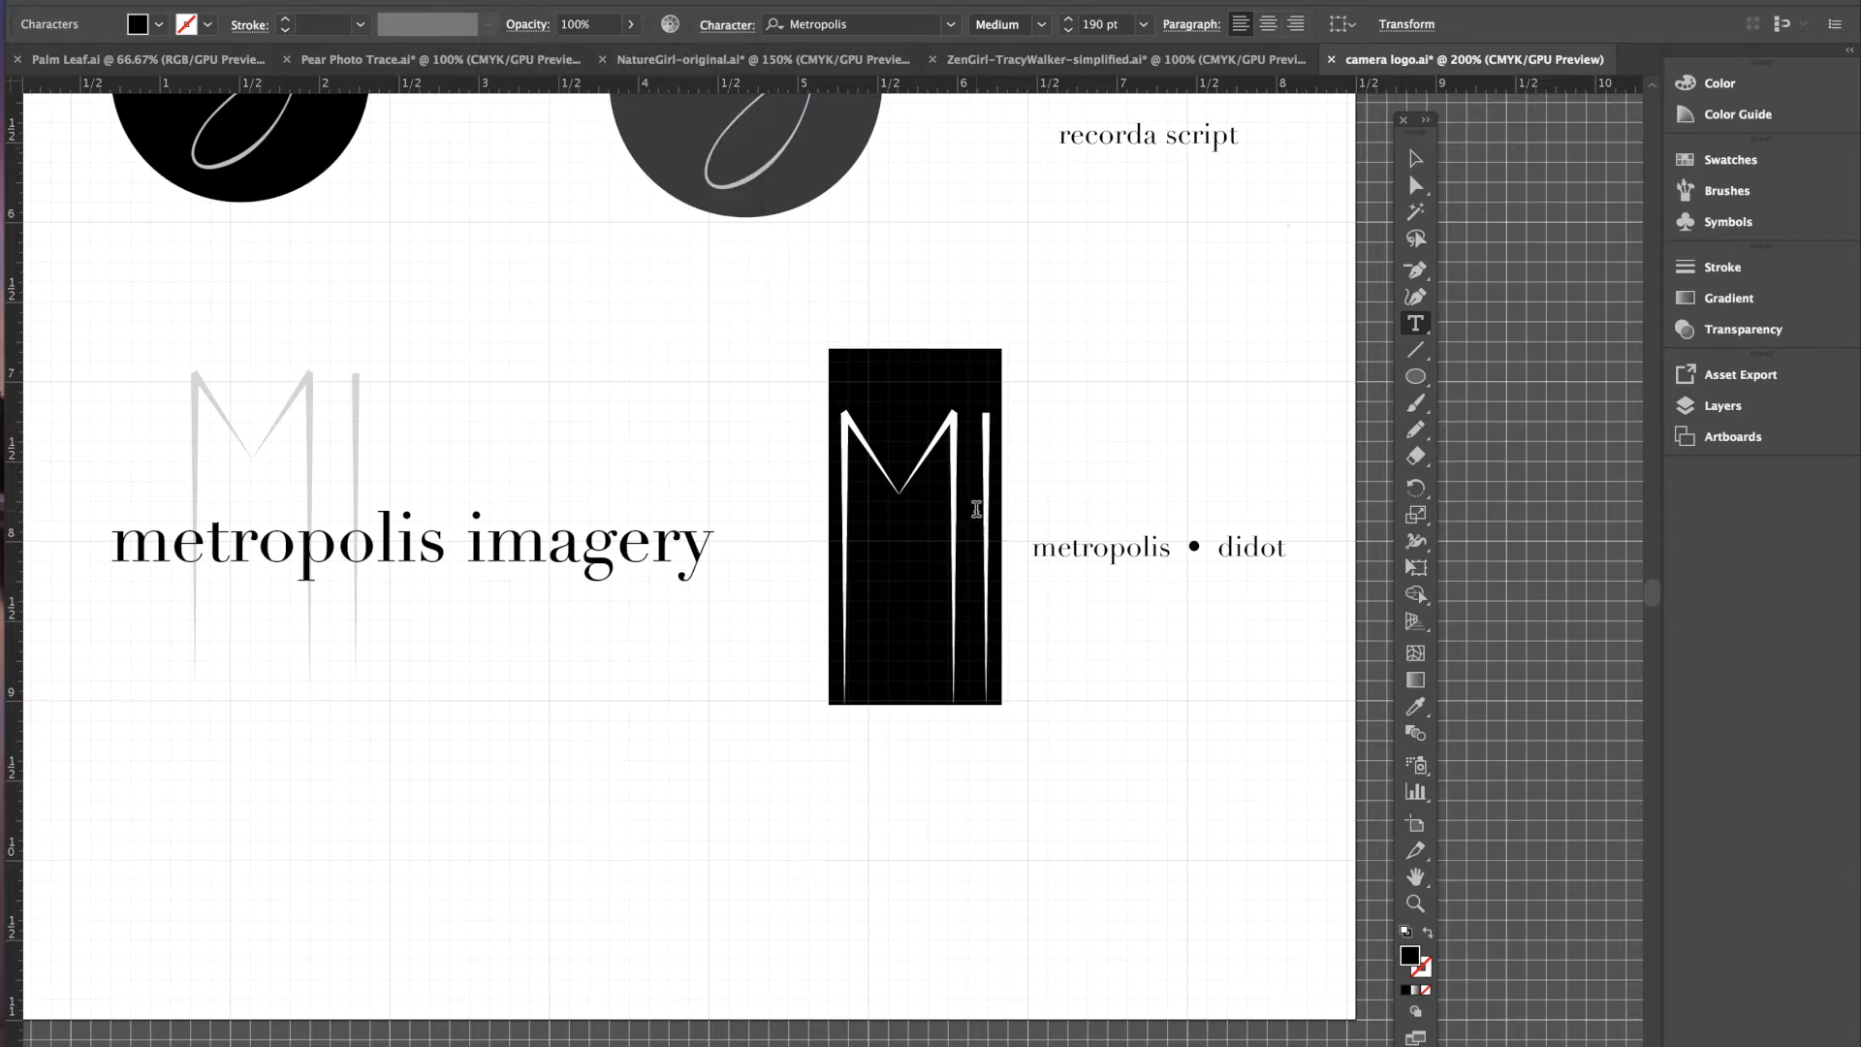
left_click(974, 513)
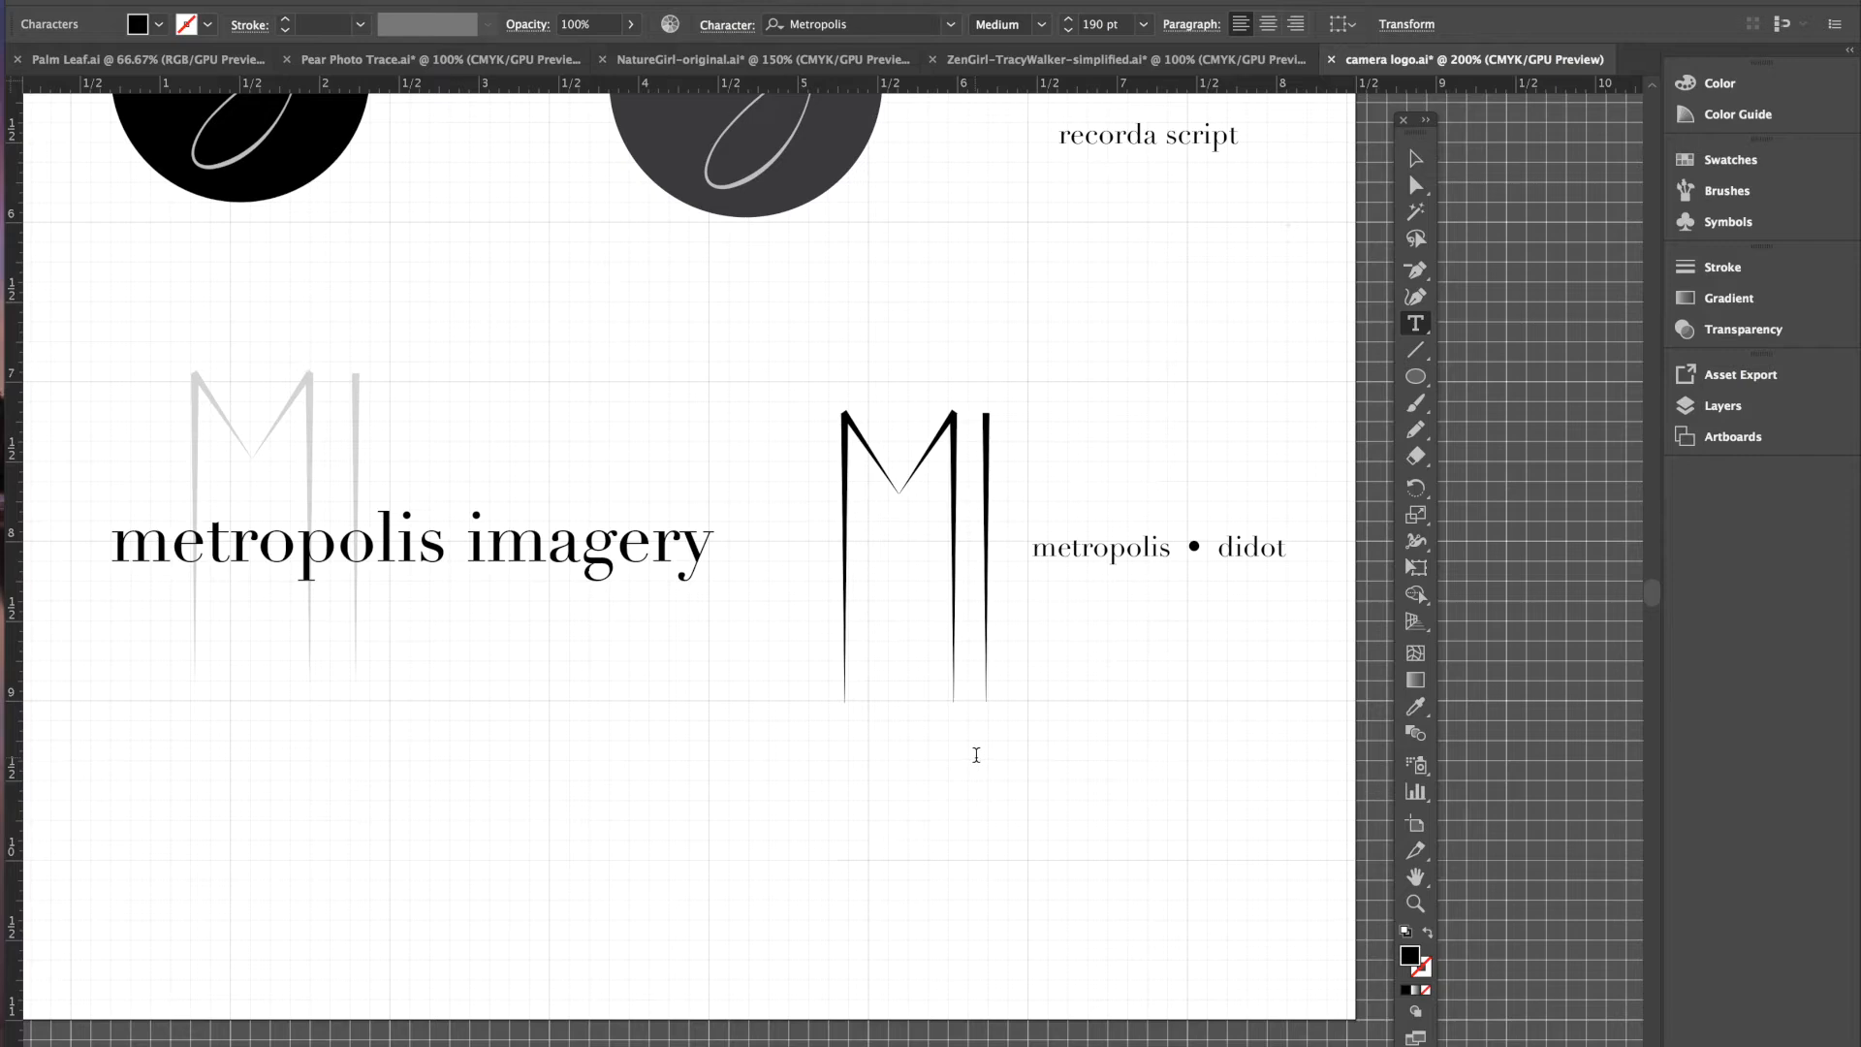
left_click(725, 26)
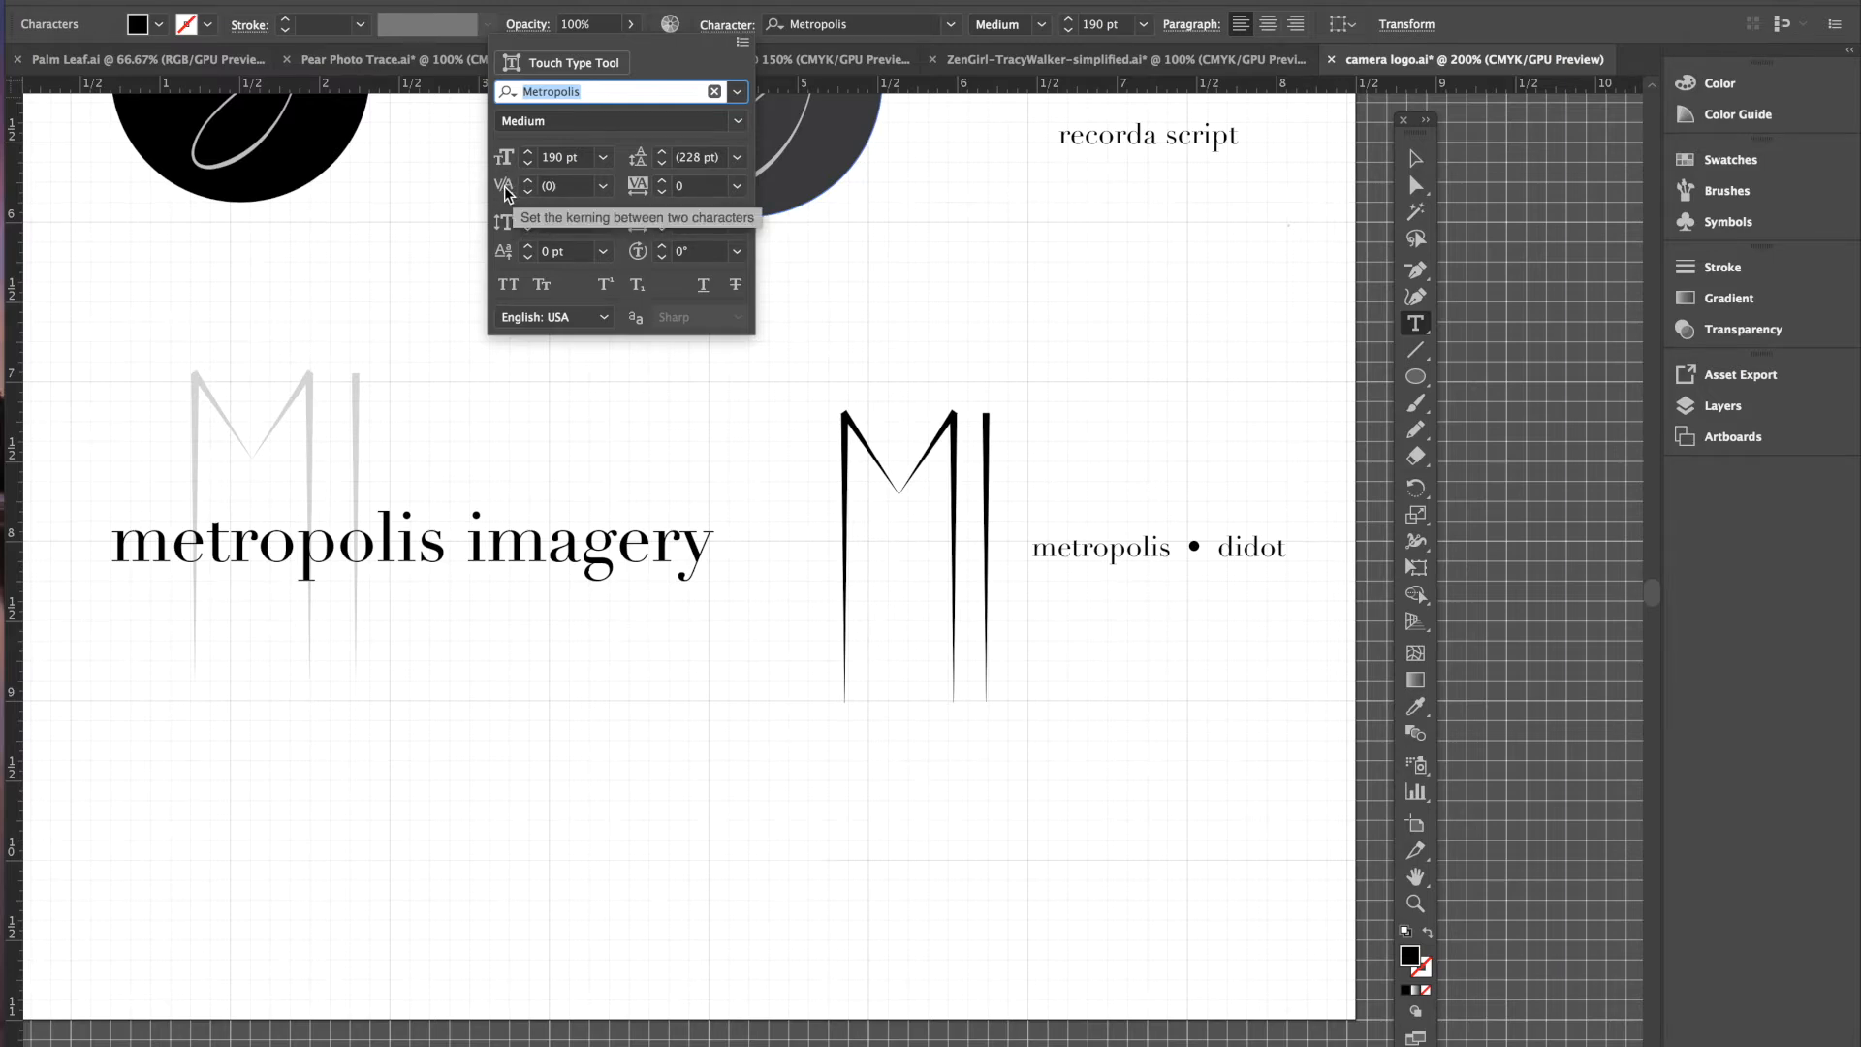
- Step the M–I kerning up to 36 in the Character panel
left_click(529, 181)
left_click(530, 184)
left_click(530, 184)
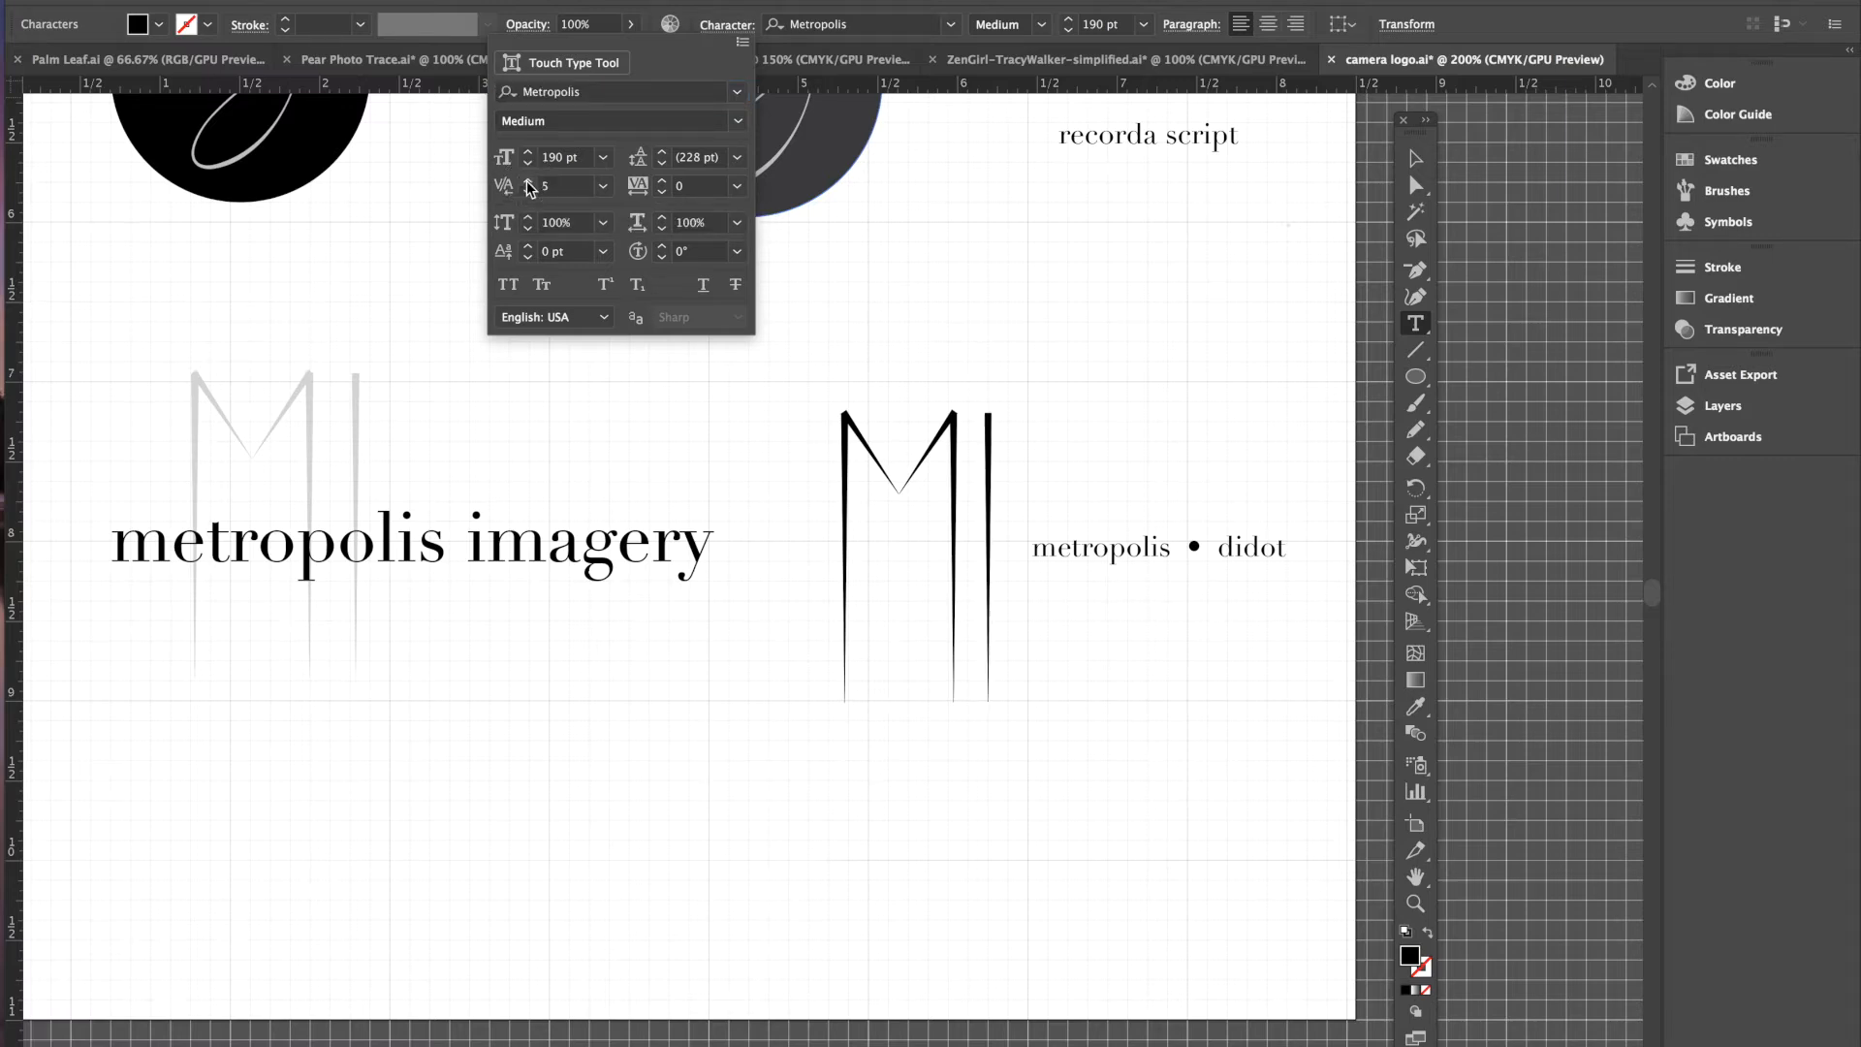
left_click(530, 184)
left_click(528, 183)
left_click(528, 183)
left_click(528, 183)
left_click(529, 183)
left_click(528, 183)
left_click(528, 183)
left_click(528, 183)
left_click(530, 183)
left_click(529, 184)
left_click(529, 184)
left_click(529, 184)
left_click(529, 184)
left_click(529, 184)
left_click(529, 184)
left_click(529, 184)
left_click(530, 184)
left_click(529, 184)
left_click(529, 184)
left_click(529, 184)
left_click(530, 184)
left_click(529, 184)
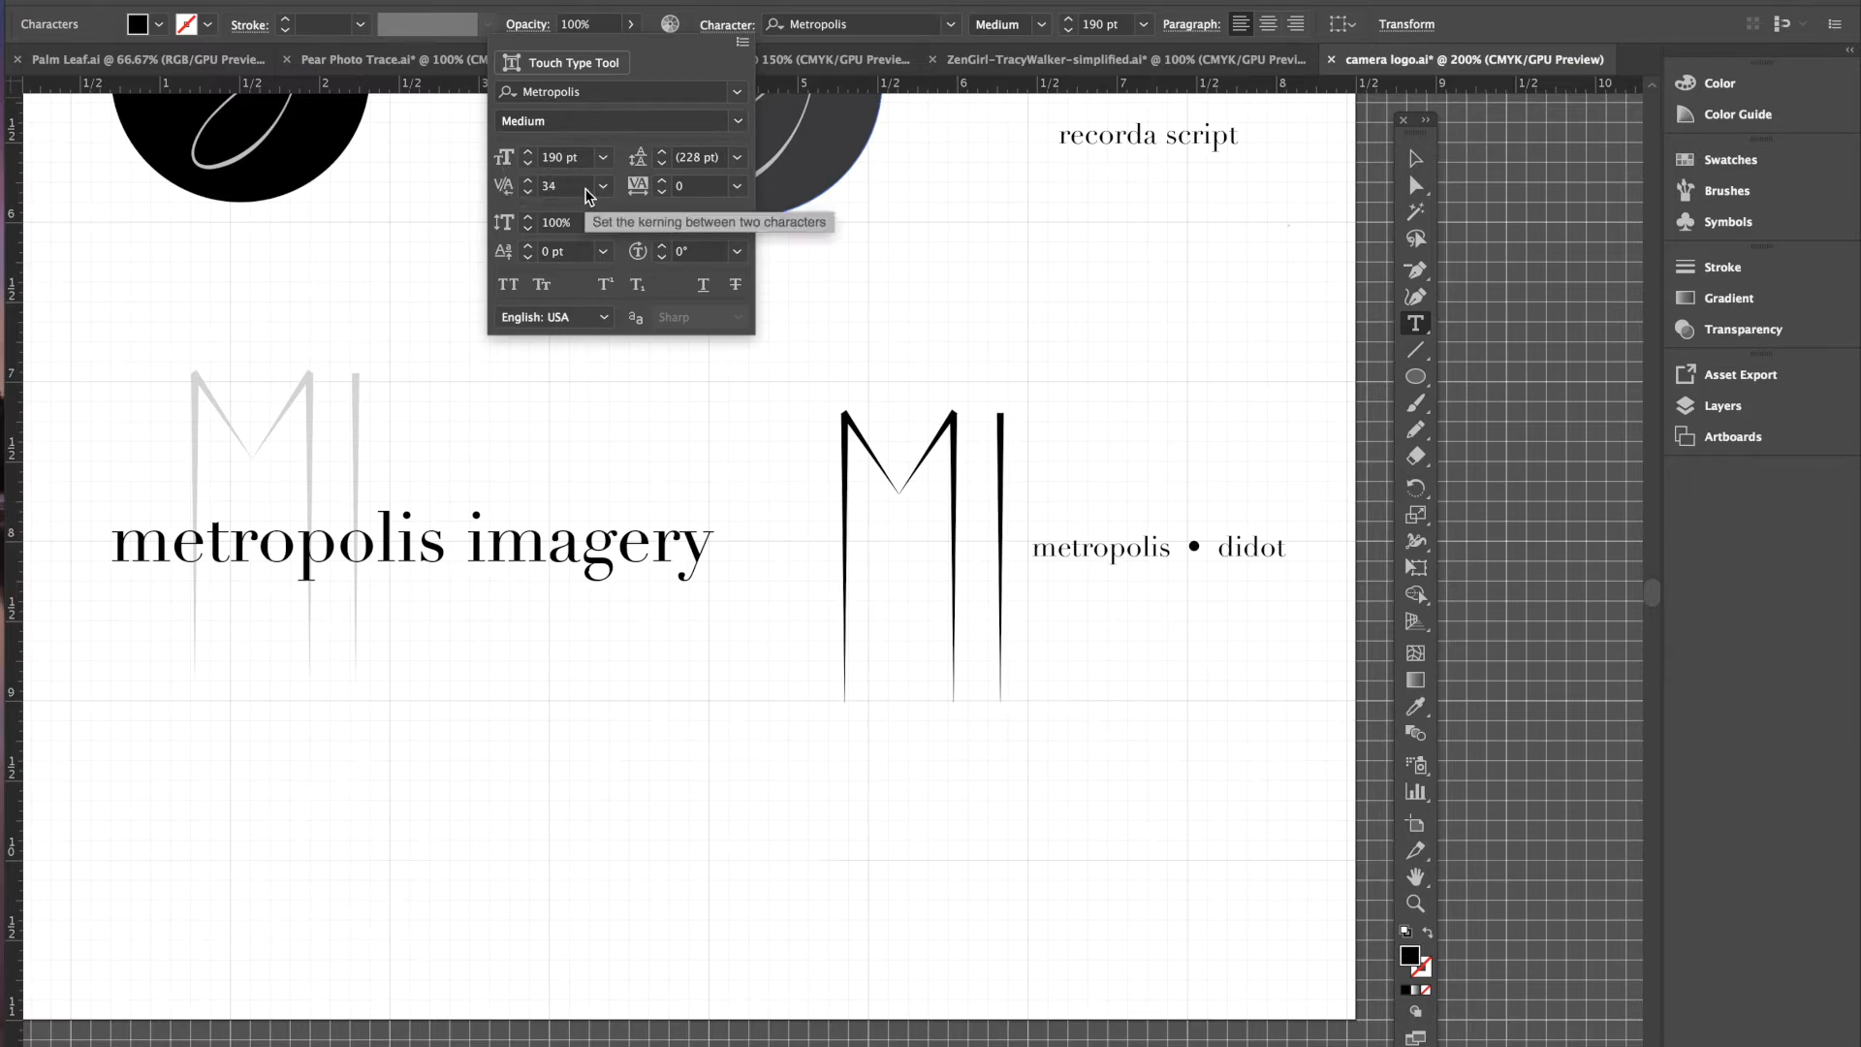
left_click(529, 184)
left_click(529, 183)
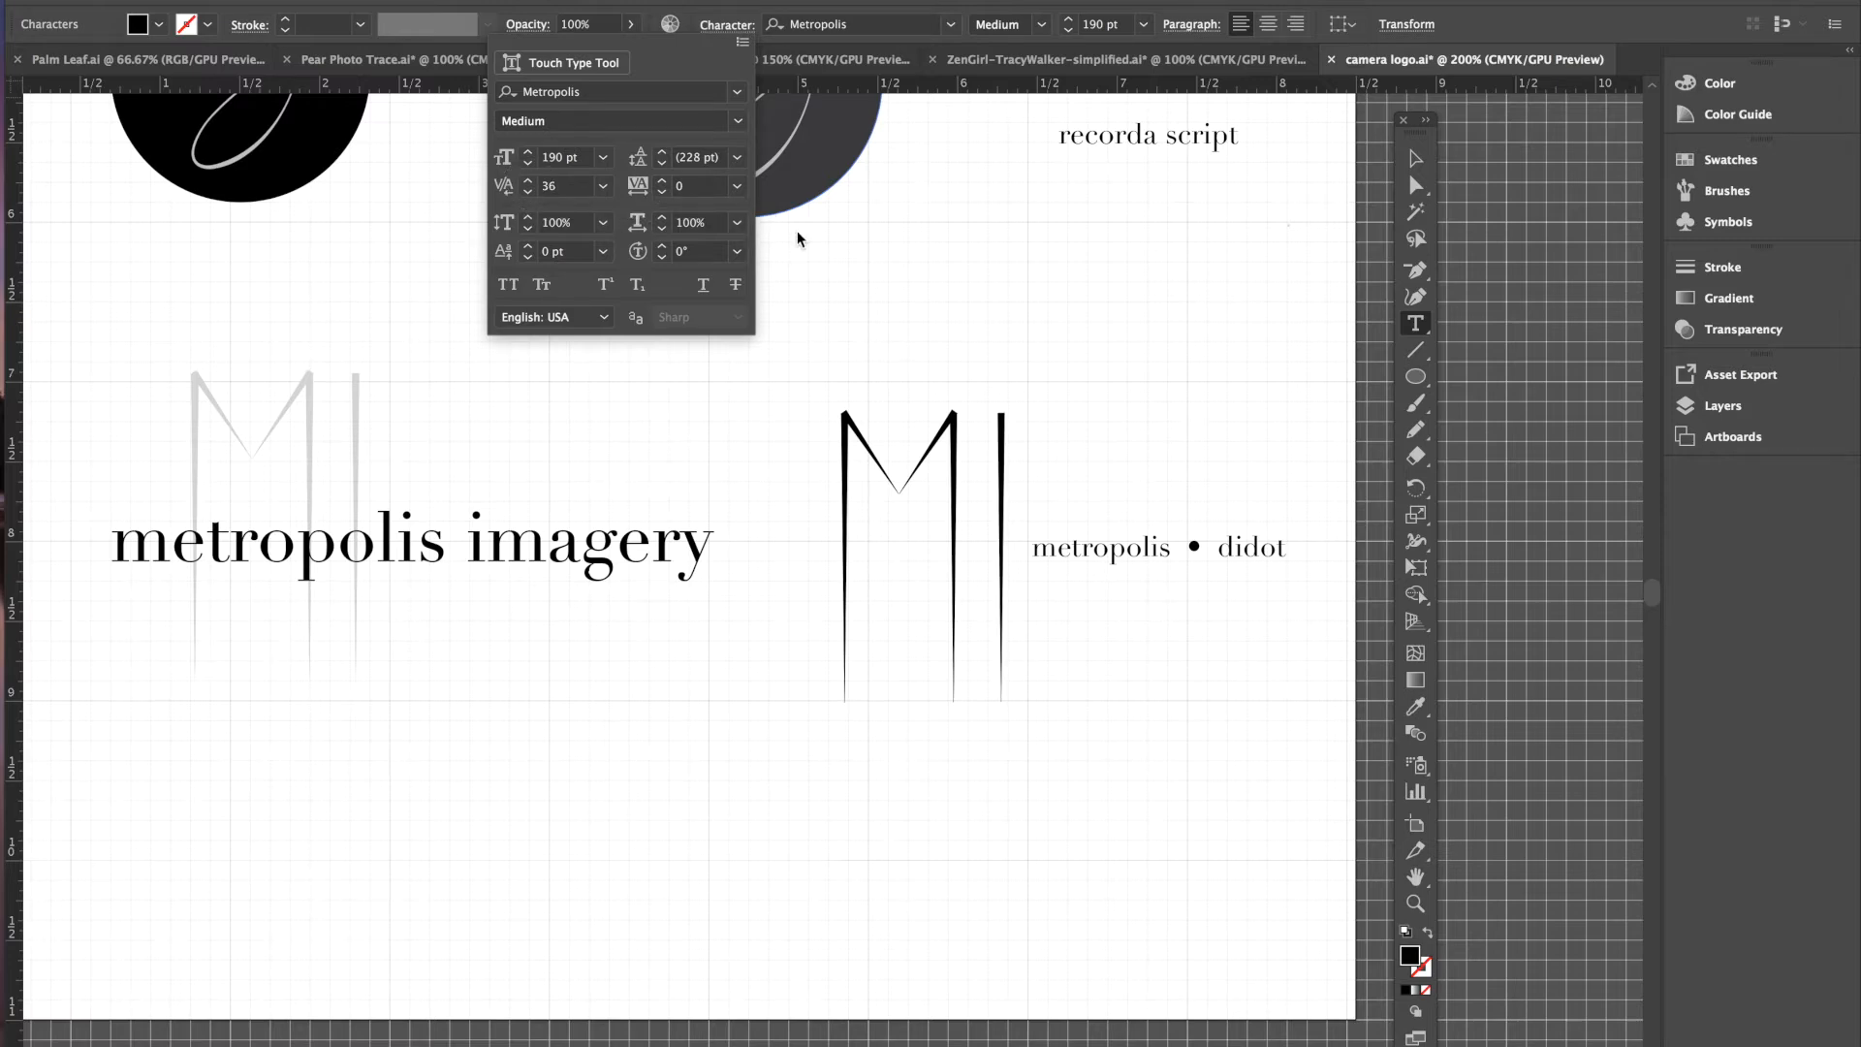
left_click(1004, 494)
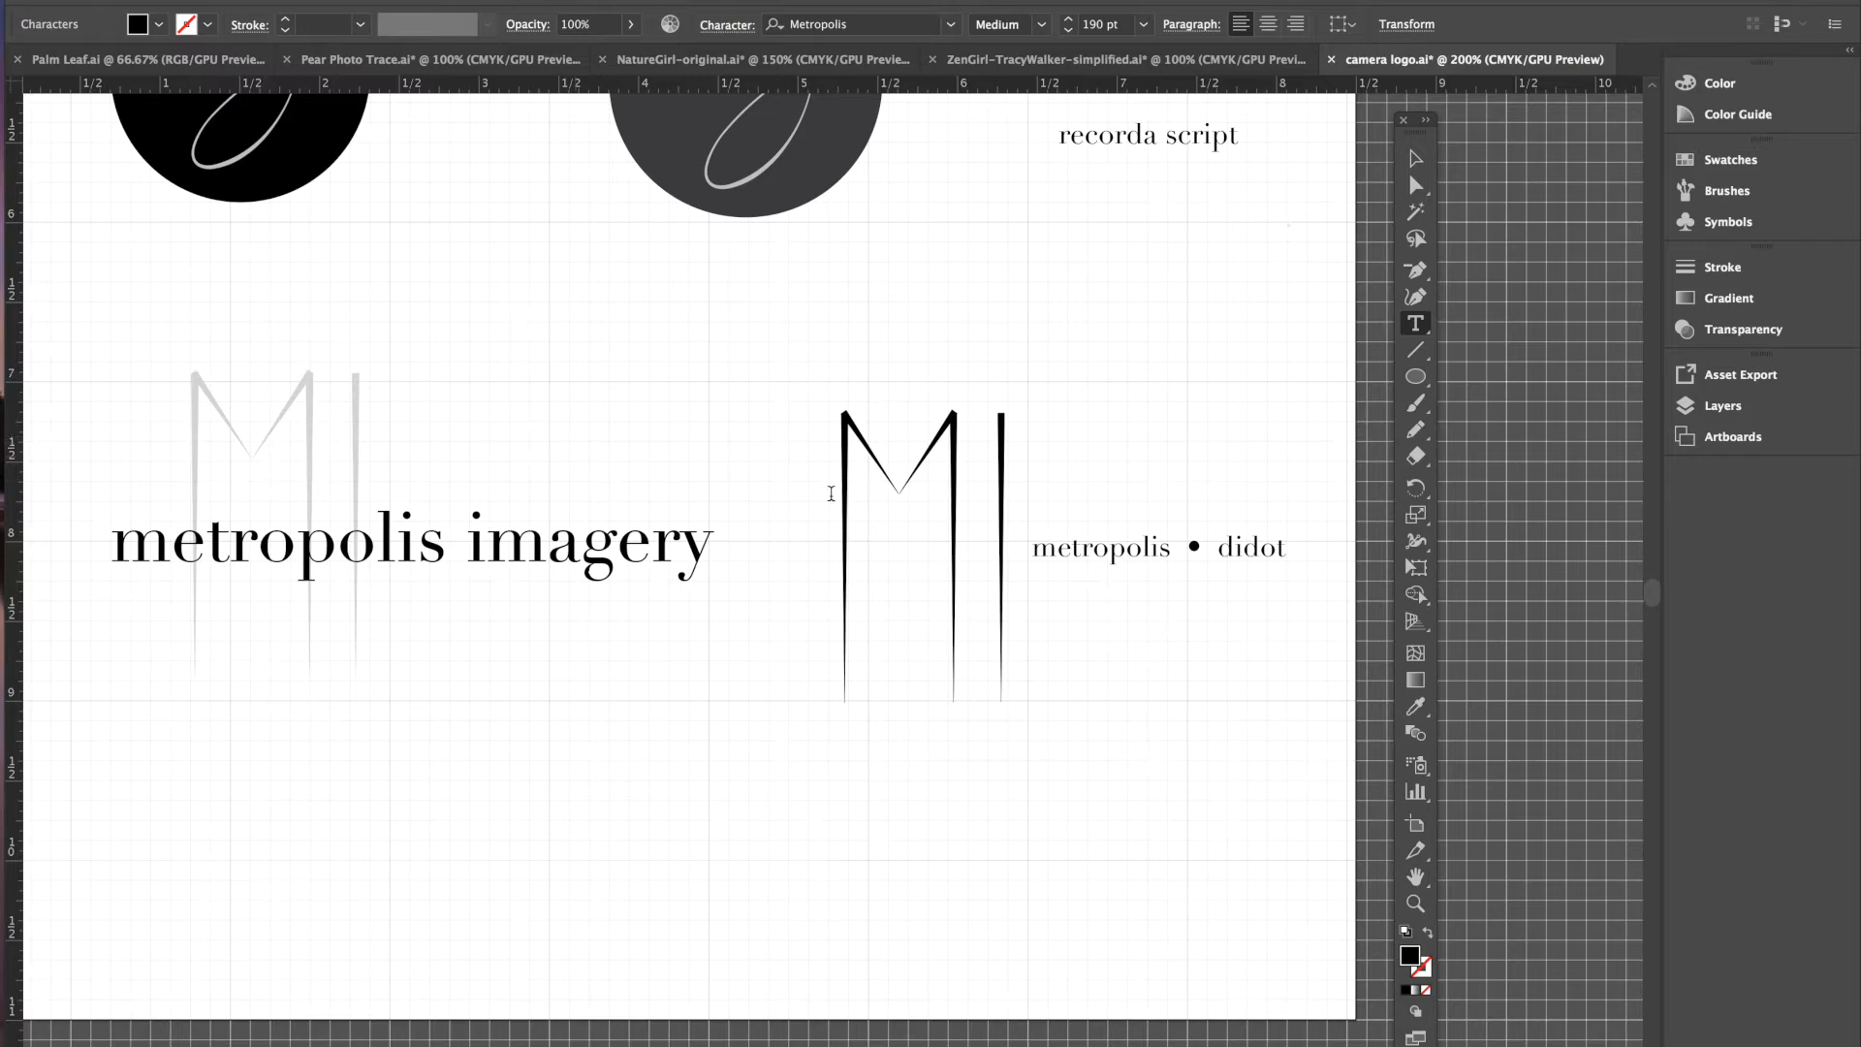
- Fill the MI monogram with a light grey swatch
left_click_drag(1013, 493, 846, 507)
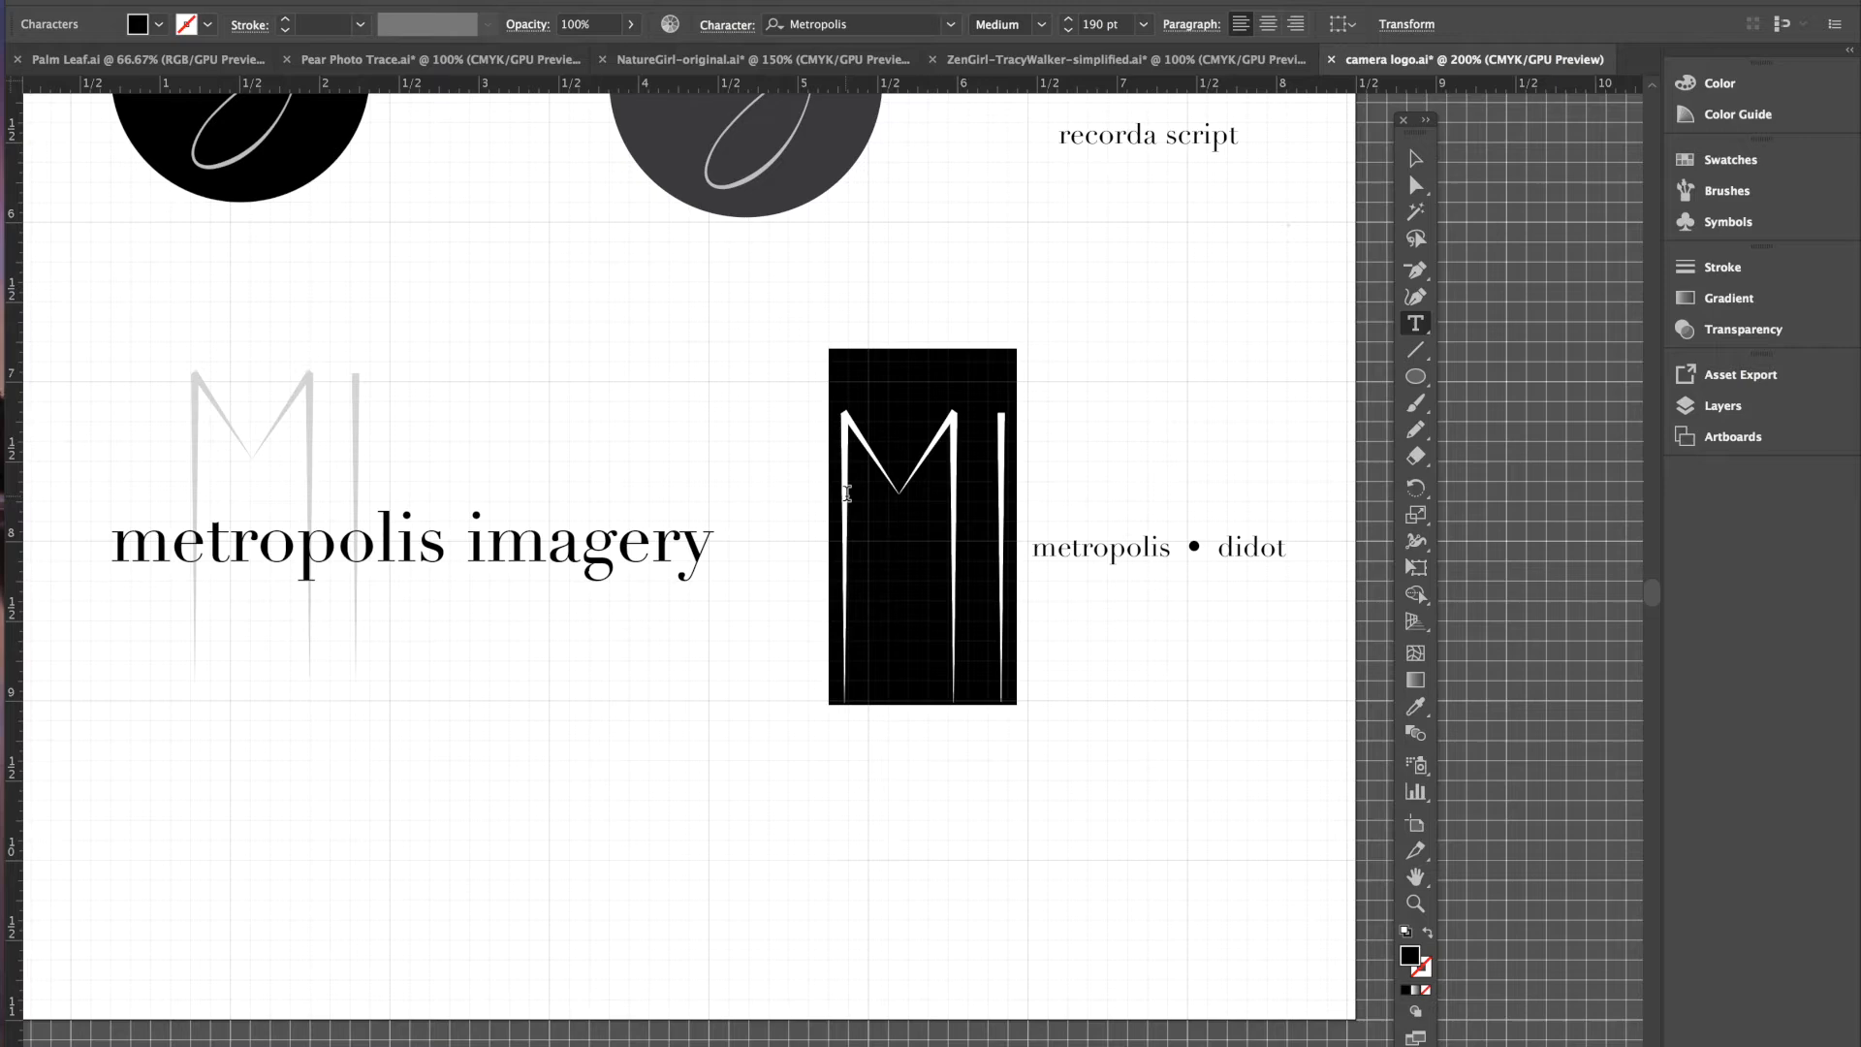
left_click(159, 24)
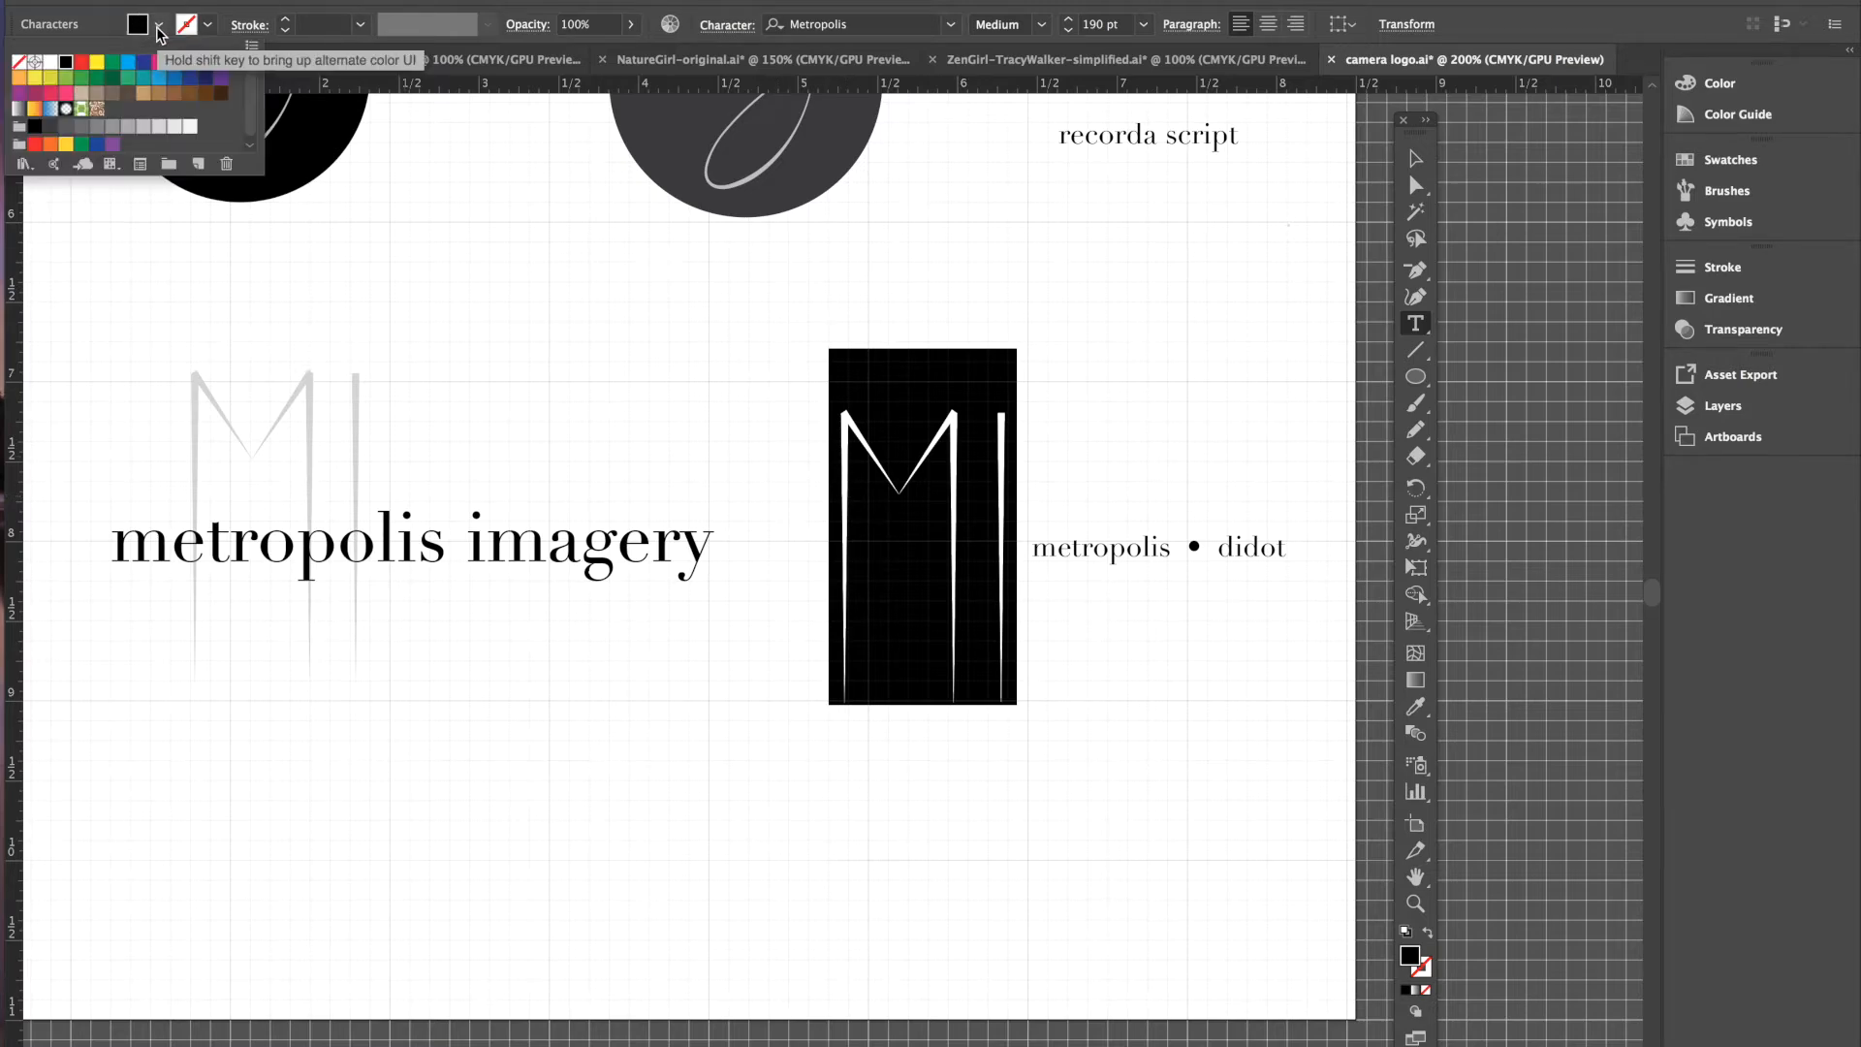
left_click(143, 126)
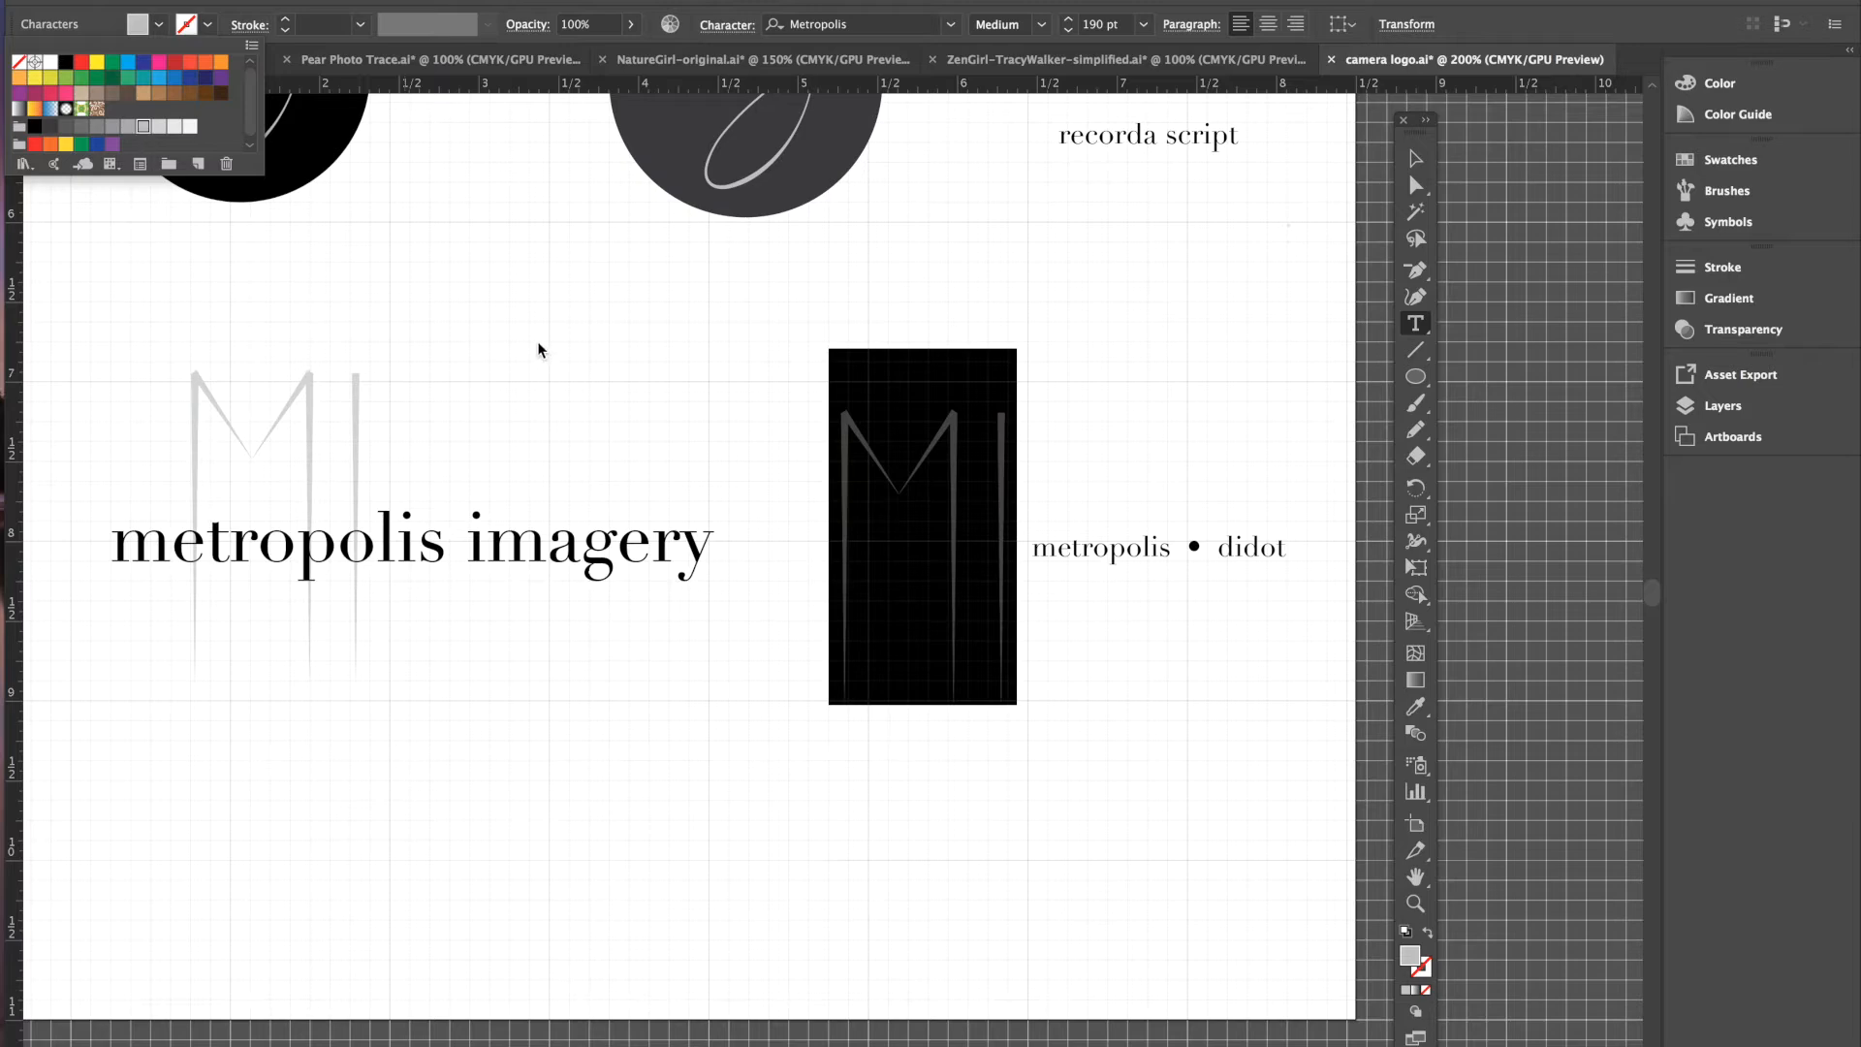
left_click(1414, 158)
left_click(1132, 278)
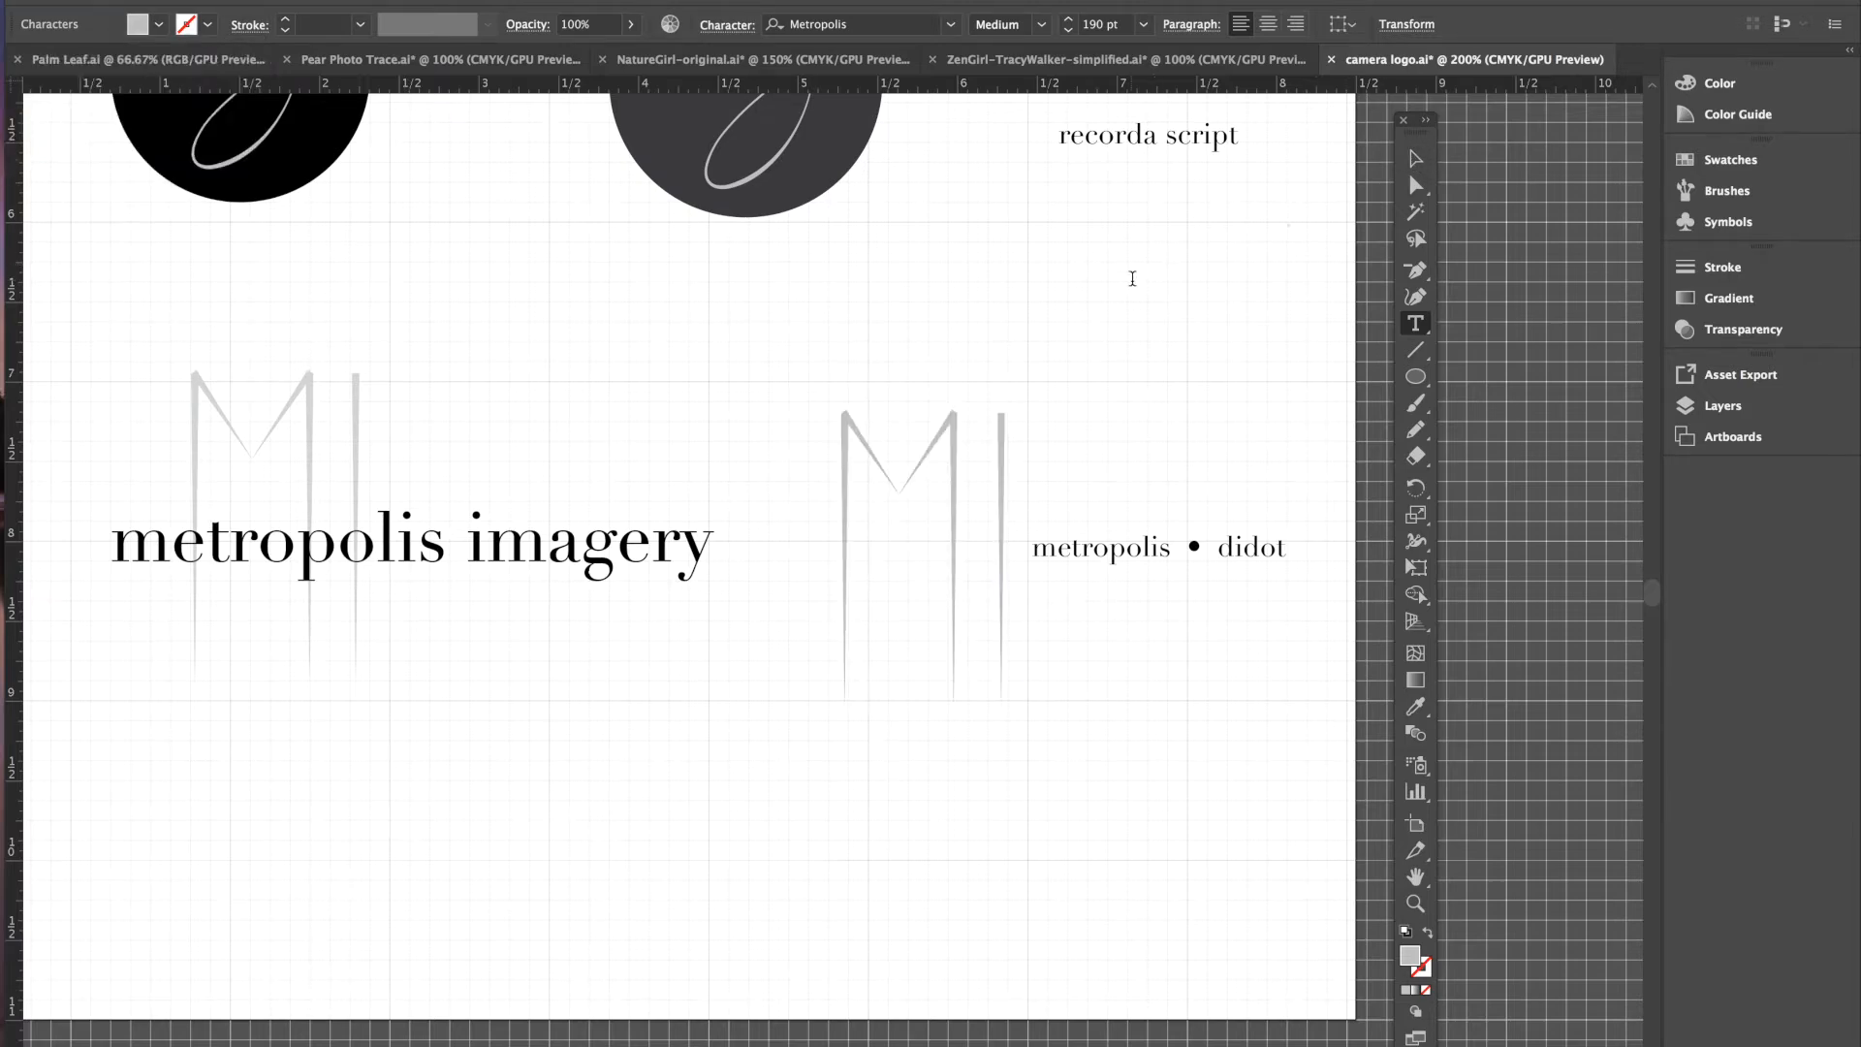
key("v")
left_click(955, 432)
left_click(956, 430)
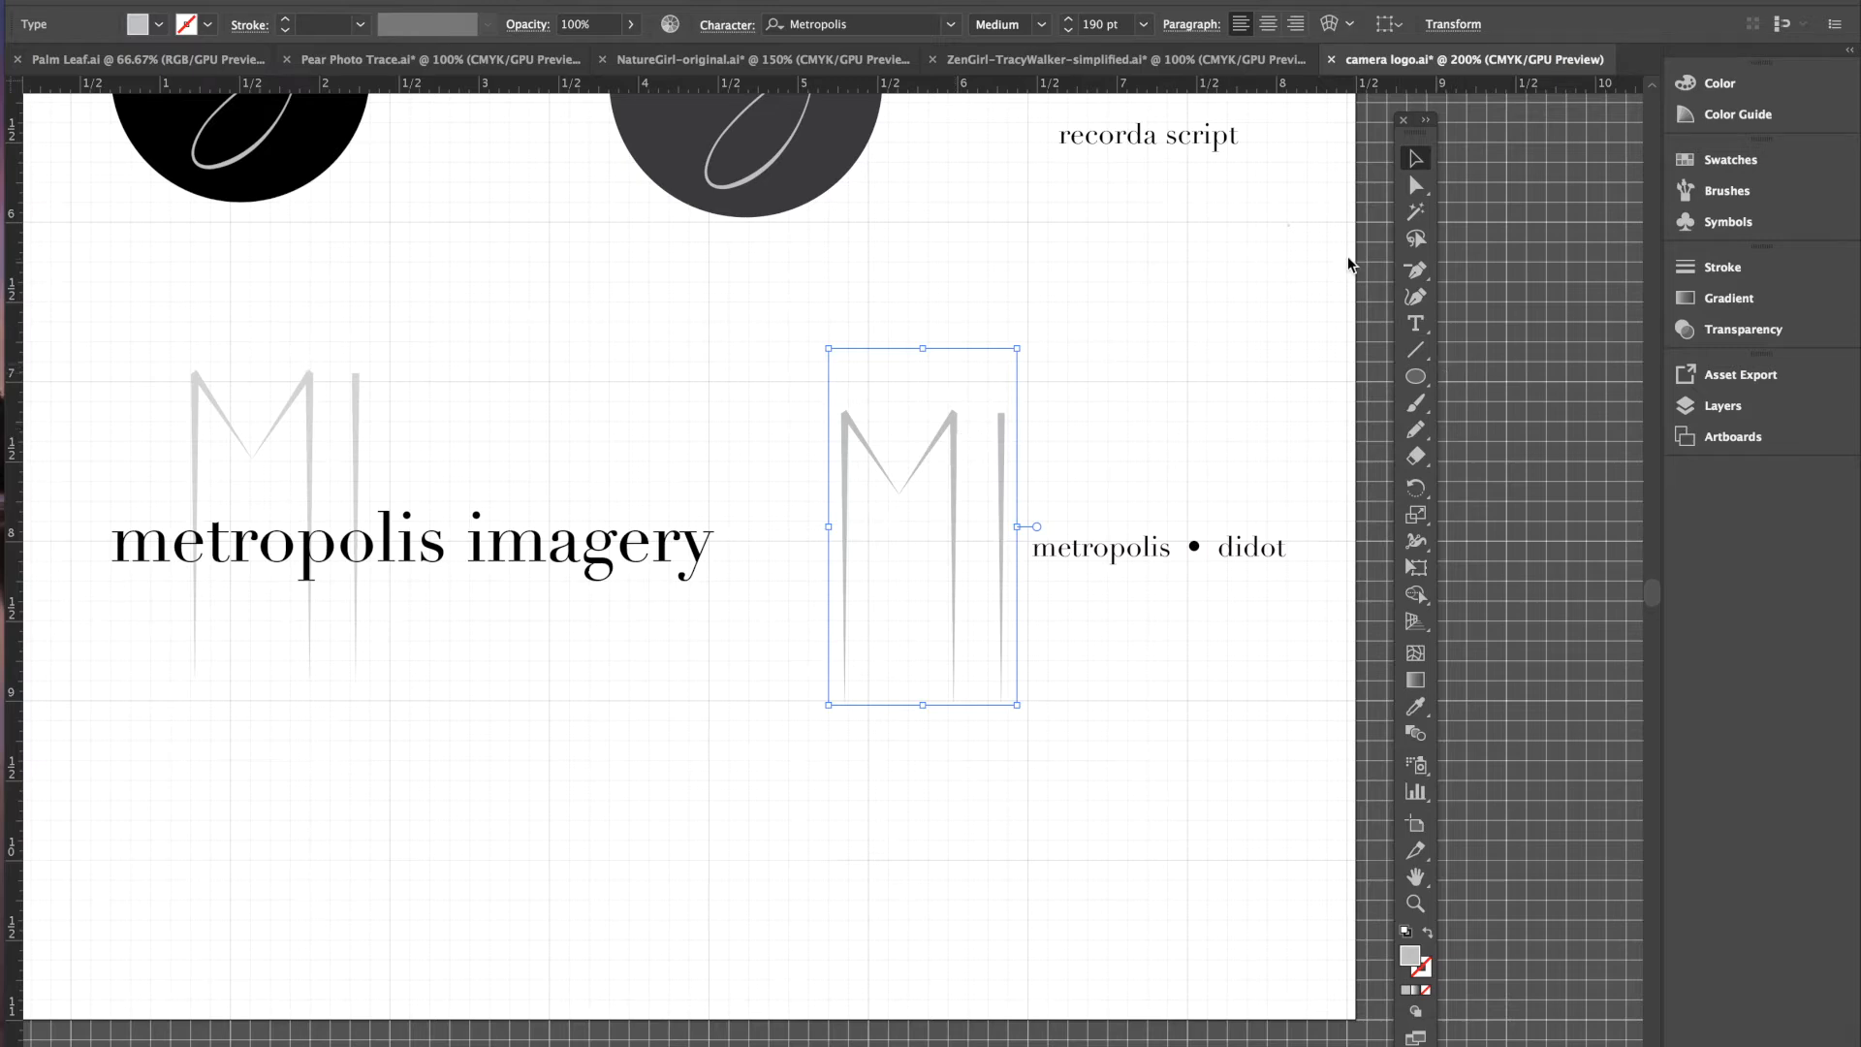
left_click(157, 26)
left_click(158, 127)
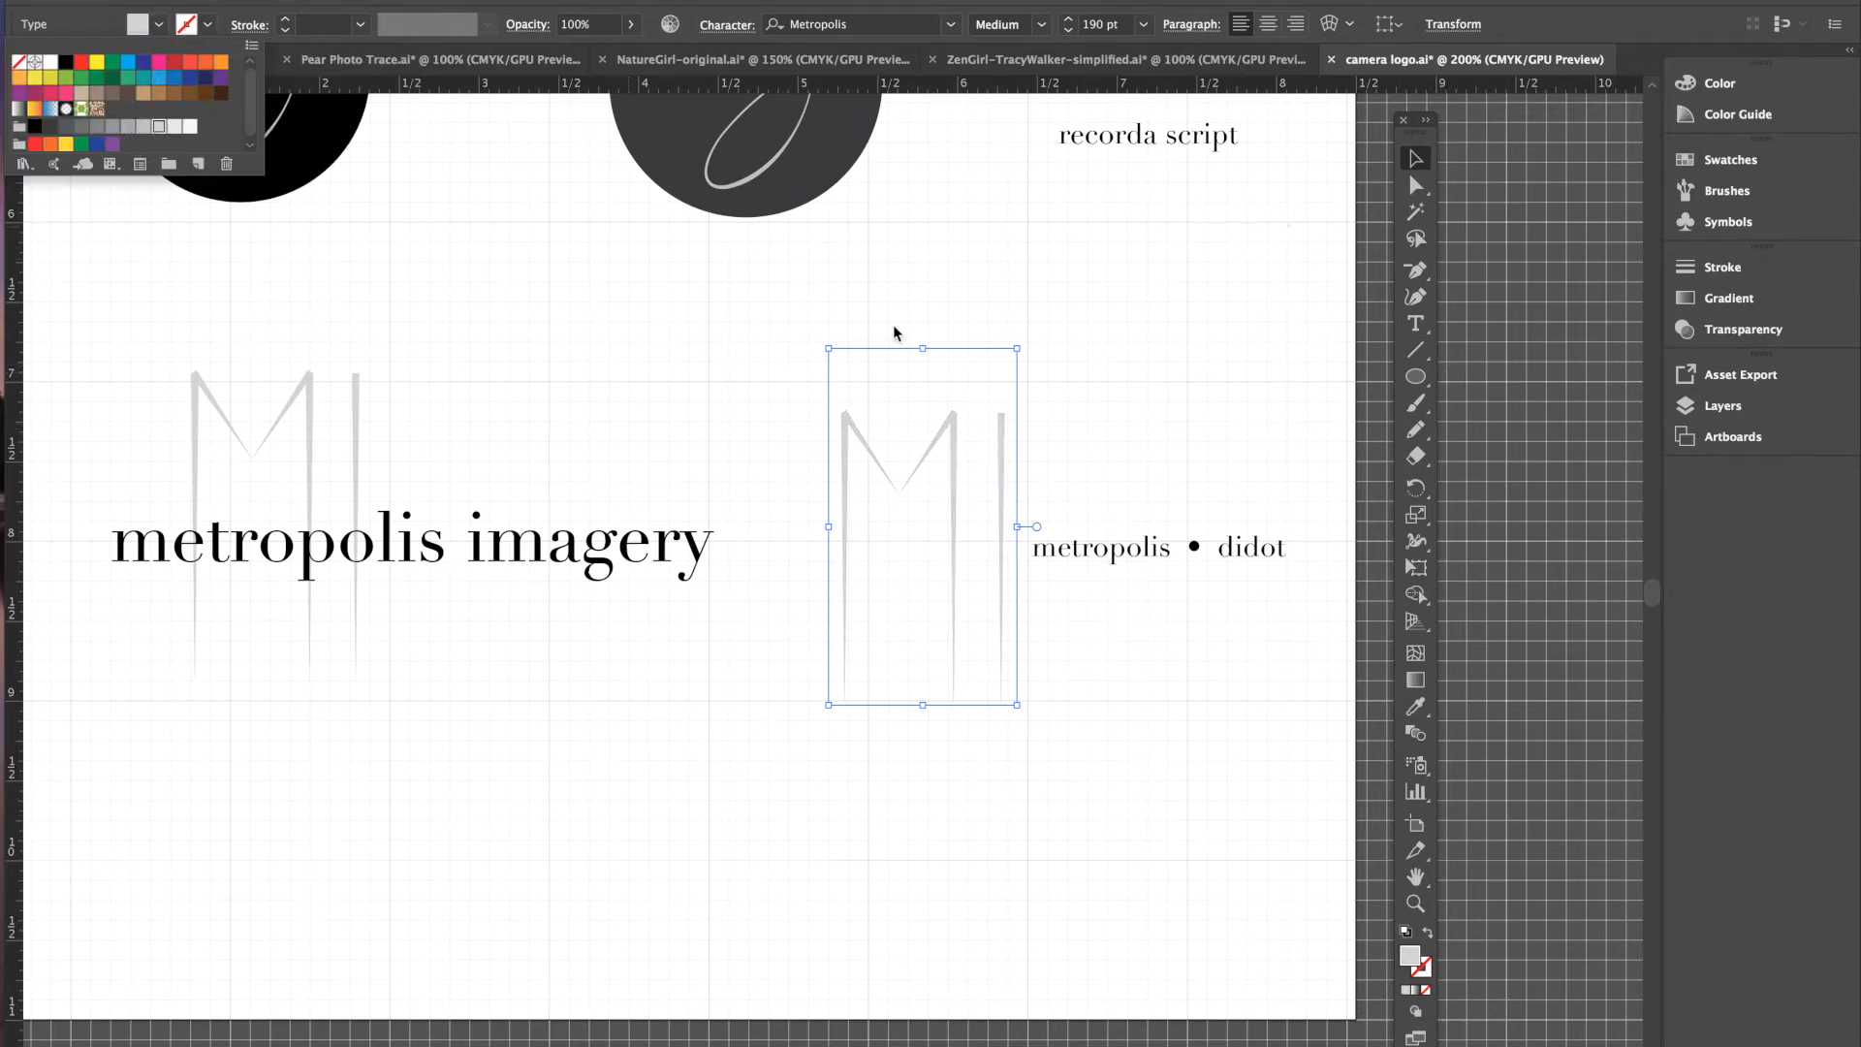
left_click(951, 299)
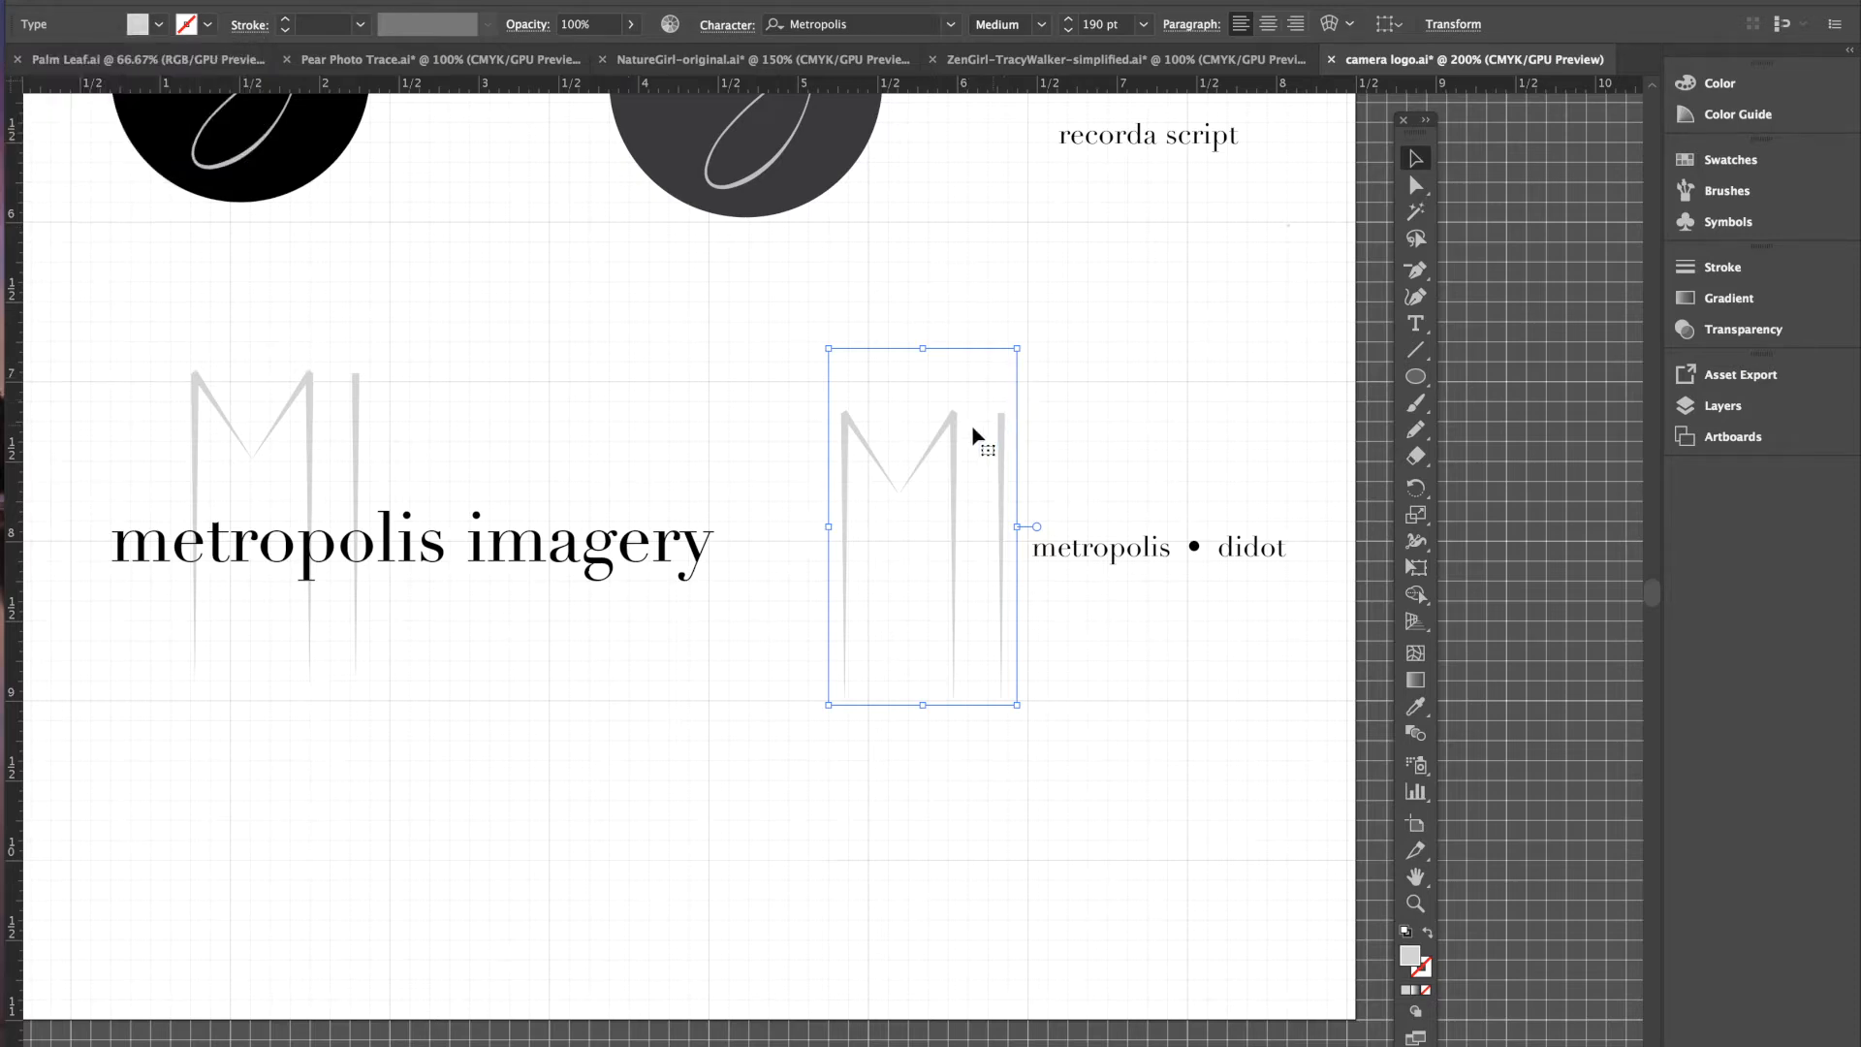
- Move metropolis • didot below metropolis imagery and shift the MI monogram lower right
left_click_drag(1127, 557, 190, 813)
left_click_drag(955, 466, 1070, 519)
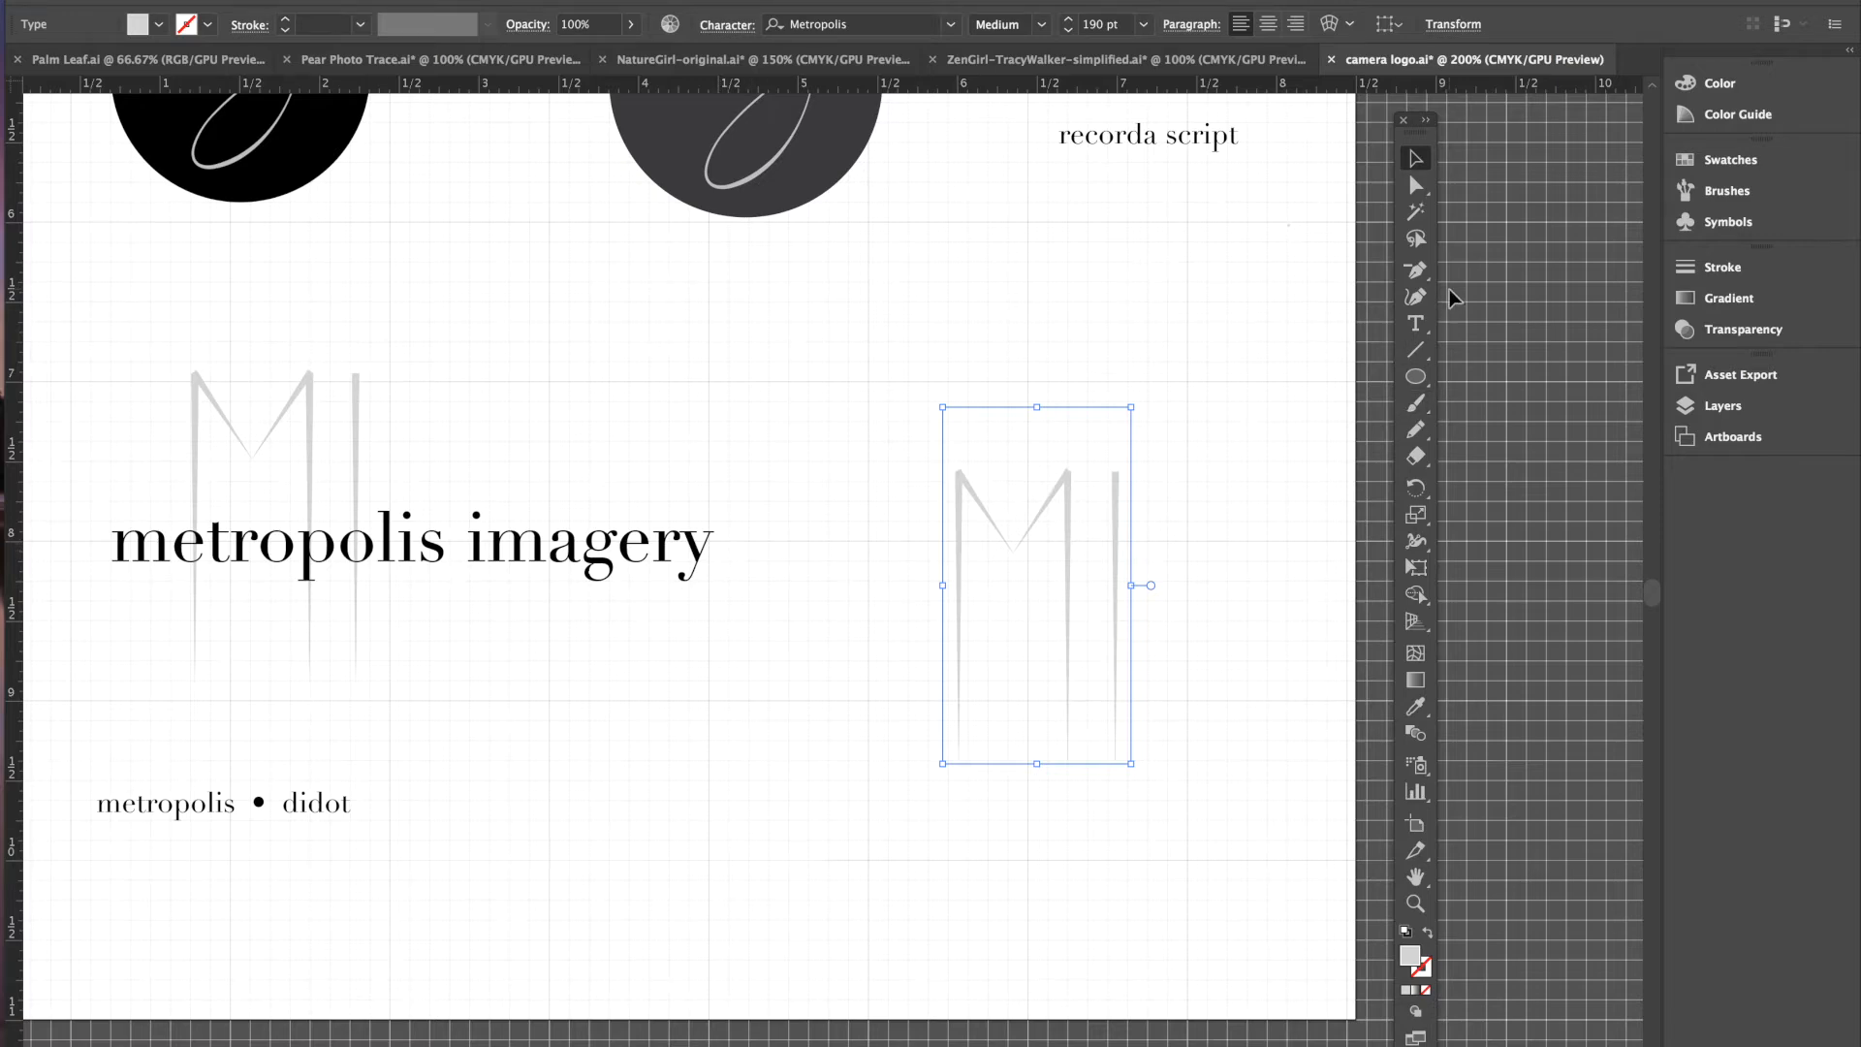
left_click(1416, 328)
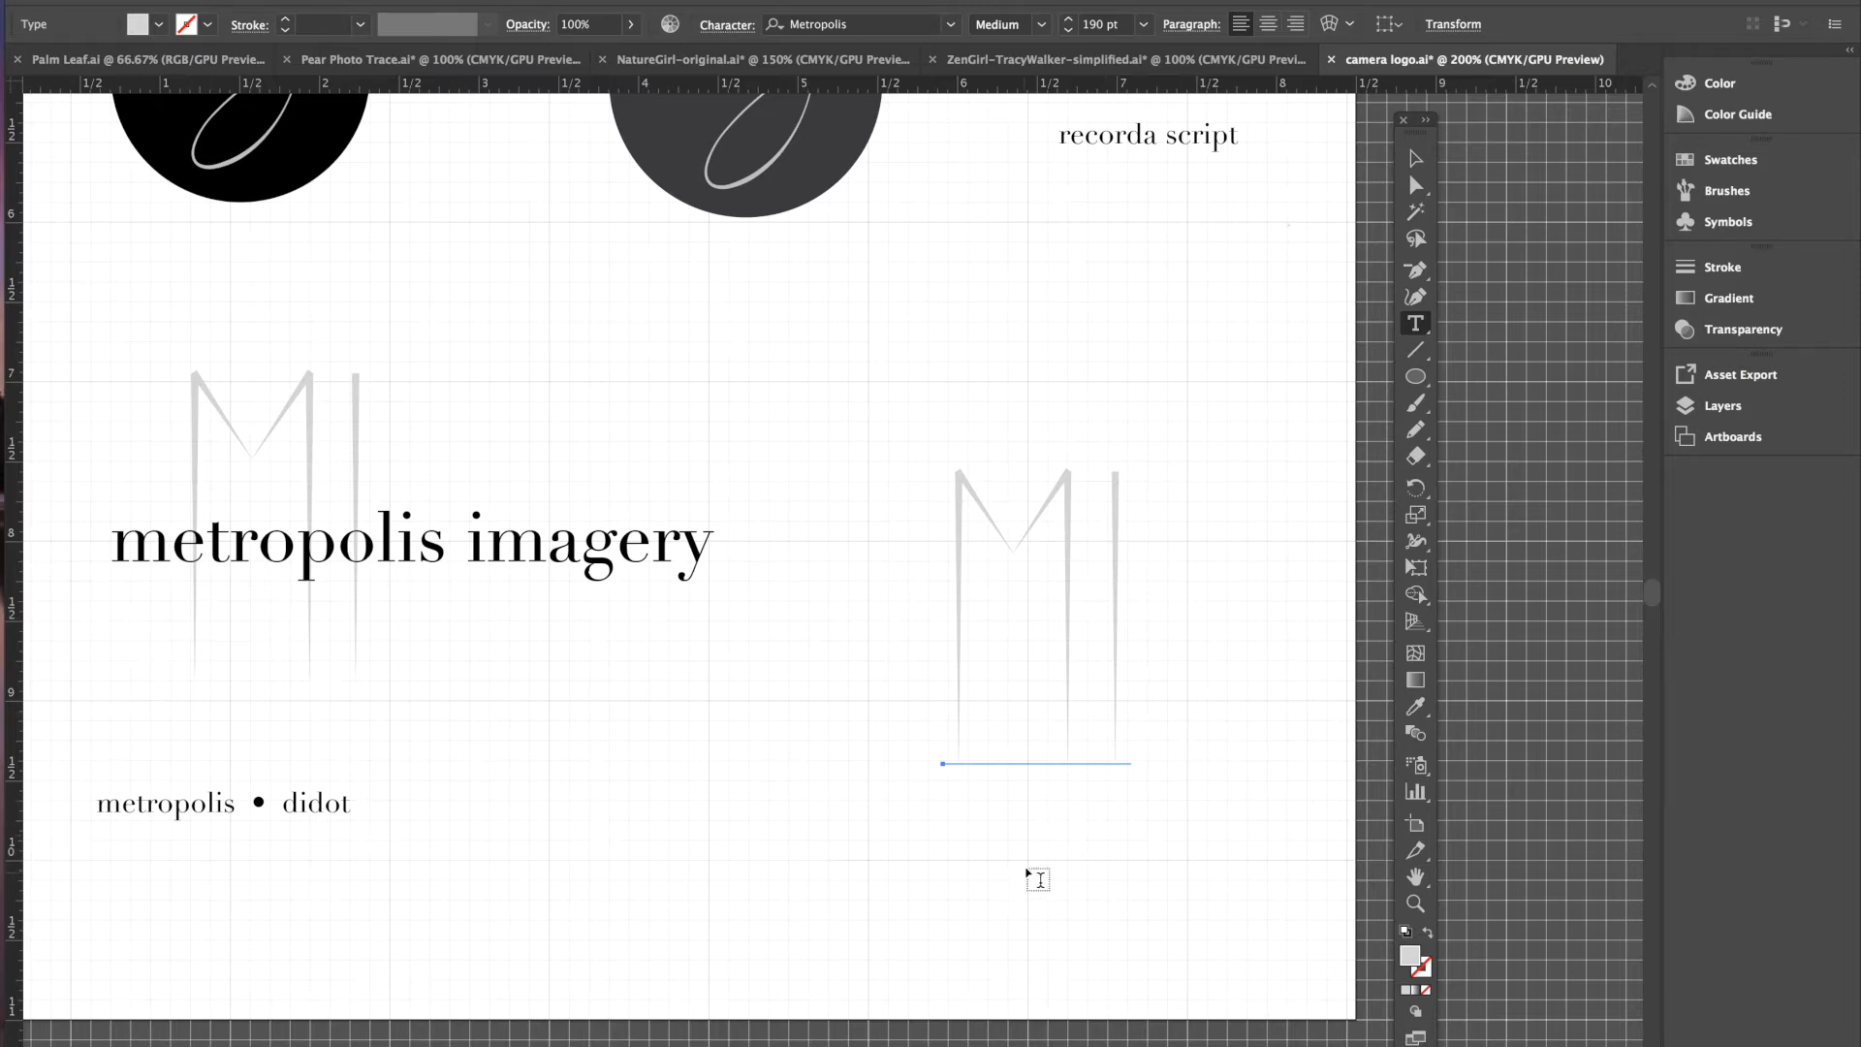
- Start a new text object below the monogram at 48 pt
left_click(1029, 859)
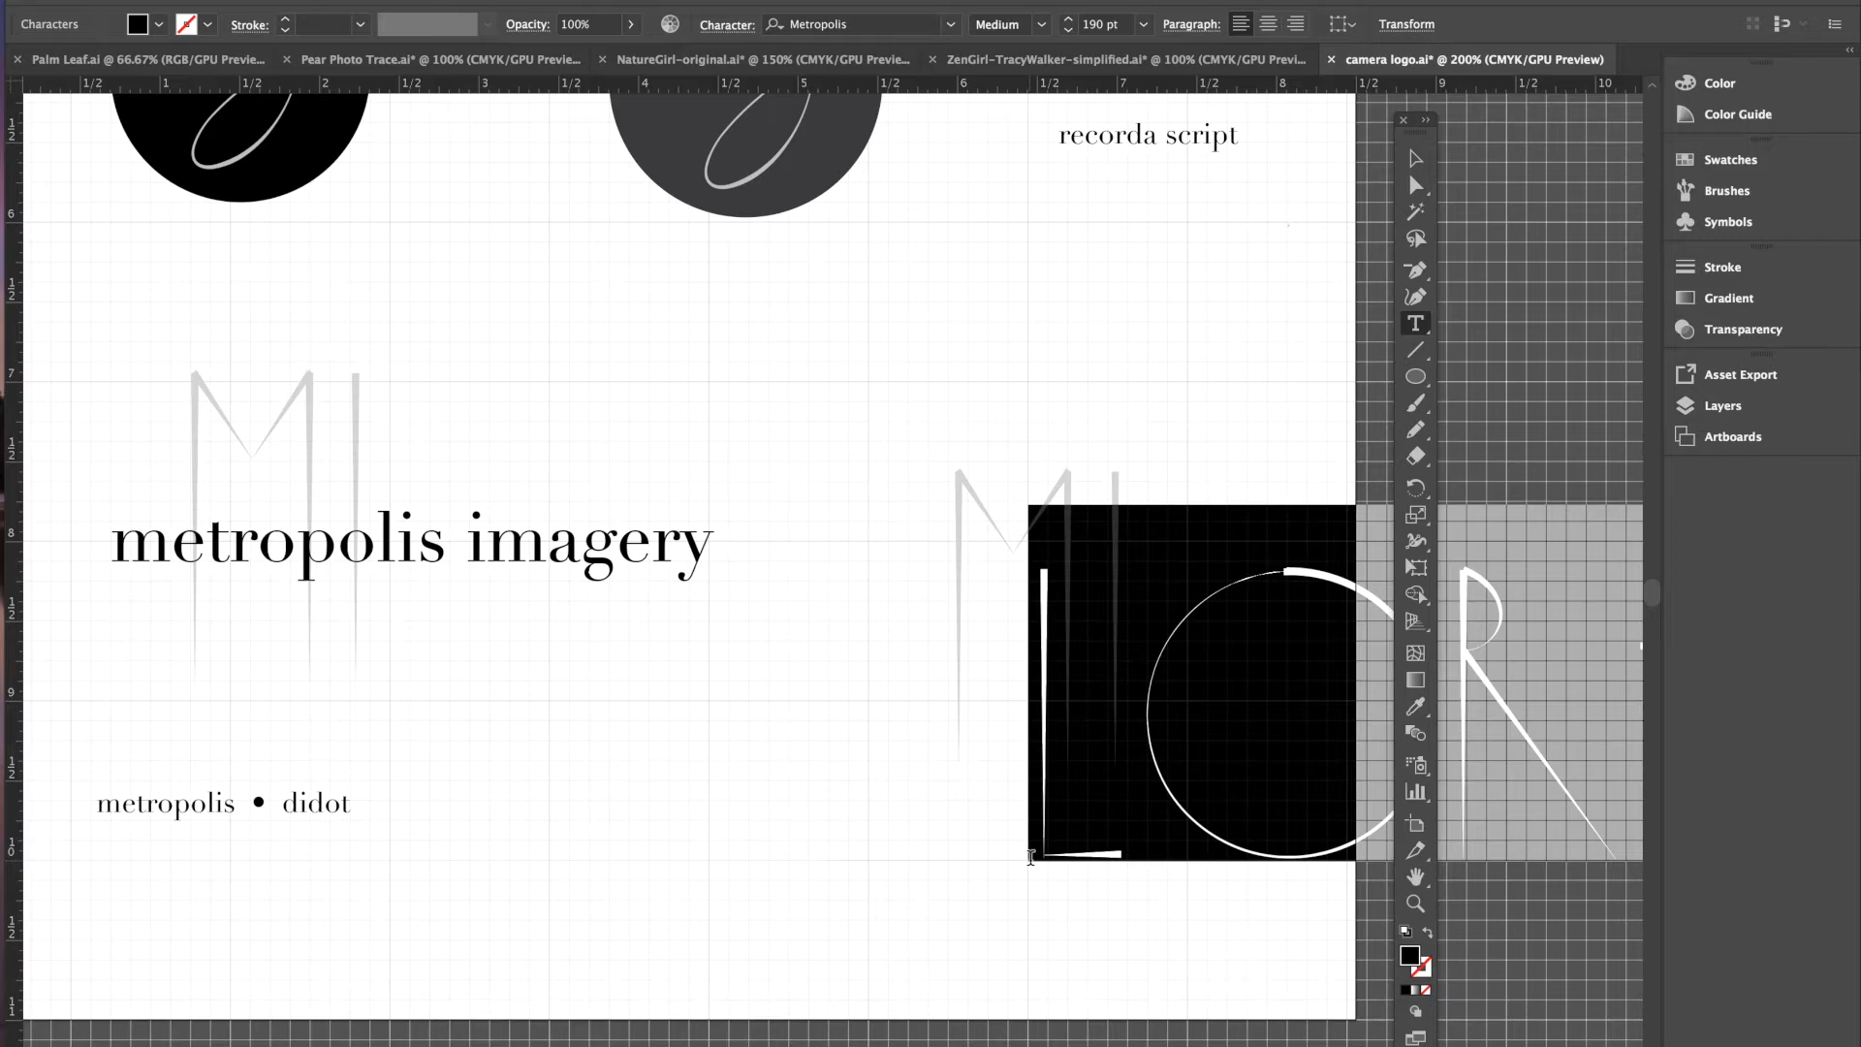
left_click(726, 25)
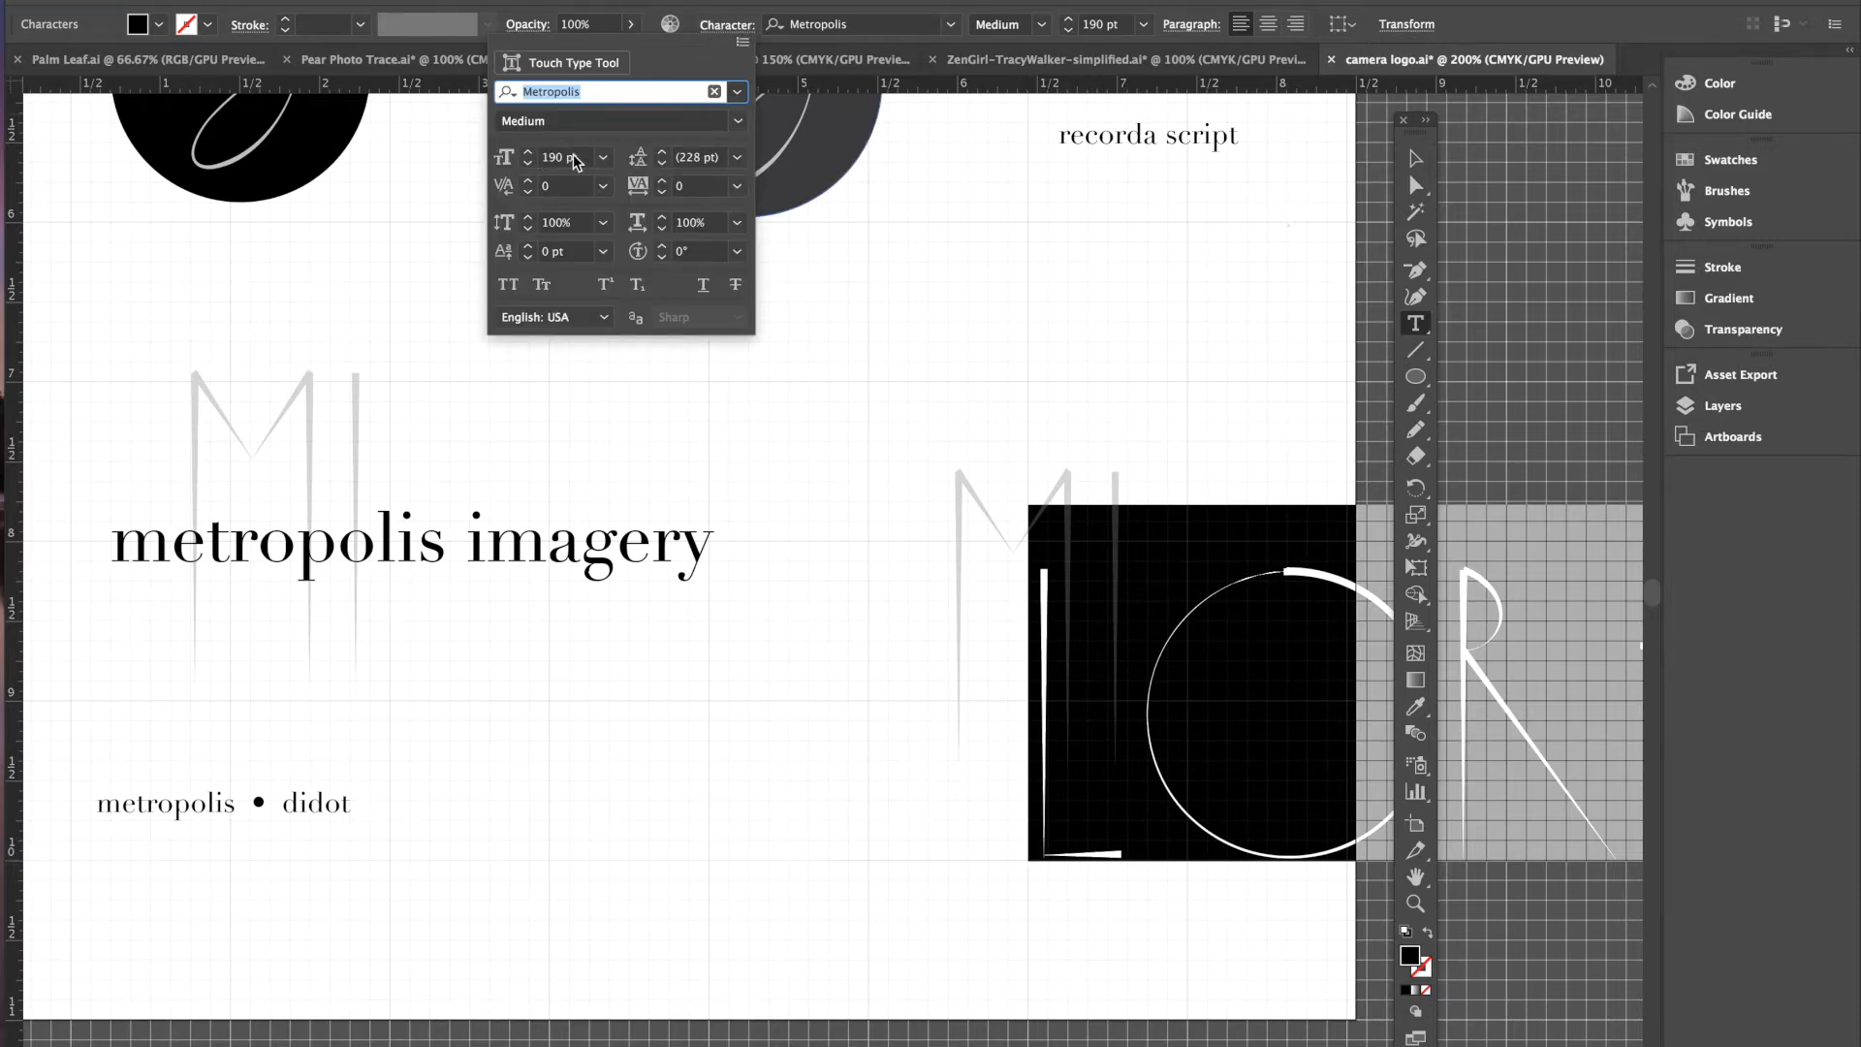
left_click(601, 158)
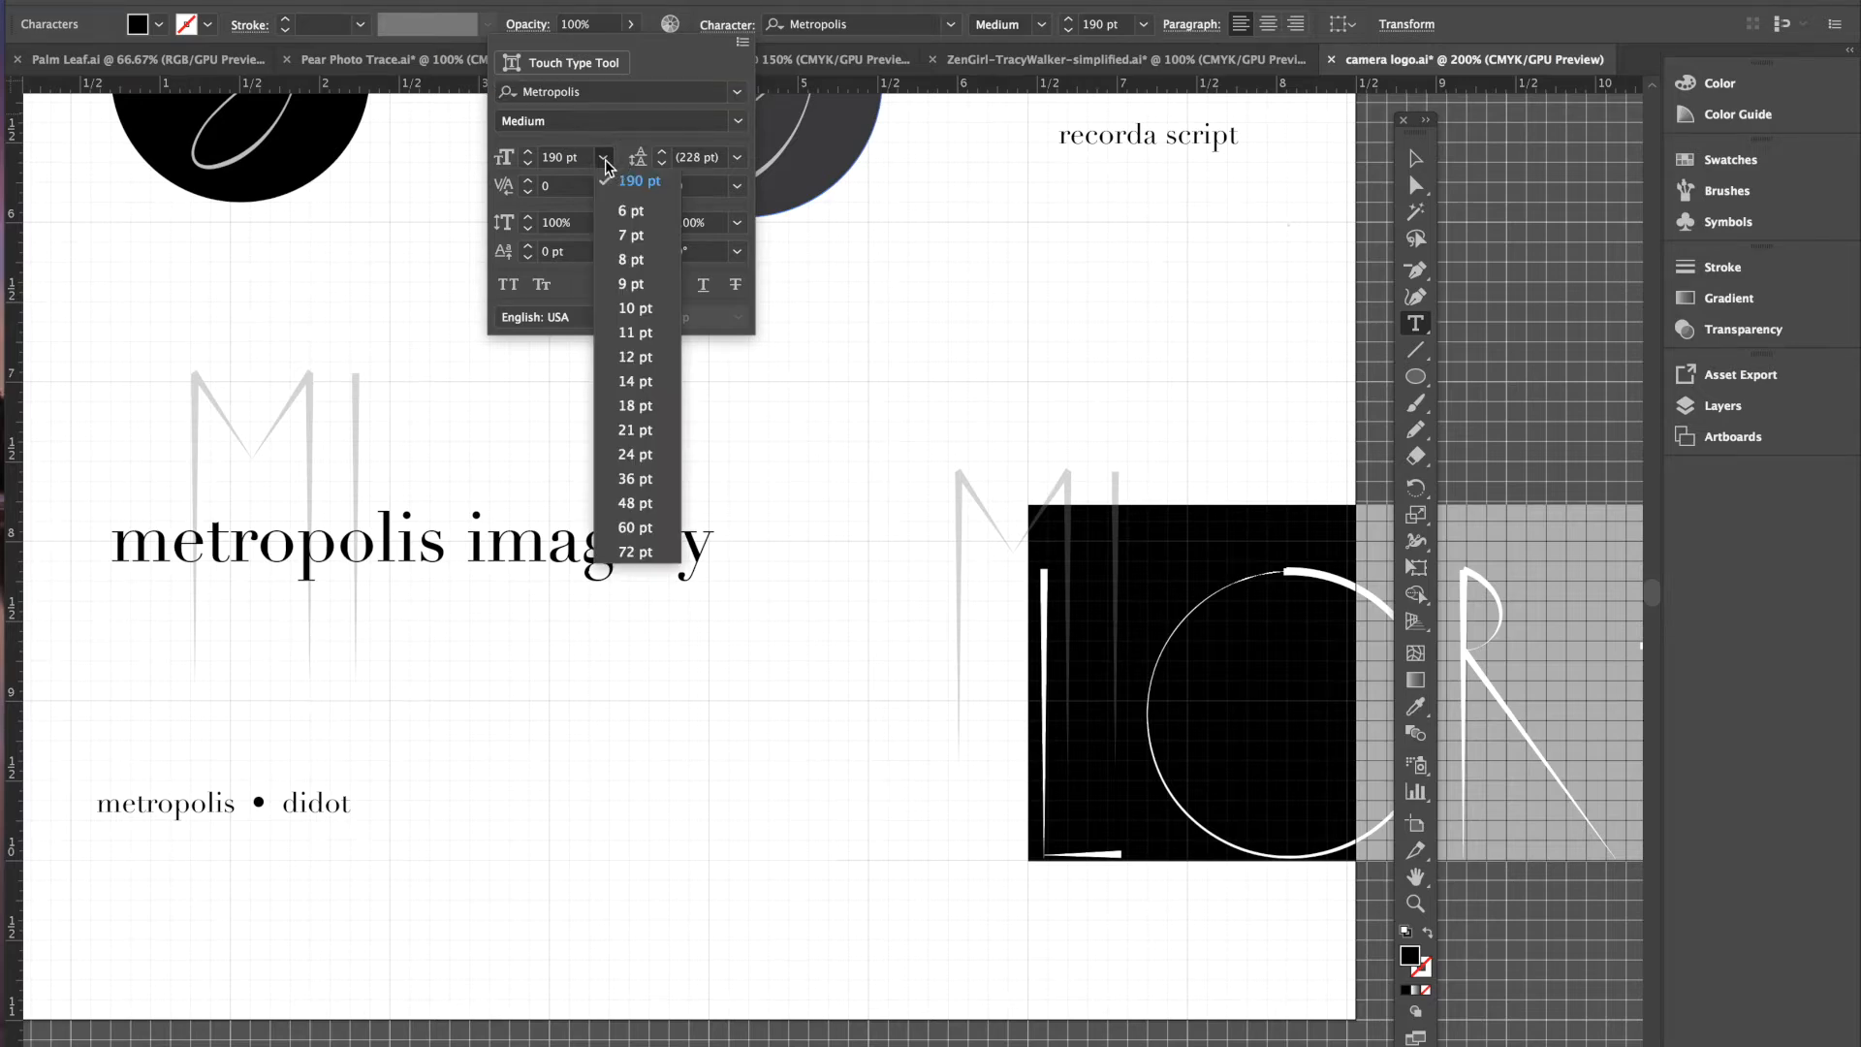
left_click(648, 531)
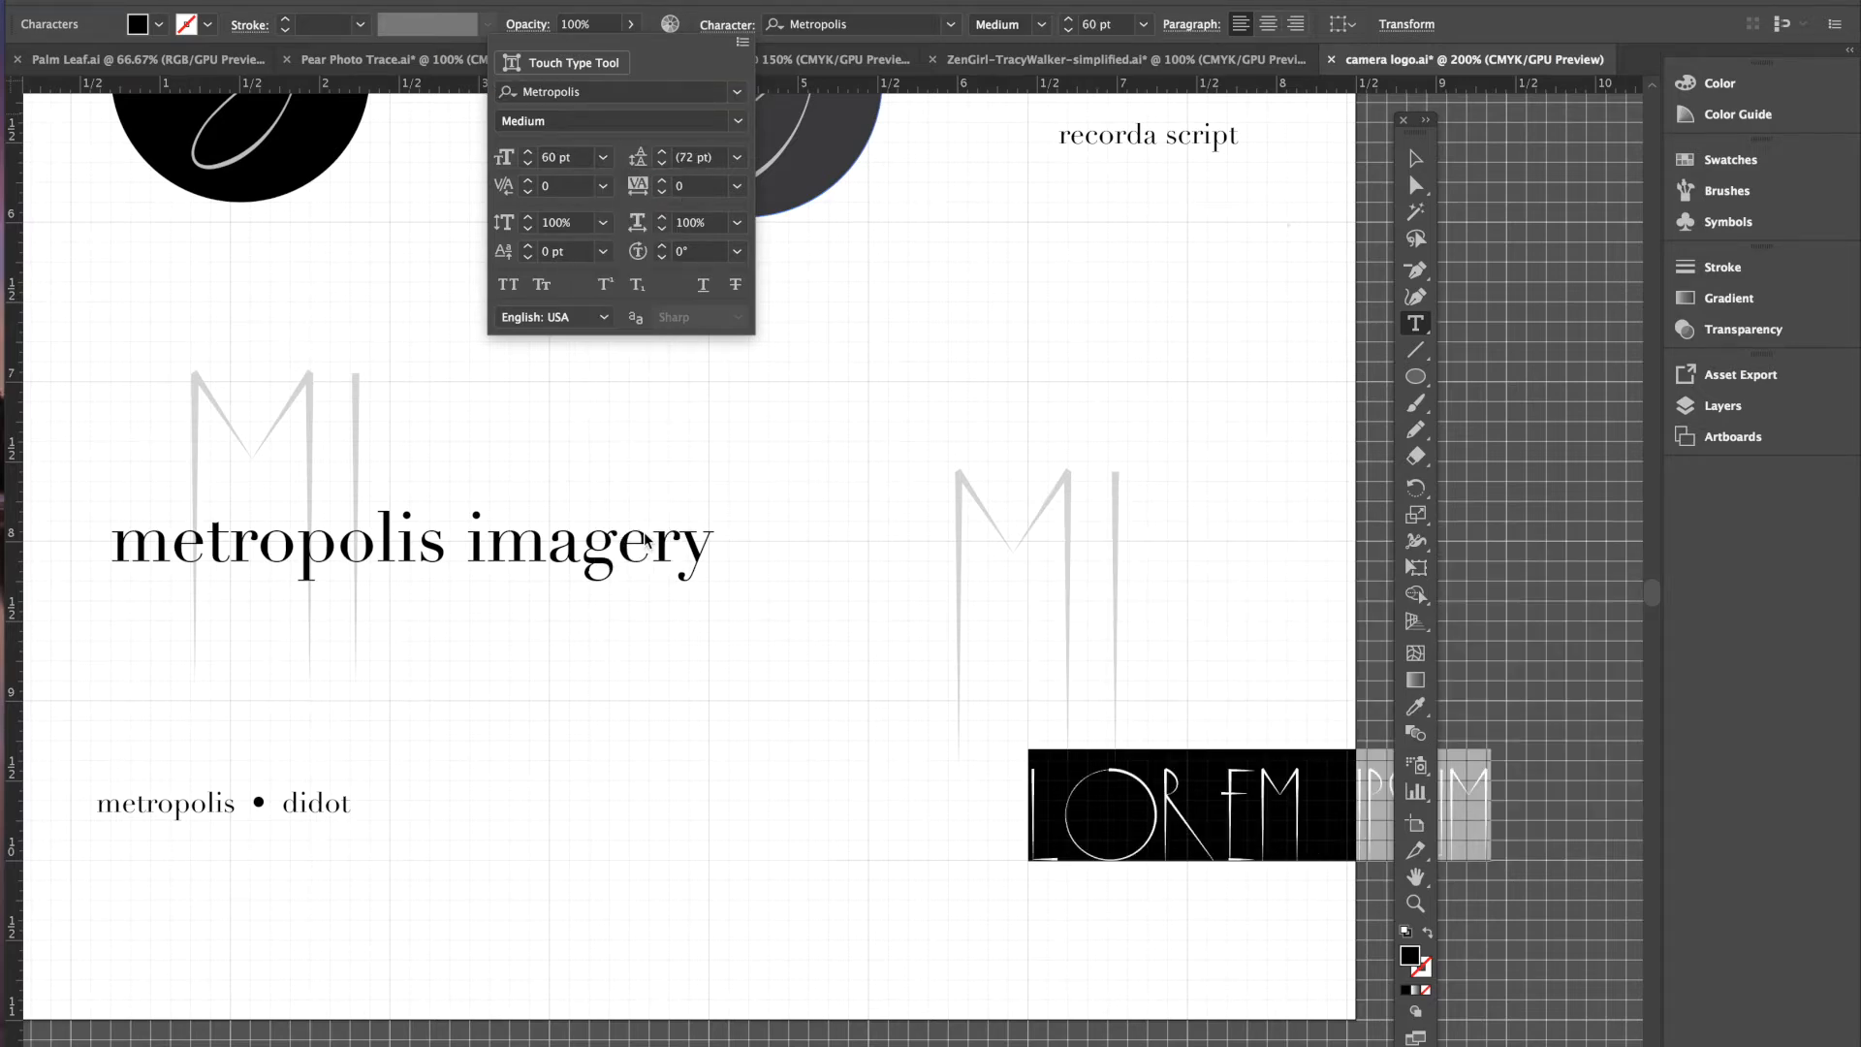
left_click(602, 158)
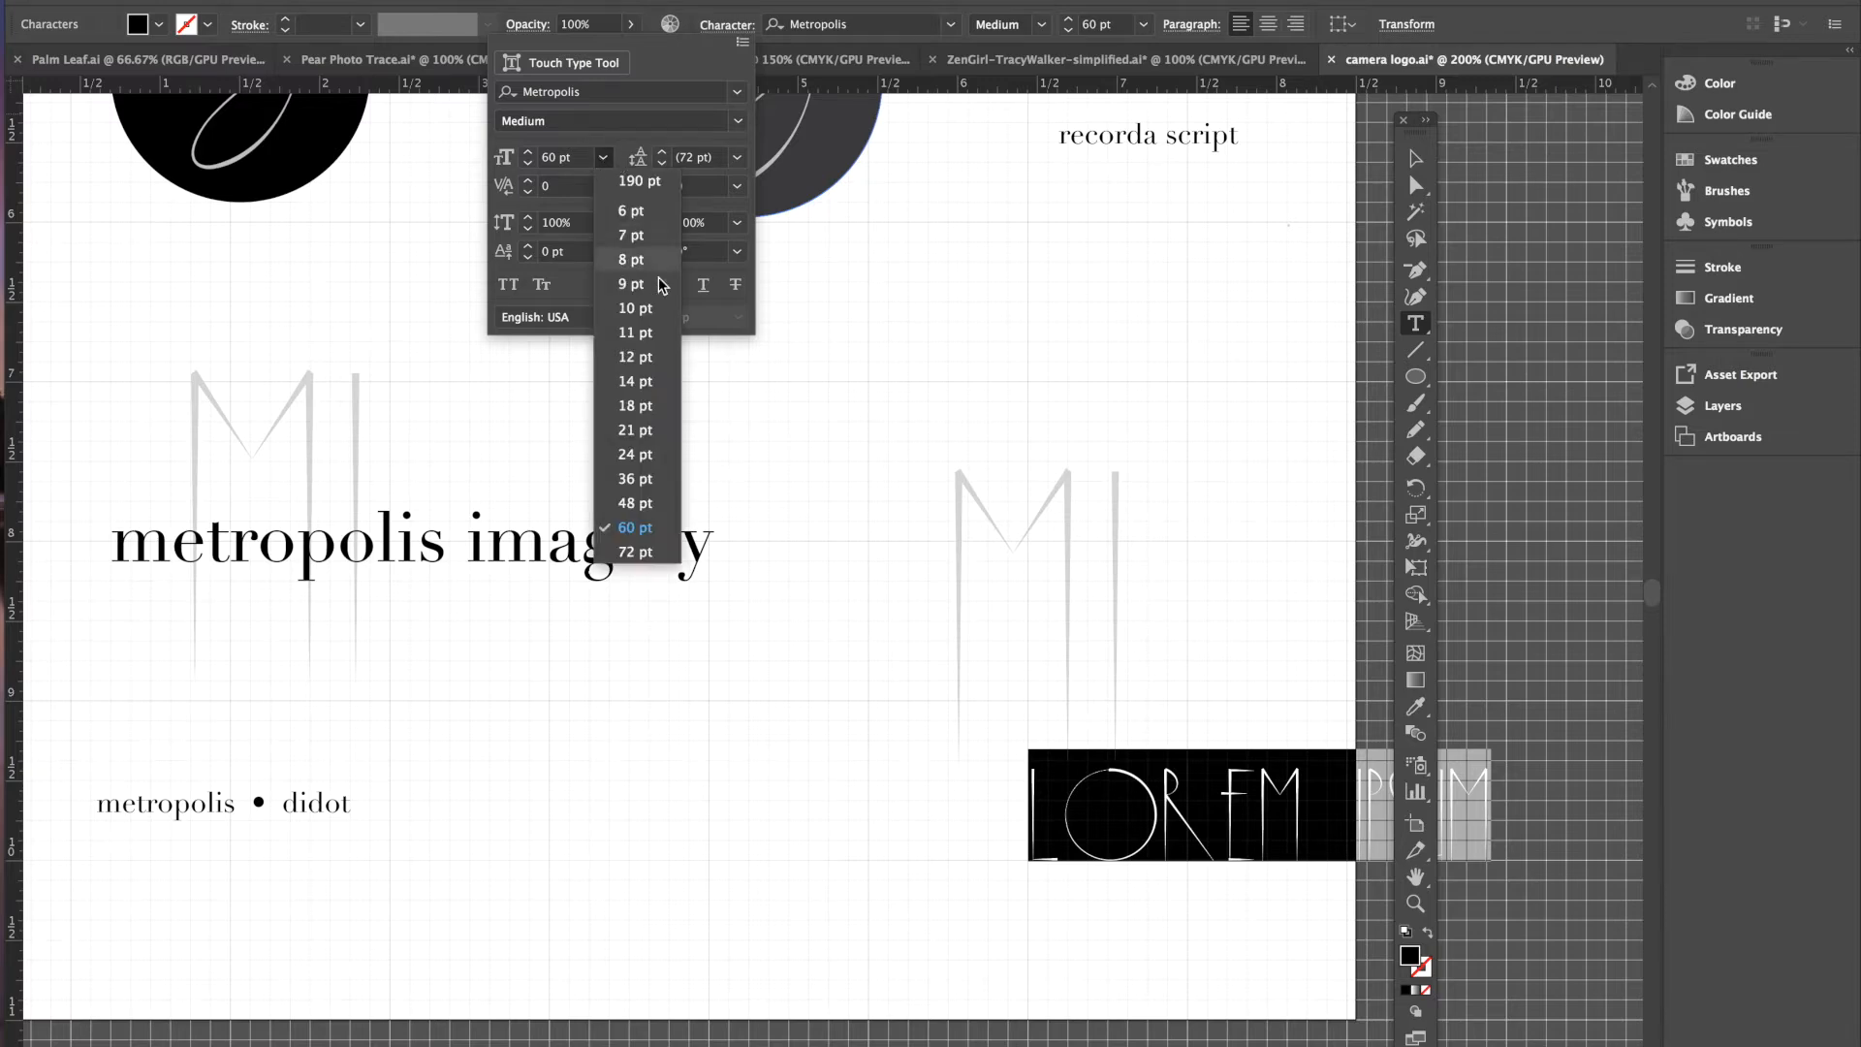
left_click(630, 505)
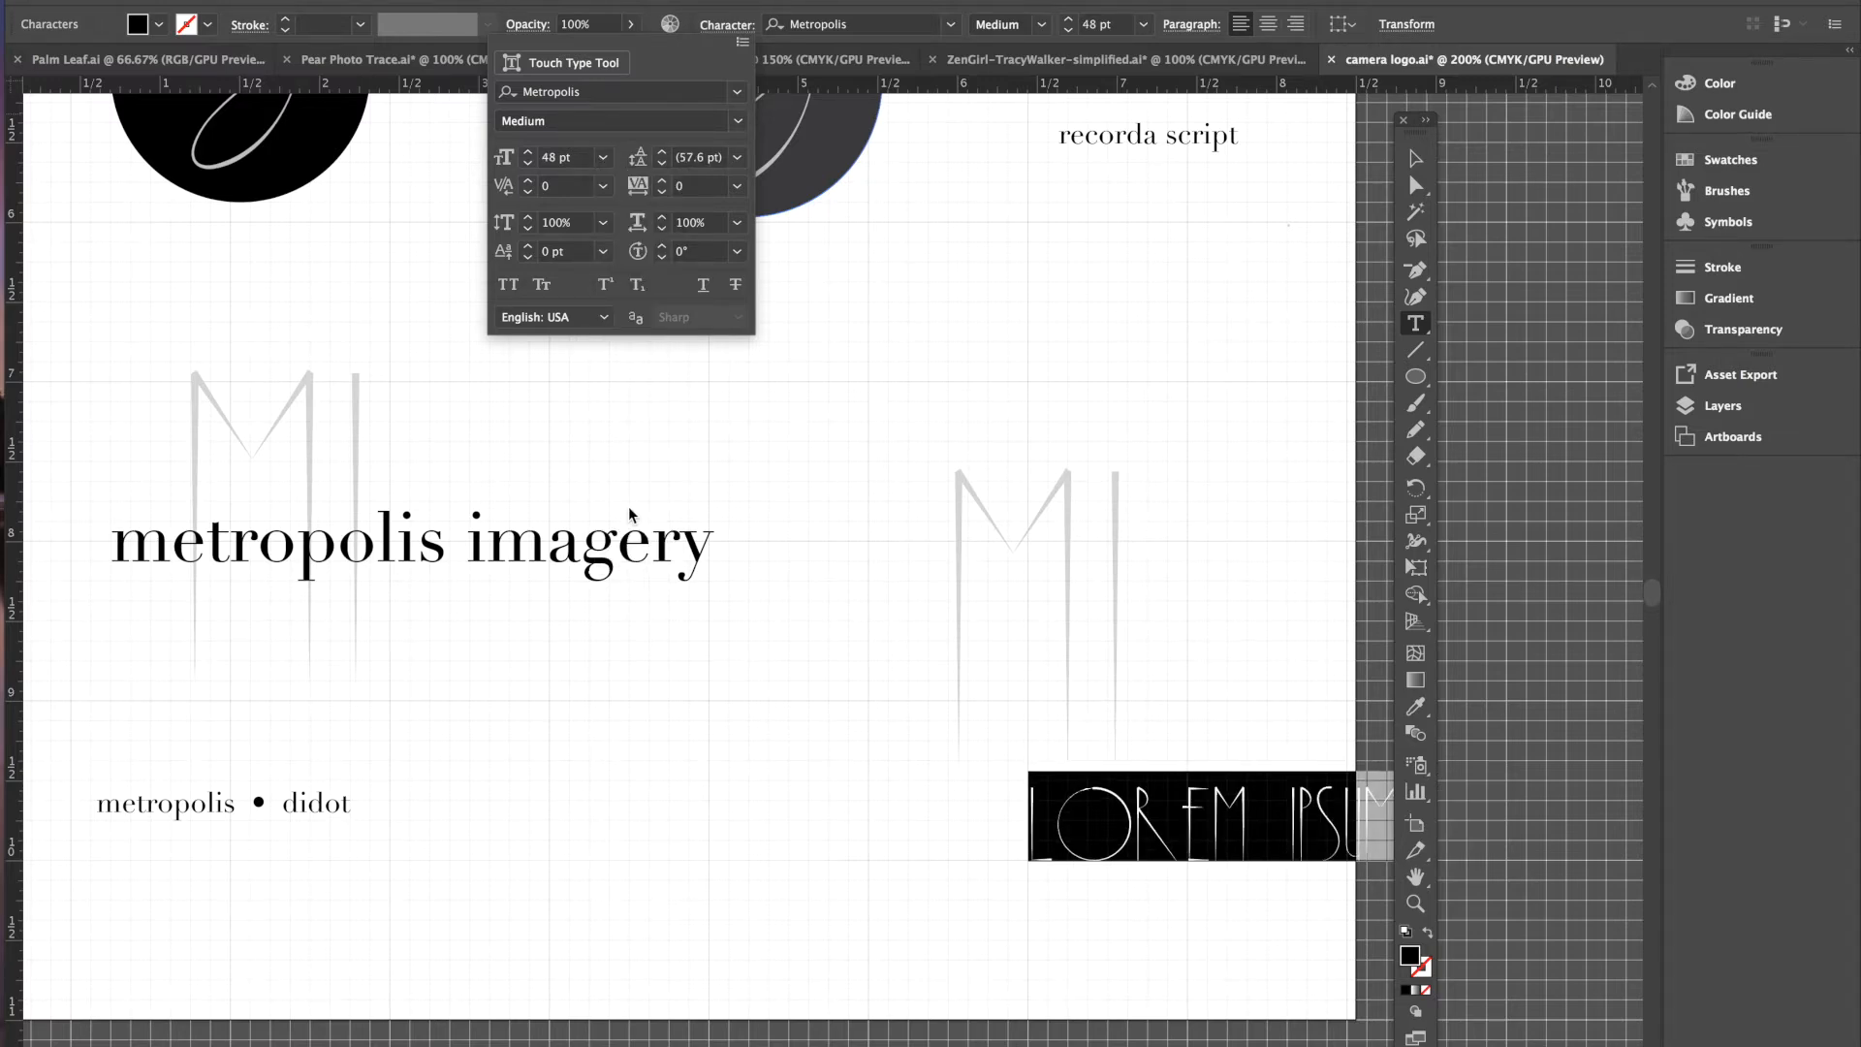
- Set the new text in Didot and centre-align it
left_click(739, 94)
scroll(650, 276, "up", 10)
scroll(649, 276, "up", 10)
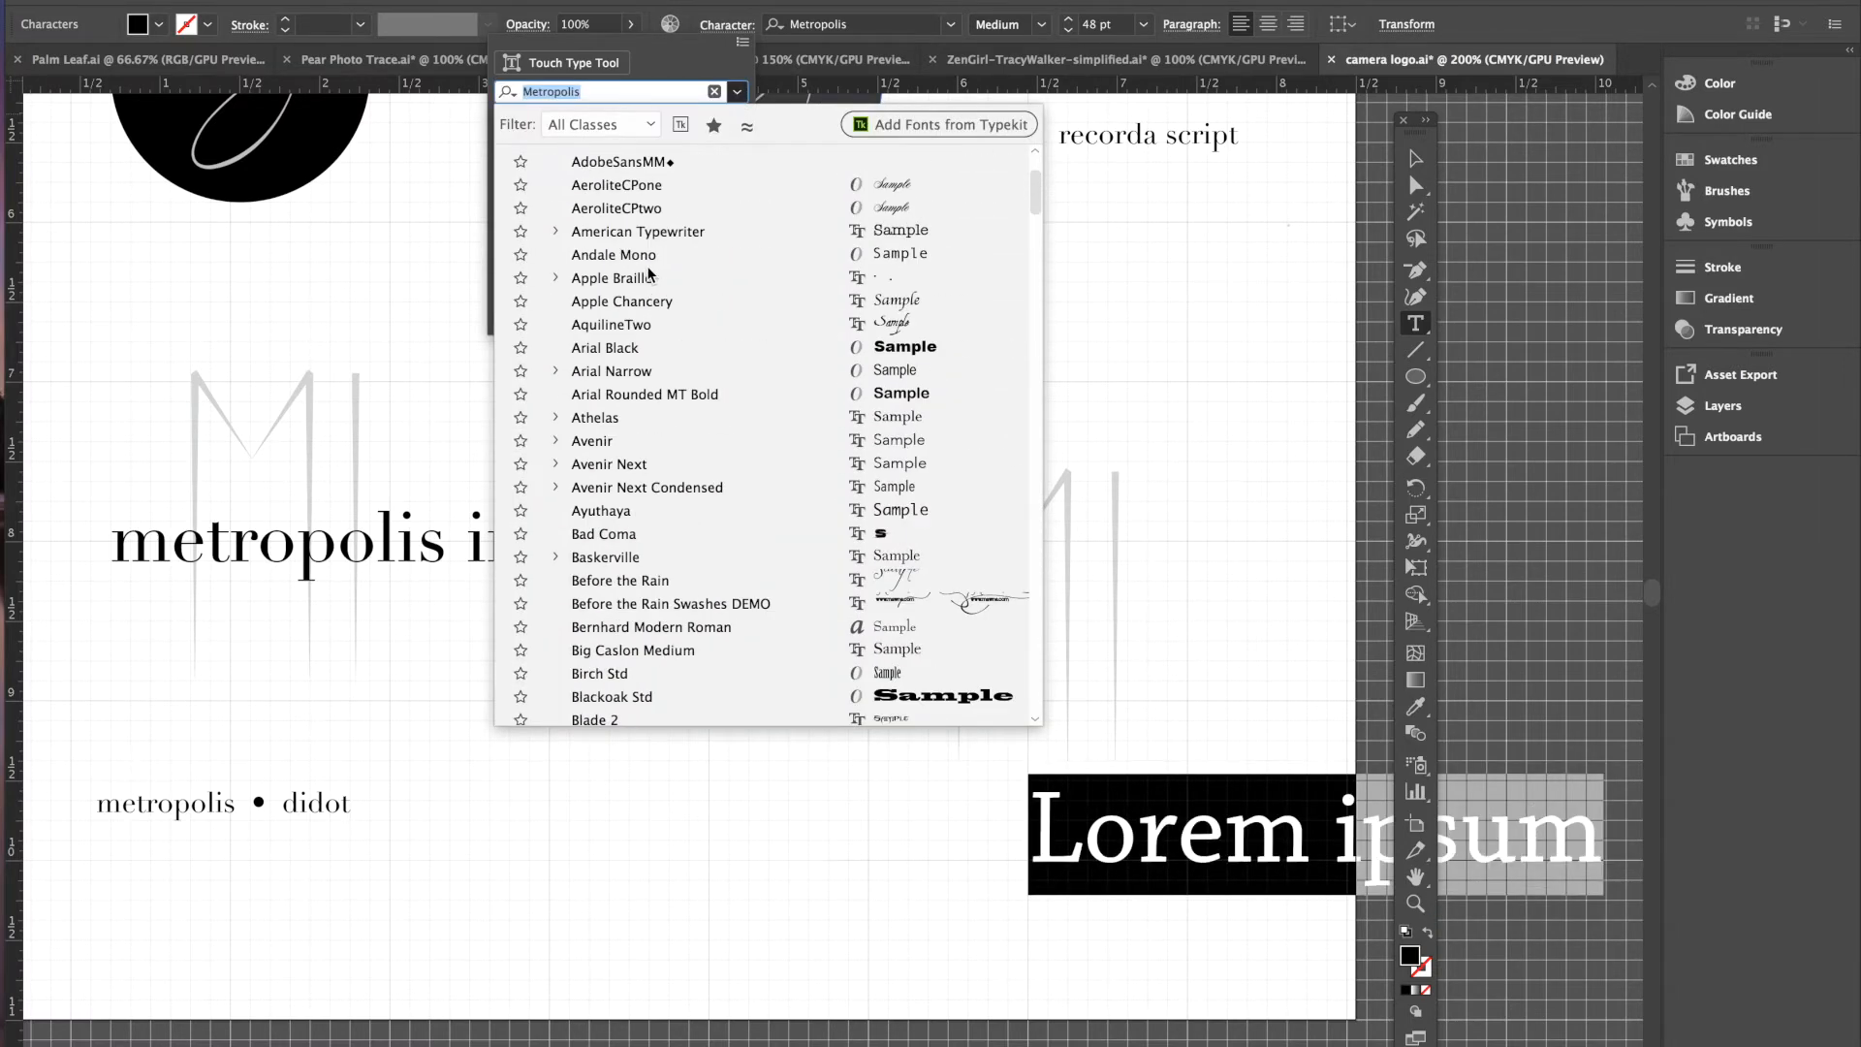
scroll(658, 318, "down", 4)
scroll(657, 318, "down", 5)
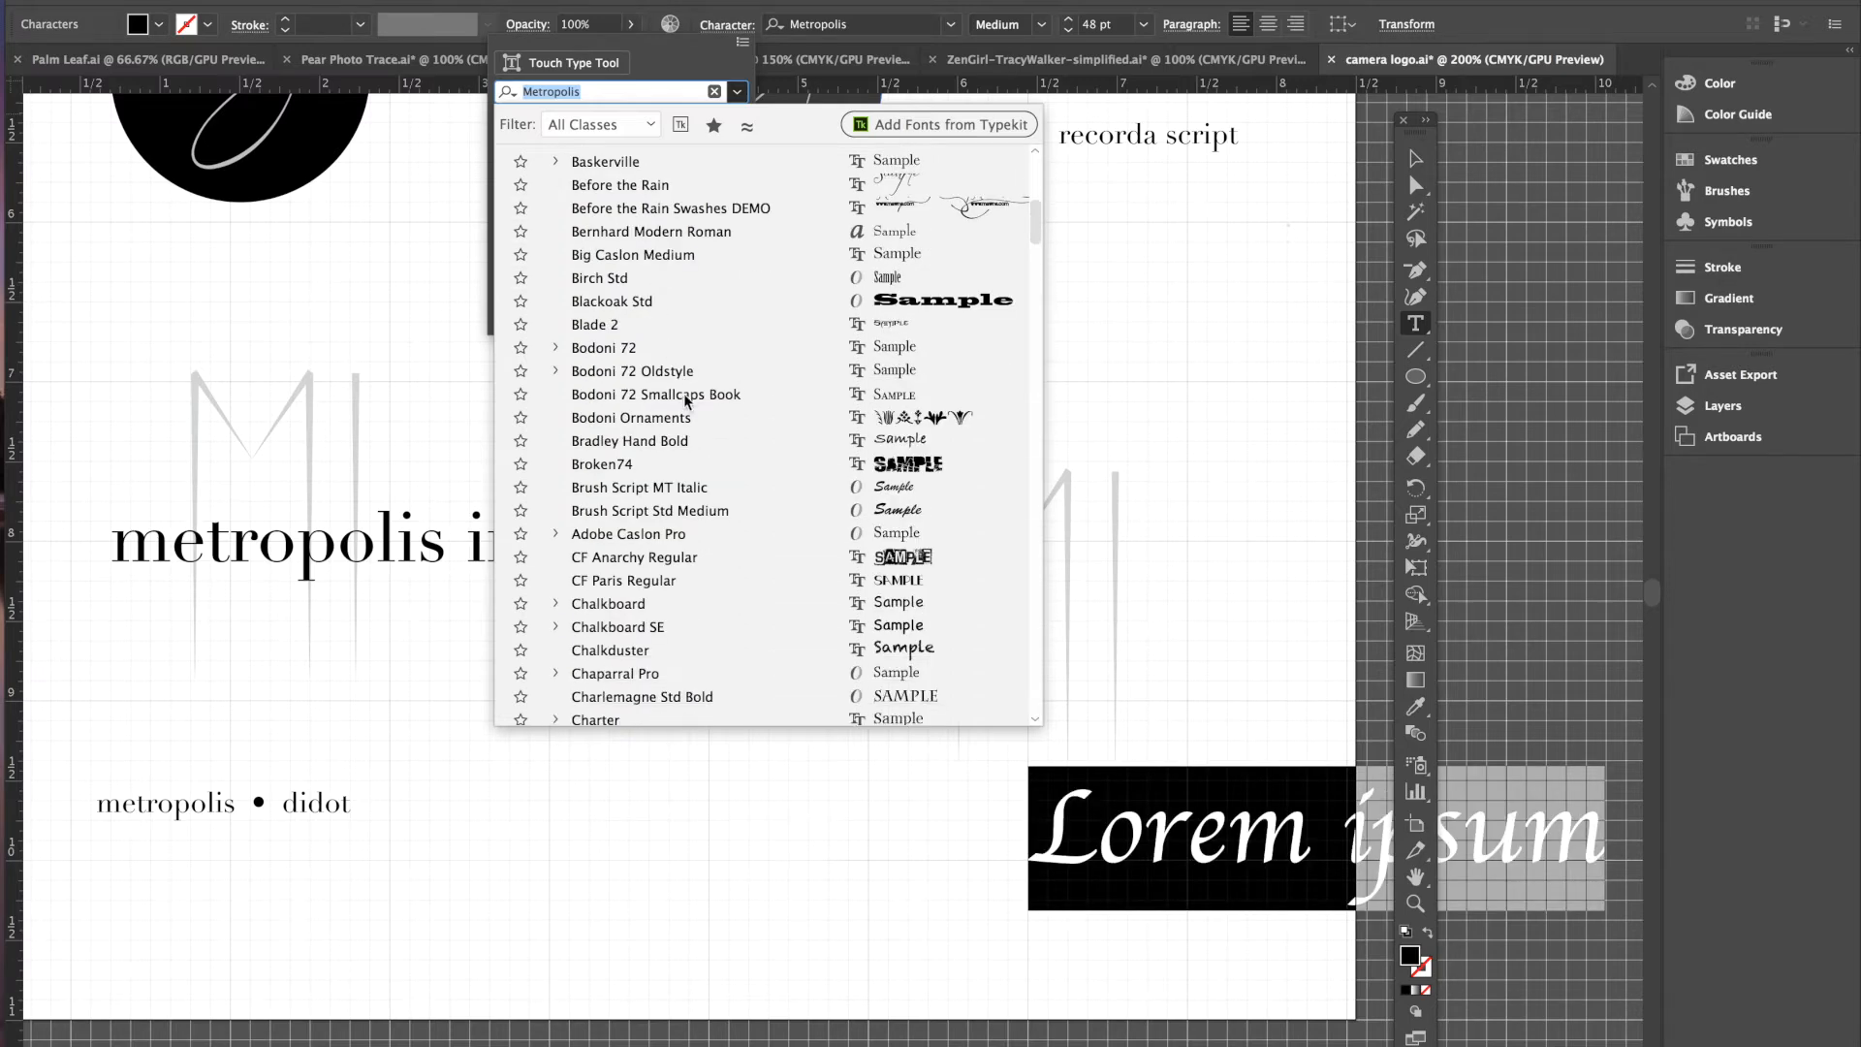
scroll(662, 460, "down", 5)
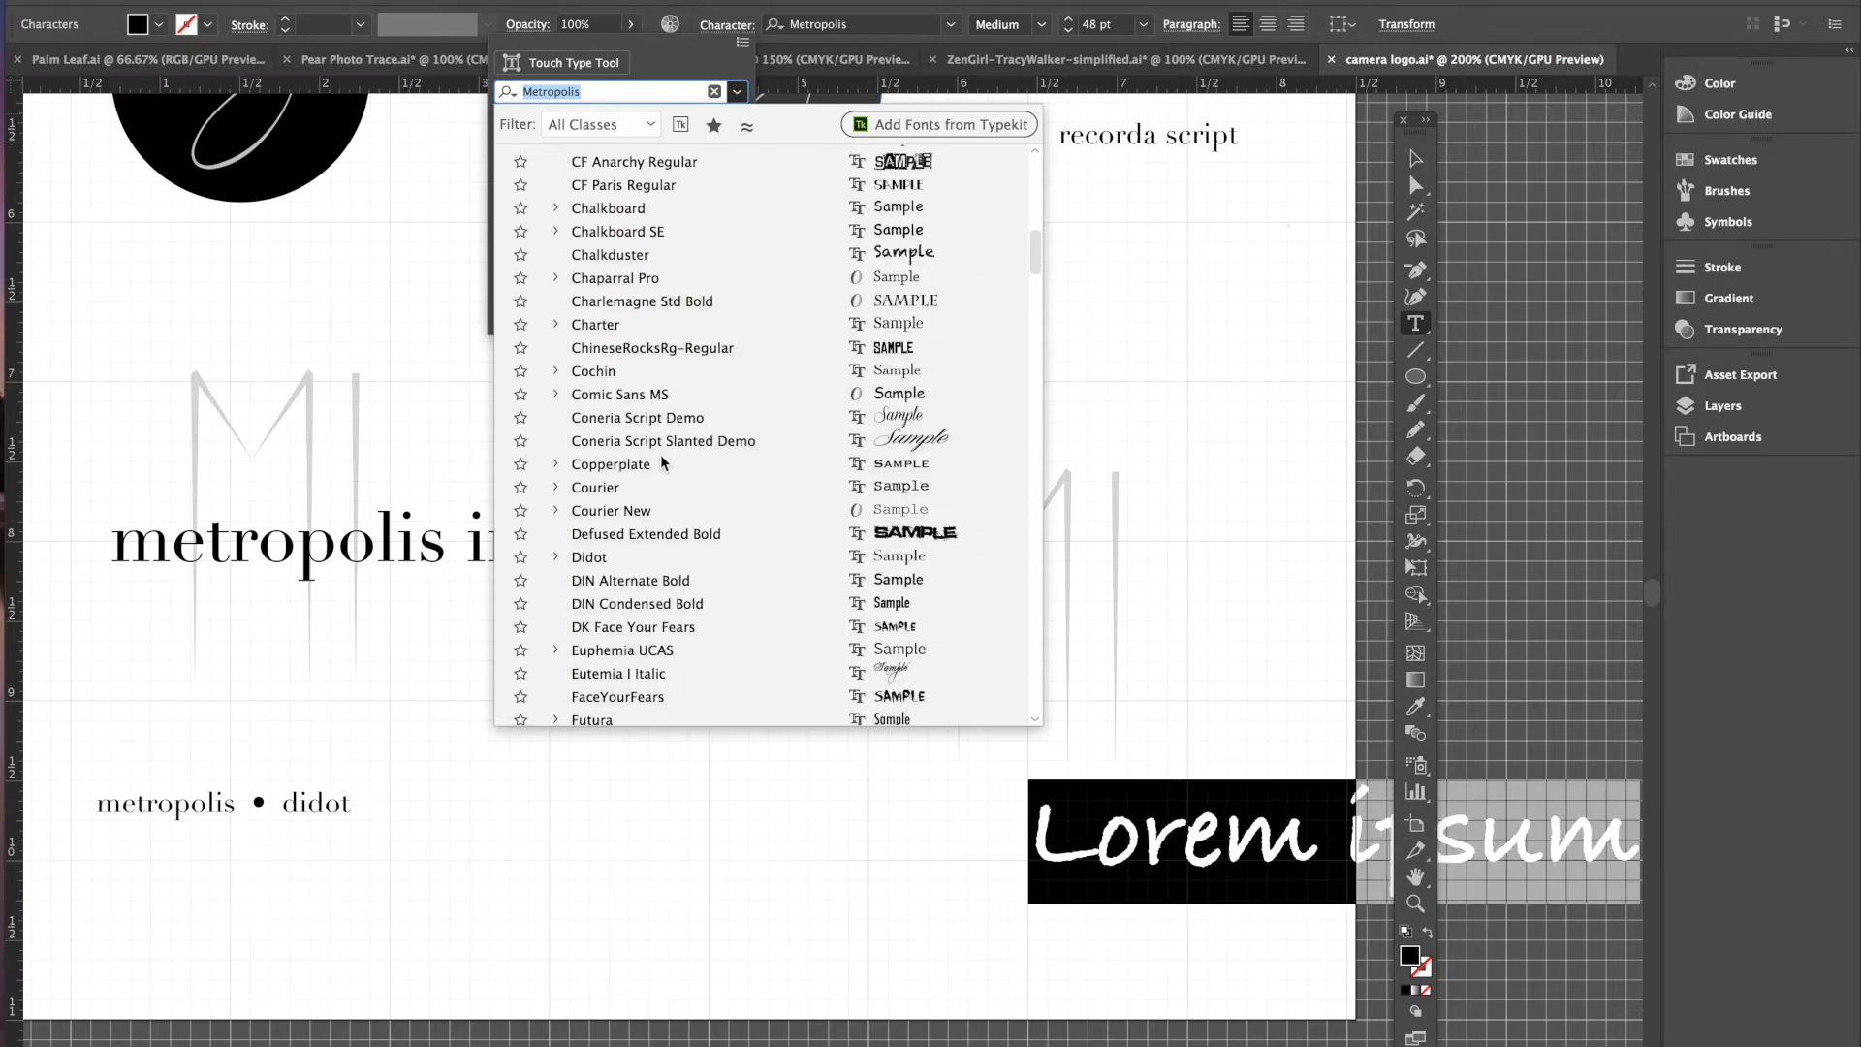
left_click(605, 512)
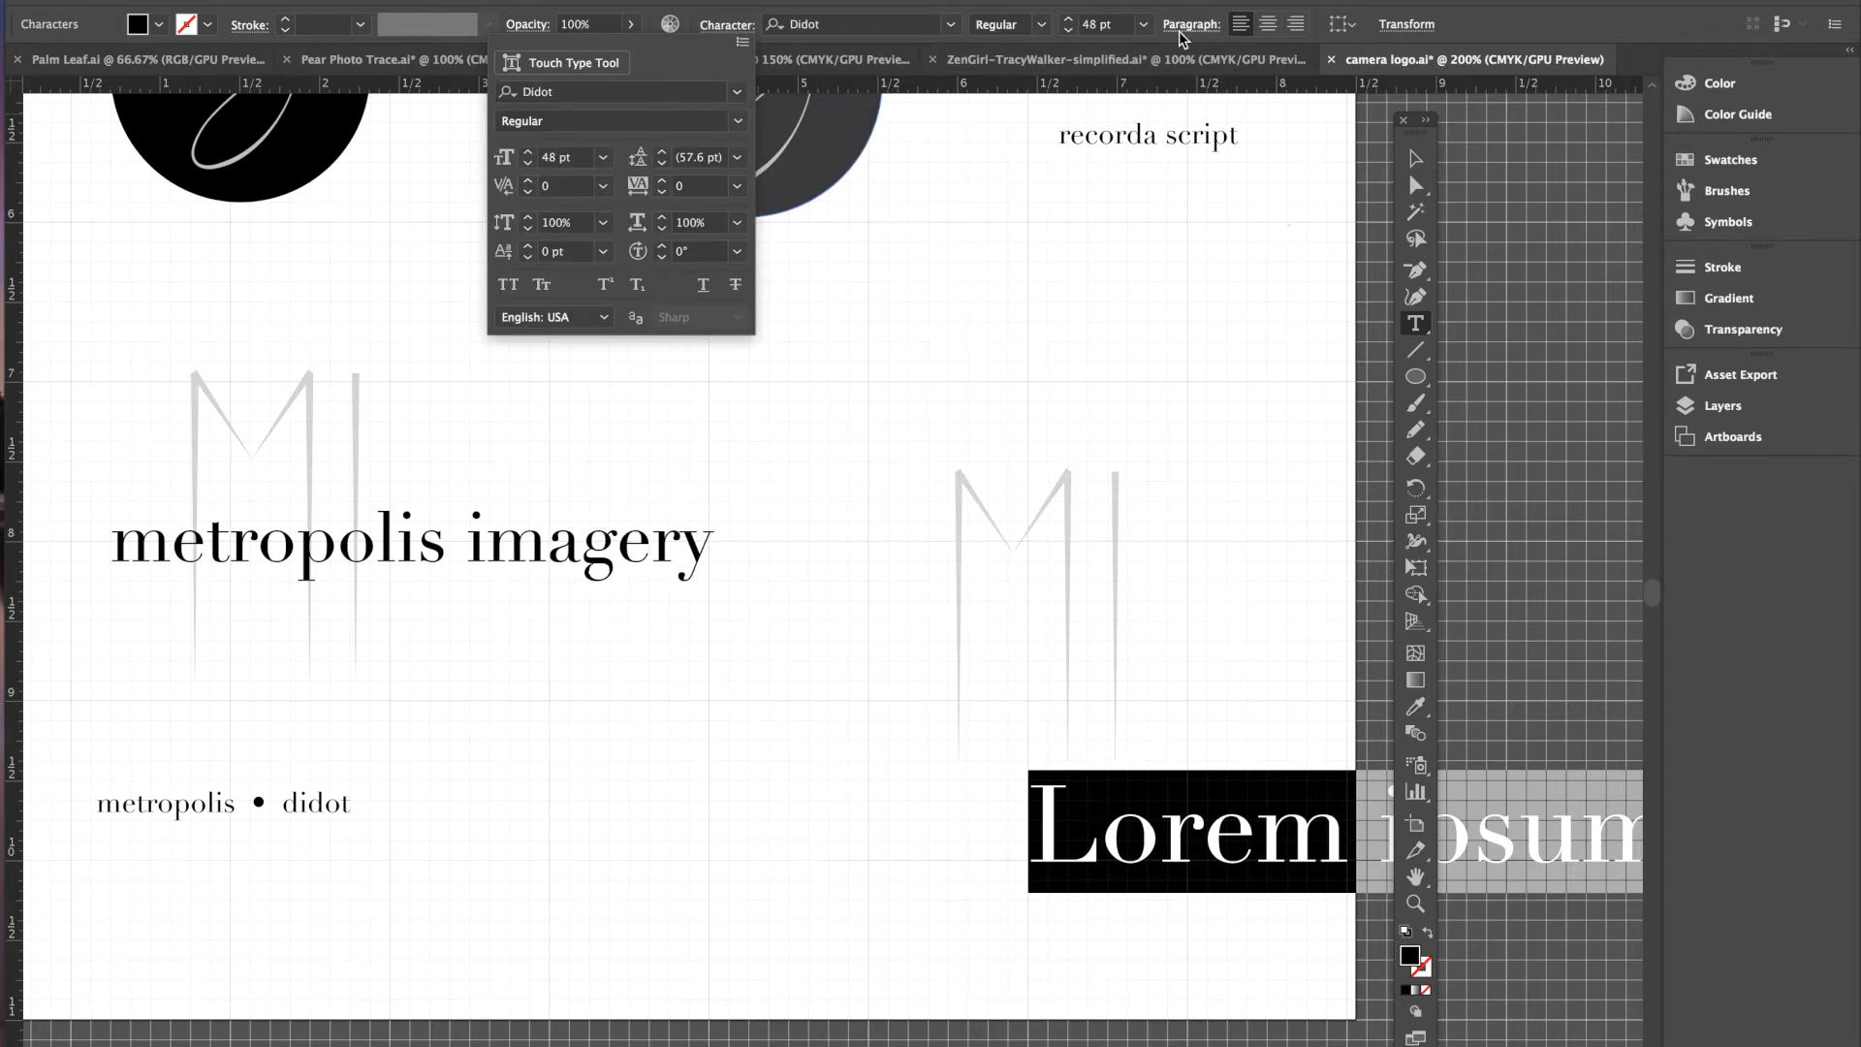
left_click(1270, 27)
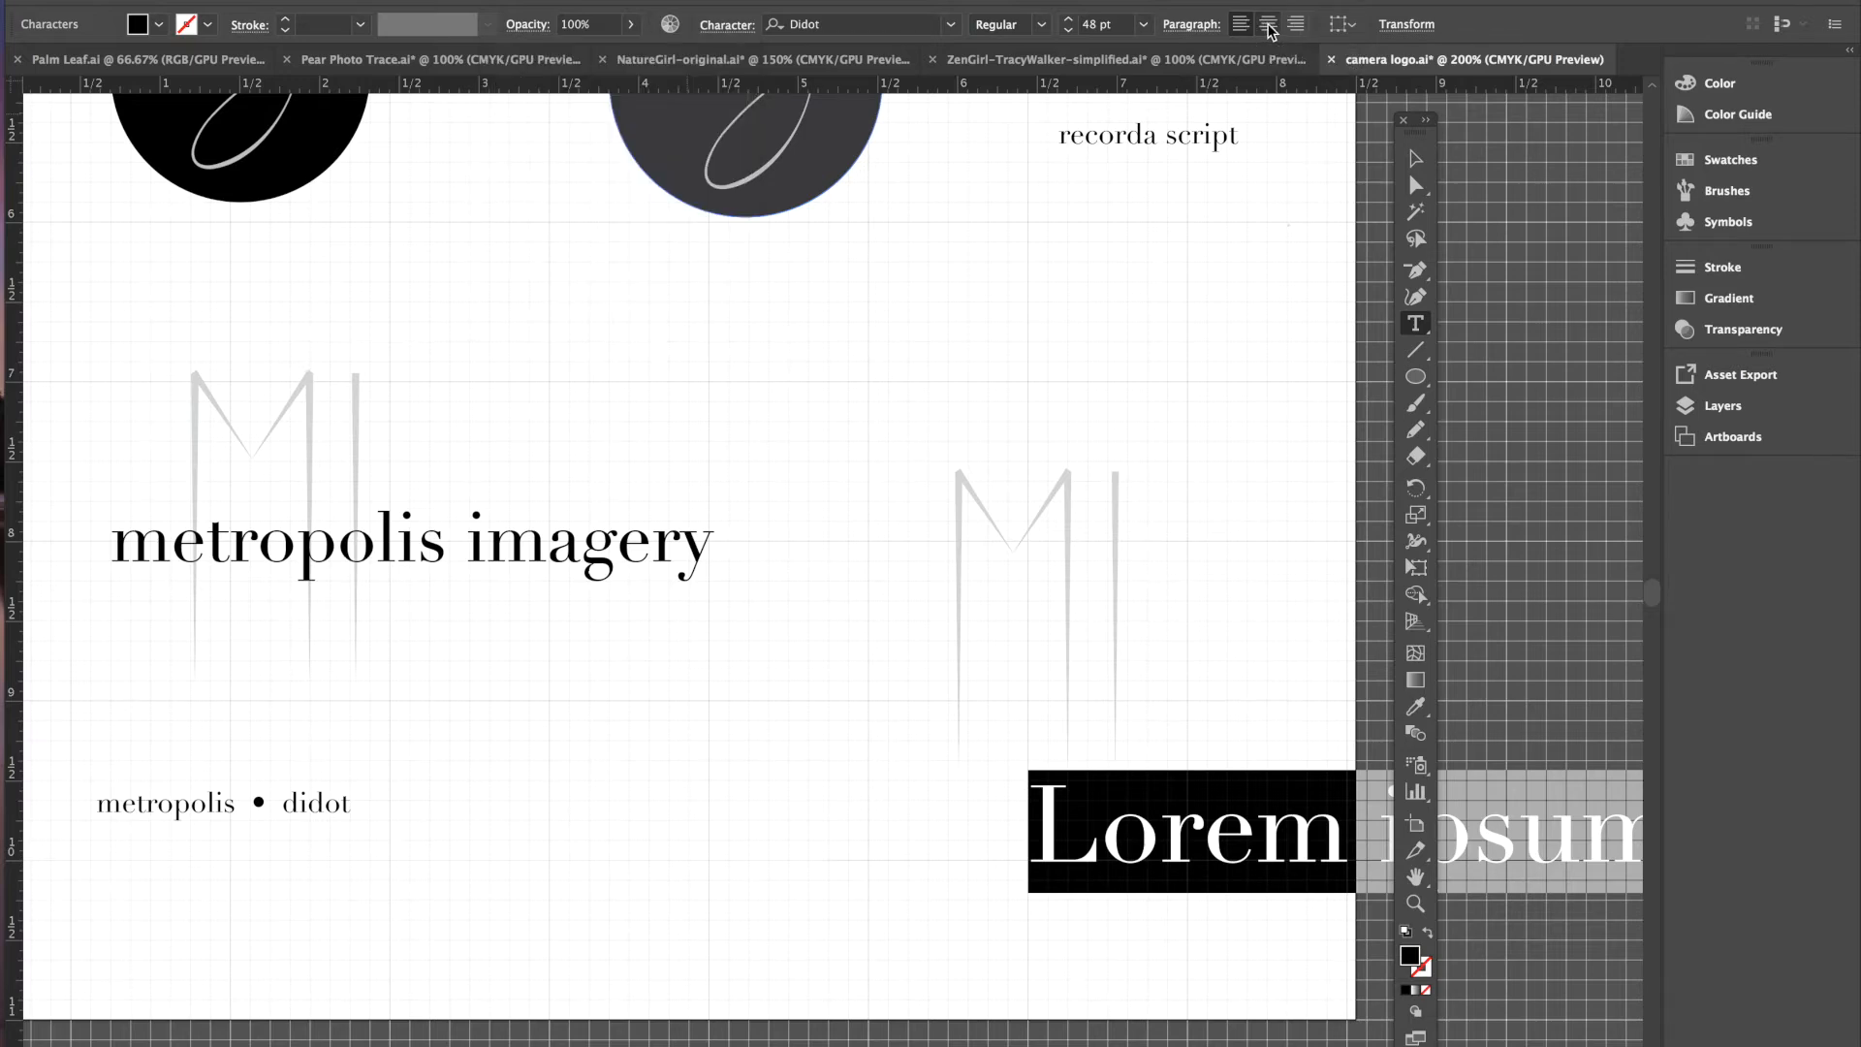
left_click(1269, 27)
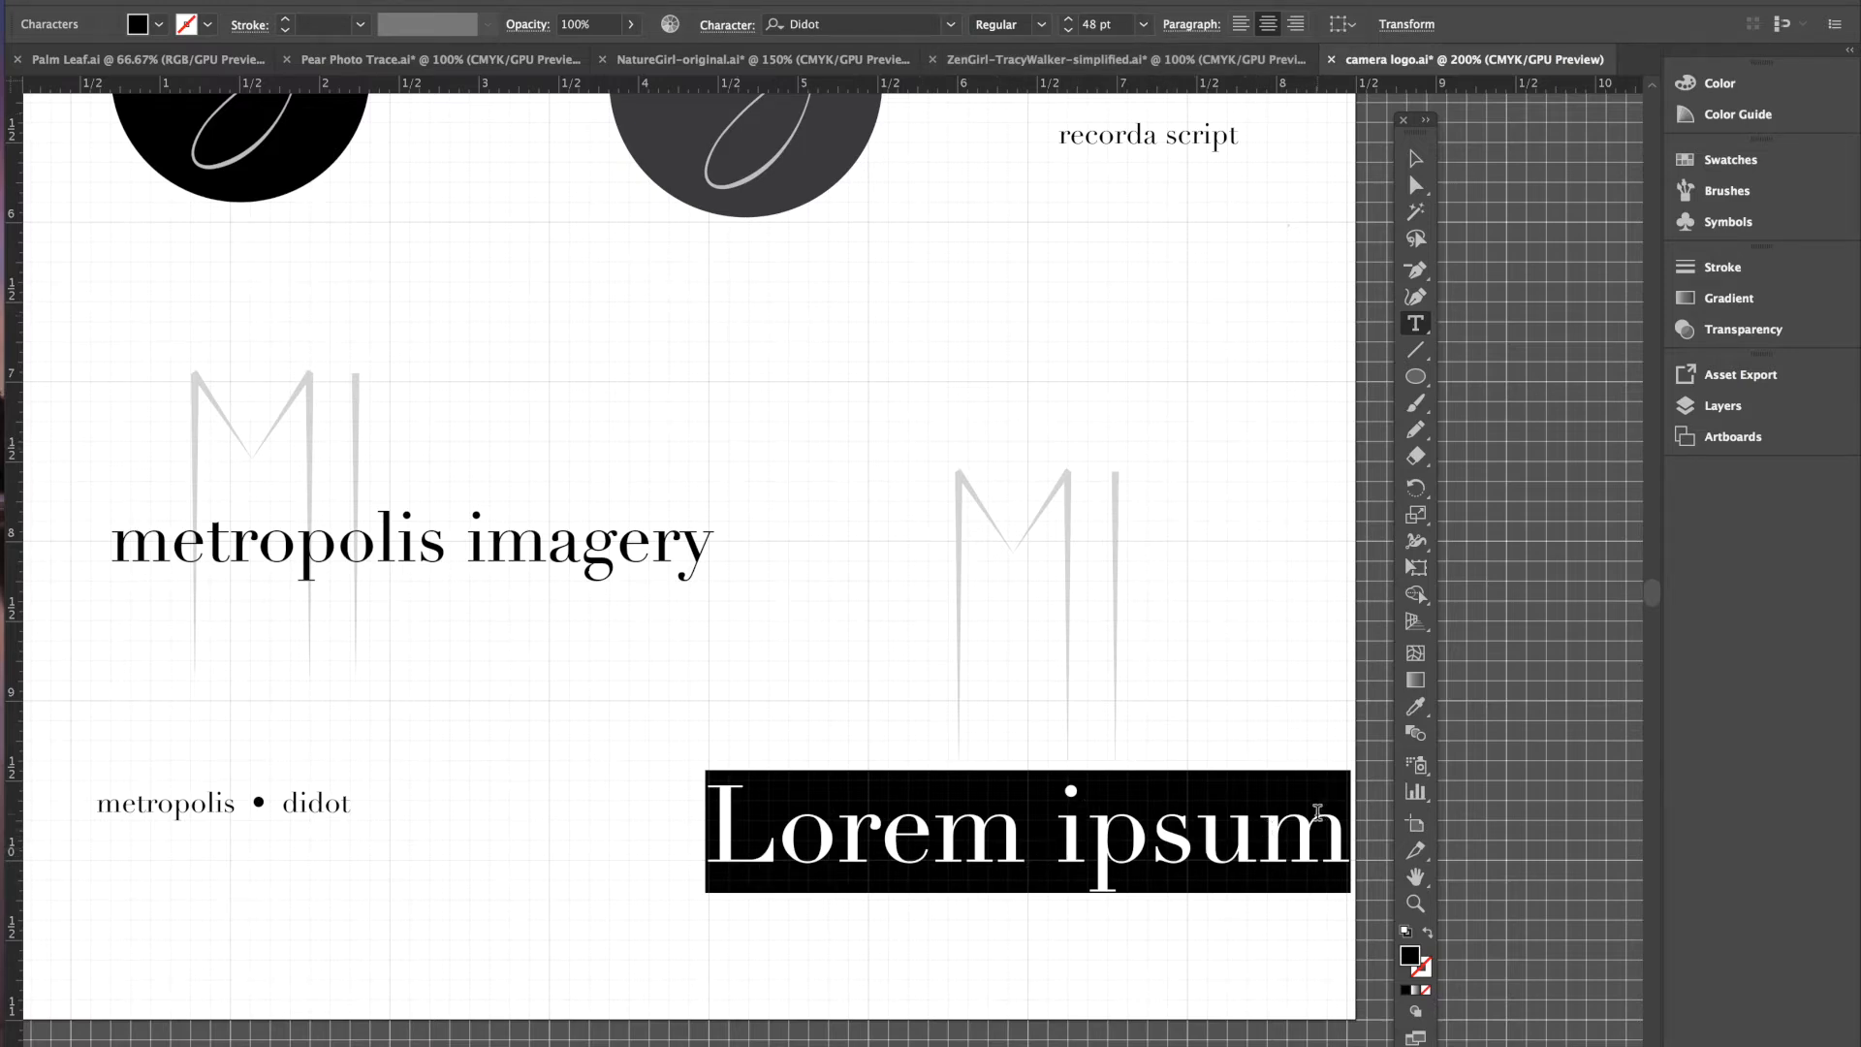
- Replace the placeholder Lorem ipsum with 'metropolis photo'
key("BackSpace")
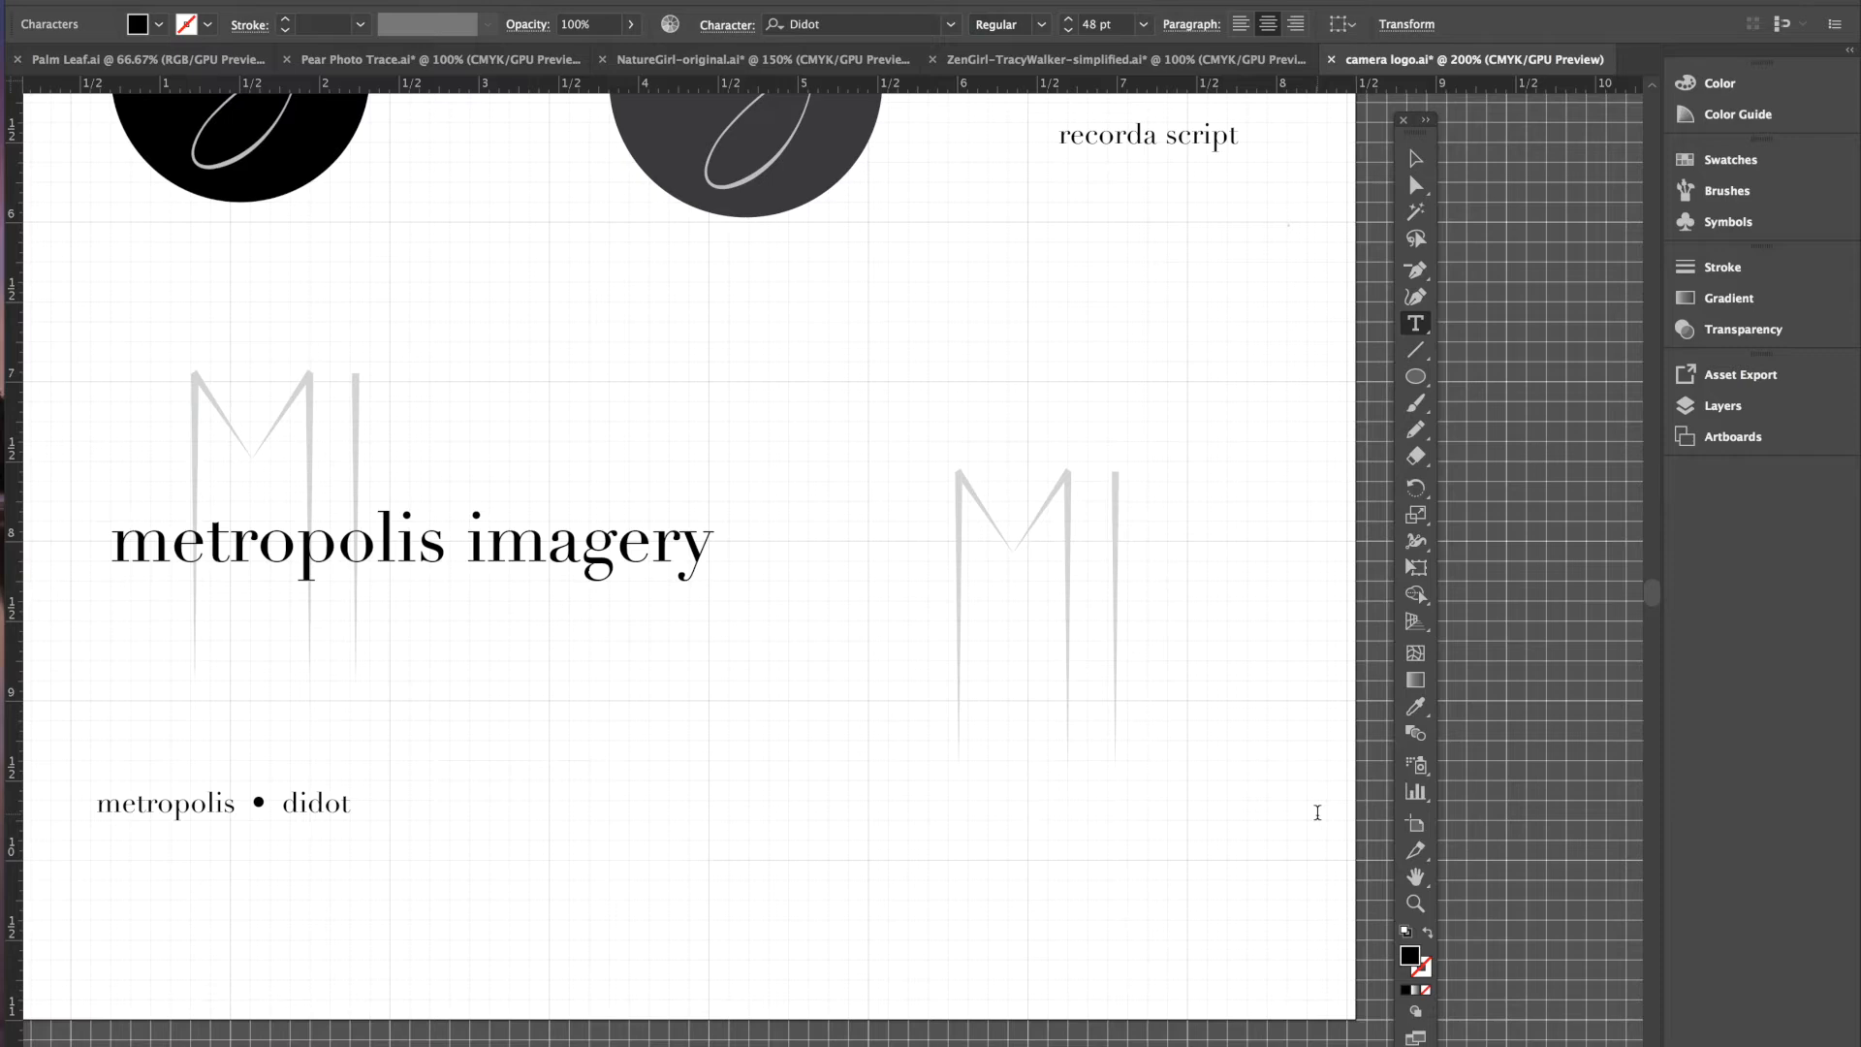
type("metrol")
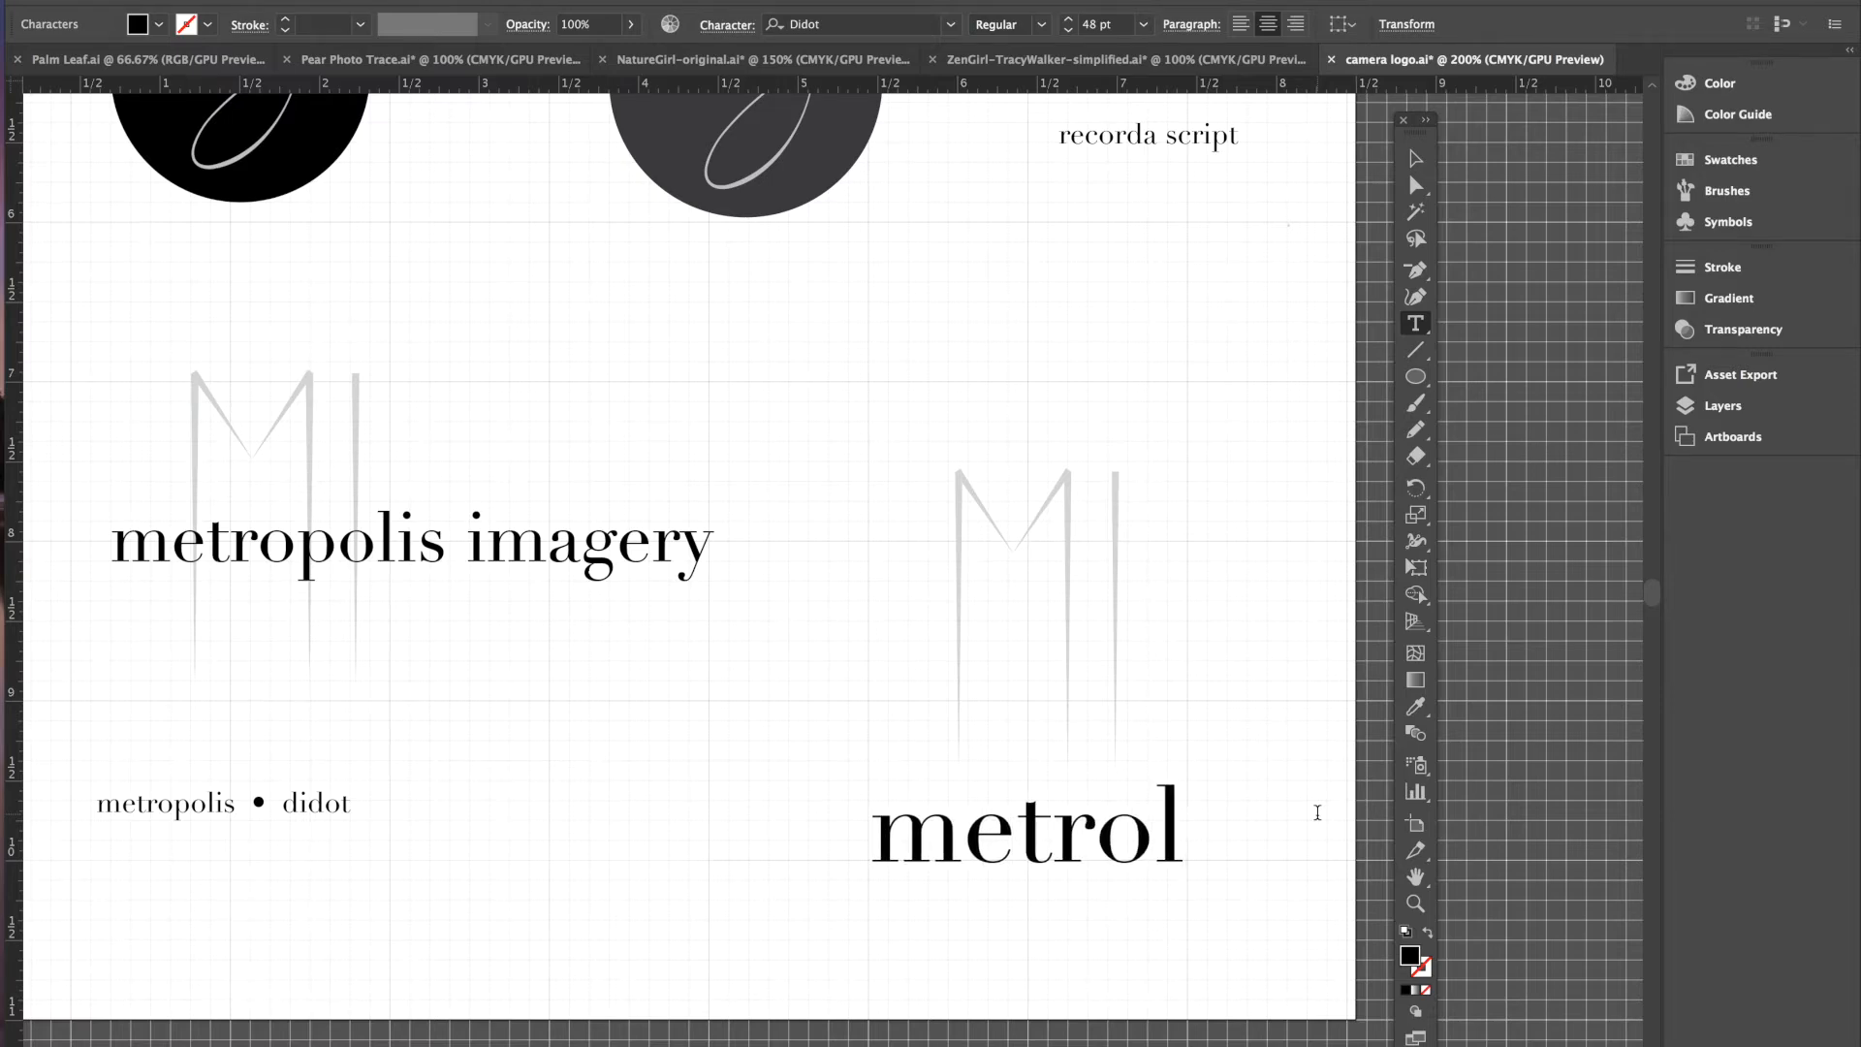
key("BackSpace")
type("poli")
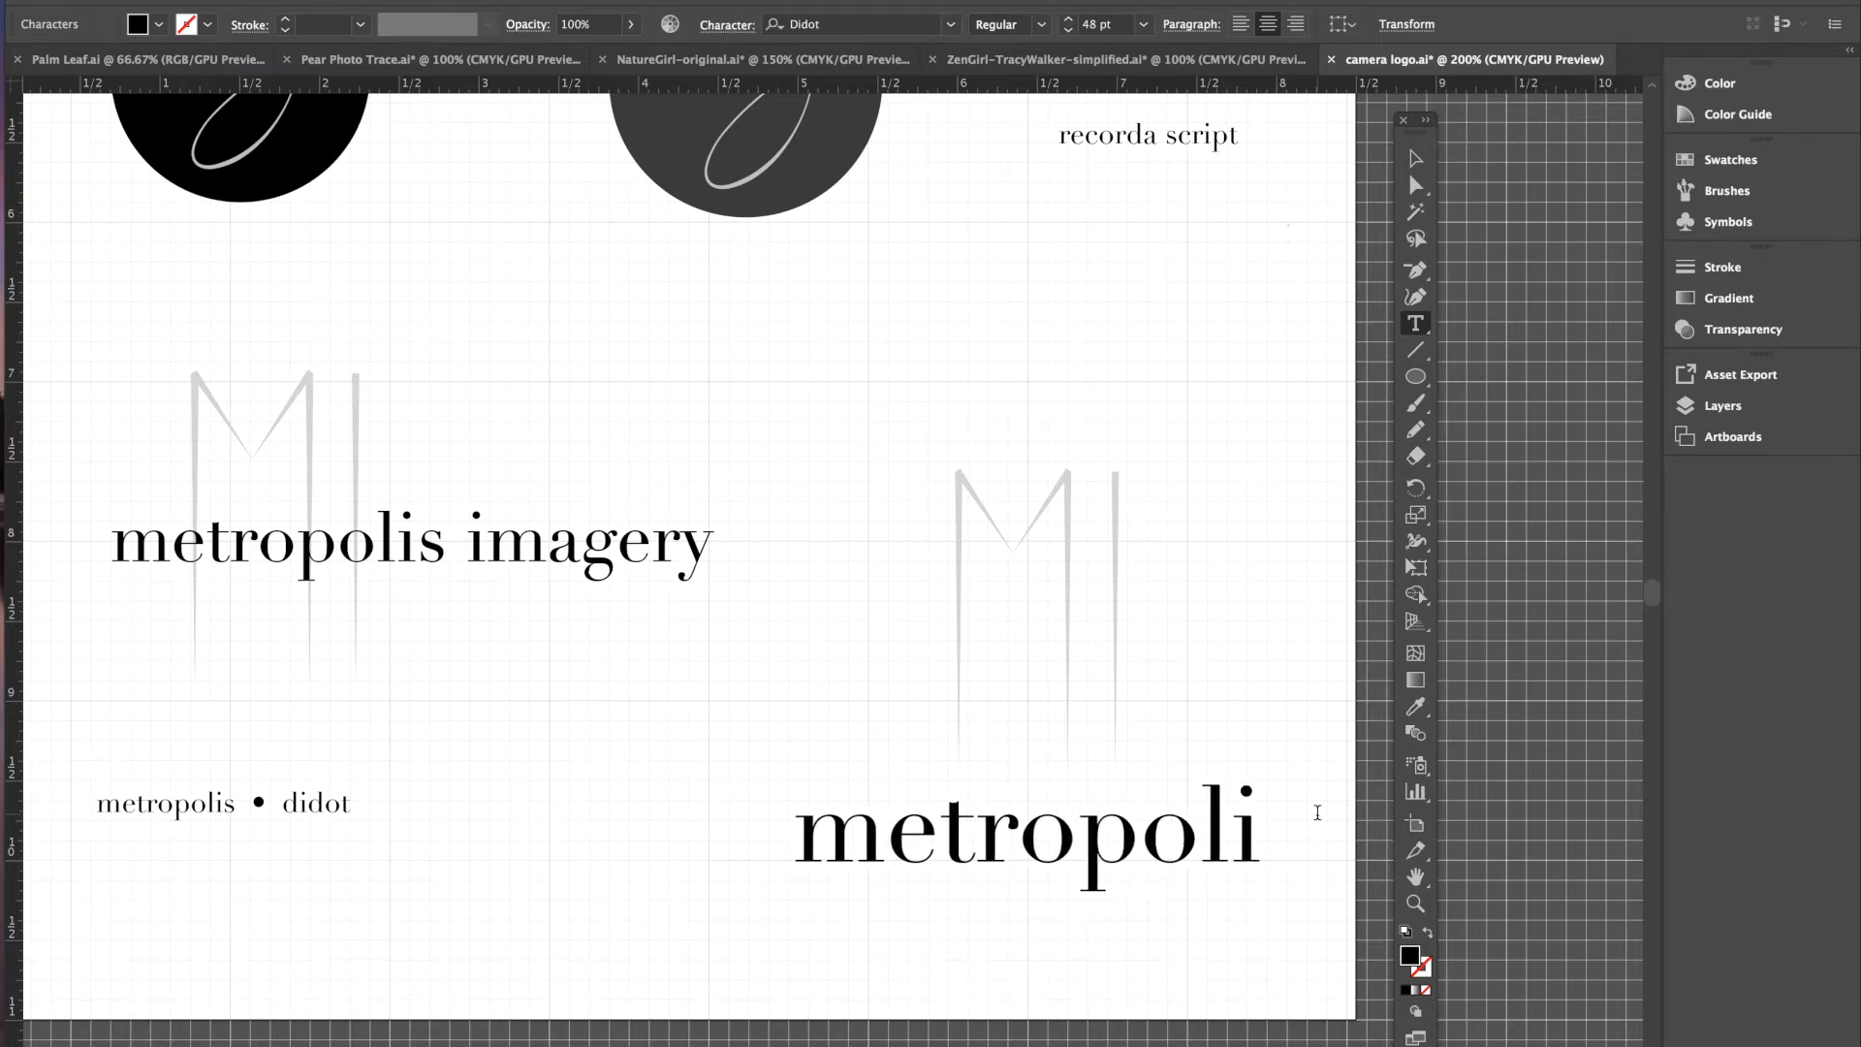
type("s photo")
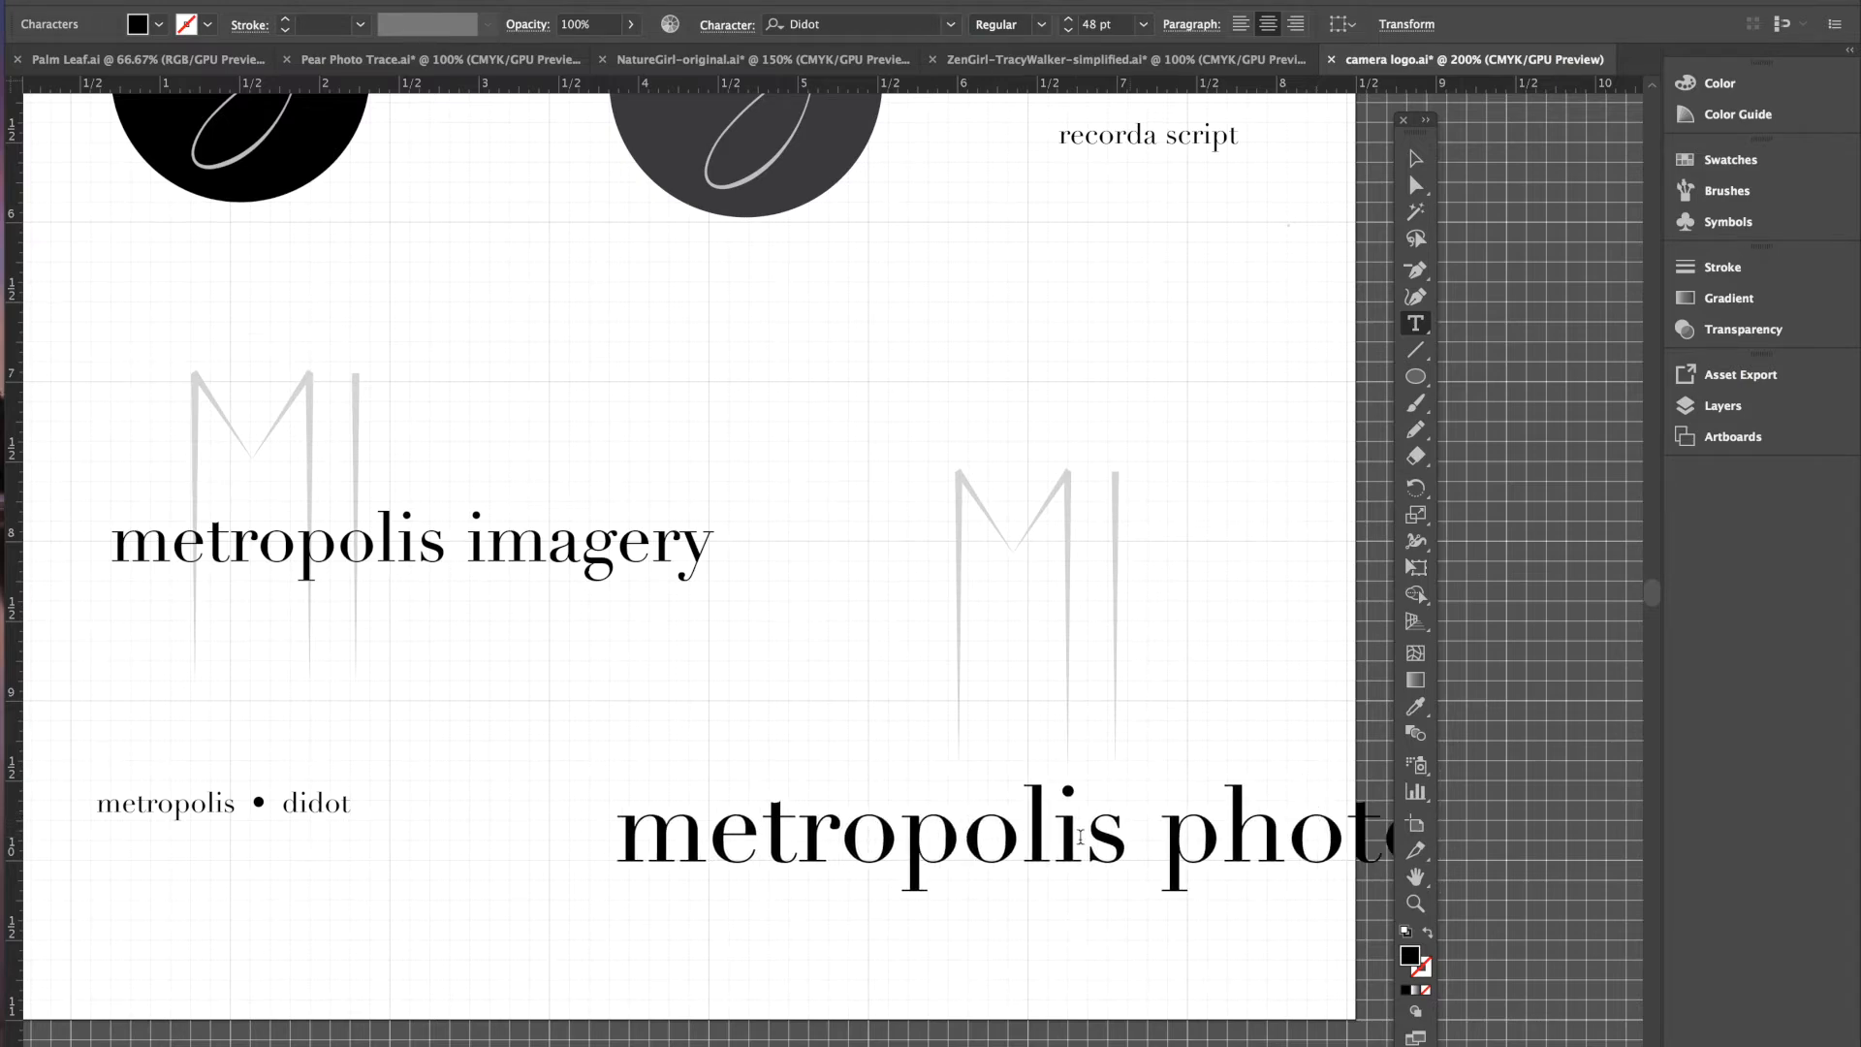
- Reduce the 'metropolis photo' line to 30 pt
triple_click(917, 840)
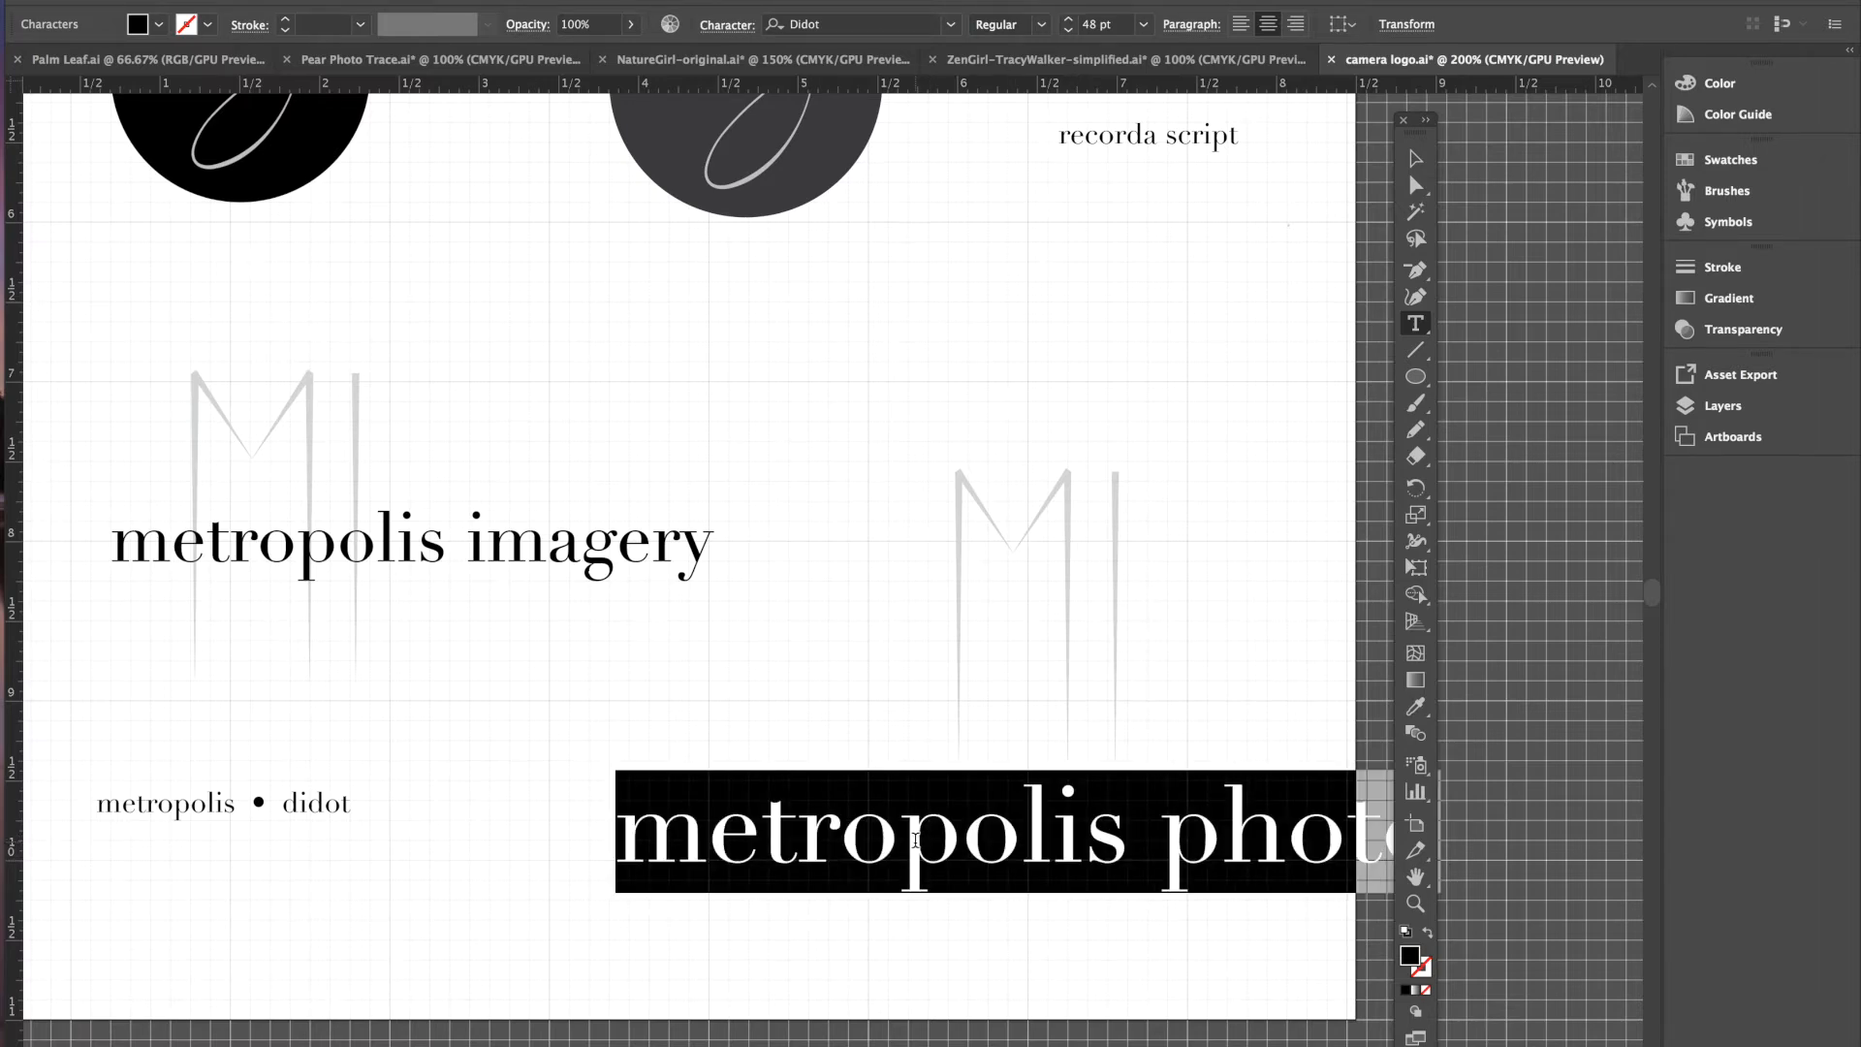
left_click(1069, 32)
left_click(1069, 32)
left_click(1069, 32)
left_click(1070, 32)
left_click(1069, 32)
left_click(1070, 32)
left_click(1069, 32)
left_click(1069, 32)
left_click(1070, 32)
left_click(1069, 32)
left_click(1070, 32)
left_click(1070, 32)
left_click(1069, 32)
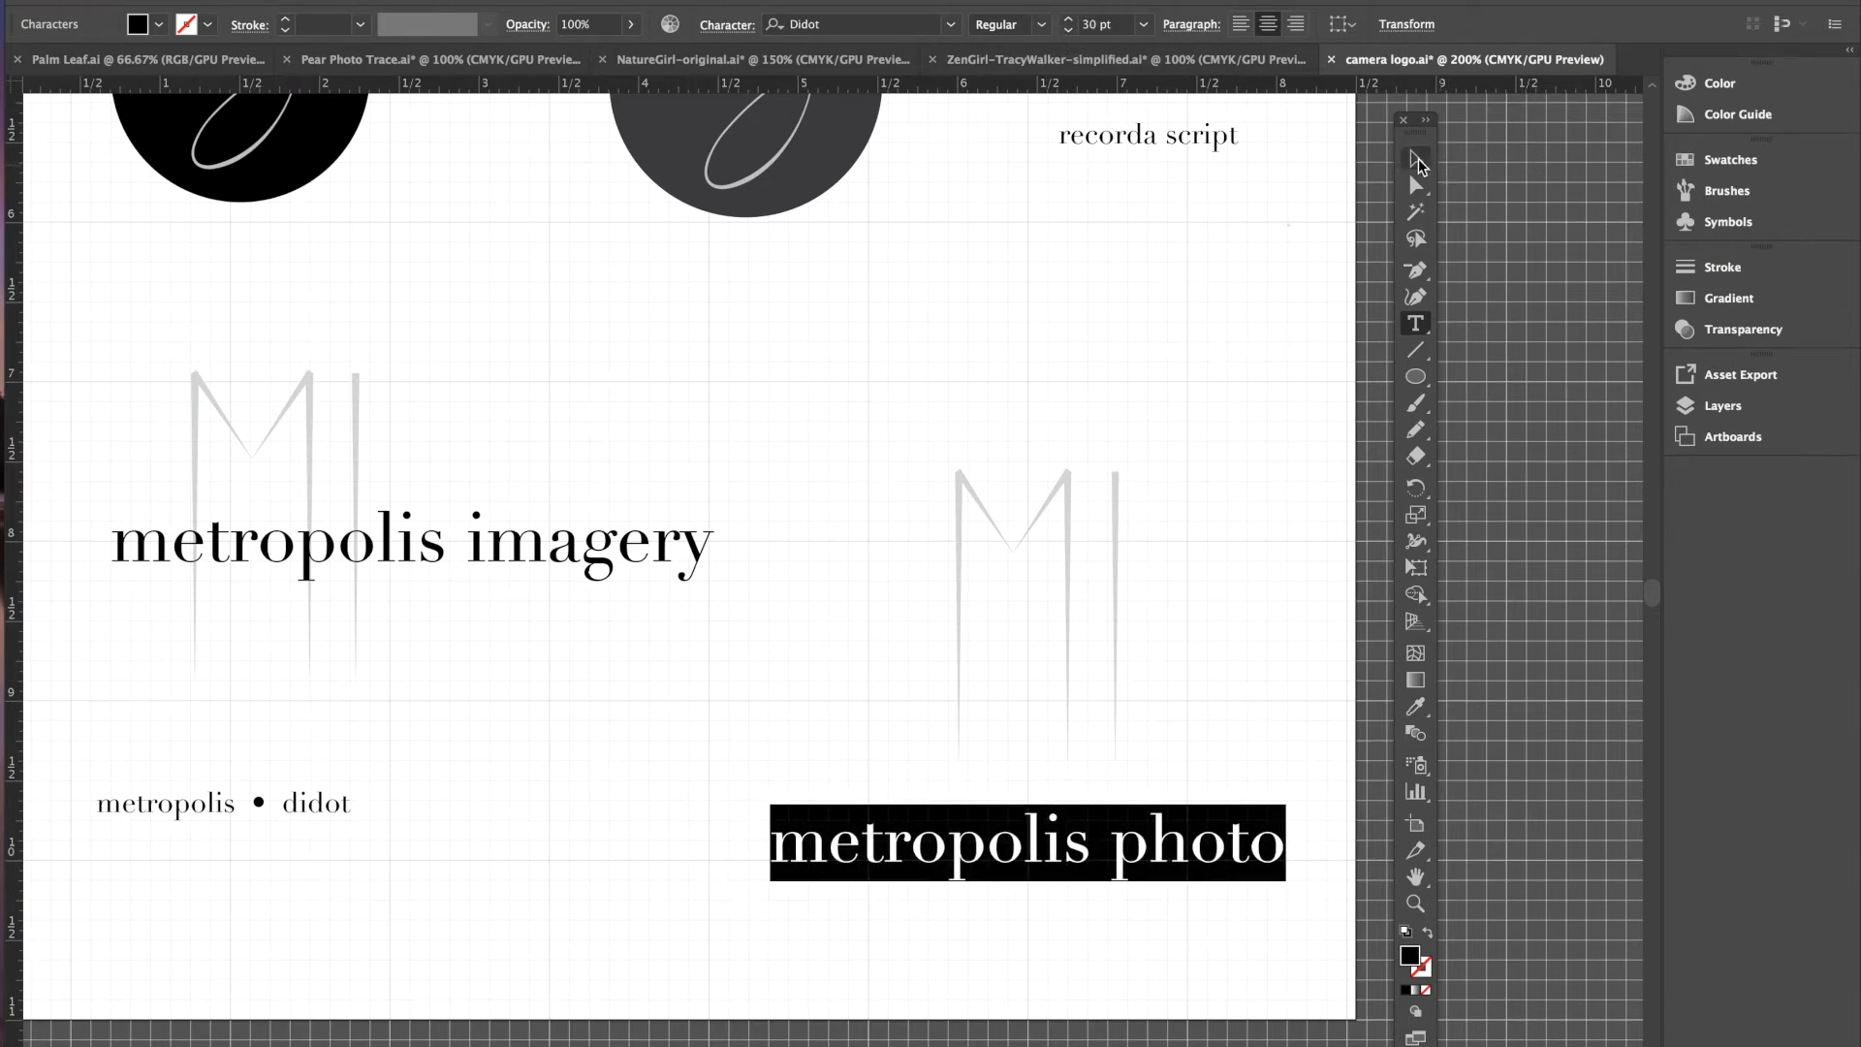
- Move 'metropolis photo' up so it sits across the grey MI monogram
left_click(1417, 159)
left_click_drag(1018, 846, 1061, 658)
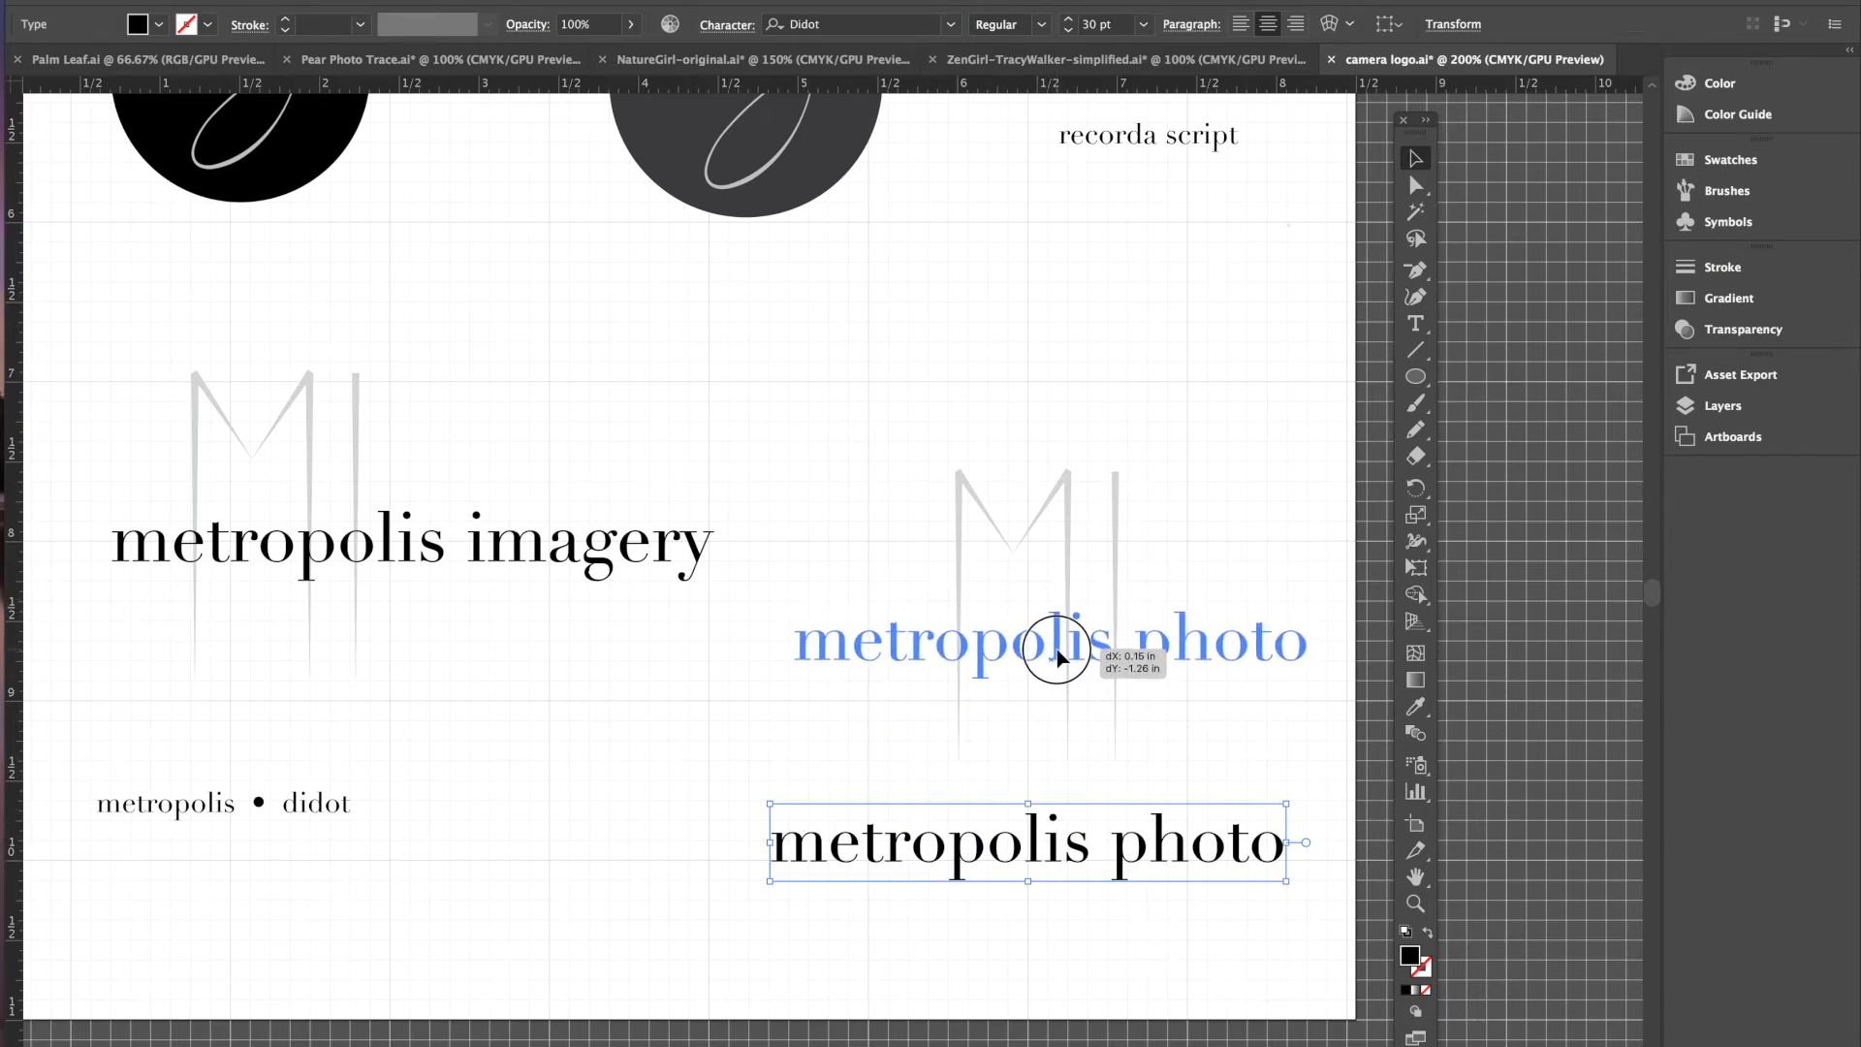
left_click_drag(1059, 657, 1058, 647)
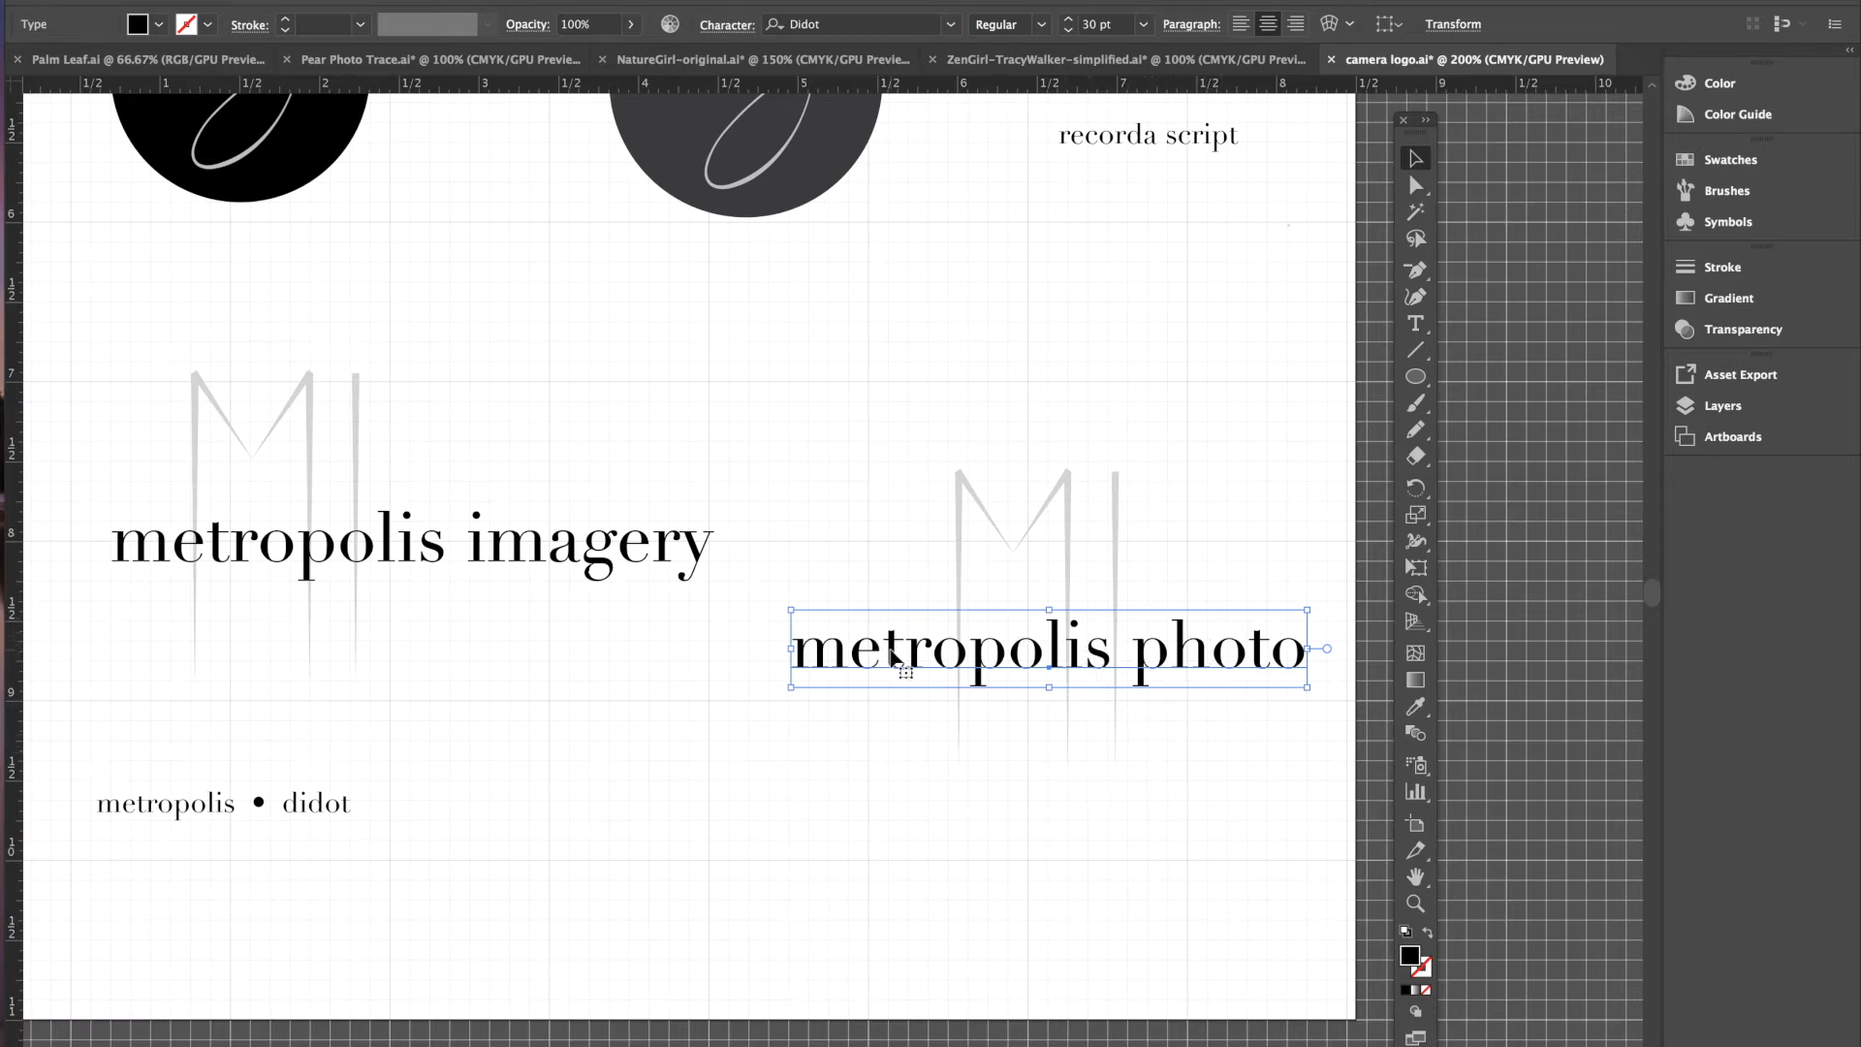
- Convert the MI monogram and 'metropolis photo' to outlines with Type > Create Outlines
left_click(960, 475)
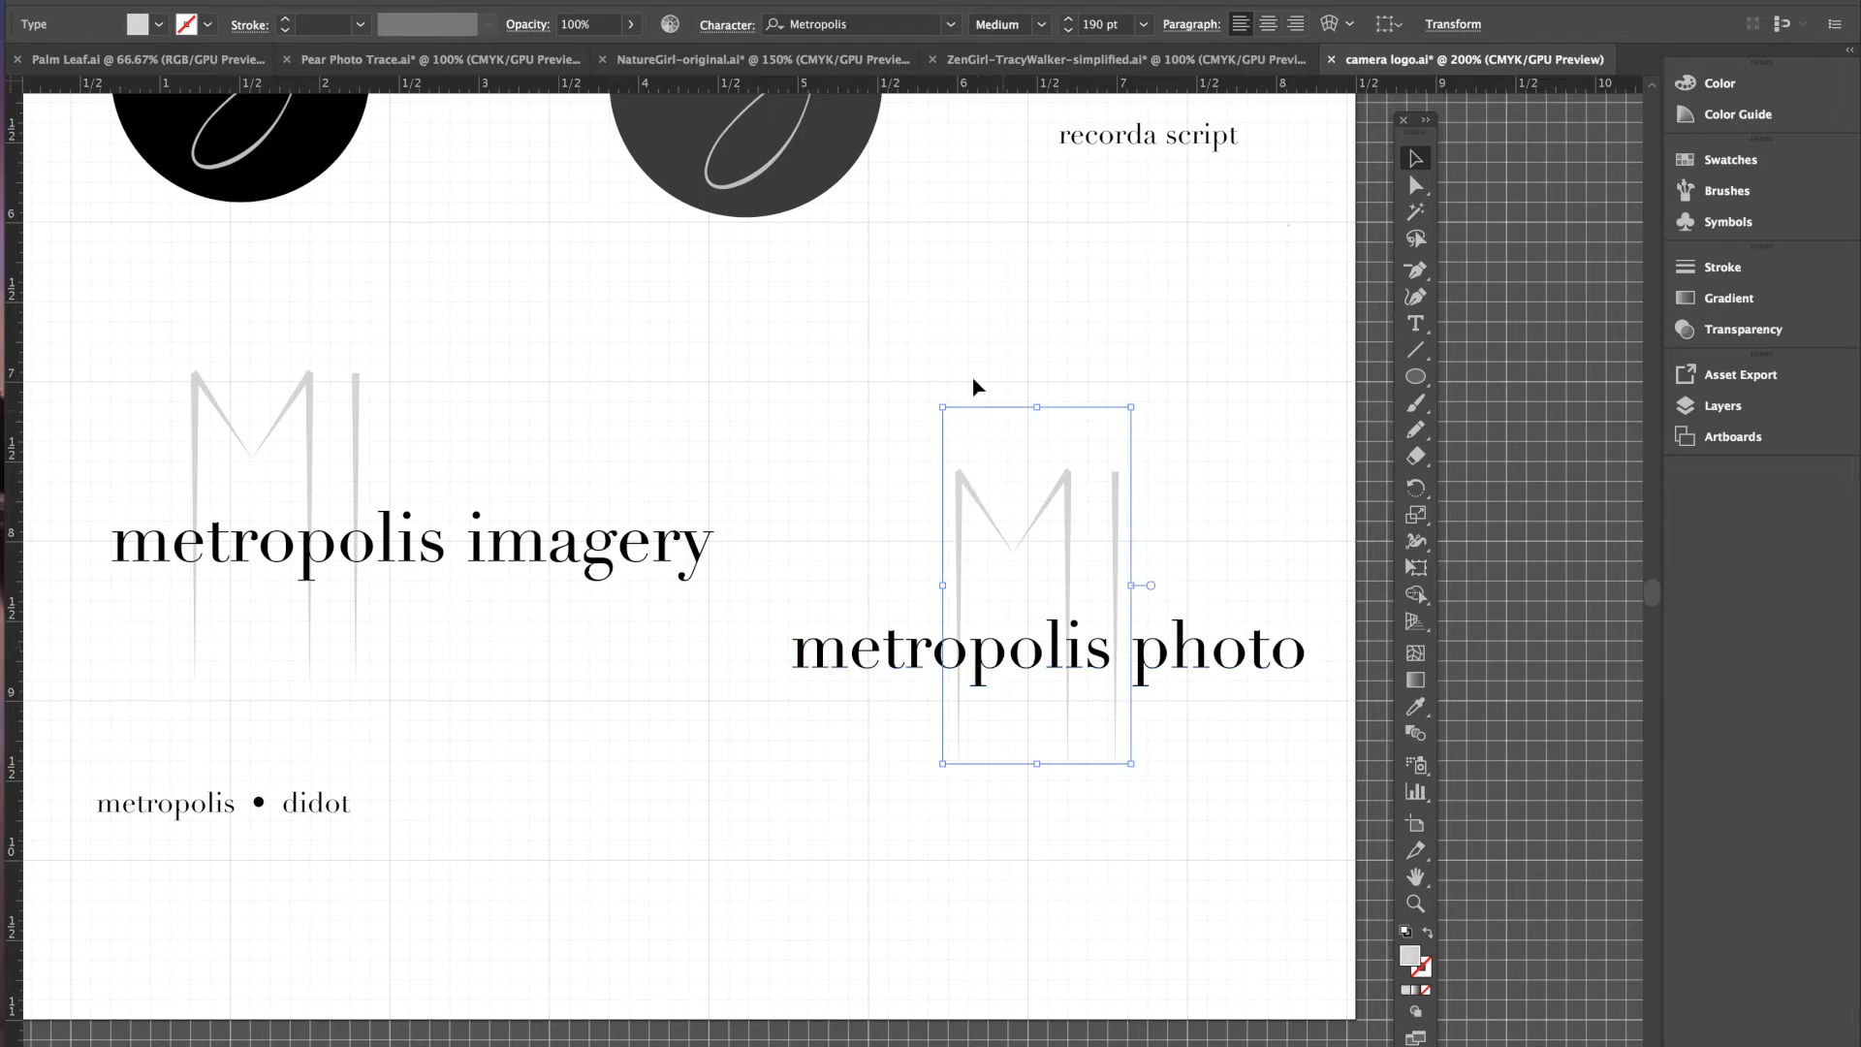
left_click(355, 1)
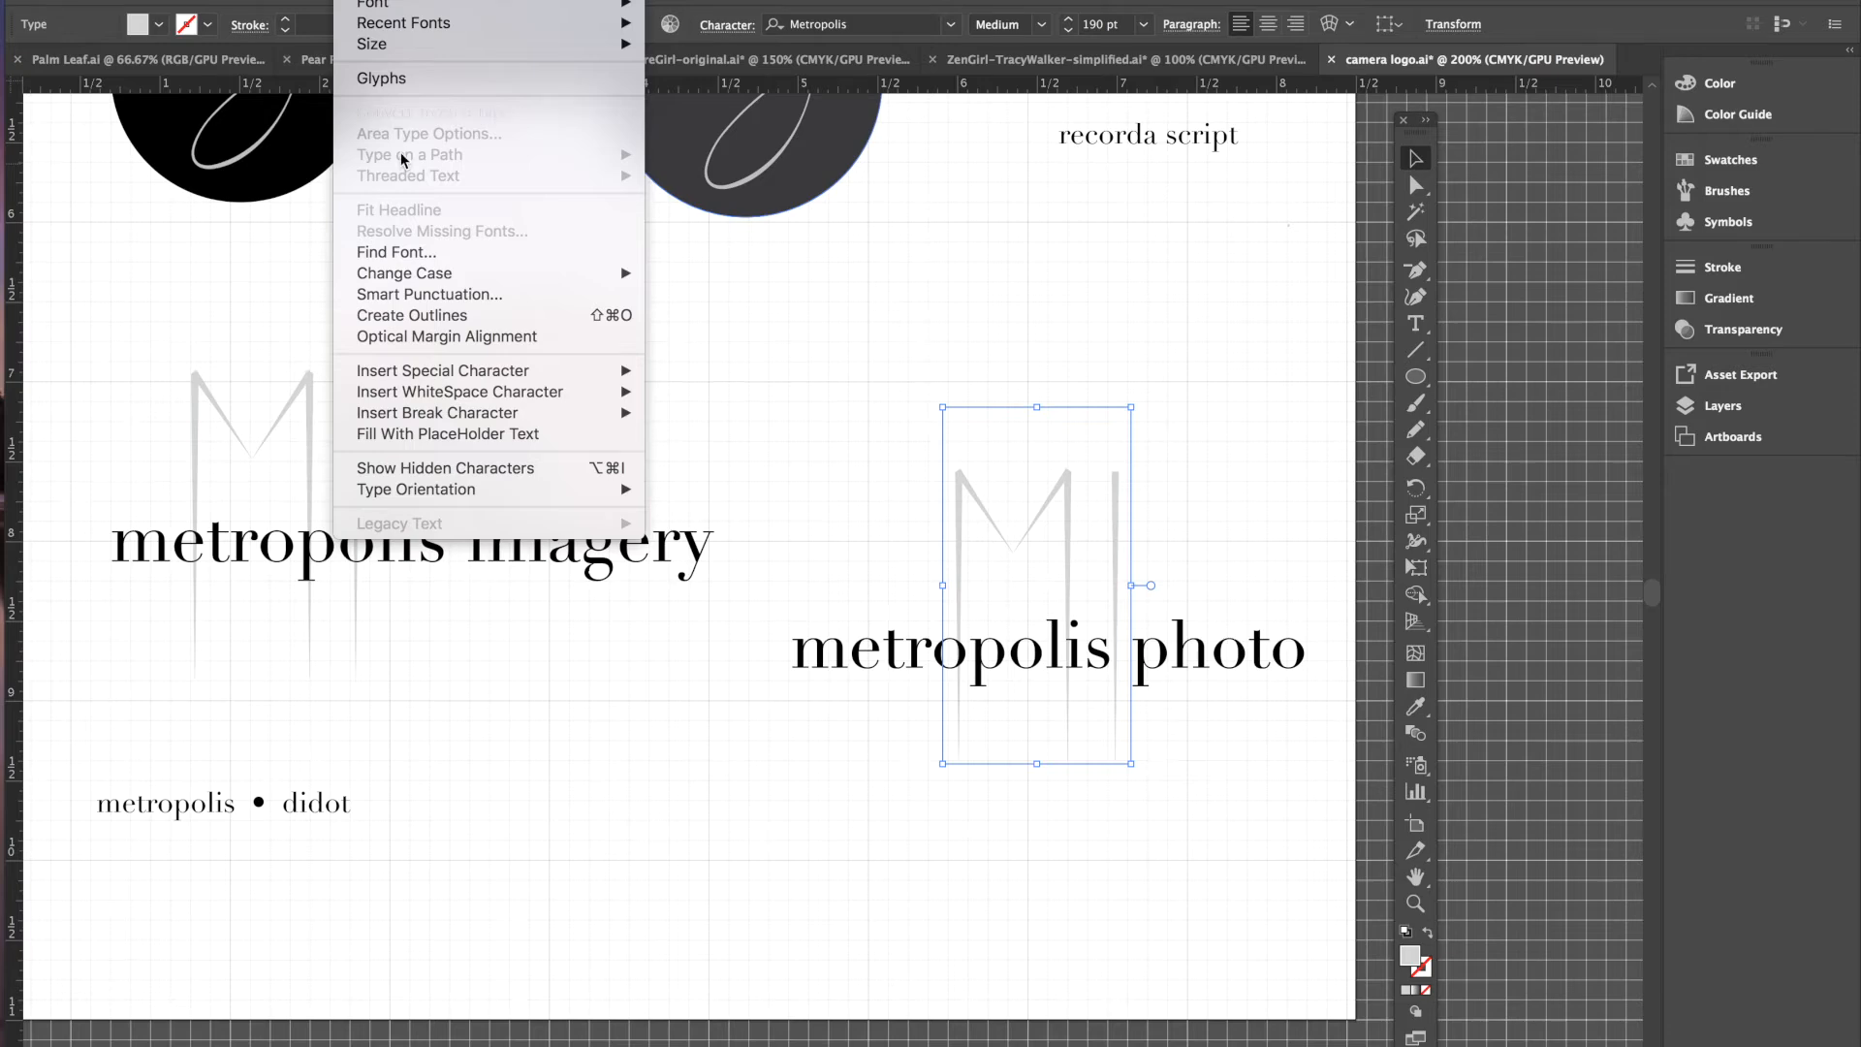
left_click(417, 315)
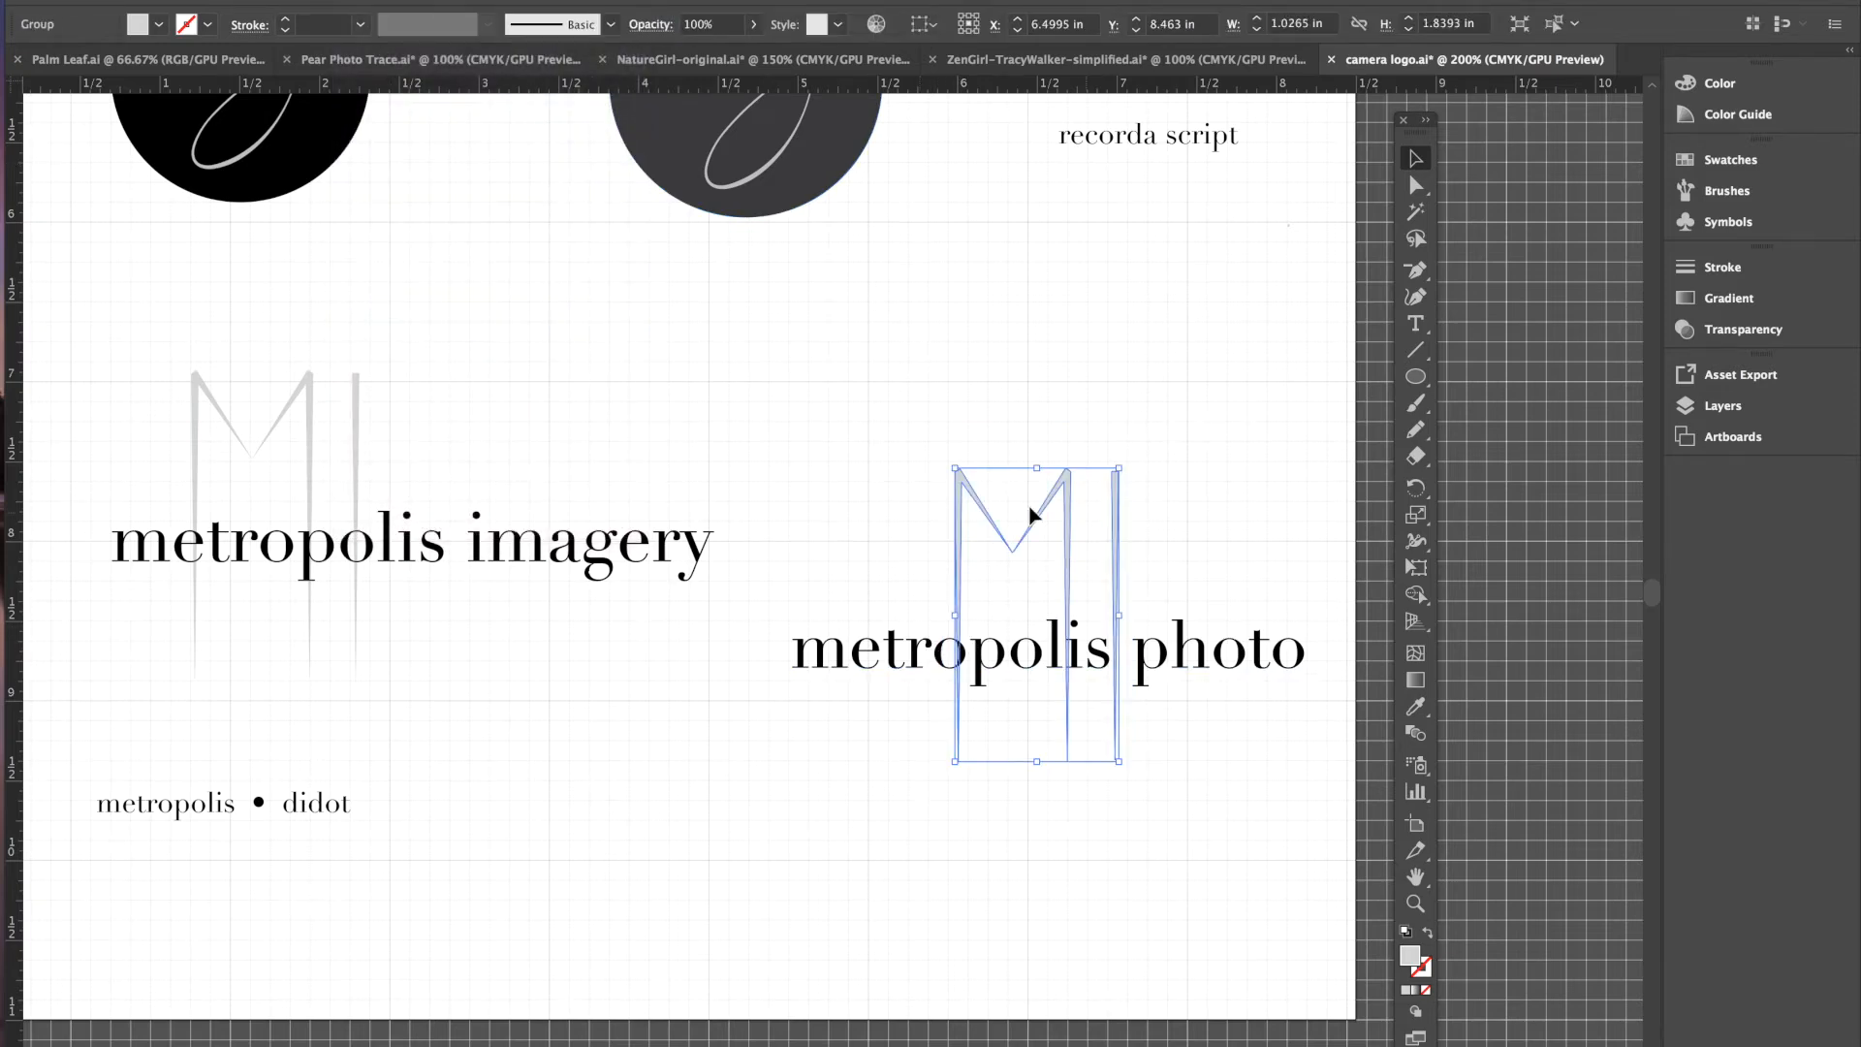
left_click(860, 672)
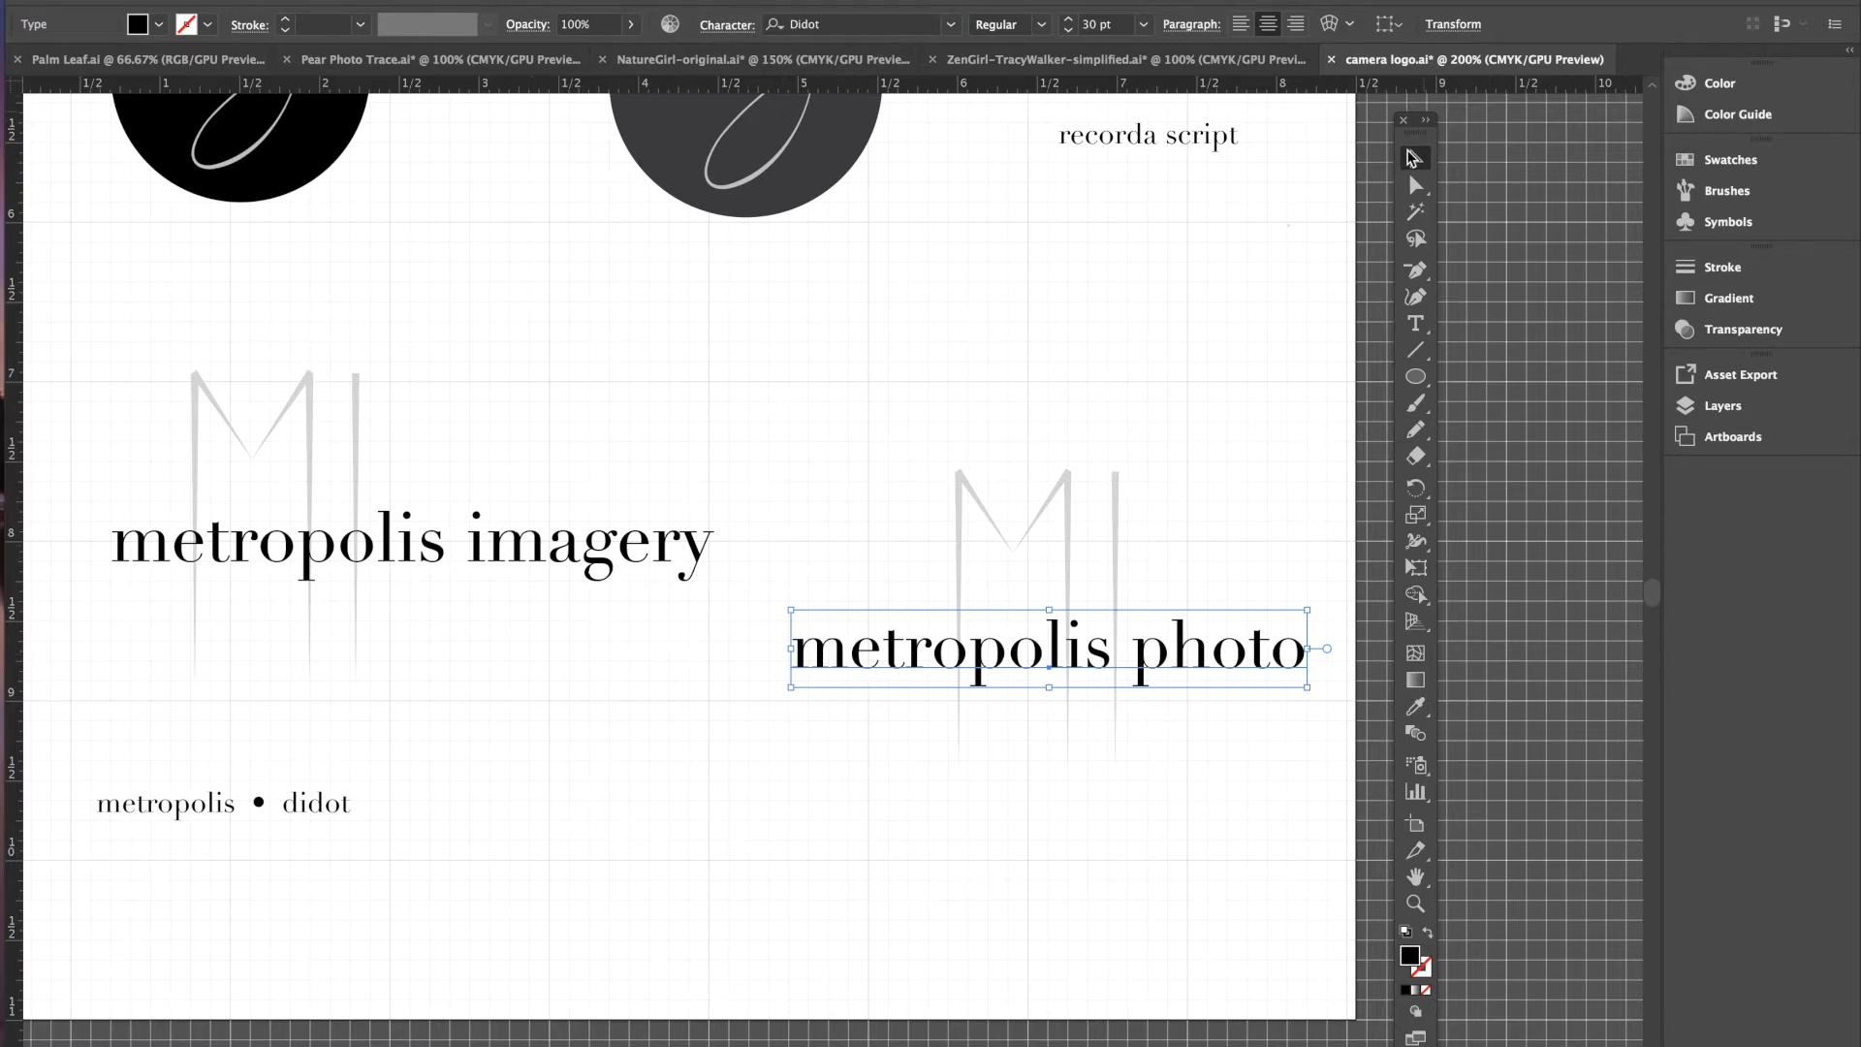
left_click(356, 0)
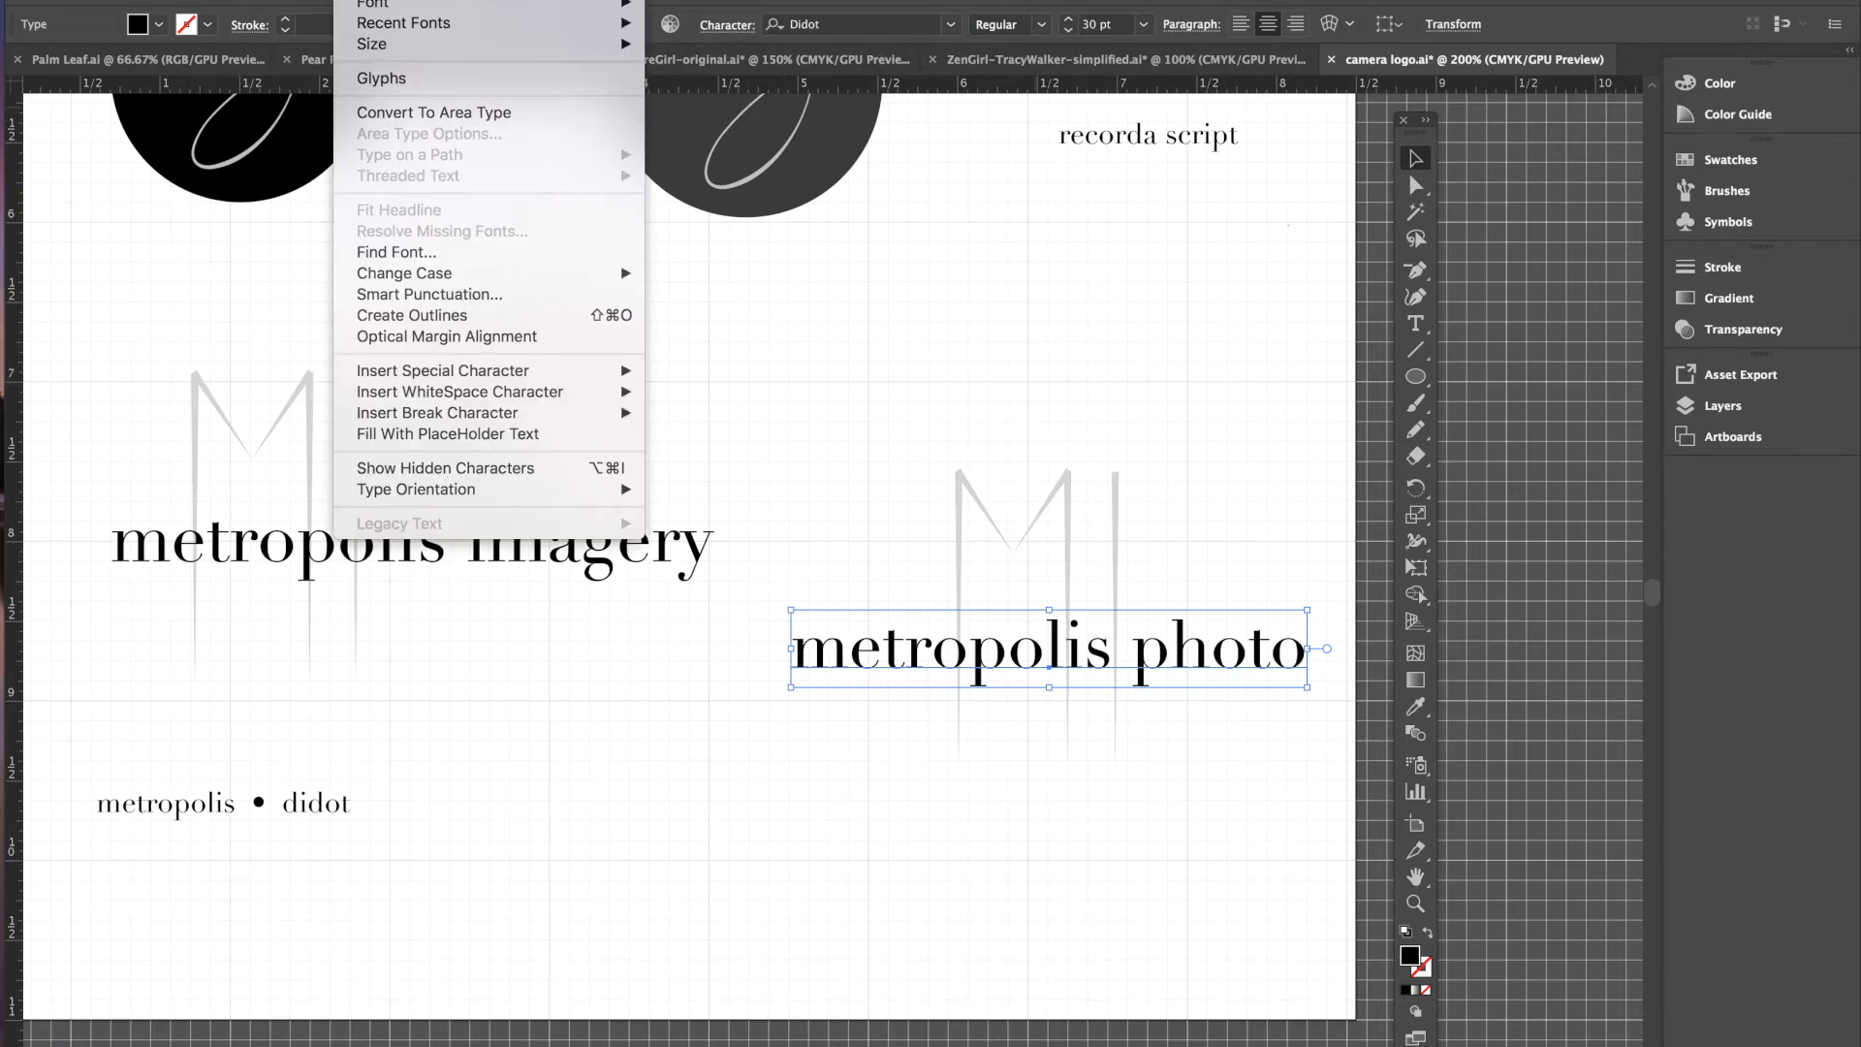
left_click(398, 315)
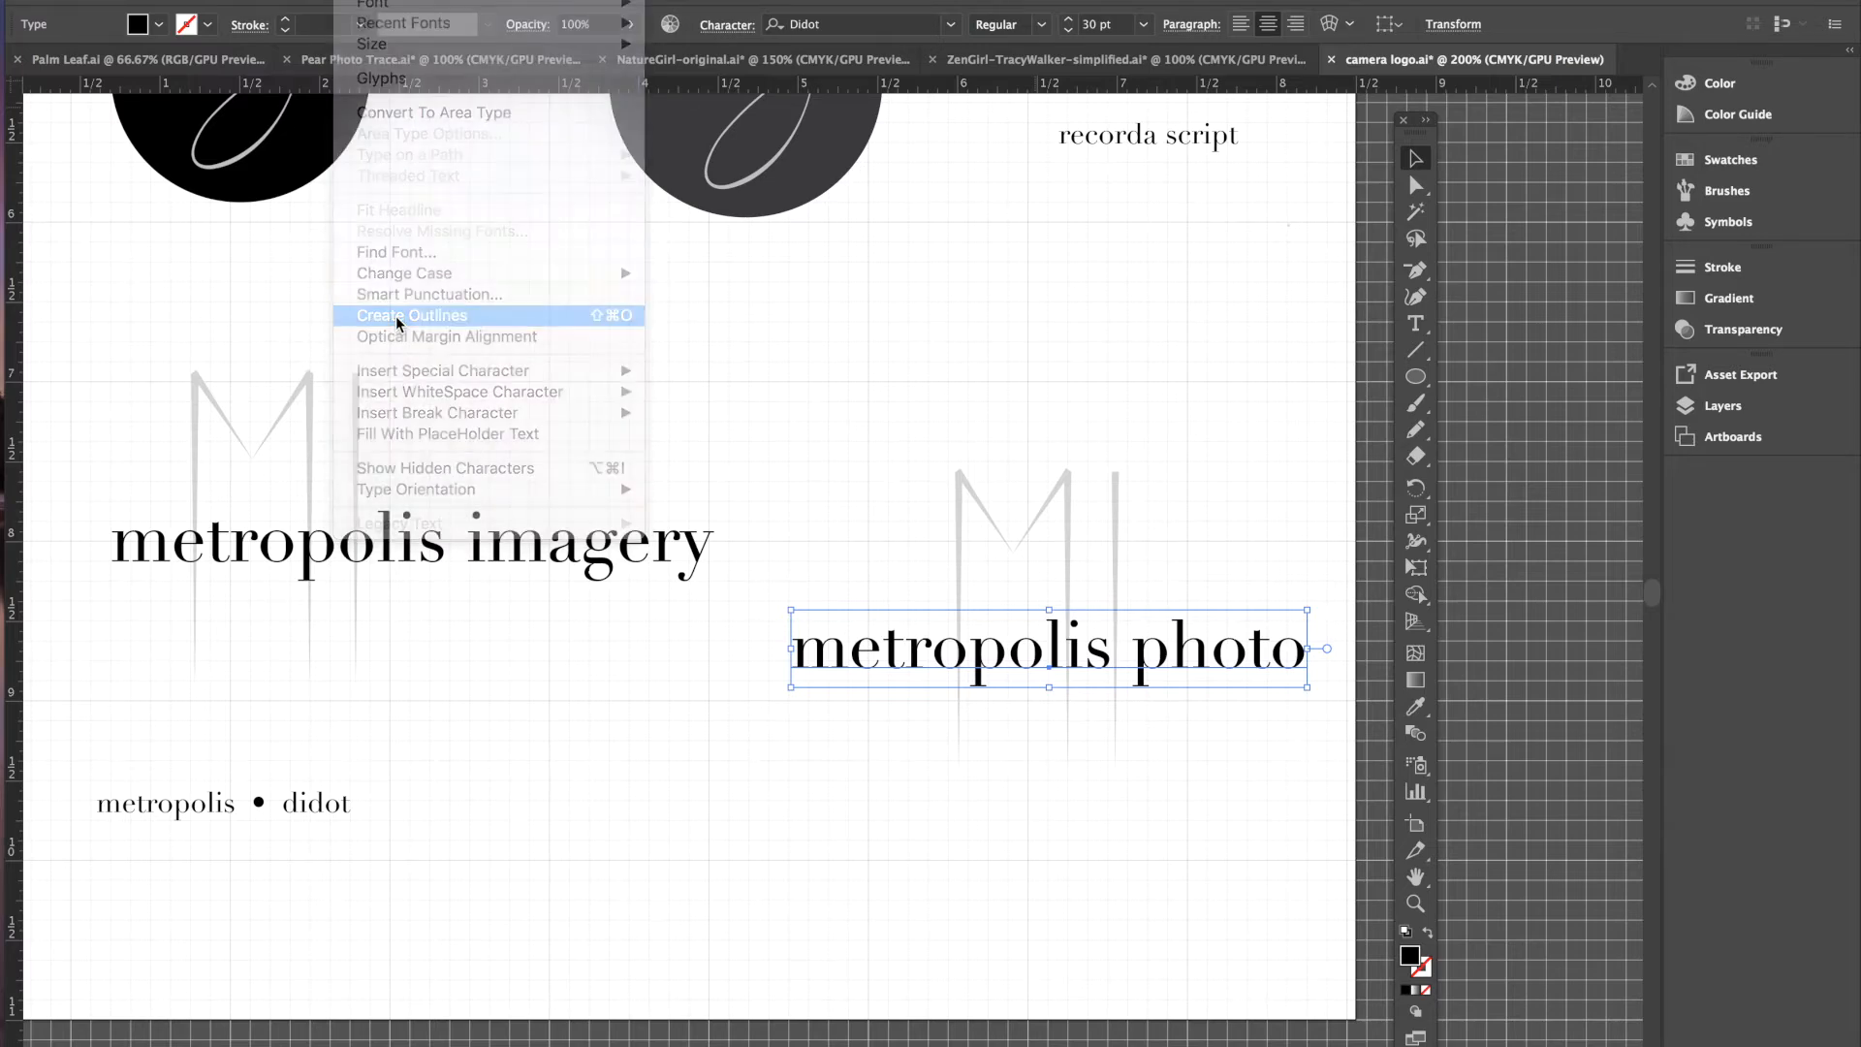
left_click(1159, 427)
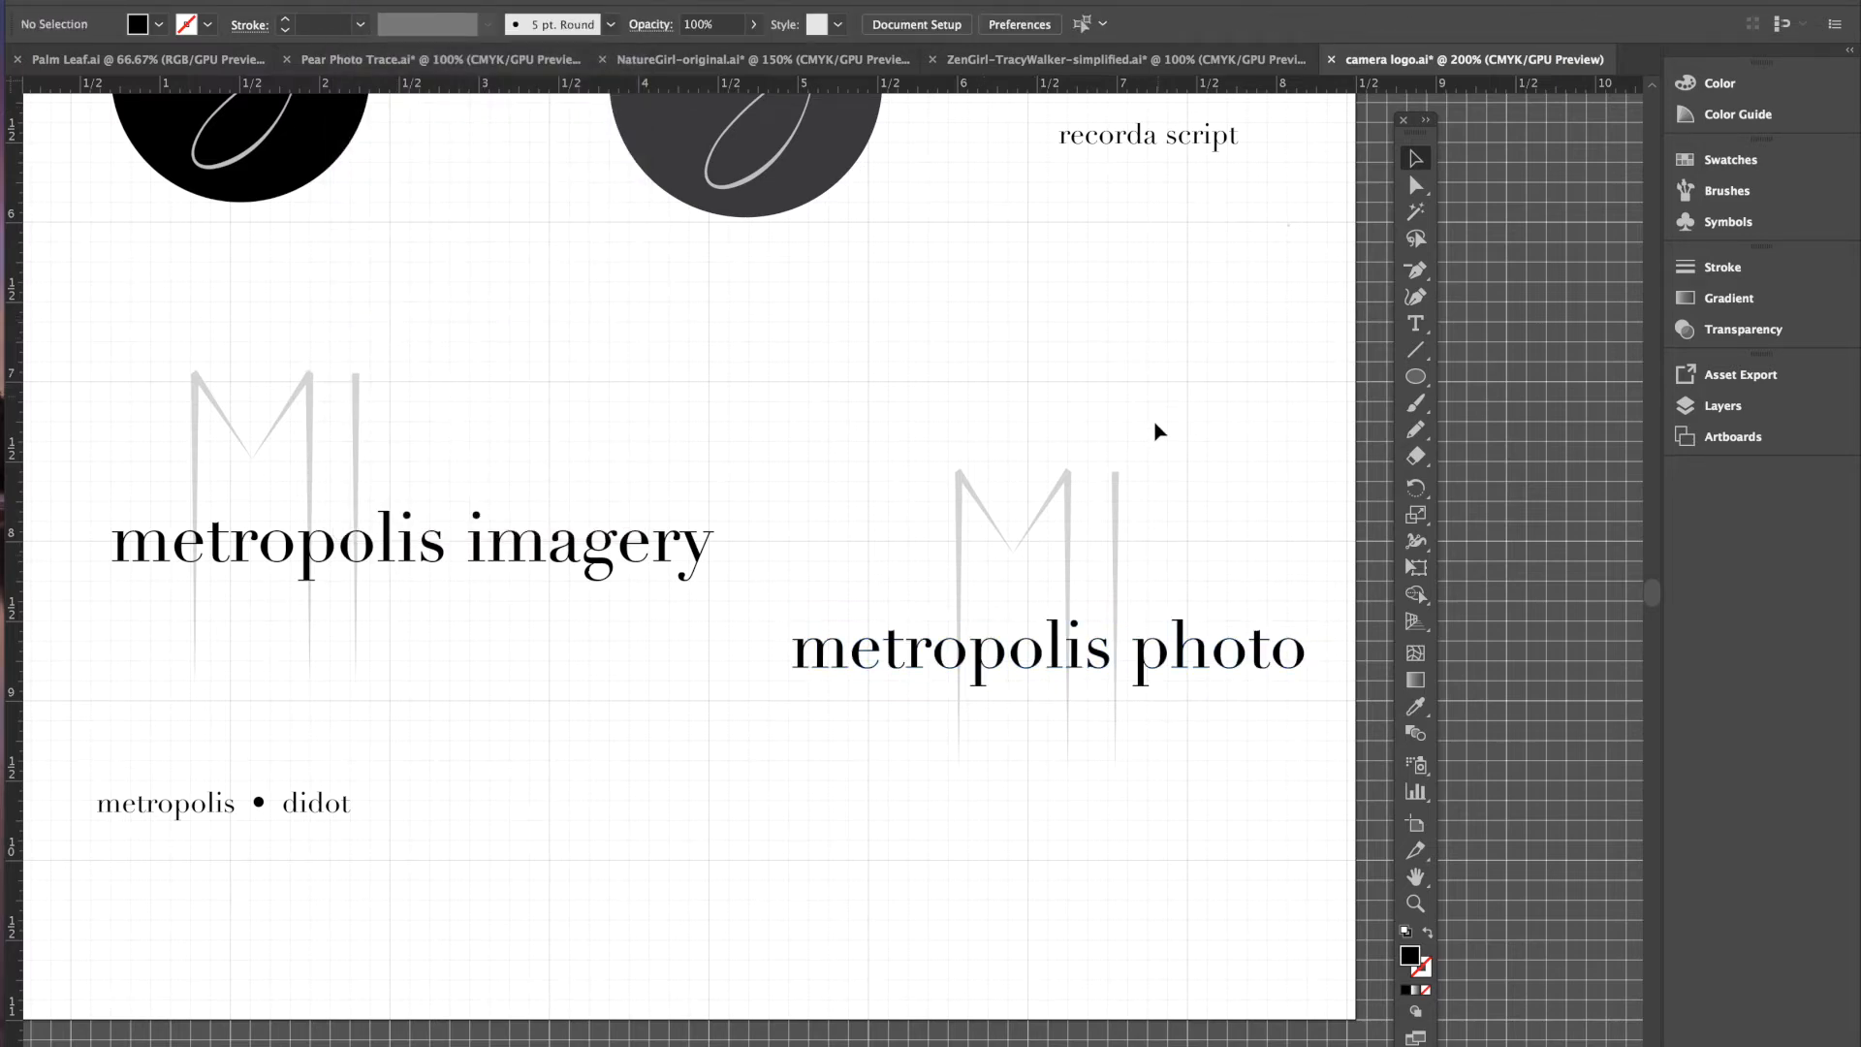
- Nudge the outlined phrase into place, then ungroup the phrase and MI monogram
left_click_drag(1055, 660, 1058, 661)
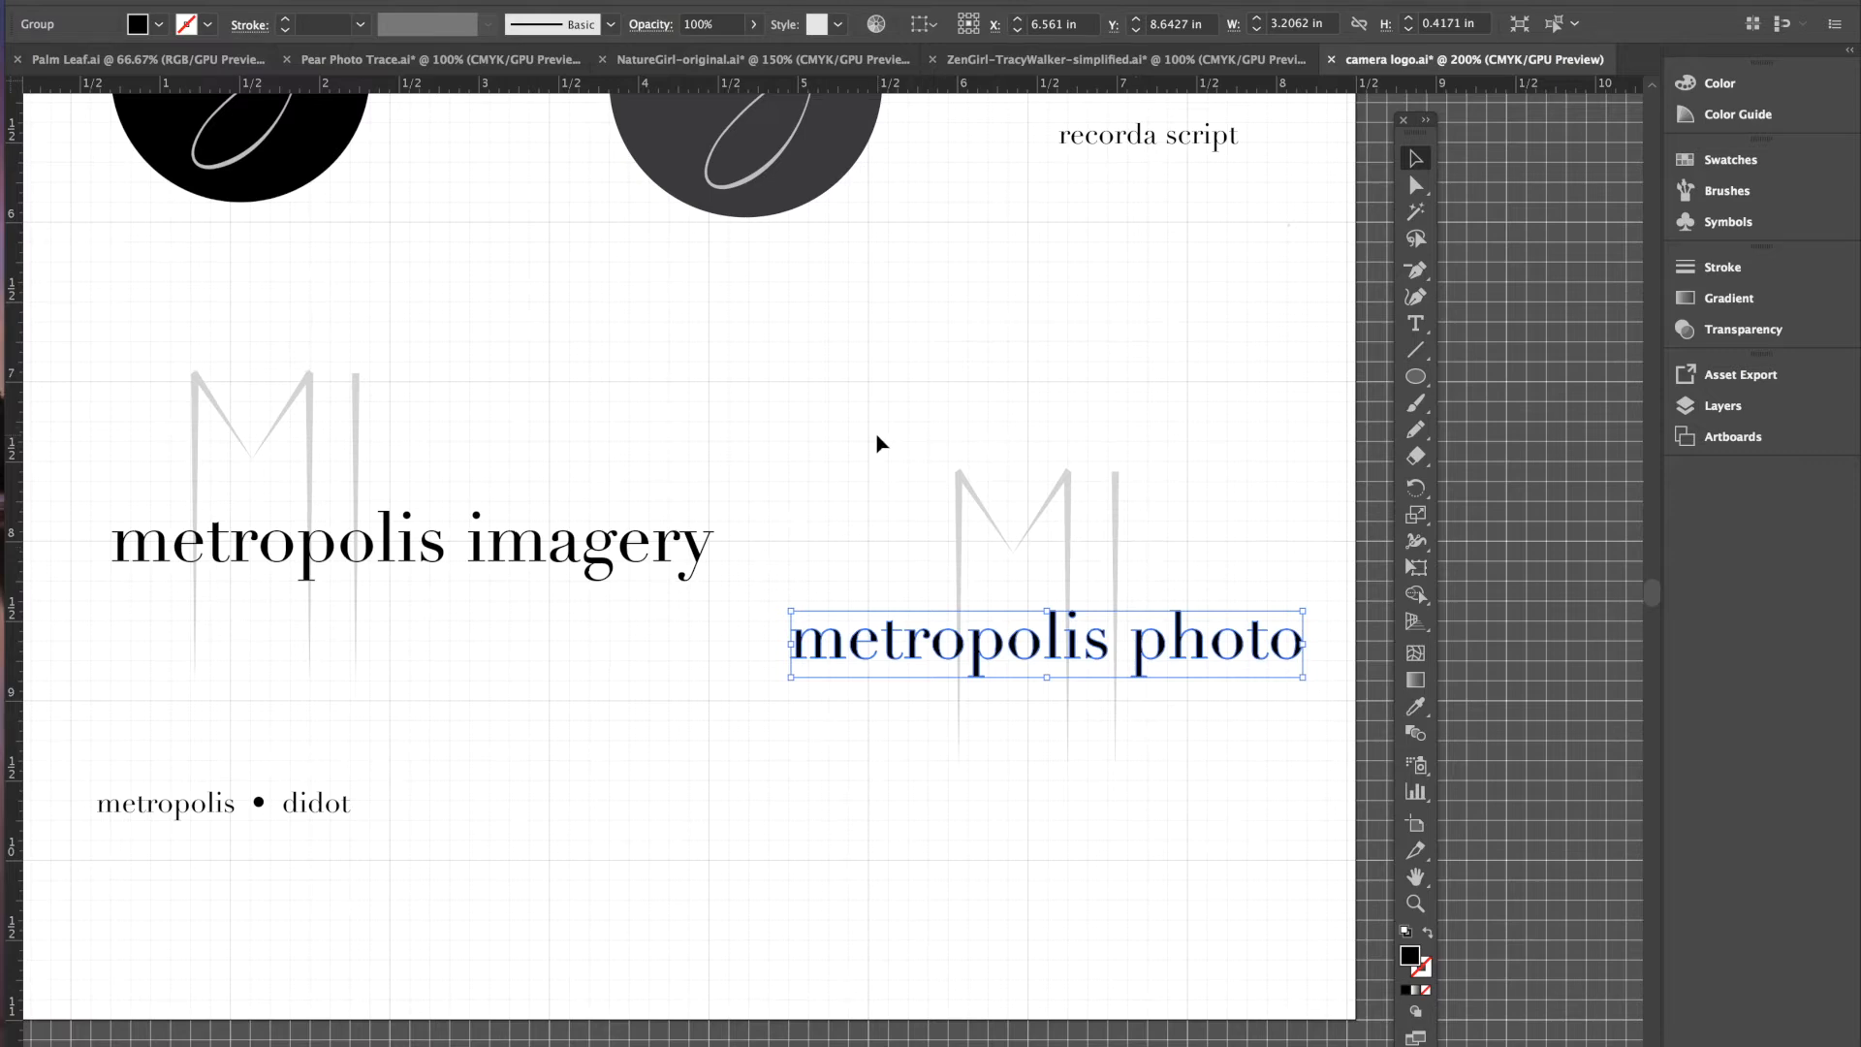
left_click(786, 400)
left_click_drag(777, 382, 1338, 817)
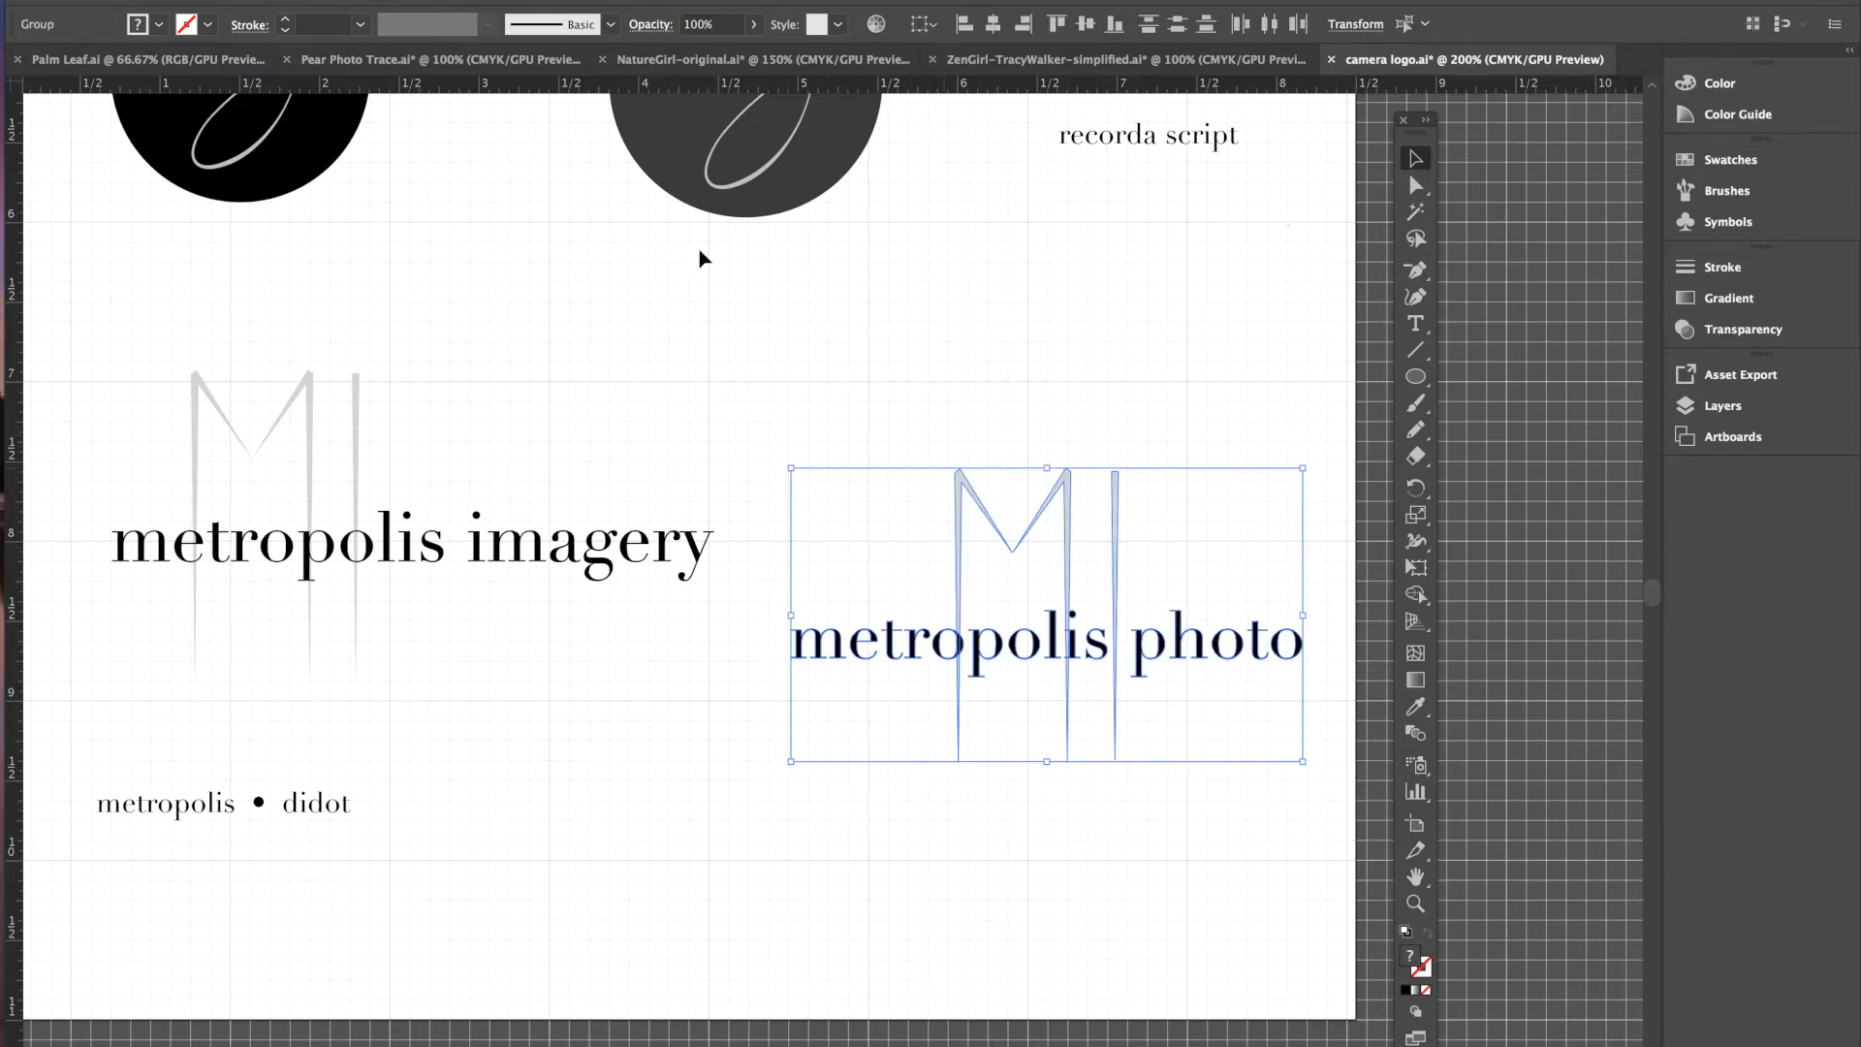
left_click(293, 1)
left_click(301, 58)
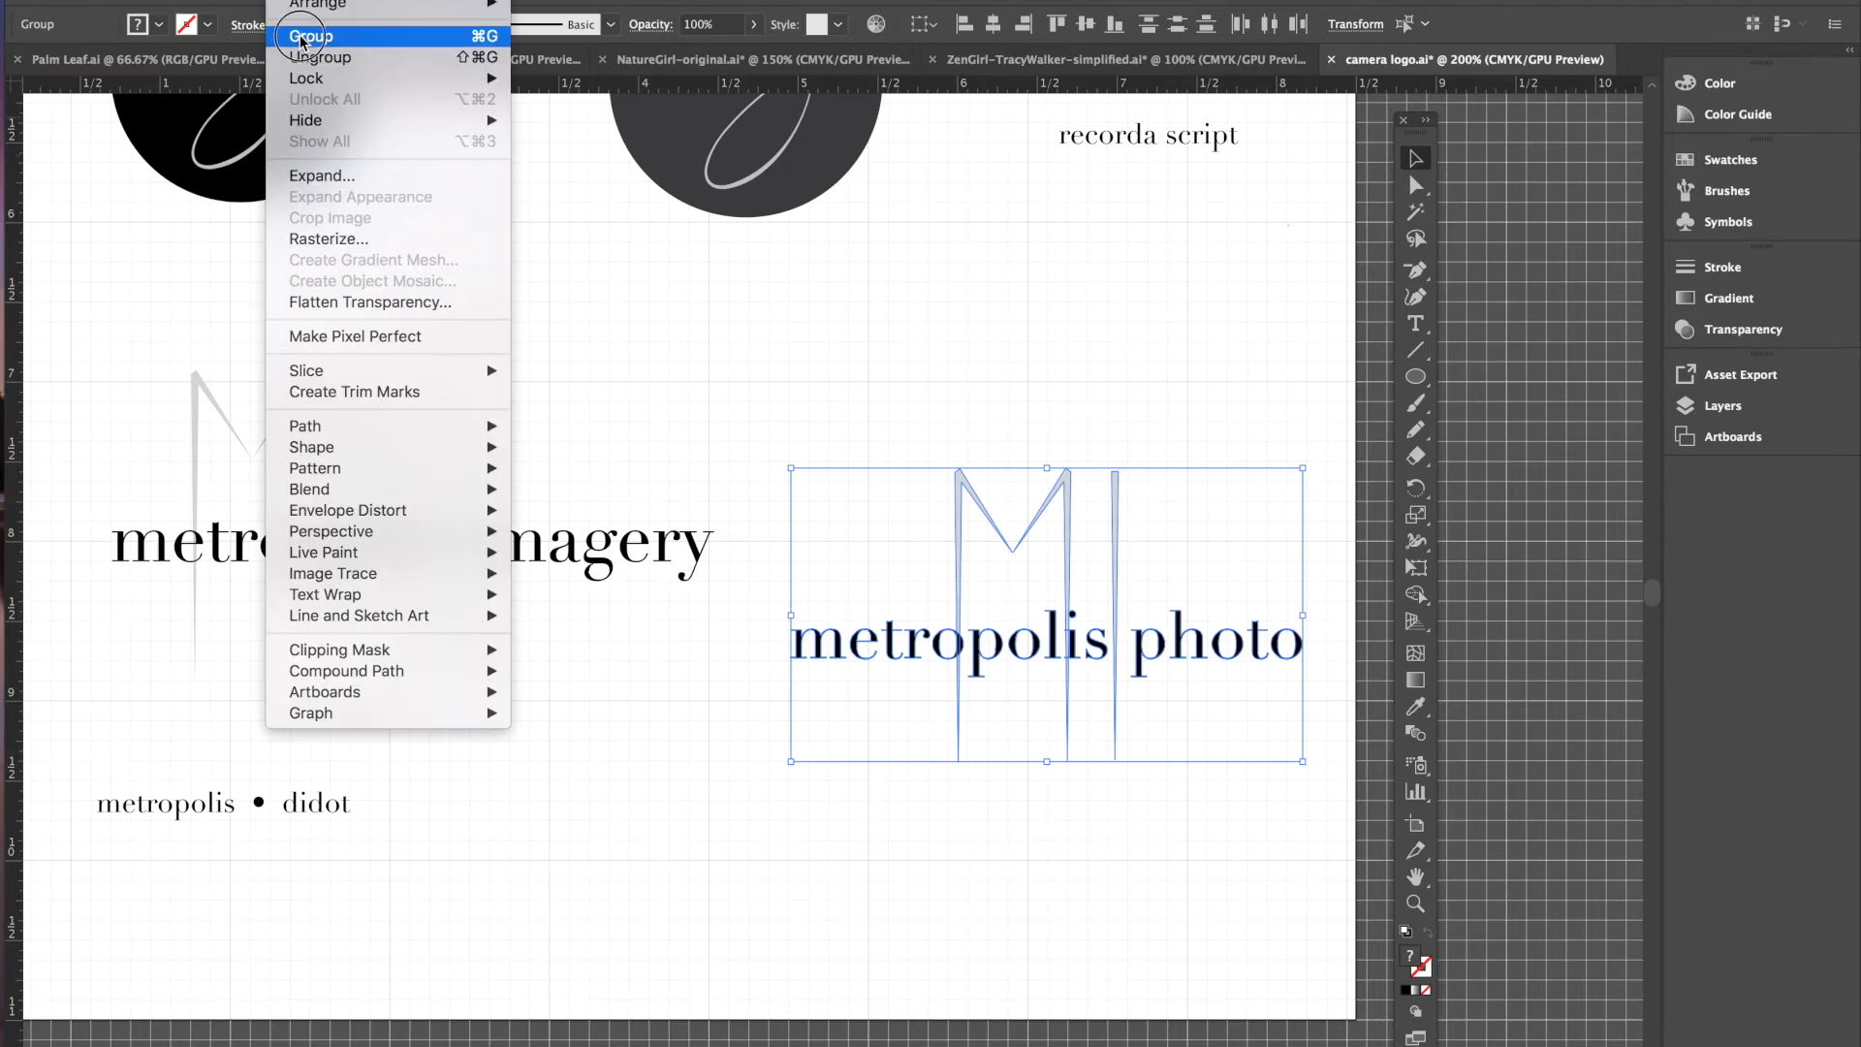
left_click(967, 333)
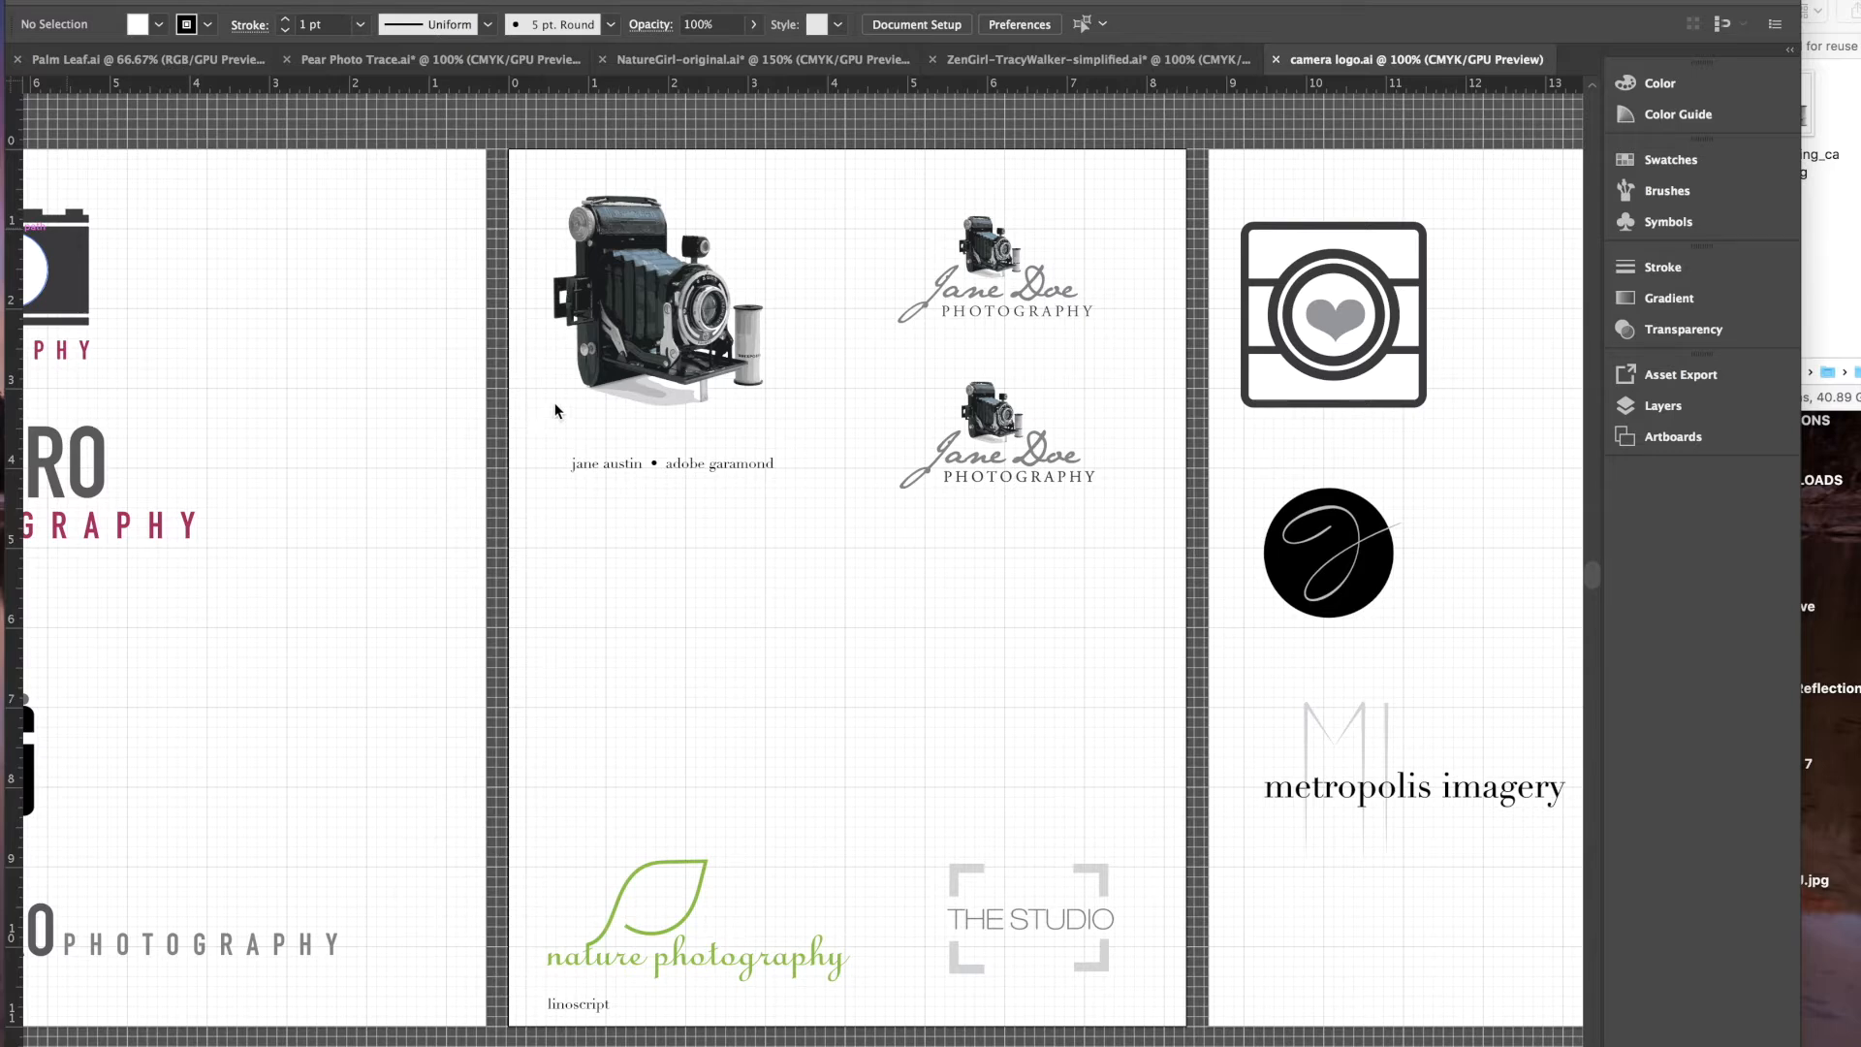
- Drag Baldafix_folding_camera.jpg from the Finder images folder onto the Illustrator artboard
left_click(1842, 227)
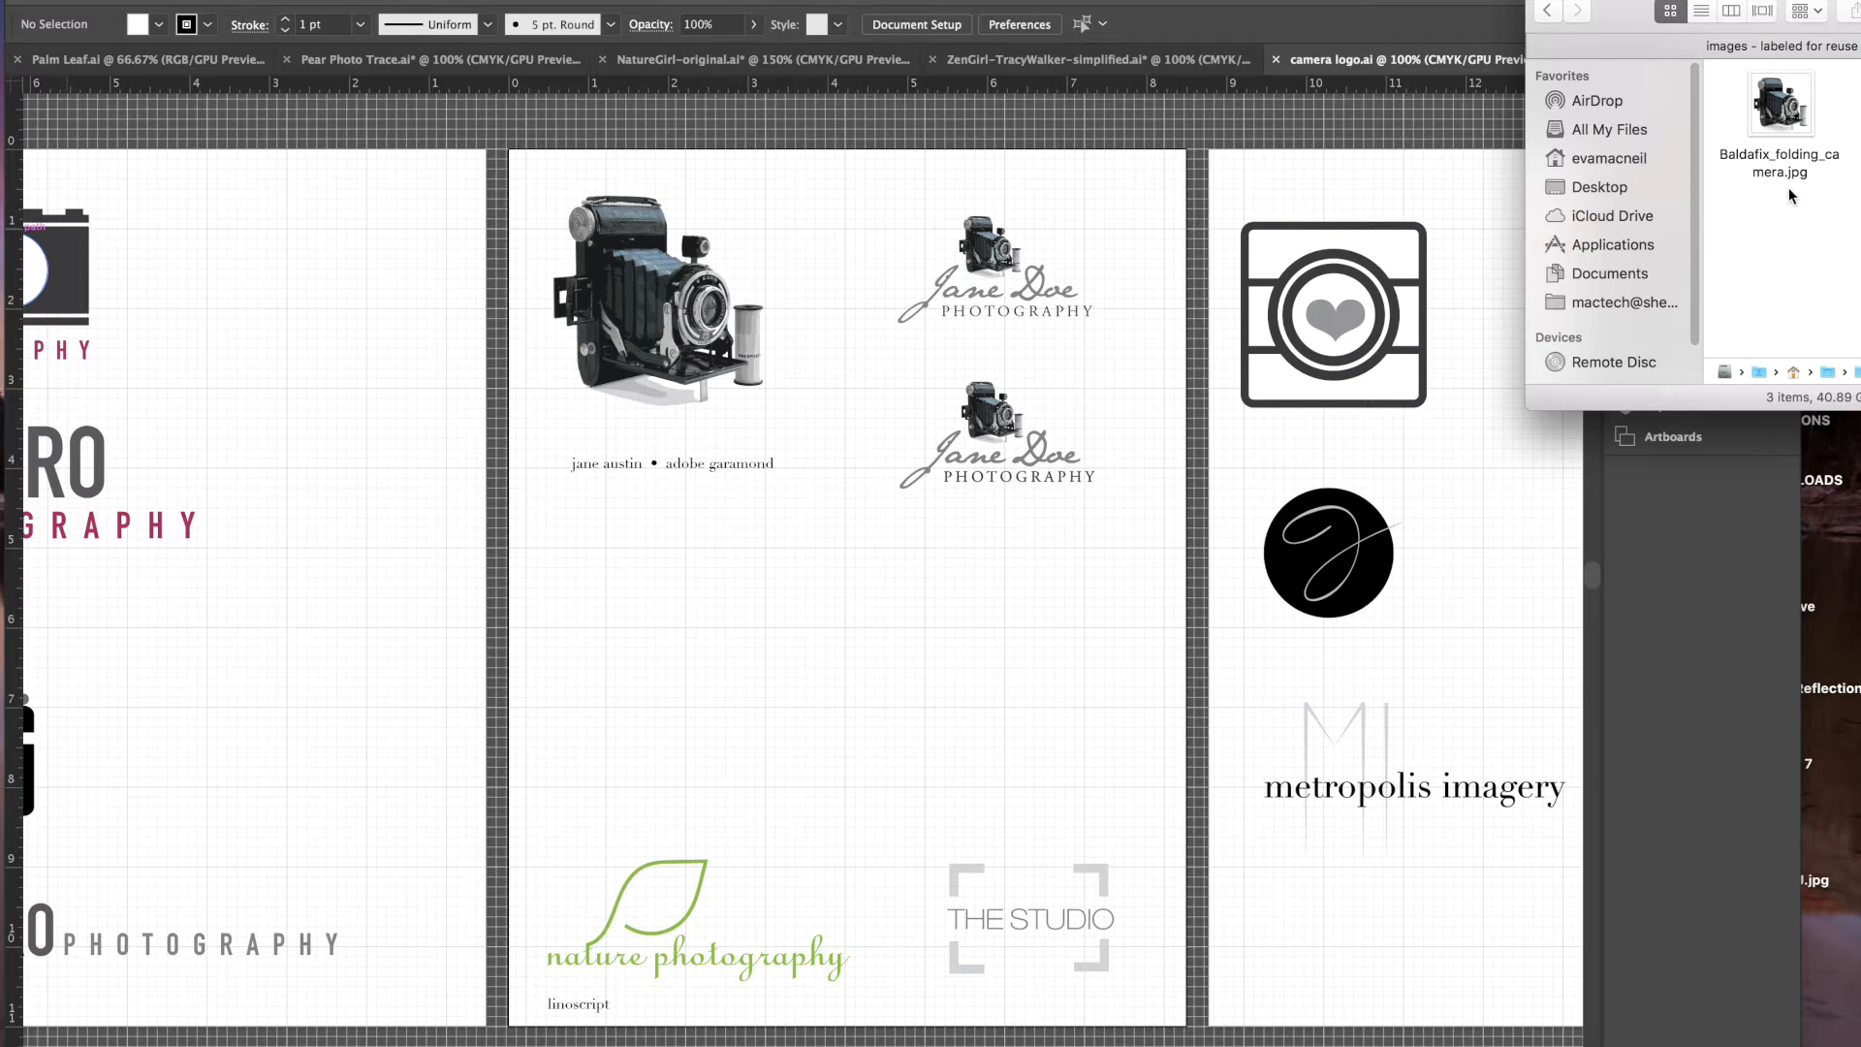
left_click(1780, 110)
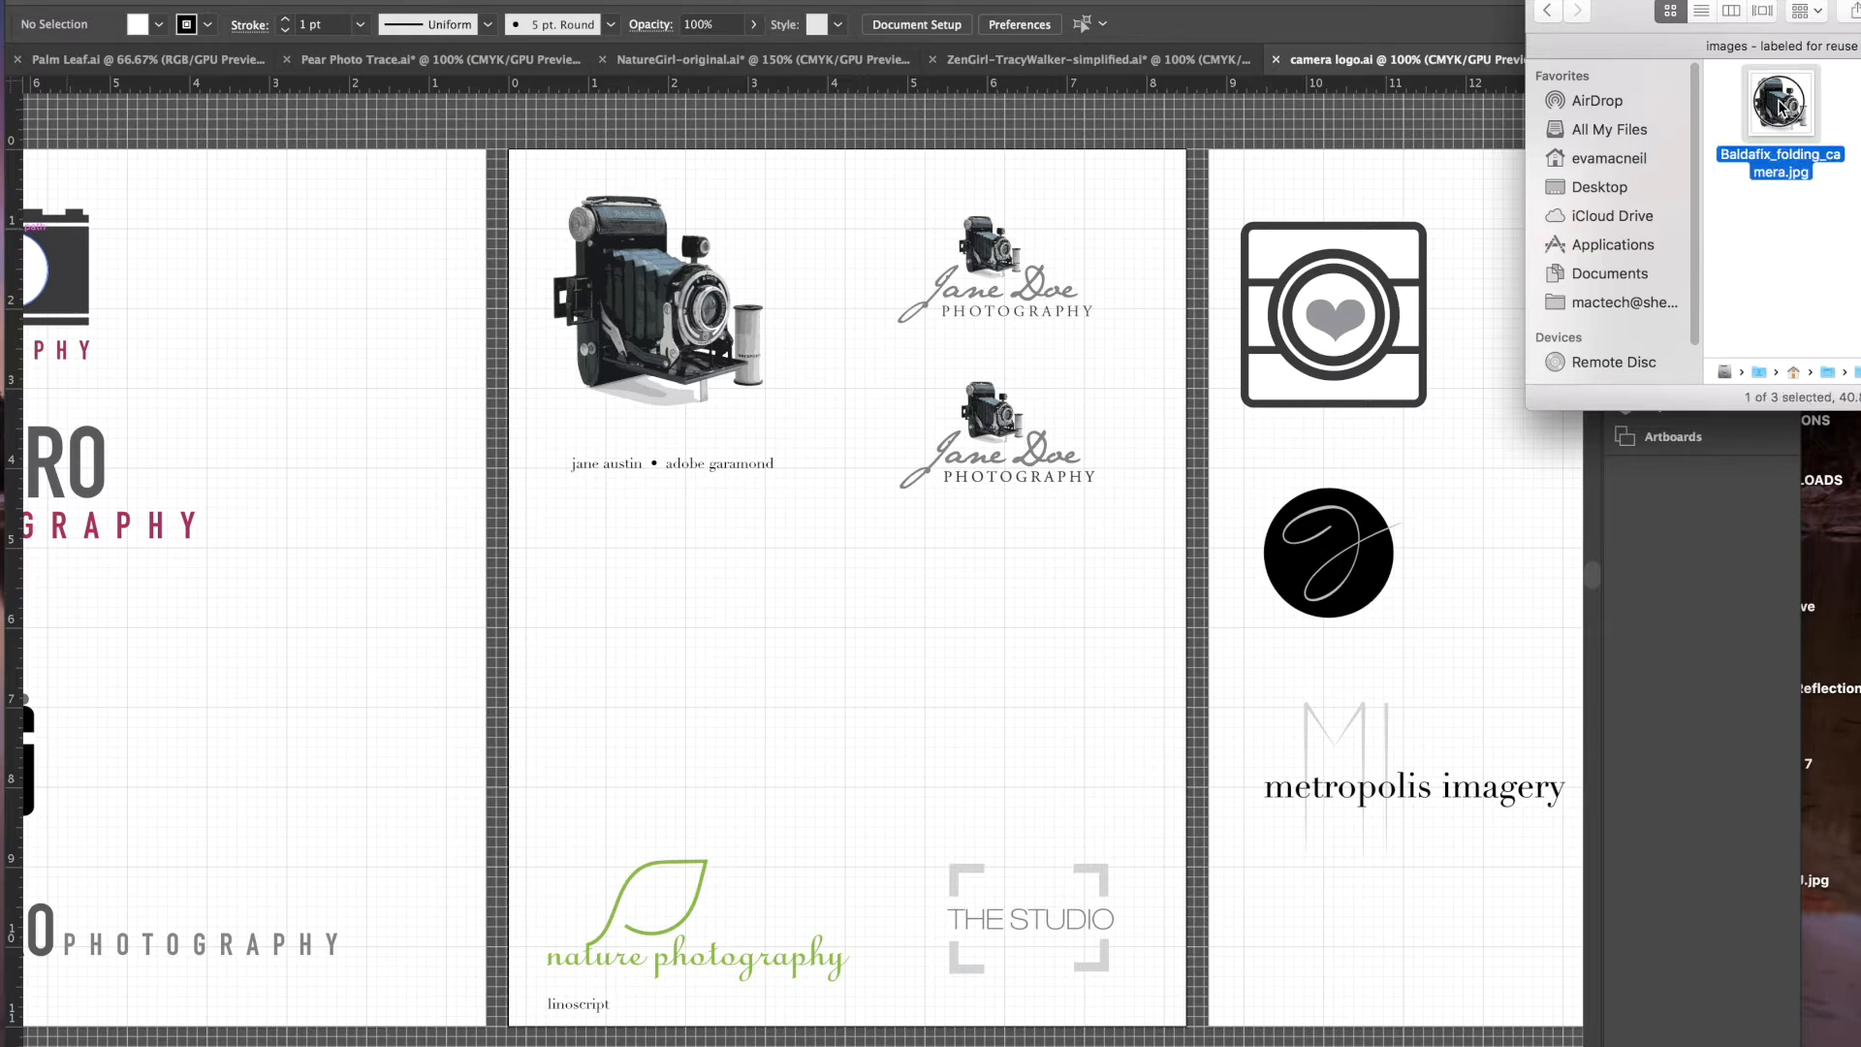
left_click_drag(1780, 110, 637, 612)
left_click_drag(644, 611, 649, 611)
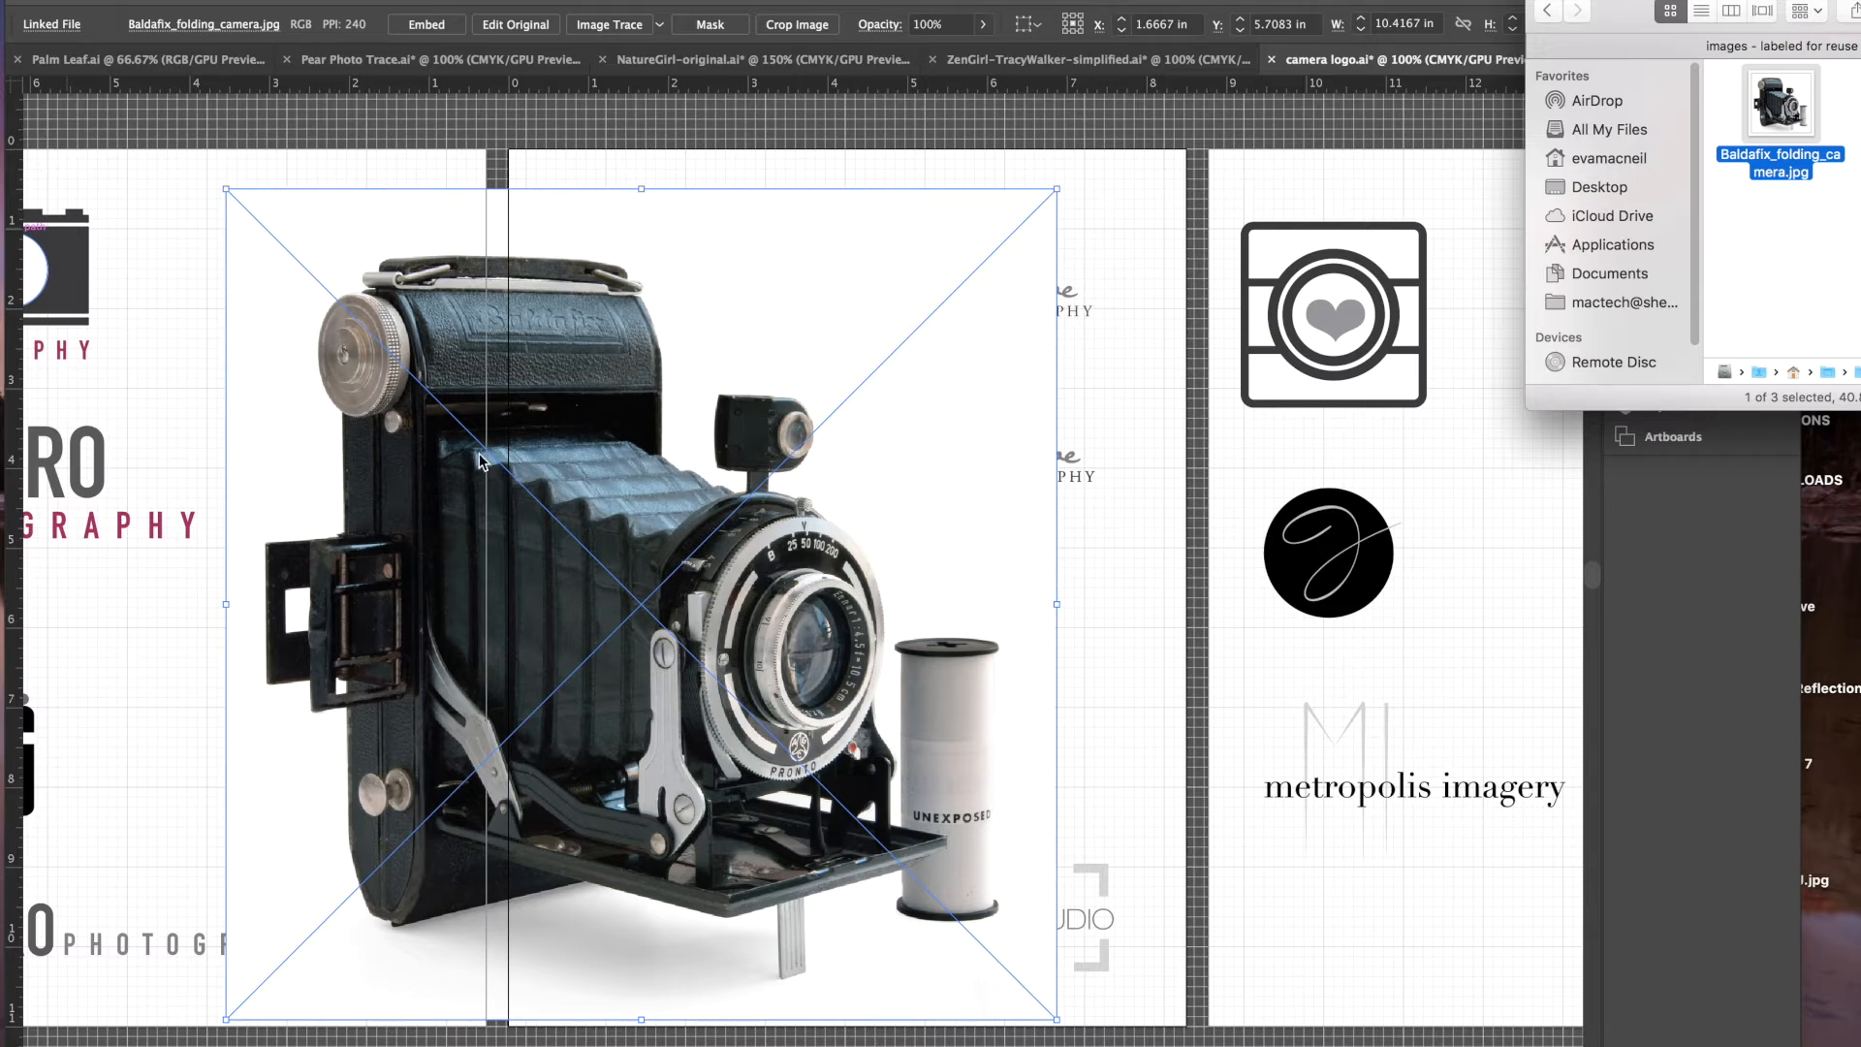
- Scale the placed camera photo to about 2.95 in and move it below the large camera
left_click(225, 190)
left_click_drag(225, 190, 769, 790)
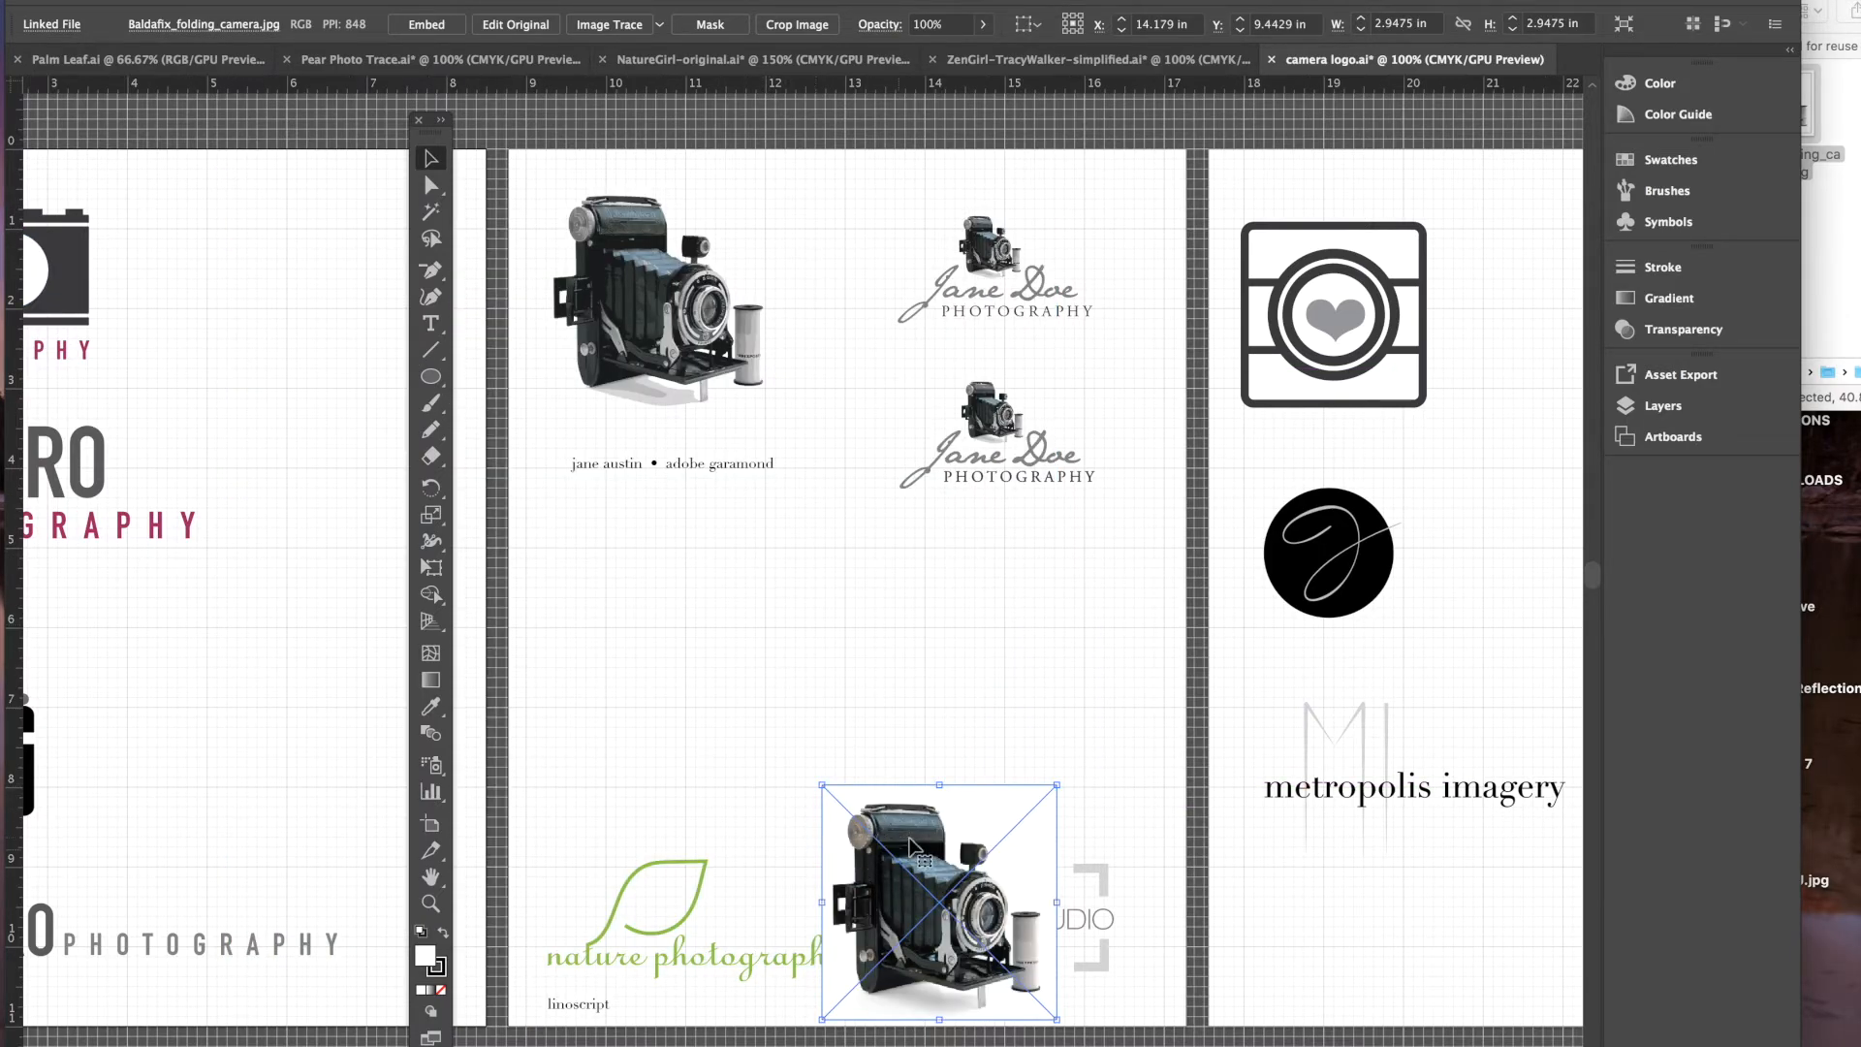
left_click_drag(911, 848, 643, 593)
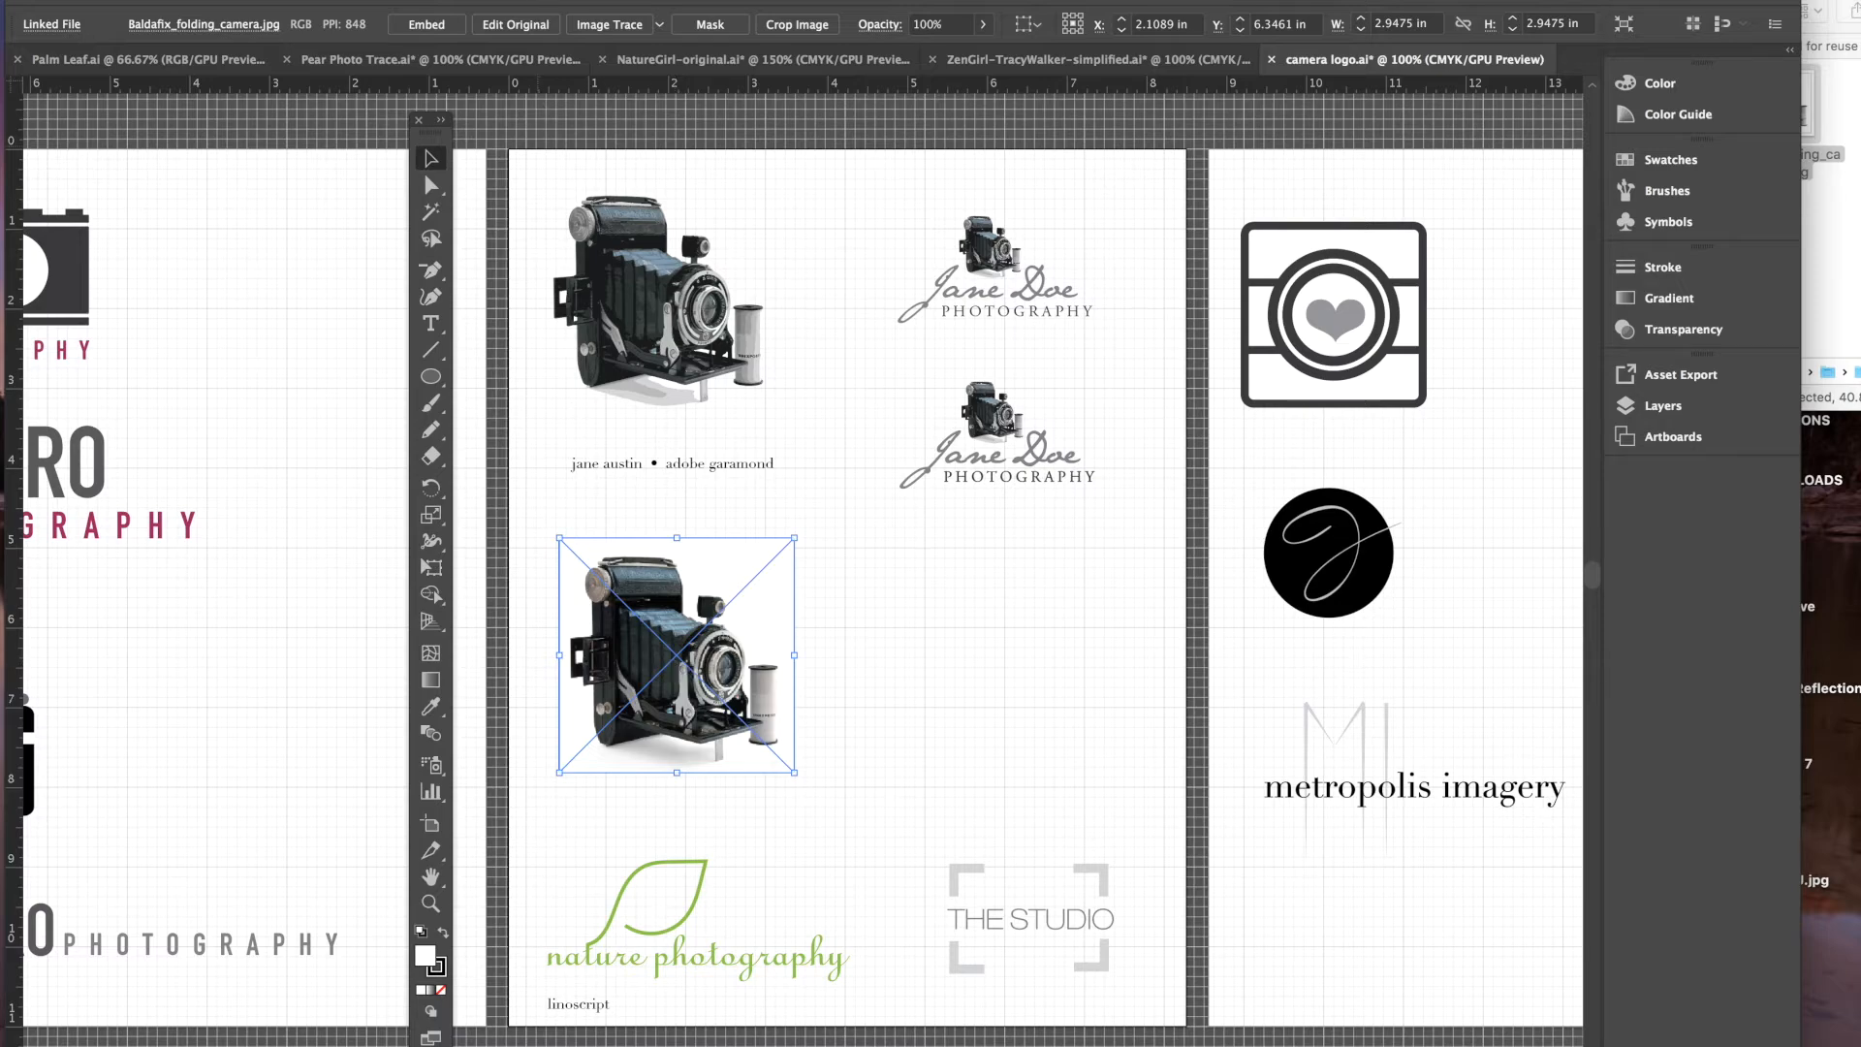
left_click(601, 0)
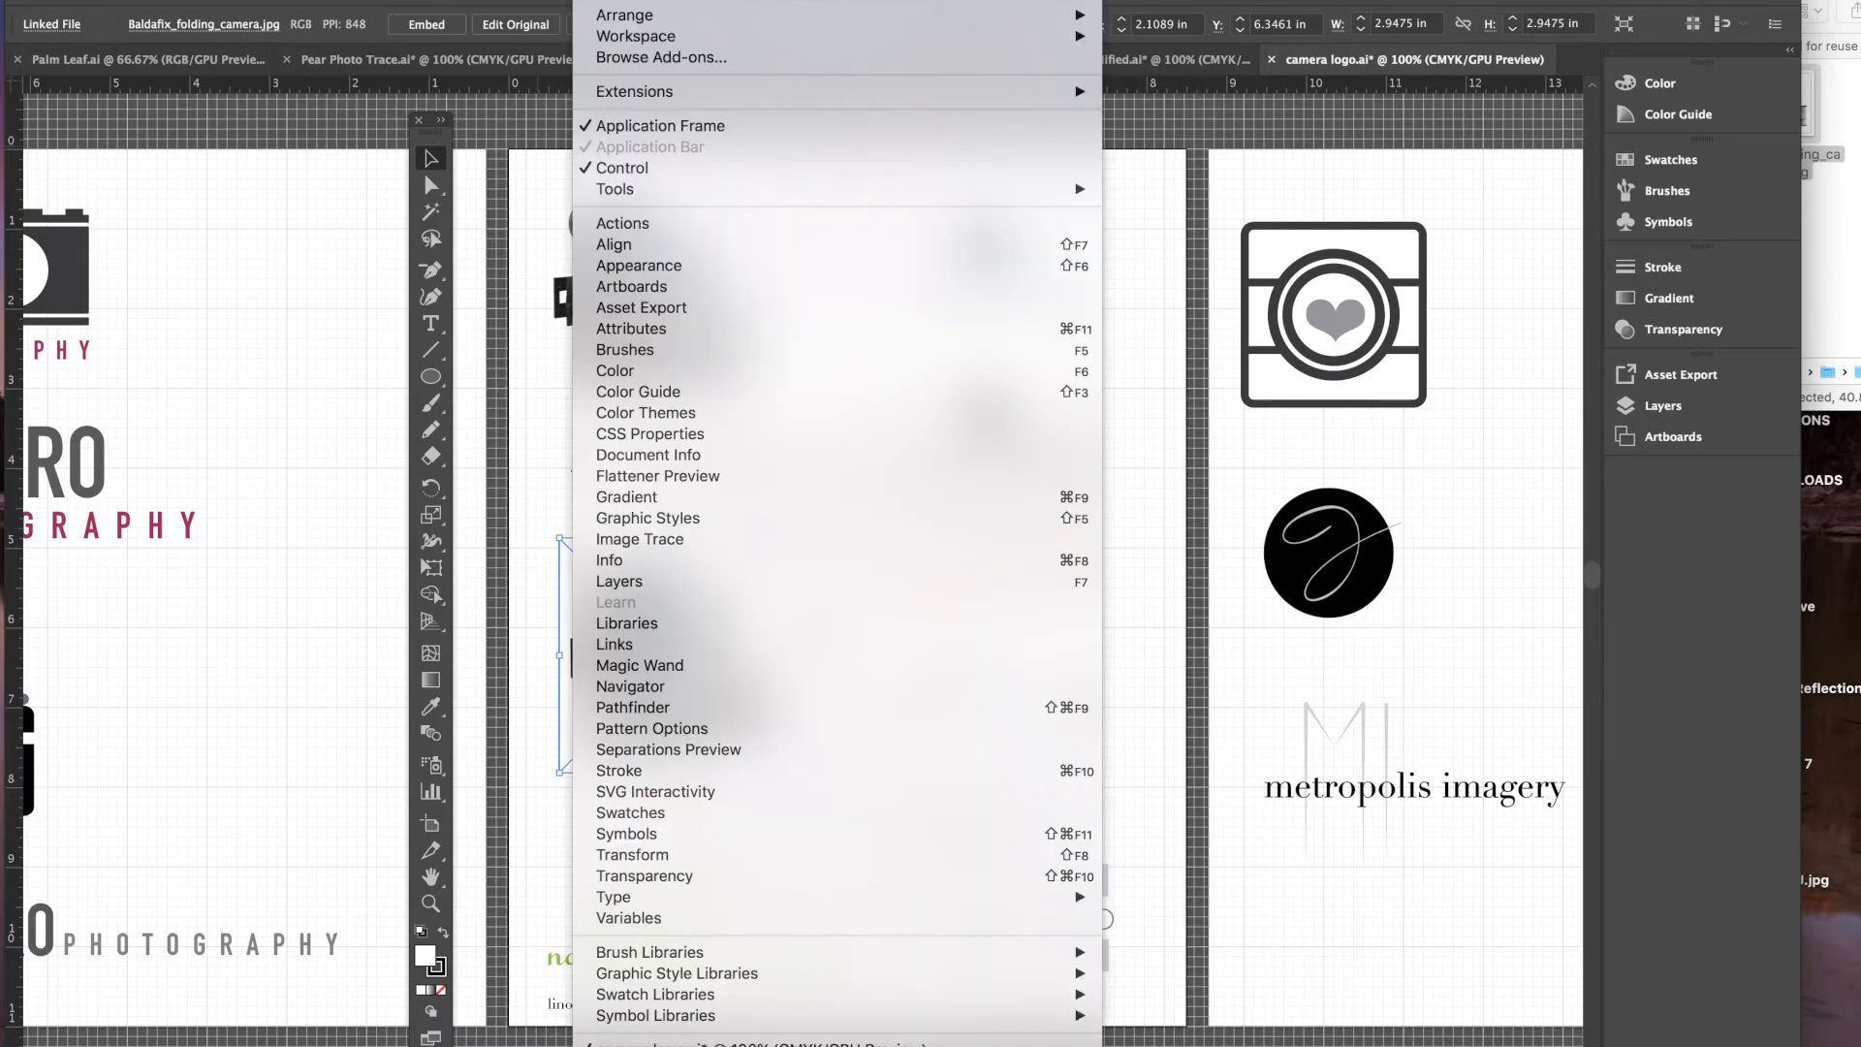
- Open the Image Trace panel beside the logo, select the small camera photo and list the presets
left_click(710, 544)
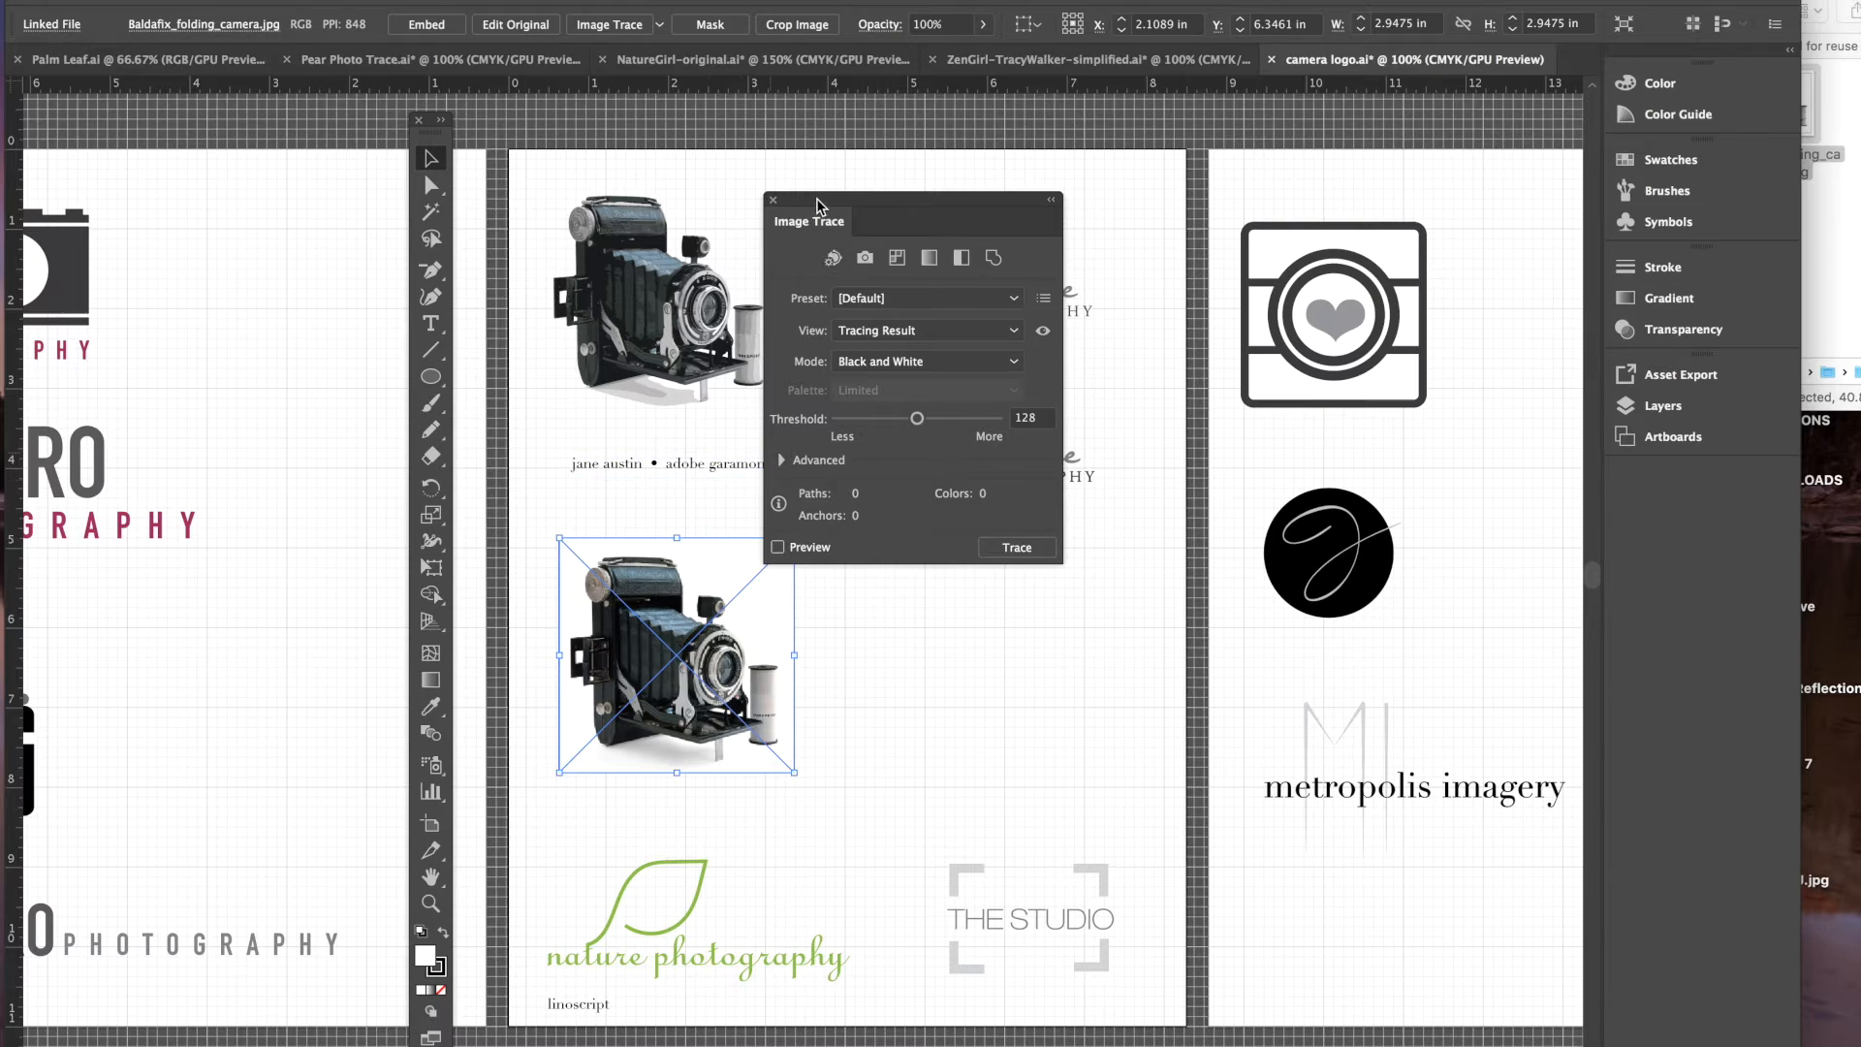
left_click_drag(816, 231, 958, 399)
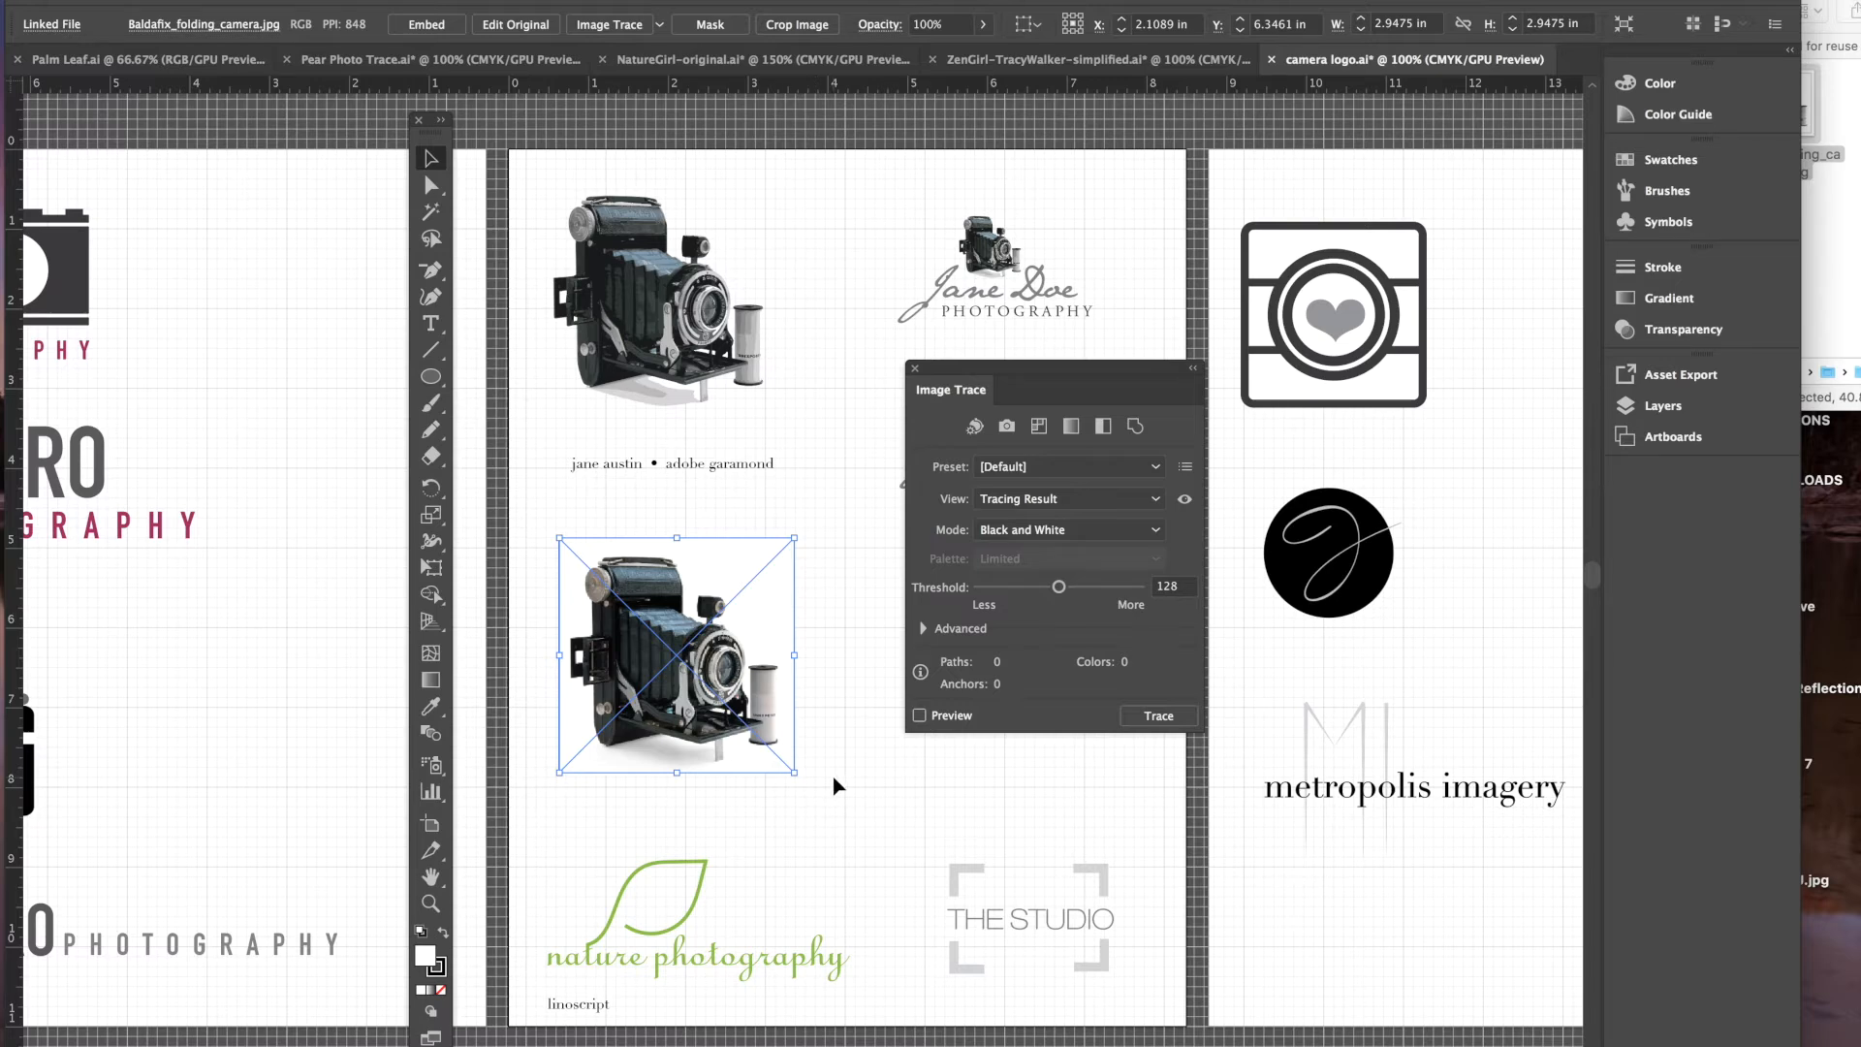
left_click(674, 651)
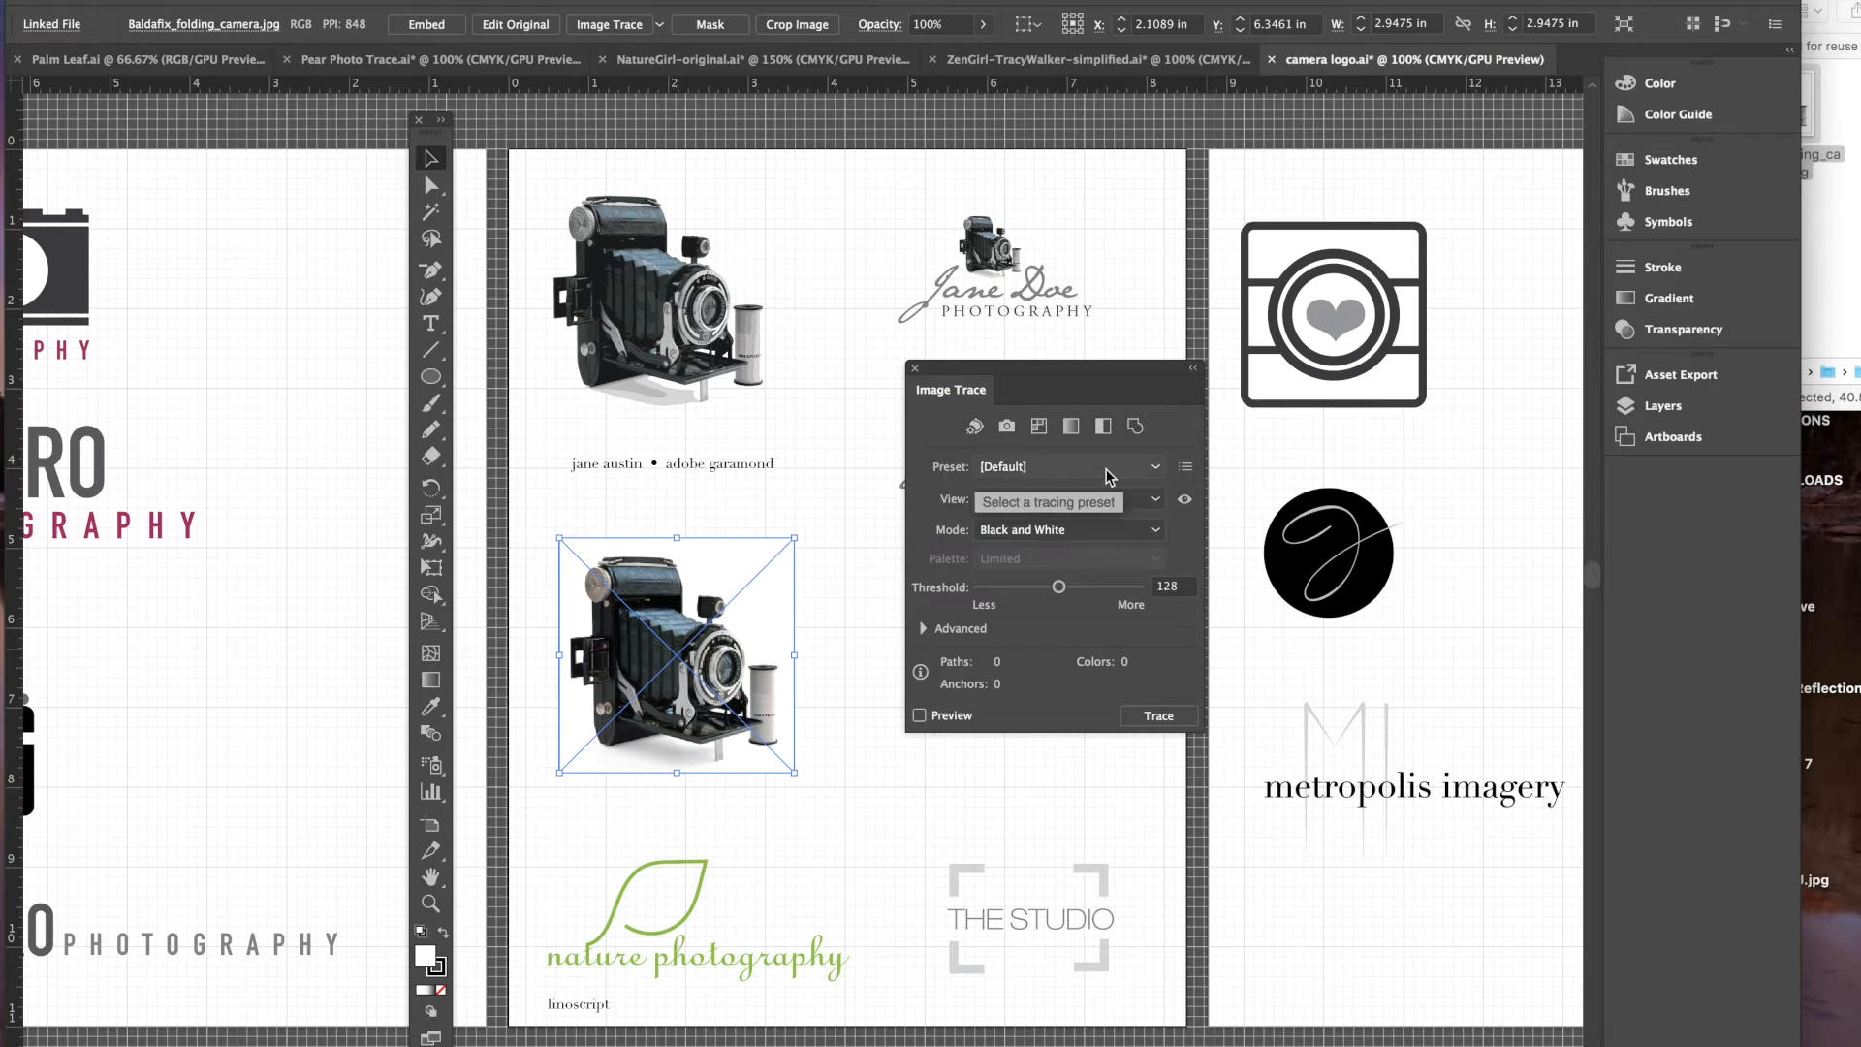
left_click(1162, 473)
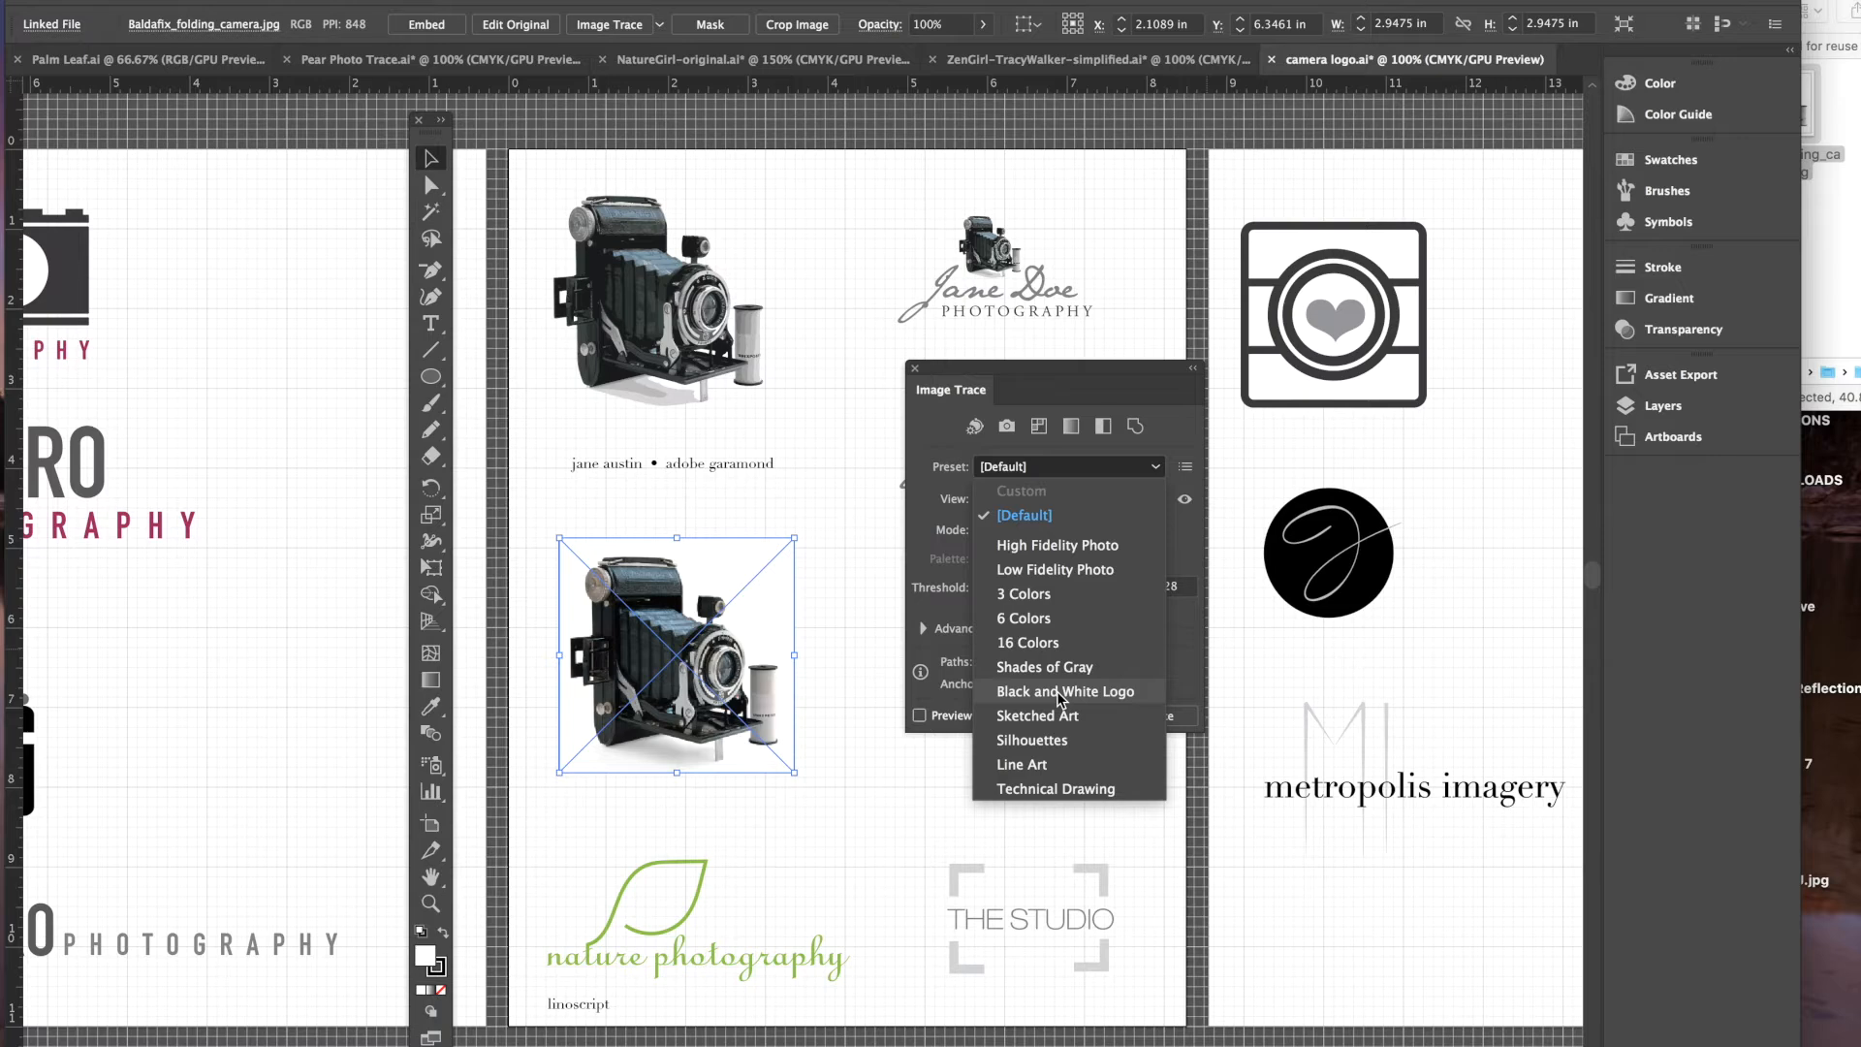
- Apply the 16 Colors trace preset to the camera photo, accept the slow-trace warning, and zoom in
left_click(1040, 645)
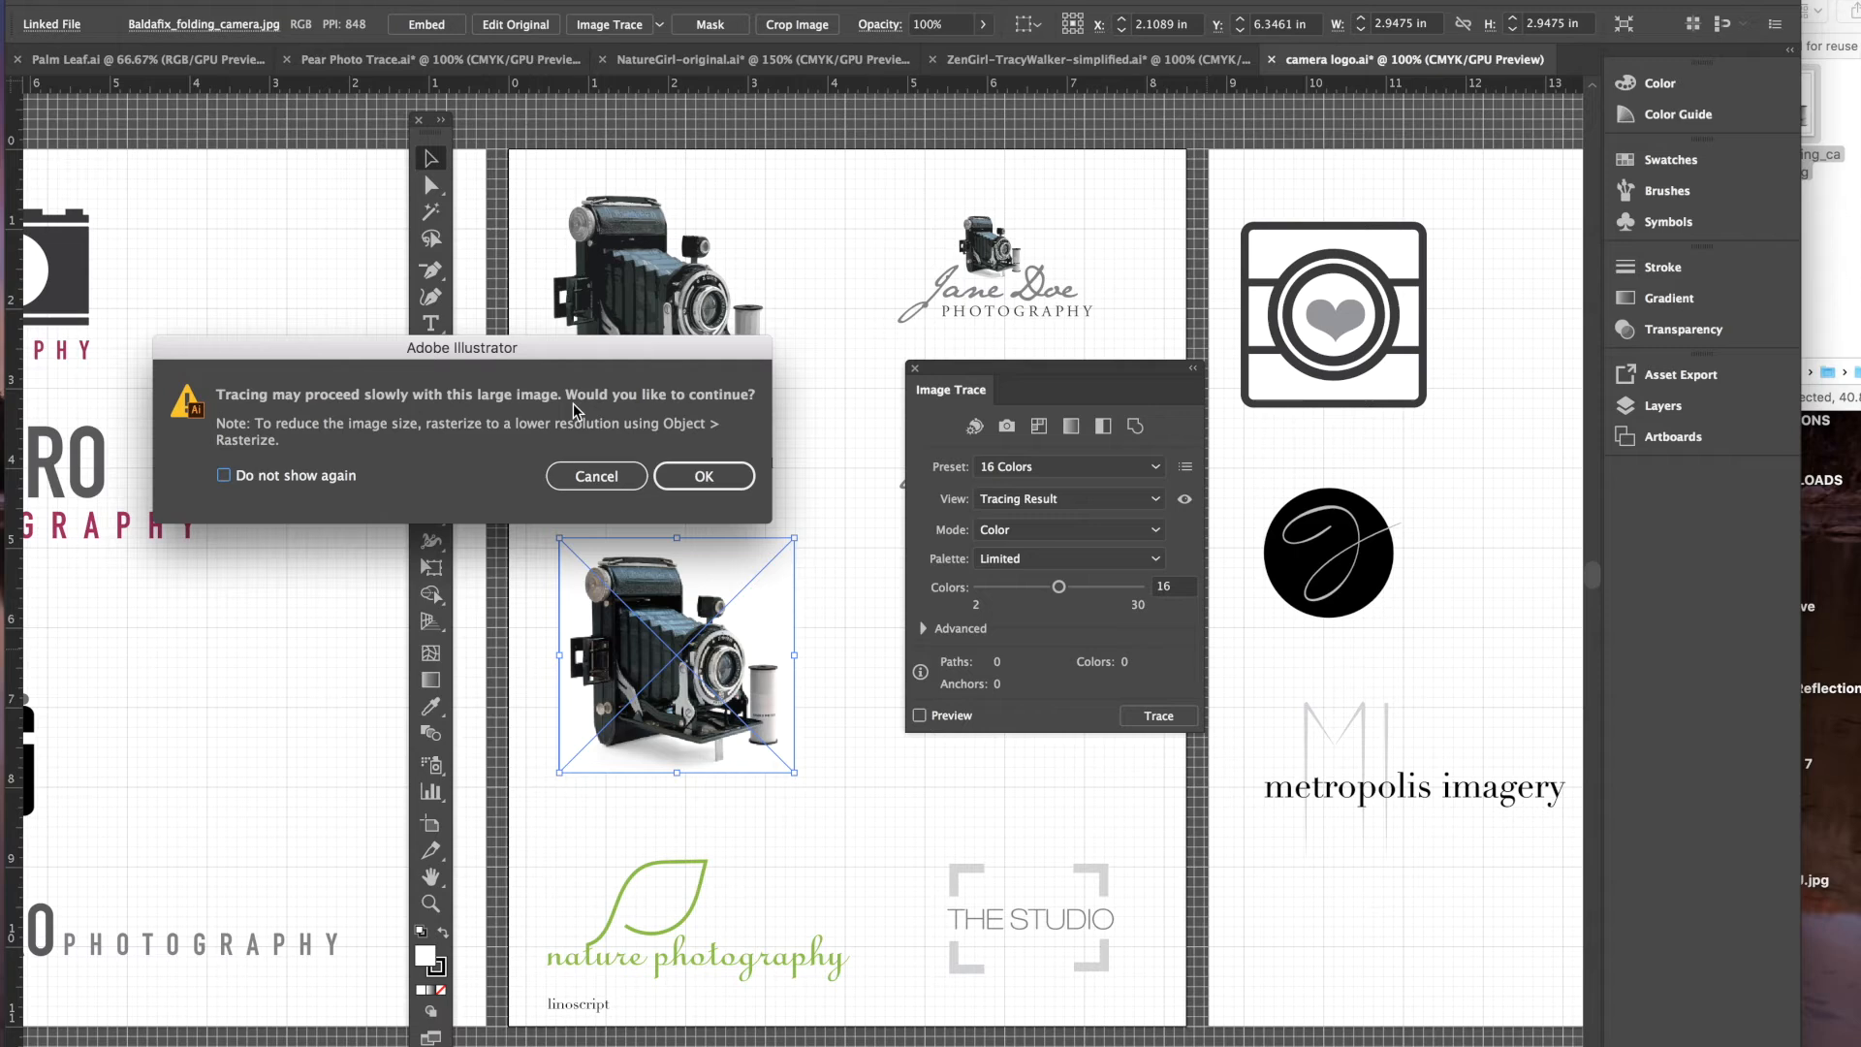
left_click(705, 478)
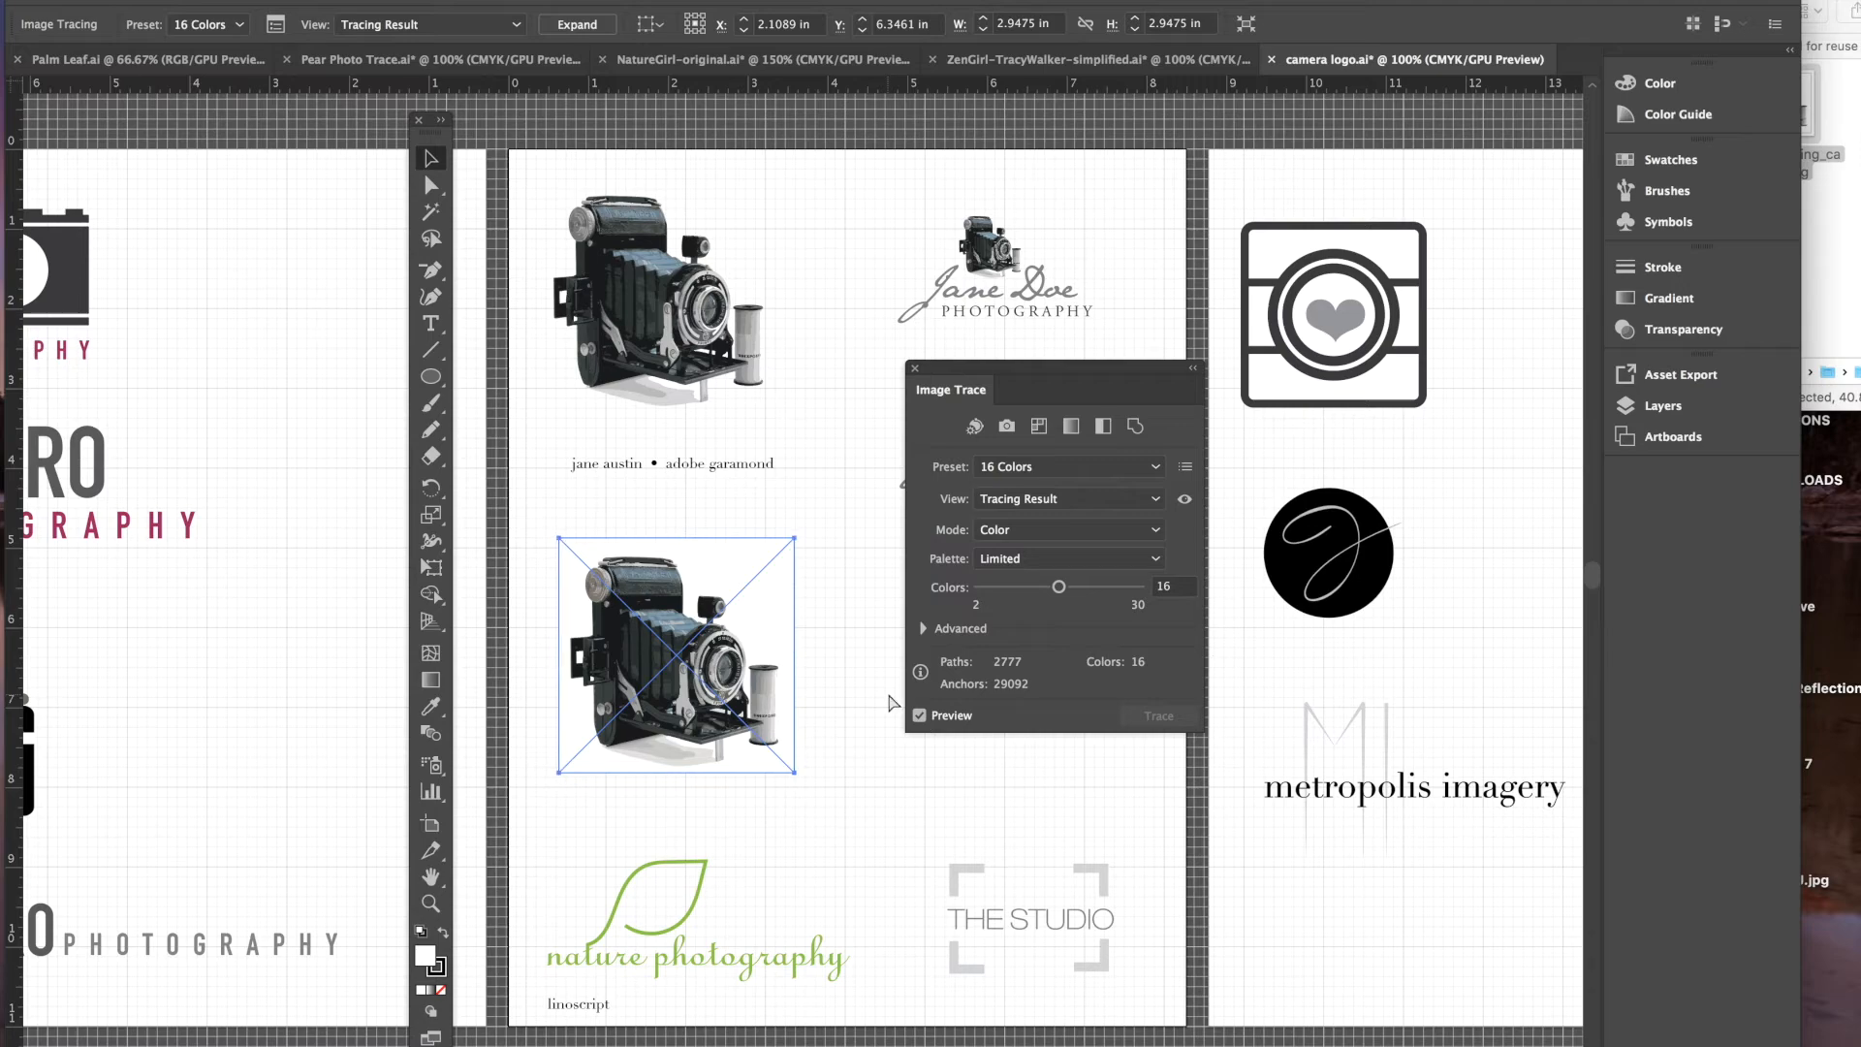
key("super+equal")
key("super+equal")
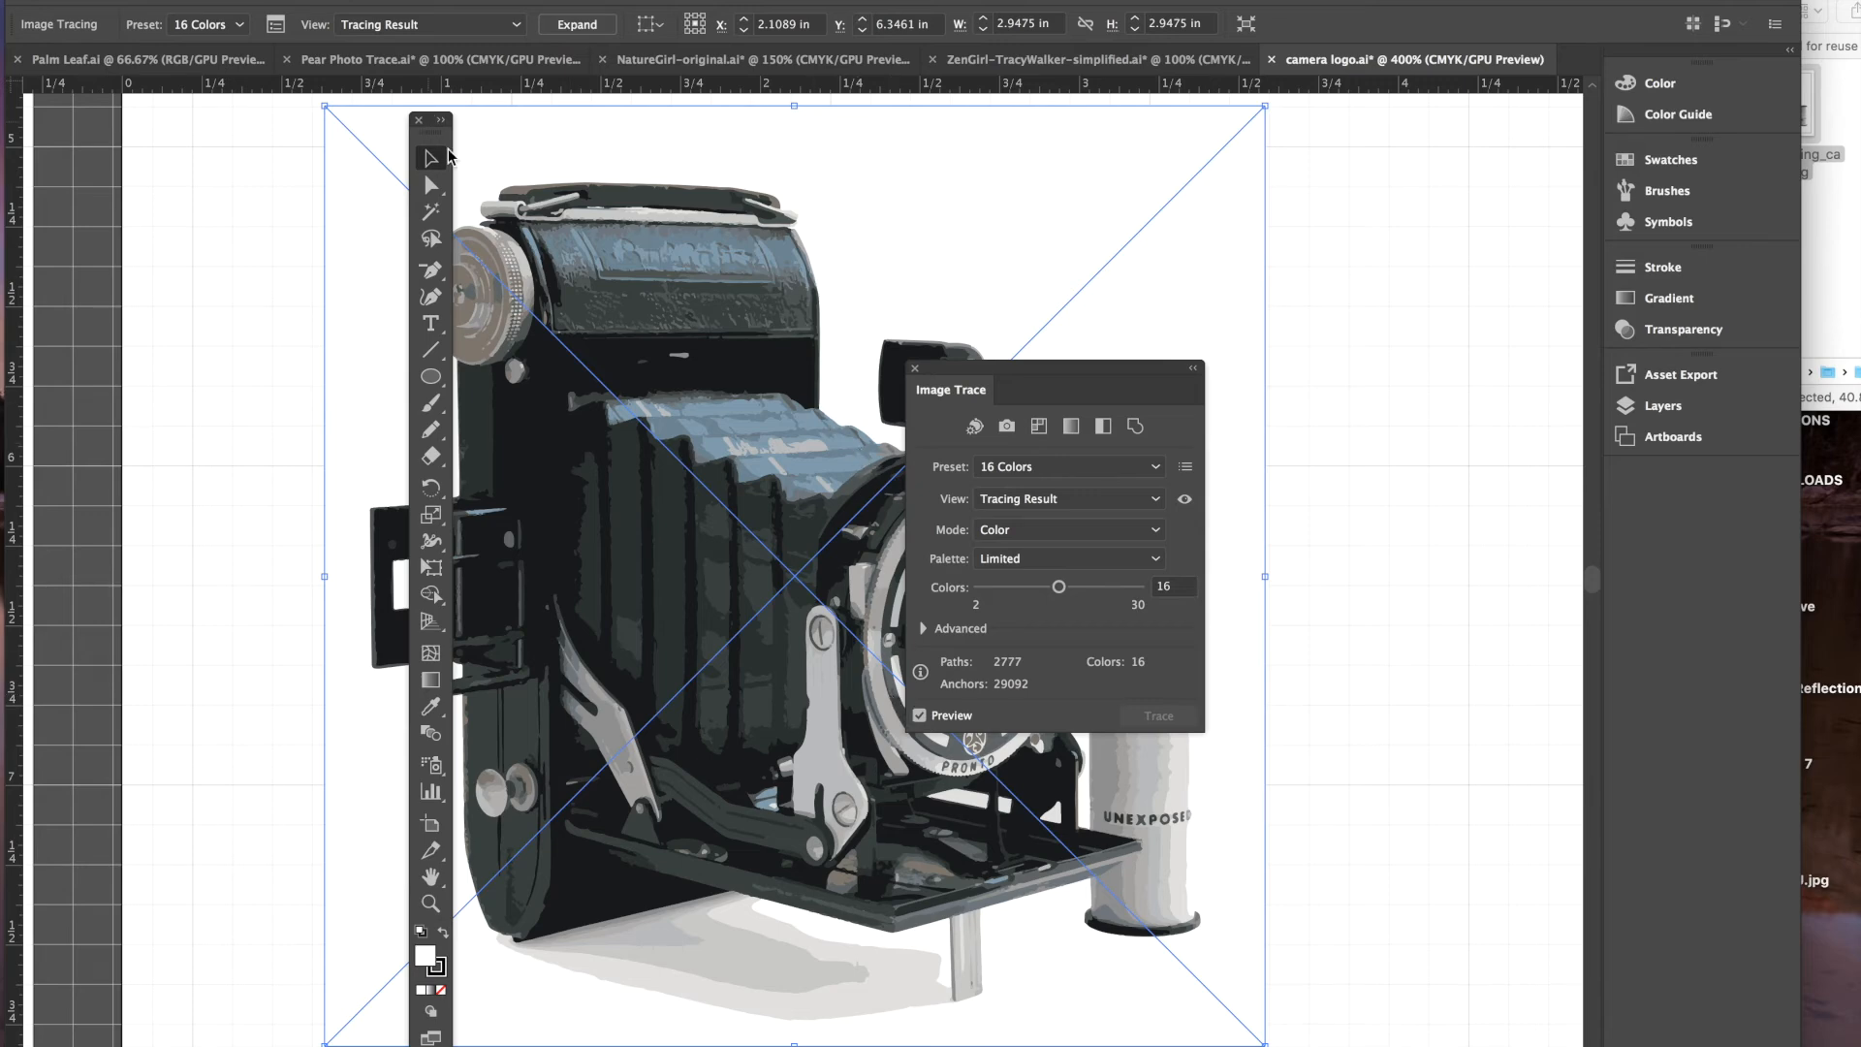
- Move the Tools and Image Trace panels aside and retrace the camera with the 3 Colors preset
left_click_drag(430, 116, 238, 111)
mouse_move(1021, 373)
left_mouse_down()
mouse_move(1290, 291)
mouse_move(1348, 221)
left_mouse_up()
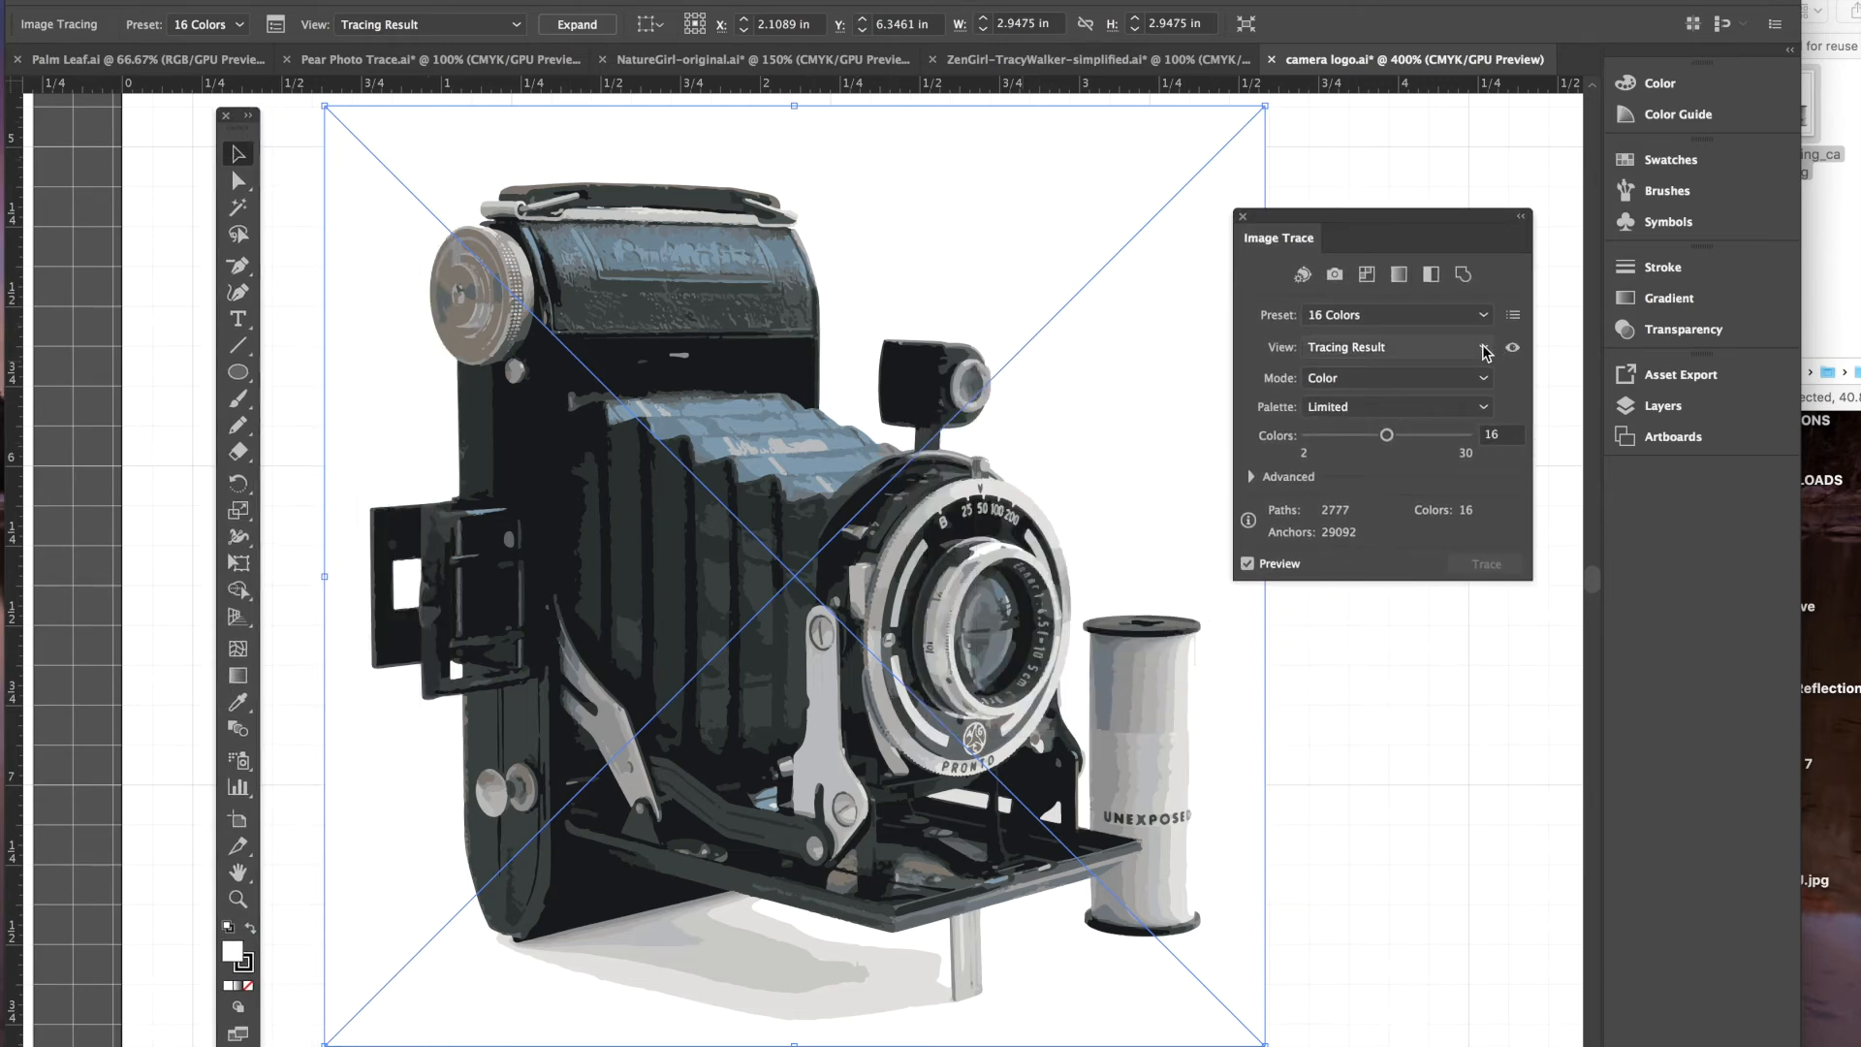
left_click(1486, 318)
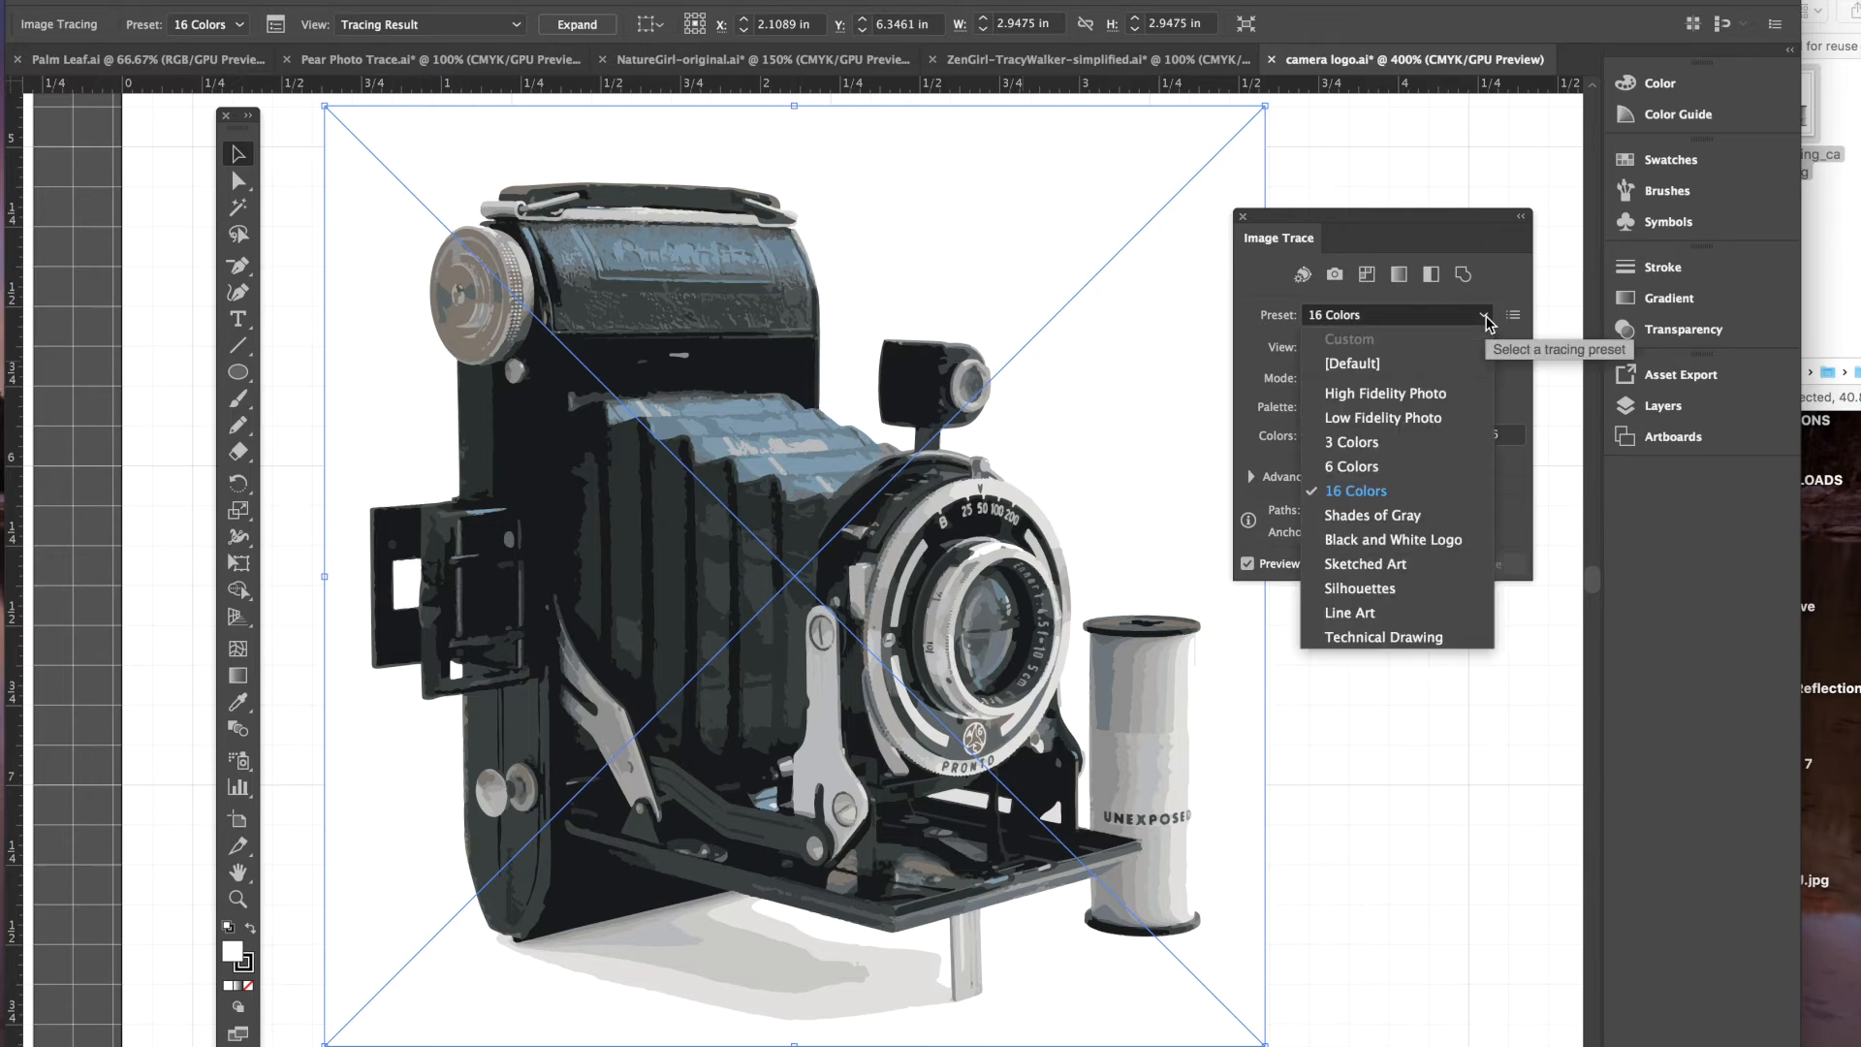
left_click(1418, 451)
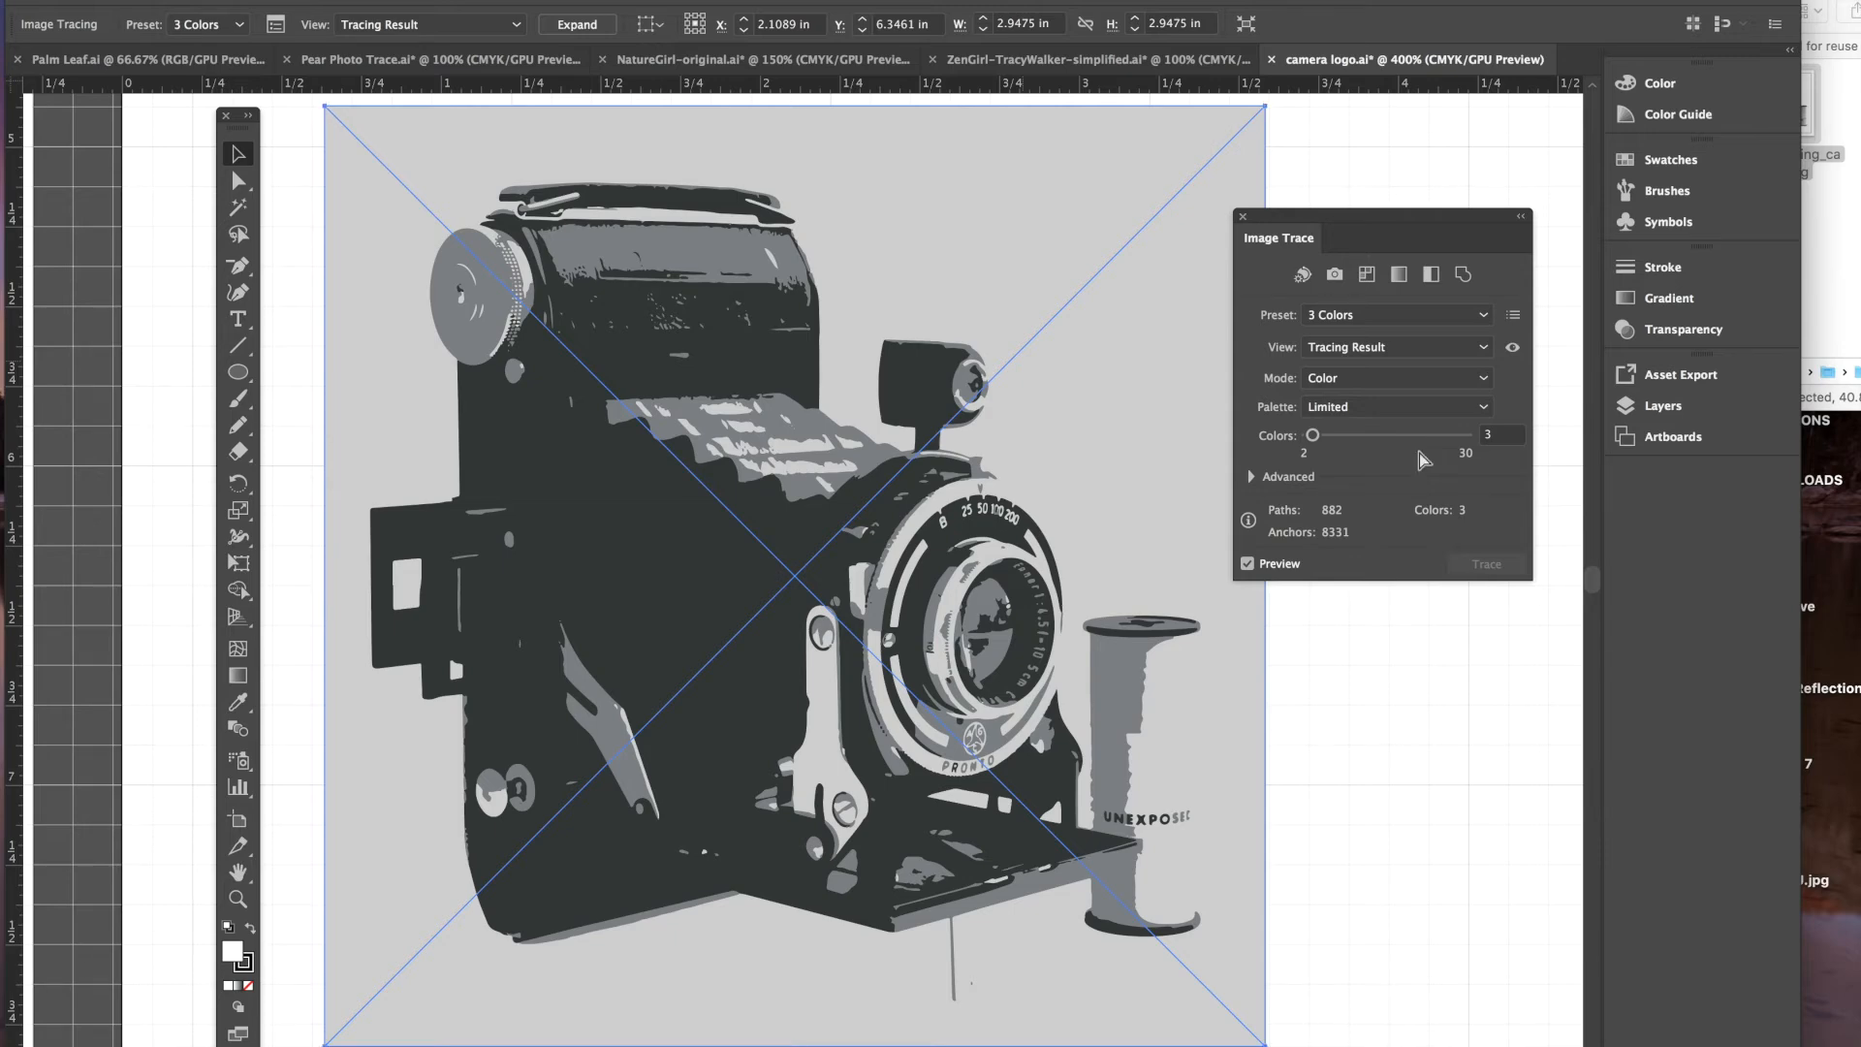
- Revert to the 16 Colors trace and keep the view showing the Tracing Result
key("super+z")
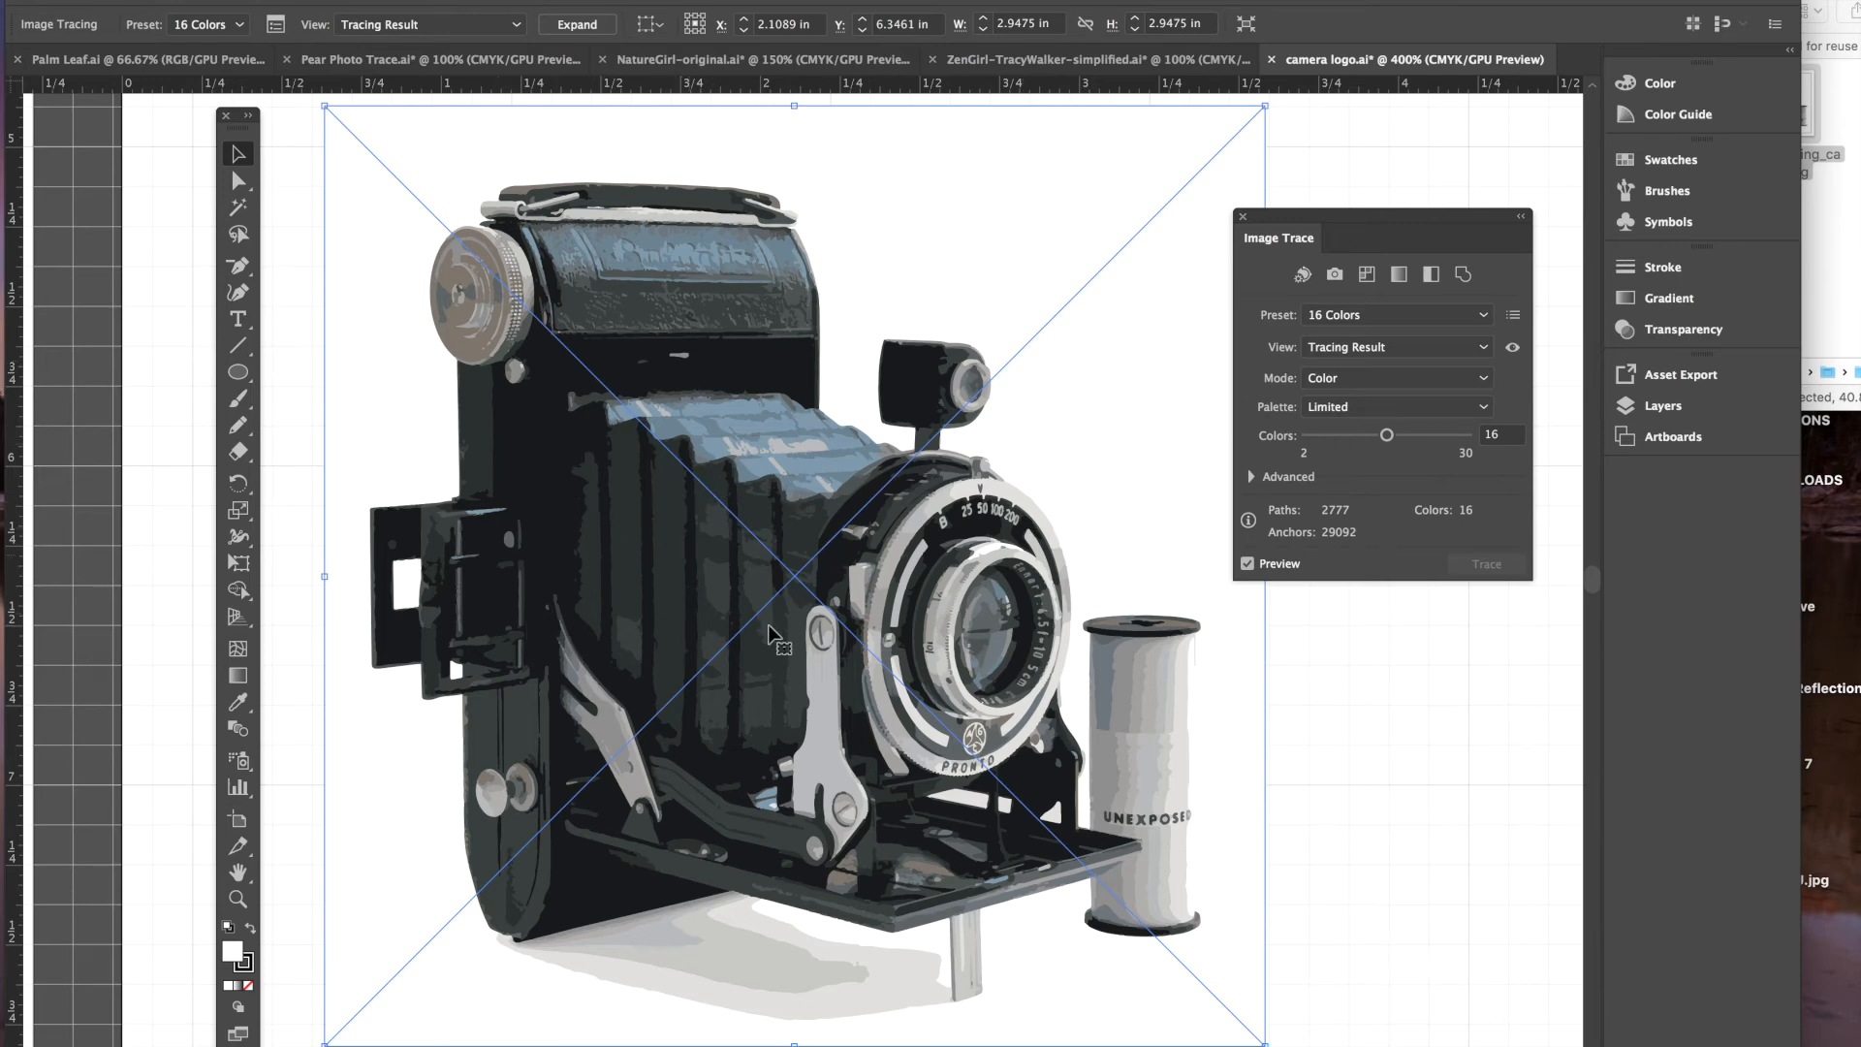
left_click(1483, 347)
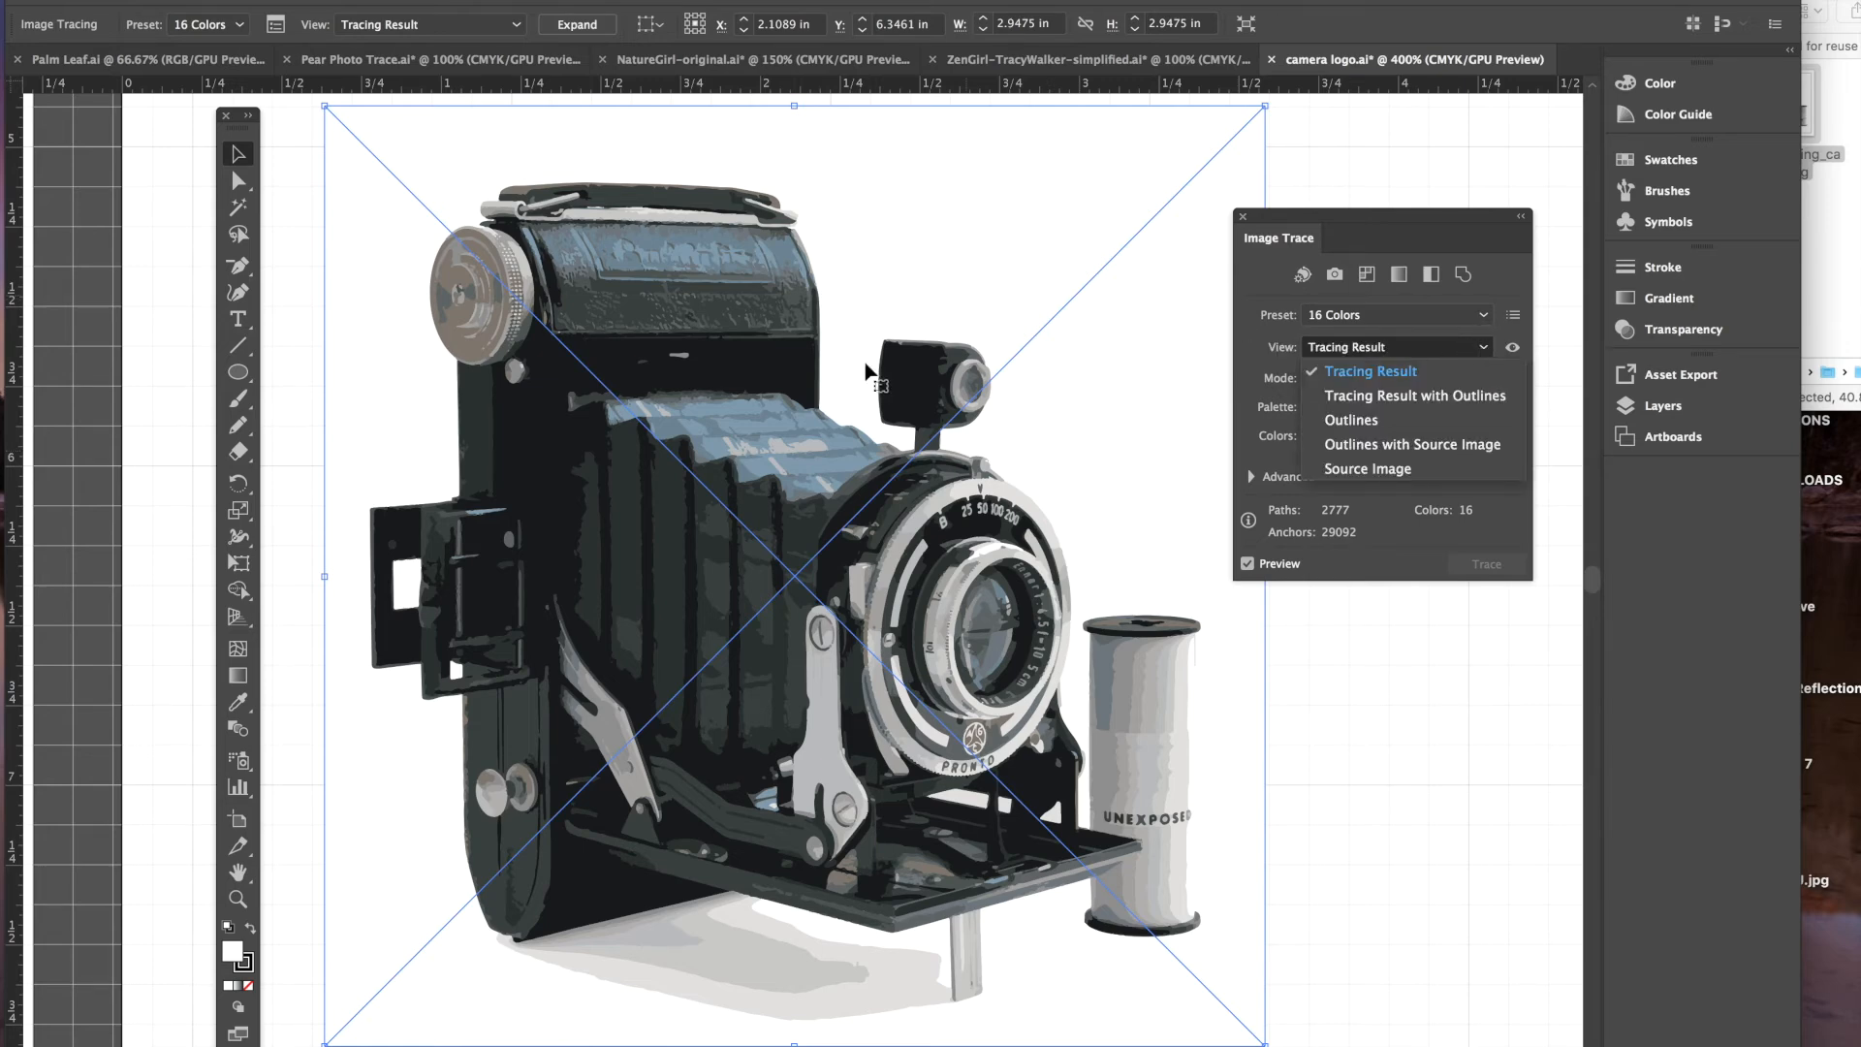
left_click(734, 339)
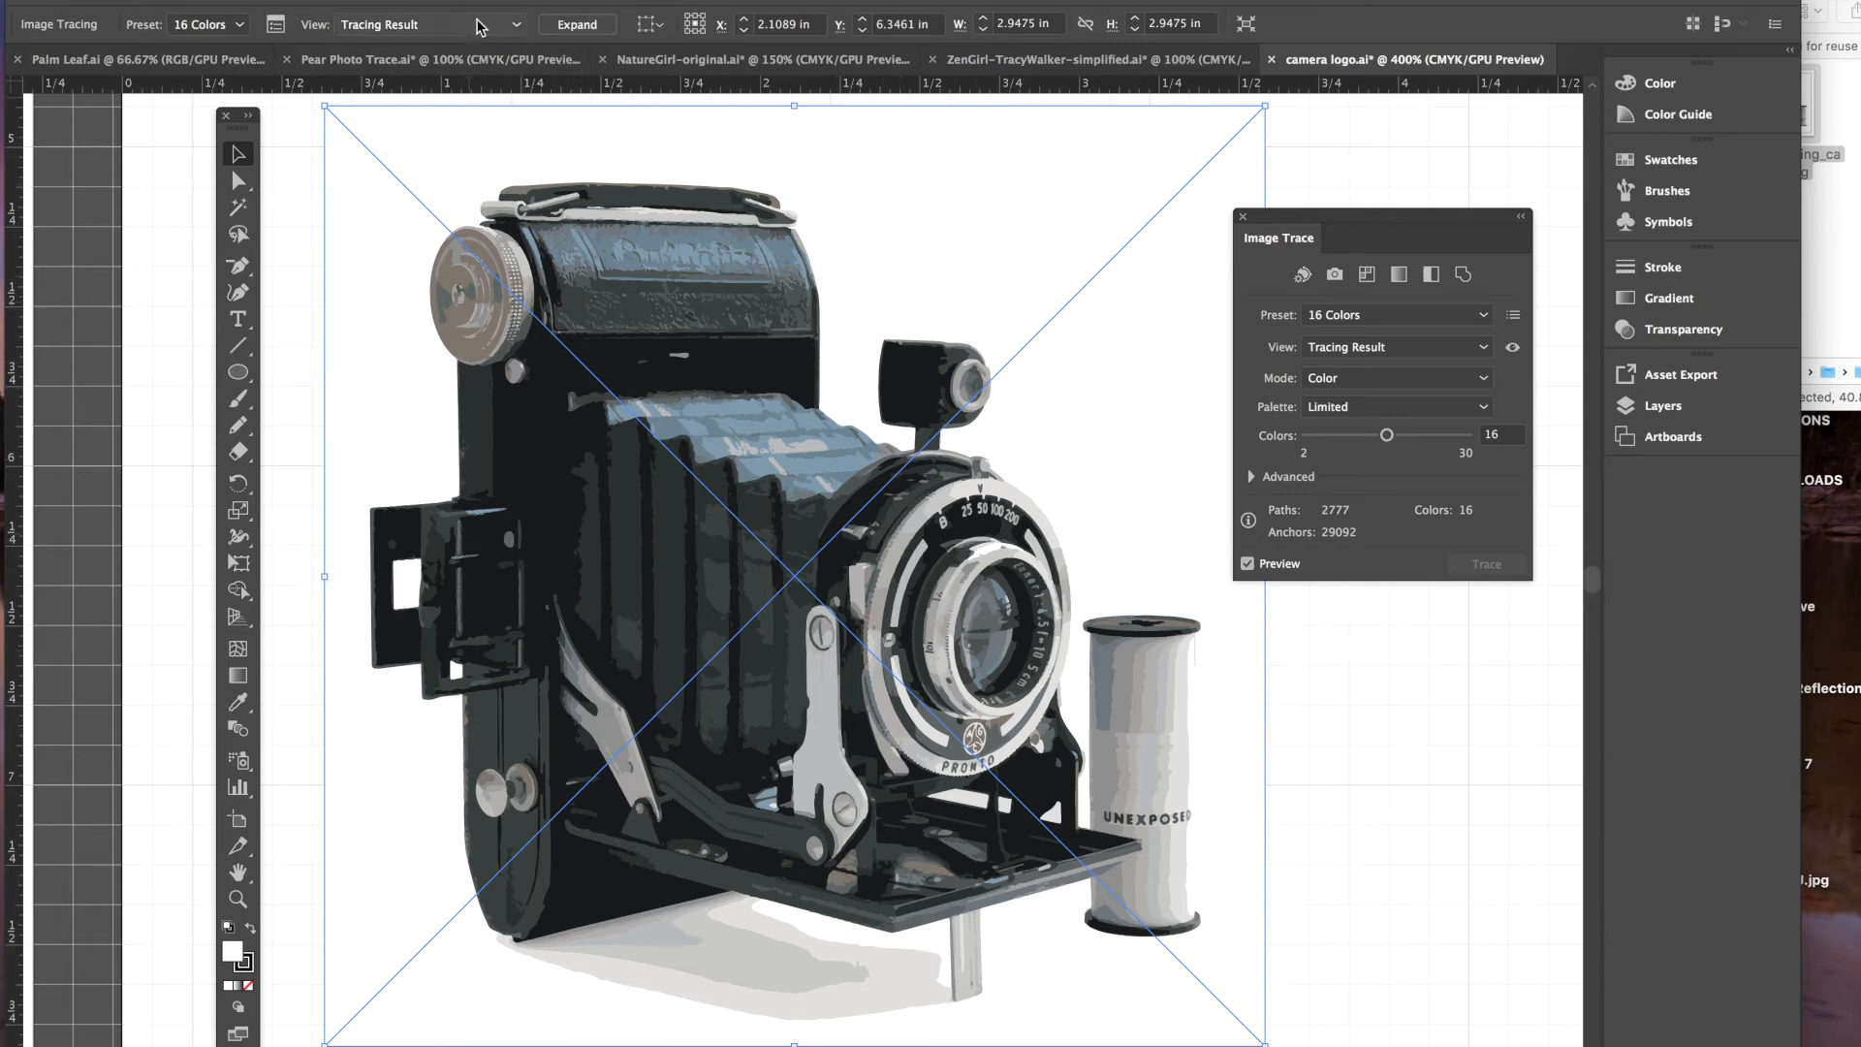
- Expand the 16 Colors camera trace into editable paths and select the whole traced group
left_click(597, 27)
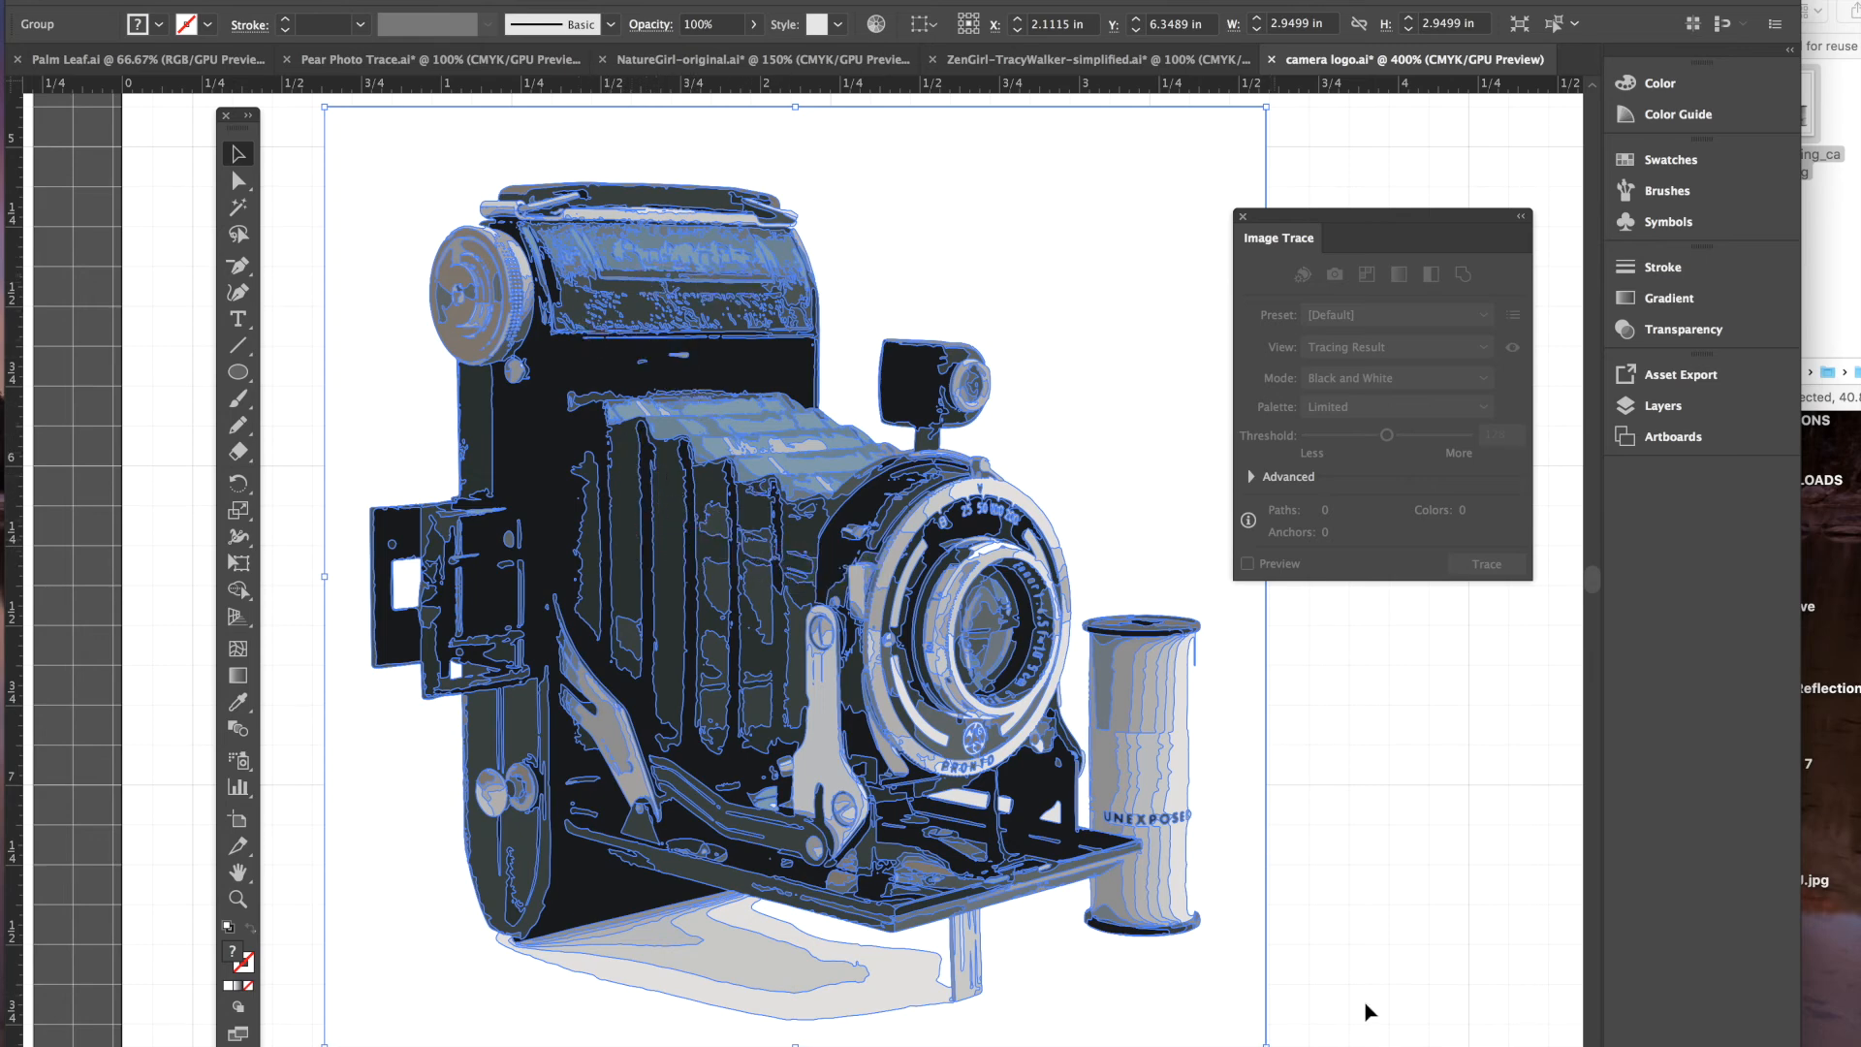
left_click(1314, 905)
left_click(948, 687)
left_click(1299, 774)
left_click(884, 700)
- Ungroup the traced camera pieces and select the dark camera body shape
left_click(297, 0)
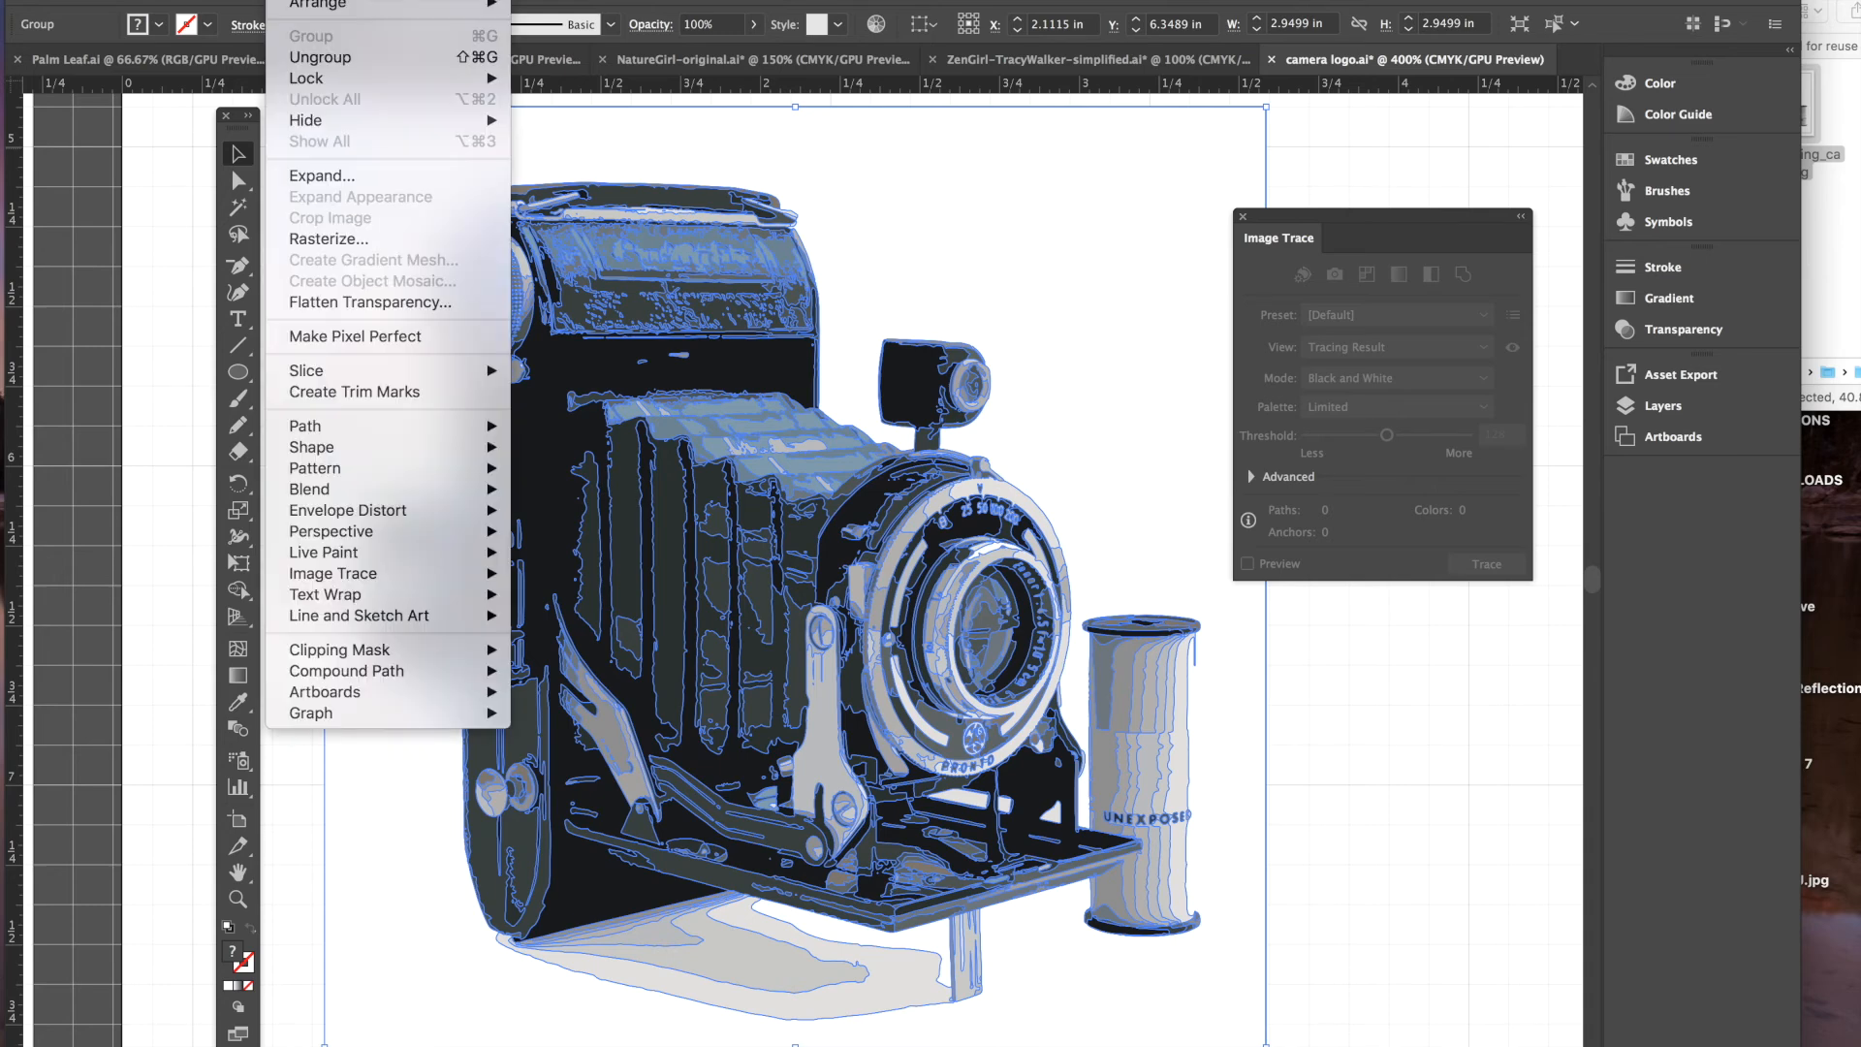
left_click(320, 57)
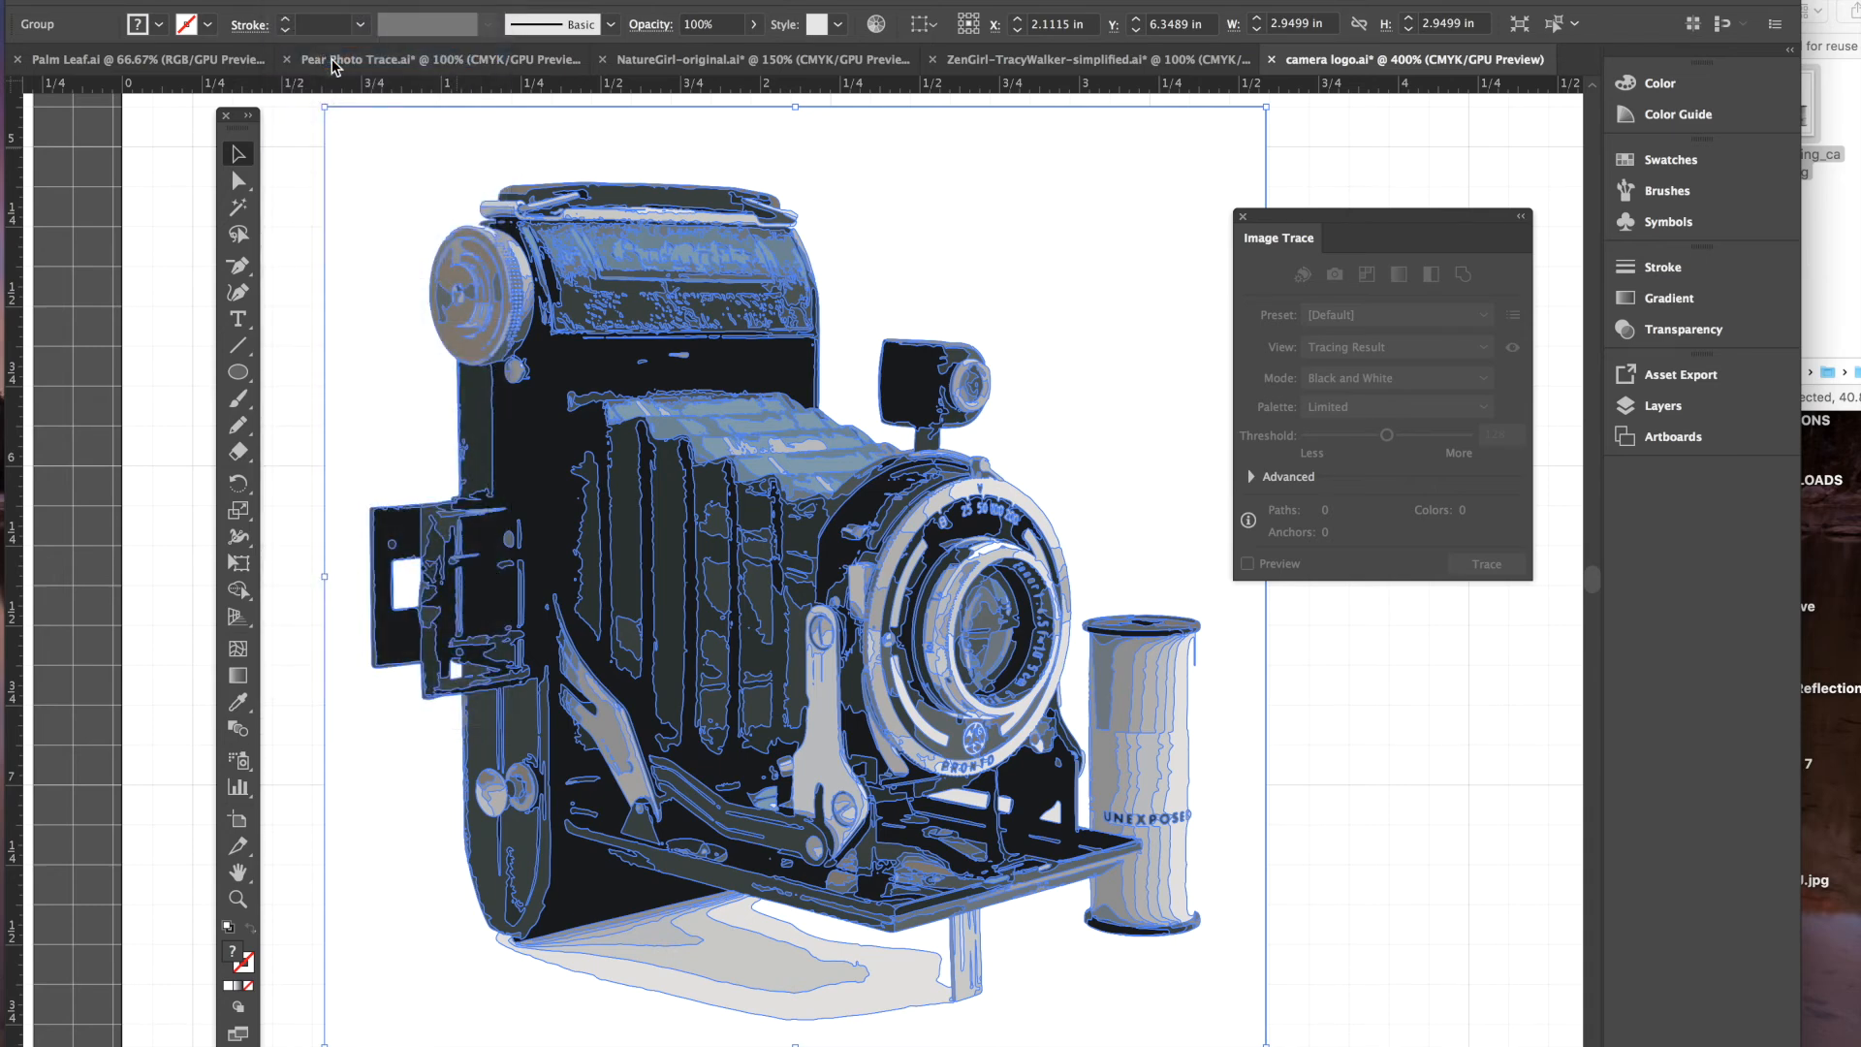
left_click(1389, 717)
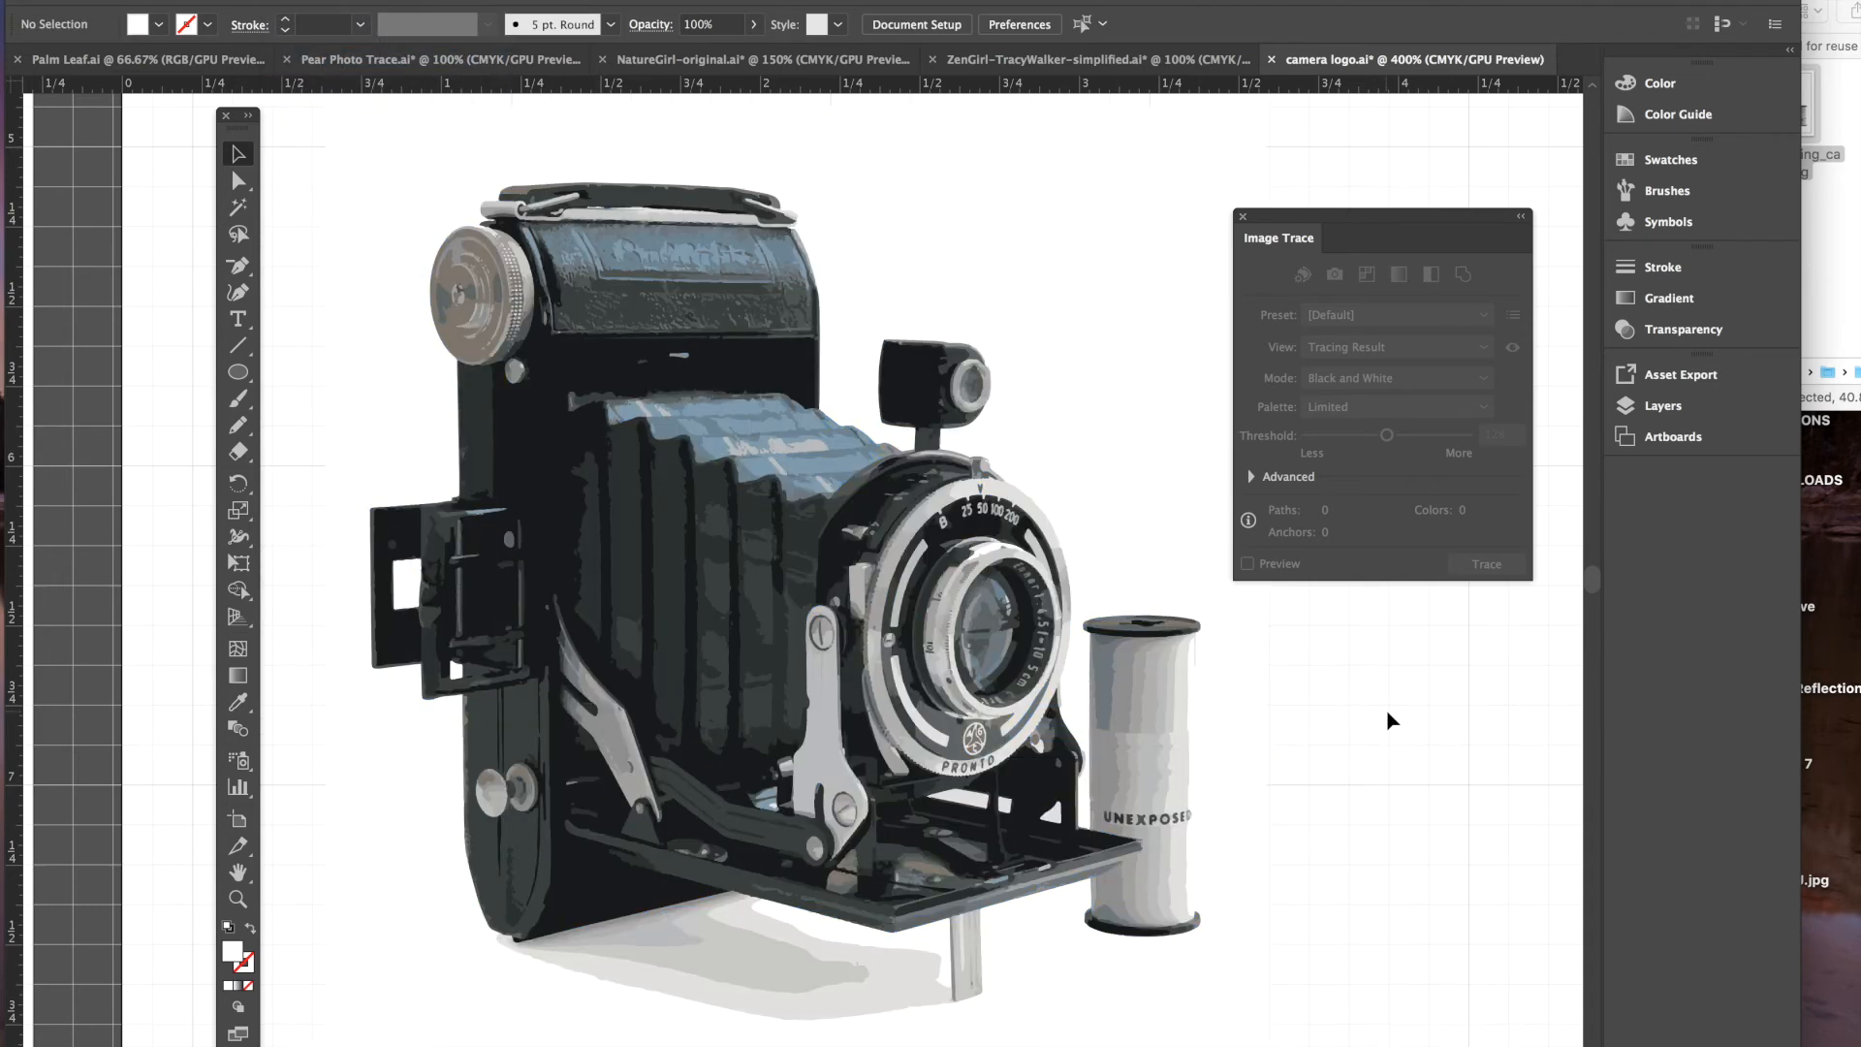
left_click(912, 403)
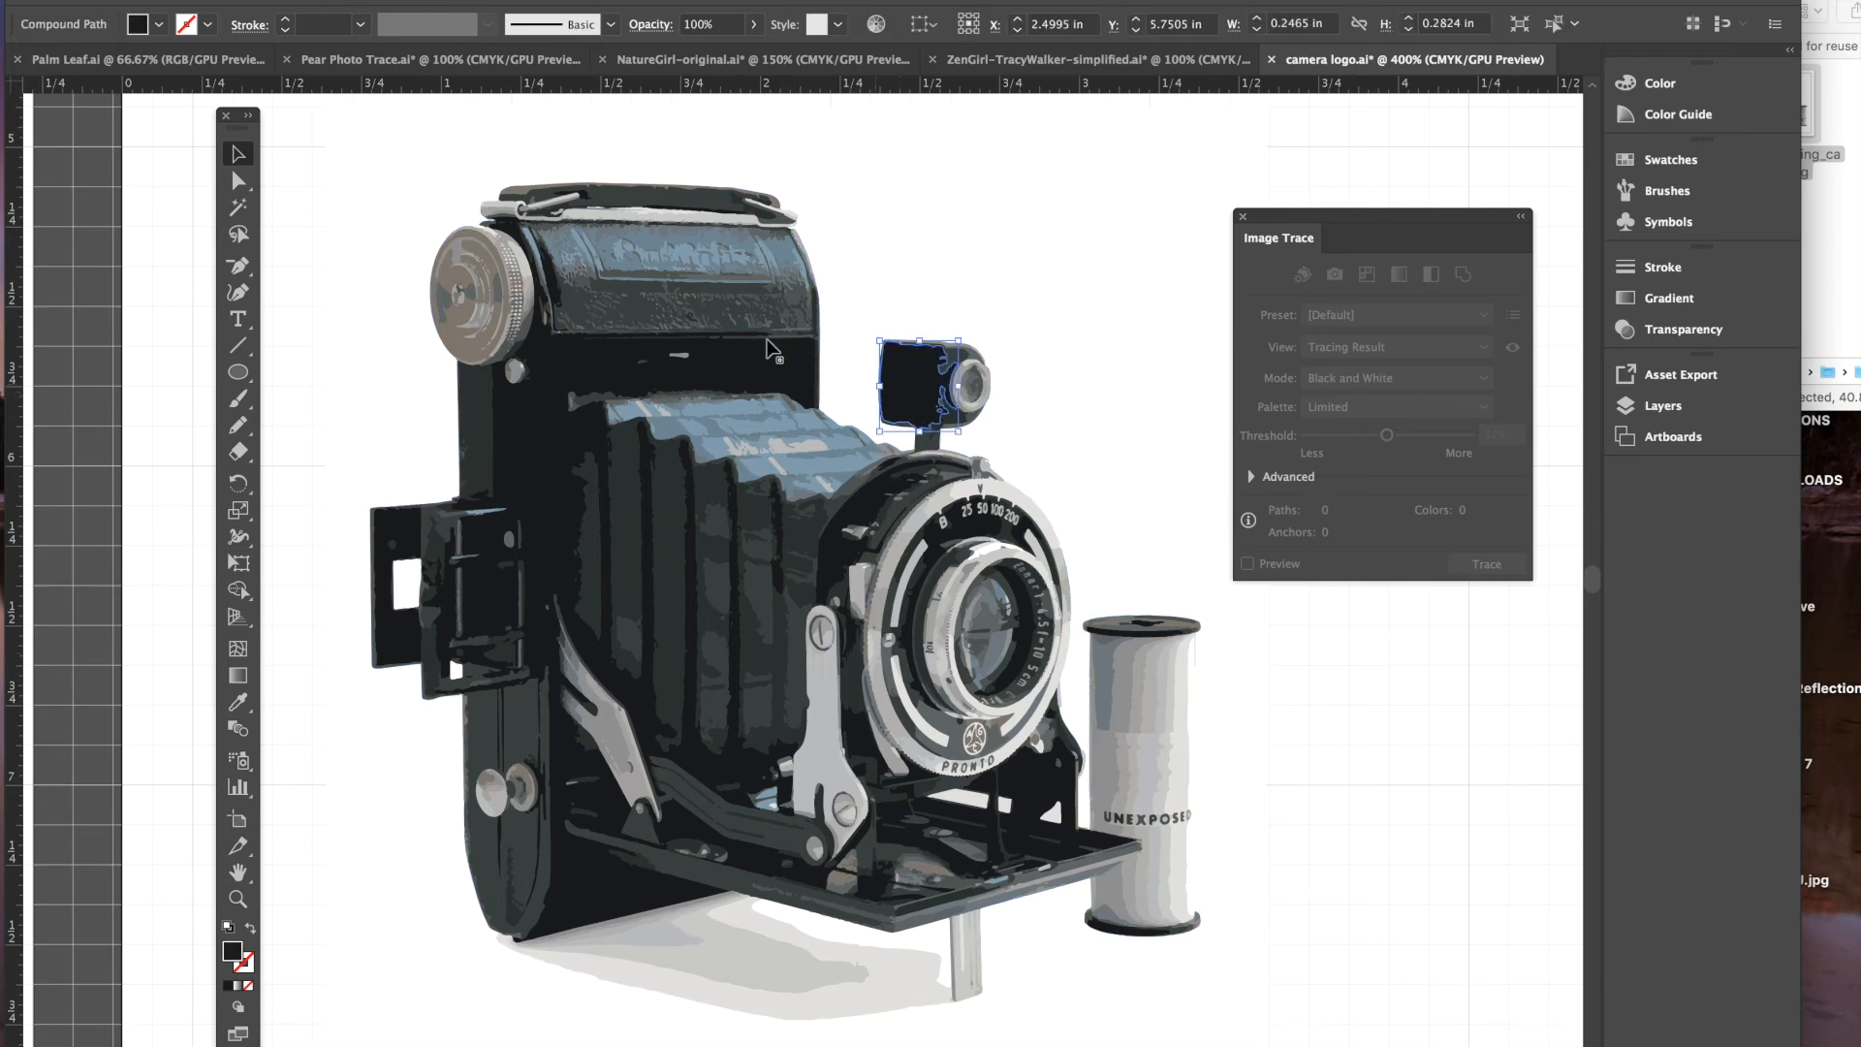
left_click(638, 361)
left_click(473, 398)
left_click(561, 412)
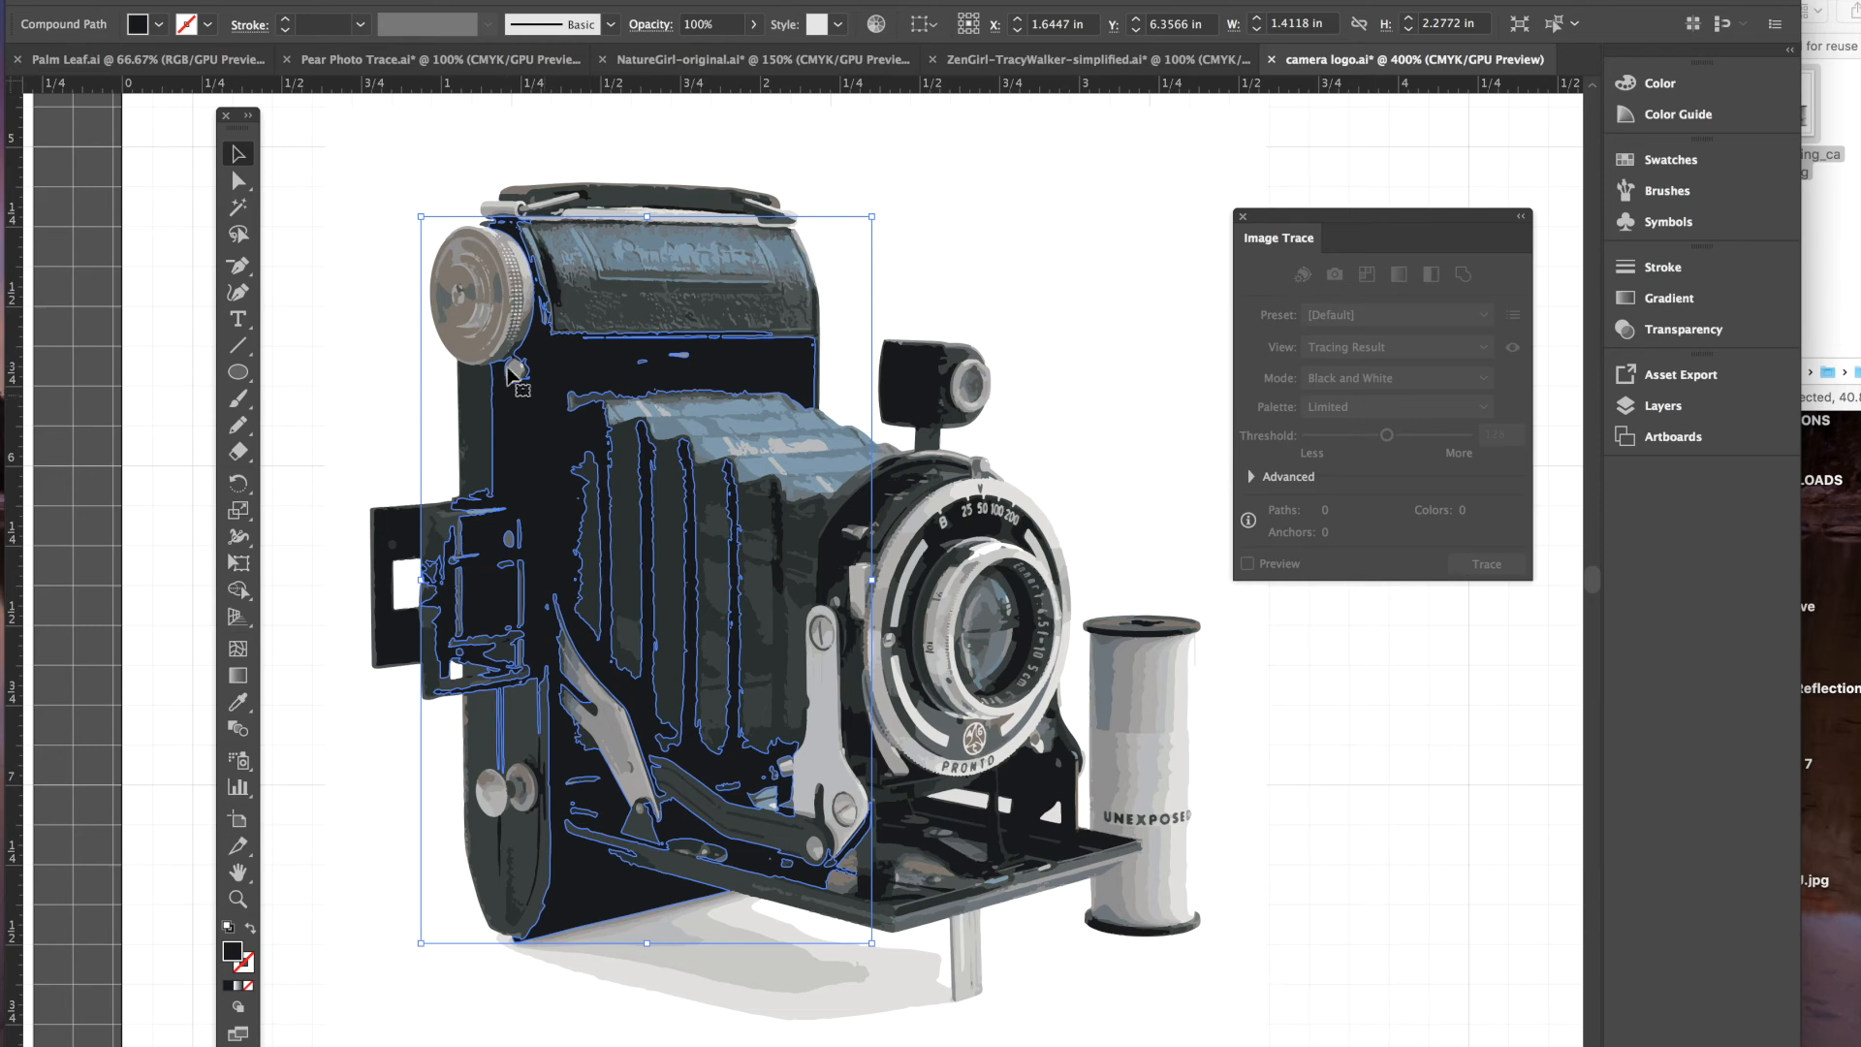
- Try a magenta fill on the body shape, then undo it back to the original black
left_click(156, 27)
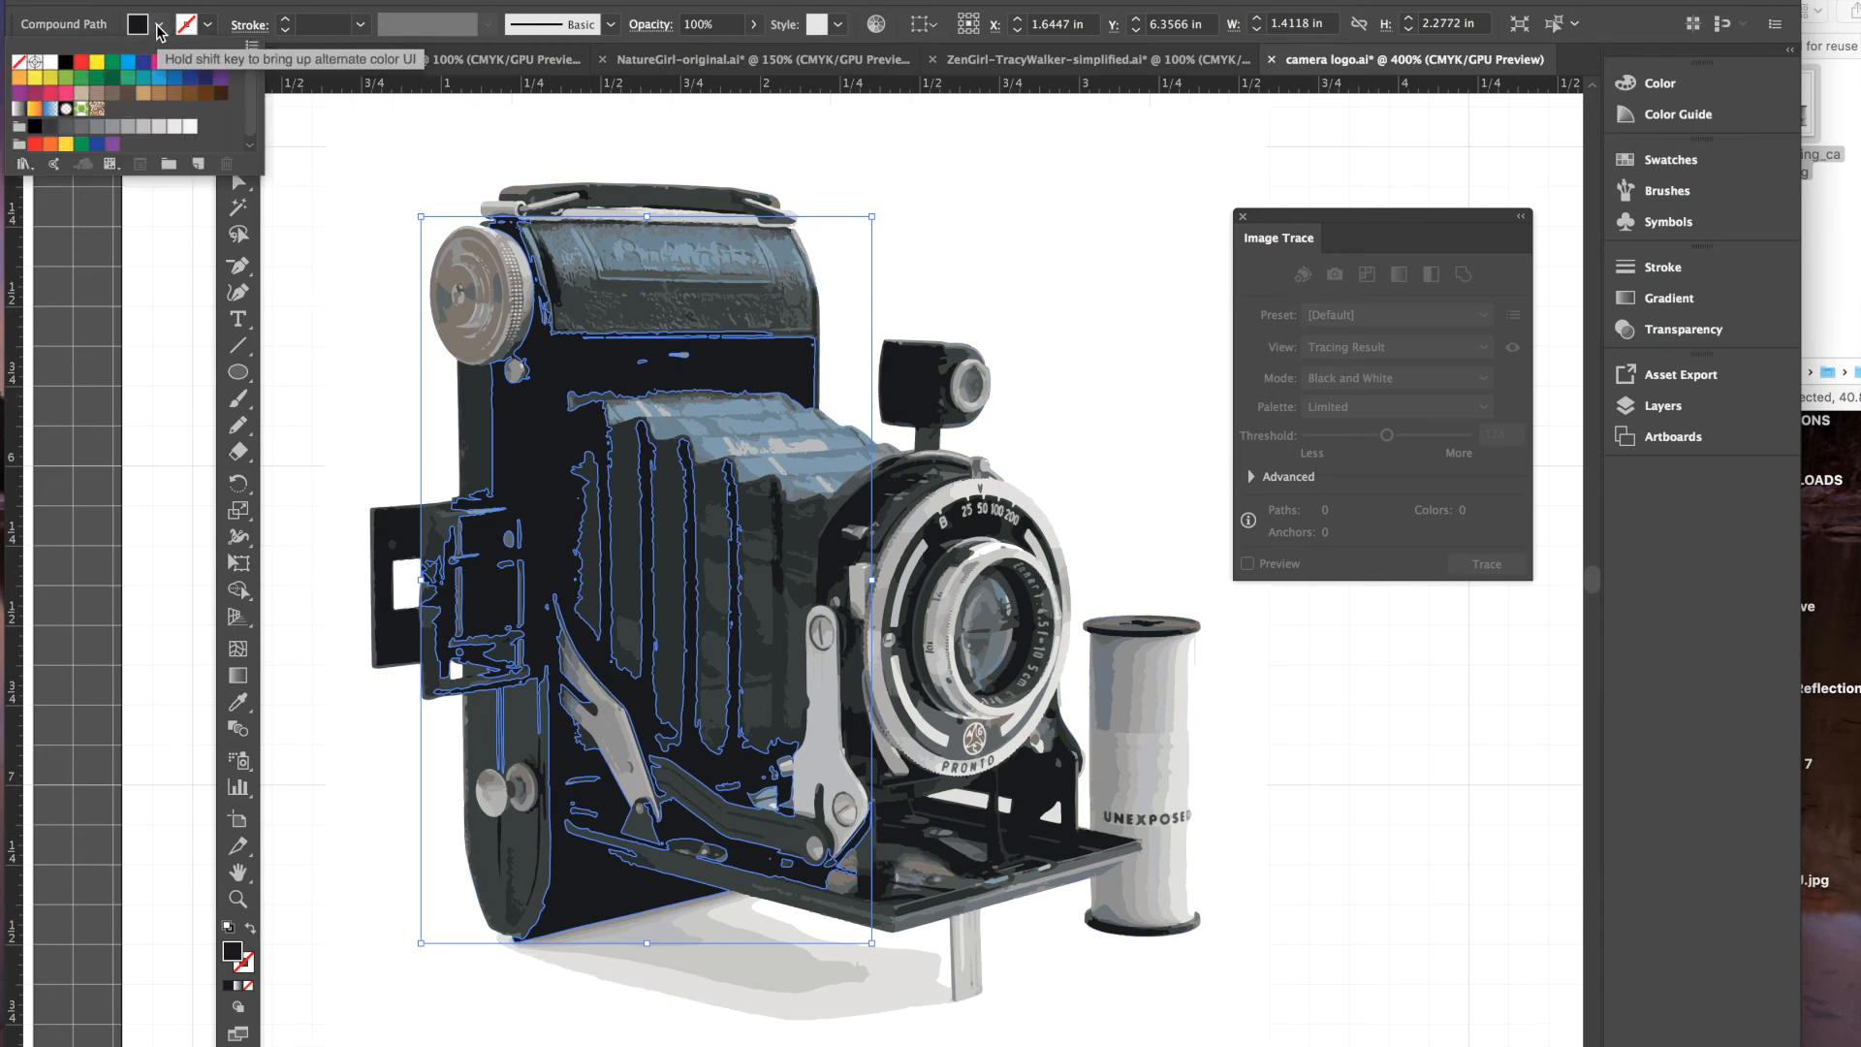
left_click(34, 94)
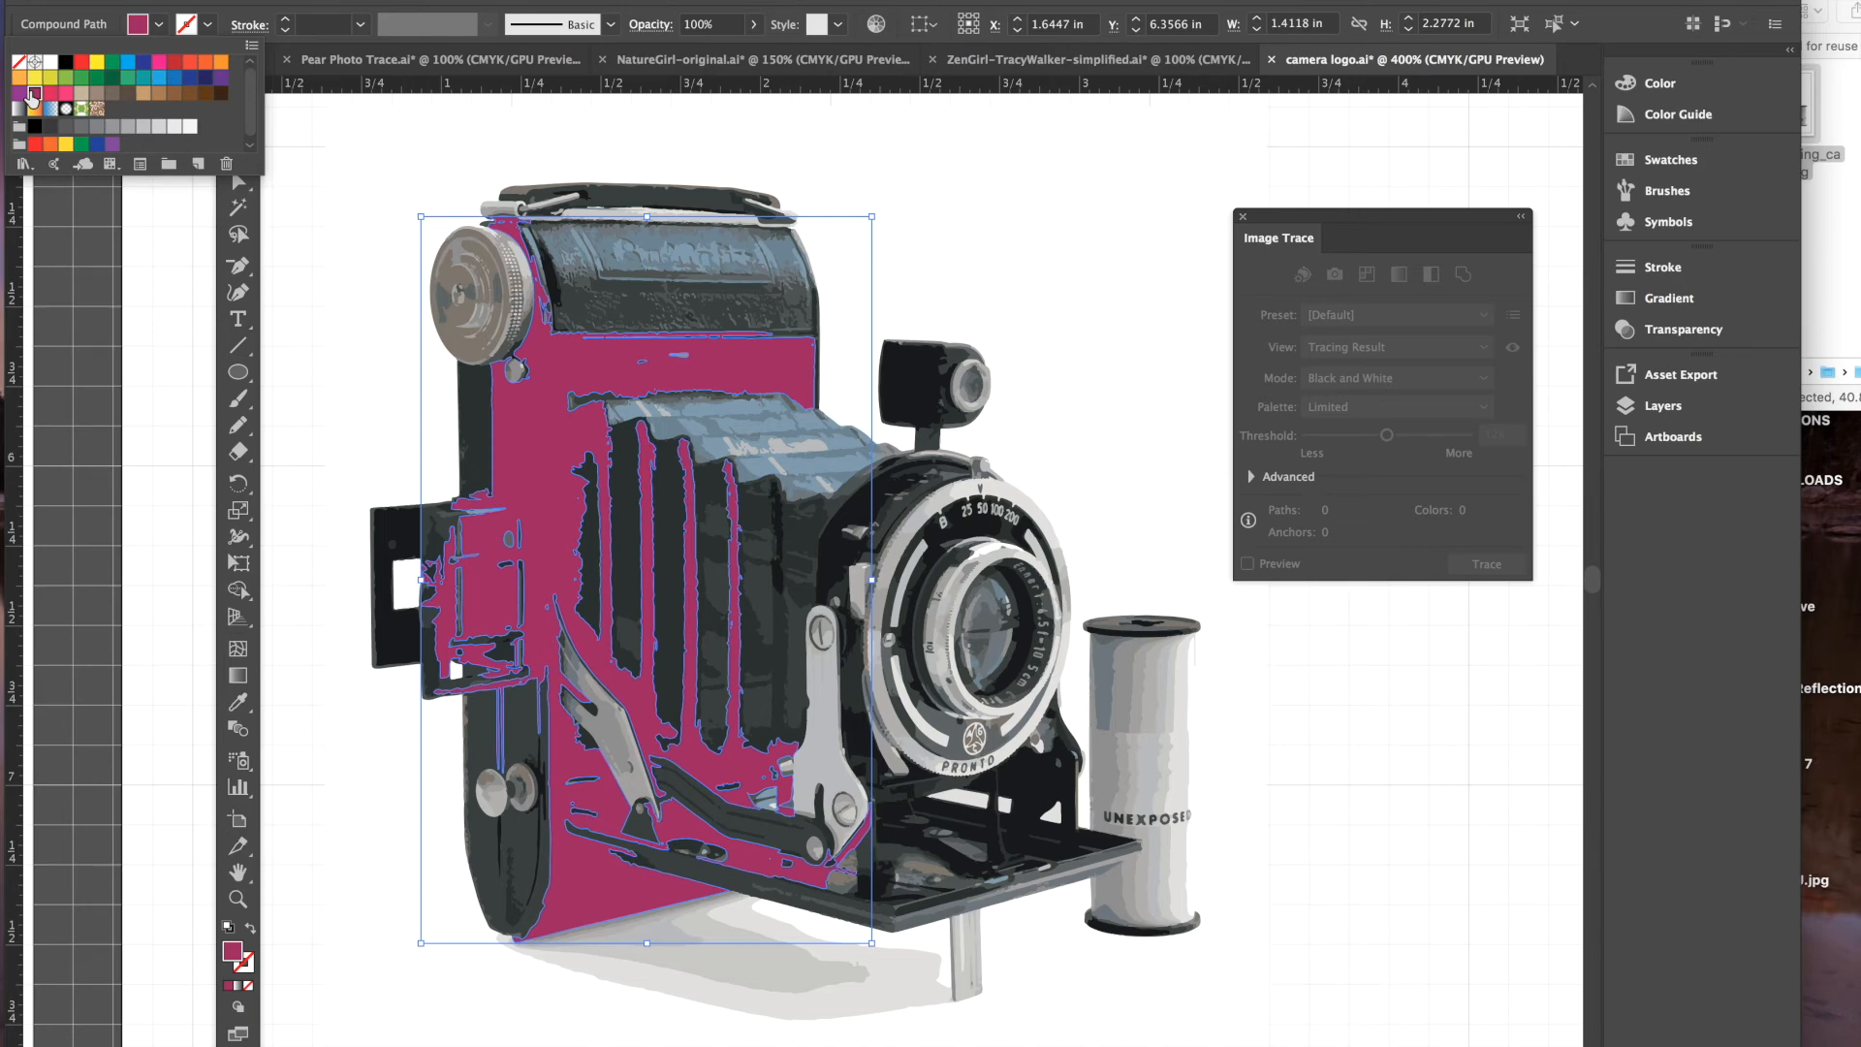
key("Escape")
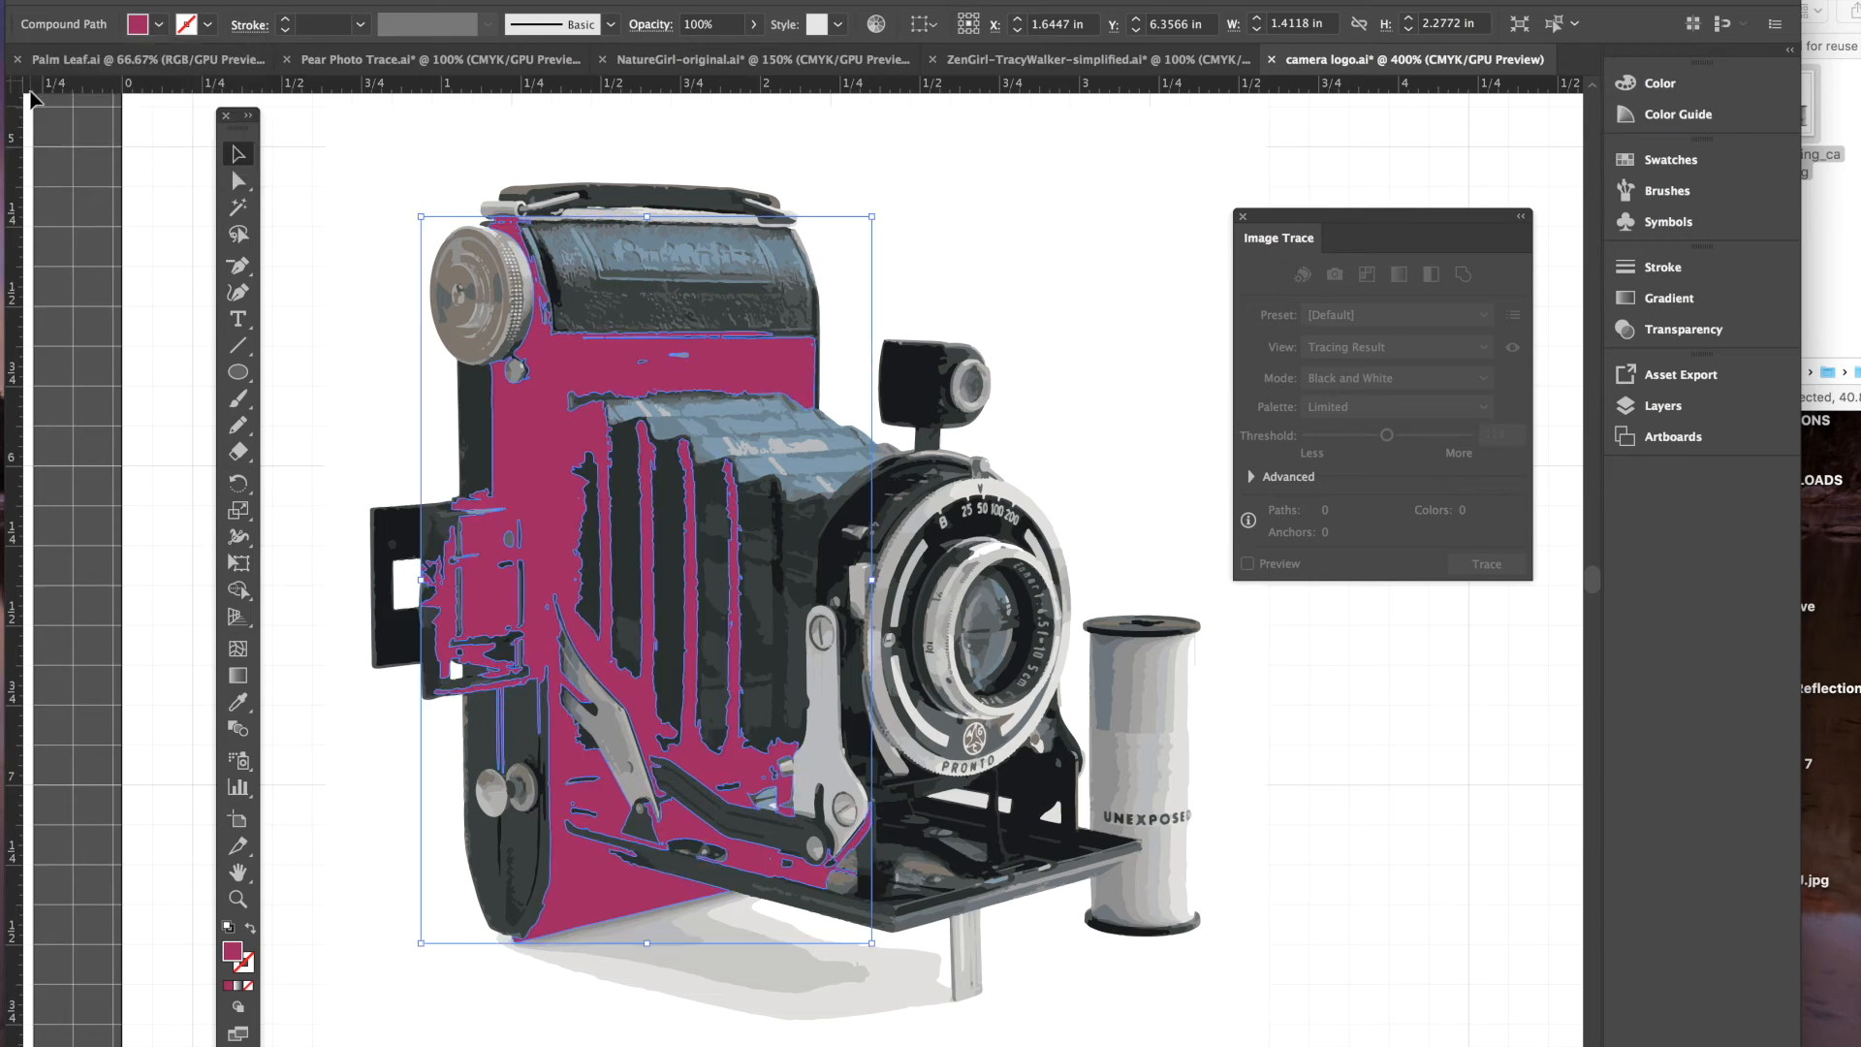
key("super+z")
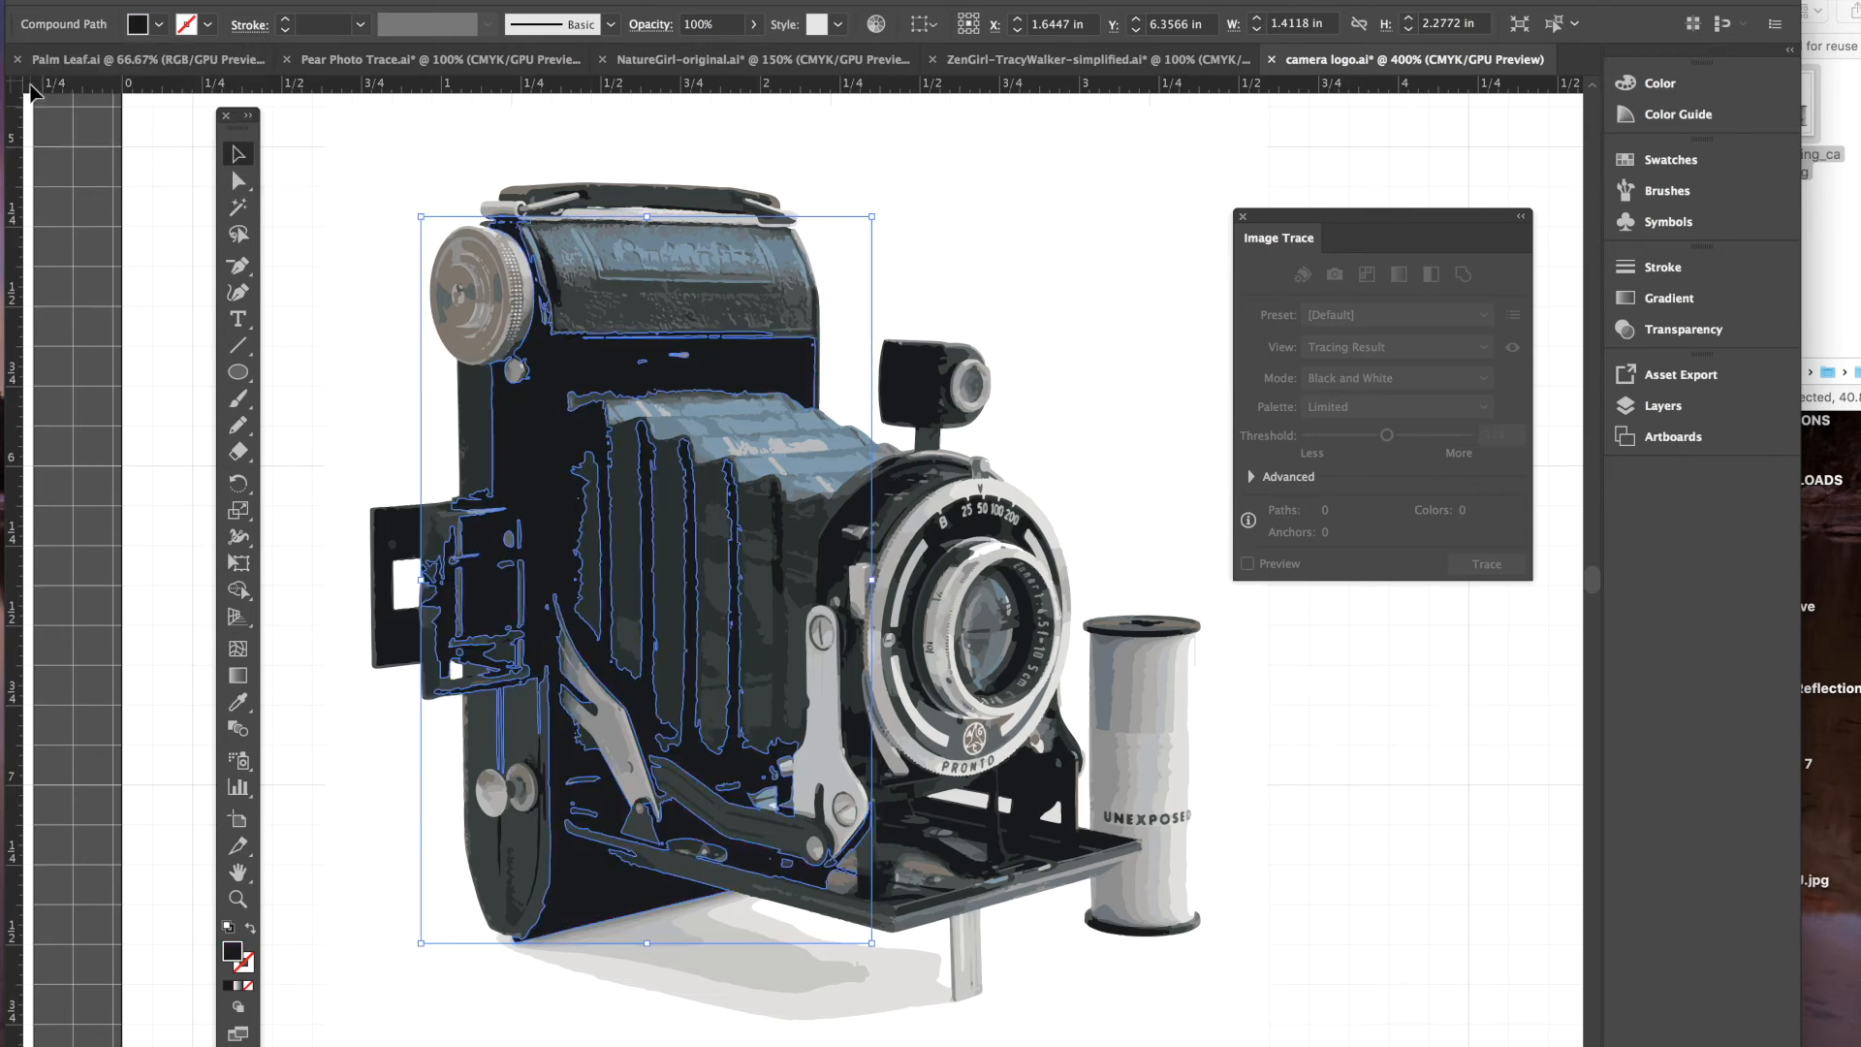
left_click(1444, 754)
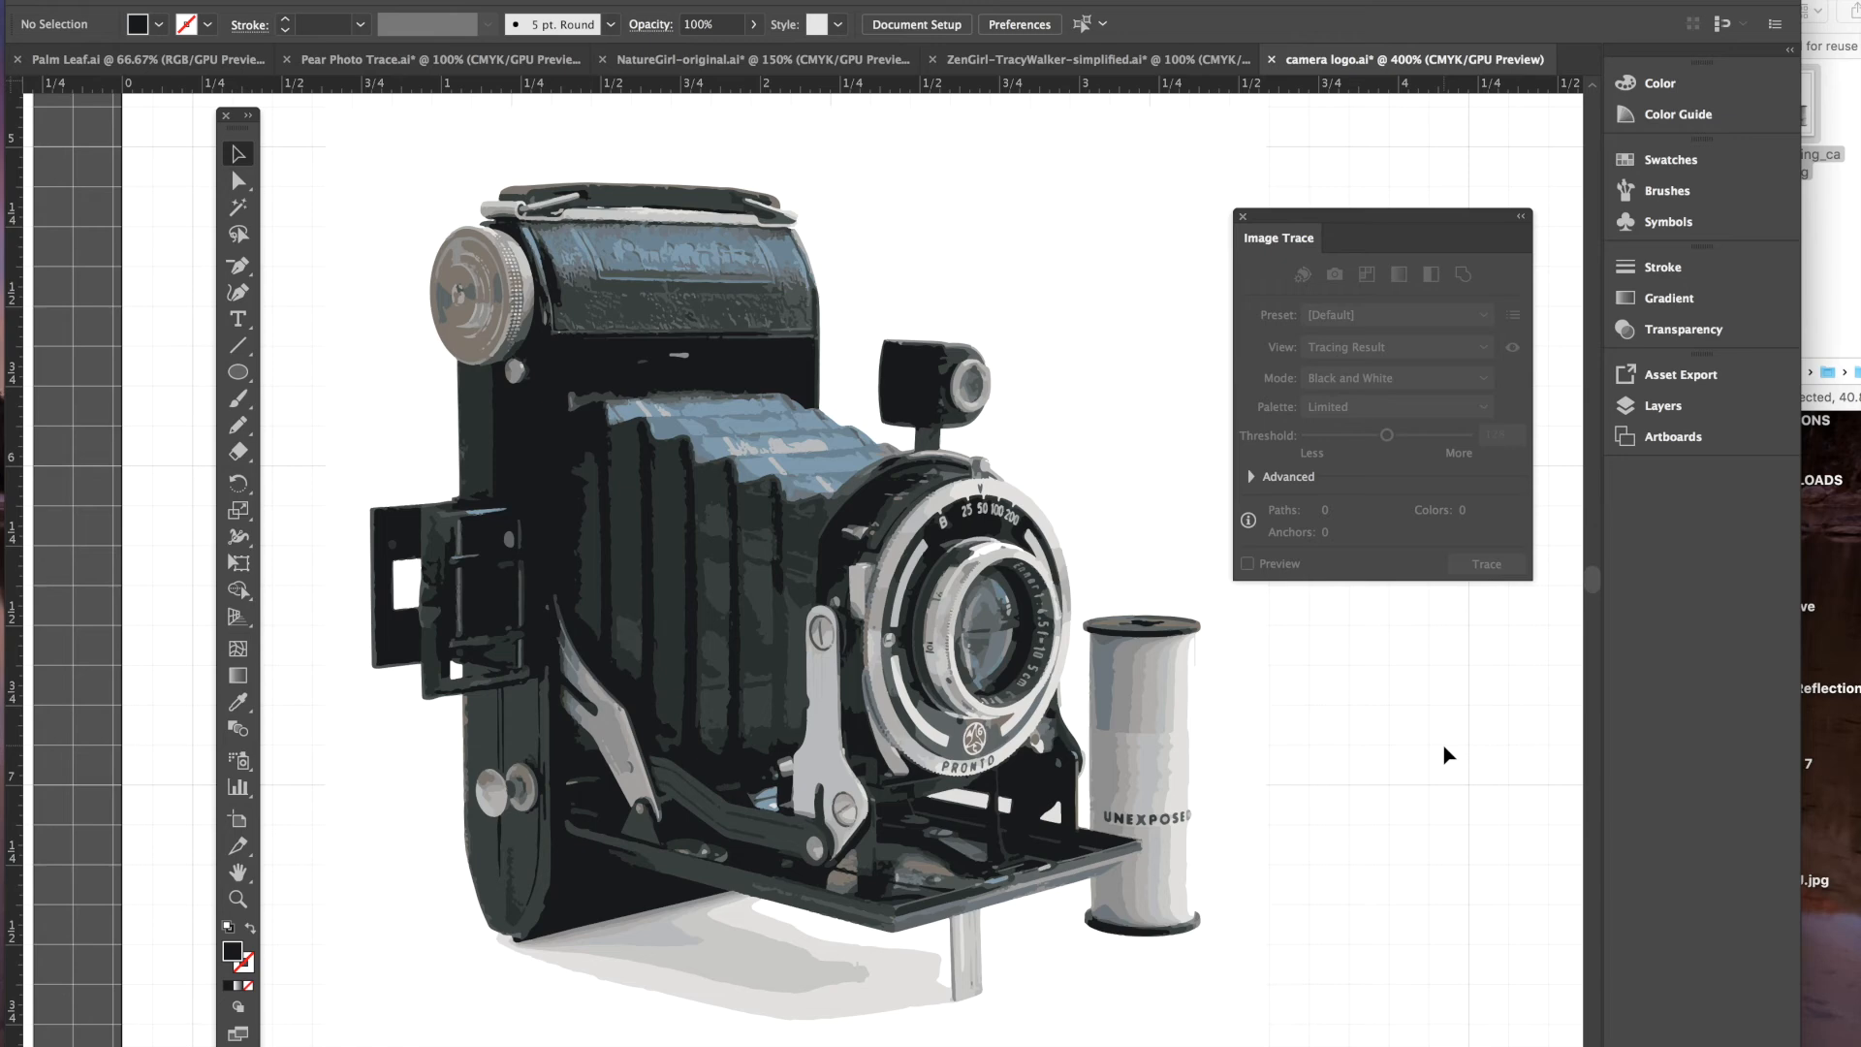
- Marquee-select every expanded camera piece and group them into one object of about 2.6 × 2.62 in
key("super+minus")
key("super+minus")
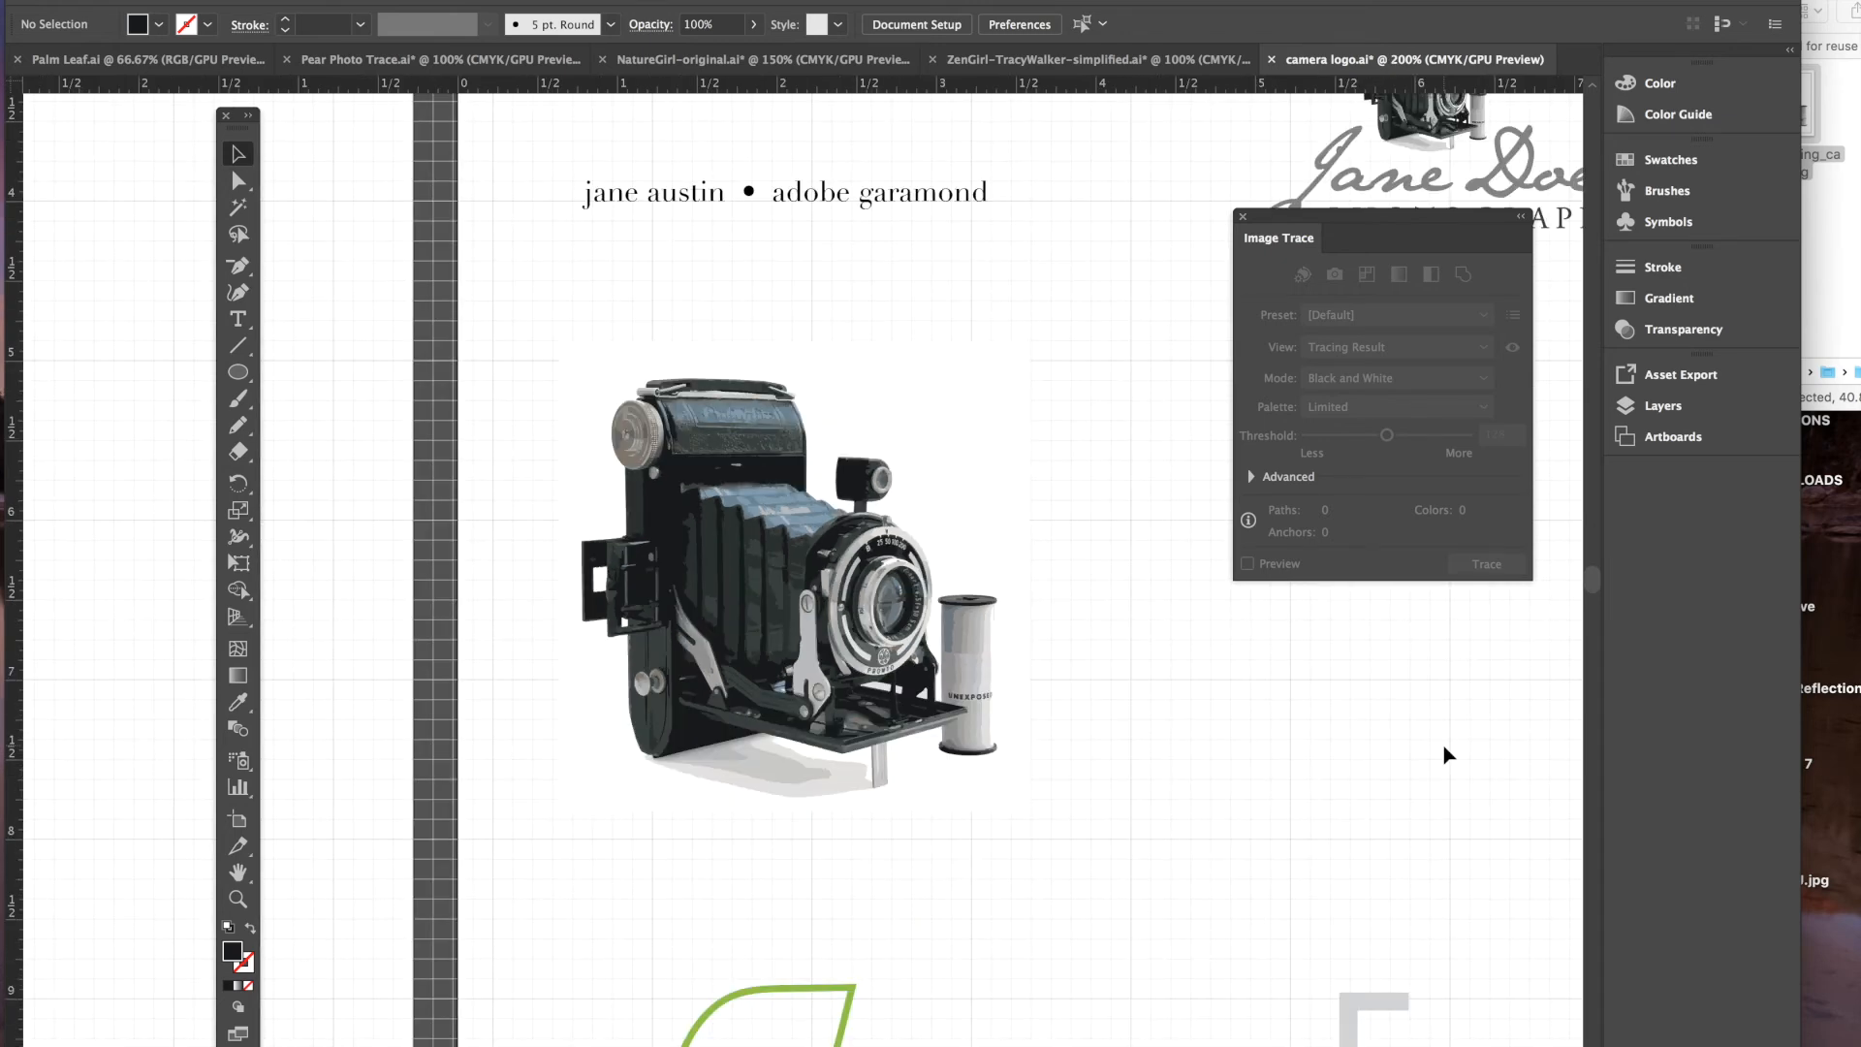
left_click(938, 426)
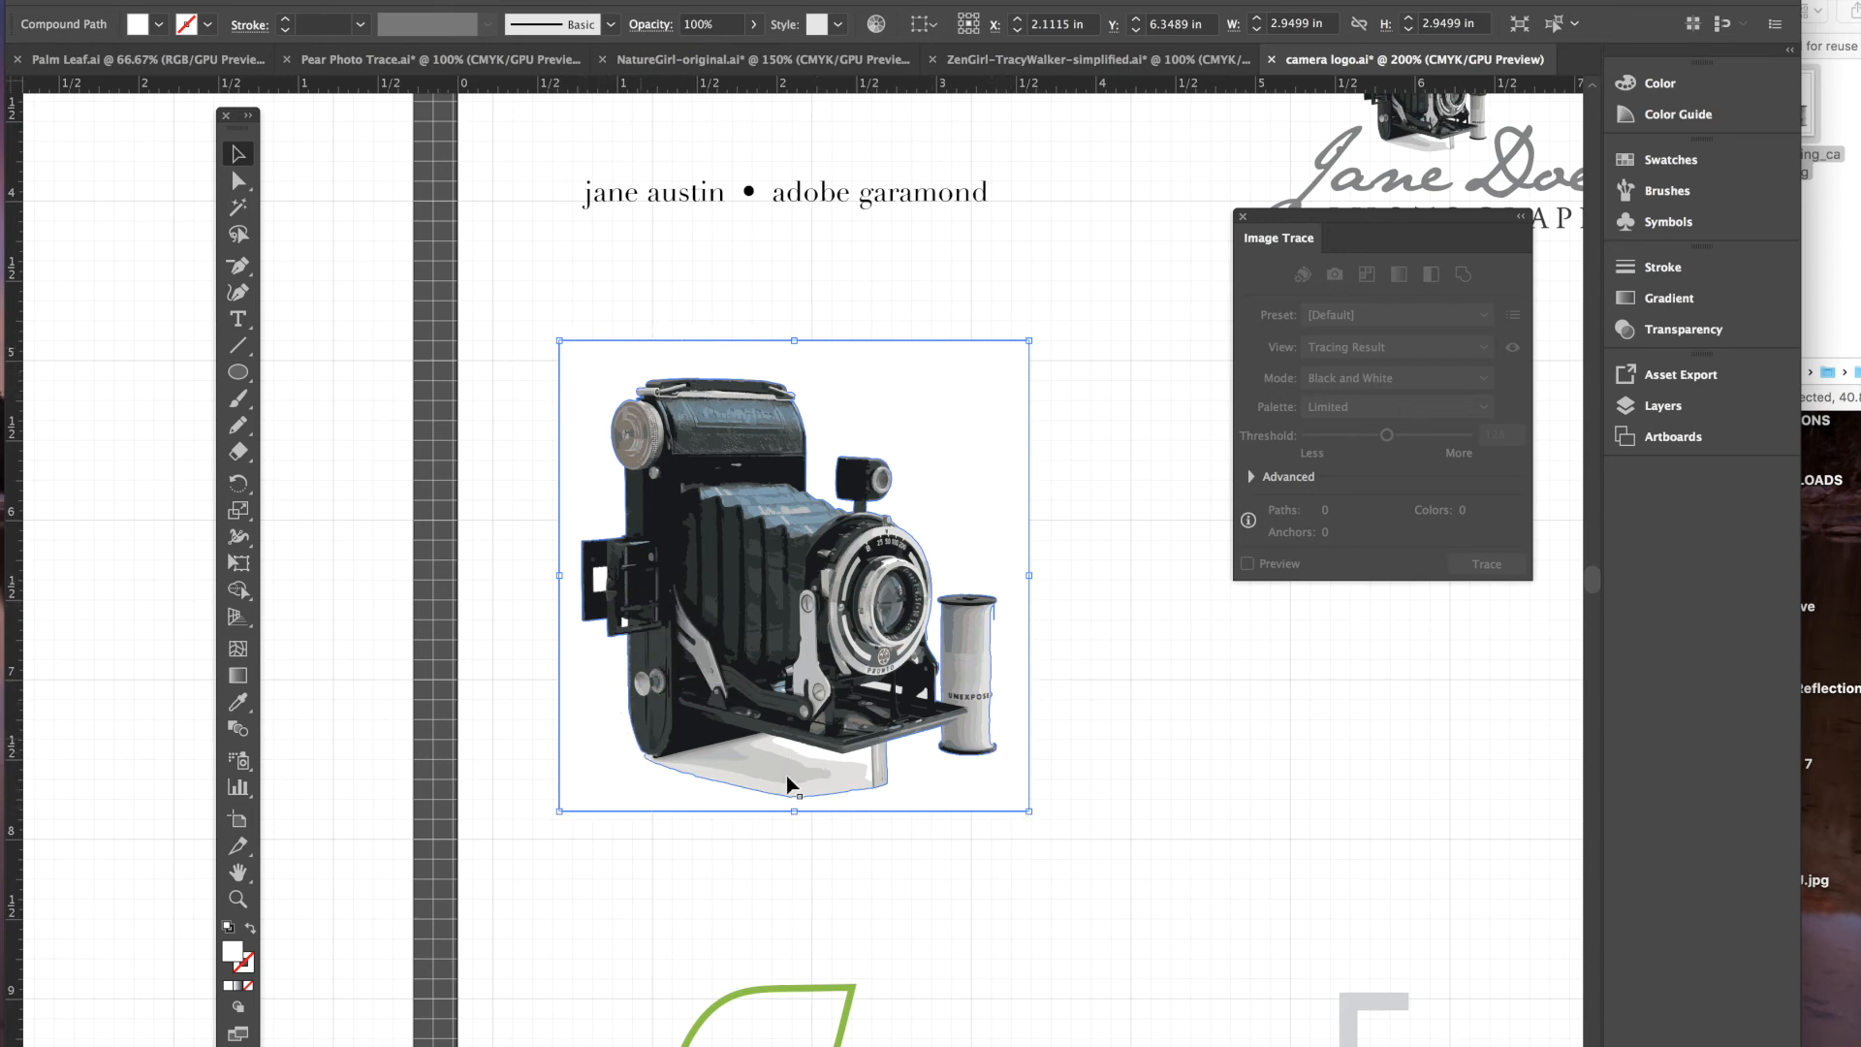
left_click(951, 793)
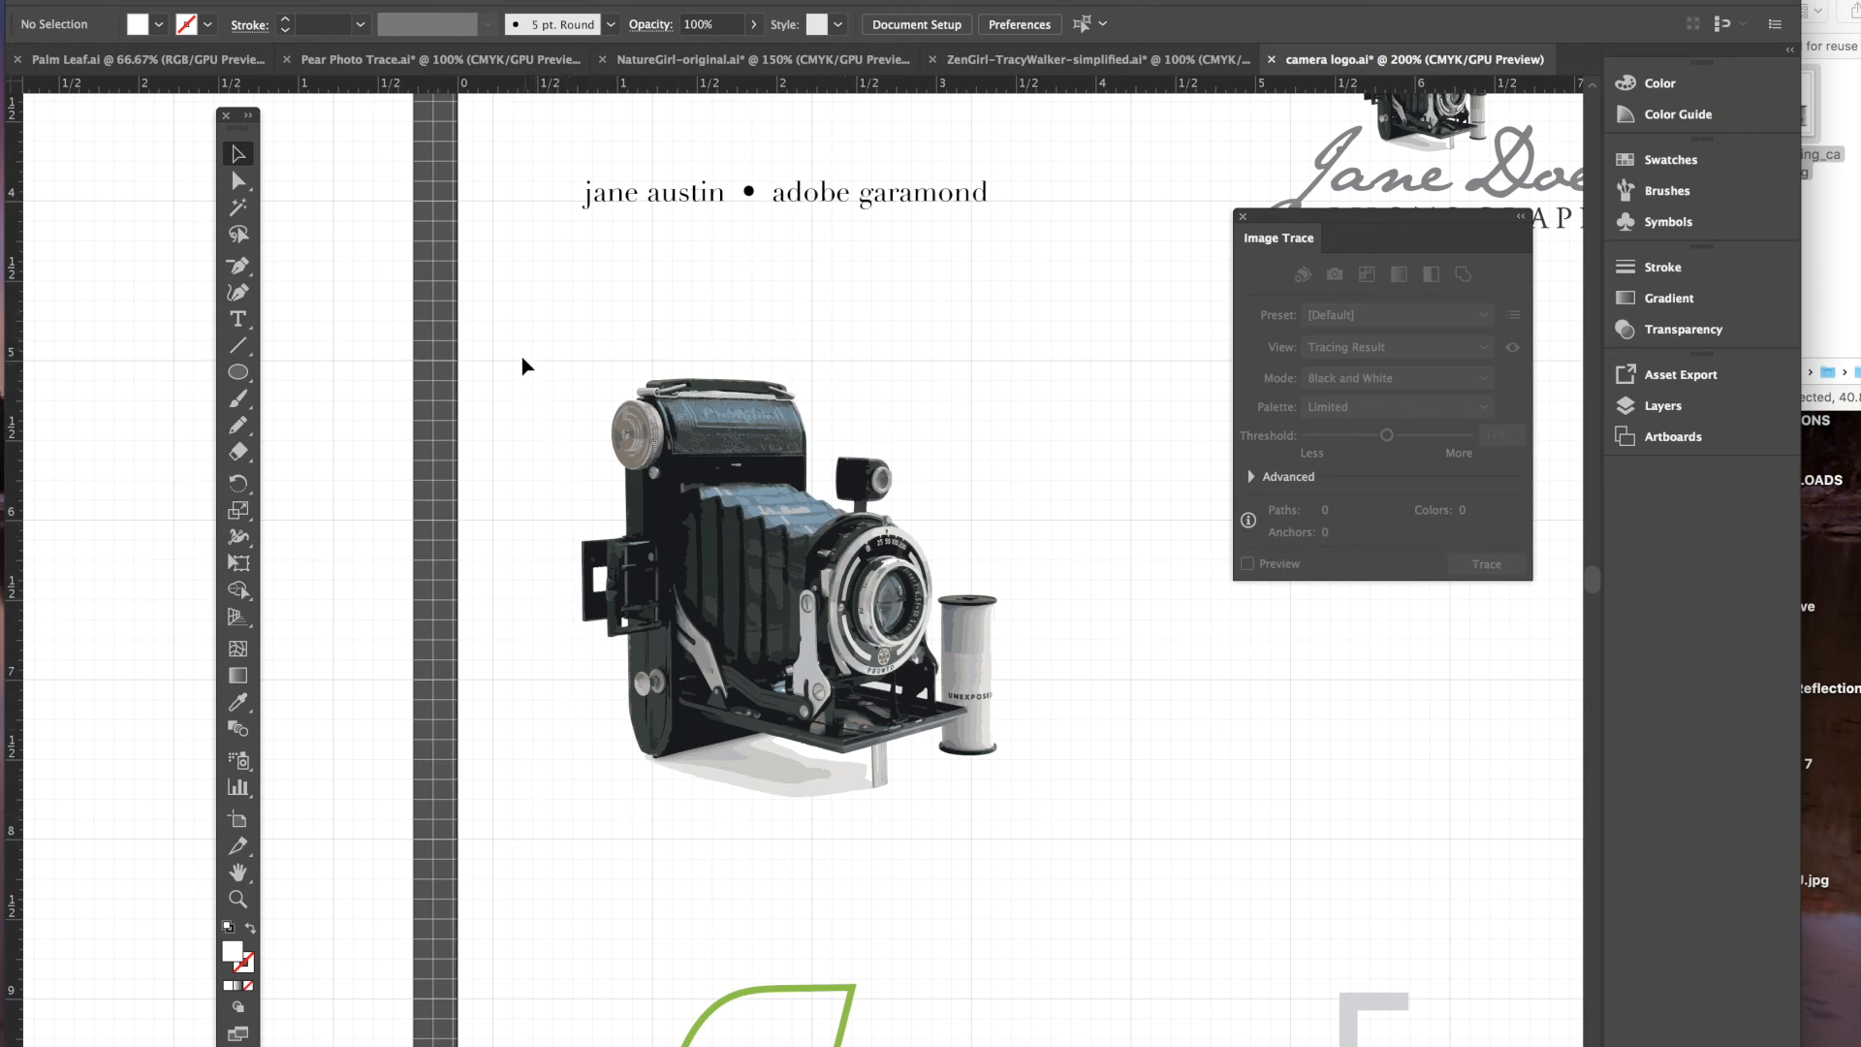
left_click_drag(514, 325, 1112, 866)
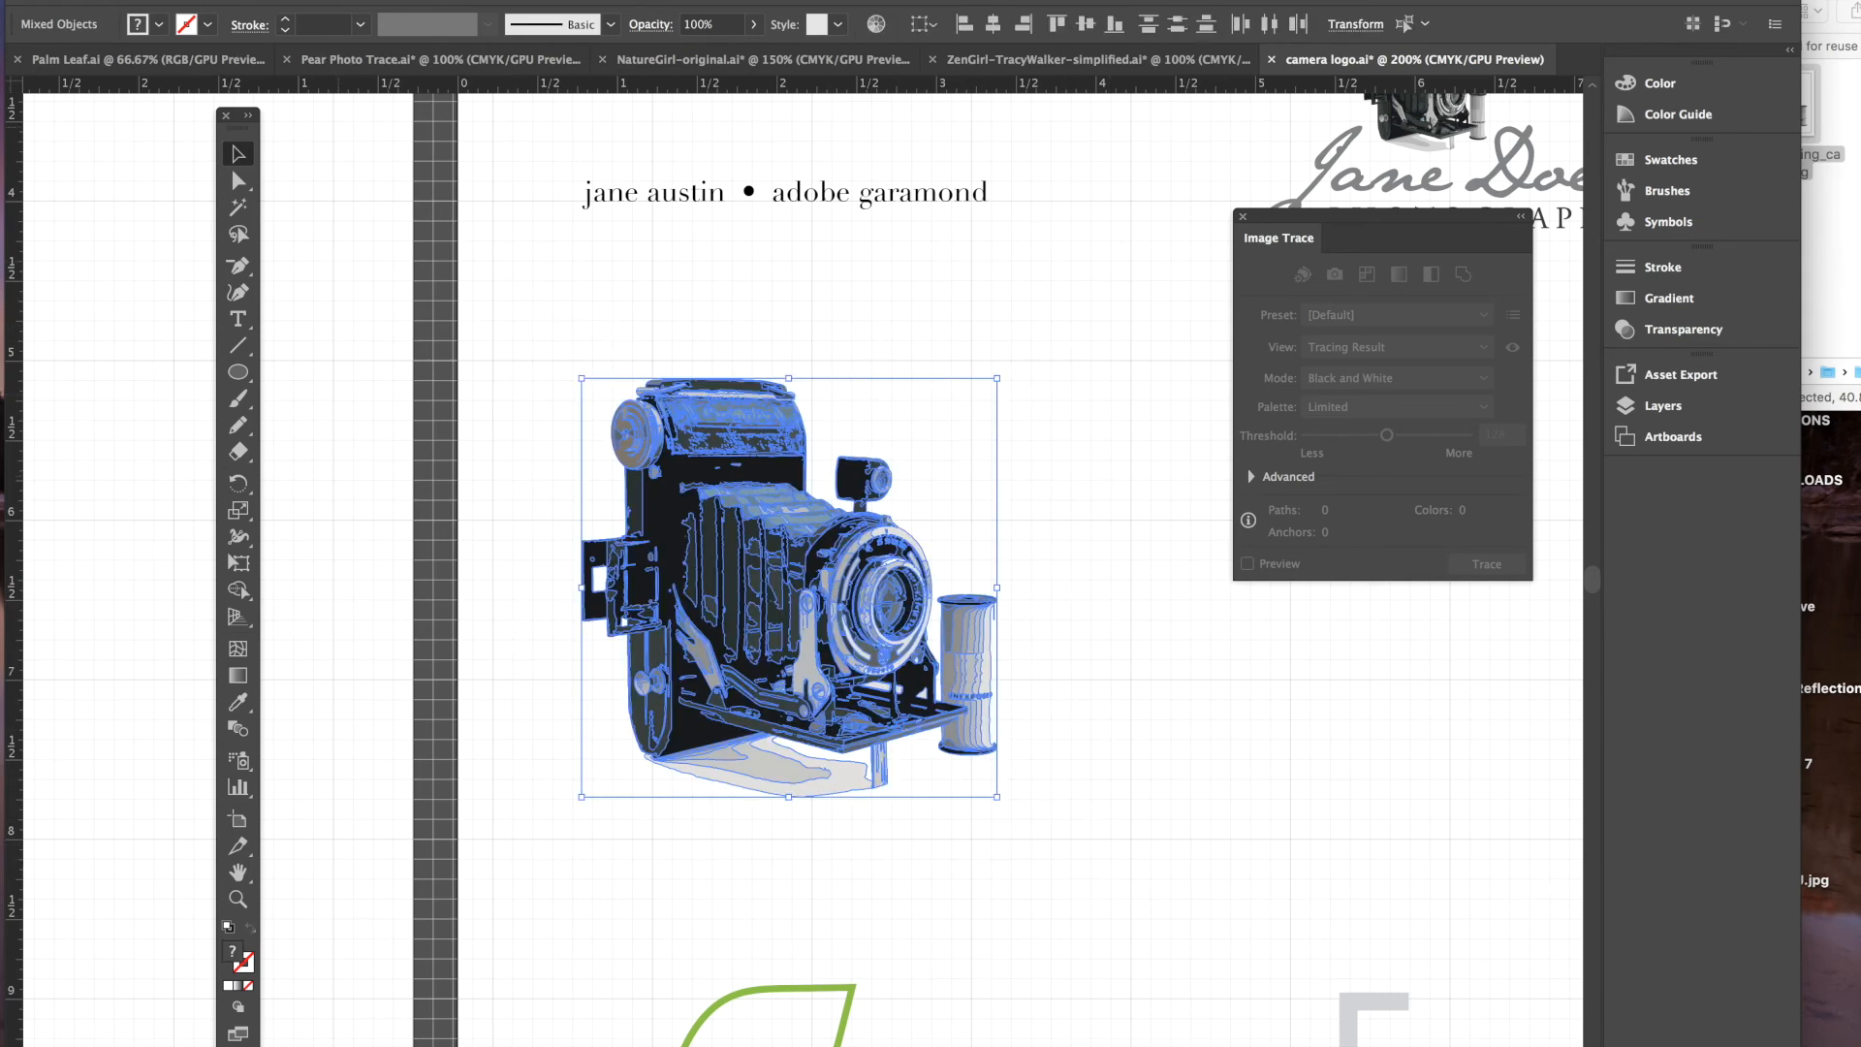
left_click(286, 1)
left_click(298, 35)
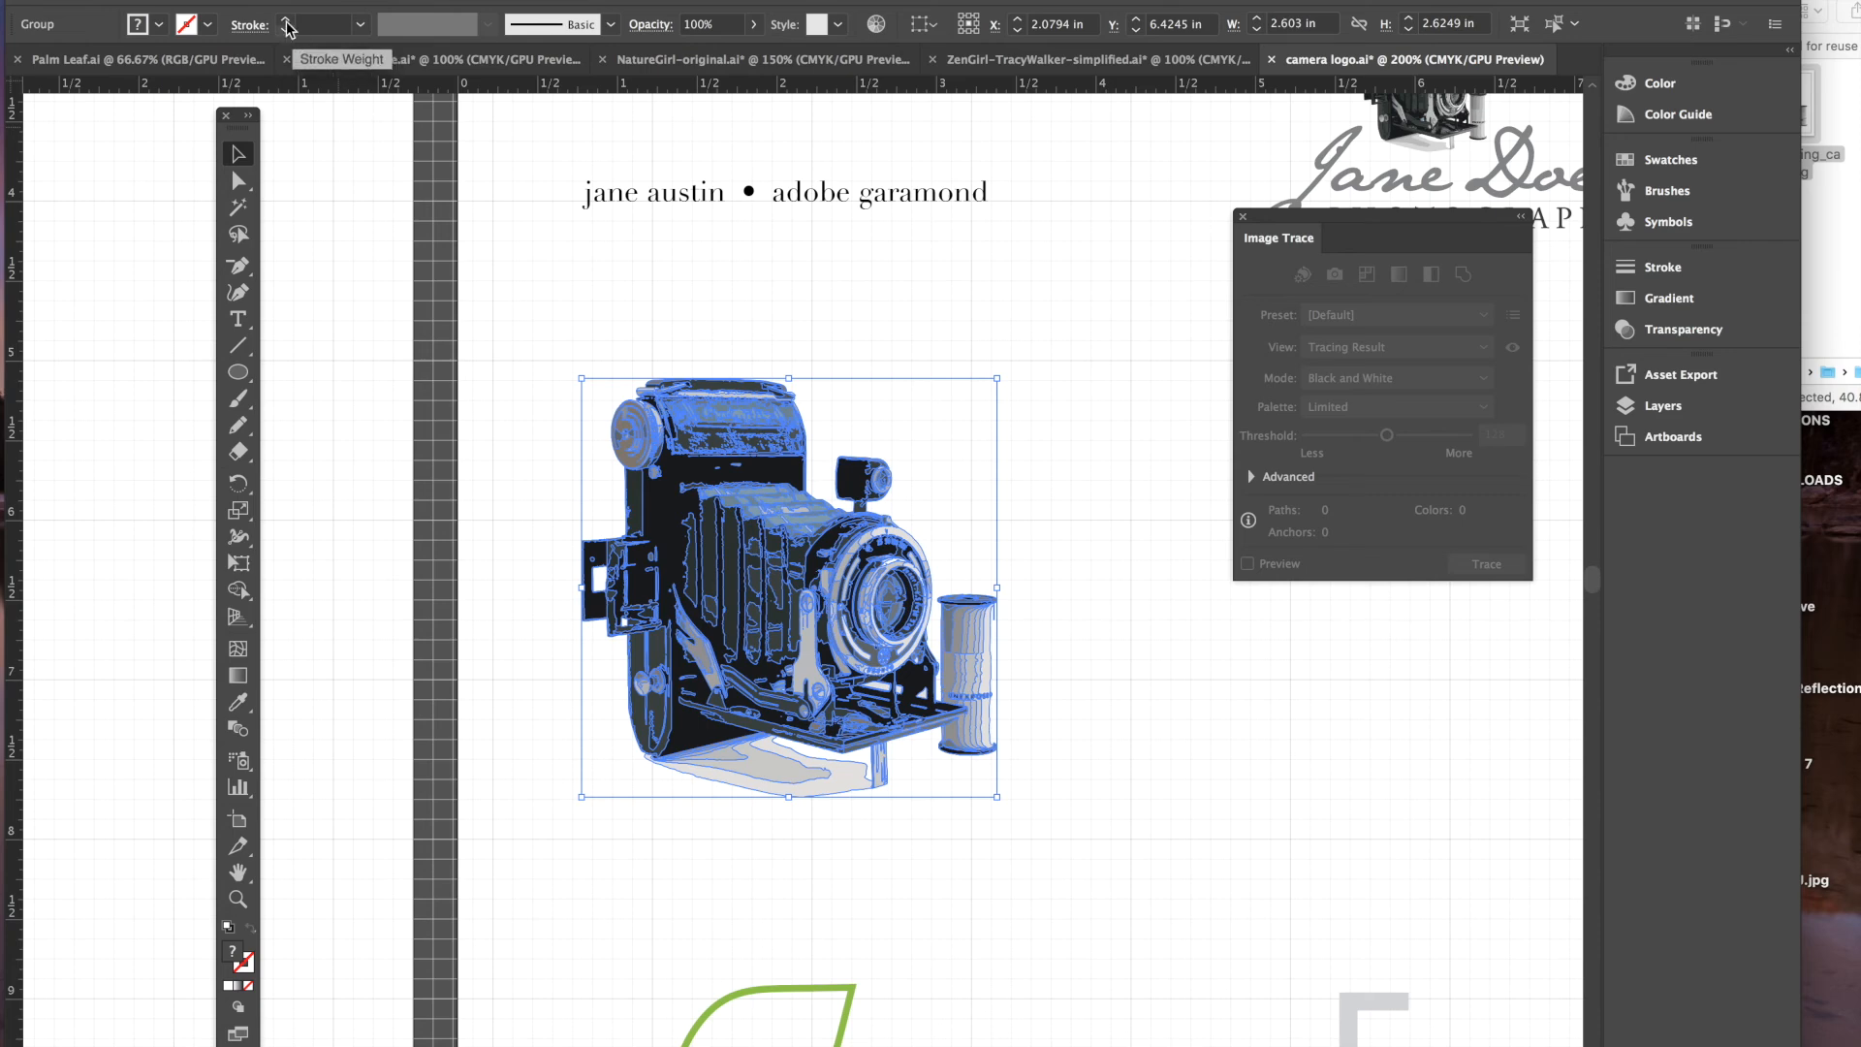
left_click(1043, 437)
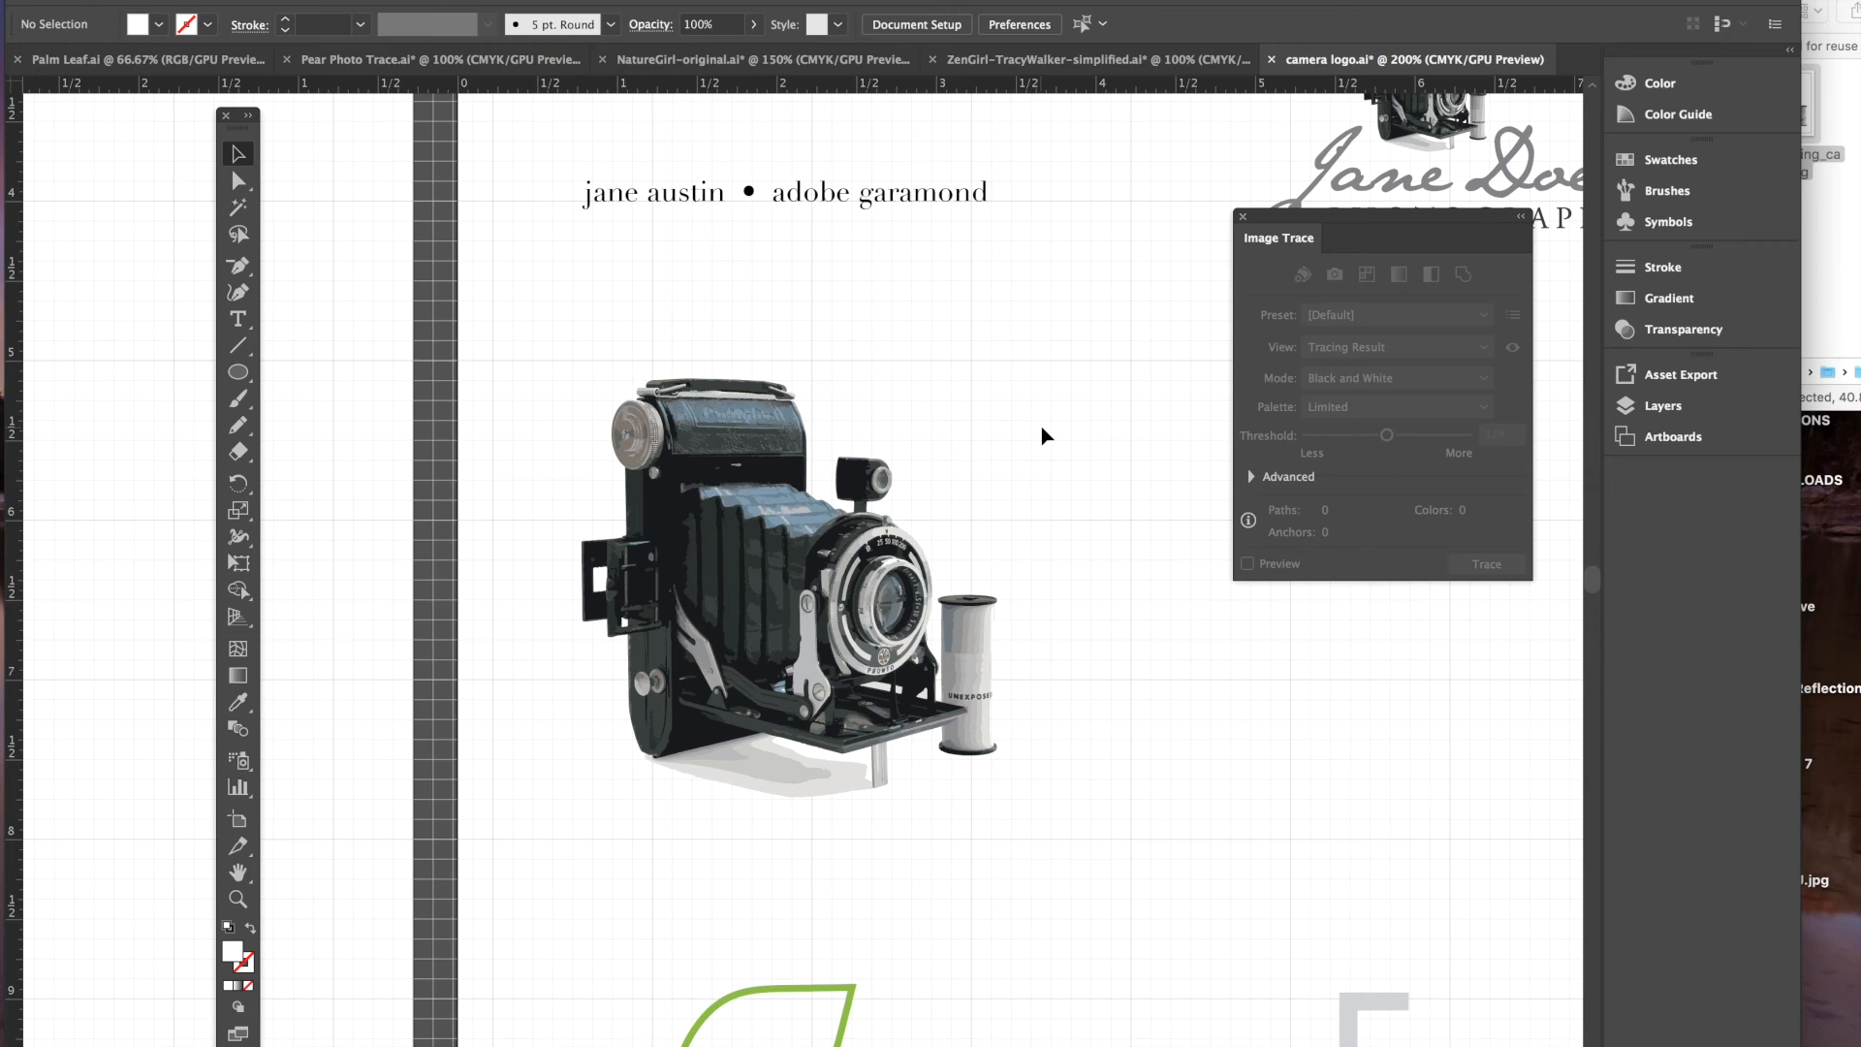
key("ctrl+minus")
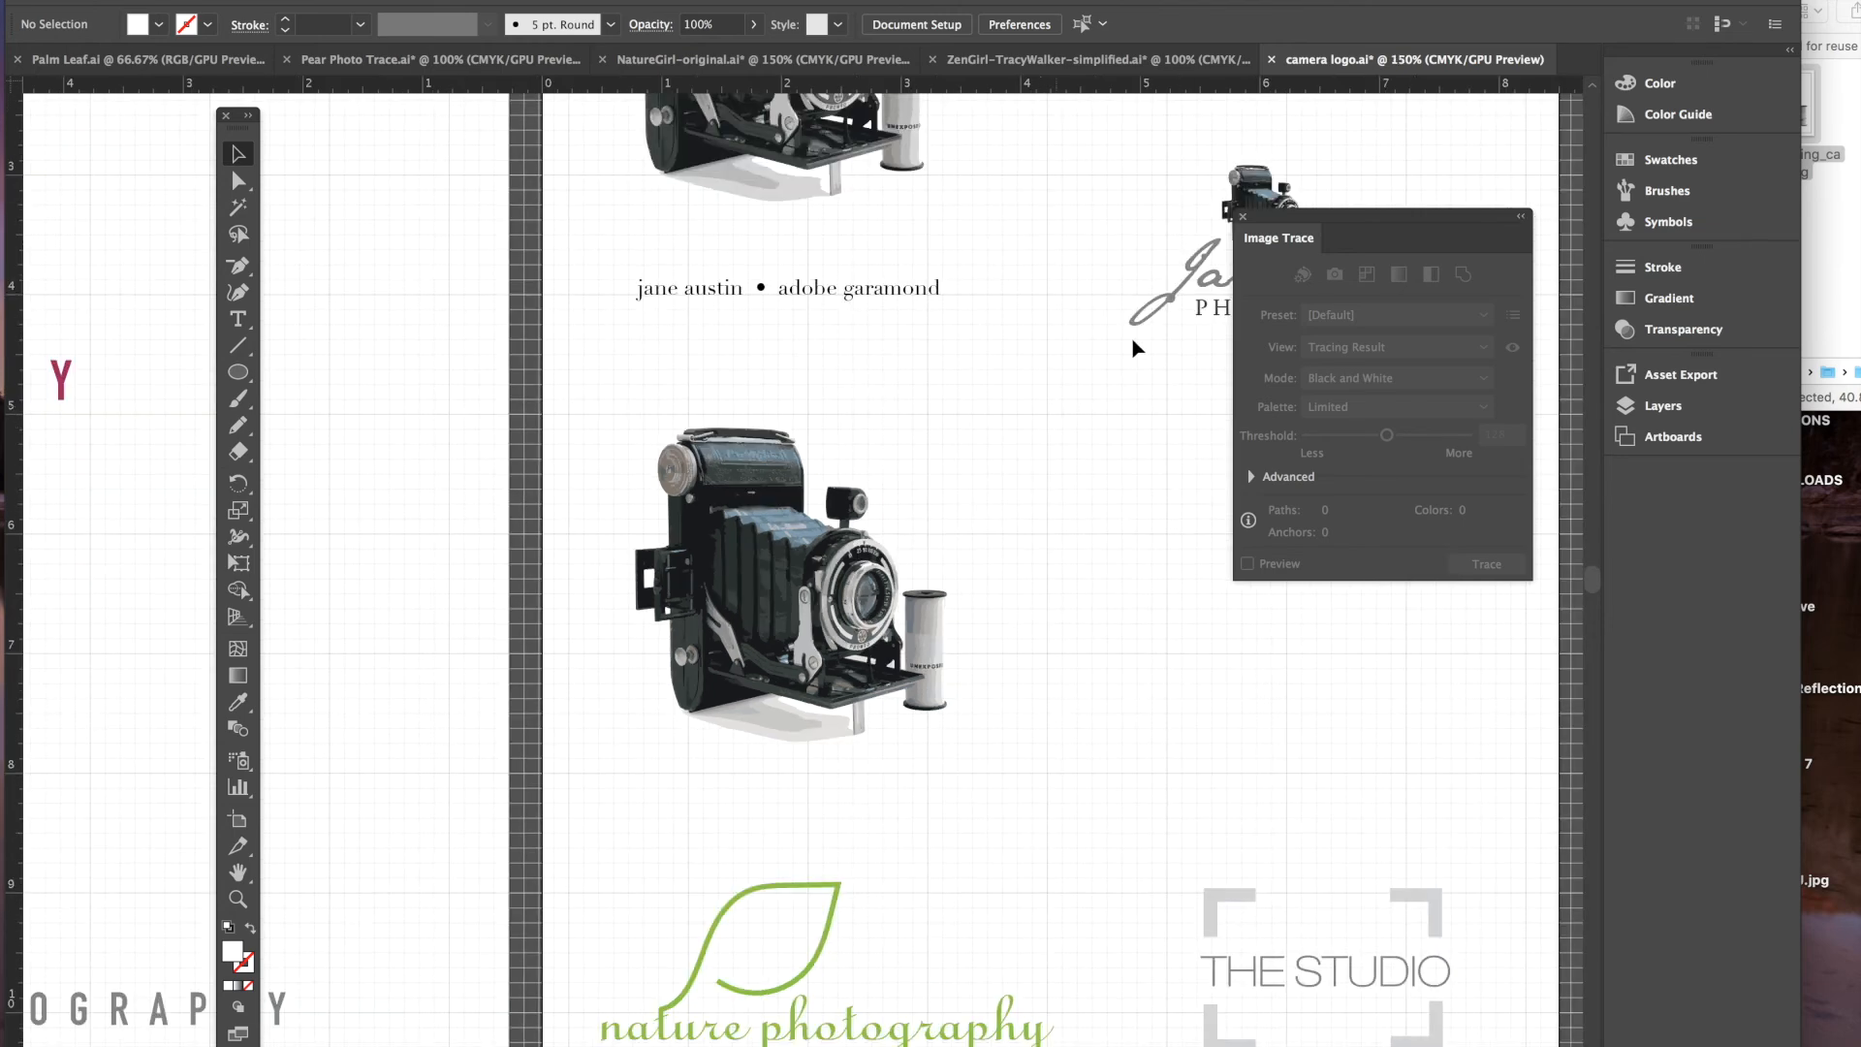
- Type the photographer's name and 'Photography' on two lines beside the camera, fixing a typo
mouse_move(1289, 216)
left_mouse_down()
mouse_move(1404, 225)
mouse_move(1521, 406)
left_mouse_up()
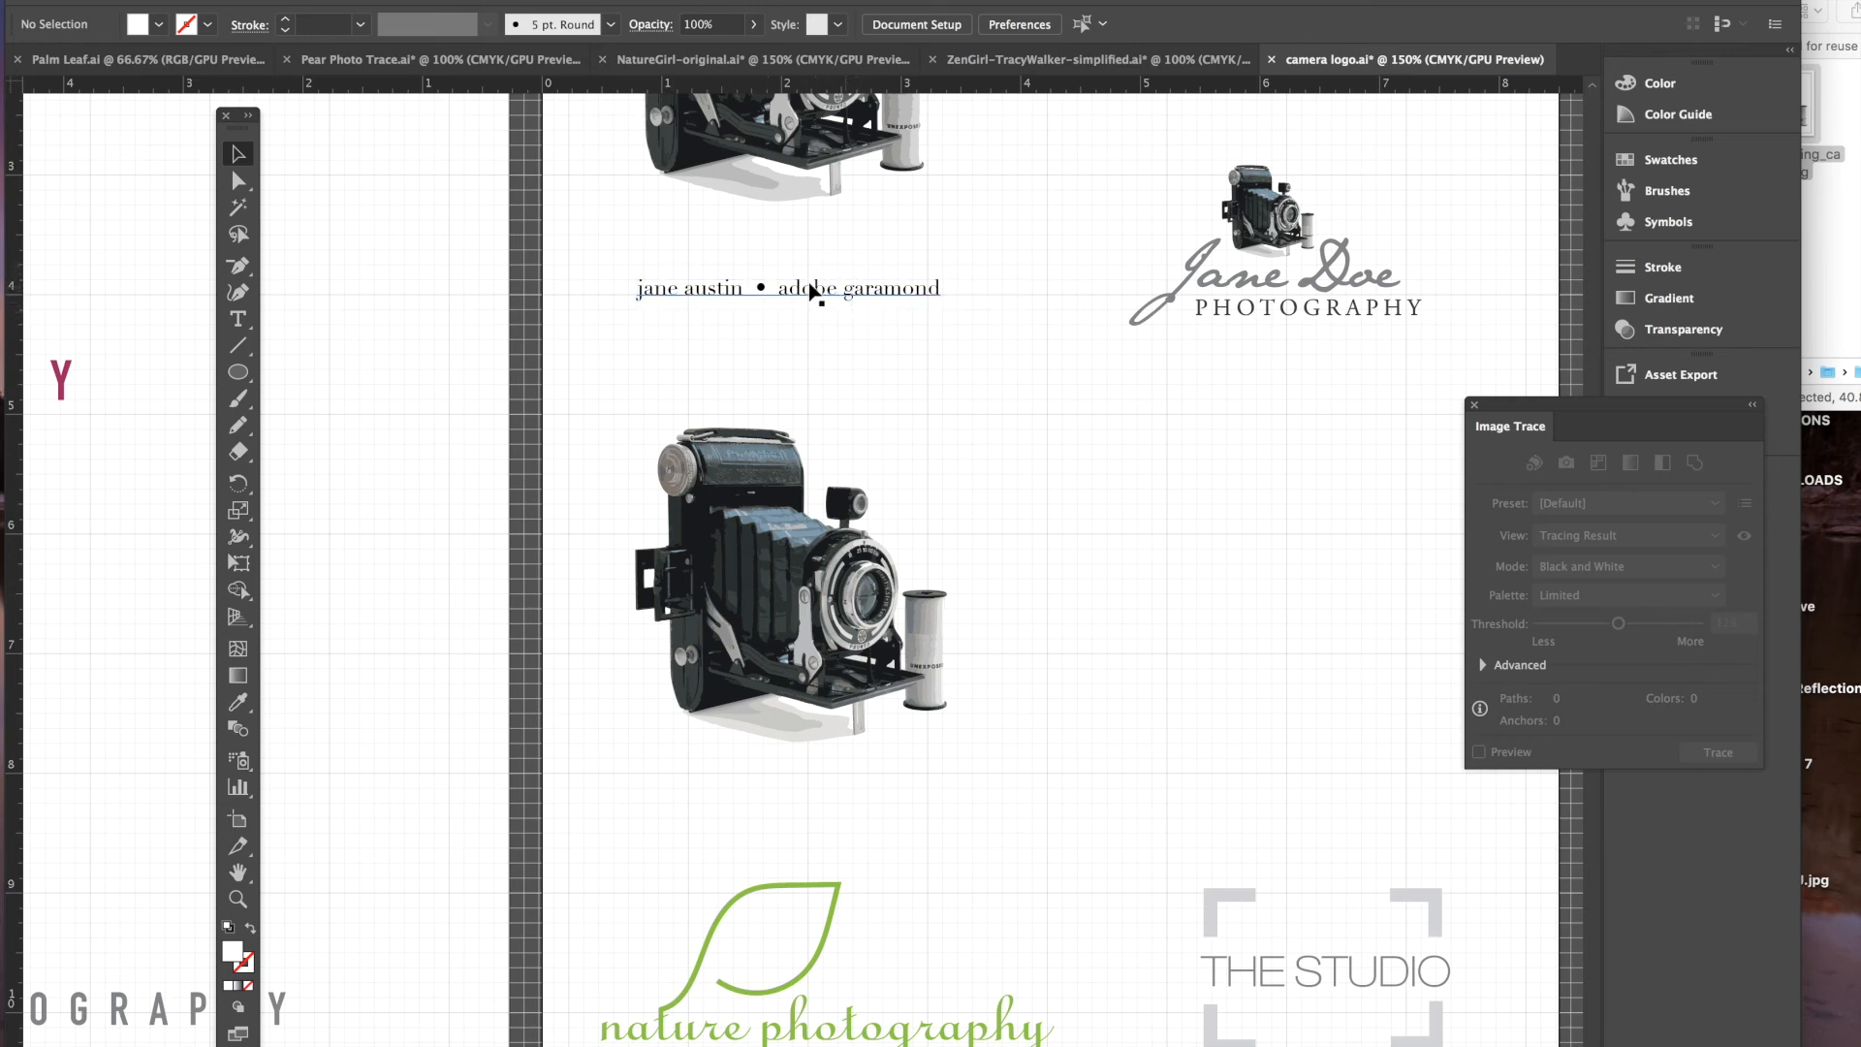
left_click(237, 319)
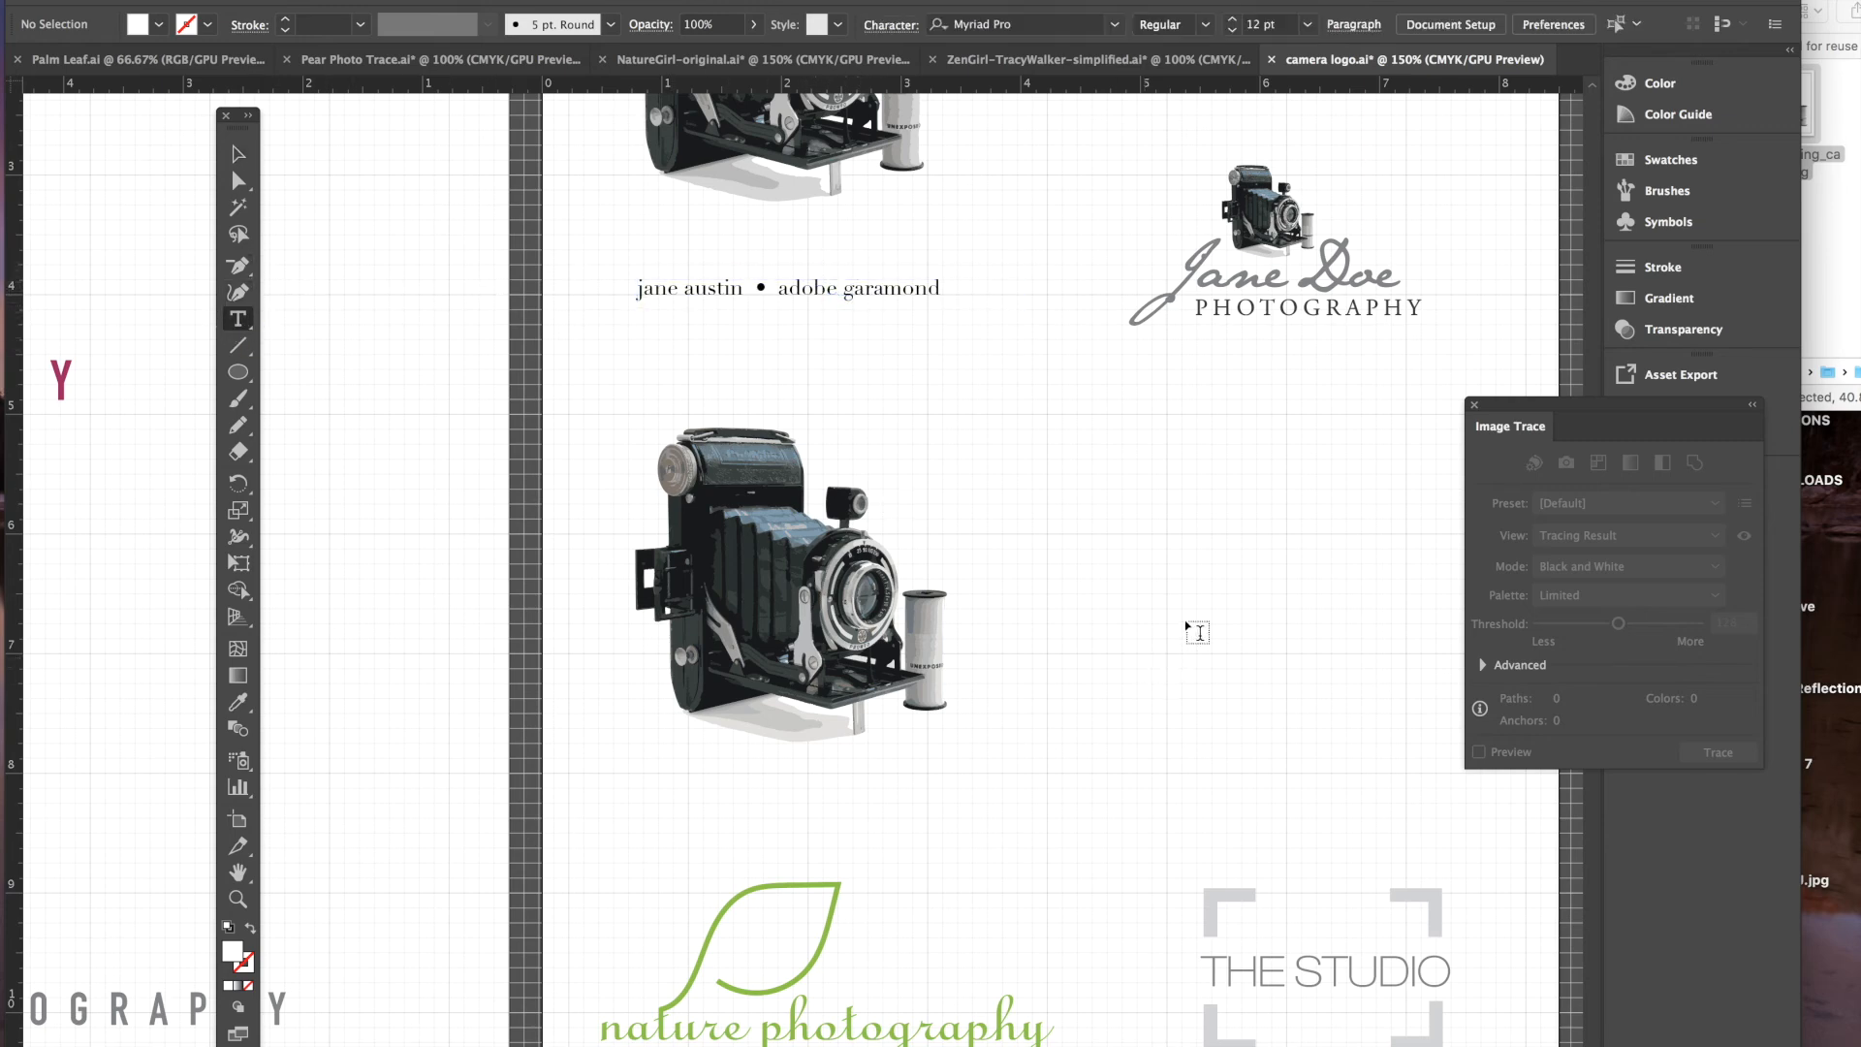
left_click(1218, 553)
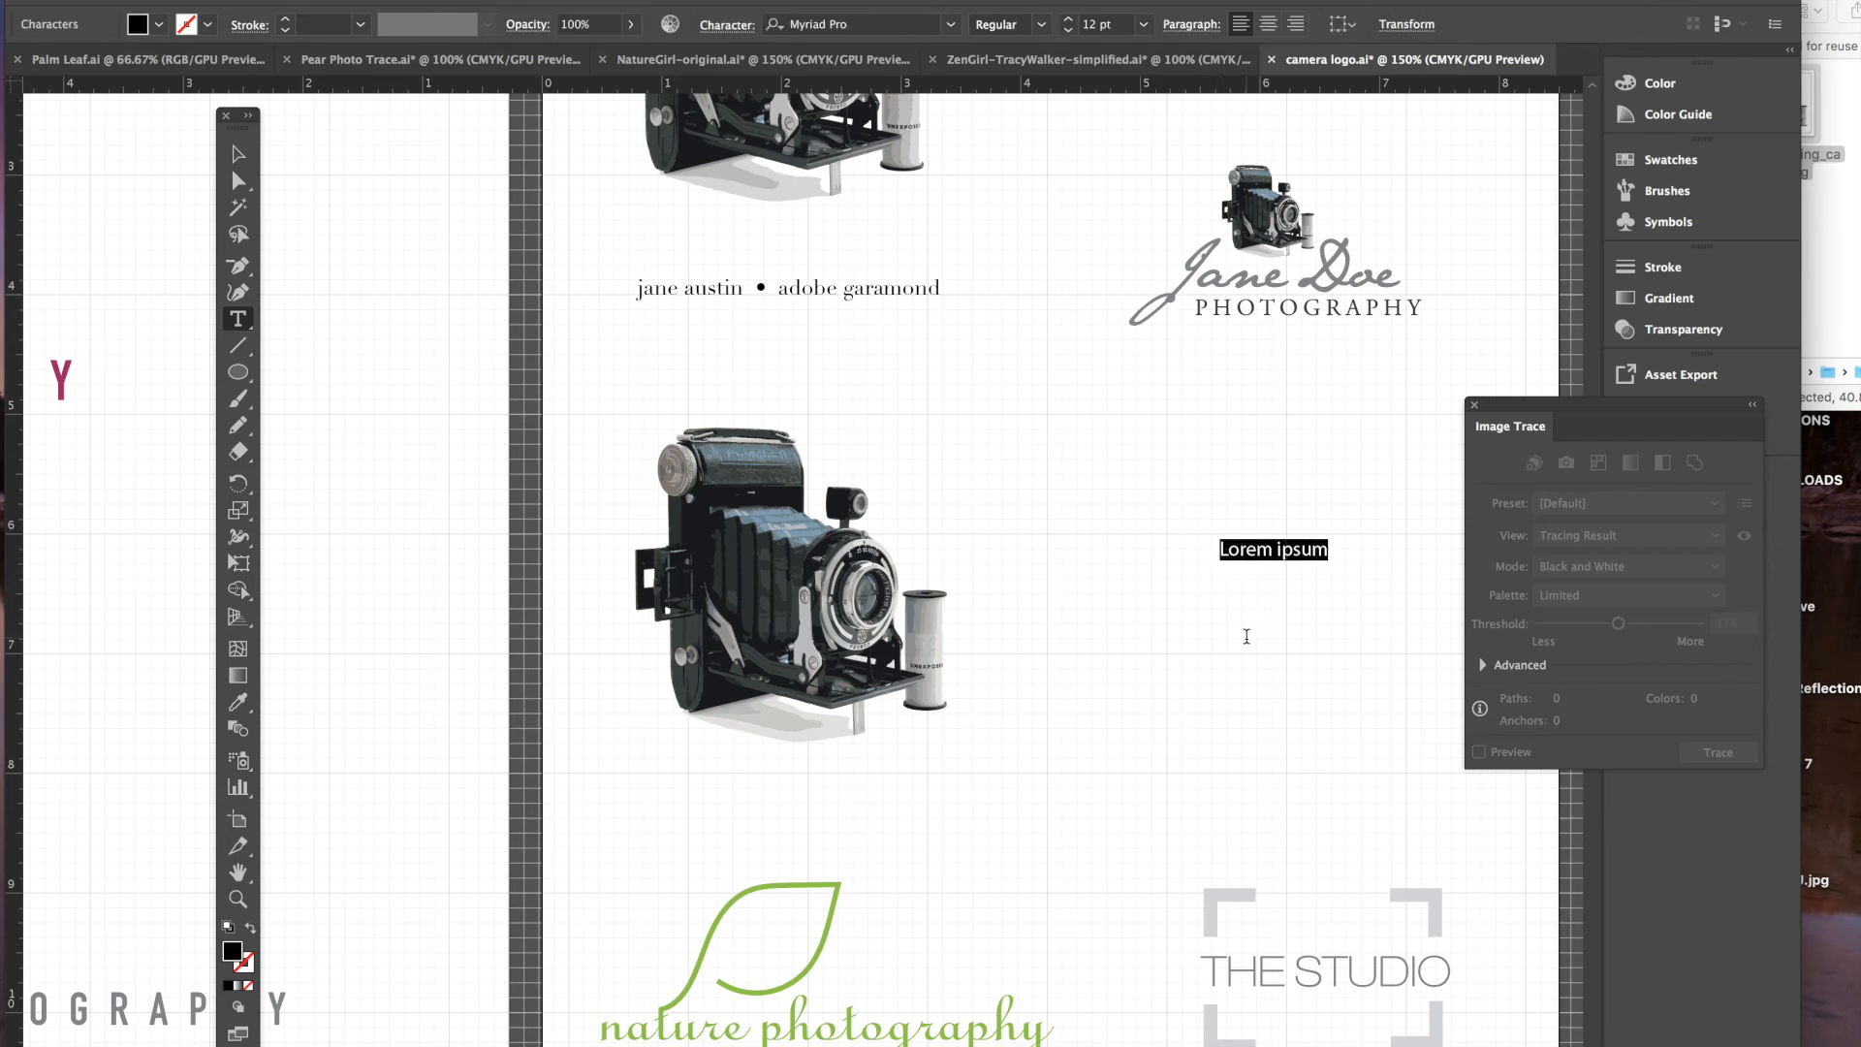
type("Jane Doe")
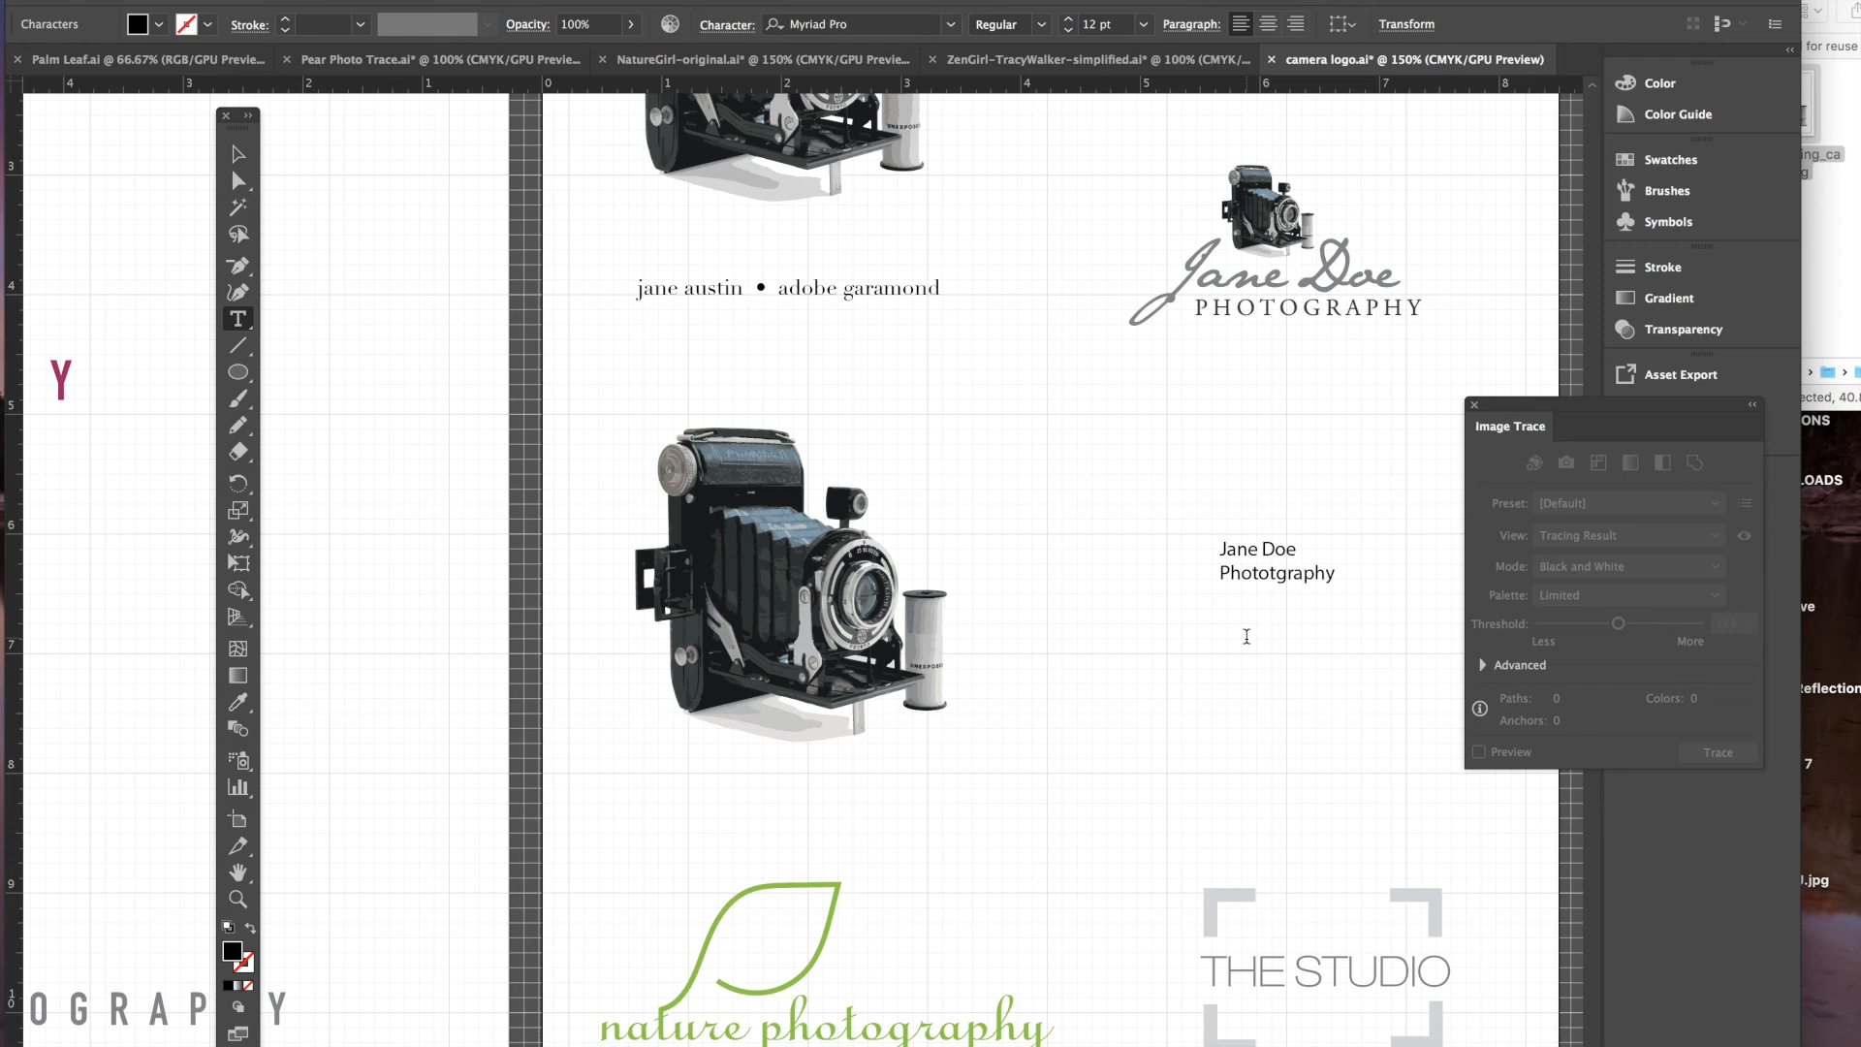
left_click(1279, 579)
key("BackSpace")
- Centre-align both text lines and set them in Adobe Garamond Pro at 21 pt
left_click_drag(1338, 574, 1175, 539)
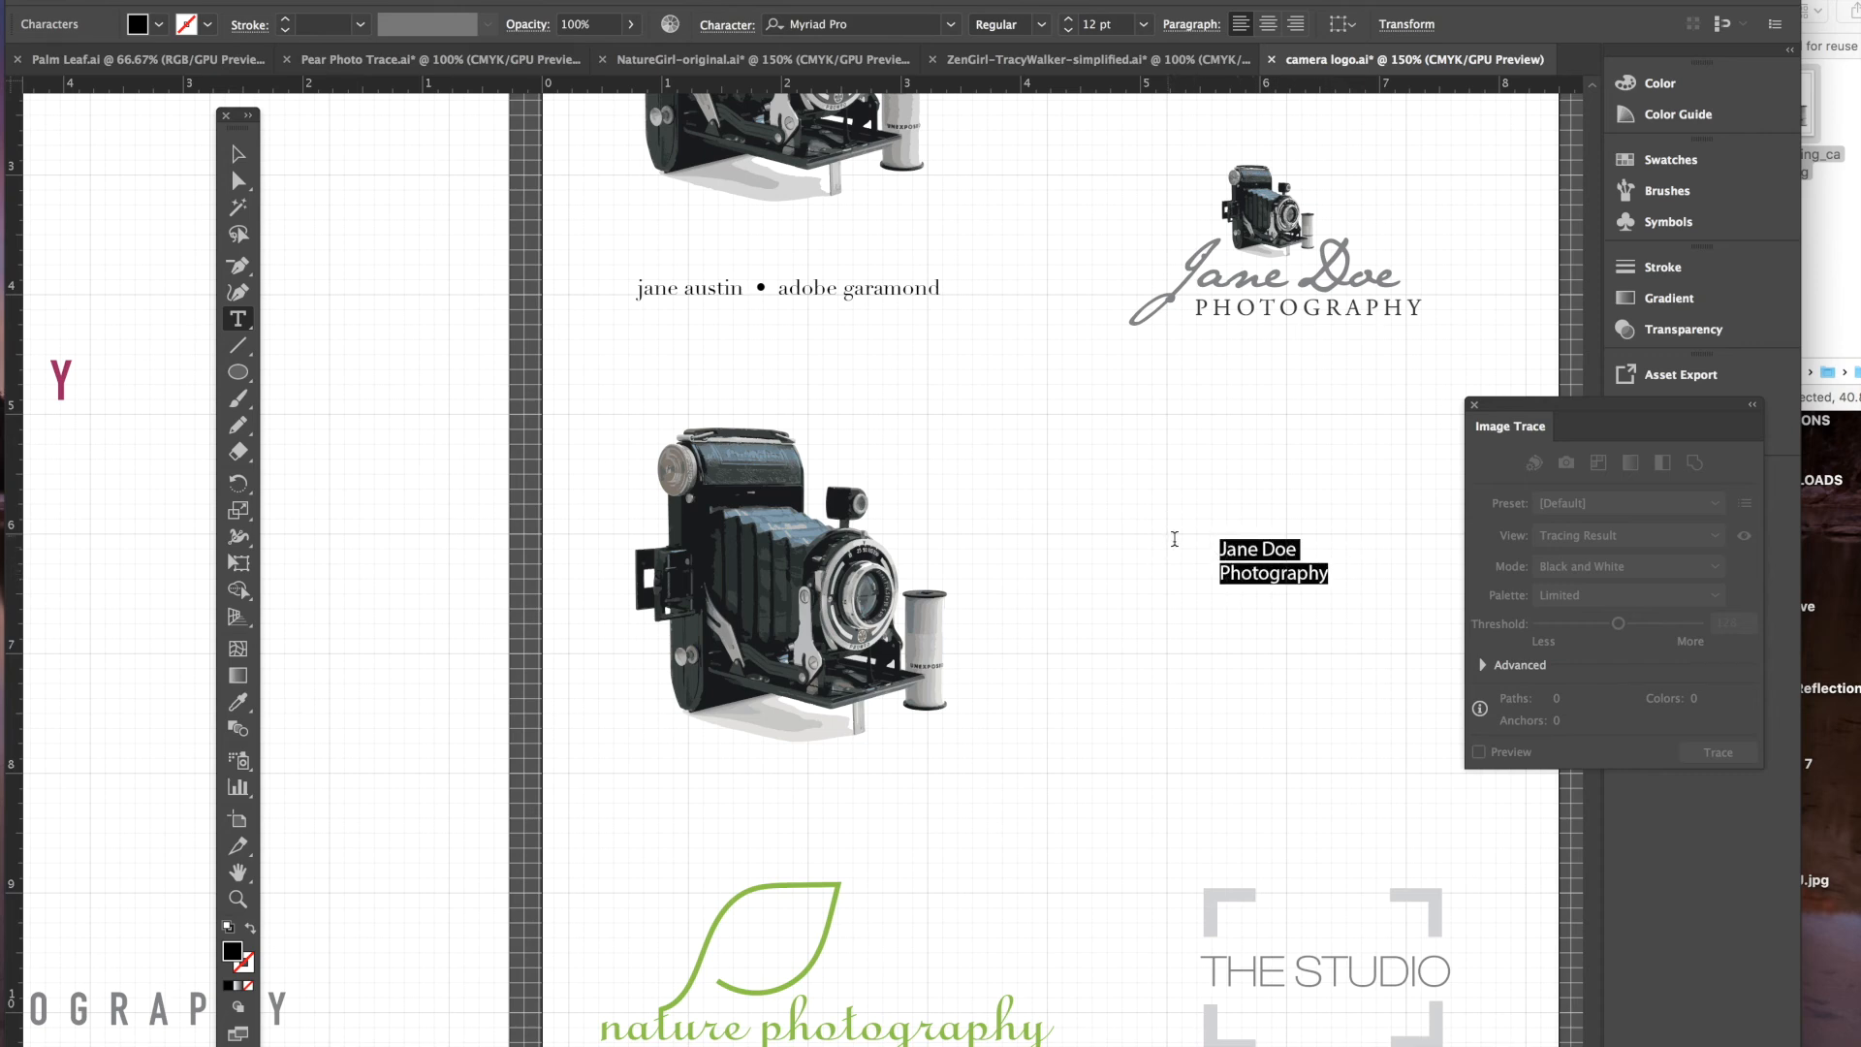
left_click(1268, 24)
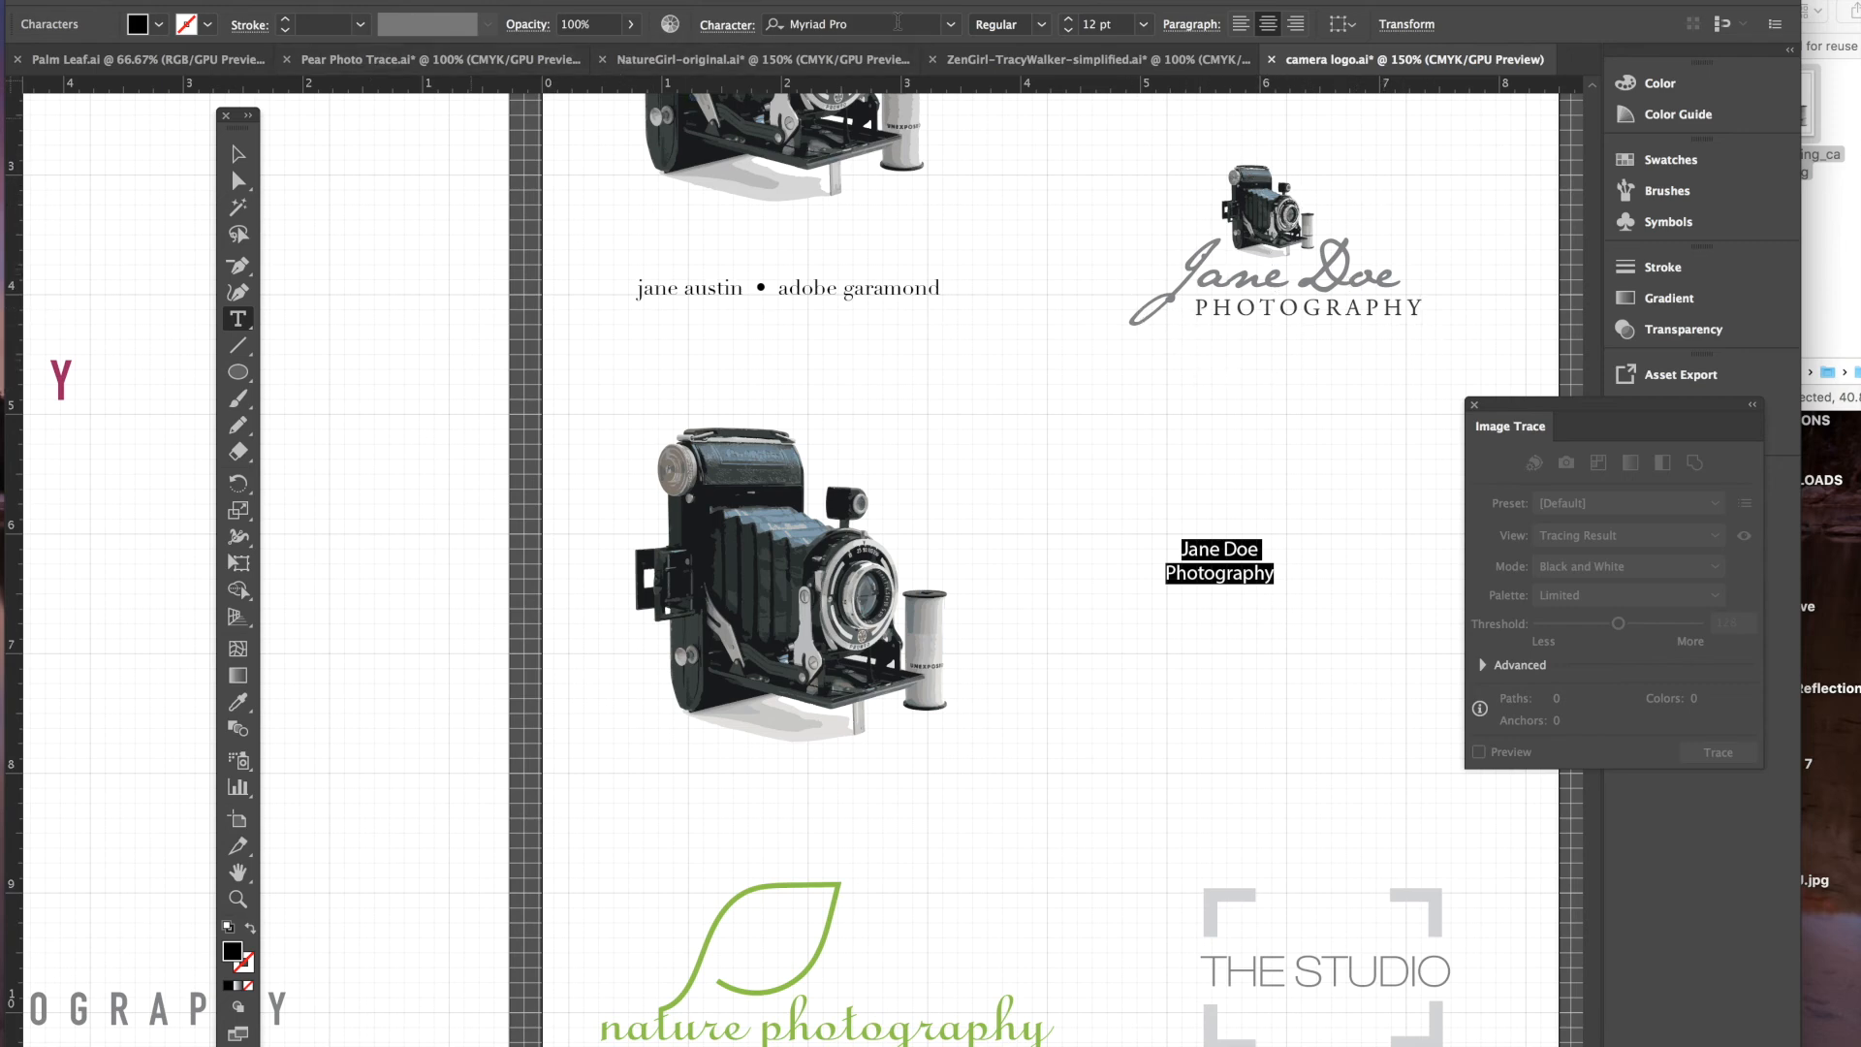
left_click(952, 26)
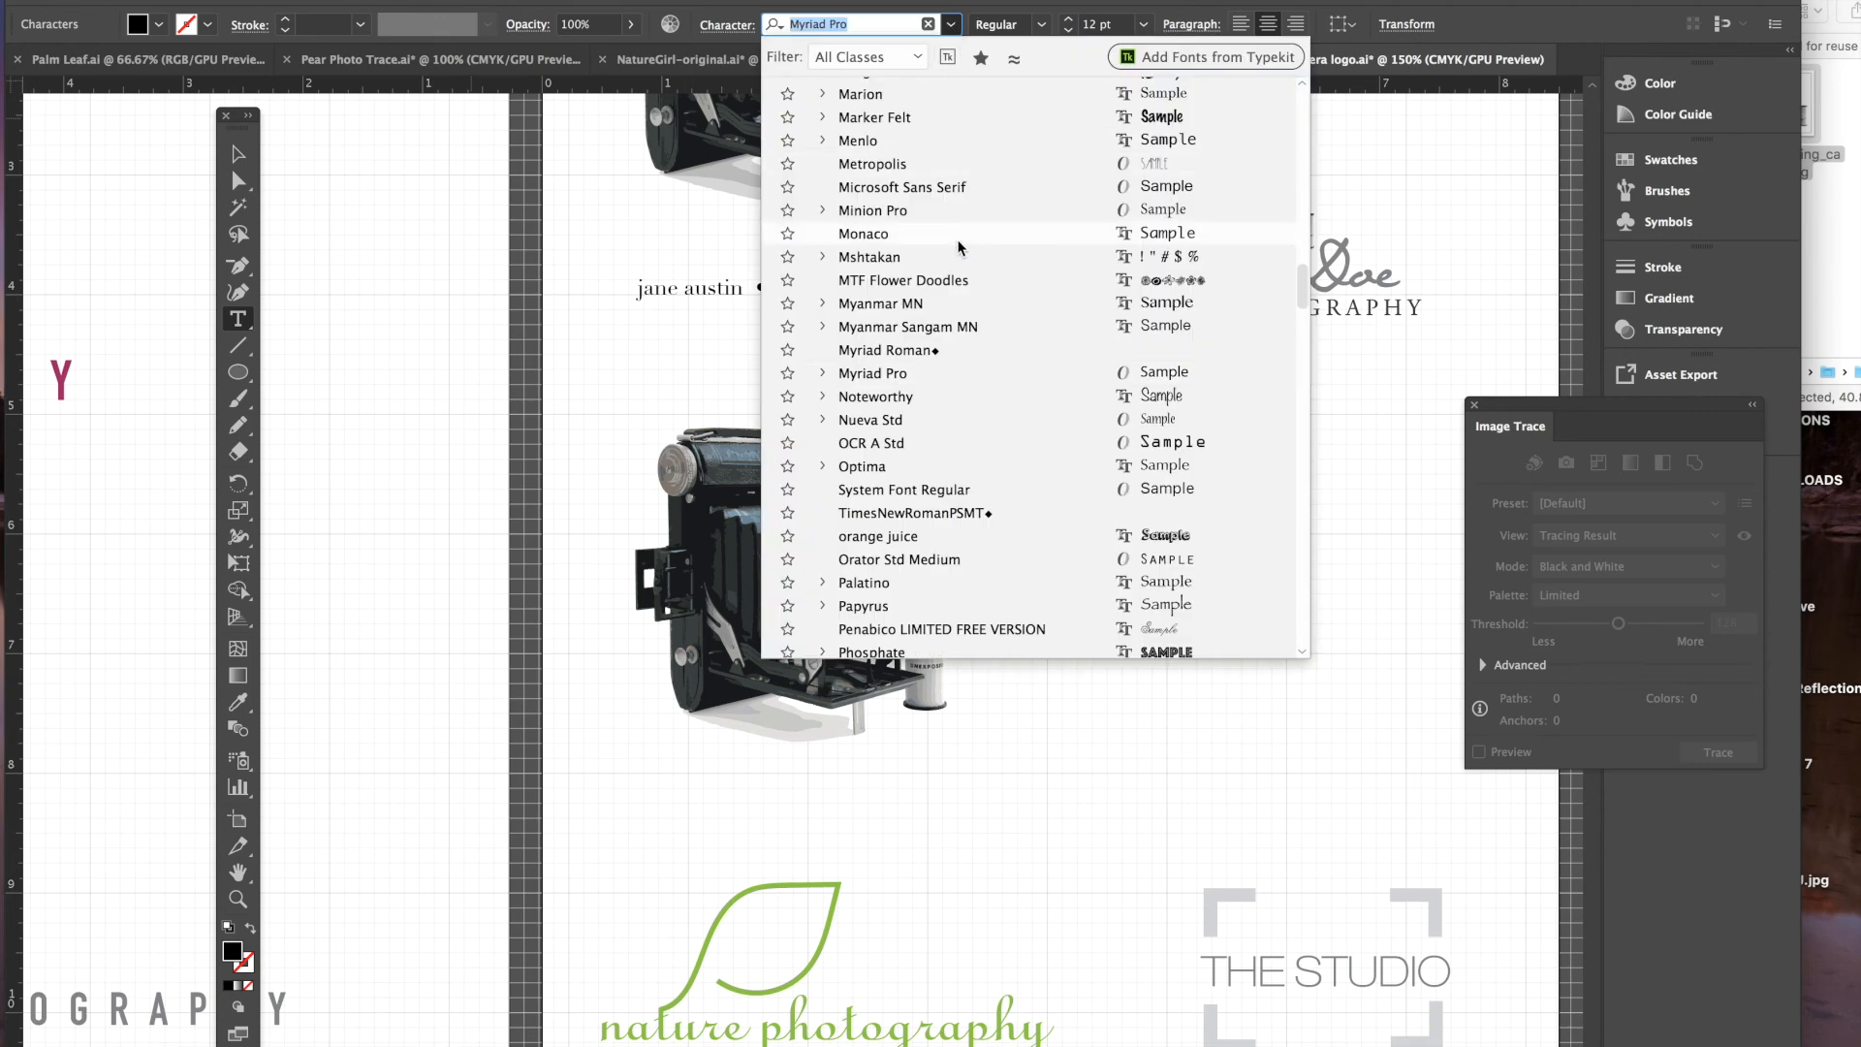
scroll(954, 238, "up", 8)
scroll(952, 243, "up", 5)
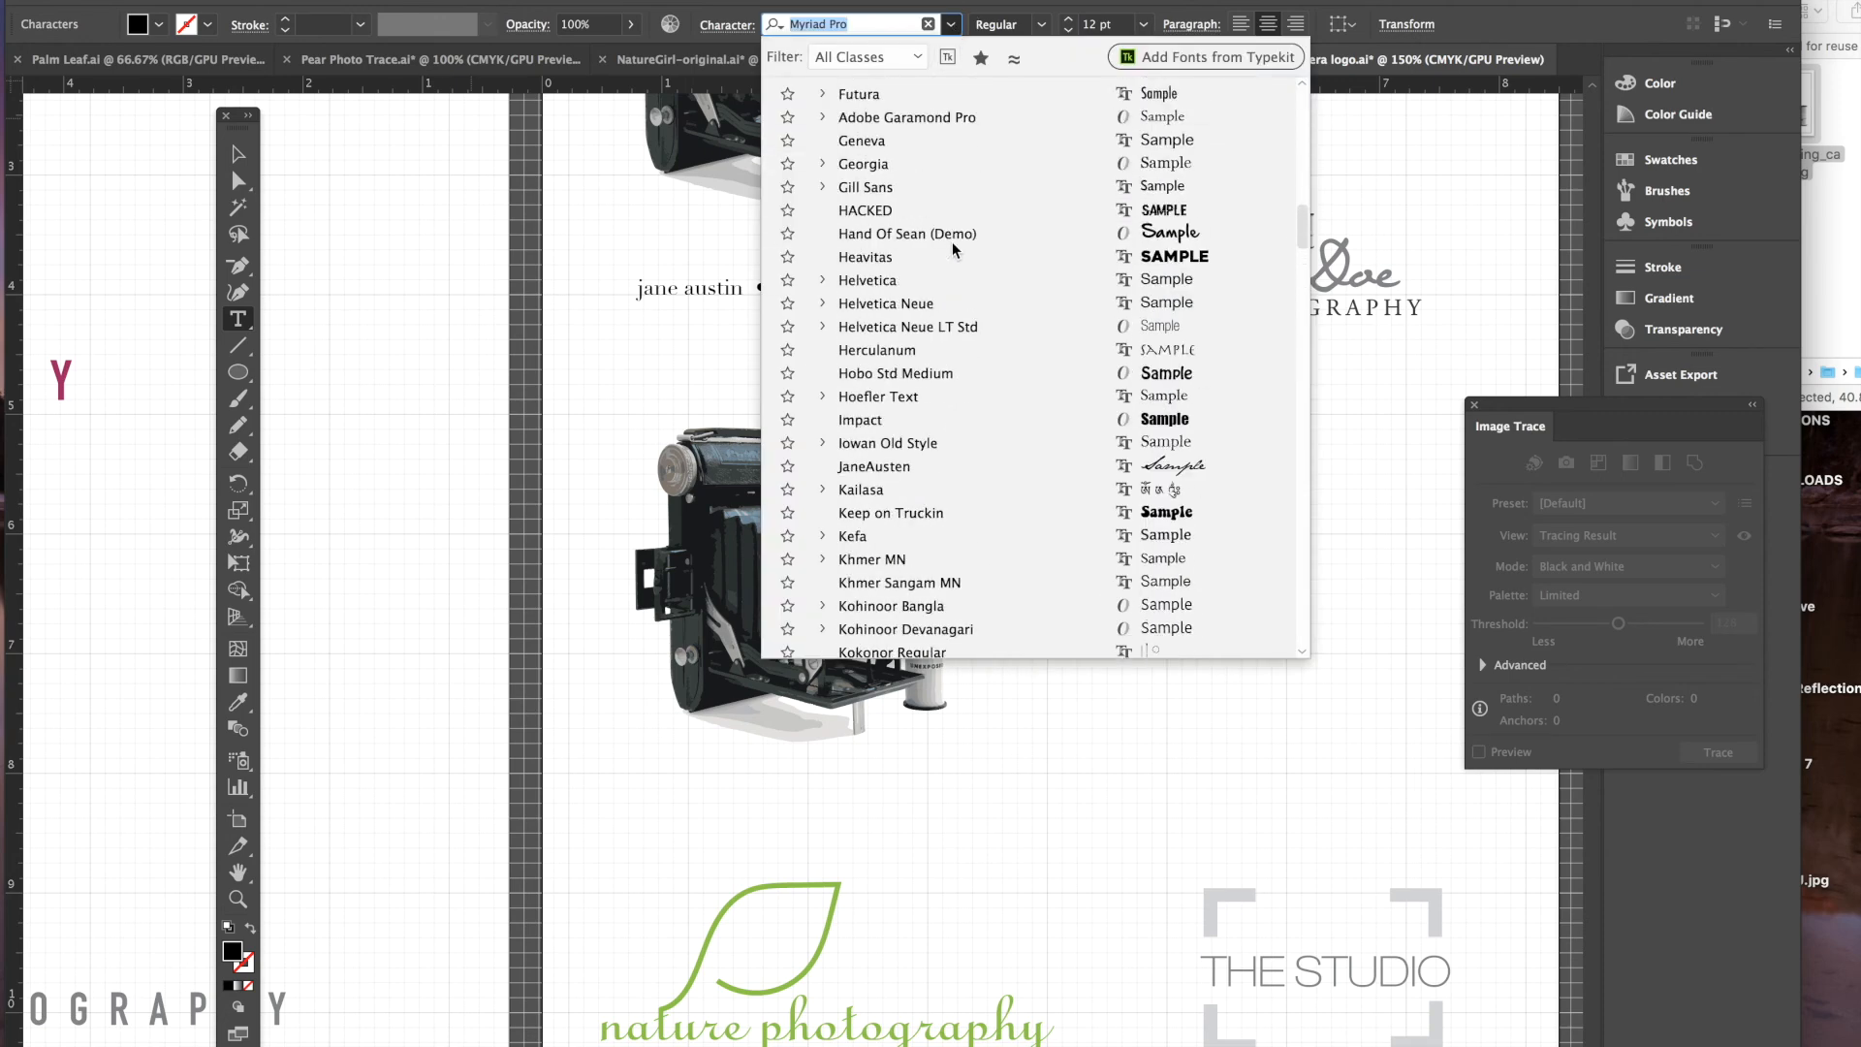
left_click(921, 163)
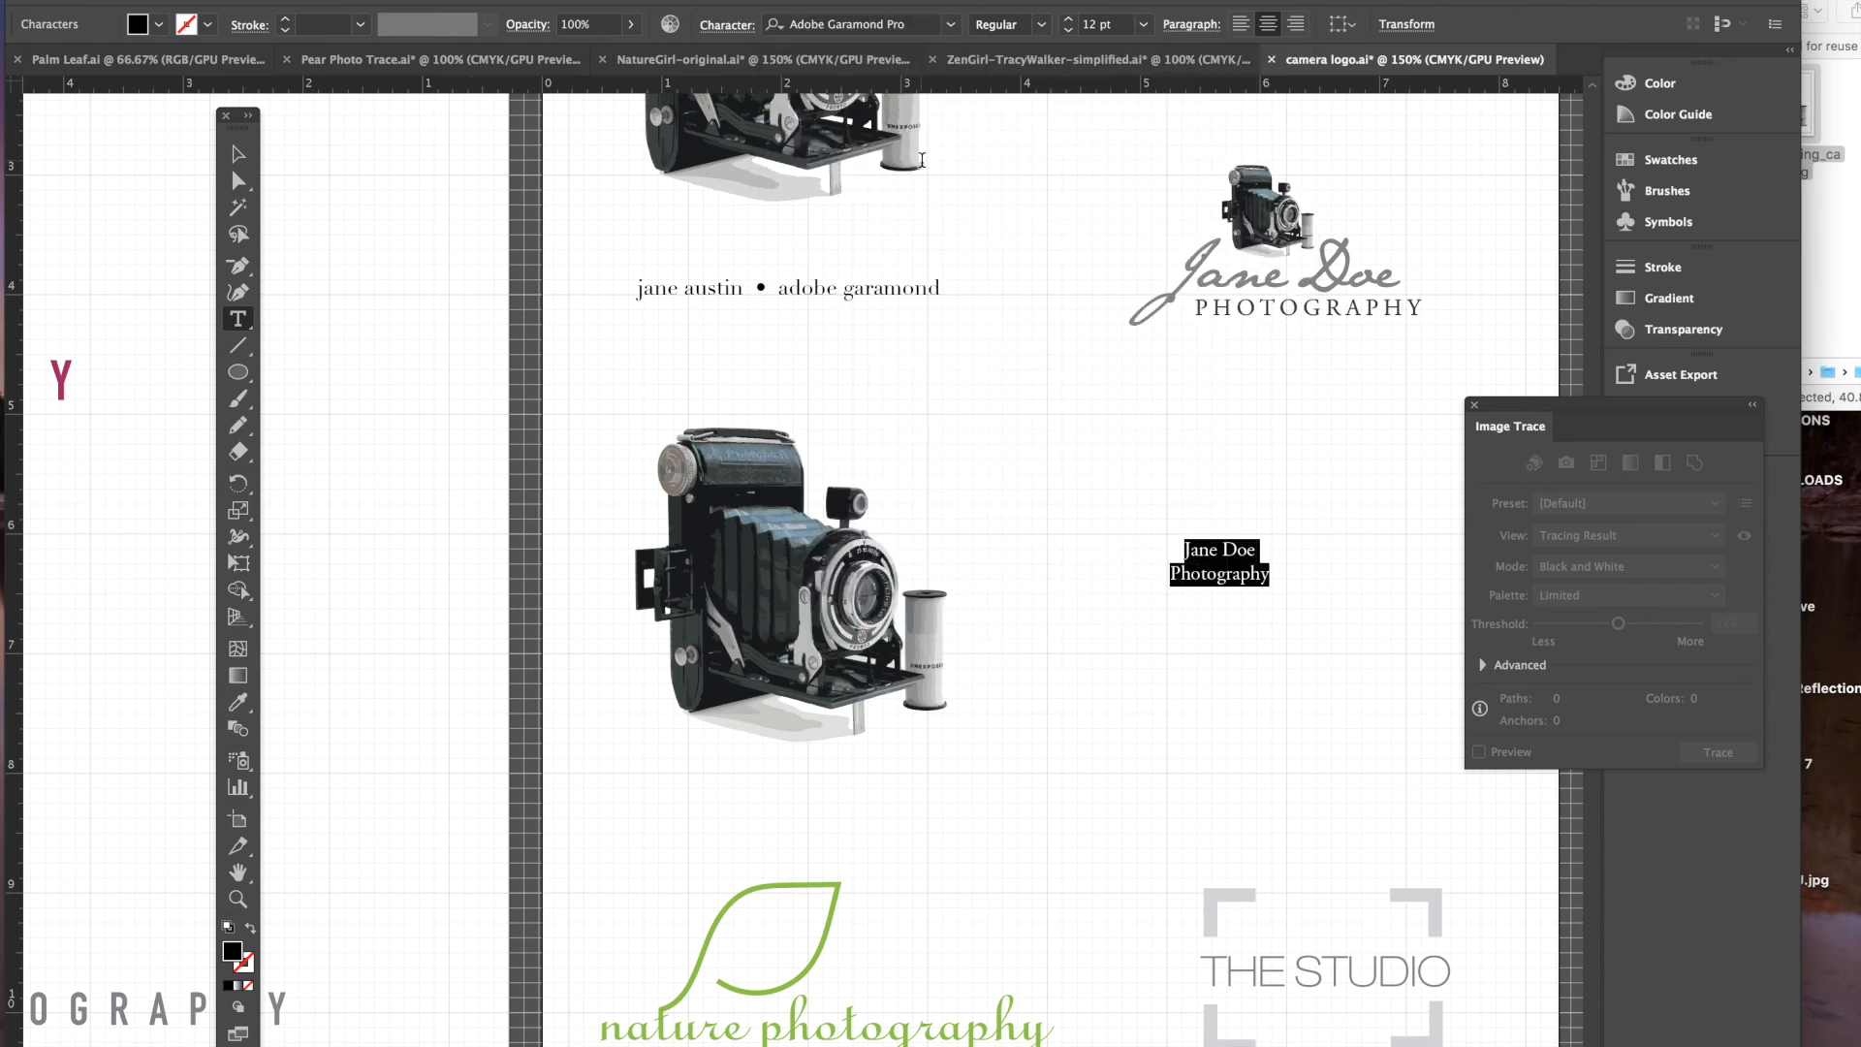
left_click(1067, 23)
left_click(1067, 23)
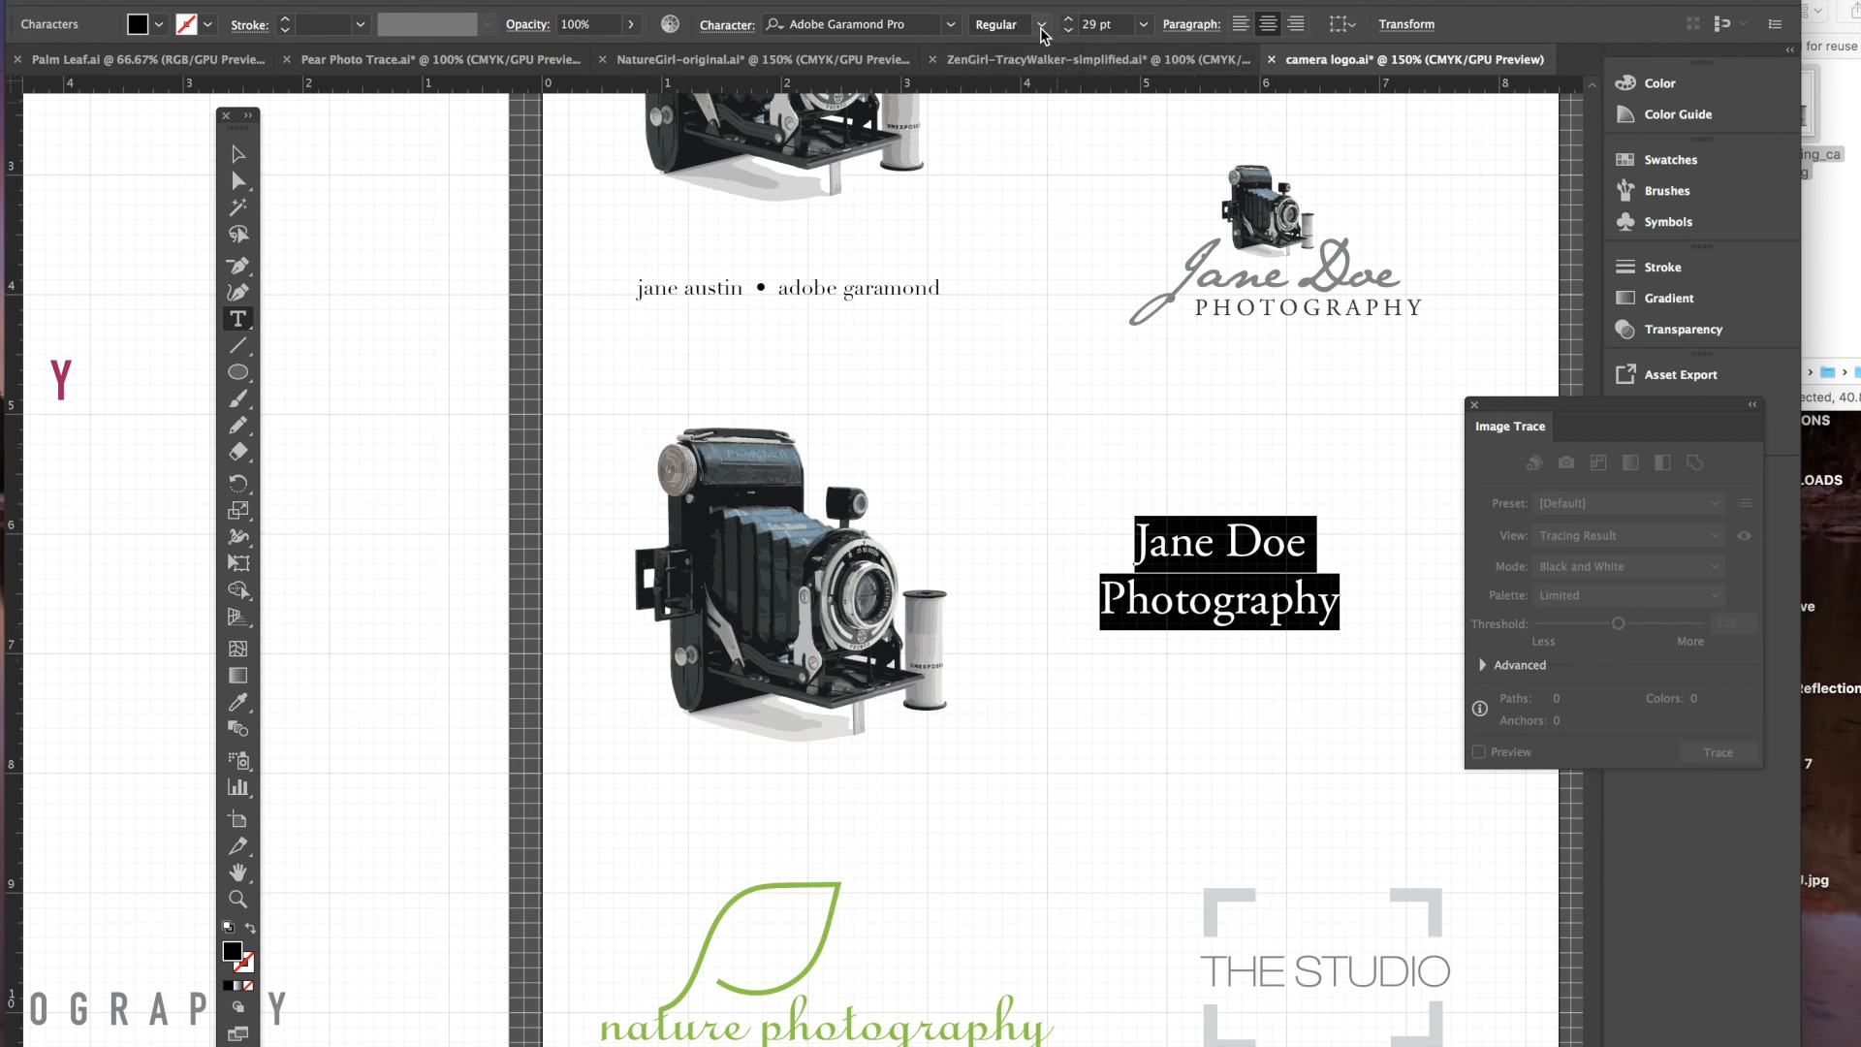
left_click(1068, 30)
left_click(1068, 31)
left_click(1068, 30)
left_click(1068, 30)
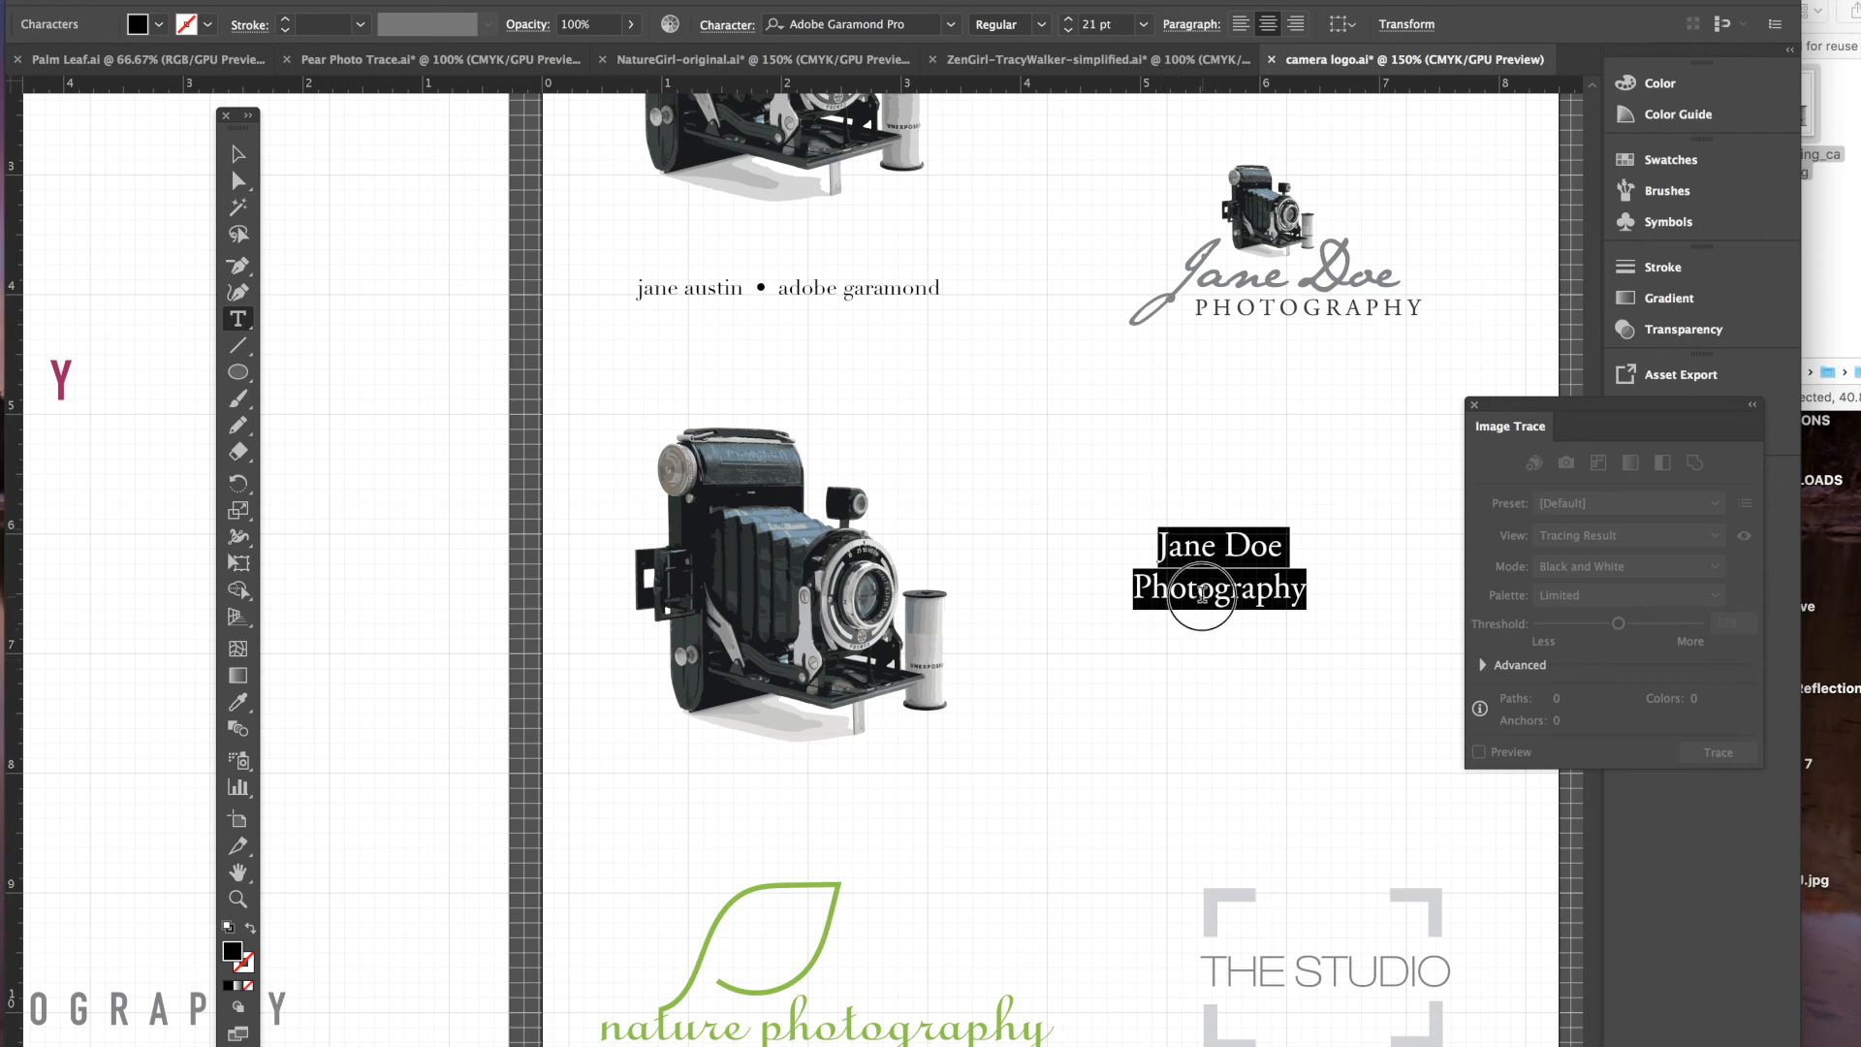
- Retype the second line as 'PHOTOGRAPHY' and reduce it to 17 pt
double_click(1202, 593)
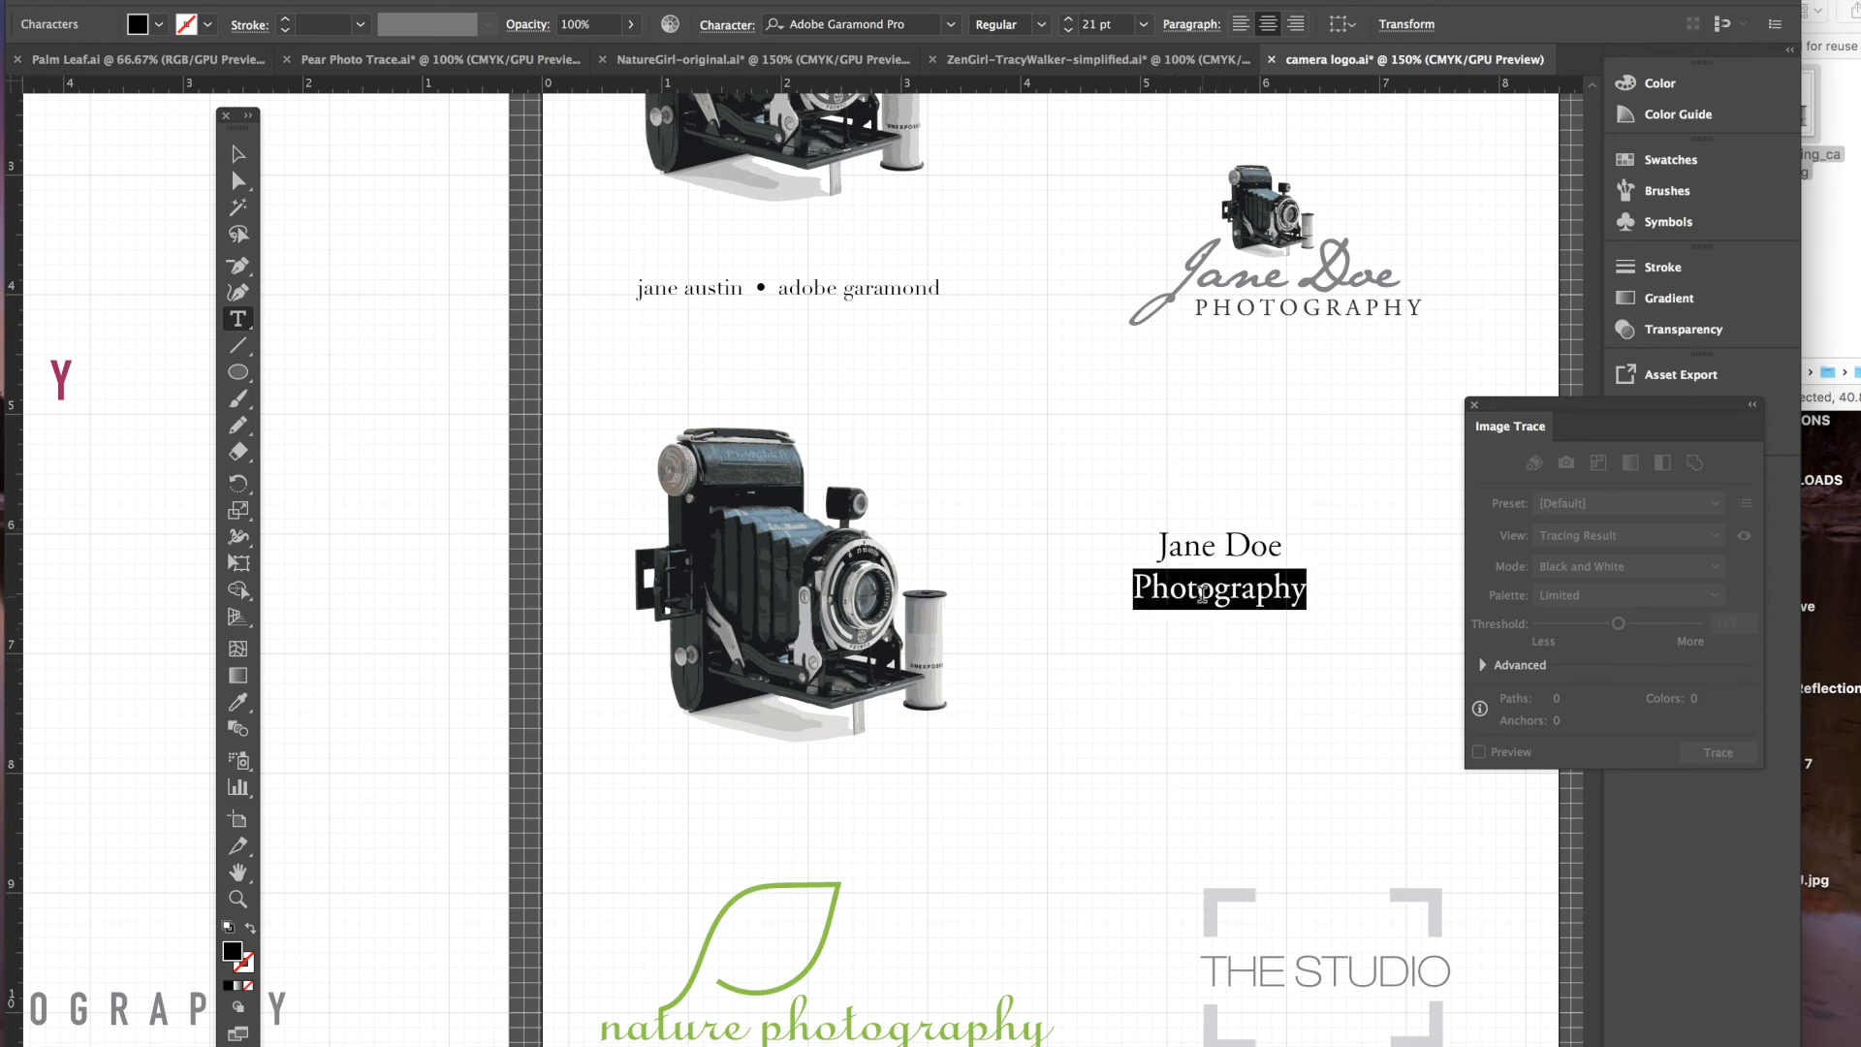
type("PHOTOGRAPHY")
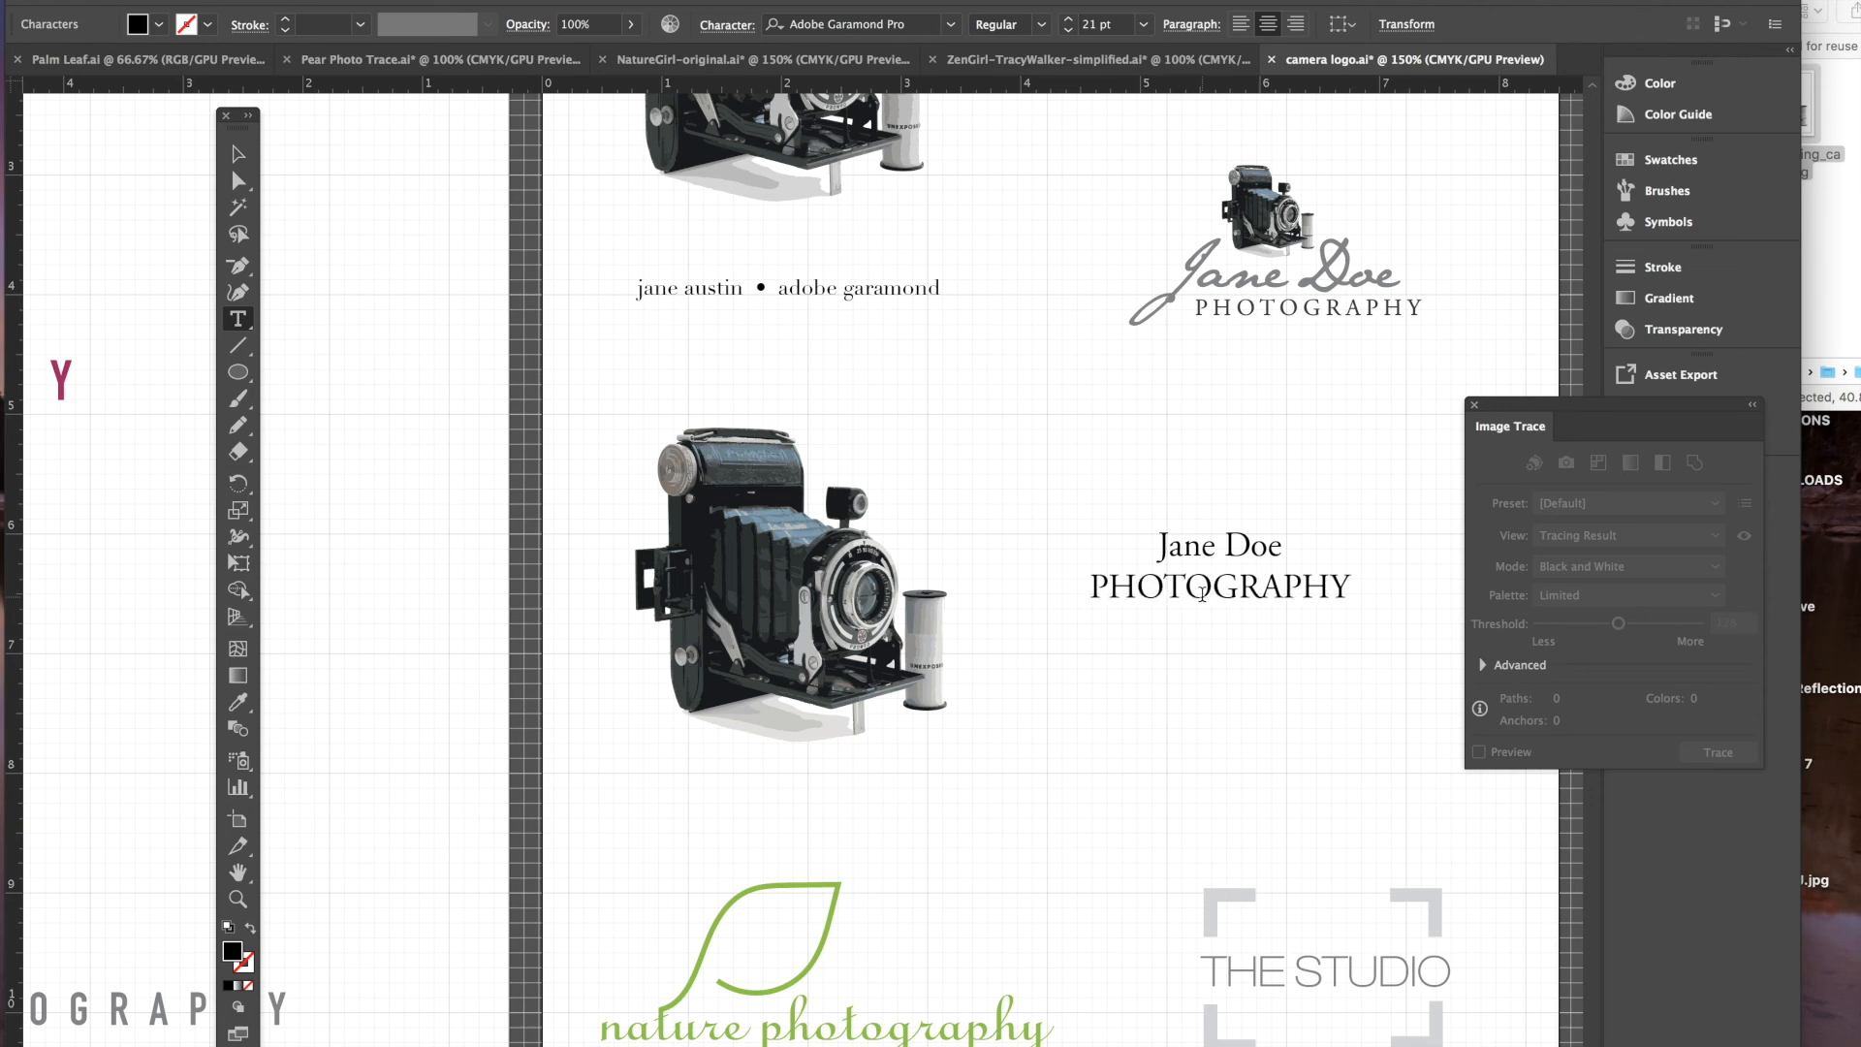
left_click_drag(1082, 589, 1387, 619)
left_click(1070, 31)
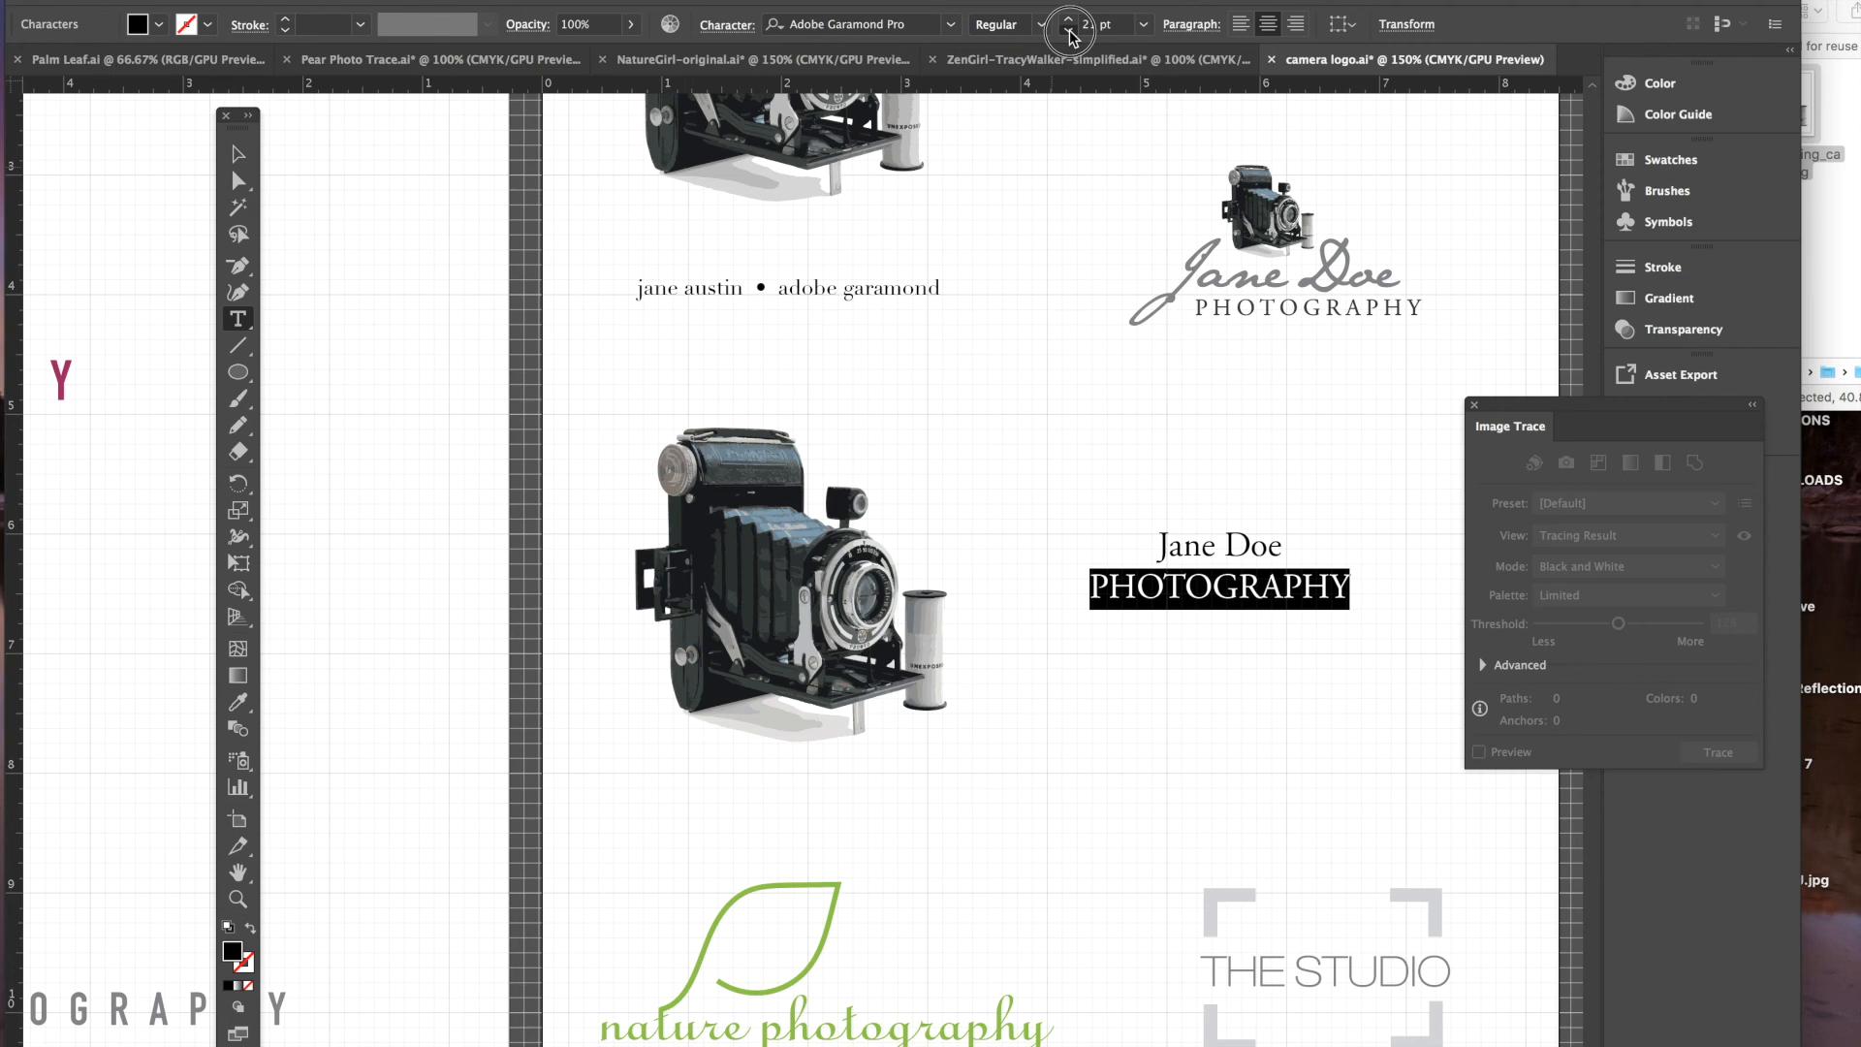
left_click(1071, 32)
left_click(1071, 32)
left_click(1070, 32)
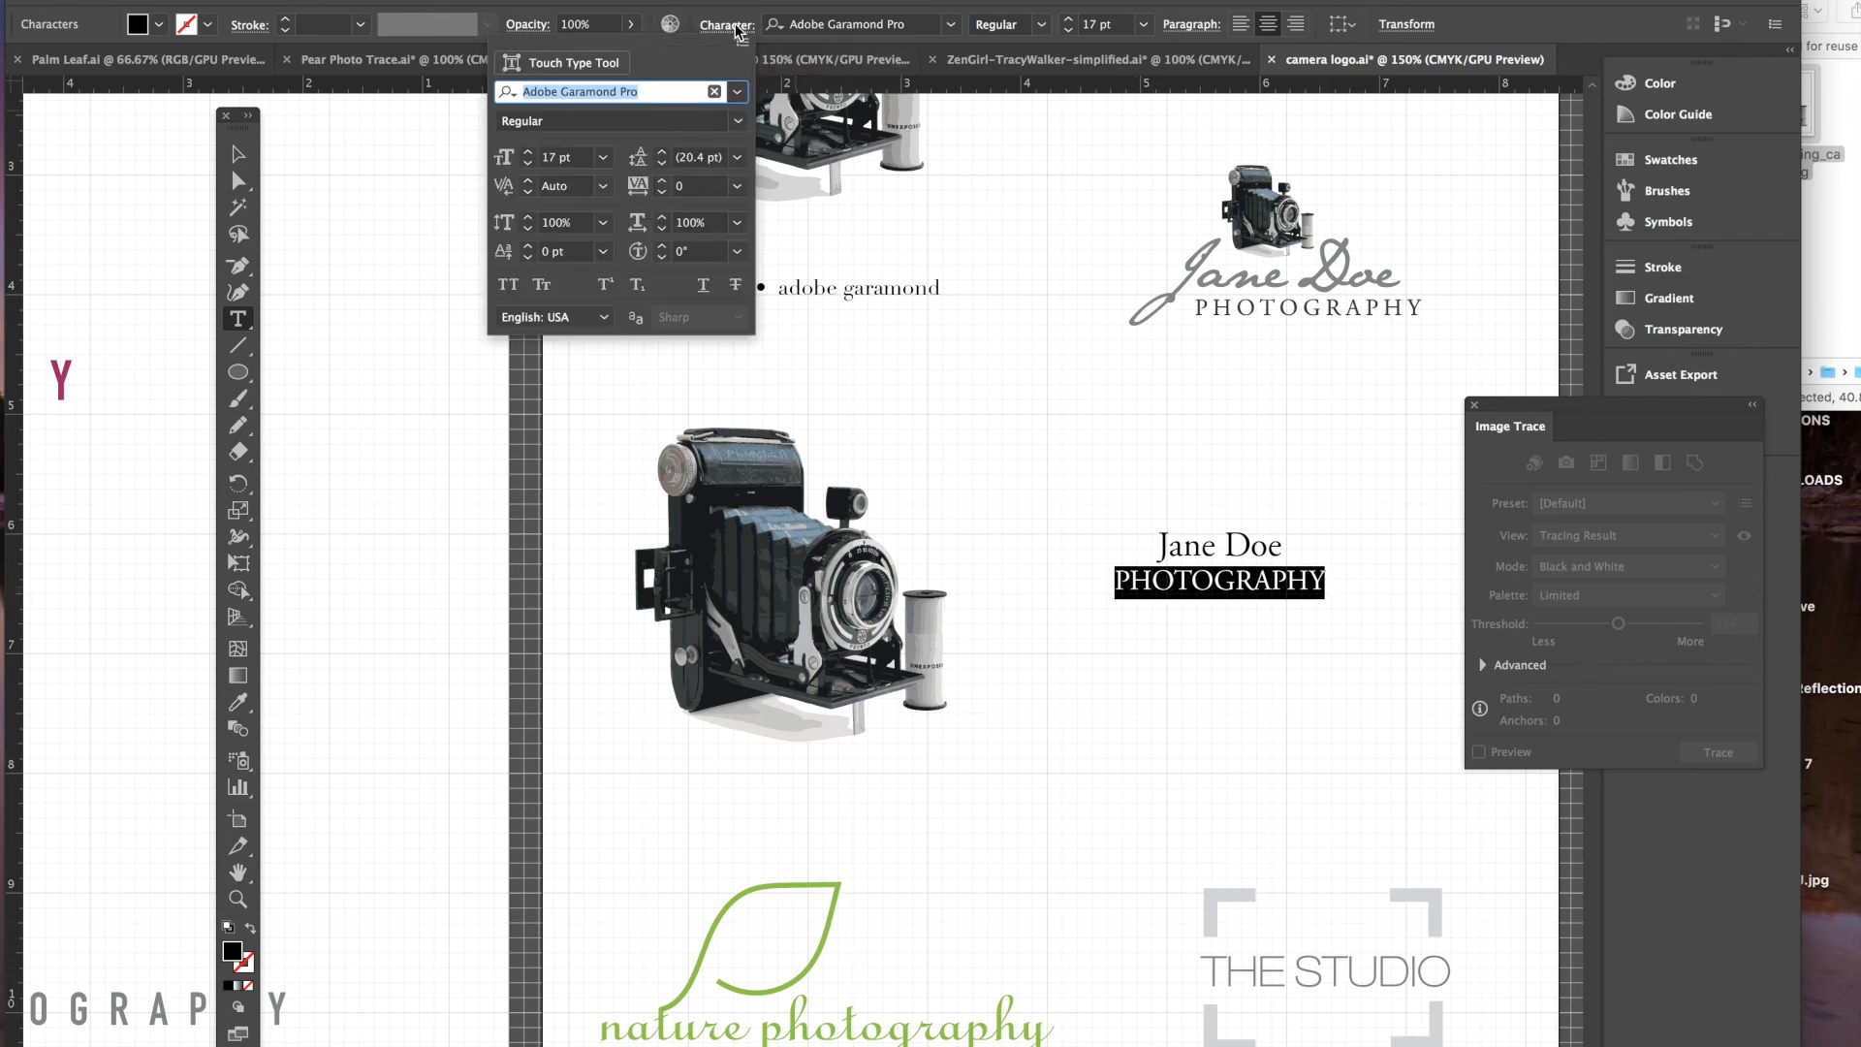
- Increase the tracking of PHOTOGRAPHY to 138
left_click(663, 181)
left_click(663, 181)
left_click(663, 182)
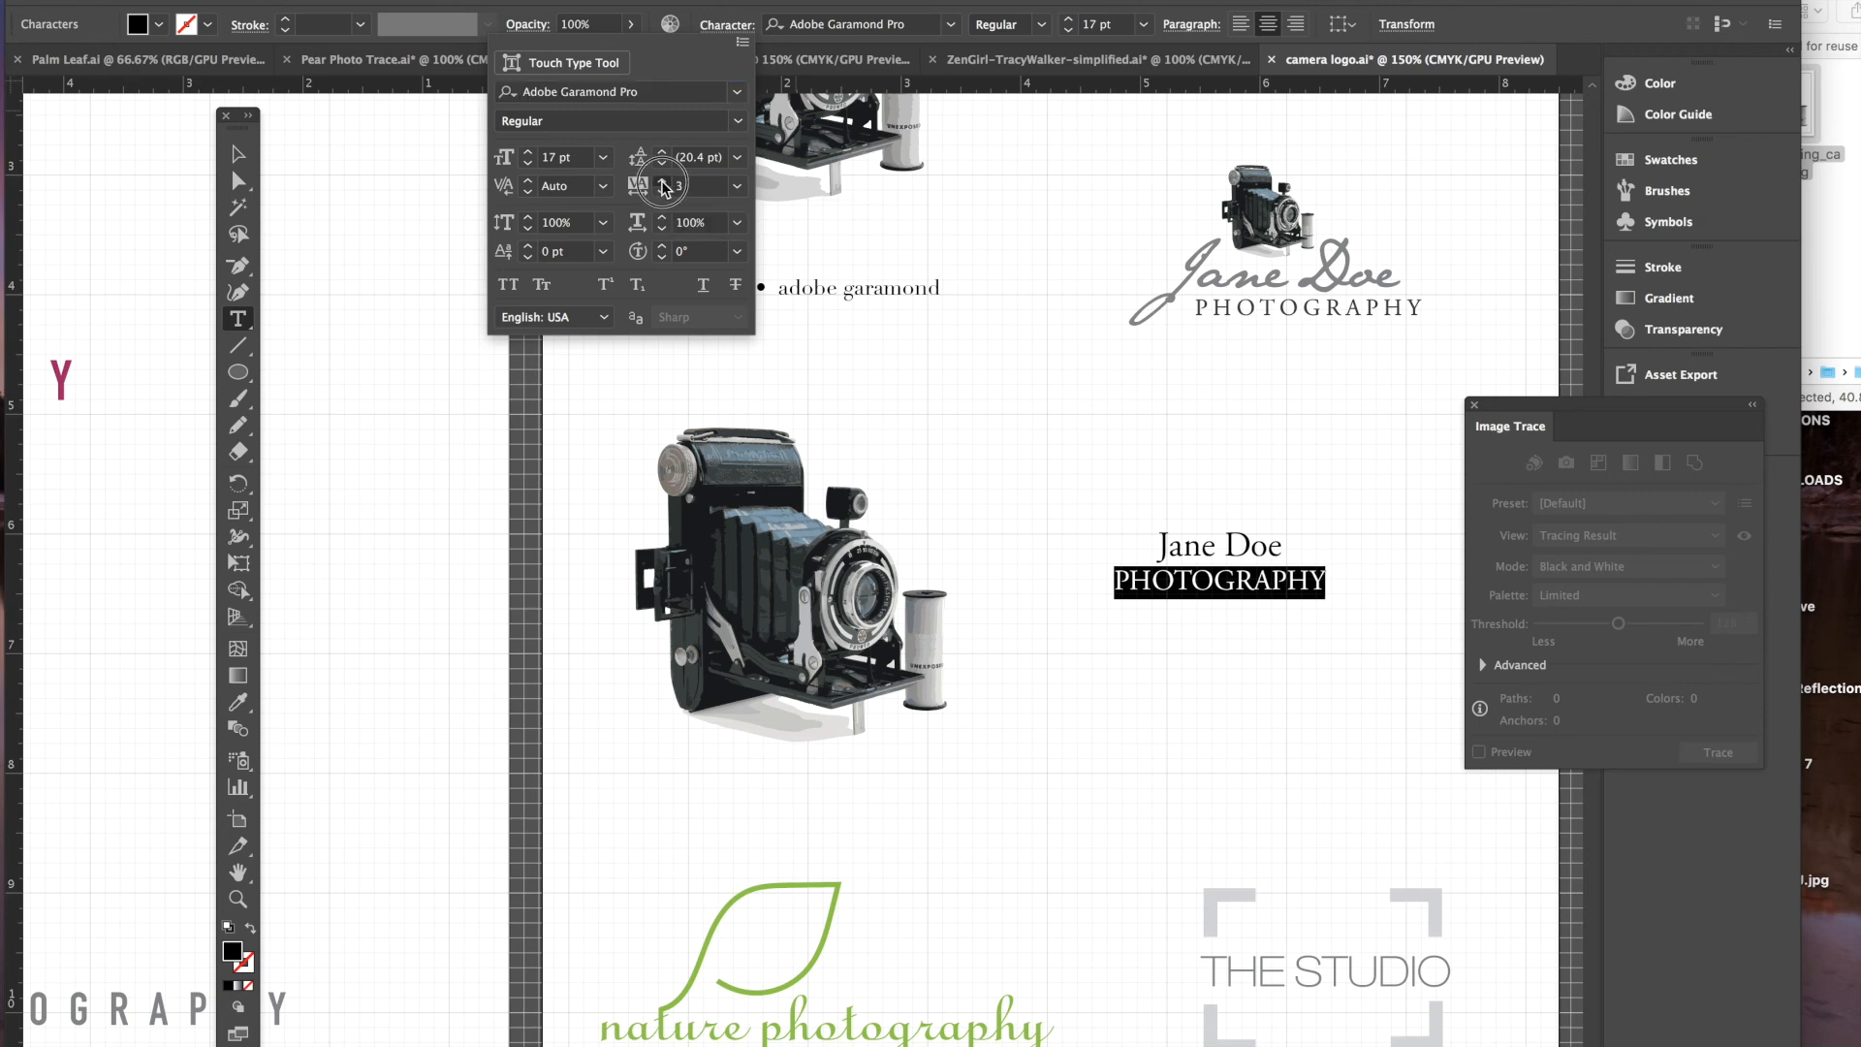
left_click(663, 181)
left_click(663, 182)
left_click(663, 181)
left_click(663, 181)
left_click(663, 181)
left_click(663, 181)
left_click(663, 182)
left_click(663, 181)
left_click(664, 181)
left_click(663, 181)
left_click(663, 182)
left_click(663, 181)
left_click(663, 181)
left_click(663, 181)
left_click(663, 181)
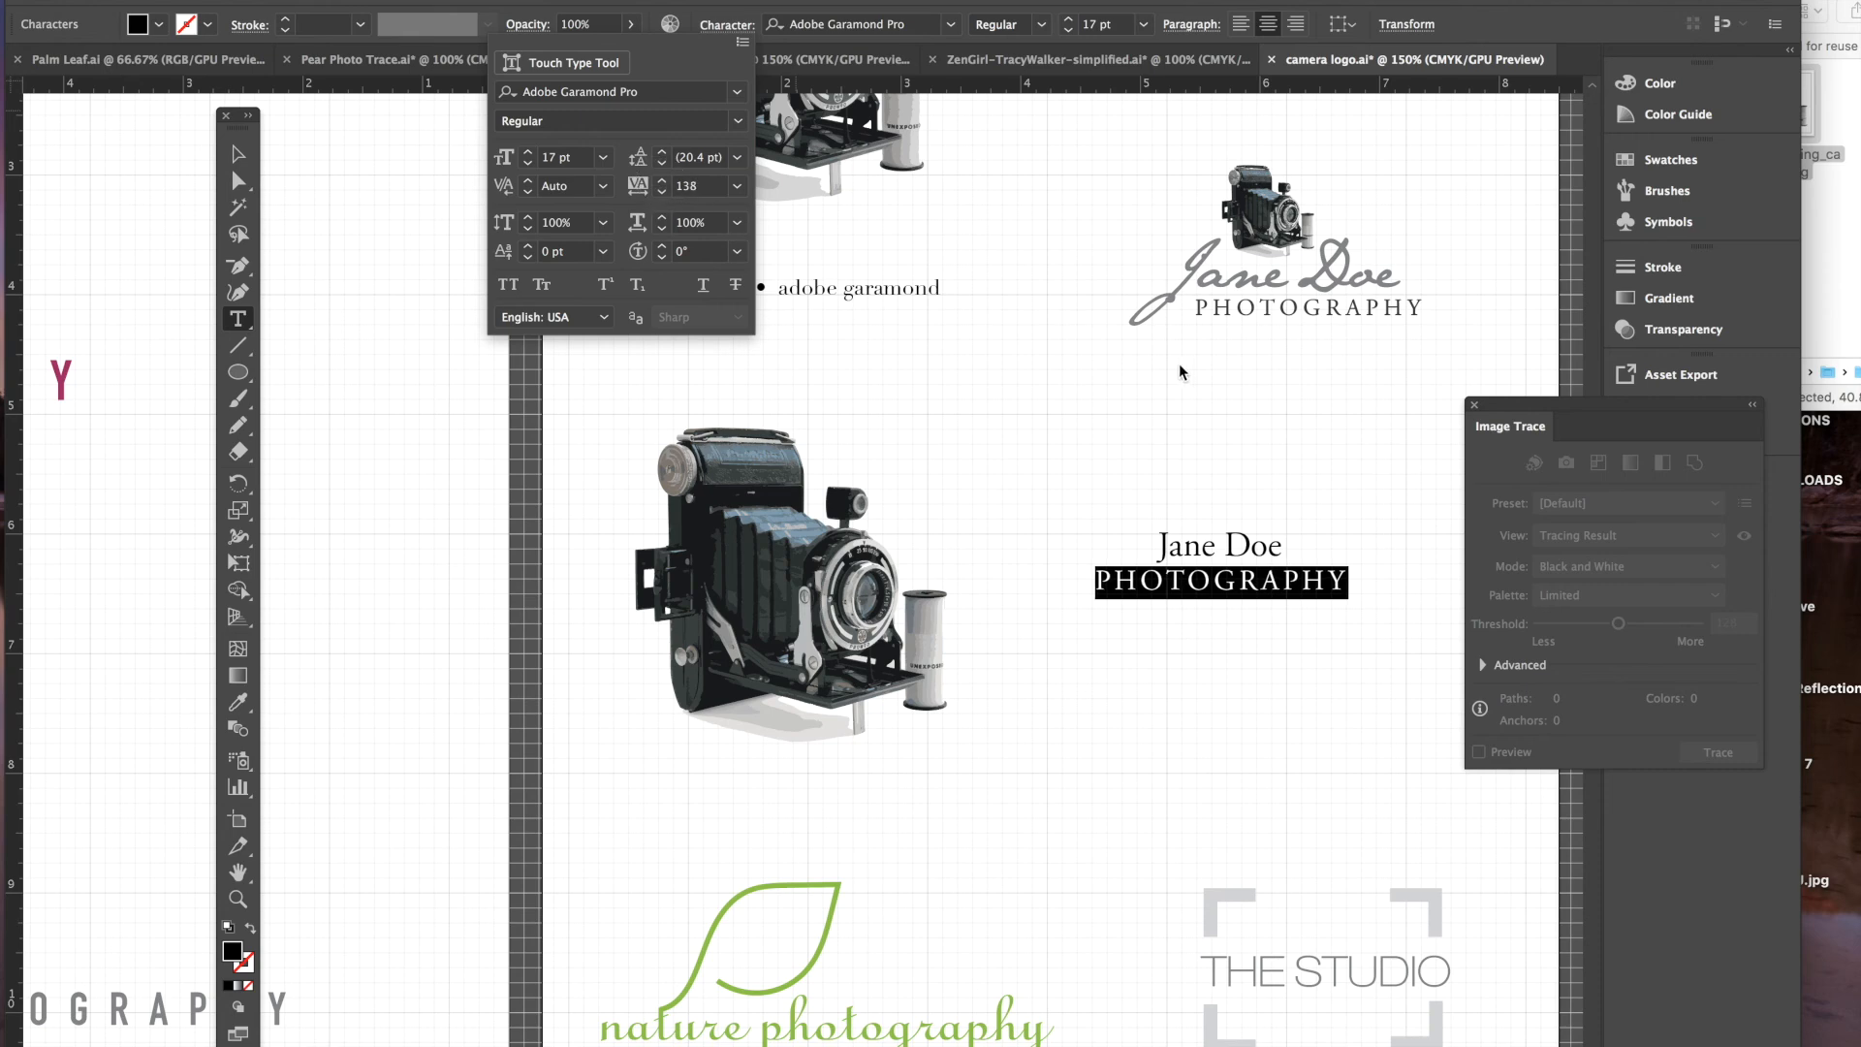
left_click(1221, 544)
- Set the photographer's name line in the JaneAusten script font at 42 pt
double_click(1202, 546)
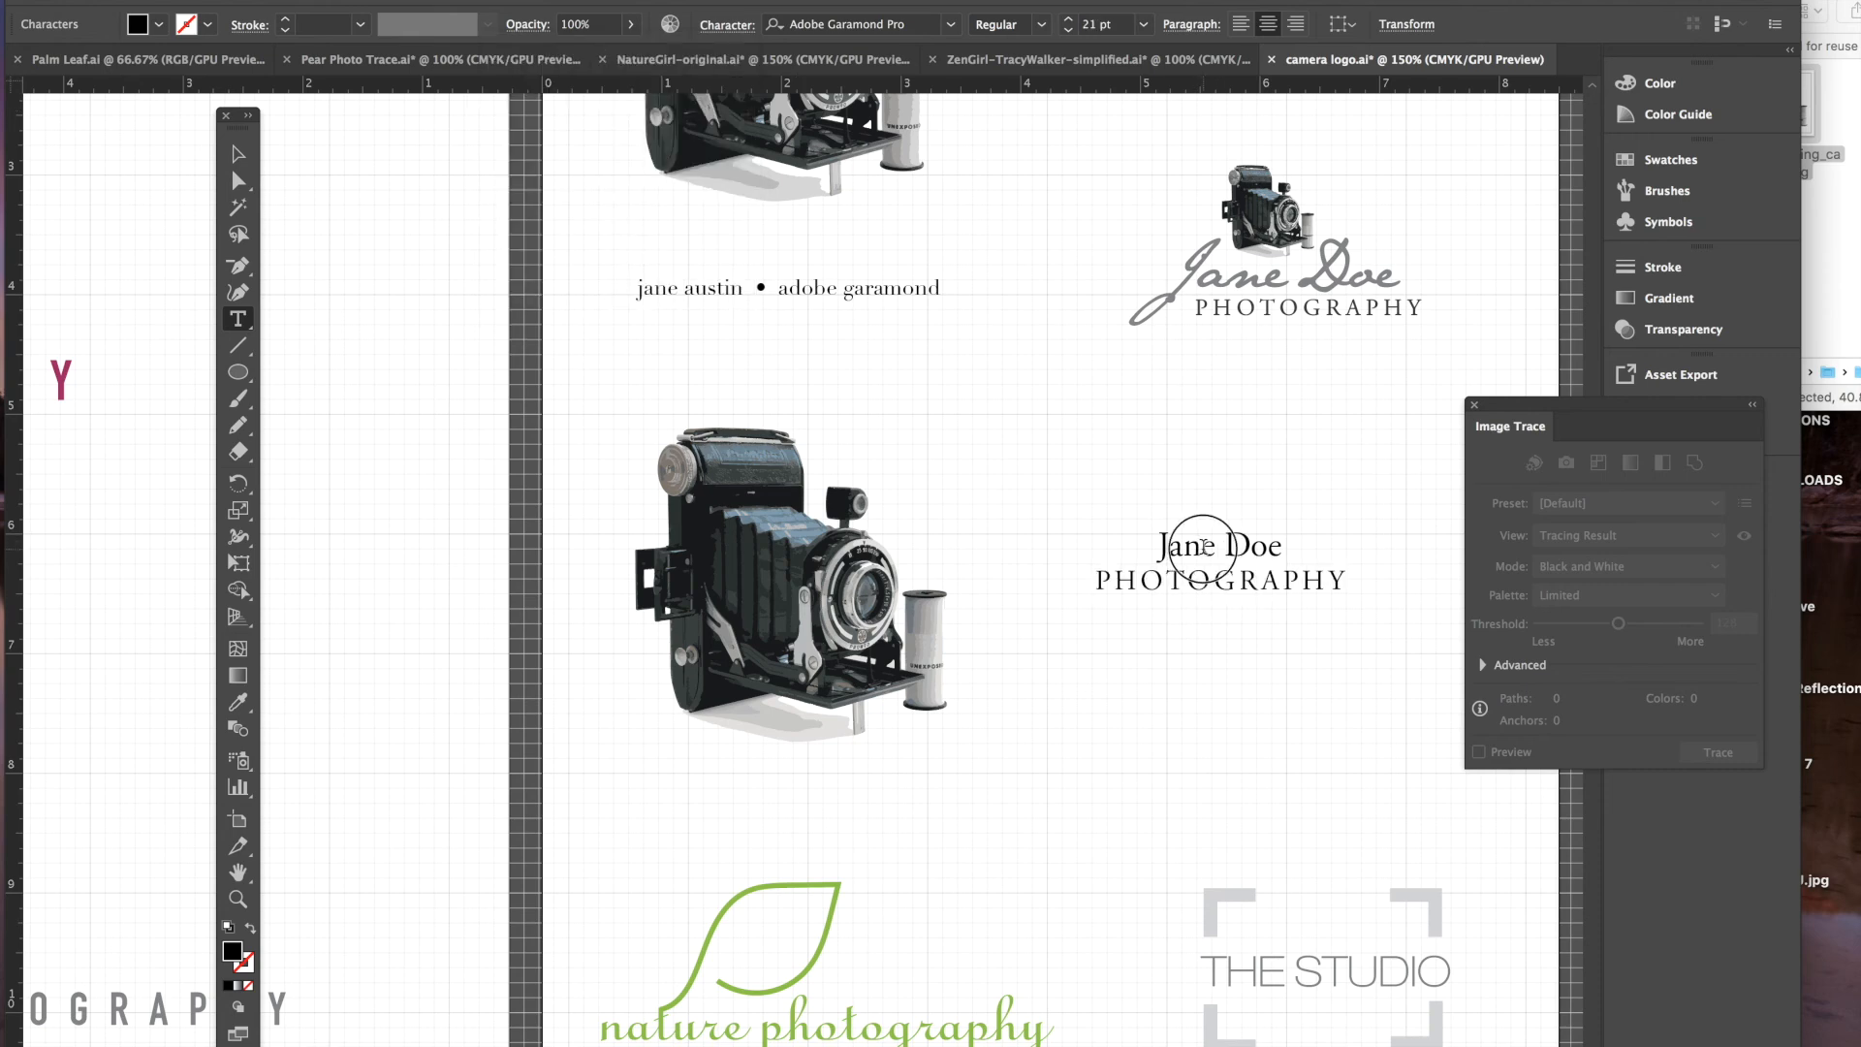
left_click_drag(1281, 547, 1115, 543)
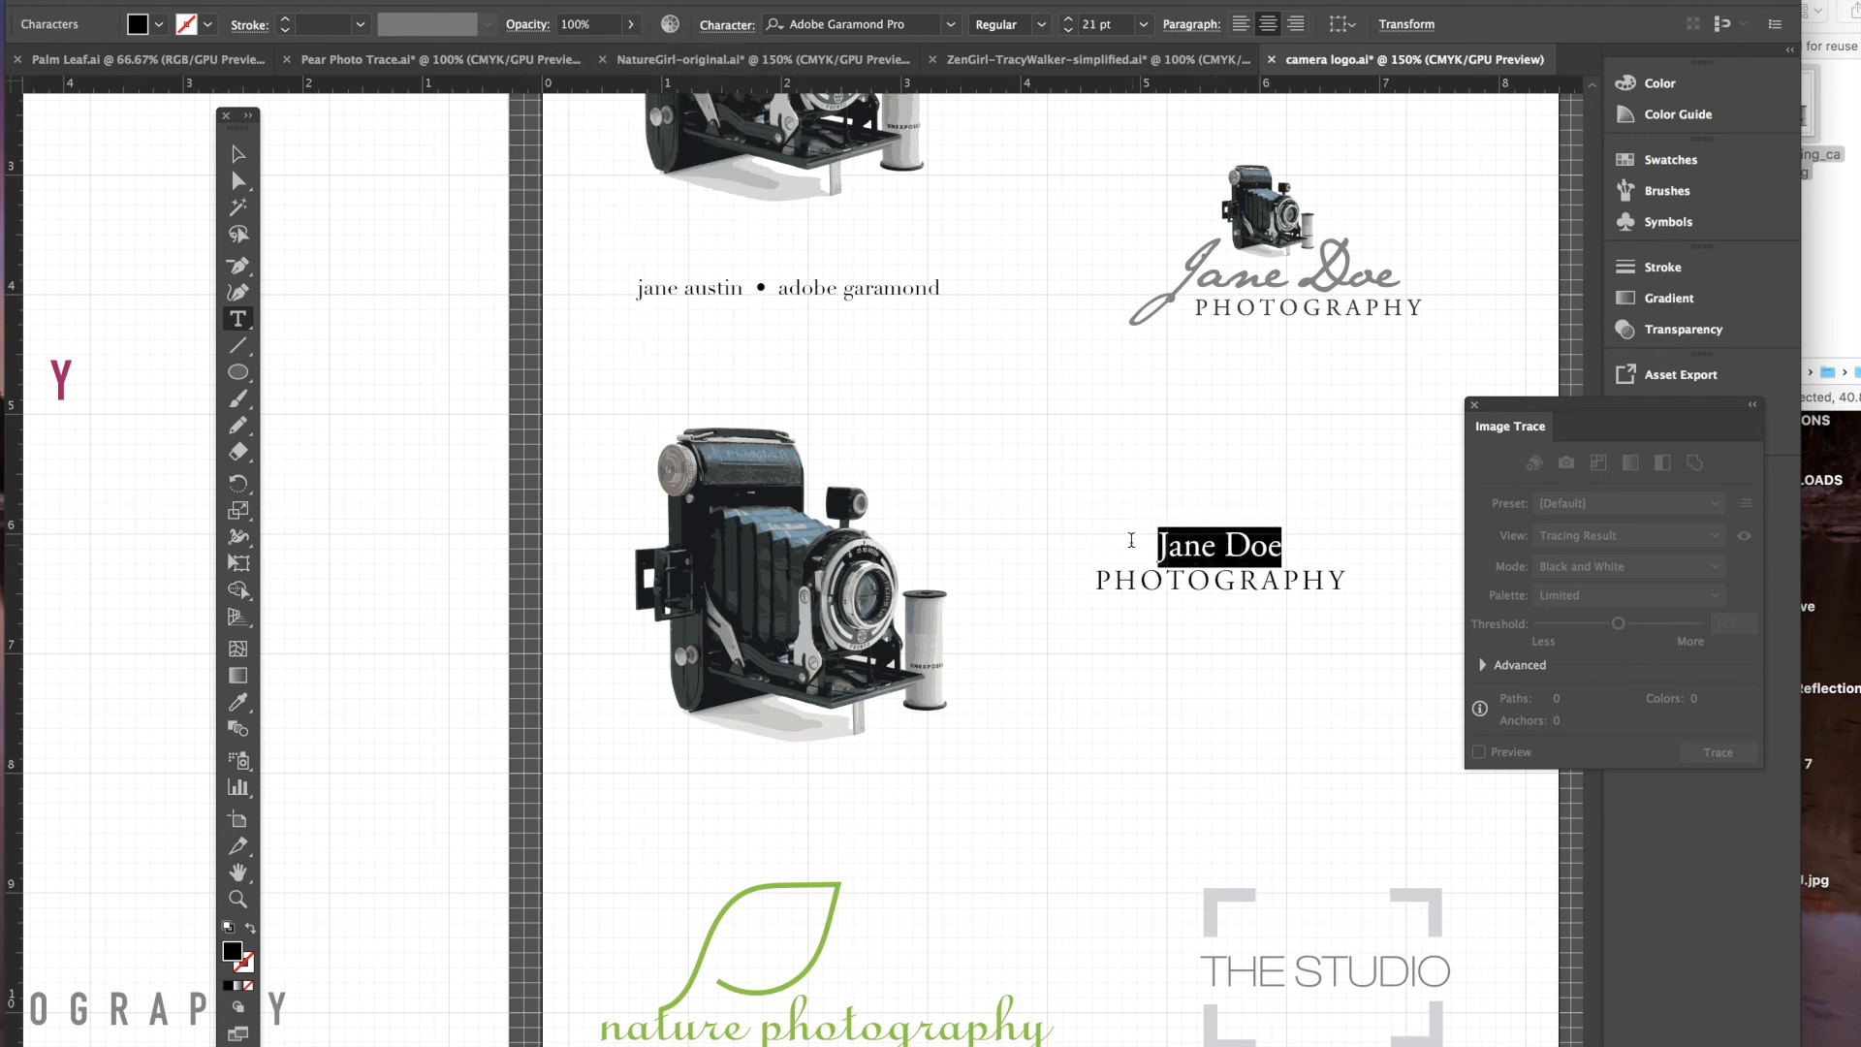
left_click(727, 25)
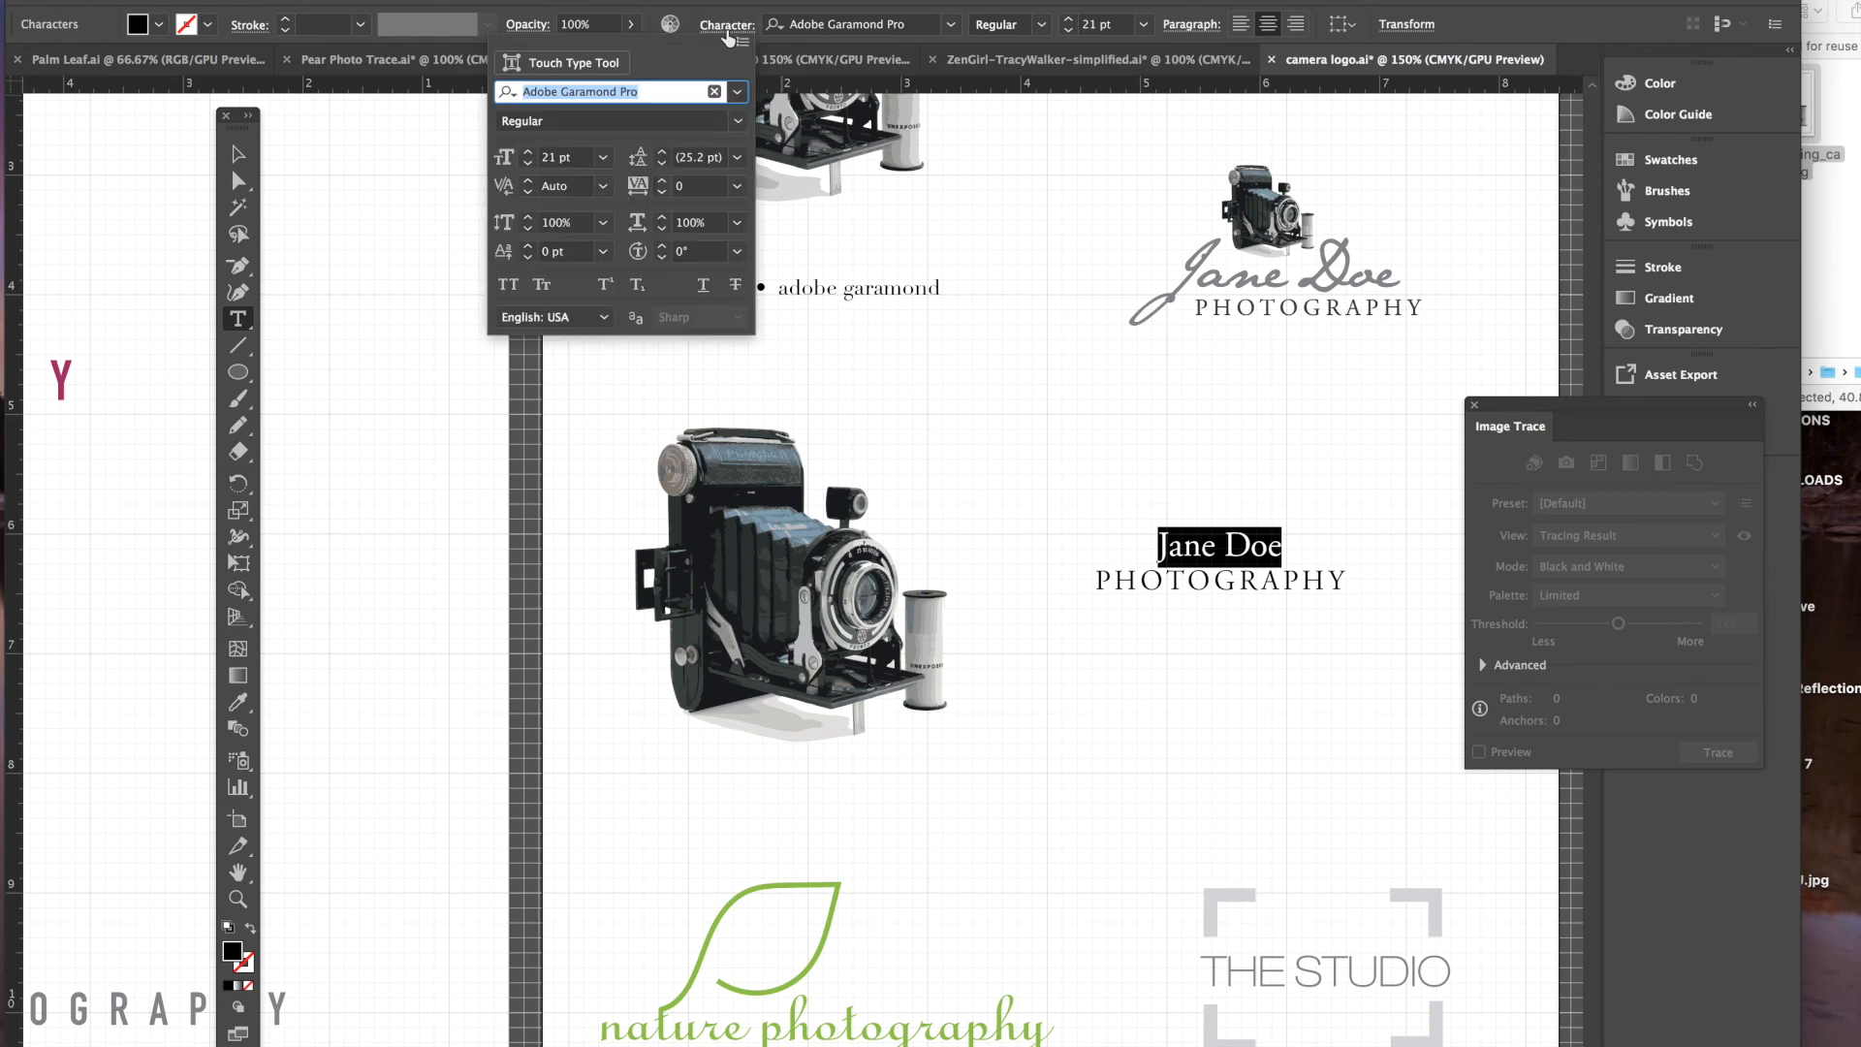
left_click(737, 91)
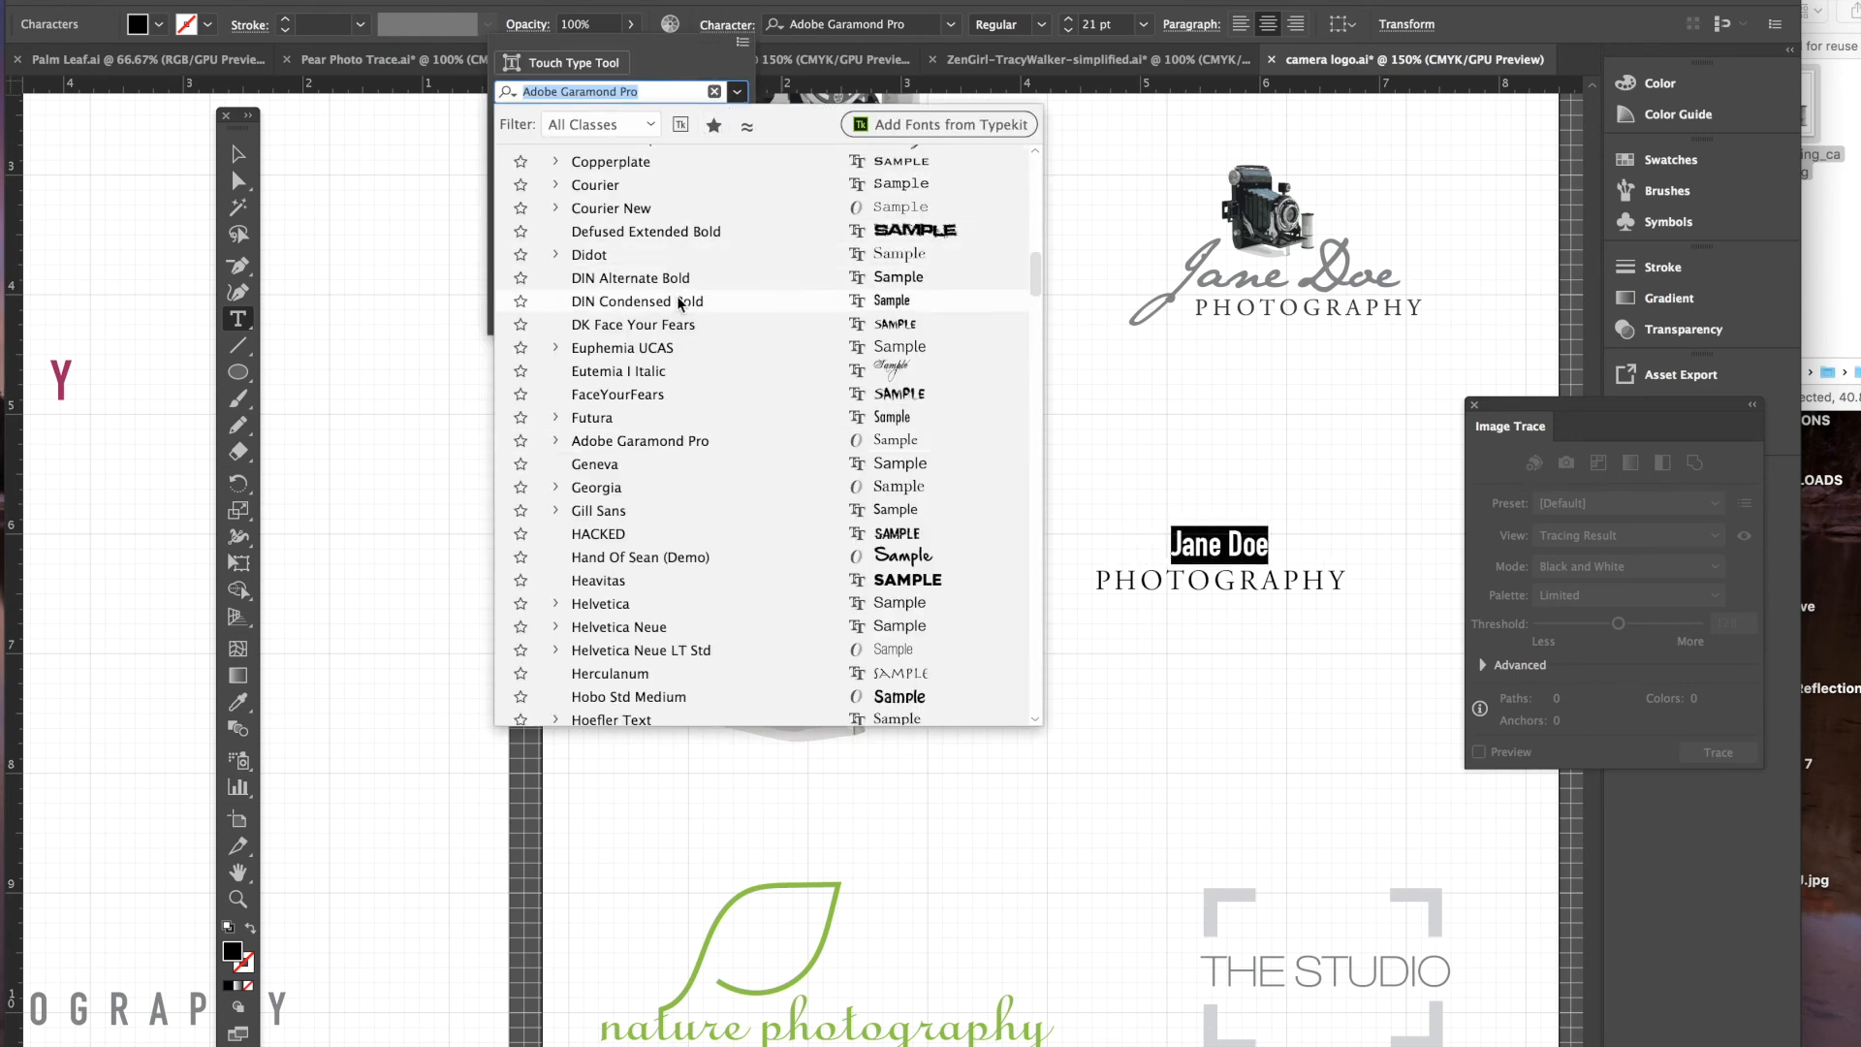
scroll(672, 304, "down", 15)
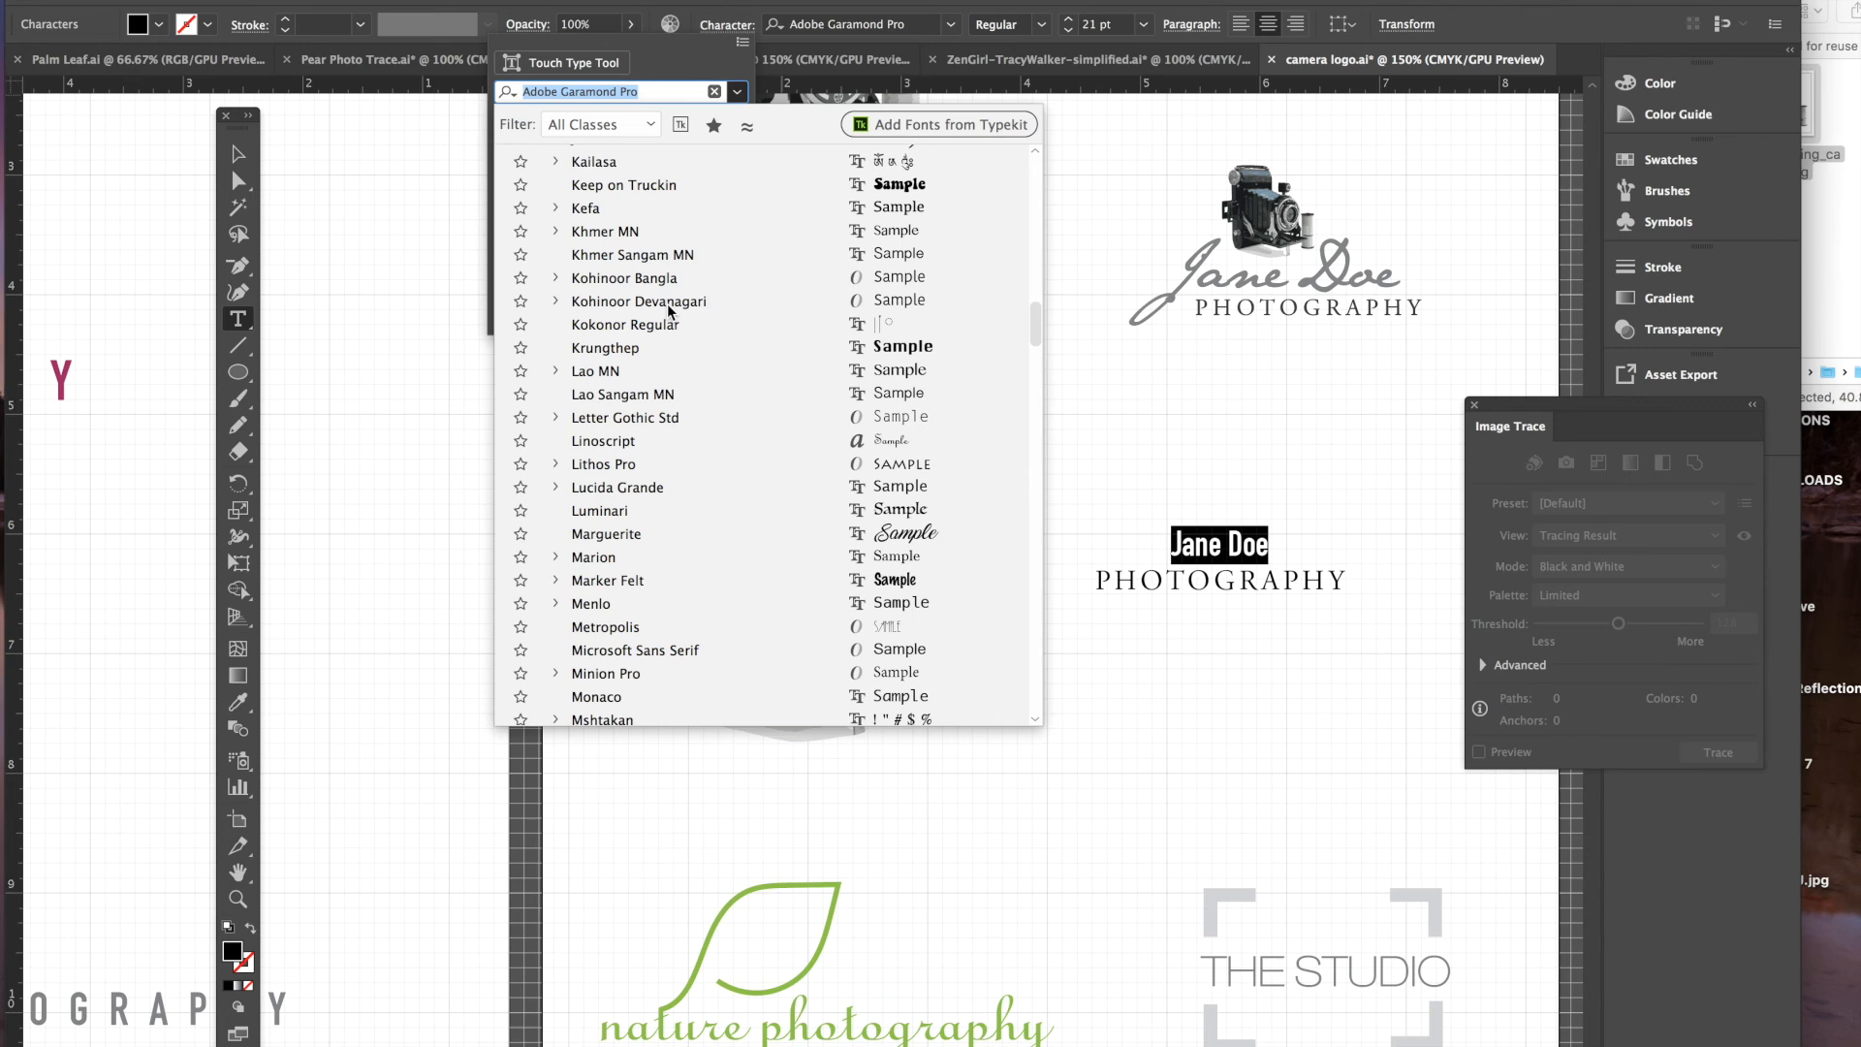
scroll(672, 308, "up", 3)
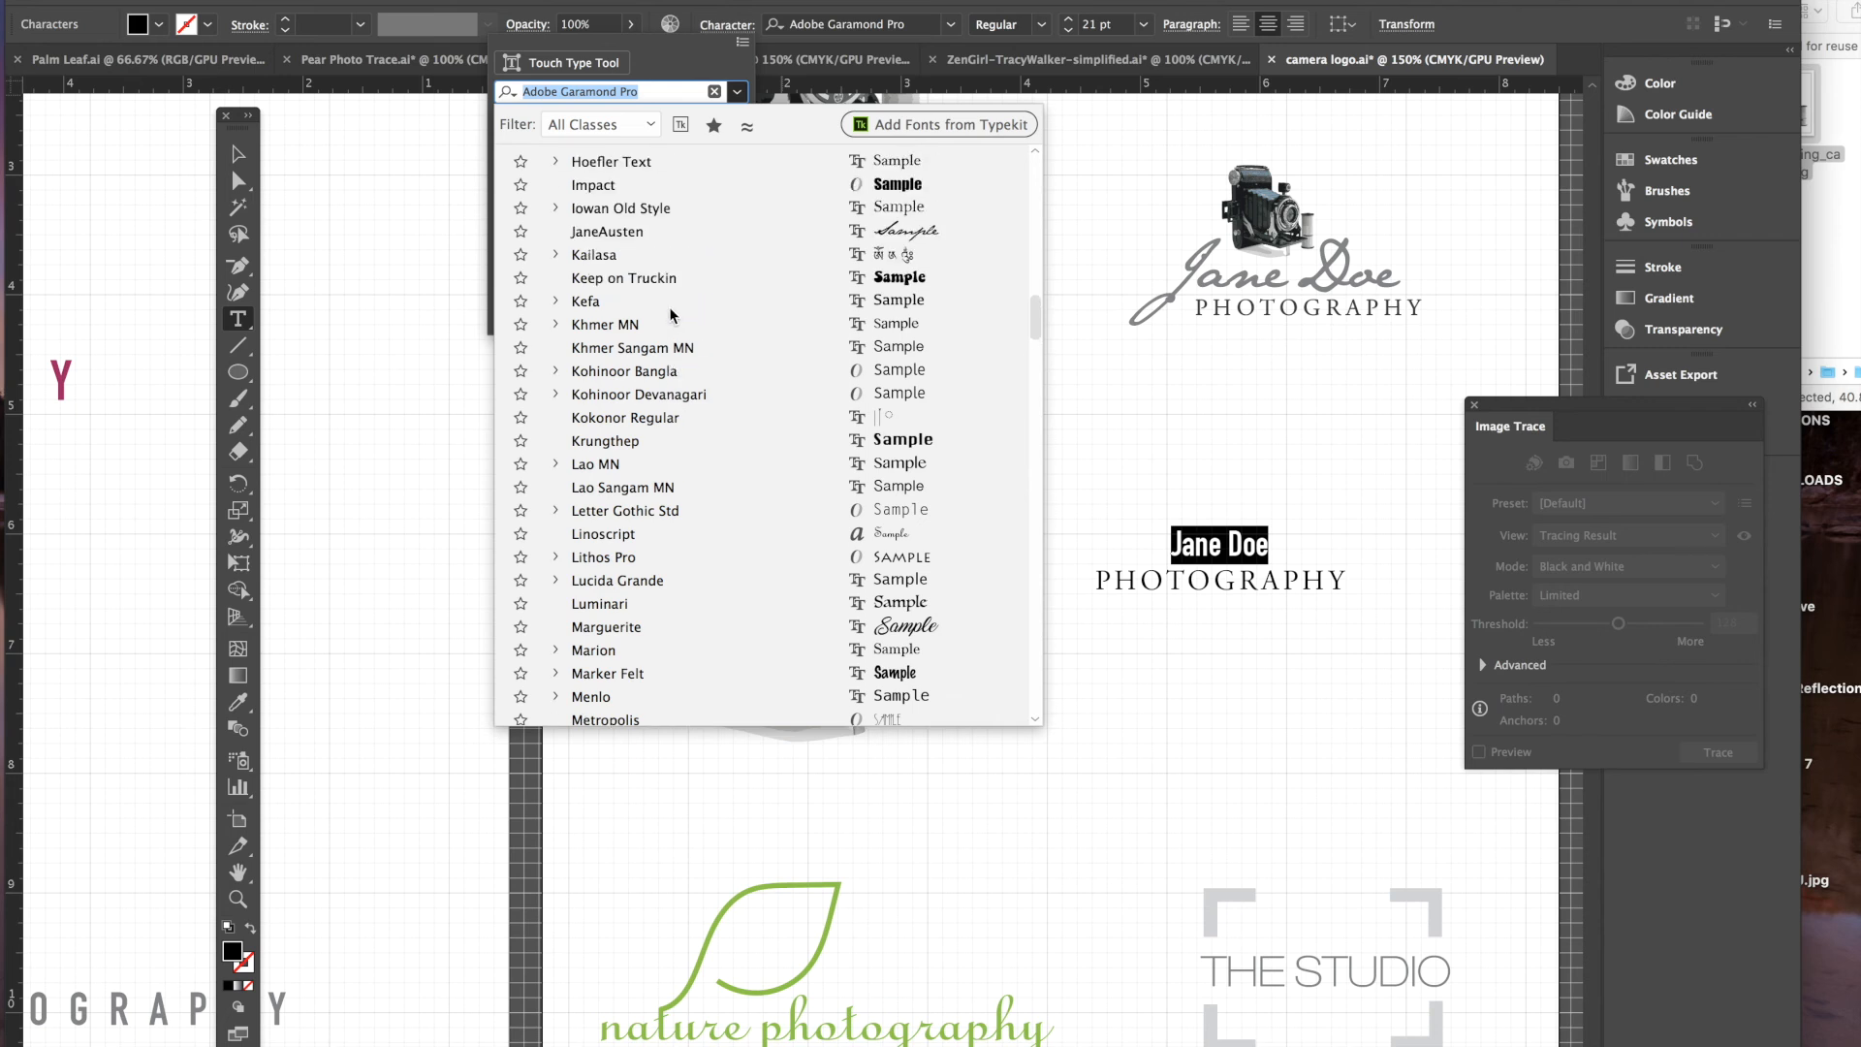
left_click(611, 230)
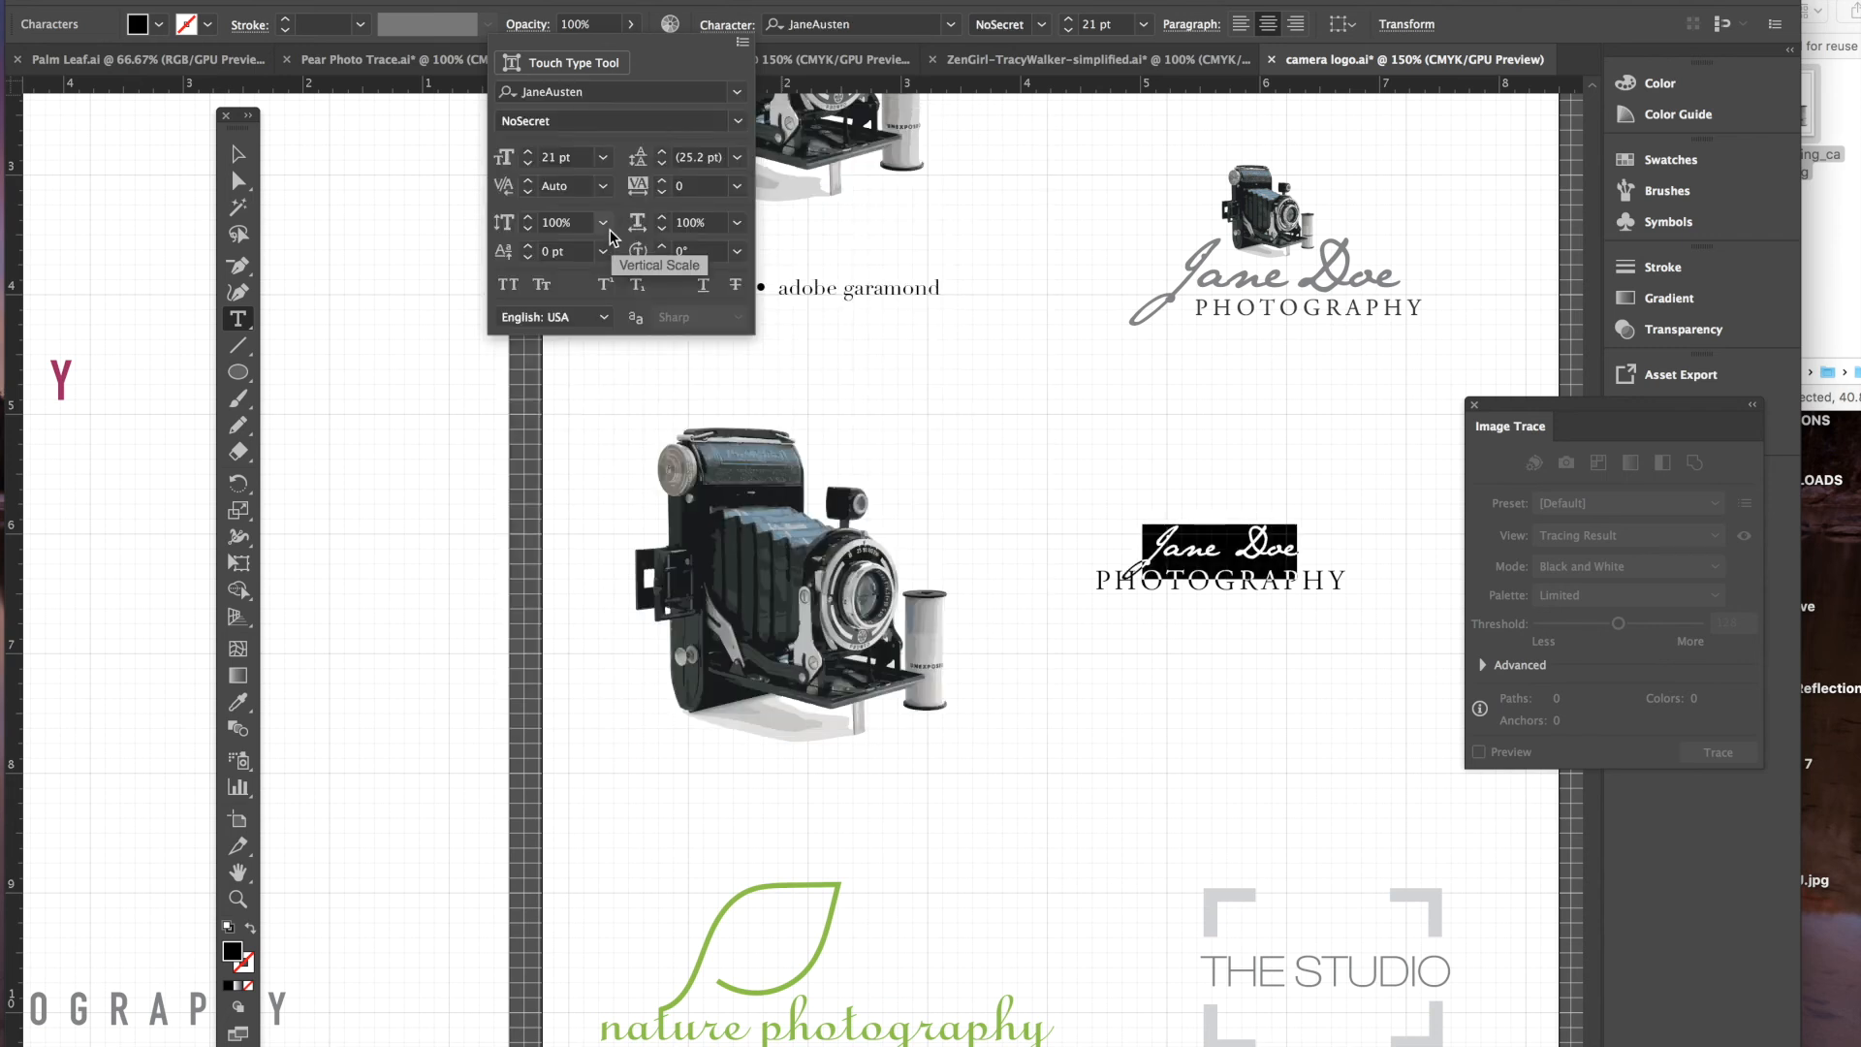
left_click(530, 152)
left_click(529, 152)
left_click(529, 152)
left_click(529, 153)
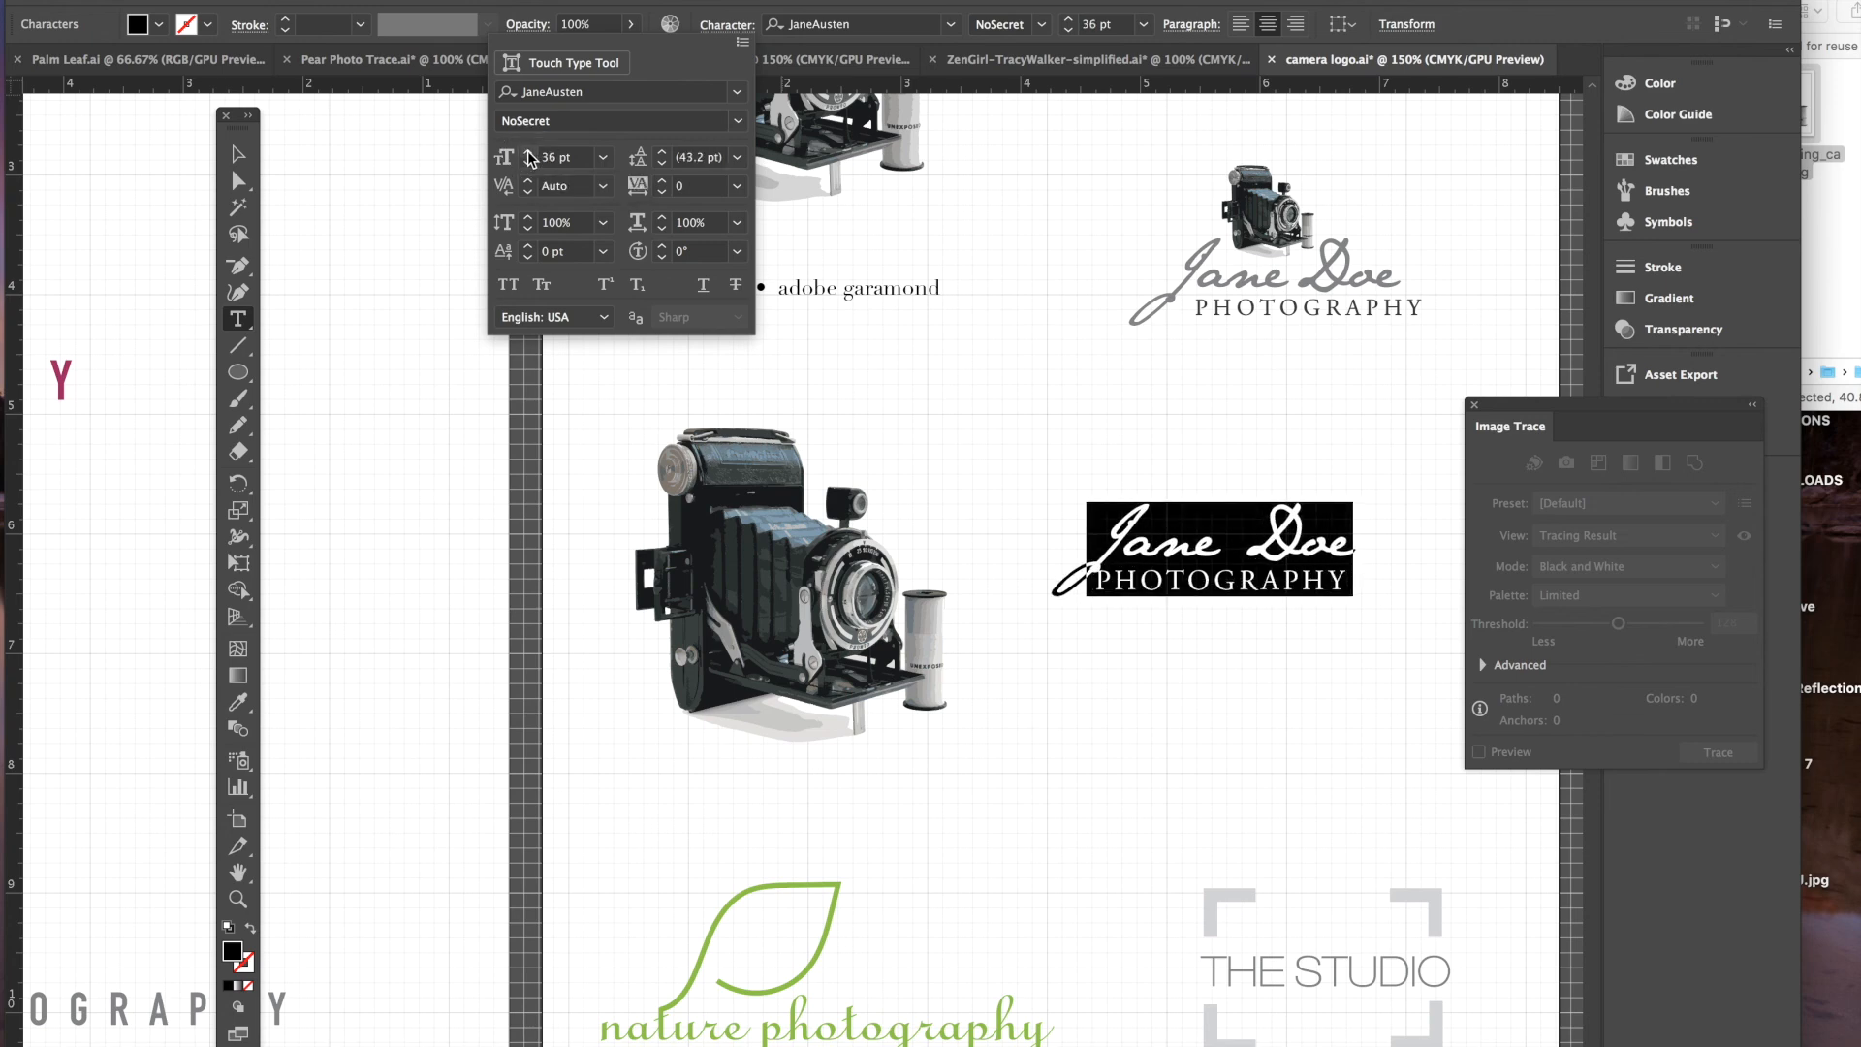
left_click(530, 152)
left_click(529, 152)
left_click(529, 153)
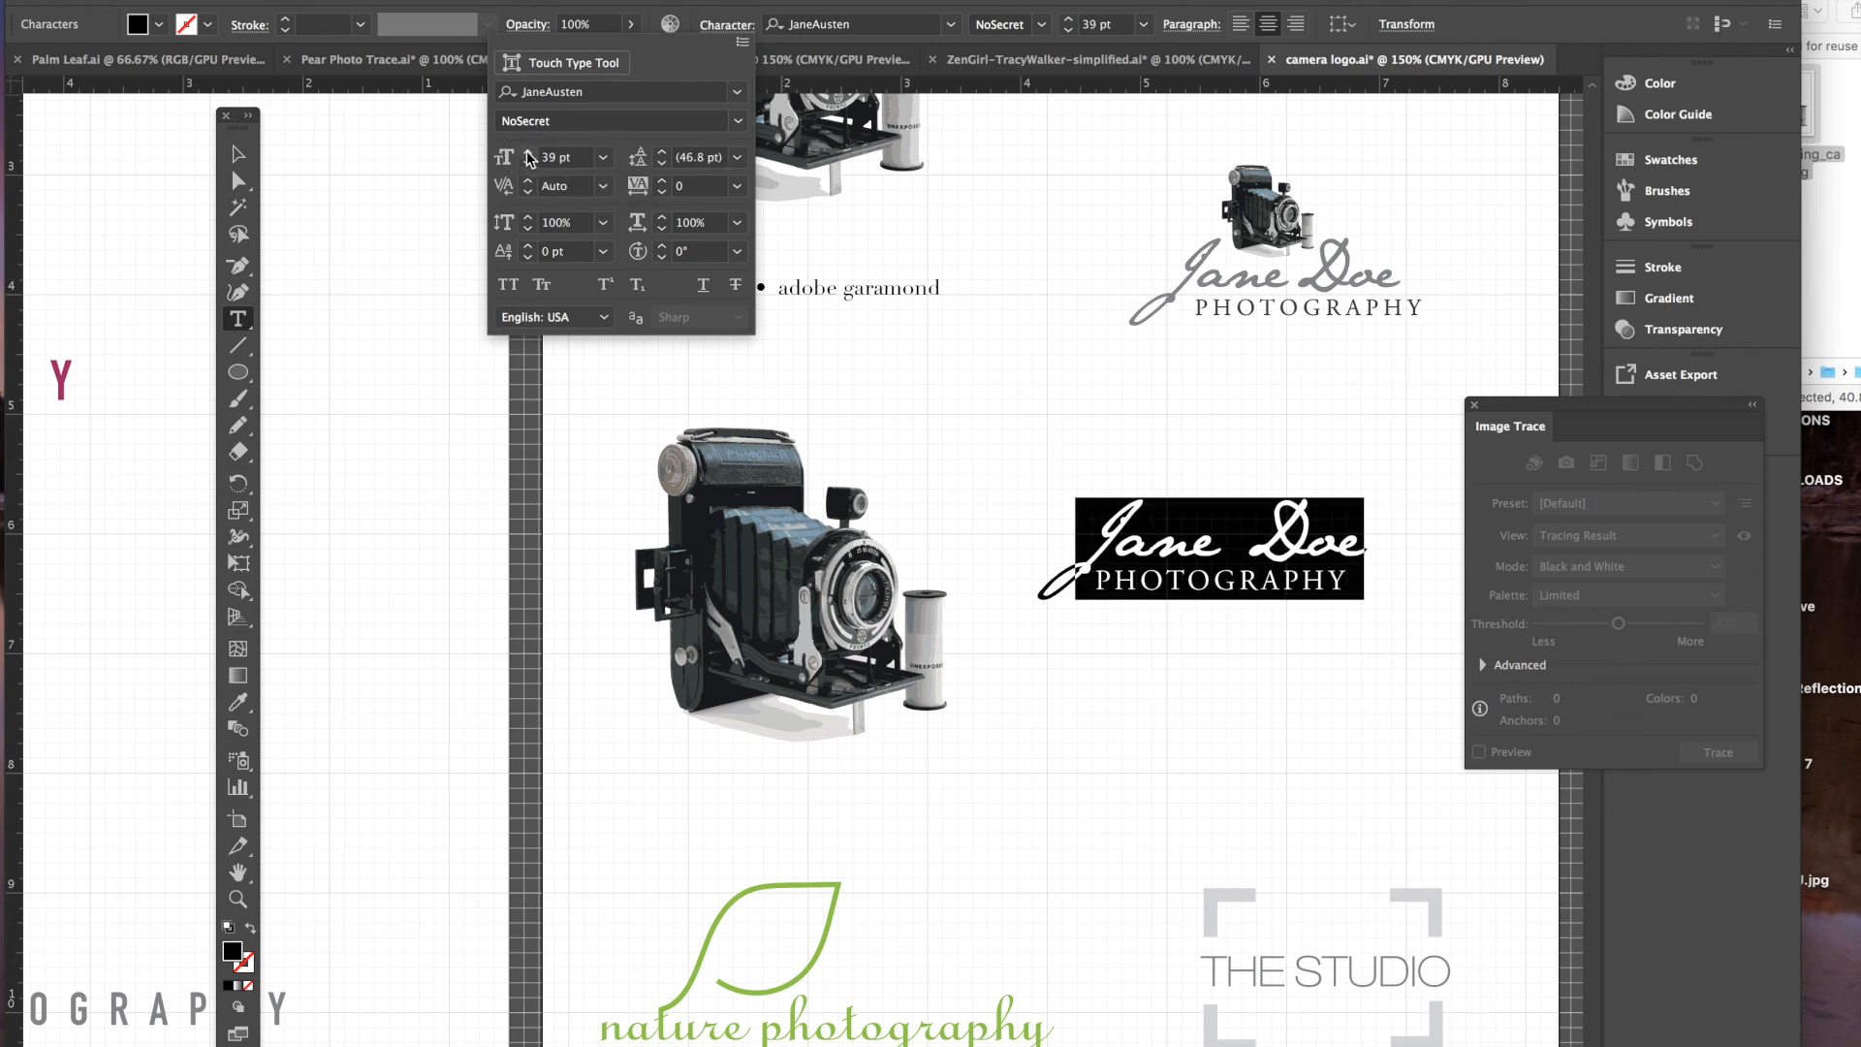
left_click(530, 153)
left_click(530, 153)
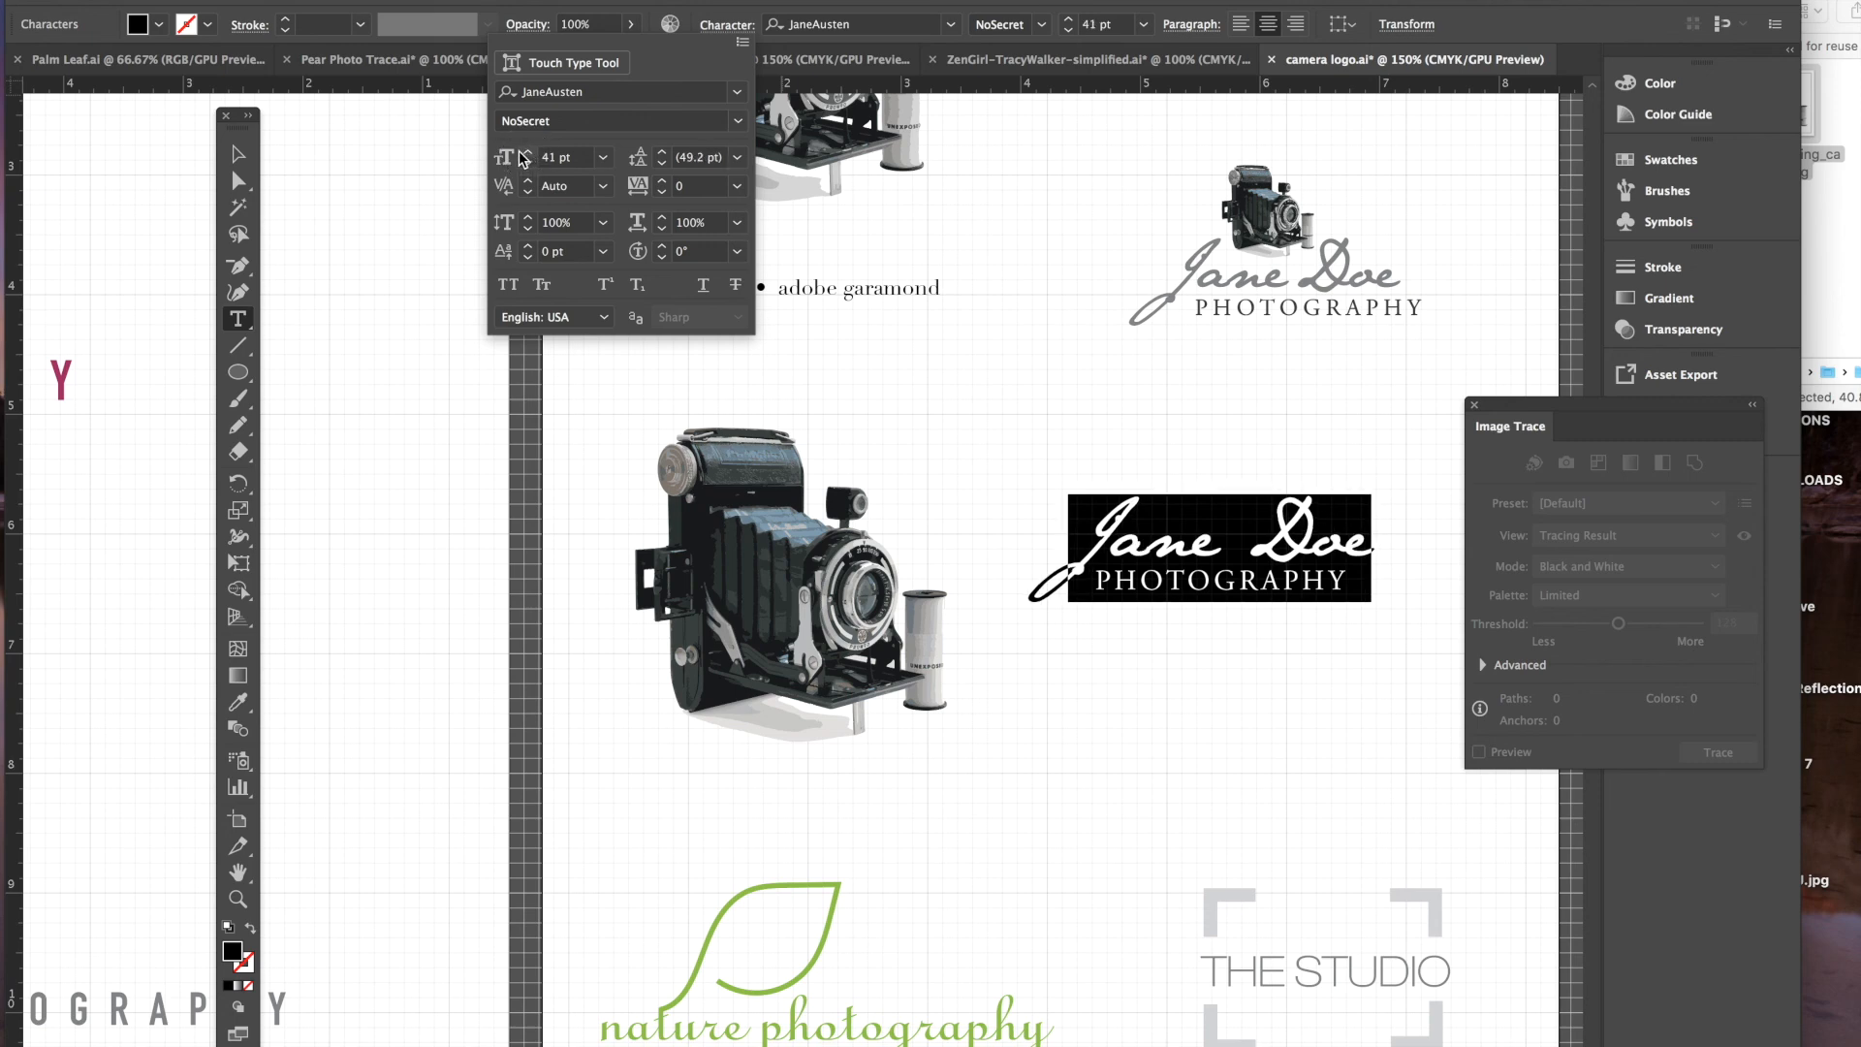
left_click(527, 153)
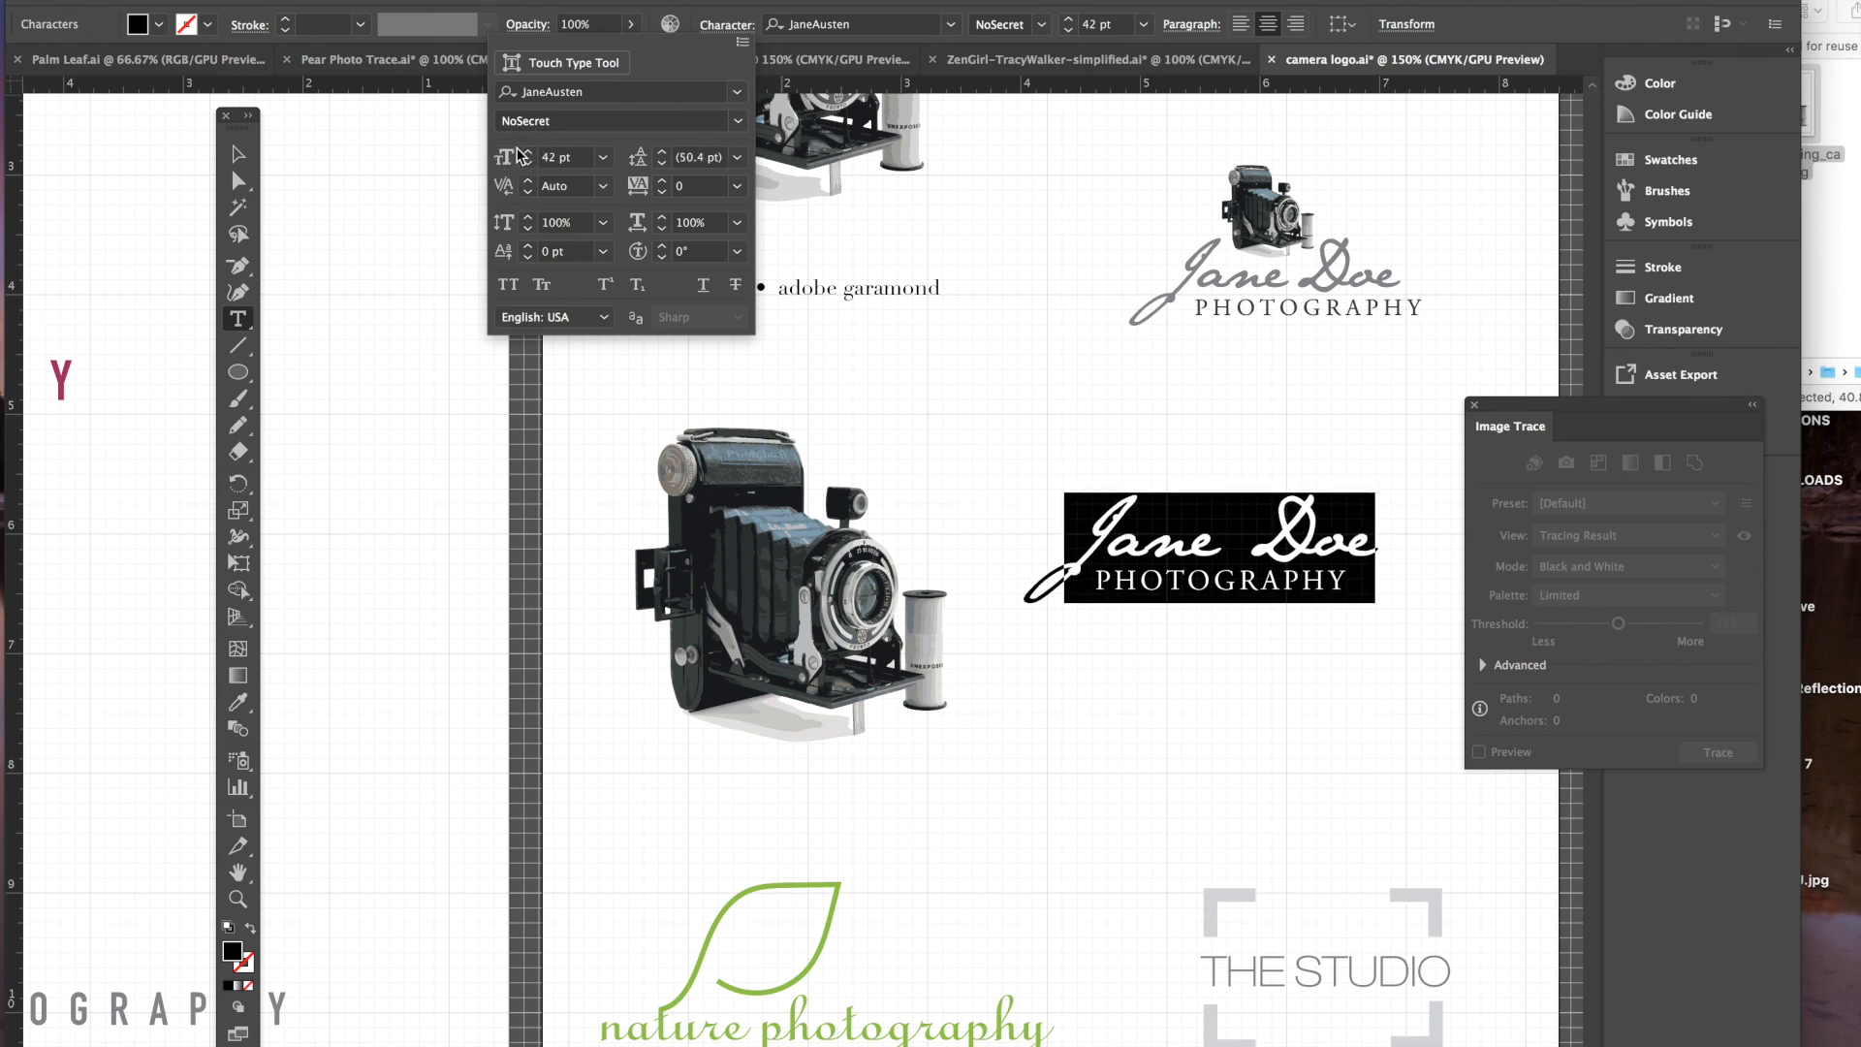
left_click(1181, 476)
left_click(1212, 527)
- Fill both the name and PHOTOGRAPHY lines with the K=80 grey swatch
left_click_drag(1396, 542, 979, 512)
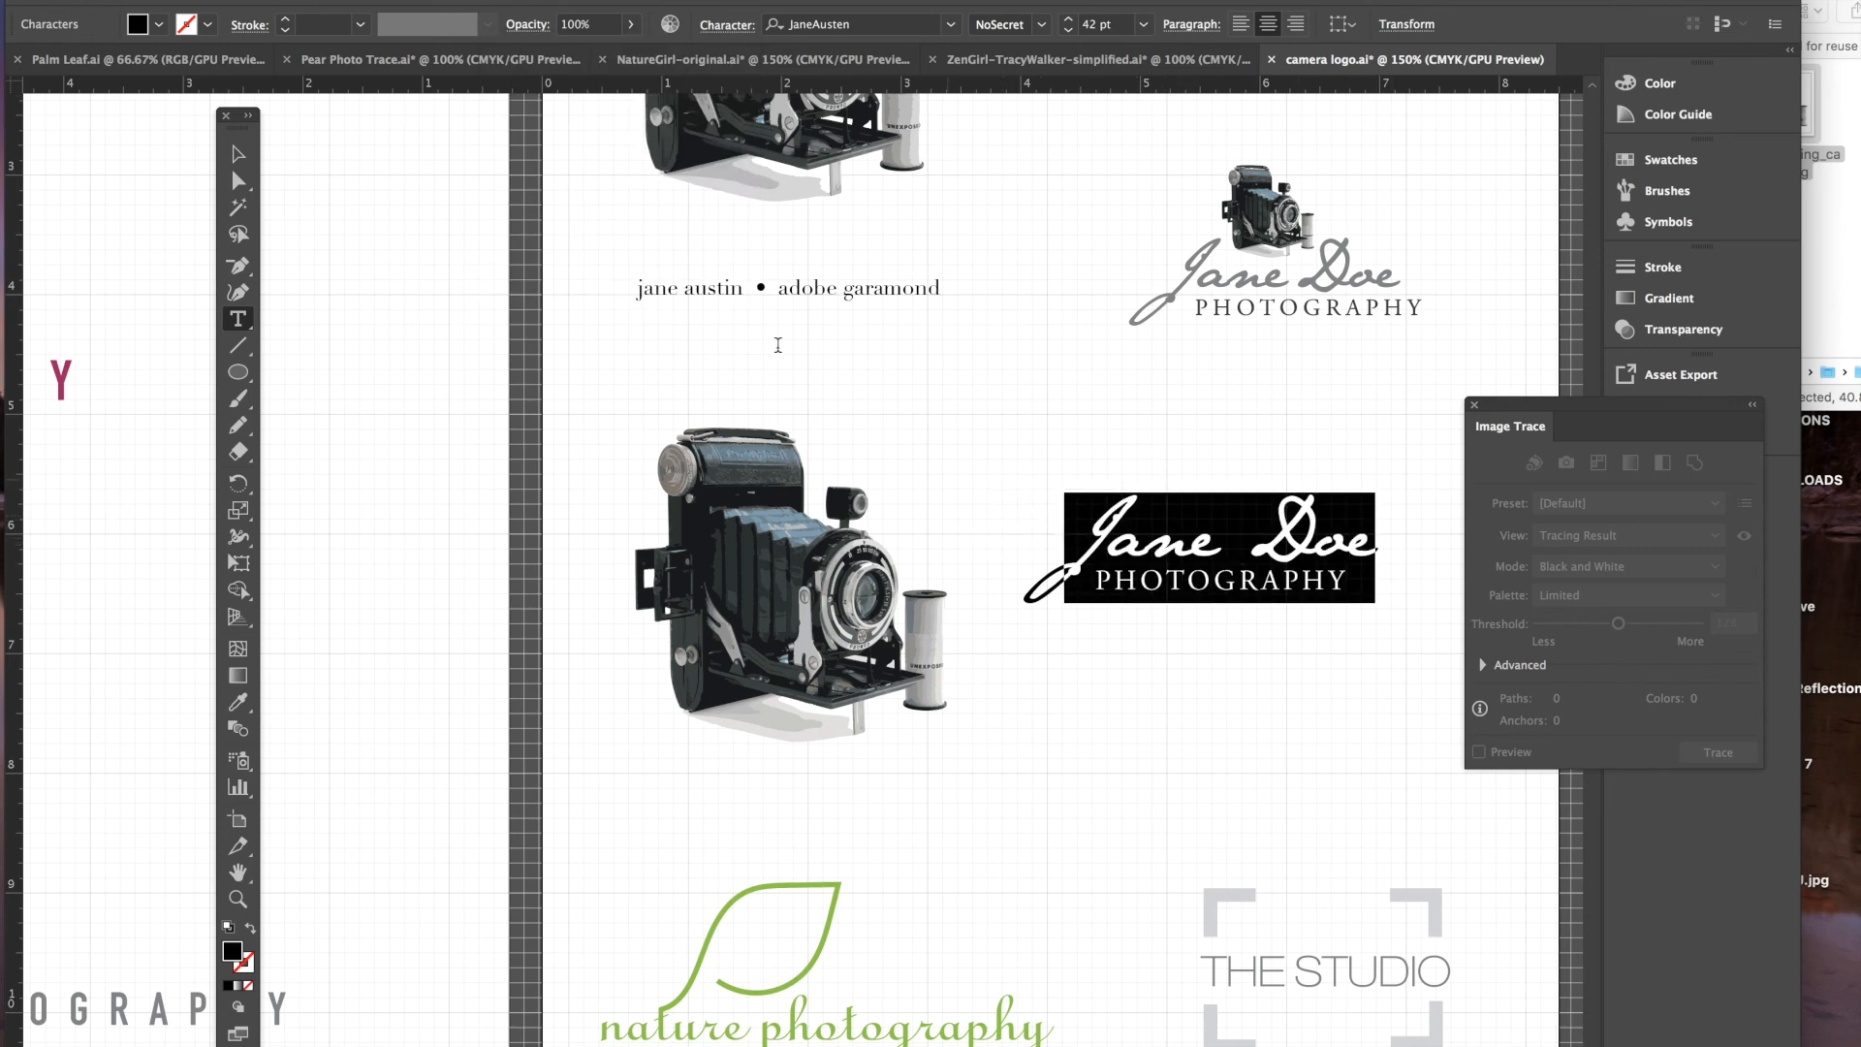
left_click(159, 27)
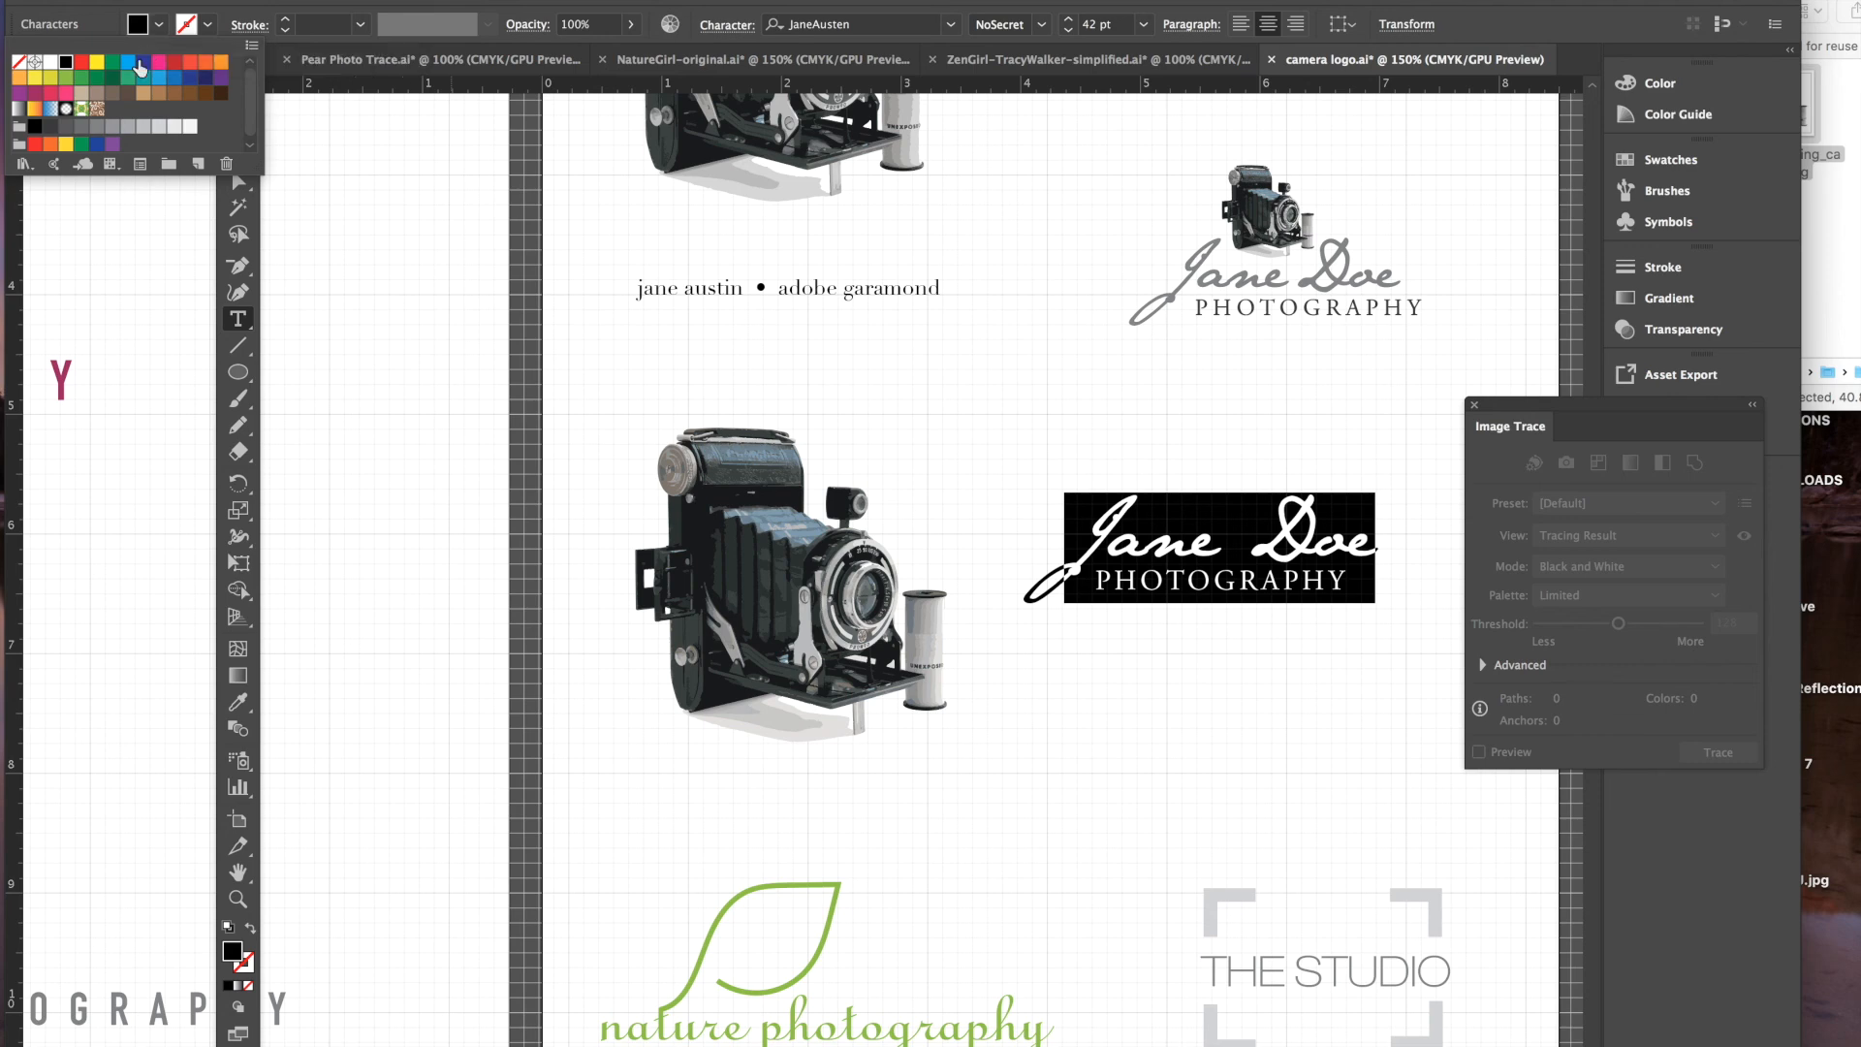
left_click(66, 131)
left_click(1122, 716)
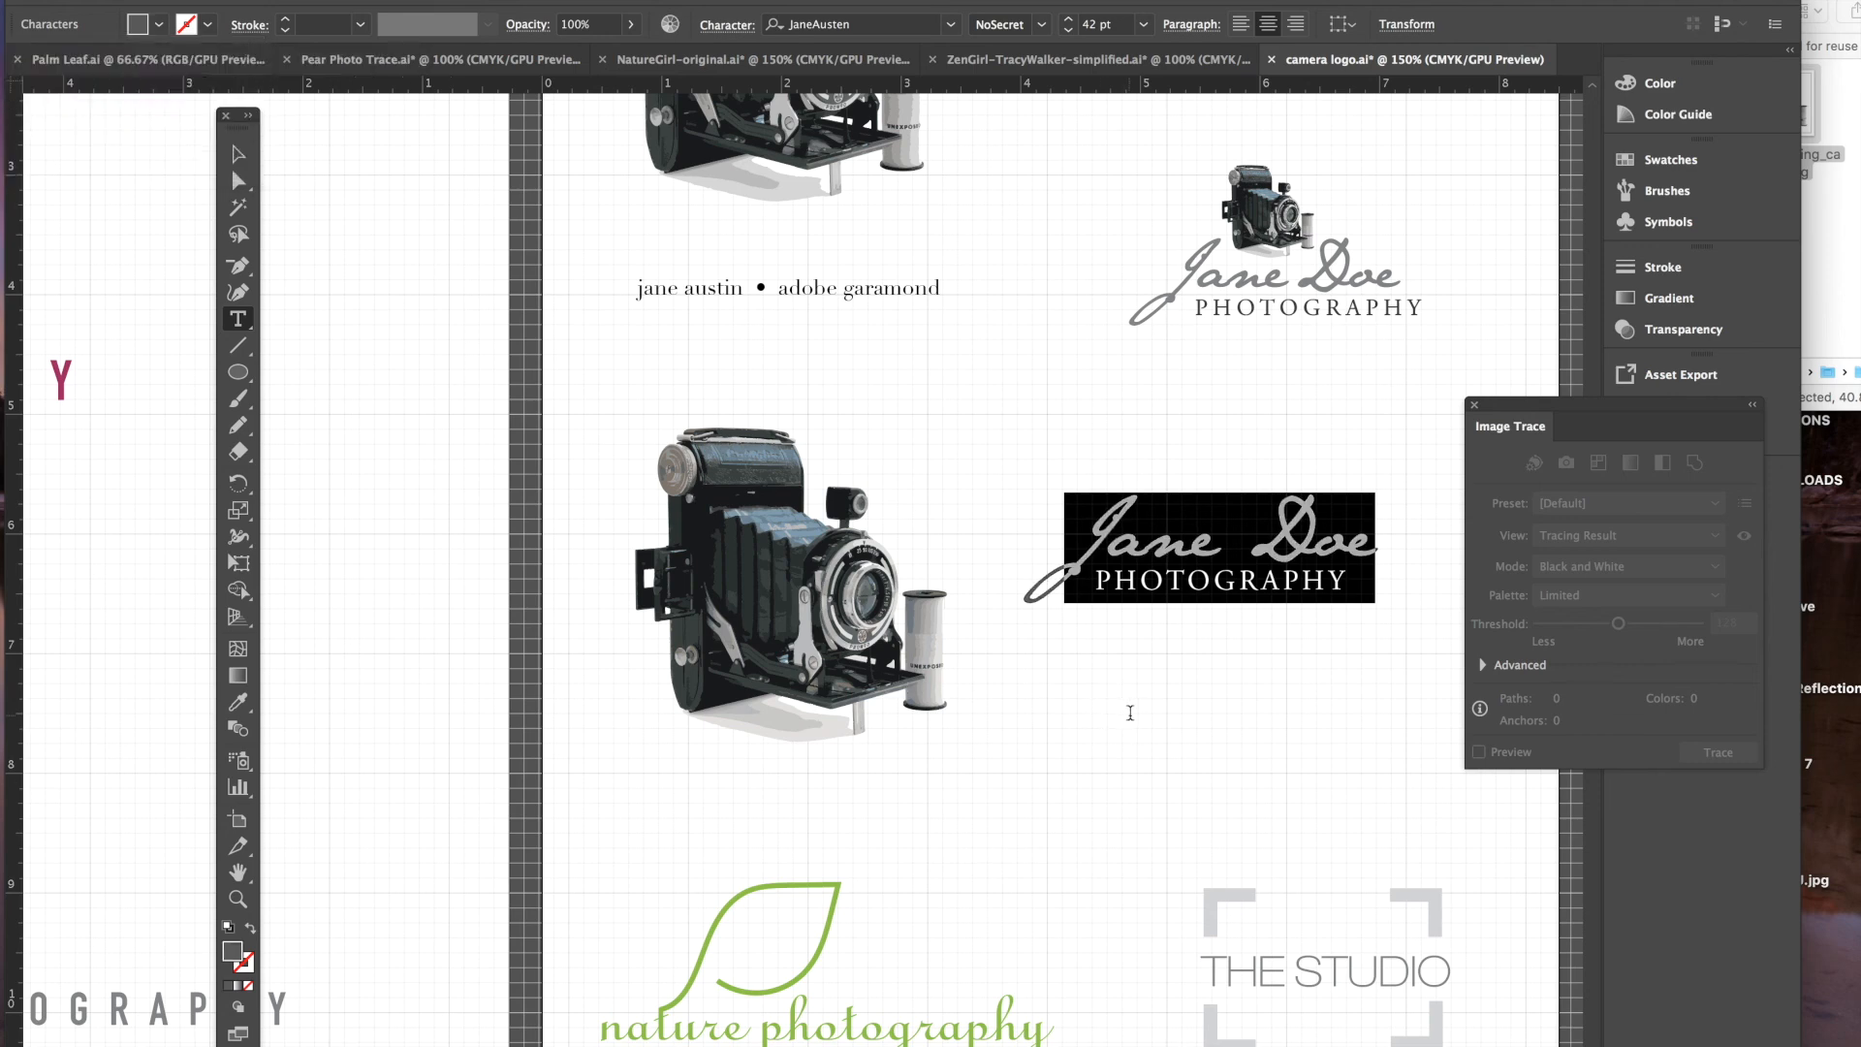
left_click(236, 155)
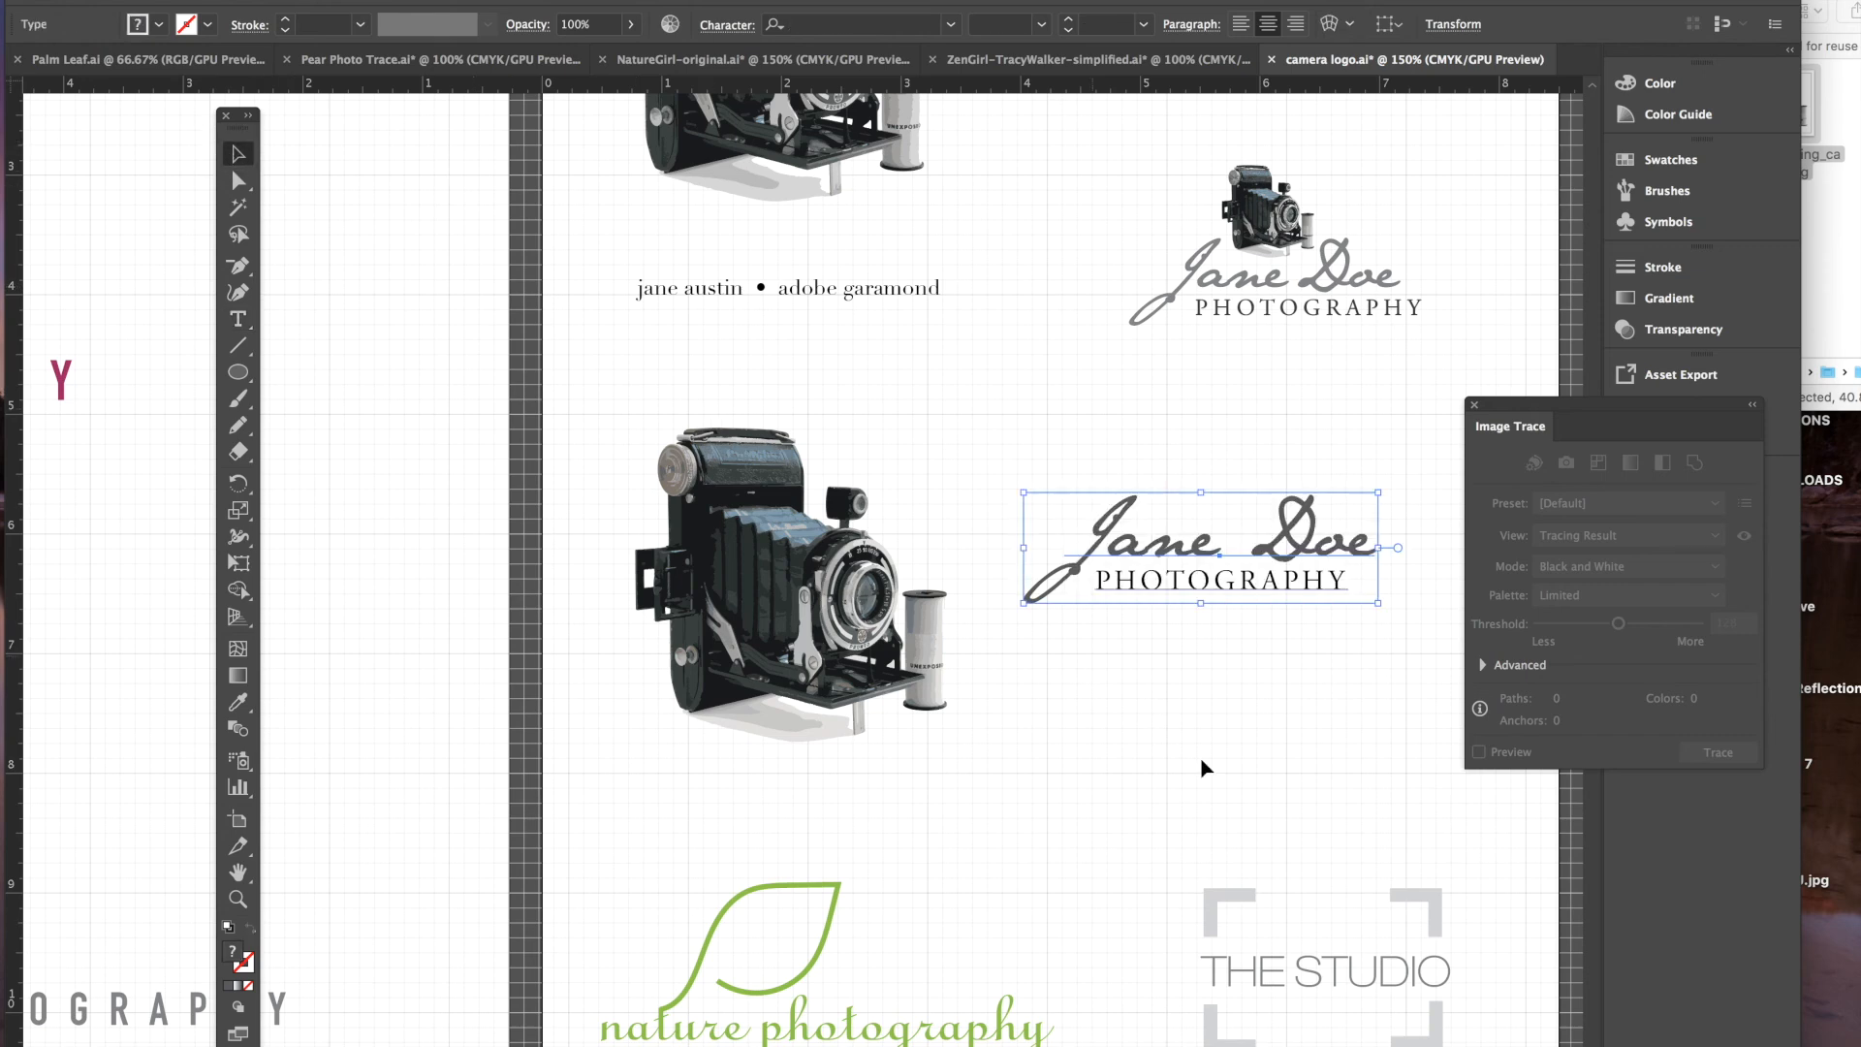
- Move the caption lower, then scale the camera down and place it above the text
left_click(1202, 754)
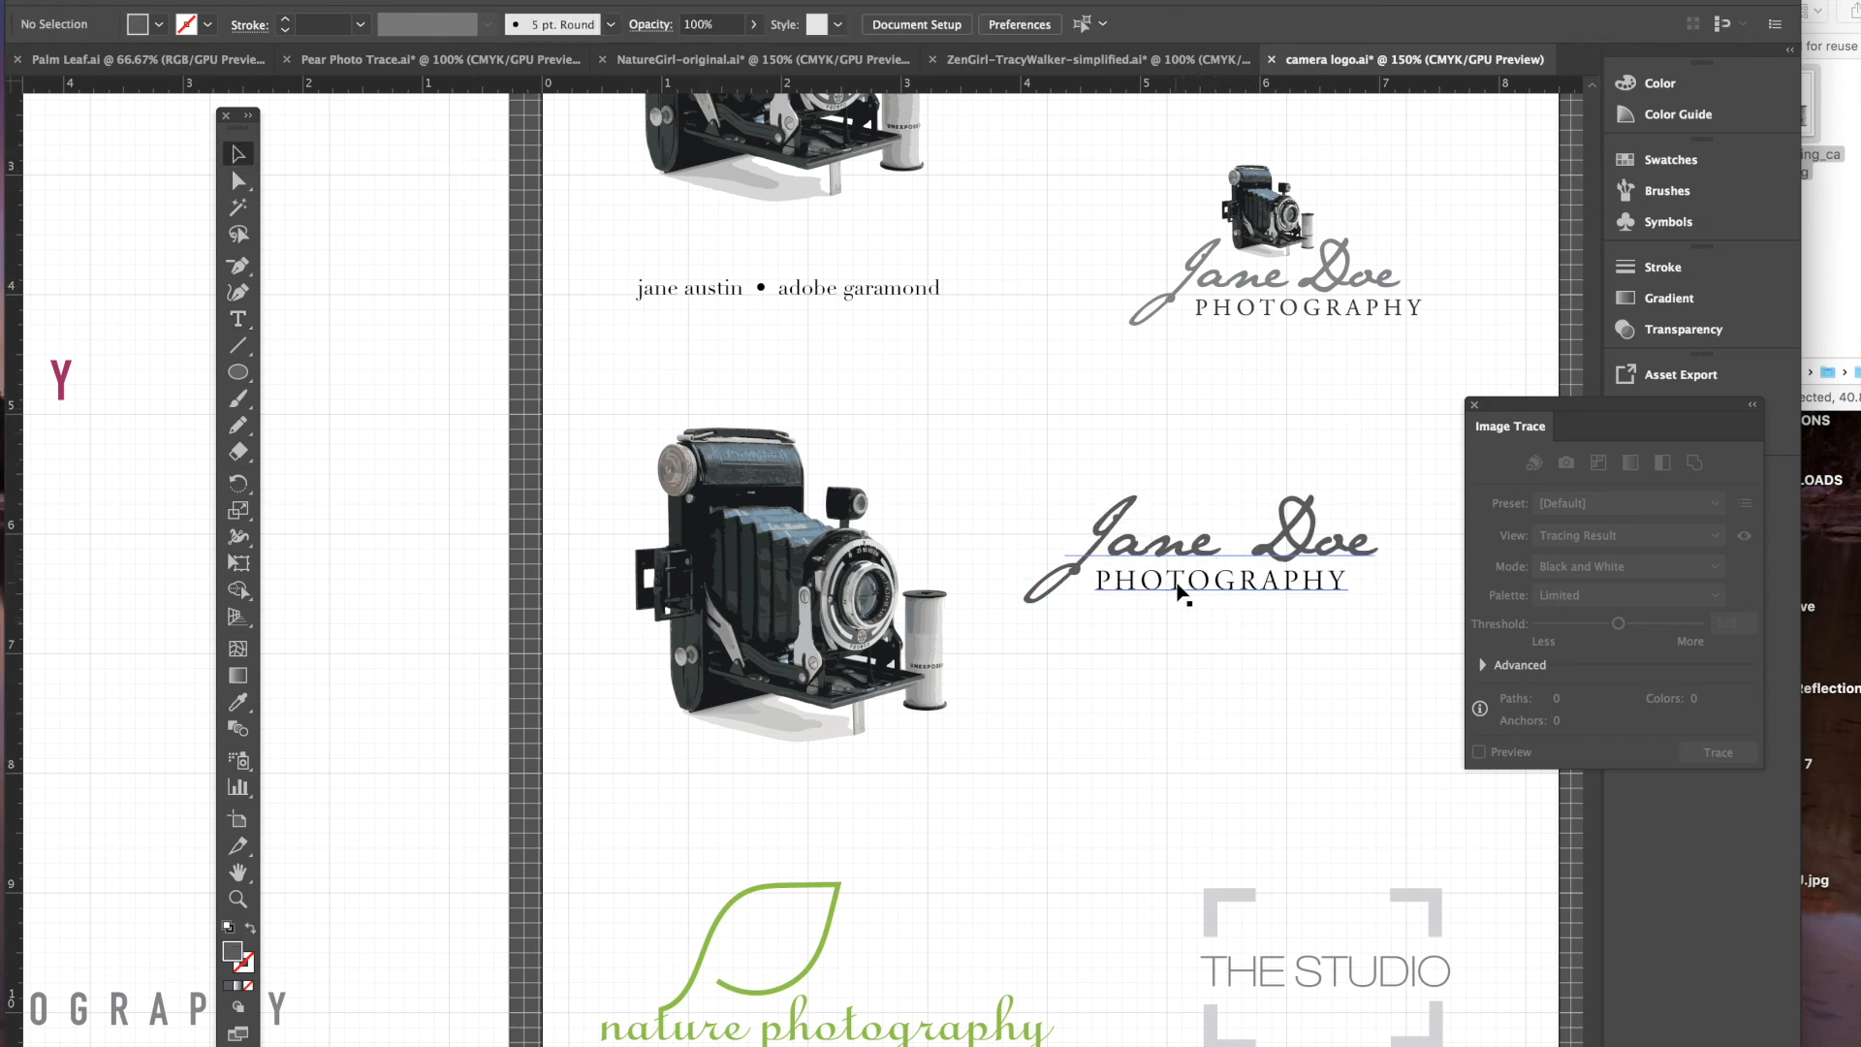
left_click_drag(1176, 589, 1163, 734)
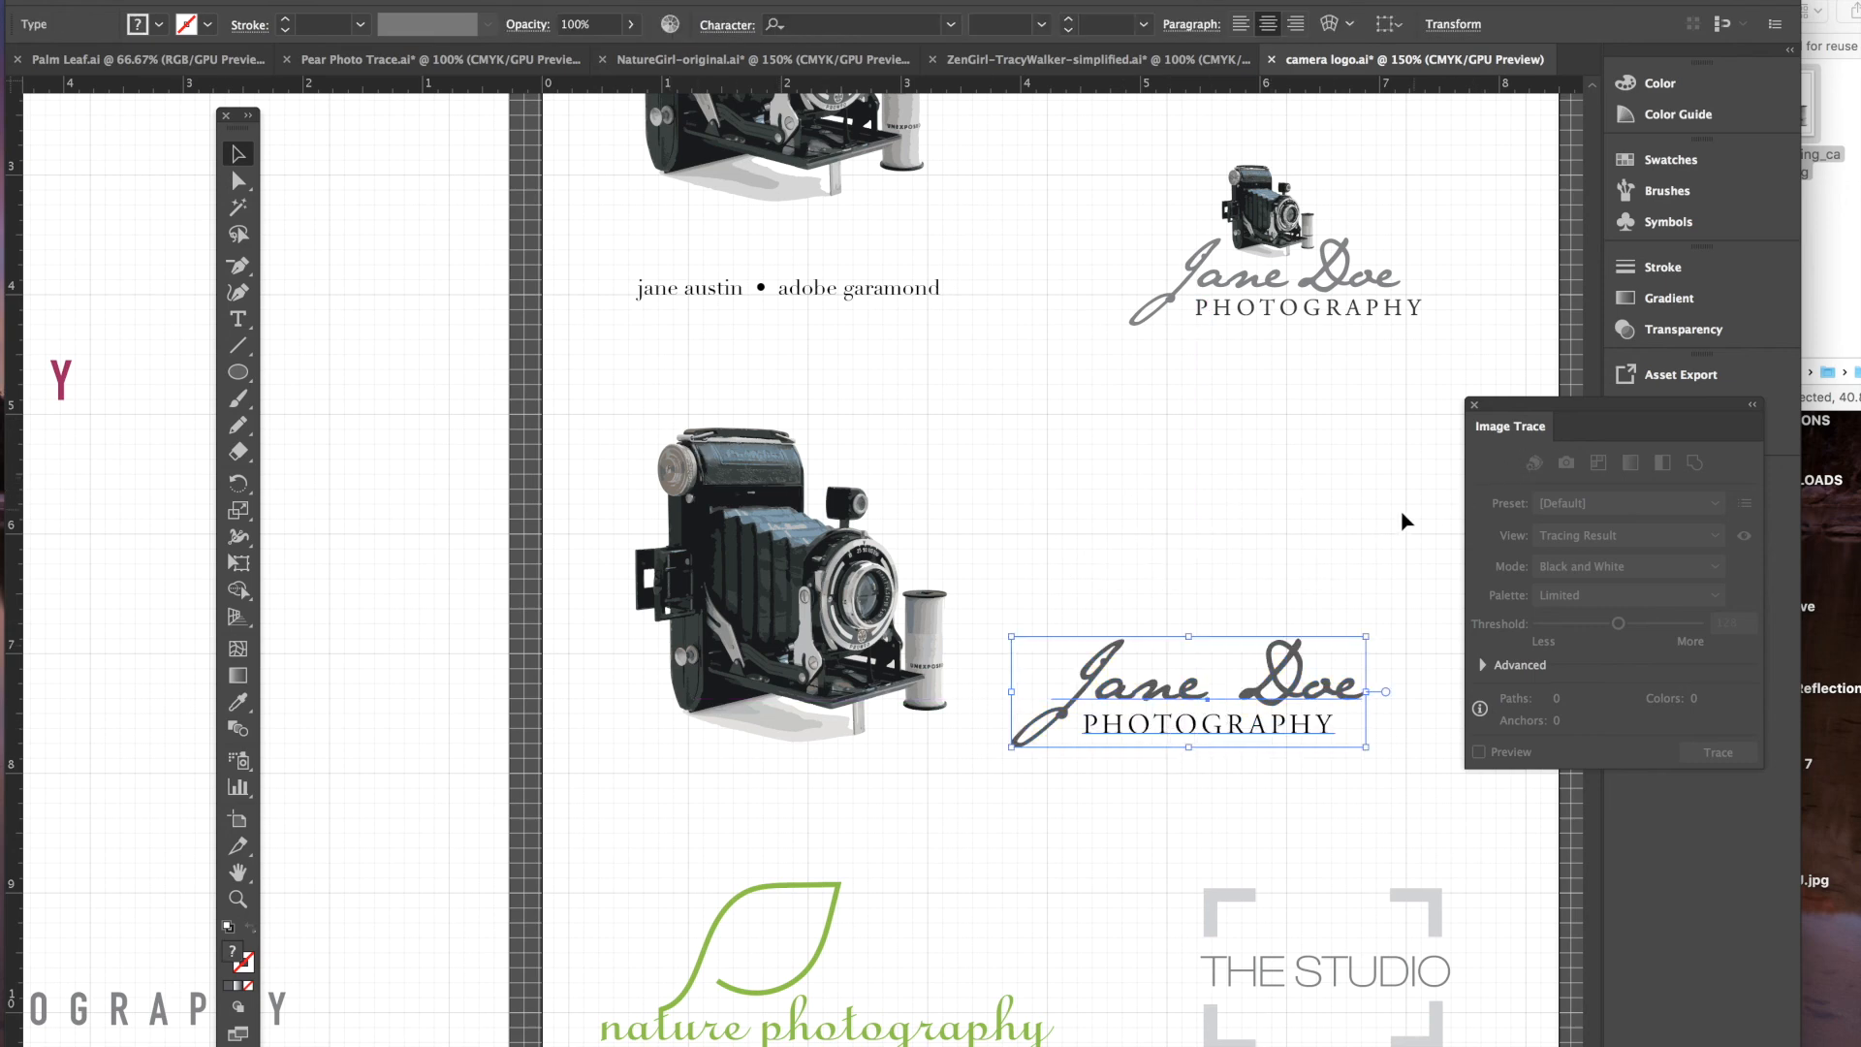
key("space")
left_click_drag(1396, 525, 1197, 516)
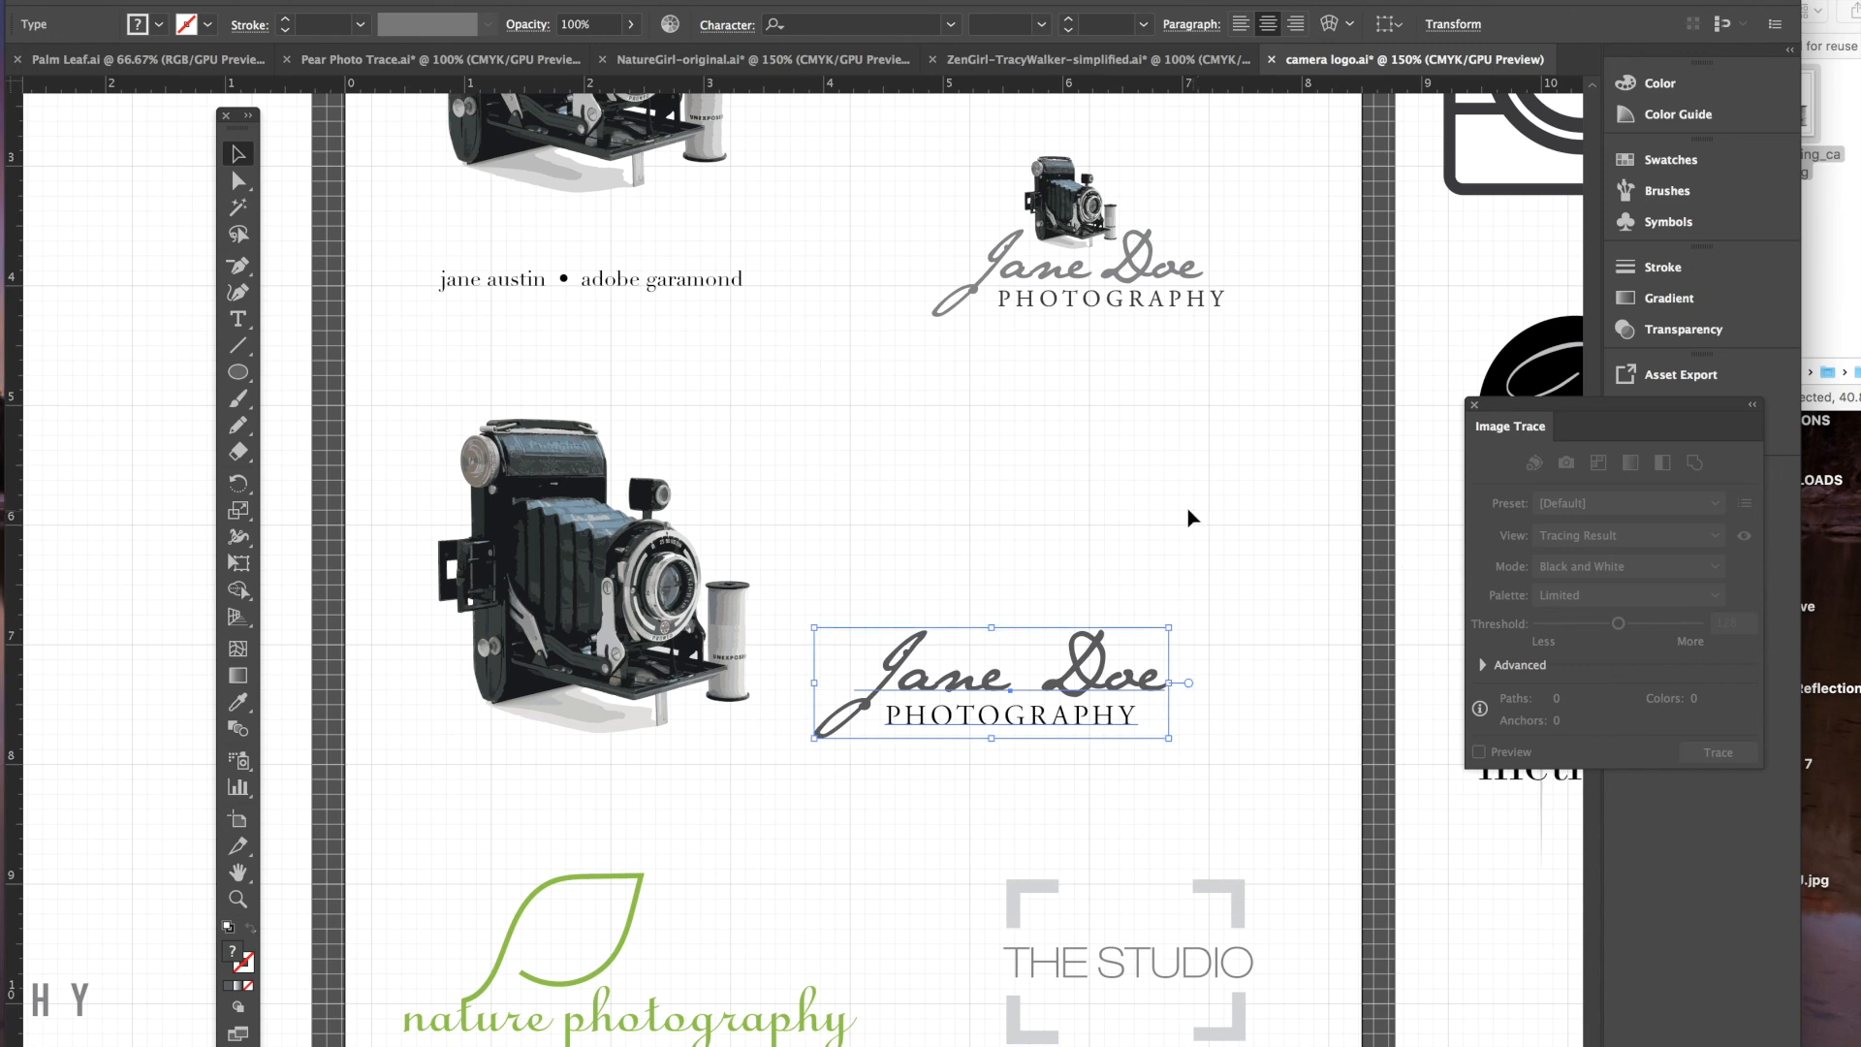
left_click(561, 473)
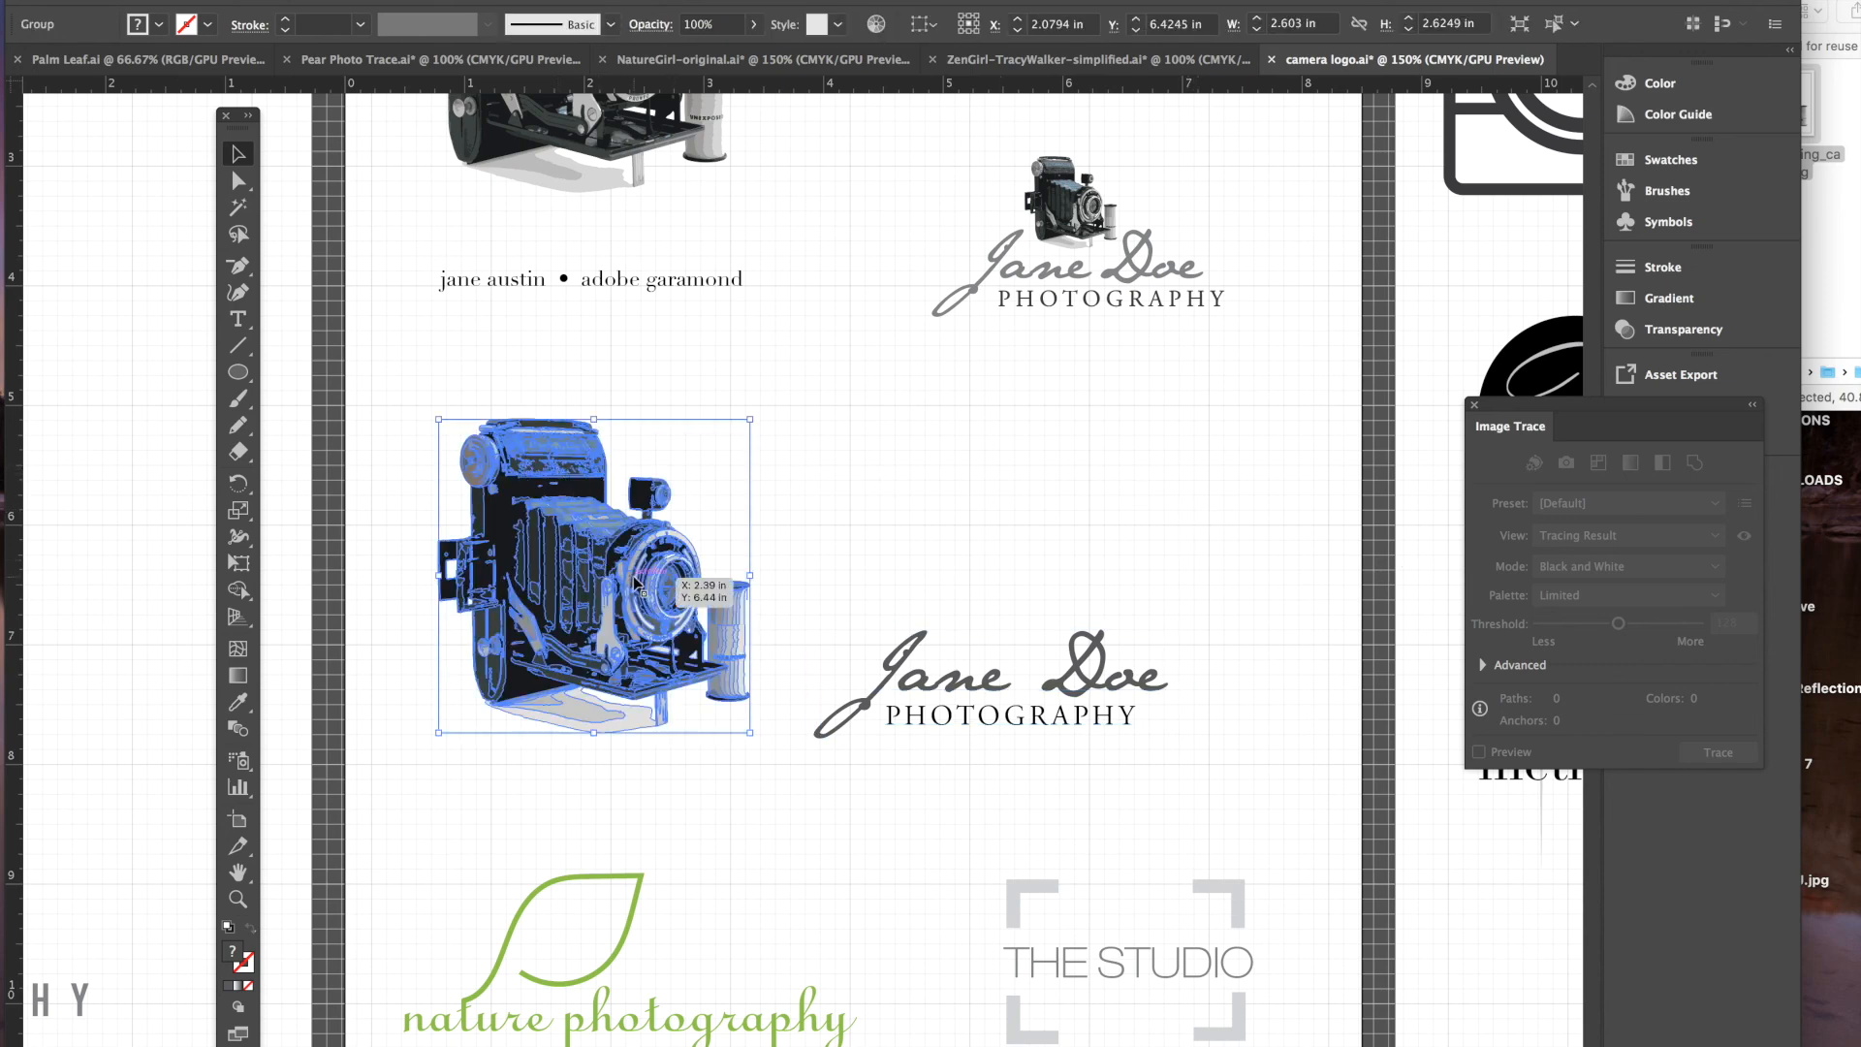
left_click_drag(753, 736, 580, 561)
left_click(549, 615)
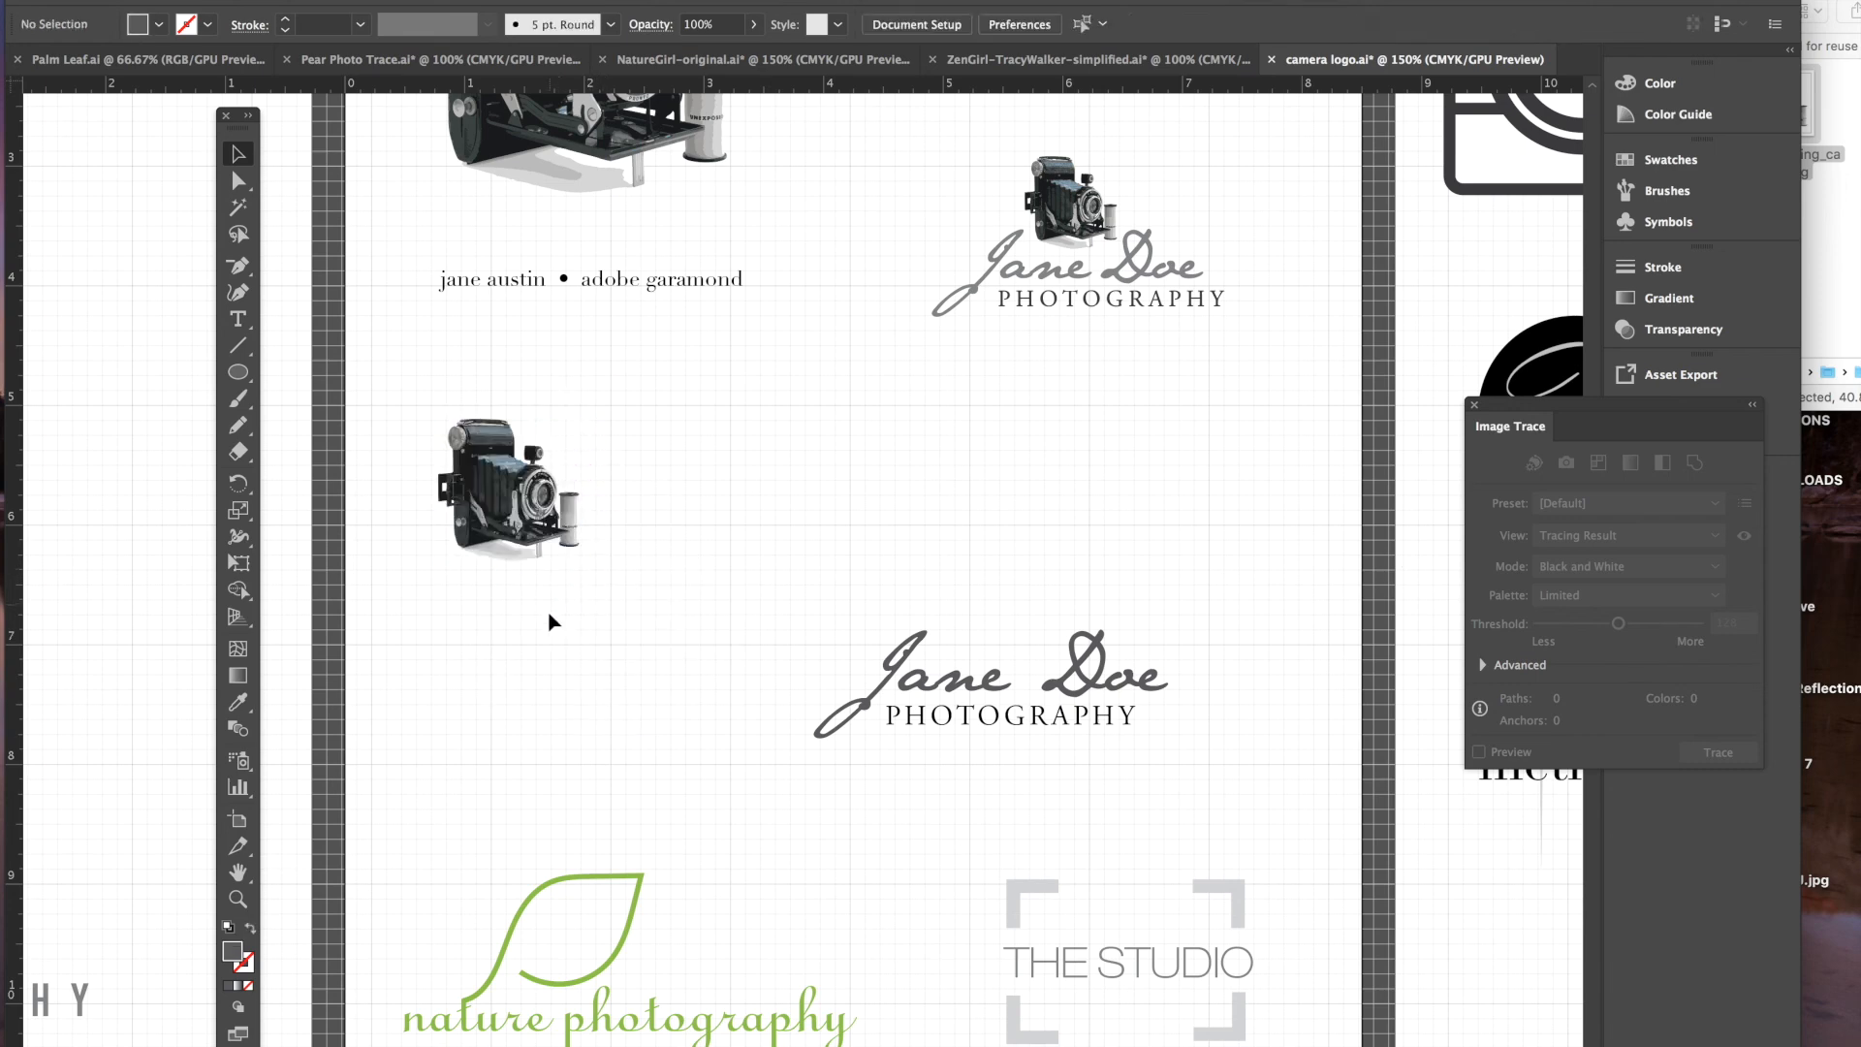
left_click_drag(485, 477, 974, 570)
- Nudge the caption right under the camera and convert the text to outlines
left_click(1297, 623)
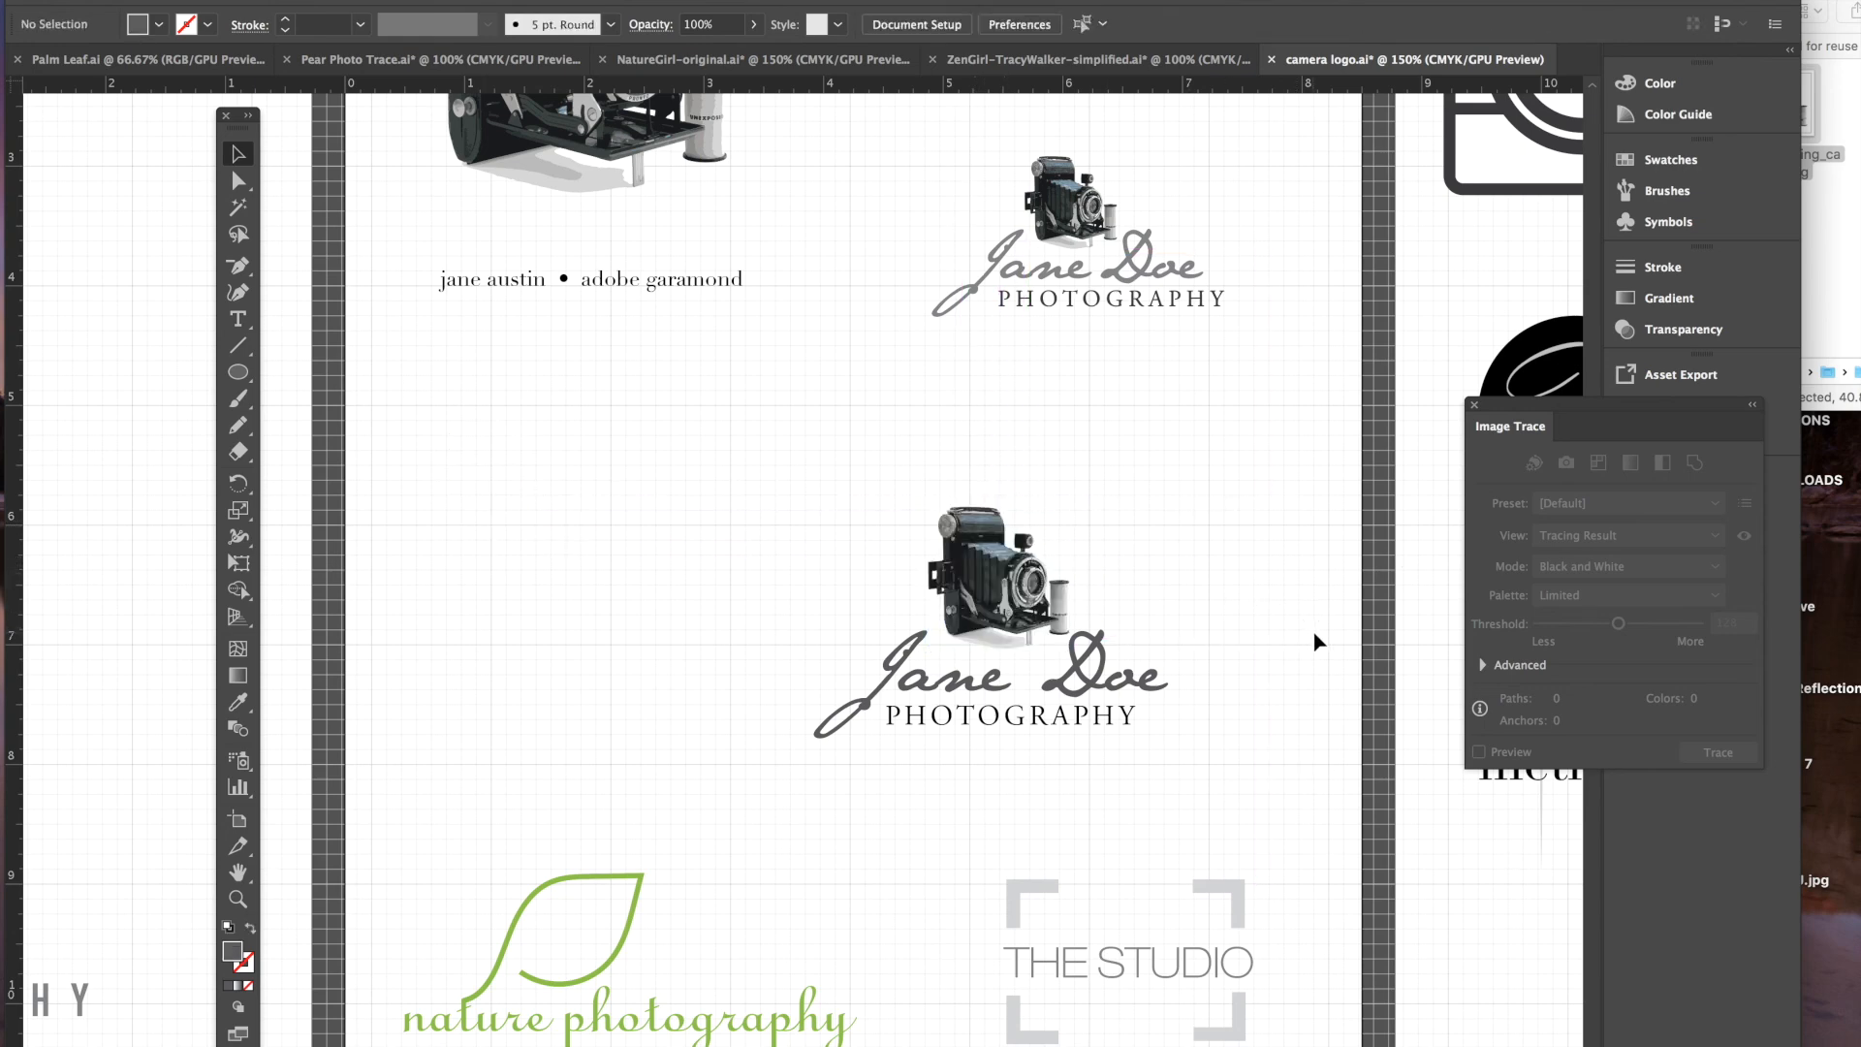
left_click(1108, 680)
key("Right")
key("Right")
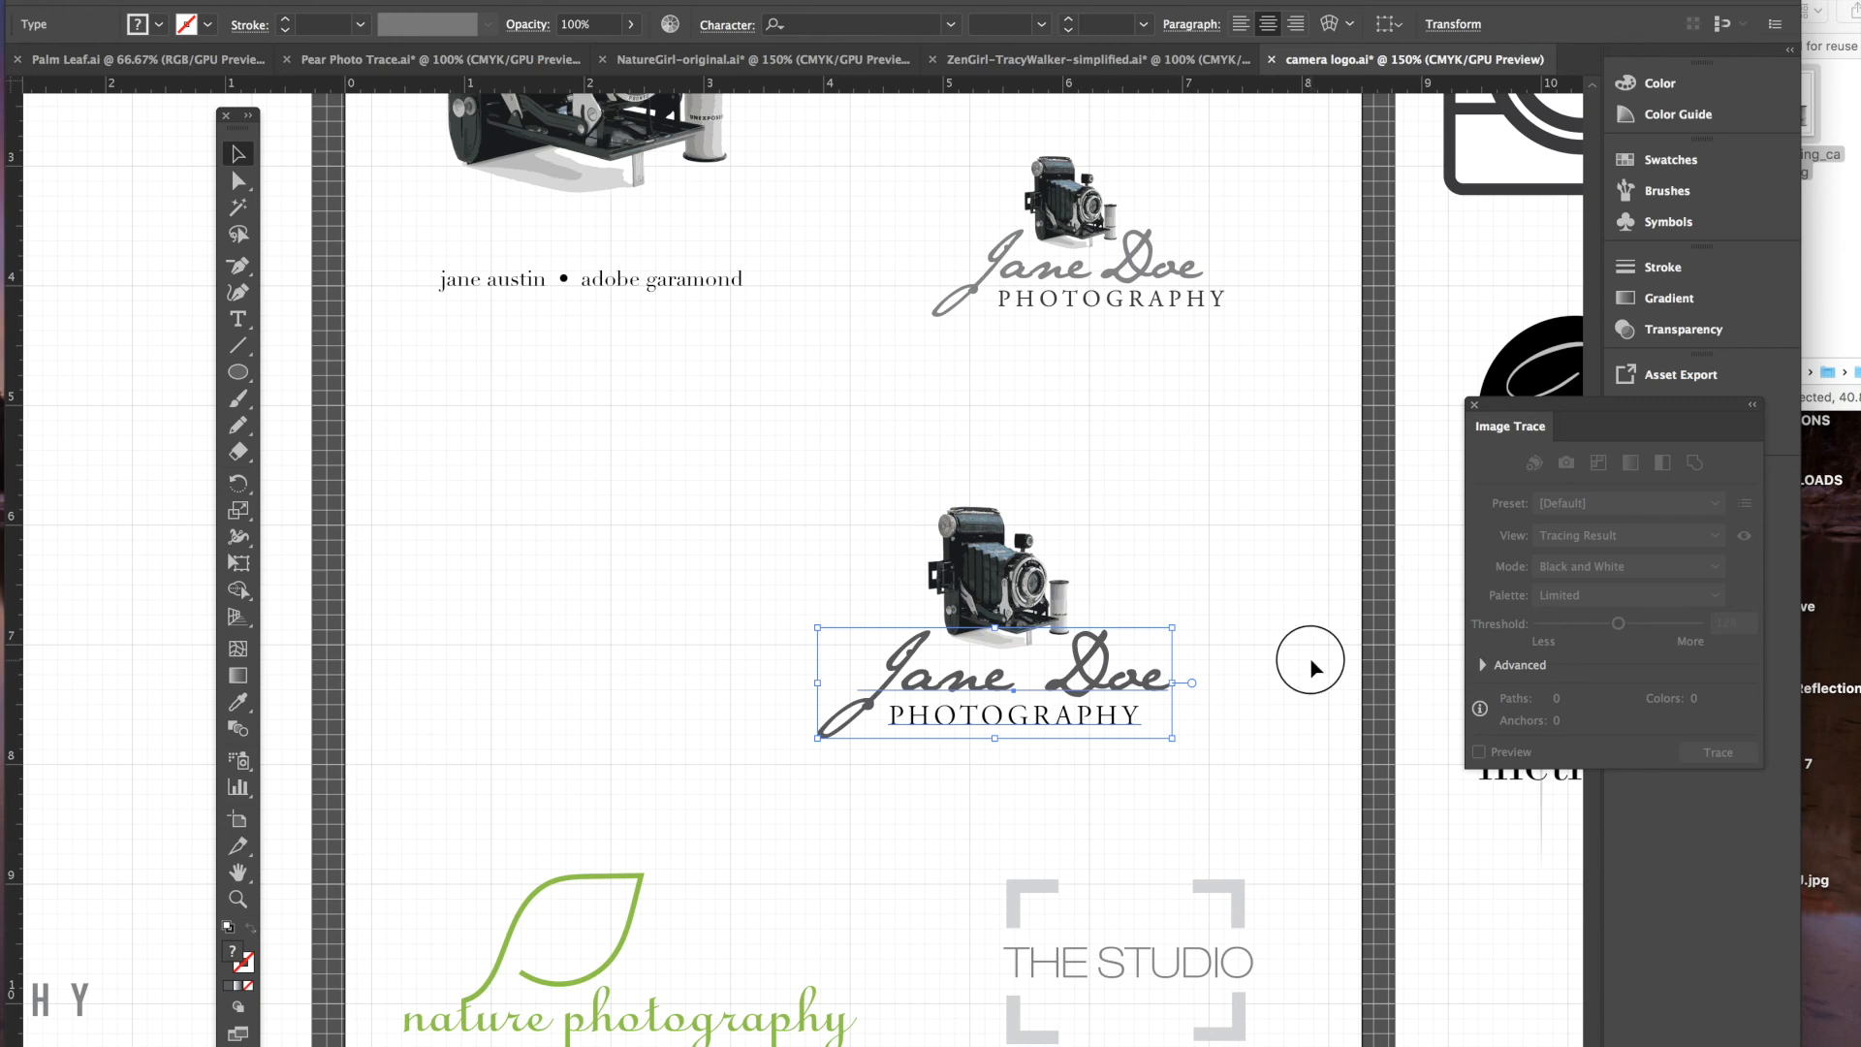
left_click(1312, 657)
left_click(1076, 700)
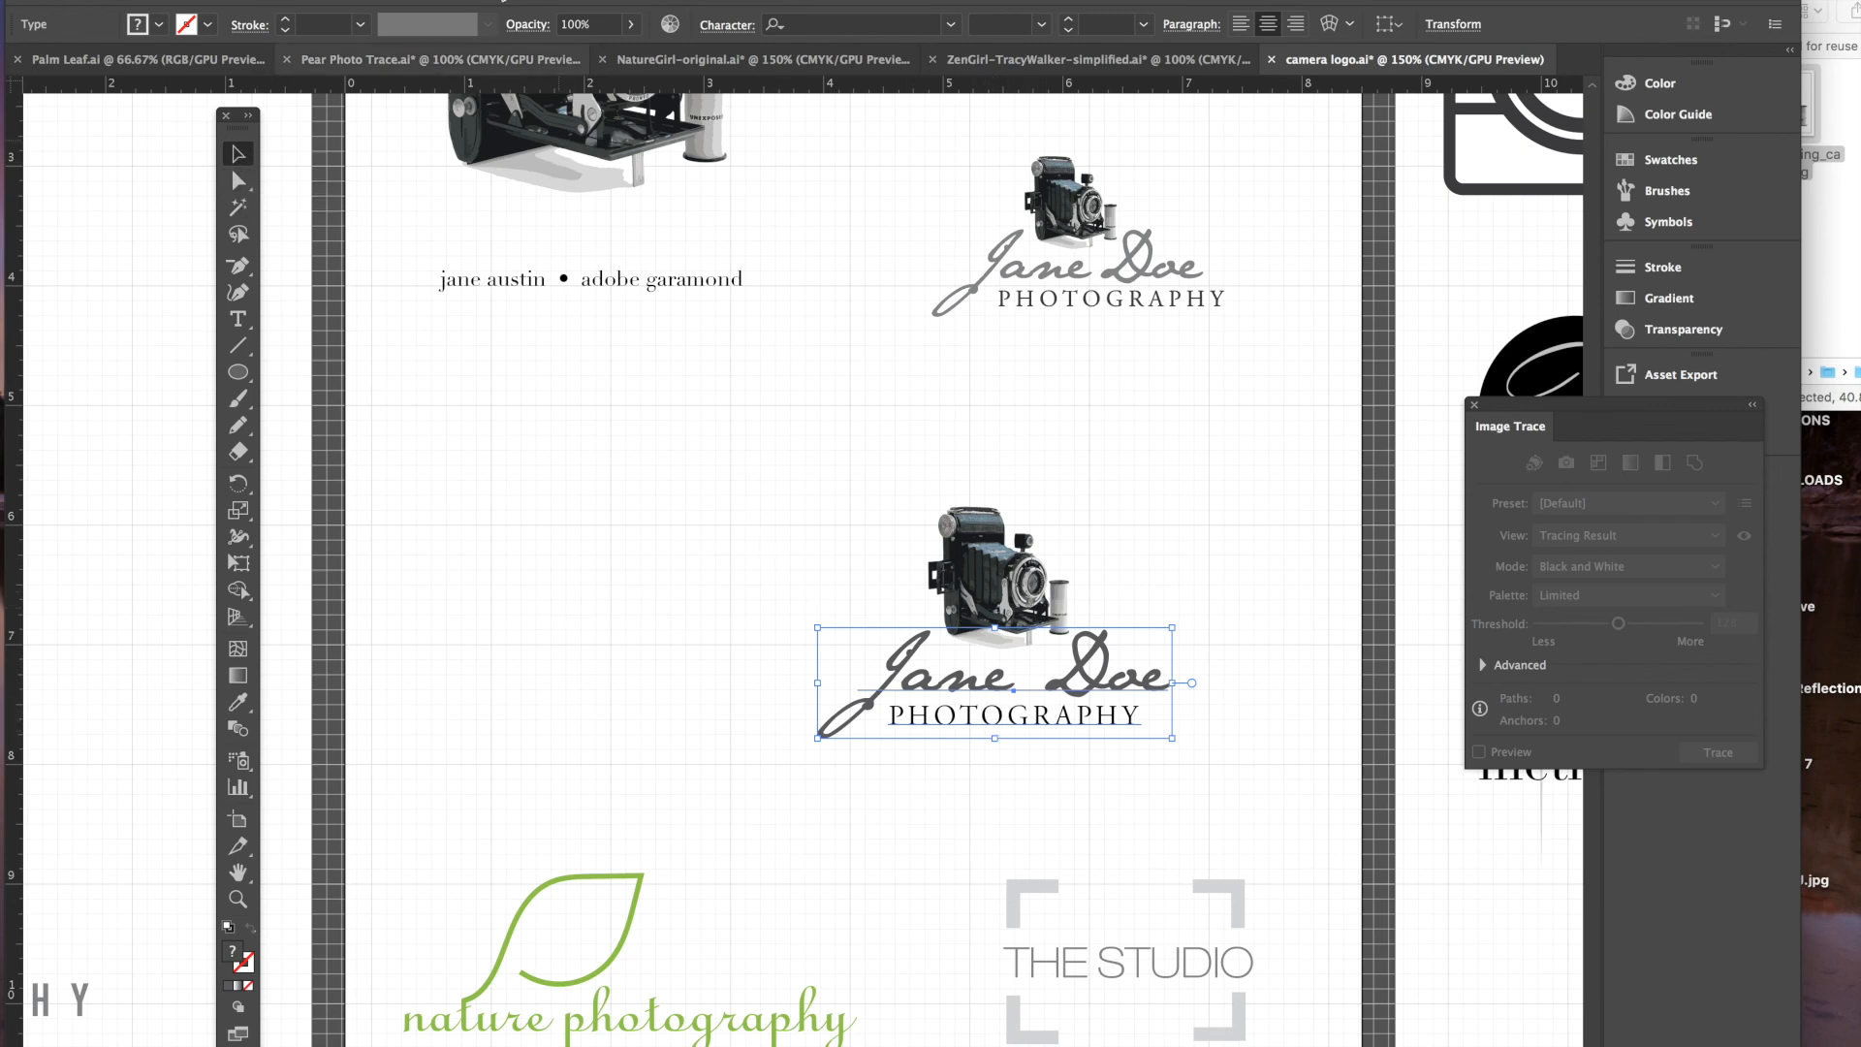
left_click(356, 1)
left_click(416, 316)
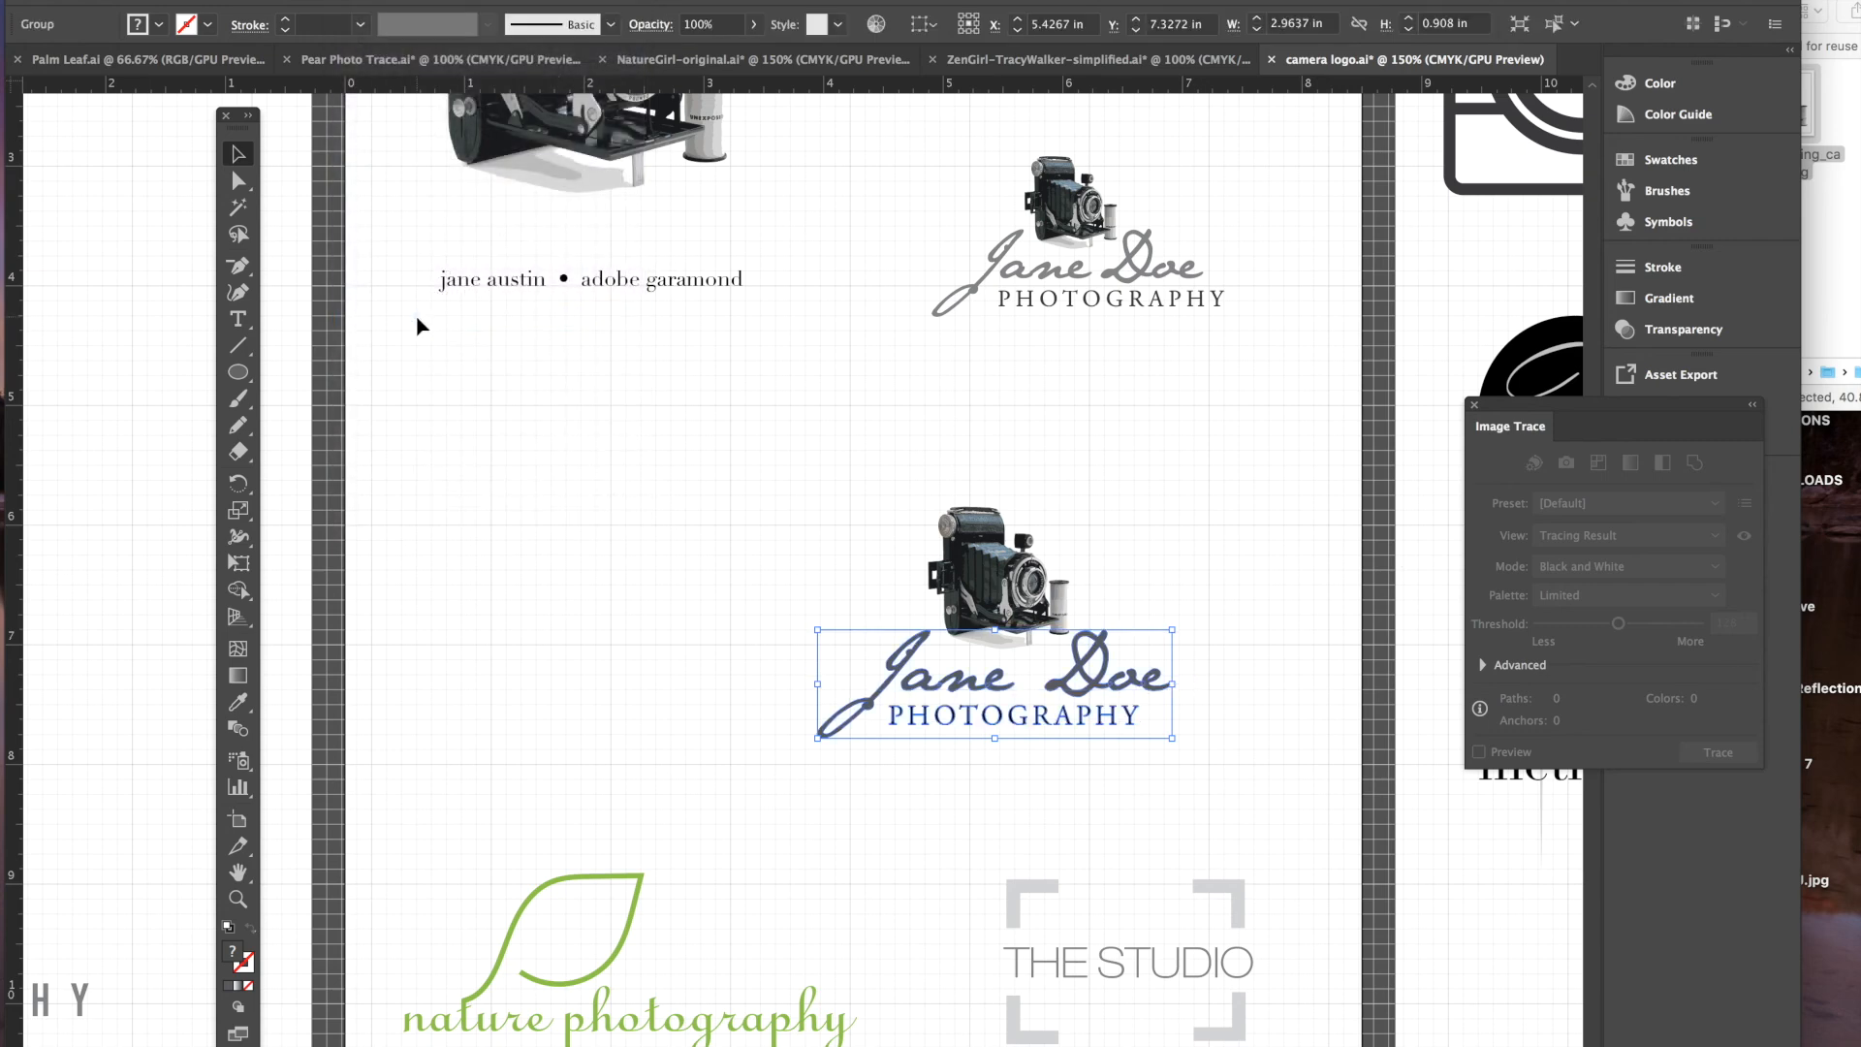
- Group the camera with the outlined text and move the logo up and left
left_click(1240, 587)
left_click_drag(713, 479, 1324, 802)
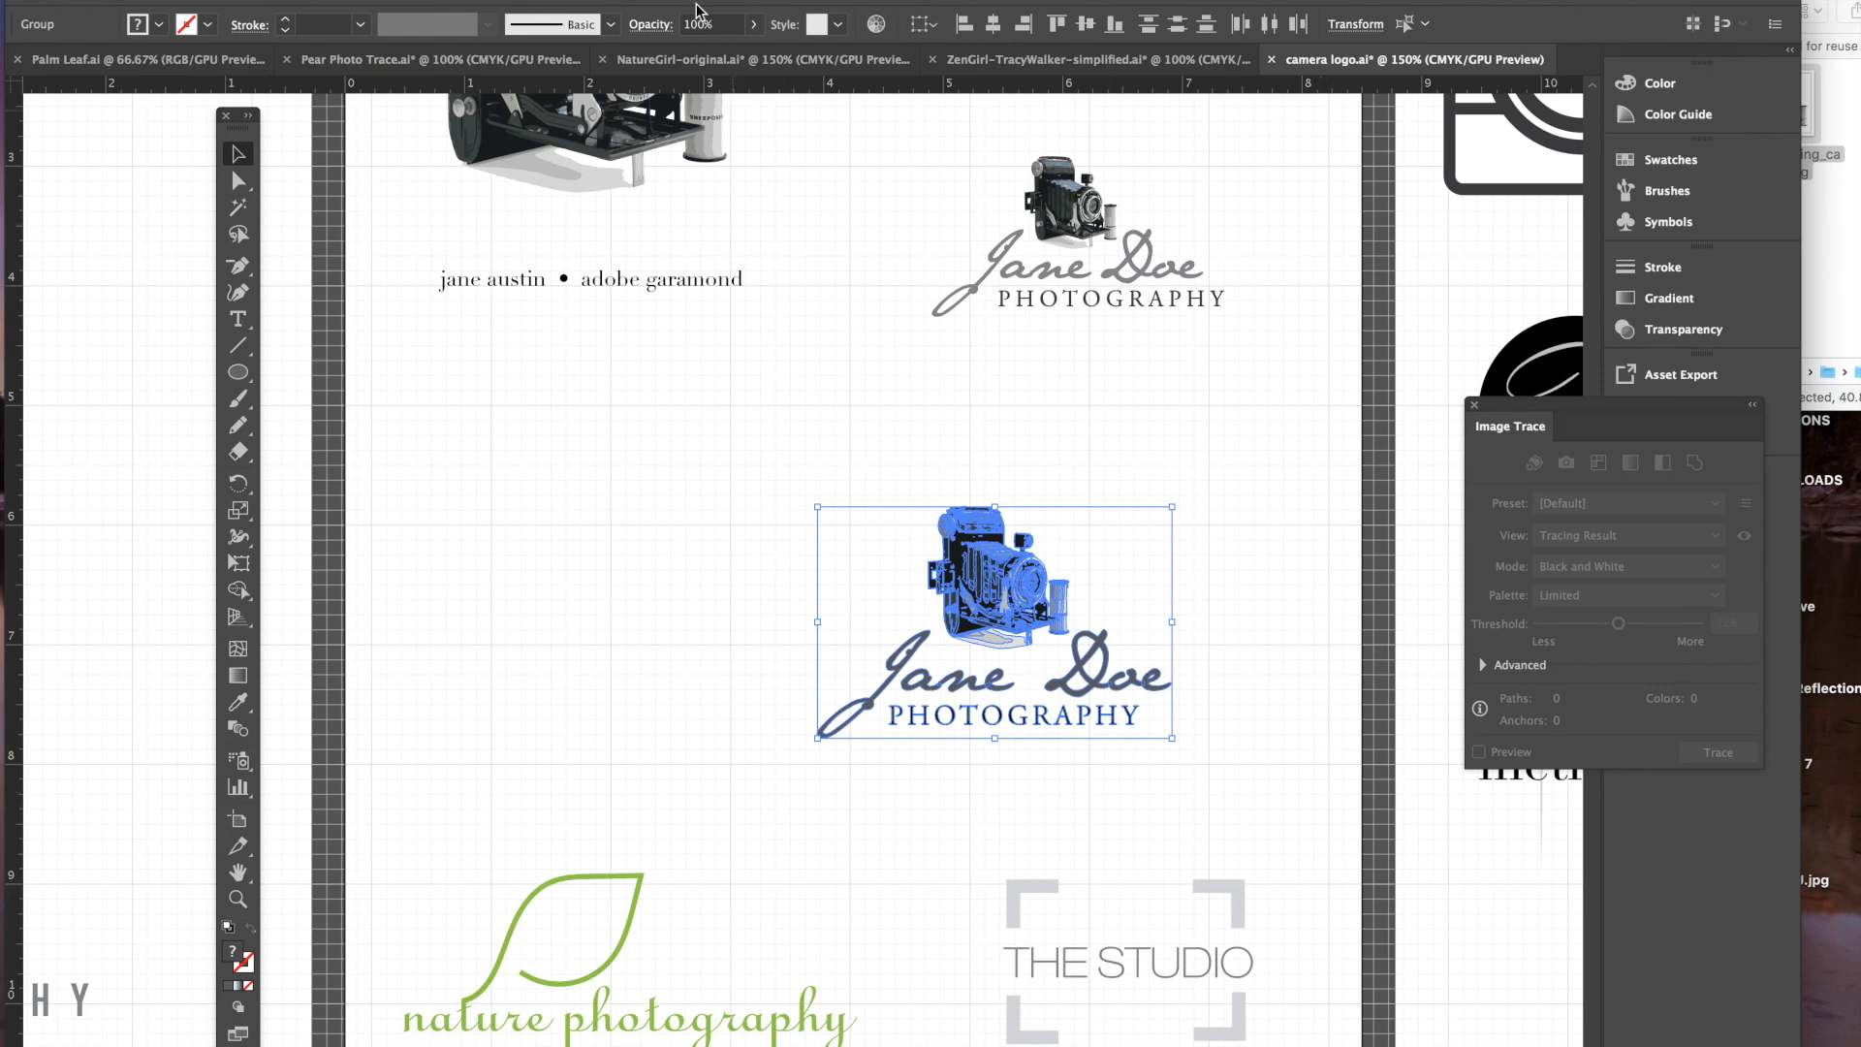
left_click(295, 0)
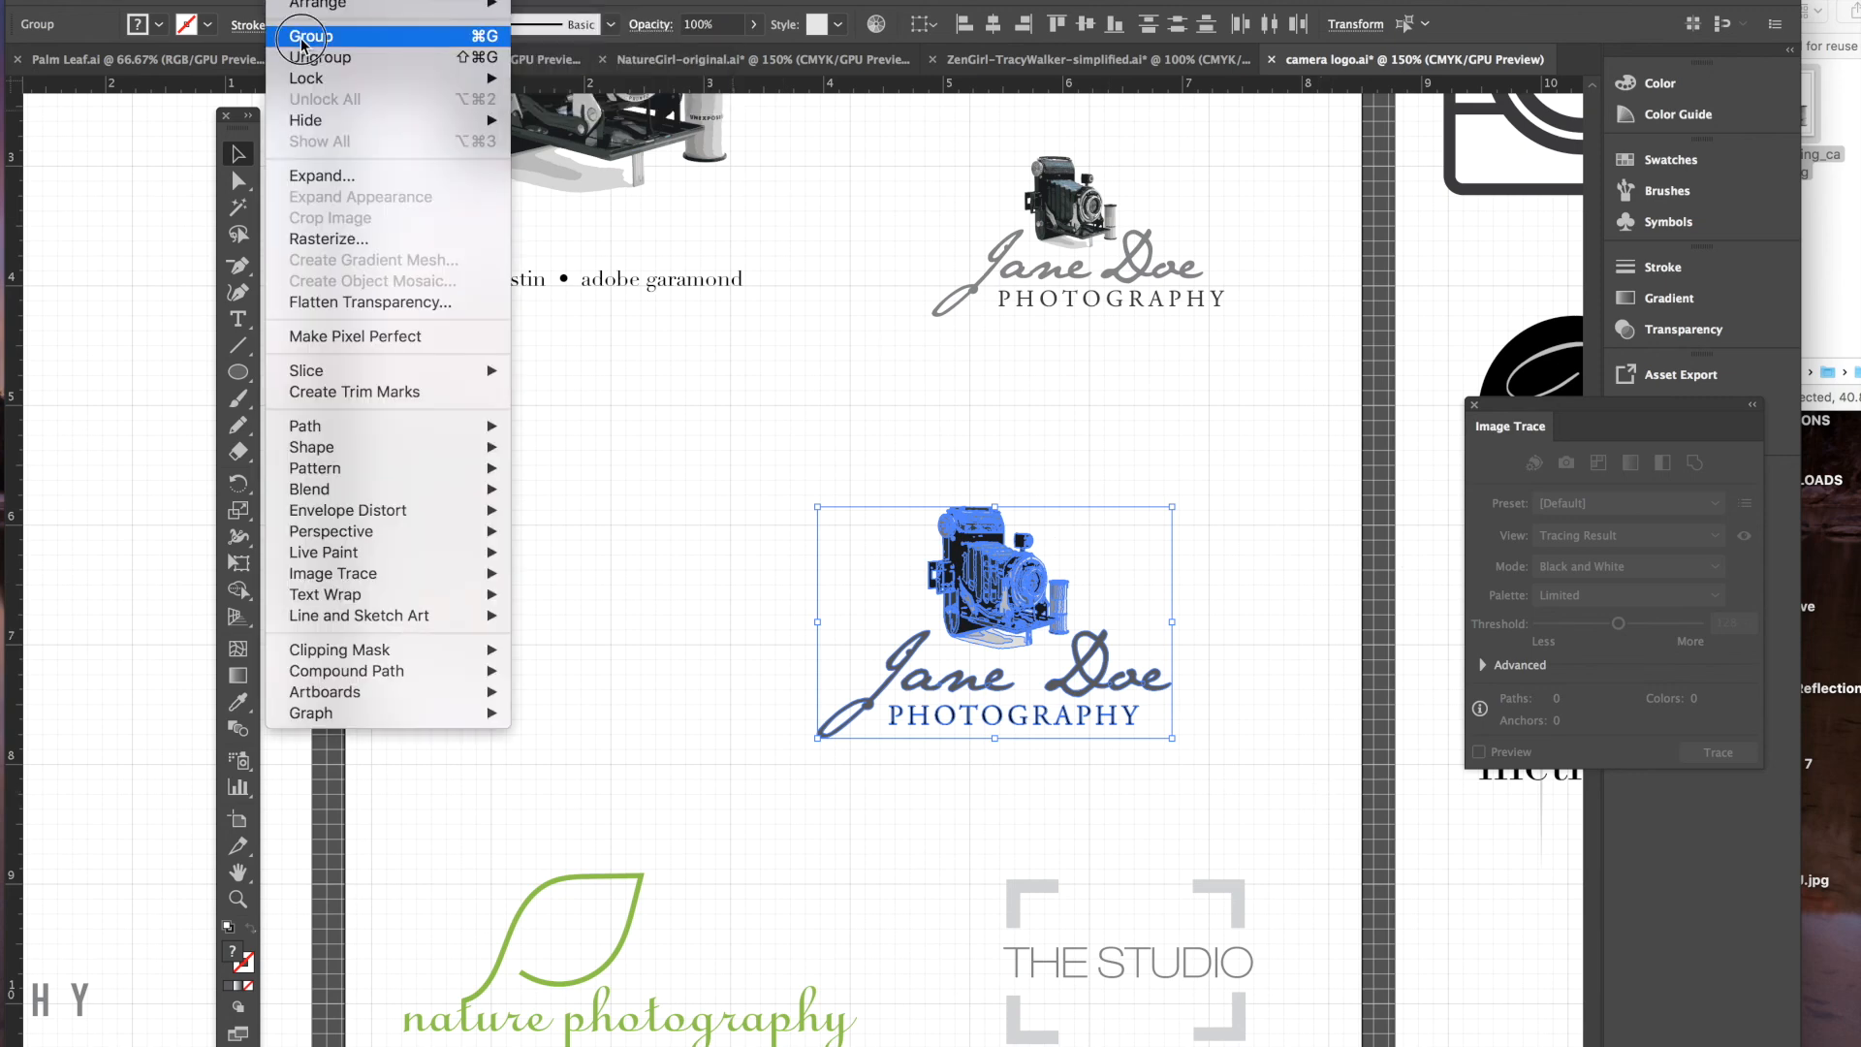
left_click(304, 39)
left_click_drag(1034, 582, 866, 523)
left_click(1194, 618)
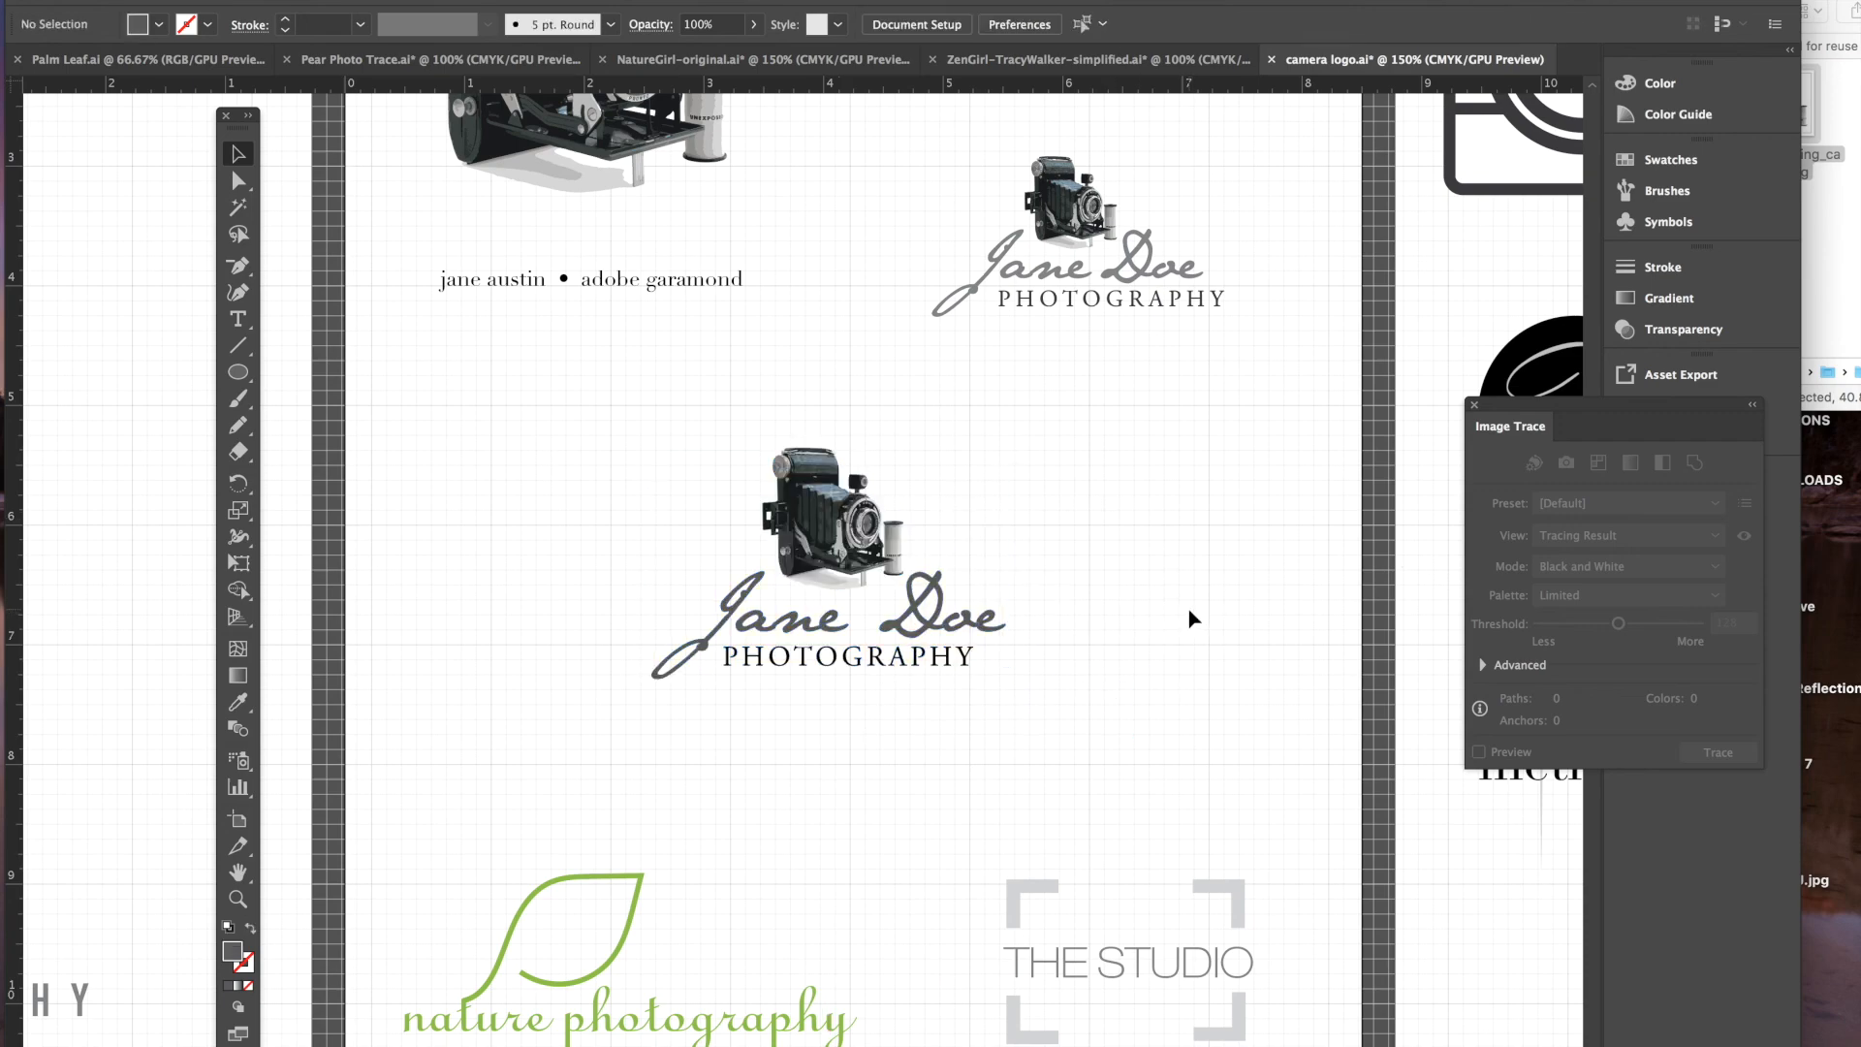